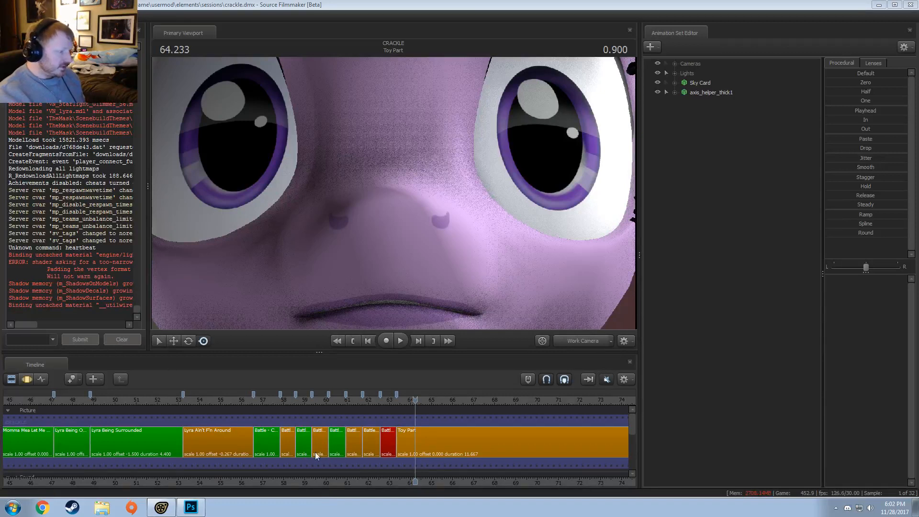
# - Pull the work camera back in the Toy Part shot to view the whole tabletop scene
pyautogui.scroll(2, 307, 448)
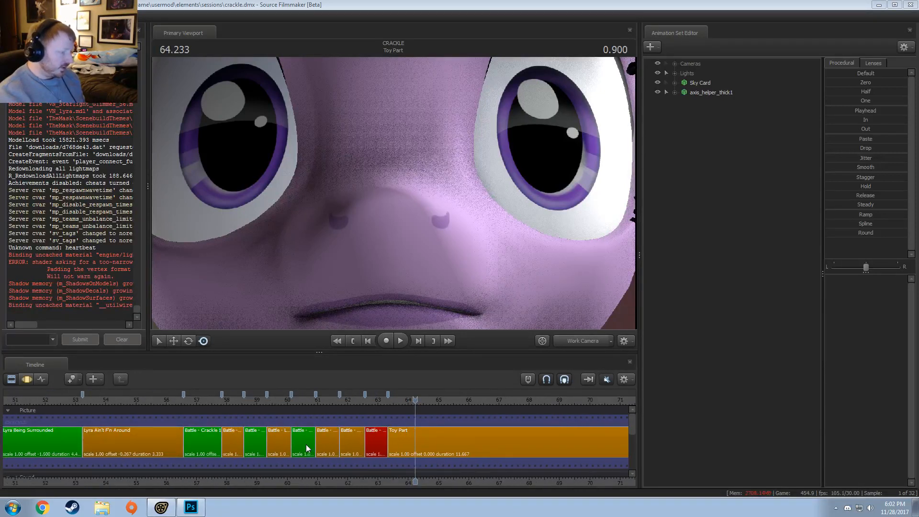
pyautogui.scroll(-3, 307, 448)
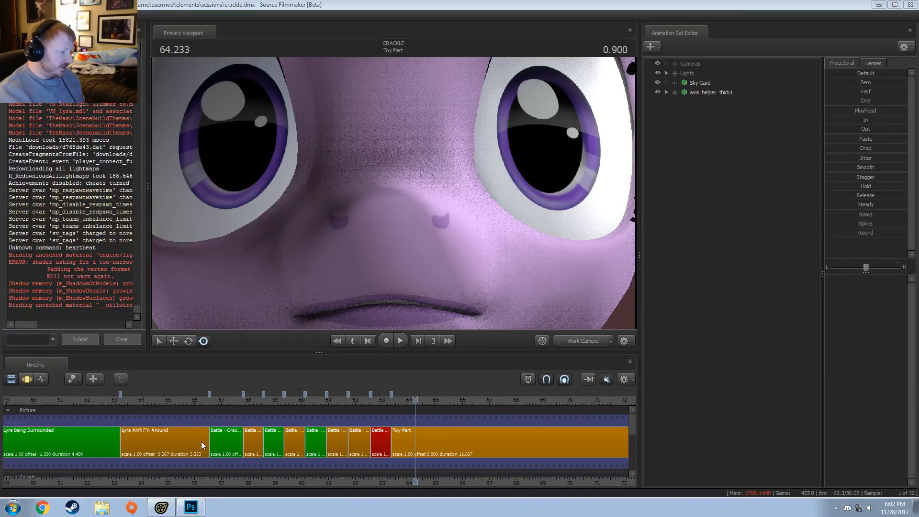
pyautogui.scroll(-4, 201, 445)
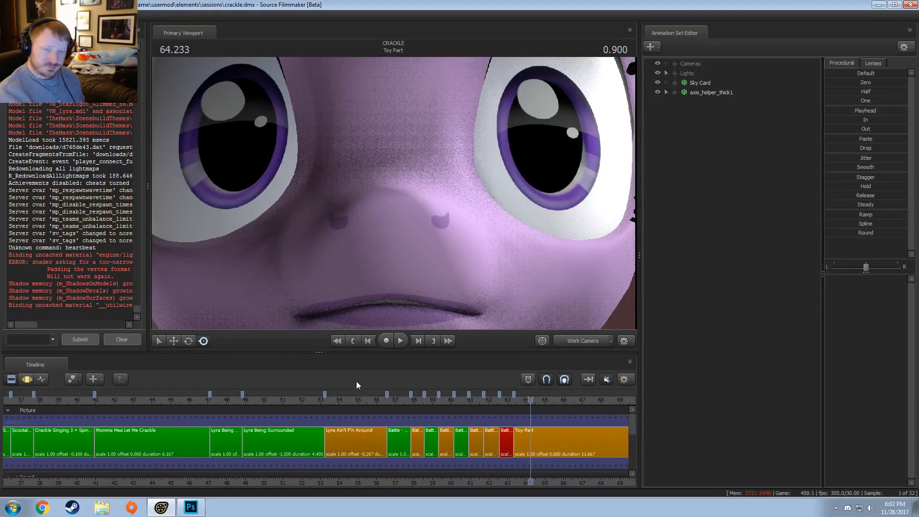
pyautogui.moveTo(393, 306); pyautogui.dragTo(401, 324)
pyautogui.press('s')
pyautogui.press('s')
pyautogui.press('s')
pyautogui.scroll(3, 411, 455)
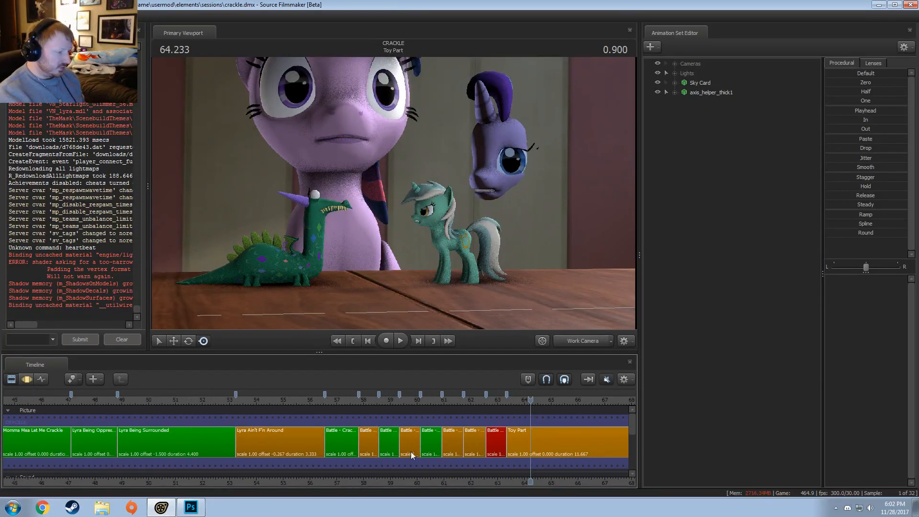
pyautogui.scroll(1, 411, 454)
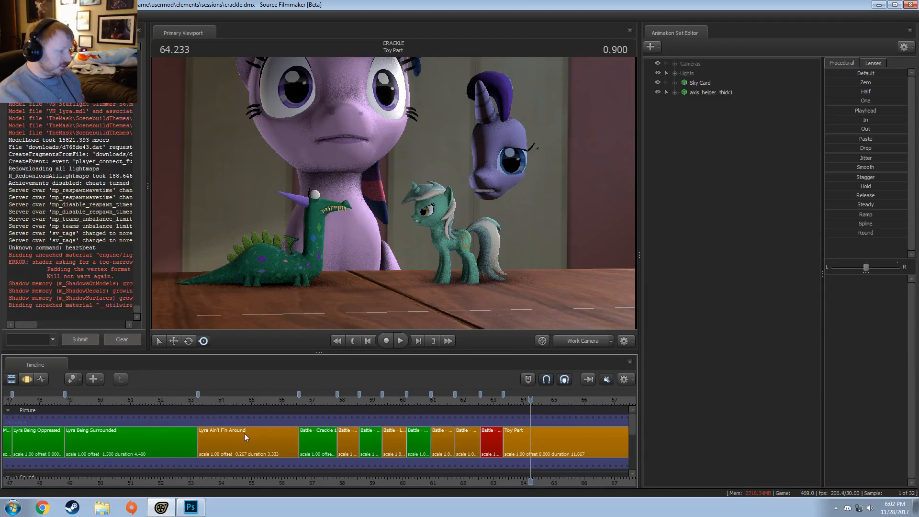
# - Examine the Battle - Lyra 2 and Battle - Crackle 1 shots through camera1 and the work camera
pyautogui.click(340, 400)
pyautogui.click(580, 342)
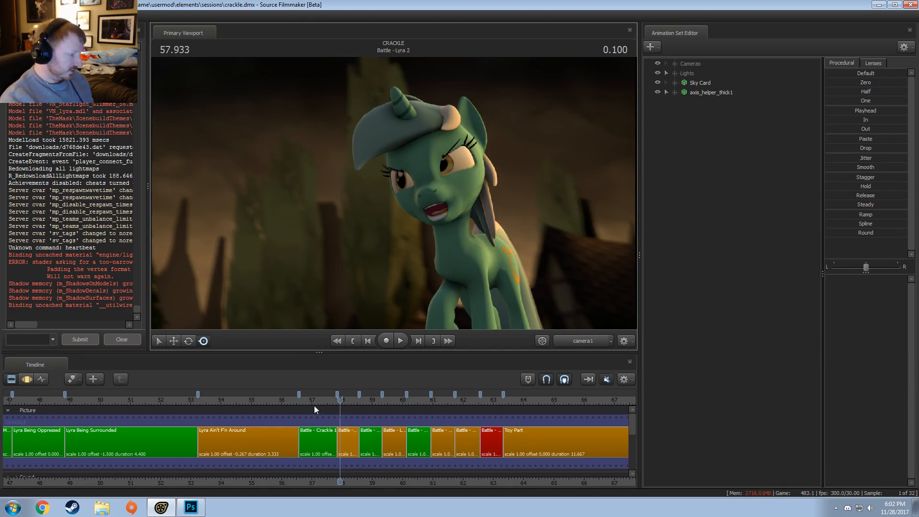
pyautogui.click(300, 398)
pyautogui.moveTo(300, 398); pyautogui.dragTo(327, 408)
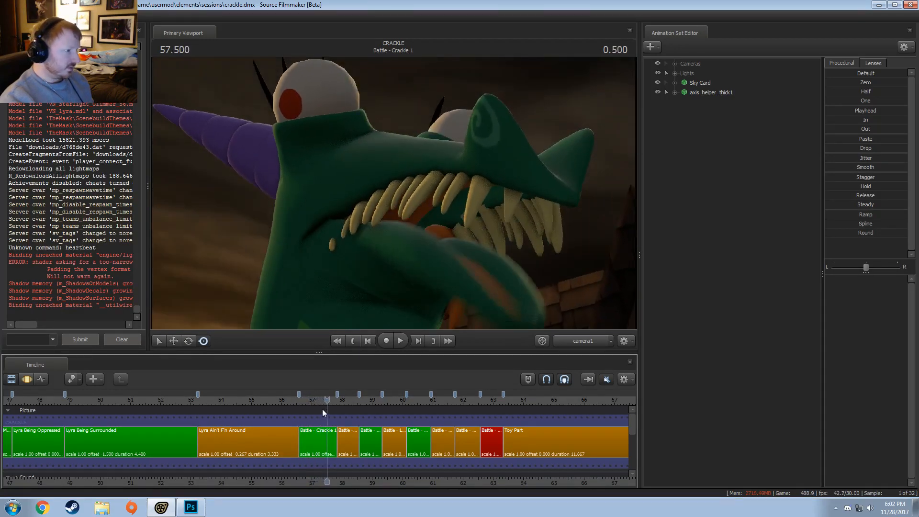
pyautogui.click(583, 341)
pyautogui.moveTo(502, 259); pyautogui.dragTo(522, 283)
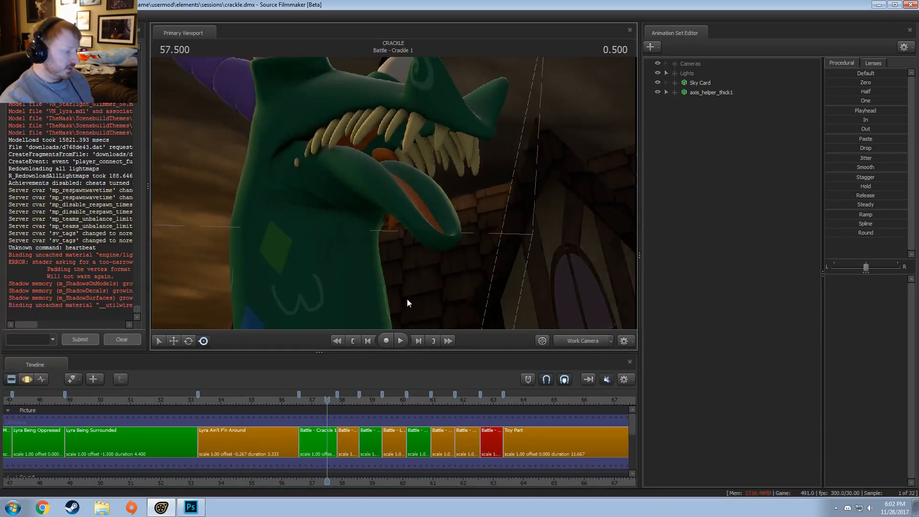
# - Play the Battle - Lyra 2 shot repeatedly through the work camera and camera1 to review its animation
pyautogui.press('space')
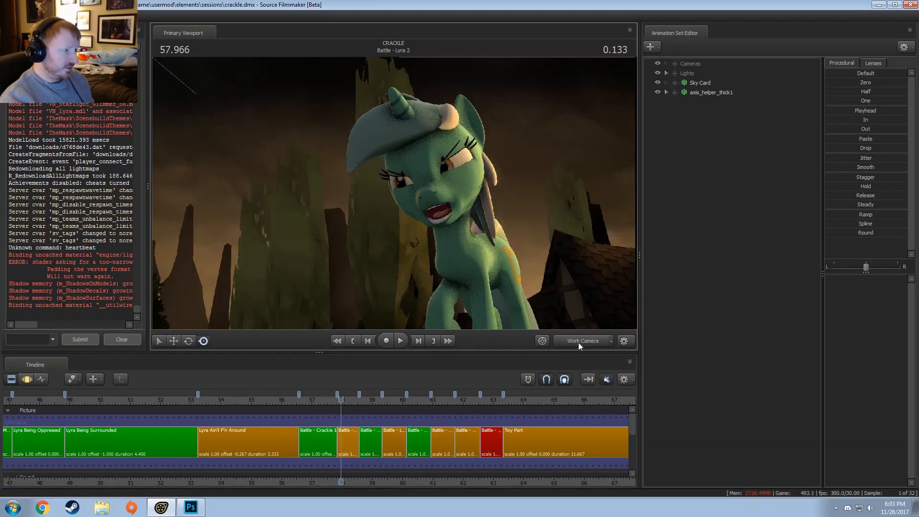
pyautogui.press('space')
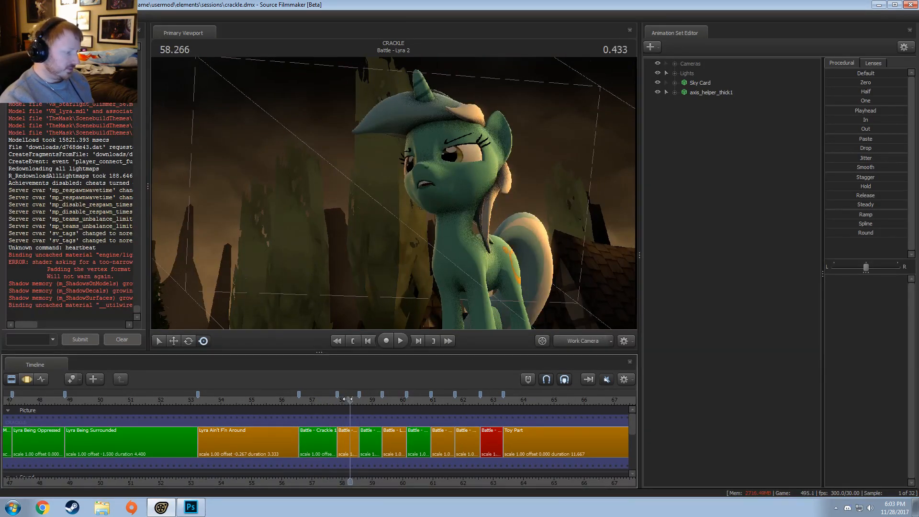
pyautogui.click(341, 401)
pyautogui.press('space')
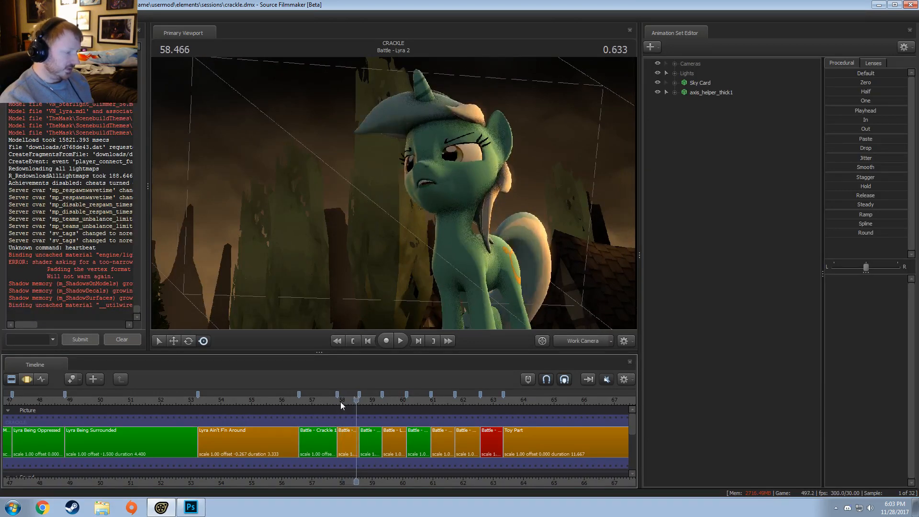
pyautogui.click(340, 401)
pyautogui.press('space')
pyautogui.press('space')
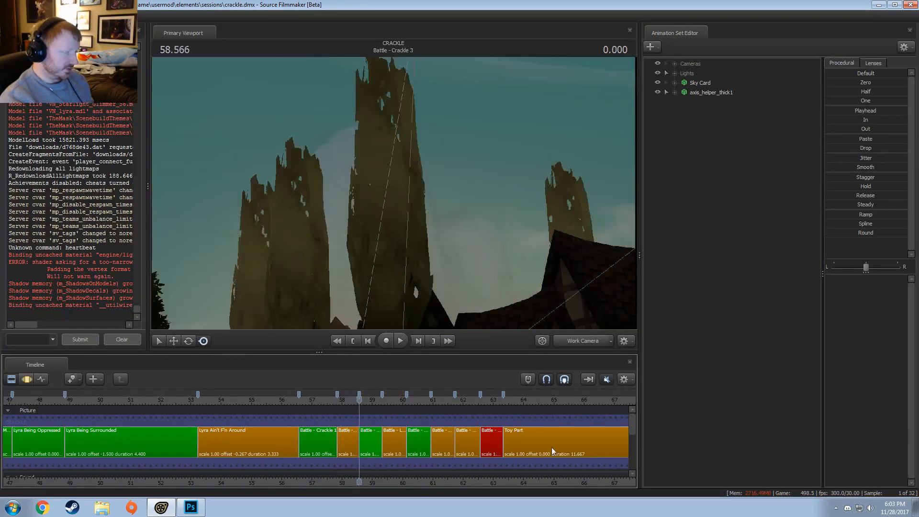
pyautogui.click(578, 342)
pyautogui.click(340, 400)
pyautogui.press('space')
pyautogui.press('space')
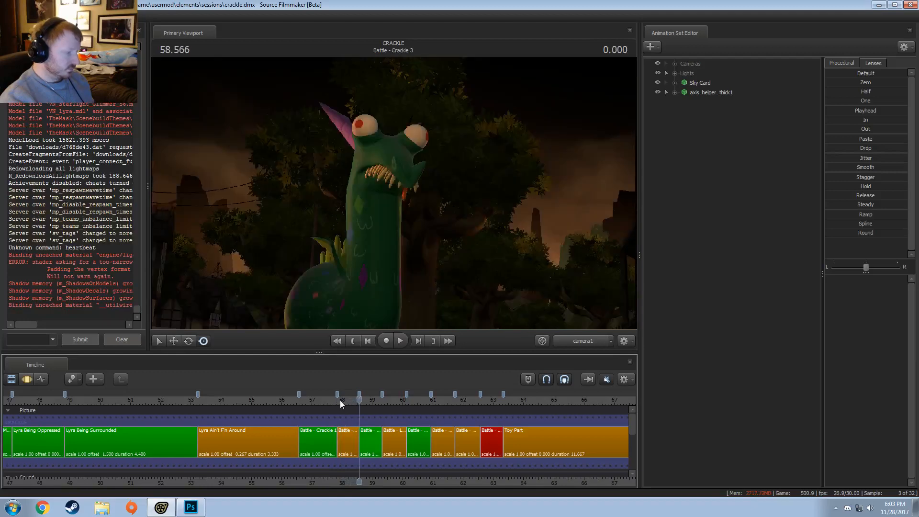
# - Go to 58.466 in the Battle - Lyra 2 shot and fly the work camera up close to Lyra's right eye
pyautogui.click(344, 402)
pyautogui.moveTo(346, 403); pyautogui.dragTo(357, 411)
pyautogui.click(587, 337)
pyautogui.press('w')
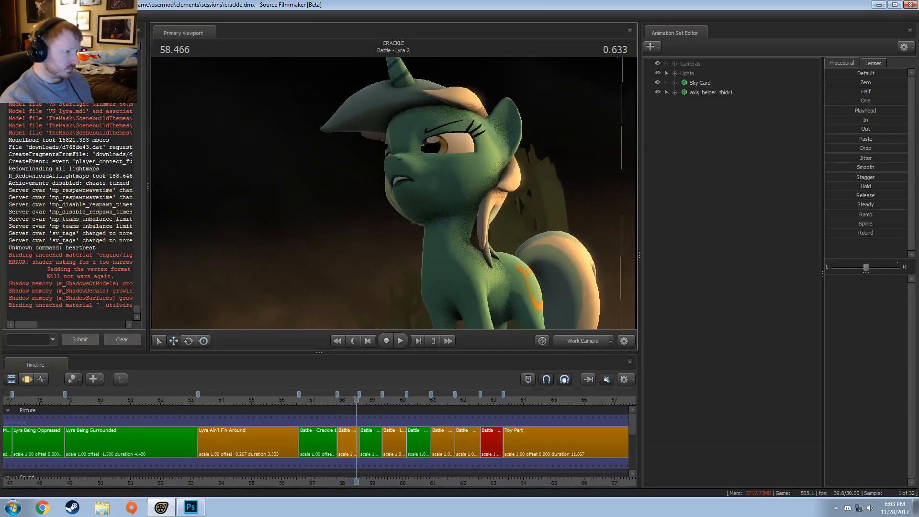
pyautogui.moveTo(393, 194); pyautogui.dragTo(417, 192)
pyautogui.press('w')
# - Open the Battle - Lyra 2 shot in the Motion Editor and select the entire time range
pyautogui.click(347, 434)
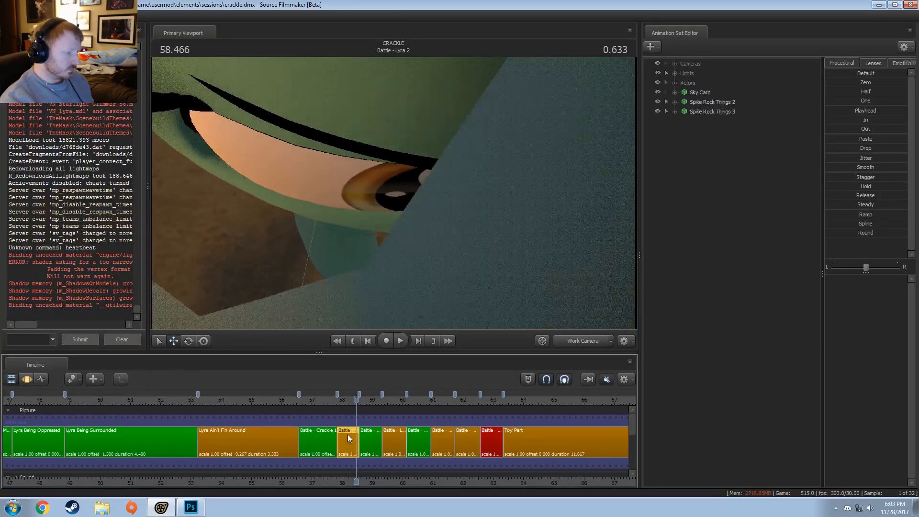
pyautogui.press('F3')
pyautogui.hotkey('ctrl', 'a')
pyautogui.moveTo(394, 239); pyautogui.dragTo(397, 184)
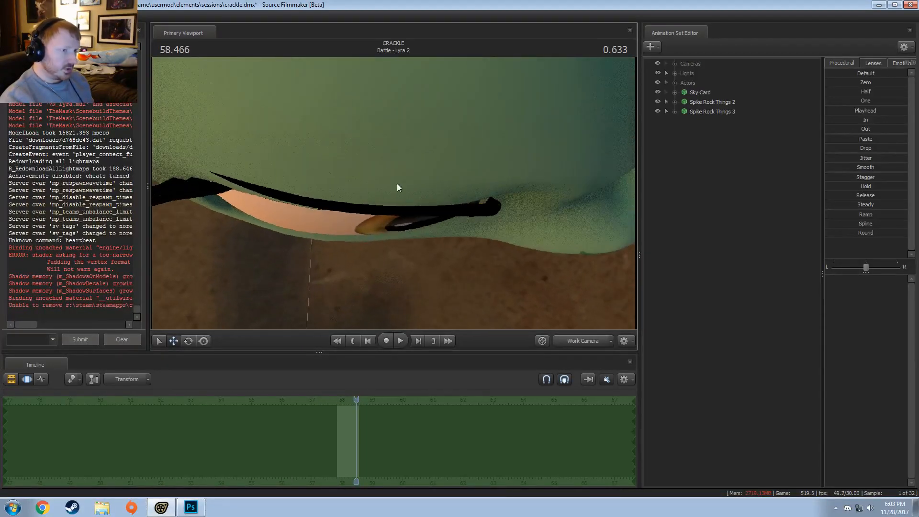
# - Adjust Lyra's RightEyeBrow control across the selected time range and return the view to camera1
pyautogui.click(676, 83)
pyautogui.click(684, 93)
pyautogui.click(693, 101)
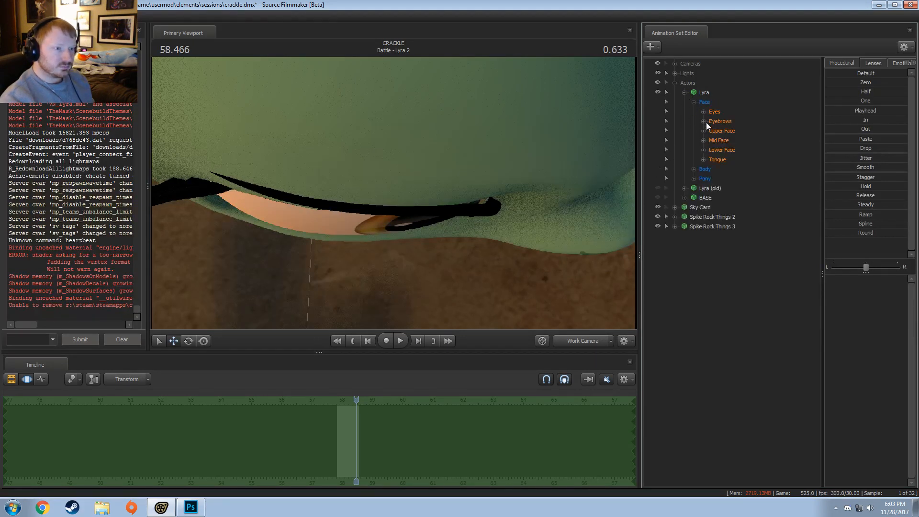
pyautogui.click(704, 122)
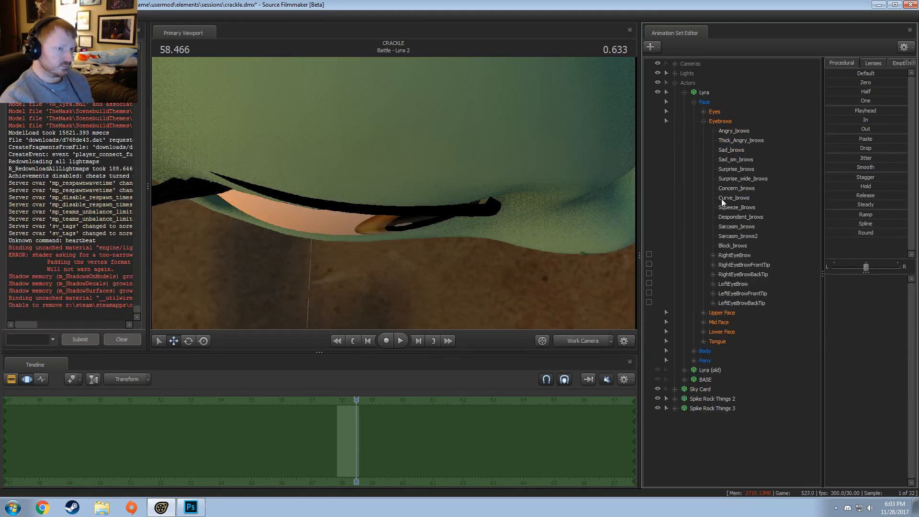
pyautogui.click(734, 255)
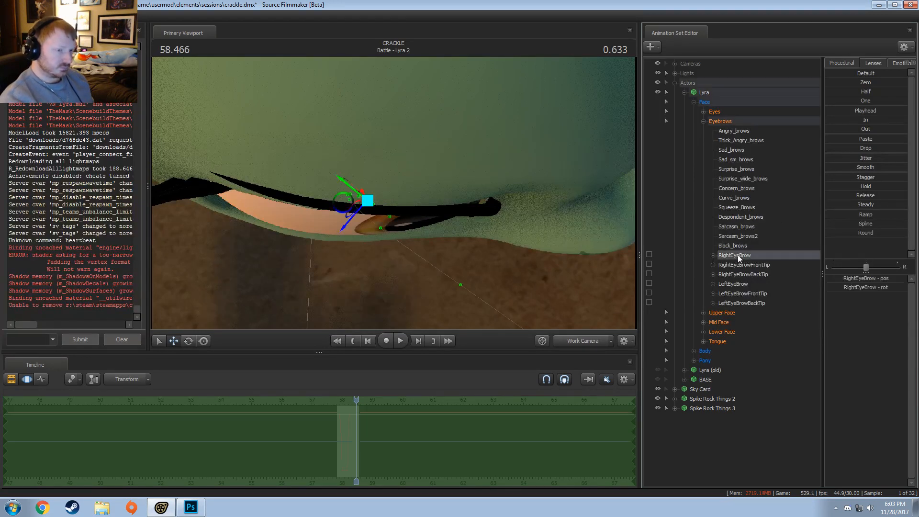
pyautogui.moveTo(358, 233); pyautogui.dragTo(359, 235)
pyautogui.click(592, 342)
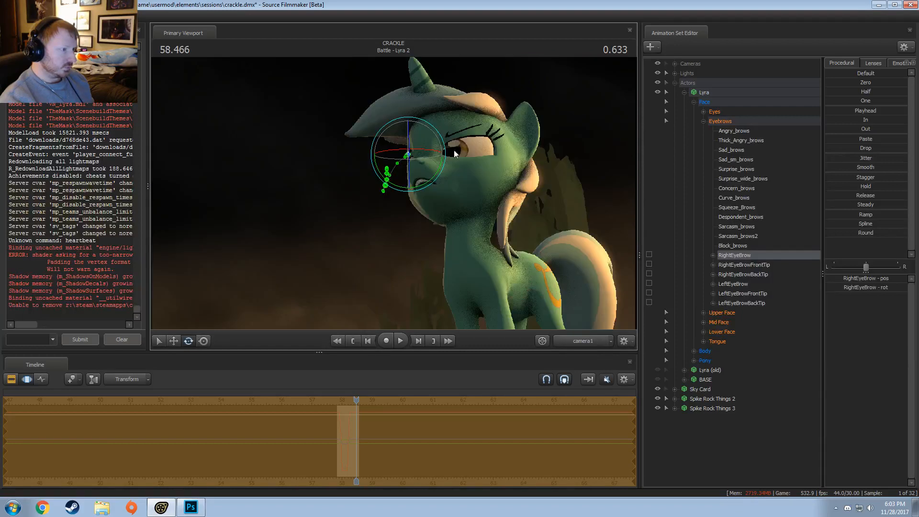
# - Scrub through Lyra's RightEyeBrow animation curves across the Battle - Lyra 2 shot
pyautogui.click(342, 402)
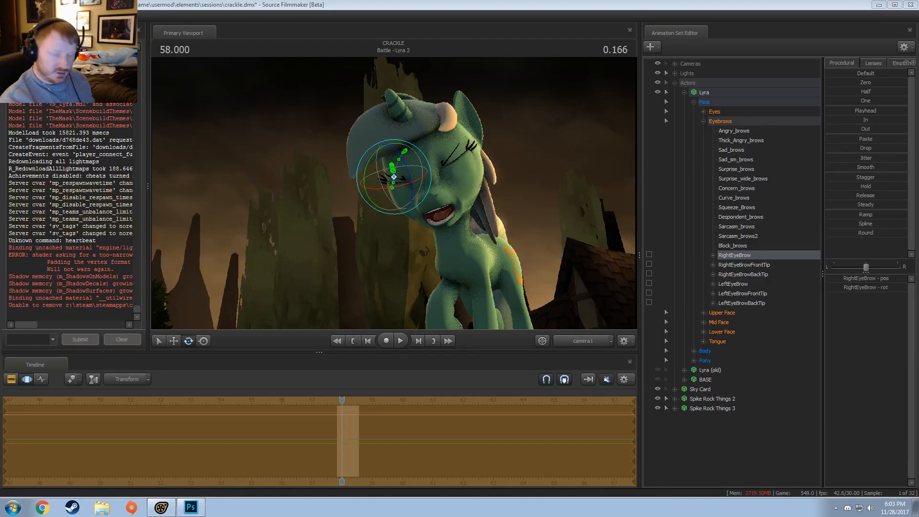
pyautogui.click(369, 2)
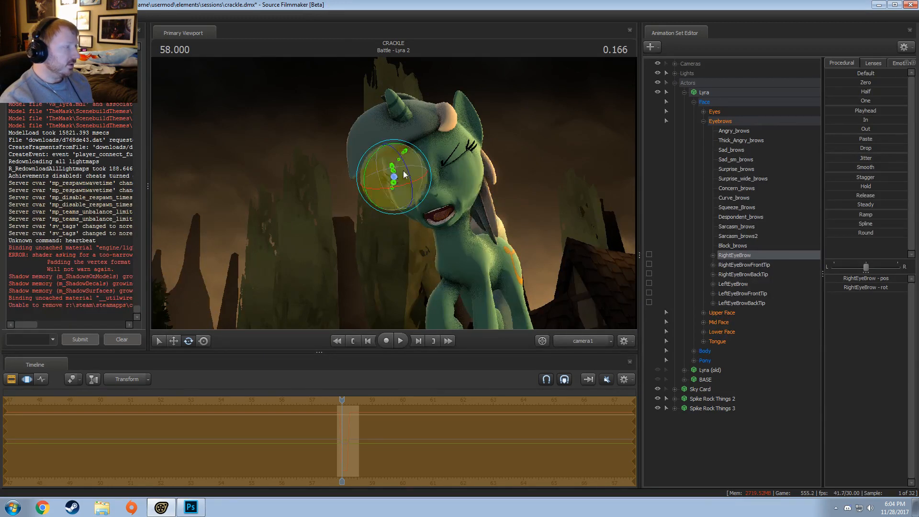
pyautogui.scroll(8, 371, 433)
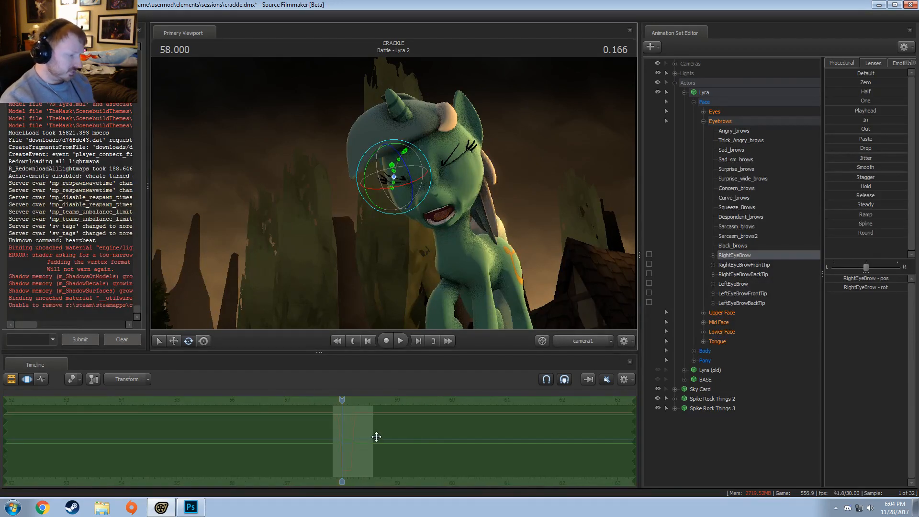
pyautogui.moveTo(341, 441); pyautogui.dragTo(321, 437)
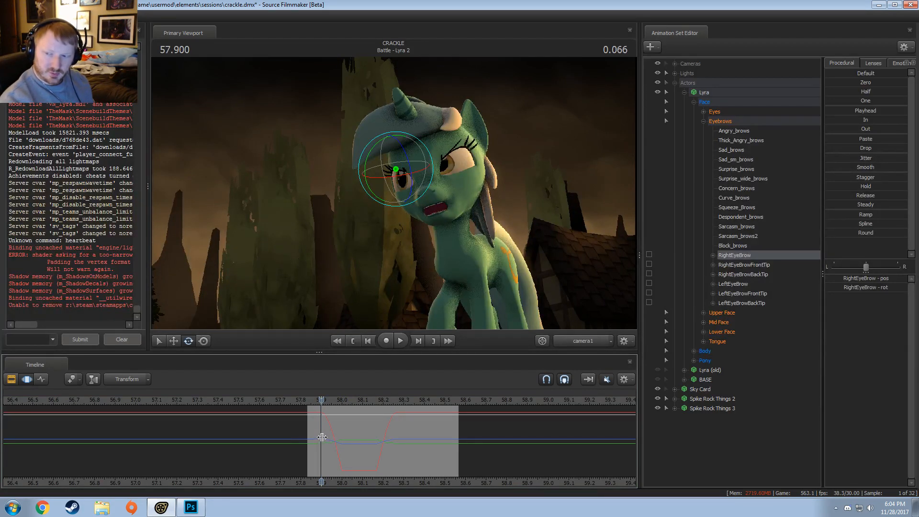
pyautogui.moveTo(341, 433); pyautogui.dragTo(428, 445)
# - Switch to the Clip Editor and play back the Battle - Lyra 2 shot from its start several times
pyautogui.press('F2')
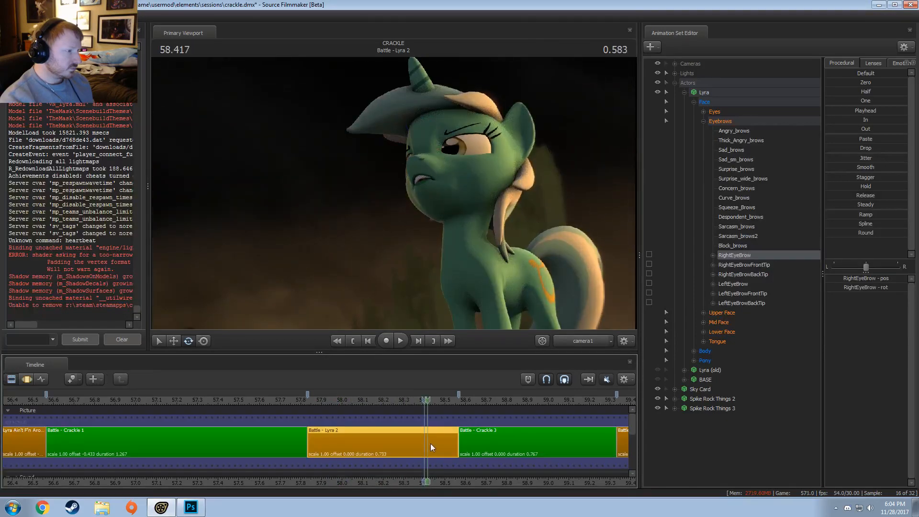
pyautogui.click(315, 403)
pyautogui.press('space')
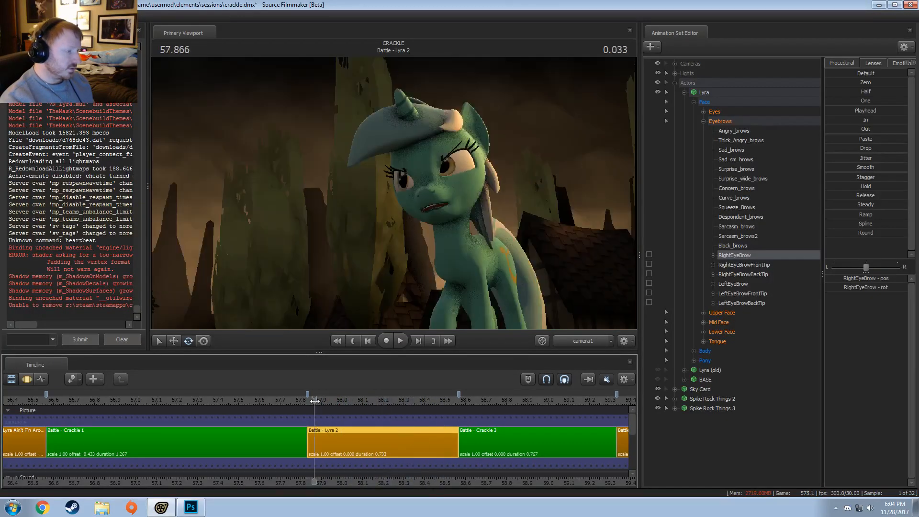
pyautogui.press('space')
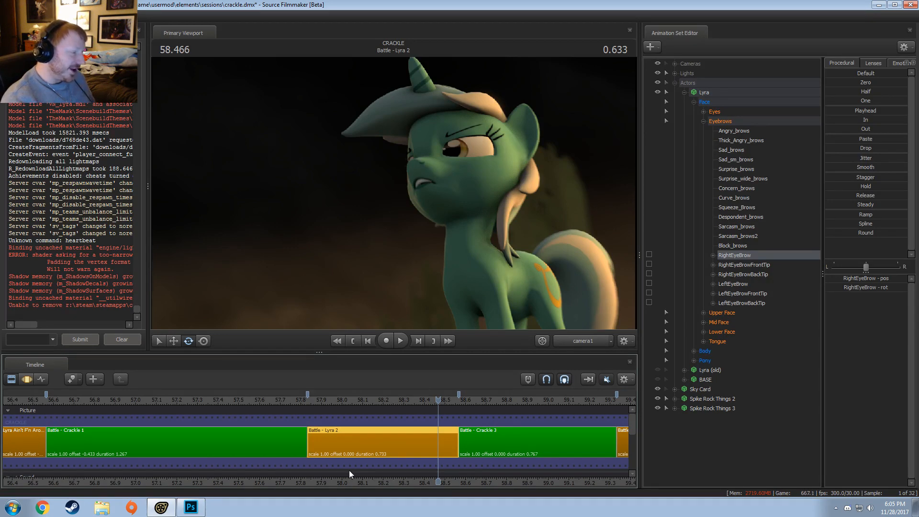
pyautogui.scroll(-5, 368, 482)
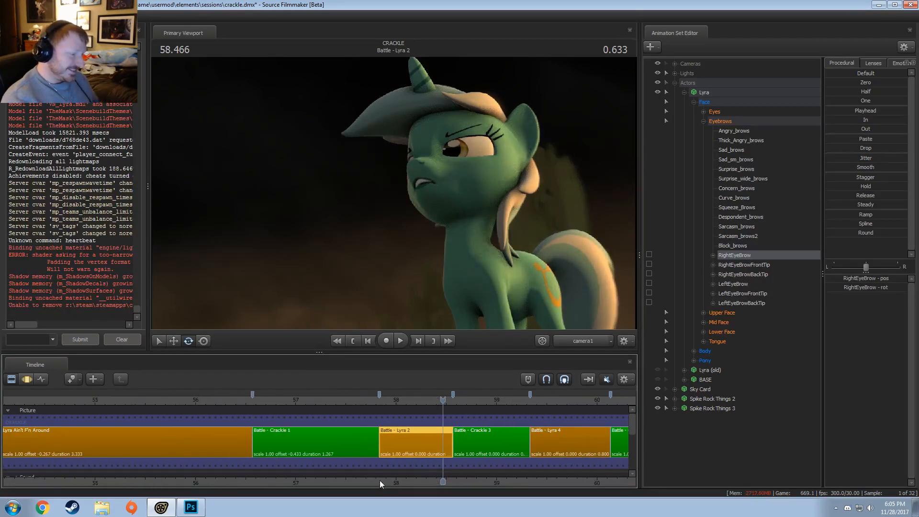
pyautogui.moveTo(415, 401); pyautogui.dragTo(381, 400)
pyautogui.press('space')
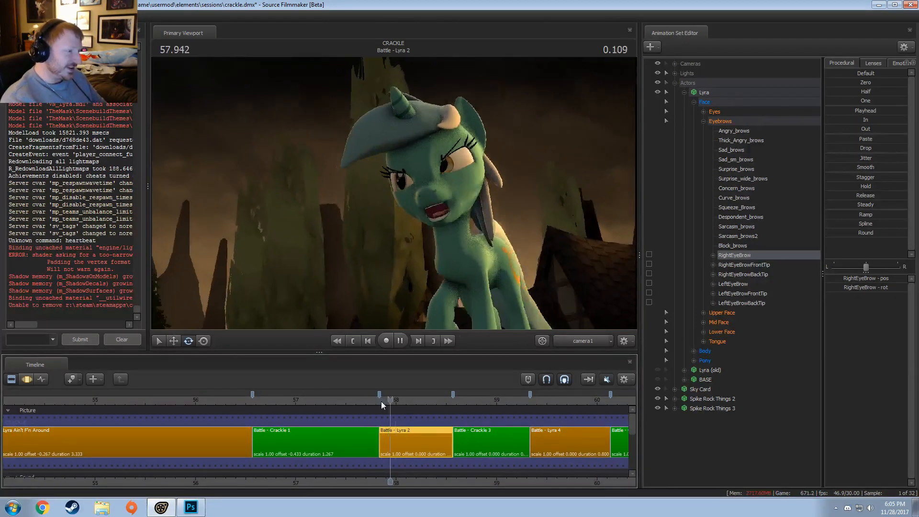
pyautogui.click(383, 401)
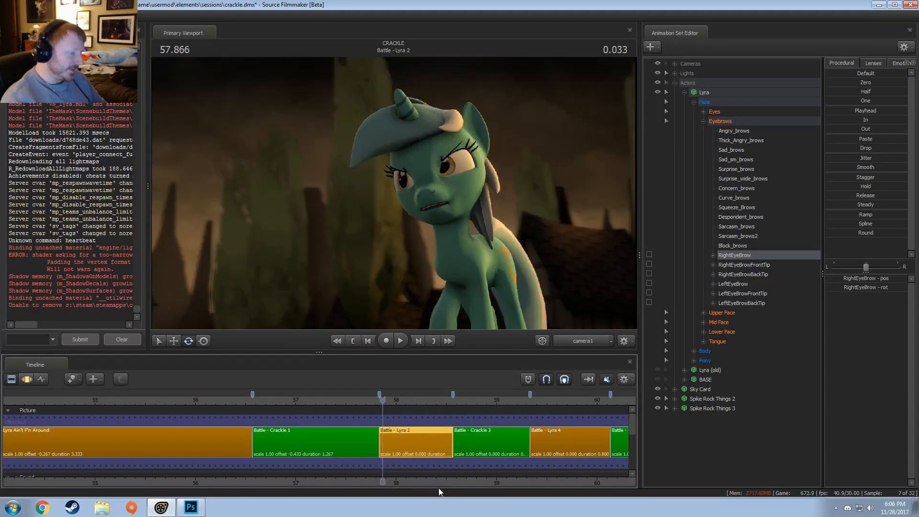
pyautogui.moveTo(413, 469); pyautogui.dragTo(253, 469, button='middle')
pyautogui.press('space')
pyautogui.press('space')
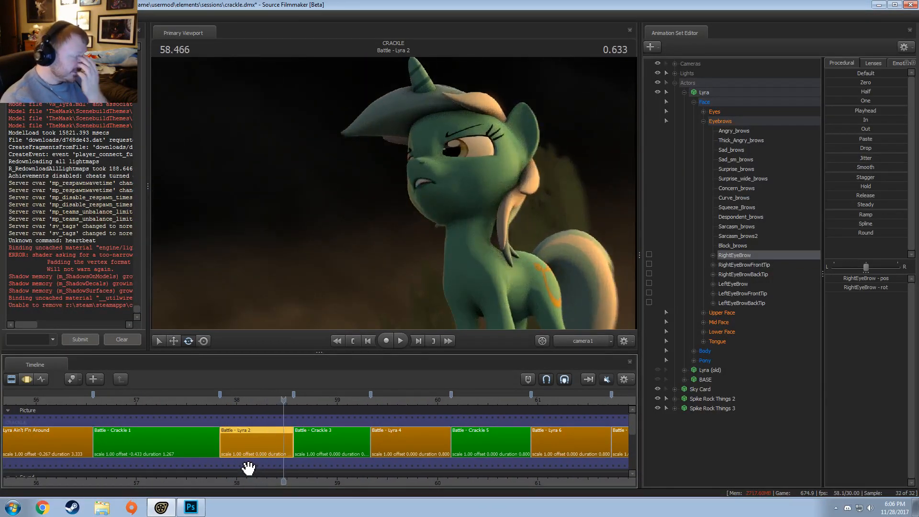
# - Return to the Motion Editor and place the time selection at about 57.9, near the start of the Battle - Lyra 2 shot
pyautogui.scroll(6, 252, 463)
pyautogui.press('F3')
pyautogui.moveTo(171, 435); pyautogui.dragTo(188, 437)
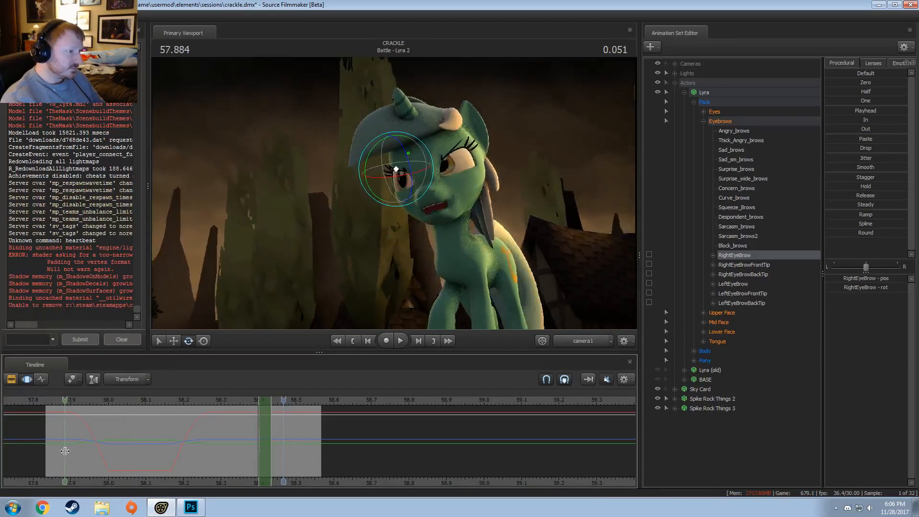
pyautogui.keyDown('shift'); pyautogui.click(64, 449); pyautogui.keyUp('shift')
# - Replay the Battle - Lyra 2 shot in the Motion Editor and return the playhead to the shot's first frame, 57.833
pyautogui.press('space')
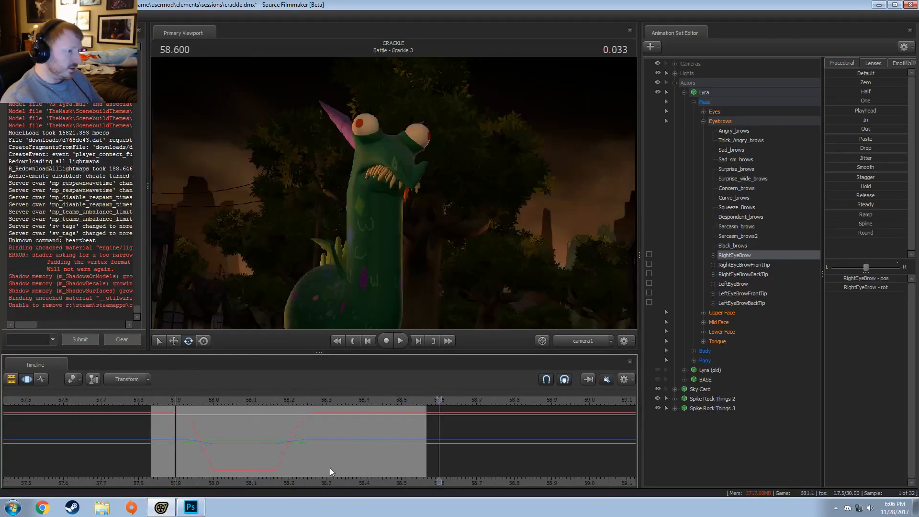
pyautogui.click(153, 397)
pyautogui.press('space')
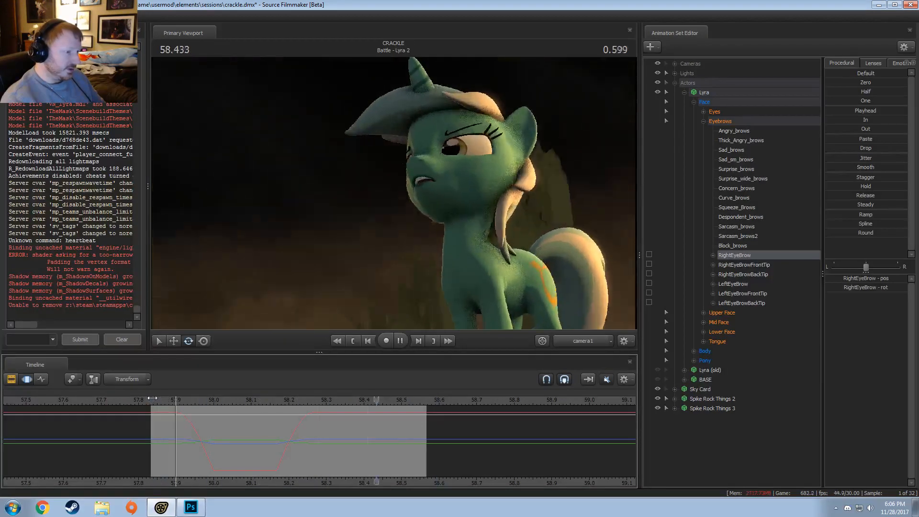
pyautogui.press('space')
pyautogui.click(152, 397)
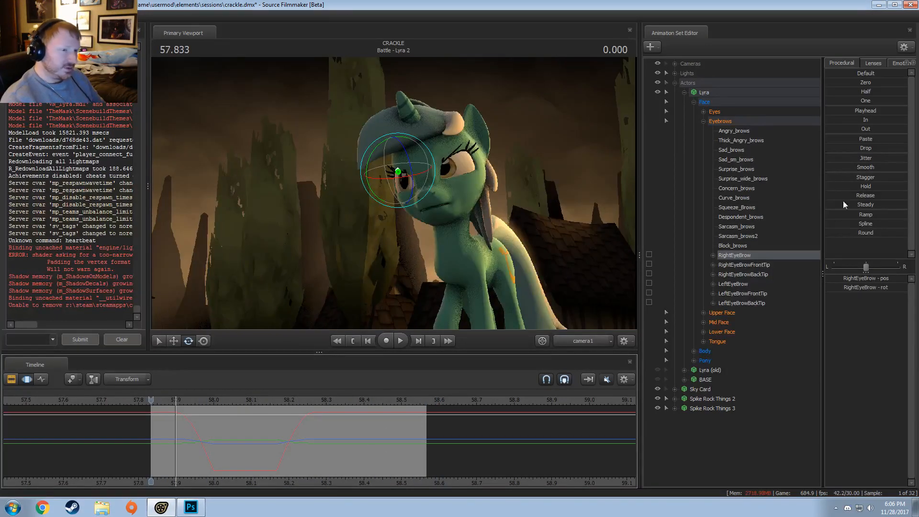
# - Inspect the Bake Procedural Bones utility for the Lyra animation set and play back the Battle - Lyra 2 shot
pyautogui.click(712, 94)
pyautogui.rightClick(712, 93)
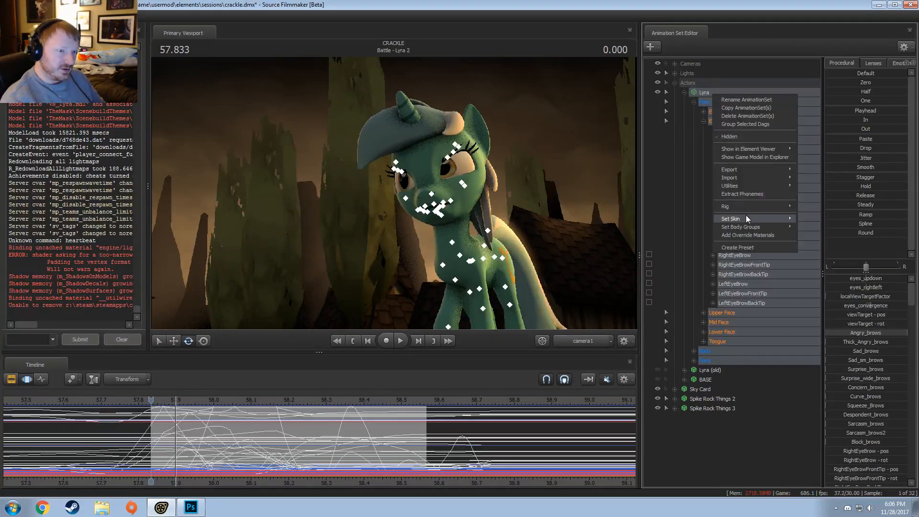
pyautogui.moveTo(742, 226)
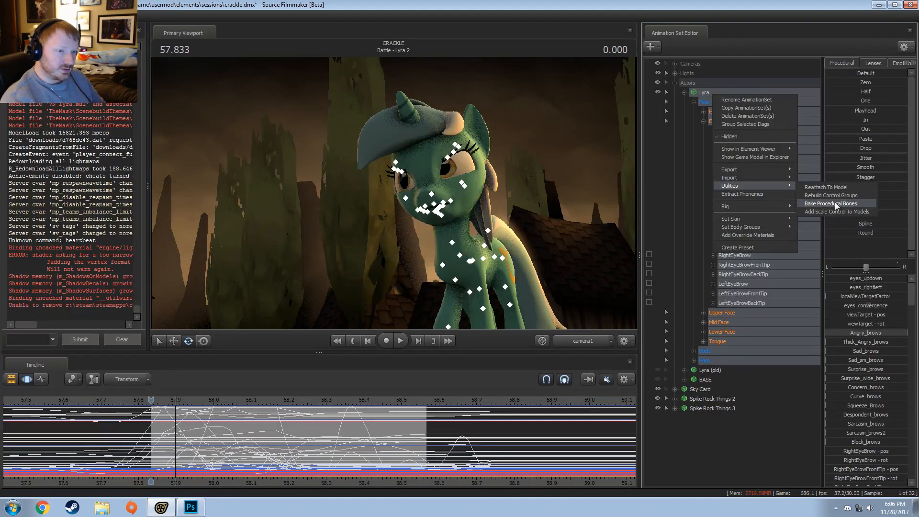
pyautogui.click(551, 335)
pyautogui.press('space')
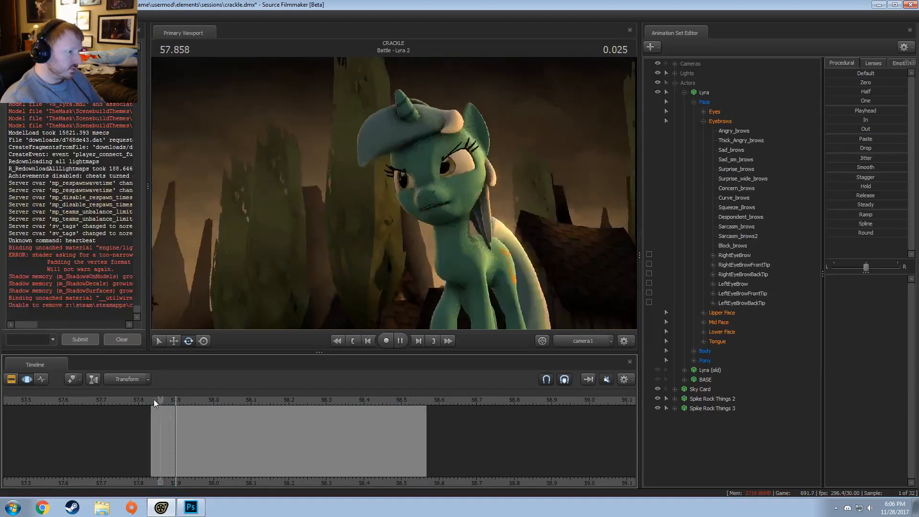
pyautogui.press('space')
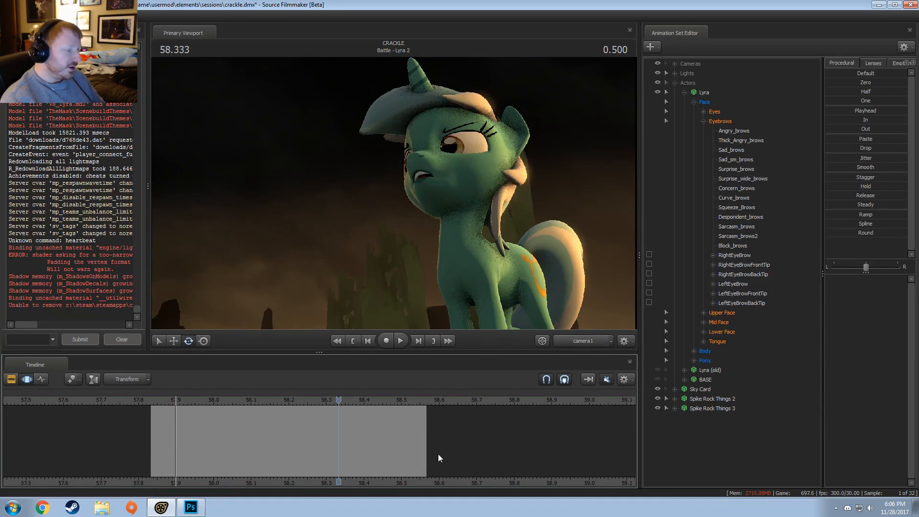
# - Rotate Lyra's HairBack1 bone within a time selection of about 57.9 to 58.3, centred on 58.1, and replay the shot
pyautogui.hotkey('ctrl', 'a')
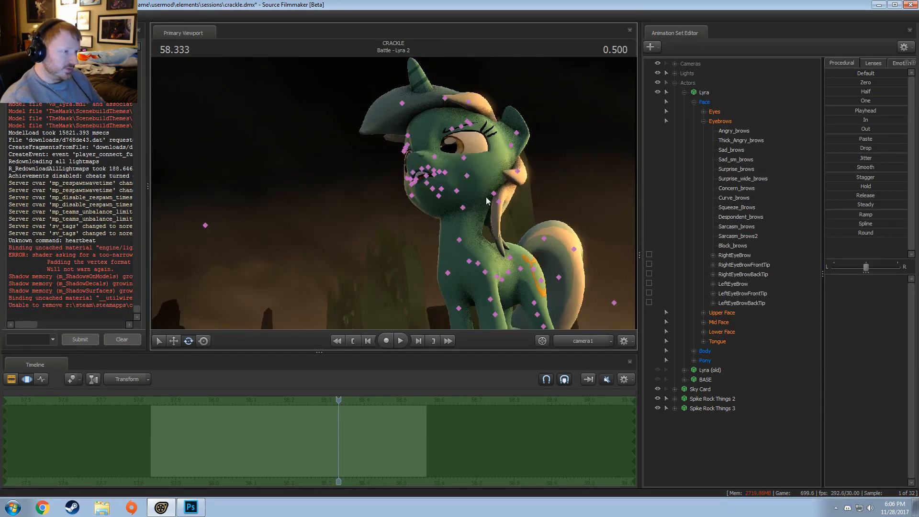
pyautogui.keyDown('ctrl'); pyautogui.click(493, 192); pyautogui.keyUp('ctrl')
pyautogui.moveTo(211, 452); pyautogui.dragTo(247, 441)
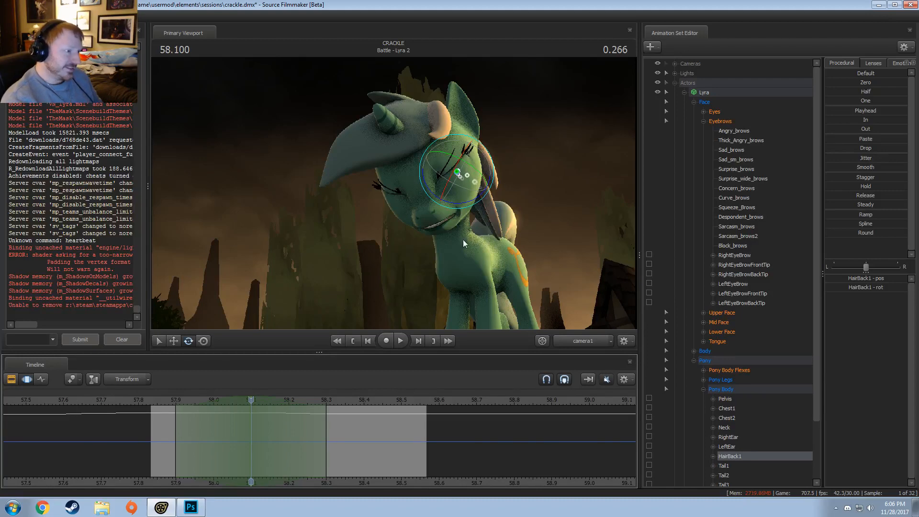
pyautogui.moveTo(450, 209); pyautogui.dragTo(409, 257)
pyautogui.click(159, 399)
pyautogui.press('space')
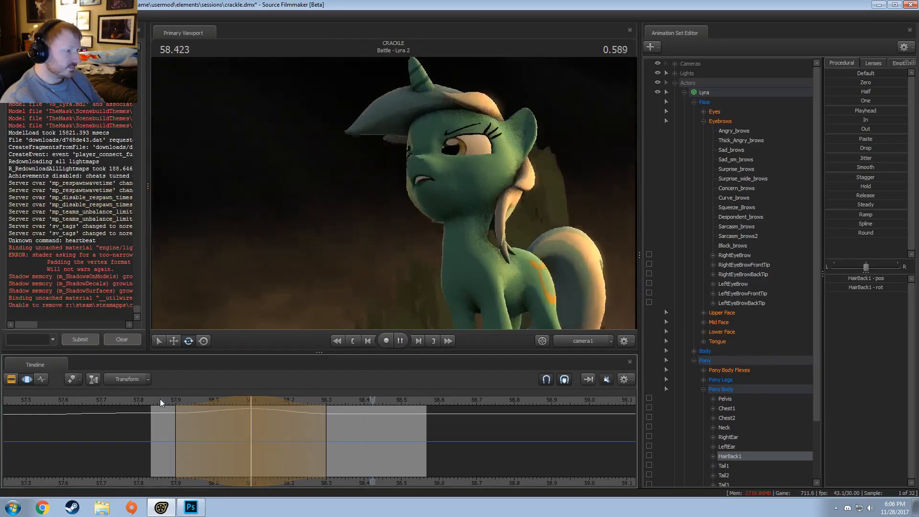
# - Rotate HairBack1 within a time selection of about 58.1 to 58.43, centred on 58.266, and replay the motion
pyautogui.press('shift')
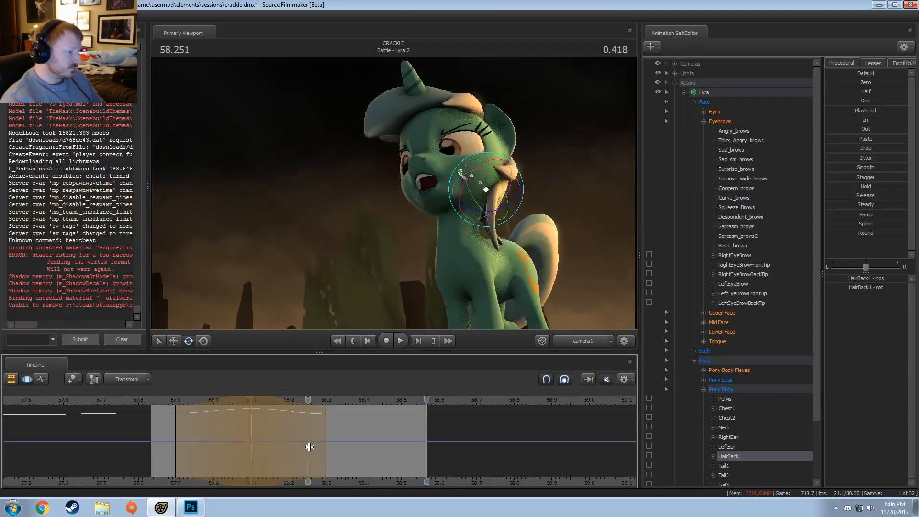
pyautogui.click(314, 443)
pyautogui.keyDown('shift'); pyautogui.scroll(5, 314, 442); pyautogui.keyUp('shift')
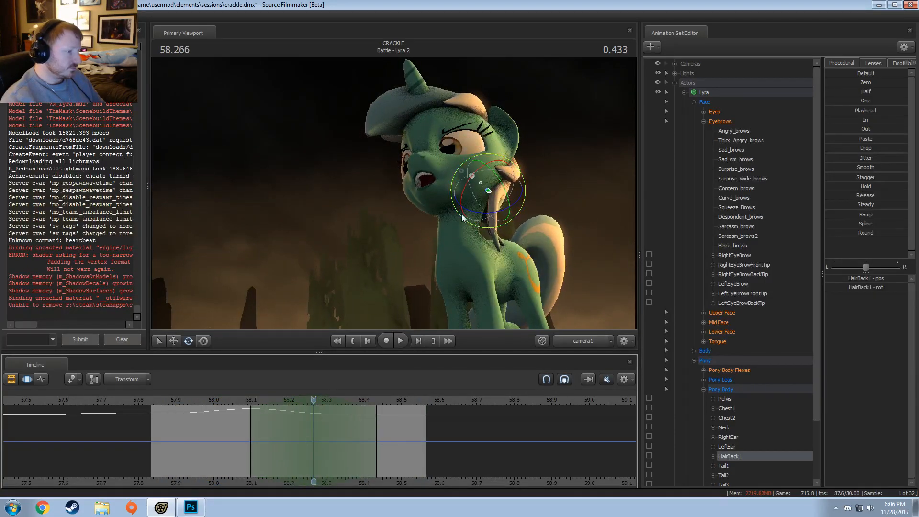
pyautogui.moveTo(508, 158); pyautogui.dragTo(495, 199)
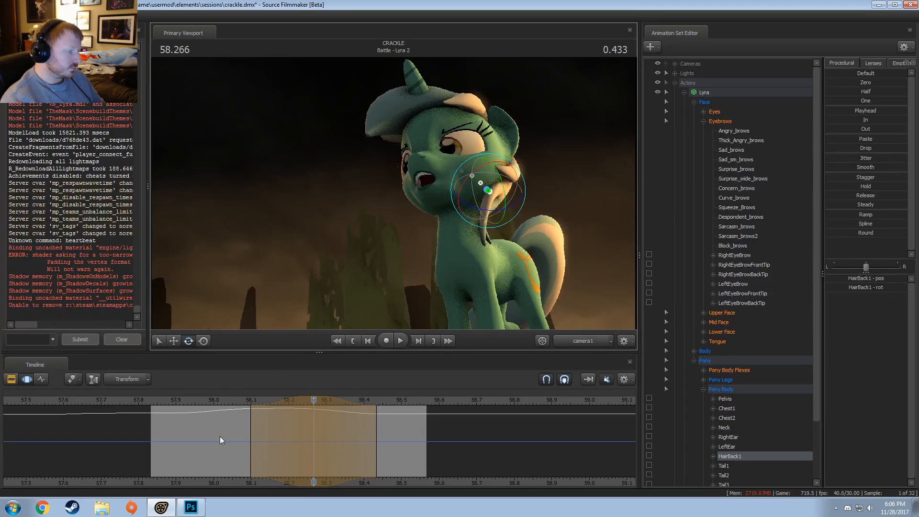
pyautogui.press('space')
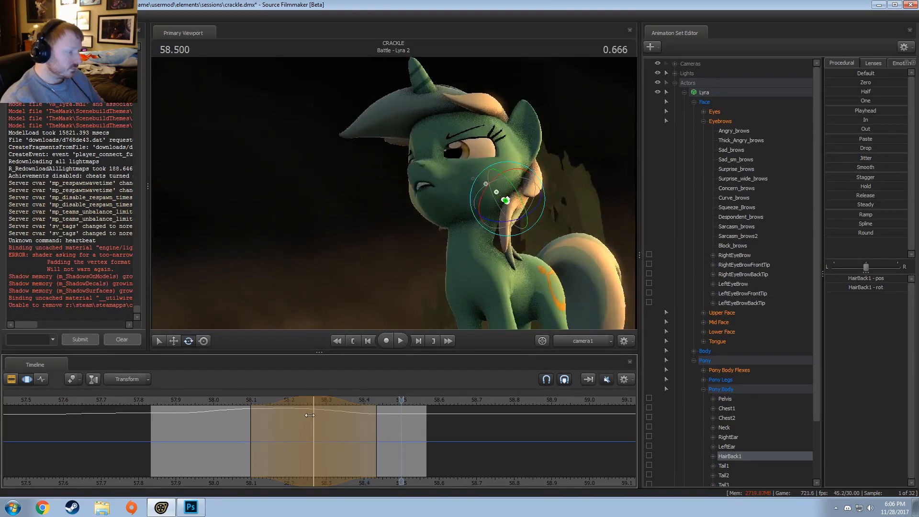
pyautogui.press('space')
pyautogui.click(221, 401)
pyautogui.press('space')
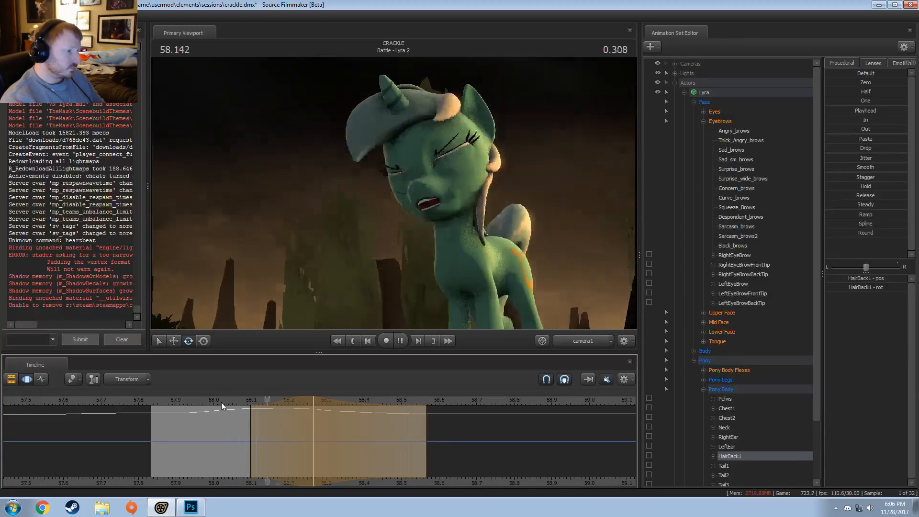
pyautogui.press('space')
# - Rotate HairBack1 with a time selection that ramps in from 58.1 to 58.333 and extends indefinitely past the shot's end
pyautogui.moveTo(237, 414); pyautogui.dragTo(340, 439)
pyautogui.keyDown('shift'); pyautogui.click(389, 446); pyautogui.keyUp('shift')
pyautogui.keyDown('shift'); pyautogui.scroll(8, 389, 445); pyautogui.keyUp('shift')
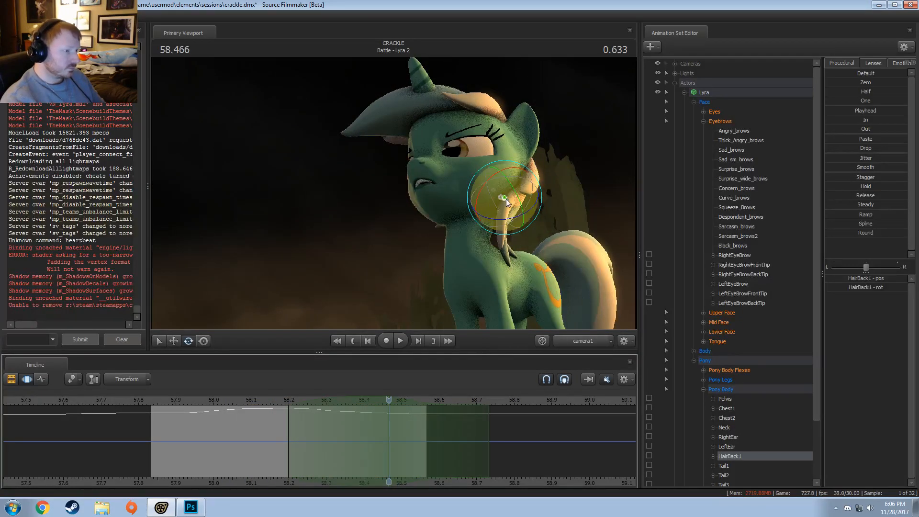
pyautogui.moveTo(363, 421); pyautogui.dragTo(896, 397)
pyautogui.keyDown('shift'); pyautogui.scroll(6, 415, 449); pyautogui.keyUp('shift')
pyautogui.keyDown('shift'); pyautogui.scroll(1, 415, 448); pyautogui.keyUp('shift')
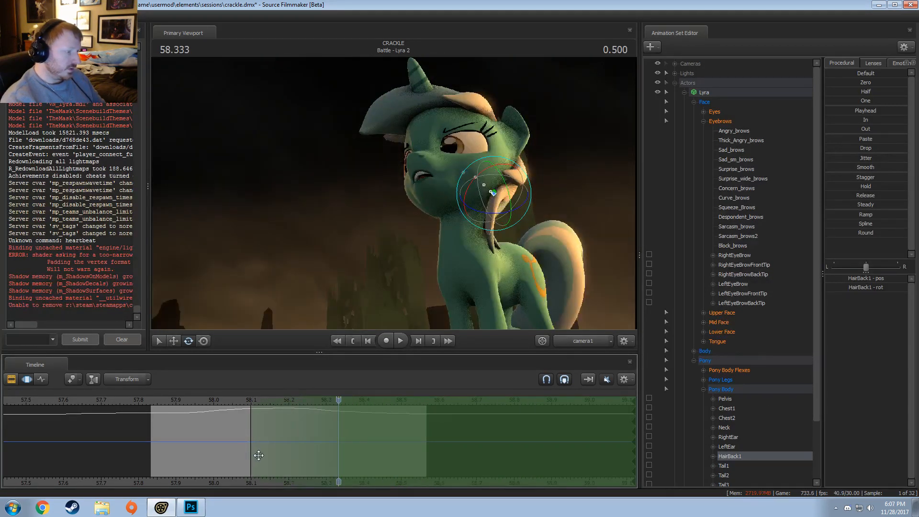
pyautogui.moveTo(473, 192); pyautogui.dragTo(507, 178)
pyautogui.click(218, 400)
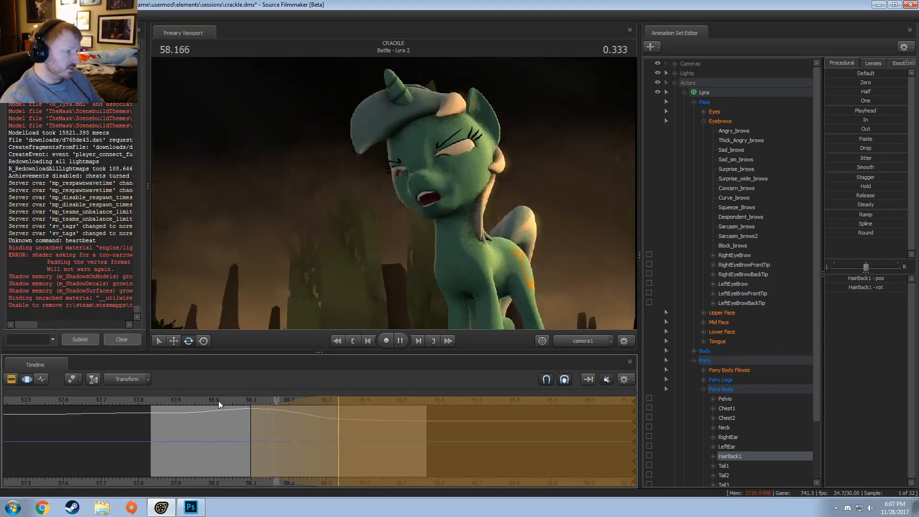
# - Adjust HairBack1's rotation within a time selection of about 58.1 to 58.37, centred on 58.233, and replay the shot
pyautogui.moveTo(216, 405); pyautogui.dragTo(304, 424)
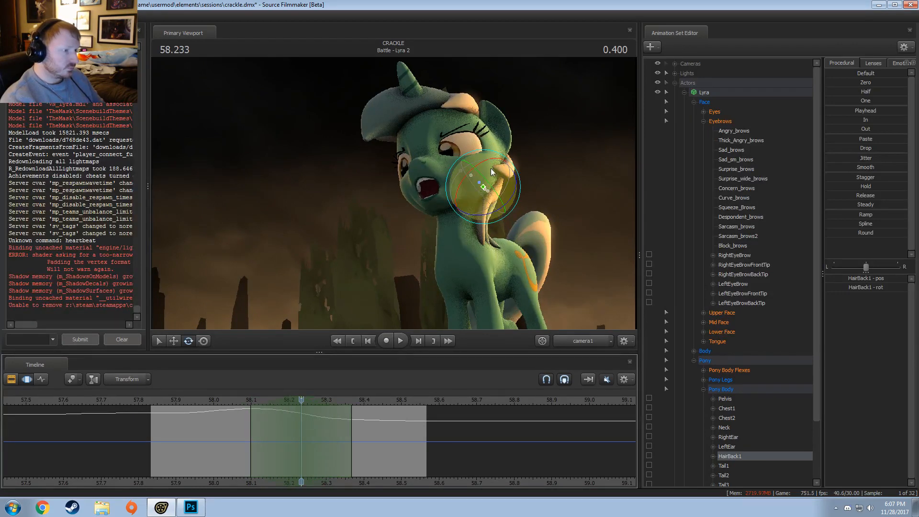
pyautogui.press('space')
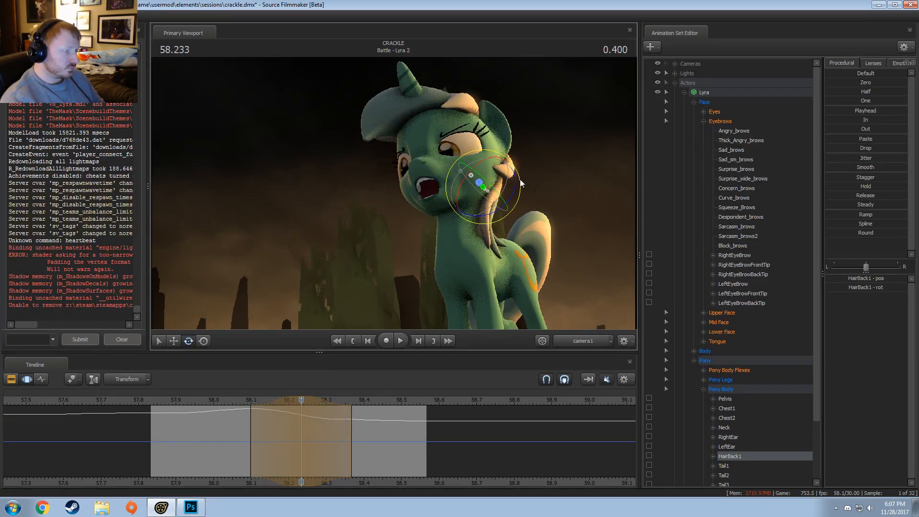
pyautogui.press('space')
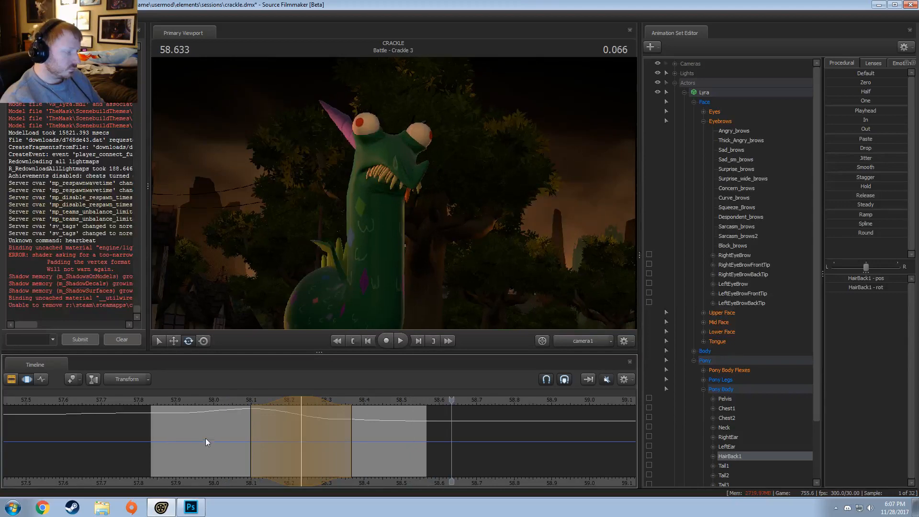
# - Rotate Lyra's jiggle_hair2 bone around 58.266 within a time selection of about 58.13 to 58.4, and replay the motion
pyautogui.press('shift')
pyautogui.click(310, 448)
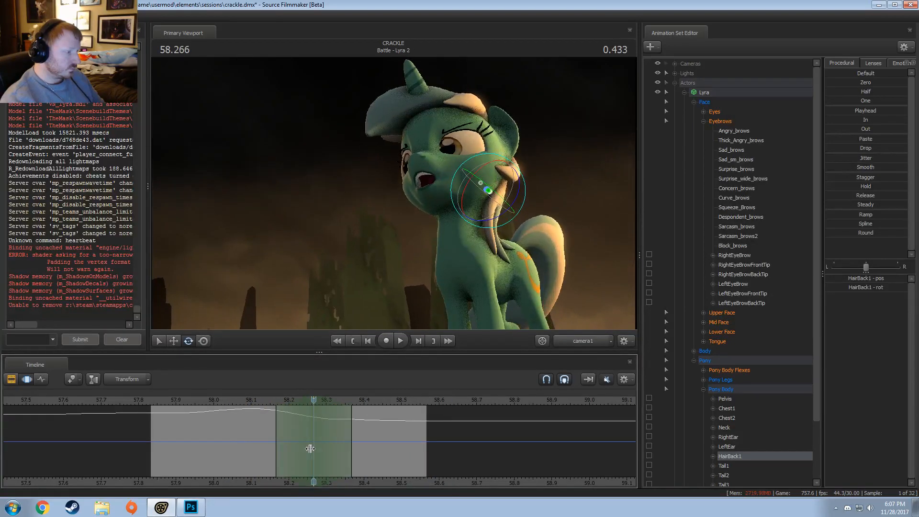
pyautogui.click(476, 209)
pyautogui.moveTo(477, 209); pyautogui.dragTo(495, 205)
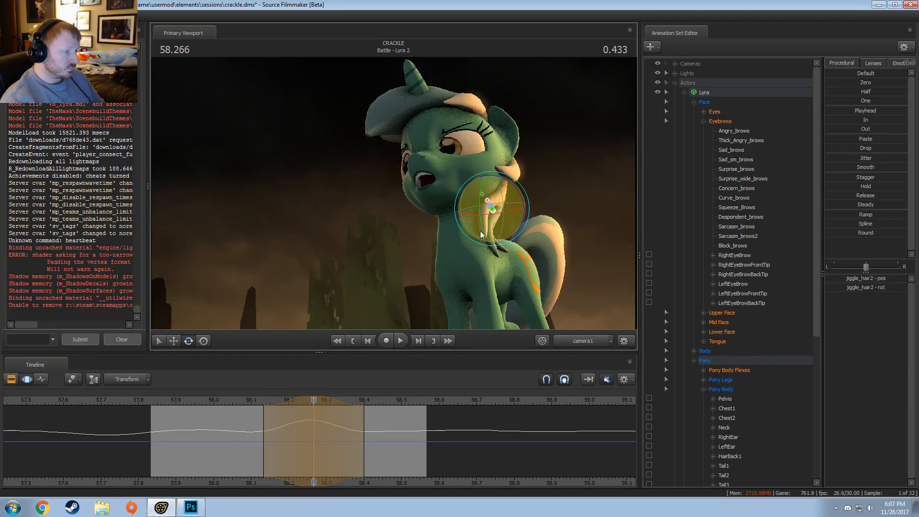
pyautogui.press('shift')
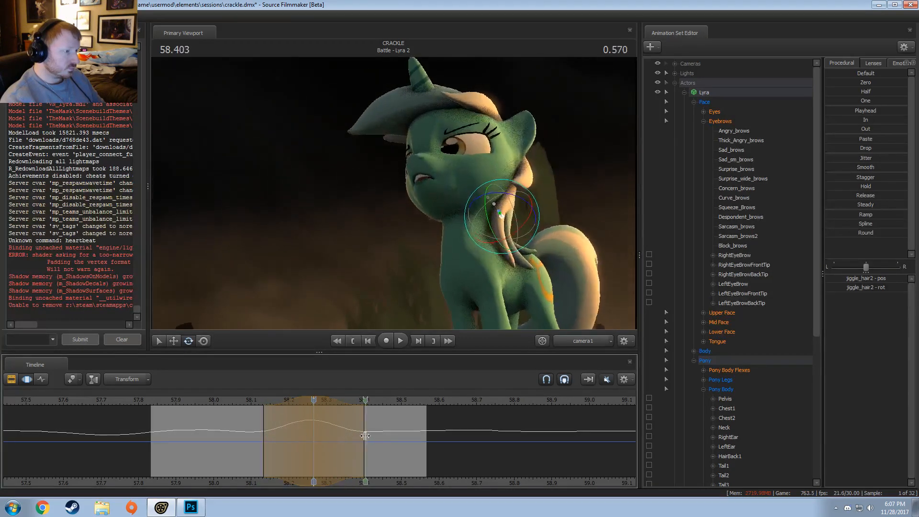
pyautogui.click(214, 398)
pyautogui.press('space')
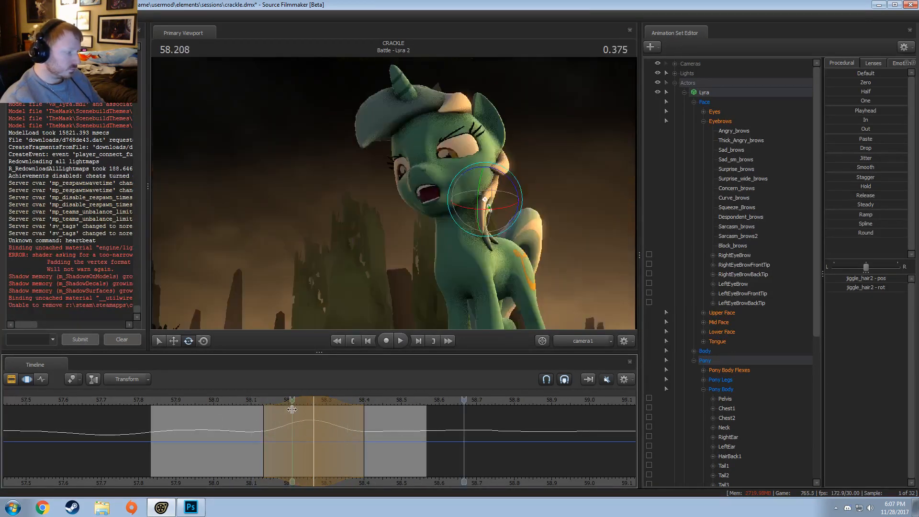
# - Widen the falloff of the jiggle_hair2 adjustment to about 58.1 to 58.43 and replay the shot
pyautogui.keyDown('shift'); pyautogui.scroll(1, 292, 407); pyautogui.keyUp('shift')
pyautogui.click(219, 398)
pyautogui.press('space')
pyautogui.press('space')
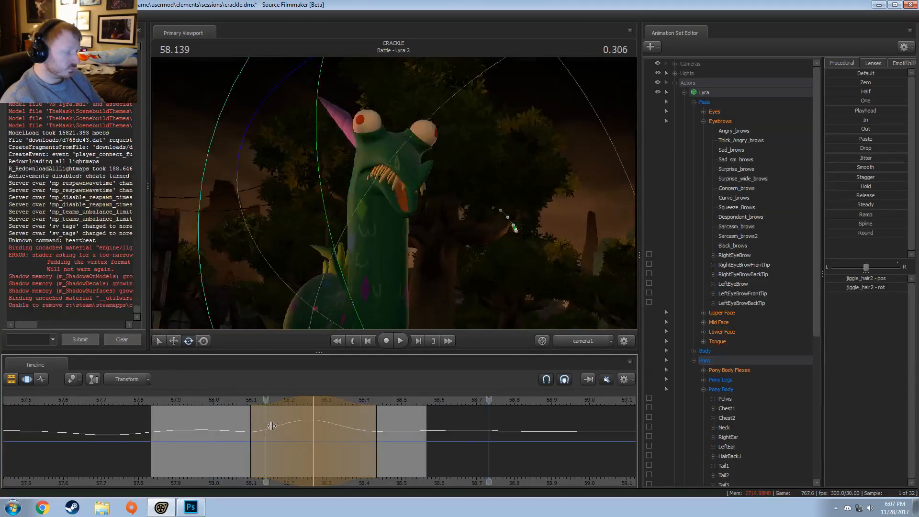
# - Rotate jiggle_hair2 slightly within a time selection of about 58.2 to 58.7, centred on 58.433, and replay the shot
pyautogui.keyDown('shift'); pyautogui.click(376, 437); pyautogui.keyUp('shift')
pyautogui.keyDown('shift'); pyautogui.scroll(7, 376, 436); pyautogui.keyUp('shift')
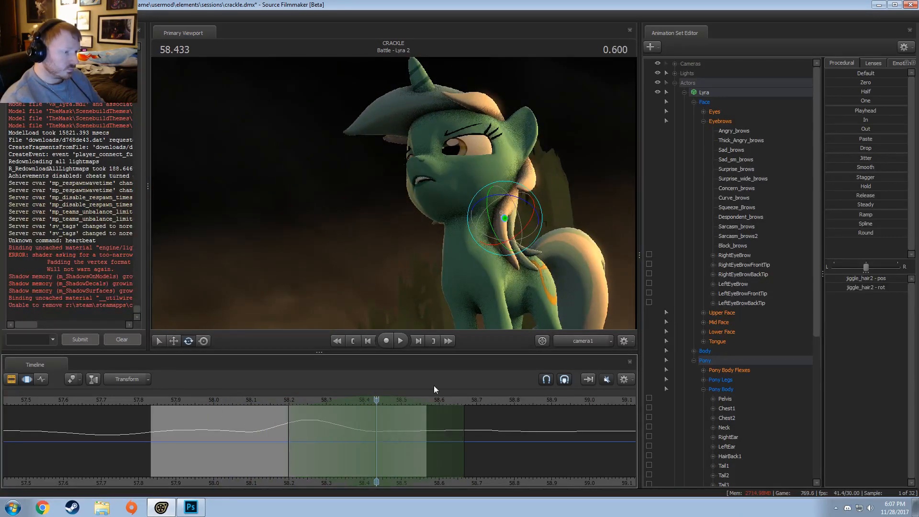
pyautogui.moveTo(465, 426); pyautogui.dragTo(477, 425)
pyautogui.moveTo(481, 230); pyautogui.dragTo(482, 235)
pyautogui.press('space')
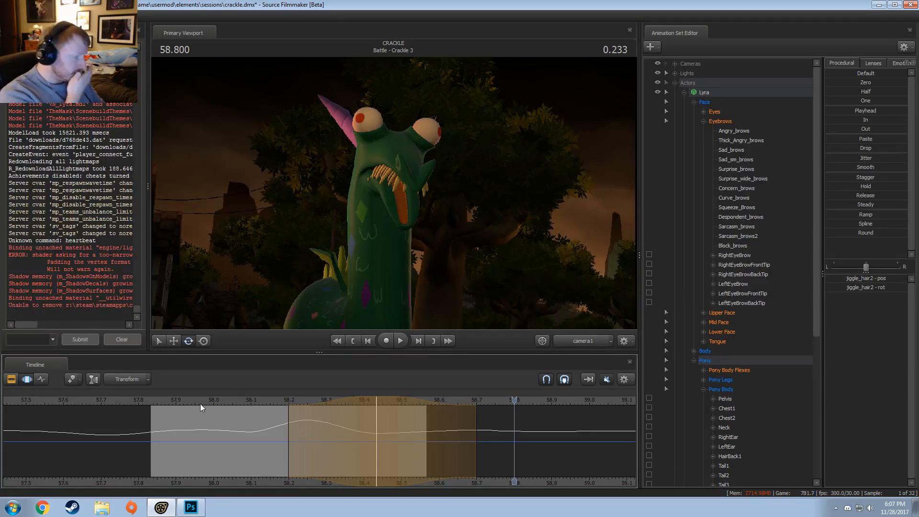
pyautogui.click(162, 400)
pyautogui.press('space')
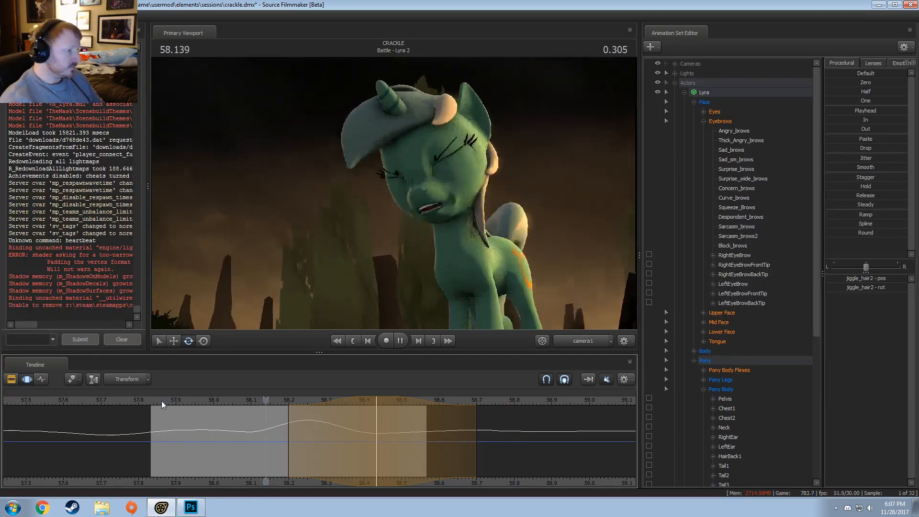
pyautogui.press('space')
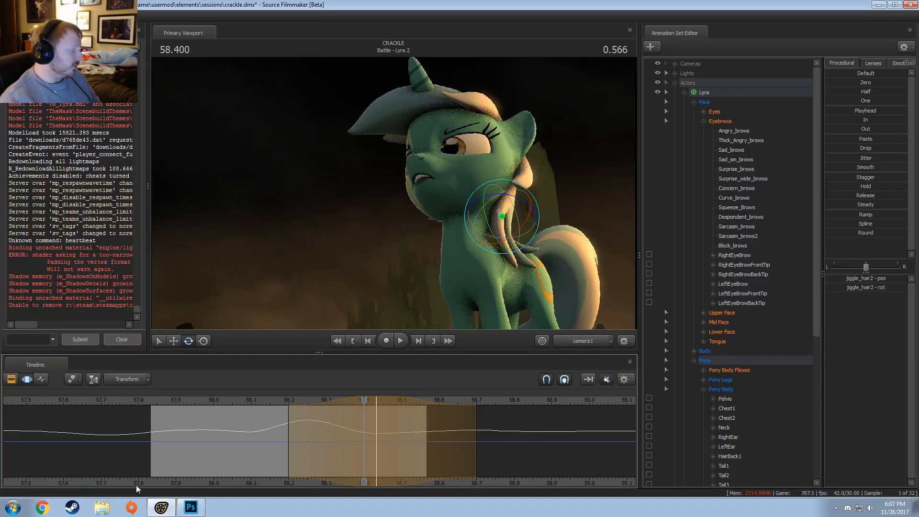
# - Switch to Windows Explorer and open the maps folder inside the SFM Usermod directory
pyautogui.click(113, 507)
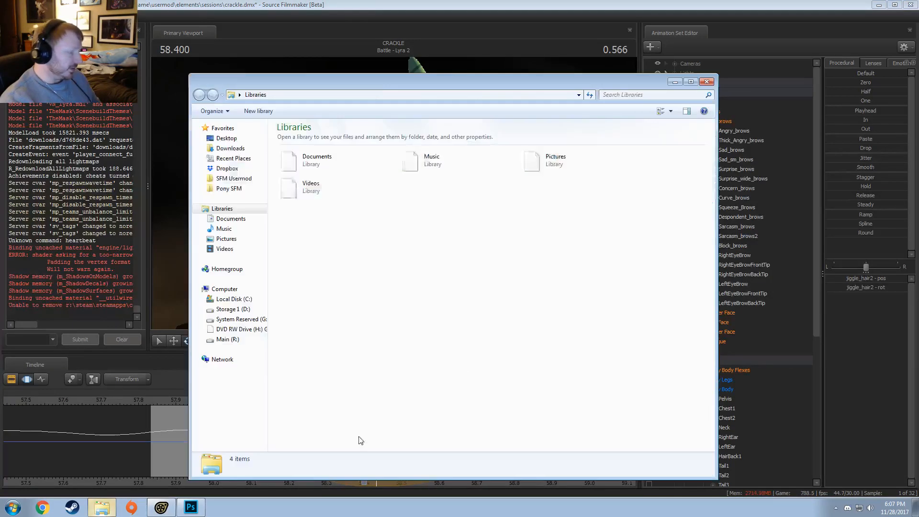
pyautogui.click(246, 178)
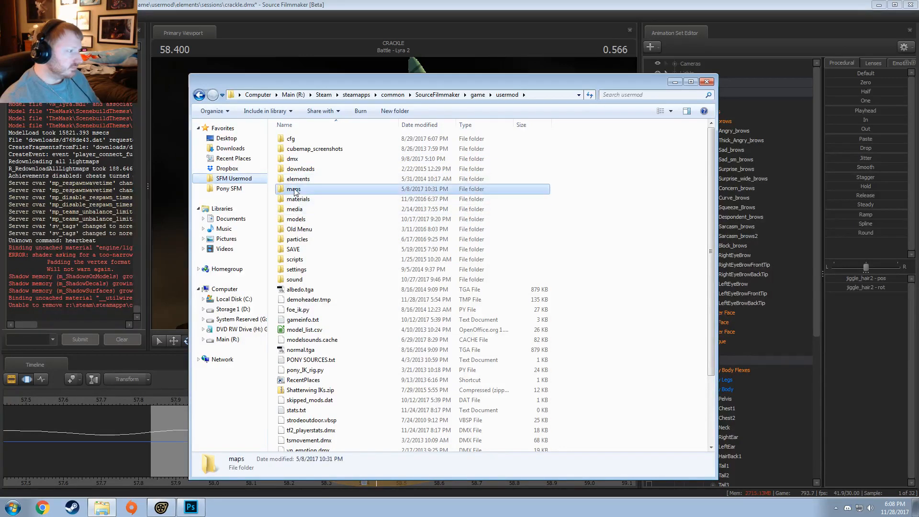
pyautogui.doubleClick(293, 189)
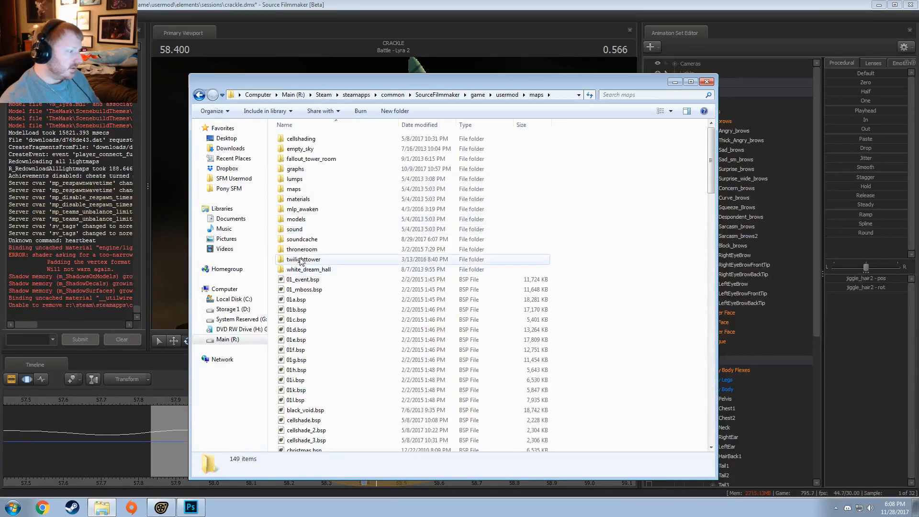
# - Browse the mlp_awaken map versions in the maps folder and select mlp_awaken_011.bsp
pyautogui.scroll(-5, 320, 288)
pyautogui.scroll(5, 319, 287)
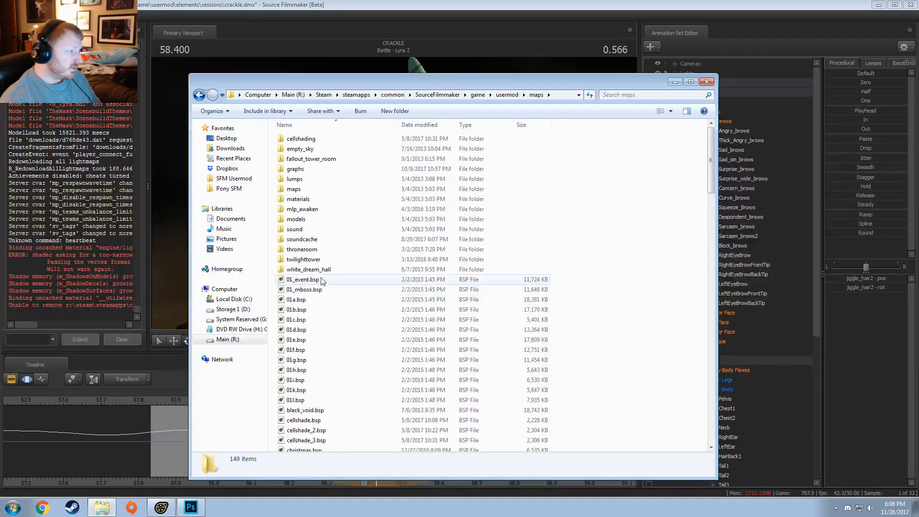
pyautogui.scroll(-20, 337, 269)
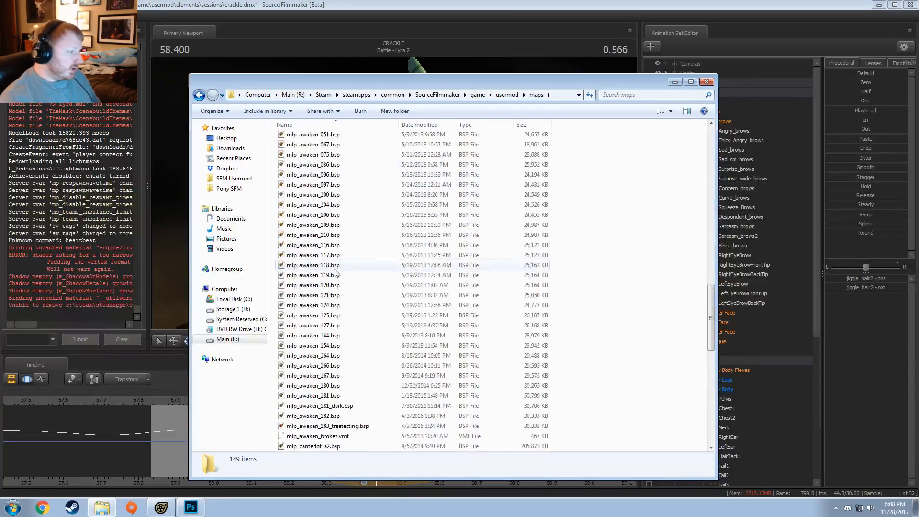
pyautogui.click(311, 217)
pyautogui.scroll(-8, 335, 258)
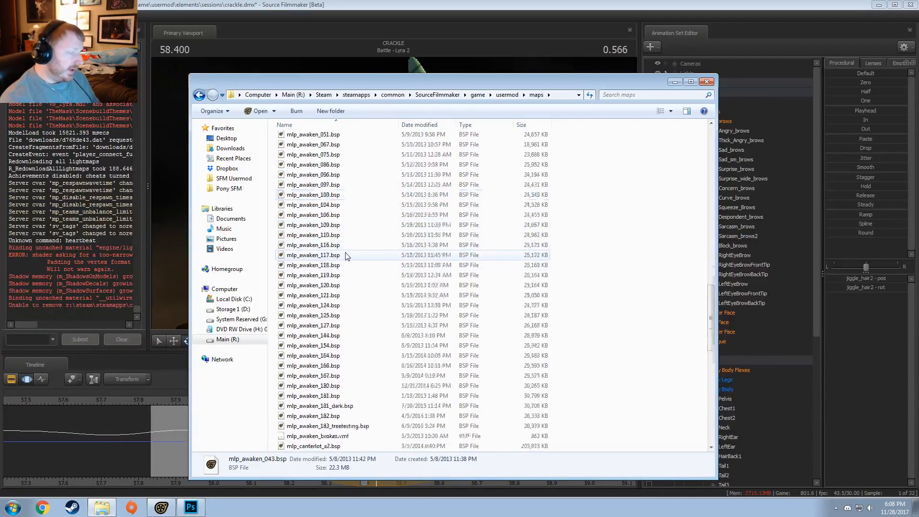
pyautogui.scroll(6, 333, 259)
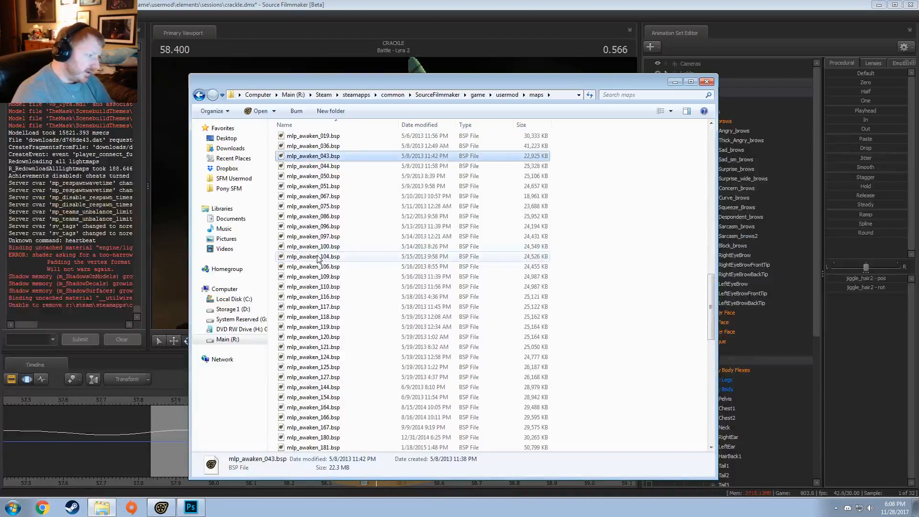
pyautogui.scroll(2, 330, 259)
pyautogui.click(333, 176)
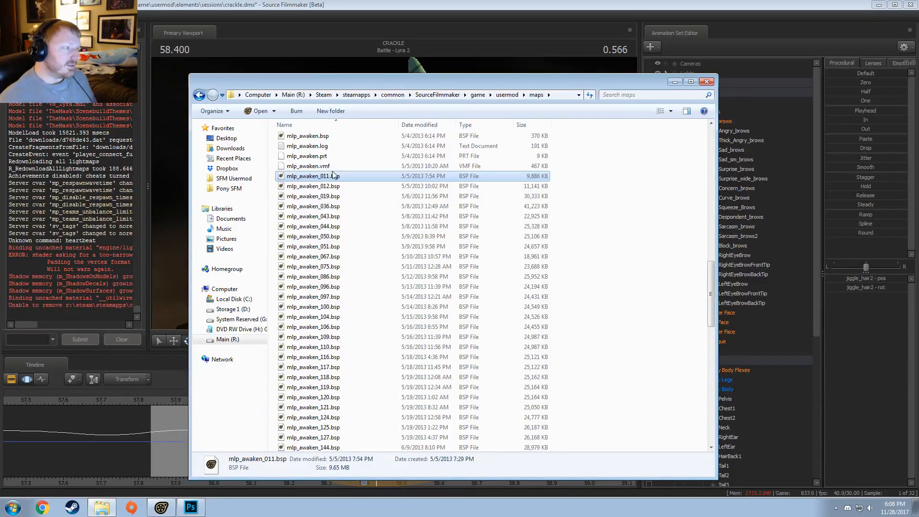
# - Look through the mlp_awaken map versions, from mlp_awaken_012.bsp and mlp_awaken_104.bsp to mlp_awaken_183_treetesting.bsp
pyautogui.scroll(-3, 340, 186)
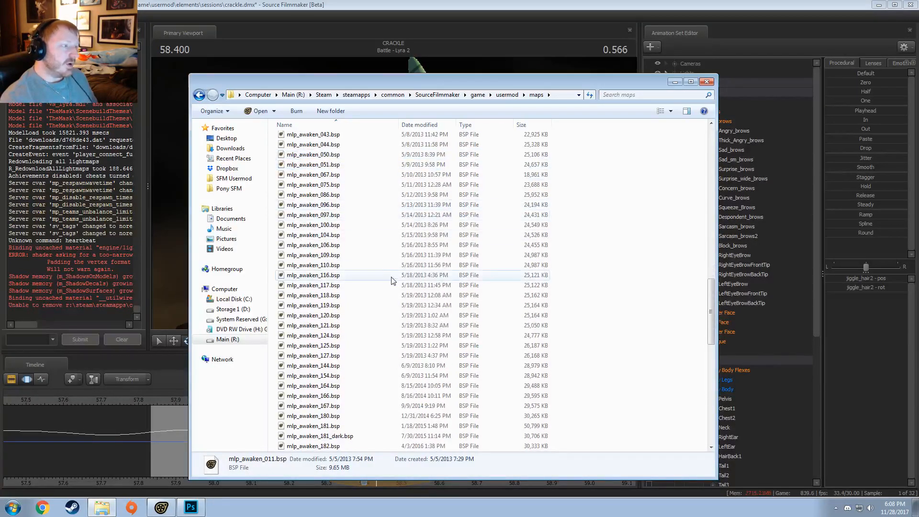
pyautogui.scroll(3, 410, 278)
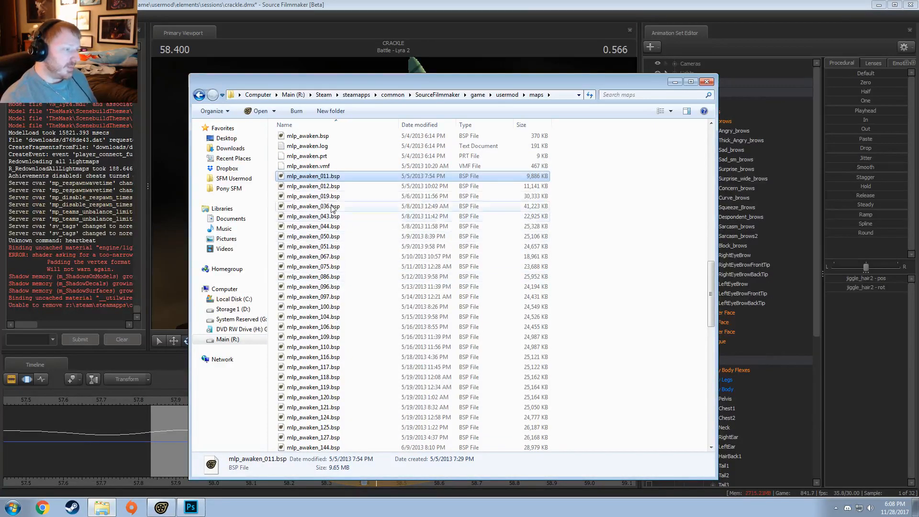
pyautogui.click(325, 186)
pyautogui.click(330, 256)
pyautogui.click(328, 316)
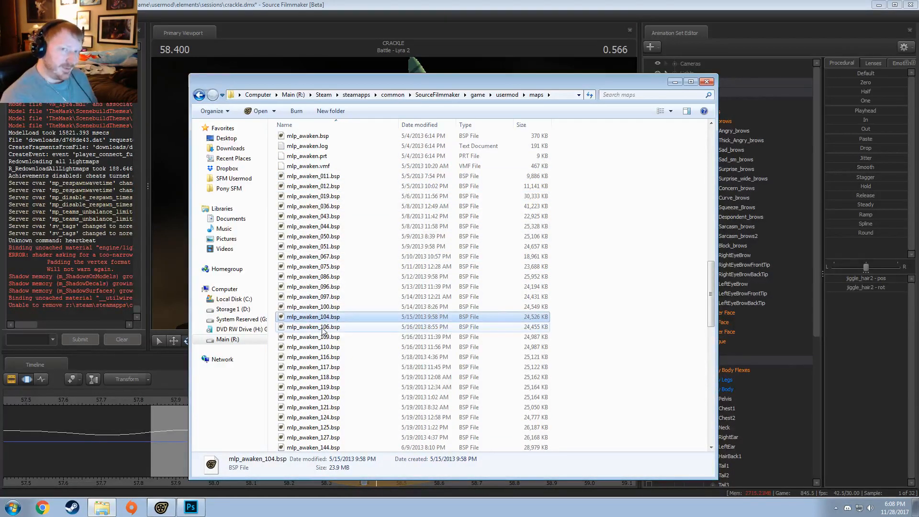
pyautogui.scroll(-9, 323, 330)
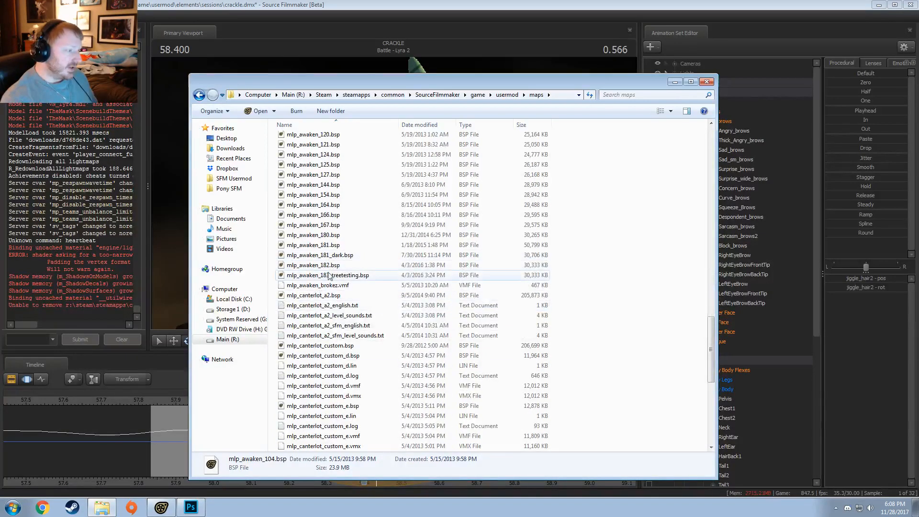
pyautogui.click(325, 275)
pyautogui.scroll(6, 337, 310)
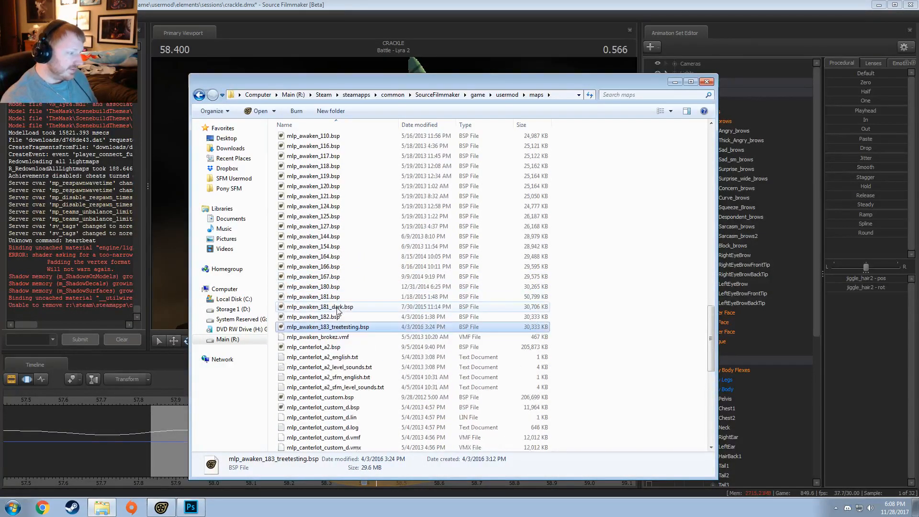
pyautogui.scroll(6, 334, 306)
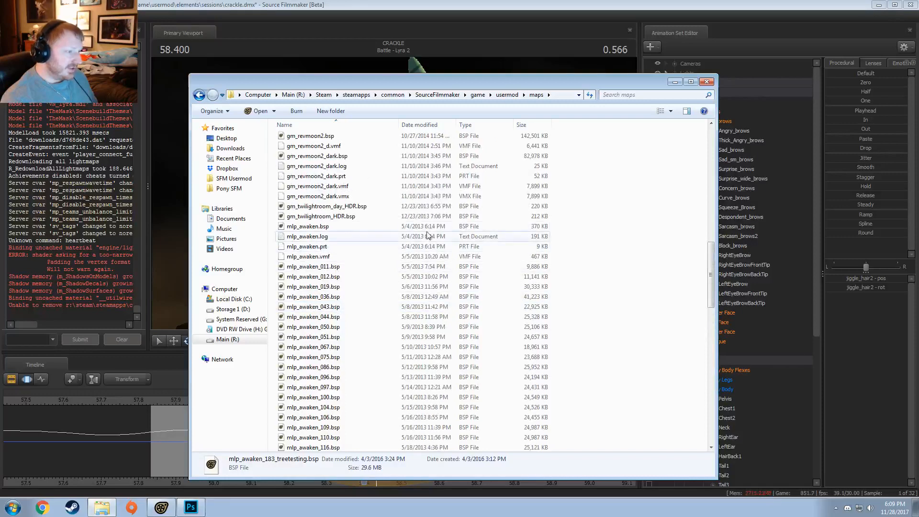
# - Go through the mlp_awaken maps one by one from mlp_awaken.bsp to mlp_awaken_119.bsp, checking their modification dates
pyautogui.click(400, 227)
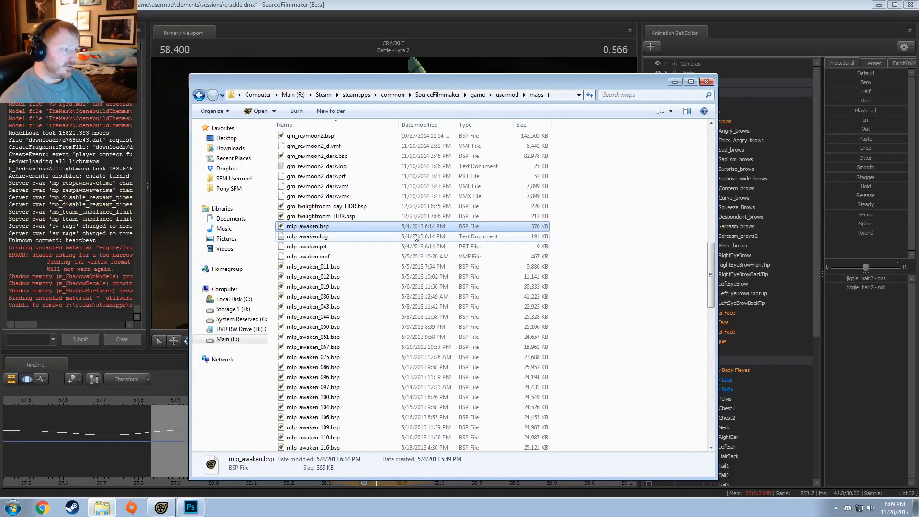
pyautogui.press('Down')
pyautogui.press('Down')
pyautogui.press('Down')
pyautogui.press('Down')
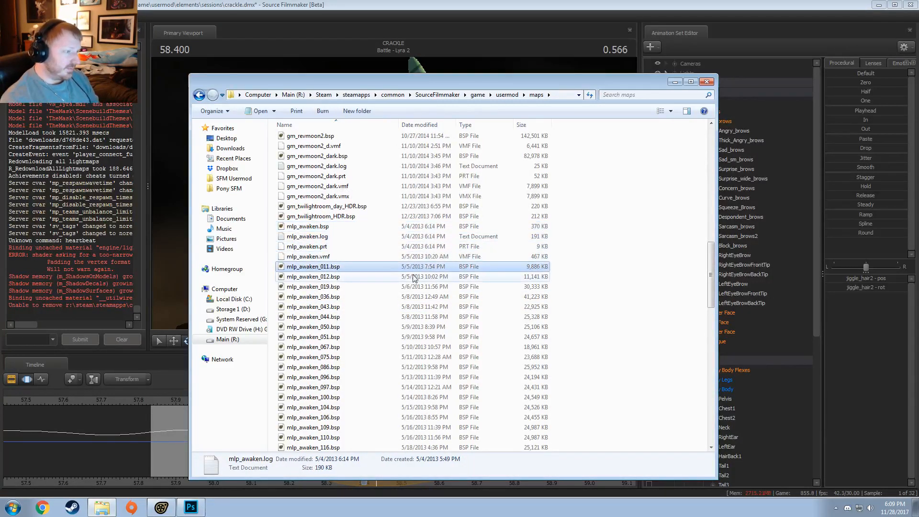
pyautogui.press('Down')
pyautogui.press('Down')
pyautogui.press('Down')
pyautogui.press('Down')
pyautogui.press('Down')
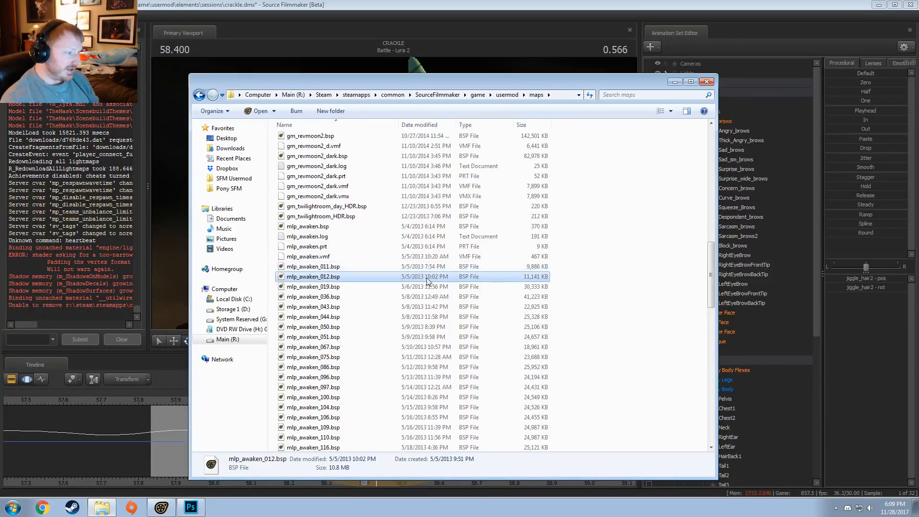
pyautogui.press('Down')
pyautogui.press('Down')
pyautogui.press('Down')
pyautogui.press('Down')
pyautogui.press('Down')
pyautogui.press('Down')
pyautogui.press('Down')
pyautogui.press('Down')
pyautogui.press('Down')
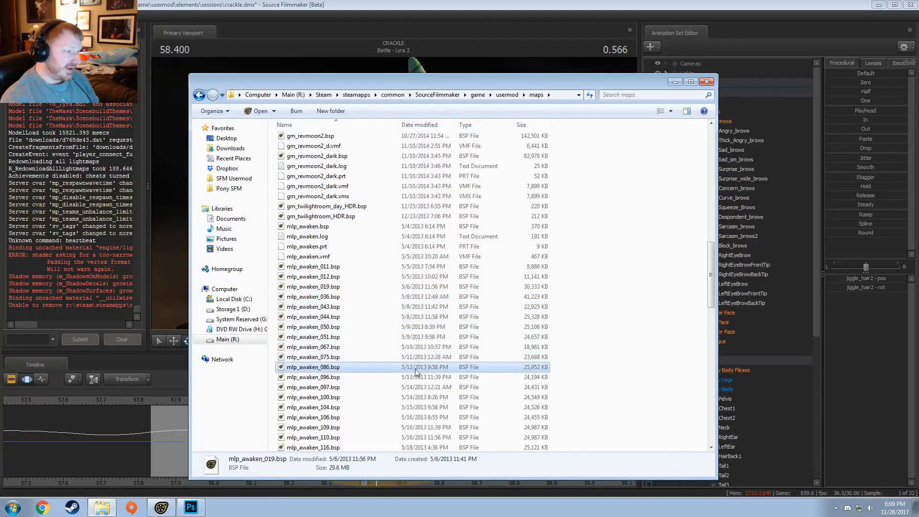
pyautogui.scroll(-3, 418, 335)
pyautogui.press('Down')
pyautogui.press('Down')
pyautogui.press('Down')
pyautogui.press('Down')
pyautogui.press('Down')
pyautogui.press('Down')
pyautogui.press('Down')
pyautogui.scroll(-4, 417, 348)
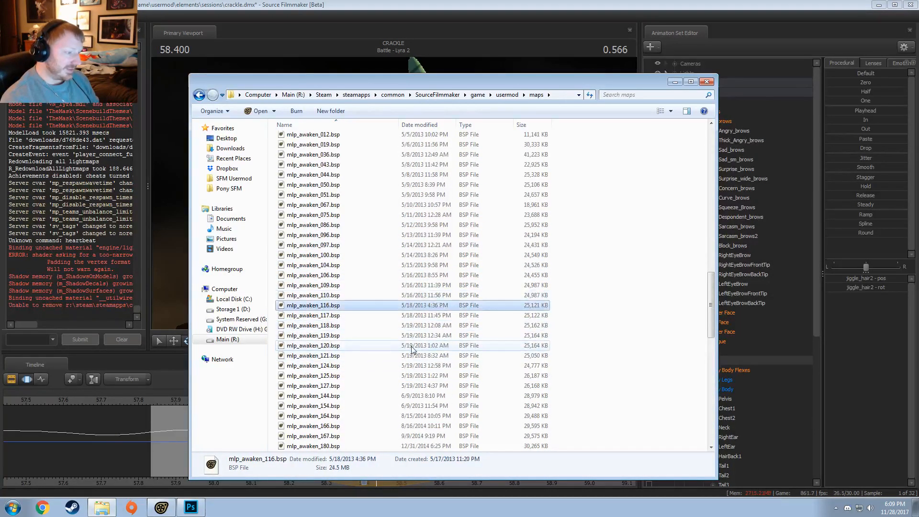
pyautogui.scroll(-4, 414, 349)
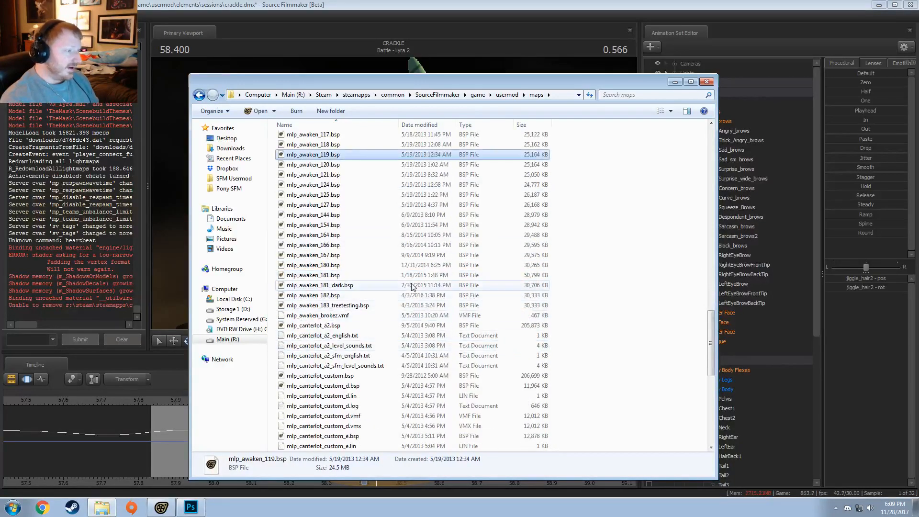
# - Compare the modification dates of mlp_awaken versions 127, 154, 164, 180 and 181
pyautogui.click(422, 228)
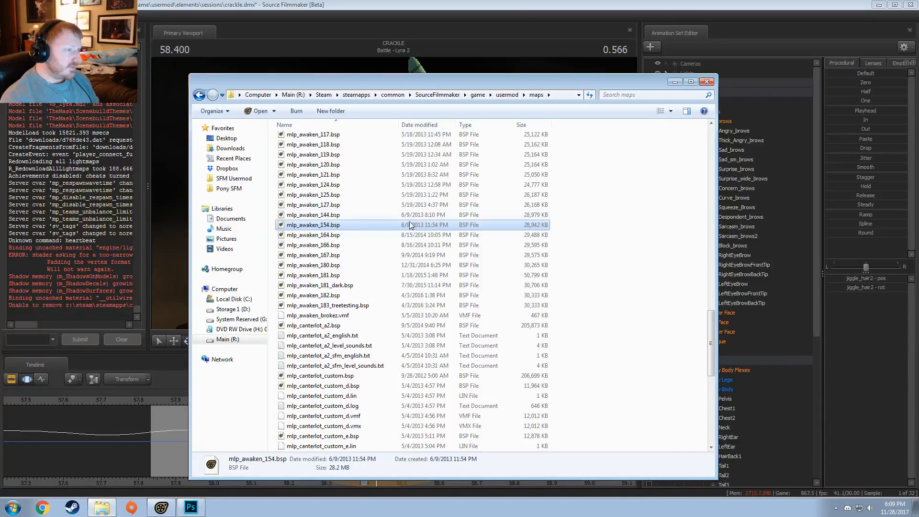
pyautogui.click(408, 206)
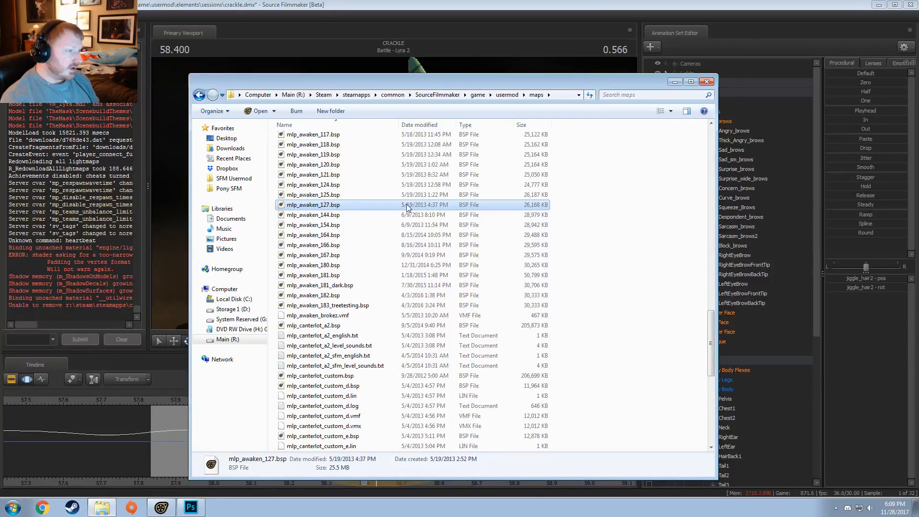
pyautogui.click(414, 236)
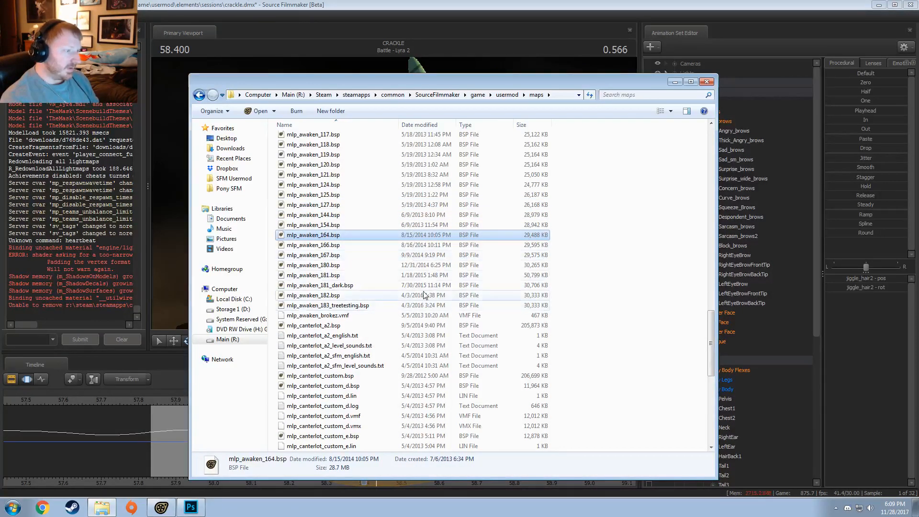
pyautogui.click(410, 266)
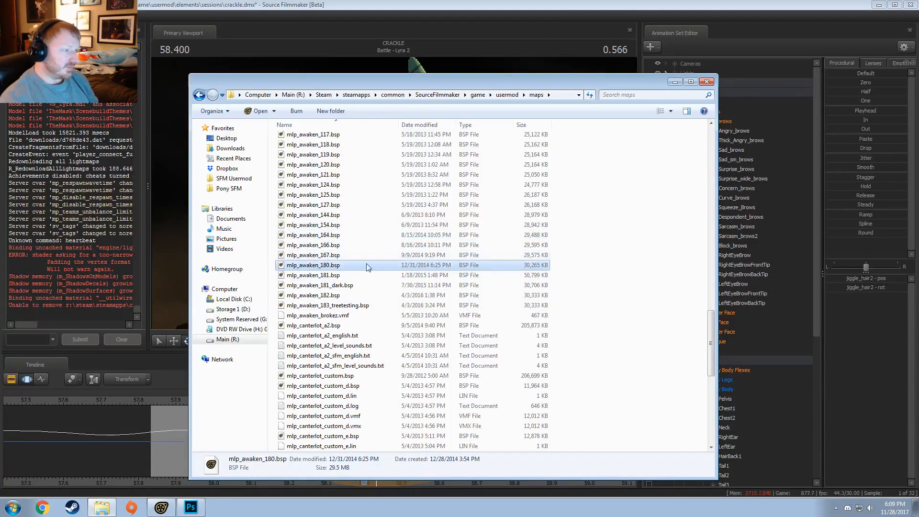
pyautogui.click(403, 226)
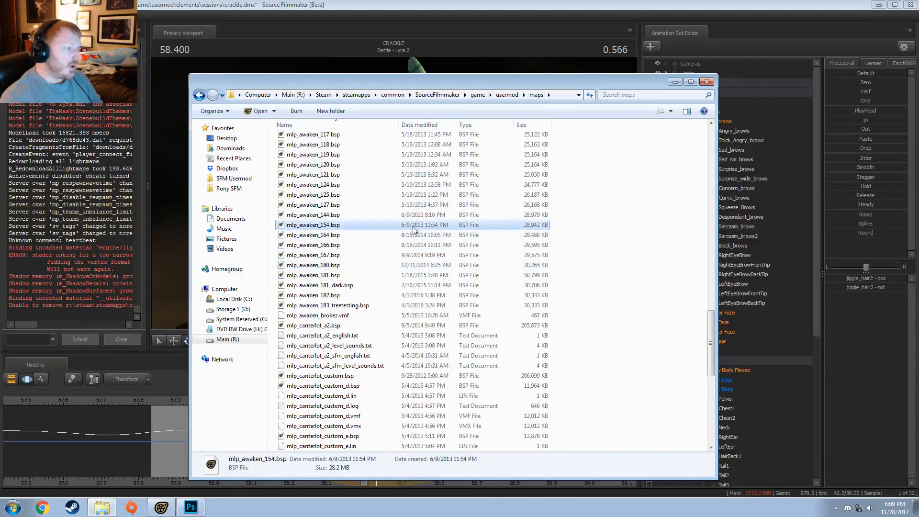
pyautogui.click(404, 235)
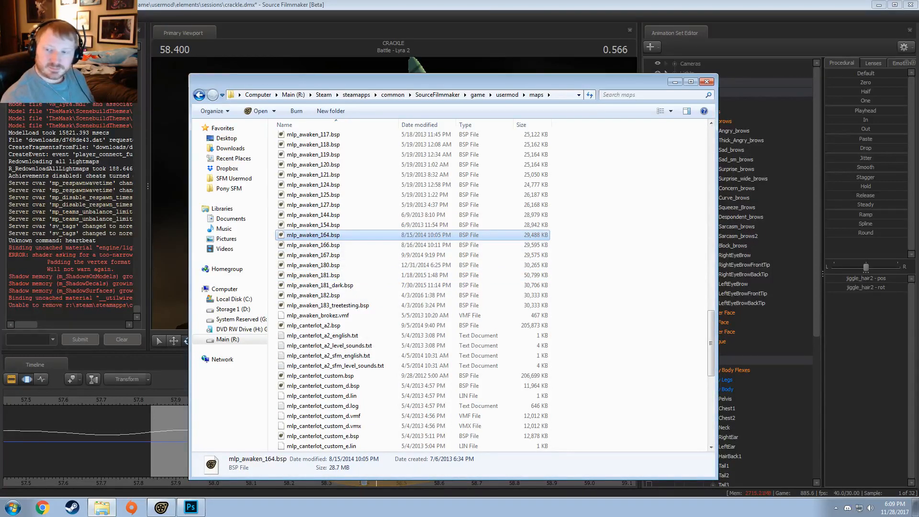
pyautogui.click(190, 507)
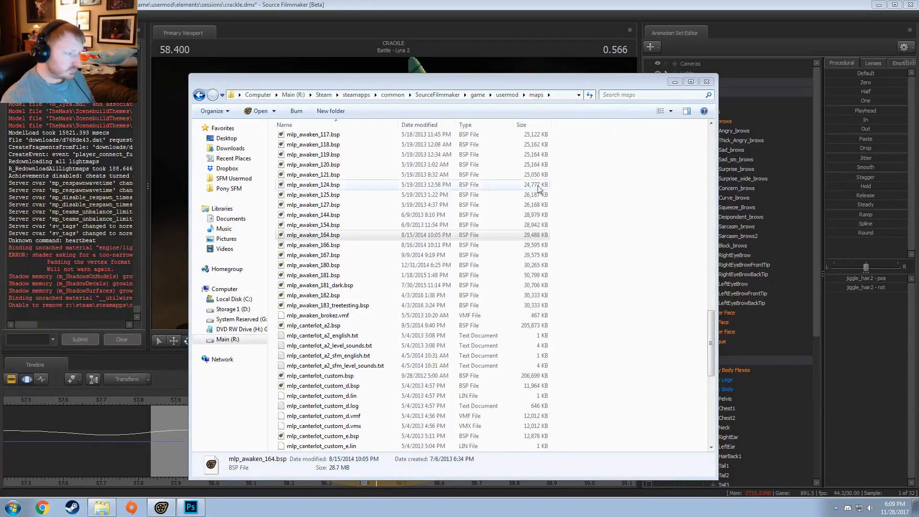
pyautogui.click(433, 277)
# - Examine the dream_hall map versions from dream_hall_004.bsp to dream_hall_008_dark.bsp
pyautogui.scroll(-10, 433, 279)
pyautogui.scroll(8, 449, 281)
pyautogui.scroll(20, 457, 279)
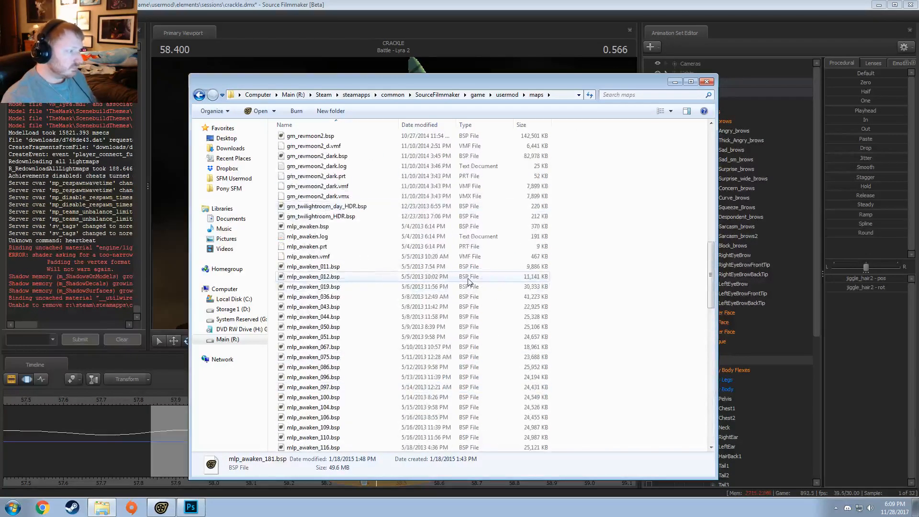
pyautogui.click(313, 245)
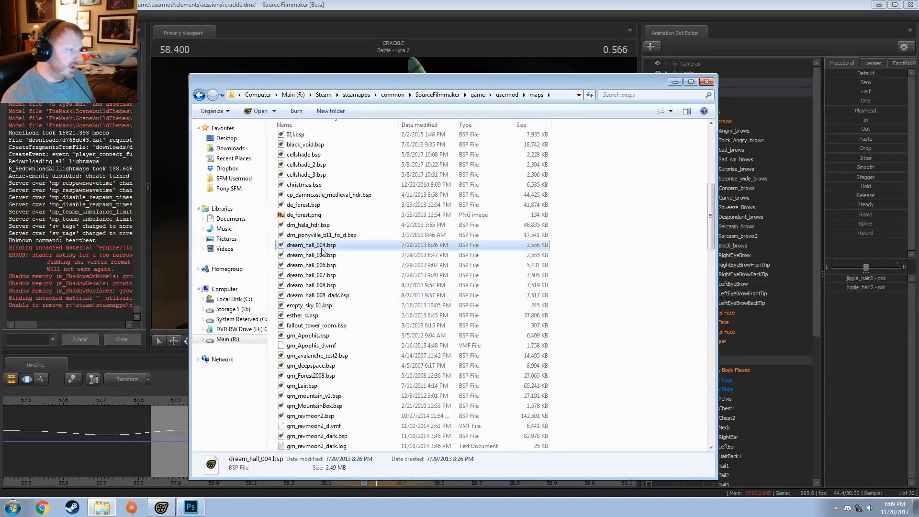
pyautogui.click(323, 295)
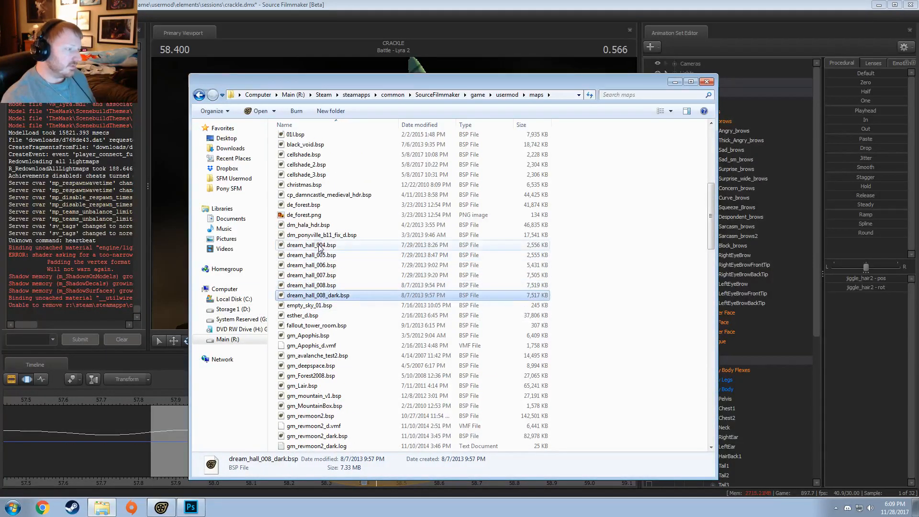
pyautogui.click(314, 245)
pyautogui.click(311, 285)
pyautogui.click(320, 295)
pyautogui.scroll(5, 322, 299)
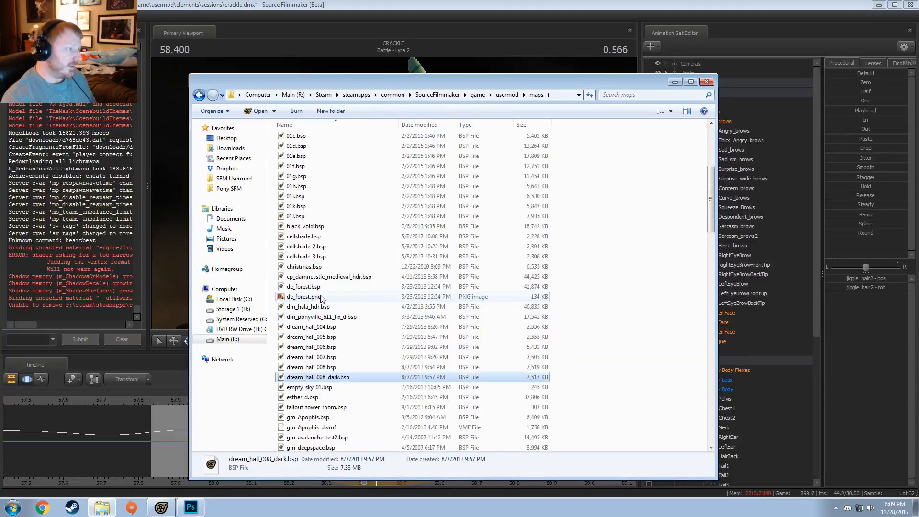
pyautogui.scroll(-5, 327, 301)
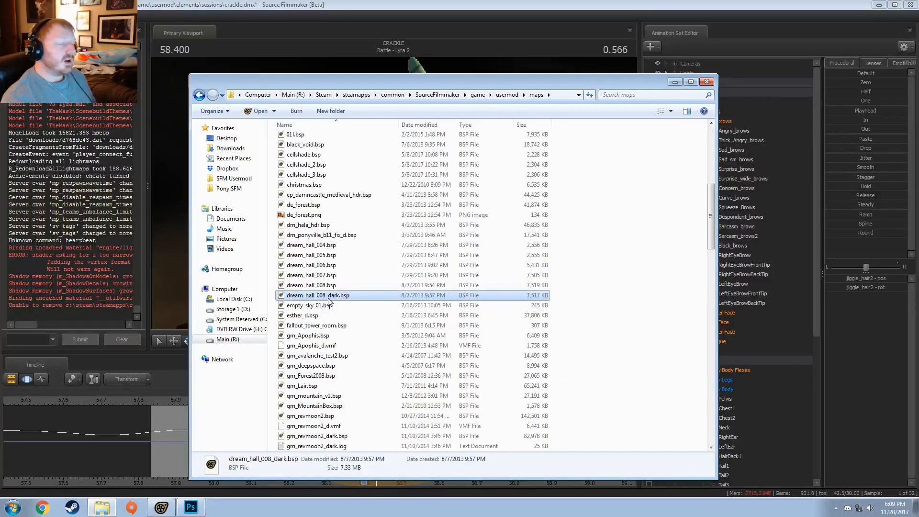
# - Look over the remaining files in the maps folder and return to the first mlp_awaken versions
pyautogui.scroll(-20, 330, 300)
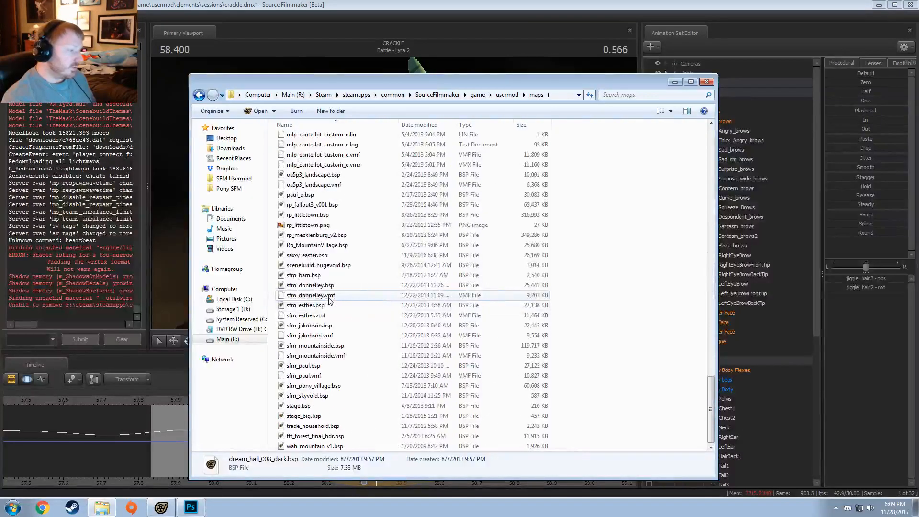
pyautogui.scroll(7, 330, 299)
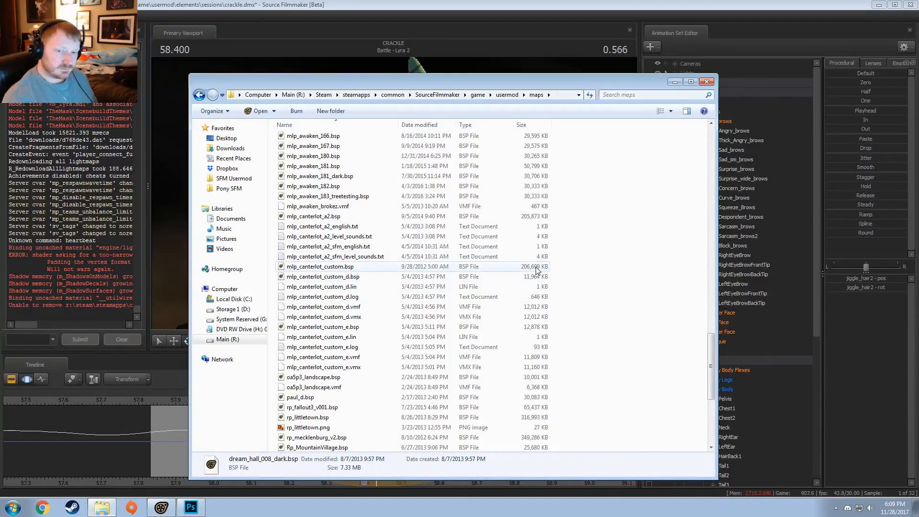
pyautogui.scroll(12, 526, 268)
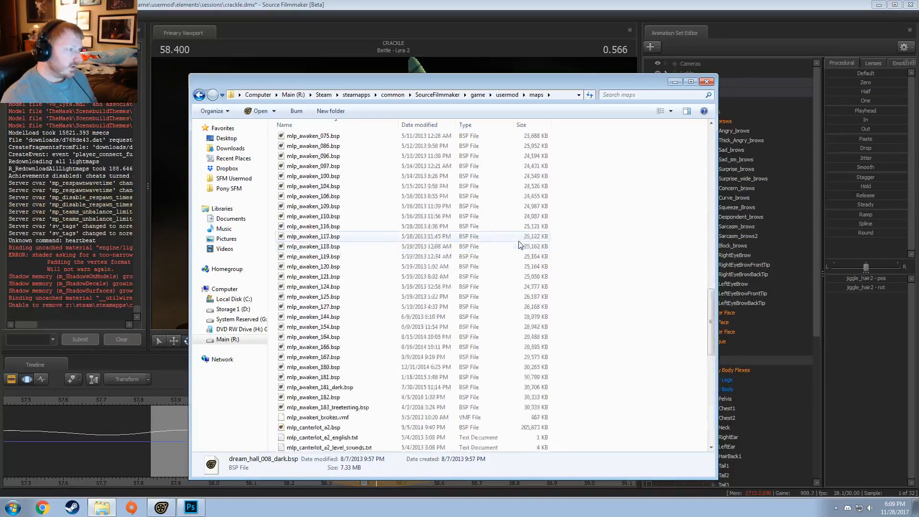
pyautogui.scroll(2, 514, 265)
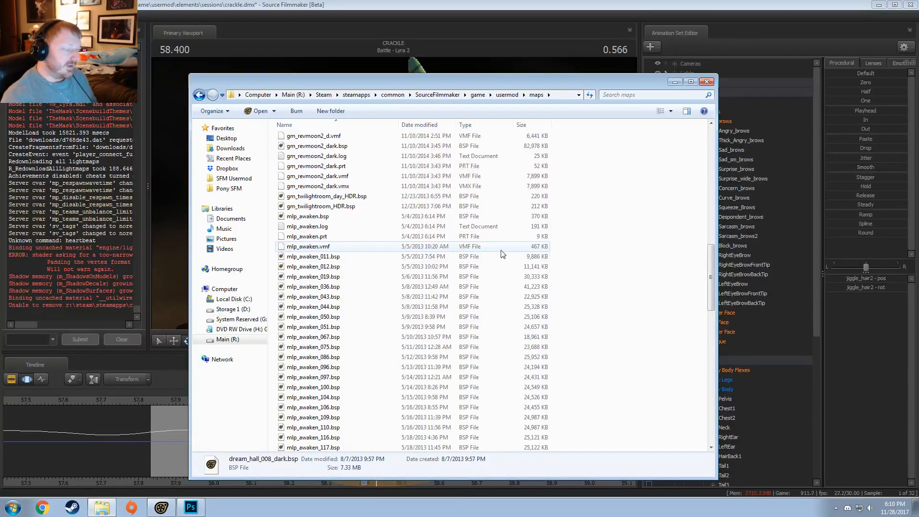
# - Switch back to Source Filmmaker and replay the Battle - Lyra 2 shot from 57.833
pyautogui.click(474, 14)
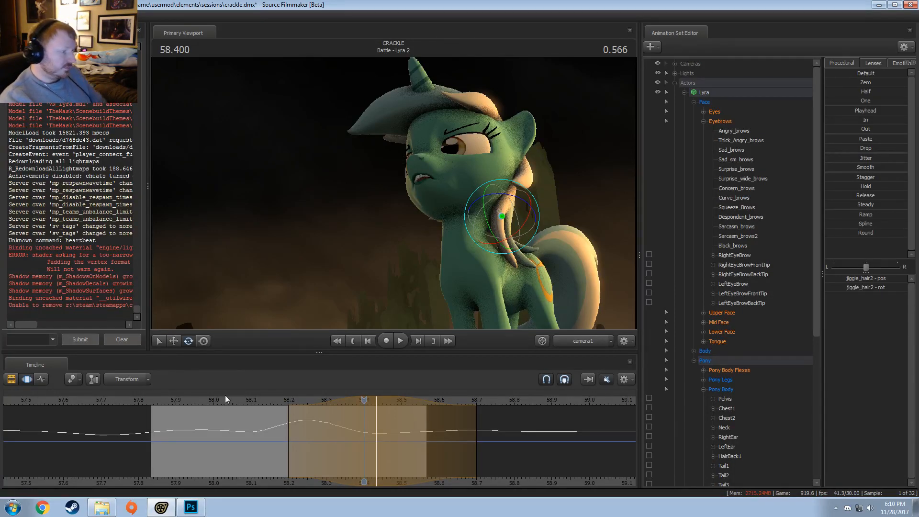
pyautogui.moveTo(225, 396); pyautogui.dragTo(166, 397)
pyautogui.press('space')
pyautogui.press('space')
pyautogui.click(151, 395)
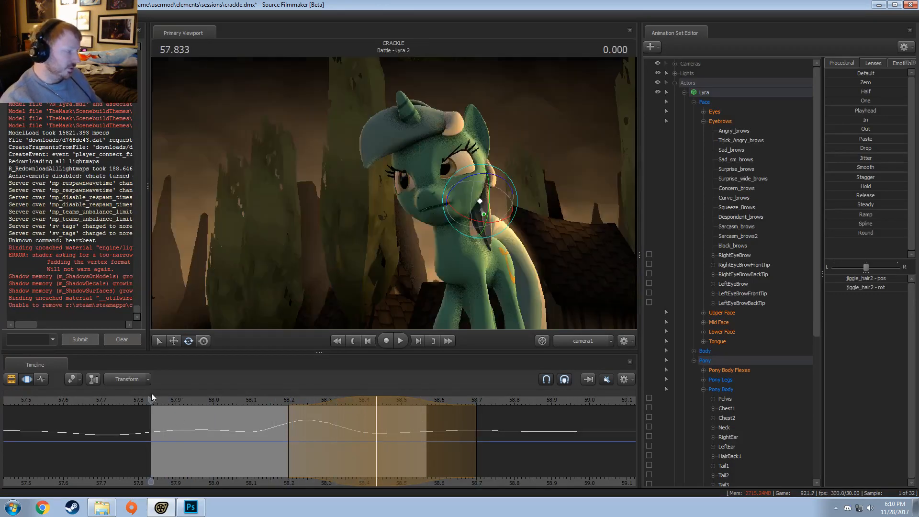
pyautogui.press('space')
pyautogui.press('space')
# - Rotate jiggle_hair2 slightly at 58.066 within a time selection open at the start and falling off to about 58.27
pyautogui.press('shift')
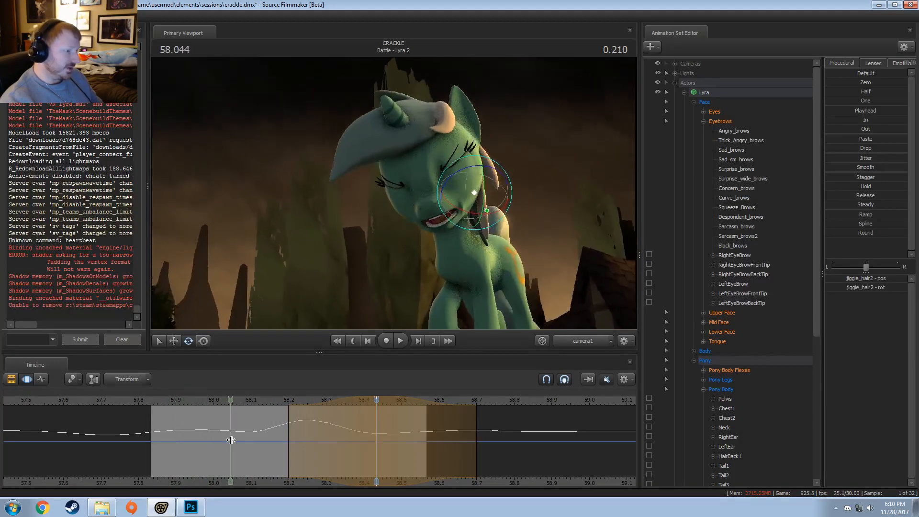
pyautogui.keyDown('shift'); pyautogui.click(232, 439); pyautogui.keyUp('shift')
pyautogui.press('[')
pyautogui.scroll(5, 222, 422)
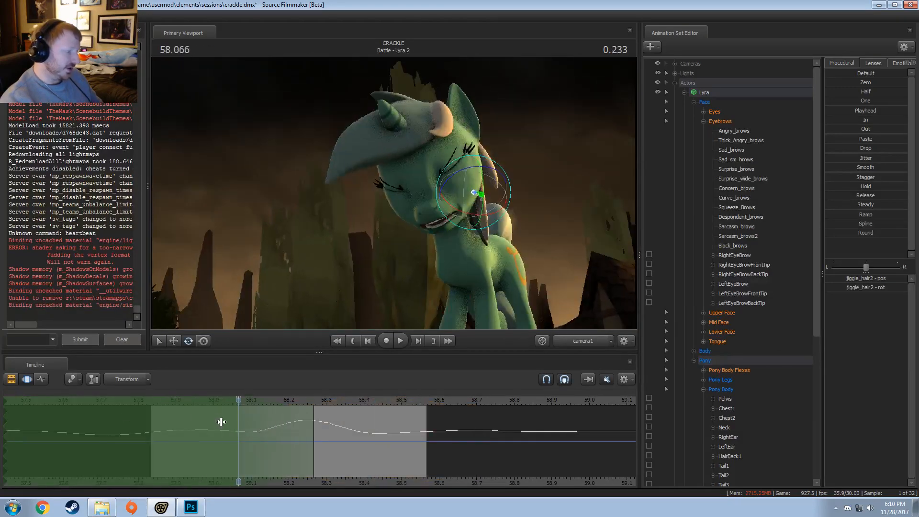
pyautogui.click(464, 185)
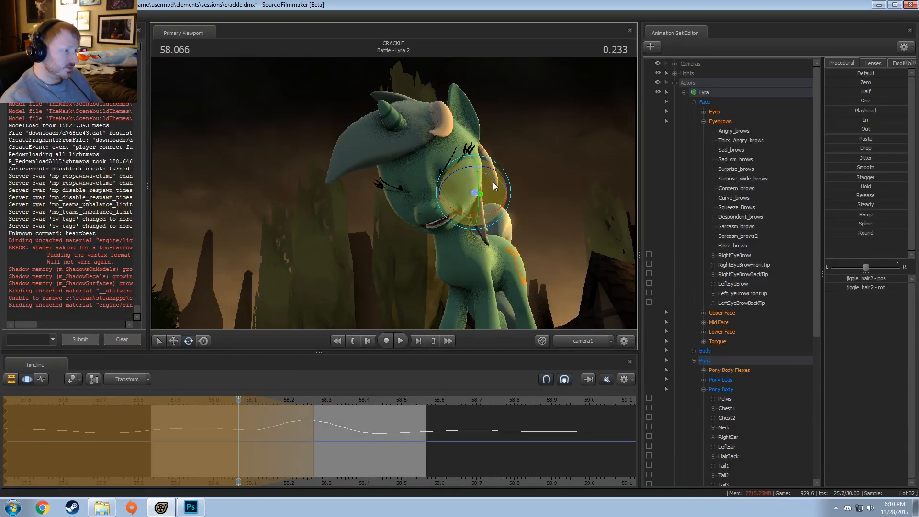
pyautogui.moveTo(492, 182); pyautogui.dragTo(455, 188)
# - Select Lyra's HairBack1 control and replay the shot from its beginning
pyautogui.click(457, 172)
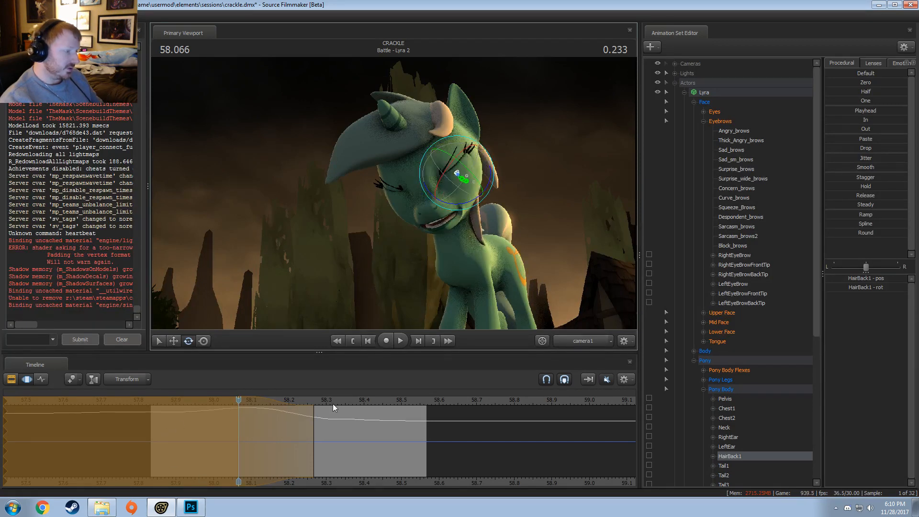
pyautogui.click(163, 400)
pyautogui.press('space')
pyautogui.press('space')
pyautogui.press('shift')
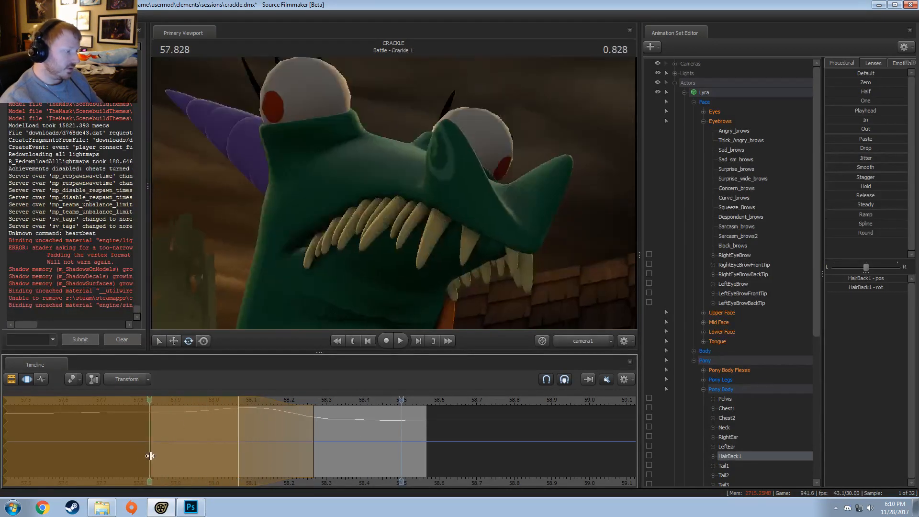
# - Undo the last hair change, rotate HairBack1 slightly in a start-of-shot time selection falling off to about 58.1, and replay the shot
pyautogui.hotkey('ctrl', 'z')
pyautogui.press('shift')
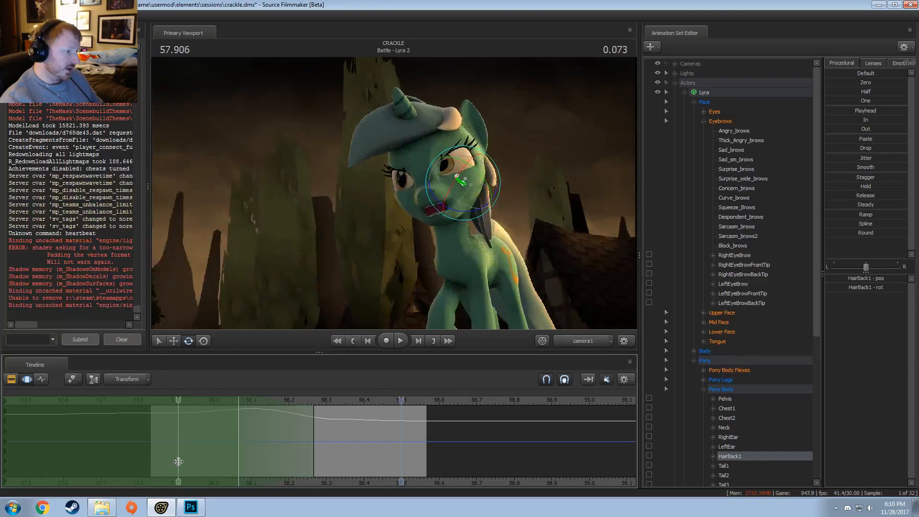
pyautogui.moveTo(186, 444); pyautogui.dragTo(247, 452)
pyautogui.moveTo(495, 188); pyautogui.dragTo(486, 182)
pyautogui.press('space')
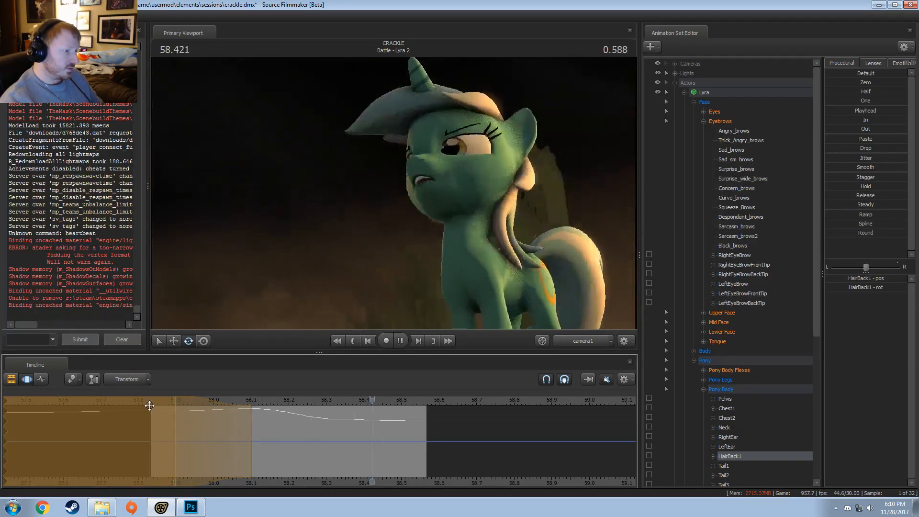
pyautogui.press('space')
# - Switch to Windows Explorer and open the Videos folder inside Pony SFM
pyautogui.click(106, 507)
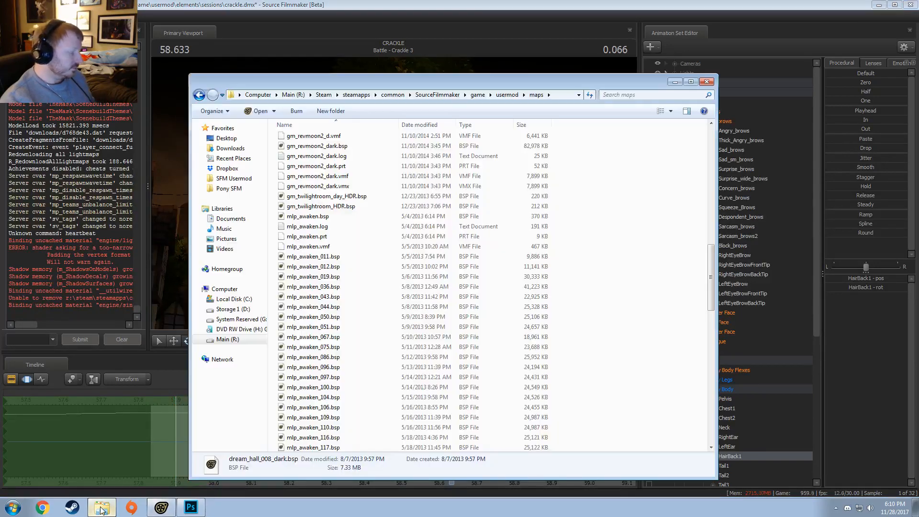
pyautogui.click(231, 178)
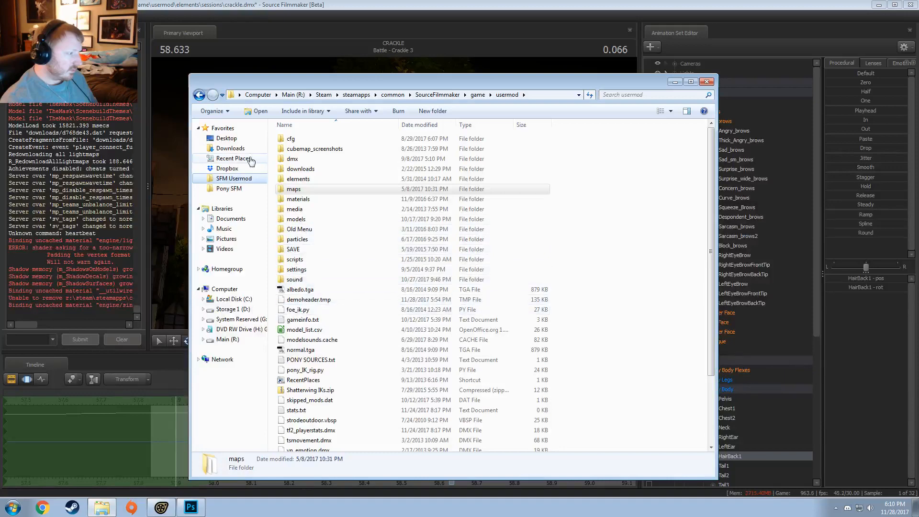
pyautogui.click(229, 188)
pyautogui.click(323, 260)
pyautogui.doubleClick(323, 264)
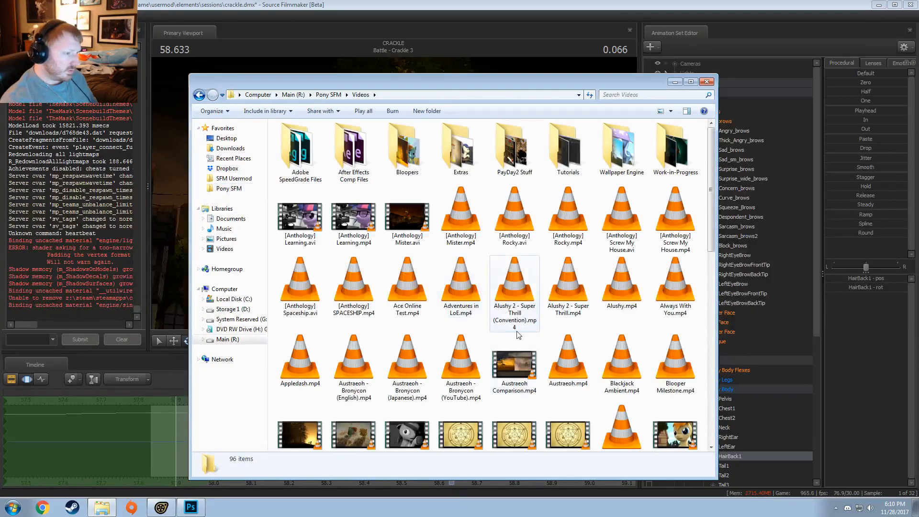
# - Look over the finished video files in the Videos folder, from the Anthology clips to Wonderbolts Initiation
pyautogui.scroll(-10, 538, 339)
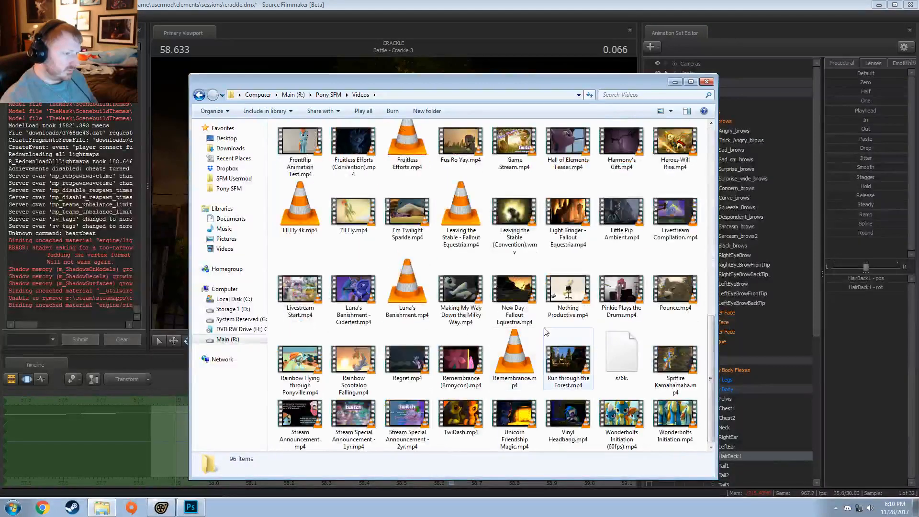
pyautogui.scroll(3, 538, 340)
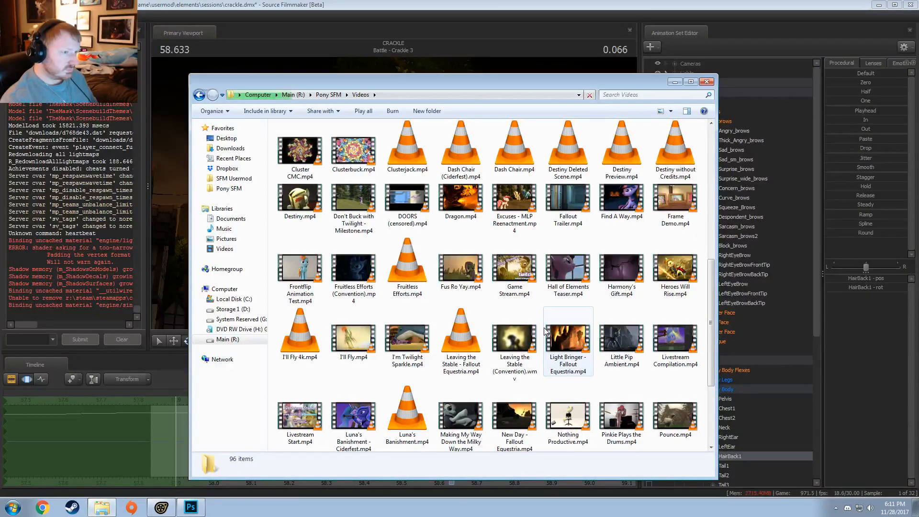
pyautogui.scroll(-3, 544, 330)
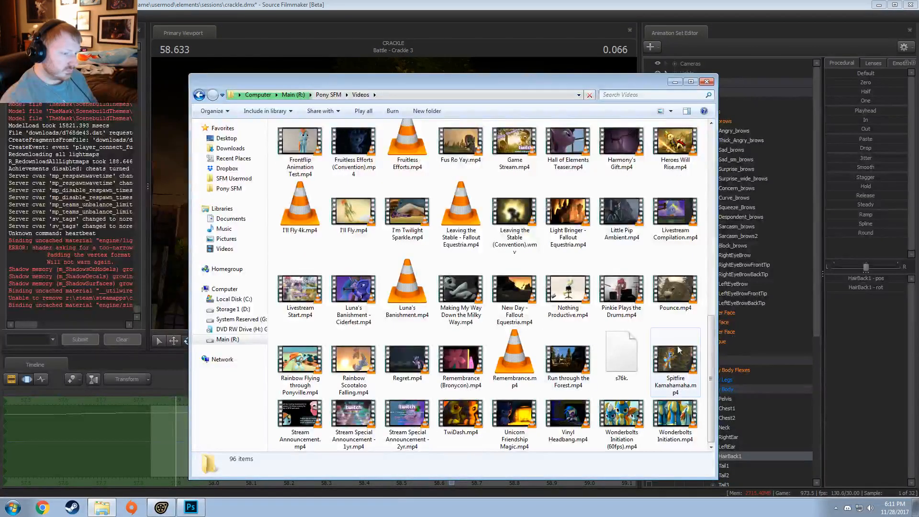
pyautogui.scroll(5, 513, 396)
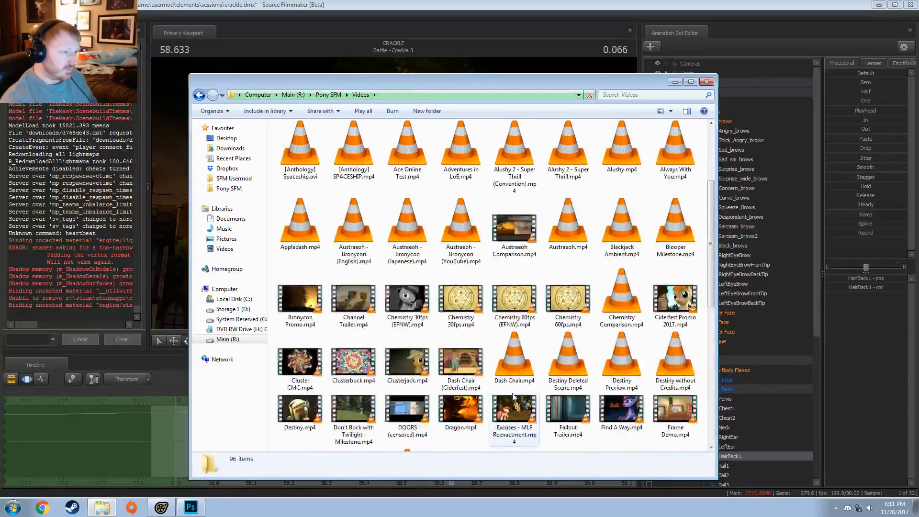
pyautogui.scroll(-5, 513, 396)
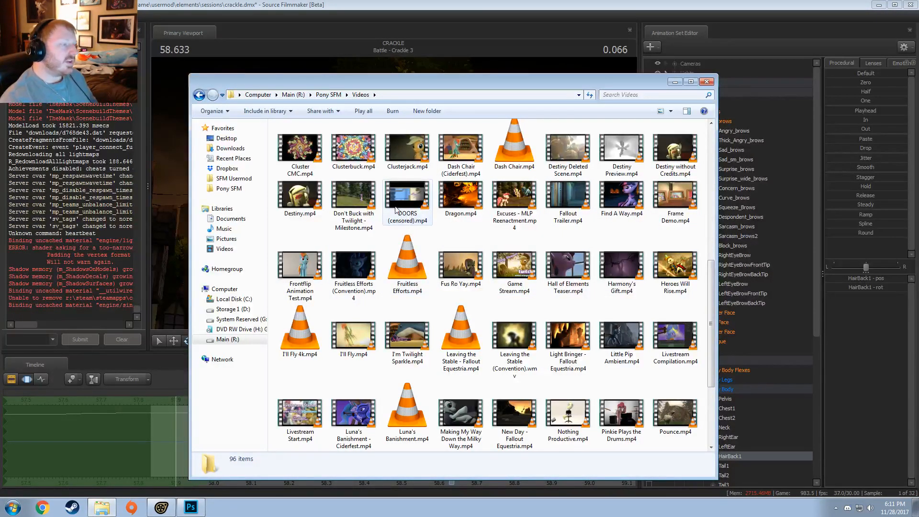
pyautogui.scroll(5, 400, 211)
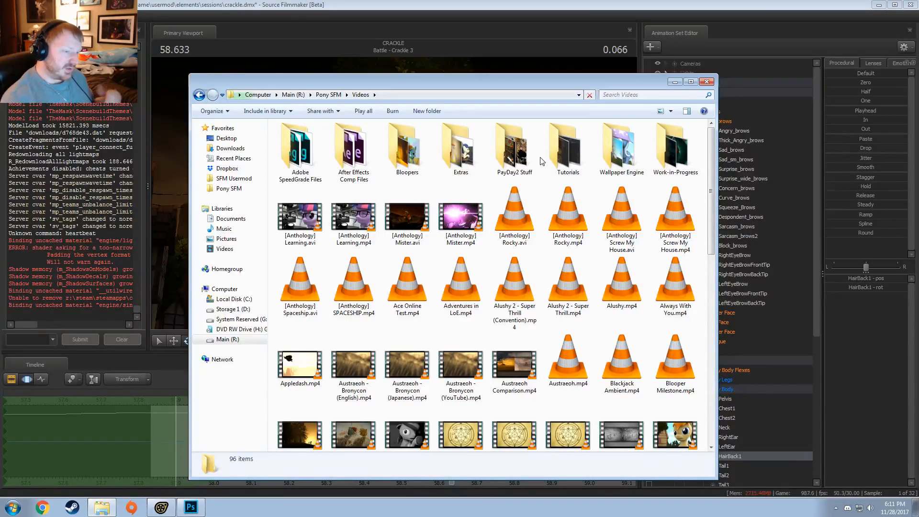
# - Switch back to Source Filmmaker and scrub through the Battle - Lyra 2 shot, ending at 57.933
pyautogui.click(313, 3)
pyautogui.moveTo(165, 433); pyautogui.dragTo(365, 429)
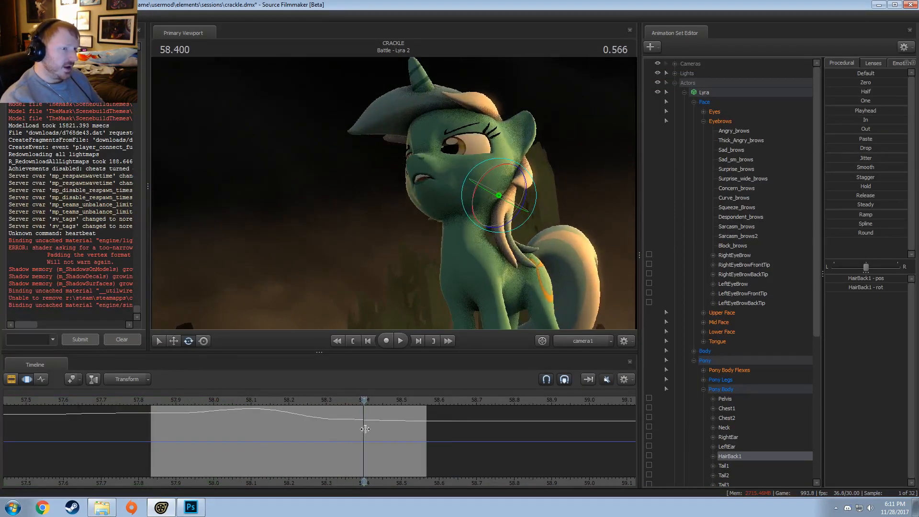
pyautogui.click(190, 403)
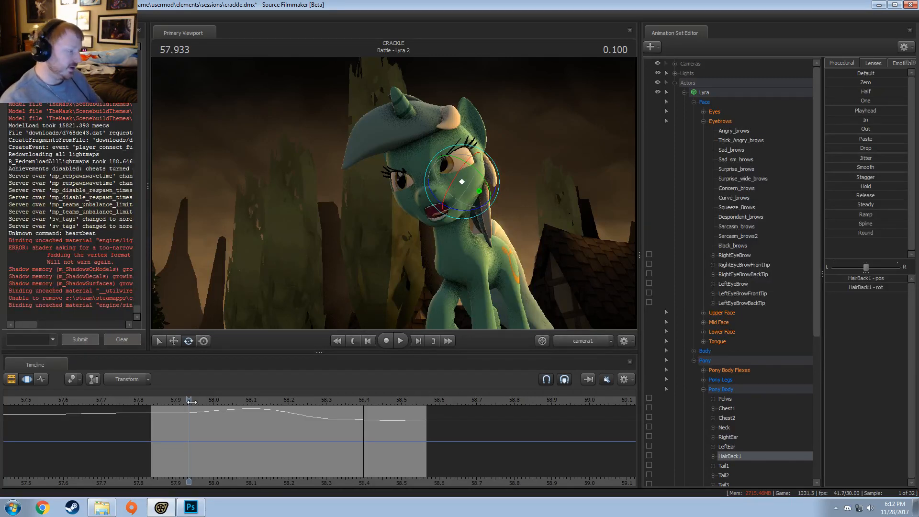
# - Examine the project's full shot sequence in the Clip Editor, from the intro to Toy Part, and bring the Battle shots into view
pyautogui.scroll(-5, 196, 429)
pyautogui.press('F2')
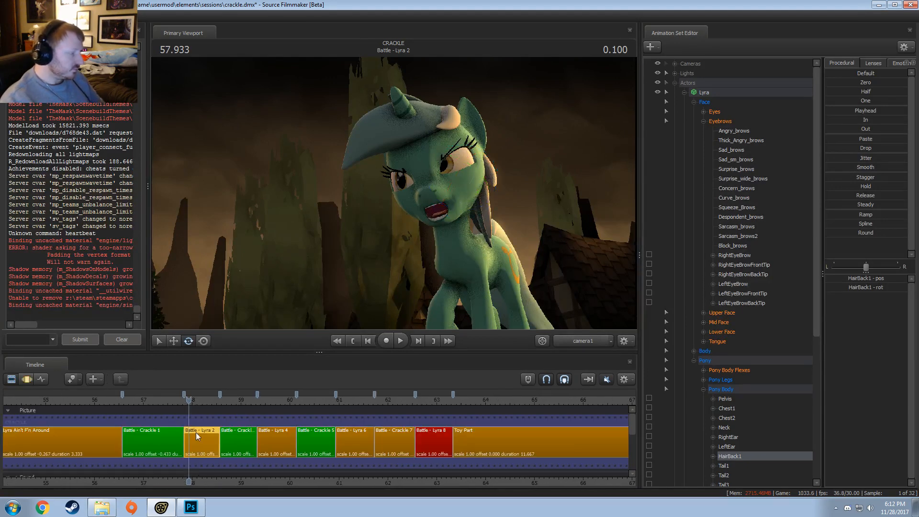
pyautogui.scroll(-5, 490, 455)
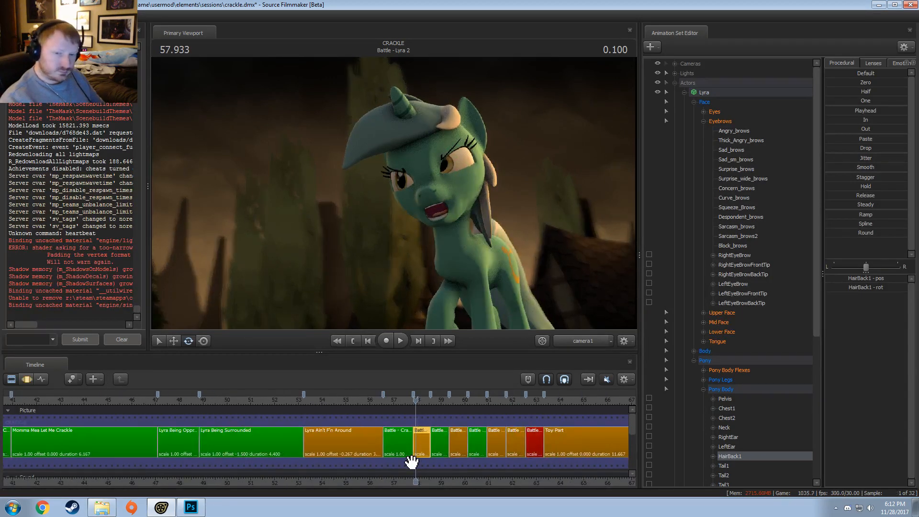
pyautogui.scroll(-8, 407, 456)
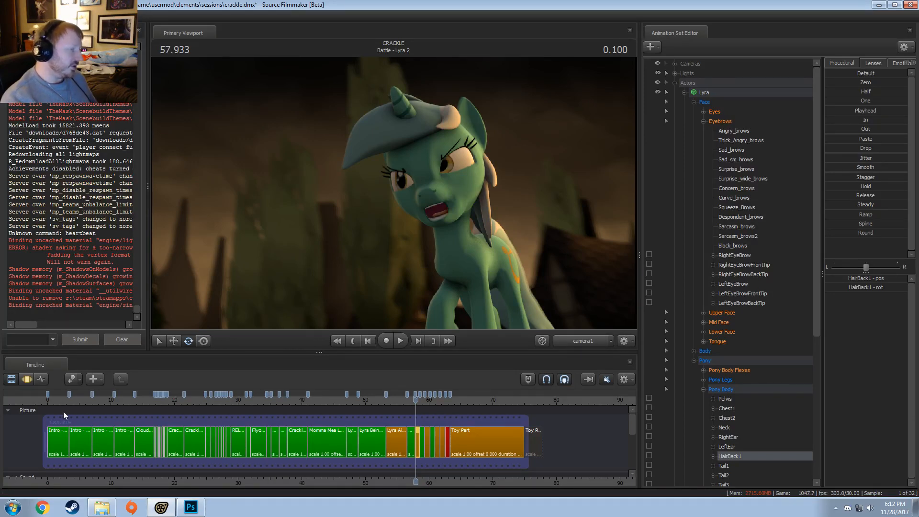
pyautogui.moveTo(50, 399); pyautogui.dragTo(416, 418)
pyautogui.scroll(1, 416, 421)
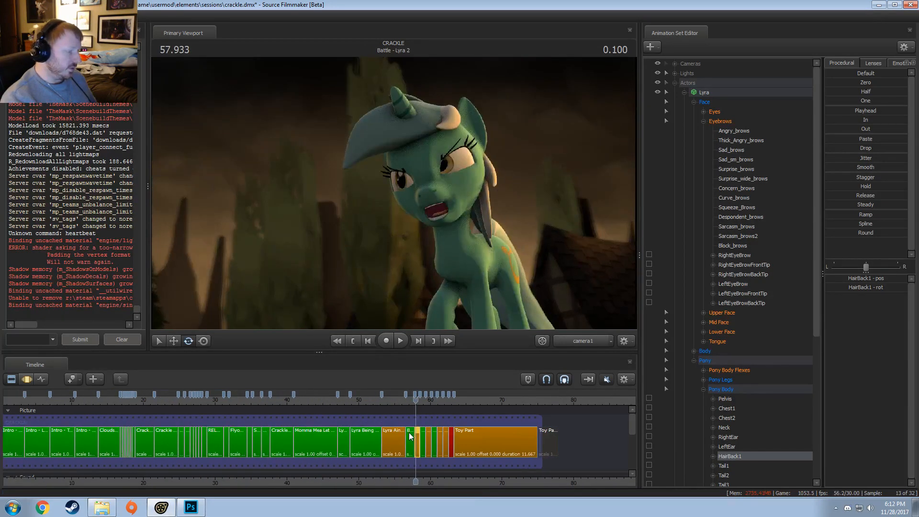
pyautogui.scroll(-2, 410, 436)
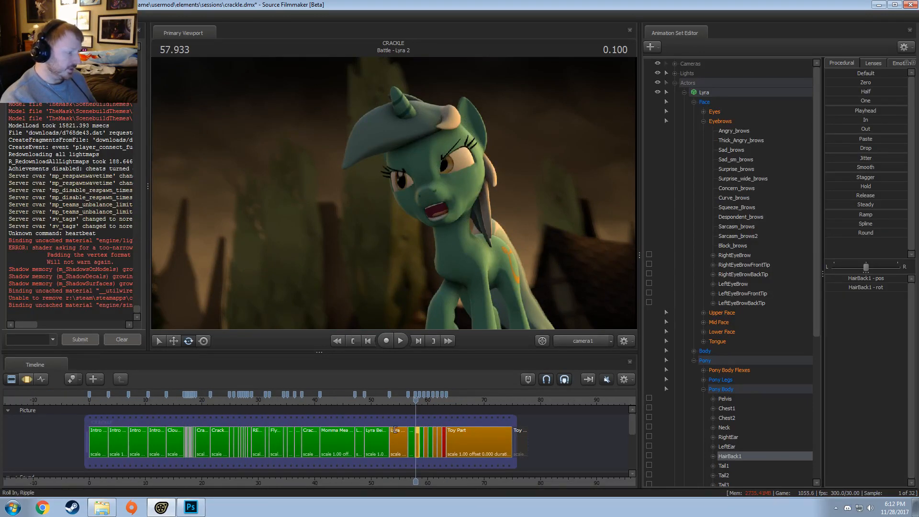
pyautogui.scroll(10, 395, 429)
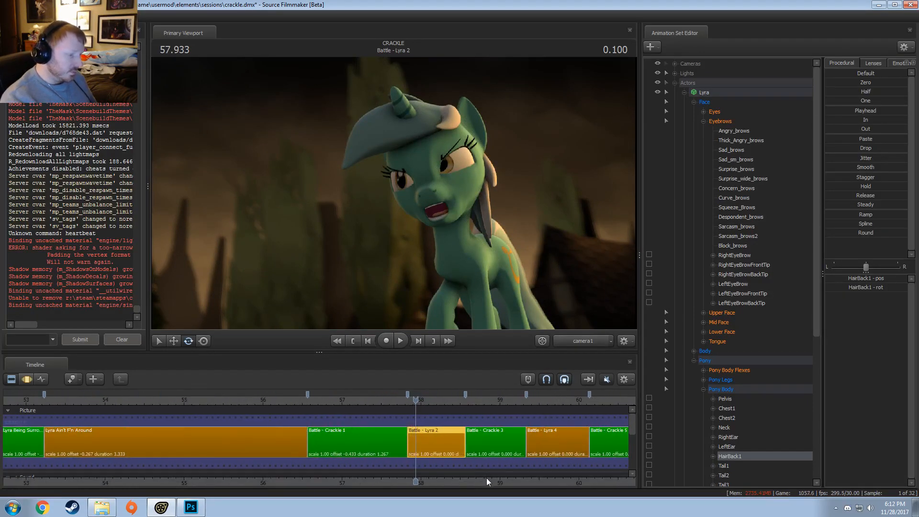
pyautogui.moveTo(486, 477); pyautogui.dragTo(308, 484, button='middle')
pyautogui.scroll(-2, 477, 444)
pyautogui.scroll(1, 462, 439)
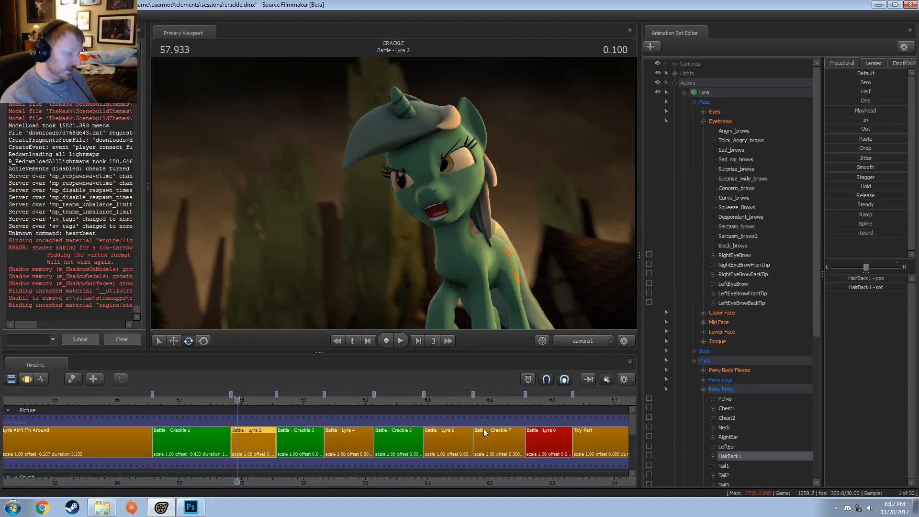
# - Play the Battle - Lyra 2 shot from 57.866 in the Clip Editor
pyautogui.moveTo(238, 400); pyautogui.dragTo(232, 400)
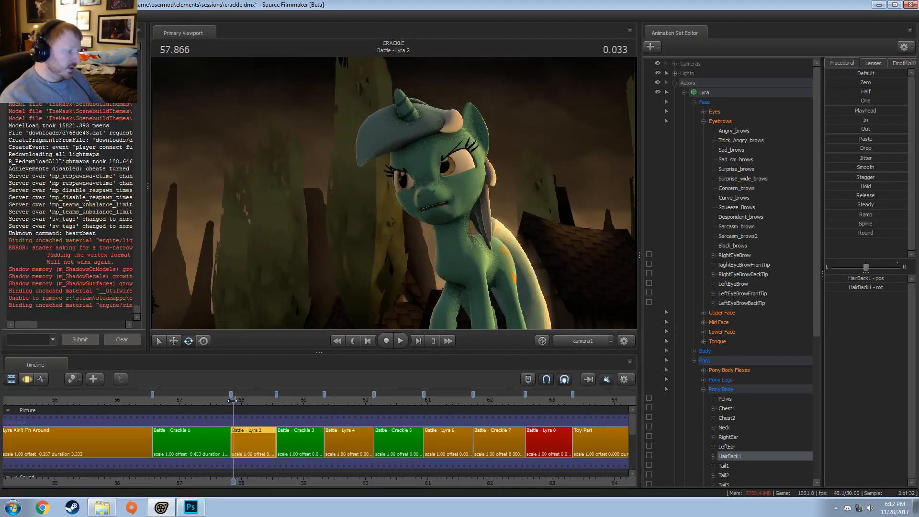
pyautogui.press('space')
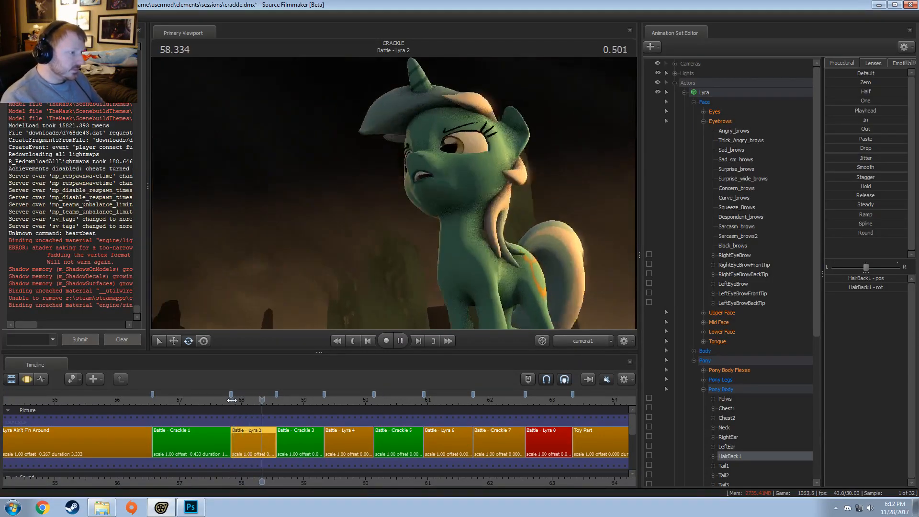
pyautogui.press('space')
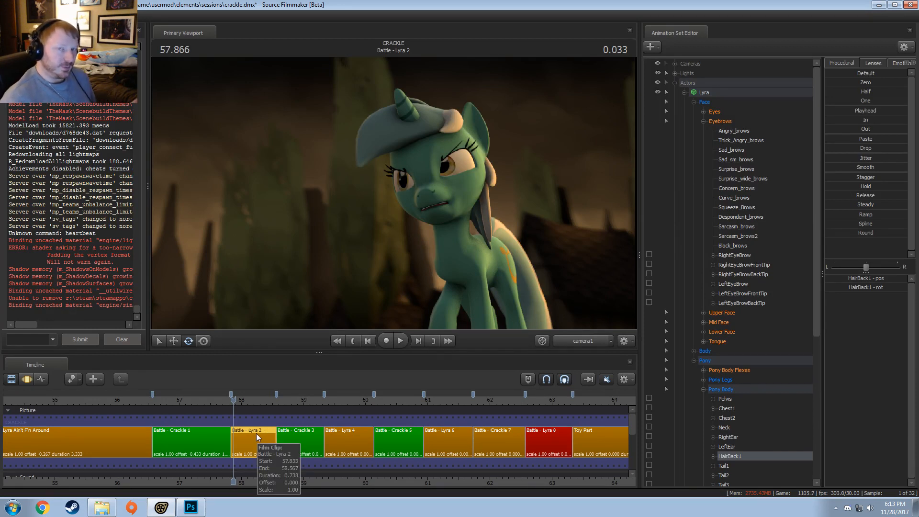
# - Return to the Motion Editor, replay Battle - Lyra 2, and set the playhead to the shot's start at 57.833
pyautogui.scroll(4, 256, 434)
pyautogui.scroll(-3, 256, 433)
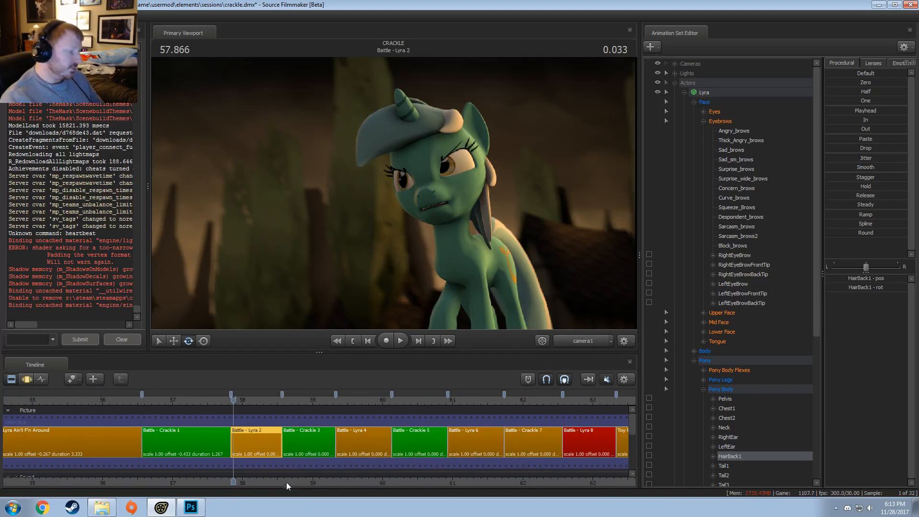
pyautogui.moveTo(275, 481); pyautogui.dragTo(217, 476, button='middle')
pyautogui.scroll(2, 216, 472)
pyautogui.scroll(1, 215, 471)
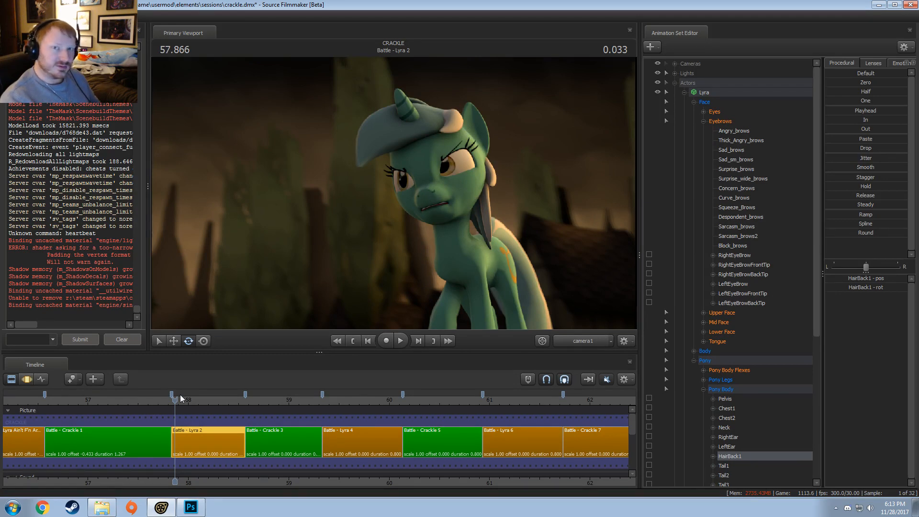
pyautogui.moveTo(185, 392)
pyautogui.mouseDown()
pyautogui.moveTo(241, 411)
pyautogui.moveTo(170, 421)
pyautogui.moveTo(244, 414)
pyautogui.moveTo(177, 433)
pyautogui.moveTo(246, 423)
pyautogui.moveTo(191, 421)
pyautogui.moveTo(173, 400)
pyautogui.moveTo(222, 402)
pyautogui.moveTo(170, 411)
pyautogui.moveTo(232, 413)
pyautogui.moveTo(215, 433)
pyautogui.moveTo(230, 431)
pyautogui.moveTo(185, 431)
pyautogui.moveTo(247, 437)
pyautogui.moveTo(211, 429)
pyautogui.mouseUp()
pyautogui.press('F3')
pyautogui.press('F2')
pyautogui.press('F3')
pyautogui.press('space')
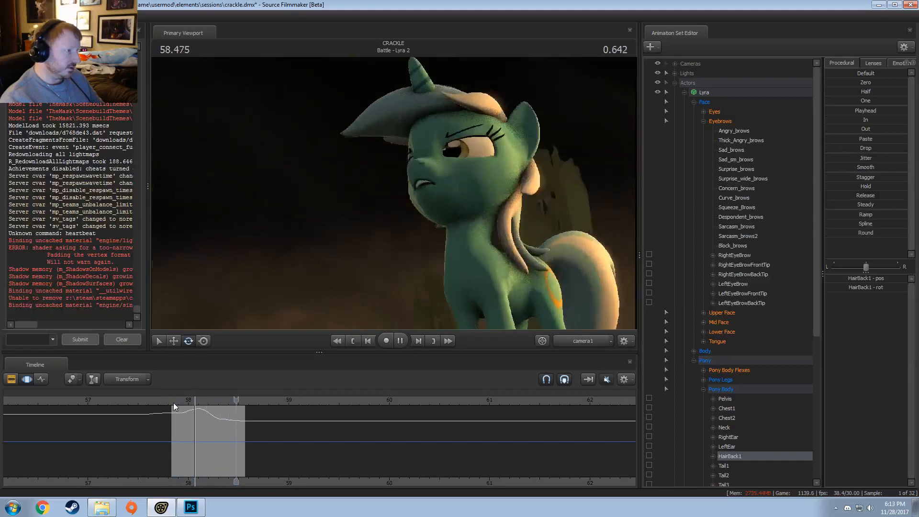
pyautogui.click(173, 402)
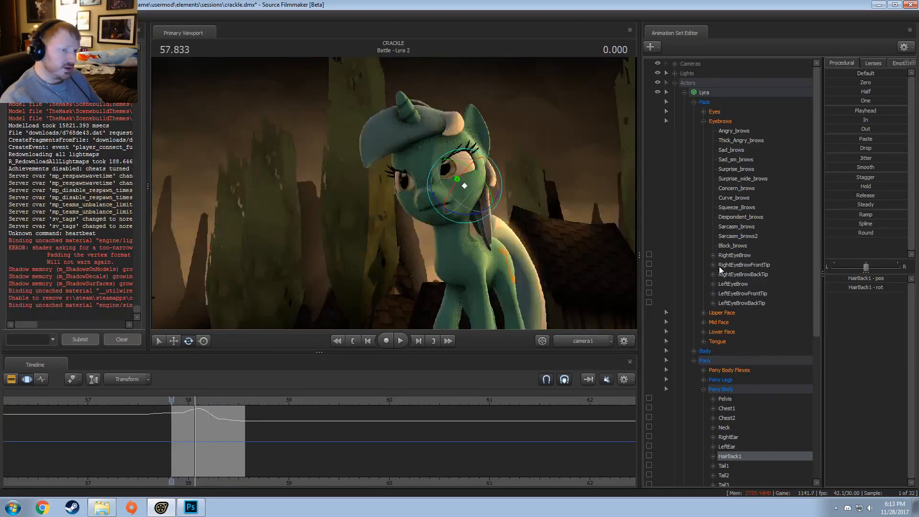
# - Select both of Lyra's ears with their tips and partially apply the Round procedural preset between about 58.2 and 58.4
pyautogui.click(475, 140)
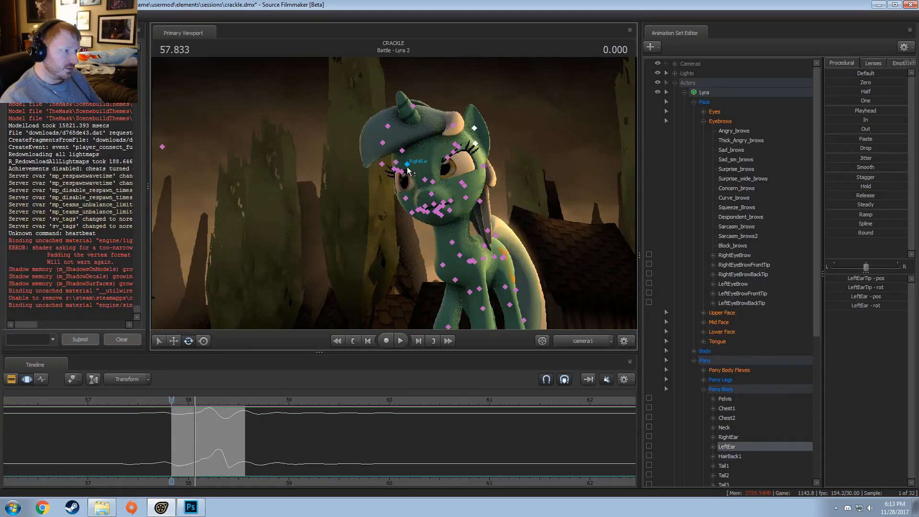
pyautogui.keyDown('ctrl'); pyautogui.click(402, 152); pyautogui.keyUp('ctrl')
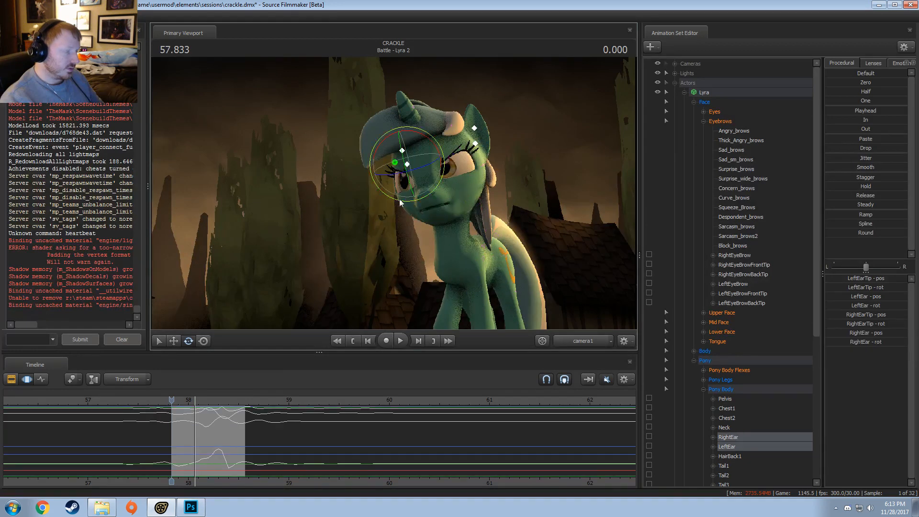
pyautogui.scroll(2, 242, 417)
pyautogui.scroll(2, 242, 417)
pyautogui.keyDown('shift'); pyautogui.moveTo(258, 455); pyautogui.dragTo(301, 456); pyautogui.keyUp('shift')
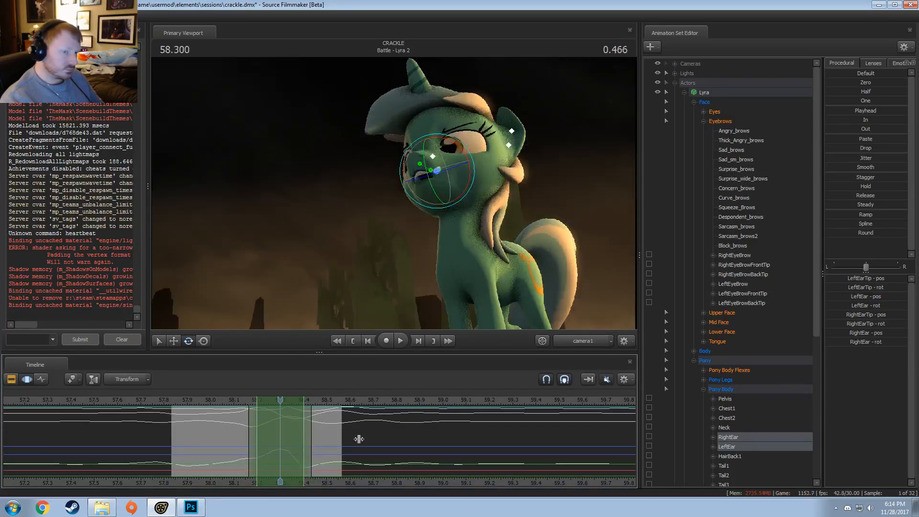
pyautogui.moveTo(848, 233); pyautogui.dragTo(869, 234)
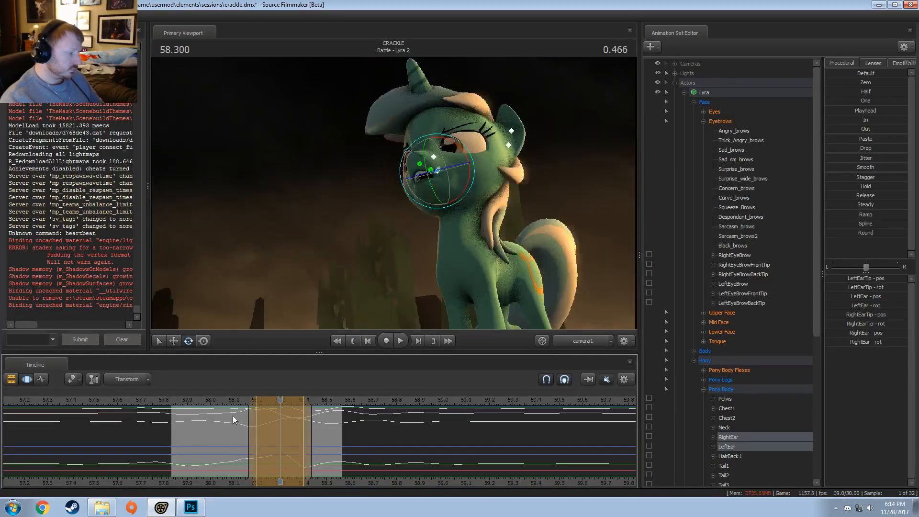
# - Try extending the ears' time selection falloff to about 58.63, replay the shot, and undo the extension
pyautogui.click(215, 401)
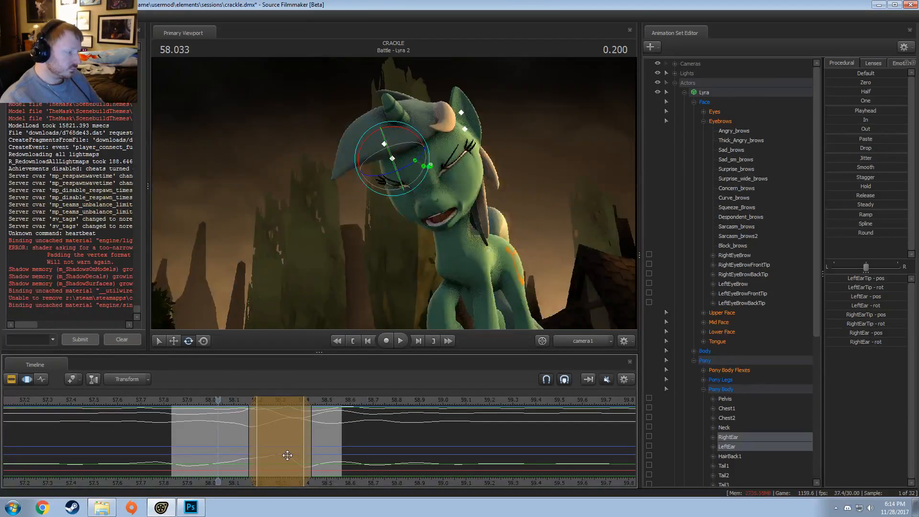
pyautogui.moveTo(311, 456); pyautogui.dragTo(357, 451)
pyautogui.click(205, 395)
pyautogui.press('space')
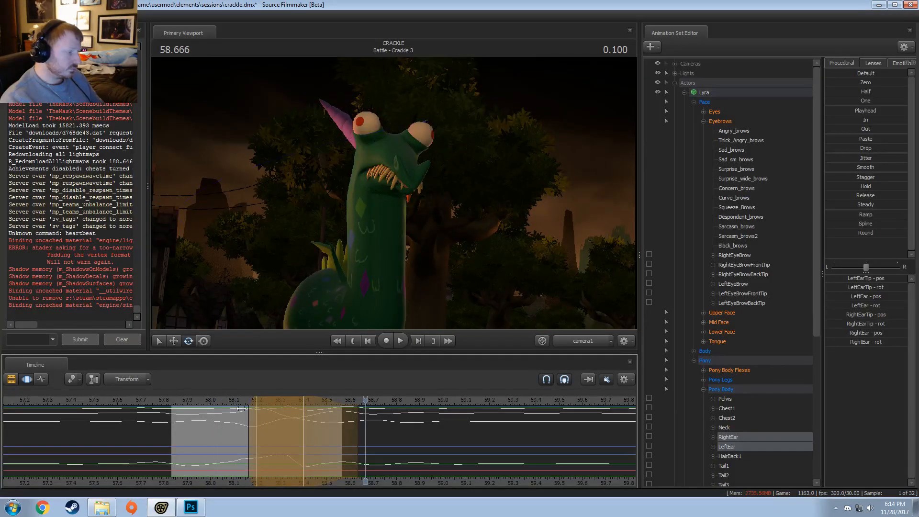
pyautogui.hotkey('ctrl', 'z')
pyautogui.hotkey('ctrl', 'z')
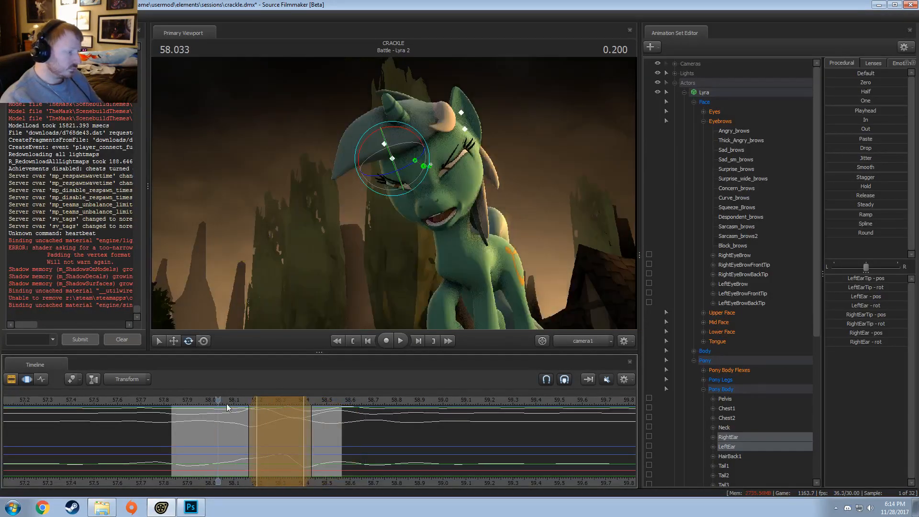
# - Replay the ear motion in Battle - Lyra 2 from 58.033 to about 58.4
pyautogui.press('space')
pyautogui.press('space')
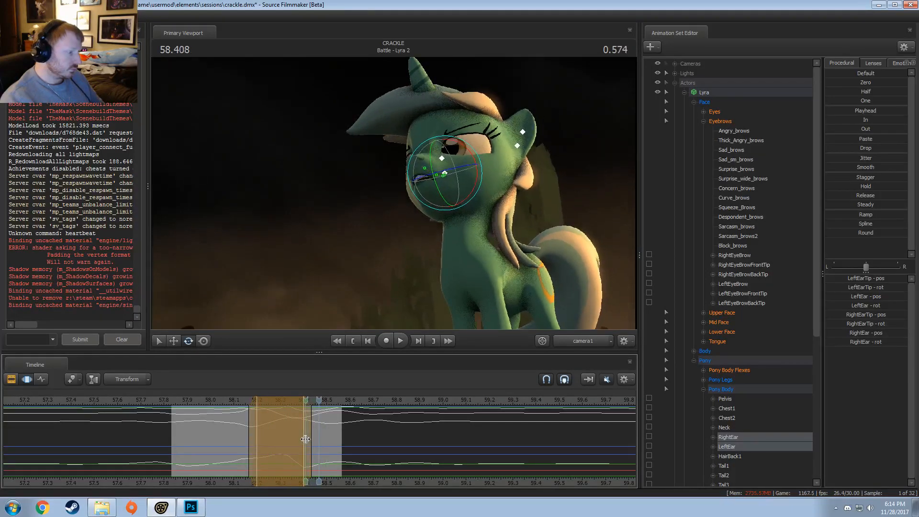
# - Select the ear motion from about 58.4 to 58.67 and replay the end of Battle - Lyra 2
pyautogui.keyDown('shift'); pyautogui.moveTo(305, 437); pyautogui.dragTo(364, 437); pyautogui.keyUp('shift')
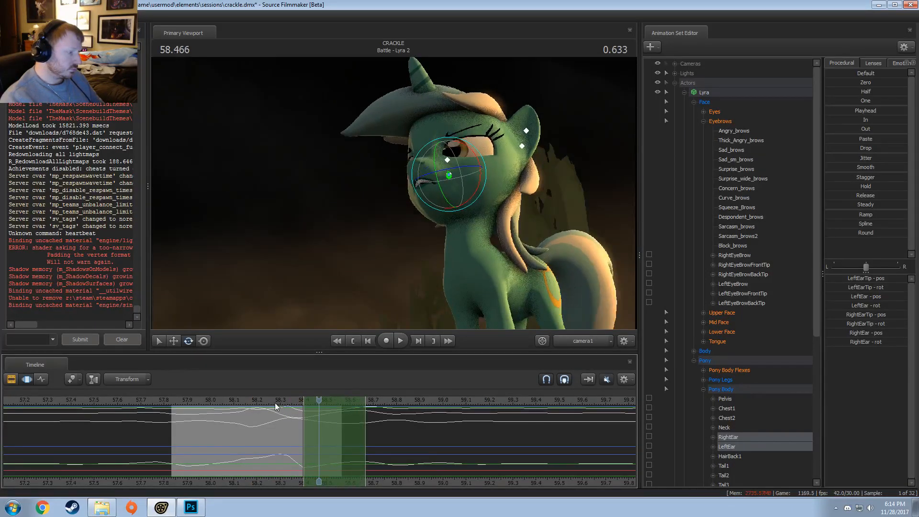
pyautogui.press('space')
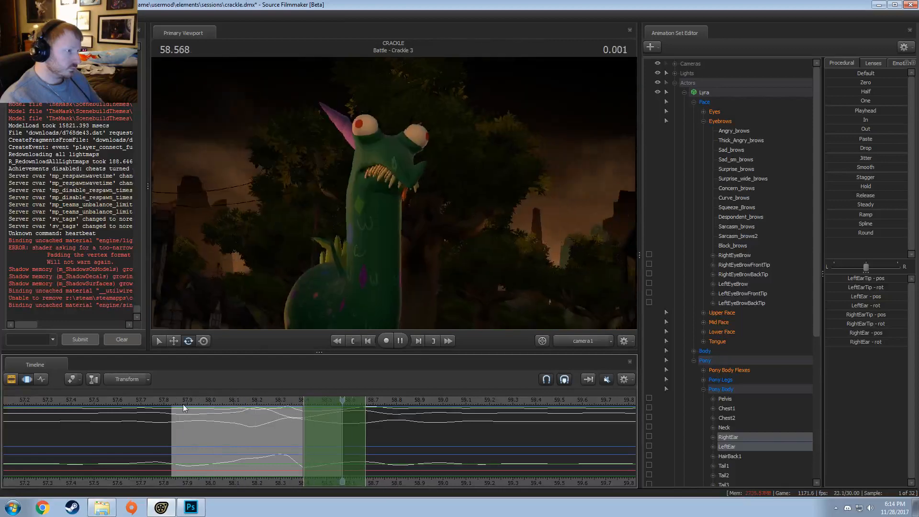
pyautogui.press('space')
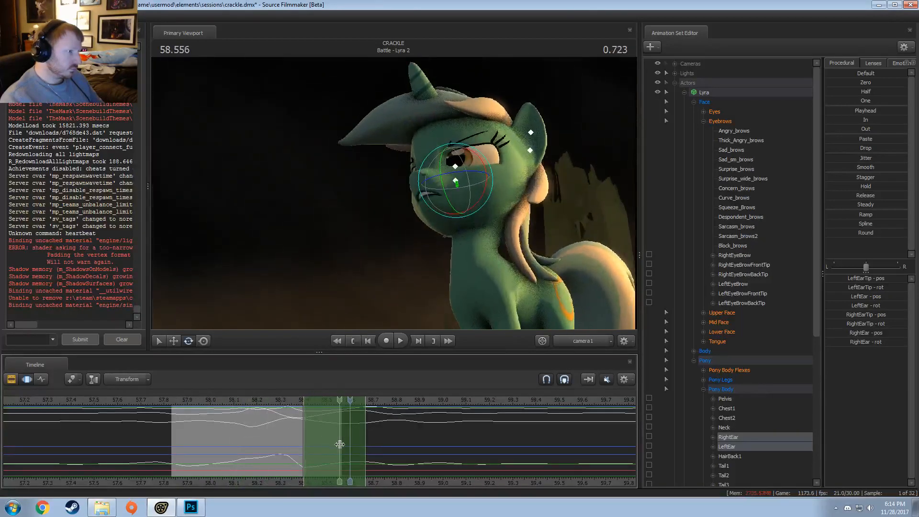
pyautogui.press('space')
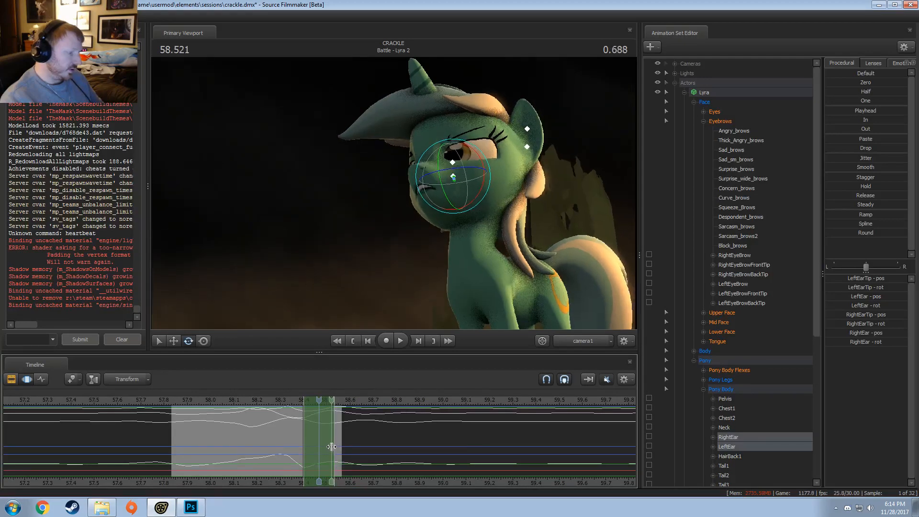
# - Try an ear time selection from about 58.47 to 58.8 and replay the shot's ending
pyautogui.keyDown('shift'); pyautogui.moveTo(331, 446); pyautogui.dragTo(396, 437); pyautogui.keyUp('shift')
pyautogui.hotkey('ctrl', 'z')
pyautogui.keyDown('shift'); pyautogui.click(326, 441); pyautogui.keyUp('shift')
pyautogui.moveTo(287, 404); pyautogui.dragTo(272, 405)
pyautogui.press('space')
pyautogui.click(210, 404)
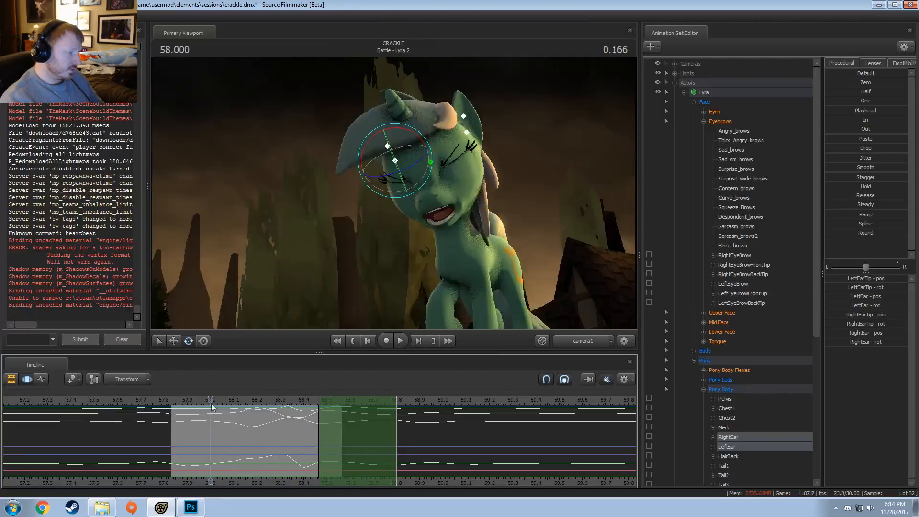
# - Try the Spline procedural preset on the ears between about 58.43 and 58.6, with falloff from about 58.4 to 58.9
pyautogui.keyDown('shift'); pyautogui.moveTo(320, 455); pyautogui.dragTo(349, 451); pyautogui.keyUp('shift')
pyautogui.keyDown('shift'); pyautogui.scroll(1, 366, 451); pyautogui.keyUp('shift')
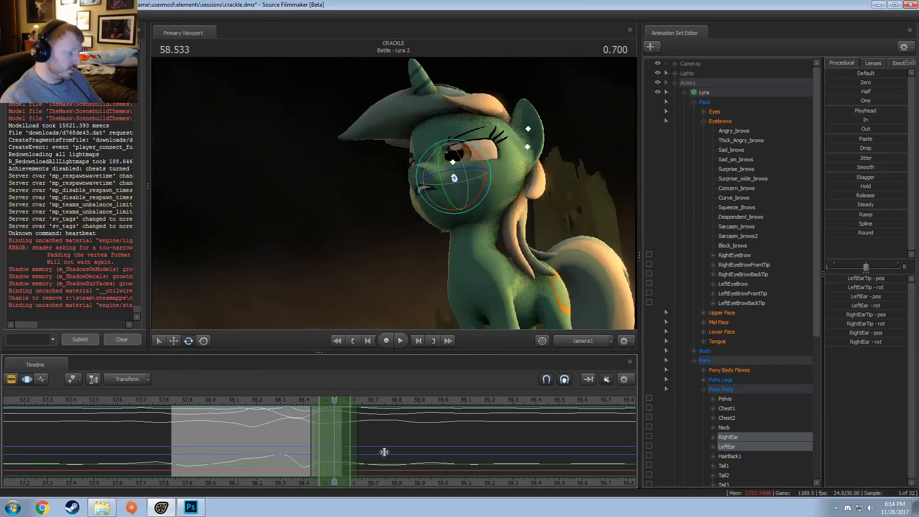
pyautogui.click(864, 223)
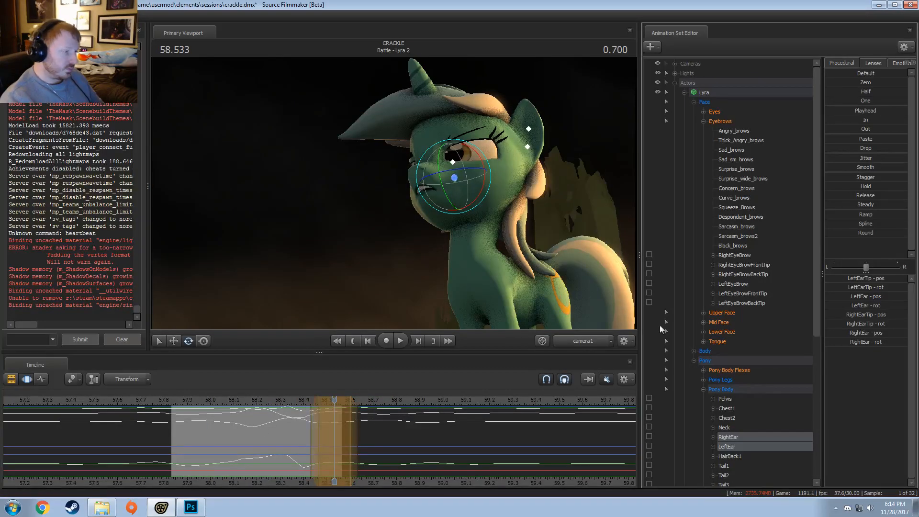
pyautogui.click(319, 424)
pyautogui.moveTo(309, 423); pyautogui.dragTo(302, 424)
pyautogui.moveTo(362, 431); pyautogui.dragTo(422, 430)
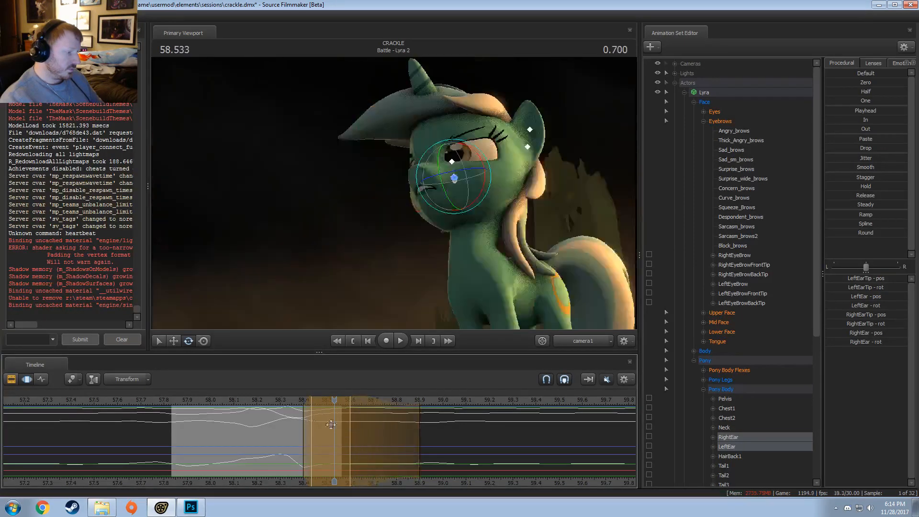
# - Replay the ear motion from near the shot's start and cancel the Spline adjustment
pyautogui.click(266, 401)
pyautogui.press('space')
pyautogui.click(189, 403)
pyautogui.press('space')
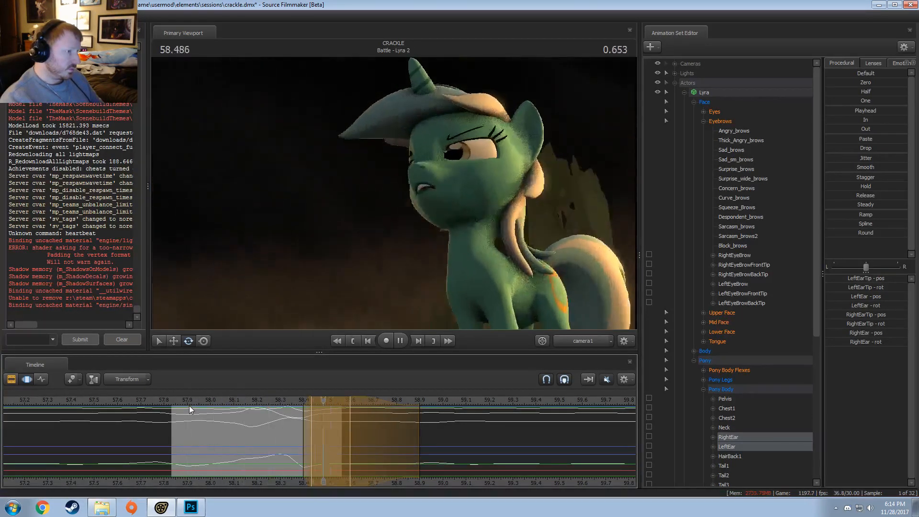
pyautogui.press('space')
pyautogui.press('Escape')
# - Select the ears' entire timeline, shift their animation about one frame earlier, and replay from the shot's start
pyautogui.press('Escape')
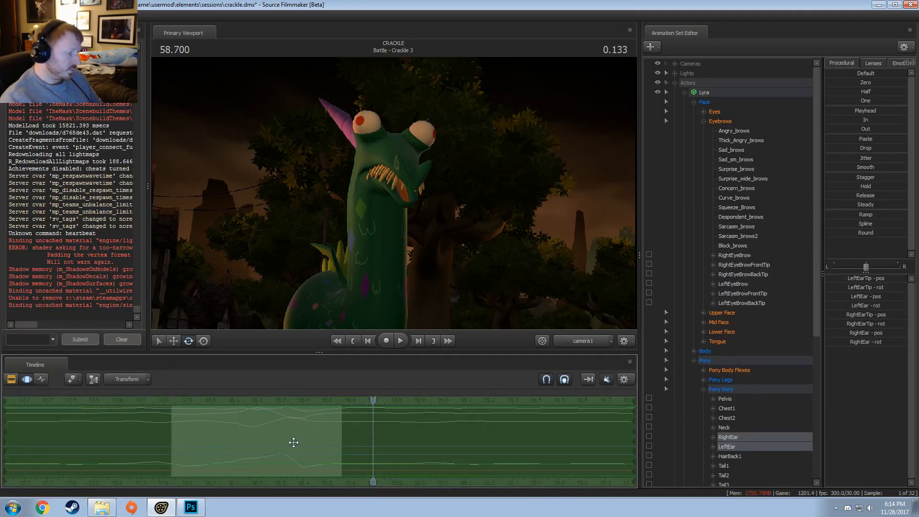
pyautogui.click(175, 441)
pyautogui.press('space')
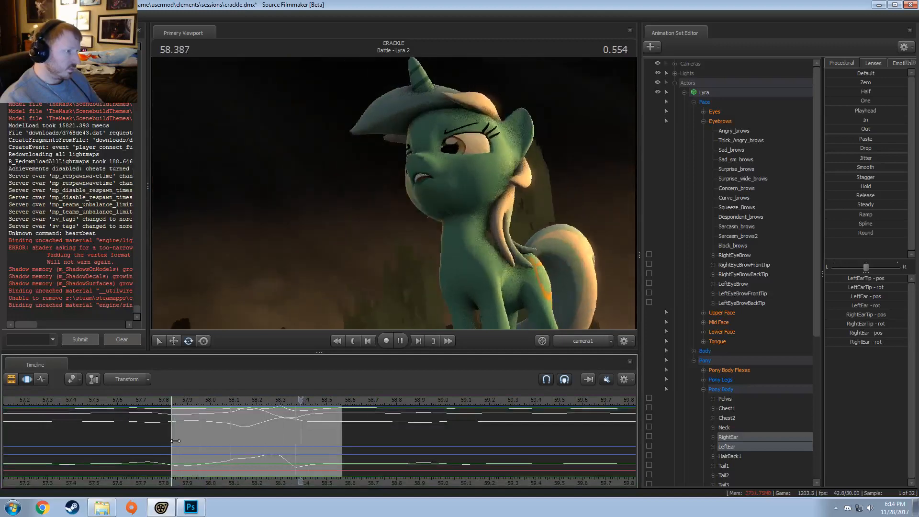
# - Select the ear motion from about 58.37 to 58.63 and replay the shot from about 58.1
pyautogui.click(266, 438)
pyautogui.moveTo(266, 437); pyautogui.dragTo(329, 453)
pyautogui.moveTo(329, 454); pyautogui.dragTo(357, 453)
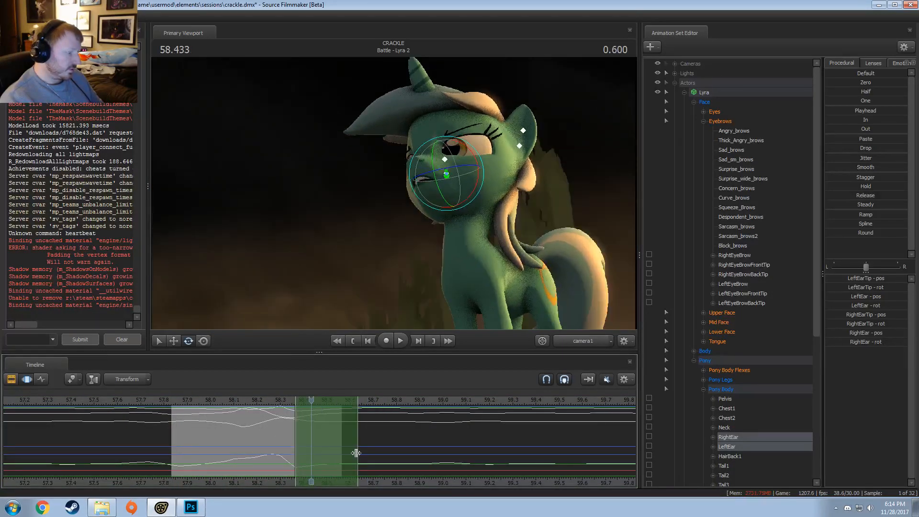
pyautogui.click(233, 397)
pyautogui.press('space')
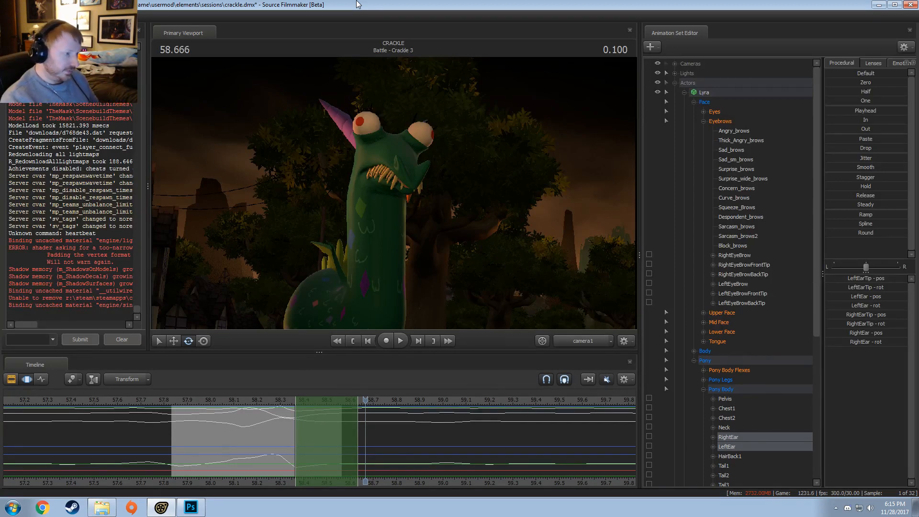
# - Replay Battle - Lyra 2 repeatedly from its start at 57.833 to review the ear timing through camera1
pyautogui.click(172, 401)
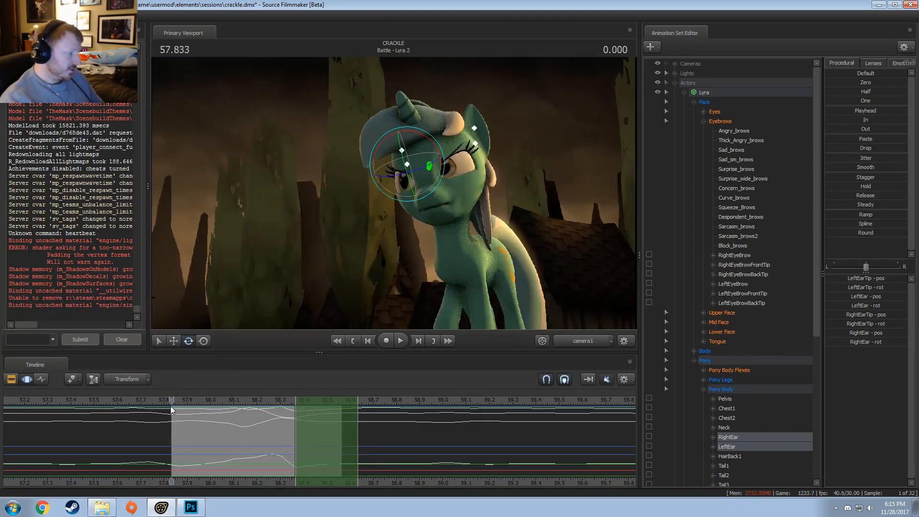
pyautogui.press('space')
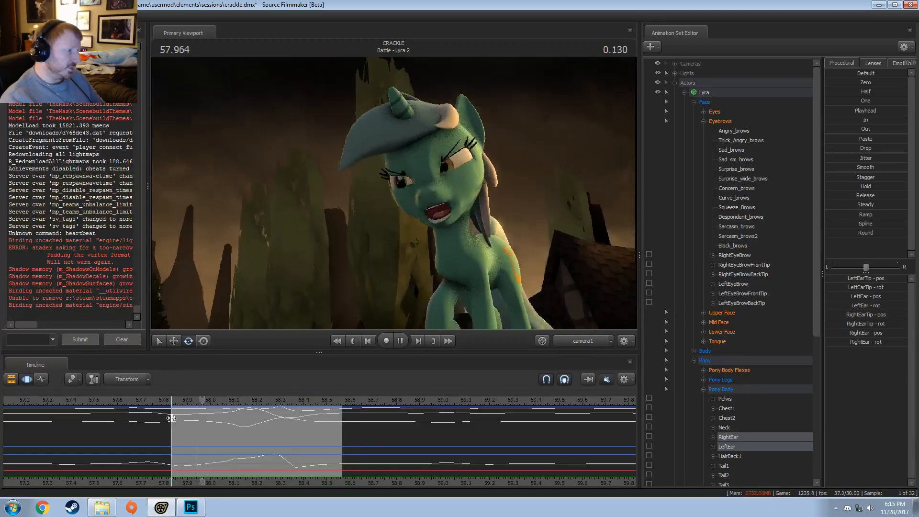
pyautogui.press('space')
pyautogui.click(173, 400)
pyautogui.press('space')
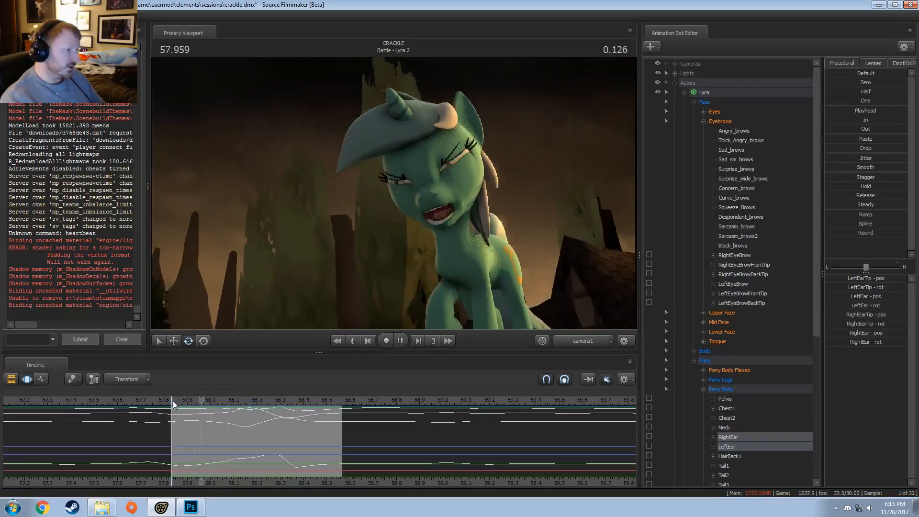
pyautogui.click(173, 401)
pyautogui.press('space')
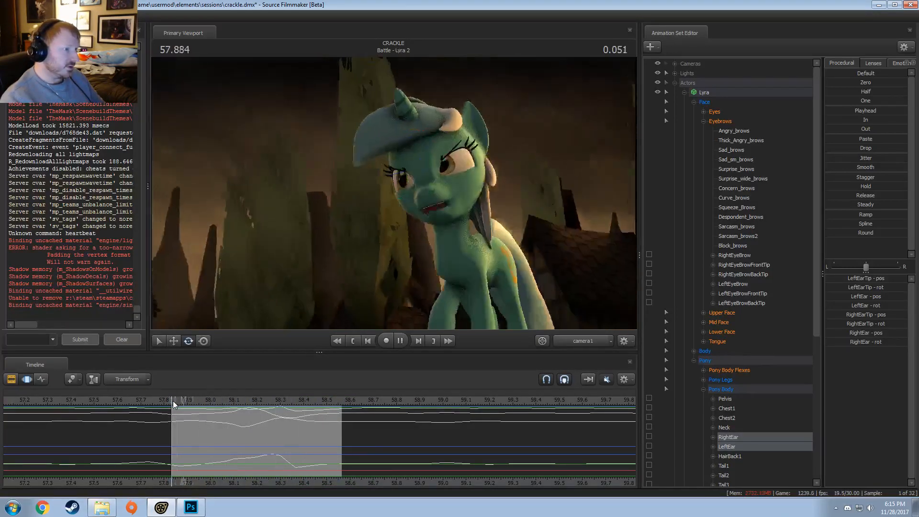
pyautogui.press('space')
pyautogui.click(173, 401)
pyautogui.press('space')
pyautogui.press('space')
pyautogui.click(174, 400)
pyautogui.press('space')
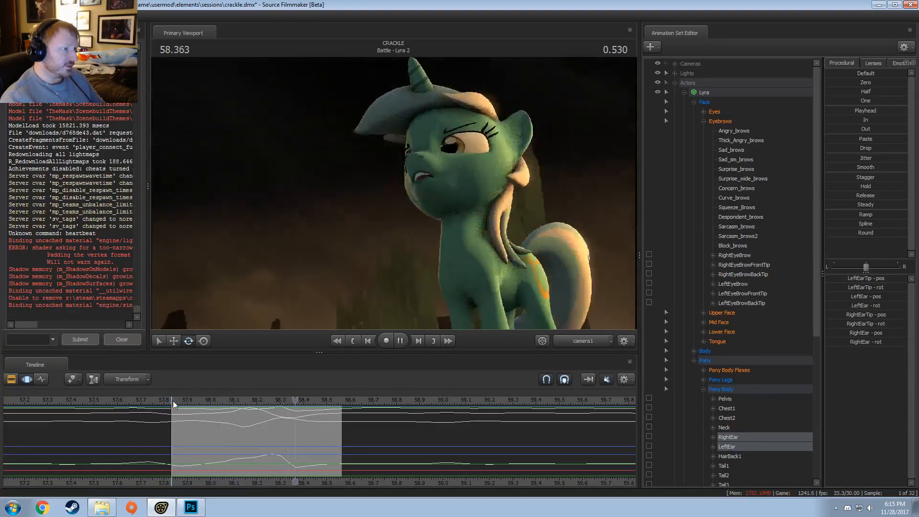
pyautogui.click(174, 400)
pyautogui.press('space')
pyautogui.click(174, 401)
pyautogui.press('space')
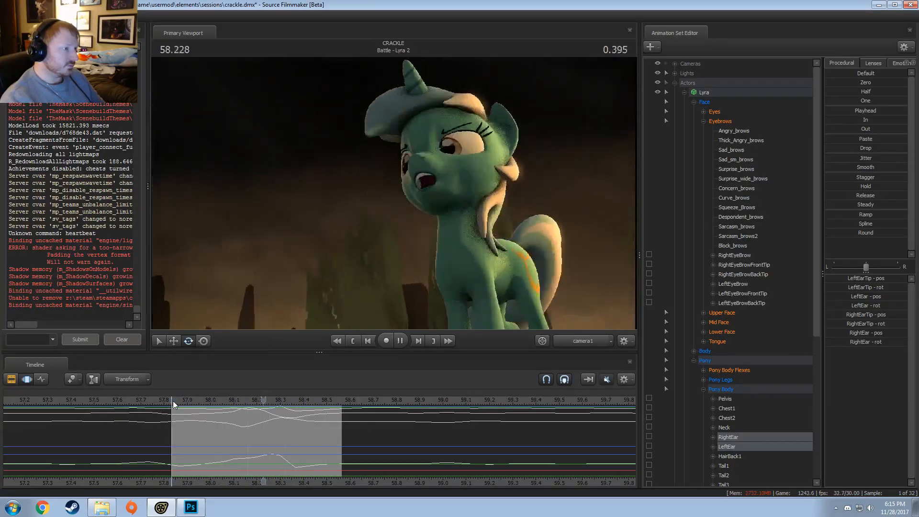
pyautogui.click(173, 400)
pyautogui.press('space')
pyautogui.click(174, 400)
pyautogui.press('space')
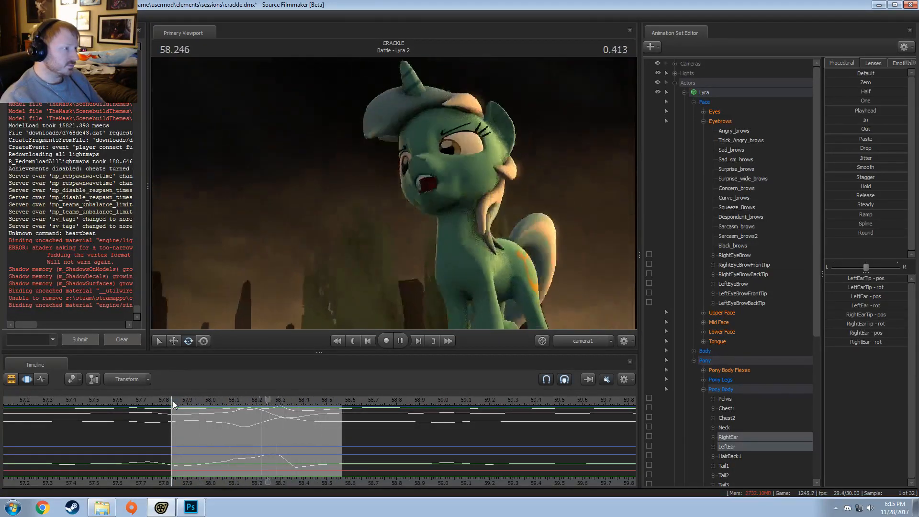
pyautogui.click(173, 400)
pyautogui.press('space')
pyautogui.click(173, 401)
pyautogui.press('space')
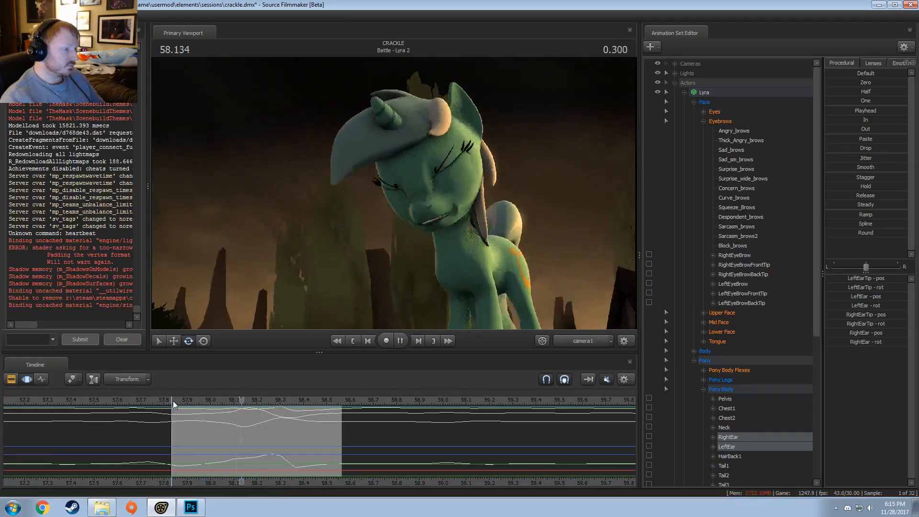
pyautogui.press('space')
# - Switch the viewport to the Work Camera, replay Battle - Lyra 2, and return the playhead to 57.833
pyautogui.click(564, 339)
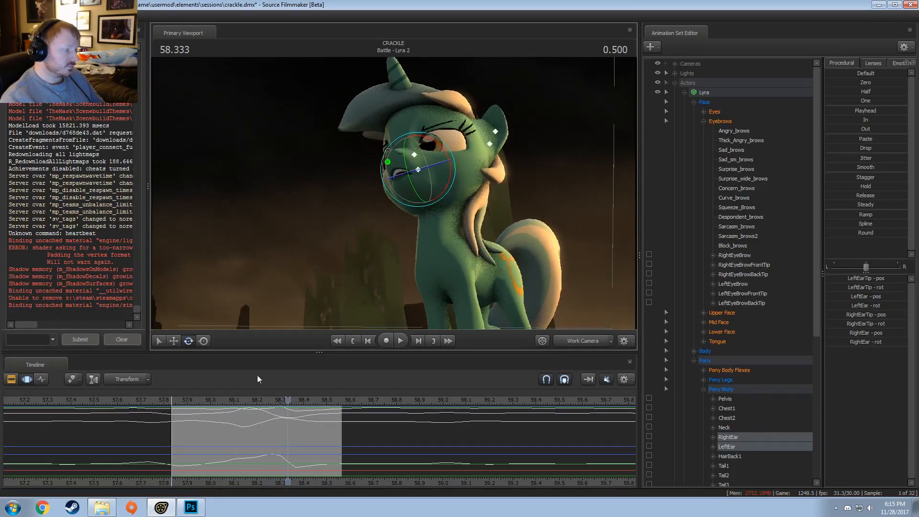
pyautogui.click(175, 398)
pyautogui.press('space')
pyautogui.click(175, 397)
pyautogui.press('space')
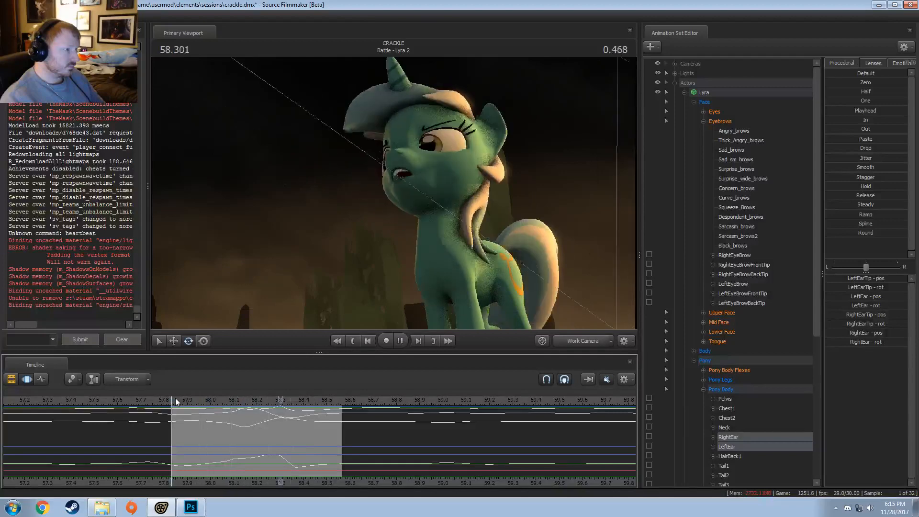
pyautogui.click(175, 397)
pyautogui.press('shift')
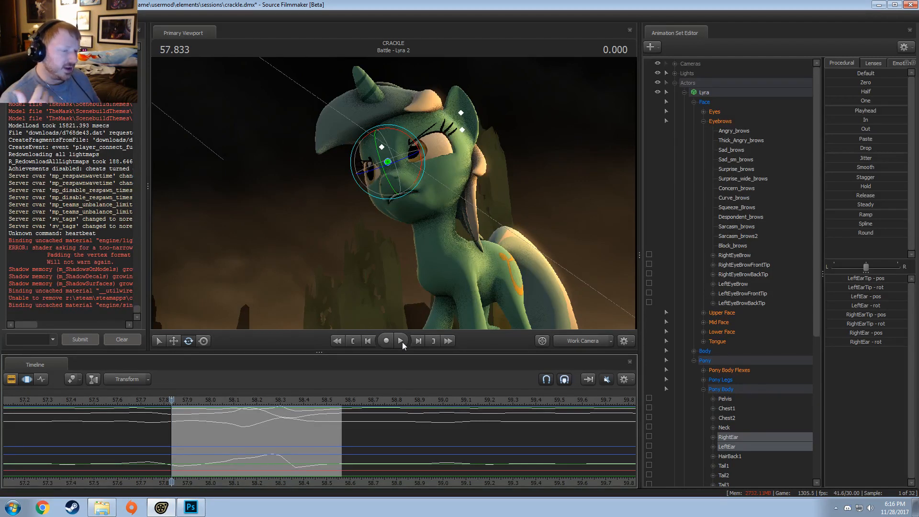
# - Select the time range covering Battle - Lyra 2, from 57.833 to about 58.56, to inspect the ears' motion path
pyautogui.click(180, 400)
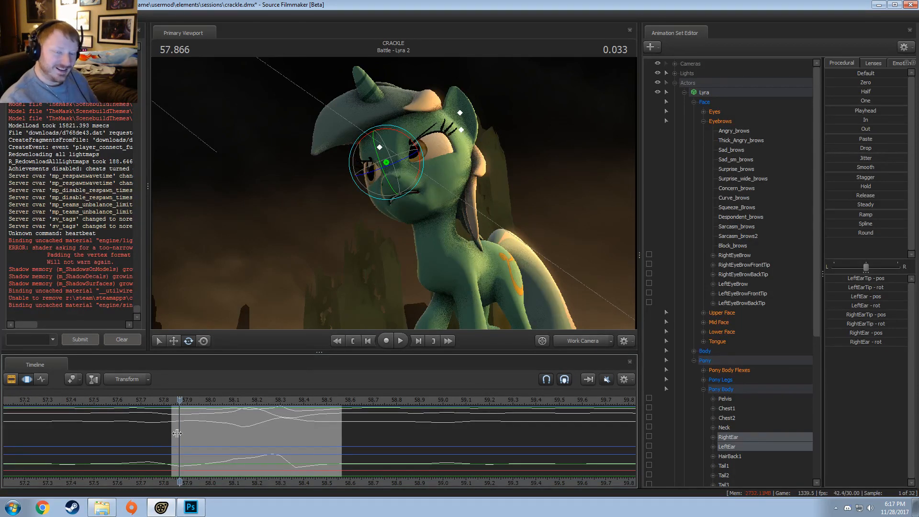
pyautogui.click(172, 400)
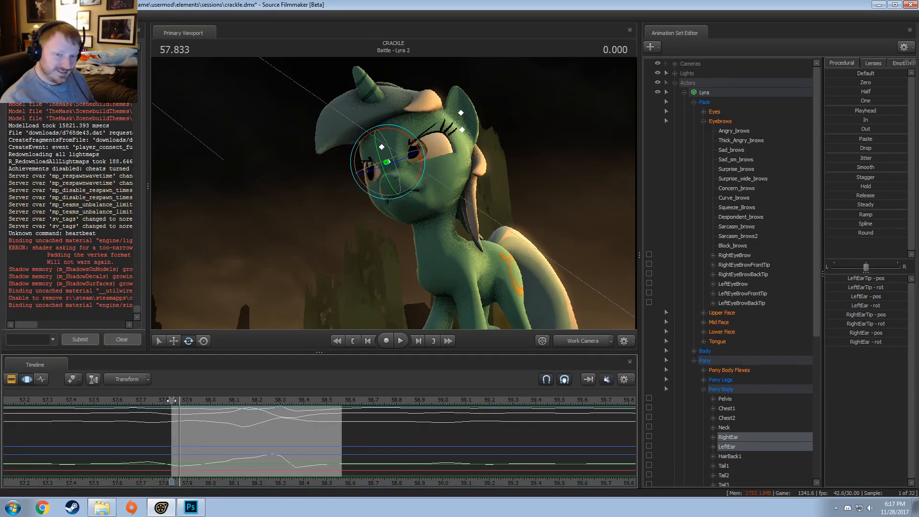
pyautogui.scroll(3, 170, 427)
pyautogui.moveTo(174, 436); pyautogui.dragTo(563, 445)
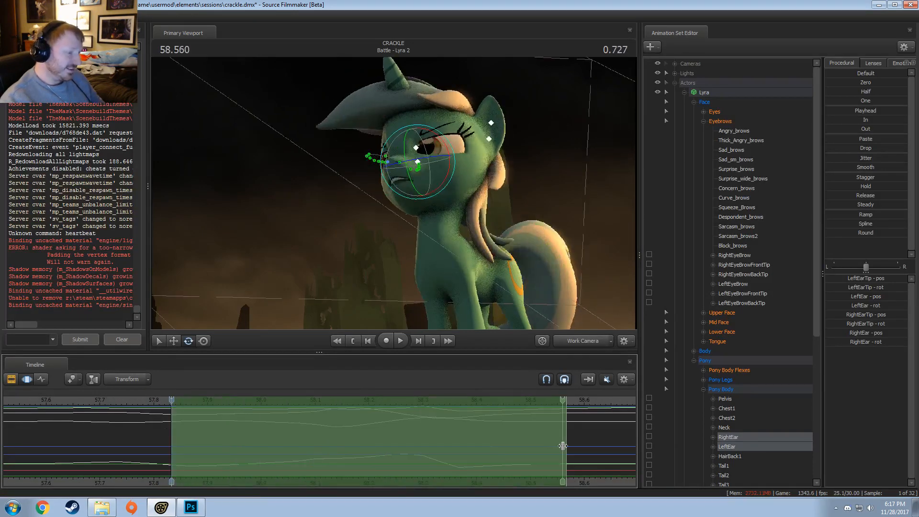
pyautogui.scroll(-3, 492, 439)
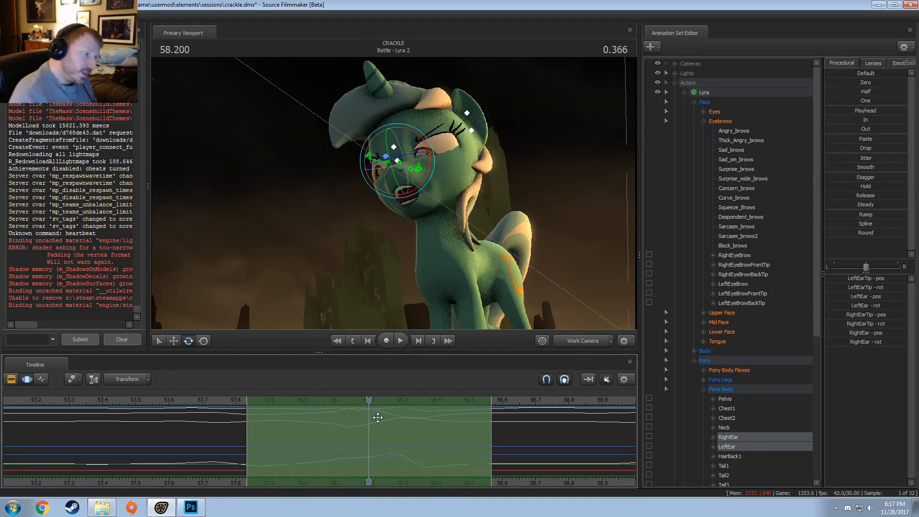
# - Collapse the time selection to 57.933, move it to 57.9, and inspect the ear curves around the shot
pyautogui.scroll(-2, 315, 451)
pyautogui.moveTo(304, 448); pyautogui.dragTo(307, 447)
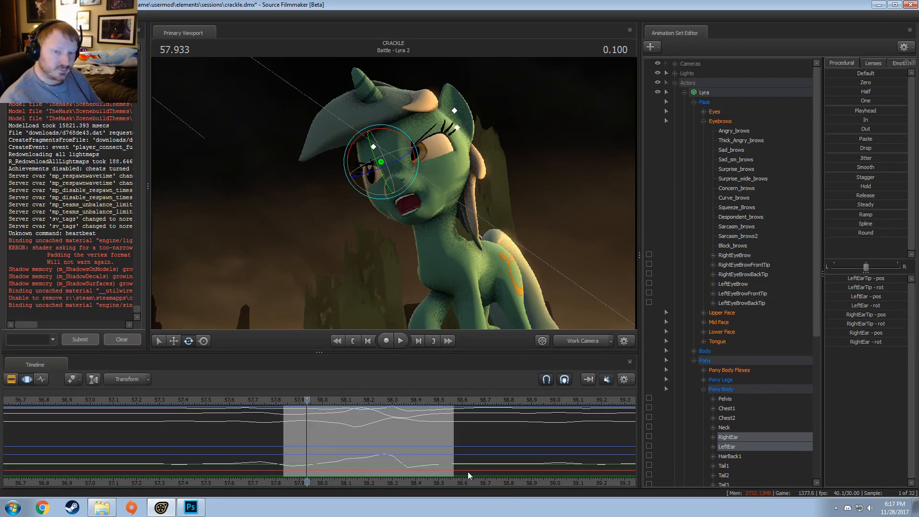
pyautogui.moveTo(307, 436); pyautogui.dragTo(296, 436)
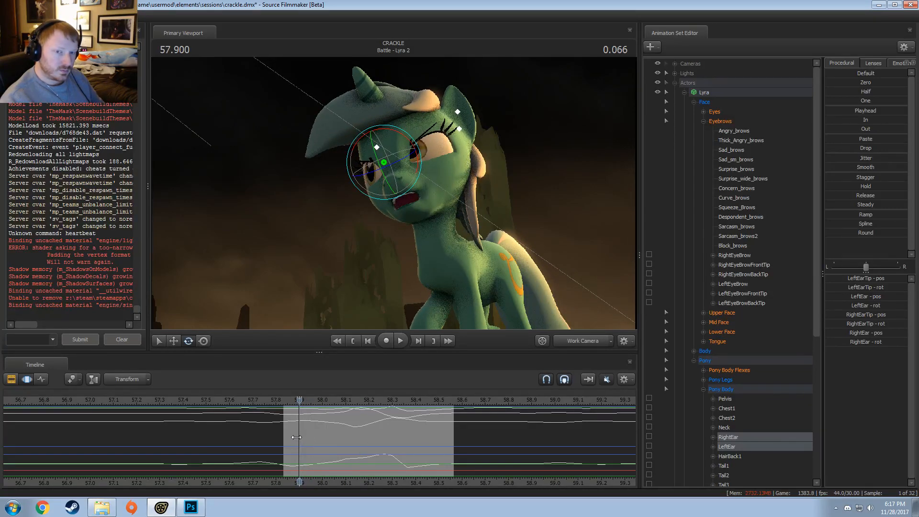
pyautogui.scroll(-1, 295, 445)
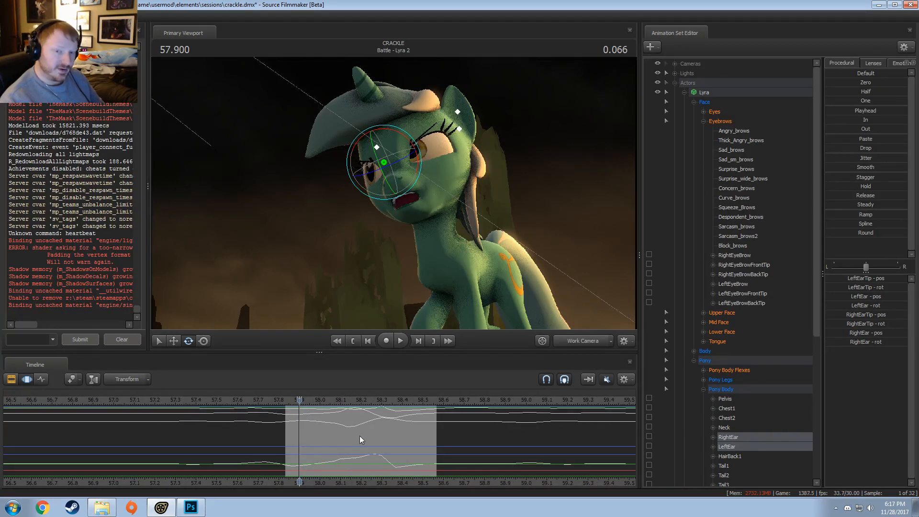
pyautogui.scroll(4, 360, 437)
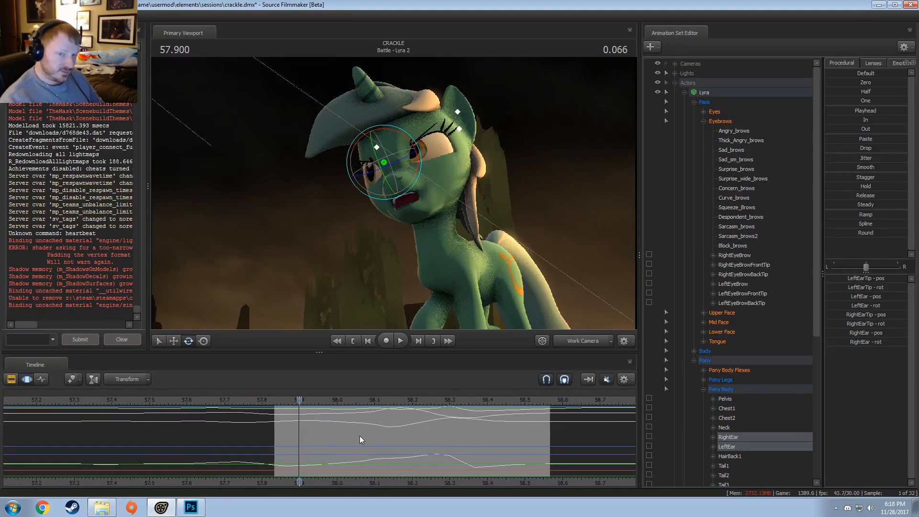
pyautogui.moveTo(422, 484); pyautogui.dragTo(292, 471, button='middle')
pyautogui.scroll(-4, 283, 470)
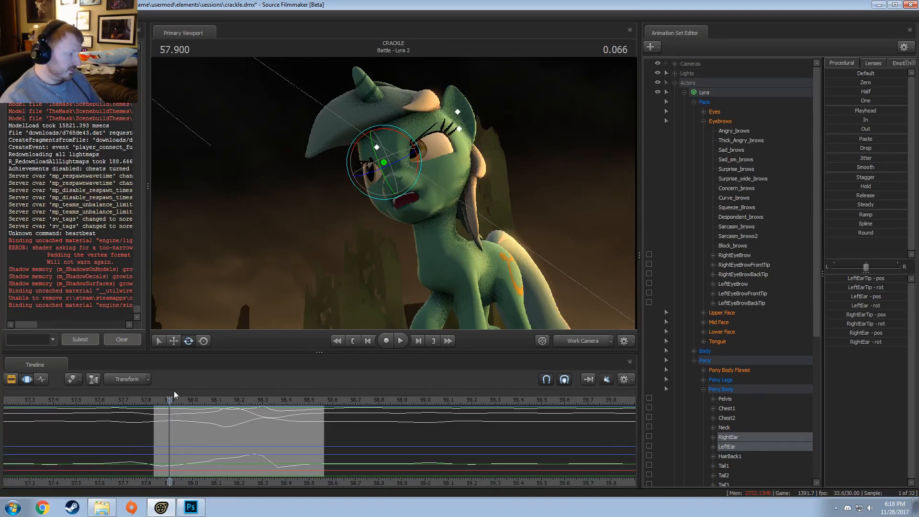
# - Reselect the shot's full time range for the ears, then collapse the time selection to 57.933
pyautogui.press('shift')
pyautogui.keyDown('shift'); pyautogui.moveTo(154, 420); pyautogui.dragTo(326, 418); pyautogui.keyUp('shift')
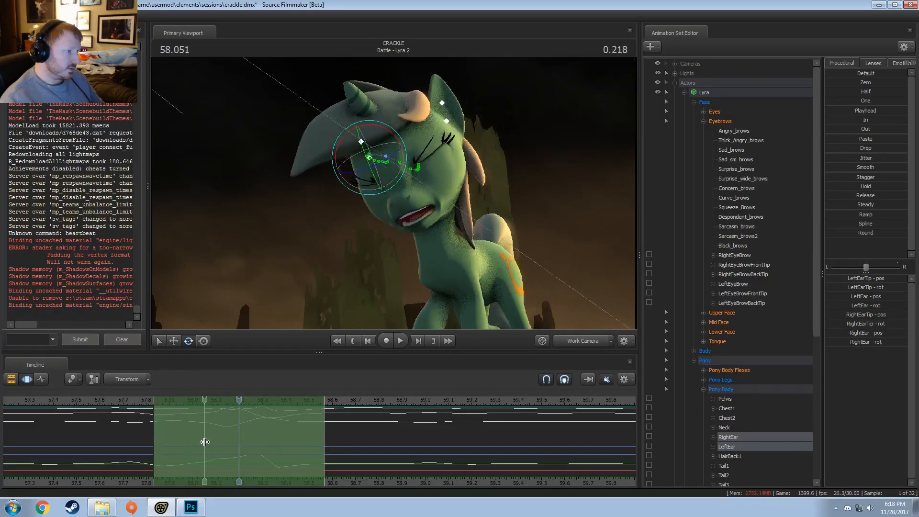
pyautogui.click(177, 440)
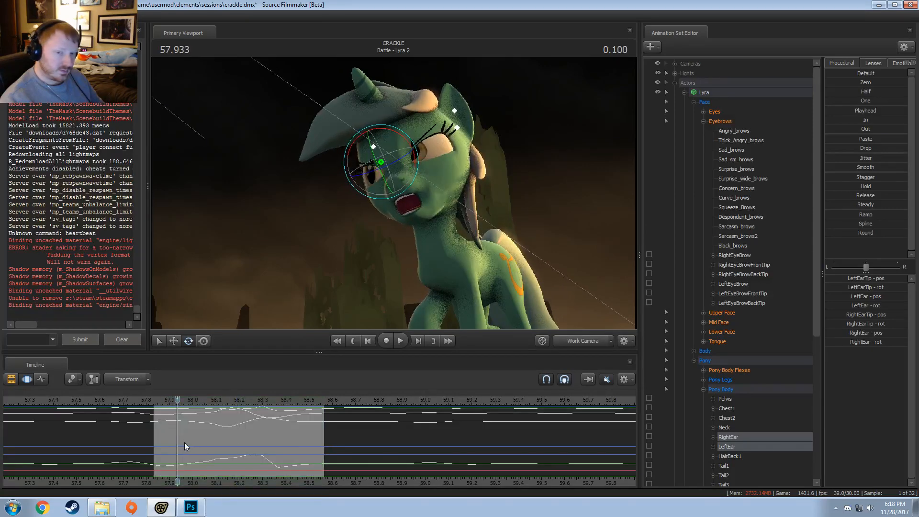
# - Select 57.833 to about 58.07, then about 58.2 to 58.33, in Battle - Lyra 2 and play back the ears' motion
pyautogui.moveTo(171, 442); pyautogui.dragTo(208, 455)
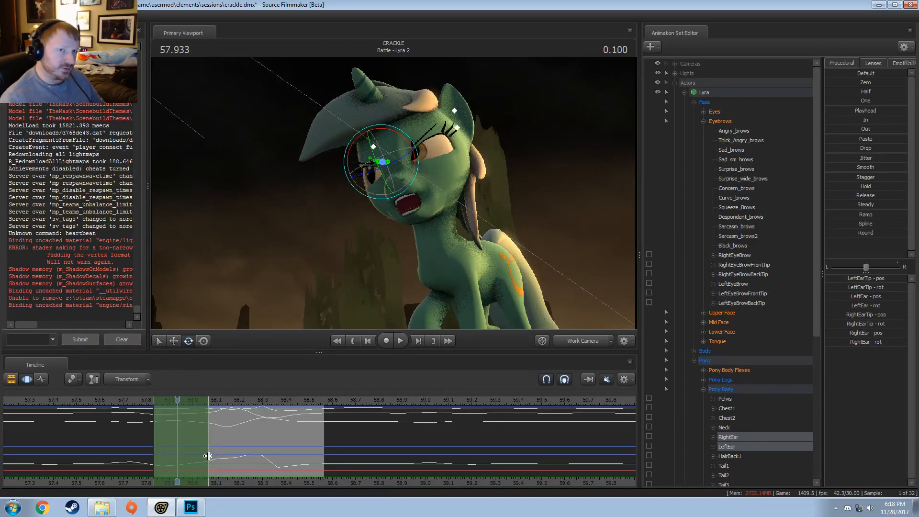
pyautogui.moveTo(213, 442); pyautogui.dragTo(240, 443)
pyautogui.press('space')
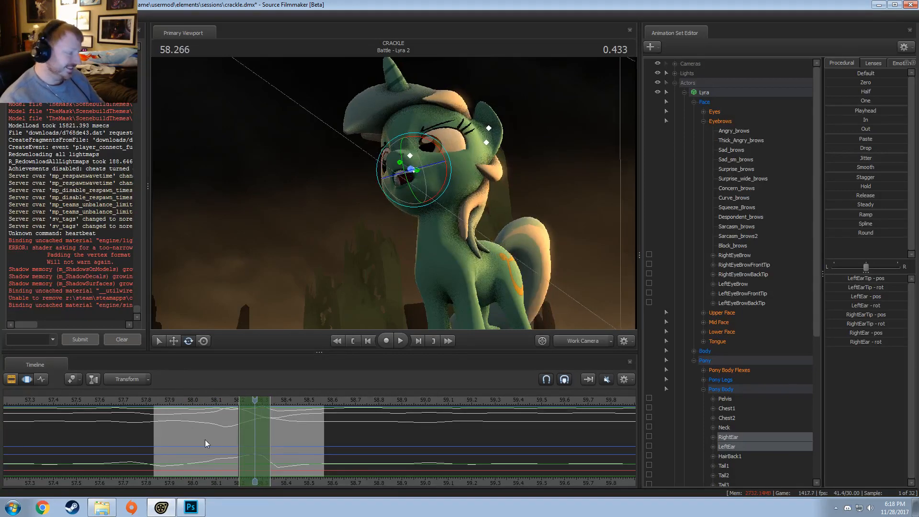
pyautogui.press('space')
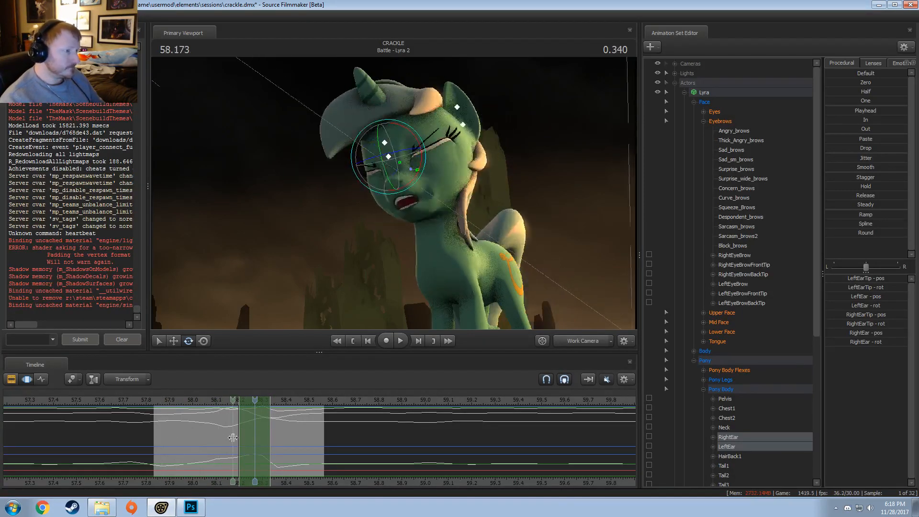
# - Collapse Lyra's controls and the Actors group, and bring the shot clips back into view on the timeline
pyautogui.click(683, 93)
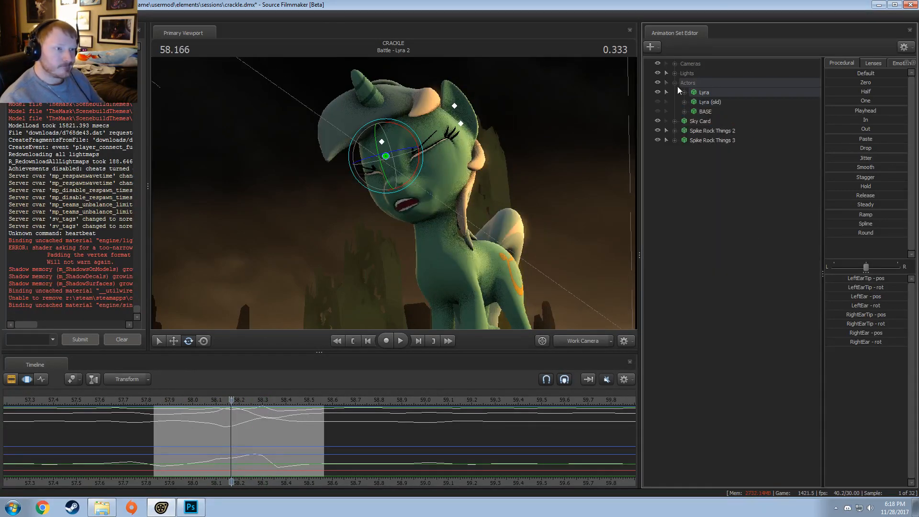
pyautogui.click(674, 83)
pyautogui.scroll(-3, 358, 423)
pyautogui.press('F3')
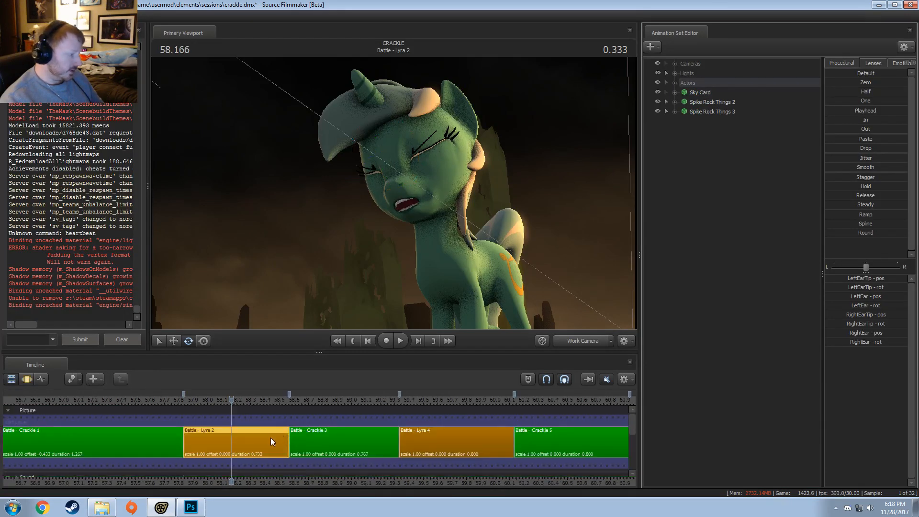
# - Set the clip colour of Battle - Lyra 2 to green, with red 0 and green 150
pyautogui.rightClick(270, 437)
pyautogui.moveTo(290, 317)
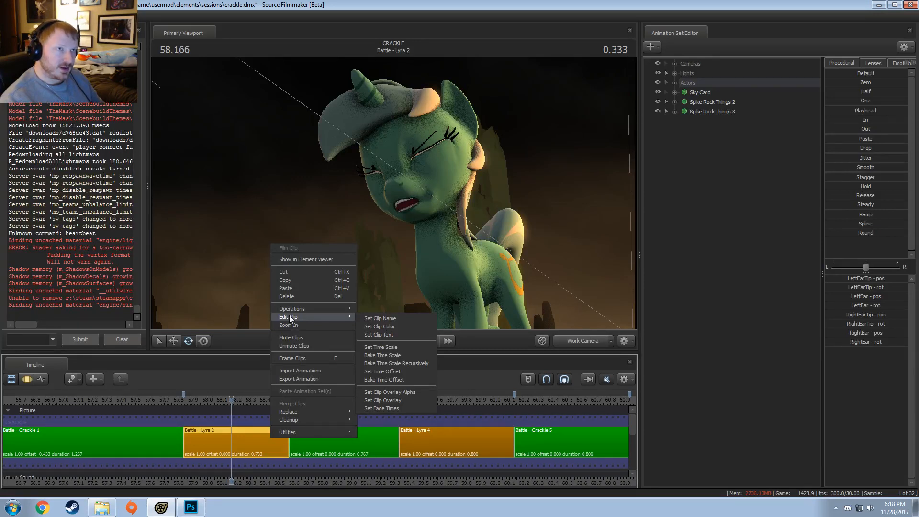
pyautogui.click(377, 326)
pyautogui.doubleClick(502, 255)
pyautogui.write('0')
pyautogui.press('Tab')
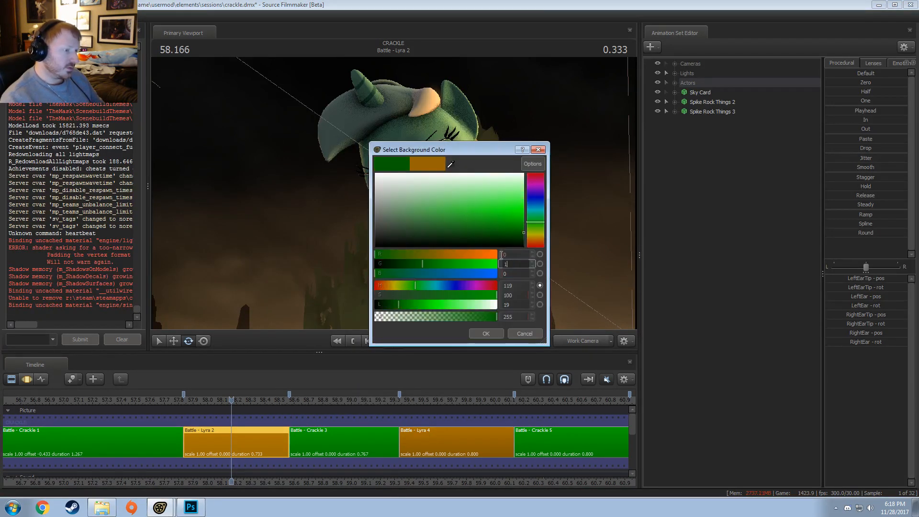
pyautogui.write('150')
pyautogui.press('Tab')
pyautogui.click(490, 336)
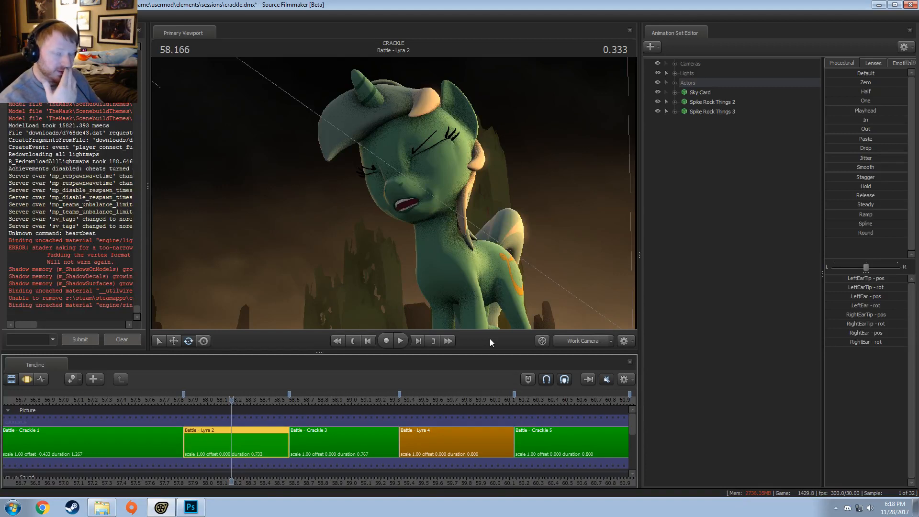
# - Move the playhead to the start of Battle - Lyra 4 at 59.333
pyautogui.scroll(-6, 322, 426)
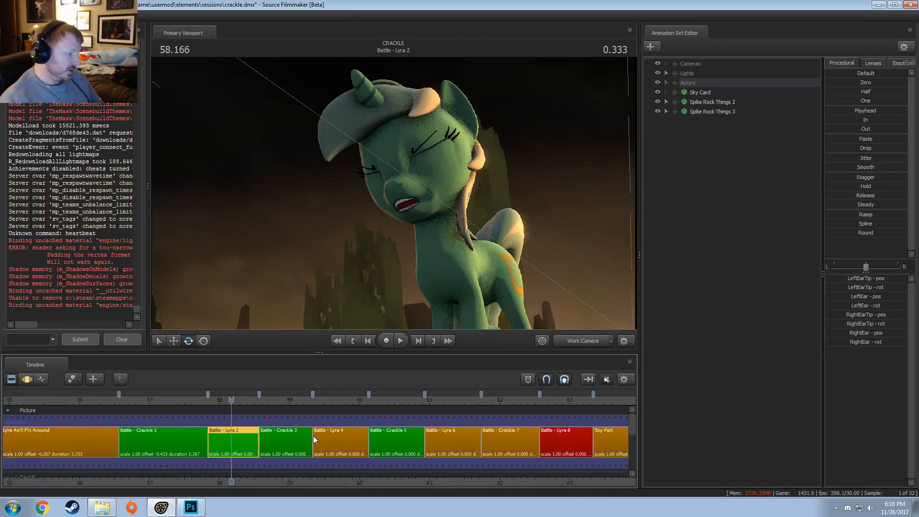
pyautogui.scroll(5, 306, 439)
pyautogui.moveTo(318, 471); pyautogui.dragTo(159, 468, button='middle')
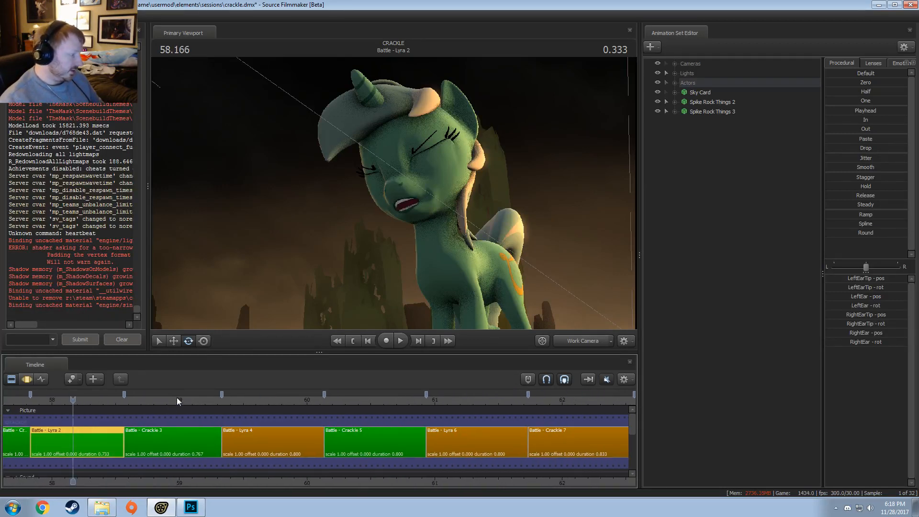
pyautogui.moveTo(178, 400); pyautogui.dragTo(226, 401)
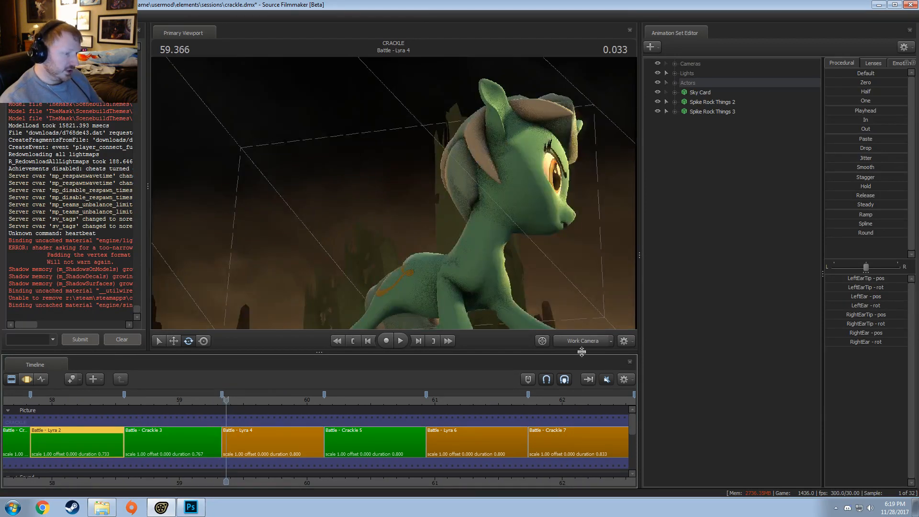
pyautogui.moveTo(228, 400); pyautogui.dragTo(224, 399)
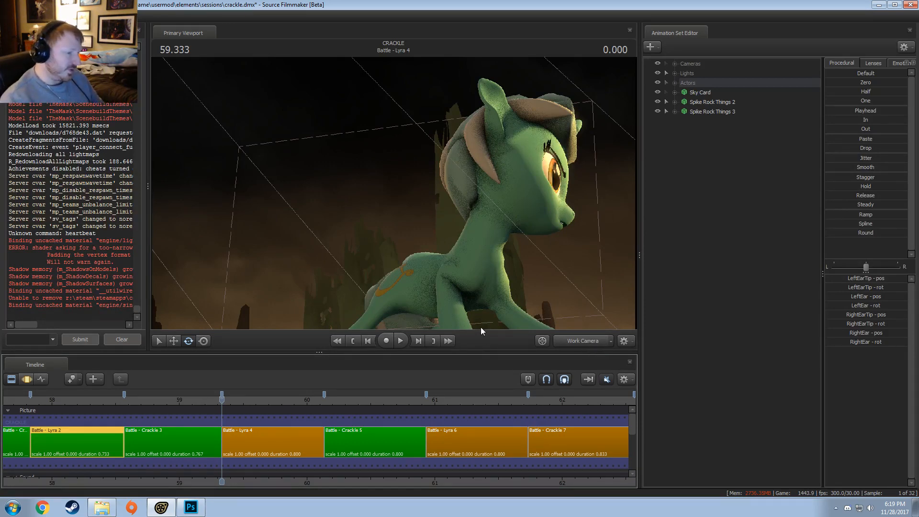
# - Switch the viewport to camera1, play Battle - Lyra 4 twice, and return the playhead to 59.333
pyautogui.click(579, 339)
pyautogui.press('space')
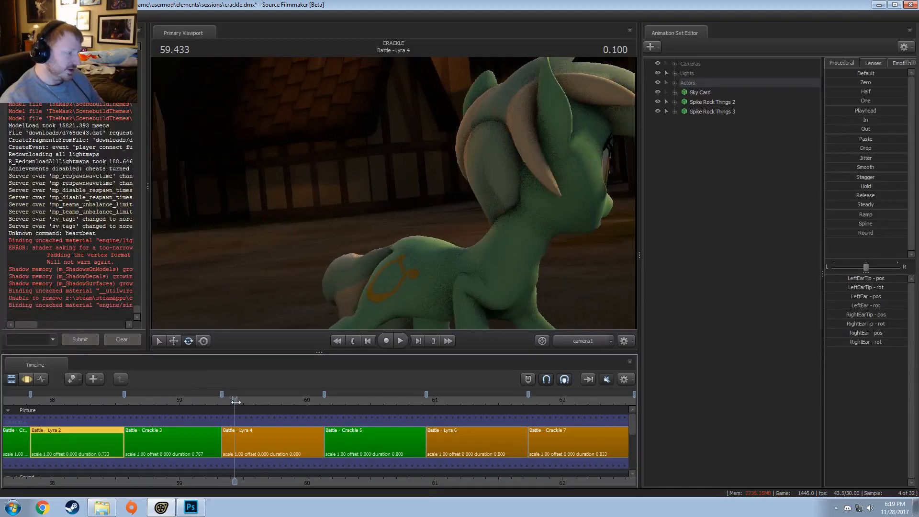
pyautogui.press('space')
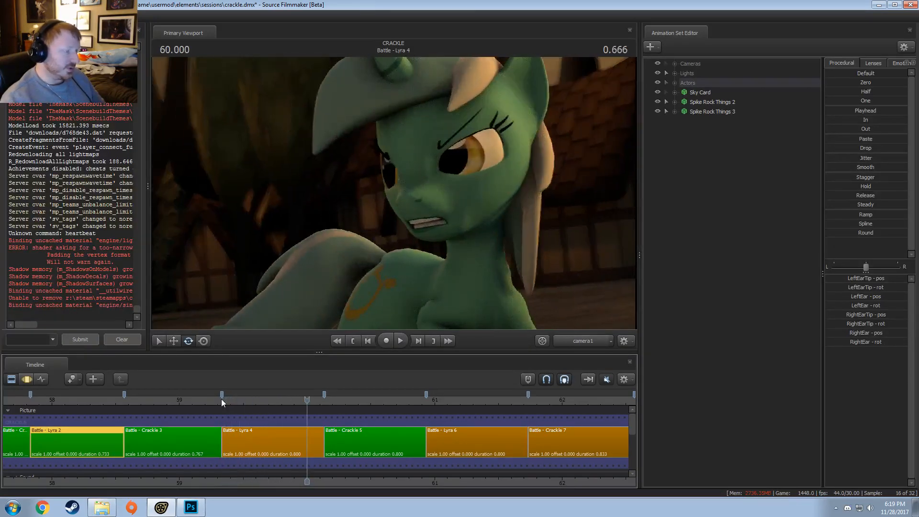
pyautogui.click(226, 401)
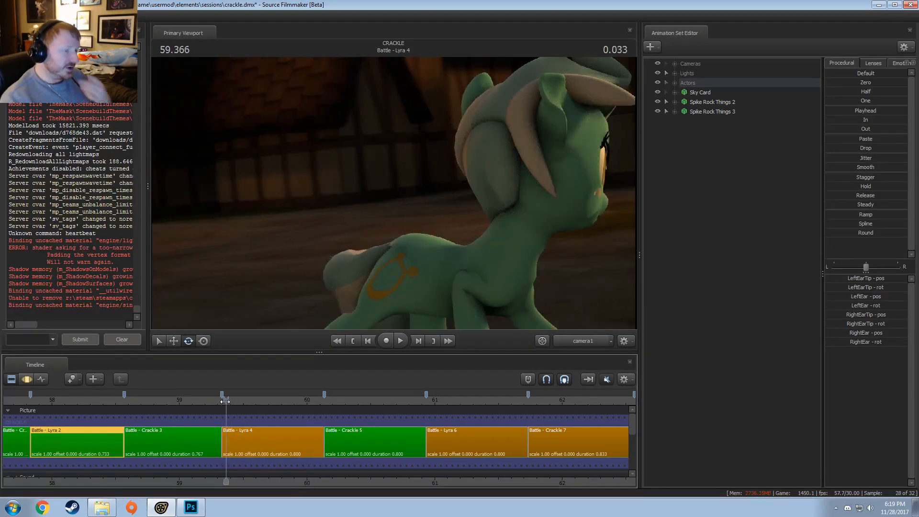
pyautogui.press('space')
pyautogui.press('space')
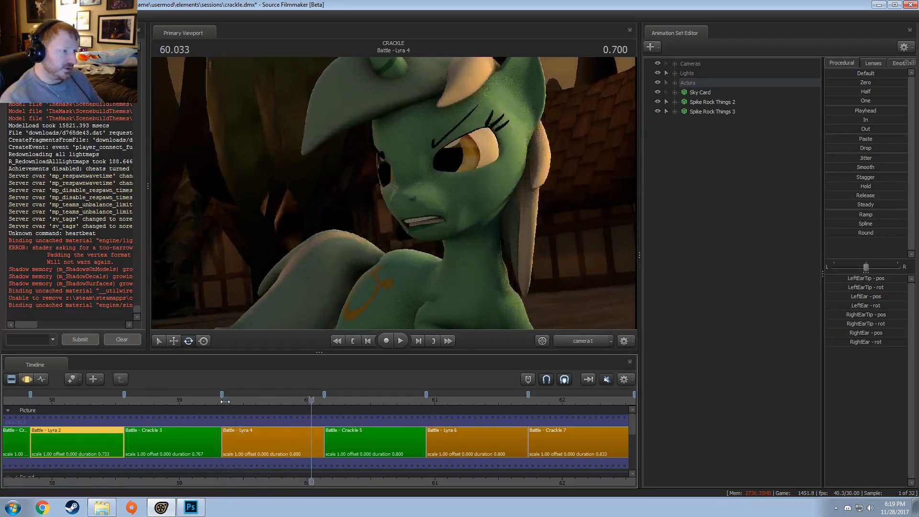
pyautogui.click(224, 401)
# - Select the Battle - Lyra 4 shot and open it in the Motion Editor with the time selection placed within the shot
pyautogui.scroll(-1, 292, 471)
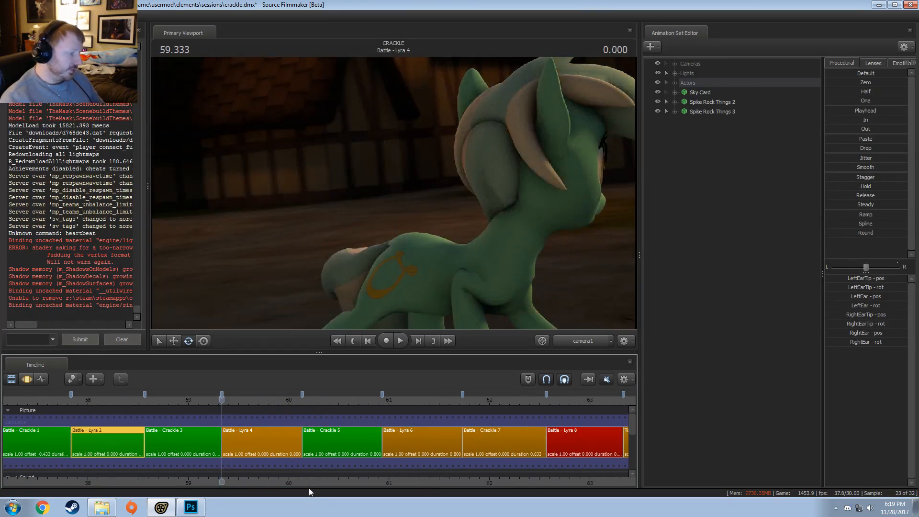
pyautogui.moveTo(296, 485); pyautogui.dragTo(252, 483, button='middle')
pyautogui.scroll(3, 248, 482)
pyautogui.scroll(1, 248, 481)
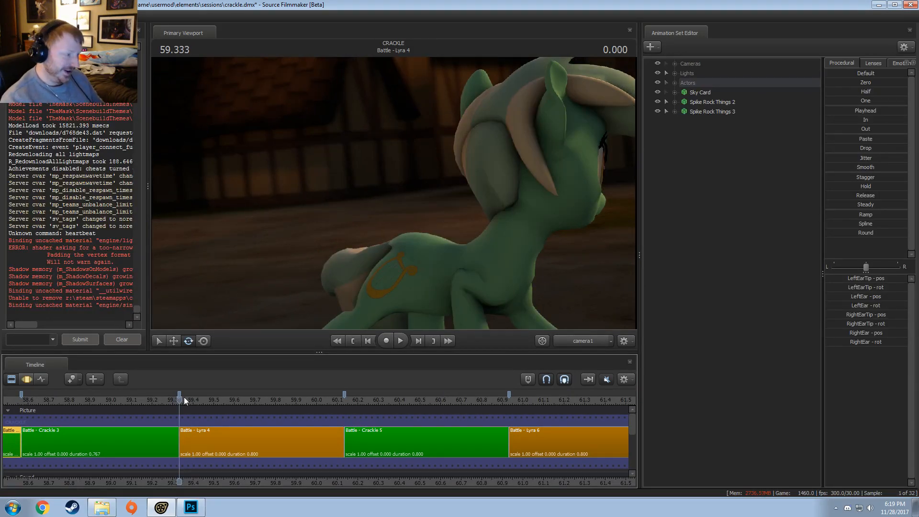
pyautogui.press('F3')
pyautogui.press('F2')
pyautogui.click(208, 450)
pyautogui.press('F3')
pyautogui.keyDown('shift'); pyautogui.moveTo(179, 434); pyautogui.dragTo(232, 445); pyautogui.keyUp('shift')
# - Replay Battle - Lyra 4 through camera1 in the Motion Editor and return the playhead to the shot's start
pyautogui.press('space')
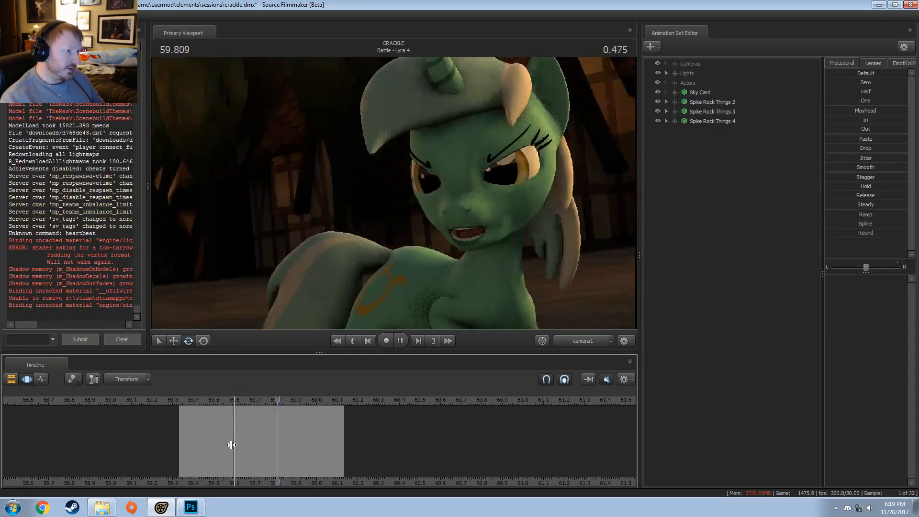
pyautogui.click(186, 398)
pyautogui.press('space')
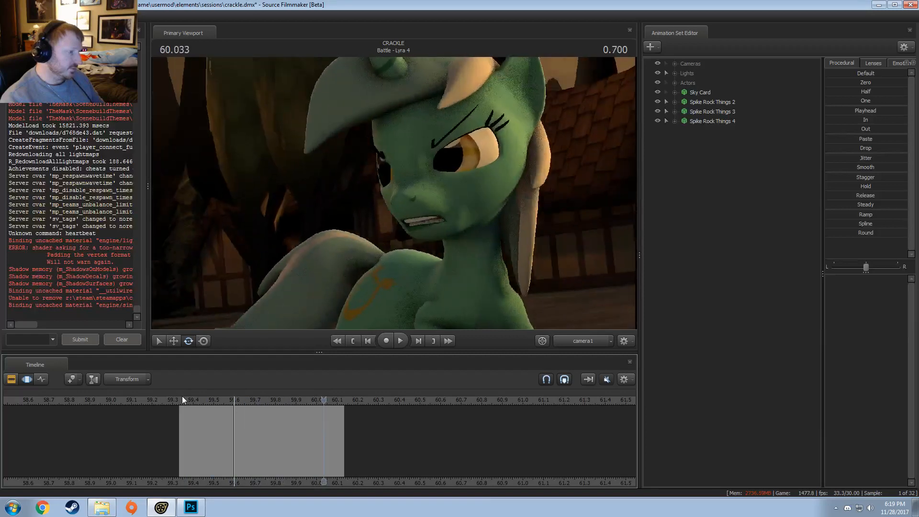
pyautogui.press('space')
pyautogui.press('space')
pyautogui.click(182, 404)
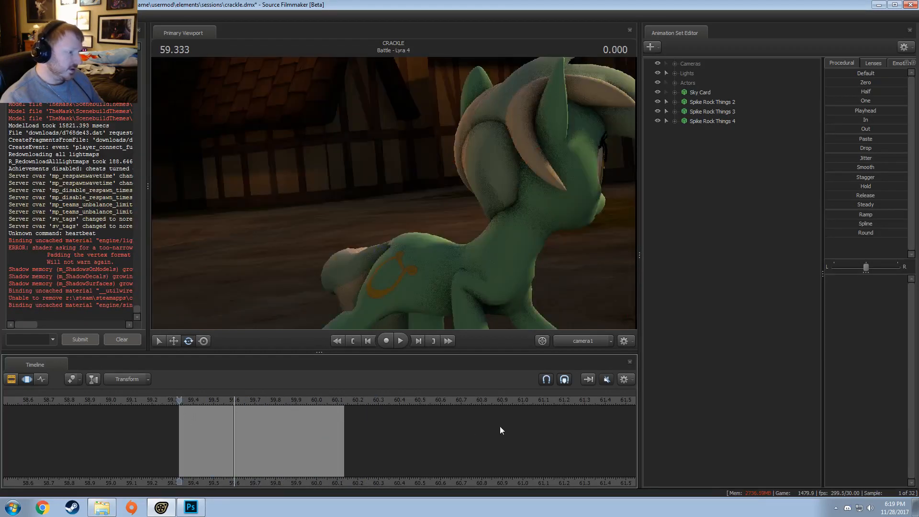
# - Switch the viewport to the Work Camera, extend the time selection to all time, and frame Lyra's body and tail
pyautogui.click(584, 342)
pyautogui.doubleClick(254, 431)
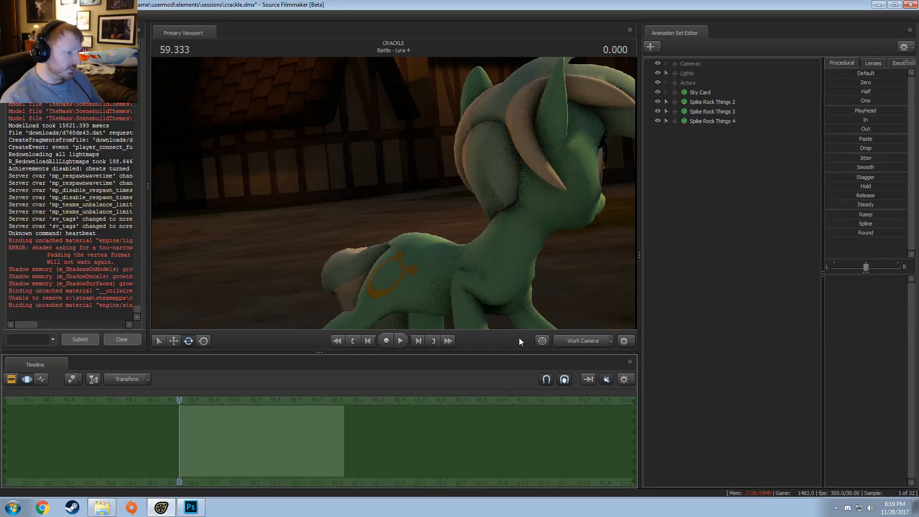
pyautogui.moveTo(469, 214); pyautogui.dragTo(380, 200)
pyautogui.press('F3')
pyautogui.press('F4')
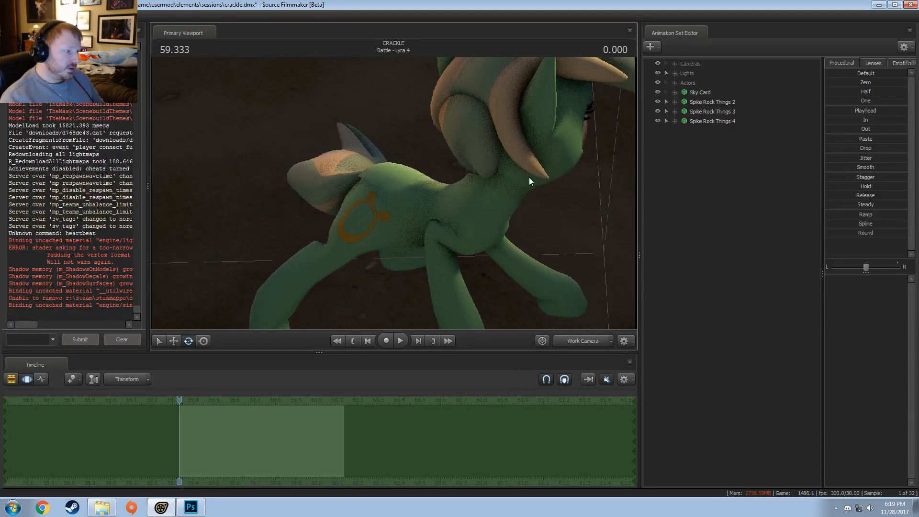
pyautogui.press('F3')
pyautogui.press('F4')
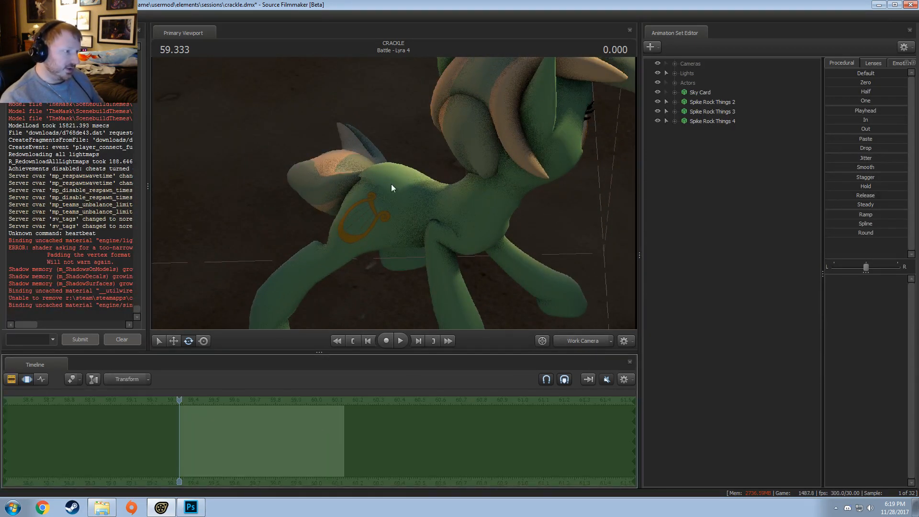
# - Expand Lyra's Pony Body controls under Actors and select the Tail1 bone
pyautogui.click(672, 83)
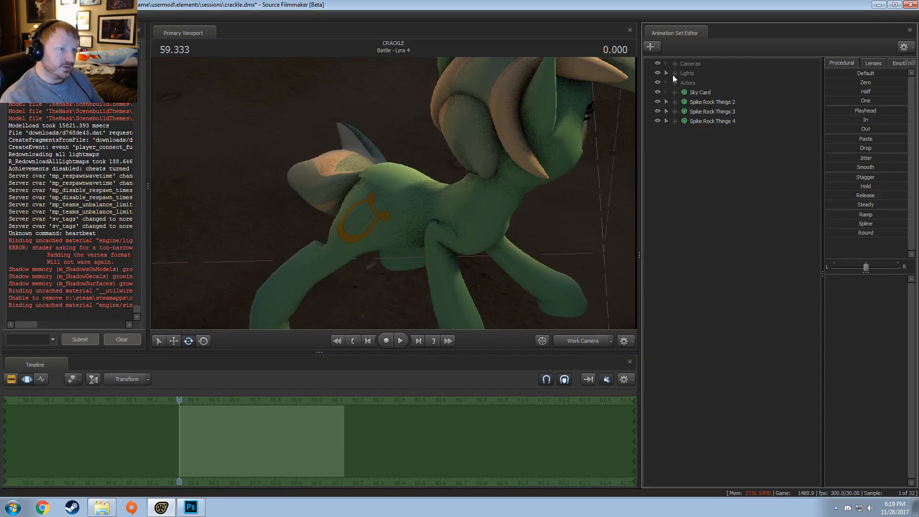
pyautogui.click(684, 92)
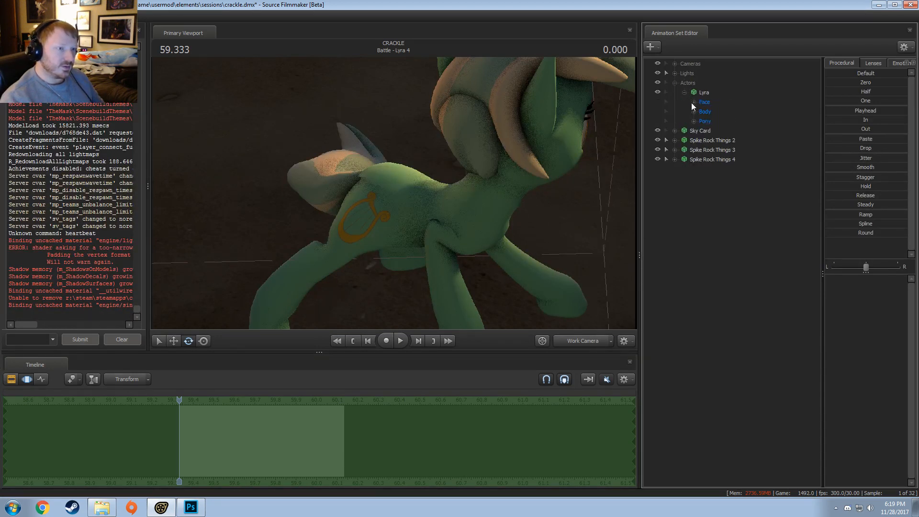
pyautogui.click(693, 102)
pyautogui.click(694, 101)
pyautogui.click(693, 121)
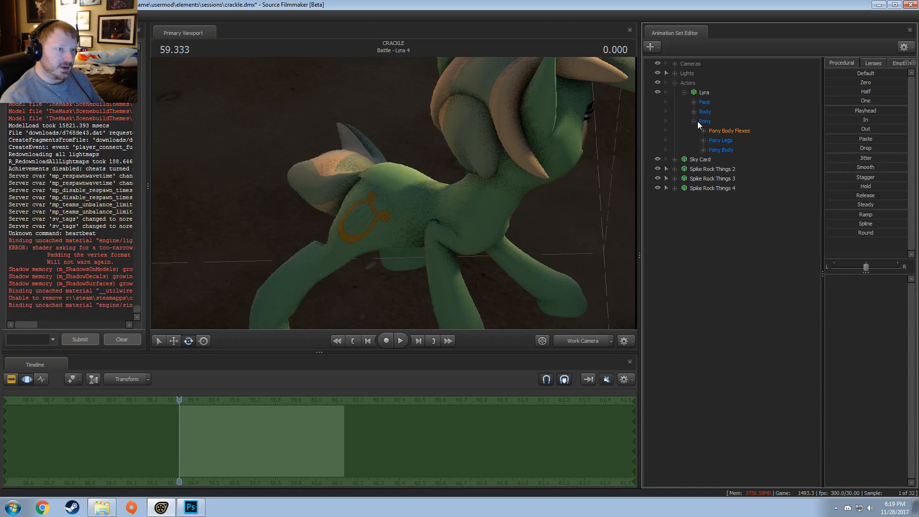
pyautogui.click(703, 149)
pyautogui.click(723, 207)
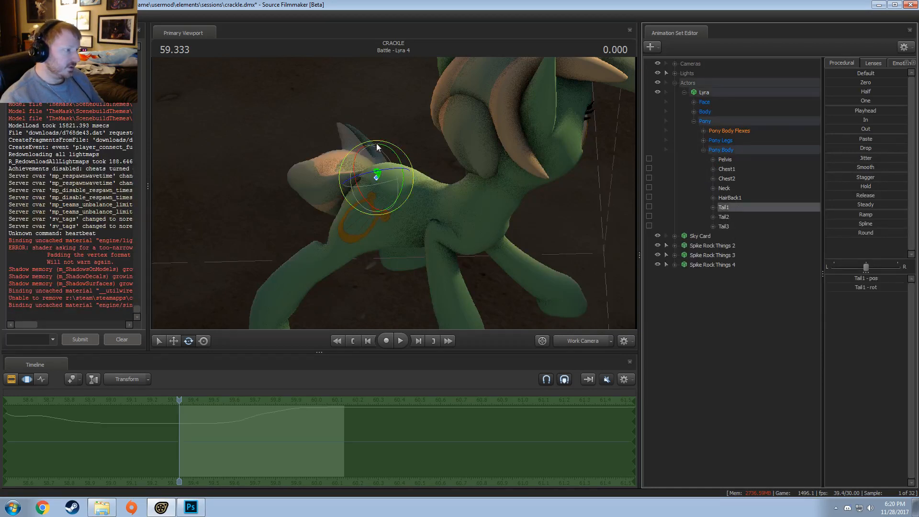
# - Try rotating Tail1 across all time, preview it up to 60.000, and undo the rotation
pyautogui.click(364, 150)
pyautogui.moveTo(363, 150); pyautogui.dragTo(375, 193)
pyautogui.press('space')
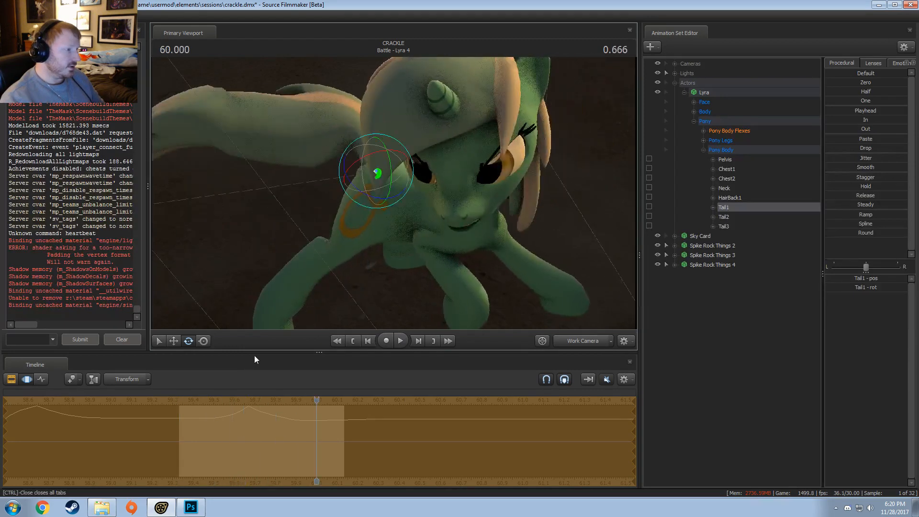
pyautogui.hotkey('ctrl', 'z')
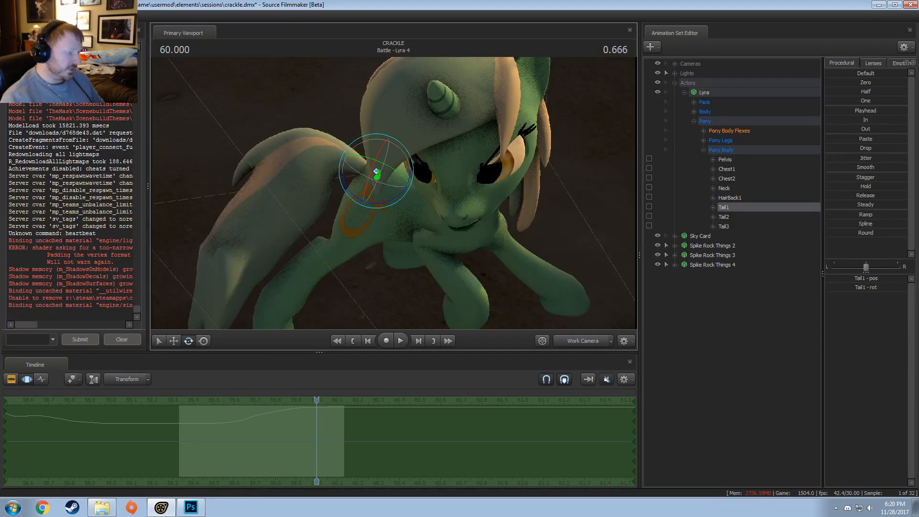
# - Select Tail1 through Tail3 and flatten their motion to one constant pose across all time with a procedural preset
pyautogui.keyDown('alt'); pyautogui.moveTo(364, 211); pyautogui.dragTo(440, 223); pyautogui.keyUp('alt')
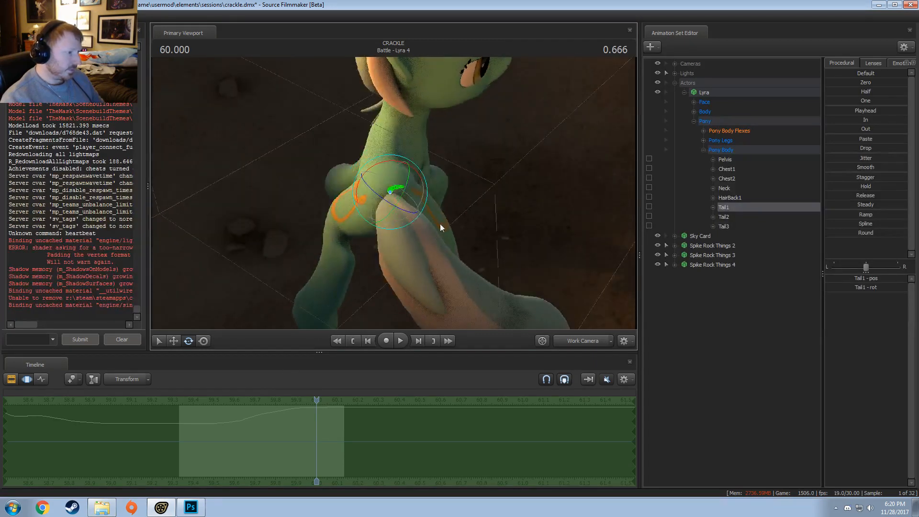
pyautogui.click(335, 429)
pyautogui.keyDown('shift'); pyautogui.click(737, 226); pyautogui.keyUp('shift')
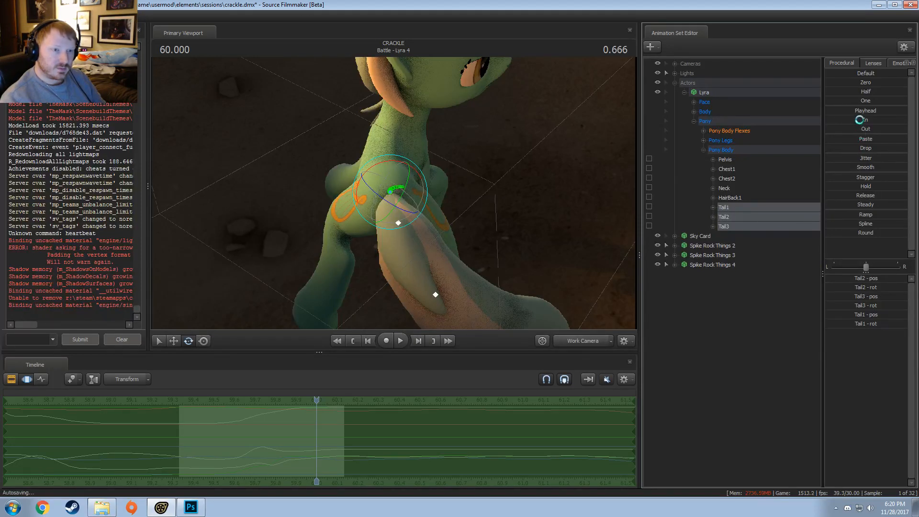
pyautogui.moveTo(857, 124); pyautogui.dragTo(905, 167)
# - Limit the time selection to everything before 59.700 and rotate the tail bones there to bend Lyra's tail downward
pyautogui.moveTo(370, 215)
pyautogui.keyDown('alt'); pyautogui.mouseDown()
pyautogui.moveTo(359, 235)
pyautogui.moveTo(369, 216)
pyautogui.mouseUp(); pyautogui.keyUp('alt')
pyautogui.moveTo(173, 429); pyautogui.dragTo(143, 431)
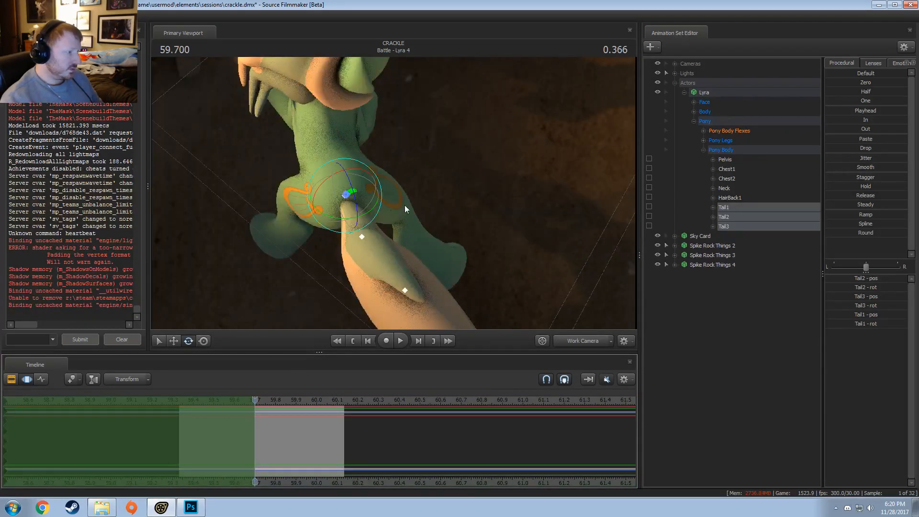
pyautogui.keyDown('alt'); pyautogui.moveTo(404, 205); pyautogui.dragTo(393, 117); pyautogui.keyUp('alt')
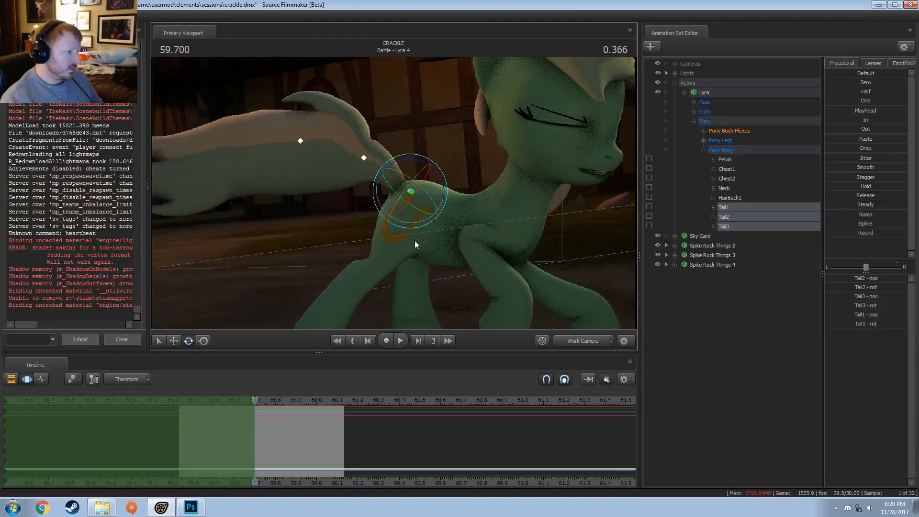
pyautogui.moveTo(397, 167); pyautogui.dragTo(389, 181)
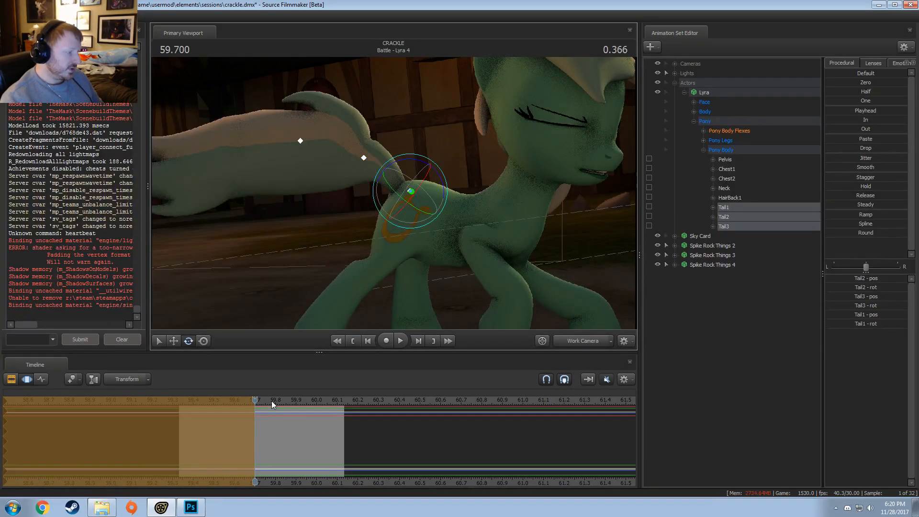
pyautogui.moveTo(271, 402); pyautogui.dragTo(248, 388)
pyautogui.click(352, 188)
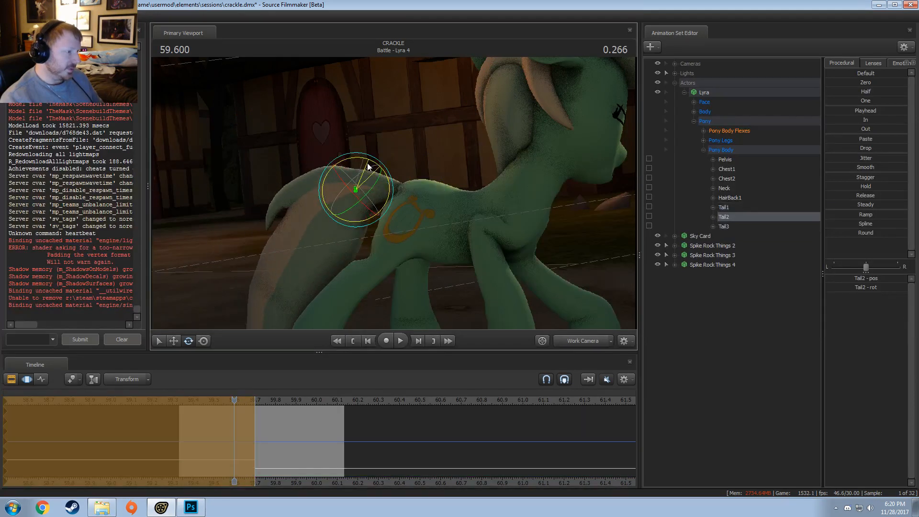
# - Rotate Tail1 at 59.600 to adjust the tail's height and its sideways angle before 59.700
pyautogui.click(730, 208)
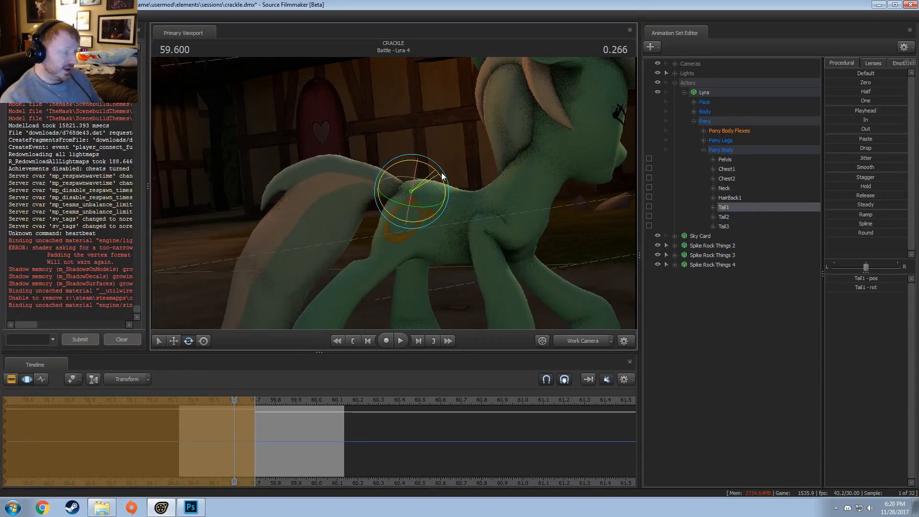
pyautogui.moveTo(442, 177); pyautogui.dragTo(432, 197)
pyautogui.click(392, 172)
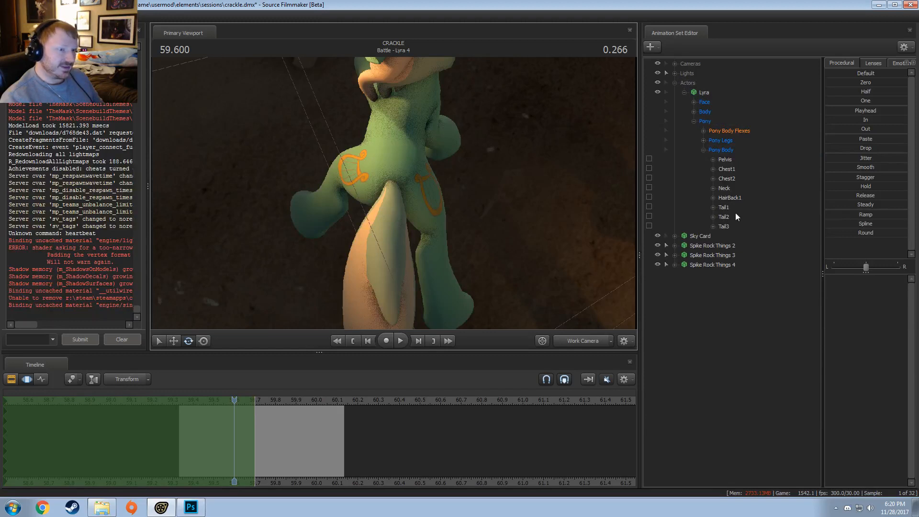
pyautogui.click(723, 207)
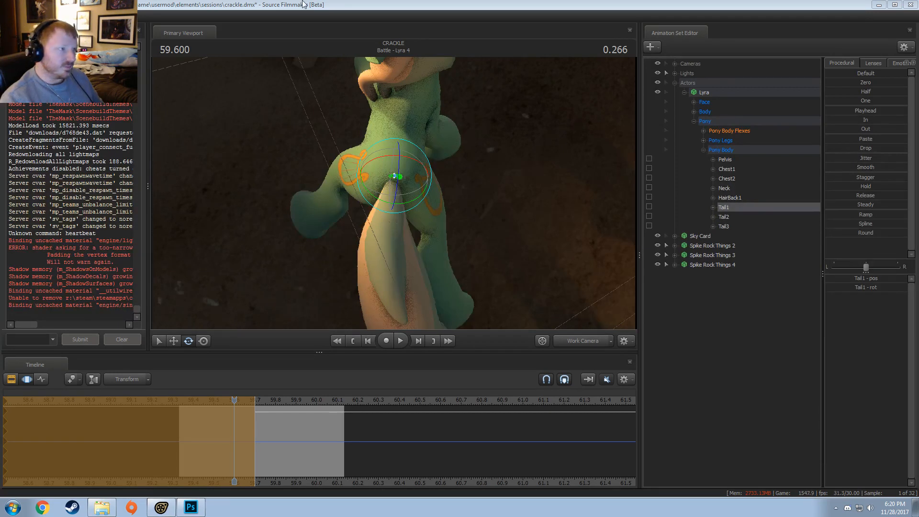
pyautogui.click(329, 4)
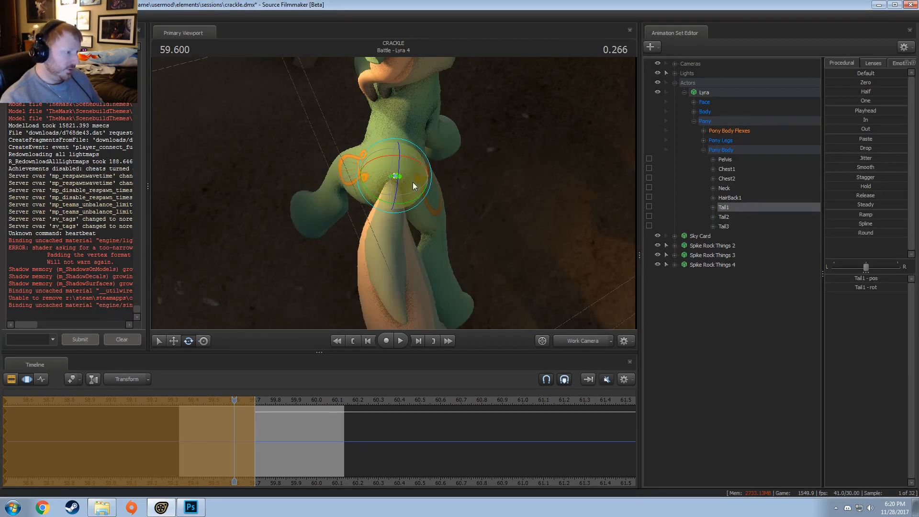
pyautogui.moveTo(424, 165); pyautogui.dragTo(419, 161)
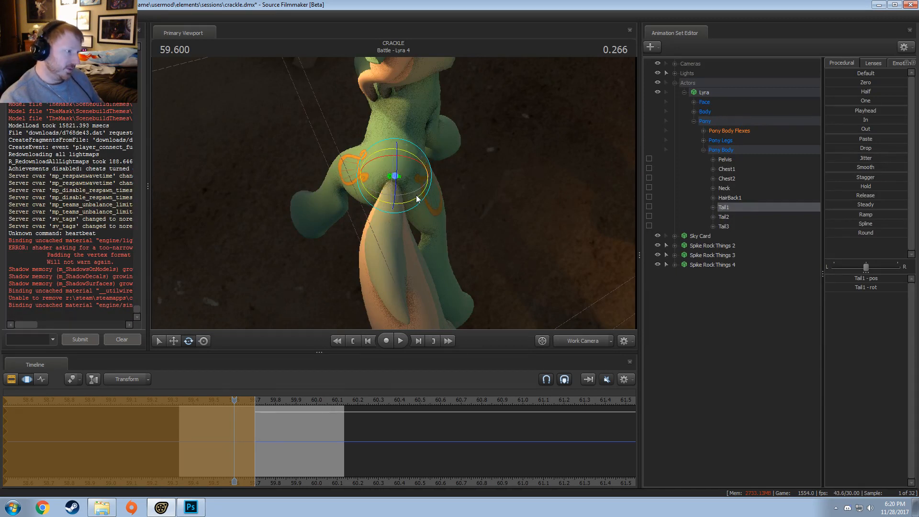
pyautogui.moveTo(415, 194); pyautogui.dragTo(418, 199)
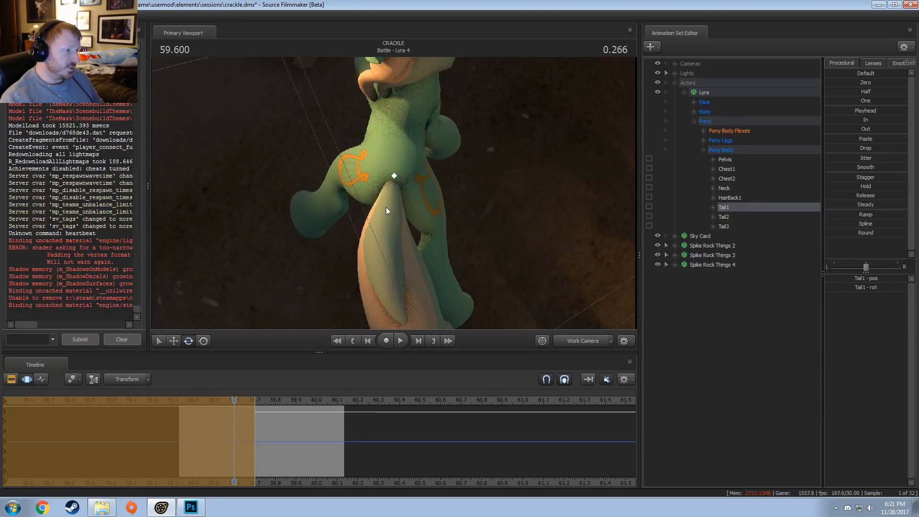
pyautogui.moveTo(412, 248); pyautogui.dragTo(409, 292)
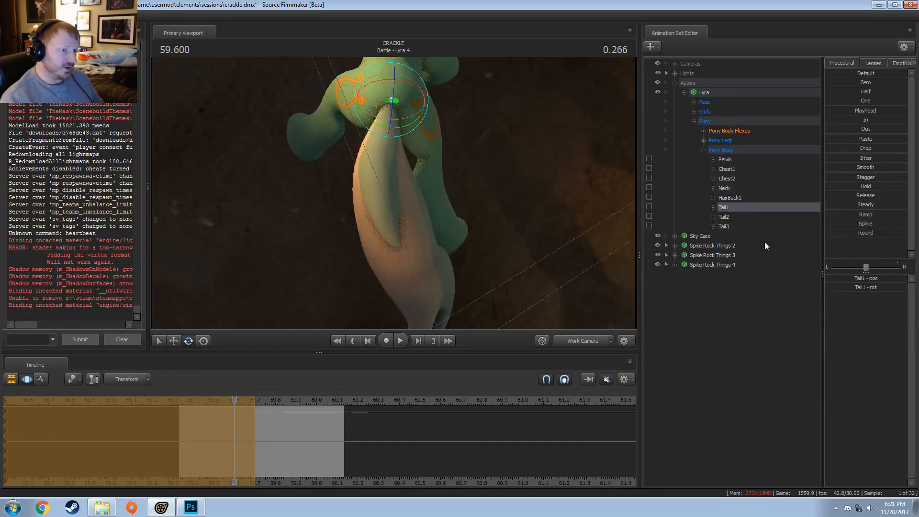
# - Rotate Tail2 at 59.600 to curve the tail sideways, and check the pose from the side and behind
pyautogui.click(739, 216)
pyautogui.moveTo(398, 136); pyautogui.dragTo(394, 135)
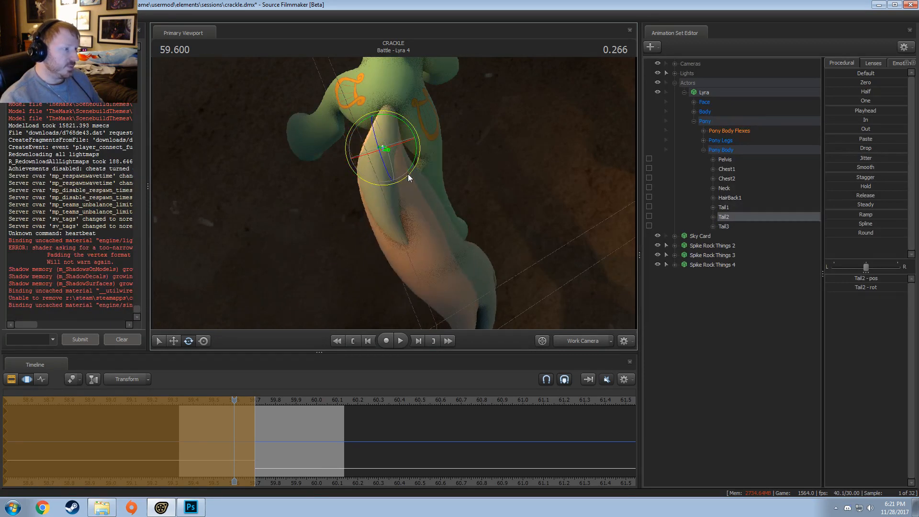
pyautogui.moveTo(407, 174); pyautogui.dragTo(394, 192)
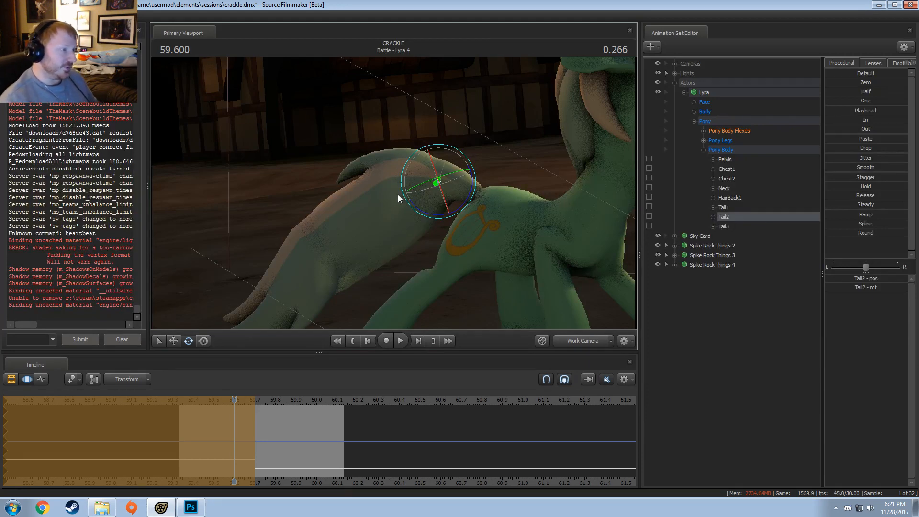
pyautogui.moveTo(518, 260); pyautogui.dragTo(404, 180)
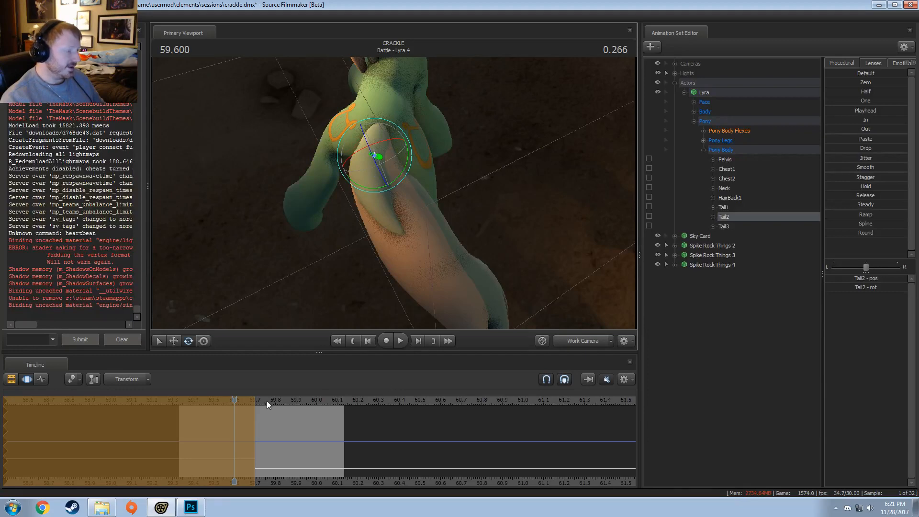
# - Select all time from 59.700 onward and rotate Tail1 to adjust the tail's angle at its base
pyautogui.moveTo(267, 401); pyautogui.dragTo(221, 401)
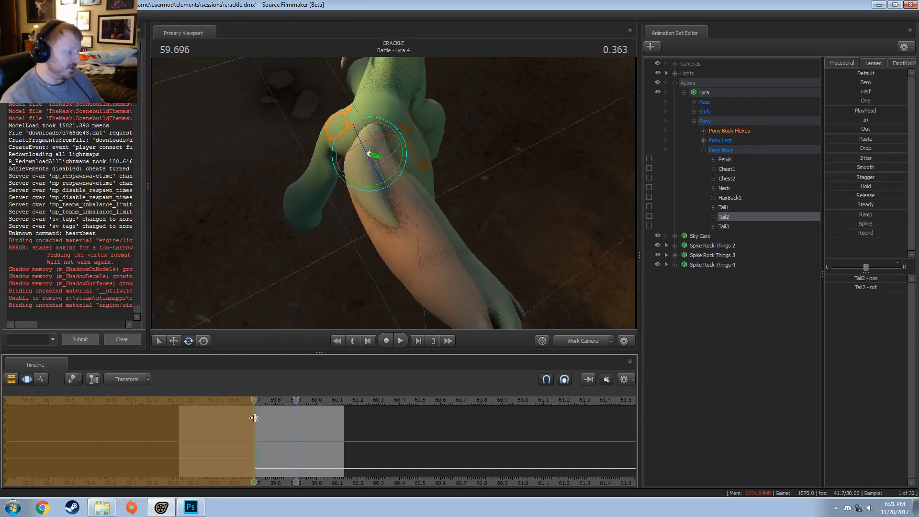
pyautogui.keyDown('shift'); pyautogui.moveTo(254, 433); pyautogui.dragTo(720, 433); pyautogui.keyUp('shift')
pyautogui.keyDown('alt'); pyautogui.moveTo(448, 299); pyautogui.dragTo(396, 198); pyautogui.keyUp('alt')
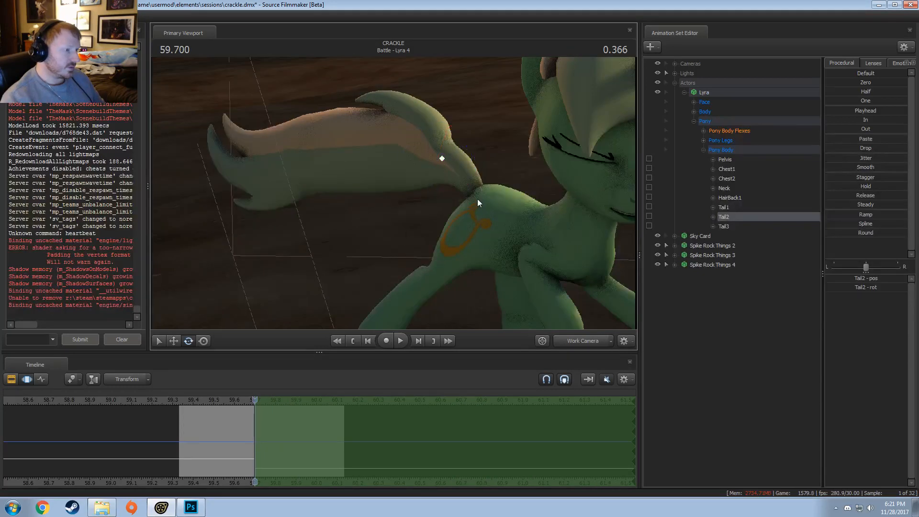
pyautogui.click(730, 207)
pyautogui.keyDown('alt'); pyautogui.moveTo(396, 198); pyautogui.dragTo(429, 196); pyautogui.keyUp('alt')
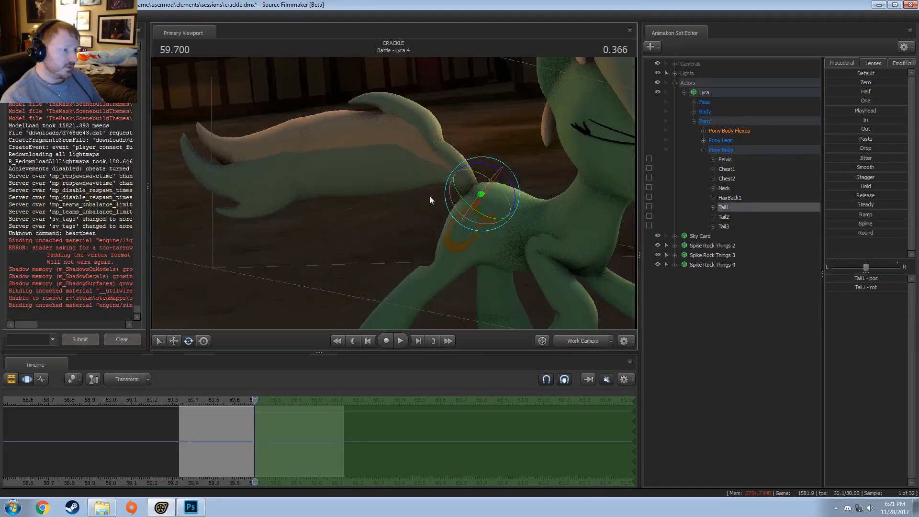
pyautogui.moveTo(500, 194); pyautogui.dragTo(506, 194)
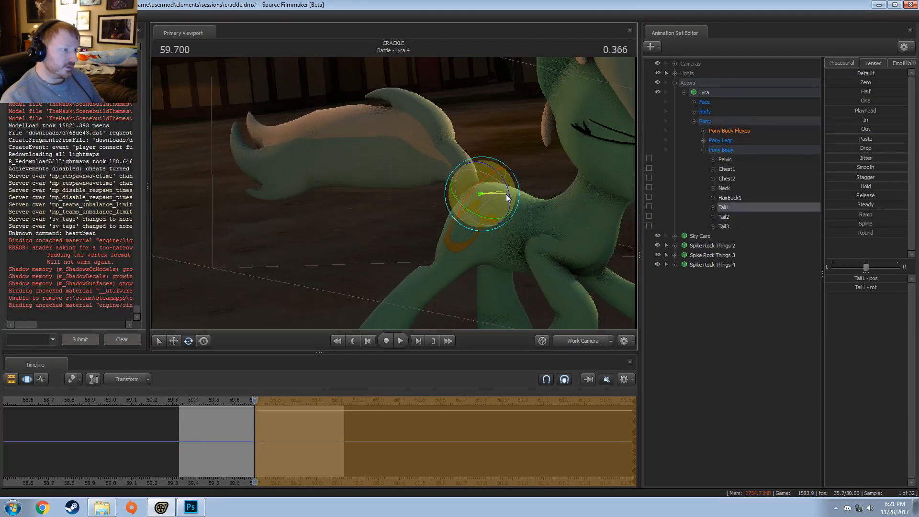
# - Rotate Tail2 from 59.700 onward so the tail hangs downward and curves to the side behind Lyra
pyautogui.click(727, 216)
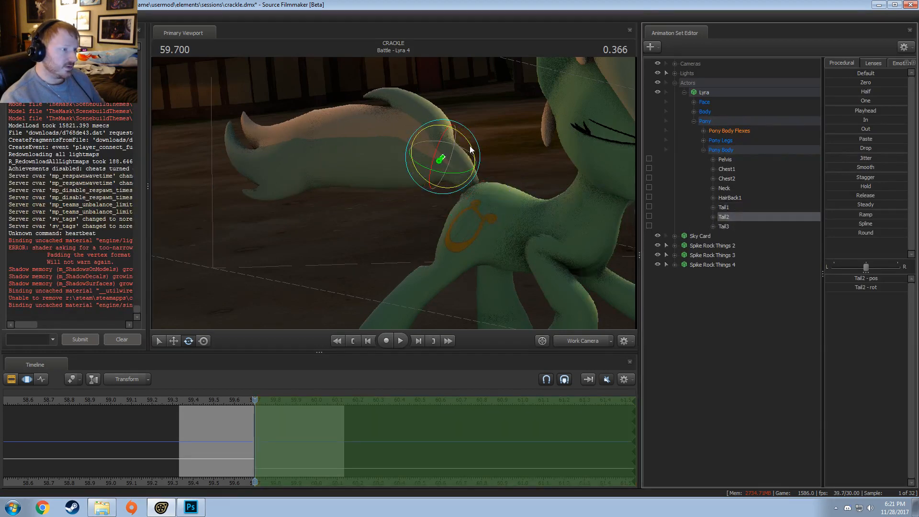
pyautogui.moveTo(471, 148); pyautogui.dragTo(512, 168)
pyautogui.keyDown('alt'); pyautogui.moveTo(373, 165); pyautogui.dragTo(391, 175); pyautogui.keyUp('alt')
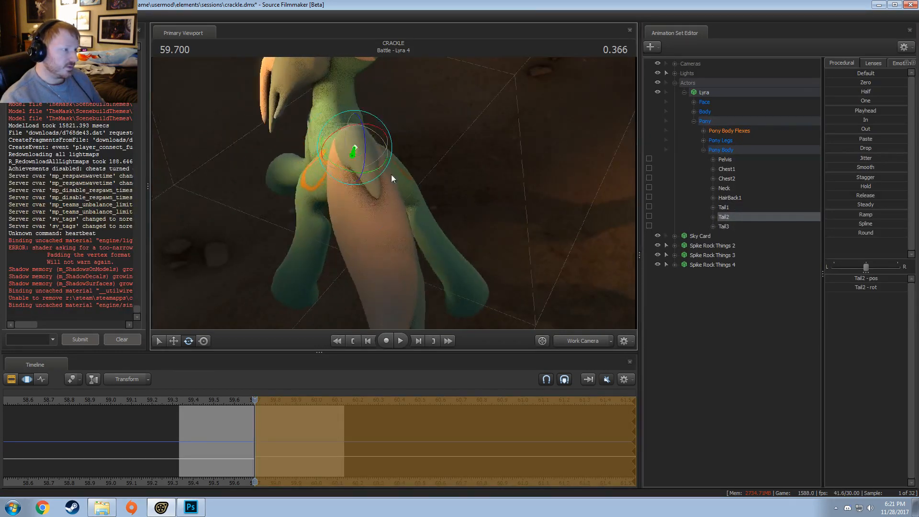
pyautogui.moveTo(381, 137); pyautogui.dragTo(385, 154)
pyautogui.keyDown('alt'); pyautogui.moveTo(385, 158); pyautogui.dragTo(323, 130); pyautogui.keyUp('alt')
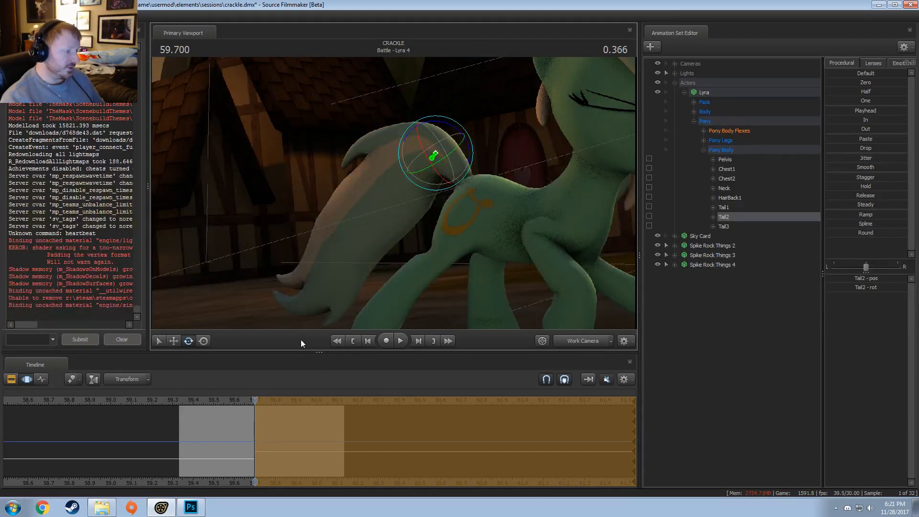
# - Play back the new tail motion in Battle - Lyra 4, switch the viewport to camera1, and replay it there
pyautogui.press('space')
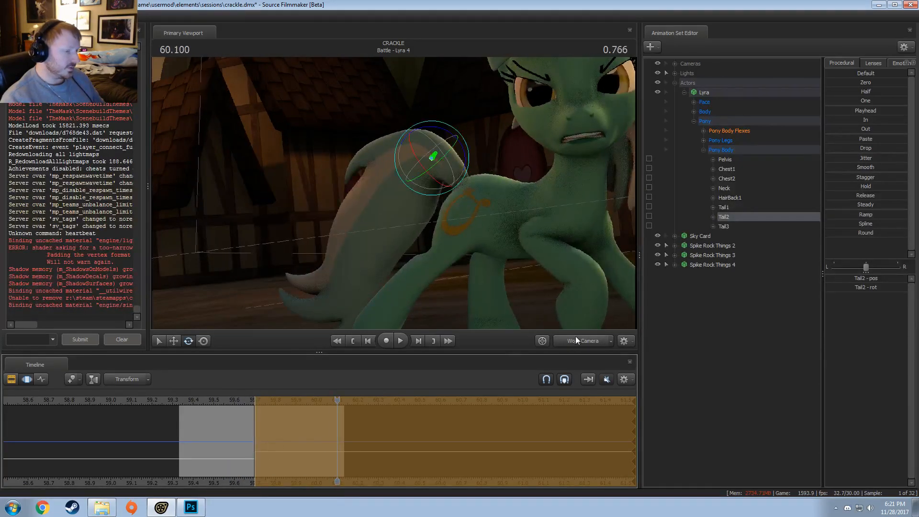
pyautogui.click(576, 340)
pyautogui.click(228, 400)
pyautogui.press('space')
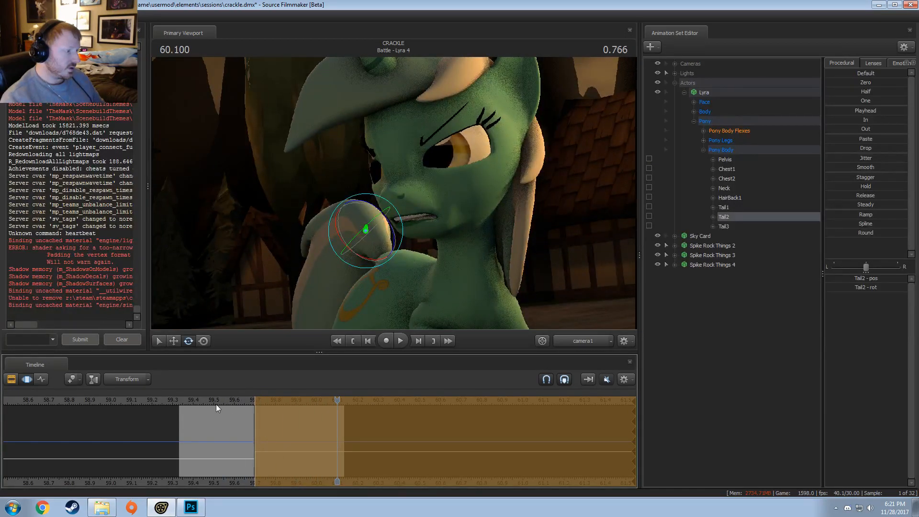
pyautogui.click(214, 402)
pyautogui.press('space')
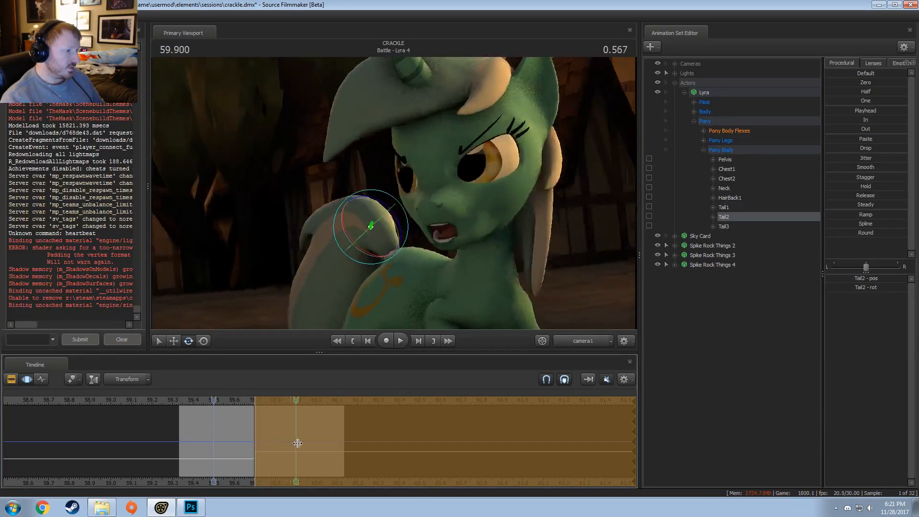
pyautogui.click(235, 401)
# - Bookmark 59.700 on the timeline, clear the time selection, and try selecting the time around the bookmark
pyautogui.press('shift')
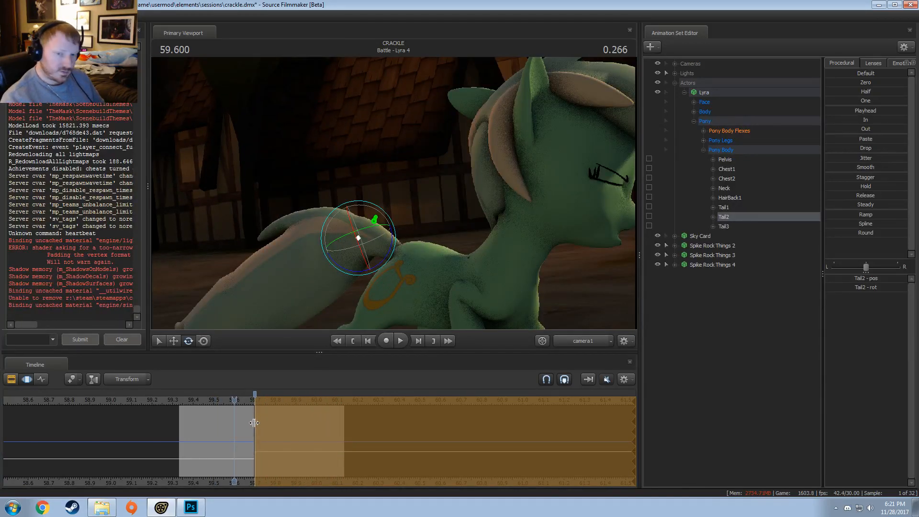
pyautogui.click(276, 441)
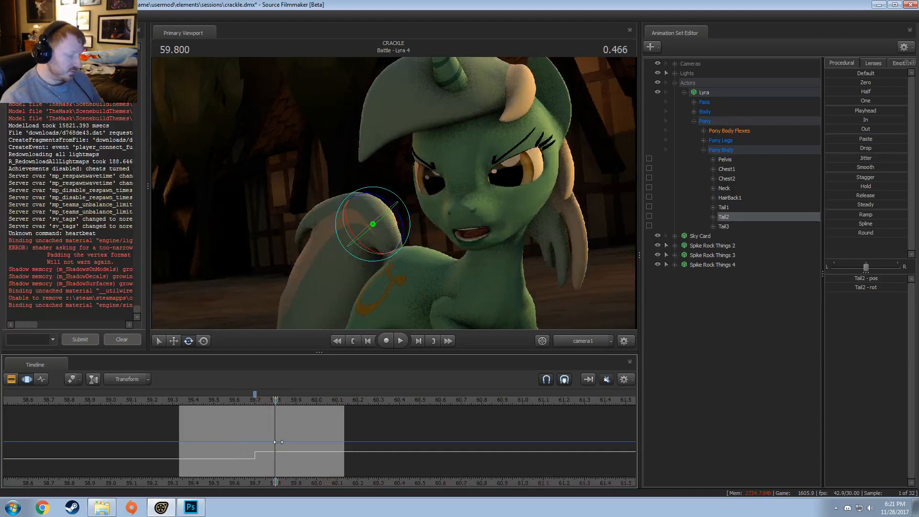
pyautogui.press('Up')
# - Clear the time selection and delete the stray bookmarks between about 20 and 25 on the timeline
pyautogui.scroll(-5, 506, 459)
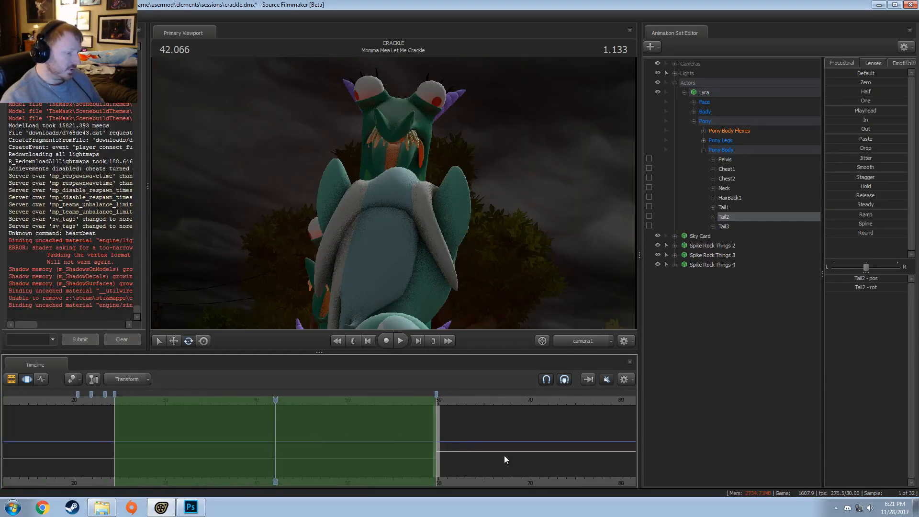
pyautogui.scroll(-2, 505, 456)
pyautogui.click(379, 419)
pyautogui.scroll(5, 385, 426)
pyautogui.scroll(-5, 376, 431)
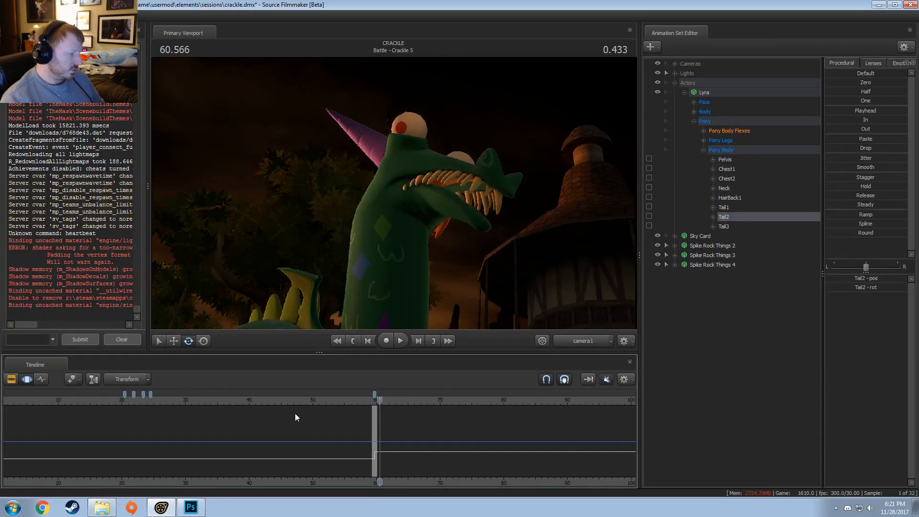
pyautogui.rightClick(125, 396)
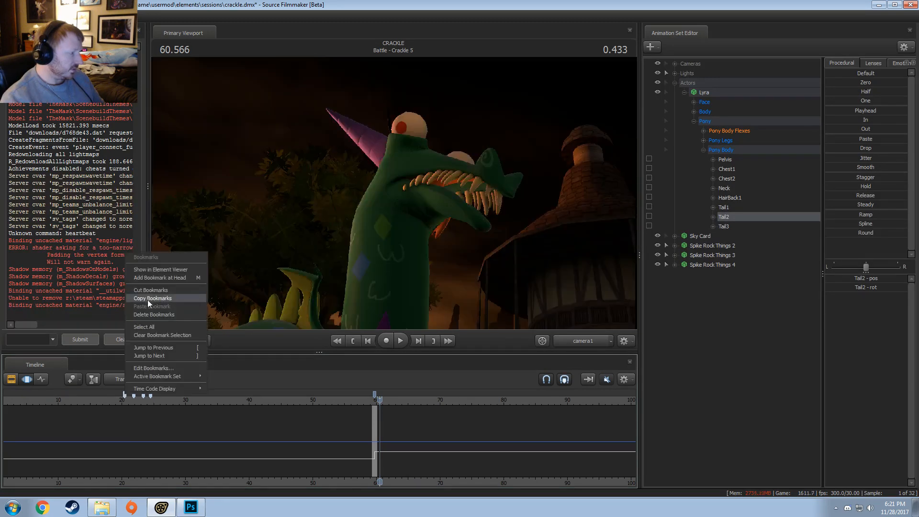
pyautogui.click(150, 314)
# - Retry the bookmark-based time selection and delete the stray bookmarks before time 0, around -50 to -45
pyautogui.moveTo(445, 461); pyautogui.dragTo(377, 439)
pyautogui.scroll(6, 377, 439)
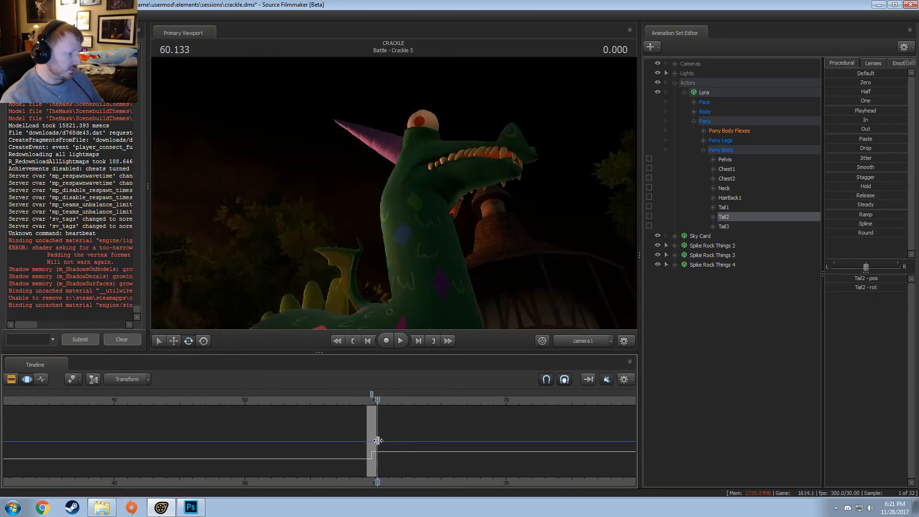
pyautogui.moveTo(306, 429); pyautogui.dragTo(320, 428)
pyautogui.press('Down')
pyautogui.press('Down')
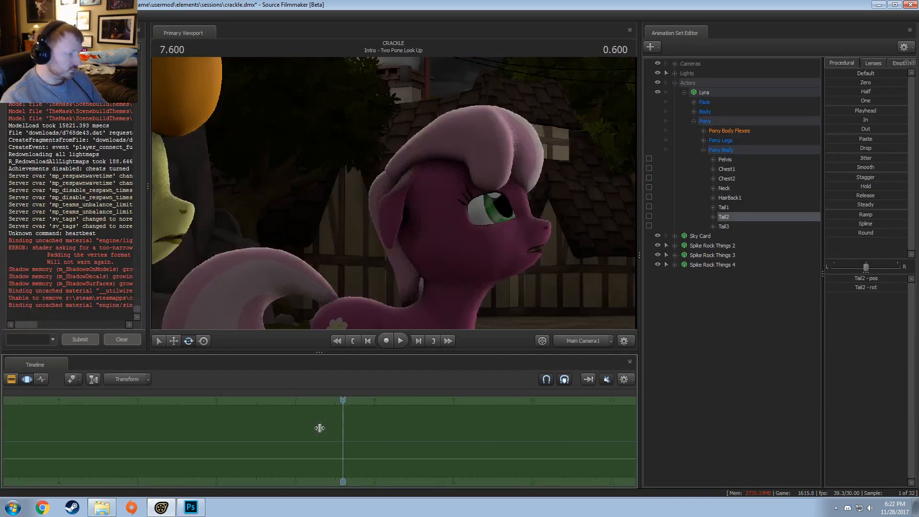
pyautogui.scroll(-4, 315, 416)
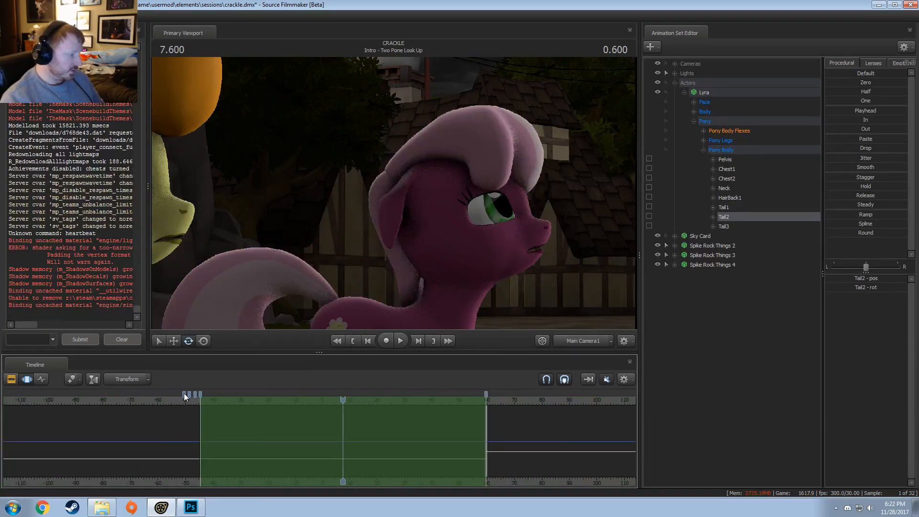
pyautogui.rightClick(200, 395)
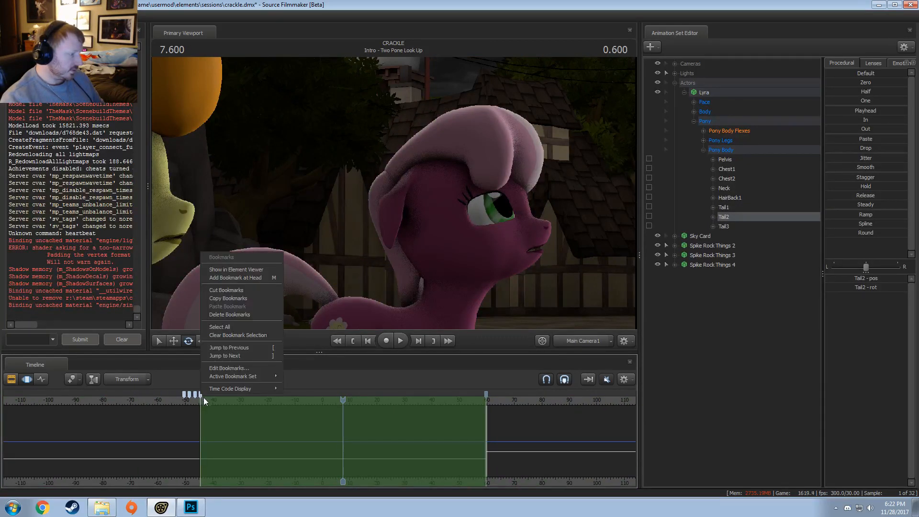
pyautogui.click(223, 315)
# - Clear the time selection and return the playhead to 59.500 in the Battle - Lyra 4 shot
pyautogui.scroll(-6, 339, 435)
pyautogui.scroll(4, 387, 429)
pyautogui.click(410, 427)
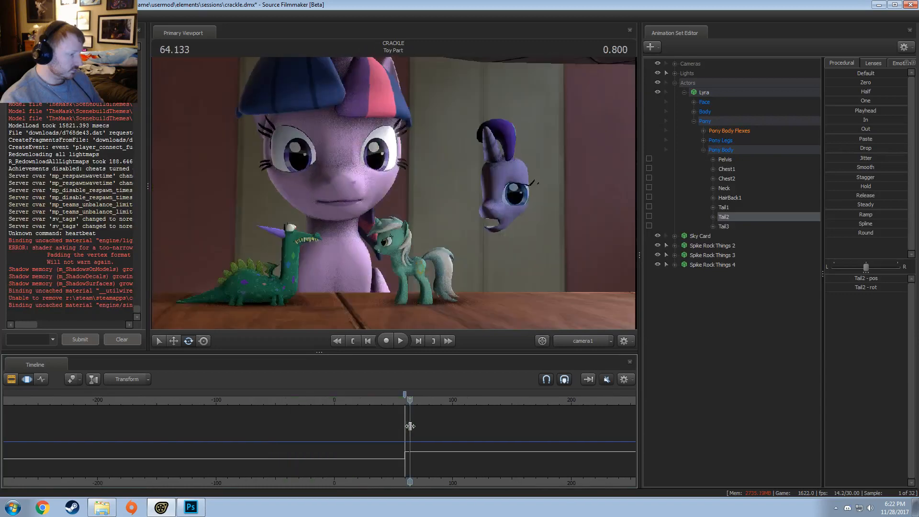
pyautogui.scroll(8, 409, 427)
pyautogui.moveTo(366, 433); pyautogui.dragTo(368, 426)
pyautogui.scroll(10, 374, 427)
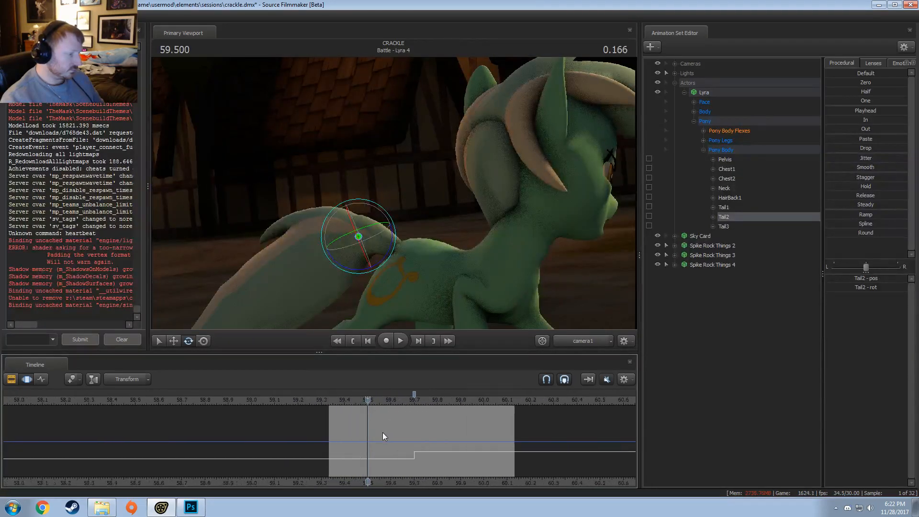
# - Select all time before the 59.700 bookmark and move the playhead to 59.533 in the Lyra 4 shot
pyautogui.moveTo(417, 452); pyautogui.dragTo(411, 455)
pyautogui.press('Down')
pyautogui.press(']')
pyautogui.press('[')
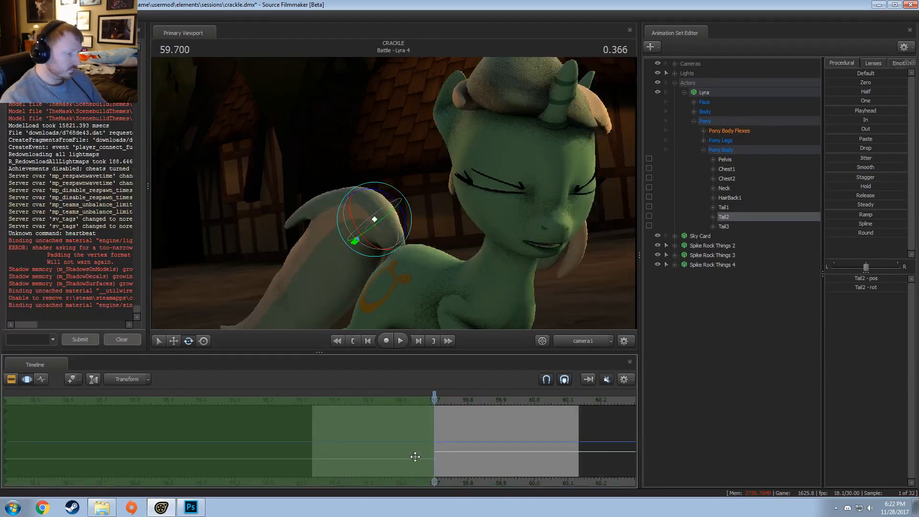
pyautogui.moveTo(434, 398); pyautogui.dragTo(380, 394)
pyautogui.moveTo(488, 468); pyautogui.dragTo(358, 460, button='middle')
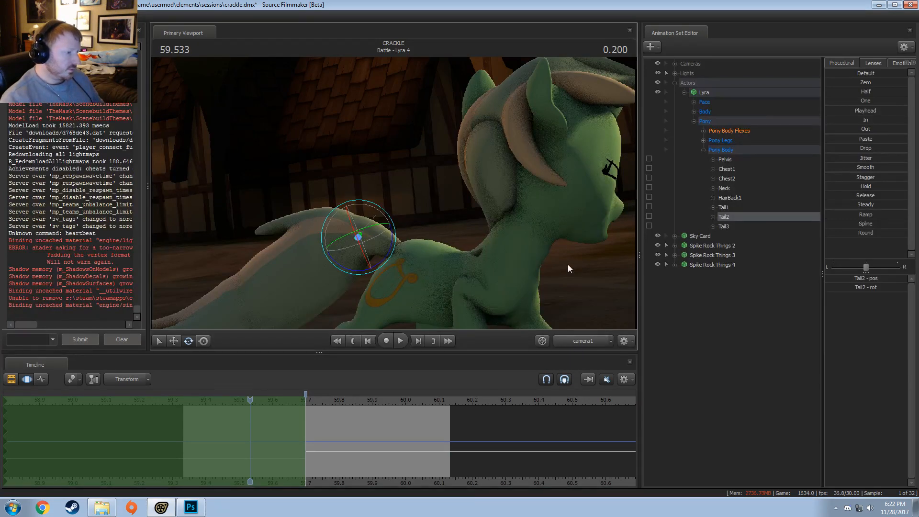
# - Switch to the Work Camera, preview the shot, and rotate Lyra's Tail2 bone with the playhead at 59.566
pyautogui.click(582, 343)
pyautogui.press('space')
pyautogui.press('space')
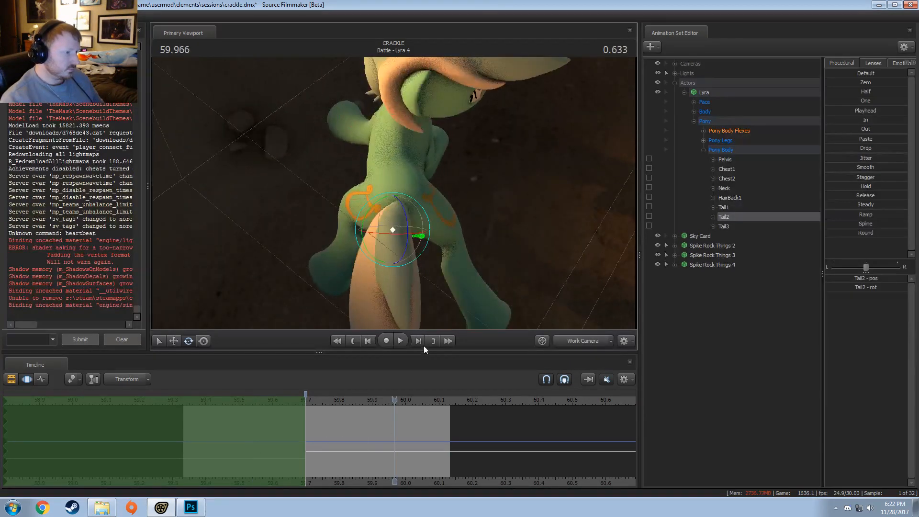
pyautogui.moveTo(341, 397); pyautogui.dragTo(261, 398)
pyautogui.moveTo(344, 291); pyautogui.dragTo(436, 228)
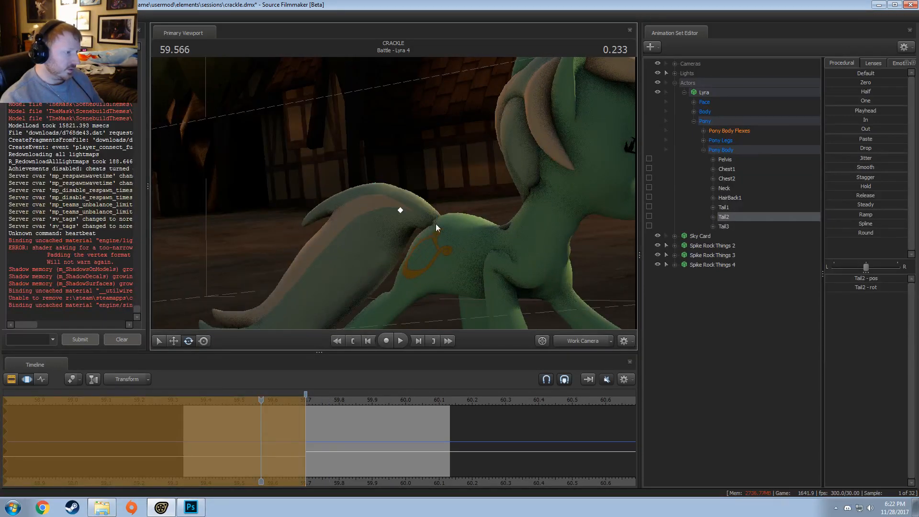
# - Rotate the Tail1 bone at 59.566 to repose the tail before 59.700, and play back the shot
pyautogui.click(728, 208)
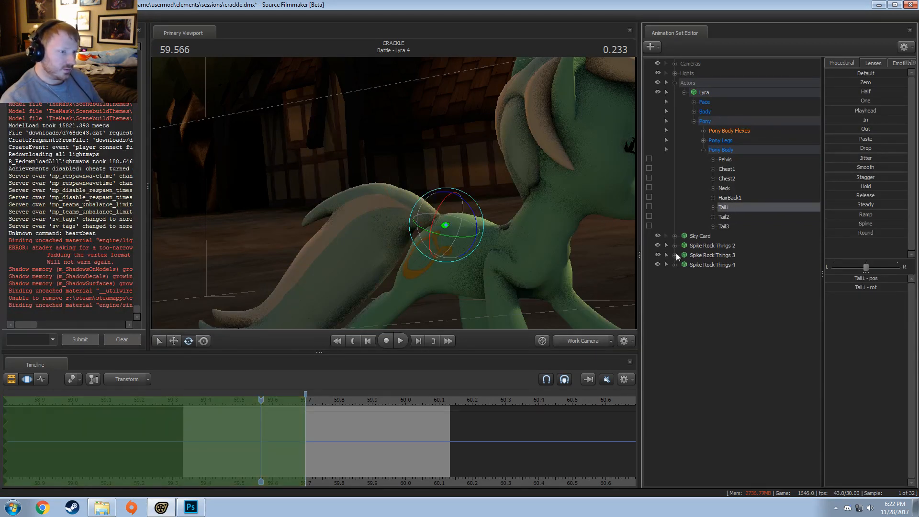
pyautogui.moveTo(465, 211); pyautogui.dragTo(382, 202)
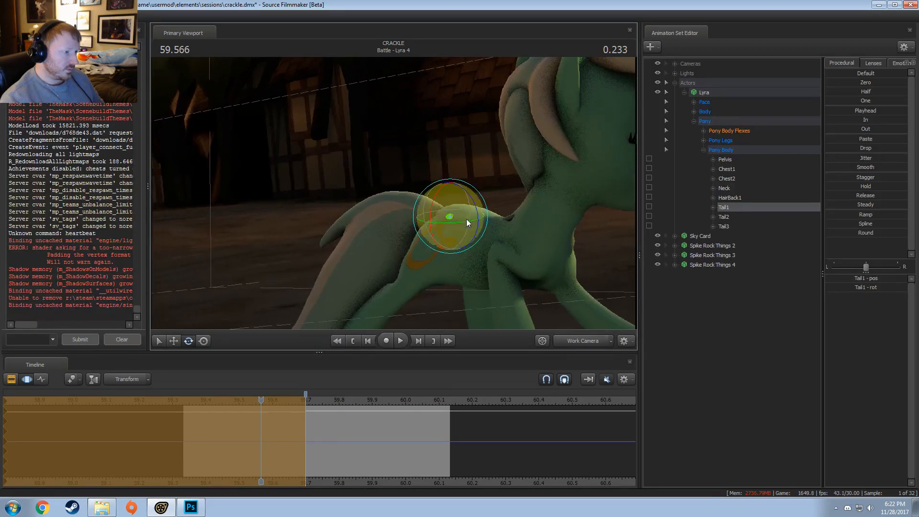
pyautogui.moveTo(466, 219); pyautogui.dragTo(465, 196)
pyautogui.press('space')
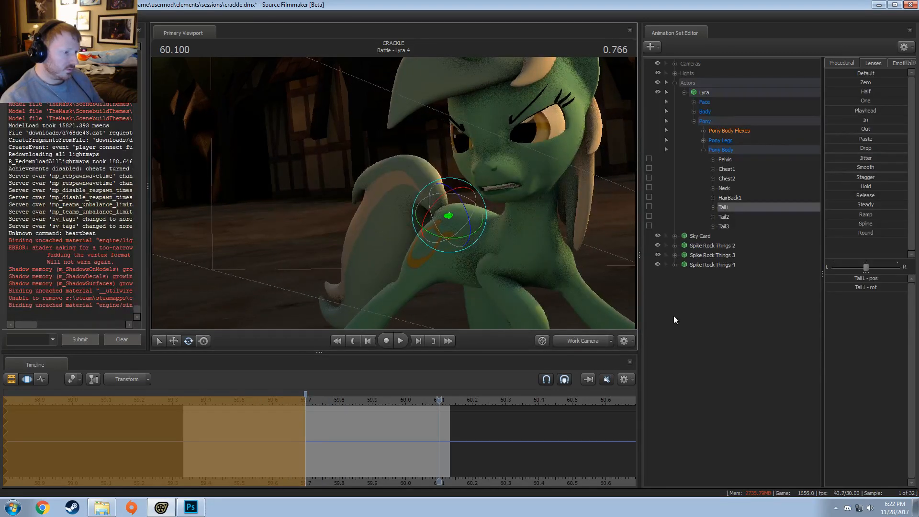
pyautogui.press('space')
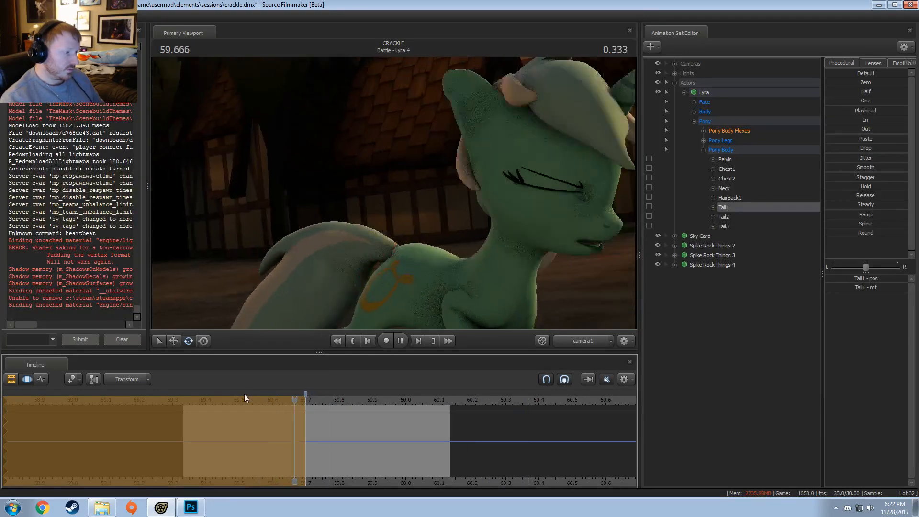
pyautogui.press('space')
# - Select all time after 59.700 and rotate the Tail2 and Tail3 bones to adjust the tail pose there
pyautogui.moveTo(327, 415); pyautogui.dragTo(699, 426)
pyautogui.moveTo(413, 255)
pyautogui.mouseDown()
pyautogui.moveTo(425, 249)
pyautogui.moveTo(415, 257)
pyautogui.mouseUp()
pyautogui.click(371, 220)
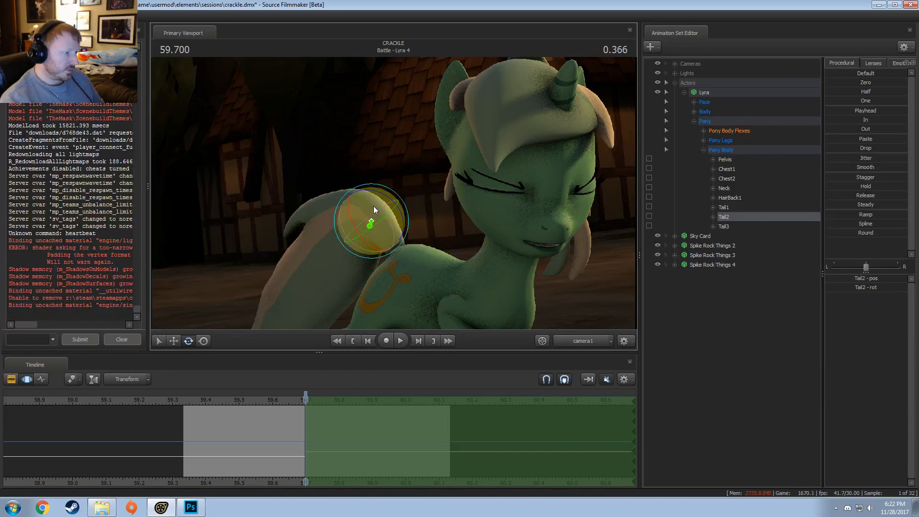
pyautogui.moveTo(373, 207); pyautogui.dragTo(367, 209)
pyautogui.keyDown('ctrl'); pyautogui.click(329, 256); pyautogui.keyUp('ctrl')
pyautogui.moveTo(324, 241); pyautogui.dragTo(317, 238)
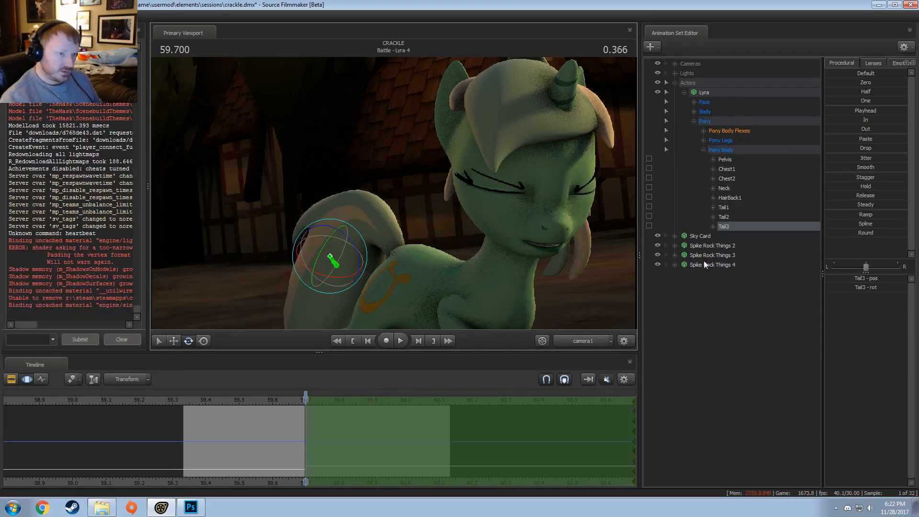
# - Smooth the Tail1, Tail2 and Tail3 transition around 59.700 with the Spline preset, using a falloff from about 59.47 to 59.93
pyautogui.keyDown('shift'); pyautogui.click(736, 206); pyautogui.keyUp('shift')
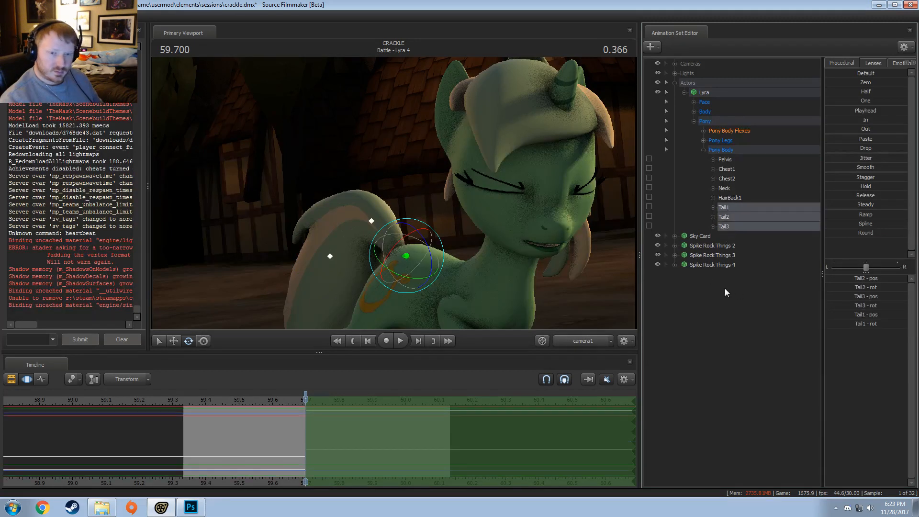
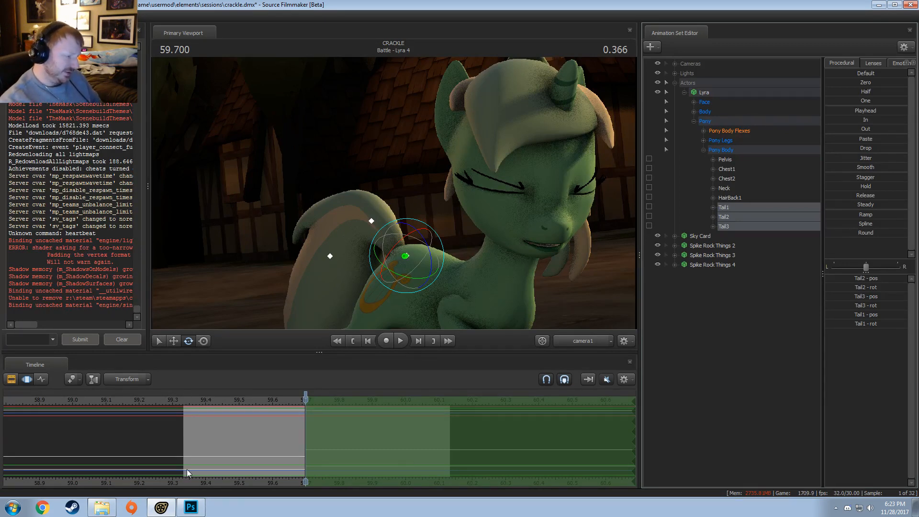
pyautogui.click(294, 426)
pyautogui.keyDown('shift'); pyautogui.moveTo(294, 429); pyautogui.dragTo(324, 433); pyautogui.keyUp('shift')
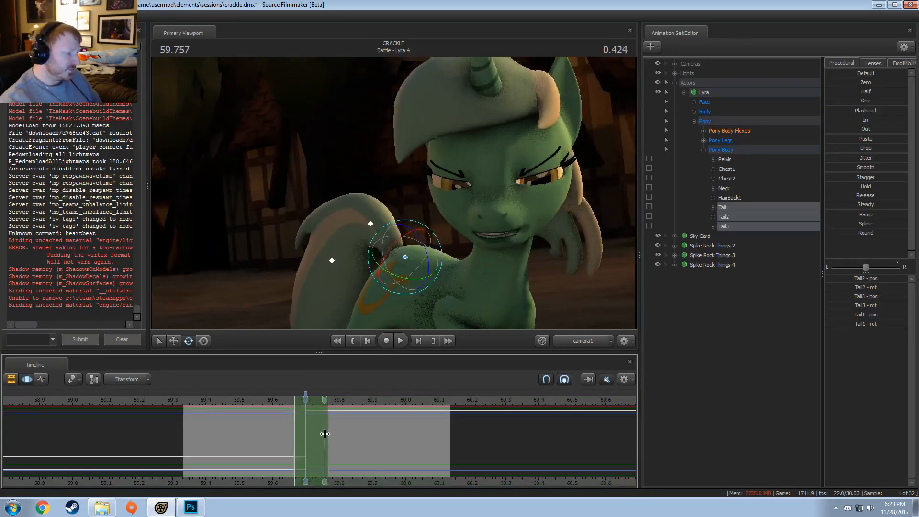
pyautogui.keyDown('shift'); pyautogui.scroll(3, 305, 440); pyautogui.keyUp('shift')
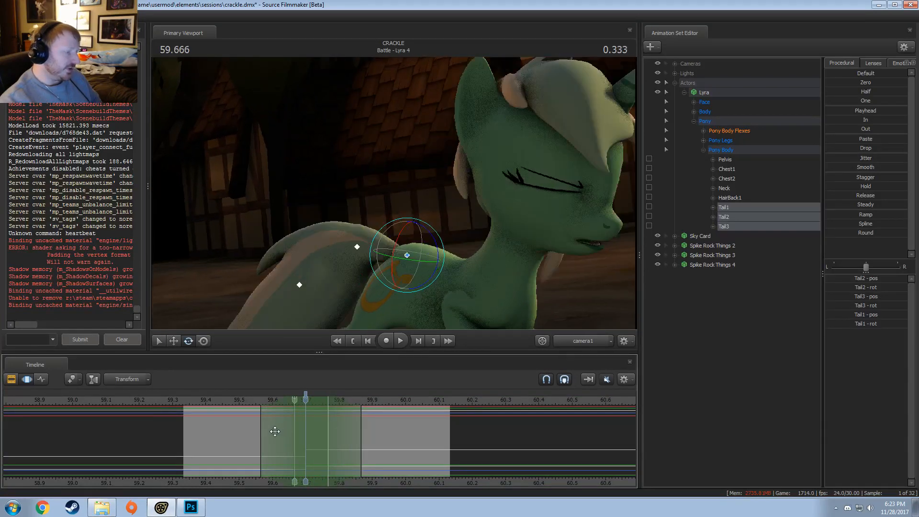
pyautogui.keyDown('shift'); pyautogui.click(282, 431); pyautogui.keyUp('shift')
pyautogui.keyDown('shift'); pyautogui.scroll(2, 299, 430); pyautogui.keyUp('shift')
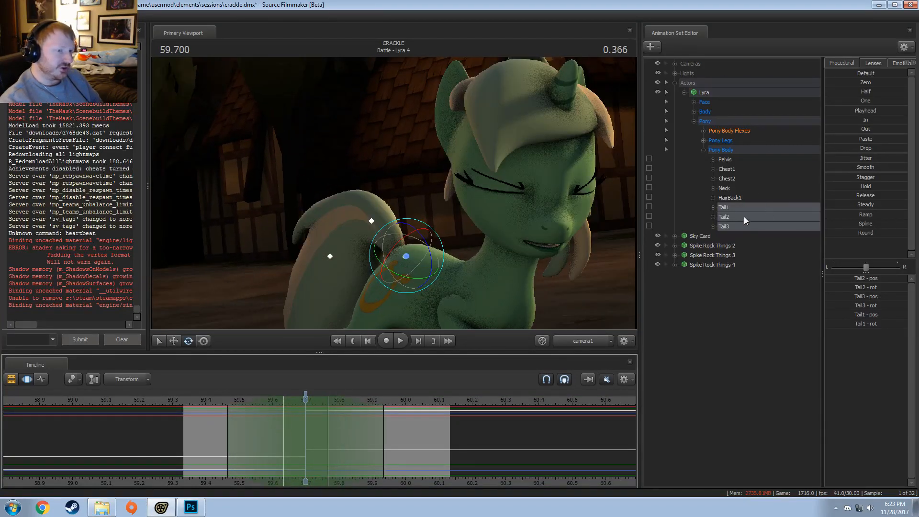
pyautogui.doubleClick(845, 229)
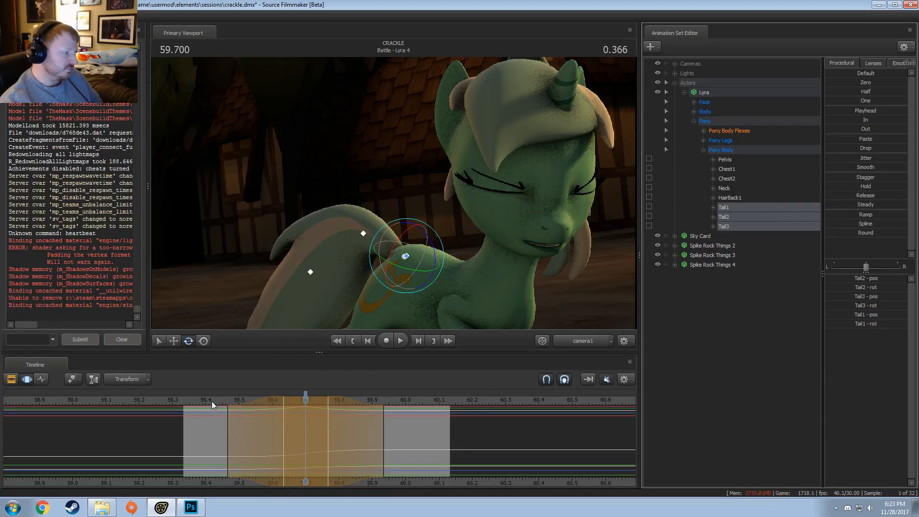
# - Shorten the transition's lead-in so its falloff starts at about 59.5, and play back the shot
pyautogui.press('space')
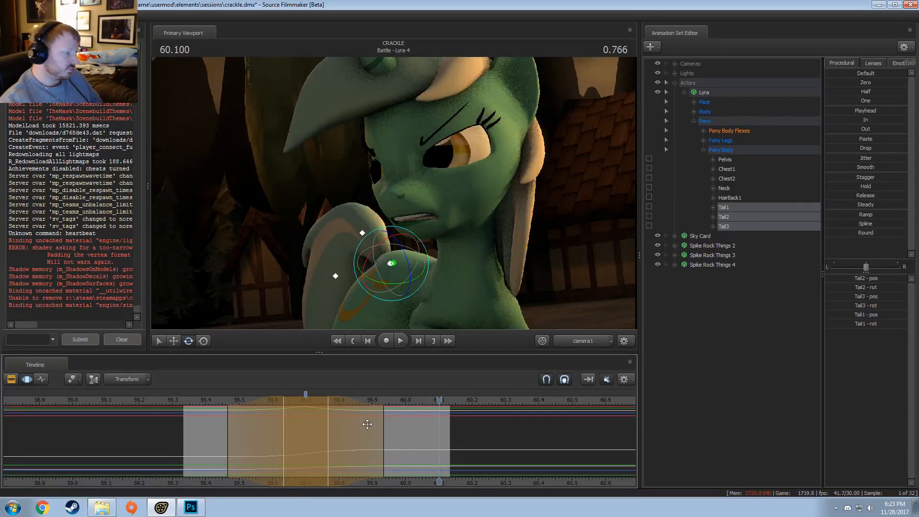
pyautogui.moveTo(224, 432); pyautogui.dragTo(237, 423)
pyautogui.press('space')
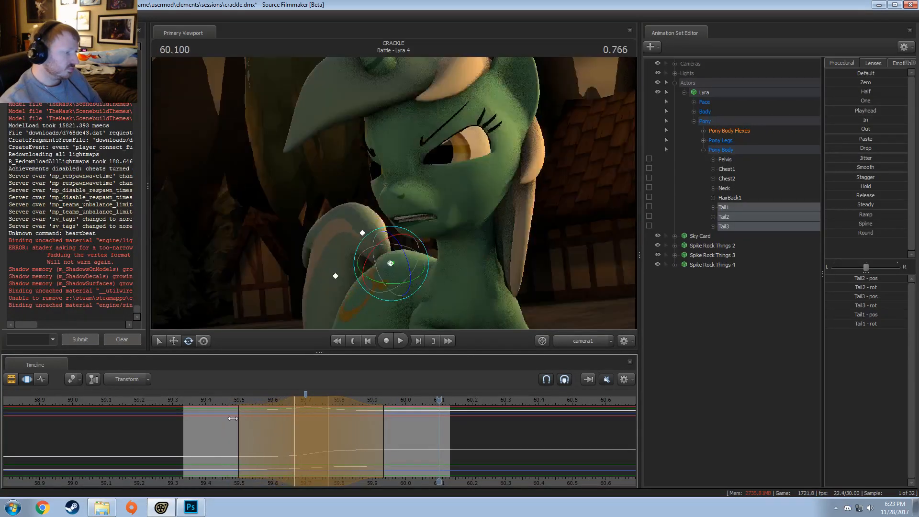
pyautogui.press('space')
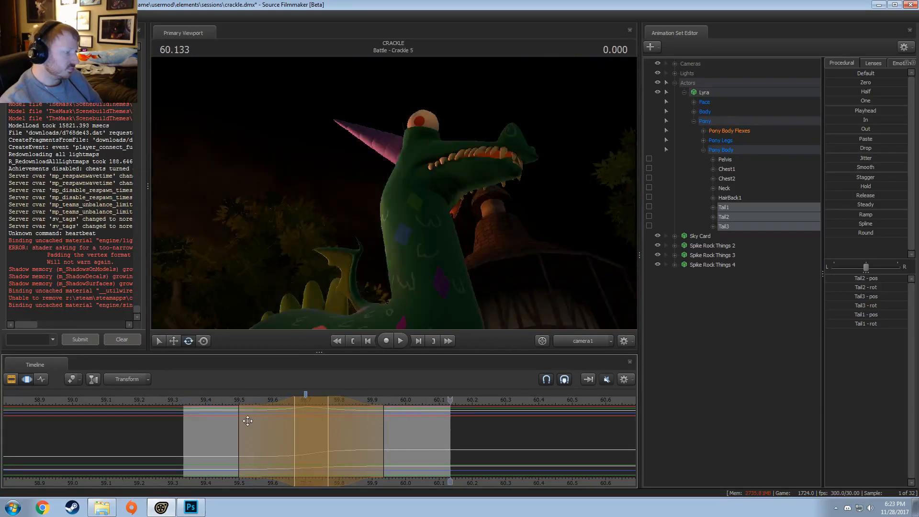
# - Select time around 59.500 with a wide falloff, change the rotation mode, rotate Tail2 and Tail3 together, and preview the motion
pyautogui.moveTo(302, 435); pyautogui.dragTo(243, 448)
pyautogui.keyDown('shift'); pyautogui.scroll(7, 244, 449); pyautogui.keyUp('shift')
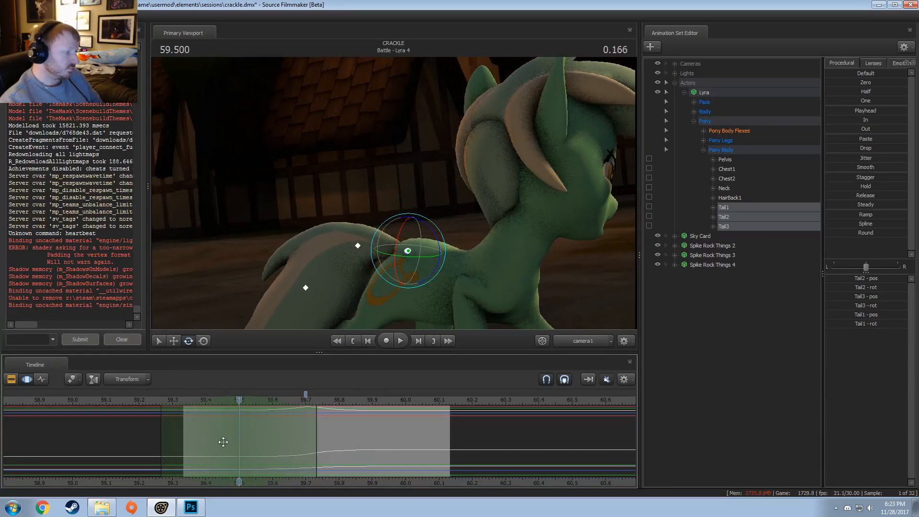
pyautogui.keyDown('ctrl'); pyautogui.moveTo(276, 291); pyautogui.dragTo(360, 240); pyautogui.keyUp('ctrl')
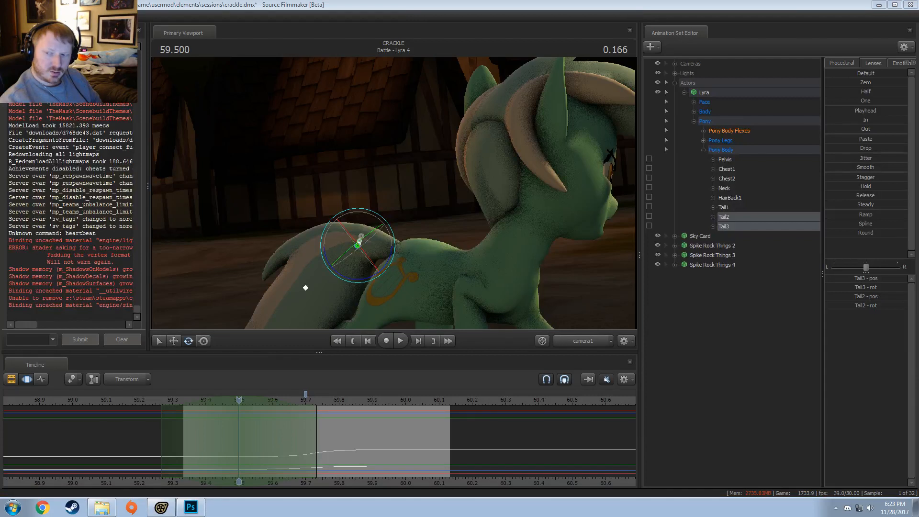
pyautogui.rightClick(368, 268)
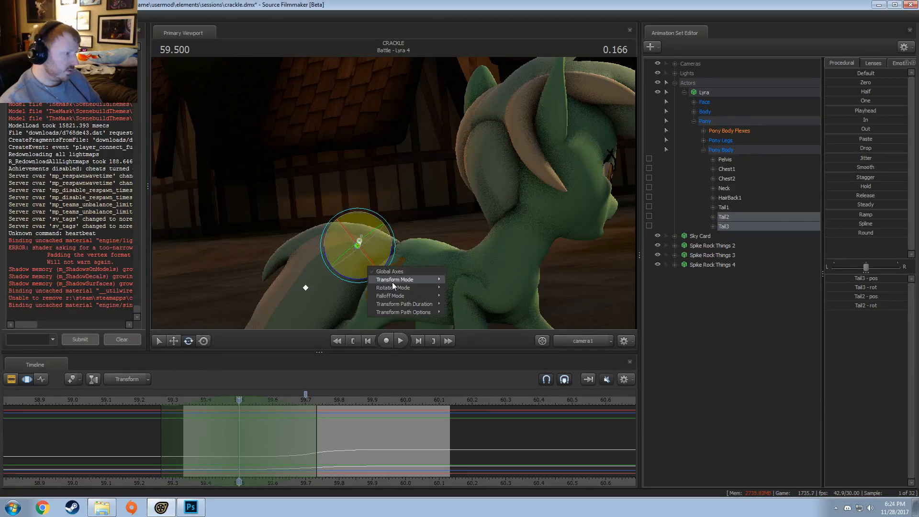
pyautogui.moveTo(394, 289)
pyautogui.click(453, 297)
pyautogui.moveTo(364, 236); pyautogui.dragTo(359, 227)
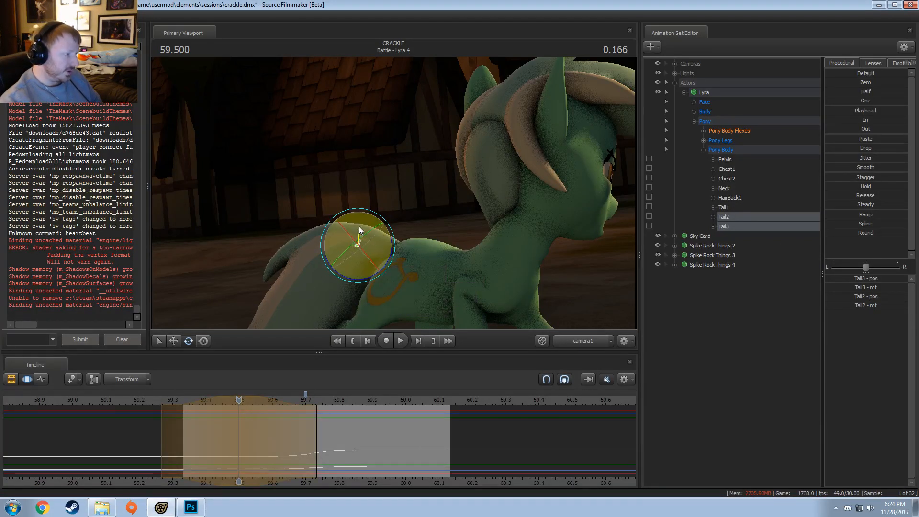
pyautogui.click(171, 401)
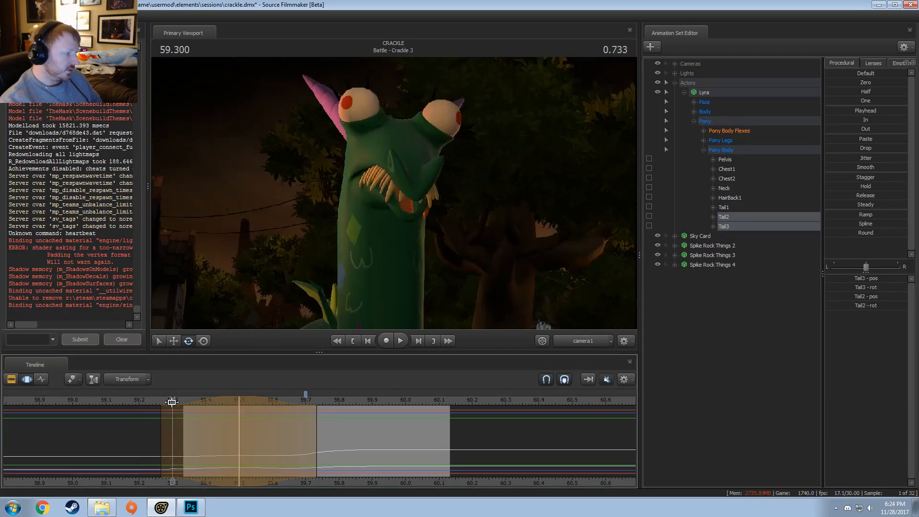
pyautogui.press('space')
# - Select time around 59.700 with a falloff from about 59.57 to 59.83, rotate Tail2 and Tail3 together, and preview the motion
pyautogui.moveTo(261, 427)
pyautogui.mouseDown()
pyautogui.moveTo(322, 436)
pyautogui.moveTo(309, 434)
pyautogui.mouseUp()
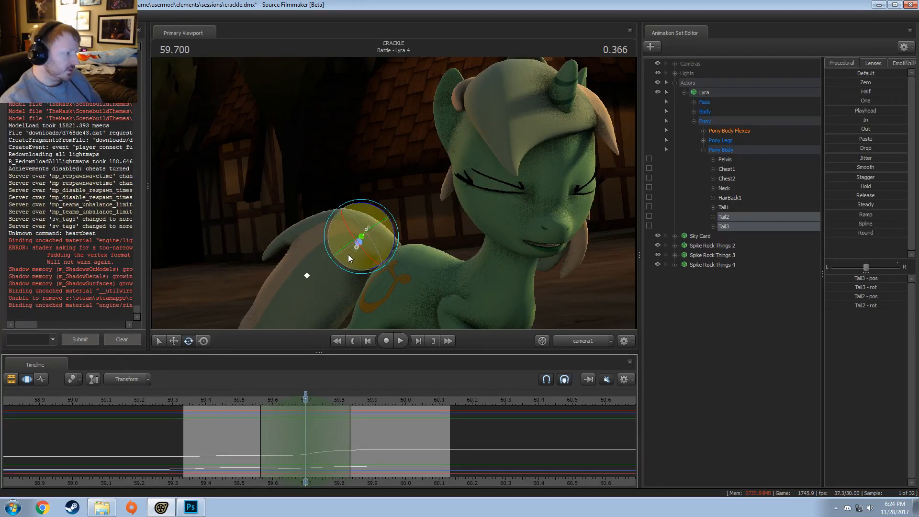
pyautogui.moveTo(339, 240); pyautogui.dragTo(345, 246)
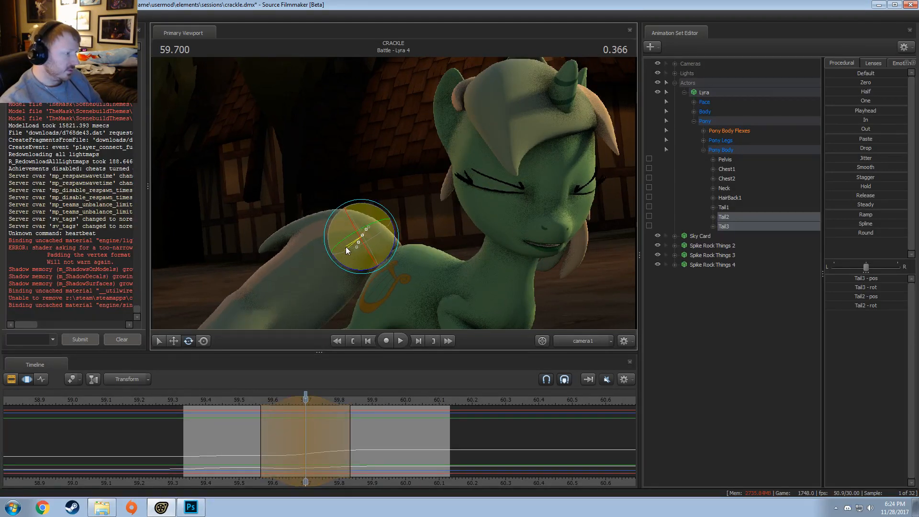
pyautogui.press('space')
pyautogui.click(234, 403)
pyautogui.press('space')
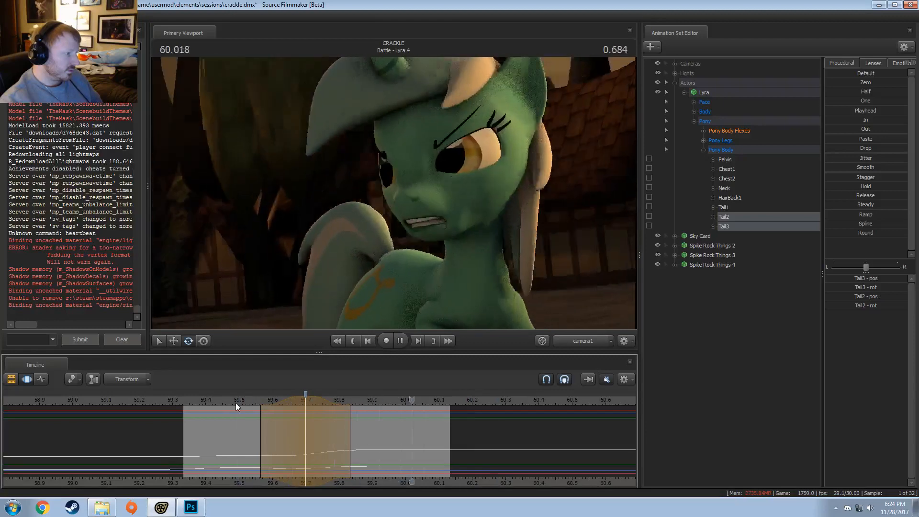
pyautogui.press('space')
# - Select time around 59.733 with a falloff from about 59.53 to 59.90, and rotate the Tail3 bone alone
pyautogui.moveTo(266, 421); pyautogui.dragTo(312, 445)
pyautogui.scroll(4, 312, 444)
pyautogui.scroll(1, 312, 445)
pyautogui.click(312, 445)
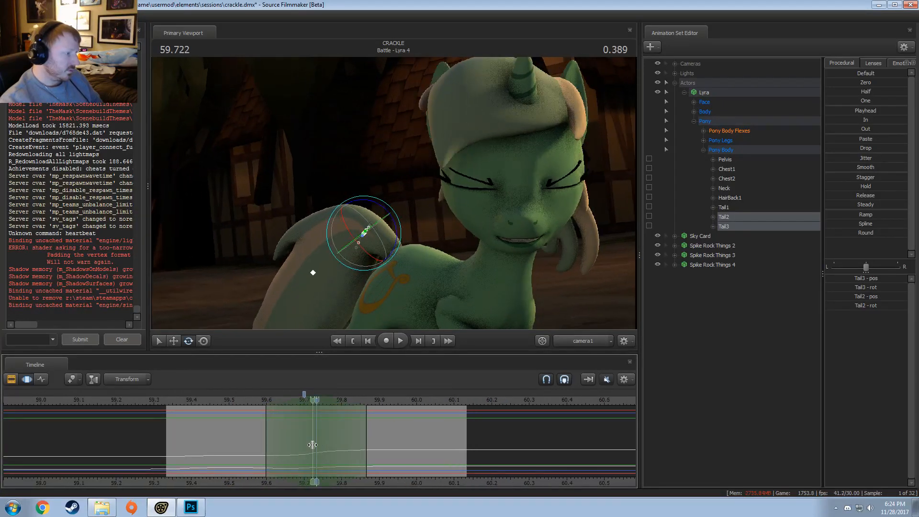
pyautogui.scroll(1, 312, 445)
pyautogui.moveTo(249, 435); pyautogui.dragTo(237, 435)
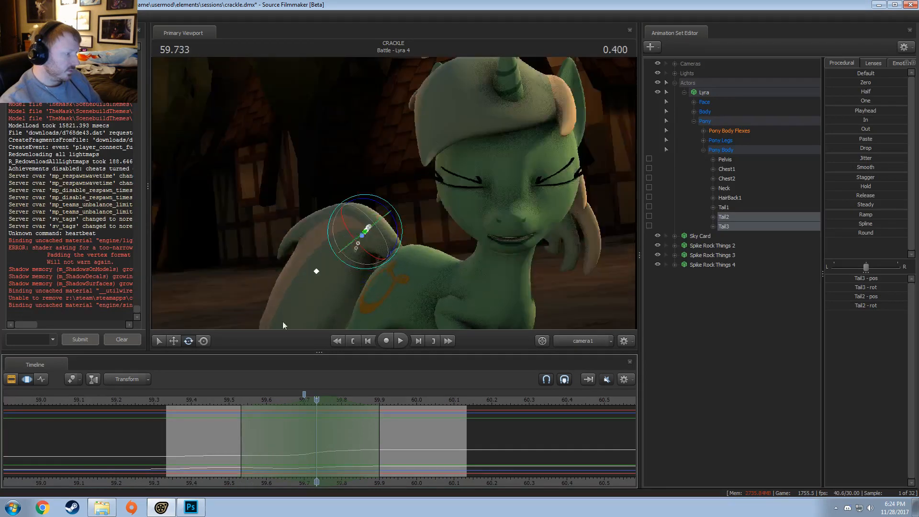
pyautogui.click(314, 271)
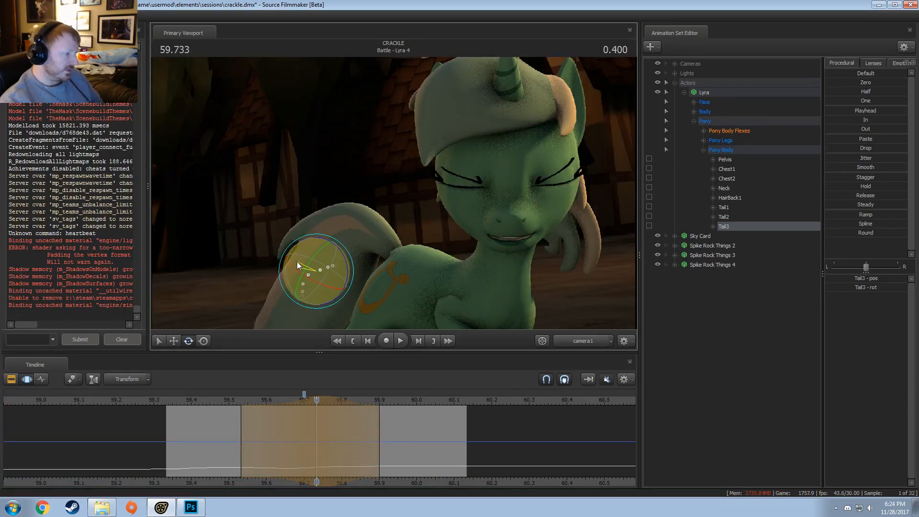
pyautogui.moveTo(296, 264); pyautogui.dragTo(317, 286)
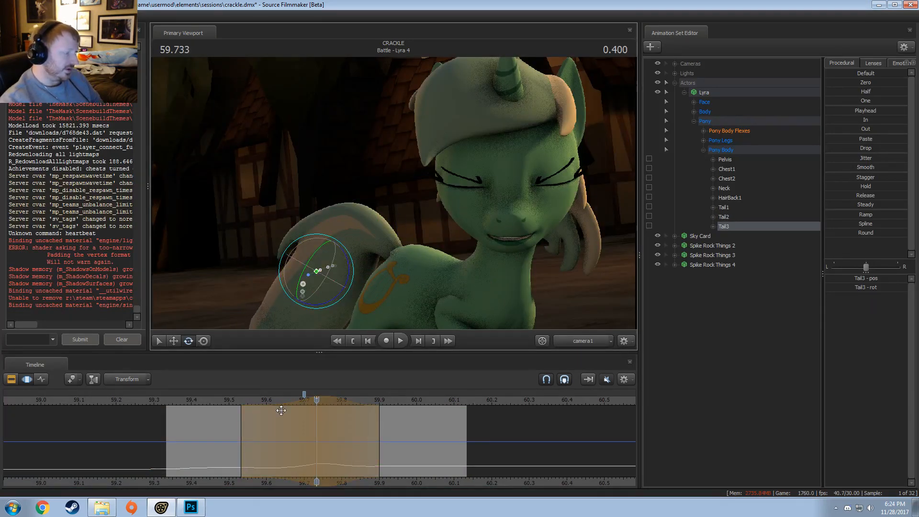
# - Select time around 59.700 with a falloff from about 59.53 to 59.87, and rotate the Tail2 bone
pyautogui.press('shift')
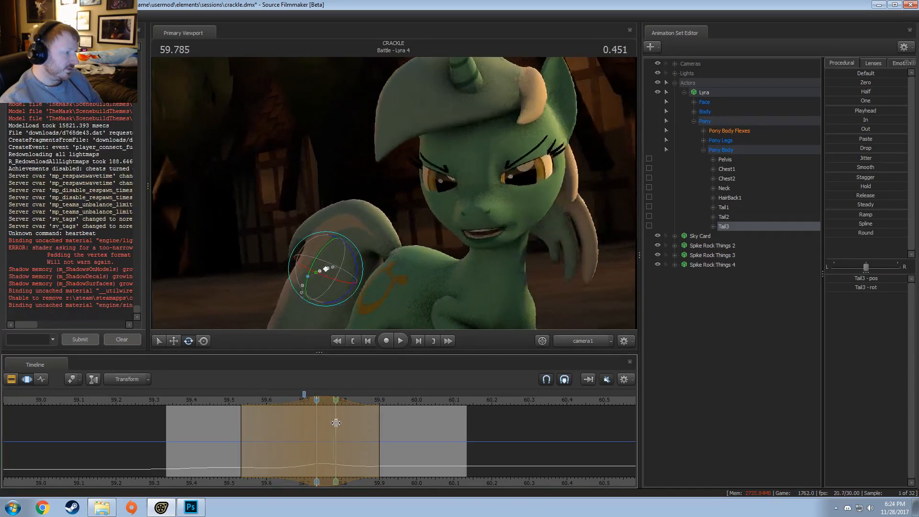
pyautogui.keyDown('shift'); pyautogui.click(329, 423); pyautogui.keyUp('shift')
pyautogui.keyDown('shift'); pyautogui.scroll(4, 328, 424); pyautogui.keyUp('shift')
pyautogui.keyDown('shift'); pyautogui.click(305, 431); pyautogui.keyUp('shift')
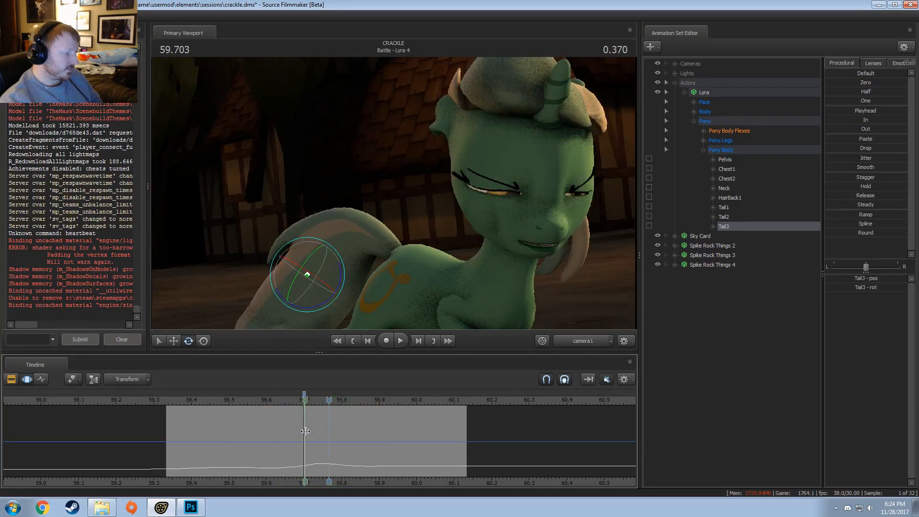
pyautogui.keyDown('shift'); pyautogui.scroll(3, 304, 431); pyautogui.keyUp('shift')
pyautogui.click(357, 244)
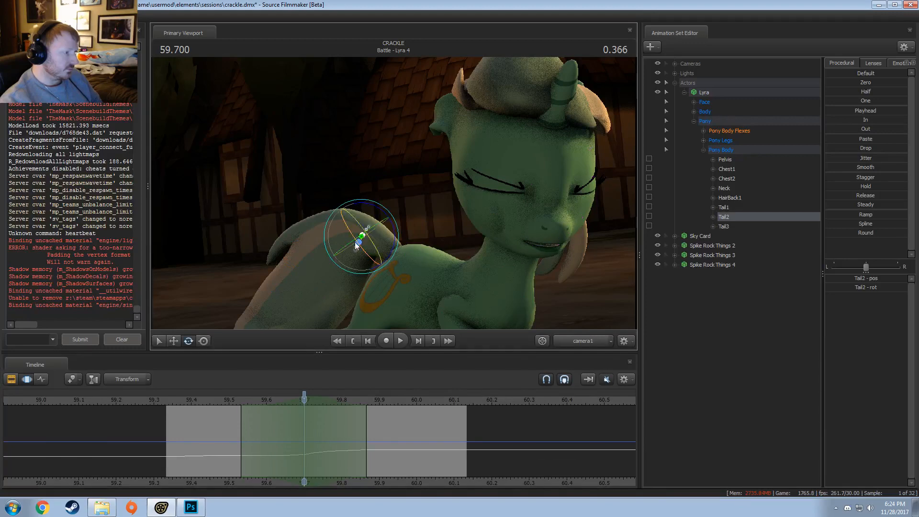
pyautogui.moveTo(357, 246)
pyautogui.mouseDown()
pyautogui.moveTo(342, 230)
pyautogui.moveTo(354, 255)
pyautogui.mouseUp()
pyautogui.press('shift')
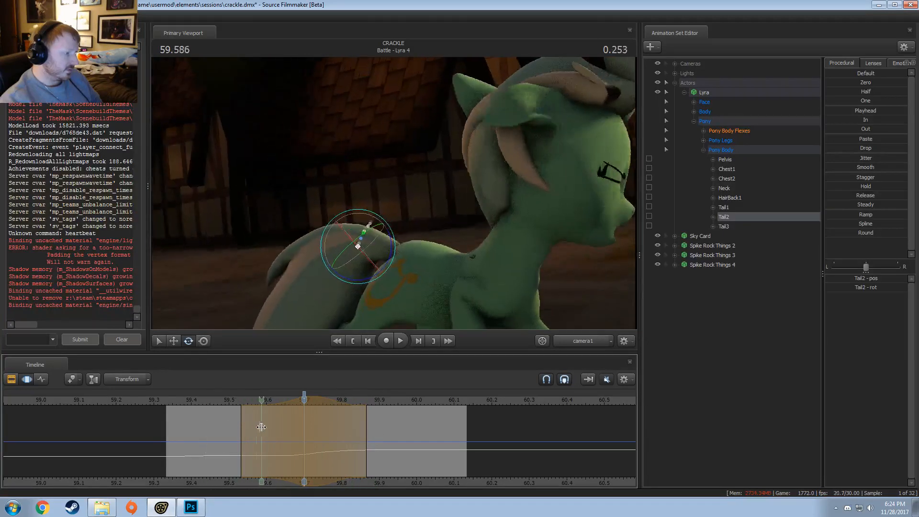
# - Select time around 59.900 with a falloff from about 59.70 to 60.10, rotate the Tail2 bone, and preview the motion
pyautogui.keyDown('shift'); pyautogui.click(377, 434); pyautogui.keyUp('shift')
pyautogui.scroll(6, 376, 435)
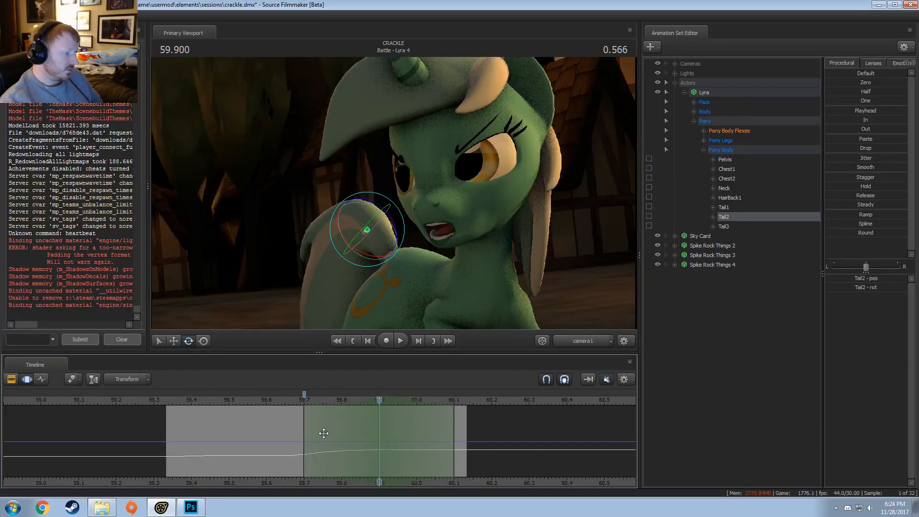
pyautogui.moveTo(345, 215); pyautogui.dragTo(333, 266)
pyautogui.click(213, 403)
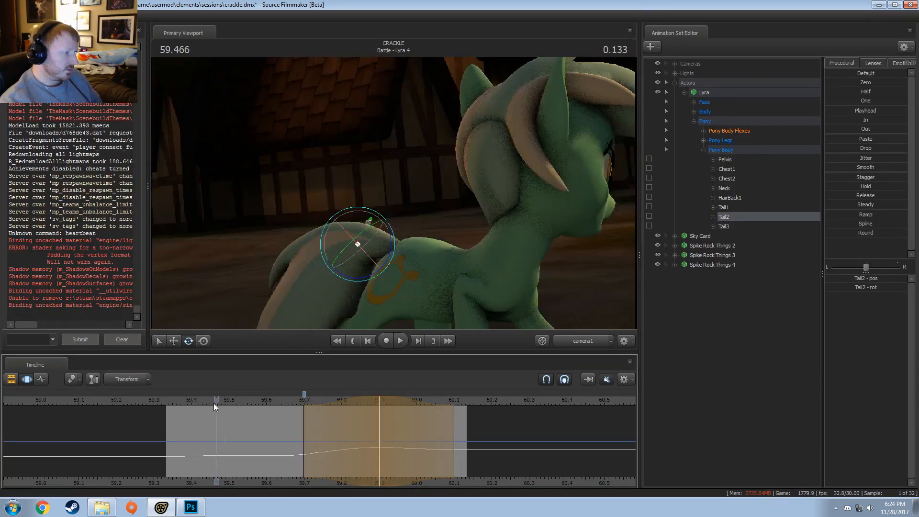
pyautogui.press('space')
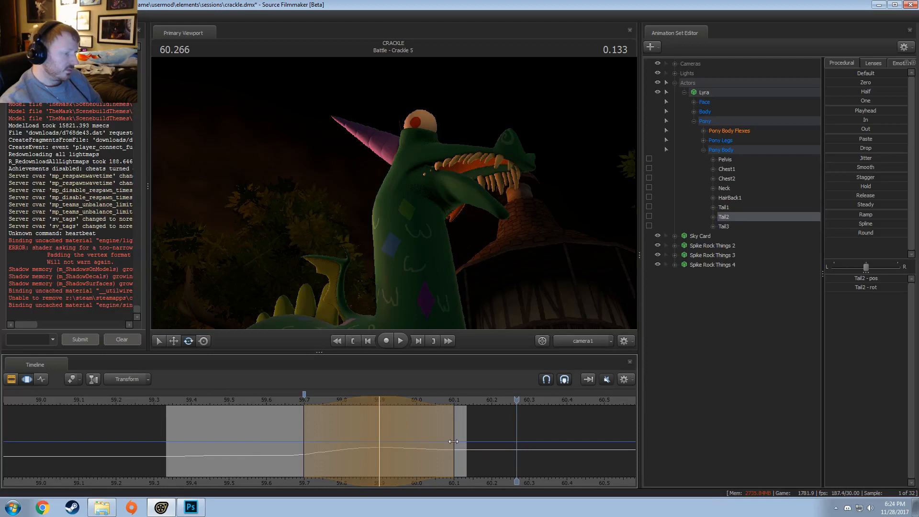
# - Extend the end of the Tail2 adjustment's falloff to about 60.23 and preview the shot from around 59.400
pyautogui.moveTo(454, 441); pyautogui.dragTo(465, 441)
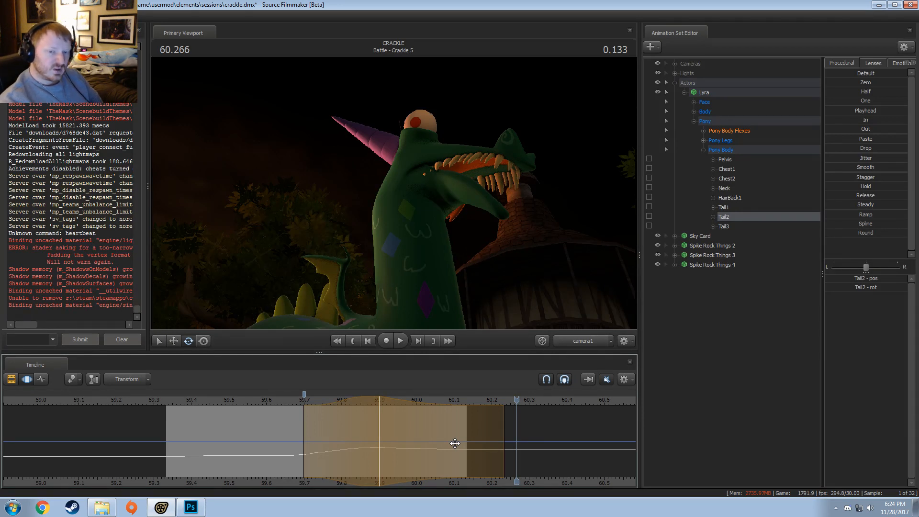
pyautogui.click(235, 399)
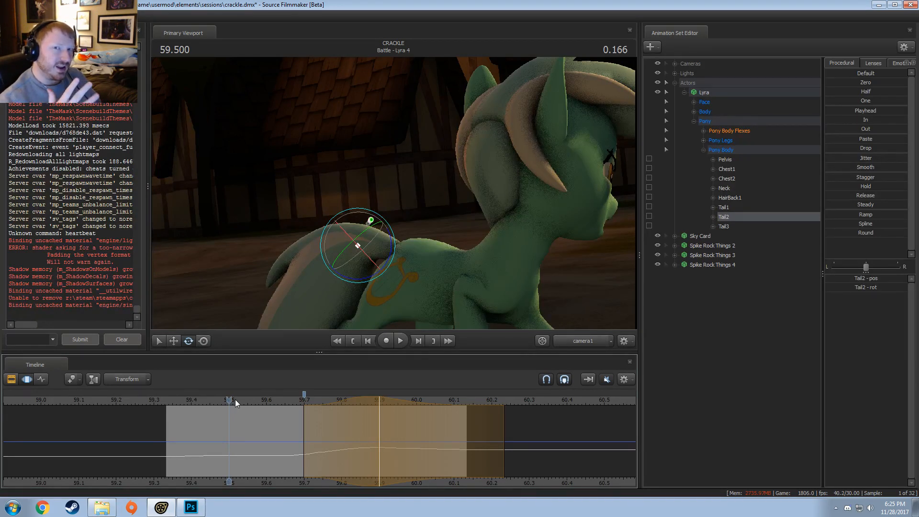
pyautogui.moveTo(235, 399); pyautogui.dragTo(189, 396)
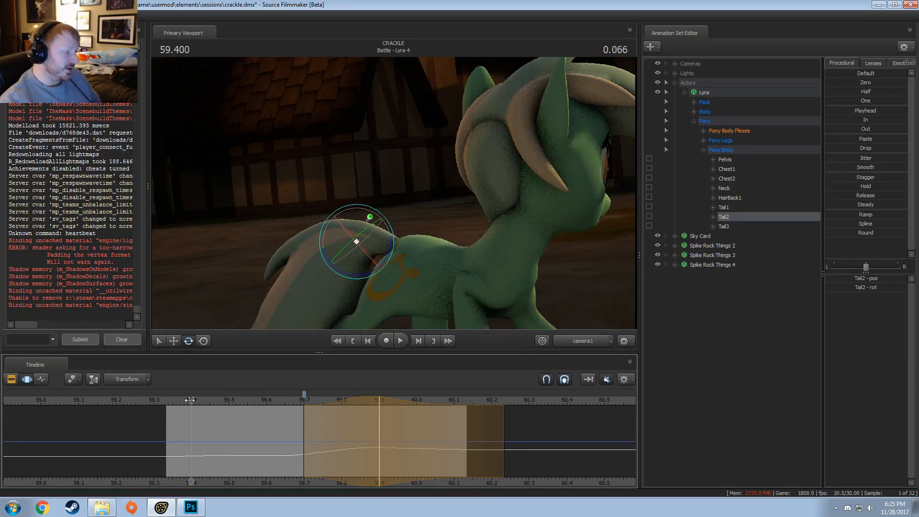
pyautogui.press('space')
pyautogui.press('space')
# - Select time around 60.000 with a falloff from about 59.77 to 60.23, rotate the Tail3 bone, and preview the motion
pyautogui.moveTo(254, 417); pyautogui.dragTo(410, 435)
pyautogui.scroll(8, 410, 435)
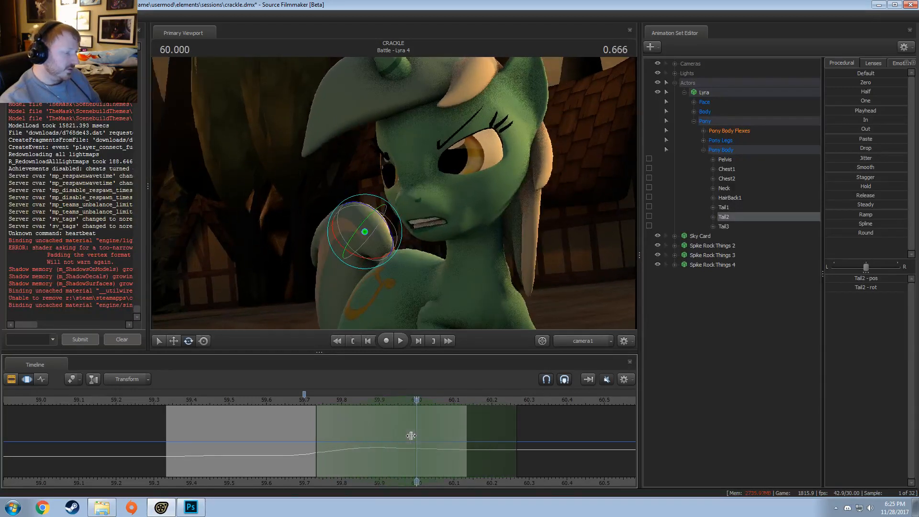
pyautogui.scroll(-1, 410, 435)
pyautogui.click(346, 272)
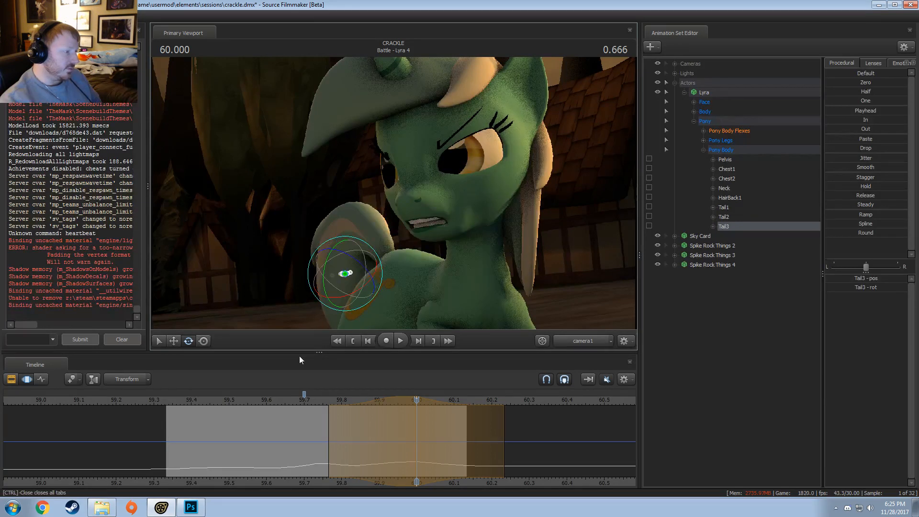
pyautogui.click(277, 401)
pyautogui.press('space')
pyautogui.press('space')
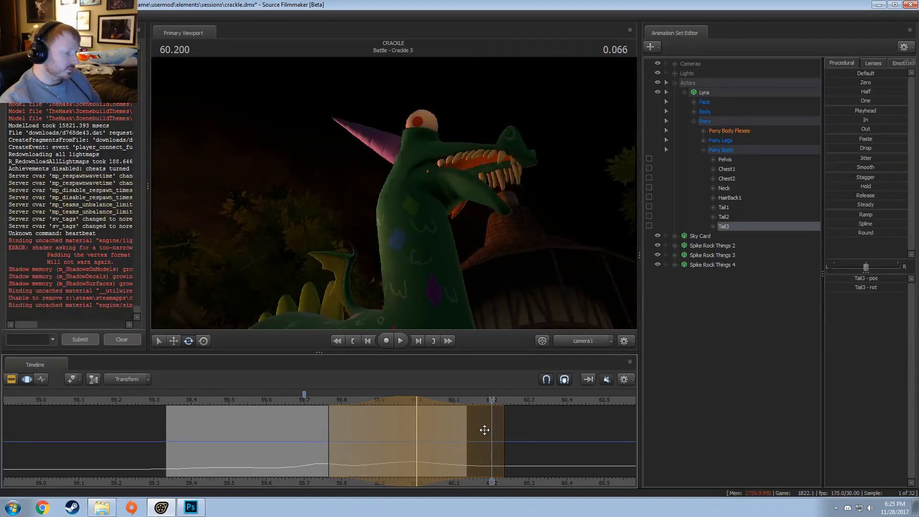
# - Extend the end of the Tail3 adjustment's falloff to about 60.33 and preview the motion
pyautogui.moveTo(463, 432); pyautogui.dragTo(541, 441)
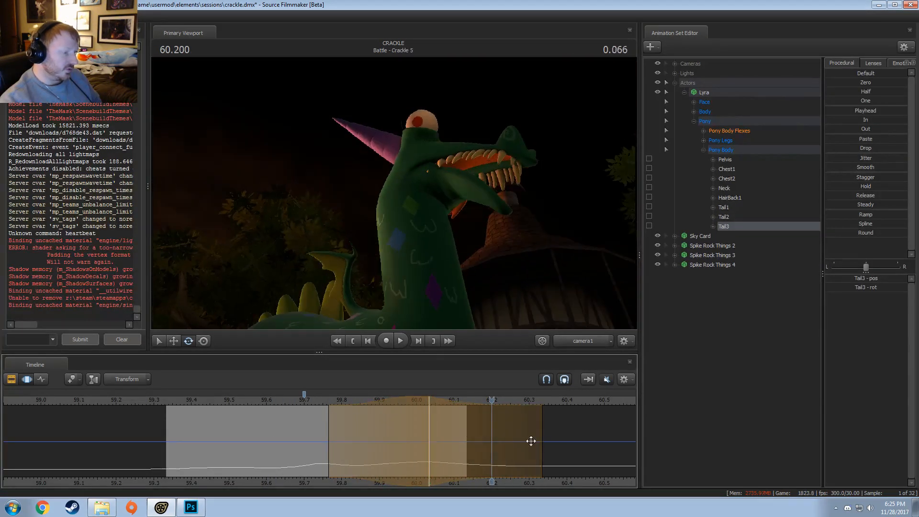
pyautogui.click(287, 400)
pyautogui.press('space')
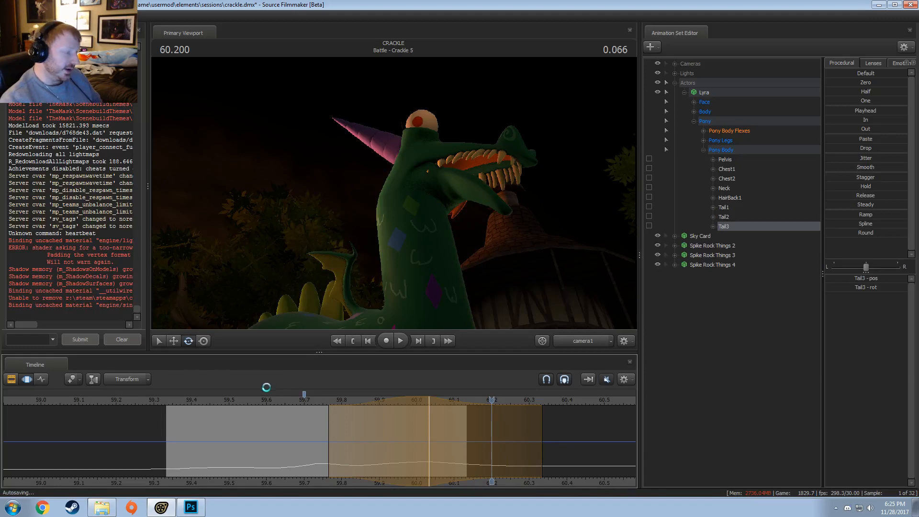
# - Select time around 59.933 with a falloff from about 59.70 to 60.17, rotate the Tail1 bone, and preview the motion
pyautogui.click(334, 415)
pyautogui.keyDown('shift'); pyautogui.click(395, 444); pyautogui.keyUp('shift')
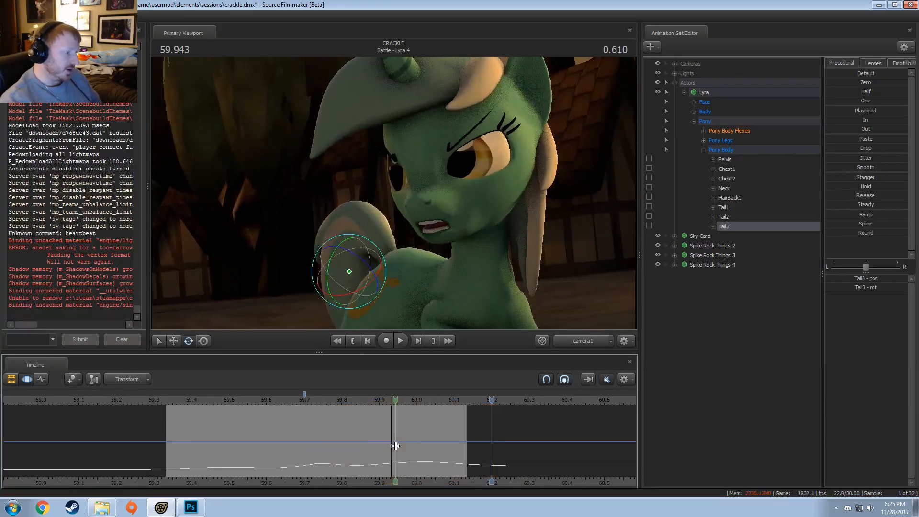
pyautogui.keyDown('shift'); pyautogui.scroll(7, 395, 445); pyautogui.keyUp('shift')
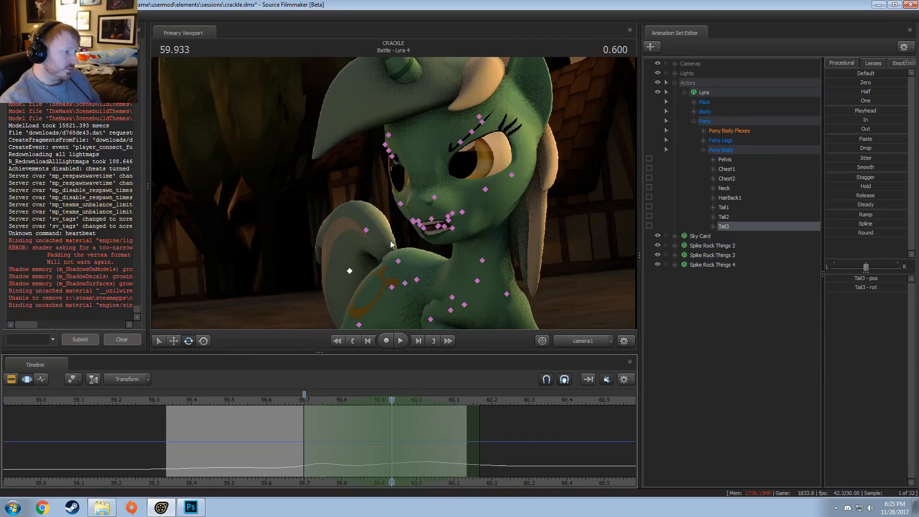
pyautogui.keyDown('ctrl'); pyautogui.click(398, 259); pyautogui.keyUp('ctrl')
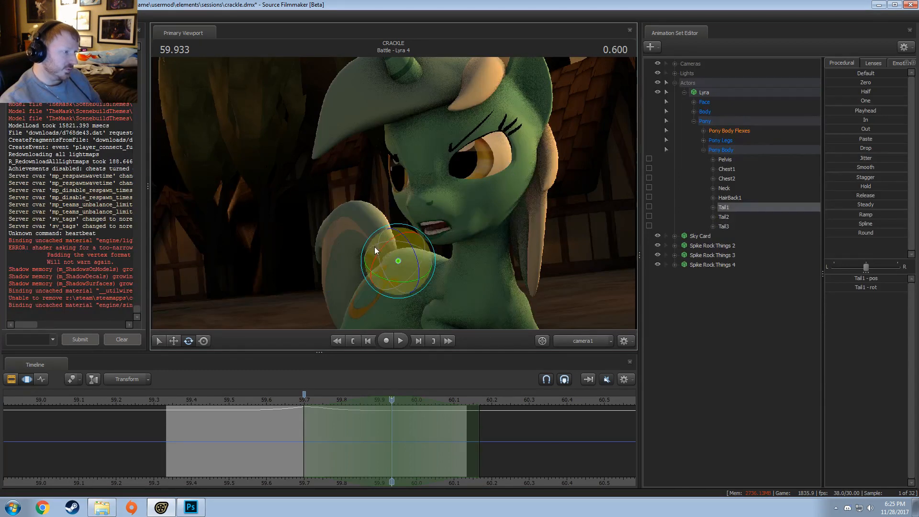
pyautogui.moveTo(374, 246); pyautogui.dragTo(403, 275)
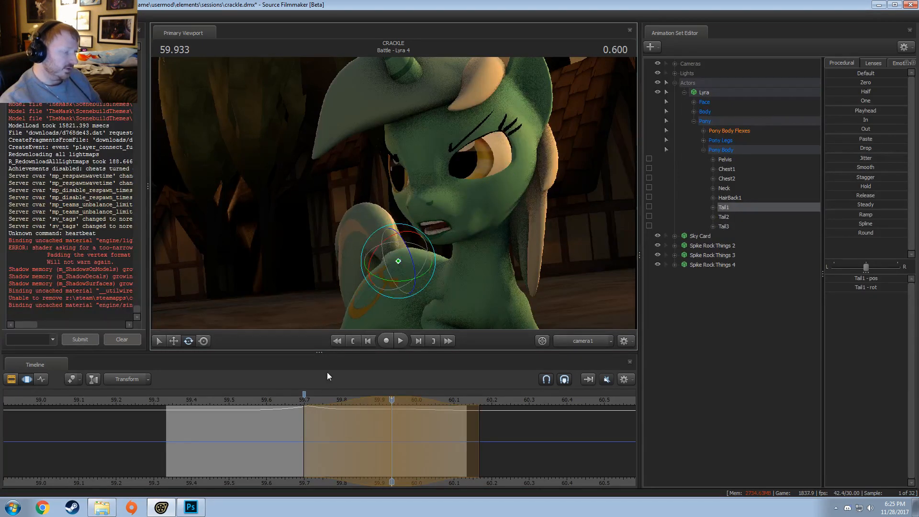
pyautogui.click(280, 399)
pyautogui.press('space')
pyautogui.click(276, 401)
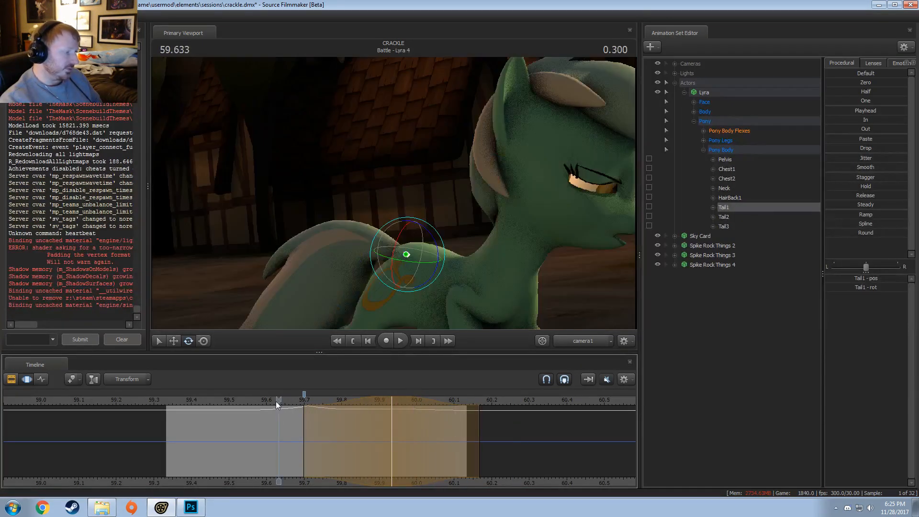
pyautogui.press('space')
pyautogui.press('space')
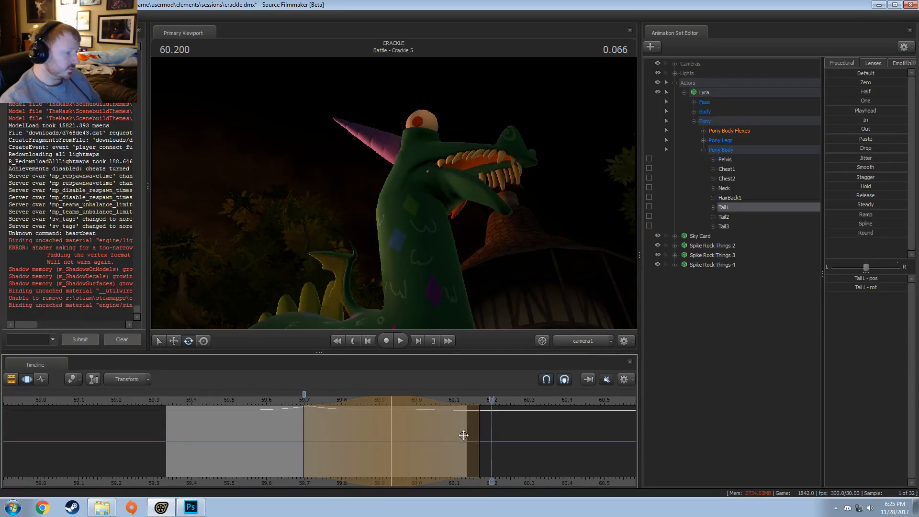
# - Extend the end of the Tail1 adjustment's falloff to about 60.40 and preview the shot from its start
pyautogui.moveTo(484, 436); pyautogui.dragTo(568, 436)
pyautogui.click(245, 402)
pyautogui.press('space')
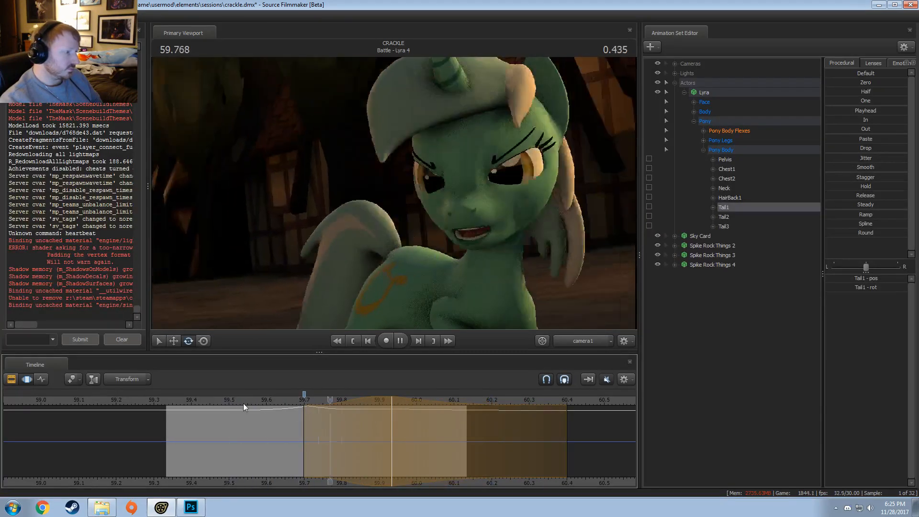
pyautogui.press('space')
pyautogui.click(191, 403)
pyautogui.press('space')
pyautogui.press('space')
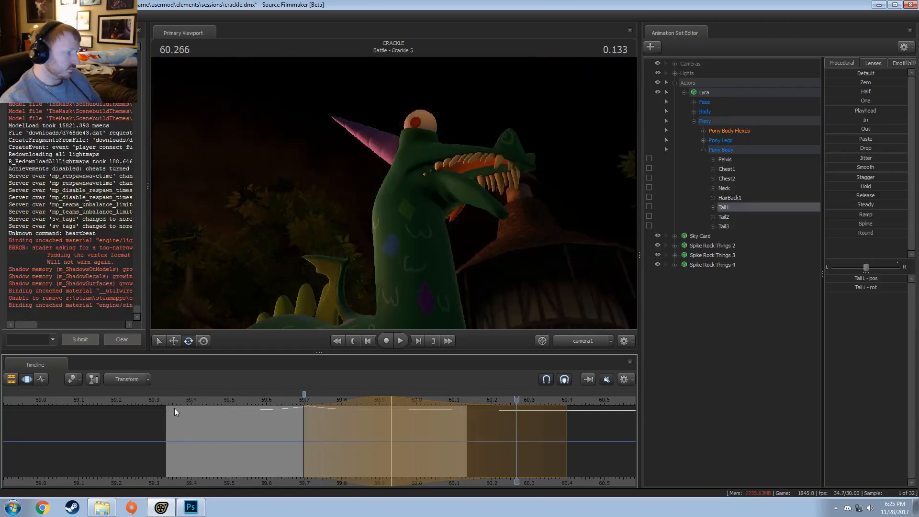
# - Select time around 59.800 with a falloff from about 59.63 to 59.97, and rotate the Tail3 bone
pyautogui.press('shift')
pyautogui.keyDown('shift'); pyautogui.click(338, 462); pyautogui.keyUp('shift')
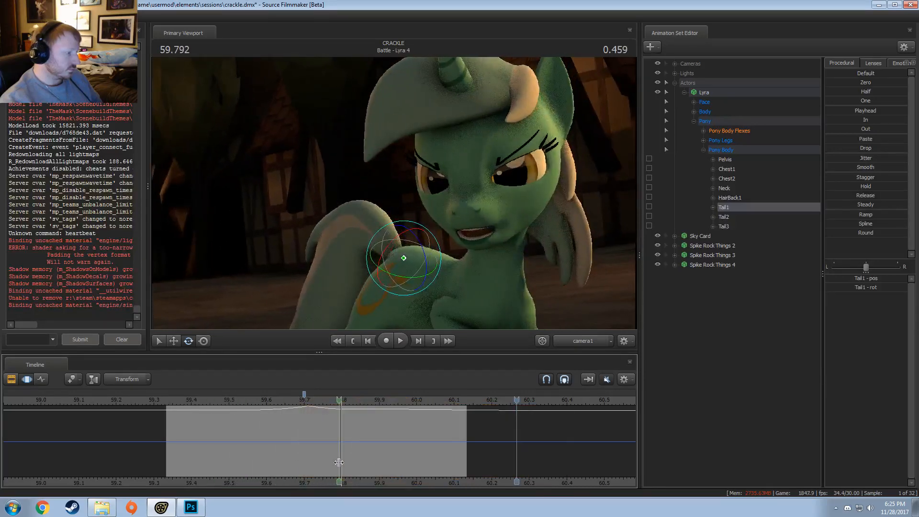
pyautogui.keyDown('shift'); pyautogui.scroll(5, 338, 462); pyautogui.keyUp('shift')
pyautogui.keyDown('ctrl'); pyautogui.click(341, 269); pyautogui.keyUp('ctrl')
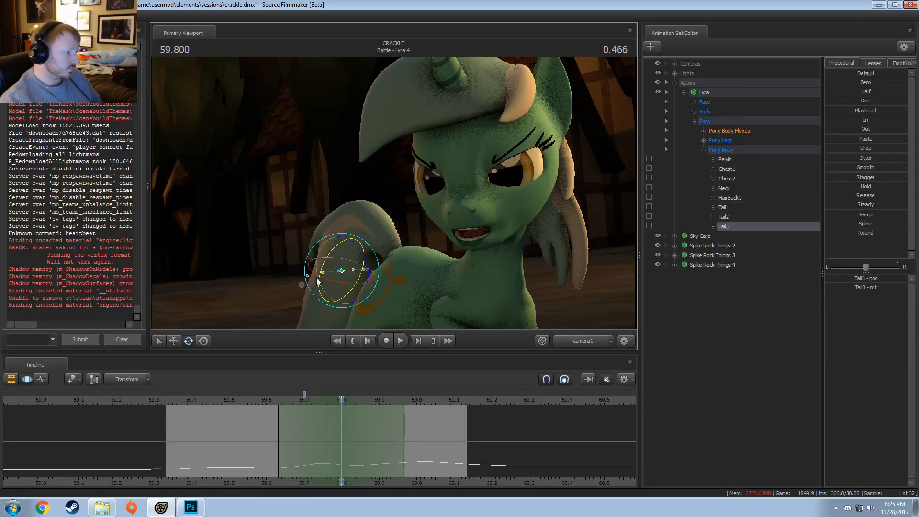
pyautogui.moveTo(316, 258); pyautogui.dragTo(318, 250)
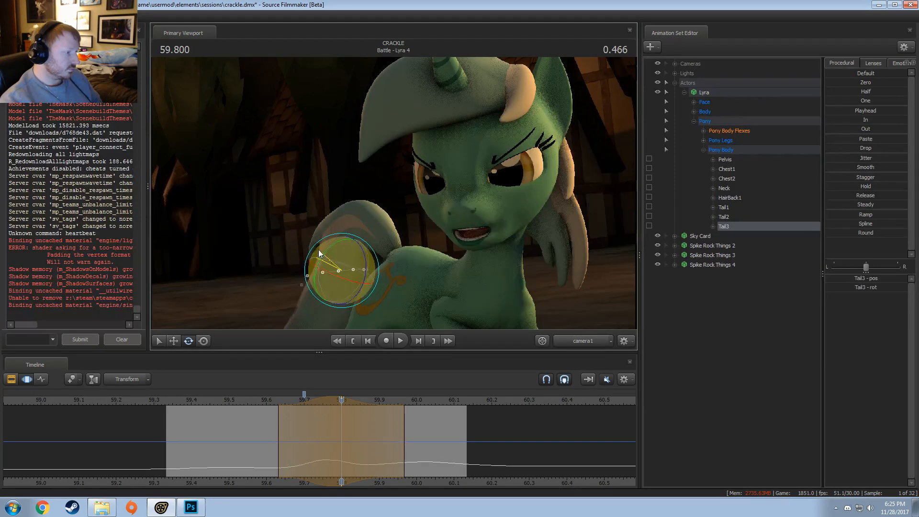
# - Rotate the Tail2 bone within the same time selection around 59.800 and preview the motion
pyautogui.keyDown('ctrl'); pyautogui.click(361, 229); pyautogui.keyUp('ctrl')
pyautogui.moveTo(346, 223); pyautogui.dragTo(350, 213)
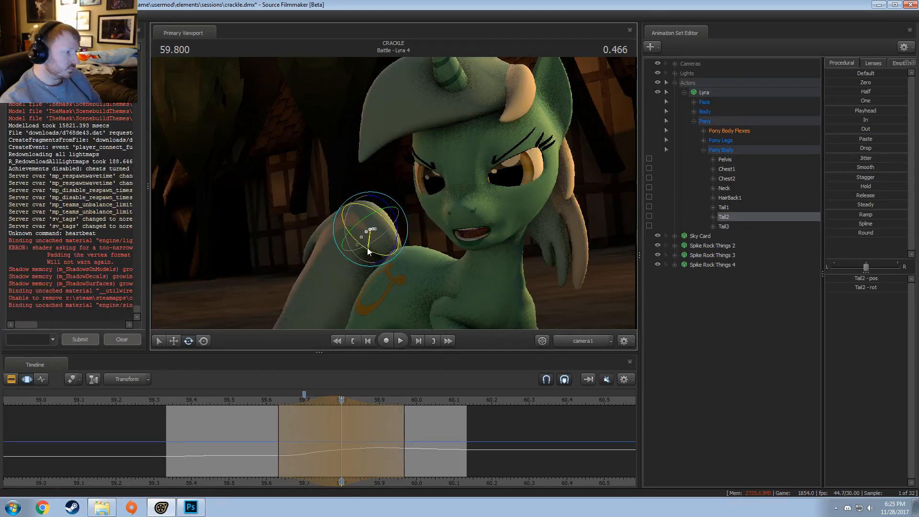
pyautogui.moveTo(369, 251); pyautogui.dragTo(312, 319)
pyautogui.press('space')
pyautogui.press('space')
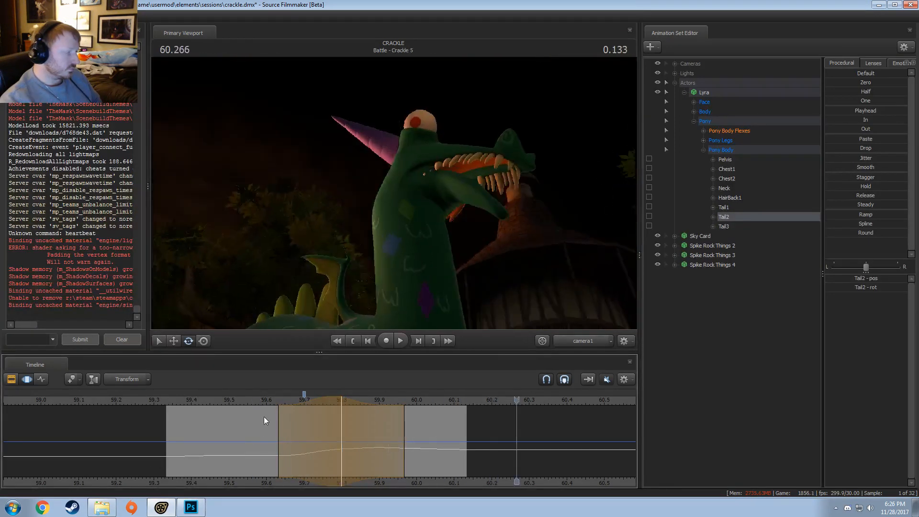
# - Select time around 59.966, adjust the Tail2 rotation, extend the falloff's end to about 60.37, and preview the motion
pyautogui.press('shift')
pyautogui.click(402, 457)
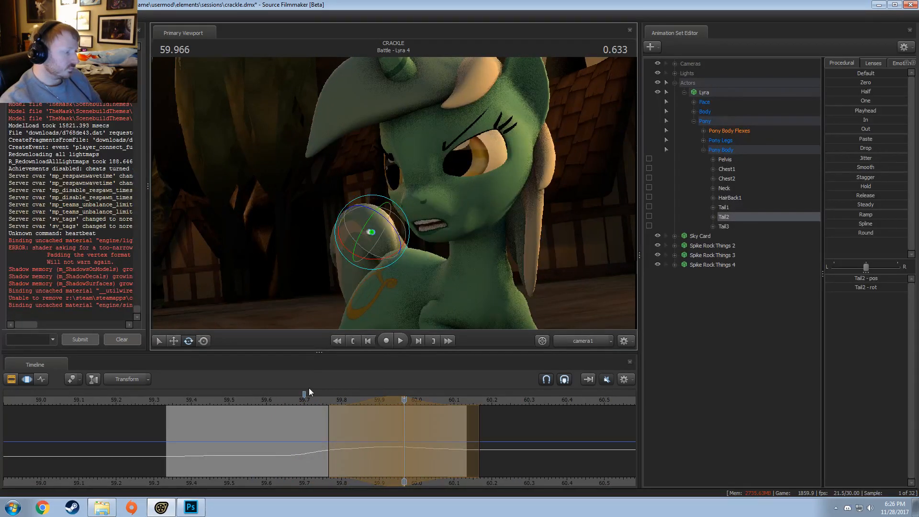
pyautogui.click(297, 401)
pyautogui.moveTo(480, 440); pyautogui.dragTo(555, 438)
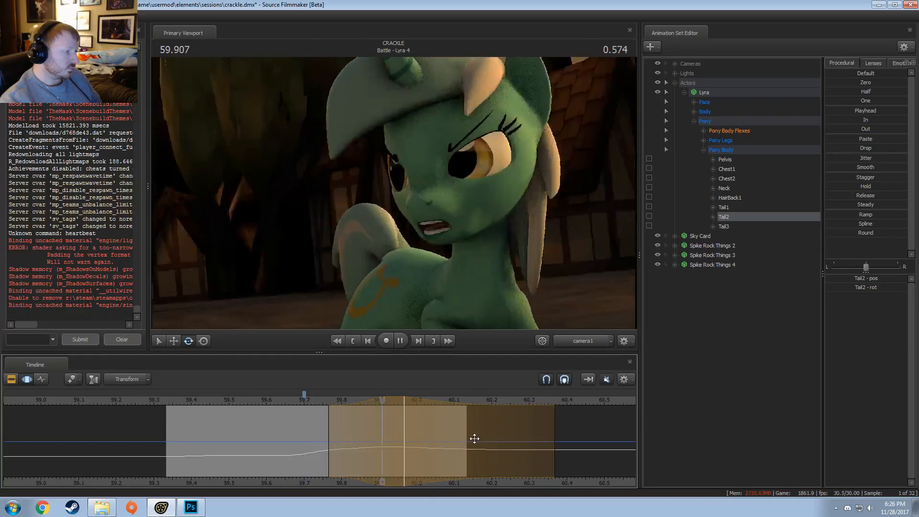
pyautogui.press('space')
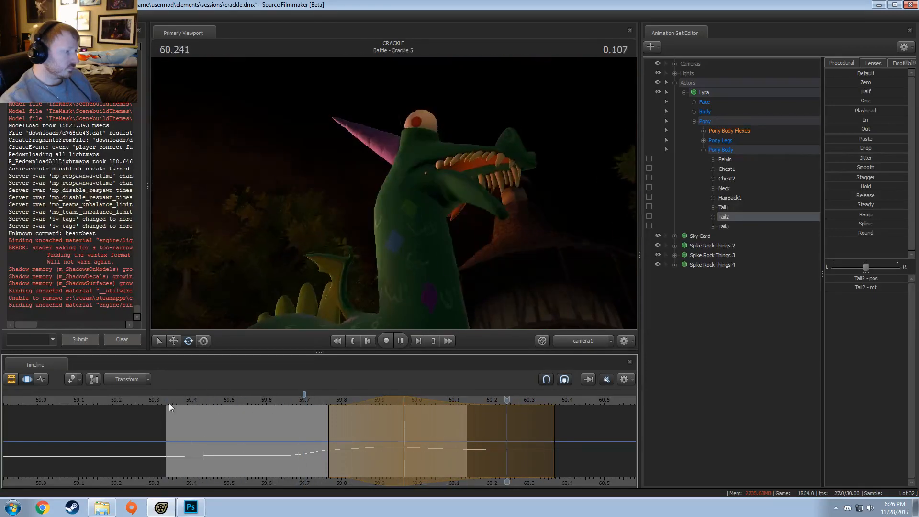
pyautogui.press('space')
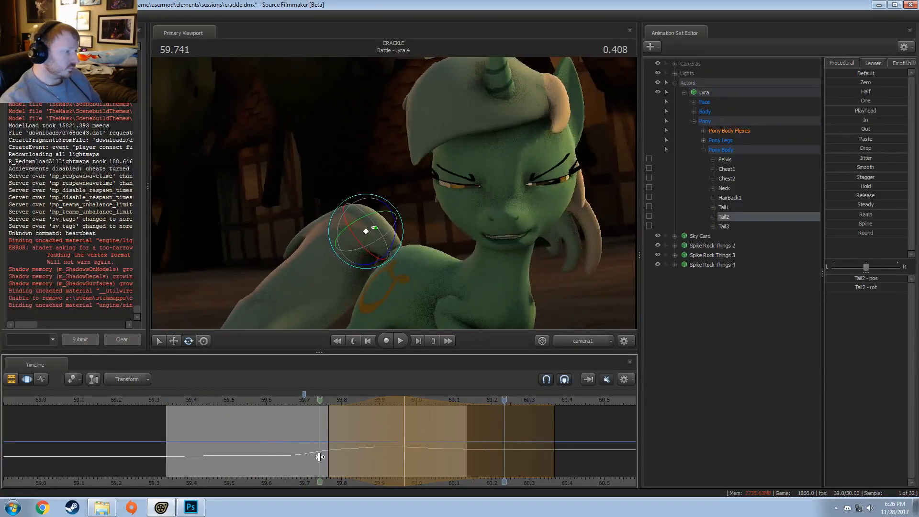
# - Select time around 59.733 with a falloff from about 59.57 to 59.90, move the Tail2 bone down and back, and preview the motion
pyautogui.click(319, 456)
pyautogui.scroll(4, 319, 456)
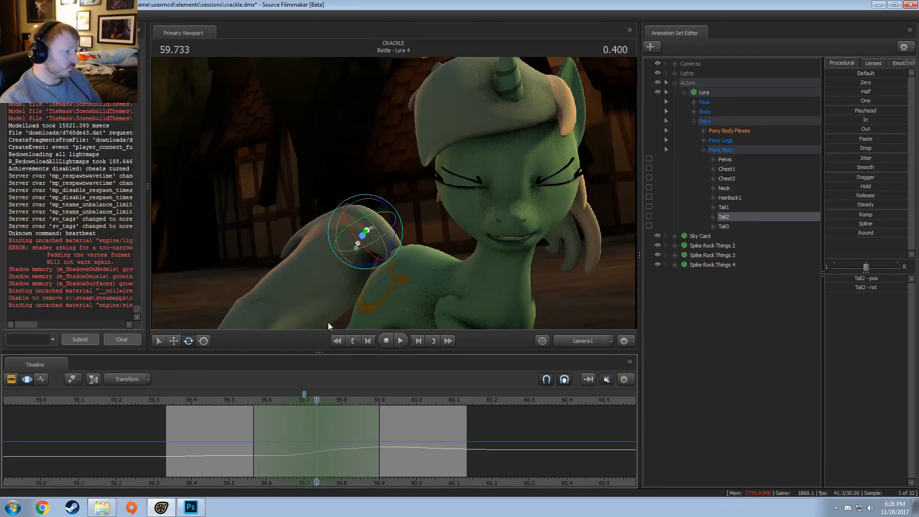
pyautogui.press('w')
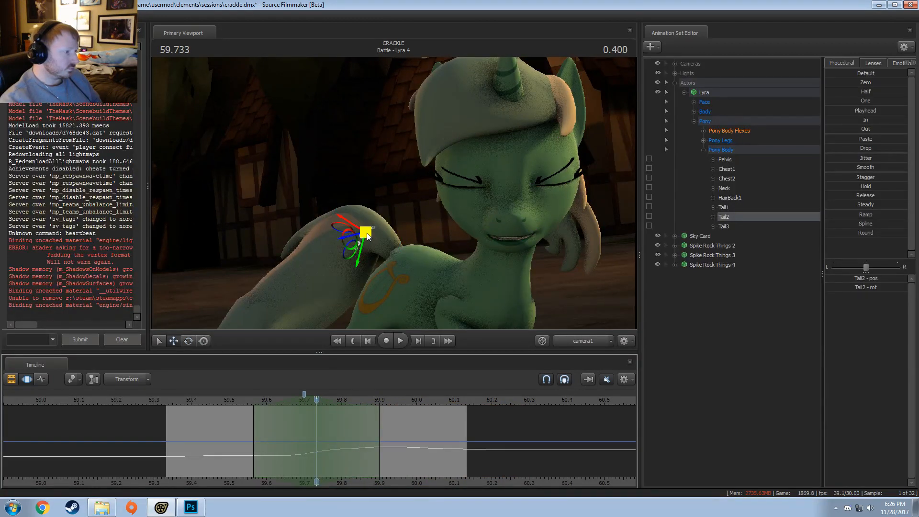
pyautogui.moveTo(365, 231); pyautogui.dragTo(356, 241)
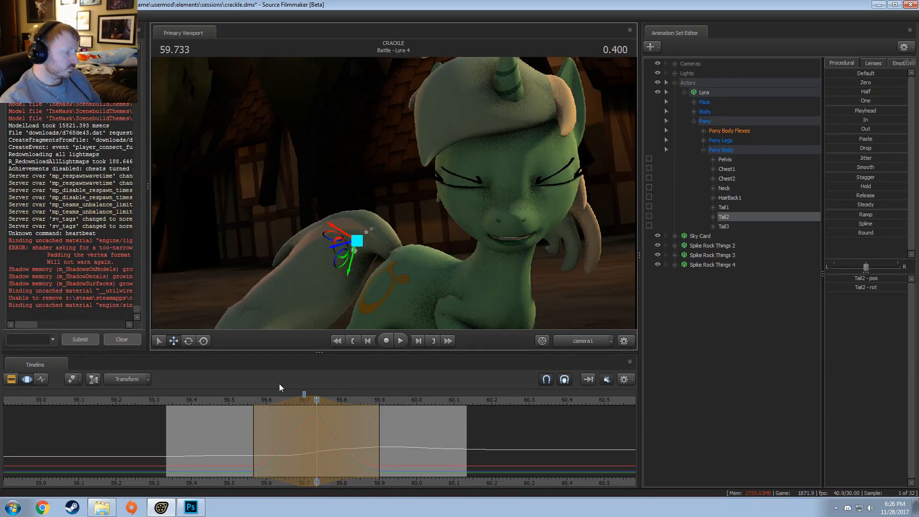
pyautogui.press('space')
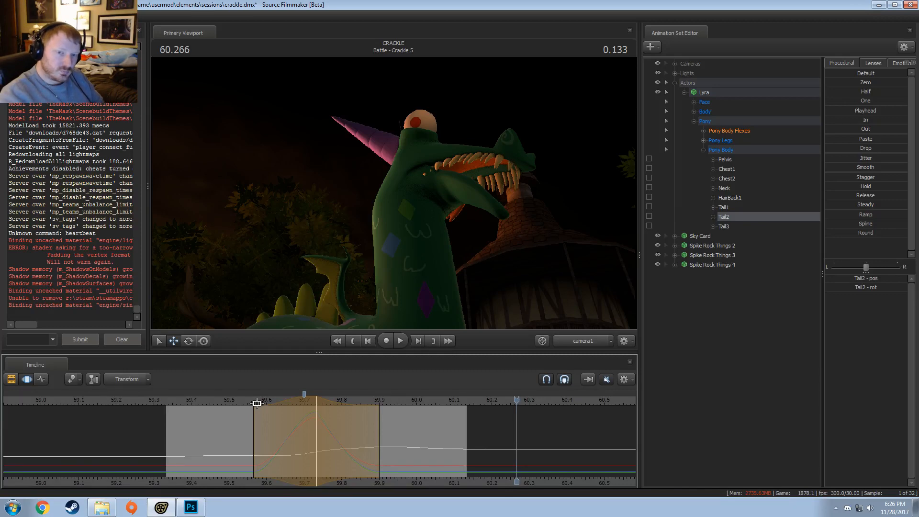
# - Select time around 59.966 with a falloff from about 59.77 to 60.17, move Tail2 along one axis toward the body, and preview the motion
pyautogui.moveTo(228, 404)
pyautogui.mouseDown()
pyautogui.moveTo(337, 472)
pyautogui.moveTo(407, 468)
pyautogui.mouseUp()
pyautogui.click(406, 467)
pyautogui.scroll(6, 406, 466)
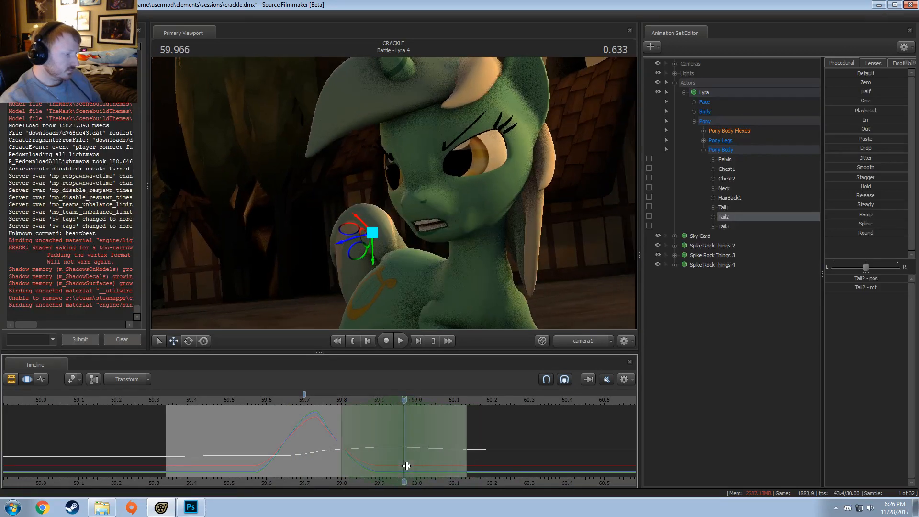
pyautogui.moveTo(347, 240); pyautogui.dragTo(355, 242)
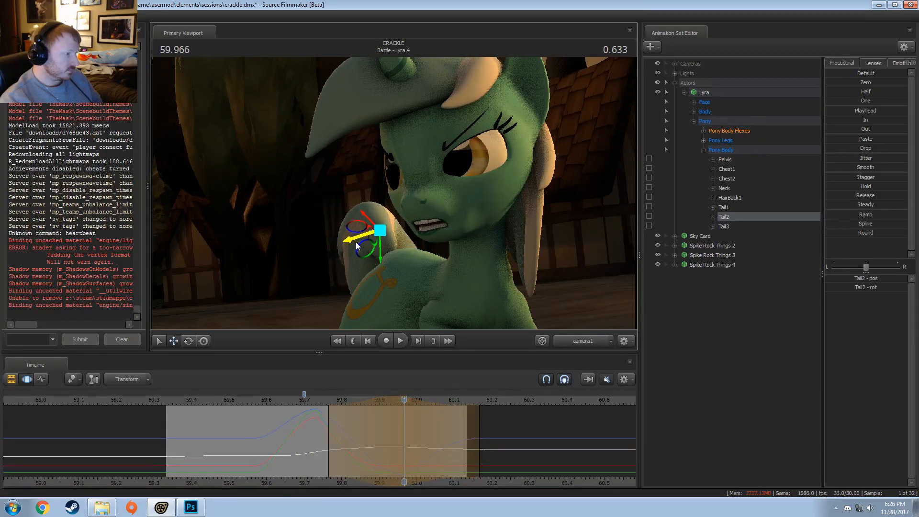
pyautogui.press('space')
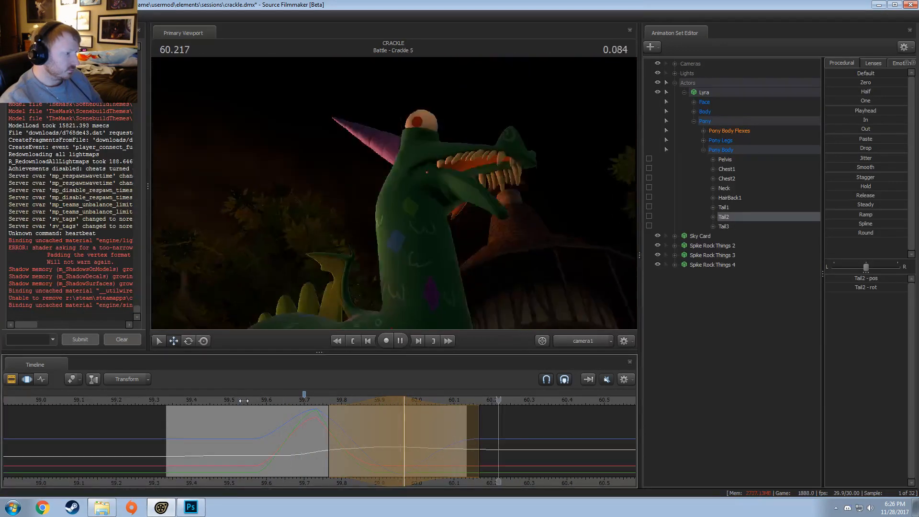
# - Extend the end of the Tail2 time selection's falloff to about 60.37 and preview the motion
pyautogui.moveTo(482, 449); pyautogui.dragTo(554, 449)
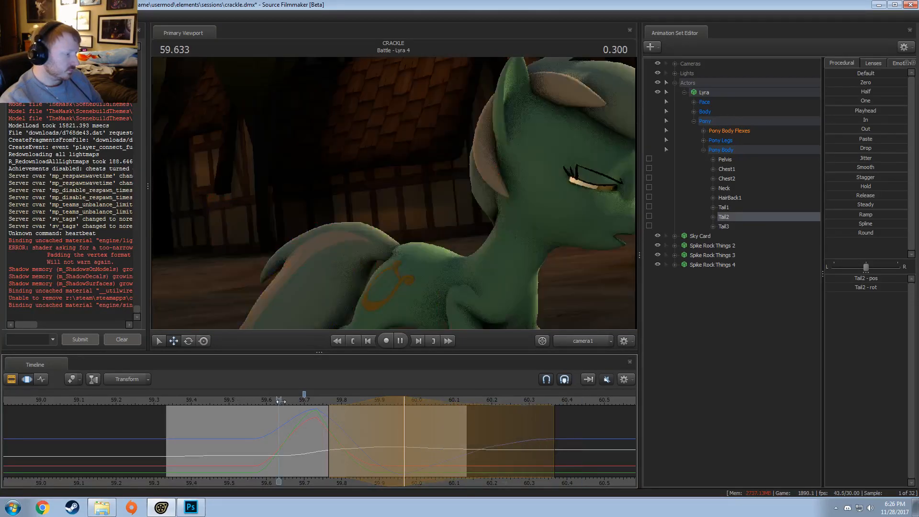
pyautogui.keyDown('shift'); pyautogui.click(225, 418); pyautogui.keyUp('shift')
pyautogui.press('space')
pyautogui.press('space')
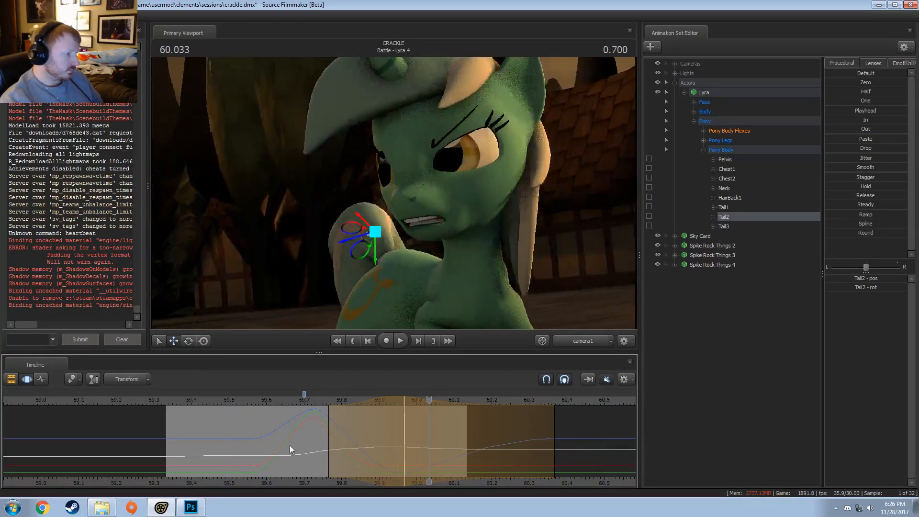
# - Select time around 60.100 with a falloff from about 59.87 to 60.33, rotate Tail3 and shift it slightly toward the body, and preview the motion
pyautogui.press('shift')
pyautogui.keyDown('shift'); pyautogui.click(453, 464); pyautogui.keyUp('shift')
pyautogui.keyDown('shift'); pyautogui.scroll(7, 454, 464); pyautogui.keyUp('shift')
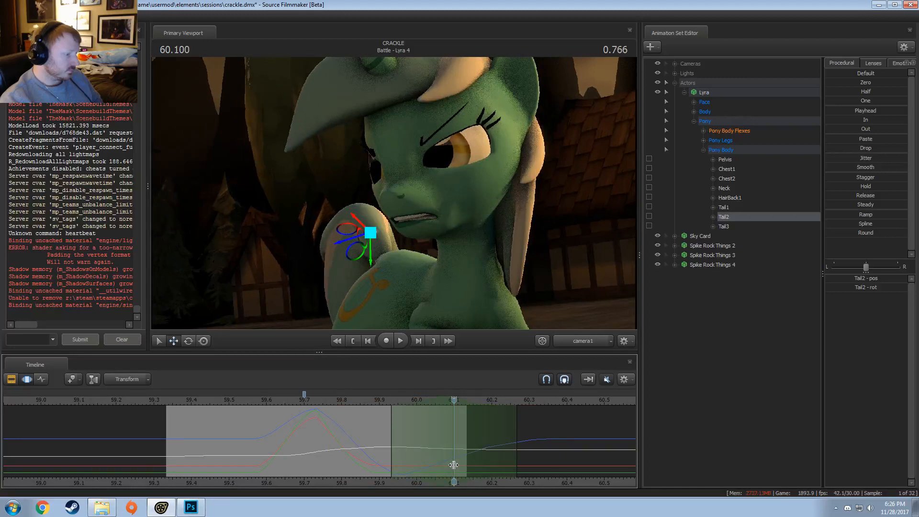
pyautogui.click(351, 274)
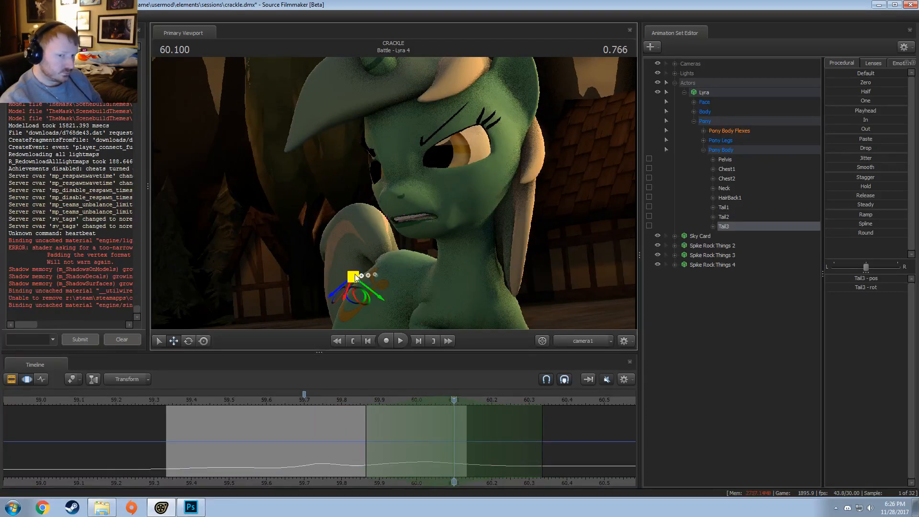
pyautogui.press('e')
pyautogui.moveTo(319, 259); pyautogui.dragTo(362, 276)
pyautogui.press('w')
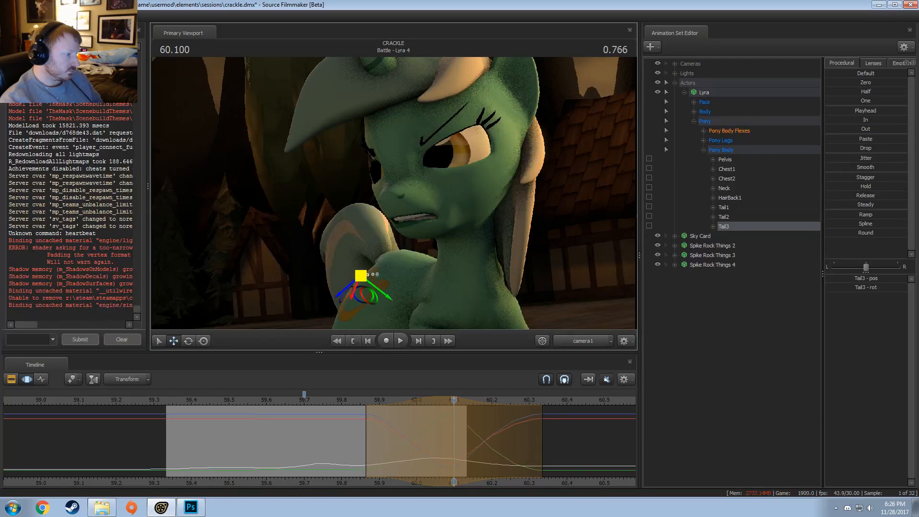
pyautogui.press('space')
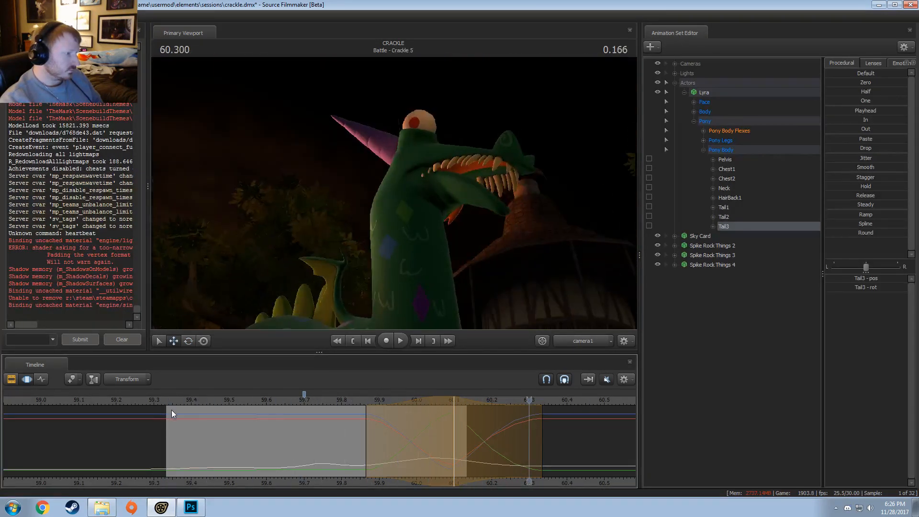
pyautogui.click(165, 402)
pyautogui.press('space')
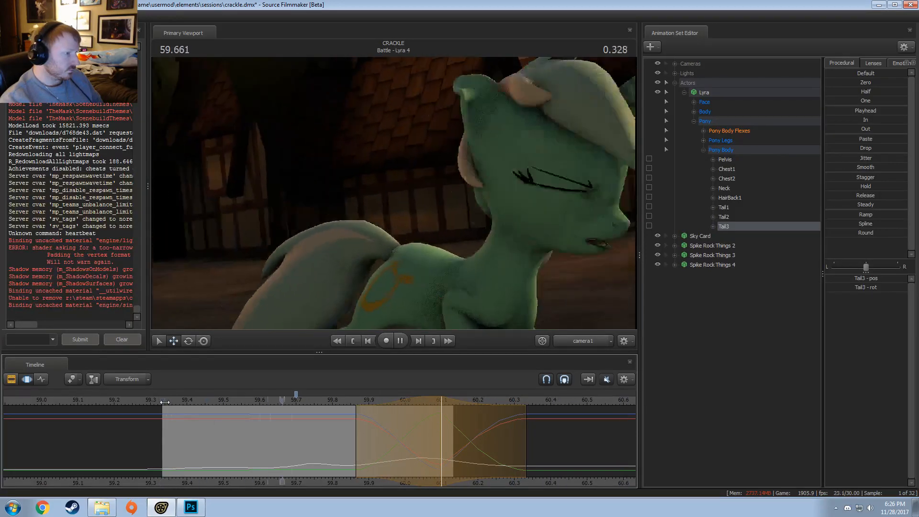
pyautogui.press('space')
# - Select time around 59.800 with a falloff from about 59.57 to 60.03, rotate the Tail3 bone, and preview the motion
pyautogui.click(165, 402)
pyautogui.moveTo(165, 402); pyautogui.dragTo(335, 440)
pyautogui.press('Escape')
pyautogui.keyDown('shift'); pyautogui.scroll(7, 335, 440); pyautogui.keyUp('shift')
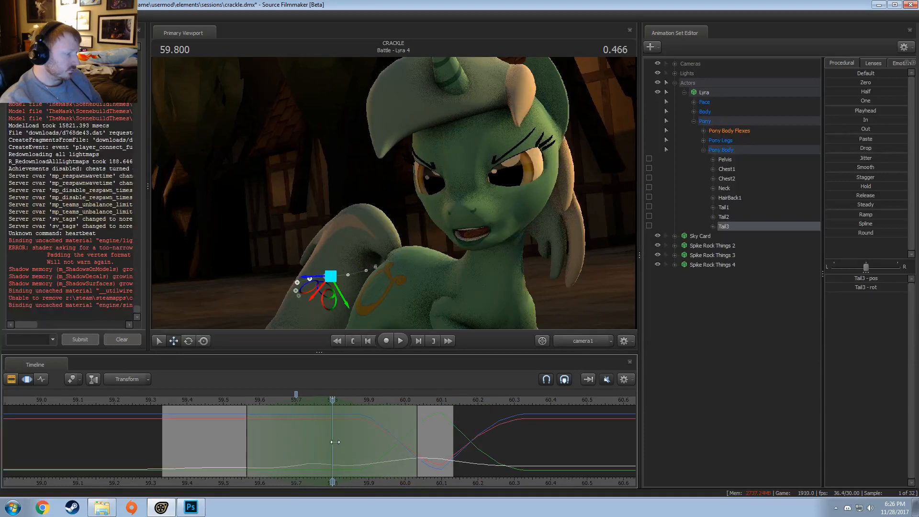
pyautogui.press('e')
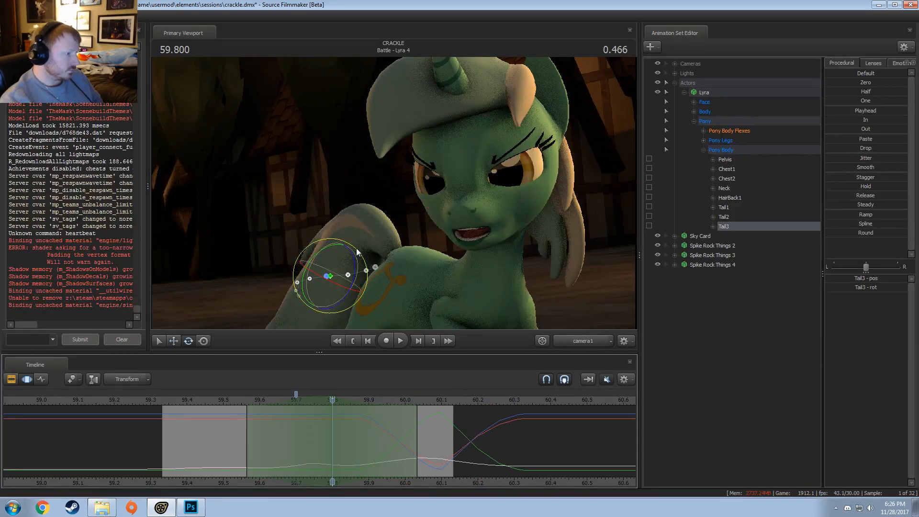
pyautogui.moveTo(329, 286); pyautogui.dragTo(322, 302)
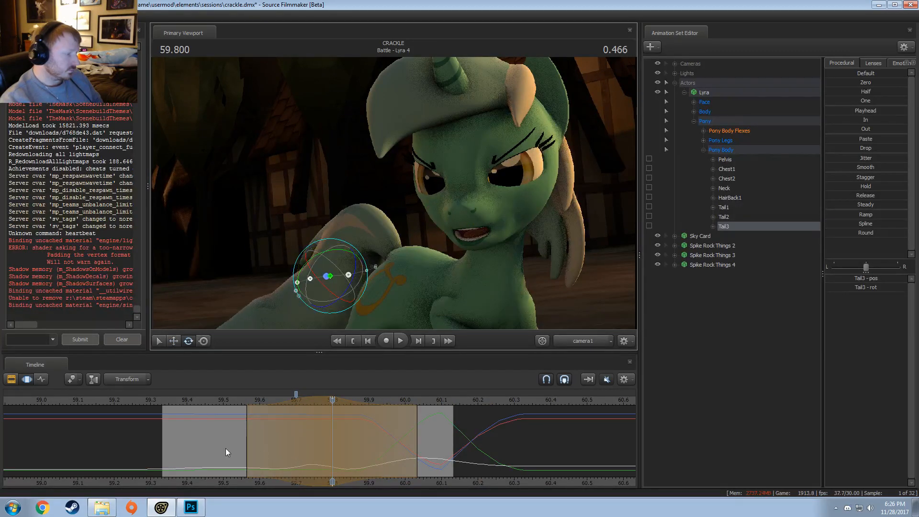
pyautogui.click(203, 399)
pyautogui.press('space')
pyautogui.click(165, 401)
pyautogui.press('space')
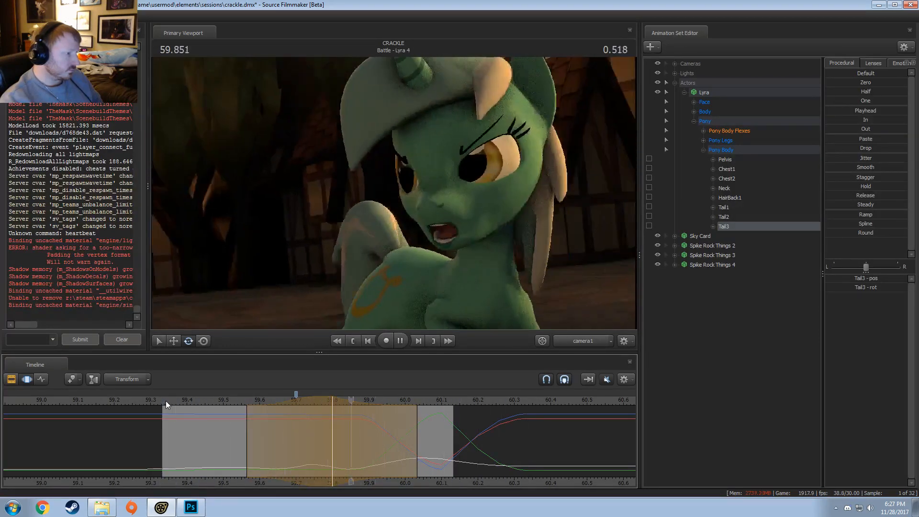
pyautogui.press('space')
# - Clear the time falloff and show Lyra's hidden controls, including the JiggleBones group, in the animation set
pyautogui.press('shift')
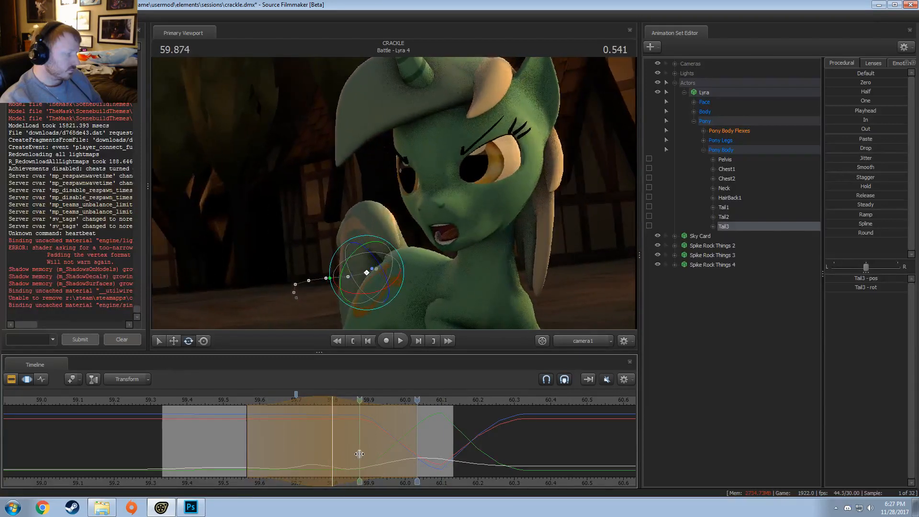
pyautogui.click(368, 453)
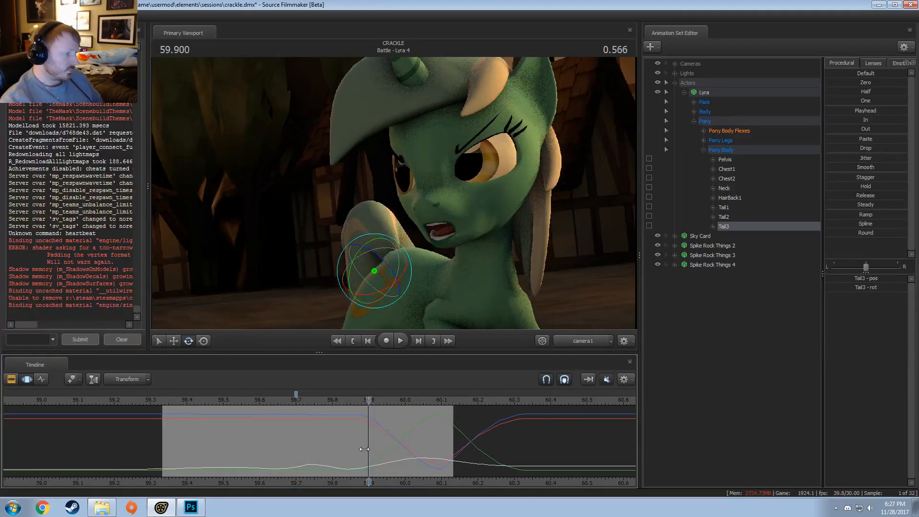
pyautogui.rightClick(714, 91)
pyautogui.moveTo(751, 180)
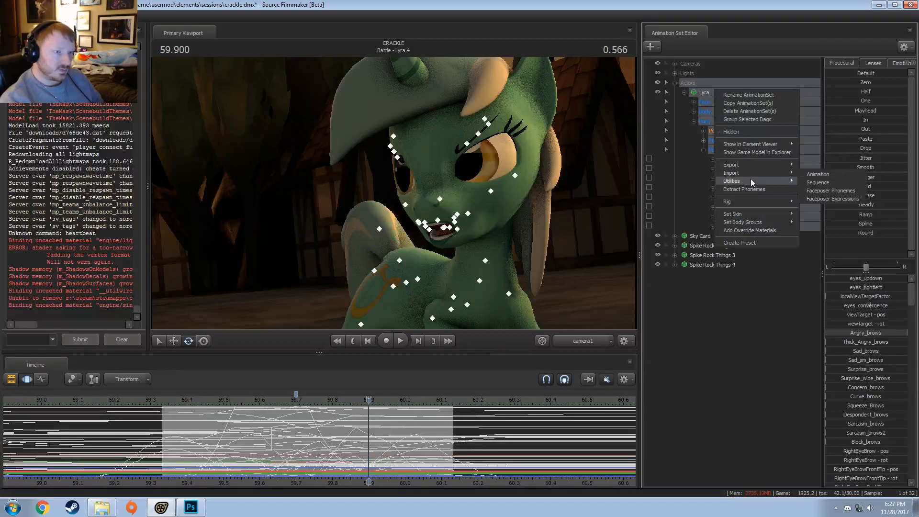
pyautogui.click(836, 191)
pyautogui.press('space')
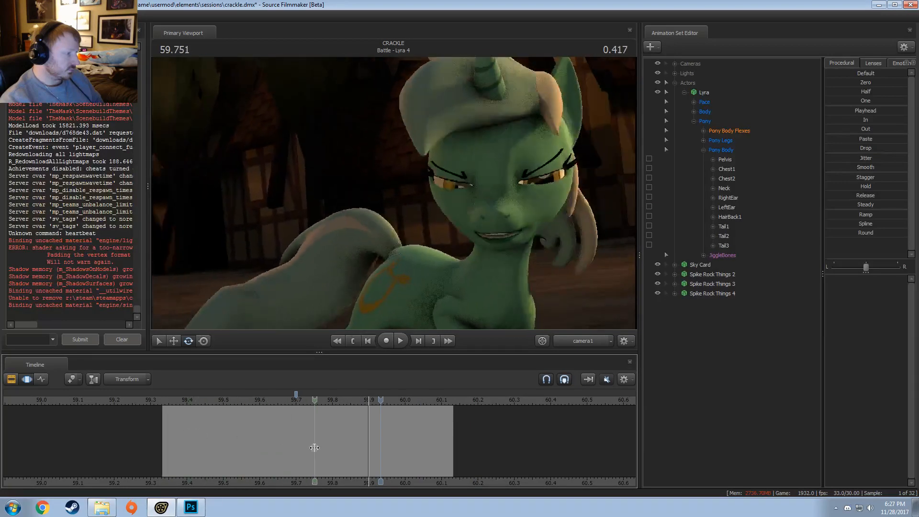
# - Select time around 59.833 with a falloff from about 59.70 to 59.97 and adjust jiggle_tail1 and jiggle_tail2 through the work camera
pyautogui.click(342, 454)
pyautogui.moveTo(342, 453)
pyautogui.mouseDown()
pyautogui.moveTo(273, 449)
pyautogui.moveTo(338, 467)
pyautogui.mouseUp()
pyautogui.keyDown('shift'); pyautogui.click(341, 468); pyautogui.keyUp('shift')
pyautogui.keyDown('shift'); pyautogui.scroll(4, 342, 467); pyautogui.keyUp('shift')
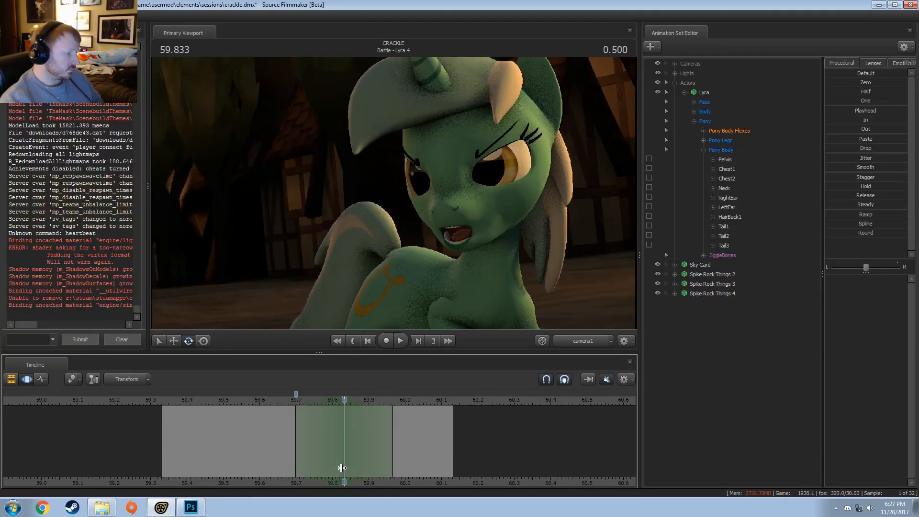
pyautogui.click(576, 342)
pyautogui.moveTo(302, 196); pyautogui.dragTo(317, 250)
pyautogui.keyDown('ctrl'); pyautogui.click(365, 222); pyautogui.keyUp('ctrl')
pyautogui.keyDown('ctrl'); pyautogui.click(339, 261); pyautogui.keyUp('ctrl')
pyautogui.moveTo(316, 442); pyautogui.dragTo(477, 445, button='middle')
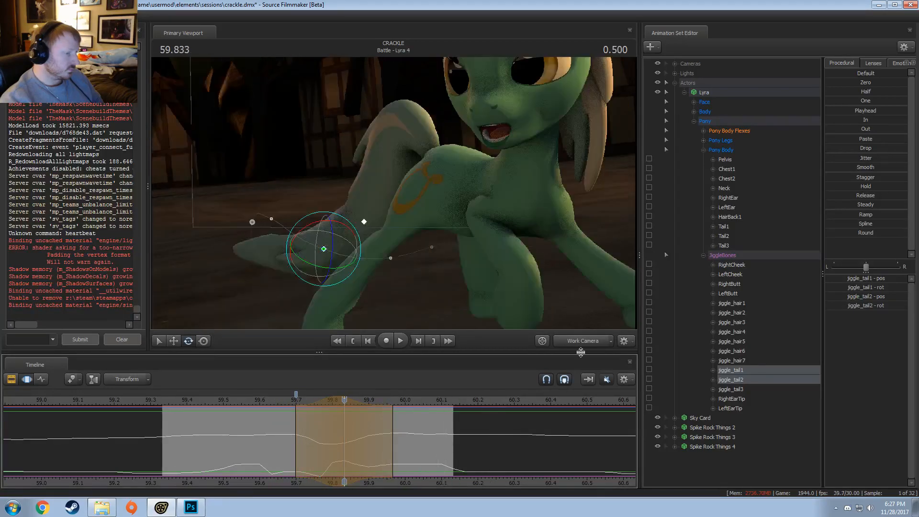
# - Return the viewport to camera1 and preview Lyra's tail motion from the start of the shot
pyautogui.click(580, 342)
pyautogui.hotkey('shift', 'space')
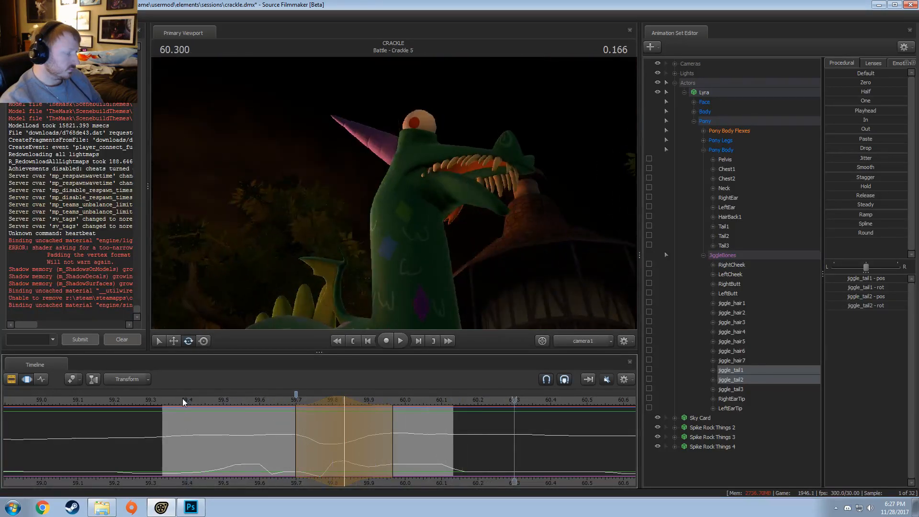
pyautogui.press('space')
pyautogui.press('shift')
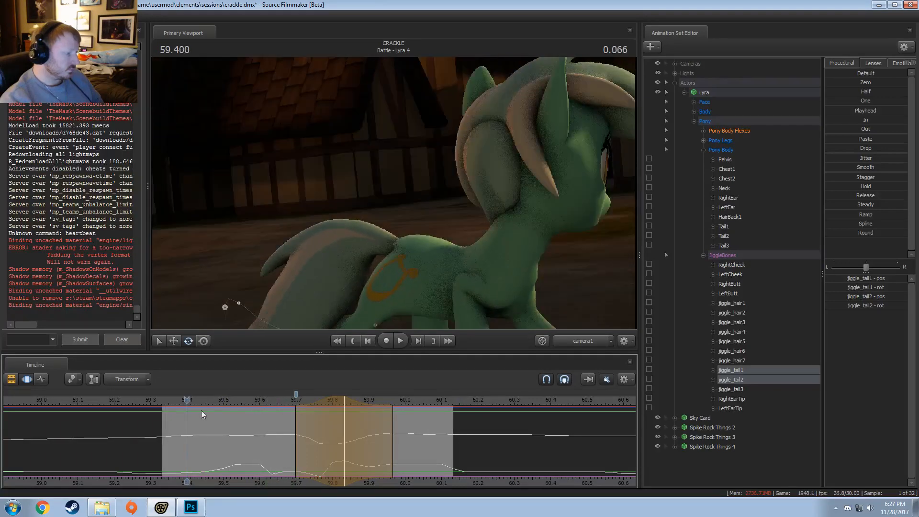
pyautogui.click(164, 399)
pyautogui.press('space')
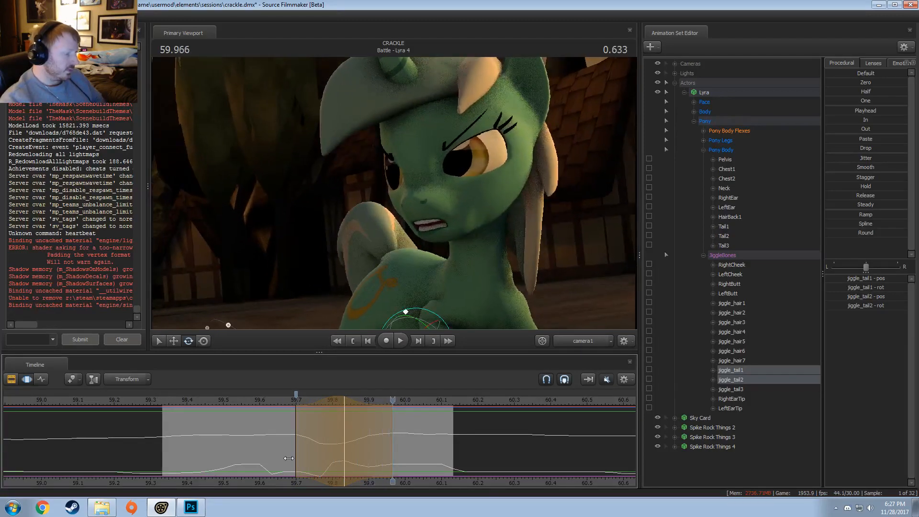
# - Select time around 59.833 with a falloff from about 59.70 to 59.97, rotate jiggle_tail3, and preview the motion
pyautogui.click(751, 378)
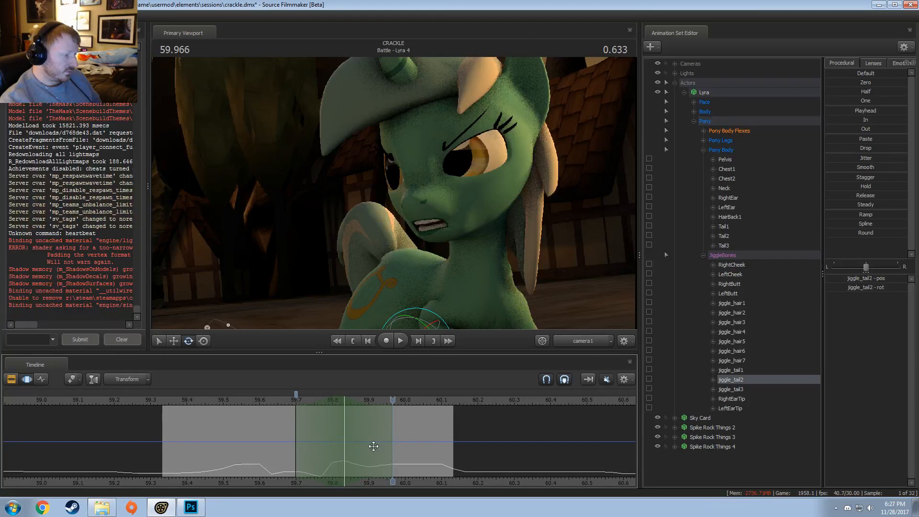
pyautogui.moveTo(373, 446); pyautogui.dragTo(386, 447)
pyautogui.press('shift')
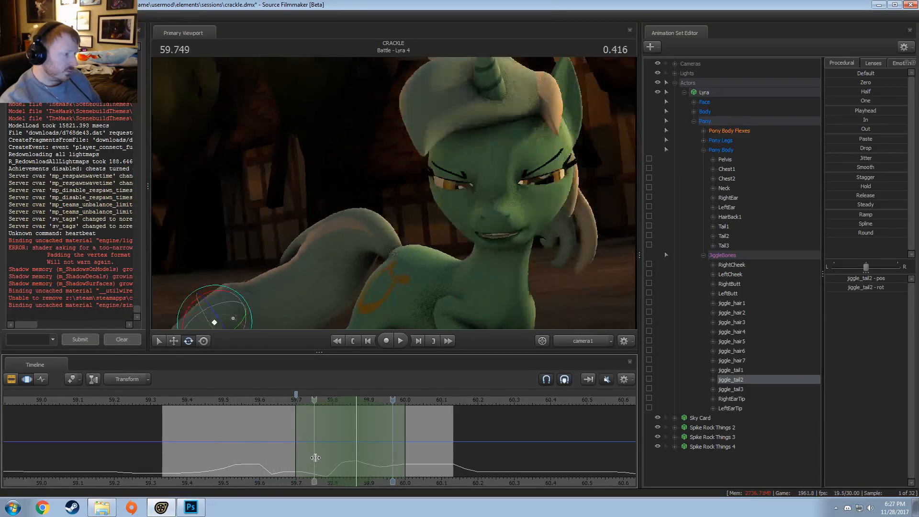
pyautogui.keyDown('shift'); pyautogui.click(345, 465); pyautogui.keyUp('shift')
pyautogui.keyDown('shift'); pyautogui.scroll(4, 345, 466); pyautogui.keyUp('shift')
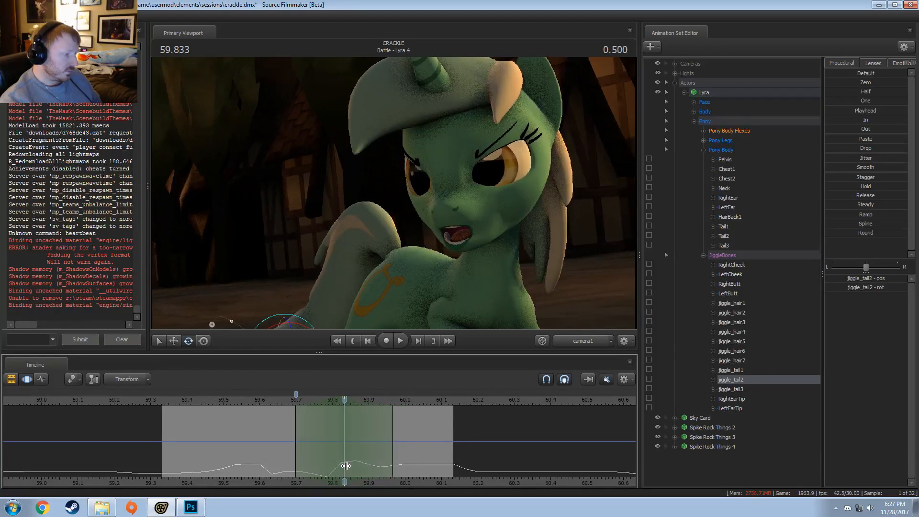
pyautogui.keyDown('ctrl'); pyautogui.click(337, 237); pyautogui.keyUp('ctrl')
pyautogui.moveTo(339, 201); pyautogui.dragTo(349, 204)
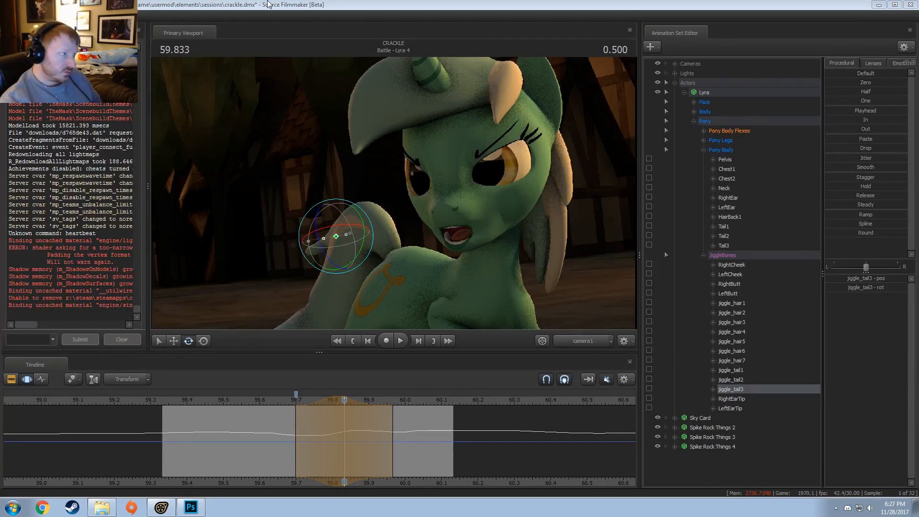
pyautogui.click(249, 402)
pyautogui.press('space')
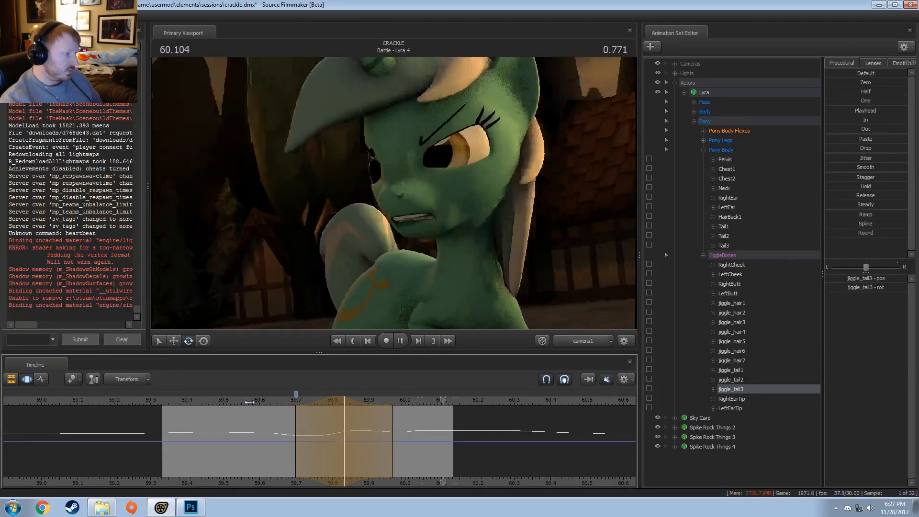
pyautogui.press('space')
# - Select time around 60.000 with a falloff from about 59.83 to 60.17, rotate jiggle_tail3, preview the motion, and save the session
pyautogui.press('shift')
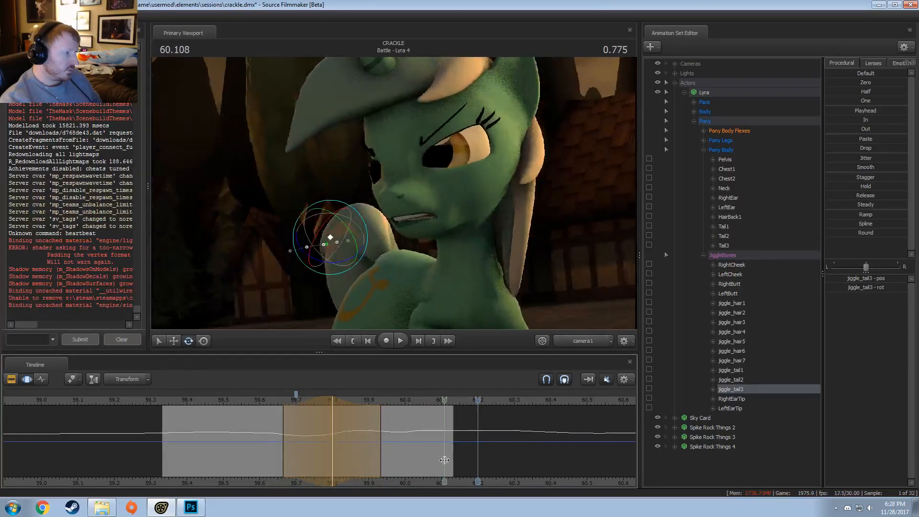
pyautogui.click(401, 452)
pyautogui.scroll(1, 402, 451)
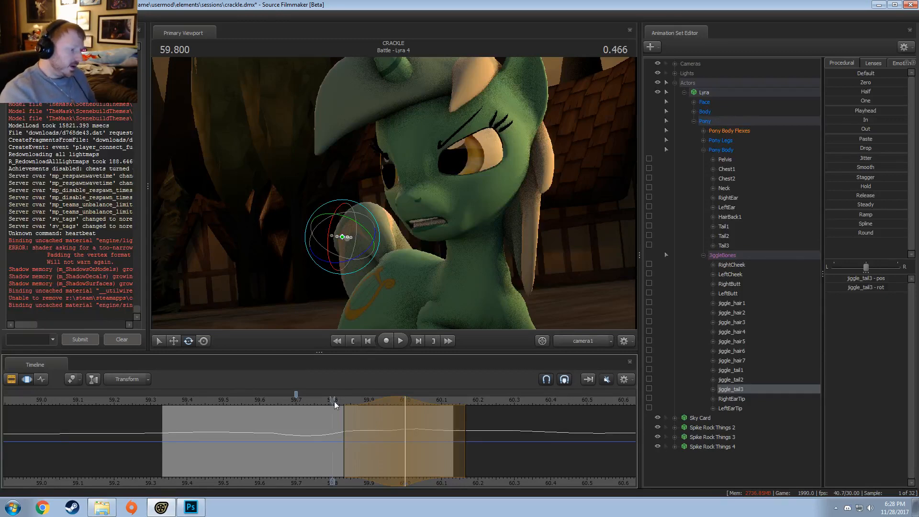
pyautogui.press('space')
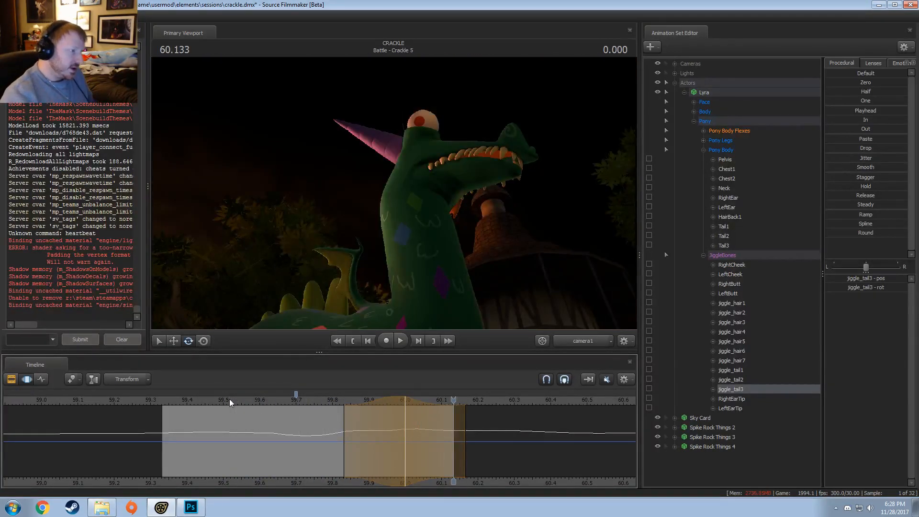
pyautogui.hotkey('ctrl', 's')
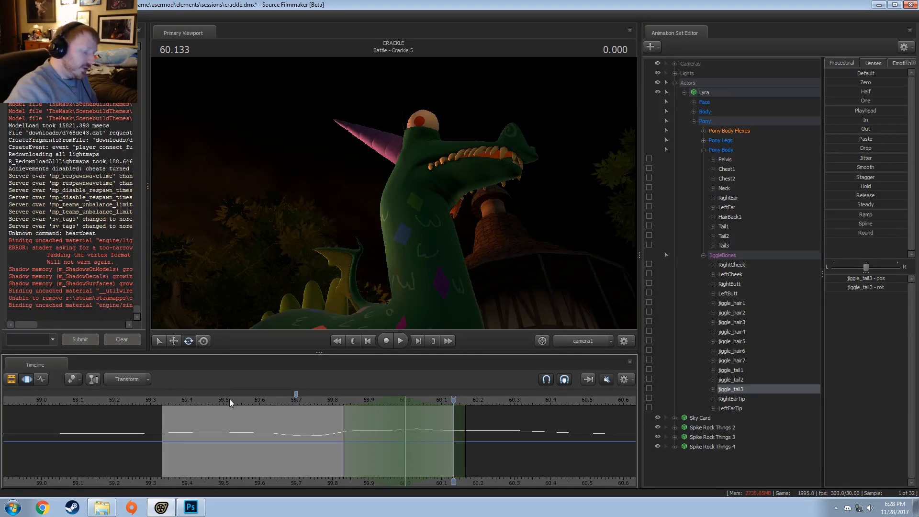
# - Play the Battle - Lyra 4 shot repeatedly from around 59.333 to review the tail's follow-through and settling
pyautogui.click(168, 397)
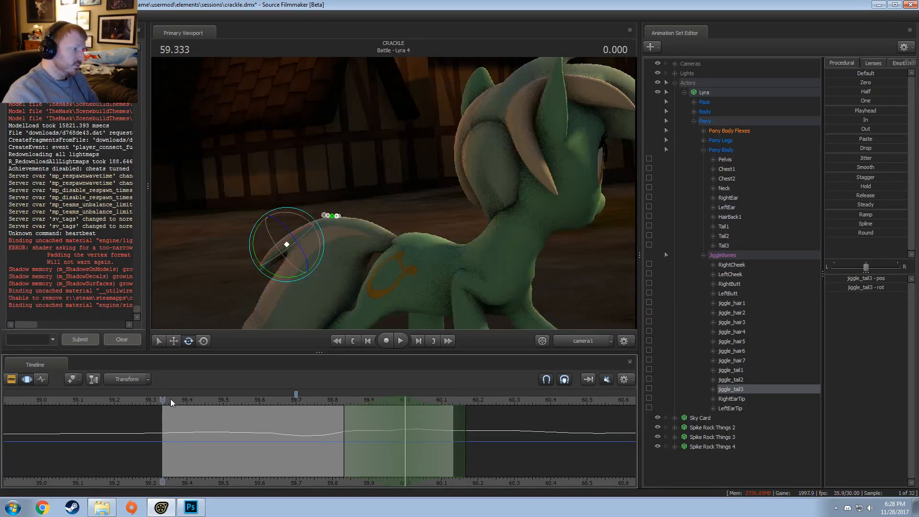
pyautogui.press('space')
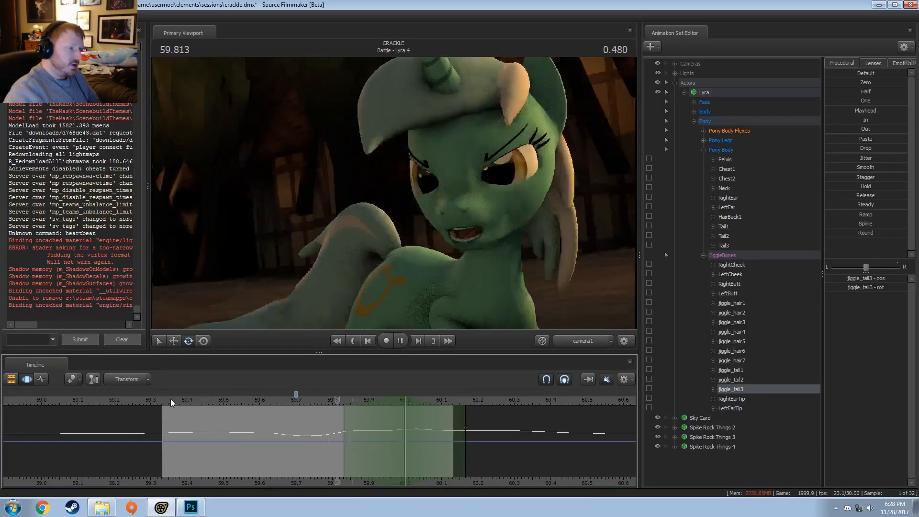
pyautogui.click(173, 401)
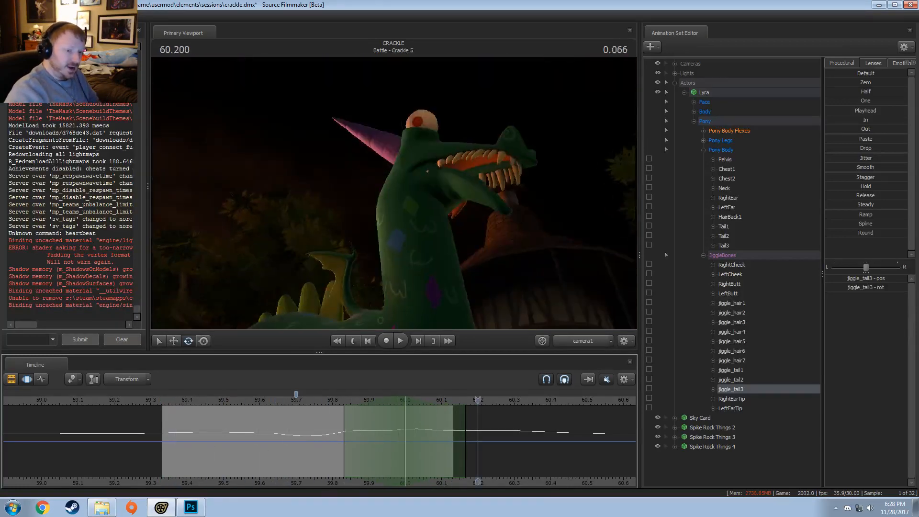
pyautogui.click(173, 400)
pyautogui.press('space')
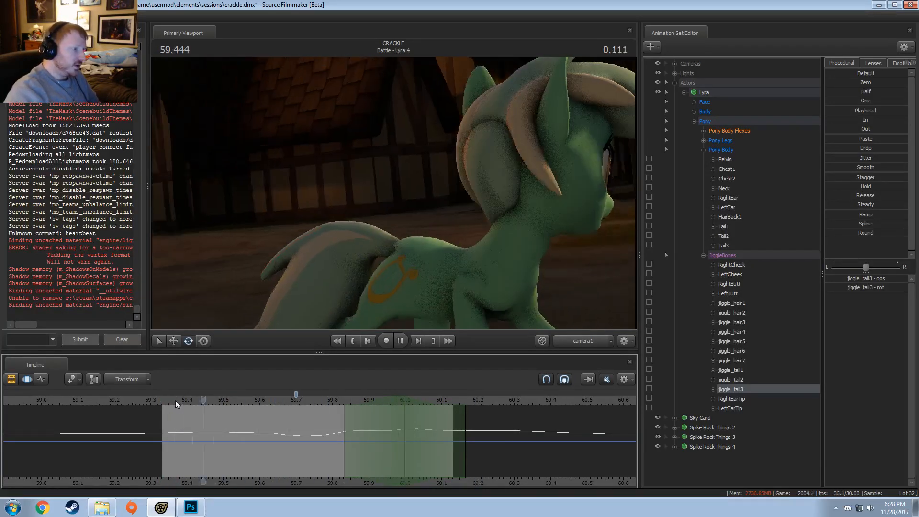
pyautogui.press('space')
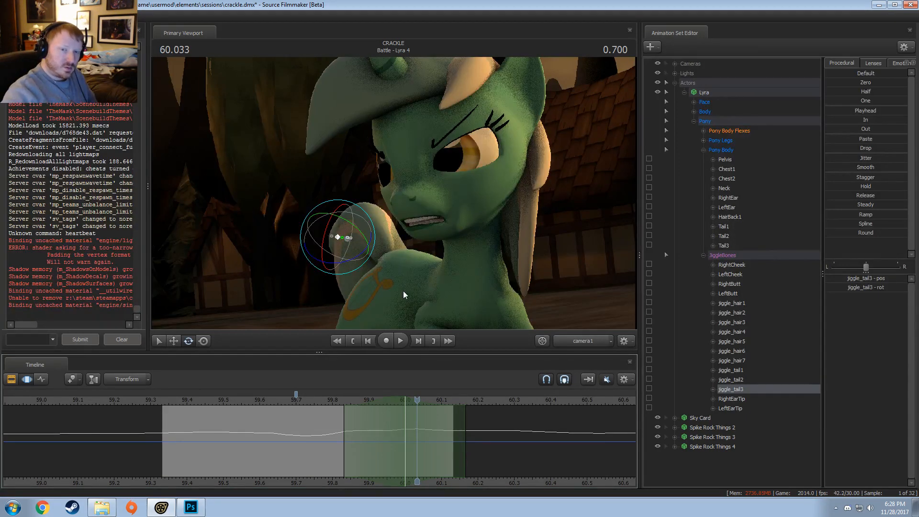
pyautogui.click(168, 402)
pyautogui.click(163, 400)
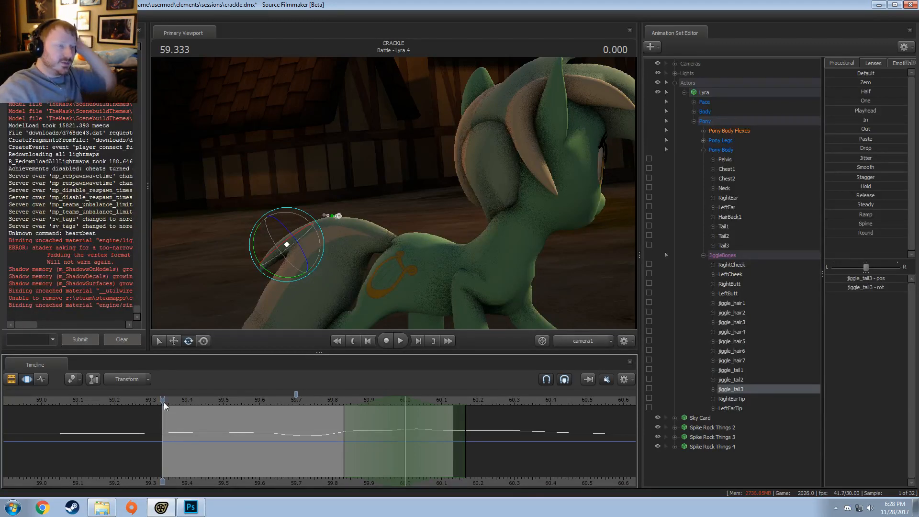
# - Scrub and replay the Battle - Lyra 4 shot between about 59.333 and 59.966 to examine the tail's motion
pyautogui.moveTo(164, 402); pyautogui.dragTo(340, 398)
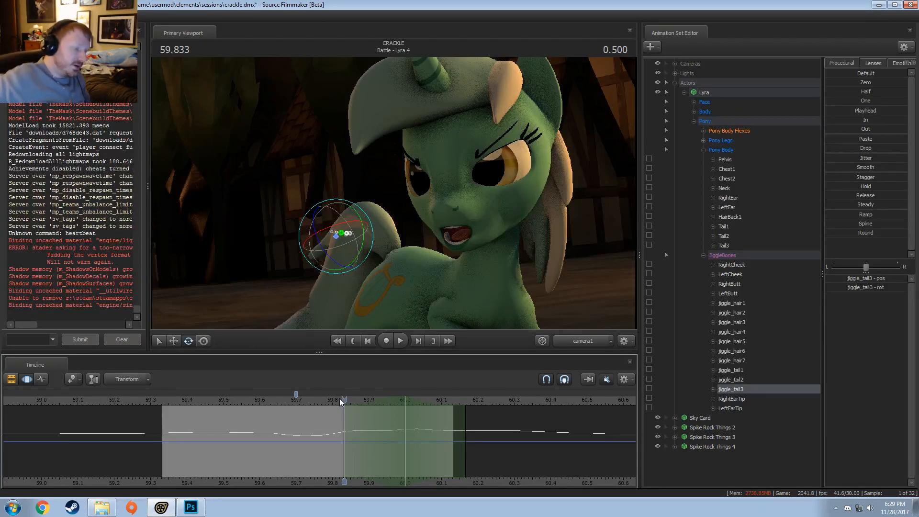
pyautogui.click(259, 401)
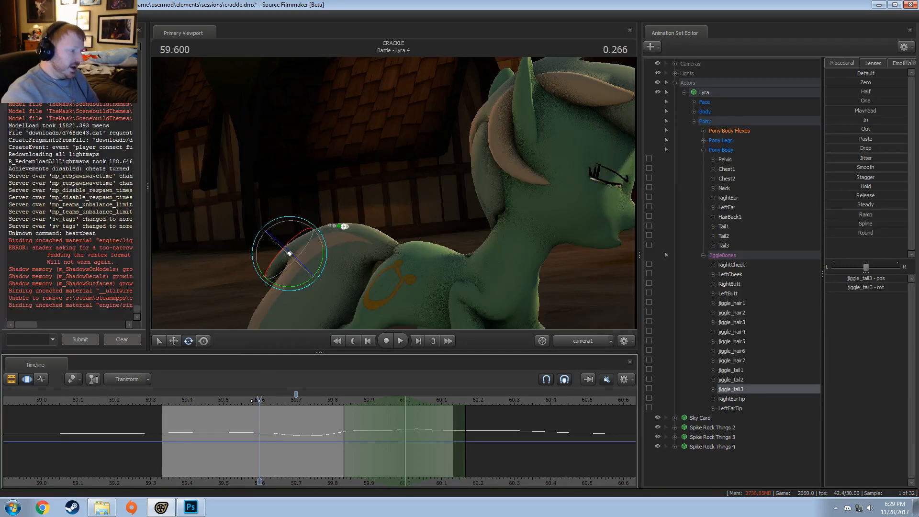
pyautogui.moveTo(255, 400)
pyautogui.mouseDown()
pyautogui.moveTo(234, 403)
pyautogui.moveTo(249, 402)
pyautogui.mouseUp()
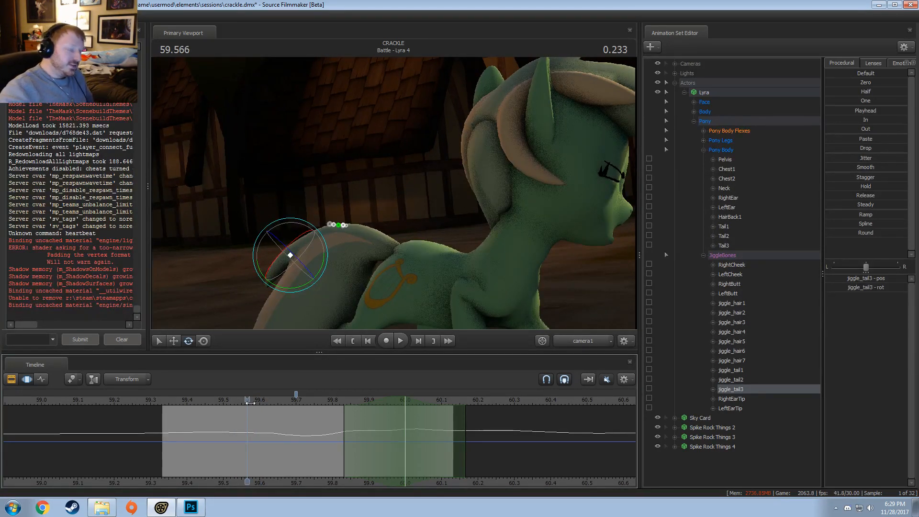
pyautogui.moveTo(249, 403); pyautogui.dragTo(164, 408)
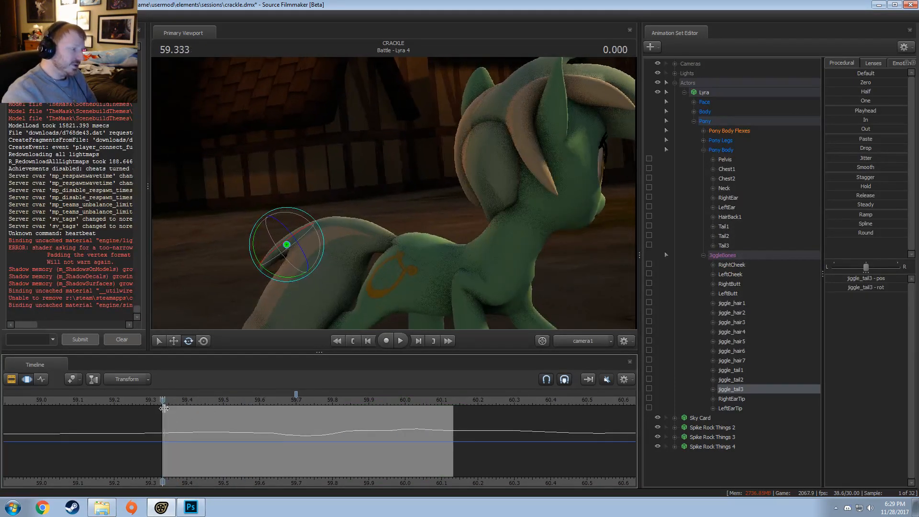
pyautogui.press('space')
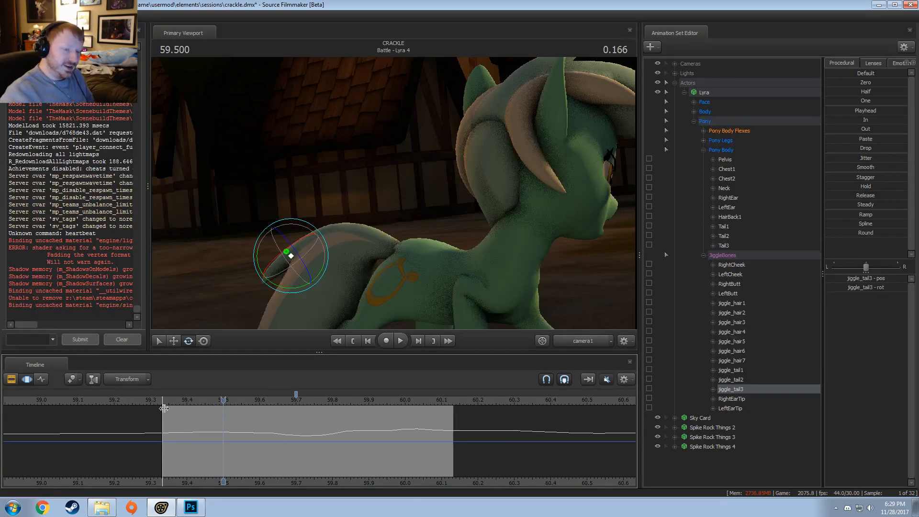
pyautogui.moveTo(164, 407); pyautogui.dragTo(354, 449)
pyautogui.press('space')
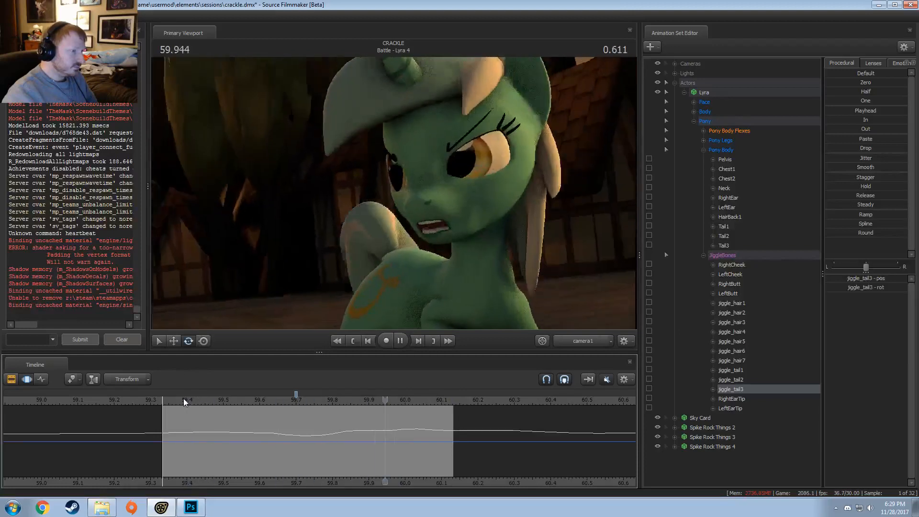
pyautogui.click(182, 398)
pyautogui.press('space')
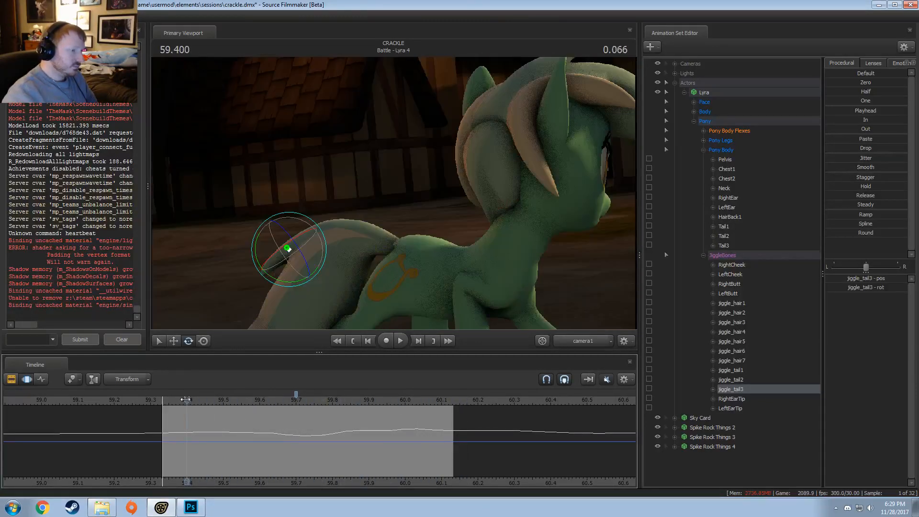
# - Select time around 59.966 with a falloff from about 59.77 to 60.17, move LeftEyeBrow, and preview the motion
pyautogui.moveTo(370, 450); pyautogui.dragTo(398, 457)
pyautogui.scroll(6, 397, 457)
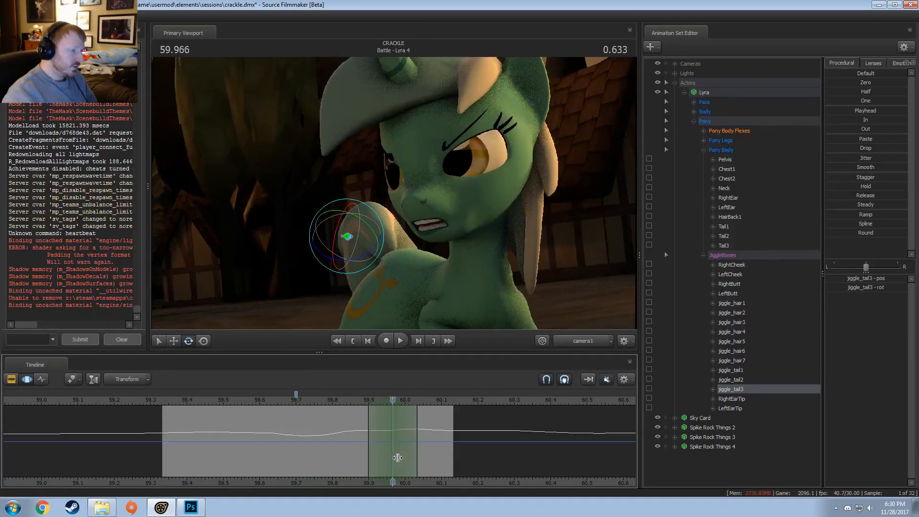
pyautogui.click(464, 131)
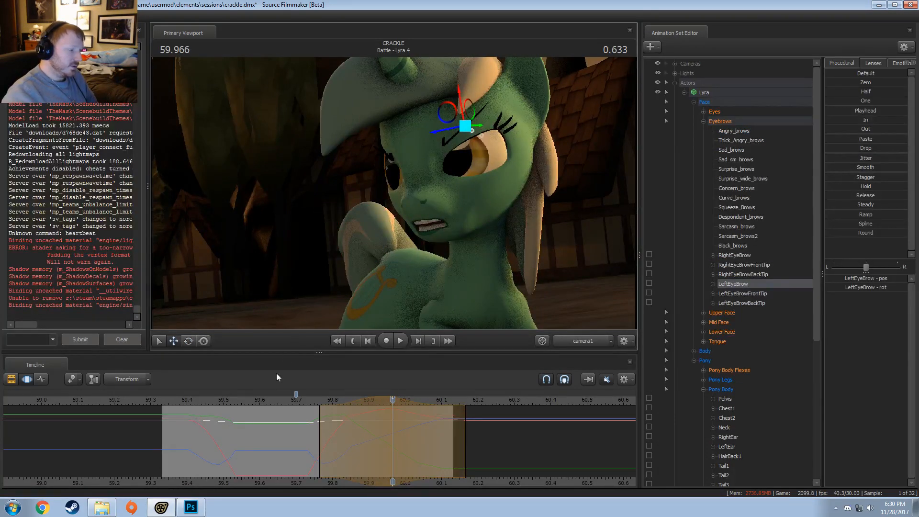
pyautogui.click(240, 401)
pyautogui.press('space')
pyautogui.press('space')
# - Shift the LeftEyeBrow adjustment's time selection to around 59.900 with a falloff from about 59.70 to 60.03, and preview the motion
pyautogui.moveTo(358, 432); pyautogui.dragTo(430, 438)
pyautogui.press('shift')
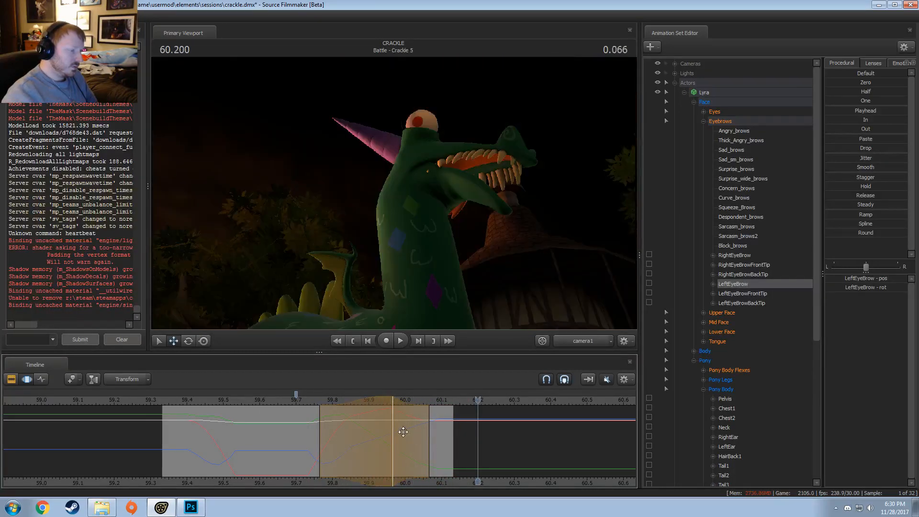
pyautogui.moveTo(429, 435)
pyautogui.mouseDown()
pyautogui.moveTo(451, 434)
pyautogui.moveTo(440, 433)
pyautogui.mouseUp()
pyautogui.moveTo(331, 403); pyautogui.dragTo(390, 429)
pyautogui.press('space')
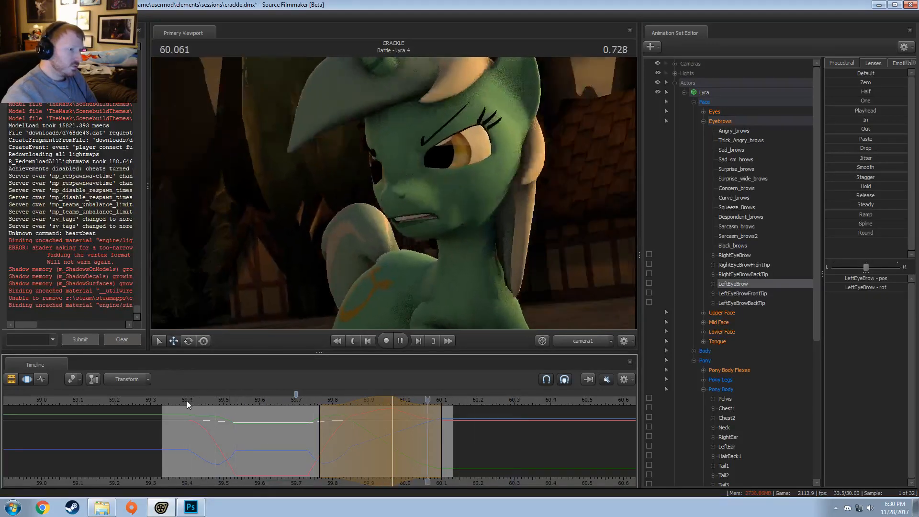
pyautogui.click(343, 419)
pyautogui.press('space')
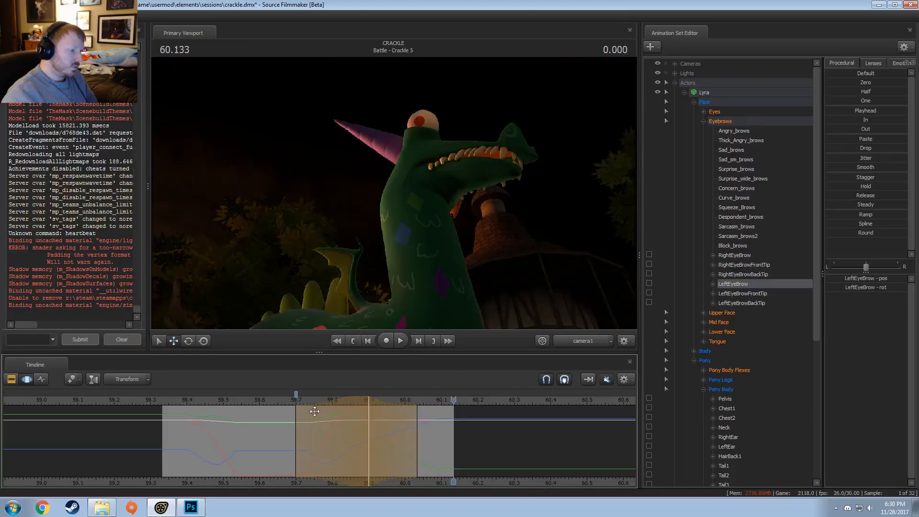
# - Move RightEyeBrow along its vertical axis at 59.900 within the existing time selection
pyautogui.moveTo(311, 410); pyautogui.dragTo(316, 447)
pyautogui.press('Down')
pyautogui.moveTo(357, 408); pyautogui.dragTo(369, 408)
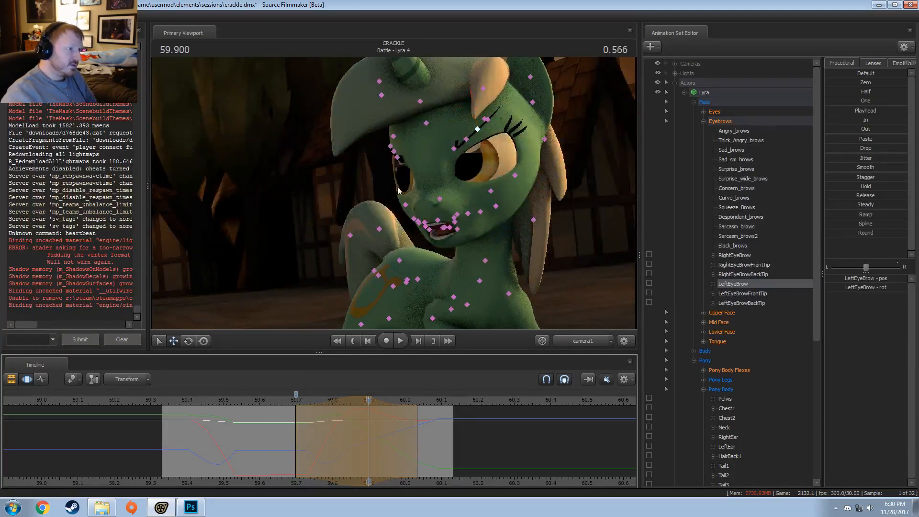
pyautogui.click(394, 150)
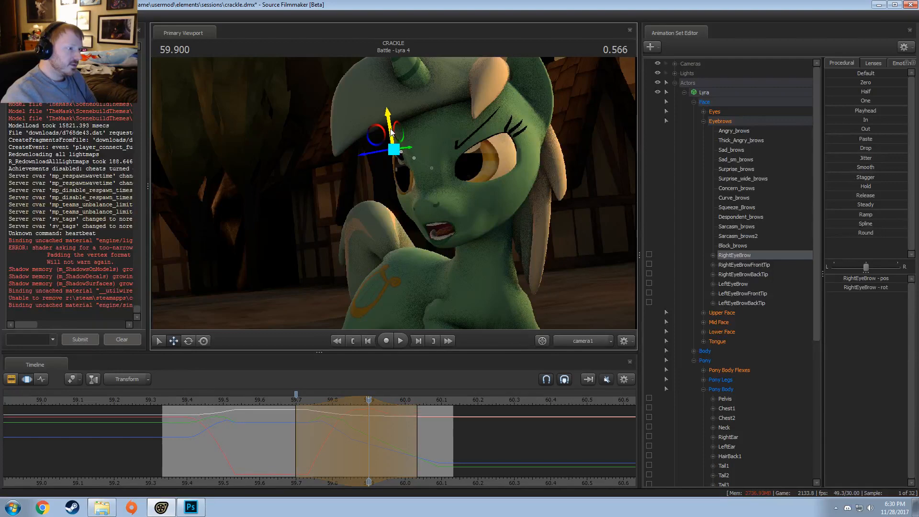
pyautogui.moveTo(313, 430)
pyautogui.mouseDown()
pyautogui.moveTo(296, 431)
pyautogui.moveTo(399, 431)
pyautogui.moveTo(311, 441)
pyautogui.mouseUp()
# - Select time from around 60.033 onward with a falloff starting at about 59.87, rotate LeftEyeBrow and RightEyeBrow, and preview the motion
pyautogui.moveTo(263, 449); pyautogui.dragTo(498, 416)
pyautogui.keyDown('shift'); pyautogui.scroll(4, 488, 418); pyautogui.keyUp('shift')
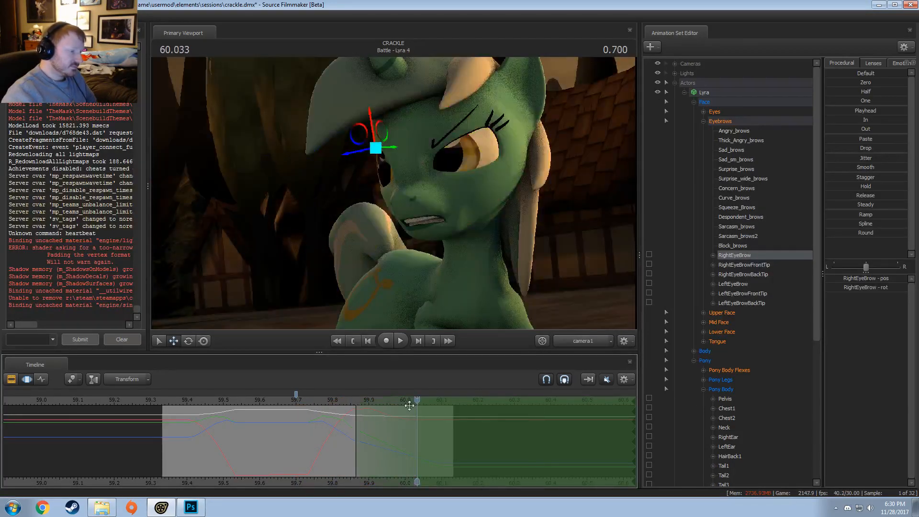
pyautogui.keyDown('ctrl'); pyautogui.click(455, 128); pyautogui.keyUp('ctrl')
pyautogui.press('e')
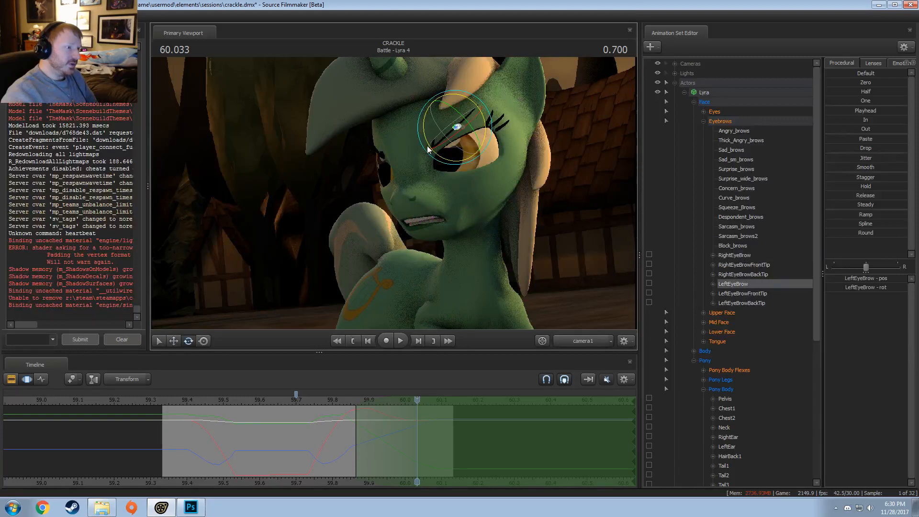
pyautogui.moveTo(427, 142); pyautogui.dragTo(428, 146)
pyautogui.press('ctrl')
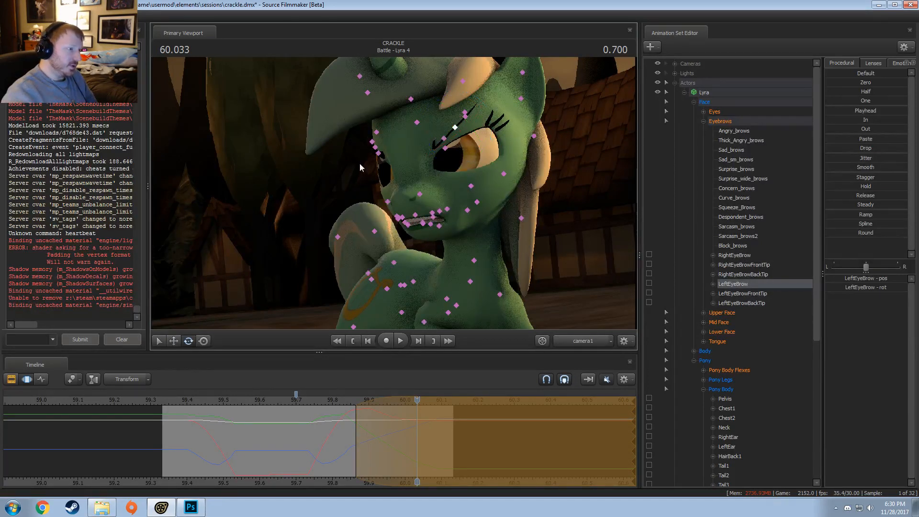
pyautogui.keyDown('ctrl'); pyautogui.click(376, 147); pyautogui.keyUp('ctrl')
pyautogui.moveTo(377, 148); pyautogui.dragTo(384, 153)
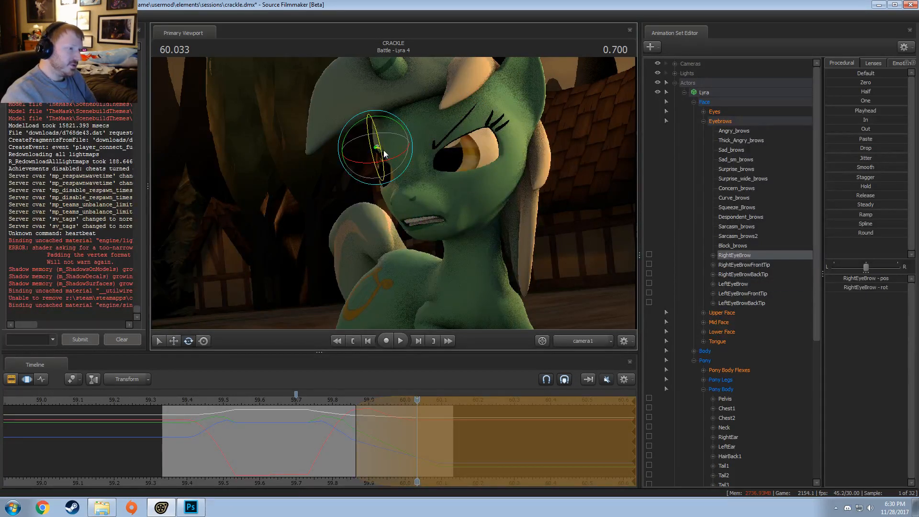
pyautogui.press('shift')
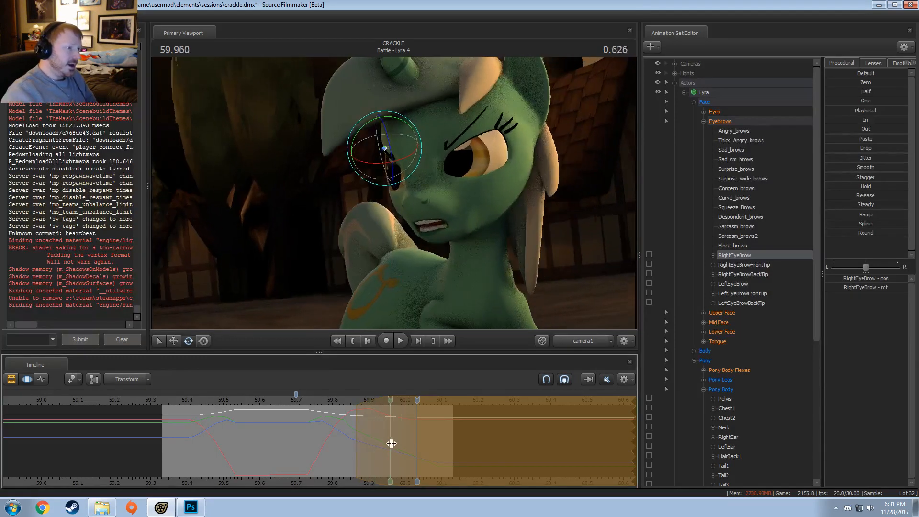
pyautogui.click(274, 404)
pyautogui.press('space')
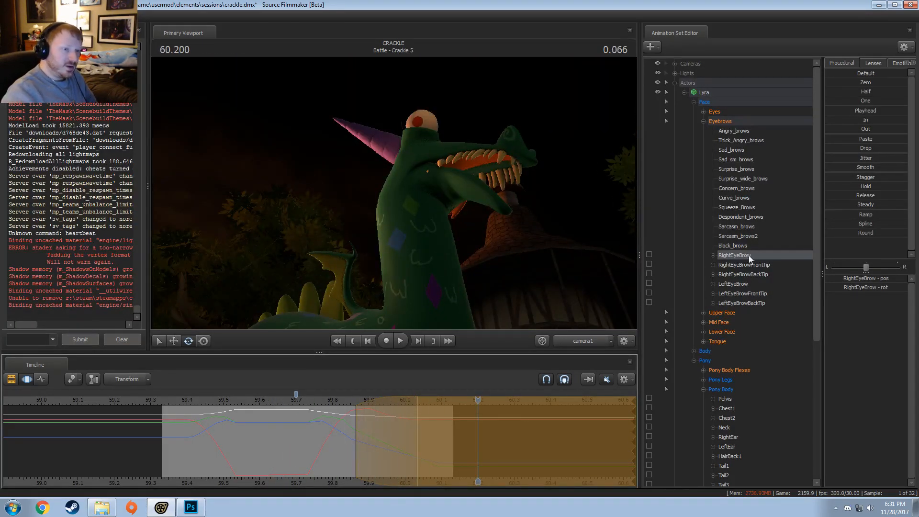
# - Select both eyebrow bones and the time range from about 59.87 to 60.07, and play the shot to review the brow motion
pyautogui.keyDown('ctrl'); pyautogui.click(739, 283); pyautogui.keyUp('ctrl')
pyautogui.press('shift')
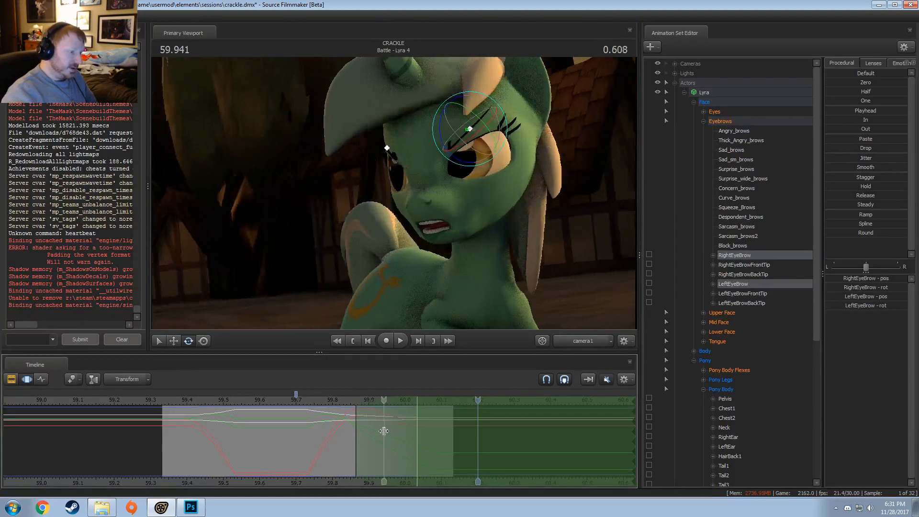
pyautogui.keyDown('shift'); pyautogui.moveTo(357, 433); pyautogui.dragTo(435, 431); pyautogui.keyUp('shift')
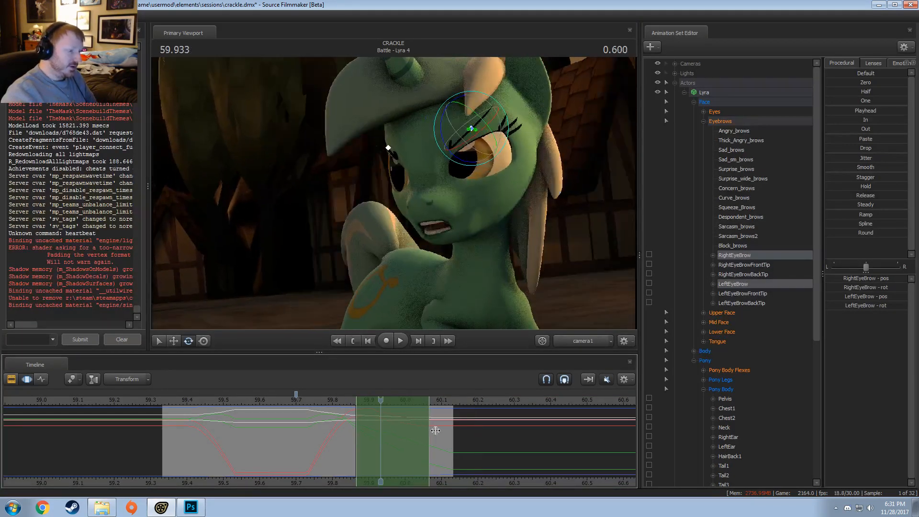
pyautogui.click(328, 397)
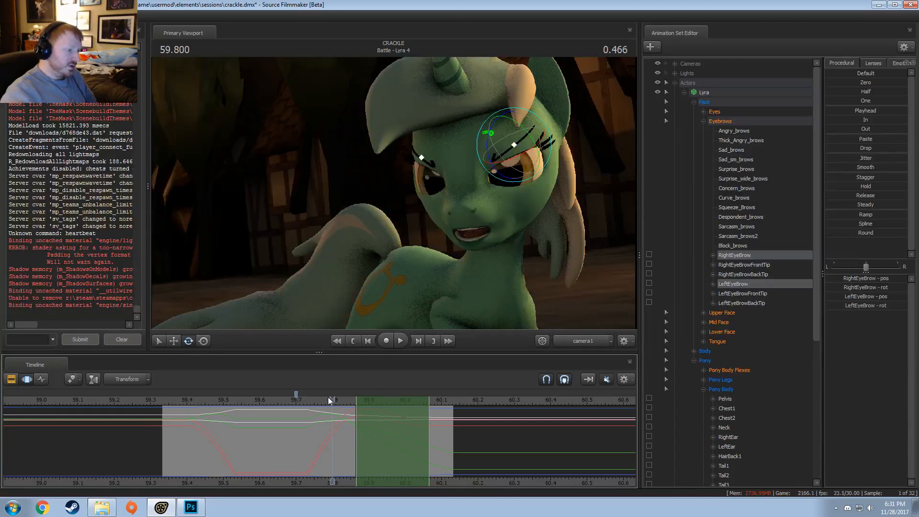
pyautogui.press('space')
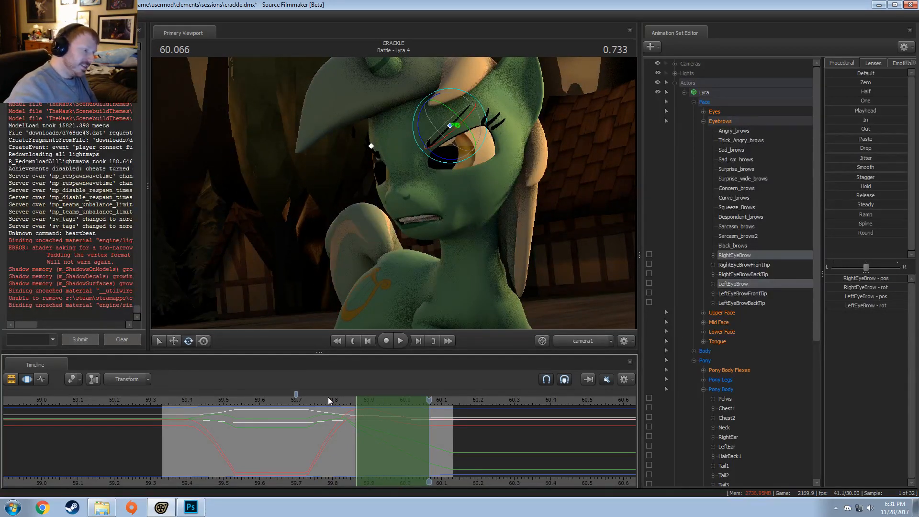
pyautogui.click(327, 397)
pyautogui.press('space')
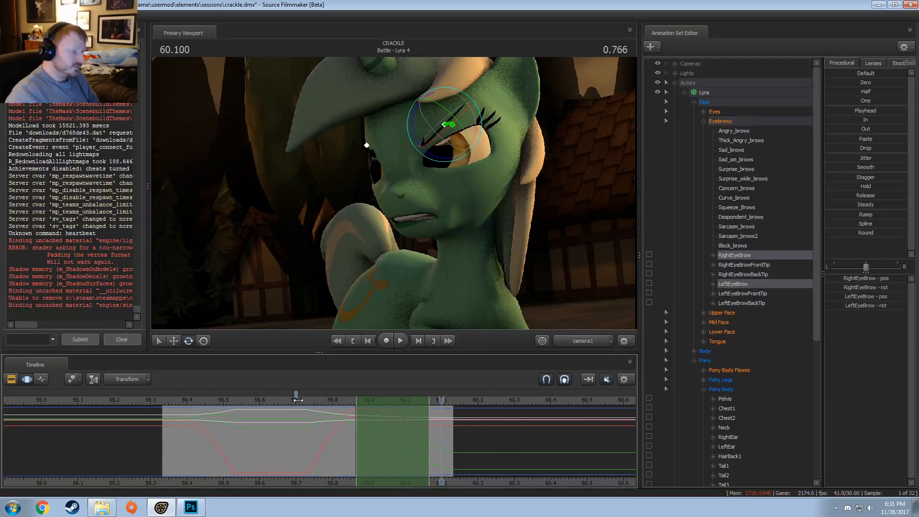
pyautogui.moveTo(300, 420); pyautogui.dragTo(447, 424)
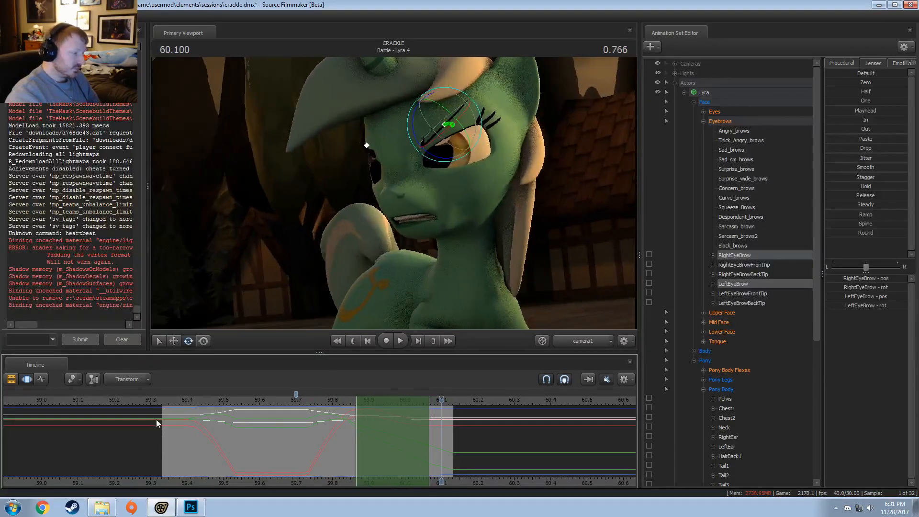
pyautogui.click(161, 398)
pyautogui.press('space')
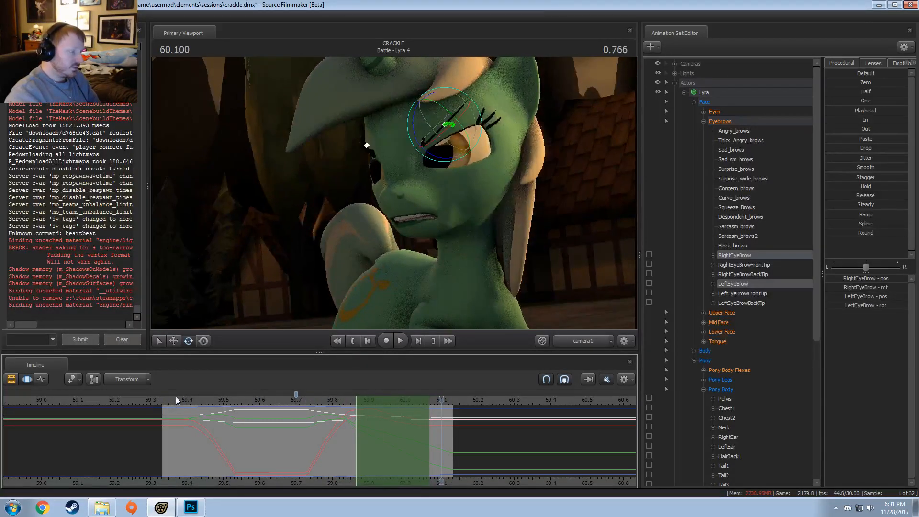
pyautogui.click(176, 398)
pyautogui.moveTo(182, 399); pyautogui.dragTo(260, 406)
# - Select time from about 59.60 to 59.77 with a falloff from about 59.43 to 59.93, and rotate HairBack1 at 59.733
pyautogui.press('shift')
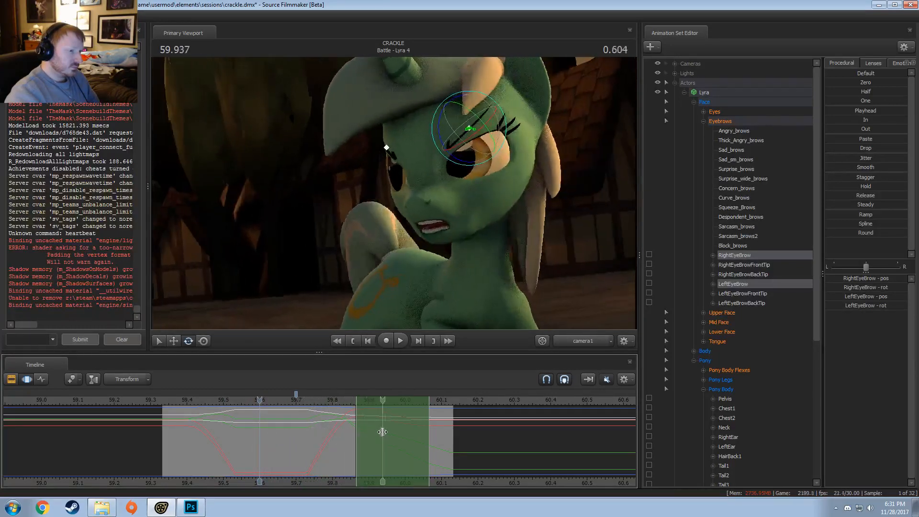
pyautogui.click(307, 436)
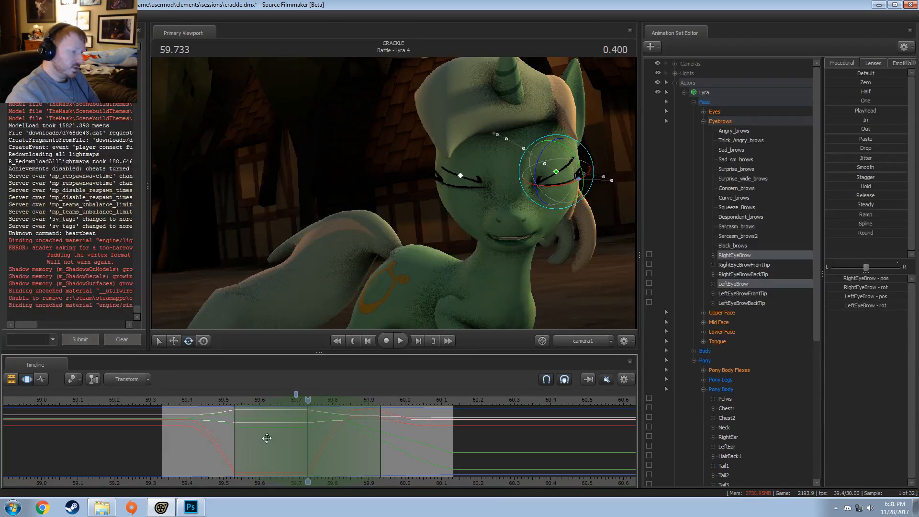
pyautogui.keyDown('shift'); pyautogui.moveTo(261, 437); pyautogui.dragTo(324, 436); pyautogui.keyUp('shift')
pyautogui.keyDown('shift'); pyautogui.scroll(5, 323, 436); pyautogui.keyUp('shift')
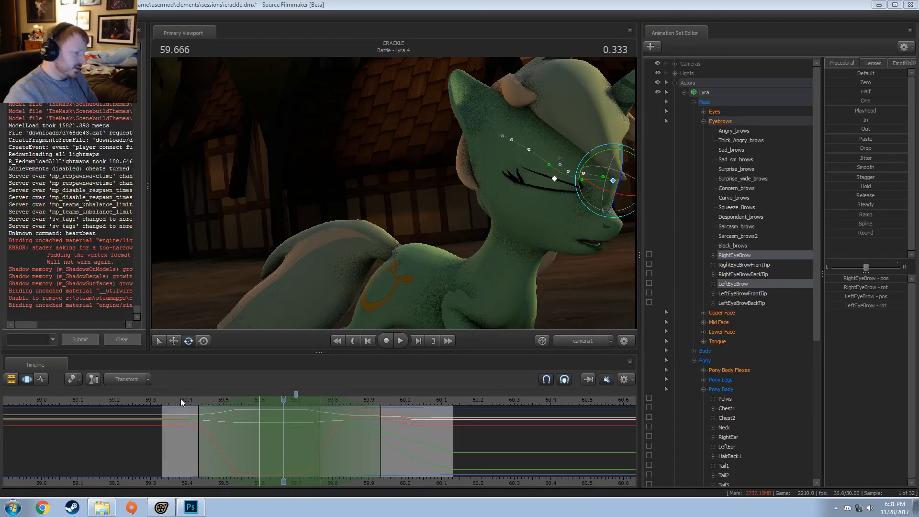
pyautogui.moveTo(181, 401); pyautogui.dragTo(308, 399)
pyautogui.press('ctrl')
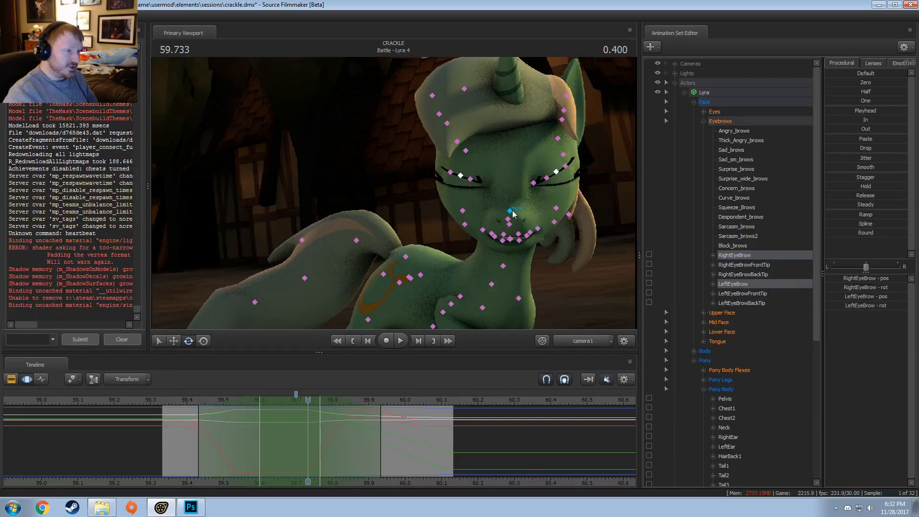
pyautogui.keyDown('ctrl'); pyautogui.click(555, 170); pyautogui.keyUp('ctrl')
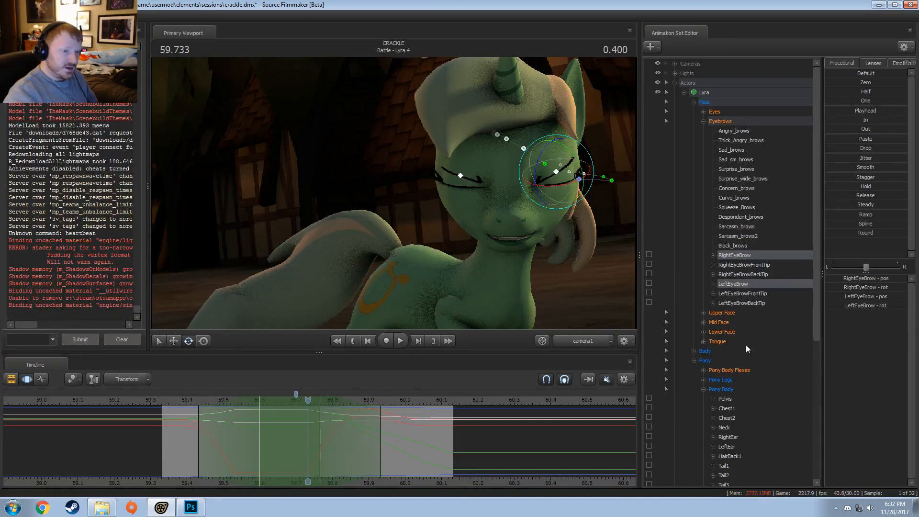
pyautogui.scroll(-5, 716, 357)
pyautogui.click(729, 312)
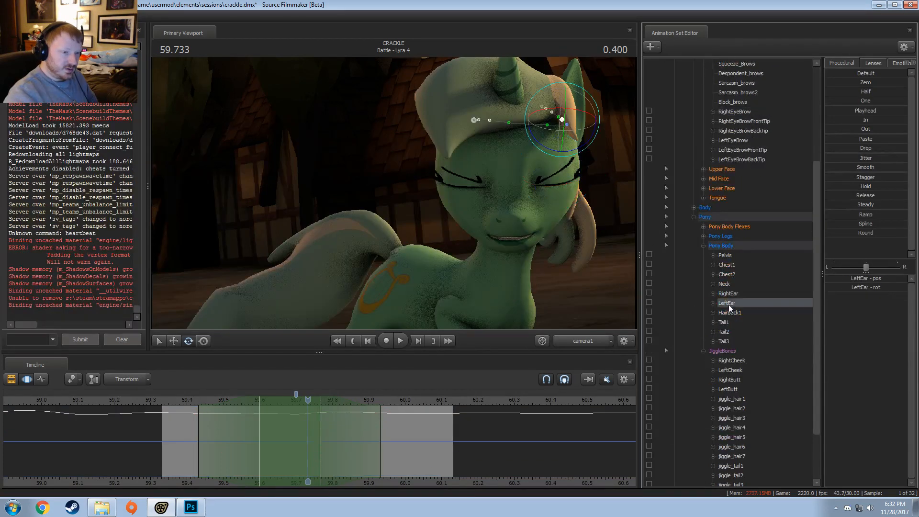
pyautogui.moveTo(550, 164); pyautogui.dragTo(572, 180)
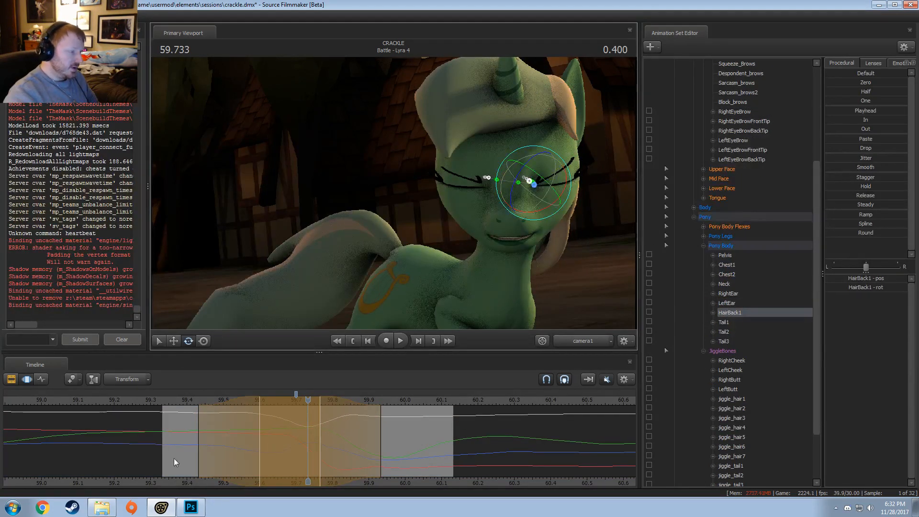
pyautogui.press('shift')
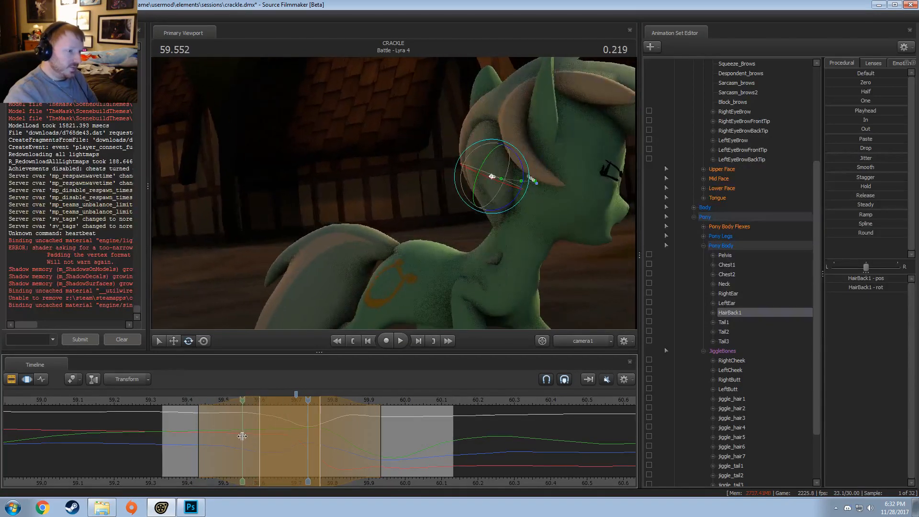
# - Try starting the time selection's falloff at about 59.57, preview the hair motion, and undo the last HairBack1 edit
pyautogui.moveTo(203, 436); pyautogui.dragTo(246, 439)
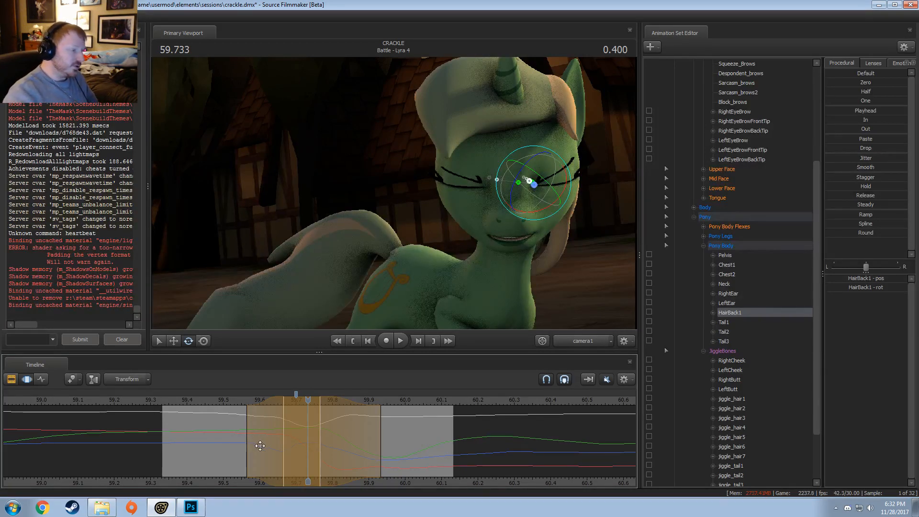
pyautogui.press('shift')
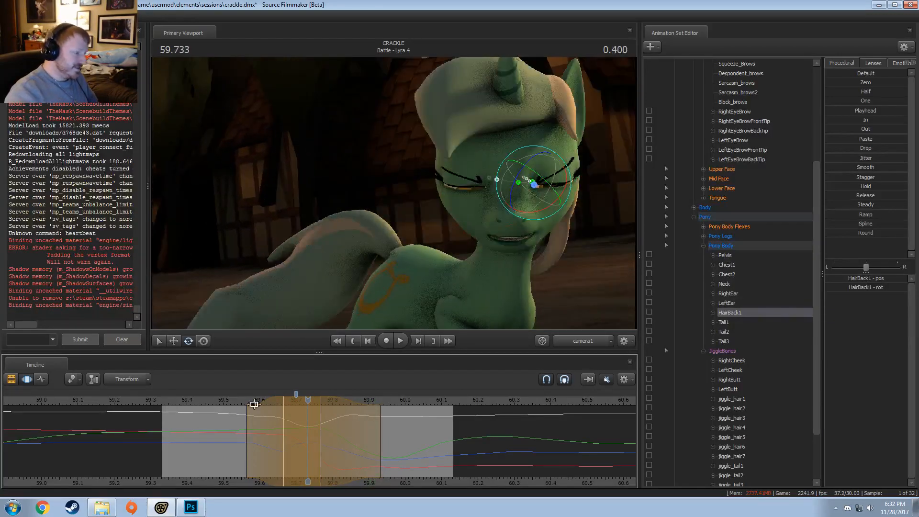
pyautogui.press('space')
pyautogui.press('space')
pyautogui.hotkey('ctrl', 'z')
# - Select all time up to 59.600 with a falloff ending at about 59.87, and rotate HairBack1 at 59.566
pyautogui.press('shift')
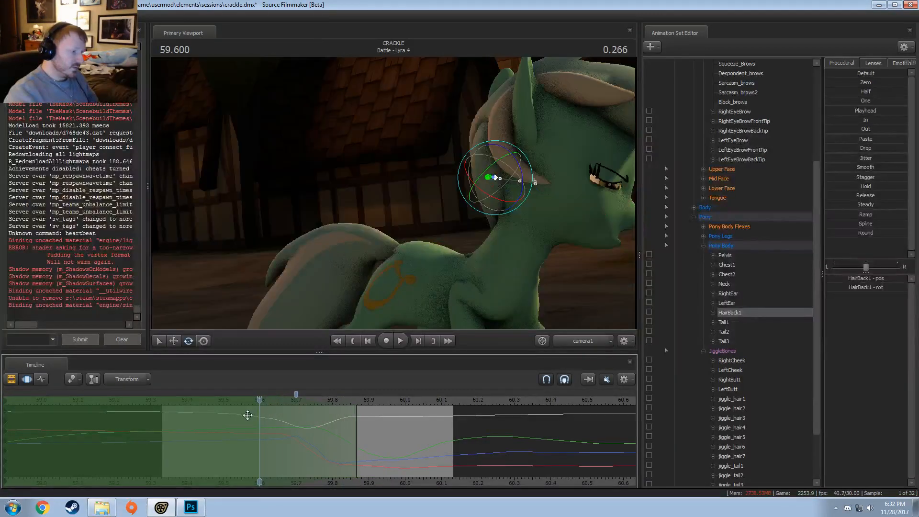
pyautogui.moveTo(259, 405); pyautogui.dragTo(248, 403)
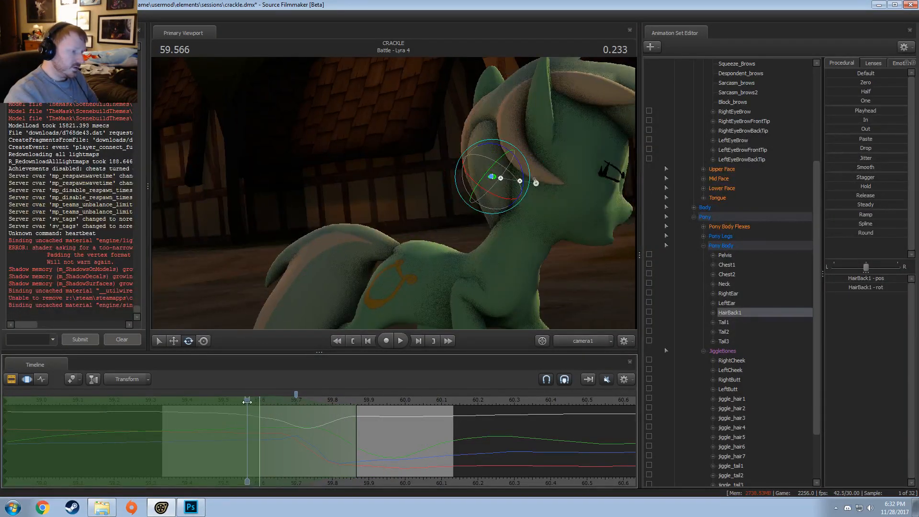
pyautogui.moveTo(521, 177); pyautogui.dragTo(496, 173)
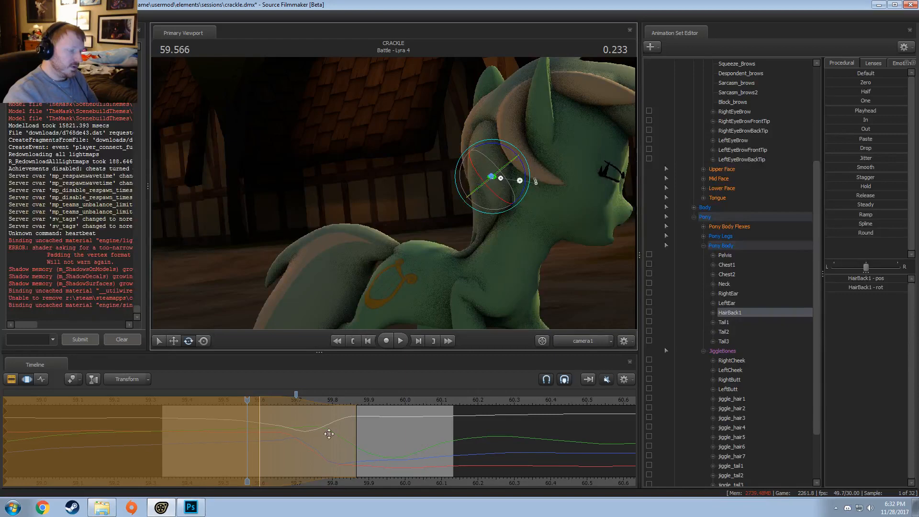
# - Center the time selection on 59.733 with a falloff from about 59.60 to 59.87, and rotate HairBack1 there
pyautogui.press('shift')
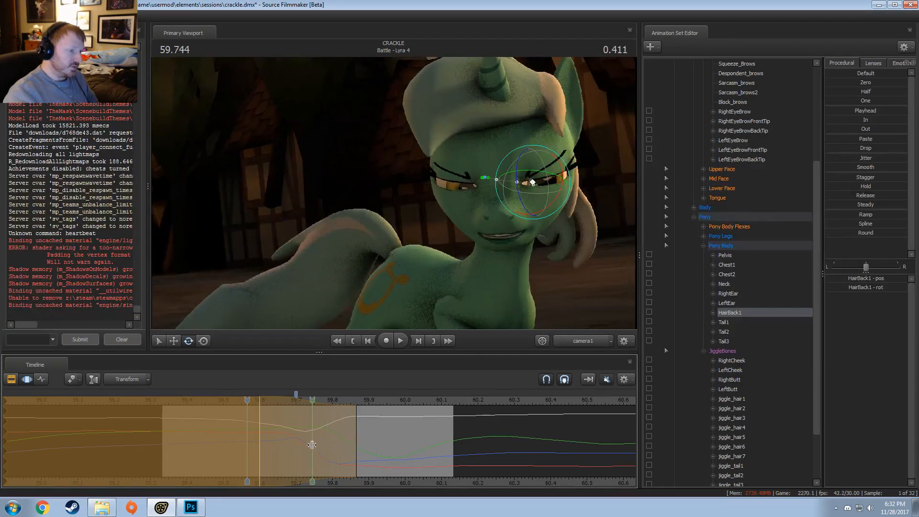
pyautogui.click(308, 444)
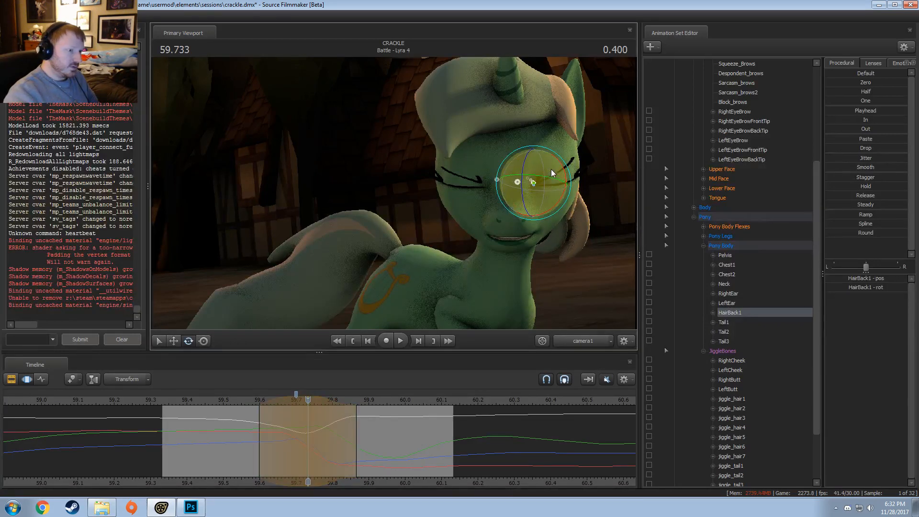
pyautogui.moveTo(568, 174); pyautogui.dragTo(569, 188)
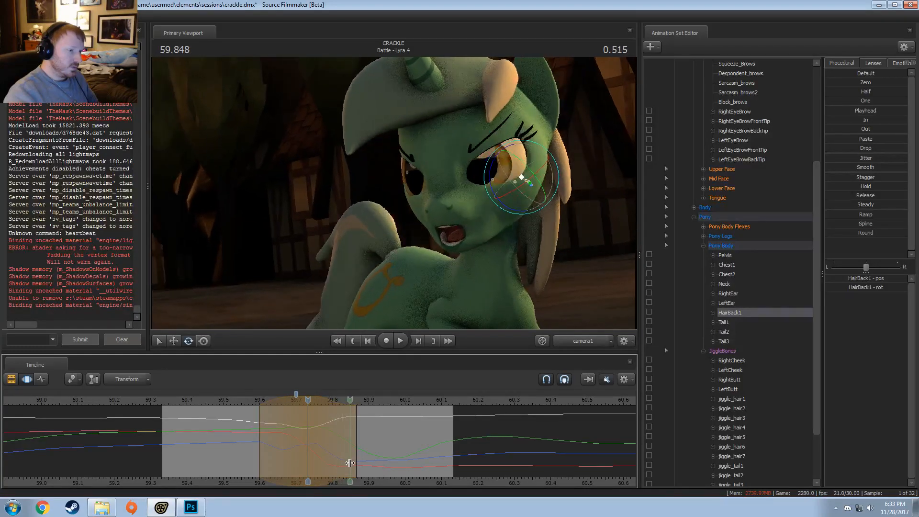
# - Center the time selection on 59.866 with a falloff from about 59.70 to 60.03, and rotate HairBack1
pyautogui.scroll(2, 350, 463)
pyautogui.keyDown('shift'); pyautogui.click(350, 463); pyautogui.keyUp('shift')
pyautogui.scroll(5, 350, 462)
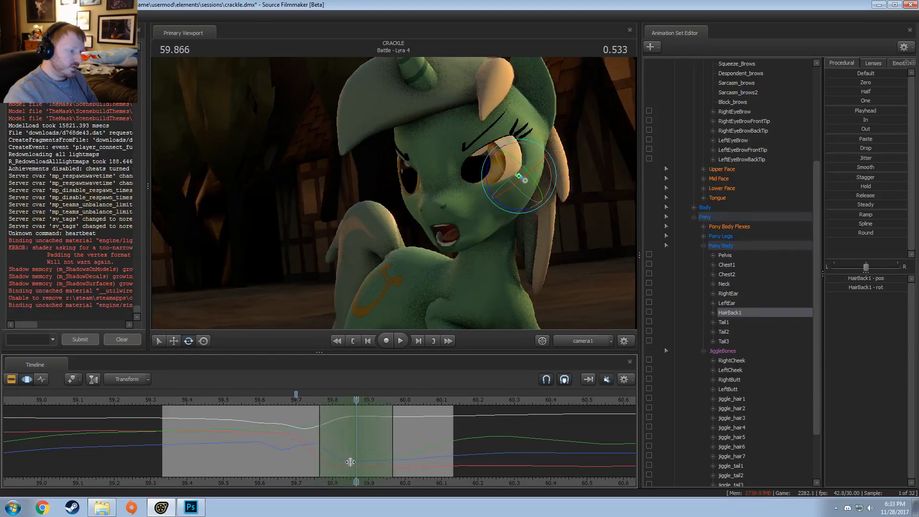
pyautogui.moveTo(551, 174)
pyautogui.mouseDown()
pyautogui.moveTo(528, 175)
pyautogui.moveTo(541, 181)
pyautogui.mouseUp()
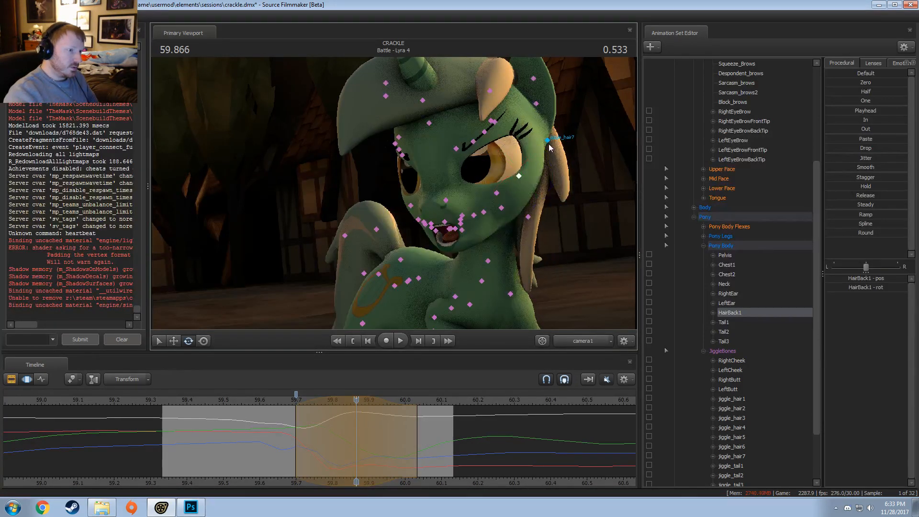
# - Select the jiggle_hair7 bone on Lyra's back hair
pyautogui.keyDown('ctrl'); pyautogui.click(550, 144); pyautogui.keyUp('ctrl')
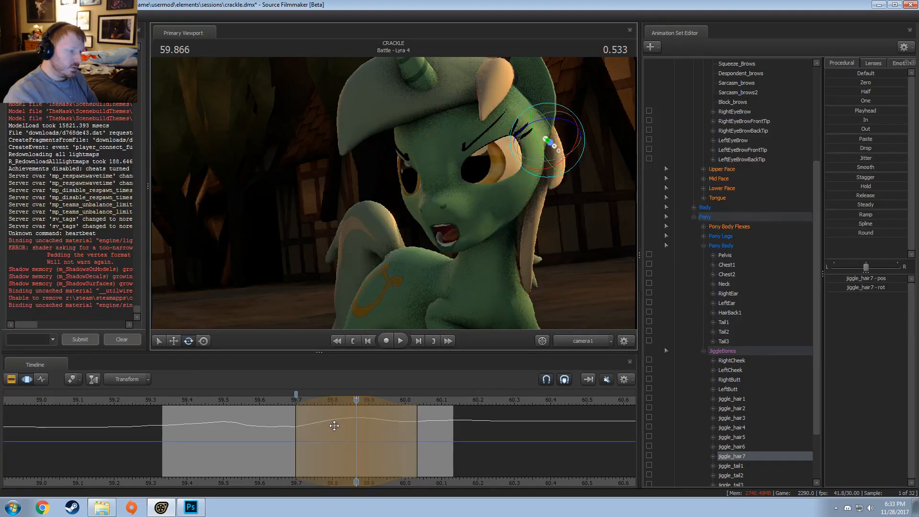
# - Apply the Spline preset to jiggle_hair7 and jiggle_hair2 over a time selection around 60.033
pyautogui.press('space')
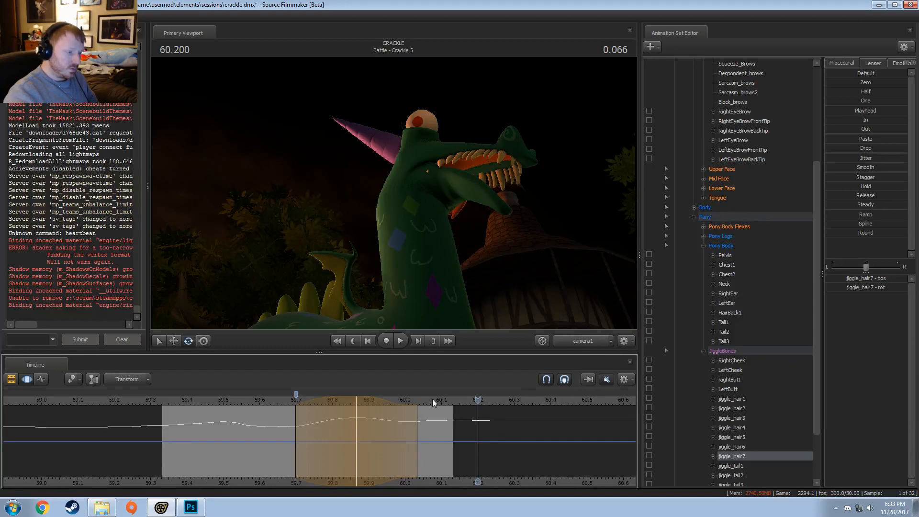
pyautogui.moveTo(343, 413); pyautogui.dragTo(441, 440)
pyautogui.keyDown('ctrl'); pyautogui.click(526, 215); pyautogui.keyUp('ctrl')
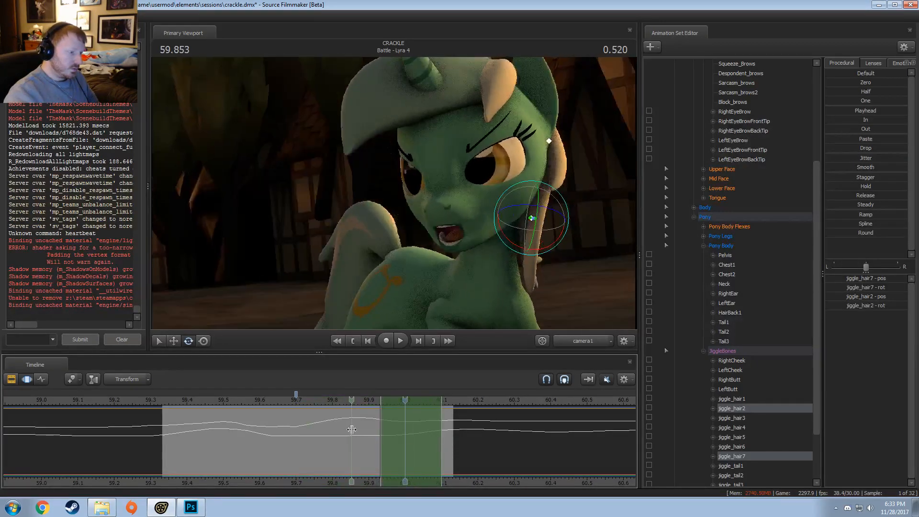
pyautogui.moveTo(351, 429); pyautogui.dragTo(467, 455)
pyautogui.scroll(2, 467, 456)
pyautogui.moveTo(853, 225); pyautogui.dragTo(856, 225)
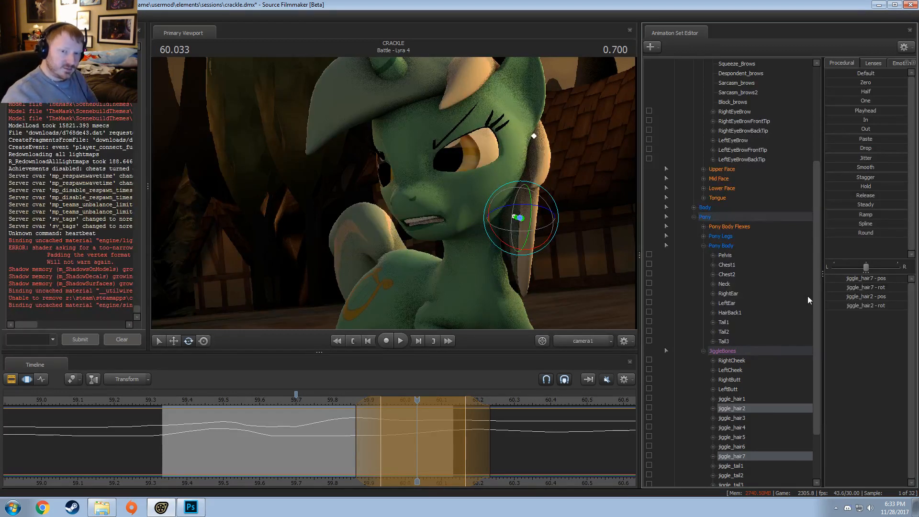
pyautogui.press('Return')
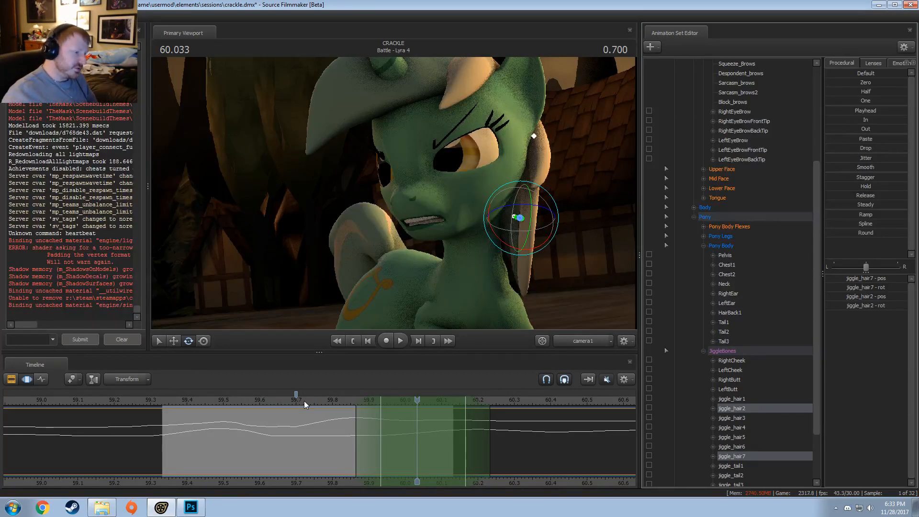
# - Play back the shot, widen the time selection to about 59.866–60.2 with falloffs, and apply the Round preset to jiggle_hair7 and jiggle_hair2
pyautogui.press('space')
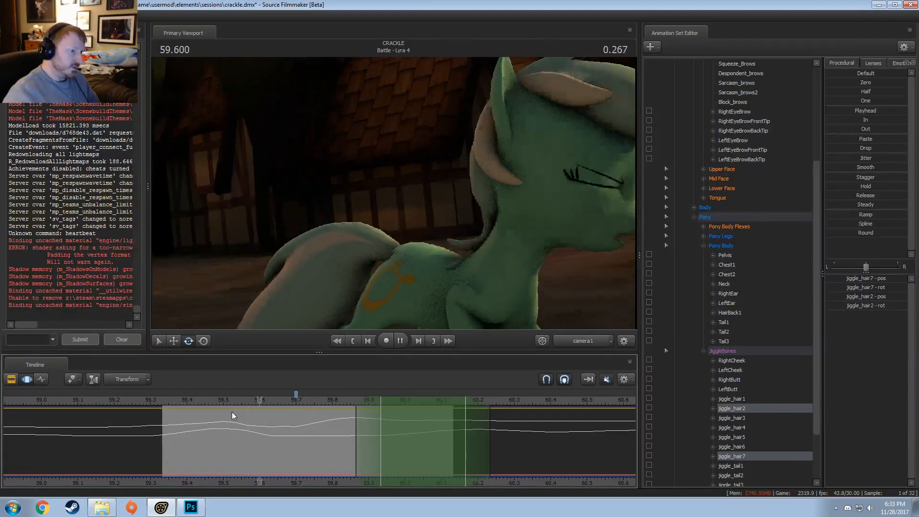
pyautogui.click(376, 434)
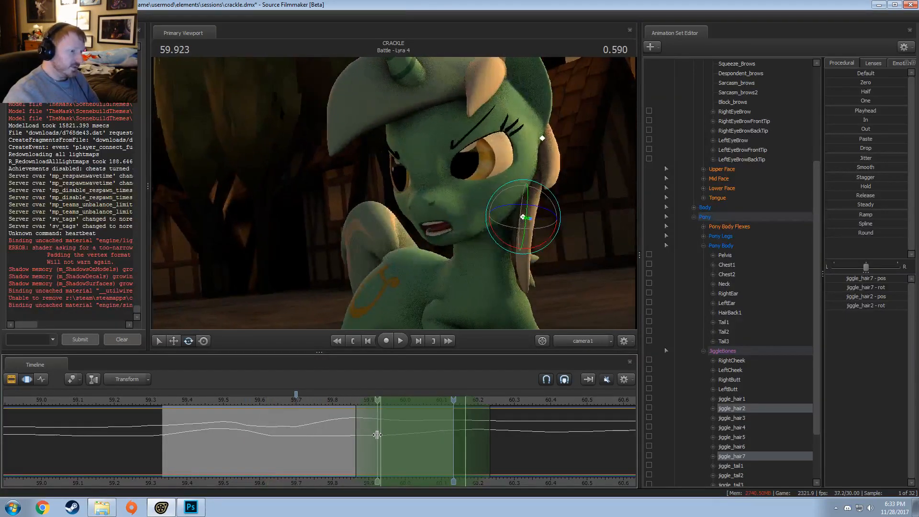
pyautogui.keyDown('shift'); pyautogui.click(377, 435); pyautogui.keyUp('shift')
pyautogui.keyDown('shift'); pyautogui.scroll(4, 377, 435); pyautogui.keyUp('shift')
pyautogui.keyDown('shift'); pyautogui.moveTo(358, 436); pyautogui.dragTo(478, 440); pyautogui.keyUp('shift')
pyautogui.keyDown('shift'); pyautogui.scroll(1, 478, 441); pyautogui.keyUp('shift')
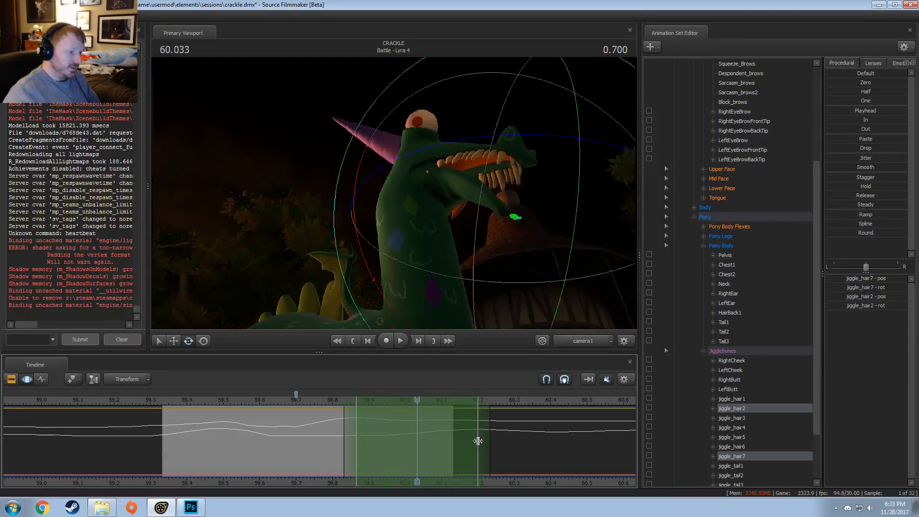
pyautogui.keyDown('shift'); pyautogui.scroll(1, 478, 440); pyautogui.keyUp('shift')
pyautogui.moveTo(867, 235); pyautogui.dragTo(857, 234)
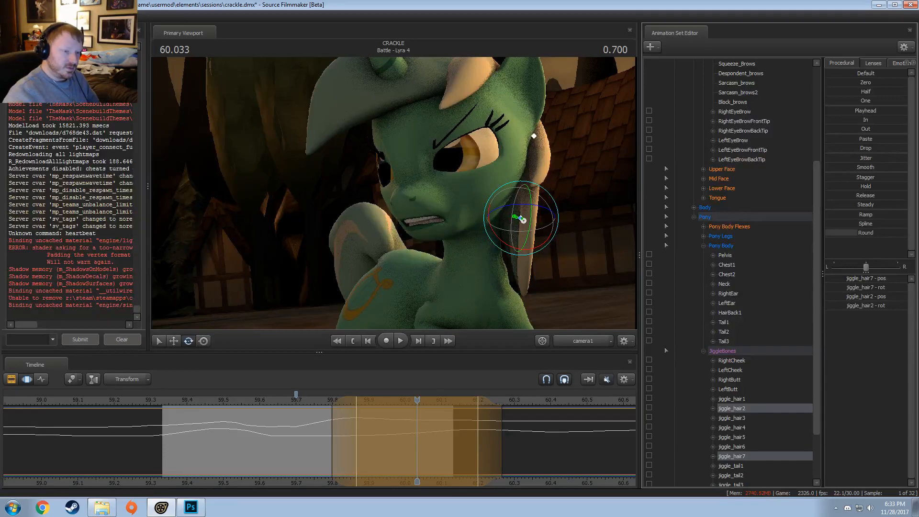
# - Try rotating jiggle_hair2 at about 59.933 with a falloff from about 59.766 to 60.333
pyautogui.moveTo(293, 448); pyautogui.dragTo(379, 445)
pyautogui.keyDown('shift'); pyautogui.click(380, 445); pyautogui.keyUp('shift')
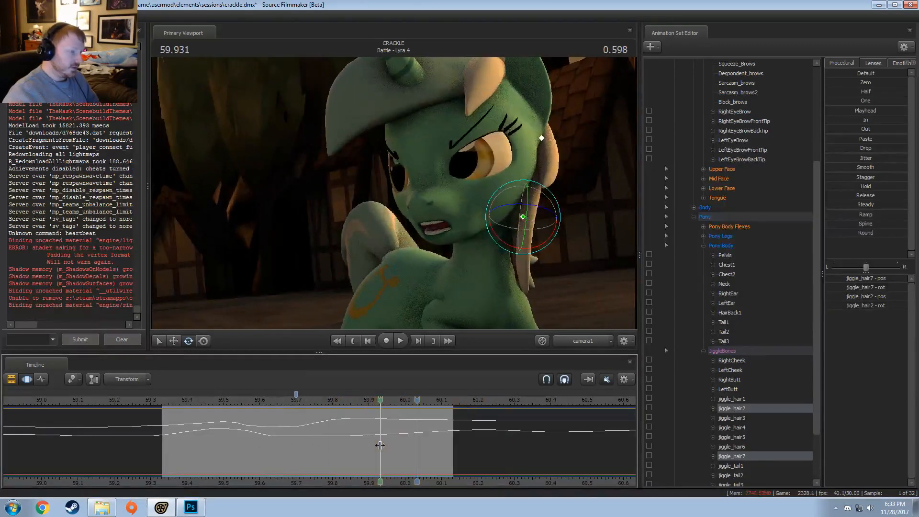
pyautogui.keyDown('shift'); pyautogui.scroll(4, 380, 445); pyautogui.keyUp('shift')
pyautogui.keyDown('shift'); pyautogui.scroll(1, 368, 443); pyautogui.keyUp('shift')
pyautogui.moveTo(441, 446); pyautogui.dragTo(525, 445)
pyautogui.moveTo(524, 215)
pyautogui.mouseDown()
pyautogui.moveTo(540, 223)
pyautogui.moveTo(522, 229)
pyautogui.mouseUp()
pyautogui.keyDown('ctrl'); pyautogui.click(525, 217); pyautogui.keyUp('ctrl')
pyautogui.click(523, 218)
# - Play back the shot, extend the time selection's end falloff to about 60.466, and undo the last jiggle_hair2 rotation
pyautogui.press('space')
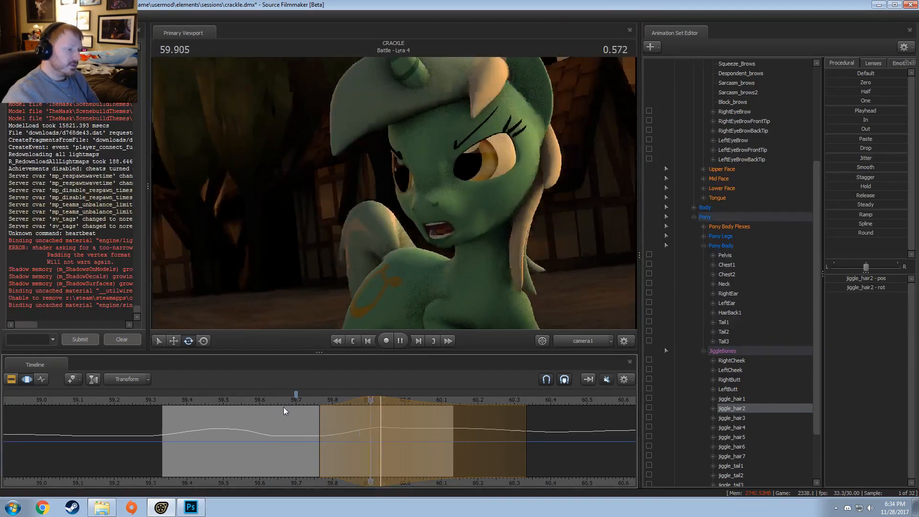
pyautogui.press('space')
pyautogui.press('space')
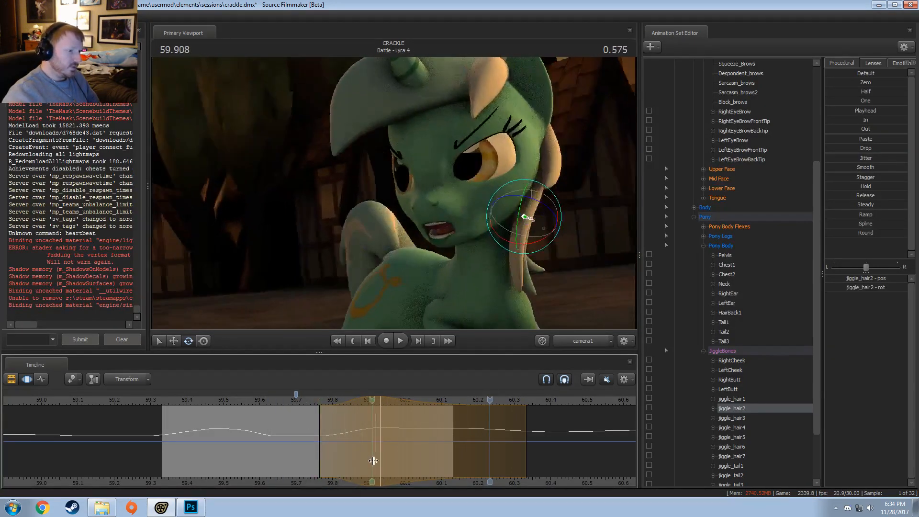
pyautogui.press('space')
pyautogui.moveTo(527, 450); pyautogui.dragTo(574, 451)
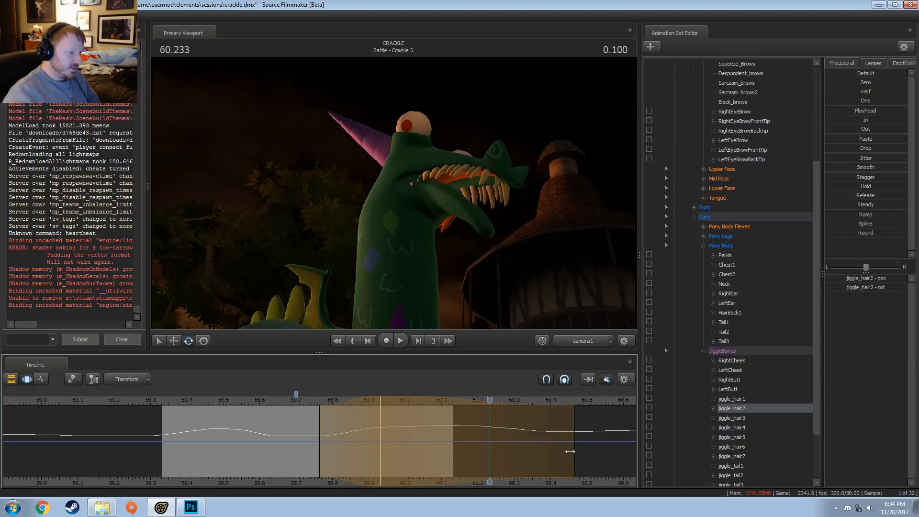
pyautogui.click(291, 400)
pyautogui.press('space')
pyautogui.hotkey('ctrl', 'z')
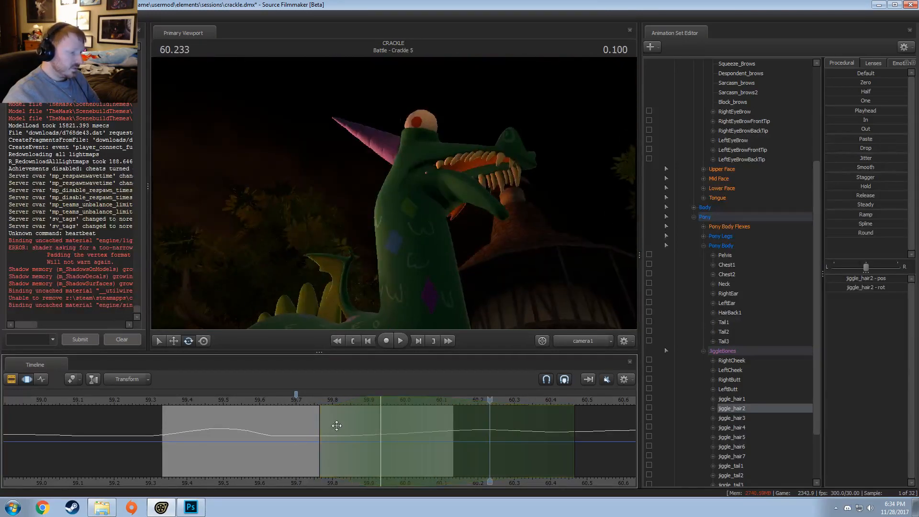
# - Apply the Round preset to HairBack1 and jiggle_hair2 over about 59.966–60.1, with falloffs on both sides
pyautogui.moveTo(336, 425); pyautogui.dragTo(383, 452)
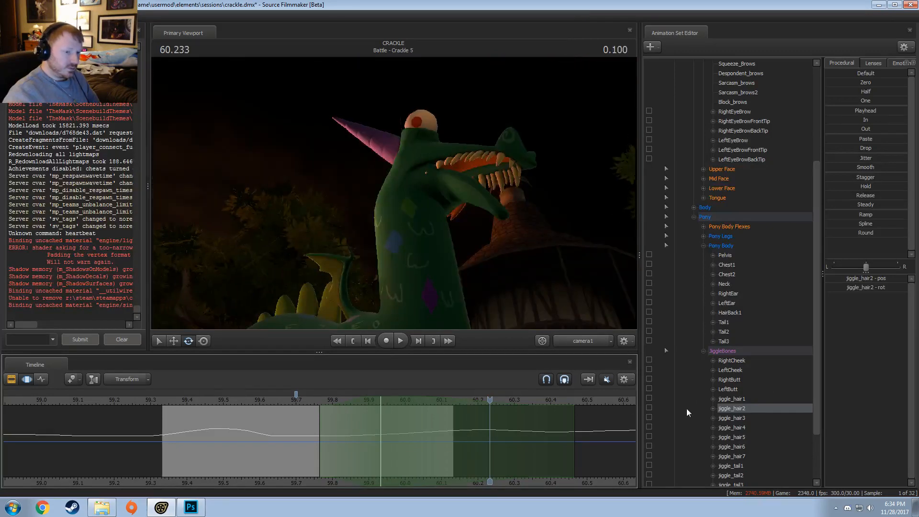
pyautogui.click(368, 400)
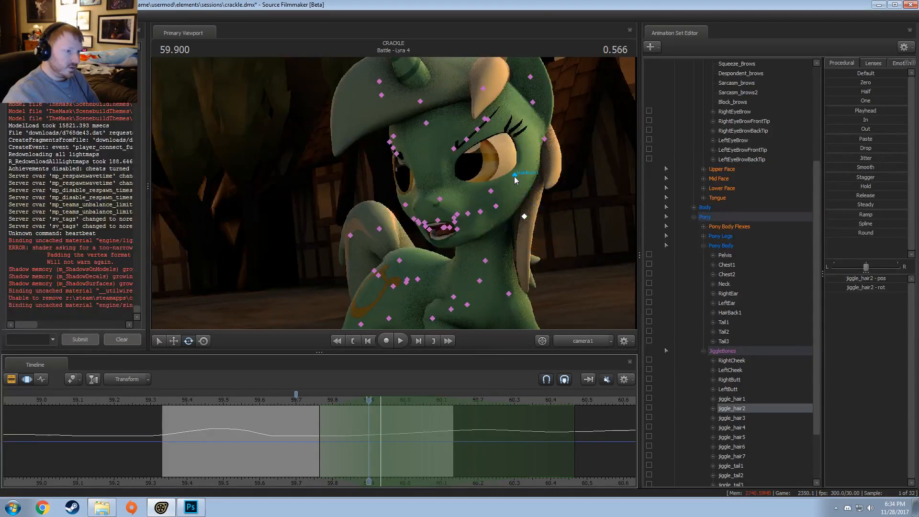
pyautogui.click(514, 176)
pyautogui.moveTo(376, 447); pyautogui.dragTo(417, 466)
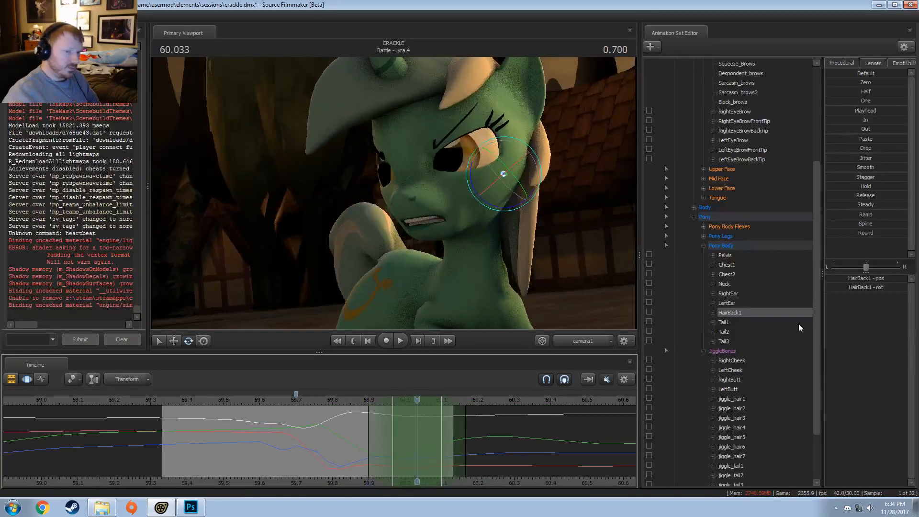
pyautogui.moveTo(839, 232); pyautogui.dragTo(908, 232)
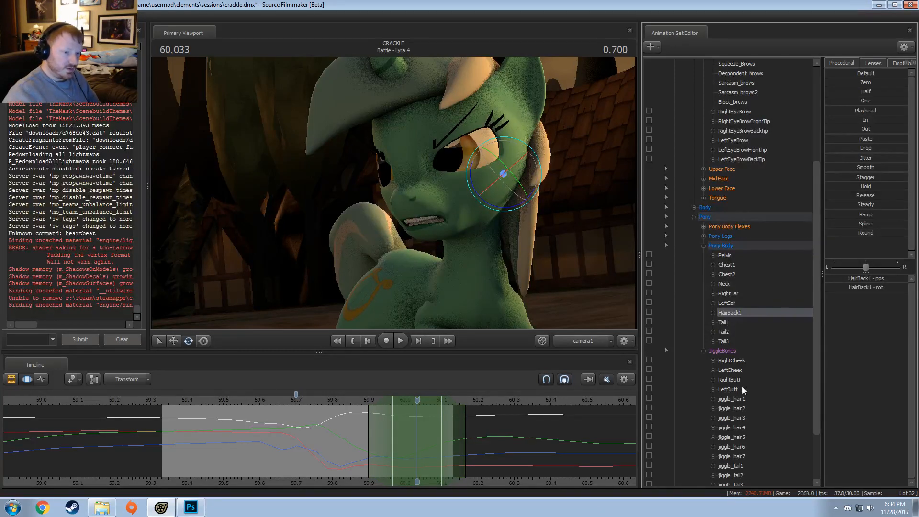
pyautogui.keyDown('ctrl'); pyautogui.click(732, 408); pyautogui.keyUp('ctrl')
pyautogui.moveTo(852, 234); pyautogui.dragTo(891, 233)
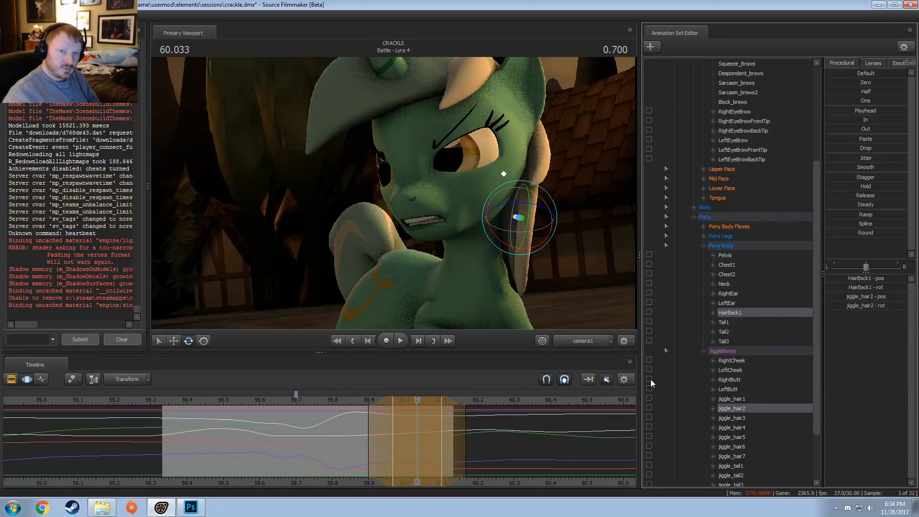
# - Play back the hair motion and extend the time selection's end falloff to about 60.266
pyautogui.click(326, 404)
pyautogui.press('space')
pyautogui.press('space')
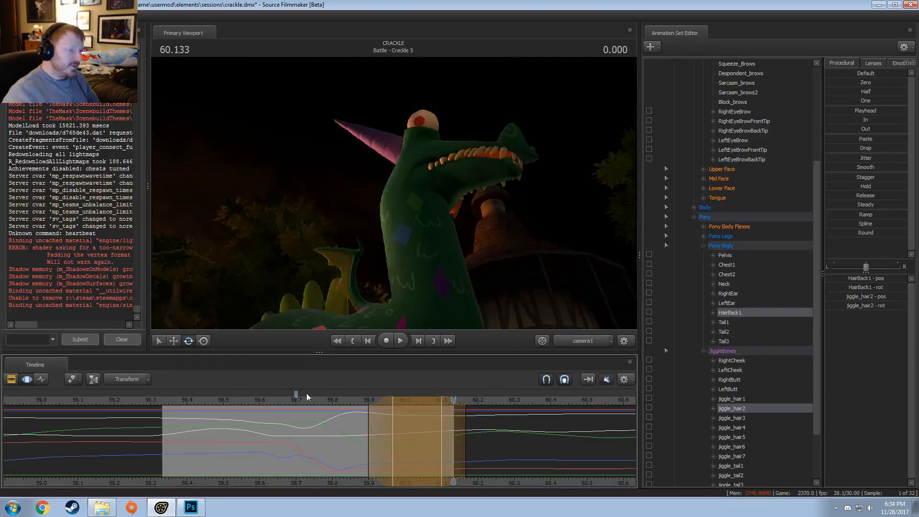
pyautogui.moveTo(375, 428); pyautogui.dragTo(483, 450)
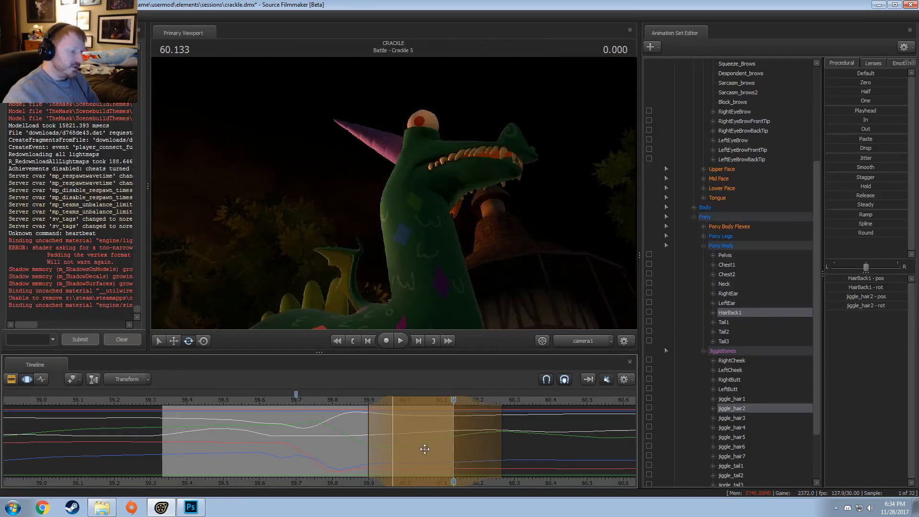
# - Rotate jiggle_hair2 at 59.966 with a falloff from about 59.8 to 60.133, and play back the shot
pyautogui.press('shift')
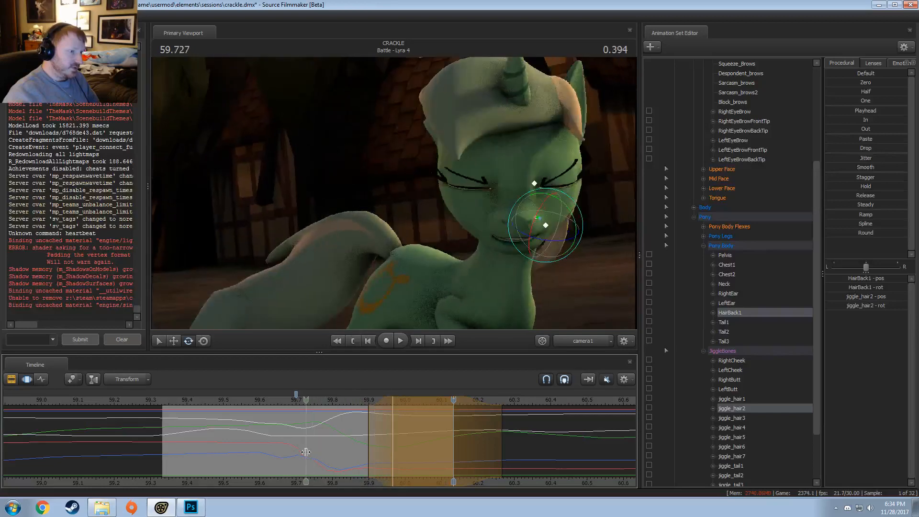
pyautogui.keyDown('shift'); pyautogui.moveTo(345, 453); pyautogui.dragTo(396, 448); pyautogui.keyUp('shift')
pyautogui.press('shift')
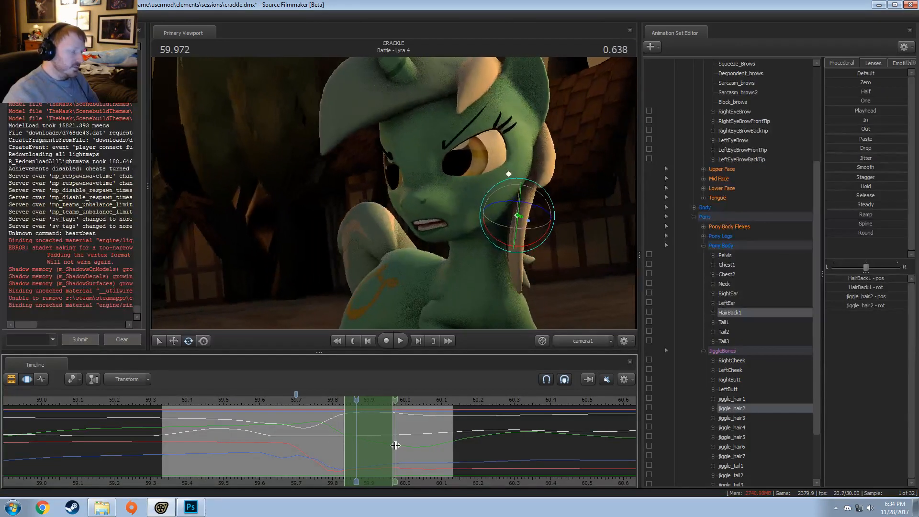
pyautogui.click(392, 445)
pyautogui.keyDown('shift'); pyautogui.scroll(-1, 392, 445); pyautogui.keyUp('shift')
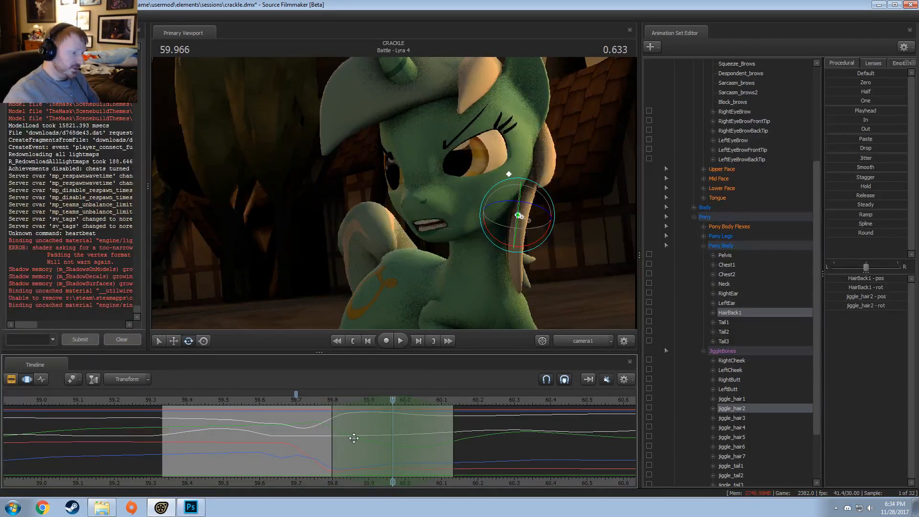
pyautogui.moveTo(532, 228); pyautogui.dragTo(524, 225)
pyautogui.click(286, 406)
pyautogui.press('space')
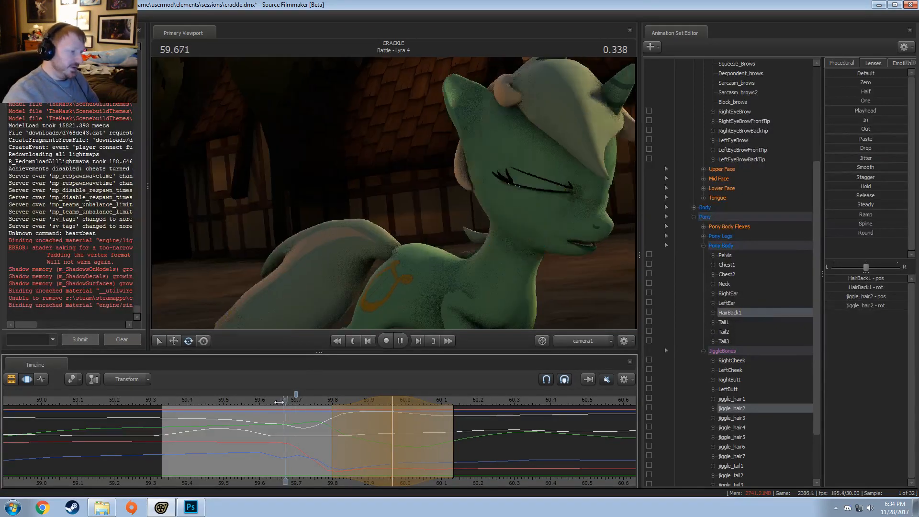
pyautogui.press('space')
# - Rotate jiggle_hair2 at 59.866 with a falloff from about 59.733 to 60.0, and play back the result
pyautogui.moveTo(343, 424); pyautogui.dragTo(380, 460)
pyautogui.click(278, 403)
pyautogui.press('space')
pyautogui.moveTo(277, 402); pyautogui.dragTo(360, 429)
pyautogui.scroll(1, 360, 430)
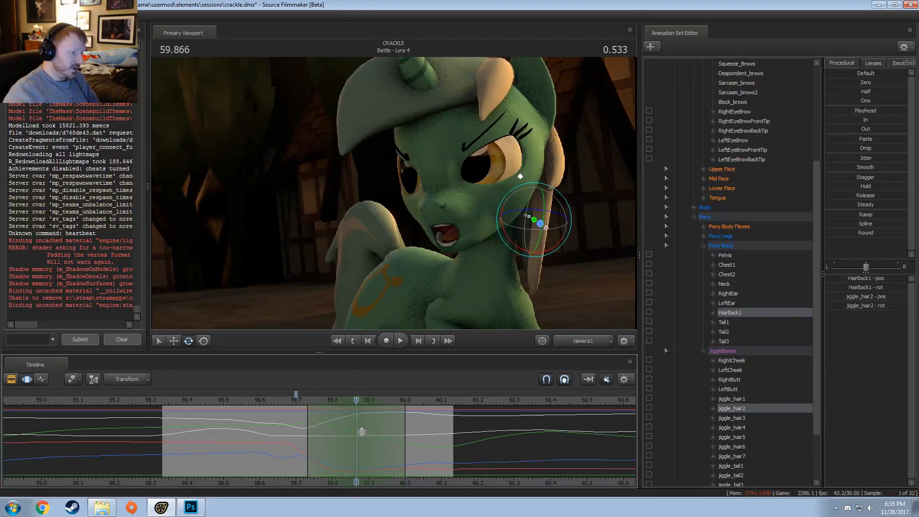
pyautogui.moveTo(543, 211); pyautogui.dragTo(548, 210)
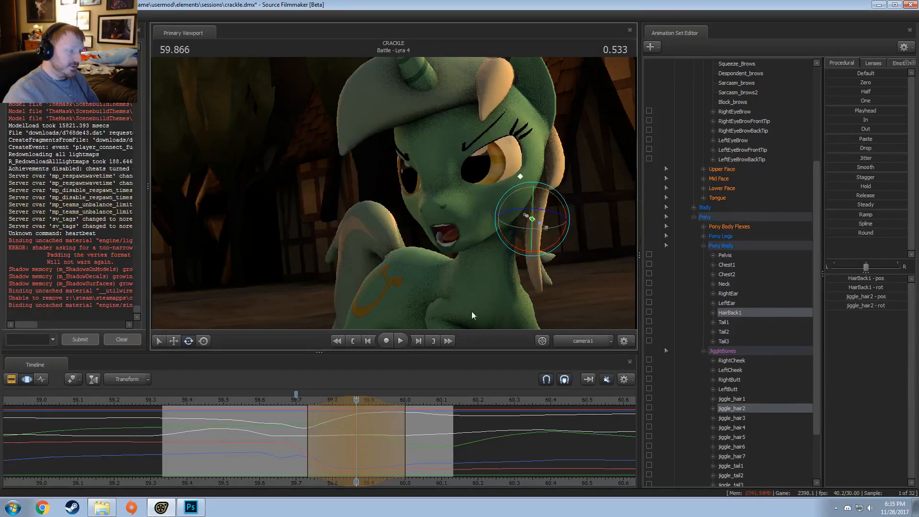
pyautogui.press('space')
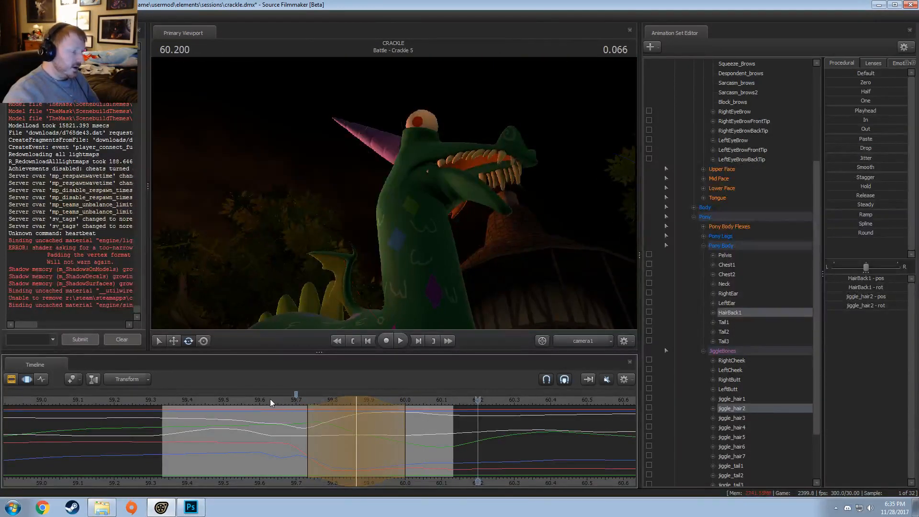
# - Select only jiggle_hair2 and rotate it at 60.033 with a falloff from about 59.833 to 60.233
pyautogui.moveTo(270, 398); pyautogui.dragTo(410, 440)
pyautogui.click(416, 440)
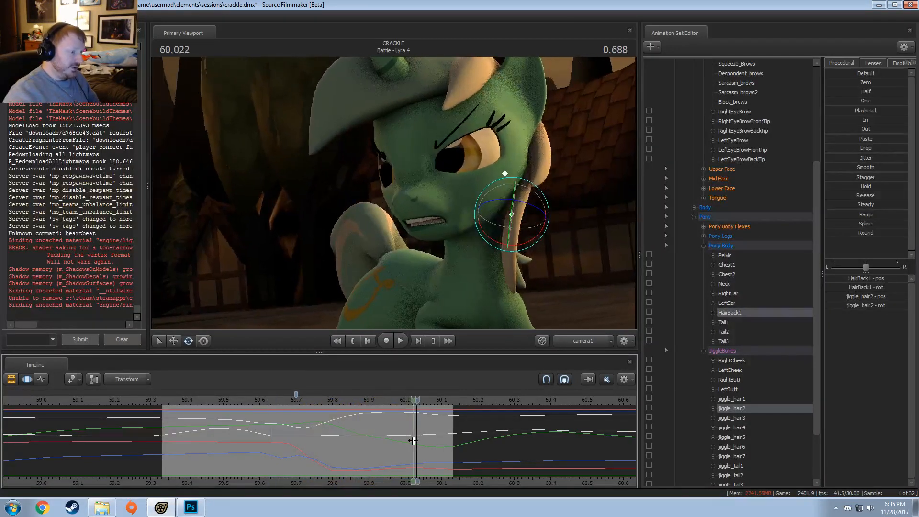
pyautogui.scroll(6, 416, 441)
pyautogui.click(499, 221)
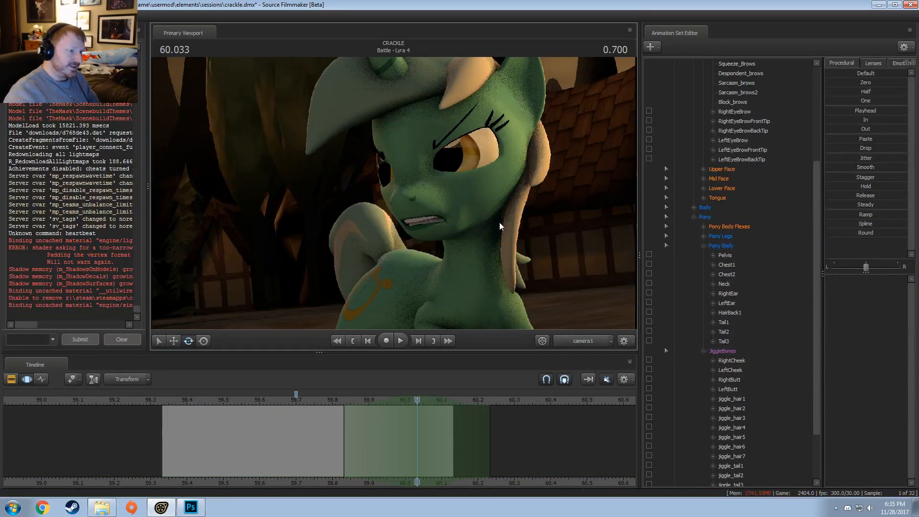
pyautogui.keyDown('ctrl'); pyautogui.click(510, 216); pyautogui.keyUp('ctrl')
pyautogui.moveTo(473, 230); pyautogui.dragTo(501, 210)
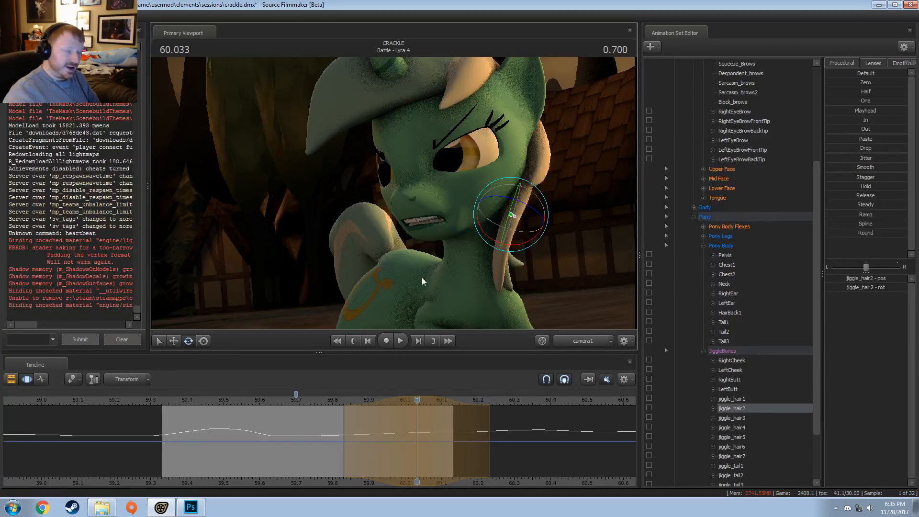
pyautogui.hotkey('shift', 'space')
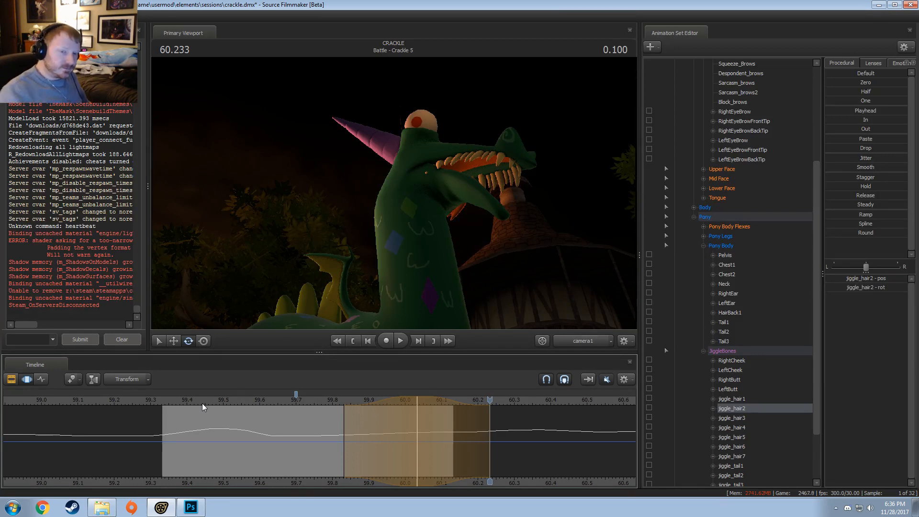
# - Play back the shot, and rotate and move HairBack1 at 59.666 with a falloff from about 59.5 to 59.833
pyautogui.click(168, 402)
pyautogui.press('space')
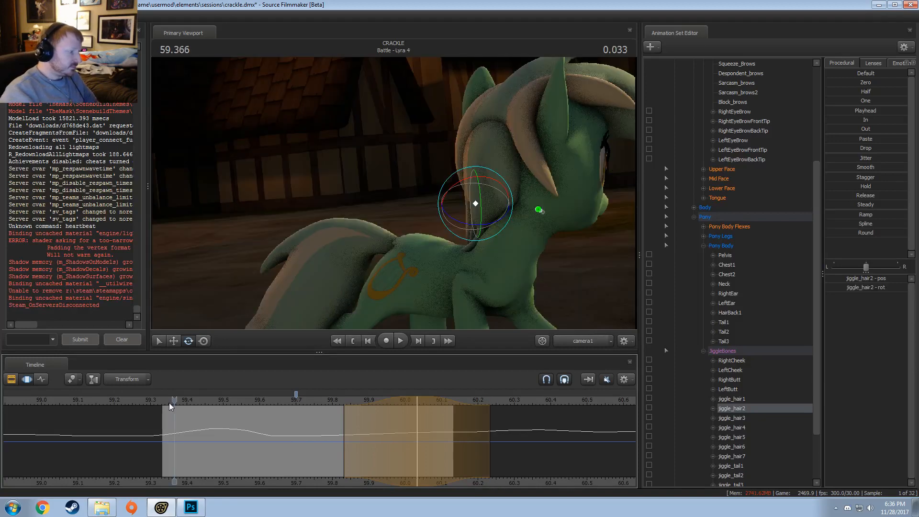
pyautogui.moveTo(225, 429); pyautogui.dragTo(278, 431)
pyautogui.scroll(5, 279, 431)
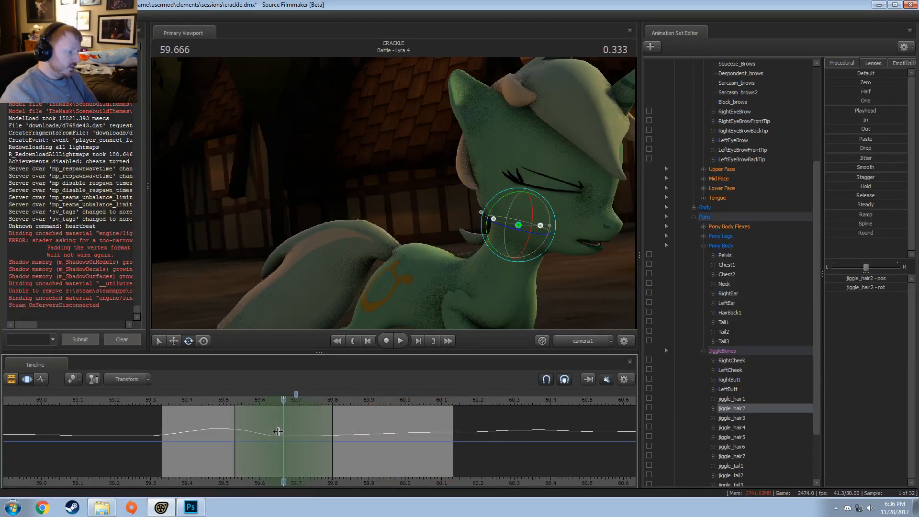
pyautogui.click(520, 182)
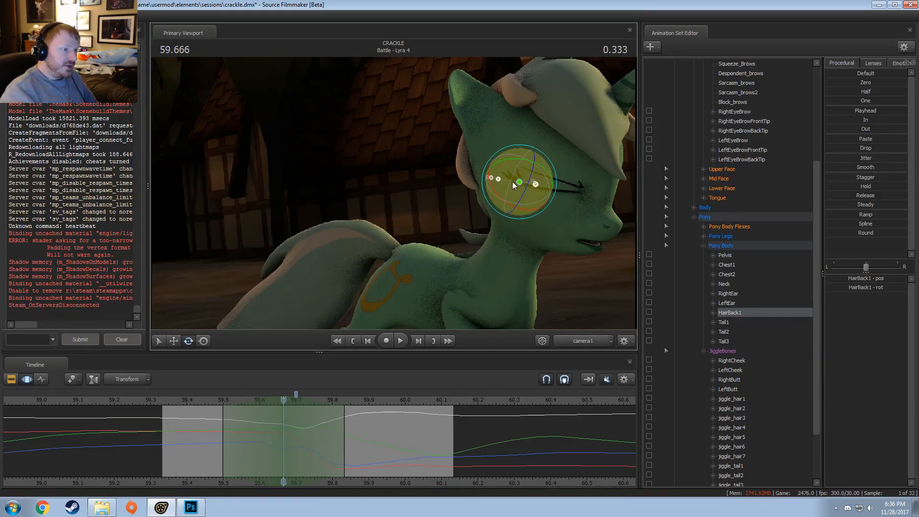
pyautogui.moveTo(493, 157); pyautogui.dragTo(487, 180)
pyautogui.press('w')
pyautogui.press('shift')
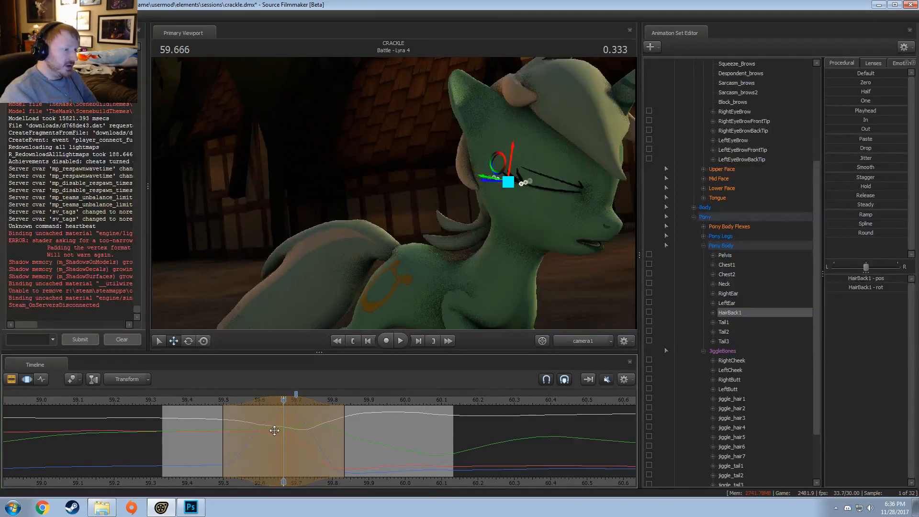
# - Undo the last HairBack1 edit, readjust the bone at 59.633 with a falloff from about 59.5 to 59.766, and play back the shot
pyautogui.hotkey('ctrl', 'z')
pyautogui.press('shift')
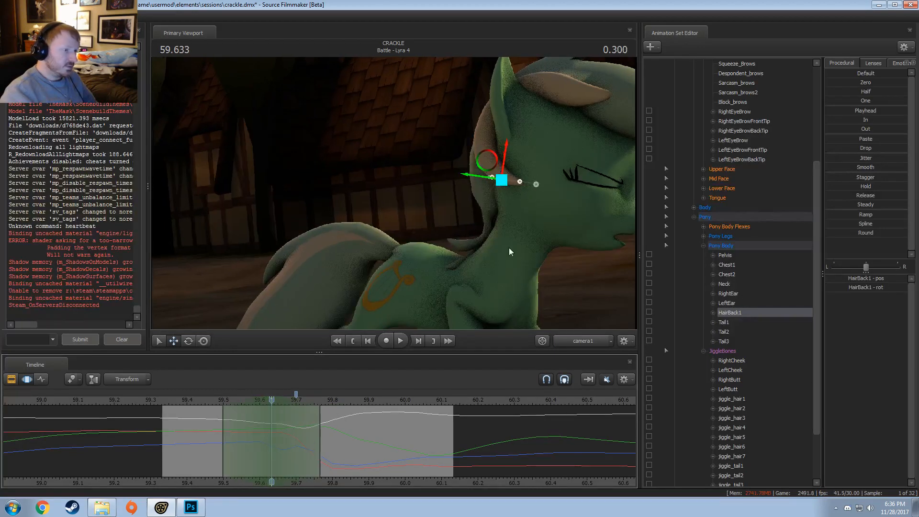
pyautogui.press('e')
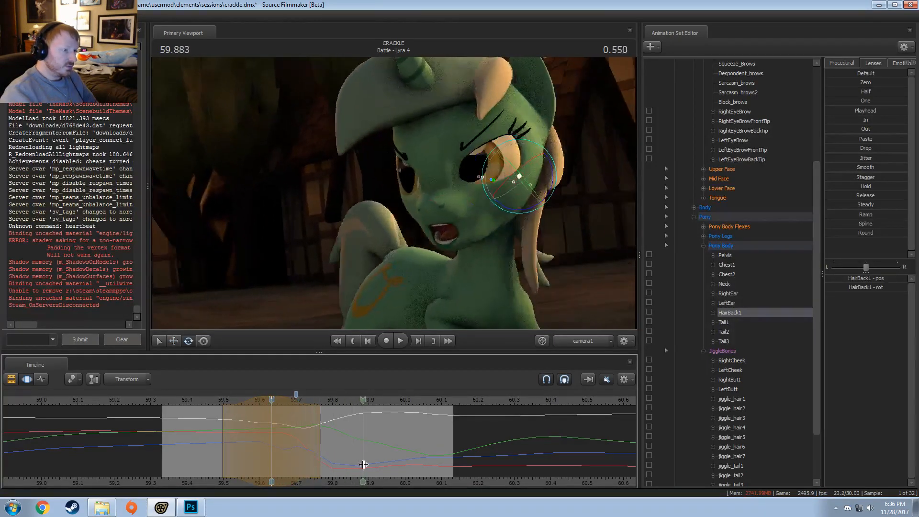
pyautogui.press('space')
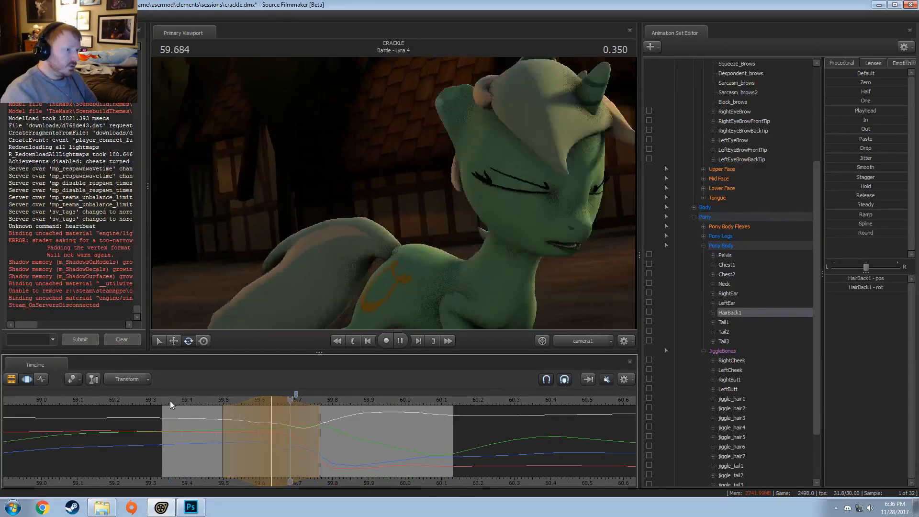
pyautogui.press('space')
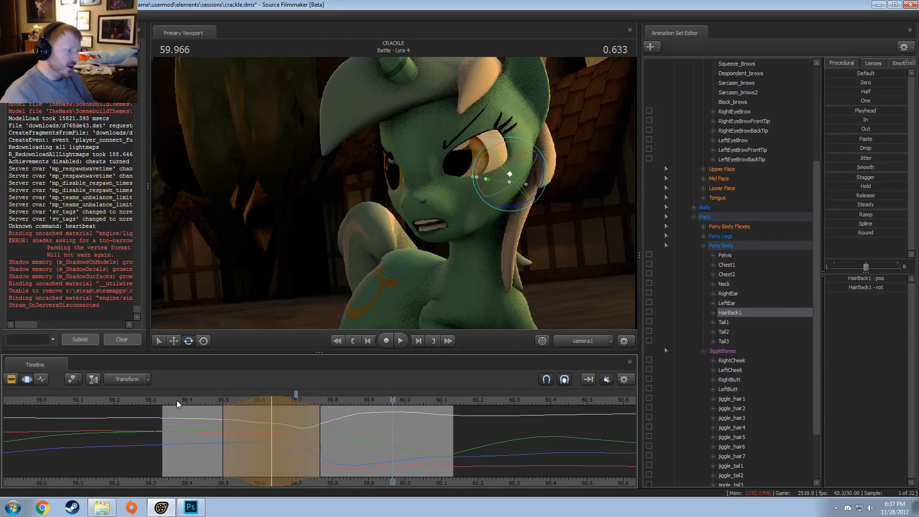
# - Replay the shot from about 59.366 several times to examine how the back hair follows the head turn
pyautogui.click(175, 400)
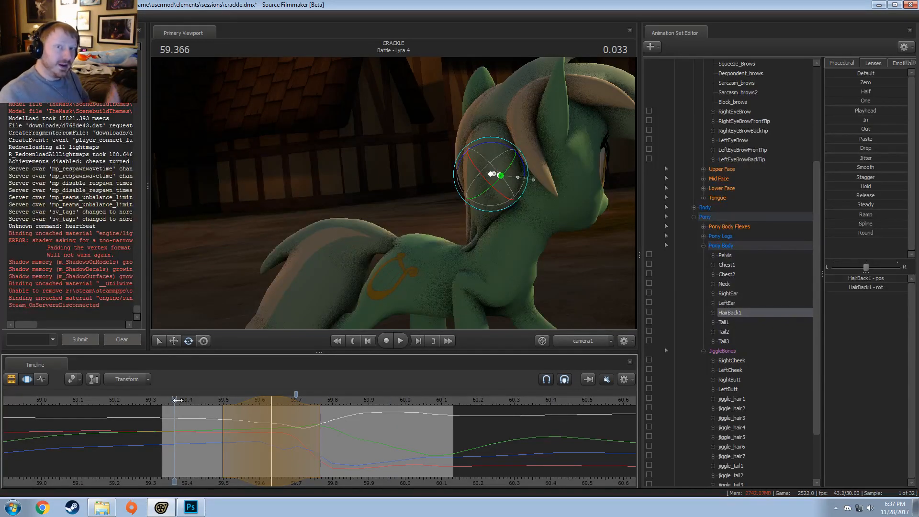
pyautogui.press('space')
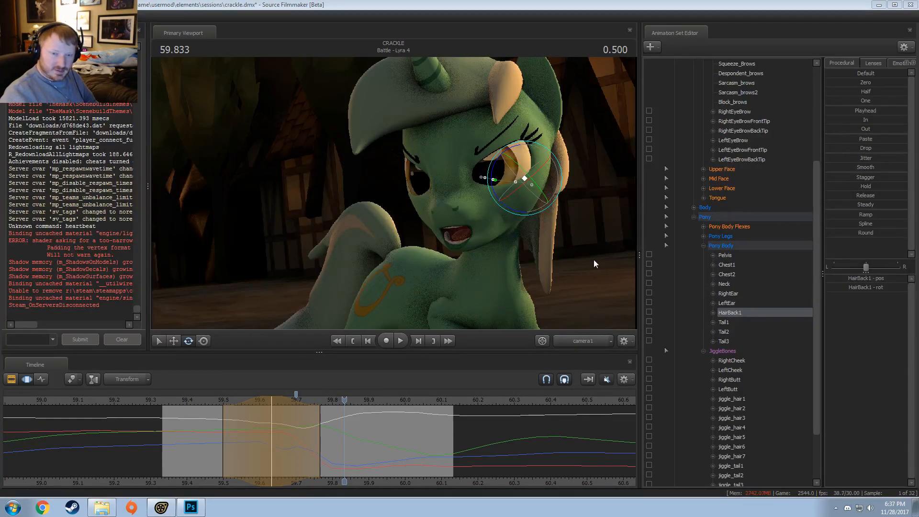
pyautogui.click(178, 400)
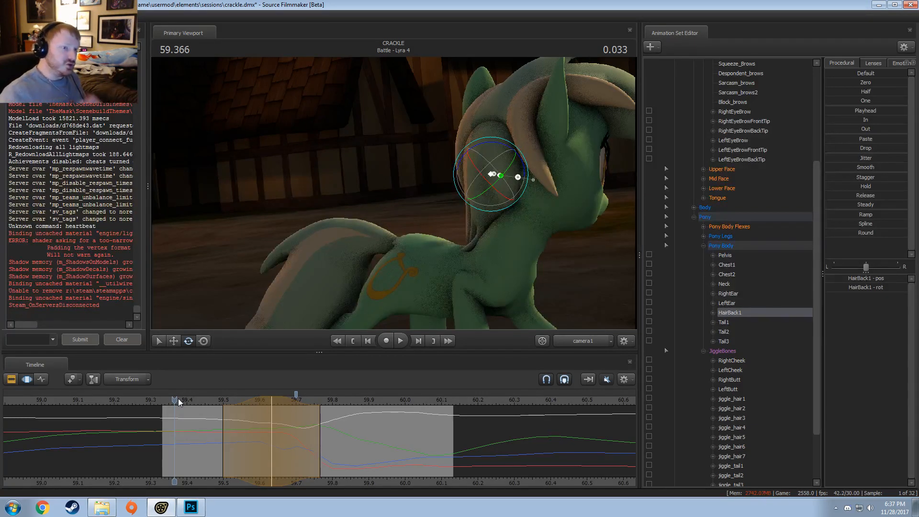
pyautogui.moveTo(178, 398); pyautogui.dragTo(221, 429)
pyautogui.keyDown('shift'); pyautogui.click(223, 429); pyautogui.keyUp('shift')
pyautogui.press('space')
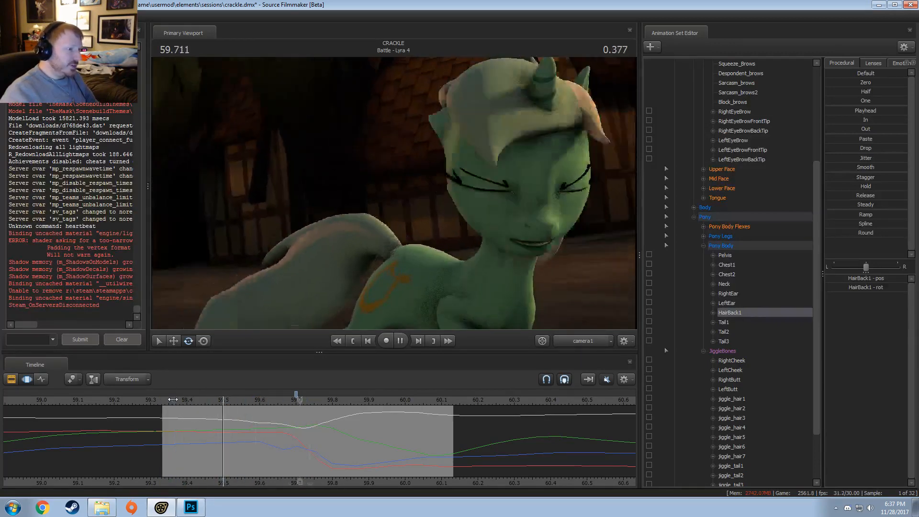
pyautogui.press('space')
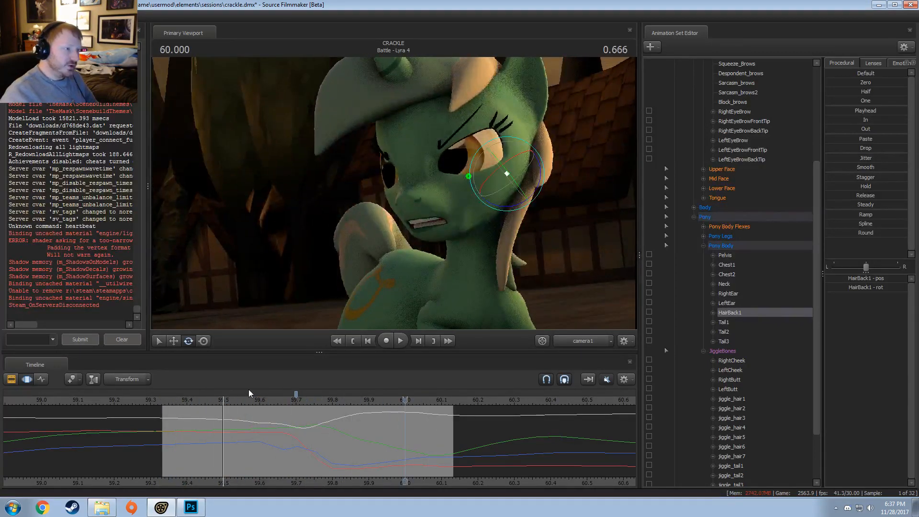
pyautogui.press('space')
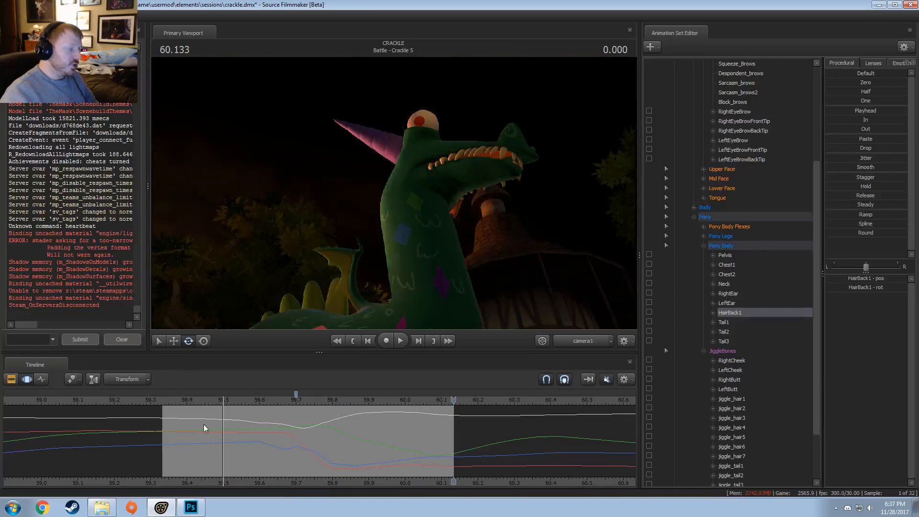
# - Centre the time selection at 59.733 with a falloff from about 59.566 to 59.9
pyautogui.moveTo(203, 423); pyautogui.dragTo(307, 454)
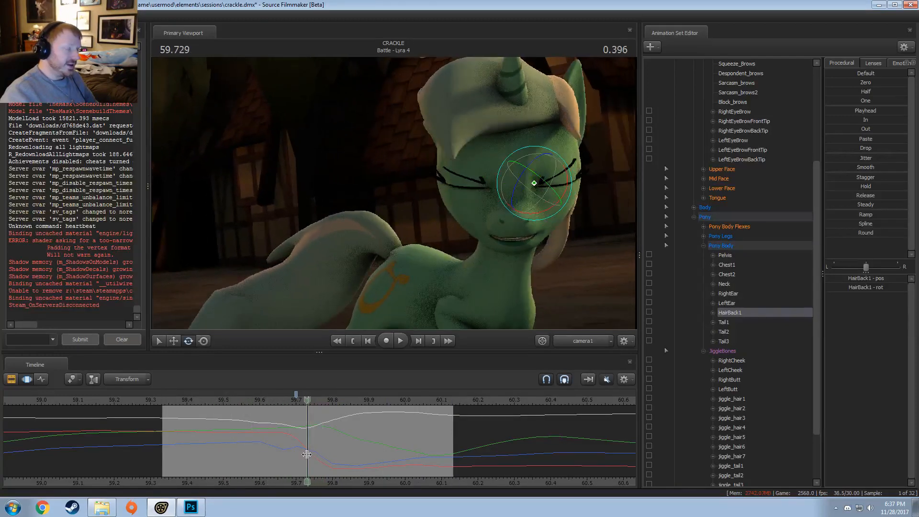
pyautogui.scroll(6, 306, 454)
pyautogui.scroll(-1, 308, 453)
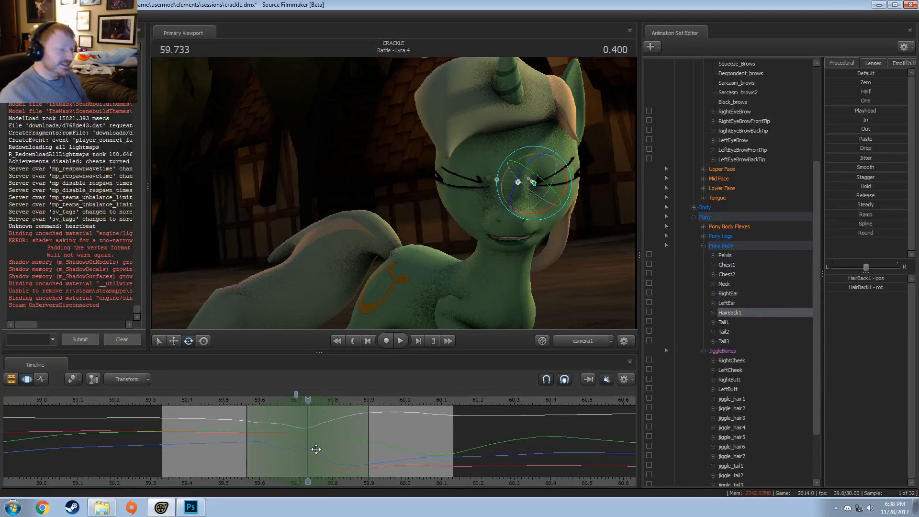
pyautogui.moveTo(307, 412)
pyautogui.mouseDown()
pyautogui.moveTo(299, 415)
pyautogui.moveTo(324, 412)
pyautogui.moveTo(306, 412)
pyautogui.mouseUp()
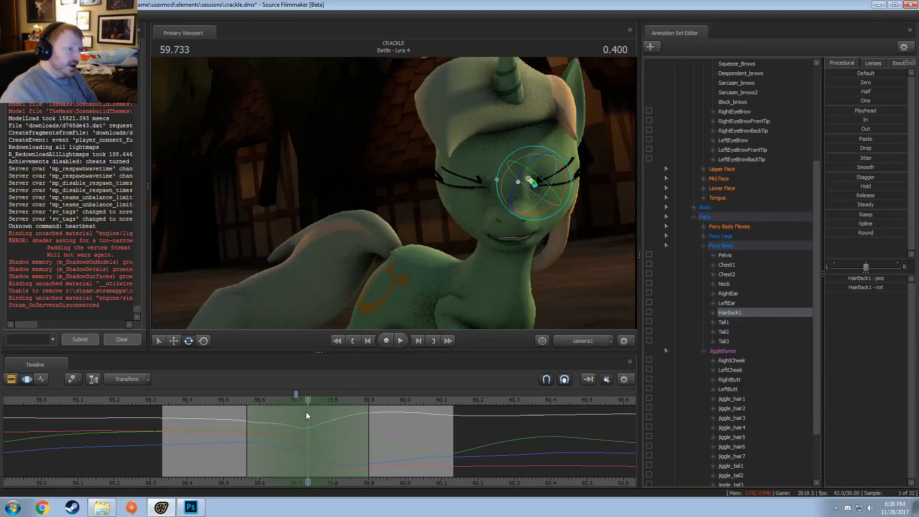
# - Try to rotate jiggle_hair1 and jiggle_hair5 together at 59.733
pyautogui.keyDown('ctrl'); pyautogui.click(466, 88); pyautogui.keyUp('ctrl')
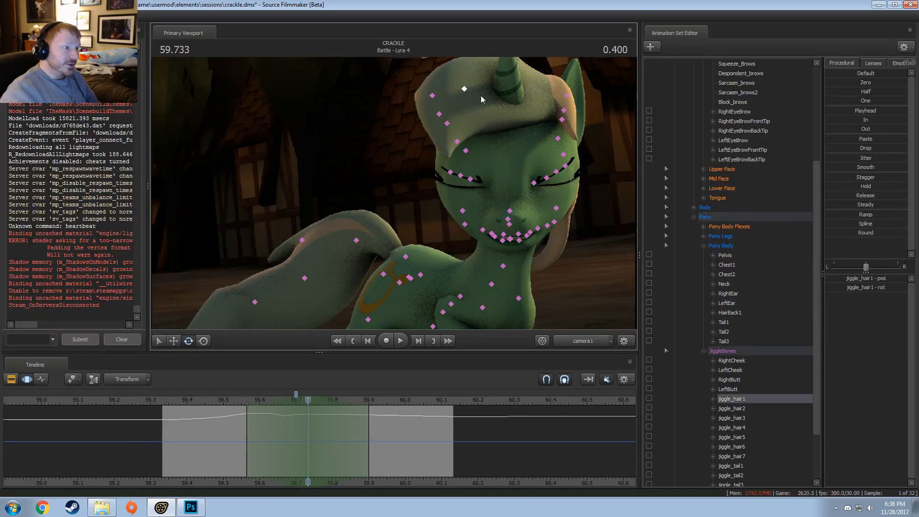
pyautogui.keyDown('ctrl'); pyautogui.click(563, 119); pyautogui.keyUp('ctrl')
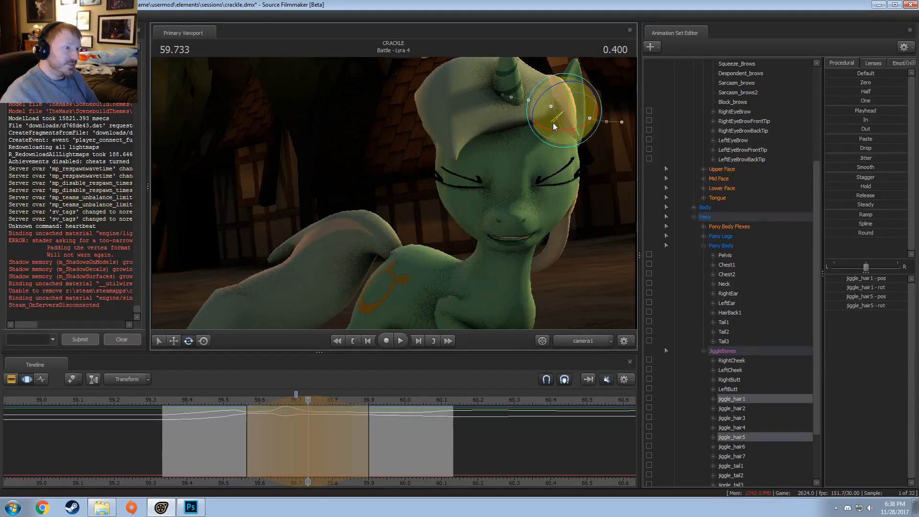
pyautogui.moveTo(553, 123)
pyautogui.mouseDown()
pyautogui.moveTo(564, 129)
pyautogui.moveTo(560, 122)
pyautogui.mouseUp()
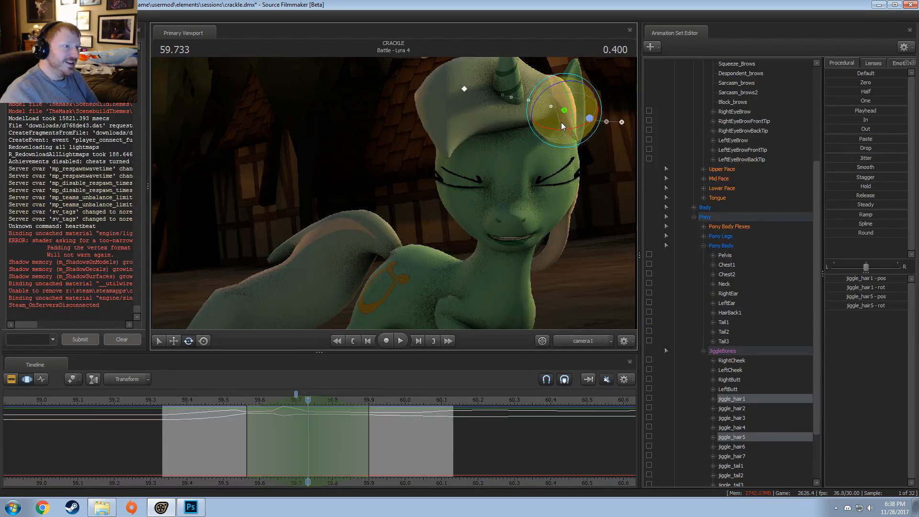
# - Select only jiggle_hair1, rotate and move it at 59.733, and scrub through the turn to check the result
pyautogui.click(464, 88)
pyautogui.moveTo(470, 107); pyautogui.dragTo(481, 113)
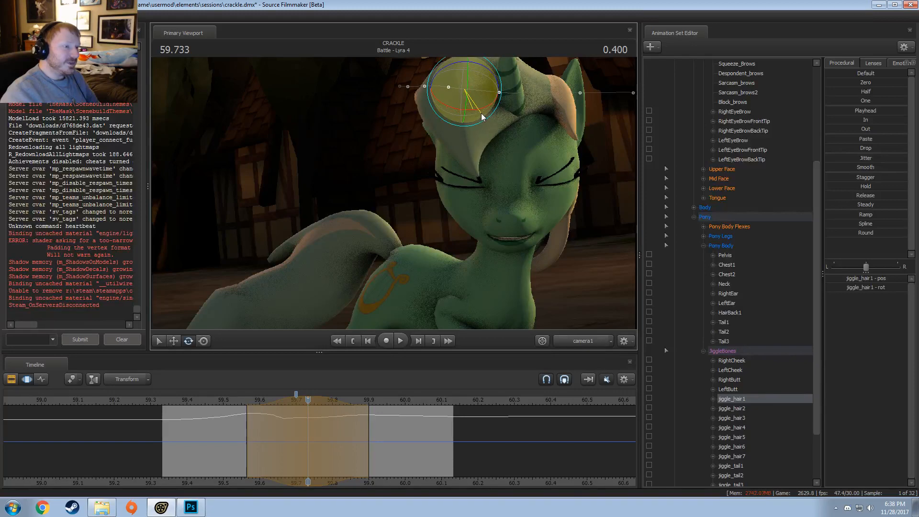
pyautogui.press('w')
pyautogui.moveTo(433, 90); pyautogui.dragTo(446, 96)
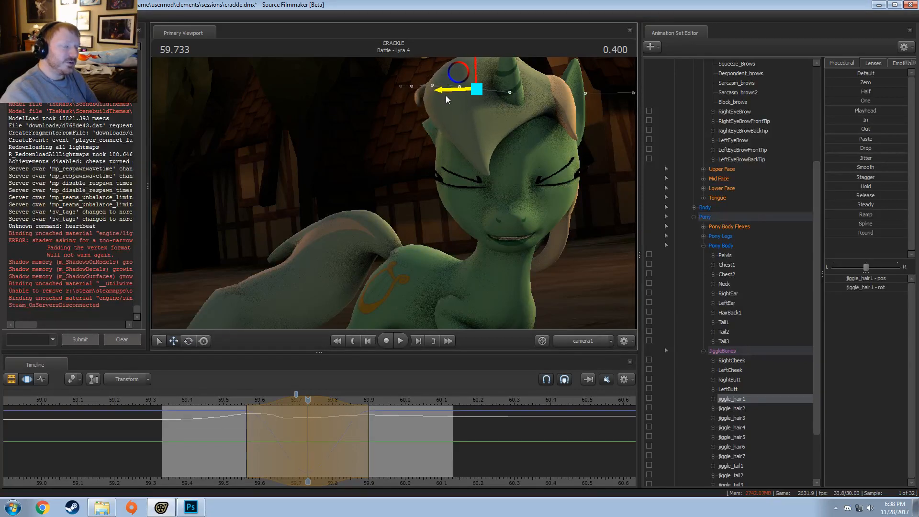
pyautogui.moveTo(297, 430); pyautogui.dragTo(401, 441)
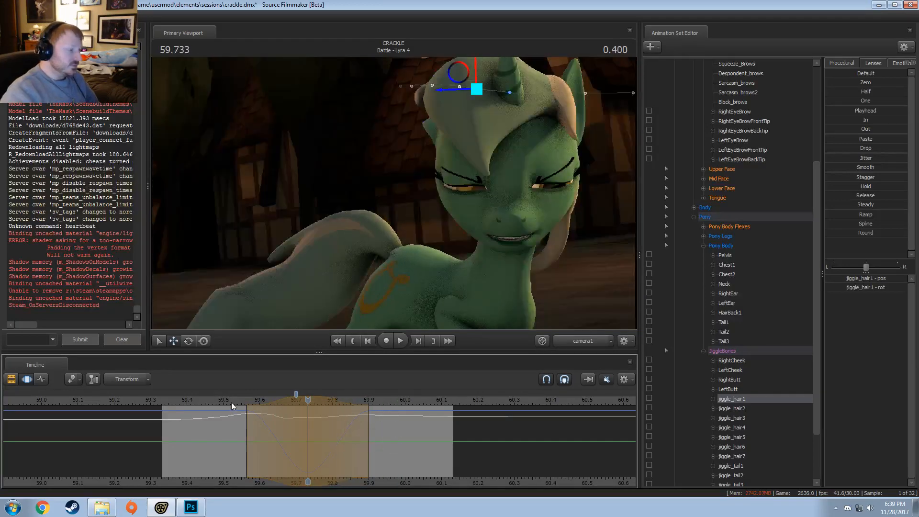
# - Rotate jiggle_hair1 at 59.833 with a falloff from about 59.7 to 60.1
pyautogui.moveTo(232, 406); pyautogui.dragTo(332, 436)
pyautogui.press('e')
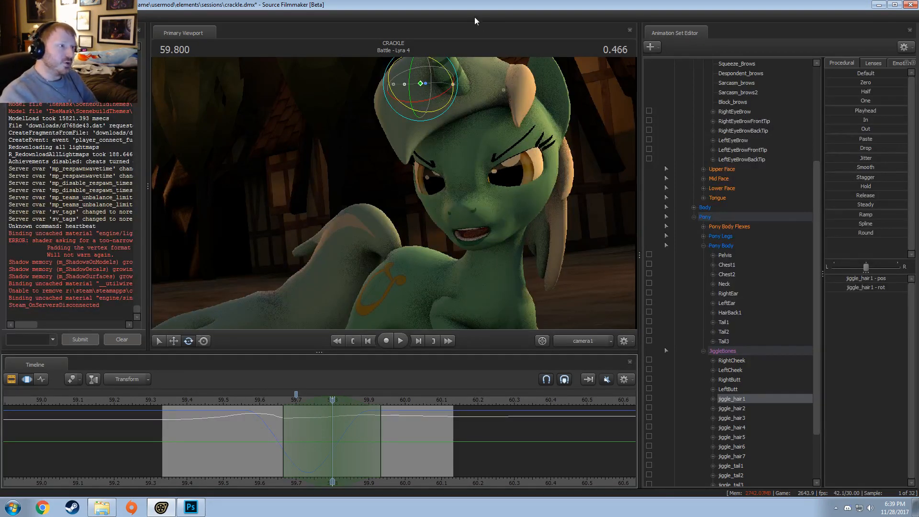
pyautogui.click(343, 424)
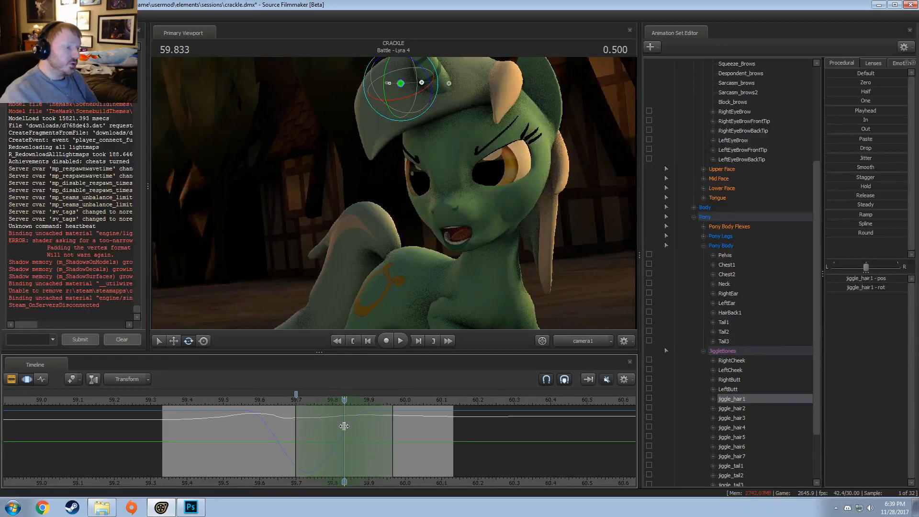
pyautogui.moveTo(393, 113); pyautogui.dragTo(394, 104)
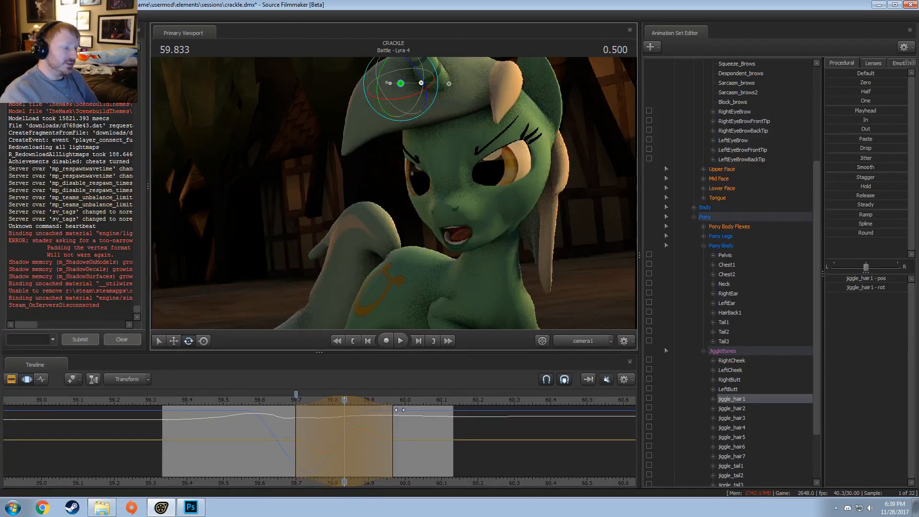
pyautogui.moveTo(398, 416); pyautogui.dragTo(443, 421)
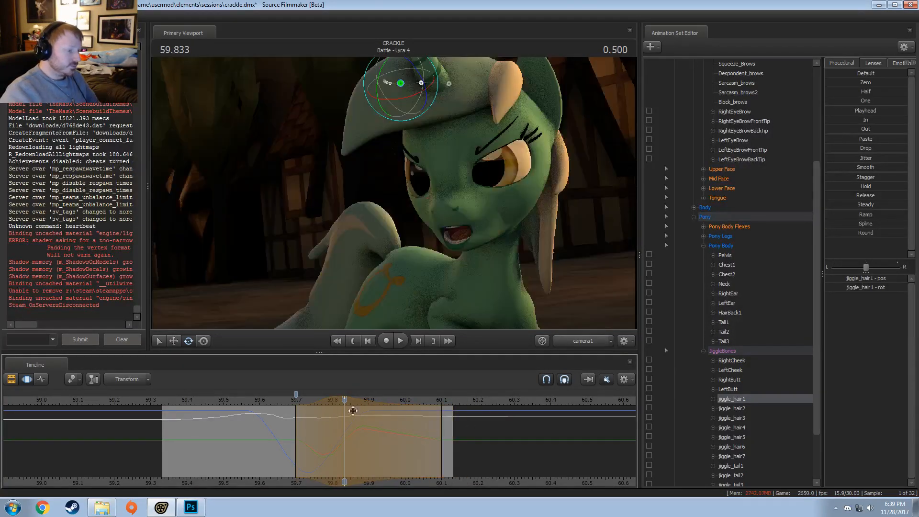
# - Play back the head turn repeatedly, and widen the jiggle_hair1 falloff to about 59.666 to 60.133
pyautogui.press('space')
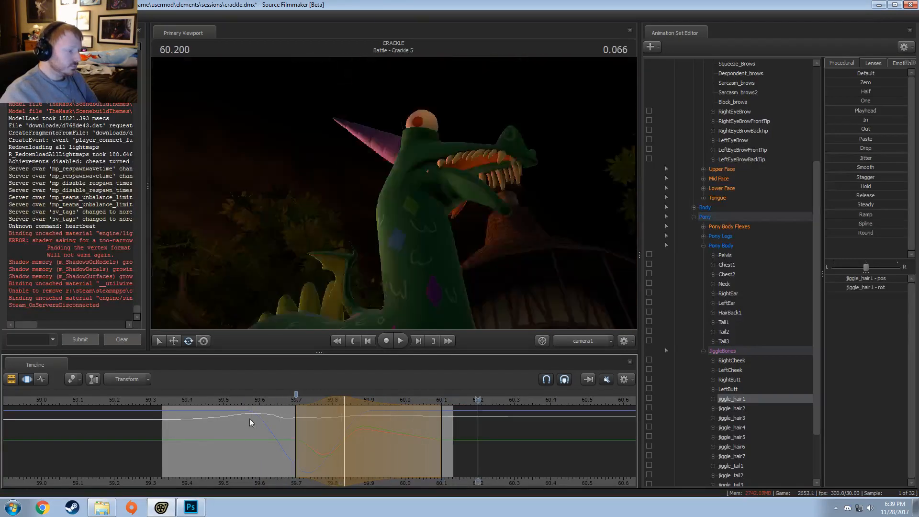
pyautogui.press('2')
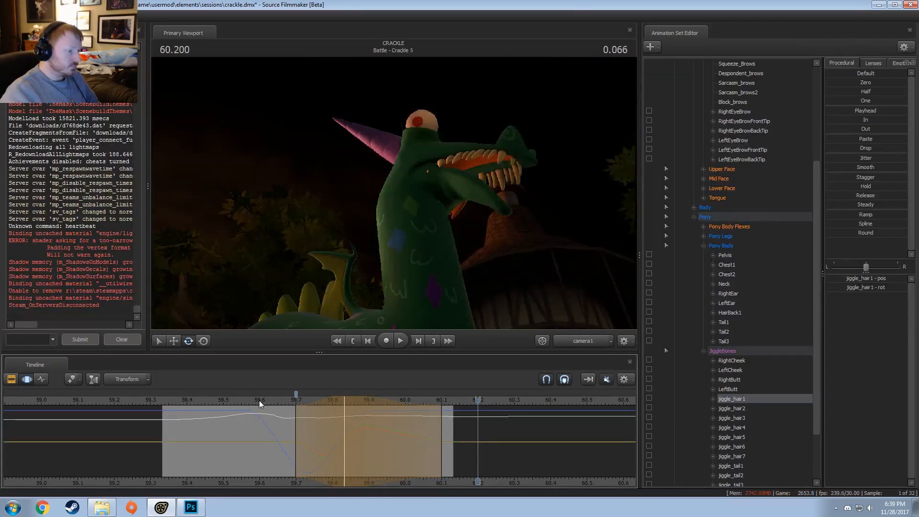
pyautogui.click(254, 399)
pyautogui.press('space')
pyautogui.press('space')
pyautogui.click(256, 401)
pyautogui.press('space')
pyautogui.press('space')
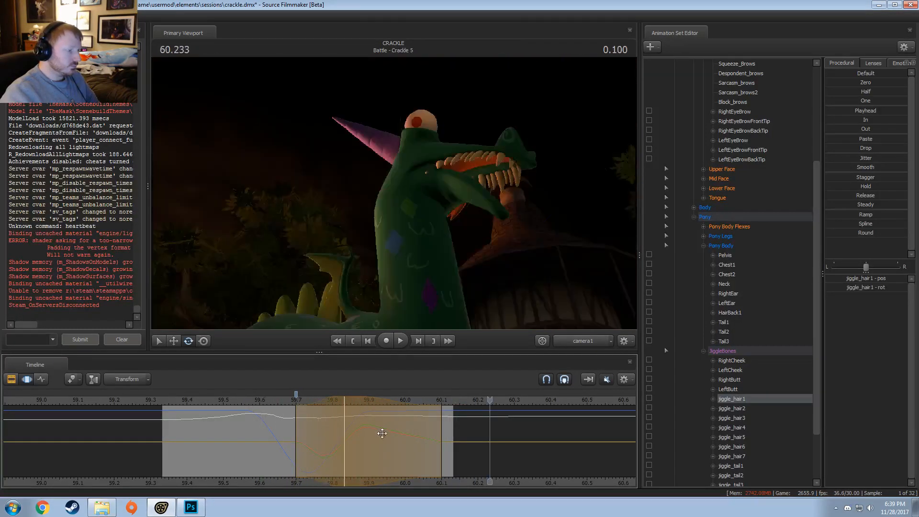
pyautogui.moveTo(381, 433); pyautogui.dragTo(393, 432)
pyautogui.moveTo(323, 430); pyautogui.dragTo(309, 426)
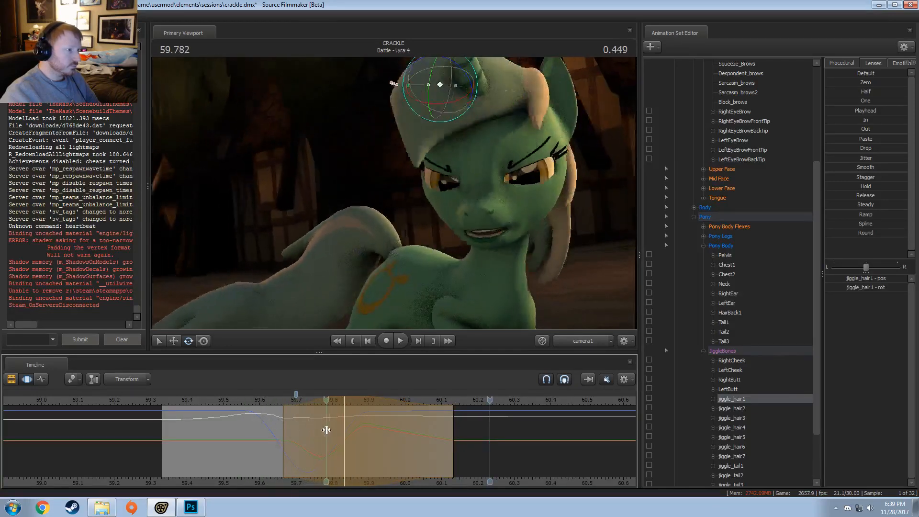
# - Rotate jiggle_hair1 at 59.966, widen its falloff to about 59.766 to 60.166, and play back the result
pyautogui.keyDown('shift'); pyautogui.click(388, 439); pyautogui.keyUp('shift')
pyautogui.keyDown('shift'); pyautogui.scroll(4, 388, 439); pyautogui.keyUp('shift')
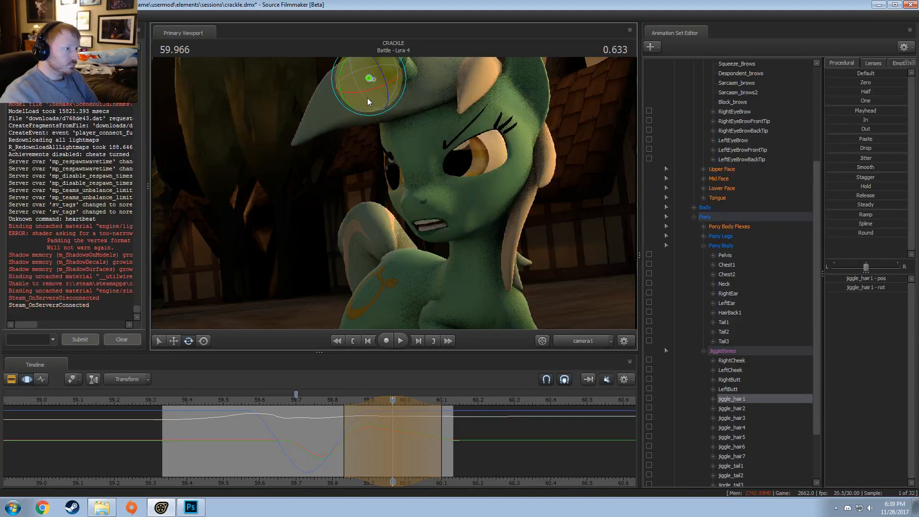
pyautogui.moveTo(368, 102); pyautogui.dragTo(368, 98)
pyautogui.click(260, 399)
pyautogui.keyDown('shift'); pyautogui.scroll(2, 422, 440); pyautogui.keyUp('shift')
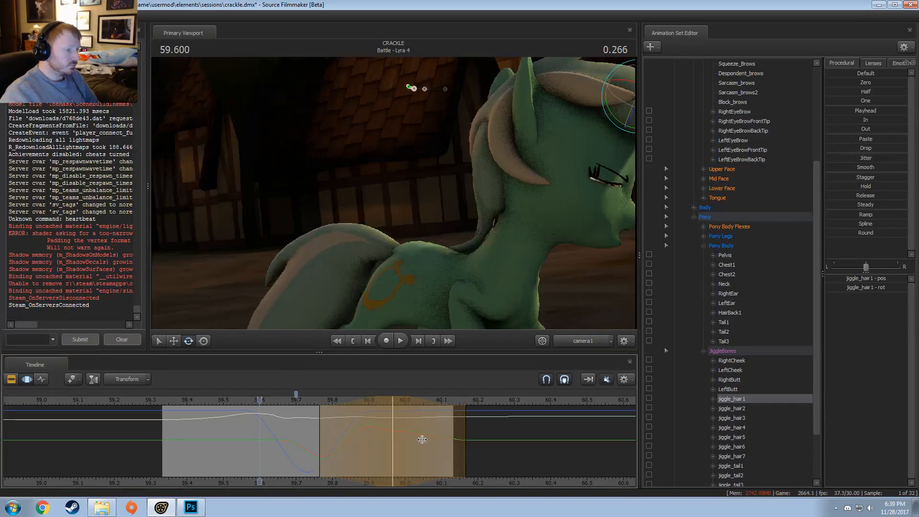
pyautogui.press('space')
pyautogui.press('space')
# - Shift the jiggle_hair1 time selection to 59.933 with a falloff from about 59.766 to 60.1, and play back the shot from 59.433
pyautogui.moveTo(320, 416)
pyautogui.mouseDown()
pyautogui.moveTo(334, 414)
pyautogui.moveTo(319, 414)
pyautogui.mouseUp()
pyautogui.click(247, 400)
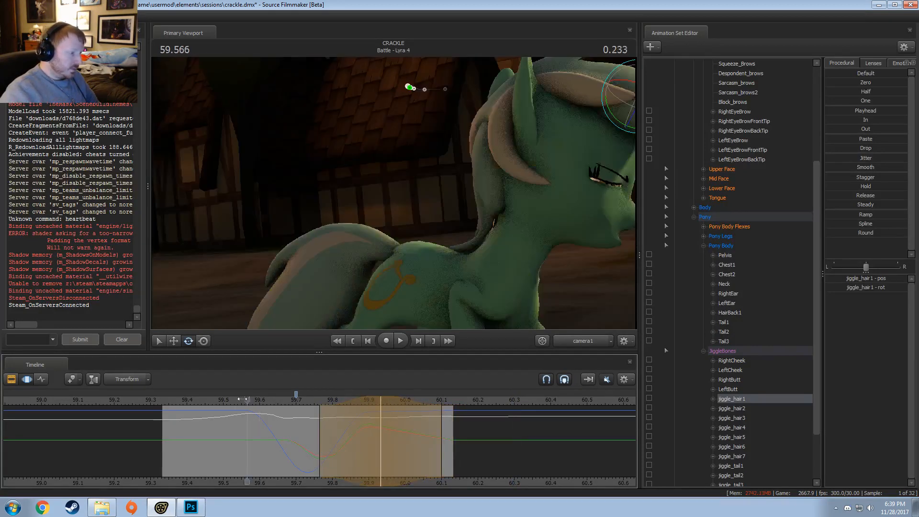
pyautogui.click(235, 400)
pyautogui.click(199, 400)
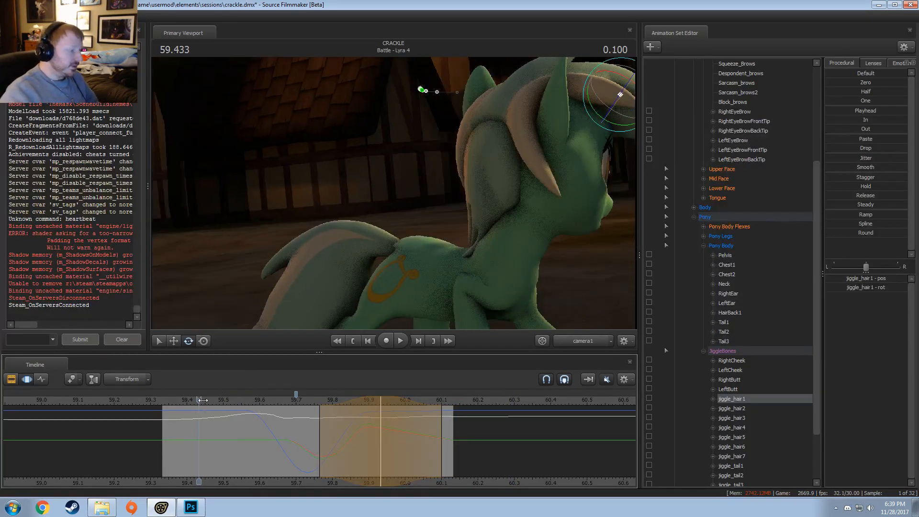
pyautogui.press('space')
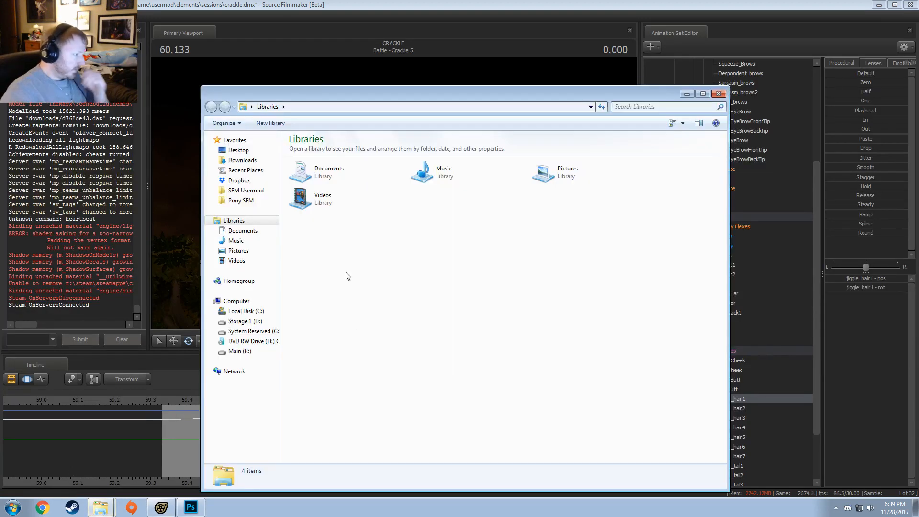
# - In Windows Explorer, open Local Disk (C:), check the drive's used and free space in its properties, and close them
pyautogui.click(243, 311)
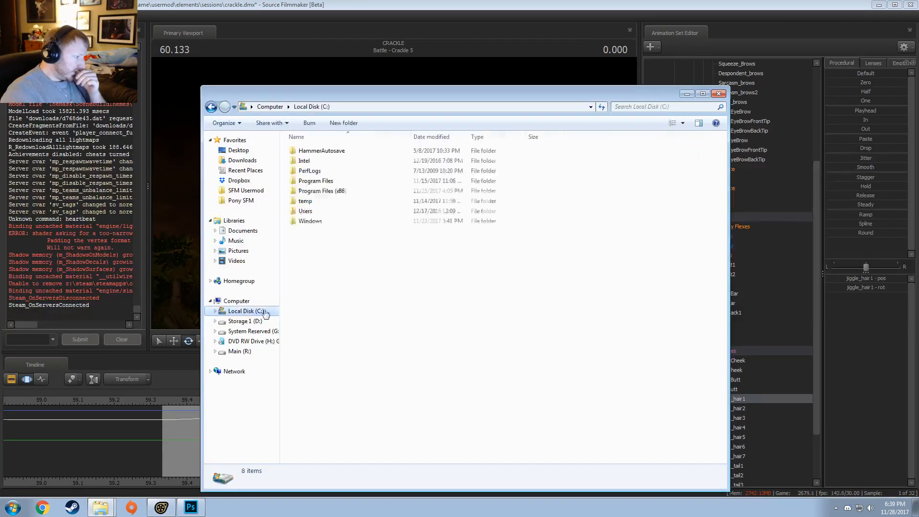
pyautogui.rightClick(317, 297)
pyautogui.click(385, 386)
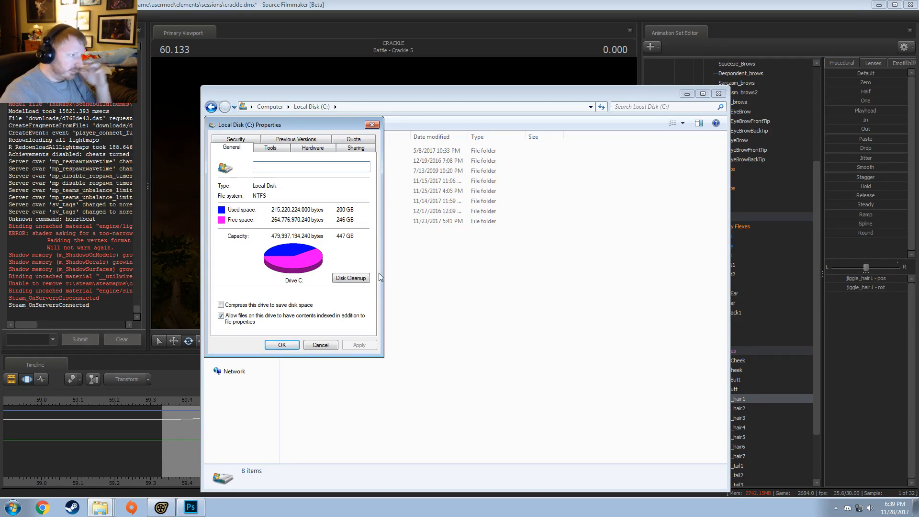
pyautogui.click(371, 124)
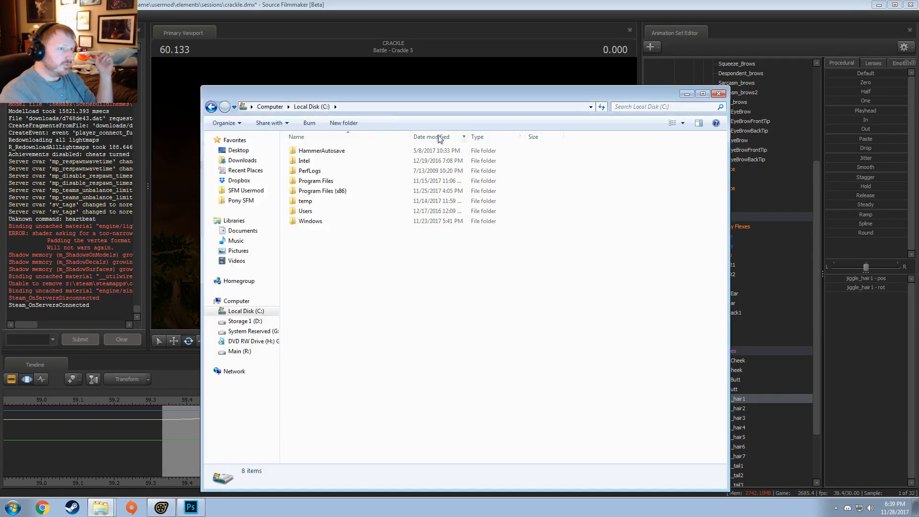
# - In Windows Explorer, check the used and free space of Storage 1 (D:) and Main (R:), and close the window
pyautogui.click(719, 94)
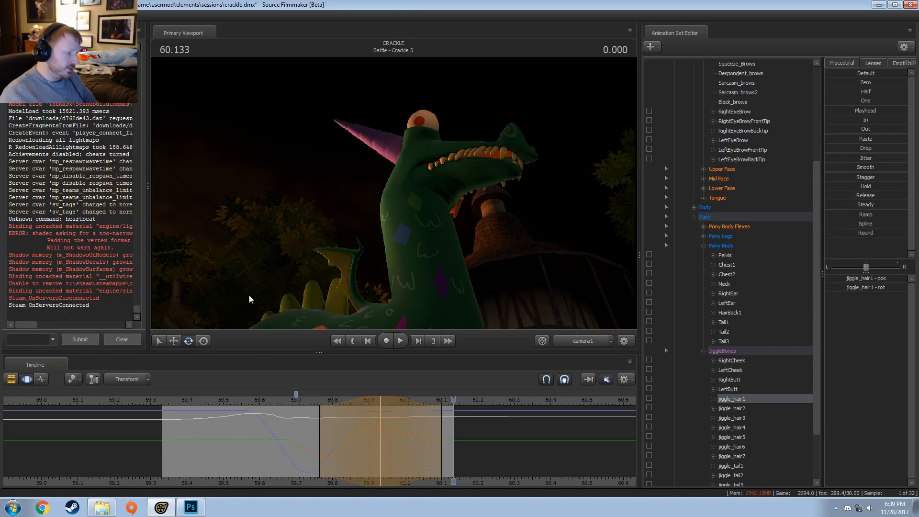
pyautogui.click(271, 407)
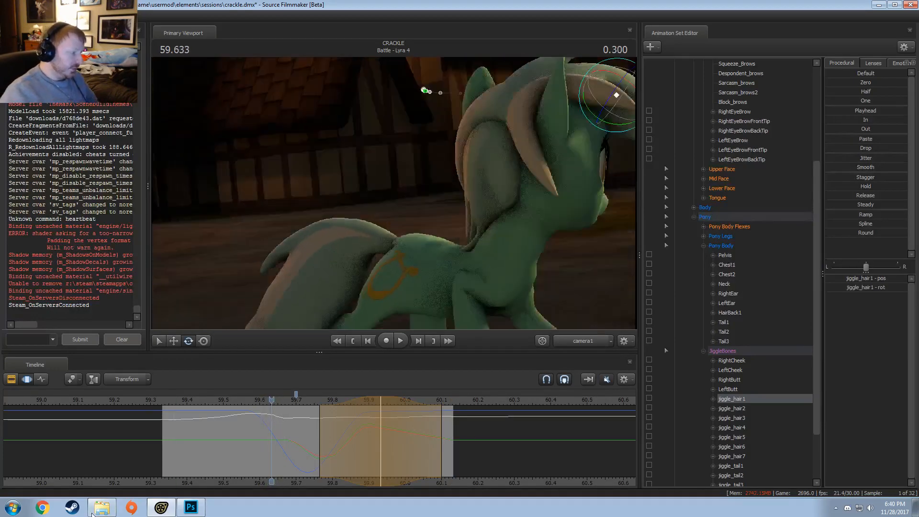
pyautogui.click(103, 508)
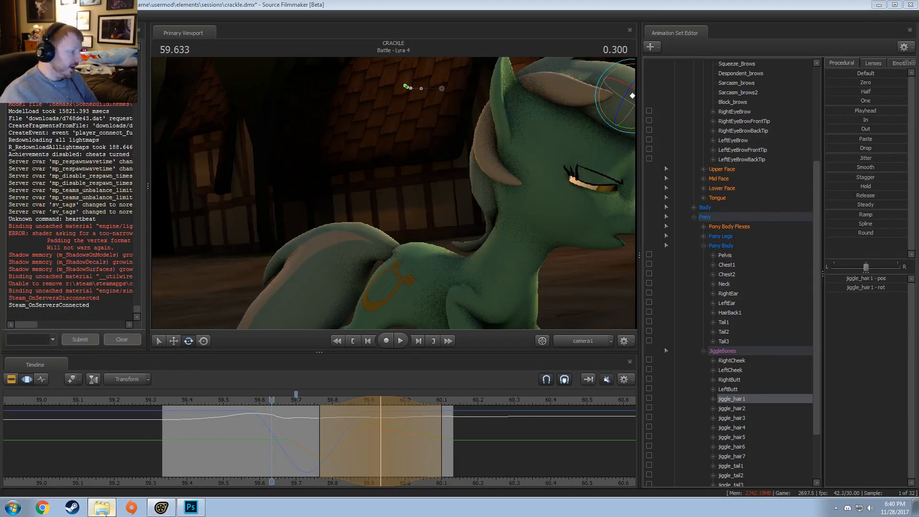
pyautogui.click(225, 289)
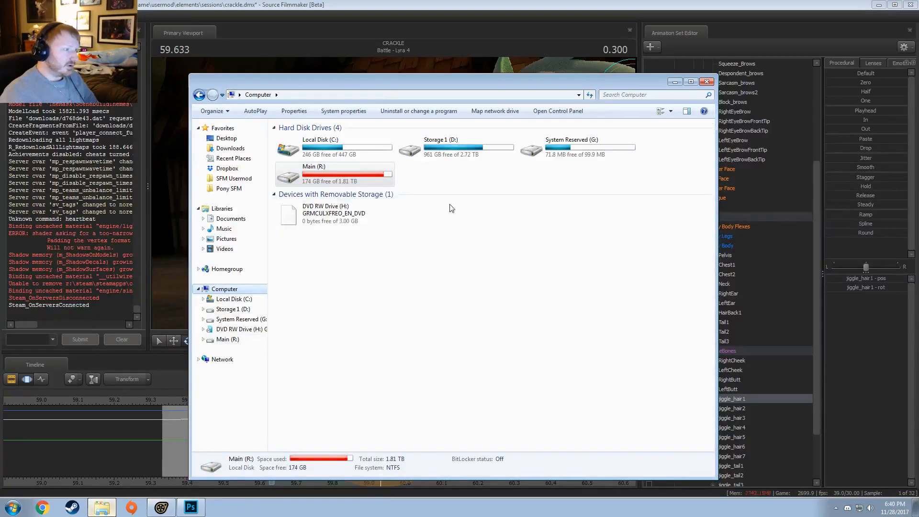
pyautogui.click(452, 160)
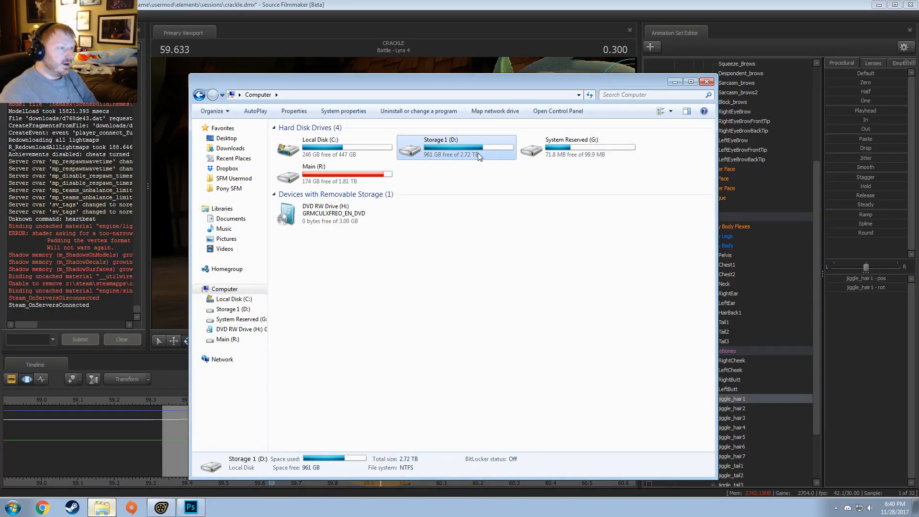
pyautogui.click(351, 179)
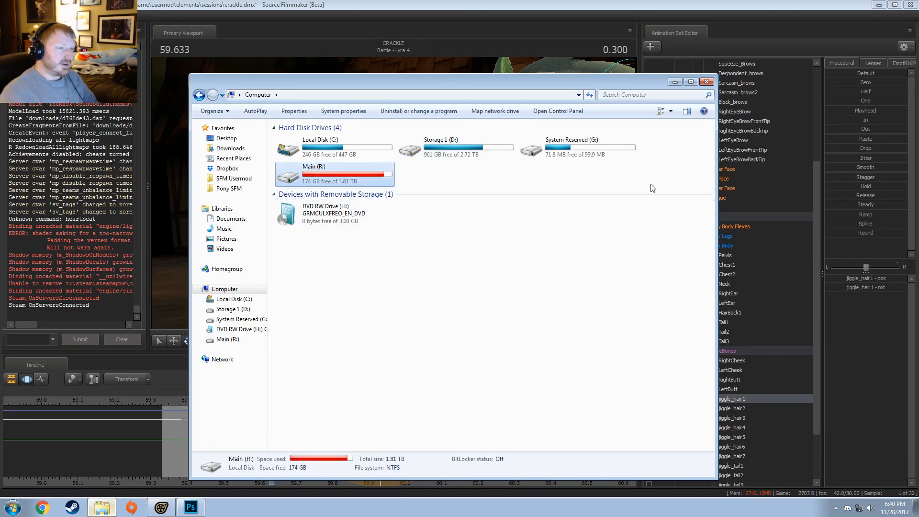
pyautogui.click(471, 277)
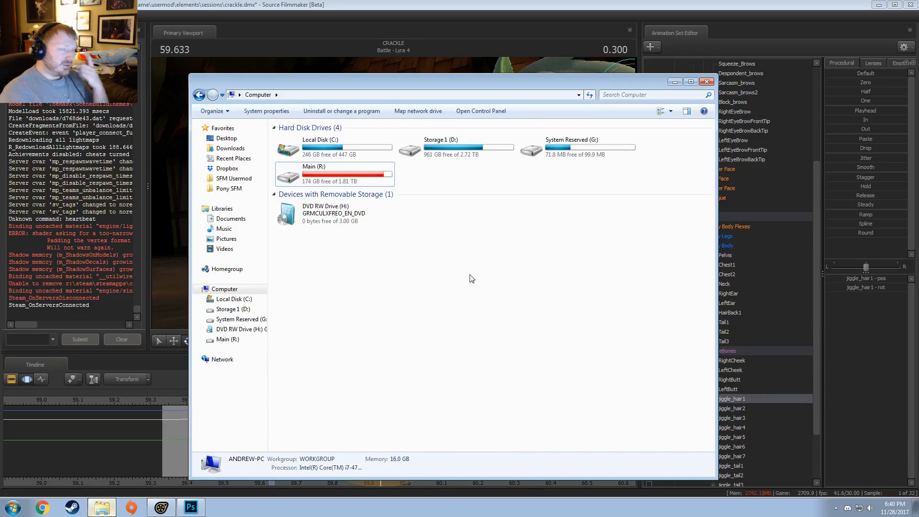
pyautogui.click(707, 82)
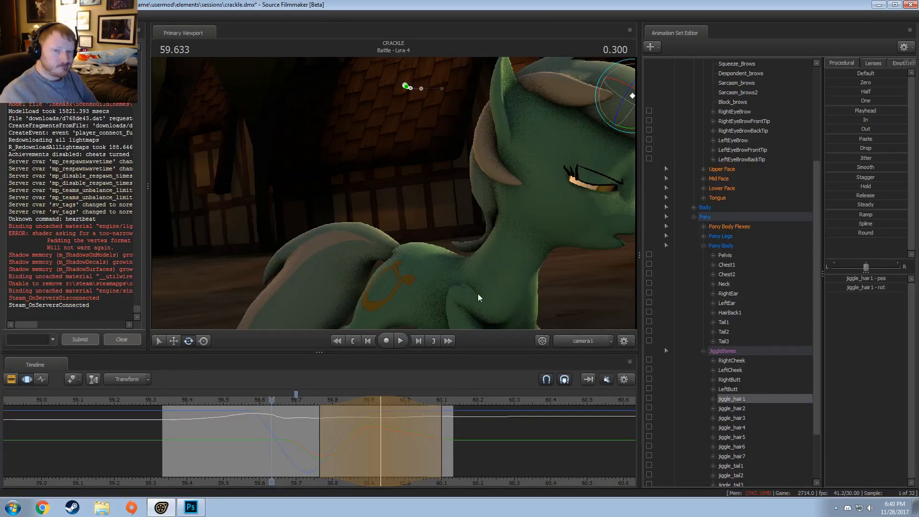
# - Play back the head turn in "Battle - Lyra 4" twice, starting from 59.433 and from about 59.5
pyautogui.click(198, 396)
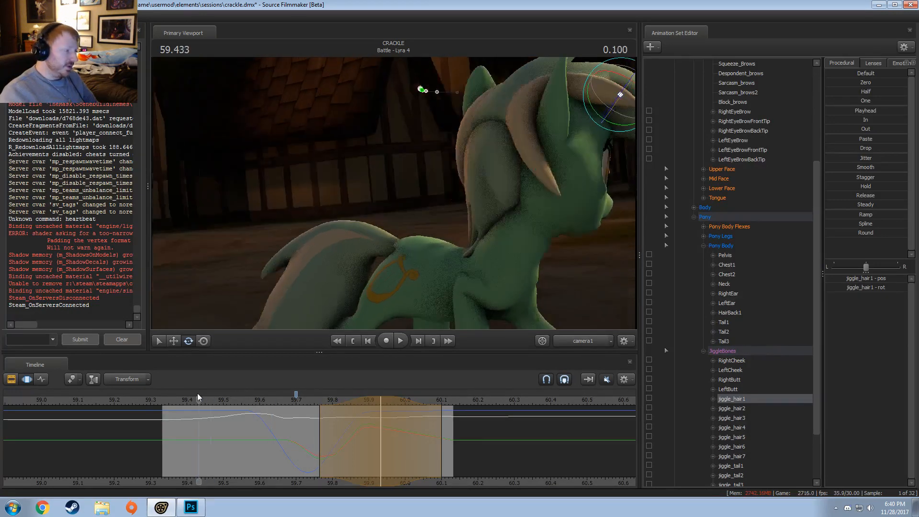
pyautogui.press('space')
pyautogui.press('space')
pyautogui.click(229, 401)
pyautogui.press('space')
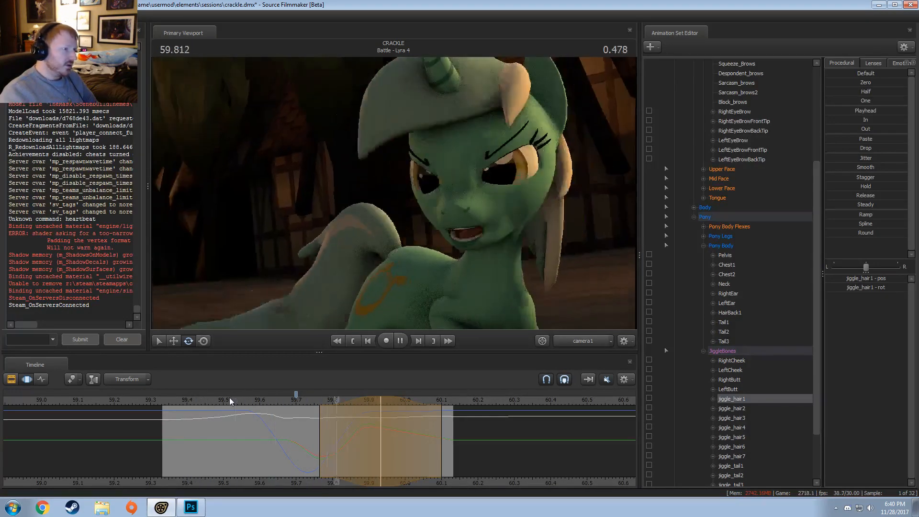
pyautogui.press('space')
# - Shift the jiggle_hair1 time selection to 59.966 with a falloff from about 59.8 to 60.133, and play back the result
pyautogui.press('shift')
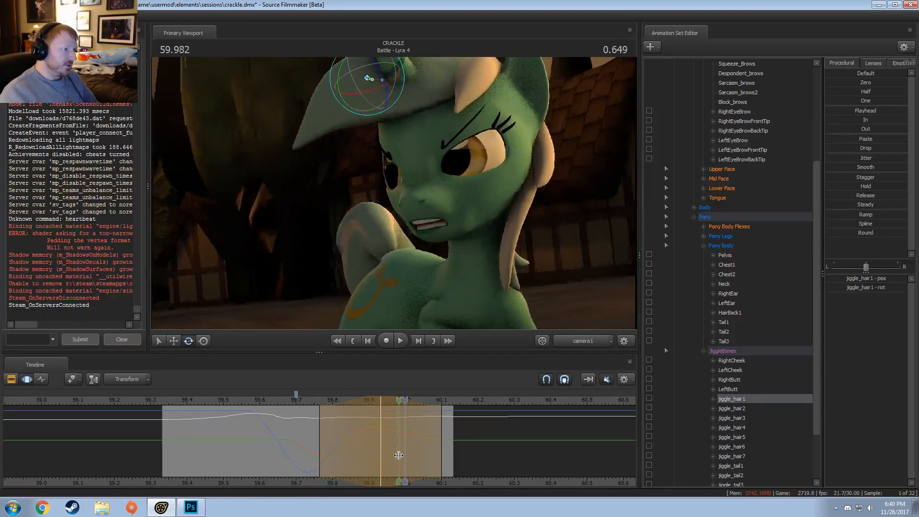
pyautogui.keyDown('shift'); pyautogui.click(398, 455); pyautogui.keyUp('shift')
pyautogui.keyDown('shift'); pyautogui.scroll(4, 398, 455); pyautogui.keyUp('shift')
pyautogui.keyDown('shift'); pyautogui.scroll(1, 398, 455); pyautogui.keyUp('shift')
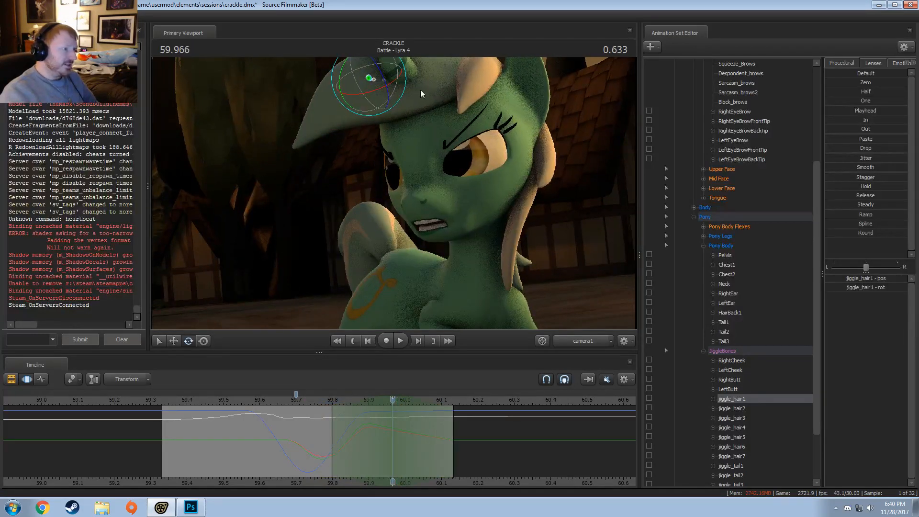
pyautogui.click(290, 403)
pyautogui.press('space')
pyautogui.press('space')
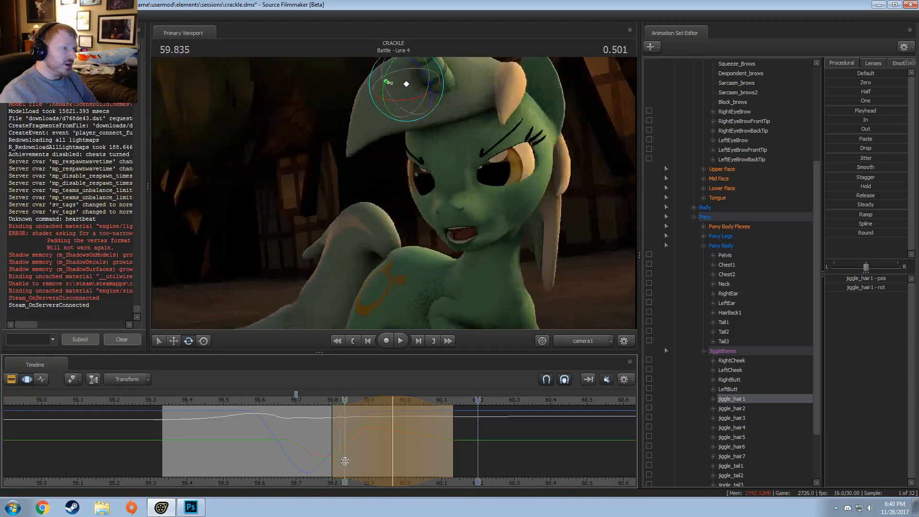
# - Rotate jiggle_hair5 at 59.866 with a falloff starting at about 59.7, and extend the end of the falloff to 60.133
pyautogui.keyDown('shift'); pyautogui.click(352, 449); pyautogui.keyUp('shift')
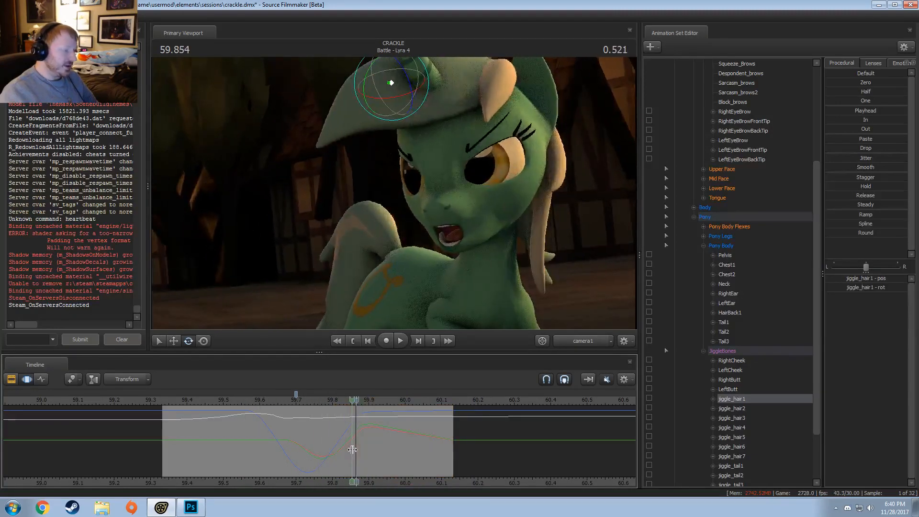
pyautogui.keyDown('shift'); pyautogui.scroll(5, 352, 449); pyautogui.keyUp('shift')
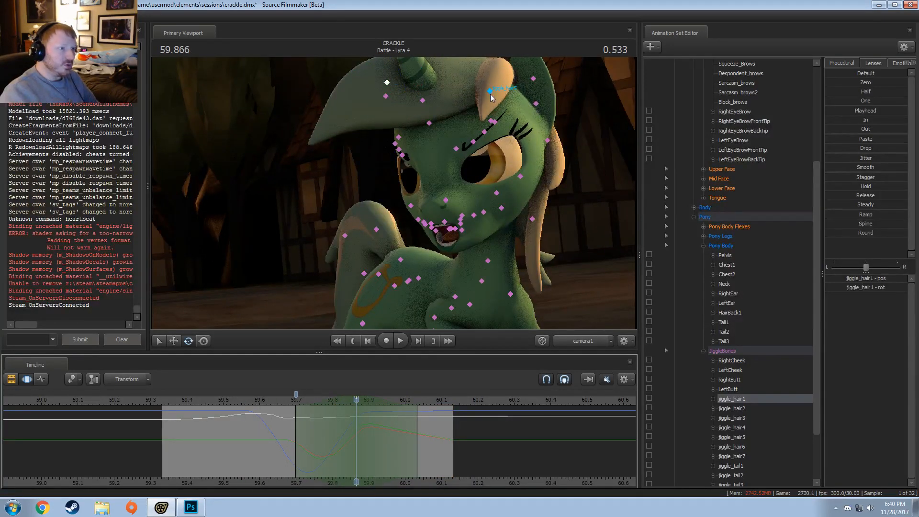
pyautogui.keyDown('ctrl'); pyautogui.click(489, 92); pyautogui.keyUp('ctrl')
pyautogui.moveTo(489, 128); pyautogui.dragTo(486, 98)
pyautogui.moveTo(420, 429); pyautogui.dragTo(453, 429)
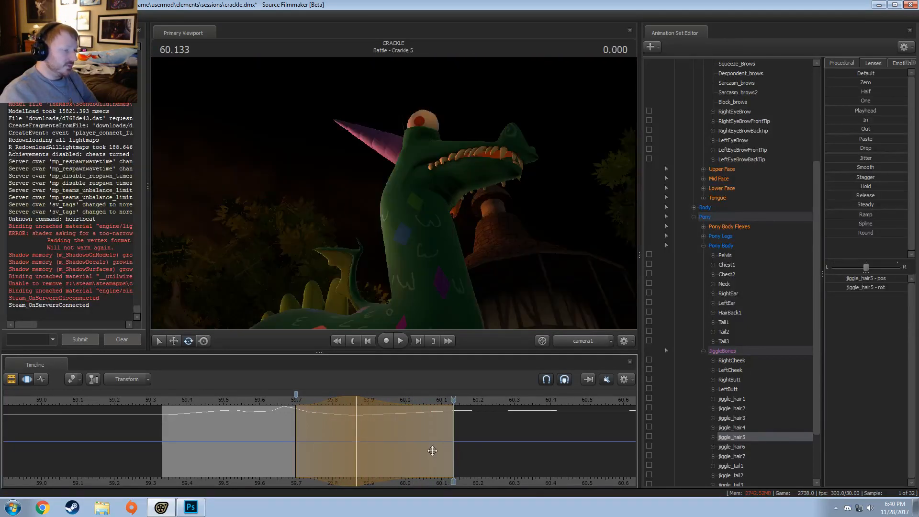
# - Try a jiggle_hair5 adjustment at 60.033 with a falloff from about 59.633 to 60.433, play it back, and undo it
pyautogui.keyDown('shift'); pyautogui.scroll(6, 420, 443); pyautogui.keyUp('shift')
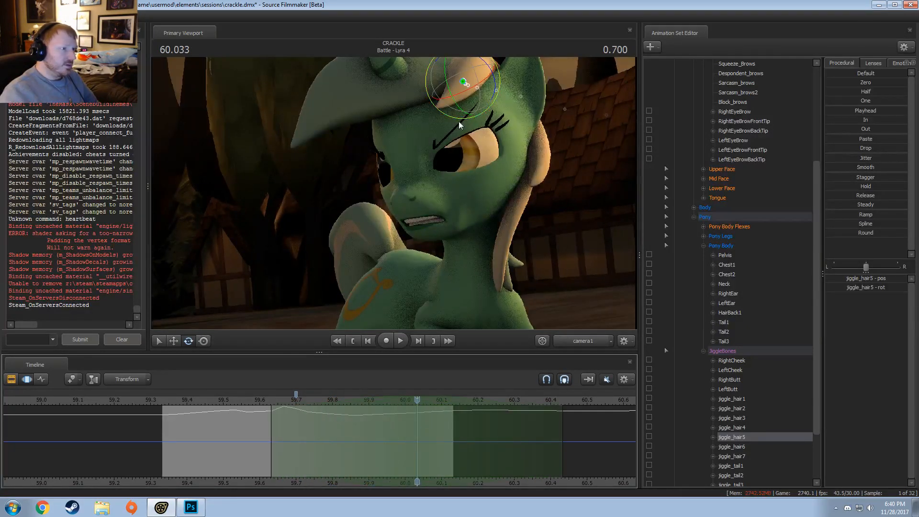
pyautogui.click(223, 400)
pyautogui.press('space')
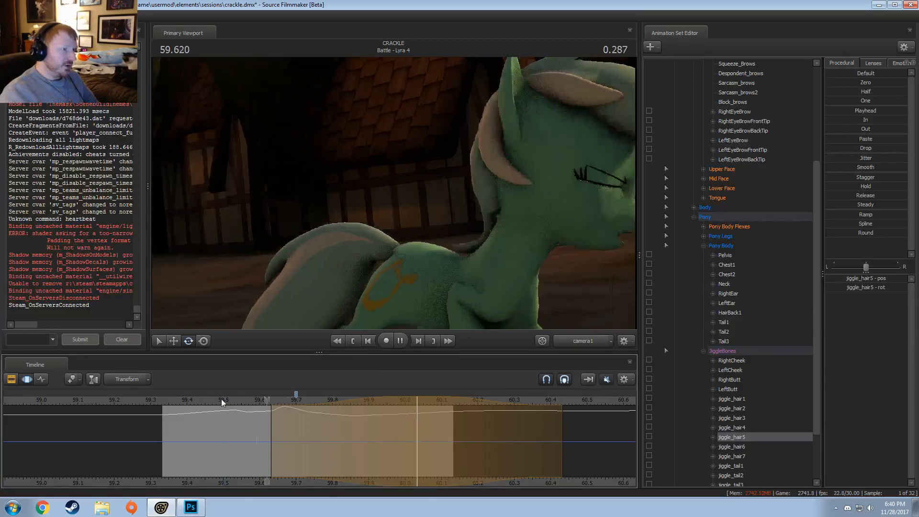
pyautogui.press('space')
pyautogui.hotkey('ctrl', 'z')
# - Play back the complete shot "Battle - Lyra 4" from its start at 59.333
pyautogui.click(216, 404)
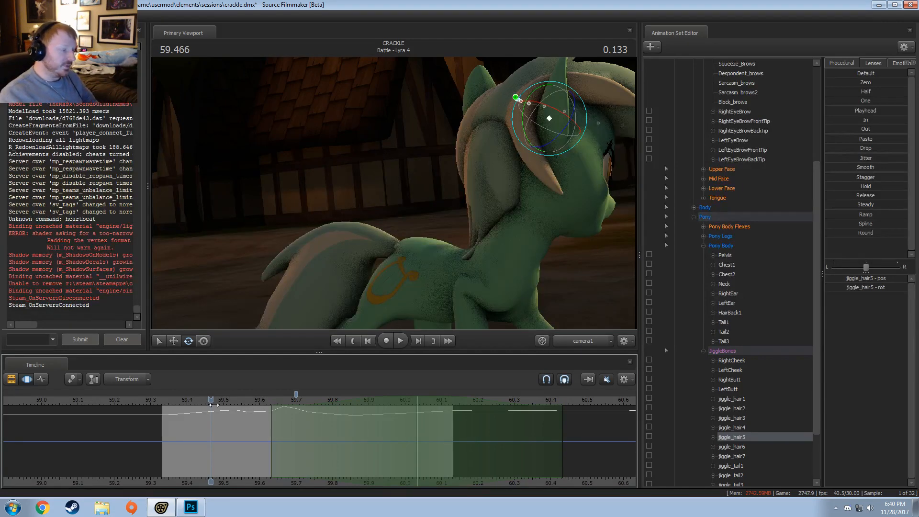
pyautogui.click(165, 400)
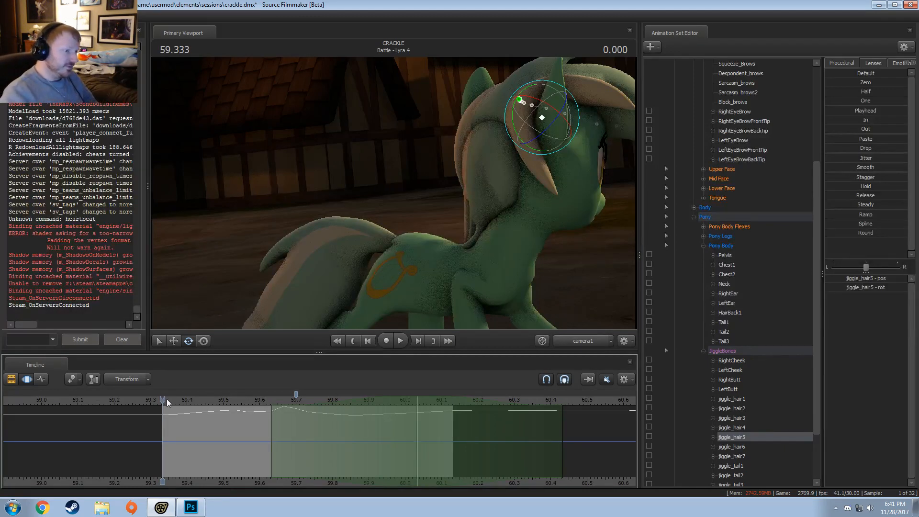
pyautogui.press('space')
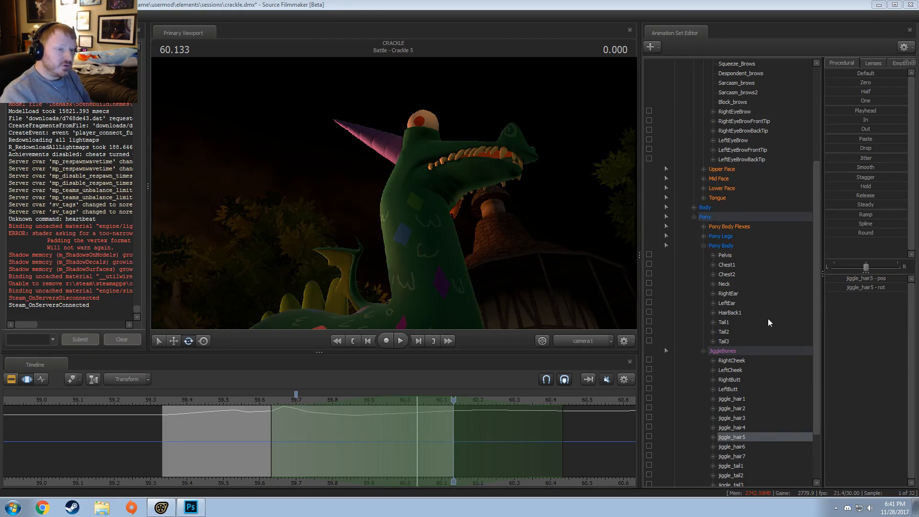
# - Collapse the bone groups and the whole control tree of the Lyra actor, and return the playhead to 59.466
pyautogui.click(702, 244)
pyautogui.click(703, 283)
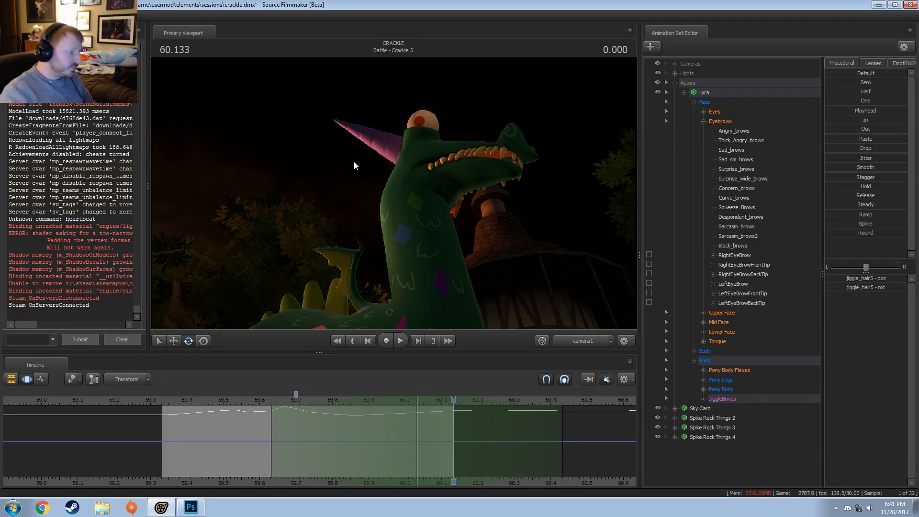
pyautogui.click(684, 93)
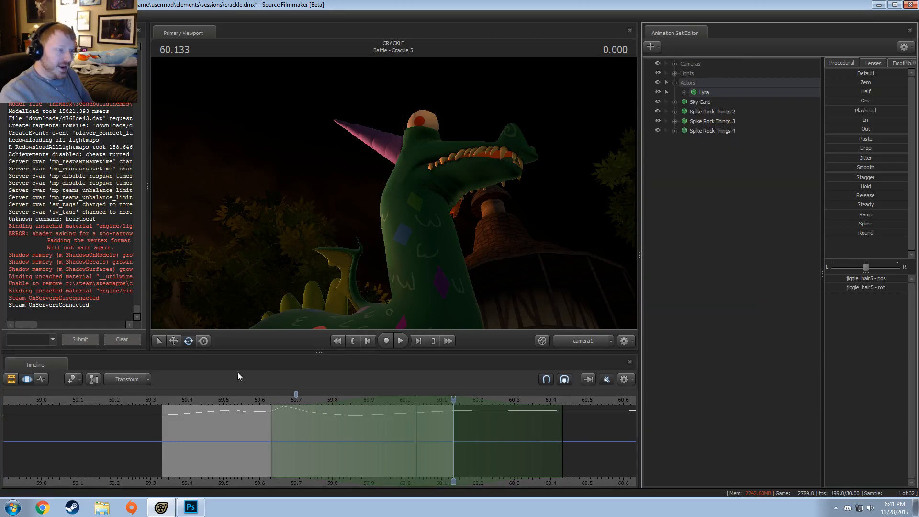
pyautogui.click(215, 398)
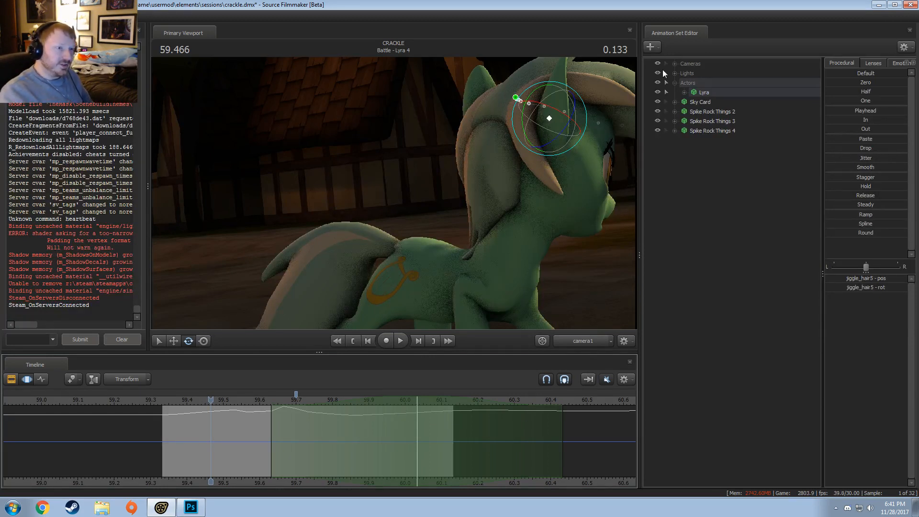
# - Look through the lights in the Lights group, collapse it again, and leave the Actors group expanded
pyautogui.click(672, 83)
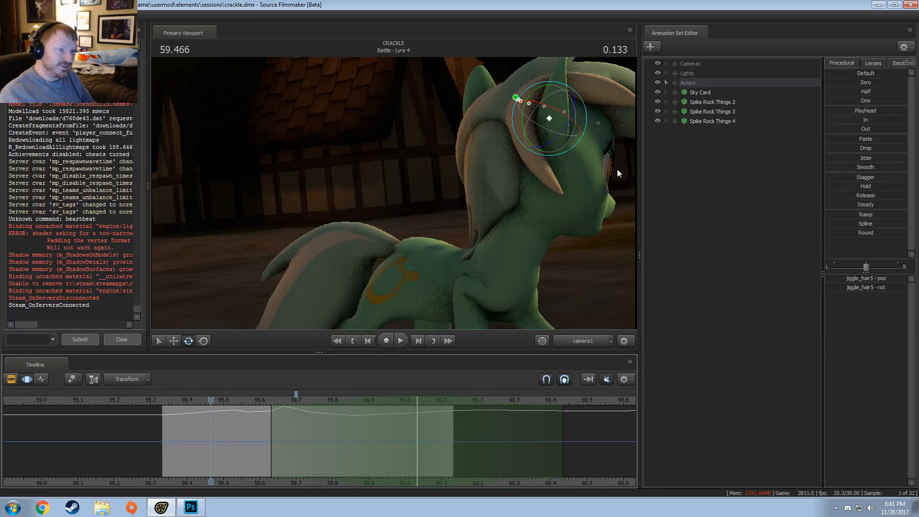
pyautogui.click(674, 74)
pyautogui.click(674, 73)
pyautogui.click(674, 73)
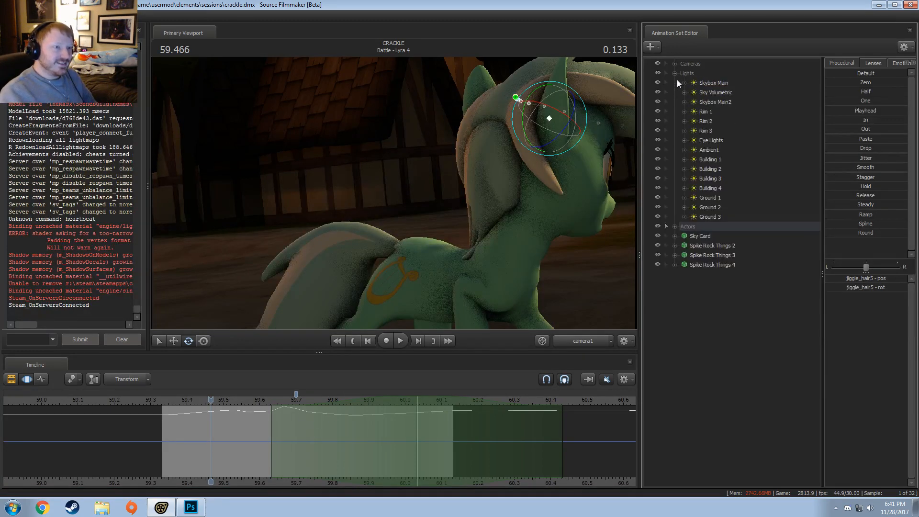
pyautogui.click(675, 74)
pyautogui.click(674, 83)
# - Change the background color of the clip "Battle - Lyra 4" to green in the clip editor, with red set to 0
pyautogui.press('F2')
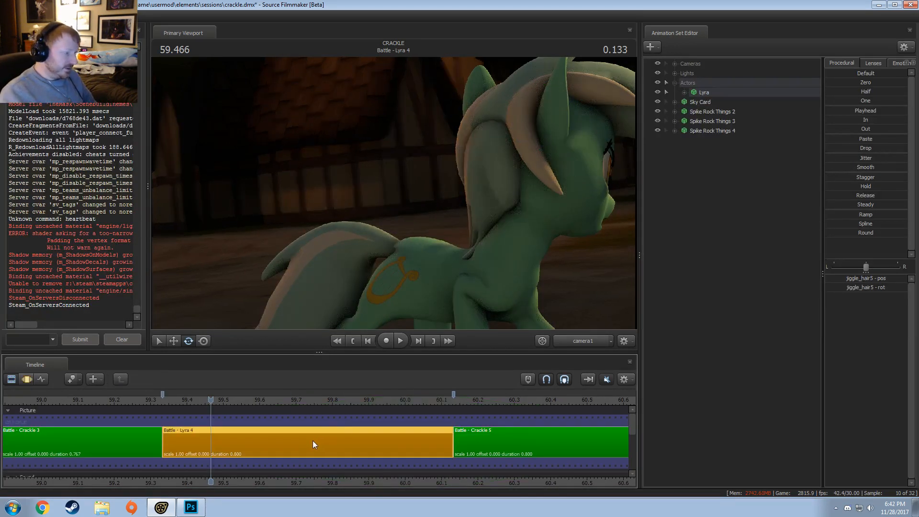
pyautogui.rightClick(312, 440)
pyautogui.moveTo(322, 319)
pyautogui.click(413, 329)
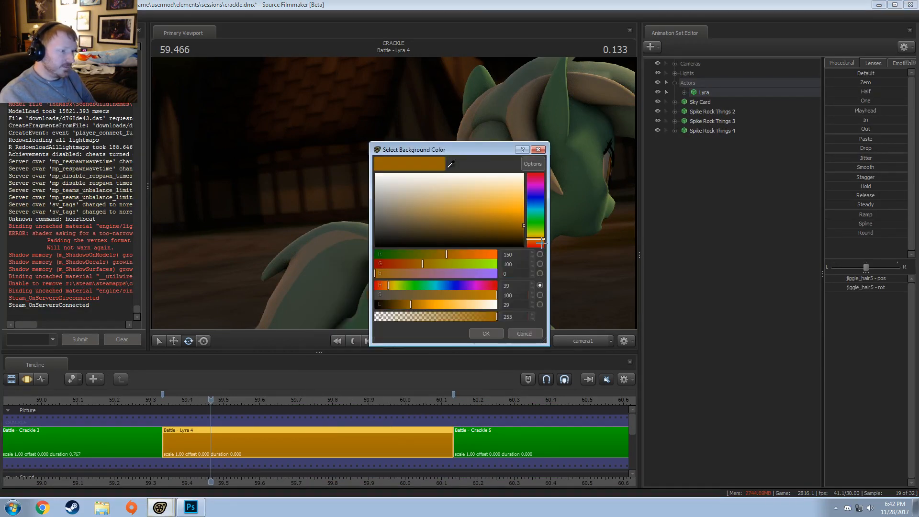
pyautogui.doubleClick(514, 255)
pyautogui.write('0')
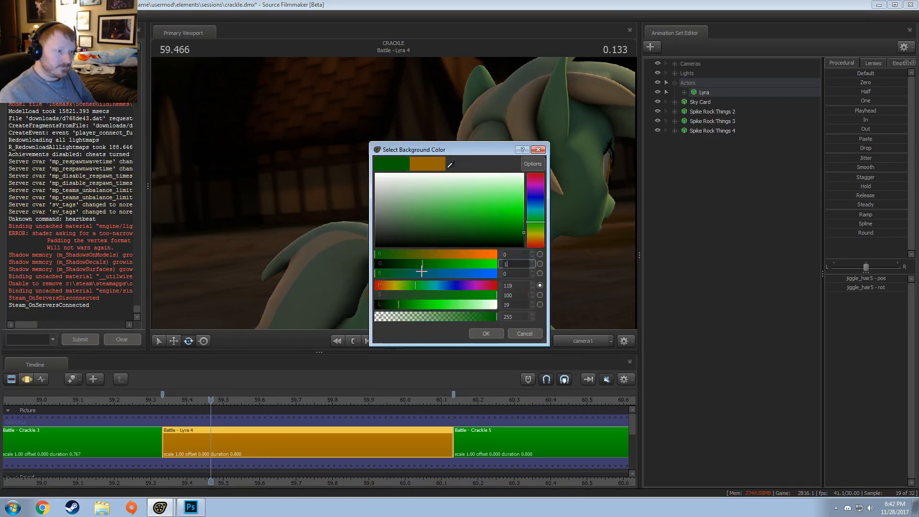
pyautogui.press('Return')
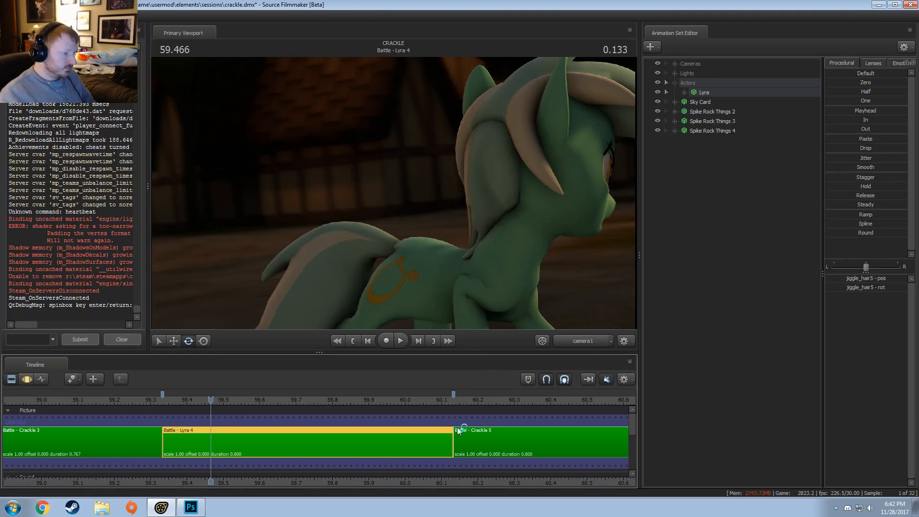
# - Show the whole movie on the timeline and play it back from about 0.400 in the shot "Intro - Building"
pyautogui.scroll(-10, 464, 441)
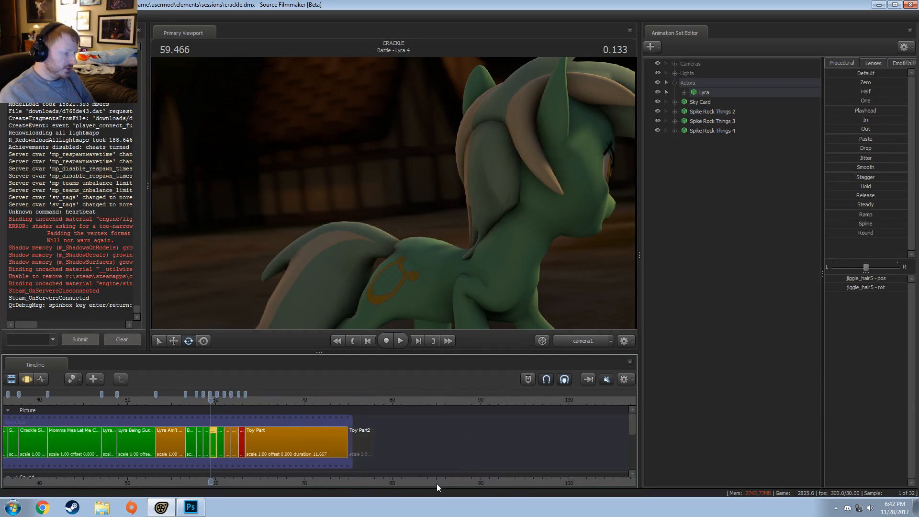
pyautogui.moveTo(412, 476); pyautogui.dragTo(531, 470, button='middle')
pyautogui.scroll(-4, 521, 468)
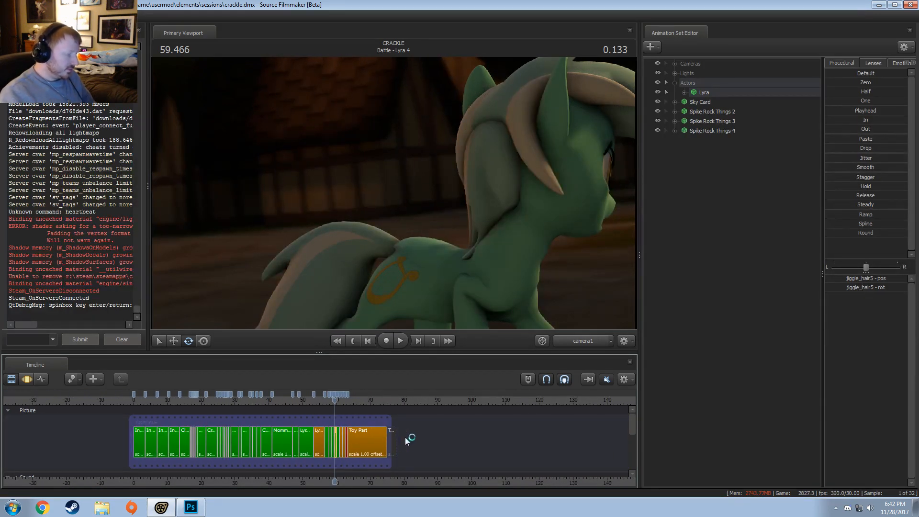
pyautogui.scroll(4, 371, 474)
pyautogui.moveTo(364, 484); pyautogui.dragTo(495, 482)
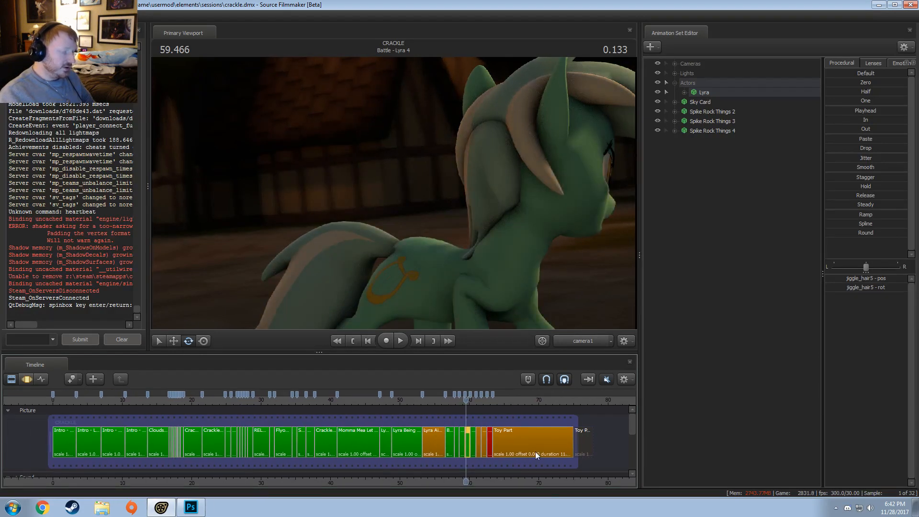
pyautogui.click(55, 403)
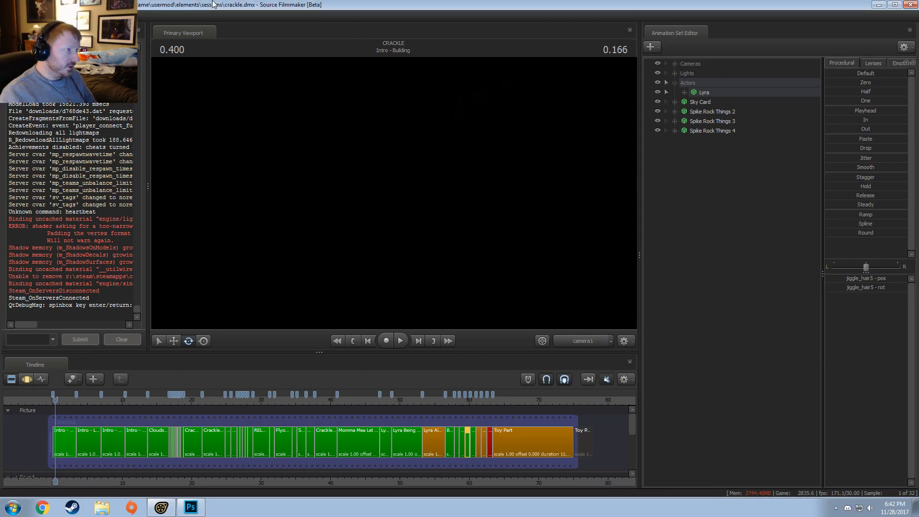
pyautogui.press('space')
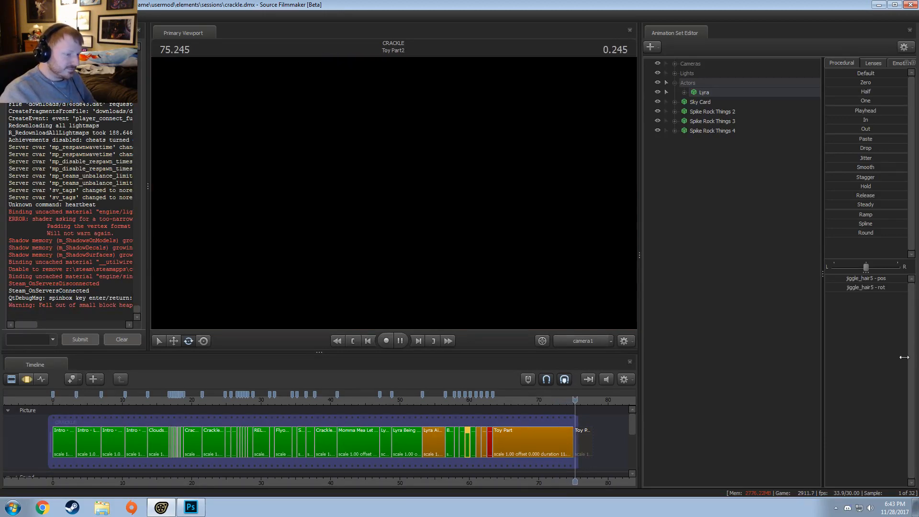
# - Stop the playback at the movie's end and inspect the frames at 55.266 and at 61.333 in the shot "Battle - Lyra 6"
pyautogui.moveTo(578, 397); pyautogui.dragTo(576, 397)
pyautogui.click(575, 397)
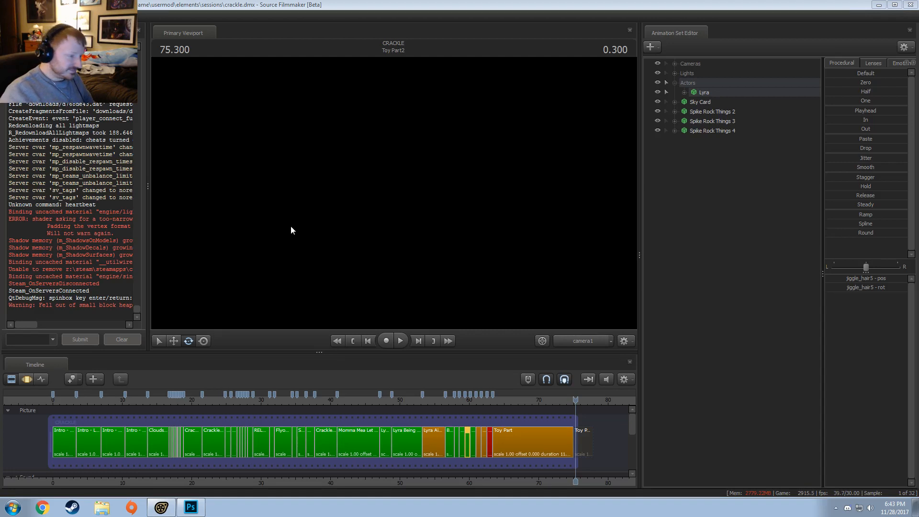
pyautogui.click(437, 396)
pyautogui.scroll(5, 484, 438)
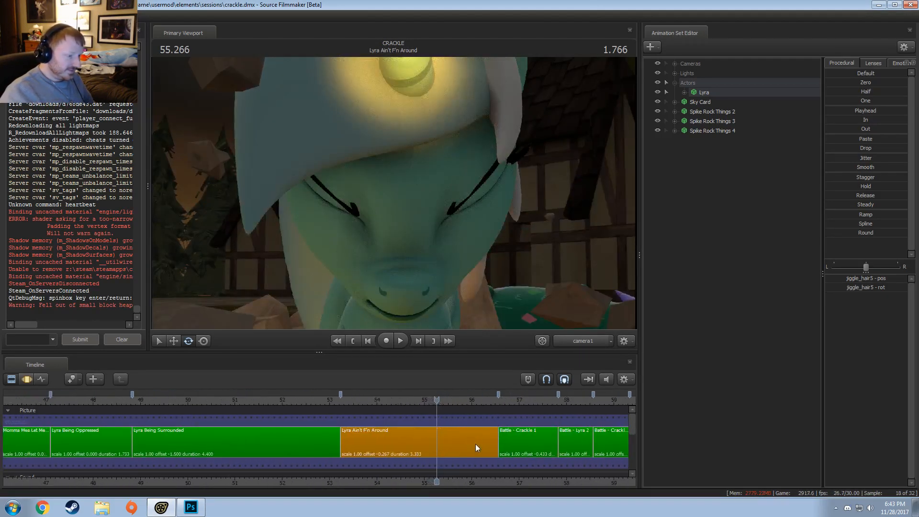
pyautogui.scroll(-3, 459, 481)
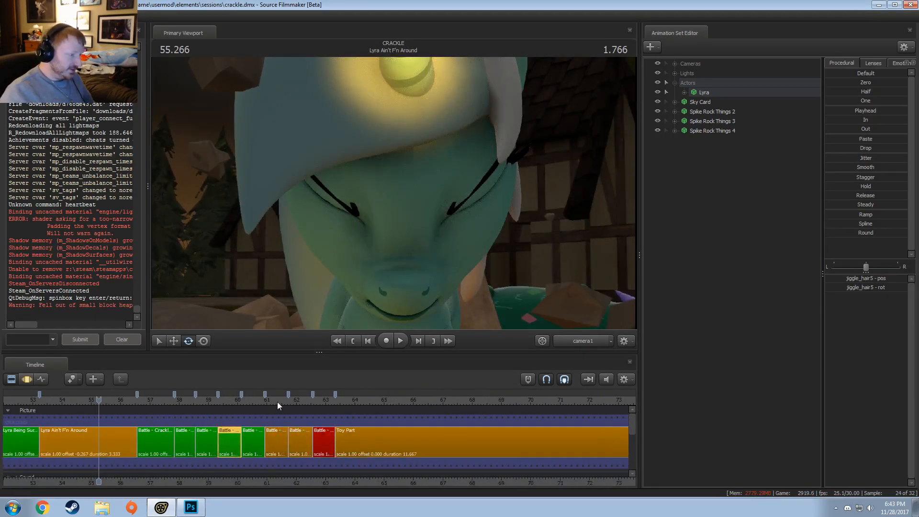
pyautogui.click(277, 402)
pyautogui.scroll(1, 230, 452)
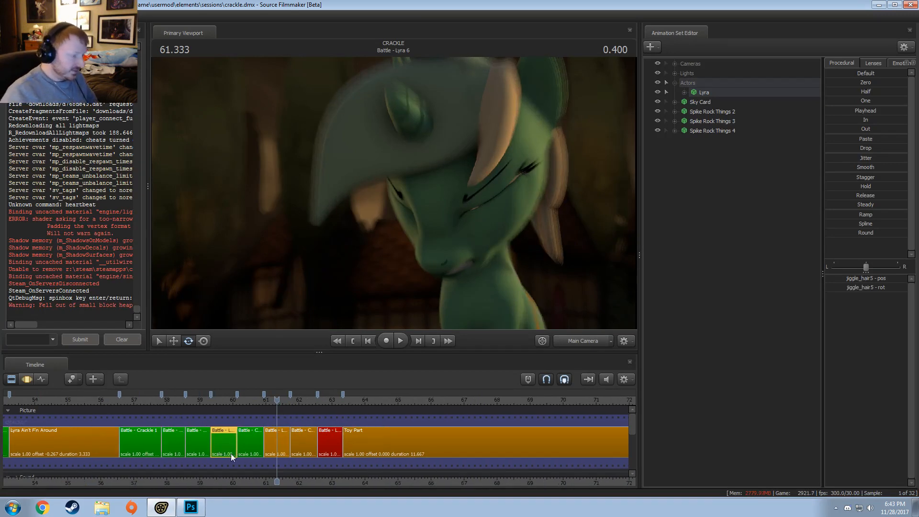
# - Select the short green clip just before the Crackle clip, look through its "Beauty Incarnate" group including "Better Half", and collapse the group
pyautogui.scroll(-3, 337, 465)
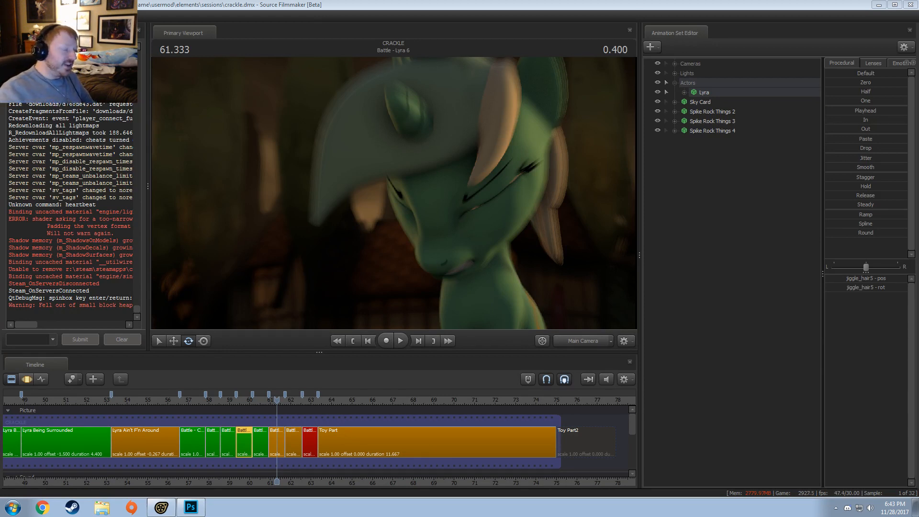
pyautogui.scroll(-7, 303, 431)
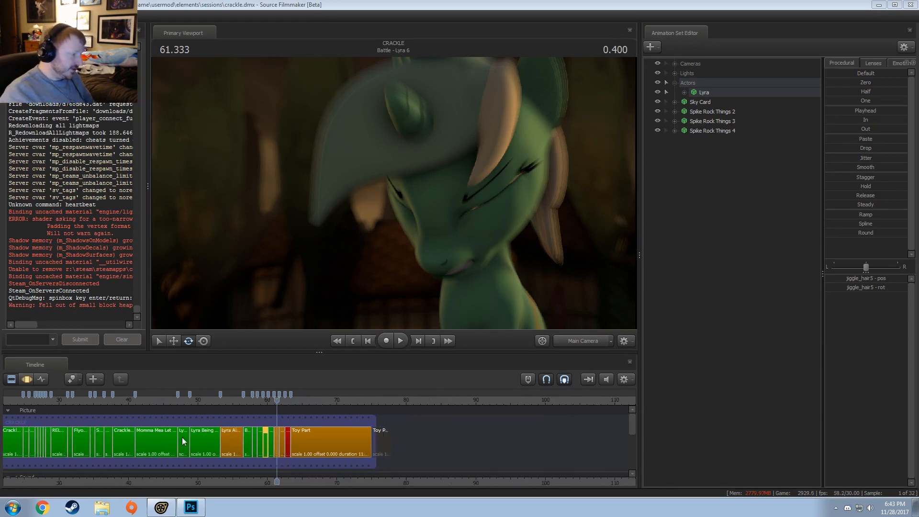
pyautogui.scroll(1, 153, 439)
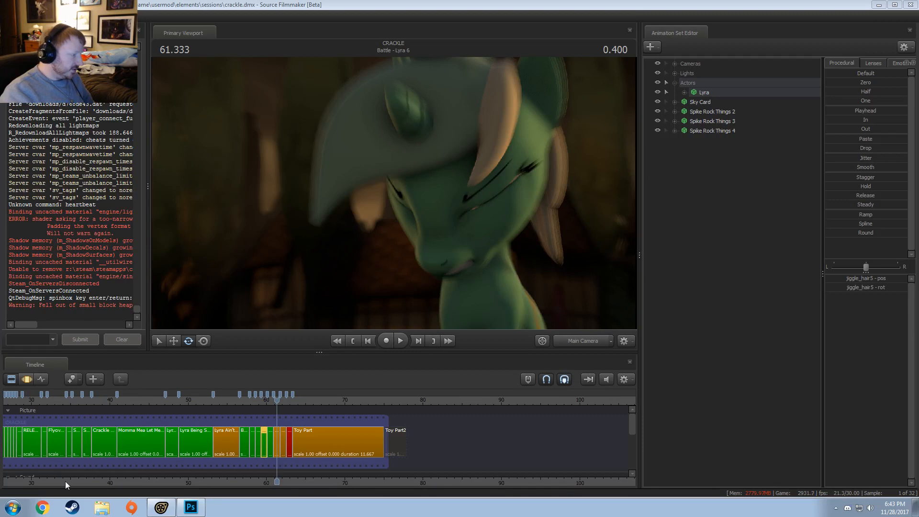
pyautogui.click(87, 434)
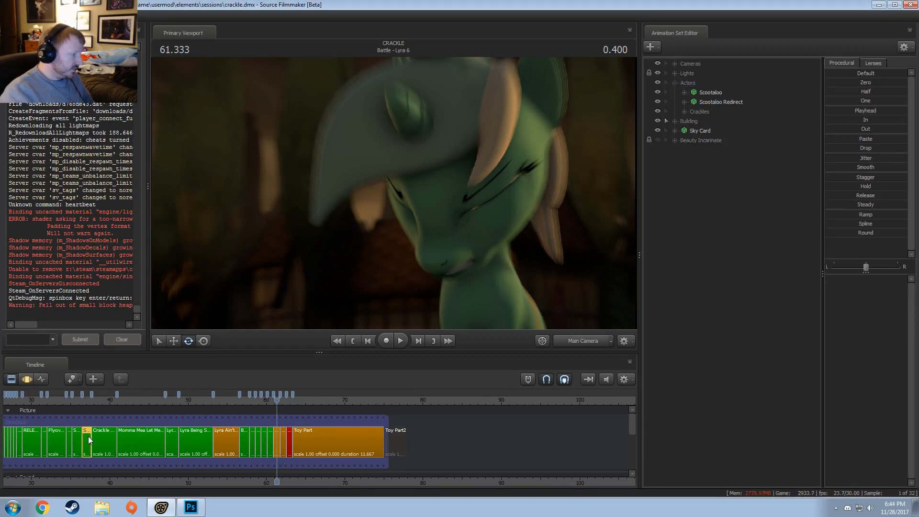
pyautogui.click(675, 140)
pyautogui.click(675, 141)
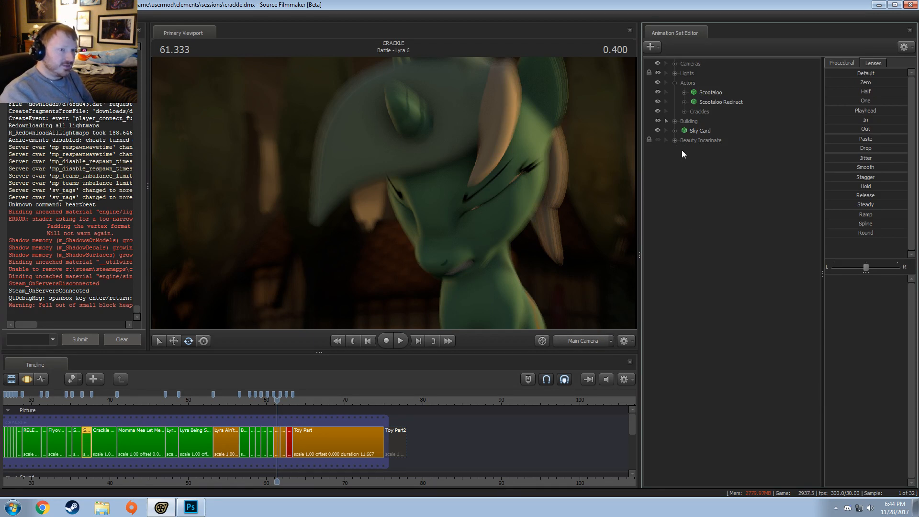
pyautogui.click(723, 160)
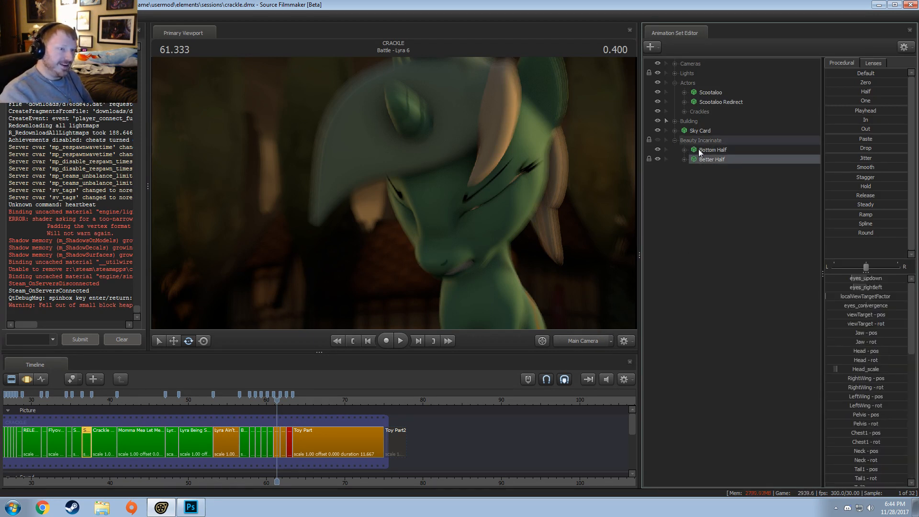
pyautogui.click(675, 140)
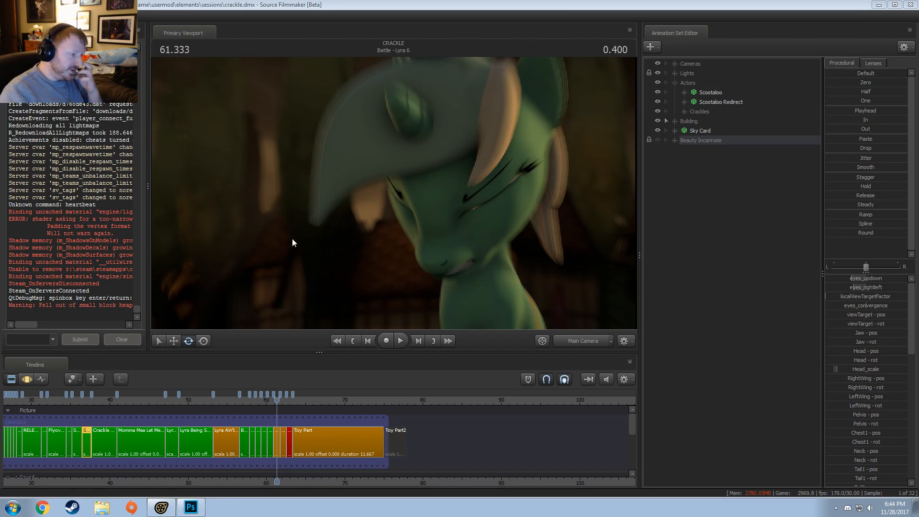
# - Bring the battle clips into view on the timeline and place the playhead at 60.966 in the shot "Battle - Lyra 6"
pyautogui.click(342, 5)
pyautogui.scroll(8, 339, 424)
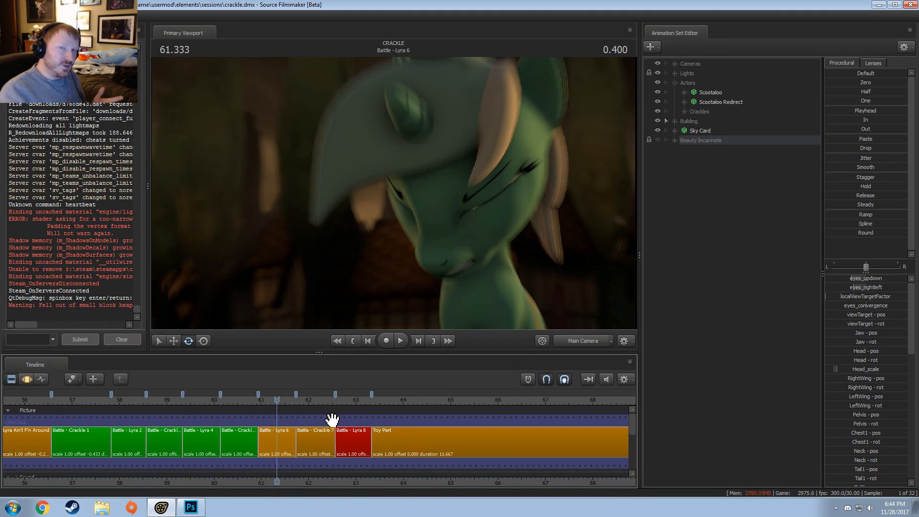
pyautogui.scroll(4, 375, 419)
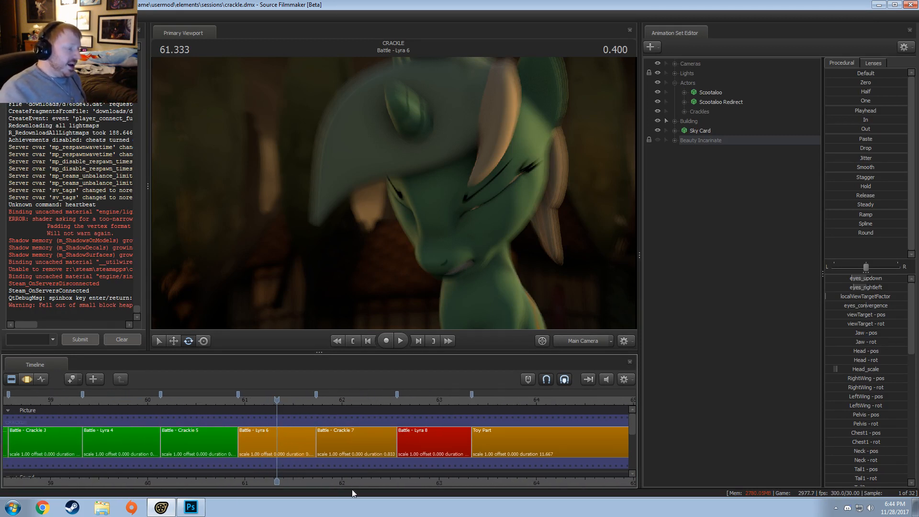
pyautogui.moveTo(353, 485); pyautogui.dragTo(239, 483, button='middle')
pyautogui.scroll(-3, 261, 465)
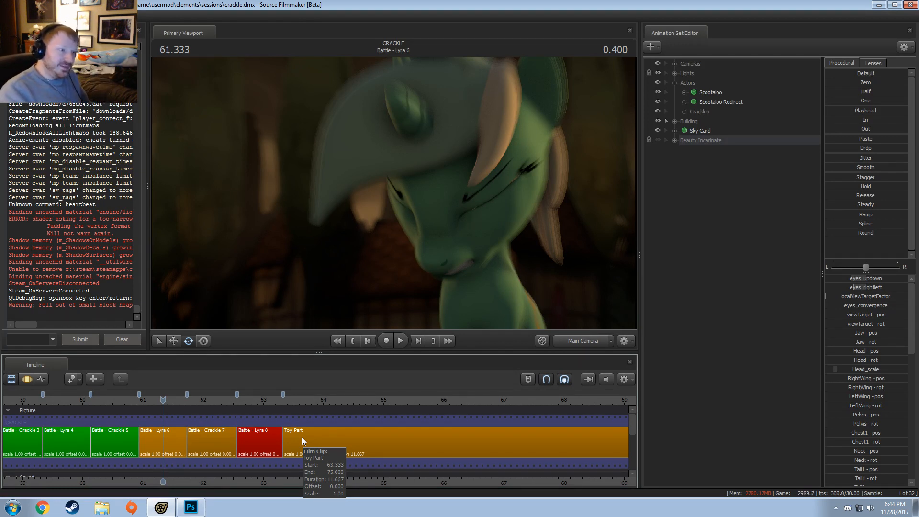
pyautogui.click(142, 399)
pyautogui.moveTo(142, 400); pyautogui.dragTo(141, 399)
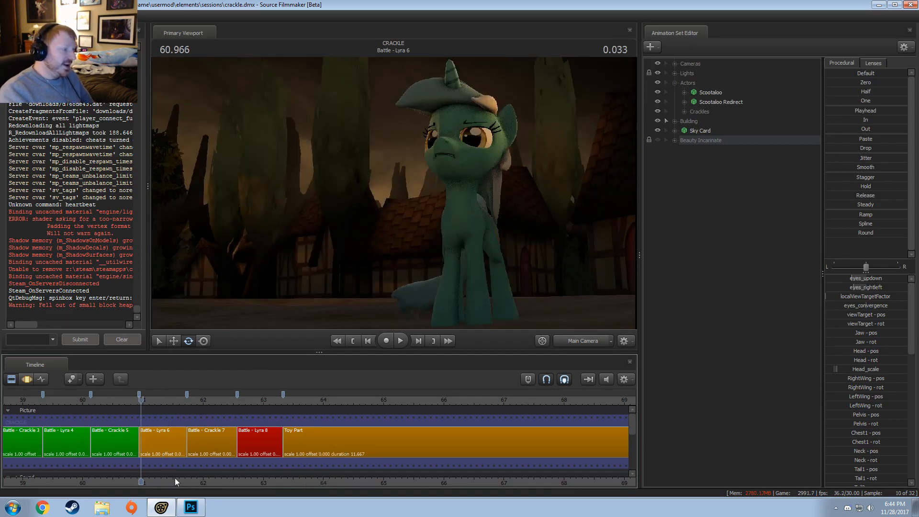
pyautogui.moveTo(175, 479); pyautogui.dragTo(188, 481)
pyautogui.moveTo(195, 454); pyautogui.dragTo(271, 445, button='middle')
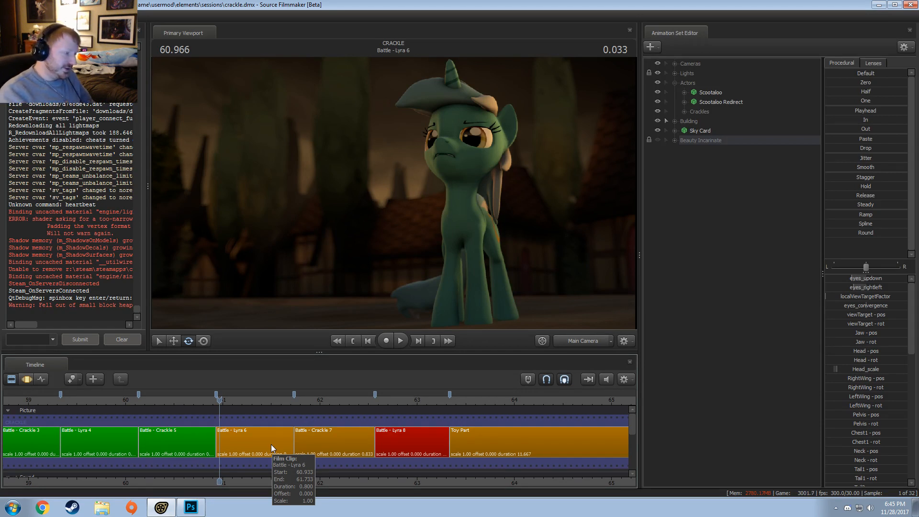
# - Play the shot "Battle - Lyra 6" up to 61.600 and mute the timeline sound
pyautogui.scroll(3, 271, 444)
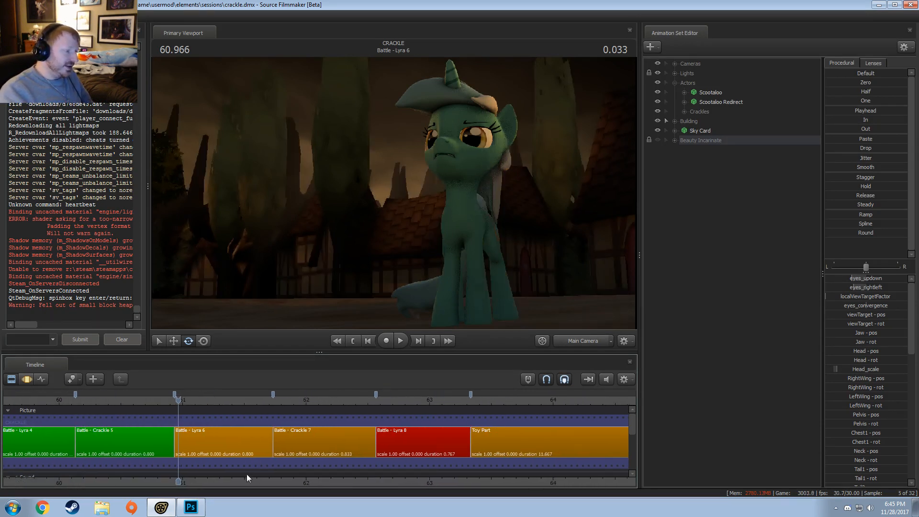
pyautogui.scroll(-1, 245, 473)
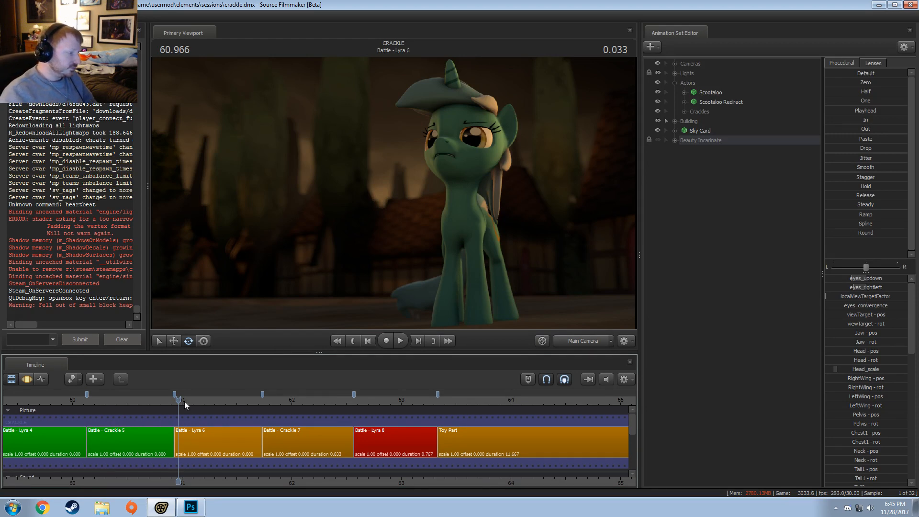
pyautogui.press('space')
pyautogui.press('space')
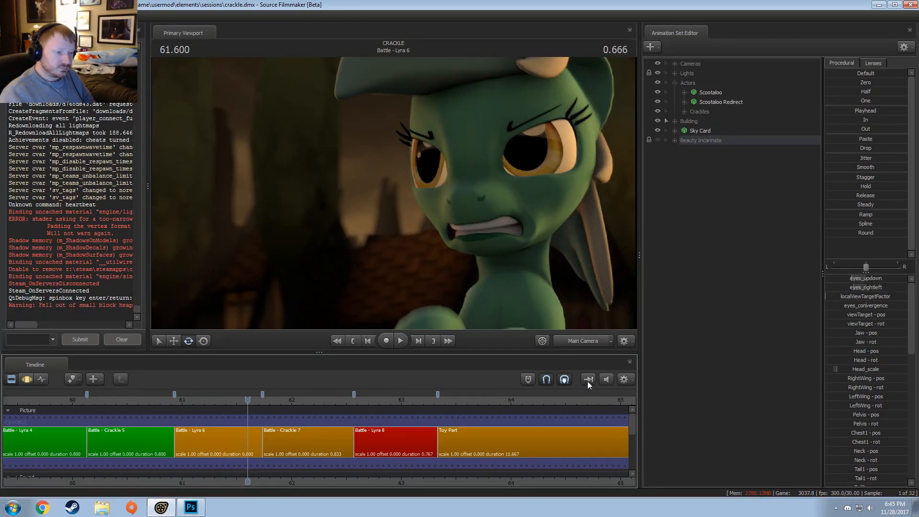
pyautogui.click(605, 379)
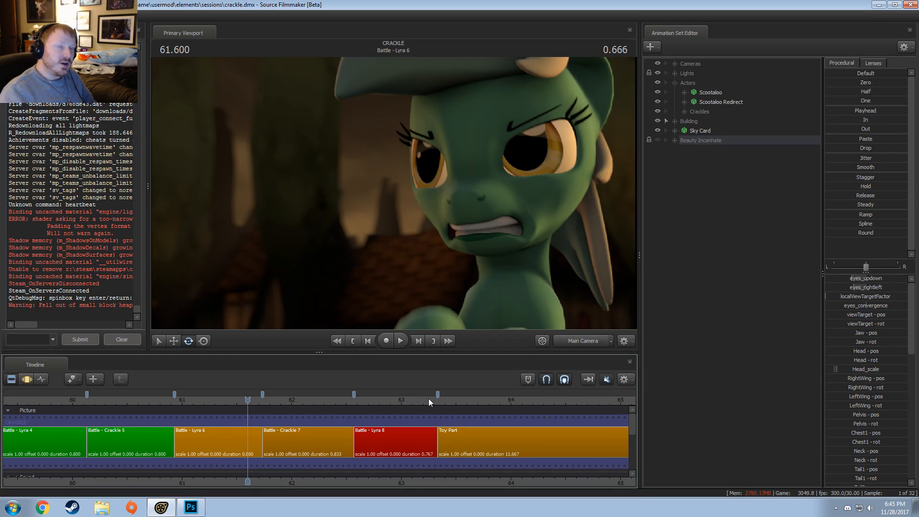
pyautogui.moveTo(353, 469); pyautogui.dragTo(280, 470, button='middle')
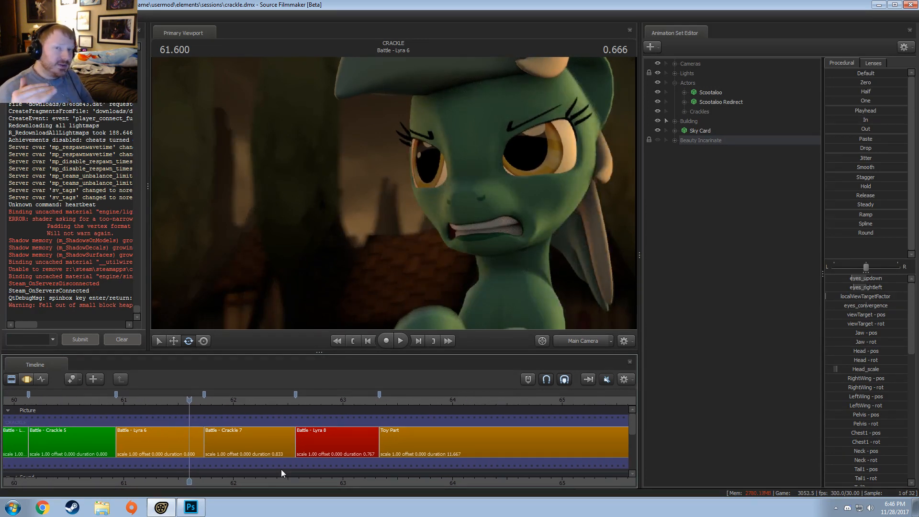
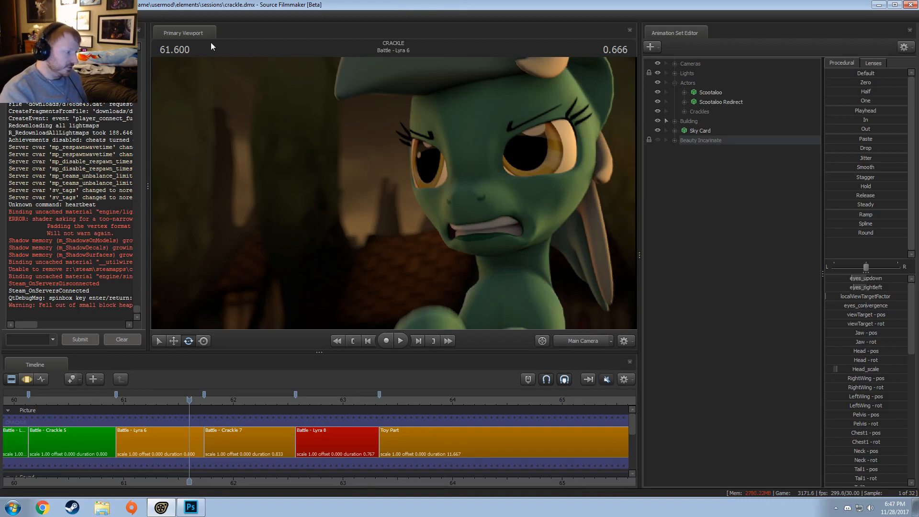
# - Select the clip "Battle - Lyra 6", place the playhead at its start (60.933), and open the shot in the motion editor
pyautogui.scroll(2, 181, 483)
pyautogui.moveTo(190, 473); pyautogui.dragTo(241, 469, button='middle')
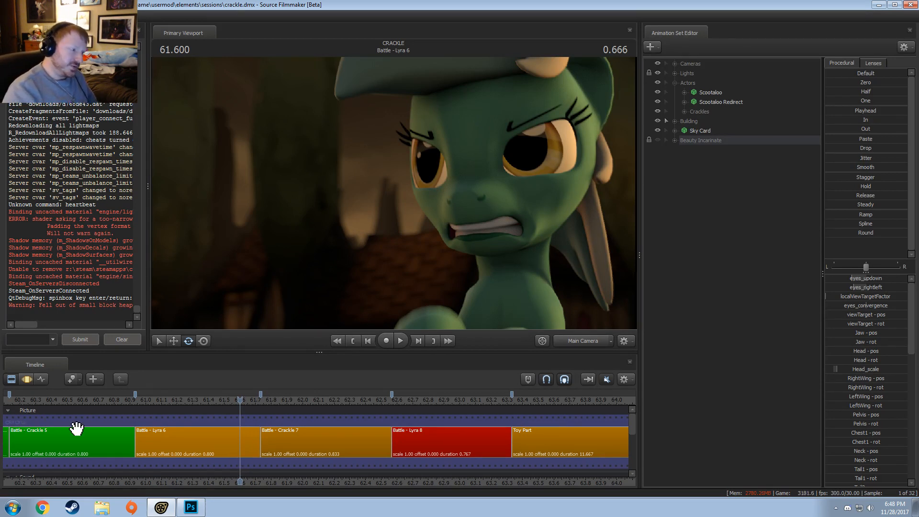
pyautogui.click(177, 441)
pyautogui.click(137, 400)
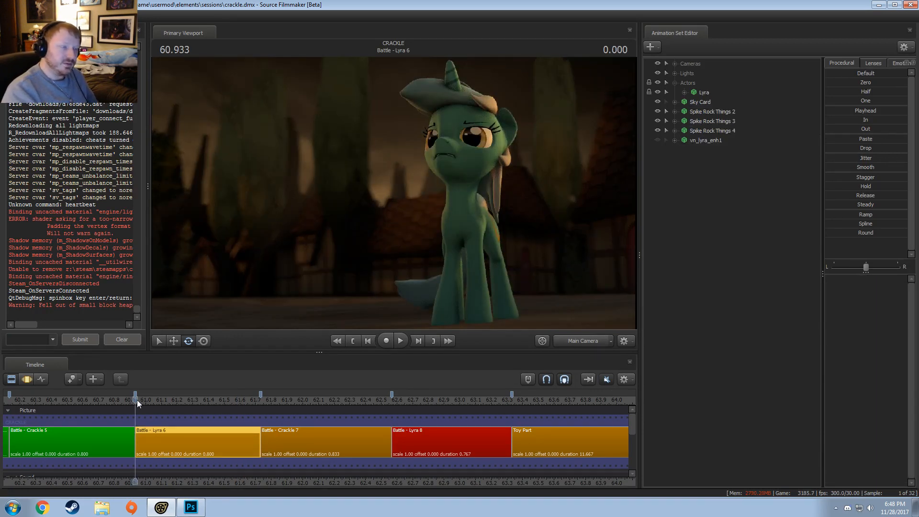
pyautogui.doubleClick(166, 468)
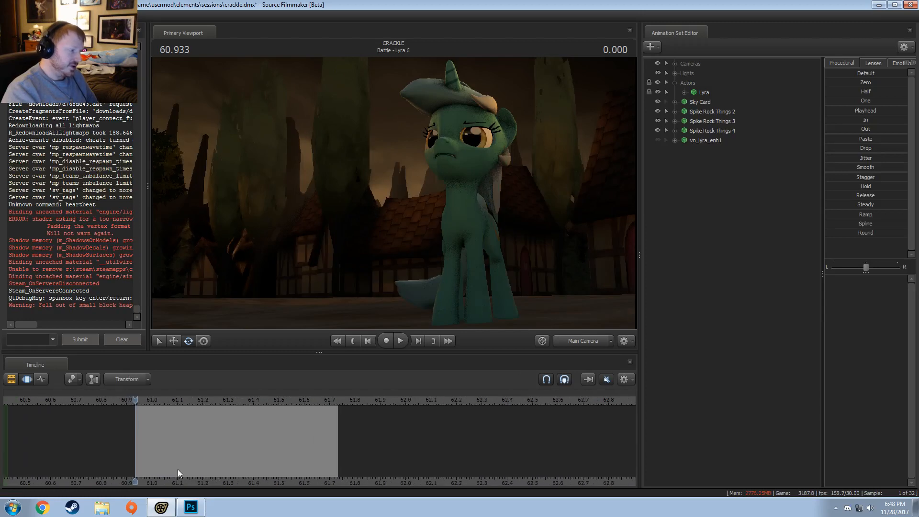
pyautogui.press('shift')
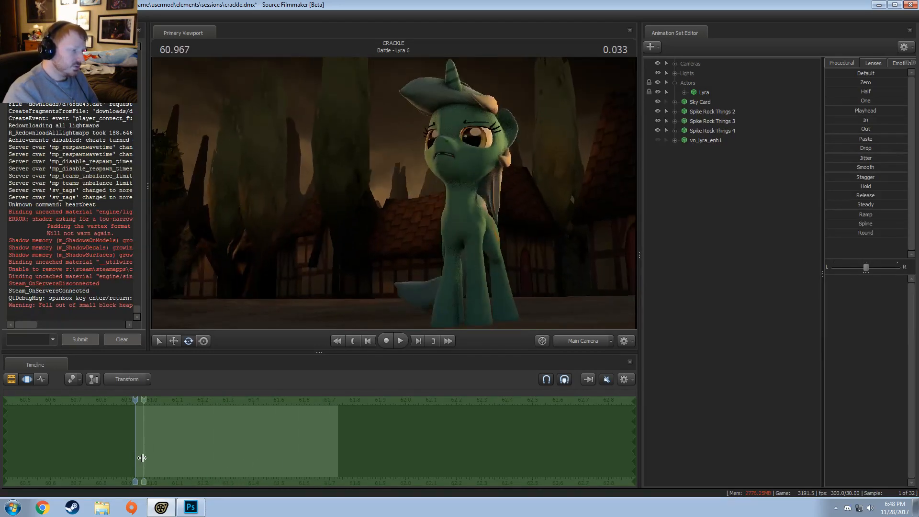
pyautogui.press('space')
pyautogui.press('space')
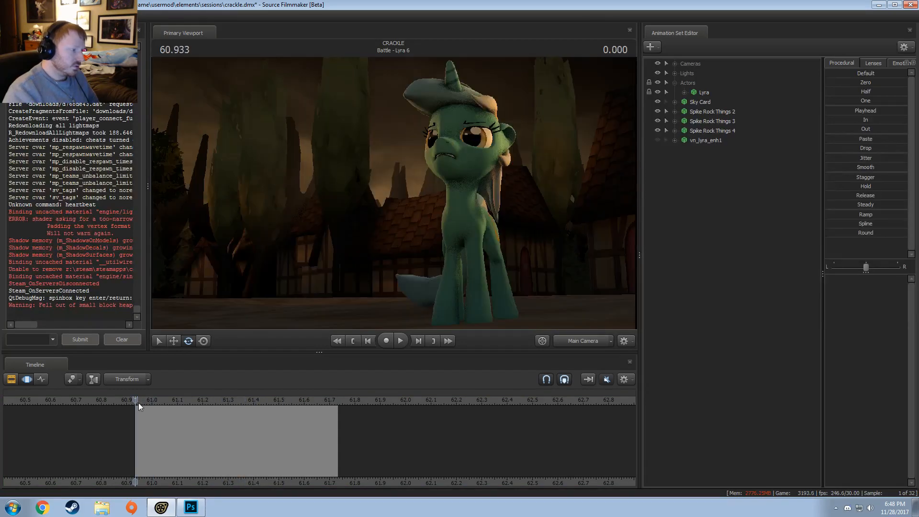
# - View Lyra through the Work Camera, park the playhead at 61.500, select all time, and pick the Tail2 bone
pyautogui.click(585, 342)
pyautogui.moveTo(356, 200); pyautogui.dragTo(400, 206)
pyautogui.press('space')
pyautogui.press('space')
pyautogui.click(314, 370)
pyautogui.hotkey('ctrl', 'a')
pyautogui.keyDown('ctrl'); pyautogui.click(452, 219); pyautogui.keyUp('ctrl')
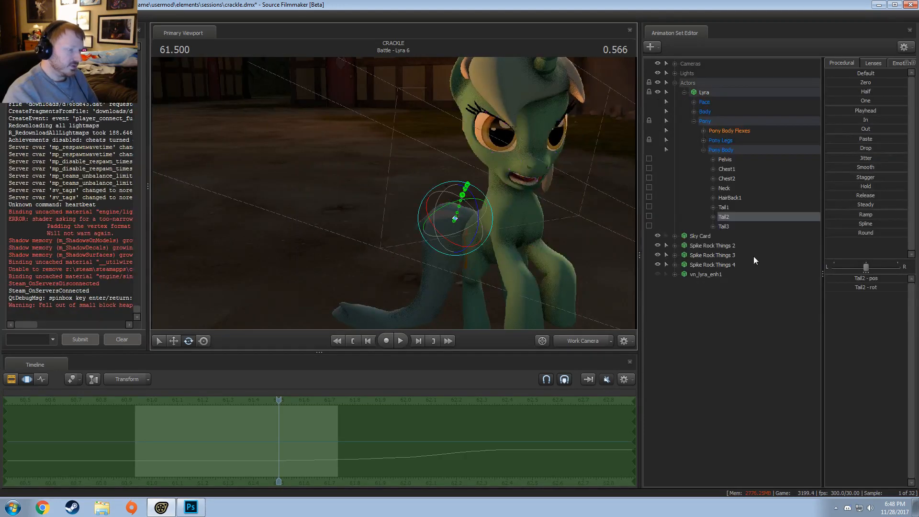
# - Rotate Lyra's Tail3 bone across the whole time selection, switch to the move manipulator, and briefly play the shot
pyautogui.moveTo(419, 263); pyautogui.dragTo(419, 292)
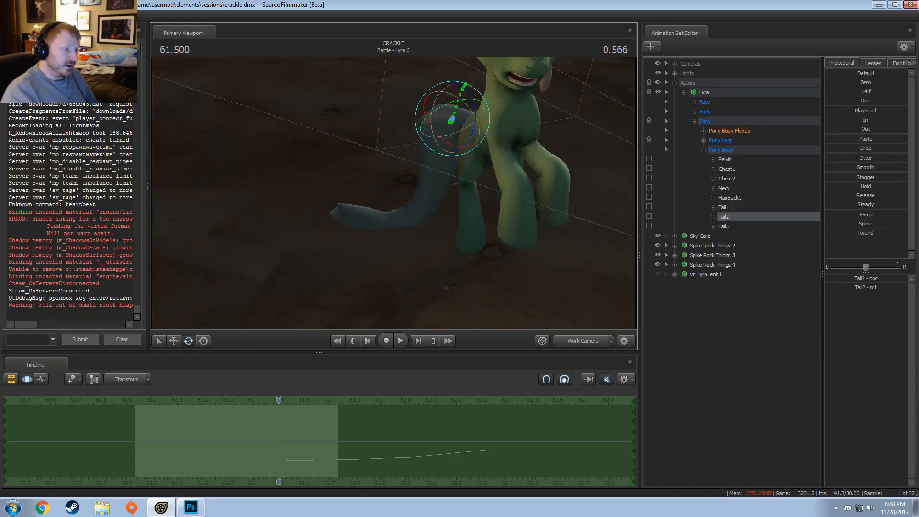
pyautogui.click(722, 225)
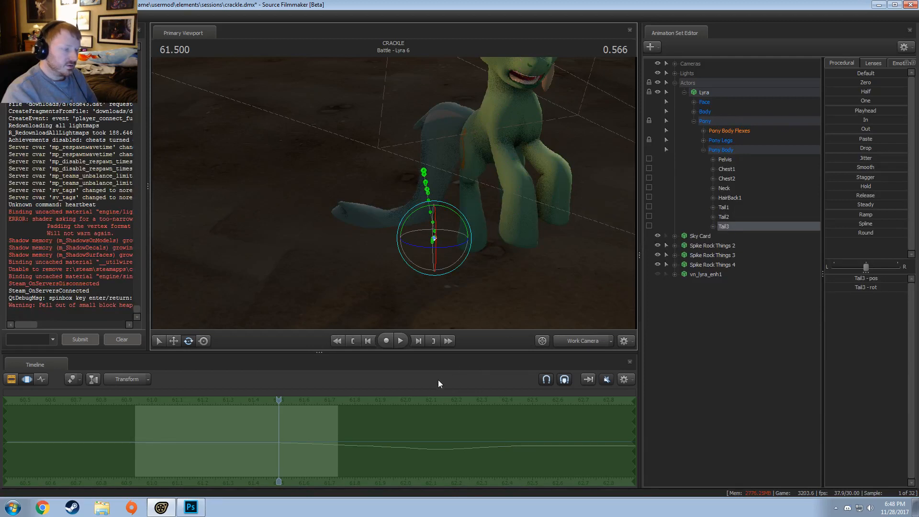
pyautogui.moveTo(417, 229); pyautogui.dragTo(398, 199)
pyautogui.press('w')
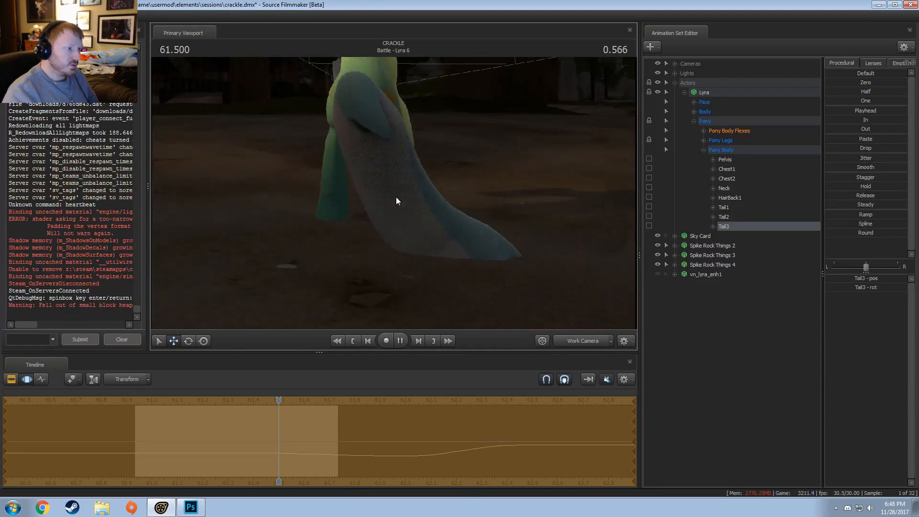
pyautogui.press('space')
pyautogui.press('space')
# - At 61.066, move the Tail3 bone upward and outward so that Lyra's tail is raised away from her hind legs
pyautogui.click(169, 412)
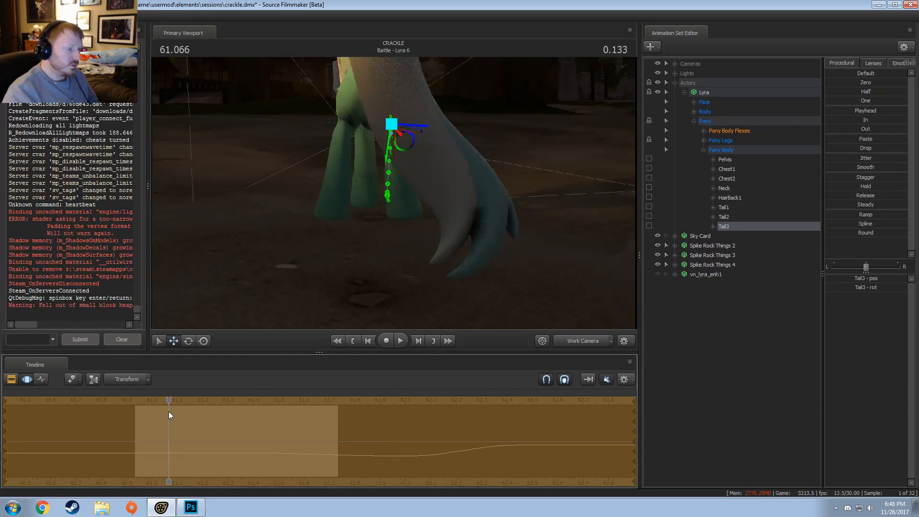
pyautogui.keyDown('alt'); pyautogui.moveTo(461, 256); pyautogui.dragTo(443, 235); pyautogui.keyUp('alt')
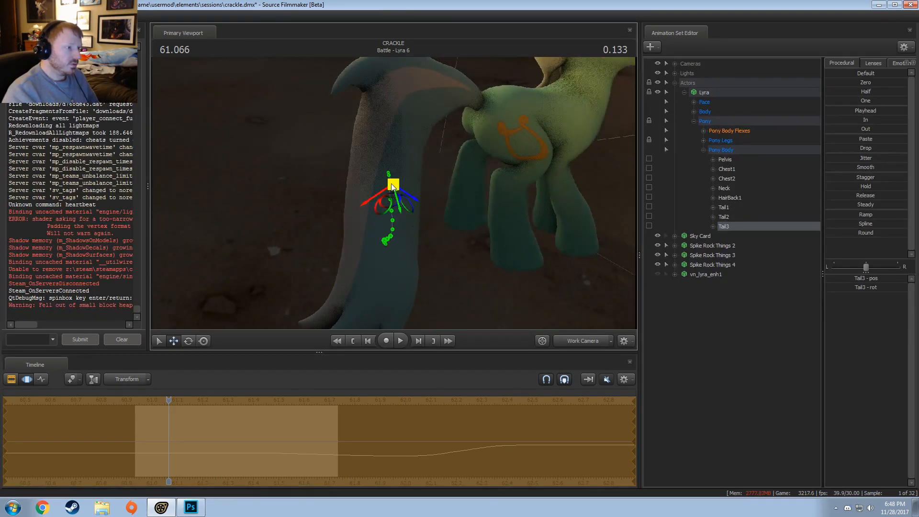
pyautogui.moveTo(394, 185); pyautogui.dragTo(390, 143)
pyautogui.keyDown('alt'); pyautogui.moveTo(390, 143); pyautogui.dragTo(355, 191); pyautogui.keyUp('alt')
pyautogui.moveTo(371, 148); pyautogui.dragTo(321, 160)
pyautogui.press('e')
pyautogui.keyDown('alt'); pyautogui.moveTo(410, 149); pyautogui.dragTo(446, 166); pyautogui.keyUp('alt')
pyautogui.keyDown('alt'); pyautogui.moveTo(447, 166); pyautogui.dragTo(398, 194); pyautogui.keyUp('alt')
# - Inspect the raised tail from another angle, return to the clip editor, and play the shot "Battle - Lyra 6" to its end
pyautogui.press('w')
pyautogui.keyDown('alt'); pyautogui.moveTo(383, 158); pyautogui.dragTo(362, 135); pyautogui.keyUp('alt')
pyautogui.keyDown('alt'); pyautogui.moveTo(410, 194); pyautogui.dragTo(414, 214); pyautogui.keyUp('alt')
pyautogui.press('F2')
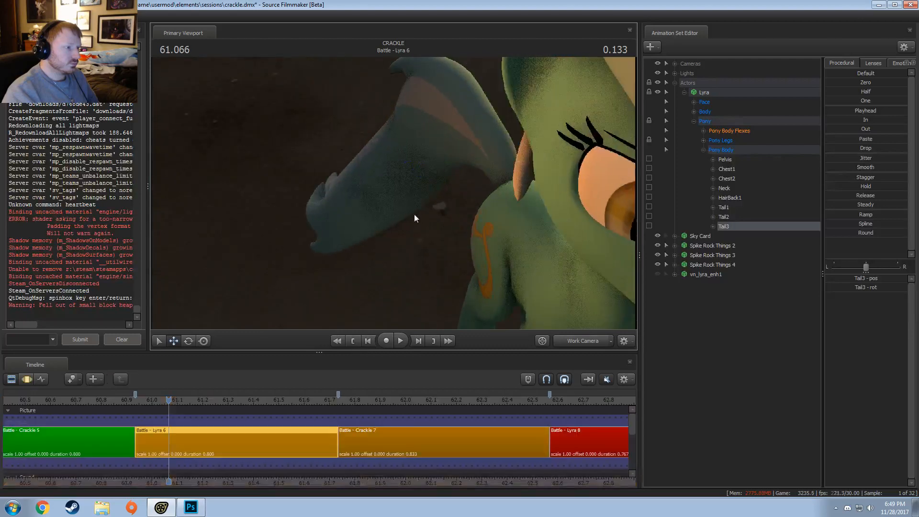
pyautogui.press('space')
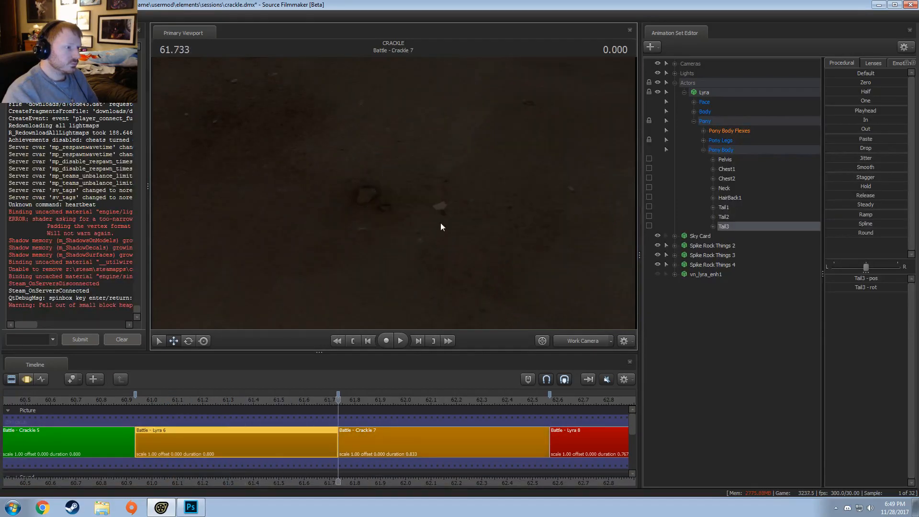
# - Inspect Lyra's tail at 61.666 from another angle, and return the playhead to the start of "Battle - Lyra 6" at 60.933
pyautogui.click(321, 401)
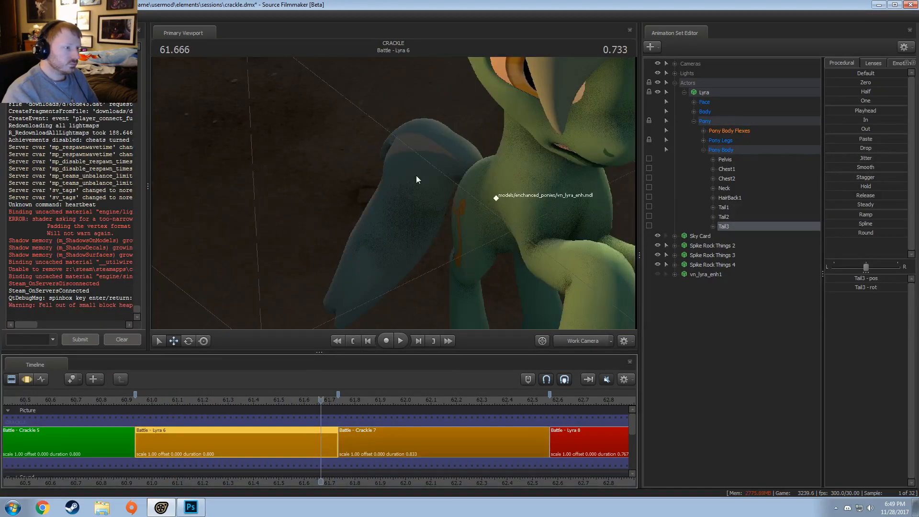
pyautogui.keyDown('alt'); pyautogui.moveTo(532, 230); pyautogui.dragTo(394, 193); pyautogui.keyUp('alt')
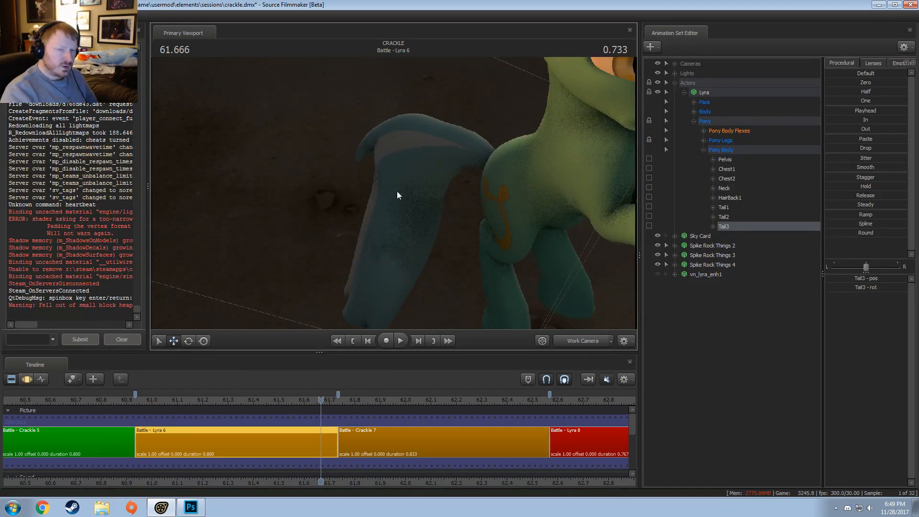
pyautogui.click(148, 398)
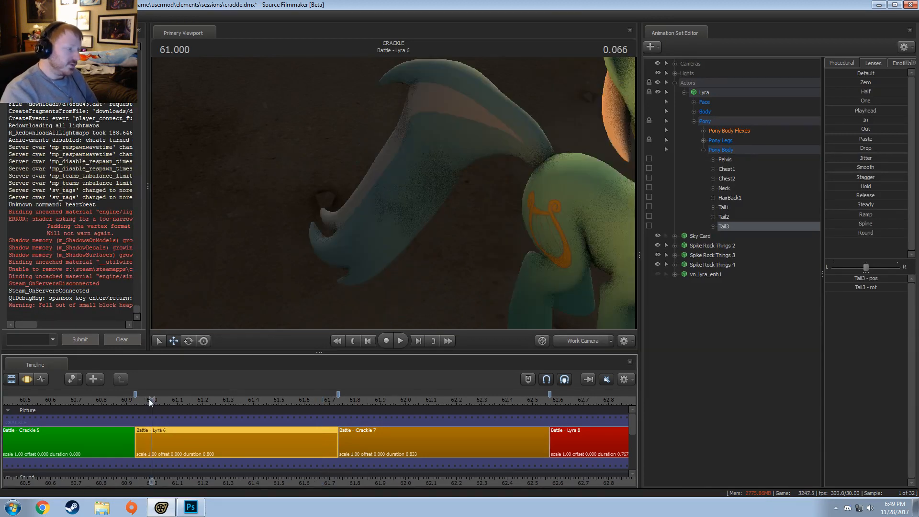
pyautogui.click(140, 399)
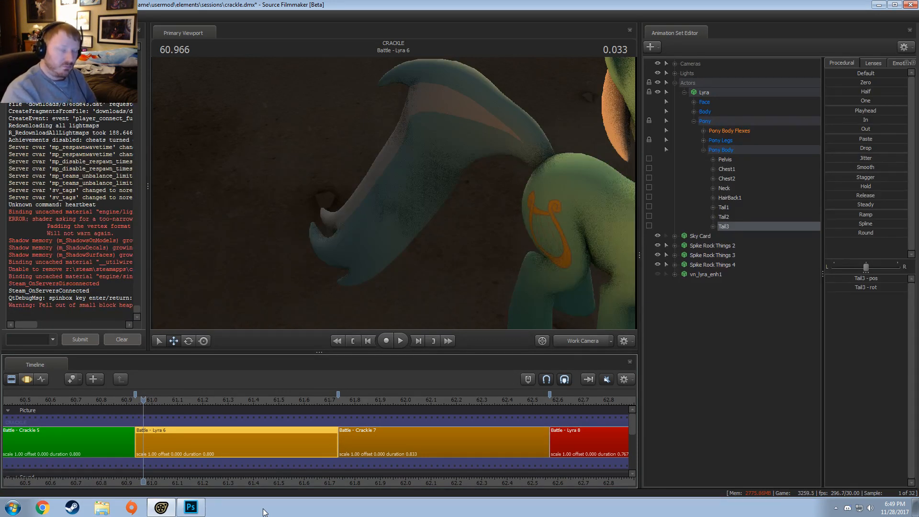
pyautogui.click(135, 399)
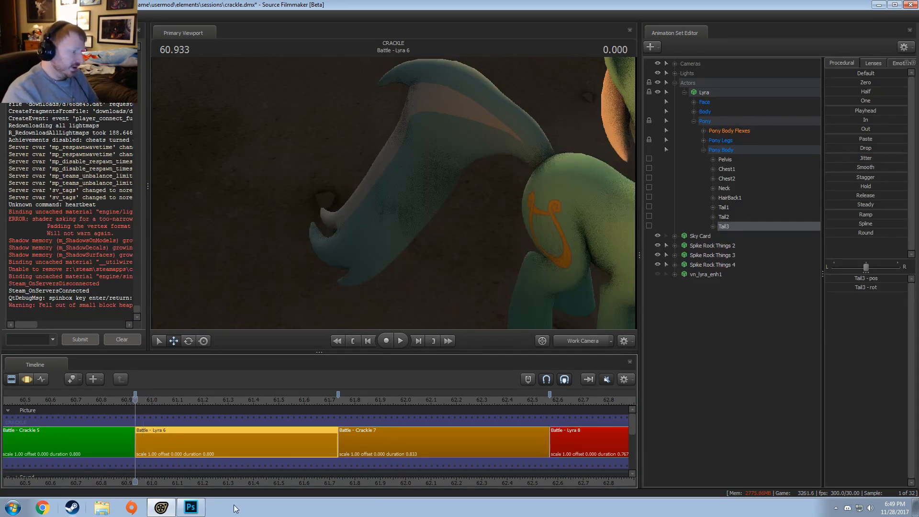
# - At 60.933, rotate Lyra's Tail3 bone across all time in the motion editor to adjust the hang of the tail
pyautogui.moveTo(520, 215); pyautogui.dragTo(364, 167)
pyautogui.press('F3')
pyautogui.keyDown('alt'); pyautogui.moveTo(446, 209); pyautogui.dragTo(555, 214); pyautogui.keyUp('alt')
pyautogui.press('e')
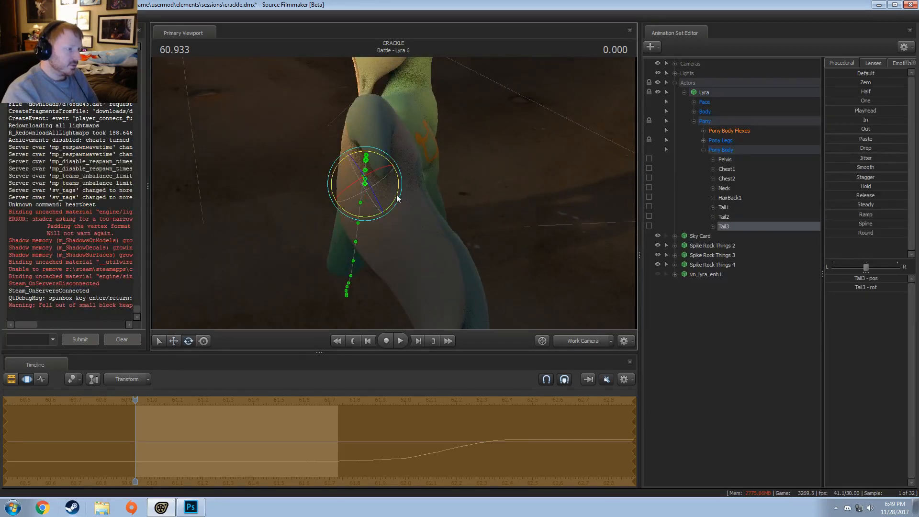
pyautogui.moveTo(397, 195); pyautogui.dragTo(349, 176)
pyautogui.moveTo(391, 244); pyautogui.dragTo(407, 258)
pyautogui.moveTo(227, 447); pyautogui.dragTo(136, 457)
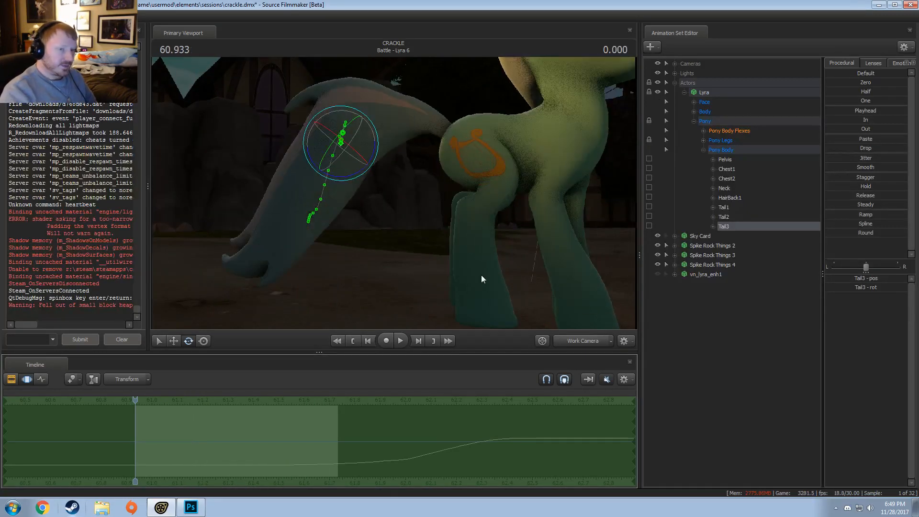
# - Select the whole Lyra model, examine its animation curves, and limit the endless time selection to "Battle - Lyra 6"
pyautogui.keyDown('shift'); pyautogui.click(734, 207); pyautogui.keyUp('shift')
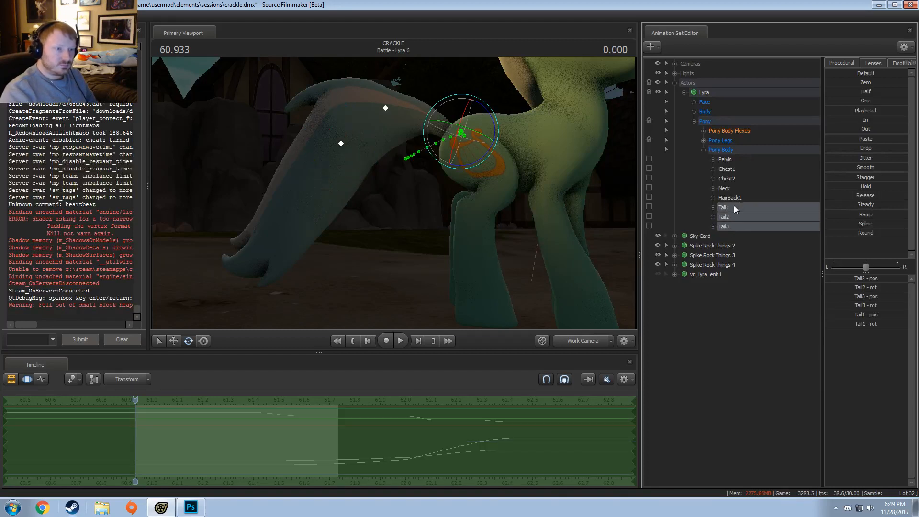
pyautogui.click(717, 92)
pyautogui.scroll(-10, 478, 424)
pyautogui.click(150, 442)
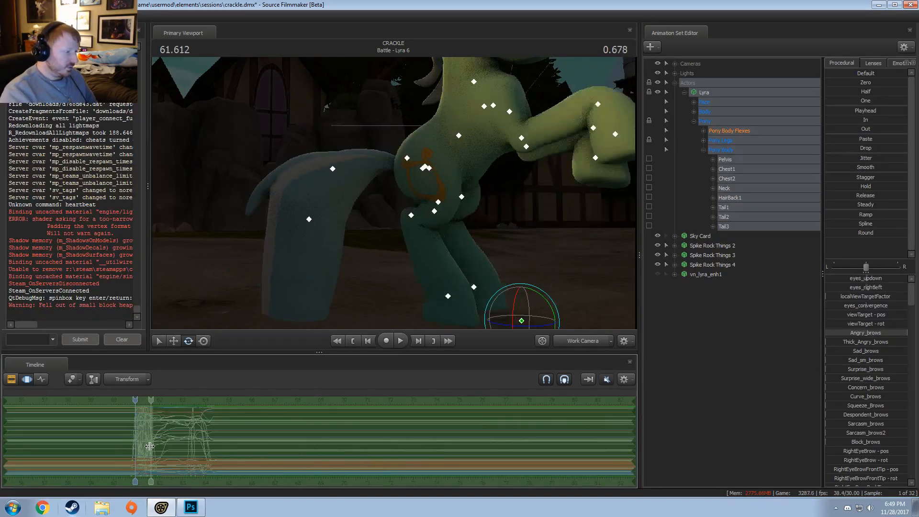
pyautogui.keyDown('shift'); pyautogui.click(149, 444); pyautogui.keyUp('shift')
pyautogui.scroll(10, 146, 445)
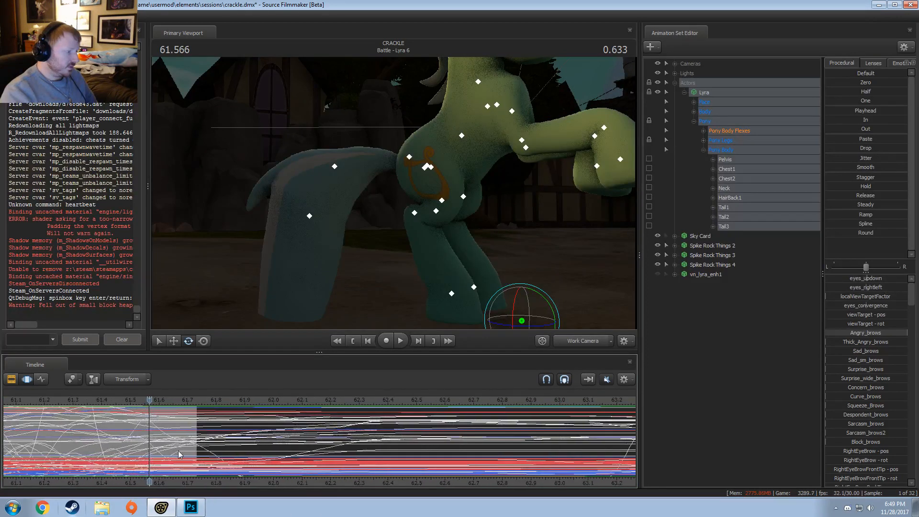
# - In "Battle - Lyra 2", select all animation sets and apply the In preset to all time after 58.566
pyautogui.press('F1')
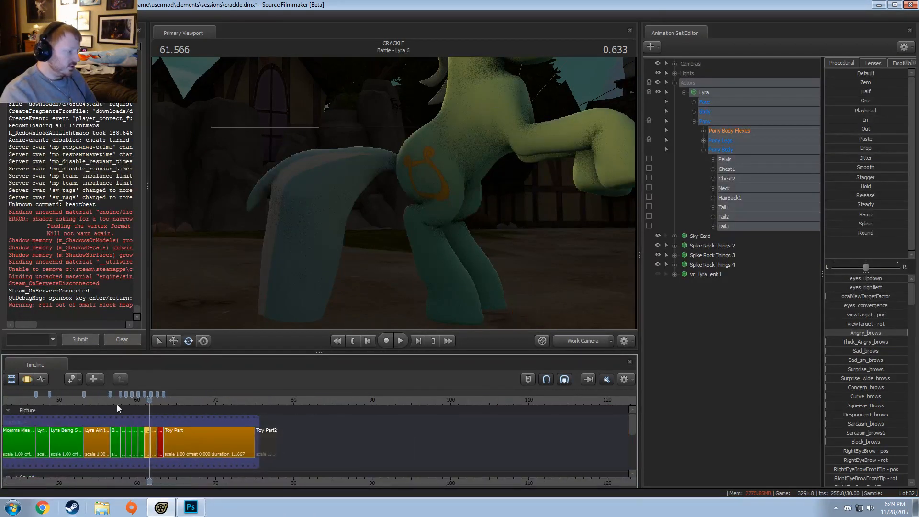
pyautogui.click(101, 403)
pyautogui.click(184, 404)
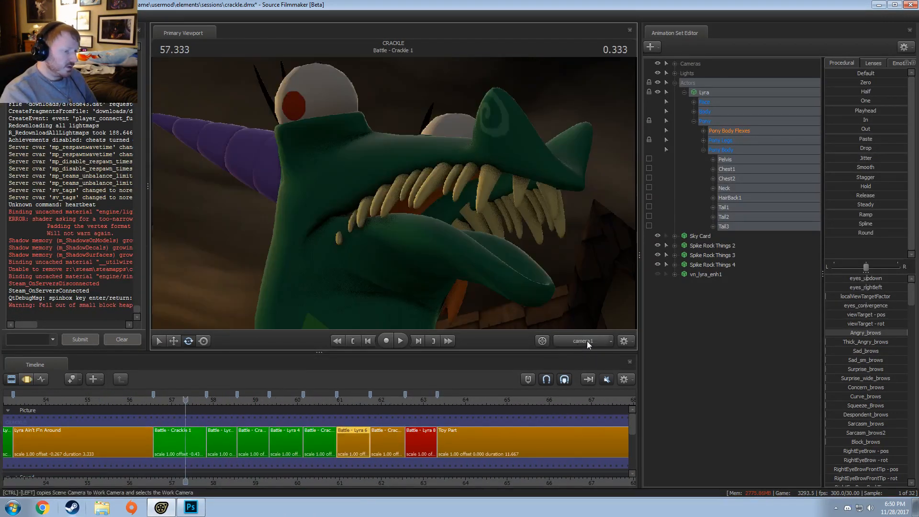
pyautogui.click(221, 404)
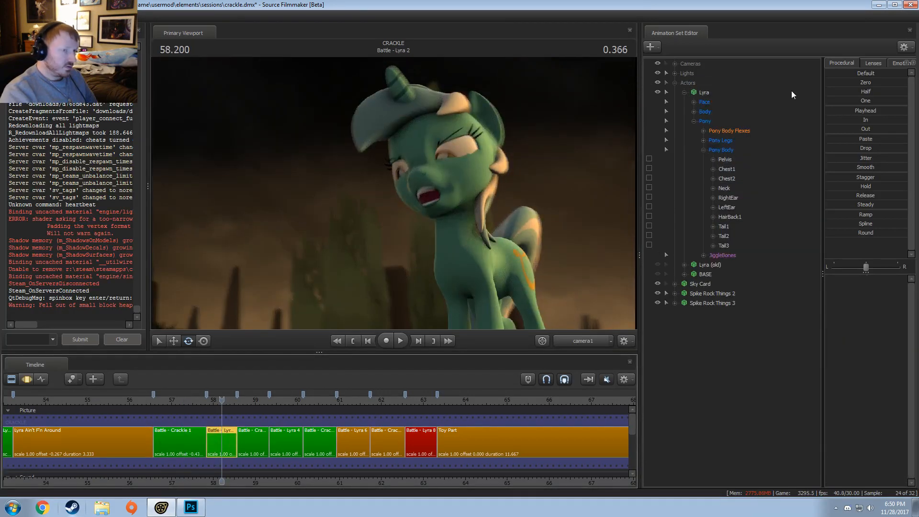
pyautogui.moveTo(687, 63); pyautogui.dragTo(705, 304)
pyautogui.press('F3')
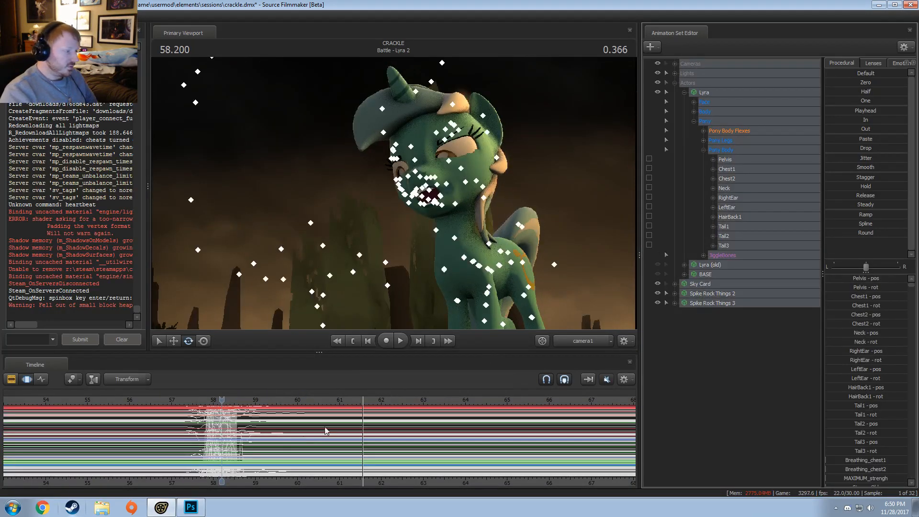
pyautogui.scroll(5, 200, 454)
pyautogui.moveTo(316, 406); pyautogui.dragTo(326, 405)
pyautogui.click(848, 118)
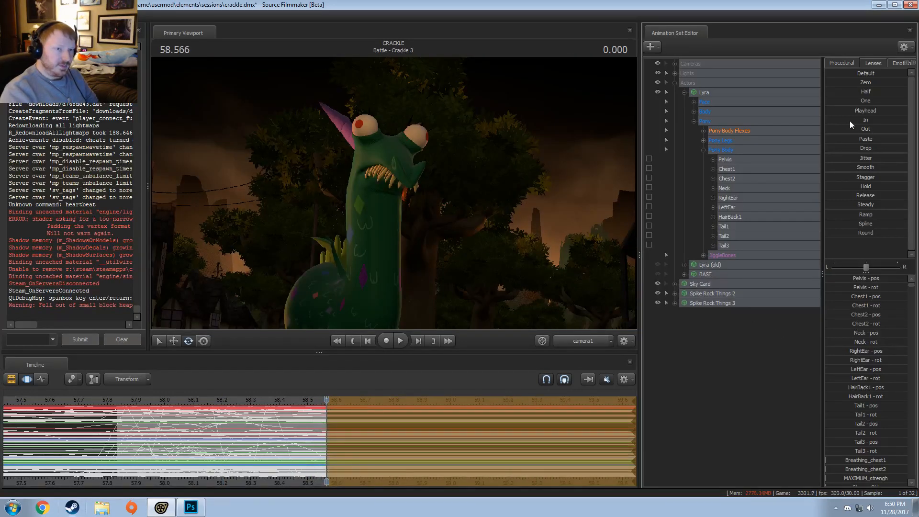
# - Apply the Out preset to the same animation sets over all time before the start of "Battle - Lyra 2" at 57.833
pyautogui.moveTo(131, 463); pyautogui.dragTo(117, 463)
pyautogui.press(']')
pyautogui.press('[')
pyautogui.press('[')
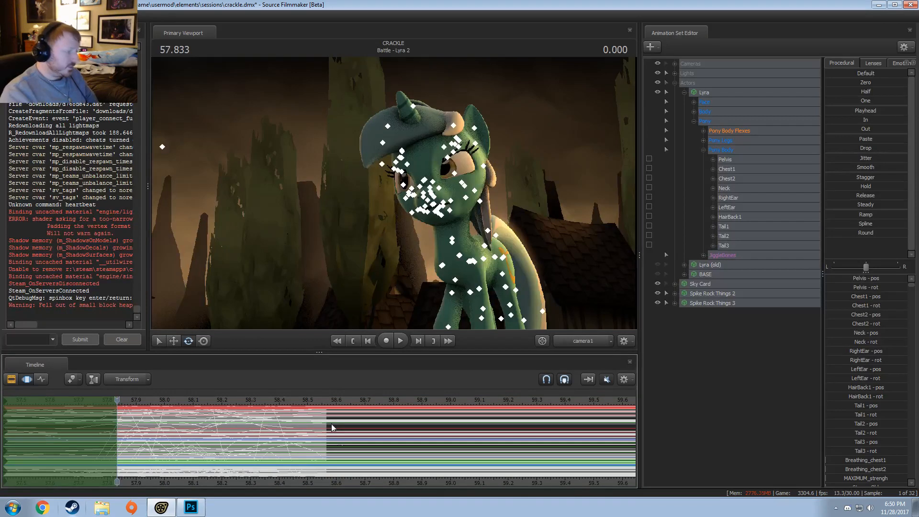
pyautogui.click(860, 127)
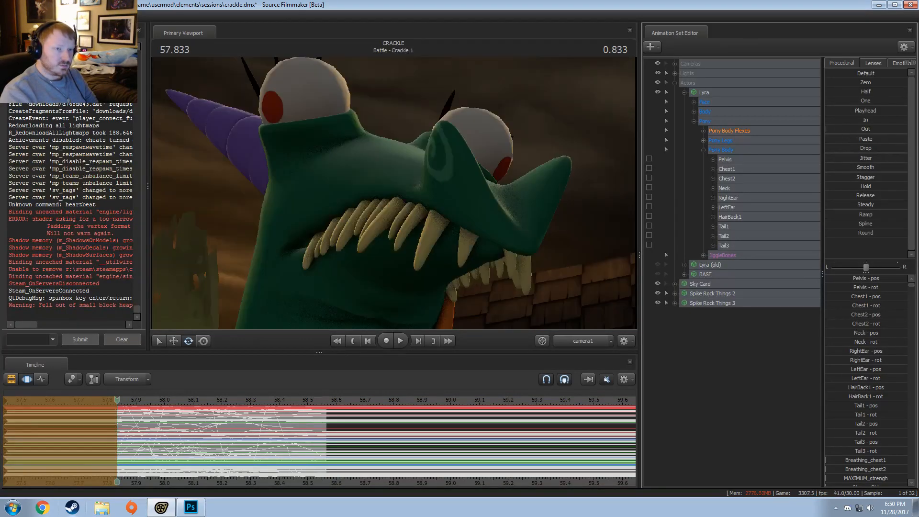
# - Check the animation curves of "Battle - Crackle 3" for motion outside the shot, and return to the clip editor
pyautogui.press('F2')
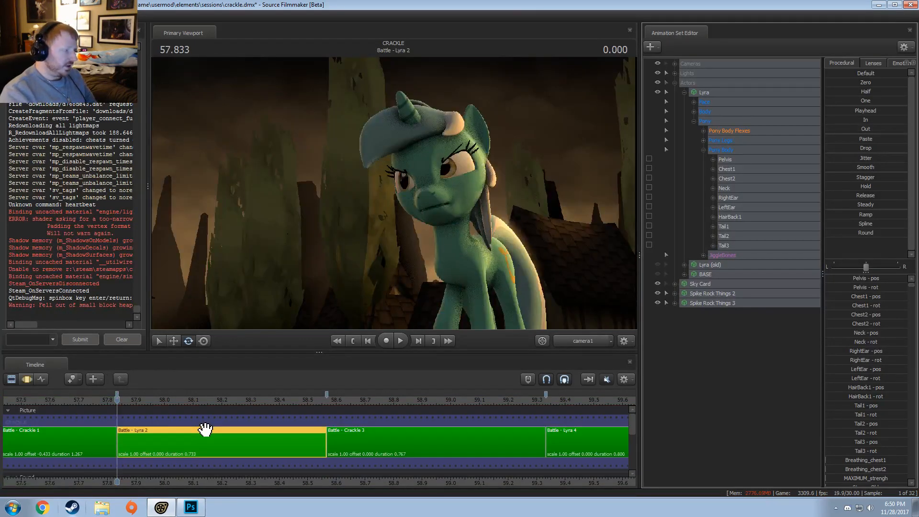
pyautogui.scroll(-3, 369, 436)
pyautogui.click(332, 399)
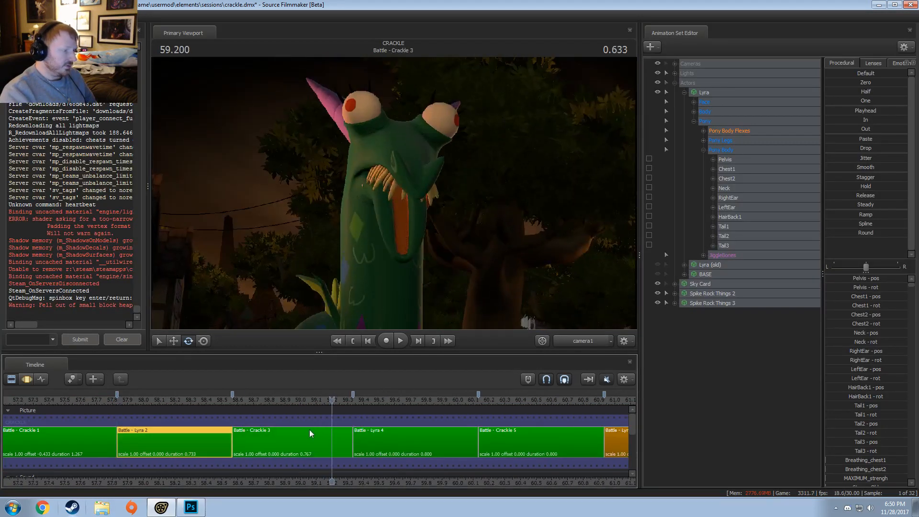
pyautogui.click(309, 430)
pyautogui.press('F3')
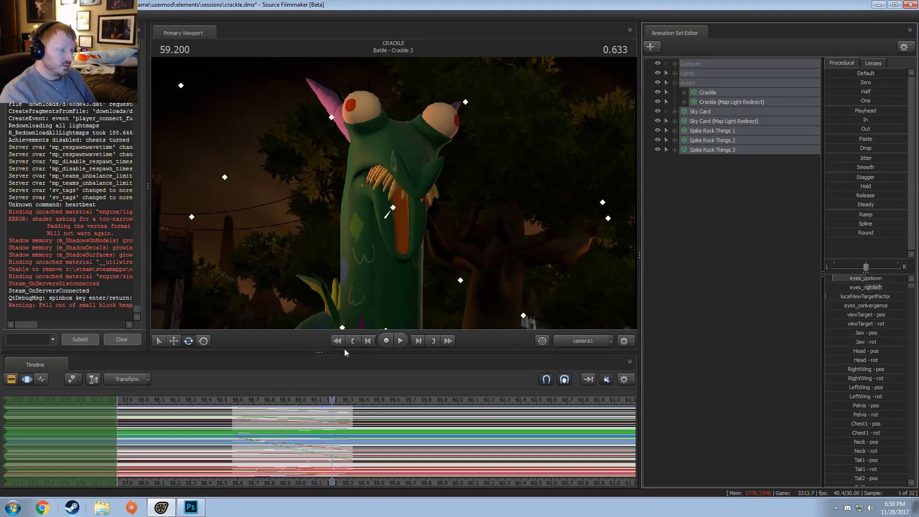
pyautogui.press('F2')
# - In "Battle - Lyra 4", select all animation sets and apply the In preset to all time after 60.133
pyautogui.click(375, 453)
pyautogui.click(384, 481)
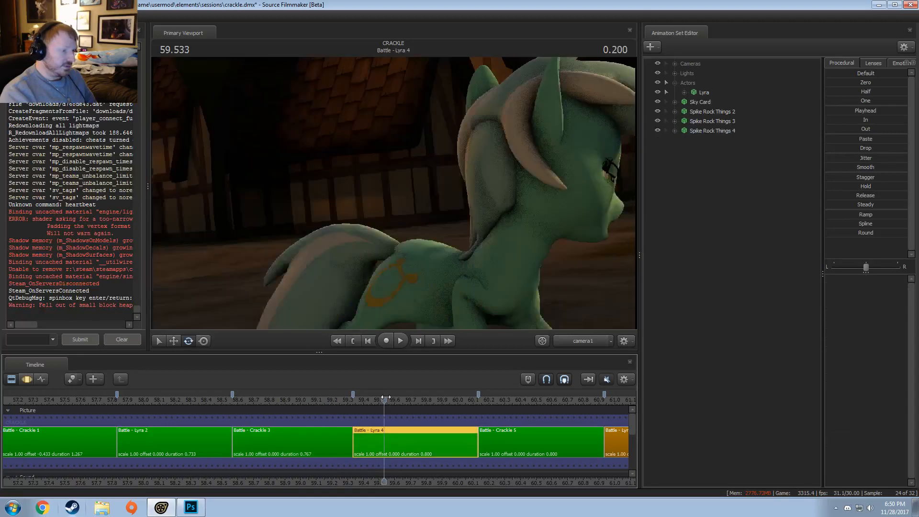
pyautogui.click(688, 131)
pyautogui.keyDown('shift'); pyautogui.click(691, 61); pyautogui.keyUp('shift')
pyautogui.press('F3')
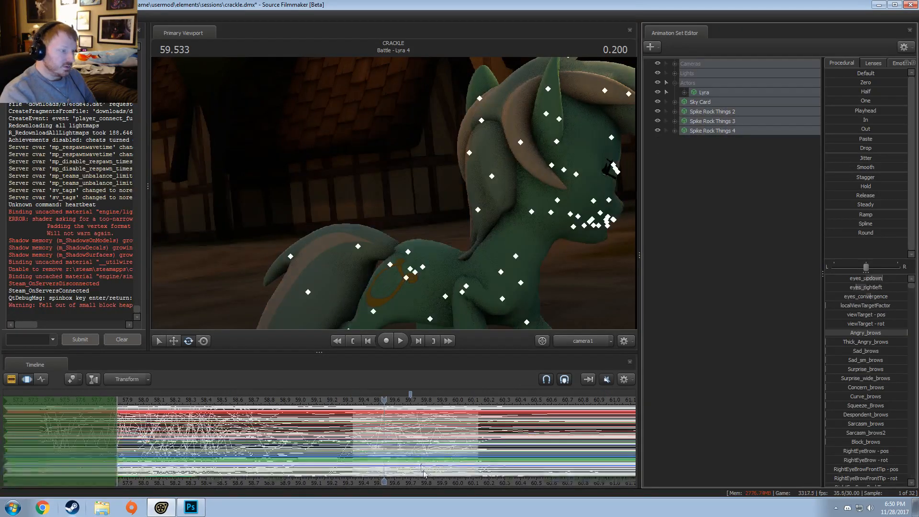
pyautogui.keyDown('shift'); pyautogui.moveTo(481, 462); pyautogui.dragTo(633, 465); pyautogui.keyUp('shift')
pyautogui.scroll(-5, 517, 467)
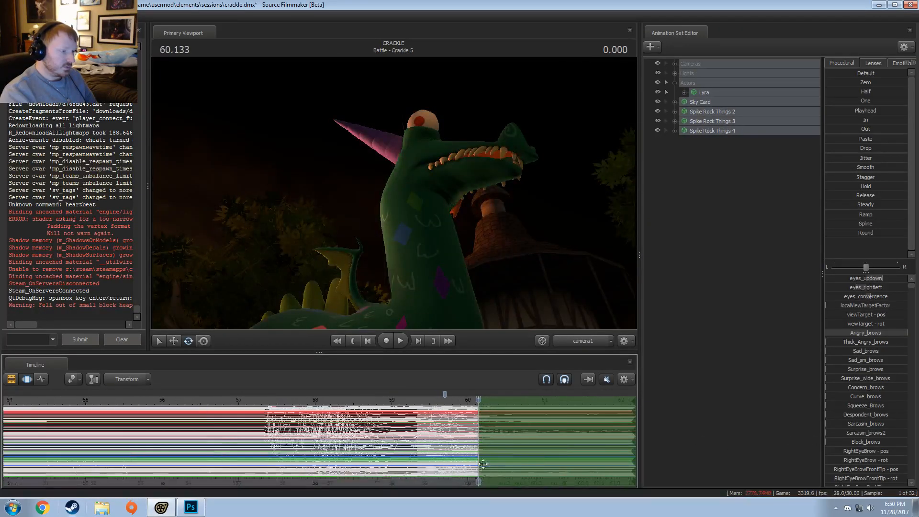
pyautogui.click(456, 402)
pyautogui.scroll(6, 521, 428)
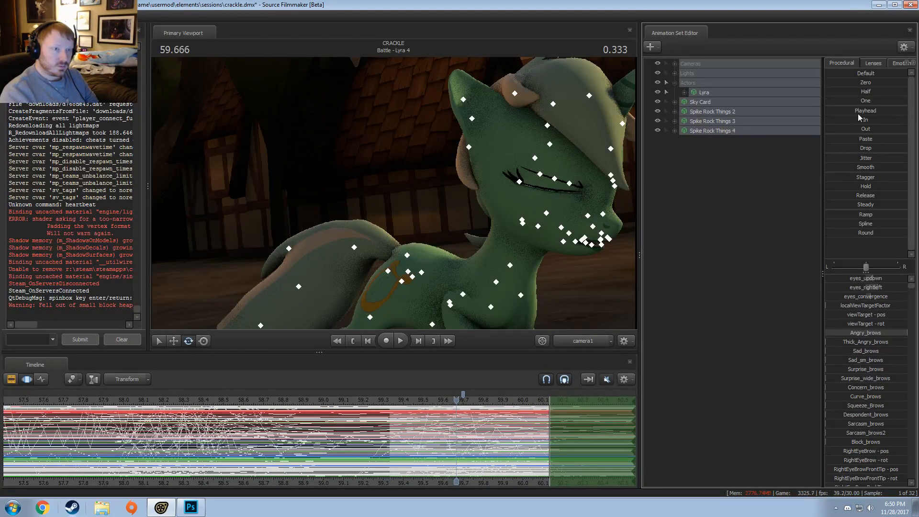
pyautogui.moveTo(842, 117); pyautogui.dragTo(907, 118)
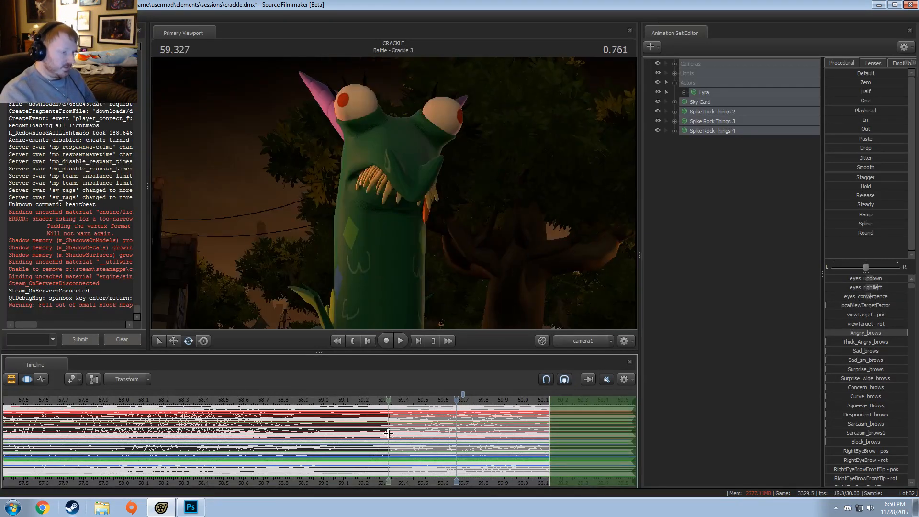
# - Apply the Out preset to all time before the start of "Battle - Lyra 4" at 59.333, and move the playhead to 60.939
pyautogui.keyDown('shift'); pyautogui.moveTo(386, 438); pyautogui.dragTo(8, 446); pyautogui.keyUp('shift')
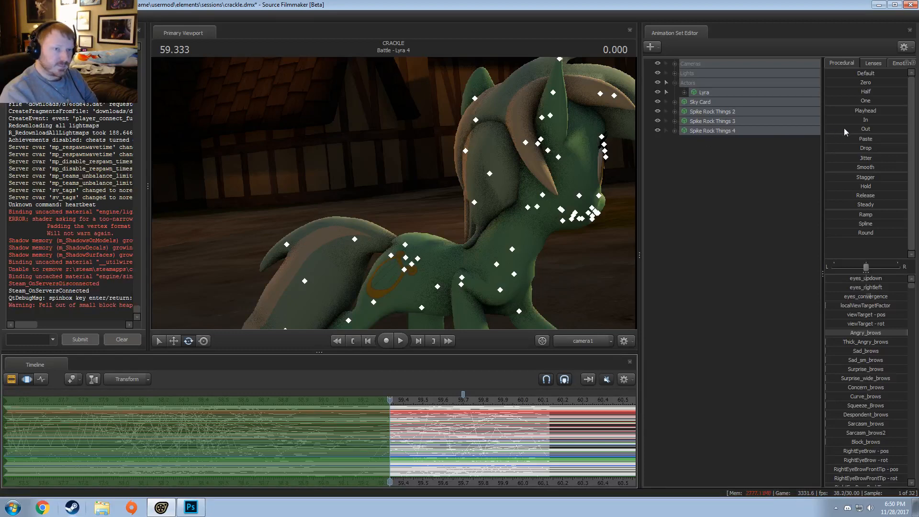
pyautogui.moveTo(844, 132); pyautogui.dragTo(904, 130)
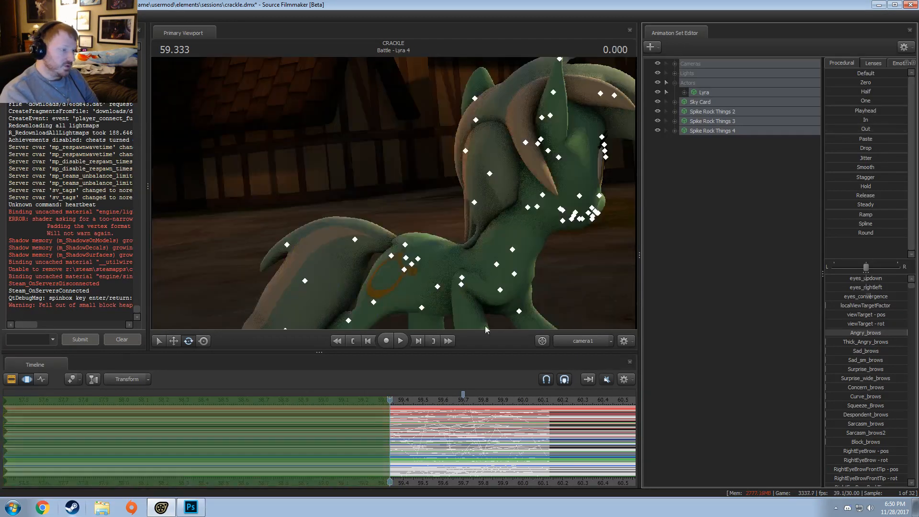
pyautogui.scroll(-5, 513, 439)
pyautogui.moveTo(511, 438); pyautogui.dragTo(488, 438)
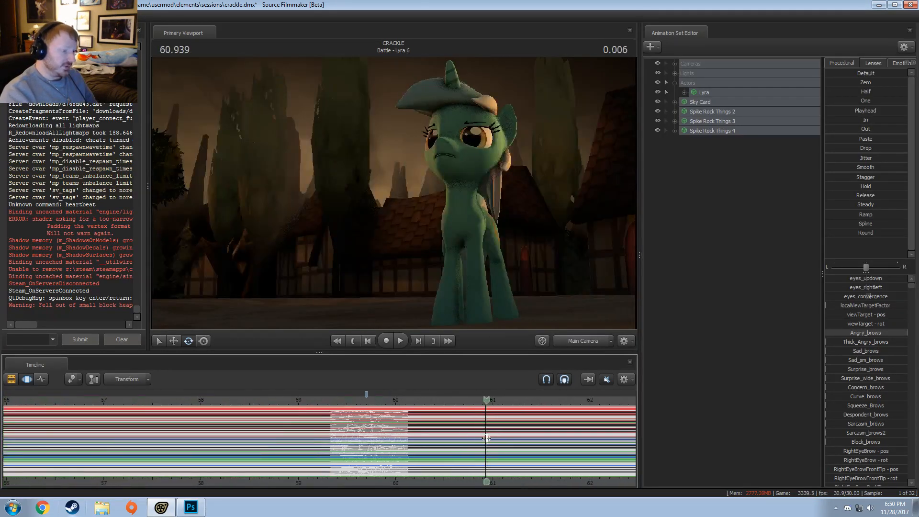
# - In "Battle - Crackle 5", move the Main 4 light into the Lights group, and check all animation sets' curves for motion outside the shot
pyautogui.press('F3')
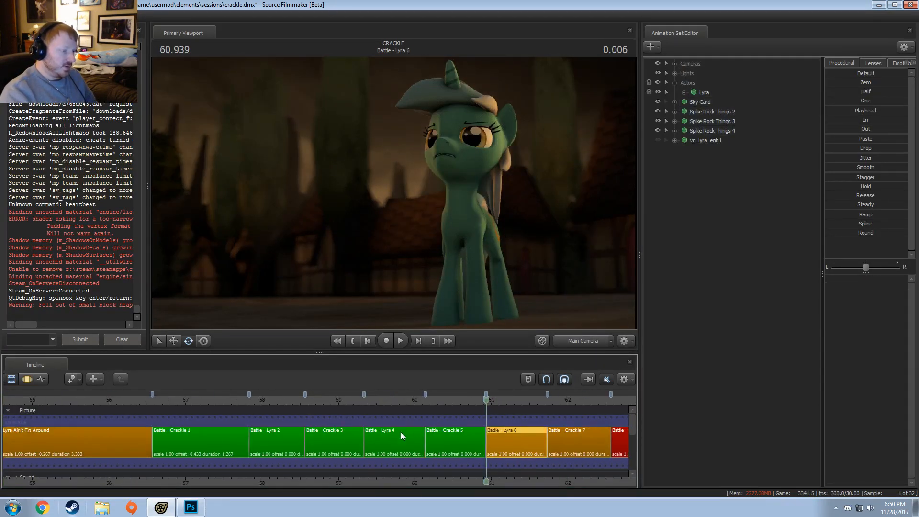
pyautogui.click(454, 434)
pyautogui.click(697, 160)
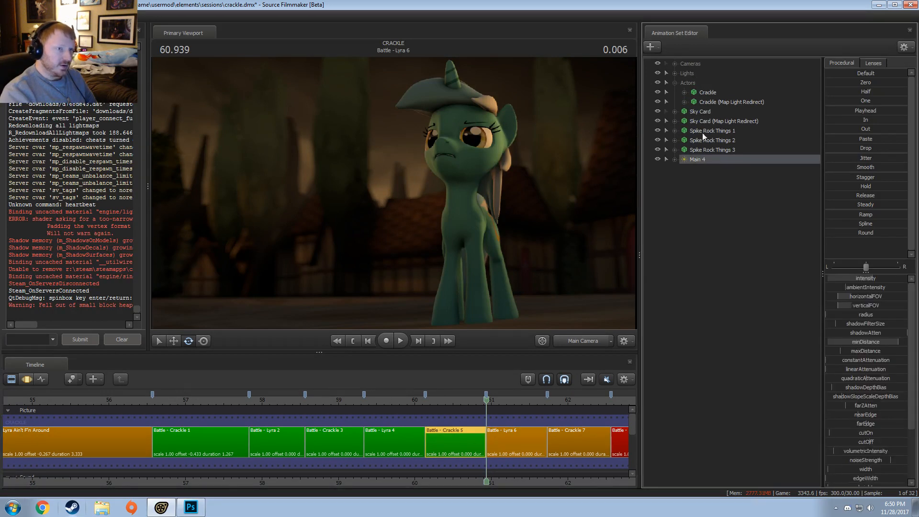
pyautogui.moveTo(698, 161); pyautogui.dragTo(687, 74)
pyautogui.moveTo(692, 65); pyautogui.dragTo(700, 150)
pyautogui.press('F3')
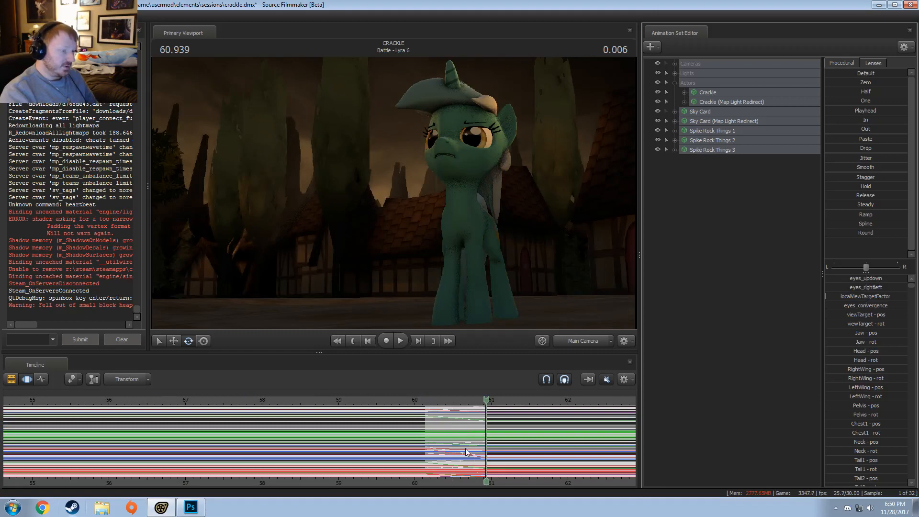
pyautogui.press('F2')
# - Frame the shots around "Battle - Lyra 6" in the timeline and play that shot through the Main Camera
pyautogui.scroll(-1, 473, 451)
pyautogui.scroll(4, 472, 449)
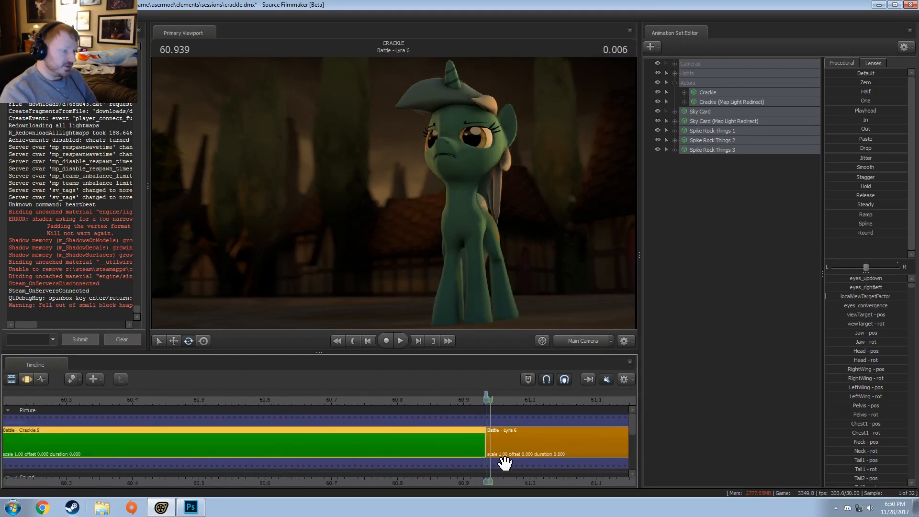
pyautogui.moveTo(502, 462); pyautogui.dragTo(291, 447, button='middle')
pyautogui.press('space')
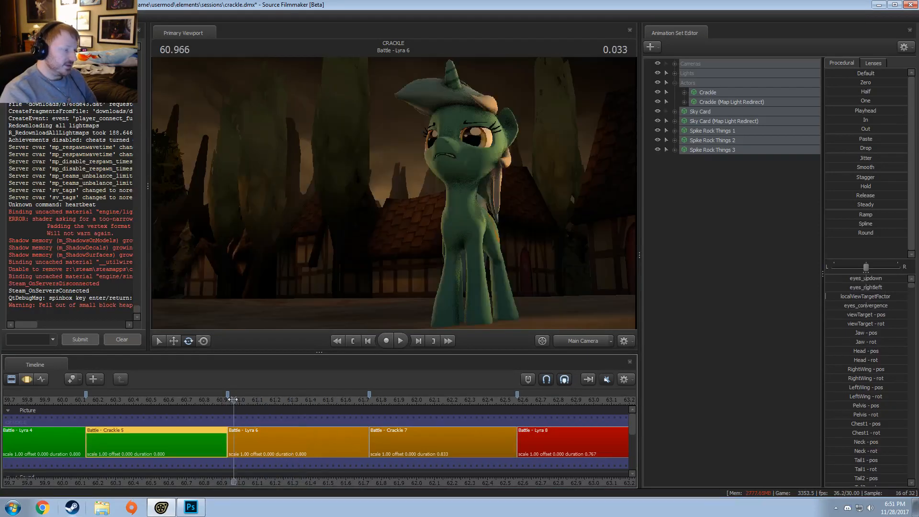
pyautogui.press('space')
pyautogui.press('F3')
pyautogui.press('F2')
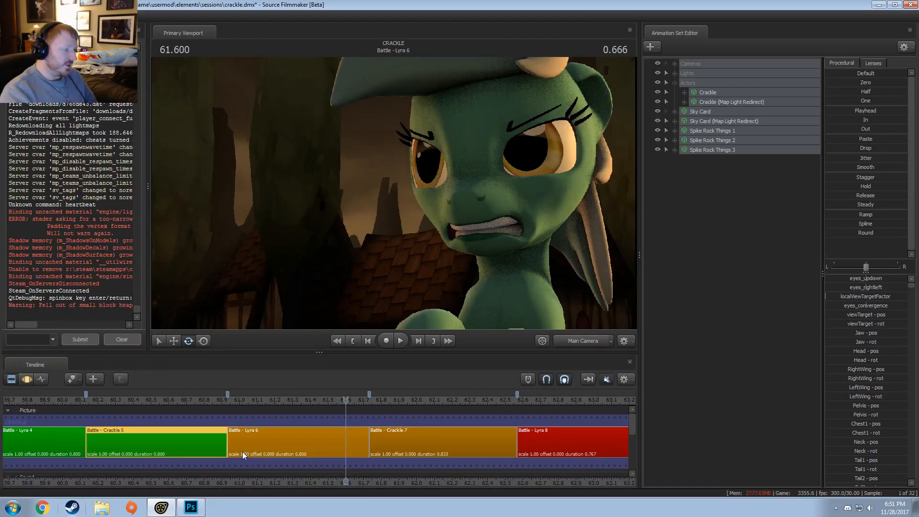
# - Make "Battle - Lyra 6" the active shot, show its time selection in the motion editor, and review its playback
pyautogui.click(257, 442)
pyautogui.press('F3')
pyautogui.moveTo(226, 424); pyautogui.dragTo(358, 433, button='middle')
pyautogui.press('space')
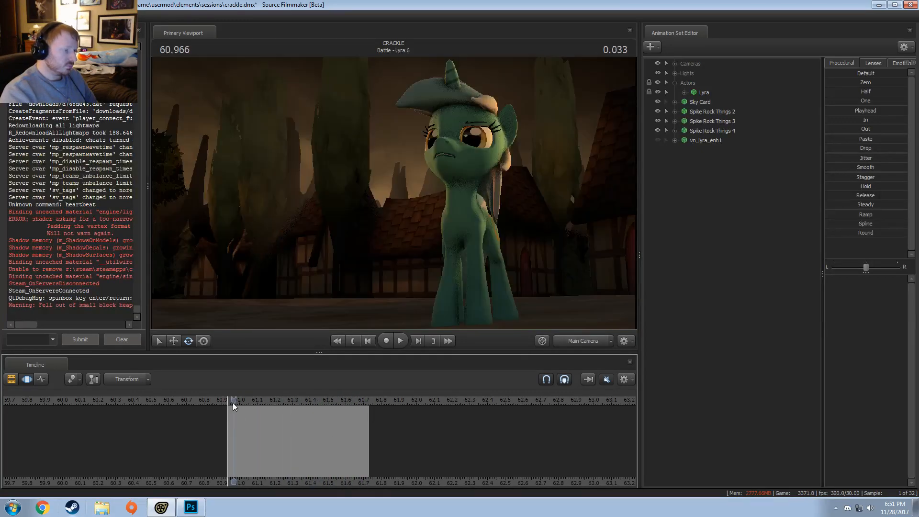
# - Play "Battle - Lyra 6" to 61.666 and return to 60.933 to examine Lyra's pose in the opening frames
pyautogui.press('space')
pyautogui.press('shift')
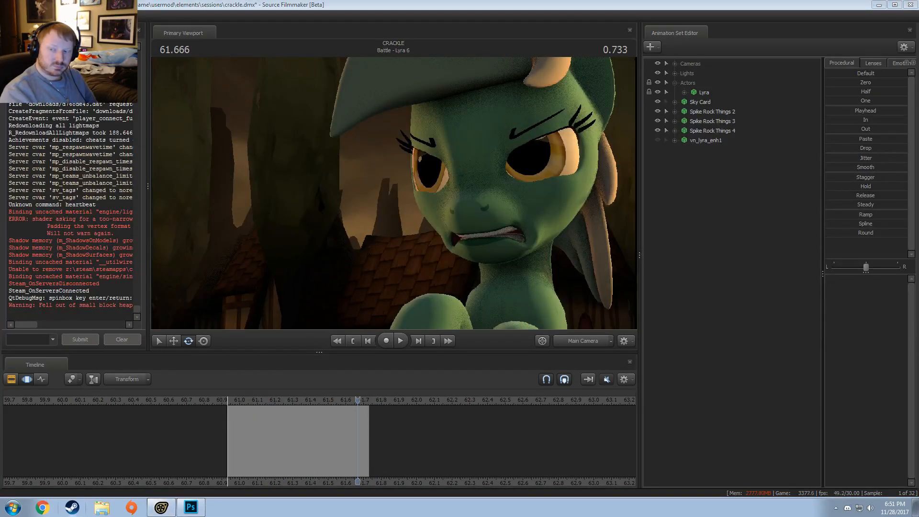
pyautogui.click(374, 4)
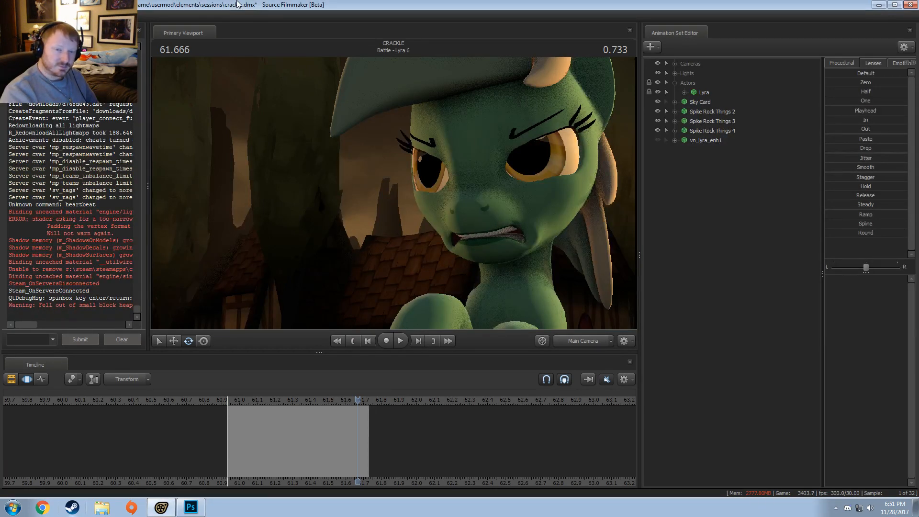
pyautogui.click(229, 402)
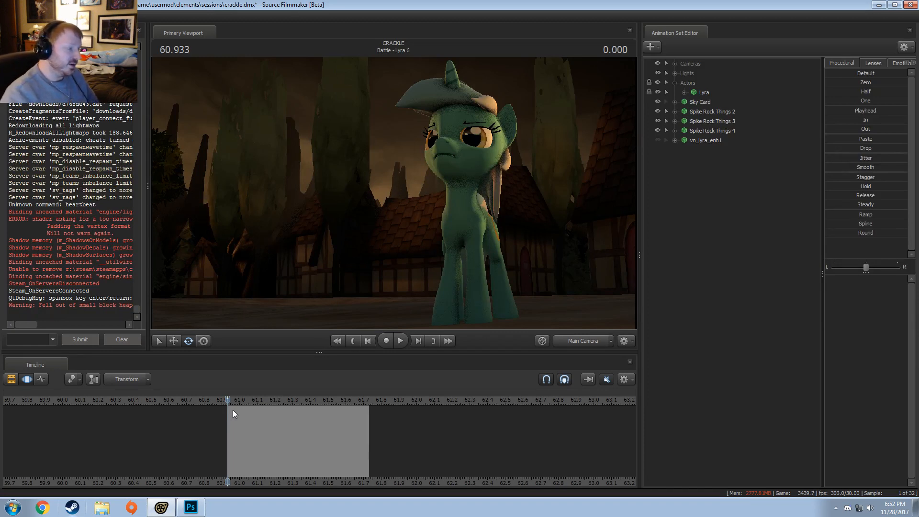
pyautogui.press('shift')
pyautogui.moveTo(238, 417); pyautogui.dragTo(230, 416)
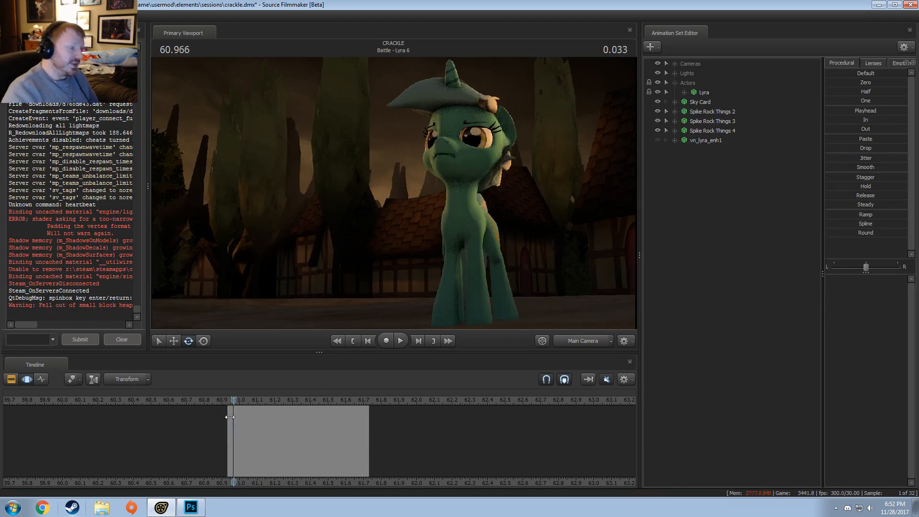
pyautogui.press('Left')
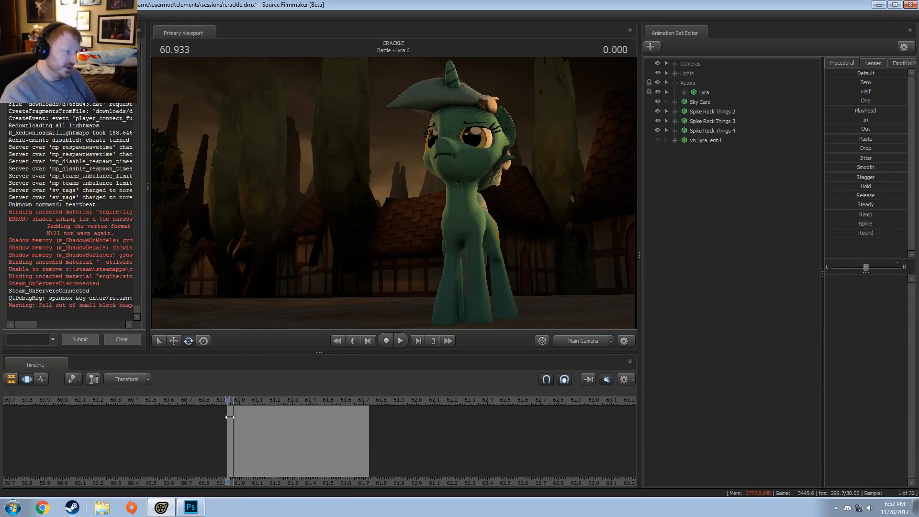
pyautogui.moveTo(229, 416)
pyautogui.mouseDown()
pyautogui.moveTo(362, 439)
pyautogui.moveTo(313, 438)
pyautogui.moveTo(363, 437)
pyautogui.moveTo(354, 443)
pyautogui.moveTo(333, 434)
pyautogui.moveTo(366, 430)
pyautogui.moveTo(229, 400)
pyautogui.mouseUp()
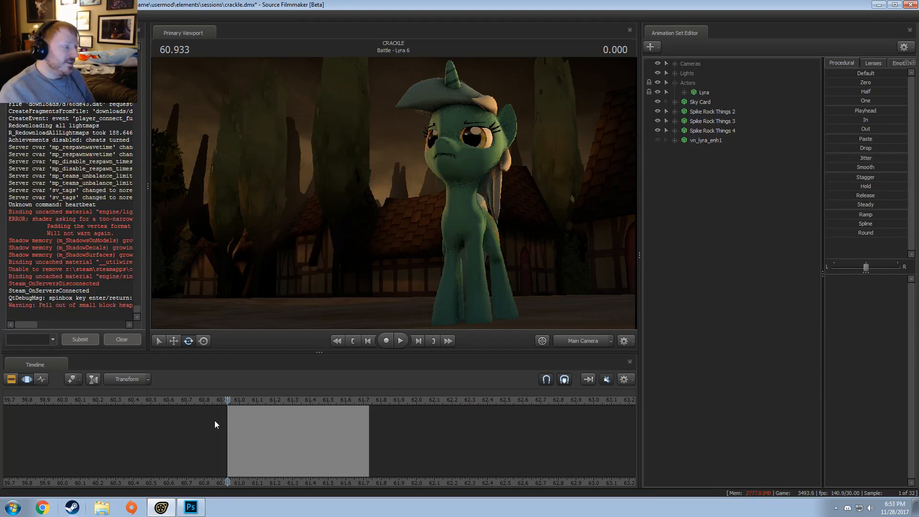
# - Zoom the timeline in on "Battle - Lyra 6" and replay it from its first frame at 60.933
pyautogui.moveTo(227, 420); pyautogui.dragTo(227, 419)
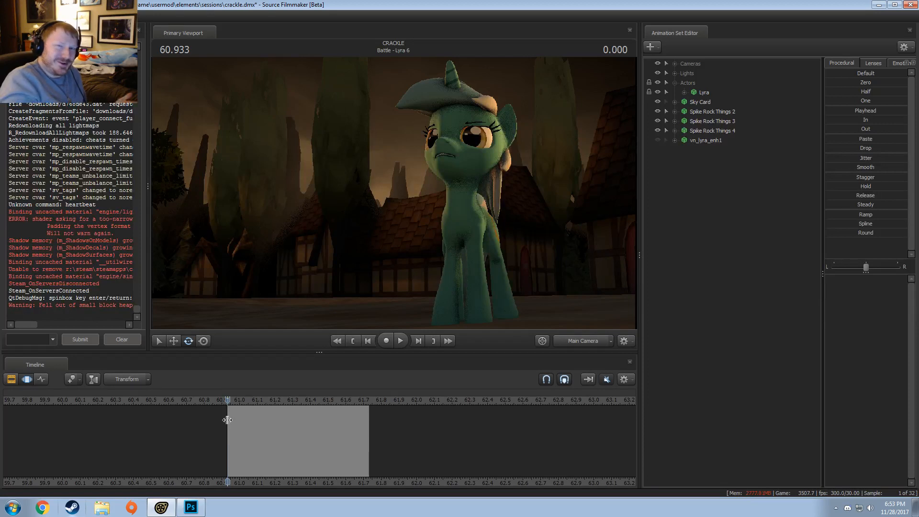
pyautogui.click(227, 419)
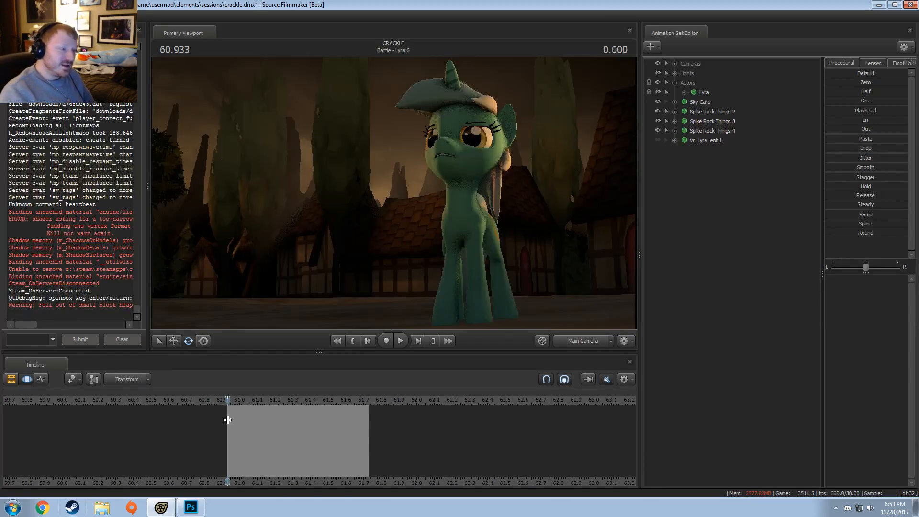
pyautogui.hotkey('ctrl', 'a')
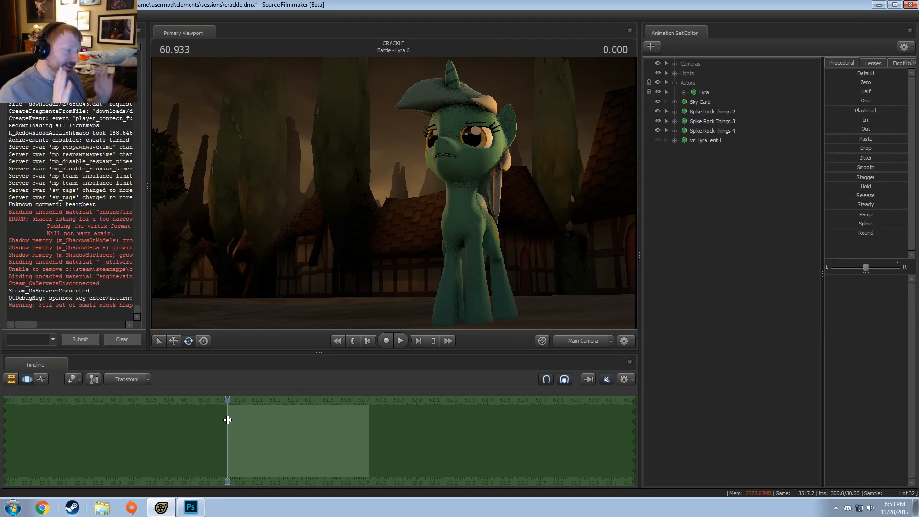
pyautogui.click(227, 419)
pyautogui.scroll(7, 303, 438)
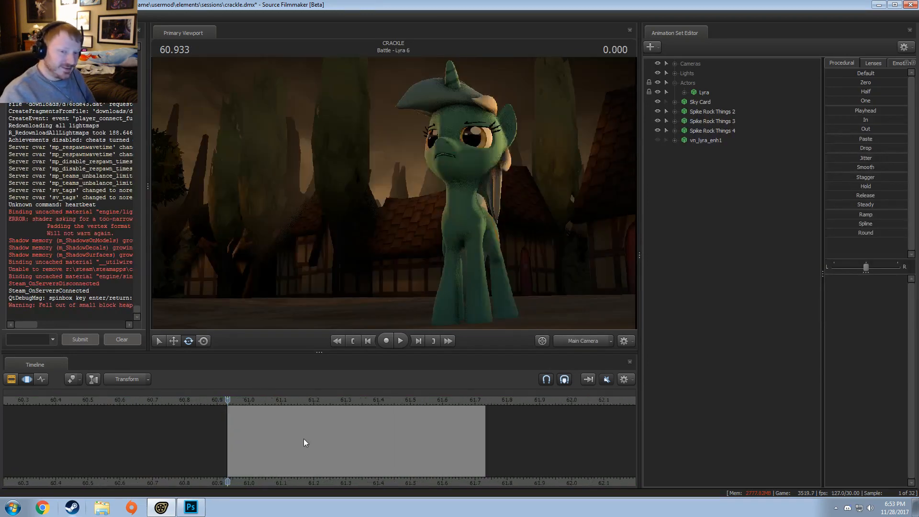
pyautogui.scroll(-4, 341, 445)
pyautogui.press('space')
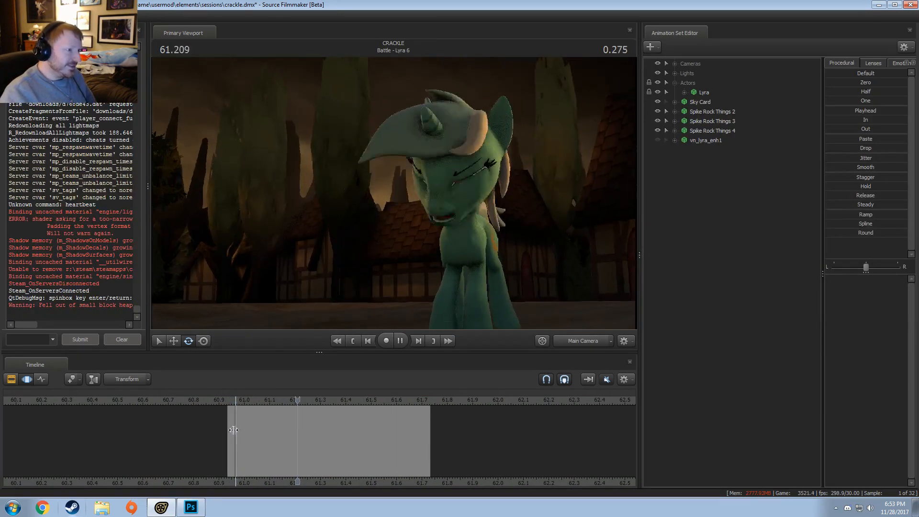
pyautogui.click(234, 403)
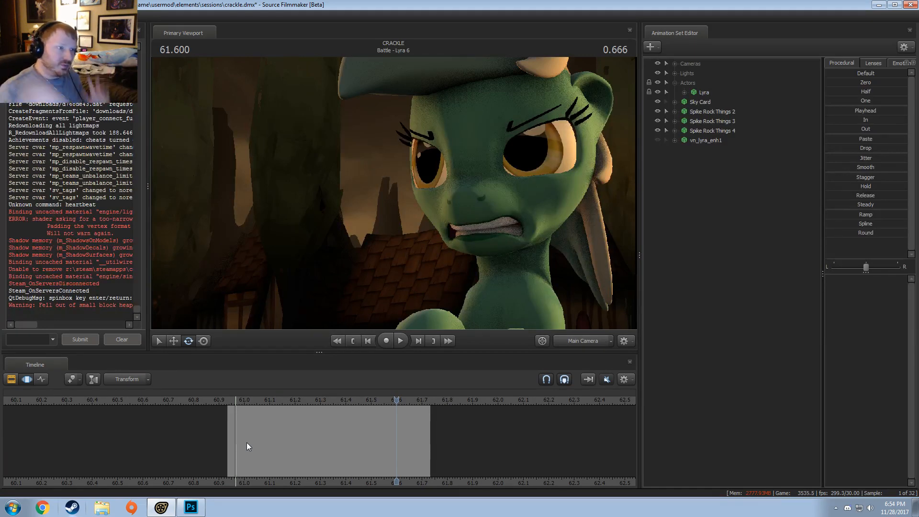
# - Replay "Battle - Lyra 6" from its start past the cut into "Battle - Crackle 7", and return to 60.933
pyautogui.click(229, 438)
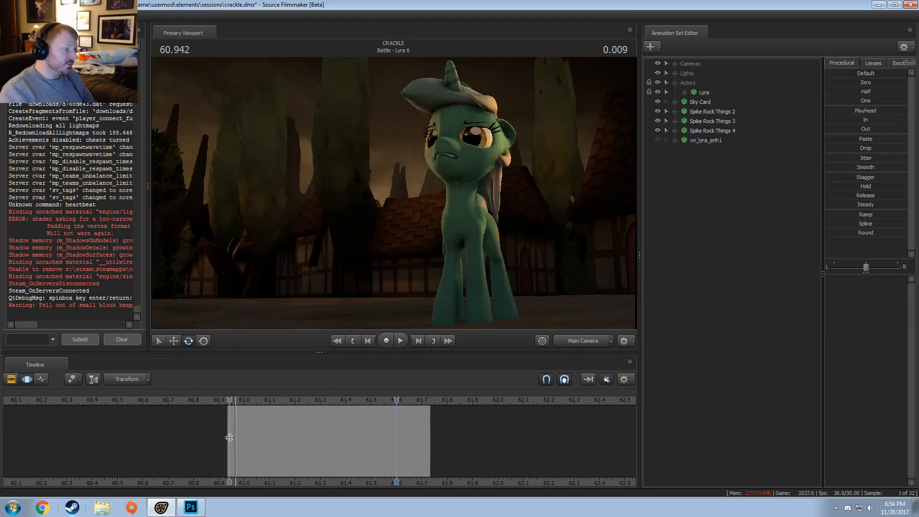
pyautogui.press('space')
pyautogui.moveTo(342, 446); pyautogui.dragTo(227, 450)
pyautogui.click(230, 414)
pyautogui.press('space')
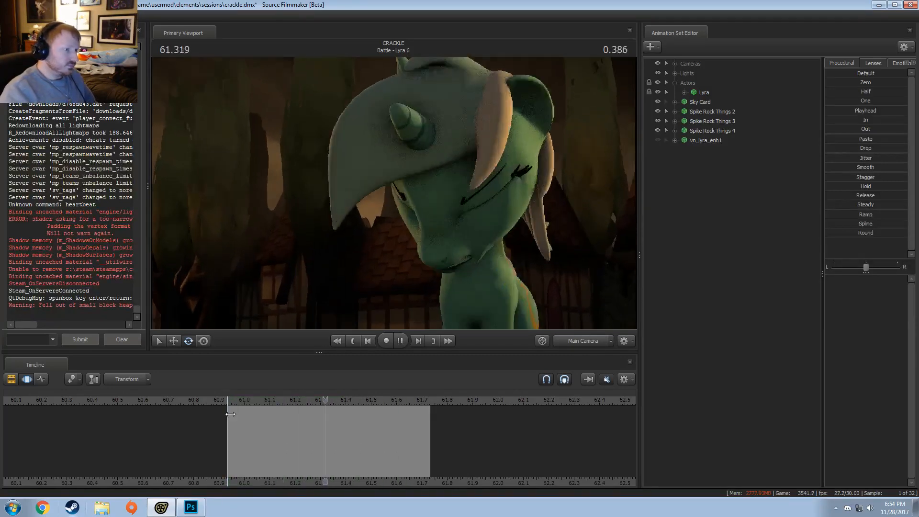
pyautogui.press('space')
pyautogui.press('space')
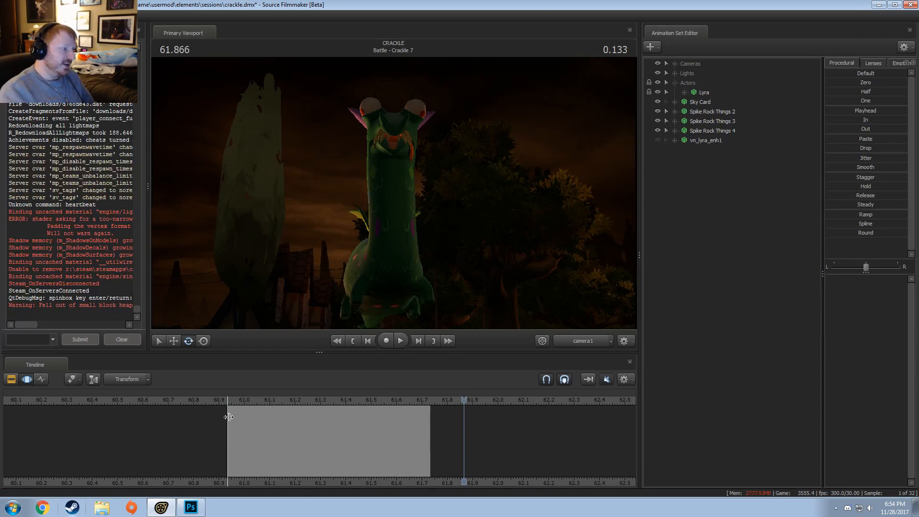
pyautogui.click(229, 417)
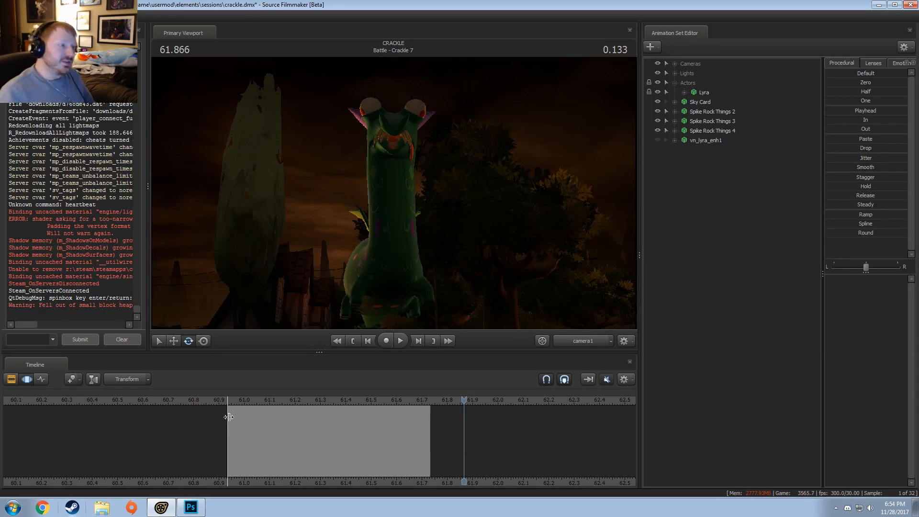
pyautogui.middleClick(229, 417)
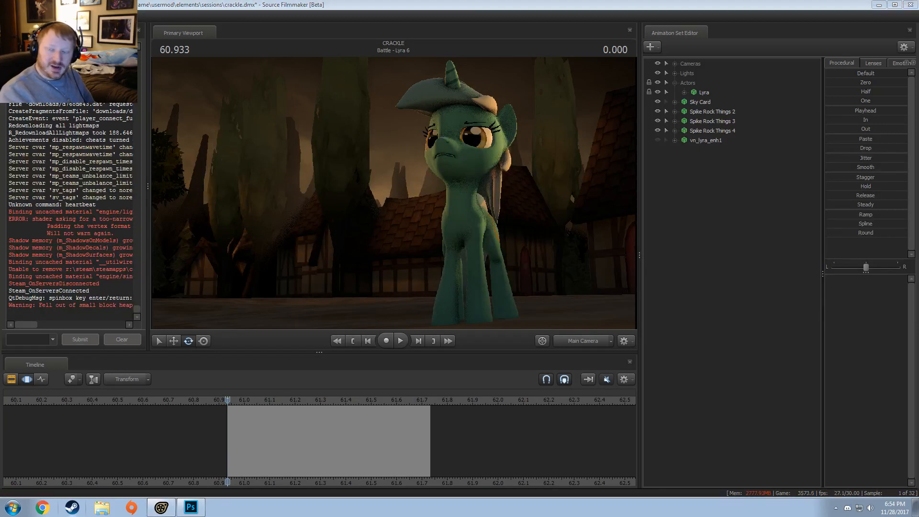
# - Step frame by frame from the start of "Battle - Lyra 6" to 61.000 and back to check the opening movement
pyautogui.click(373, 5)
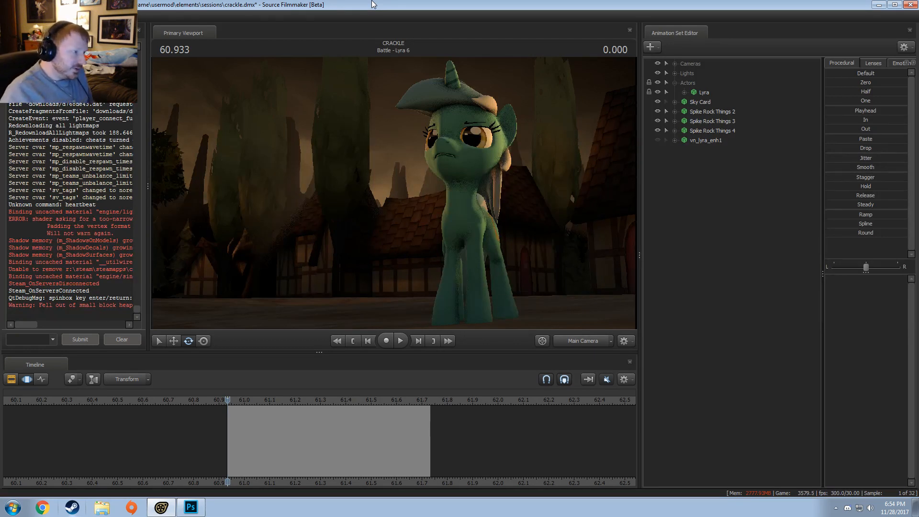
pyautogui.click(228, 434)
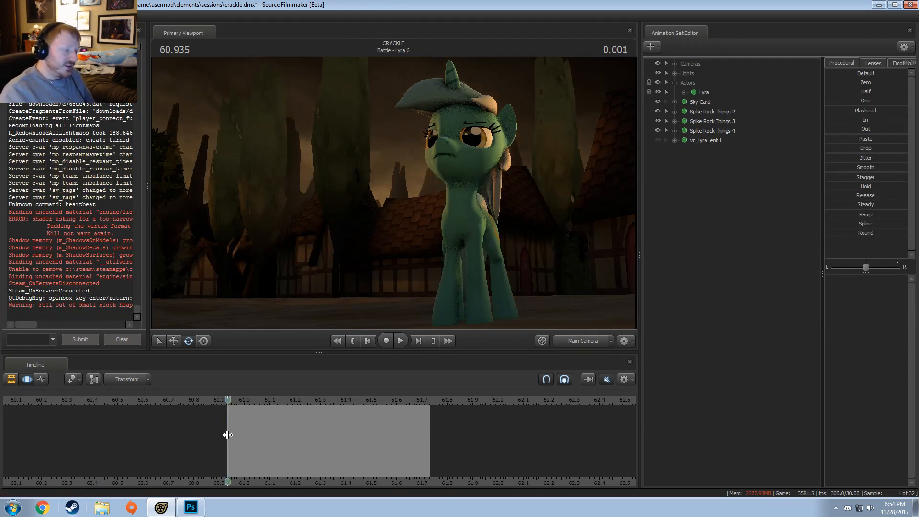
pyautogui.press('Right')
pyautogui.press('Right')
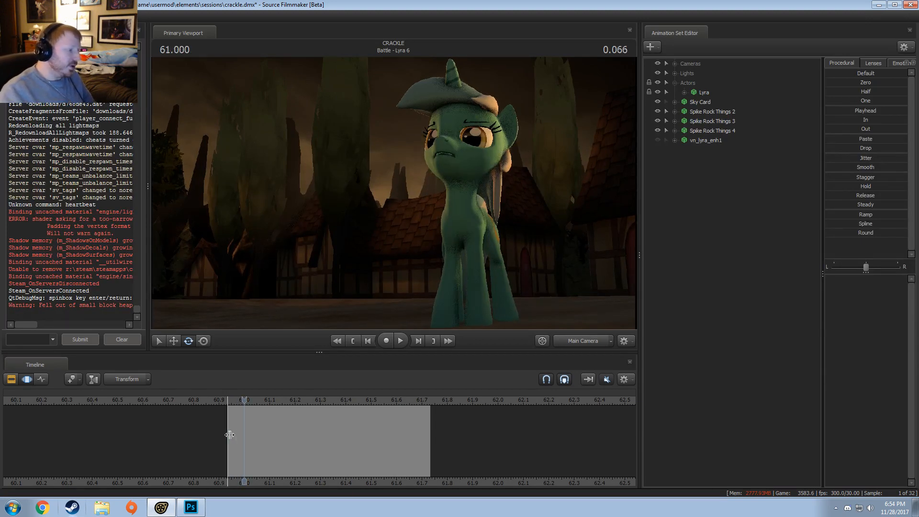
pyautogui.press('Left')
pyautogui.press('Left')
# - Match the time selection to the blink curve of Lyra's Close_eyes2 control, holding from 61.2 to 61.366 with falloffs to 61.1 and 61.466
pyautogui.moveTo(230, 434); pyautogui.dragTo(337, 440)
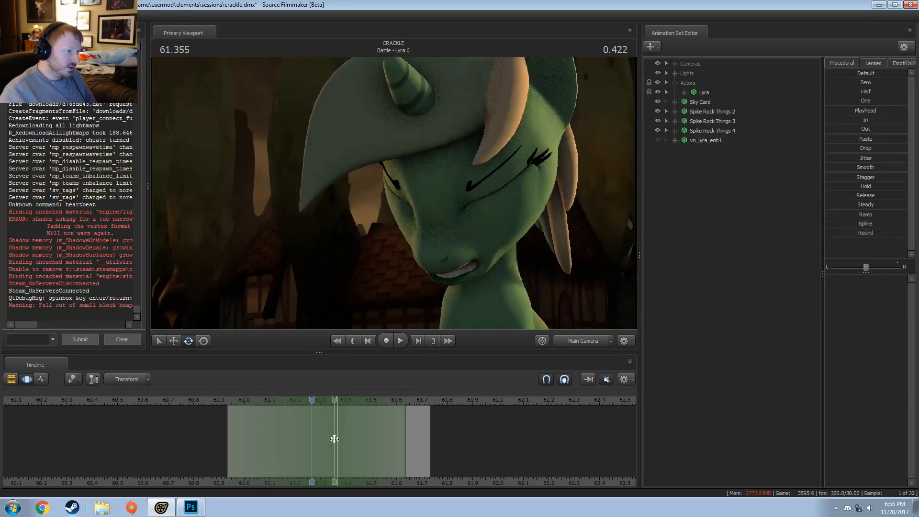
pyautogui.click(683, 92)
pyautogui.click(694, 102)
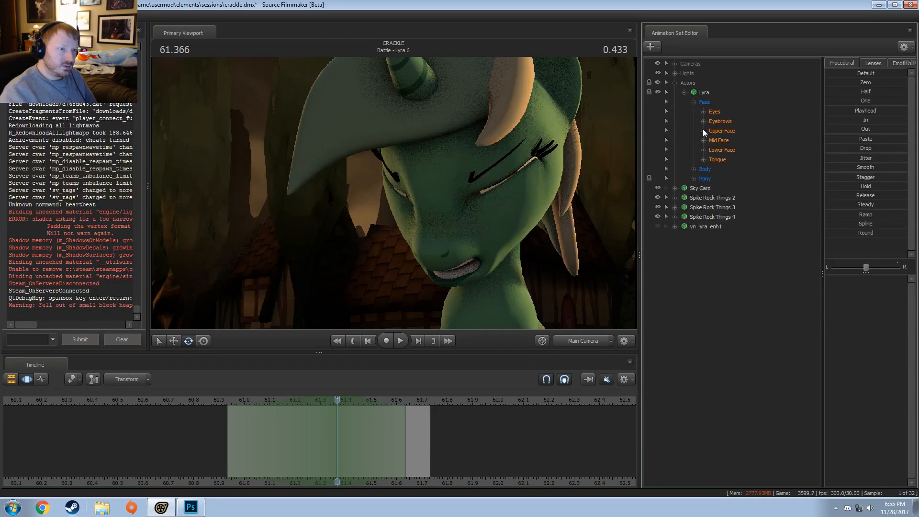
pyautogui.click(702, 130)
pyautogui.click(737, 246)
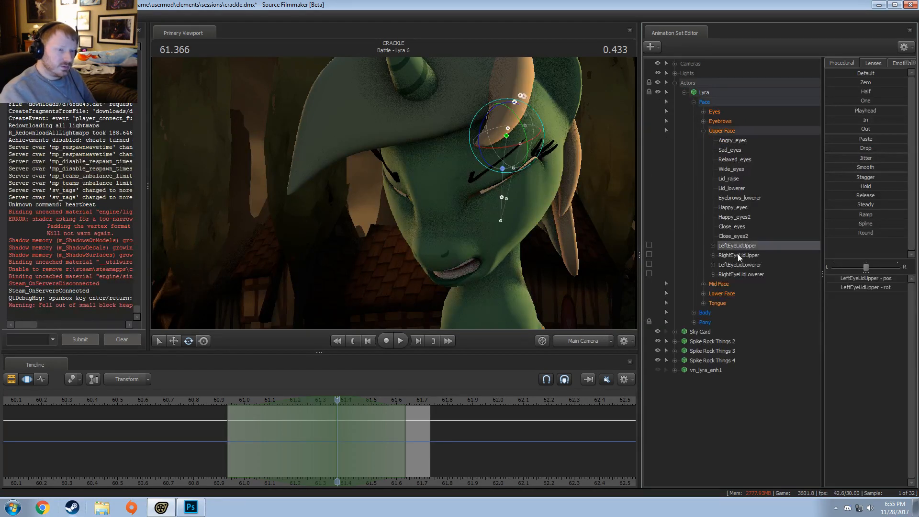
pyautogui.click(735, 217)
pyautogui.click(739, 237)
pyautogui.scroll(2, 333, 421)
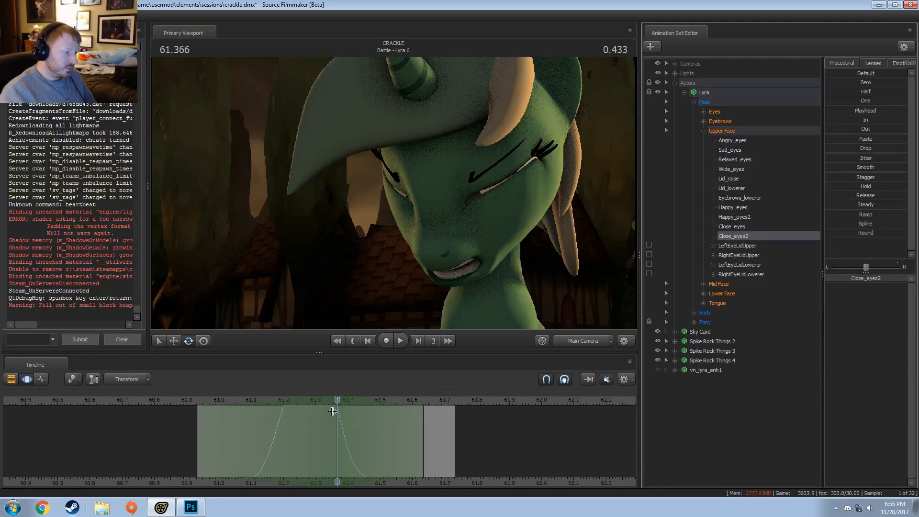
pyautogui.keyDown('shift'); pyautogui.moveTo(268, 421); pyautogui.dragTo(338, 426); pyautogui.keyUp('shift')
pyautogui.keyDown('shift'); pyautogui.scroll(3, 338, 426); pyautogui.keyUp('shift')
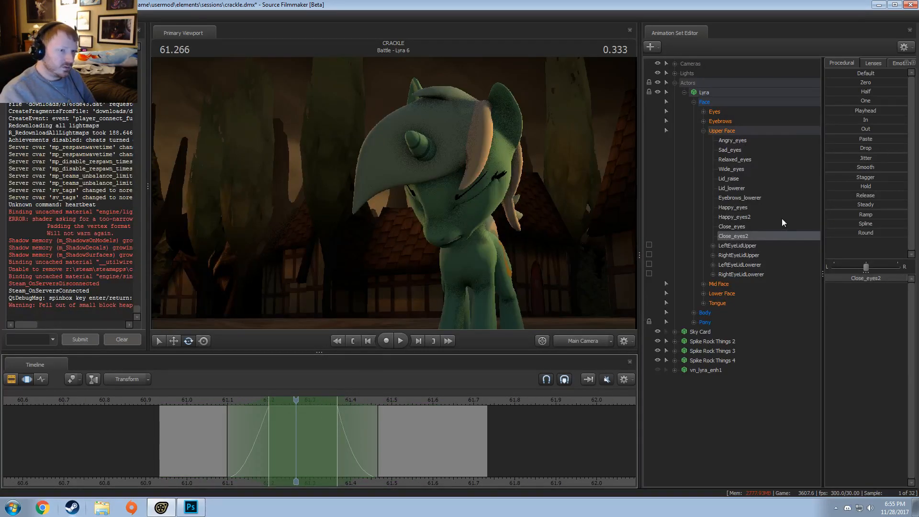
# - Through the Work Camera, move Lyra's RightEyeBrow control slightly down toward the closed eye for the selected blink
pyautogui.click(703, 130)
pyautogui.click(703, 121)
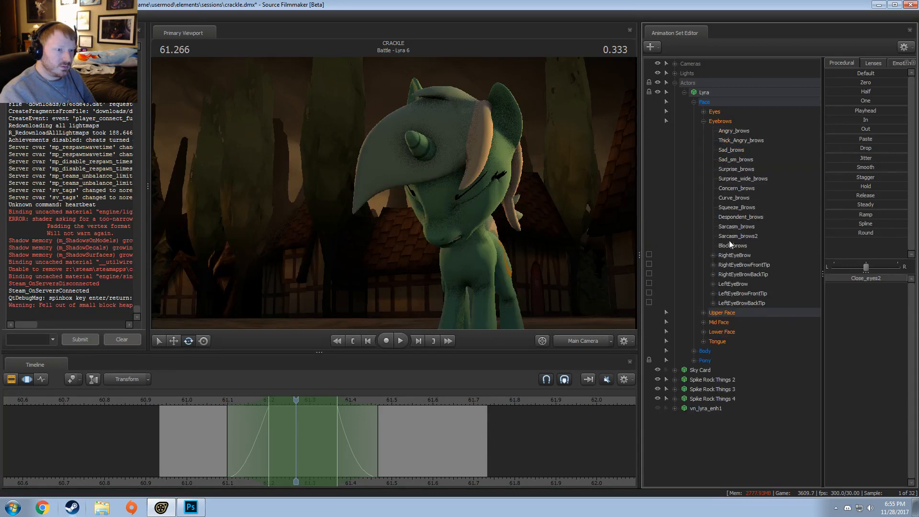
pyautogui.click(734, 255)
pyautogui.click(592, 340)
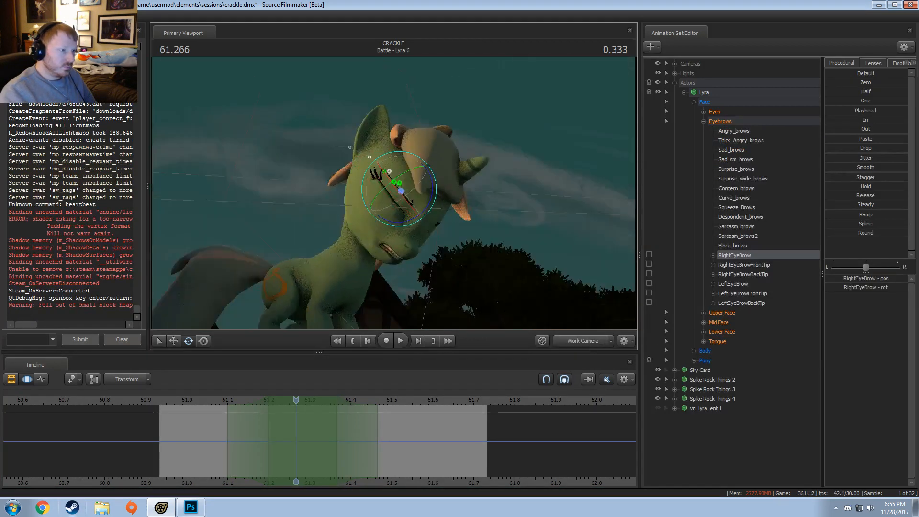
pyautogui.press('w')
pyautogui.moveTo(409, 183); pyautogui.dragTo(409, 181)
pyautogui.press('w')
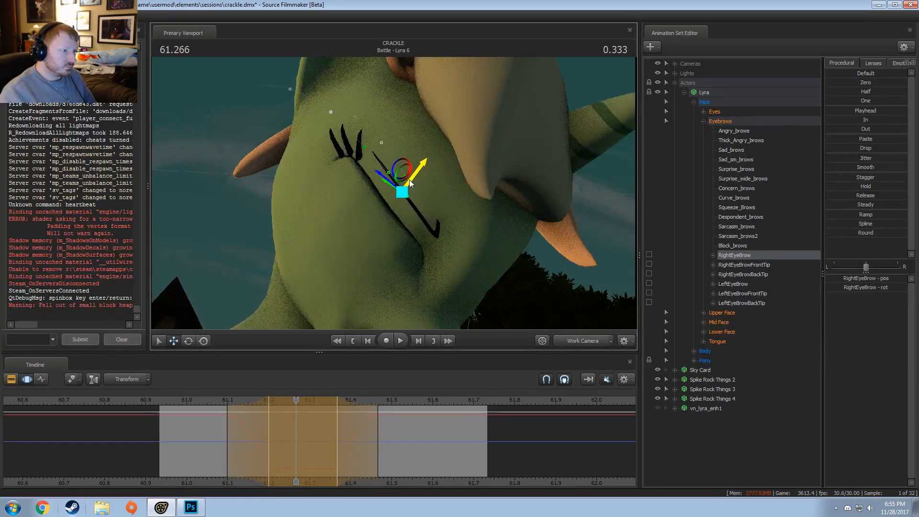
pyautogui.press('e')
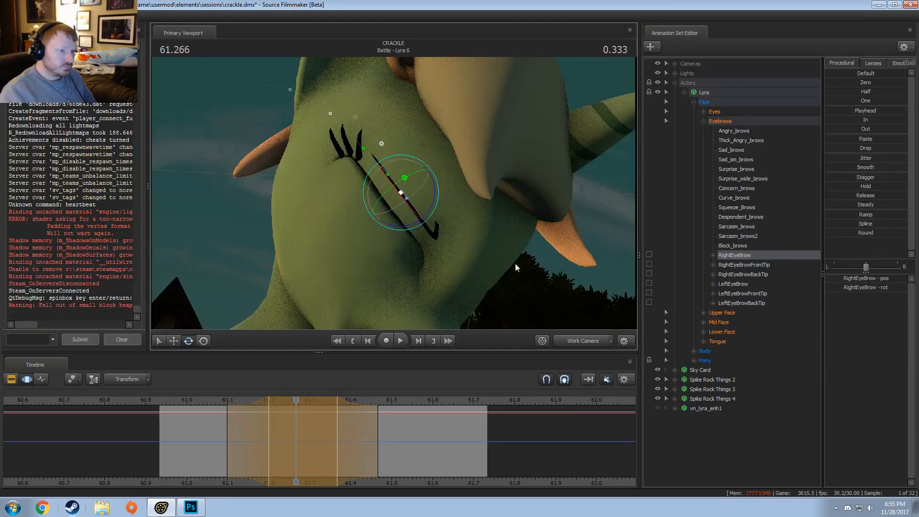
pyautogui.press('w')
# - View Lyra's other eye up close and move the LeftEyeBrow control down toward the closed lid during the blink
pyautogui.click(756, 286)
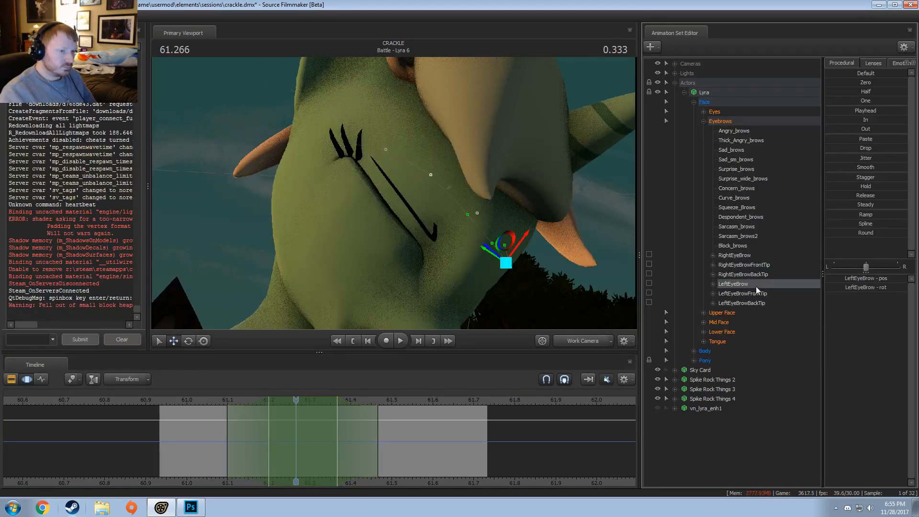
pyautogui.keyDown('alt'); pyautogui.moveTo(412, 186); pyautogui.dragTo(318, 254); pyautogui.keyUp('alt')
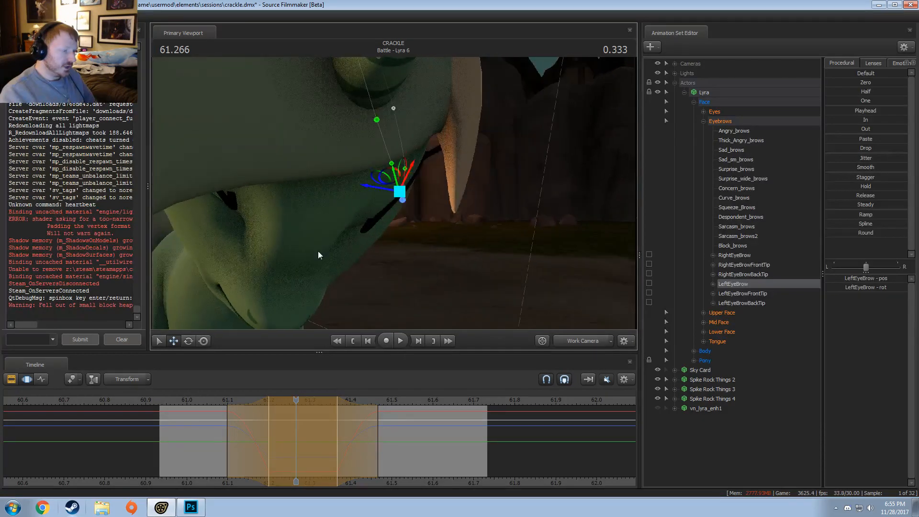
pyautogui.click(303, 428)
# - Rotate Lyra's LeftEyeBrow slightly across all time, and play the result through the Main Camera from 61.066
pyautogui.hotkey('ctrl', 'a')
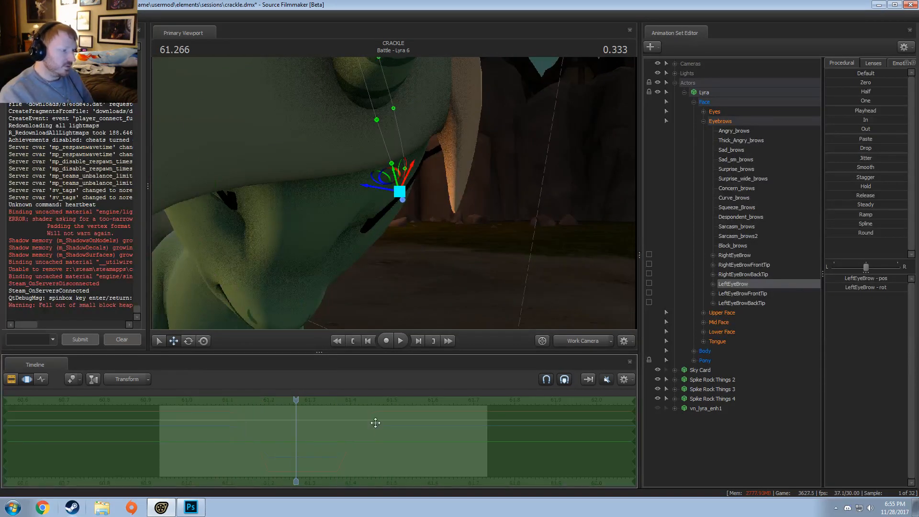
pyautogui.press('e')
pyautogui.moveTo(402, 219); pyautogui.dragTo(399, 219)
pyautogui.click(574, 341)
pyautogui.click(213, 435)
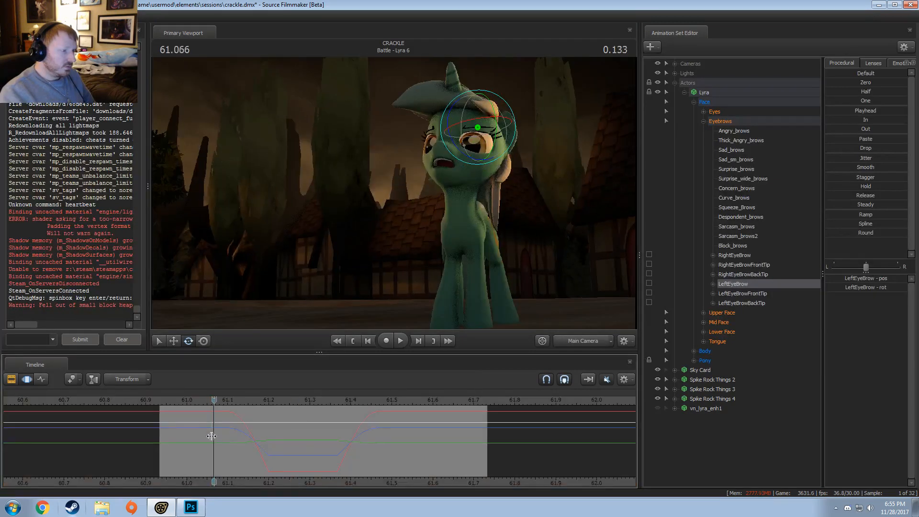
pyautogui.press('space')
pyautogui.press('space')
# - Centre a time selection on 61.466 with falloffs to 61.366 and 61.666, raise Lyra's LeftEyeBrow and RightEyeBrow slightly, and play the result
pyautogui.moveTo(231, 457); pyautogui.dragTo(460, 455)
pyautogui.scroll(3, 377, 457)
pyautogui.scroll(-1, 378, 458)
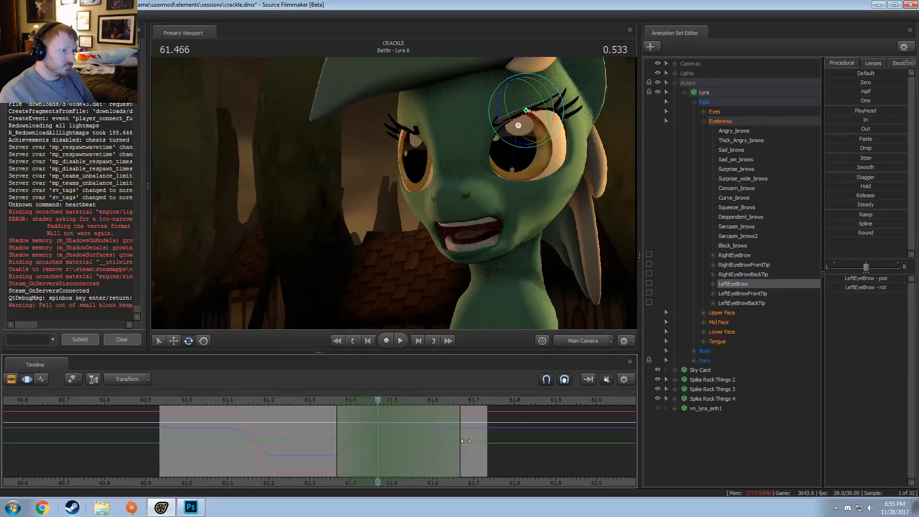
pyautogui.press('w')
pyautogui.moveTo(525, 84); pyautogui.dragTo(524, 75)
pyautogui.click(765, 255)
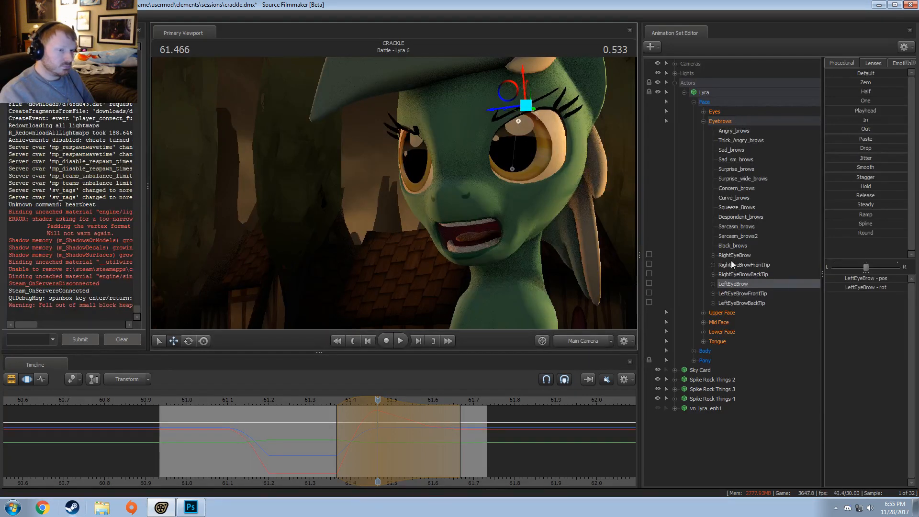
pyautogui.moveTo(404, 92); pyautogui.dragTo(406, 88)
pyautogui.press('space')
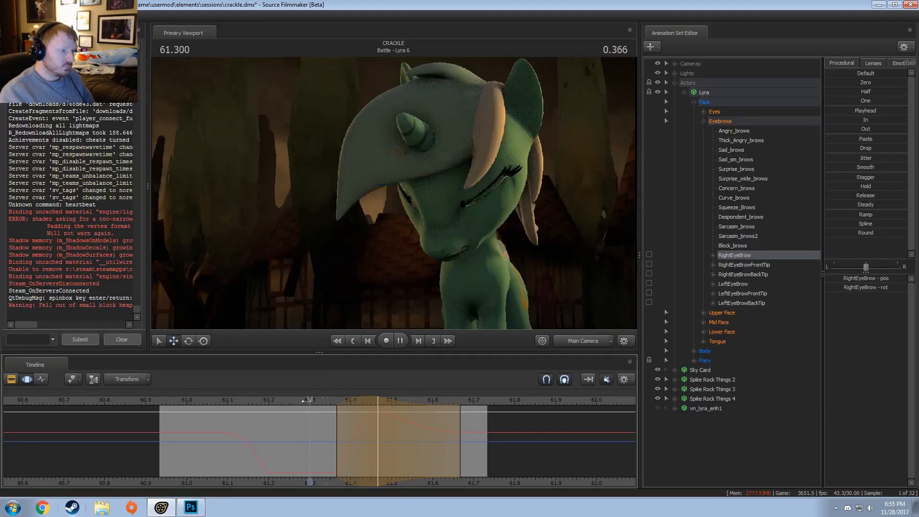
pyautogui.moveTo(306, 398); pyautogui.dragTo(271, 398)
pyautogui.press('space')
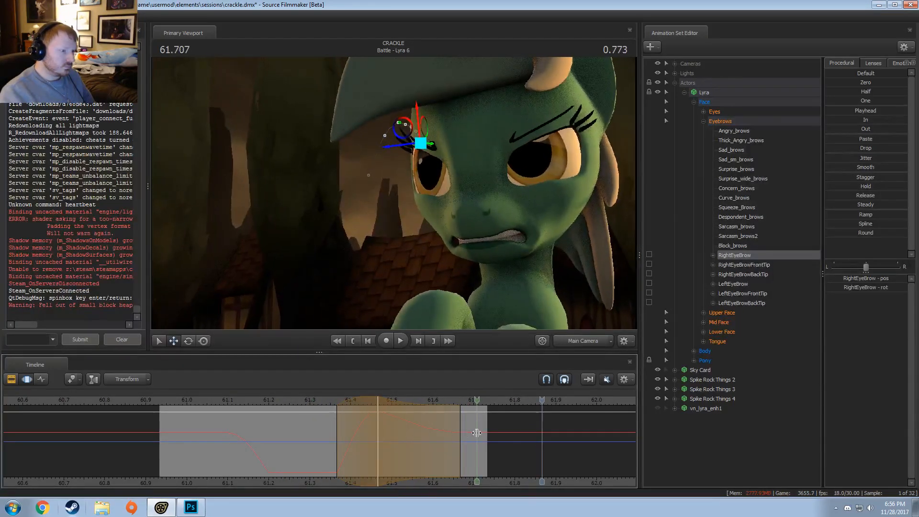
# - Rotate Lyra's LeftEyeBrow and RightEyeBrow slightly for all time from 61.7 onward, with a falloff starting at 61.466, and replay the blink
pyautogui.keyDown('shift'); pyautogui.moveTo(475, 432); pyautogui.dragTo(698, 407); pyautogui.keyUp('shift')
pyautogui.moveTo(505, 410); pyautogui.dragTo(409, 410)
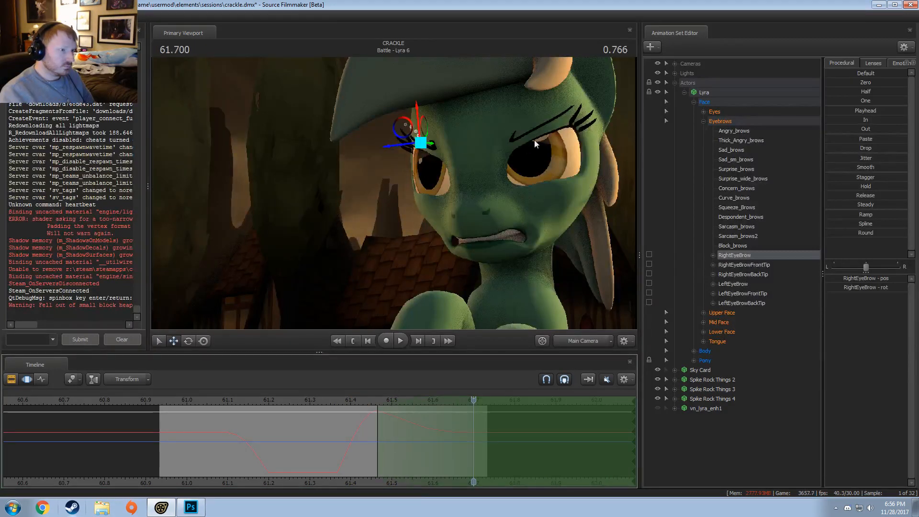
pyautogui.click(751, 274)
pyautogui.click(736, 284)
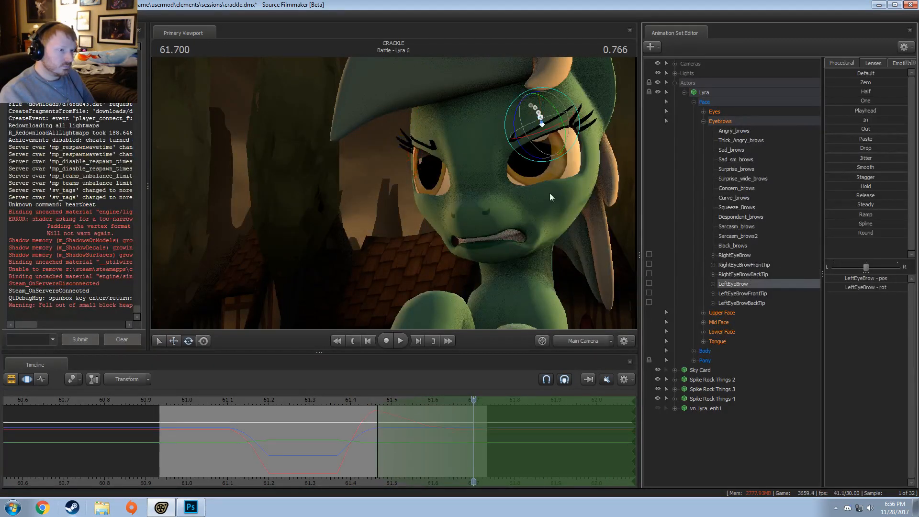
pyautogui.click(527, 156)
pyautogui.moveTo(527, 154); pyautogui.dragTo(528, 156)
pyautogui.click(742, 304)
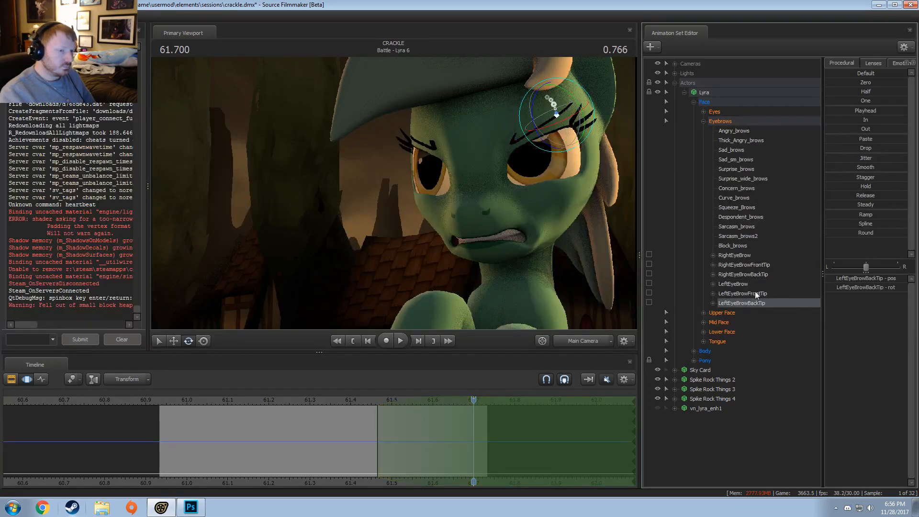
pyautogui.click(737, 284)
pyautogui.click(735, 258)
pyautogui.click(431, 132)
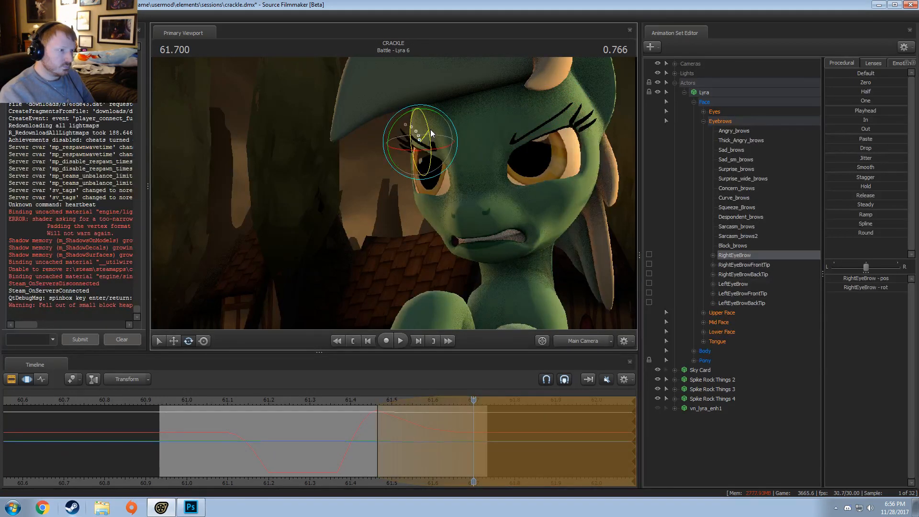
pyautogui.press('space')
pyautogui.moveTo(346, 398); pyautogui.dragTo(261, 398)
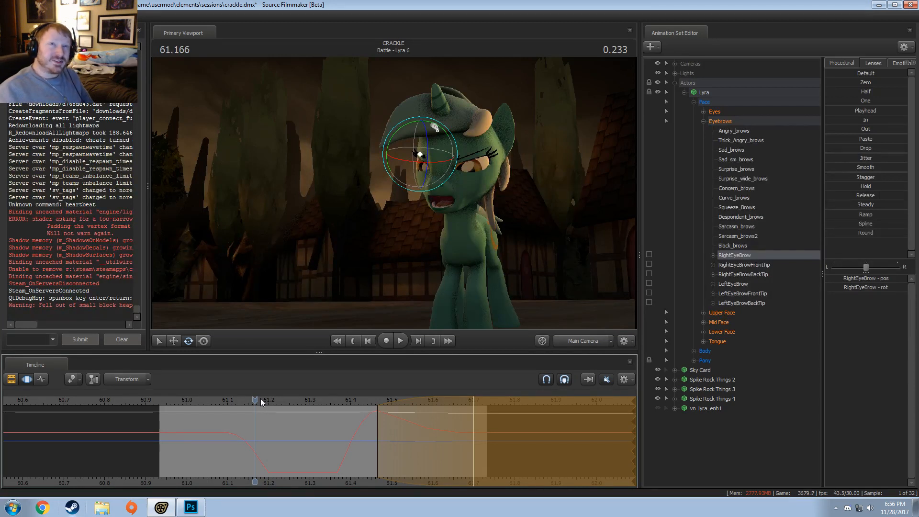
# - Clear the time selection and play the shot through the Main Camera from 61.066 to check the eyebrow motion
pyautogui.press('Return')
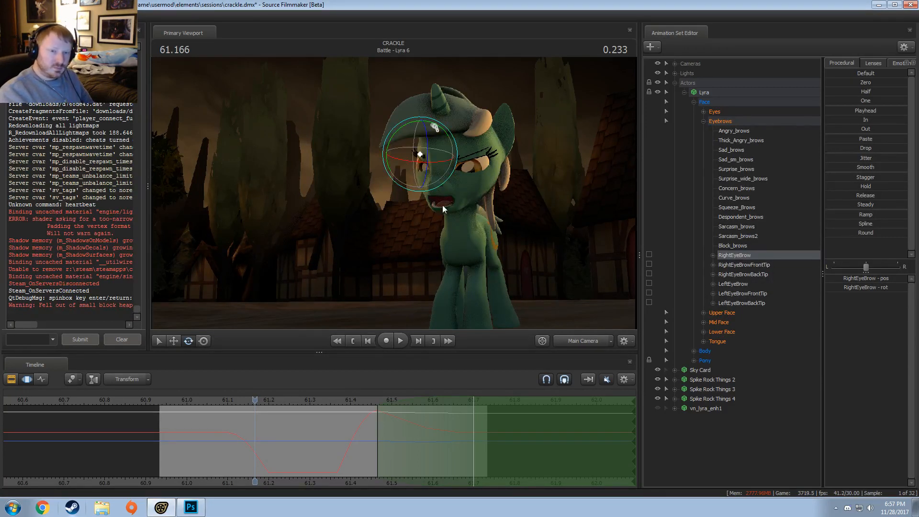
pyautogui.moveTo(196, 408); pyautogui.dragTo(228, 438, button='middle')
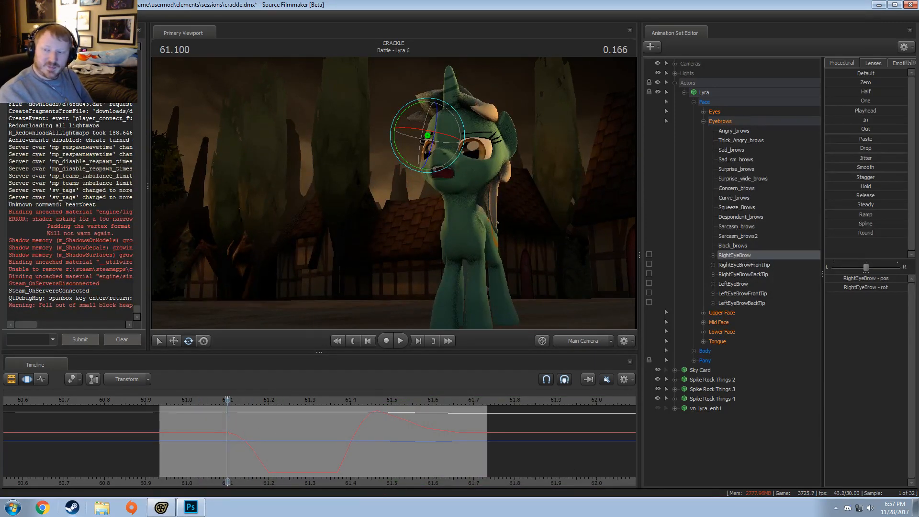
pyautogui.click(482, 2)
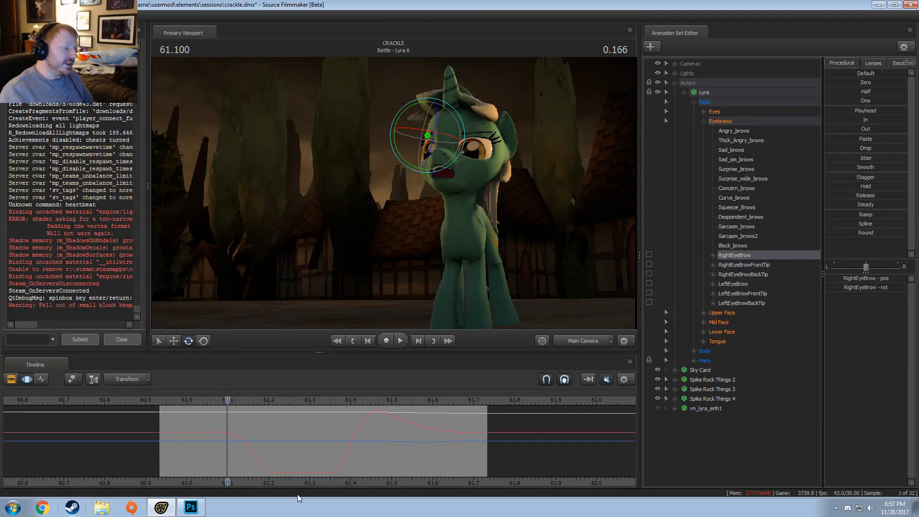
pyautogui.moveTo(224, 412); pyautogui.dragTo(226, 413)
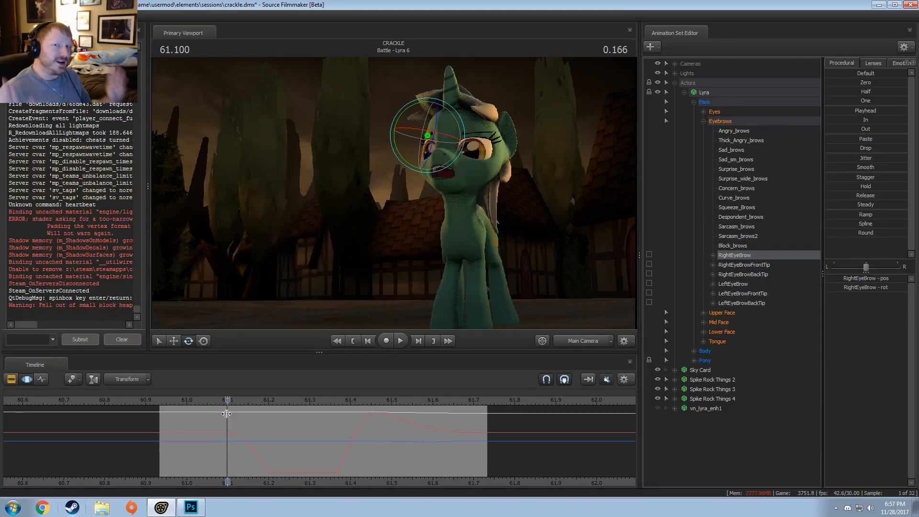
pyautogui.moveTo(228, 422); pyautogui.dragTo(228, 428)
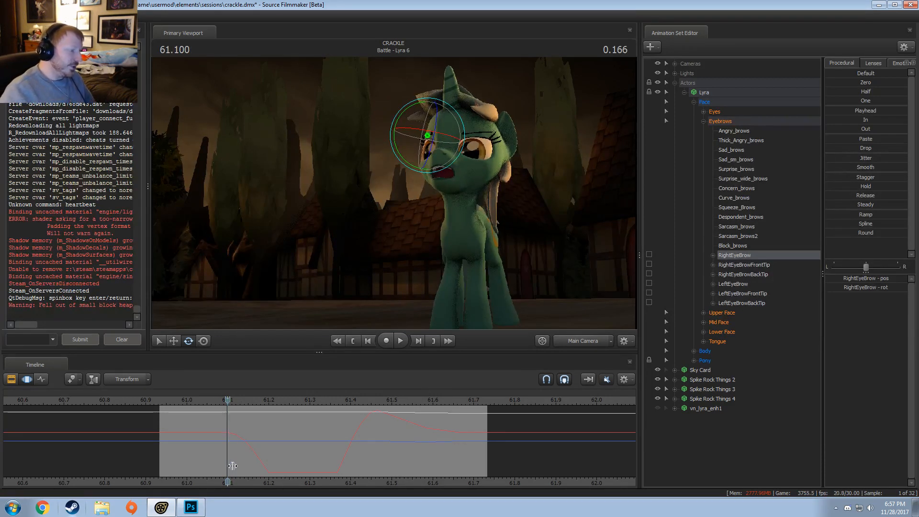
pyautogui.moveTo(229, 450); pyautogui.dragTo(208, 446)
pyautogui.press('space')
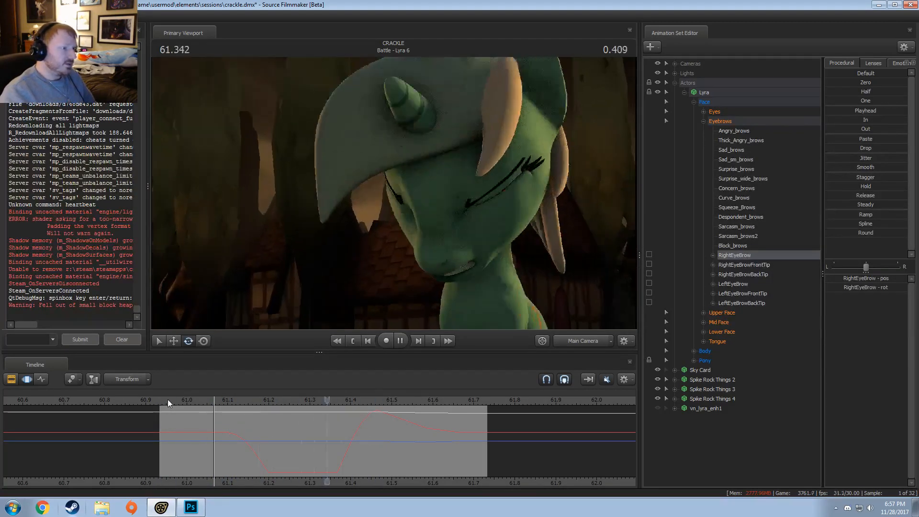
pyautogui.press('space')
pyautogui.press('space')
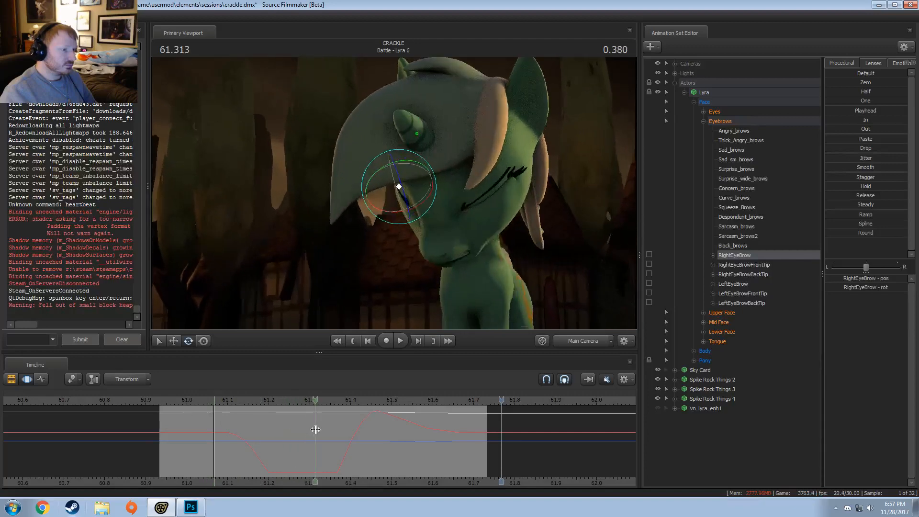
pyautogui.press('space')
# - Through the Work Camera, rotate Lyra's Tail2 and Tail3 so the tail hangs down for all time before about 61.266
pyautogui.click(584, 340)
pyautogui.moveTo(363, 273); pyautogui.dragTo(363, 273)
pyautogui.moveTo(217, 421)
pyautogui.mouseDown()
pyautogui.moveTo(142, 424)
pyautogui.moveTo(374, 432)
pyautogui.moveTo(263, 432)
pyautogui.moveTo(171, 410)
pyautogui.moveTo(183, 415)
pyautogui.mouseUp()
pyautogui.click(205, 399)
pyautogui.keyDown('alt'); pyautogui.moveTo(394, 277); pyautogui.dragTo(402, 224); pyautogui.keyUp('alt')
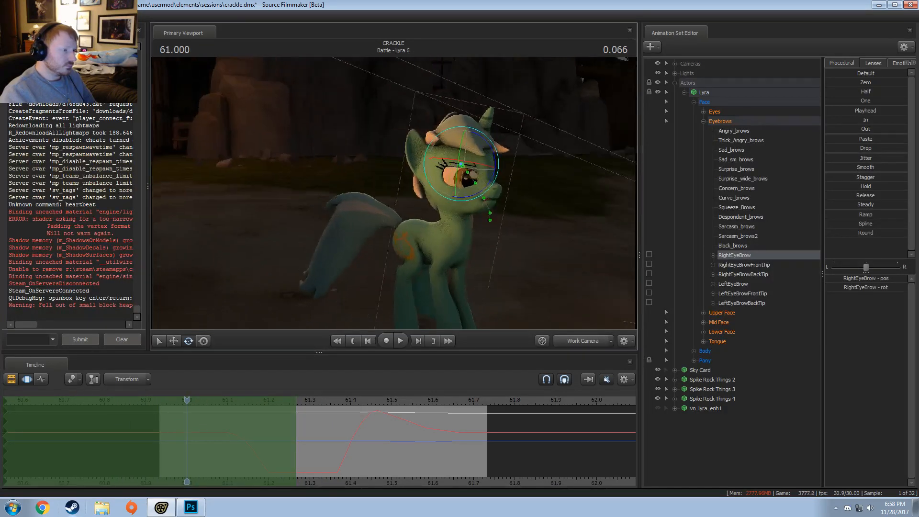
pyautogui.click(402, 225)
pyautogui.click(366, 211)
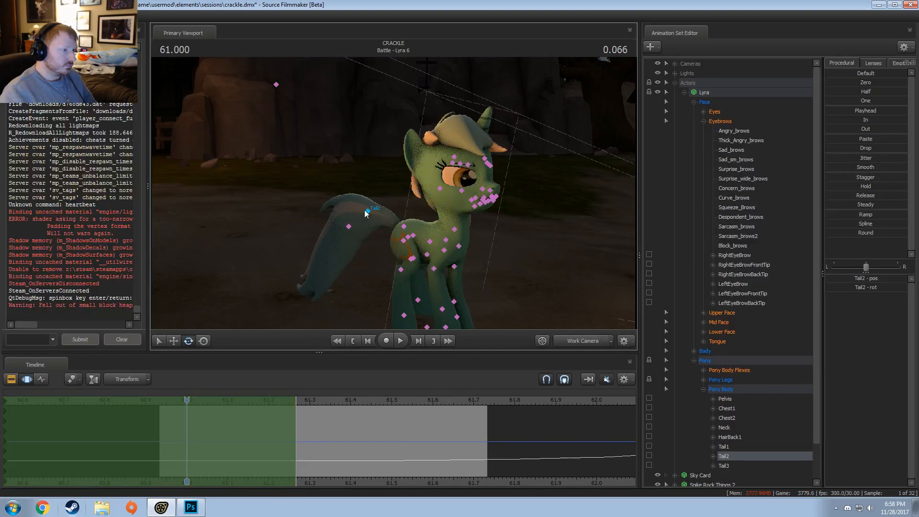
pyautogui.moveTo(365, 213)
pyautogui.mouseDown()
pyautogui.moveTo(396, 201)
pyautogui.moveTo(381, 222)
pyautogui.moveTo(379, 215)
pyautogui.mouseUp()
pyautogui.keyDown('ctrl'); pyautogui.click(352, 231); pyautogui.keyUp('ctrl')
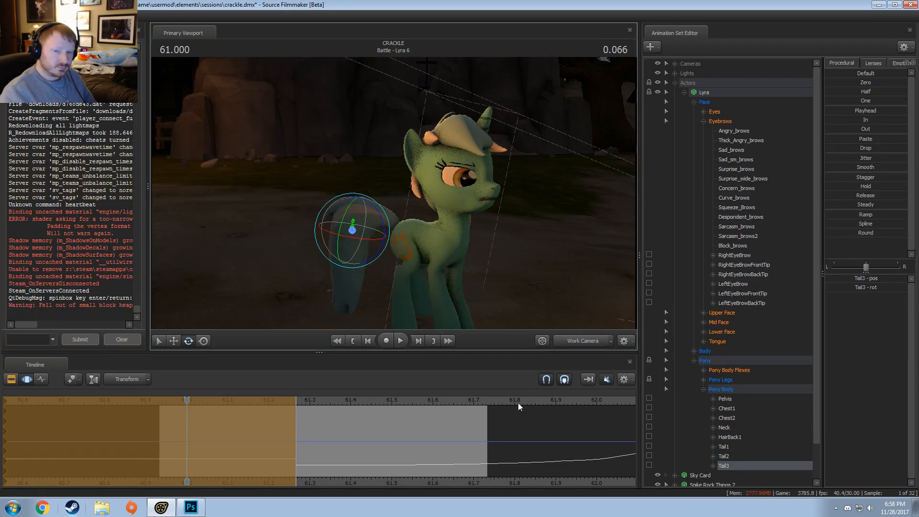
# - Select all time from 61.266 onward and, at 61.6, rotate Lyra's Tail1, Tail2 and Tail3 to raise the tail into an arc
pyautogui.click(297, 425)
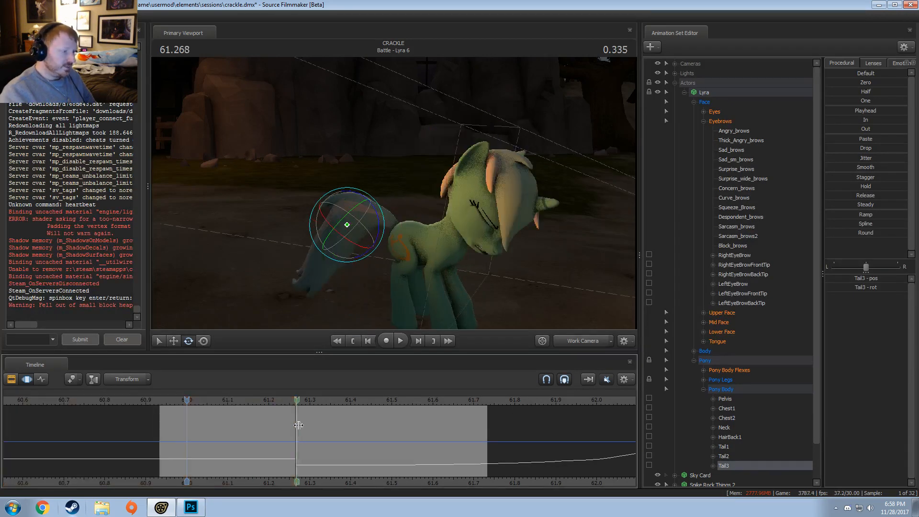
pyautogui.keyDown('shift'); pyautogui.moveTo(297, 424); pyautogui.dragTo(627, 393); pyautogui.keyUp('shift')
pyautogui.moveTo(483, 268)
pyautogui.keyDown('alt'); pyautogui.mouseDown()
pyautogui.moveTo(531, 230)
pyautogui.moveTo(488, 268)
pyautogui.mouseUp(); pyautogui.keyUp('alt')
pyautogui.moveTo(299, 400); pyautogui.dragTo(434, 402)
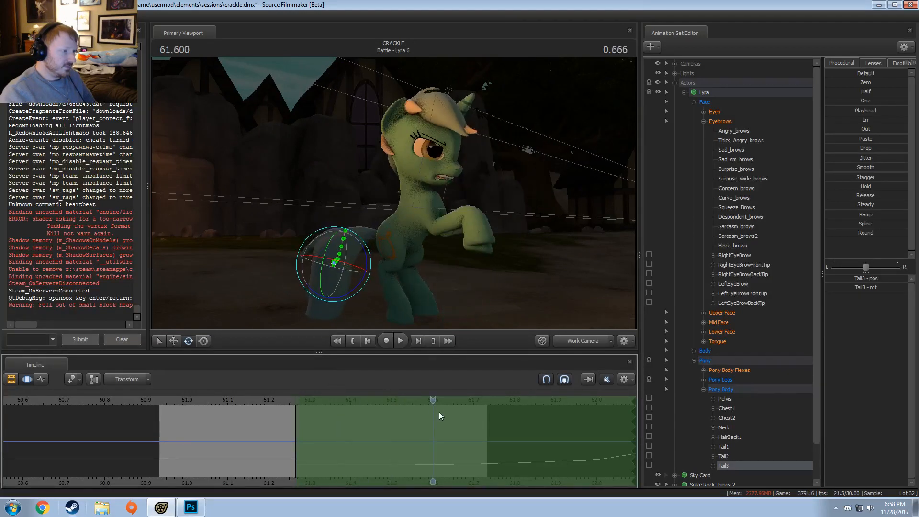
pyautogui.keyDown('ctrl'); pyautogui.click(384, 233); pyautogui.keyUp('ctrl')
pyautogui.moveTo(415, 222); pyautogui.dragTo(366, 241)
pyautogui.keyDown('ctrl'); pyautogui.click(348, 222); pyautogui.keyUp('ctrl')
pyautogui.keyDown('ctrl'); pyautogui.click(331, 246); pyautogui.keyUp('ctrl')
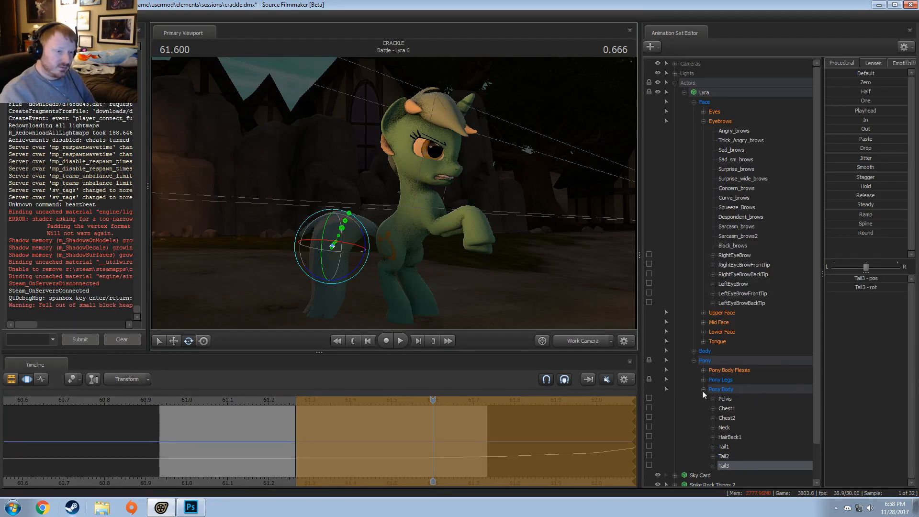
# - Blend Tail1, Tail2 and Tail3 with the Round preset from 61.2 to 61.366, falloffs to 61.133 and 61.433, and play from 61.066
pyautogui.keyDown('shift'); pyautogui.click(723, 446); pyautogui.keyUp('shift')
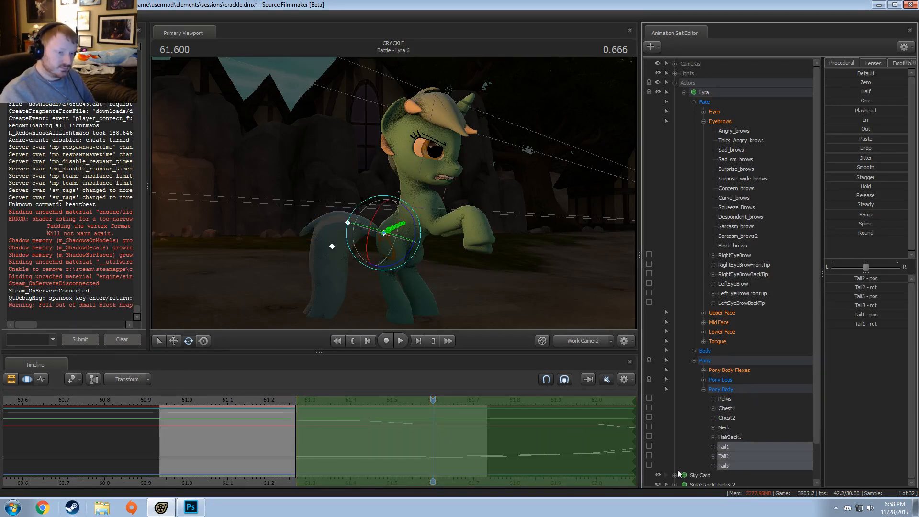
pyautogui.keyDown('shift'); pyautogui.moveTo(287, 449); pyautogui.dragTo(323, 448); pyautogui.keyUp('shift')
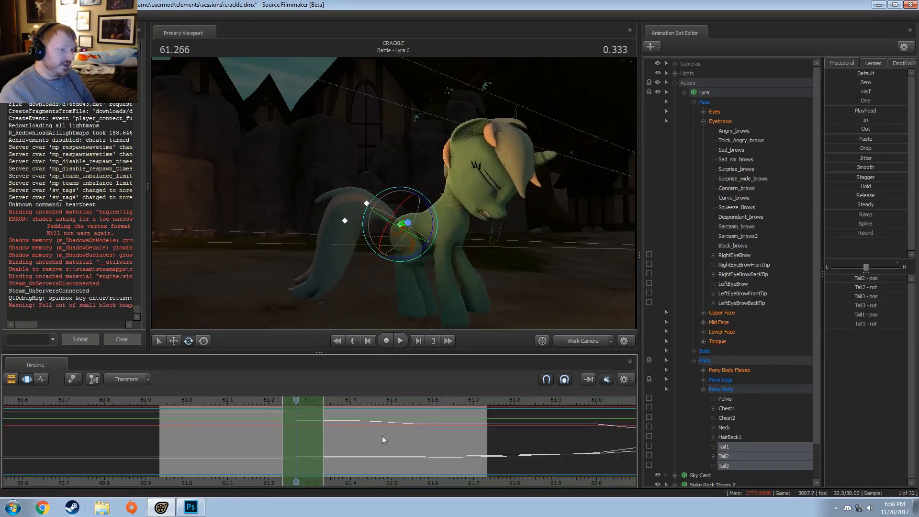
pyautogui.keyDown('shift'); pyautogui.moveTo(280, 428); pyautogui.dragTo(332, 431); pyautogui.keyUp('shift')
pyautogui.keyDown('shift'); pyautogui.scroll(3, 332, 431); pyautogui.keyUp('shift')
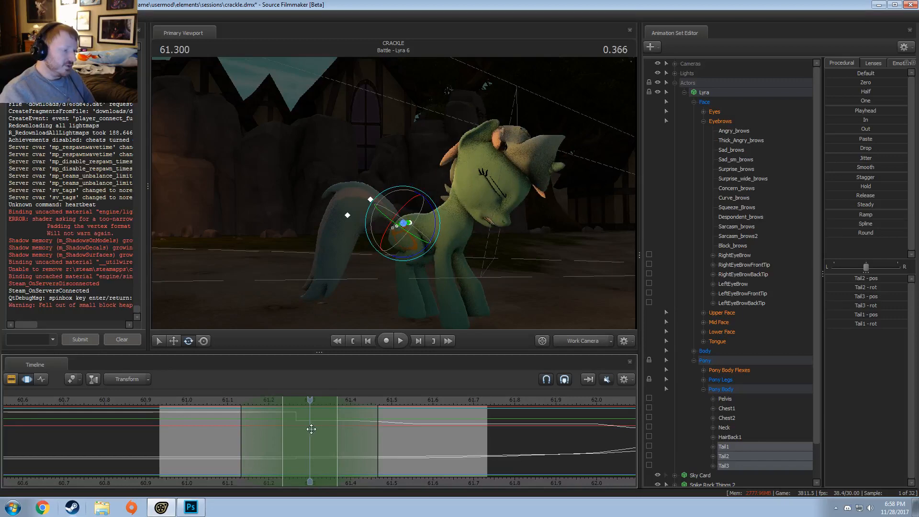
pyautogui.keyDown('shift'); pyautogui.moveTo(269, 435); pyautogui.dragTo(332, 434); pyautogui.keyUp('shift')
pyautogui.keyDown('shift'); pyautogui.scroll(2, 329, 433); pyautogui.keyUp('shift')
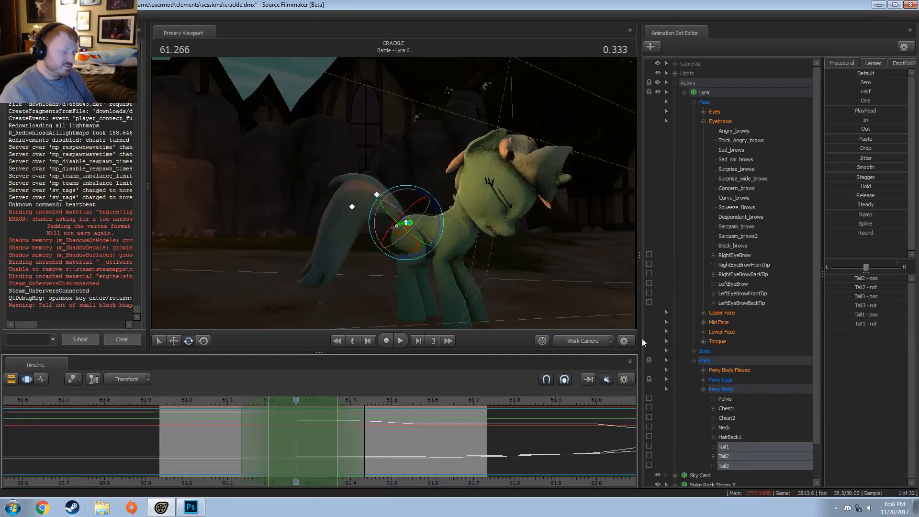
pyautogui.click(879, 235)
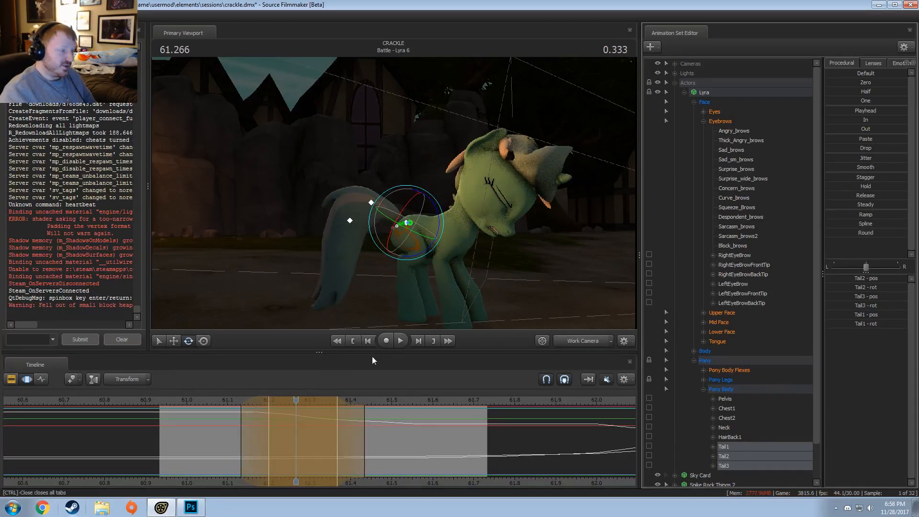
pyautogui.click(216, 397)
pyautogui.press('space')
pyautogui.press('space')
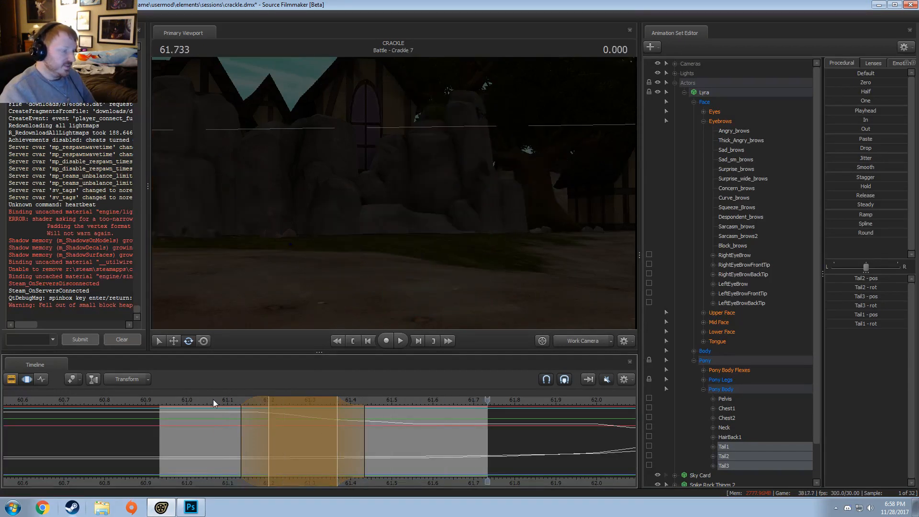
pyautogui.click(214, 399)
pyautogui.press('space')
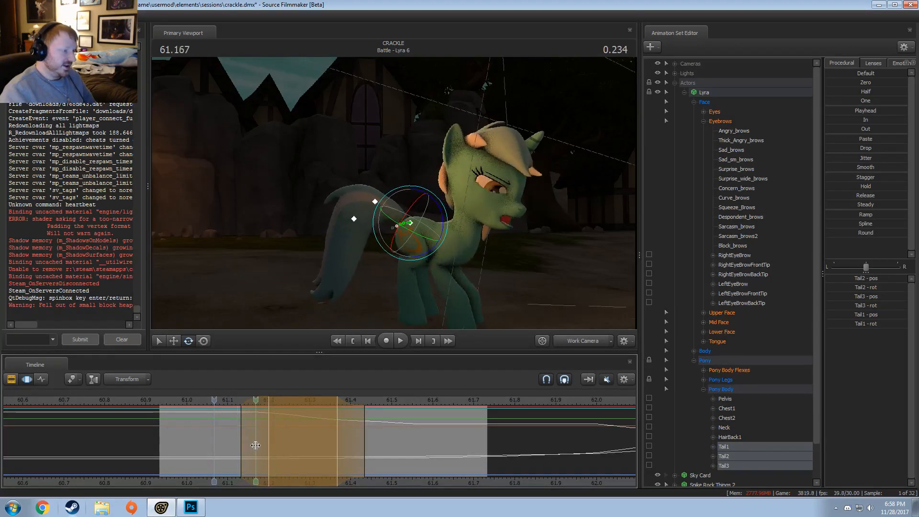
# - Centre the time selection on 61.166 with falloffs to 61.033 and 61.3, change the rotation mode, and rotate Tail2 and Tail3 together slightly
pyautogui.keyDown('shift'); pyautogui.click(255, 445); pyautogui.keyUp('shift')
pyautogui.keyDown('shift'); pyautogui.scroll(2, 255, 445); pyautogui.keyUp('shift')
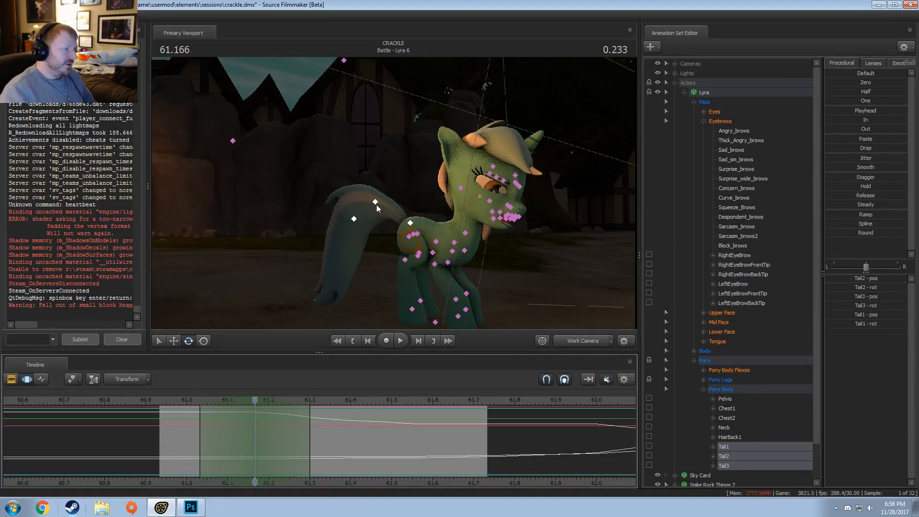
pyautogui.keyDown('ctrl'); pyautogui.moveTo(401, 187); pyautogui.dragTo(347, 228); pyautogui.keyUp('ctrl')
pyautogui.rightClick(368, 223)
pyautogui.moveTo(400, 246)
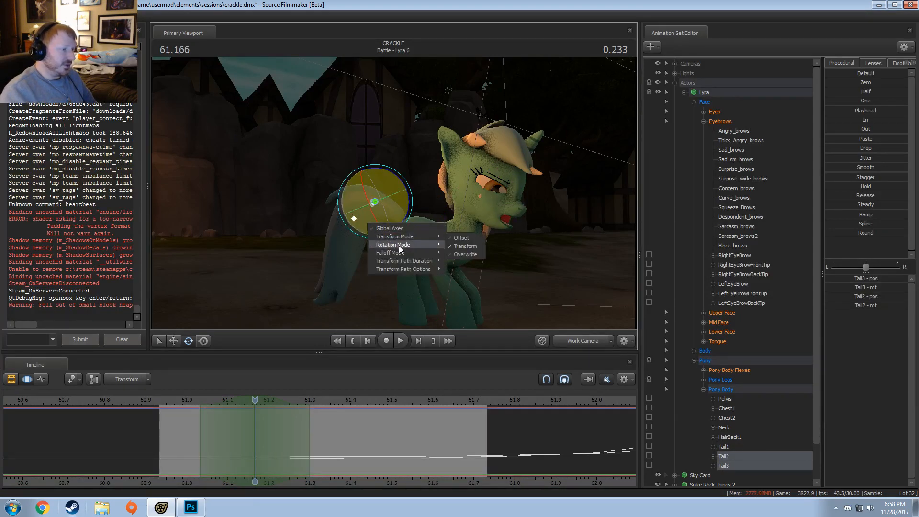
pyautogui.click(459, 253)
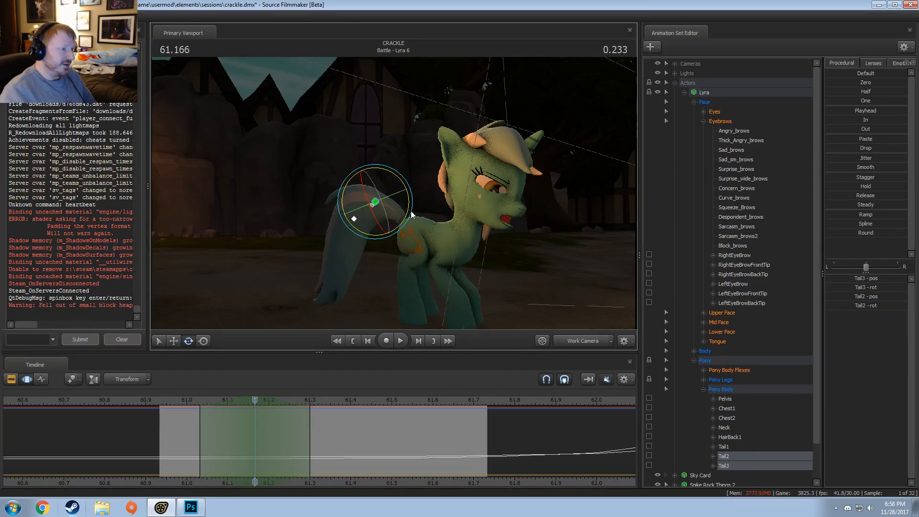
pyautogui.moveTo(411, 215); pyautogui.dragTo(409, 207)
# - Centre the time selection on 61.333 with falloffs to 61.166 and 61.5, swing Tail2 and Tail3 outward, and play the motion
pyautogui.keyDown('shift'); pyautogui.moveTo(229, 421); pyautogui.dragTo(323, 443); pyautogui.keyUp('shift')
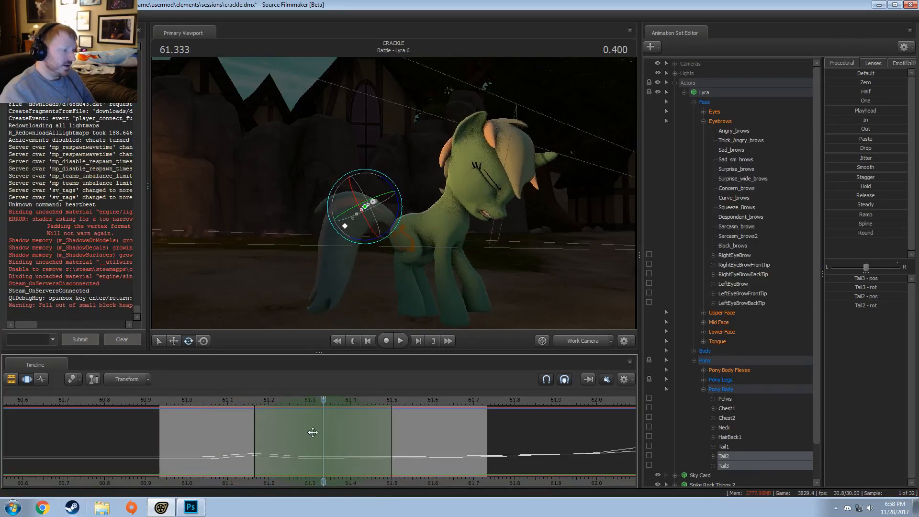
pyautogui.moveTo(371, 238); pyautogui.dragTo(398, 215)
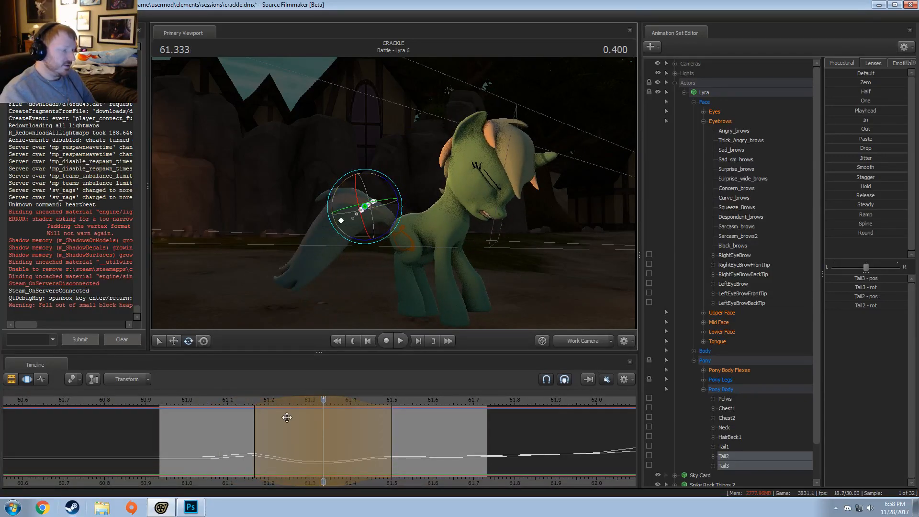
pyautogui.click(231, 401)
pyautogui.press('space')
pyautogui.press('space')
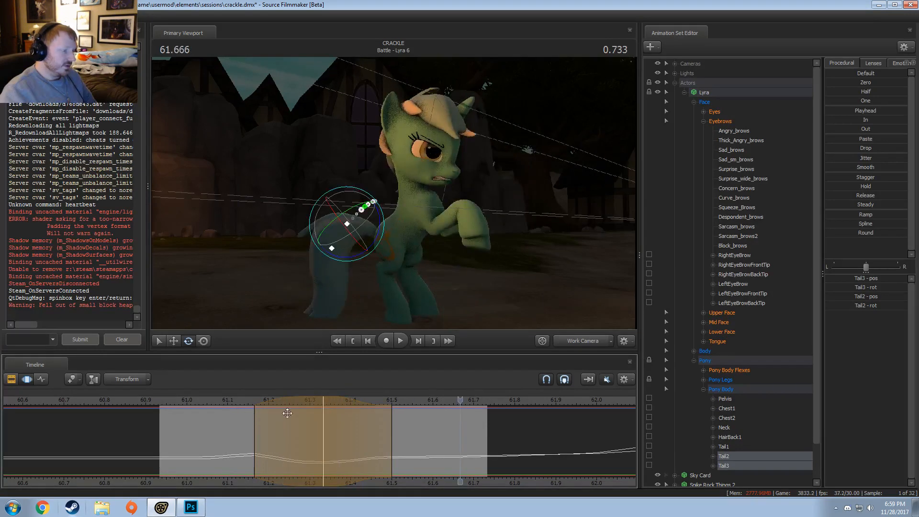
# - Extend the time selection's later falloff to 61.566 and play the tail motion from about 61.133
pyautogui.moveTo(396, 441); pyautogui.dragTo(422, 439)
pyautogui.click(243, 400)
pyautogui.press('space')
pyautogui.press('space')
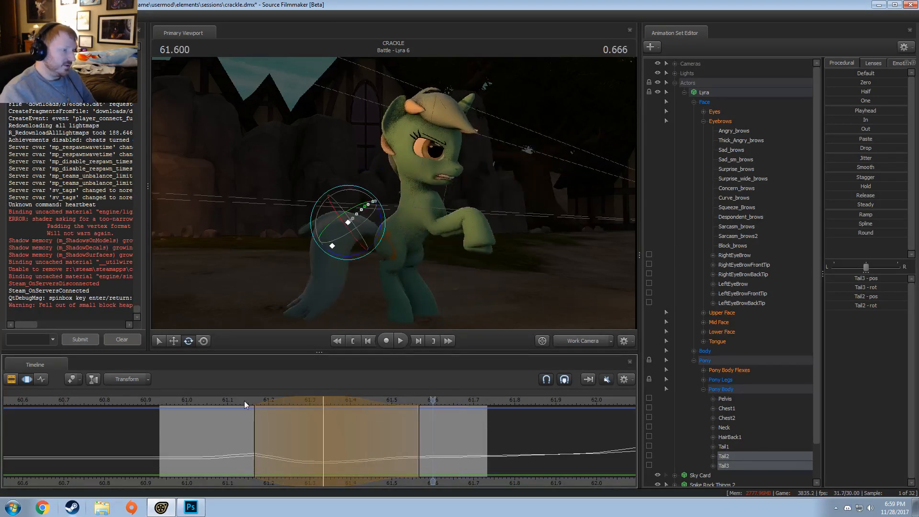
# - Centre the time selection on 61.366 with falloffs to 61.166 and 61.566, rotate Tail1 slightly, and play the motion
pyautogui.press('shift')
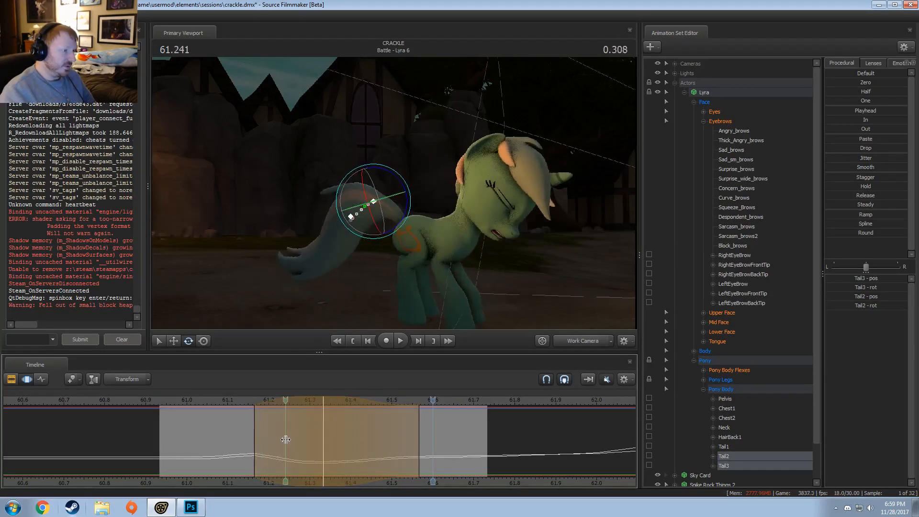
pyautogui.keyDown('shift'); pyautogui.click(310, 435); pyautogui.keyUp('shift')
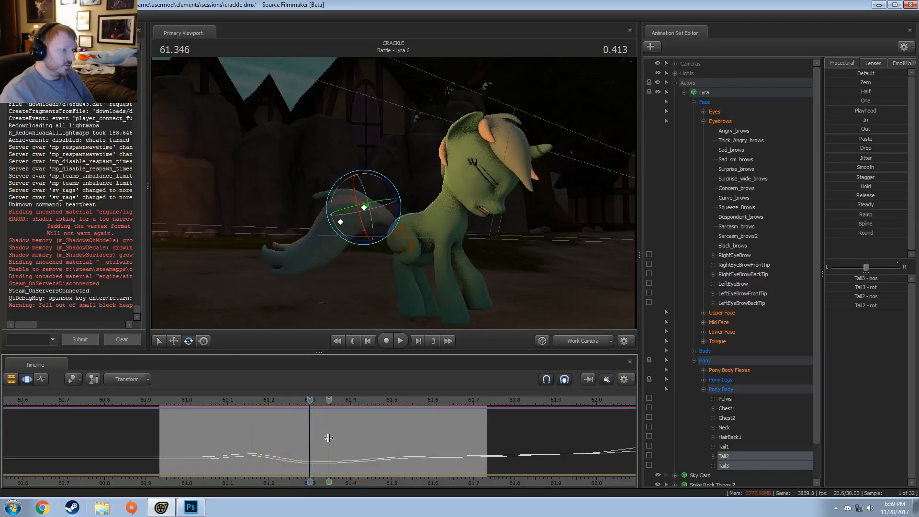
pyautogui.keyDown('shift'); pyautogui.click(331, 437); pyautogui.keyUp('shift')
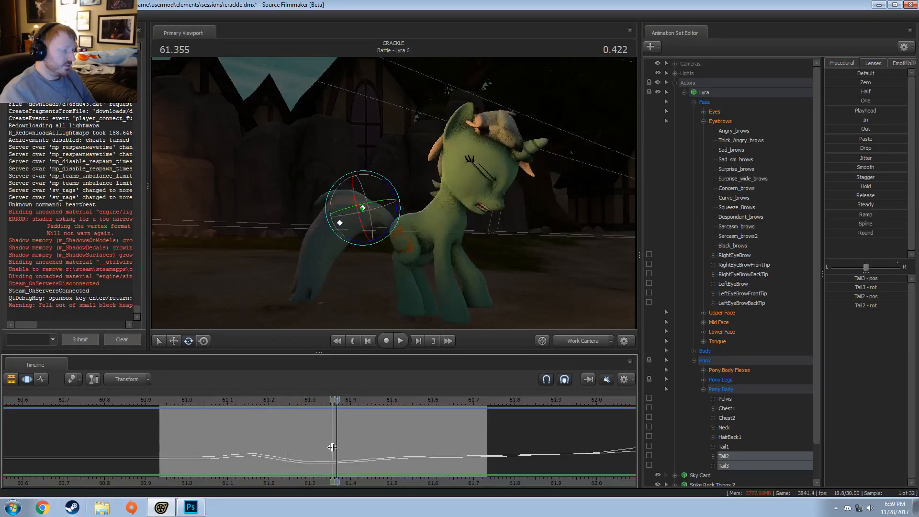
pyautogui.keyDown('shift'); pyautogui.scroll(3, 333, 447); pyautogui.keyUp('shift')
pyautogui.keyDown('shift'); pyautogui.scroll(2, 332, 447); pyautogui.keyUp('shift')
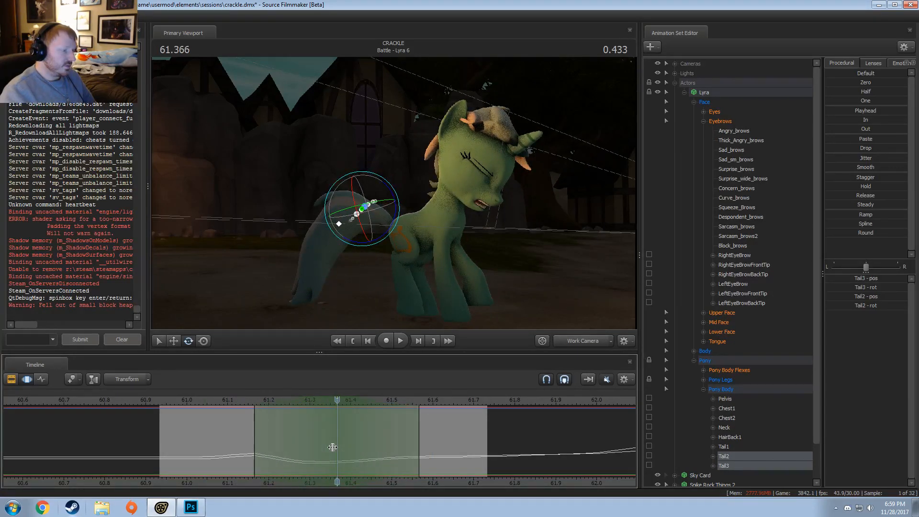
pyautogui.click(396, 224)
pyautogui.moveTo(428, 219); pyautogui.dragTo(428, 222)
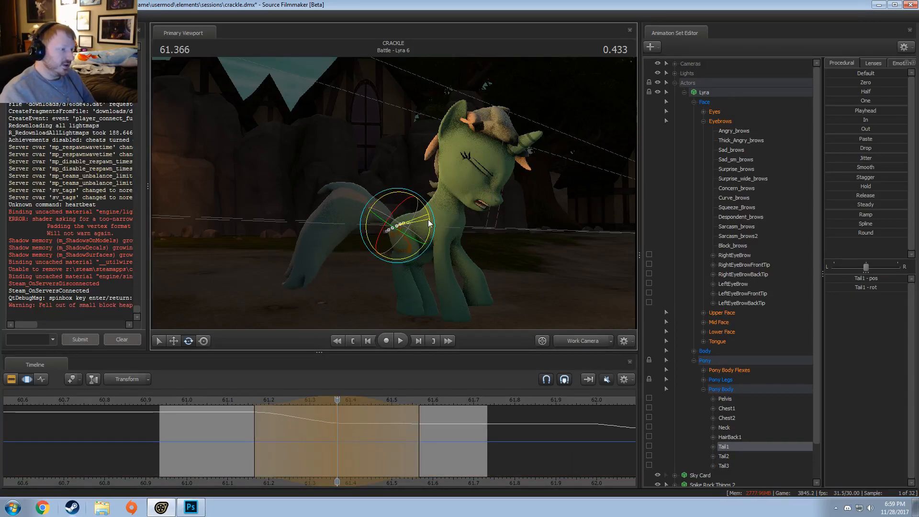
pyautogui.click(242, 398)
pyautogui.press('space')
pyautogui.press('space')
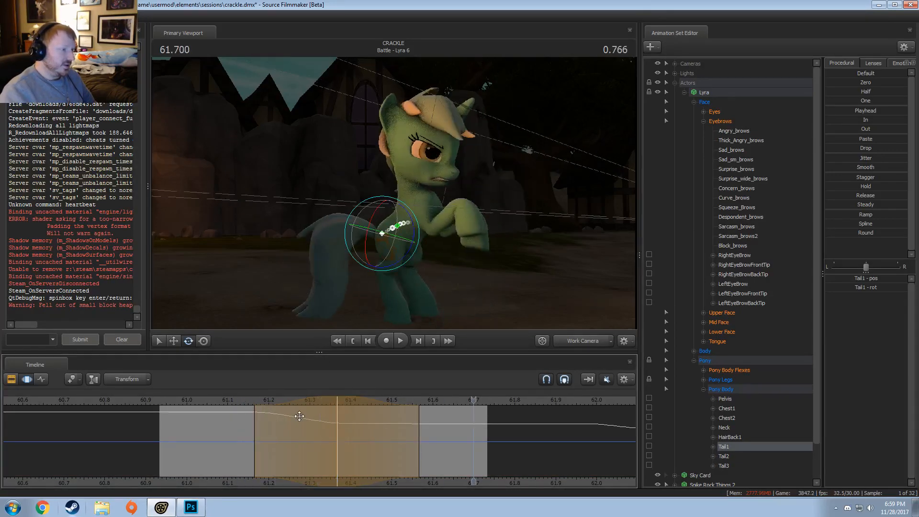
pyautogui.keyDown('shift'); pyautogui.scroll(1, 373, 433); pyautogui.keyUp('shift')
pyautogui.click(234, 403)
pyautogui.press('space')
pyautogui.press('space')
# - Centre the time selection on 61.566 with falloffs to 61.3 and 61.833, rotate Tail1 slightly, and play the motion
pyautogui.moveTo(362, 425); pyautogui.dragTo(421, 436)
pyautogui.press('Escape')
pyautogui.keyDown('shift'); pyautogui.scroll(4, 429, 437); pyautogui.keyUp('shift')
pyautogui.keyDown('shift'); pyautogui.scroll(1, 429, 436); pyautogui.keyUp('shift')
pyautogui.keyDown('shift'); pyautogui.scroll(8, 422, 436); pyautogui.keyUp('shift')
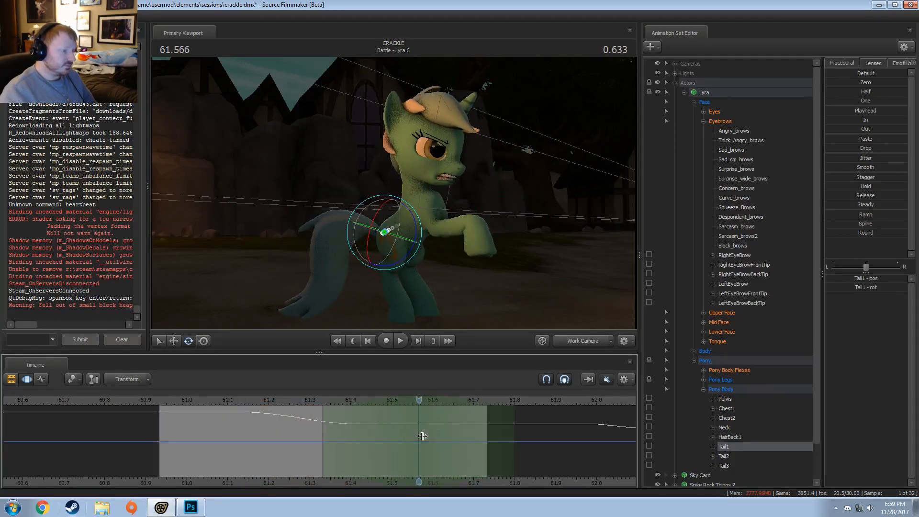
pyautogui.moveTo(415, 220); pyautogui.dragTo(414, 214)
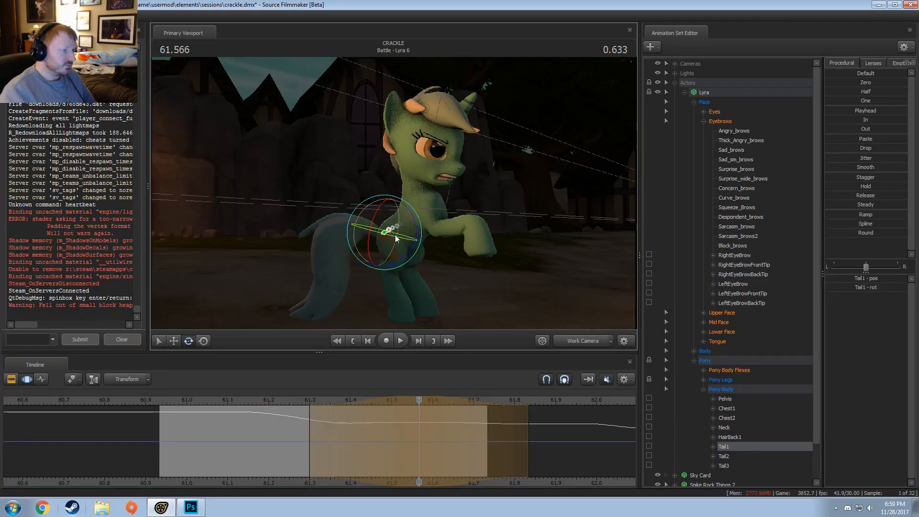
pyautogui.click(285, 400)
pyautogui.press('space')
pyautogui.press('space')
# - Select all time from 61.7 onward, rotate Lyra's Tail1, extend the falloff back to 61.433, and play the motion
pyautogui.moveTo(403, 442); pyautogui.dragTo(554, 427)
pyautogui.keyDown('shift'); pyautogui.scroll(4, 553, 427); pyautogui.keyUp('shift')
pyautogui.press('w')
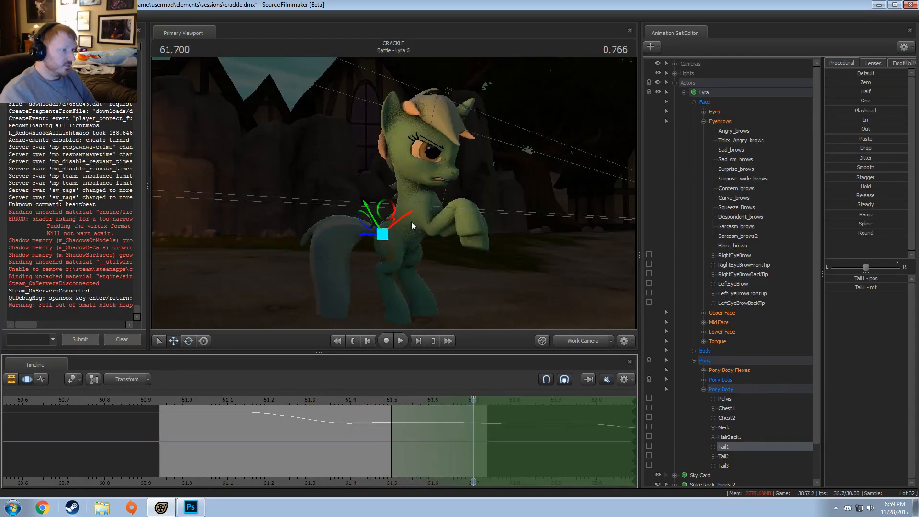
pyautogui.press('e')
pyautogui.moveTo(414, 227); pyautogui.dragTo(435, 271)
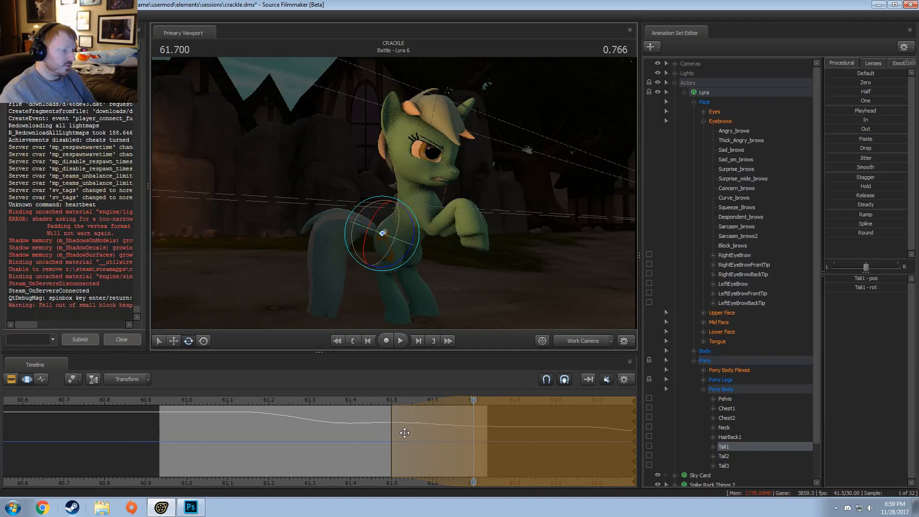
pyautogui.moveTo(391, 424); pyautogui.dragTo(364, 421)
pyautogui.click(323, 400)
pyautogui.press('space')
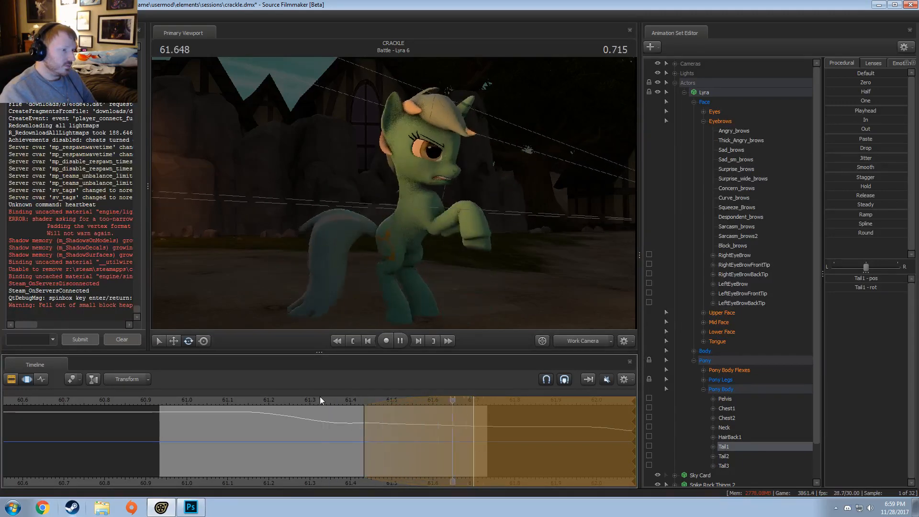
pyautogui.press('space')
pyautogui.moveTo(424, 437); pyautogui.dragTo(429, 439)
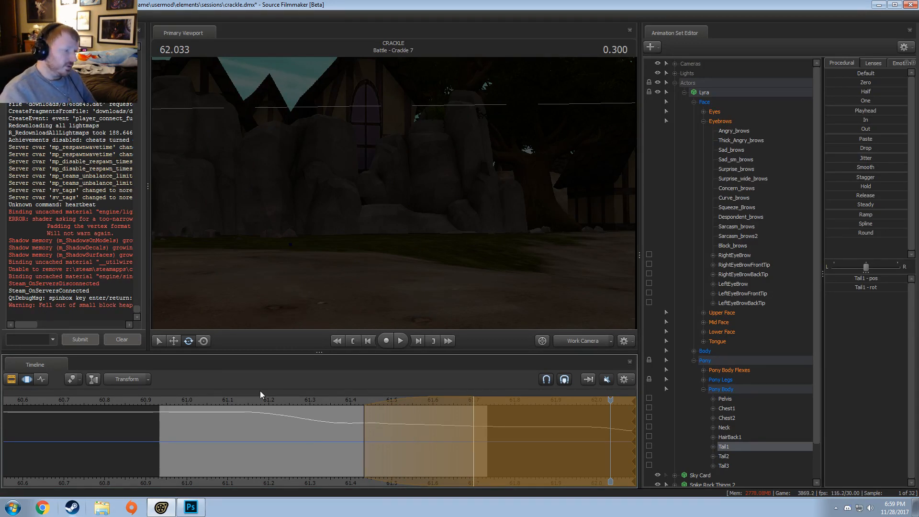
# - Review the shot through the main camera from the start of "Battle - Lyra 6"
pyautogui.click(171, 397)
pyautogui.click(587, 340)
pyautogui.press('space')
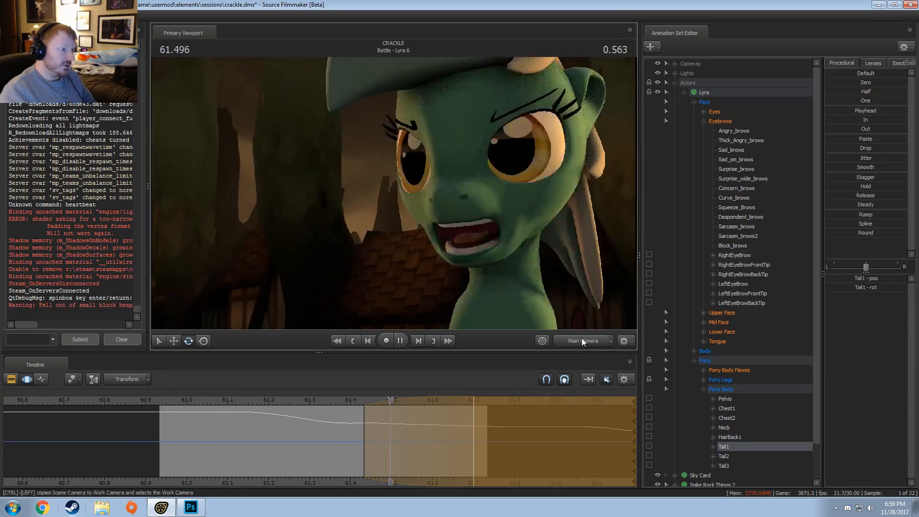
pyautogui.press('space')
pyautogui.press('shift')
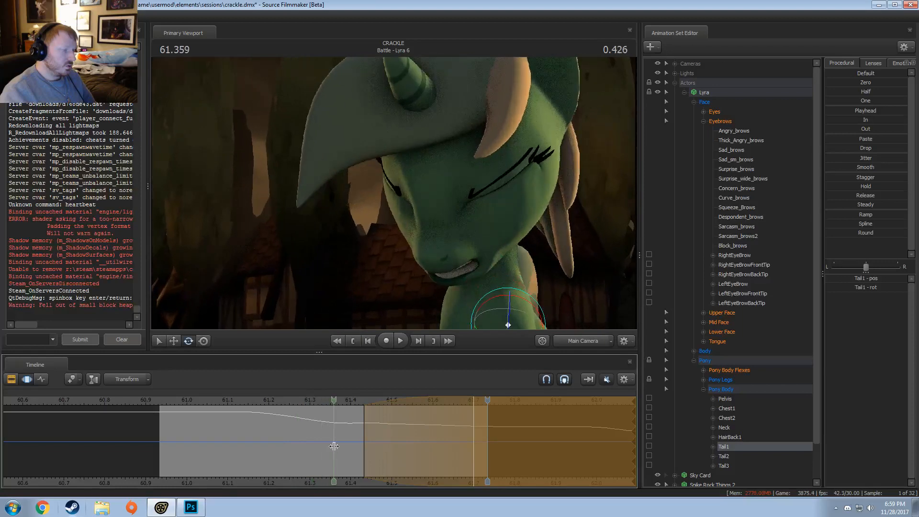
# - Rotate Tail1 sideways across all time from an overhead work camera view, and play the shot through the main camera
pyautogui.click(588, 342)
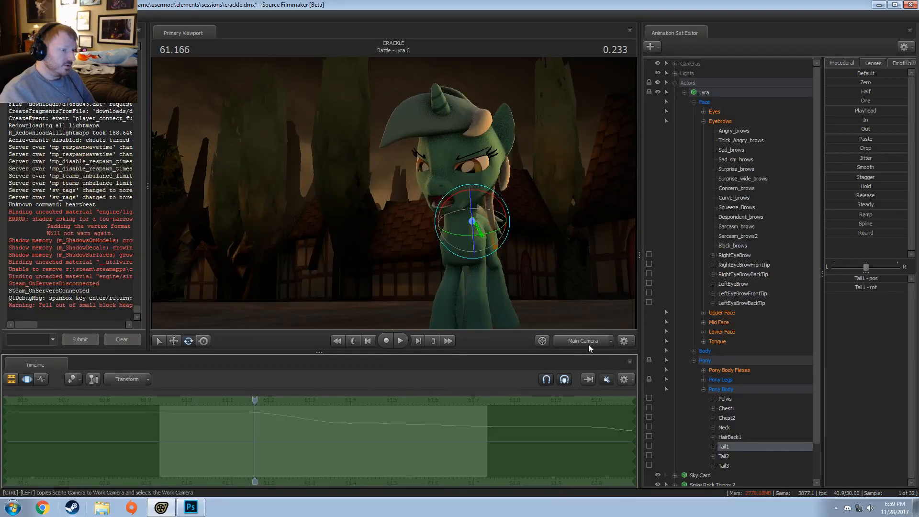
pyautogui.keyDown('alt'); pyautogui.moveTo(394, 193); pyautogui.dragTo(469, 263); pyautogui.keyUp('alt')
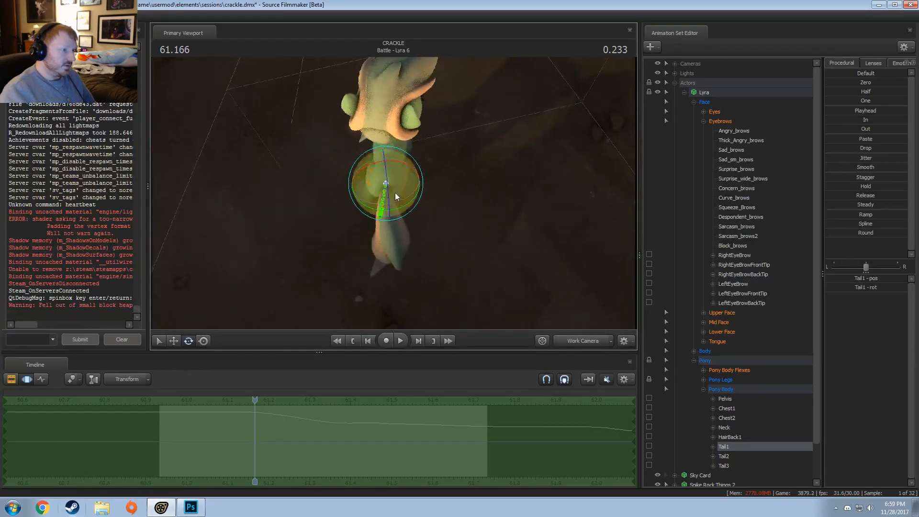
pyautogui.moveTo(426, 191); pyautogui.dragTo(421, 203)
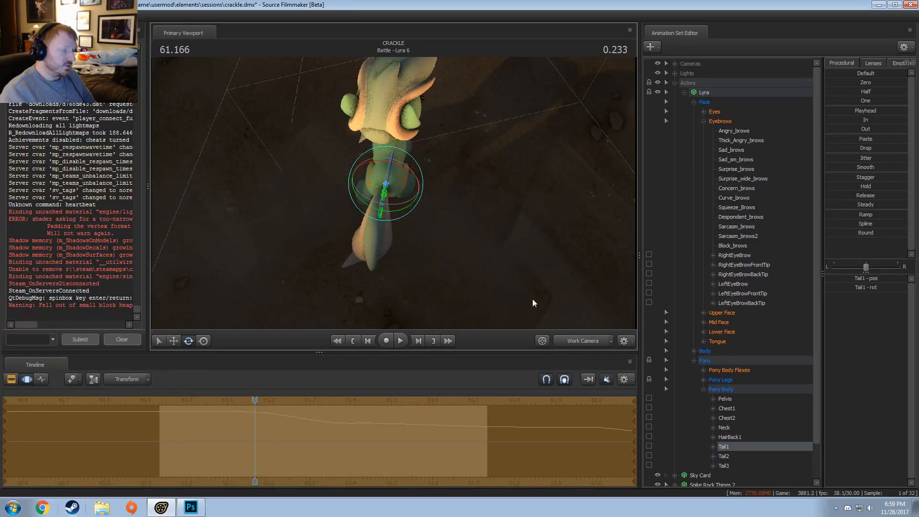
pyautogui.click(574, 340)
pyautogui.press('space')
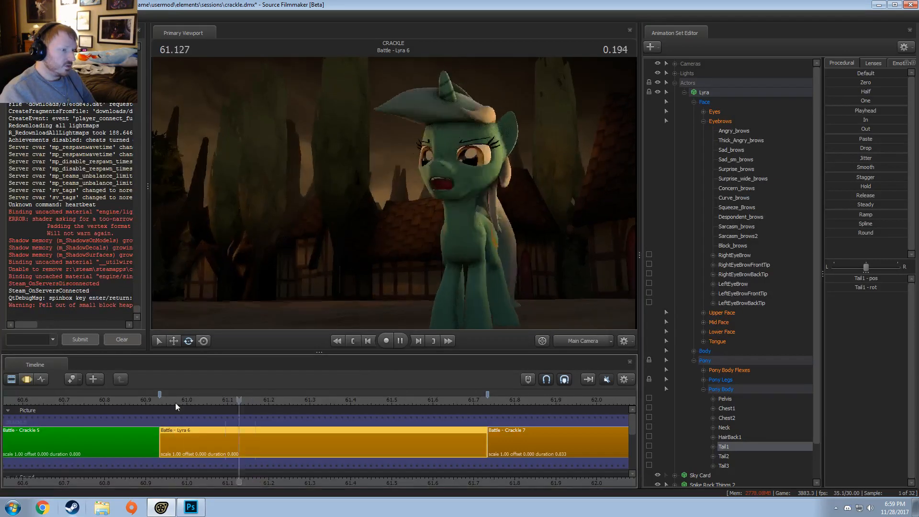
pyautogui.doubleClick(178, 431)
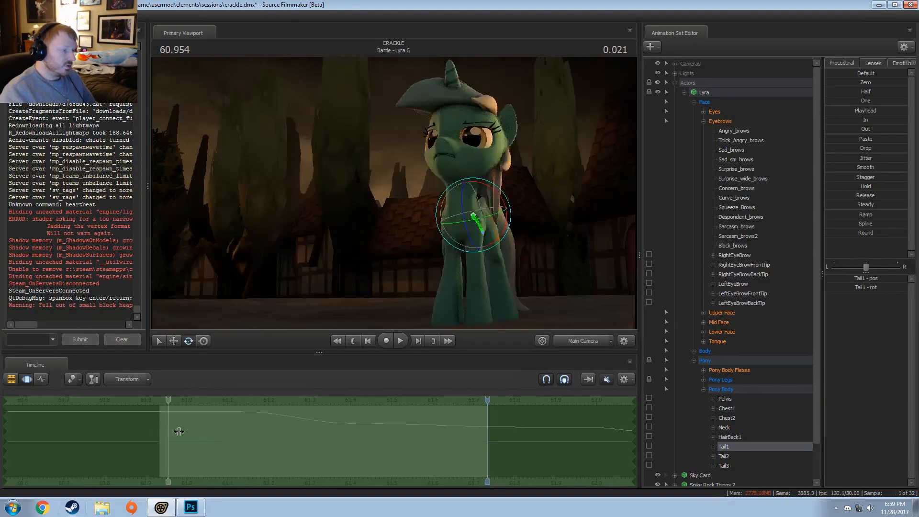
# - Centre the time selection on 61.333 with falloffs to 61.133 and 61.533, and return to the work camera
pyautogui.moveTo(179, 431); pyautogui.dragTo(331, 453)
pyautogui.keyDown('shift'); pyautogui.click(330, 454); pyautogui.keyUp('shift')
pyautogui.keyDown('shift'); pyautogui.scroll(3, 325, 454); pyautogui.keyUp('shift')
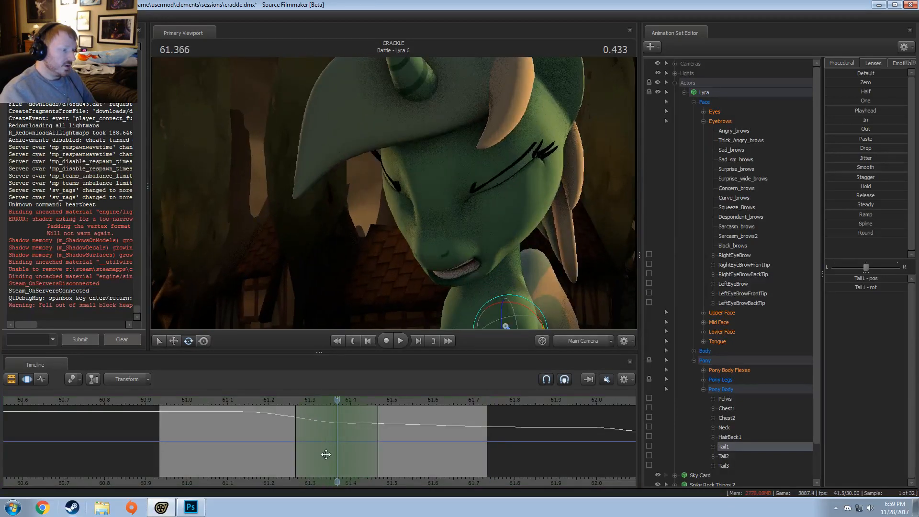
pyautogui.keyDown('shift'); pyautogui.click(326, 453); pyautogui.keyUp('shift')
pyautogui.keyDown('shift'); pyautogui.scroll(6, 324, 451); pyautogui.keyUp('shift')
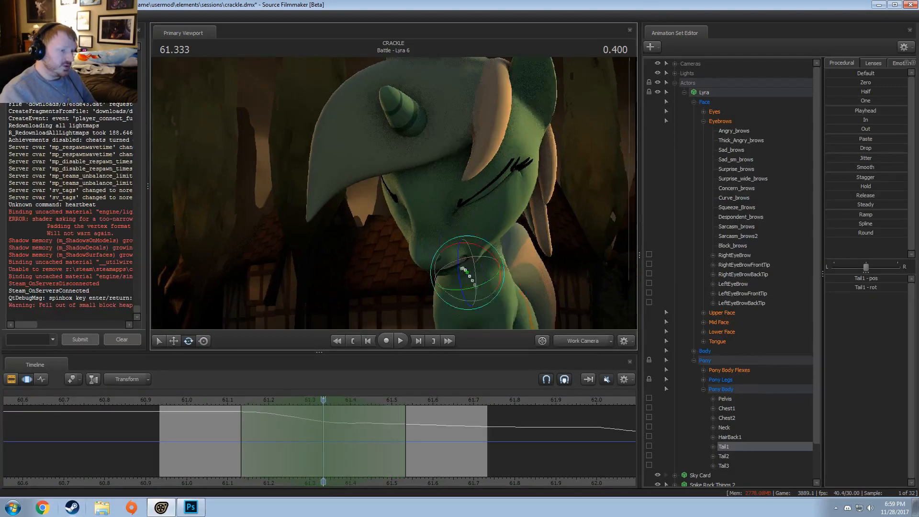
pyautogui.press('F4')
pyautogui.click(437, 200)
pyautogui.keyDown('ctrl'); pyautogui.keyDown('shift'); pyautogui.click(417, 178); pyautogui.keyUp('shift'); pyautogui.keyUp('ctrl')
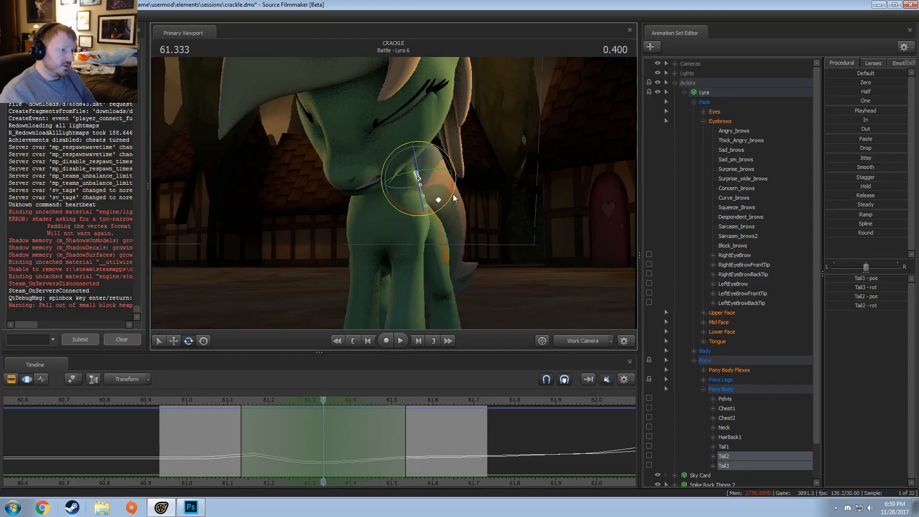
pyautogui.moveTo(438, 197); pyautogui.dragTo(464, 202)
pyautogui.hotkey('ctrl', 'z')
# - Swing Tail3 alone outward around 61.333, and play the shot through the main camera from 61.0
pyautogui.keyDown('ctrl'); pyautogui.click(437, 197); pyautogui.keyUp('ctrl')
pyautogui.press('shift')
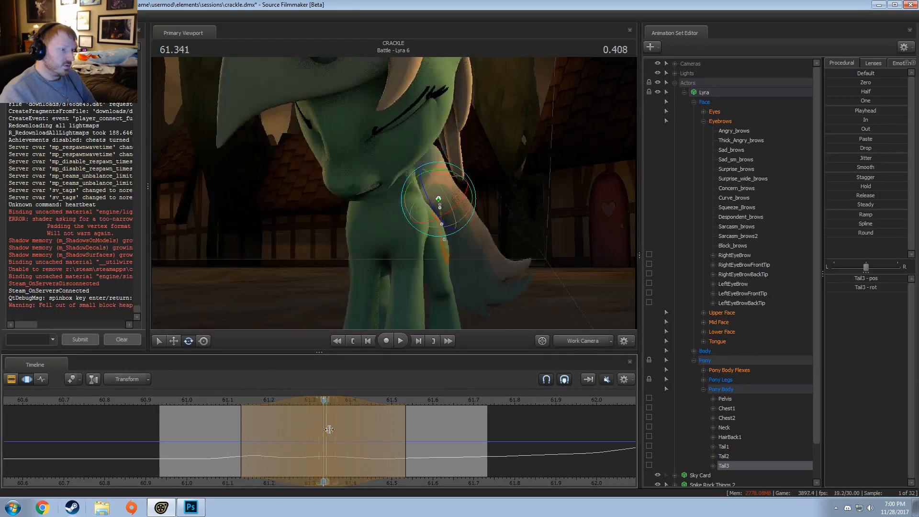
pyautogui.click(567, 336)
pyautogui.click(182, 398)
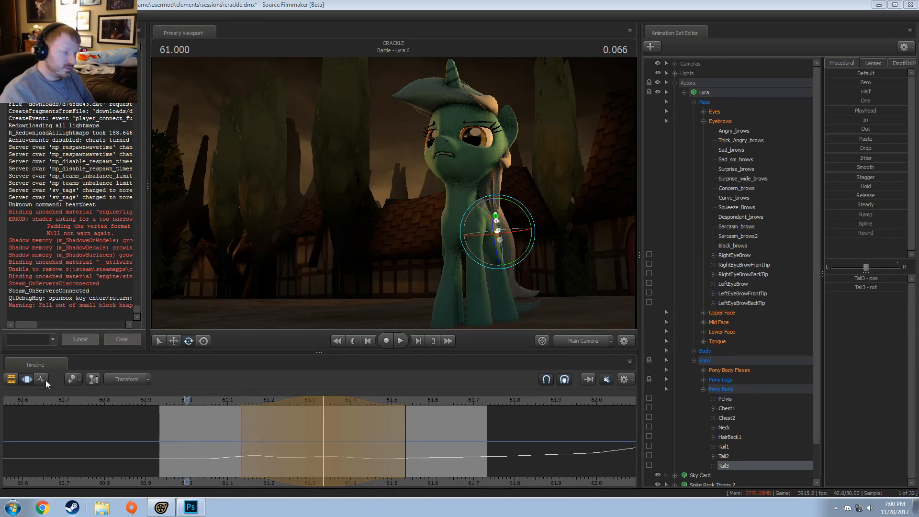
pyautogui.press('space')
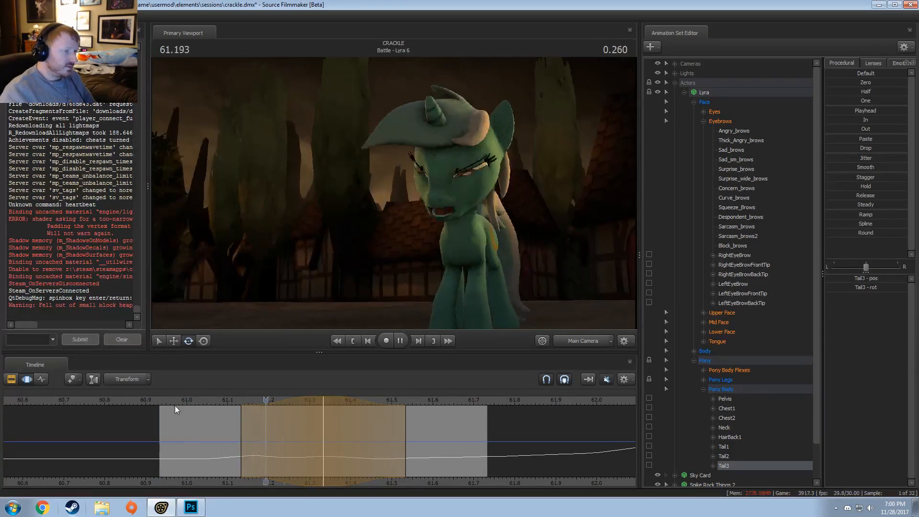
pyautogui.press('space')
pyautogui.press('space')
pyautogui.press('space')
# - Centre the time selection on 61.266 with falloffs to 61.1 and 61.433, and rotate Lyra's HairBack1
pyautogui.moveTo(172, 421); pyautogui.dragTo(291, 461)
pyautogui.keyDown('shift'); pyautogui.click(292, 461); pyautogui.keyUp('shift')
pyautogui.keyDown('shift'); pyautogui.scroll(5, 292, 461); pyautogui.keyUp('shift')
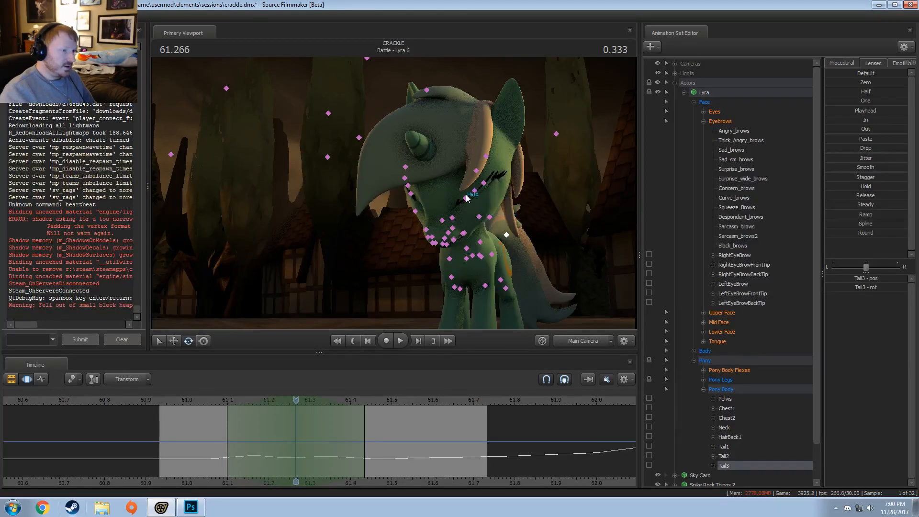
pyautogui.keyDown('ctrl'); pyautogui.click(486, 156); pyautogui.keyUp('ctrl')
pyautogui.moveTo(476, 149); pyautogui.dragTo(510, 160)
# - Centre the time selection on 61.466 with falloffs to 61.233 and 61.7, rotate HairBack1 the opposite way, and play the motion
pyautogui.press('shift')
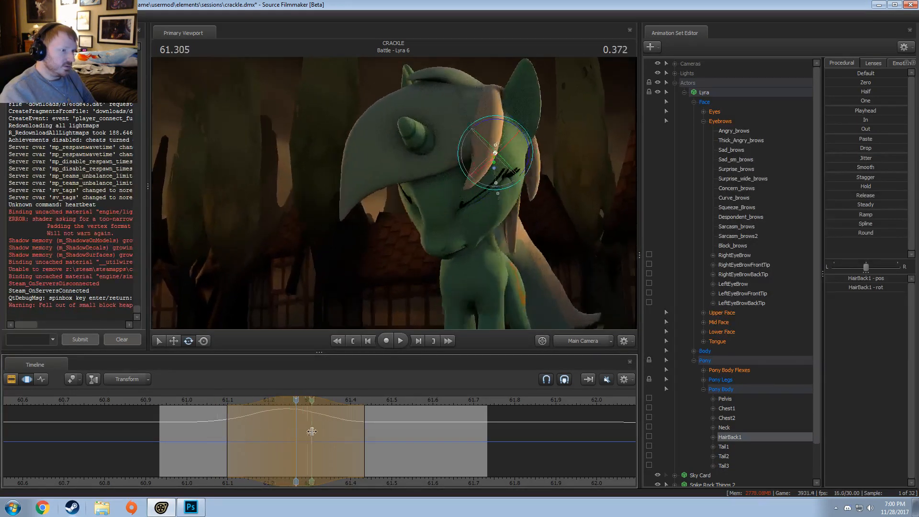
pyautogui.keyDown('shift'); pyautogui.click(382, 435); pyautogui.keyUp('shift')
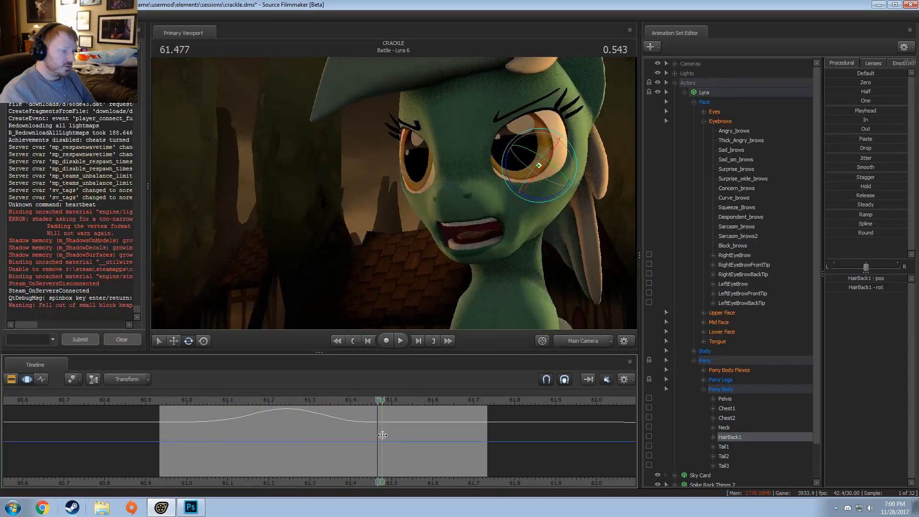
pyautogui.keyDown('shift'); pyautogui.scroll(5, 382, 435); pyautogui.keyUp('shift')
pyautogui.moveTo(508, 165)
pyautogui.mouseDown()
pyautogui.moveTo(518, 175)
pyautogui.moveTo(510, 173)
pyautogui.mouseUp()
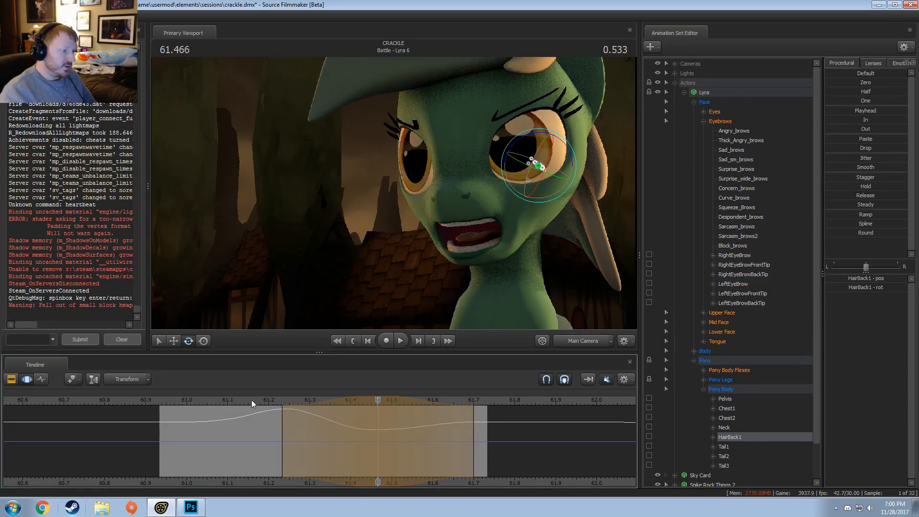
pyautogui.press('space')
pyautogui.press('space')
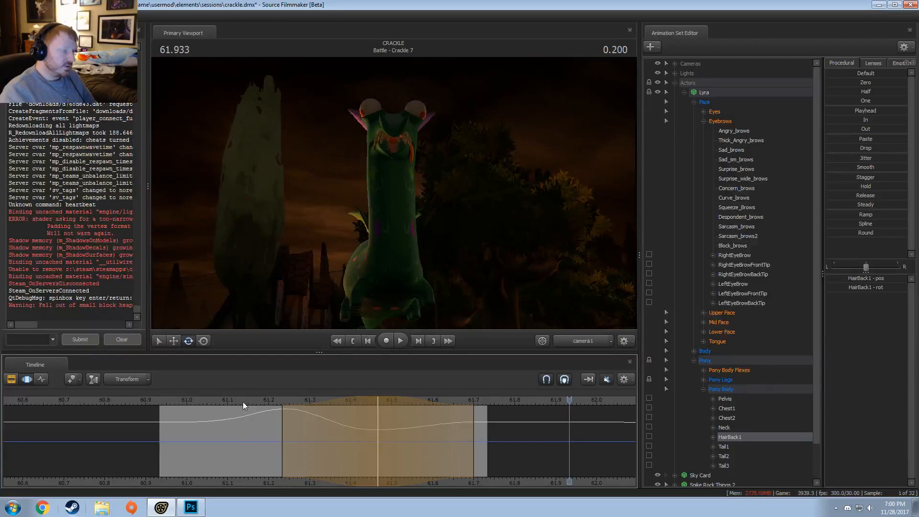
# - Select all time from 61.7 onward with a falloff back to 61.433, rotate HairBack1 slightly, and play the motion
pyautogui.press('shift')
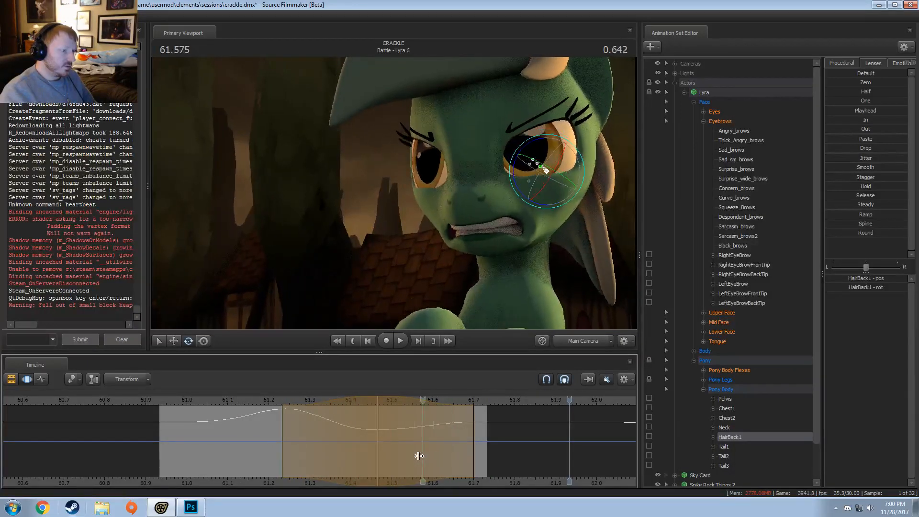
pyautogui.moveTo(464, 451)
pyautogui.mouseDown()
pyautogui.moveTo(492, 418)
pyautogui.moveTo(472, 437)
pyautogui.mouseUp()
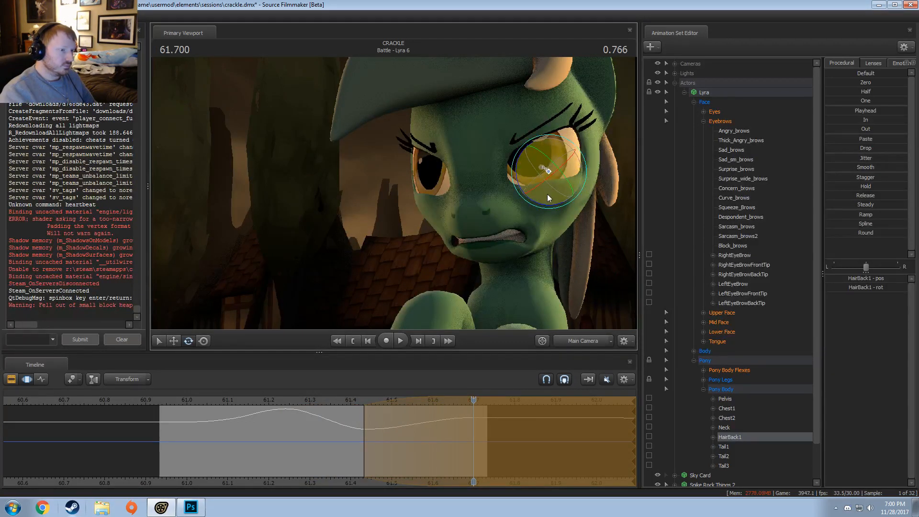
pyautogui.moveTo(546, 193); pyautogui.dragTo(589, 165)
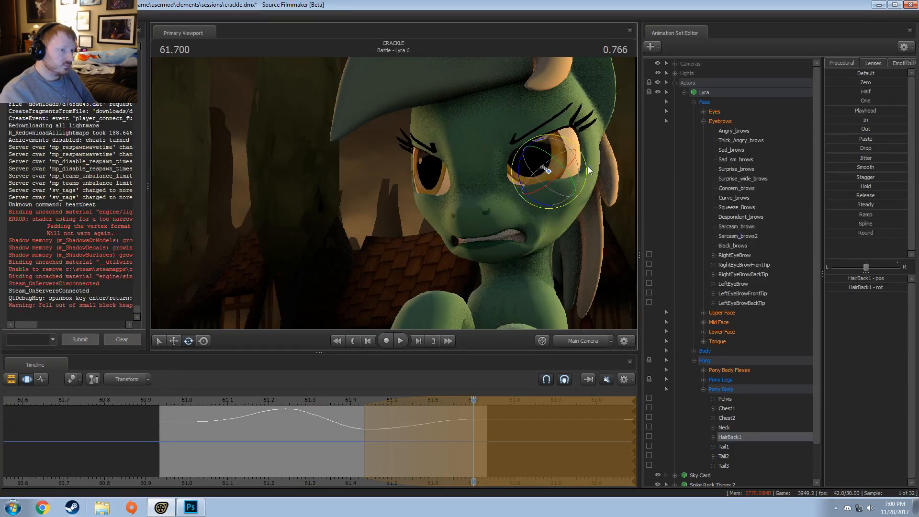
pyautogui.press('space')
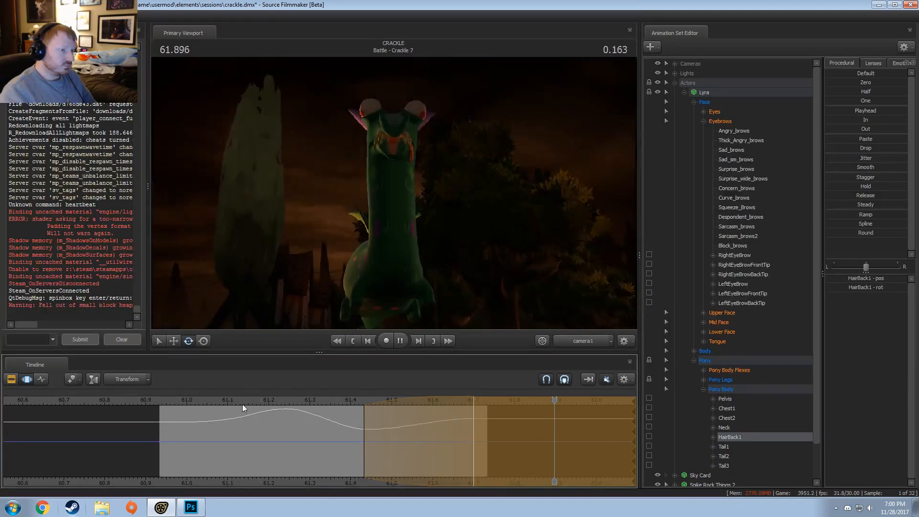
# - Clear the time selection, play Lyra's shot, and place the playhead at 61.366 to check the back-hair motion
pyautogui.press('space')
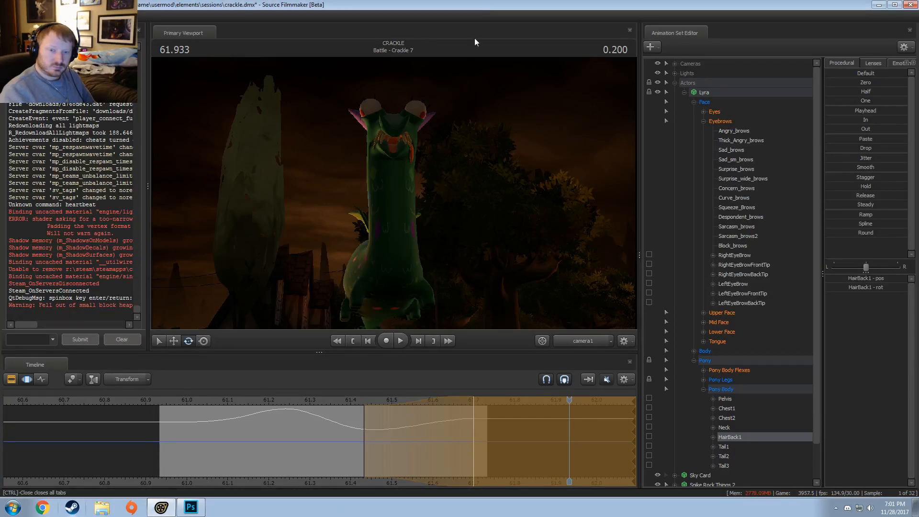
pyautogui.moveTo(150, 401)
pyautogui.mouseDown()
pyautogui.moveTo(185, 400)
pyautogui.moveTo(292, 455)
pyautogui.moveTo(336, 455)
pyautogui.mouseUp()
pyautogui.press('space')
pyautogui.press('space')
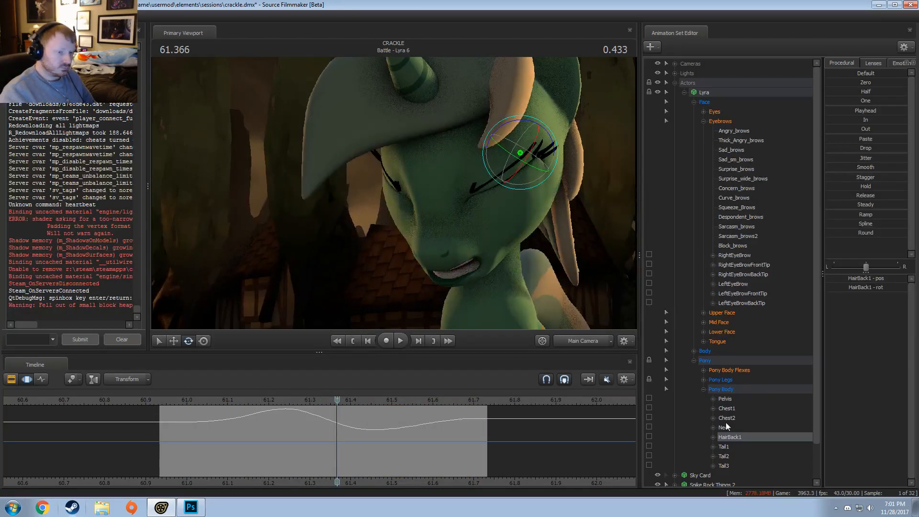
# - Bake the procedural bones of the Lyra animation set and select the jiggle_hair2 bone
pyautogui.rightClick(705, 98)
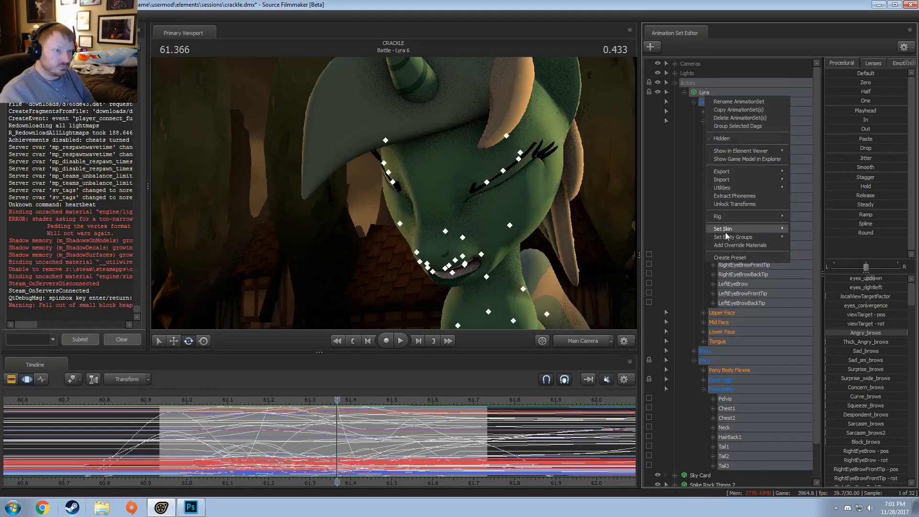
pyautogui.moveTo(724, 237)
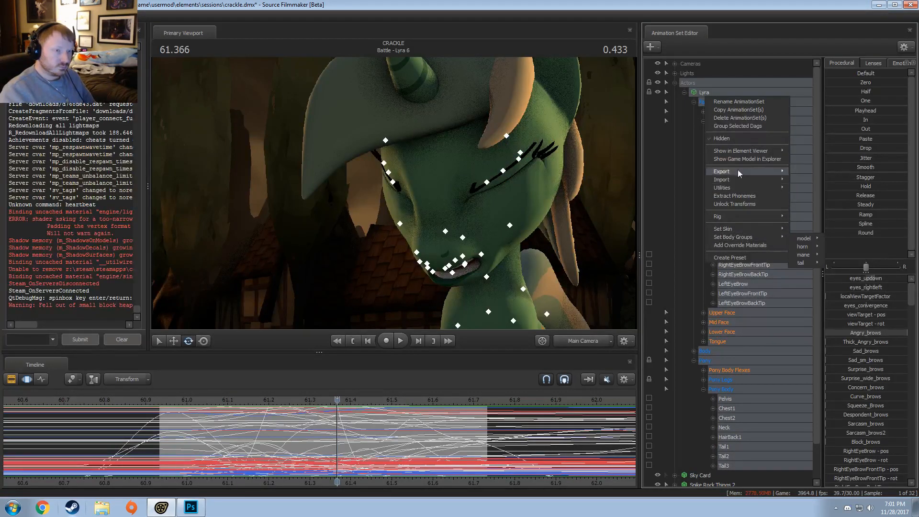
pyautogui.moveTo(739, 152)
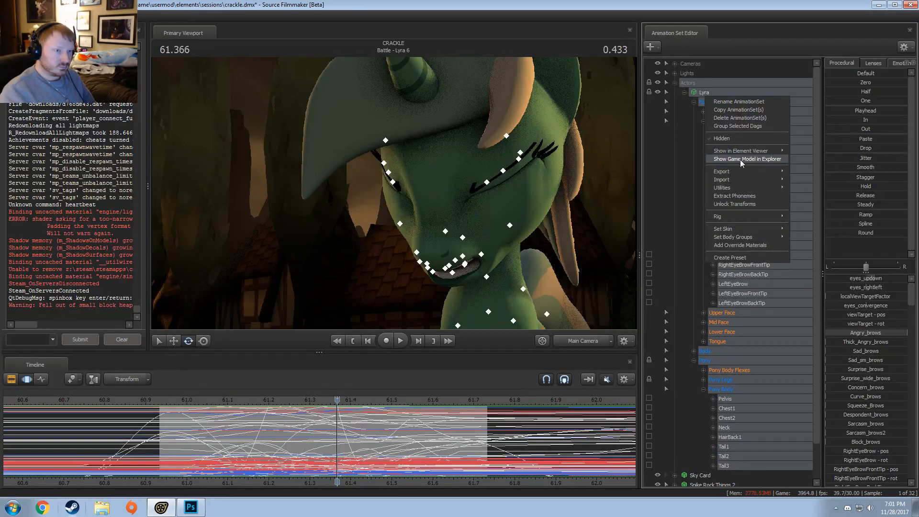
pyautogui.moveTo(731, 191)
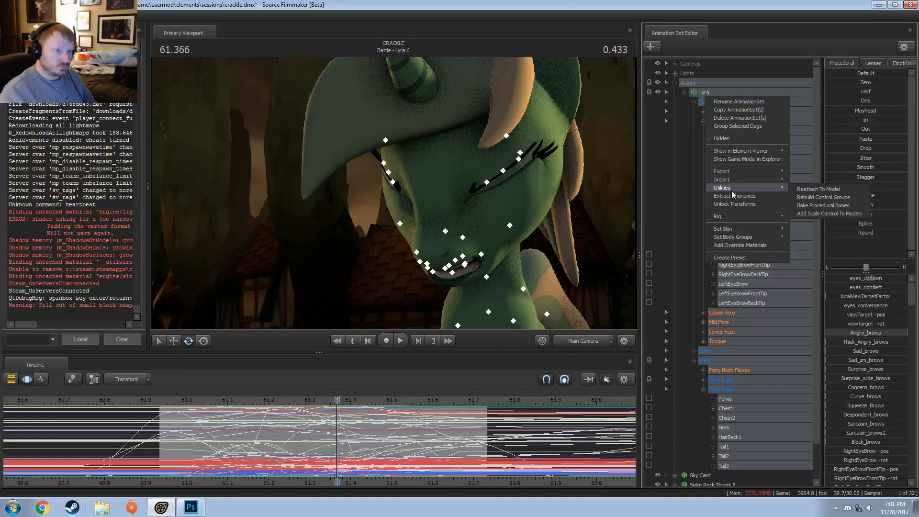
pyautogui.click(809, 206)
pyautogui.click(553, 203)
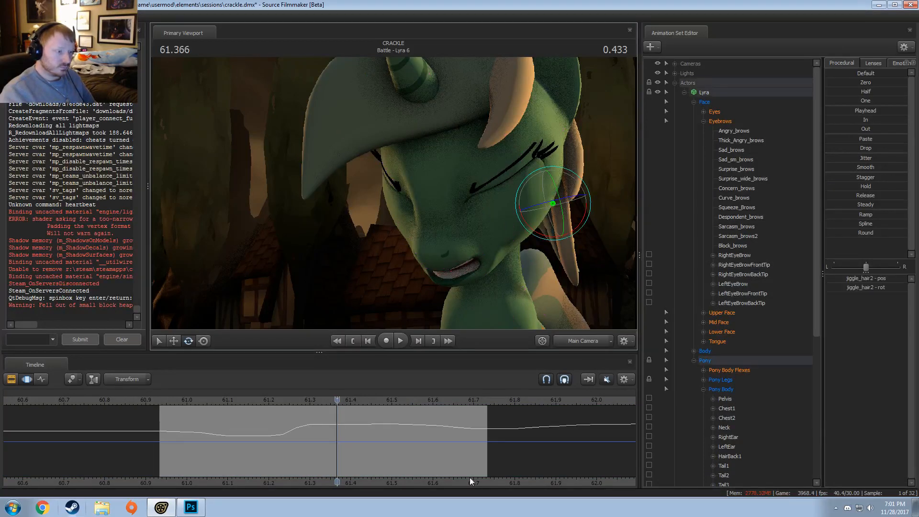
# - Try to rotate jiggle_hair2 around 61.333 with falloffs to 61.166 and 61.533
pyautogui.click(312, 429)
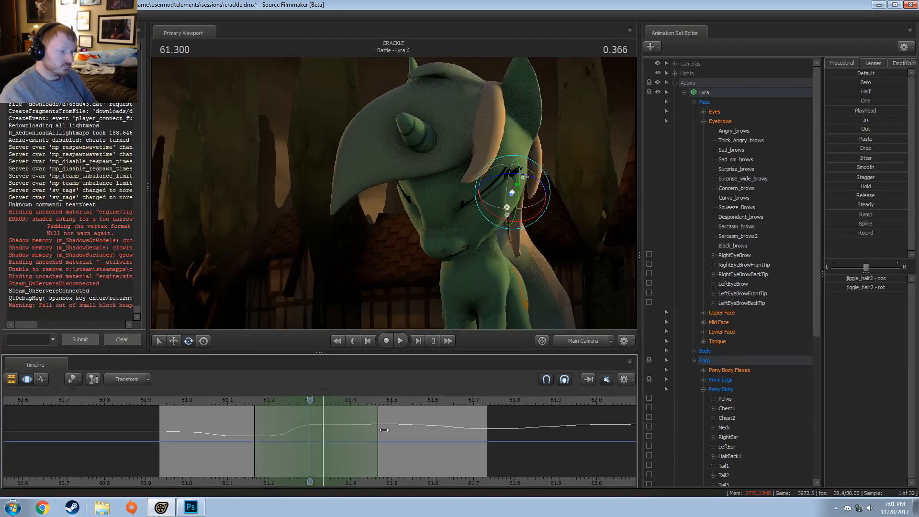
pyautogui.moveTo(364, 433); pyautogui.dragTo(411, 434)
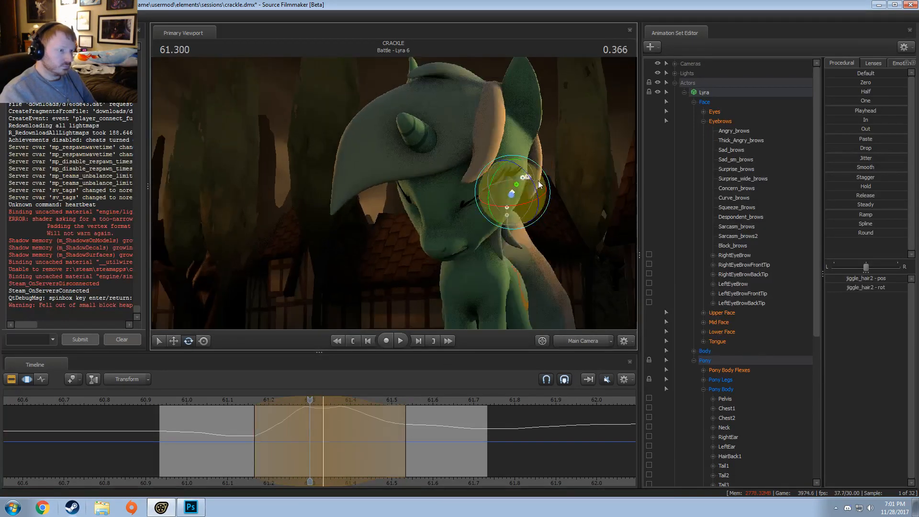
pyautogui.click(291, 398)
pyautogui.click(320, 399)
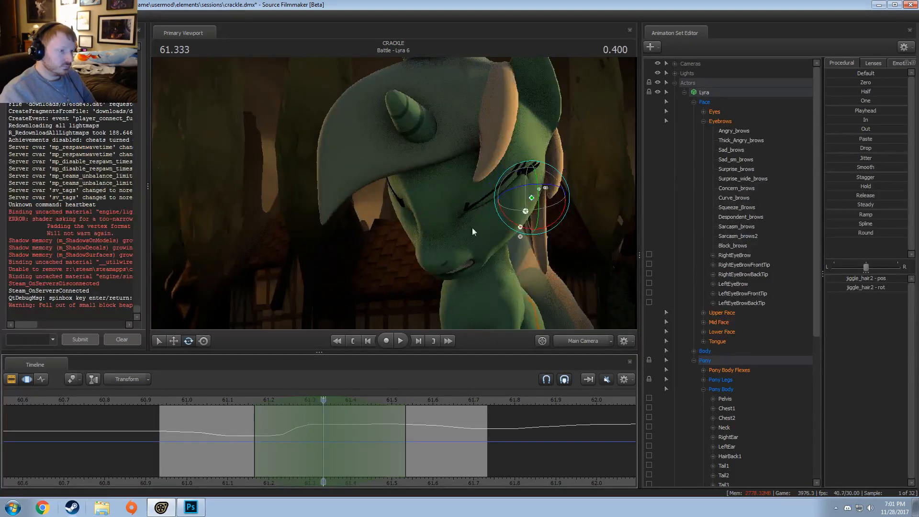
# - Rotate jiggle_hair2 with the time selection centred on 61.366 and falloffs to 61.266 and 61.6
pyautogui.moveTo(502, 180); pyautogui.dragTo(517, 171)
pyautogui.moveTo(505, 210); pyautogui.dragTo(526, 200)
pyautogui.moveTo(228, 449); pyautogui.dragTo(322, 433)
pyautogui.moveTo(254, 433)
pyautogui.mouseDown()
pyautogui.moveTo(346, 438)
pyautogui.moveTo(337, 437)
pyautogui.mouseUp()
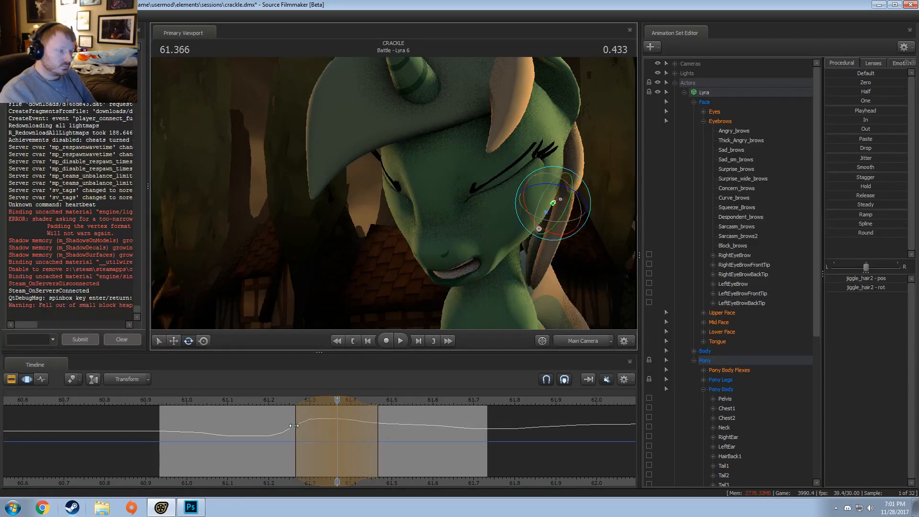
pyautogui.moveTo(336, 438)
pyautogui.mouseDown()
pyautogui.moveTo(278, 437)
pyautogui.moveTo(433, 438)
pyautogui.mouseUp()
# - Play the shot repeatedly from around 61.0 through the main camera to review the jiggle_hair2 motion
pyautogui.click(200, 401)
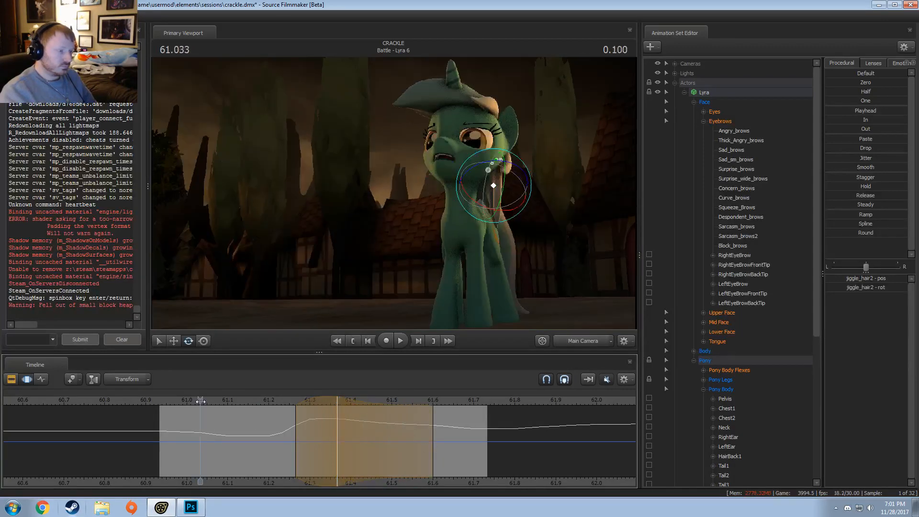
pyautogui.press('space')
pyautogui.press('space')
pyautogui.click(176, 393)
pyautogui.press('space')
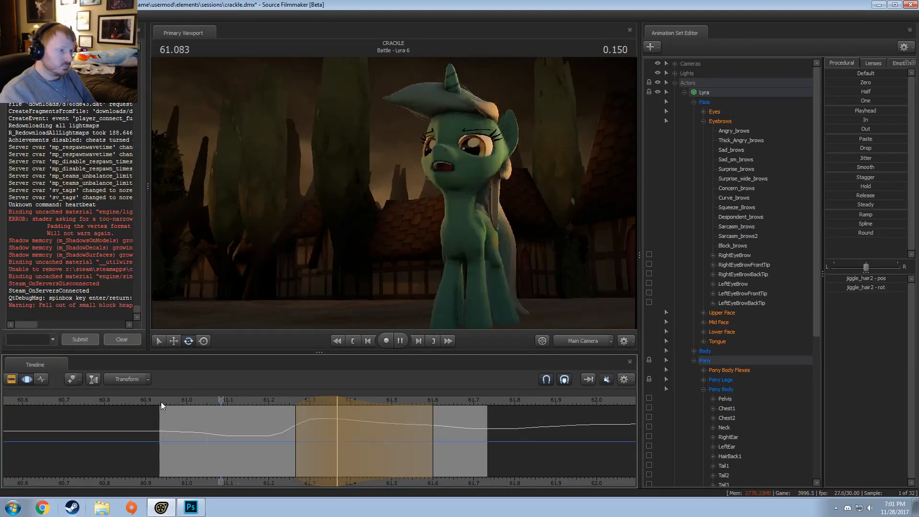
pyautogui.click(185, 399)
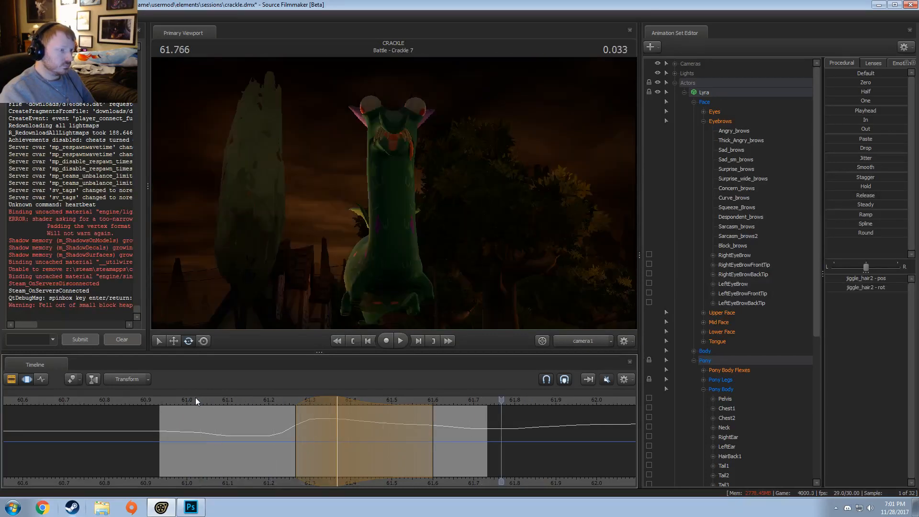
pyautogui.click(195, 397)
pyautogui.press('space')
# - Rotate jiggle_hair7 around 61.366 with falloffs to 61.233 and 61.5, and widen the falloffs to 61.133 and 61.6
pyautogui.press('shift')
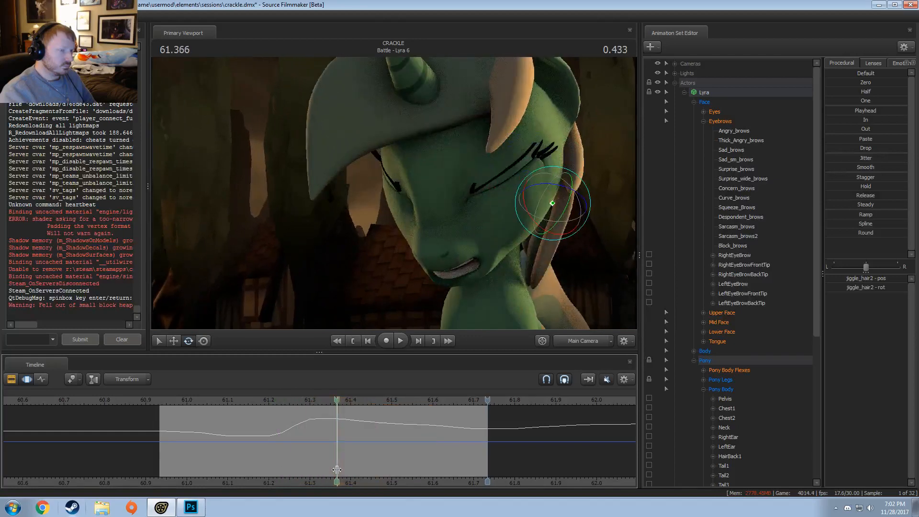
pyautogui.click(337, 468)
pyautogui.keyDown('shift'); pyautogui.scroll(1, 337, 469); pyautogui.keyUp('shift')
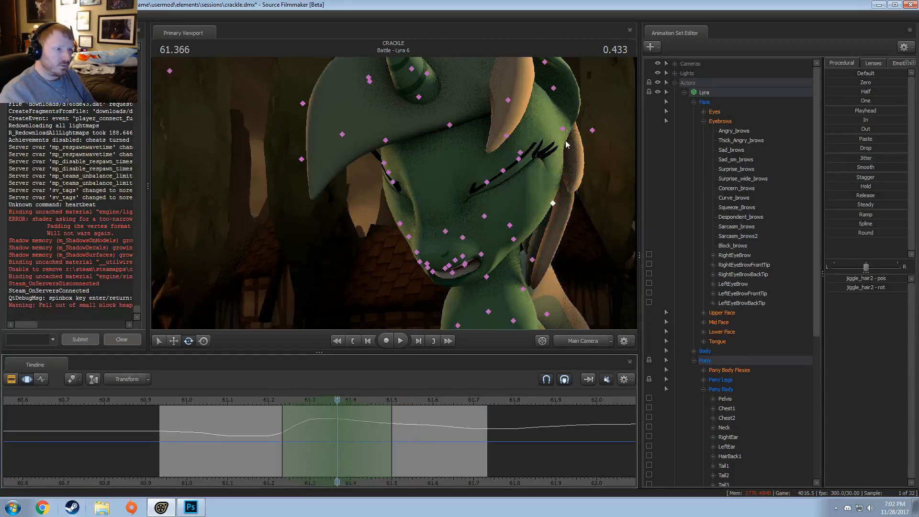
pyautogui.keyDown('ctrl'); pyautogui.click(563, 130); pyautogui.keyUp('ctrl')
pyautogui.moveTo(576, 132); pyautogui.dragTo(550, 146)
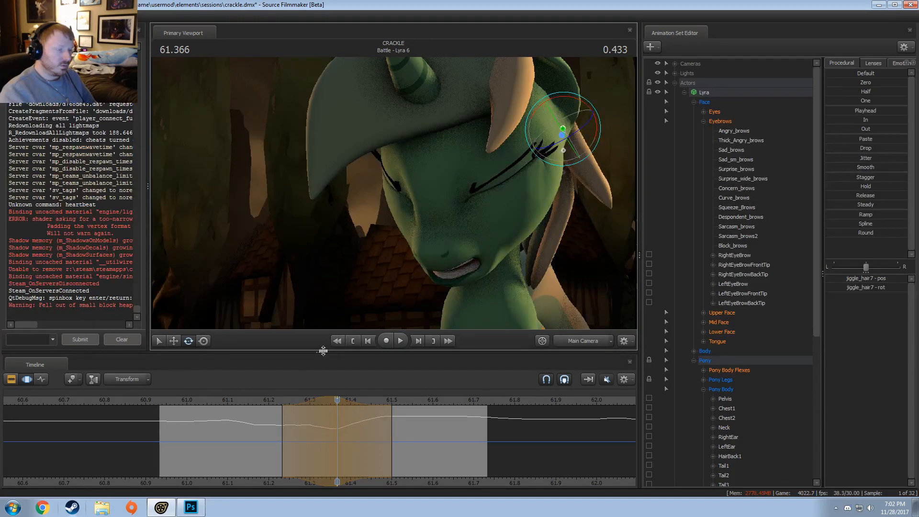
pyautogui.press('space')
pyautogui.moveTo(292, 437); pyautogui.dragTo(256, 433)
# - Play the shot from just after 61.0 to check the jiggle_hair7 swing
pyautogui.click(219, 404)
pyautogui.press('space')
pyautogui.press('space')
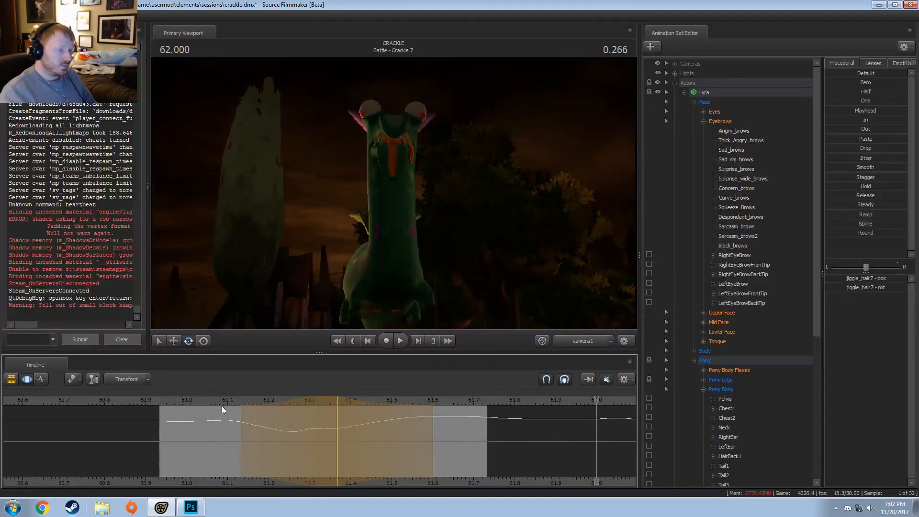
pyautogui.click(197, 403)
pyautogui.press('space')
pyautogui.press('space')
# - Rotate jiggle_hair7 for all time from 61.7 onward with a falloff from 61.5, and shift the selection to 61.766 with a falloff from 61.533
pyautogui.keyDown('shift'); pyautogui.moveTo(221, 426); pyautogui.dragTo(393, 453); pyautogui.keyUp('shift')
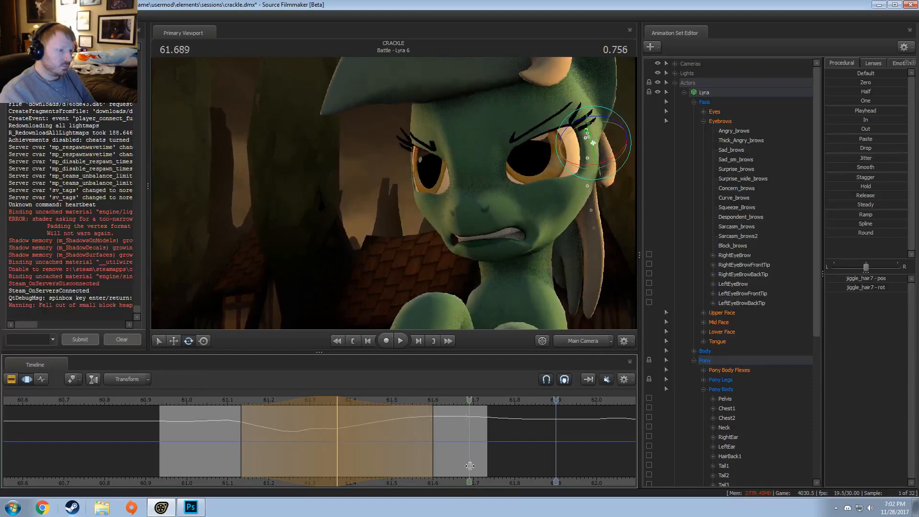
pyautogui.keyDown('shift'); pyautogui.click(479, 455); pyautogui.keyUp('shift')
pyautogui.press(']')
pyautogui.keyDown('shift'); pyautogui.scroll(3, 482, 454); pyautogui.keyUp('shift')
pyautogui.keyDown('shift'); pyautogui.scroll(1, 481, 454); pyautogui.keyUp('shift')
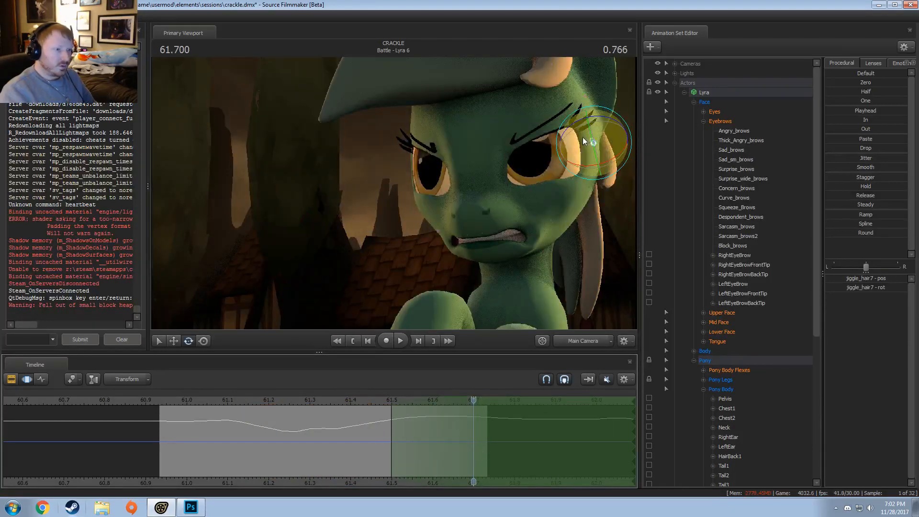
pyautogui.moveTo(574, 141); pyautogui.dragTo(611, 137)
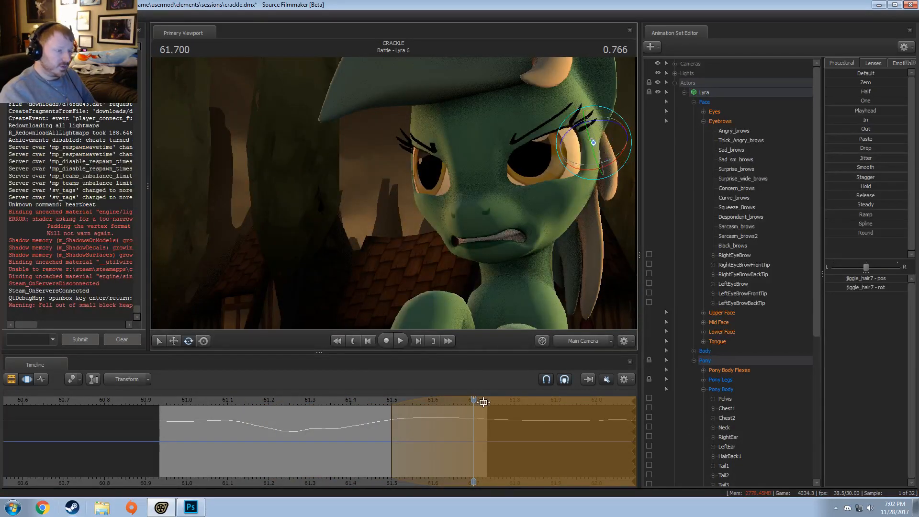
pyautogui.moveTo(467, 418); pyautogui.dragTo(447, 456)
# - Play "Battle - Lyra 6" from its beginning to review the ending of the jiggle_hair7 motion
pyautogui.press('space')
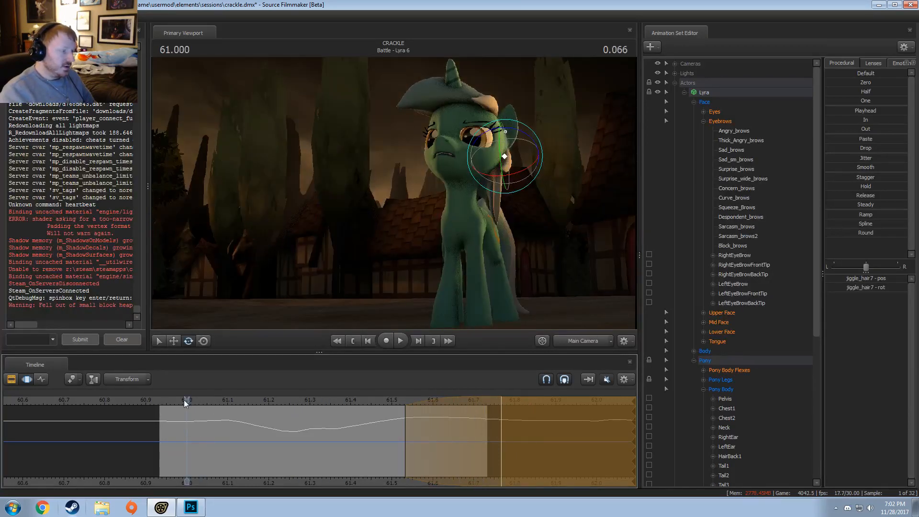
pyautogui.press('space')
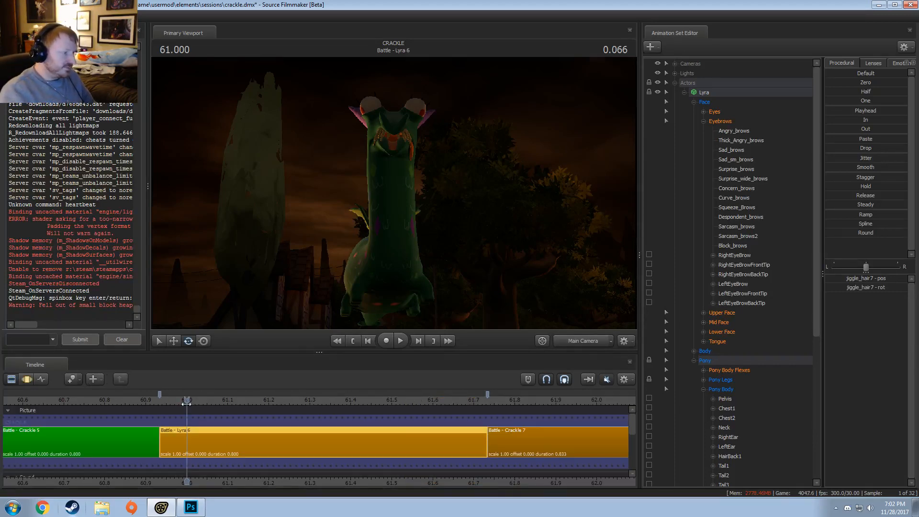
pyautogui.click(167, 400)
pyautogui.press('space')
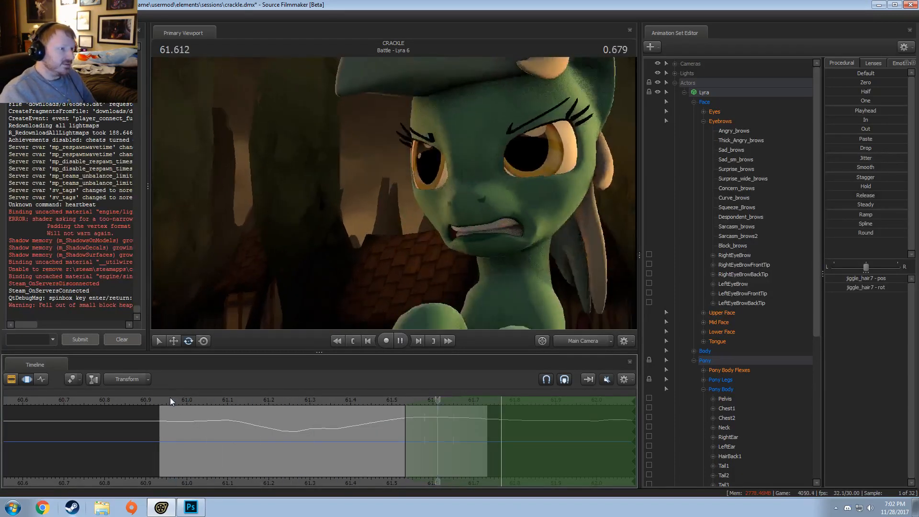
# - Select jiggle_hair1 and jiggle_hair5 and procedurally adjust their motion over 61.266 to 61.366 with falloffs to 61.2 and 61.433
pyautogui.click(289, 449)
pyautogui.moveTo(289, 449)
pyautogui.mouseDown()
pyautogui.moveTo(354, 448)
pyautogui.moveTo(273, 442)
pyautogui.mouseUp()
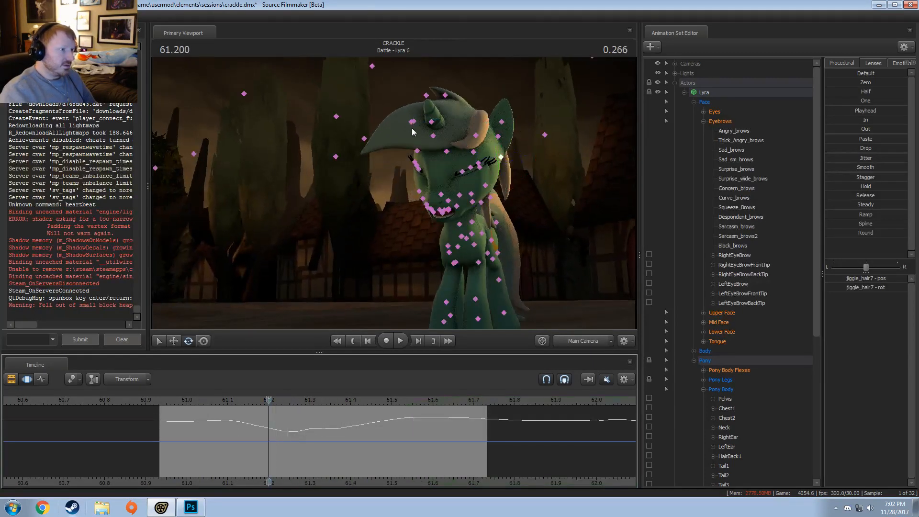
pyautogui.click(413, 122)
pyautogui.keyDown('ctrl'); pyautogui.click(488, 139); pyautogui.keyUp('ctrl')
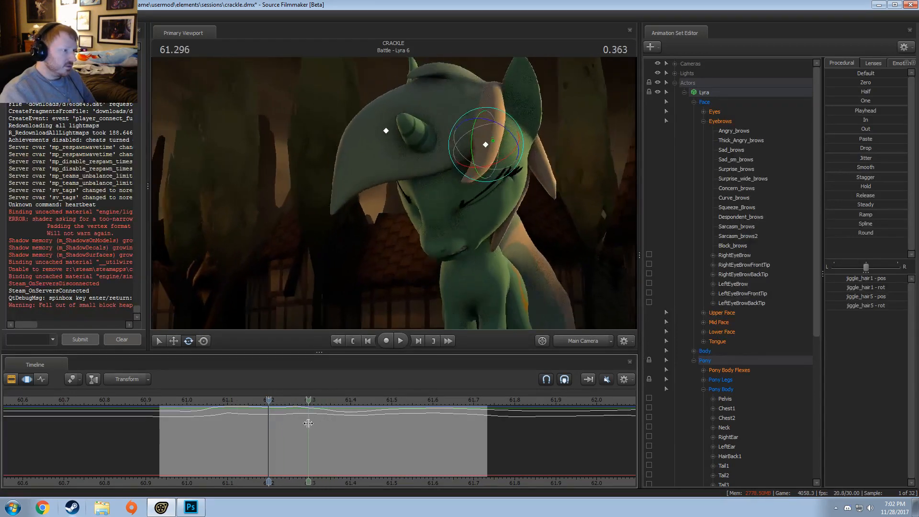
pyautogui.moveTo(297, 426); pyautogui.dragTo(335, 426)
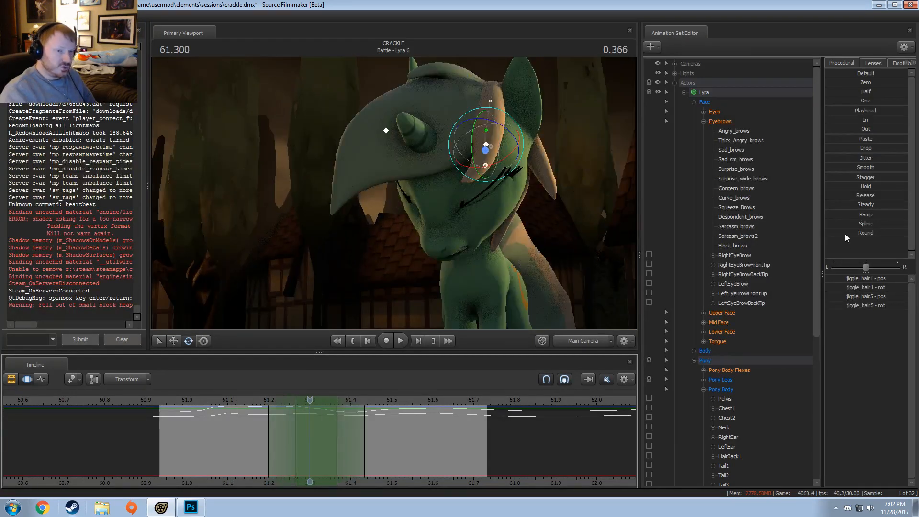
pyautogui.moveTo(846, 233); pyautogui.dragTo(863, 233)
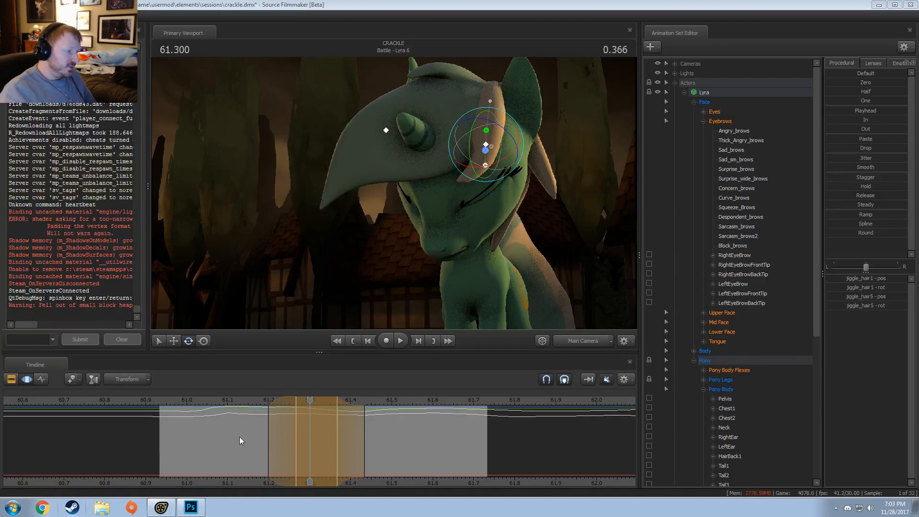
# - Smooth jiggle_hair1 and jiggle_hair5 around 61.1, over 61.033 to 61.133 with falloffs to 60.966 and 61.166
pyautogui.keyDown('shift'); pyautogui.moveTo(218, 430); pyautogui.dragTo(243, 432); pyautogui.keyUp('shift')
pyautogui.keyDown('shift'); pyautogui.moveTo(244, 432); pyautogui.dragTo(270, 425, button='right'); pyautogui.keyUp('shift')
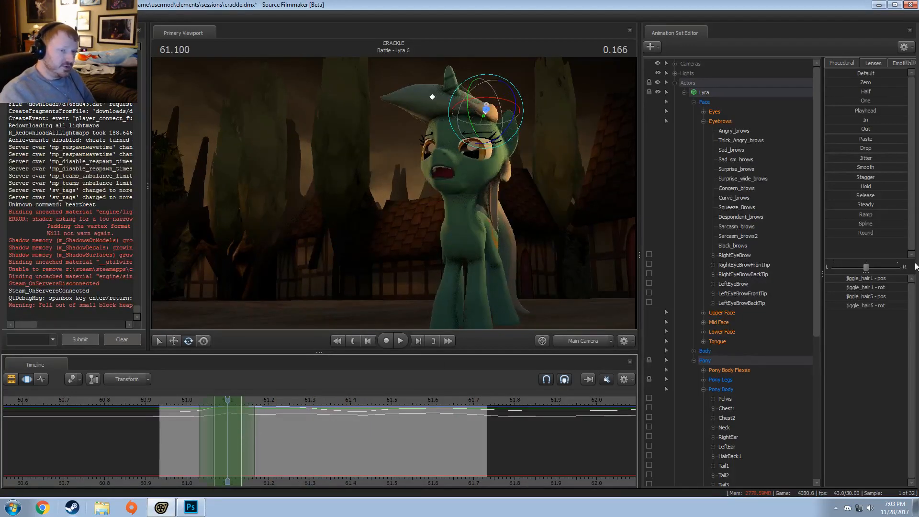
pyautogui.moveTo(865, 167); pyautogui.dragTo(869, 167)
pyautogui.moveTo(213, 417); pyautogui.dragTo(172, 422)
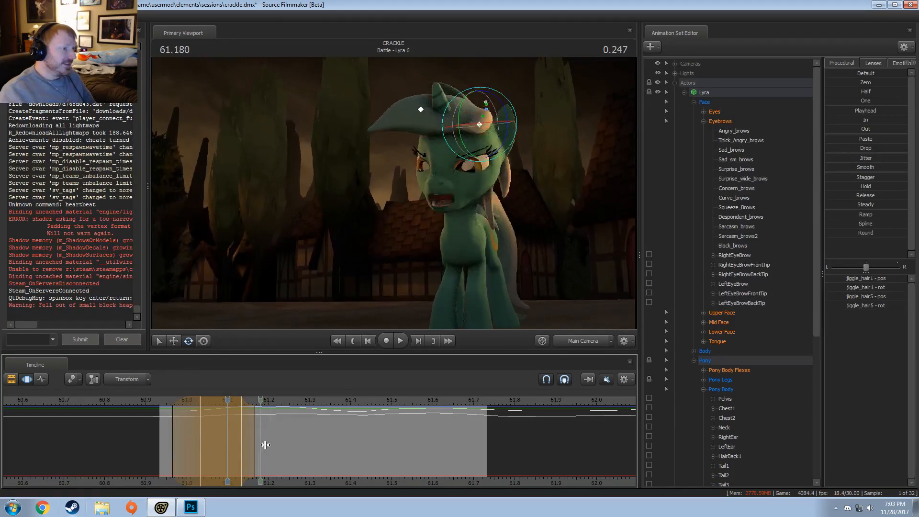
# - Centre the time selection on 61.433 with falloffs to 61.266 and 61.6, and rotate jiggle_hair1 alone through the work camera
pyautogui.click(366, 453)
pyautogui.moveTo(367, 454); pyautogui.dragTo(359, 450)
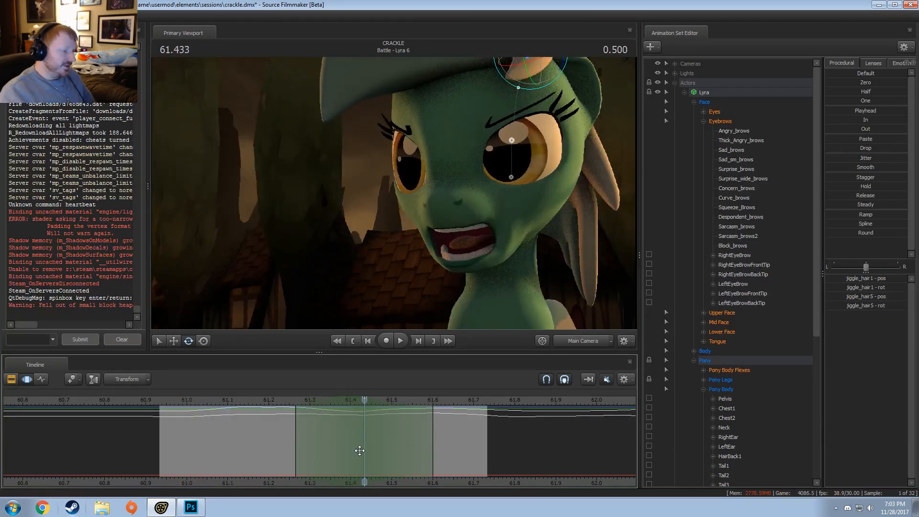
pyautogui.click(603, 341)
pyautogui.press('s')
pyautogui.moveTo(383, 192); pyautogui.dragTo(372, 144)
pyautogui.click(374, 108)
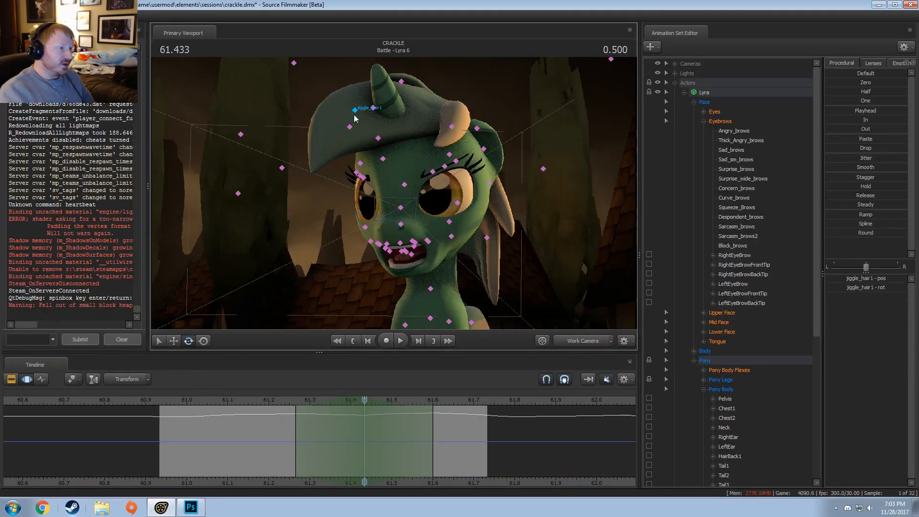
pyautogui.moveTo(386, 131); pyautogui.dragTo(354, 125)
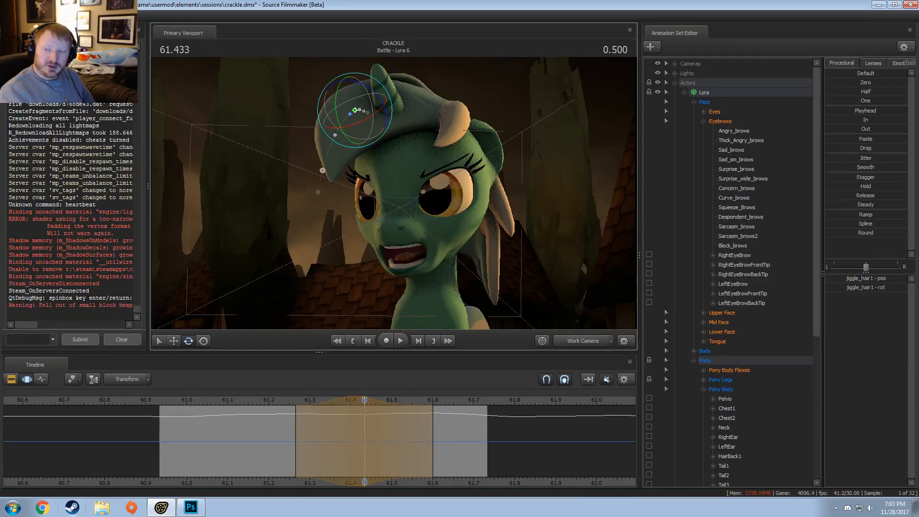
# - Play the front hair motion from 61.1 through the work camera and return the playhead to 61.1
pyautogui.click(302, 4)
pyautogui.click(228, 398)
pyautogui.press('space')
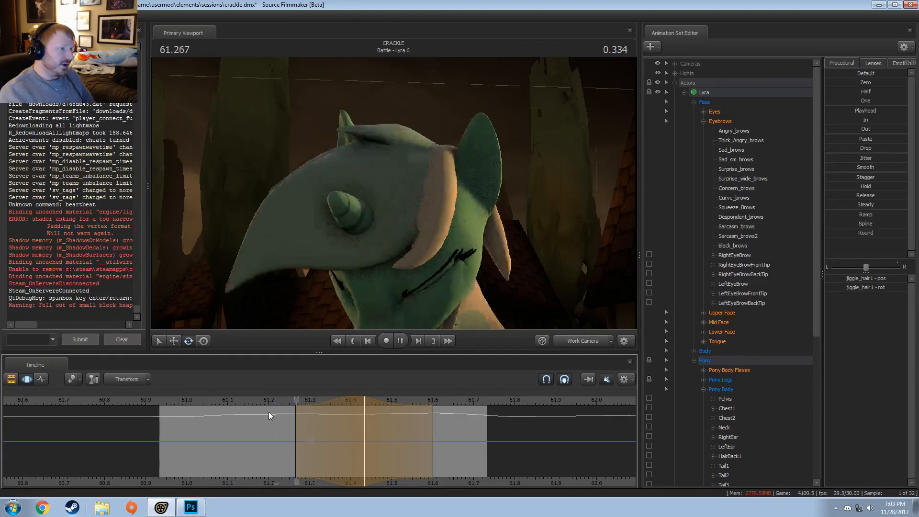
pyautogui.click(226, 399)
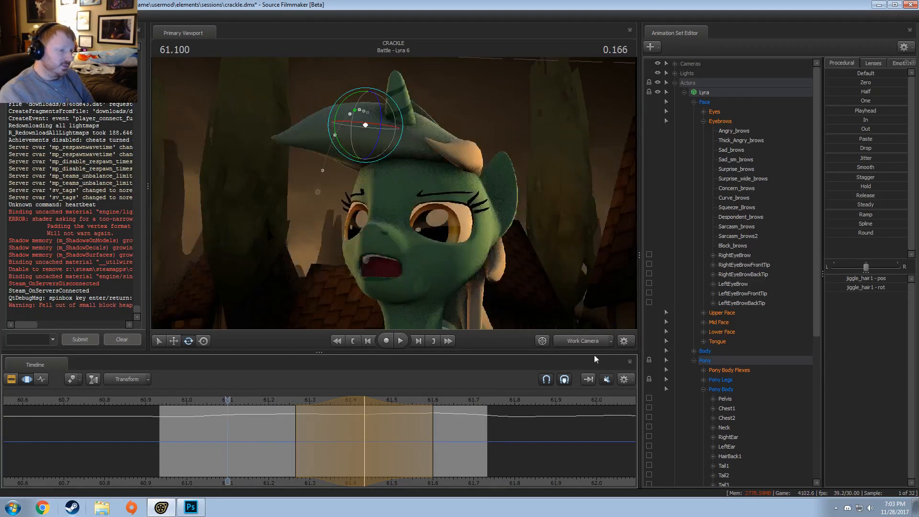
# - Play "Battle - Lyra 6" repeatedly through the main camera to check the hair motion, and return the playhead to 60.933
pyautogui.click(593, 343)
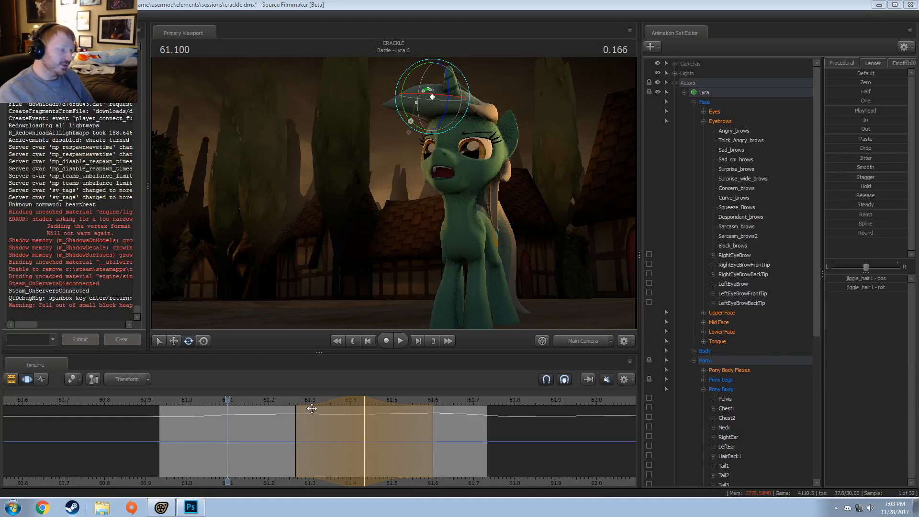
pyautogui.click(246, 399)
pyautogui.press('space')
pyautogui.press('space')
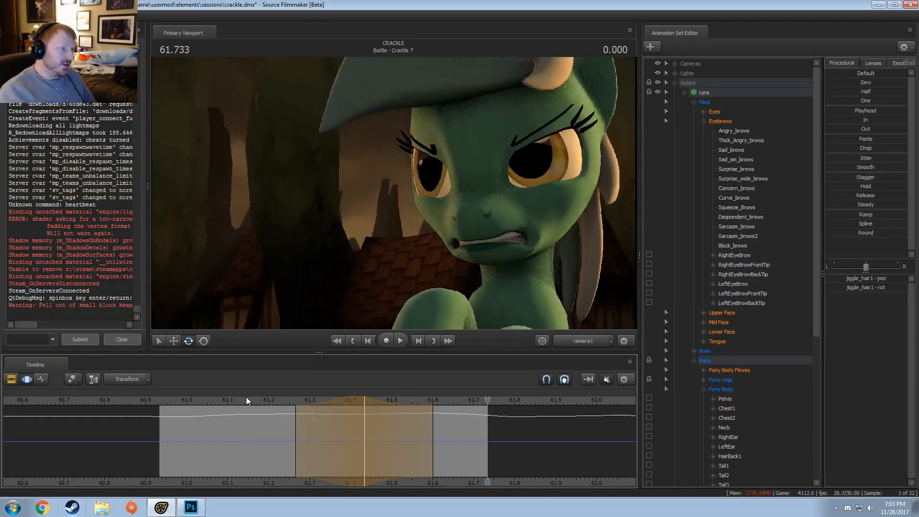
pyautogui.click(201, 399)
pyautogui.press('space')
pyautogui.press('space')
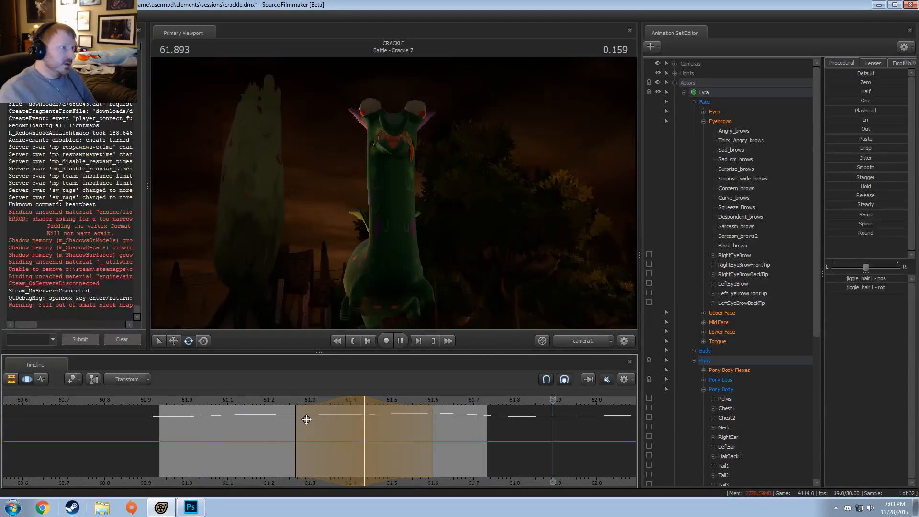
pyautogui.click(160, 400)
pyautogui.press('space')
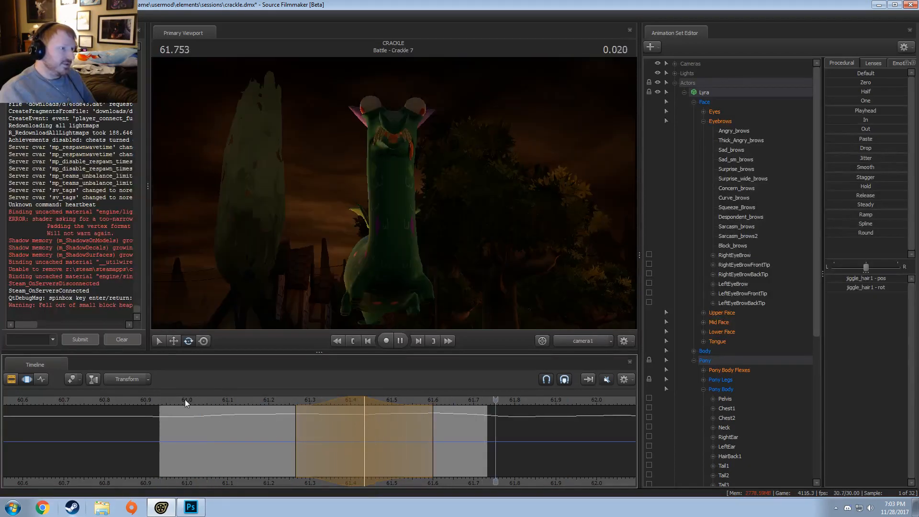
pyautogui.press('space')
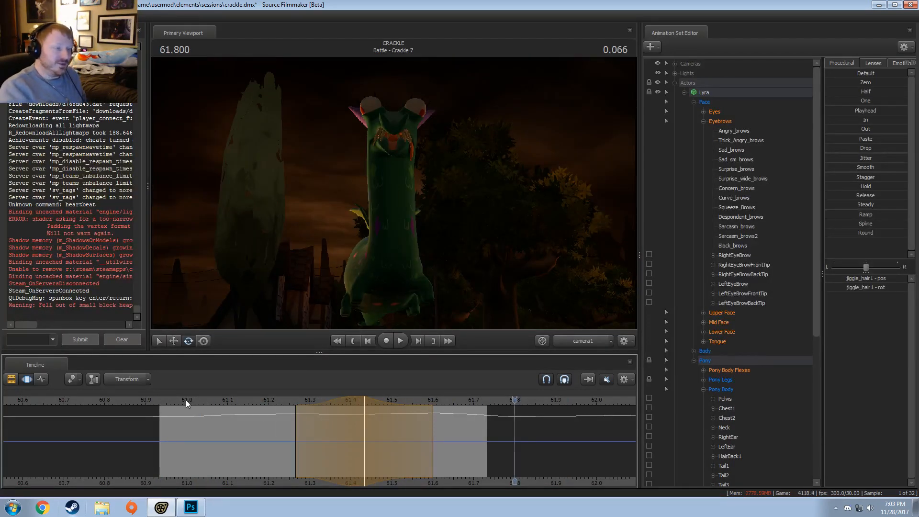
pyautogui.click(172, 397)
pyautogui.press('space')
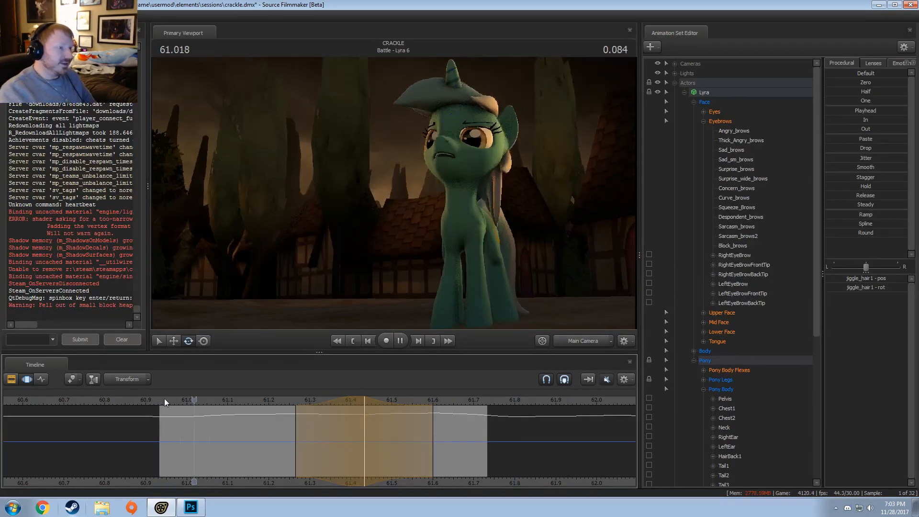
pyautogui.click(165, 400)
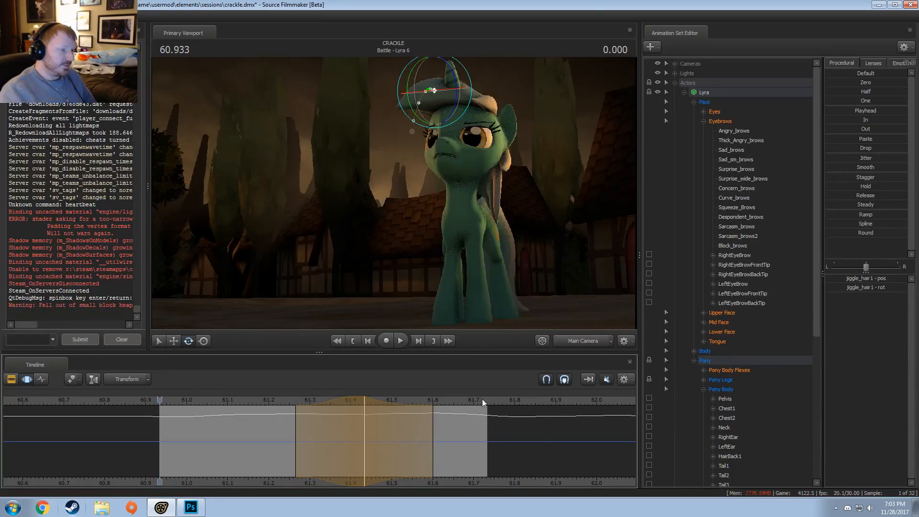
# - Select Lyra's RightEar, LeftEar, RightEarTip and LeftEarTip controls together
pyautogui.scroll(-4, 758, 377)
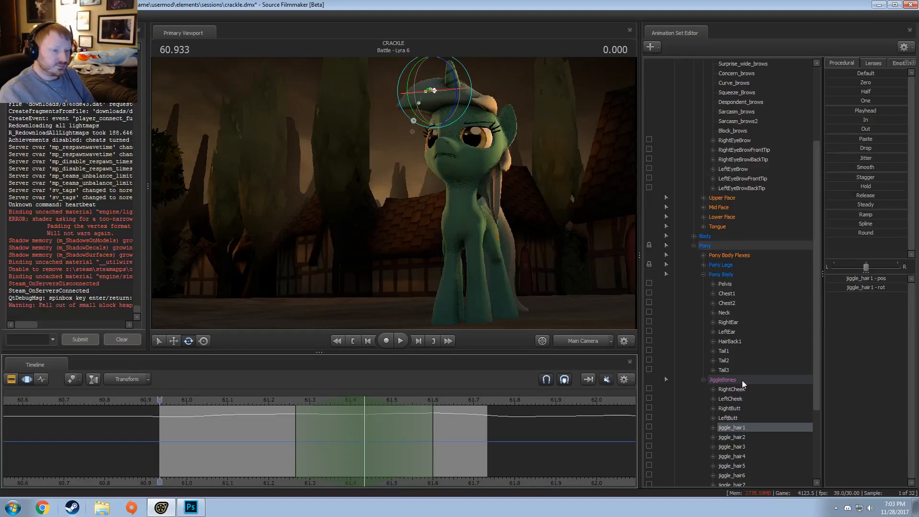
pyautogui.click(733, 323)
pyautogui.keyDown('ctrl'); pyautogui.click(732, 331); pyautogui.keyUp('ctrl')
pyautogui.scroll(-4, 750, 369)
pyautogui.keyDown('ctrl'); pyautogui.click(731, 418); pyautogui.keyUp('ctrl')
pyautogui.keyDown('ctrl'); pyautogui.click(730, 427); pyautogui.keyUp('ctrl')
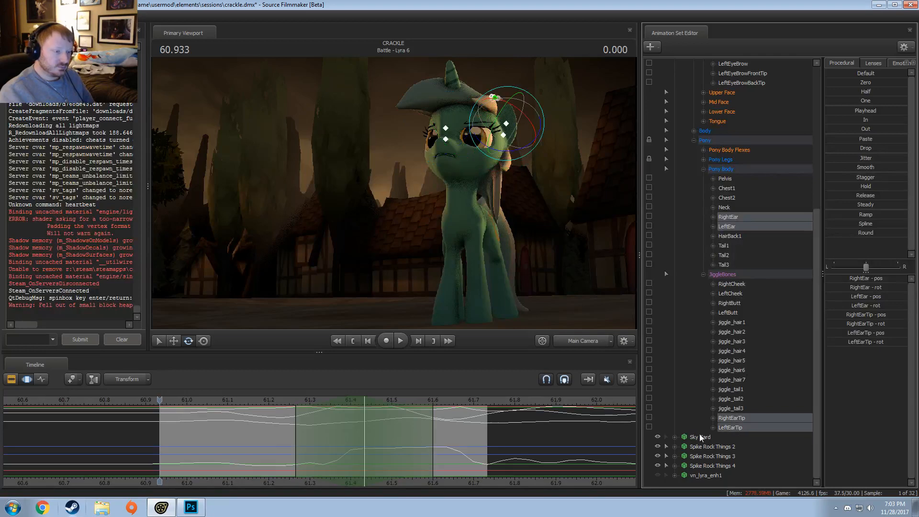
# - Select only LeftEar and RightEar and set the time selection to 61.266 to 61.533
pyautogui.moveTo(352, 444); pyautogui.dragTo(293, 424)
pyautogui.click(731, 227)
pyautogui.keyDown('ctrl'); pyautogui.click(730, 218); pyautogui.keyUp('ctrl')
pyautogui.keyDown('shift'); pyautogui.moveTo(306, 425); pyautogui.dragTo(405, 435); pyautogui.keyUp('shift')
# - Select LeftEarTip alone and apply the Round operation over 61.366 to 61.7 with falloffs to 61.333 and 61.733
pyautogui.moveTo(749, 428); pyautogui.dragTo(740, 416)
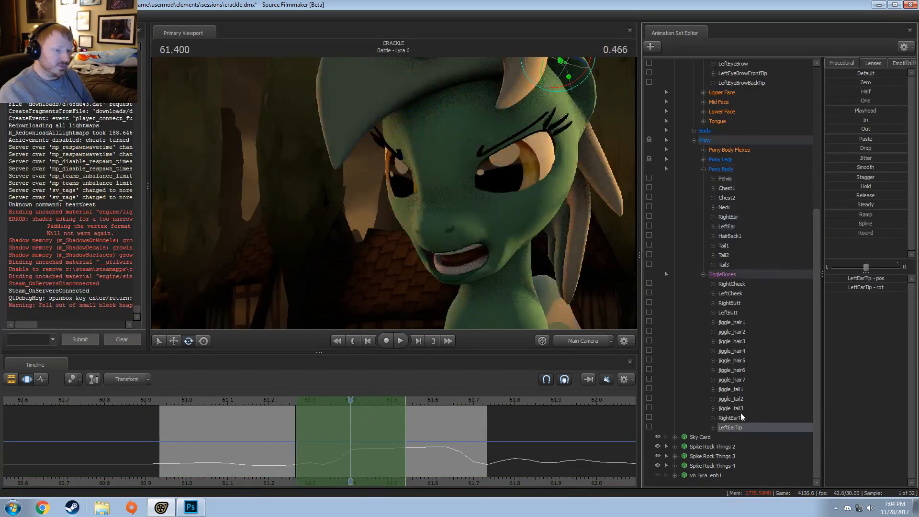
pyautogui.click(744, 428)
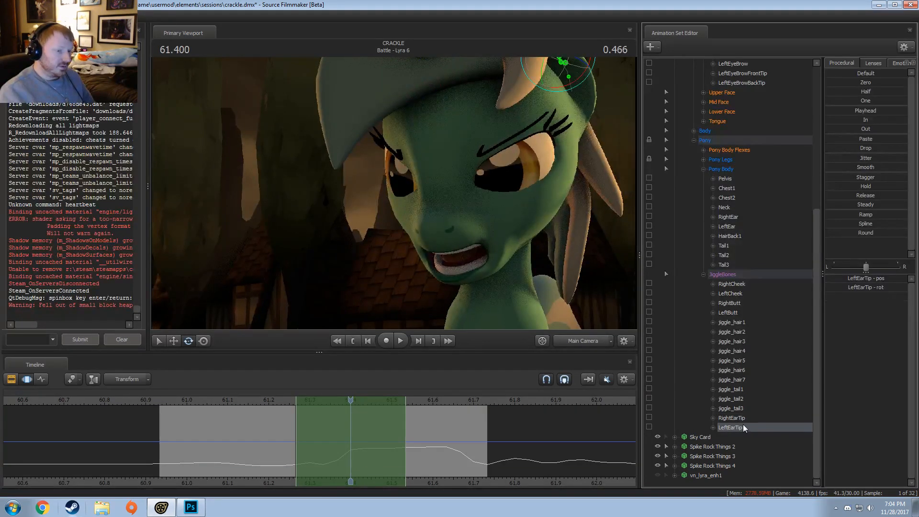
pyautogui.click(741, 420)
pyautogui.click(741, 426)
pyautogui.moveTo(351, 448); pyautogui.dragTo(472, 455)
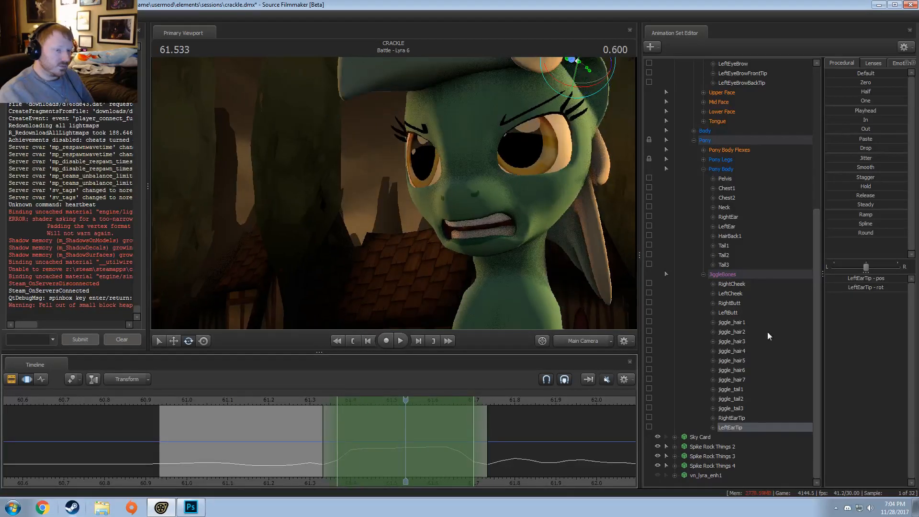
pyautogui.click(865, 233)
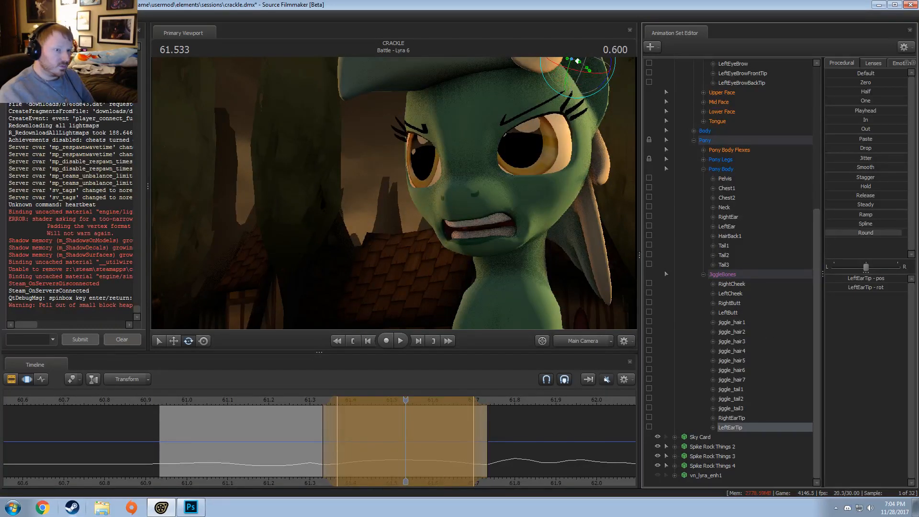
# - View the left ear through the work camera and extend LeftEarTip's time selection start to 61.333 with a falloff to 61.3
pyautogui.moveTo(420, 418)
pyautogui.mouseDown()
pyautogui.moveTo(287, 452)
pyautogui.moveTo(405, 451)
pyautogui.mouseUp()
pyautogui.click(583, 340)
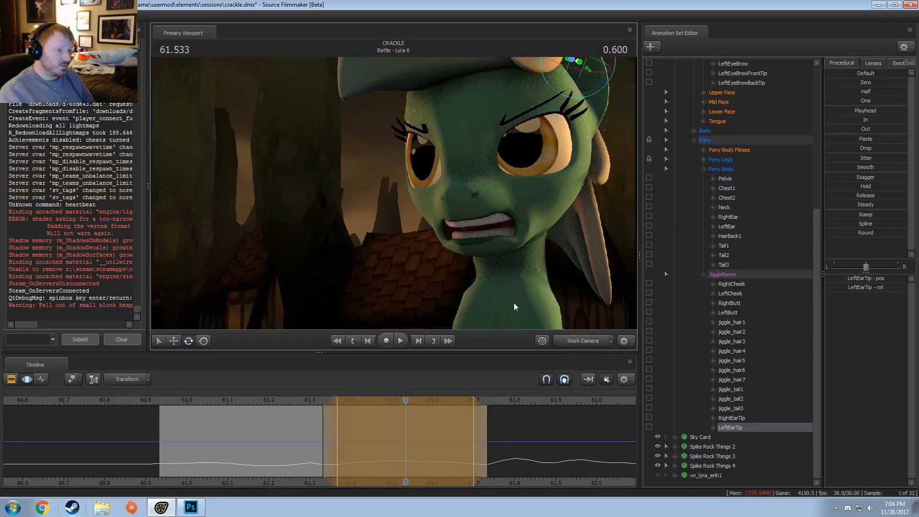
pyautogui.keyDown('alt'); pyautogui.moveTo(365, 215); pyautogui.dragTo(295, 380); pyautogui.keyUp('alt')
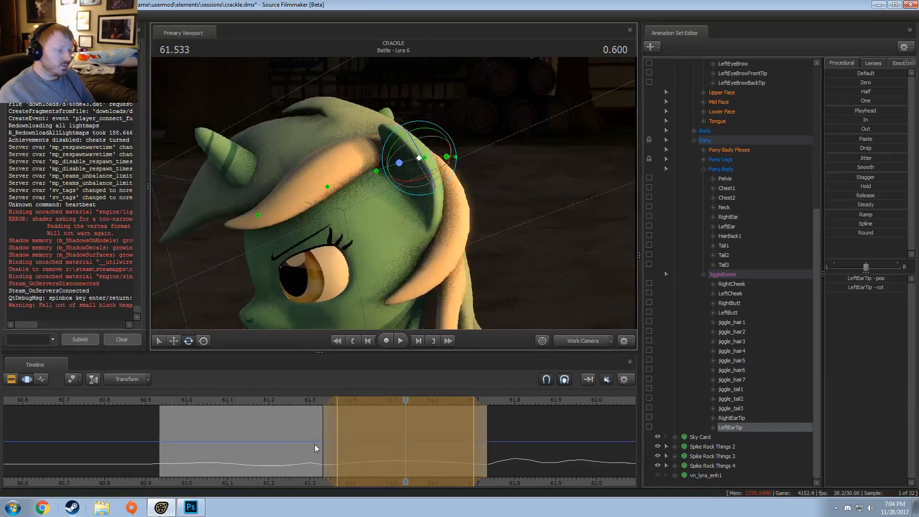
pyautogui.moveTo(329, 438)
pyautogui.mouseDown()
pyautogui.moveTo(283, 451)
pyautogui.moveTo(515, 455)
pyautogui.mouseUp()
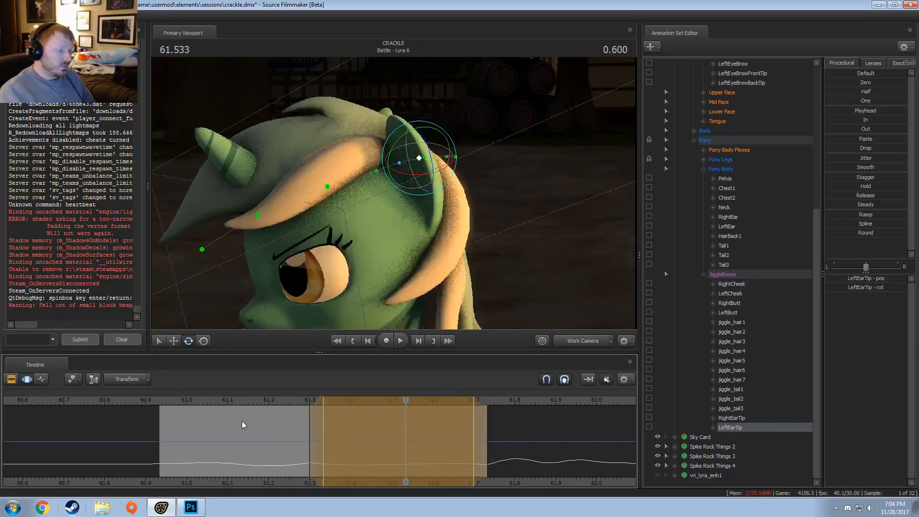
# - Play the ear tip motion through the work camera, and again through the main camera from the shot's start
pyautogui.press('space')
pyautogui.press('space')
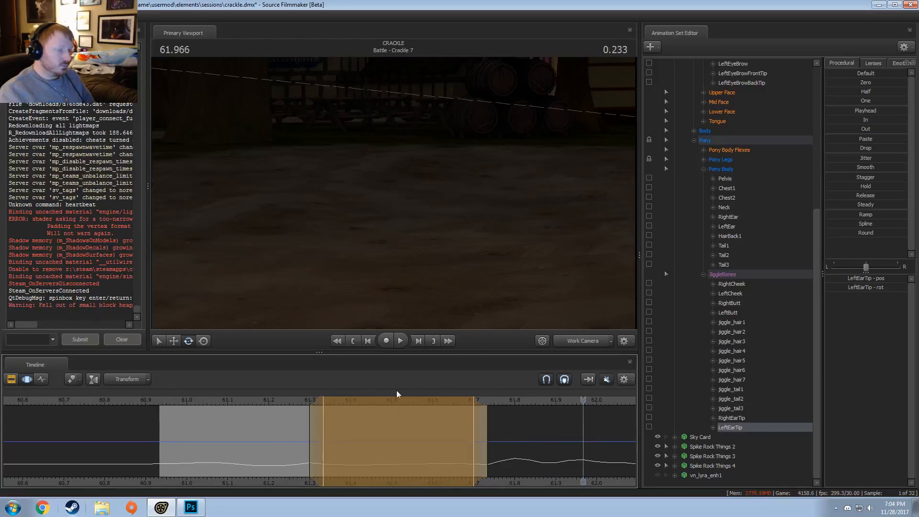
pyautogui.click(590, 337)
pyautogui.click(164, 399)
pyautogui.press('space')
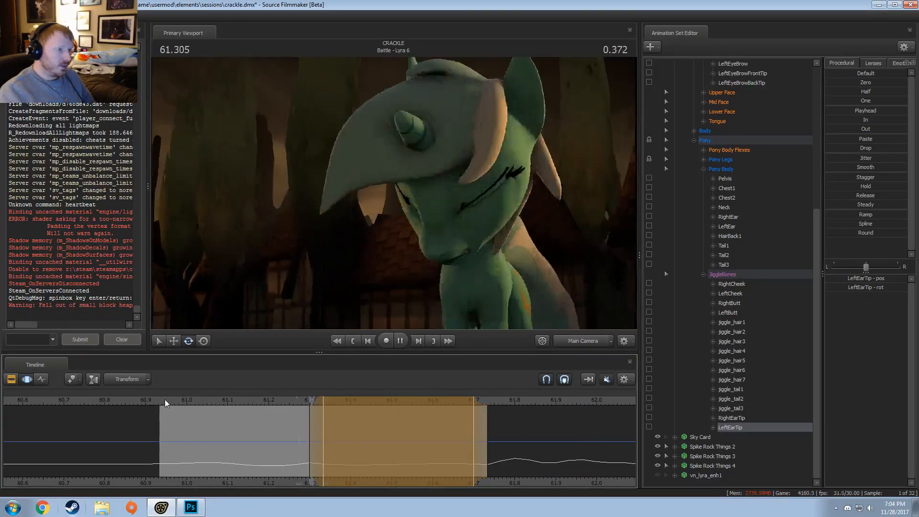
pyautogui.press('space')
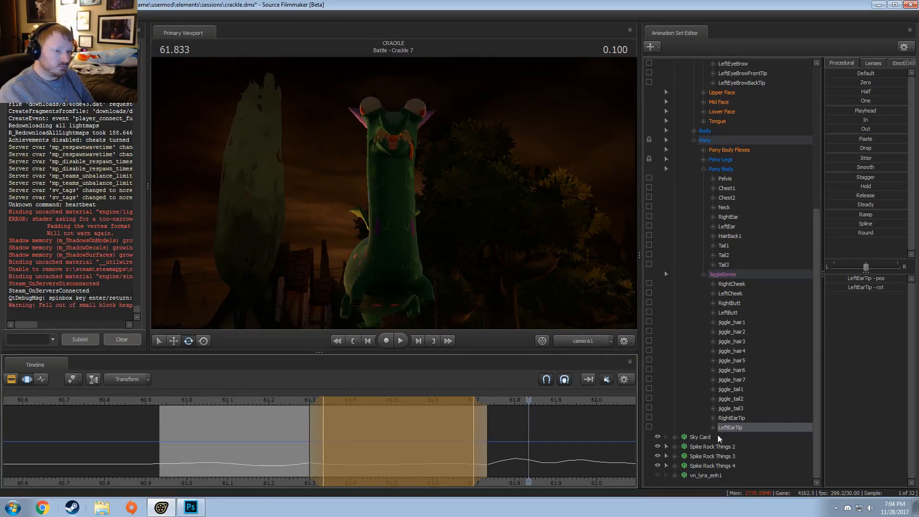
# - Add LeftEar, RightEar and RightEarTip to the selection, apply In from 61.5 onward with a falloff to 61.433, and play from 61.333
pyautogui.keyDown('ctrl'); pyautogui.click(733, 227); pyautogui.keyUp('ctrl')
pyautogui.keyDown('ctrl'); pyautogui.click(733, 219); pyautogui.keyUp('ctrl')
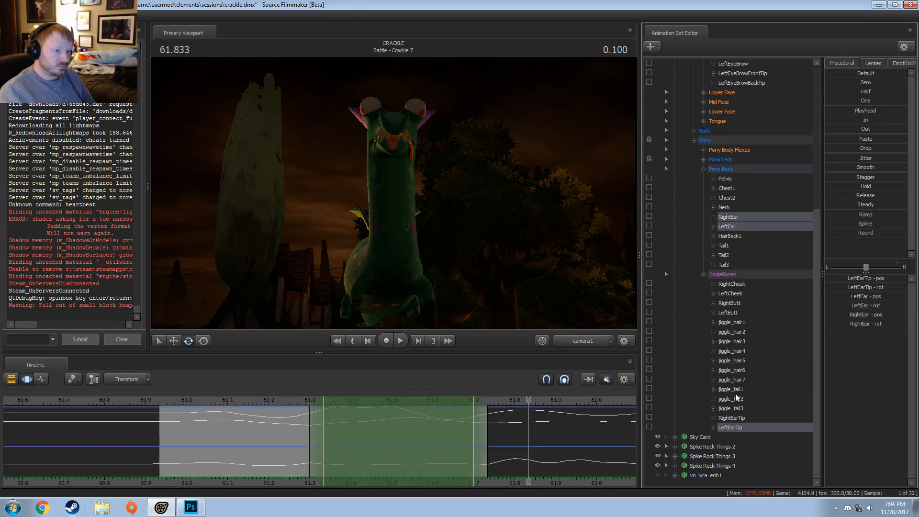
pyautogui.keyDown('ctrl'); pyautogui.click(736, 418); pyautogui.keyUp('ctrl')
pyautogui.moveTo(352, 458); pyautogui.dragTo(493, 434)
pyautogui.scroll(2, 454, 435)
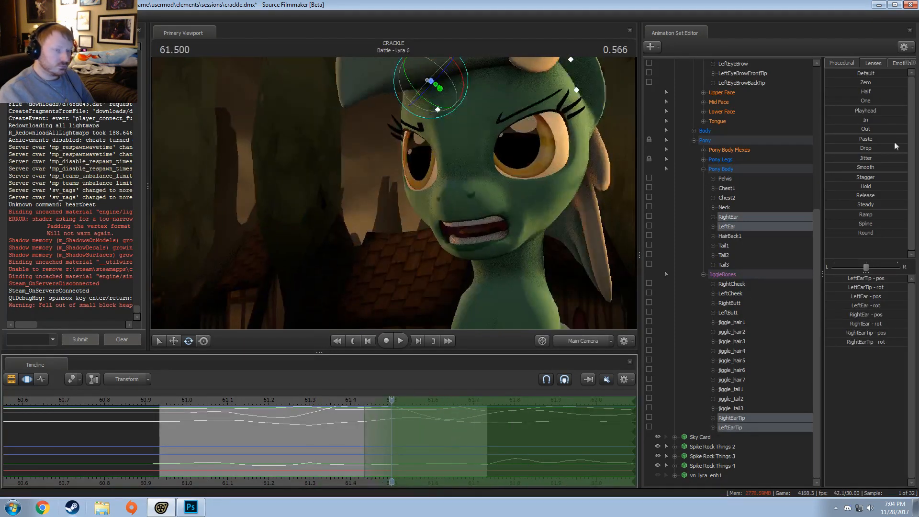
pyautogui.moveTo(856, 157); pyautogui.dragTo(857, 157)
pyautogui.moveTo(856, 120); pyautogui.dragTo(880, 120)
pyautogui.click(320, 400)
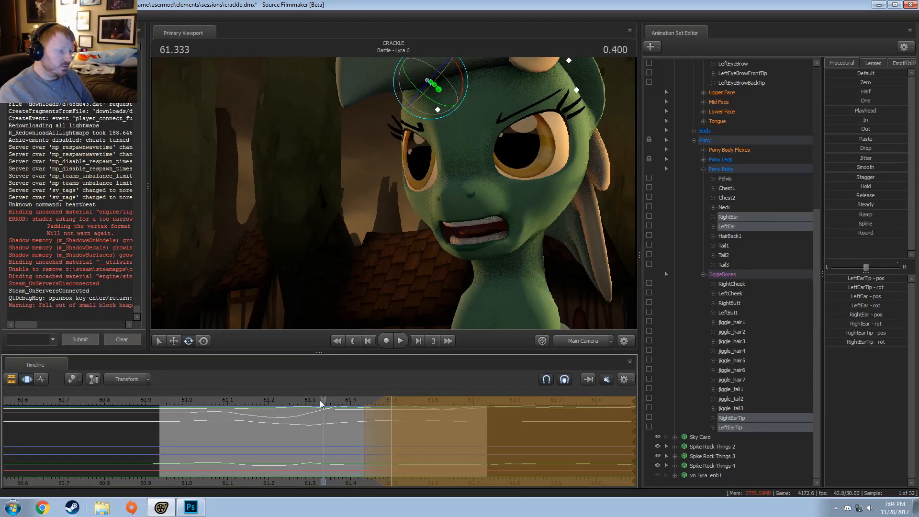
pyautogui.press('space')
pyautogui.press('space')
# - Set the ear bones' time selection to 61.5 to 61.866 and play the shot from 60.933
pyautogui.press('shift')
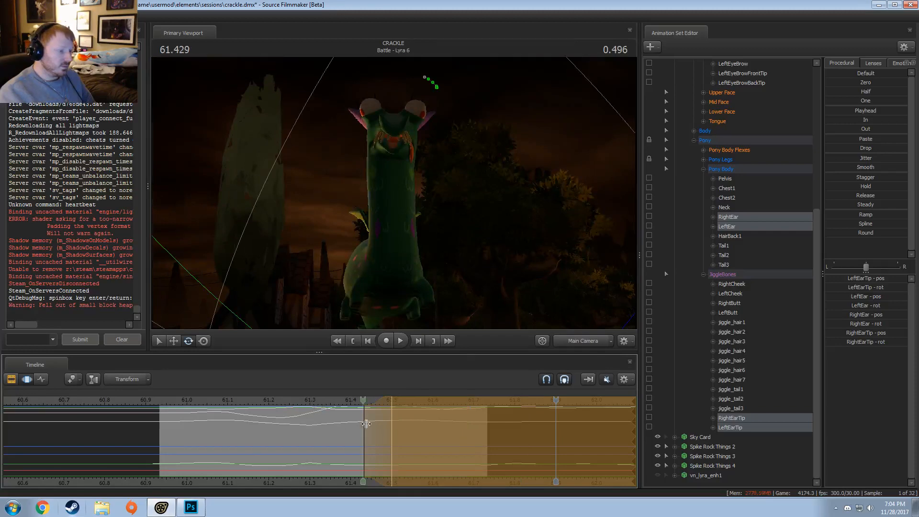
pyautogui.keyDown('shift'); pyautogui.moveTo(391, 443); pyautogui.dragTo(534, 443); pyautogui.keyUp('shift')
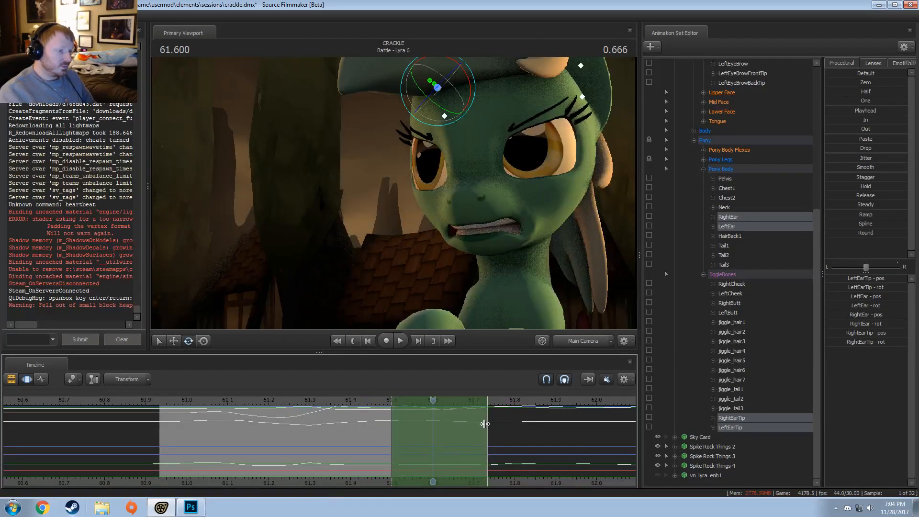
pyautogui.moveTo(488, 423); pyautogui.dragTo(538, 430)
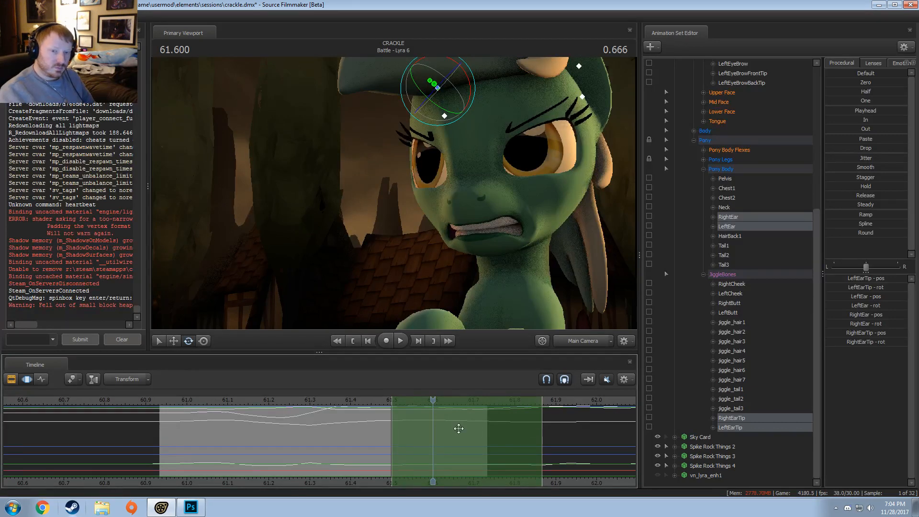
pyautogui.click(289, 400)
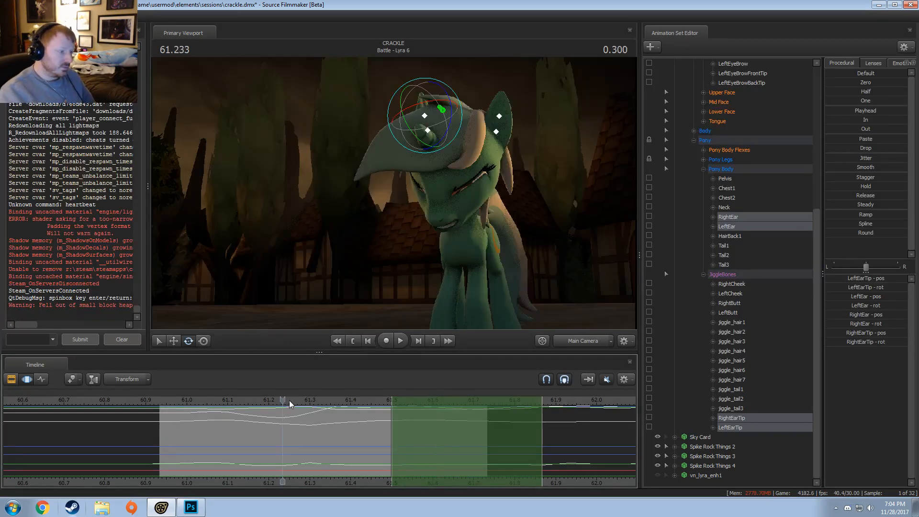
pyautogui.press('space')
pyautogui.click(213, 398)
pyautogui.press('shift')
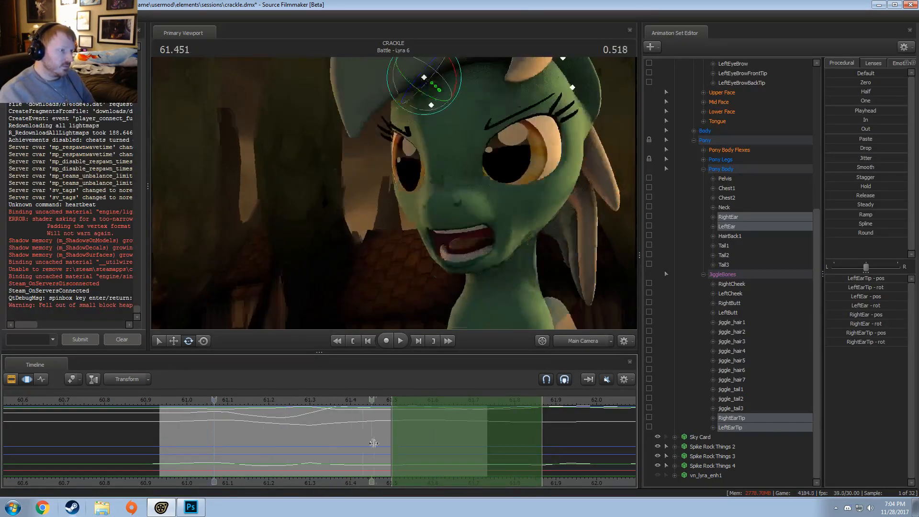
pyautogui.moveTo(176, 400); pyautogui.dragTo(162, 399)
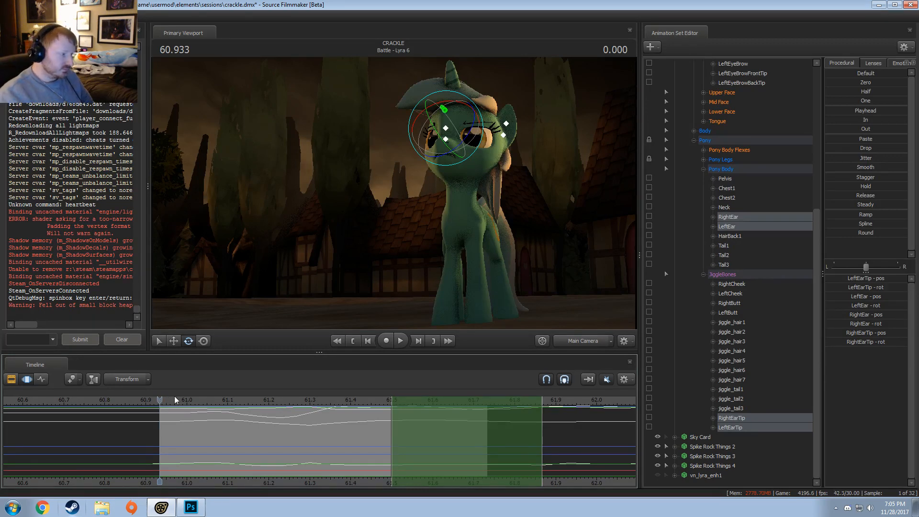
pyautogui.press('space')
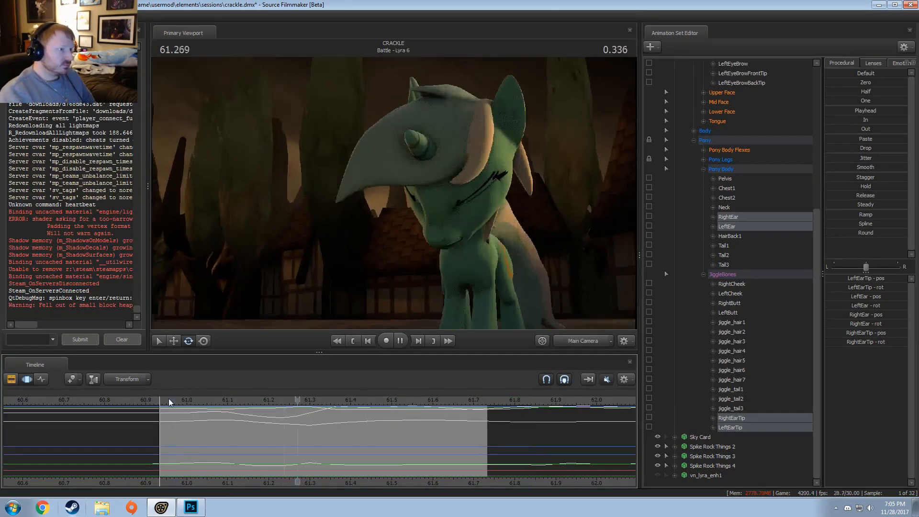
# - Centre the time selection on 61.4 with falloffs to 61.2 and 61.6, and rotate LeftEar alone through the work camera
pyautogui.moveTo(261, 425); pyautogui.dragTo(346, 433, button='middle')
pyautogui.keyDown('shift'); pyautogui.click(346, 434); pyautogui.keyUp('shift')
pyautogui.keyDown('shift'); pyautogui.scroll(6, 346, 434); pyautogui.keyUp('shift')
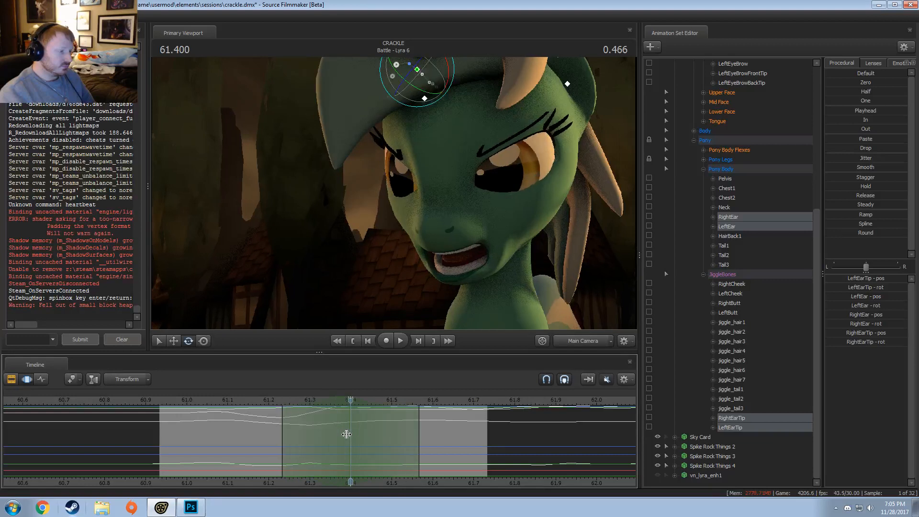
pyautogui.click(591, 342)
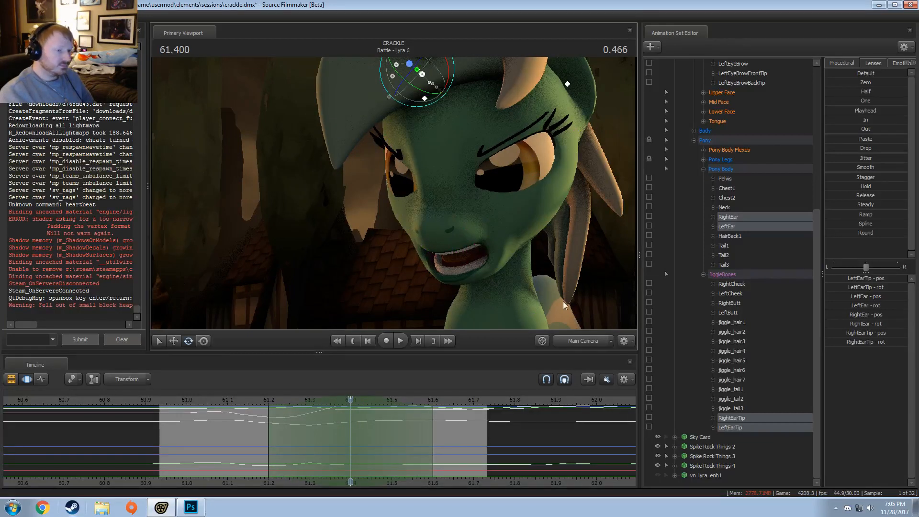
pyautogui.moveTo(572, 306); pyautogui.dragTo(593, 287)
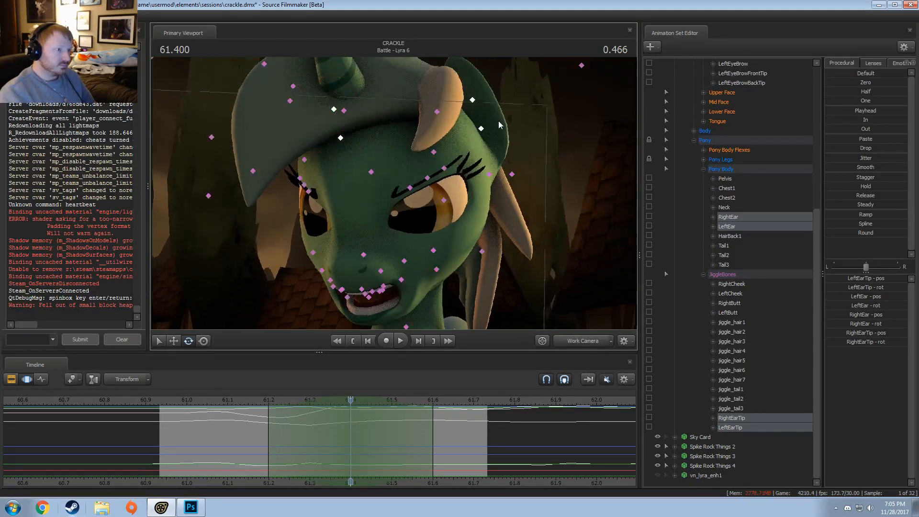
pyautogui.keyDown('ctrl'); pyautogui.click(480, 129); pyautogui.keyUp('ctrl')
pyautogui.moveTo(514, 118); pyautogui.dragTo(518, 122)
# - Extend LeftEar's falloff to 61.8 and play its motion from about 61.16 through the work camera
pyautogui.click(251, 397)
pyautogui.press('space')
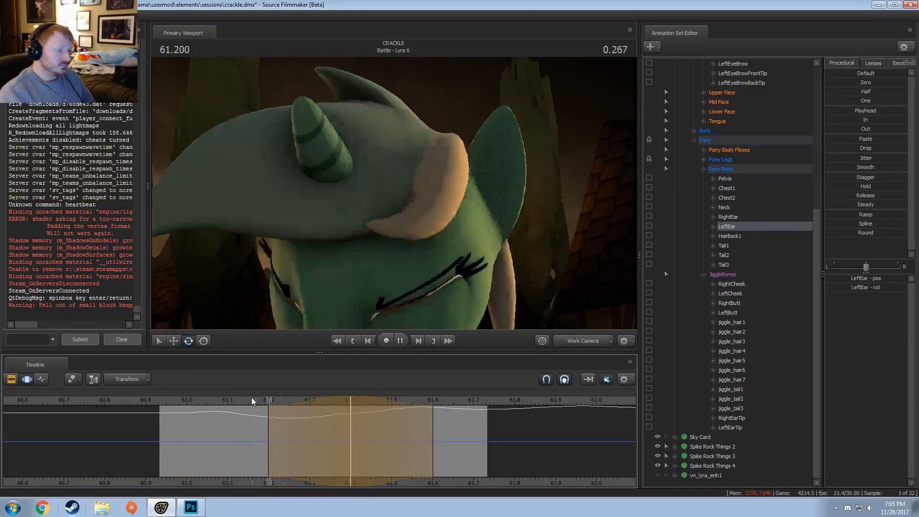
pyautogui.press('space')
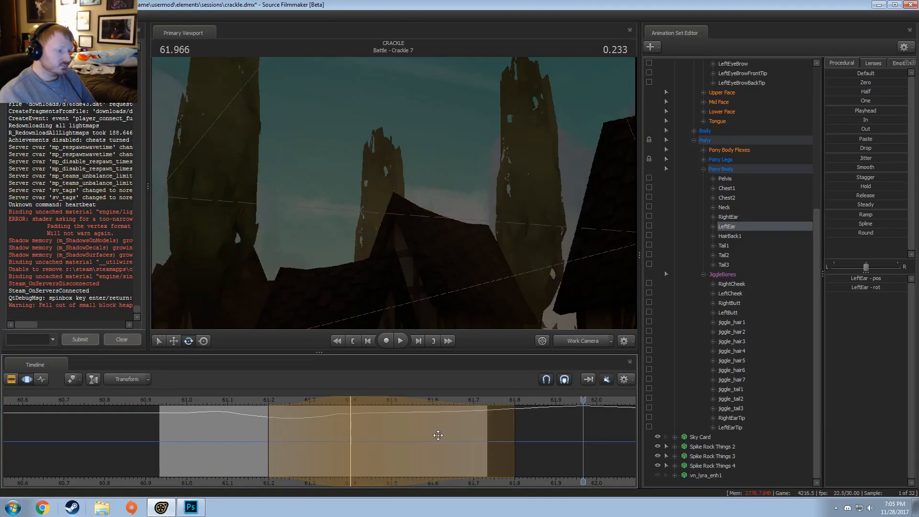
pyautogui.click(250, 399)
pyautogui.press('space')
pyautogui.press('space')
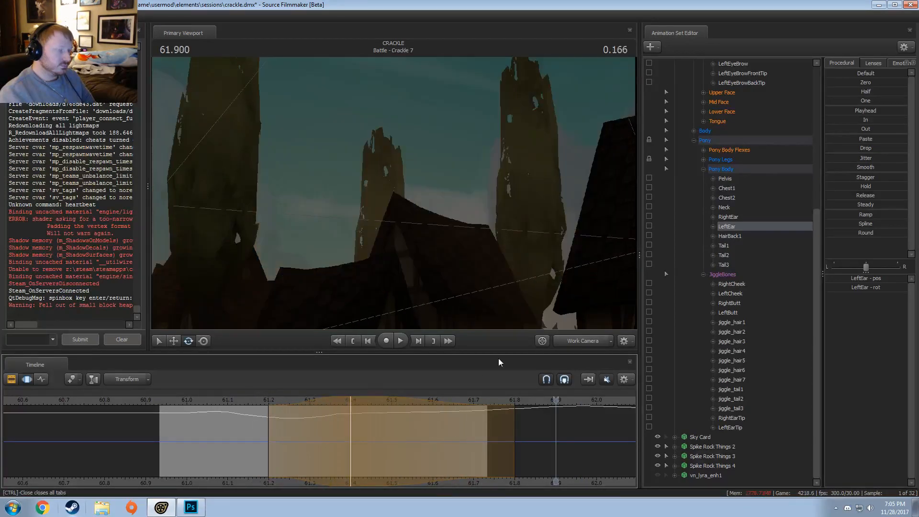
# - Switch the viewport from the work camera to the main camera and play Lyra's head motion from about 61.1
pyautogui.click(596, 339)
pyautogui.click(237, 398)
pyautogui.press('space')
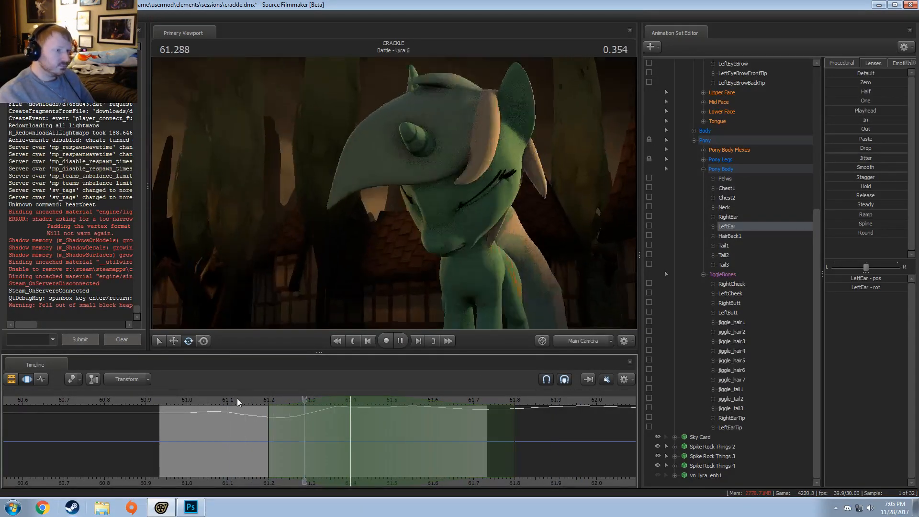
pyautogui.press('space')
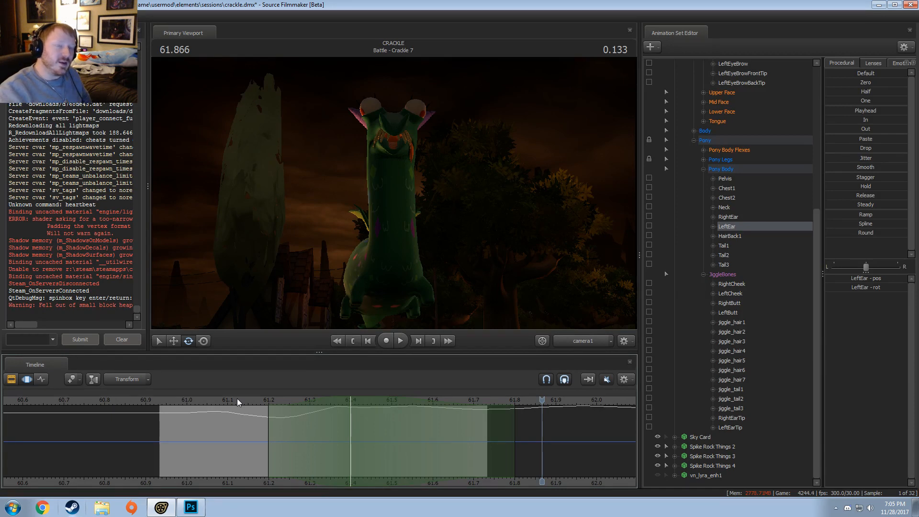
pyautogui.click(224, 403)
pyautogui.press('space')
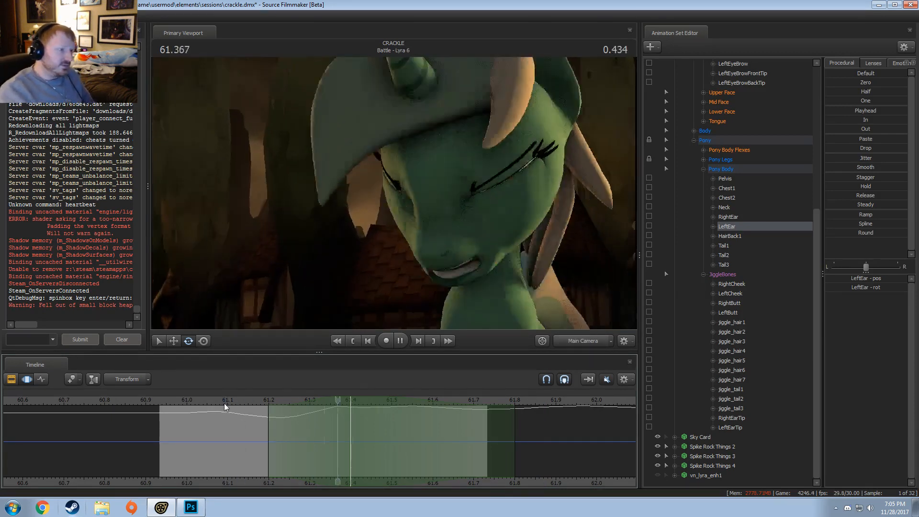
pyautogui.press('space')
# - Play the start of Battle - Lyra 6 from 60.966 and check the poses at 61.1, 61.066 and 61.033
pyautogui.moveTo(218, 423); pyautogui.dragTo(205, 432)
pyautogui.click(174, 403)
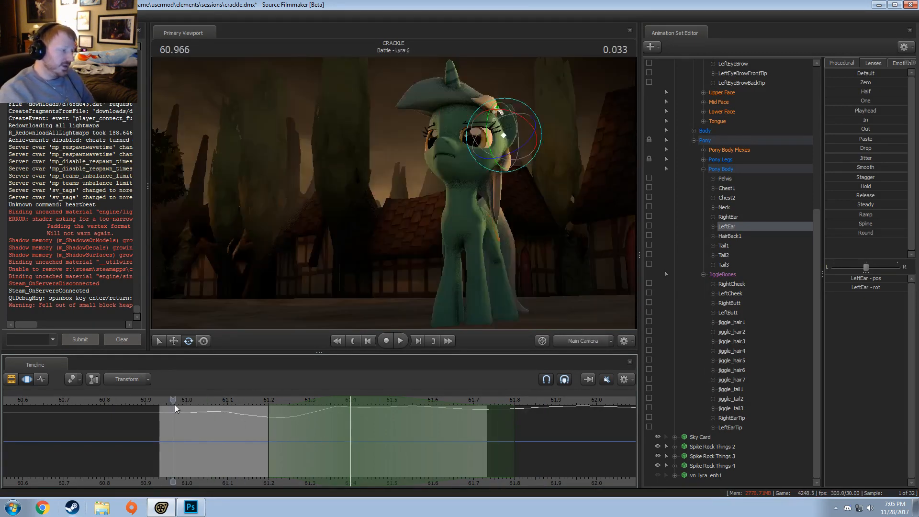
pyautogui.press('space')
pyautogui.press('space')
pyautogui.click(222, 403)
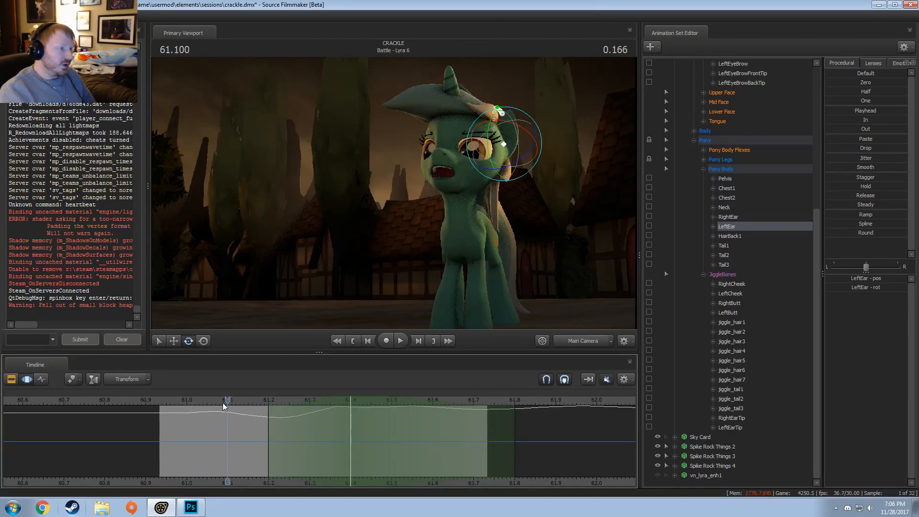
pyautogui.press('space')
pyautogui.click(215, 402)
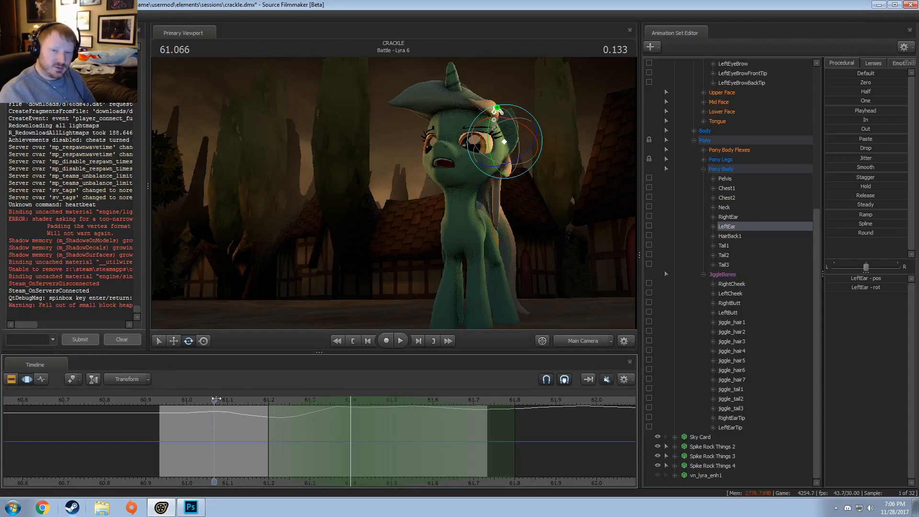
pyautogui.click(201, 399)
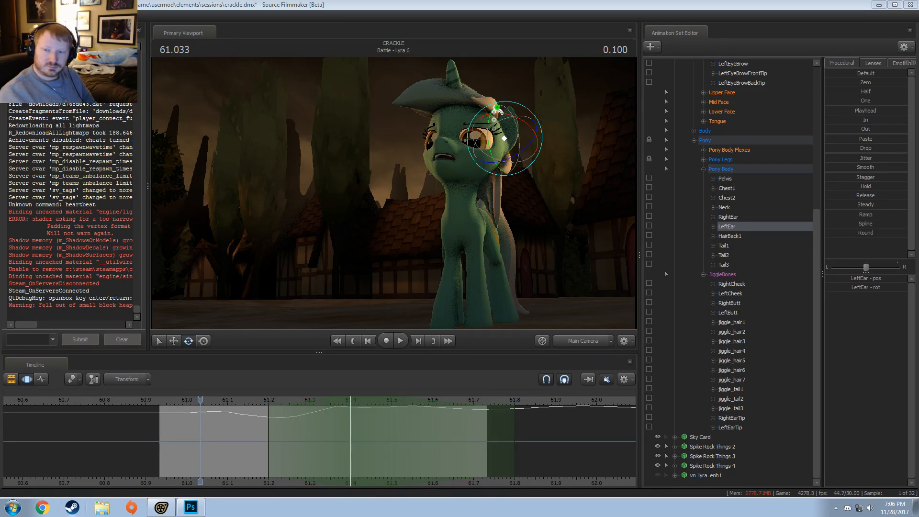
# - Switch to Chrome, play the open SFM Ponies YouTube video around 0:30, pause it, and return to Source Filmmaker
pyautogui.click(42, 507)
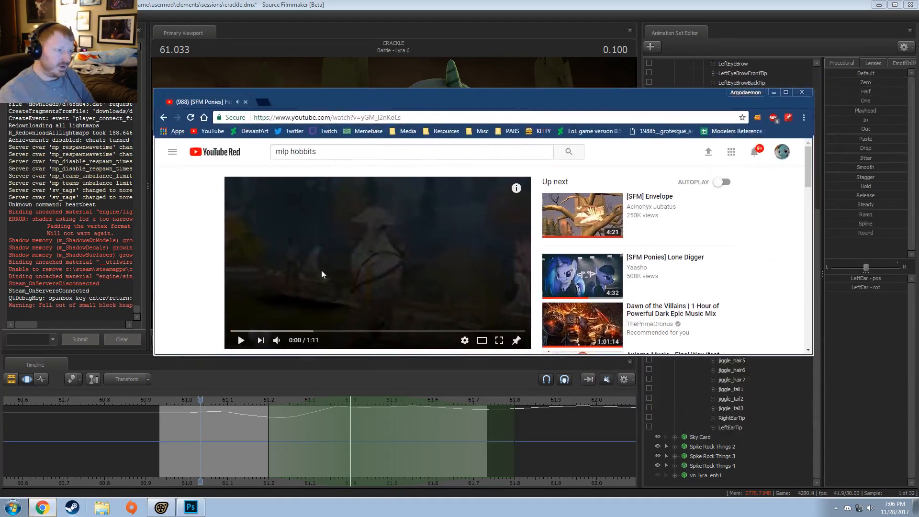
pyautogui.click(389, 307)
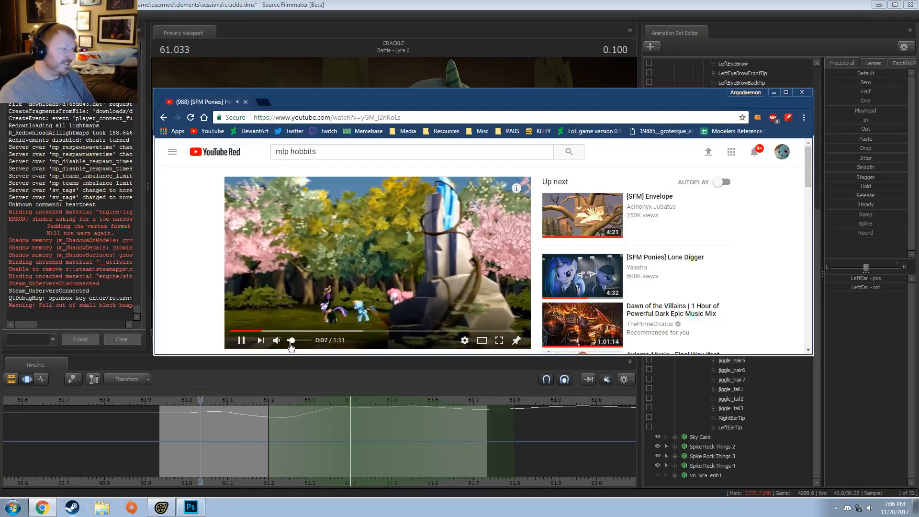
pyautogui.click(345, 330)
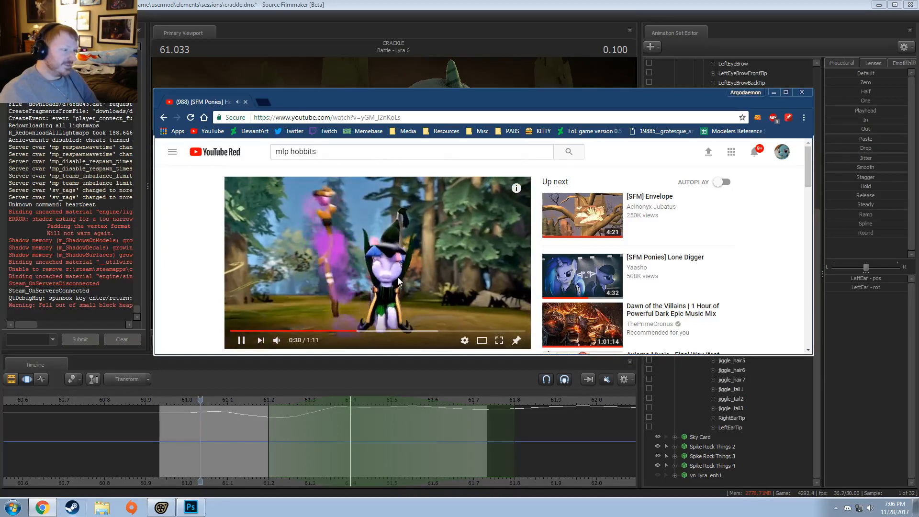
pyautogui.click(313, 181)
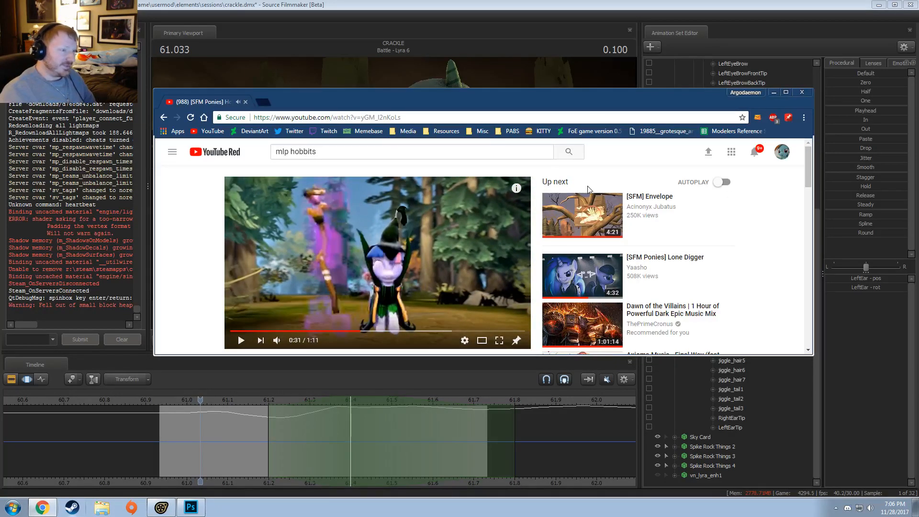
pyautogui.click(245, 102)
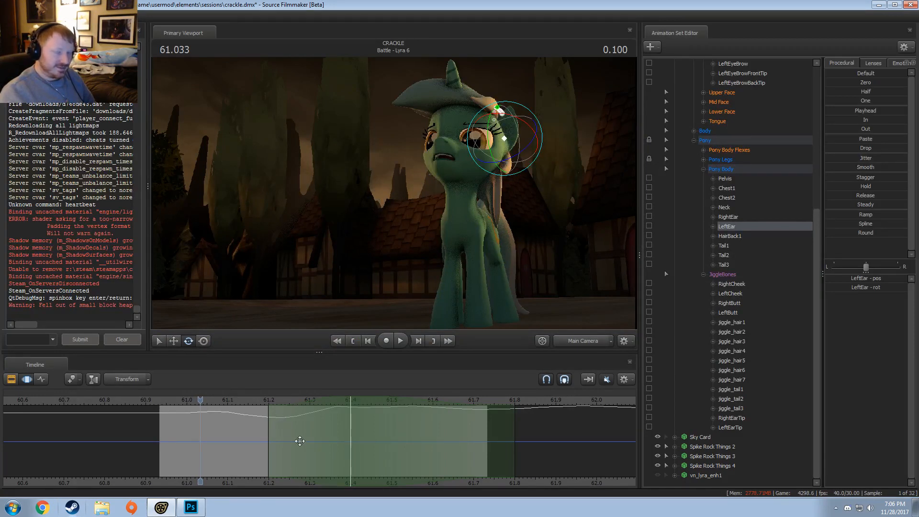
# - Play Battle - Lyra 6 from 60.933 through the main camera, examining LeftEar's motion up to about 61.633
pyautogui.click(172, 398)
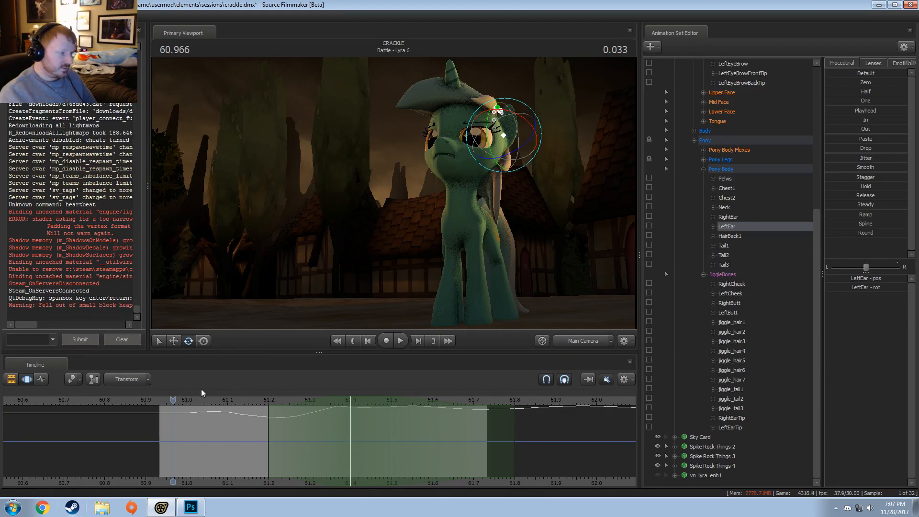
pyautogui.click(161, 399)
pyautogui.press('space')
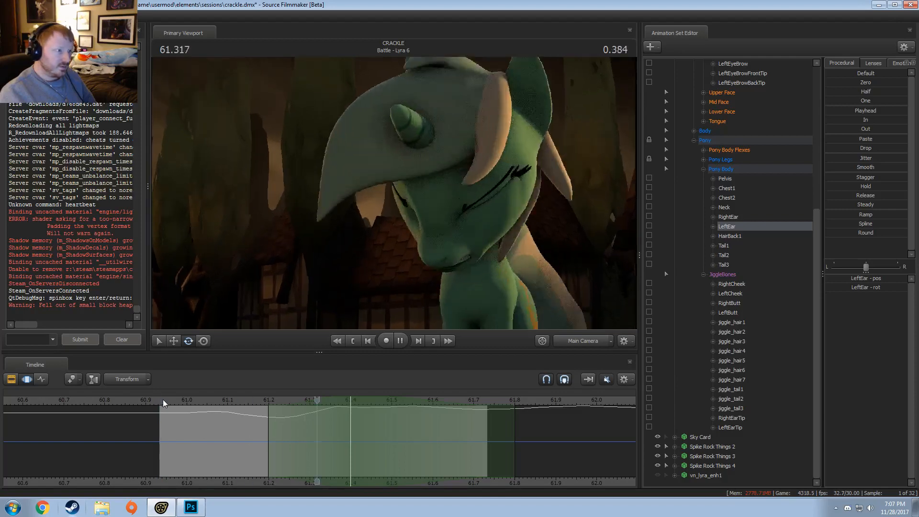
pyautogui.click(170, 399)
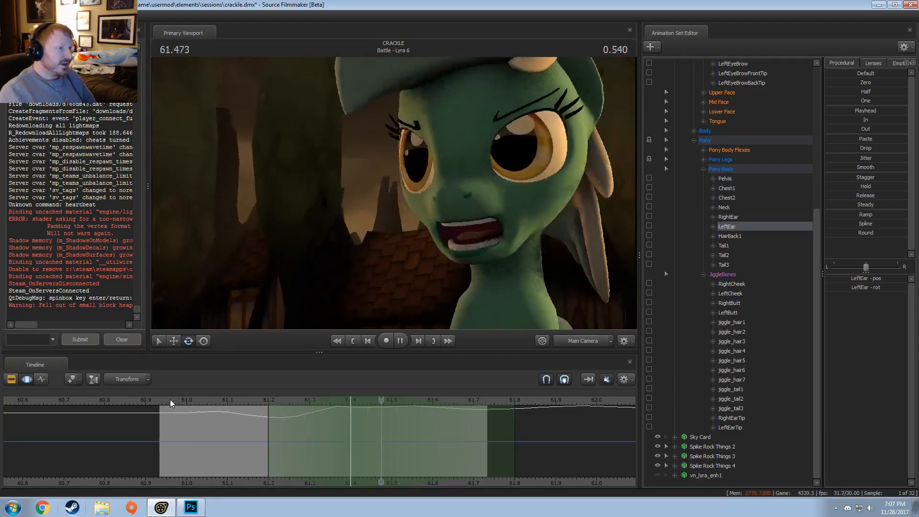
pyautogui.press('space')
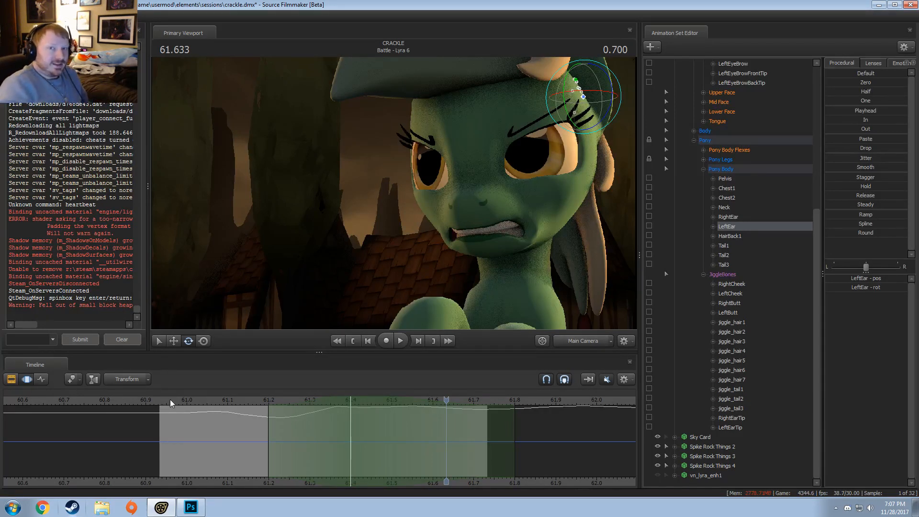
pyautogui.press('Right')
pyautogui.press('Right')
pyautogui.press('Right')
pyautogui.press('Right')
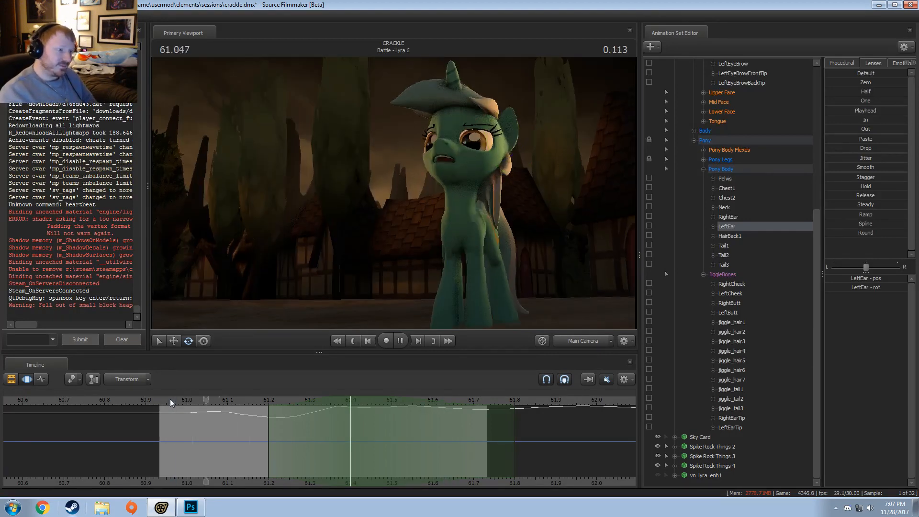
# - Replay Lyra's motion from about 61.0 through the cut to Battle - Crackle 7
pyautogui.click(182, 399)
pyautogui.press('space')
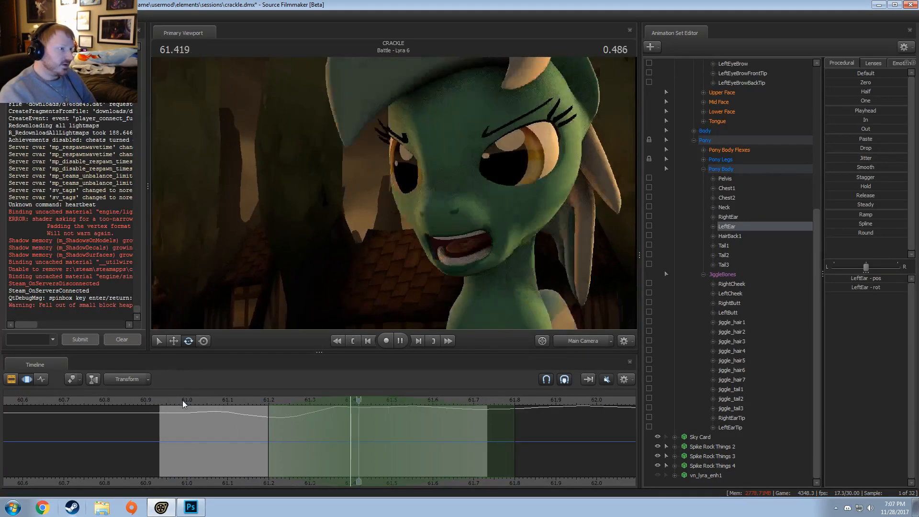
pyautogui.press('space')
pyautogui.click(186, 401)
pyautogui.press('space')
pyautogui.press('space')
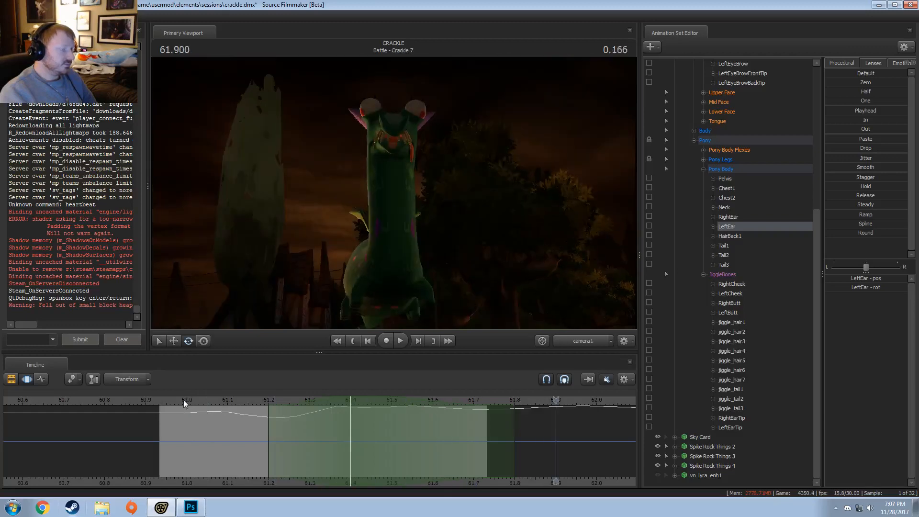
# - Play Battle - Lyra 6 repeatedly from its first frame at 60.933 to examine the ear and hair motion
pyautogui.click(163, 398)
pyautogui.press('space')
pyautogui.click(161, 404)
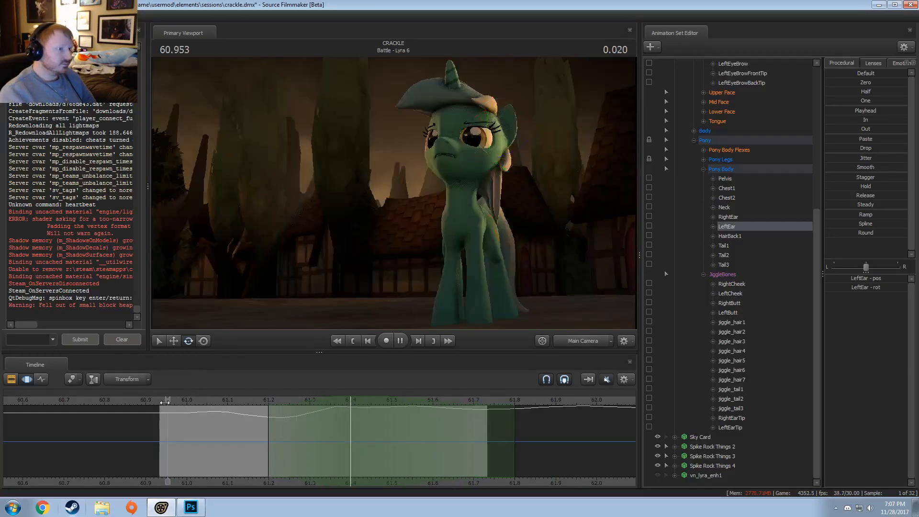
pyautogui.click(165, 404)
pyautogui.press('space')
pyautogui.click(164, 404)
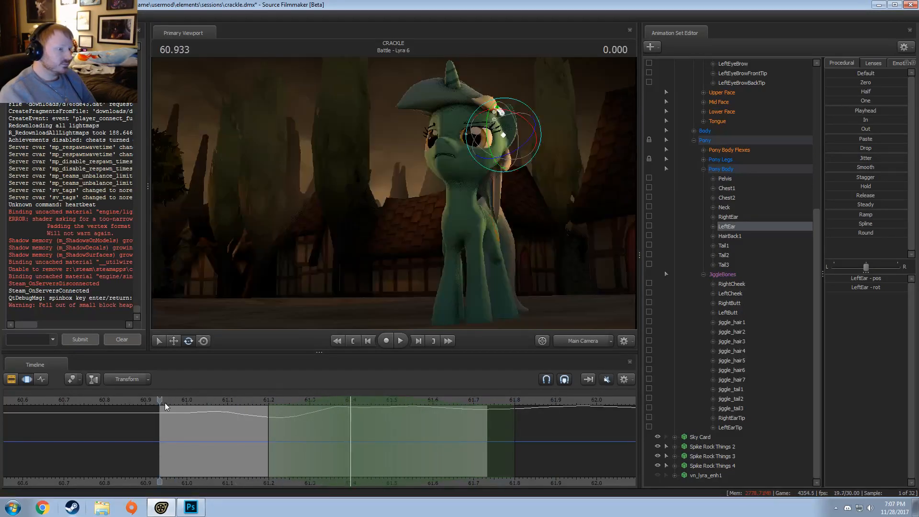
pyautogui.press('space')
pyautogui.press('space')
pyautogui.moveTo(190, 423); pyautogui.dragTo(170, 401)
pyautogui.press('space')
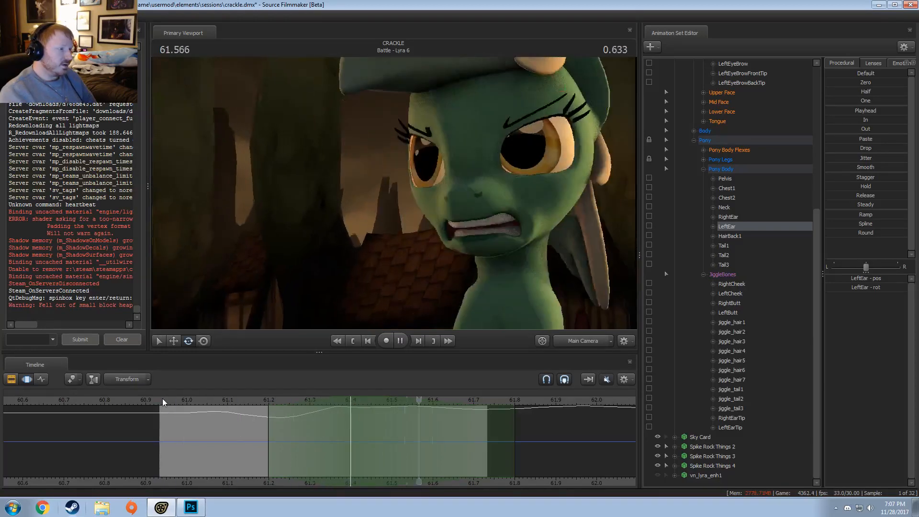
pyautogui.press('space')
# - Switch to the Clip Editor and play Battle - Lyra 6 from 60.933 without the bone manipulator
pyautogui.press('F2')
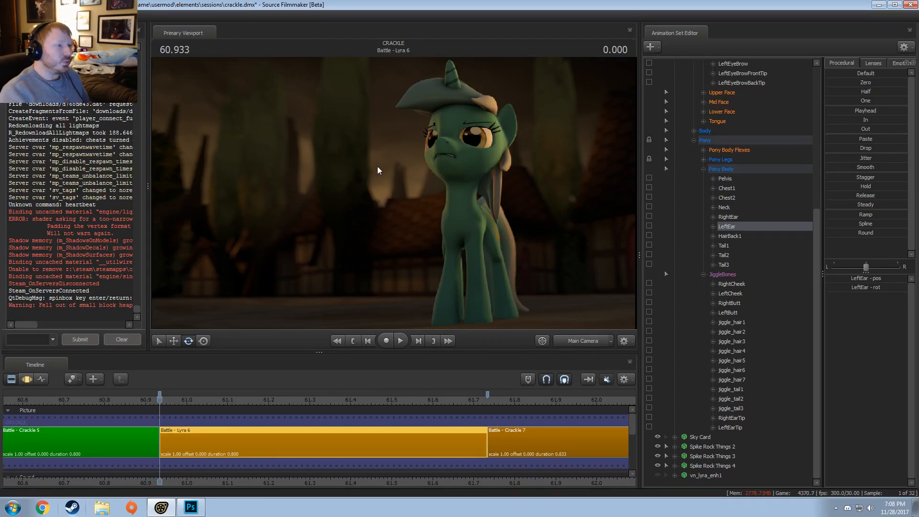
pyautogui.press('space')
pyautogui.press('space')
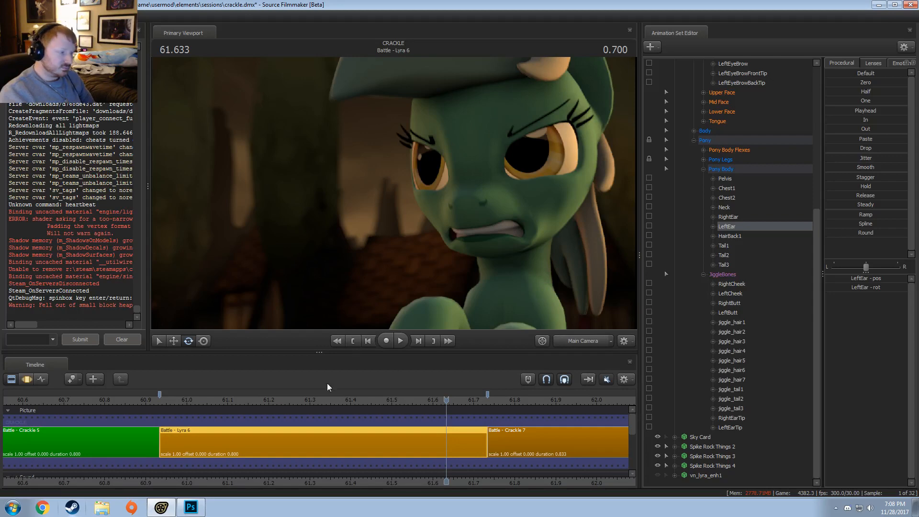
# - Return to the Motion Editor at 60.933, clear the LeftEar time selection, and play the shot
pyautogui.moveTo(172, 402); pyautogui.dragTo(163, 401)
pyautogui.press('F3')
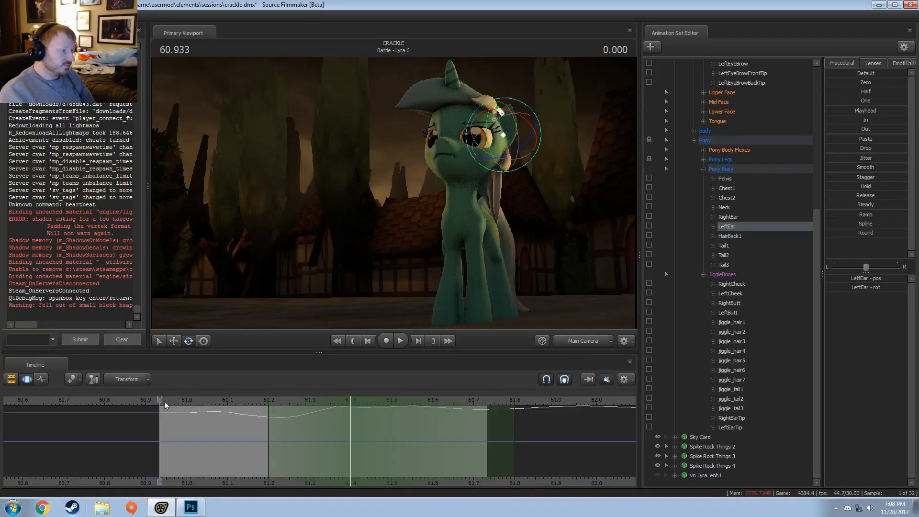
pyautogui.click(160, 413)
pyautogui.press('Escape')
pyautogui.press('space')
pyautogui.press('space')
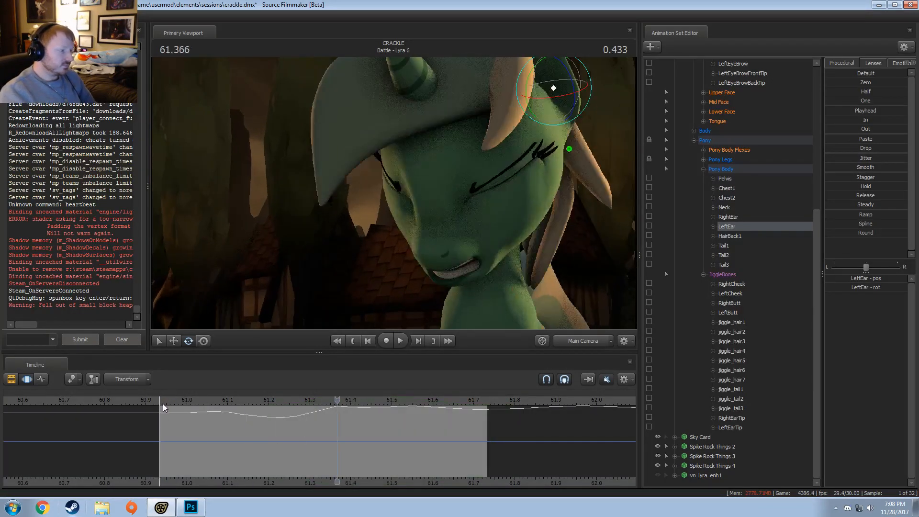
pyautogui.click(160, 406)
pyautogui.press('space')
pyautogui.press('space')
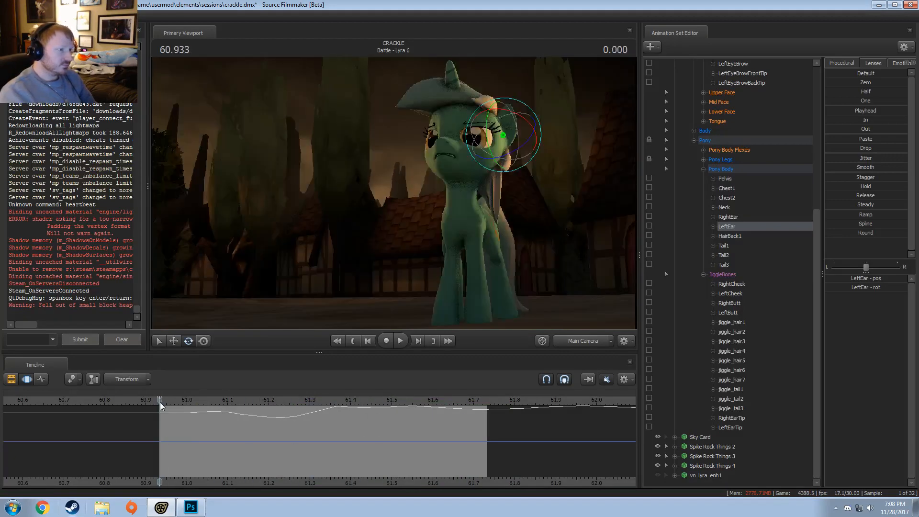
# - Replay the shot in the Motion Editor from 60.933 through to Battle - Crackle 7
pyautogui.click(160, 404)
pyautogui.press('space')
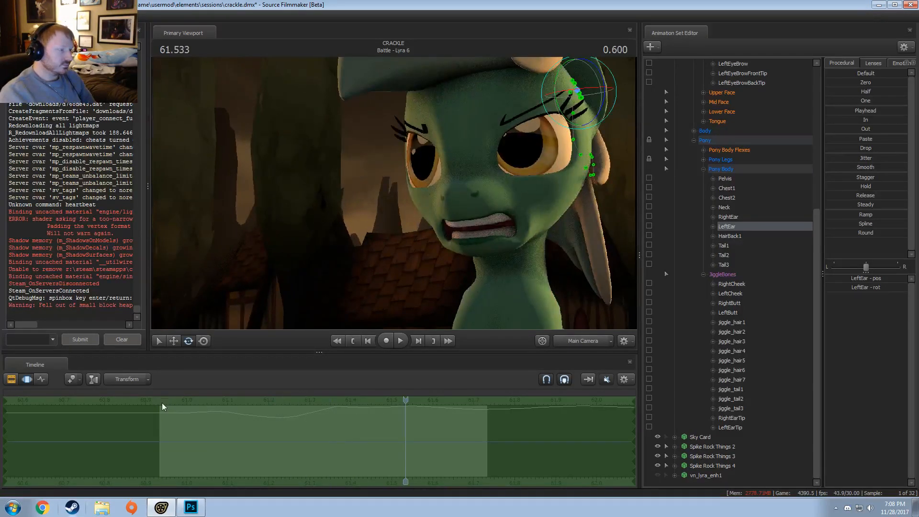
pyautogui.click(161, 409)
pyautogui.press('space')
pyautogui.press('space')
pyautogui.click(160, 410)
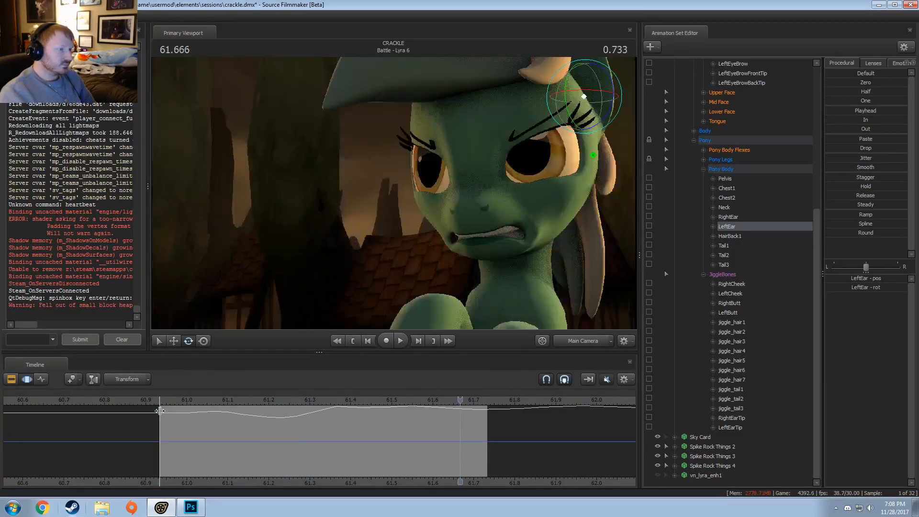
pyautogui.press('space')
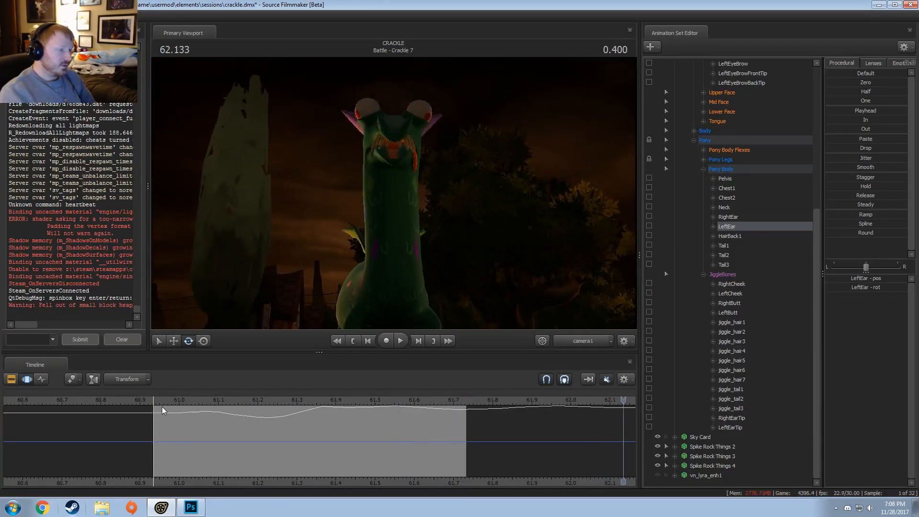
# - Return to the Clip Editor, play Battle - Lyra 6 once more, and place the playhead at 60.933
pyautogui.click(157, 400)
pyautogui.press('space')
pyautogui.press('space')
pyautogui.press('F2')
pyautogui.click(155, 401)
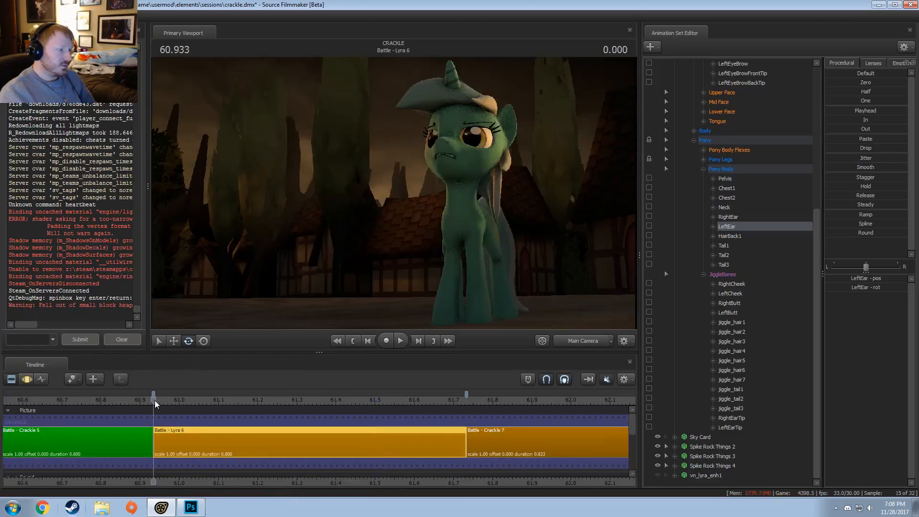
pyautogui.press('space')
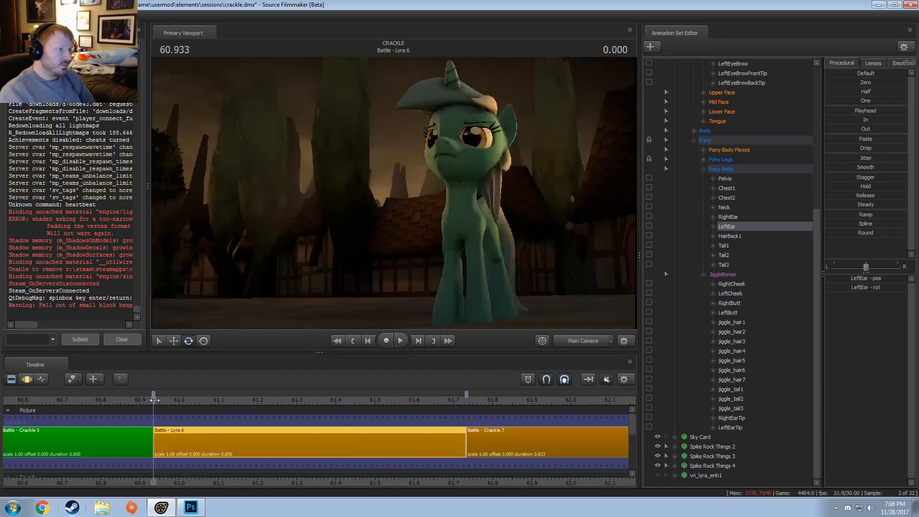
pyautogui.click(154, 400)
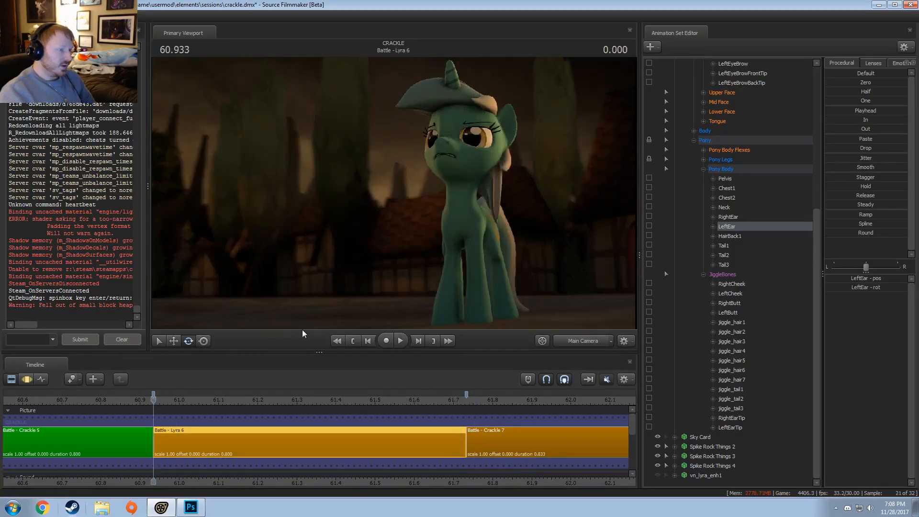
# - Recolor the Battle - Lyra 6 clip green with RGB values 0, 150, 0
pyautogui.rightClick(331, 444)
pyautogui.moveTo(361, 316)
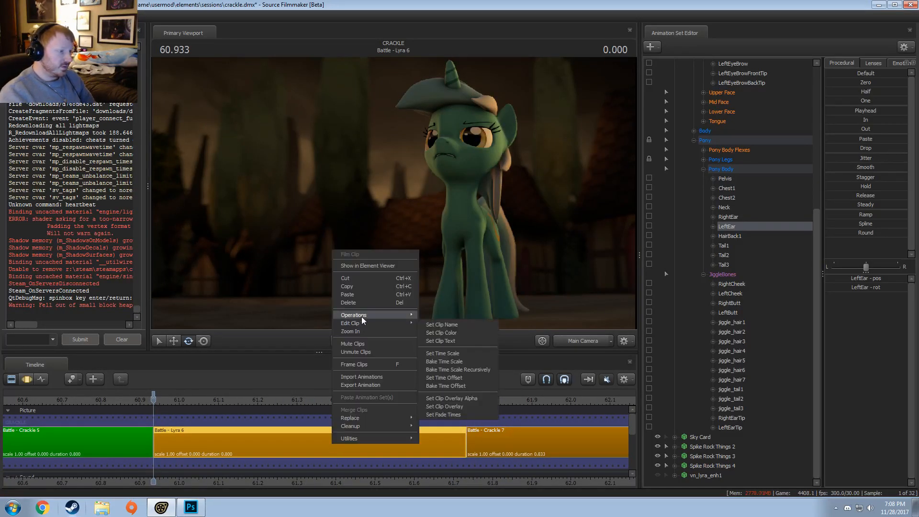
pyautogui.click(440, 332)
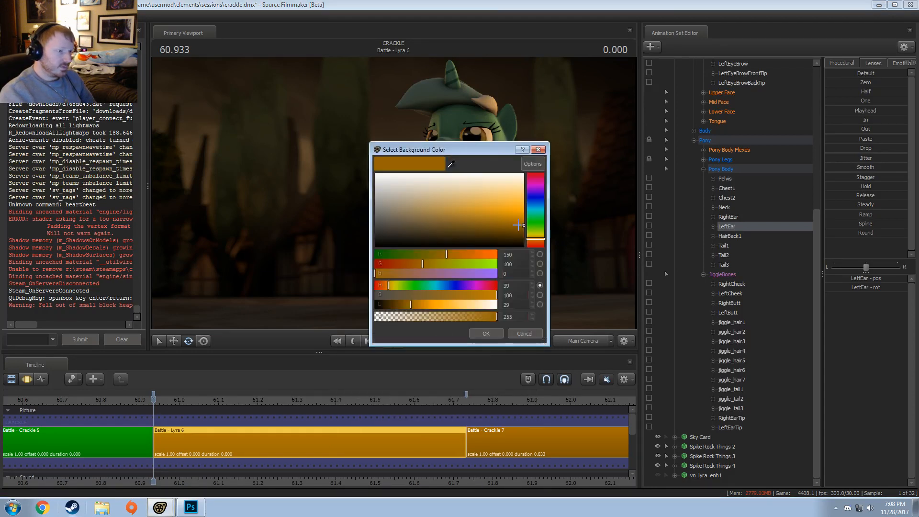
pyautogui.moveTo(517, 255); pyautogui.dragTo(466, 253)
pyautogui.write('0')
pyautogui.press('Tab')
pyautogui.press('Tab')
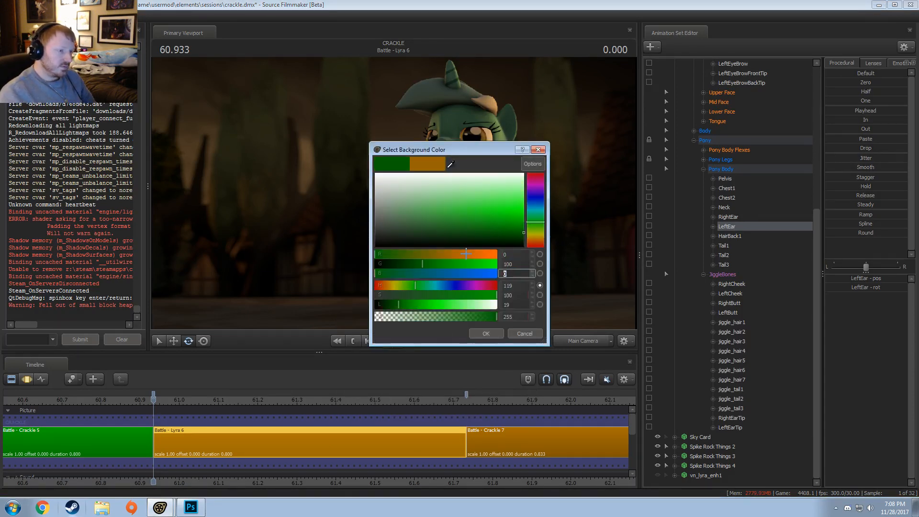
pyautogui.write('15')
pyautogui.hotkey('shift', 'Tab')
pyautogui.write('15')
pyautogui.press('Return')
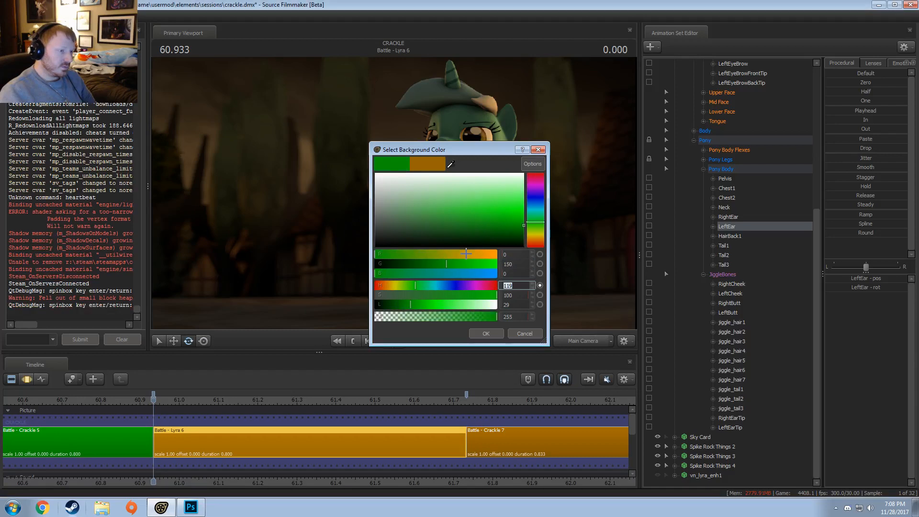
# - Place the playhead within Battle - Crackle 7 at 61.966 and select that clip
pyautogui.scroll(-3, 378, 440)
pyautogui.scroll(-6, 378, 440)
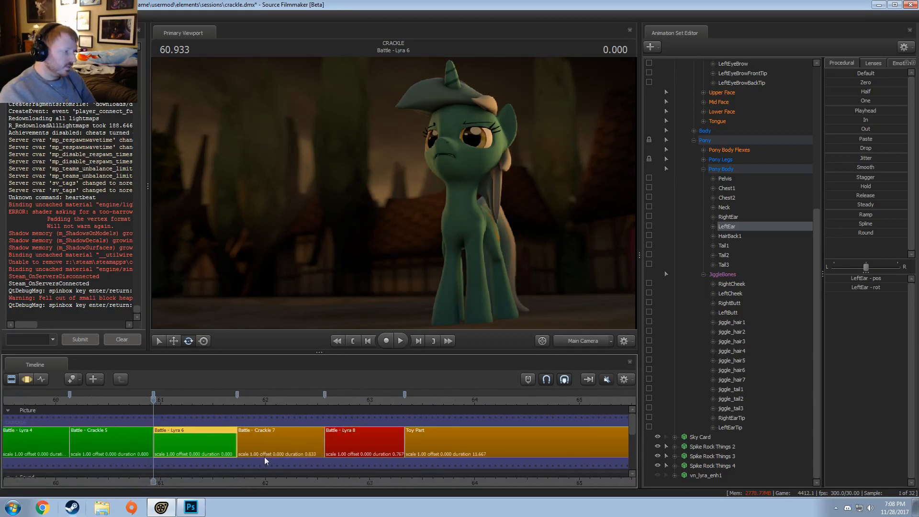
pyautogui.scroll(6, 249, 450)
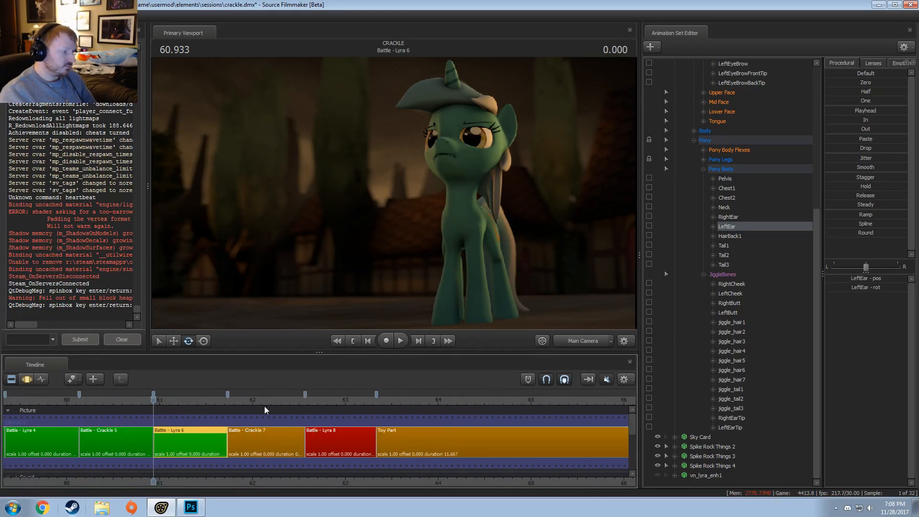
pyautogui.click(249, 400)
pyautogui.scroll(5, 266, 450)
pyautogui.scroll(1, 282, 450)
pyautogui.click(276, 441)
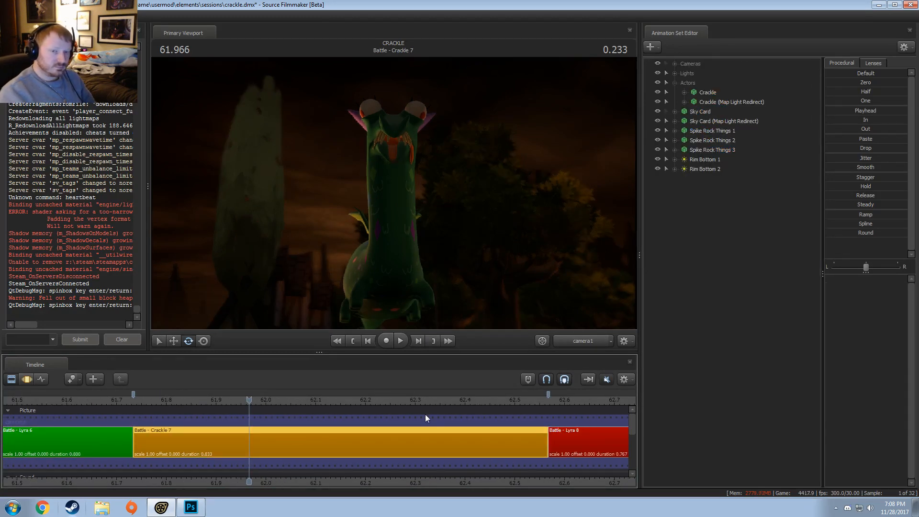
# - Switch to the Motion Editor and scrub Battle - Crackle 7 from near its start to 62.100
pyautogui.press('F3')
pyautogui.moveTo(152, 434); pyautogui.dragTo(198, 448)
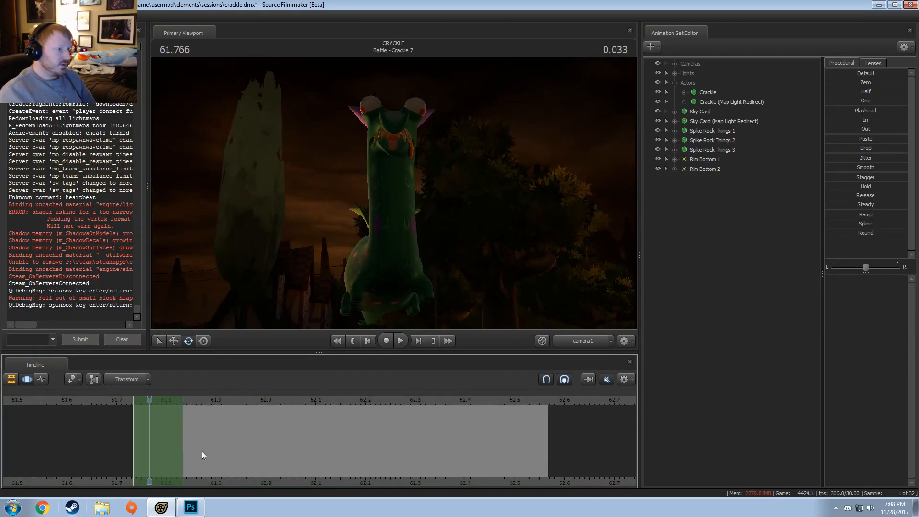
pyautogui.click(317, 465)
pyautogui.scroll(-10, 210, 431)
# - Return to the Clip Editor, move the playhead to about 23.3 in the earlier Crackle Overlook shot, and select its clip
pyautogui.press('F2')
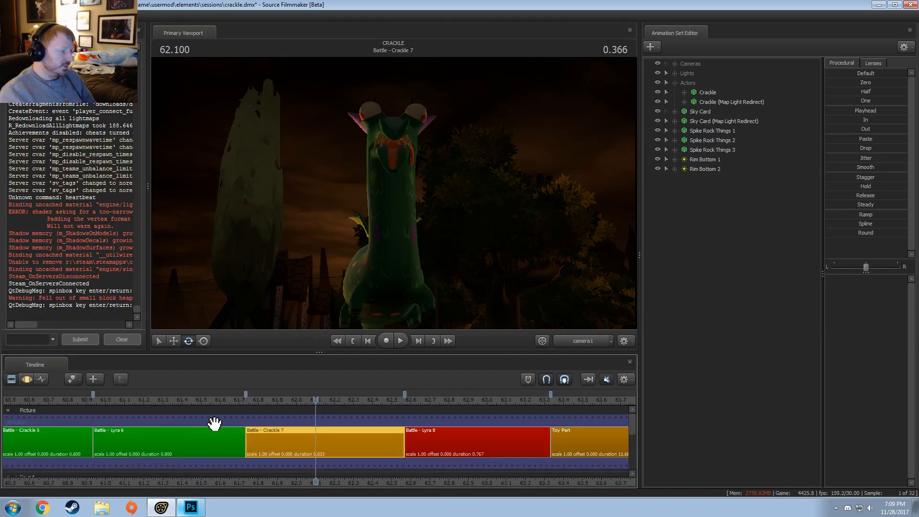
pyautogui.moveTo(199, 474); pyautogui.dragTo(309, 466, button='middle')
pyautogui.scroll(-8, 229, 431)
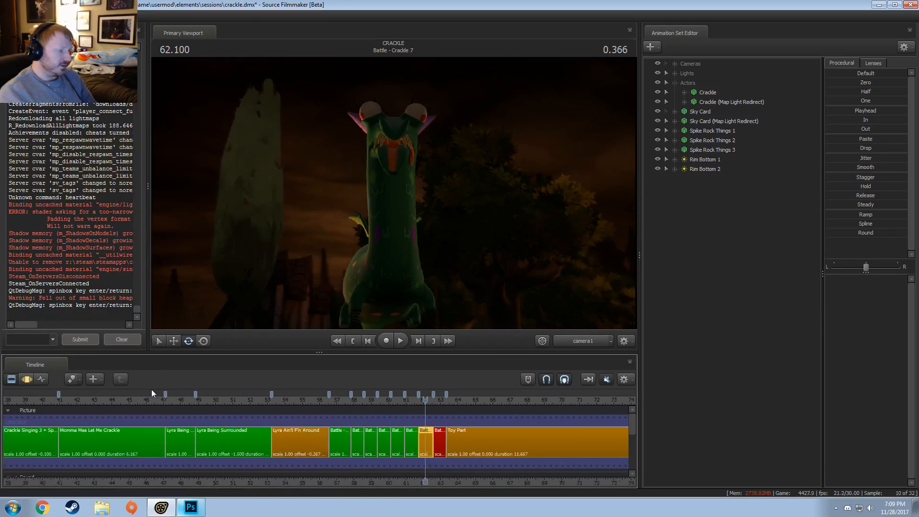
pyautogui.click(248, 450)
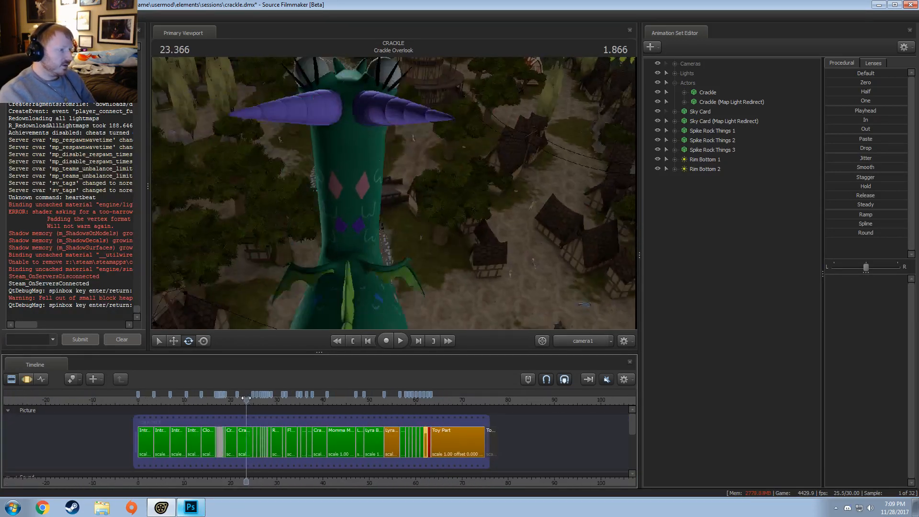
pyautogui.scroll(3, 248, 450)
pyautogui.scroll(2, 248, 450)
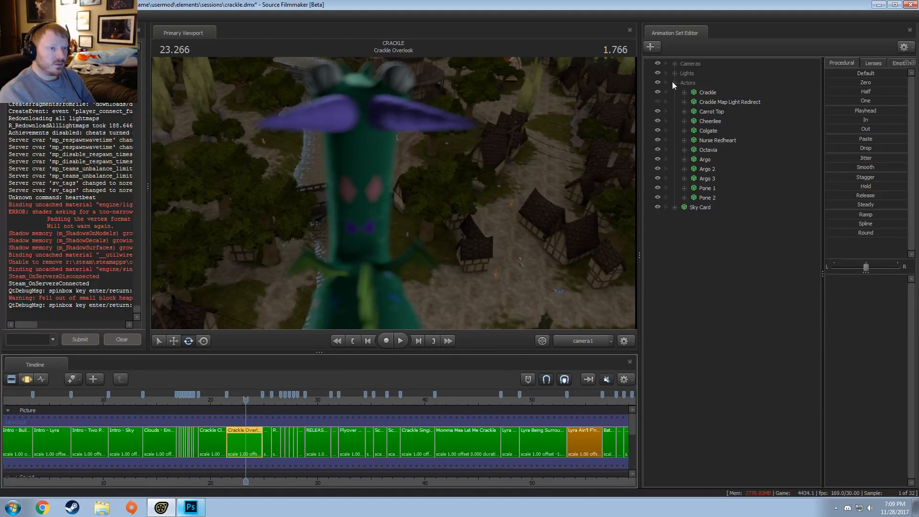
# - Examine the motion of Crackle's Pony Wings controls in the Crackle Overlook shot
pyautogui.click(684, 91)
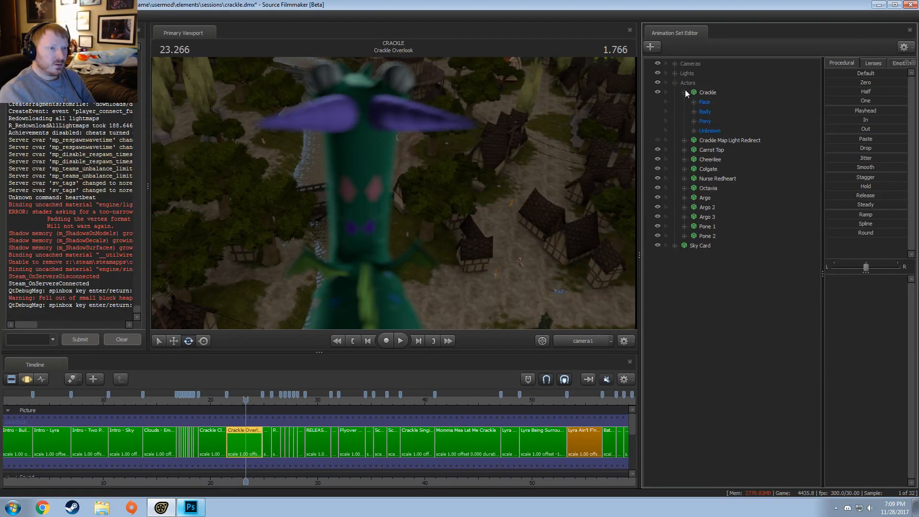
pyautogui.click(693, 122)
pyautogui.click(703, 130)
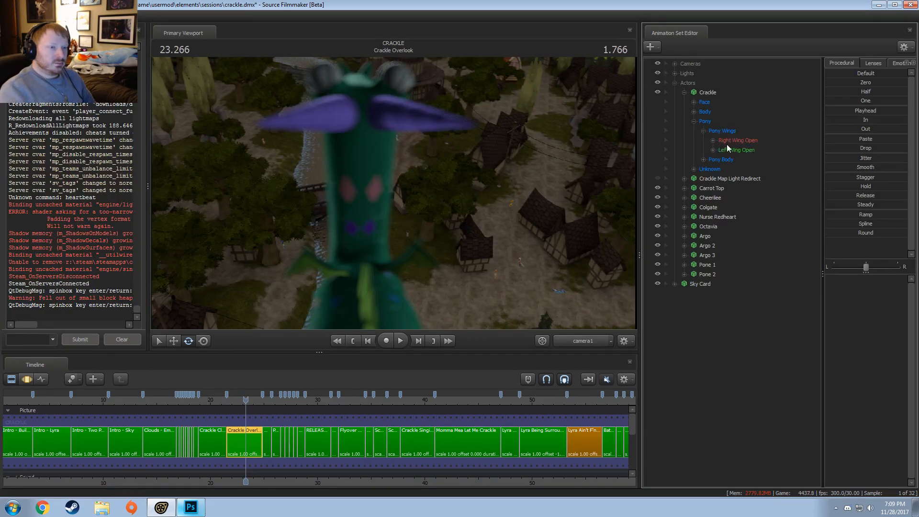
pyautogui.click(721, 130)
pyautogui.press('F3')
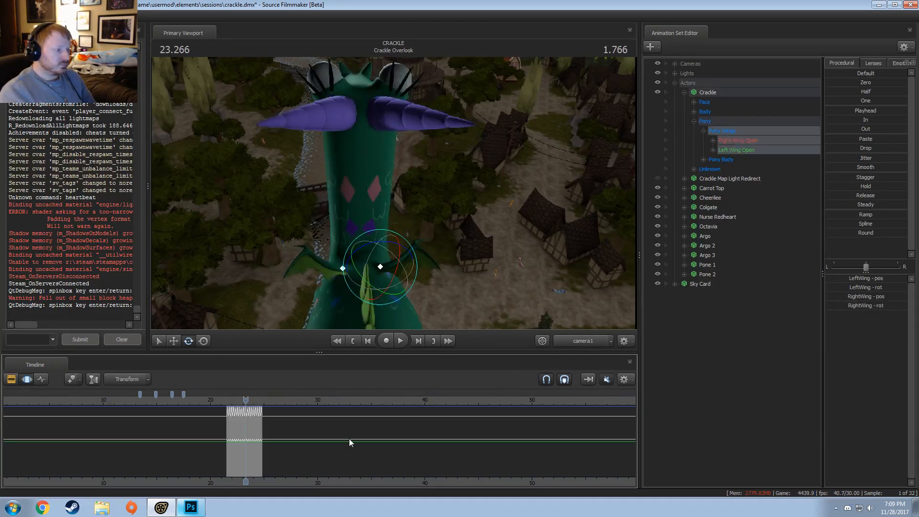
pyautogui.press('F2')
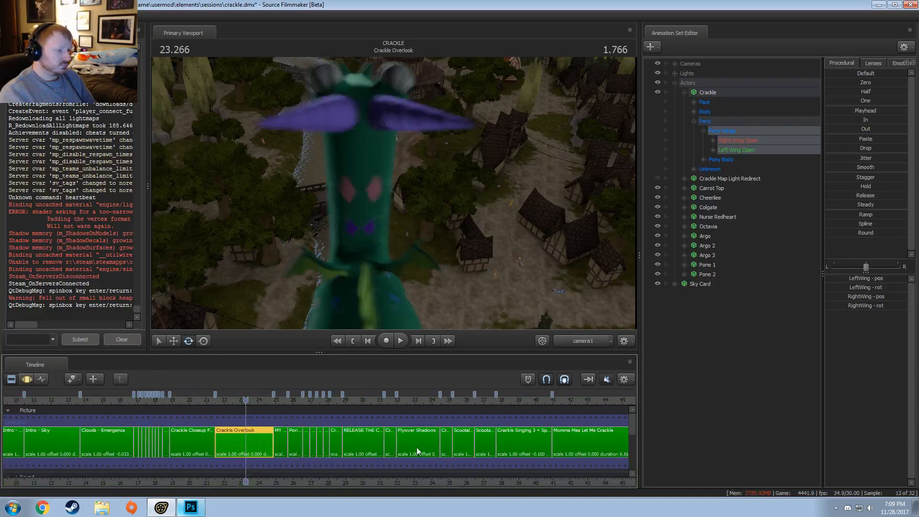
# - In the Battle - Crackle 7 shot, move the Rim Bottom 1 and Rim Bottom 2 lights into the Lights group
pyautogui.scroll(-1, 482, 427)
pyautogui.click(575, 402)
pyautogui.scroll(5, 576, 416)
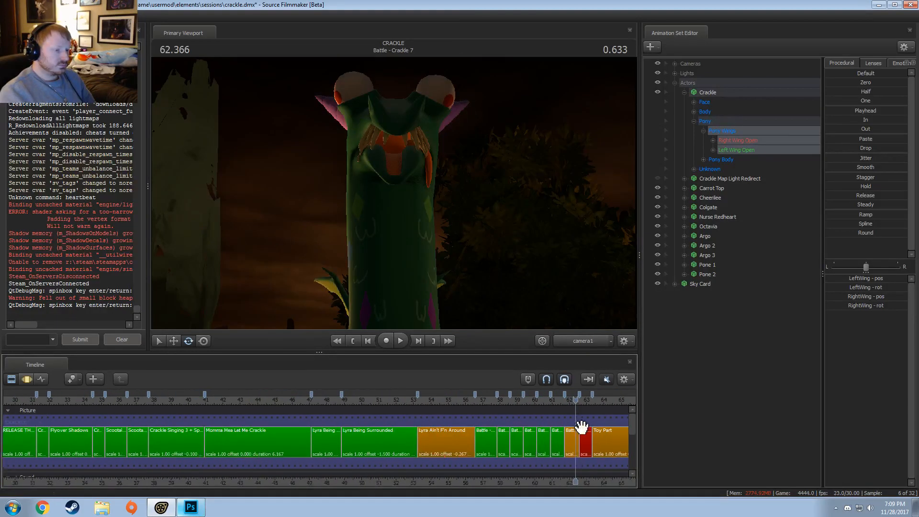
pyautogui.click(693, 121)
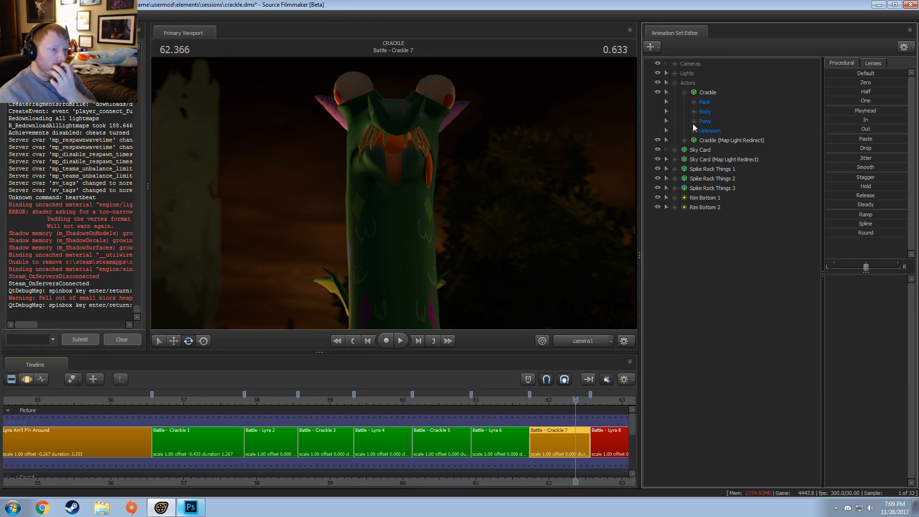
pyautogui.moveTo(707, 196); pyautogui.dragTo(688, 76)
# - Examine the motion of Crackle's Pony Wings controls across the Battle - Crackle 7 shot
pyautogui.click(683, 92)
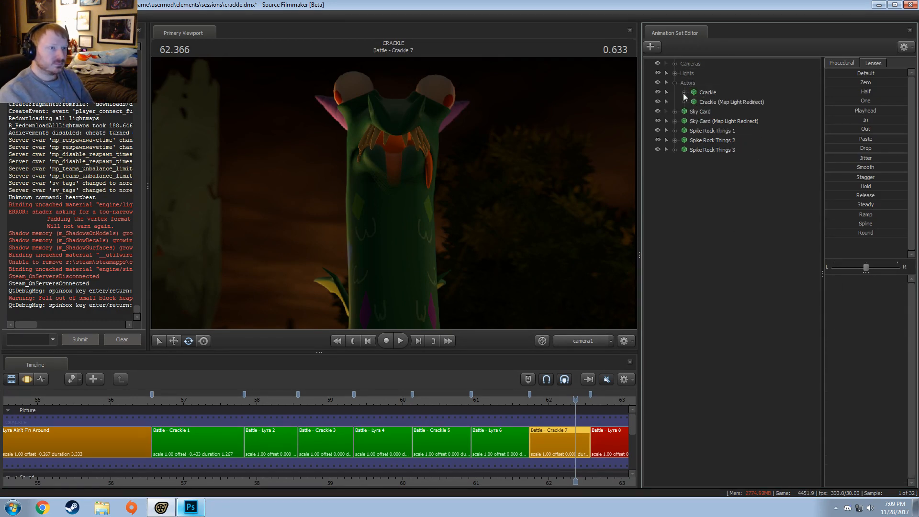
pyautogui.click(703, 93)
pyautogui.click(684, 92)
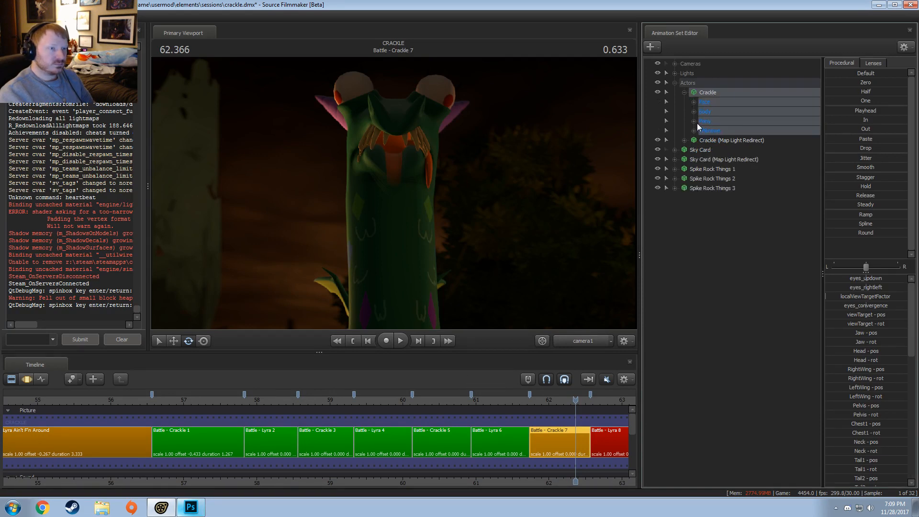
pyautogui.click(693, 122)
pyautogui.click(703, 141)
pyautogui.click(701, 133)
pyautogui.click(703, 131)
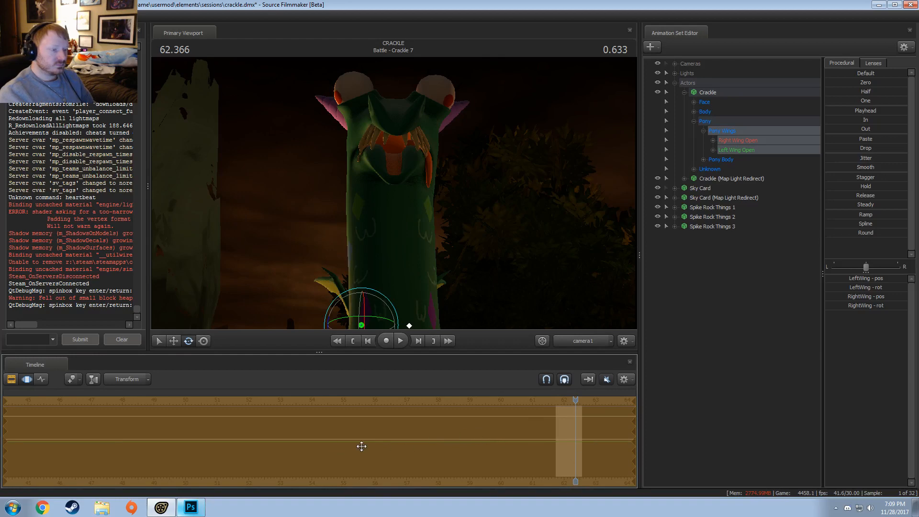
pyautogui.moveTo(302, 431); pyautogui.dragTo(360, 443)
pyautogui.scroll(5, 549, 465)
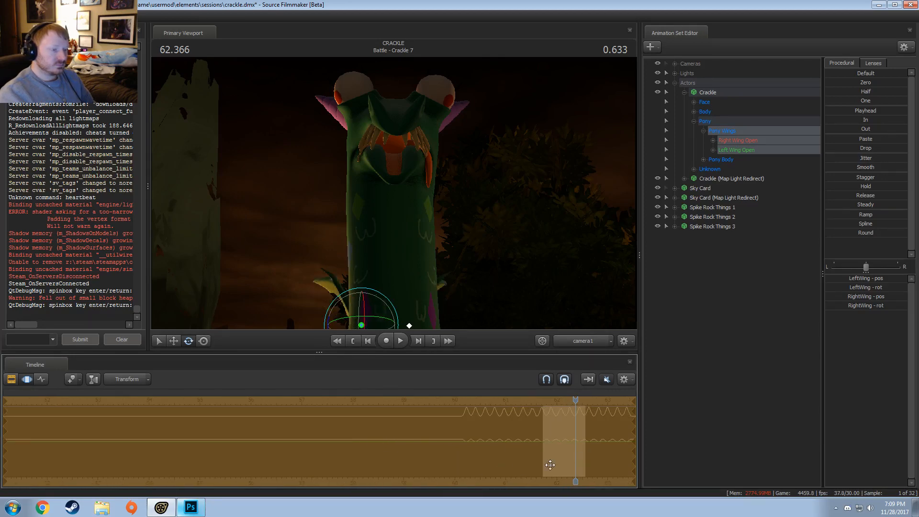
pyautogui.press('F2')
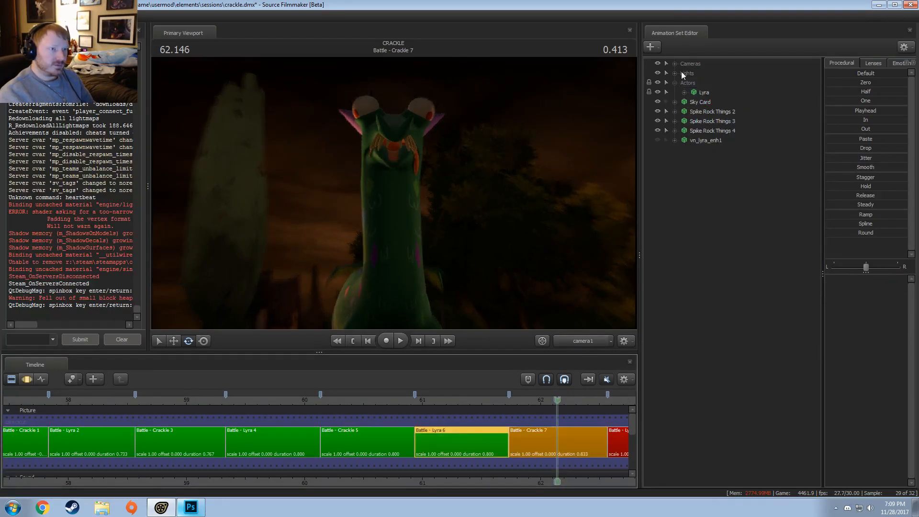
# - Try removing the vn_lyra_enh1 animation set from the Battle - Lyra 6 shot
pyautogui.click(706, 141)
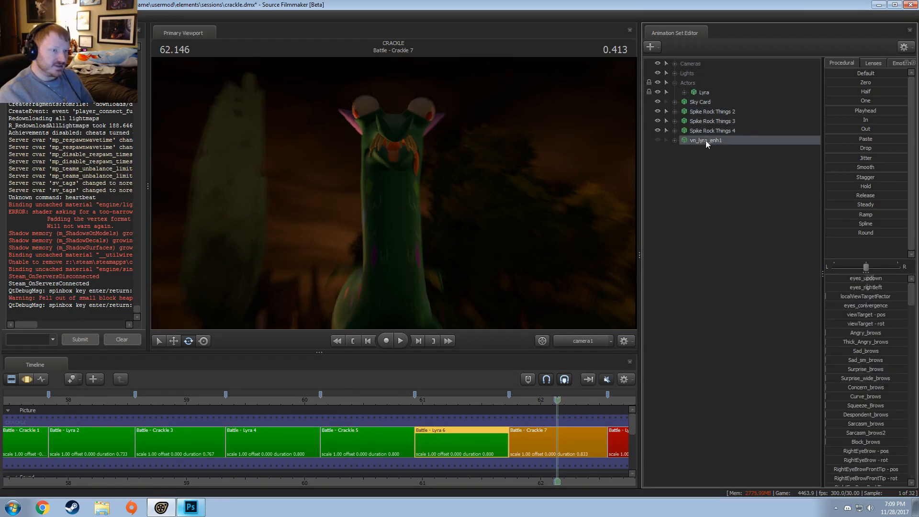
pyautogui.rightClick(705, 140)
pyautogui.click(730, 164)
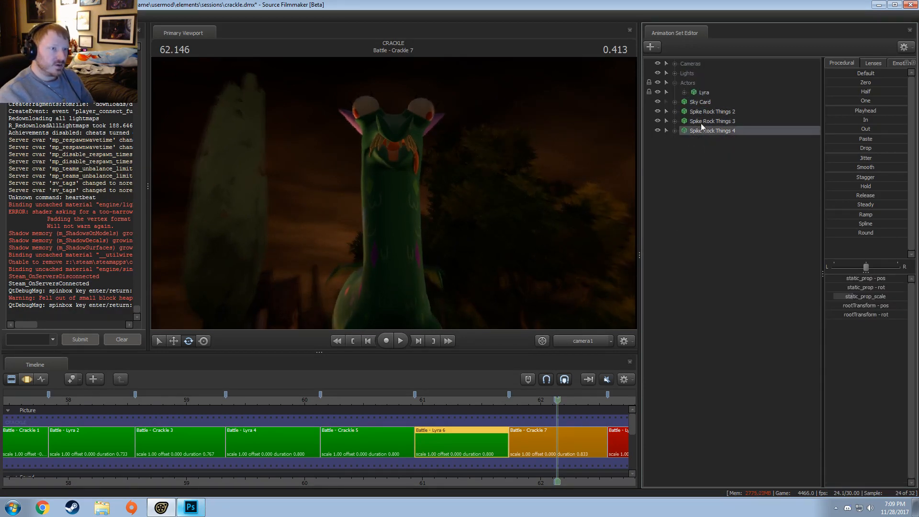
pyautogui.click(446, 399)
pyautogui.press('space')
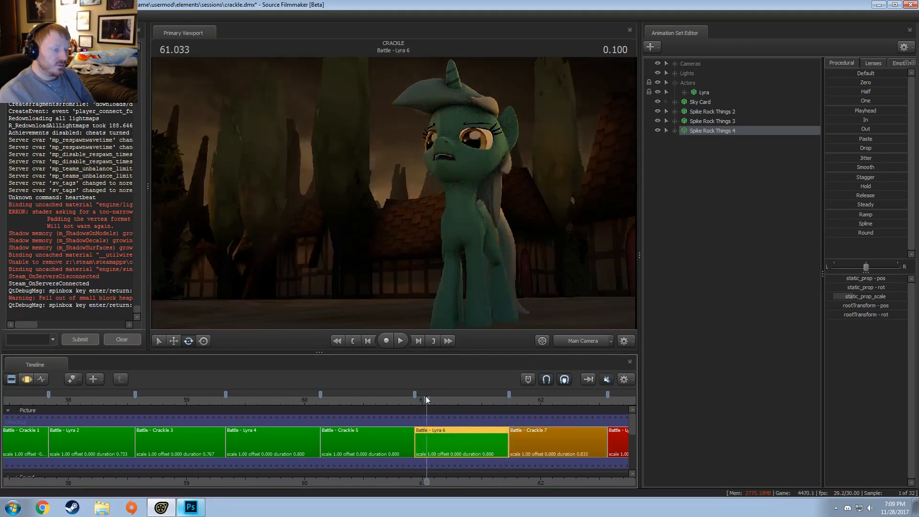
pyautogui.press('space')
pyautogui.hotkey('ctrl', 'z')
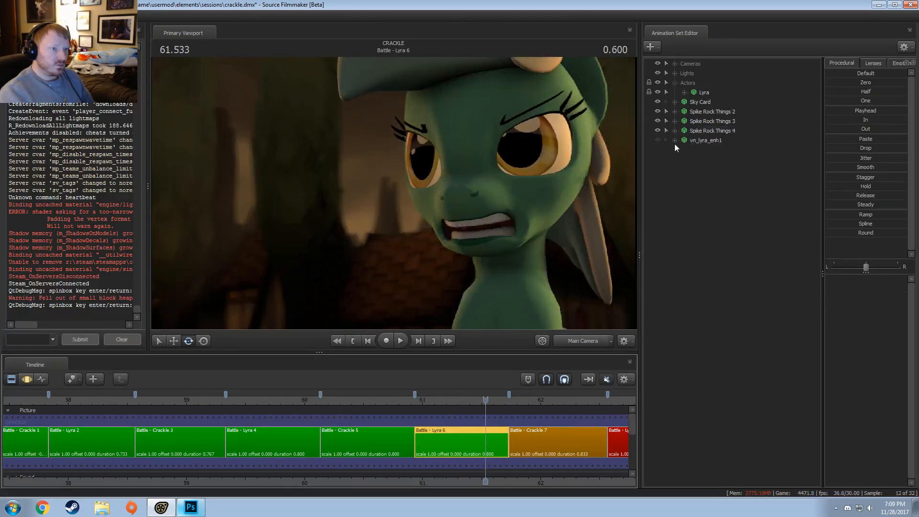
# - Remove the lock from Lyra's Pony Legs controls in the Battle - Lyra 6 shot
pyautogui.click(684, 91)
pyautogui.click(689, 120)
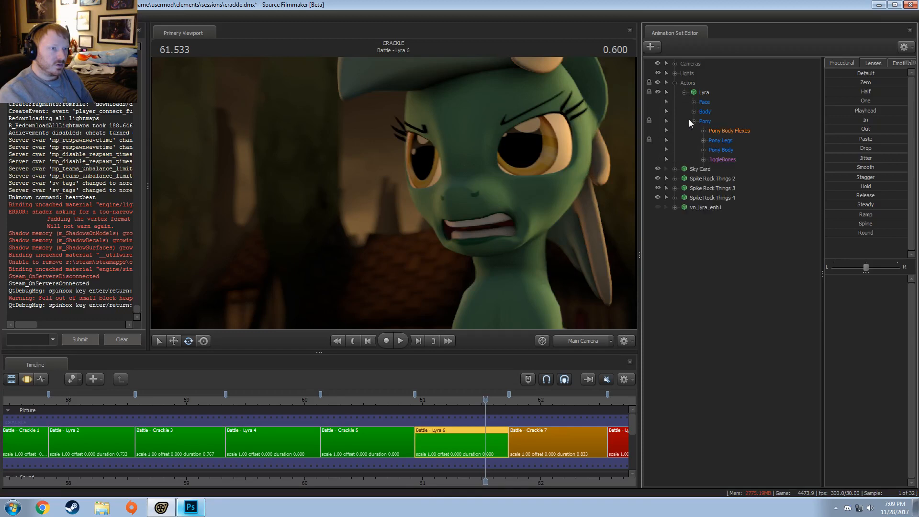
pyautogui.click(700, 139)
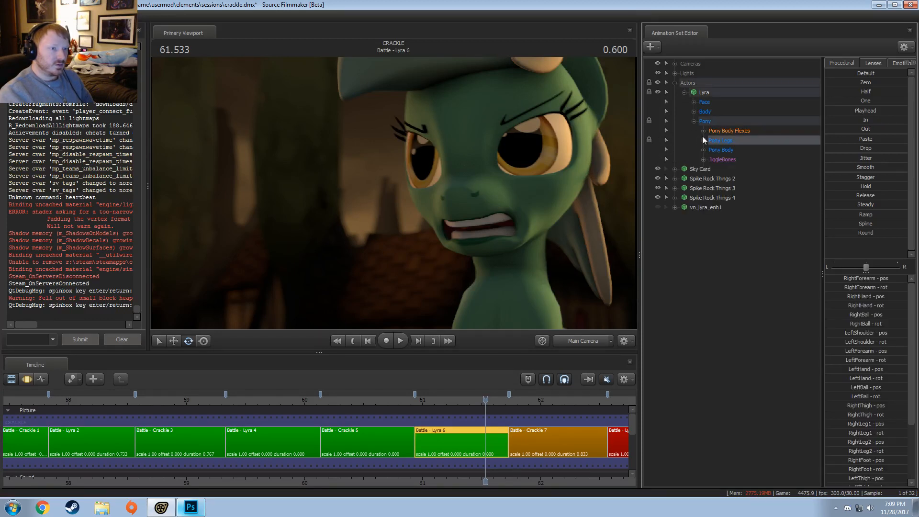
pyautogui.rightClick(717, 143)
pyautogui.click(737, 203)
# - Delete the vn_lyra_enh1 animation set from the Battle - Lyra 6 shot
pyautogui.click(717, 206)
pyautogui.rightClick(717, 206)
pyautogui.click(731, 228)
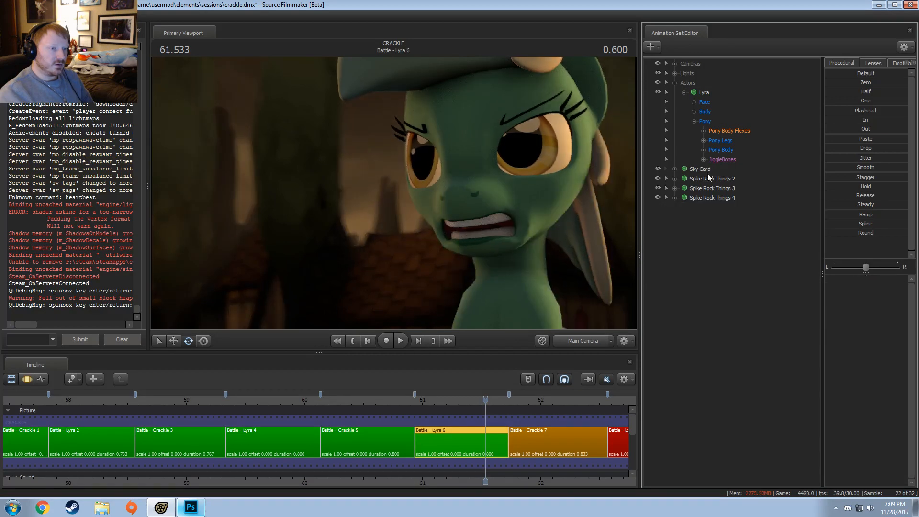
# - For all animation sets, select the time before the Battle - Lyra 6 shot and apply the Out preset at full strength
pyautogui.click(687, 66)
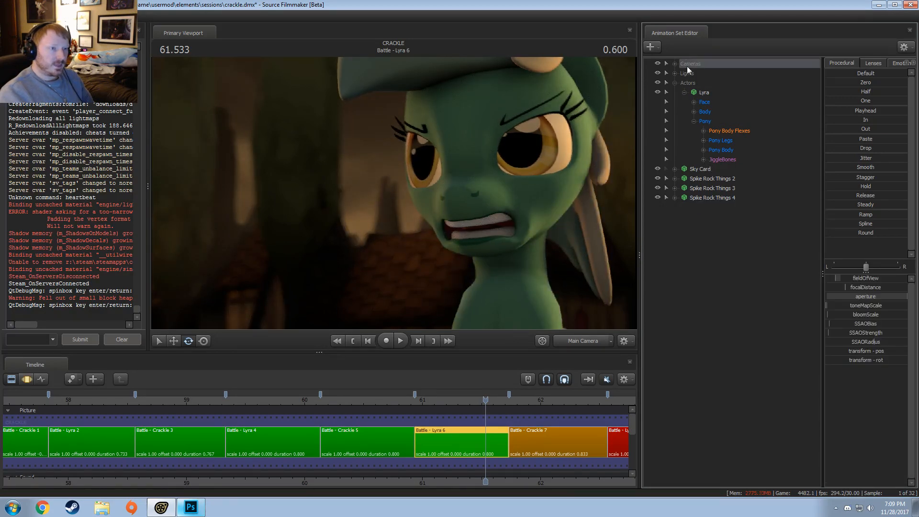
pyautogui.keyDown('shift'); pyautogui.click(691, 198); pyautogui.keyUp('shift')
pyautogui.press('F3')
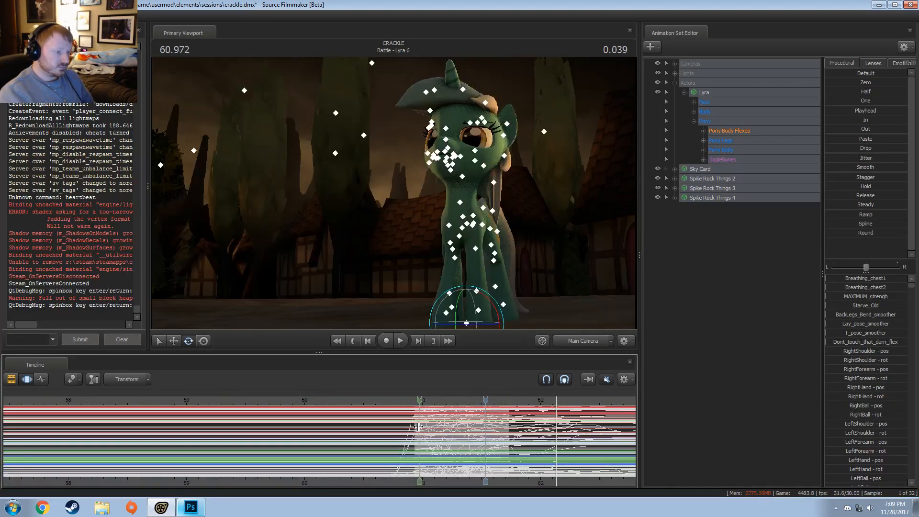
pyautogui.keyDown('shift'); pyautogui.moveTo(414, 426); pyautogui.dragTo(35, 435); pyautogui.keyUp('shift')
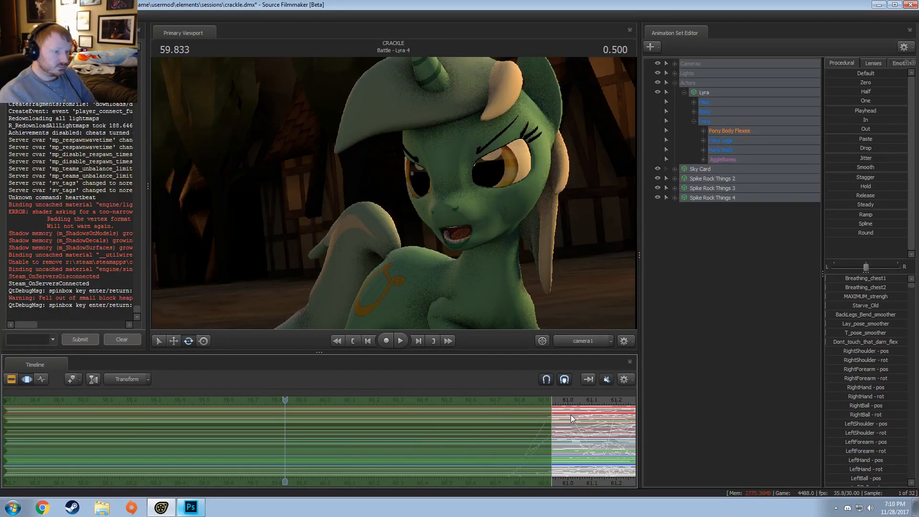
pyautogui.moveTo(849, 130); pyautogui.dragTo(904, 131)
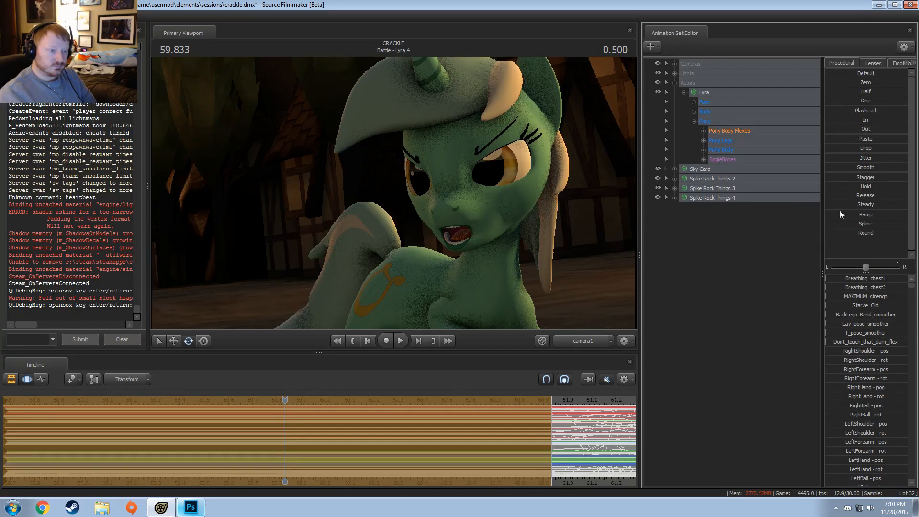
pyautogui.press('Return')
# - Select all time after the Battle - Lyra 6 shot's end at 61.733 and apply the In preset at full strength
pyautogui.scroll(-6, 606, 399)
pyautogui.click(489, 425)
pyautogui.scroll(-6, 489, 425)
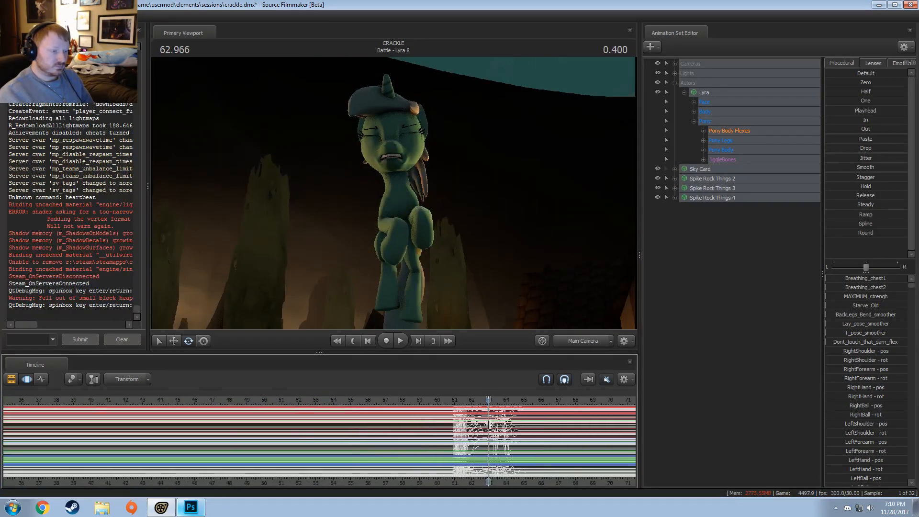
pyautogui.scroll(8, 488, 425)
pyautogui.press('shift')
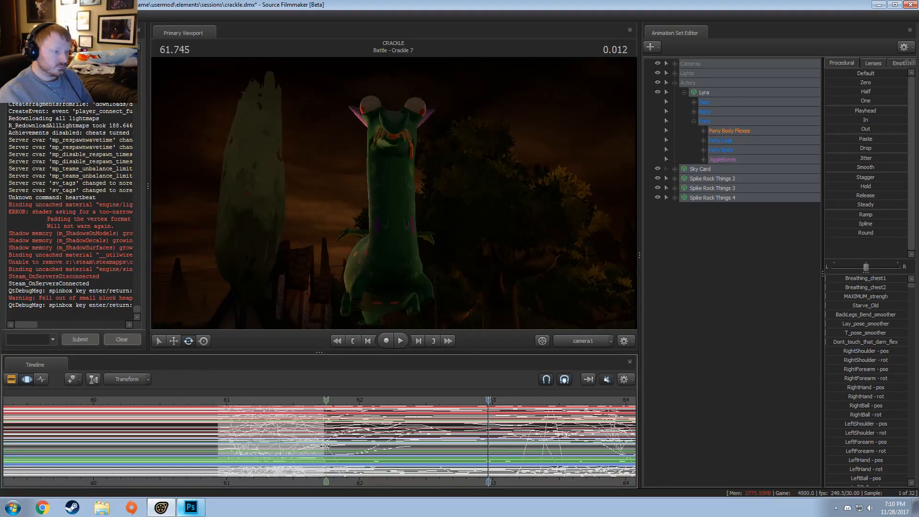
pyautogui.keyDown('shift'); pyautogui.moveTo(325, 446); pyautogui.dragTo(704, 231); pyautogui.keyUp('shift')
pyautogui.keyDown('shift'); pyautogui.moveTo(817, 129); pyautogui.dragTo(861, 119); pyautogui.keyUp('shift')
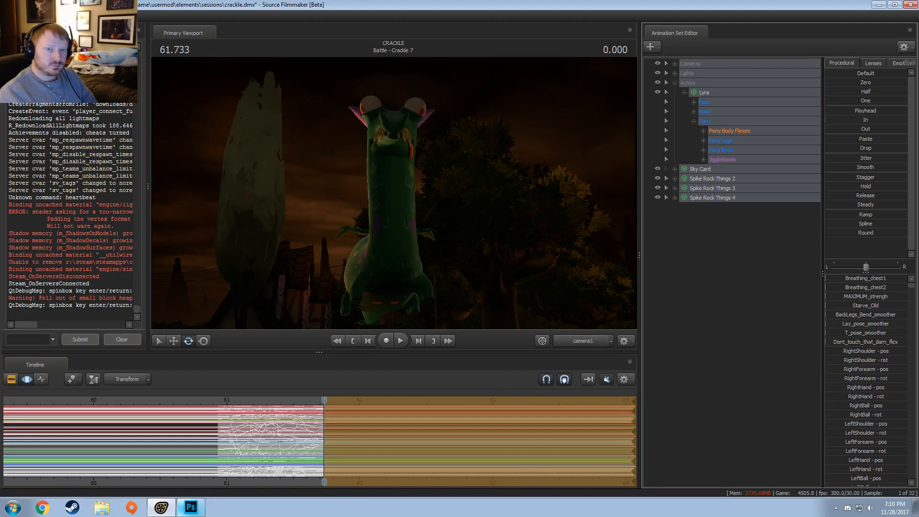
pyautogui.moveTo(827, 120); pyautogui.dragTo(906, 120)
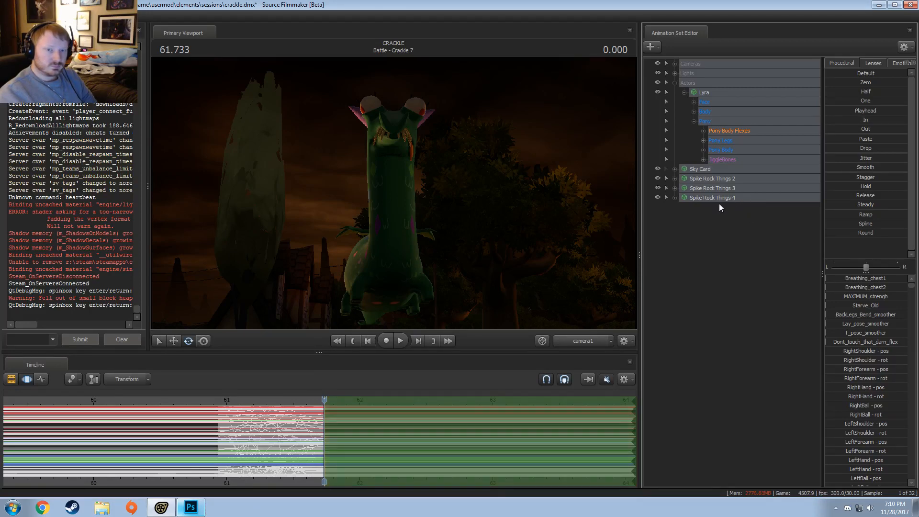
pyautogui.click(250, 433)
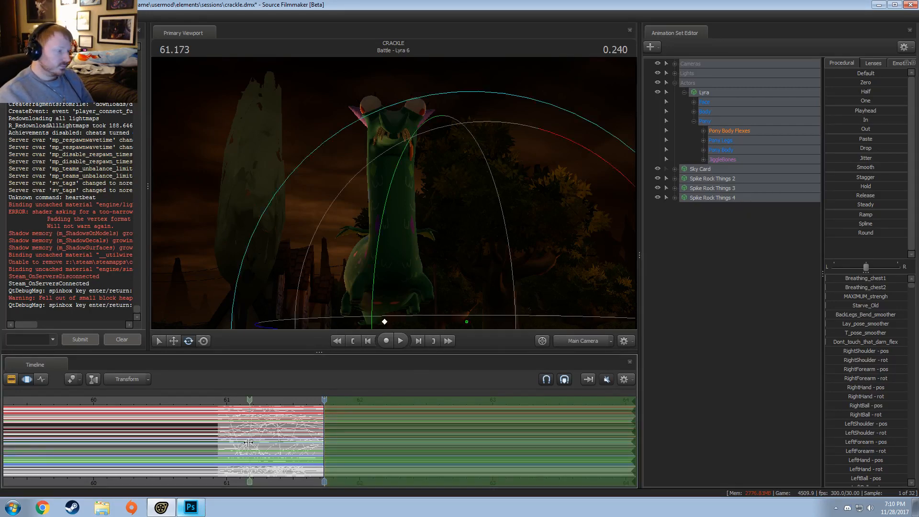
# - Check the motion around the Battle - Lyra 6 shot and save the session
pyautogui.press('F2')
pyautogui.press('F3')
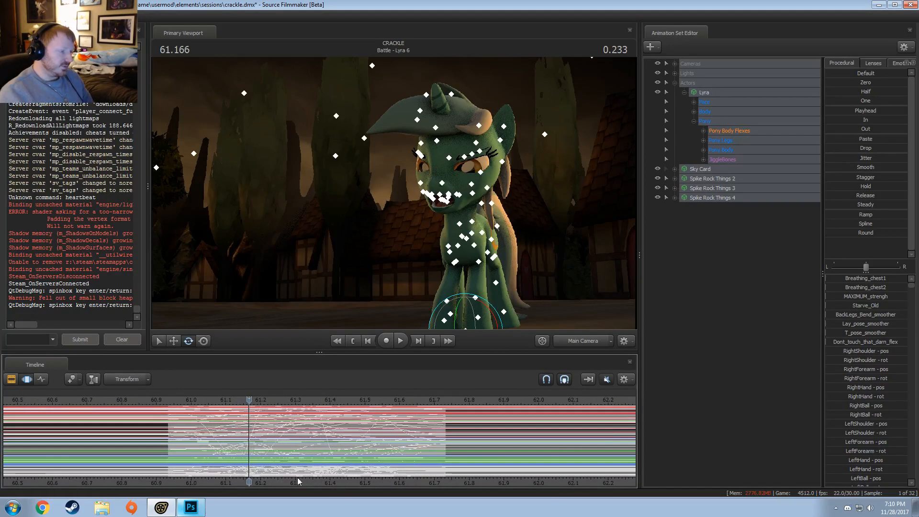
pyautogui.moveTo(301, 484); pyautogui.dragTo(348, 484, button='middle')
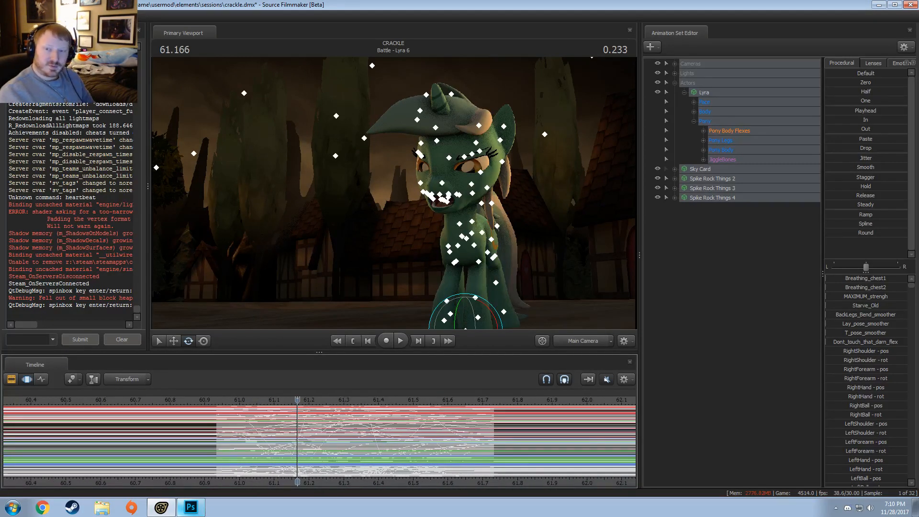
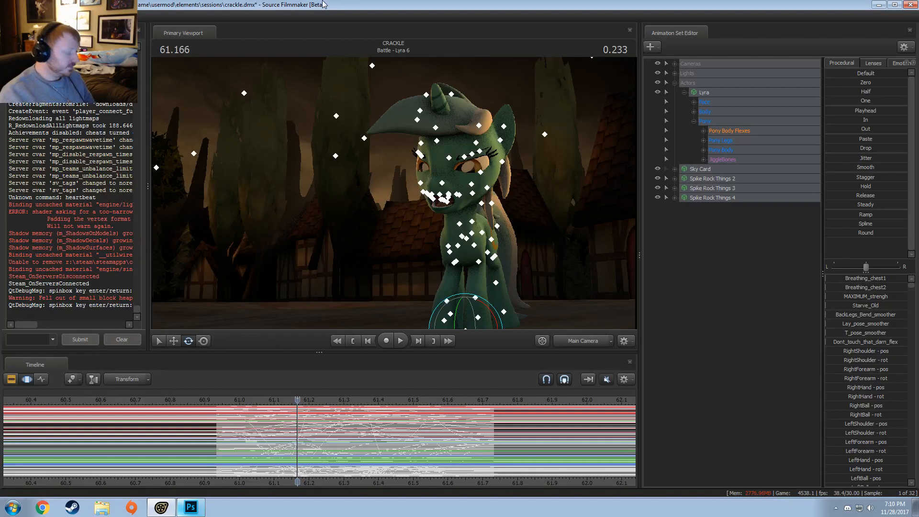
pyautogui.hotkey('ctrl', 's')
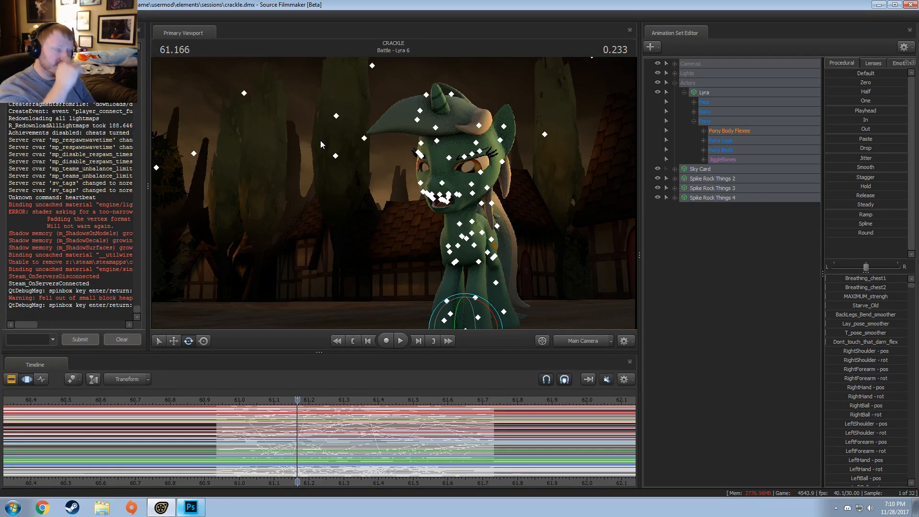
# - Review the Battle - Lyra 6 motion with the playhead at the shot's start, 60.933
pyautogui.click(259, 445)
pyautogui.scroll(-5, 308, 463)
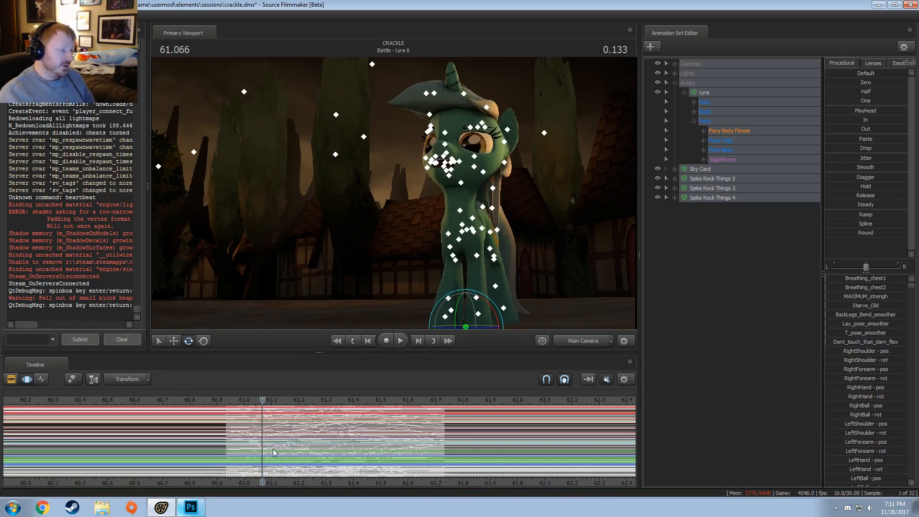
pyautogui.scroll(5, 311, 466)
pyautogui.press('F2')
pyautogui.moveTo(342, 464); pyautogui.dragTo(194, 460, button='middle')
pyautogui.scroll(-3, 194, 460)
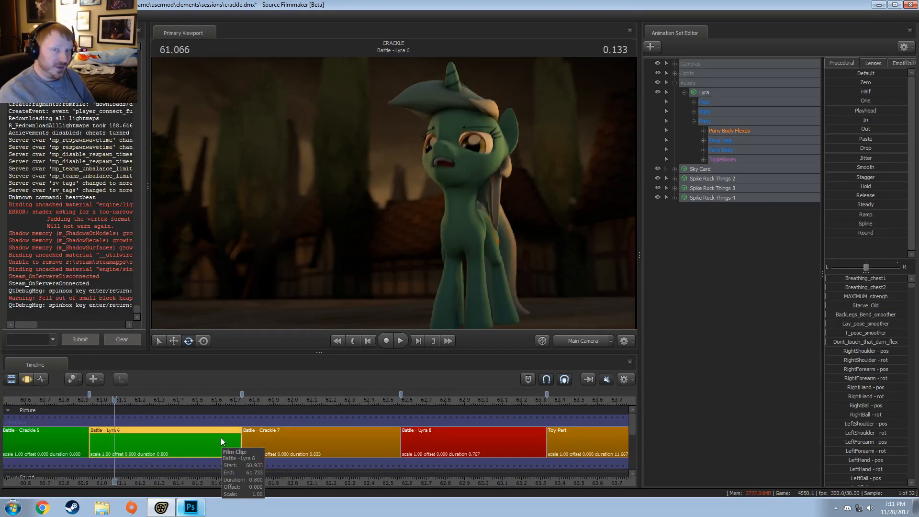
pyautogui.moveTo(115, 420); pyautogui.dragTo(92, 420)
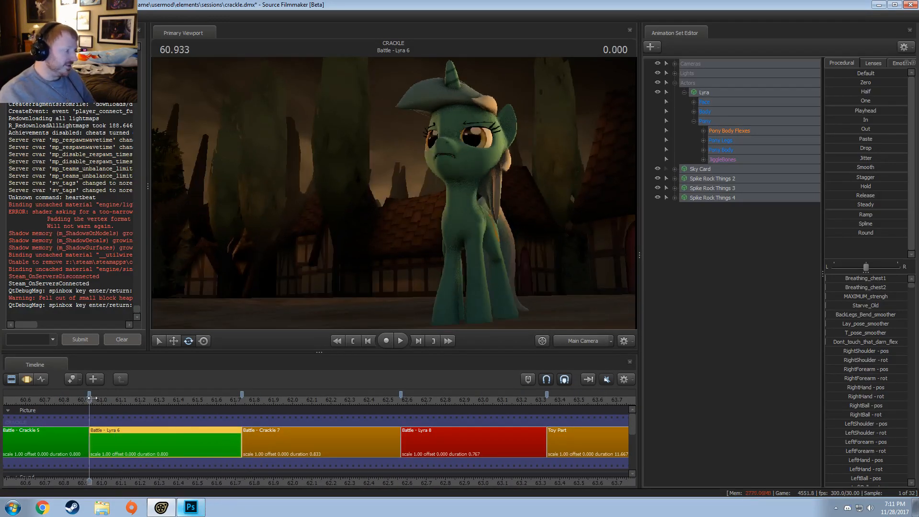
pyautogui.press('F2')
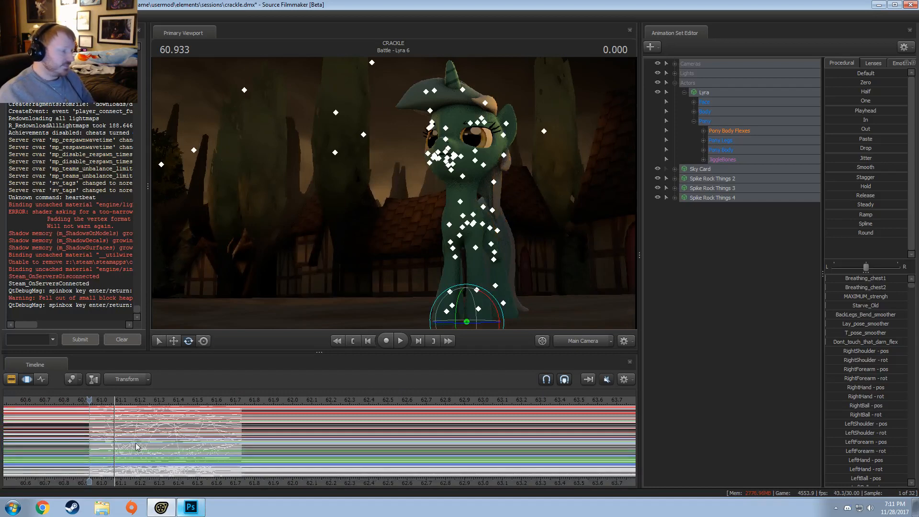
# - Select the Battle - Crackle 7 shot, play it back, and return the playhead to the shot's start at 61.733
pyautogui.press('space')
pyautogui.press('F2')
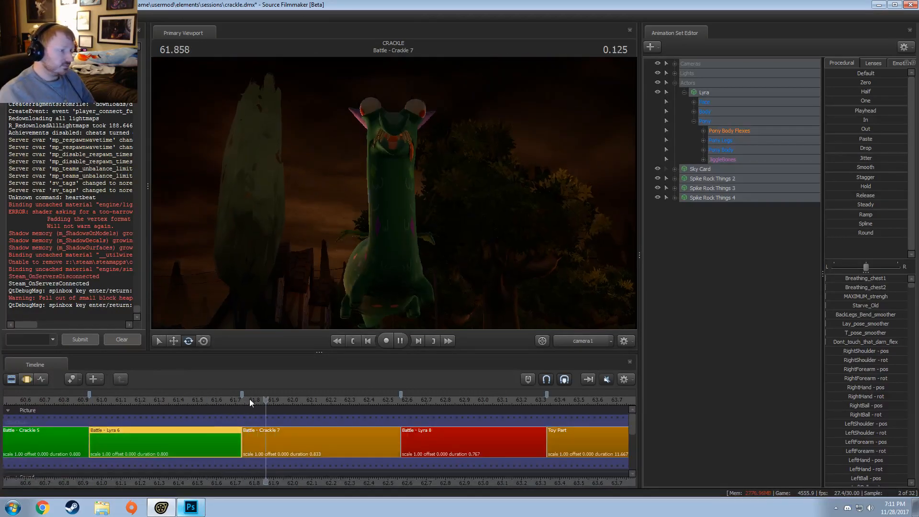
pyautogui.click(300, 443)
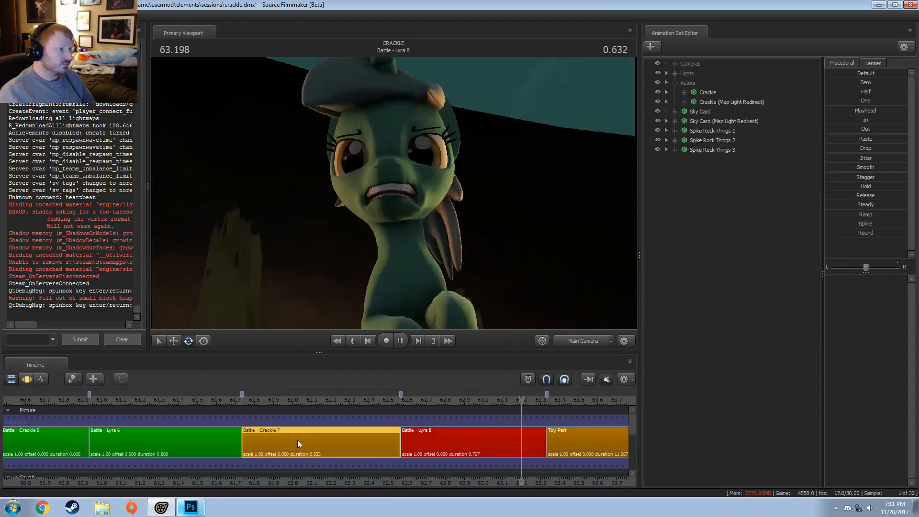
pyautogui.press('space')
pyautogui.click(243, 403)
pyautogui.press('space')
pyautogui.click(243, 402)
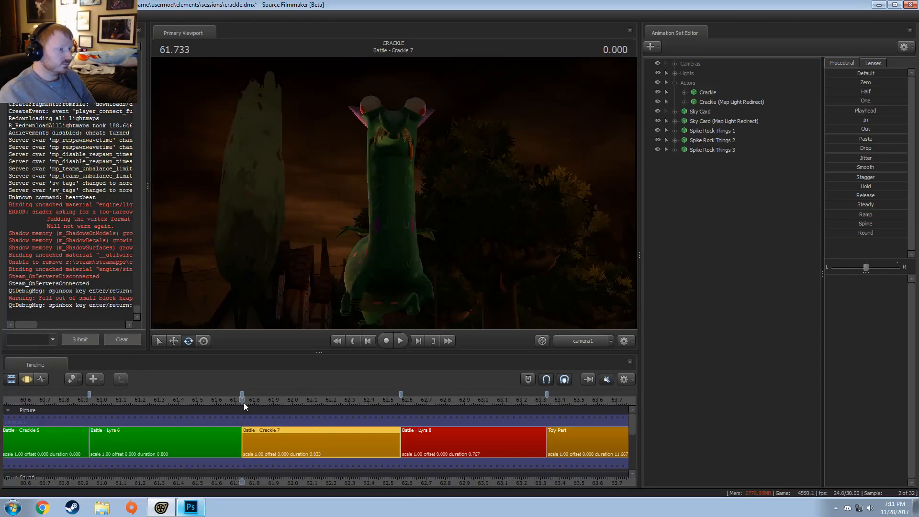
pyautogui.press('space')
pyautogui.click(243, 403)
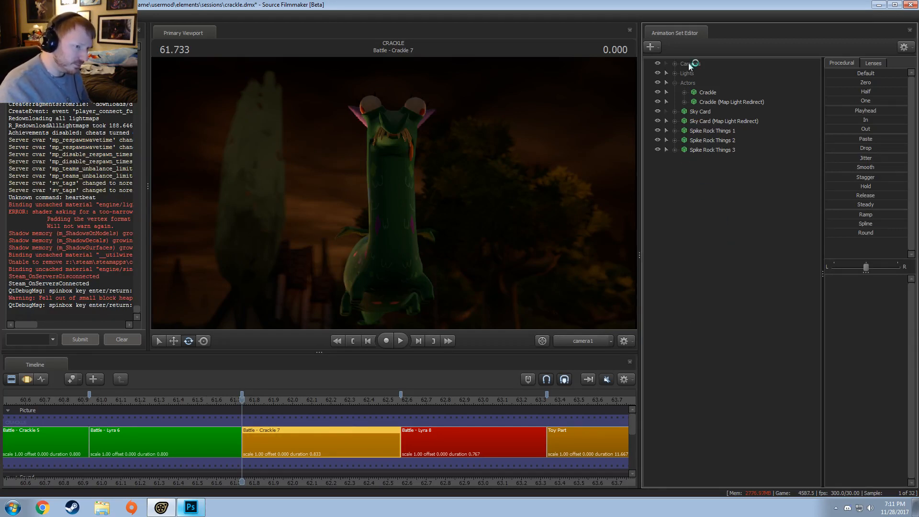
# - Save the session and collapse the Actors group of the Battle - Crackle 7 shot
pyautogui.hotkey('ctrl', 's')
pyautogui.click(673, 83)
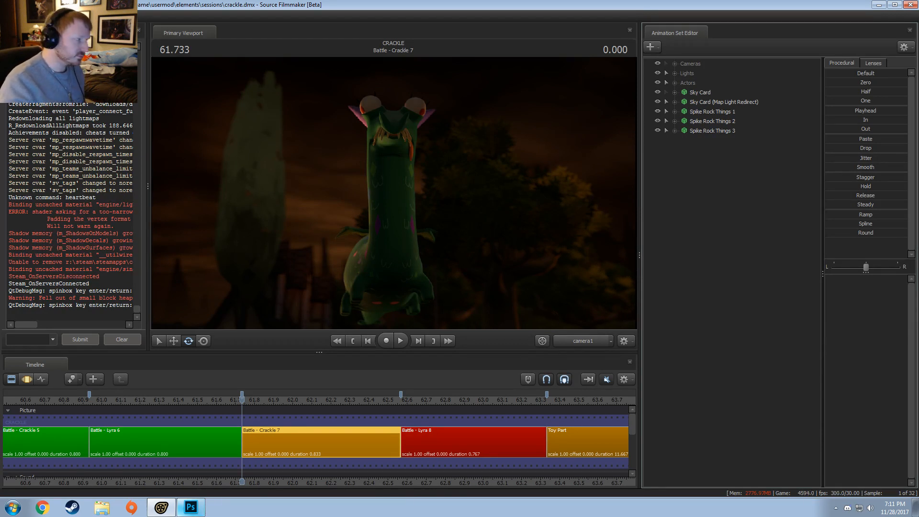
pyautogui.rightClick(757, 181)
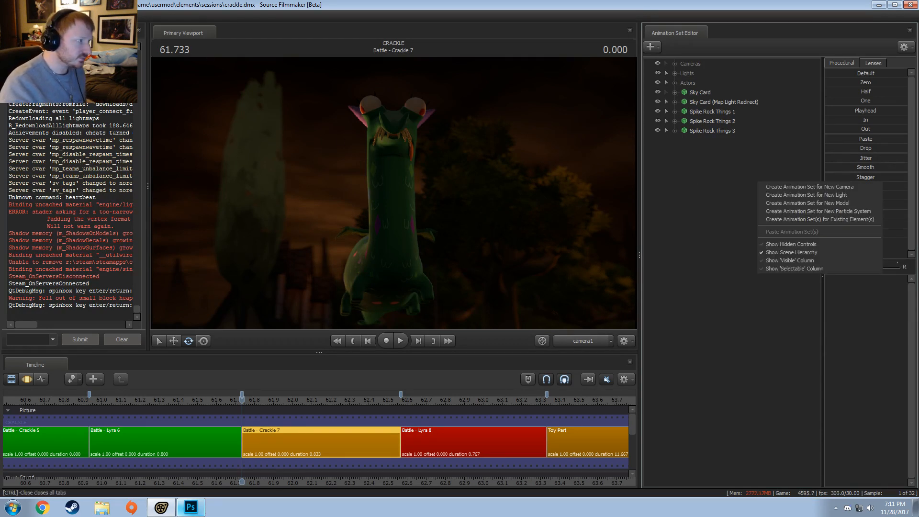
pyautogui.click(79, 15)
pyautogui.moveTo(53, 15)
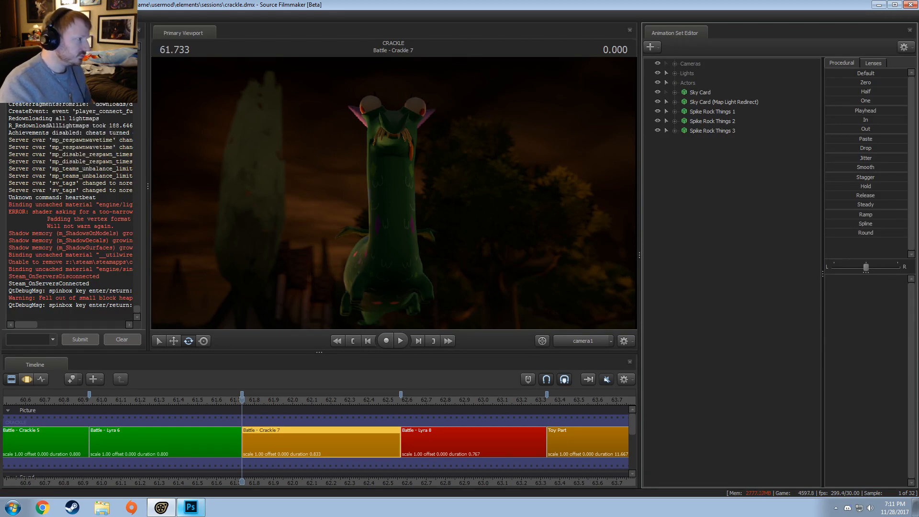
pyautogui.click(81, 122)
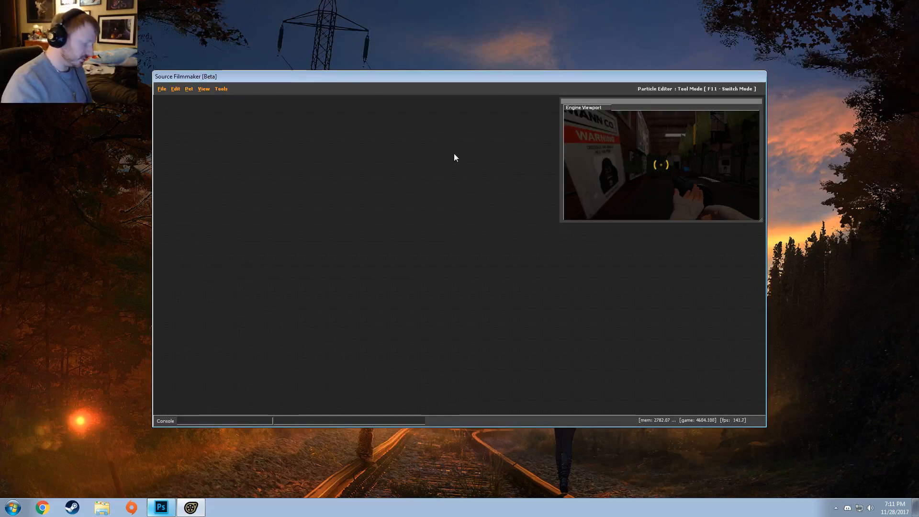
pyautogui.click(220, 89)
pyautogui.click(225, 99)
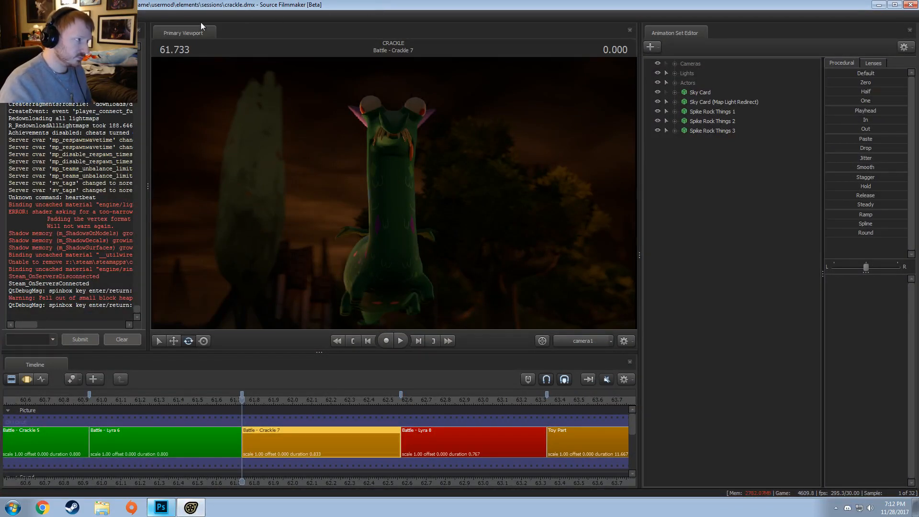
# - Enter game mode and apply a video resolution of 1600 x 900 in the game's options
pyautogui.click(91, 15)
pyautogui.moveTo(50, 15)
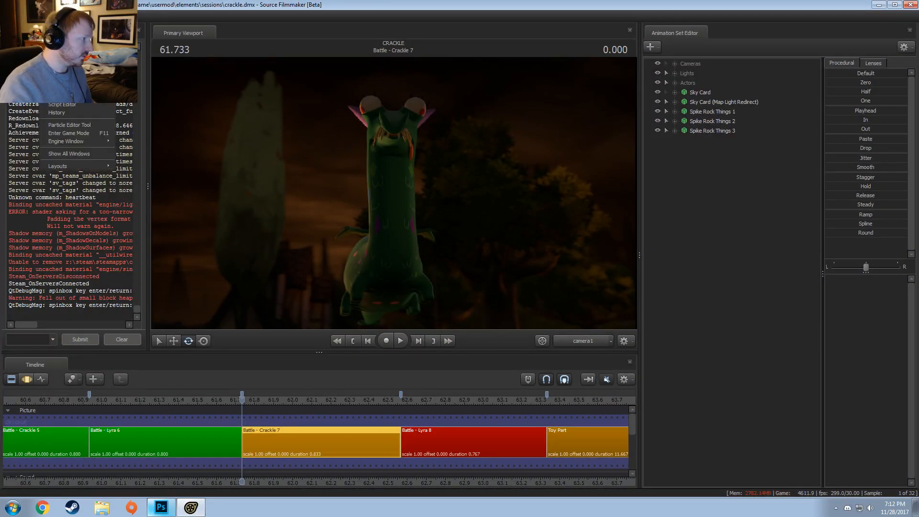
pyautogui.click(81, 133)
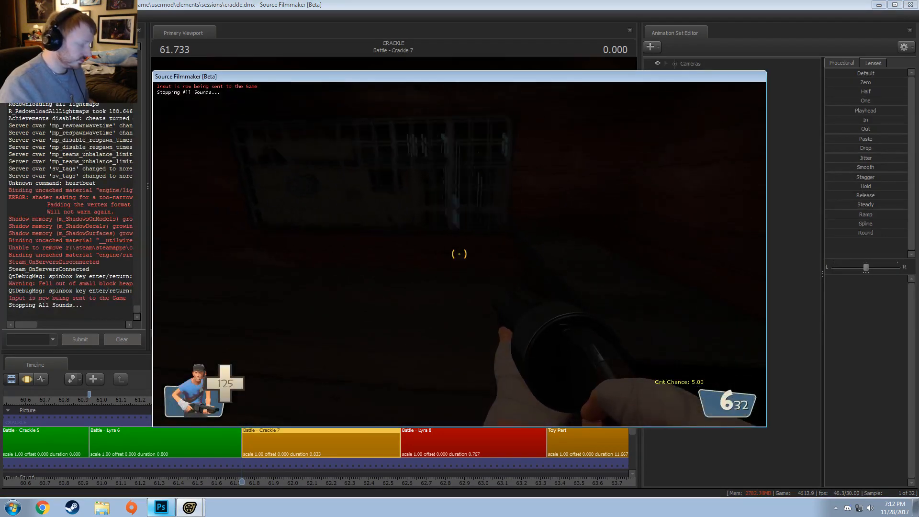
pyautogui.press('Escape')
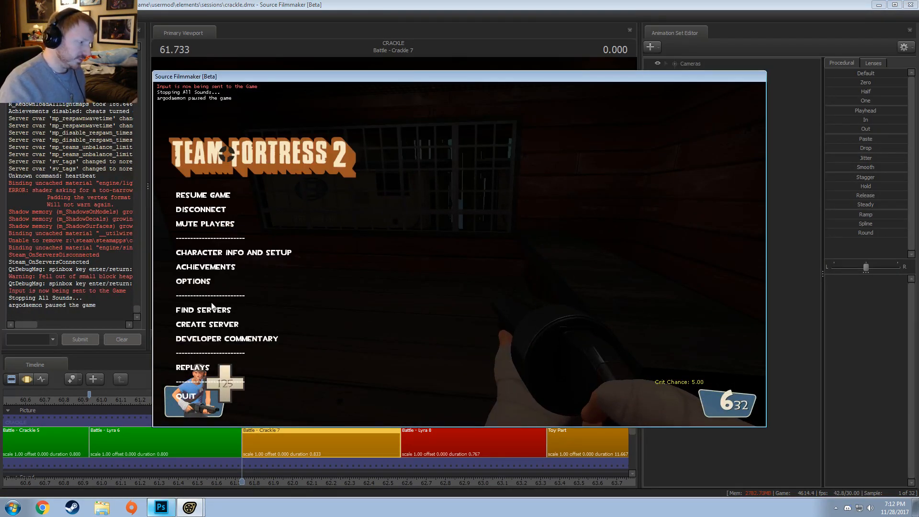
pyautogui.click(193, 281)
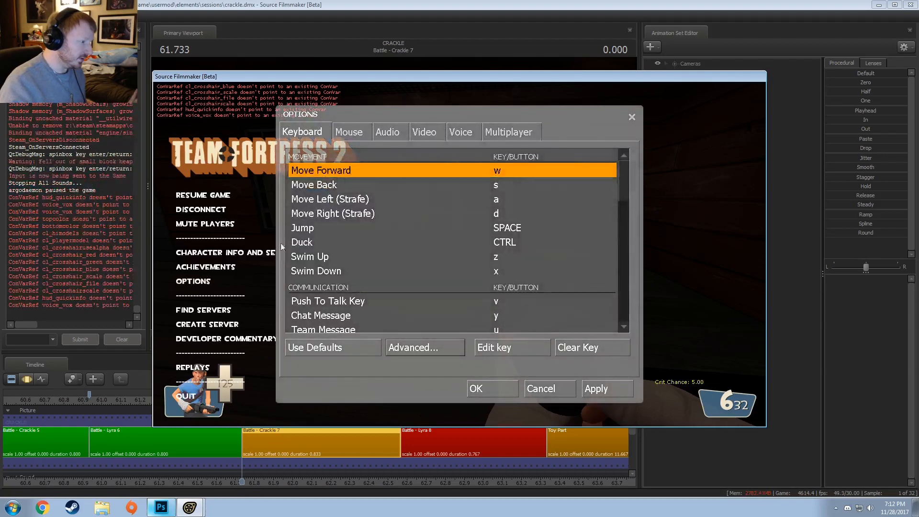
pyautogui.click(396, 136)
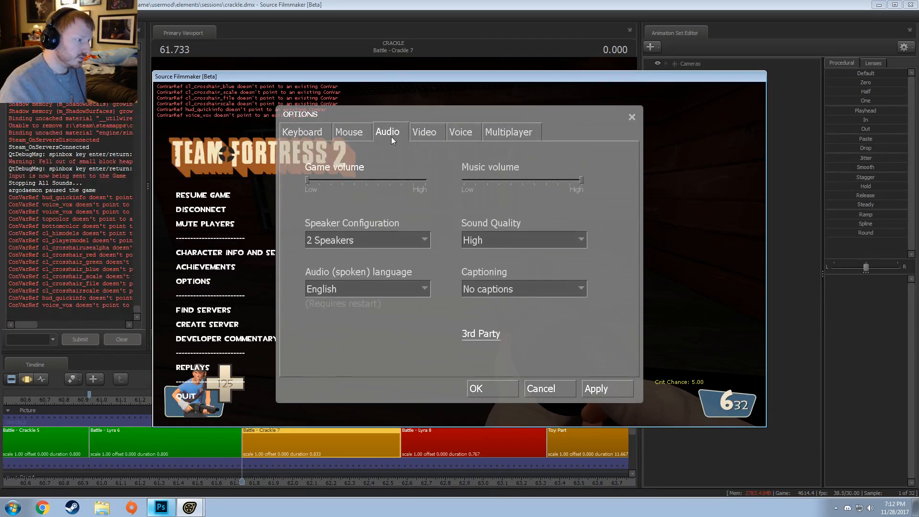
pyautogui.click(423, 132)
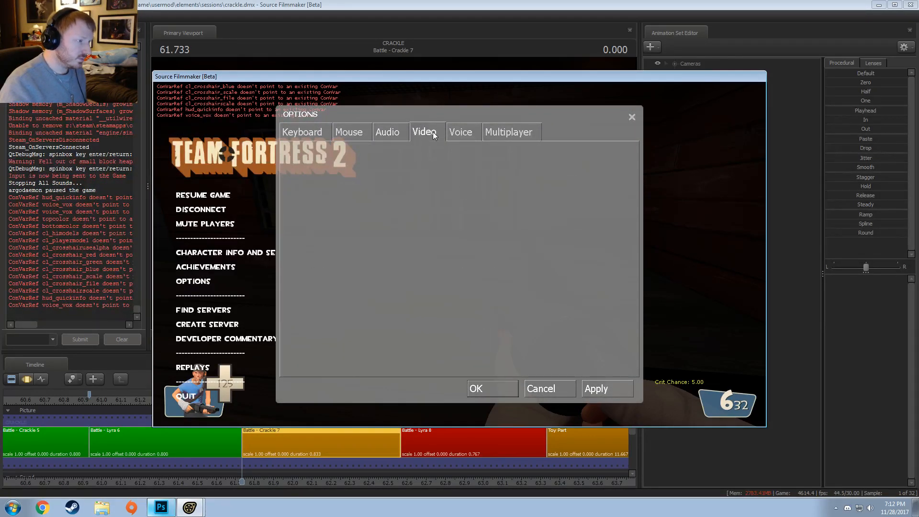
pyautogui.click(381, 185)
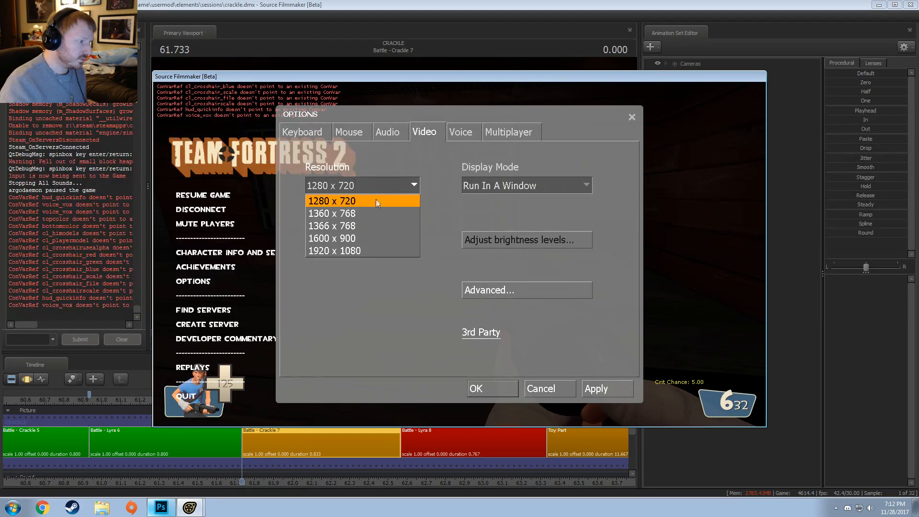
pyautogui.click(355, 238)
pyautogui.click(610, 390)
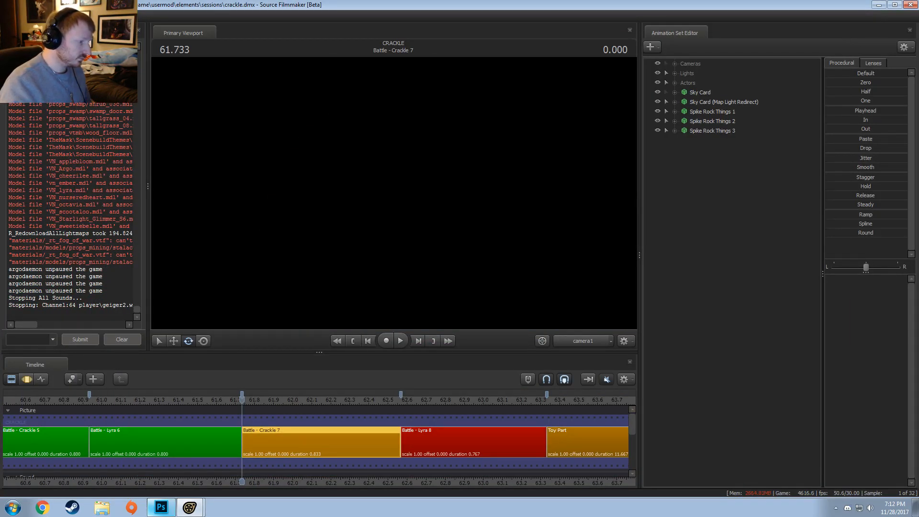
# - Walk out of the spawn building through the town in the game window and examine the Crackle dragon and its surroundings
pyautogui.hotkey('alt', 'Tab')
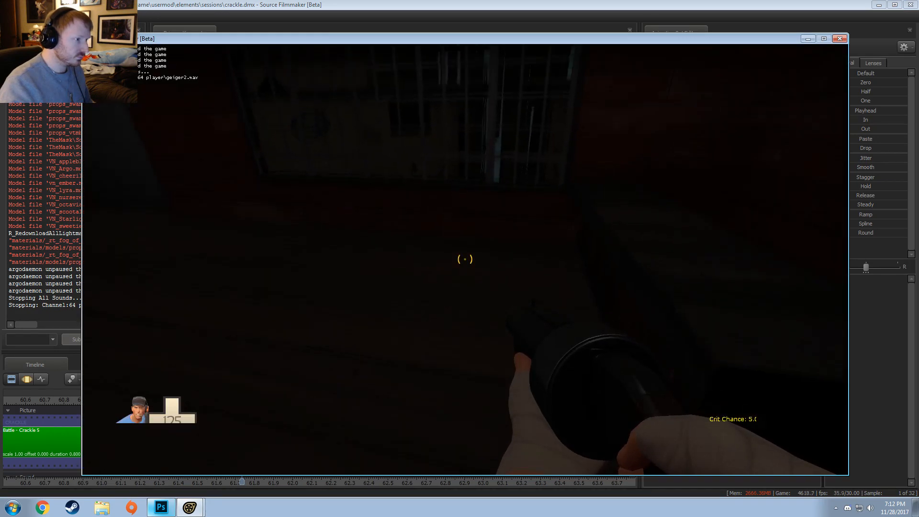
pyautogui.press('w')
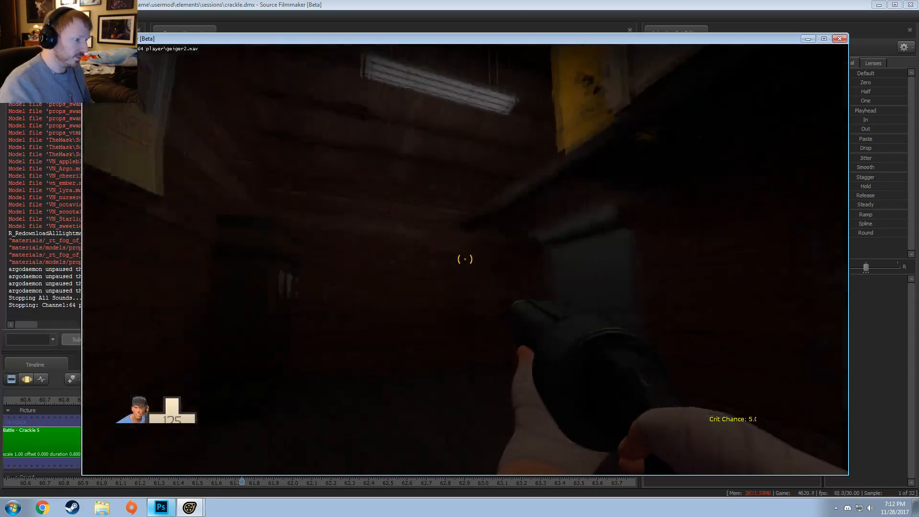
pyautogui.press('w')
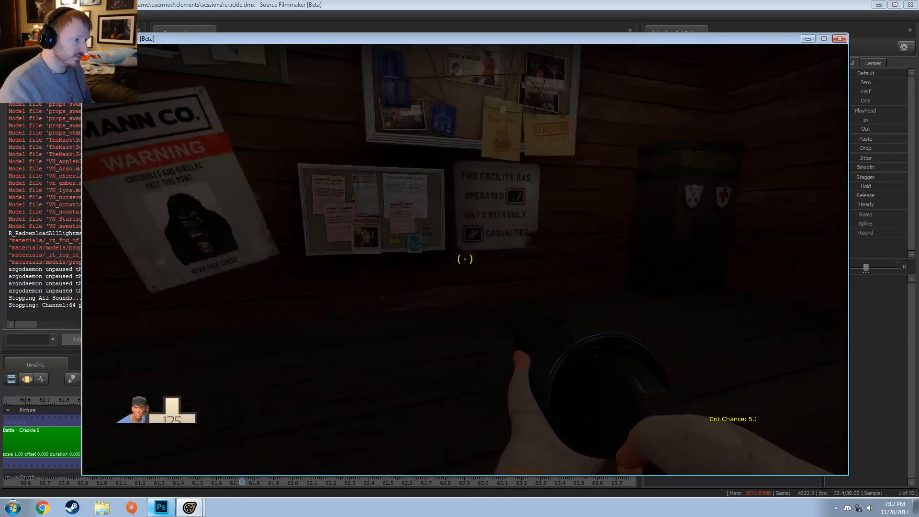
pyautogui.press('w')
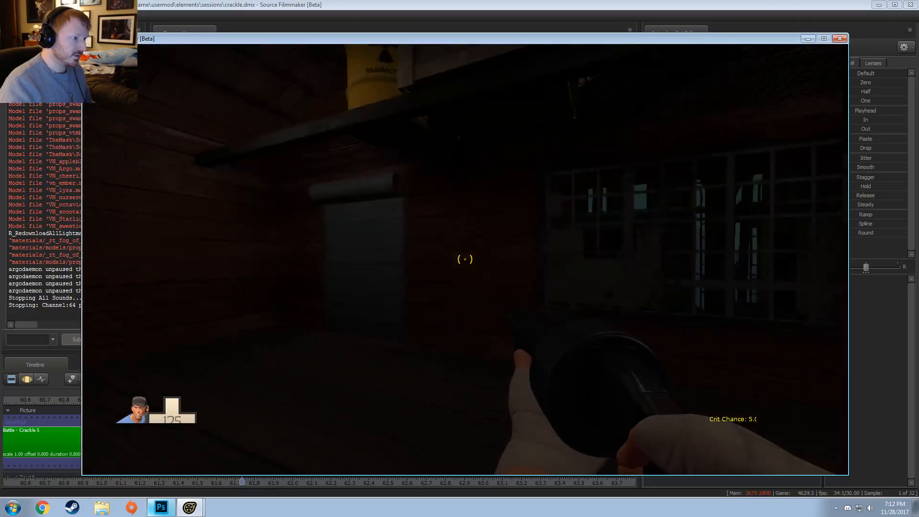
pyautogui.press('w')
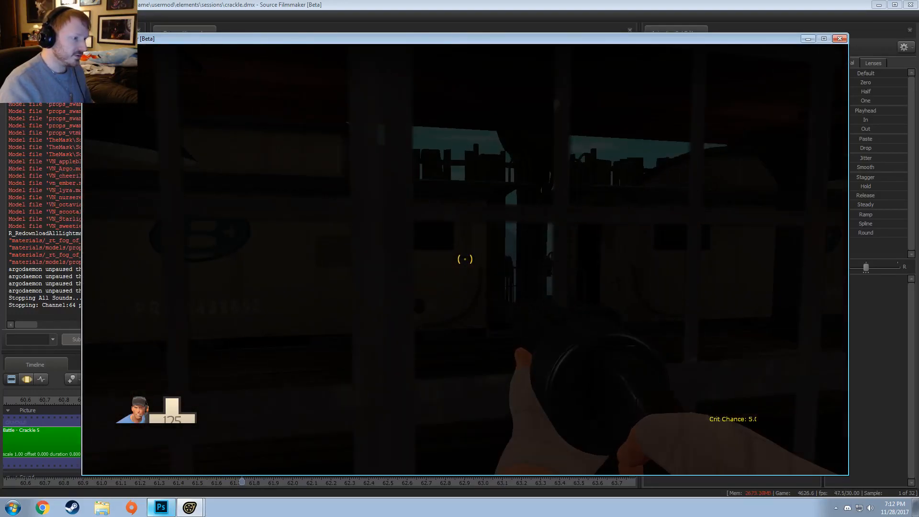
pyautogui.press('w')
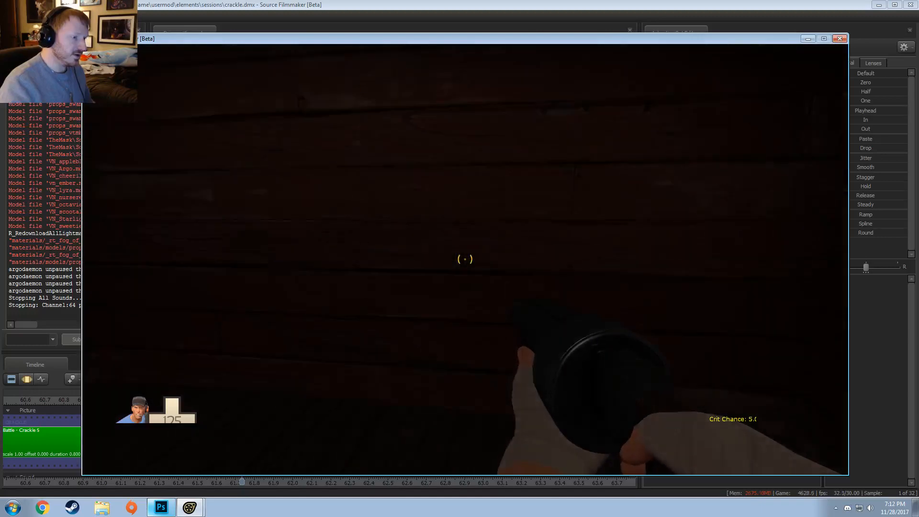
pyautogui.press('w')
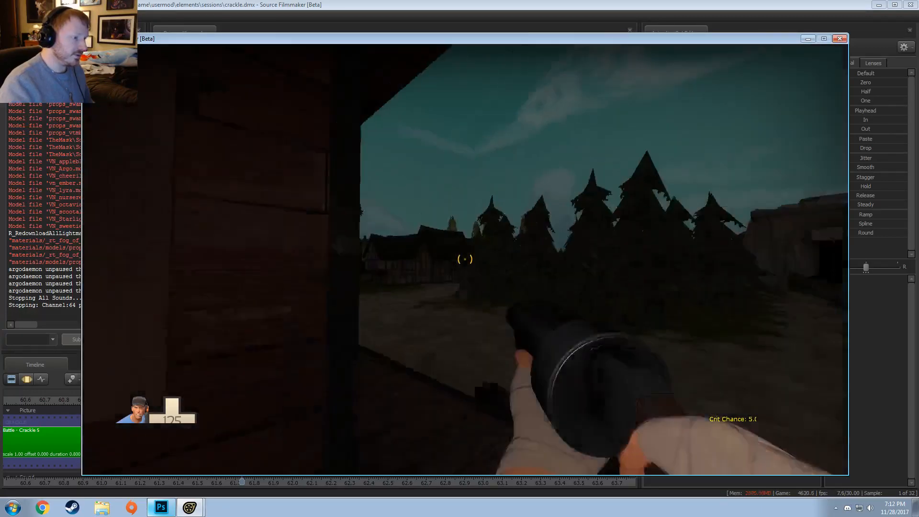
pyautogui.press('w')
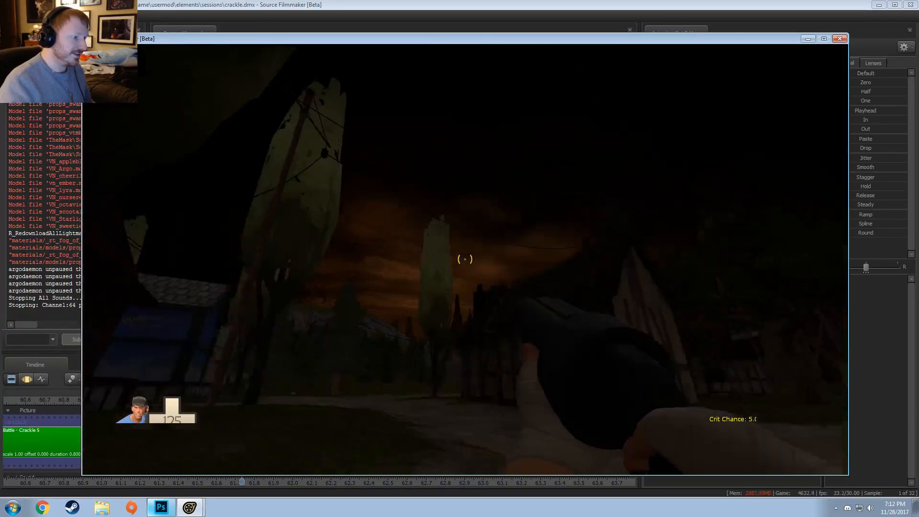
pyautogui.press('w')
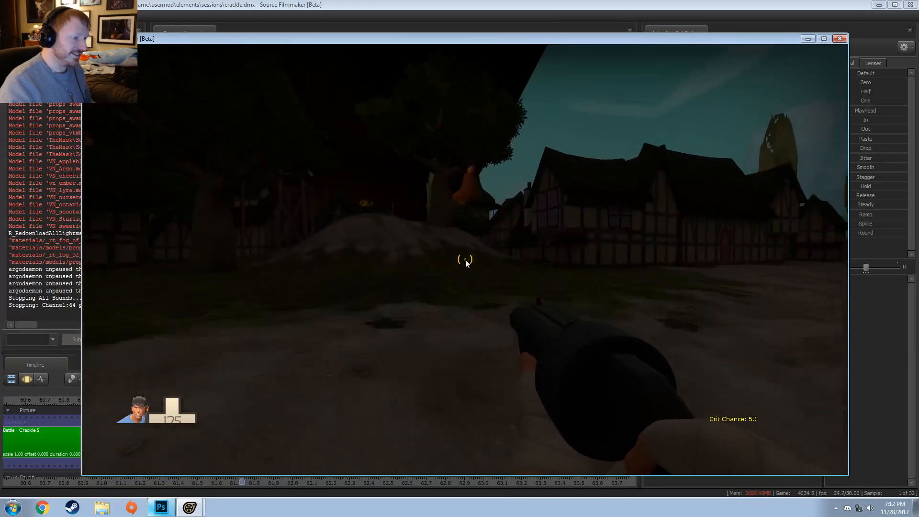
pyautogui.press('w')
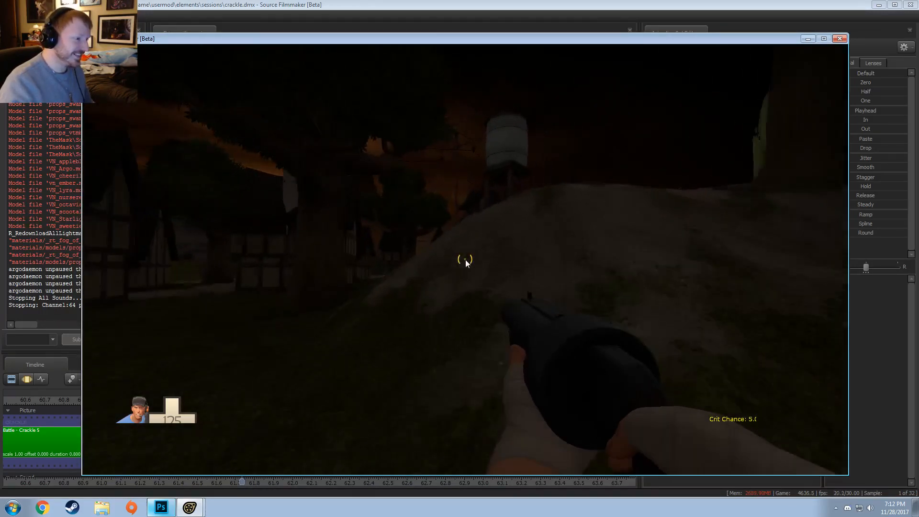
pyautogui.press('w')
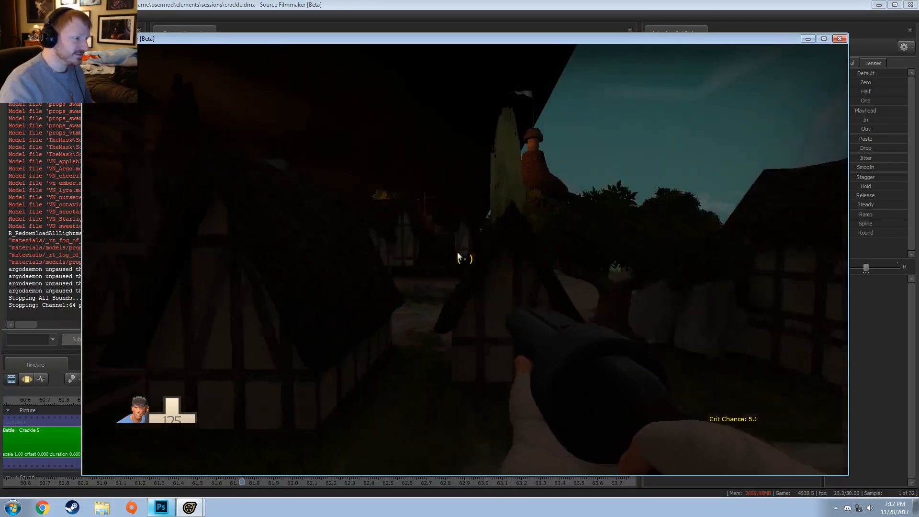
pyautogui.press('w')
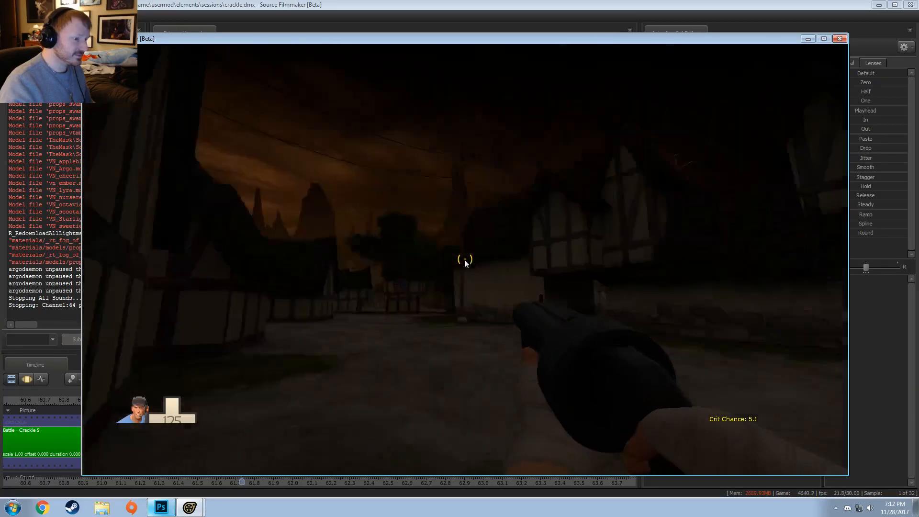
pyautogui.press('w')
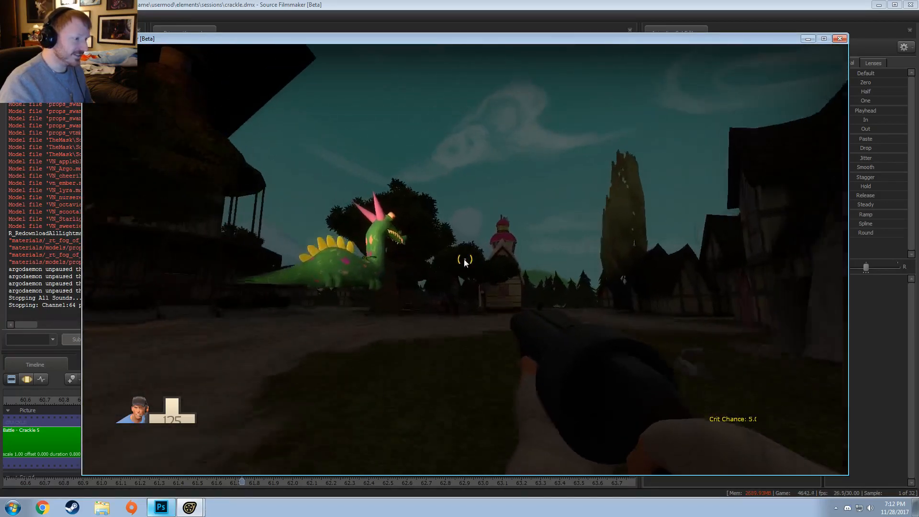
pyautogui.press('w')
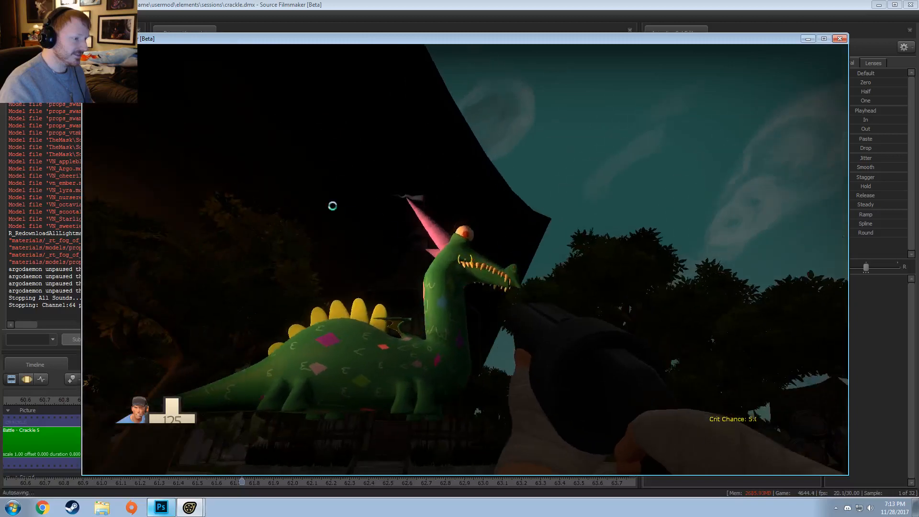
pyautogui.press('w')
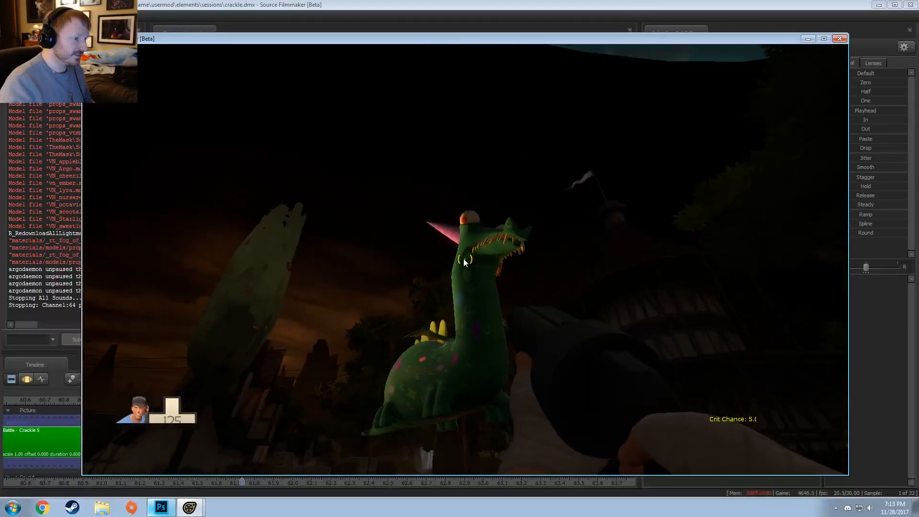
pyautogui.press('d')
pyautogui.press('a')
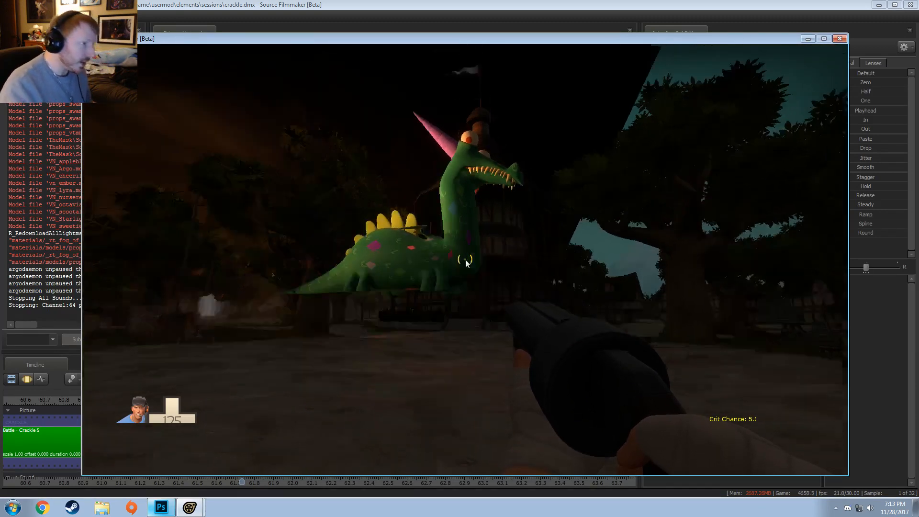
# - Leave game mode and advance the playhead two frames into the Battle - Crackle 7 shot, to 61.800
pyautogui.press('F11')
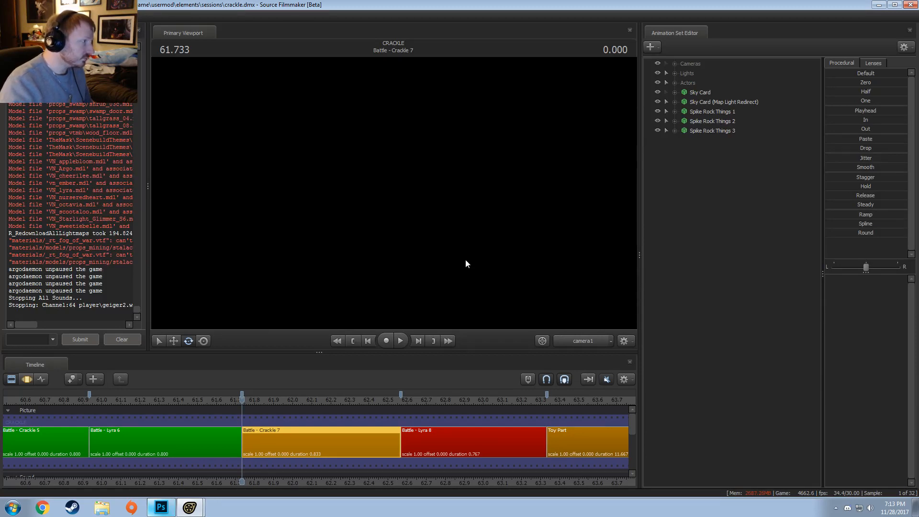
pyautogui.press('Right')
pyautogui.press('Right')
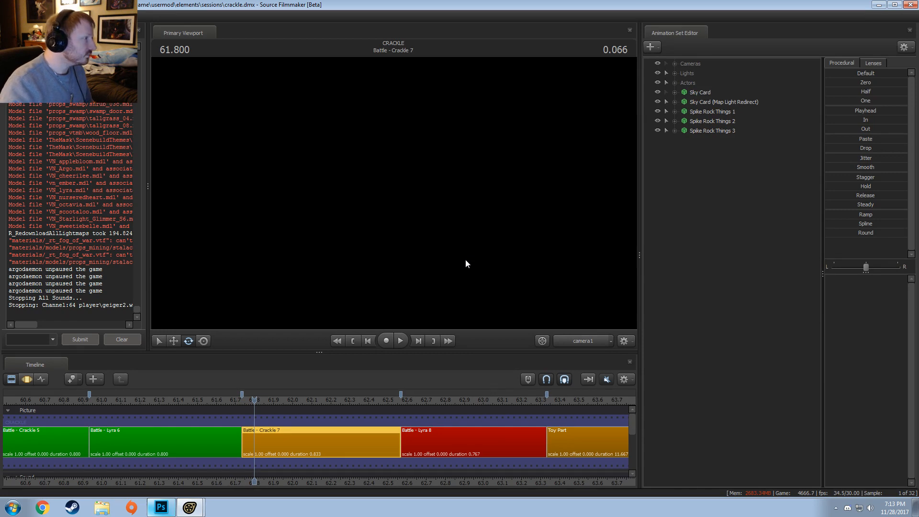
# - Enter game mode and return to the editor to refresh the rendered view of the Battle - Crackle 7 shot
pyautogui.press('F11')
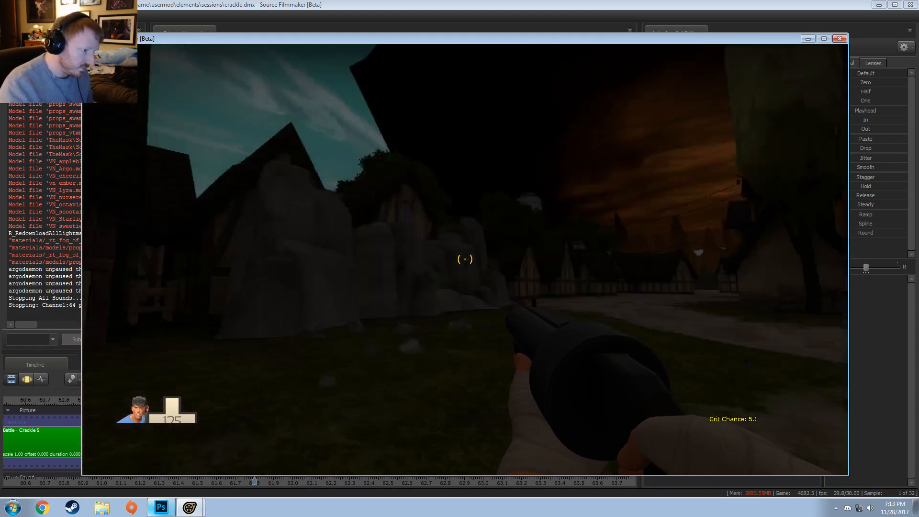
pyautogui.press('F11')
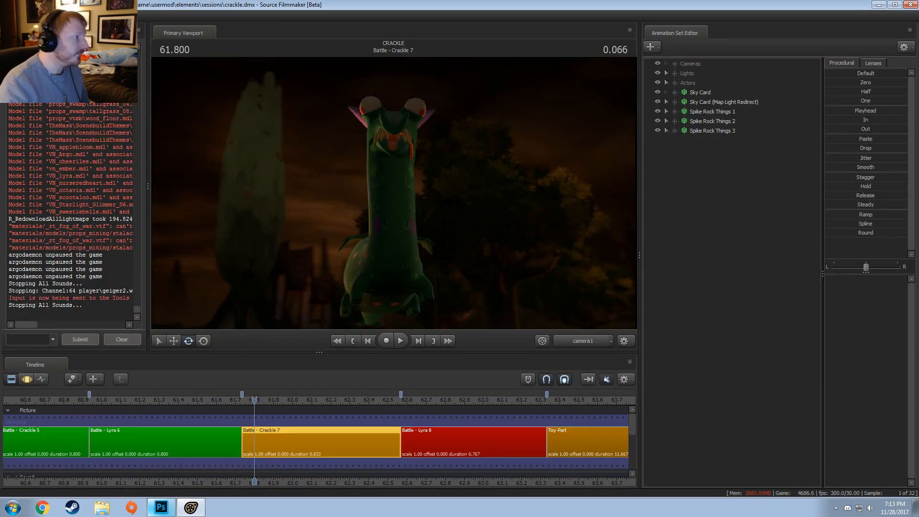
pyautogui.click(65, 16)
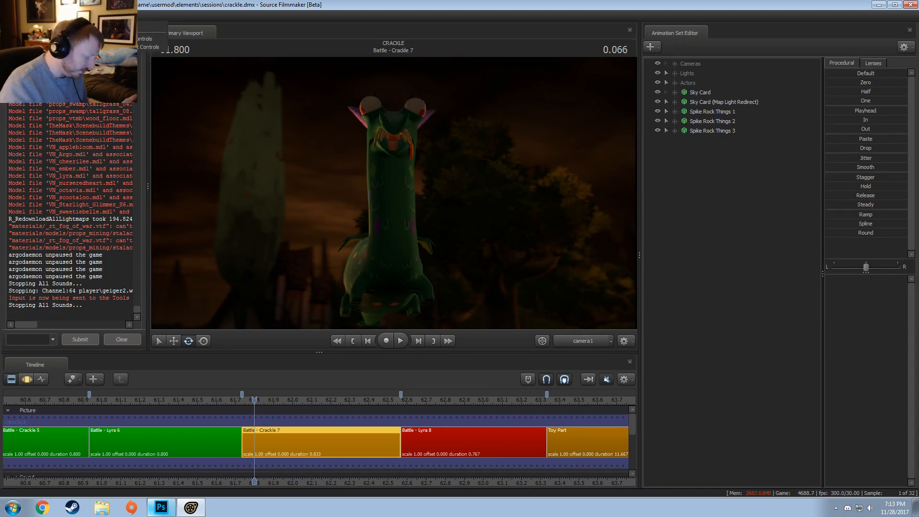
pyautogui.moveTo(82, 15)
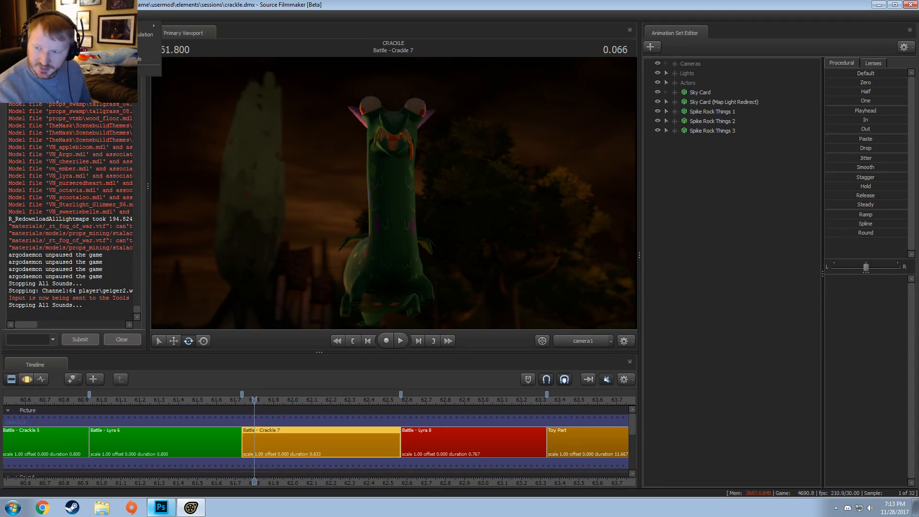
pyautogui.click(103, 70)
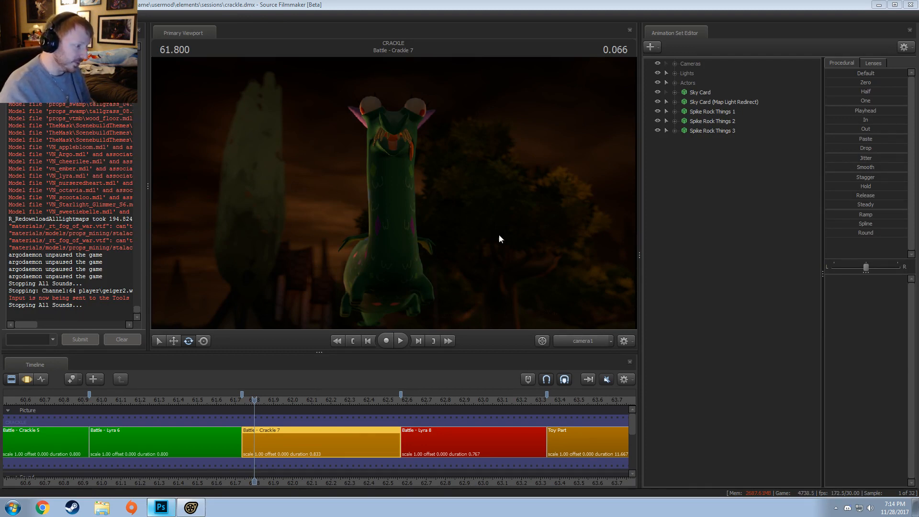
pyautogui.moveTo(280, 401); pyautogui.dragTo(244, 426)
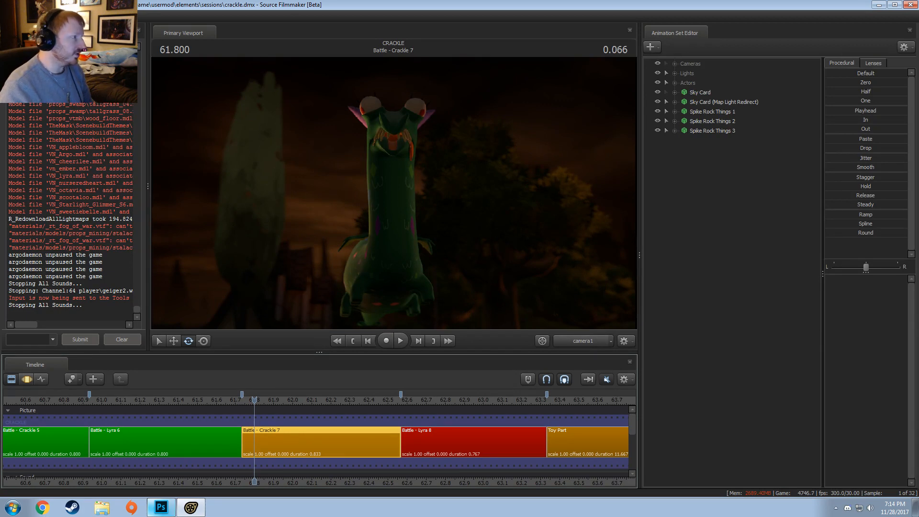
# - Open the Particle Editor tool and reposition its window on the desktop
pyautogui.click(77, 16)
pyautogui.moveTo(53, 15)
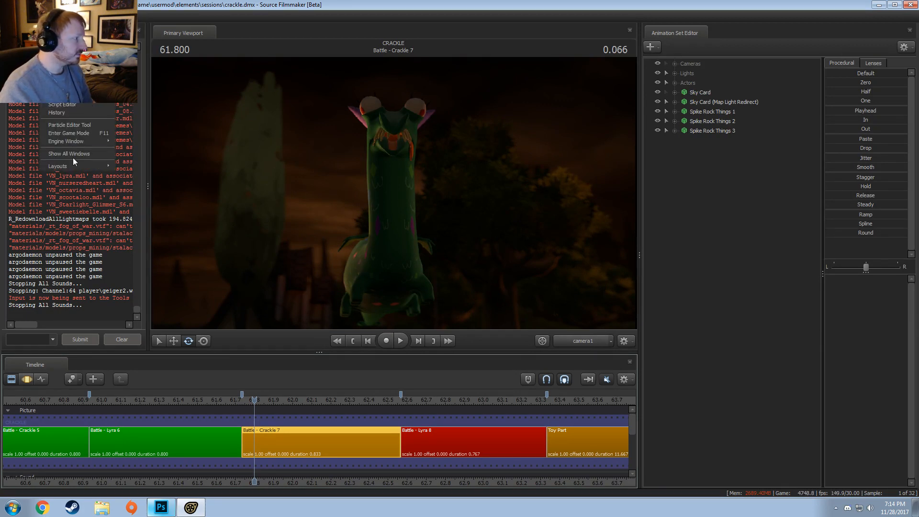
pyautogui.click(70, 125)
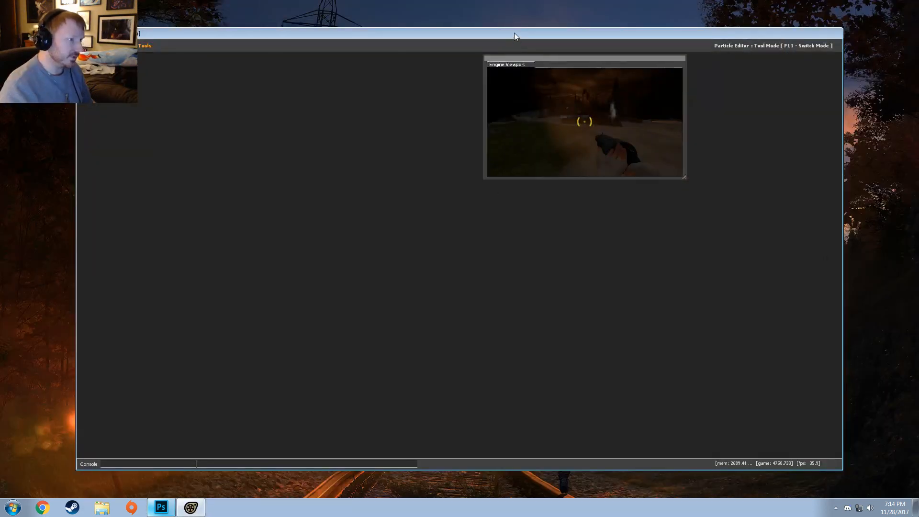
pyautogui.moveTo(514, 33); pyautogui.dragTo(483, 22)
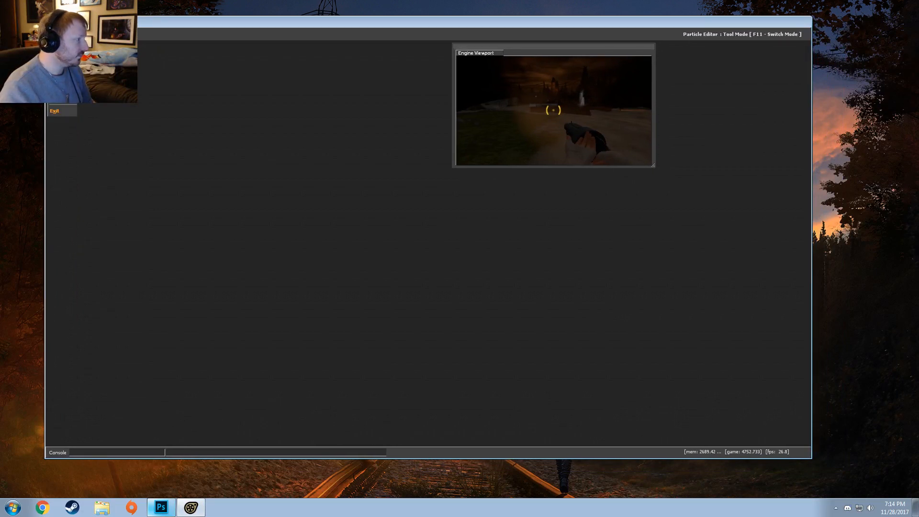
# - Load the particle file hero_antimage.pcf from the dota\particles\units\heroes folder
pyautogui.click(60, 57)
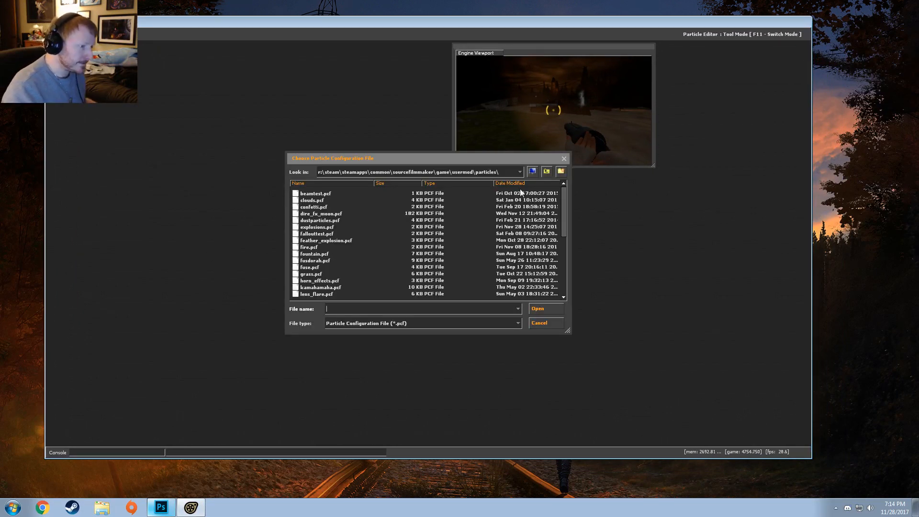
pyautogui.click(546, 171)
pyautogui.click(545, 171)
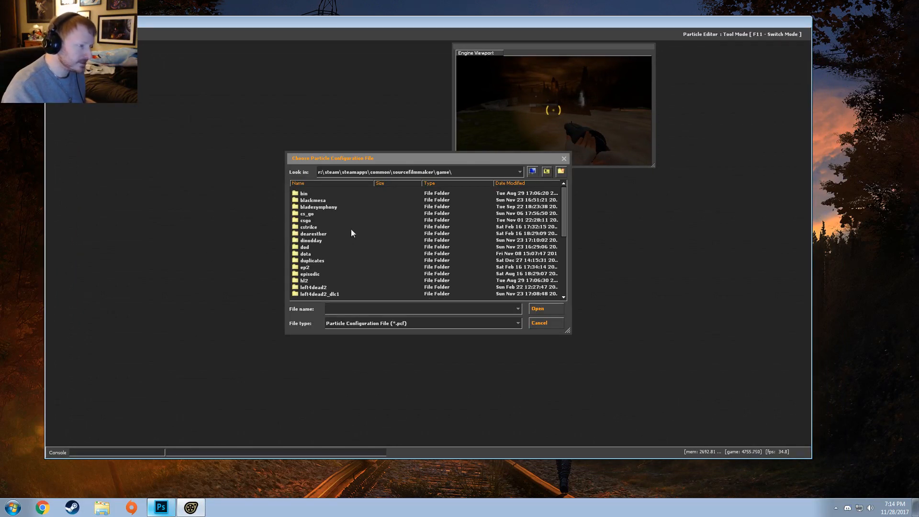
pyautogui.doubleClick(309, 255)
pyautogui.doubleClick(315, 233)
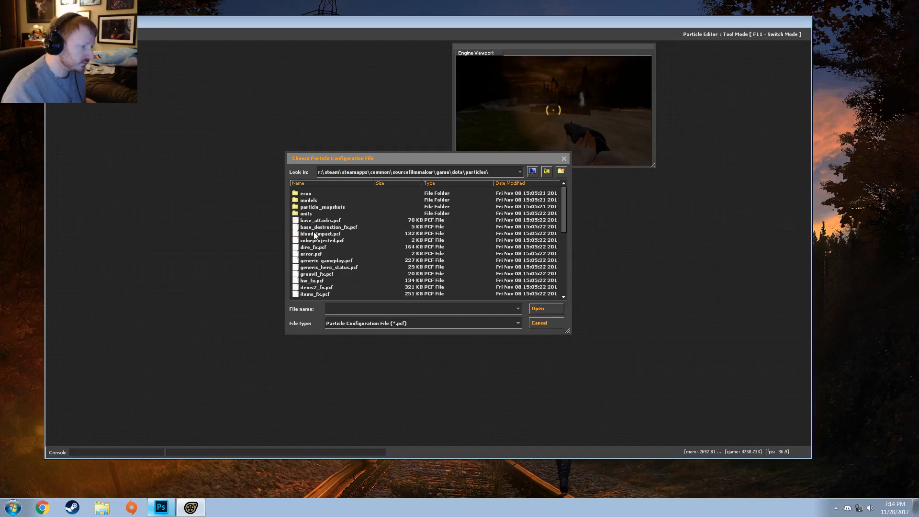
pyautogui.doubleClick(306, 215)
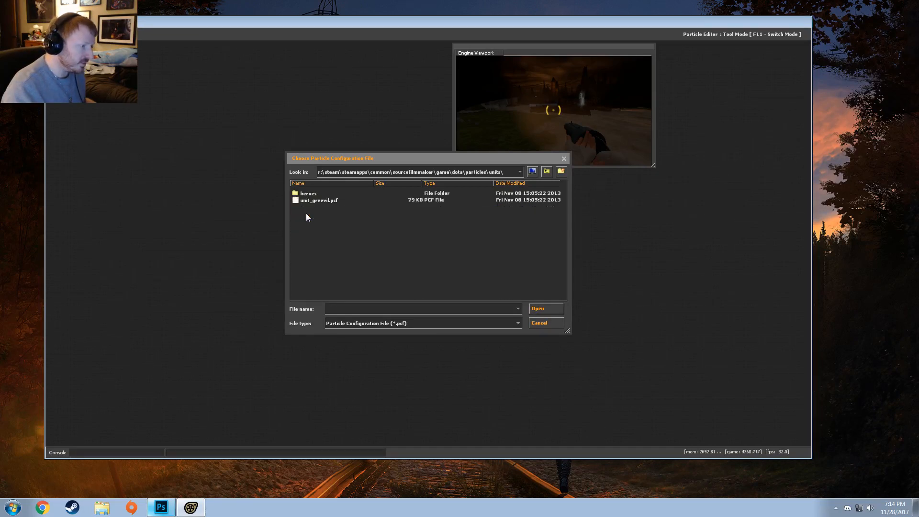
pyautogui.doubleClick(309, 194)
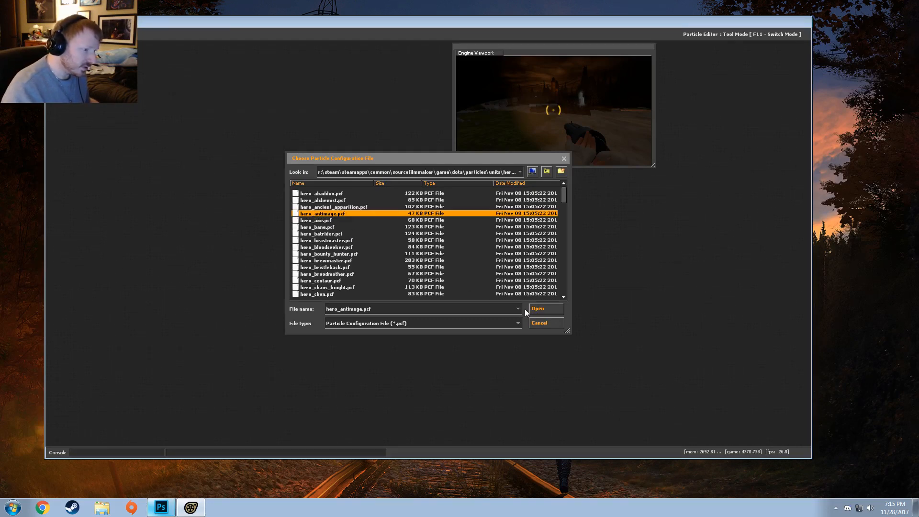
pyautogui.click(546, 309)
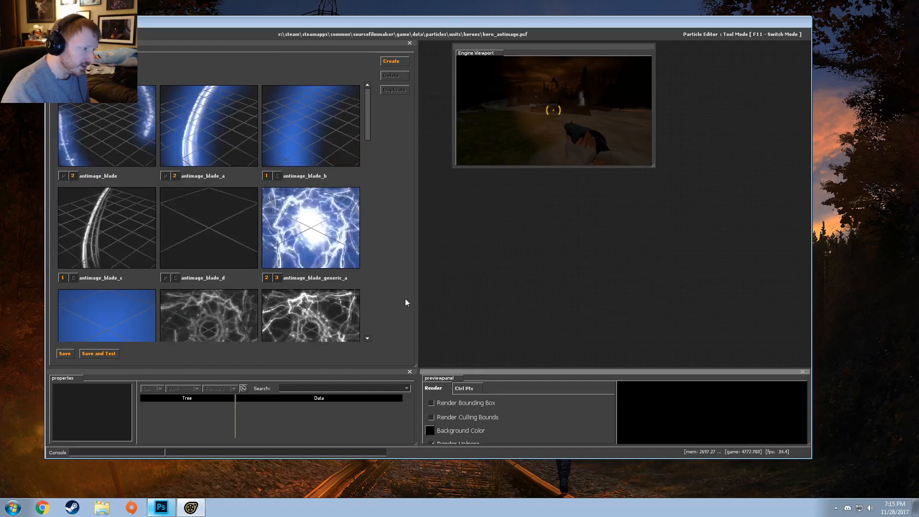
# - Browse the particle systems of hero_antimage.pcf and preview antimage_spell_blink
pyautogui.scroll(-2, 245, 253)
pyautogui.scroll(-5, 245, 248)
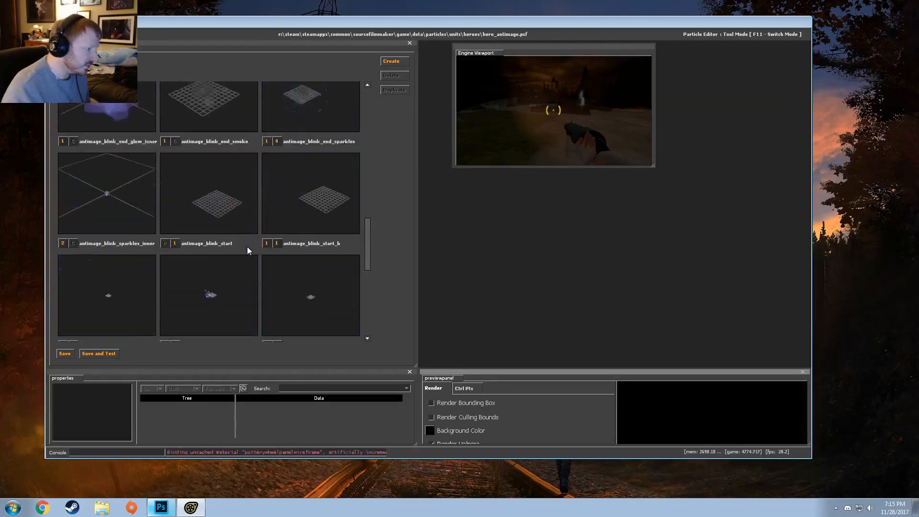
pyautogui.moveTo(368, 245); pyautogui.dragTo(360, 314)
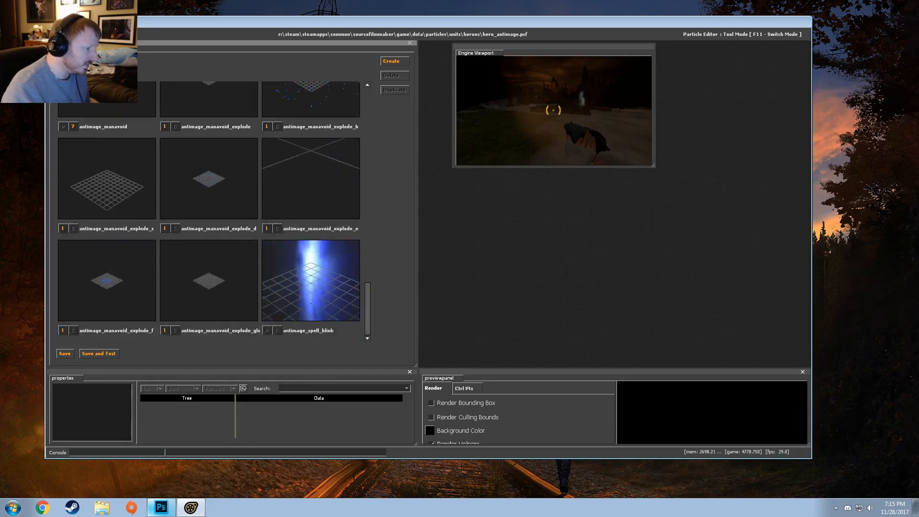
pyautogui.click(327, 281)
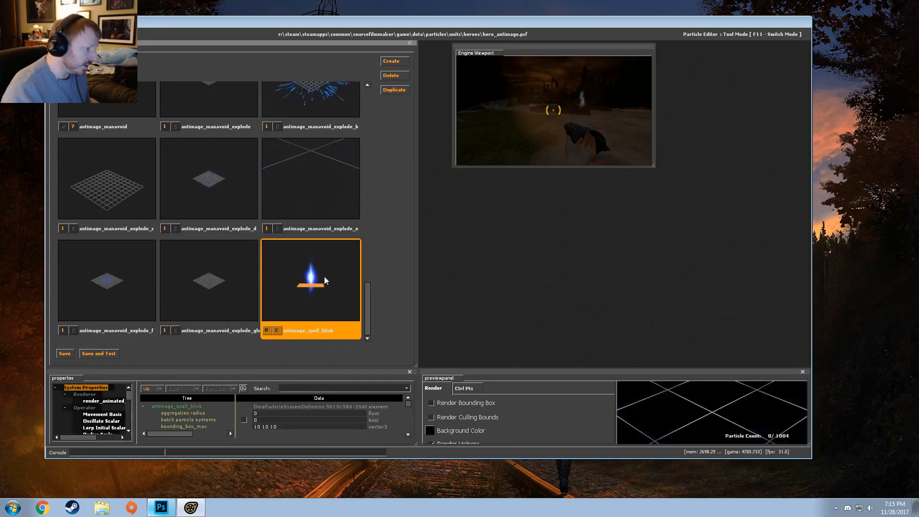
pyautogui.scroll(4, 289, 285)
pyautogui.scroll(6, 214, 190)
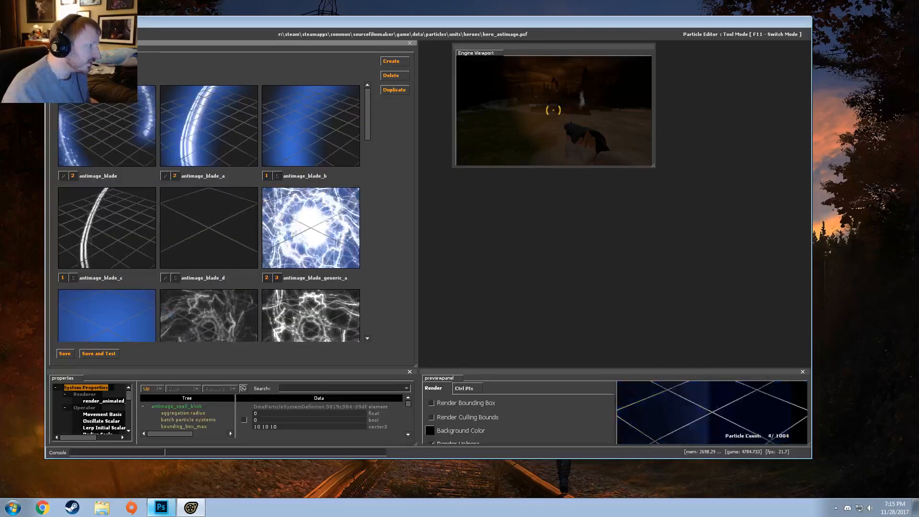
# - Load hero_witchdoctor.pcf from the same heroes folder and look through its particle systems down to the witchdoctor_ward effects
pyautogui.click(54, 34)
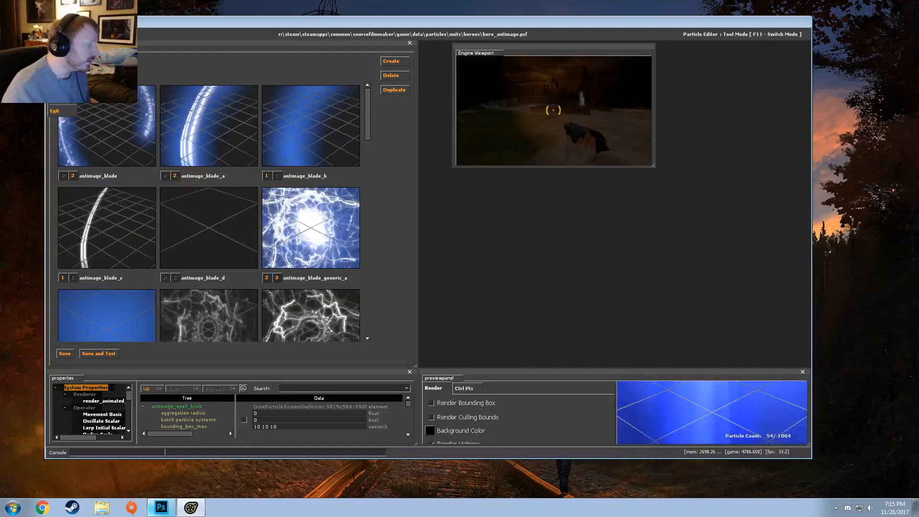
pyautogui.click(60, 55)
pyautogui.scroll(-4, 350, 233)
pyautogui.scroll(-20, 350, 234)
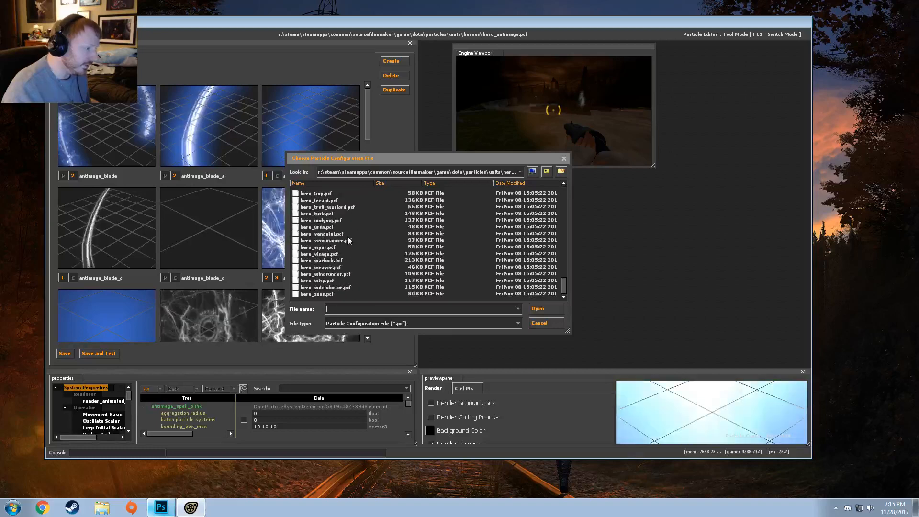
pyautogui.click(335, 287)
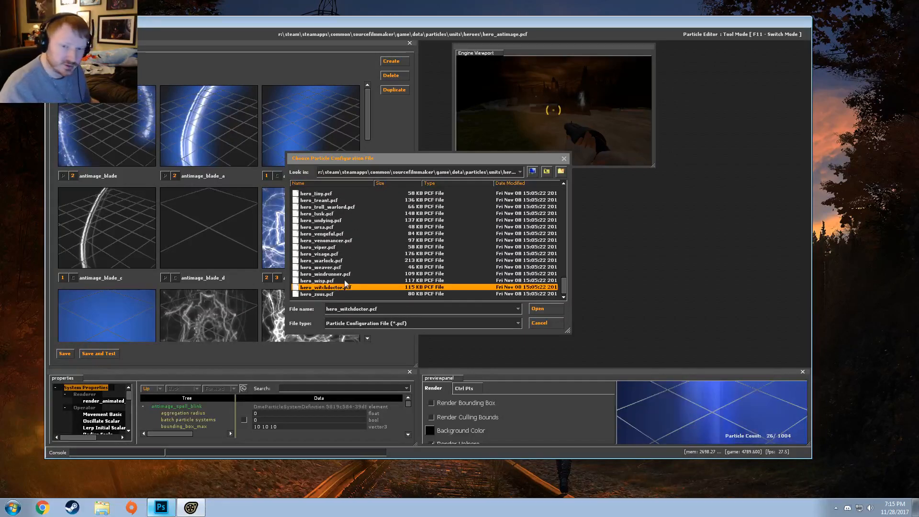
pyautogui.doubleClick(345, 286)
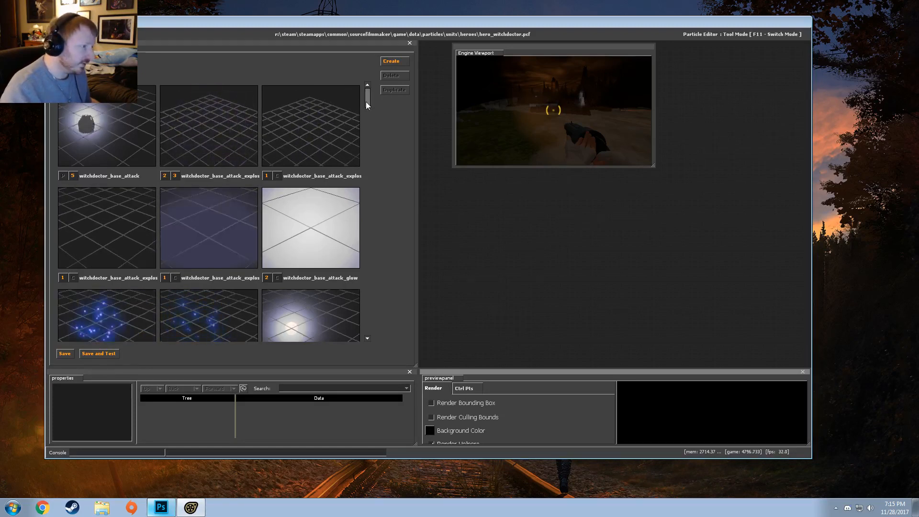
pyautogui.moveTo(367, 102); pyautogui.dragTo(403, 331)
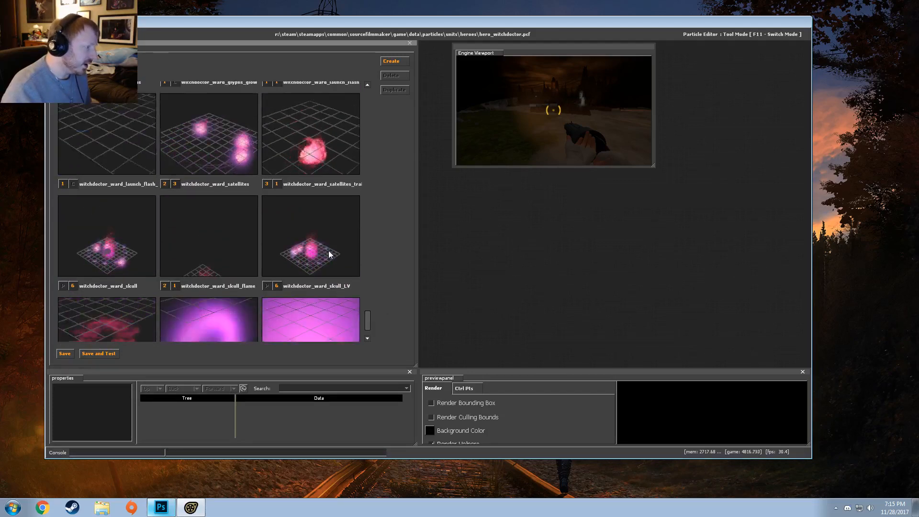
pyautogui.scroll(-1, 330, 254)
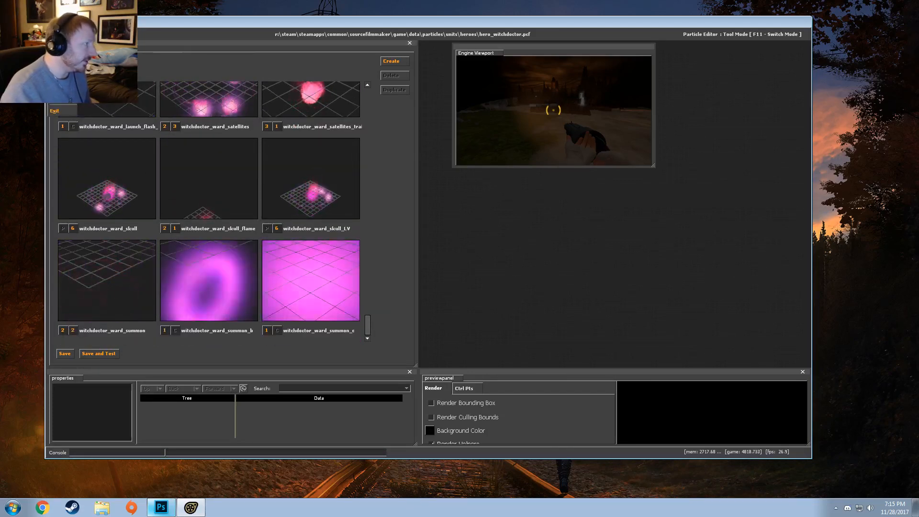
# - Load the particle file hero_abaddon.pcf from the heroes folder
pyautogui.click(60, 57)
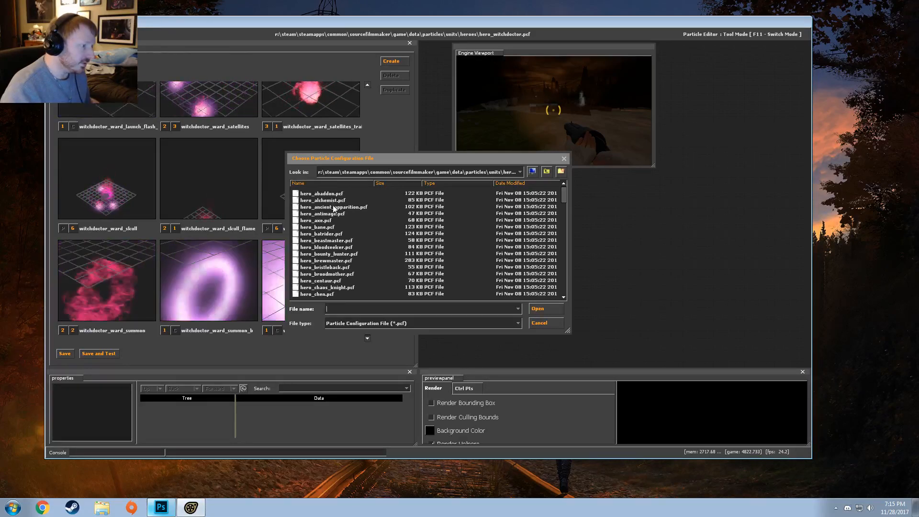
pyautogui.click(331, 193)
pyautogui.doubleClick(330, 194)
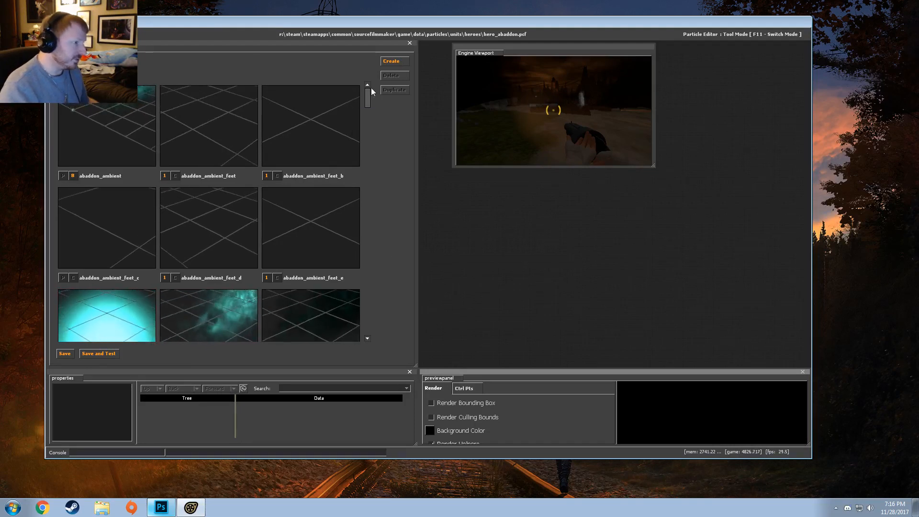
# - Look through the abaddon particle systems and select abaddon_borrowed_time_h for preview
pyautogui.moveTo(369, 99); pyautogui.dragTo(377, 151)
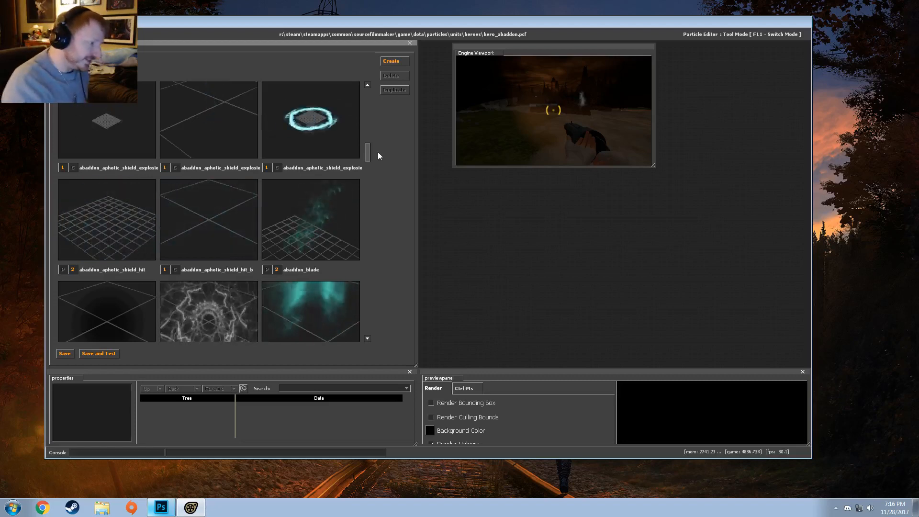
pyautogui.moveTo(367, 157); pyautogui.dragTo(378, 200)
pyautogui.click(133, 143)
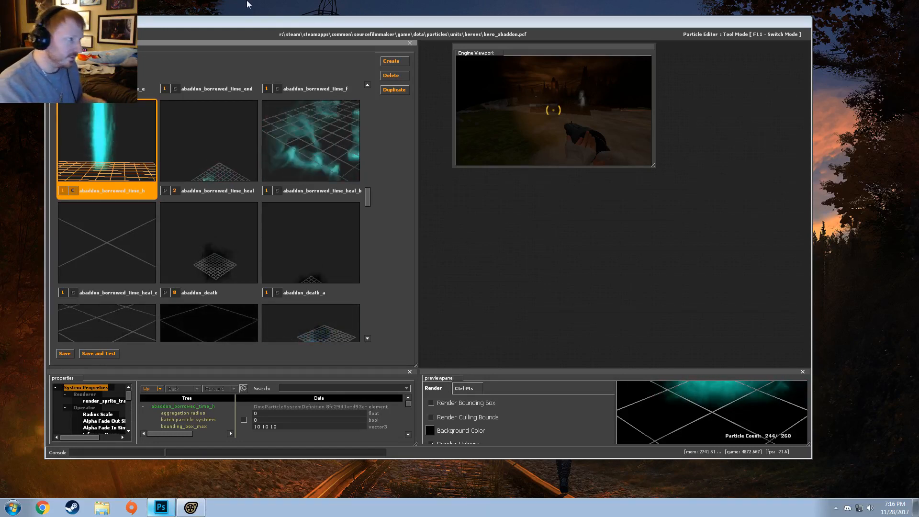
pyautogui.scroll(2, 267, 287)
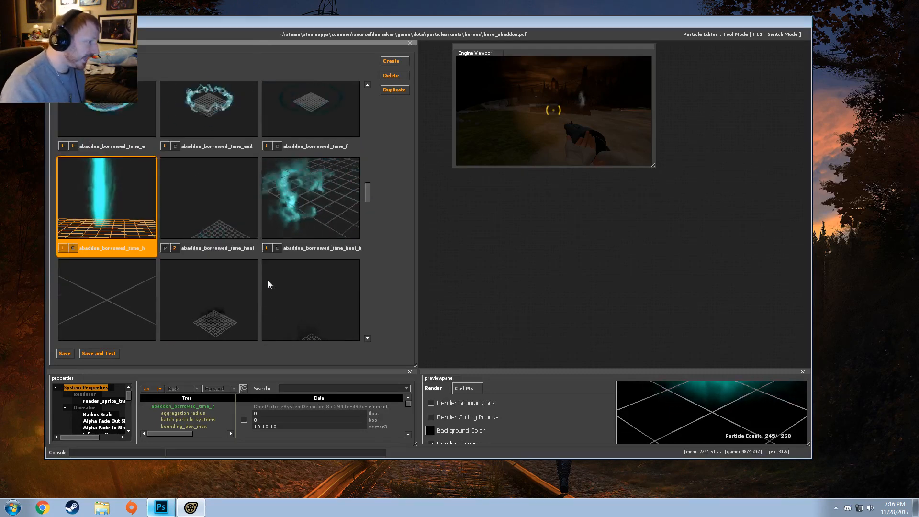
pyautogui.scroll(-1, 142, 244)
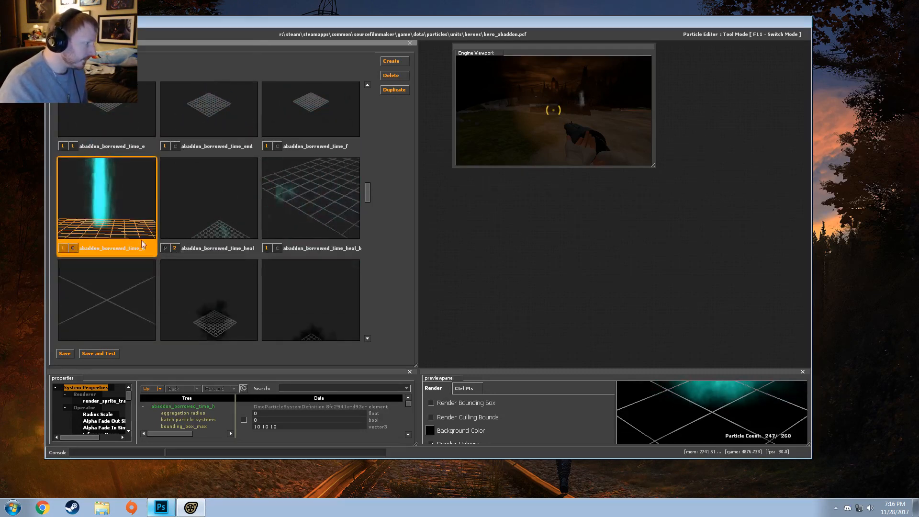
# - Enlarge the particle preview and reframe it to show the whole abaddon_borrowed_time_h beam above its ground grid
pyautogui.moveTo(453, 371); pyautogui.dragTo(502, 42)
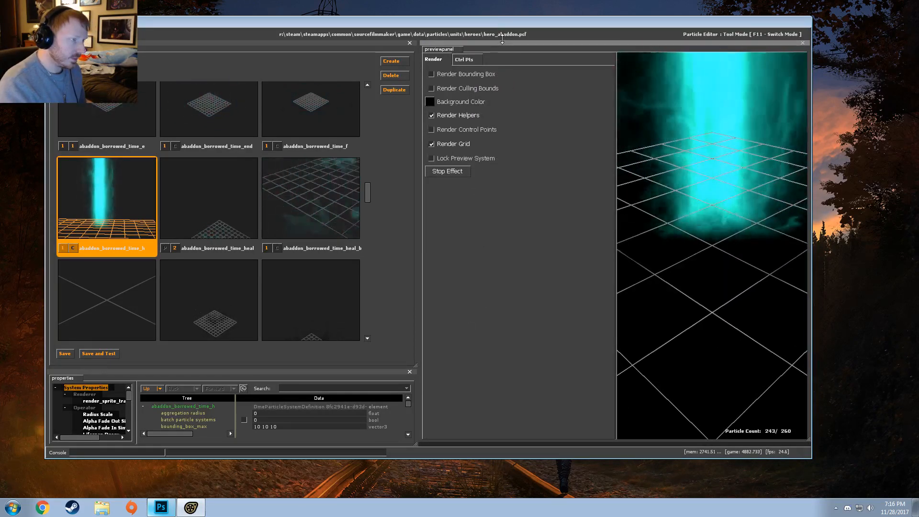
pyautogui.moveTo(616, 270); pyautogui.dragTo(424, 266)
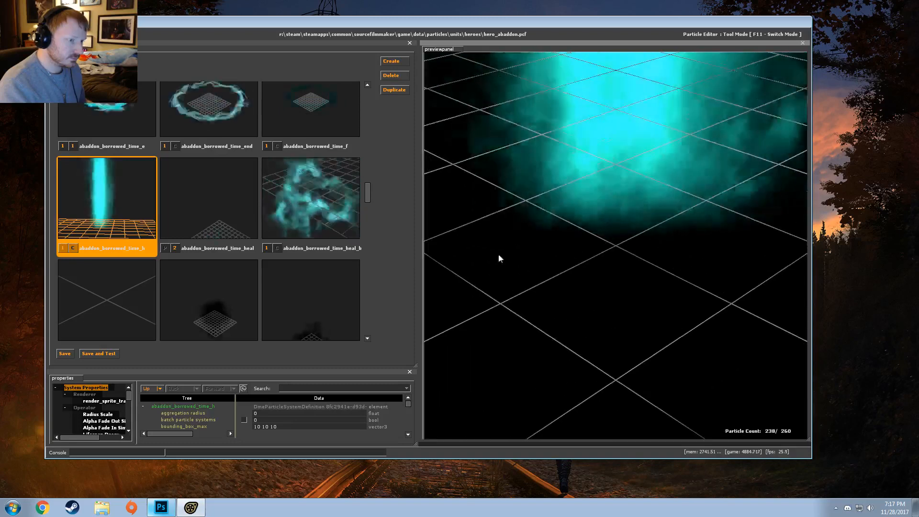
pyautogui.moveTo(641, 192); pyautogui.dragTo(648, 217, button='right')
pyautogui.moveTo(647, 217); pyautogui.dragTo(684, 185)
pyautogui.moveTo(529, 217); pyautogui.dragTo(538, 223)
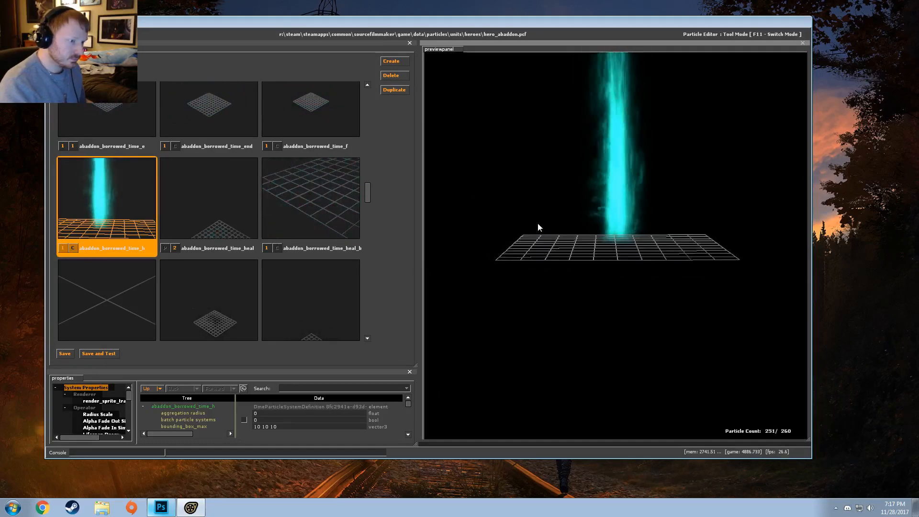
pyautogui.moveTo(554, 240); pyautogui.dragTo(554, 316, button='middle')
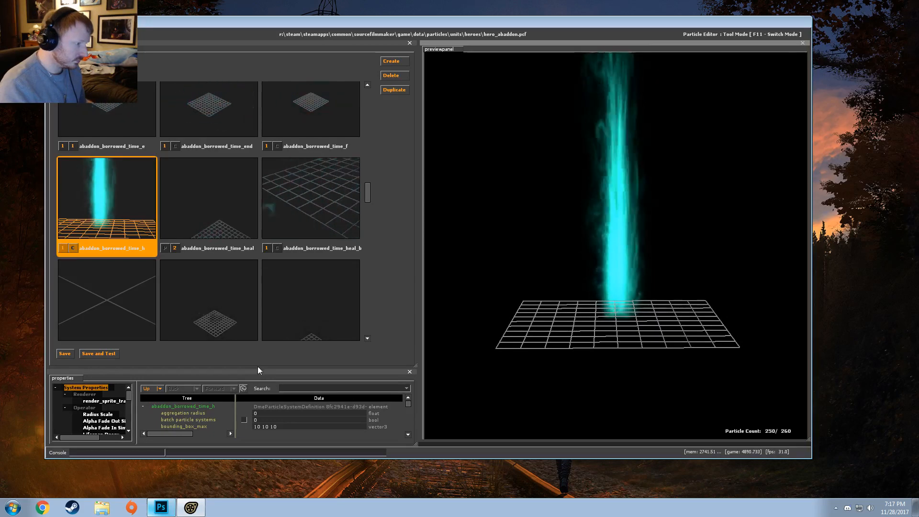
# - Enlarge the properties area and widen its function tree to examine the Radius Scale operator of abaddon_borrowed_time_h
pyautogui.moveTo(257, 366); pyautogui.dragTo(275, 218)
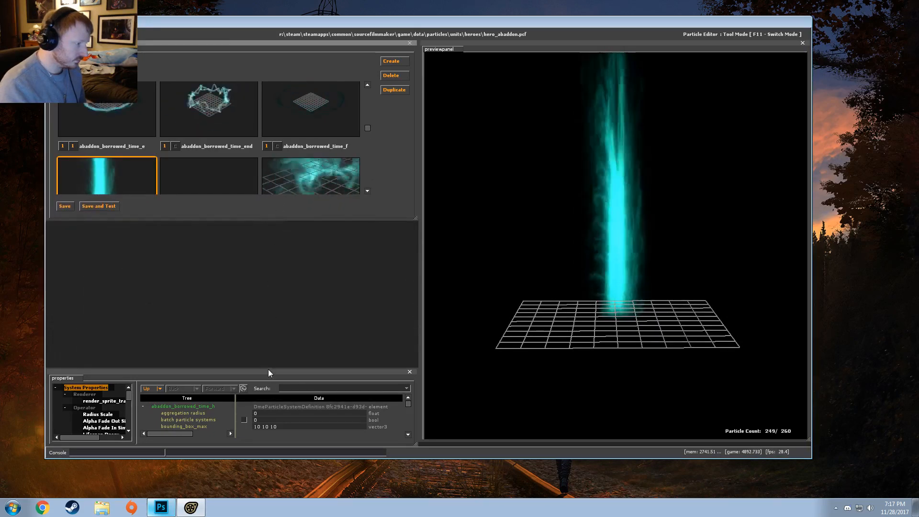
pyautogui.moveTo(268, 369); pyautogui.dragTo(280, 216)
pyautogui.click(105, 267)
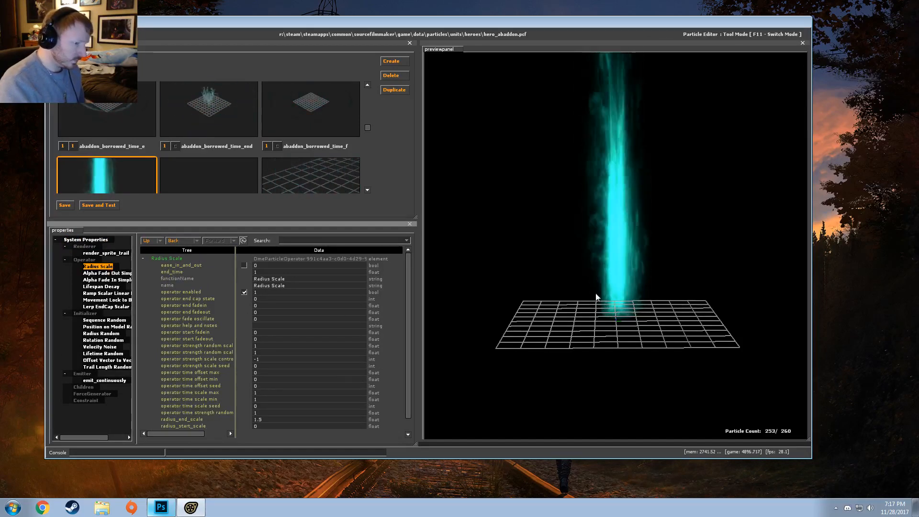
pyautogui.moveTo(621, 271); pyautogui.dragTo(651, 237)
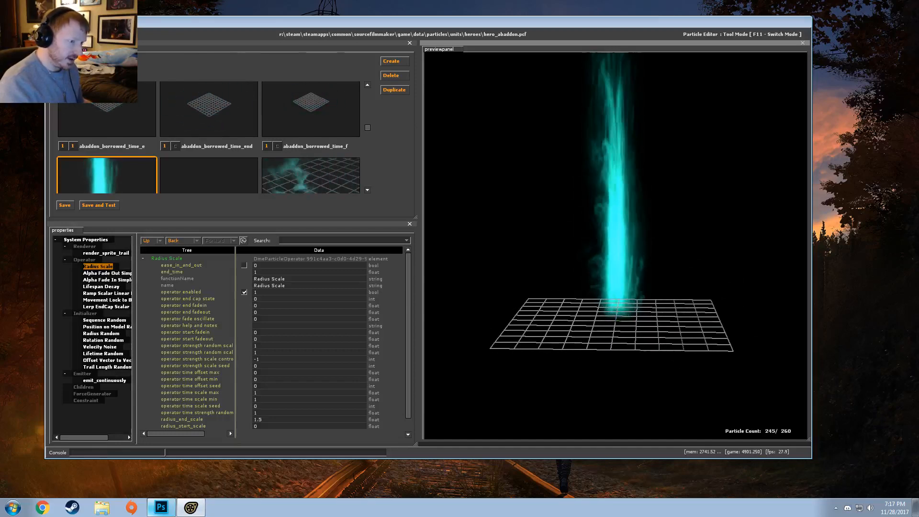
pyautogui.click(135, 358)
pyautogui.moveTo(134, 358); pyautogui.dragTo(170, 359)
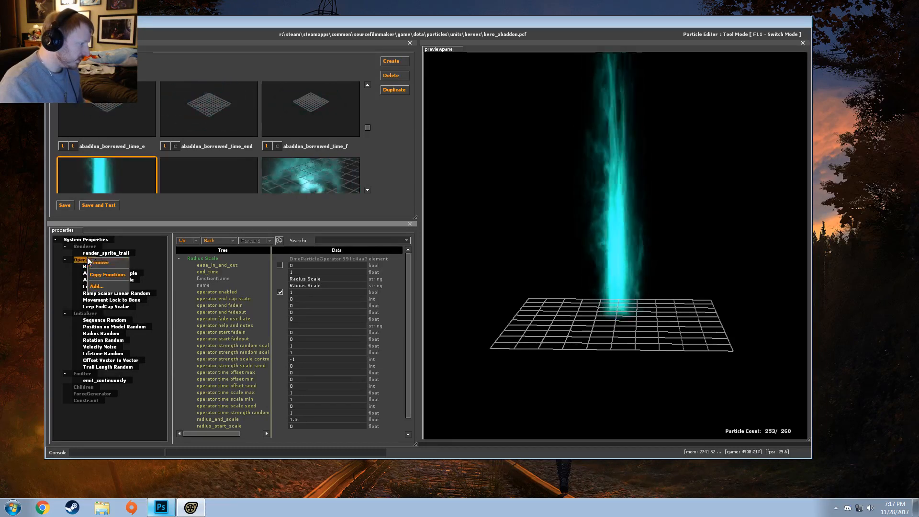
# - Look through the operator and initializer functions available to add without adding any, and display the Radius Random initializer's properties
pyautogui.click(97, 286)
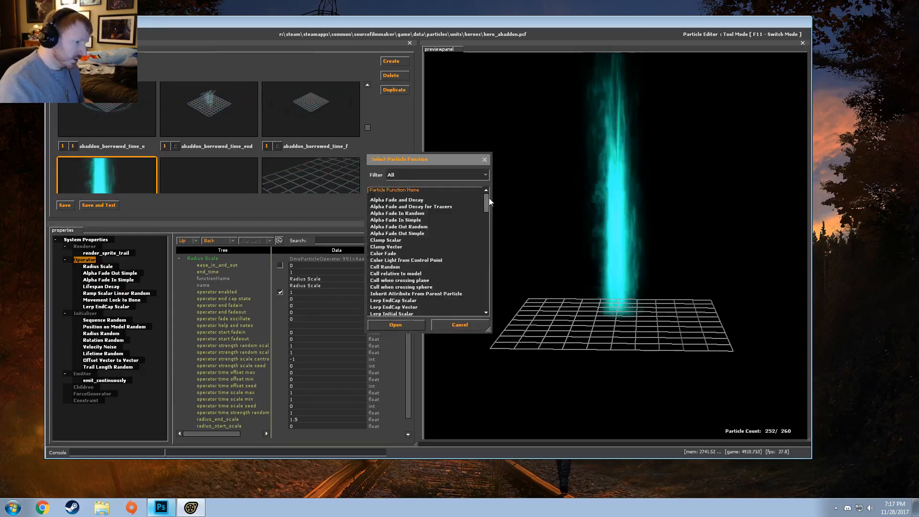
pyautogui.moveTo(489, 198); pyautogui.dragTo(485, 271)
pyautogui.click(446, 323)
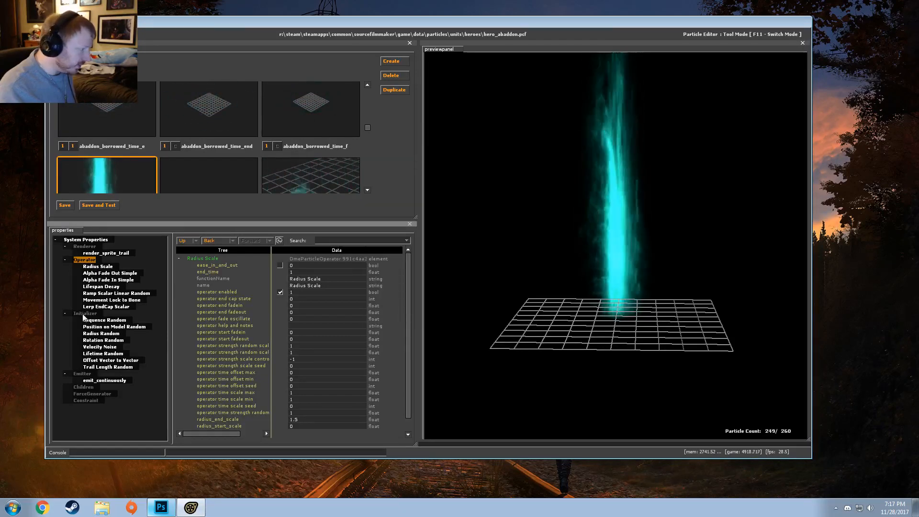
pyautogui.click(89, 343)
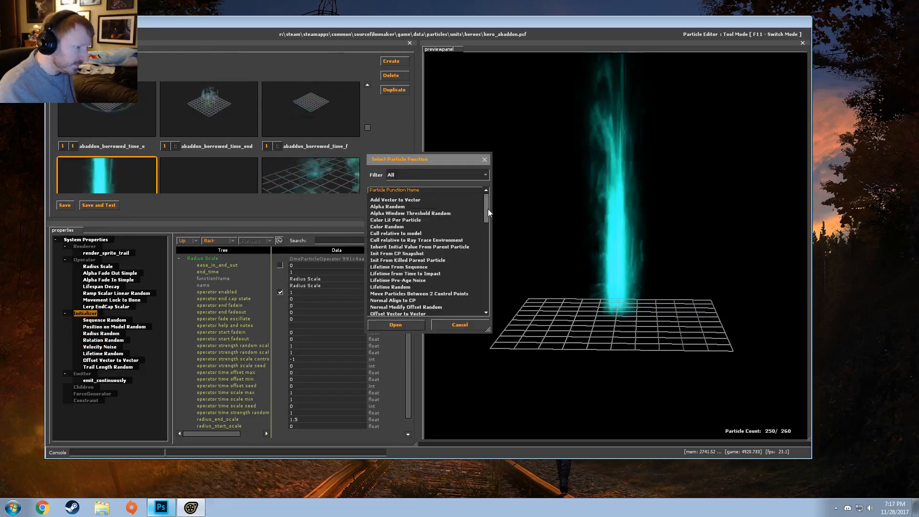
pyautogui.moveTo(487, 208); pyautogui.dragTo(497, 280)
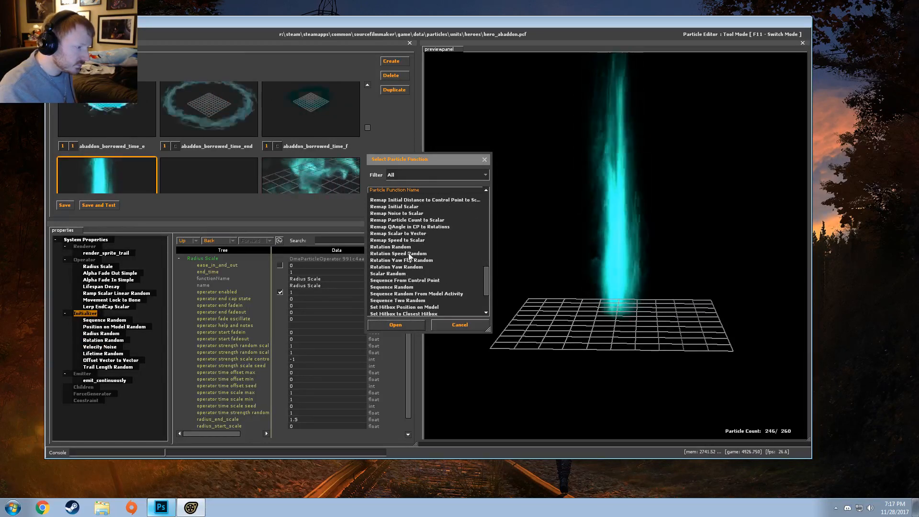
pyautogui.moveTo(486, 283); pyautogui.dragTo(481, 269)
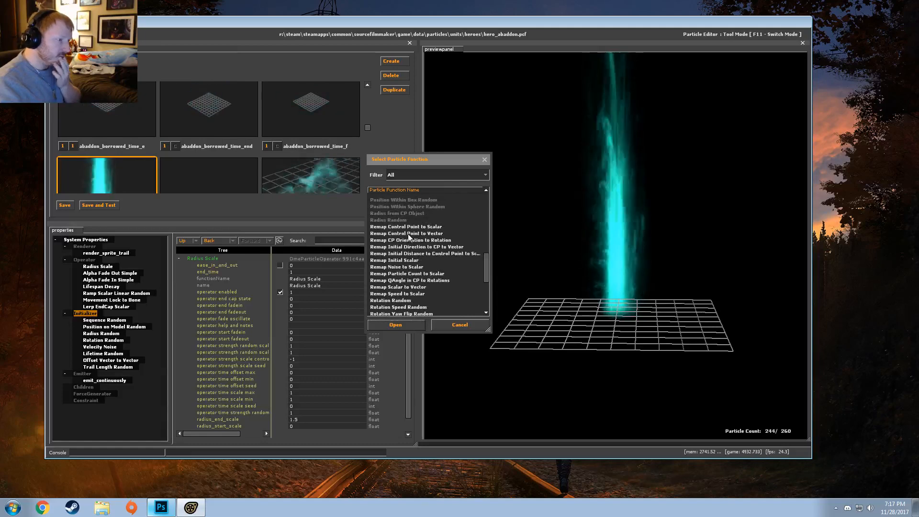
pyautogui.click(461, 325)
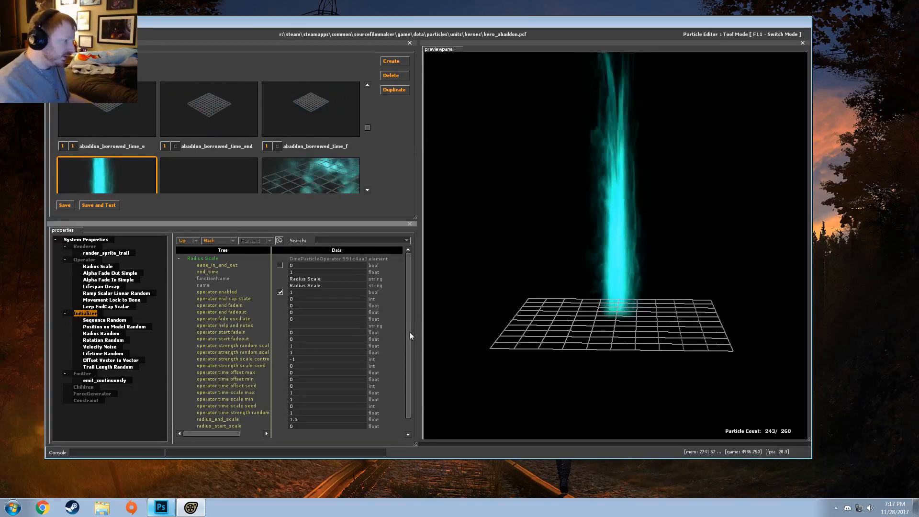
pyautogui.click(113, 334)
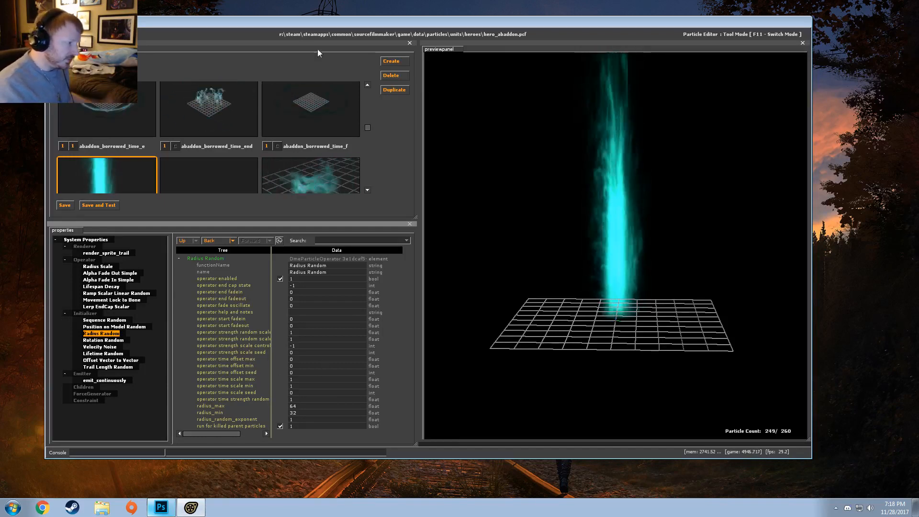
# - Browse on to the abaddon frost effects and preview abaddon_frost_slow_d from a level side view
pyautogui.moveTo(305, 220); pyautogui.dragTo(298, 312)
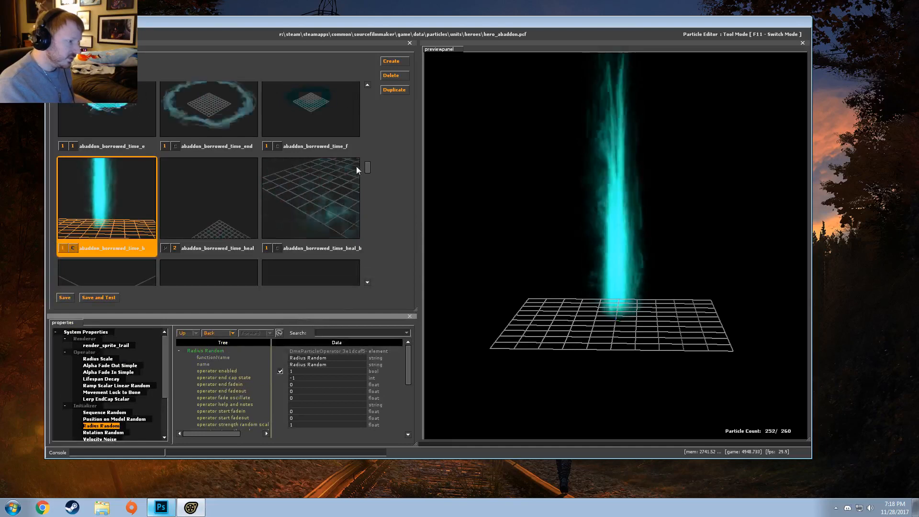
pyautogui.moveTo(369, 166); pyautogui.dragTo(367, 251)
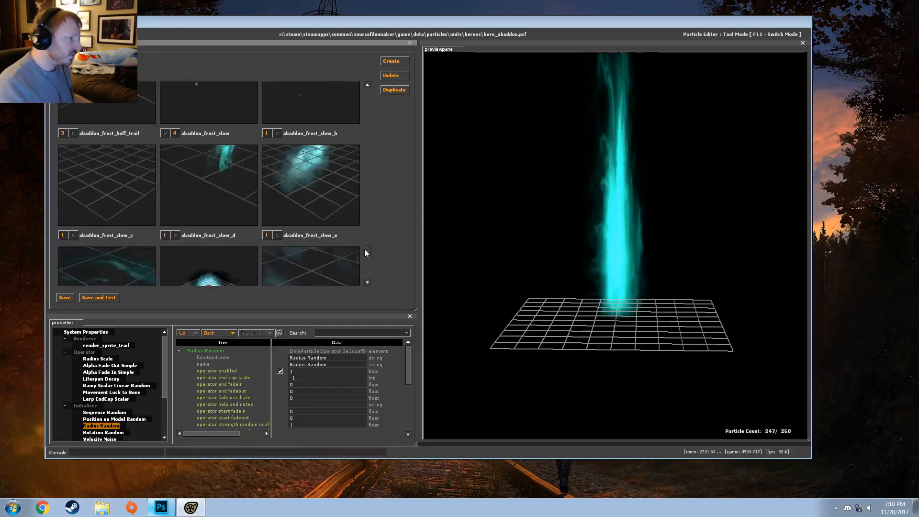
pyautogui.click(209, 192)
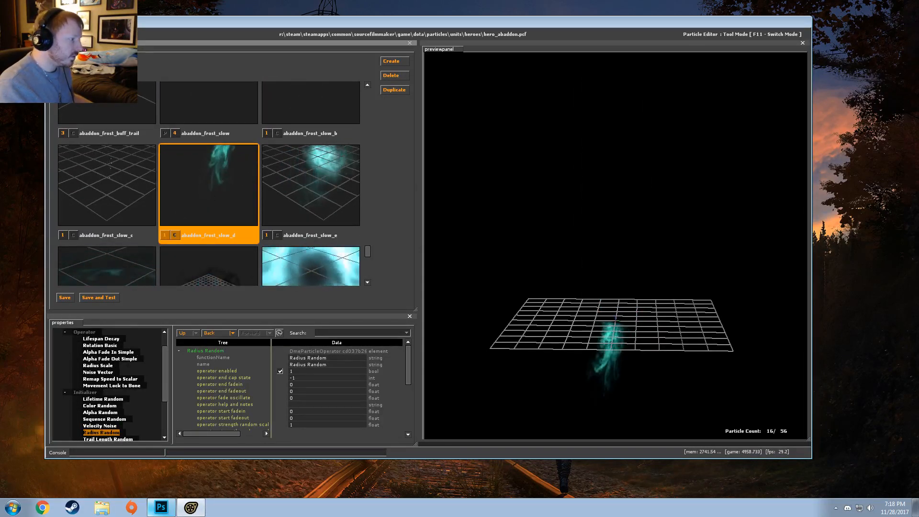
pyautogui.moveTo(212, 195); pyautogui.dragTo(224, 157, button='middle')
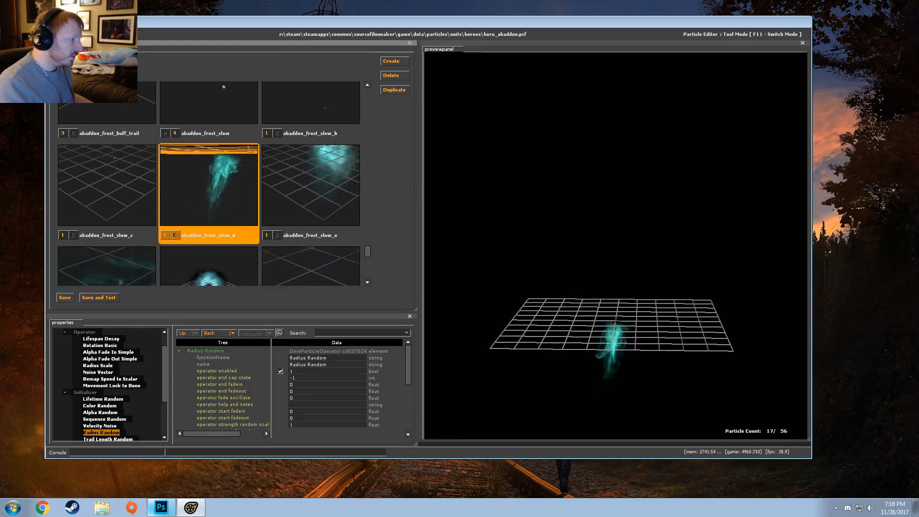
pyautogui.moveTo(649, 281); pyautogui.dragTo(649, 225)
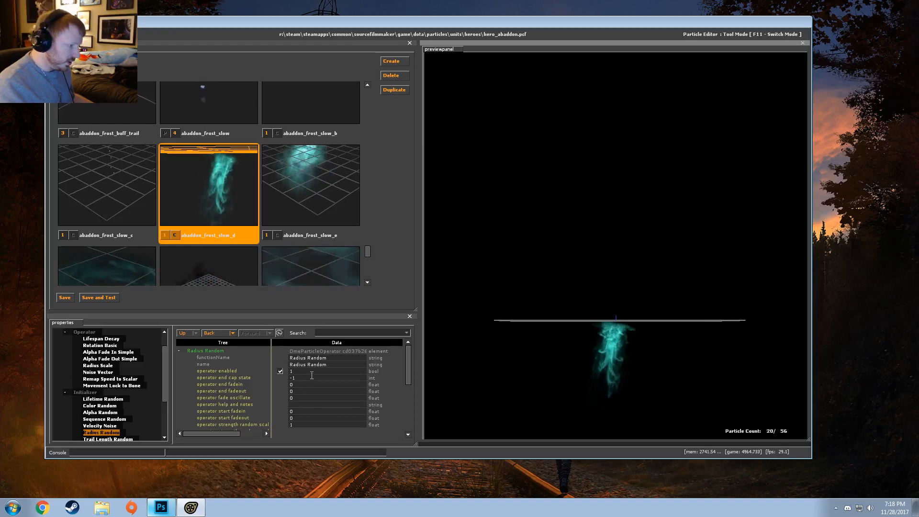
# - Examine the Radius Random properties of abaddon_frost_slow_d, and preview abaddon_frost_slow_e
pyautogui.moveTo(324, 317); pyautogui.dragTo(328, 183)
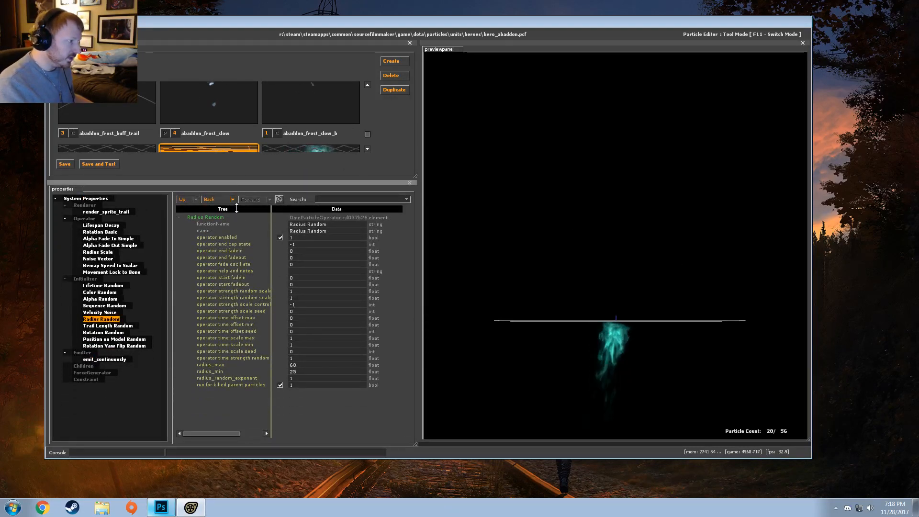
pyautogui.moveTo(241, 181); pyautogui.dragTo(230, 286)
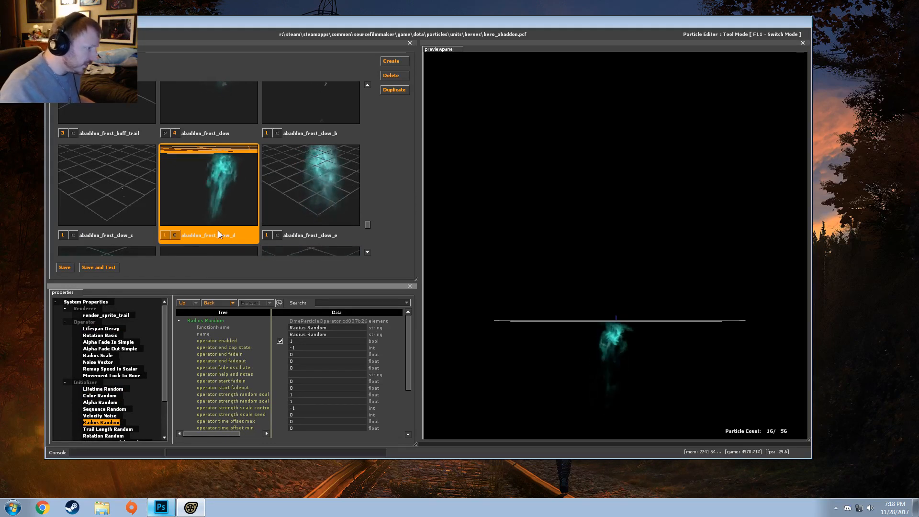
pyautogui.click(277, 225)
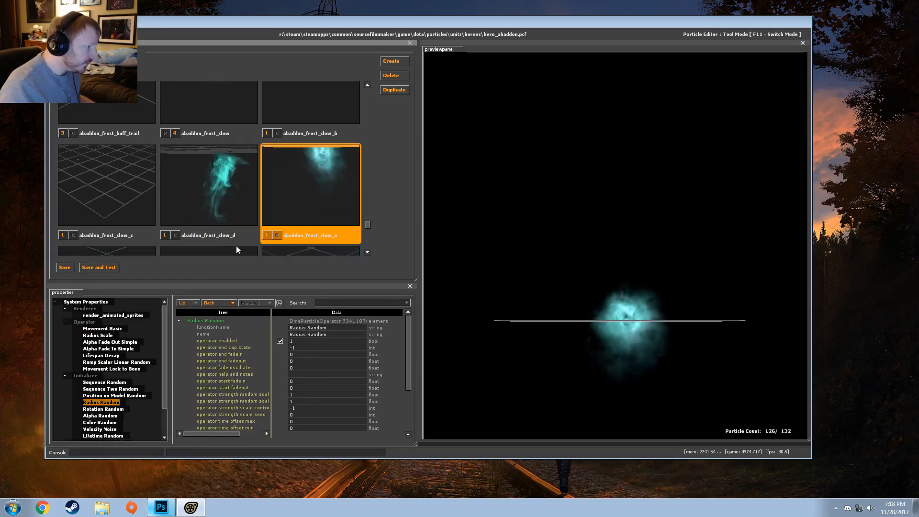
# - Return to the session from the Particle Editor and start a new particle system animation set from hero_abaddon.pcf in dota/particles/units/heroes
pyautogui.press('F11')
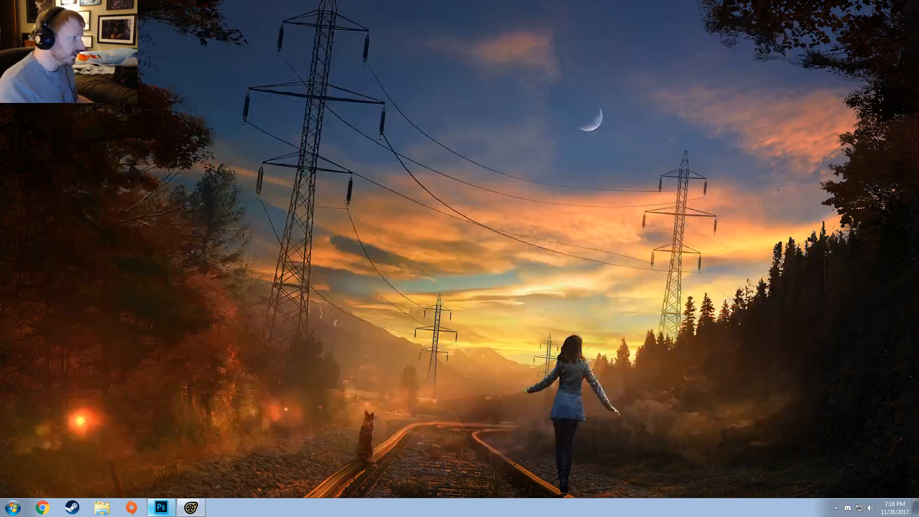
pyautogui.rightClick(709, 180)
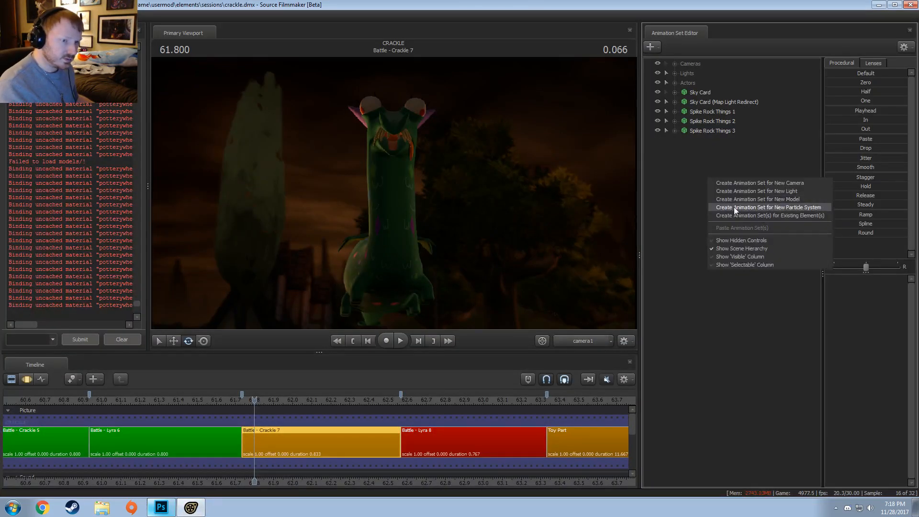
pyautogui.click(734, 207)
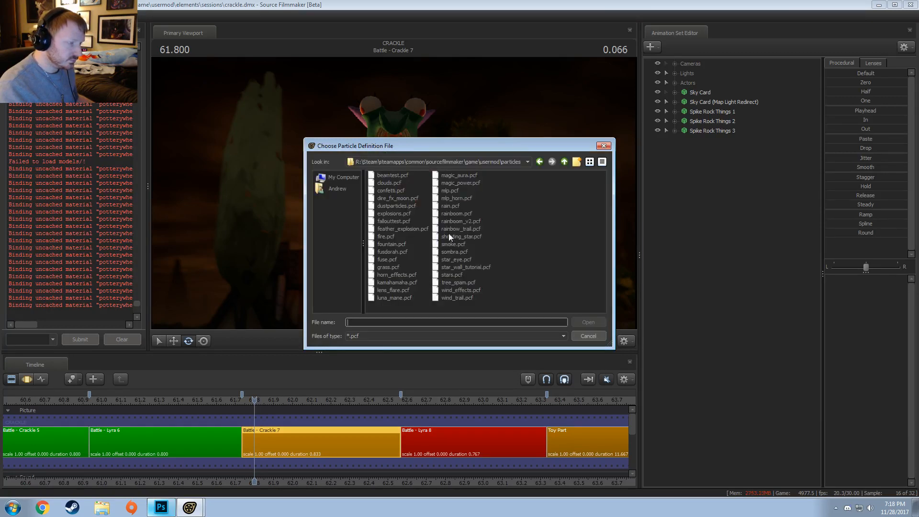
pyautogui.doubleClick(568, 163)
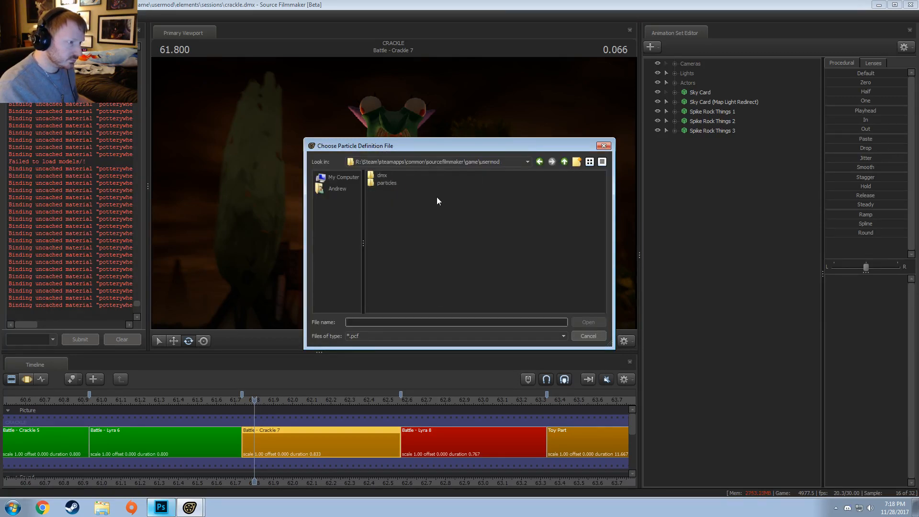
pyautogui.doubleClick(382, 245)
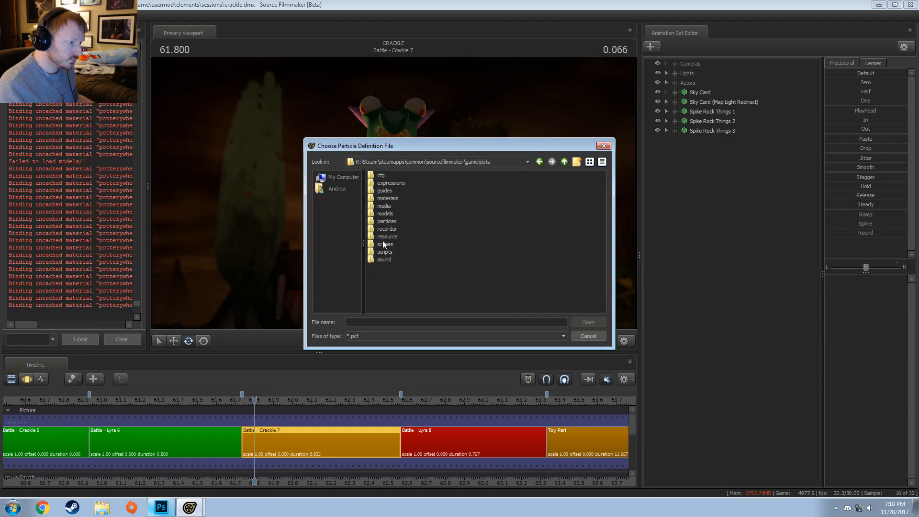
pyautogui.doubleClick(387, 220)
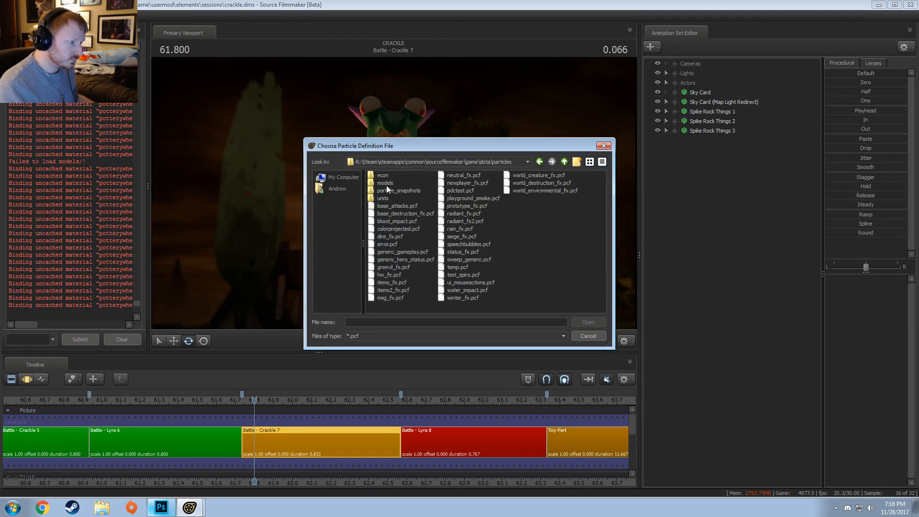
pyautogui.doubleClick(386, 197)
pyautogui.doubleClick(386, 174)
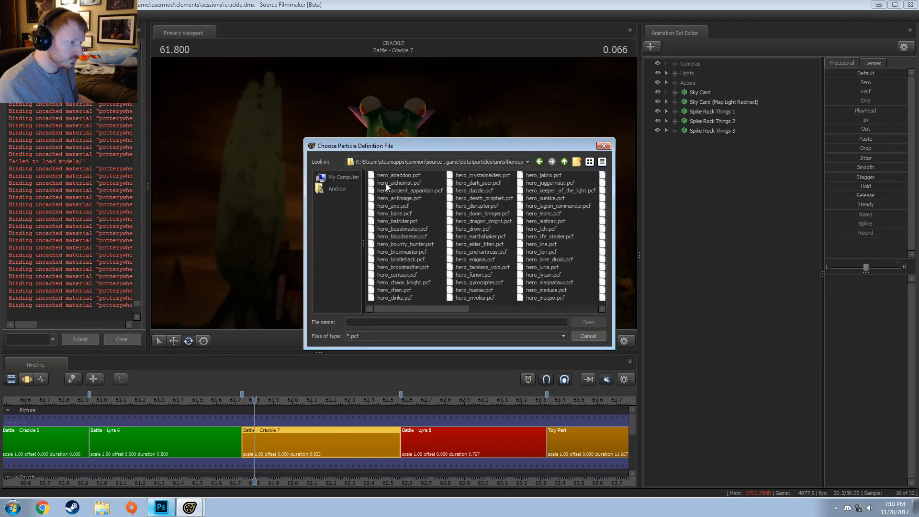
pyautogui.click(389, 175)
pyautogui.doubleClick(390, 174)
# - Create the particle system with definition abaddon_frost_slow_d, start time 61, emission duration 3 and lifetime 5
pyautogui.click(504, 231)
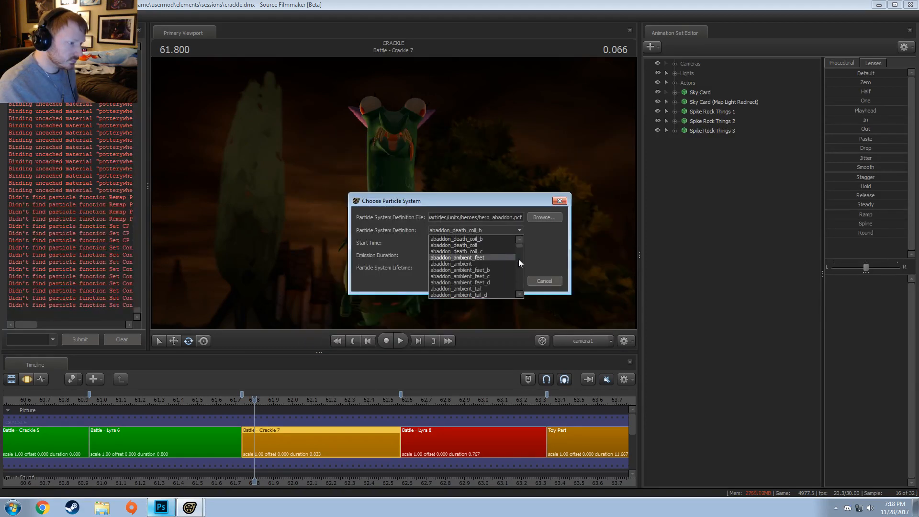
pyautogui.moveTo(521, 245); pyautogui.dragTo(522, 260)
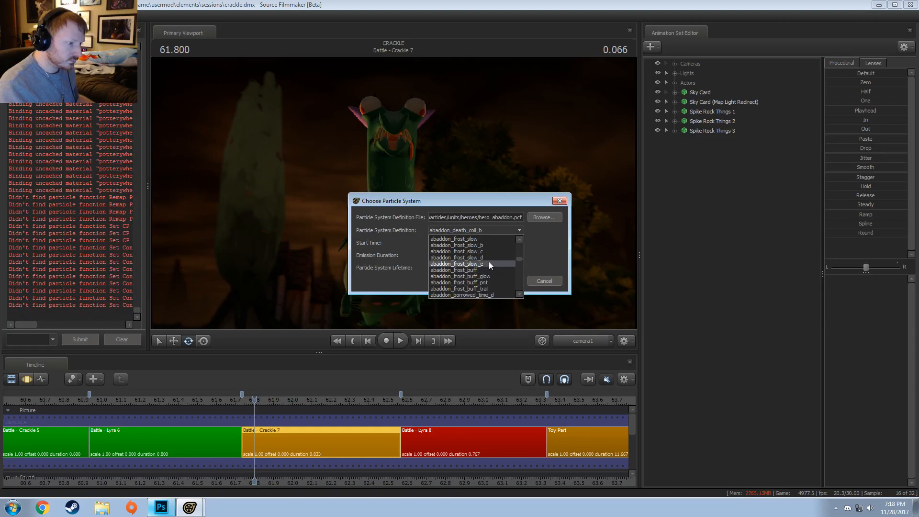
pyautogui.click(489, 261)
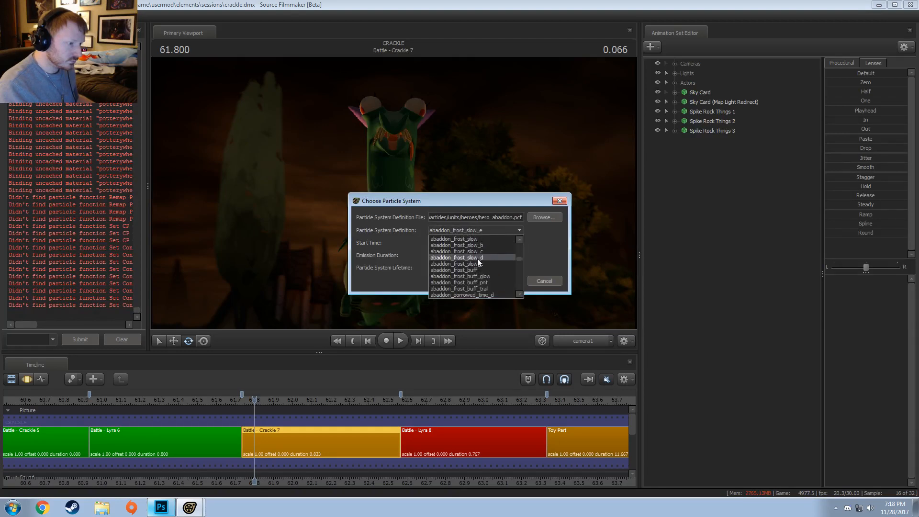
pyautogui.click(477, 258)
pyautogui.click(456, 243)
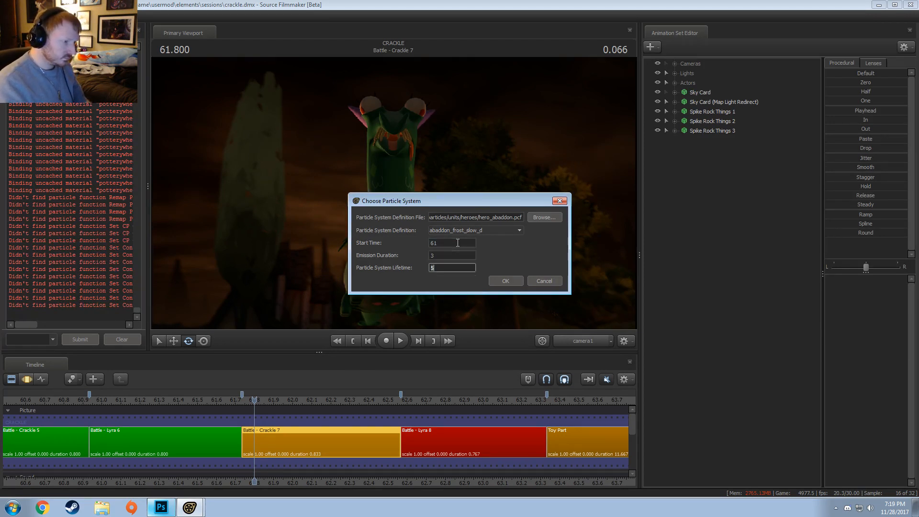
pyautogui.press('Return')
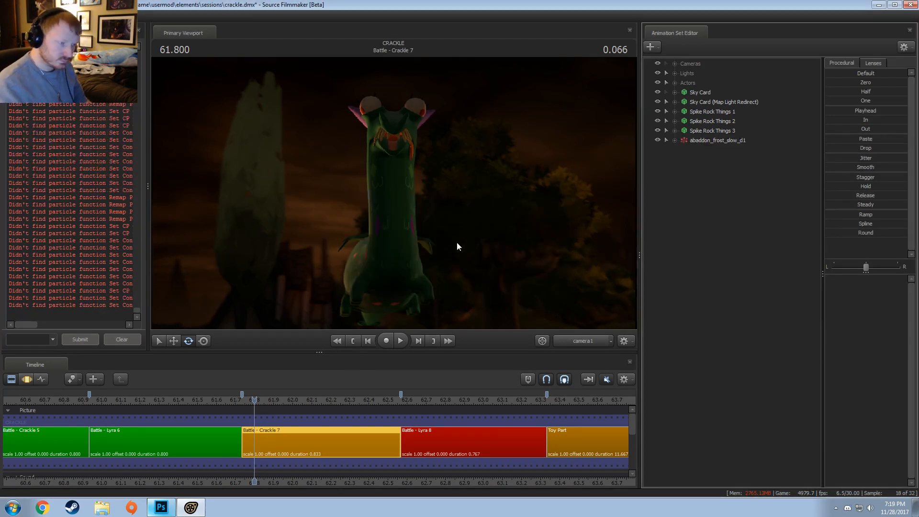
# - Select the new frost particle system, view it through the Work Camera and play Battle - Crackle 7 from its start
pyautogui.click(718, 142)
pyautogui.click(249, 404)
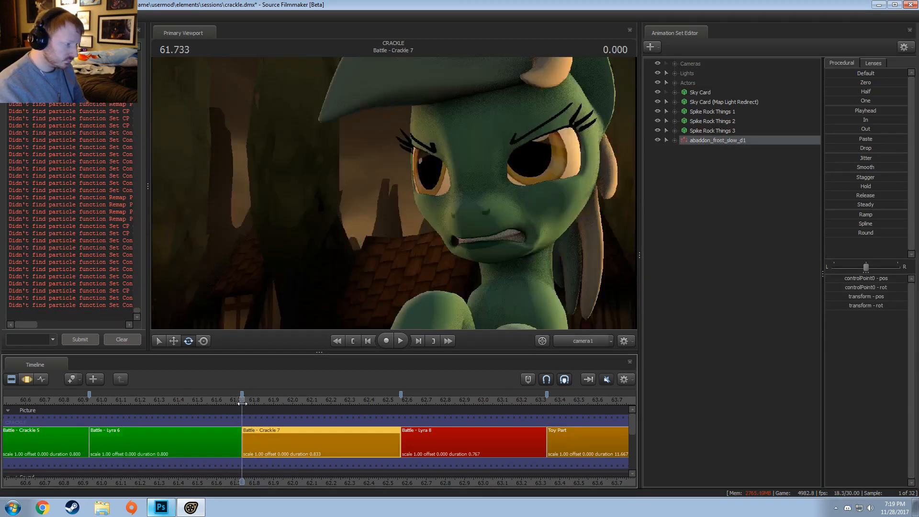
pyautogui.keyDown('ctrl'); pyautogui.click(601, 336); pyautogui.keyUp('ctrl')
pyautogui.press('s')
pyautogui.moveTo(394, 194)
pyautogui.mouseDown()
pyautogui.moveTo(394, 201)
pyautogui.moveTo(393, 193)
pyautogui.mouseUp()
pyautogui.press('space')
pyautogui.press('space')
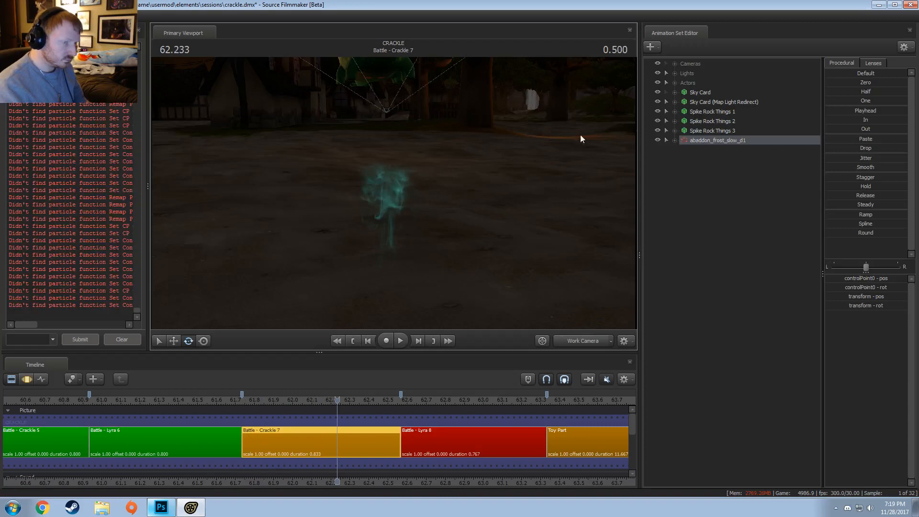
# - Show the Particle System element of abaddon_frost_slow_d1 in the Element Viewer and instance the particle system
pyautogui.rightClick(731, 140)
pyautogui.moveTo(767, 193)
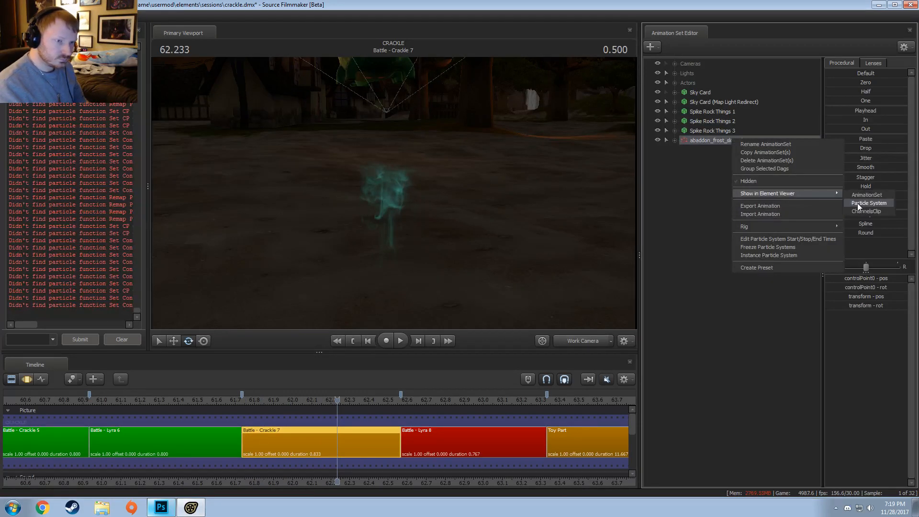
pyautogui.click(854, 202)
pyautogui.rightClick(726, 140)
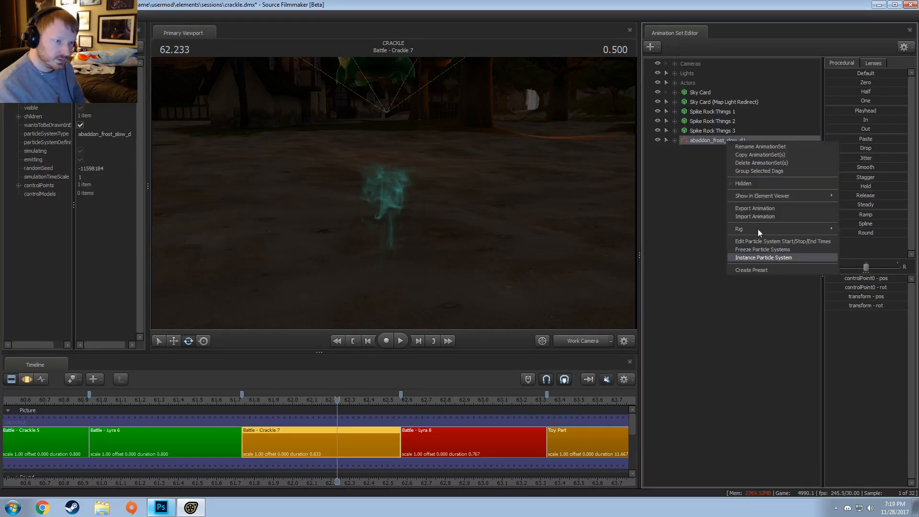
pyautogui.click(762, 257)
# - Open the instanced frost particle system in the Particle System Editor and inspect its preview from ground level
pyautogui.rightClick(725, 140)
pyautogui.moveTo(812, 256)
pyautogui.click(857, 257)
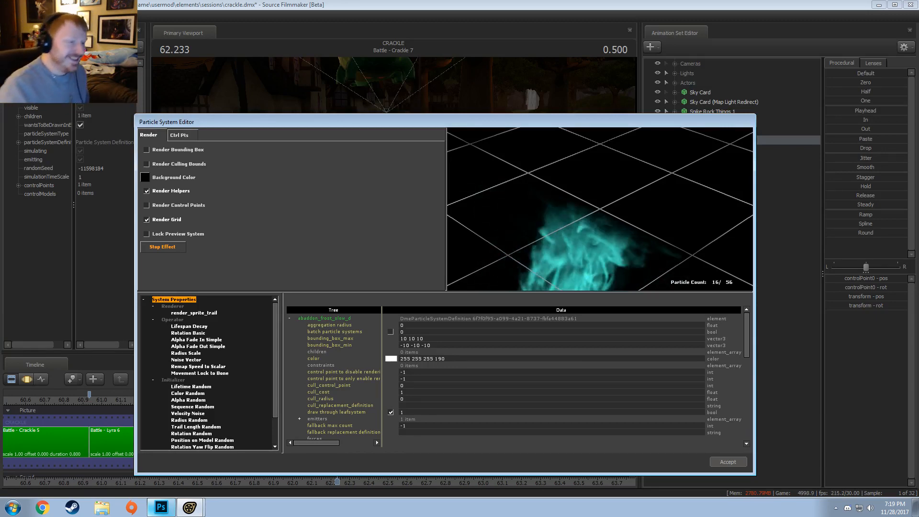
pyautogui.moveTo(572, 232); pyautogui.dragTo(595, 232)
pyautogui.moveTo(595, 211); pyautogui.dragTo(596, 246, button='right')
pyautogui.moveTo(595, 246); pyautogui.dragTo(596, 213)
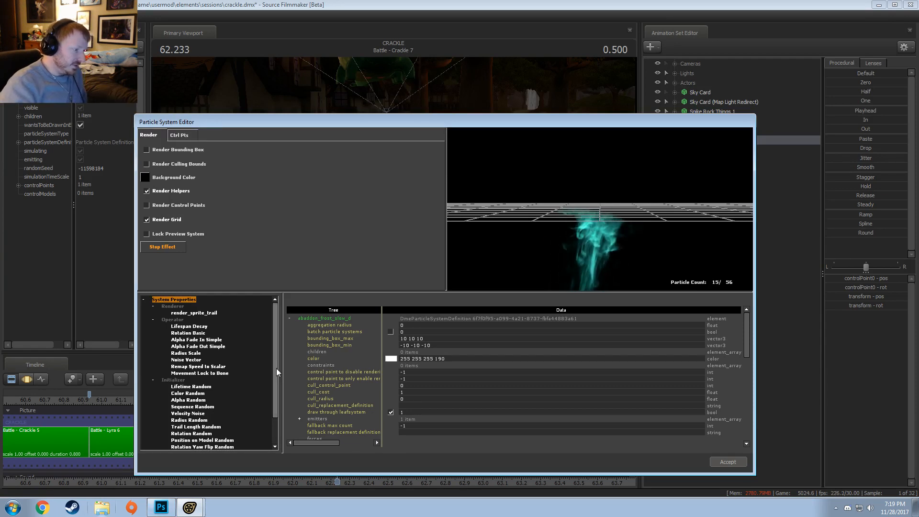
# - Disable the Rotation Random initializer and remove it from the abaddon_frost_slow_d definition
pyautogui.moveTo(276, 369); pyautogui.dragTo(279, 411)
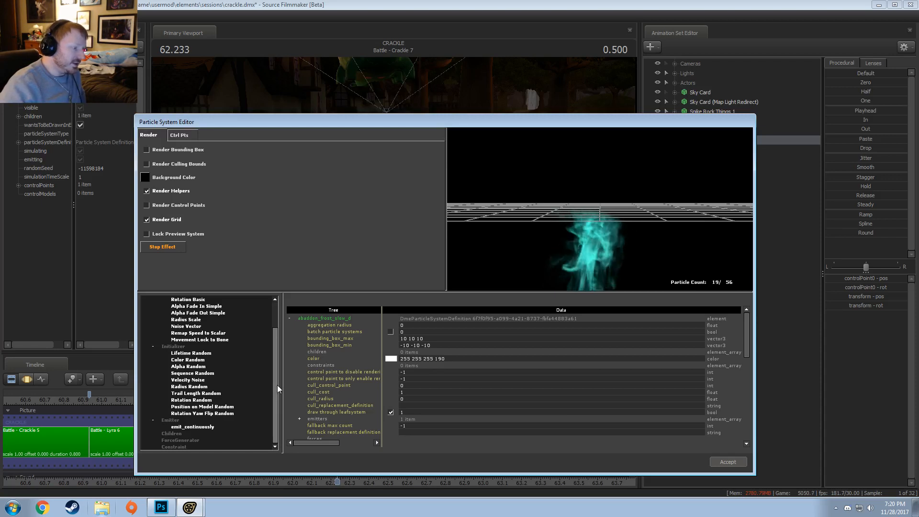
pyautogui.scroll(2, 277, 385)
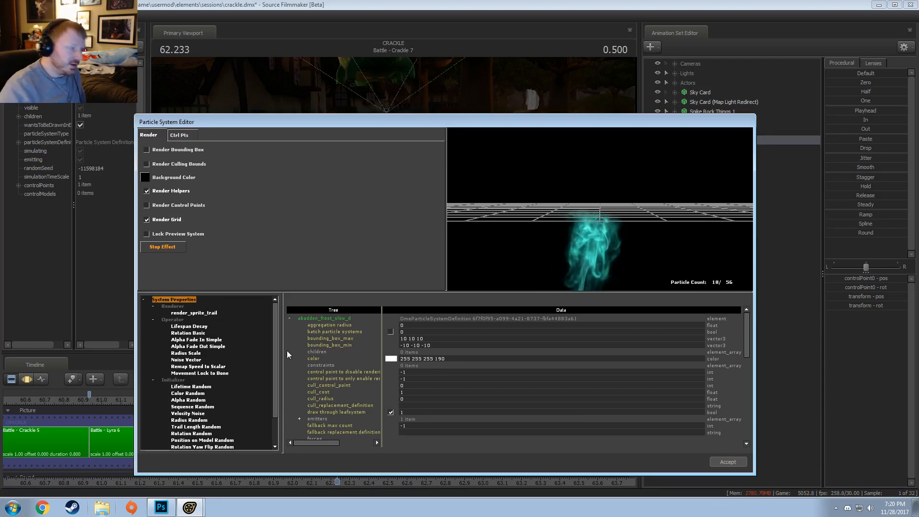
pyautogui.scroll(-2, 278, 356)
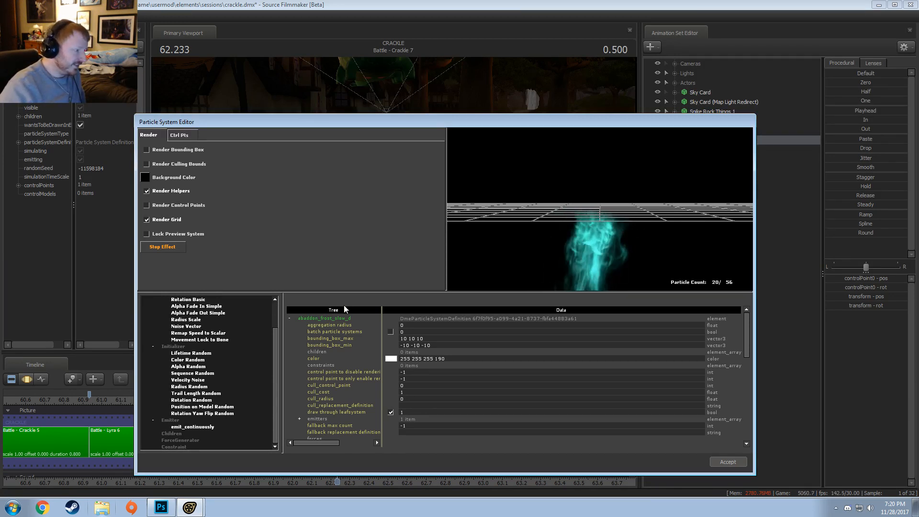
pyautogui.scroll(2, 245, 361)
pyautogui.scroll(-2, 204, 407)
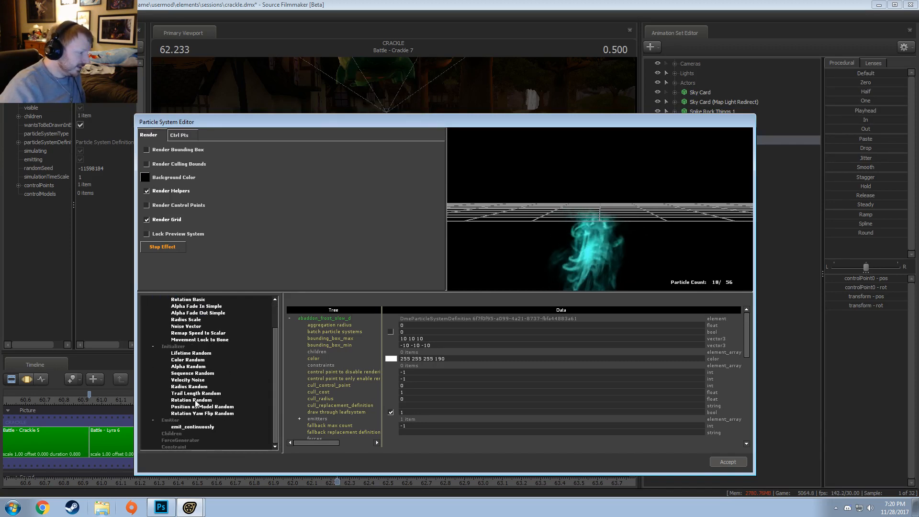
pyautogui.click(192, 400)
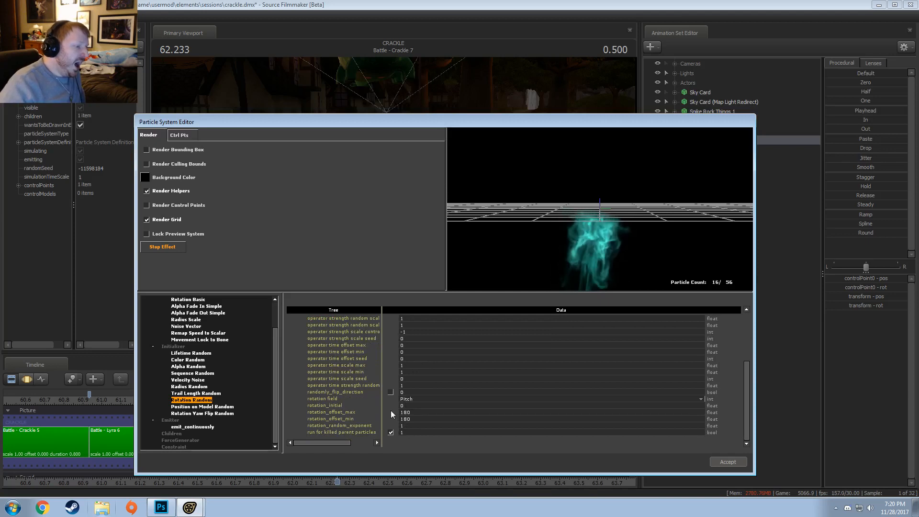
pyautogui.click(390, 338)
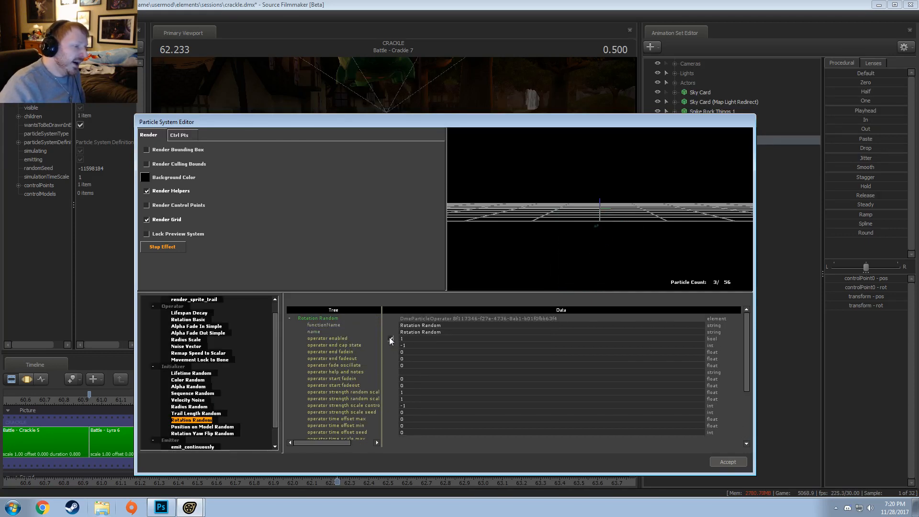
pyautogui.click(390, 338)
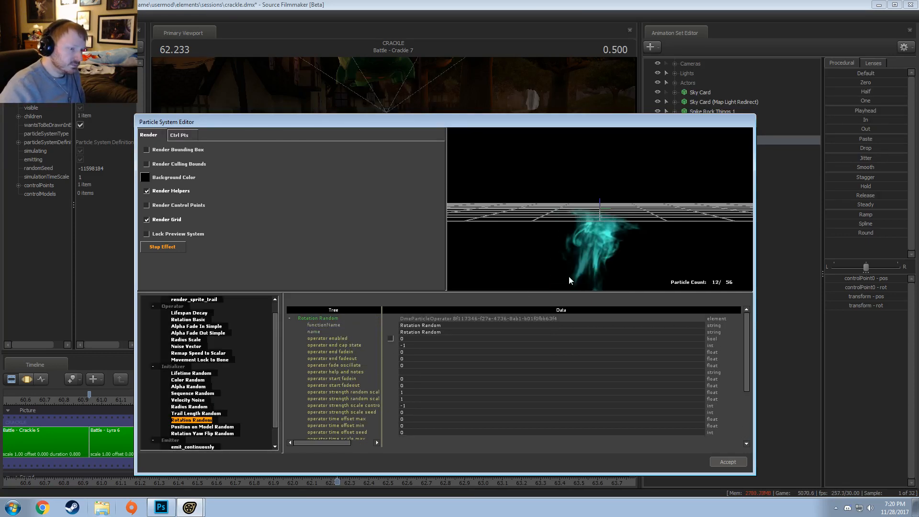
pyautogui.rightClick(204, 420)
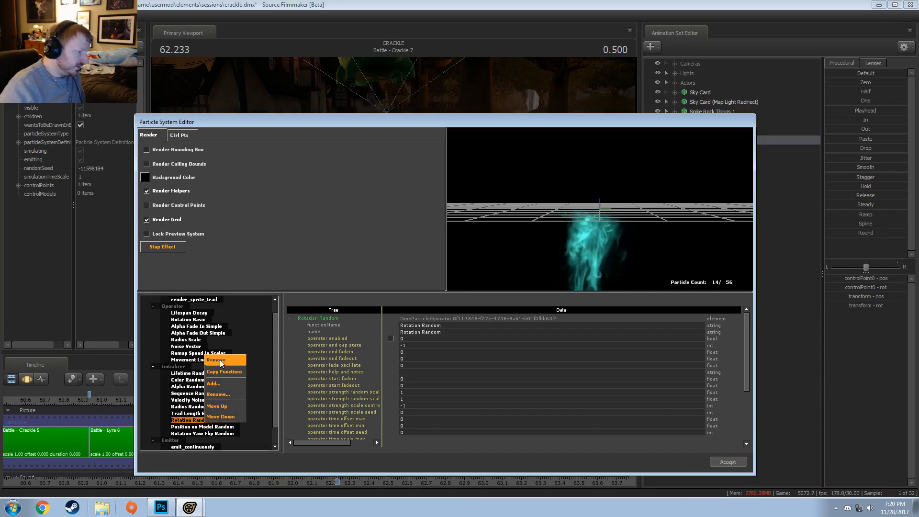
pyautogui.click(222, 361)
# - Test the Rotation Yaw Flip Random initializer's enabled state and disable the Velocity Noise initializer
pyautogui.click(198, 428)
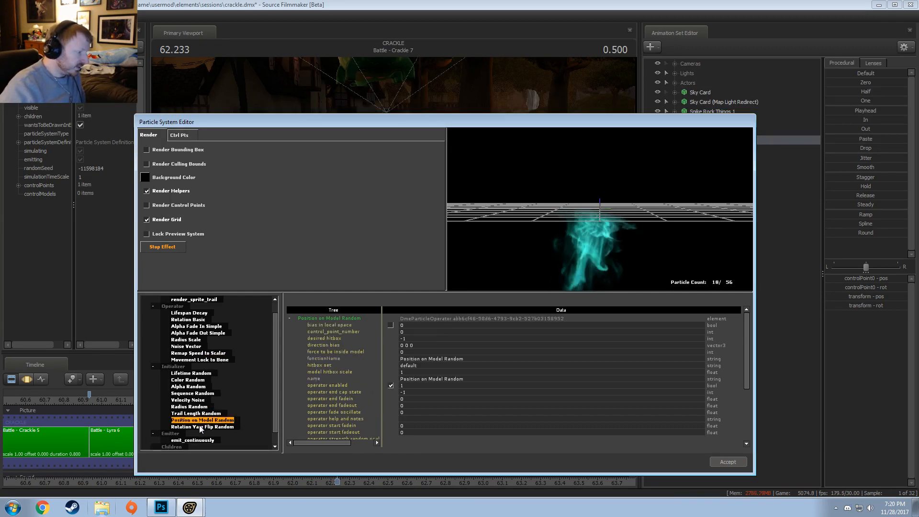
pyautogui.click(391, 345)
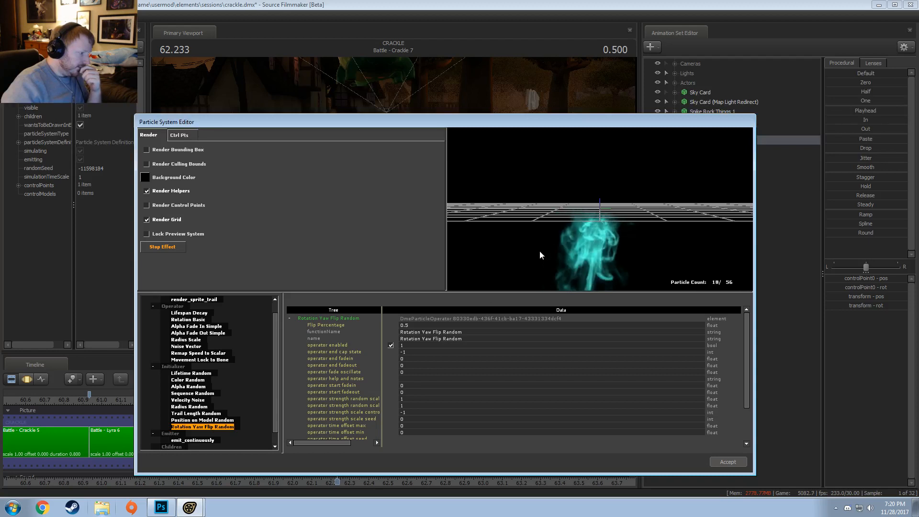
pyautogui.click(197, 401)
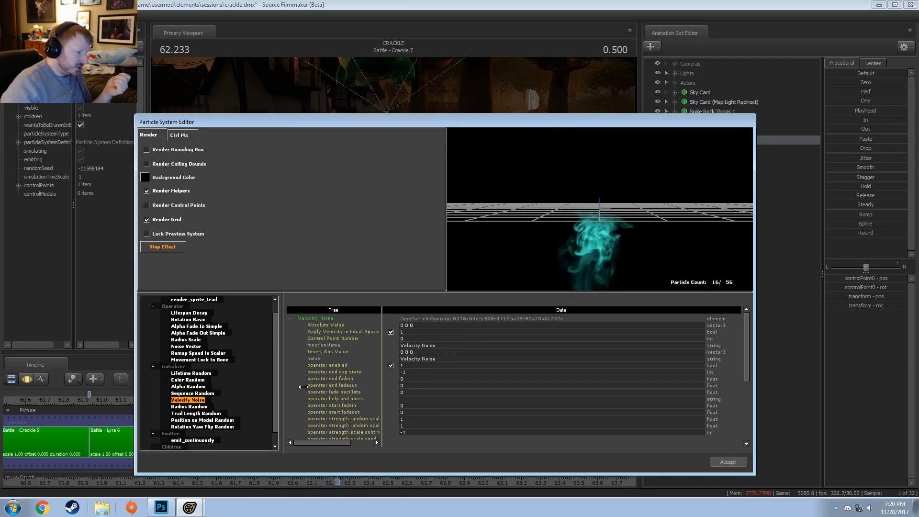
pyautogui.scroll(-5, 504, 359)
pyautogui.scroll(5, 416, 374)
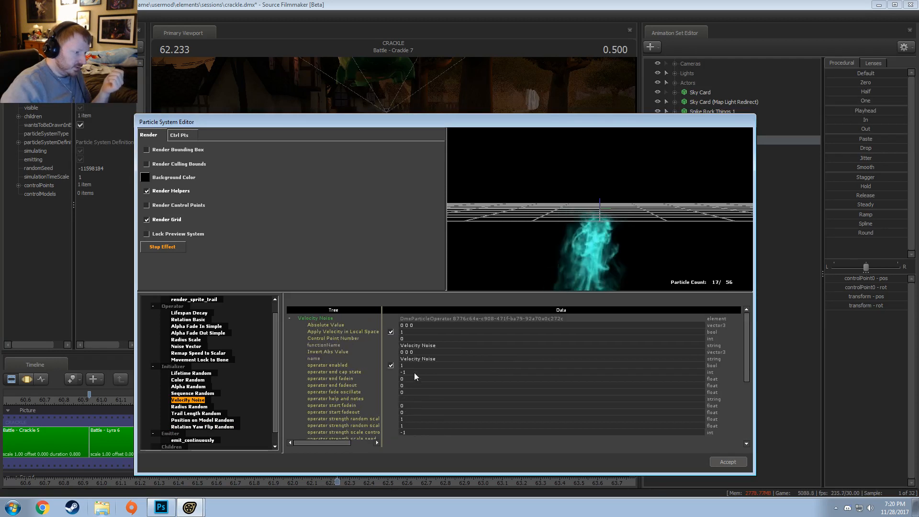
pyautogui.click(391, 365)
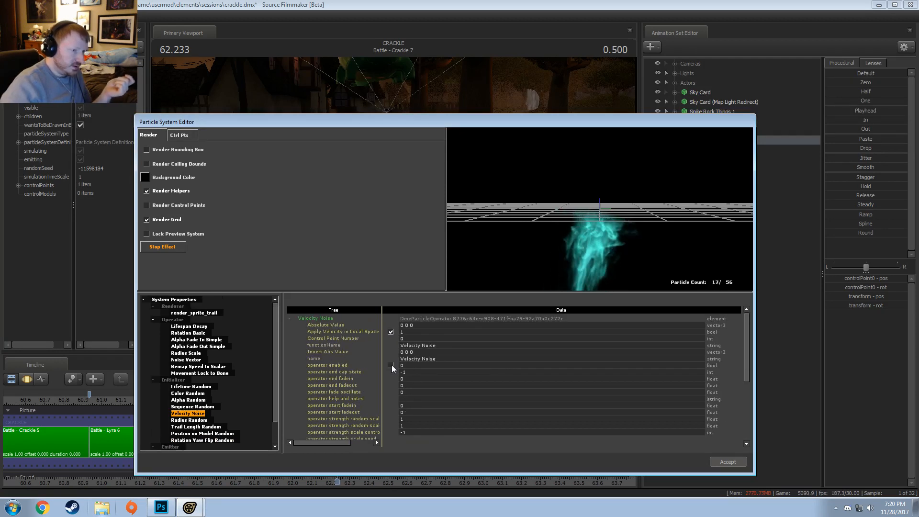
# - Review the properties of the Sequence Random, Trail Length Random and Position on Model Random initializers
pyautogui.click(197, 407)
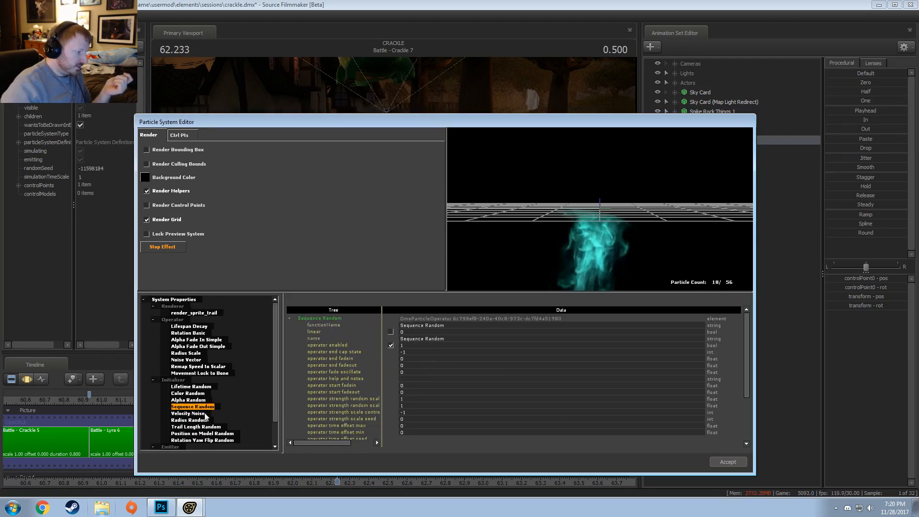
pyautogui.click(198, 427)
pyautogui.click(199, 435)
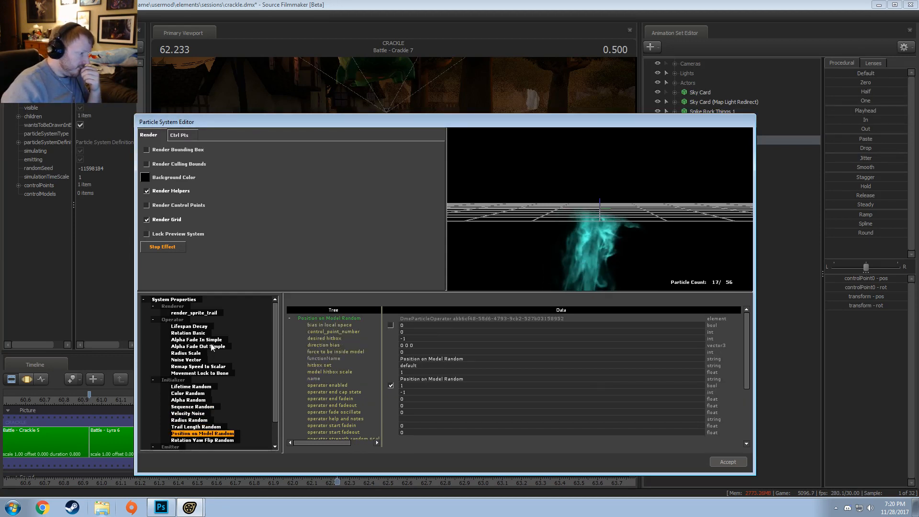
# - Test the Noise Vector operator's enabled state and set its output maximum to 46 46 156
pyautogui.click(186, 361)
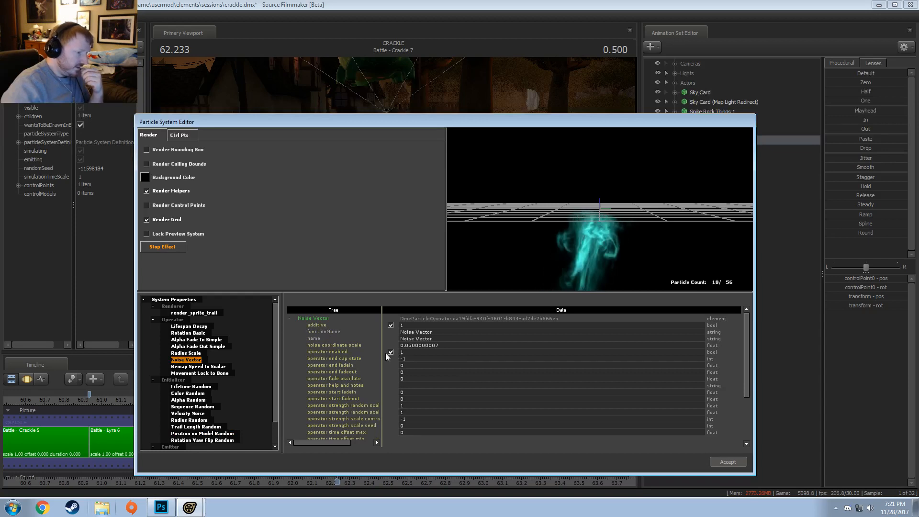
pyautogui.click(390, 352)
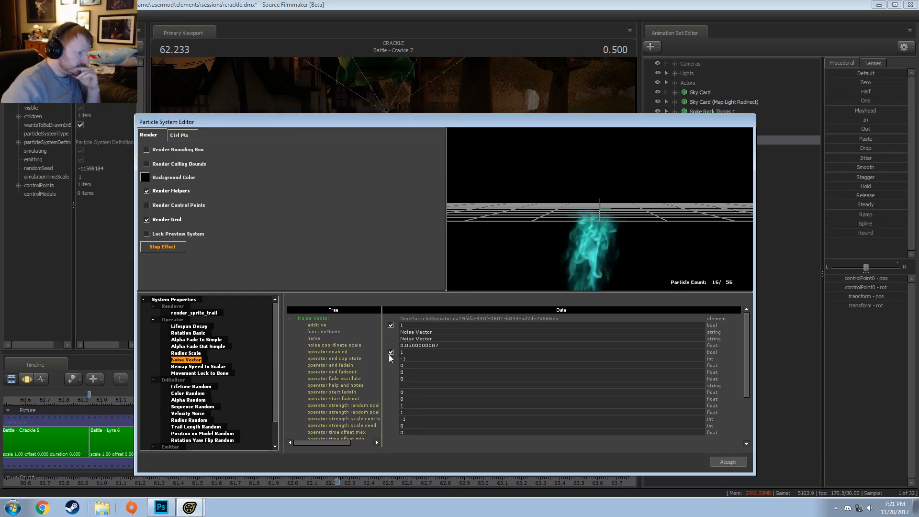
pyautogui.scroll(-3, 449, 384)
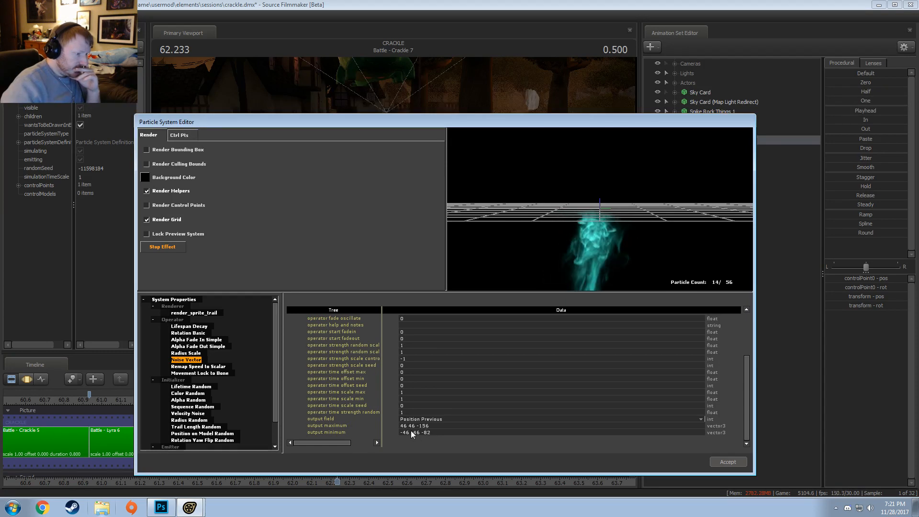
pyautogui.moveTo(437, 426); pyautogui.dragTo(416, 426)
pyautogui.write('156')
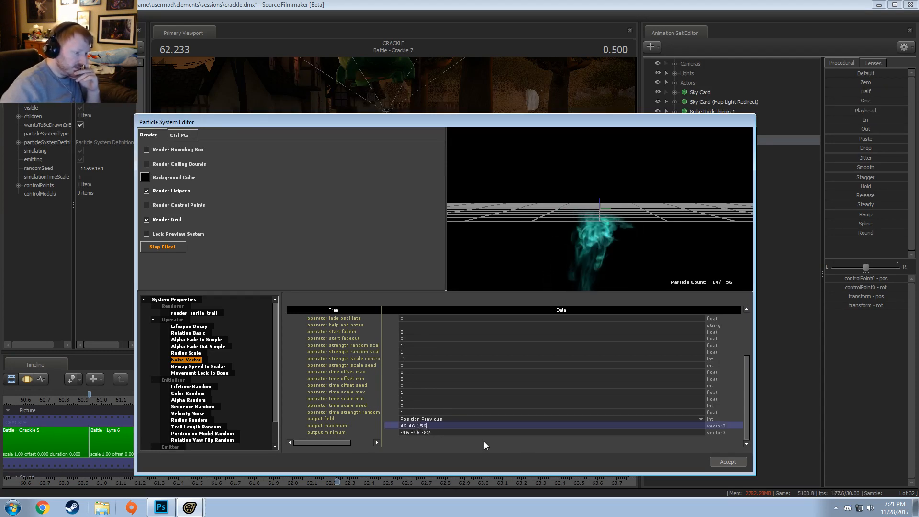
pyautogui.click(458, 418)
# - Remove the sideways drift in Noise Vector by setting output maximum to 0 0 156 and output minimum to 0 0 -82
pyautogui.moveTo(588, 244); pyautogui.dragTo(549, 278)
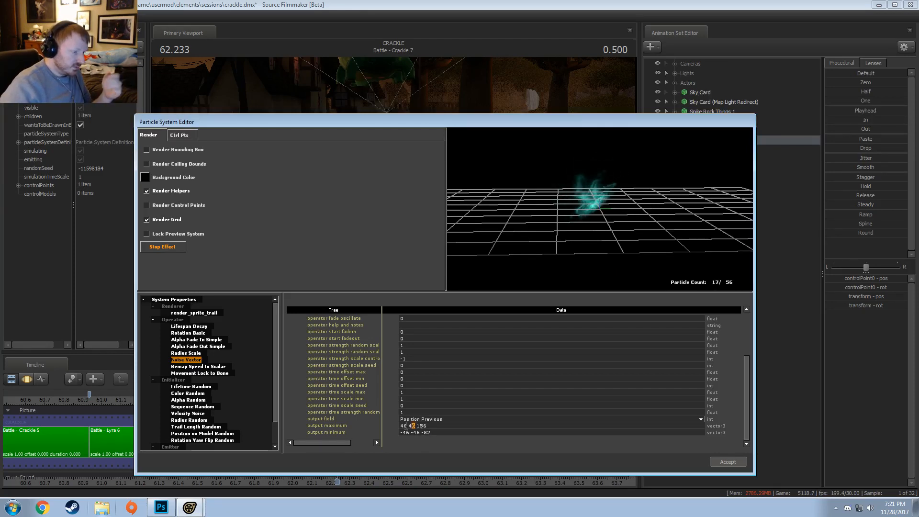
pyautogui.write('0 0')
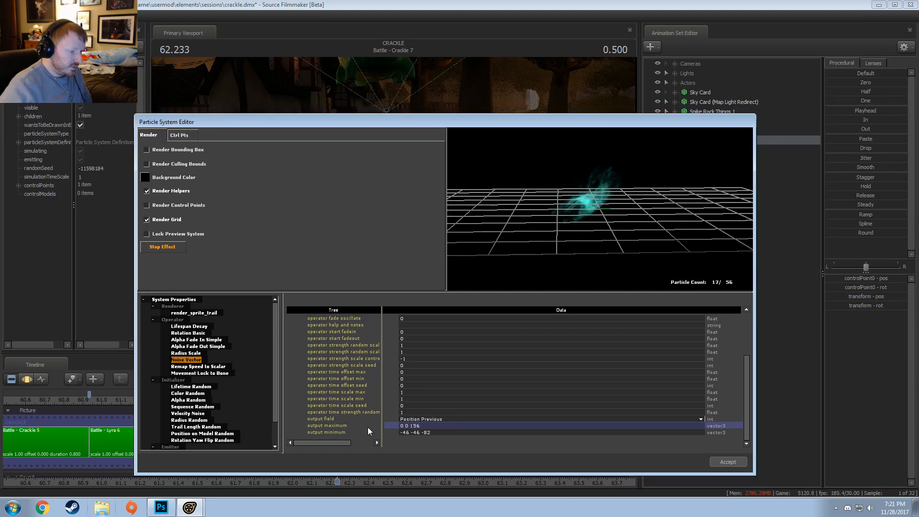
pyautogui.press('Return')
pyautogui.moveTo(420, 432); pyautogui.dragTo(361, 426)
pyautogui.write('0 0')
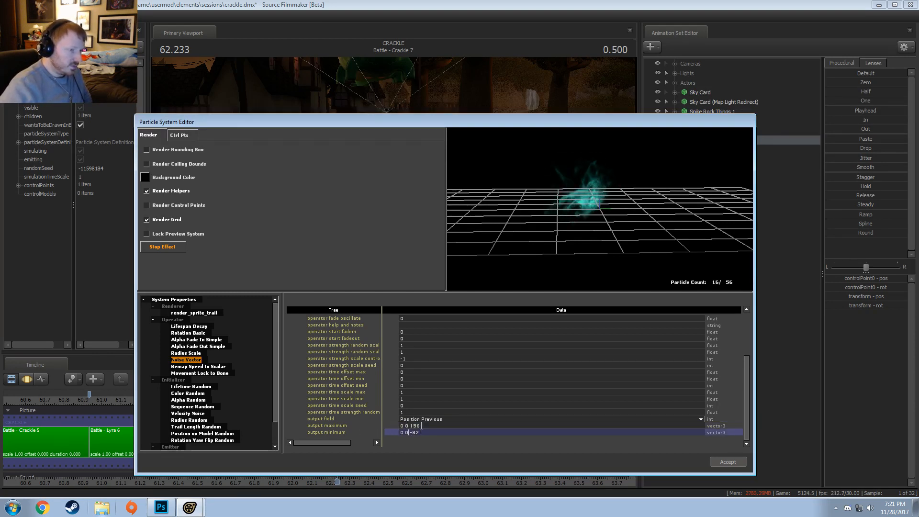
pyautogui.press('Return')
# - Set Noise Vector's output minimum to 0 0 82 and inspect the frost effect's preview from several angles
pyautogui.moveTo(653, 257); pyautogui.dragTo(713, 266)
pyautogui.doubleClick(415, 432)
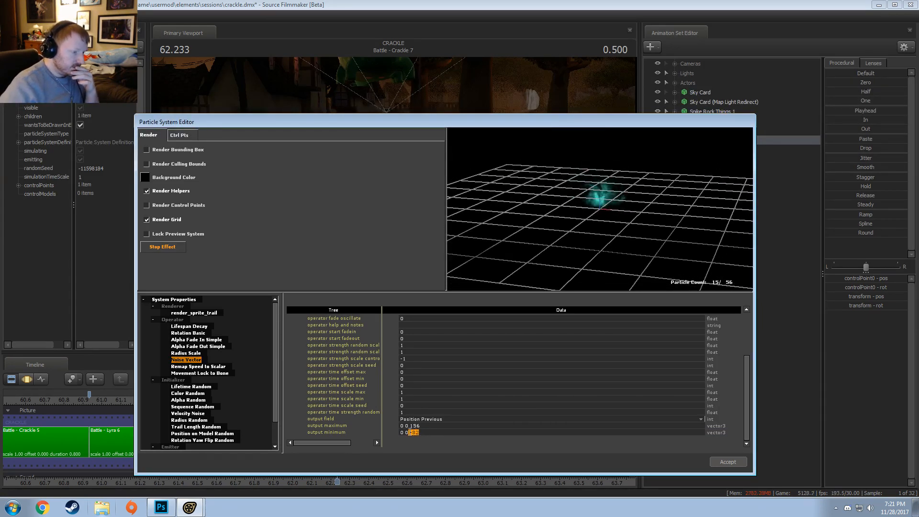
pyautogui.write('82')
pyautogui.press('Return')
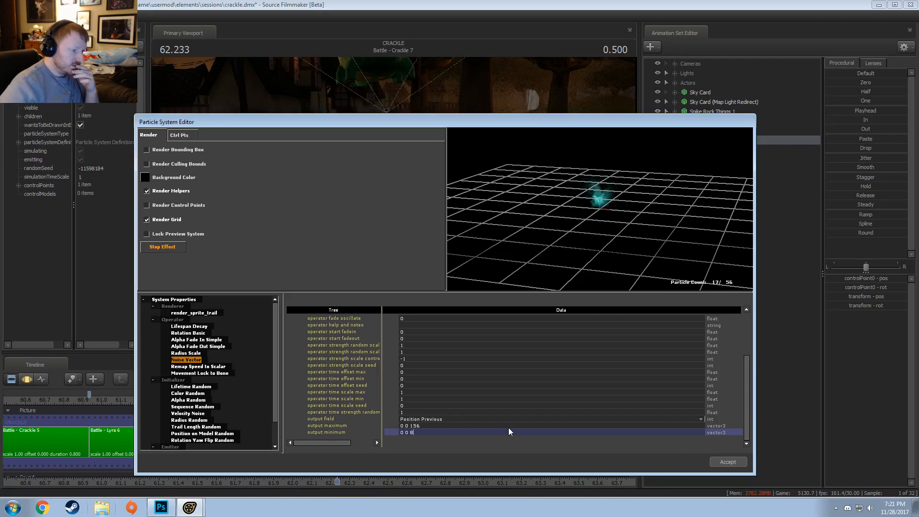
pyautogui.moveTo(627, 239); pyautogui.dragTo(627, 278, button='right')
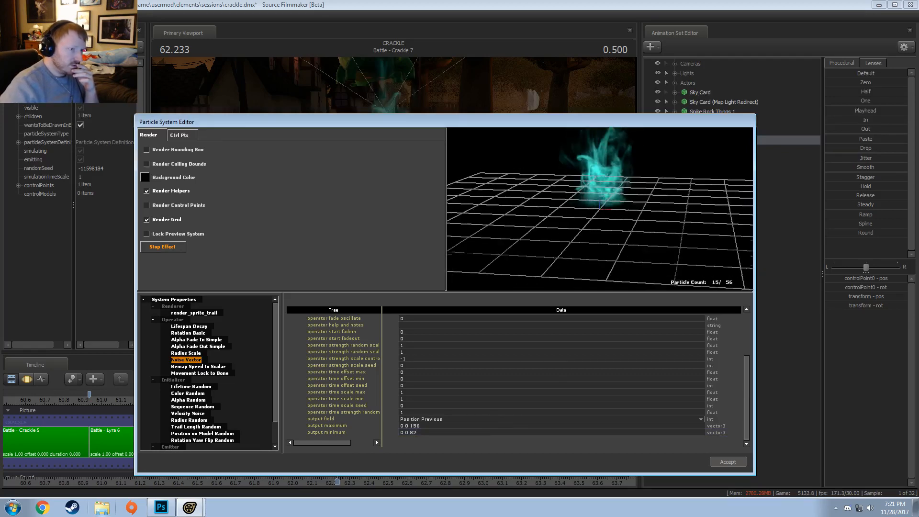
pyautogui.moveTo(599, 208)
pyautogui.mouseDown()
pyautogui.moveTo(626, 194)
pyautogui.moveTo(641, 223)
pyautogui.moveTo(619, 230)
pyautogui.moveTo(589, 205)
pyautogui.mouseUp()
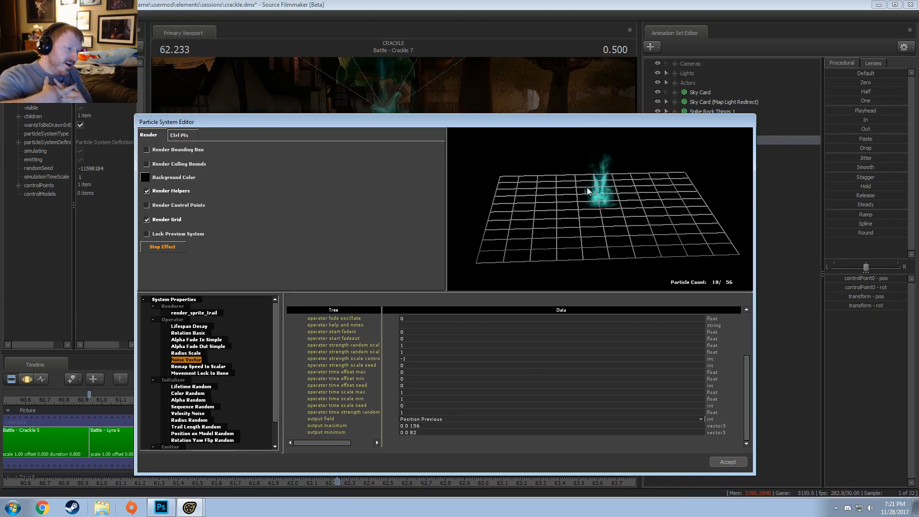
pyautogui.moveTo(584, 202); pyautogui.dragTo(585, 203)
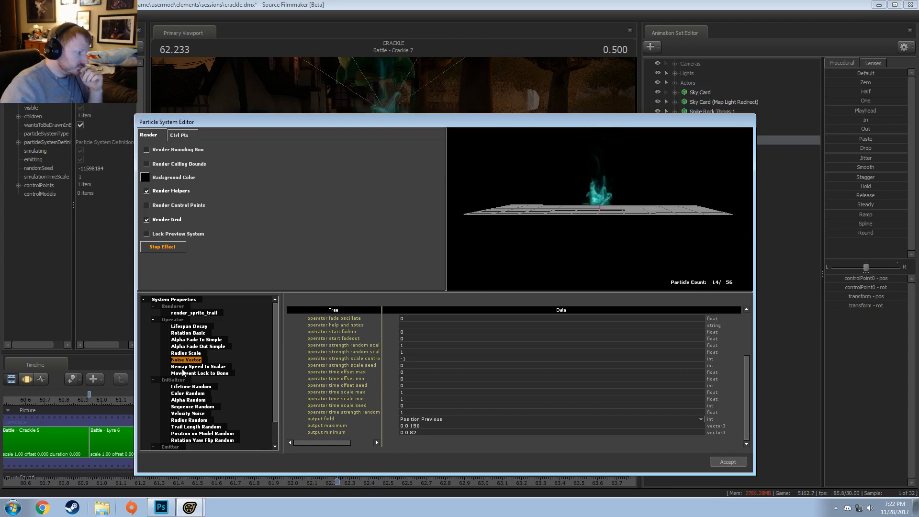
# - Set the Radius Random initializer's radius_min to 50 and radius_max to 120, and check the preview
pyautogui.click(187, 419)
pyautogui.click(413, 418)
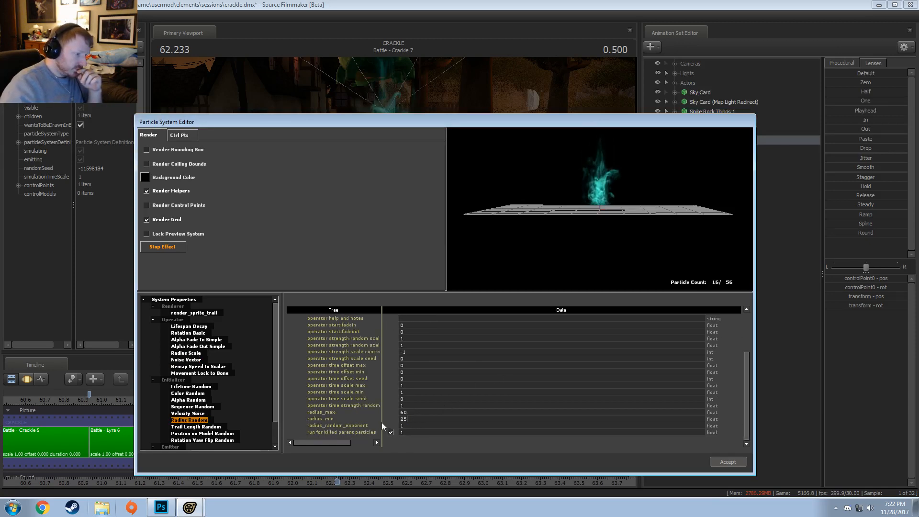
pyautogui.write('50')
pyautogui.click(405, 412)
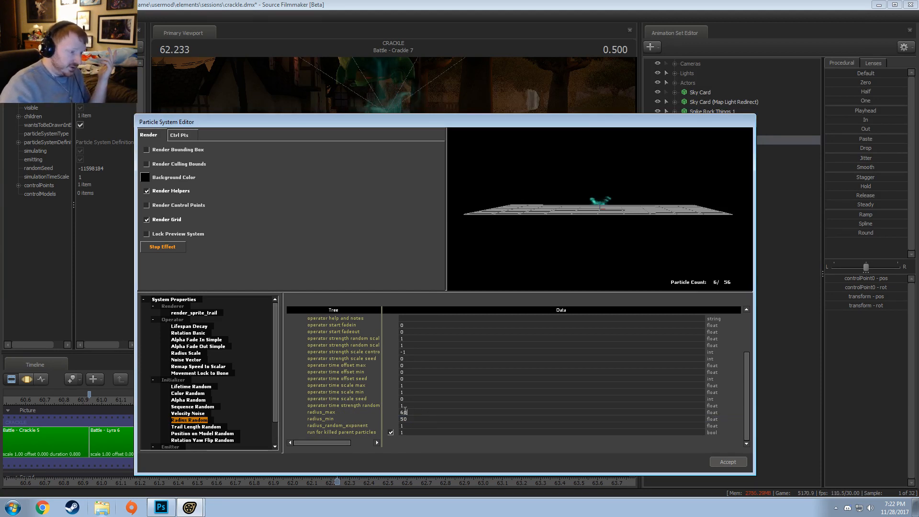
pyautogui.write('120')
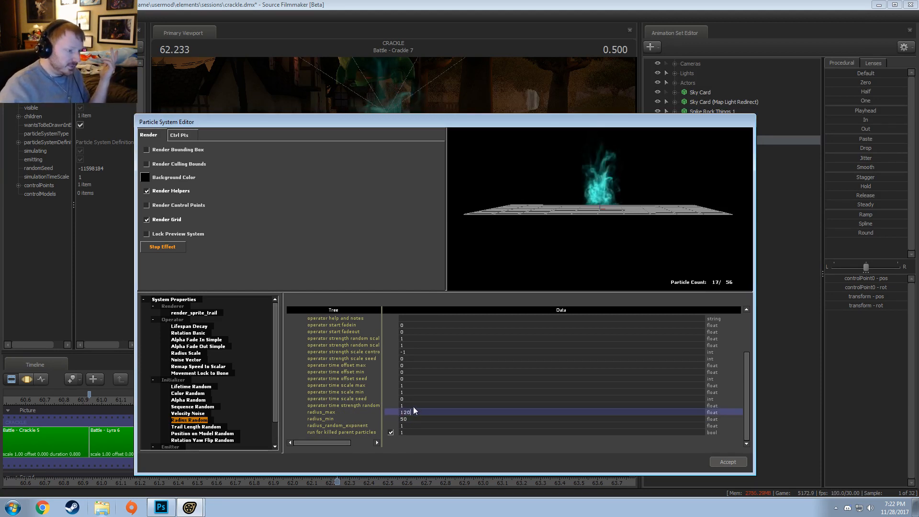
pyautogui.press('Return')
pyautogui.moveTo(620, 273)
pyautogui.mouseDown()
pyautogui.moveTo(623, 292)
pyautogui.moveTo(620, 259)
pyautogui.mouseUp()
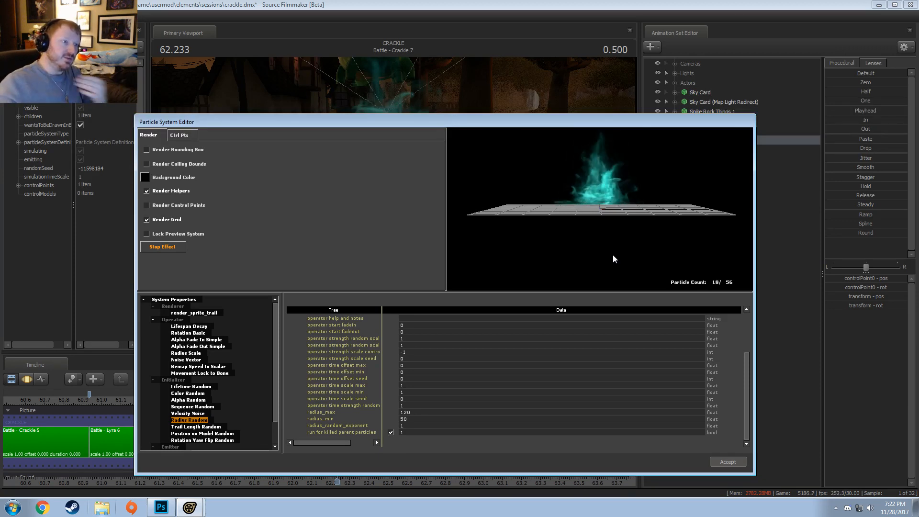
# - Inspect the frost effect's preview and review the settings of its Sequence Random, Velocity Noise and Trail Length Random initializers
pyautogui.moveTo(612, 255); pyautogui.dragTo(613, 251)
pyautogui.moveTo(612, 251); pyautogui.dragTo(612, 264, button='right')
pyautogui.moveTo(613, 250); pyautogui.dragTo(612, 278, button='middle')
pyautogui.moveTo(632, 190); pyautogui.dragTo(632, 199, button='middle')
pyautogui.moveTo(631, 199); pyautogui.dragTo(627, 195)
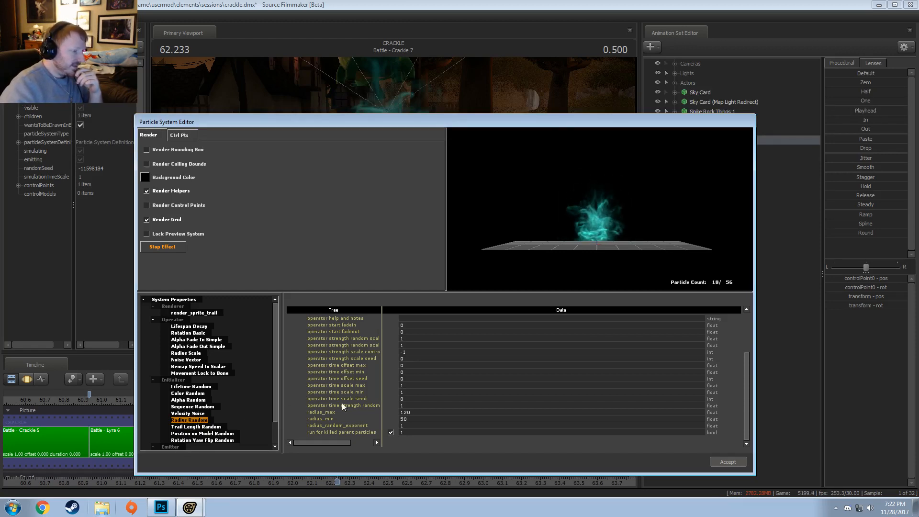
pyautogui.click(202, 439)
pyautogui.click(193, 407)
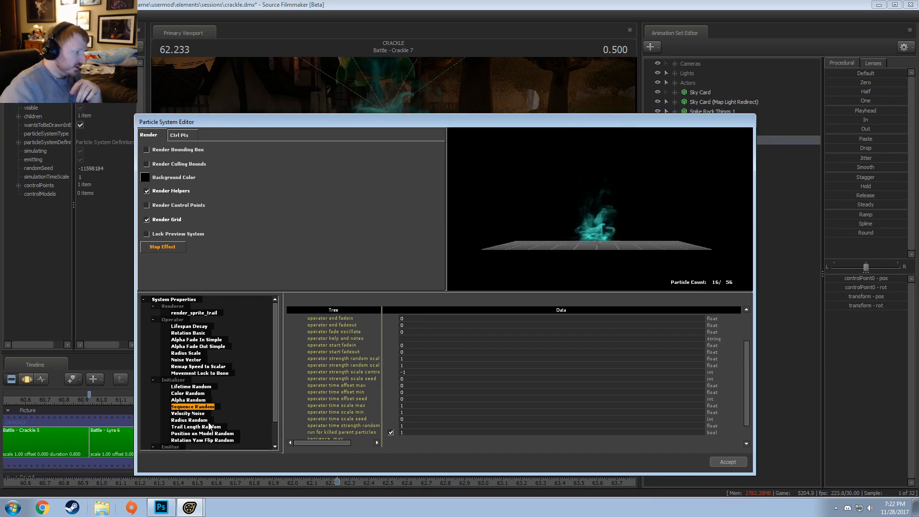
pyautogui.click(213, 413)
pyautogui.scroll(-5, 414, 393)
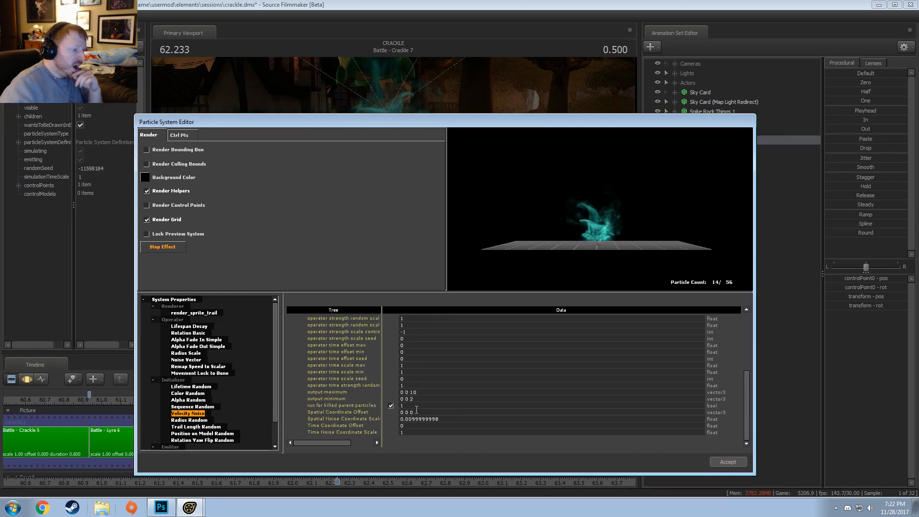
pyautogui.click(200, 426)
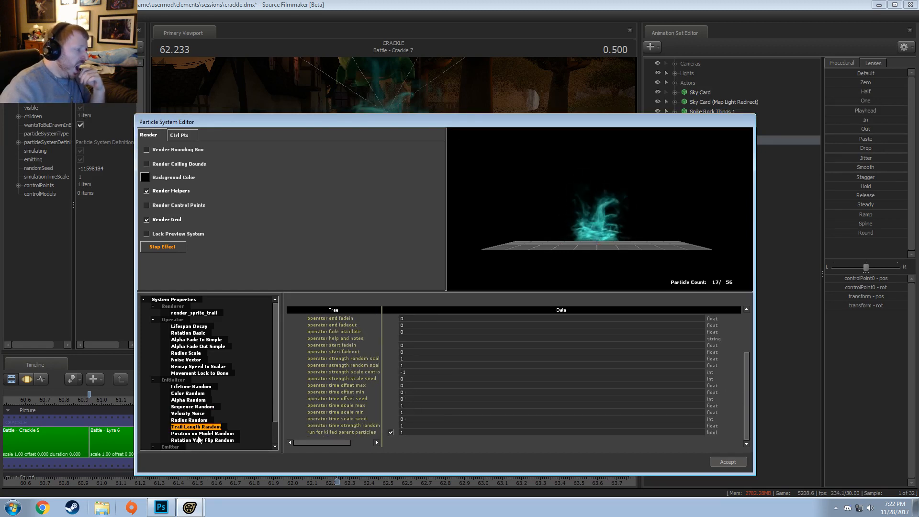
# - Set Noise Vector's output maximum to 0 0 312 and output minimum to 0 0 164, check the preview and accept the edits
pyautogui.click(196, 359)
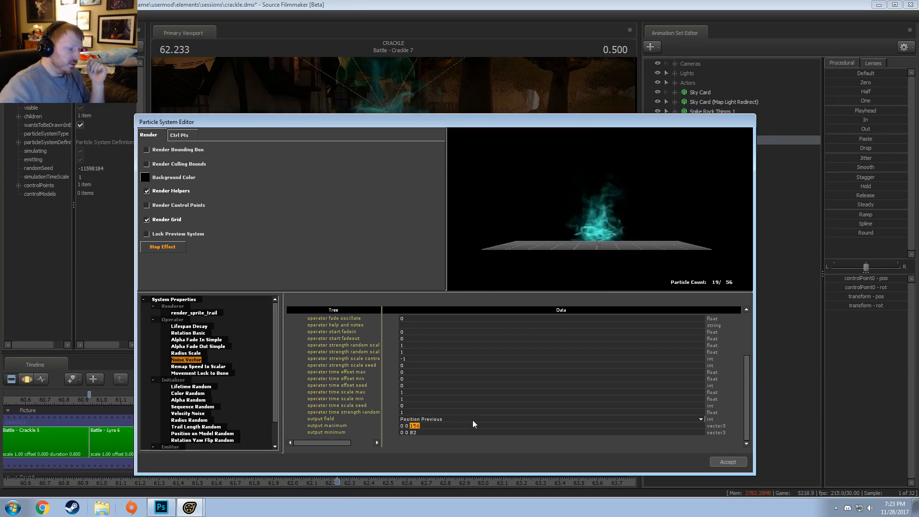
pyautogui.write('312')
pyautogui.moveTo(421, 432); pyautogui.dragTo(410, 432)
pyautogui.write('164')
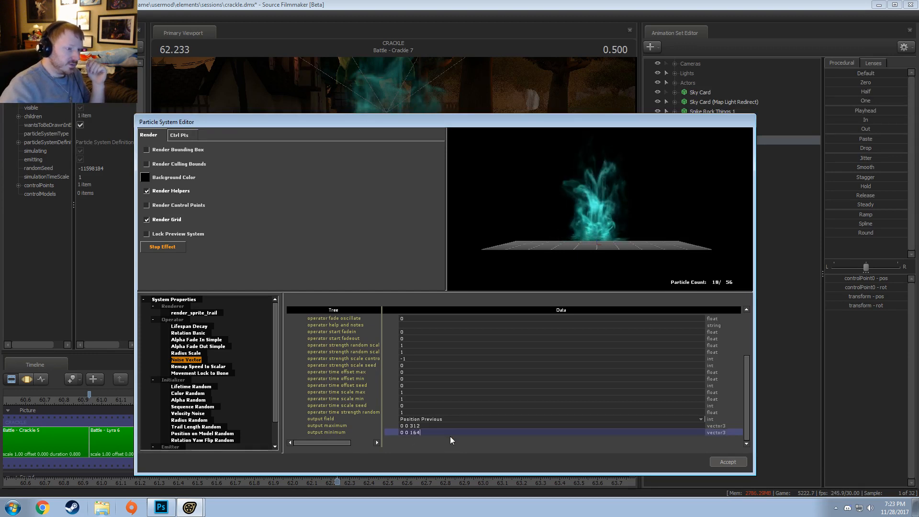
pyautogui.press('Return')
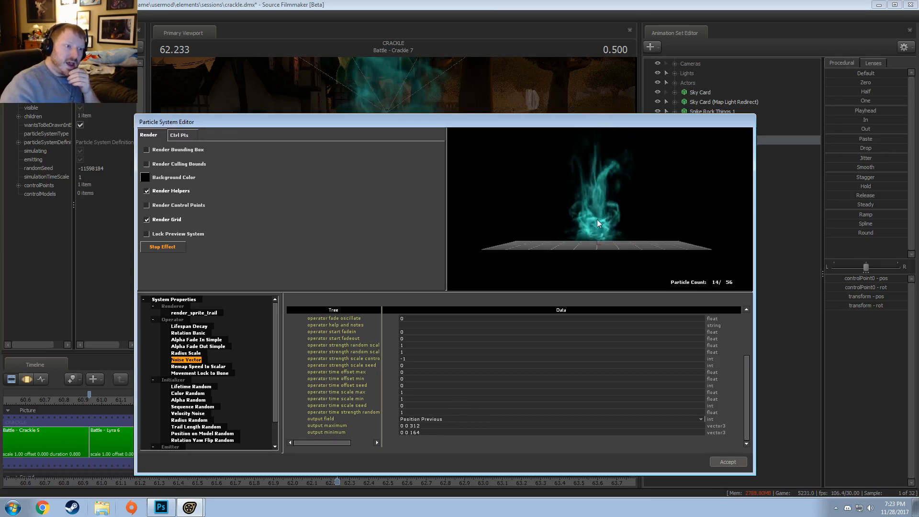
pyautogui.moveTo(596, 219); pyautogui.dragTo(662, 190)
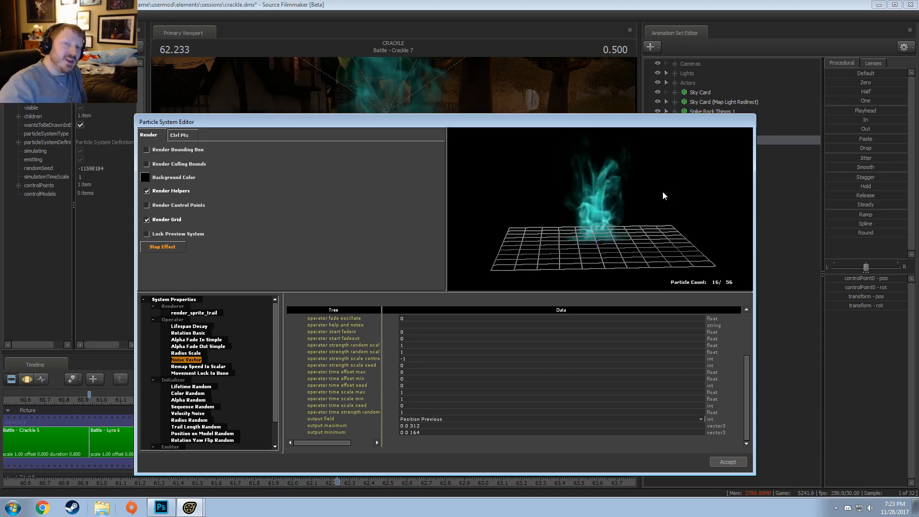
pyautogui.moveTo(662, 191); pyautogui.dragTo(663, 239, button='right')
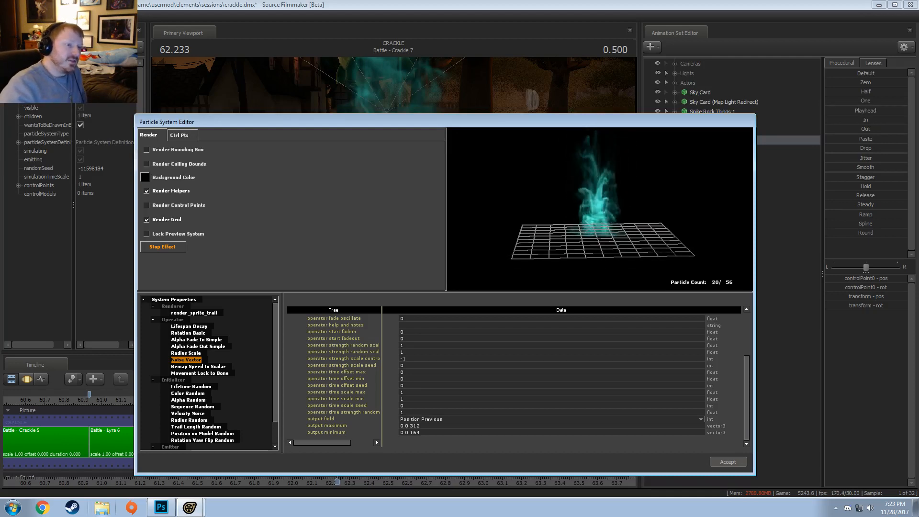
pyautogui.moveTo(662, 192); pyautogui.dragTo(658, 193)
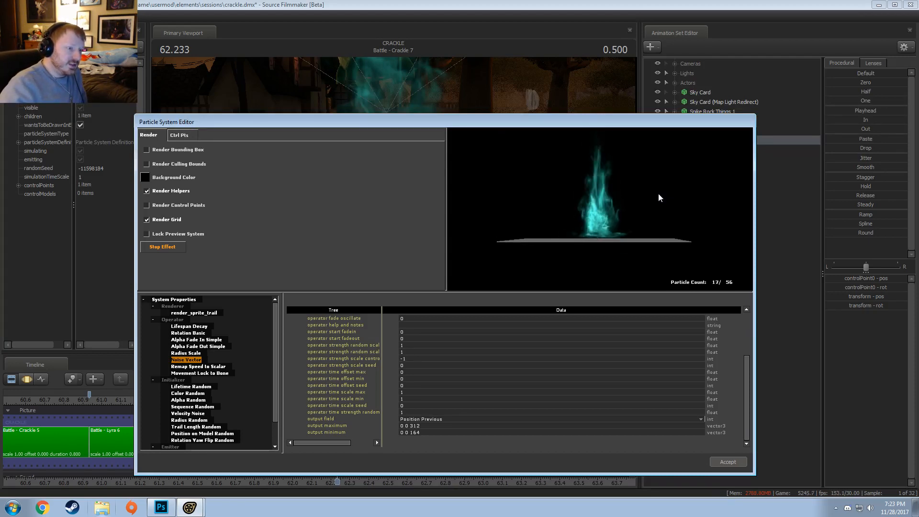
pyautogui.click(727, 461)
# - Play through Battle - Crackle 7 and examine the frost effect in the scene from closer and farther work camera views
pyautogui.moveTo(394, 193); pyautogui.dragTo(426, 234)
pyautogui.moveTo(340, 399); pyautogui.dragTo(339, 399)
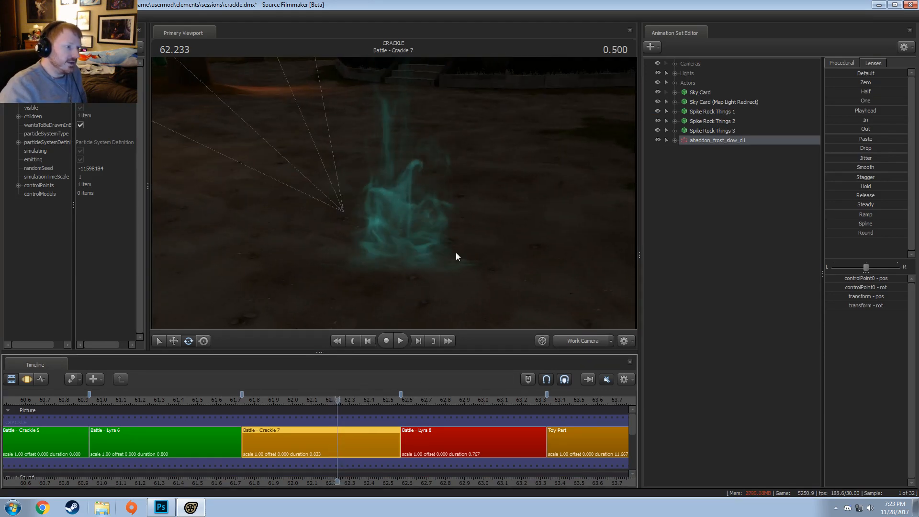
pyautogui.keyDown('alt'); pyautogui.moveTo(456, 252); pyautogui.dragTo(404, 247); pyautogui.keyUp('alt')
pyautogui.press('space')
pyautogui.press('space')
pyautogui.click(260, 399)
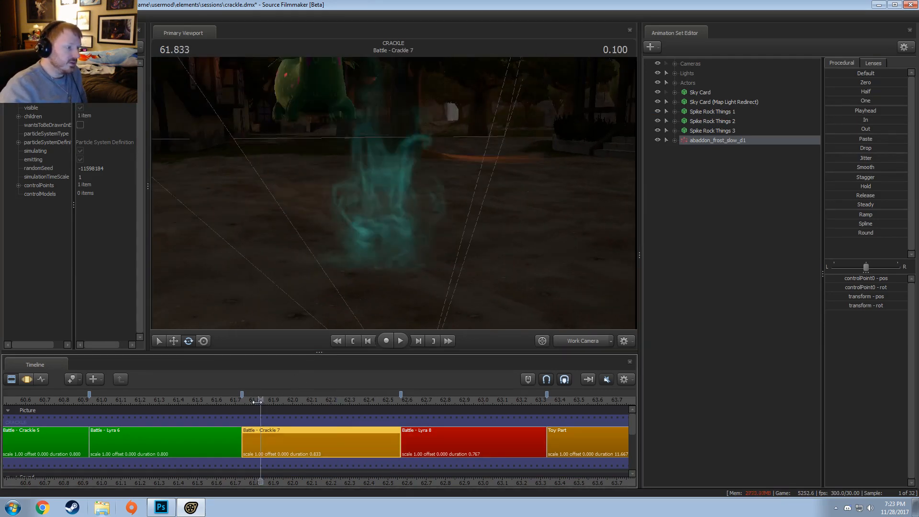
pyautogui.press('space')
pyautogui.press('space')
pyautogui.moveTo(393, 193)
pyautogui.mouseDown()
pyautogui.moveTo(378, 162)
pyautogui.moveTo(394, 192)
pyautogui.mouseUp()
pyautogui.press('s')
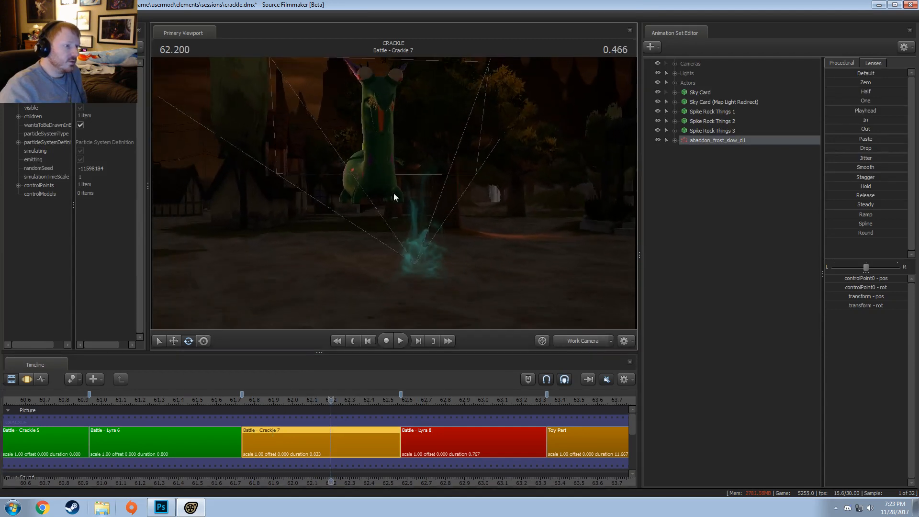
# - Reposition the frost effect over all time in the Motion Editor and scrub through the shot to check its placement
pyautogui.press('r')
pyautogui.press('F3')
pyautogui.hotkey('ctrl', 'a')
pyautogui.keyDown('alt'); pyautogui.moveTo(274, 267); pyautogui.dragTo(404, 211); pyautogui.keyUp('alt')
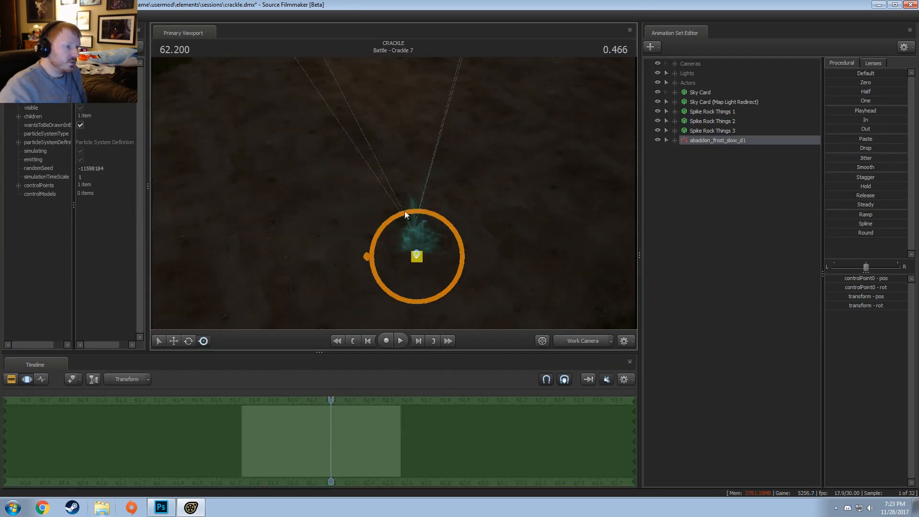
pyautogui.press('w')
pyautogui.moveTo(389, 252); pyautogui.dragTo(430, 144)
pyautogui.keyDown('alt'); pyautogui.moveTo(397, 185); pyautogui.dragTo(392, 188); pyautogui.keyUp('alt')
pyautogui.moveTo(393, 189); pyautogui.dragTo(393, 192)
pyautogui.press('z')
pyautogui.keyDown('alt'); pyautogui.moveTo(490, 277); pyautogui.dragTo(488, 258); pyautogui.keyUp('alt')
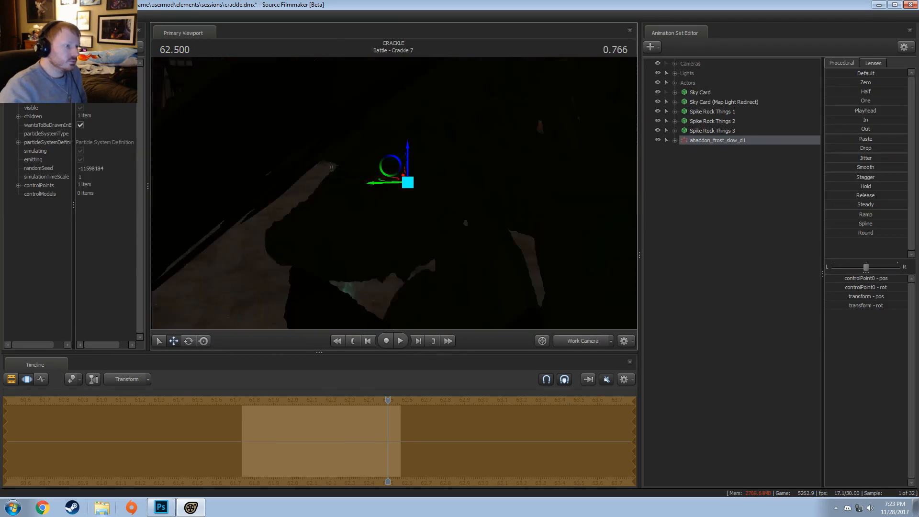
pyautogui.keyDown('alt'); pyautogui.moveTo(404, 204); pyautogui.dragTo(398, 217); pyautogui.keyUp('alt')
pyautogui.scroll(5, 398, 217)
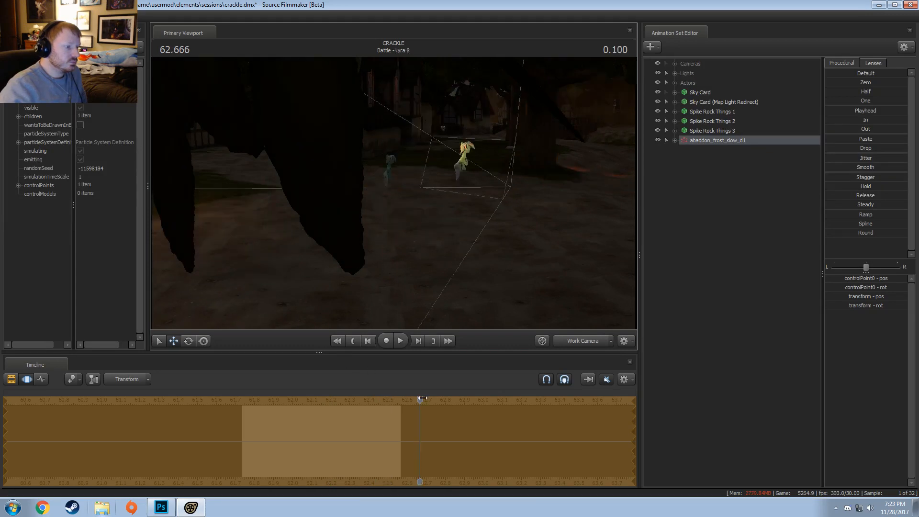
pyautogui.moveTo(422, 398); pyautogui.dragTo(324, 398)
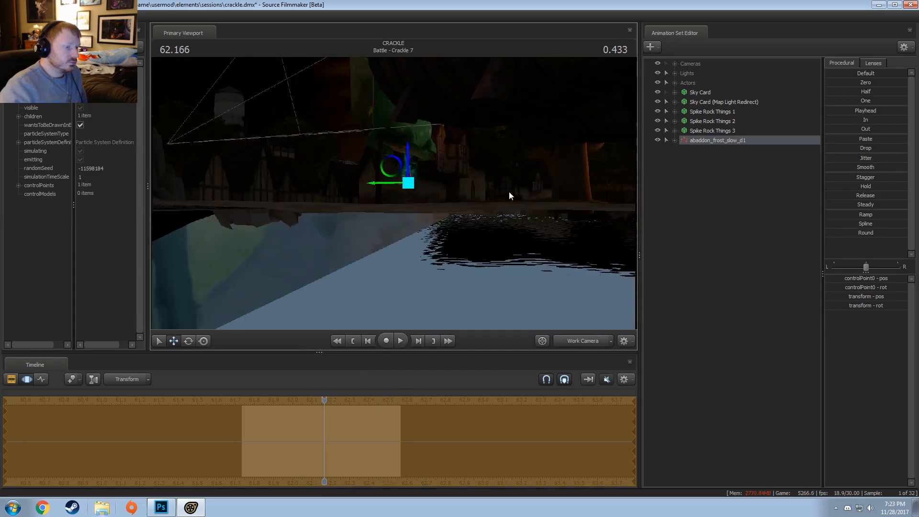
# - Reopen the abaddon_frost_slow_d definition and set Radius Random's radius_min to 400 and radius_max to 960
pyautogui.rightClick(707, 140)
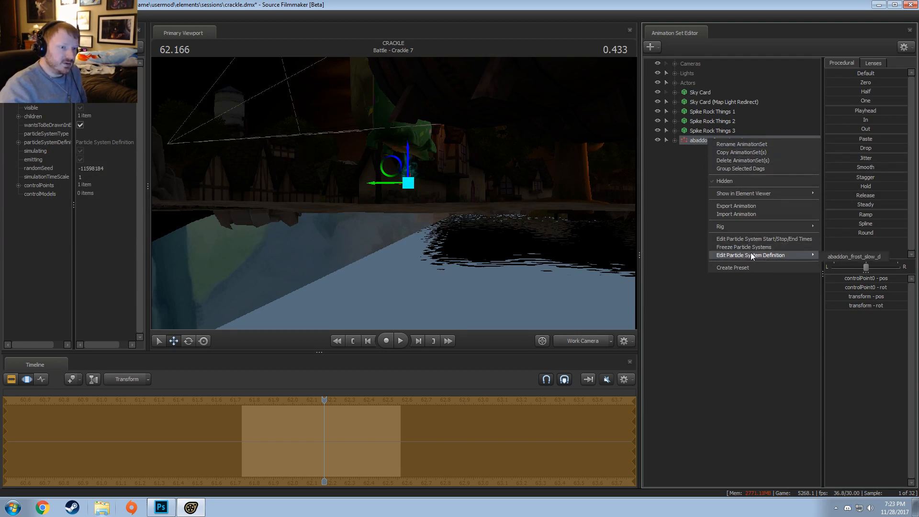
pyautogui.click(843, 257)
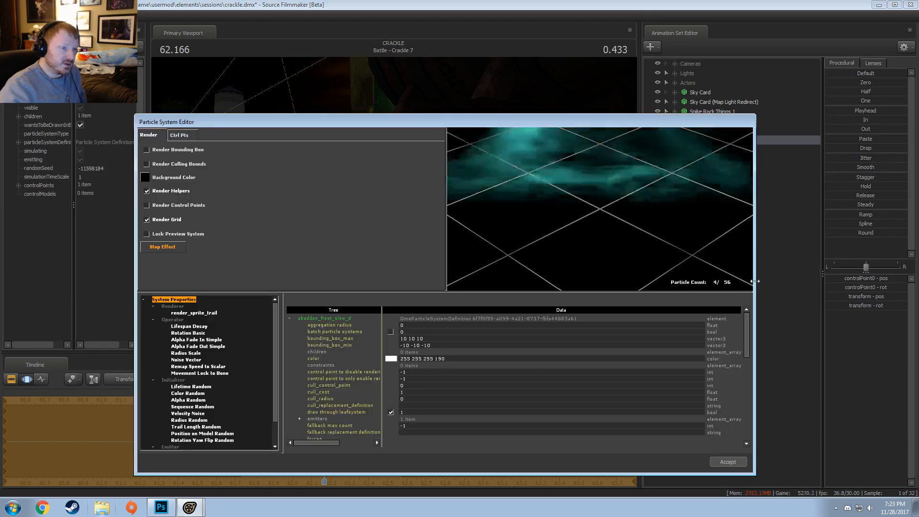
pyautogui.moveTo(523, 216); pyautogui.dragTo(581, 231)
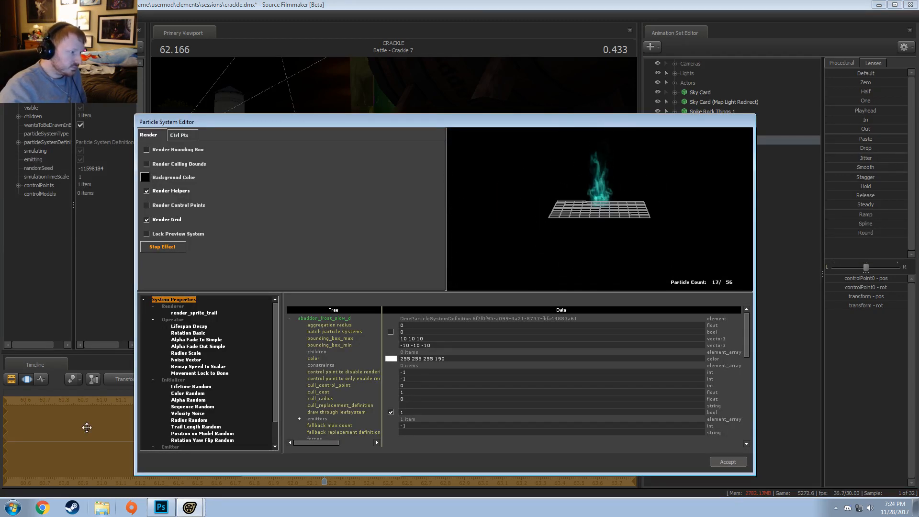
pyautogui.click(194, 421)
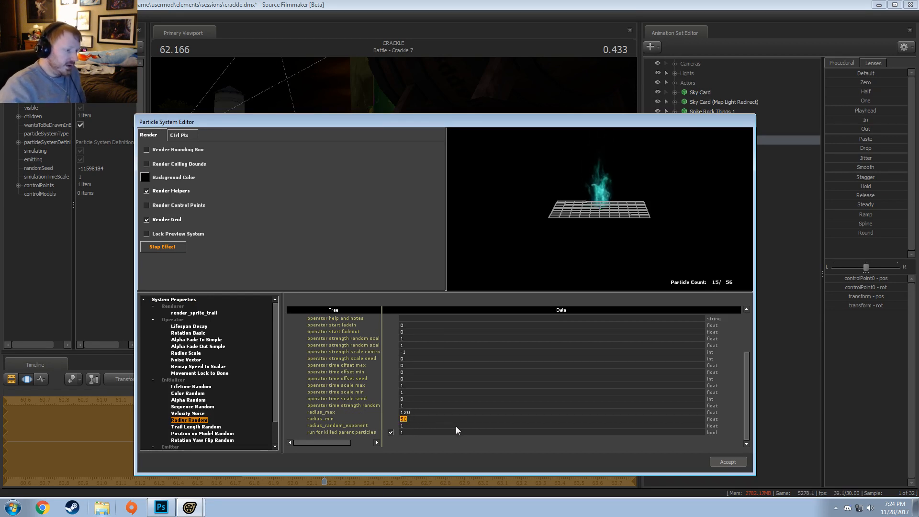
pyautogui.write('400')
pyautogui.press('Return')
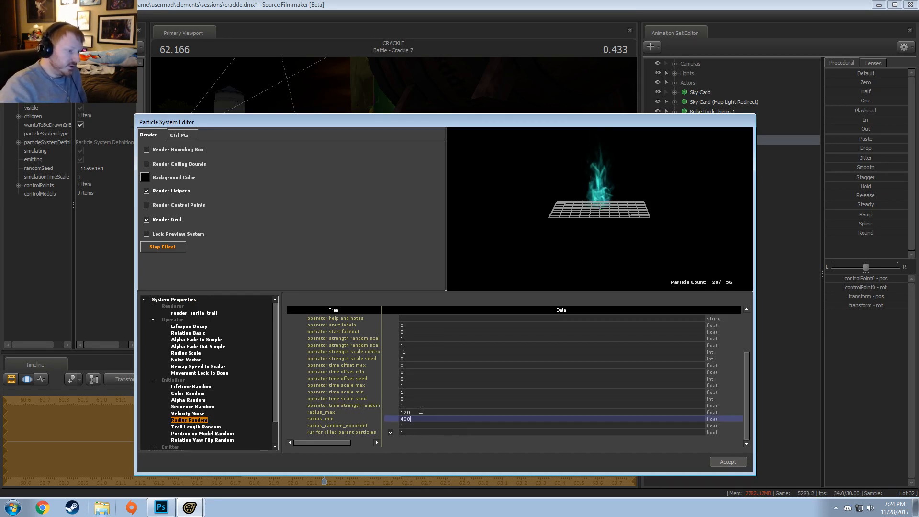
pyautogui.click(421, 411)
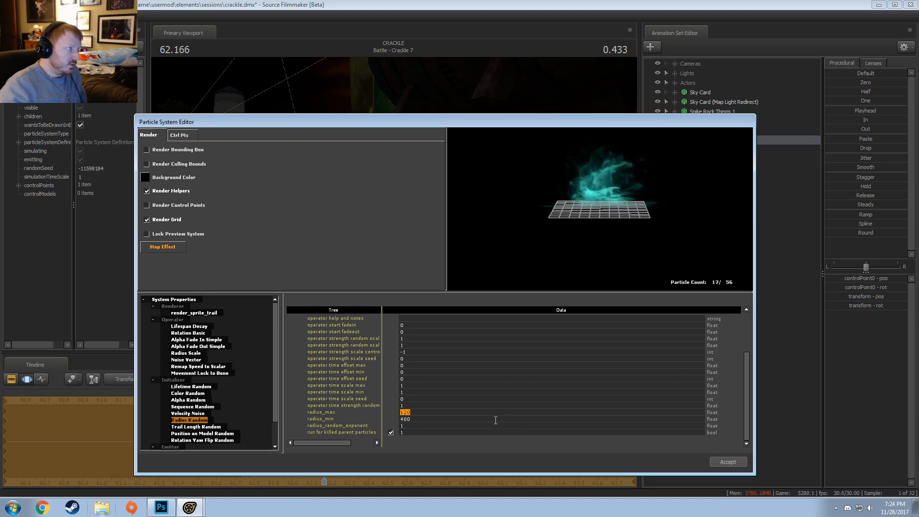
pyautogui.write('960')
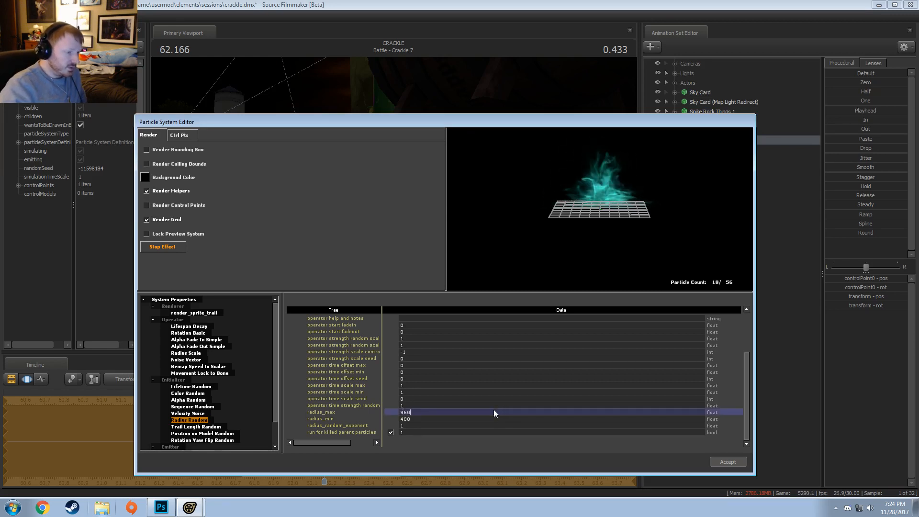
pyautogui.press('Return')
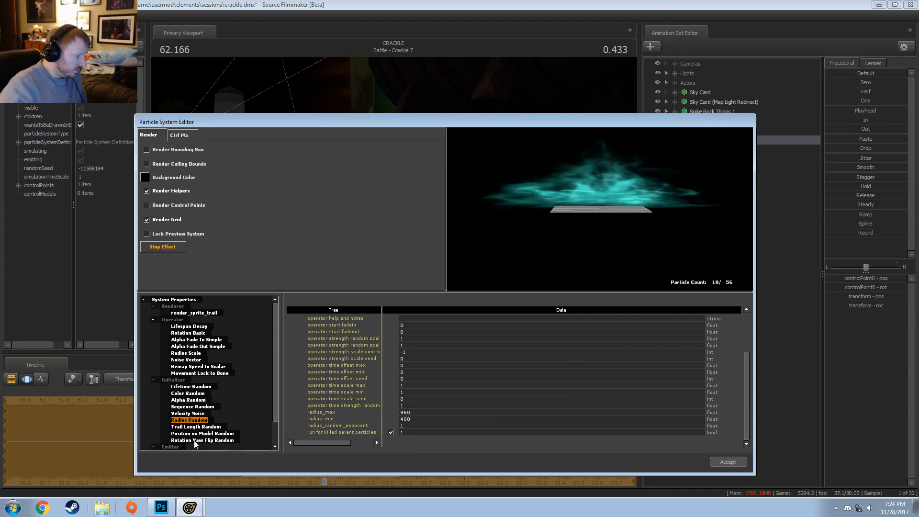
# - Calculate 164*8 in Calculator and set Noise Vector's output minimum to 0 0 1312
pyautogui.click(190, 359)
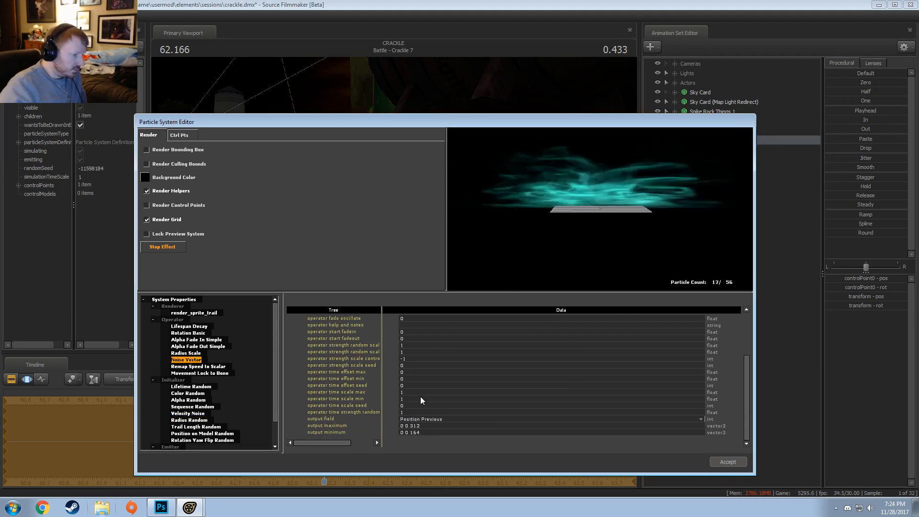
pyautogui.doubleClick(414, 432)
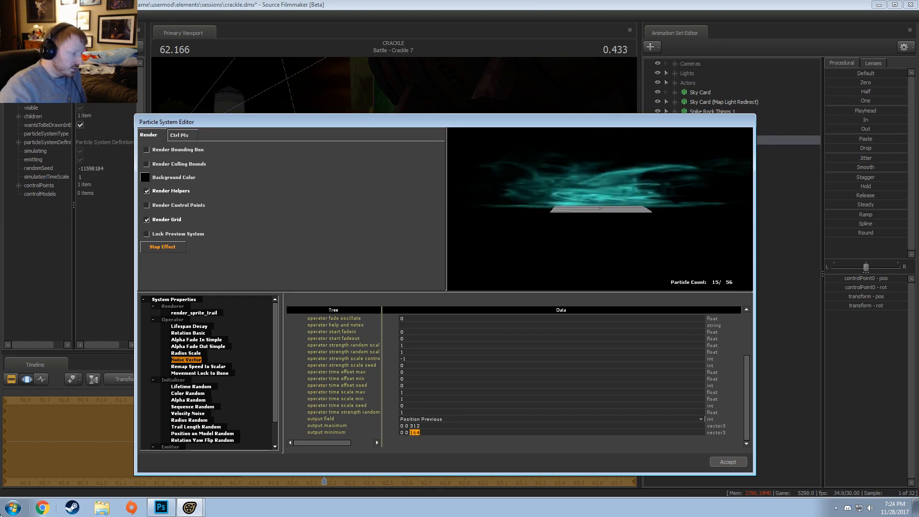
pyautogui.click(1, 516)
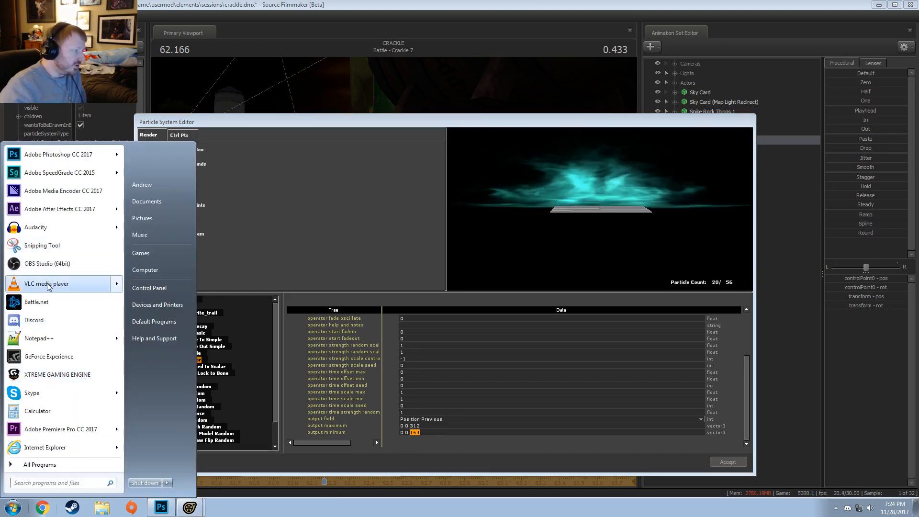
pyautogui.click(31, 410)
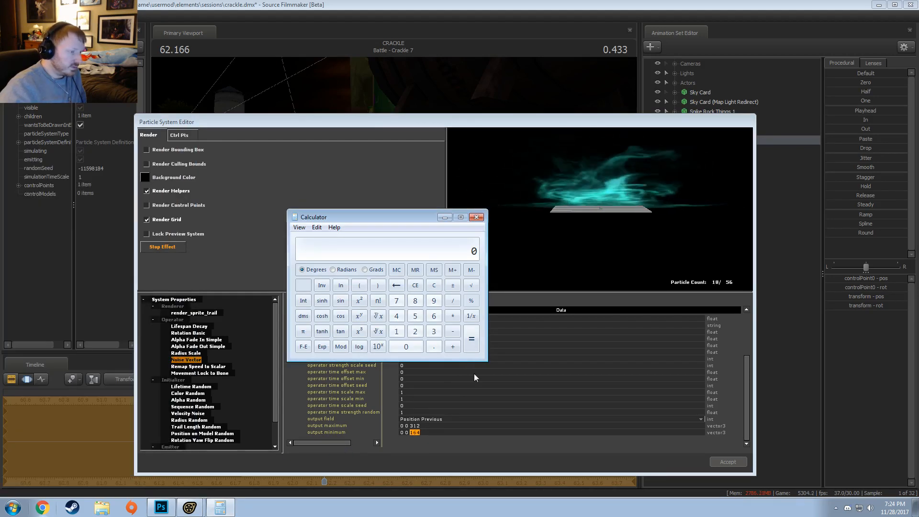
pyautogui.write('164*8')
pyautogui.press('Return')
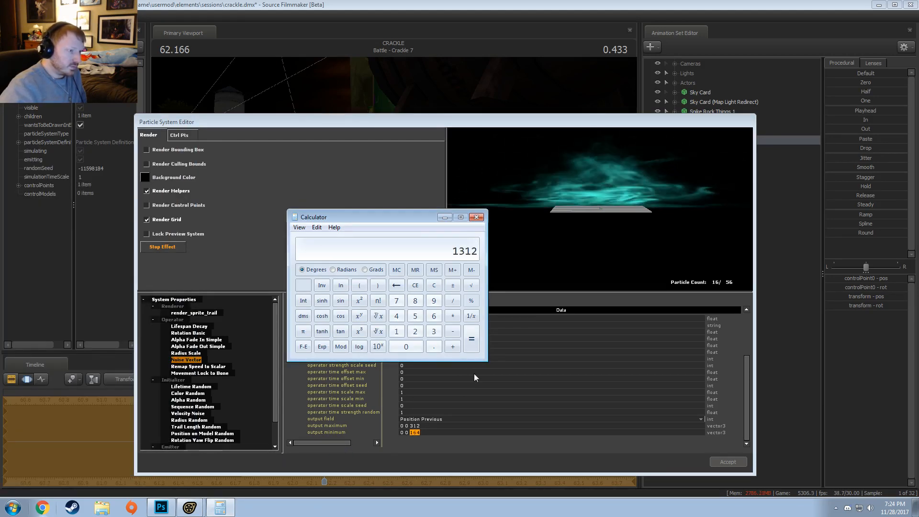
pyautogui.click(424, 432)
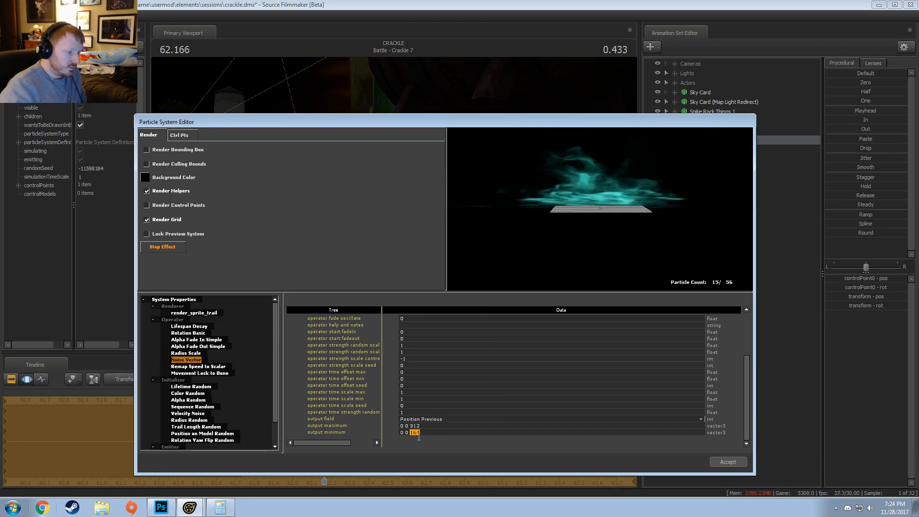
pyautogui.write('1312')
pyautogui.press('Return')
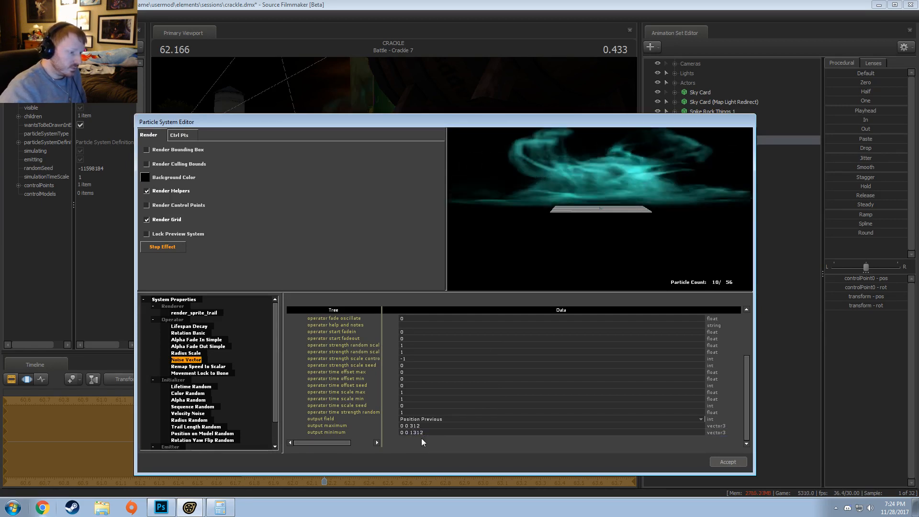
# - Calculate 312*8 in Calculator, set Noise Vector's output maximum to 0 0 2496, and accept the particle definition
pyautogui.hotkey('alt', 'Tab')
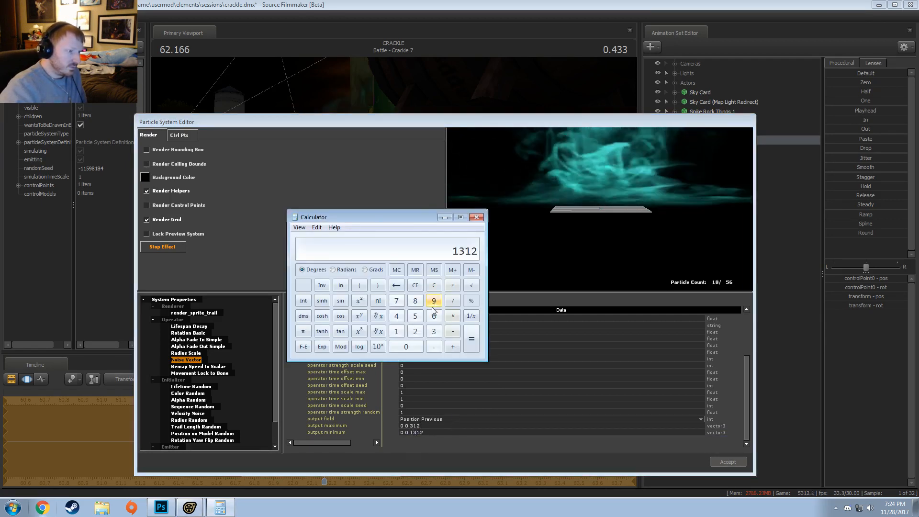
pyautogui.write('312*8')
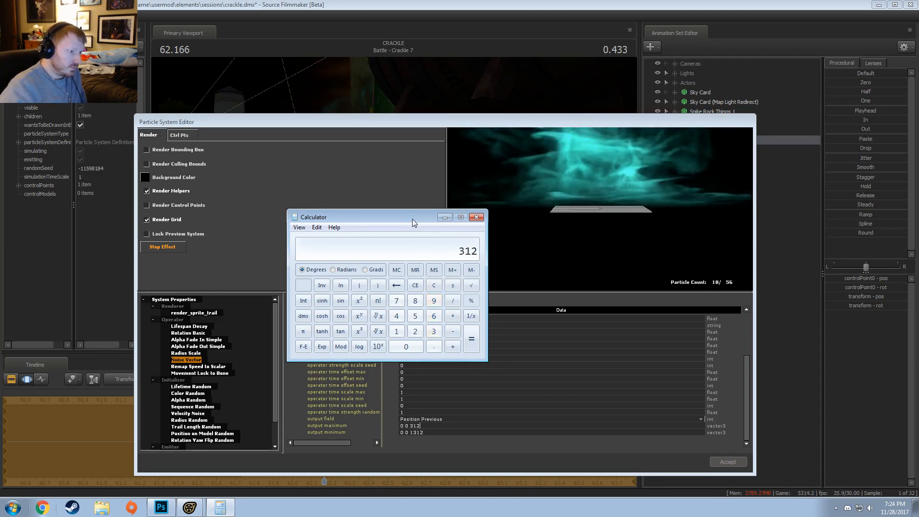
pyautogui.press('Return')
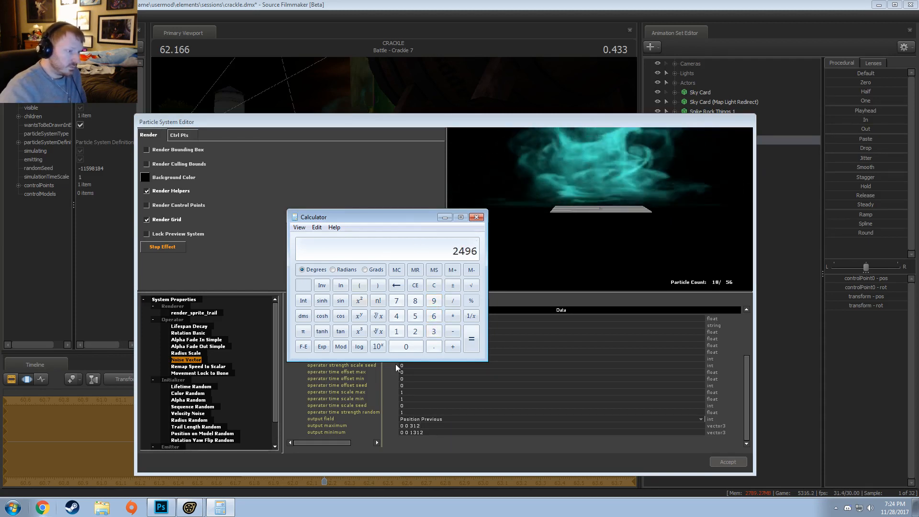
pyautogui.moveTo(421, 427); pyautogui.dragTo(410, 428)
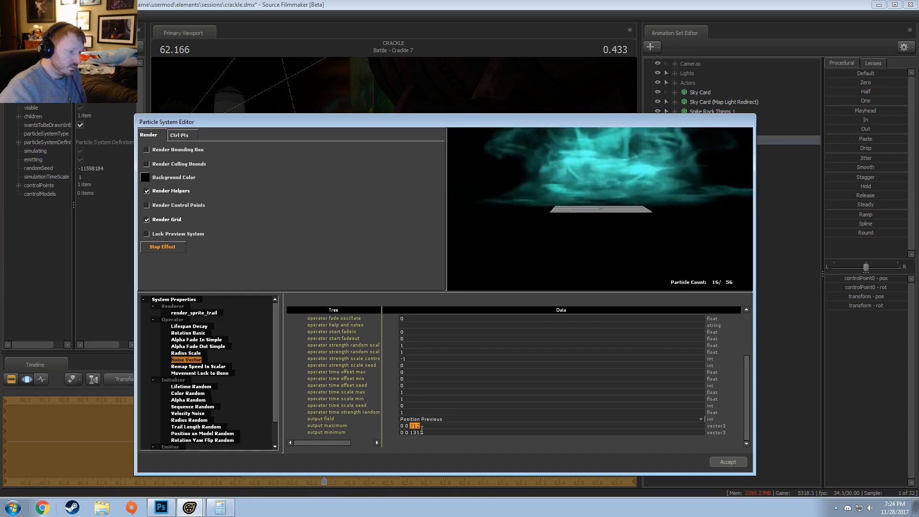
pyautogui.write('24960')
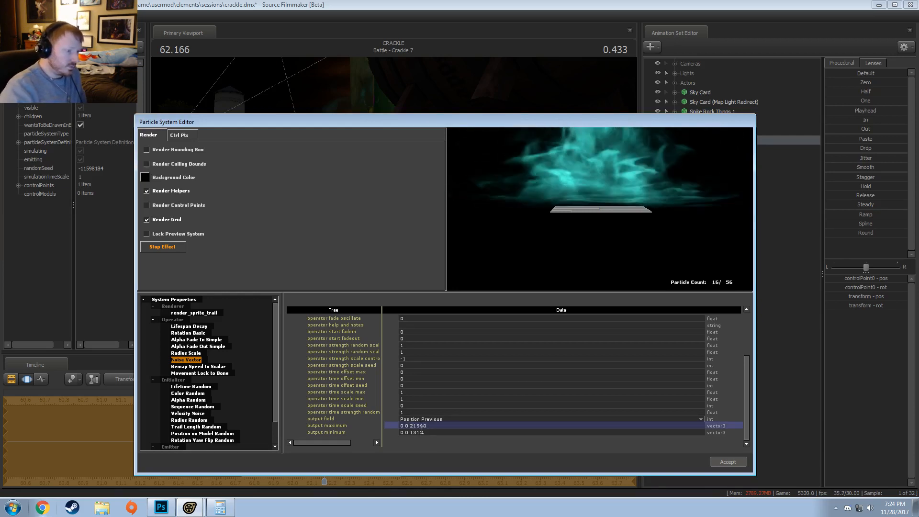
pyautogui.moveTo(427, 427); pyautogui.dragTo(410, 427)
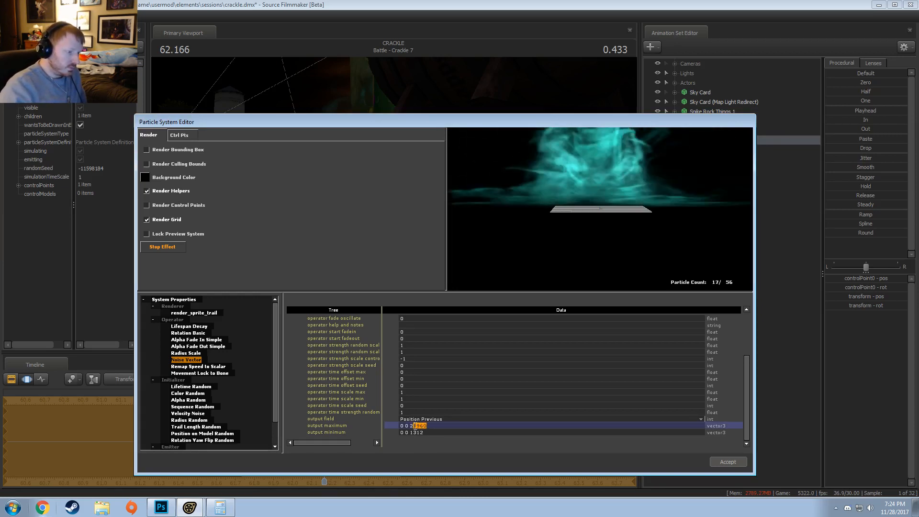
pyautogui.write('2496')
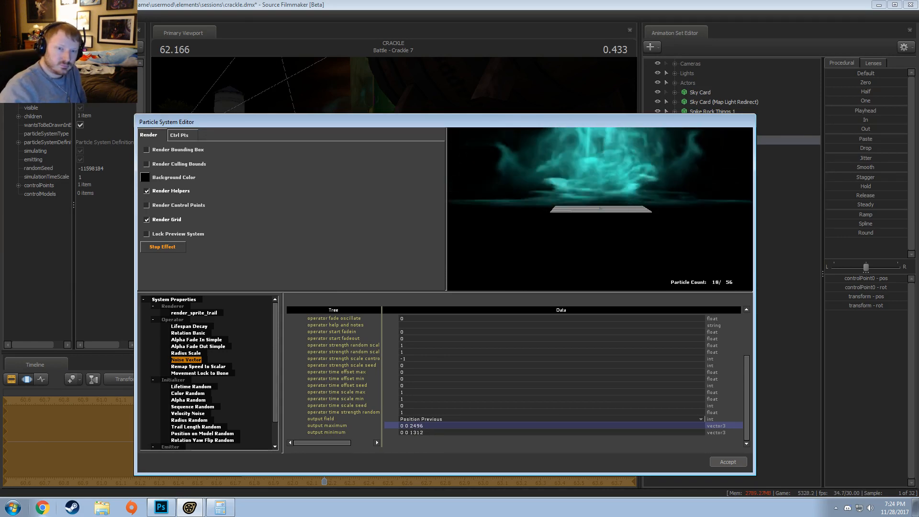
pyautogui.press('Return')
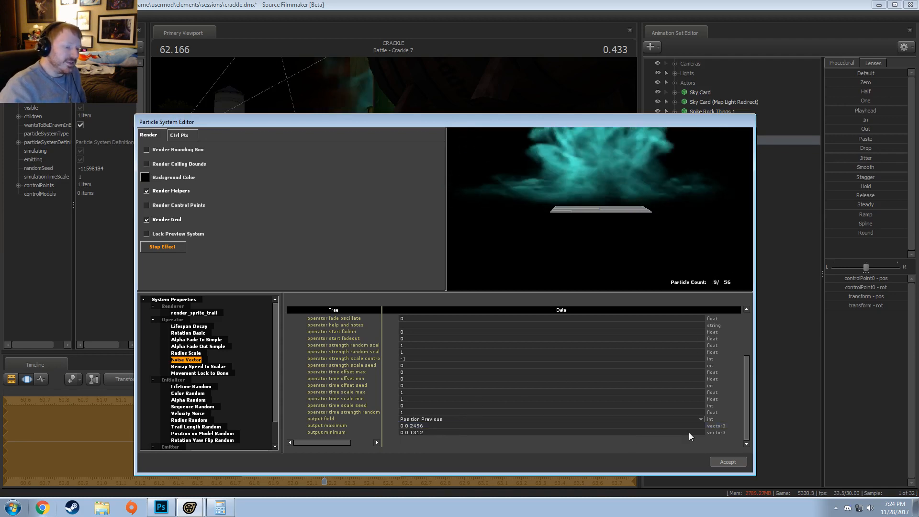
pyautogui.click(724, 462)
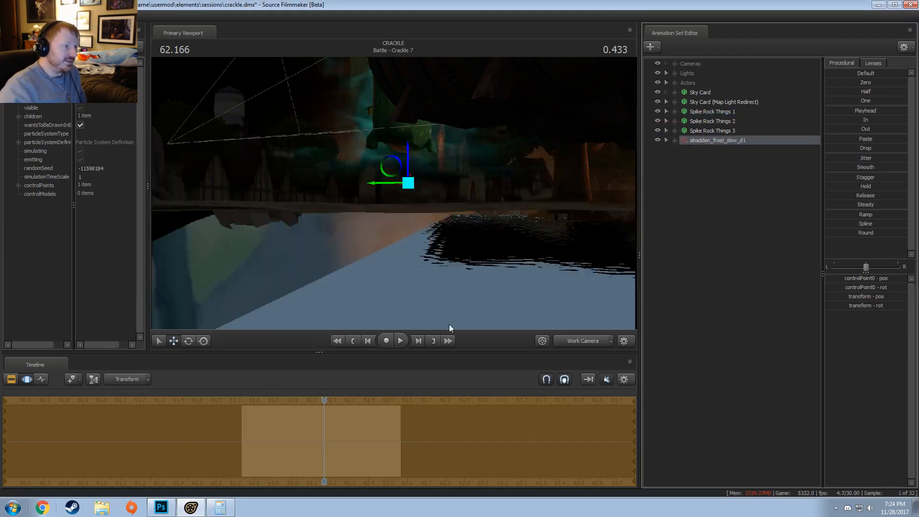
# - Examine the enlarged frost effect around Crackle from the work camera and camera1 while playing and scrubbing Battle - Crackle 7
pyautogui.moveTo(393, 193)
pyautogui.mouseDown()
pyautogui.moveTo(478, 208)
pyautogui.moveTo(478, 177)
pyautogui.moveTo(398, 207)
pyautogui.mouseUp()
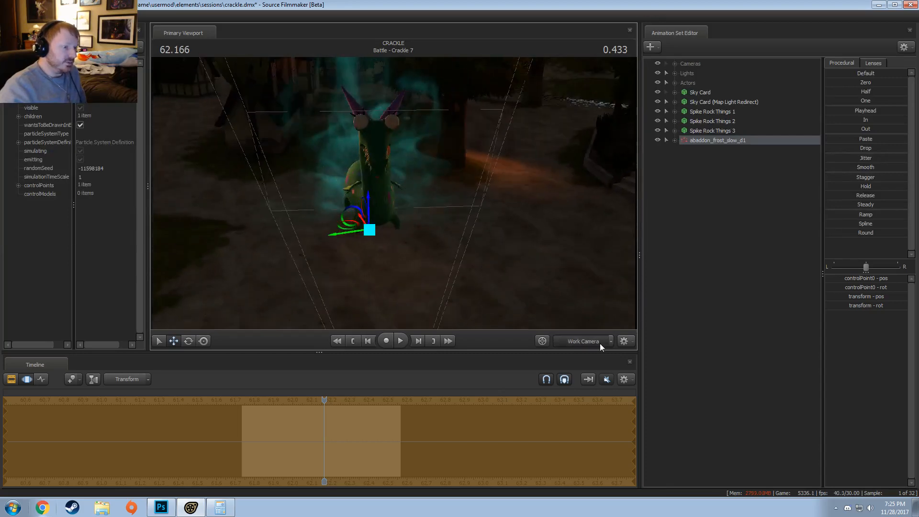
pyautogui.click(600, 343)
pyautogui.press('space')
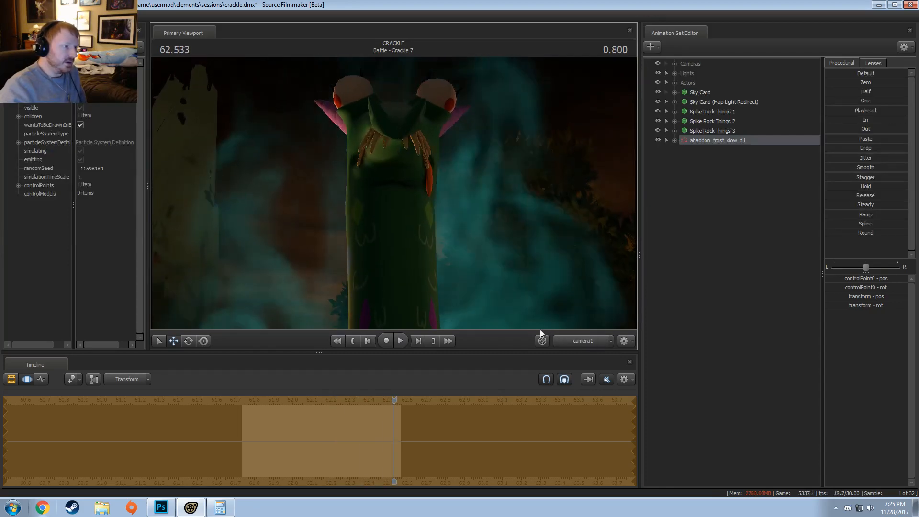
pyautogui.click(585, 340)
pyautogui.click(577, 343)
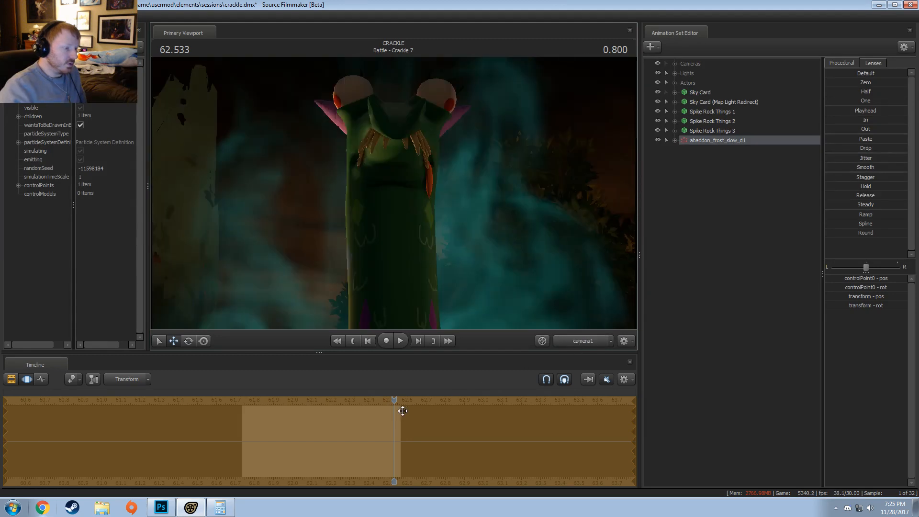
pyautogui.moveTo(400, 410); pyautogui.dragTo(246, 410)
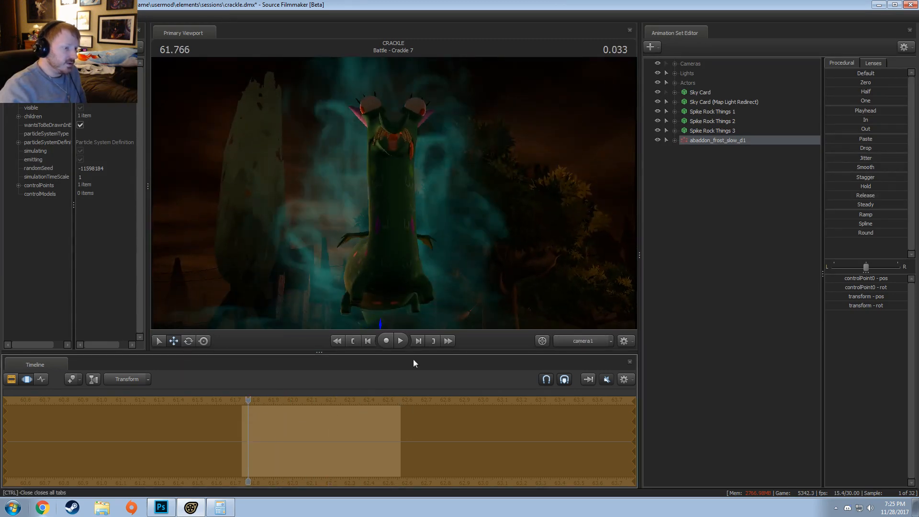
# - Adjust the frost effect's height beneath Crackle in the Motion Editor, checking its placement through camera1 at the shot's first frames
pyautogui.click(583, 338)
pyautogui.moveTo(384, 267); pyautogui.dragTo(387, 213)
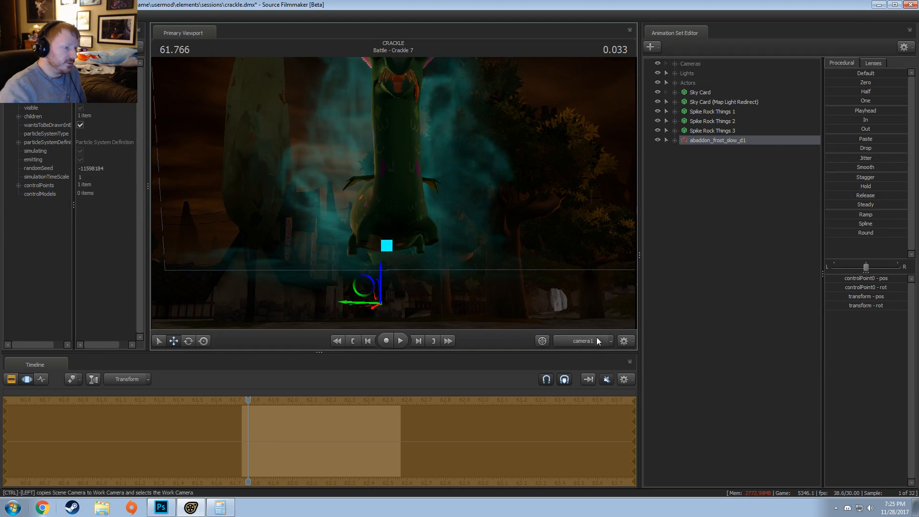
pyautogui.click(593, 339)
pyautogui.moveTo(248, 399); pyautogui.dragTo(255, 401)
pyautogui.moveTo(383, 272); pyautogui.dragTo(384, 288)
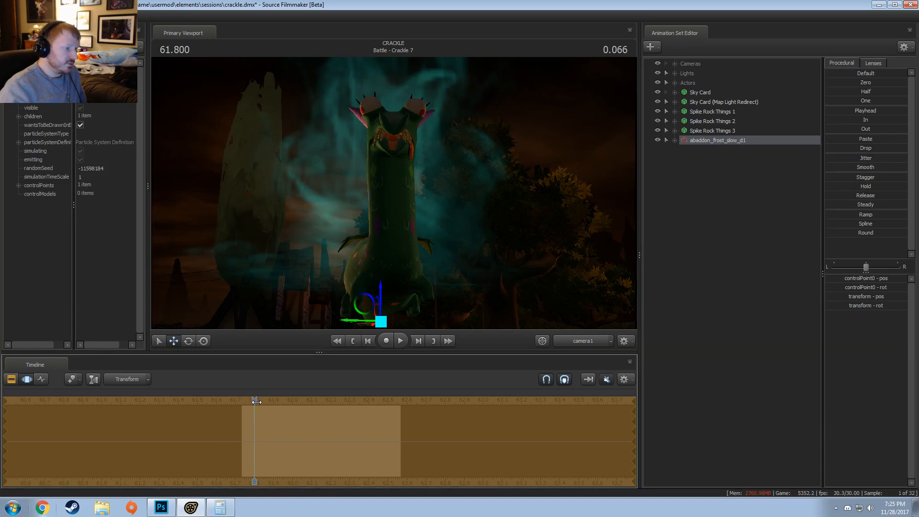
pyautogui.moveTo(256, 399); pyautogui.dragTo(246, 401)
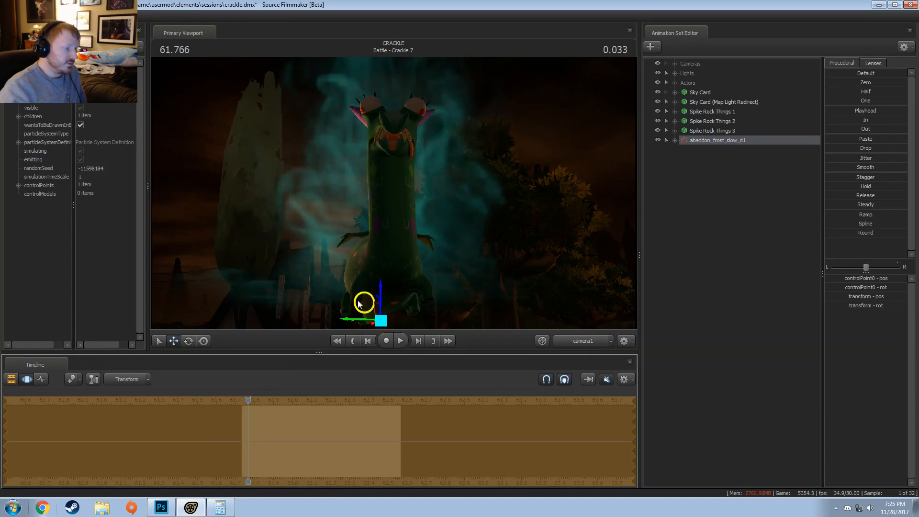
pyautogui.moveTo(380, 295); pyautogui.dragTo(381, 310)
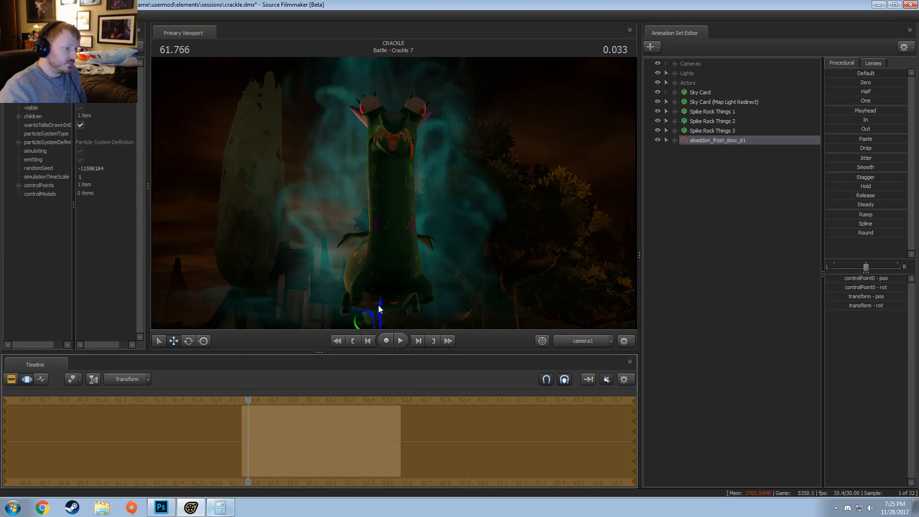
pyautogui.moveTo(381, 306); pyautogui.dragTo(381, 312)
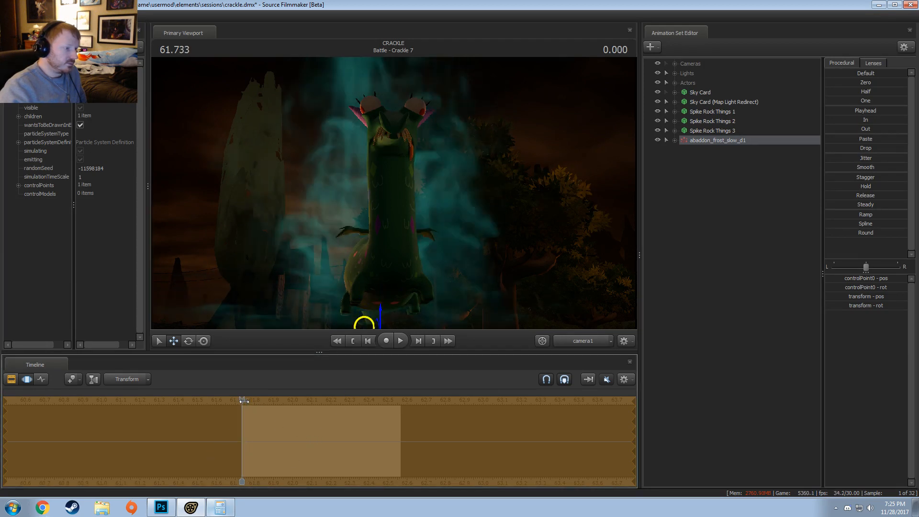
# - Set the abaddon_frost_slow_d1 particle system's time scale to 0.3 and scrub the start of Battle - Crackle 7
pyautogui.press('F2')
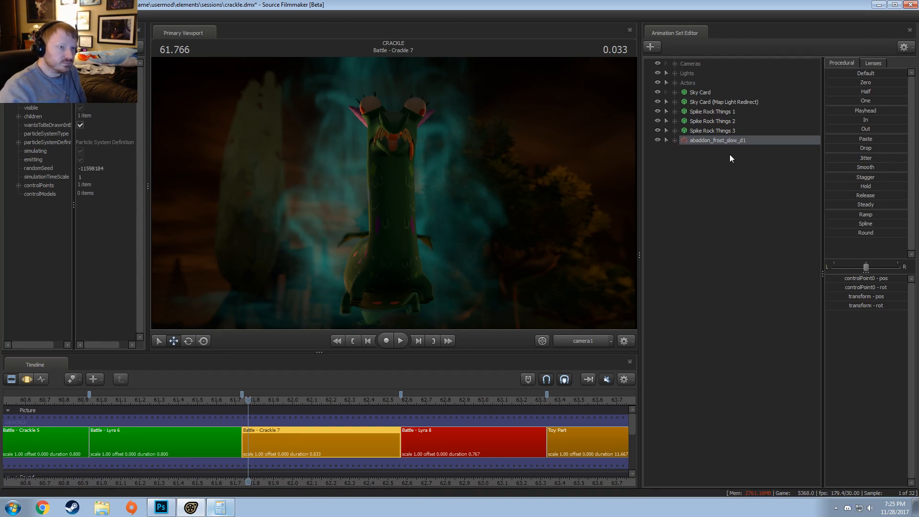
pyautogui.rightClick(708, 138)
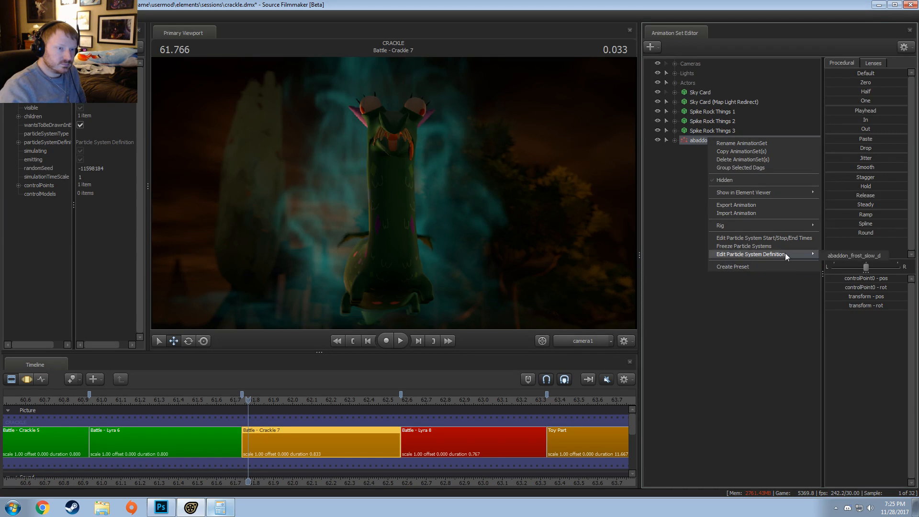
pyautogui.click(775, 239)
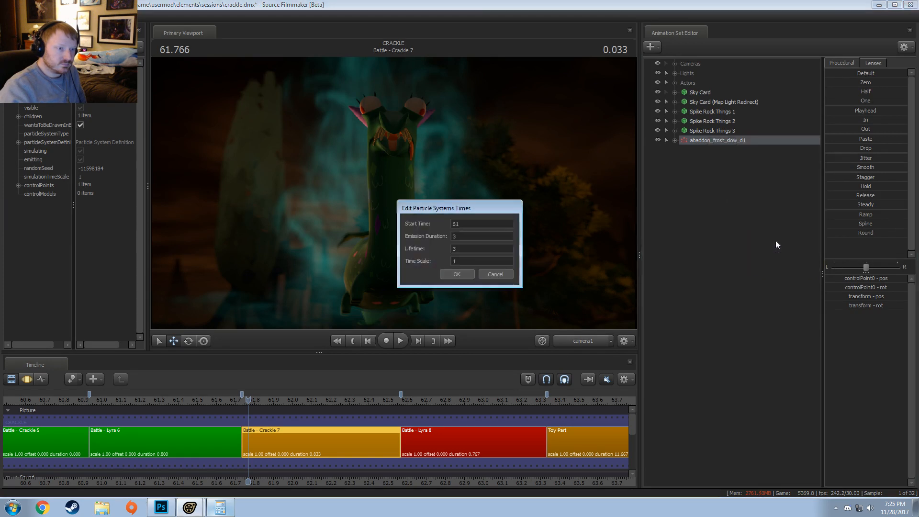
pyautogui.click(465, 263)
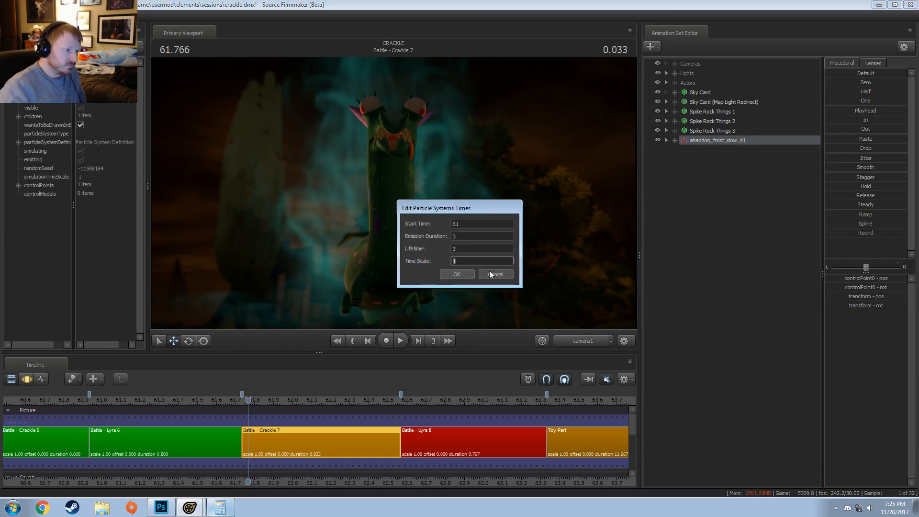
pyautogui.write('0.3')
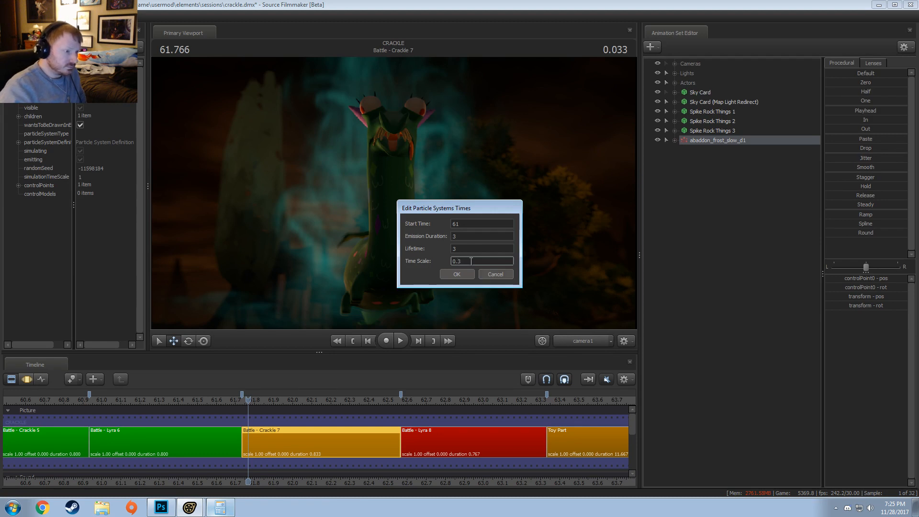
pyautogui.press('Return')
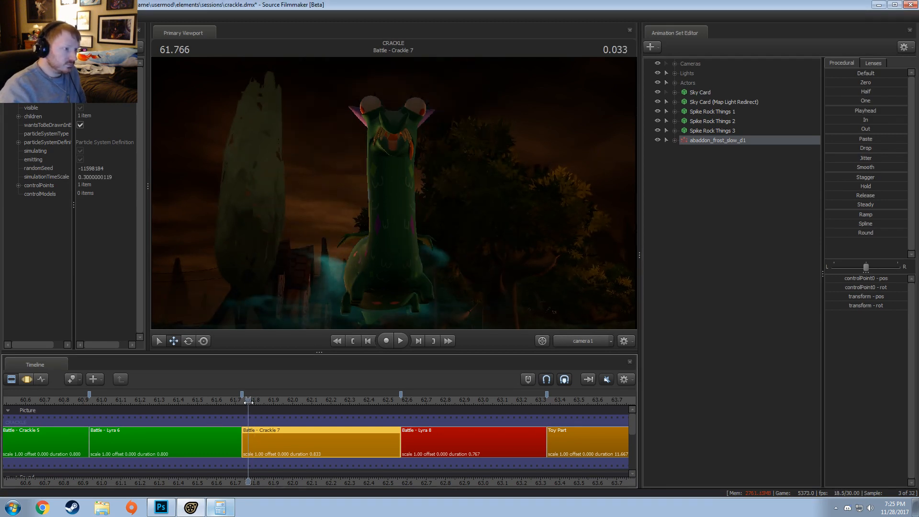
pyautogui.moveTo(253, 403); pyautogui.dragTo(286, 406)
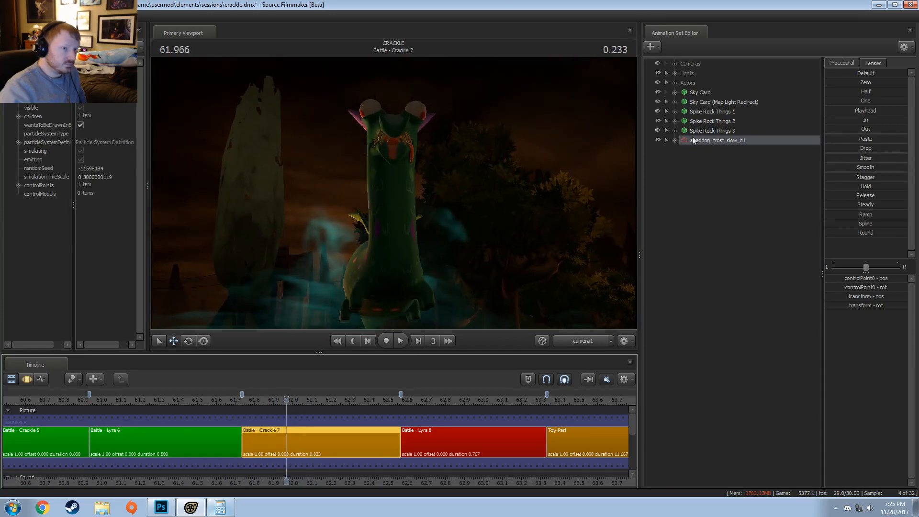
# - Set the abaddon_frost_slow_d1 particle system's start time to 58
pyautogui.rightClick(721, 143)
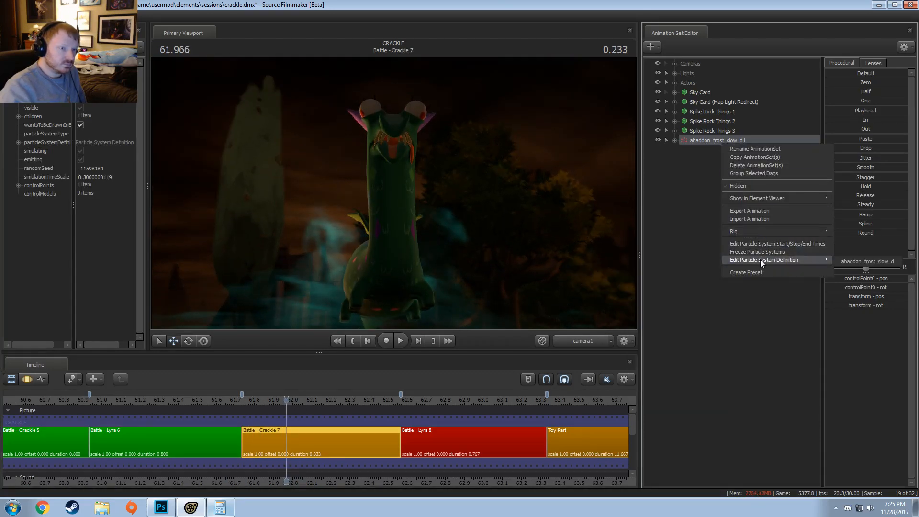
pyautogui.click(759, 243)
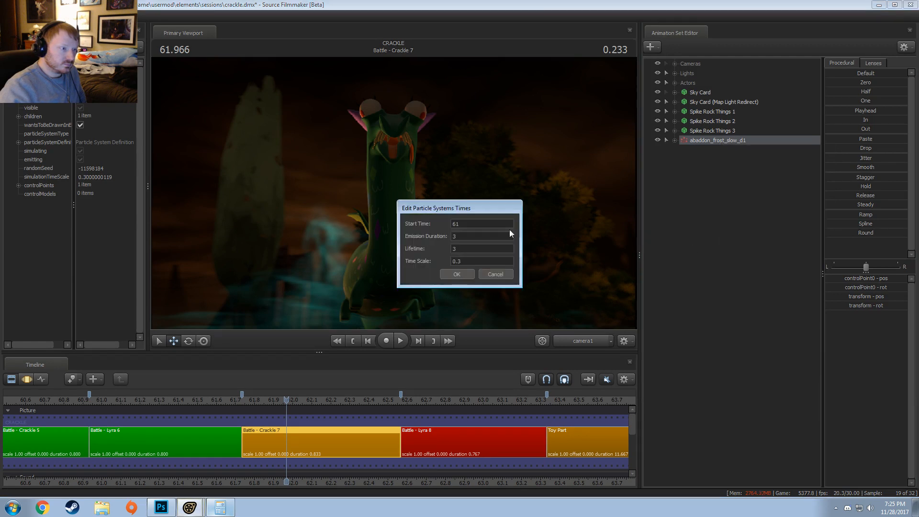
pyautogui.write('58')
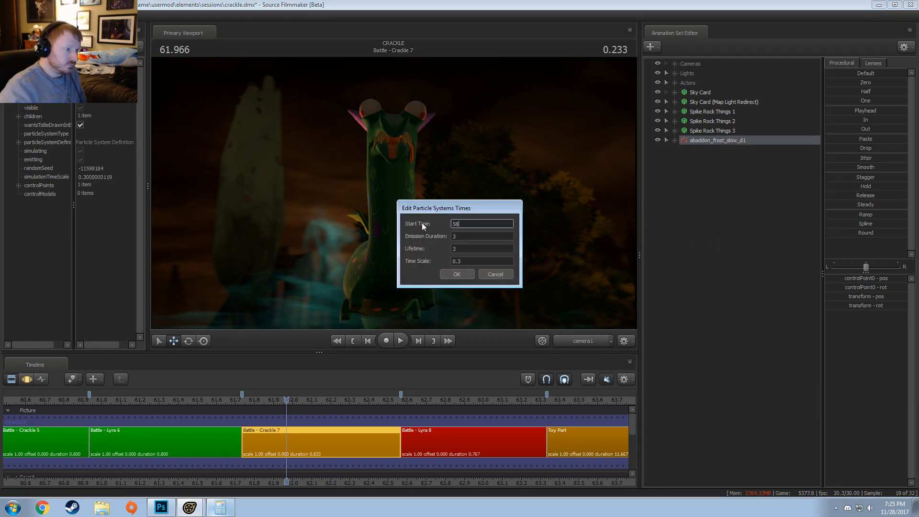
pyautogui.click(466, 235)
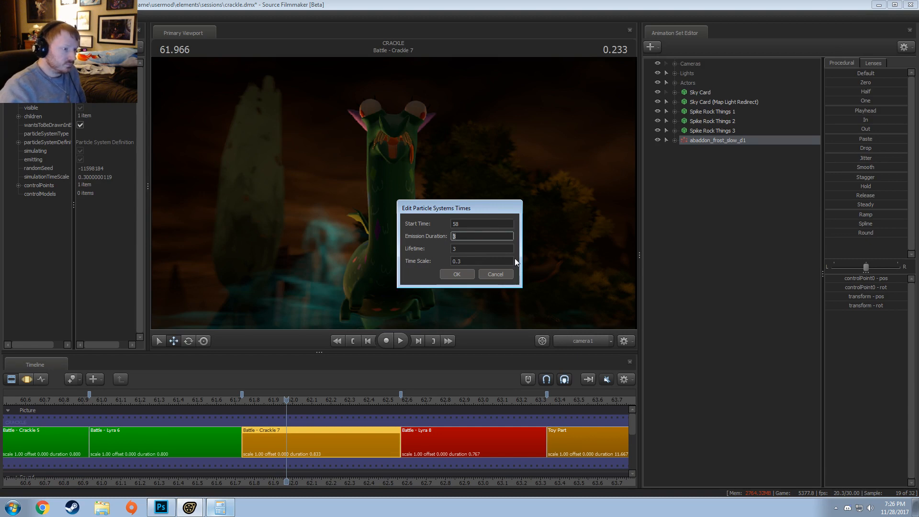
pyautogui.press('Tab')
pyautogui.press('Tab')
pyautogui.click(460, 275)
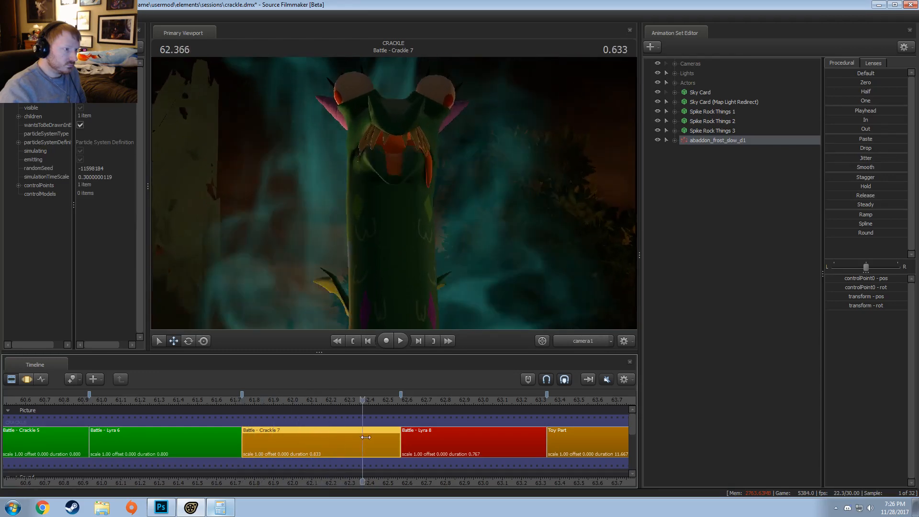
# - Scrub and repeatedly play Battle - Crackle 7 from its start to examine the slowed frost effect's motion
pyautogui.moveTo(398, 437); pyautogui.dragTo(232, 438)
pyautogui.press('space')
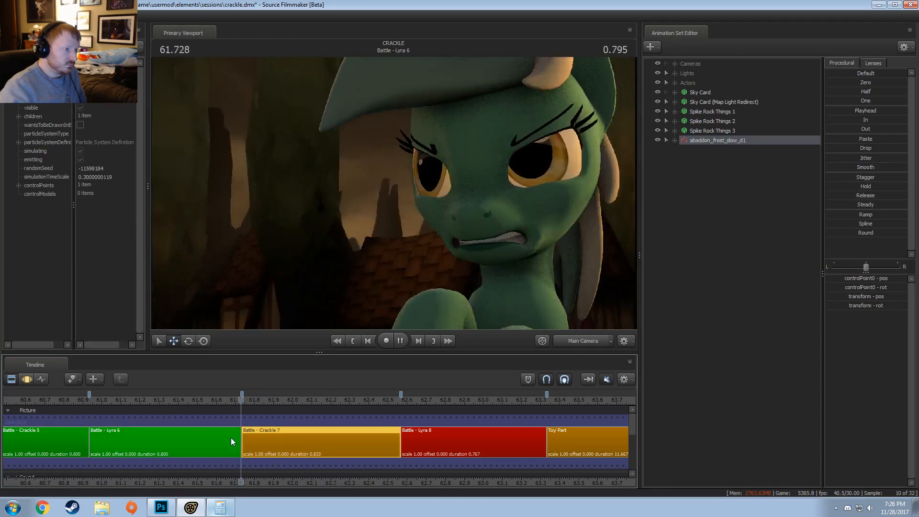
pyautogui.press('space')
pyautogui.click(244, 399)
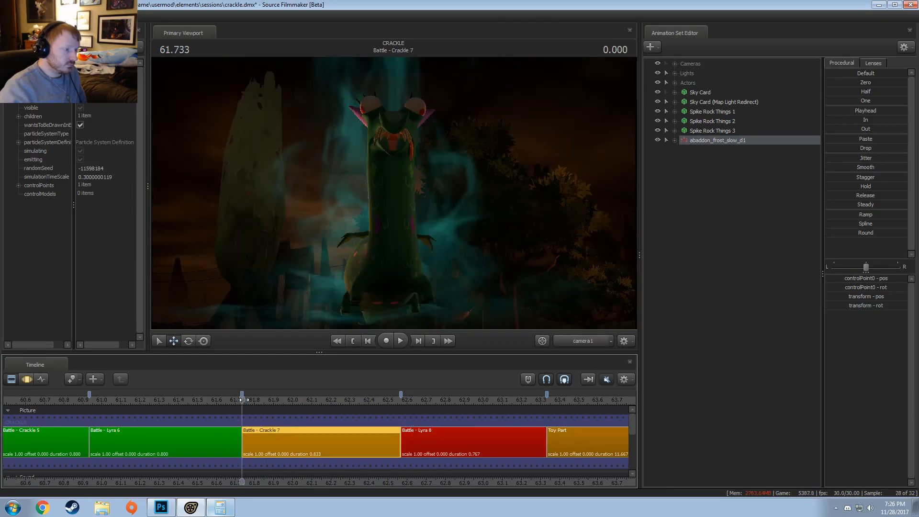
pyautogui.press('space')
pyautogui.press('space')
pyautogui.click(241, 398)
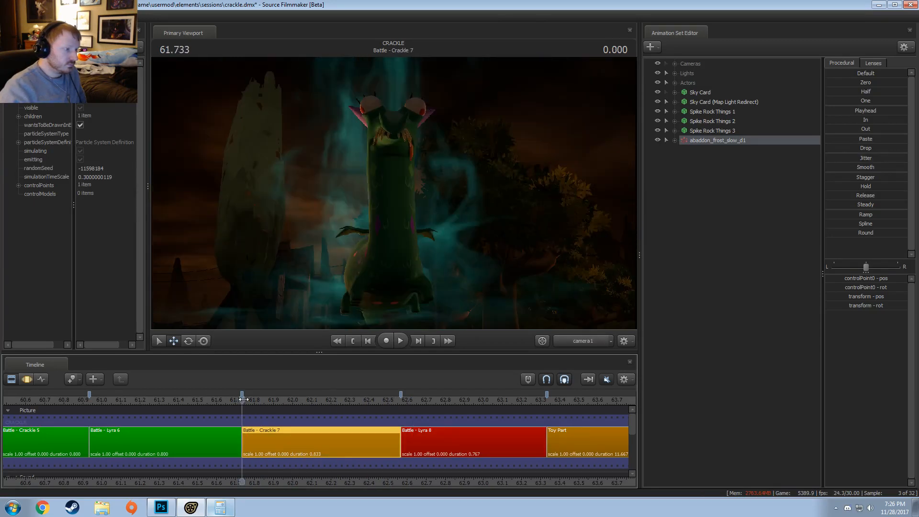
pyautogui.press('space')
pyautogui.press('space')
pyautogui.click(246, 400)
pyautogui.press('space')
pyautogui.press('space')
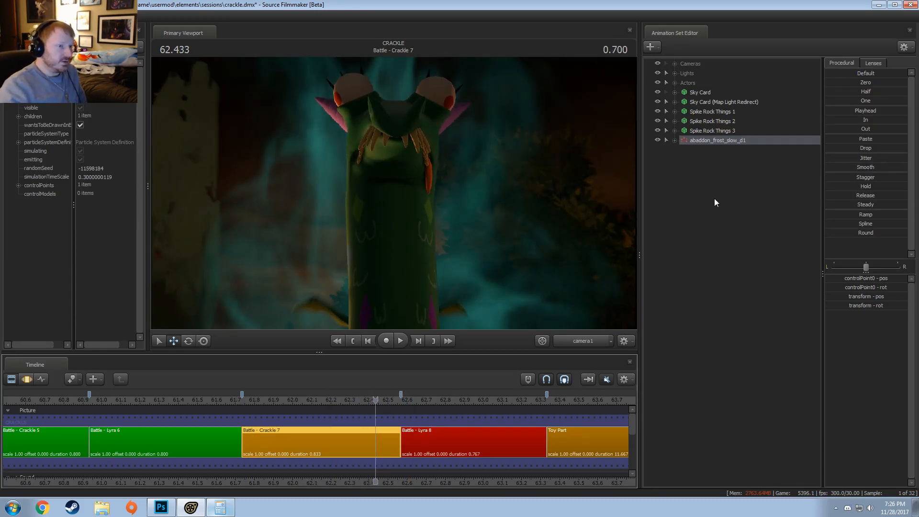
pyautogui.click(243, 399)
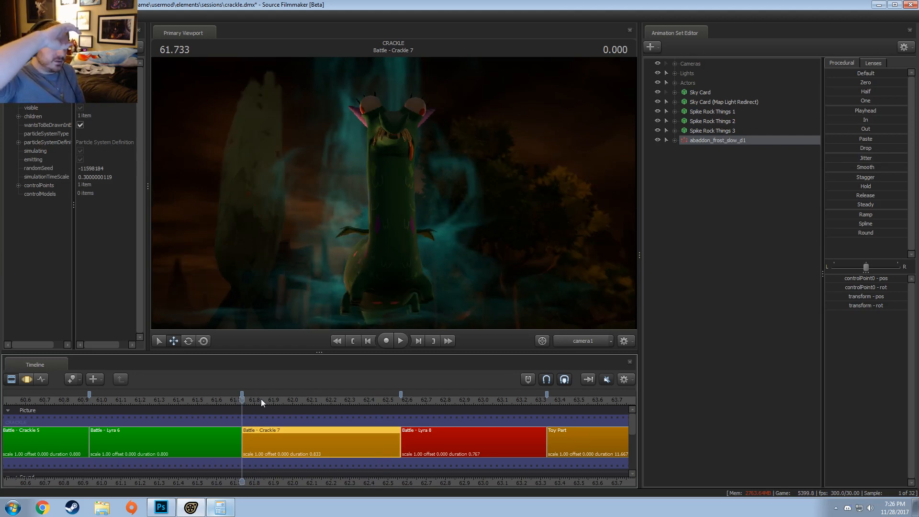
# - Open the abaddon_frost_slow_d1 particle system definition and set Color Random's color1 to light red (250, 92, 92)
pyautogui.rightClick(716, 139)
pyautogui.moveTo(741, 256)
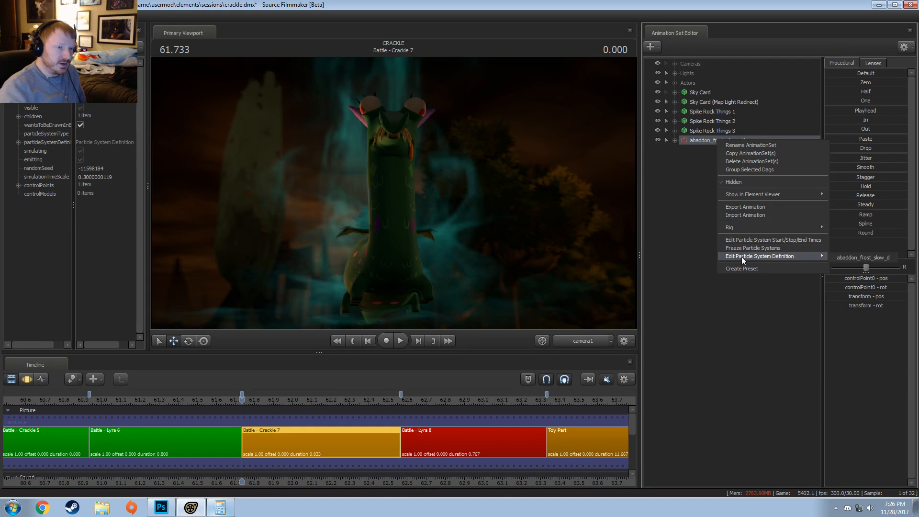
pyautogui.click(859, 257)
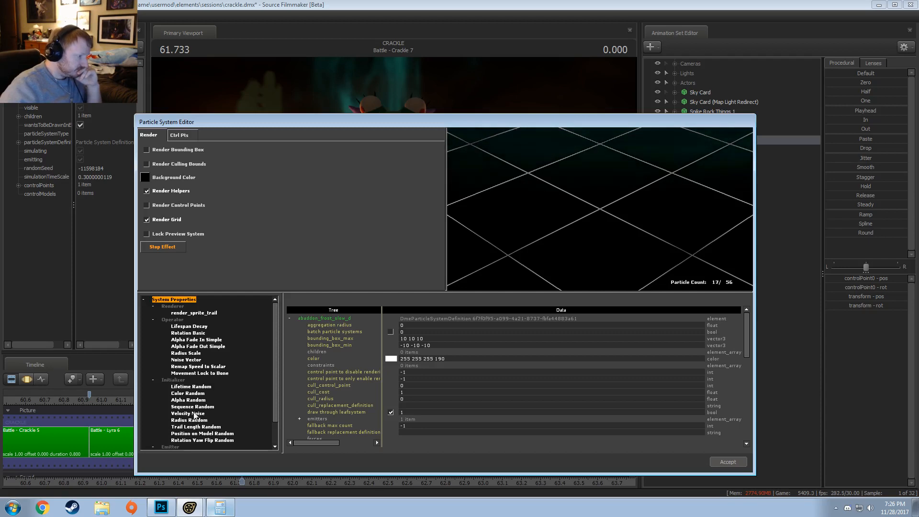
pyautogui.click(189, 393)
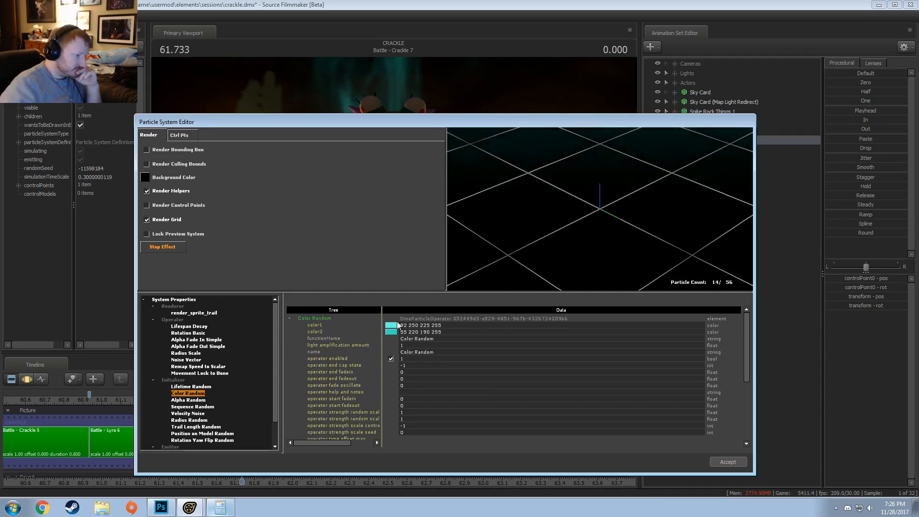
pyautogui.click(391, 325)
pyautogui.click(477, 230)
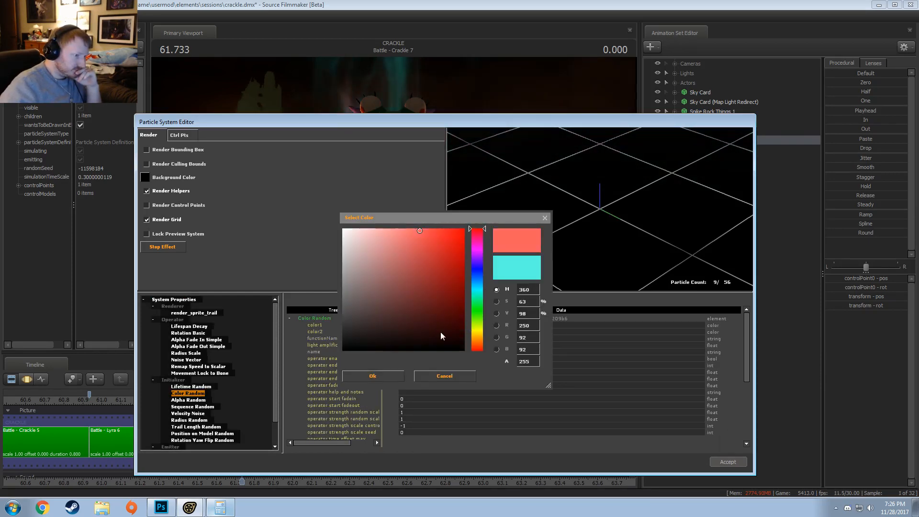
pyautogui.click(398, 377)
# - Set Color Random's color2 to red (220, 55, 55), accept the definition and scrub Battle - Crackle 7 to check the recoloured effect
pyautogui.click(393, 332)
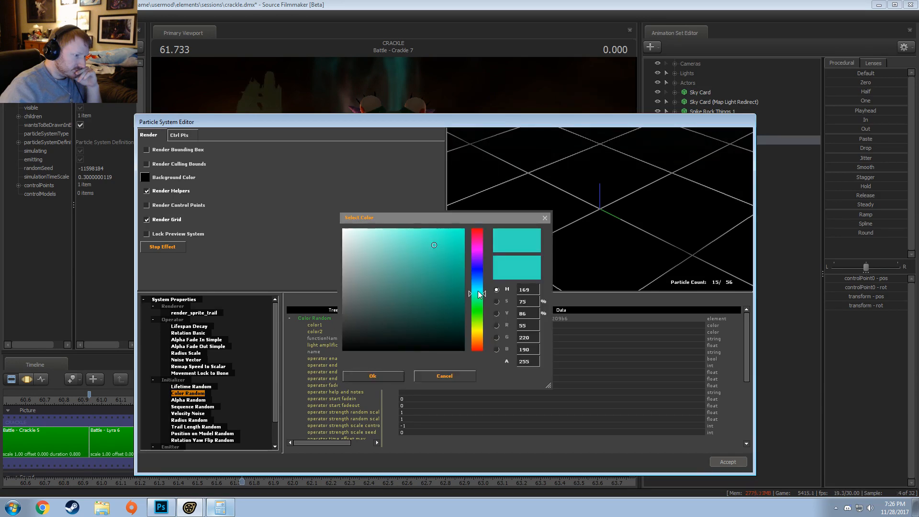
pyautogui.moveTo(480, 294); pyautogui.dragTo(480, 218)
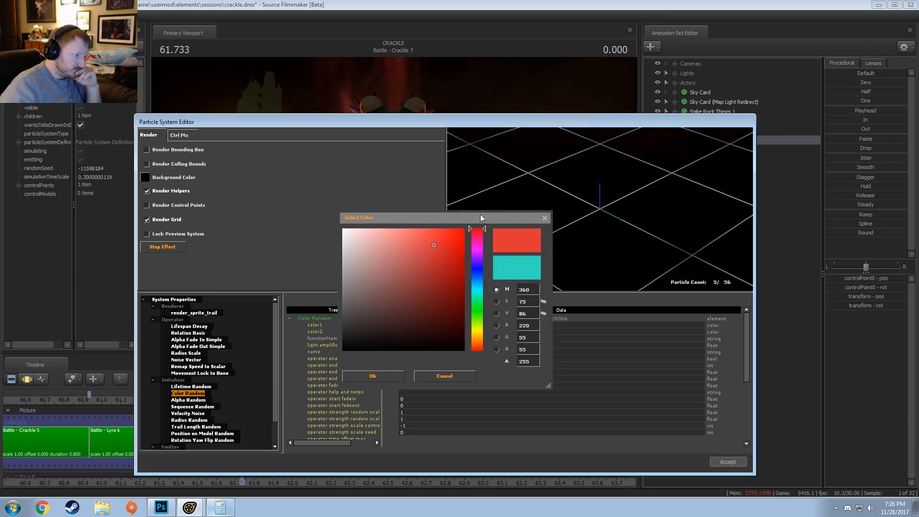
pyautogui.click(373, 376)
pyautogui.click(728, 461)
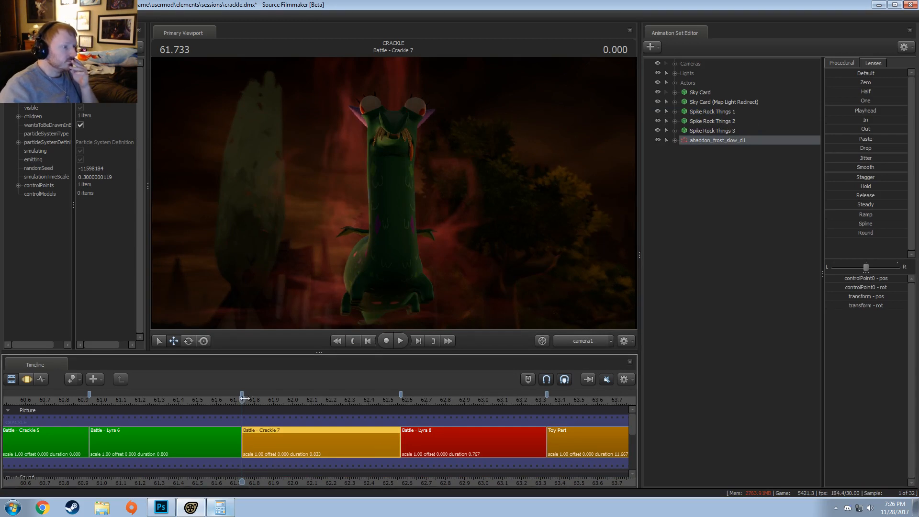
pyautogui.moveTo(241, 400); pyautogui.dragTo(373, 402)
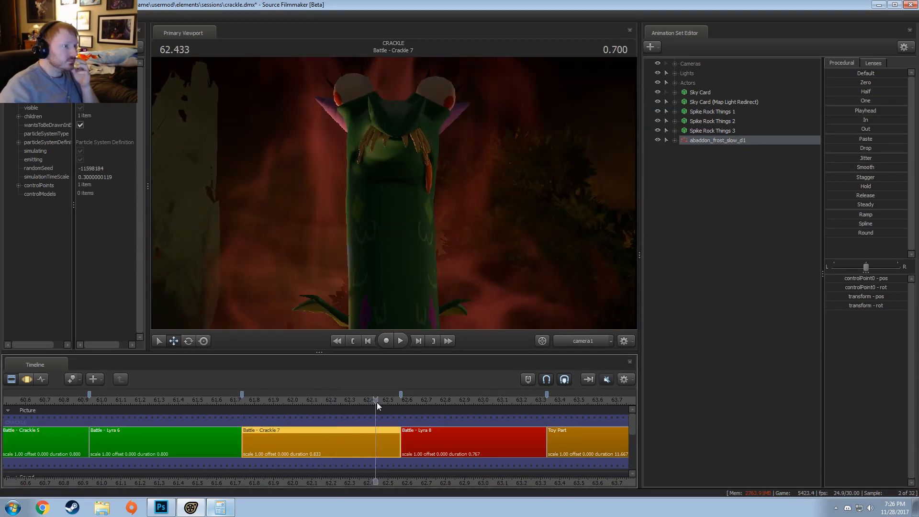
# - Rename the abaddon_frost_slow_d1 animation set as Red Aura (Evaporating)
pyautogui.rightClick(711, 174)
pyautogui.rightClick(696, 140)
pyautogui.click(705, 143)
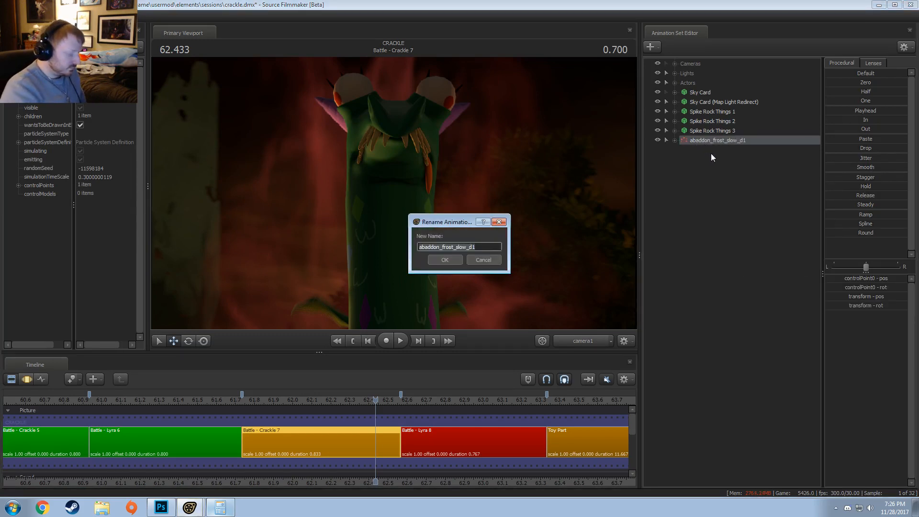
pyautogui.write('Red Aura (Evaporating')
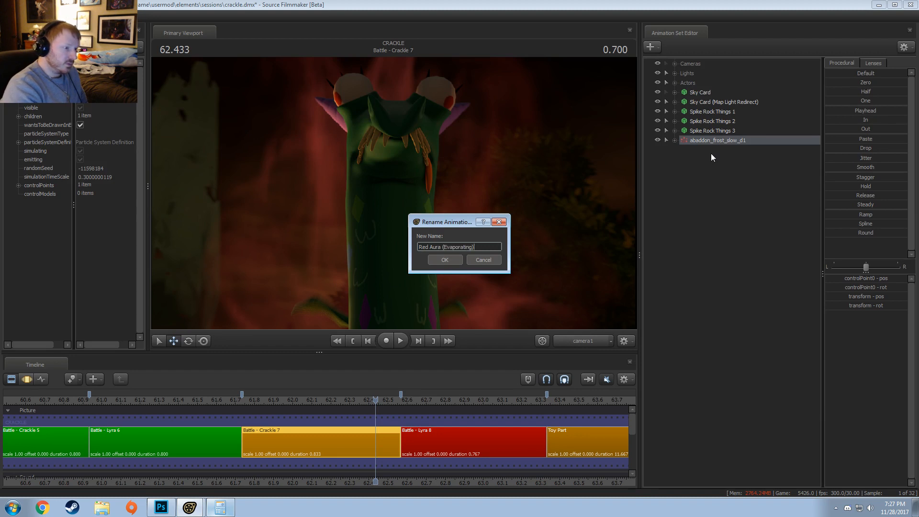
pyautogui.press('Return')
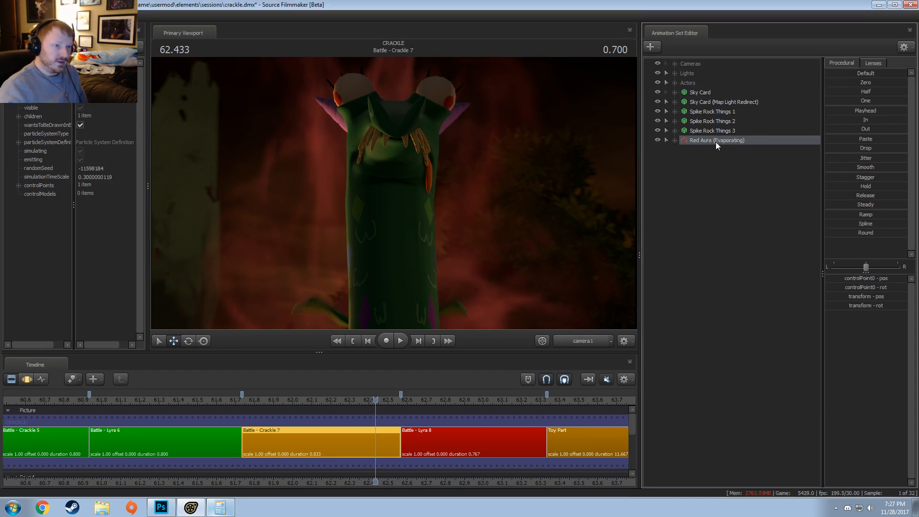
# - Create a new light, move it out of the Lights group to the end of the animation set list and select it
pyautogui.rightClick(704, 153)
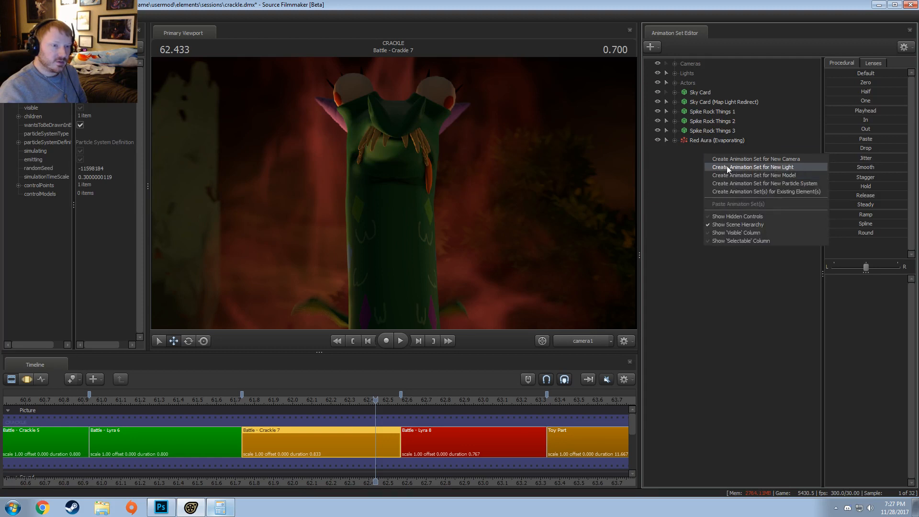
pyautogui.click(726, 166)
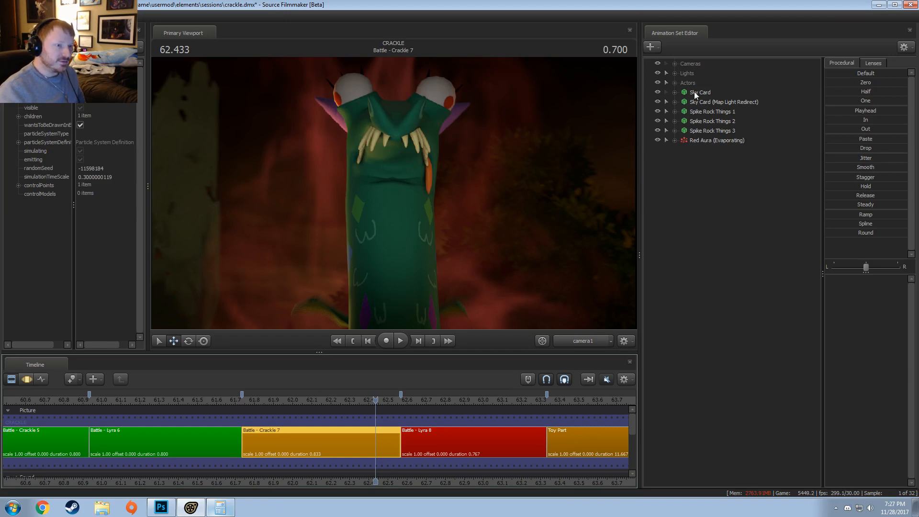
pyautogui.click(674, 73)
pyautogui.moveTo(705, 341); pyautogui.dragTo(705, 429)
pyautogui.click(674, 73)
pyautogui.click(697, 149)
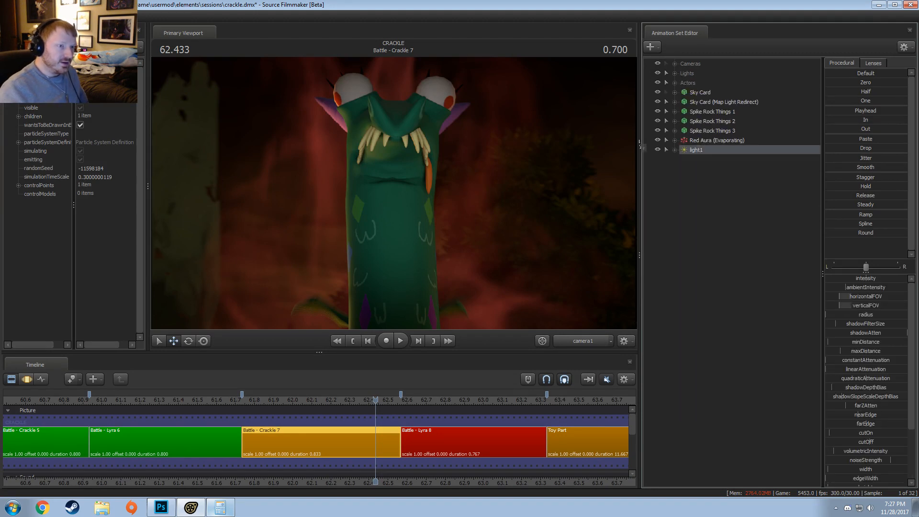
# - View the scene through light1 in the Motion Editor and reposition the light so it shines on Crackle from behind
pyautogui.press('F2')
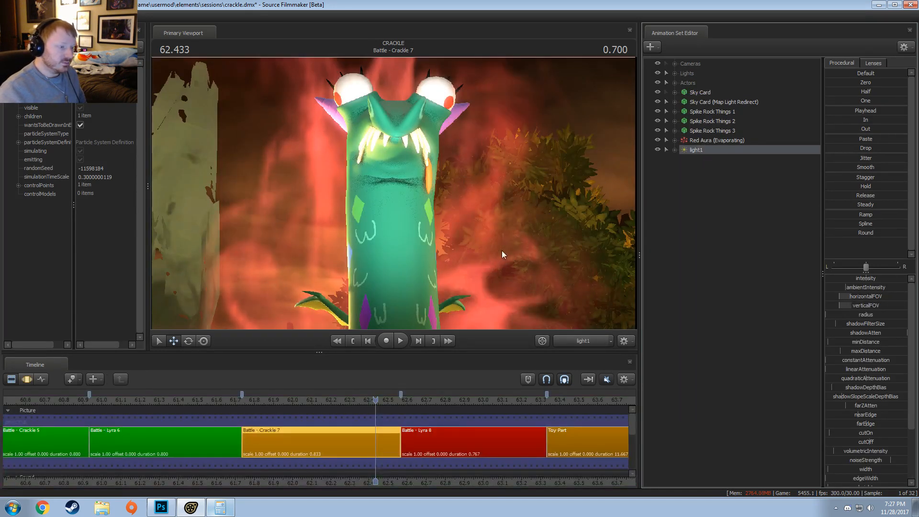
pyautogui.press('F3')
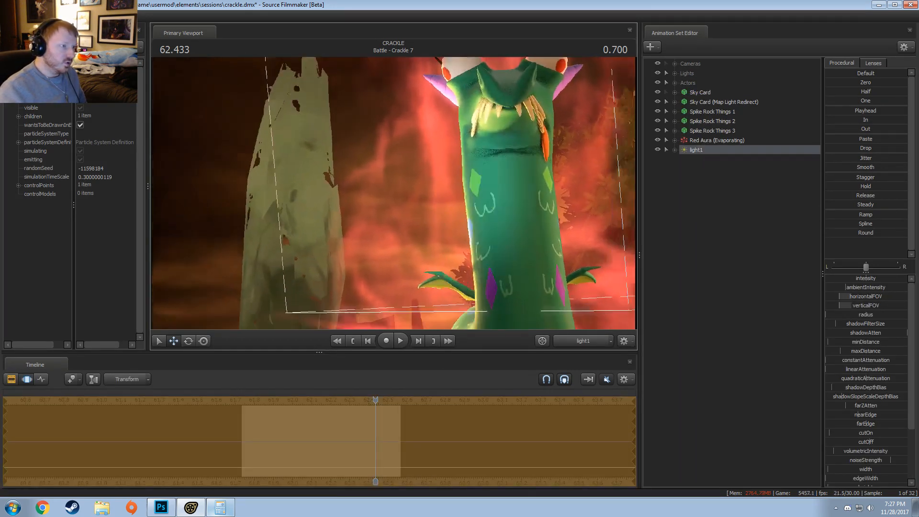
pyautogui.press('s')
pyautogui.moveTo(393, 193); pyautogui.dragTo(429, 205)
pyautogui.press('a')
pyautogui.press('w')
pyautogui.press('a')
# - Disable shadows for light1 and return the viewport to camera1
pyautogui.rightClick(696, 153)
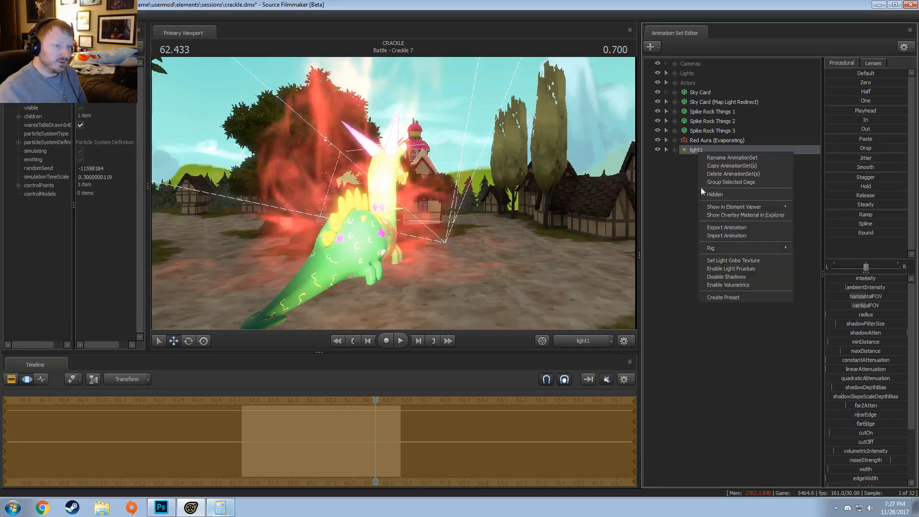
pyautogui.click(723, 275)
pyautogui.press('F1')
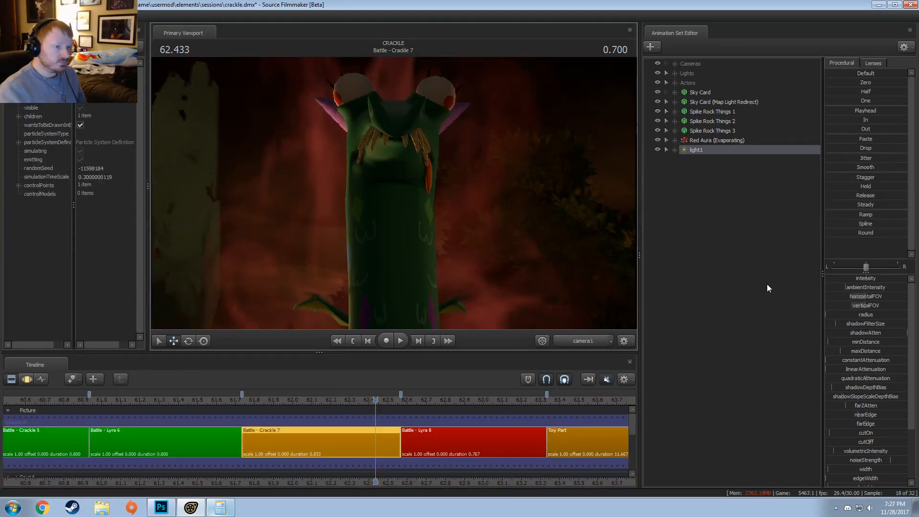
# - Tint light1 red in the Motion Editor by lowering its color_green and color_blue to the minimum
pyautogui.scroll(-3, 879, 363)
pyautogui.press('F2')
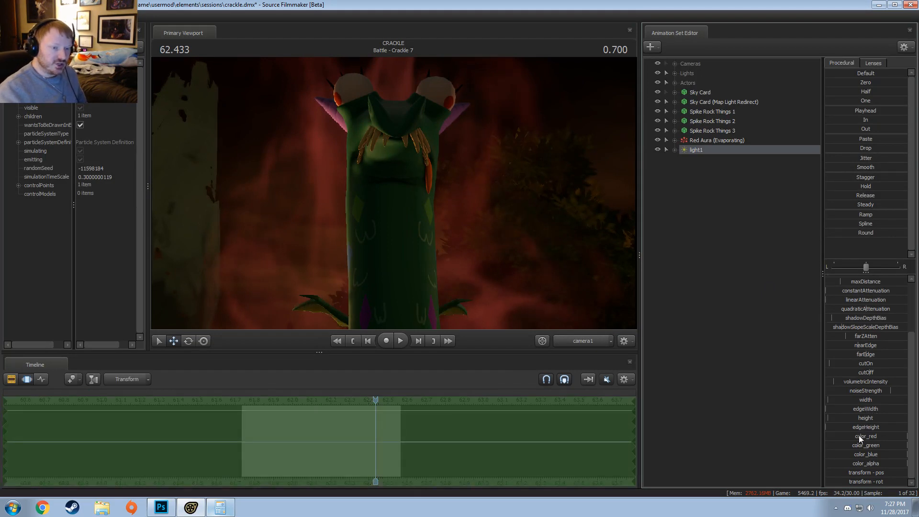
pyautogui.moveTo(858, 435); pyautogui.dragTo(810, 454)
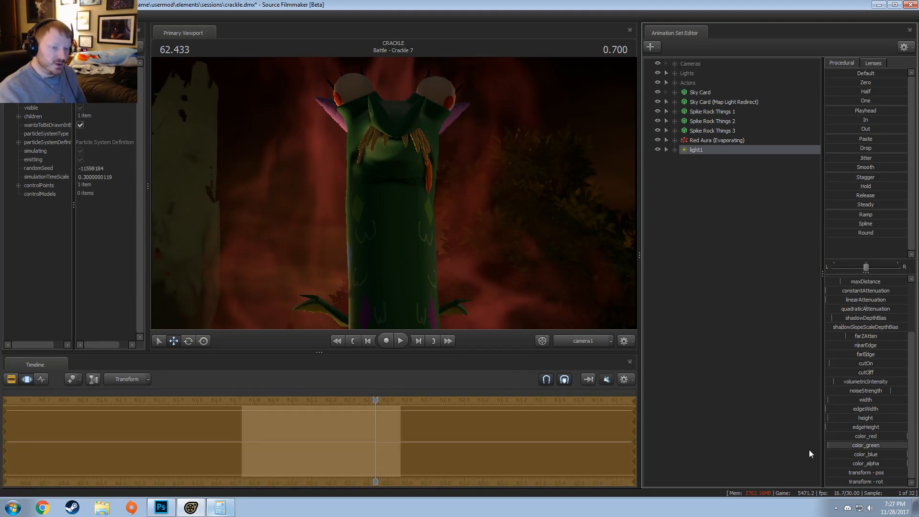
pyautogui.moveTo(904, 454); pyautogui.dragTo(828, 454)
pyautogui.scroll(3, 861, 350)
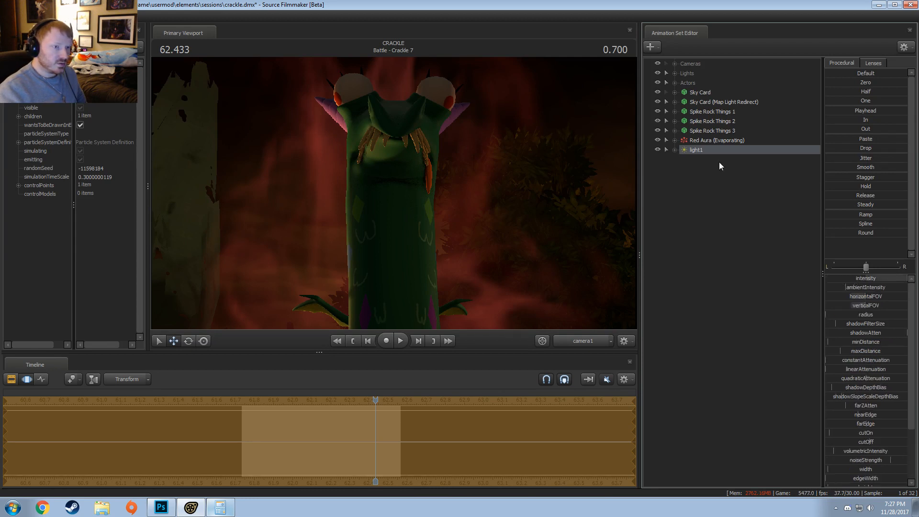
pyautogui.click(708, 150)
pyautogui.scroll(-3, 850, 407)
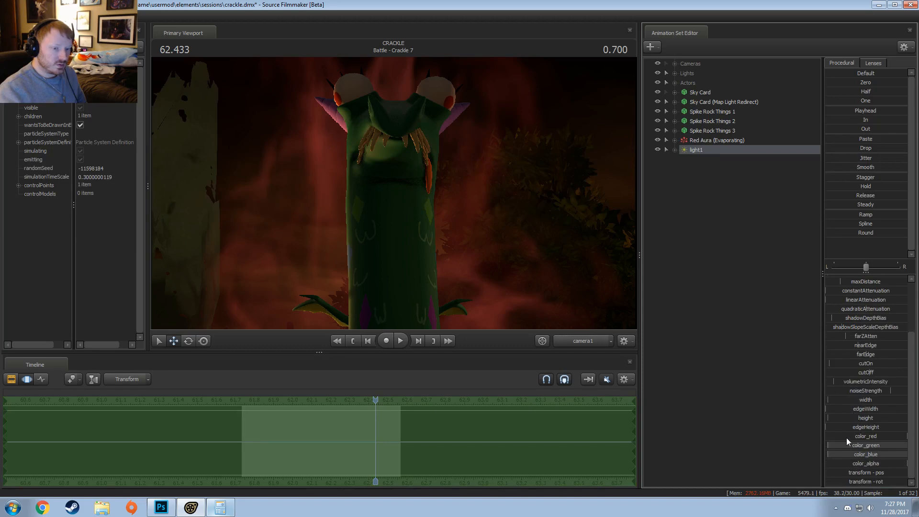
pyautogui.moveTo(846, 445); pyautogui.dragTo(840, 445)
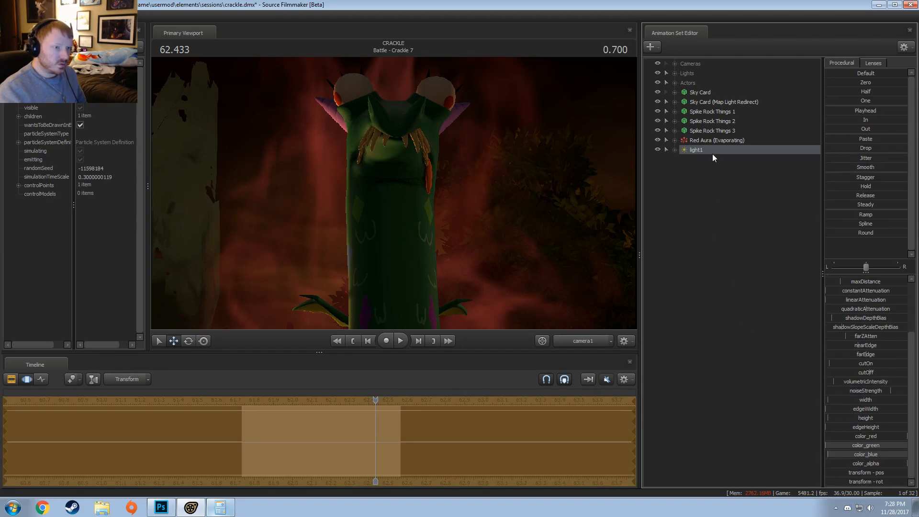
# - Look through light1 again, move it closer behind Crackle's back in the Motion Editor, and return to camera1 to check the lighting
pyautogui.moveTo(712, 153); pyautogui.dragTo(499, 155)
pyautogui.press('F2')
pyautogui.click(471, 205)
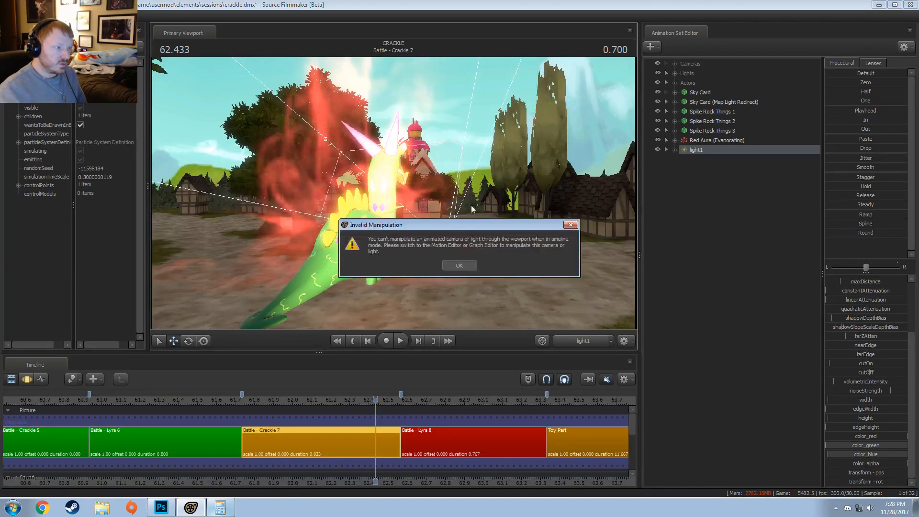
pyautogui.click(461, 266)
pyautogui.press('F3')
pyautogui.moveTo(456, 283); pyautogui.dragTo(428, 283)
pyautogui.press('s')
pyautogui.press('w')
pyautogui.press('s')
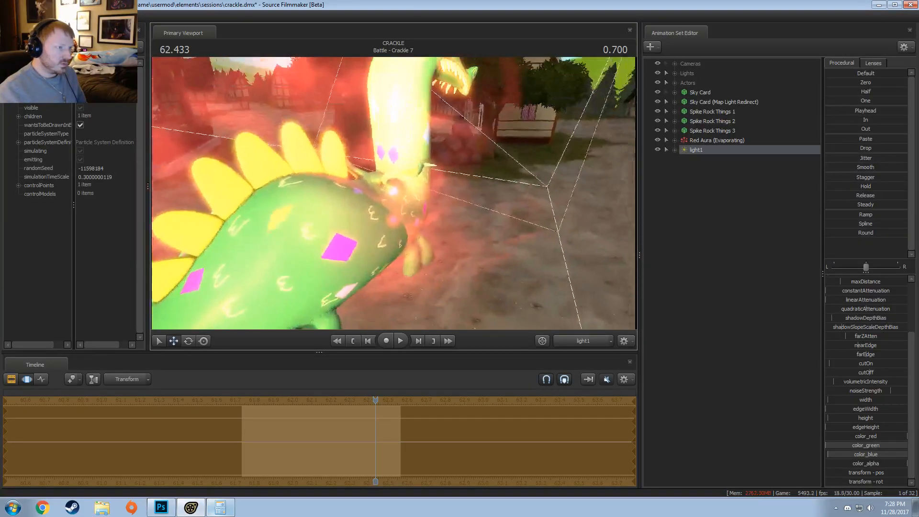
pyautogui.press('s')
pyautogui.moveTo(394, 193)
pyautogui.mouseDown()
pyautogui.moveTo(395, 179)
pyautogui.moveTo(393, 194)
pyautogui.mouseUp()
pyautogui.click(578, 340)
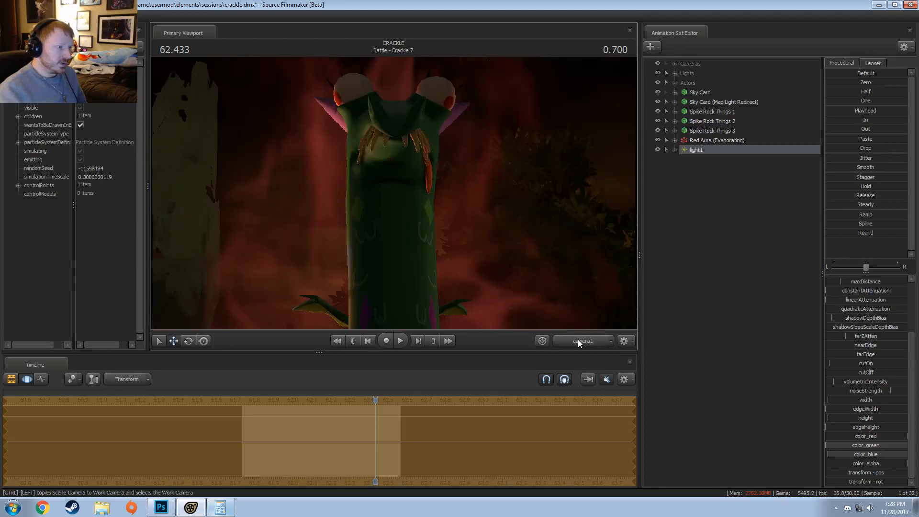
# - Switch to the Work Camera, frame Crackle from the side, and show light1's manipulator in the Motion Editor
pyautogui.press('F2')
pyautogui.press('a')
pyautogui.moveTo(528, 291); pyautogui.dragTo(550, 294)
pyautogui.press('s')
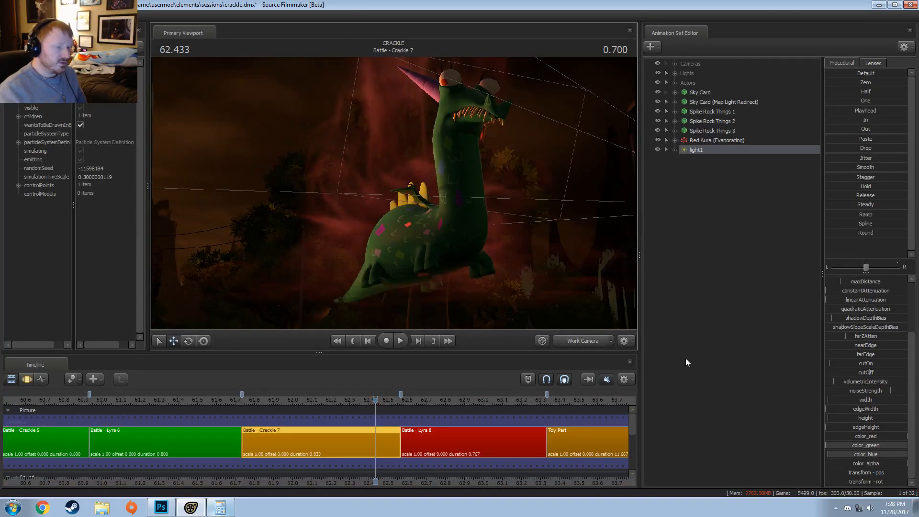
pyautogui.press('F3')
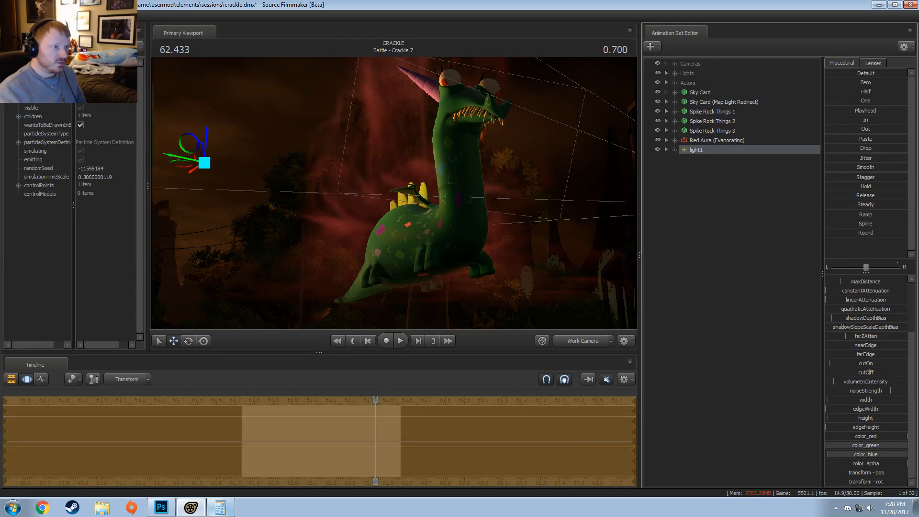
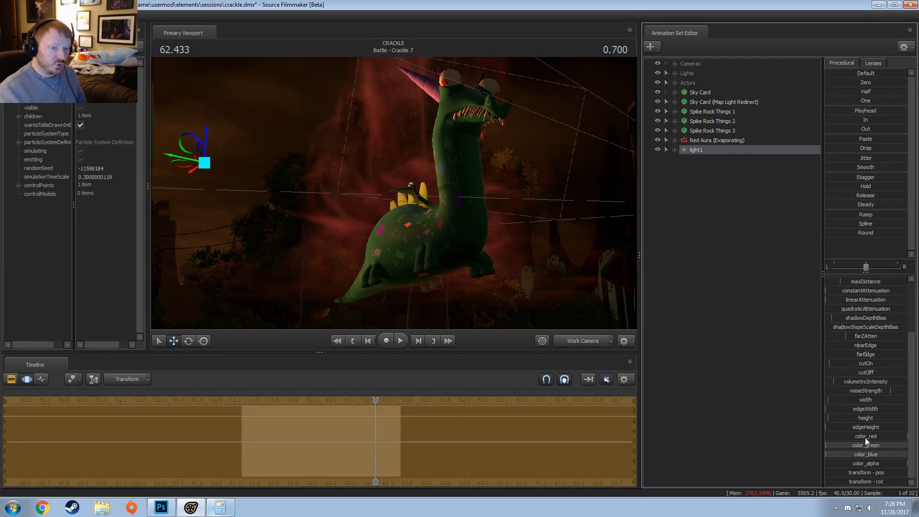
# - Try light1 without red and with green and blue raised, then restore full red with minimum green and blue
pyautogui.scroll(3, 865, 366)
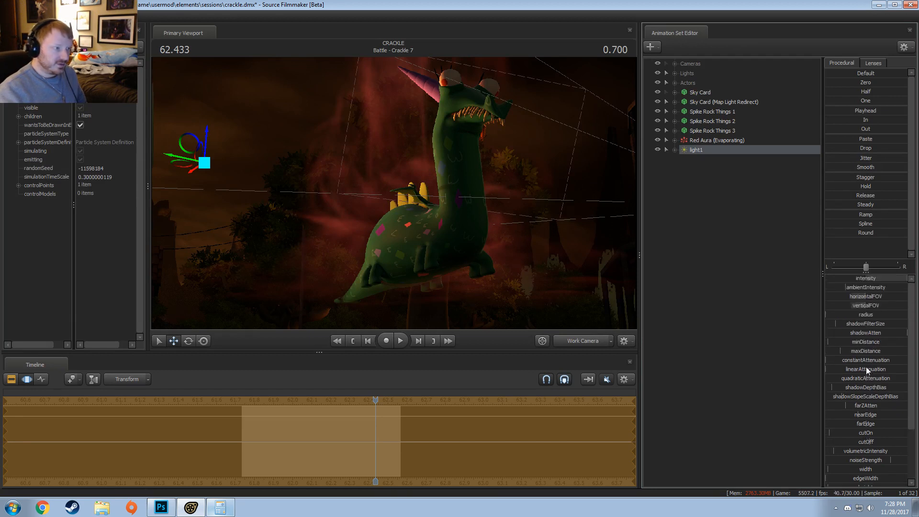
pyautogui.scroll(-3, 840, 446)
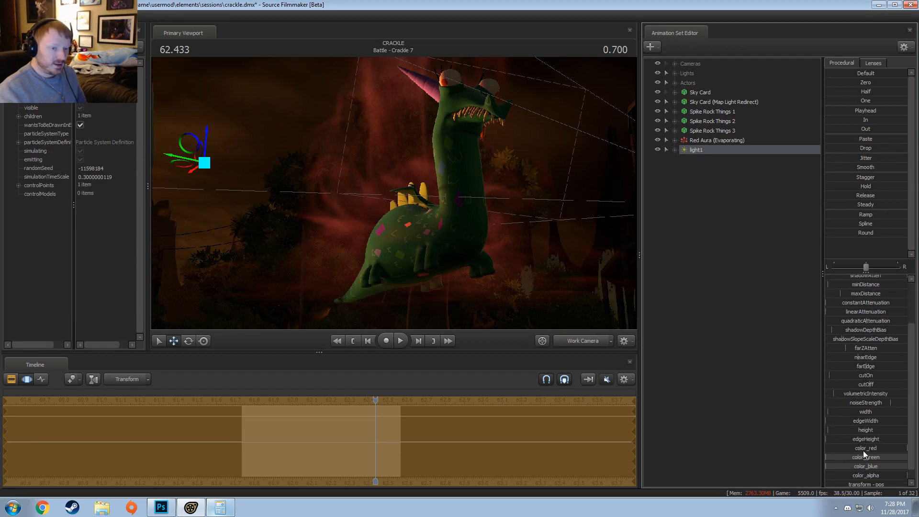
pyautogui.moveTo(887, 449)
pyautogui.mouseDown()
pyautogui.moveTo(825, 449)
pyautogui.moveTo(907, 448)
pyautogui.moveTo(825, 449)
pyautogui.mouseUp()
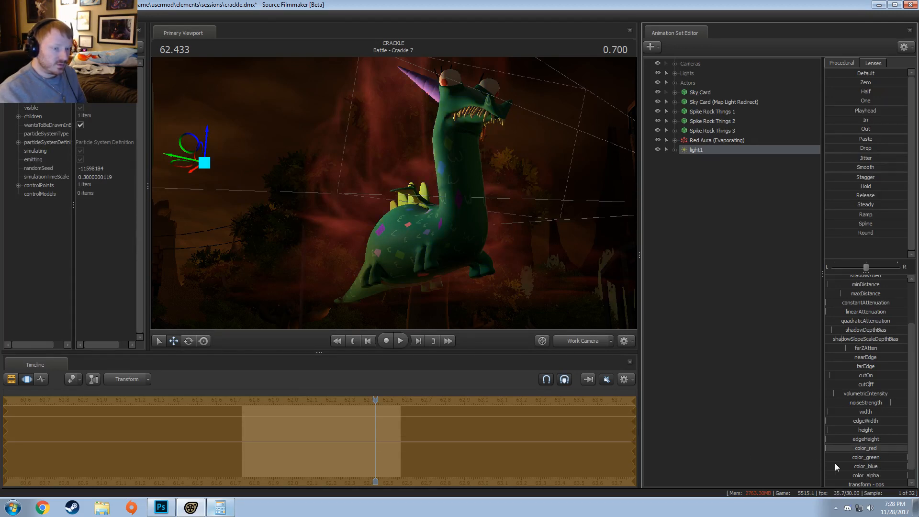
pyautogui.moveTo(906, 457)
pyautogui.mouseDown()
pyautogui.moveTo(825, 456)
pyautogui.moveTo(906, 457)
pyautogui.mouseUp()
pyautogui.moveTo(831, 448)
pyautogui.mouseDown()
pyautogui.moveTo(907, 448)
pyautogui.moveTo(784, 465)
pyautogui.mouseUp()
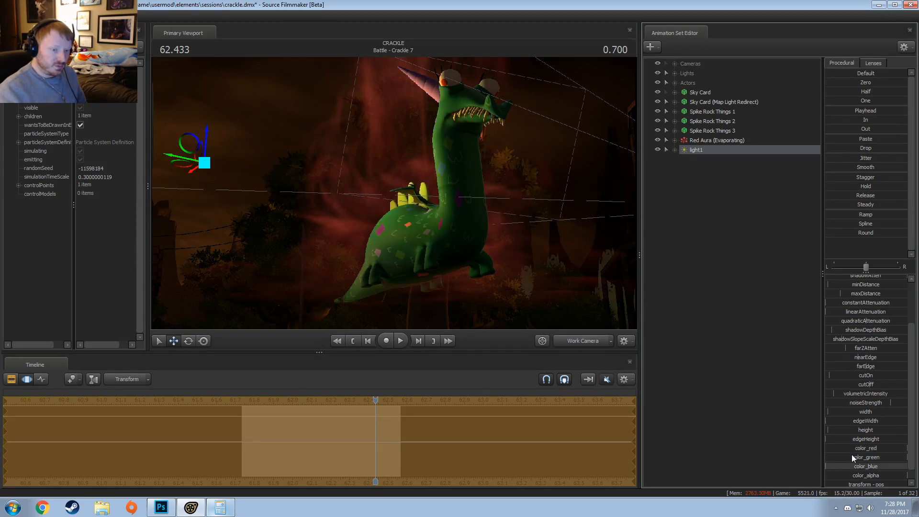
pyautogui.moveTo(852, 456); pyautogui.dragTo(739, 470)
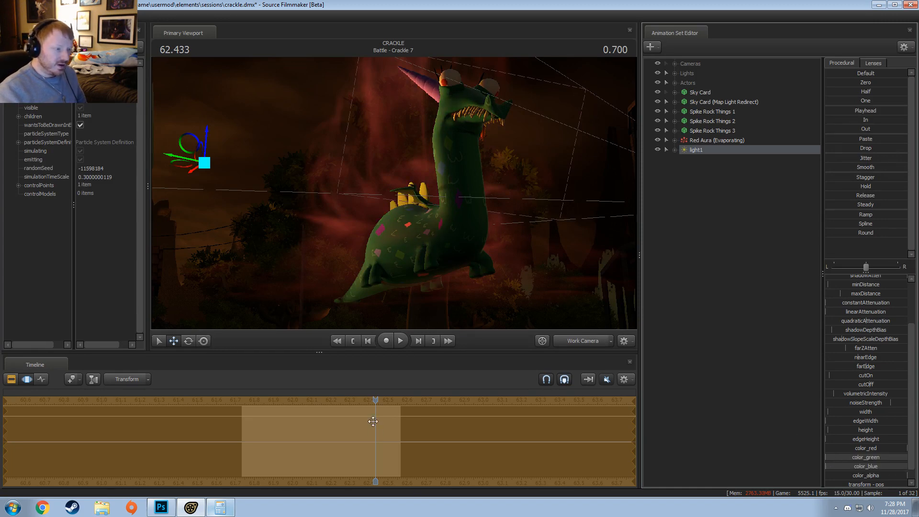
# - Review earlier shots in the Clip Editor and examine Momma Mea Let Me Crackle through camera1 as a lighting reference
pyautogui.press('F3')
pyautogui.scroll(-4, 359, 426)
pyautogui.click(222, 401)
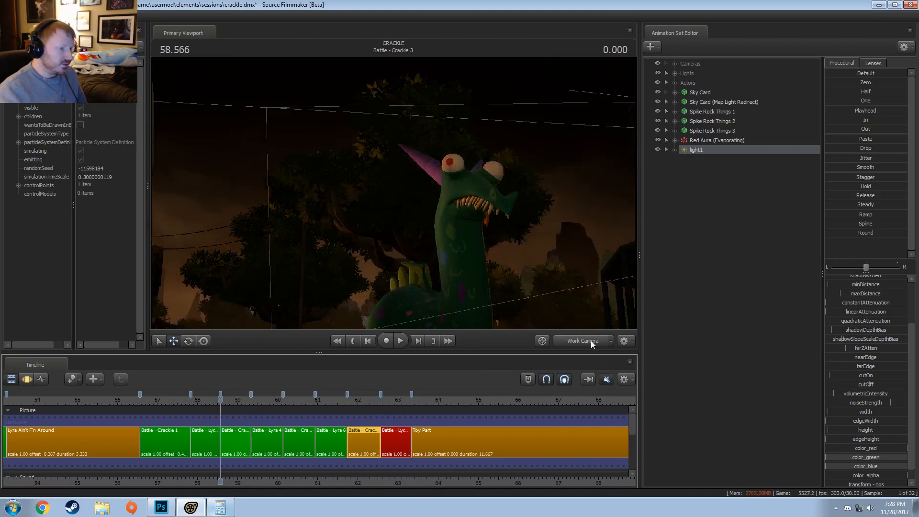
pyautogui.scroll(-1, 234, 413)
pyautogui.scroll(-2, 233, 413)
pyautogui.moveTo(187, 401); pyautogui.dragTo(34, 403)
pyautogui.scroll(-2, 65, 421)
pyautogui.moveTo(86, 479); pyautogui.dragTo(478, 443, button='middle')
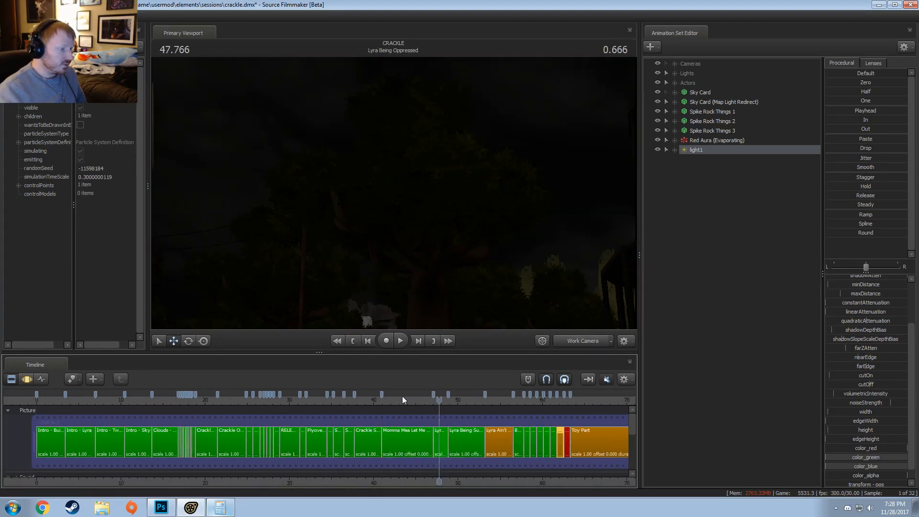
pyautogui.moveTo(402, 397); pyautogui.dragTo(431, 406)
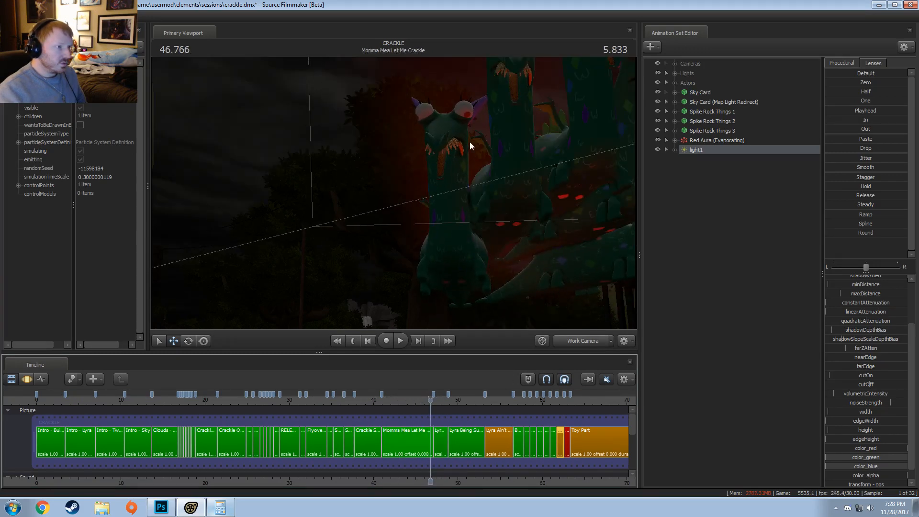
pyautogui.click(581, 341)
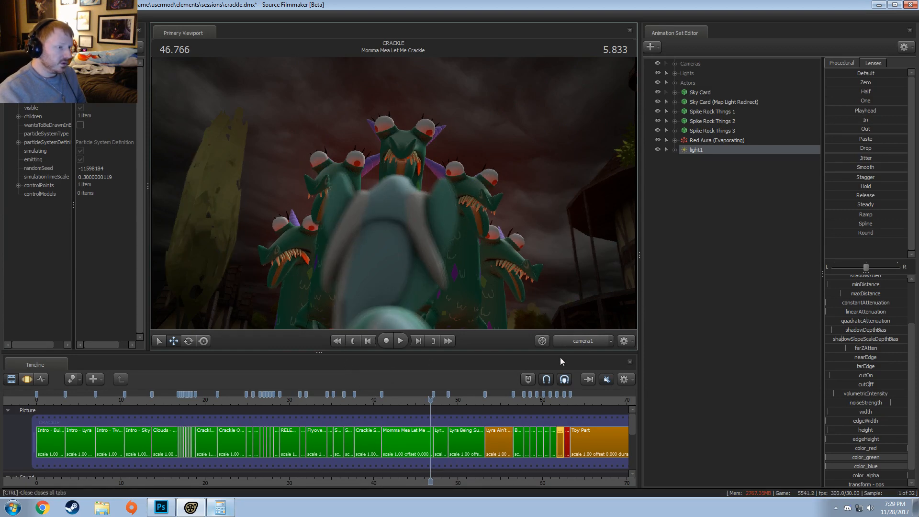
pyautogui.click(580, 341)
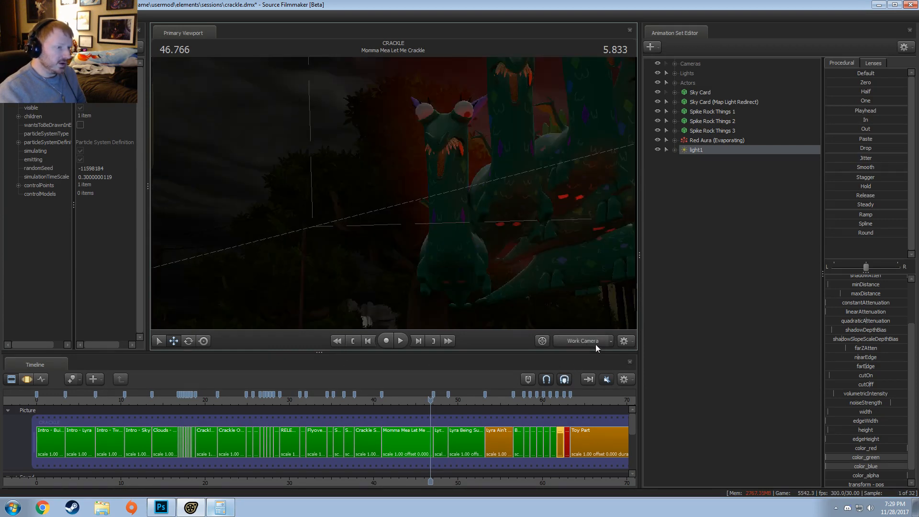
# - Return to Battle - Crackle 7, copy the scene camera to the Work Camera, and frame Crackle's whole body from the side
pyautogui.click(562, 403)
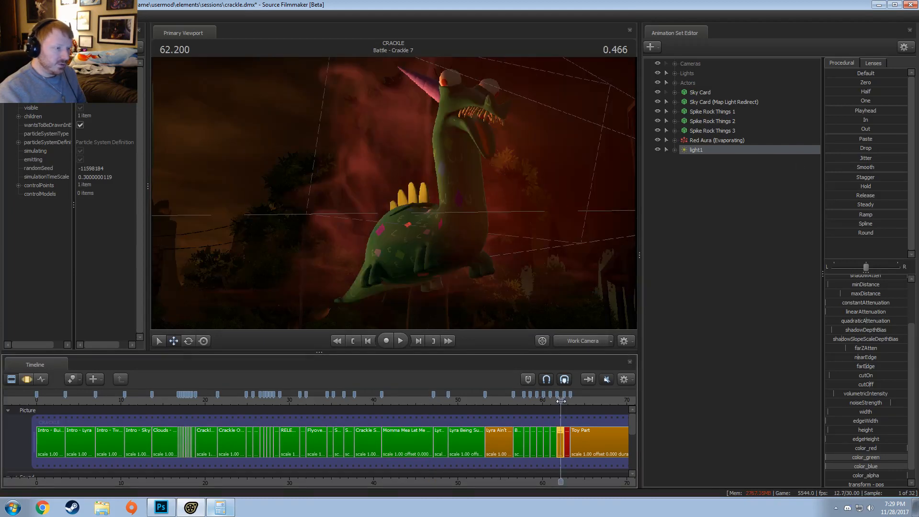
pyautogui.click(593, 342)
pyautogui.keyDown('ctrl'); pyautogui.click(584, 347); pyautogui.keyUp('ctrl')
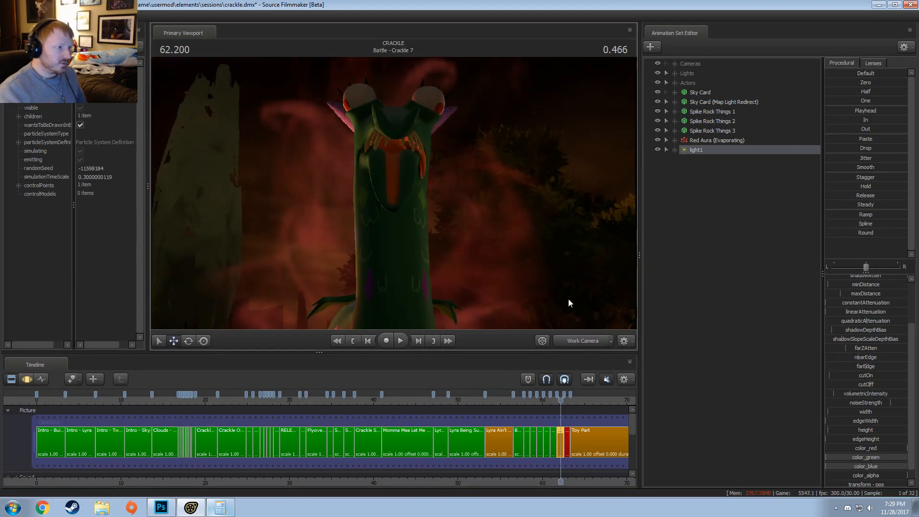
pyautogui.moveTo(568, 299); pyautogui.dragTo(593, 289)
pyautogui.moveTo(394, 194)
pyautogui.mouseDown()
pyautogui.moveTo(373, 191)
pyautogui.moveTo(394, 189)
pyautogui.mouseUp()
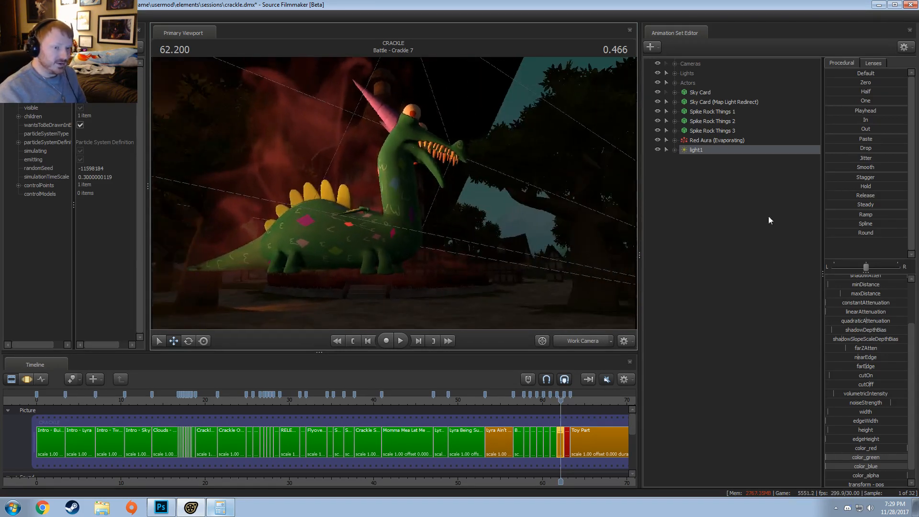
# - Remap light1's intensity range to a maximum of 10000, raise the intensity fully in the Motion Editor, and check it through camera1
pyautogui.scroll(2, 854, 353)
pyautogui.press('F3')
pyautogui.rightClick(872, 279)
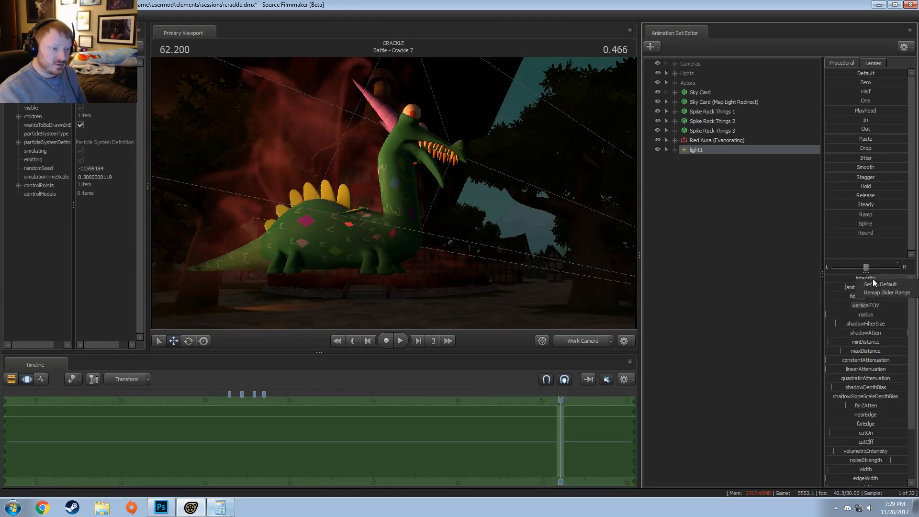
pyautogui.moveTo(872, 279); pyautogui.dragTo(906, 278)
pyautogui.rightClick(871, 282)
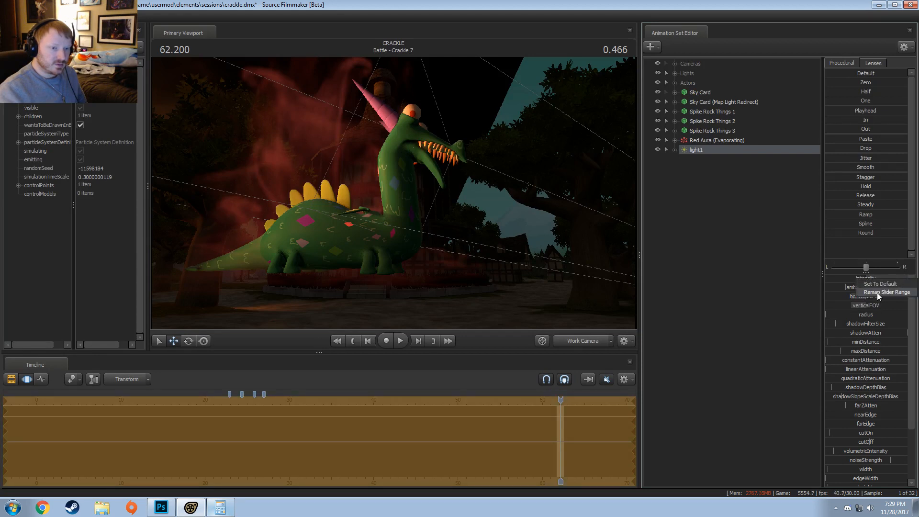
pyautogui.click(879, 296)
pyautogui.click(441, 246)
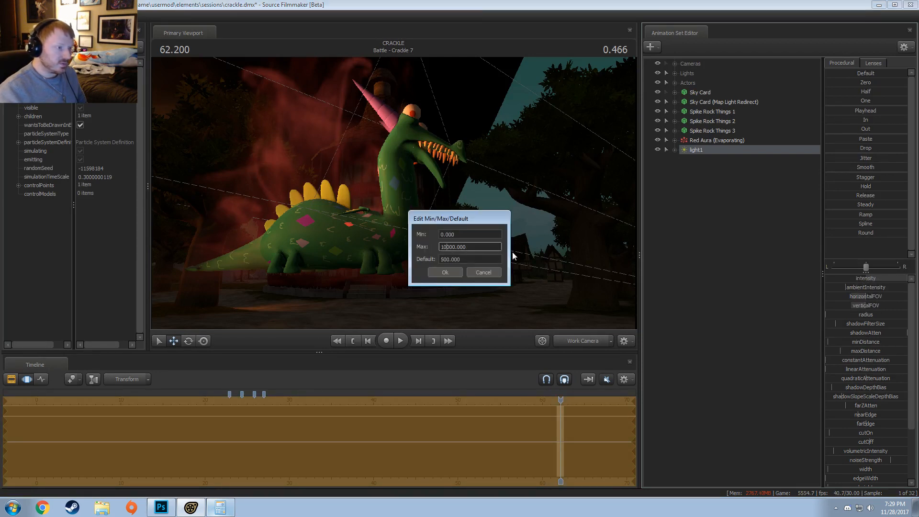
pyautogui.press('Return')
pyautogui.moveTo(843, 279); pyautogui.dragTo(906, 279)
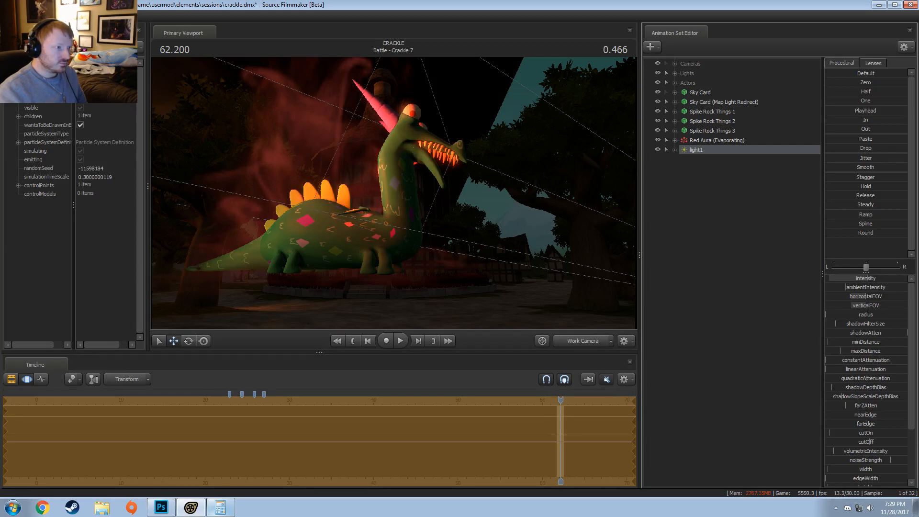
pyautogui.click(563, 341)
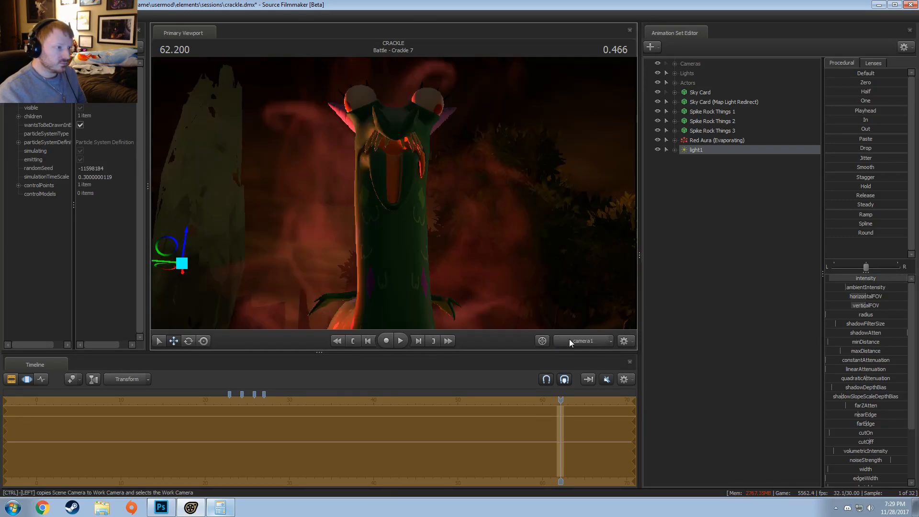
pyautogui.press('F3')
pyautogui.press('F4')
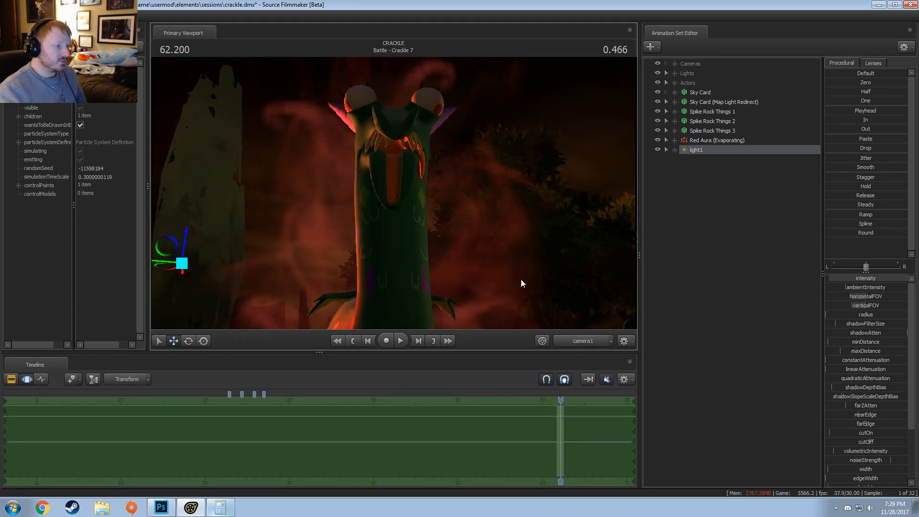
# - Look through light1 in the primary viewport and place the Motion Editor playhead near the start of Battle - Crackle 7
pyautogui.moveTo(713, 149); pyautogui.dragTo(323, 197)
pyautogui.press('F2')
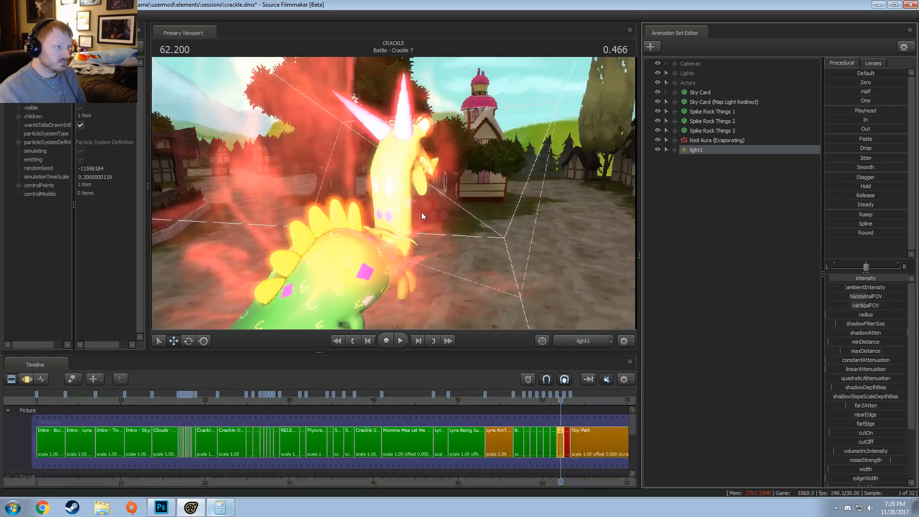
pyautogui.click(421, 211)
pyautogui.press('F3')
pyautogui.scroll(6, 554, 431)
pyautogui.moveTo(593, 435); pyautogui.dragTo(560, 443)
pyautogui.moveTo(593, 477); pyautogui.dragTo(229, 449, button='middle')
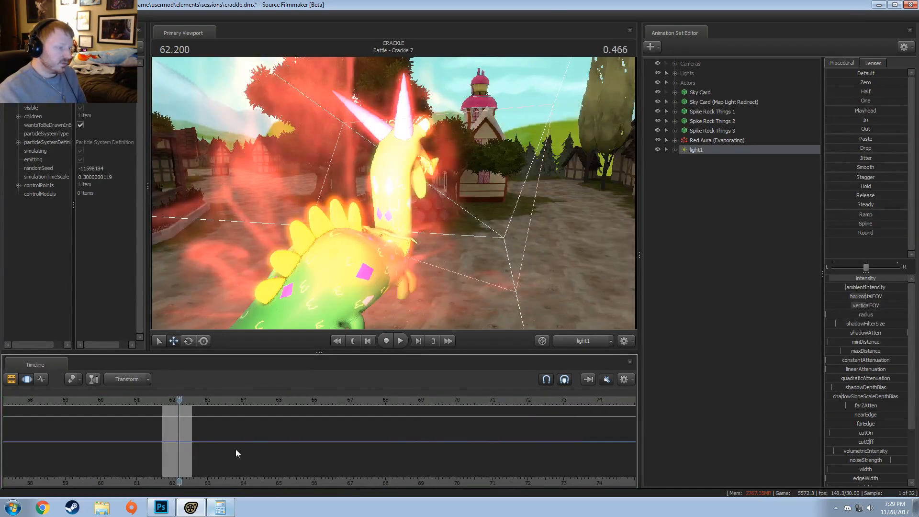
pyautogui.scroll(4, 230, 447)
pyautogui.moveTo(164, 400); pyautogui.dragTo(144, 395)
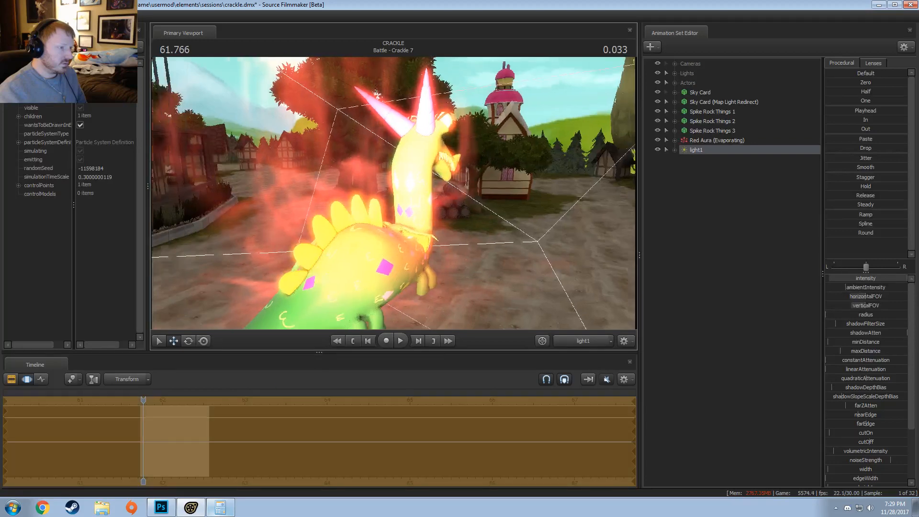
# - Move light1 farther back from Crackle while looking through it, and check the lighting from camera1
pyautogui.press('s')
pyautogui.moveTo(424, 88); pyautogui.dragTo(373, 99)
pyautogui.moveTo(392, 197); pyautogui.dragTo(396, 193)
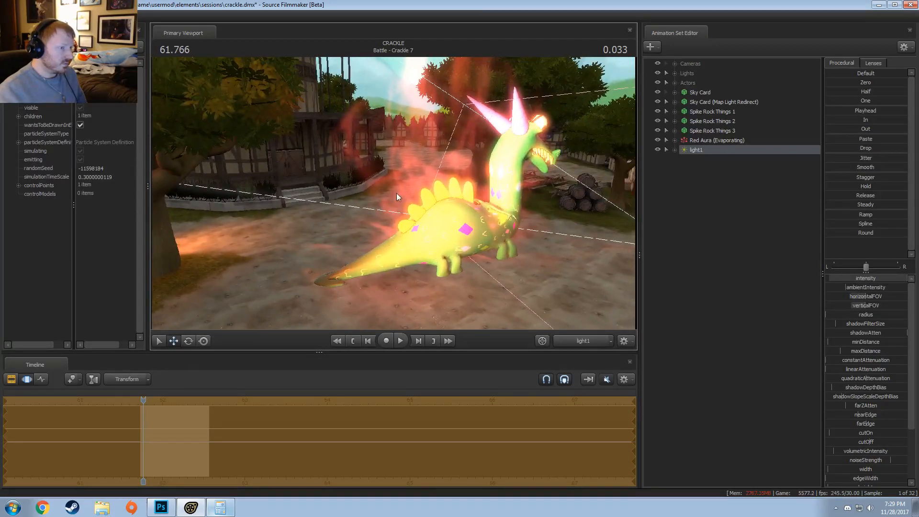
pyautogui.click(579, 338)
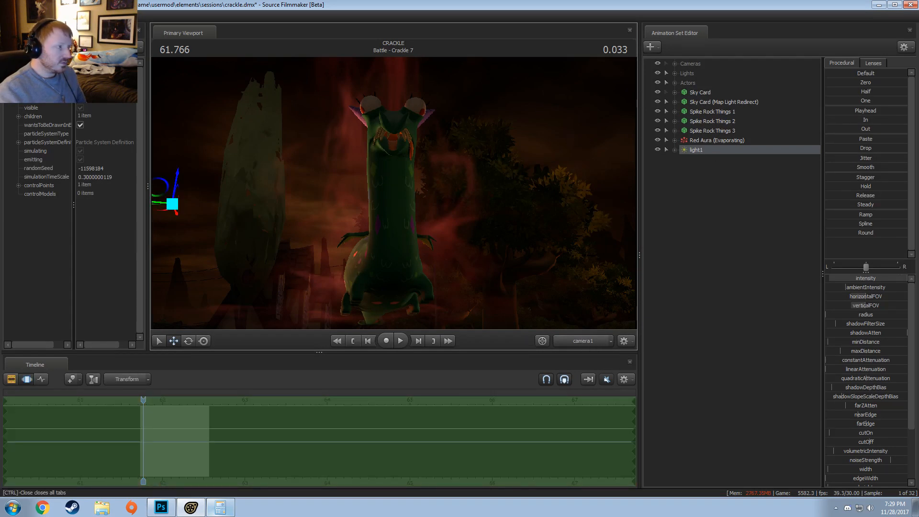
# - Open a secondary viewport, dock it above the Animation Set Editor, and enlarge it
pyautogui.click(52, 16)
pyautogui.click(69, 48)
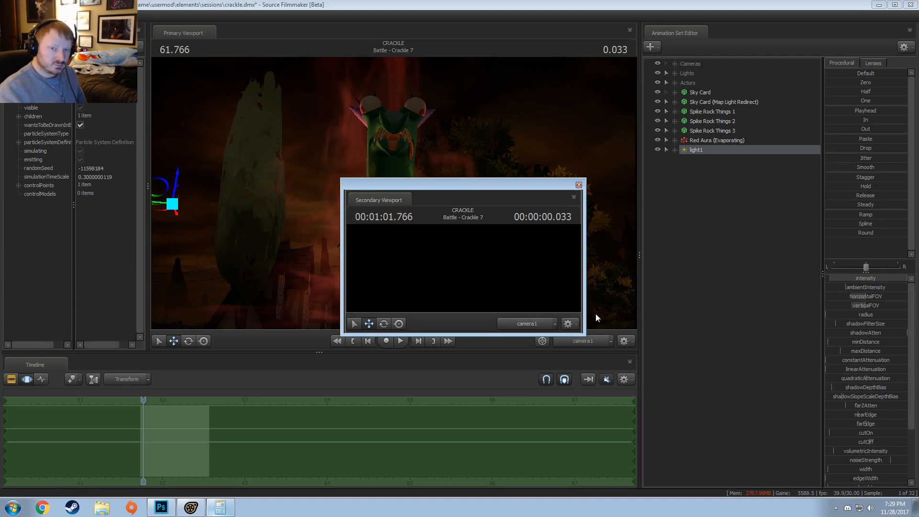
pyautogui.moveTo(398, 199); pyautogui.dragTo(819, 75)
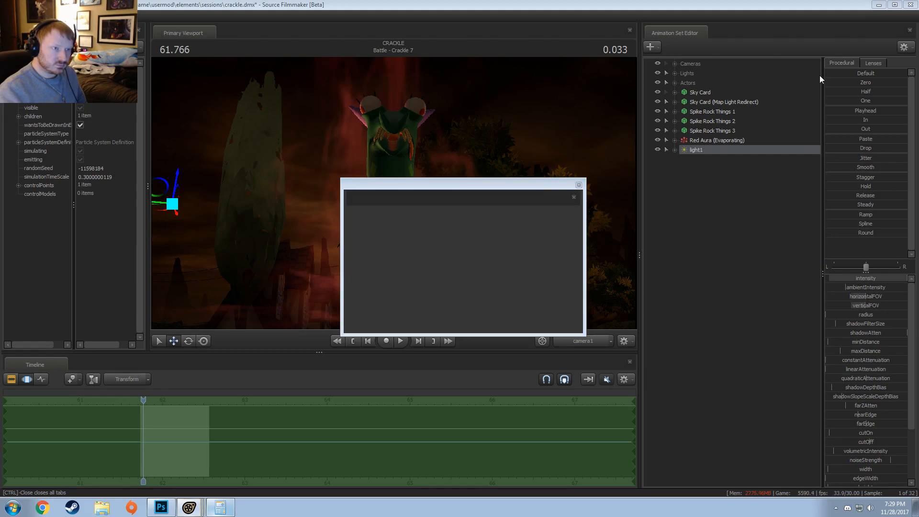
pyautogui.moveTo(772, 236); pyautogui.dragTo(780, 237)
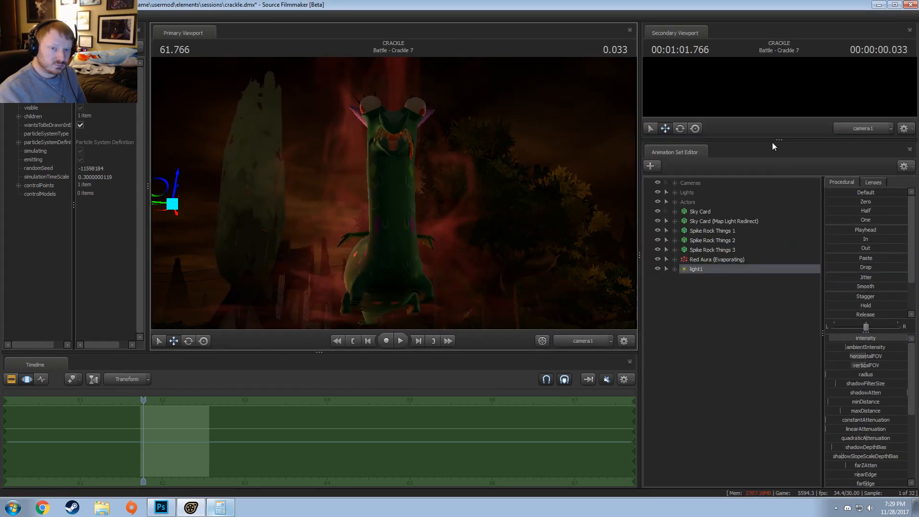
pyautogui.moveTo(759, 141); pyautogui.dragTo(760, 225)
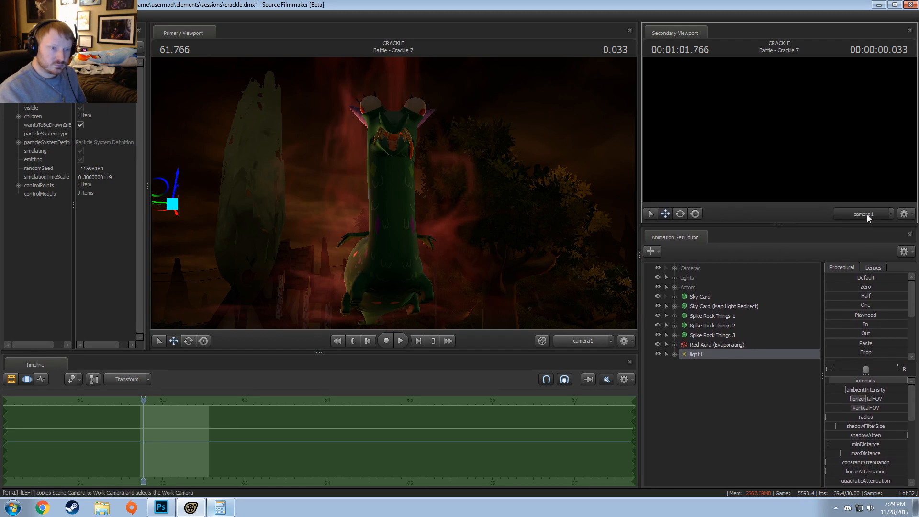
# - Look through light1 in the primary viewport and reposition it behind Crackle while camera1 shows in the secondary viewport
pyautogui.moveTo(723, 359); pyautogui.dragTo(507, 262)
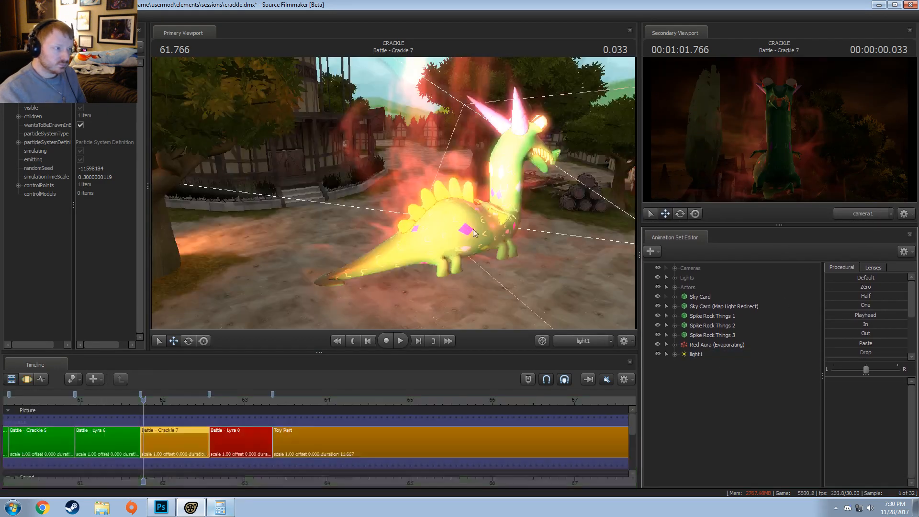
pyautogui.click(702, 355)
pyautogui.moveTo(449, 192); pyautogui.dragTo(483, 189)
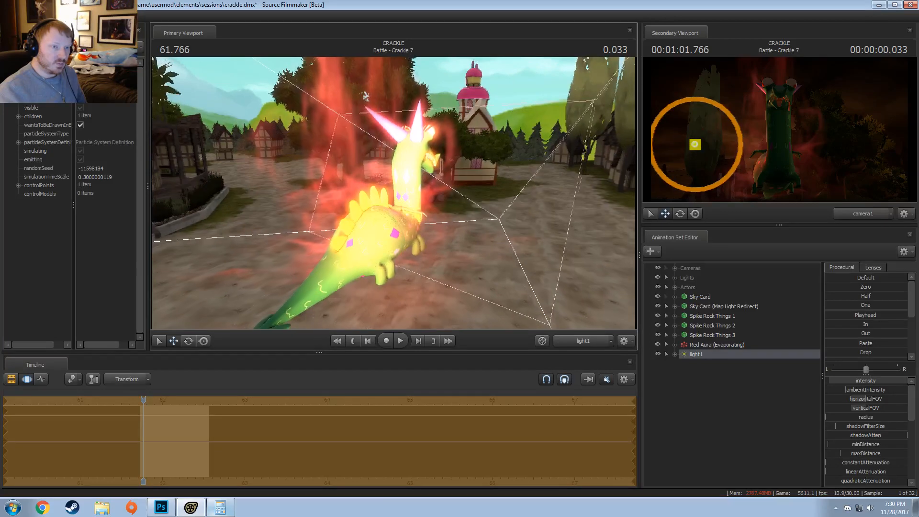
# - Try light1 with shadows enabled, and disable its shadows again
pyautogui.rightClick(712, 355)
pyautogui.click(743, 483)
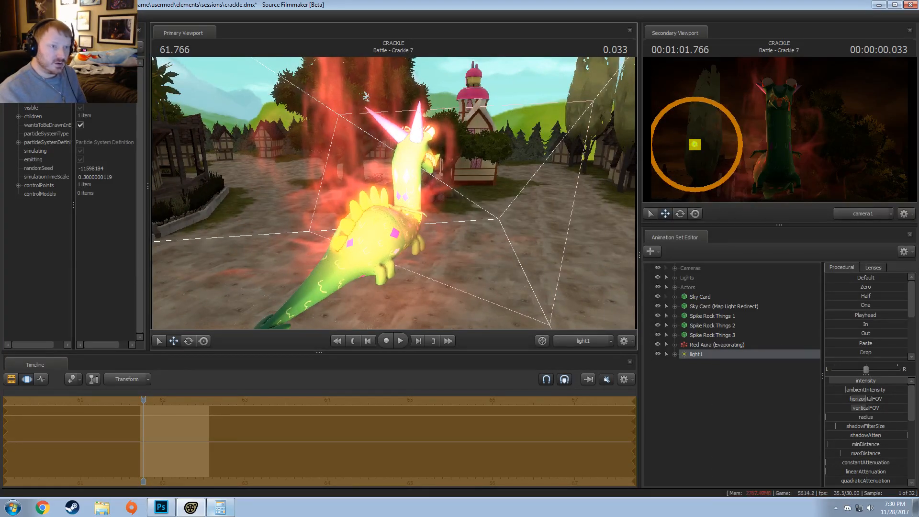
pyautogui.rightClick(712, 357)
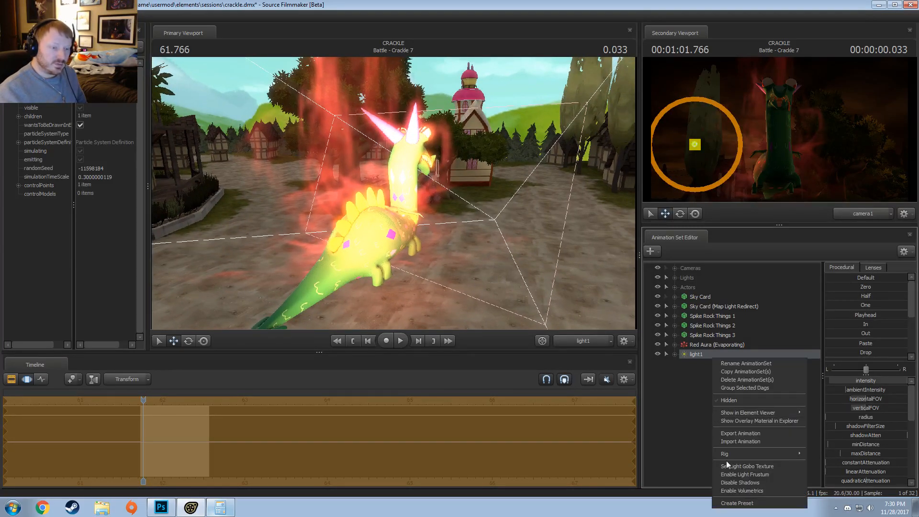
pyautogui.click(736, 483)
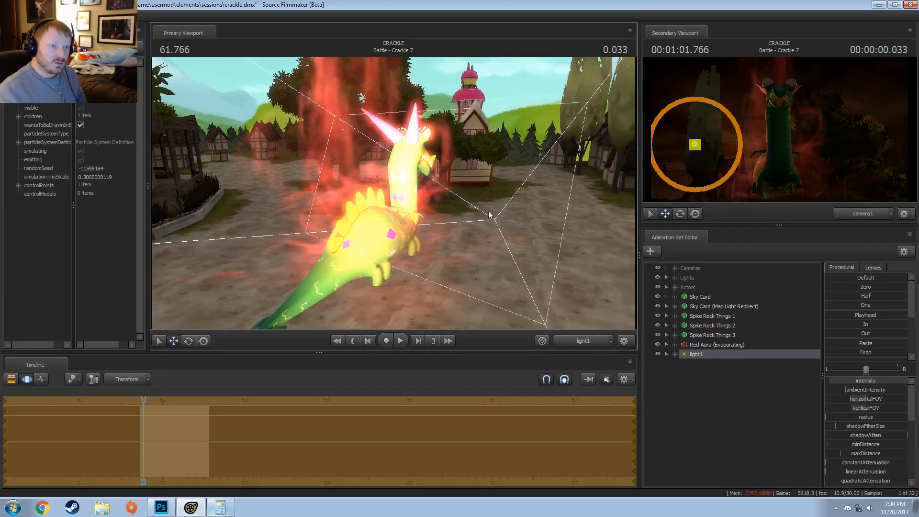
# - Shift light1 slightly sideways behind Crackle in the Motion Editor
pyautogui.press('F2')
pyautogui.press('F3')
pyautogui.moveTo(489, 215)
pyautogui.mouseDown()
pyautogui.moveTo(440, 213)
pyautogui.moveTo(498, 215)
pyautogui.mouseUp()
pyautogui.press('d')
pyautogui.press('a')
pyautogui.press('a')
# - Remap light1's intensity slider range to a maximum of 30000
pyautogui.rightClick(855, 382)
pyautogui.click(900, 388)
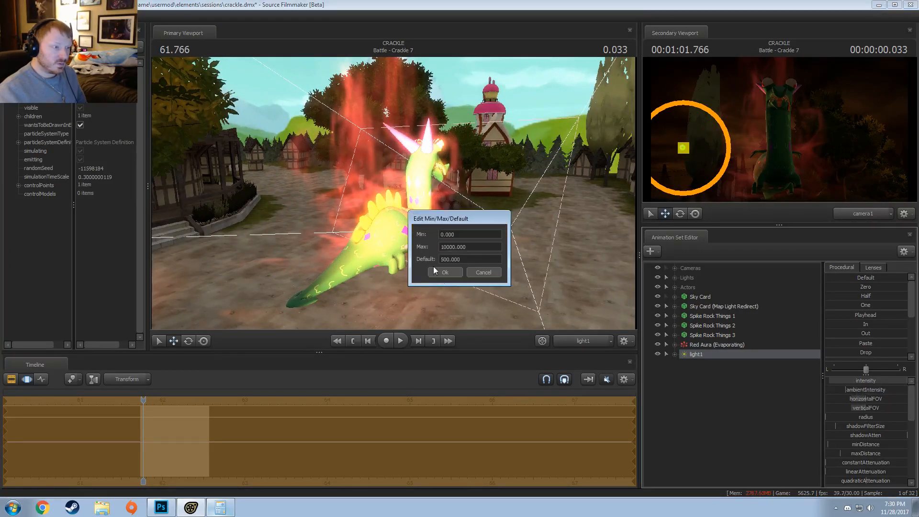
pyautogui.moveTo(443, 245); pyautogui.dragTo(432, 242)
pyautogui.write('3')
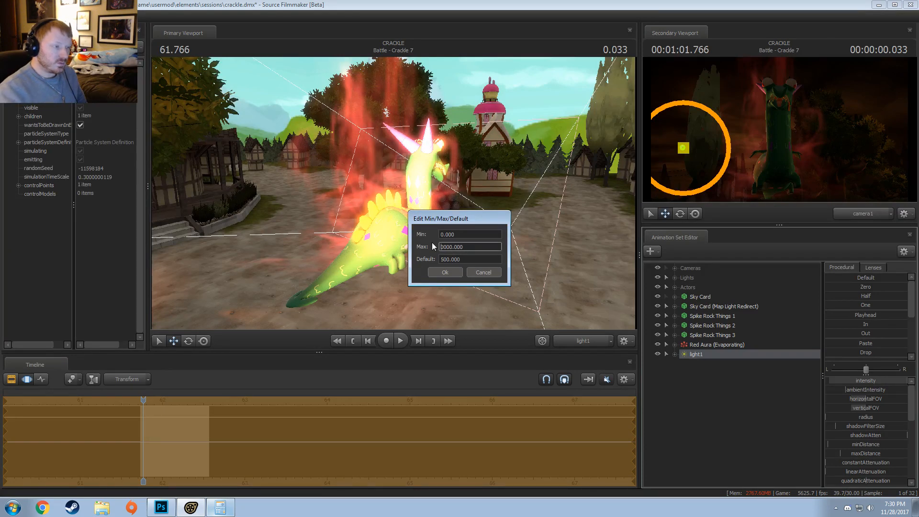
pyautogui.press('Return')
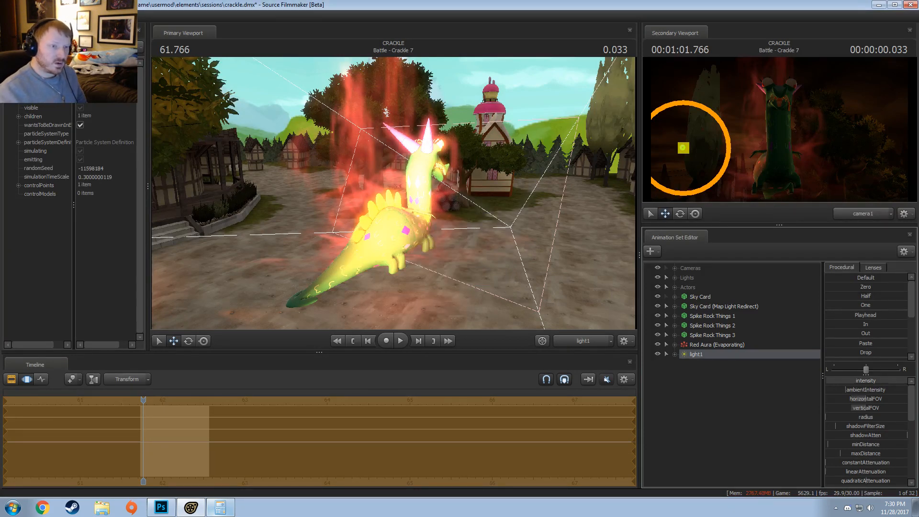
# - Move light1 higher so that it shines down on Crackle from behind
pyautogui.moveTo(543, 315); pyautogui.dragTo(537, 328)
pyautogui.press('w')
pyautogui.press('s')
pyautogui.press('w')
pyautogui.press('s')
pyautogui.press('w')
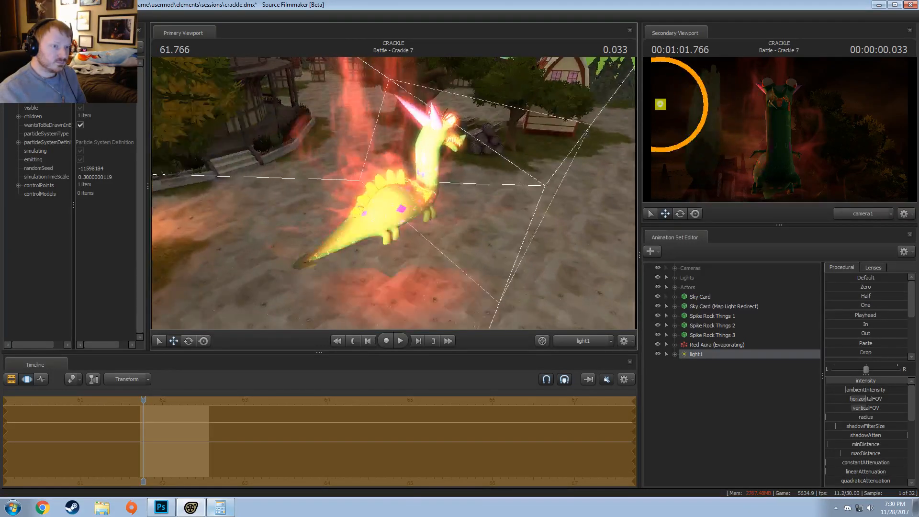
# - Raise light1's farZAtten to its maximum and enable its shadows
pyautogui.scroll(-3, 862, 451)
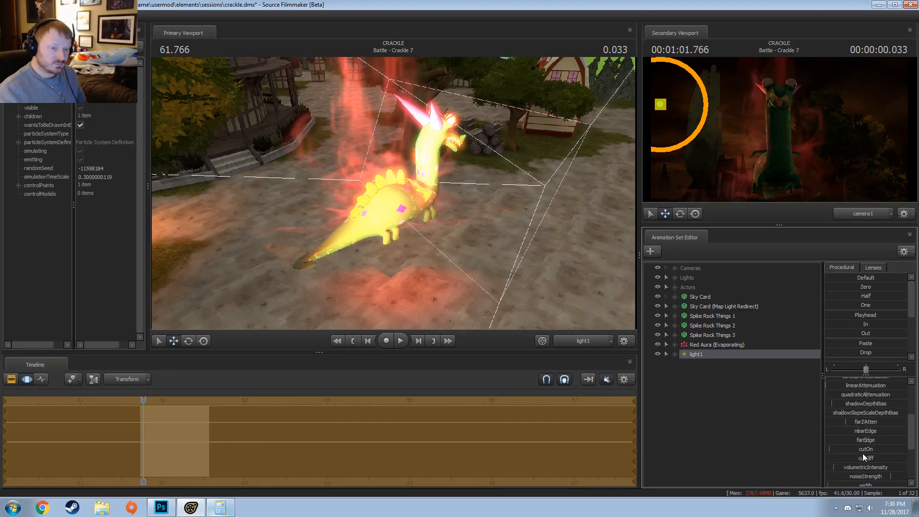
pyautogui.moveTo(871, 424); pyautogui.dragTo(907, 424)
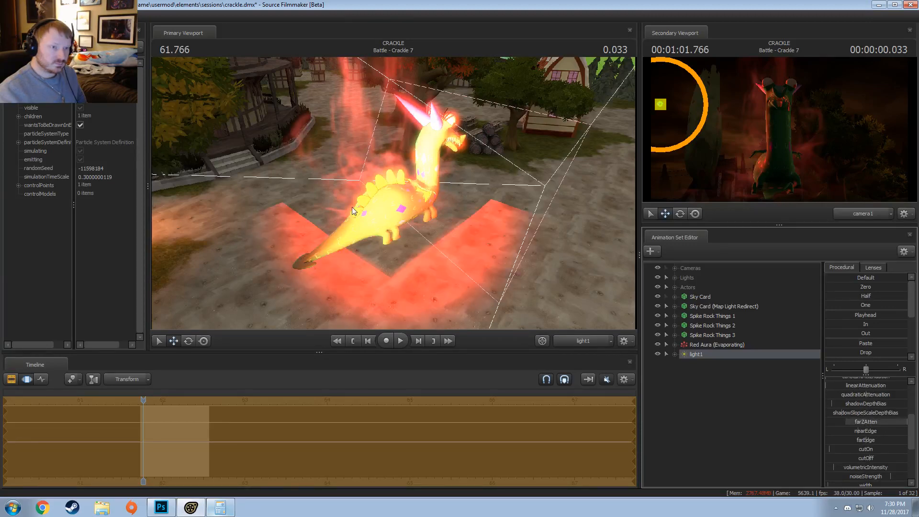
pyautogui.moveTo(352, 207); pyautogui.dragTo(351, 206)
pyautogui.rightClick(716, 353)
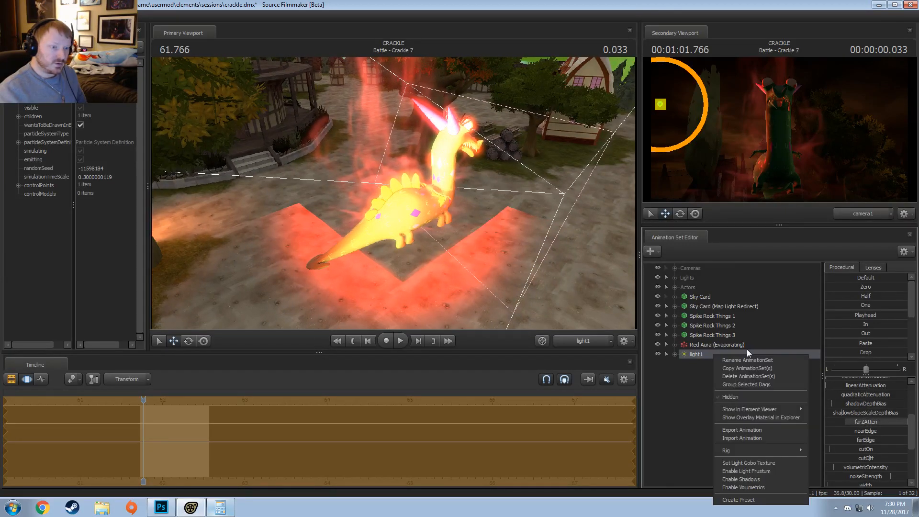
pyautogui.click(742, 479)
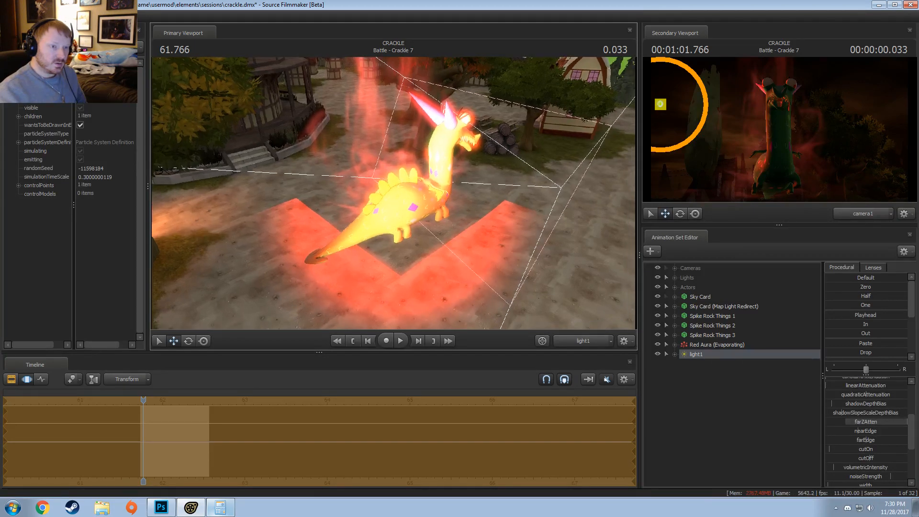
# - Lower light1's shadowAtten to its minimum and extend its maxDistance, nudging the light slightly closer behind Crackle
pyautogui.scroll(3, 877, 432)
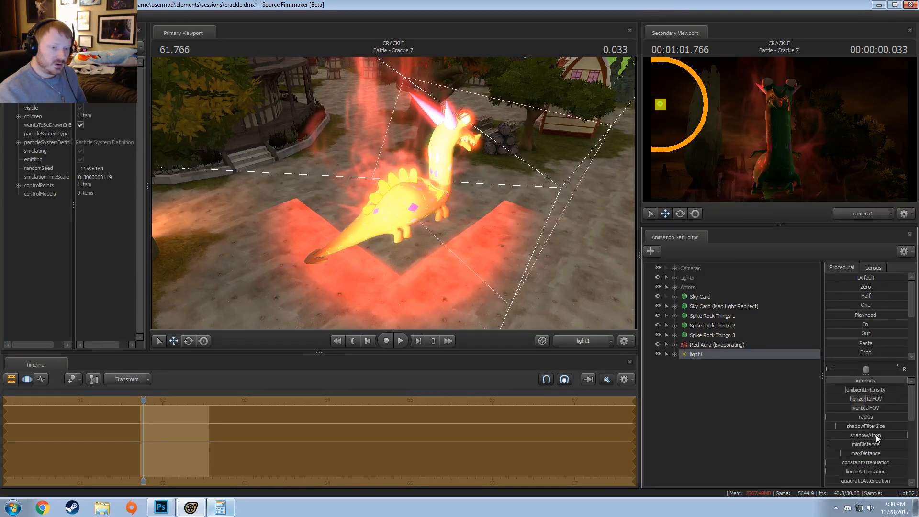
pyautogui.moveTo(875, 436); pyautogui.dragTo(794, 436)
pyautogui.moveTo(511, 192)
pyautogui.mouseDown()
pyautogui.moveTo(526, 188)
pyautogui.moveTo(519, 184)
pyautogui.mouseUp()
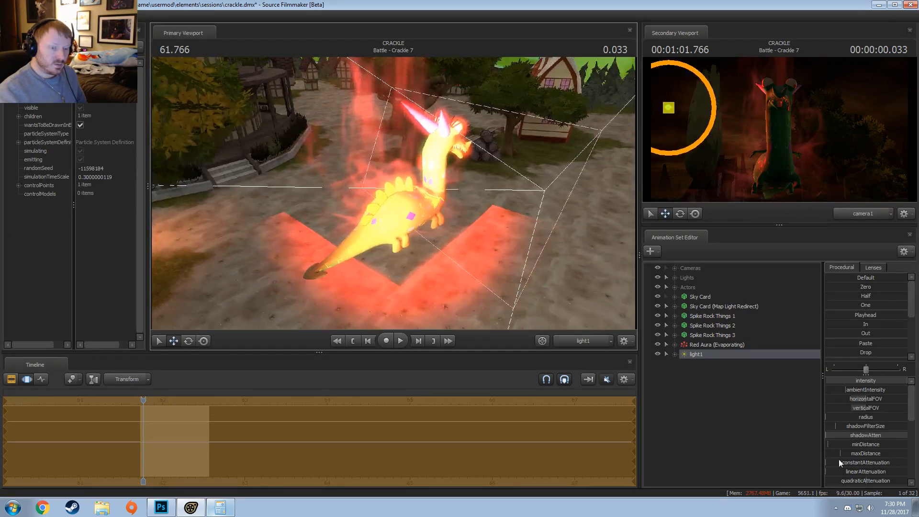
pyautogui.moveTo(864, 455); pyautogui.dragTo(888, 456)
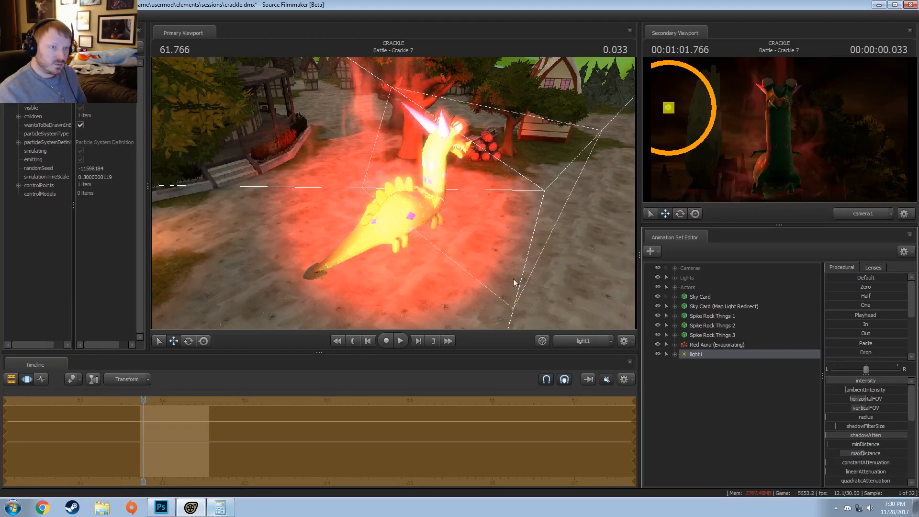
pyautogui.moveTo(368, 189); pyautogui.dragTo(555, 288)
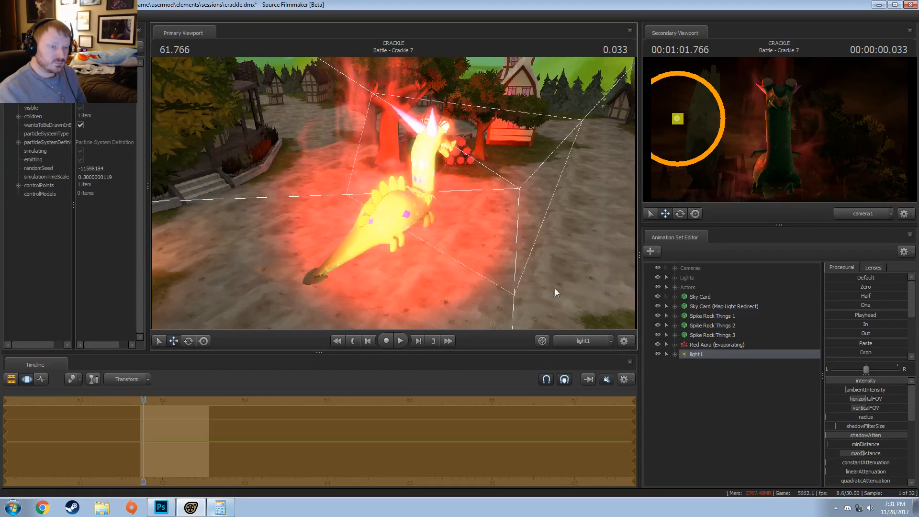
# - Disable light1's shadows to compare the lighting, and enable them again
pyautogui.rightClick(775, 354)
pyautogui.click(799, 477)
pyautogui.moveTo(393, 194); pyautogui.dragTo(394, 195)
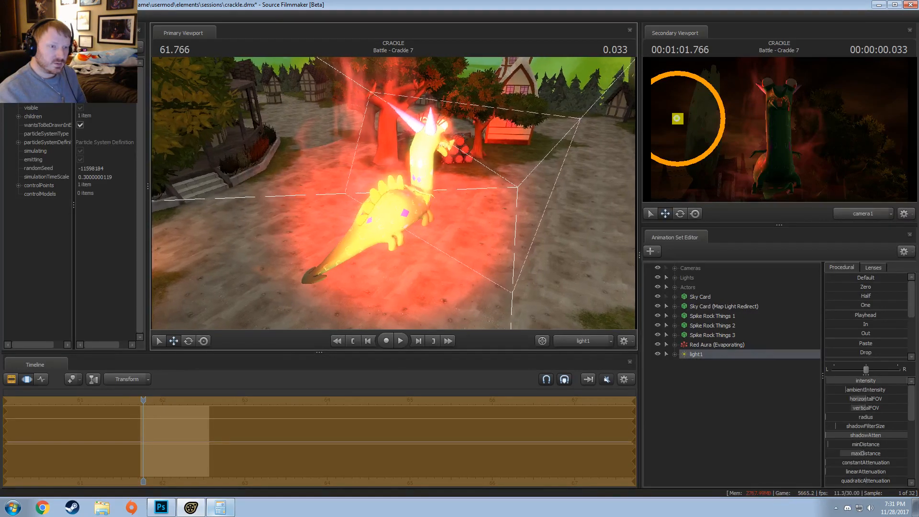
pyautogui.moveTo(636, 213); pyautogui.dragTo(395, 196)
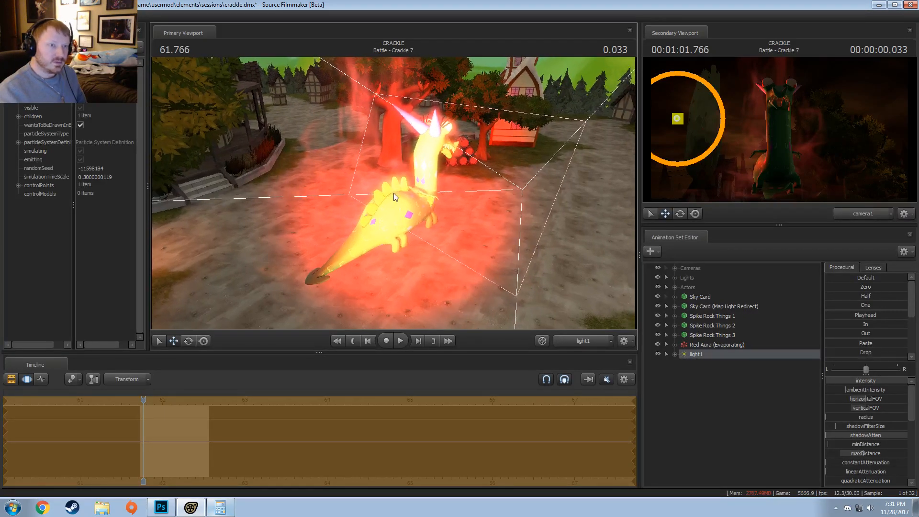
pyautogui.rightClick(717, 357)
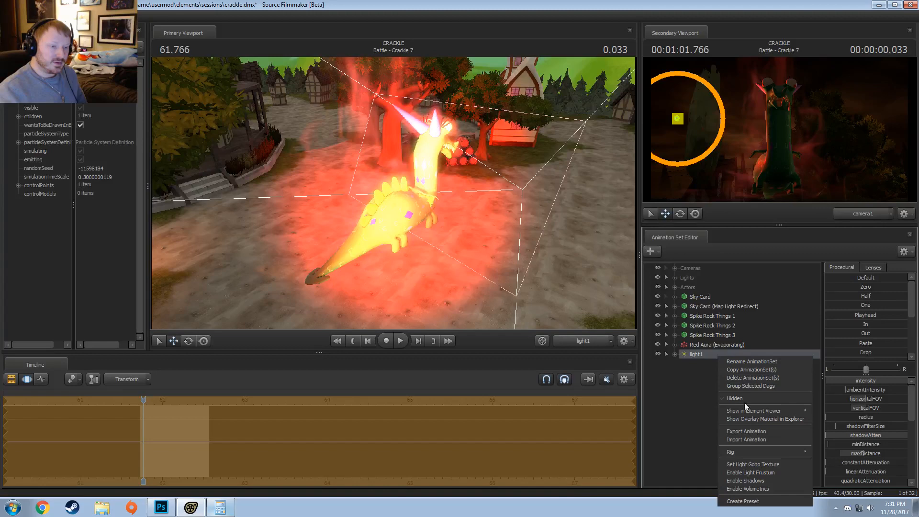
pyautogui.click(740, 478)
# - Tilt light1 slightly upward so that it stays aimed at Crackle from behind, and apply the change
pyautogui.moveTo(558, 311); pyautogui.dragTo(550, 306)
pyautogui.moveTo(393, 194); pyautogui.dragTo(404, 173)
pyautogui.press('F2')
pyautogui.press('F3')
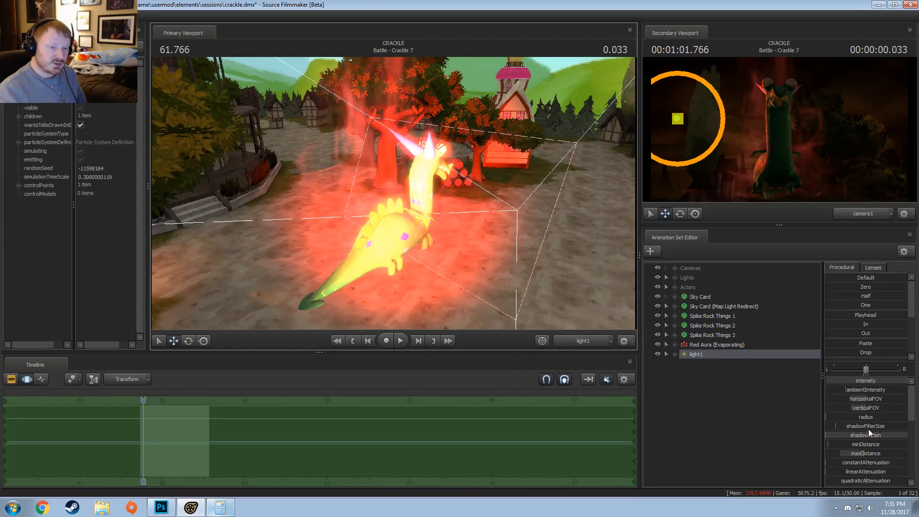
# - Raise light1's shadowAtten back to its maximum and increase its shadowFilterSize to soften the shadows
pyautogui.moveTo(859, 434); pyautogui.dragTo(907, 434)
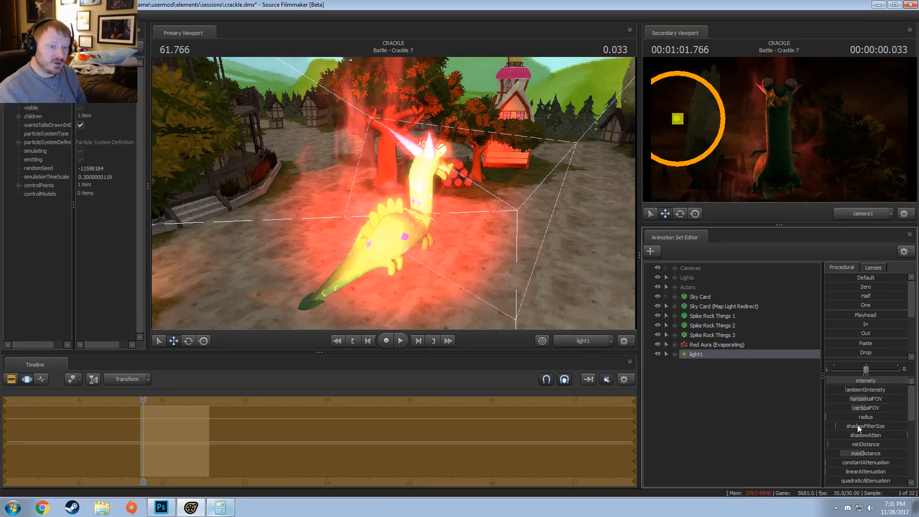
pyautogui.moveTo(856, 425)
pyautogui.mouseDown()
pyautogui.moveTo(845, 425)
pyautogui.moveTo(886, 426)
pyautogui.moveTo(857, 426)
pyautogui.mouseUp()
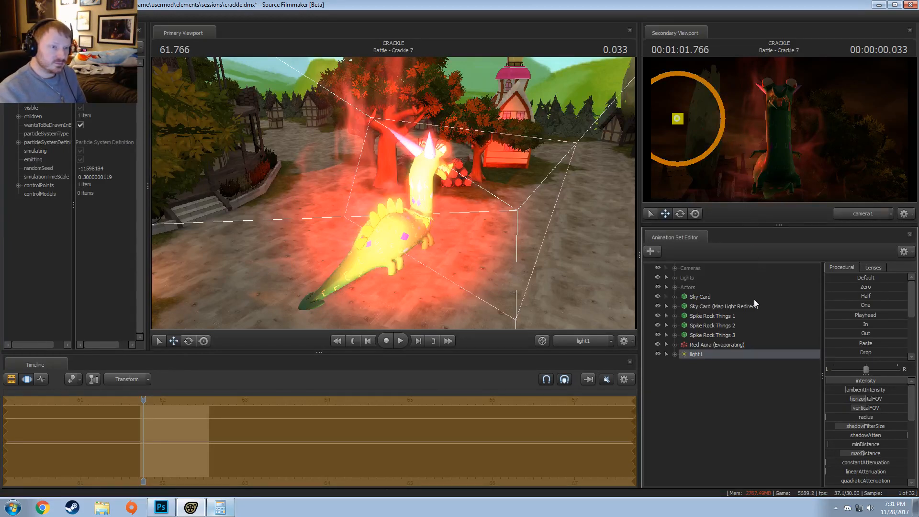
# - Rename light1 as Red Rim (Left)
pyautogui.rightClick(695, 358)
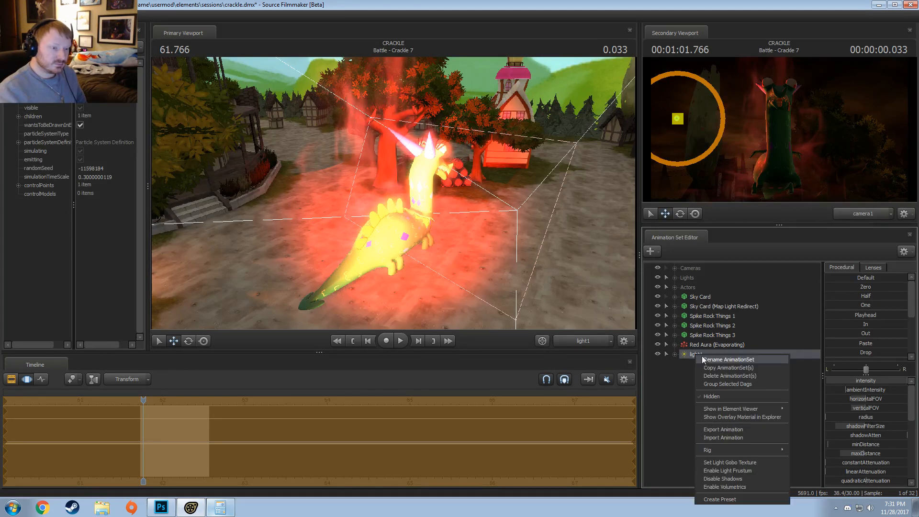
pyautogui.click(702, 361)
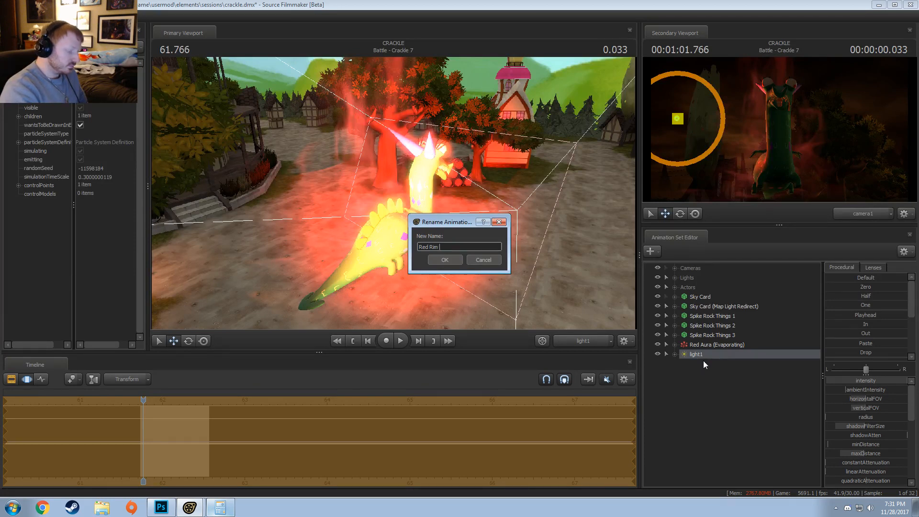
pyautogui.write('Red Rim (Lef')
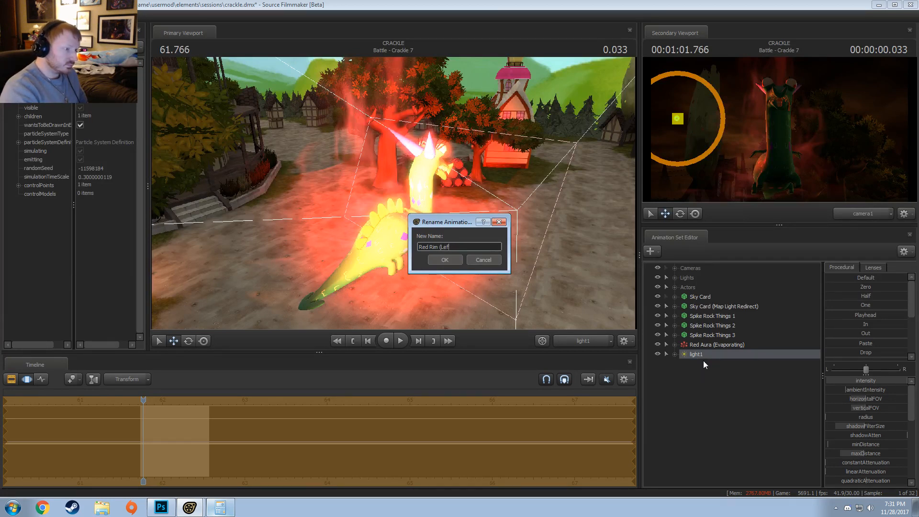
pyautogui.write('t)')
pyautogui.press('Return')
# - Duplicate the Red Rim (Left) light and rename the copy as Red Rim (Right)
pyautogui.rightClick(707, 355)
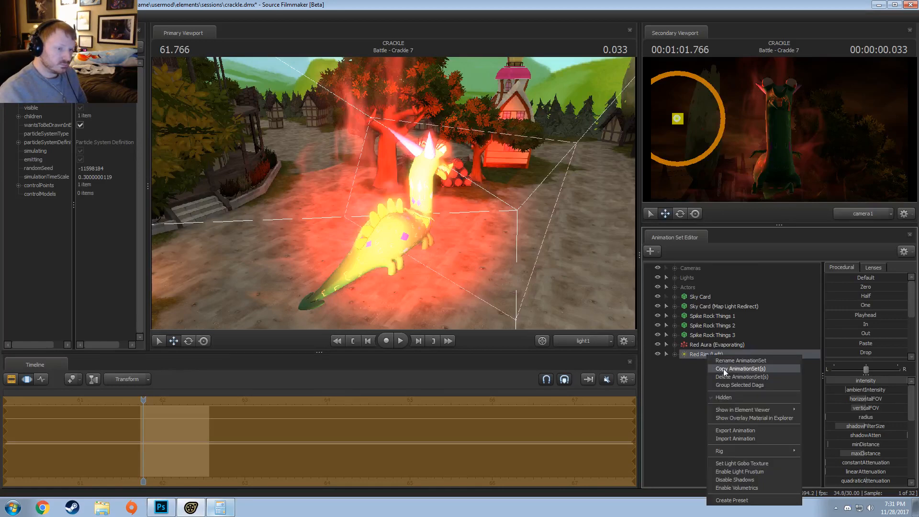
pyautogui.click(727, 393)
pyautogui.rightClick(707, 363)
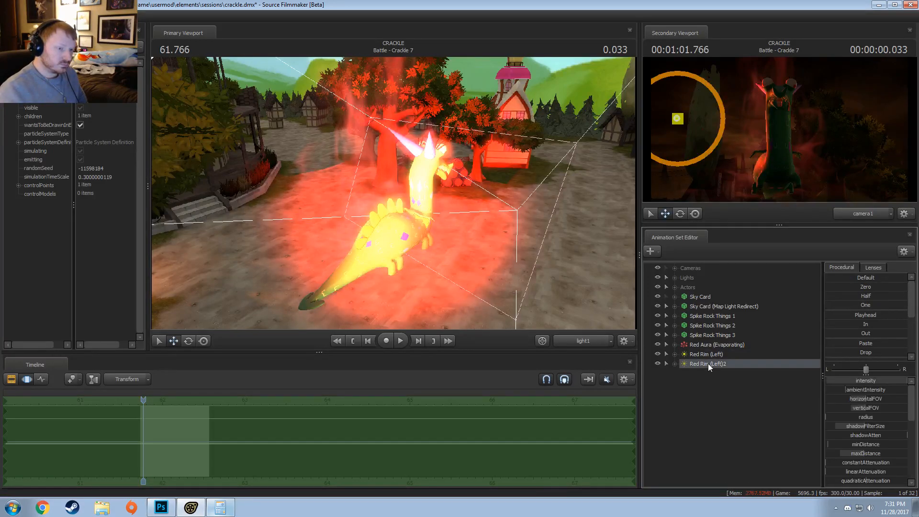
pyautogui.click(715, 369)
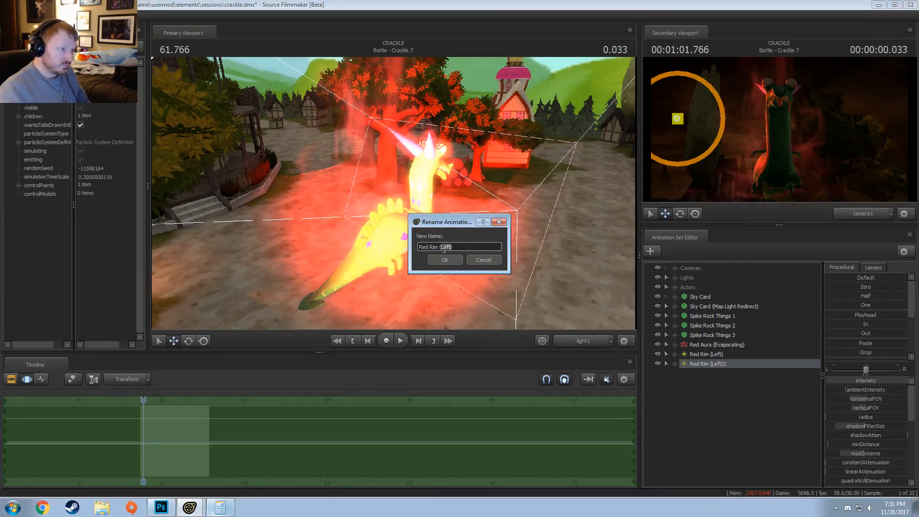
pyautogui.write('Right')
pyautogui.press('Return')
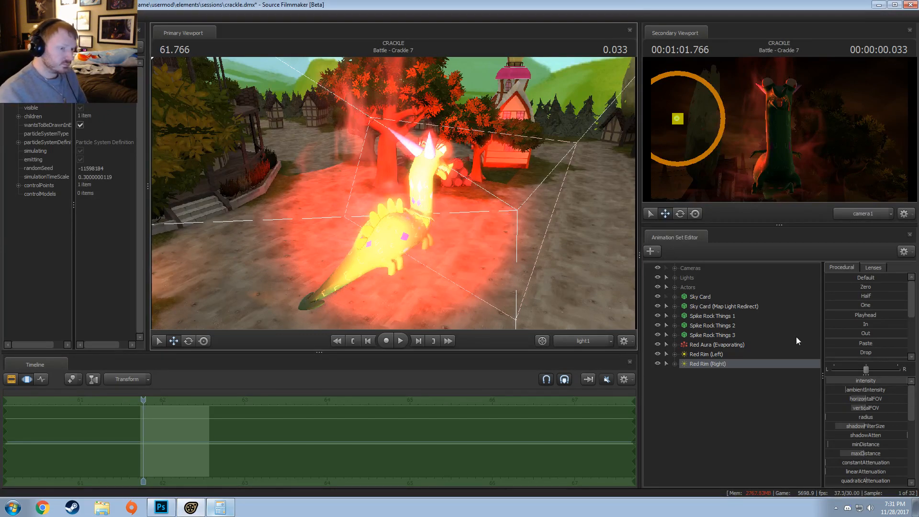
# - Move the Red Rim (Right) light to the opposite side behind Crackle, aimed at the character
pyautogui.moveTo(712, 364); pyautogui.dragTo(586, 234)
pyautogui.press('F2')
pyautogui.press('F3')
pyautogui.press('a')
pyautogui.press('d')
pyautogui.press('a')
pyautogui.moveTo(394, 194); pyautogui.dragTo(393, 193)
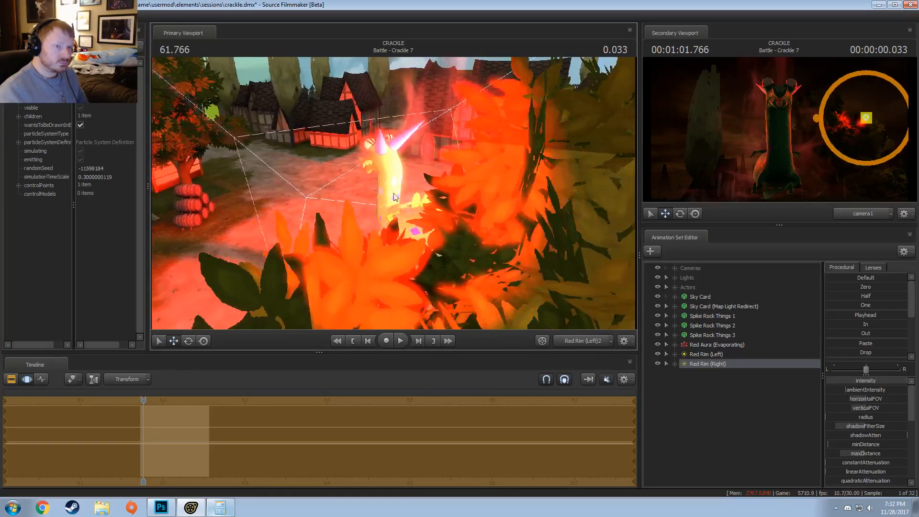
# - Remap Red Rim (Right)'s minDistance slider to a maximum of 300 and increase minDistance beyond the foliage before the light
pyautogui.moveTo(843, 444); pyautogui.dragTo(907, 445)
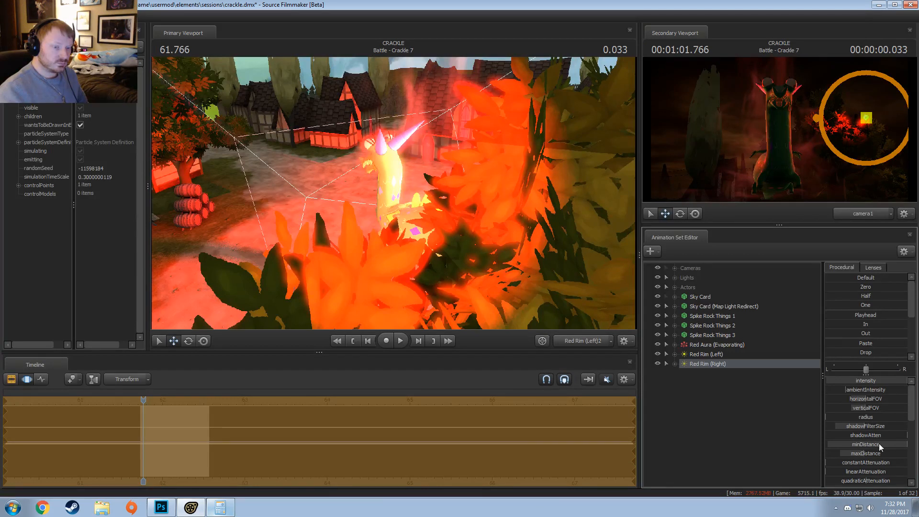
pyautogui.click(886, 457)
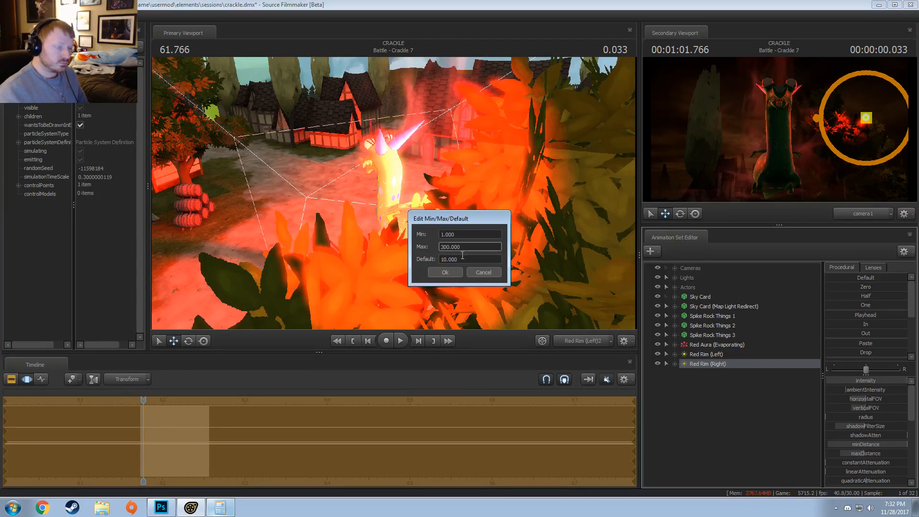
pyautogui.press('Return')
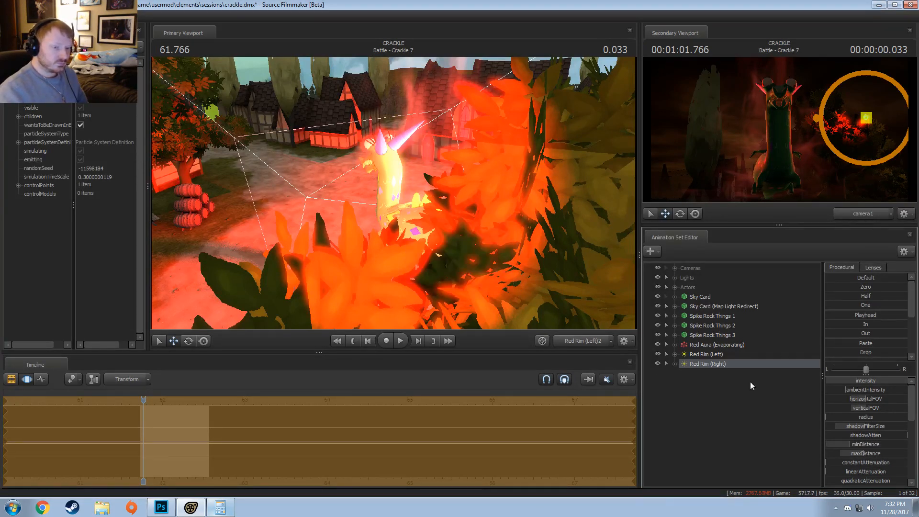
pyautogui.moveTo(854, 444); pyautogui.dragTo(876, 444)
pyautogui.press('F2')
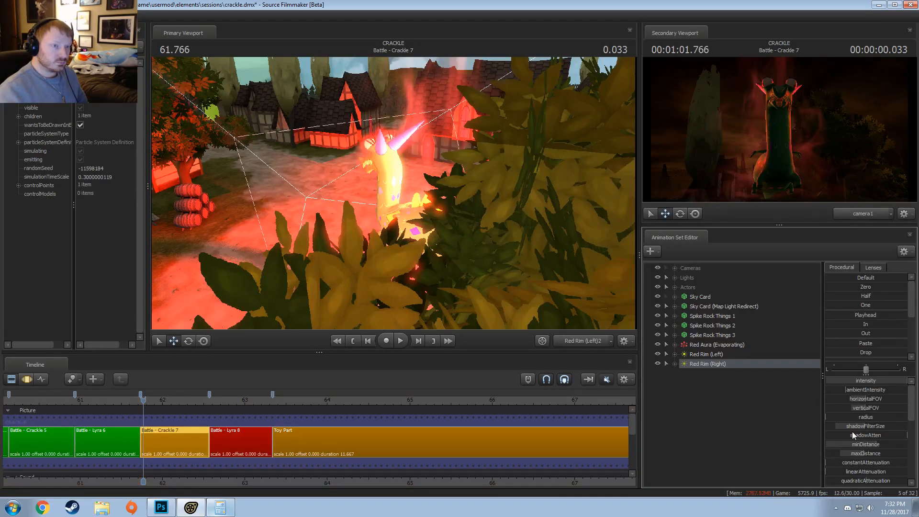
pyautogui.press('F3')
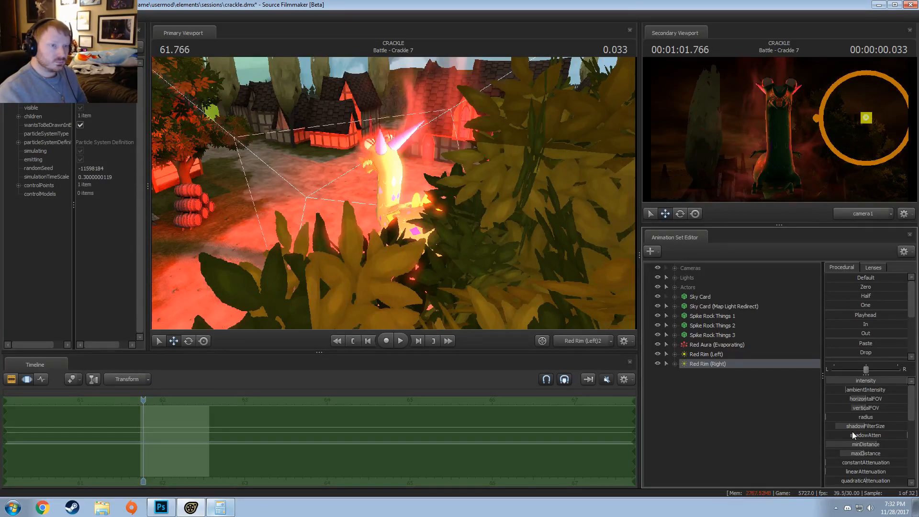
# - Copy the Red Rim (Left) light once more, paste it into the shot and select the new copy
pyautogui.click(712, 357)
pyautogui.rightClick(712, 358)
pyautogui.click(725, 370)
pyautogui.rightClick(695, 395)
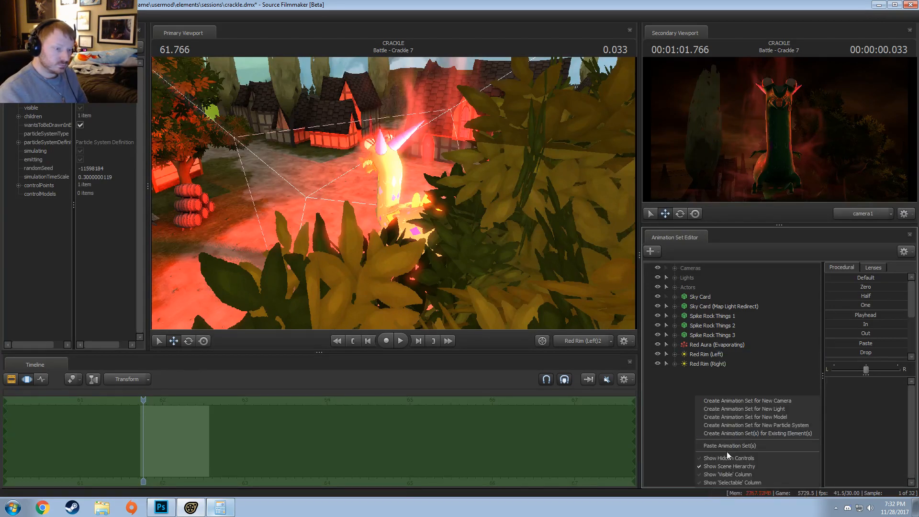
pyautogui.click(723, 446)
pyautogui.click(709, 373)
# - Disable shadows on the new copy of the Red Rim (Left) light
pyautogui.press('F2')
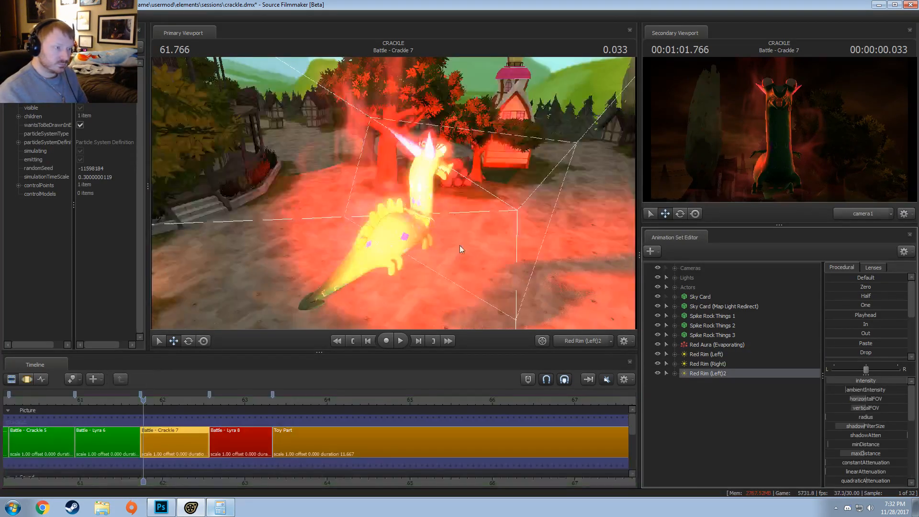
pyautogui.press('F3')
pyautogui.rightClick(710, 374)
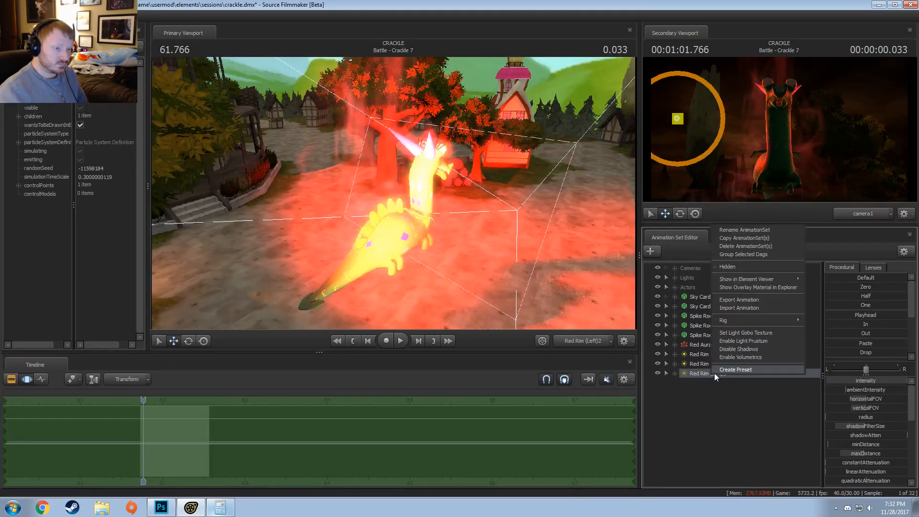
pyautogui.click(734, 345)
# - Move the new light copy out to Crackle's side and lower its intensity to a faint fill
pyautogui.press('d')
pyautogui.moveTo(418, 221); pyautogui.dragTo(376, 222)
pyautogui.moveTo(407, 195); pyautogui.dragTo(393, 193)
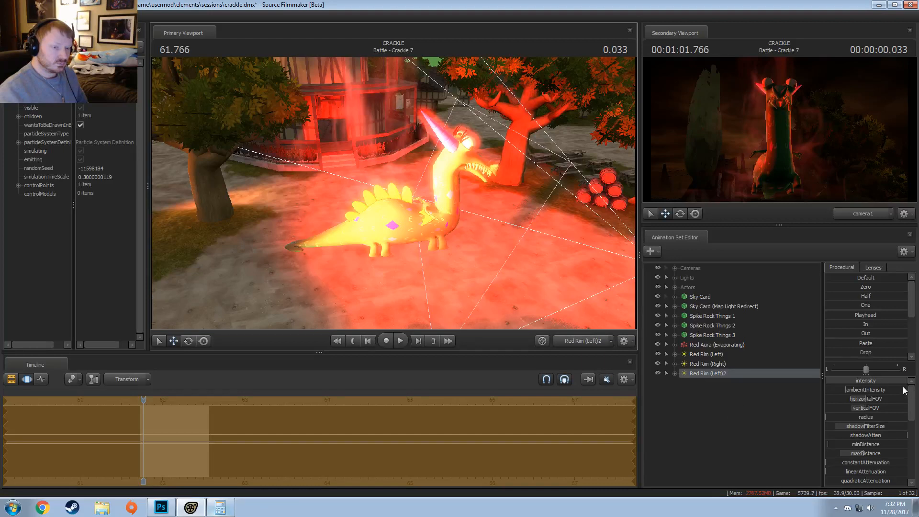
pyautogui.moveTo(902, 381); pyautogui.dragTo(832, 382)
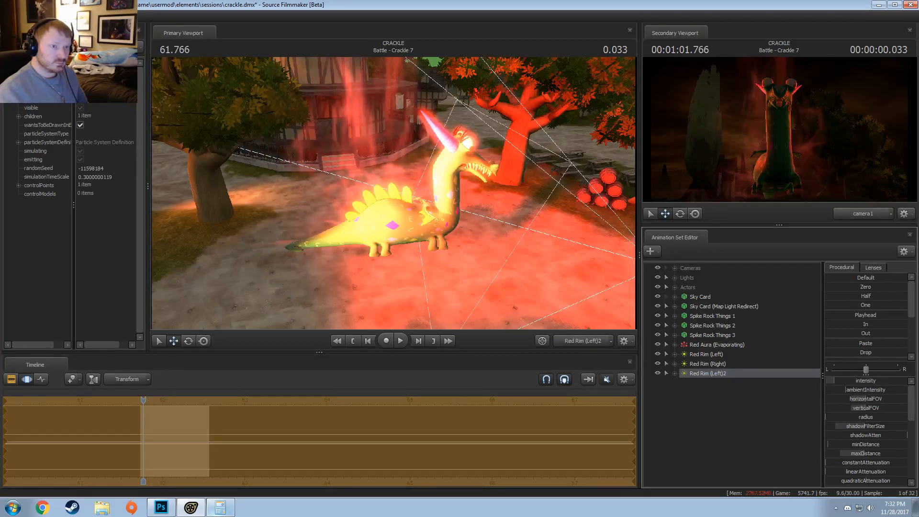
pyautogui.press('F2')
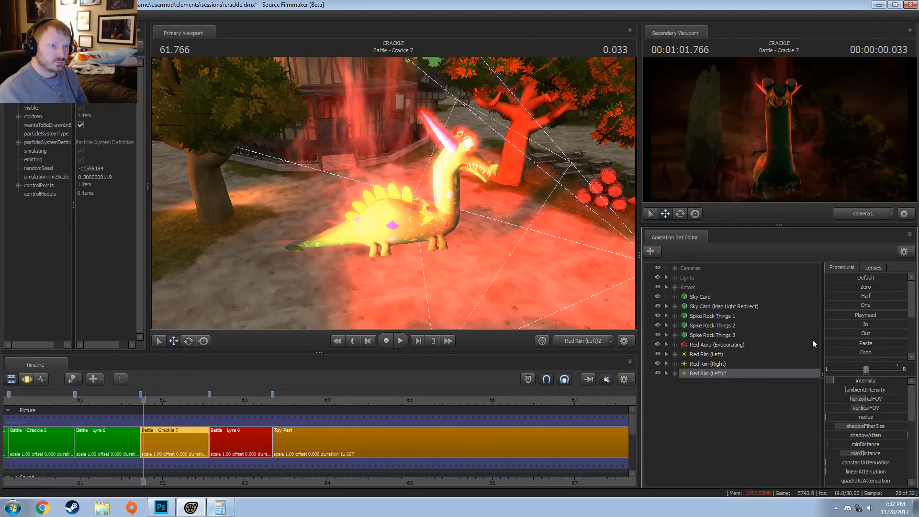
# - Rename the new Red Rim (Left) copy to Red Main (Left)
pyautogui.rightClick(707, 372)
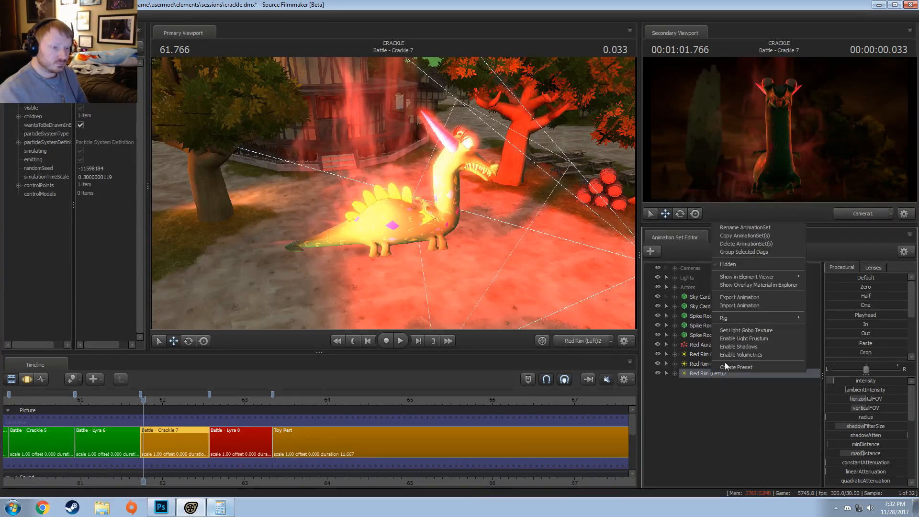
pyautogui.click(728, 228)
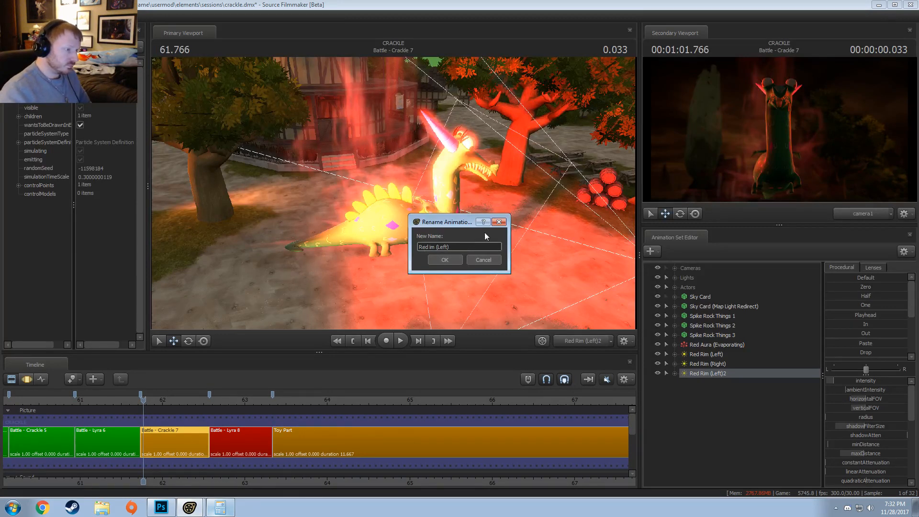
pyautogui.write('Main')
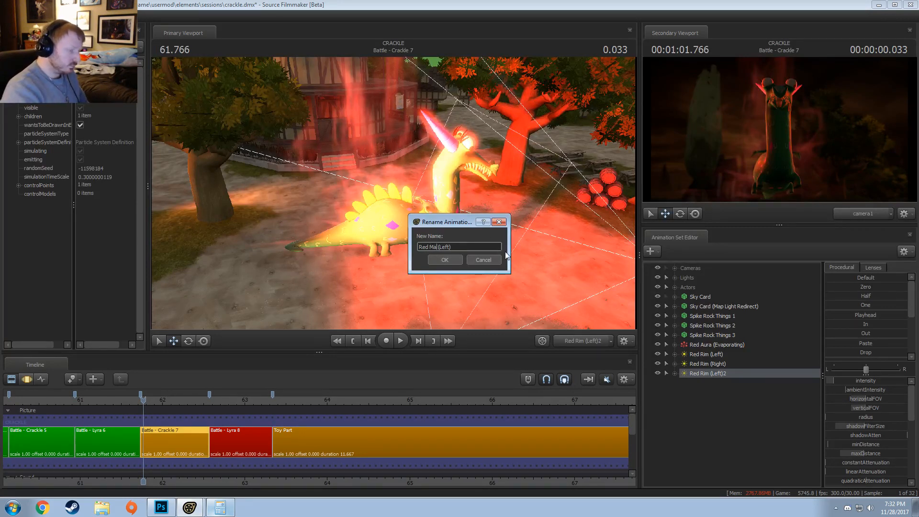
pyautogui.press('Return')
# - Copy the Red Rim (Right) light, paste it into the shot and rename the copy Red Main (Right)
pyautogui.rightClick(714, 365)
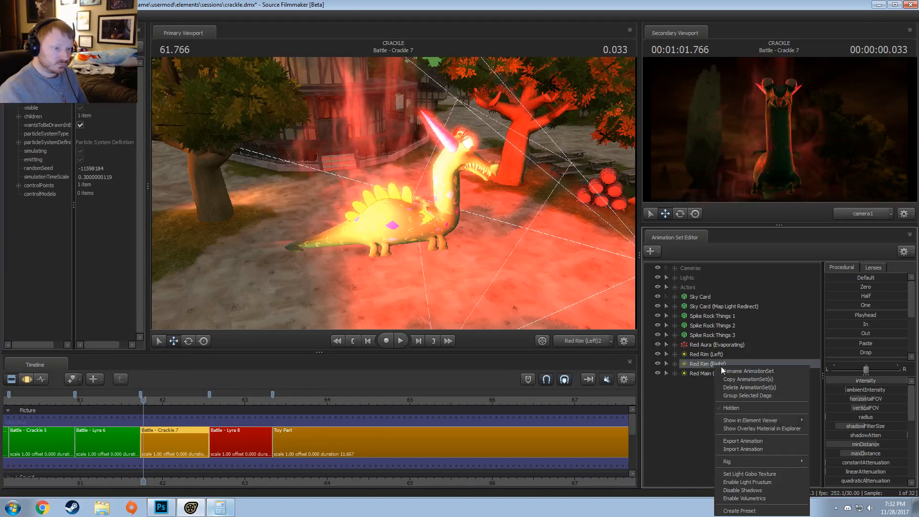
pyautogui.click(714, 392)
pyautogui.rightClick(700, 404)
pyautogui.click(727, 455)
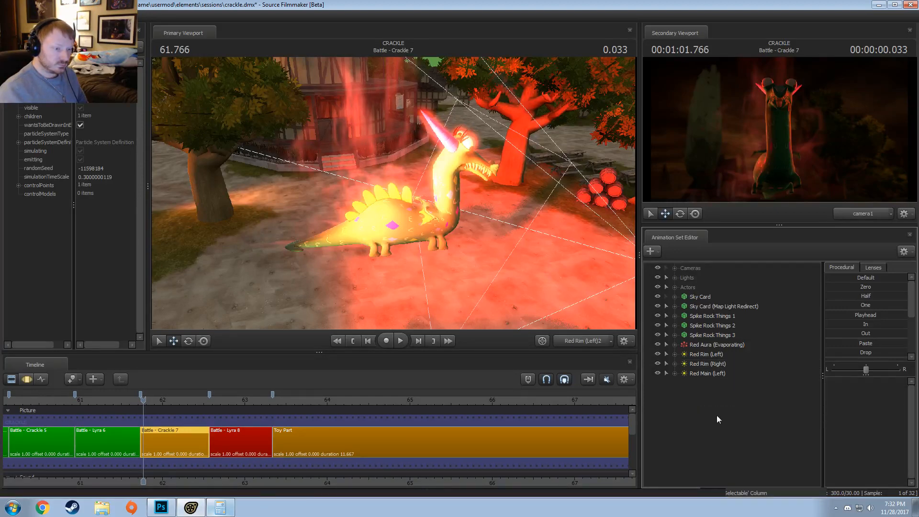
pyautogui.rightClick(702, 383)
pyautogui.click(732, 243)
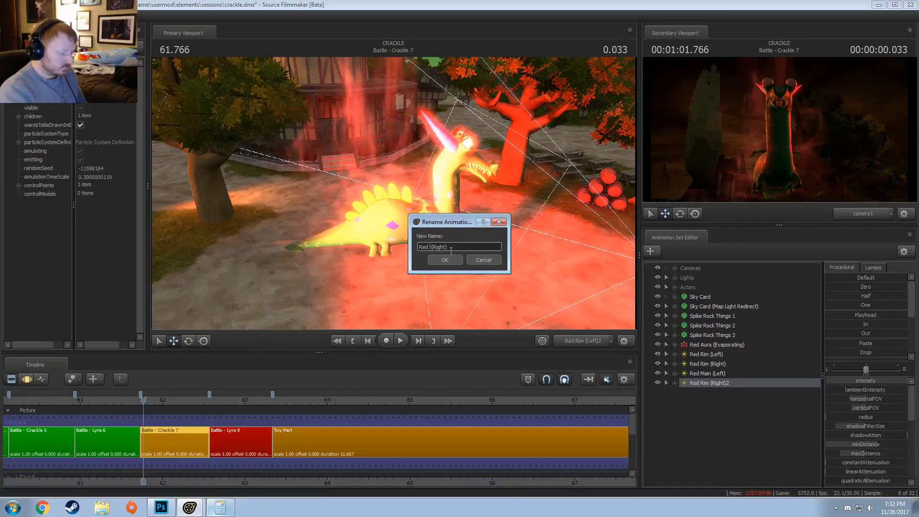
pyautogui.press('Return')
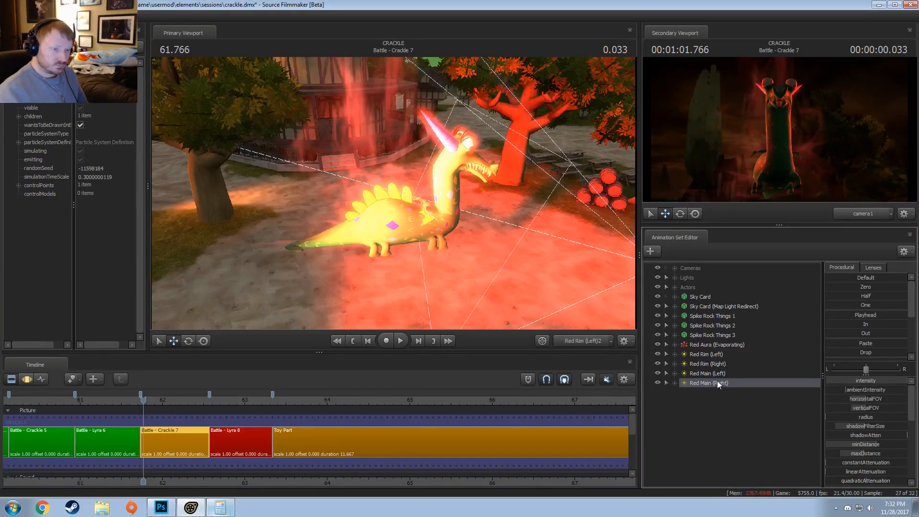
# - Move Red Main (Right) out to Crackle's other side, lower its intensity to a faint fill, and return the primary view to camera1
pyautogui.moveTo(717, 381); pyautogui.dragTo(488, 227)
pyautogui.press('F3')
pyautogui.moveTo(393, 194)
pyautogui.mouseDown()
pyautogui.moveTo(376, 194)
pyautogui.moveTo(393, 193)
pyautogui.mouseUp()
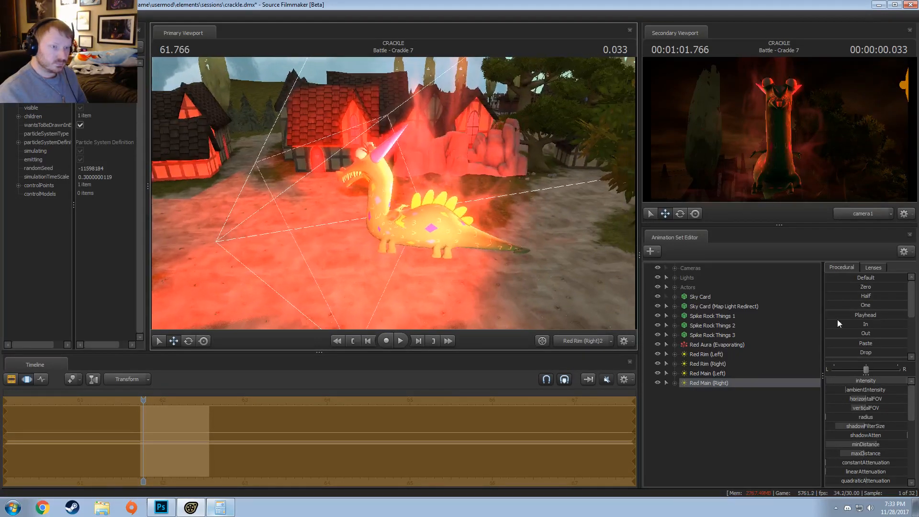
pyautogui.moveTo(891, 381); pyautogui.dragTo(834, 381)
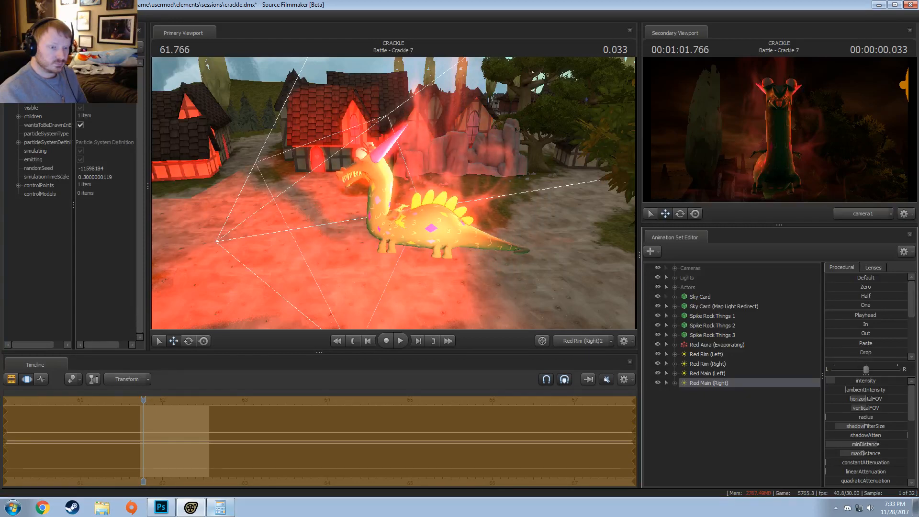
pyautogui.click(712, 373)
pyautogui.click(713, 383)
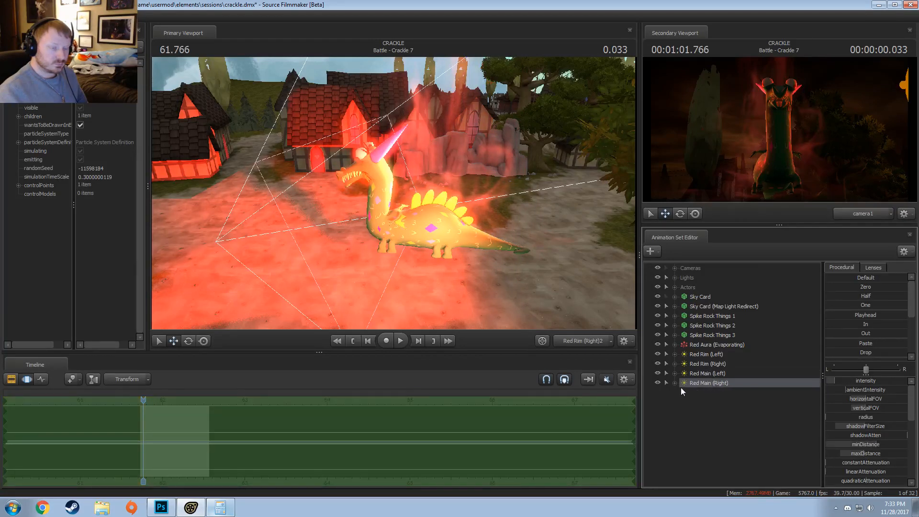
pyautogui.click(567, 339)
pyautogui.press('F2')
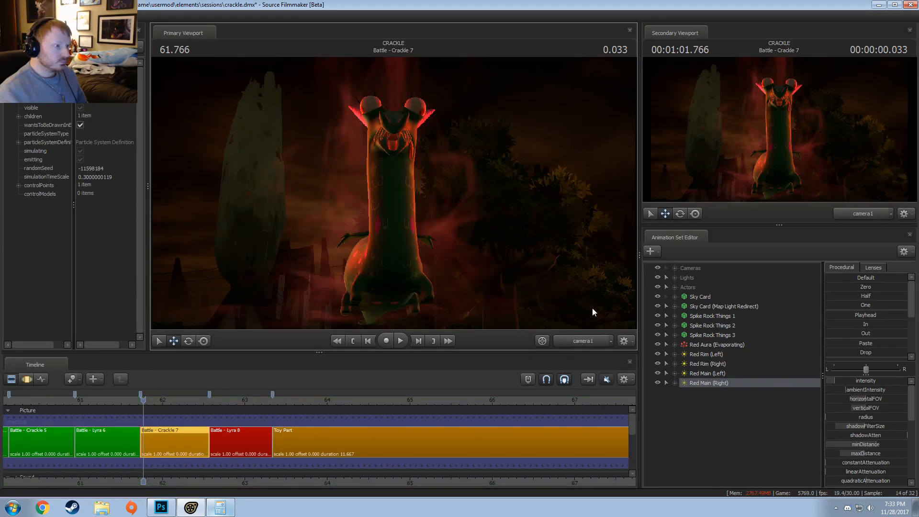
# - Paste another copy of the Red Rim (Left) light into the shot and disable its shadows
pyautogui.rightClick(713, 357)
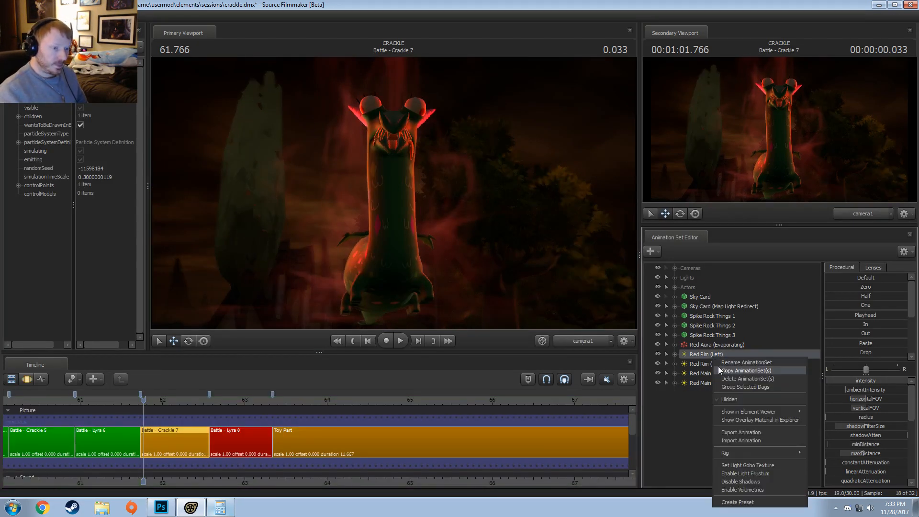
pyautogui.click(698, 412)
pyautogui.rightClick(697, 412)
pyautogui.click(721, 462)
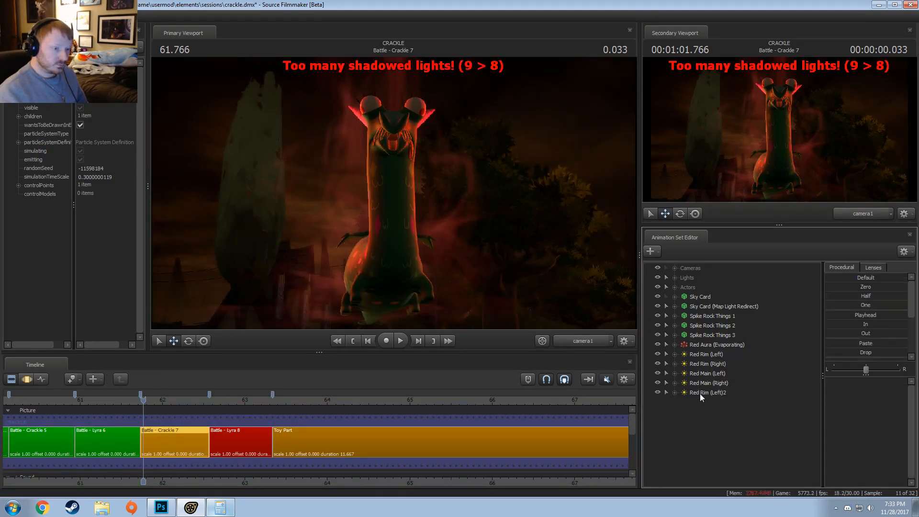
pyautogui.click(701, 392)
pyautogui.rightClick(701, 391)
pyautogui.click(706, 382)
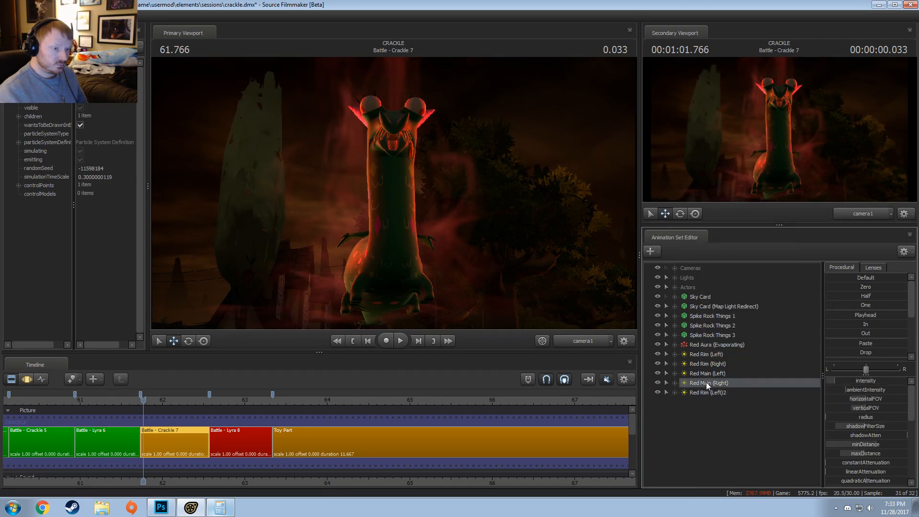
# - Disable shadows on the Red Main (Right) light
pyautogui.rightClick(705, 382)
pyautogui.click(731, 358)
# - Try placing the new Red Rim (Left) copy far below Crackle, aimed upward as an under-light
pyautogui.moveTo(711, 392); pyautogui.dragTo(403, 178)
pyautogui.press('F3')
pyautogui.press('w')
pyautogui.press('s')
pyautogui.press('s')
pyautogui.scroll(-3, 395, 189)
pyautogui.press('w')
pyautogui.press('w')
pyautogui.scroll(2, 402, 196)
pyautogui.scroll(-2, 403, 190)
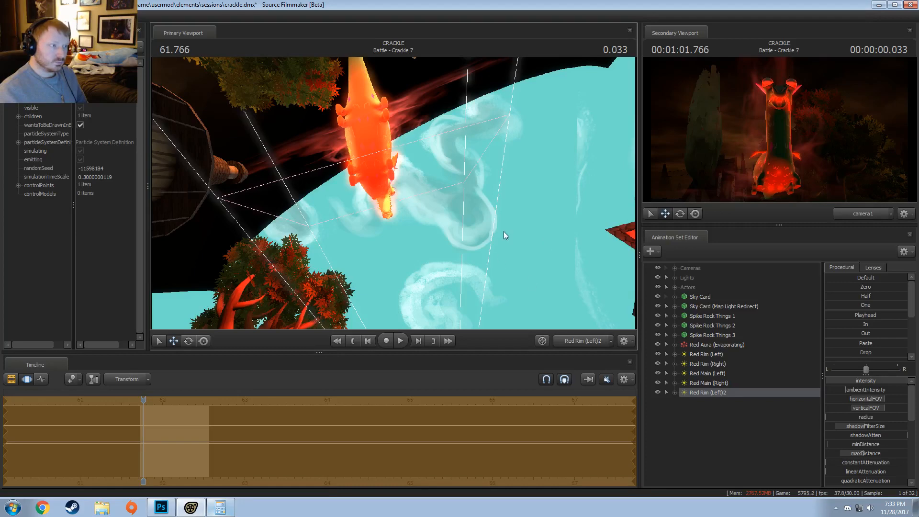
pyautogui.moveTo(503, 231); pyautogui.dragTo(507, 284)
pyautogui.press('w')
pyautogui.scroll(2, 507, 238)
pyautogui.press('w')
pyautogui.press('s')
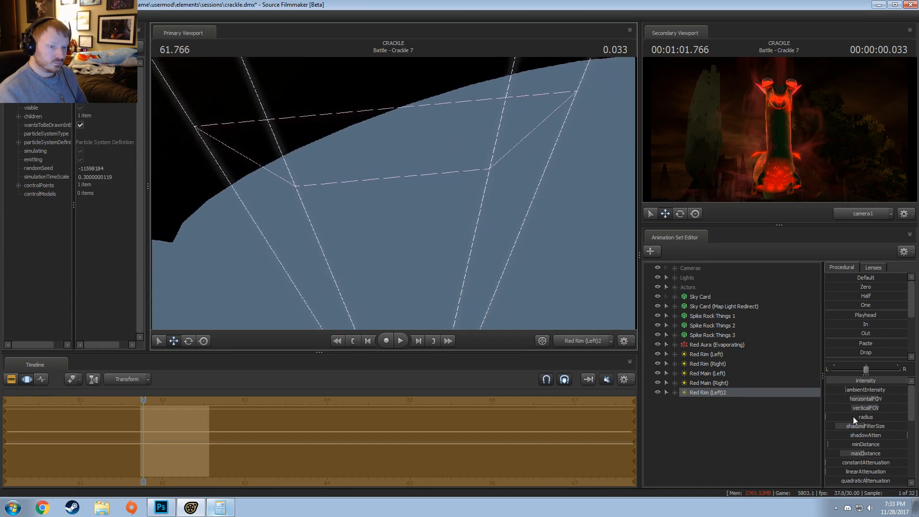
# - Raise the under-light's radius and minDistance and reduce its intensity
pyautogui.moveTo(853, 416)
pyautogui.mouseDown()
pyautogui.moveTo(899, 444)
pyautogui.moveTo(856, 454)
pyautogui.moveTo(864, 454)
pyautogui.mouseUp()
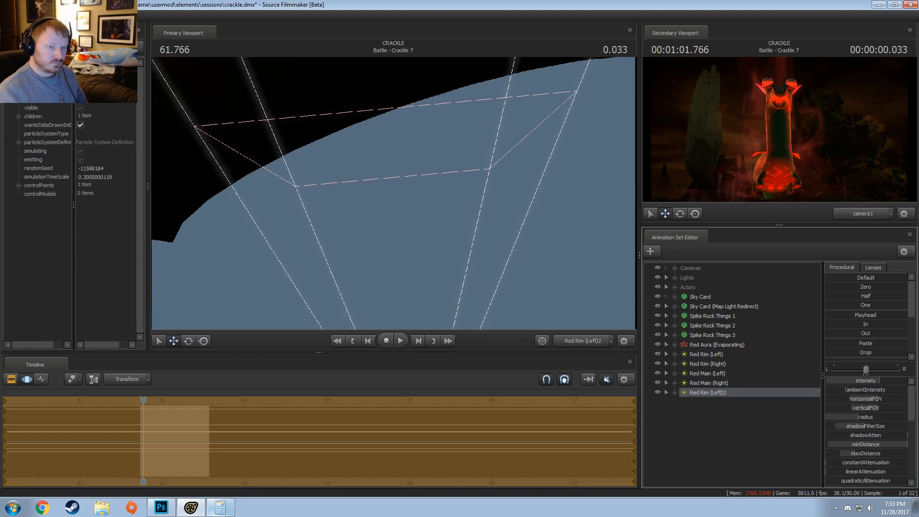
pyautogui.moveTo(880, 380)
pyautogui.mouseDown()
pyautogui.moveTo(825, 380)
pyautogui.moveTo(835, 380)
pyautogui.mouseUp()
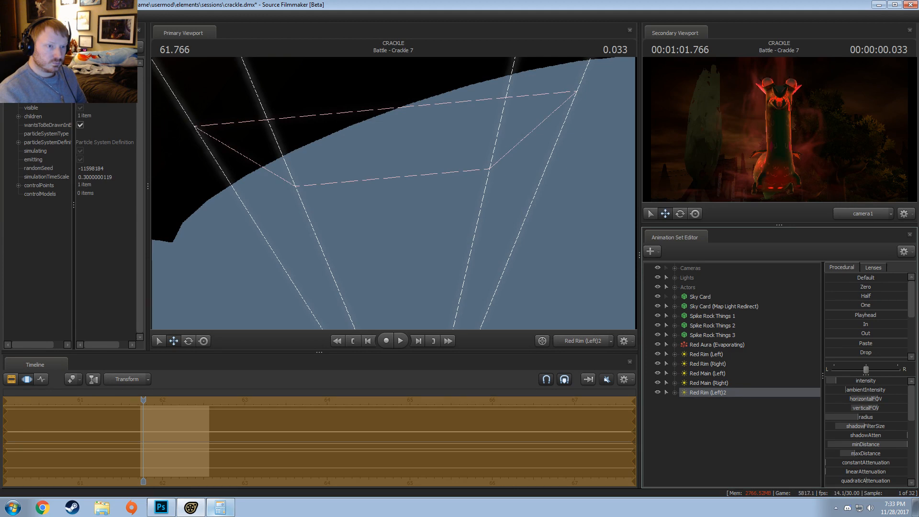
pyautogui.press('F2')
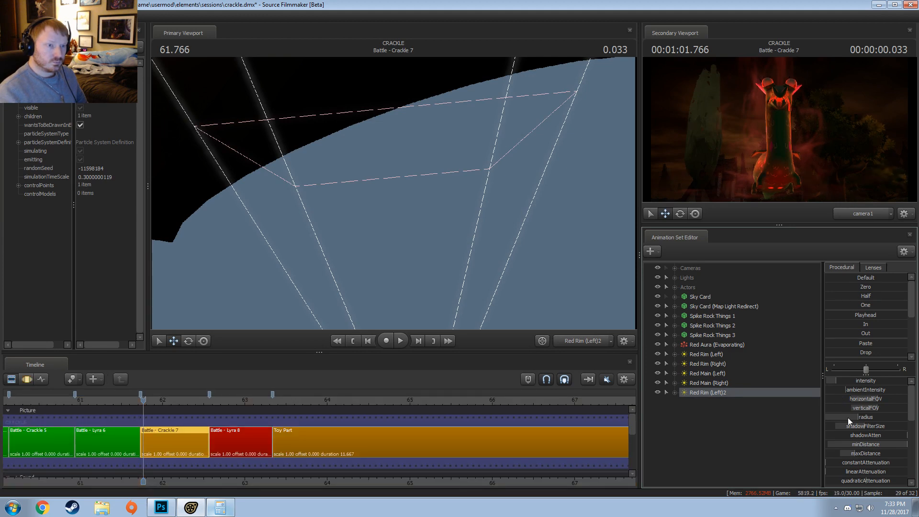
# - Play Battle - Crackle 7 and compare Crackle through camera1 with the under-light shown and hidden
pyautogui.press('space')
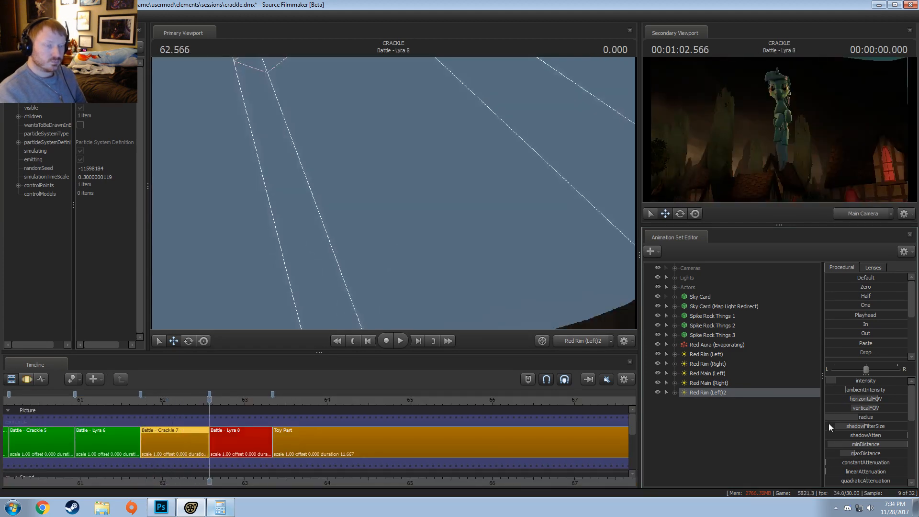
pyautogui.click(201, 401)
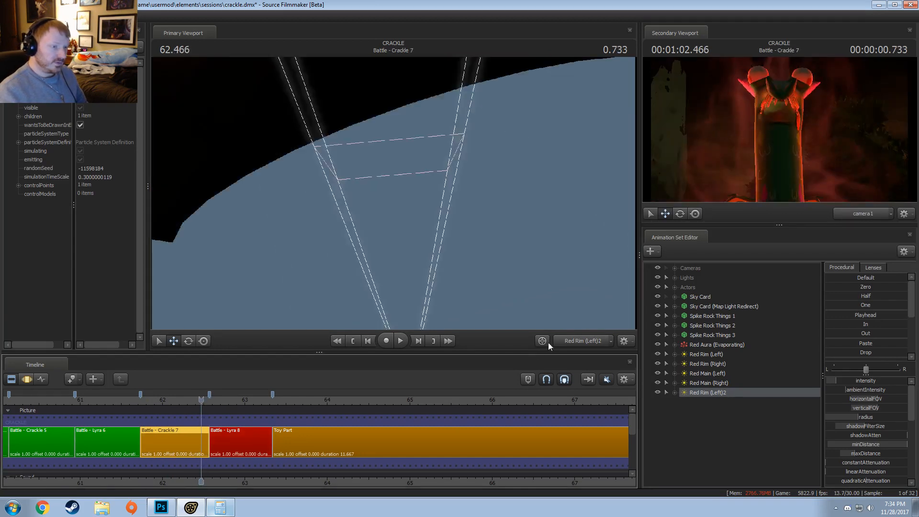
pyautogui.click(579, 341)
pyautogui.press('F3')
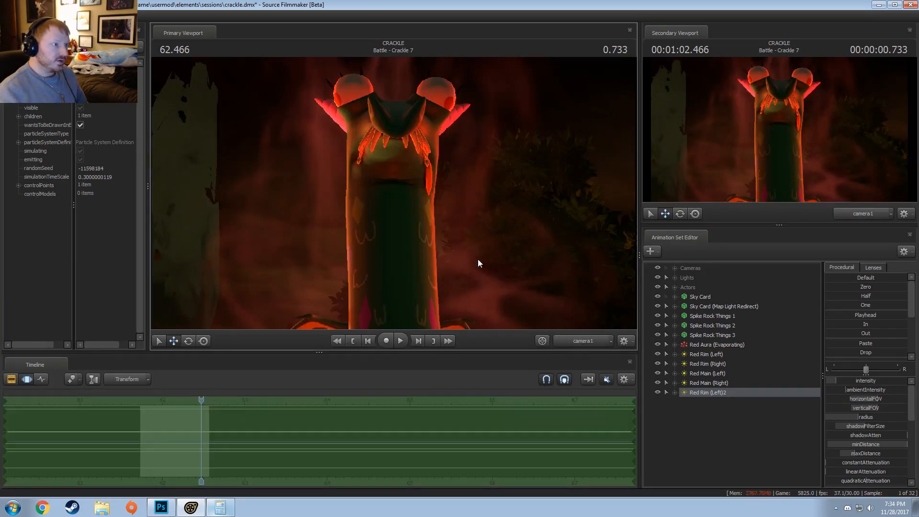
pyautogui.press('F2')
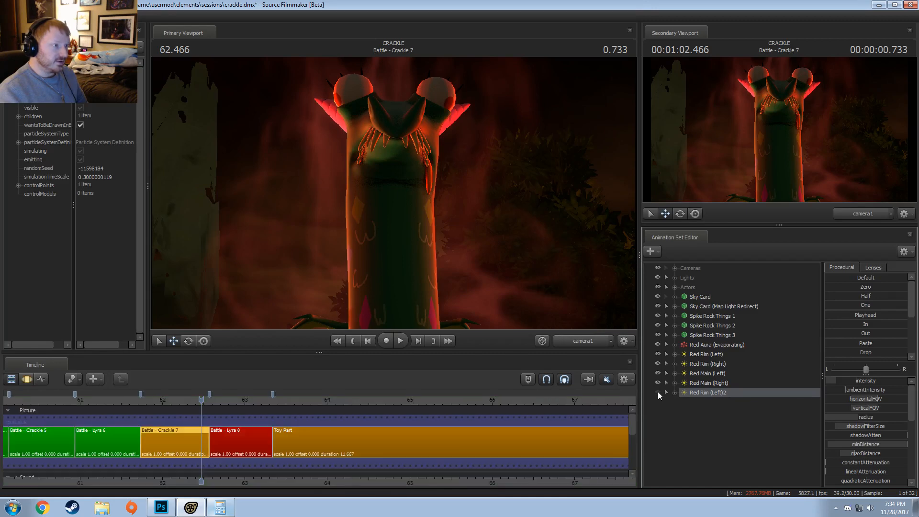
pyautogui.press('F3')
# - Delete the Red Rim (Left) copy below Crackle and replay the shot from near its start
pyautogui.rightClick(700, 392)
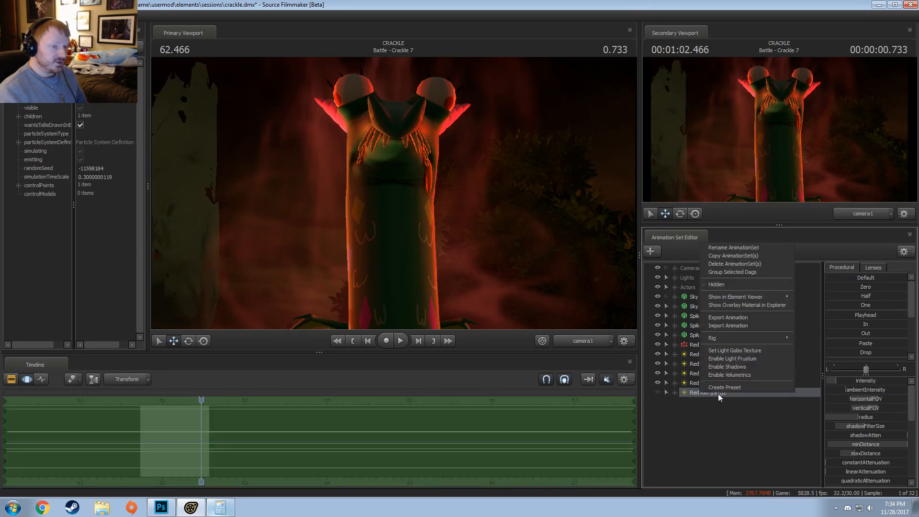
pyautogui.click(724, 263)
pyautogui.moveTo(201, 400); pyautogui.dragTo(144, 399)
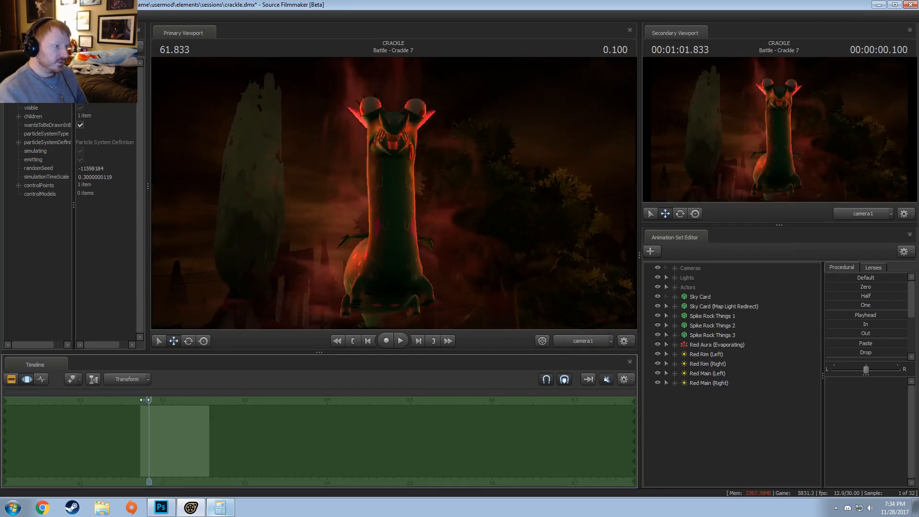
pyautogui.press('space')
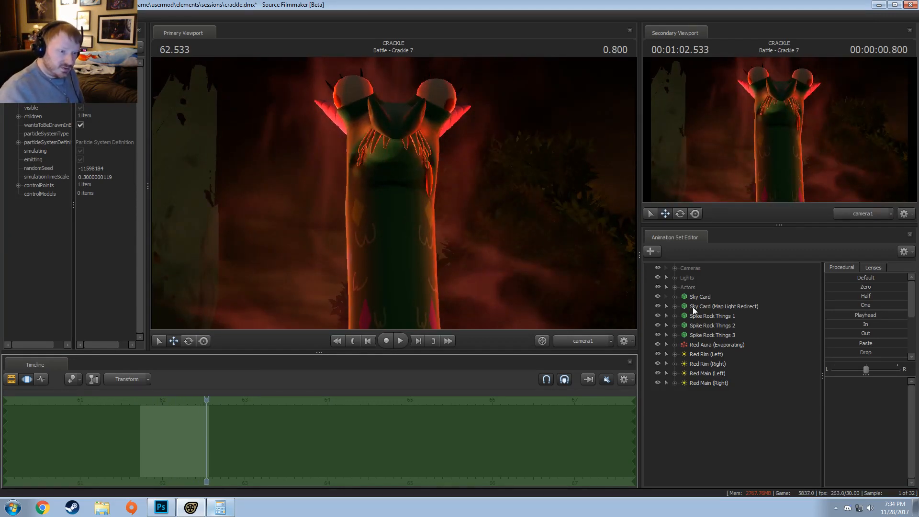
# - Expand the Actors group and show Crackle's model in the Element Viewer
pyautogui.click(702, 317)
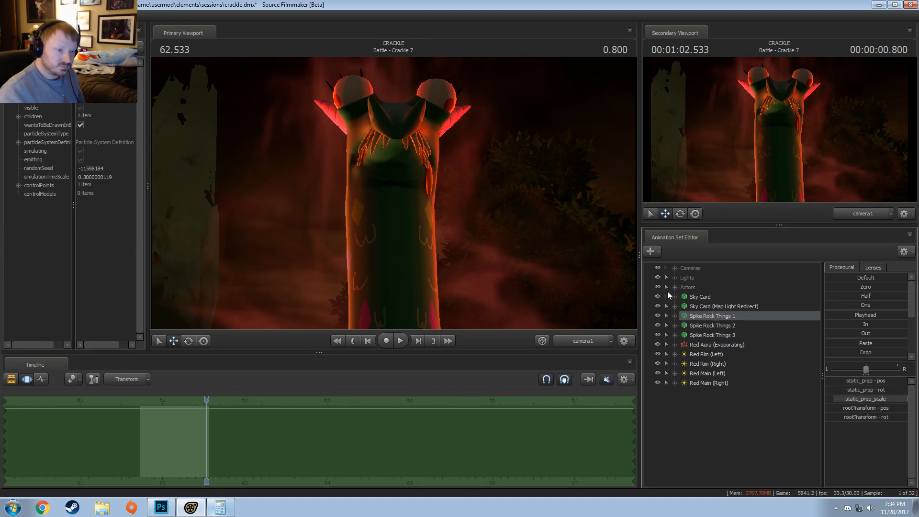
pyautogui.click(674, 287)
pyautogui.click(699, 297)
pyautogui.rightClick(699, 297)
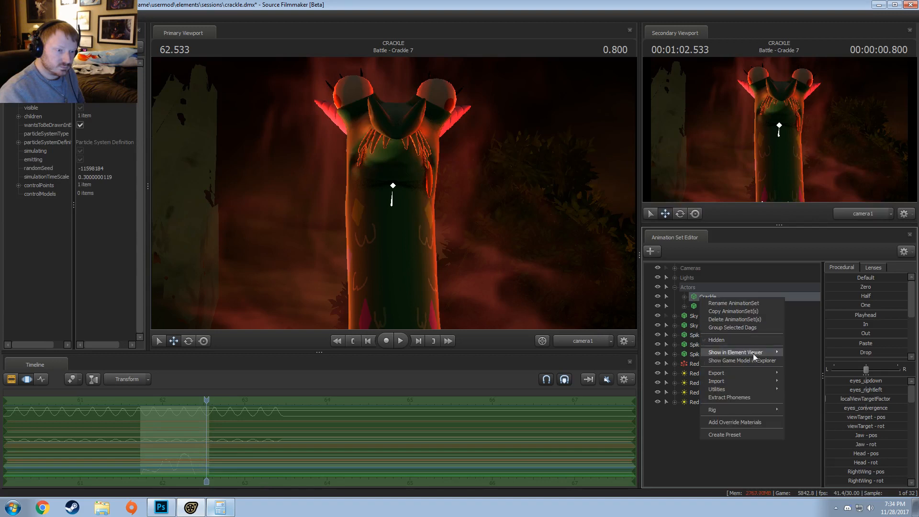
pyautogui.moveTo(768, 353)
pyautogui.click(792, 362)
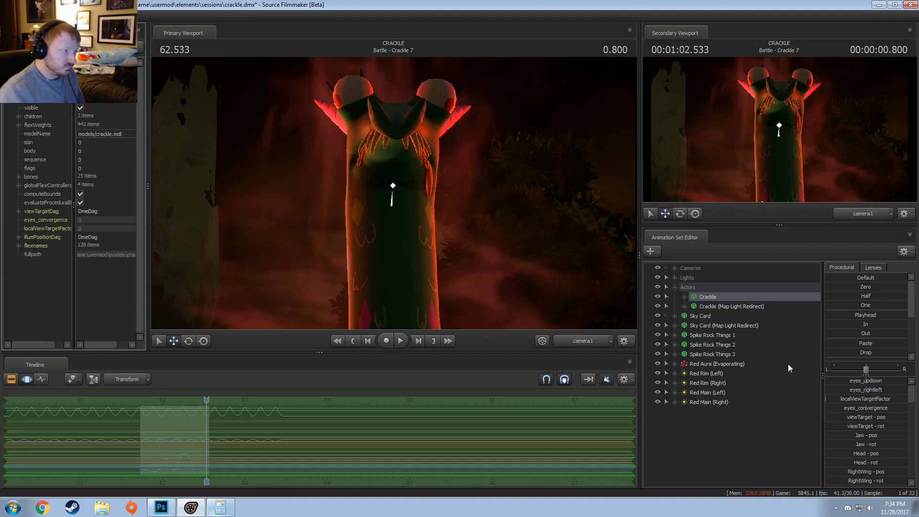
# - Add override materials to Crackle and expand the model's materials list
pyautogui.rightClick(716, 295)
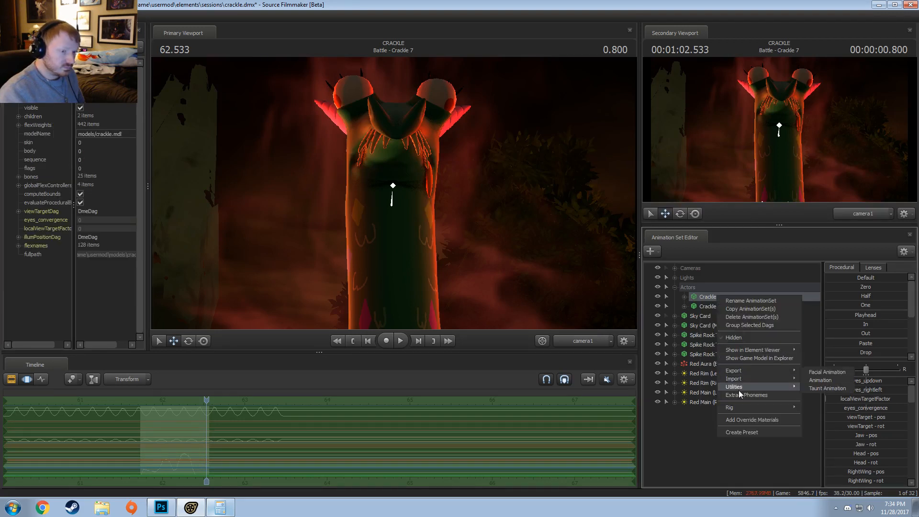
pyautogui.click(739, 420)
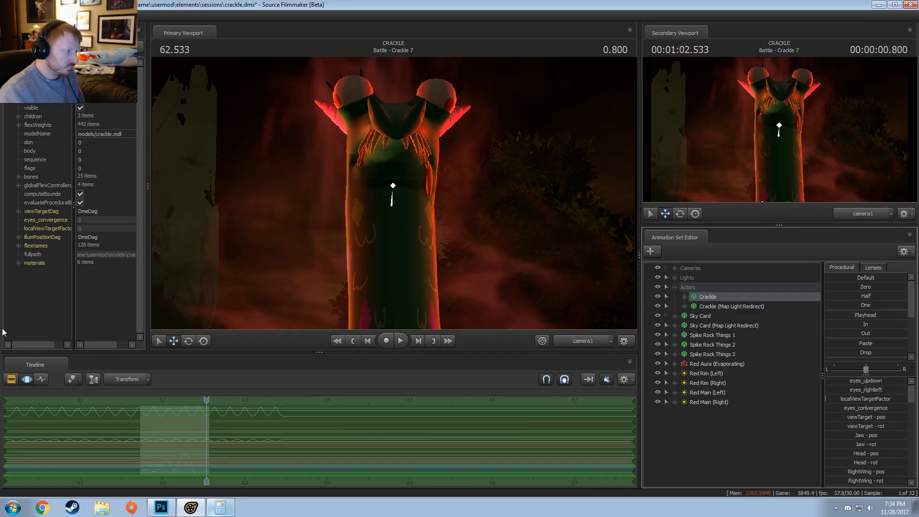
pyautogui.click(18, 262)
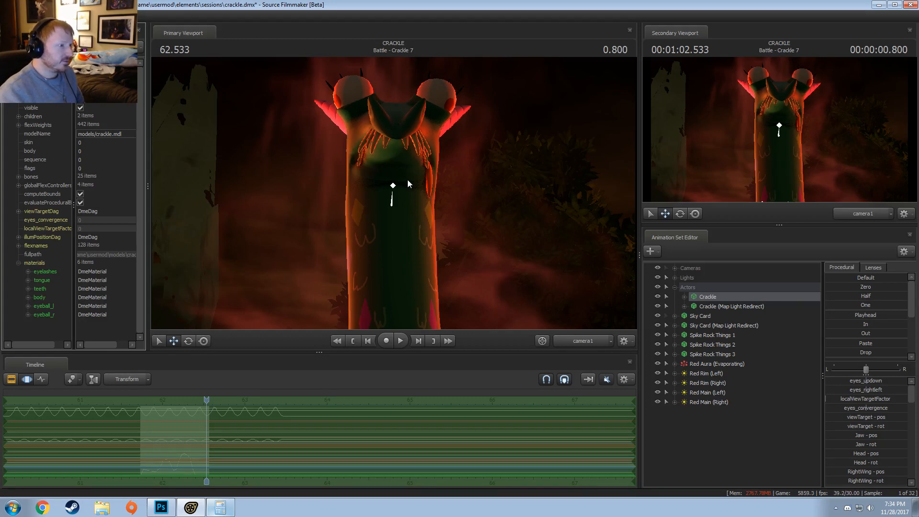
# - Try adding a float attribute named $alpha to the body entry in Crackle's materials list
pyautogui.press('F2')
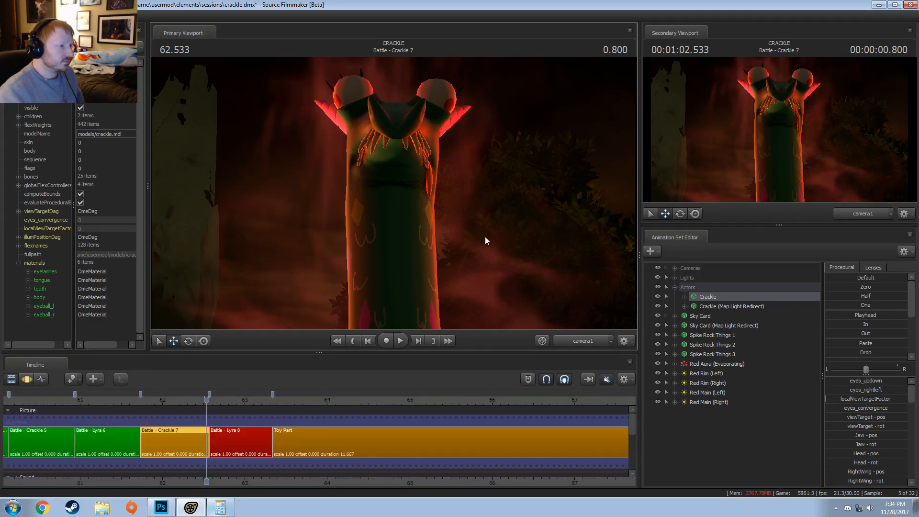
pyautogui.click(864, 214)
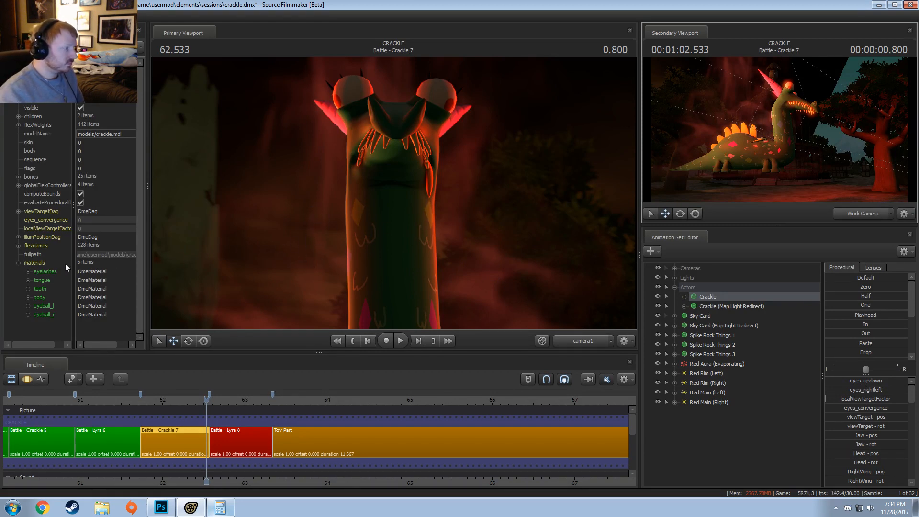
pyautogui.rightClick(40, 294)
pyautogui.moveTo(53, 363)
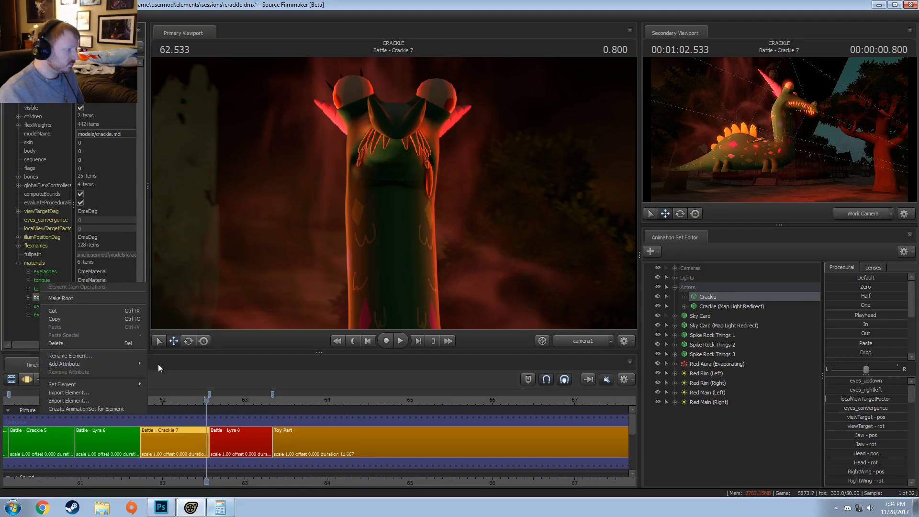
pyautogui.moveTo(136, 363)
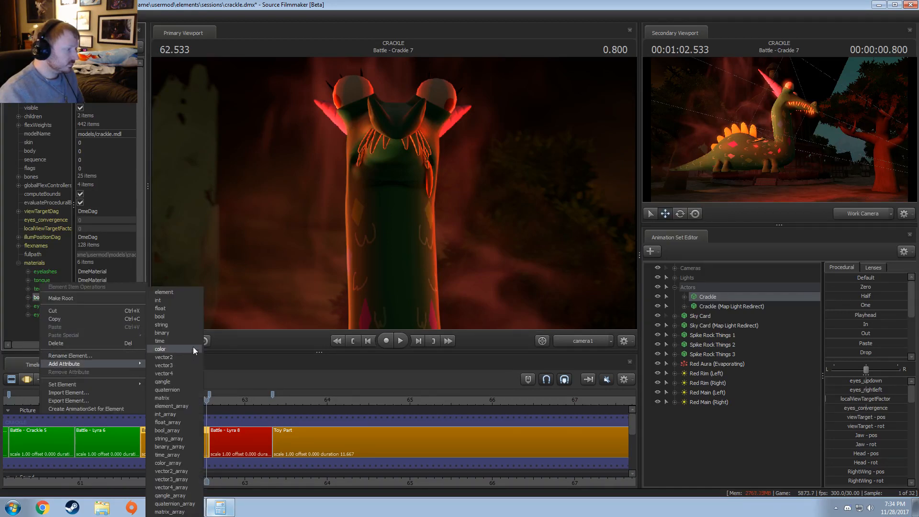
pyautogui.click(173, 315)
pyautogui.moveTo(101, 333); pyautogui.dragTo(12, 335)
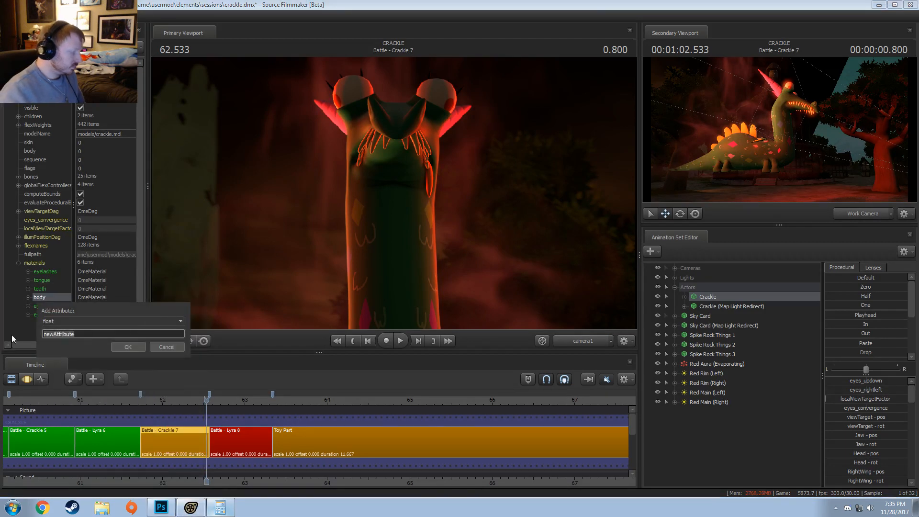
pyautogui.write('$alpha')
pyautogui.press('Return')
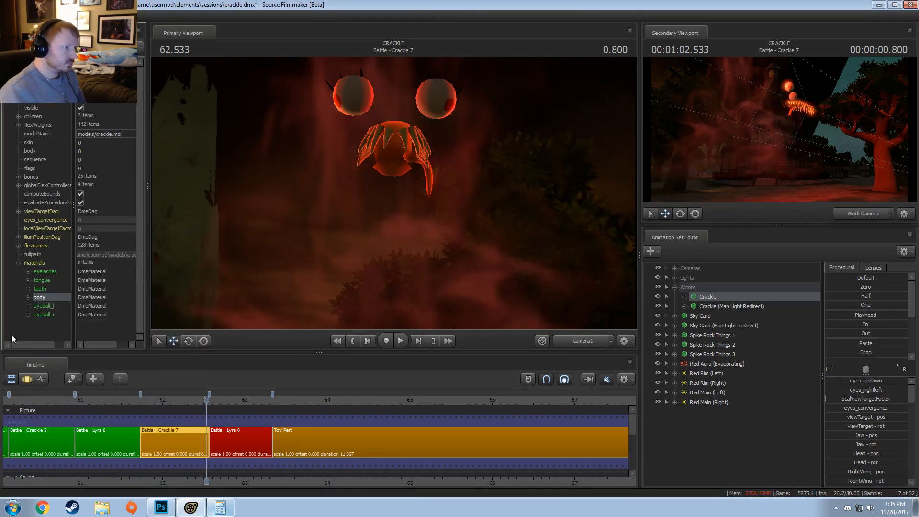
pyautogui.click(48, 326)
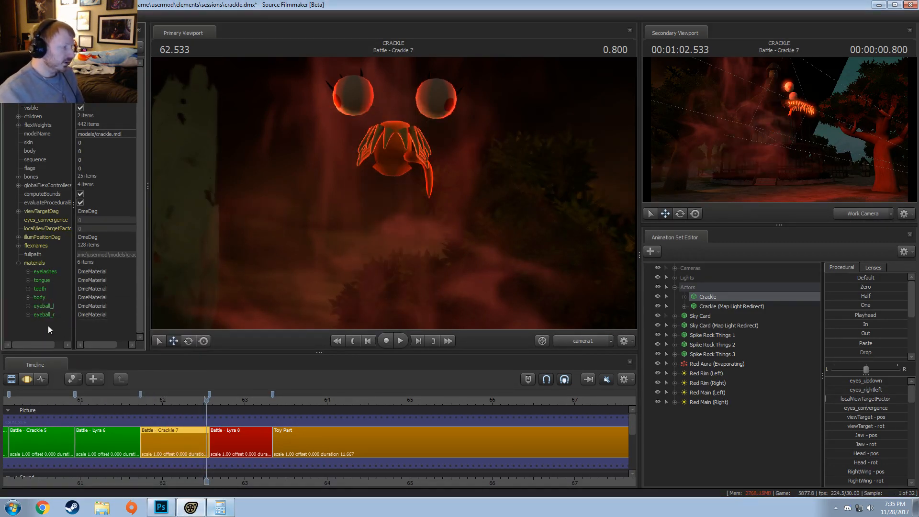
pyautogui.click(28, 289)
pyautogui.click(28, 289)
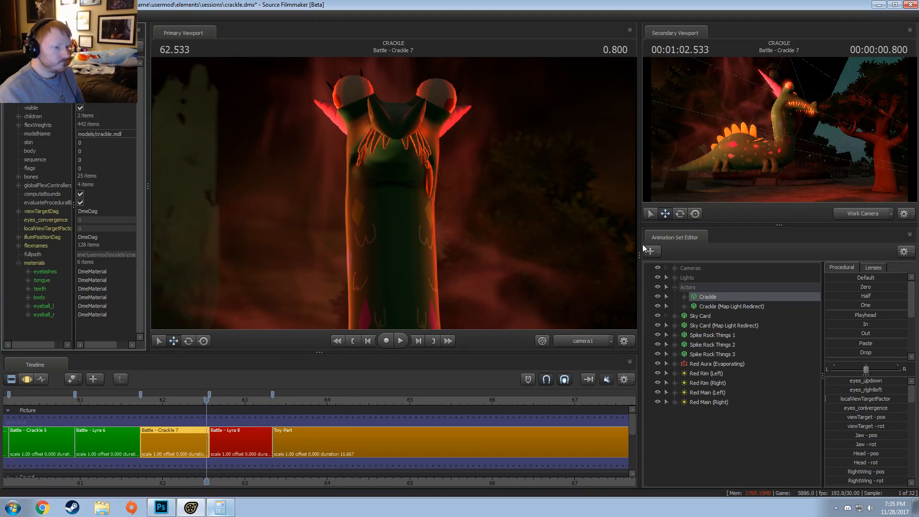
pyautogui.click(703, 376)
pyautogui.keyDown('shift'); pyautogui.click(721, 401); pyautogui.keyUp('shift')
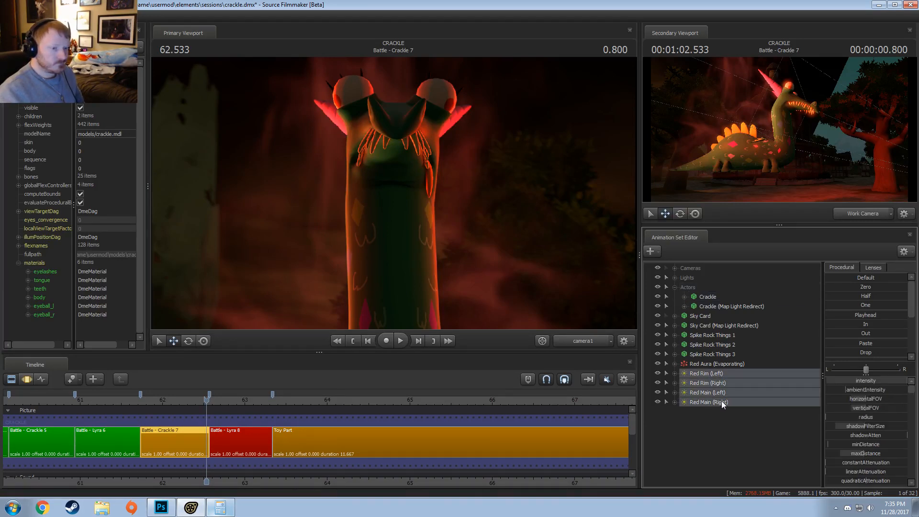
pyautogui.moveTo(717, 394)
pyautogui.mouseDown()
pyautogui.moveTo(712, 286)
pyautogui.moveTo(708, 387)
pyautogui.mouseUp()
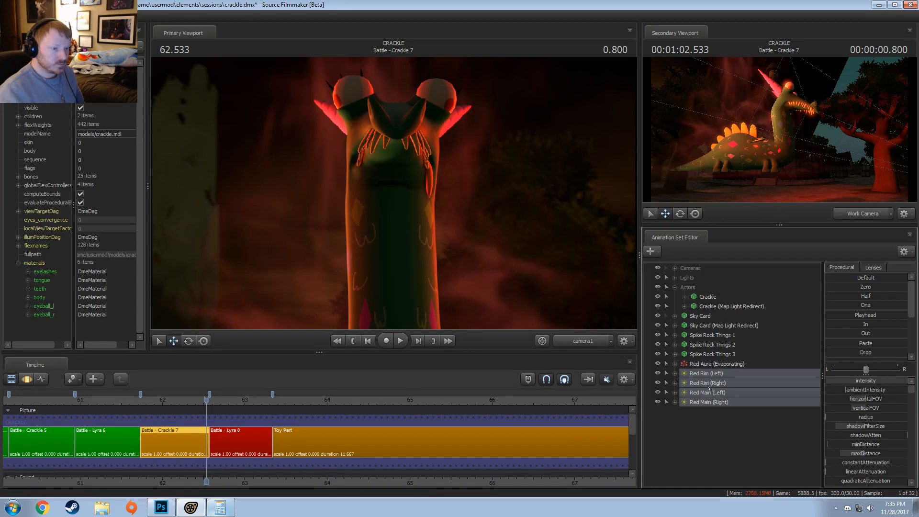
# - Remove the override materials from Crackle and collapse his control groups
pyautogui.click(684, 296)
pyautogui.rightClick(699, 298)
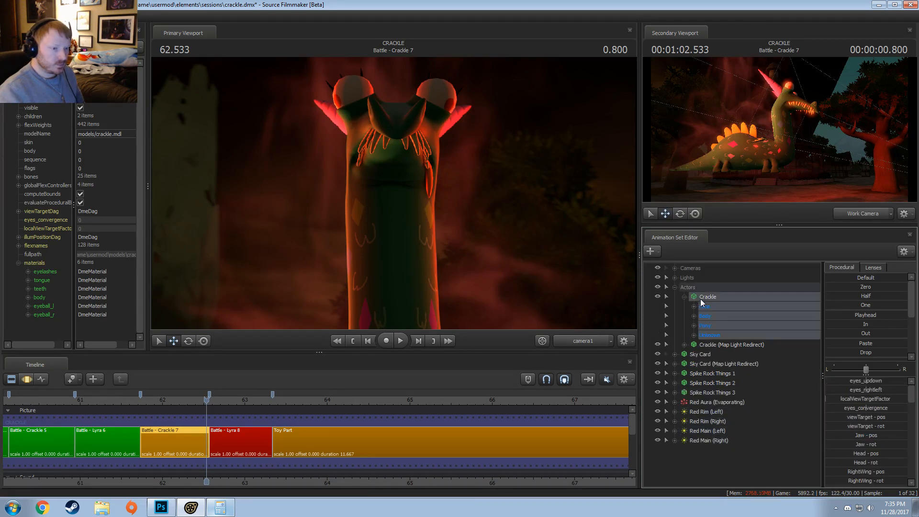
pyautogui.click(703, 455)
pyautogui.rightClick(700, 299)
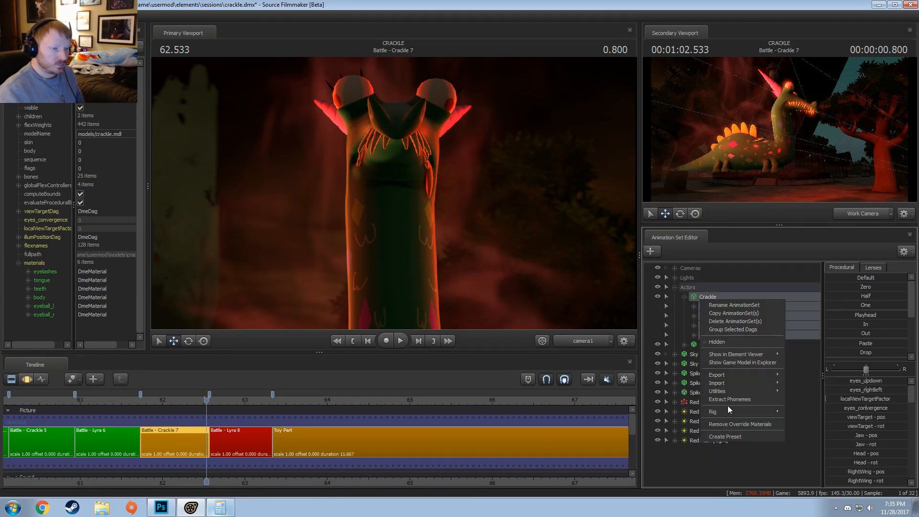
pyautogui.click(731, 424)
pyautogui.click(684, 296)
# - Move the Red Rim and Red Main lights, left and right, into the Lights group
pyautogui.click(702, 400)
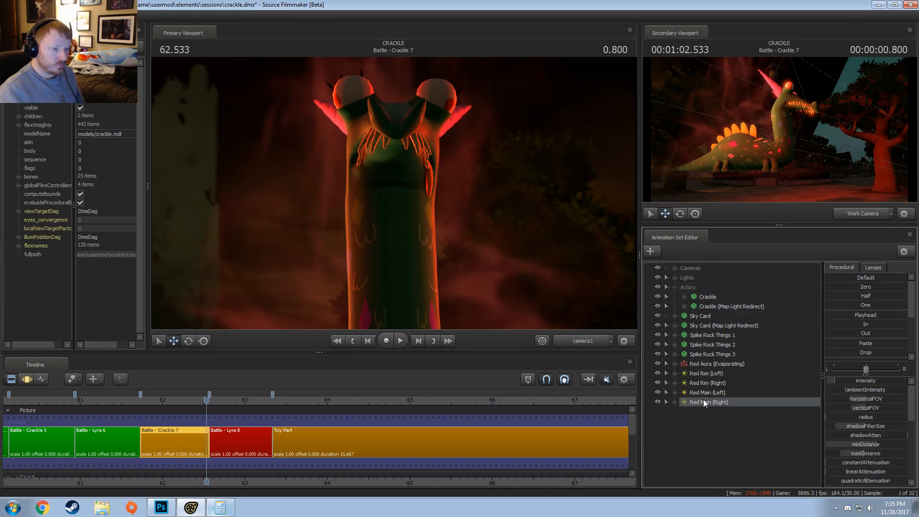
pyautogui.keyDown('shift'); pyautogui.click(712, 374); pyautogui.keyUp('shift')
pyautogui.moveTo(714, 381); pyautogui.dragTo(675, 288)
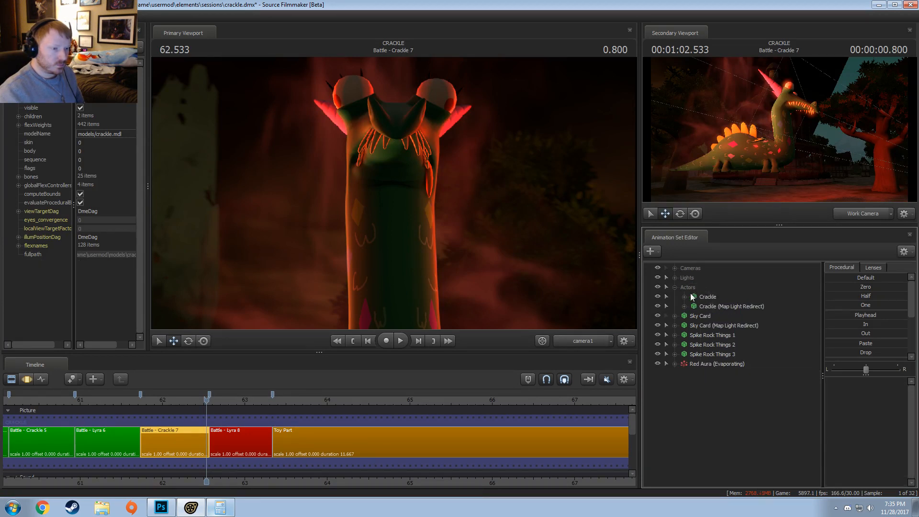
# - Look through the Eye Light in the primary viewport and aim it at Crackle's head, with camera1 in the secondary viewport
pyautogui.click(675, 278)
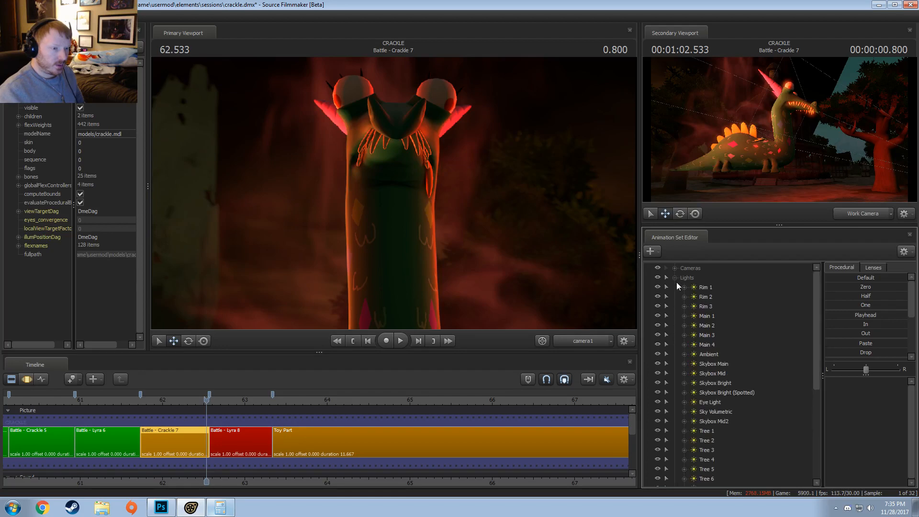
pyautogui.moveTo(718, 404); pyautogui.dragTo(420, 197)
pyautogui.press('F3')
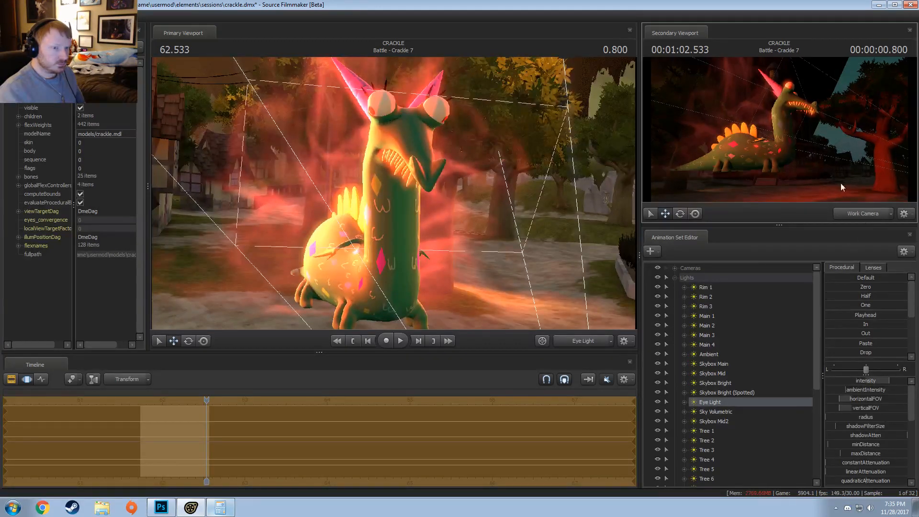
pyautogui.click(855, 215)
pyautogui.moveTo(522, 206); pyautogui.dragTo(445, 122)
# - Raise the maximum value of the Eye Light's intensity range
pyautogui.rightClick(866, 380)
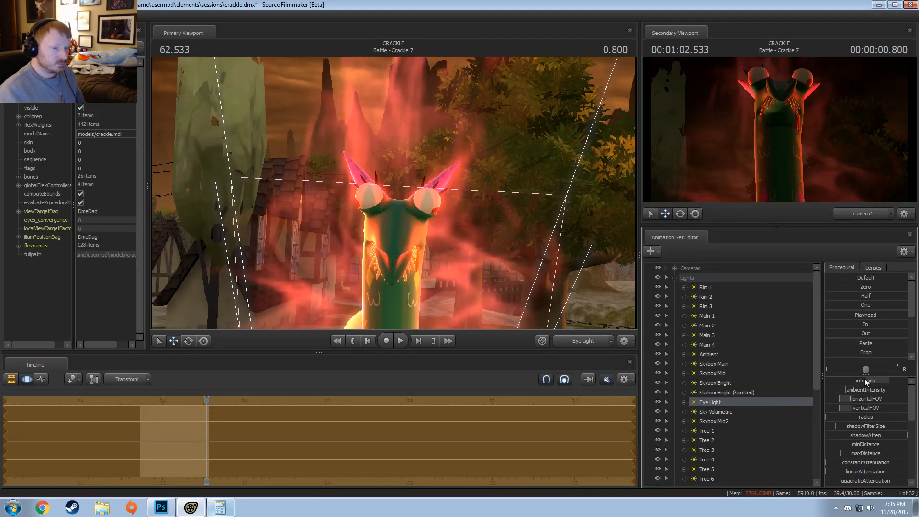
pyautogui.click(873, 388)
pyautogui.click(446, 247)
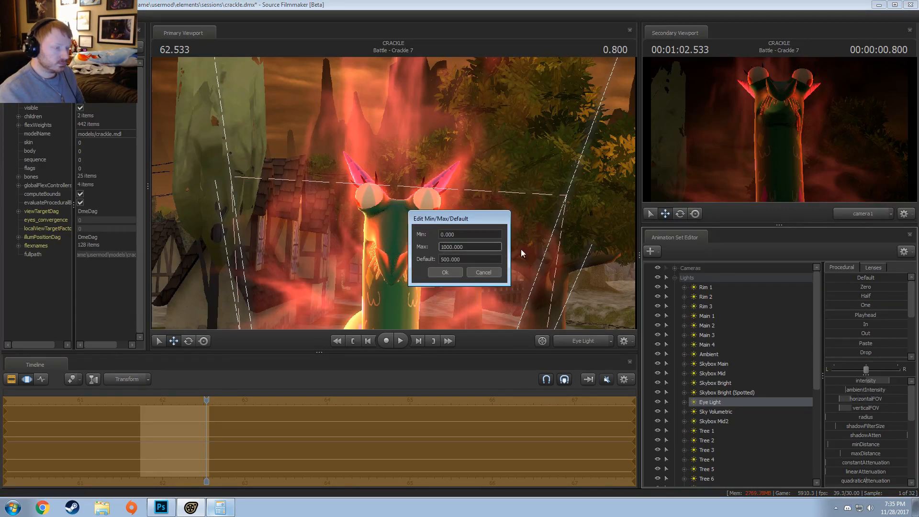
pyautogui.press('BackSpace')
pyautogui.write('85')
pyautogui.press('Return')
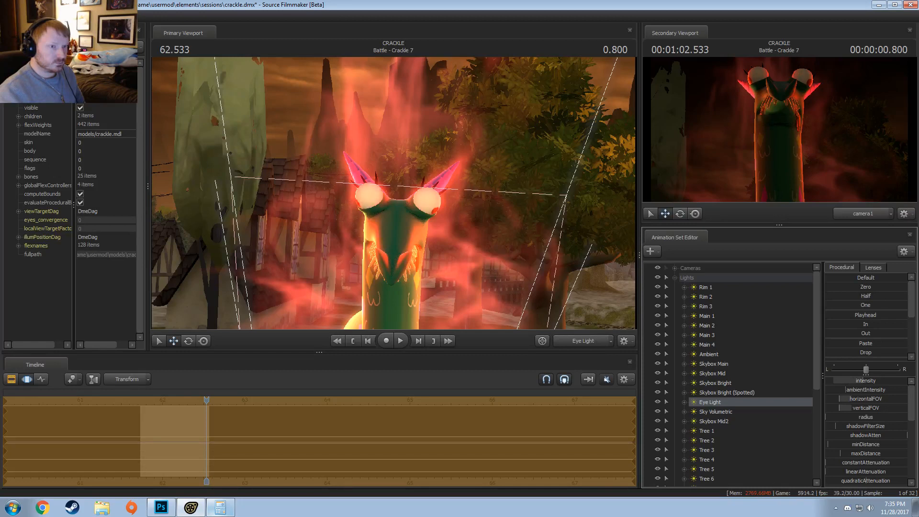
# - Tint the Eye Light towards red and adjust its intensity, checking Crackle's eyes through camera1
pyautogui.scroll(-5, 866, 452)
pyautogui.scroll(-2, 866, 452)
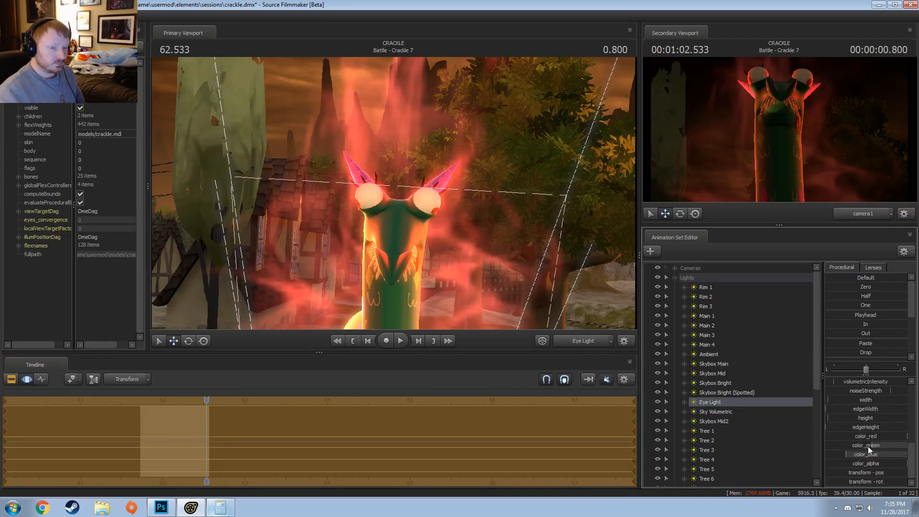
pyautogui.scroll(7, 863, 400)
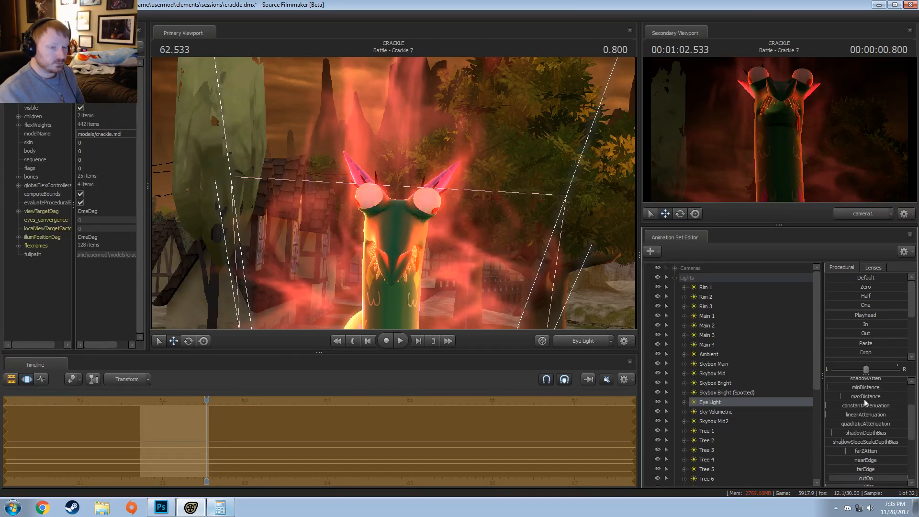
pyautogui.moveTo(865, 381); pyautogui.dragTo(890, 381)
pyautogui.click(584, 340)
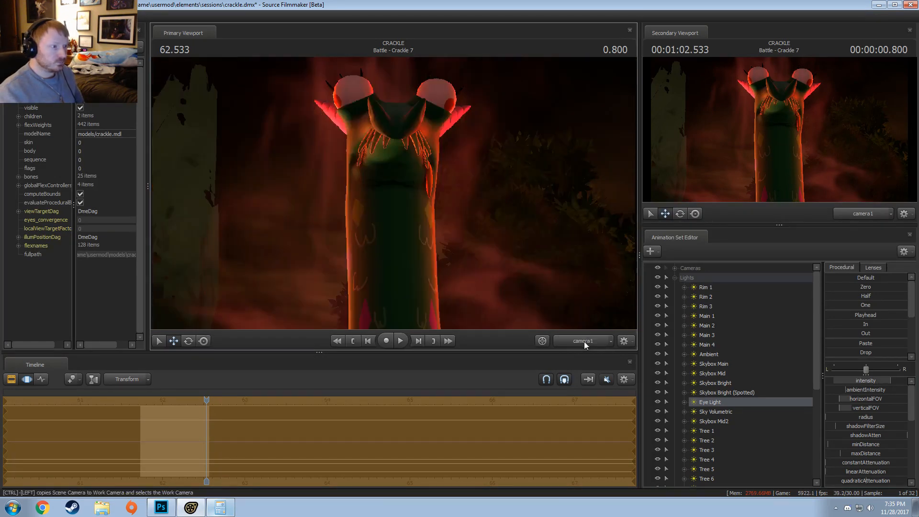
# - Switch the timeline to the Clip Editor and play the Battle - Crackle 7 shot from its start to review it
pyautogui.press('F2')
pyautogui.click(145, 400)
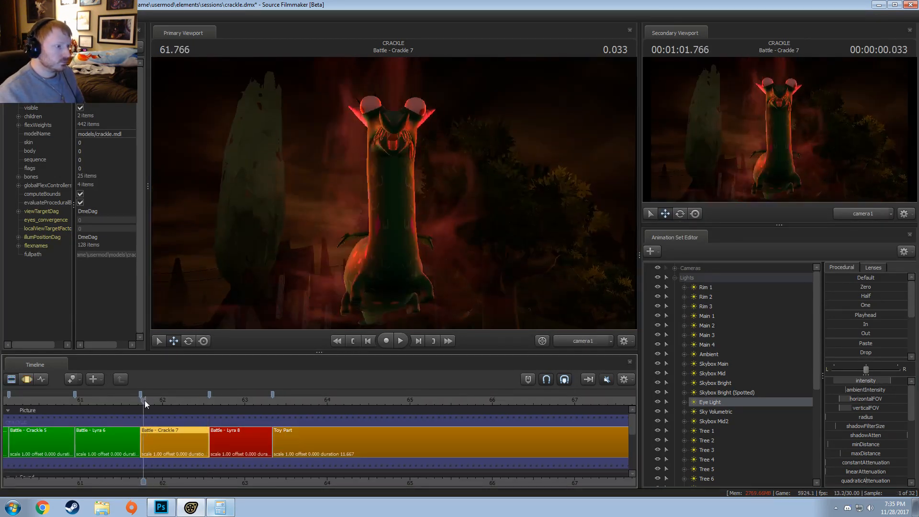
pyautogui.press('space')
pyautogui.moveTo(144, 400); pyautogui.dragTo(139, 400)
pyautogui.press('space')
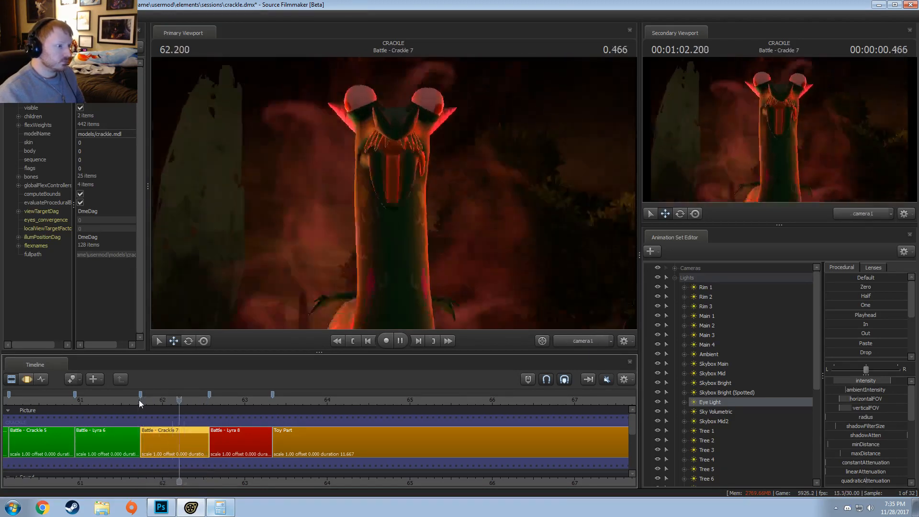
pyautogui.click(139, 400)
pyautogui.press('space')
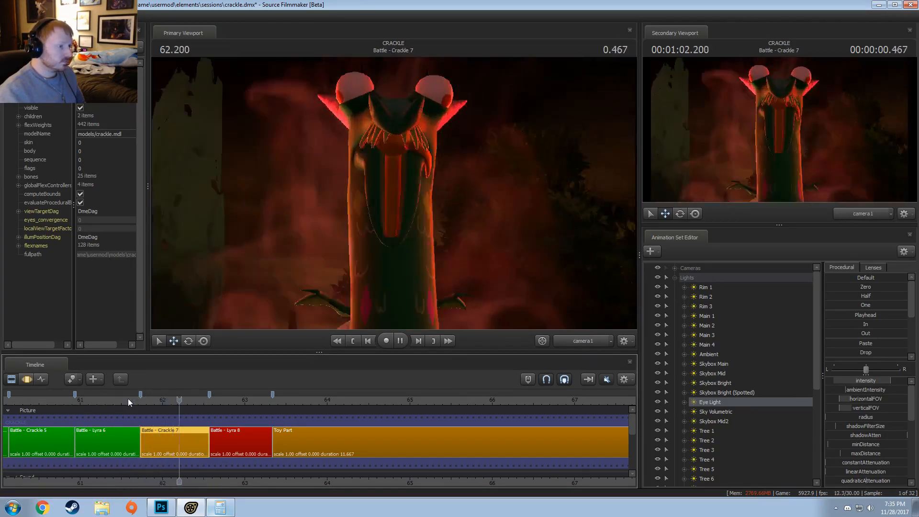
pyautogui.press('space')
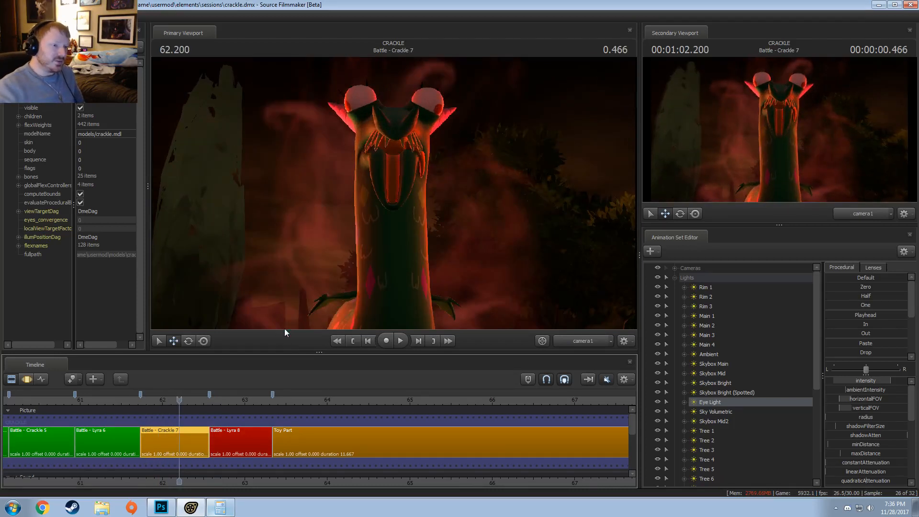
# - Collapse the Lights group and open Red Aura (Evaporating)'s particle system definition abaddon_frost_slow_d for editing with the playhead near the shot's start
pyautogui.click(675, 278)
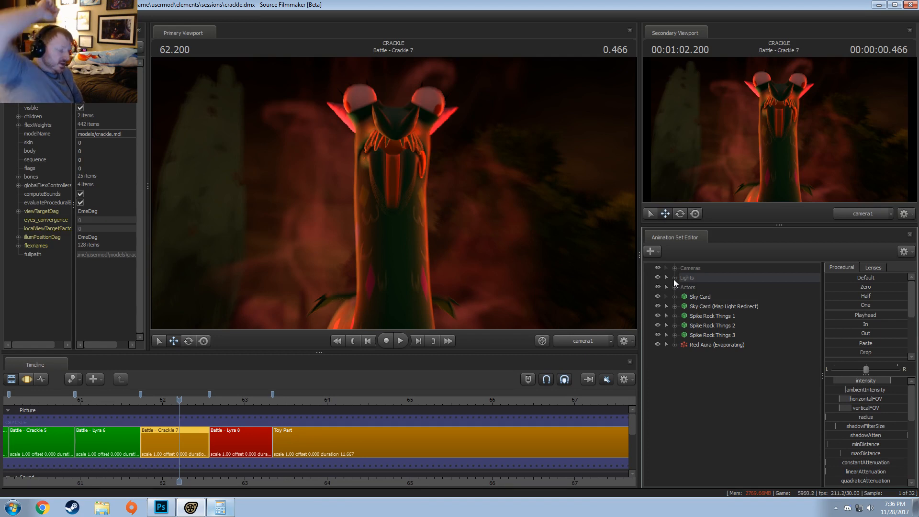
pyautogui.click(160, 399)
pyautogui.moveTo(156, 399); pyautogui.dragTo(151, 400)
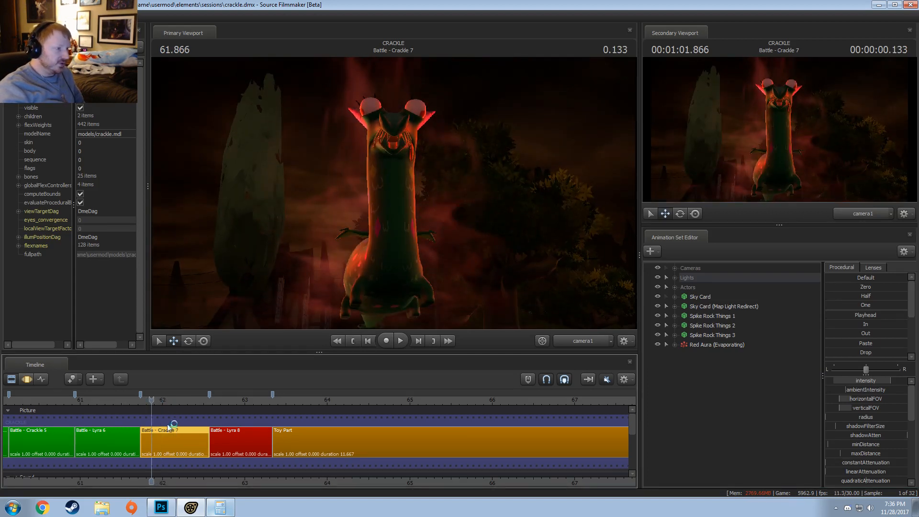
pyautogui.click(707, 343)
pyautogui.rightClick(706, 344)
pyautogui.moveTo(740, 461)
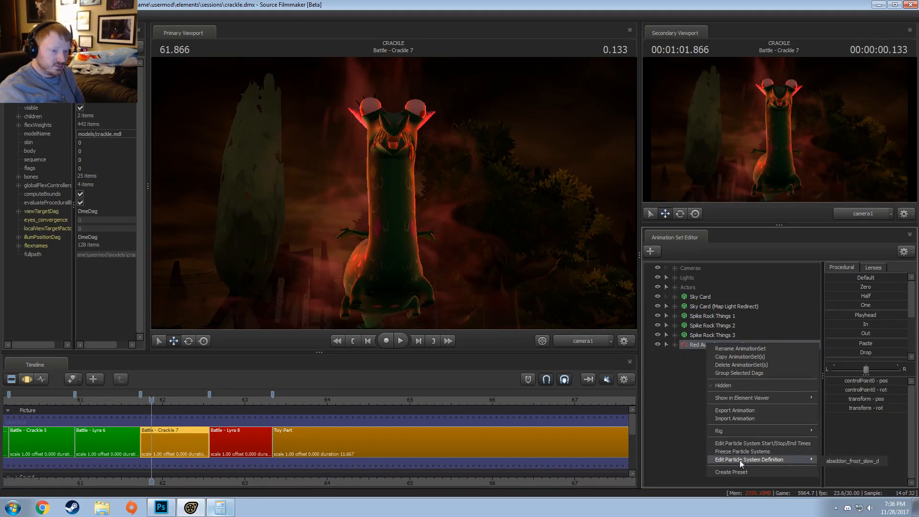
pyautogui.click(849, 459)
pyautogui.rightClick(723, 341)
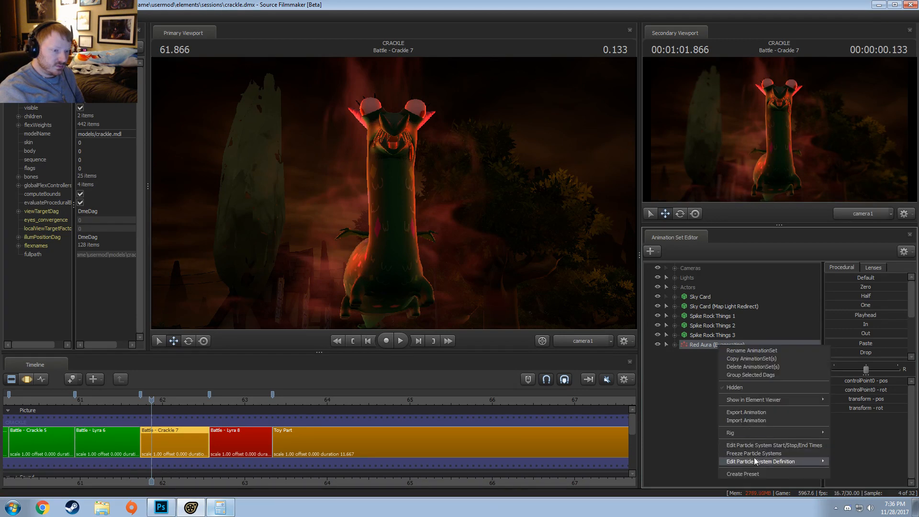
pyautogui.moveTo(789, 460)
pyautogui.click(841, 464)
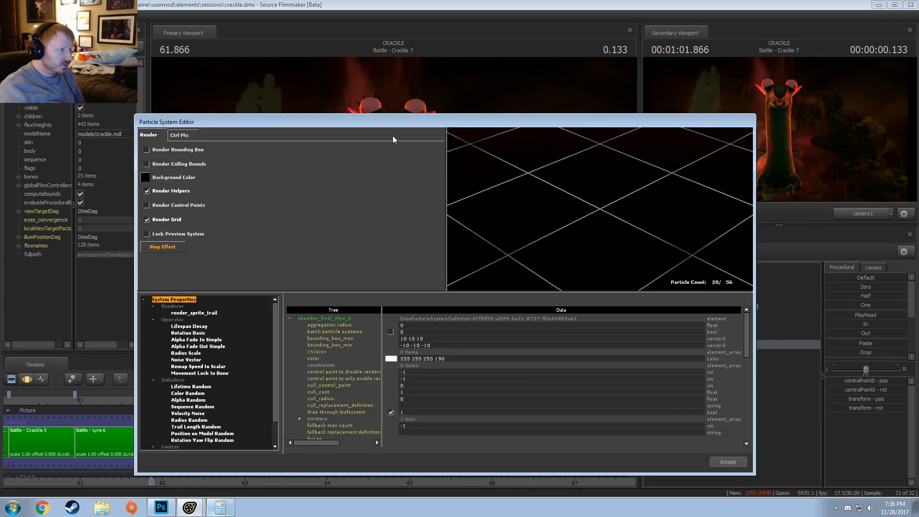
# - Disable the Alpha Random initializer in the particle definition and accept the edit
pyautogui.click(188, 400)
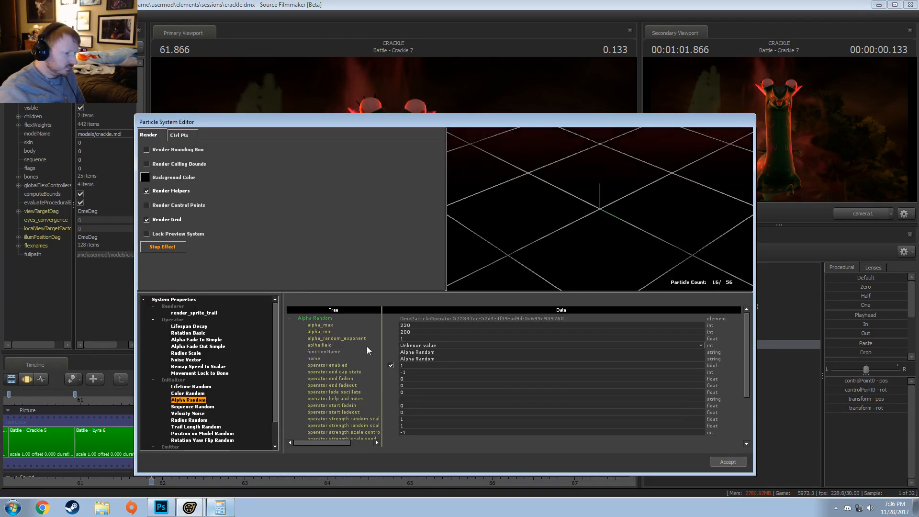
pyautogui.click(390, 365)
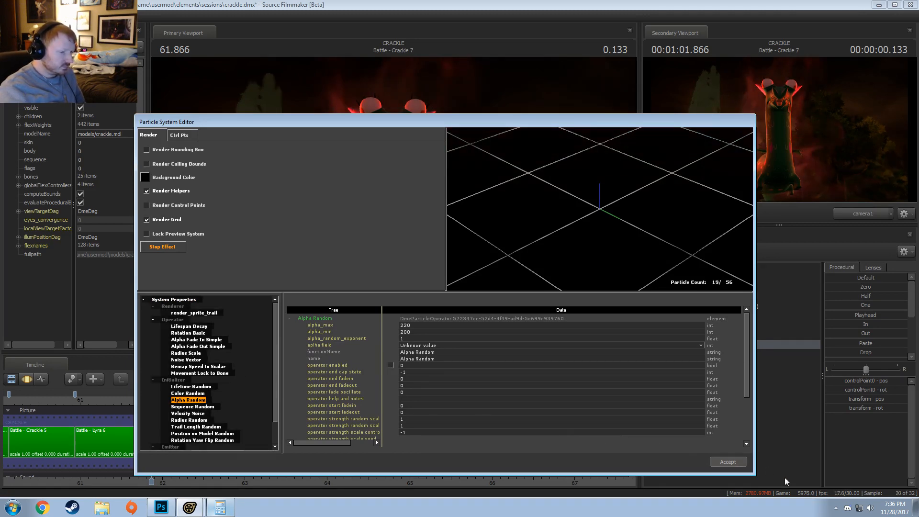
pyautogui.click(742, 460)
# - Duplicate the Red Aura (Evaporating) animation set by copying it and pasting it into the scene
pyautogui.moveTo(147, 402); pyautogui.dragTo(203, 401)
pyautogui.rightClick(710, 346)
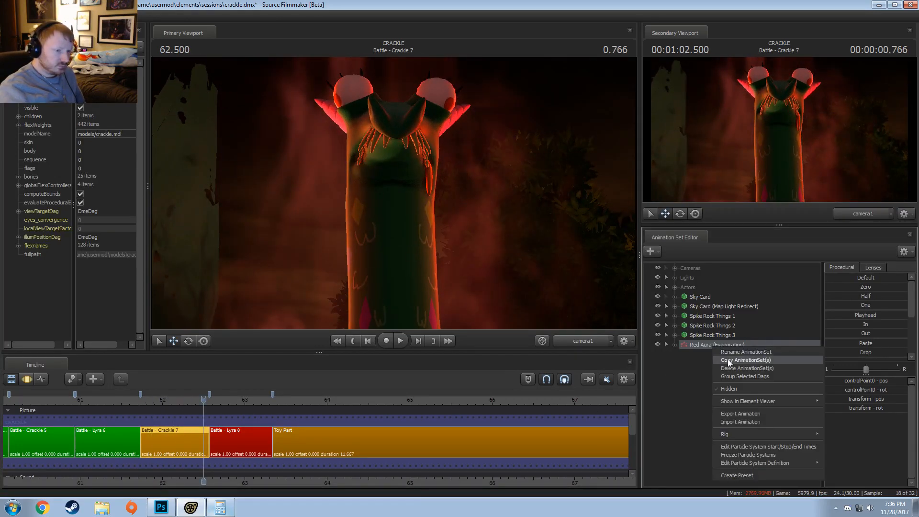
pyautogui.press('Escape')
pyautogui.rightClick(718, 344)
pyautogui.rightClick(707, 374)
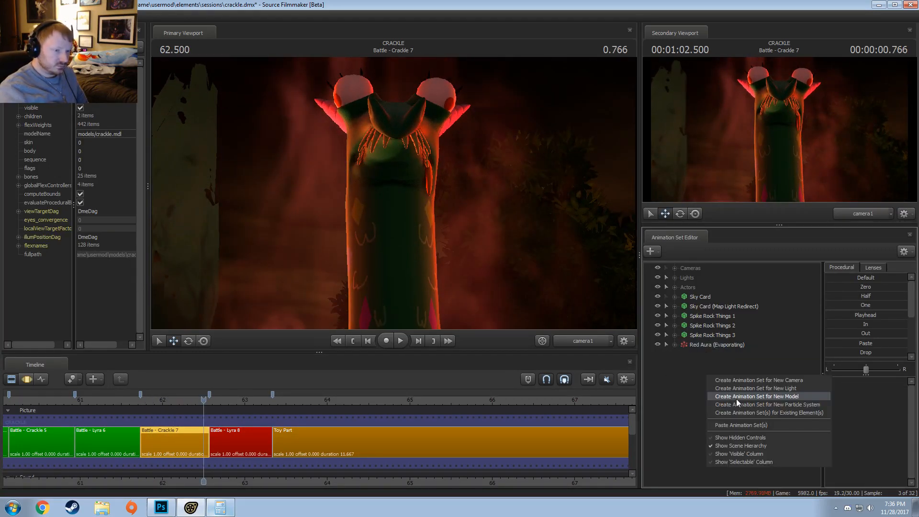
pyautogui.click(738, 423)
# - Play back the Battle - Crackle 7 shot and its lead-in to review the doubled red aura
pyautogui.click(145, 401)
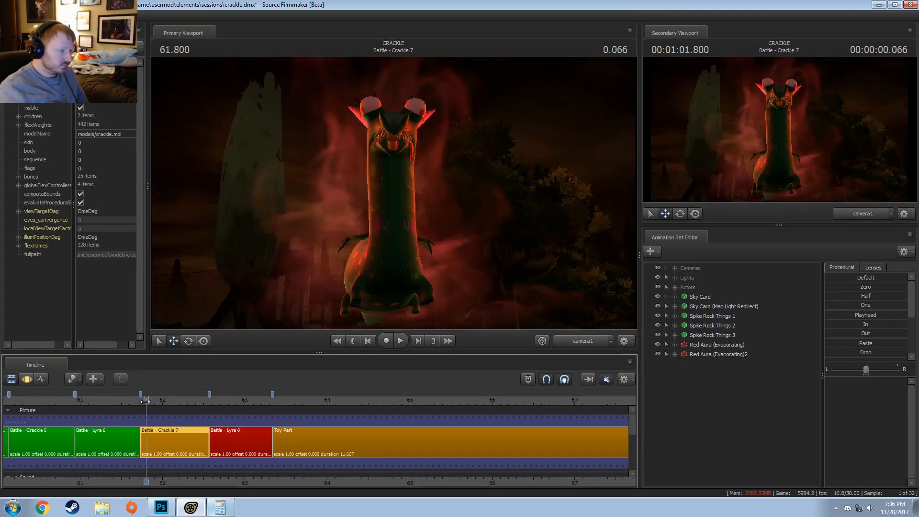
pyautogui.press('space')
pyautogui.moveTo(145, 401); pyautogui.dragTo(142, 400)
pyautogui.click(140, 400)
pyautogui.press('space')
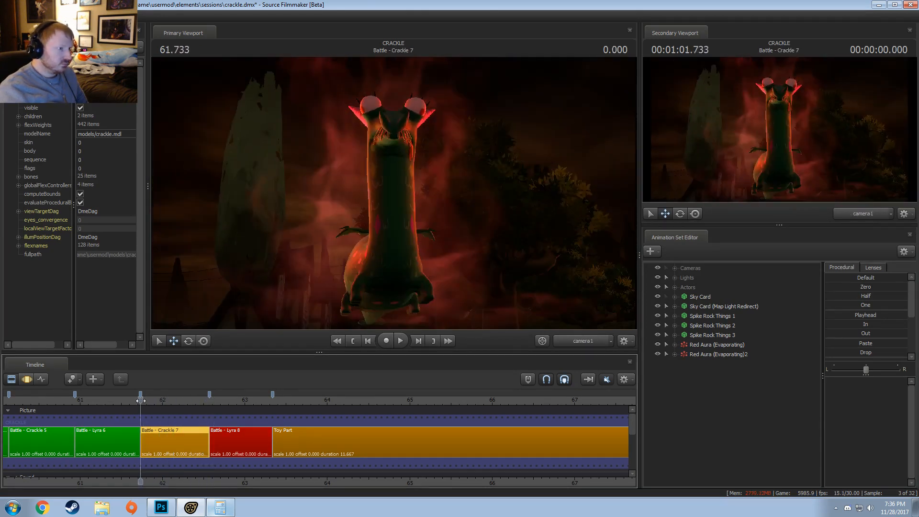
pyautogui.click(73, 401)
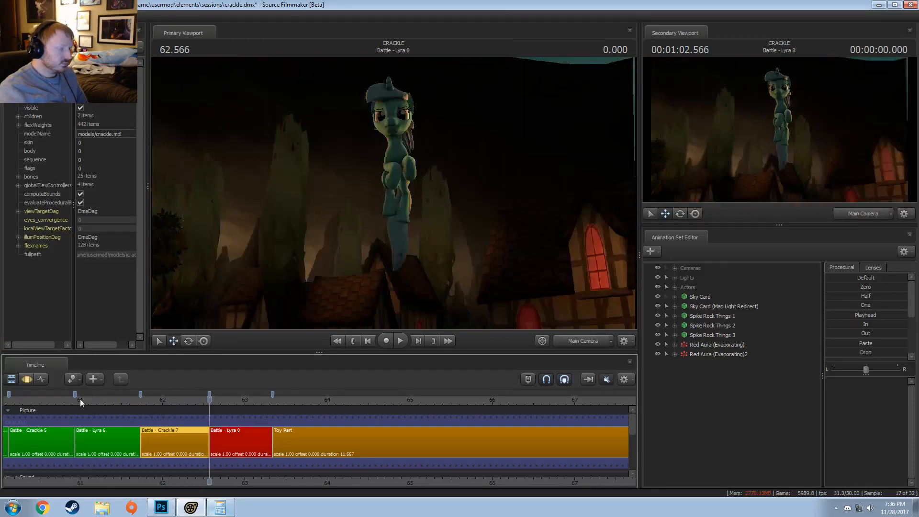
pyautogui.click(139, 401)
pyautogui.press('space')
# - Rename the duplicated aura animation set to "Red Aura (Evaporating) 2"
pyautogui.click(716, 353)
pyautogui.rightClick(717, 353)
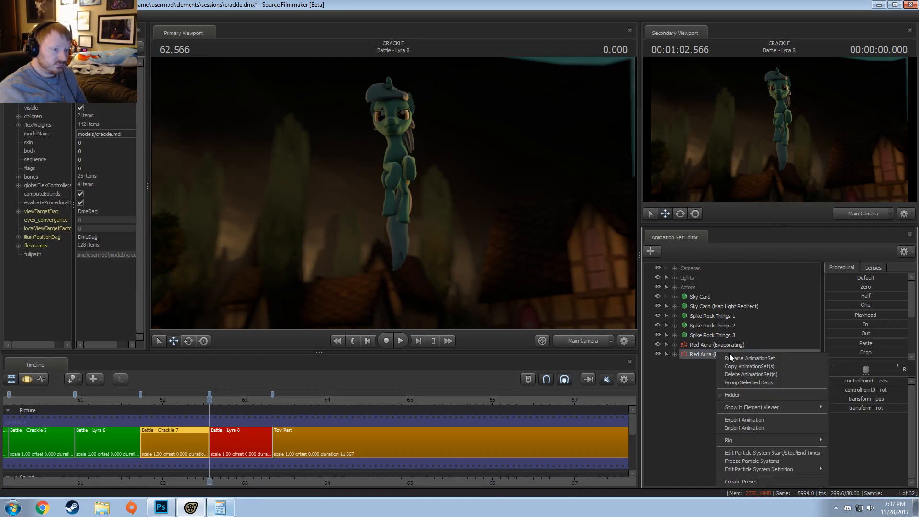
pyautogui.click(766, 357)
pyautogui.click(475, 248)
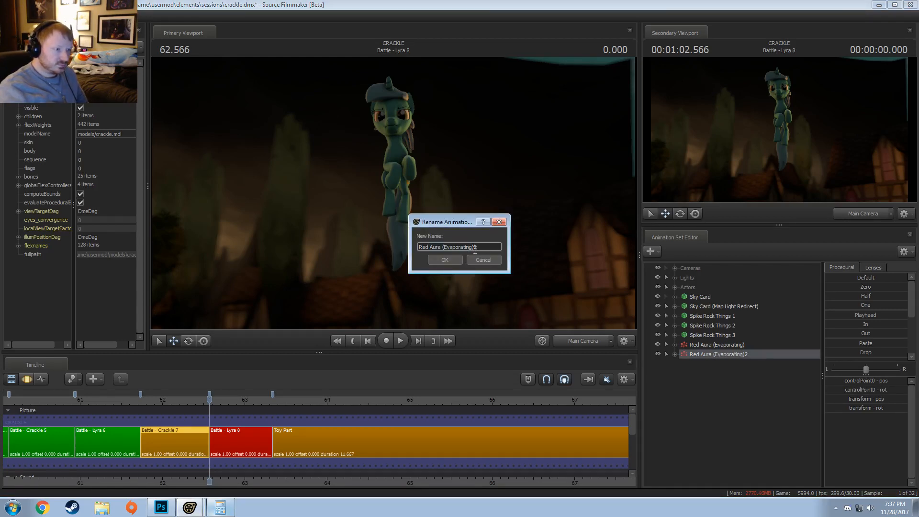
pyautogui.click(445, 264)
# - Rename the original aura animation set to "Red Aura (Evaporating) 1"
pyautogui.click(722, 343)
pyautogui.rightClick(722, 344)
pyautogui.click(736, 348)
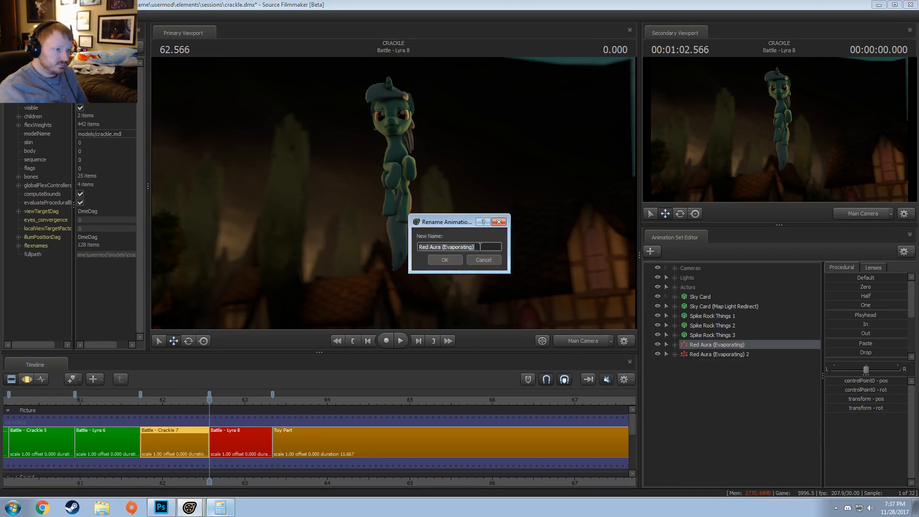
pyautogui.click(480, 246)
pyautogui.write('1')
pyautogui.press('Return')
# - Group the two Red Aura sets under the name "Particles" and move the group directly below Actors, above Sky Card
pyautogui.keyDown('ctrl'); pyautogui.click(701, 354); pyautogui.keyUp('ctrl')
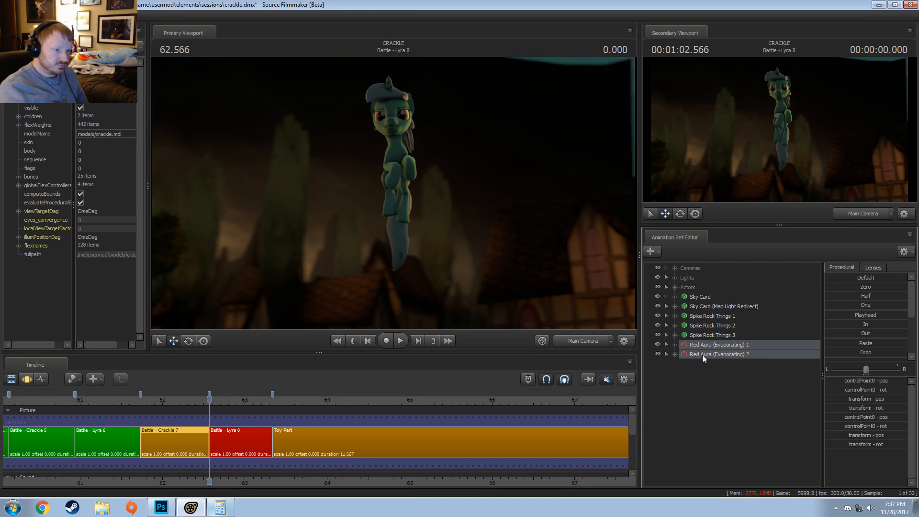
pyautogui.rightClick(702, 354)
pyautogui.click(716, 383)
pyautogui.rightClick(713, 347)
pyautogui.click(722, 351)
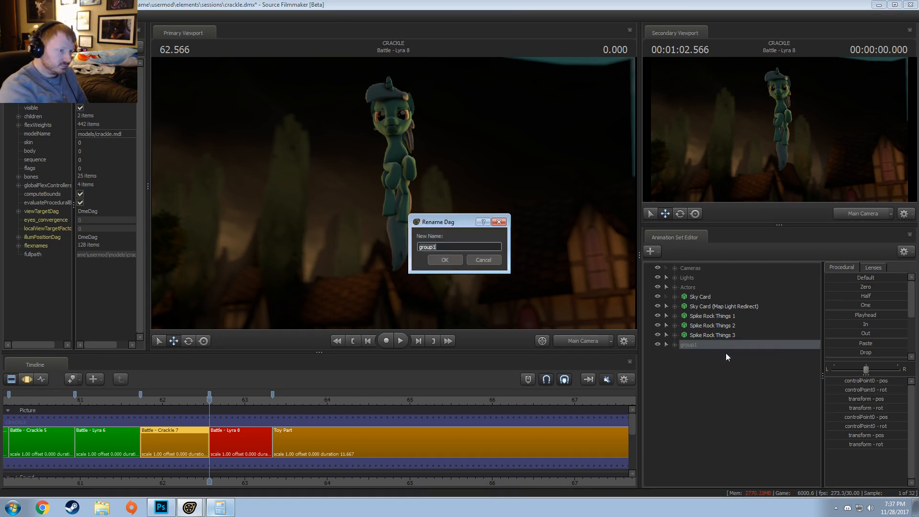
pyautogui.write('Particle')
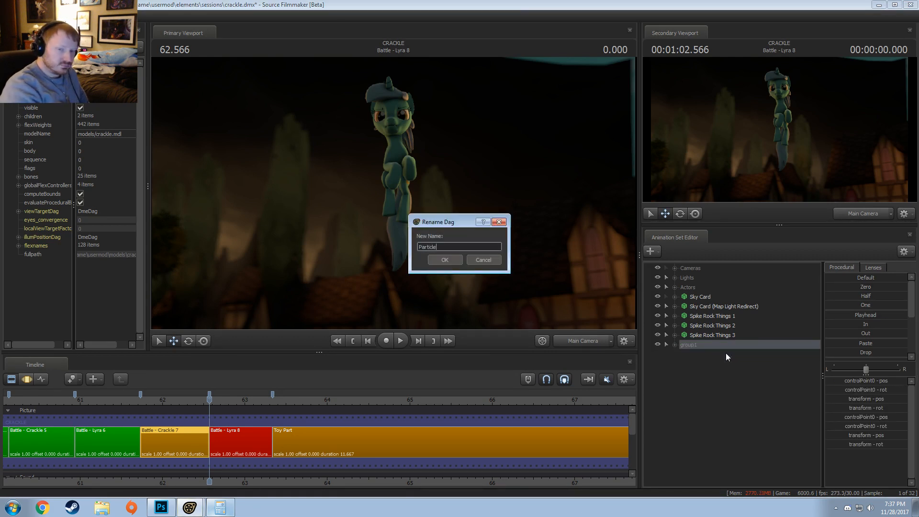
pyautogui.write('s')
pyautogui.press('Return')
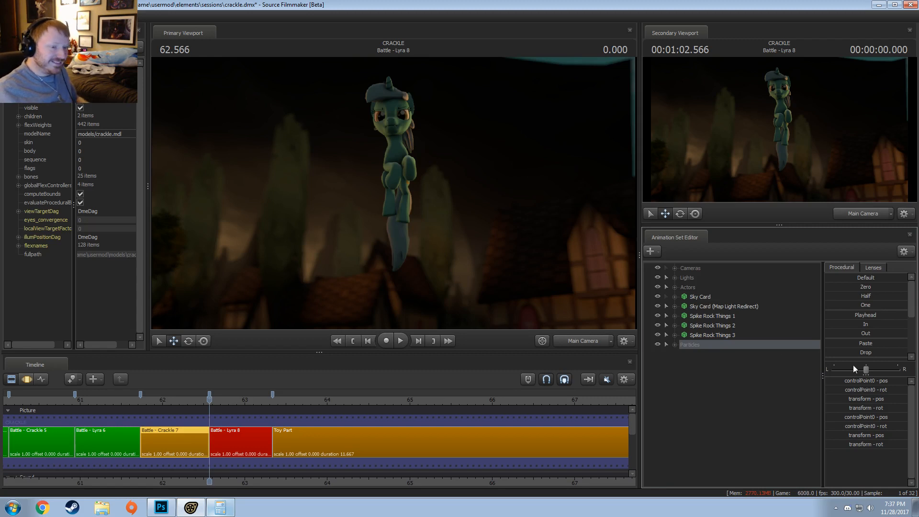
pyautogui.click(709, 369)
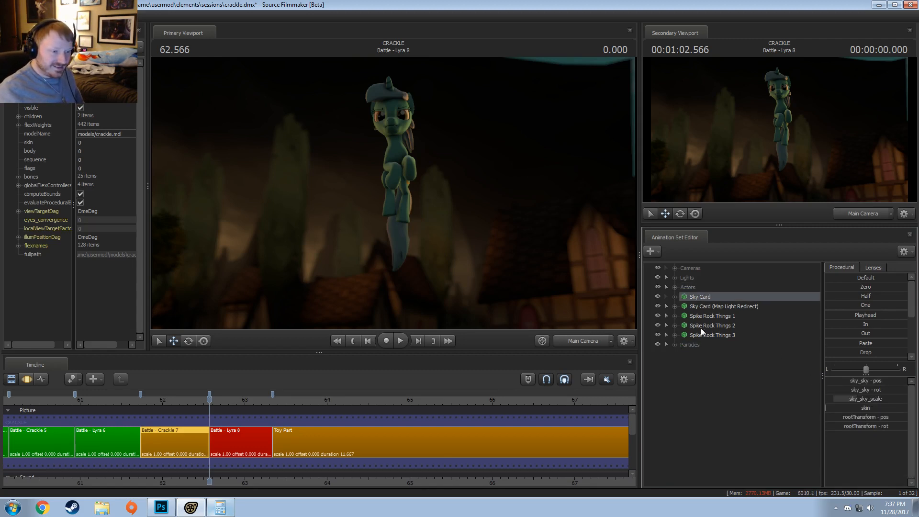
pyautogui.moveTo(696, 343); pyautogui.dragTo(695, 302)
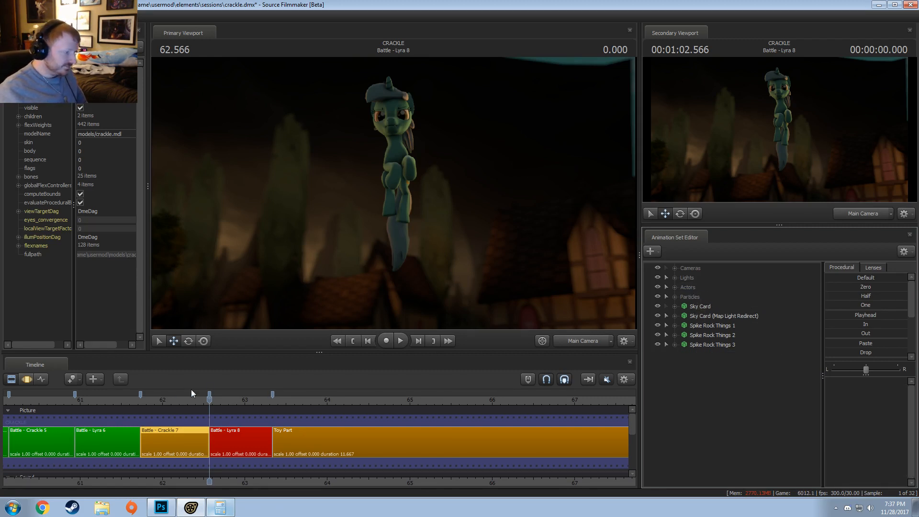
# - Play from Battle - Lyra 6 through Battle - Crackle 7 to review the aura, returning the playhead to the Crackle 7 shot's start
pyautogui.moveTo(191, 400); pyautogui.dragTo(138, 400)
pyautogui.press('space')
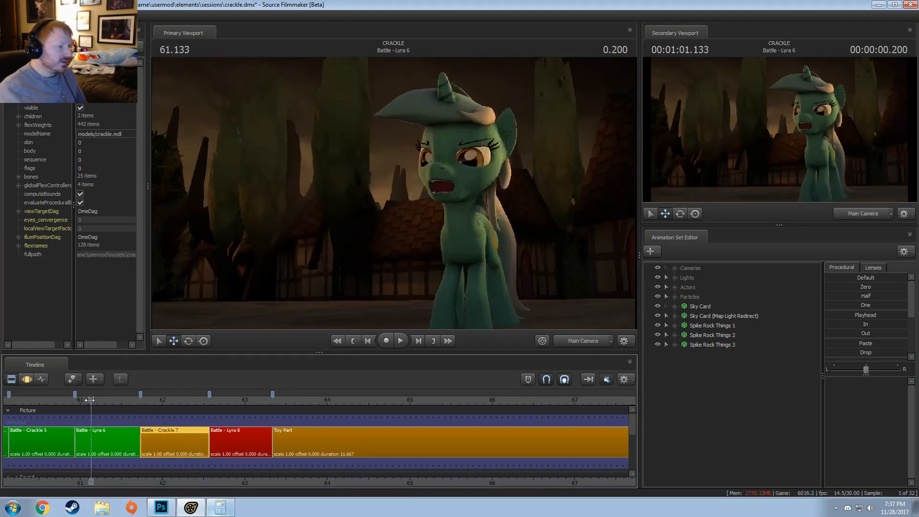
pyautogui.press('space')
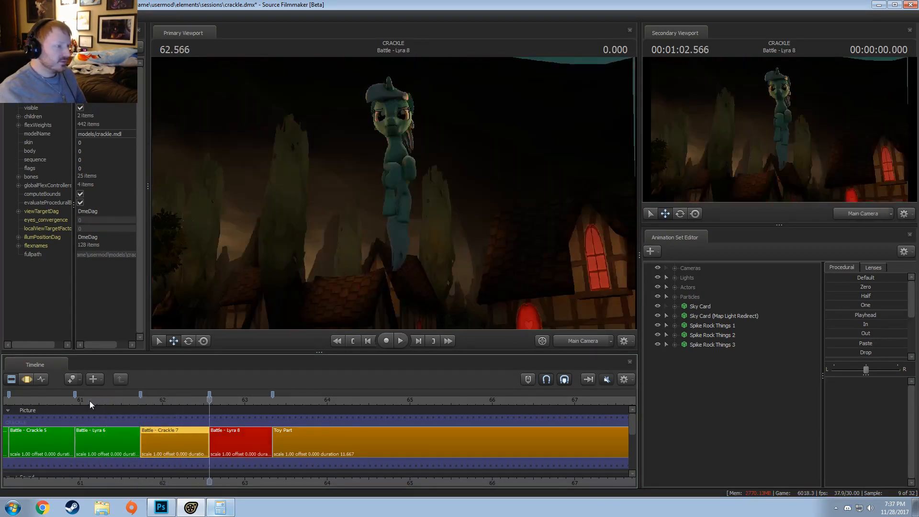
pyautogui.press('space')
pyautogui.press('space')
pyautogui.press('space')
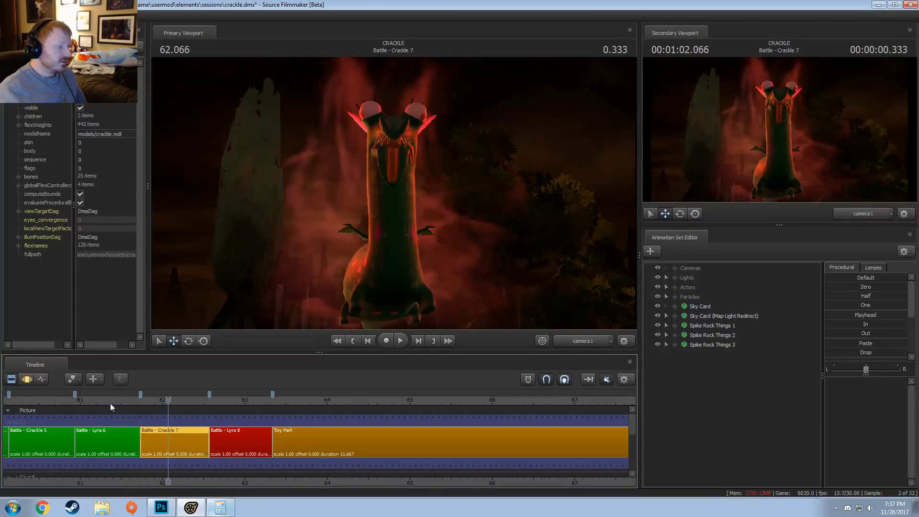
pyautogui.click(141, 402)
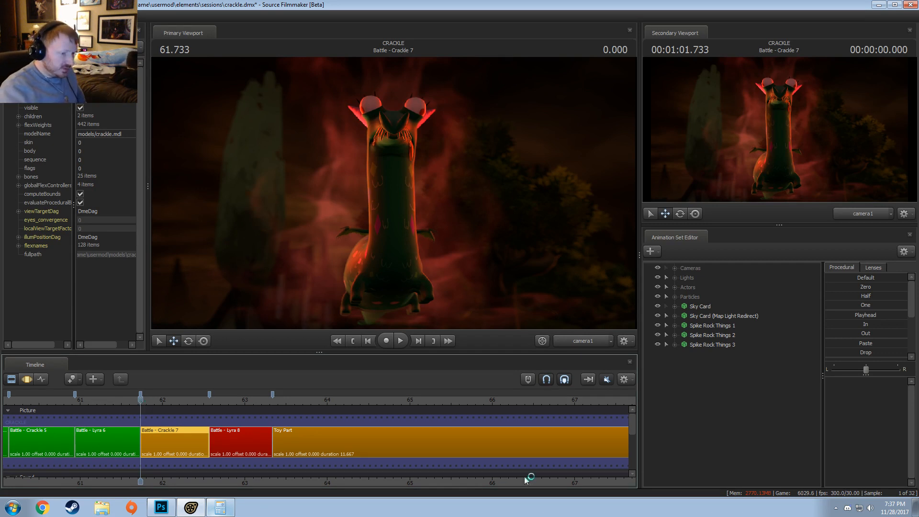
# - Create an animation set for a new light and move it out of the Lights group to below Spike Rock Things 3
pyautogui.rightClick(687, 383)
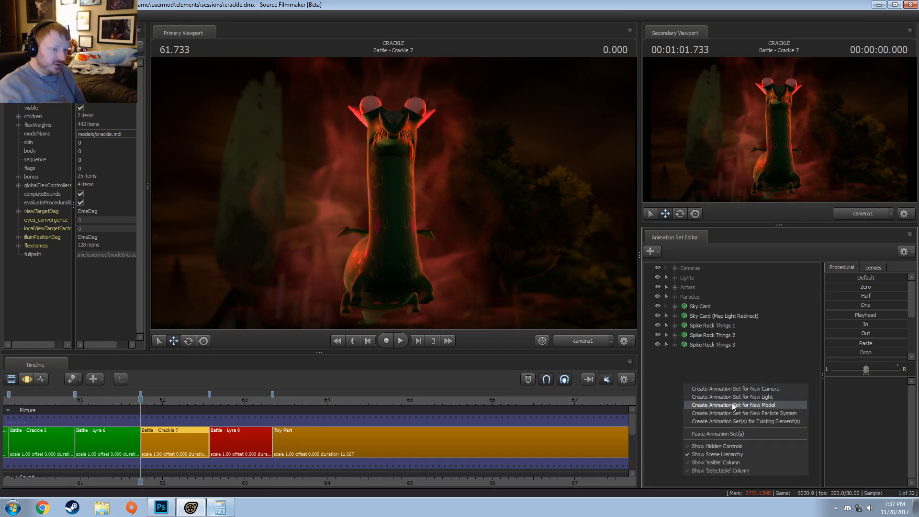
pyautogui.click(735, 404)
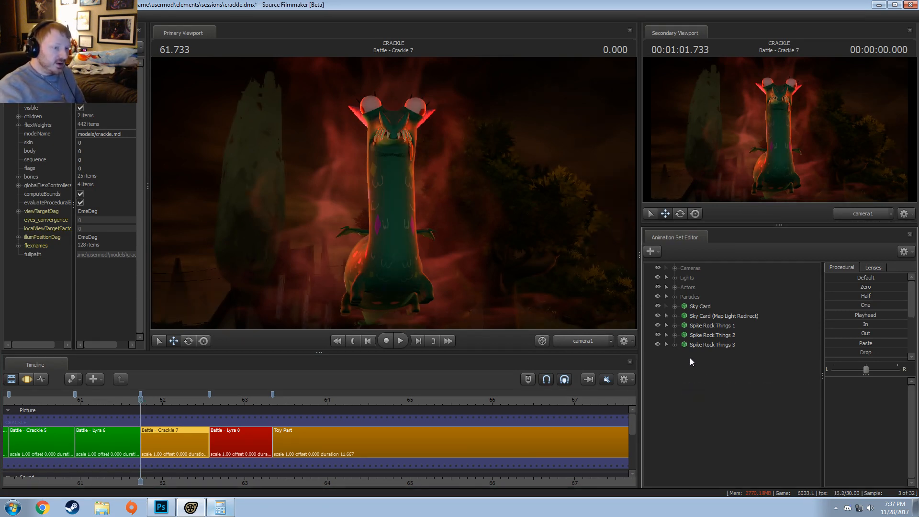
pyautogui.click(673, 278)
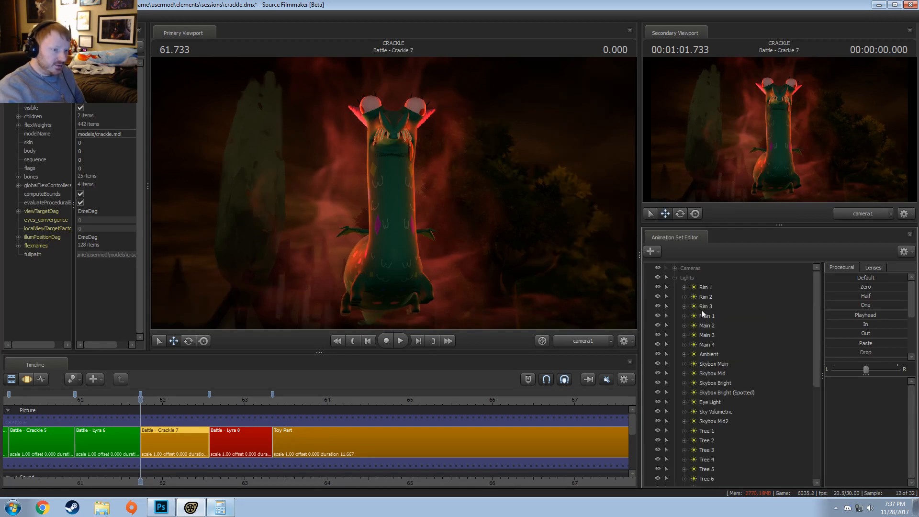
pyautogui.scroll(-10, 719, 477)
pyautogui.click(708, 440)
pyautogui.scroll(-1, 707, 443)
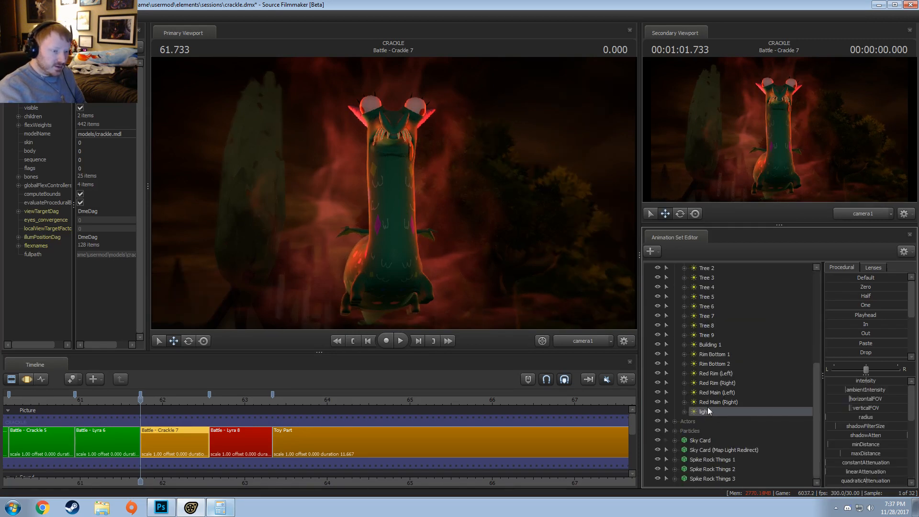
pyautogui.moveTo(708, 411); pyautogui.dragTo(708, 481)
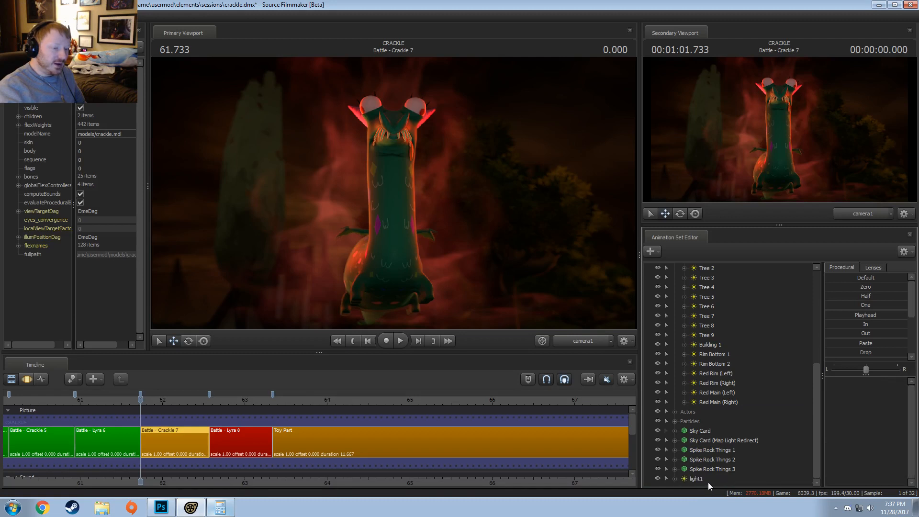
# - Collapse the Lights group and select the new light1 at the end of the animation set list
pyautogui.scroll(6, 706, 454)
pyautogui.click(675, 277)
pyautogui.click(704, 355)
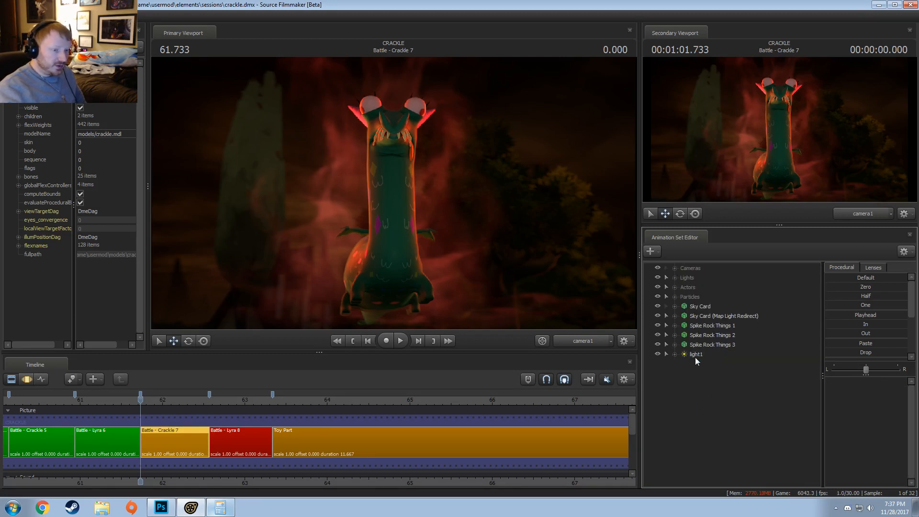
# - Open the gobo texture selection for light1 and filter the textures by "lightning"
pyautogui.rightClick(695, 356)
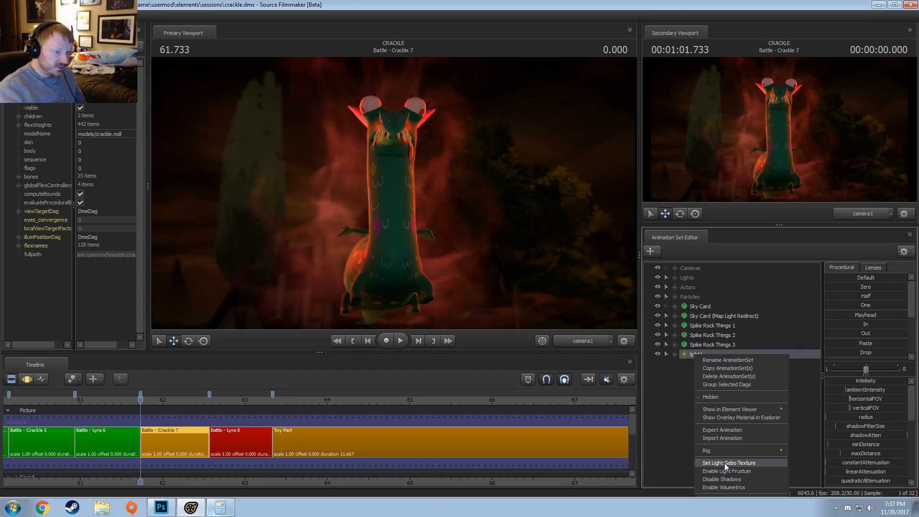
pyautogui.click(725, 463)
pyautogui.write('lightning')
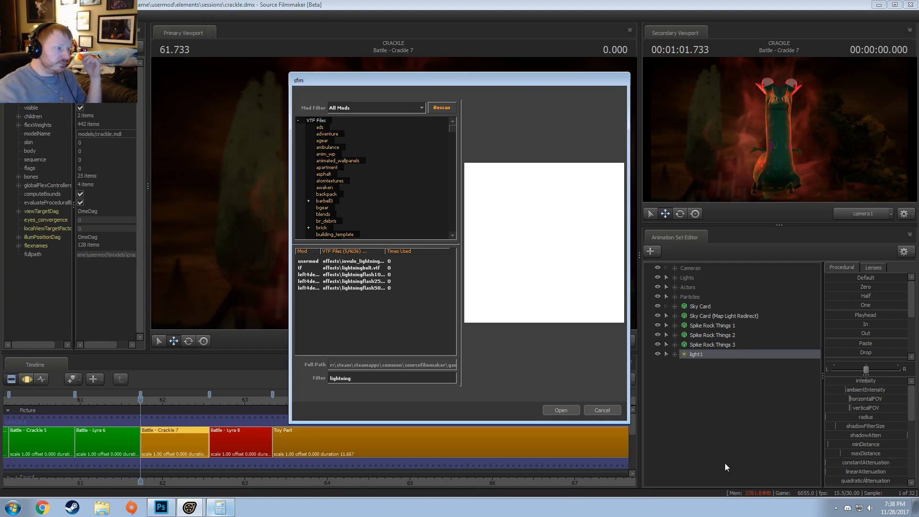
# - Preview the lightning gobo textures, from the effects lightning and lightningflash files to the sprites lightning001 to lightning003 files
pyautogui.click(357, 267)
pyautogui.press('Down')
pyautogui.press('Down')
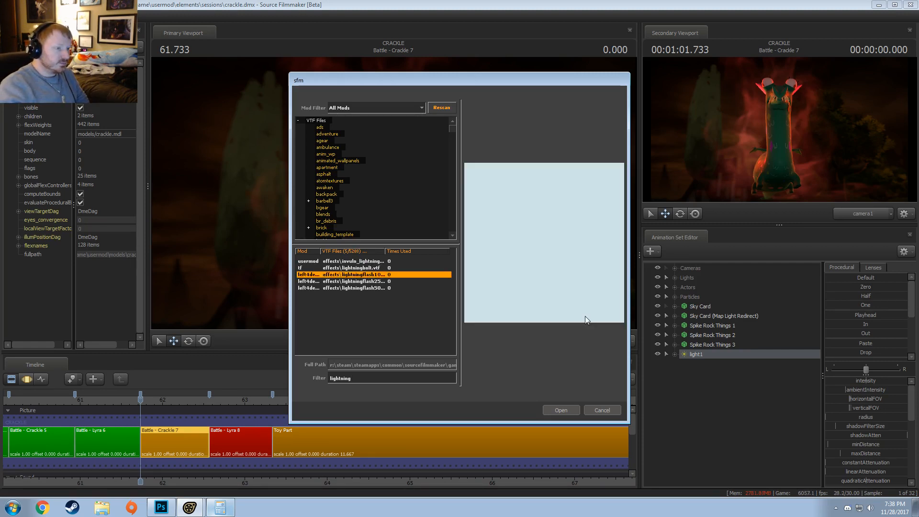
pyautogui.press('Down')
pyautogui.press('Up')
pyautogui.press('Up')
pyautogui.press('Up')
pyautogui.press('Up')
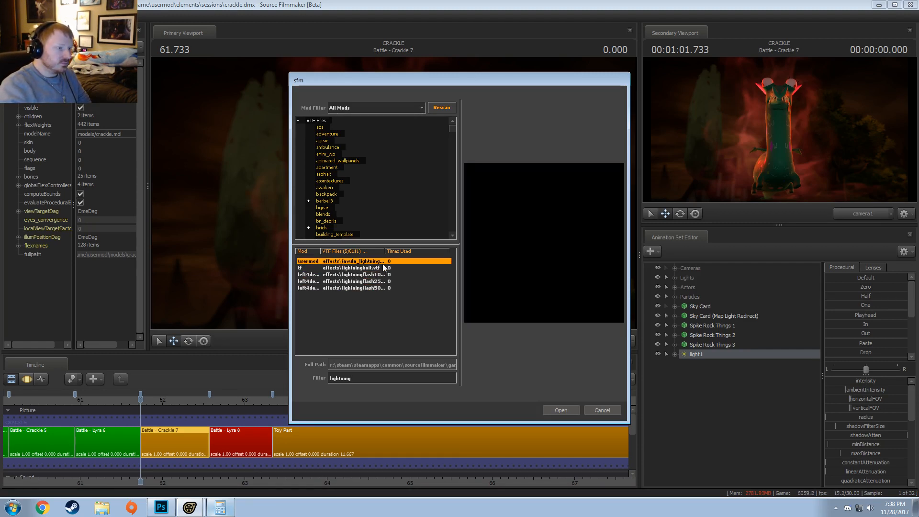
pyautogui.press('Down')
pyautogui.press('Down')
pyautogui.press('Down')
pyautogui.press('Down')
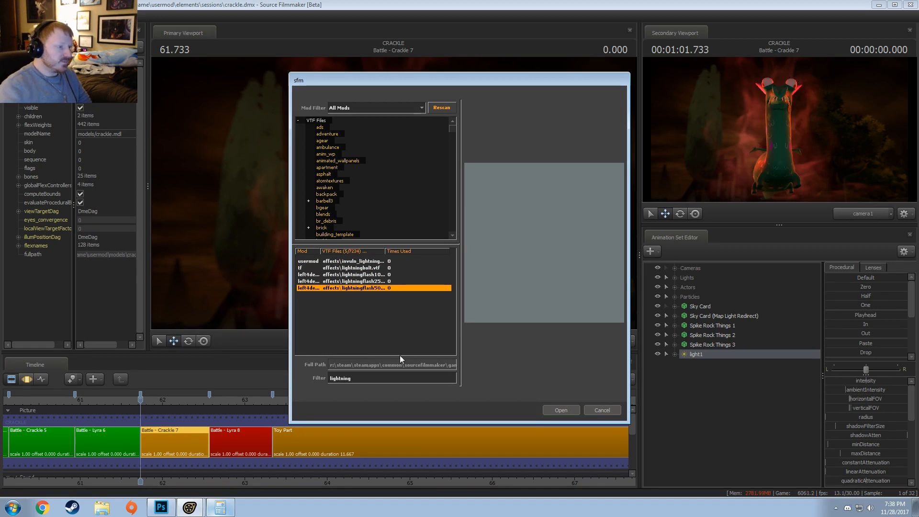
pyautogui.press('Up')
pyautogui.press('Down')
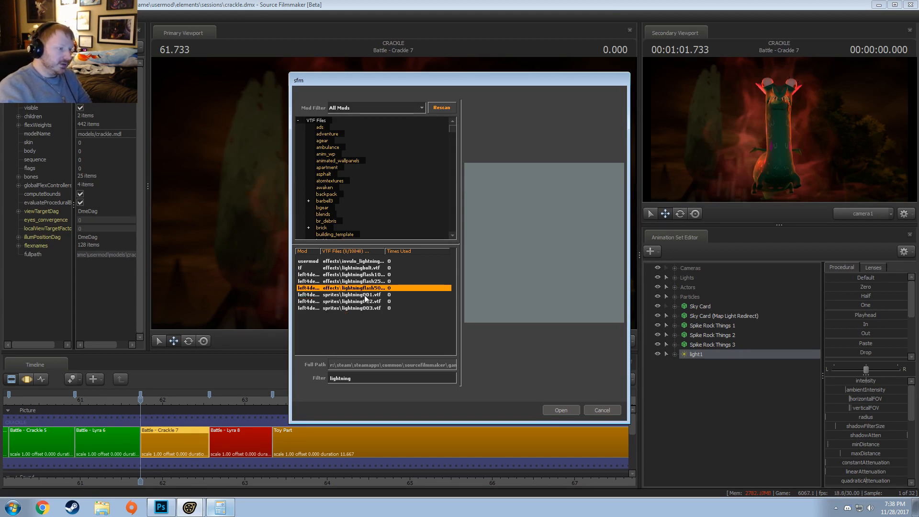
pyautogui.click(365, 295)
pyautogui.press('Down')
pyautogui.press('Down')
pyautogui.press('Up')
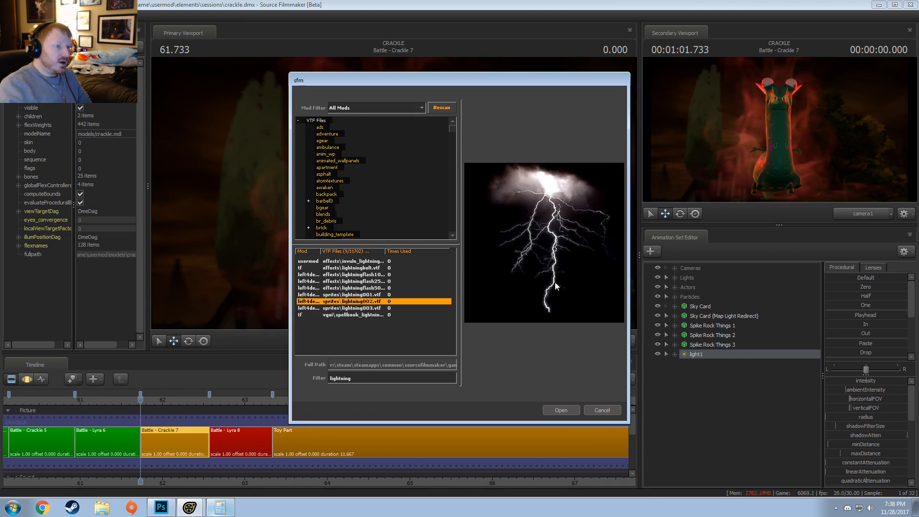
pyautogui.press('Up')
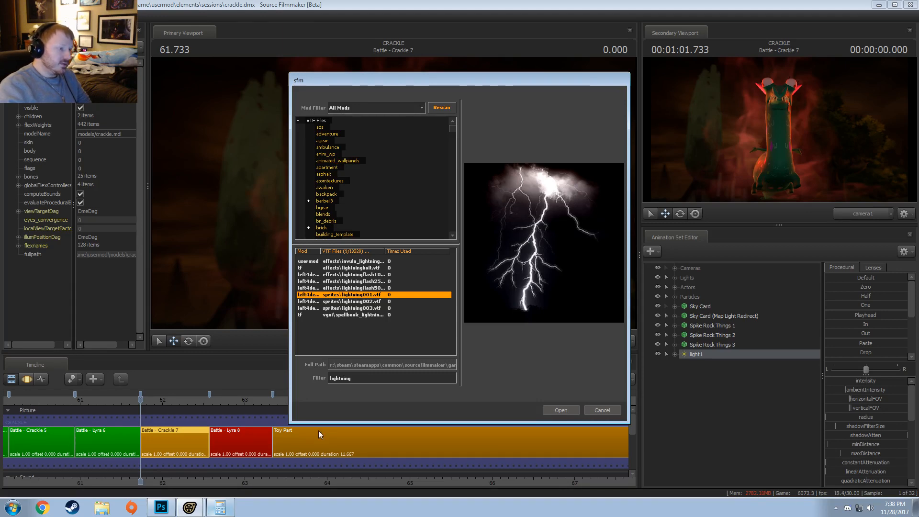
# - Filter the gobo textures by "spark" and compare the previews of the spark_shine textures and their neighbours
pyautogui.moveTo(355, 376); pyautogui.dragTo(327, 374)
pyautogui.write('spark')
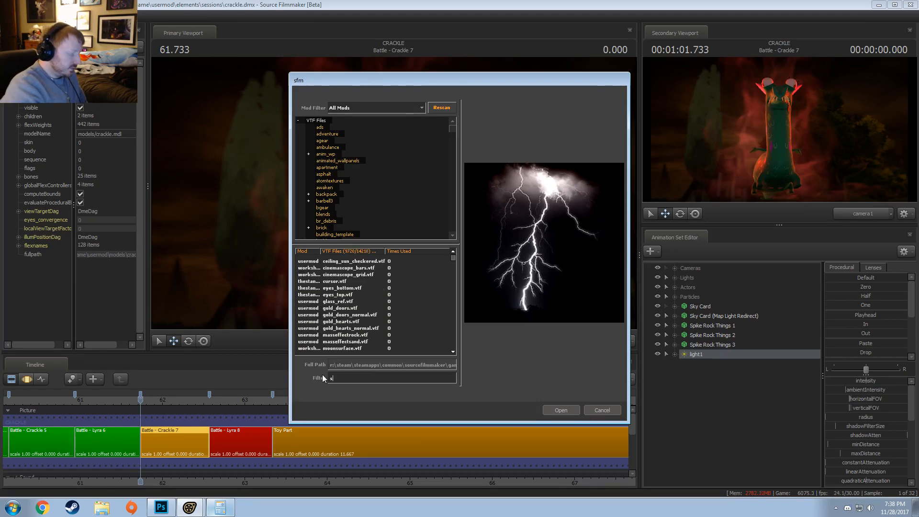
pyautogui.press('Down')
pyautogui.press('Down')
pyautogui.press('Down')
pyautogui.press('Down')
pyautogui.press('Down')
pyautogui.press('Down')
pyautogui.press('Down')
pyautogui.press('Down')
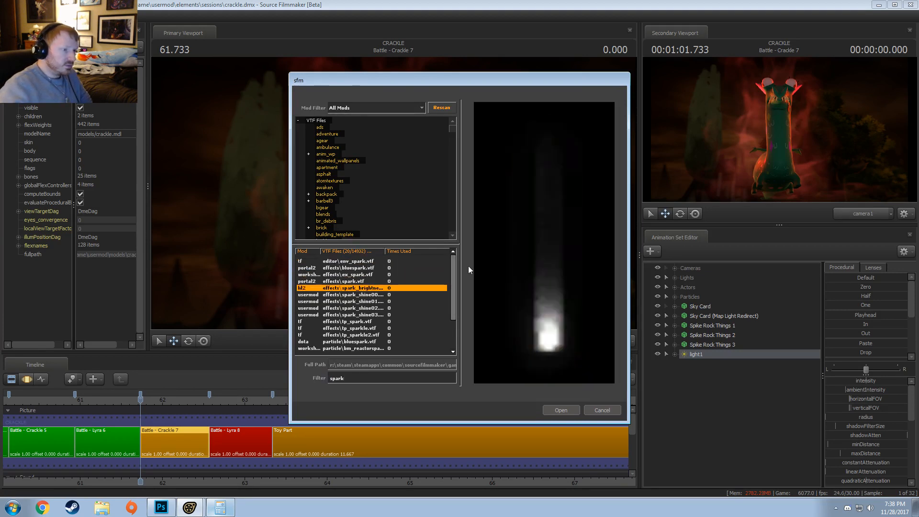
pyautogui.press('Up')
pyautogui.press('Up')
pyautogui.press('Up')
pyautogui.press('Up')
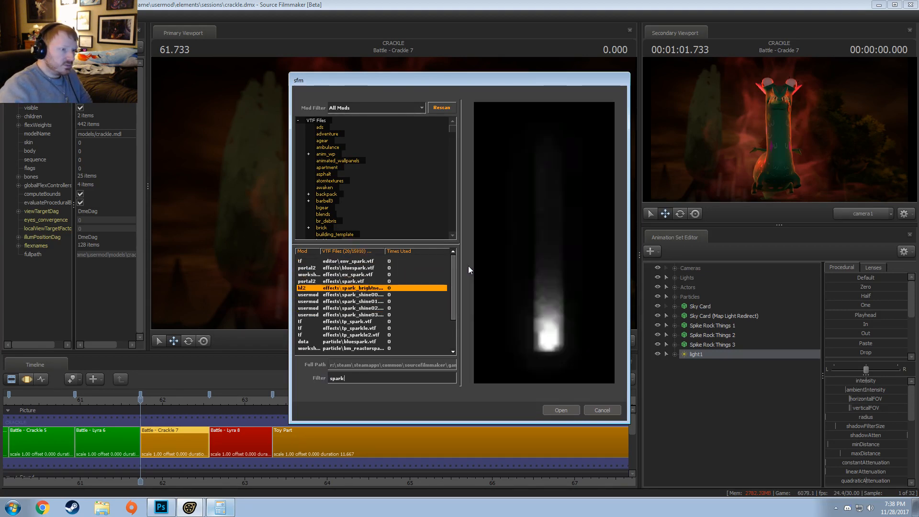
pyautogui.press('Down')
pyautogui.press('Down')
pyautogui.press('Down')
pyautogui.press('Up')
pyautogui.press('Up')
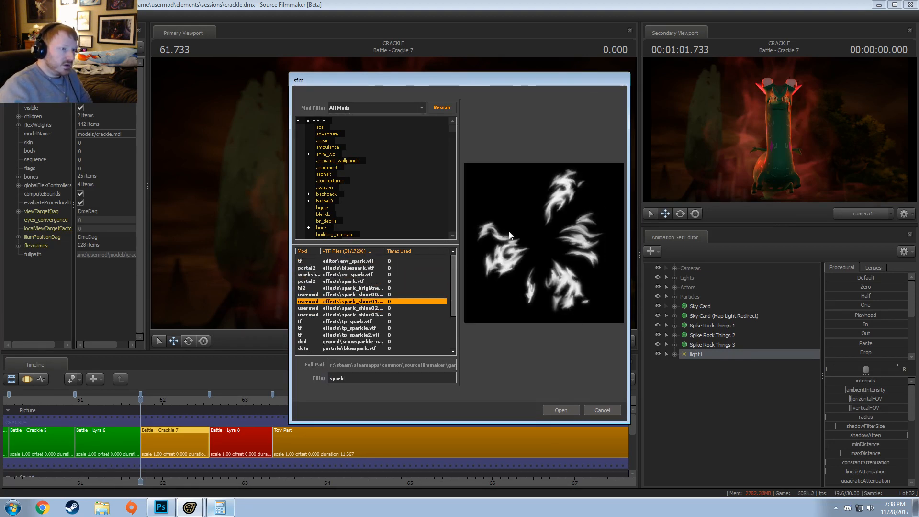
pyautogui.press('Down')
pyautogui.press('Down')
pyautogui.press('Down')
pyautogui.press('Down')
pyautogui.press('Up')
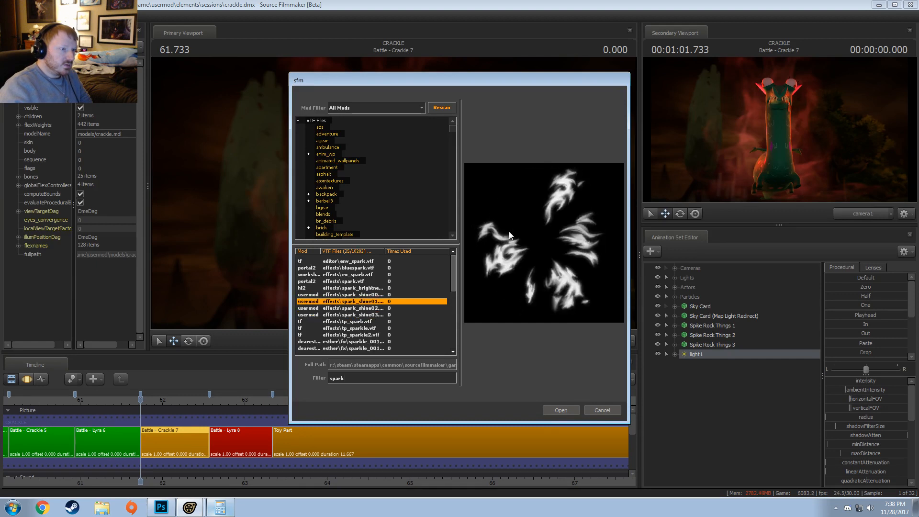
pyautogui.press('Up')
pyautogui.press('Up')
pyautogui.press('Up')
pyautogui.press('Down')
pyautogui.press('Down')
pyautogui.press('Down')
pyautogui.press('Down')
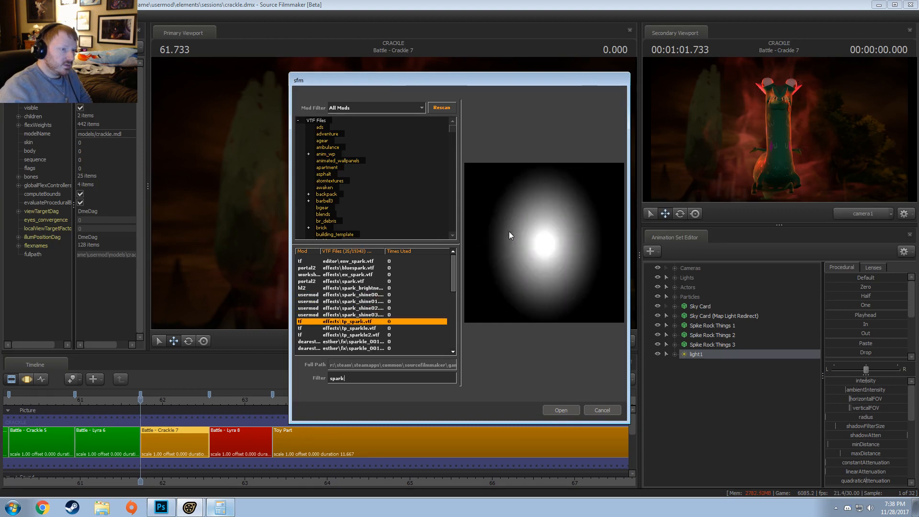
pyautogui.press('Up')
pyautogui.press('Up')
pyautogui.press('Up')
pyautogui.press('Up')
pyautogui.press('Down')
pyautogui.press('Up')
pyautogui.press('Up')
pyautogui.press('Up')
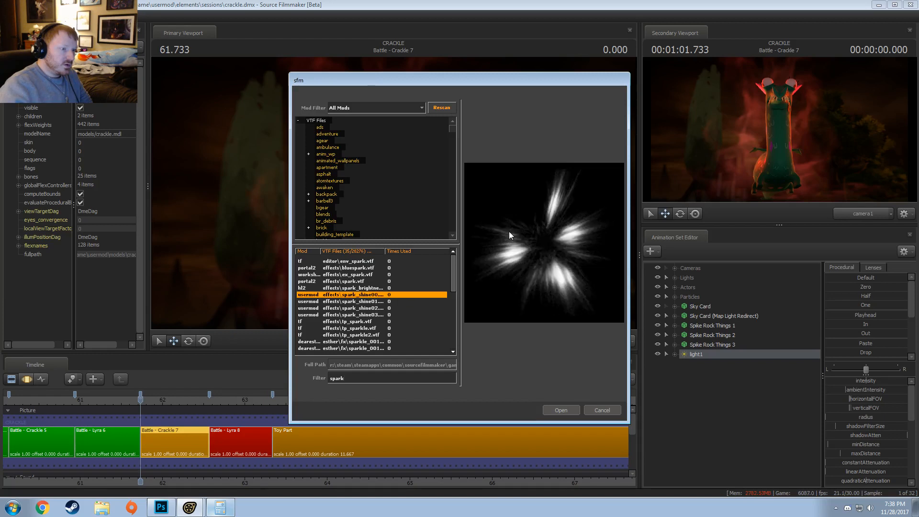
pyautogui.press('Down')
pyautogui.press('Down')
pyautogui.press('Down')
pyautogui.press('Down')
pyautogui.press('Down')
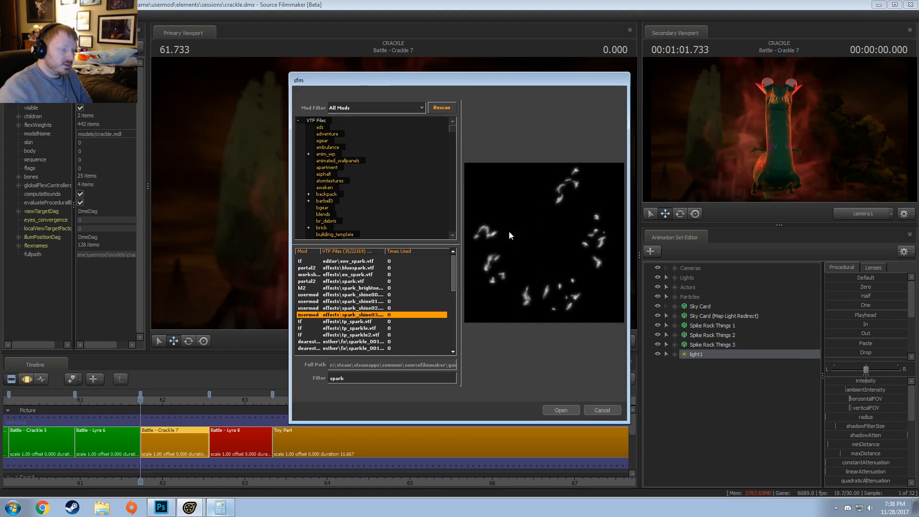
pyautogui.press('Up')
pyautogui.press('Up')
pyautogui.press('Down')
pyautogui.press('Up')
pyautogui.press('Up')
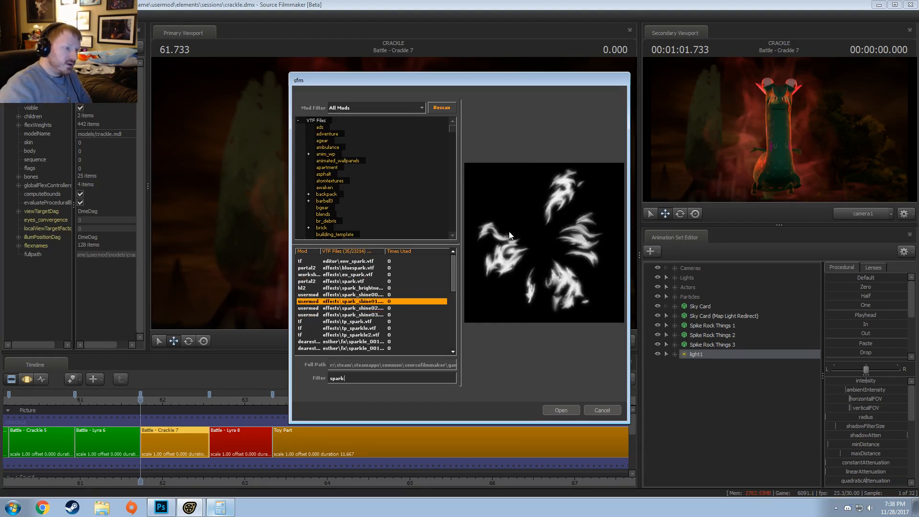
# - Preview the remaining spark textures, from tp_spark through the sparkle and particle files near the end of the list
pyautogui.press('Down')
pyautogui.press('Down')
pyautogui.press('Down')
pyautogui.press('Down')
pyautogui.press('Down')
pyautogui.press('Down')
pyautogui.press('Down')
pyautogui.press('Down')
pyautogui.press('Down')
pyautogui.press('Down')
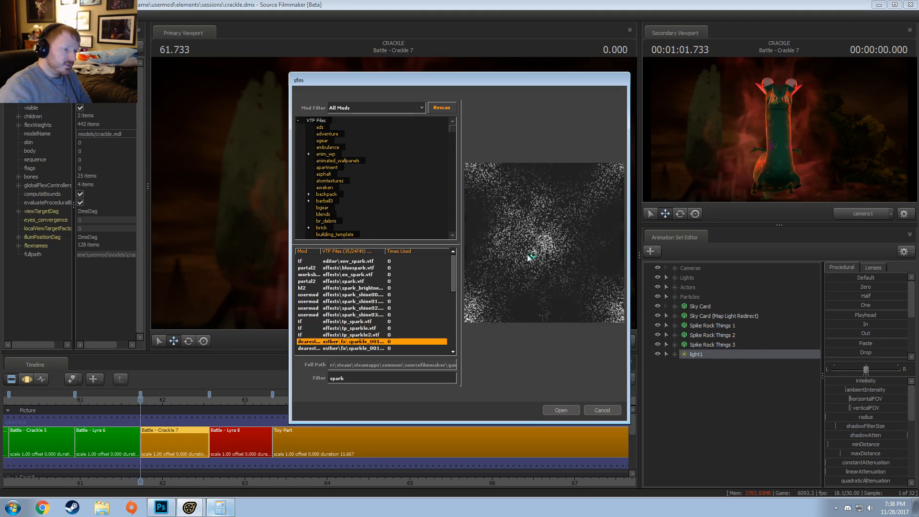
pyautogui.press('Down')
pyautogui.press('Down')
pyautogui.press('Down')
pyautogui.press('Down')
pyautogui.press('Down')
pyautogui.press('Down')
pyautogui.press('Down')
pyautogui.press('Down')
pyautogui.press('Down')
pyautogui.press('Down')
pyautogui.press('Down')
pyautogui.press('Down')
pyautogui.press('Down')
pyautogui.press('Down')
pyautogui.press('Down')
pyautogui.press('Down')
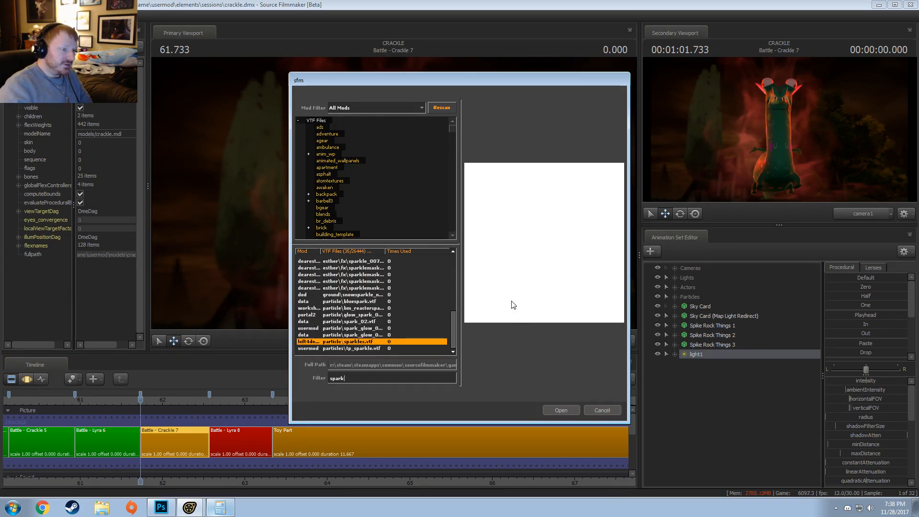
# - Return to the start of the spark results and compare spark_shine00, spark_shine01 and tp_spark again
pyautogui.scroll(7, 378, 341)
pyautogui.scroll(1, 372, 277)
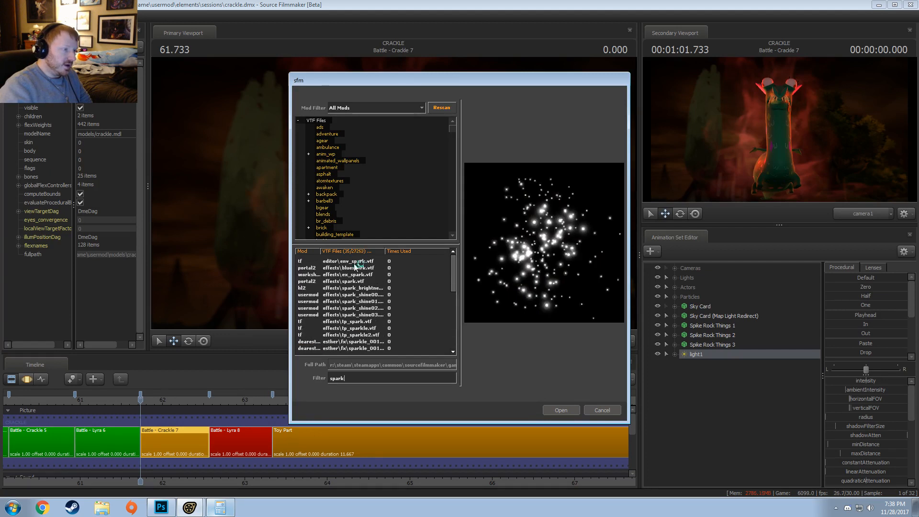
pyautogui.click(354, 265)
pyautogui.press('Down')
pyautogui.press('Down')
pyautogui.press('Down')
pyautogui.press('Down')
pyautogui.press('Down')
pyautogui.press('Up')
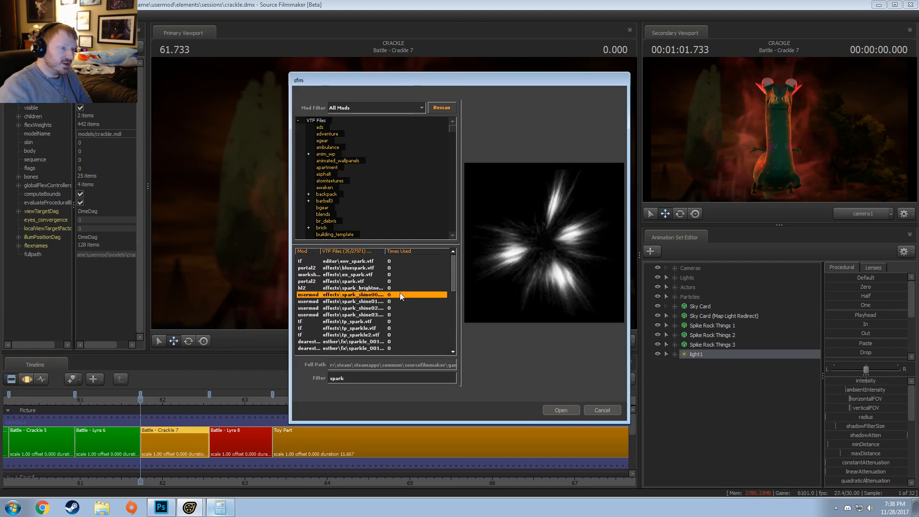
pyautogui.press('Up')
pyautogui.press('Down')
pyautogui.press('Down')
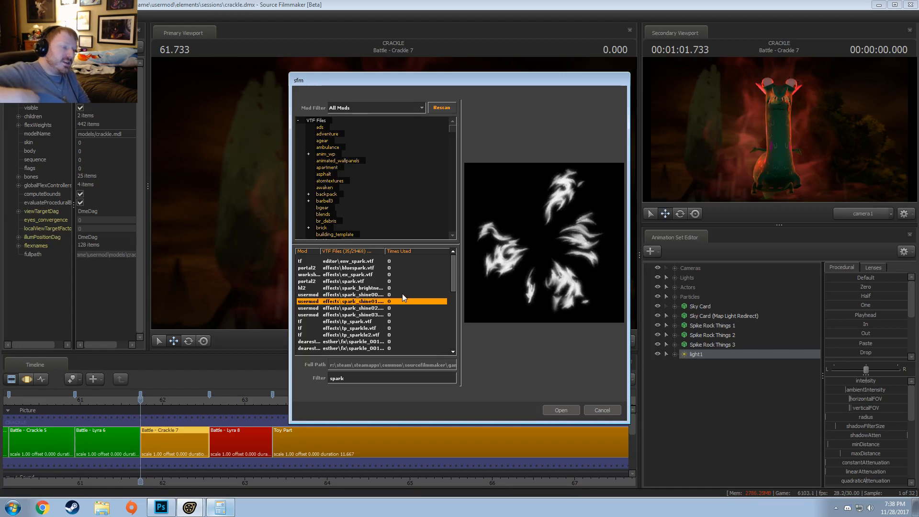
pyautogui.press('Down')
pyautogui.press('Down')
pyautogui.press('Down')
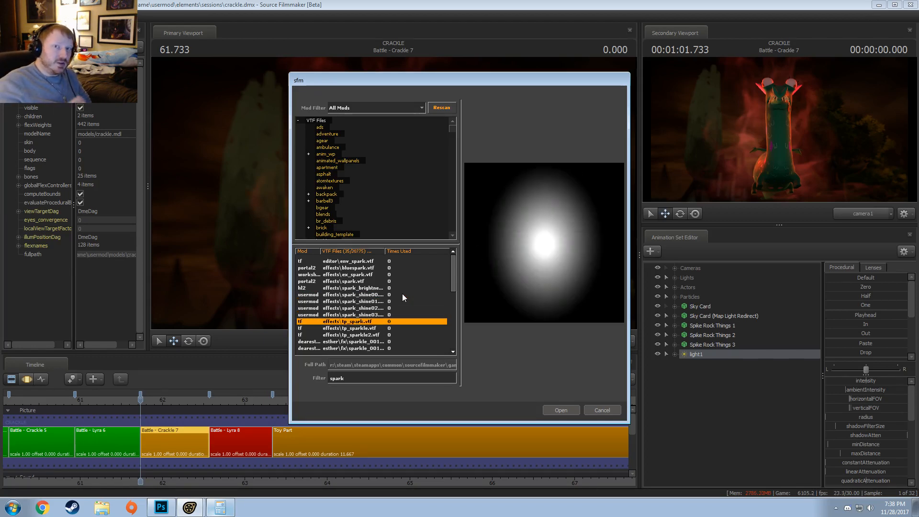
pyautogui.press('Up')
pyautogui.press('Up')
pyautogui.press('Up')
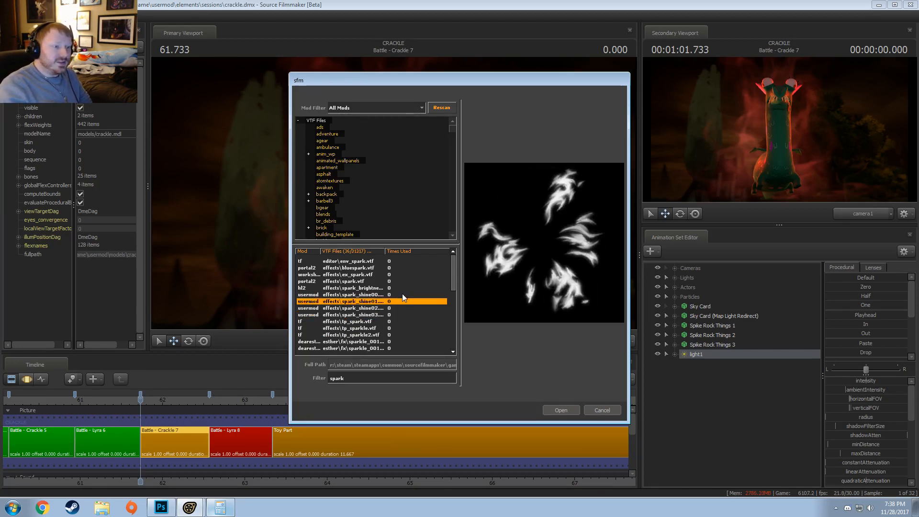
pyautogui.press('Up')
pyautogui.press('Down')
pyautogui.press('Up')
pyautogui.press('Down')
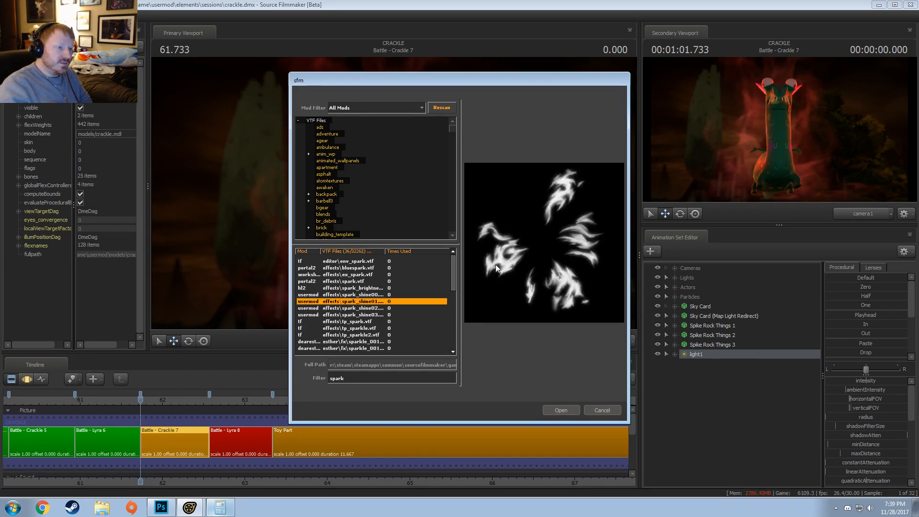
# - Preview the spark textures once more, from spark_shine02 to tp_sparkle.vtf at the end of the list
pyautogui.press('Down')
pyautogui.press('Down')
pyautogui.press('Down')
pyautogui.press('Down')
pyautogui.press('Down')
pyautogui.press('Down')
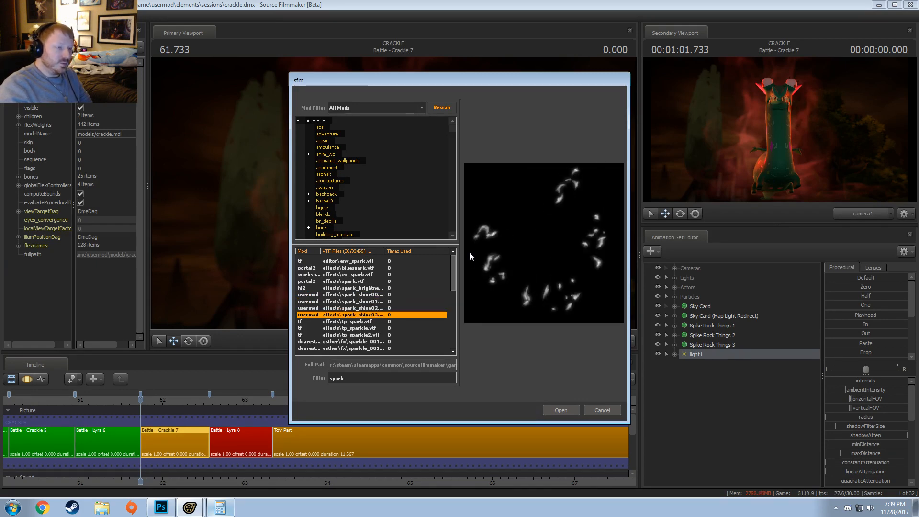
pyautogui.press('Down')
pyautogui.press('Down')
pyautogui.press('Down')
pyautogui.press('Down')
pyautogui.press('Down')
pyautogui.press('Down')
pyautogui.press('Down')
pyautogui.press('Down')
pyautogui.press('Down')
pyautogui.press('Down')
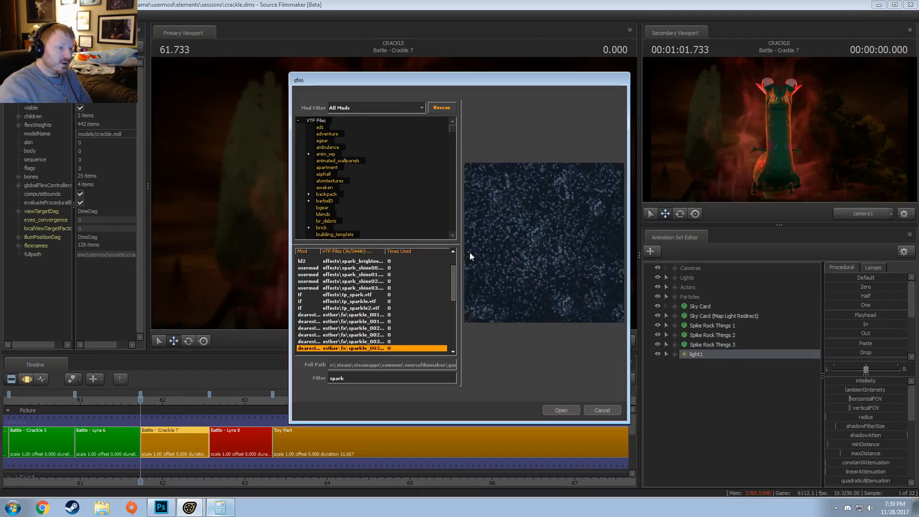
pyautogui.press('Down')
pyautogui.press('Down')
pyautogui.press('Down')
pyautogui.press('Down')
pyautogui.press('Down')
pyautogui.press('Down')
pyautogui.press('Down')
pyautogui.press('Down')
pyautogui.press('Down')
pyautogui.press('Down')
pyautogui.press('Down')
pyautogui.press('Down')
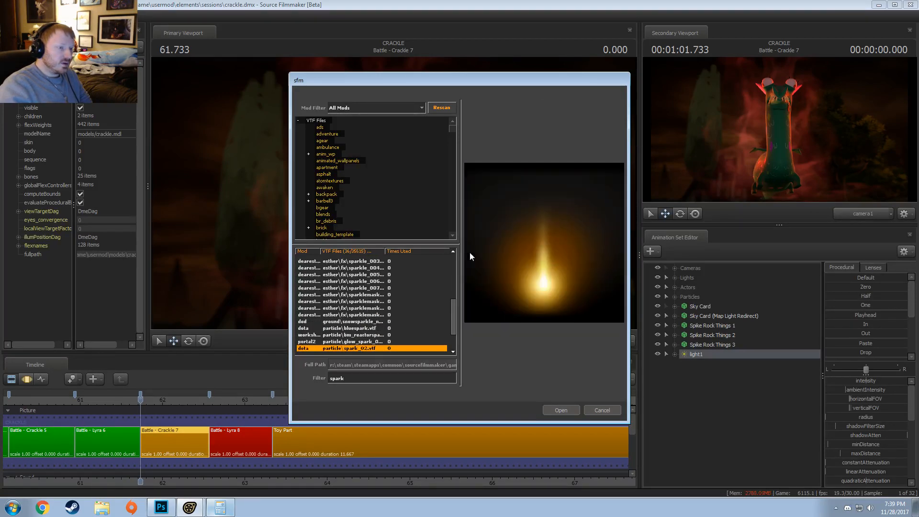
pyautogui.press('Down')
pyautogui.press('Up')
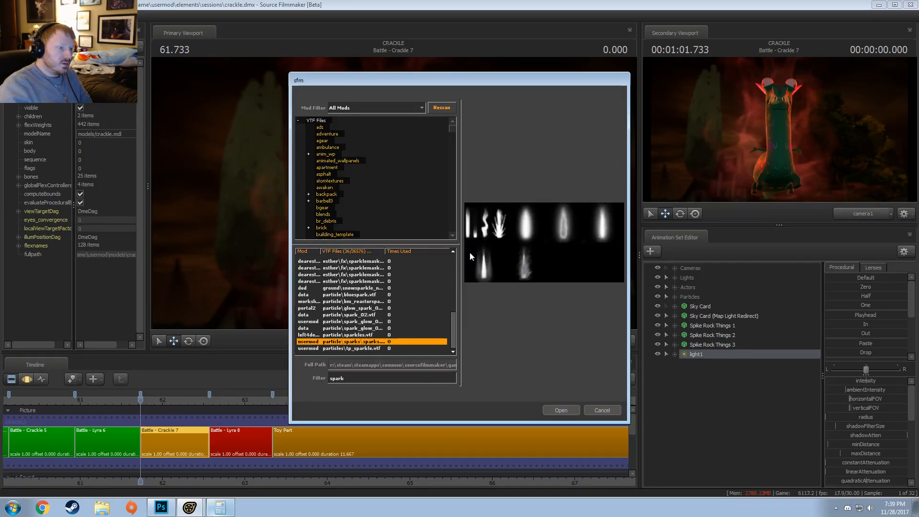
pyautogui.press('Down')
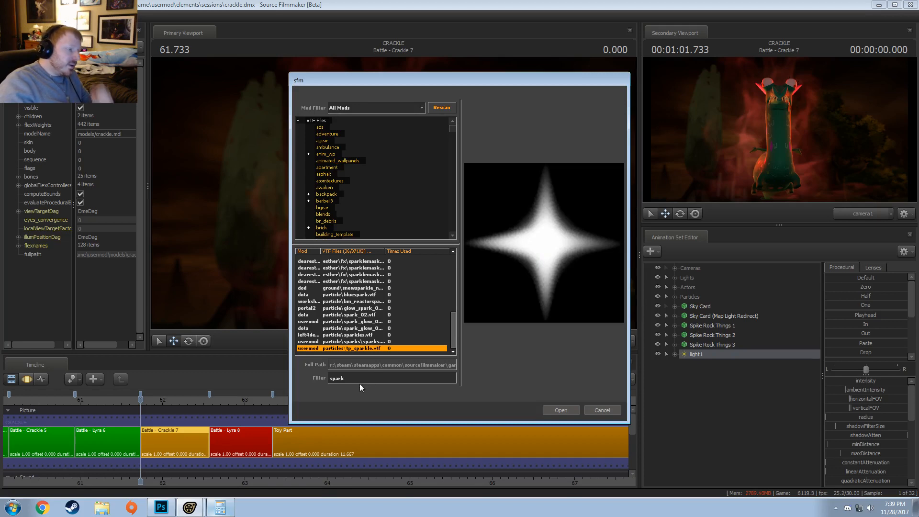
# - Filter the gobo textures by "electric" and preview the first results in the effects, fu3map and prop model folders
pyautogui.doubleClick(330, 378)
pyautogui.write('electric')
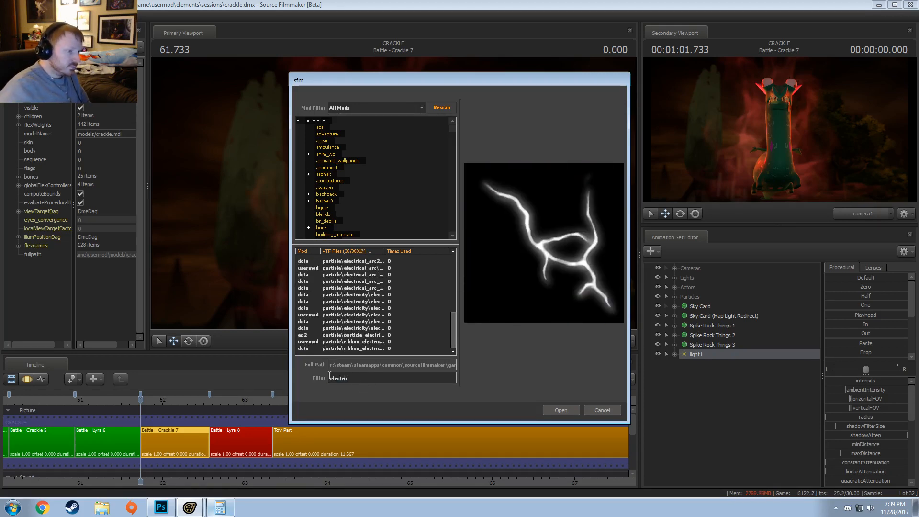
pyautogui.scroll(8, 351, 306)
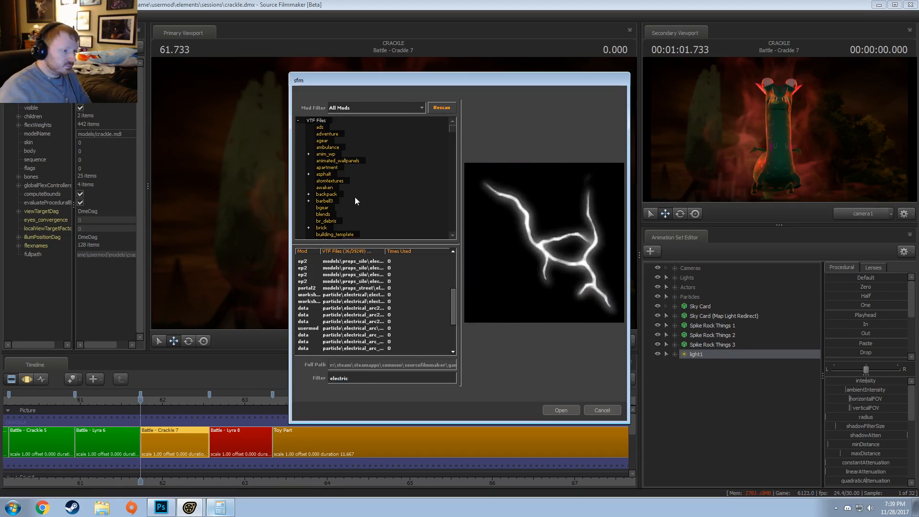
pyautogui.press('Down')
pyautogui.press('Down')
pyautogui.press('Down')
pyautogui.press('Down')
pyautogui.press('Down')
pyautogui.press('Down')
pyautogui.press('Down')
pyautogui.press('Down')
pyautogui.press('Down')
pyautogui.press('Down')
pyautogui.press('Down')
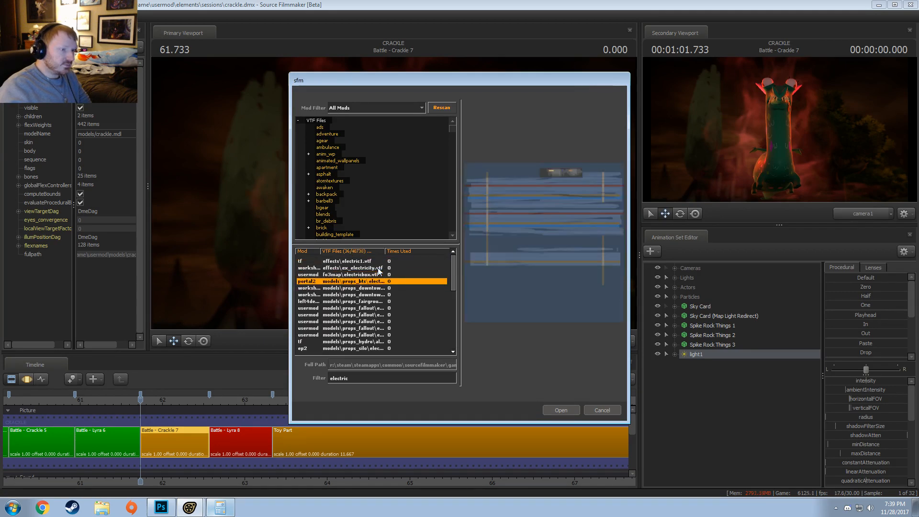
# - Preview the electric prop model textures and continue to the first particle\electrical texture
pyautogui.press('Down')
pyautogui.press('Down')
pyautogui.press('Down')
pyautogui.press('Down')
pyautogui.press('Down')
pyautogui.press('Down')
pyautogui.press('Down')
pyautogui.press('Down')
pyautogui.press('Down')
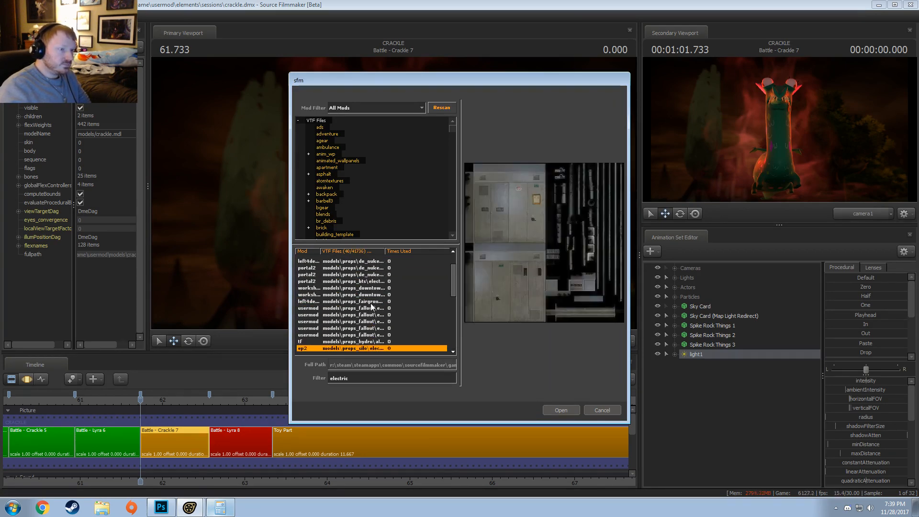
pyautogui.press('Up')
pyautogui.press('Up')
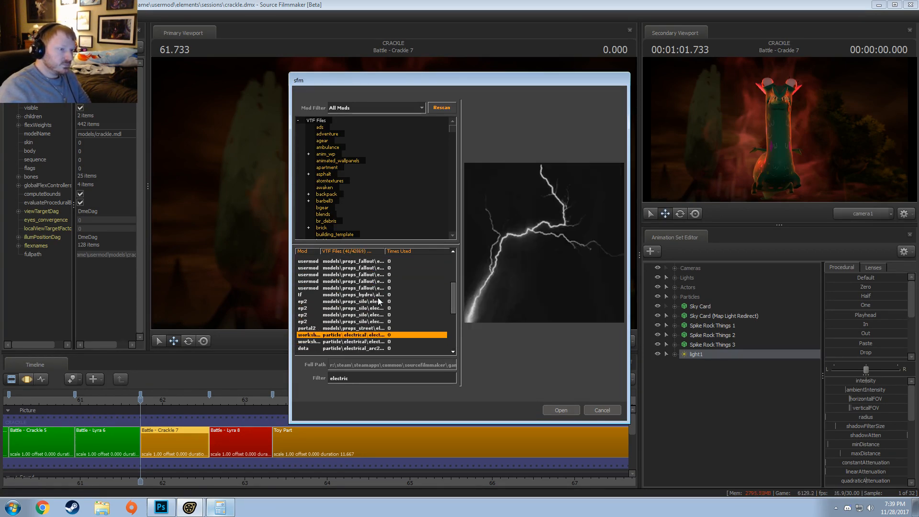
# - Compare the particle\electrical textures with the electrical_arc textures that follow them
pyautogui.press('Down')
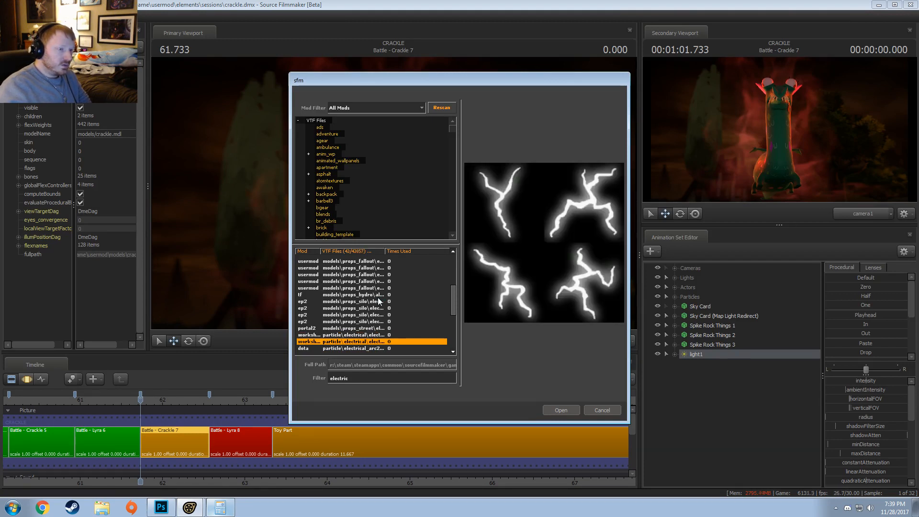
pyautogui.press('Down')
pyautogui.press('Up')
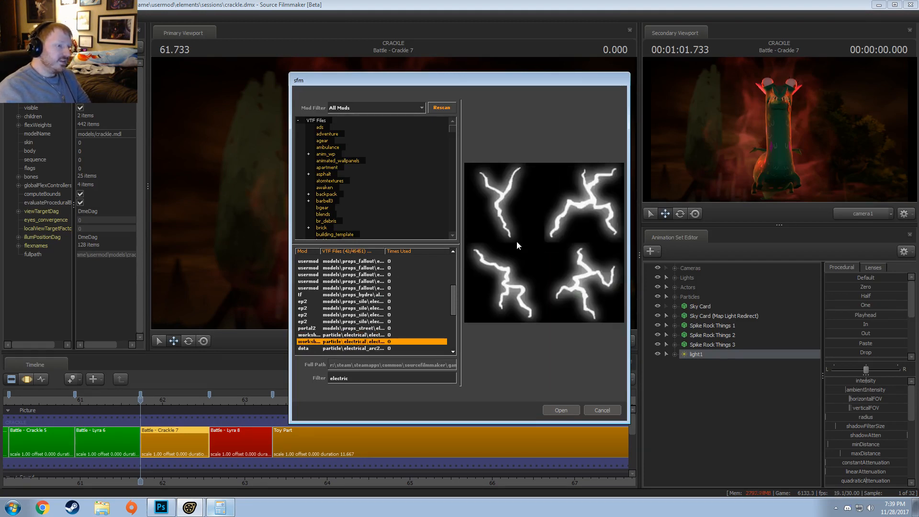
pyautogui.press('Down')
pyautogui.press('Up')
pyautogui.press('Down')
pyautogui.press('Down')
pyautogui.press('Down')
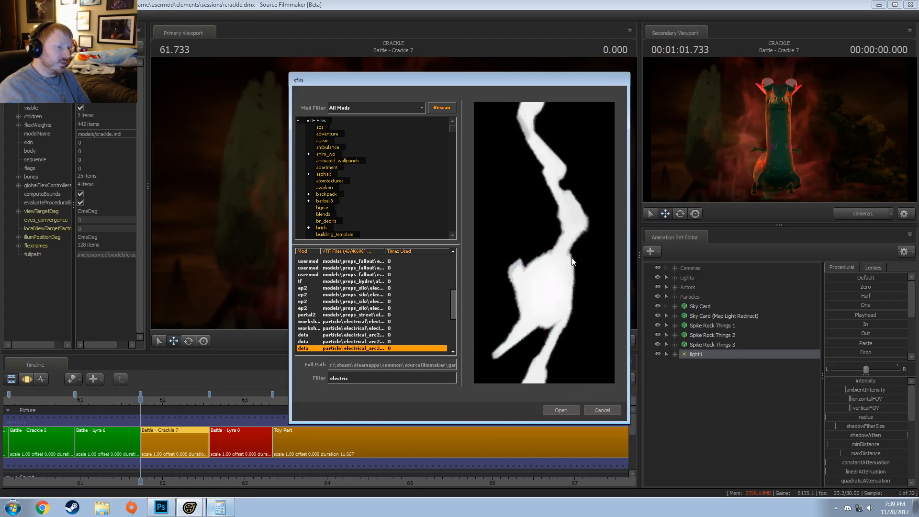
pyautogui.press('Down')
pyautogui.press('Down')
pyautogui.press('Down')
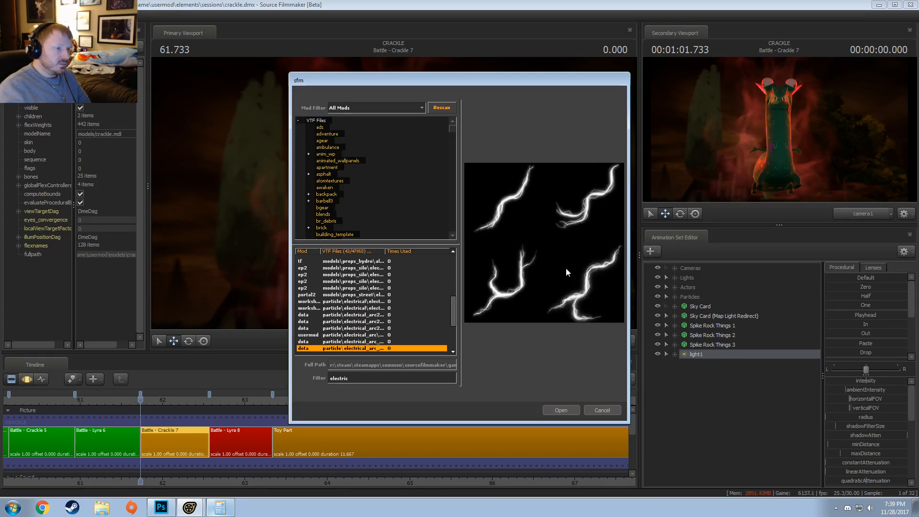
# - Preview the remaining electrical_arc textures and the particle\electricity textures, going back to recheck the orange lightning bolt
pyautogui.press('Down')
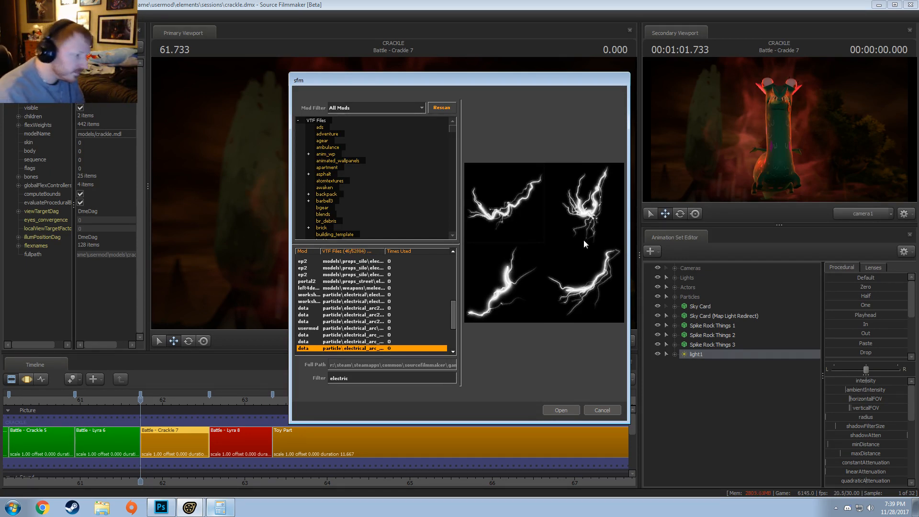
pyautogui.press('Down')
pyautogui.press('Down')
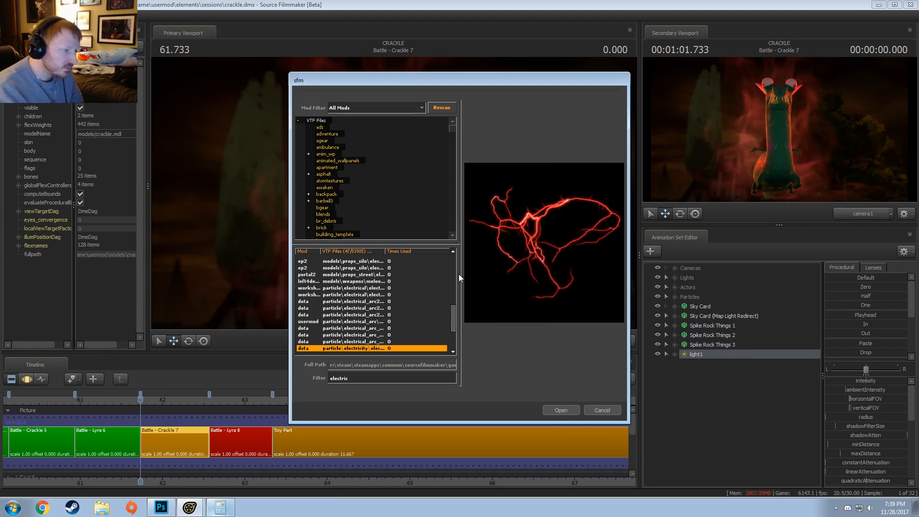
pyautogui.press('Down')
pyautogui.press('Down')
pyautogui.press('Down')
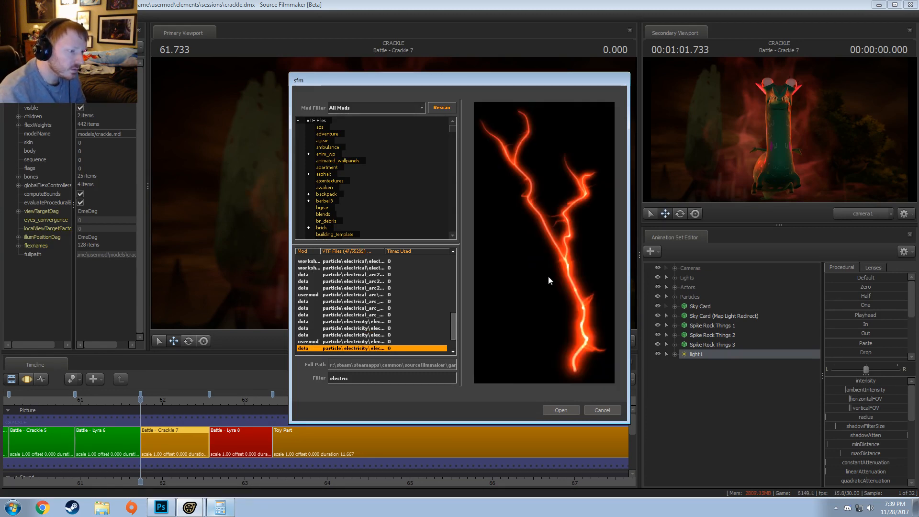
pyautogui.press('Down')
pyautogui.press('Down')
pyautogui.press('Up')
pyautogui.press('Up')
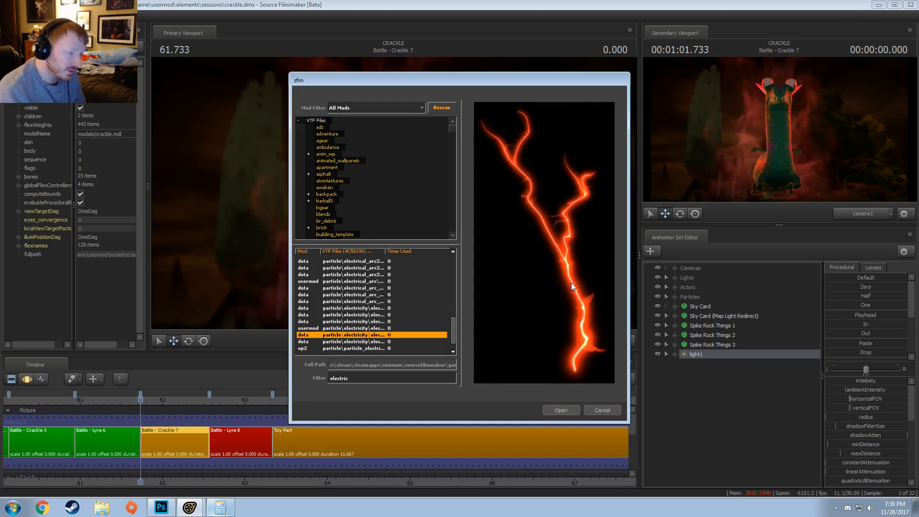
pyautogui.press('Down')
pyautogui.press('Down')
pyautogui.press('Down')
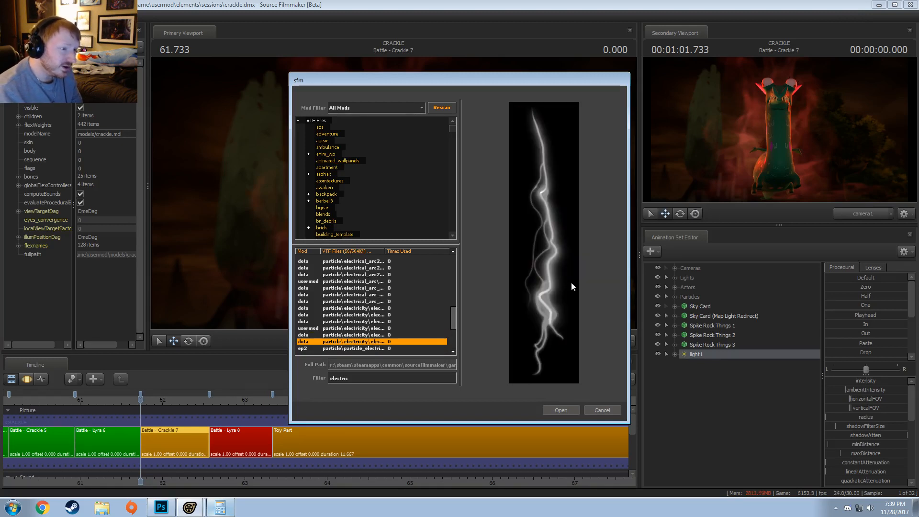
# - Preview the ribbon_electric textures and the themask files further down the electric results
pyautogui.press('Down')
pyautogui.press('Down')
pyautogui.press('Down')
pyautogui.press('Up')
pyautogui.press('Up')
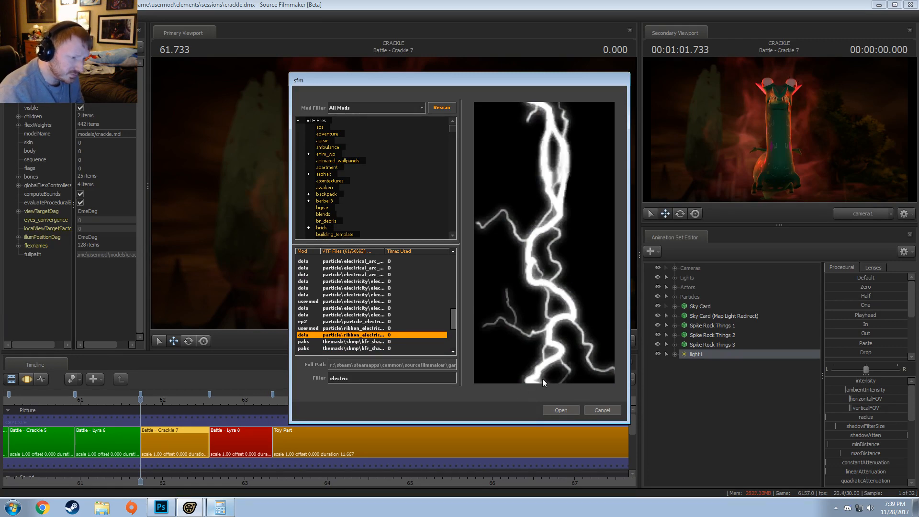
pyautogui.press('Down')
pyautogui.press('Down')
pyautogui.press('Down')
pyautogui.press('Down')
pyautogui.press('Down')
pyautogui.press('Down')
pyautogui.press('Down')
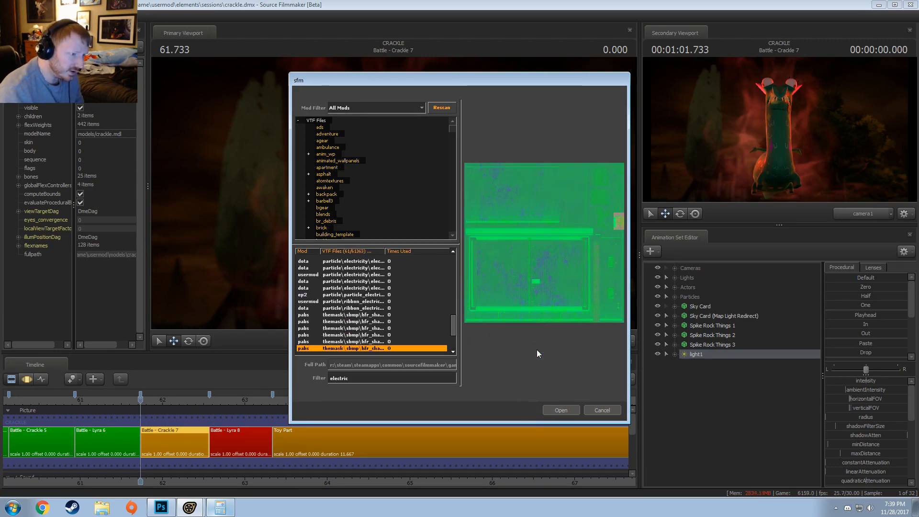
pyautogui.press('Down')
pyautogui.press('Down')
pyautogui.press('Down')
pyautogui.press('Down')
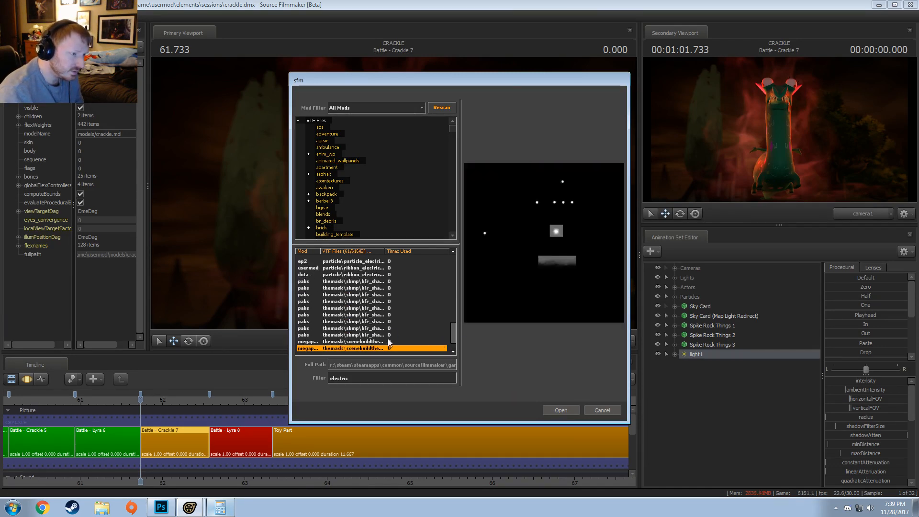
pyautogui.press('Down')
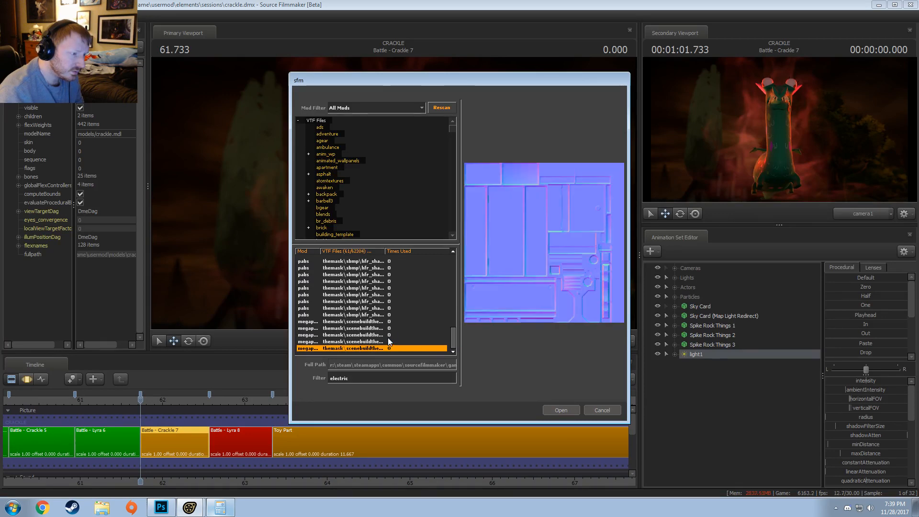
# - Return to the particle\electrical textures and compare the four-bolt sheet, the blue arcs and the white electrical_arc variants again
pyautogui.scroll(5, 371, 335)
pyautogui.click(363, 301)
pyautogui.press('Down')
pyautogui.press('Down')
pyautogui.press('Down')
pyautogui.press('Down')
pyautogui.press('Down')
pyautogui.press('Down')
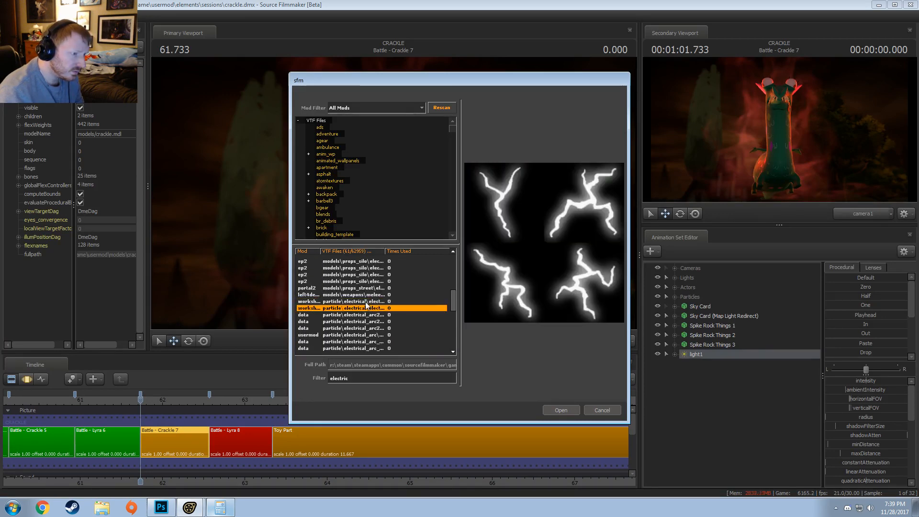
pyautogui.press('Up')
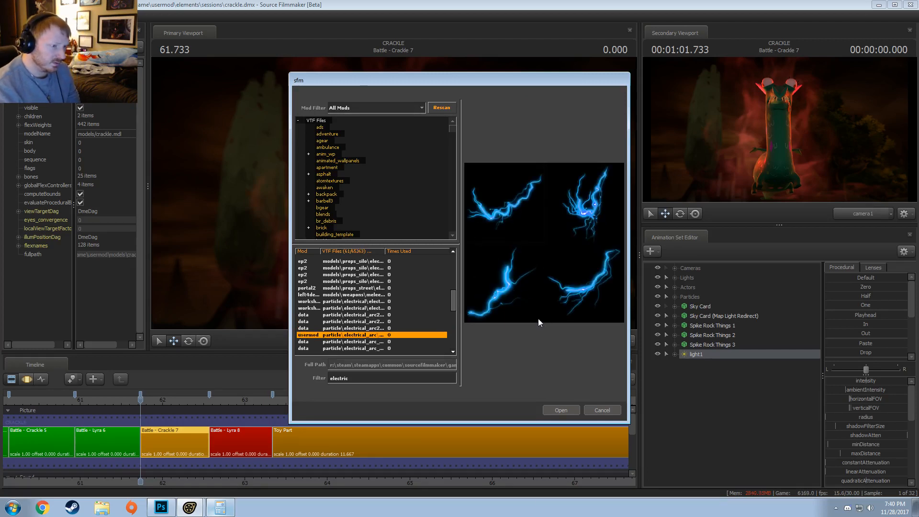
pyautogui.press('Down')
pyautogui.press('Down')
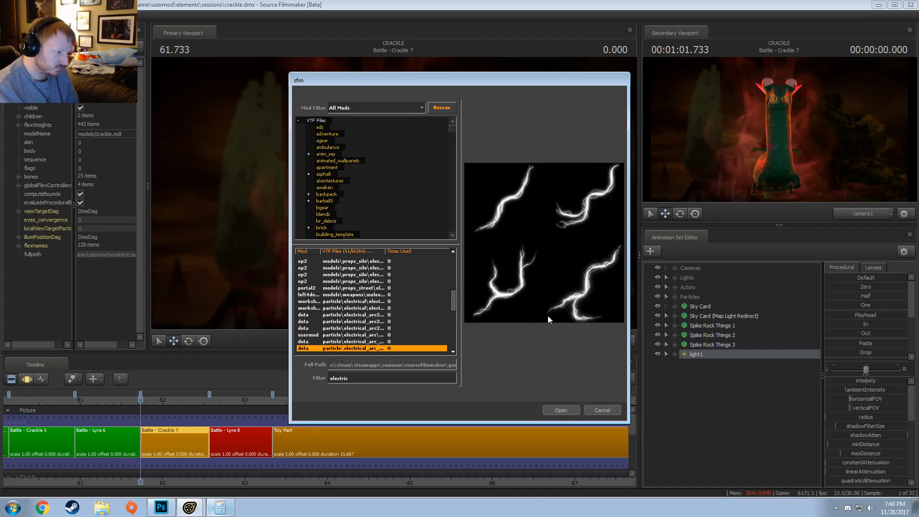
pyautogui.press('Down')
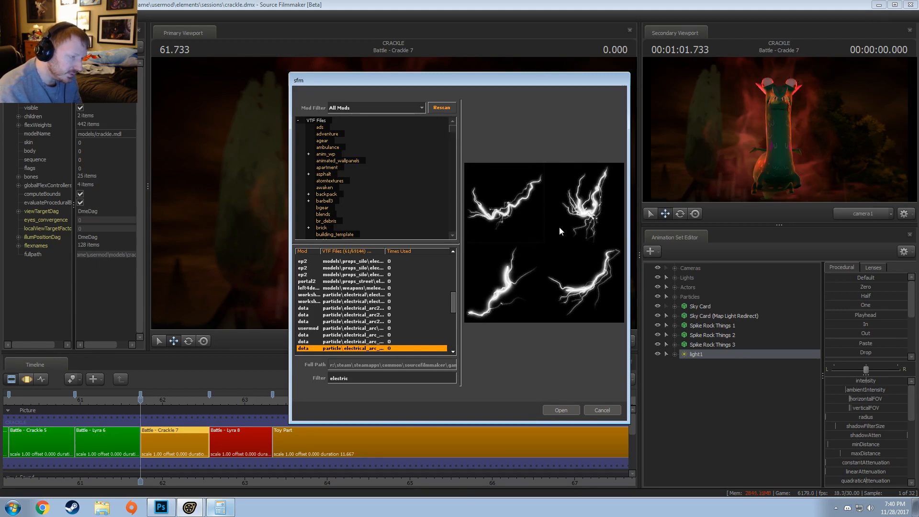
pyautogui.press('Up')
pyautogui.press('Up')
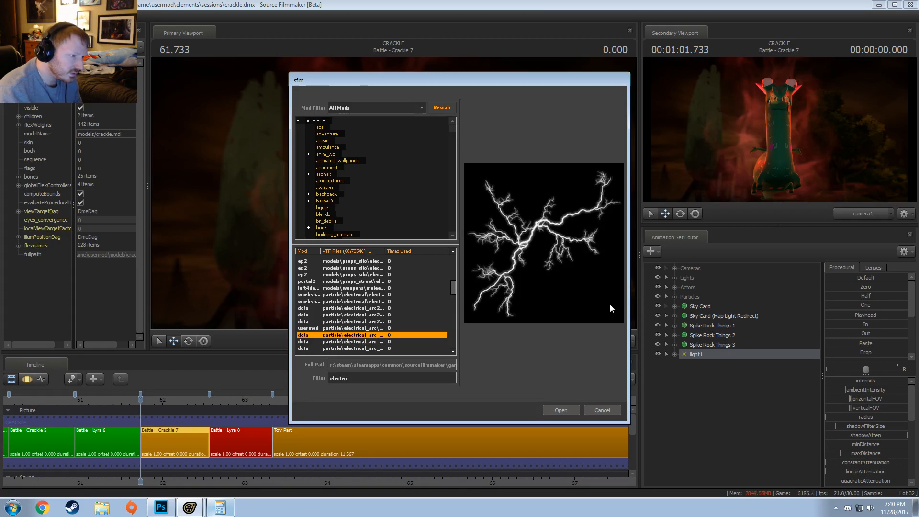
pyautogui.press('Up')
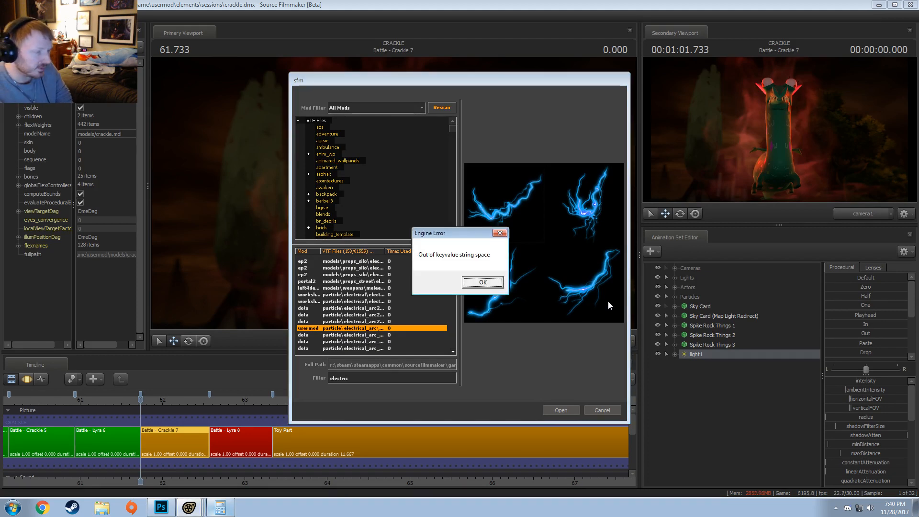
# - Dismiss the engine error and close the Calculator window
pyautogui.click(466, 282)
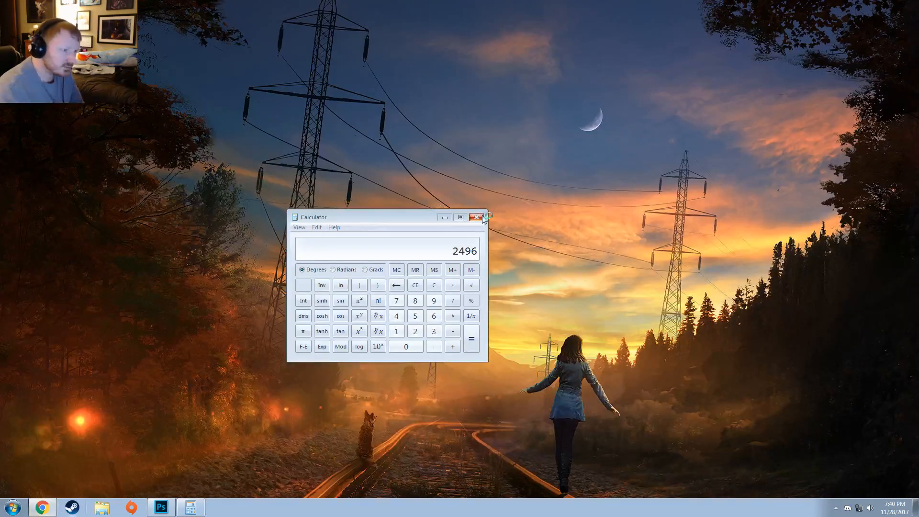
pyautogui.click(475, 215)
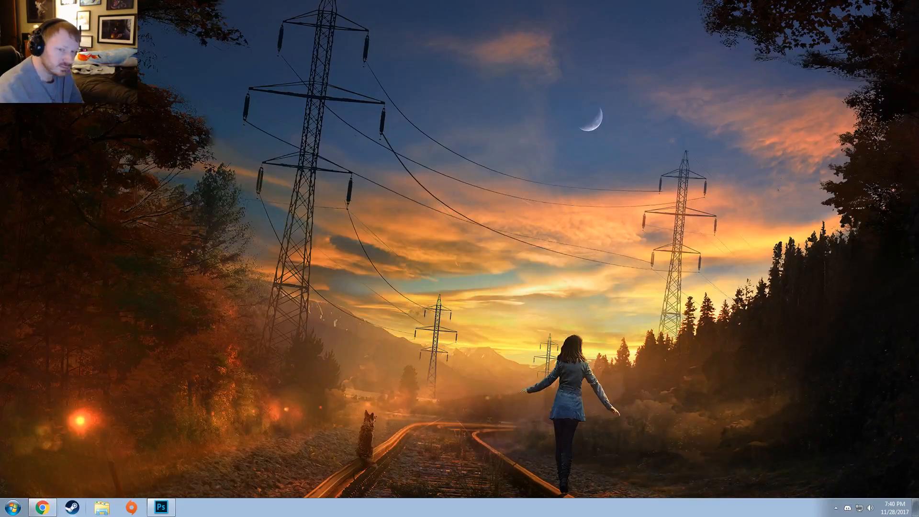
# - Switch to a Chrome window on the main screen and search Google Images for "texture electricity"
pyautogui.moveTo(918, 203); pyautogui.dragTo(269, 108)
pyautogui.moveTo(395, 102); pyautogui.dragTo(408, 75)
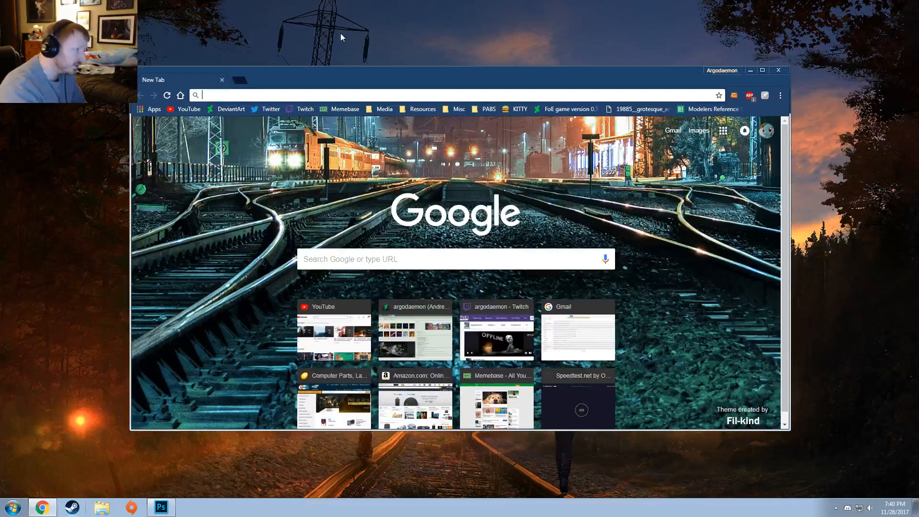
pyautogui.write('texture e')
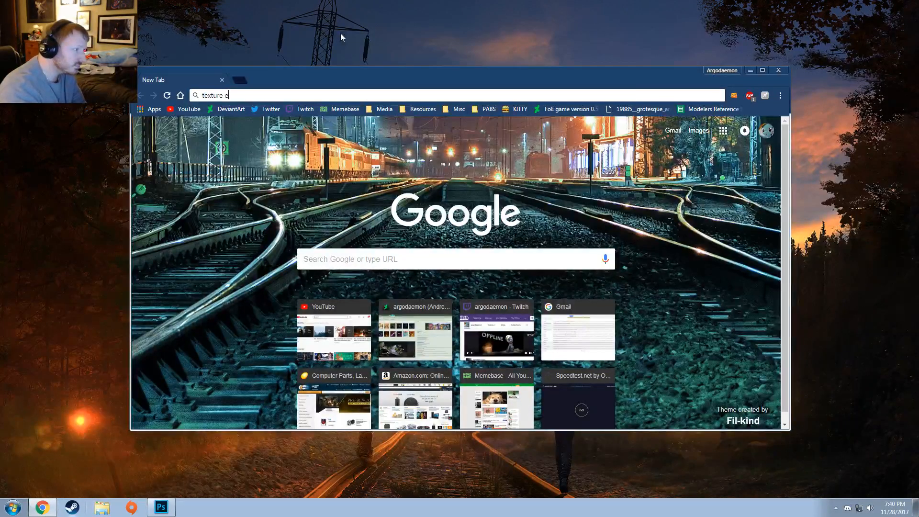
pyautogui.write('lectricity')
pyautogui.press('Return')
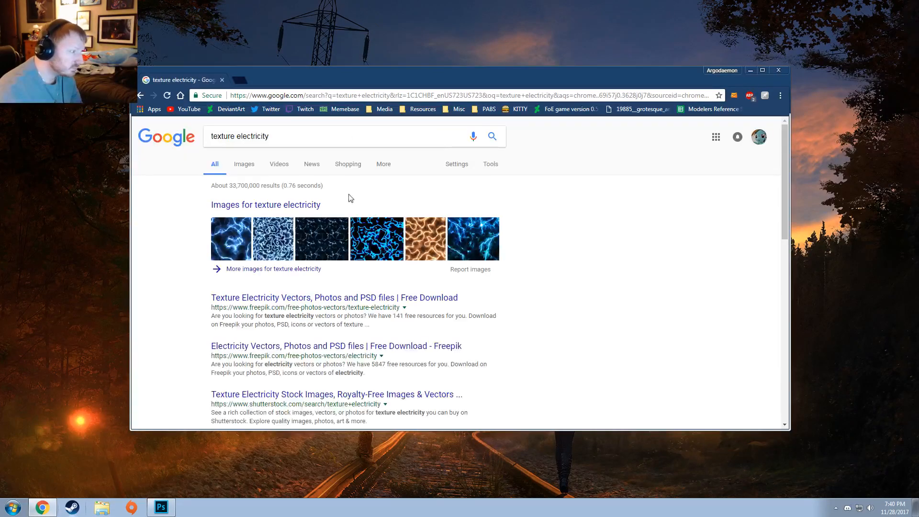
pyautogui.click(244, 164)
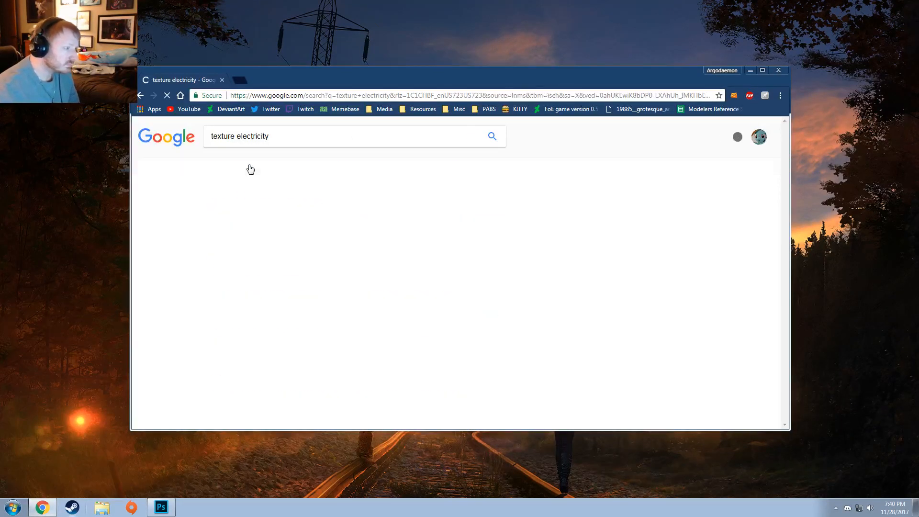
# - Look through the electricity texture image results for a lightning pattern suitable as a light gobo
pyautogui.scroll(-5, 468, 222)
pyautogui.scroll(-2, 468, 223)
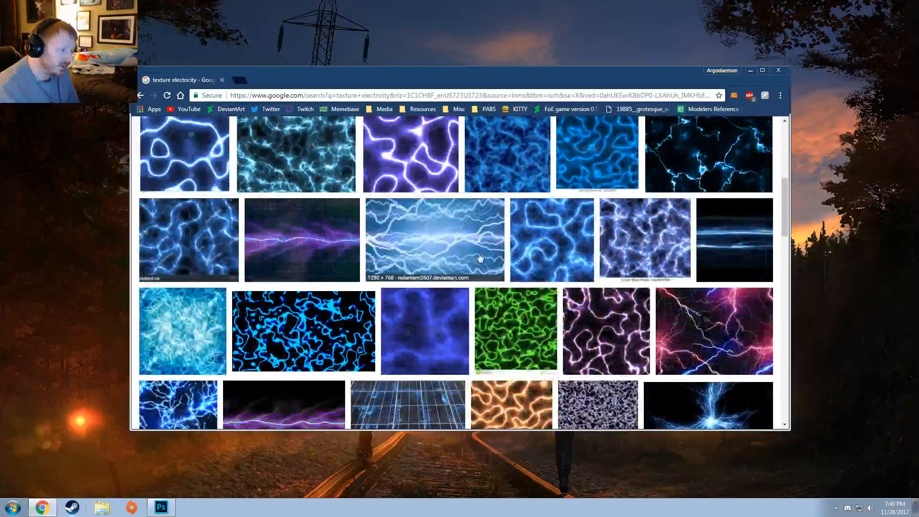
pyautogui.scroll(-3, 497, 258)
pyautogui.scroll(-7, 498, 257)
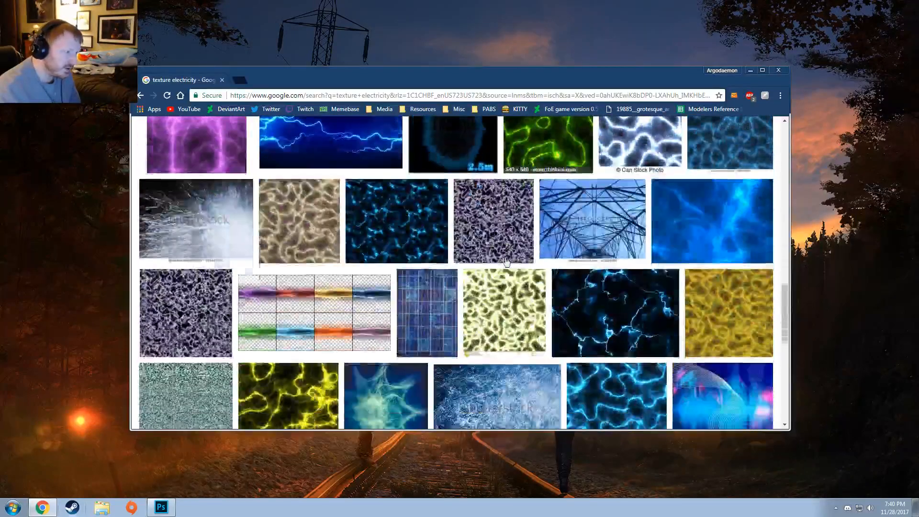
pyautogui.scroll(-1, 507, 262)
pyautogui.scroll(-3, 506, 262)
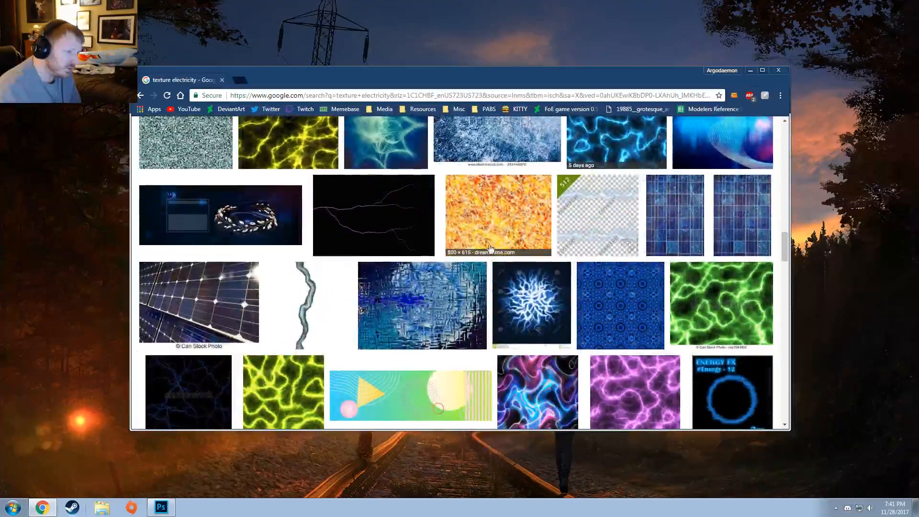
pyautogui.scroll(-14, 443, 234)
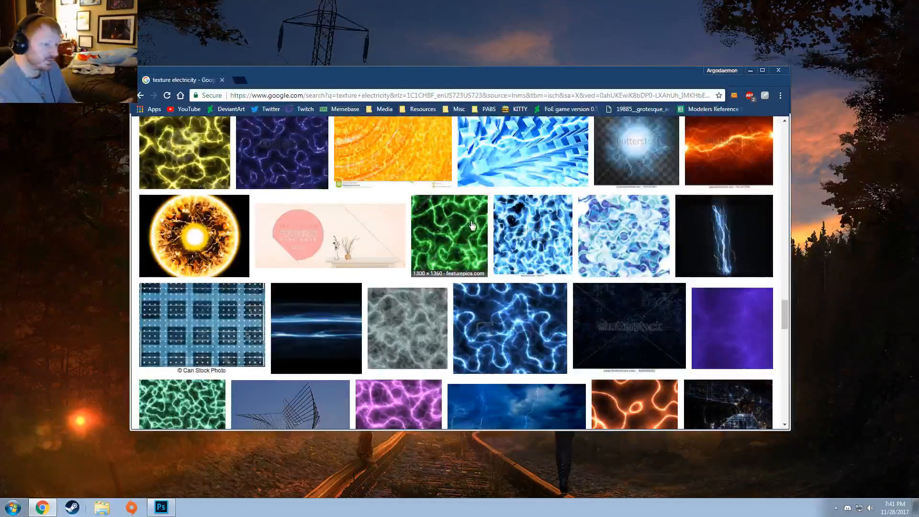
pyautogui.scroll(-3, 471, 225)
pyautogui.scroll(2, 472, 225)
pyautogui.scroll(-7, 561, 191)
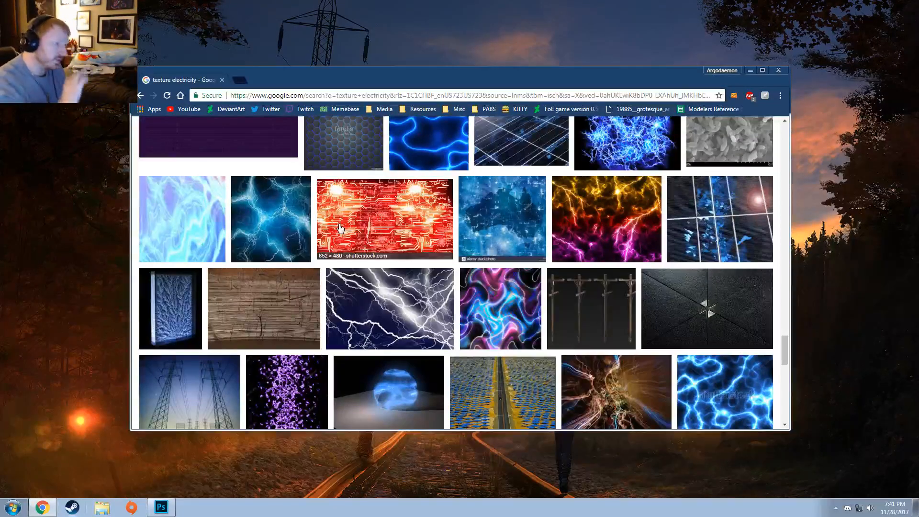
# - Examine the remaining "texture electricity" image results further down the page for a usable bolt pattern
pyautogui.scroll(-5, 341, 228)
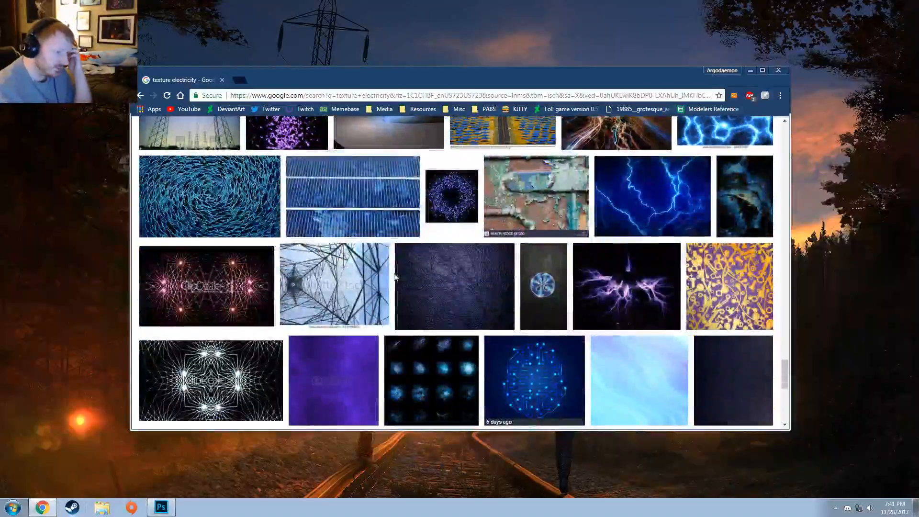
pyautogui.scroll(-4, 394, 277)
pyautogui.scroll(-6, 394, 275)
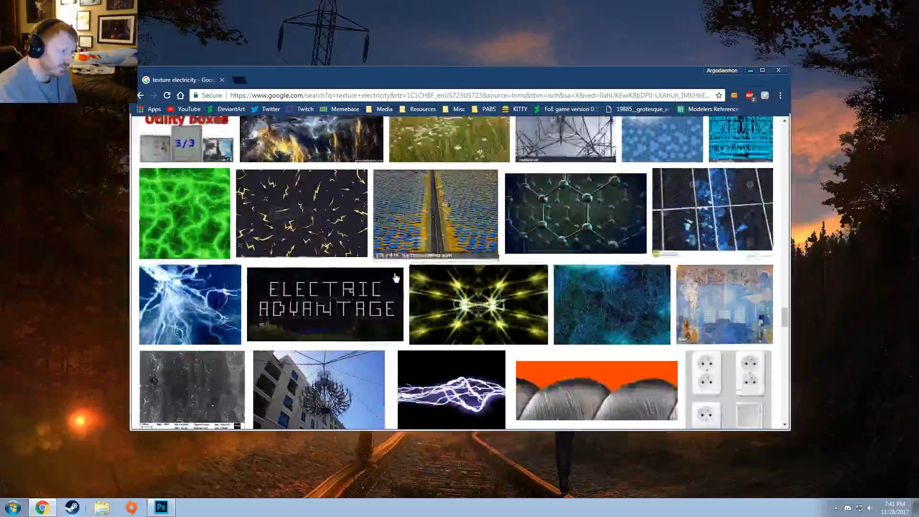
pyautogui.scroll(-8, 395, 278)
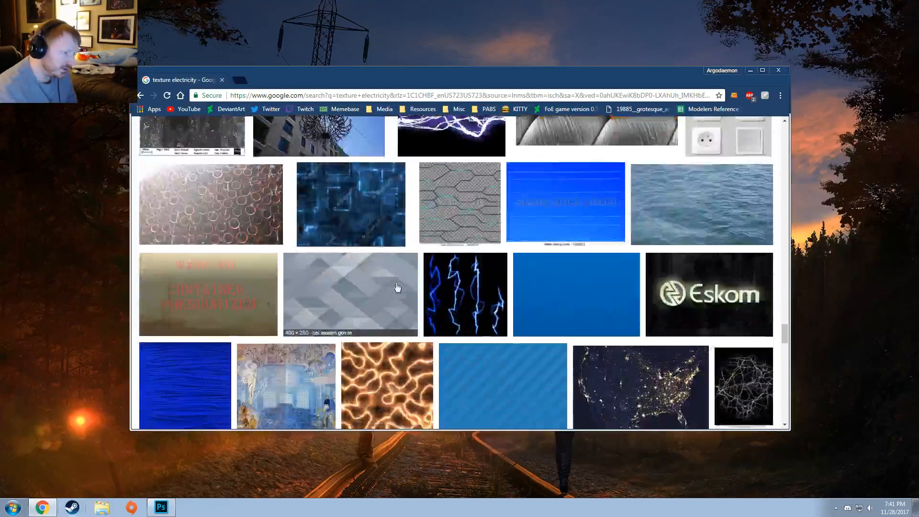
pyautogui.scroll(1, 398, 286)
pyautogui.scroll(-4, 402, 286)
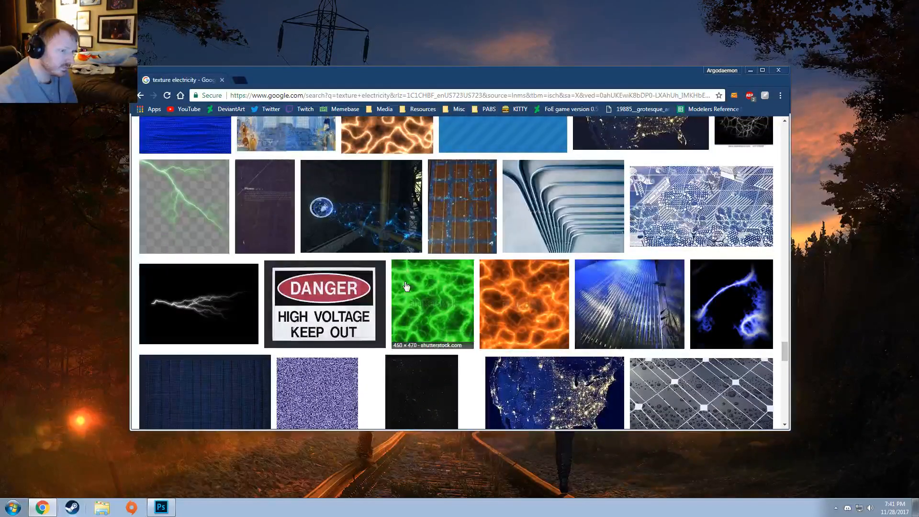
pyautogui.scroll(-15, 405, 286)
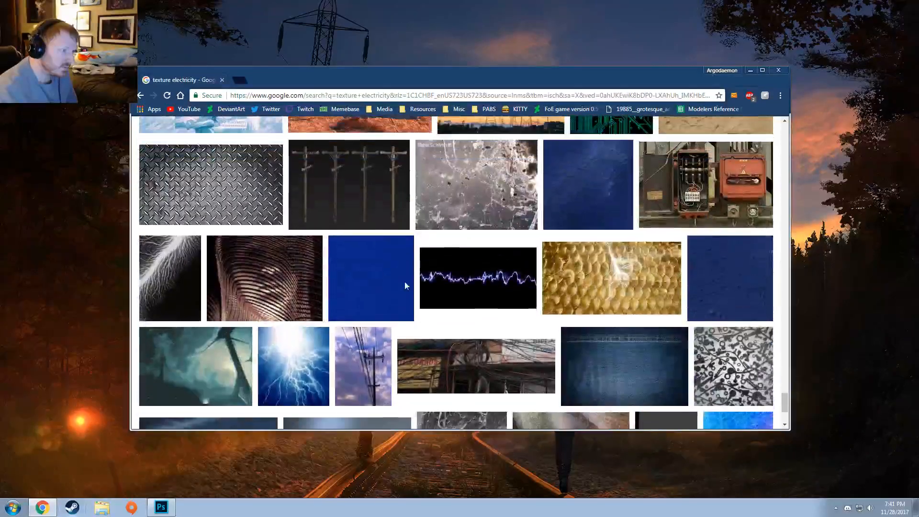
pyautogui.scroll(-11, 406, 285)
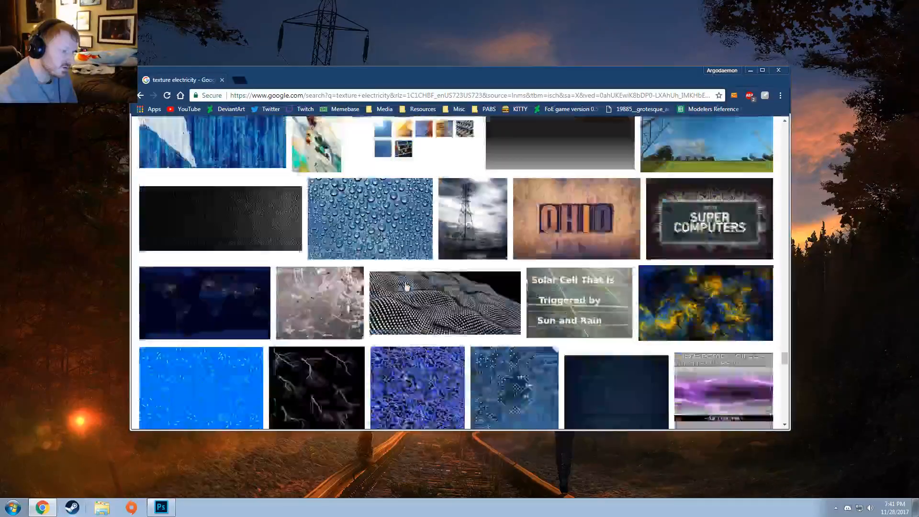
pyautogui.scroll(-15, 405, 286)
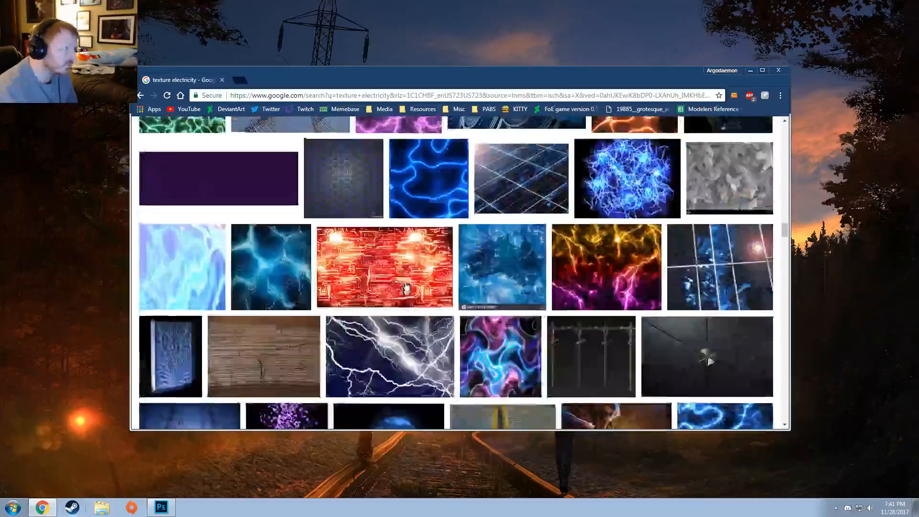
pyautogui.scroll(20, 405, 285)
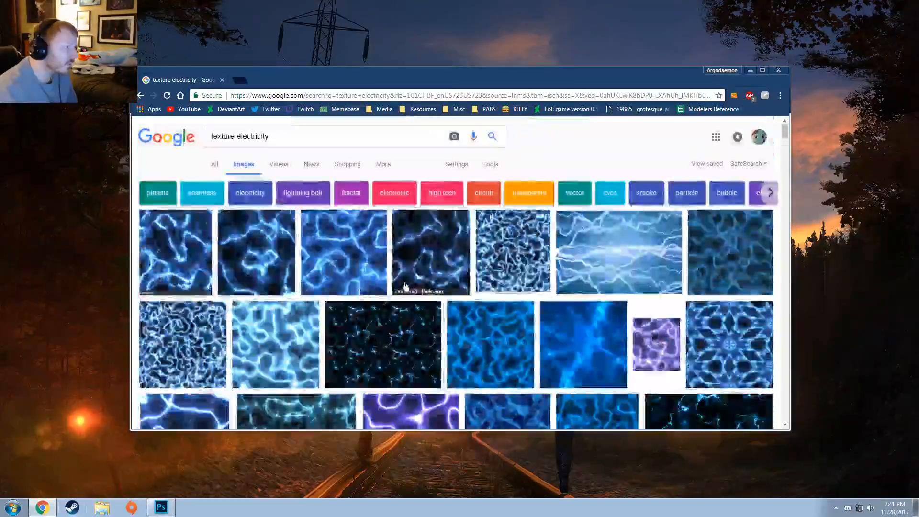
# - Change the image search to "texture shock" and skim the results for electric patterns
pyautogui.click(275, 135)
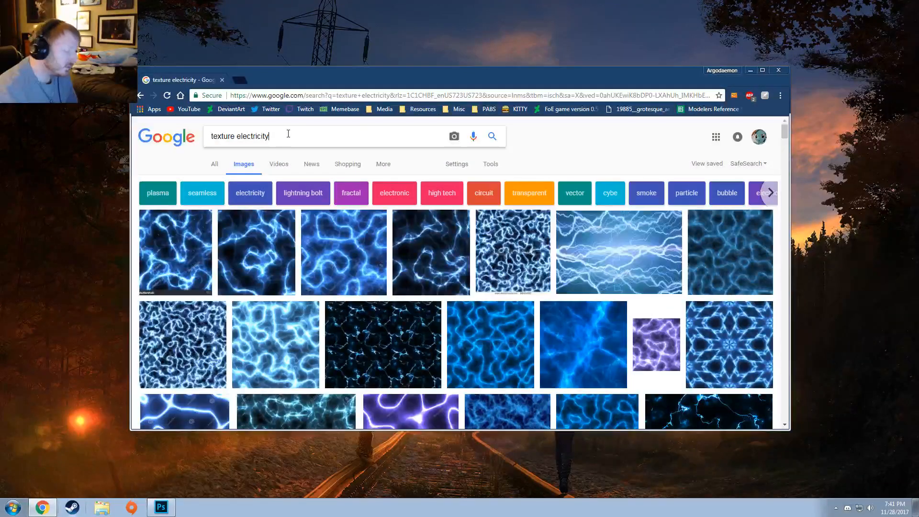
pyautogui.press('BackSpace')
pyautogui.press('BackSpace')
pyautogui.press('BackSpace')
pyautogui.press('BackSpace')
pyautogui.press('BackSpace')
pyautogui.press('BackSpace')
pyautogui.press('BackSpace')
pyautogui.press('BackSpace')
pyautogui.press('BackSpace')
pyautogui.press('BackSpace')
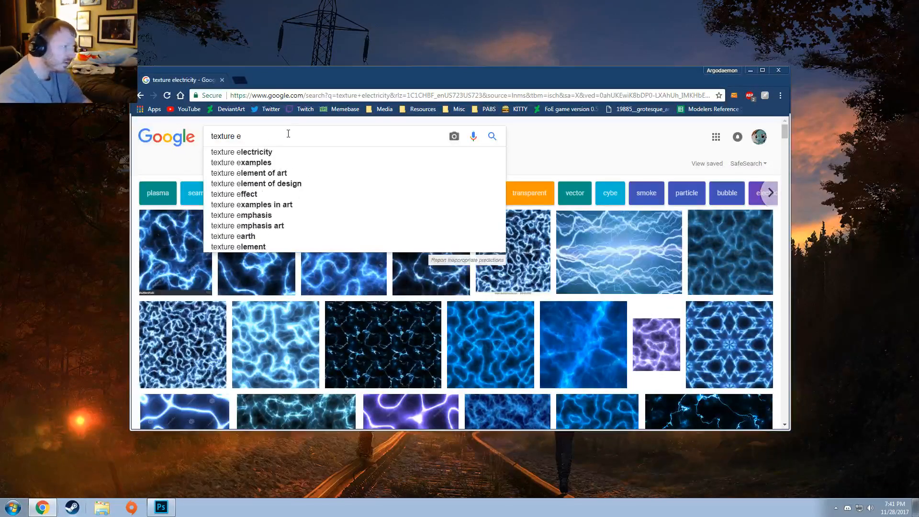
pyautogui.write('shock')
pyautogui.press('Return')
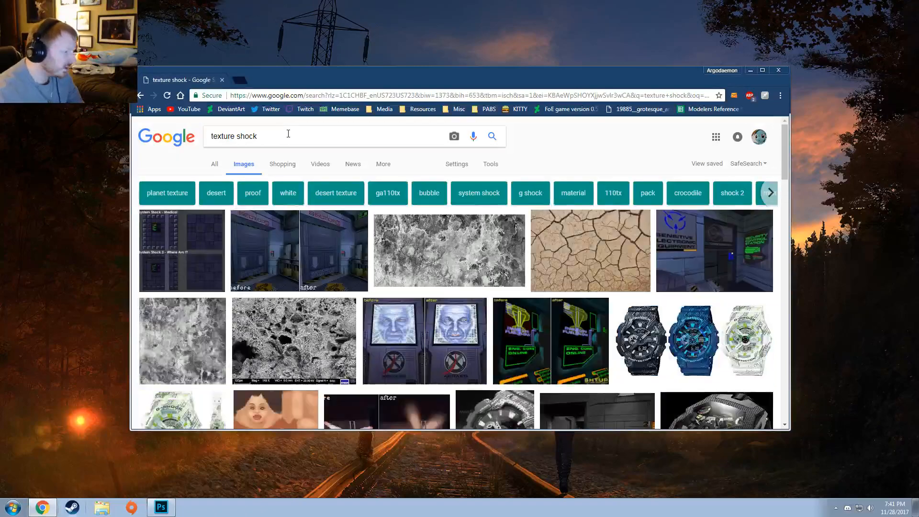
pyautogui.scroll(-1, 444, 232)
pyautogui.scroll(-8, 444, 232)
pyautogui.scroll(10, 414, 224)
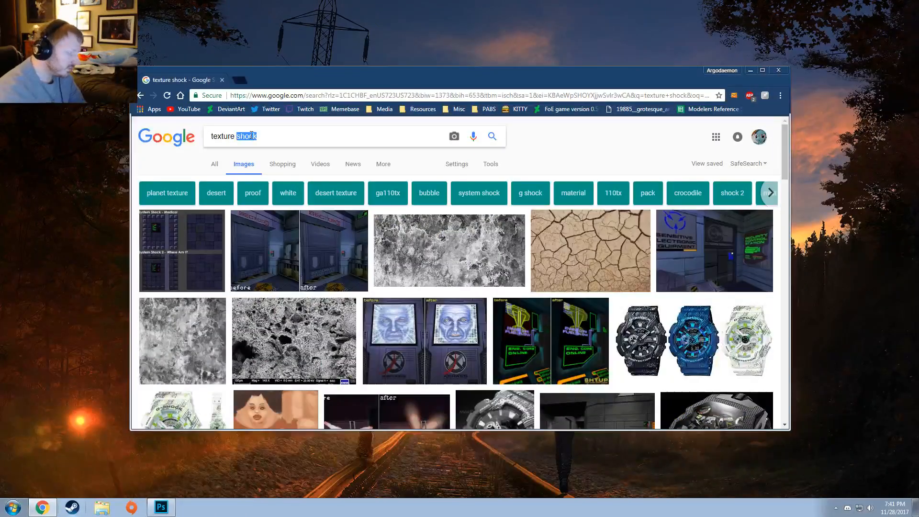
# - Search the images for "texture spark" and look through the results for an electricity-like pattern
pyautogui.write('spark')
pyautogui.press('Return')
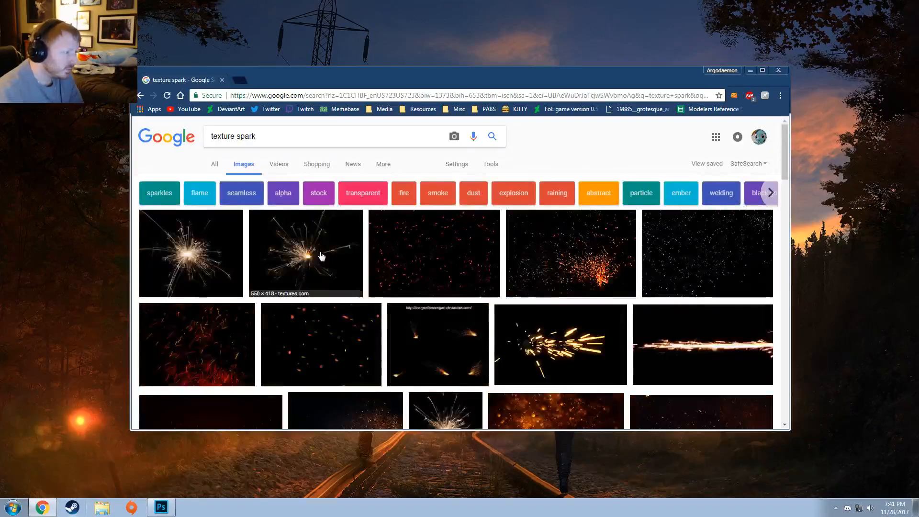
pyautogui.scroll(-15, 321, 256)
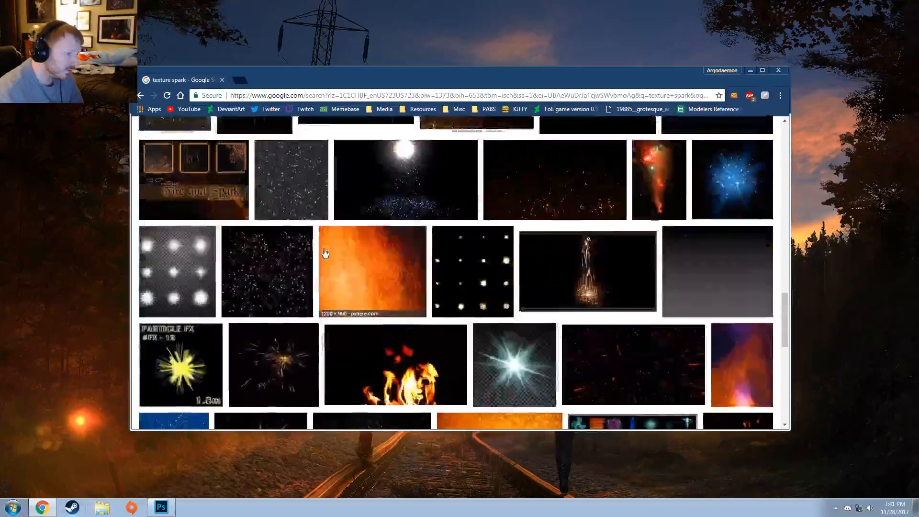
pyautogui.scroll(15, 323, 251)
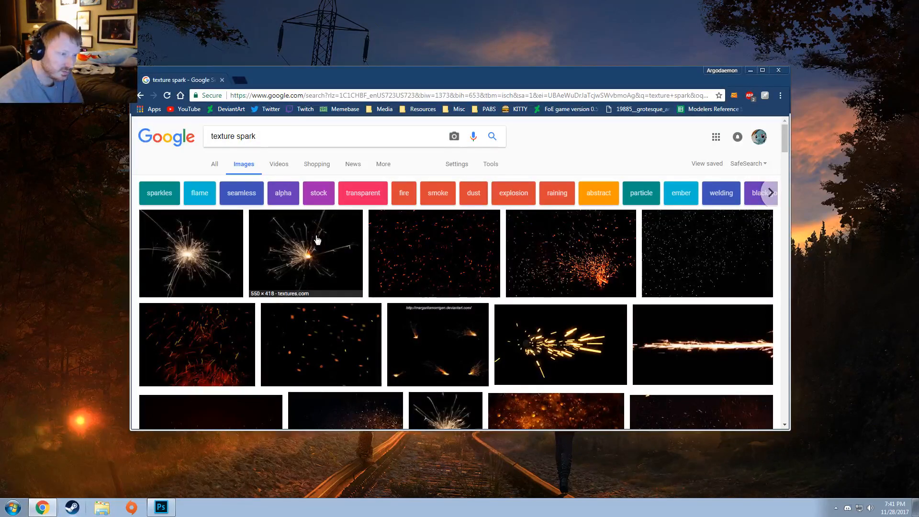
pyautogui.moveTo(446, 85); pyautogui.dragTo(429, 101)
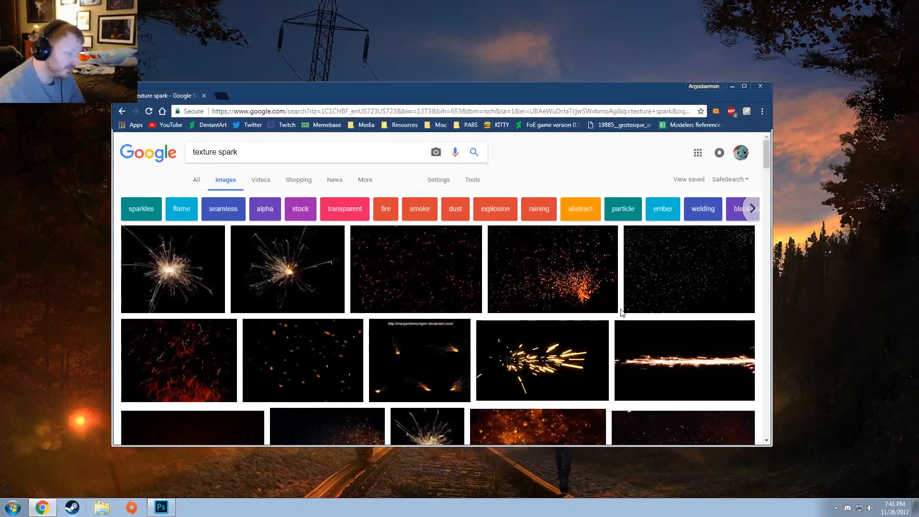
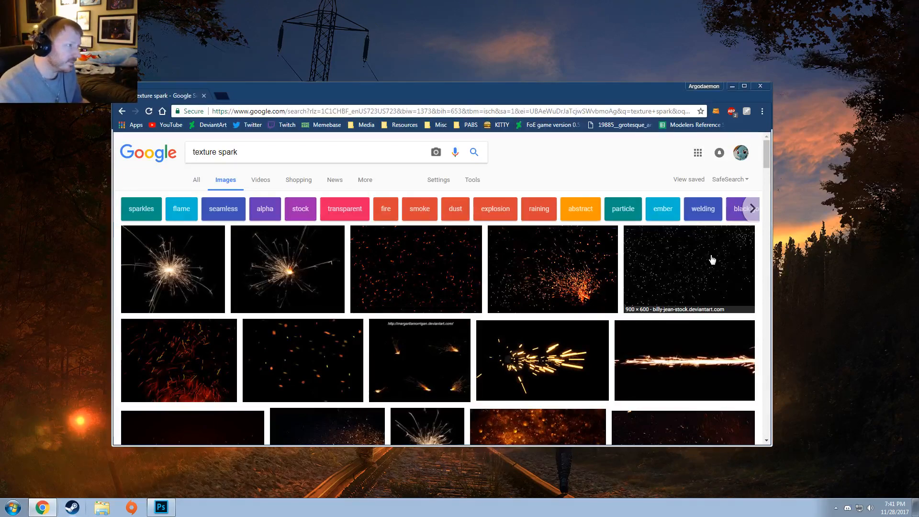
pyautogui.scroll(-15, 440, 302)
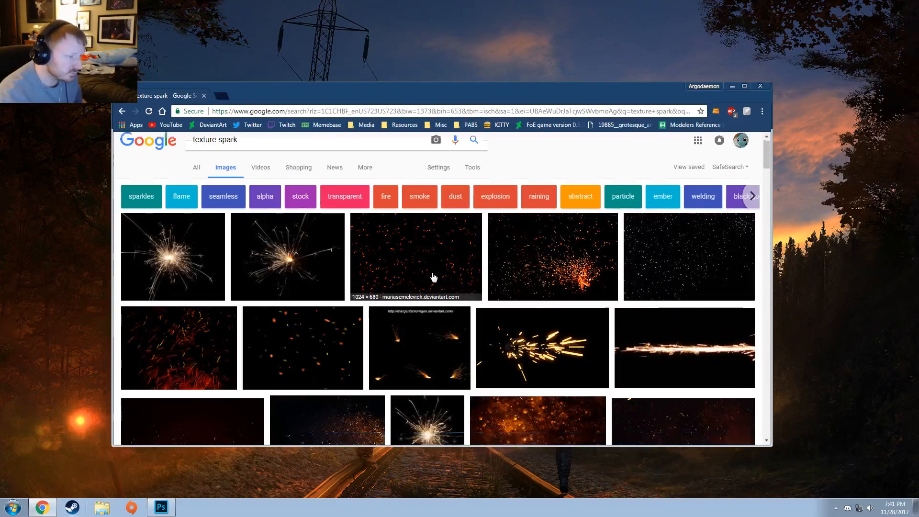
pyautogui.scroll(-5, 445, 318)
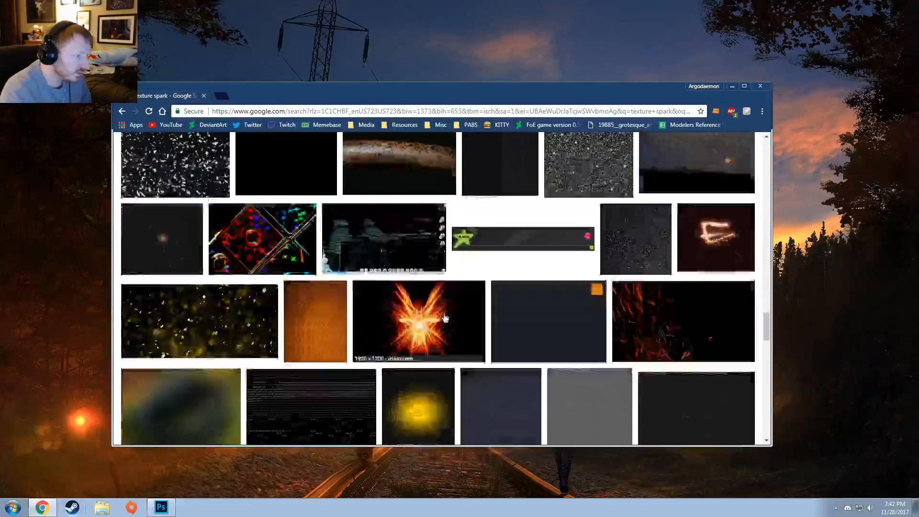
pyautogui.scroll(-5, 438, 319)
pyautogui.scroll(20, 437, 319)
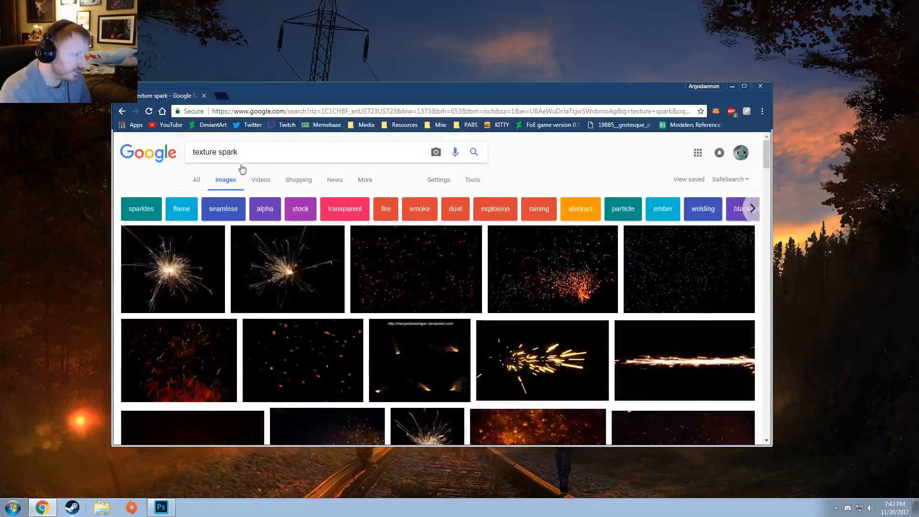
# - Replace "spark" in the image query to search for "texture bolt", and skim the results
pyautogui.moveTo(238, 152); pyautogui.dragTo(219, 153)
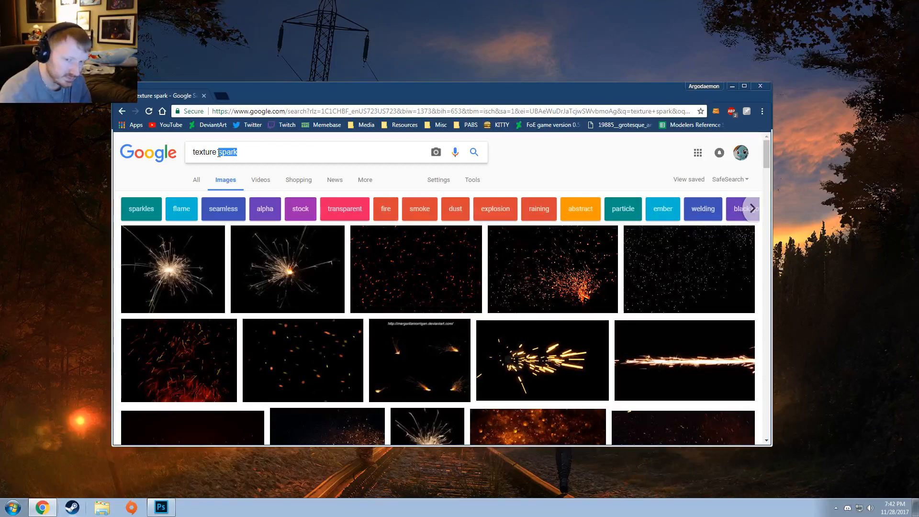
pyautogui.write('bolt')
pyautogui.press('Return')
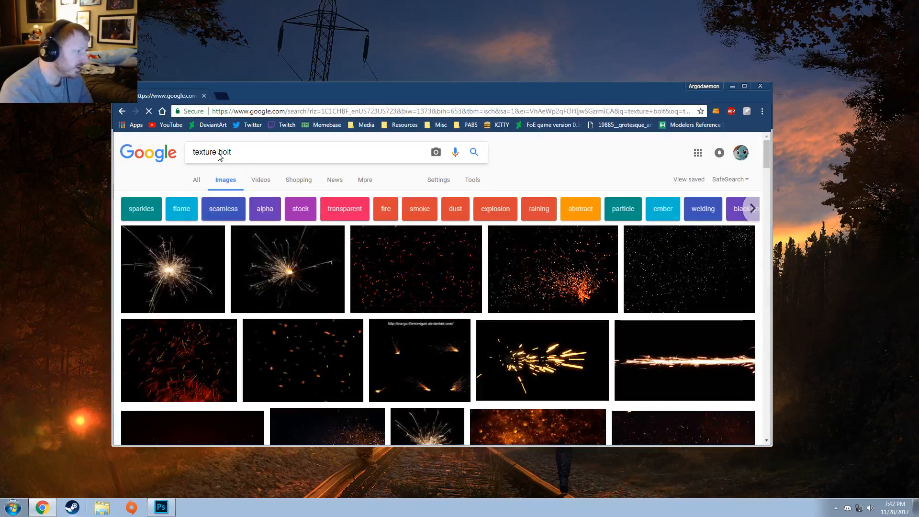
pyautogui.scroll(-15, 484, 329)
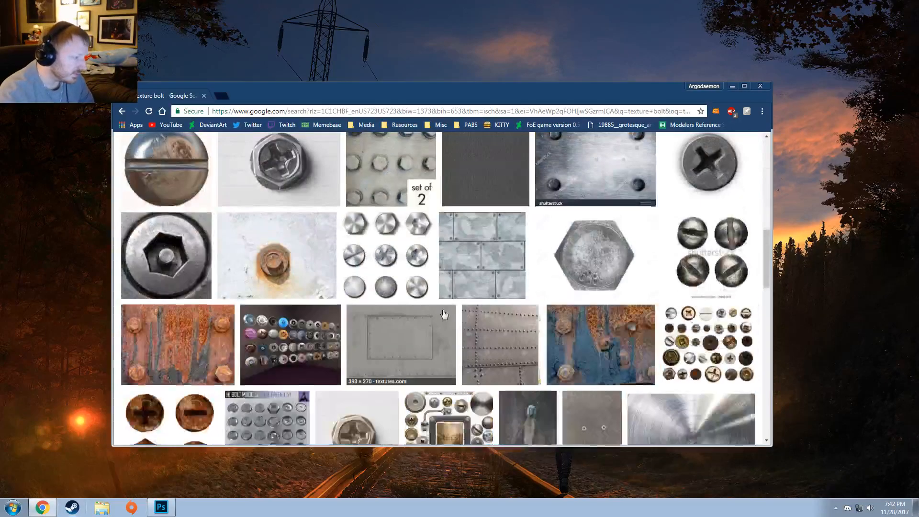
pyautogui.scroll(-7, 440, 312)
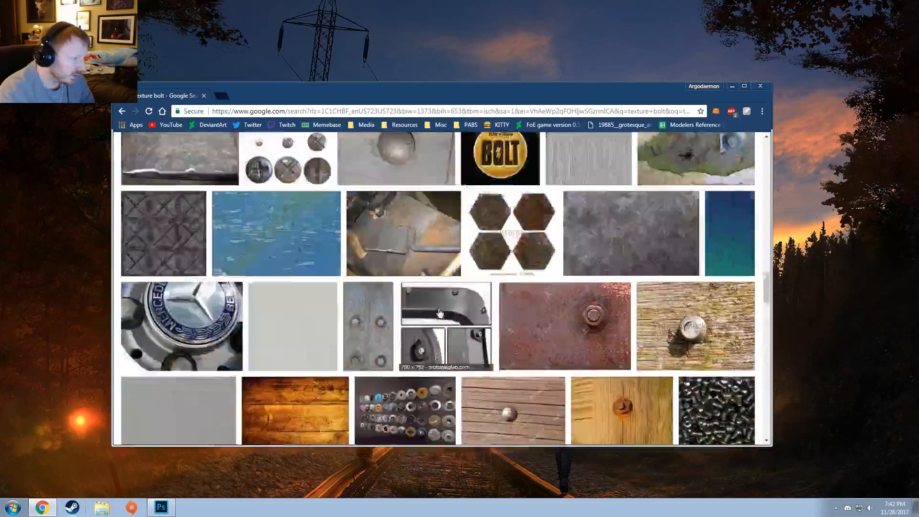
pyautogui.scroll(20, 437, 312)
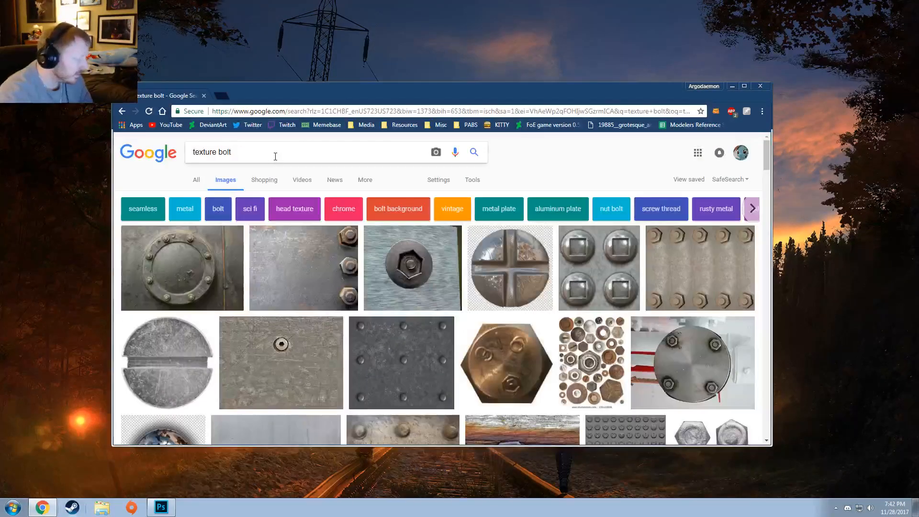
# - Extend the query to "texture bolt electric" and look through the image results for a suitable lightning texture
pyautogui.press('Return')
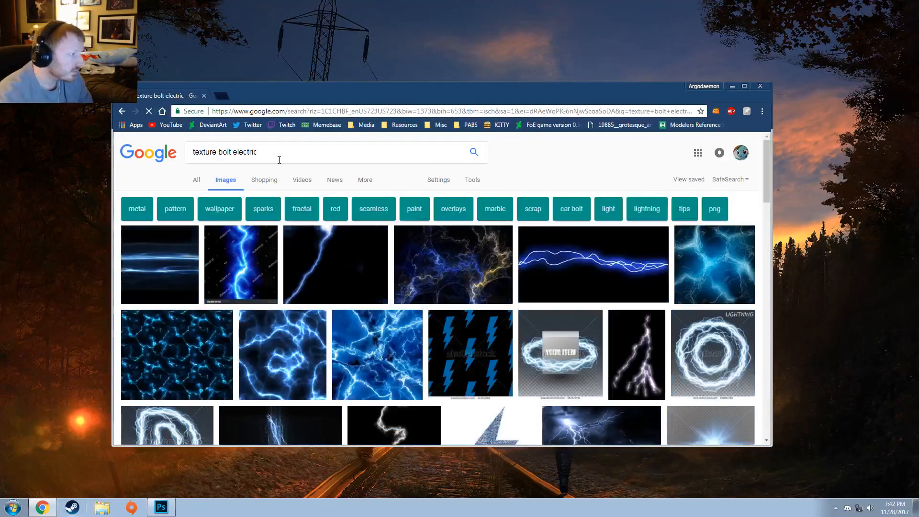
pyautogui.scroll(-5, 539, 340)
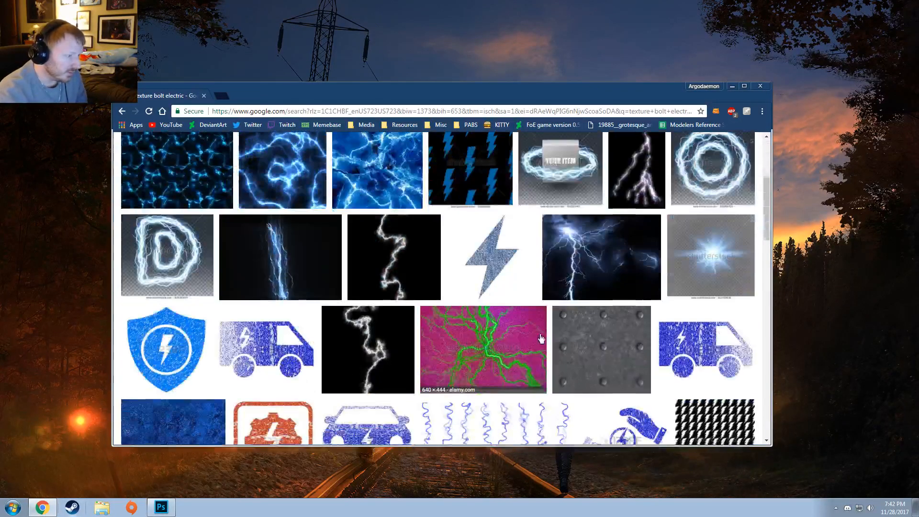
pyautogui.scroll(-10, 539, 340)
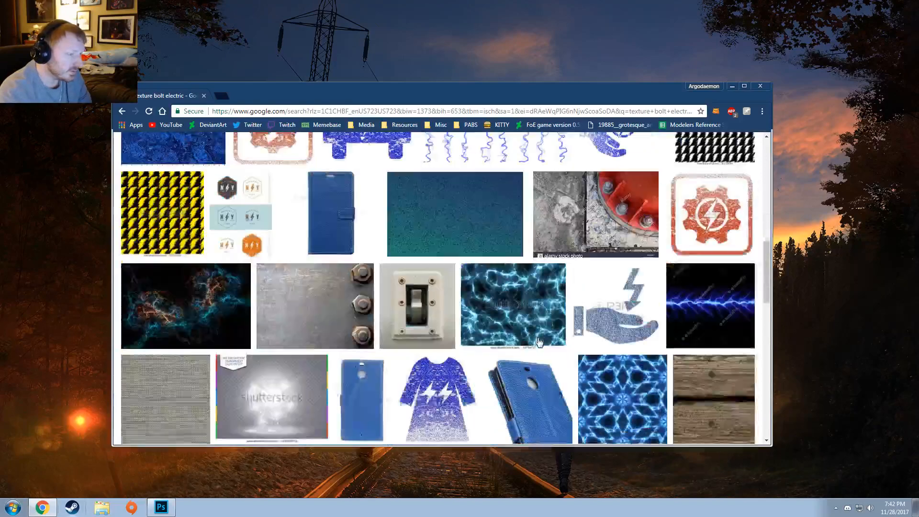
pyautogui.scroll(1, 539, 340)
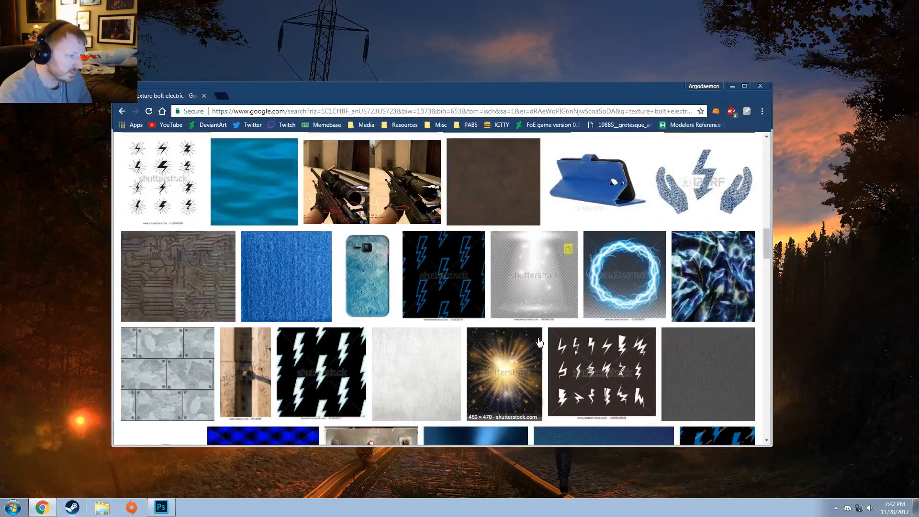
pyautogui.scroll(-5, 539, 341)
pyautogui.scroll(-8, 536, 354)
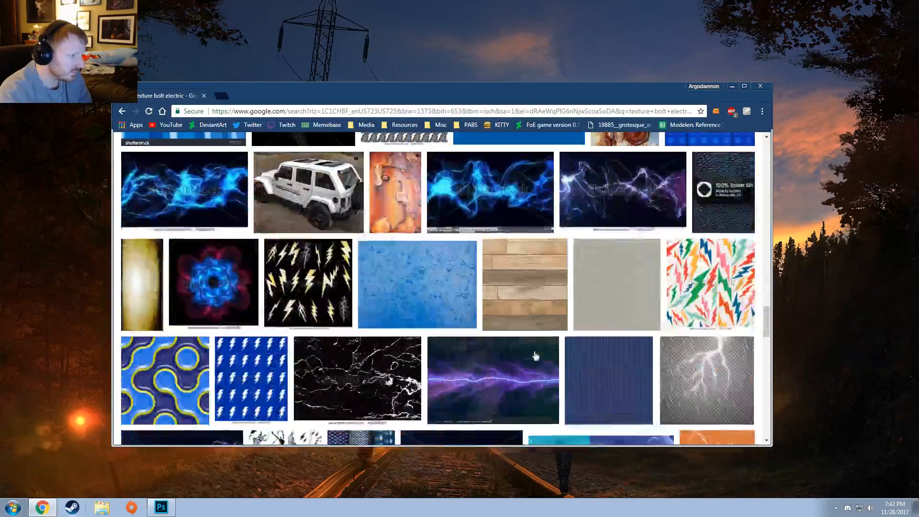
pyautogui.scroll(-12, 536, 354)
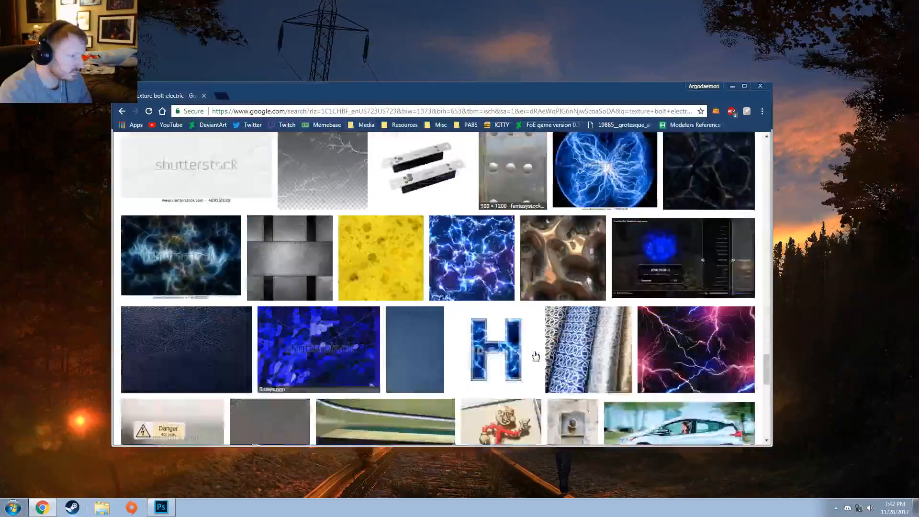
pyautogui.scroll(-8, 535, 354)
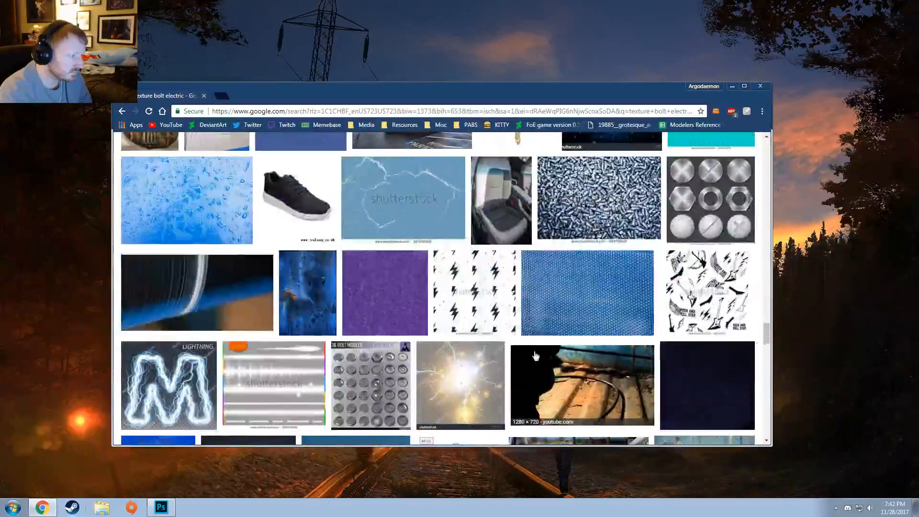
pyautogui.scroll(-5, 535, 355)
pyautogui.scroll(-15, 535, 355)
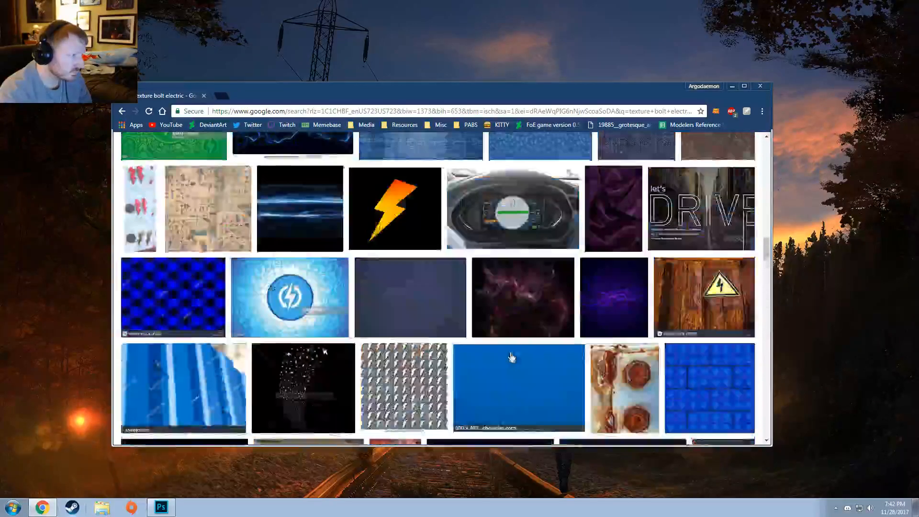
# - Narrow the image search to "texture bolt electric cartoon"
pyautogui.scroll(14, 330, 313)
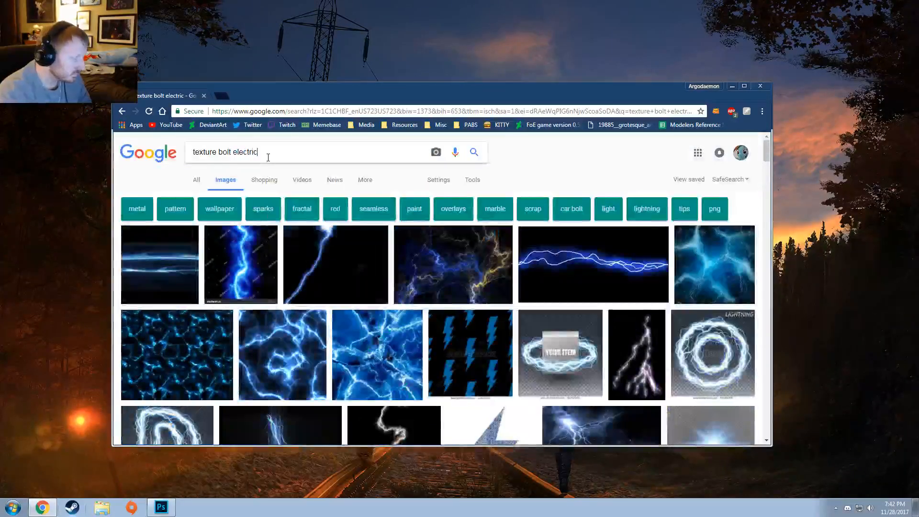
pyautogui.write('n')
pyautogui.press('Return')
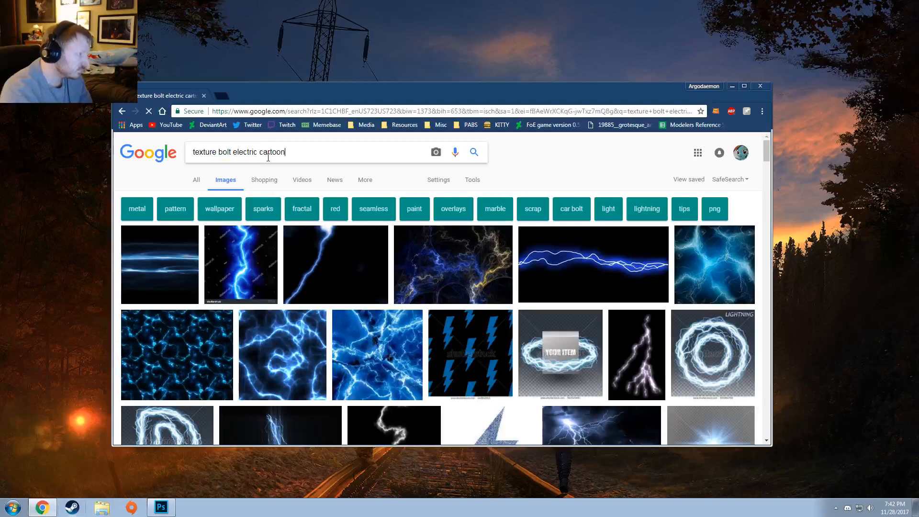
# - Look through the "texture bolt electric cartoon" image results for a usable lightning pattern
pyautogui.scroll(-4, 410, 293)
pyautogui.scroll(-4, 410, 293)
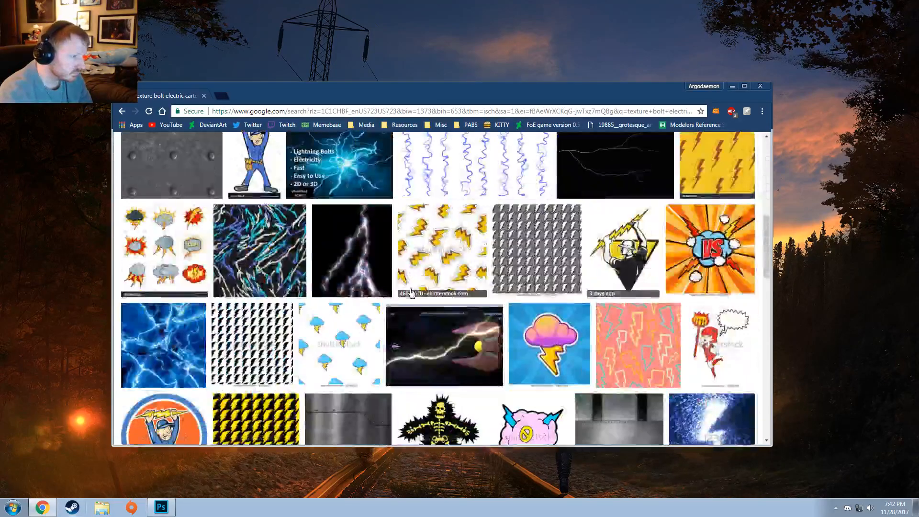
pyautogui.scroll(6, 517, 294)
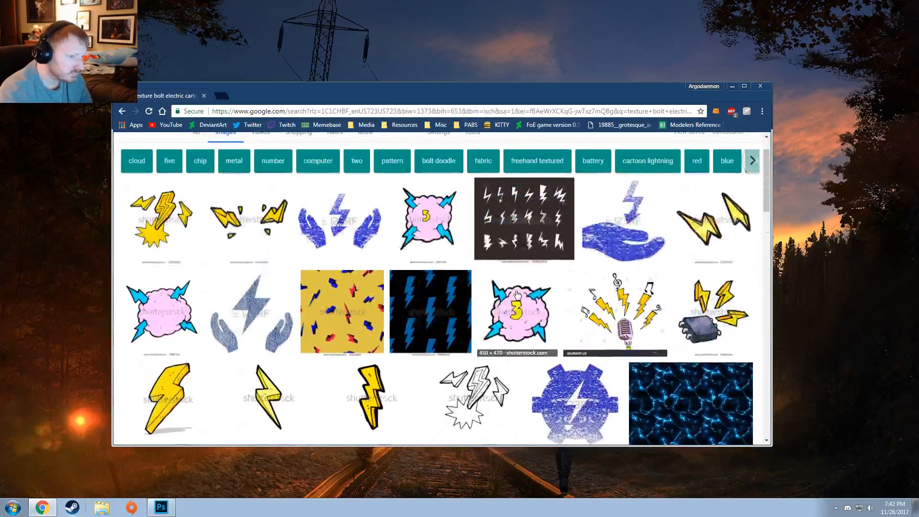
pyautogui.scroll(-10, 517, 294)
pyautogui.scroll(-7, 517, 294)
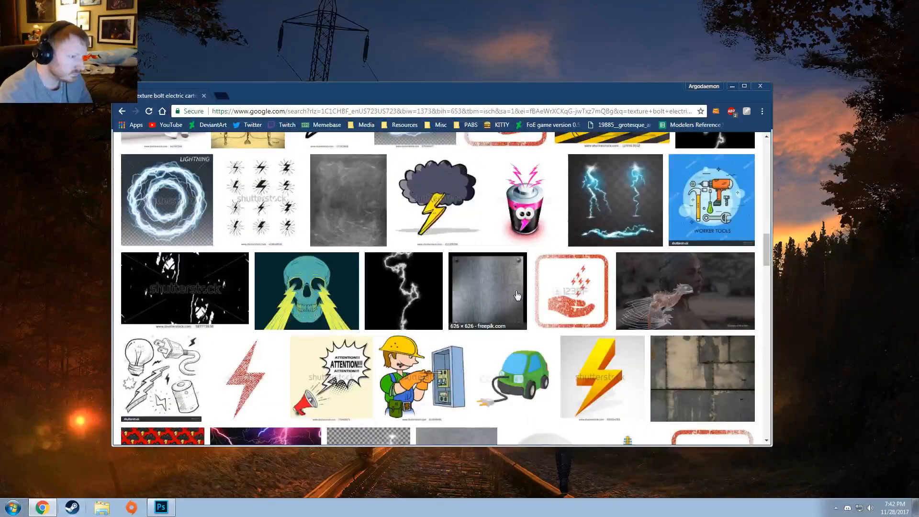
# - Preview the Freepik Abstract Lightning Elements image and compare it with the related transparent lightning bolts image from dreamstime.com
pyautogui.click(624, 228)
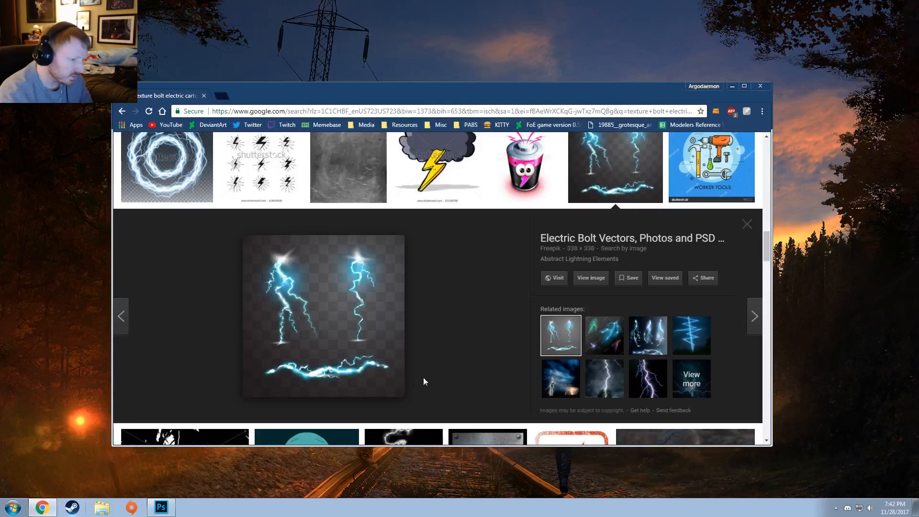
pyautogui.click(647, 346)
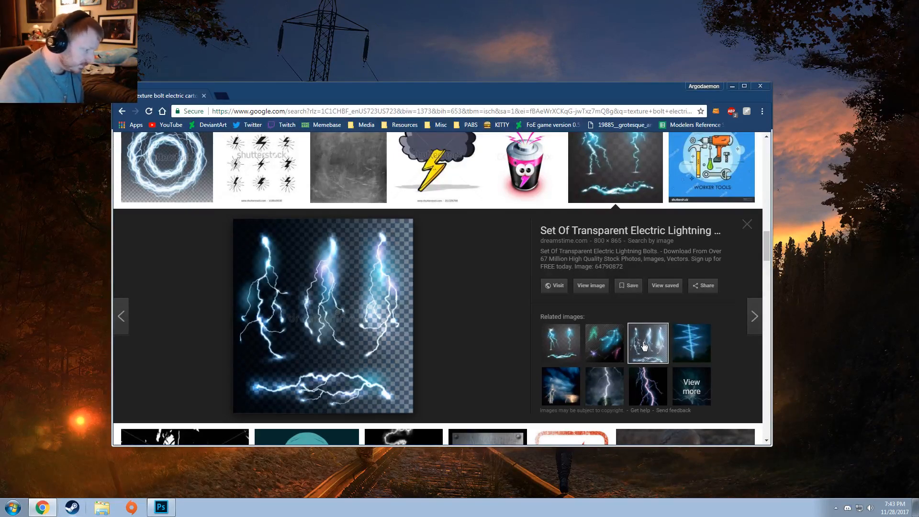
pyautogui.click(560, 342)
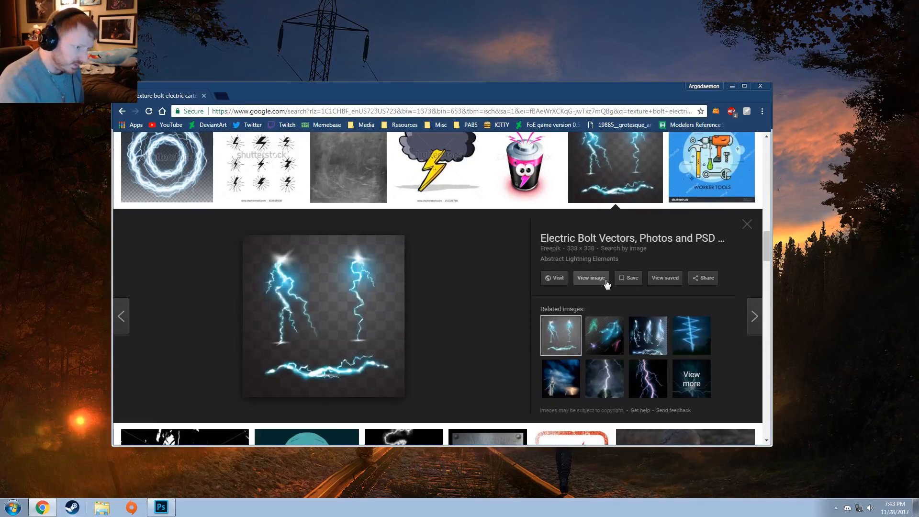
# - Visit the Freepik source page of the lightning elements image, look through its electric bolt graphics, and close the page
pyautogui.click(555, 278)
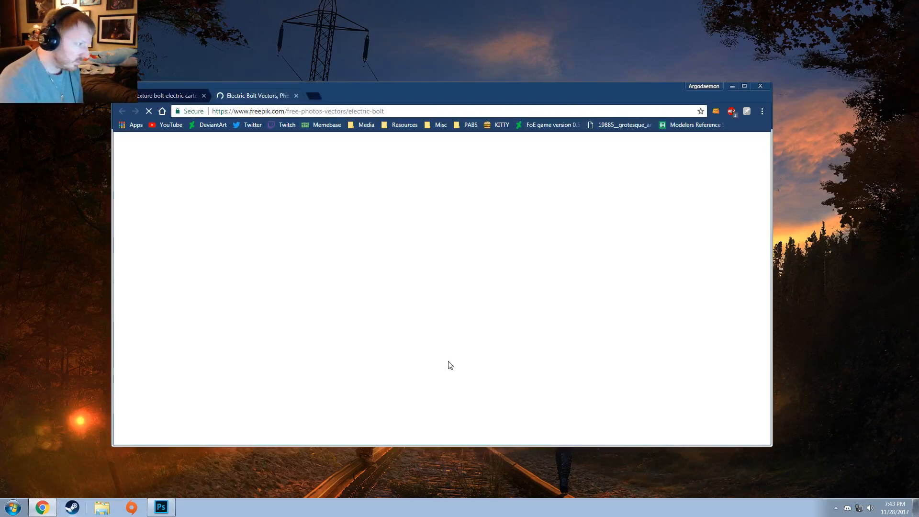
pyautogui.scroll(-3, 448, 360)
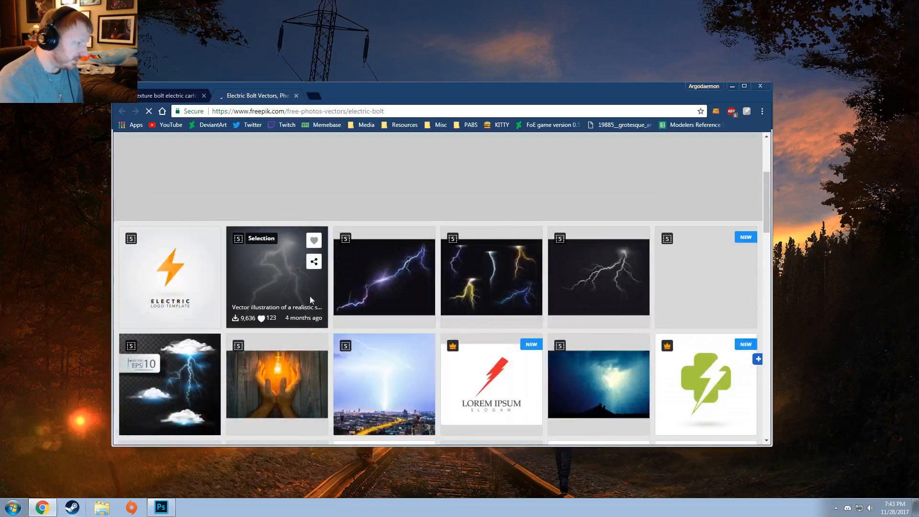
pyautogui.scroll(-1, 593, 296)
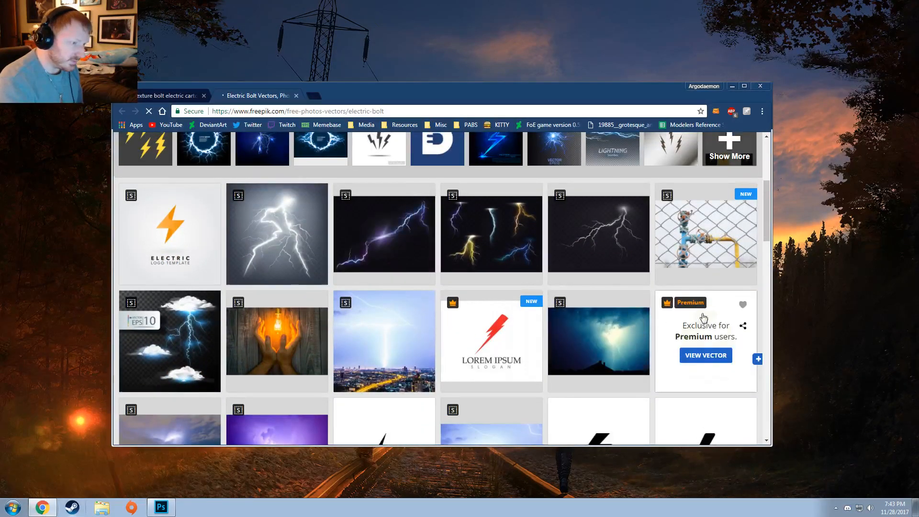
pyautogui.scroll(2, 703, 318)
pyautogui.scroll(-4, 703, 318)
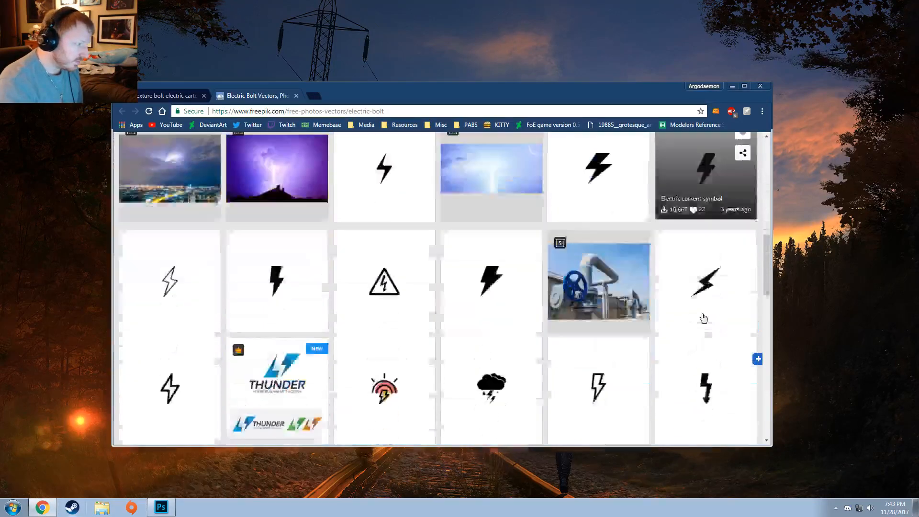
pyautogui.scroll(5, 703, 318)
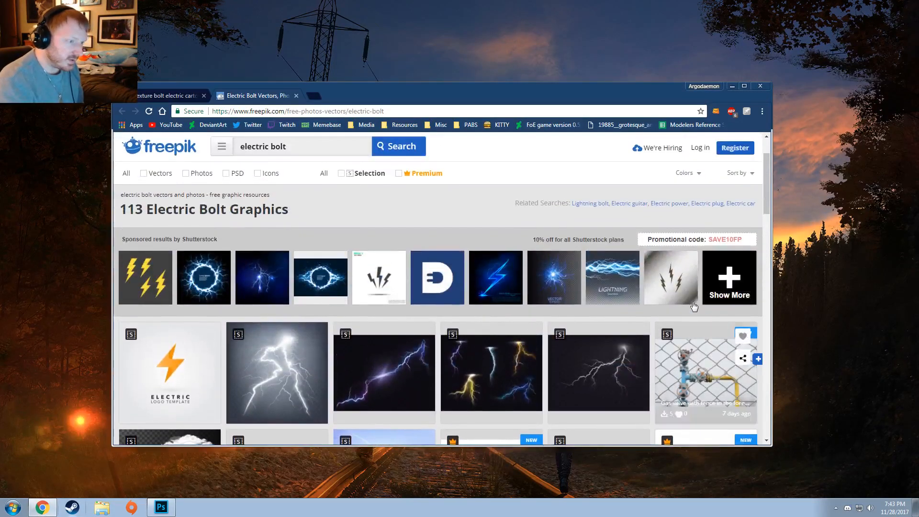
pyautogui.scroll(-1, 263, 277)
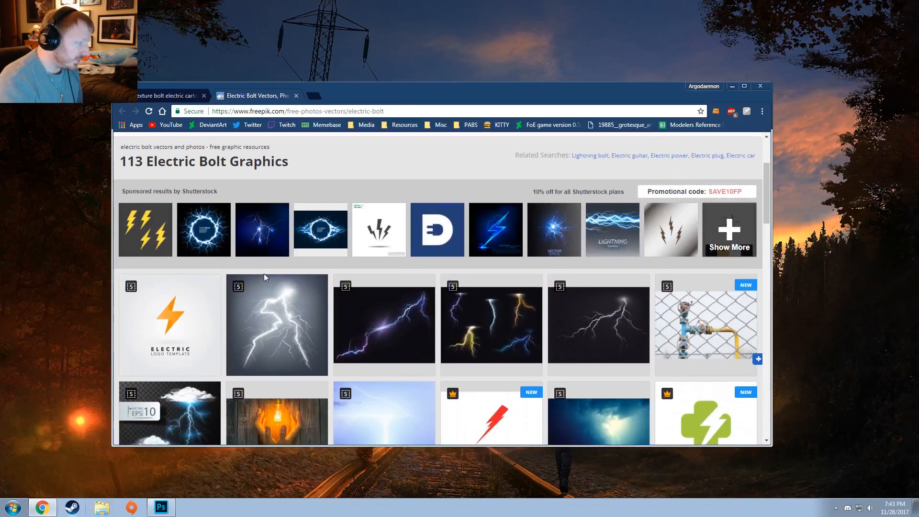
pyautogui.scroll(2, 263, 275)
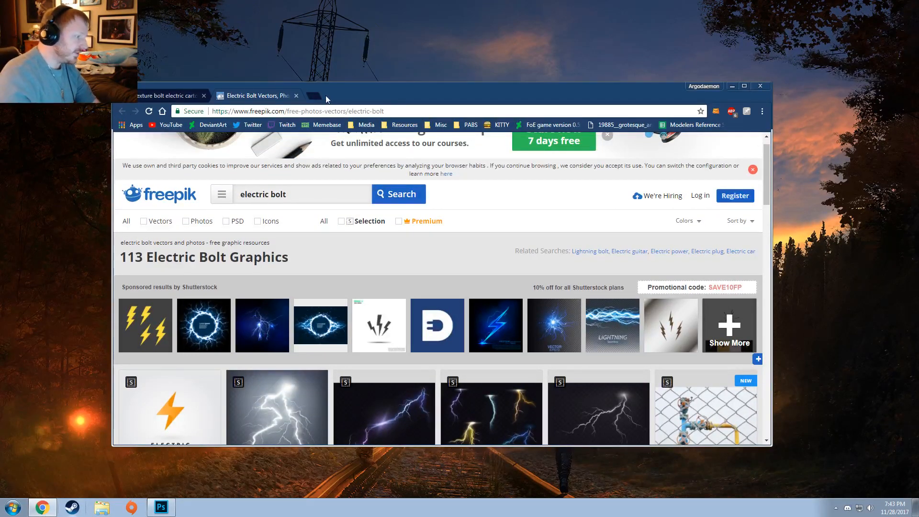
pyautogui.click(297, 96)
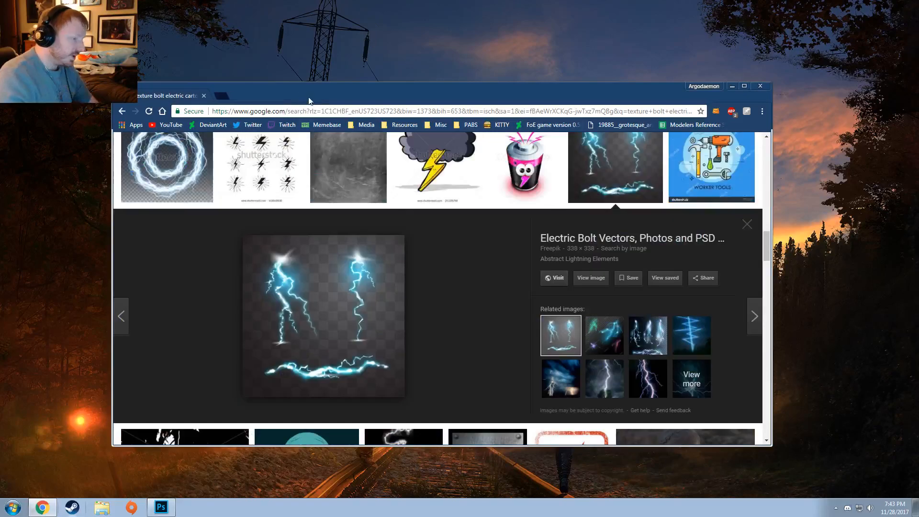
# - View the Freepik lightning elements image on its own, examine the bolts enlarged, and close it
pyautogui.click(587, 282)
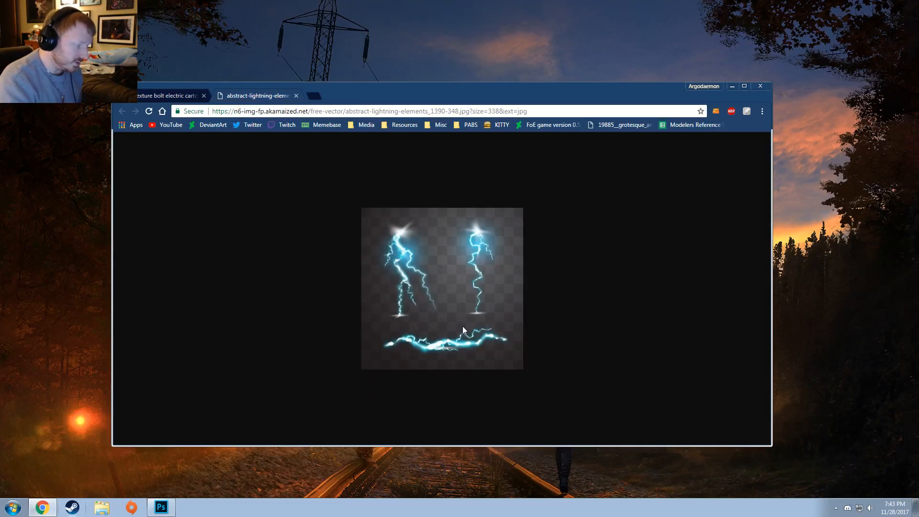
pyautogui.keyDown('ctrl'); pyautogui.scroll(7, 462, 327); pyautogui.keyUp('ctrl')
pyautogui.keyDown('ctrl'); pyautogui.scroll(-5, 462, 327); pyautogui.keyUp('ctrl')
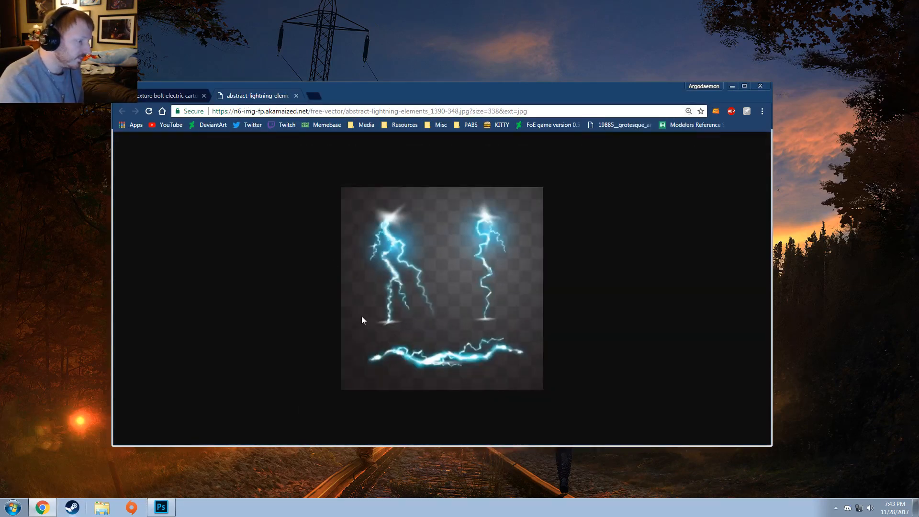
pyautogui.click(297, 96)
# - Check the result following the lightning elements image, return to the lightning elements, and close the preview
pyautogui.scroll(-4, 526, 287)
pyautogui.scroll(4, 622, 268)
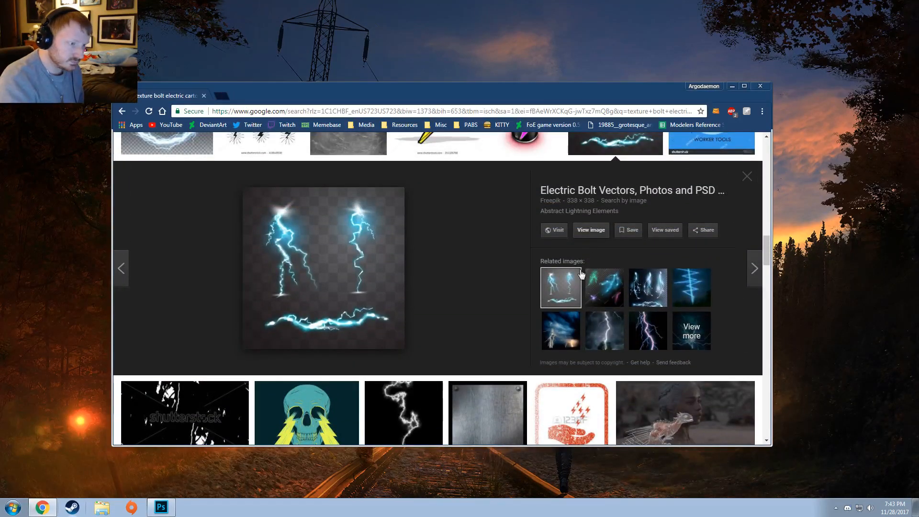
pyautogui.click(754, 268)
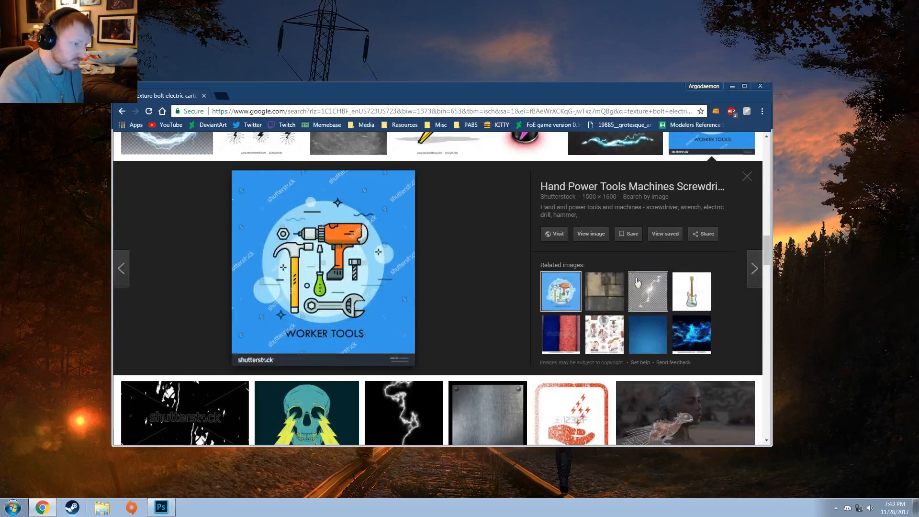
pyautogui.click(121, 268)
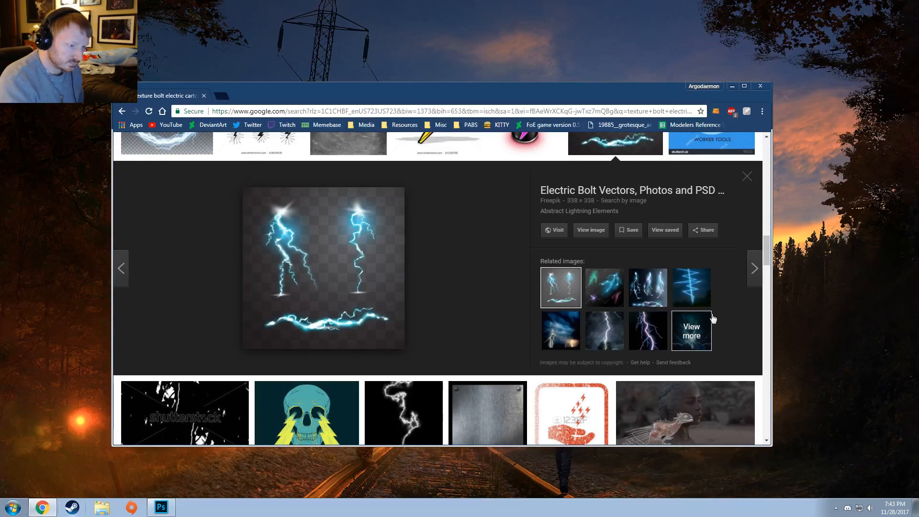
pyautogui.click(746, 176)
# - Search the remaining cartoon electric bolt results down to the end for a suitable electricity texture, and return to the search query
pyautogui.scroll(-5, 635, 318)
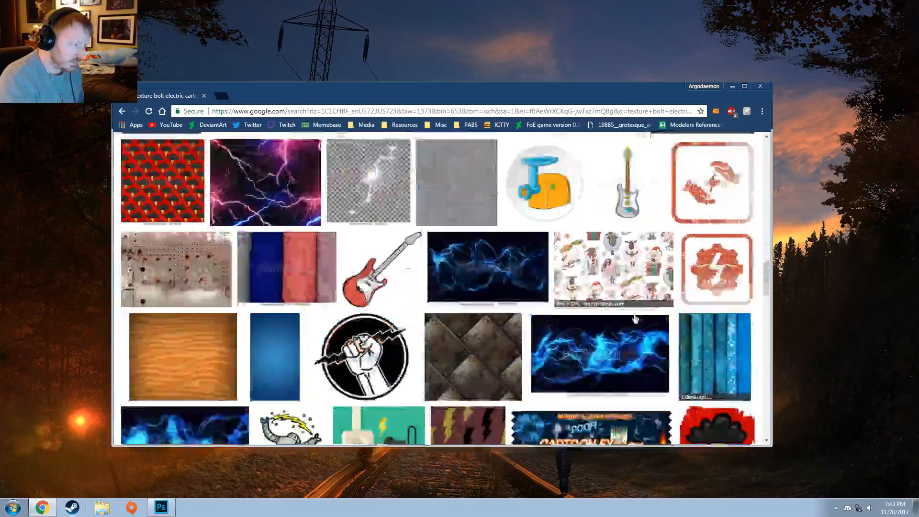
pyautogui.scroll(2, 635, 318)
pyautogui.scroll(-5, 635, 319)
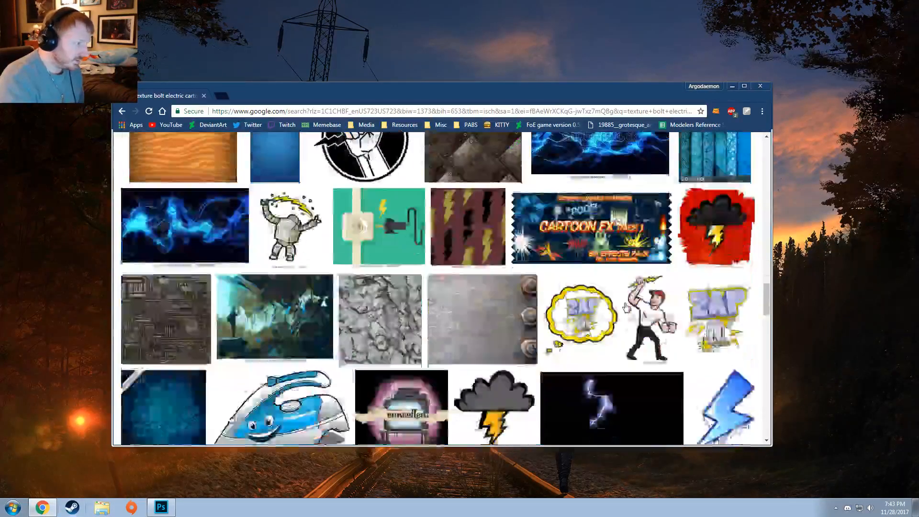
pyautogui.scroll(1, 631, 313)
pyautogui.scroll(-4, 627, 309)
pyautogui.scroll(-7, 625, 308)
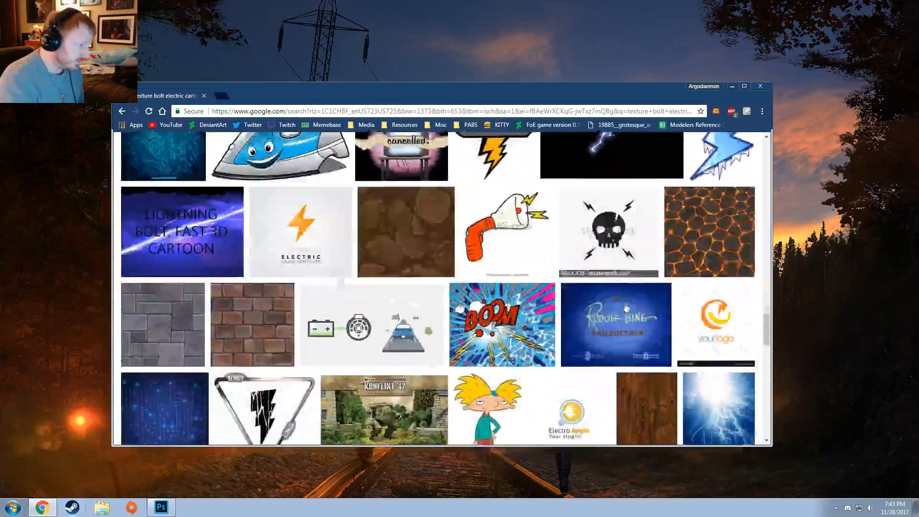
pyautogui.scroll(1, 625, 306)
pyautogui.scroll(-3, 626, 307)
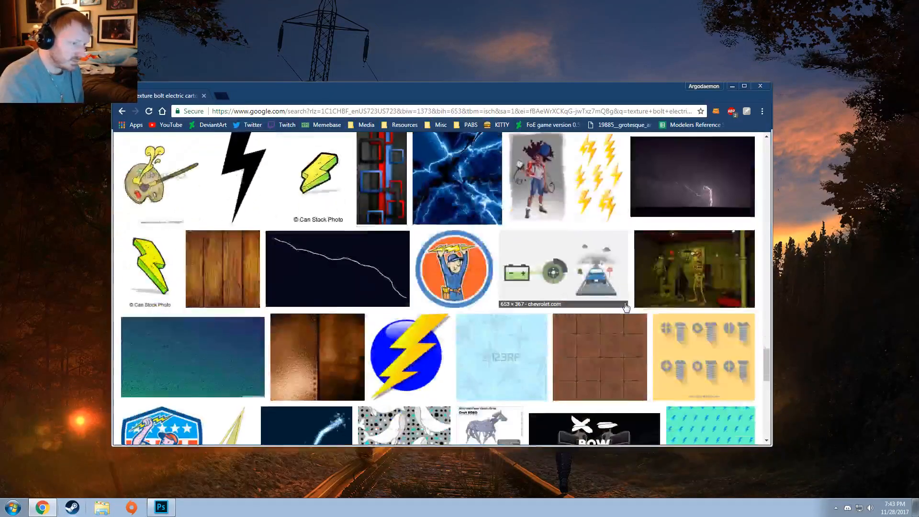
pyautogui.scroll(-11, 626, 306)
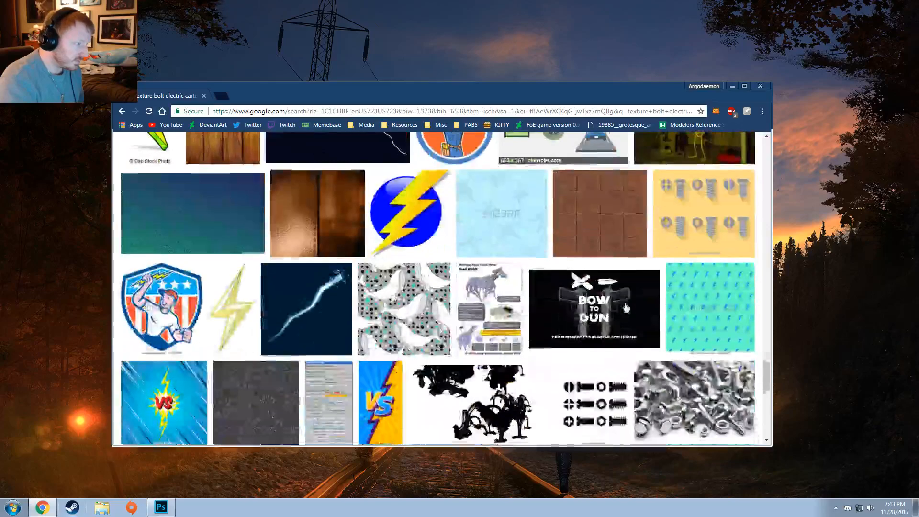
pyautogui.scroll(-10, 628, 298)
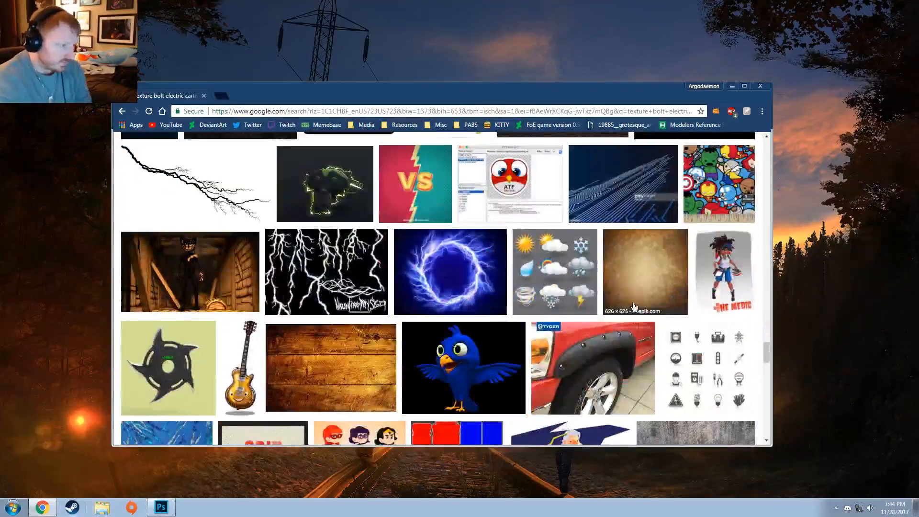
pyautogui.scroll(-4, 632, 306)
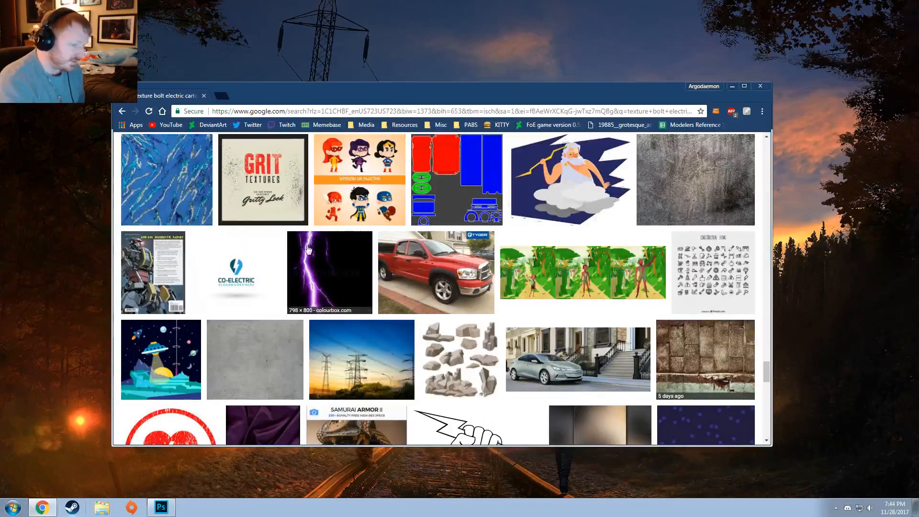
pyautogui.scroll(-15, 316, 268)
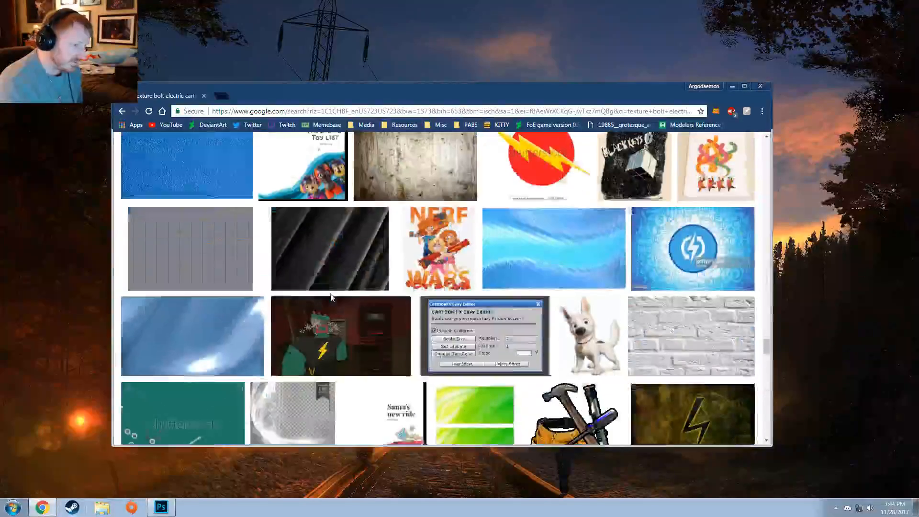
pyautogui.scroll(-7, 330, 295)
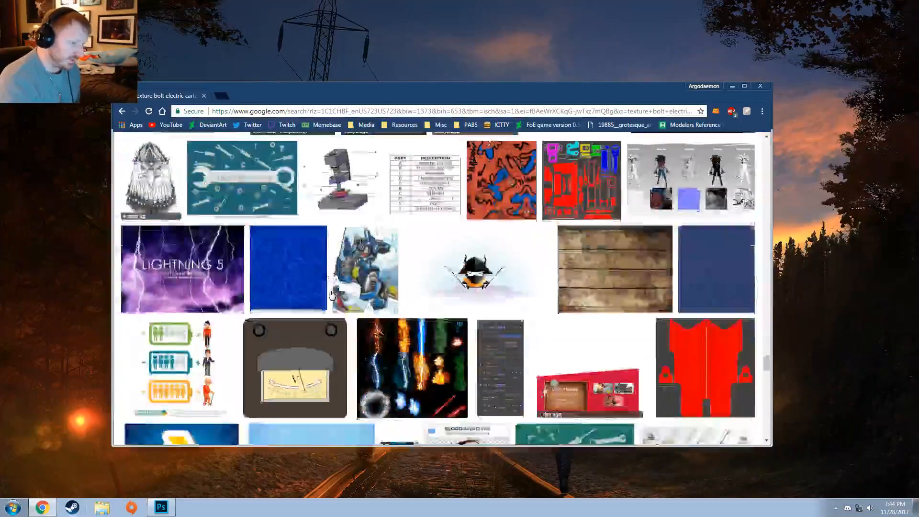
pyautogui.scroll(-4, 331, 293)
pyautogui.scroll(-2, 330, 295)
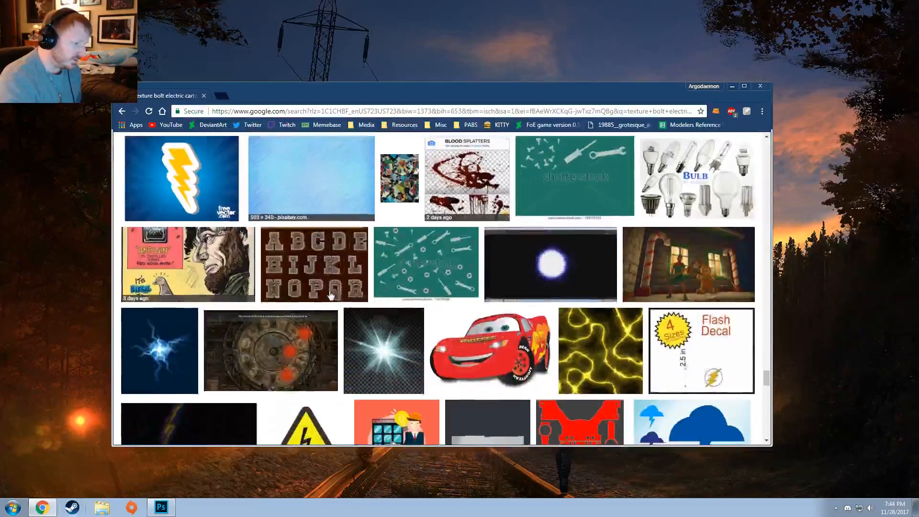
pyautogui.scroll(-2, 330, 295)
pyautogui.scroll(-5, 333, 295)
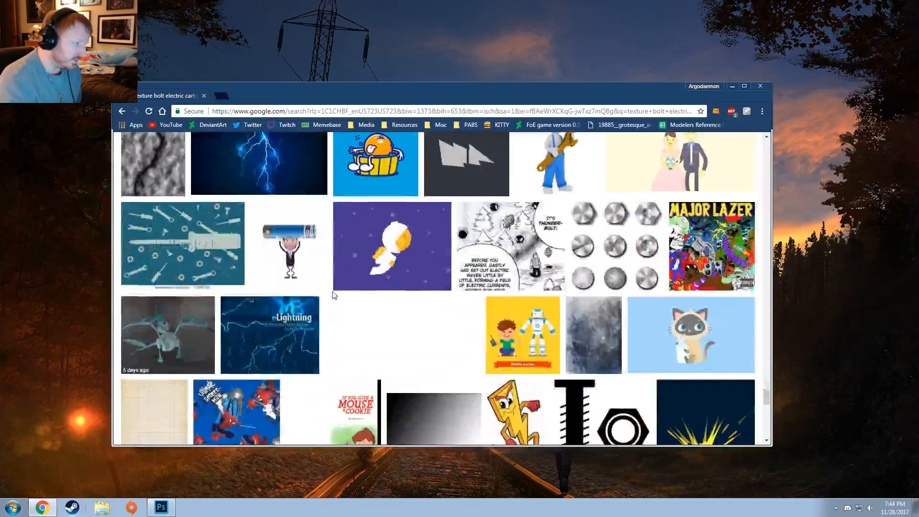
pyautogui.scroll(1, 333, 295)
pyautogui.scroll(-6, 334, 295)
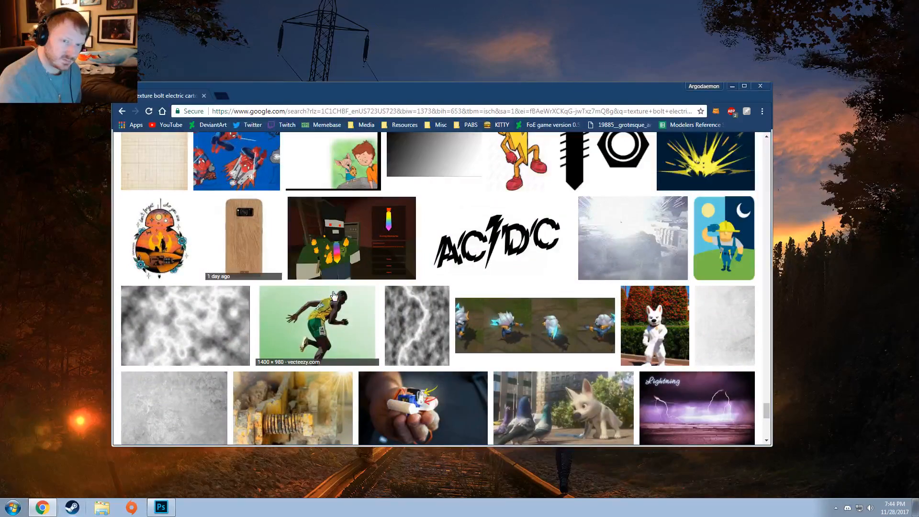
pyautogui.scroll(-5, 334, 295)
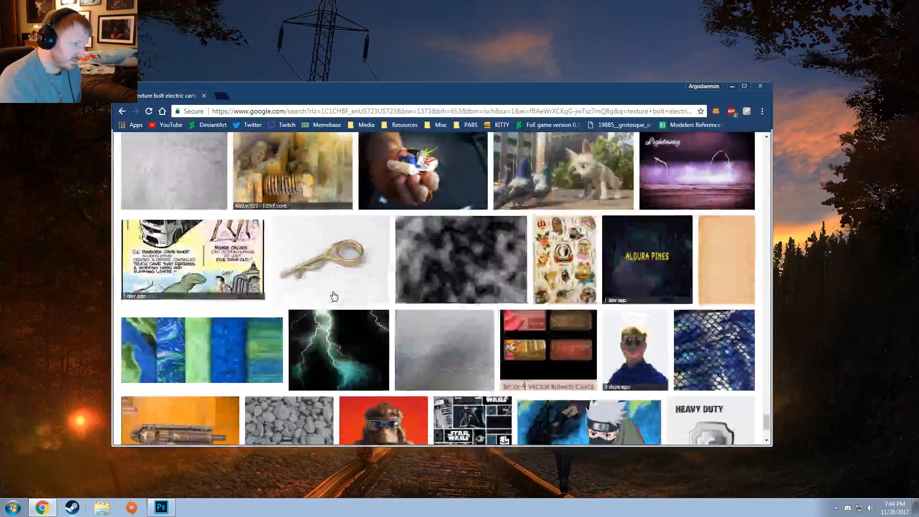
pyautogui.scroll(4, 334, 296)
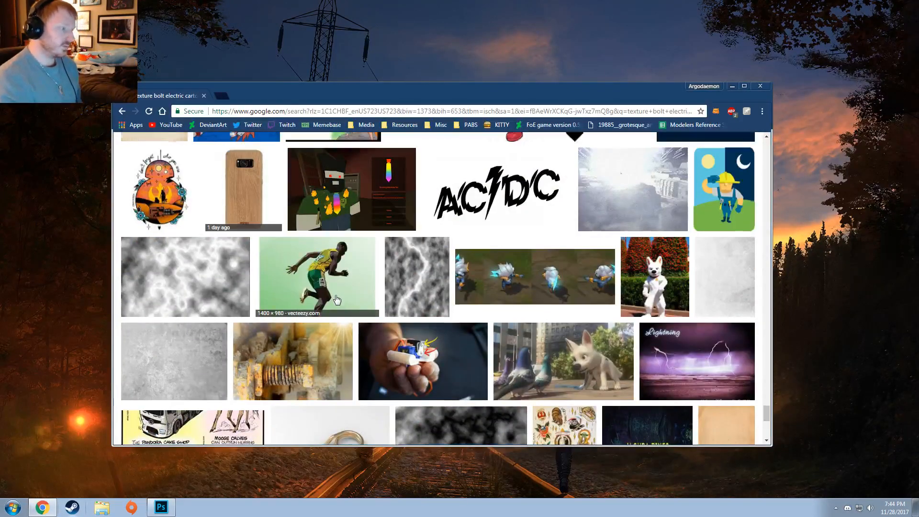
pyautogui.scroll(-6, 333, 295)
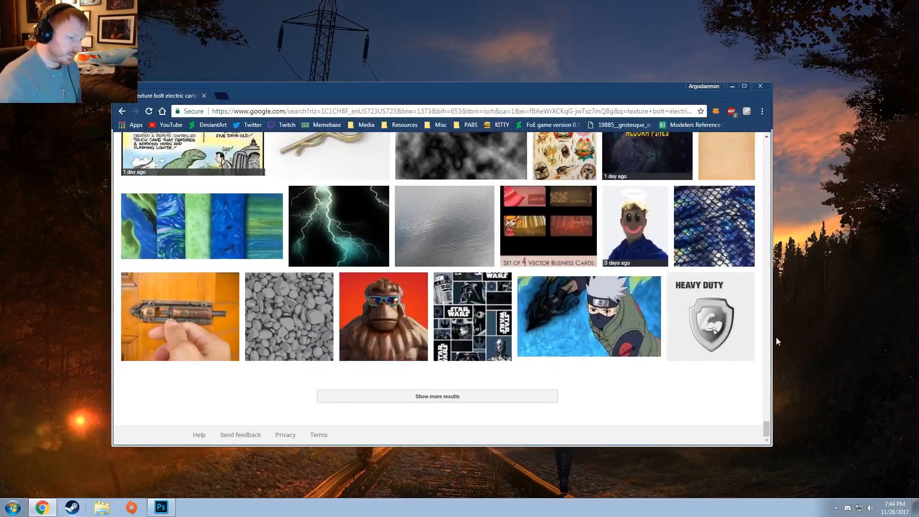
pyautogui.moveTo(765, 428); pyautogui.dragTo(764, 144)
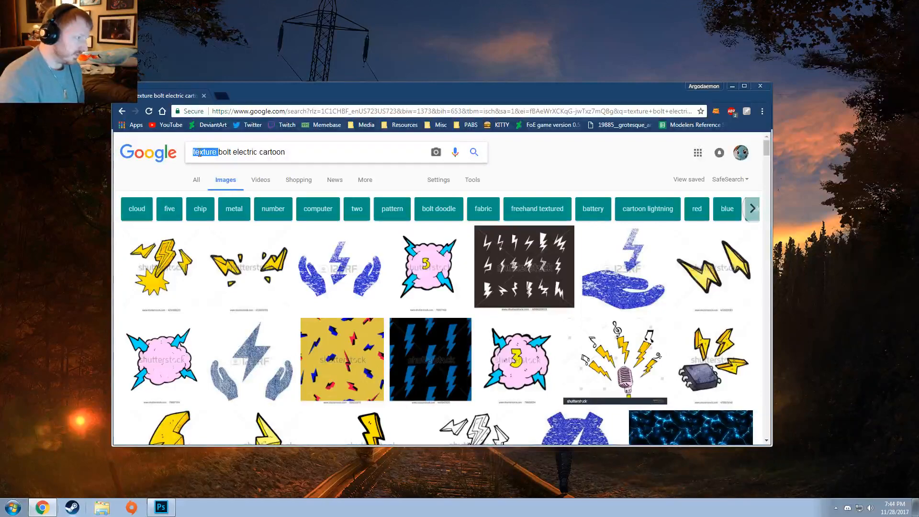
# - Shorten the image search to "bolt electric cartoon", look through the results down to the end for an electricity texture, and return to the start
pyautogui.scroll(-9, 339, 309)
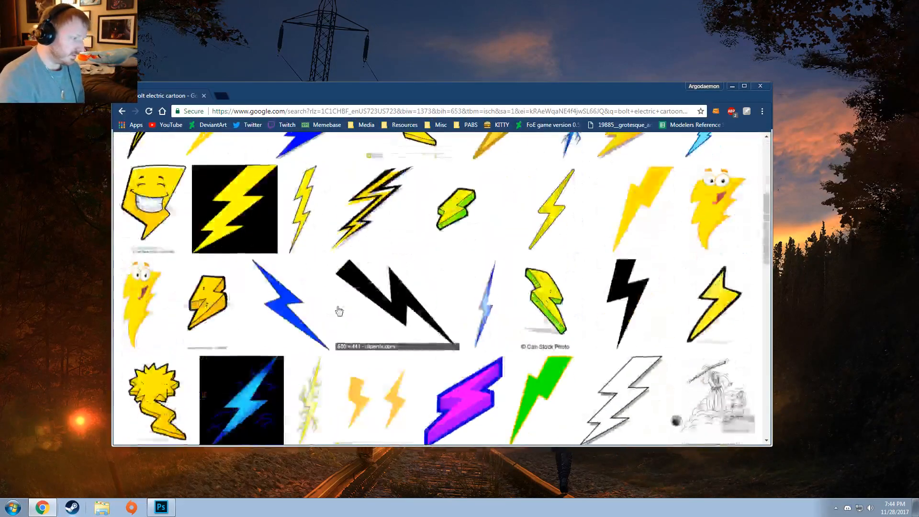
pyautogui.scroll(-8, 341, 317)
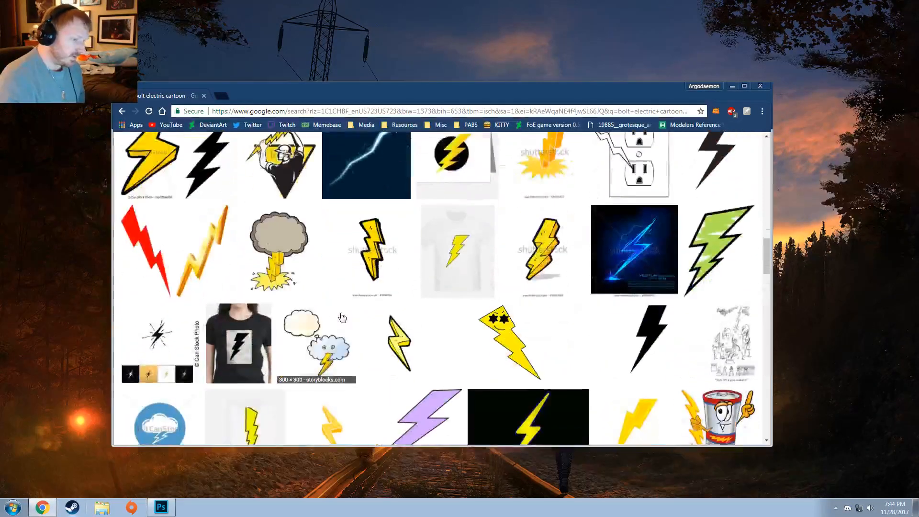
pyautogui.scroll(-10, 341, 317)
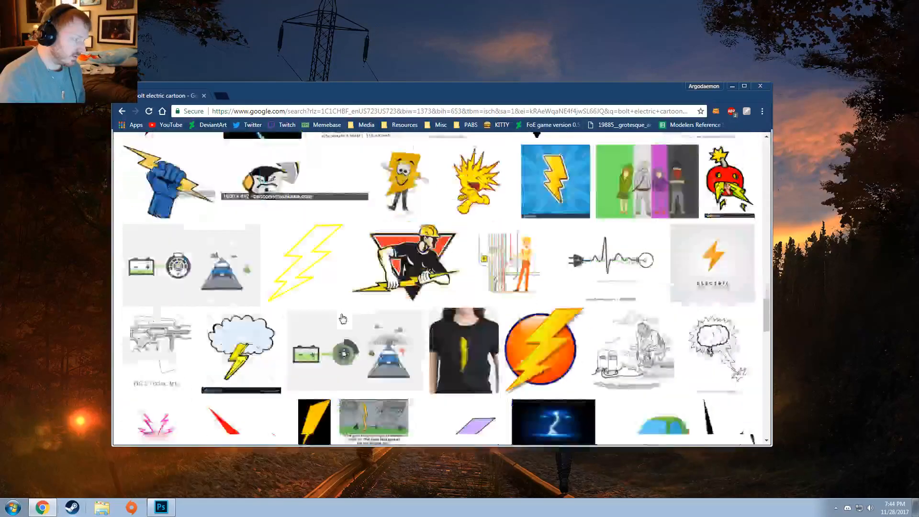
pyautogui.scroll(3, 342, 319)
pyautogui.scroll(-3, 342, 319)
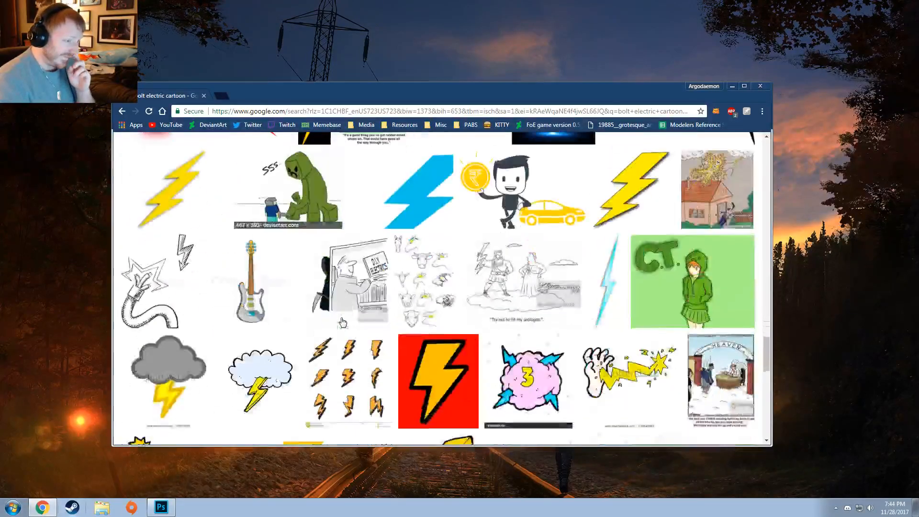
pyautogui.scroll(3, 343, 321)
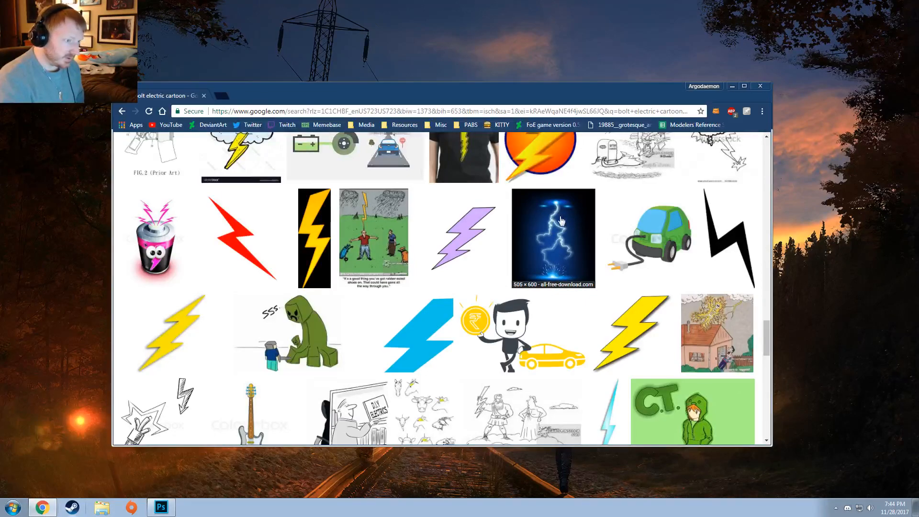
pyautogui.scroll(-15, 560, 274)
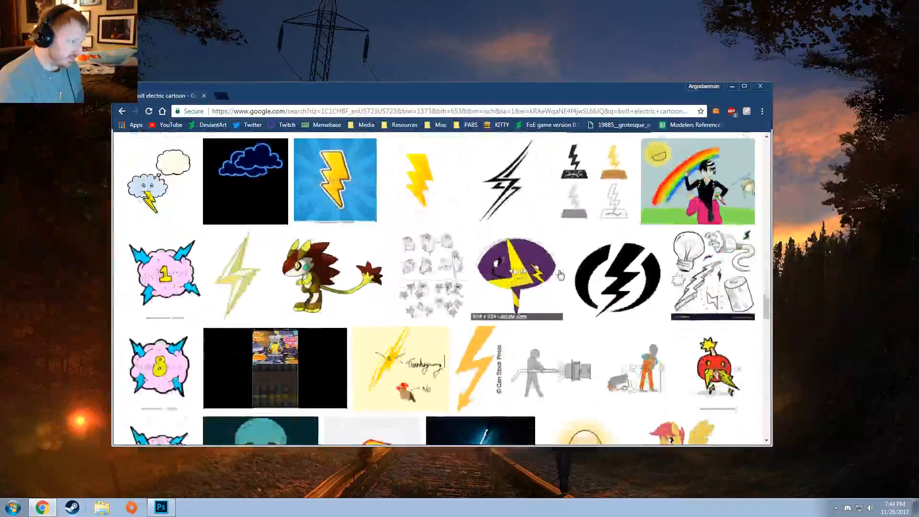
pyautogui.scroll(-10, 561, 273)
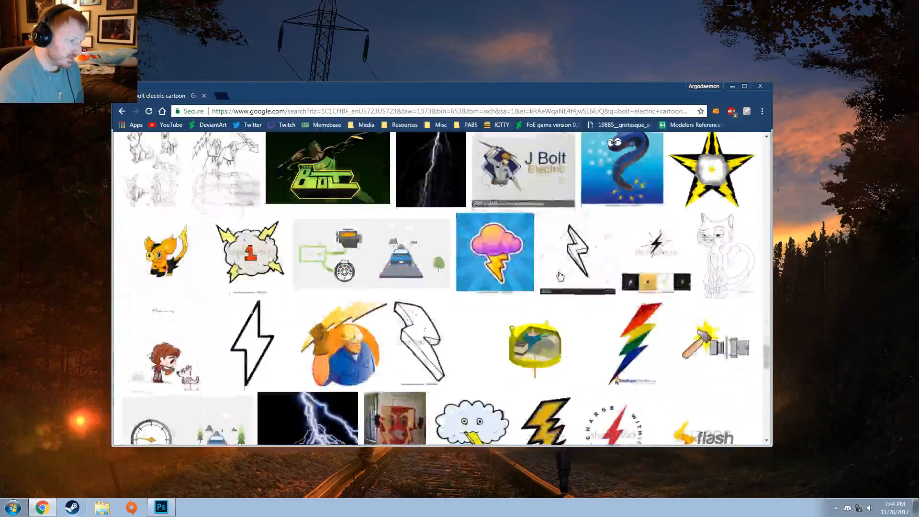
pyautogui.scroll(-12, 560, 275)
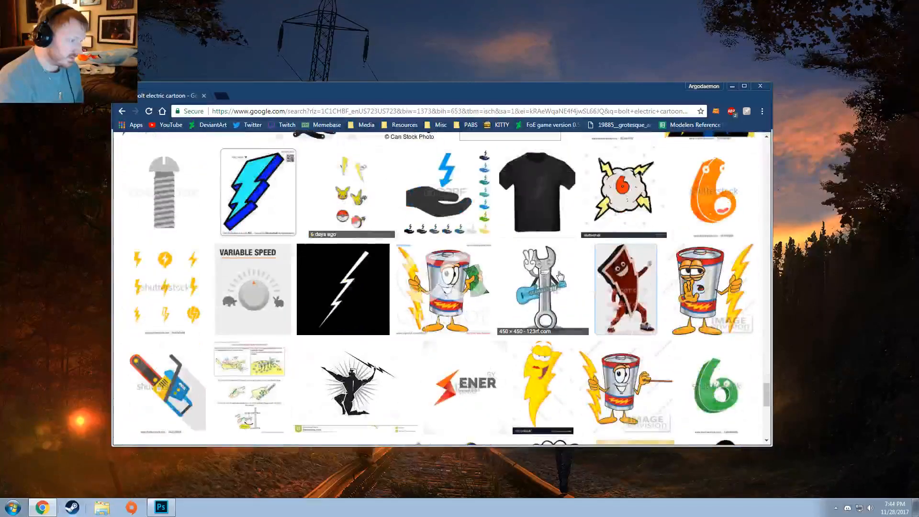
pyautogui.scroll(-12, 559, 275)
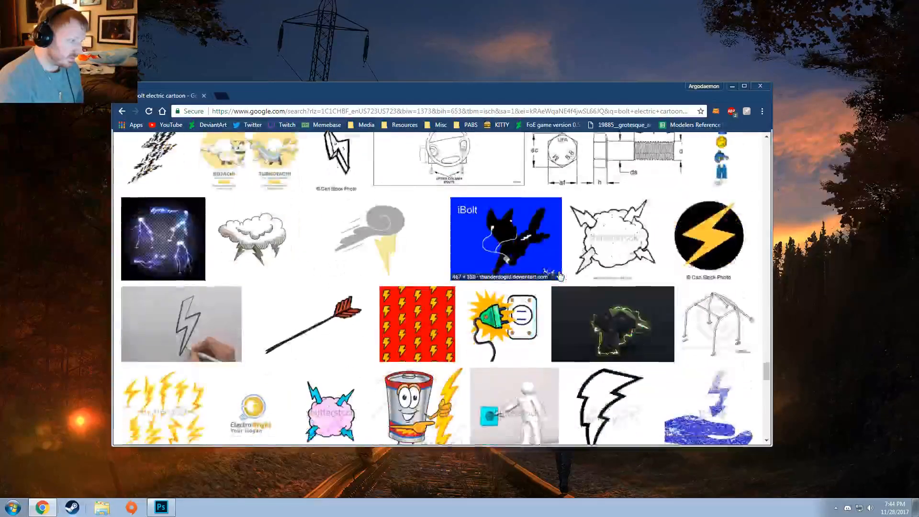
pyautogui.scroll(-10, 560, 275)
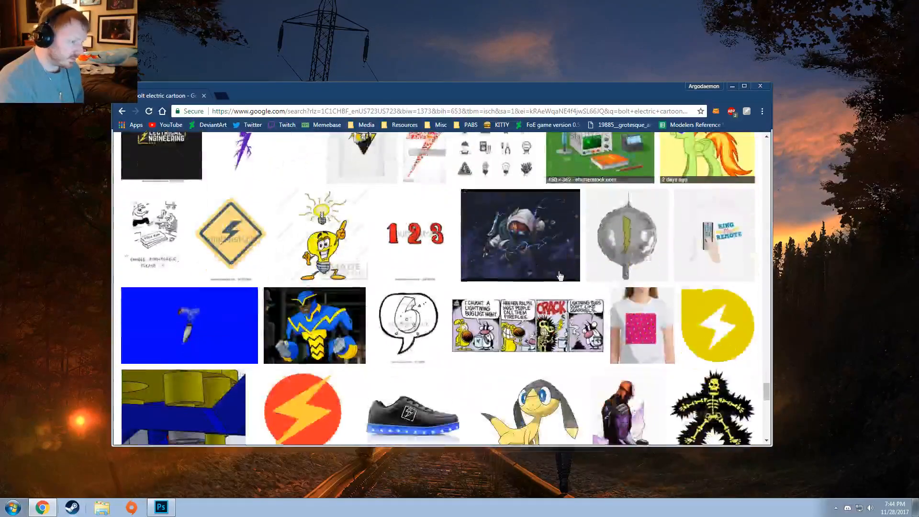
pyautogui.scroll(-10, 559, 275)
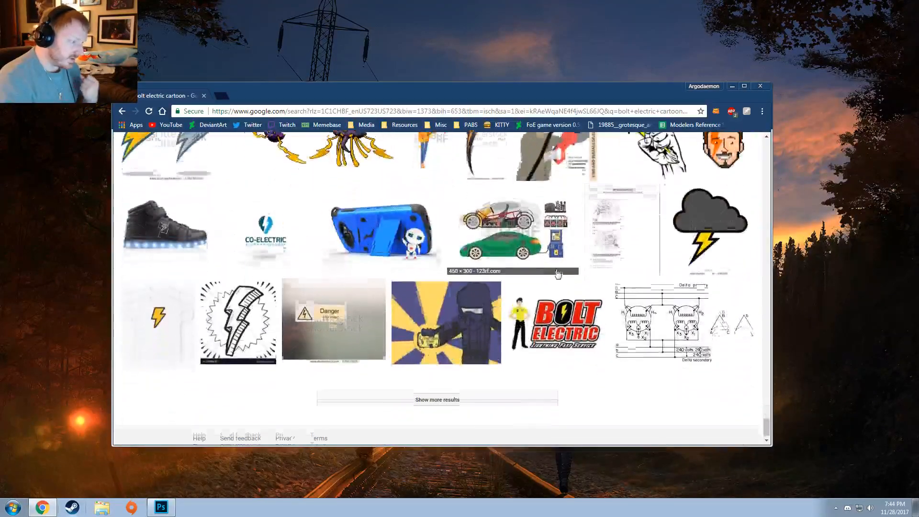
pyautogui.moveTo(766, 426); pyautogui.dragTo(762, 139)
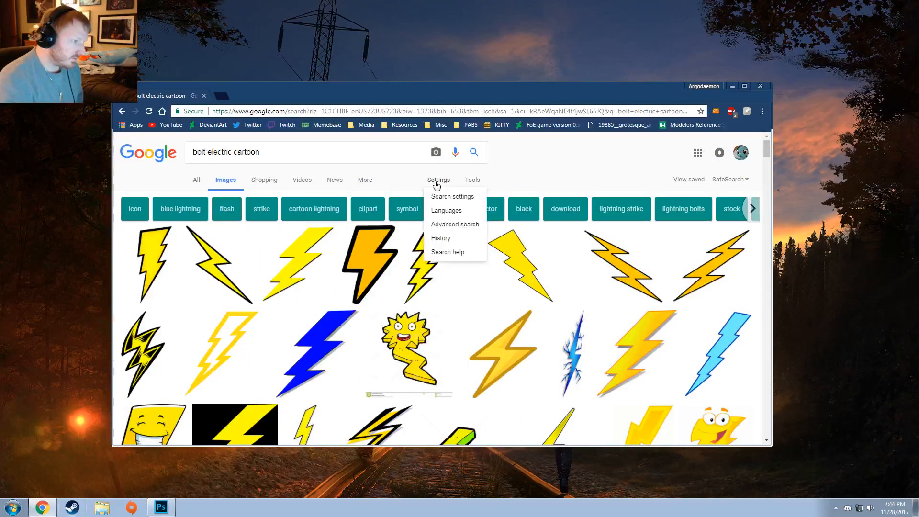
# - Limit the "bolt electric cartoon" image results to the Large size
pyautogui.click(471, 178)
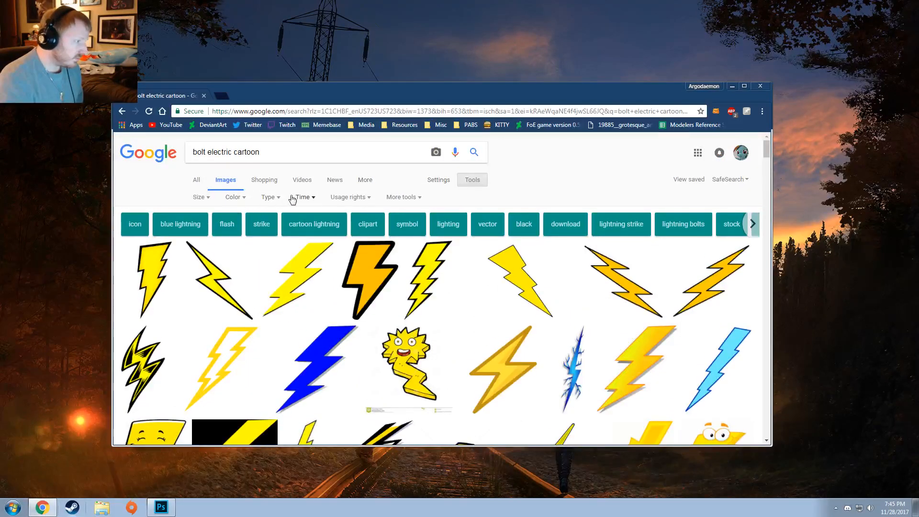
pyautogui.click(211, 197)
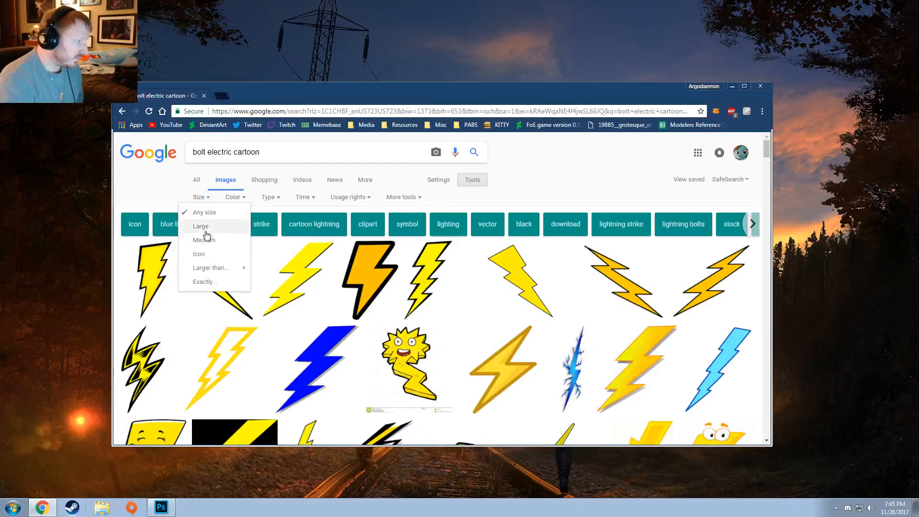
pyautogui.click(208, 236)
# - Look through the large-size "bolt electric cartoon" results down to the end for a suitable electricity texture
pyautogui.scroll(-15, 211, 237)
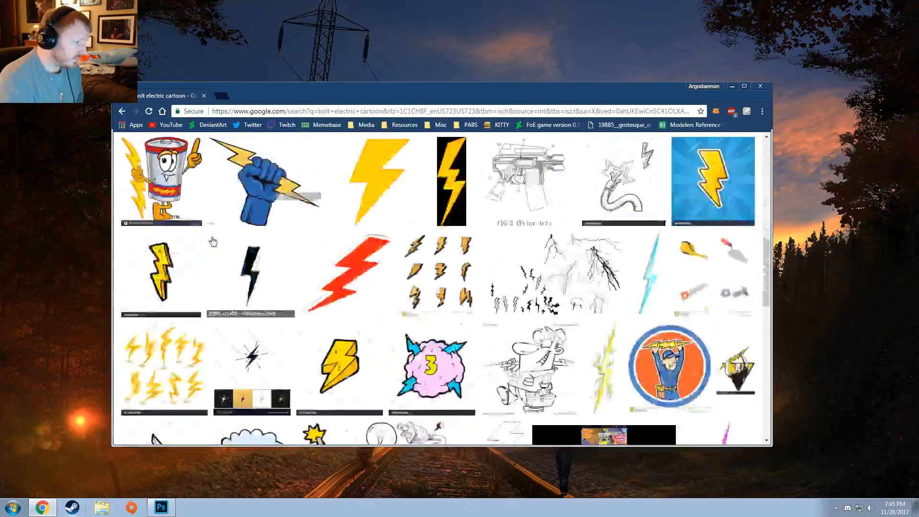
pyautogui.scroll(-6, 213, 238)
pyautogui.scroll(3, 212, 237)
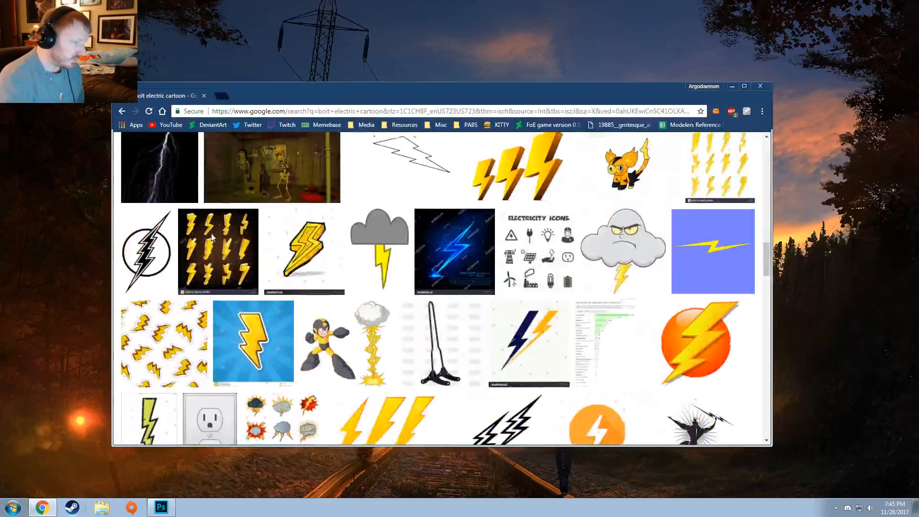
pyautogui.scroll(-12, 213, 238)
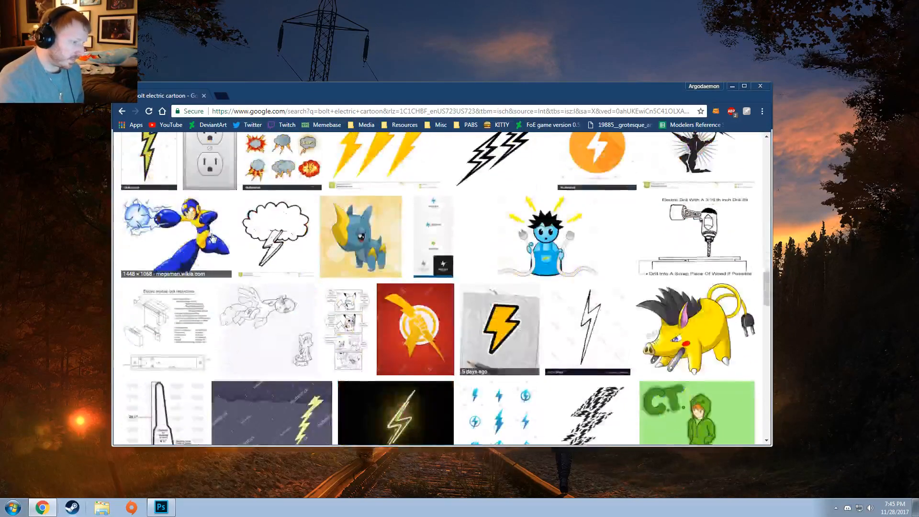
pyautogui.scroll(-8, 214, 237)
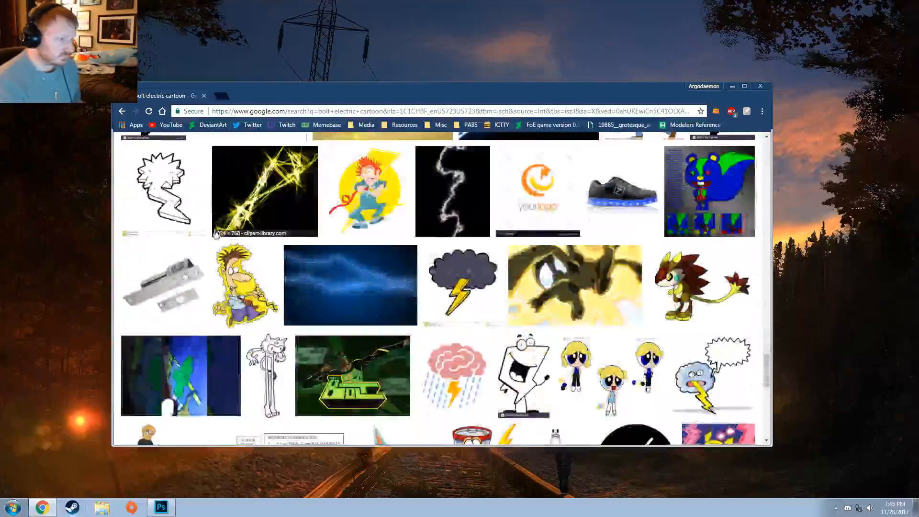
pyautogui.scroll(1, 212, 222)
pyautogui.scroll(4, 211, 223)
pyautogui.scroll(-10, 211, 230)
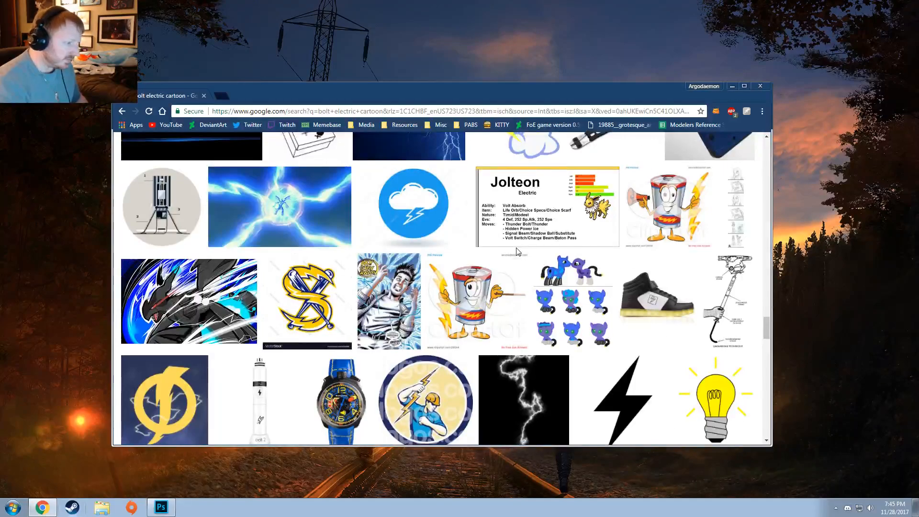
pyautogui.scroll(-7, 517, 252)
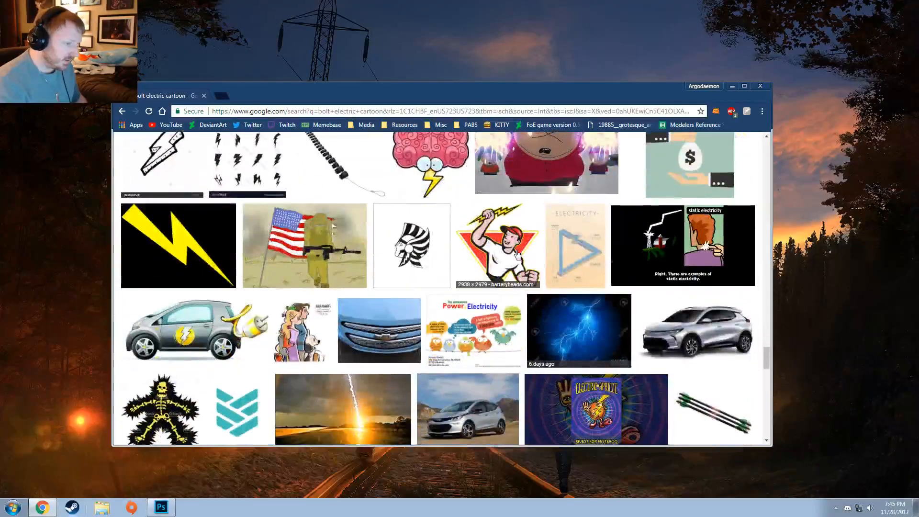
pyautogui.scroll(-9, 517, 255)
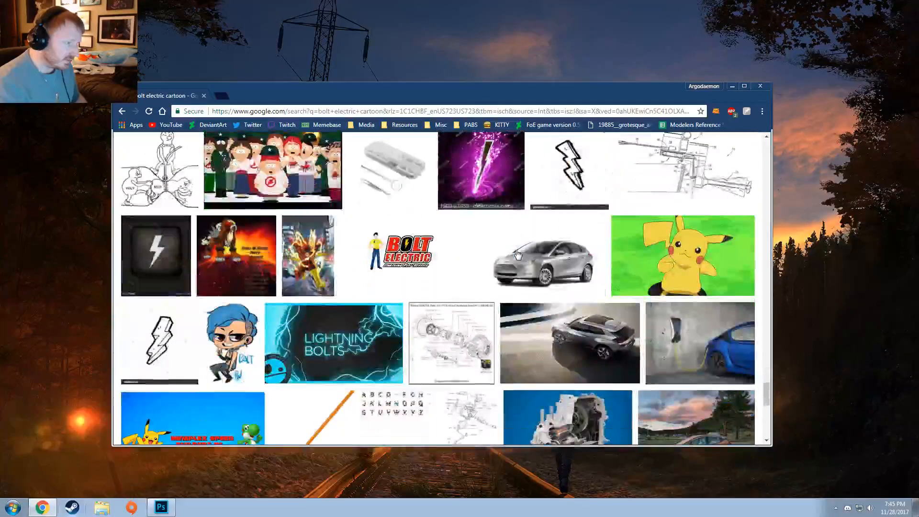
pyautogui.scroll(3, 517, 255)
pyautogui.scroll(-8, 314, 293)
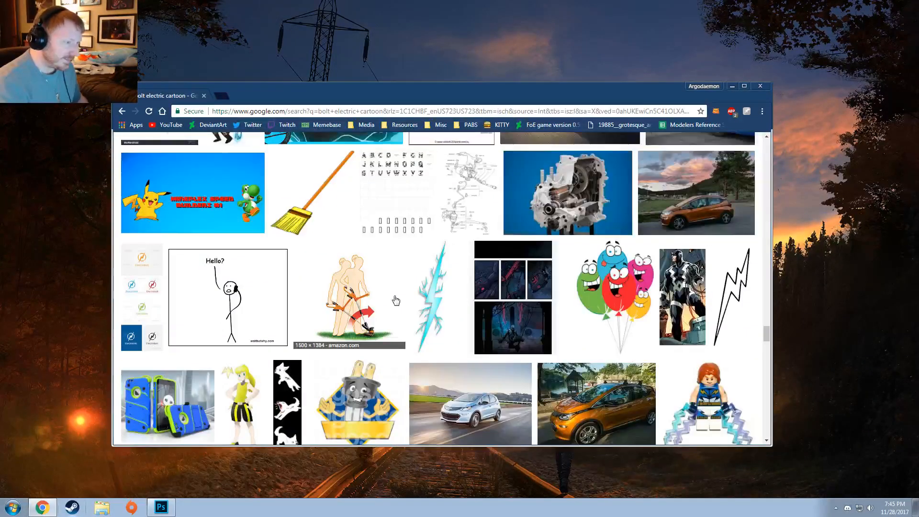
pyautogui.scroll(-10, 395, 300)
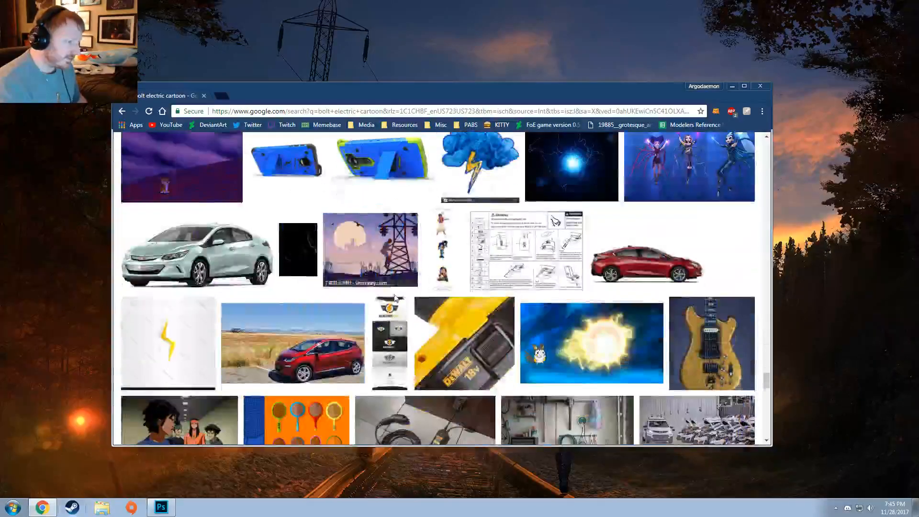
pyautogui.scroll(4, 395, 298)
pyautogui.scroll(-11, 397, 296)
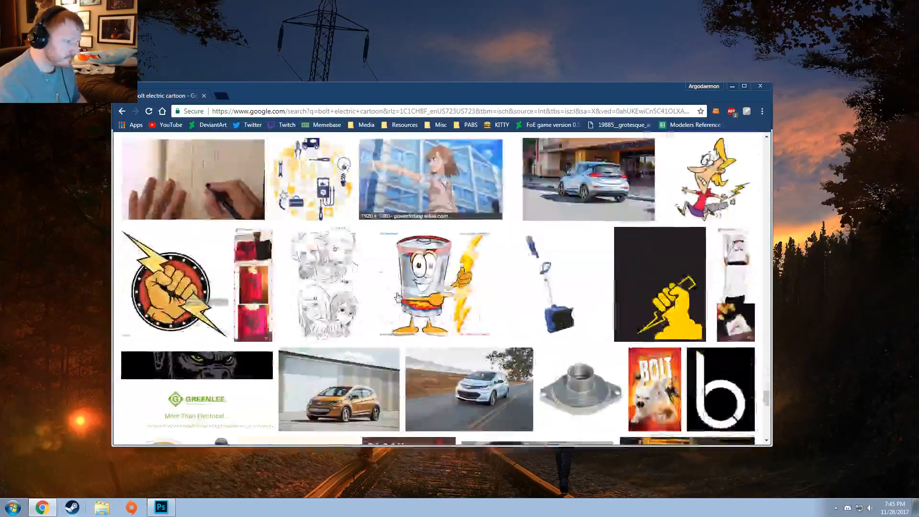
pyautogui.scroll(-12, 397, 297)
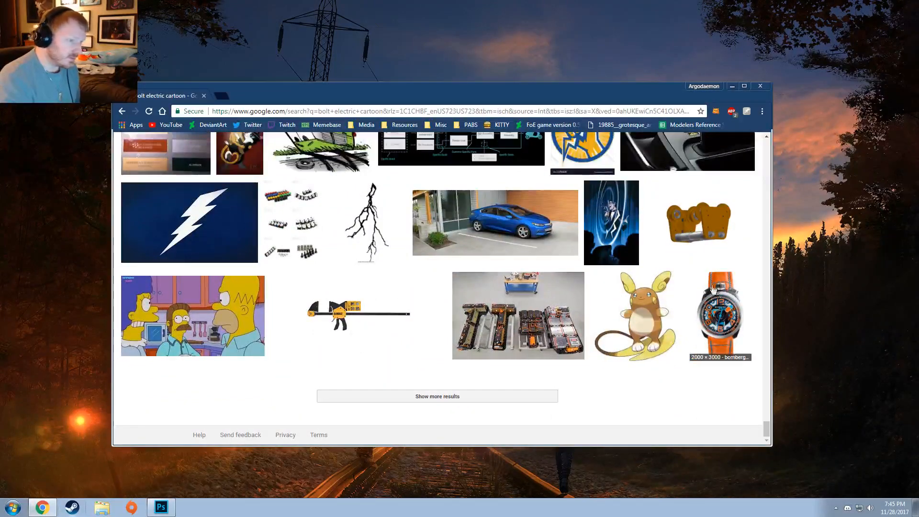
# - Search images for "bolt shock", refine the query to "bolt shock texture", and look through the results for usable electricity patterns
pyautogui.scroll(15, 746, 268)
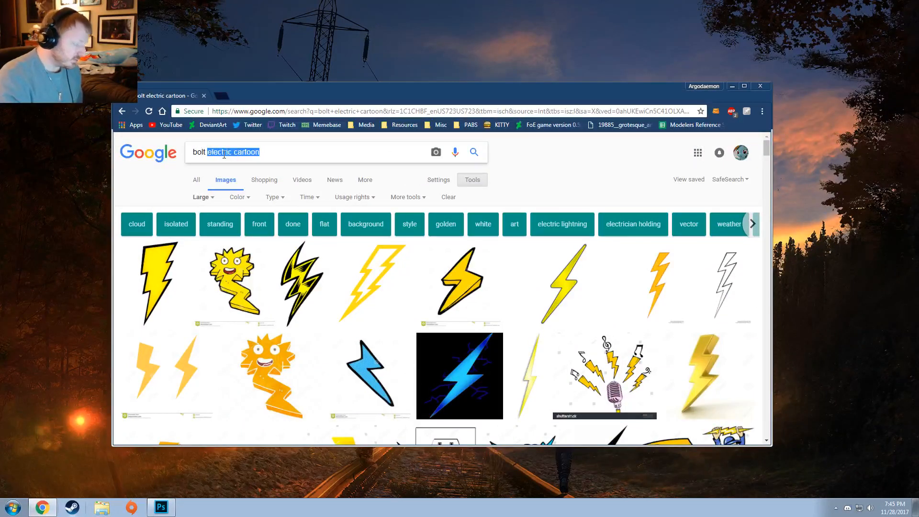
pyautogui.write('hock')
pyautogui.press('Return')
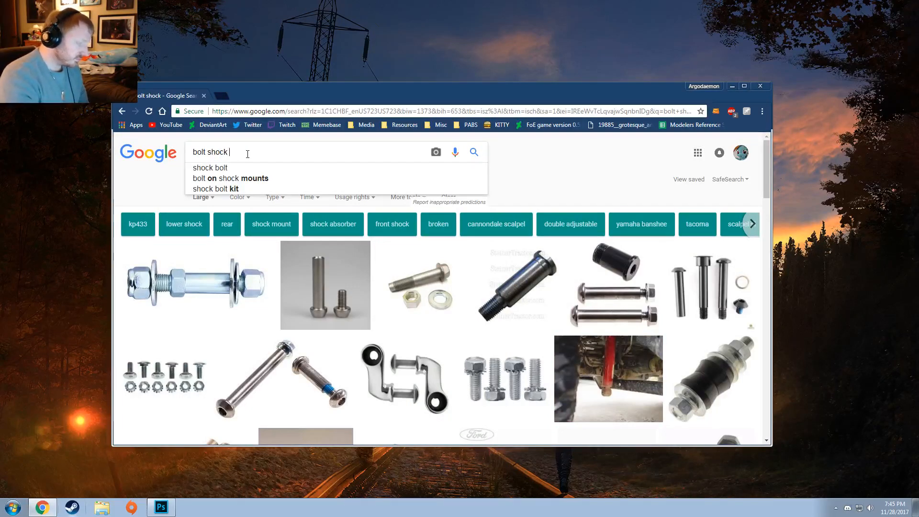
pyautogui.write('texture')
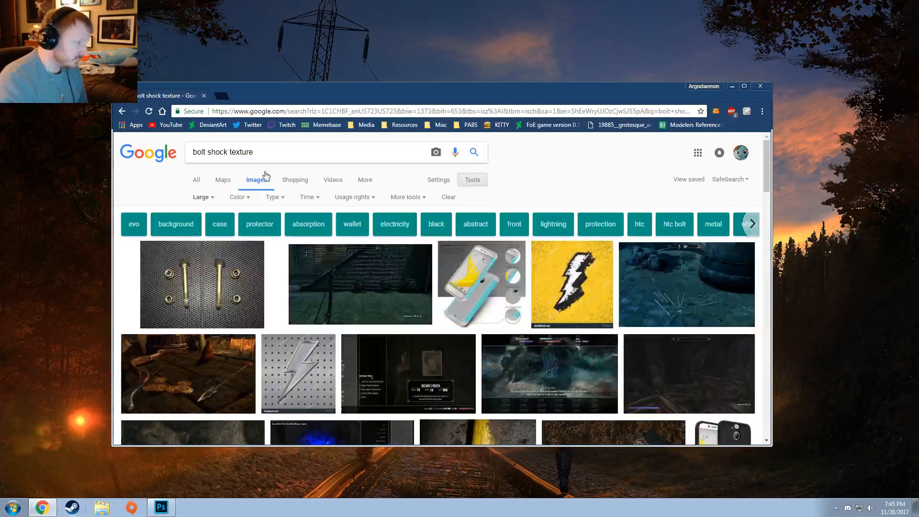
pyautogui.scroll(-10, 453, 249)
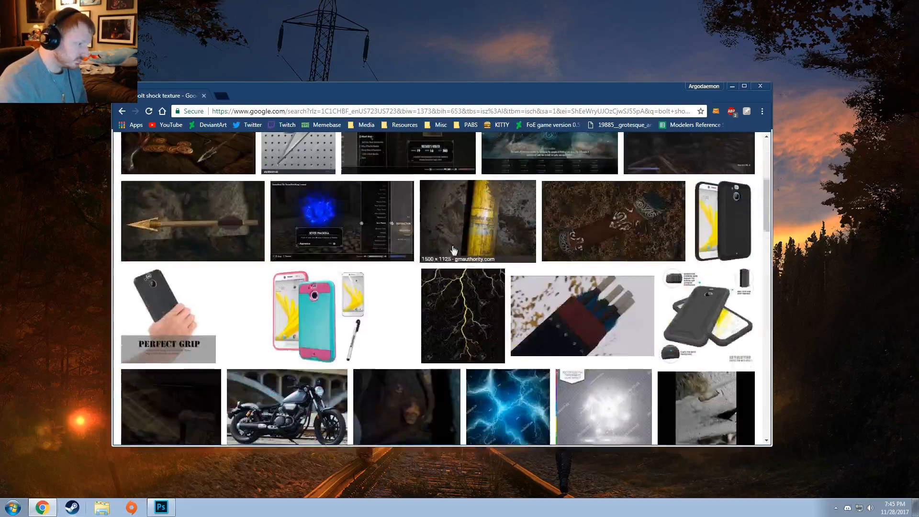
pyautogui.scroll(-4, 454, 248)
pyautogui.scroll(-10, 454, 248)
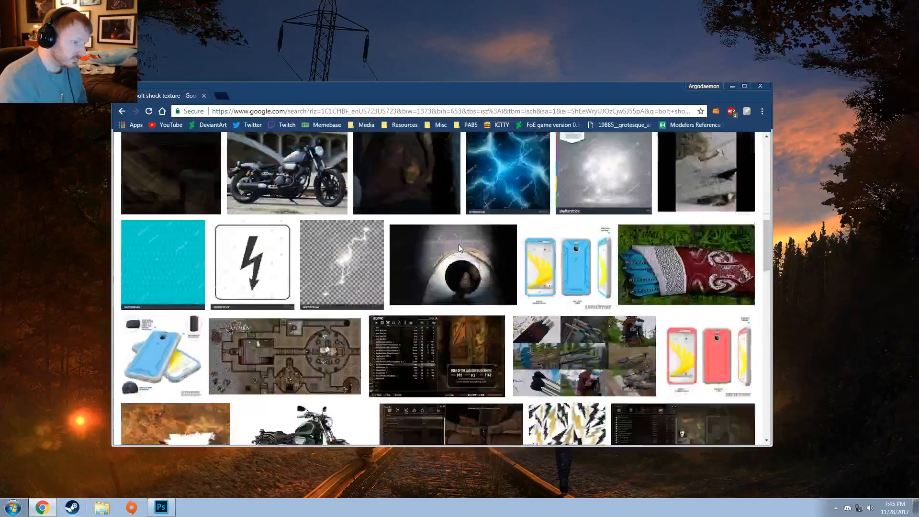
pyautogui.scroll(-10, 462, 246)
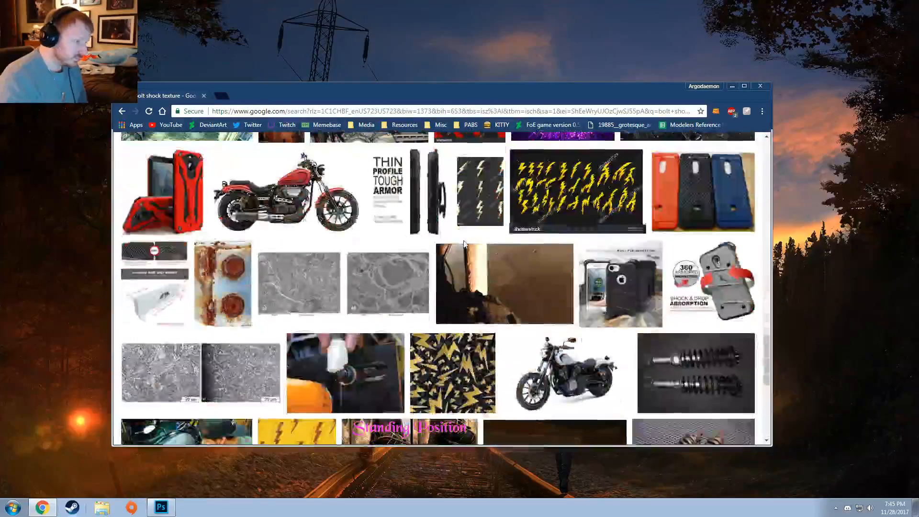
# - Replace the image search query with "lightning bolt" and look through the first large results
pyautogui.scroll(20, 466, 248)
pyautogui.scroll(5, 468, 247)
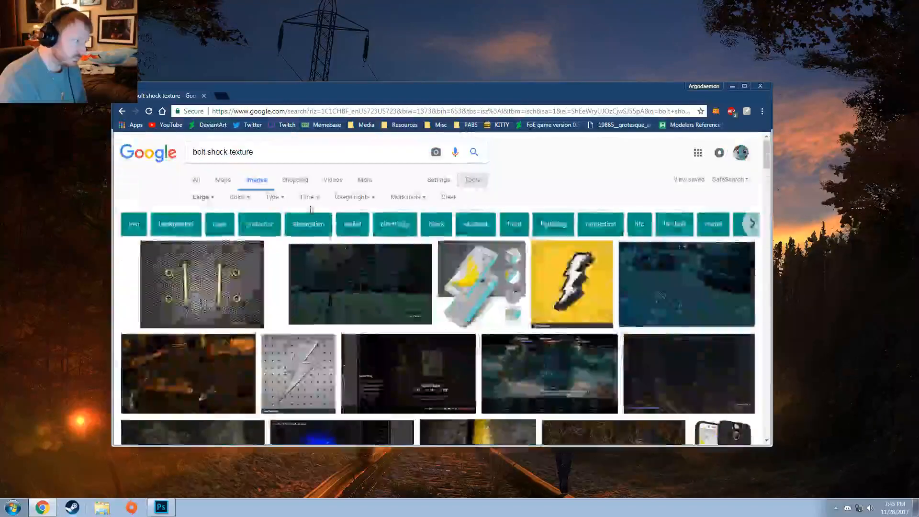
pyautogui.moveTo(262, 152); pyautogui.dragTo(174, 166)
pyautogui.write('lightn')
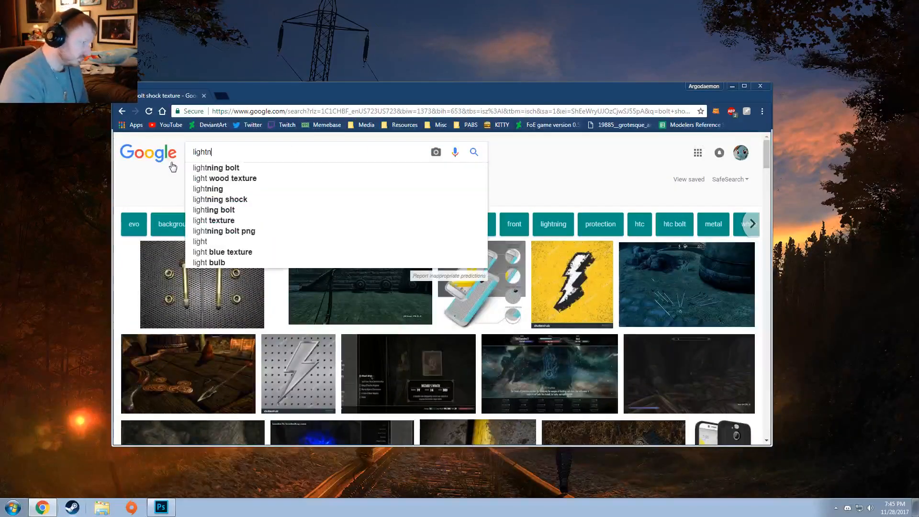
pyautogui.write('ing bolt')
pyautogui.press('Return')
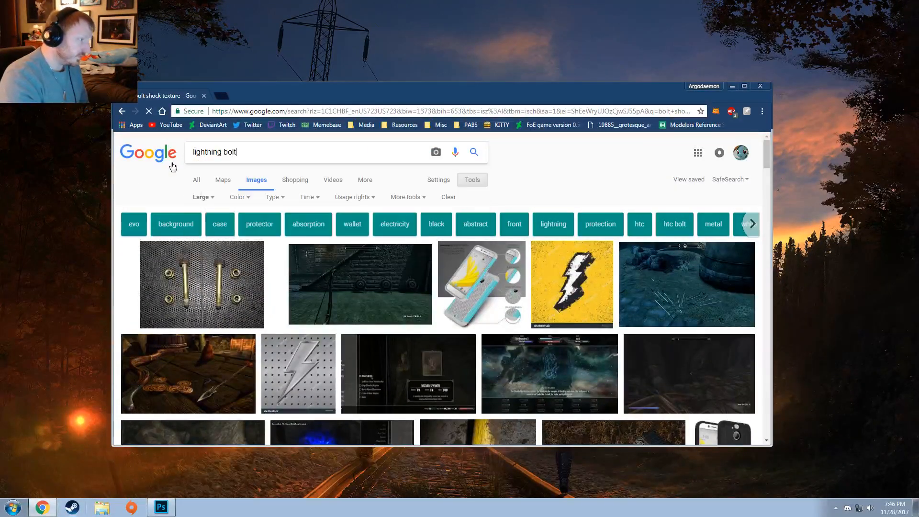
pyautogui.scroll(-6, 291, 193)
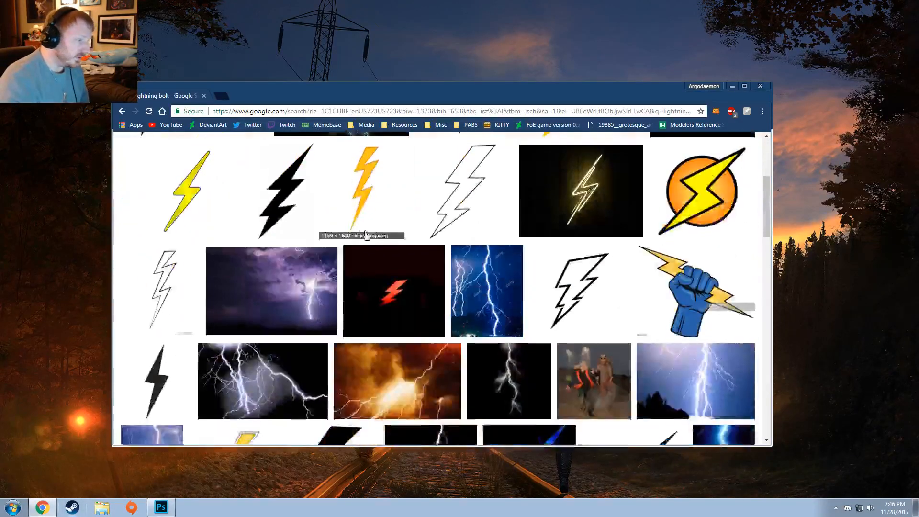
# - Look through the large-size "lightning bolt" image results down to the end of the loaded page for a usable electricity texture
pyautogui.scroll(1, 370, 238)
pyautogui.scroll(-8, 371, 238)
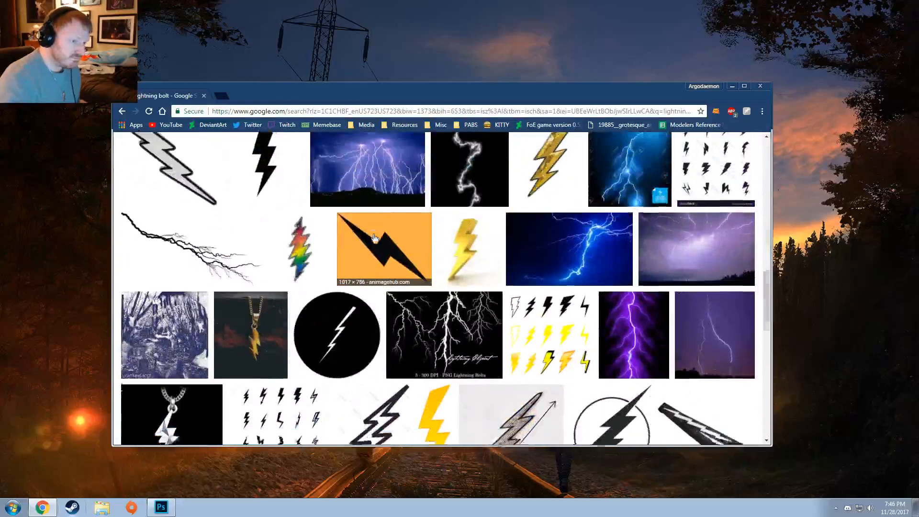
pyautogui.scroll(-10, 374, 239)
pyautogui.scroll(2, 374, 238)
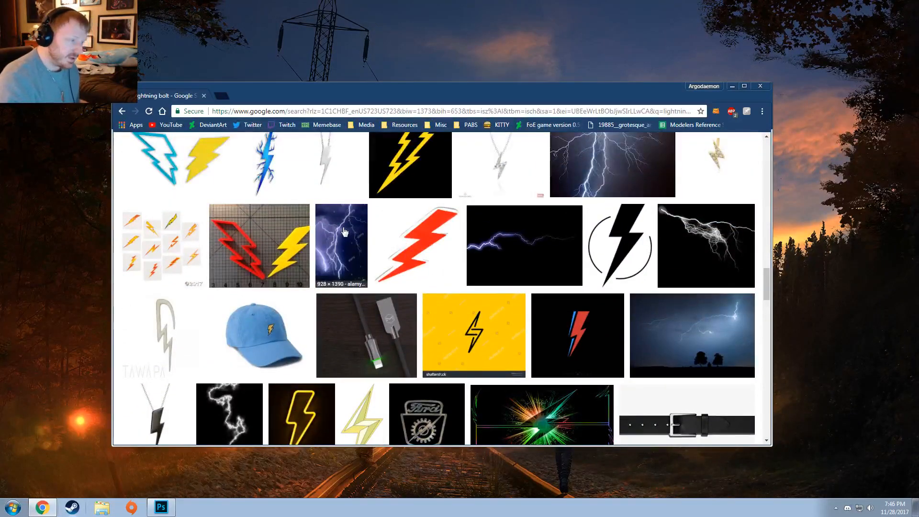
pyautogui.scroll(-2, 343, 231)
pyautogui.scroll(-5, 307, 229)
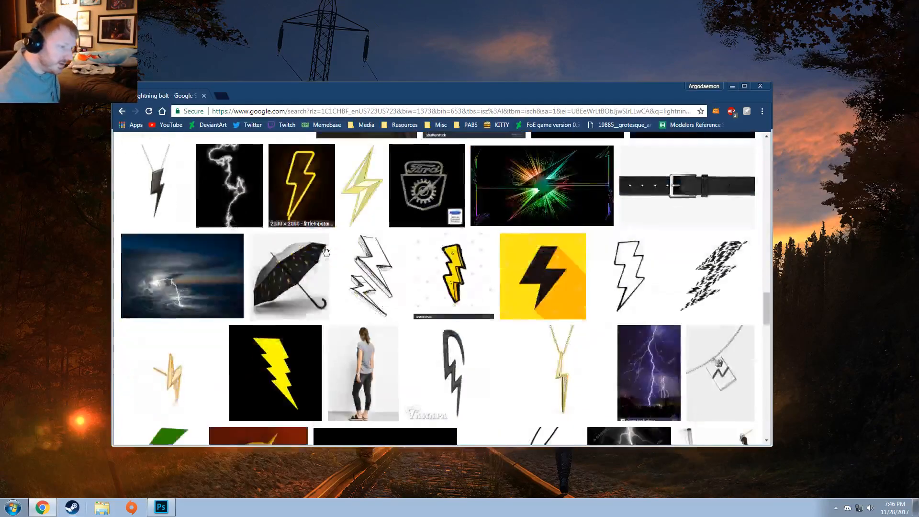
pyautogui.scroll(-4, 368, 216)
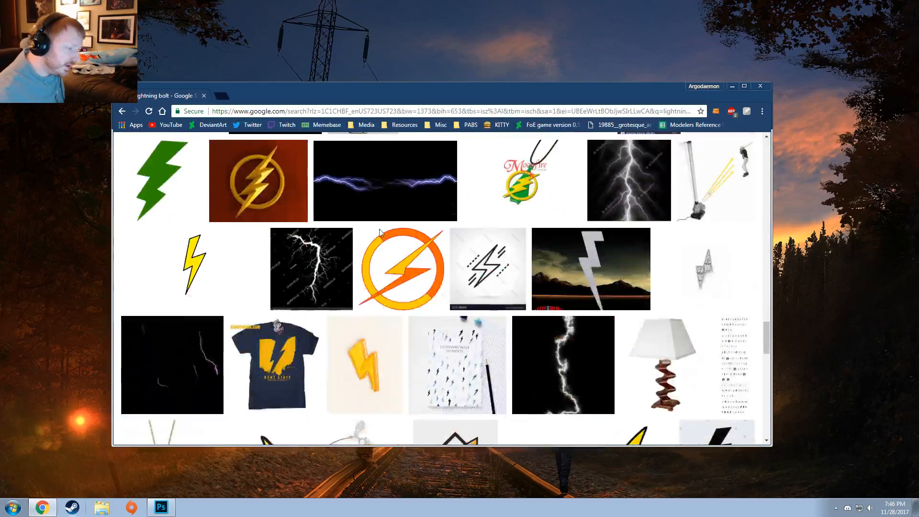
pyautogui.scroll(-2, 401, 242)
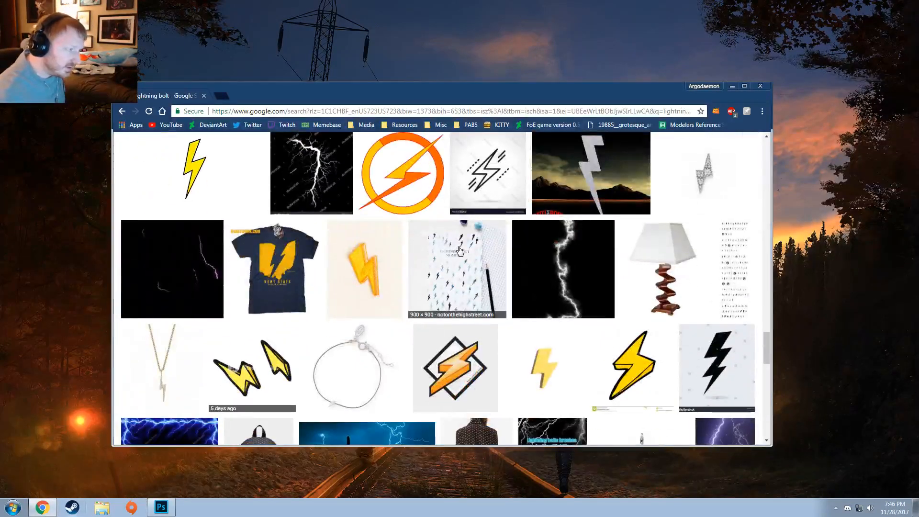
pyautogui.scroll(-6, 459, 249)
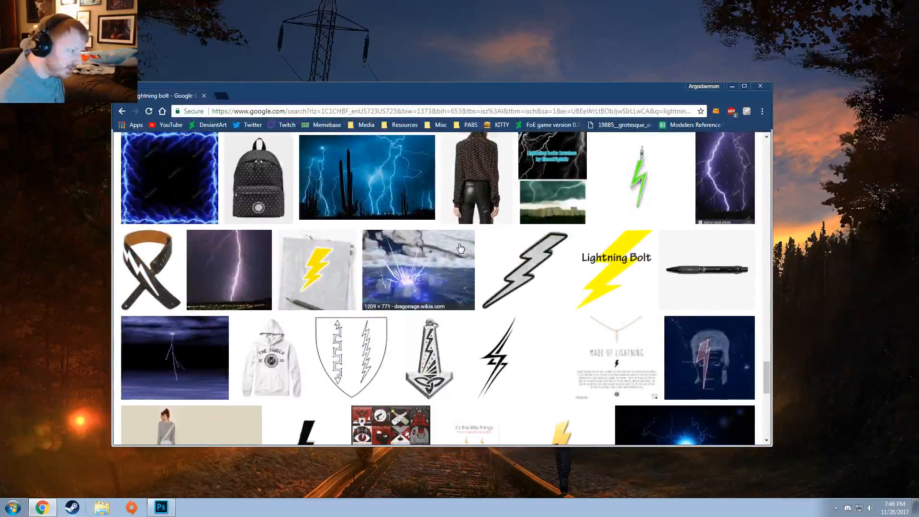
pyautogui.scroll(-6, 460, 247)
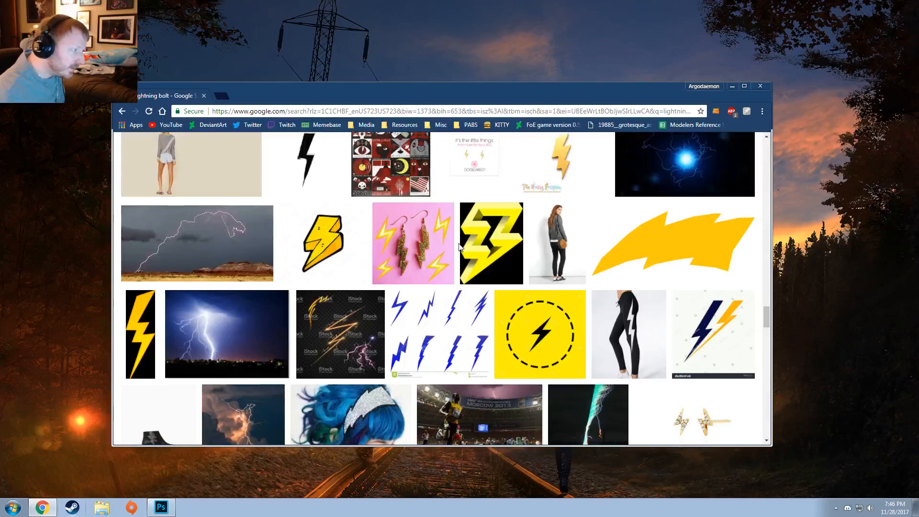
pyautogui.scroll(-3, 459, 246)
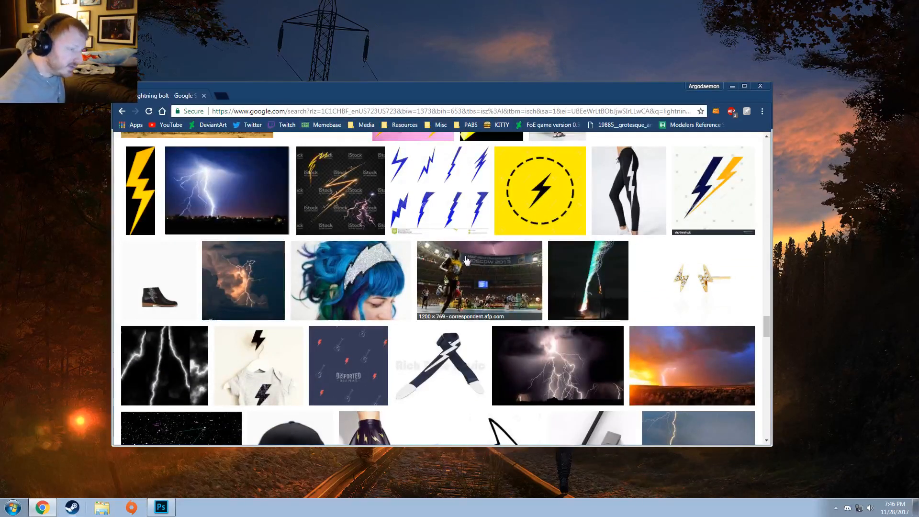
pyautogui.scroll(-4, 466, 259)
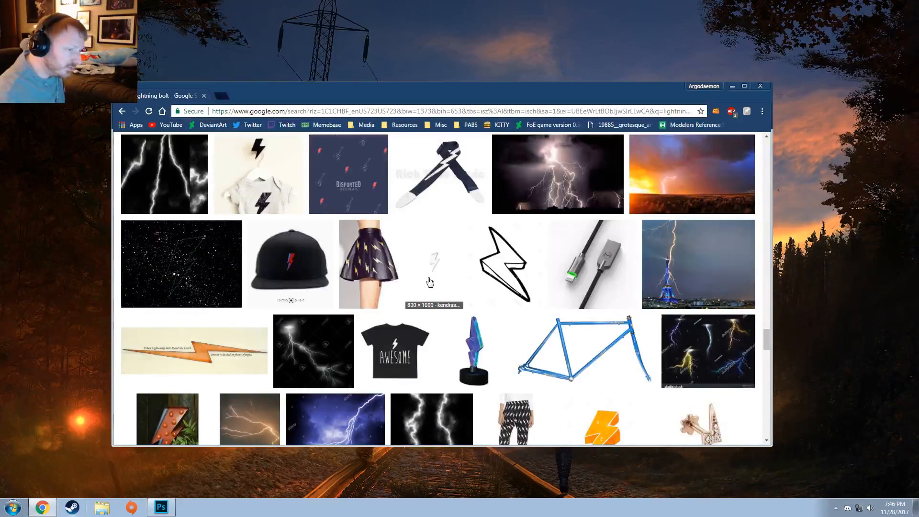
pyautogui.scroll(-1, 430, 281)
pyautogui.scroll(-3, 435, 275)
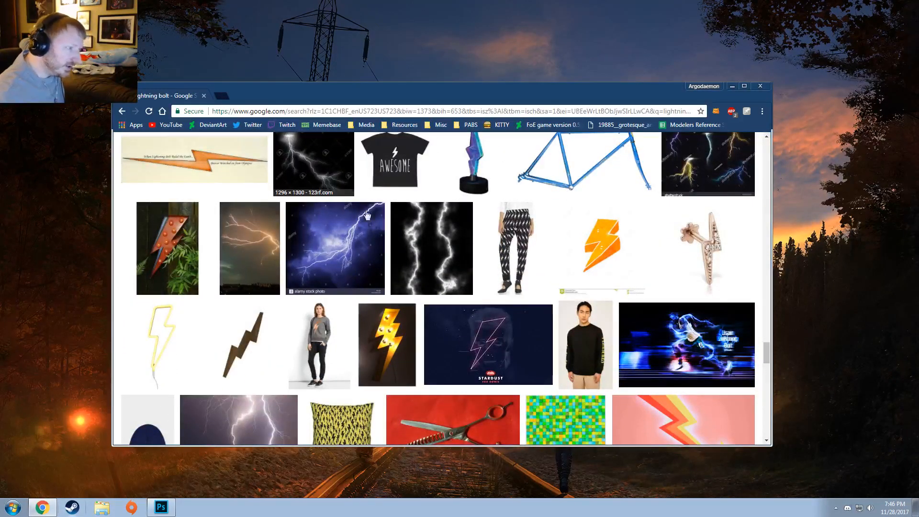
pyautogui.scroll(-5, 418, 232)
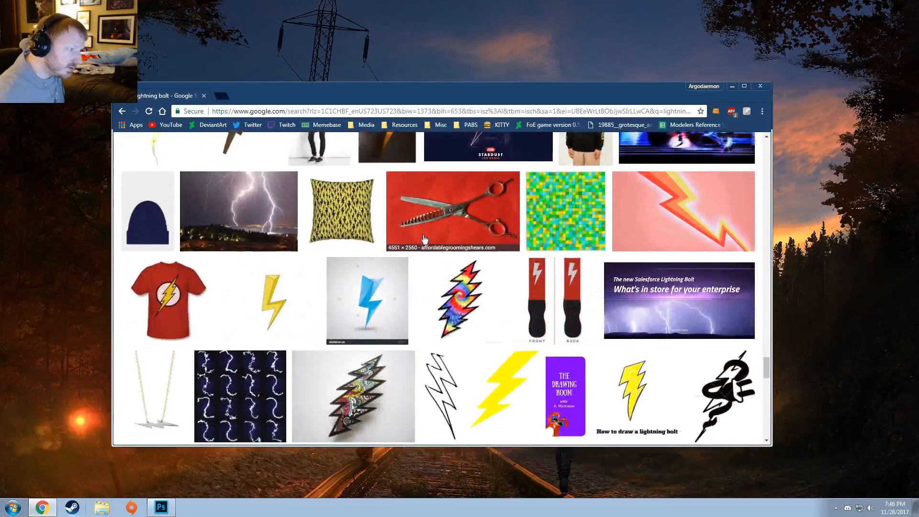
pyautogui.scroll(-5, 423, 238)
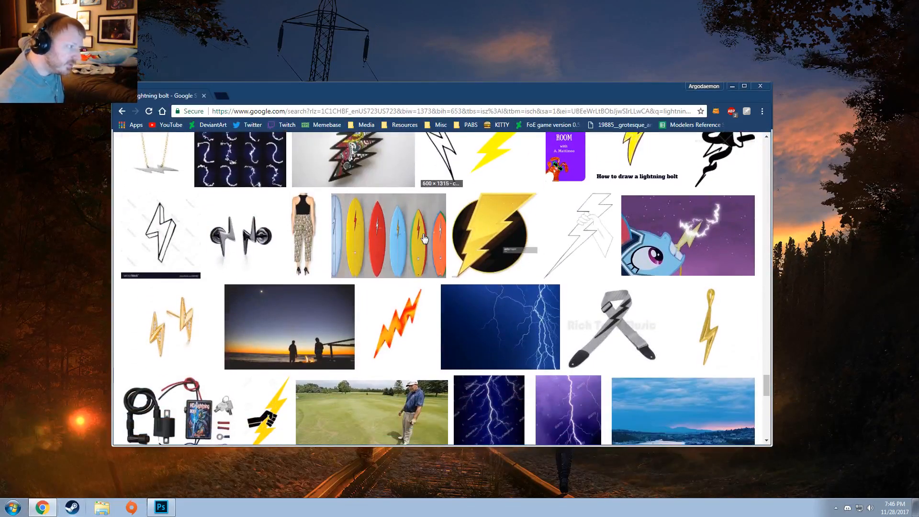
pyautogui.scroll(-3, 423, 238)
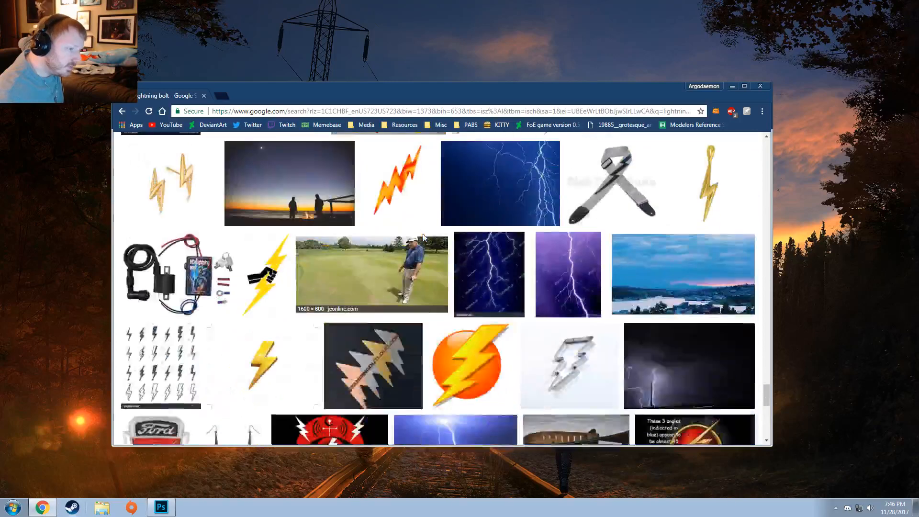
pyautogui.scroll(-3, 424, 238)
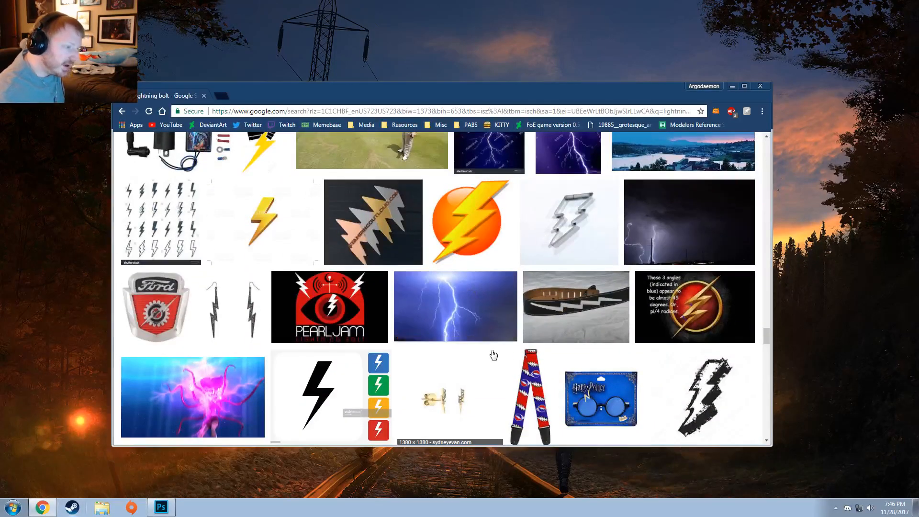
pyautogui.scroll(-6, 493, 355)
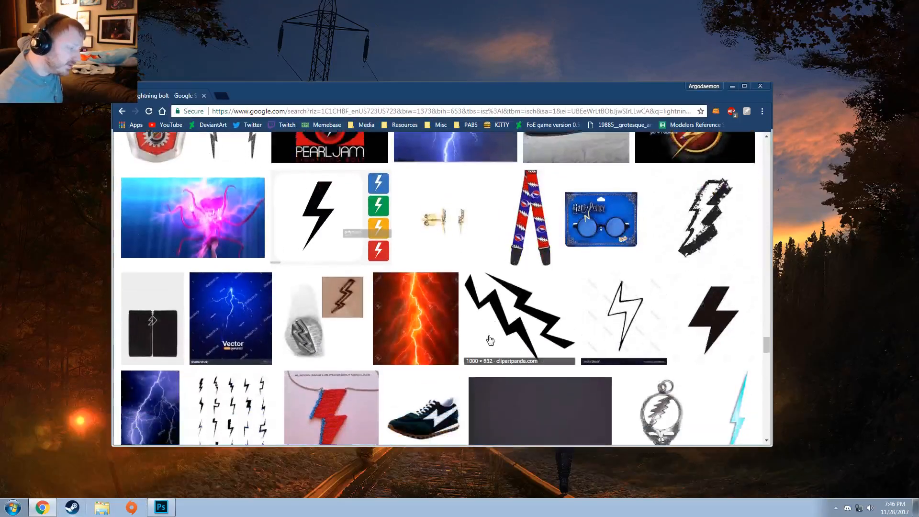
pyautogui.scroll(-5, 489, 338)
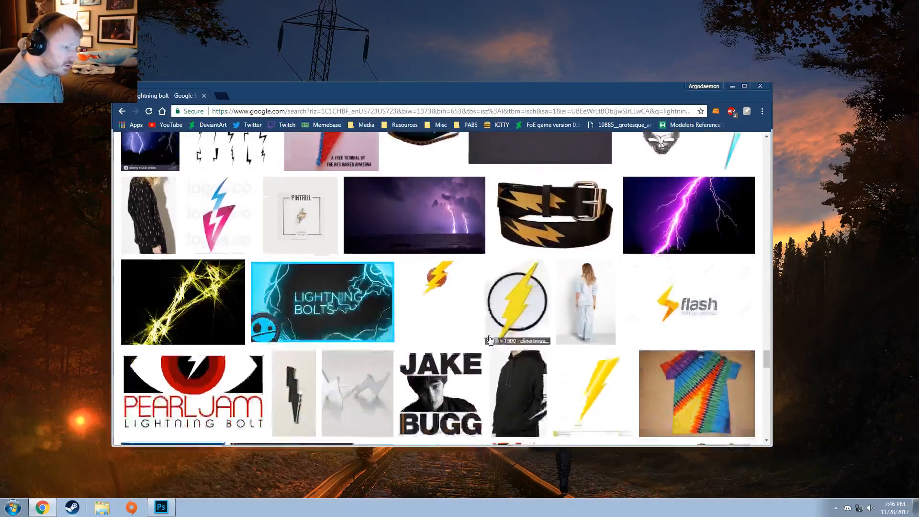
pyautogui.scroll(-4, 489, 339)
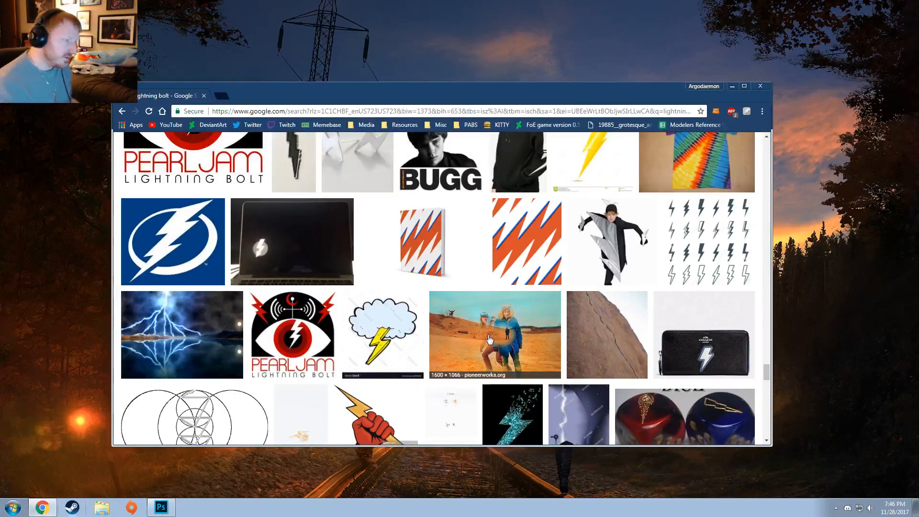
pyautogui.scroll(-9, 489, 338)
pyautogui.scroll(-6, 490, 318)
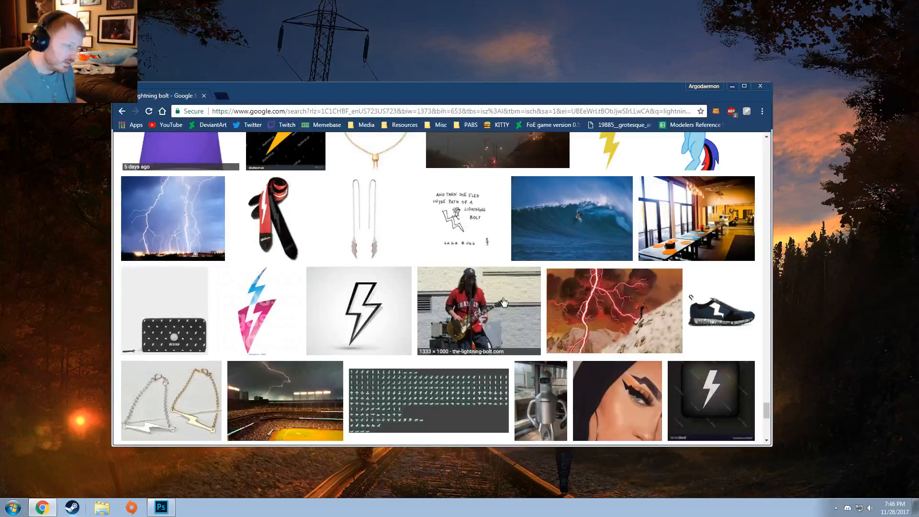
pyautogui.scroll(-7, 503, 302)
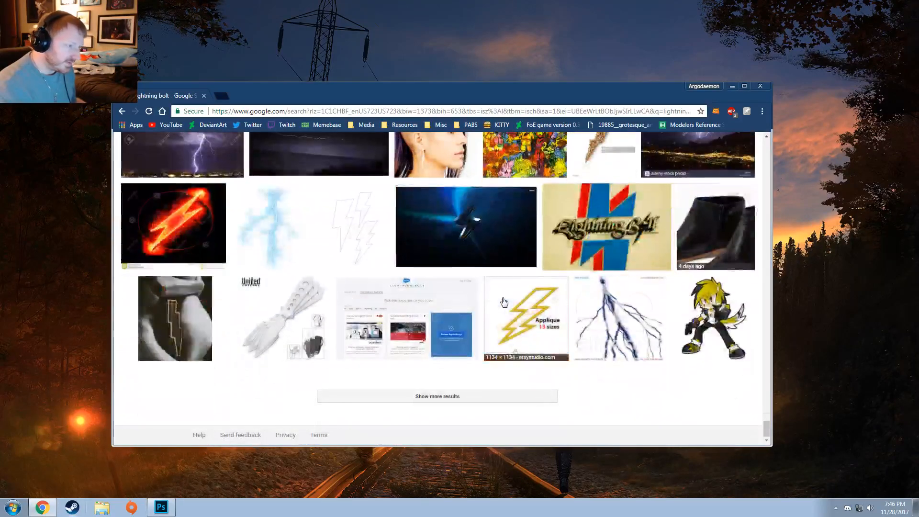
pyautogui.scroll(2, 504, 303)
pyautogui.scroll(-2, 495, 363)
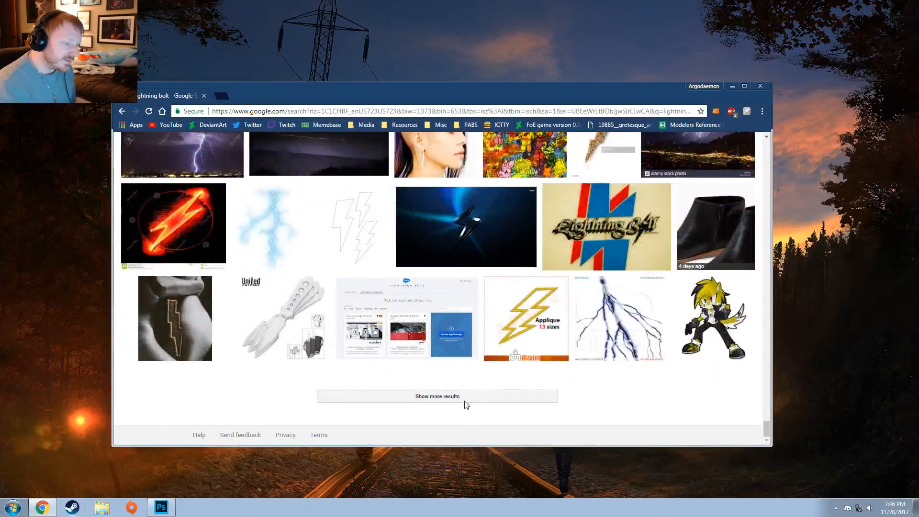
# - Load more large-size "lightning bolt" results and look through the additional images for electricity patterns
pyautogui.click(464, 398)
pyautogui.scroll(-6, 516, 378)
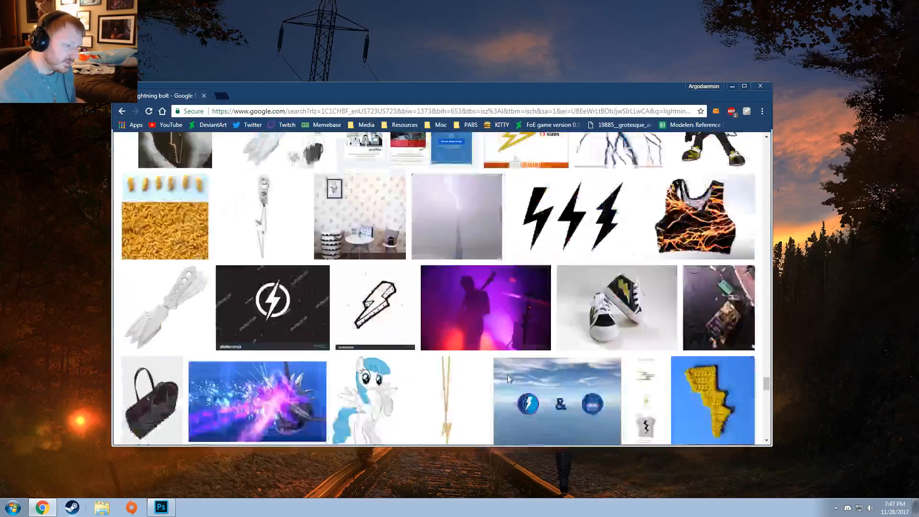
pyautogui.scroll(-1, 508, 369)
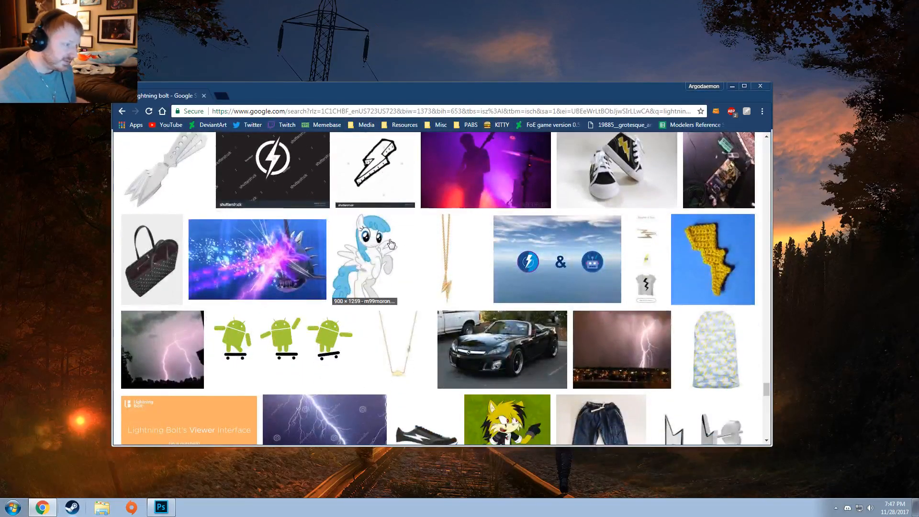
pyautogui.scroll(-5, 389, 247)
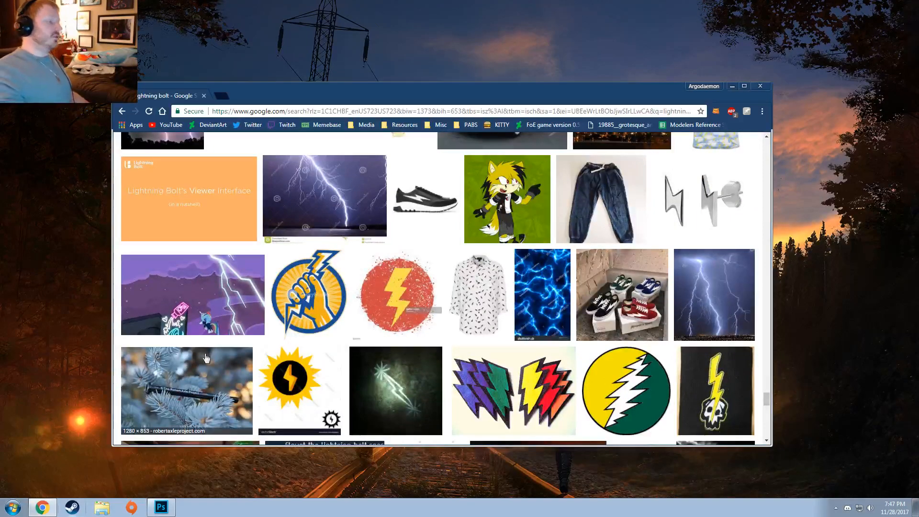
pyautogui.scroll(-1, 330, 364)
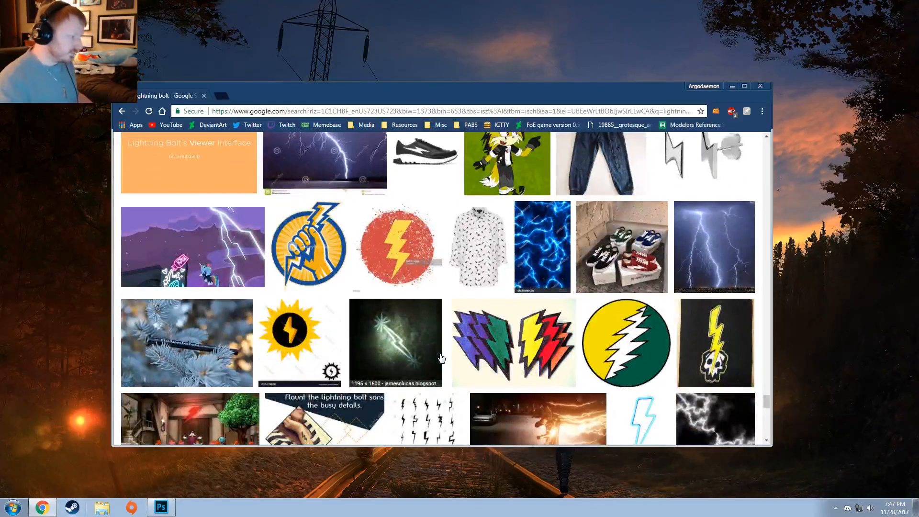
pyautogui.scroll(-7, 539, 248)
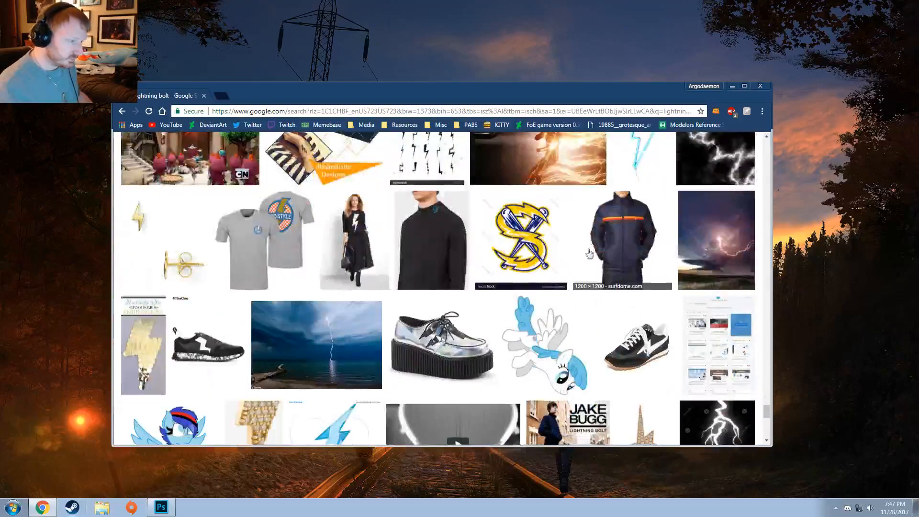
pyautogui.scroll(3, 588, 253)
pyautogui.scroll(-10, 589, 253)
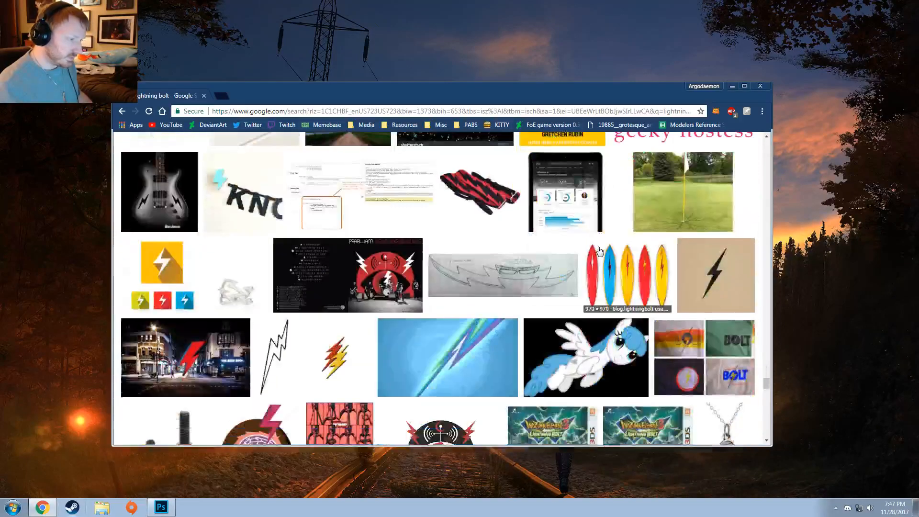
# - Change the size filter of the "lightning bolt" image results to Medium
pyautogui.moveTo(765, 385); pyautogui.dragTo(768, 184)
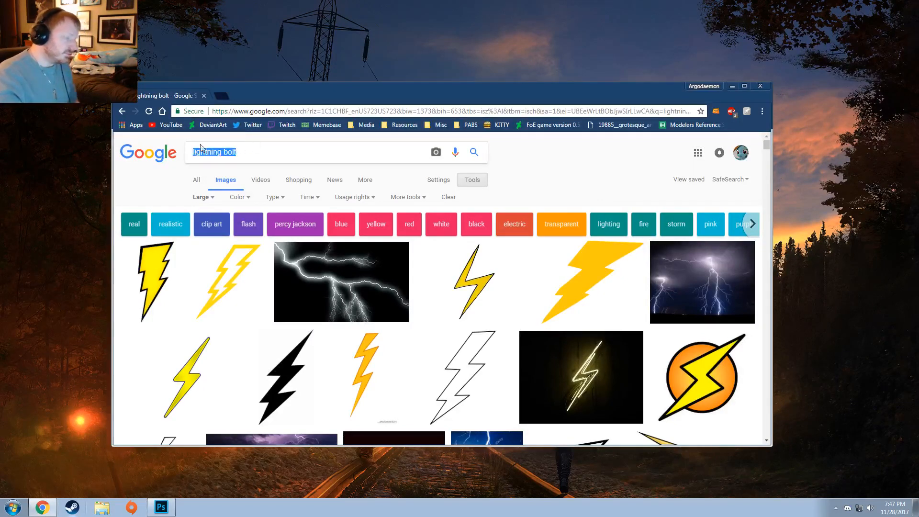
pyautogui.click(207, 197)
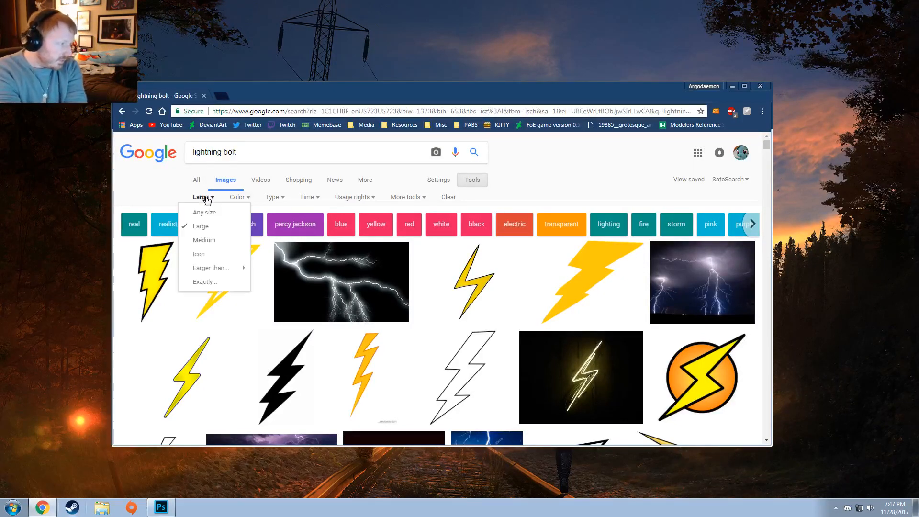
pyautogui.click(207, 197)
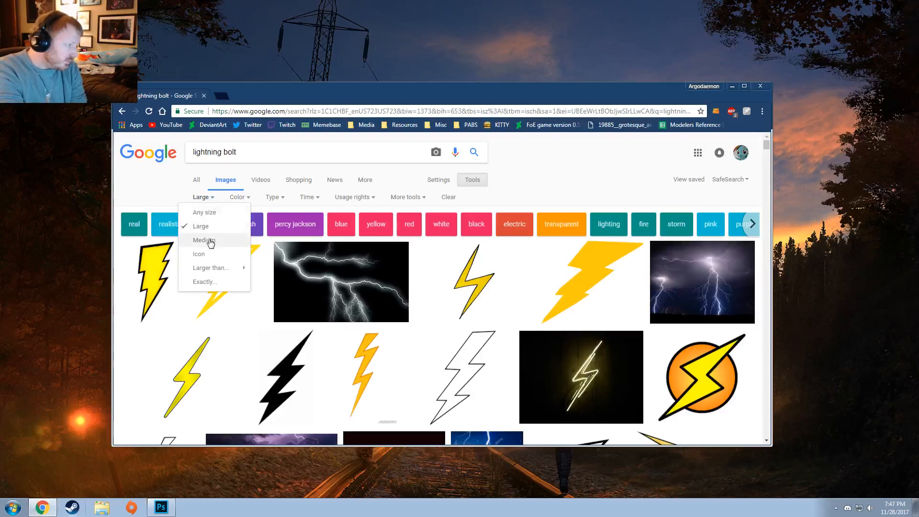
pyautogui.click(210, 239)
# - Look through the first medium-size "lightning bolt" image results for an electricity pattern usable as a gobo texture
pyautogui.scroll(-5, 566, 331)
pyautogui.scroll(-8, 566, 331)
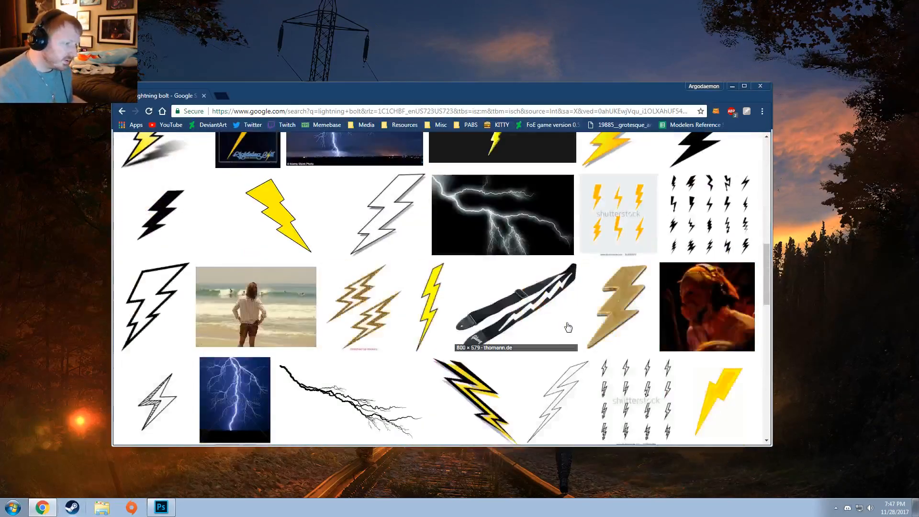
pyautogui.scroll(-5, 567, 330)
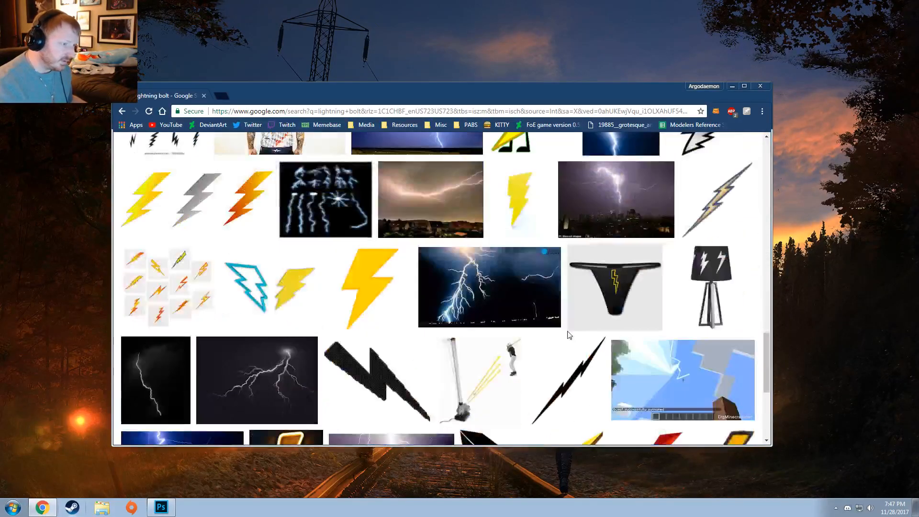
pyautogui.scroll(-6, 566, 332)
pyautogui.scroll(4, 568, 335)
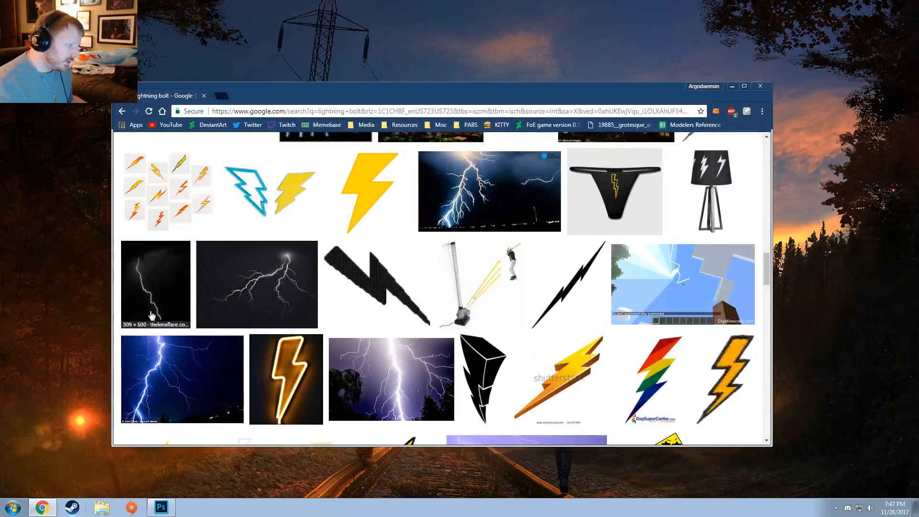
pyautogui.scroll(-4, 172, 291)
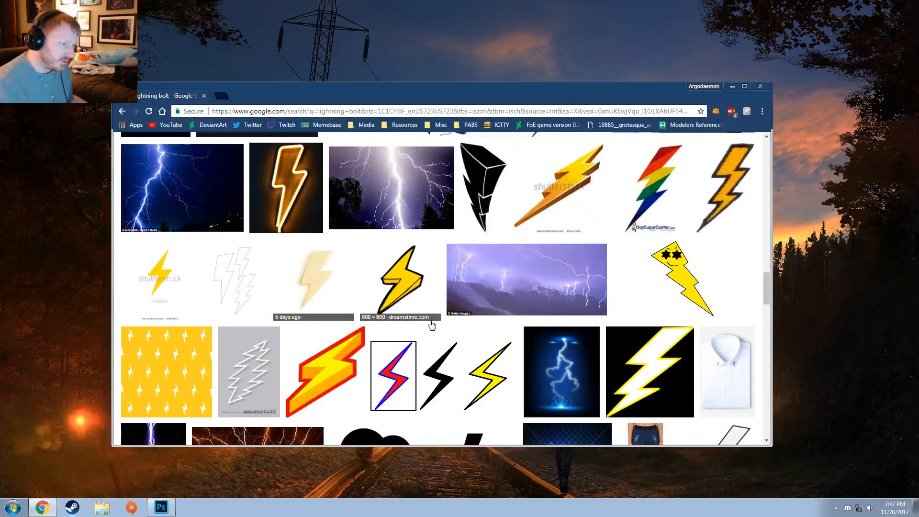
pyautogui.scroll(-10, 430, 325)
pyautogui.scroll(-6, 440, 322)
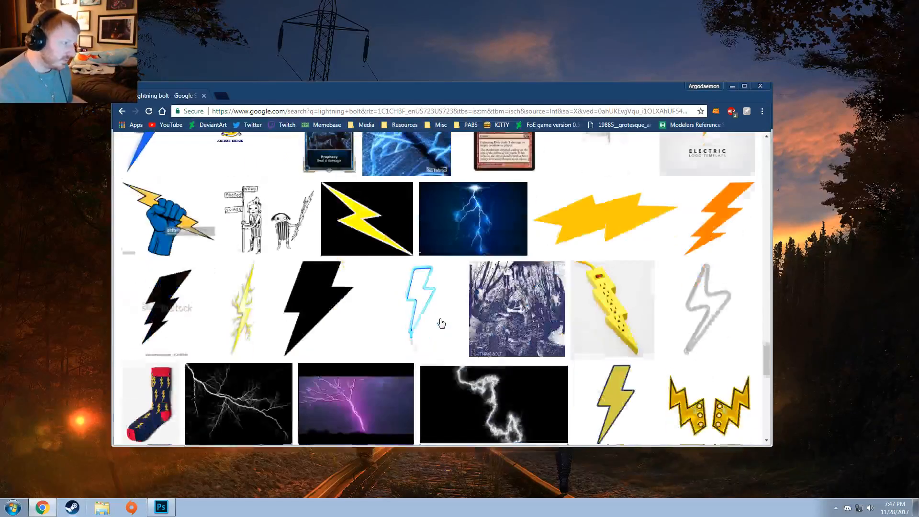
pyautogui.scroll(-5, 440, 323)
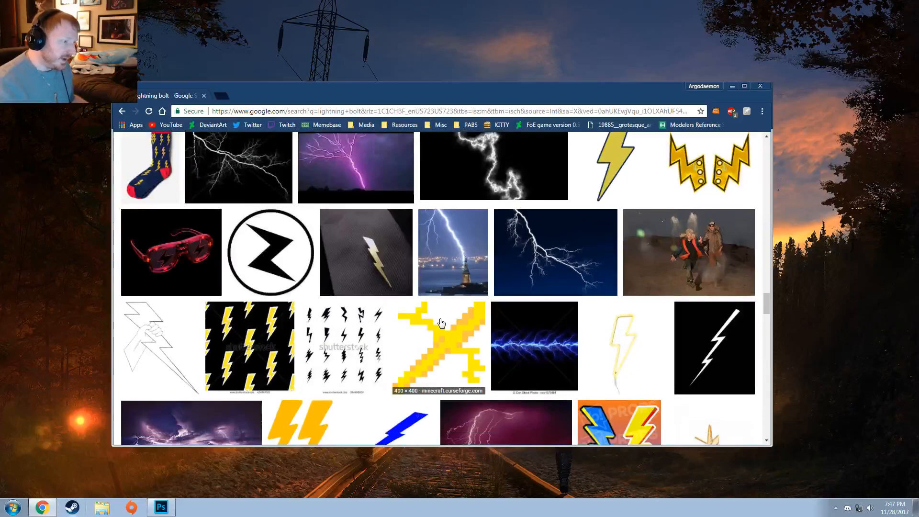
pyautogui.scroll(-4, 441, 322)
pyautogui.scroll(1, 437, 322)
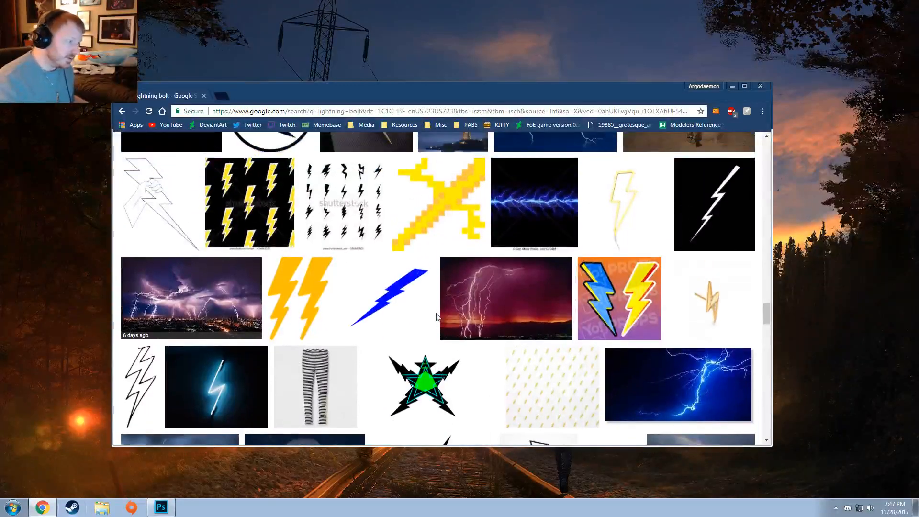
# - Continue through the medium-size "lightning bolt" results to the end of the loaded page, looking for branching electricity images
pyautogui.scroll(-5, 437, 317)
pyautogui.scroll(-3, 436, 316)
pyautogui.scroll(-3, 437, 317)
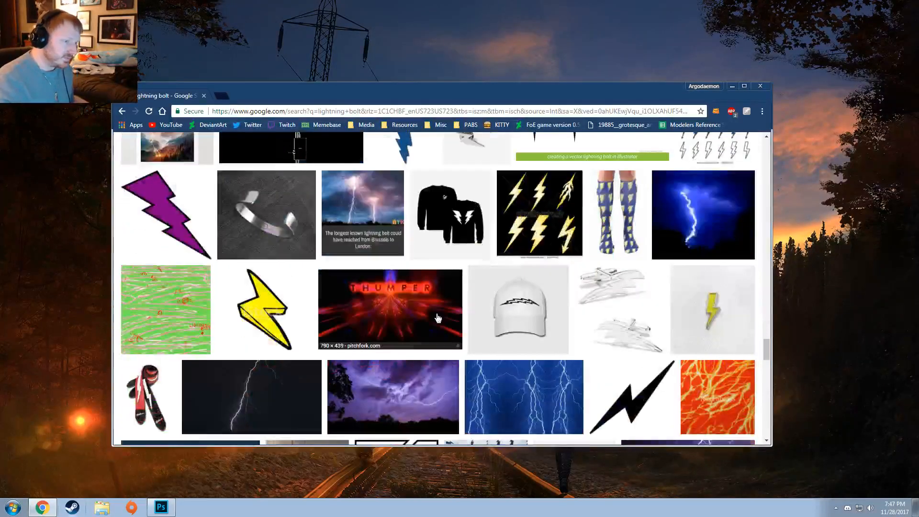
pyautogui.scroll(-2, 437, 318)
pyautogui.scroll(-5, 455, 335)
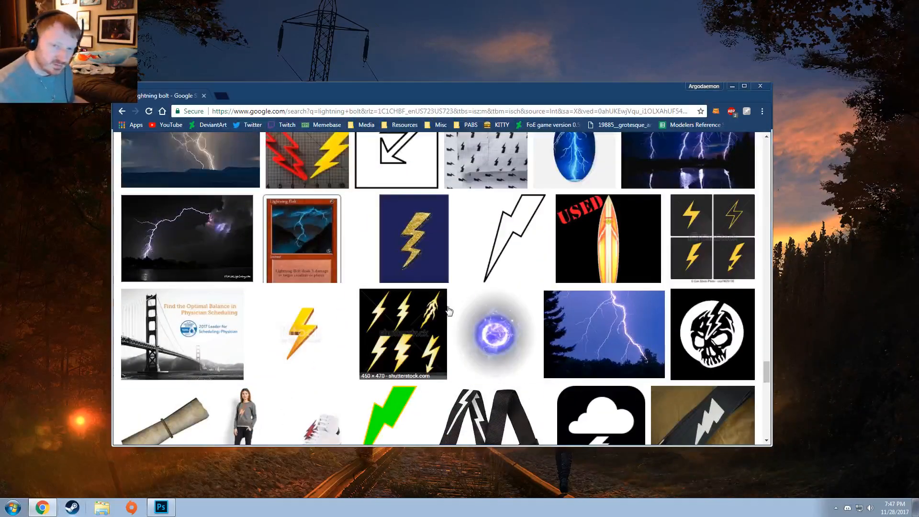
pyautogui.scroll(-3, 449, 327)
pyautogui.scroll(-6, 498, 293)
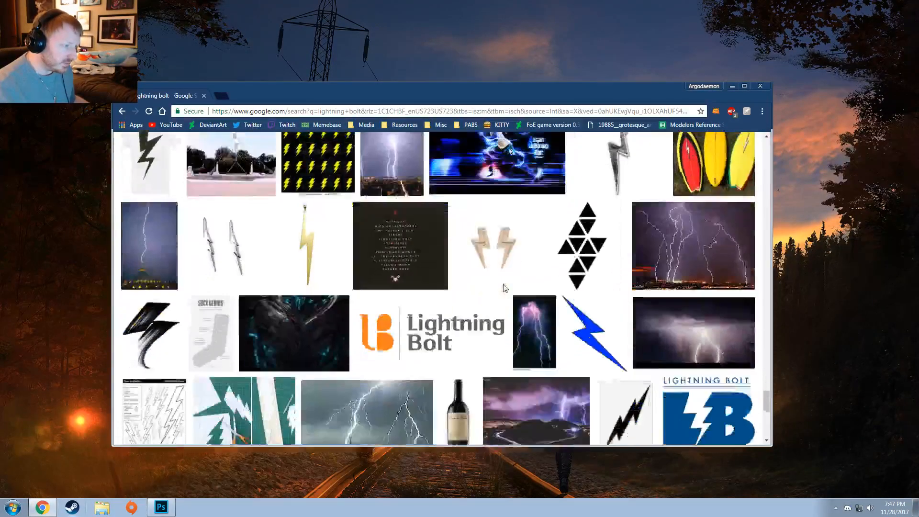
pyautogui.scroll(-6, 505, 286)
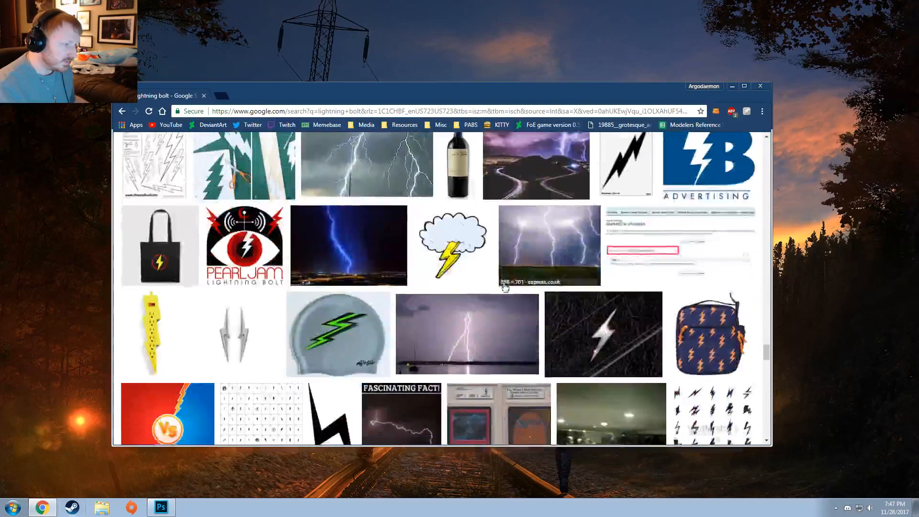
pyautogui.scroll(-12, 505, 286)
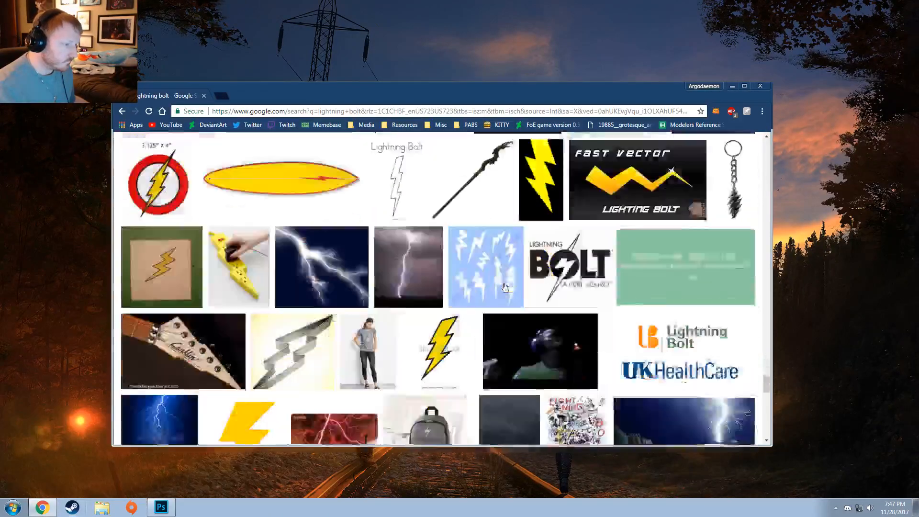
pyautogui.scroll(-13, 504, 286)
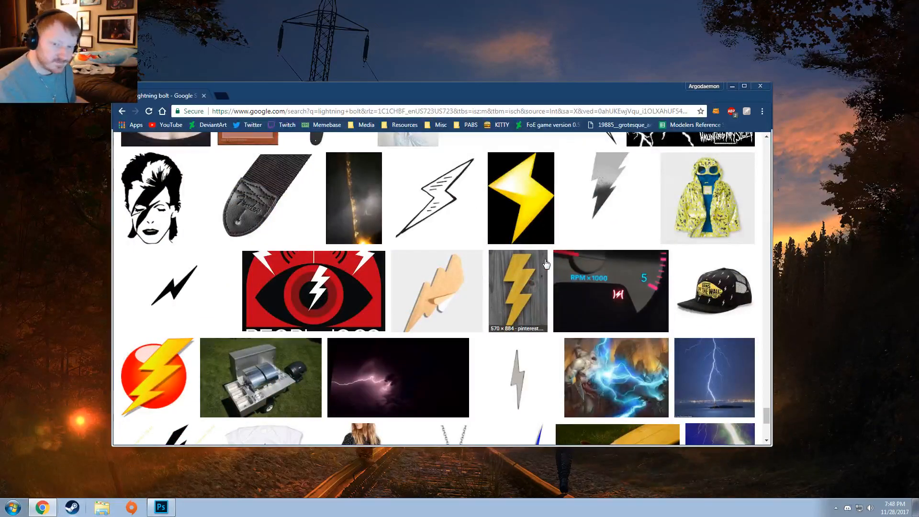
pyautogui.scroll(-5, 544, 262)
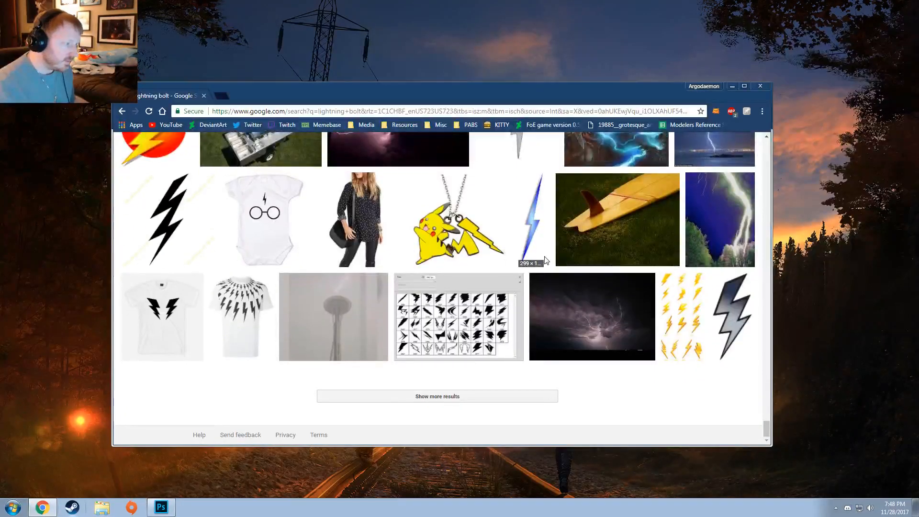
pyautogui.scroll(4, 546, 258)
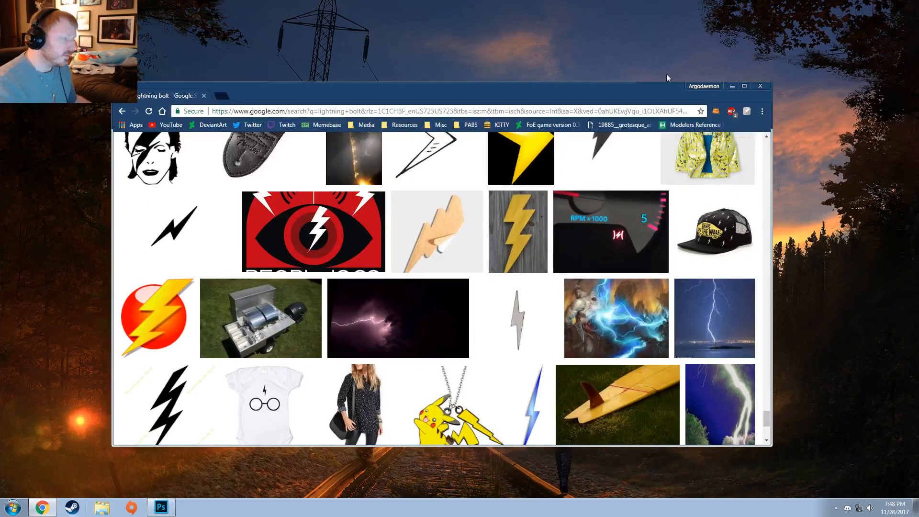
# - Minimize the browser, switch to Source Filmmaker, decline the autosave and open the recent session crackle.dmx
pyautogui.click(731, 87)
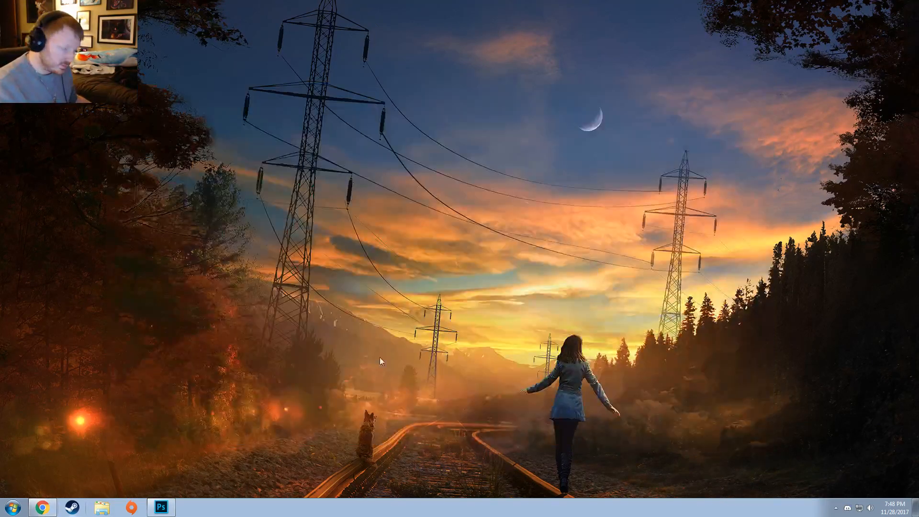
pyautogui.click(160, 506)
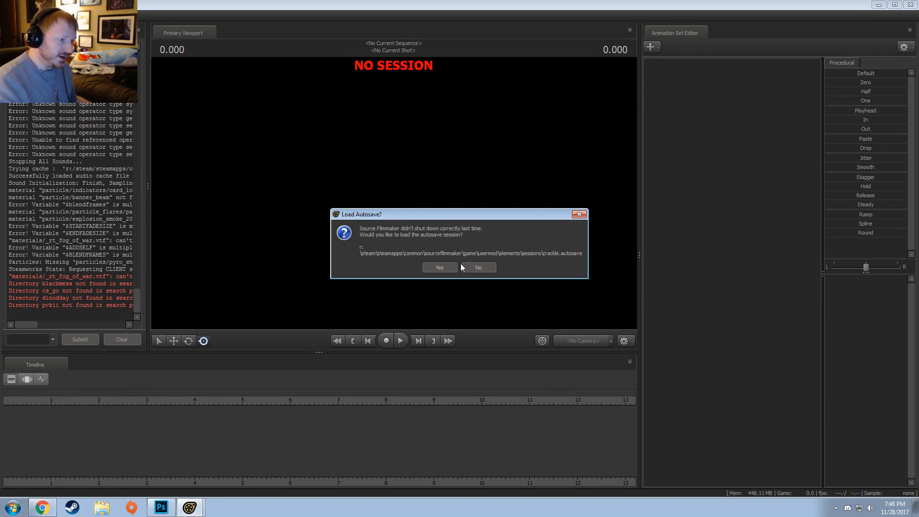
pyautogui.click(479, 267)
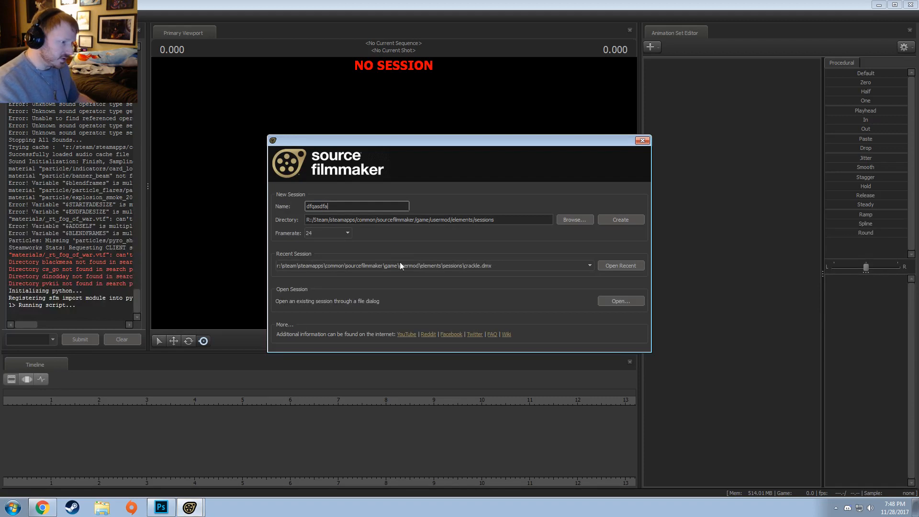
pyautogui.click(629, 266)
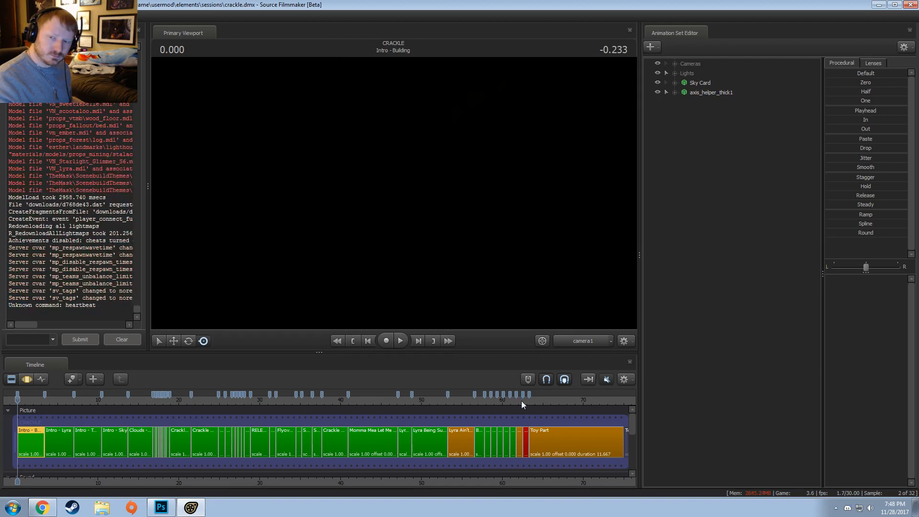
# - Move the playhead to 61.800 near the start of the Battle - Crackle 7 shot and try to create a new light animation set
pyautogui.click(521, 405)
pyautogui.scroll(10, 523, 411)
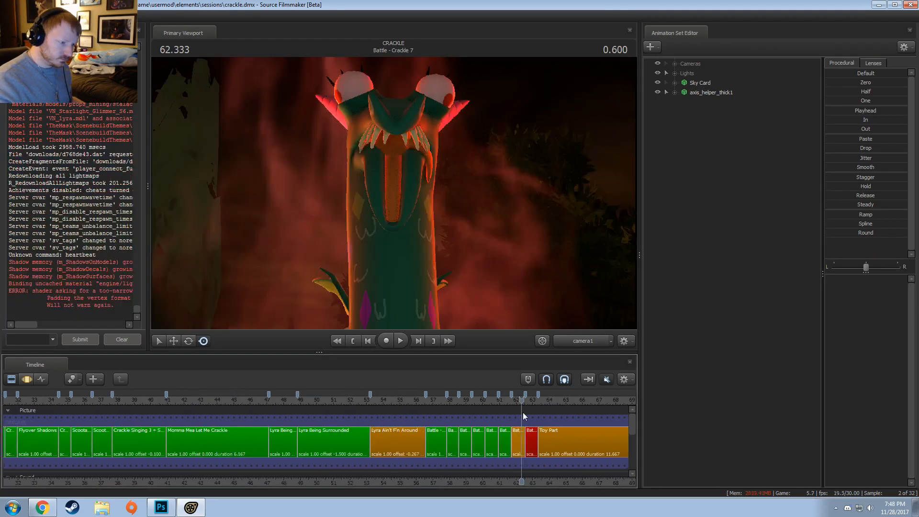
pyautogui.click(514, 443)
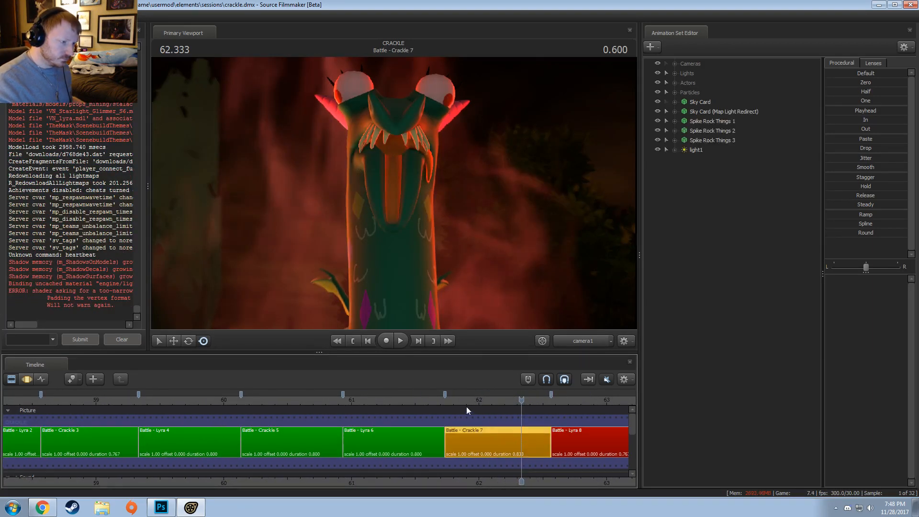
pyautogui.click(454, 410)
pyautogui.rightClick(758, 185)
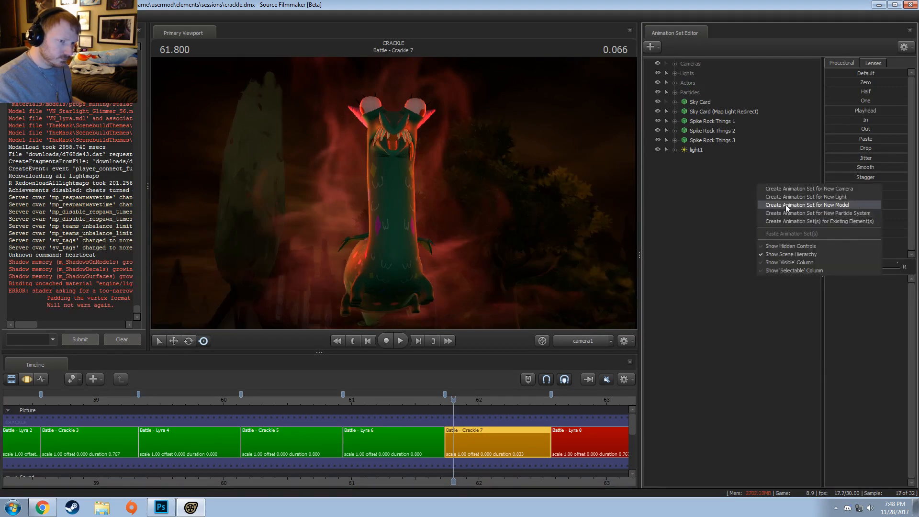
pyautogui.click(783, 197)
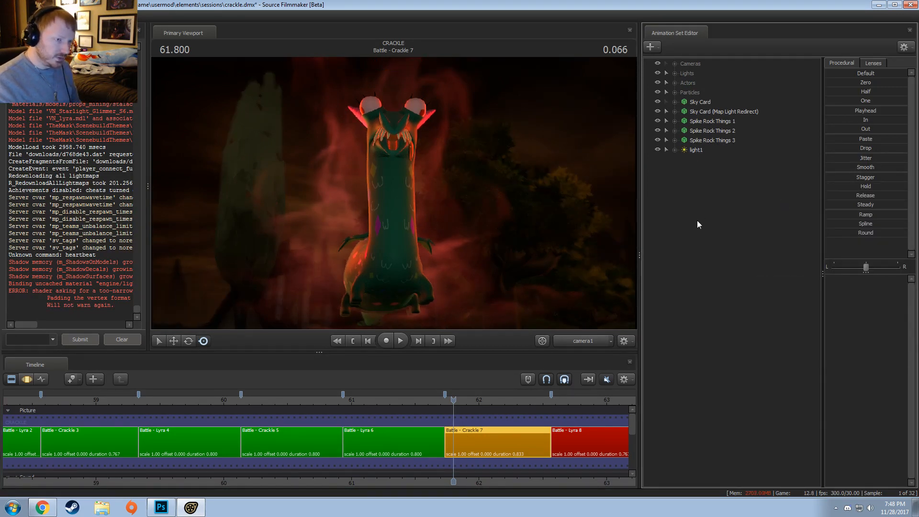
# - Open the gobo texture selection for light1, filter the VTF files by "shock" and preview the matching textures
pyautogui.click(695, 150)
pyautogui.rightClick(699, 149)
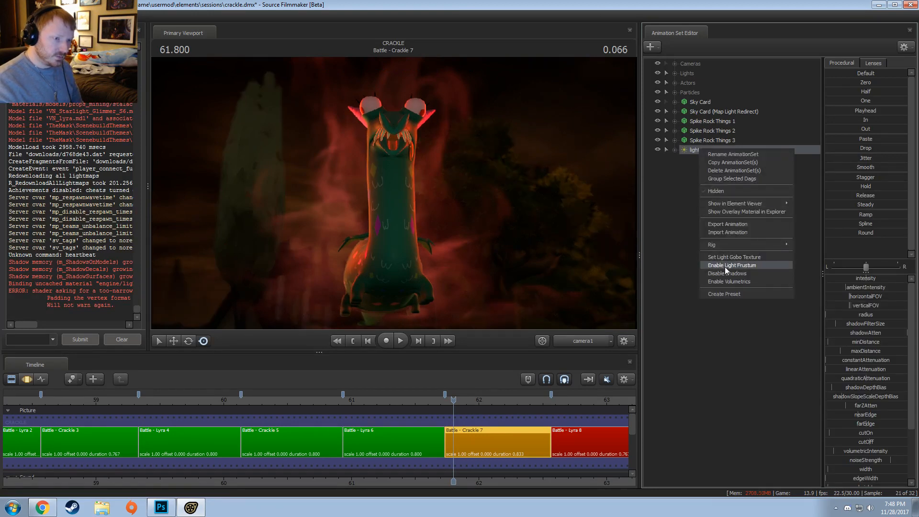
pyautogui.click(728, 258)
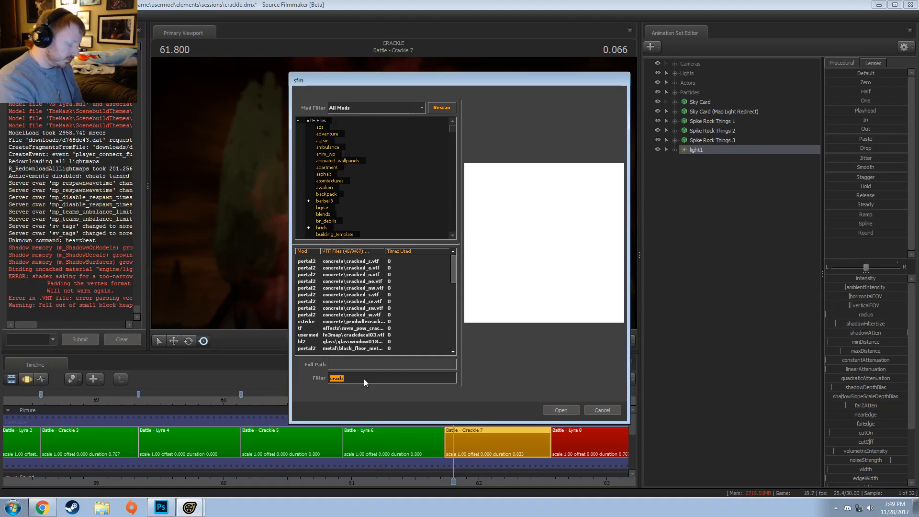
pyautogui.write('shock')
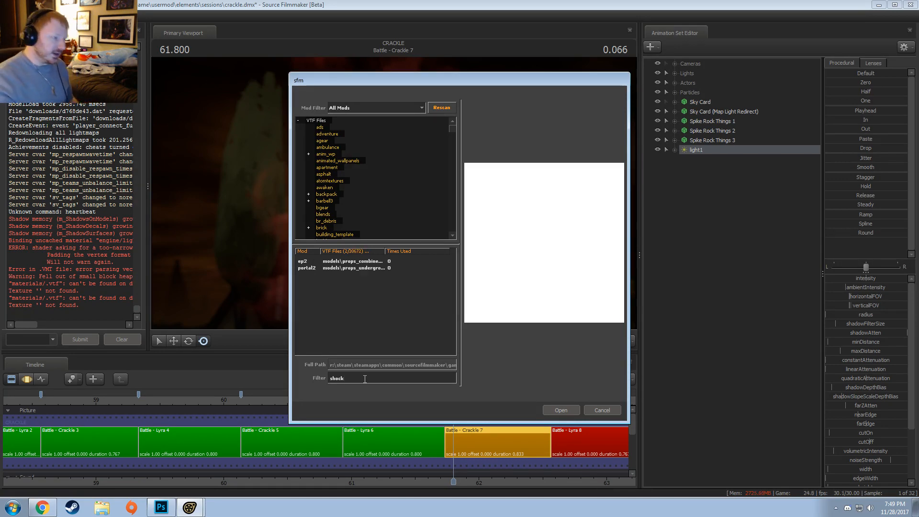
pyautogui.click(352, 260)
pyautogui.click(349, 268)
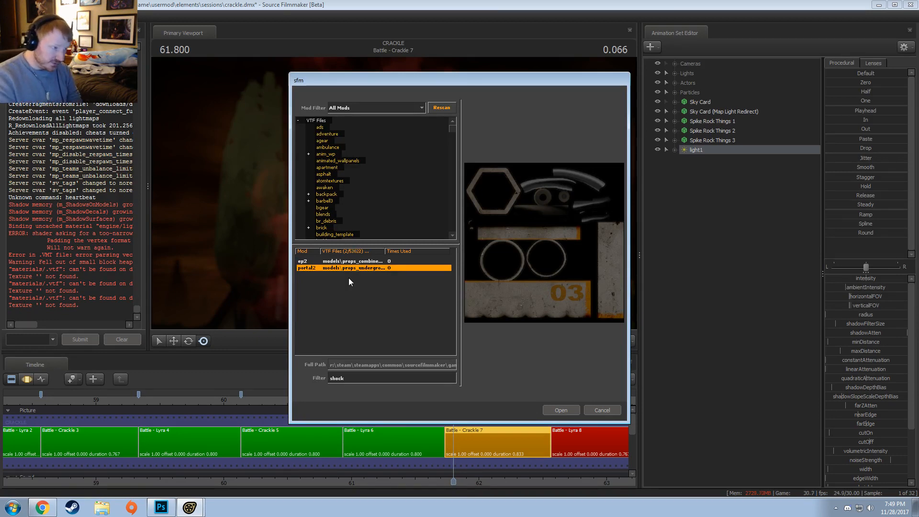
pyautogui.click(360, 268)
pyautogui.click(364, 263)
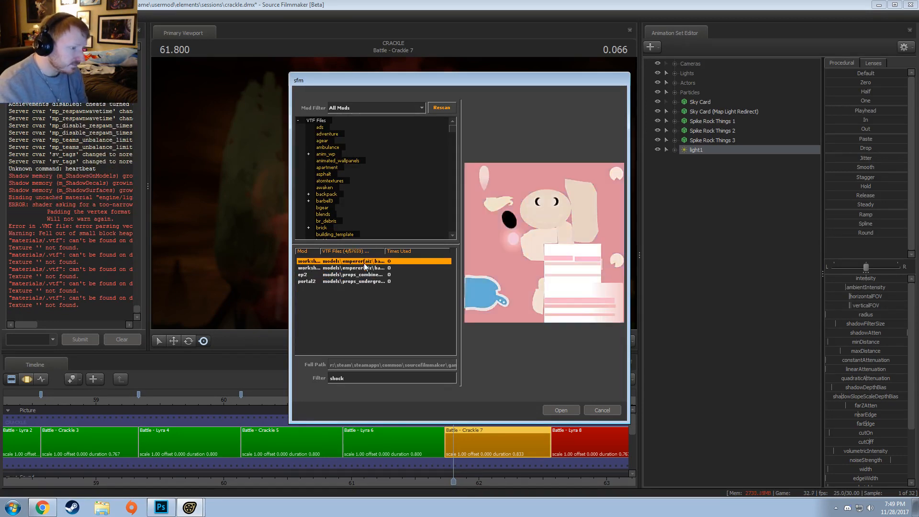
# - Filter the gobo textures by "electric" and preview the matching VTF files one by one for a lightning pattern
pyautogui.moveTo(356, 380); pyautogui.dragTo(288, 367)
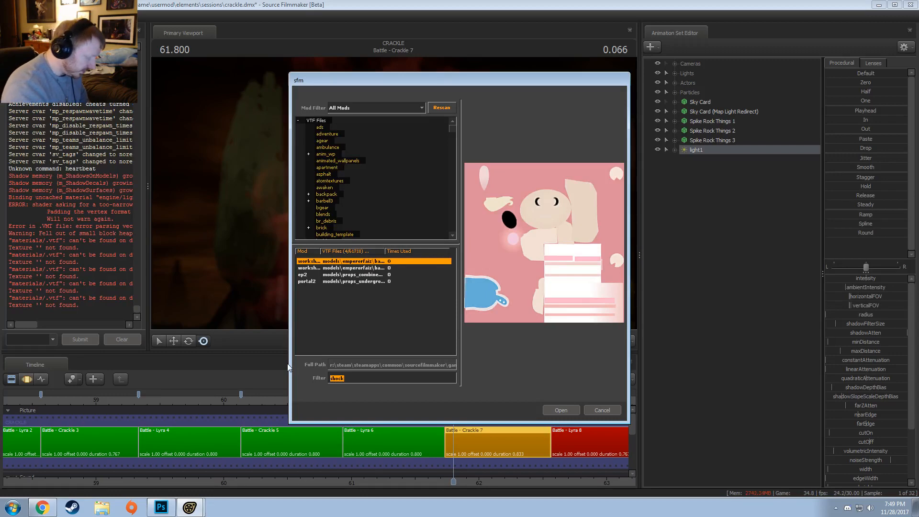
pyautogui.write('electric')
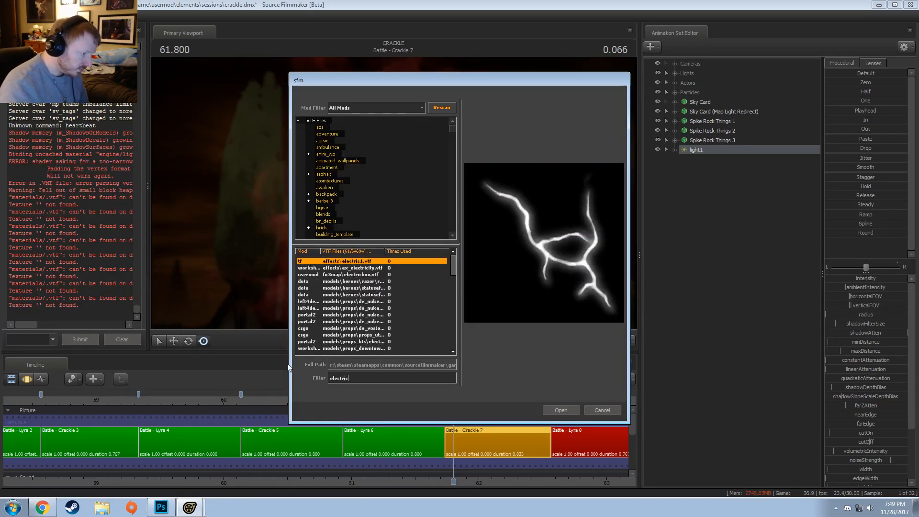
pyautogui.press('Down')
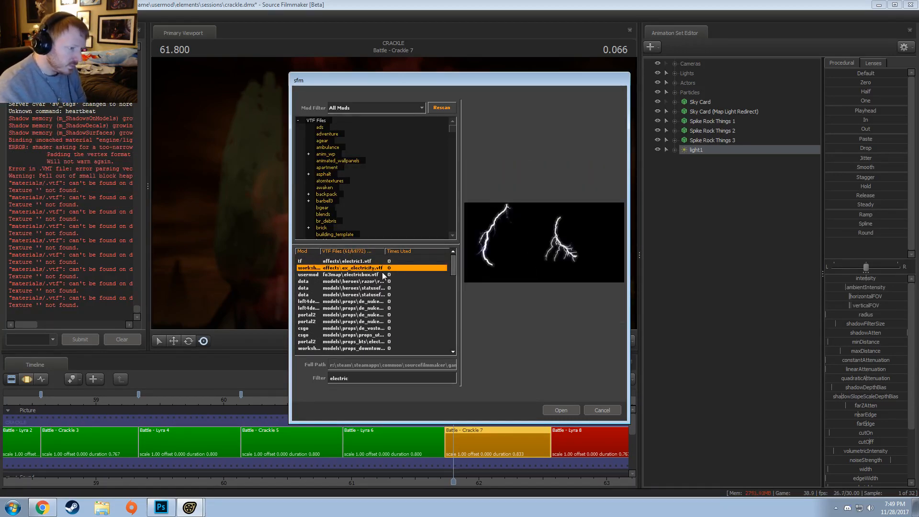
pyautogui.press('Down')
pyautogui.press('Up')
pyautogui.press('Down')
pyautogui.press('Down')
pyautogui.press('Down')
pyautogui.press('Down')
pyautogui.press('Down')
pyautogui.press('Down')
pyautogui.press('Down')
pyautogui.press('Down')
pyautogui.press('Down')
pyautogui.press('Down')
pyautogui.press('Down')
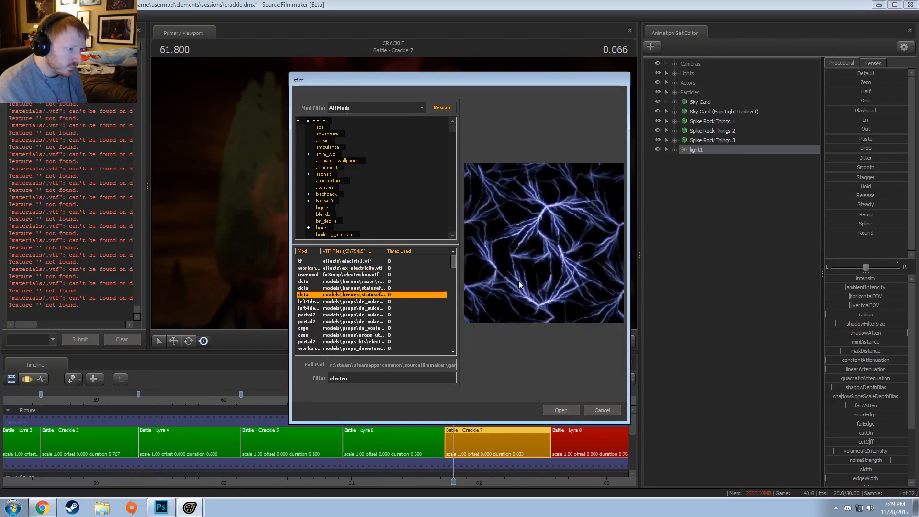
pyautogui.press('Down')
pyautogui.press('Down')
pyautogui.press('Down')
pyautogui.press('Down')
pyautogui.press('Down')
pyautogui.press('Down')
pyautogui.press('Down')
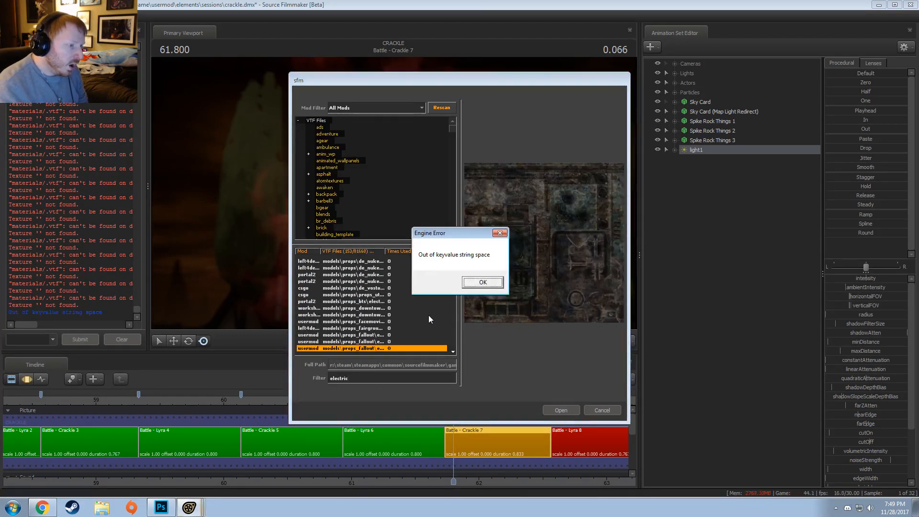
# - Dismiss the engine error and reopen the recent session crackle.dmx in the restarted Source Filmmaker
pyautogui.click(472, 284)
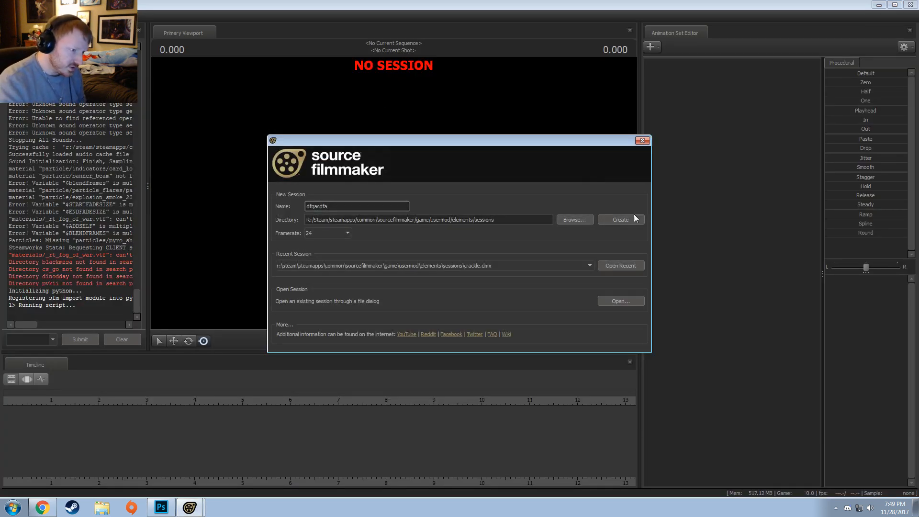
pyautogui.click(615, 265)
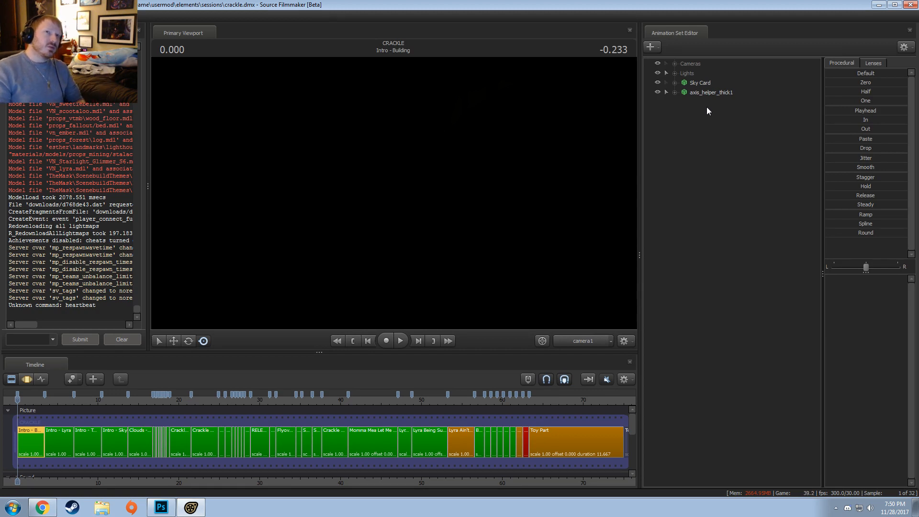
# - Move the playhead to 62.000 in the Battle - Crackle 7 shot on the timeline
pyautogui.rightClick(707, 107)
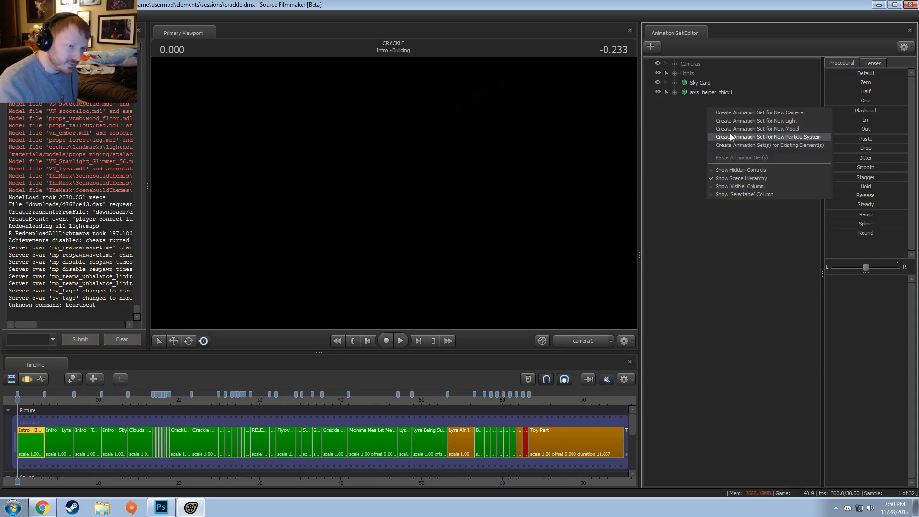
pyautogui.click(697, 120)
pyautogui.scroll(3, 571, 444)
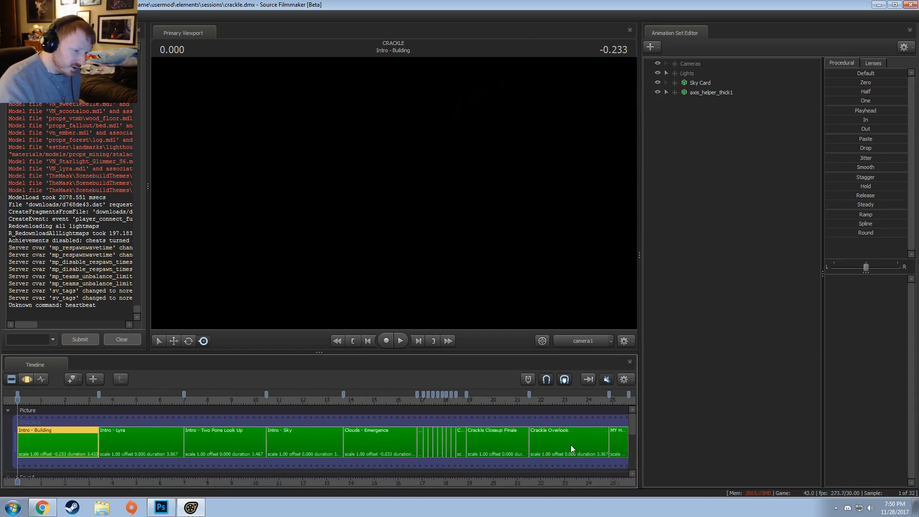
pyautogui.scroll(-4, 573, 443)
pyautogui.click(466, 401)
pyautogui.scroll(6, 471, 401)
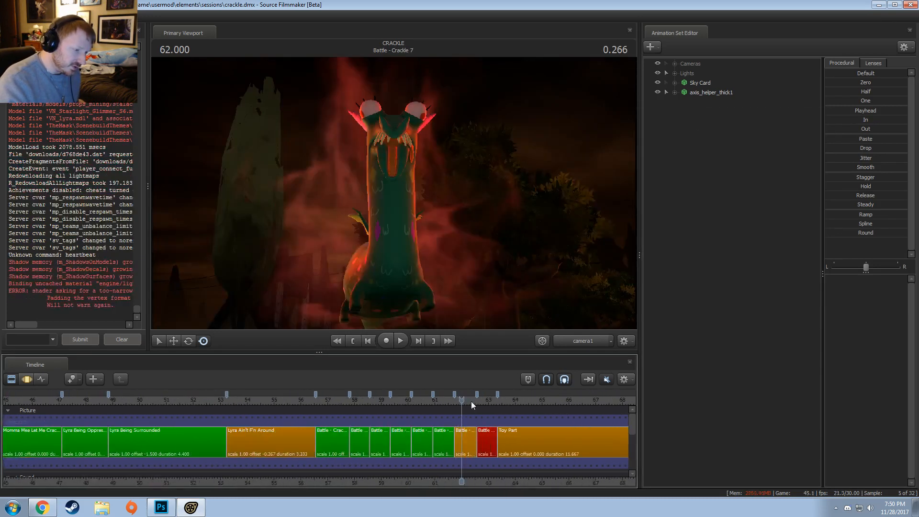
pyautogui.moveTo(484, 480); pyautogui.dragTo(400, 479, button='middle')
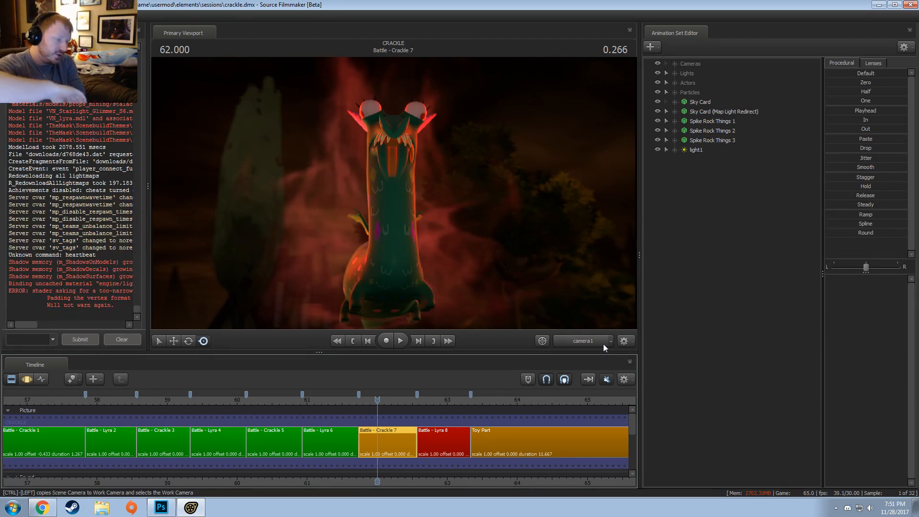
# - Open the gobo texture selection for light1 and filter the VTF files by "electricity"
pyautogui.rightClick(755, 228)
pyautogui.click(719, 187)
pyautogui.click(699, 153)
pyautogui.rightClick(699, 153)
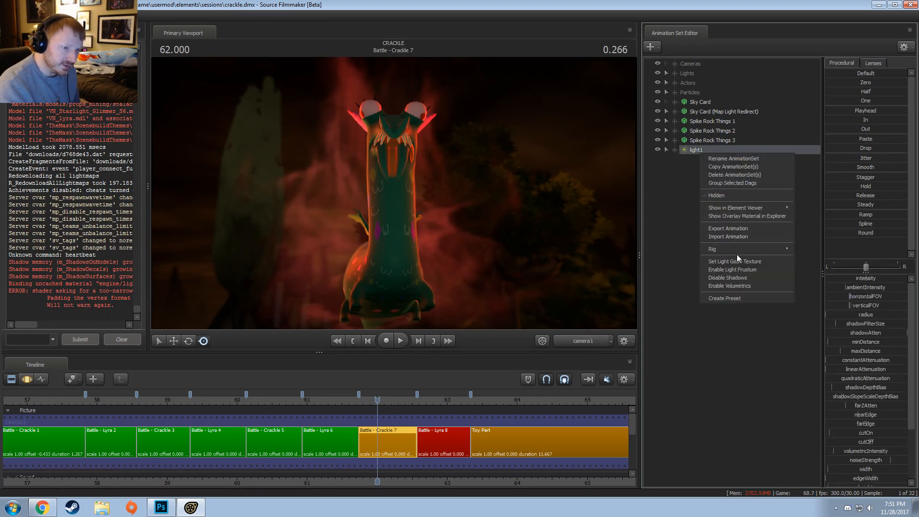
pyautogui.click(737, 260)
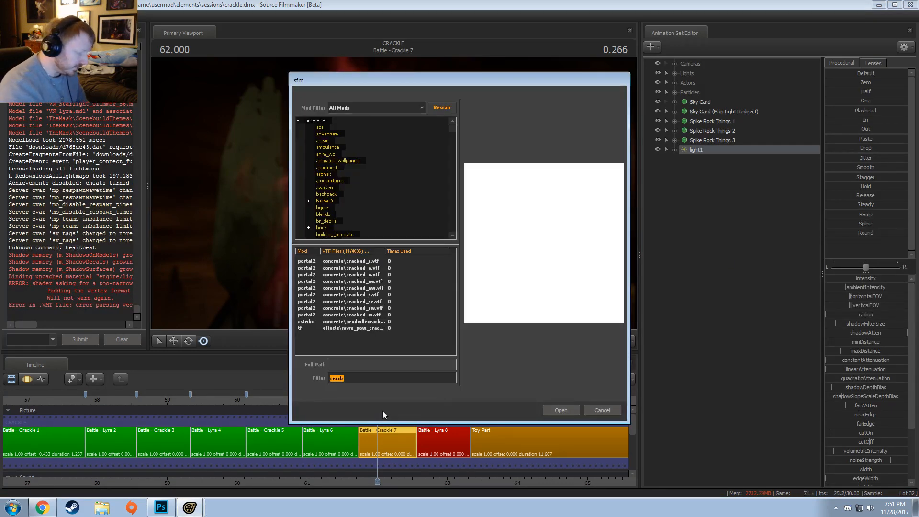
pyautogui.write('electricy')
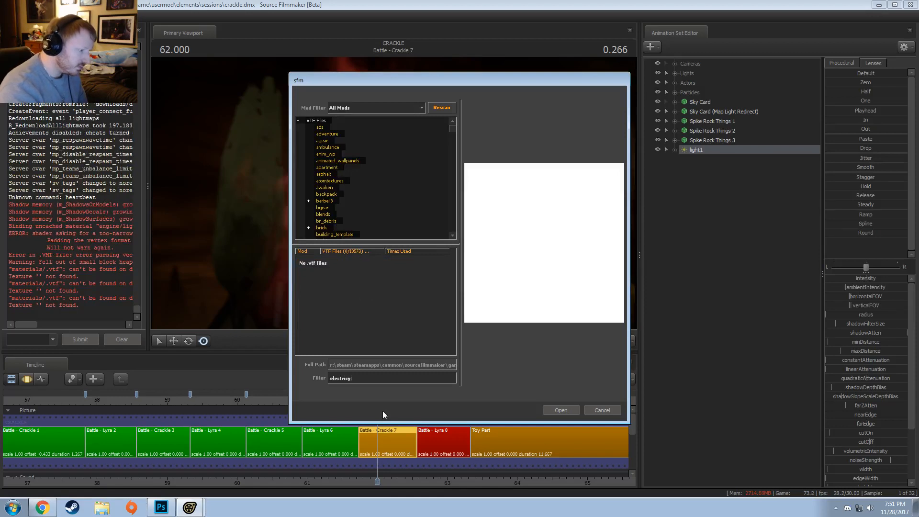
pyautogui.press('BackSpace')
pyautogui.write('ty')
pyautogui.press('BackSpace')
pyautogui.press('BackSpace')
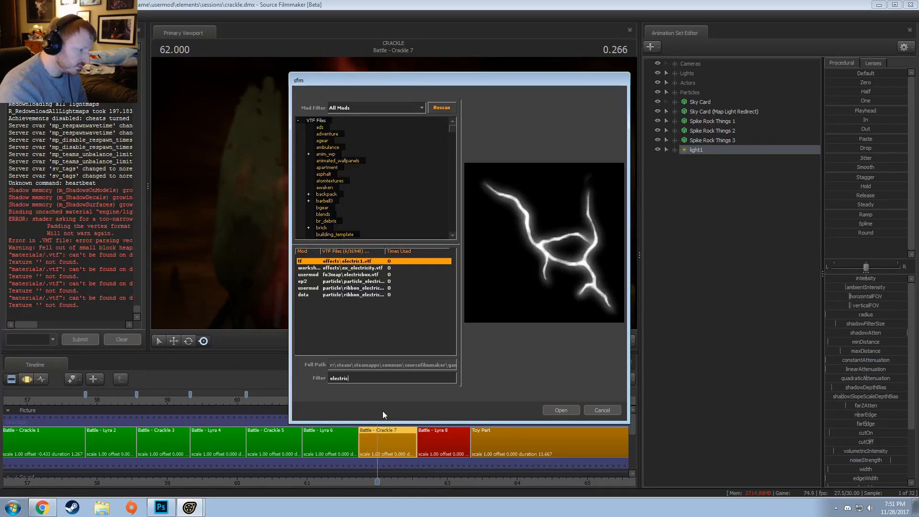
pyautogui.write('ity')
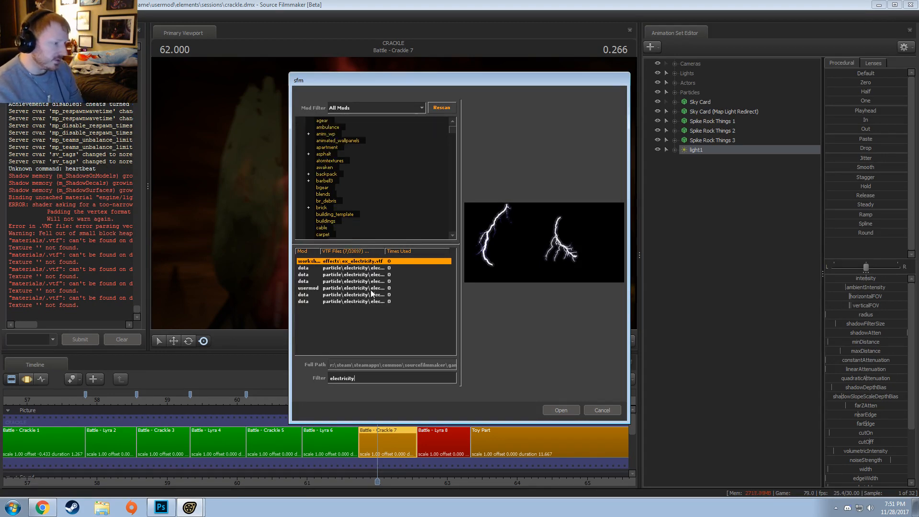
# - Preview the VTF files matching "electricity" one by one for a lightning pattern, and dismiss the engine error
pyautogui.click(369, 287)
pyautogui.press('Up')
pyautogui.press('Up')
pyautogui.press('Up')
pyautogui.press('Up')
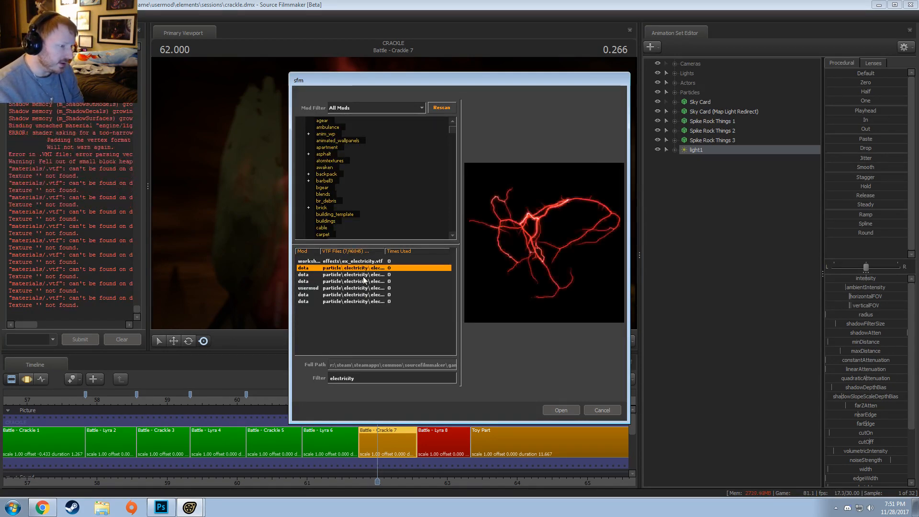
pyautogui.press('Down')
pyautogui.press('Down')
pyautogui.press('Down')
pyautogui.press('Down')
pyautogui.press('Down')
pyautogui.press('Down')
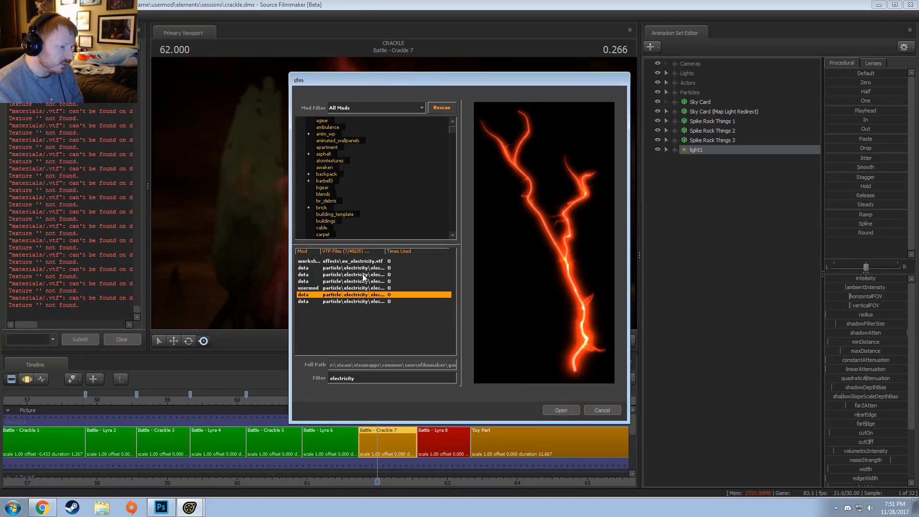
pyautogui.press('Up')
pyautogui.press('Up')
pyautogui.press('Up')
pyautogui.press('Down')
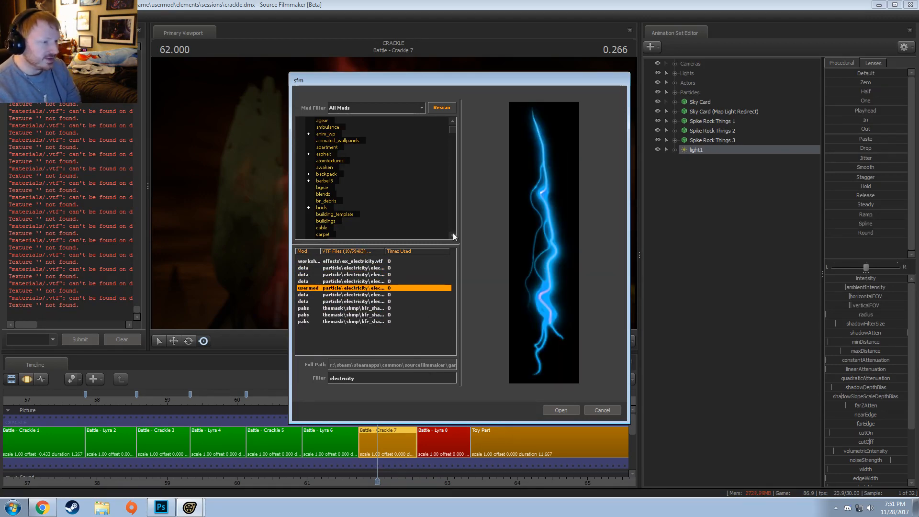
pyautogui.press('Down')
pyautogui.press('Down')
pyautogui.press('Down')
pyautogui.press('Down')
pyautogui.press('Down')
pyautogui.press('Up')
pyautogui.press('Up')
pyautogui.press('Up')
pyautogui.press('Up')
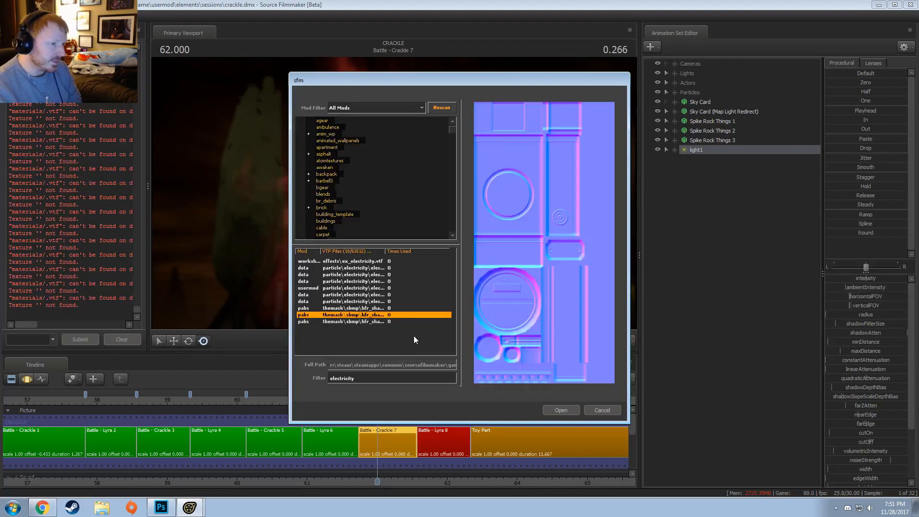
pyautogui.press('Up')
pyautogui.press('Up')
pyautogui.press('Up')
pyautogui.press('Up')
pyautogui.press('Up')
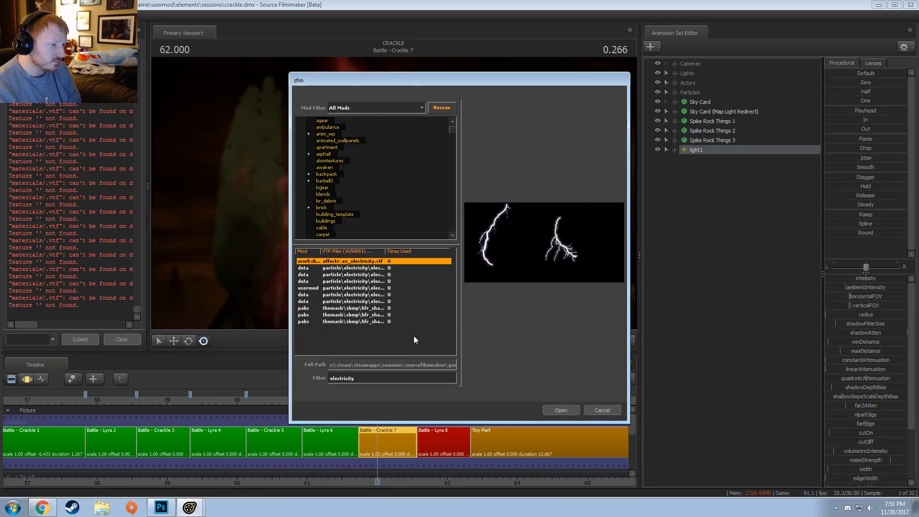
pyautogui.press('Down')
pyautogui.press('Down')
pyautogui.press('Down')
pyautogui.press('Down')
pyautogui.press('Down')
pyautogui.press('Down')
pyautogui.press('Down')
pyautogui.press('Down')
pyautogui.press('Down')
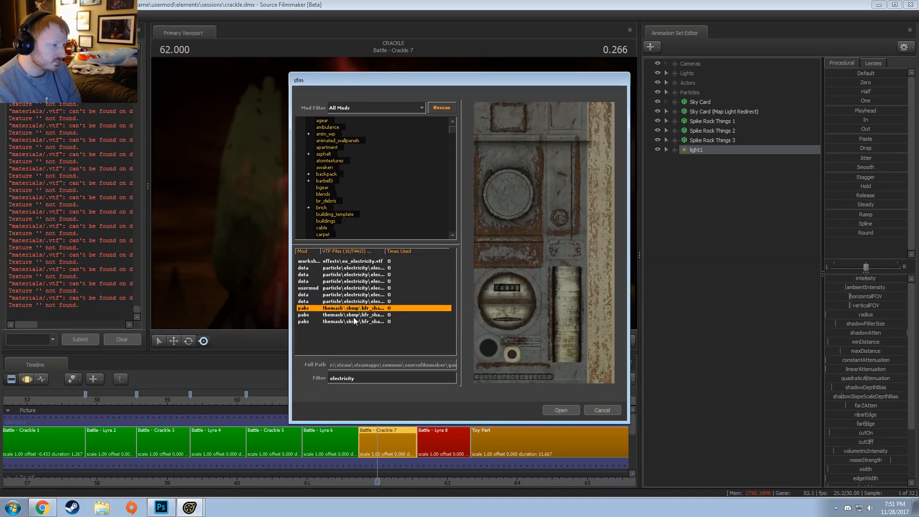
pyautogui.press('Up')
pyautogui.press('Up')
pyautogui.press('Up')
pyautogui.press('Up')
pyautogui.press('Up')
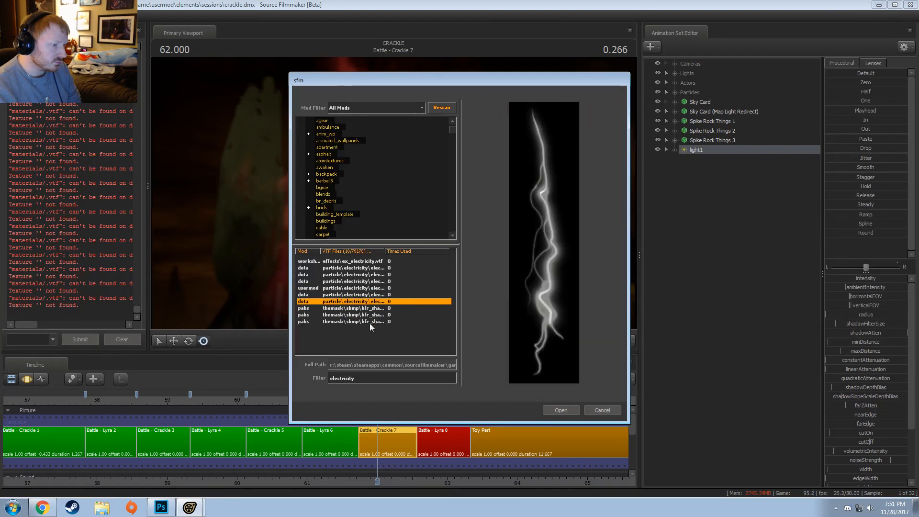
pyautogui.press('Up')
pyautogui.press('Up')
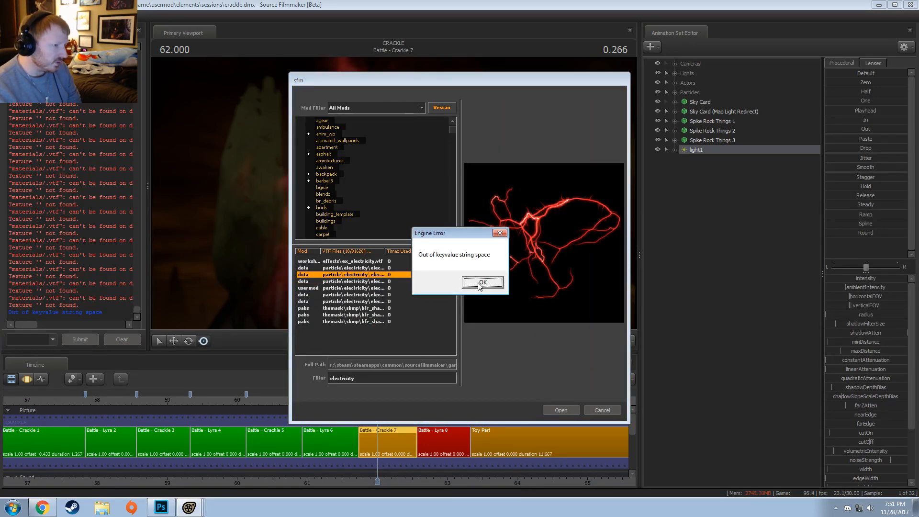
pyautogui.click(479, 283)
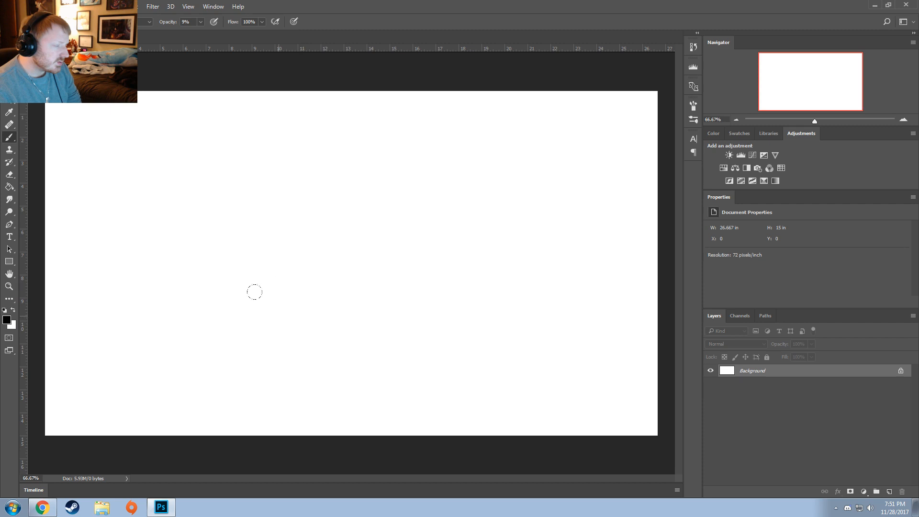
# - Switch to Windows Explorer and open the materials folder of the dota mod in SourceFilmmaker's game directory
pyautogui.click(101, 507)
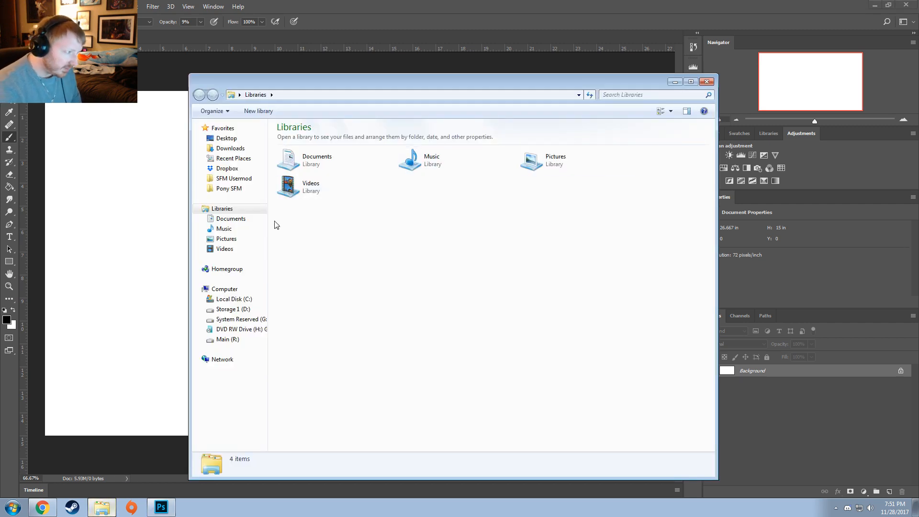
pyautogui.click(240, 178)
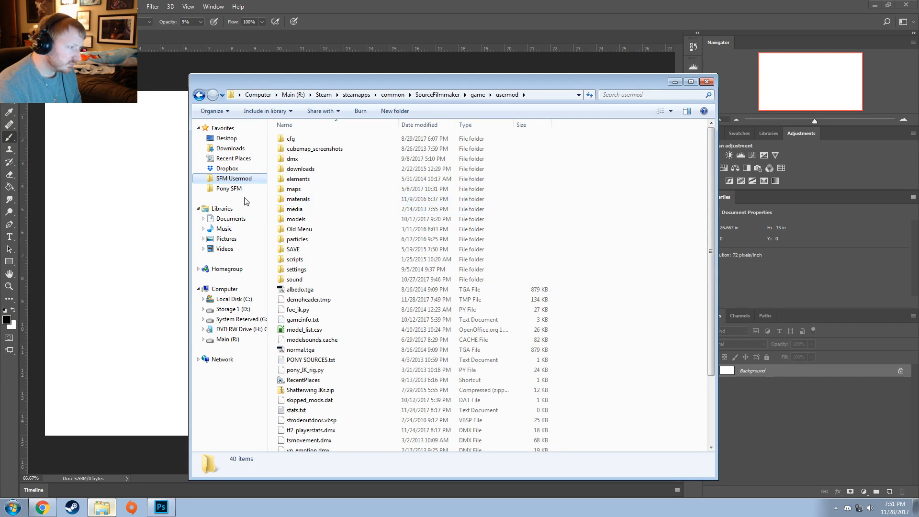
pyautogui.click(477, 94)
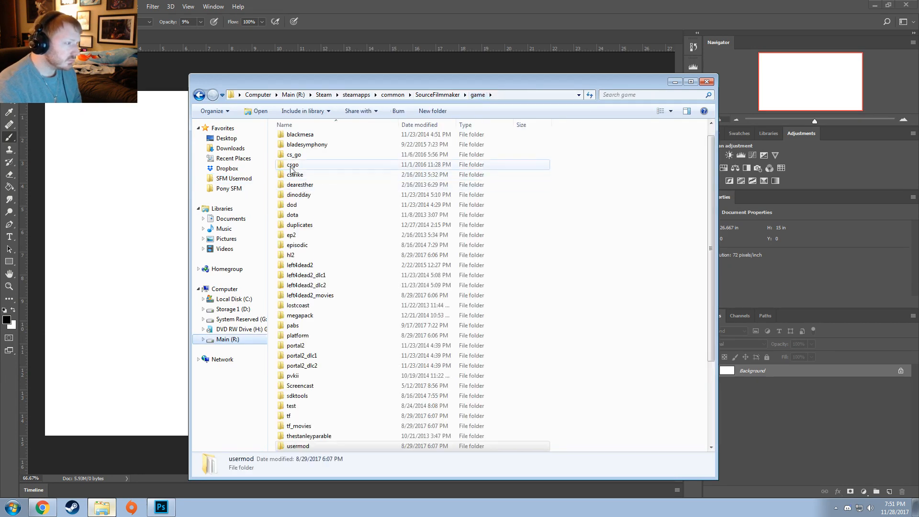
pyautogui.doubleClick(292, 215)
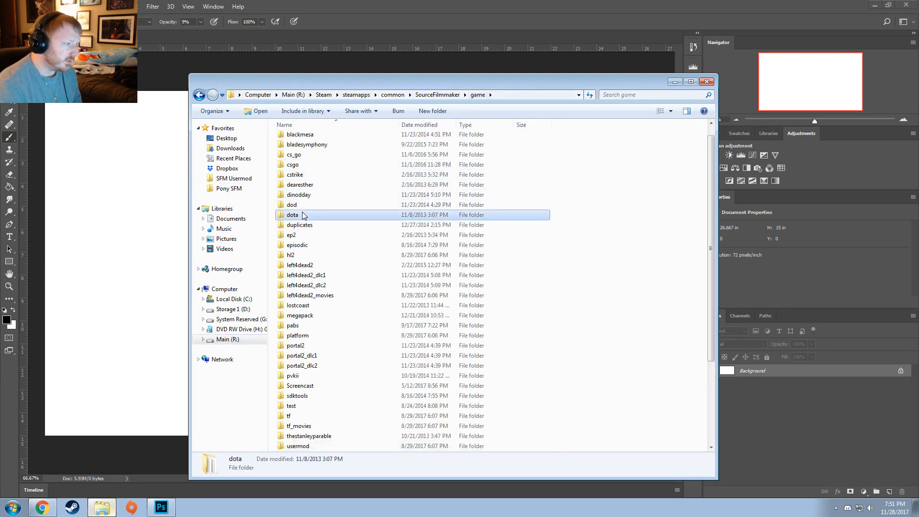
pyautogui.click(540, 98)
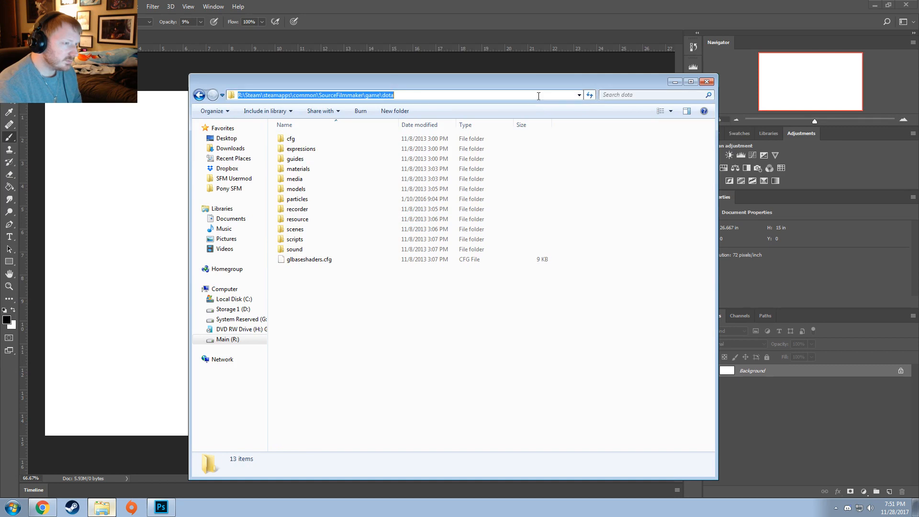
pyautogui.click(622, 95)
pyautogui.doubleClick(334, 169)
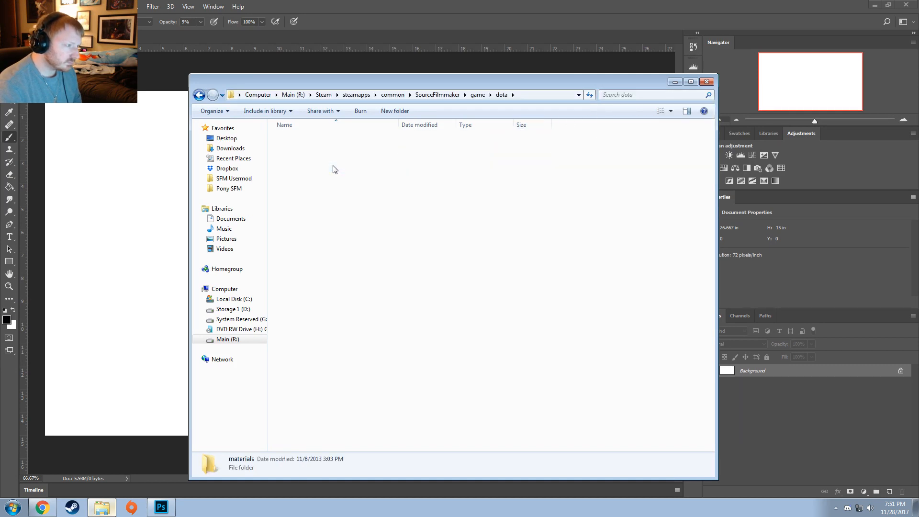
# - Search the dota materials folder for "lightning" and for "electricity"
pyautogui.click(639, 95)
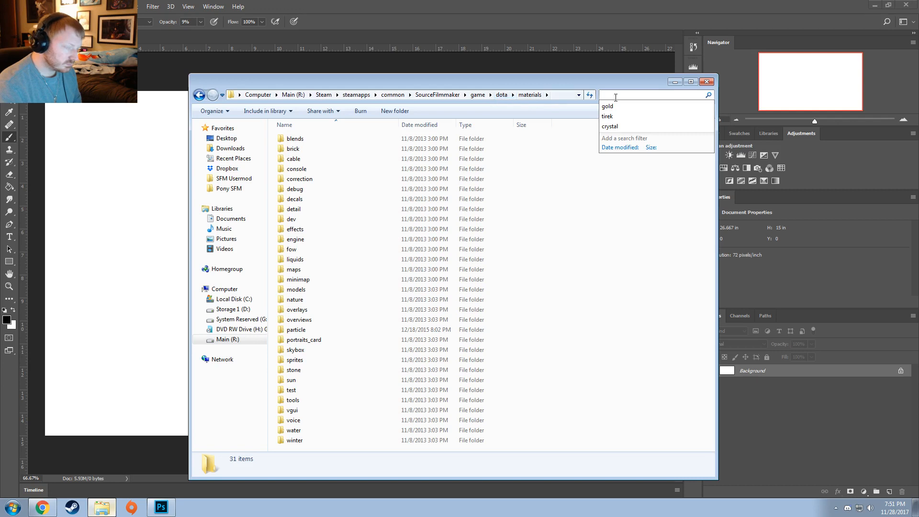
pyautogui.write('lihg')
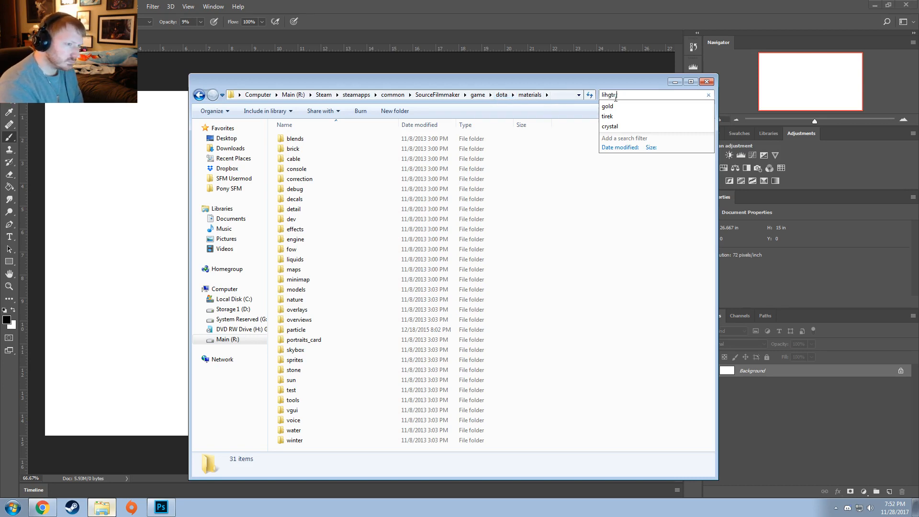
pyautogui.write('tning')
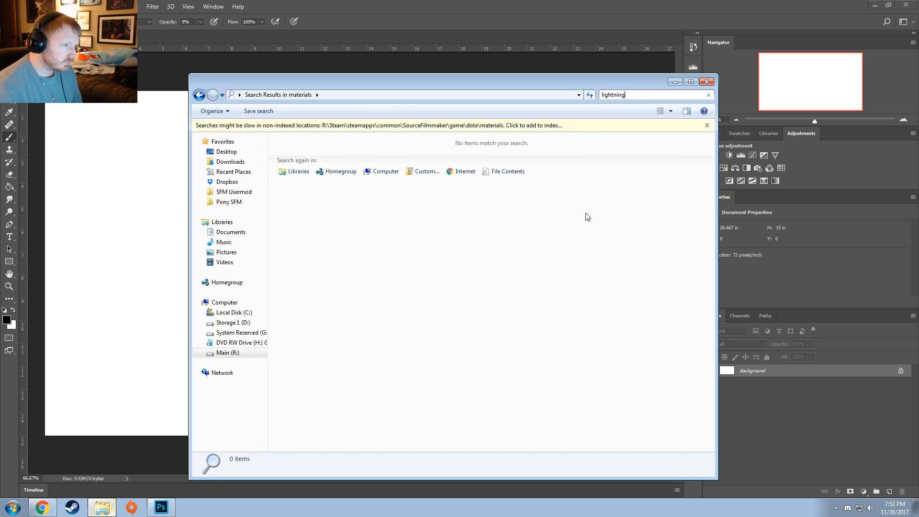
pyautogui.click(651, 93)
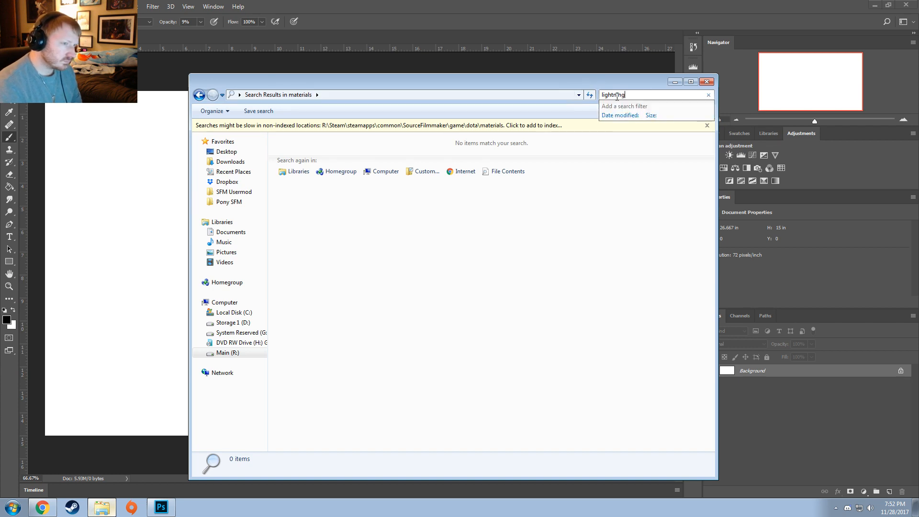
pyautogui.doubleClick(616, 96)
pyautogui.write('electr')
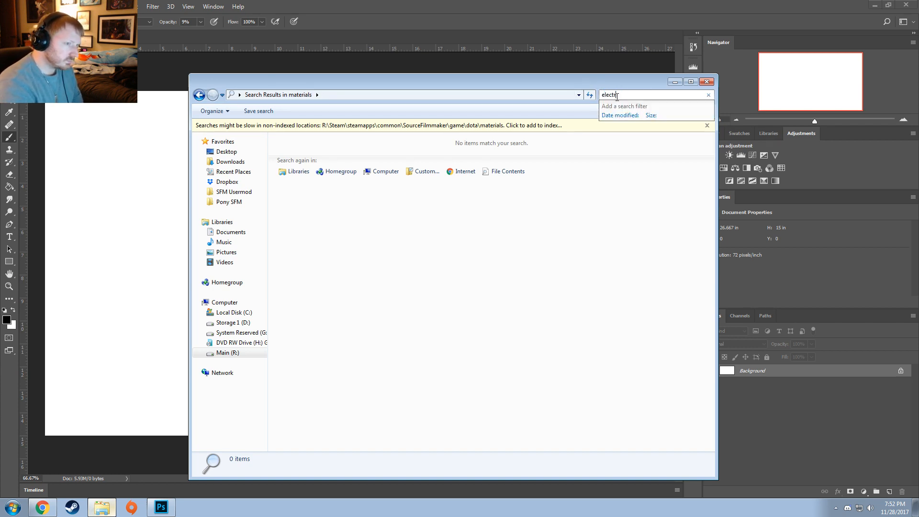
pyautogui.write('icity')
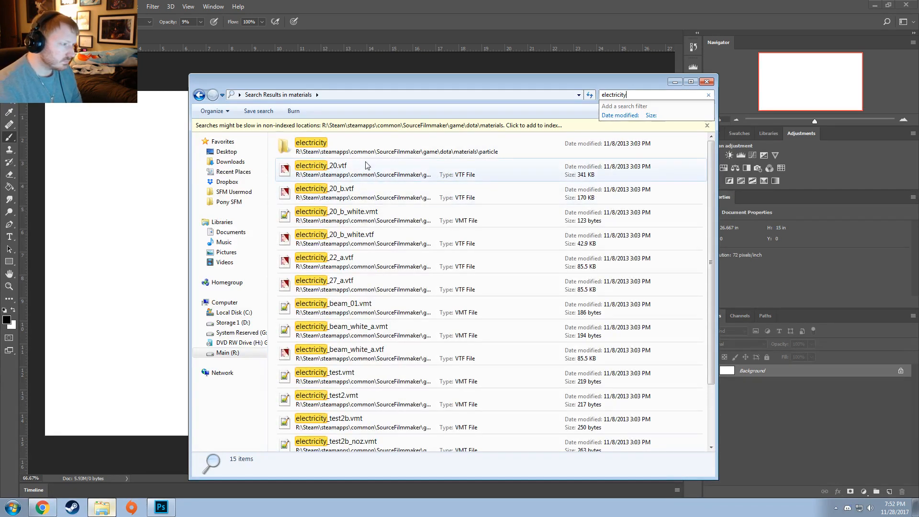
# - Try to open electricity_20.vtf in VTFEdit, and close the program
pyautogui.click(366, 170)
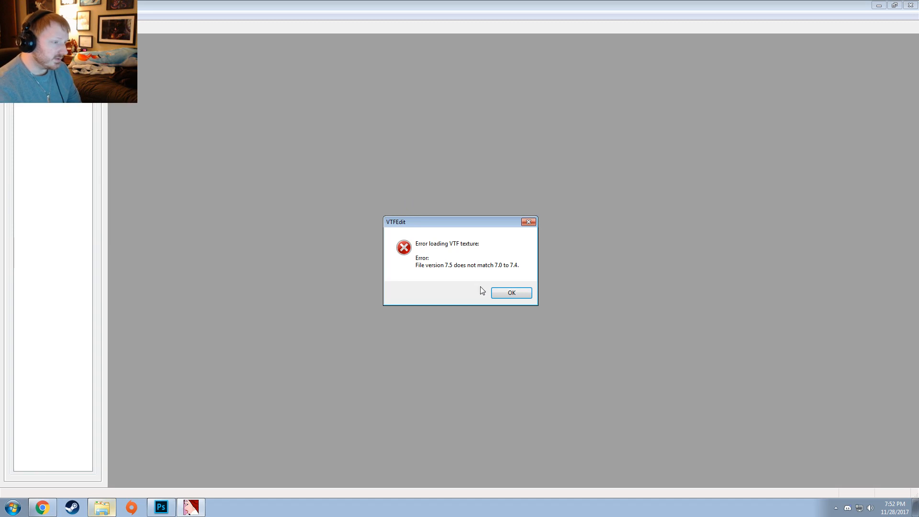
pyautogui.click(505, 293)
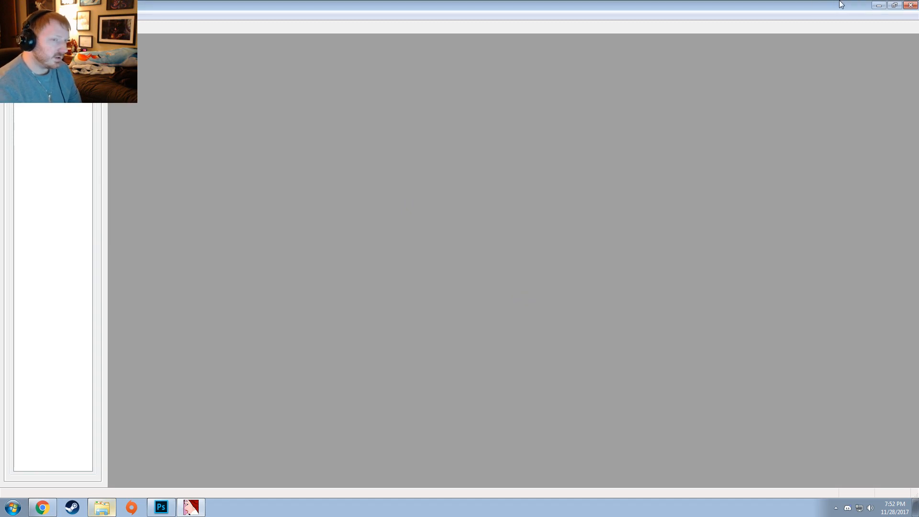
pyautogui.click(911, 6)
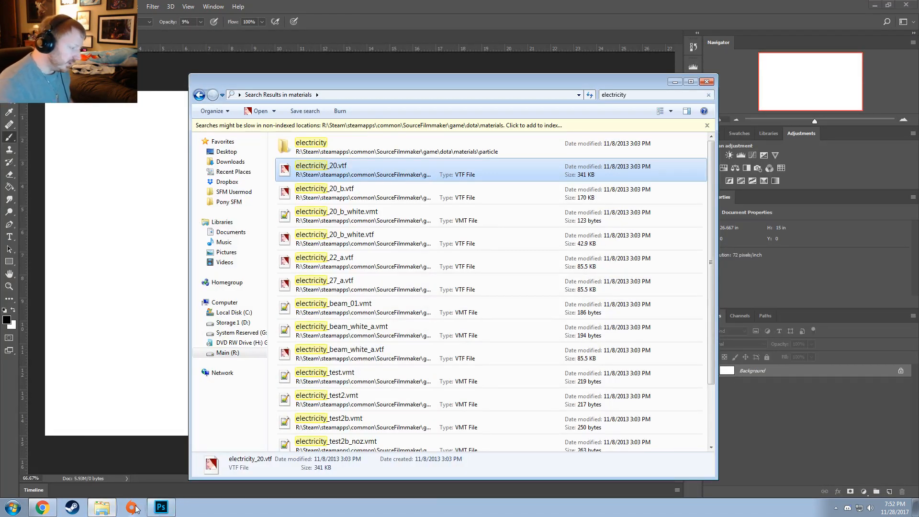
# - Relaunch Source Filmmaker from Steam and bring the Chrome window with the pngall.com lightning PNG page onto this screen
pyautogui.click(71, 509)
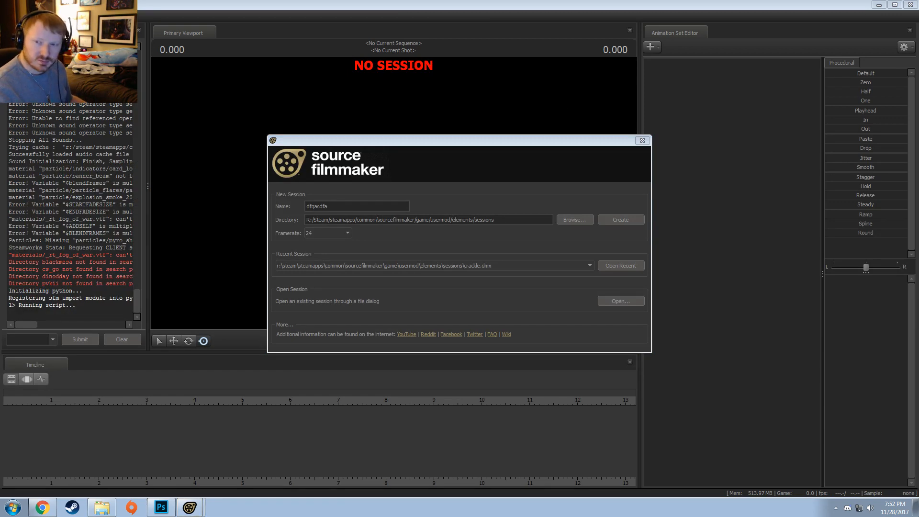
pyautogui.moveTo(918, 268); pyautogui.dragTo(113, 113)
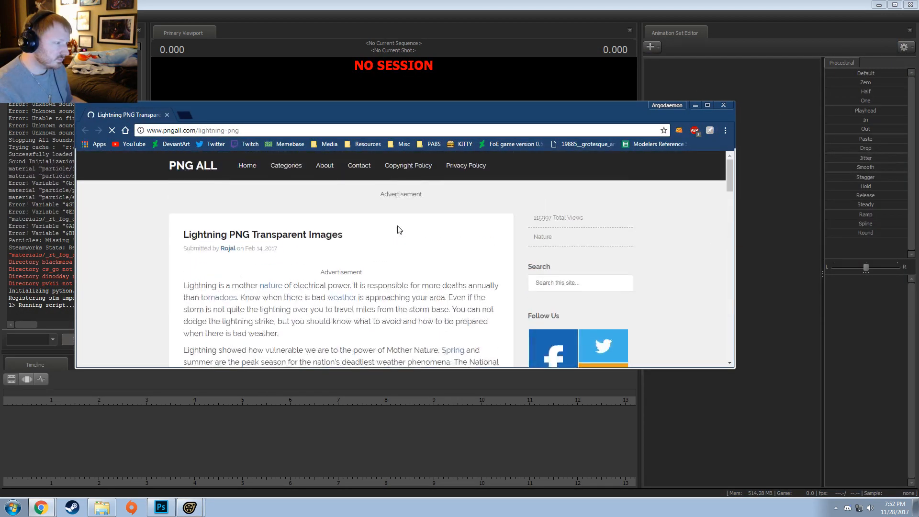
# - Browse the lightning PNG gallery and open the faint thin light-blue bolt, Lightning-PNG-HD.png, at full size
pyautogui.scroll(-5, 399, 229)
pyautogui.scroll(-6, 399, 230)
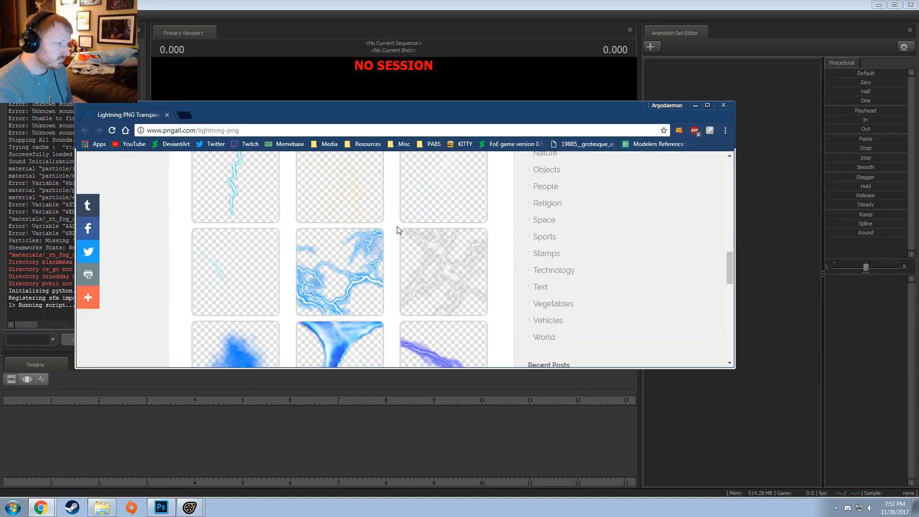
pyautogui.scroll(-3, 399, 229)
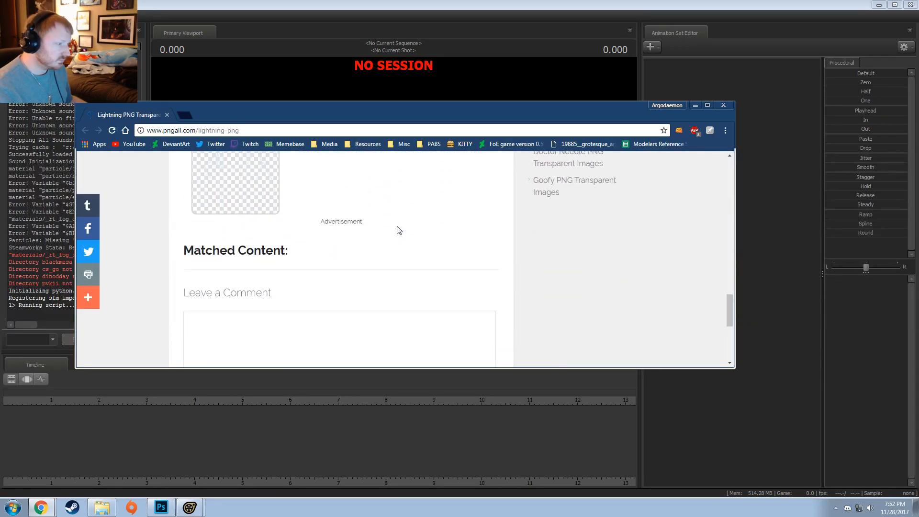
pyautogui.scroll(7, 399, 228)
pyautogui.scroll(1, 399, 228)
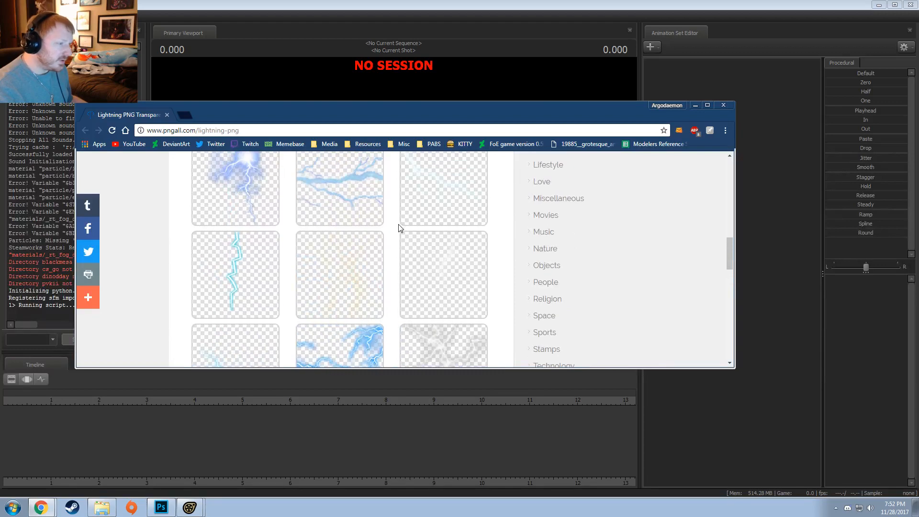
pyautogui.scroll(2, 457, 214)
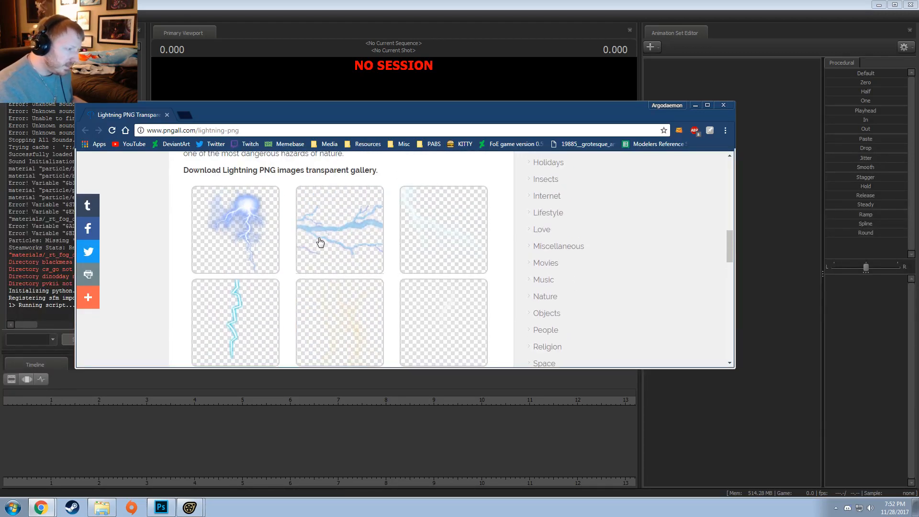
pyautogui.scroll(-2, 366, 253)
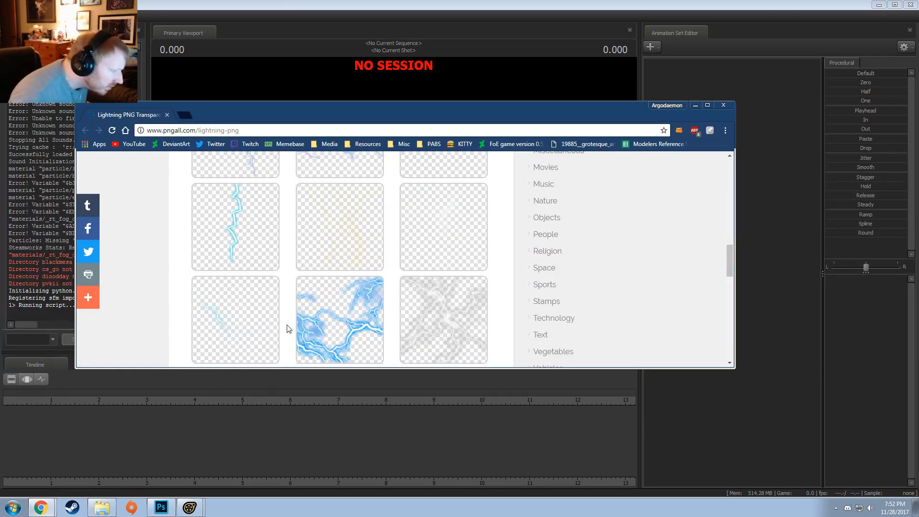
pyautogui.click(216, 324)
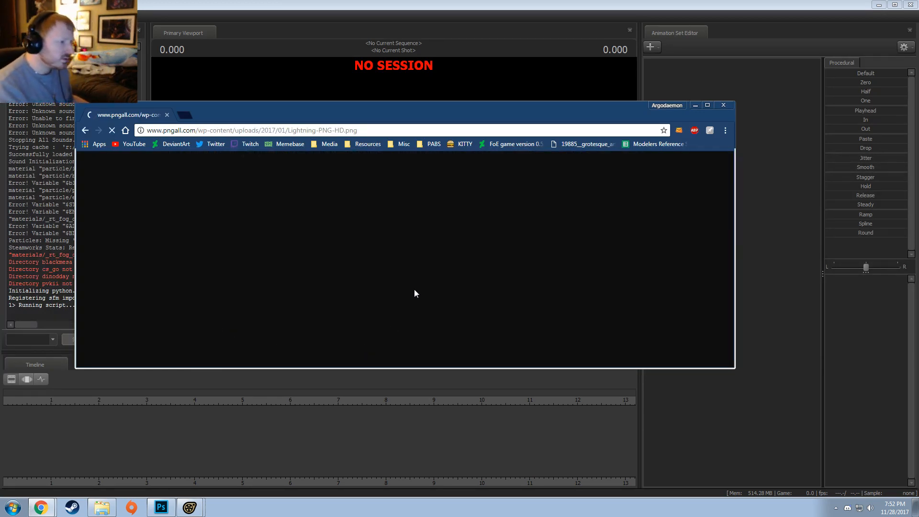
pyautogui.moveTo(439, 100); pyautogui.dragTo(461, 90)
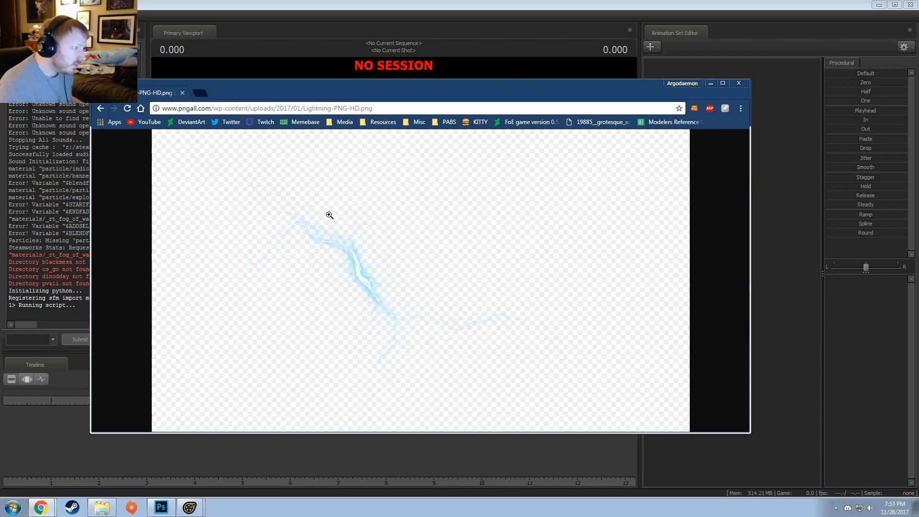
# - Save the image as Lightning-PNG-HD.png in the Textures folder under Pony SFM, Resources, and show the downloaded file in its folder
pyautogui.rightClick(329, 230)
pyautogui.click(369, 249)
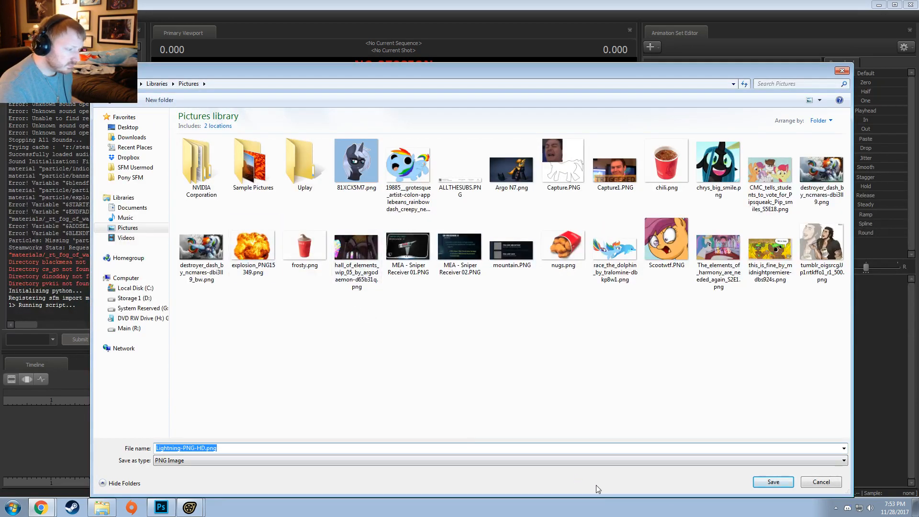
pyautogui.click(134, 168)
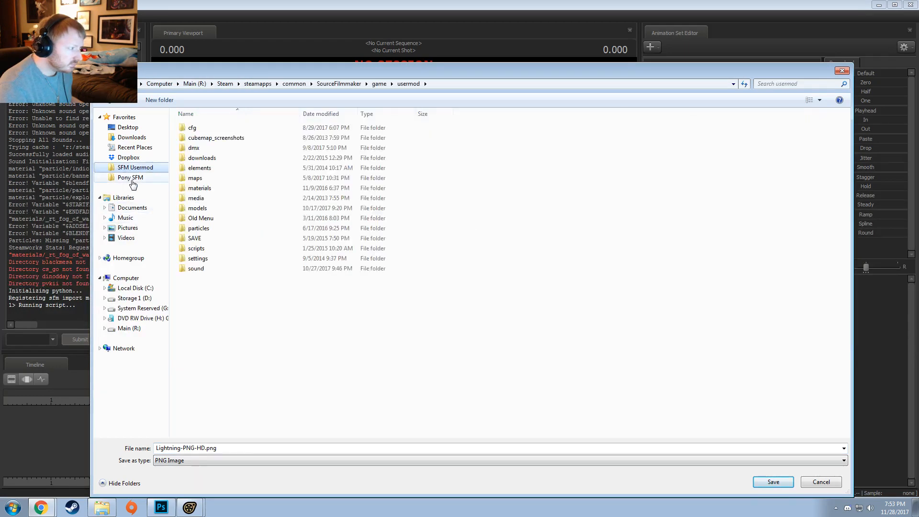
pyautogui.click(130, 178)
pyautogui.doubleClick(242, 218)
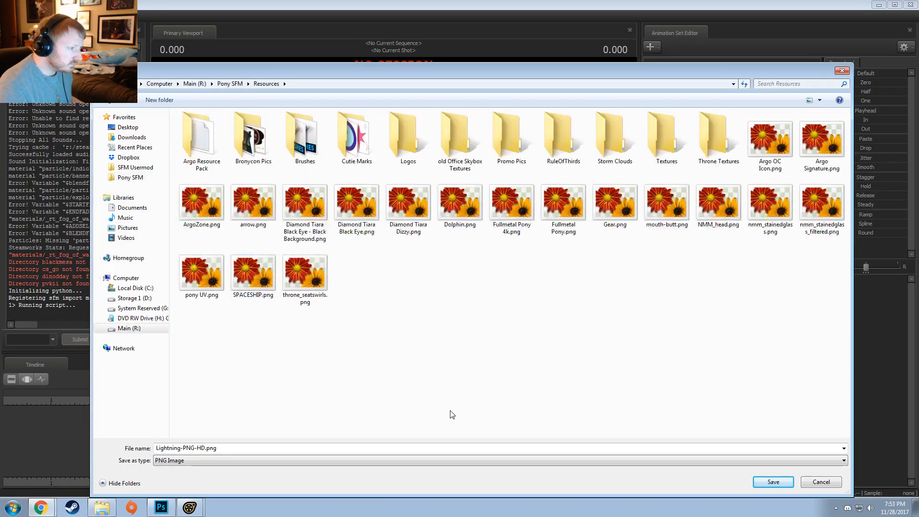
pyautogui.doubleClick(666, 138)
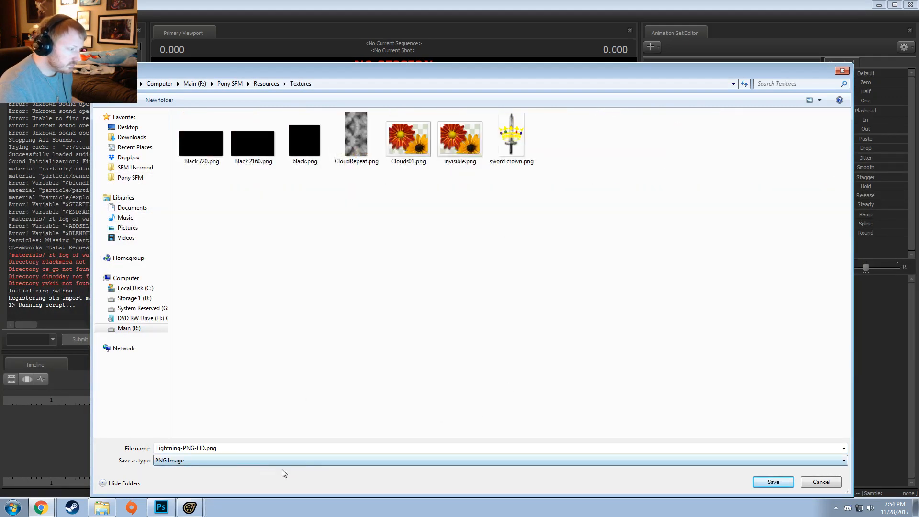
pyautogui.click(760, 482)
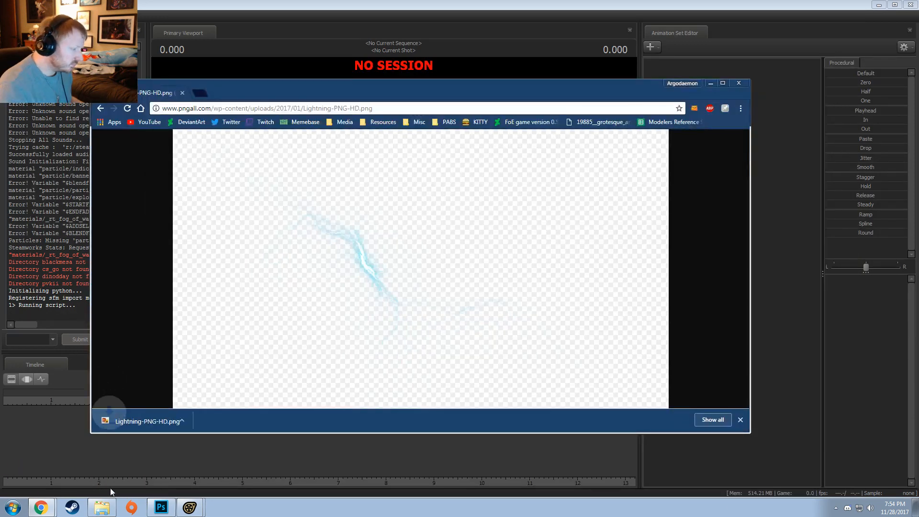
pyautogui.rightClick(161, 417)
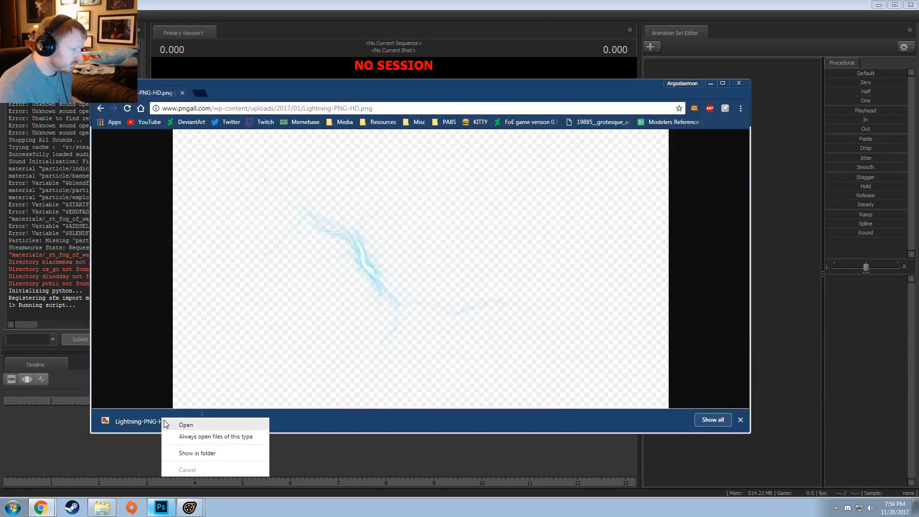
pyautogui.click(206, 447)
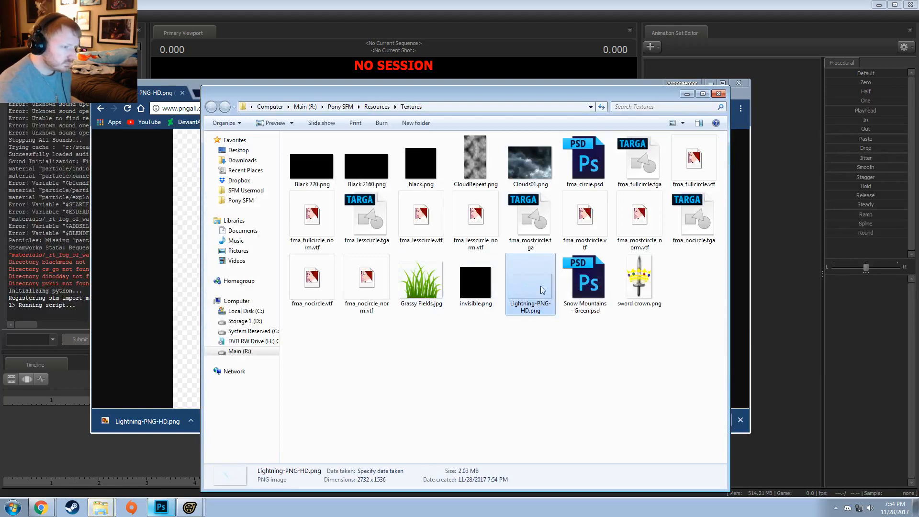
# - Switch to Photoshop, close the open white-background document, and open Lightning-PNG-HD.png from the Textures folder as its own document
pyautogui.click(162, 509)
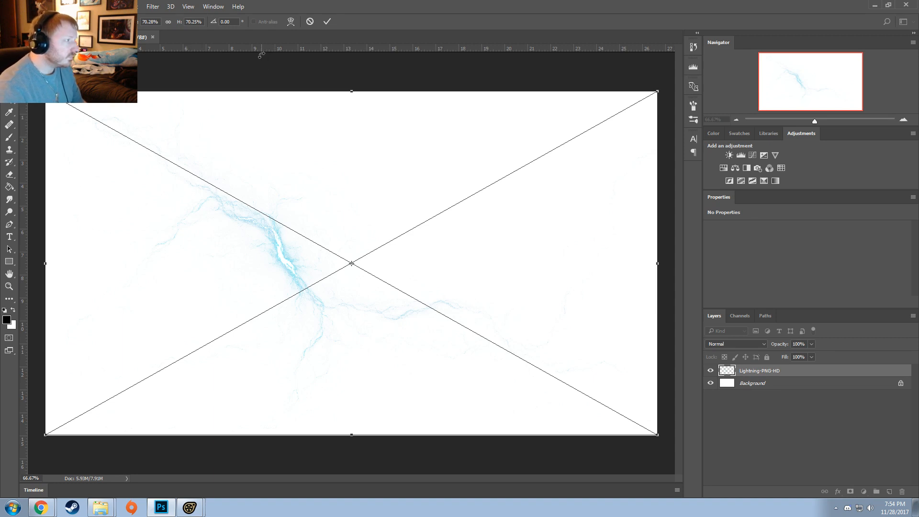
pyautogui.click(327, 21)
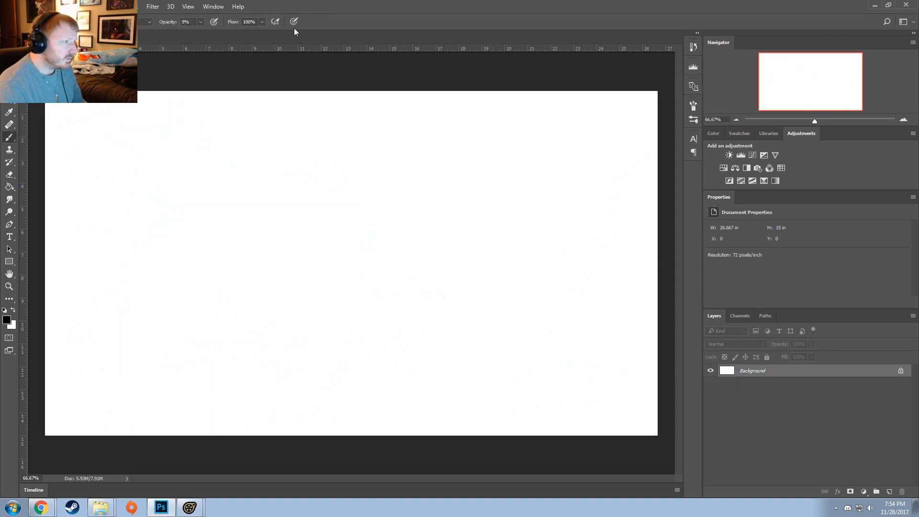
pyautogui.click(104, 37)
pyautogui.hotkey('alt', 'Tab')
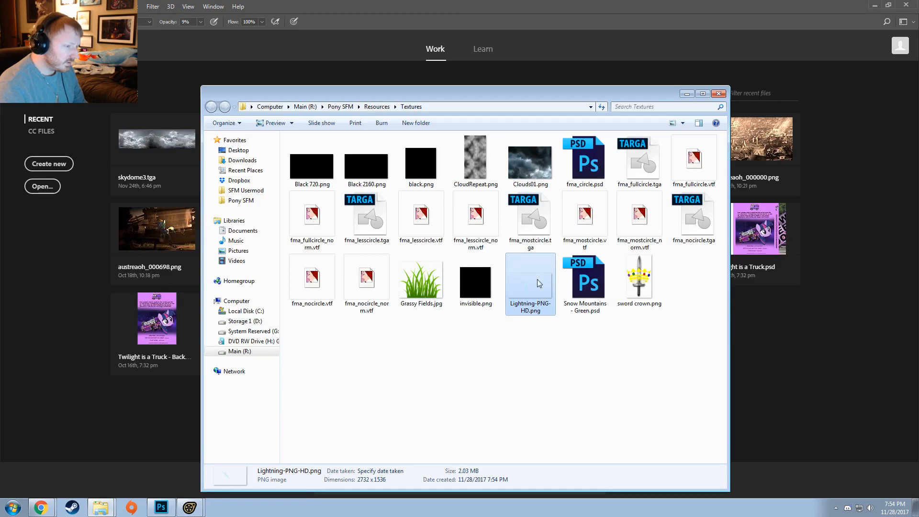
pyautogui.moveTo(537, 280); pyautogui.dragTo(447, 4)
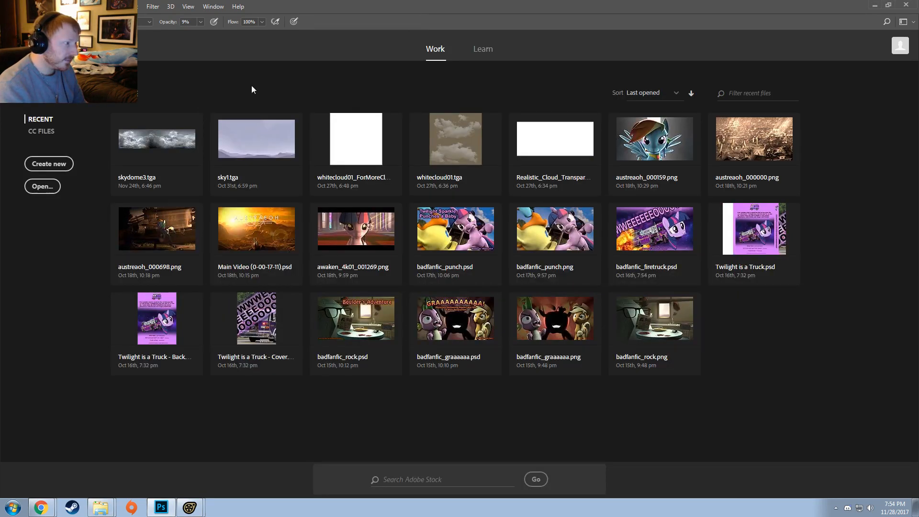
pyautogui.hotkey('alt', 'Tab')
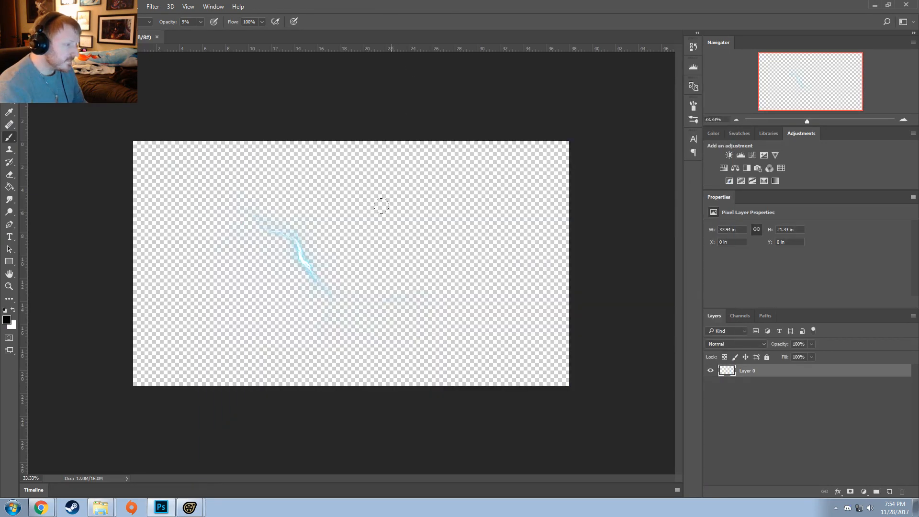
# - Add a new layer, fill it with black, and place it beneath the lightning layer as a background
pyautogui.hotkey('ctrl', 'shift', 'n')
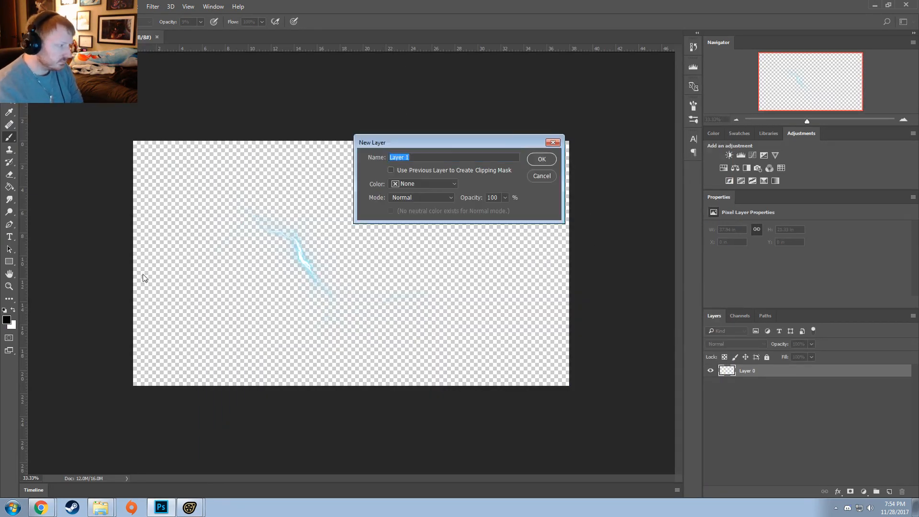
pyautogui.press('Return')
pyautogui.click(9, 186)
pyautogui.click(363, 283)
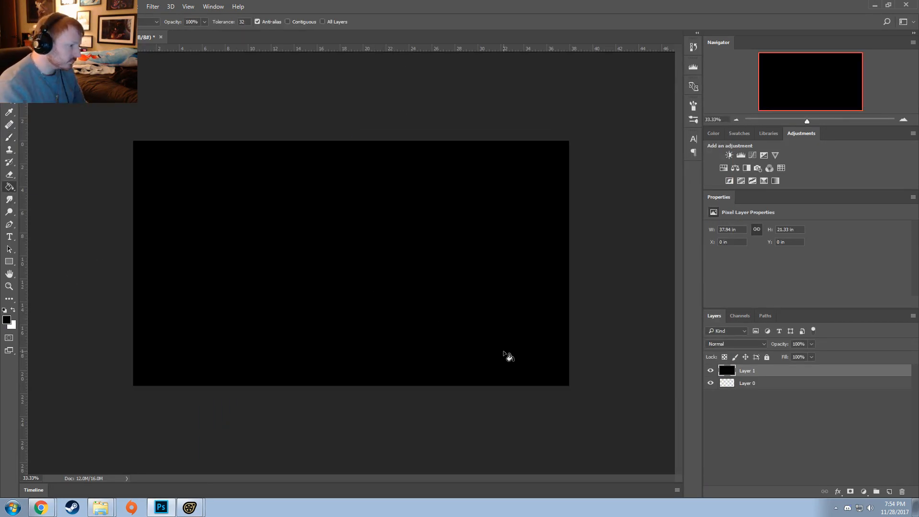
pyautogui.moveTo(792, 373); pyautogui.dragTo(785, 388)
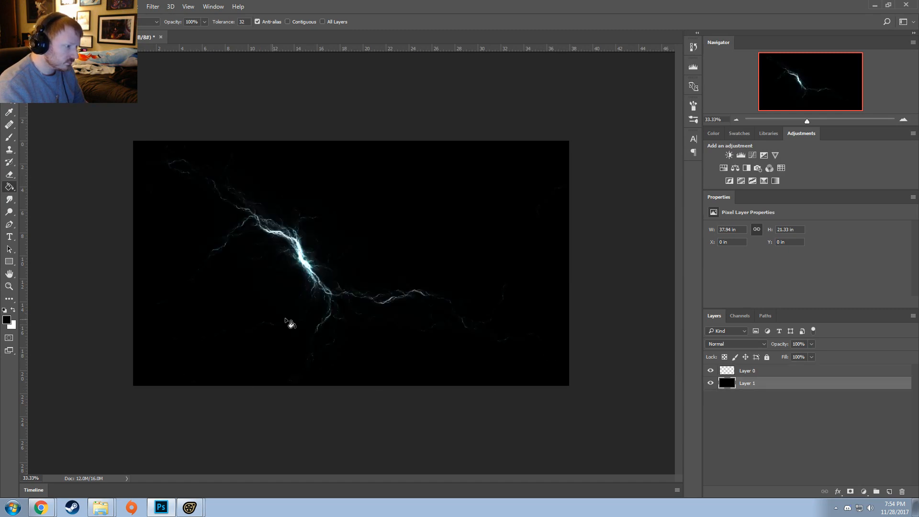
# - Apply a Black & White adjustment to the lightning layer with Blues at 300% and Cyans at 160%
pyautogui.keyDown('alt'); pyautogui.scroll(5, 293, 316); pyautogui.keyUp('alt')
pyautogui.keyDown('alt'); pyautogui.scroll(2, 464, 222); pyautogui.keyUp('alt')
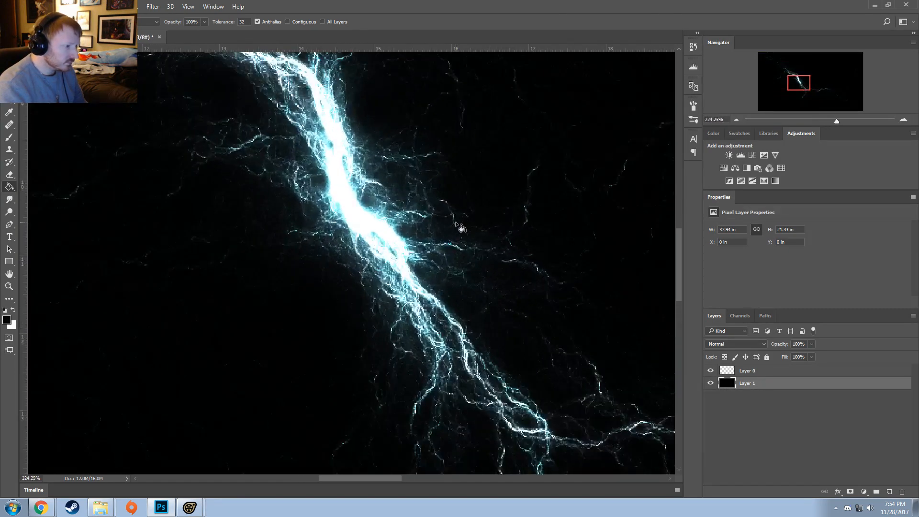
pyautogui.keyDown('alt'); pyautogui.scroll(-8, 467, 257); pyautogui.keyUp('alt')
pyautogui.keyDown('alt'); pyautogui.scroll(1, 481, 264); pyautogui.keyUp('alt')
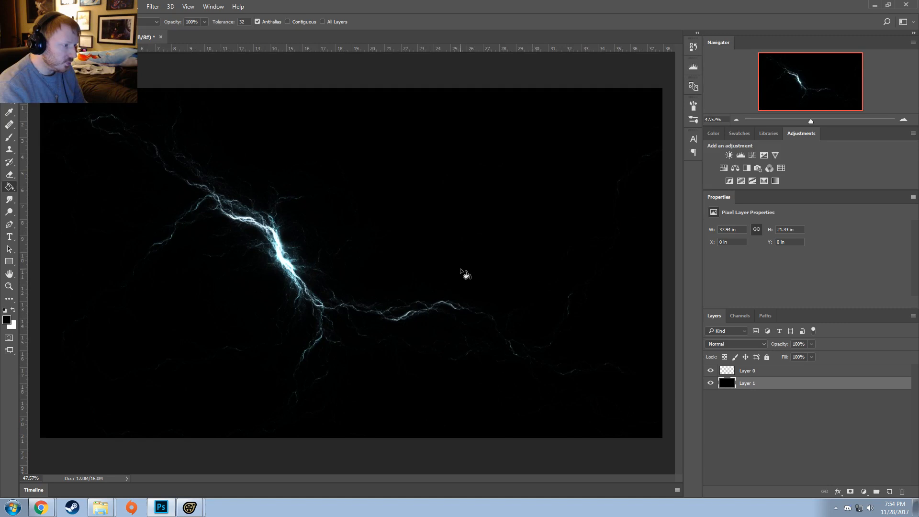
pyautogui.click(767, 372)
pyautogui.click(66, 6)
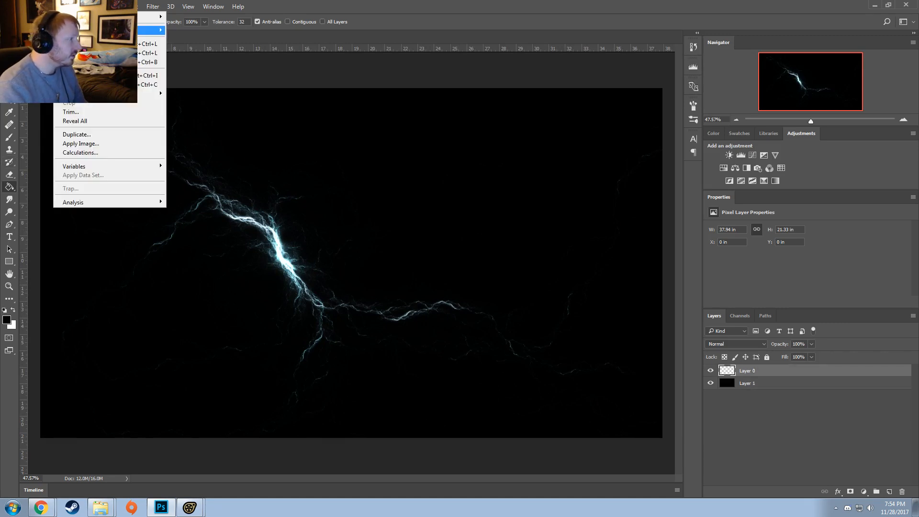
pyautogui.moveTo(144, 30)
pyautogui.click(195, 98)
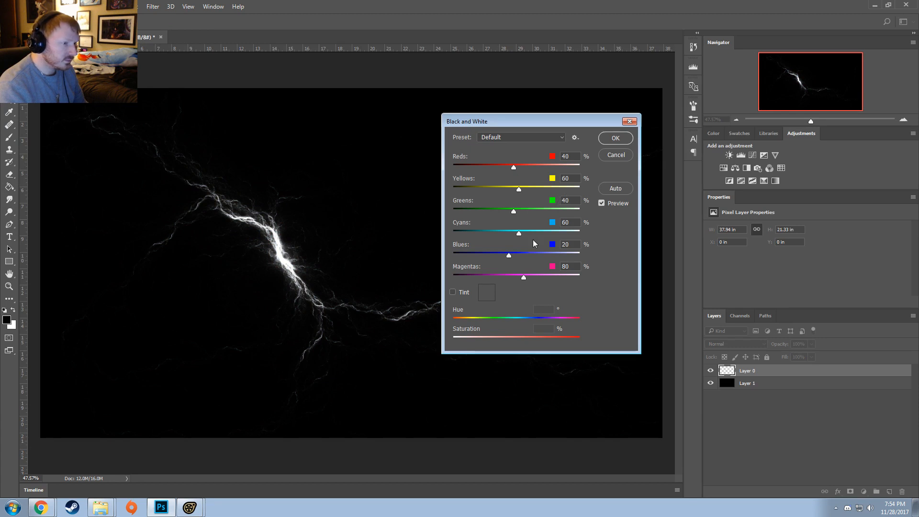
pyautogui.moveTo(535, 252); pyautogui.dragTo(603, 238)
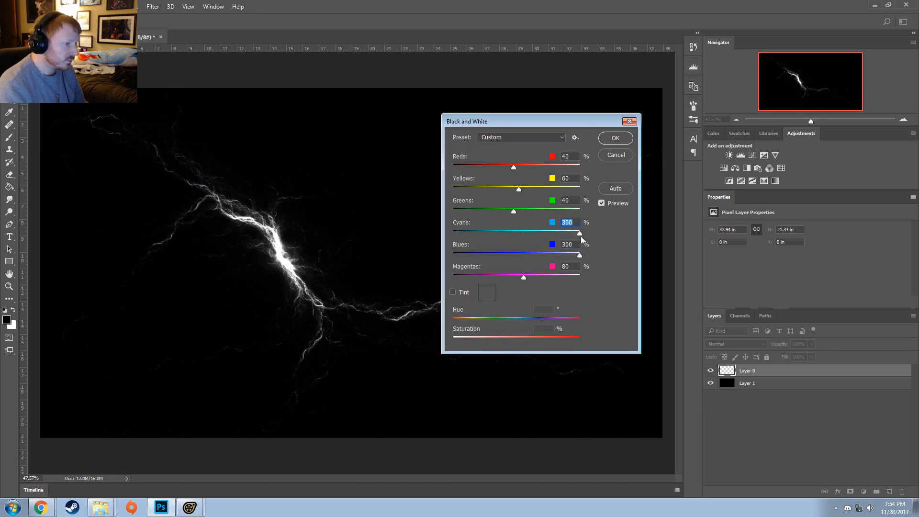
pyautogui.click(515, 232)
pyautogui.moveTo(516, 232); pyautogui.dragTo(543, 234)
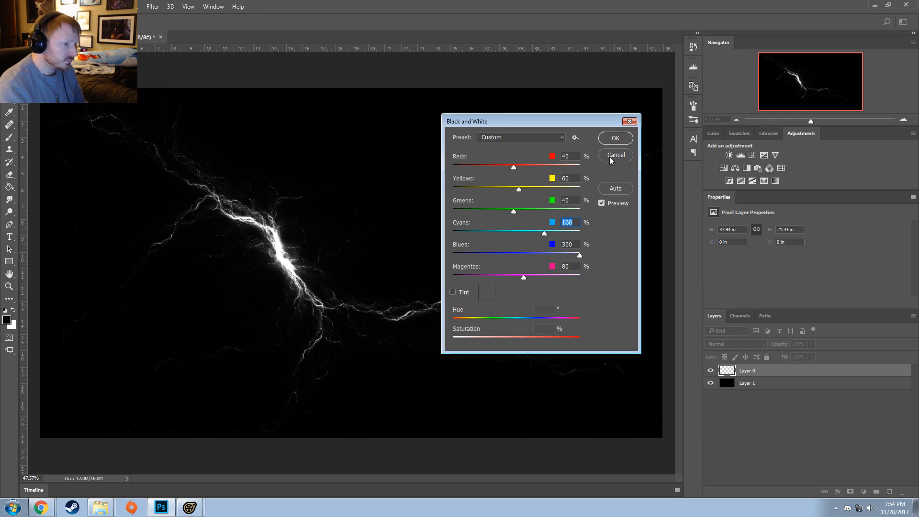
pyautogui.click(615, 138)
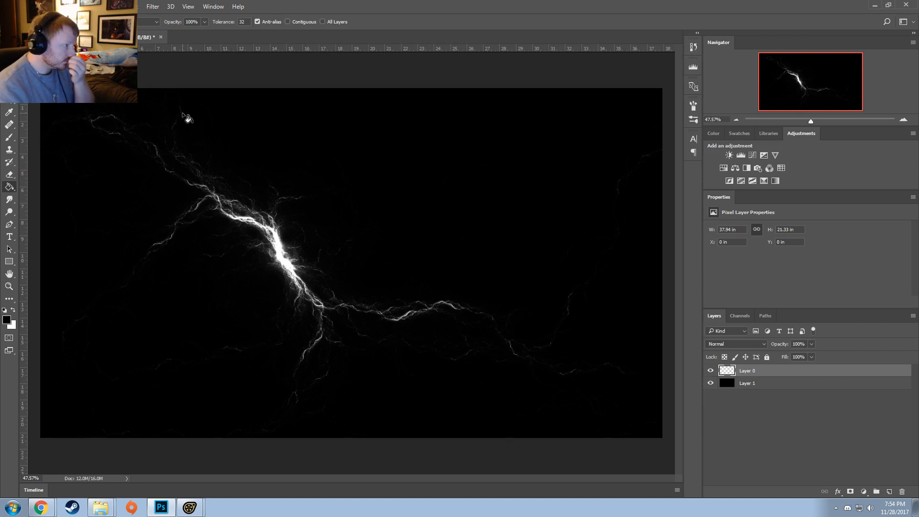
pyautogui.click(65, 6)
pyautogui.moveTo(96, 17)
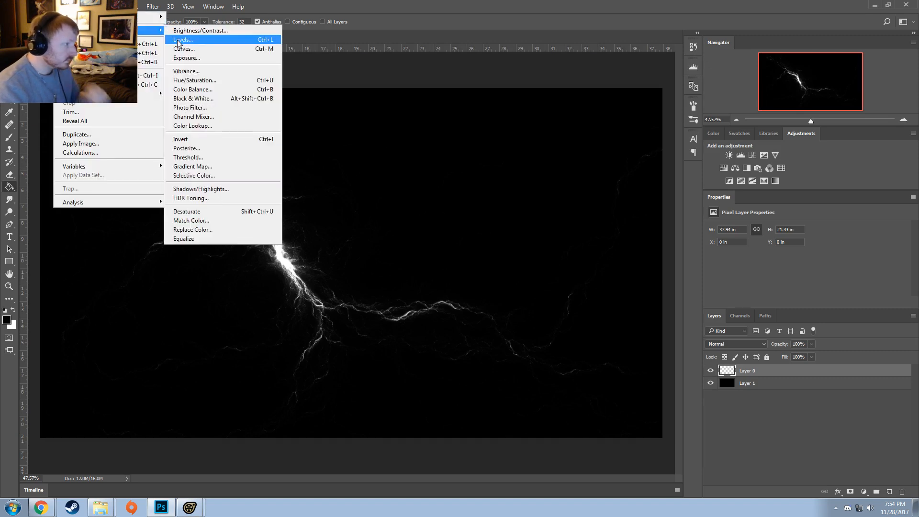
pyautogui.click(200, 30)
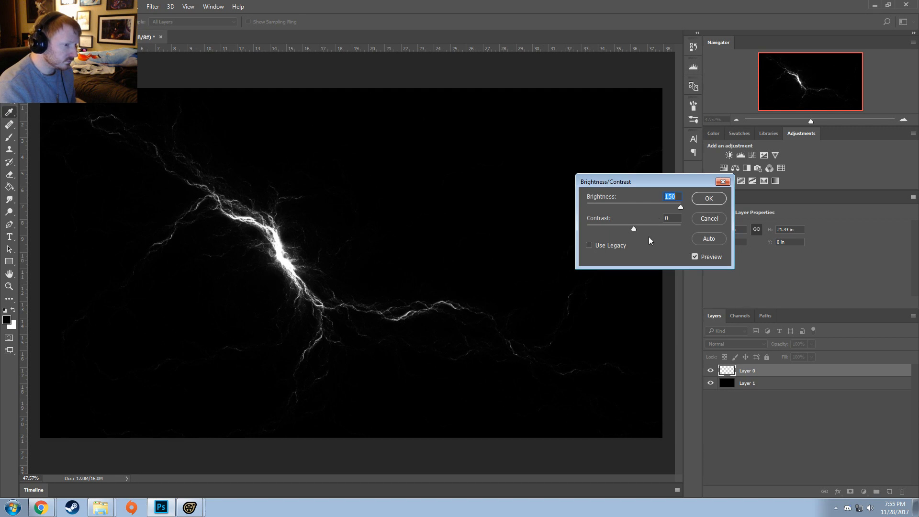
pyautogui.click(636, 228)
pyautogui.click(589, 245)
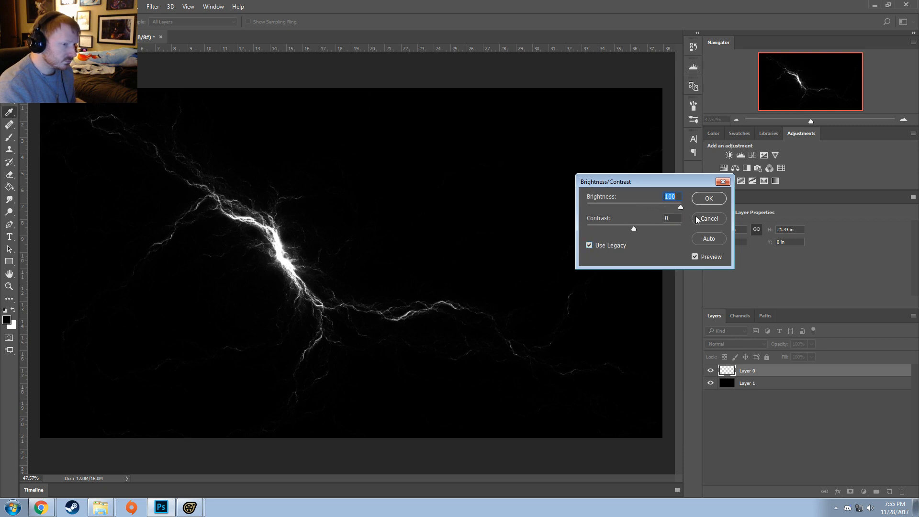
pyautogui.moveTo(696, 217); pyautogui.dragTo(739, 225)
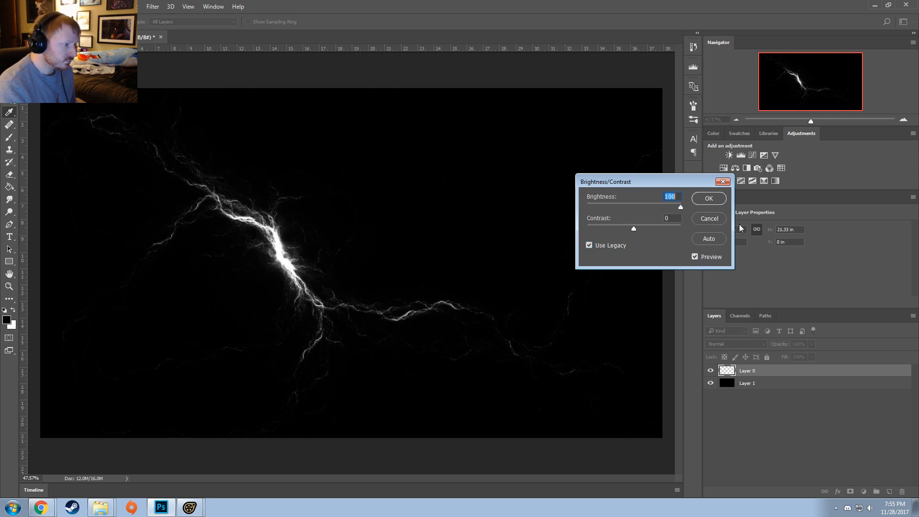
pyautogui.click(615, 246)
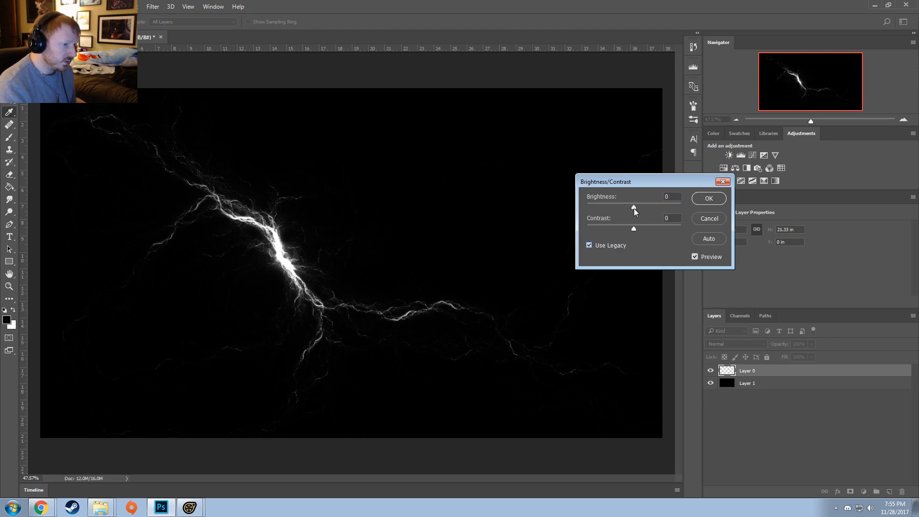
pyautogui.click(696, 220)
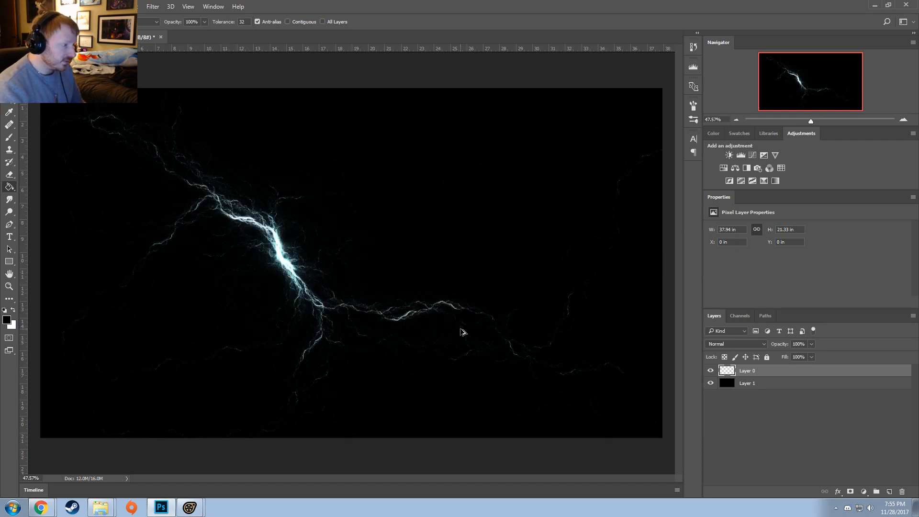
pyautogui.click(64, 6)
pyautogui.moveTo(95, 30)
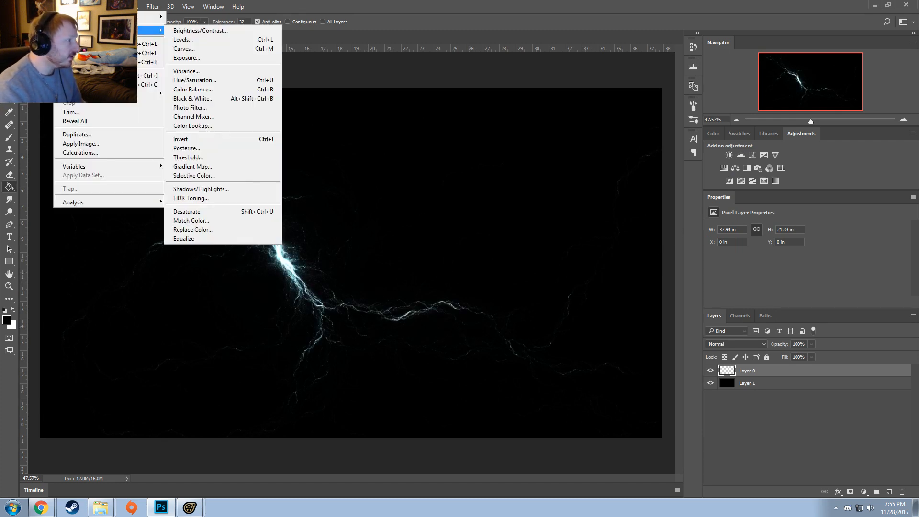
pyautogui.click(192, 98)
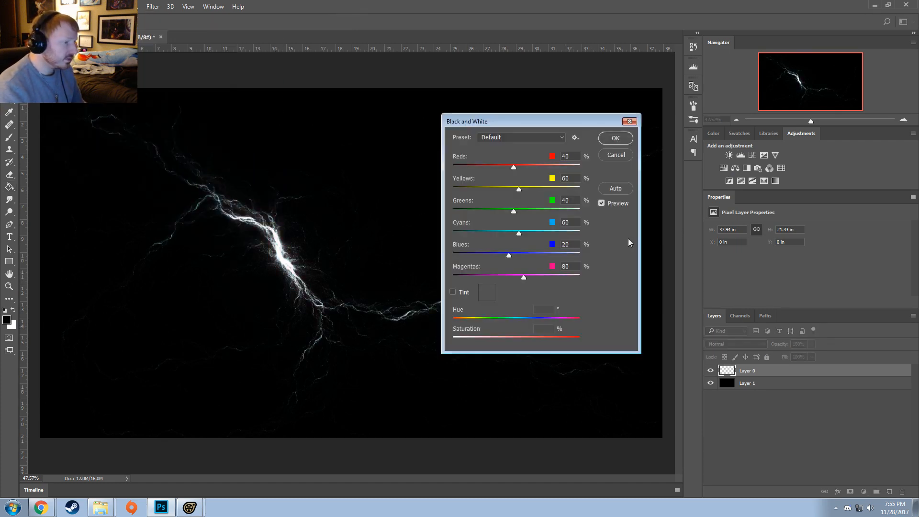
pyautogui.moveTo(519, 233); pyautogui.dragTo(578, 233)
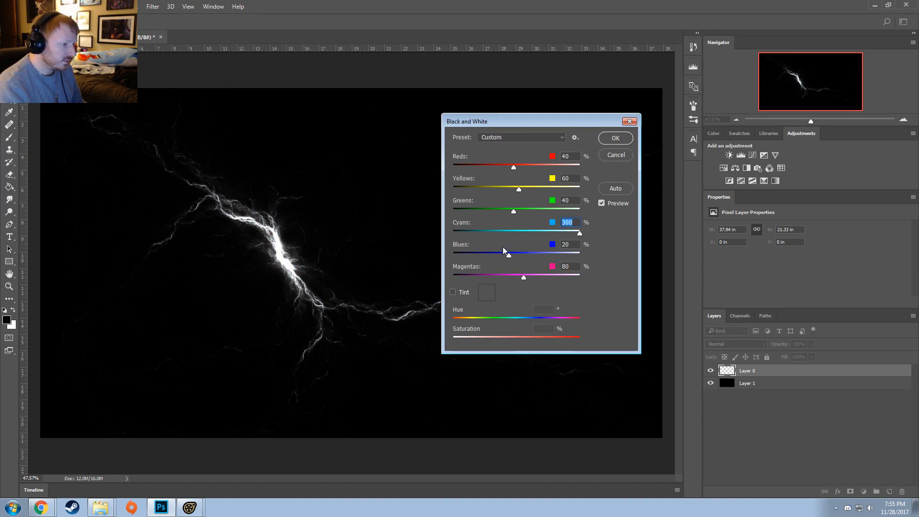
pyautogui.moveTo(510, 255); pyautogui.dragTo(742, 264)
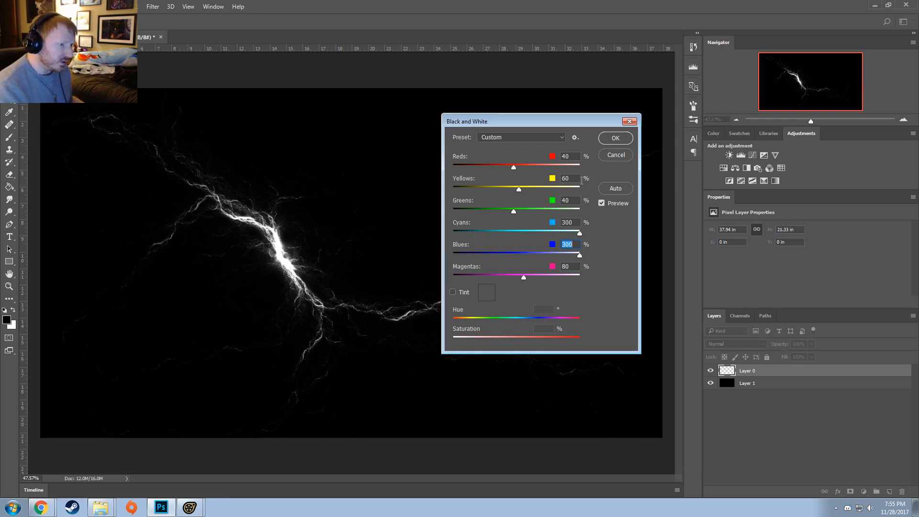
pyautogui.moveTo(483, 234); pyautogui.dragTo(455, 234)
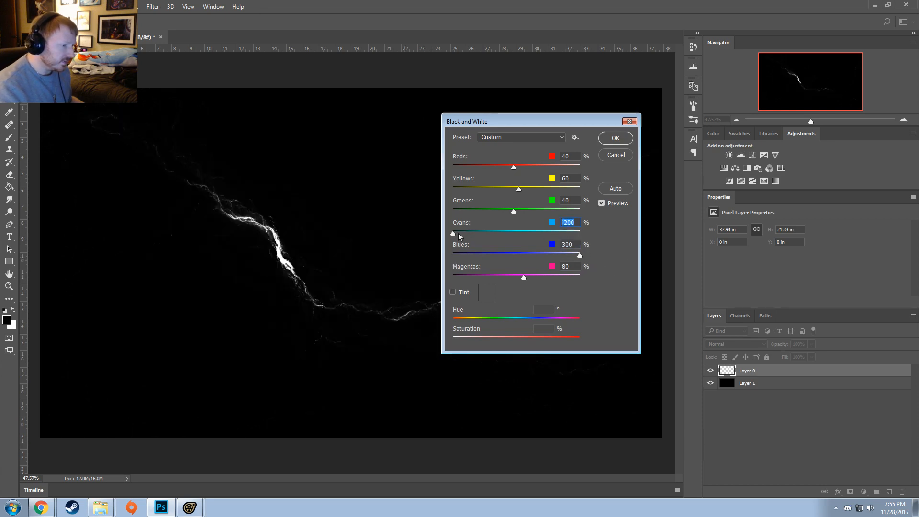
pyautogui.moveTo(579, 256); pyautogui.dragTo(439, 246)
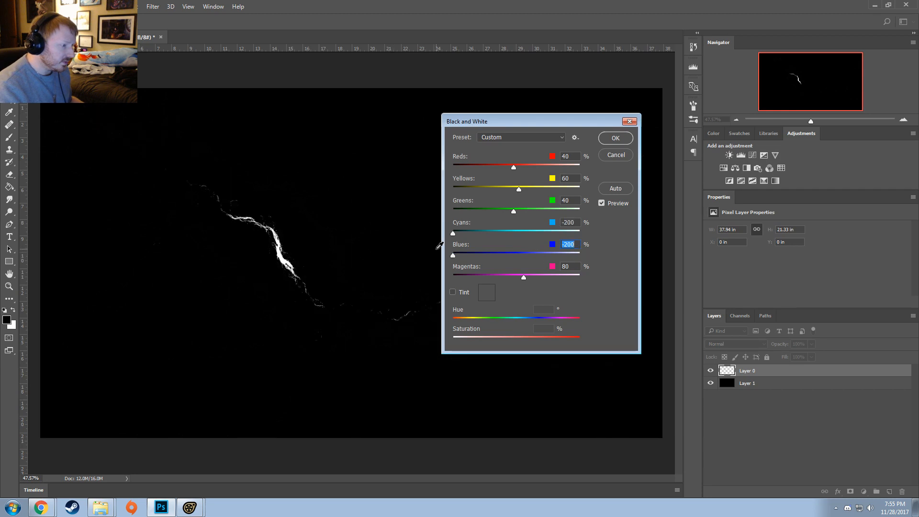
pyautogui.moveTo(513, 211)
pyautogui.mouseDown()
pyautogui.moveTo(417, 209)
pyautogui.moveTo(509, 211)
pyautogui.mouseUp()
pyautogui.moveTo(524, 276); pyautogui.dragTo(421, 271)
pyautogui.moveTo(519, 189); pyautogui.dragTo(439, 197)
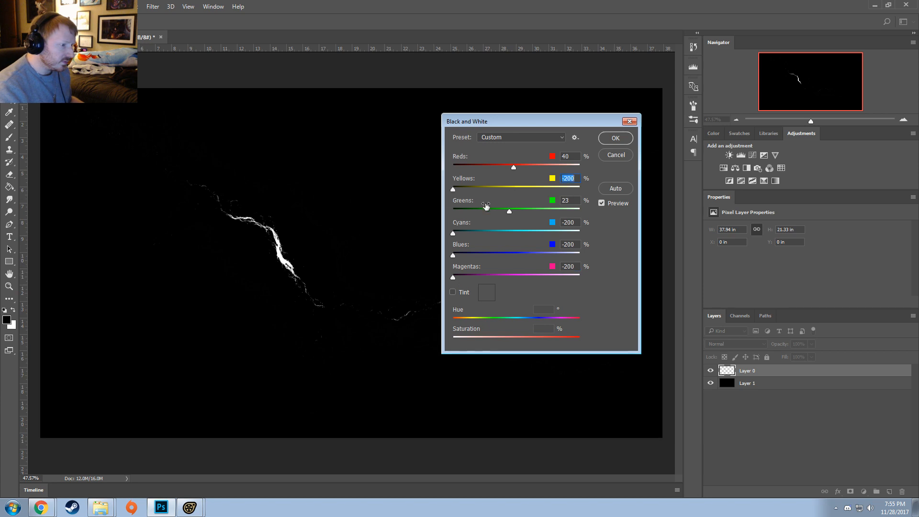
pyautogui.moveTo(508, 212); pyautogui.dragTo(447, 211)
pyautogui.moveTo(515, 166); pyautogui.dragTo(455, 168)
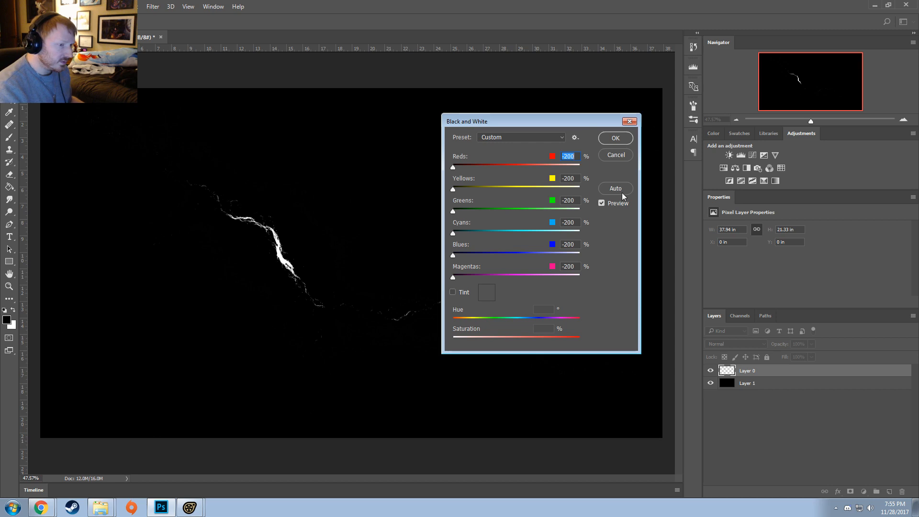
pyautogui.click(618, 156)
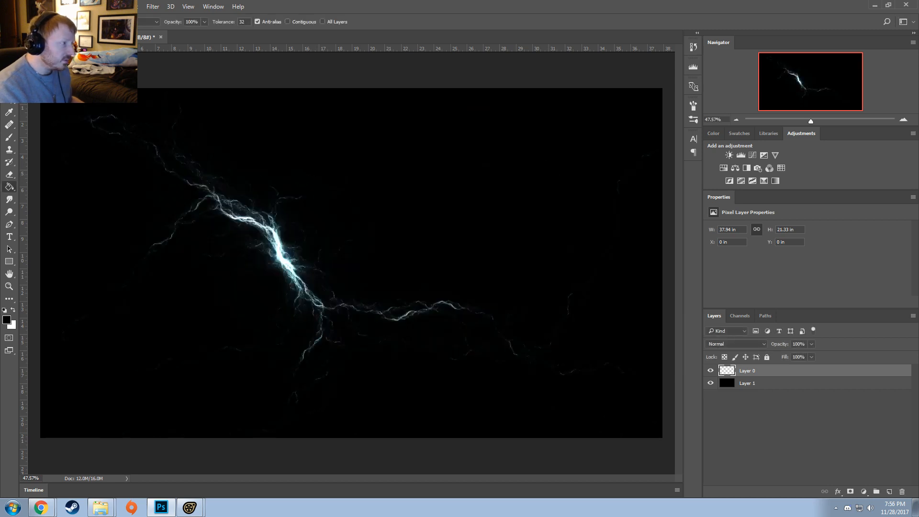
# - Apply a Black & White adjustment to the lightning layer with Cyans at 300%
pyautogui.click(64, 6)
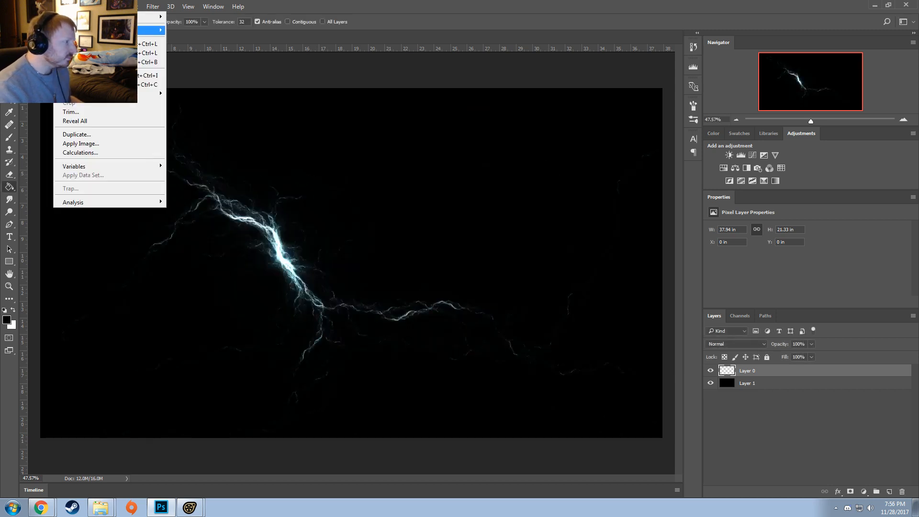
pyautogui.moveTo(151, 30)
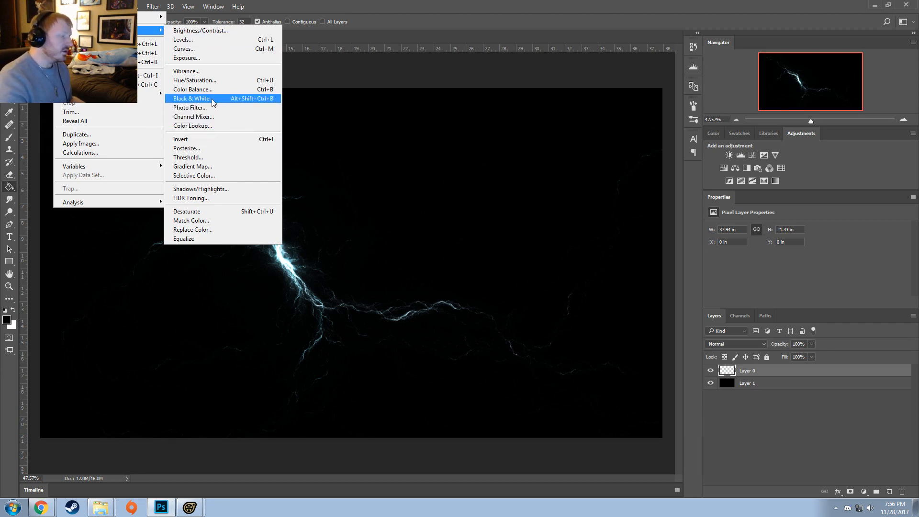
pyautogui.click(196, 98)
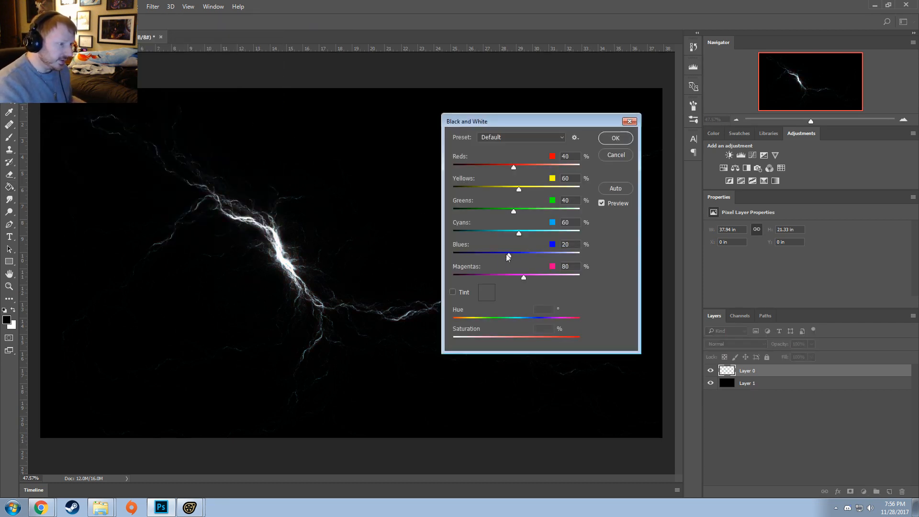
pyautogui.moveTo(519, 234); pyautogui.dragTo(617, 251)
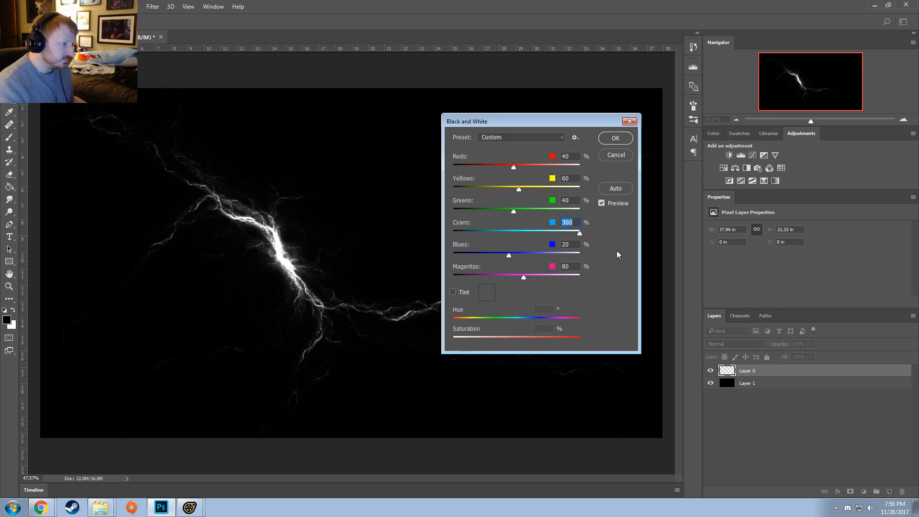
pyautogui.click(614, 138)
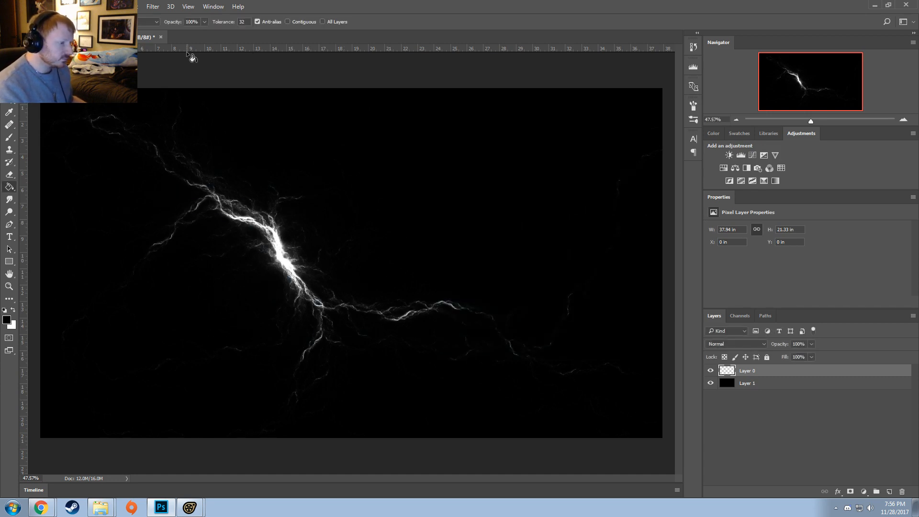
pyautogui.click(23, 6)
pyautogui.click(29, 16)
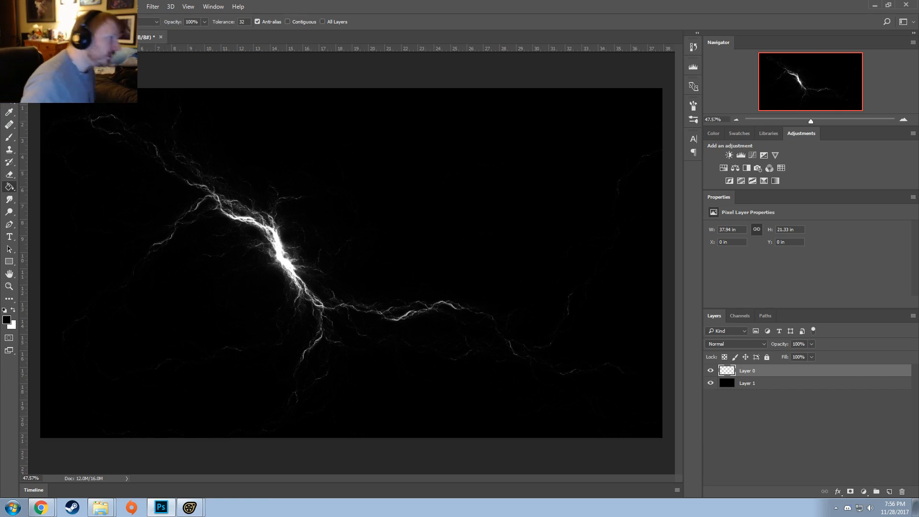
pyautogui.click(62, 7)
pyautogui.click(62, 7)
pyautogui.click(62, 7)
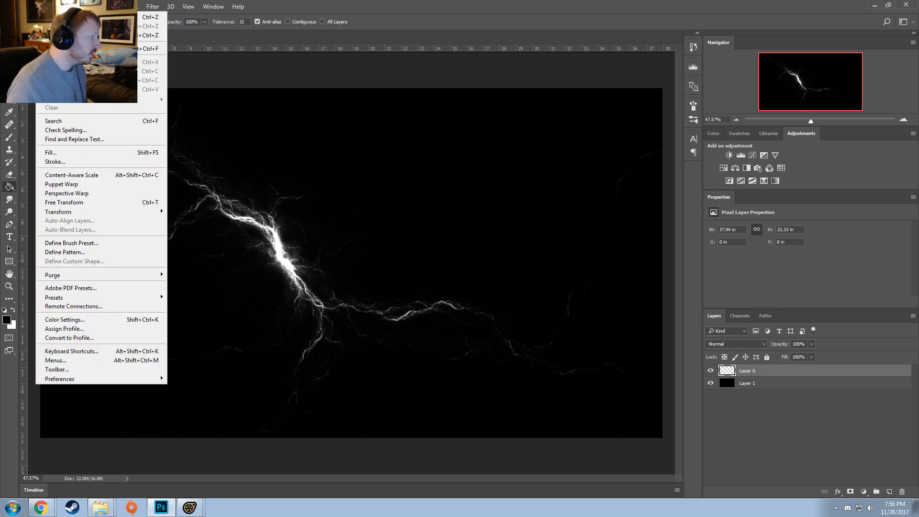
pyautogui.moveTo(62, 7)
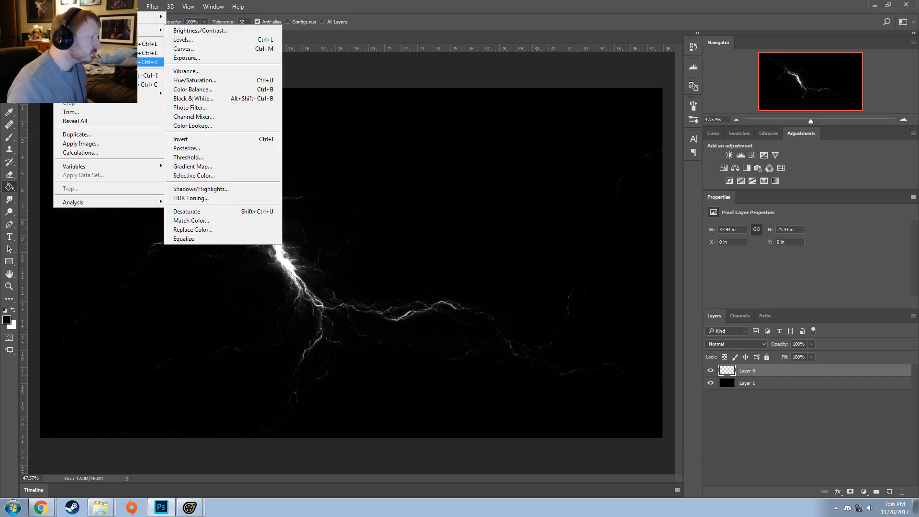
pyautogui.click(86, 75)
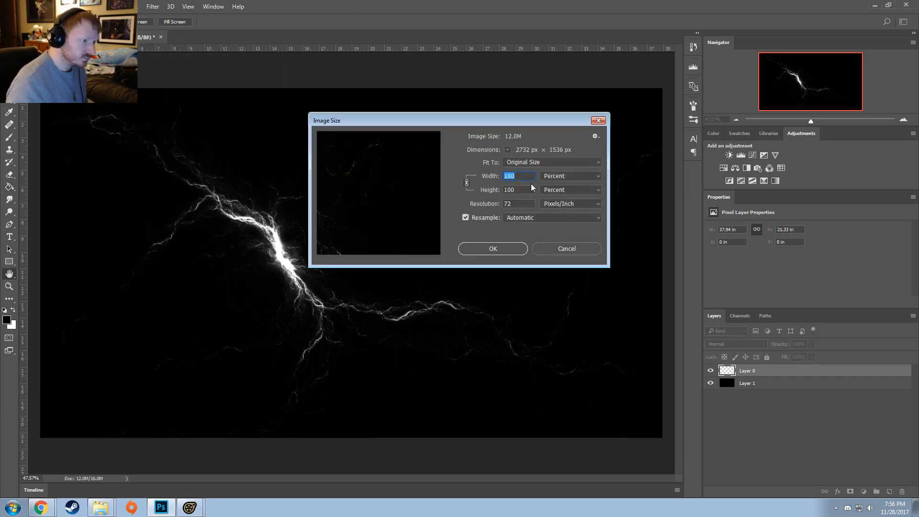
pyautogui.click(552, 249)
pyautogui.press('g')
pyautogui.click(43, 7)
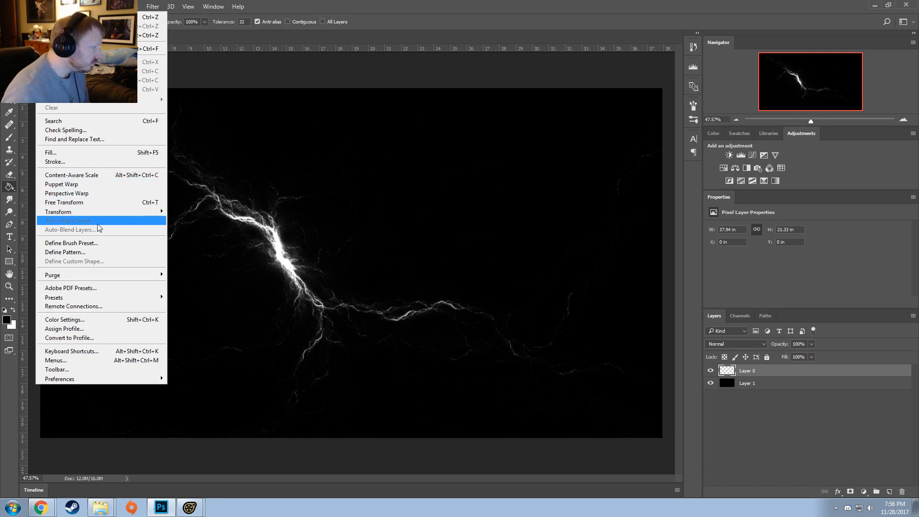
pyautogui.moveTo(82, 215)
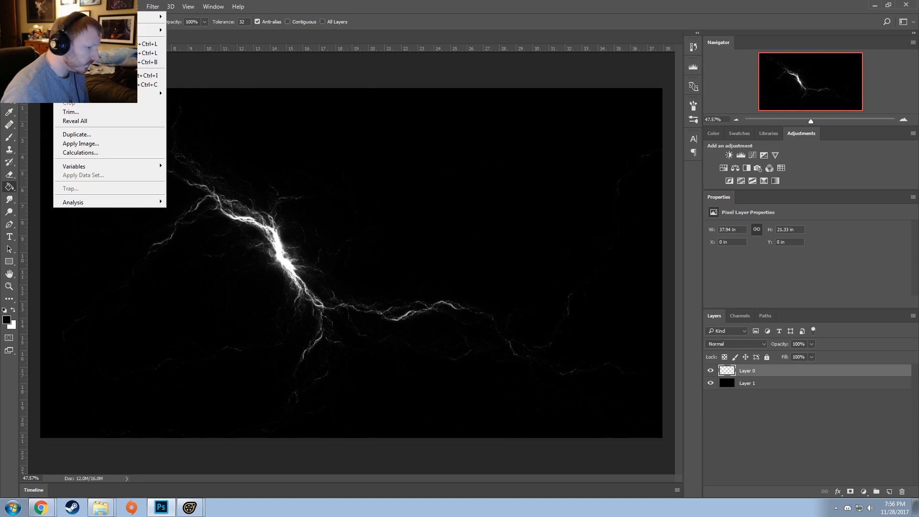
pyautogui.click(62, 7)
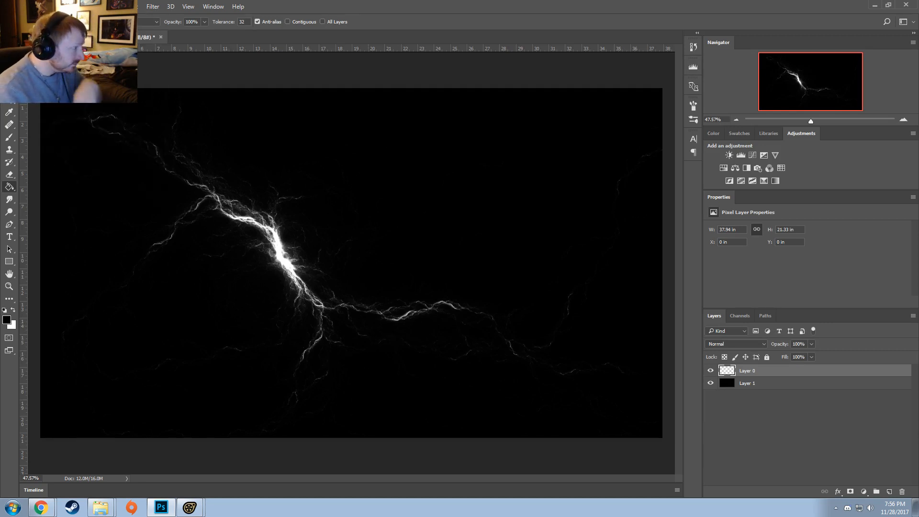
# - Crop the image around the main lightning bolt to about 24.51 by 17.65 inches
pyautogui.press('c')
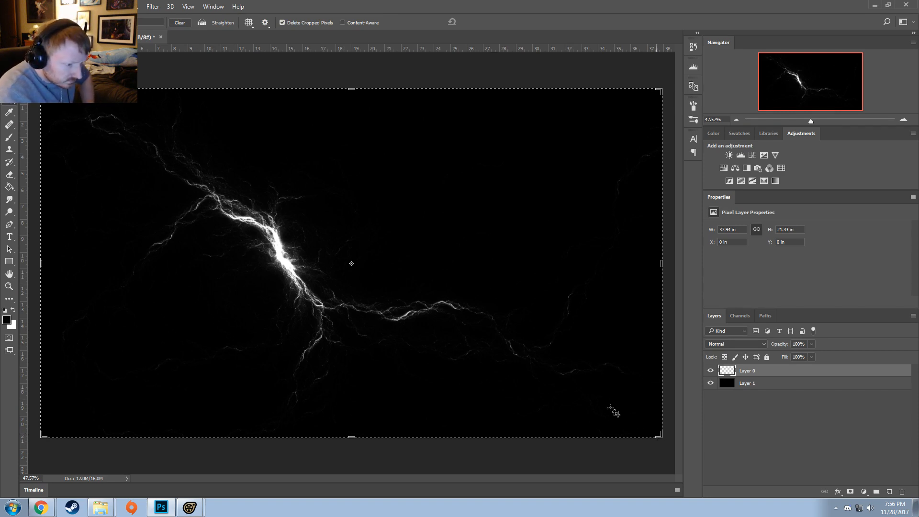
pyautogui.moveTo(656, 434); pyautogui.dragTo(610, 408)
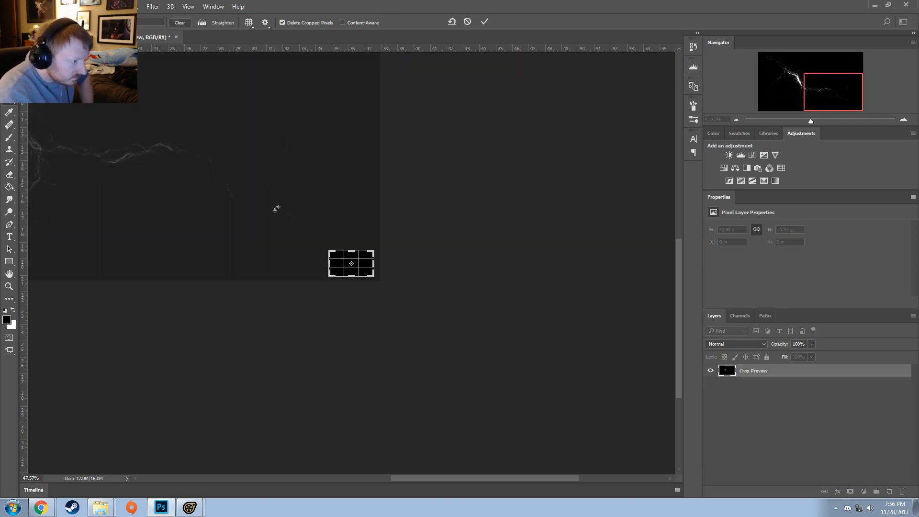
pyautogui.click(466, 21)
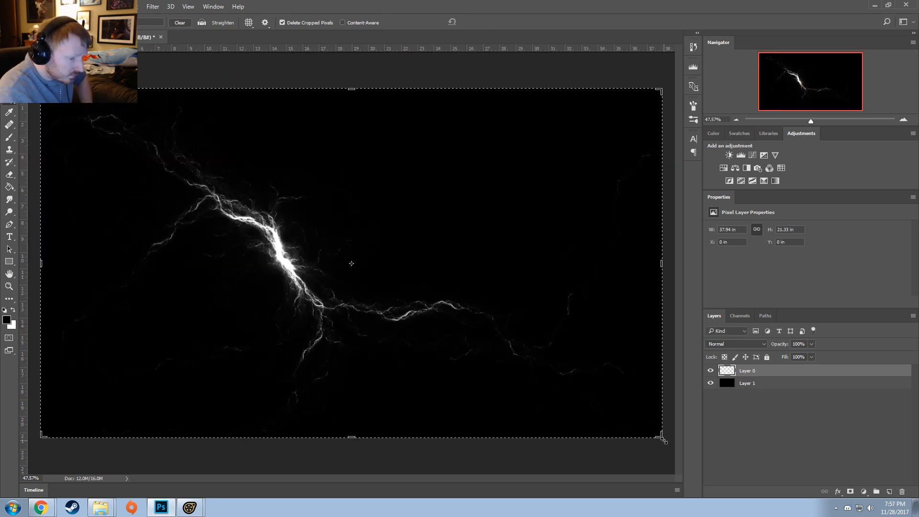
pyautogui.moveTo(663, 438); pyautogui.dragTo(570, 416)
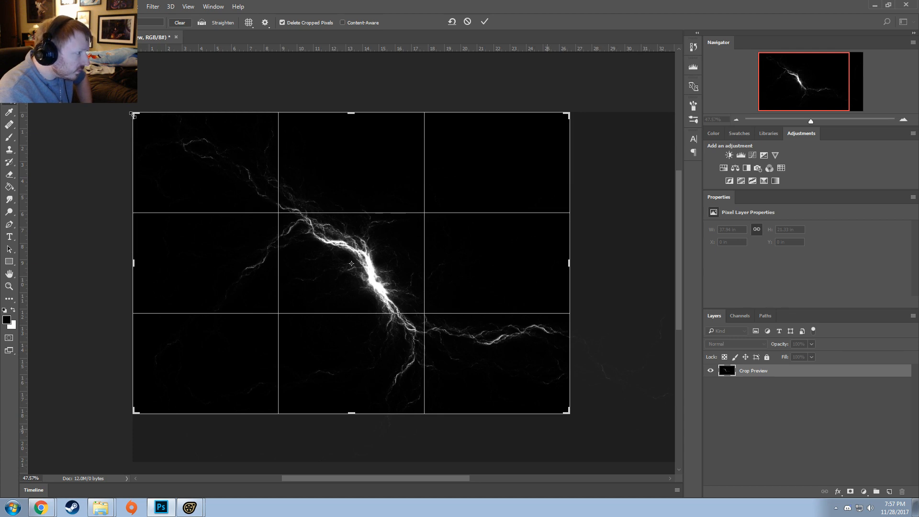
pyautogui.moveTo(133, 114); pyautogui.dragTo(149, 121)
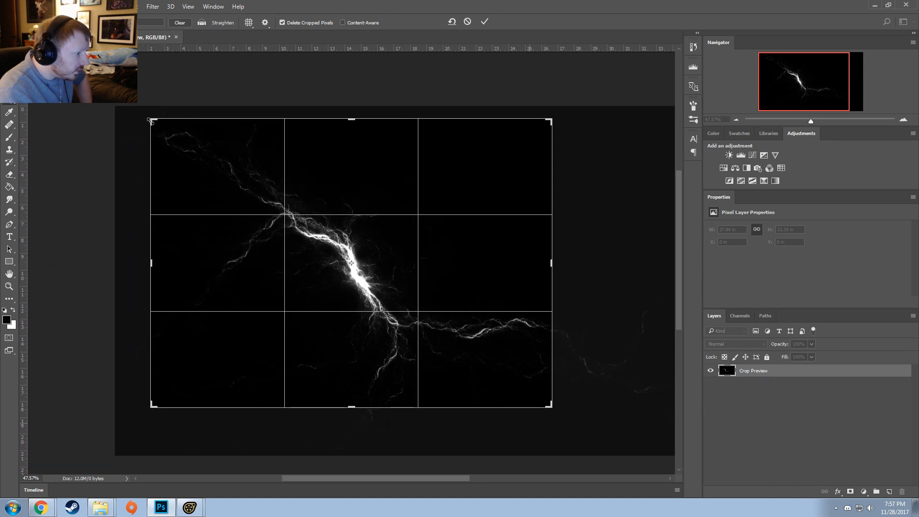
pyautogui.click(484, 21)
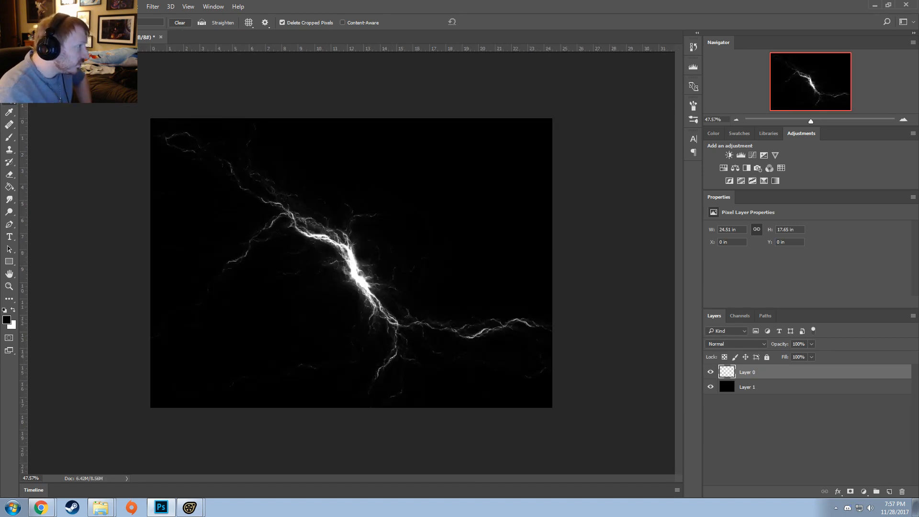
# - Enlarge the canvas to 200 percent width and 200 percent height, anchoring the existing image in the bottom-right corner
pyautogui.click(41, 6)
pyautogui.click(42, 7)
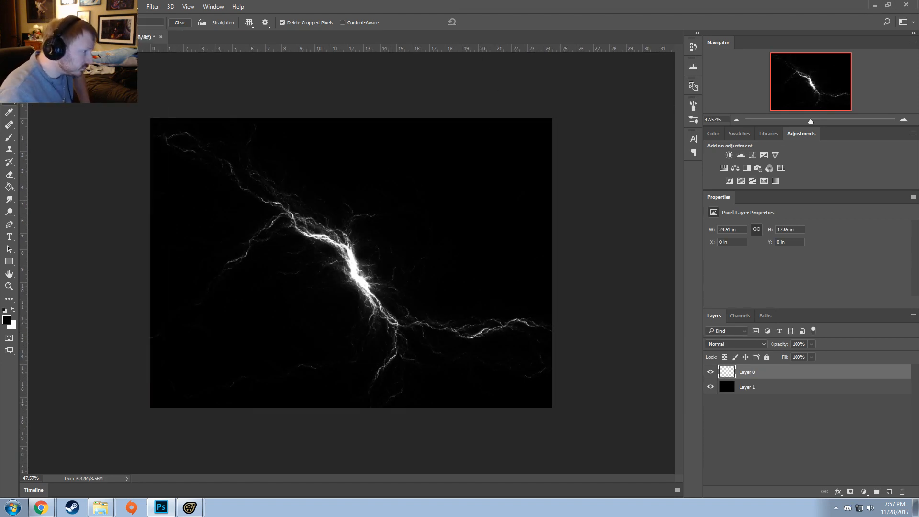
pyautogui.click(62, 7)
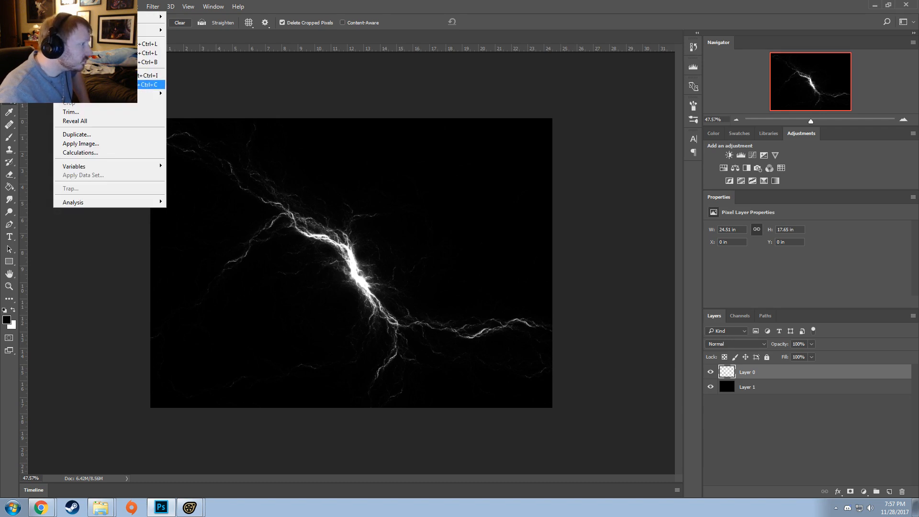
pyautogui.click(80, 85)
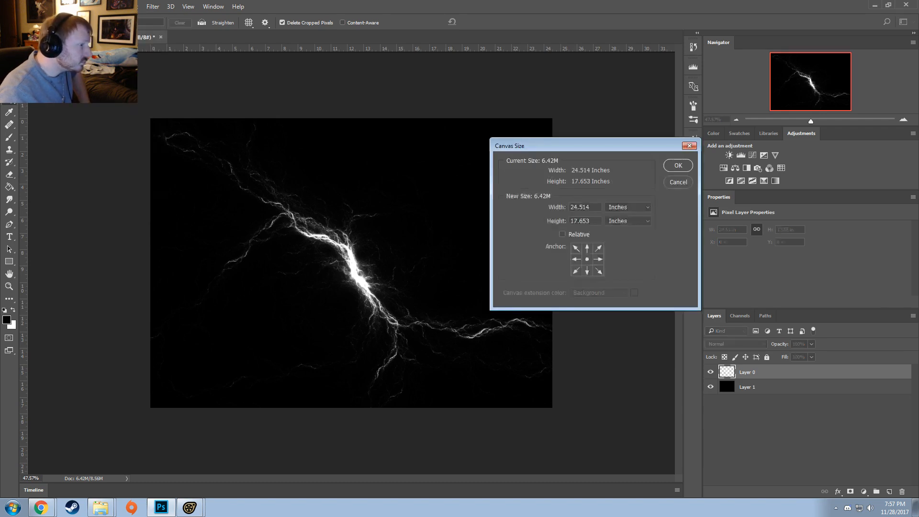
pyautogui.click(618, 220)
pyautogui.click(621, 231)
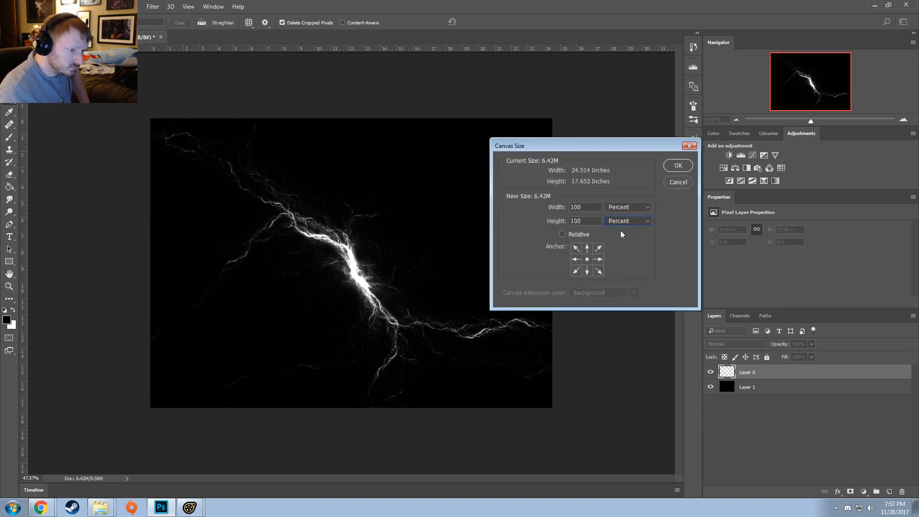
pyautogui.doubleClick(585, 207)
pyautogui.write('200')
pyautogui.press('Tab')
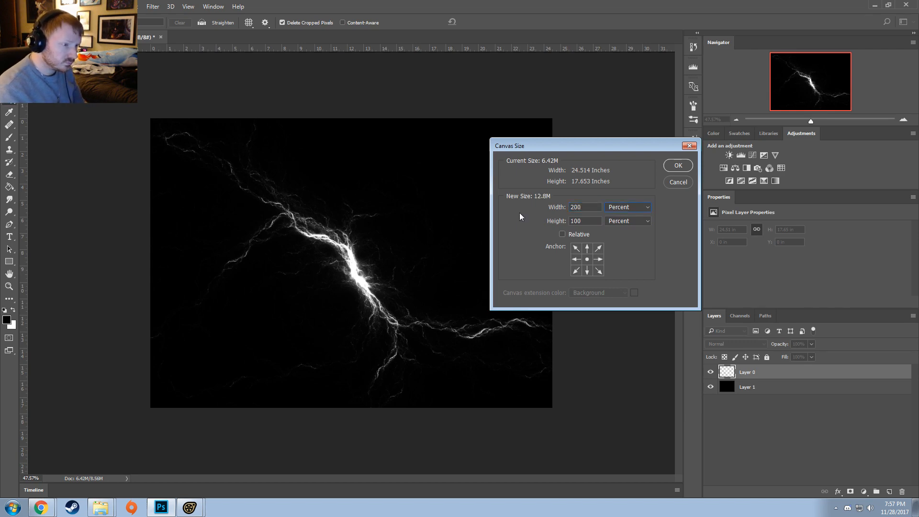
pyautogui.press('Tab')
pyautogui.write('200')
pyautogui.click(598, 270)
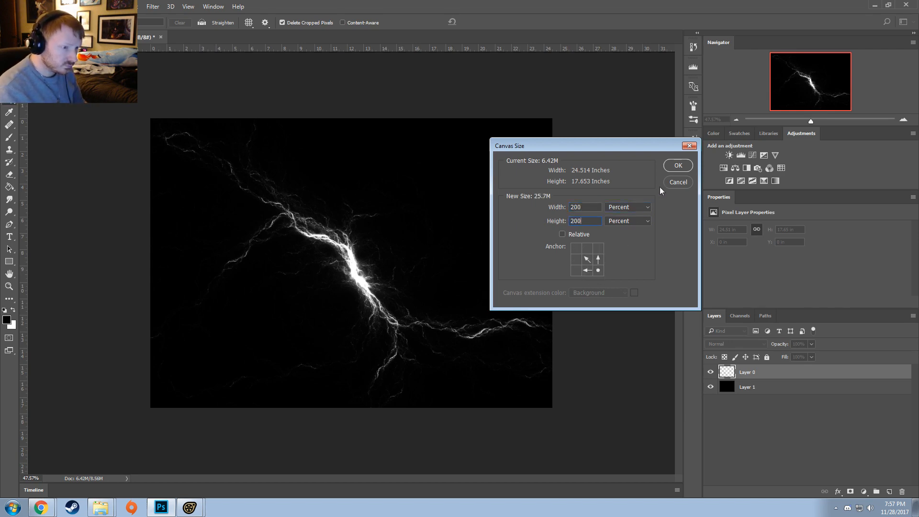
pyautogui.click(678, 165)
pyautogui.hotkey('ctrl', '0')
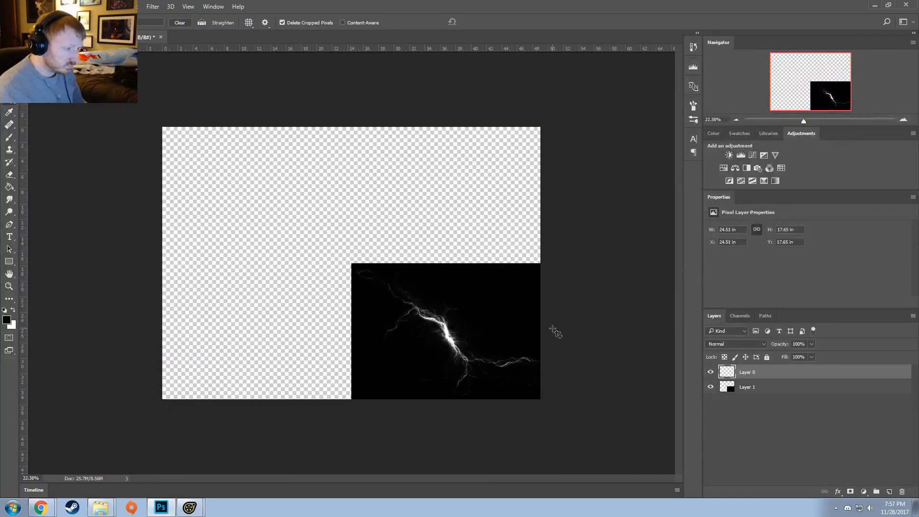
# - Scale the black background layer, Layer 1, to 200% width and height so it fills the whole canvas, and reselect Layer 0
pyautogui.click(749, 390)
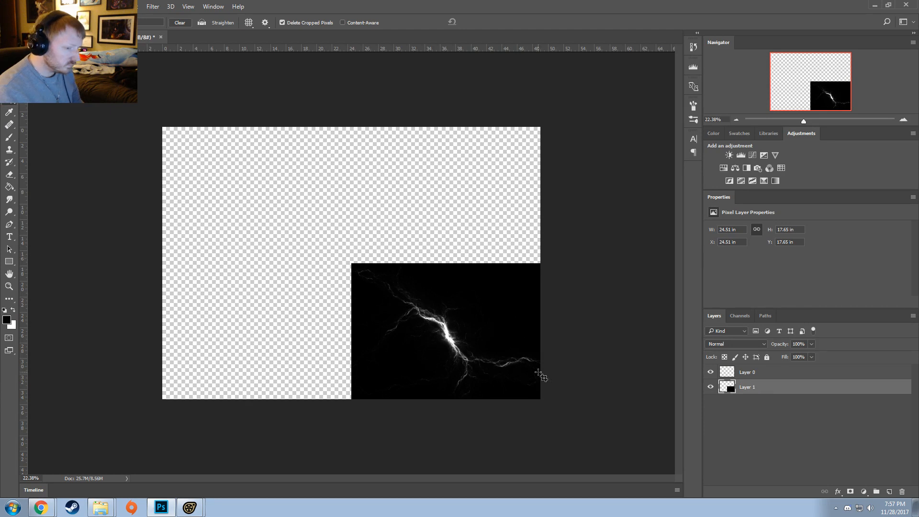
pyautogui.click(764, 378)
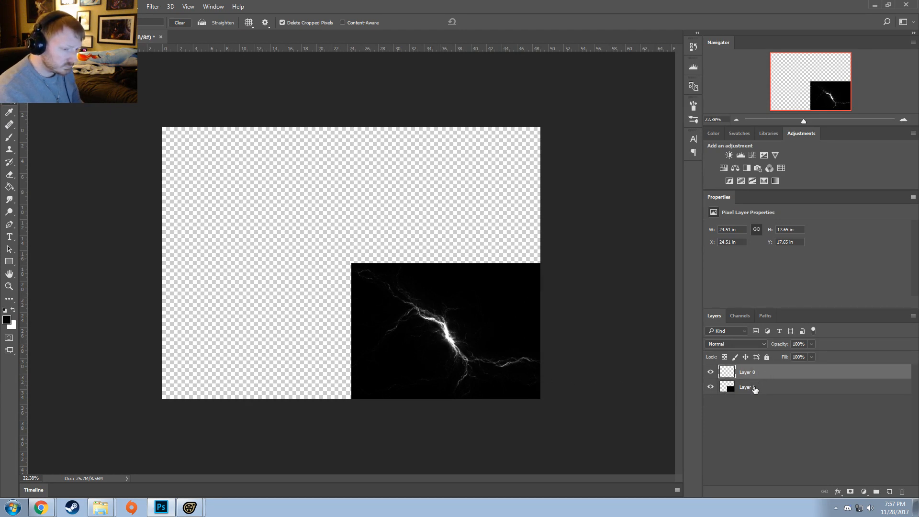
pyautogui.click(754, 388)
pyautogui.hotkey('ctrl', 't')
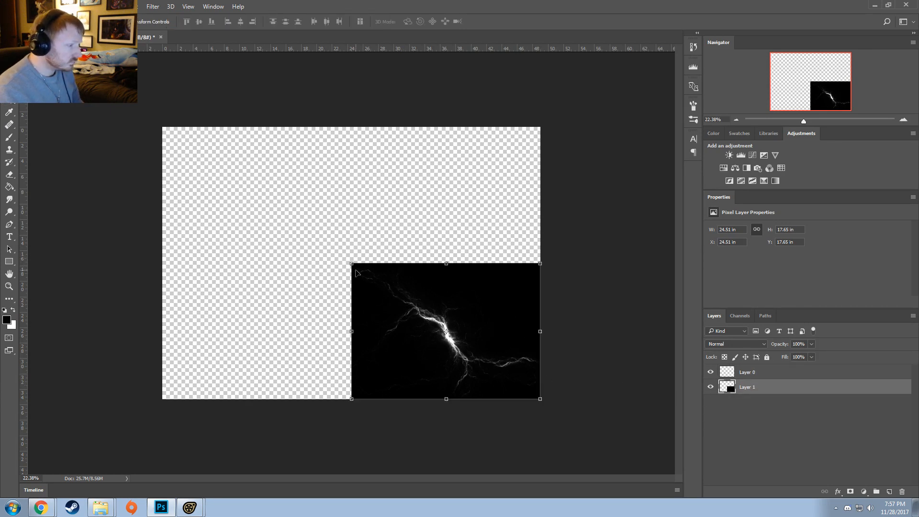
pyautogui.moveTo(351, 263); pyautogui.dragTo(160, 130)
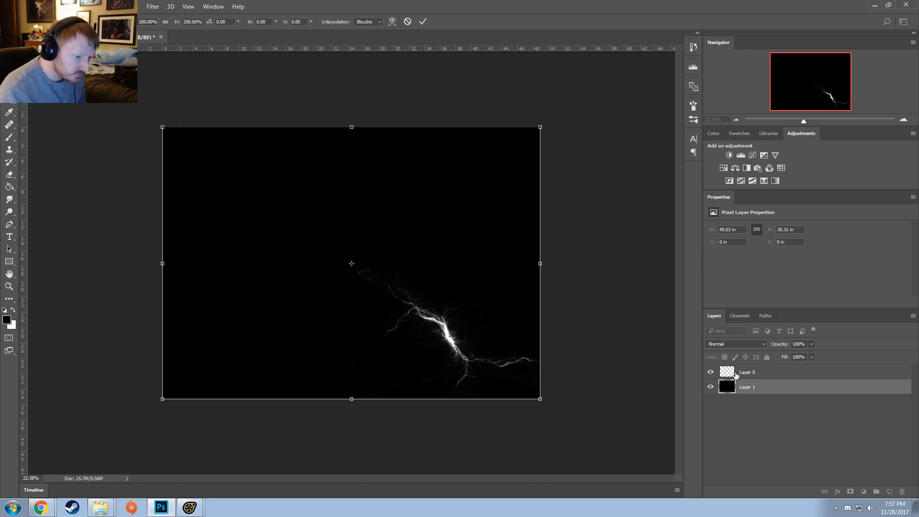
pyautogui.click(423, 21)
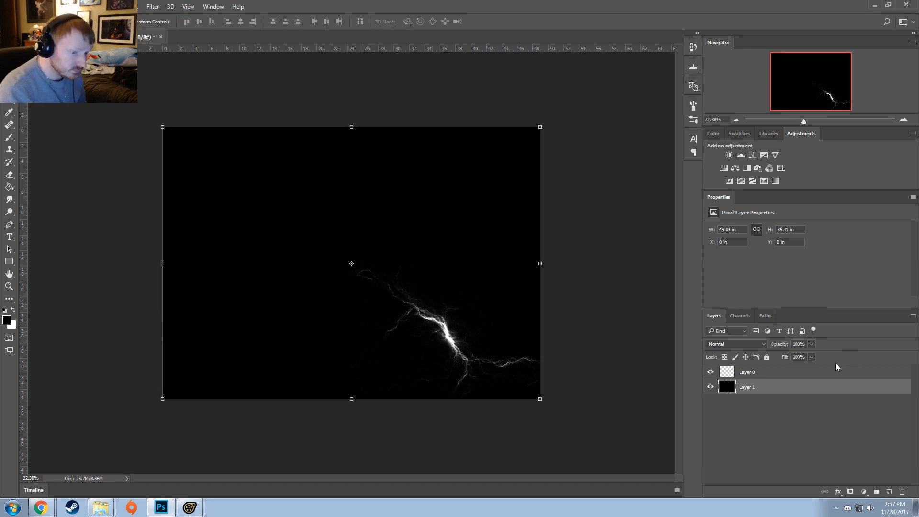
pyautogui.click(788, 372)
pyautogui.hotkey('ctrl', '0')
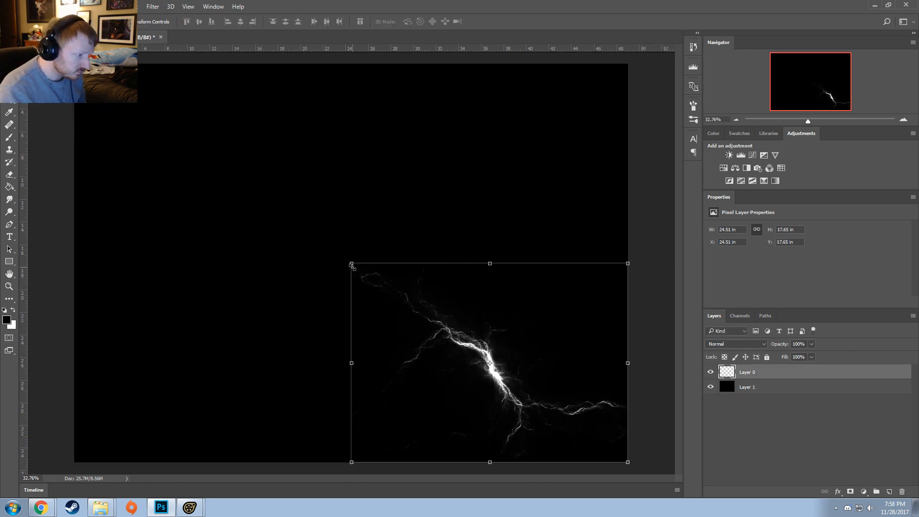
pyautogui.click(61, 7)
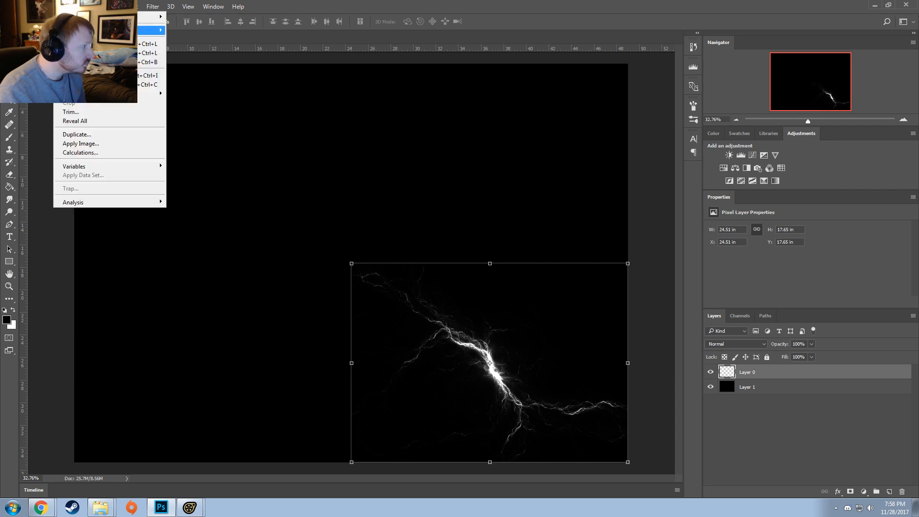
pyautogui.click(155, 75)
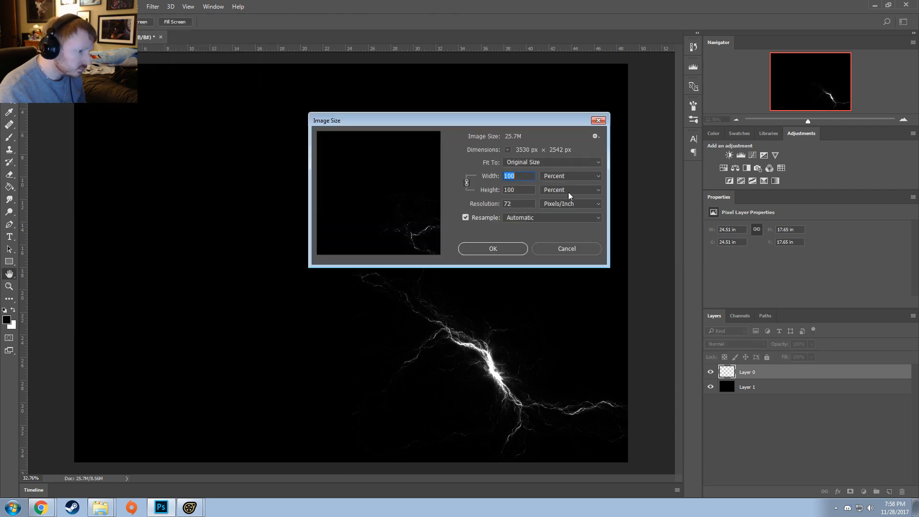
pyautogui.click(550, 246)
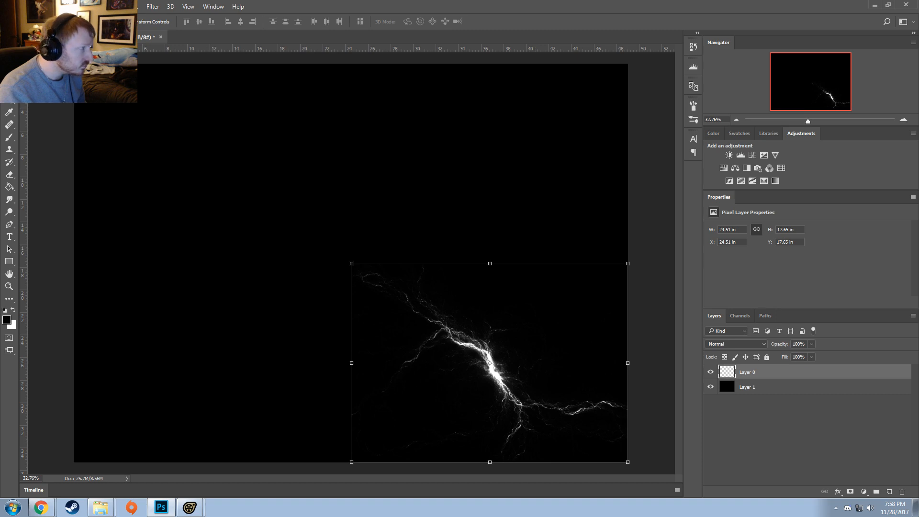
# - Reduce the canvas to 90 percent width and 90 percent height, anchoring the image in the bottom-right corner and accepting the clipping
pyautogui.click(62, 6)
pyautogui.click(153, 84)
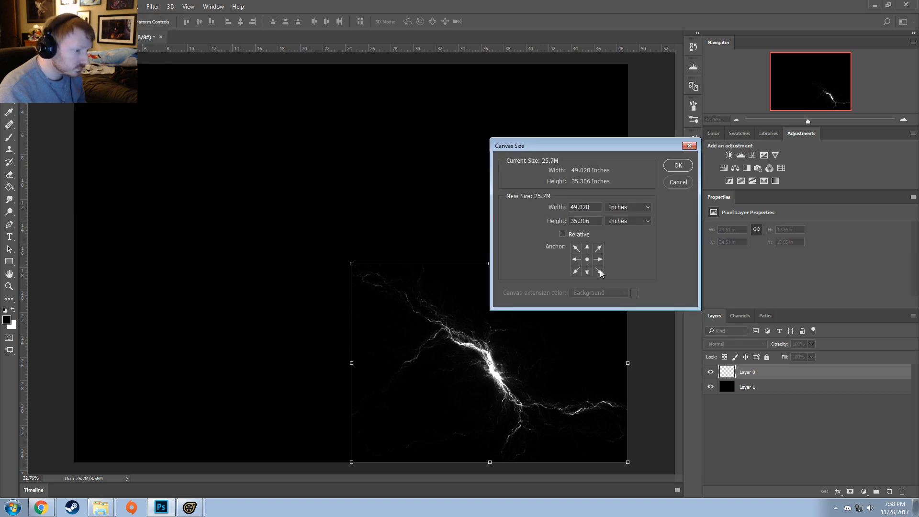
pyautogui.click(626, 206)
pyautogui.click(614, 222)
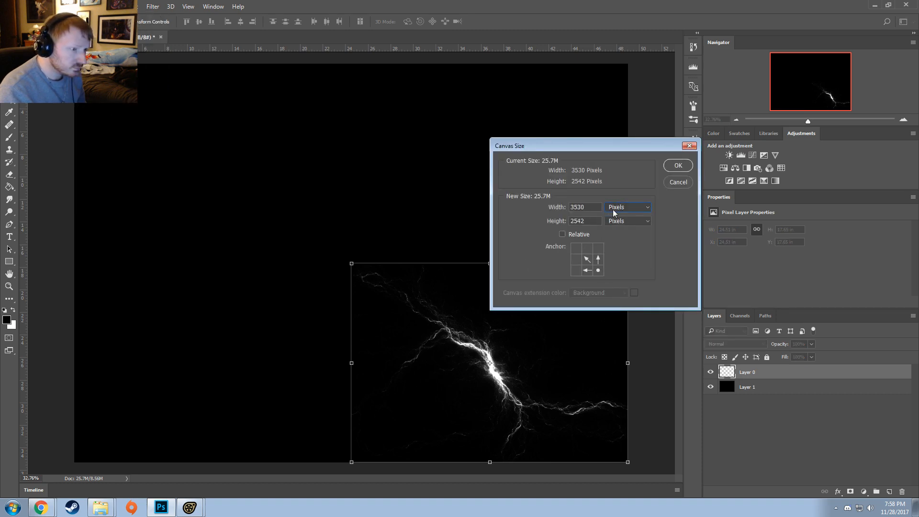
pyautogui.click(619, 206)
pyautogui.click(616, 216)
pyautogui.moveTo(598, 208); pyautogui.dragTo(544, 215)
pyautogui.write('9')
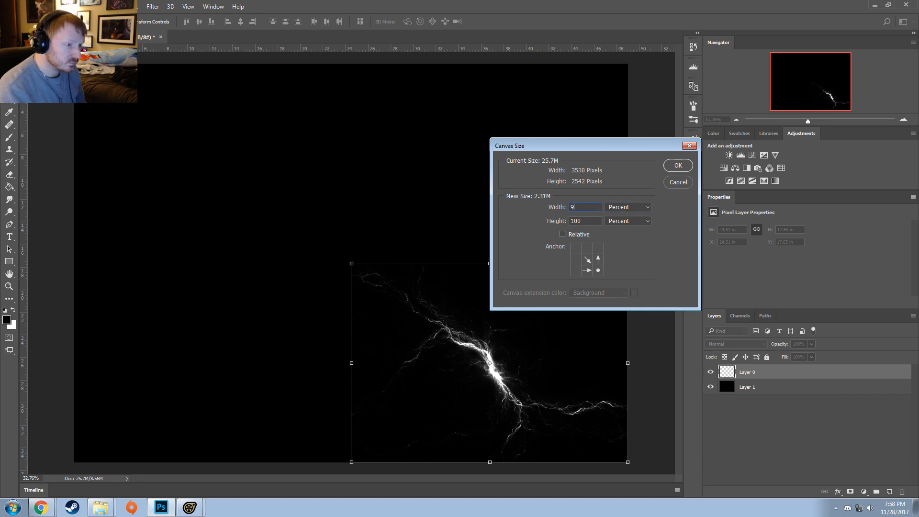
pyautogui.write('0')
pyautogui.press('Tab')
pyautogui.write('90')
pyautogui.press('Return')
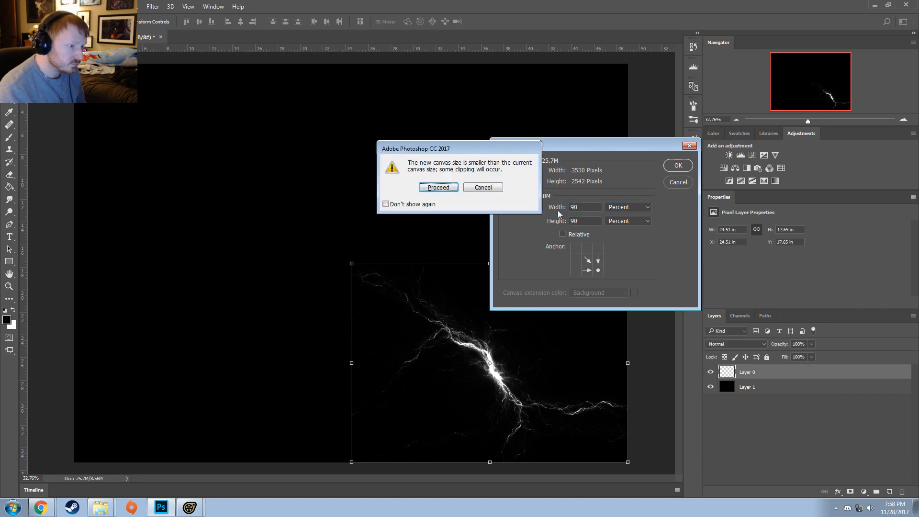
pyautogui.click(449, 190)
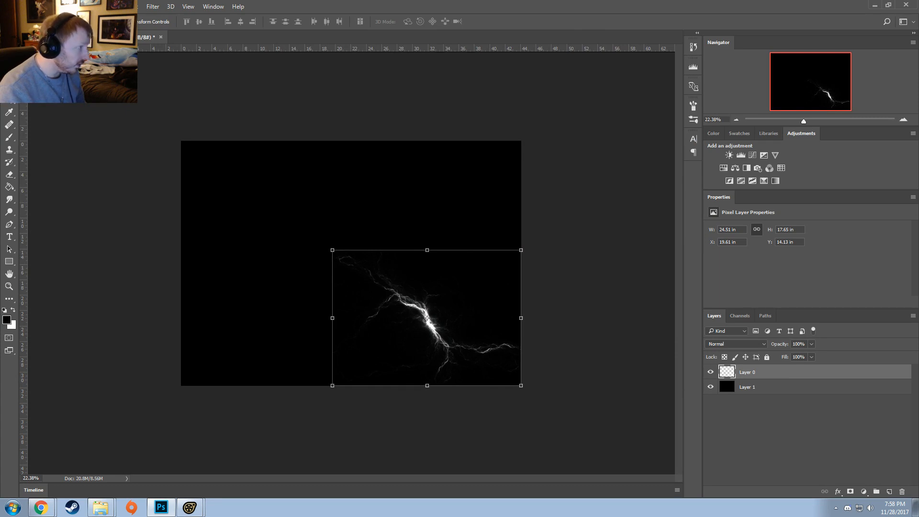
# - Set up saving the lightning texture as a Targa copy in the Textures folder and check the files already there
pyautogui.click(10, 6)
pyautogui.click(36, 113)
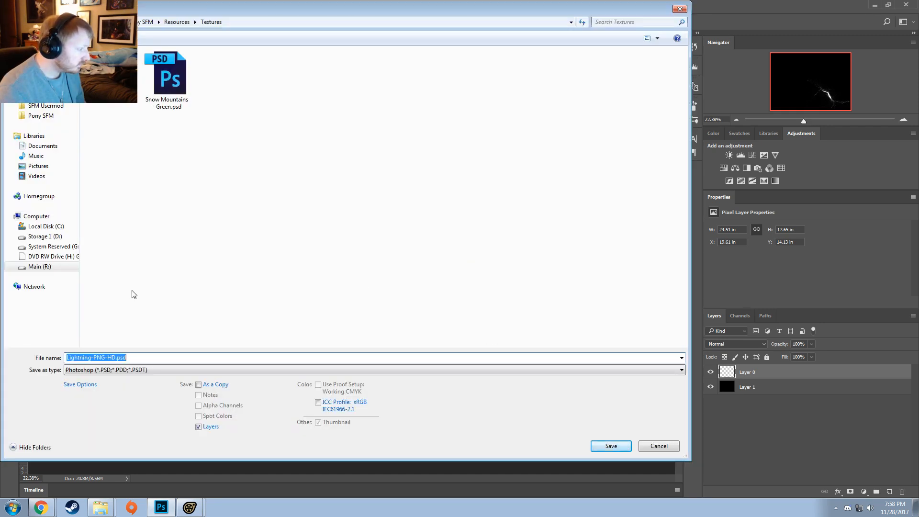
pyautogui.click(128, 369)
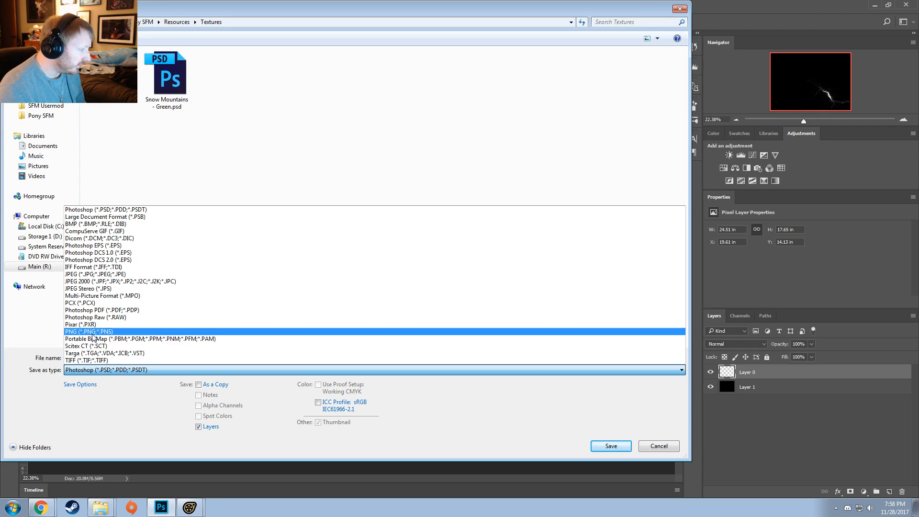
pyautogui.click(222, 353)
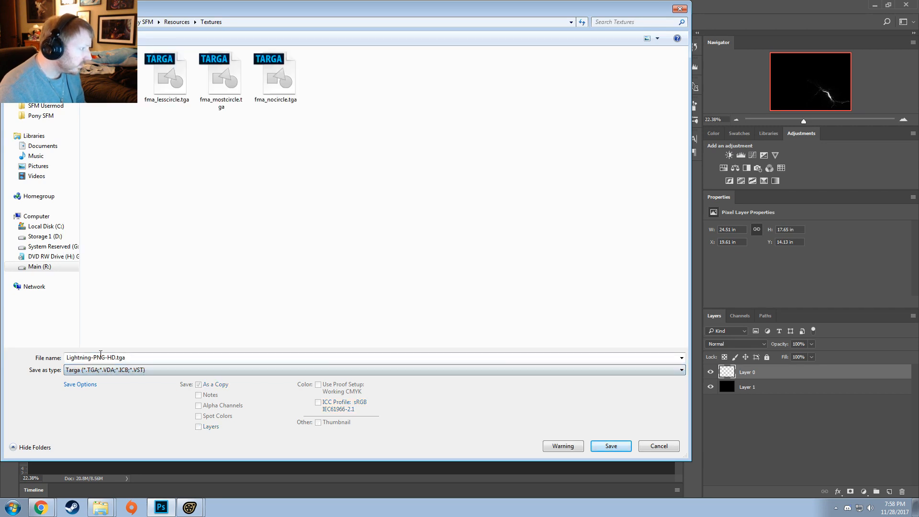
pyautogui.click(101, 507)
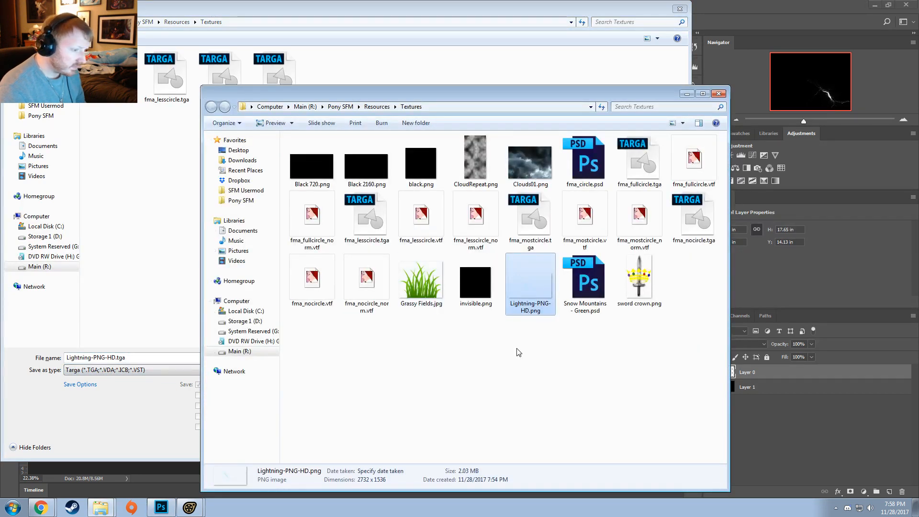
pyautogui.click(393, 69)
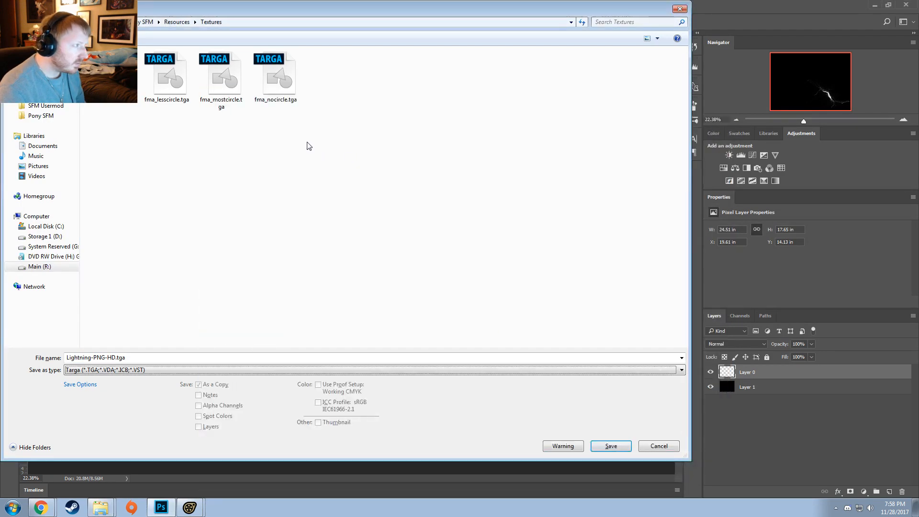
# - Save the lightning image as a Targa copy named Lightning-ForGOBO.tga in the Textures folder, at 24 bits/pixel
pyautogui.doubleClick(115, 358)
pyautogui.moveTo(116, 358); pyautogui.dragTo(93, 358)
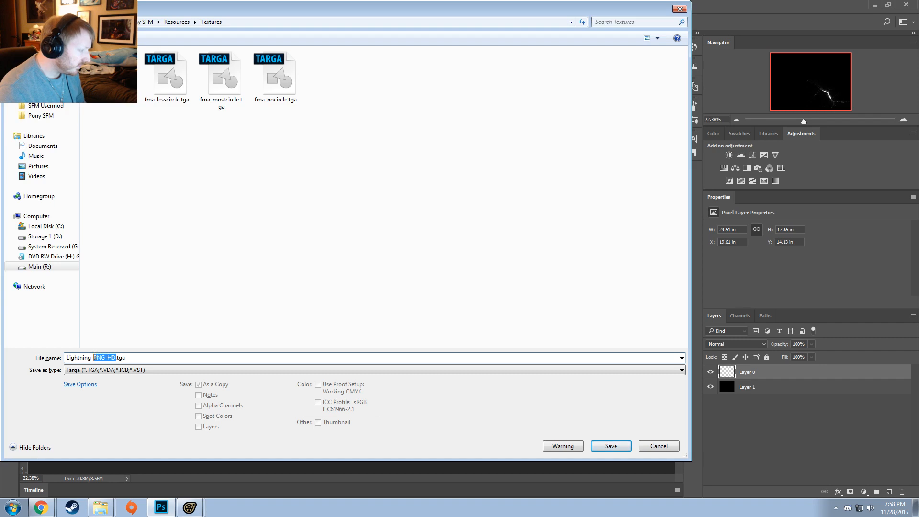
pyautogui.write('Fo')
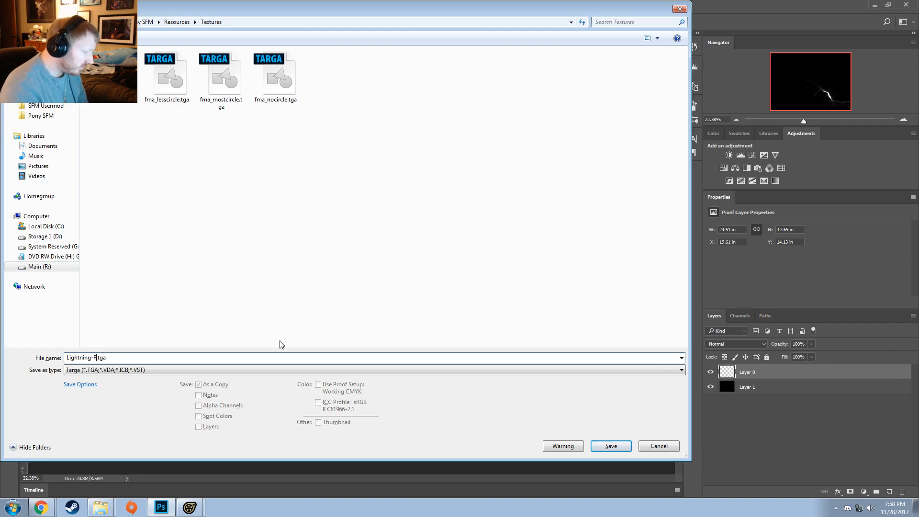
pyautogui.write('rVMT')
pyautogui.press('BackSpace')
pyautogui.press('BackSpace')
pyautogui.press('BackSpace')
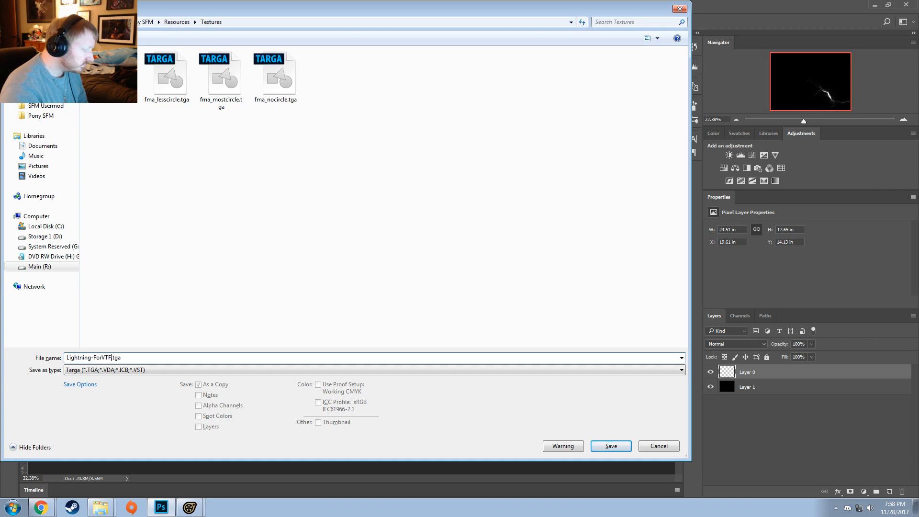
pyautogui.press('BackSpace')
pyautogui.press('BackSpace')
pyautogui.write('GOBO')
pyautogui.press('BackSpace')
pyautogui.press('BackSpace')
pyautogui.press('BackSpace')
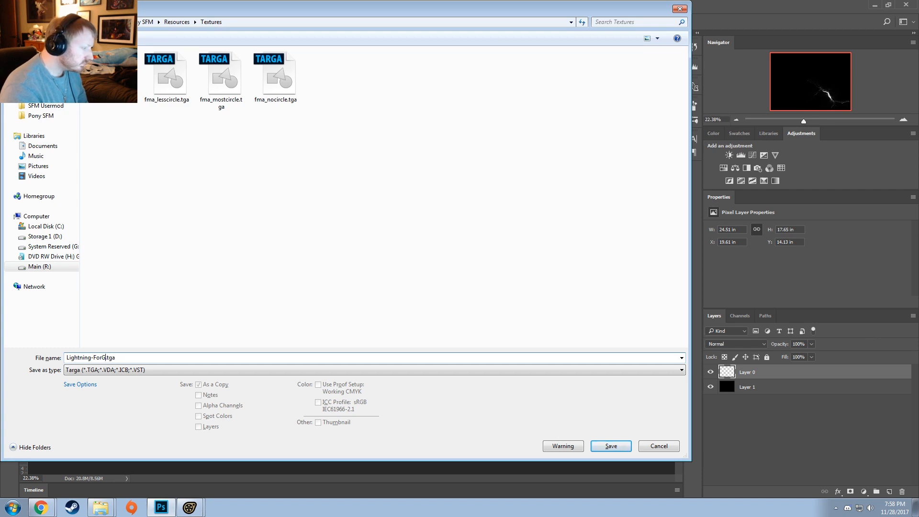
pyautogui.write('OBO')
pyautogui.press('Return')
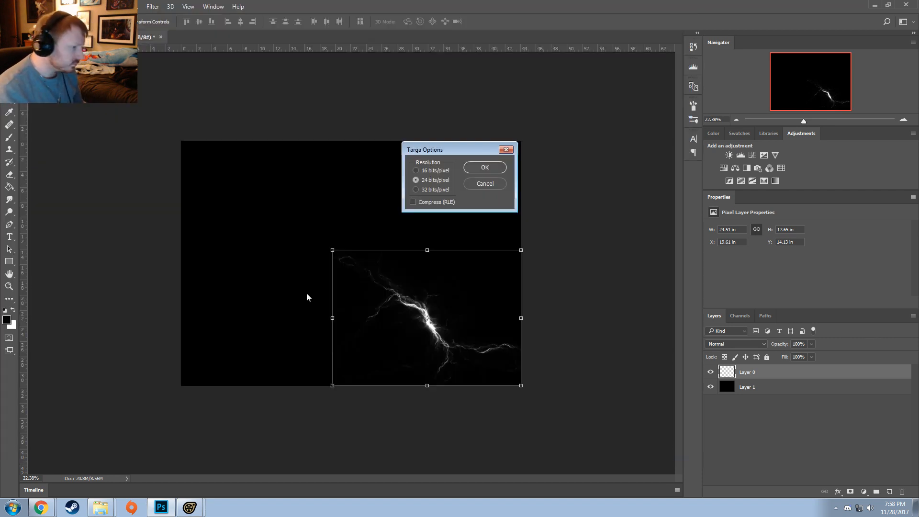
pyautogui.click(481, 168)
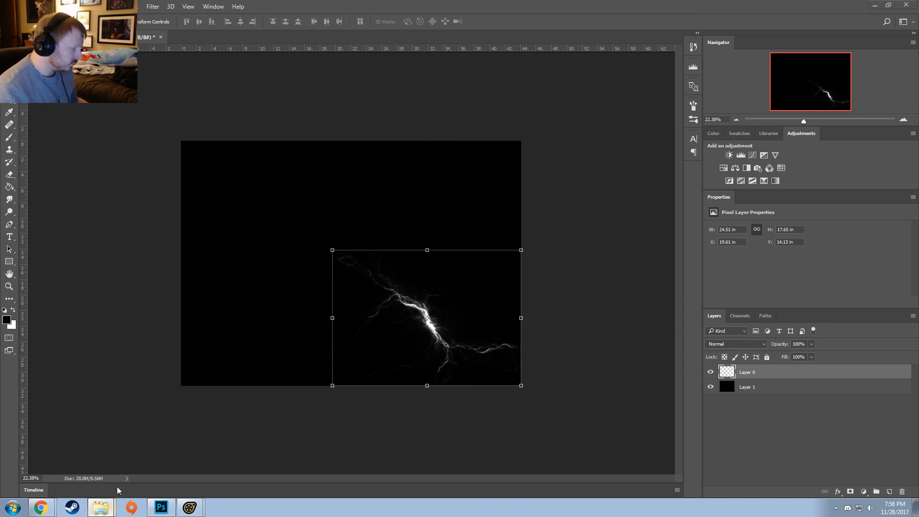
# - Switch to the Textures folder in Windows Explorer and open fma_lesscircle.vtf in VTFEdit
pyautogui.click(100, 506)
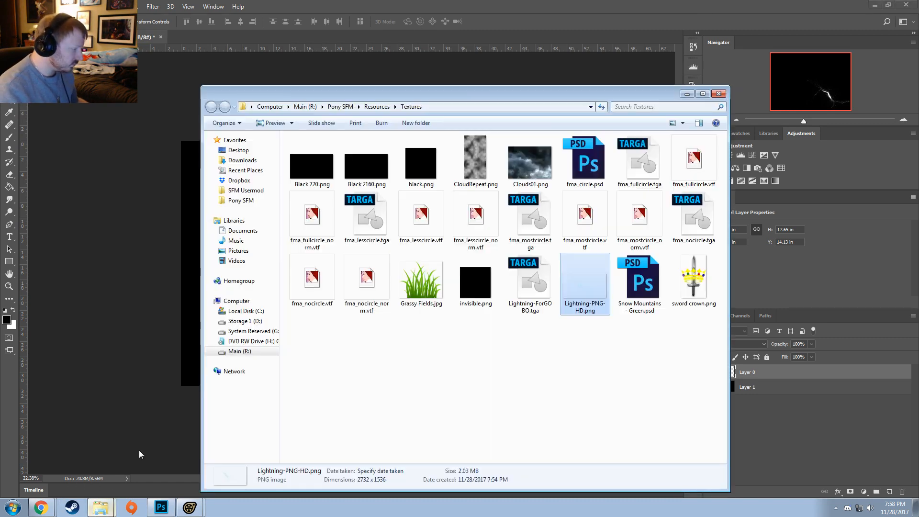
pyautogui.click(500, 345)
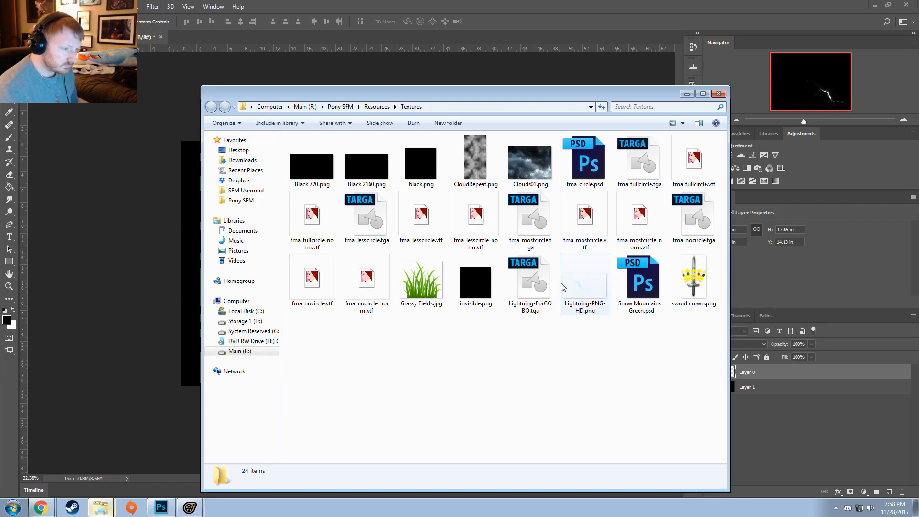
pyautogui.doubleClick(421, 217)
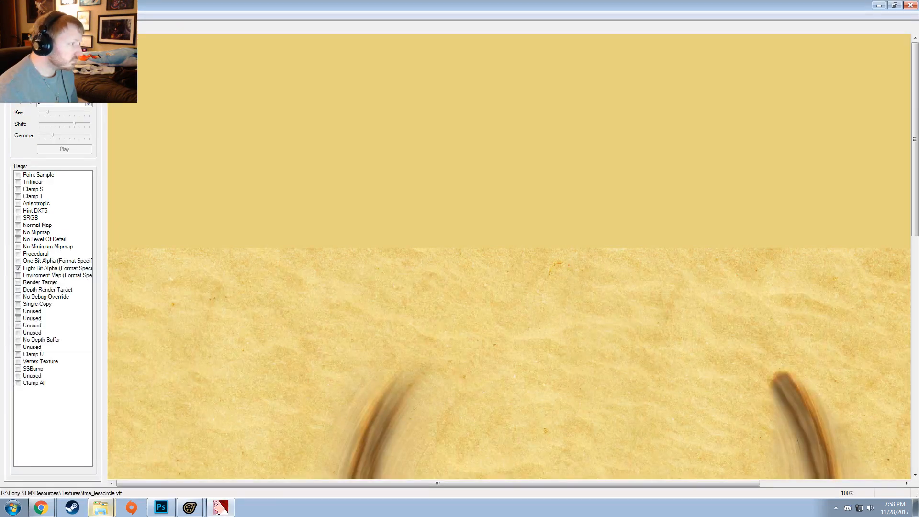
# - Start importing an image and point the file browser to the Textures folder using its copied path
pyautogui.click(7, 15)
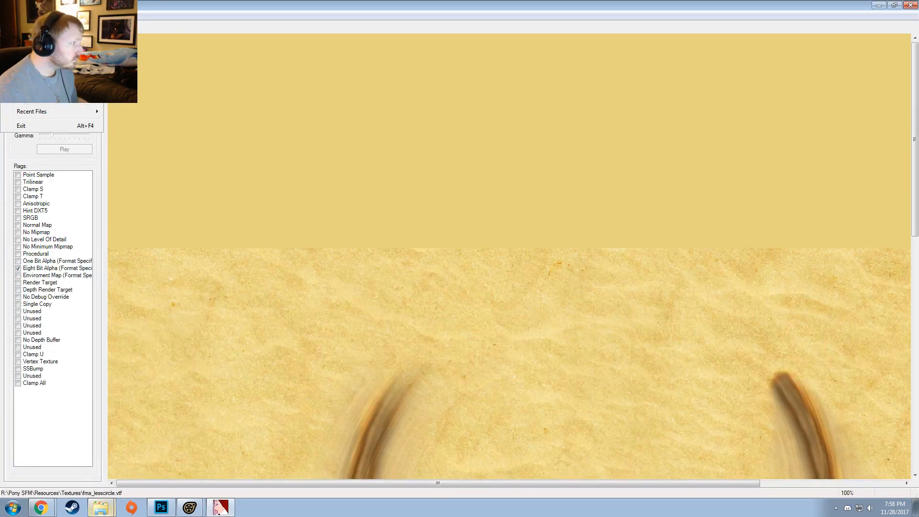
pyautogui.click(29, 76)
pyautogui.hotkey('alt', 'Tab')
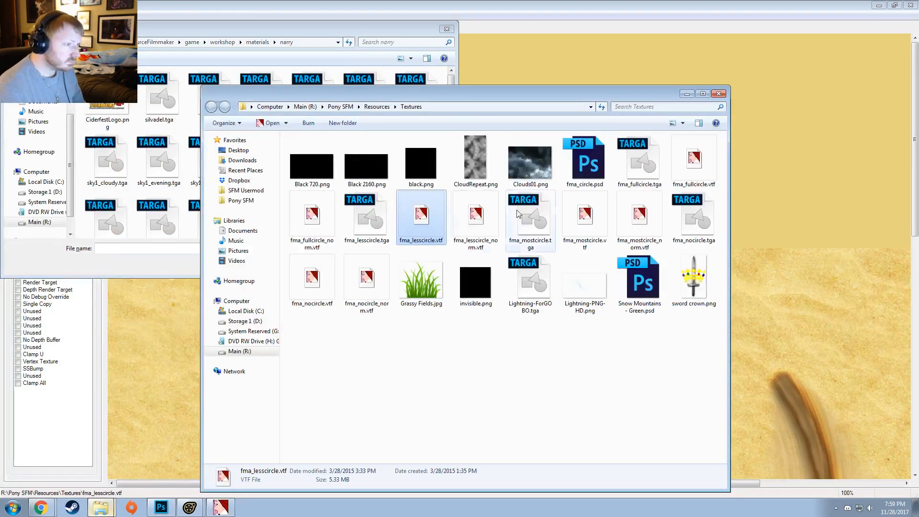
pyautogui.click(439, 107)
pyautogui.hotkey('ctrl', 'c')
pyautogui.click(321, 42)
pyautogui.hotkey('ctrl', 'v')
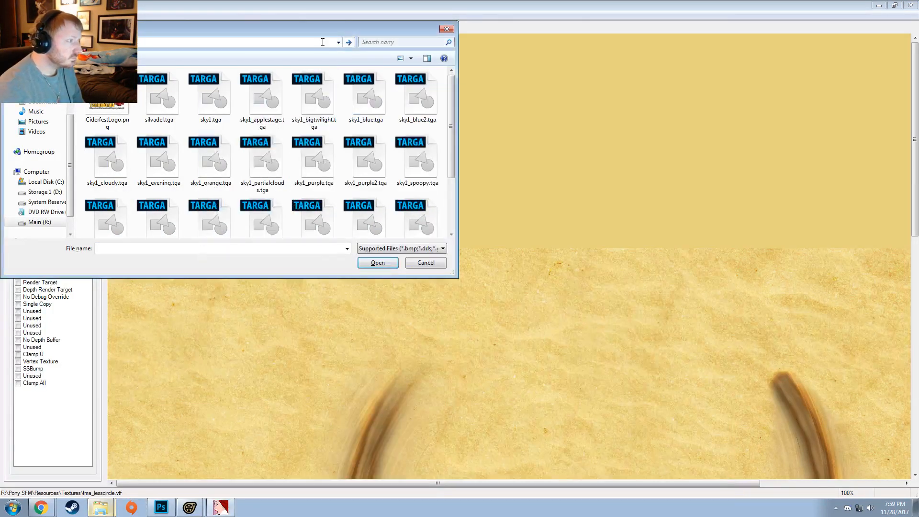
pyautogui.press('Return')
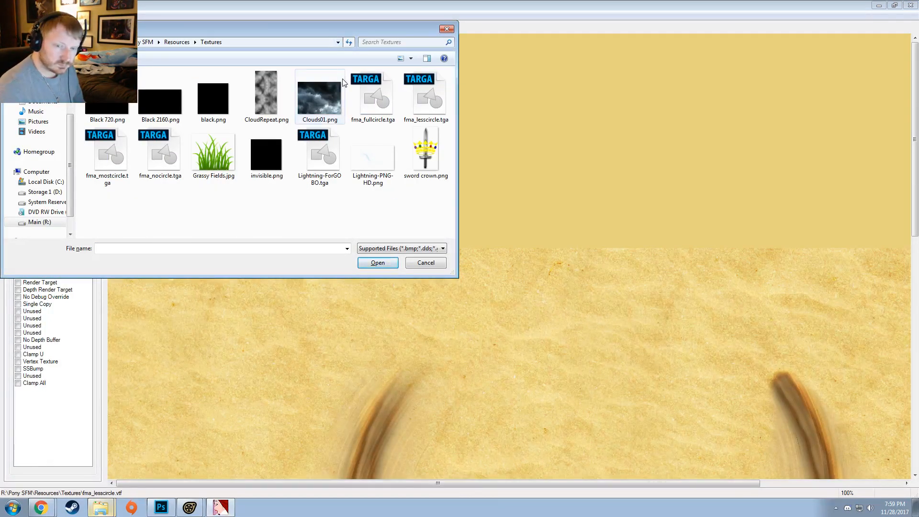
# - Import Lightning-ForGOBO.tga with the preset VTF options
pyautogui.click(317, 154)
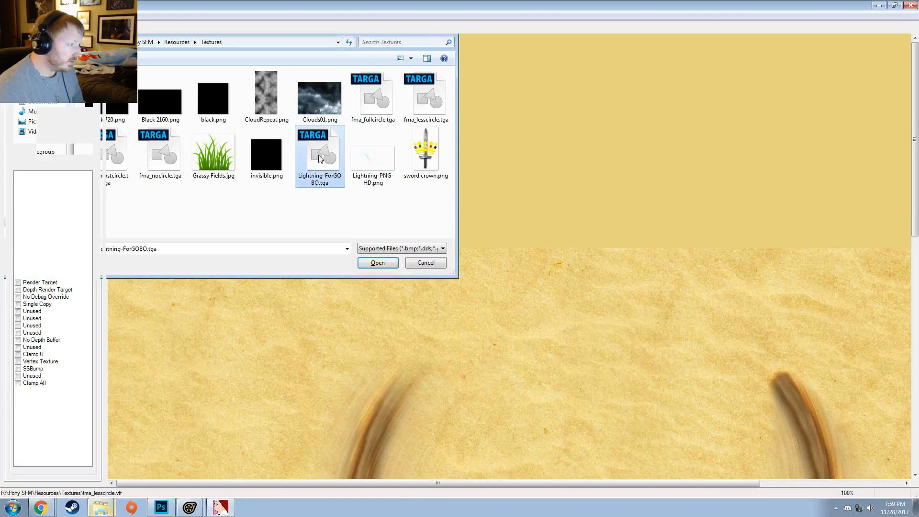
pyautogui.doubleClick(320, 157)
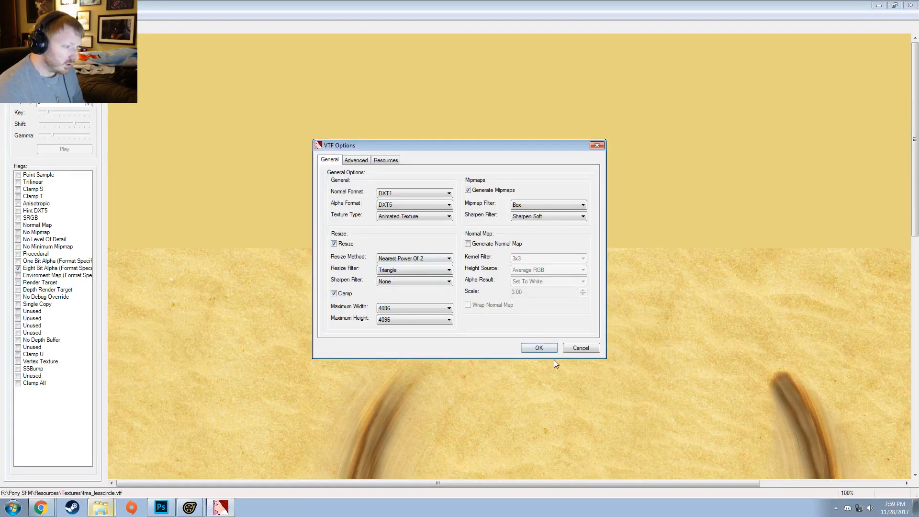
pyautogui.click(552, 350)
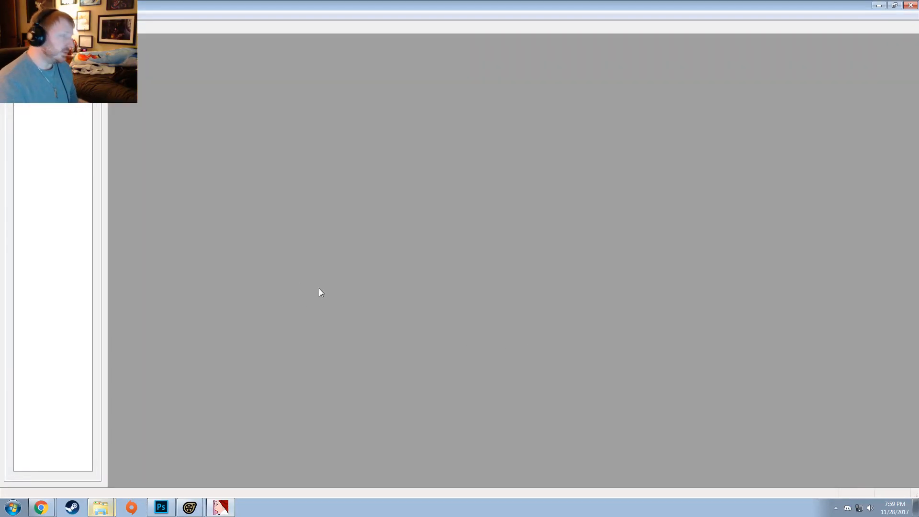
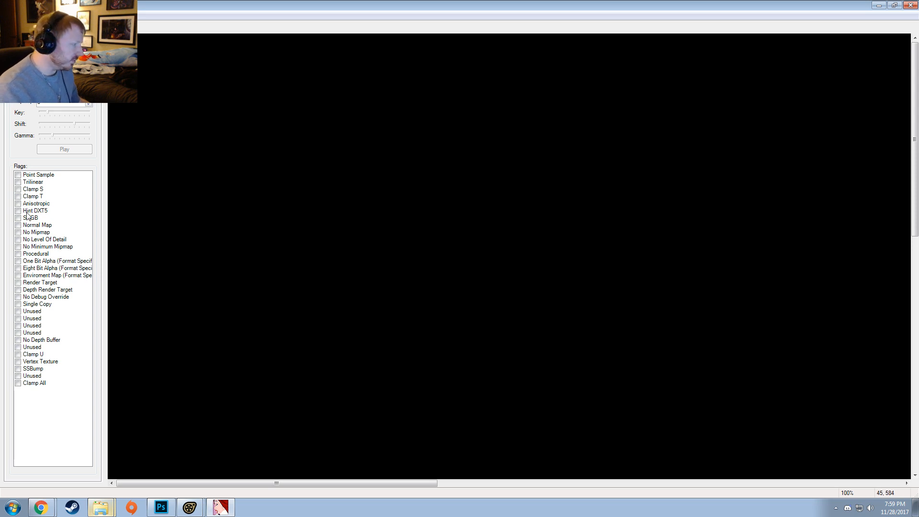
# - Enable the Clamp S, Clamp T, Clamp U and Clamp All flags for the imported texture
pyautogui.click(19, 196)
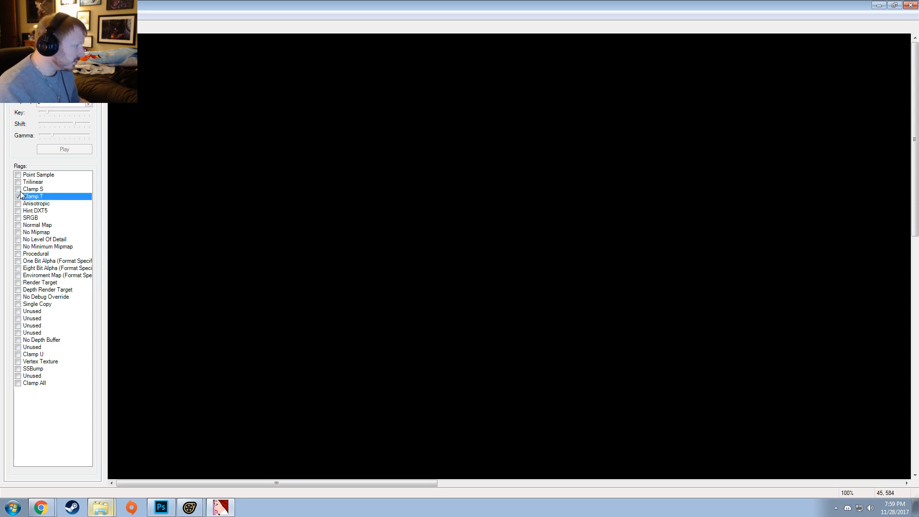
pyautogui.click(19, 189)
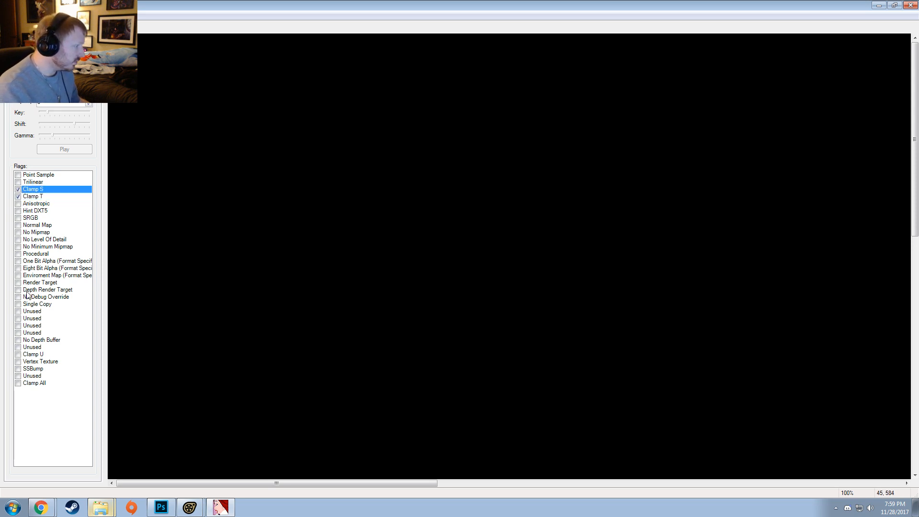
pyautogui.click(18, 354)
pyautogui.click(19, 383)
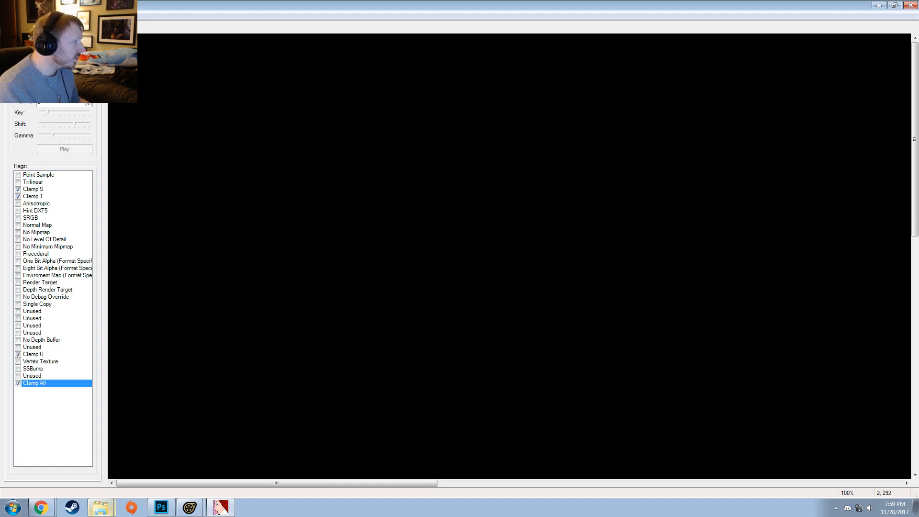
# - Start saving the texture as a VTF file and browse to the gobo folder inside usermod's materials
pyautogui.click(8, 15)
pyautogui.click(26, 61)
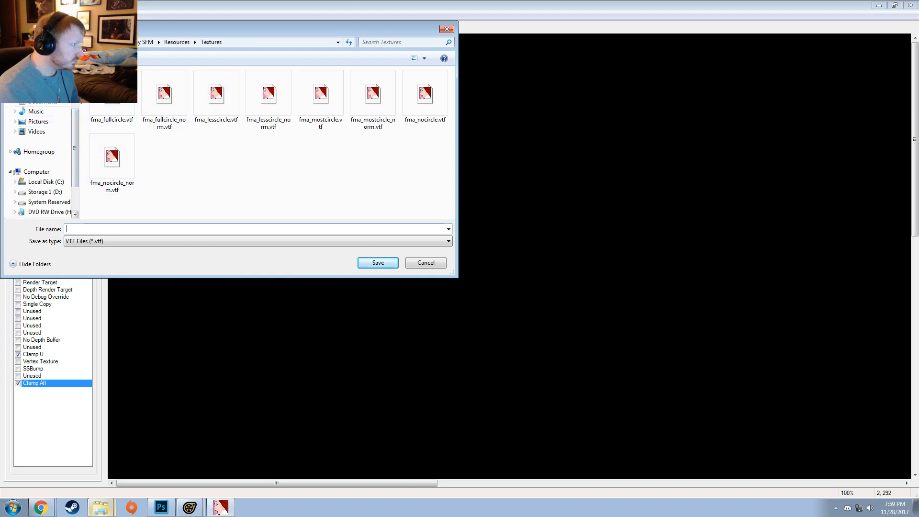
pyautogui.scroll(2, 79, 146)
pyautogui.click(116, 149)
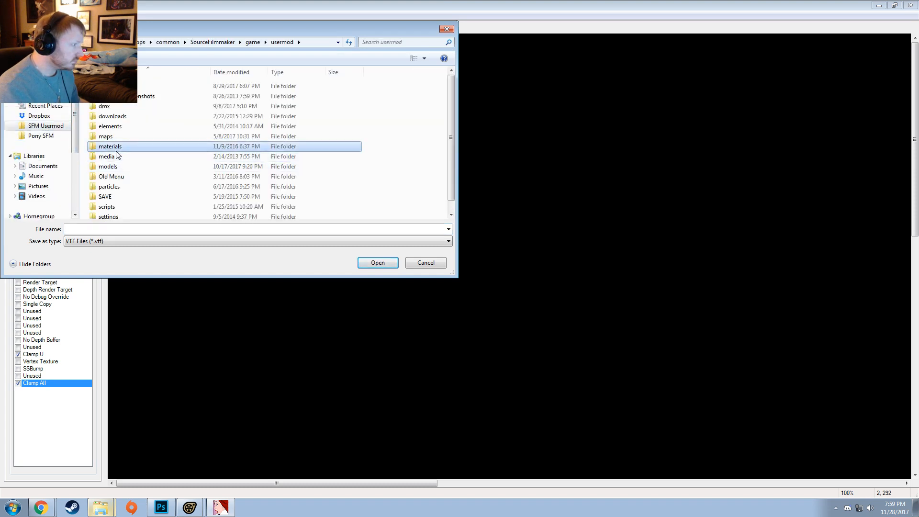
pyautogui.scroll(-1, 114, 156)
pyautogui.doubleClick(115, 134)
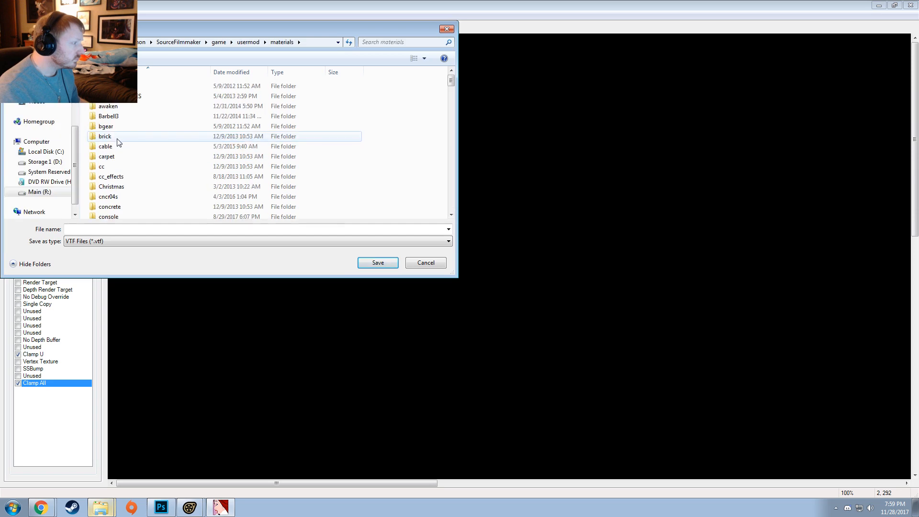
pyautogui.scroll(-3, 117, 140)
pyautogui.scroll(-5, 117, 143)
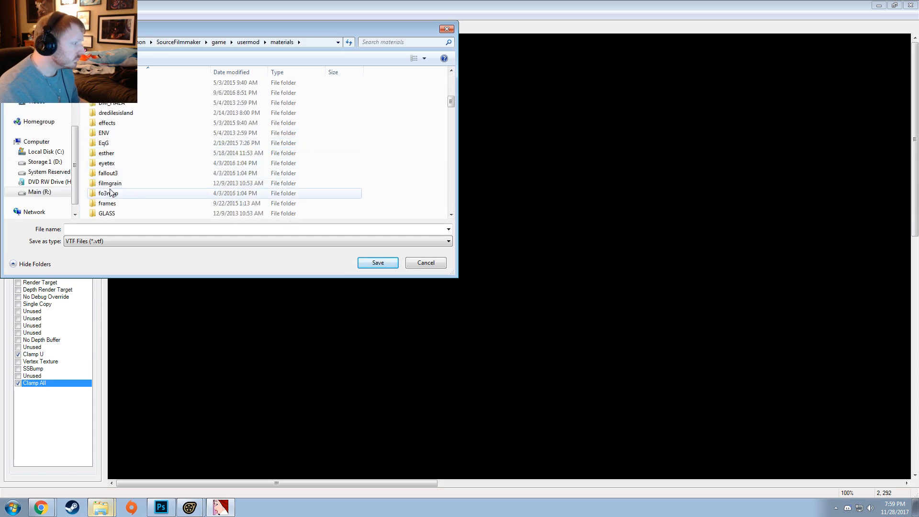
pyautogui.doubleClick(105, 183)
# - Name the texture lightning_corner_gobo and save it as a VTF file in the gobo folder
pyautogui.click(96, 229)
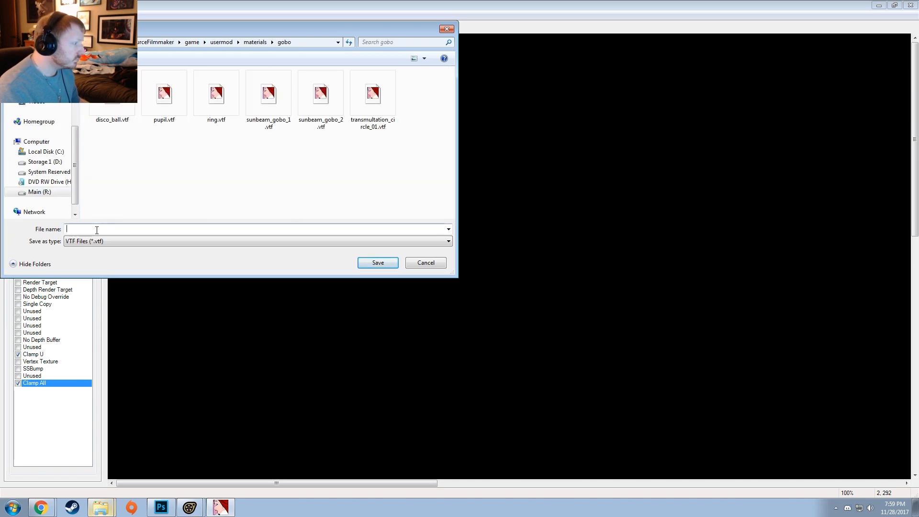
pyautogui.write('Ligh')
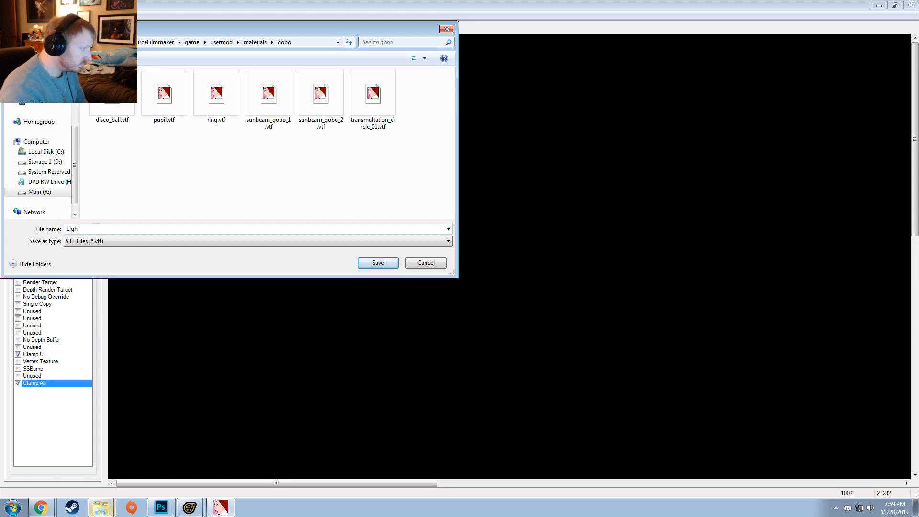
pyautogui.write('tning')
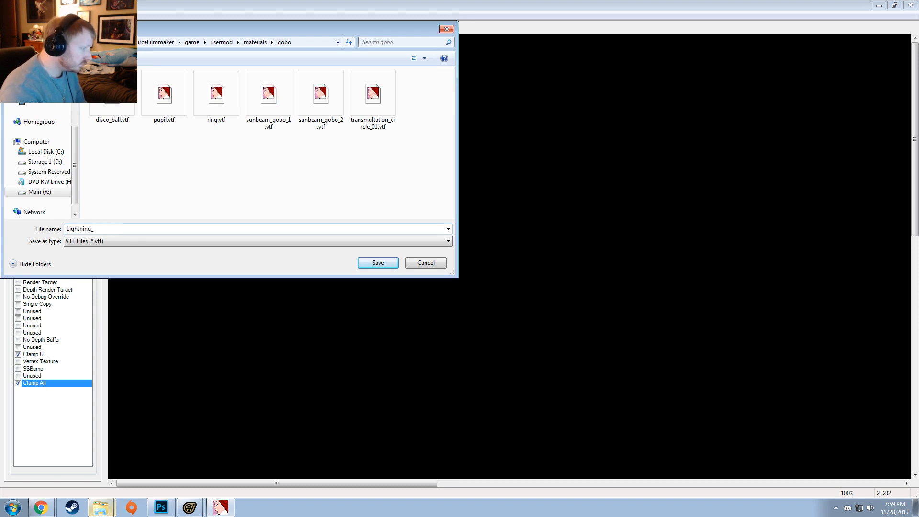
pyautogui.write('_Corner_gobo')
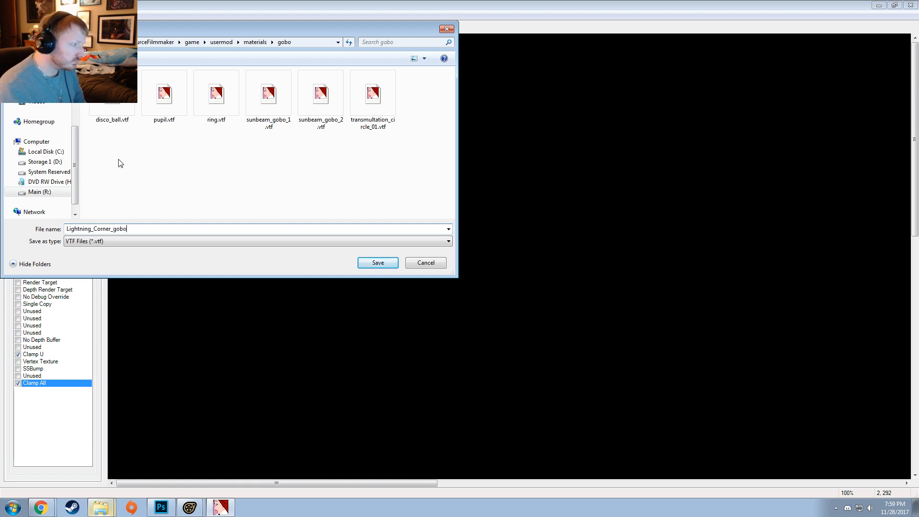
pyautogui.click(96, 229)
pyautogui.press('BackSpace')
pyautogui.write('c')
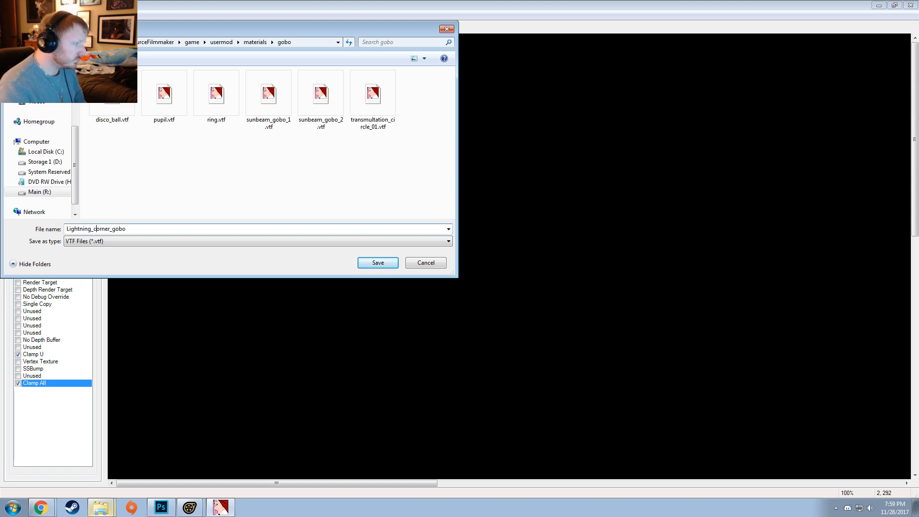
pyautogui.press('BackSpace')
pyautogui.write('l')
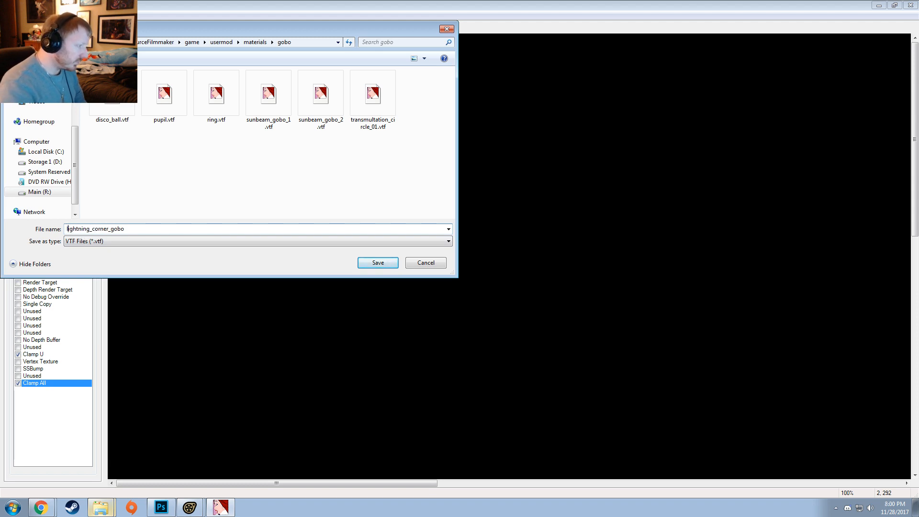
pyautogui.click(377, 263)
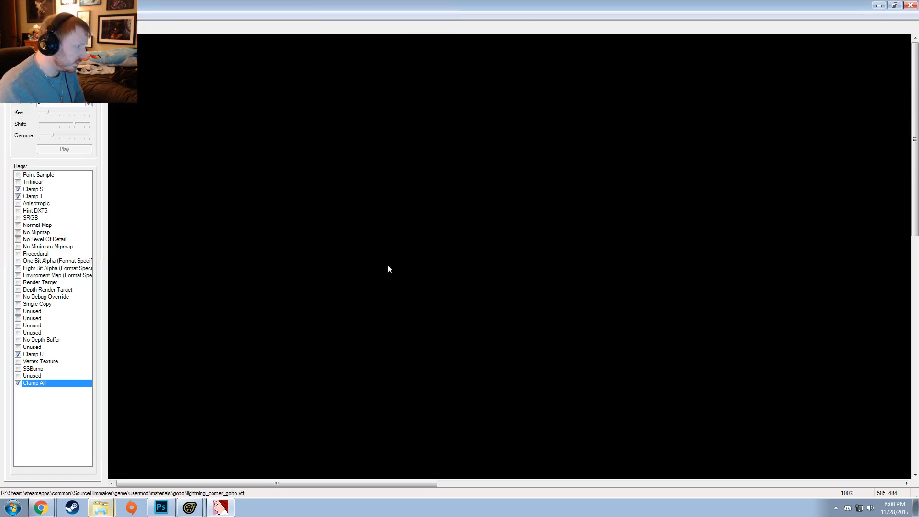
# - Switch to Source Filmmaker and move the playhead to about 61.866 in the Battle - Crackle 7 shot
pyautogui.click(188, 508)
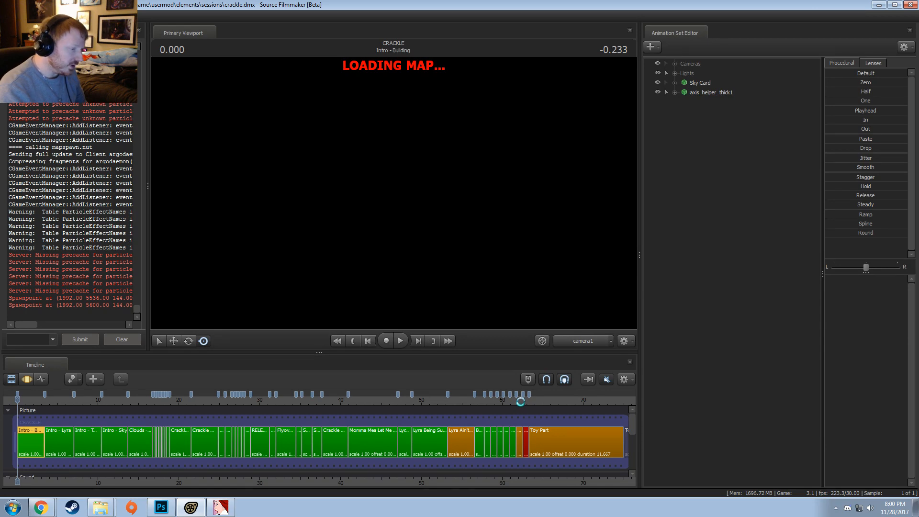
pyautogui.scroll(4, 521, 401)
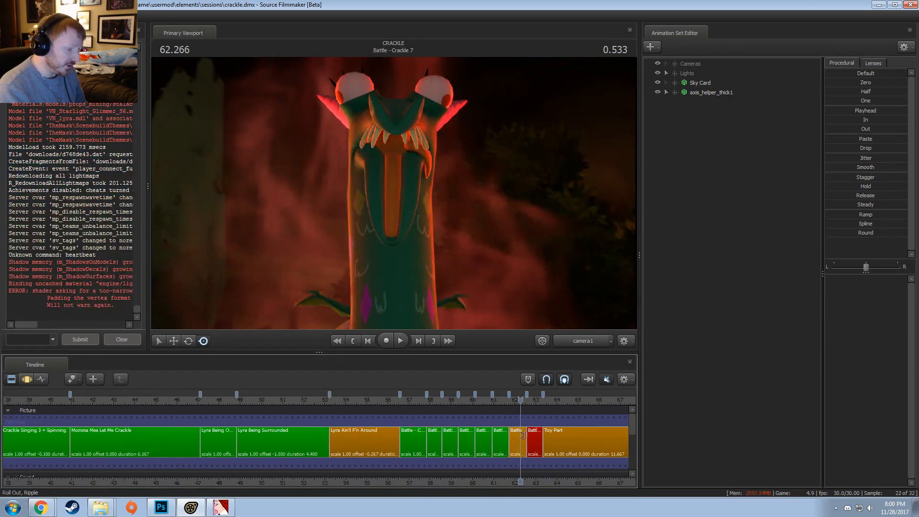
pyautogui.scroll(1, 521, 435)
pyautogui.click(511, 400)
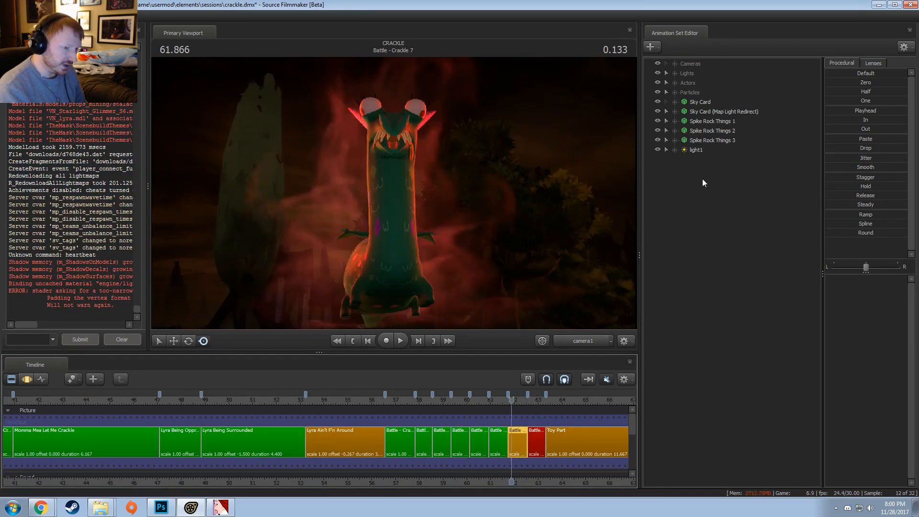
# - Set light1's gobo texture to the lightning_corner_gobo file from usermod and save the session
pyautogui.rightClick(701, 154)
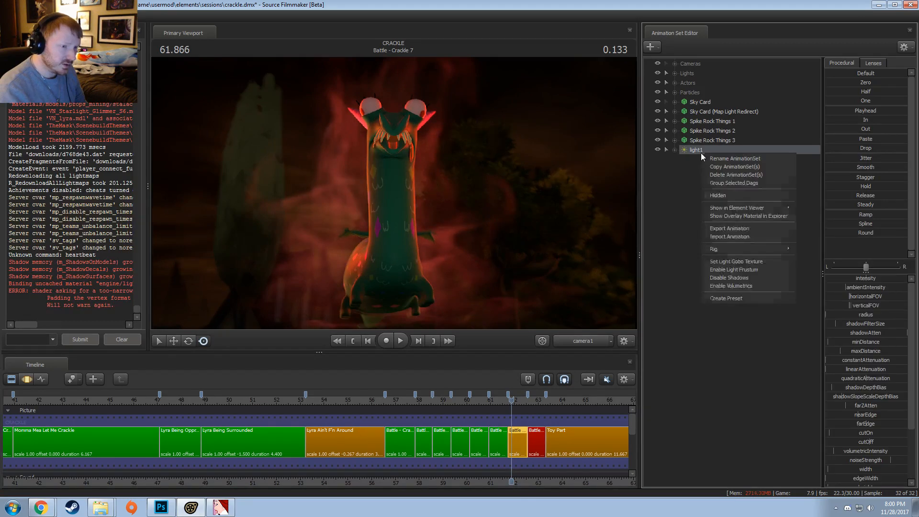
pyautogui.click(728, 260)
pyautogui.write('lightning')
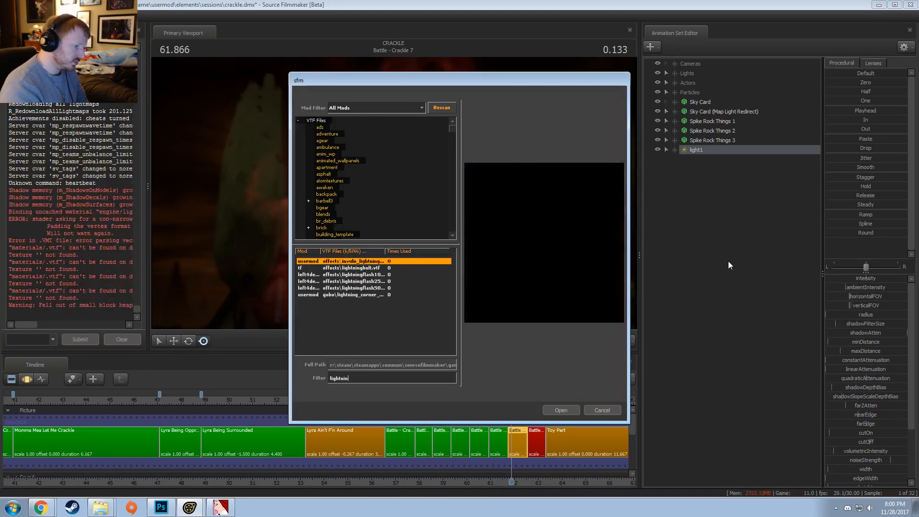
pyautogui.doubleClick(351, 296)
pyautogui.click(705, 234)
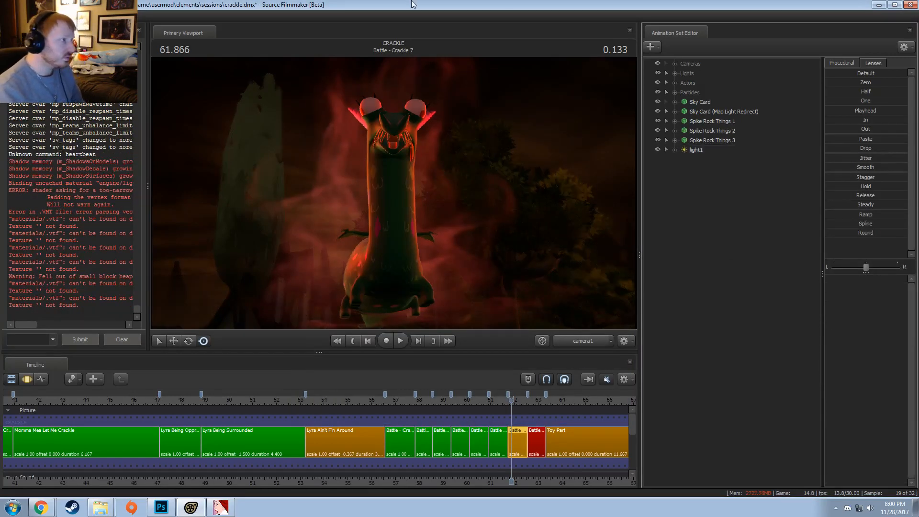
pyautogui.hotkey('ctrl', 's')
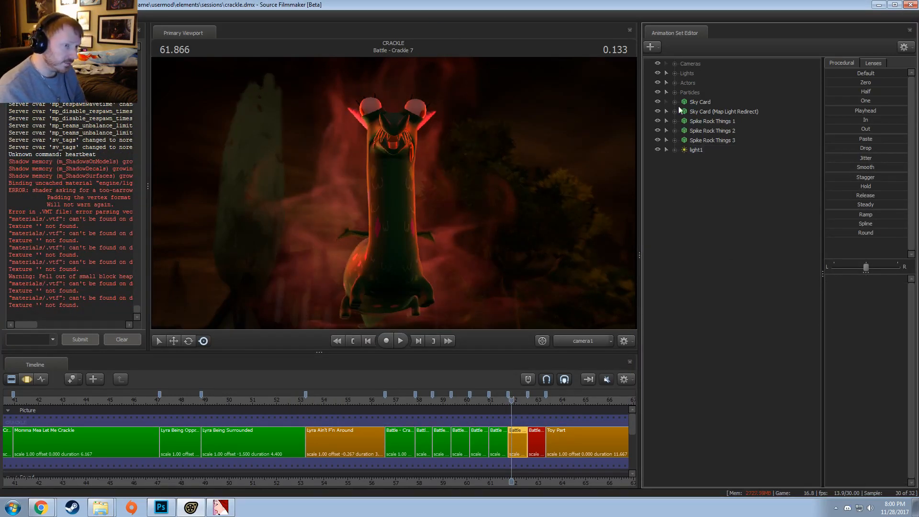
# - Select light1 and move the playhead to 62.033 in the Battle - Crackle 7 shot
pyautogui.click(697, 150)
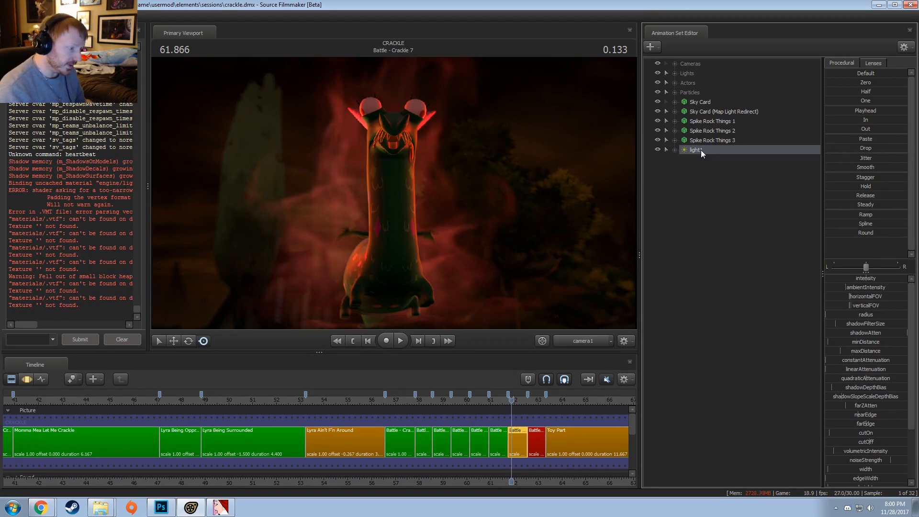
pyautogui.click(509, 400)
pyautogui.moveTo(508, 400); pyautogui.dragTo(515, 400)
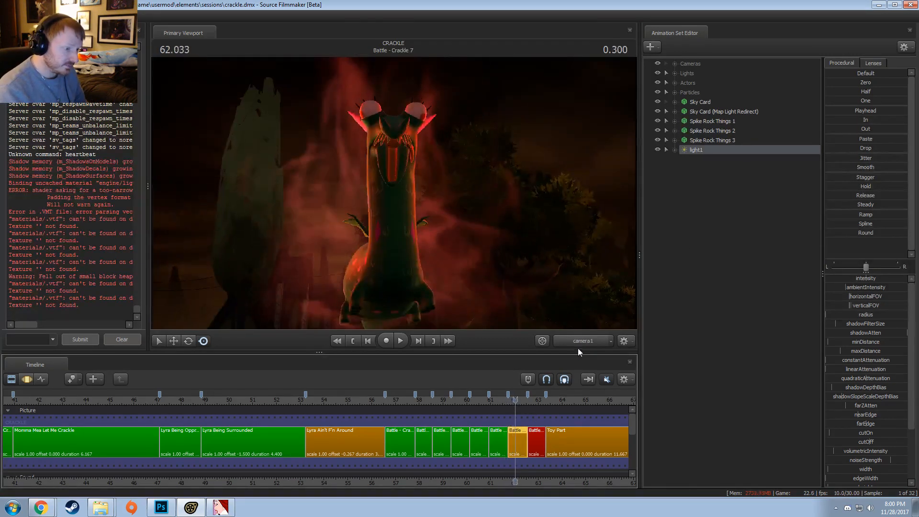
# - View the scene through light1 in the Motion Editor and aim the light down at the ground in front of the character
pyautogui.click(578, 343)
pyautogui.press('s')
pyautogui.moveTo(393, 193); pyautogui.dragTo(393, 220)
pyautogui.press('s')
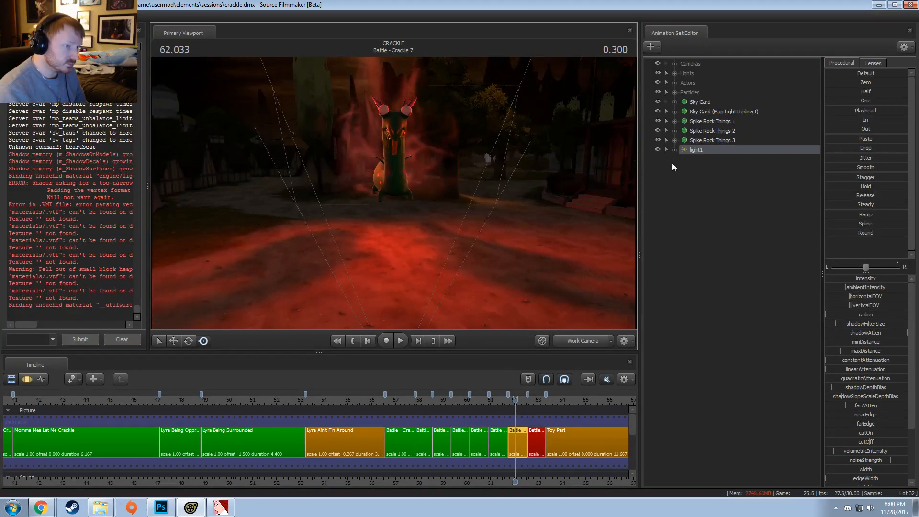
pyautogui.doubleClick(694, 151)
pyautogui.click(400, 196)
pyautogui.click(459, 266)
pyautogui.press('F3')
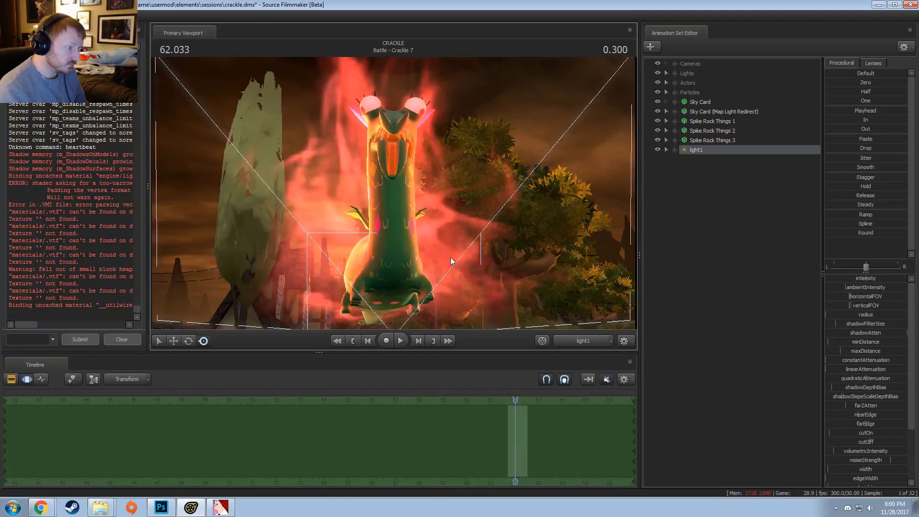
pyautogui.moveTo(450, 257); pyautogui.dragTo(380, 349)
# - Disable shadows and enable volumetrics on light1
pyautogui.rightClick(697, 151)
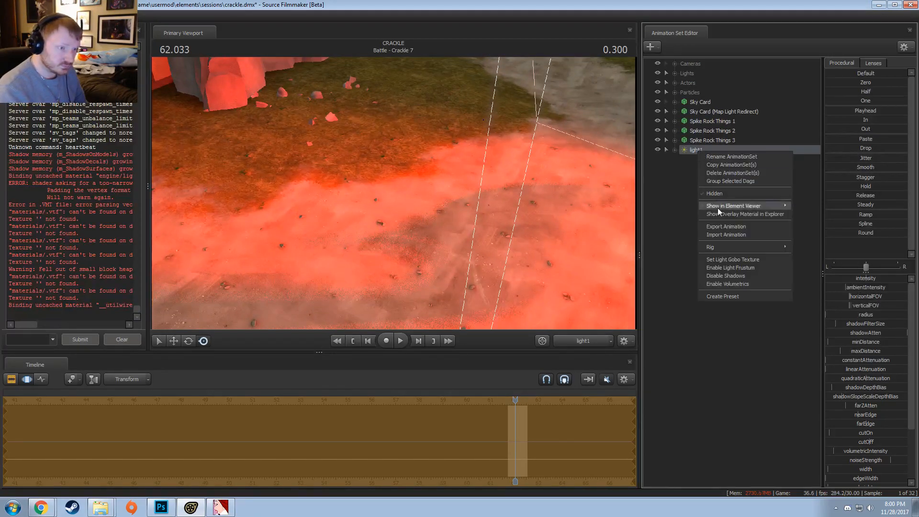
pyautogui.click(720, 273)
pyautogui.rightClick(700, 150)
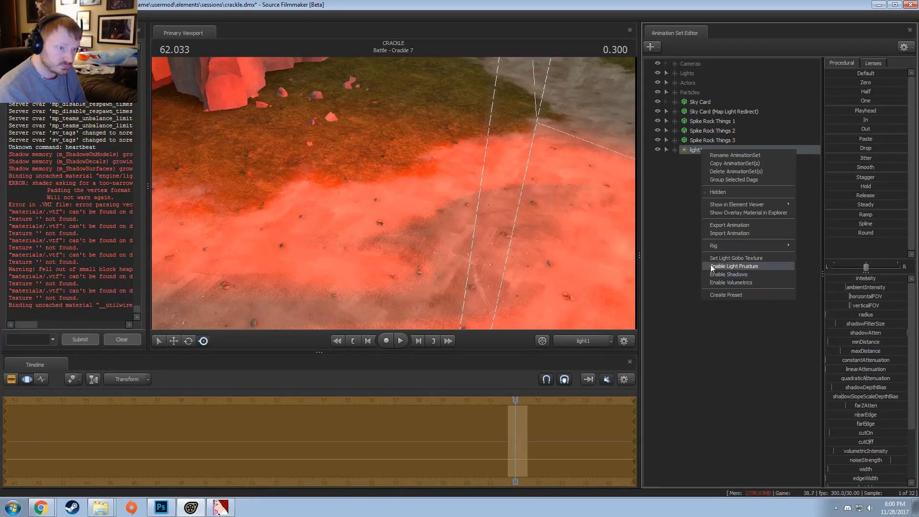
pyautogui.click(717, 283)
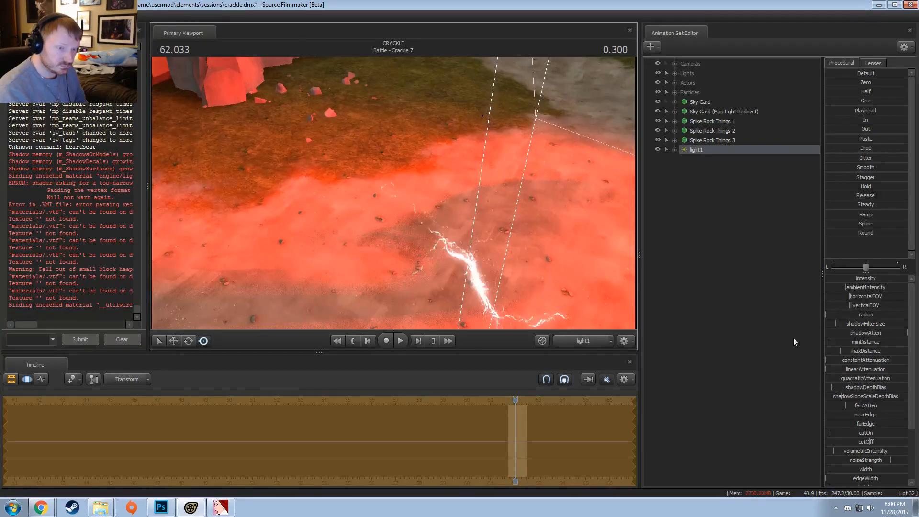
# - Remap light1's maxDistance slider to a maximum of 300 and adjust its maxDistance and minDistance
pyautogui.rightClick(856, 354)
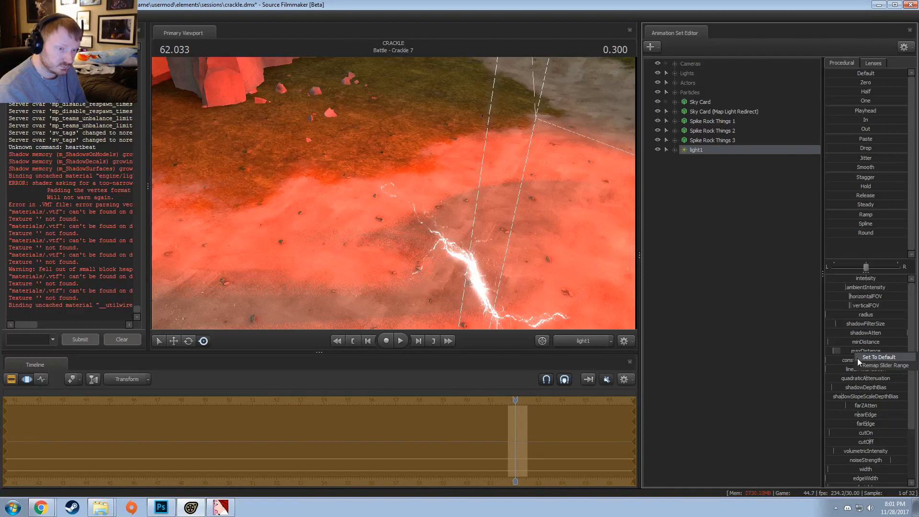
pyautogui.moveTo(844, 352); pyautogui.dragTo(839, 352)
pyautogui.rightClick(847, 352)
pyautogui.click(849, 365)
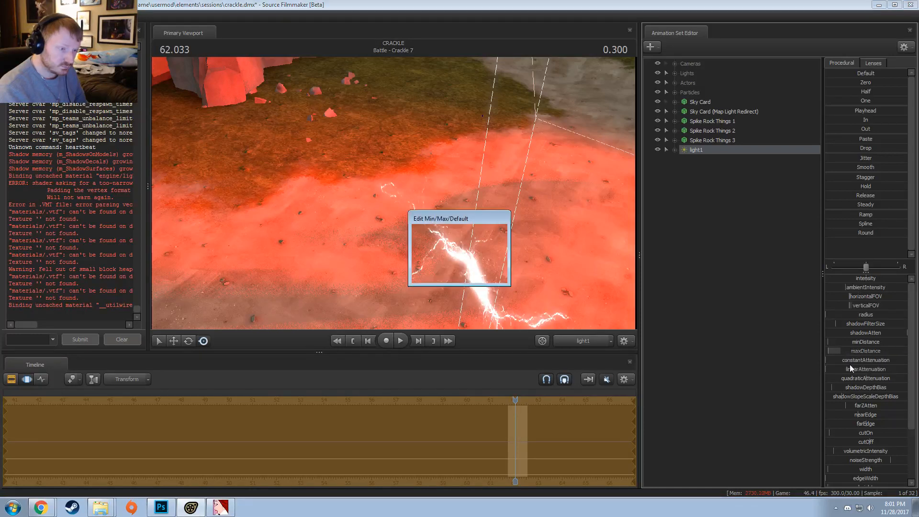
pyautogui.click(452, 247)
pyautogui.press('BackSpace')
pyautogui.click(446, 259)
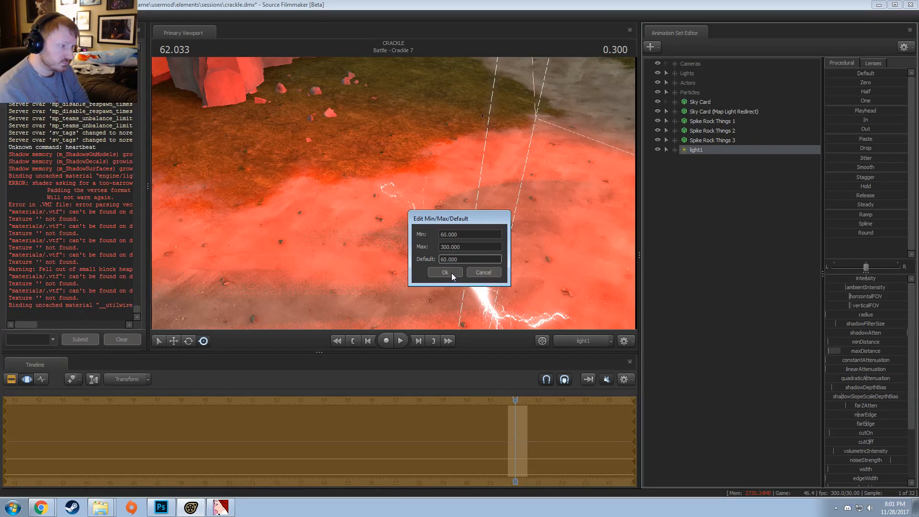
pyautogui.click(451, 272)
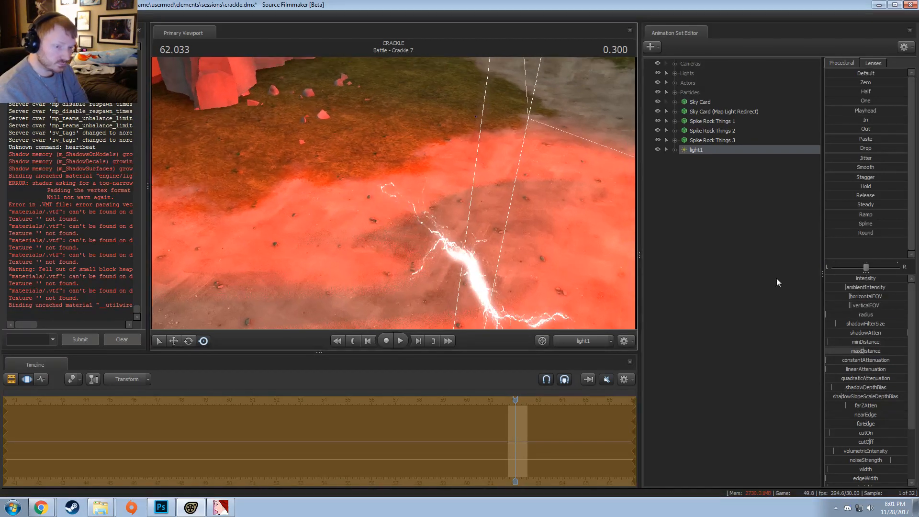
pyautogui.moveTo(870, 354)
pyautogui.mouseDown()
pyautogui.moveTo(834, 343)
pyautogui.moveTo(856, 342)
pyautogui.mouseUp()
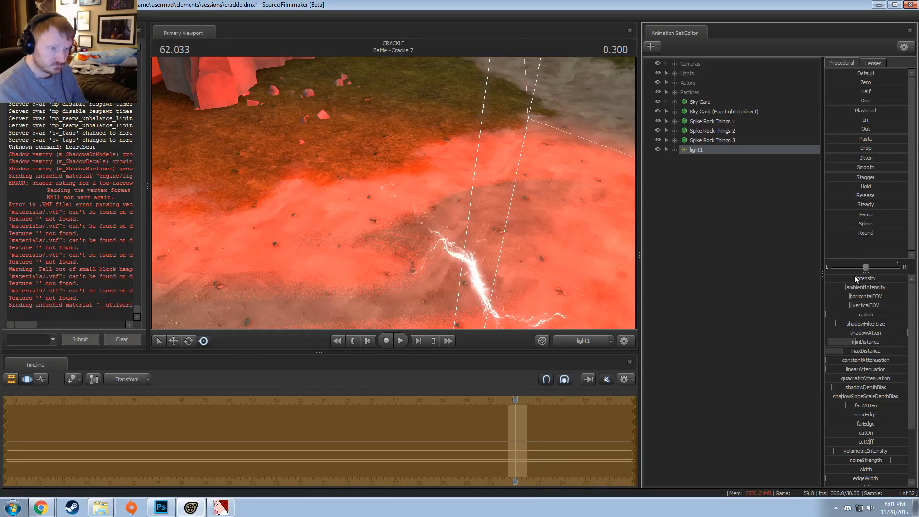
# - Switch to the Work Camera, fly around the lit ground, and adjust light1's intensity
pyautogui.click(583, 340)
pyautogui.moveTo(543, 309); pyautogui.dragTo(563, 321)
pyautogui.press('s')
pyautogui.press('a')
pyautogui.press('d')
pyautogui.press('a')
pyautogui.press('a')
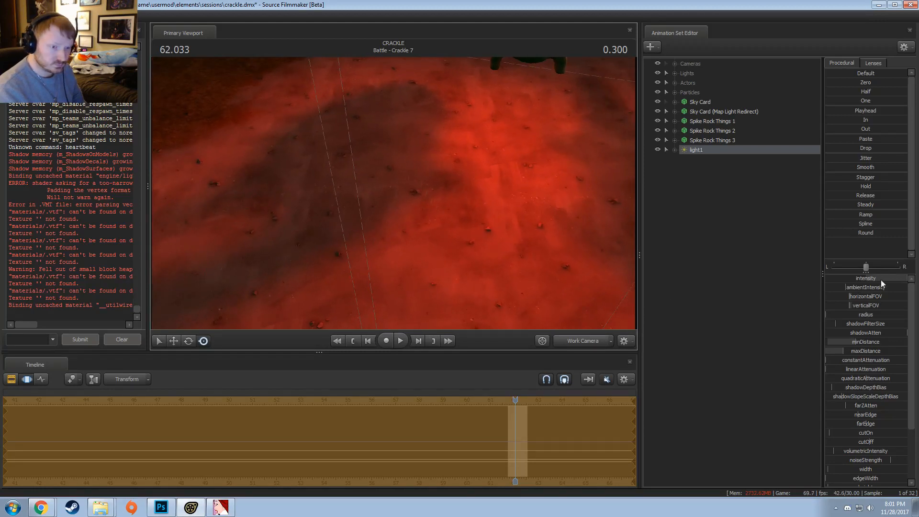
pyautogui.moveTo(882, 279); pyautogui.dragTo(850, 279)
# - Remap light1's volumetricIntensity slider to a maximum of 100 and raise the volumetric intensity to that maximum
pyautogui.scroll(-1, 856, 429)
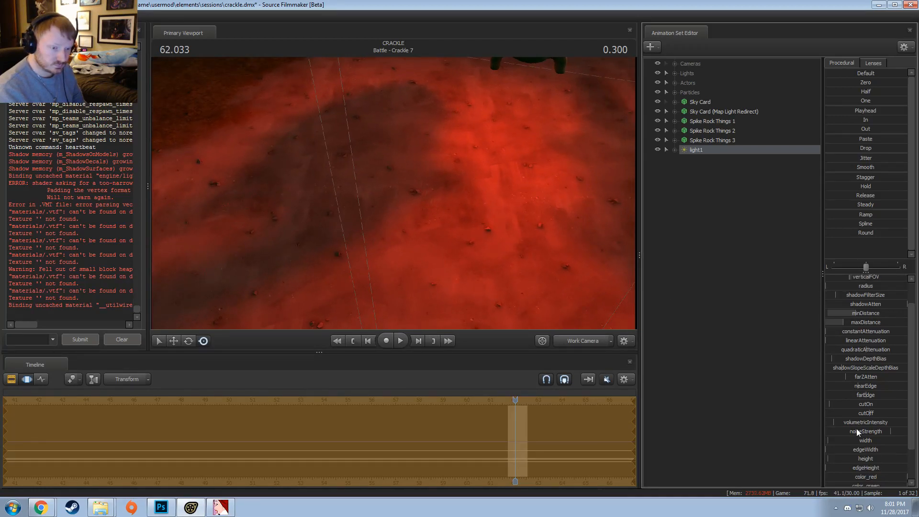
pyautogui.rightClick(845, 422)
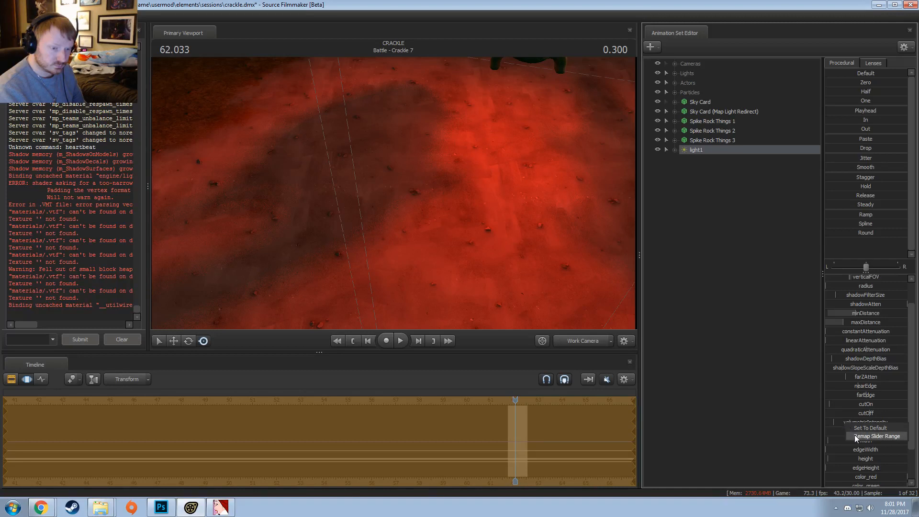
pyautogui.click(854, 434)
pyautogui.click(443, 247)
pyautogui.write('00.000')
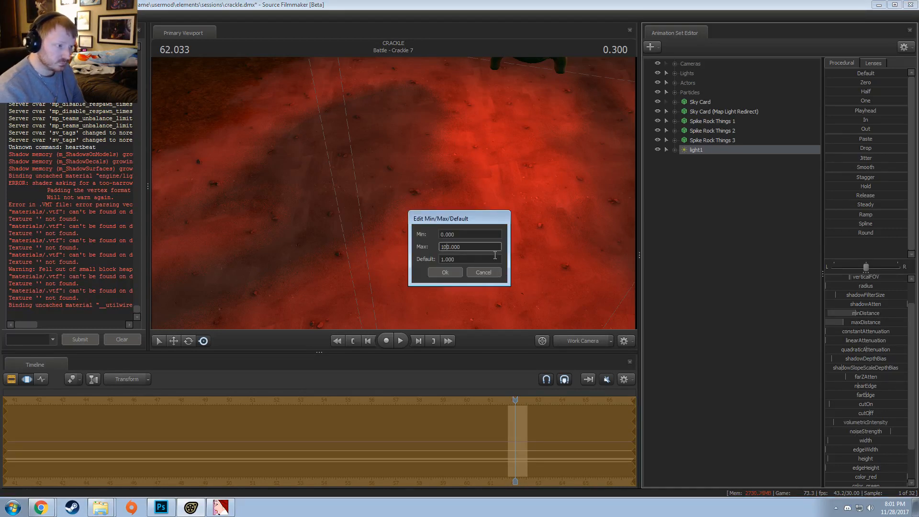
pyautogui.press('Return')
pyautogui.moveTo(837, 425); pyautogui.dragTo(908, 425)
# - Fine-tune light1's minDistance and check the volumetric lightning from several angles around the character
pyautogui.moveTo(506, 259); pyautogui.dragTo(633, 224)
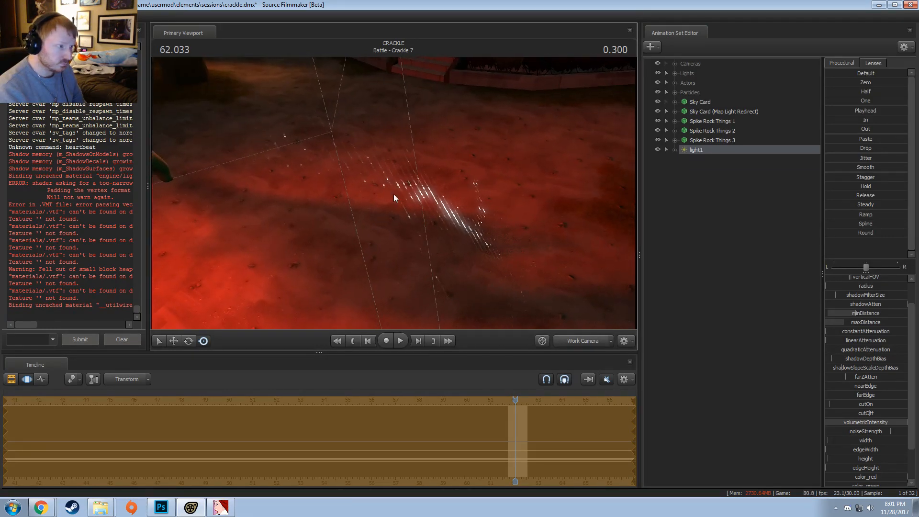
pyautogui.moveTo(393, 194); pyautogui.dragTo(335, 221)
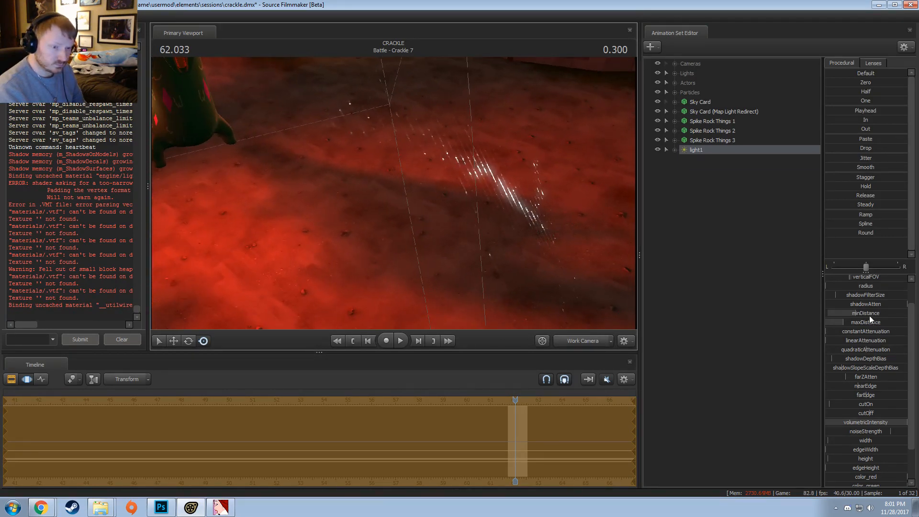
pyautogui.moveTo(869, 314); pyautogui.dragTo(869, 314)
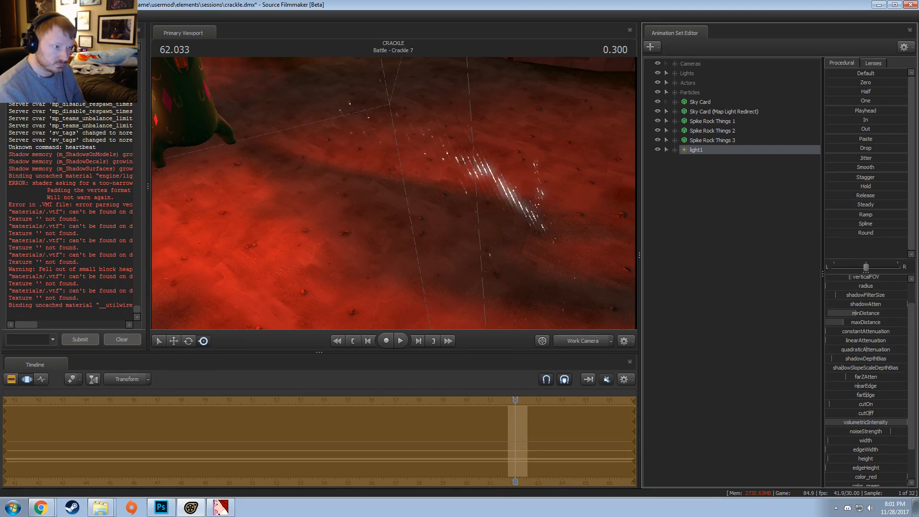
pyautogui.moveTo(551, 230)
pyautogui.mouseDown()
pyautogui.moveTo(519, 222)
pyautogui.moveTo(421, 239)
pyautogui.moveTo(354, 234)
pyautogui.moveTo(352, 215)
pyautogui.moveTo(387, 234)
pyautogui.moveTo(413, 227)
pyautogui.moveTo(455, 251)
pyautogui.moveTo(428, 201)
pyautogui.moveTo(438, 213)
pyautogui.moveTo(454, 203)
pyautogui.mouseUp()
pyautogui.press('d')
pyautogui.press('s')
pyautogui.press('w')
pyautogui.moveTo(393, 193); pyautogui.dragTo(393, 193)
pyautogui.press('w')
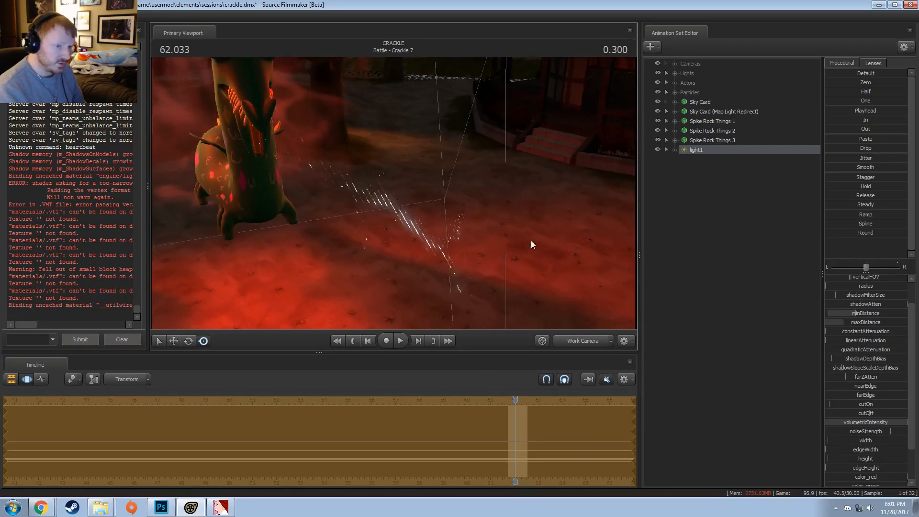
# - Look through light1 and reposition it so the lightning falls beside the character's lower body, and return to the camera1 view
pyautogui.moveTo(698, 151); pyautogui.dragTo(426, 187)
pyautogui.press('F2')
pyautogui.click(419, 195)
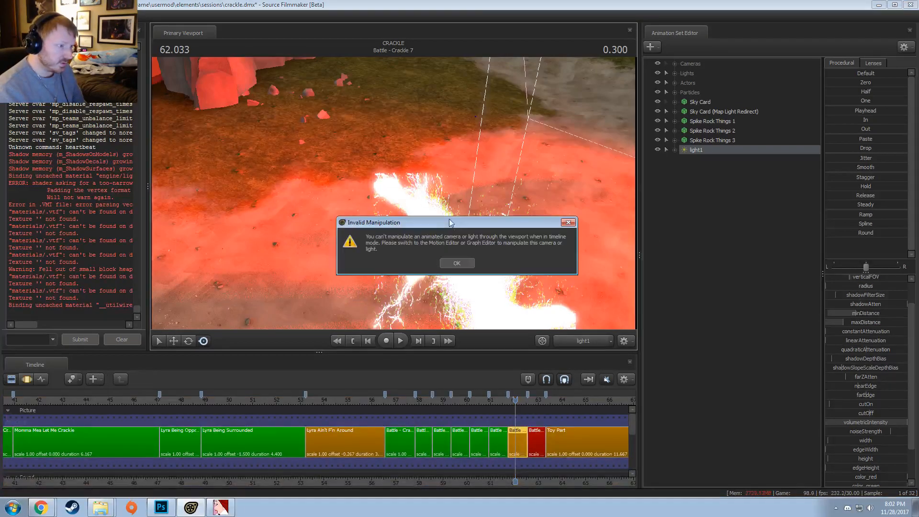
pyautogui.click(458, 261)
pyautogui.press('F3')
pyautogui.moveTo(387, 242); pyautogui.dragTo(423, 217)
pyautogui.press('w')
pyautogui.press('s')
pyautogui.press('w')
pyautogui.press('s')
pyautogui.press('s')
pyautogui.press('w')
pyautogui.moveTo(443, 250)
pyautogui.mouseDown()
pyautogui.moveTo(443, 258)
pyautogui.moveTo(443, 250)
pyautogui.mouseUp()
pyautogui.click(576, 341)
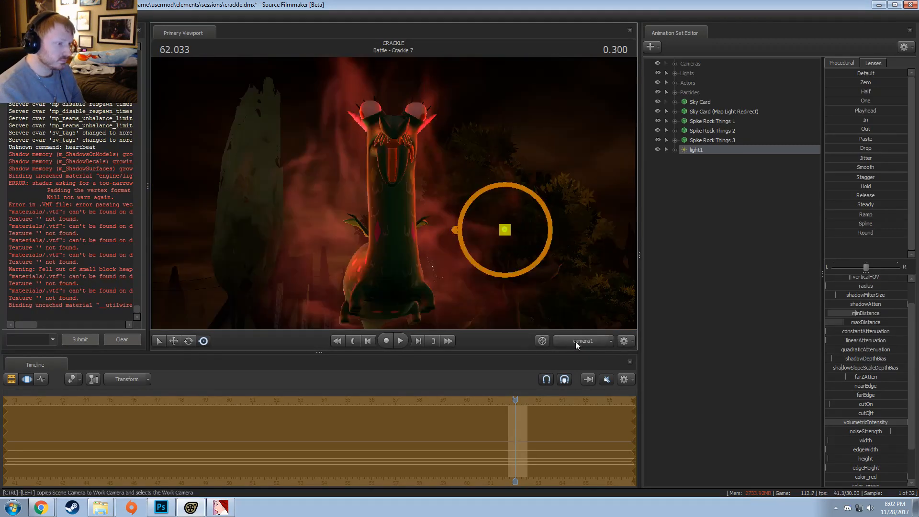
# - Examine the lightning from a Work Camera matched to the scene camera, and preview it through camera1 in the Clip Editor
pyautogui.keyDown('ctrl'); pyautogui.click(576, 342); pyautogui.keyUp('ctrl')
pyautogui.moveTo(507, 259); pyautogui.dragTo(501, 318)
pyautogui.press('w')
pyautogui.press('s')
pyautogui.click(577, 341)
pyautogui.press('F2')
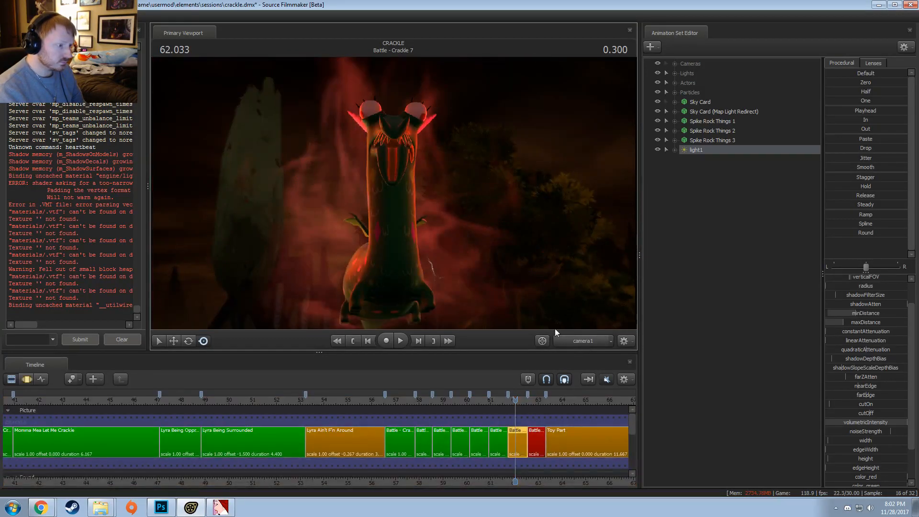
# - Raise light1's intensity to 1000 and preview the shot in the Clip Editor
pyautogui.press('F3')
pyautogui.scroll(1, 858, 287)
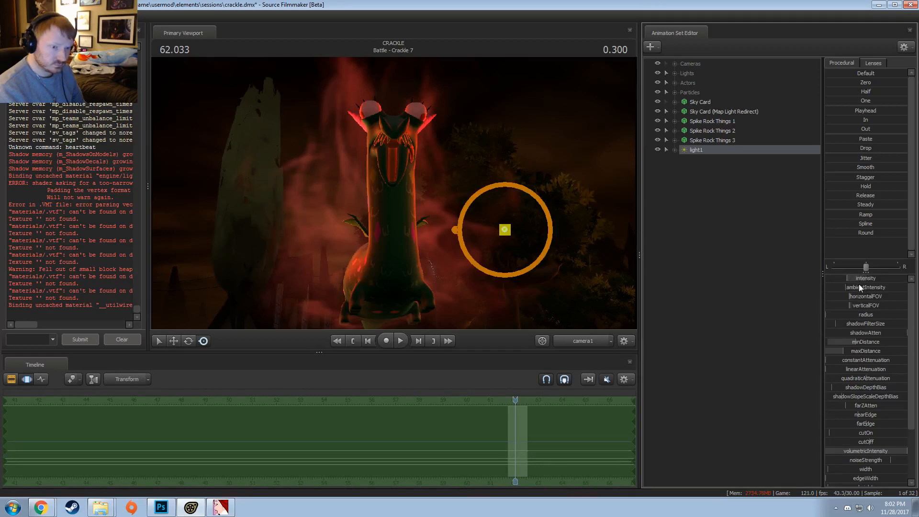
pyautogui.moveTo(857, 280); pyautogui.dragTo(858, 279)
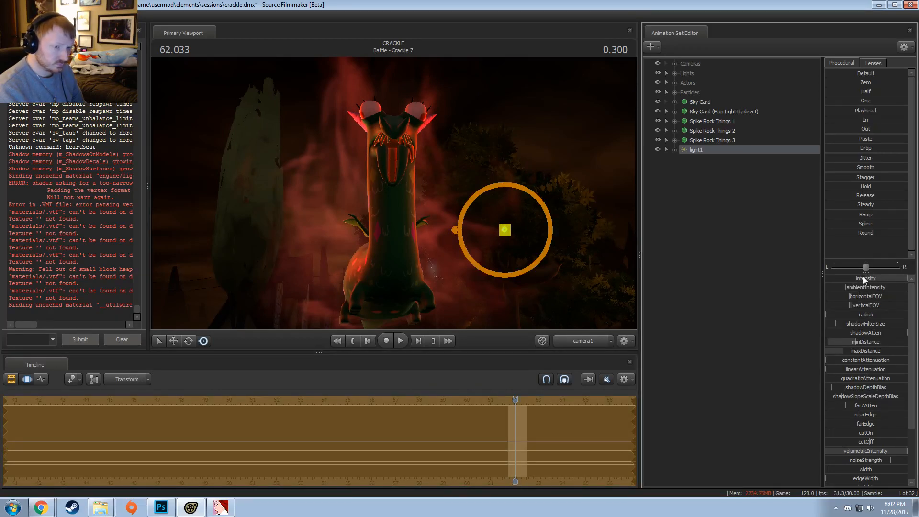
pyautogui.press('F2')
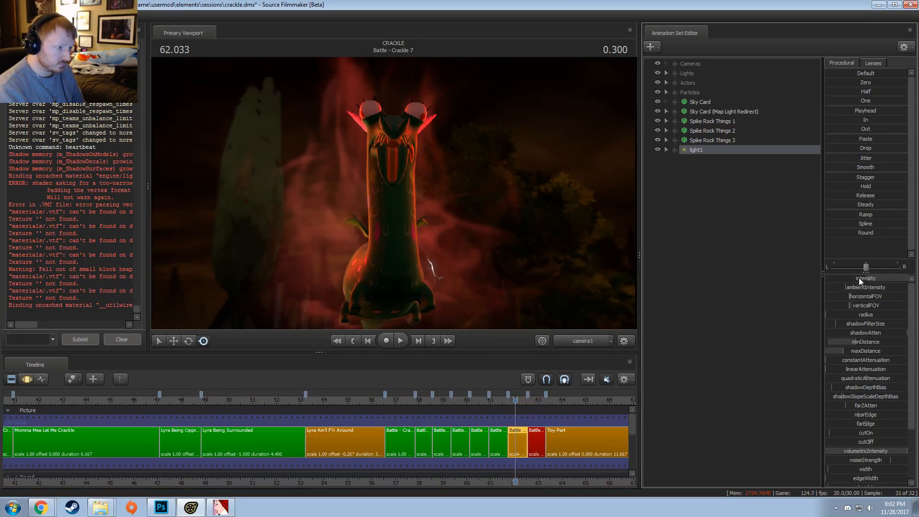
pyautogui.press('F3')
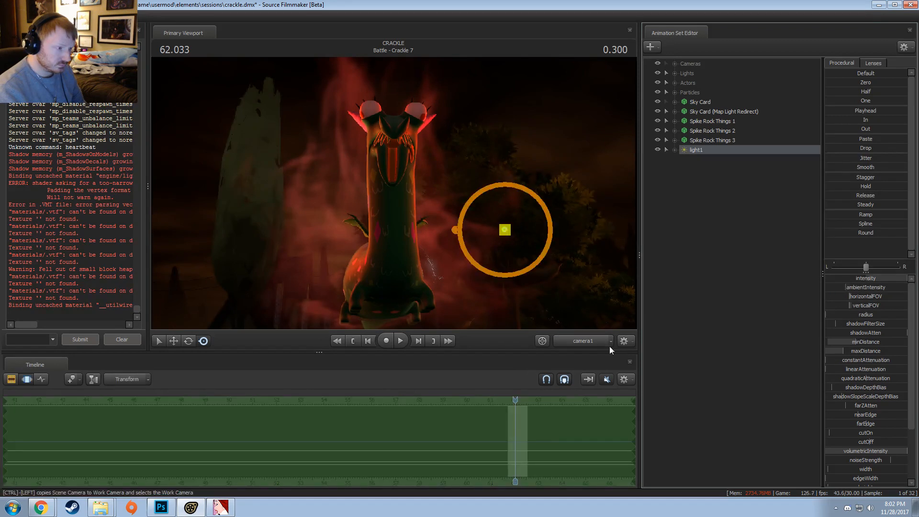
# - Show light1 in the Element Viewer and enable its uberlight attribute
pyautogui.rightClick(698, 150)
pyautogui.moveTo(731, 202)
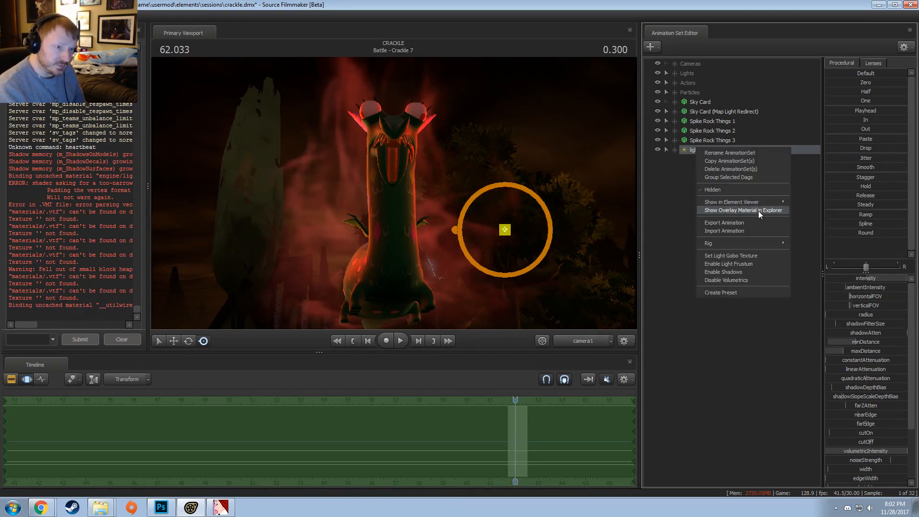
pyautogui.click(819, 211)
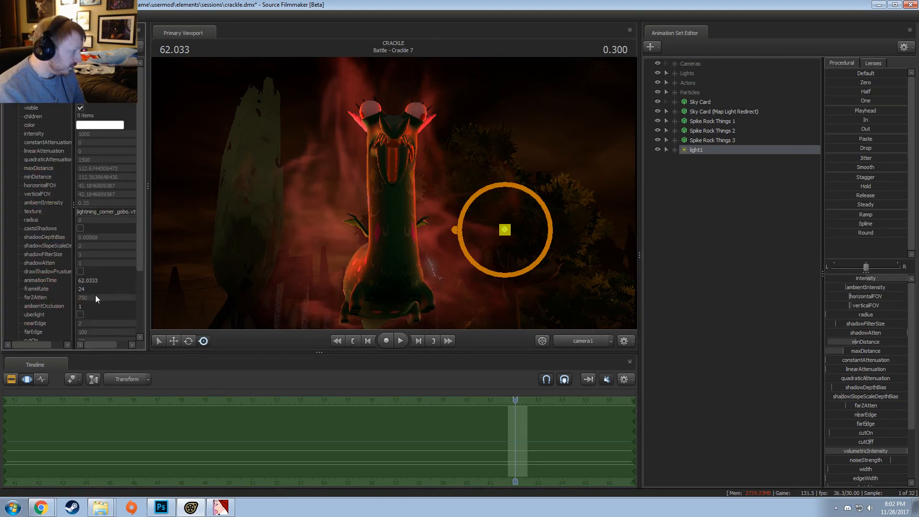
pyautogui.click(80, 314)
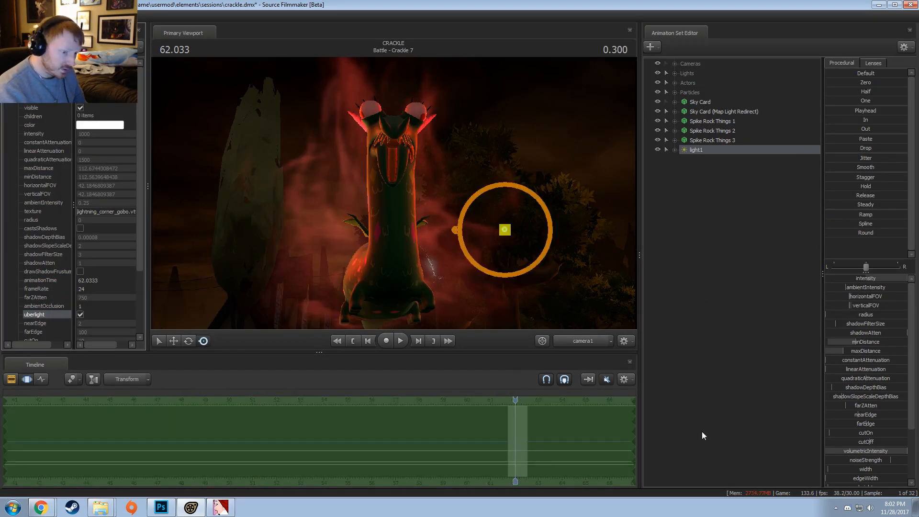
pyautogui.scroll(-3, 847, 435)
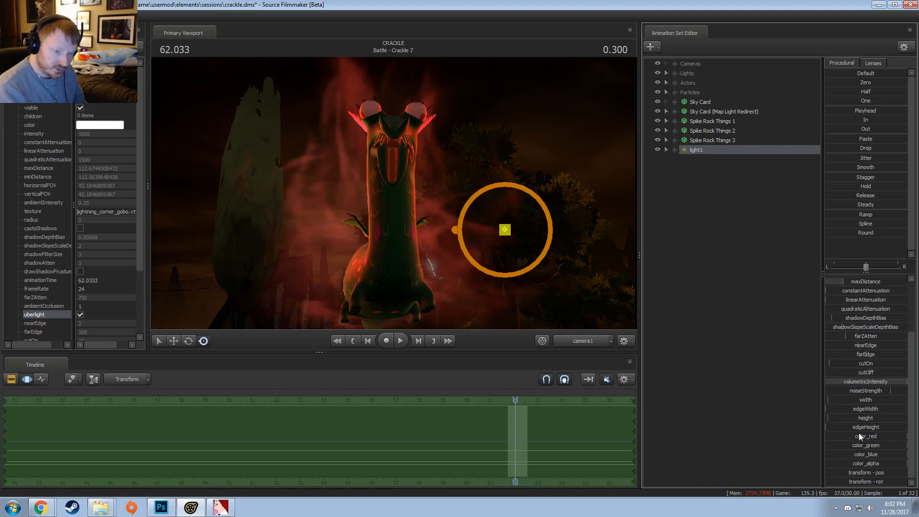
# - Remap the slider ranges of light1's height and edgeHeight controls to a maximum of 1
pyautogui.rightClick(859, 421)
pyautogui.rightClick(855, 415)
pyautogui.click(859, 427)
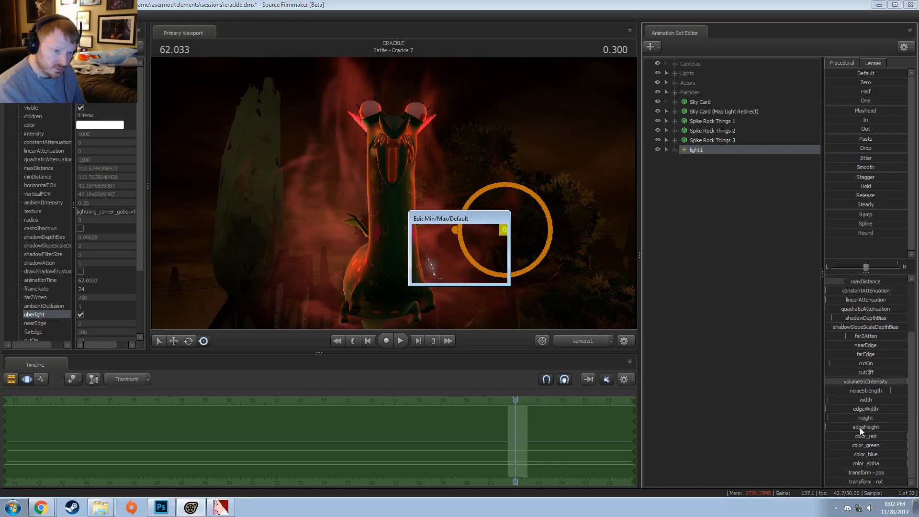
pyautogui.doubleClick(449, 248)
pyautogui.write('1')
pyautogui.press('Return')
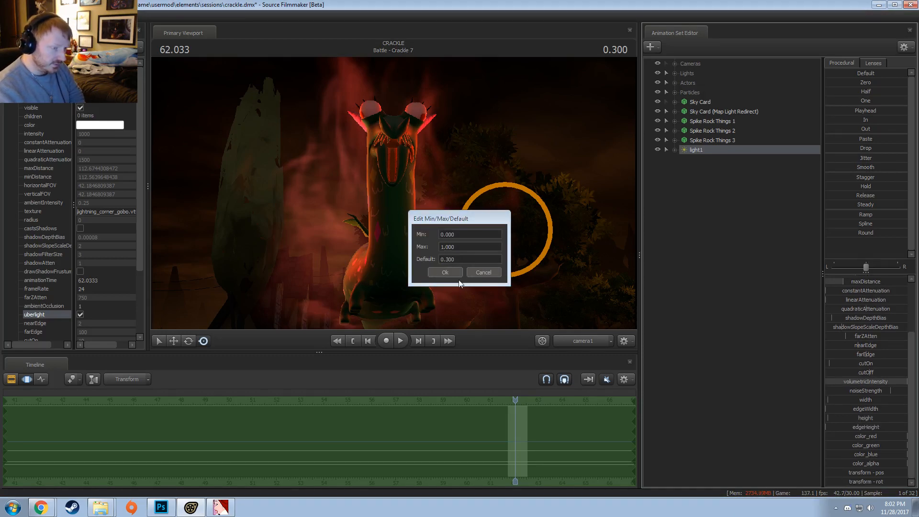
pyautogui.rightClick(852, 427)
pyautogui.click(857, 437)
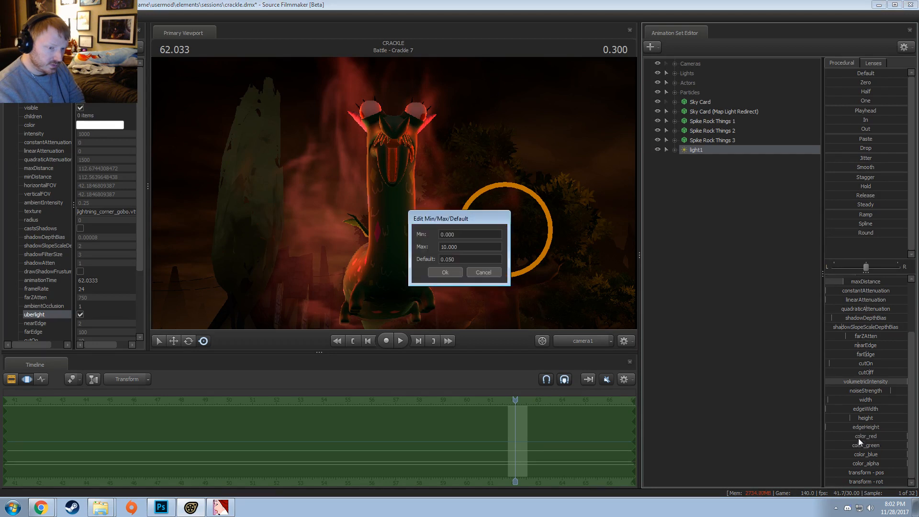
pyautogui.click(446, 246)
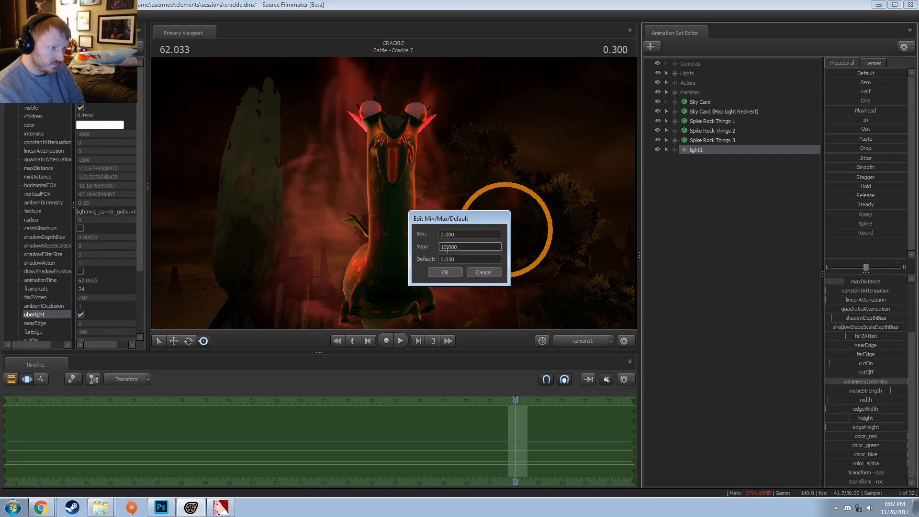
pyautogui.click(454, 275)
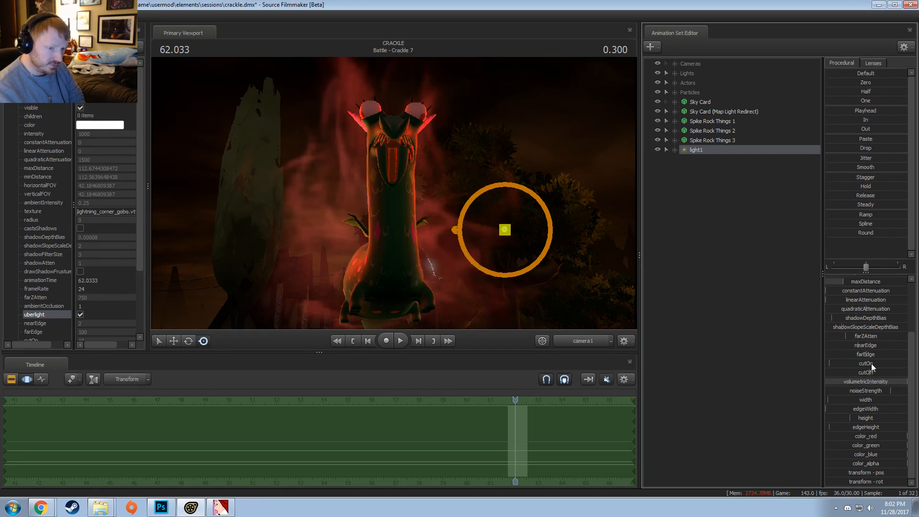
# - Remap the slider ranges of light1's width and edgeWidth controls to a maximum of 1
pyautogui.rightClick(856, 364)
pyautogui.click(859, 405)
pyautogui.rightClick(865, 401)
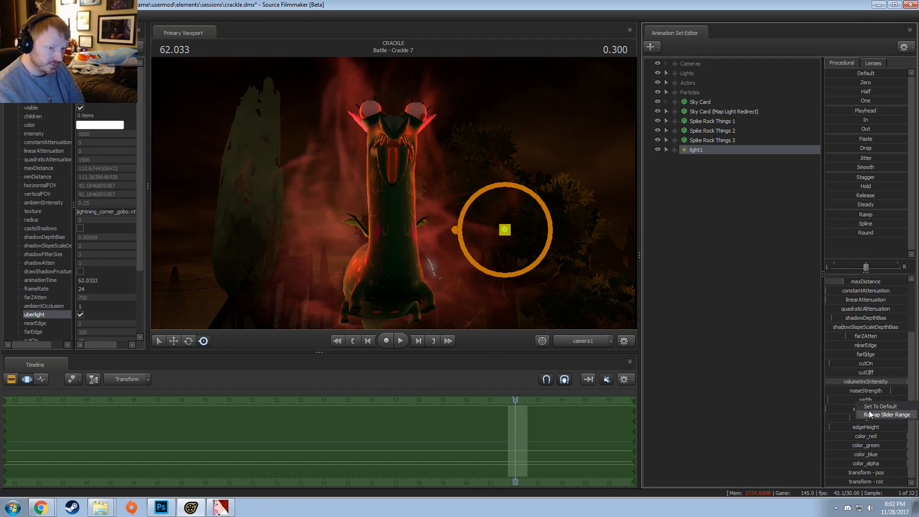
pyautogui.click(864, 414)
pyautogui.doubleClick(445, 249)
pyautogui.write('1')
pyautogui.press('Return')
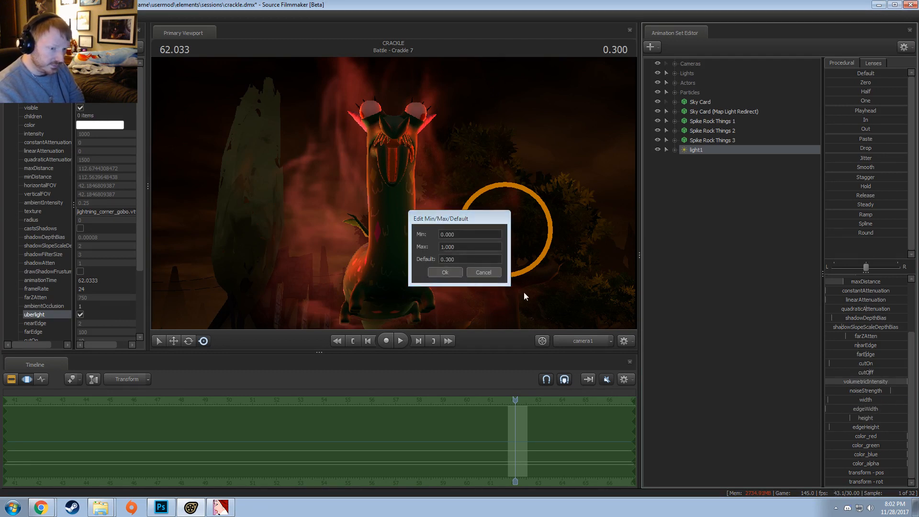
pyautogui.rightClick(853, 407)
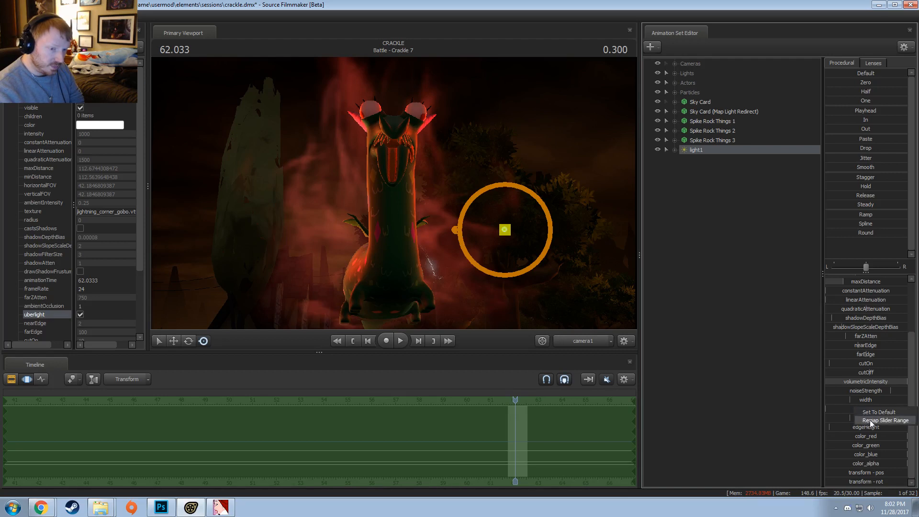
pyautogui.click(860, 420)
pyautogui.doubleClick(446, 249)
pyautogui.write('1')
pyautogui.click(447, 273)
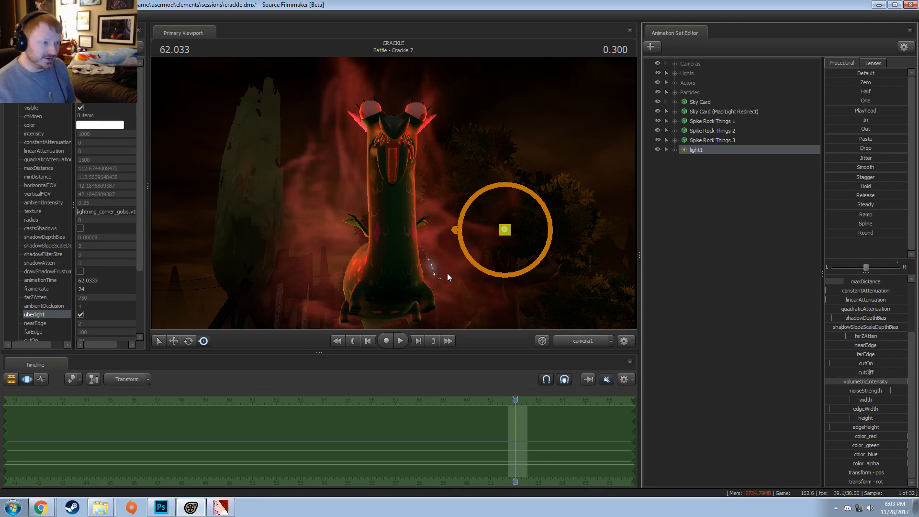
# - Place the playhead at 61.966 and make a time selection around it from about 61.9 to 62.37
pyautogui.scroll(2, 514, 440)
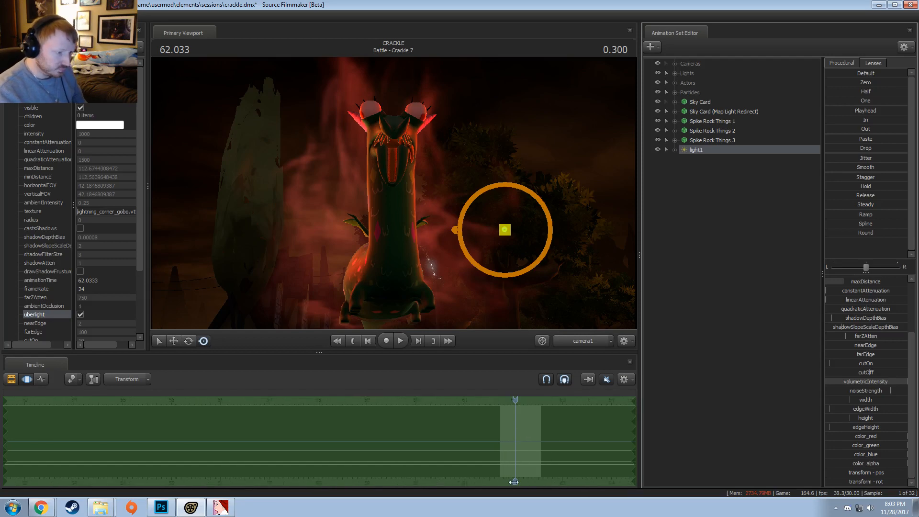
pyautogui.scroll(6, 506, 450)
pyautogui.keyDown('shift'); pyautogui.moveTo(497, 437); pyautogui.dragTo(828, 437); pyautogui.keyUp('shift')
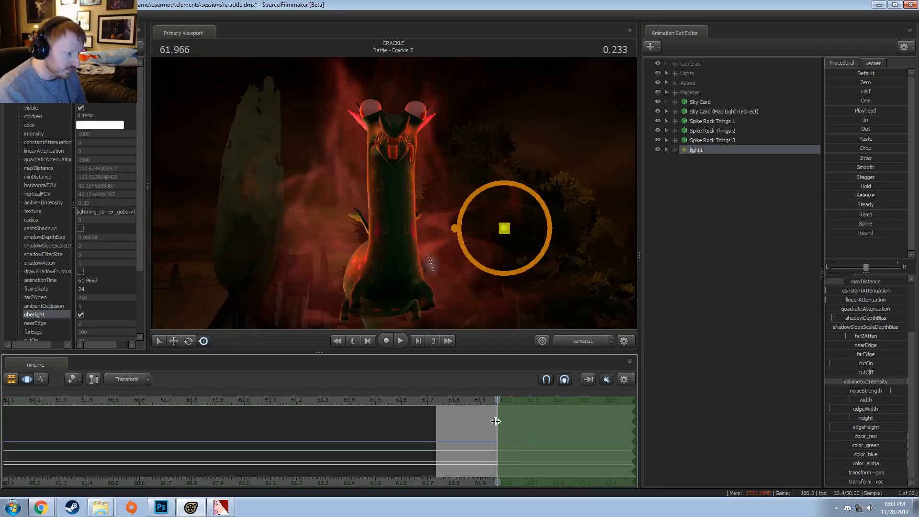
pyautogui.moveTo(495, 421); pyautogui.dragTo(473, 432)
pyautogui.moveTo(461, 474); pyautogui.dragTo(385, 486, button='middle')
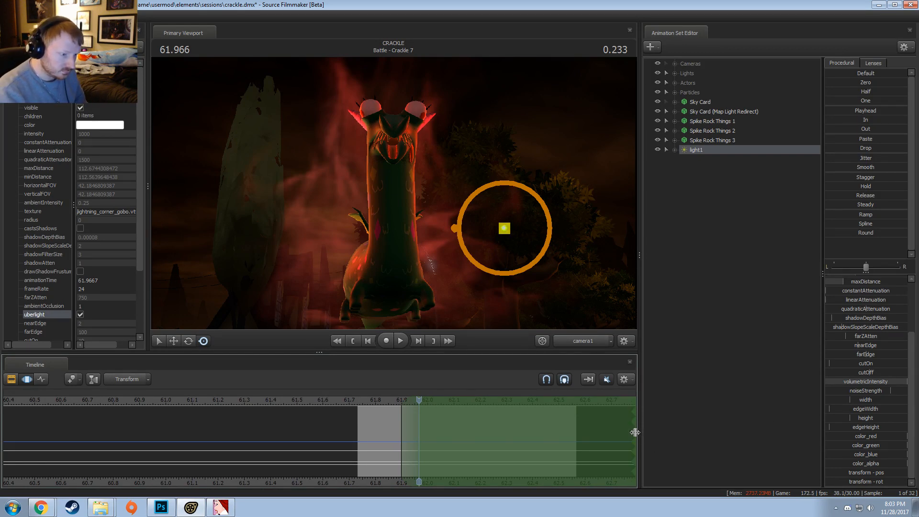
pyautogui.moveTo(634, 432); pyautogui.dragTo(319, 451)
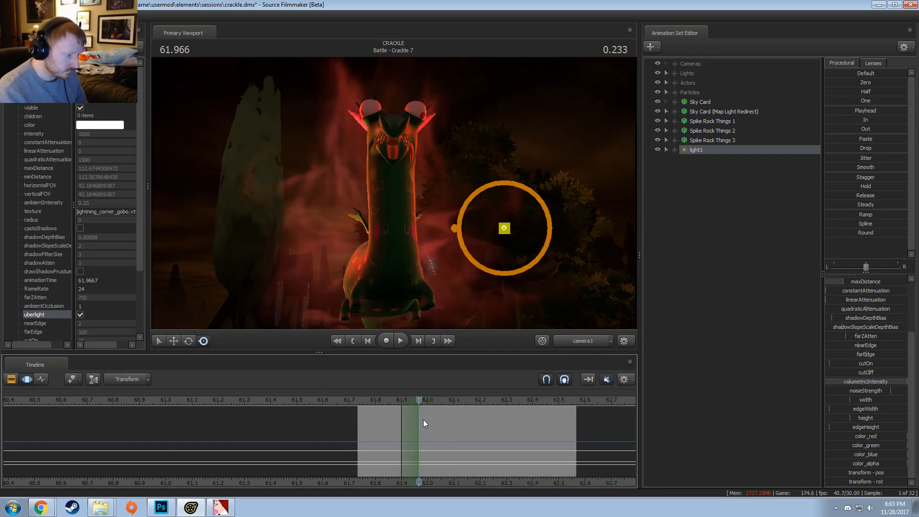
pyautogui.moveTo(423, 419); pyautogui.dragTo(523, 432)
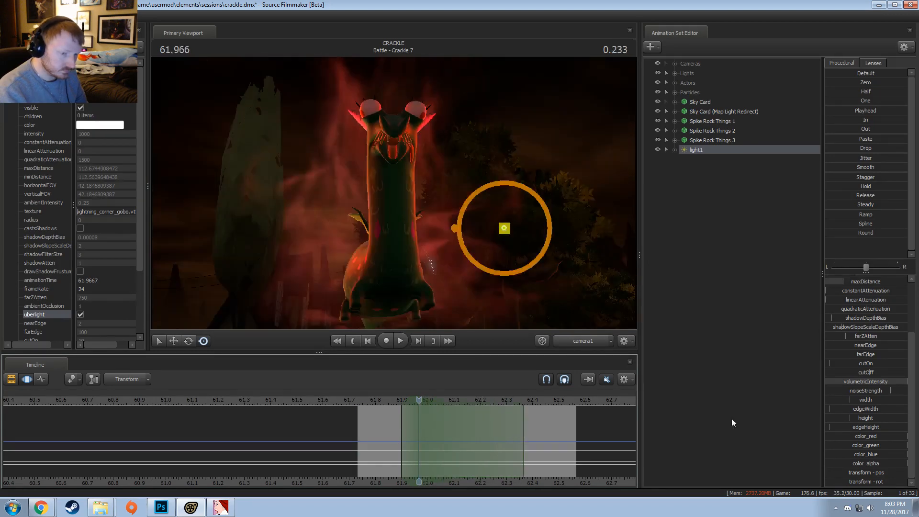
# - Set light1's intensity to 0 across the whole timeline and raise the maximum of its slider range
pyautogui.scroll(3, 858, 311)
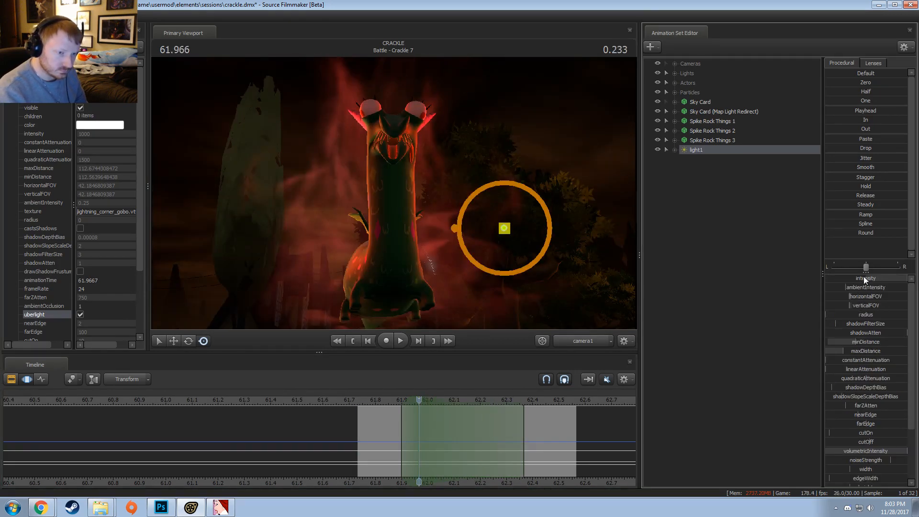
pyautogui.click(424, 426)
pyautogui.hotkey('ctrl', 'a')
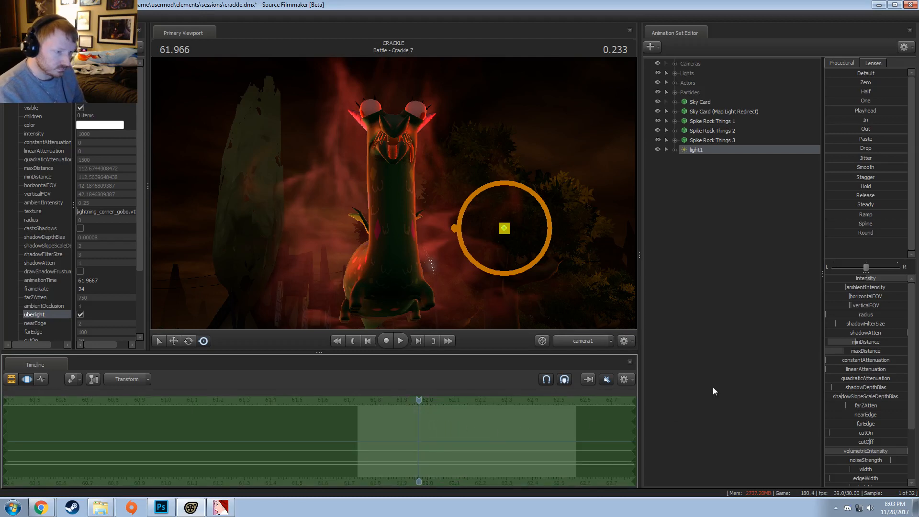
pyautogui.moveTo(854, 279); pyautogui.dragTo(690, 269)
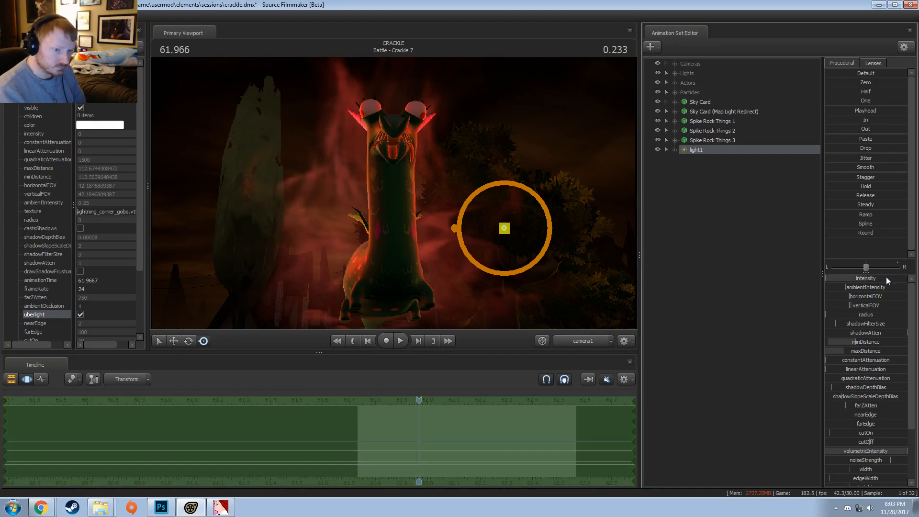
pyautogui.rightClick(885, 277)
pyautogui.click(889, 289)
pyautogui.click(446, 248)
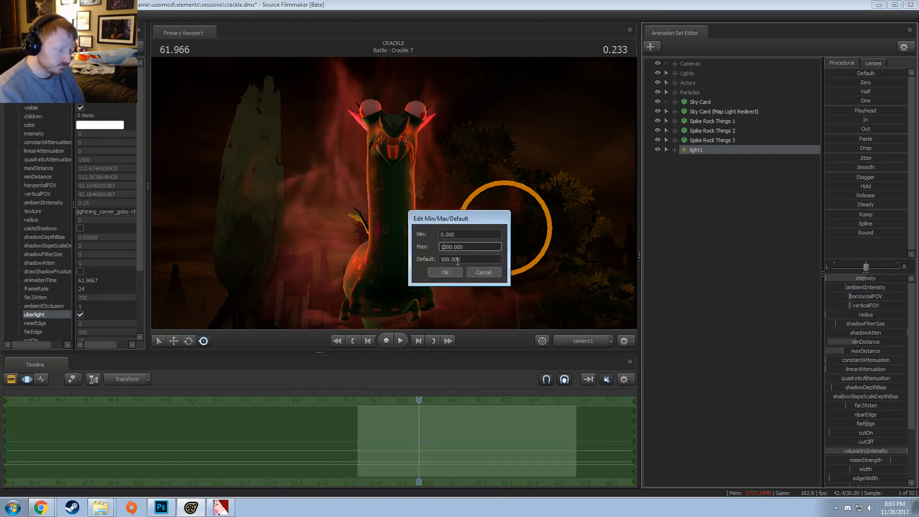
pyautogui.press('Return')
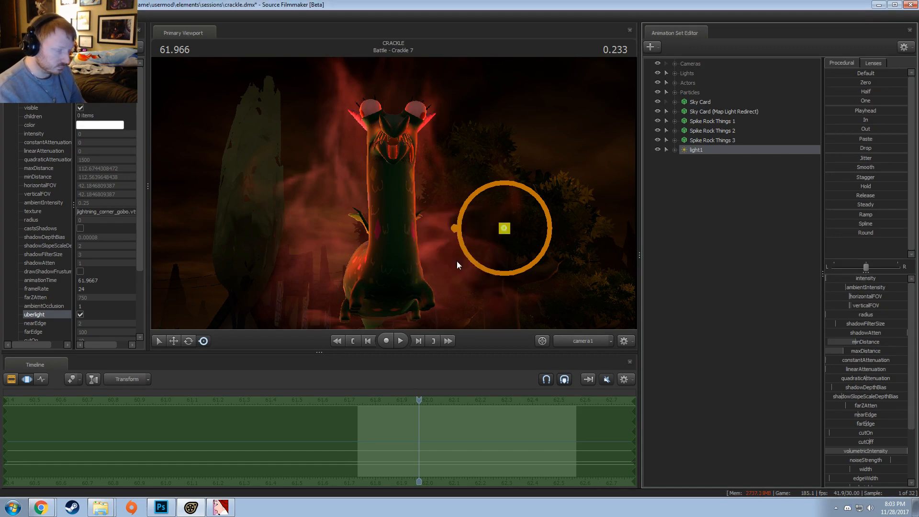
# - Select about 61.9 to 62.17, raise light1's intensity there into a spike of about 36372, and preview it in the Clip Editor
pyautogui.keyDown('shift'); pyautogui.click(418, 434); pyautogui.keyUp('shift')
pyautogui.scroll(2, 418, 434)
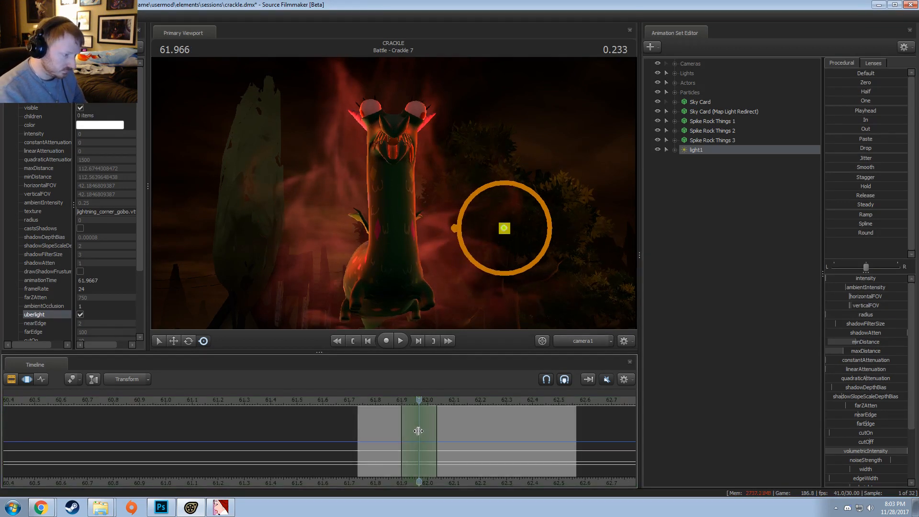
pyautogui.moveTo(436, 428); pyautogui.dragTo(479, 432)
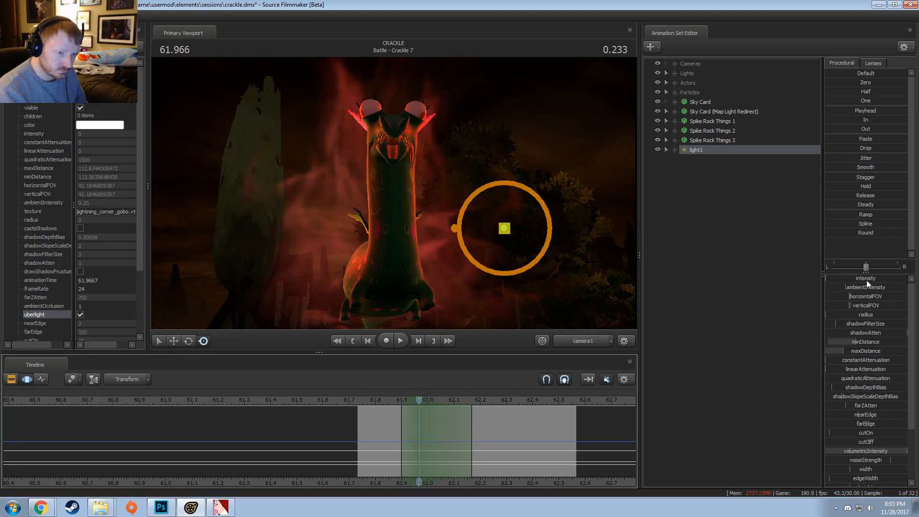
pyautogui.moveTo(866, 280); pyautogui.dragTo(894, 280)
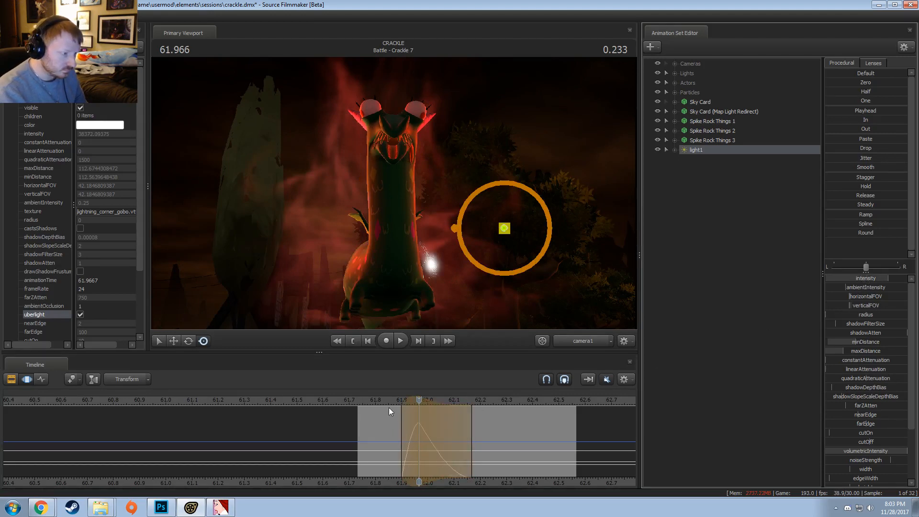
pyautogui.press('F2')
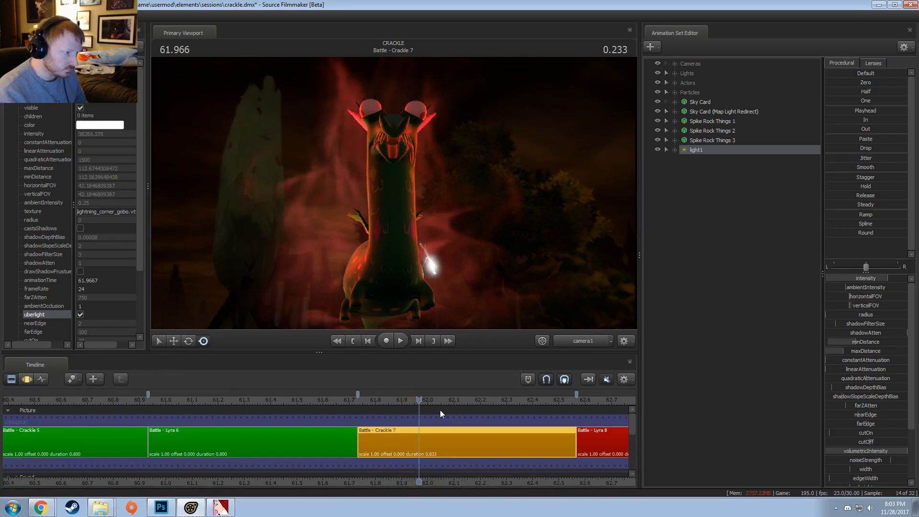
pyautogui.press('F3')
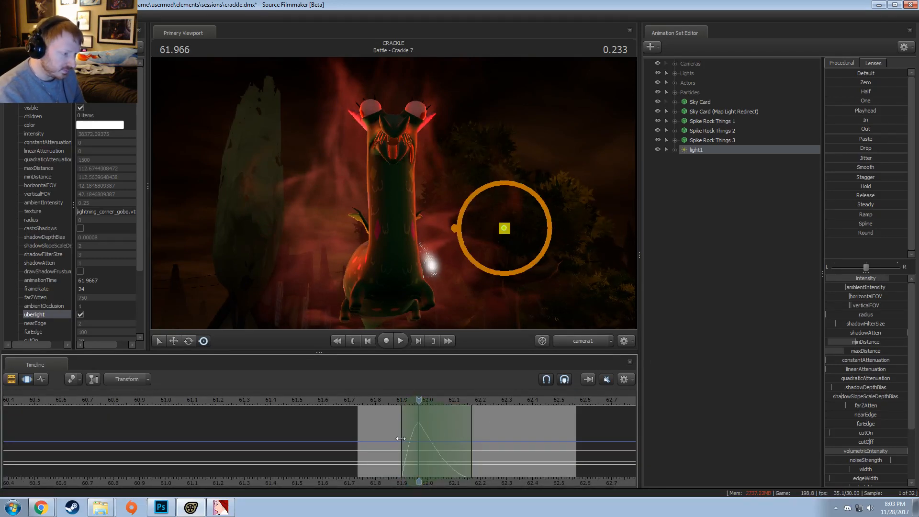
# - Isolate light1's intensity control, halve it across the whole timeline with the Half preset, and preview the shot
pyautogui.hotkey('ctrl', 'a')
pyautogui.click(675, 150)
pyautogui.click(684, 159)
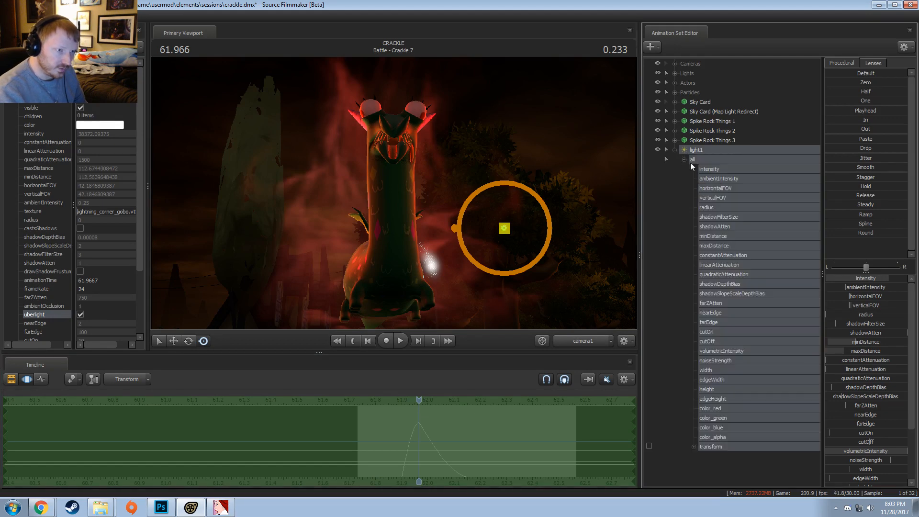
pyautogui.click(713, 169)
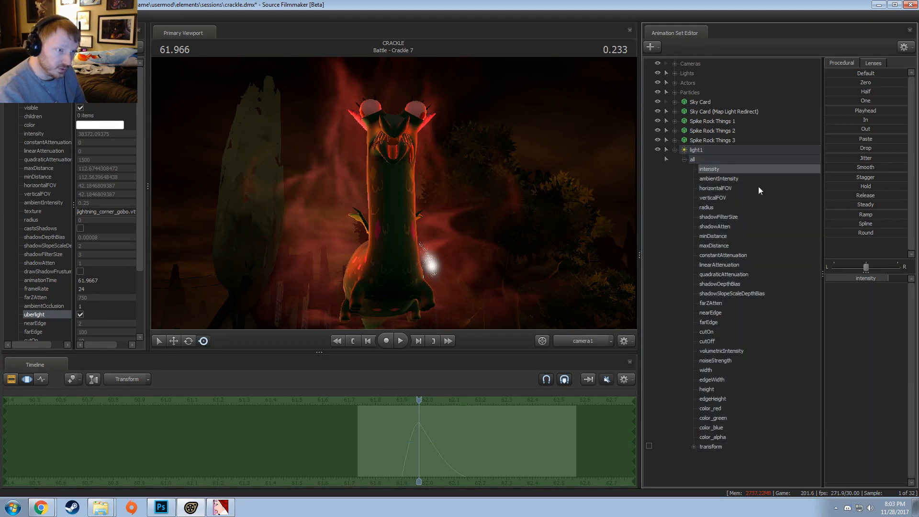
pyautogui.click(865, 91)
pyautogui.hotkey('ctrl', '1')
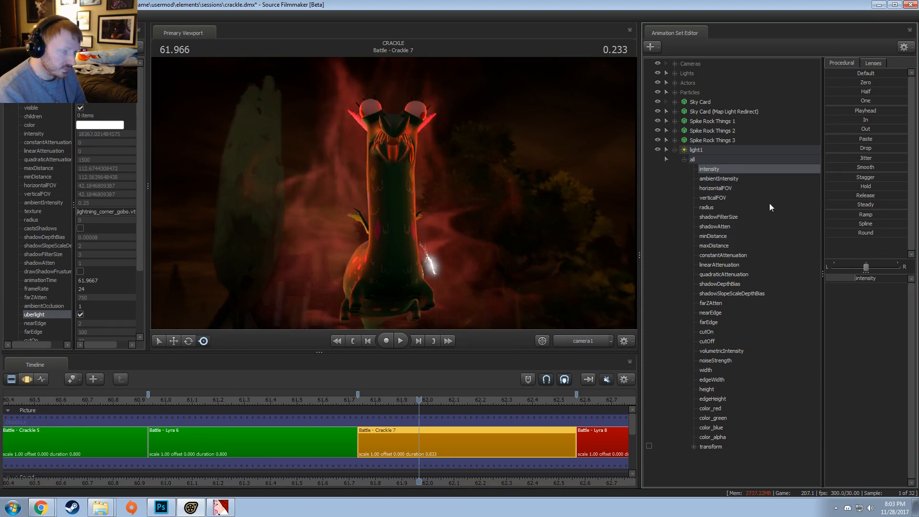
# - Blend light1's intensity spike partway toward the Zero preset in two passes, previewing the lightning in the Clip Editor after each
pyautogui.hotkey('ctrl', '2')
pyautogui.moveTo(862, 83); pyautogui.dragTo(898, 88)
pyautogui.press('F2')
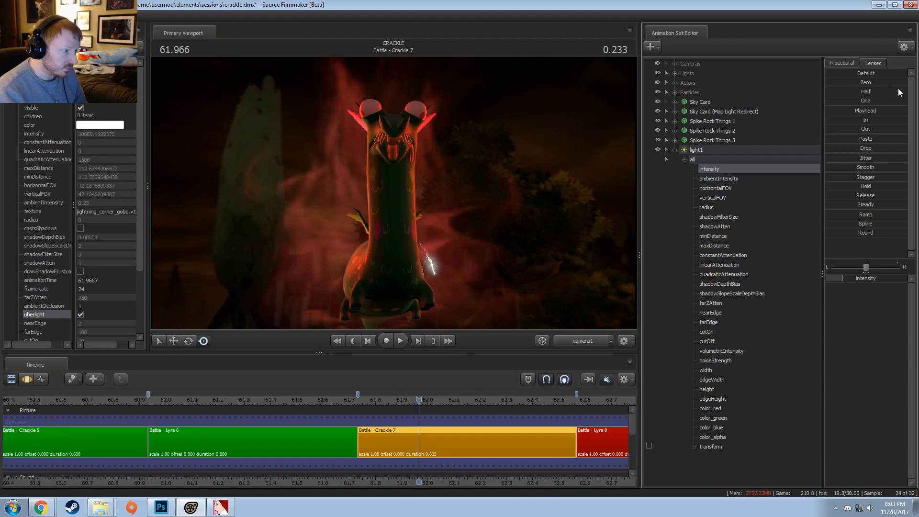
pyautogui.press('F3')
pyautogui.moveTo(870, 83); pyautogui.dragTo(907, 86)
pyautogui.press('F2')
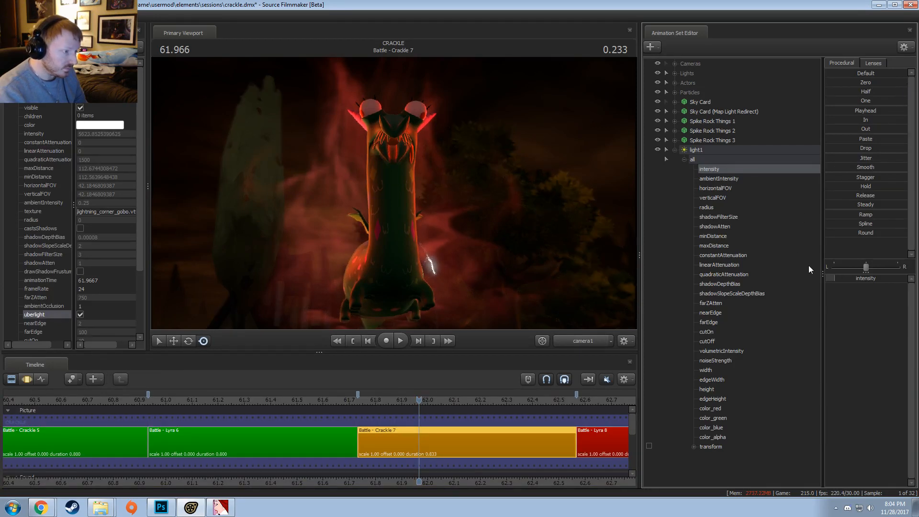
# - Remap the maximum of light1's intensity slider range to 10000
pyautogui.rightClick(853, 279)
pyautogui.click(854, 291)
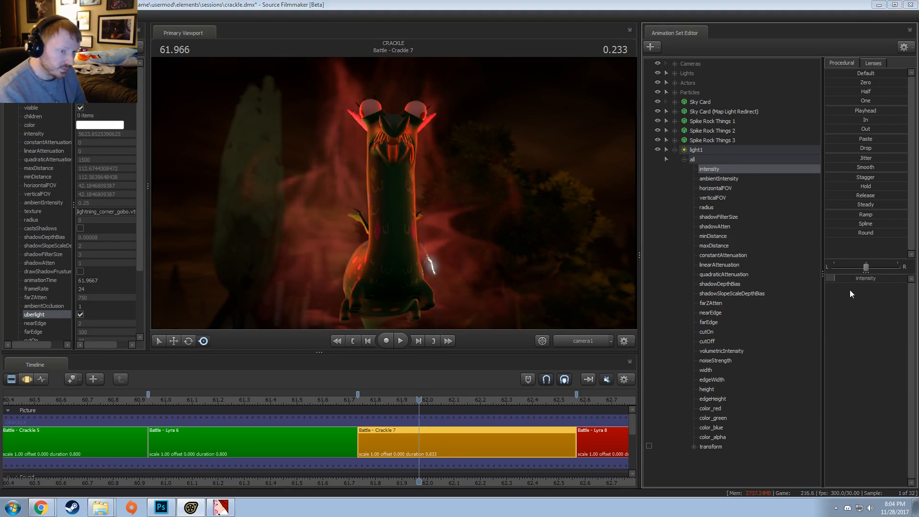
pyautogui.click(444, 248)
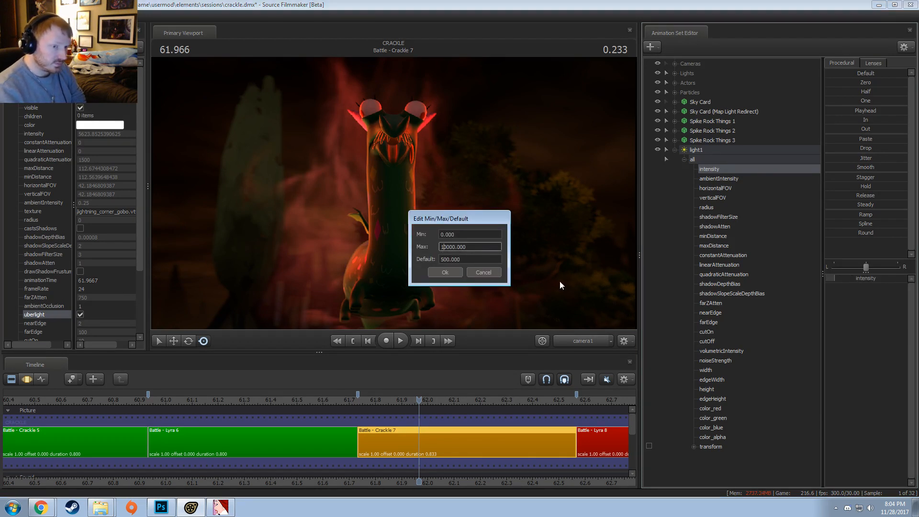
pyautogui.press('Return')
# - Play back the lightning flash in the Motion Editor and shift the intensity spike's peak earlier, to about 61.933
pyautogui.hotkey('ctrl', '2')
pyautogui.scroll(2, 482, 440)
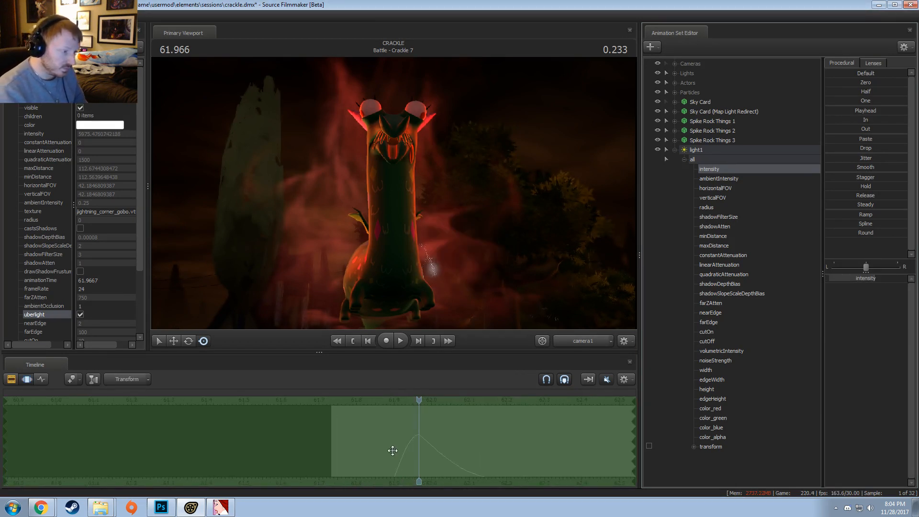
pyautogui.keyDown('shift'); pyautogui.click(395, 448); pyautogui.keyUp('shift')
pyautogui.press('space')
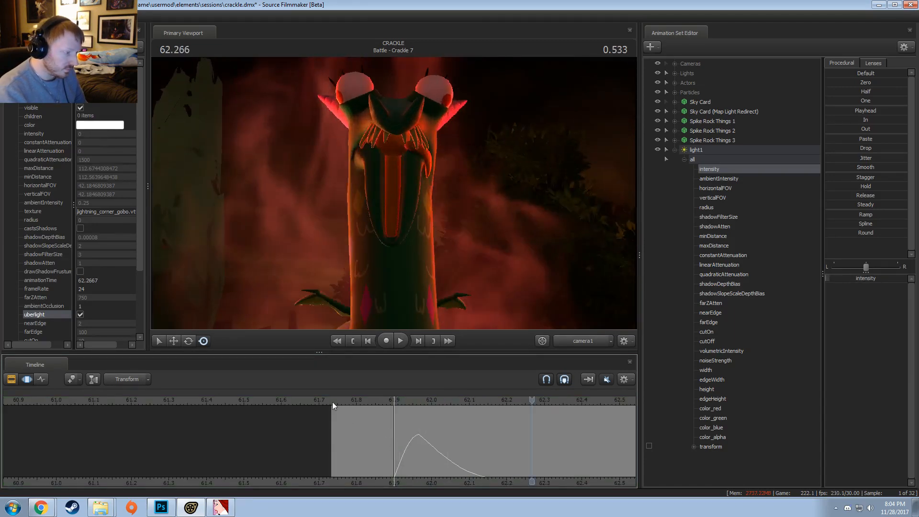
pyautogui.click(361, 397)
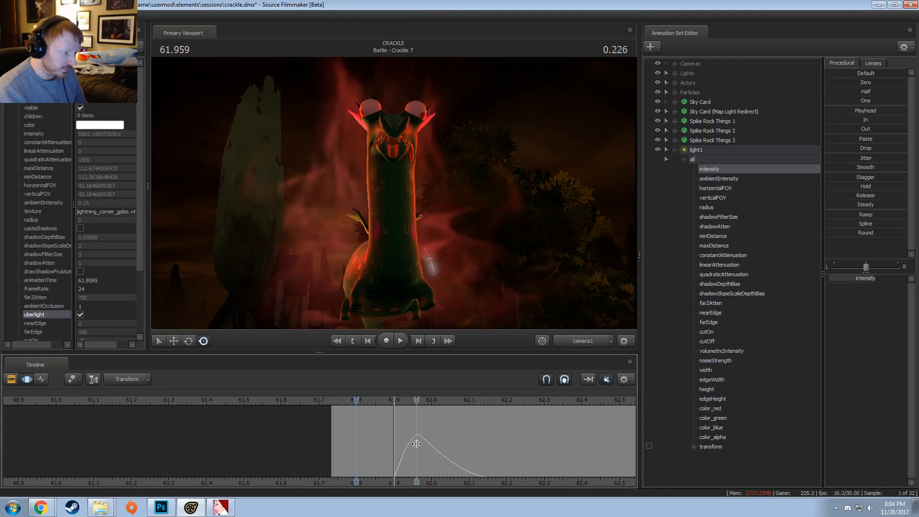
pyautogui.moveTo(418, 441)
pyautogui.keyDown('shift'); pyautogui.mouseDown()
pyautogui.moveTo(397, 443)
pyautogui.moveTo(409, 437)
pyautogui.mouseUp(); pyautogui.keyUp('shift')
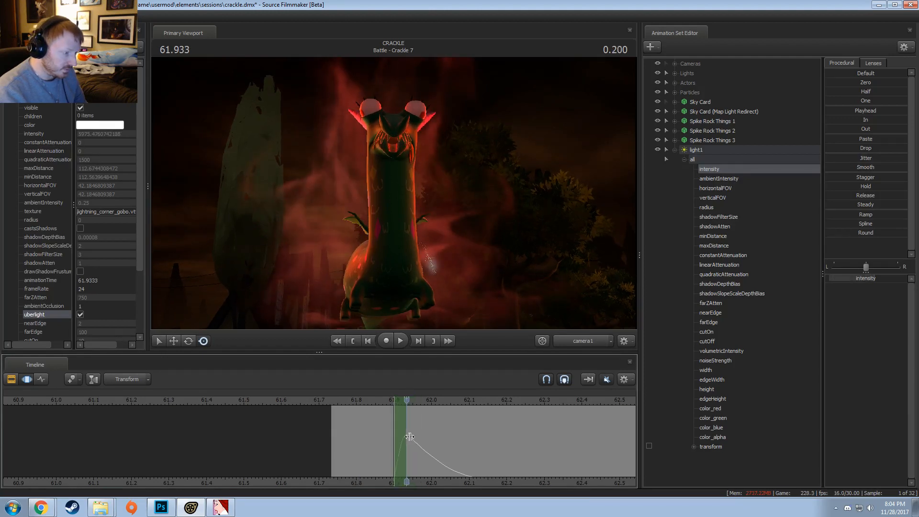
# - Play back the flash, then blend light1's intensity falloff after the 61.933 peak strongly toward the Zero preset in two passes
pyautogui.click(354, 400)
pyautogui.press('space')
pyautogui.press('space')
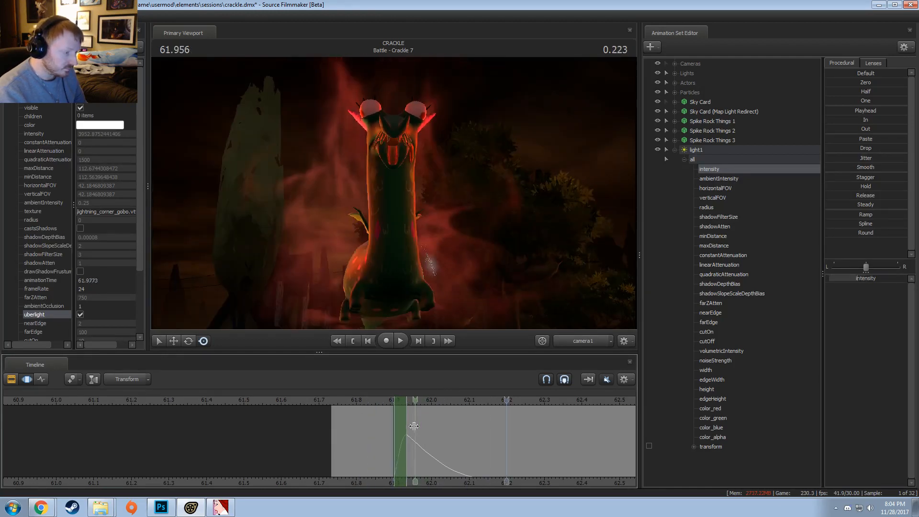
pyautogui.keyDown('shift'); pyautogui.click(421, 439); pyautogui.keyUp('shift')
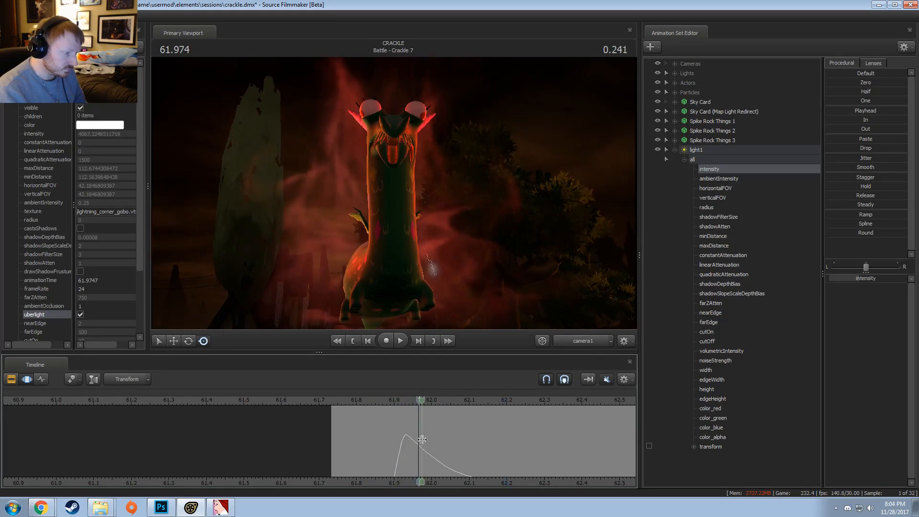
pyautogui.moveTo(421, 439); pyautogui.dragTo(519, 428)
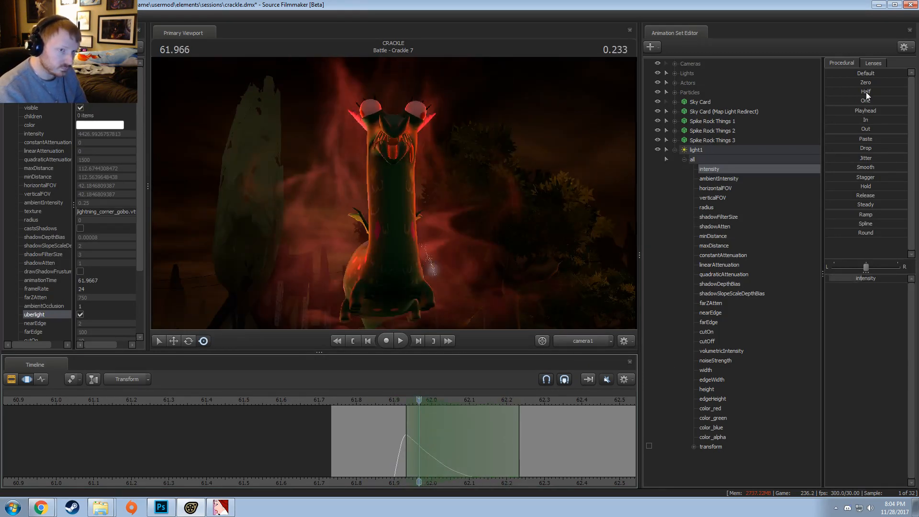
pyautogui.moveTo(864, 83); pyautogui.dragTo(899, 83)
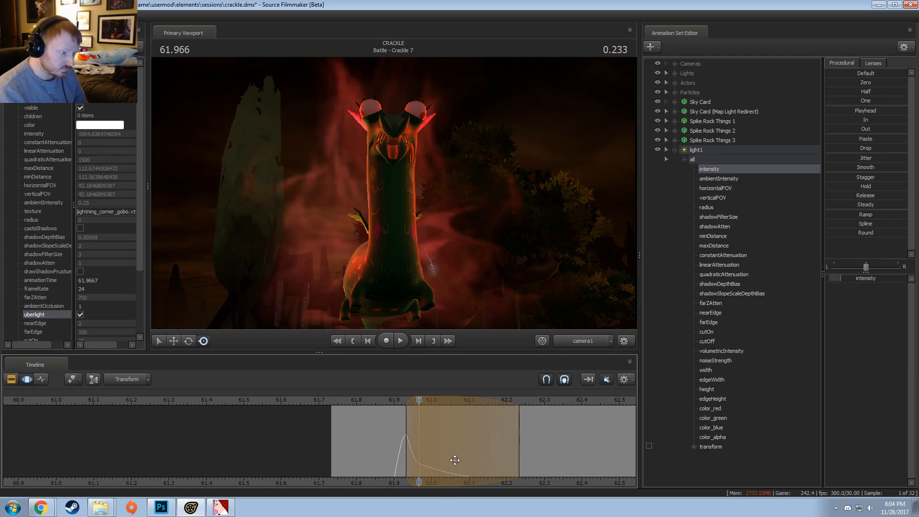
pyautogui.moveTo(862, 82); pyautogui.dragTo(881, 82)
# - Mark a time selection over the tail of the intensity curve and play back the shortened flash
pyautogui.keyDown('shift'); pyautogui.moveTo(433, 472); pyautogui.dragTo(486, 469); pyautogui.keyUp('shift')
pyautogui.click(372, 397)
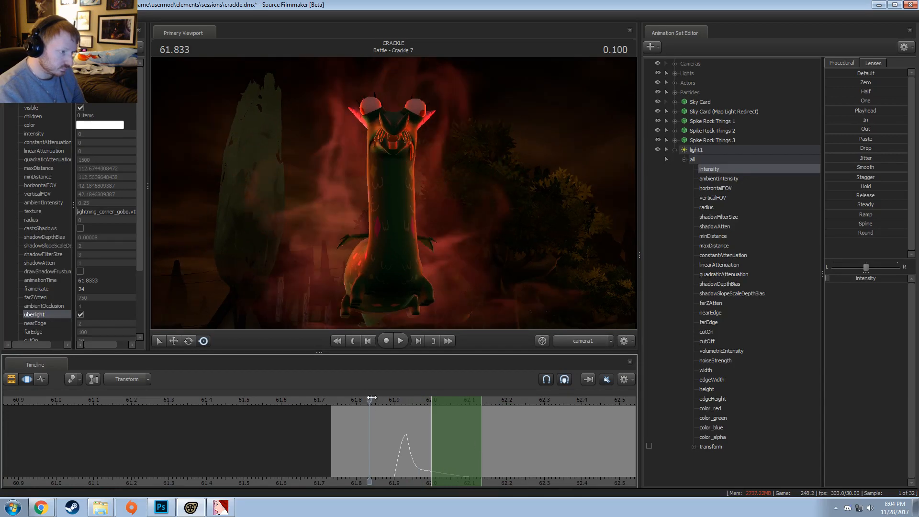
pyautogui.press('space')
pyautogui.press('space')
pyautogui.moveTo(371, 397); pyautogui.dragTo(388, 396)
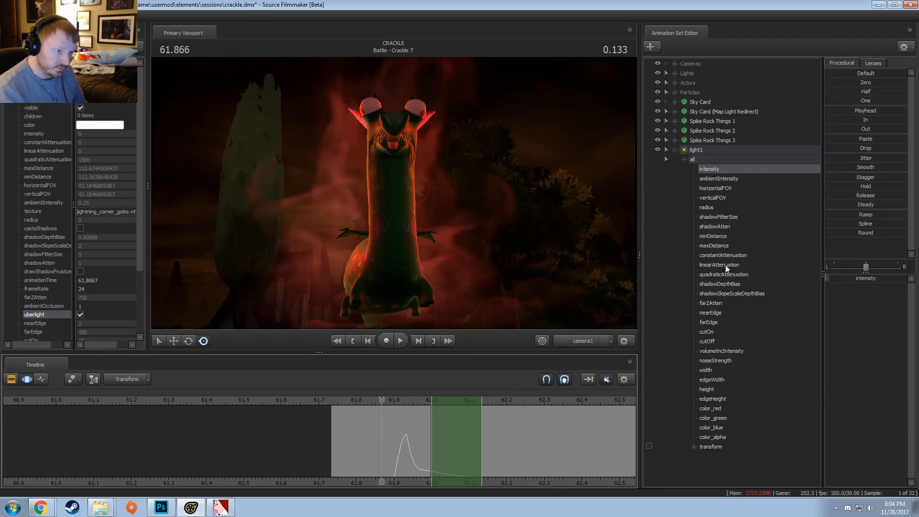
# - Lower light1's color_green across the whole timeline to tint the lightning magenta, and check the result at 61.933
pyautogui.hotkey('ctrl', 'a')
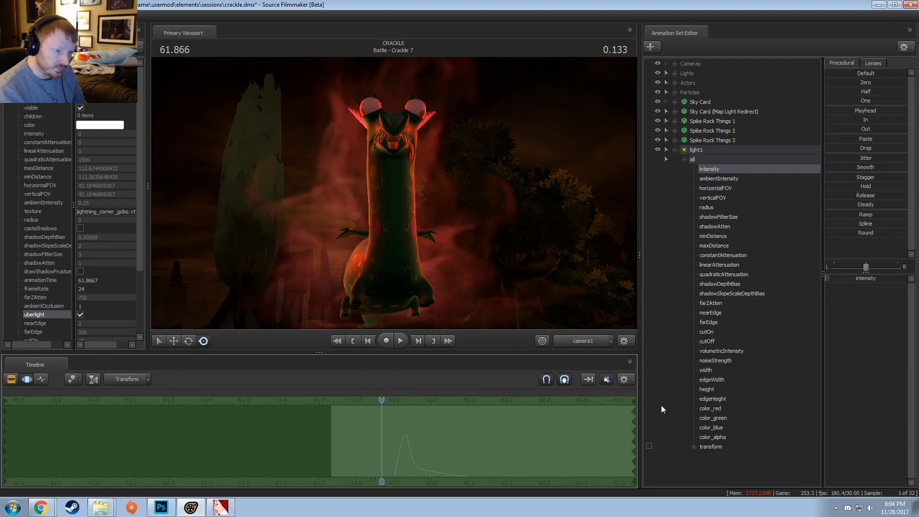
pyautogui.click(716, 415)
pyautogui.moveTo(866, 279); pyautogui.dragTo(830, 279)
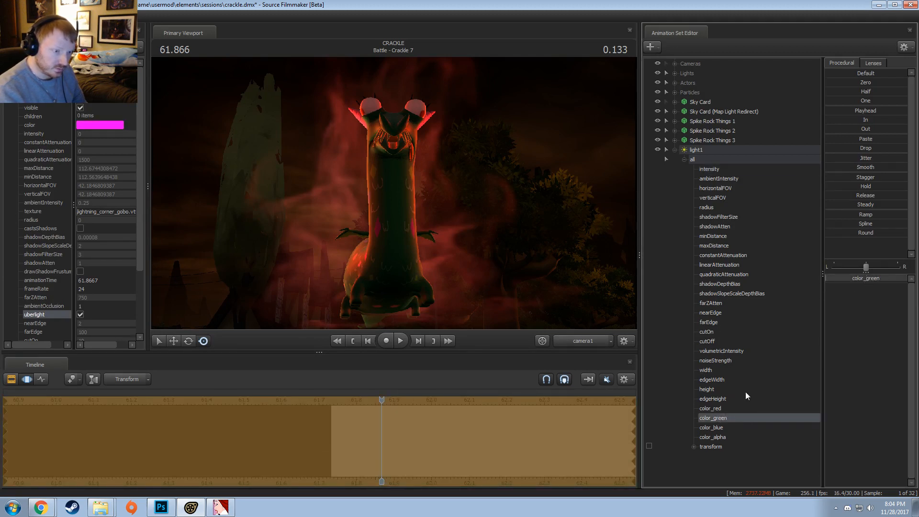
pyautogui.click(736, 427)
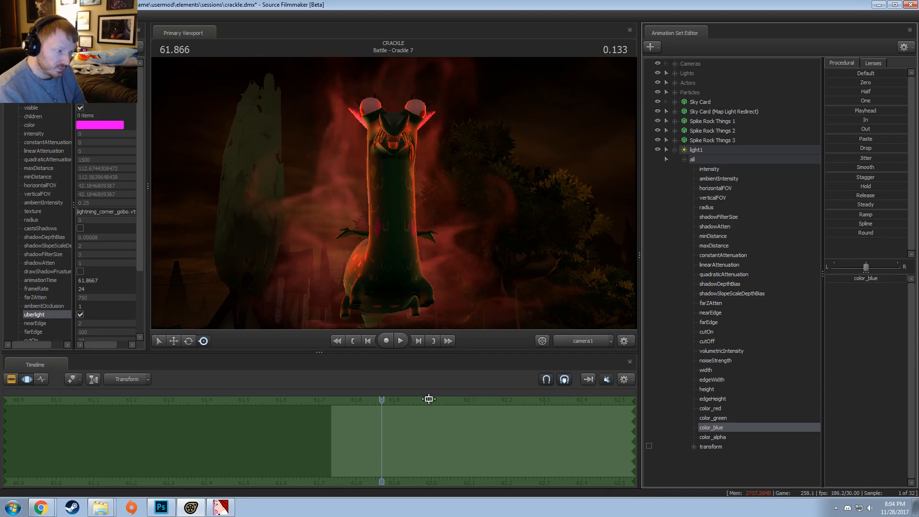
pyautogui.moveTo(380, 402); pyautogui.dragTo(405, 403)
pyautogui.press('F2')
pyautogui.press('F3')
# - Inspect the lightning projection through light1's view and camera1, and move the work camera close to the character's body
pyautogui.click(713, 160)
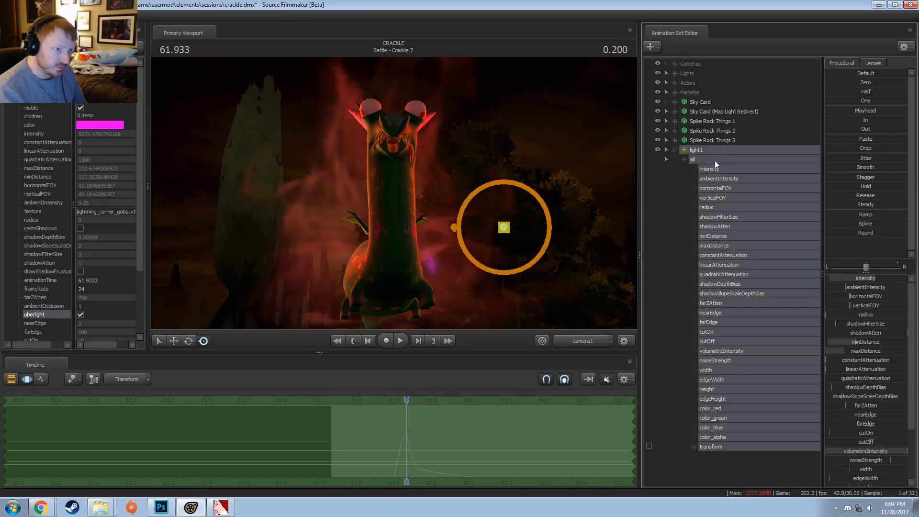
pyautogui.press('F2')
pyautogui.click(592, 340)
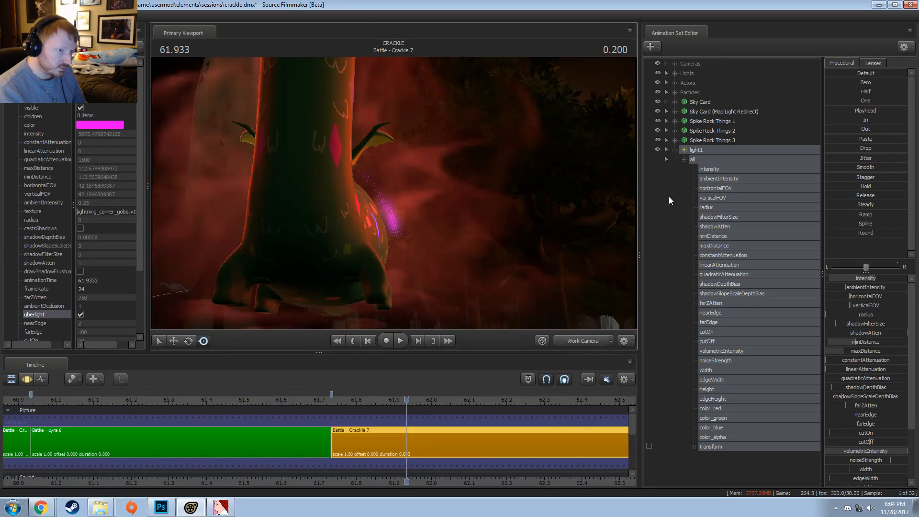
pyautogui.moveTo(698, 152); pyautogui.dragTo(421, 188)
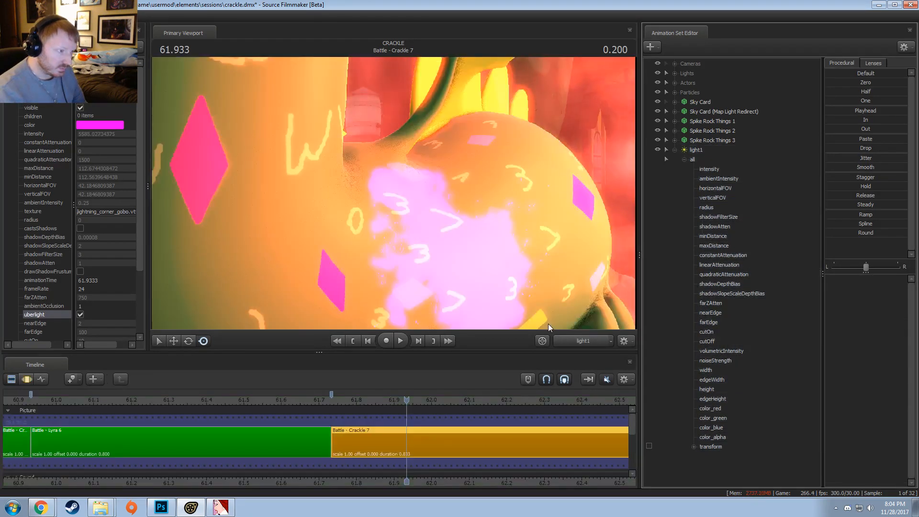
pyautogui.click(586, 341)
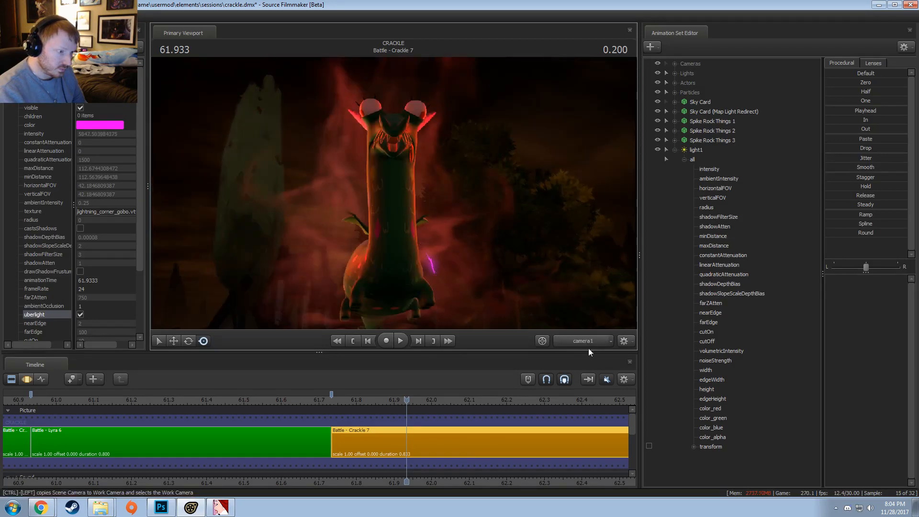
pyautogui.press('w')
pyautogui.moveTo(394, 193)
pyautogui.mouseDown()
pyautogui.moveTo(424, 194)
pyautogui.moveTo(402, 215)
pyautogui.moveTo(351, 220)
pyautogui.moveTo(376, 213)
pyautogui.moveTo(421, 226)
pyautogui.moveTo(409, 218)
pyautogui.moveTo(438, 212)
pyautogui.moveTo(398, 196)
pyautogui.mouseUp()
pyautogui.press('d')
pyautogui.press('a')
pyautogui.press('w')
pyautogui.press('a')
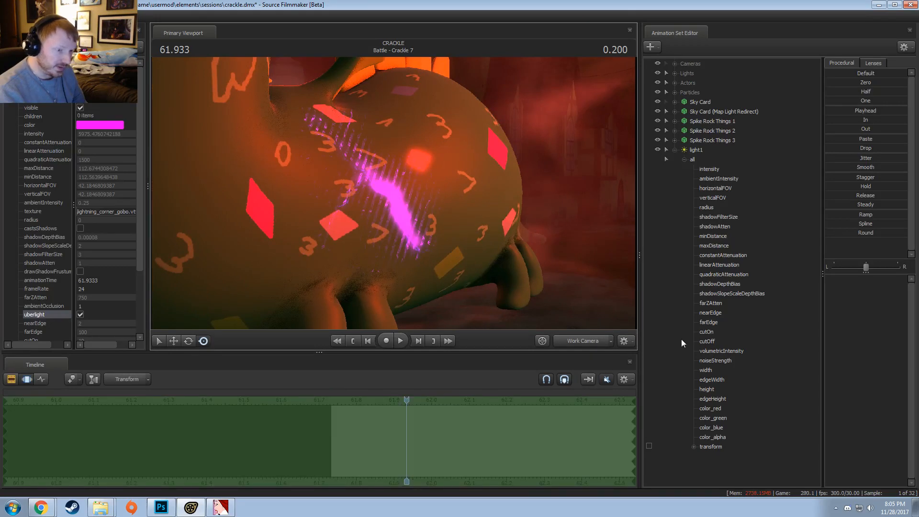
# - Flatten light1's intensity across the whole timeline with the Zero preset
pyautogui.click(719, 171)
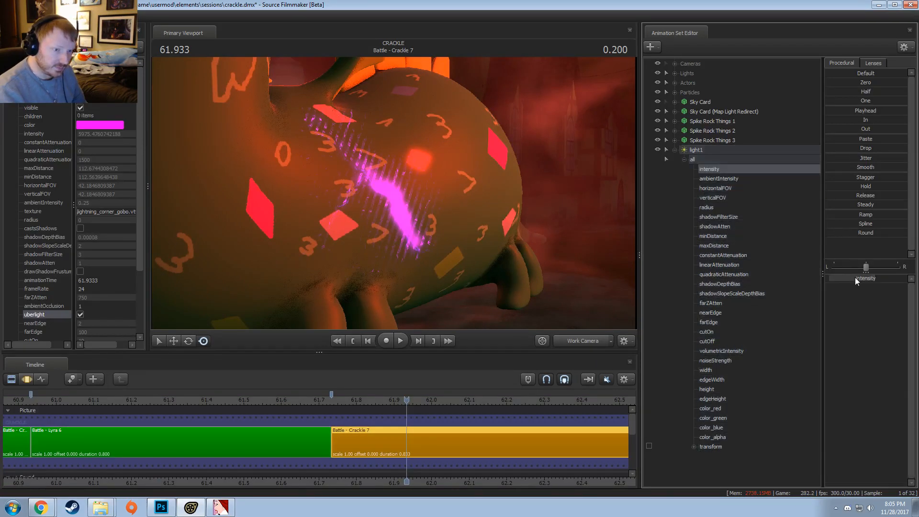
pyautogui.press('F3')
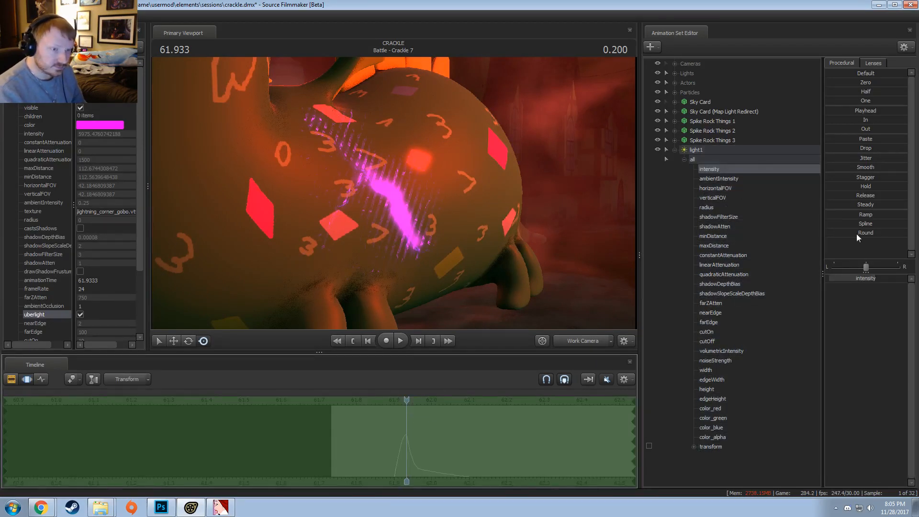
pyautogui.click(862, 83)
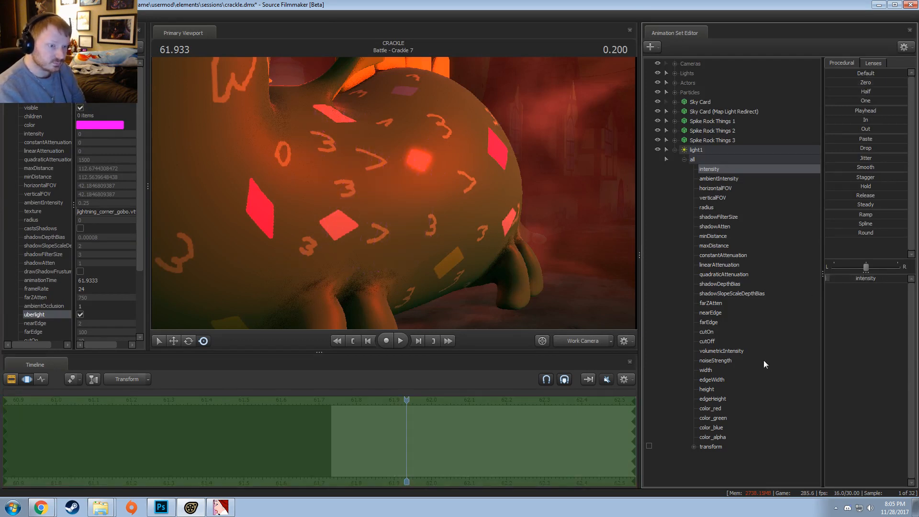
# - Reduce the maximum of light1's intensity slider range
pyautogui.click(718, 351)
pyautogui.click(727, 171)
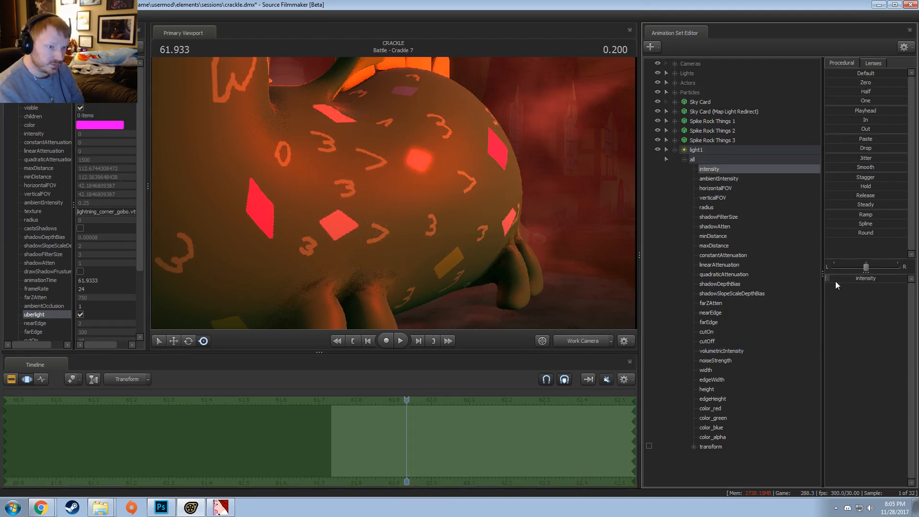
pyautogui.moveTo(837, 280); pyautogui.dragTo(837, 280)
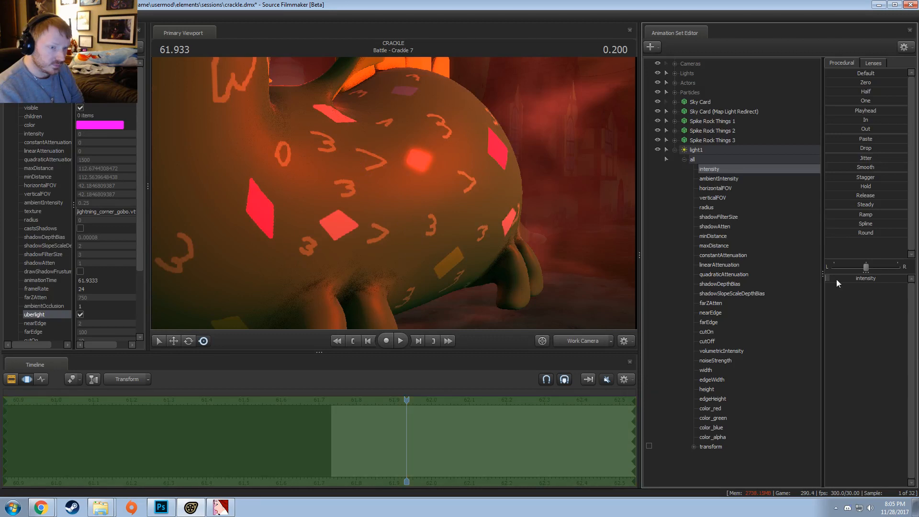
pyautogui.rightClick(838, 283)
pyautogui.click(856, 289)
pyautogui.click(450, 246)
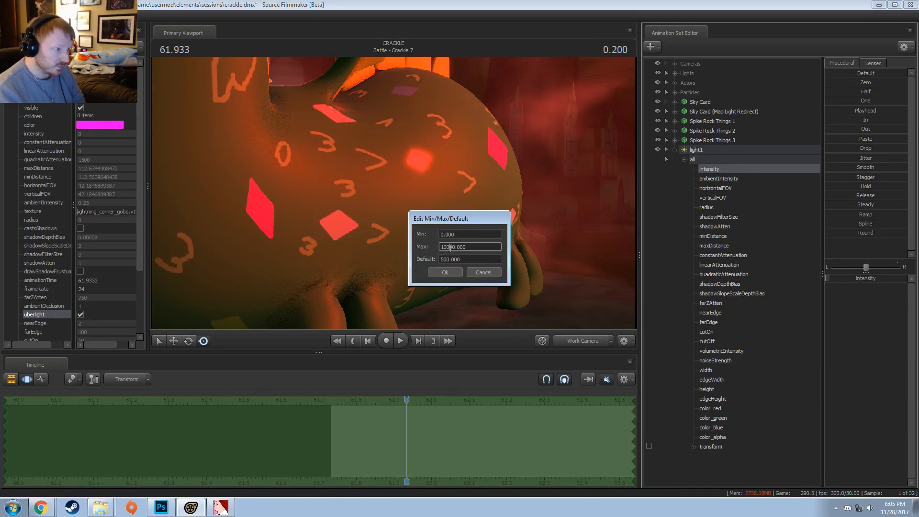
pyautogui.click(445, 271)
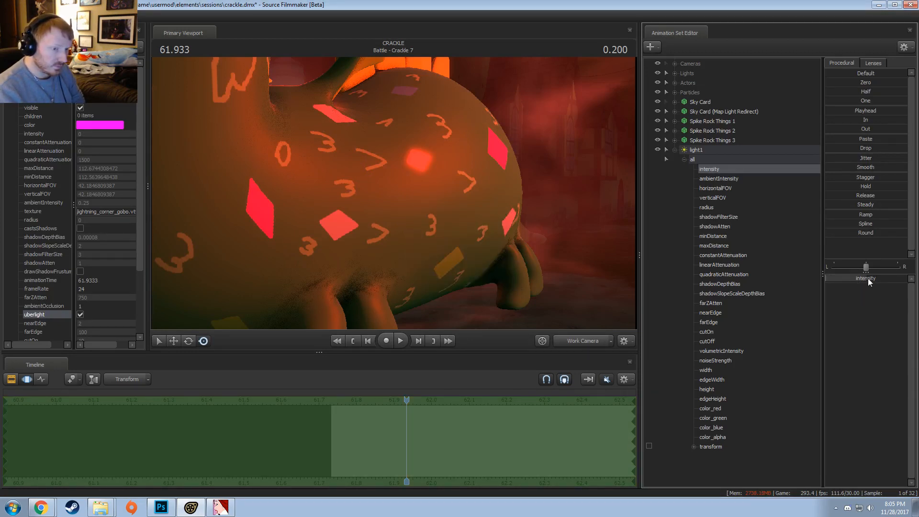
# - Set light1's intensity to a constant of about 5.2 across the whole timeline and inspect the faint lightning up close
pyautogui.moveTo(869, 283)
pyautogui.mouseDown()
pyautogui.moveTo(878, 283)
pyautogui.moveTo(833, 282)
pyautogui.mouseUp()
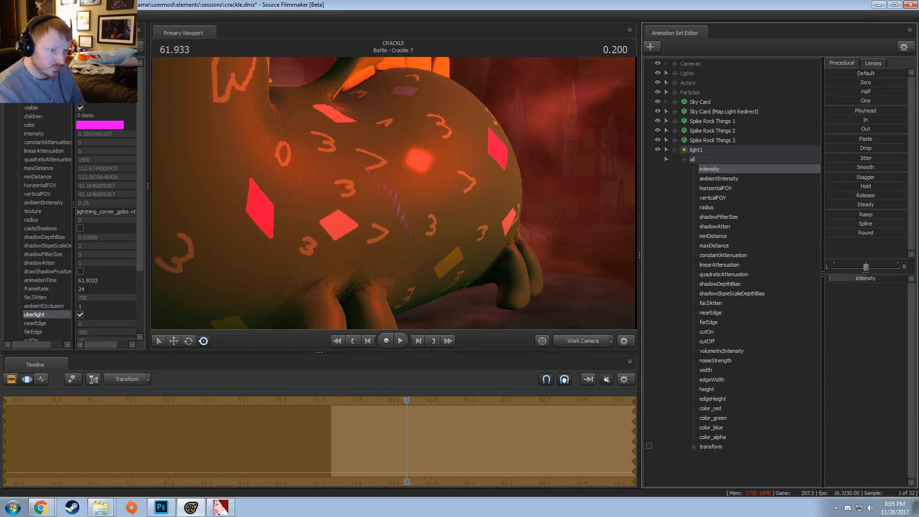
pyautogui.moveTo(398, 151); pyautogui.dragTo(492, 211)
pyautogui.press('w')
pyautogui.press('s')
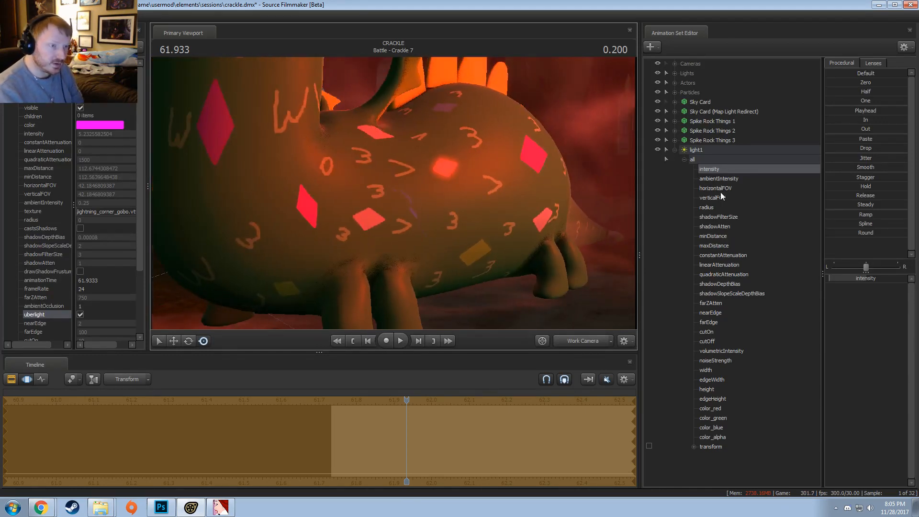
# - Remap the maximum of light1's volumetricIntensity slider range to 1000
pyautogui.click(734, 352)
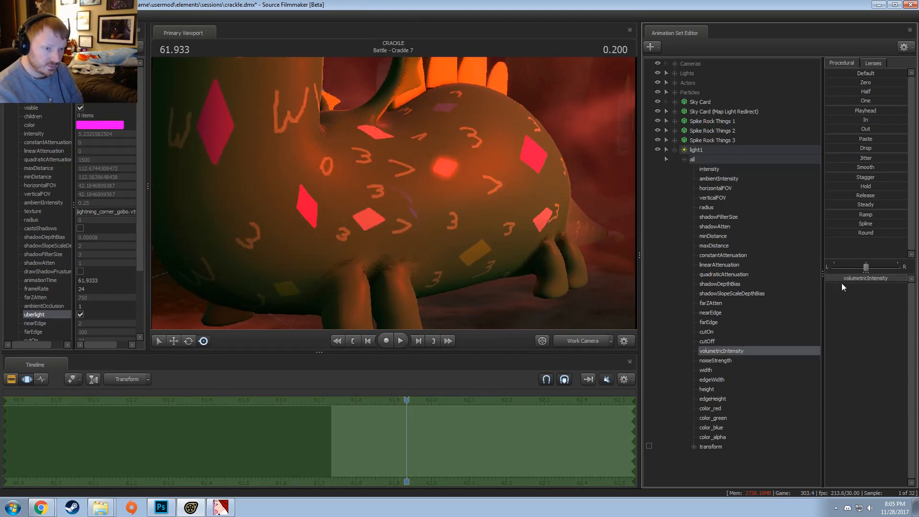
pyautogui.rightClick(857, 283)
pyautogui.click(898, 291)
pyautogui.click(448, 247)
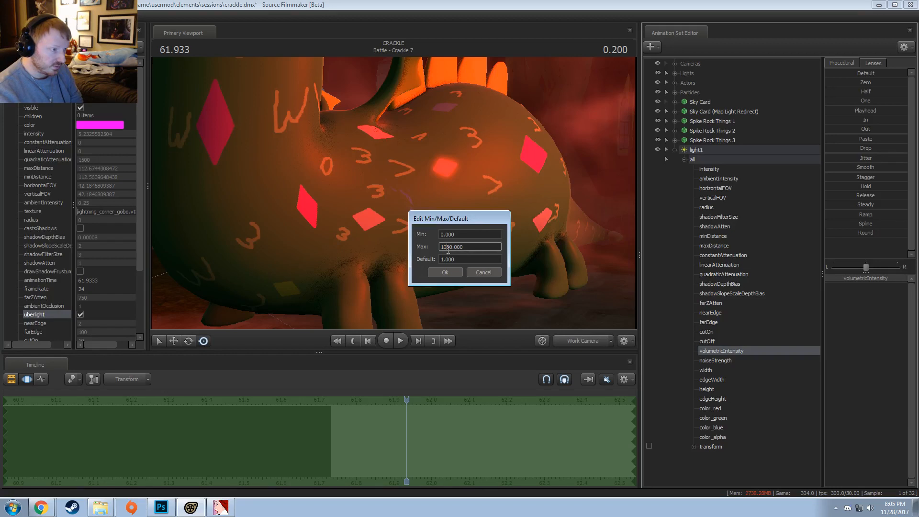
pyautogui.press('Return')
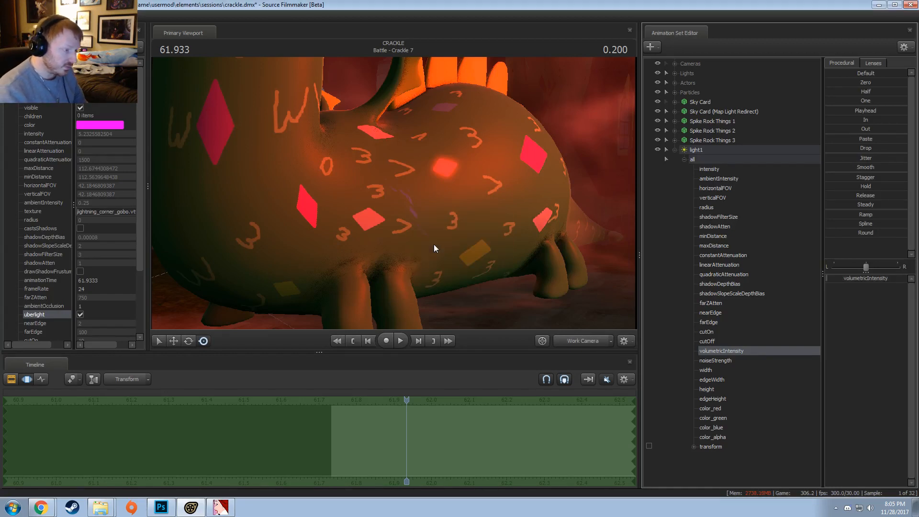
# - Create a volumetricIntensity spike from about 61.9 to 62.1, peaking at 61.933, and view it through camera1
pyautogui.keyDown('shift'); pyautogui.click(404, 429); pyautogui.keyUp('shift')
pyautogui.moveTo(420, 431); pyautogui.dragTo(471, 433)
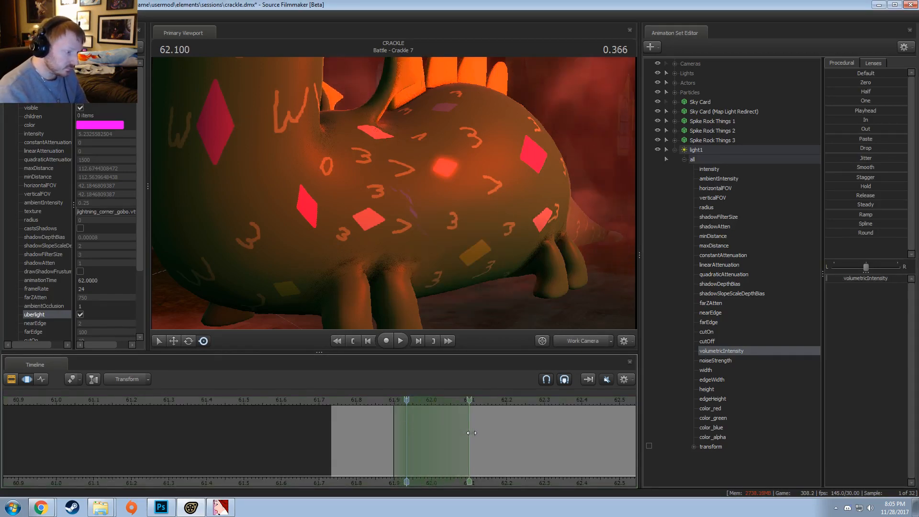
pyautogui.moveTo(848, 277); pyautogui.dragTo(890, 277)
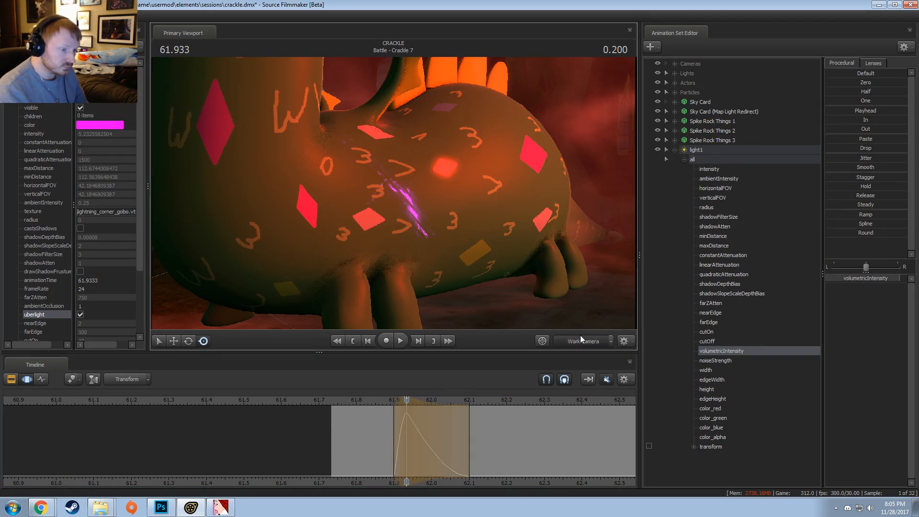
pyautogui.click(576, 340)
pyautogui.press('F4')
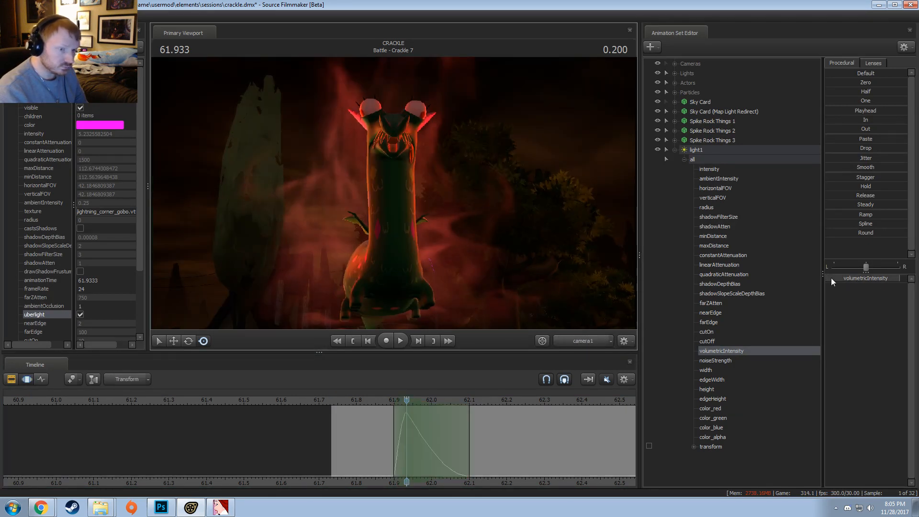
# - Remap volumetricIntensity's slider maximum to 50000 and raise the spike's peak to full, checking the lightning in the Clip Editor
pyautogui.rightClick(830, 278)
pyautogui.click(871, 290)
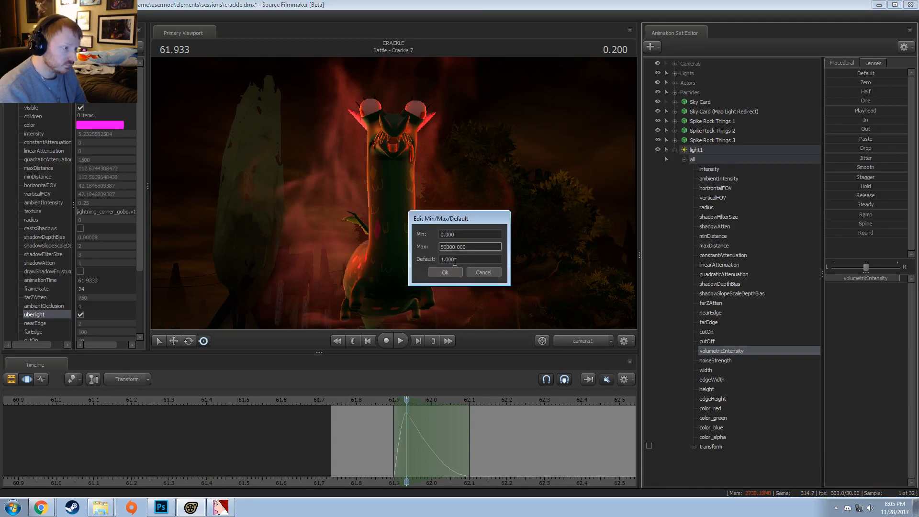
pyautogui.press('Return')
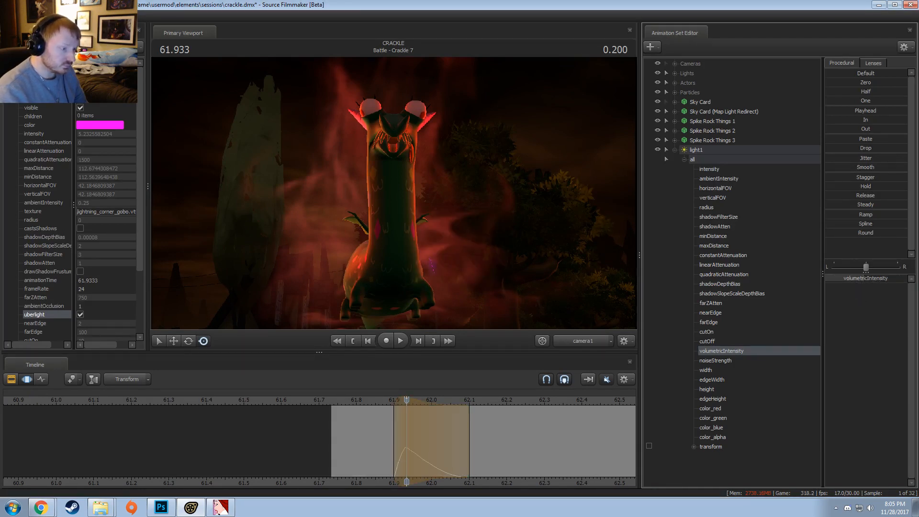
pyautogui.press('F2')
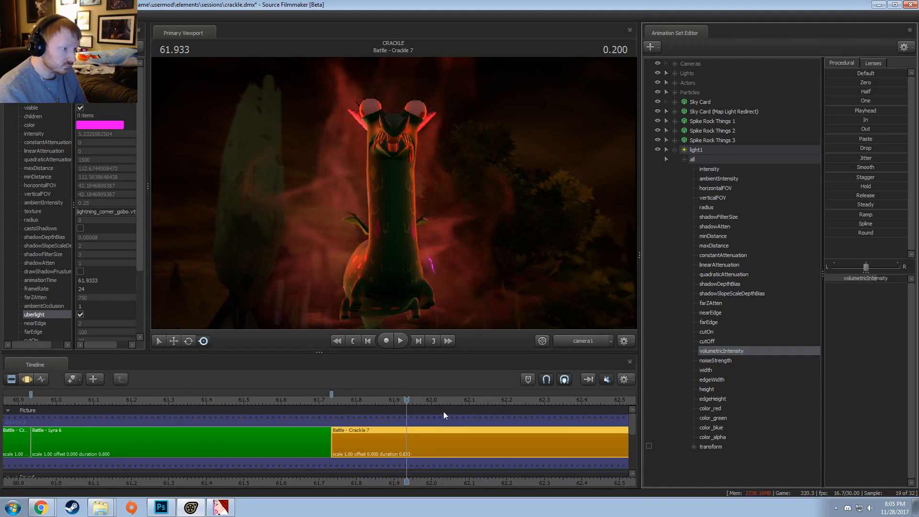
pyautogui.press('F4')
pyautogui.press('F2')
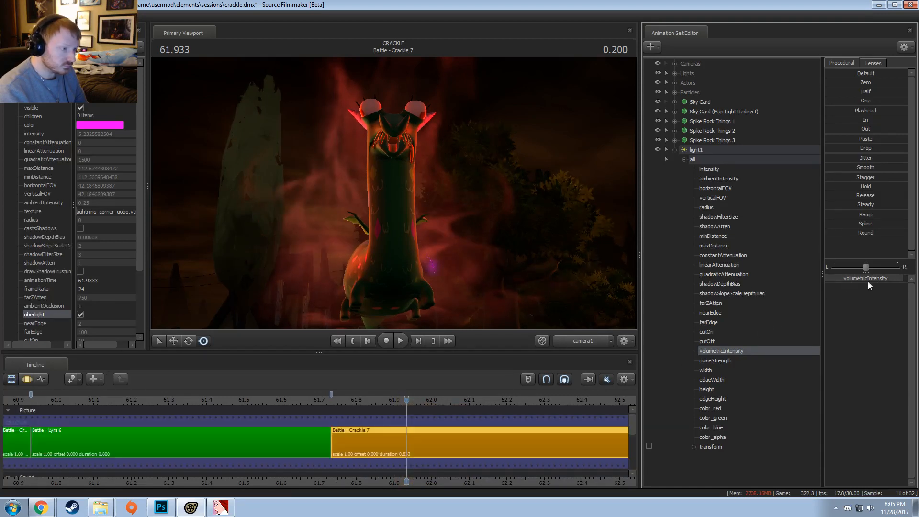
pyautogui.press('F4')
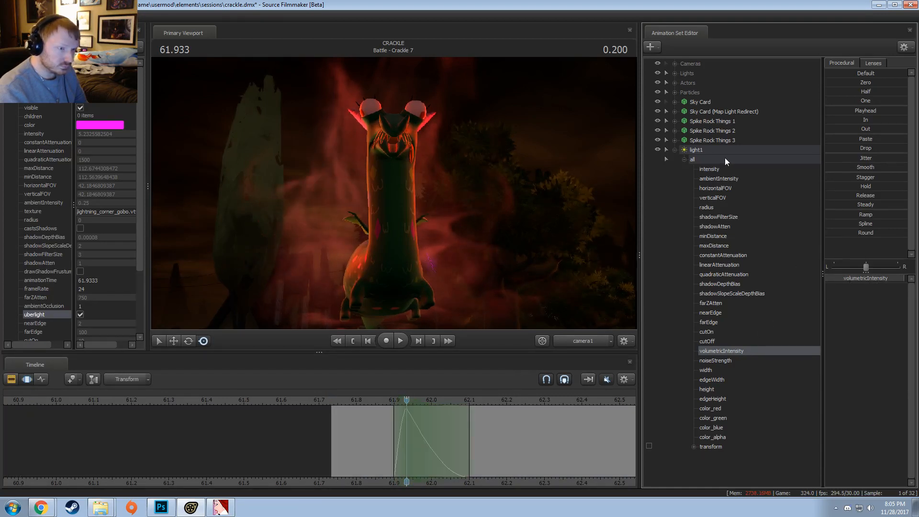
# - Remap the maximum of light1's volumetricIntensity slider range to 500000
pyautogui.rightClick(730, 355)
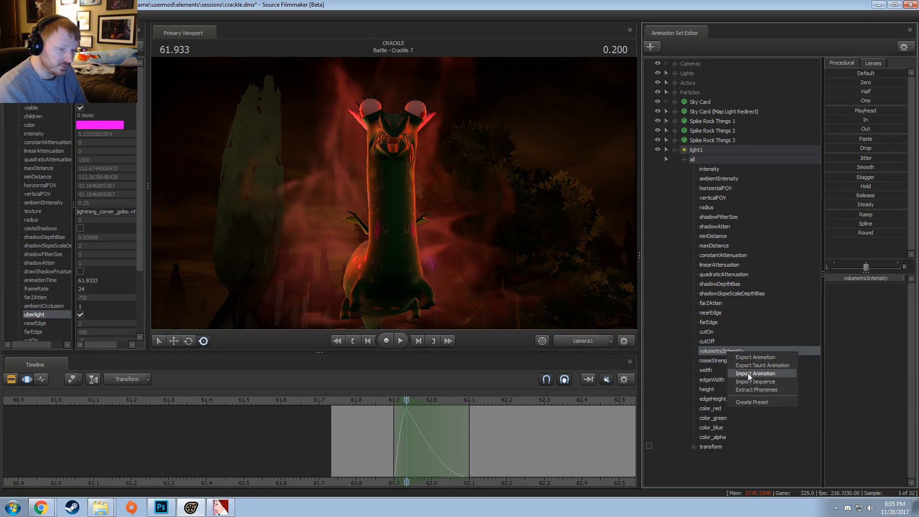
pyautogui.rightClick(863, 292)
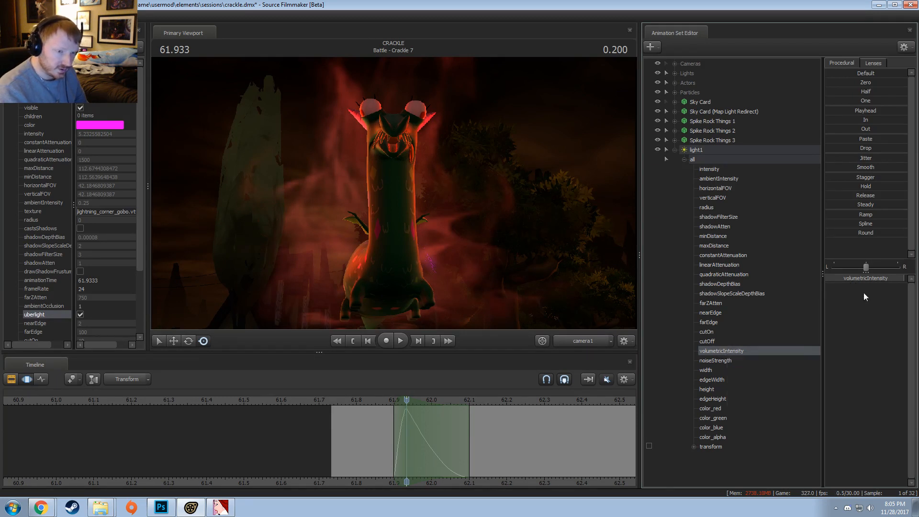
pyautogui.click(867, 294)
pyautogui.click(444, 246)
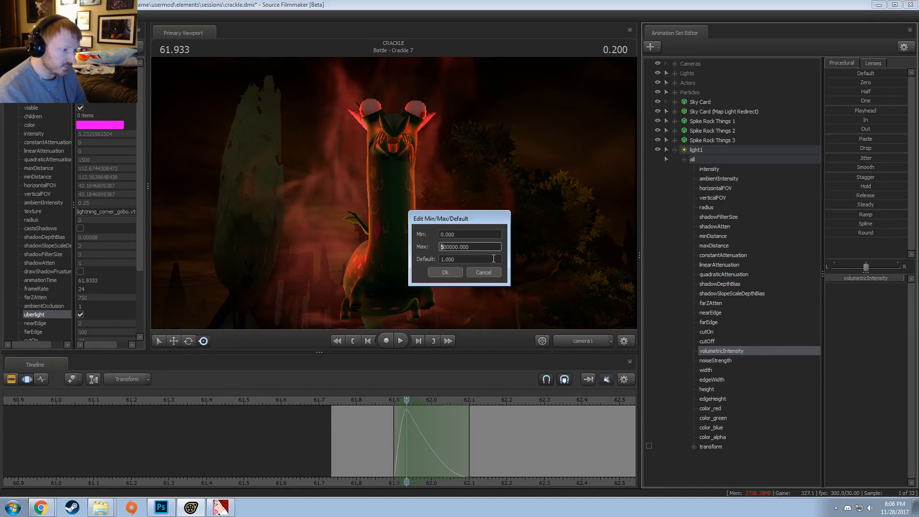
pyautogui.press('Return')
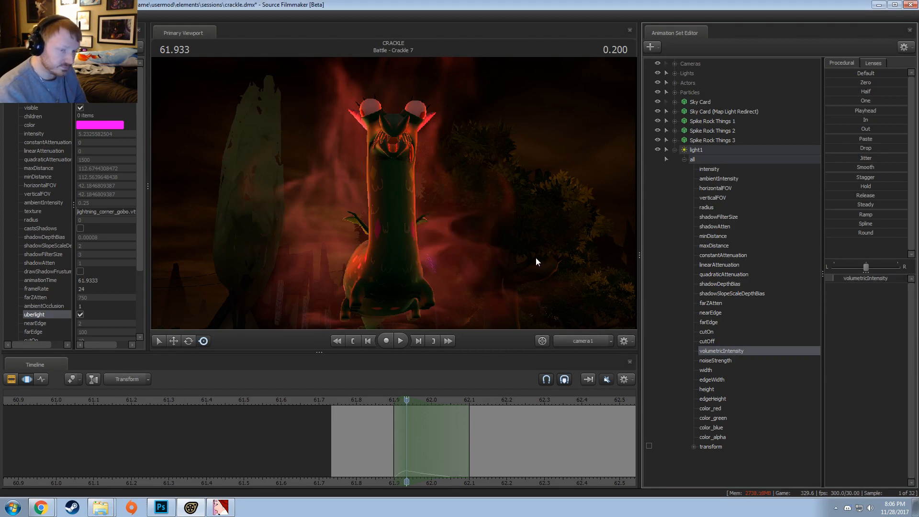
# - Set the volumetricIntensity spike's peak to about half of the slider range, comparing the glow in the Clip Editor
pyautogui.press('F2')
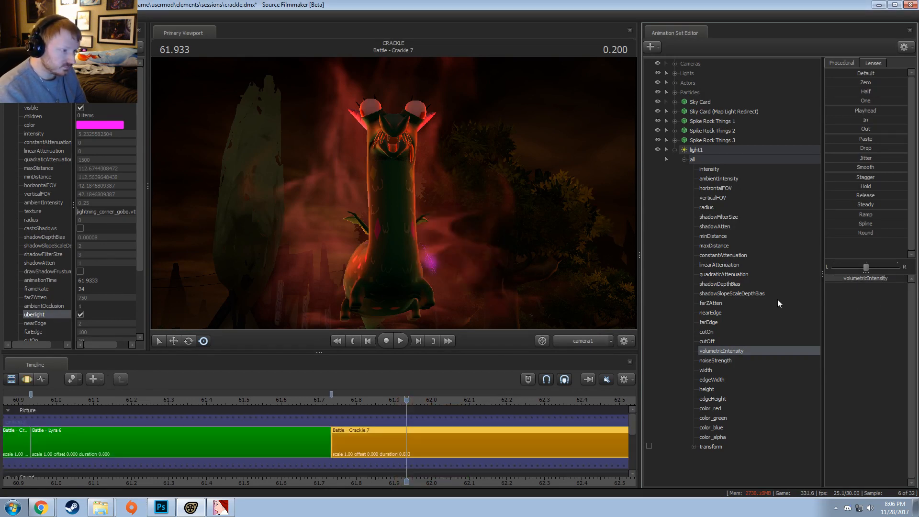
pyautogui.press('F3')
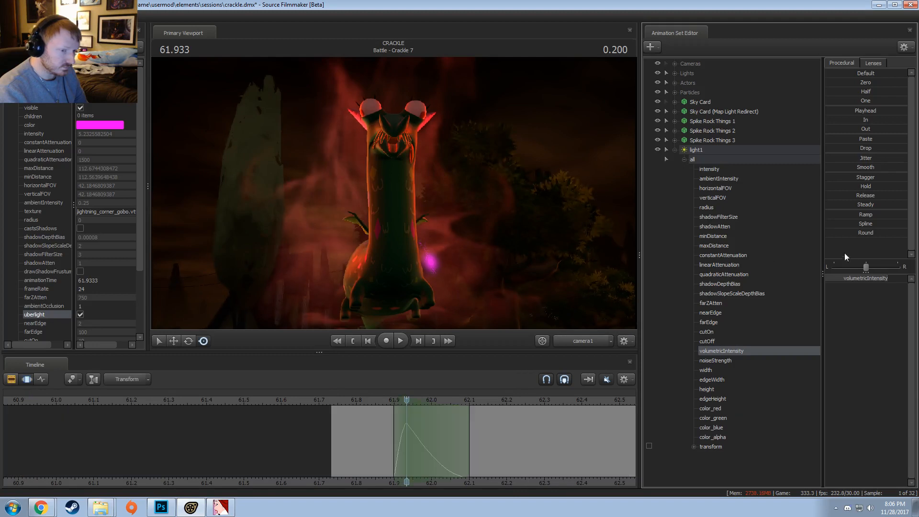
pyautogui.press('F2')
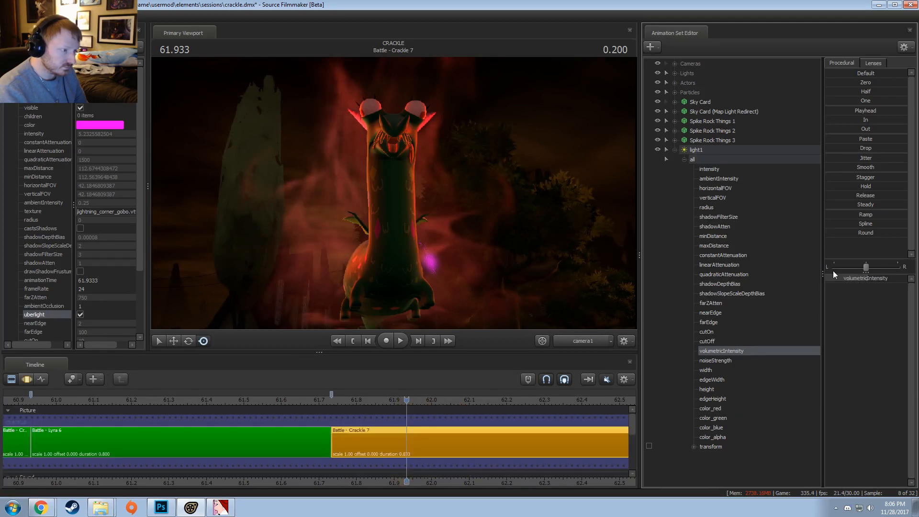
pyautogui.press('F3')
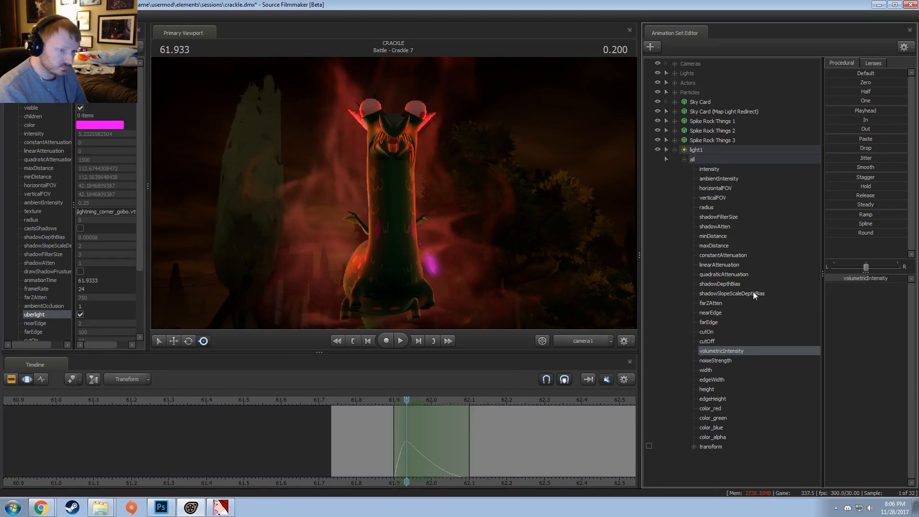
# - Tint light1 red around the spike by adjusting its color channels, mainly lowering color_blue, and compare the lightning in the Clip Editor
pyautogui.moveTo(713, 408); pyautogui.dragTo(716, 428)
pyautogui.moveTo(864, 288); pyautogui.dragTo(798, 296)
pyautogui.press('F2')
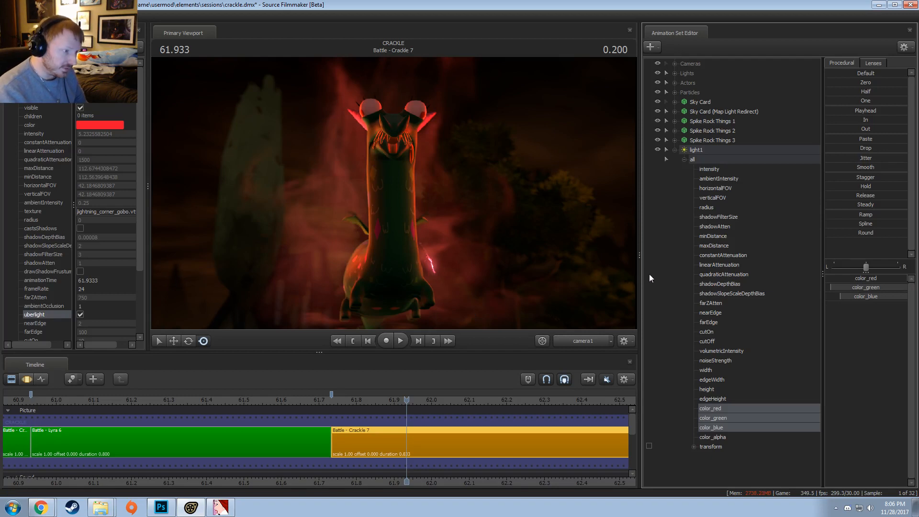
pyautogui.press('F3')
pyautogui.press('F2')
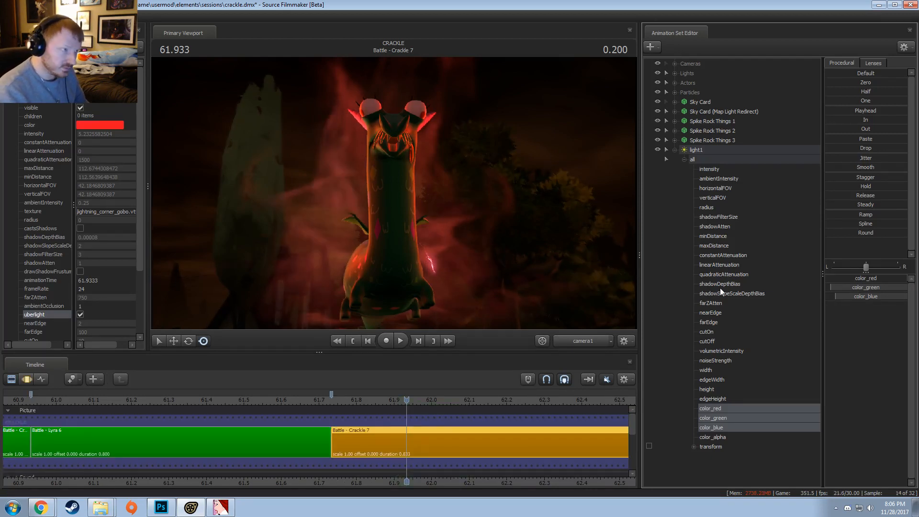
pyautogui.press('F3')
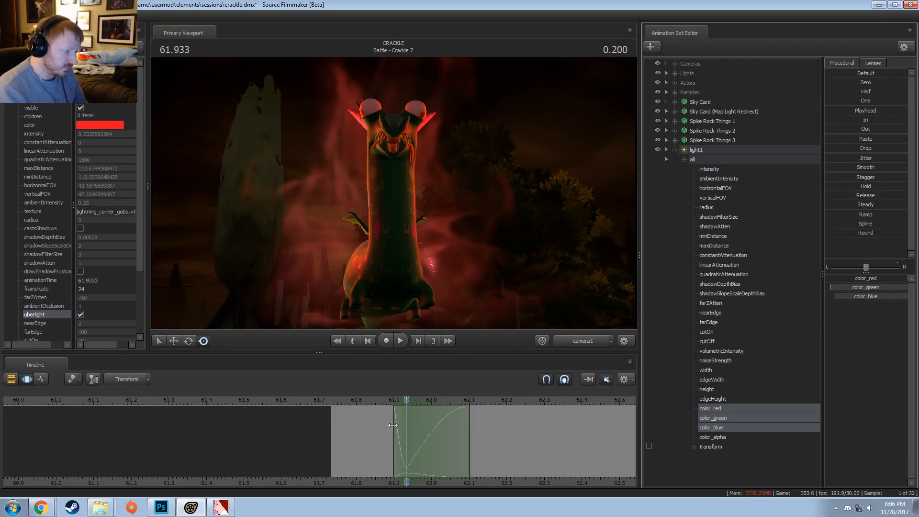
# - Apply the color_red, color_green and color_blue values at 61.933 to the whole timeline with the Playhead preset
pyautogui.scroll(3, 404, 440)
pyautogui.keyDown('shift'); pyautogui.moveTo(382, 436); pyautogui.dragTo(400, 440); pyautogui.keyUp('shift')
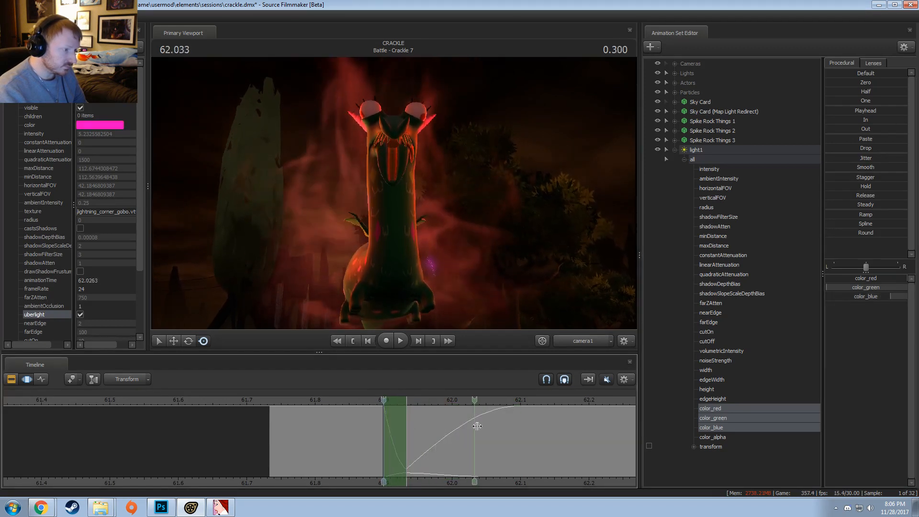
pyautogui.hotkey('ctrl', 'a')
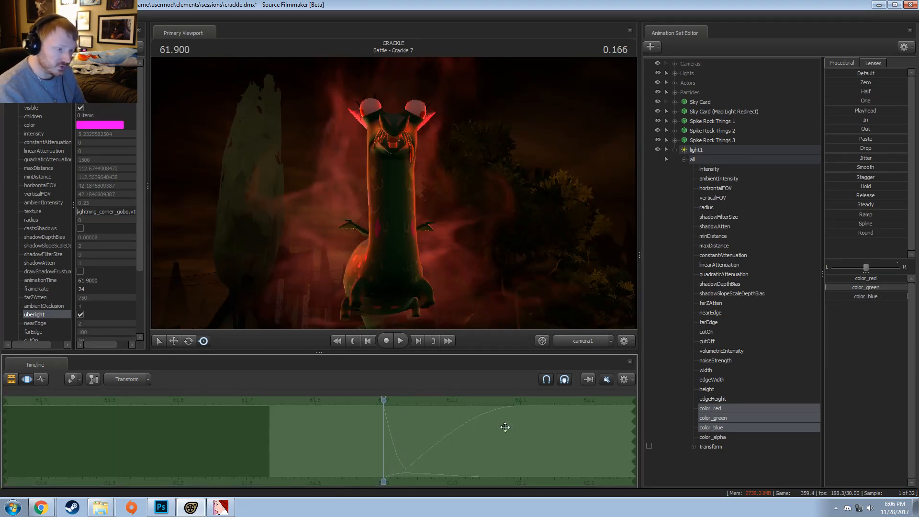
pyautogui.click(406, 400)
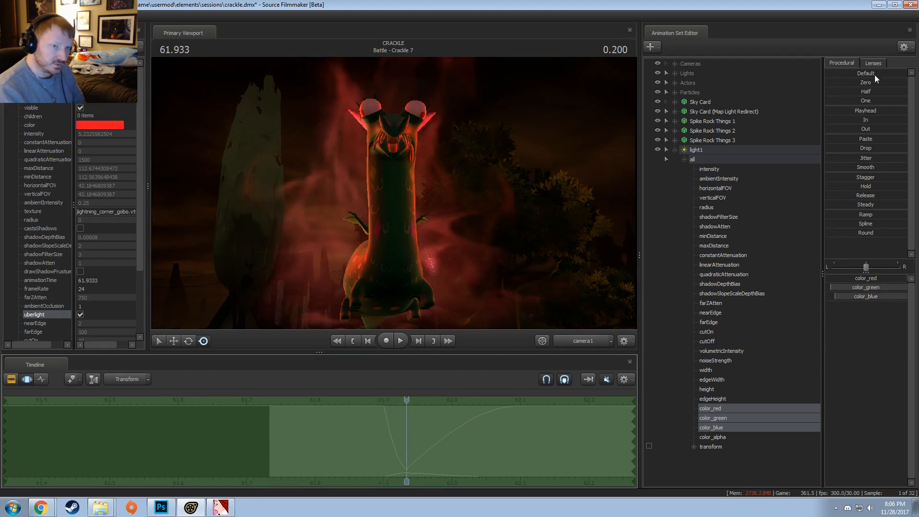
pyautogui.click(856, 113)
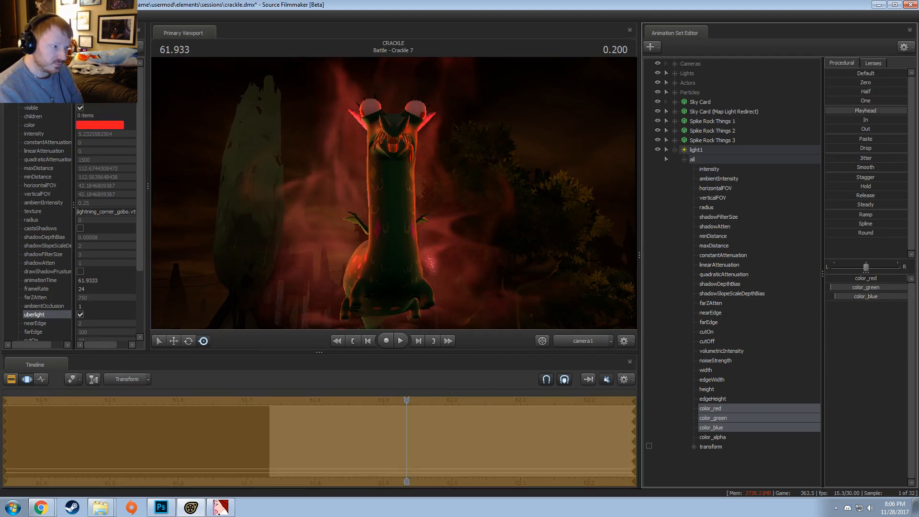
# - Lower light1's color_blue slightly across the whole timeline and check the tint in the Clip Editor
pyautogui.moveTo(856, 297); pyautogui.dragTo(852, 297)
pyautogui.press('F2')
pyautogui.press('F3')
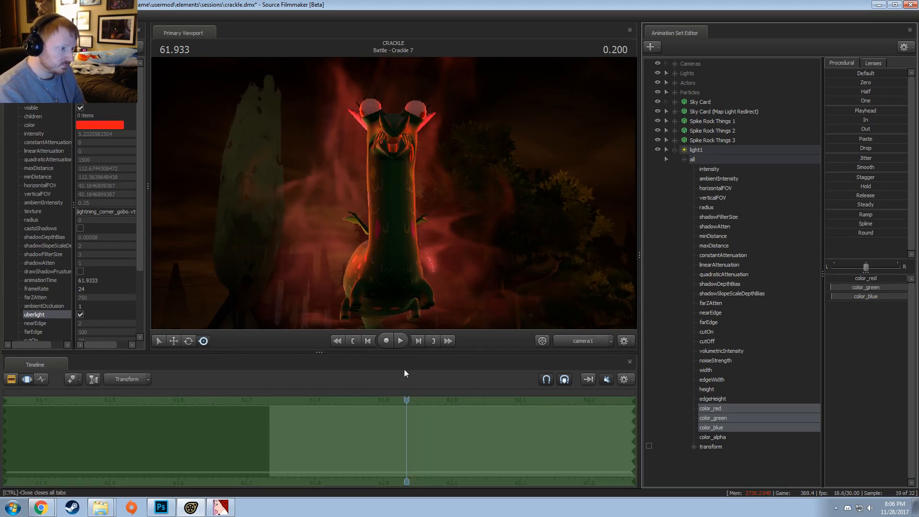
# - Zero light1's width, edgeWidth, height and edgeHeight for all time up to 61.900, with a falloff to 62.0
pyautogui.scroll(-2, 430, 429)
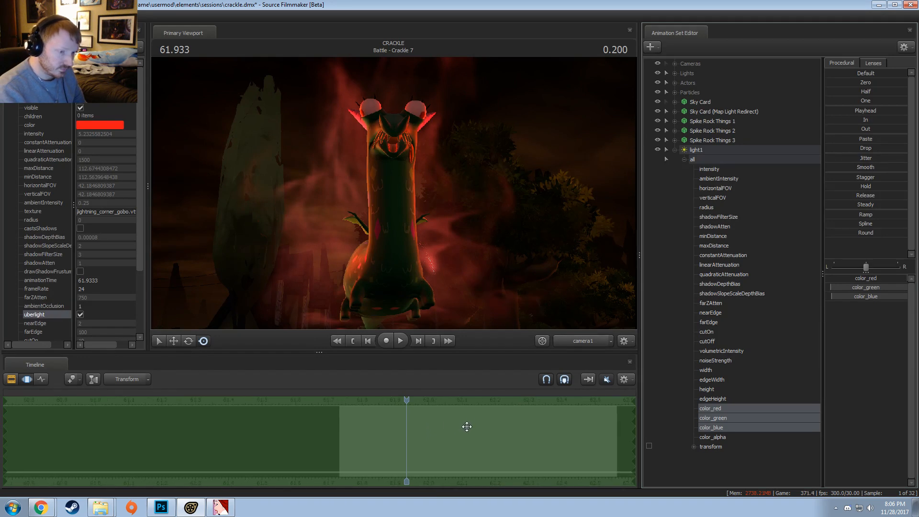
pyautogui.scroll(2, 414, 471)
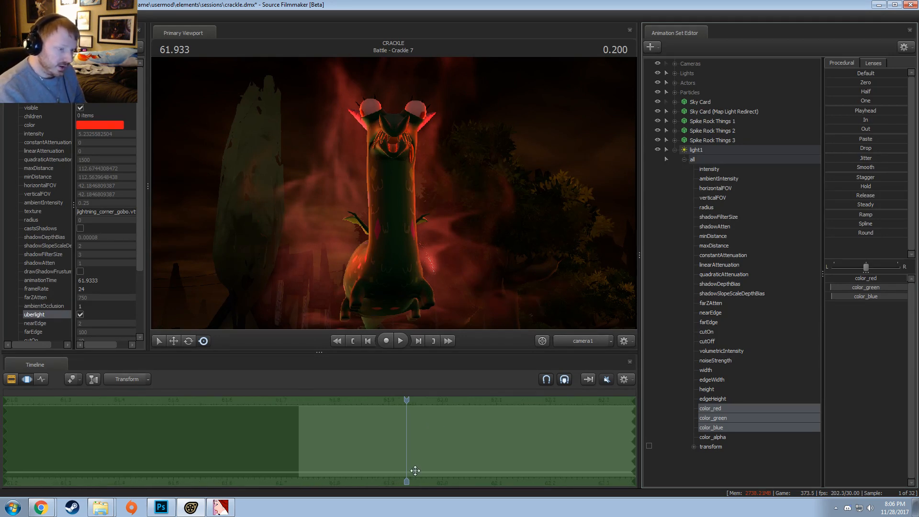
pyautogui.scroll(-1, 448, 450)
pyautogui.moveTo(380, 439)
pyautogui.mouseDown()
pyautogui.moveTo(408, 439)
pyautogui.moveTo(392, 437)
pyautogui.mouseUp()
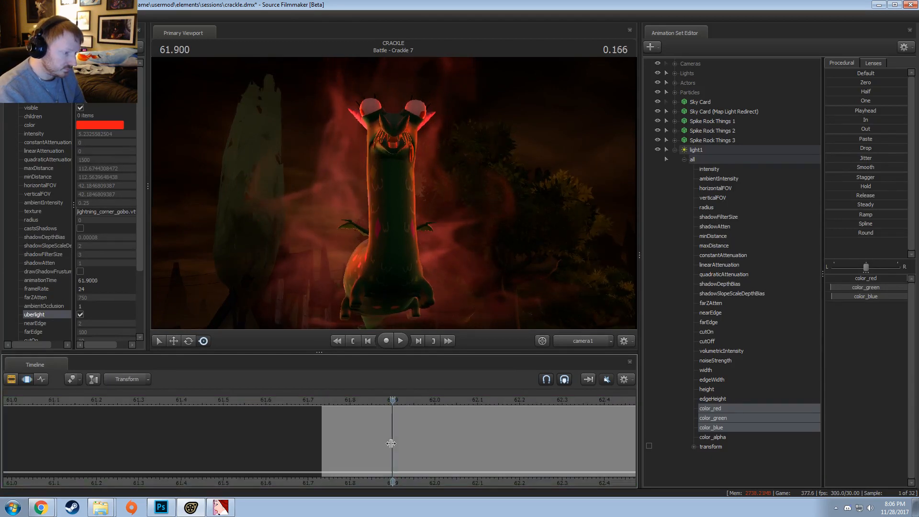
pyautogui.click(691, 158)
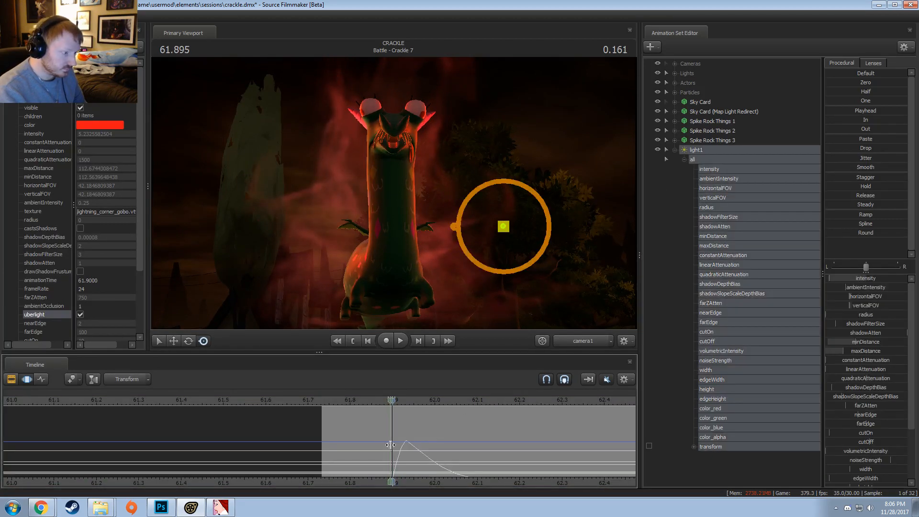
pyautogui.moveTo(390, 442); pyautogui.dragTo(419, 444)
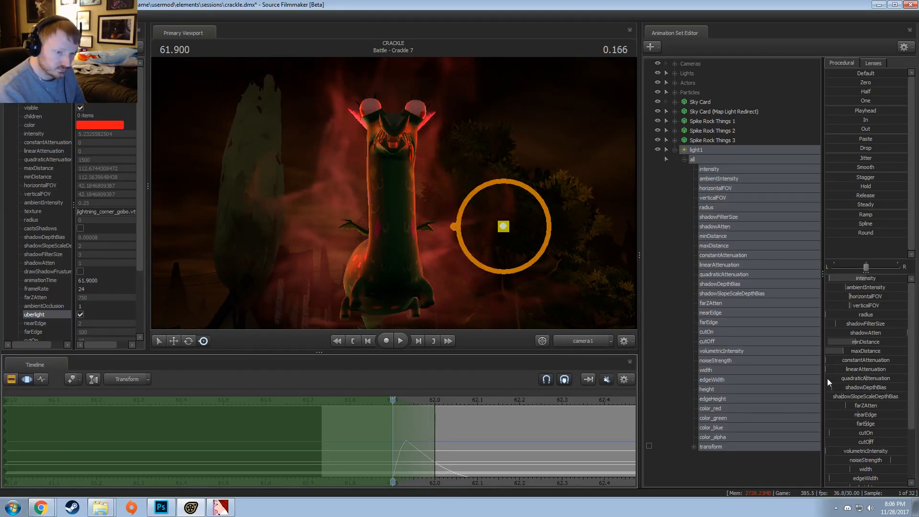
pyautogui.scroll(-3, 861, 399)
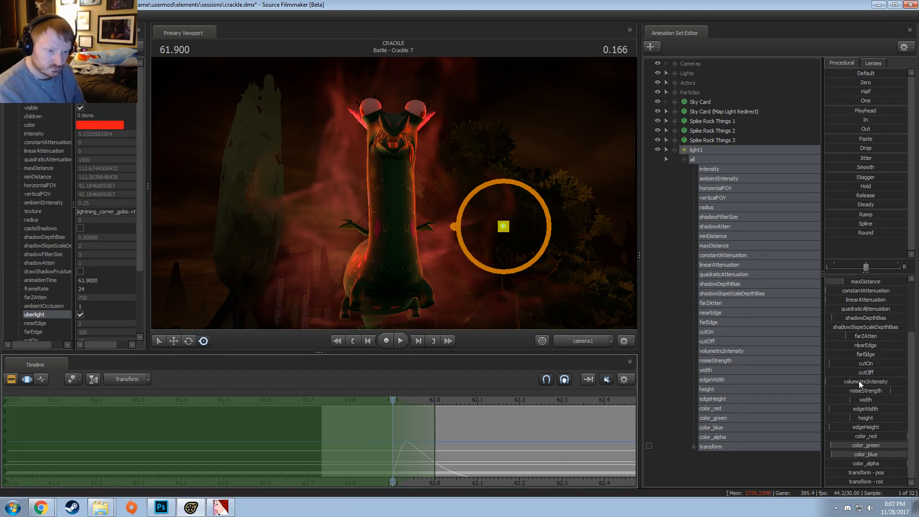
pyautogui.click(708, 331)
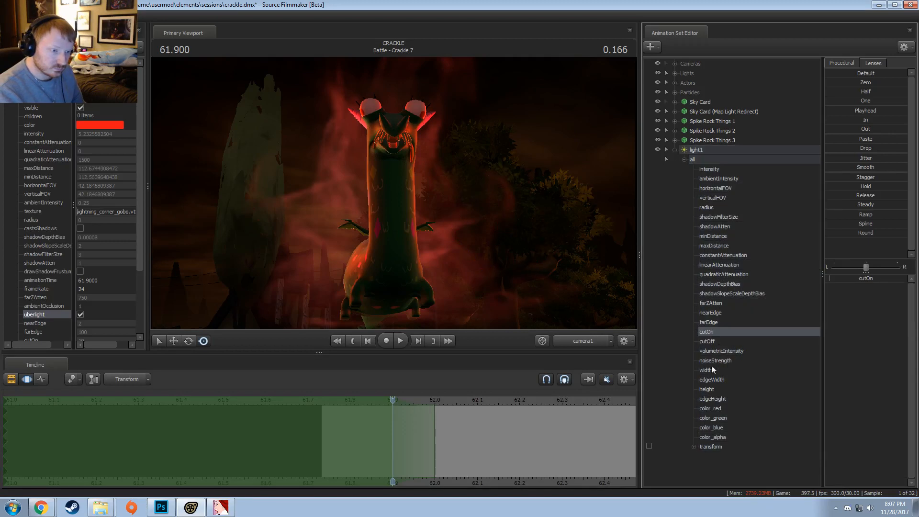
pyautogui.moveTo(711, 369); pyautogui.dragTo(720, 396)
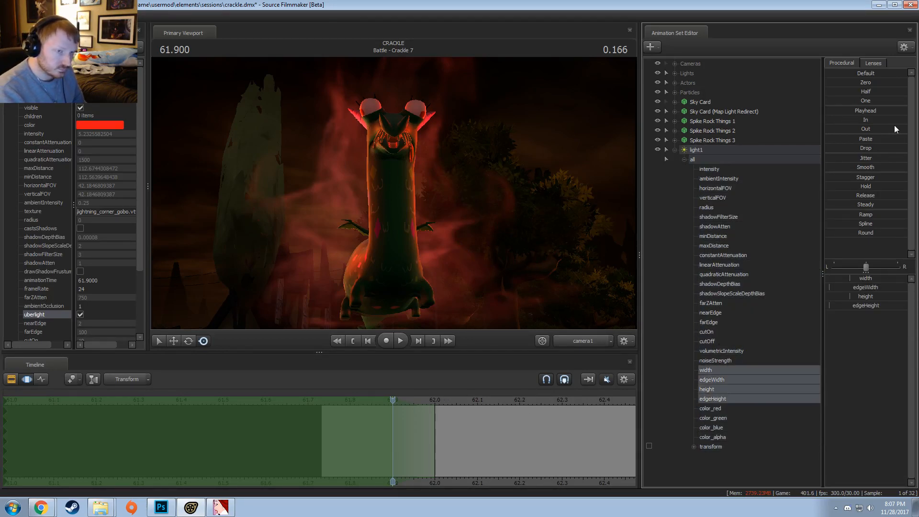
pyautogui.click(865, 82)
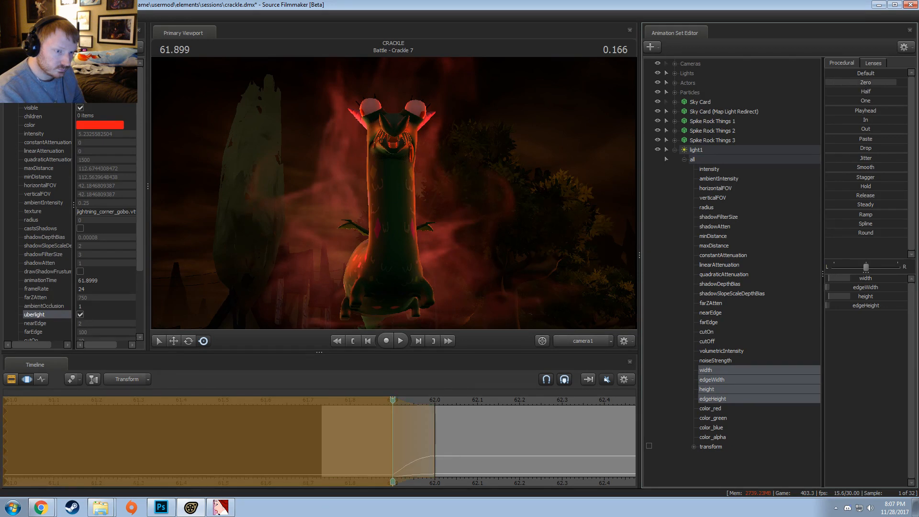
# - Switch to the Work Camera and play the shot to examine how the lightning grows across the body
pyautogui.click(584, 342)
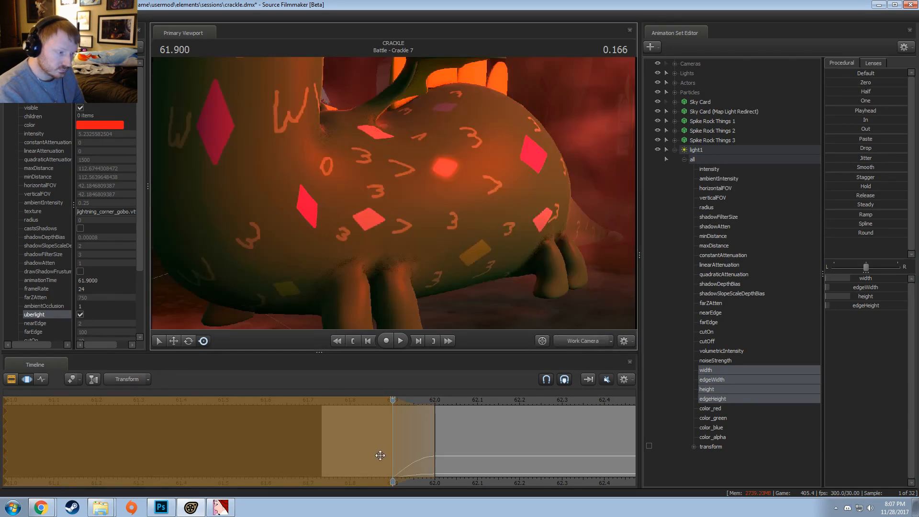
pyautogui.click(375, 452)
pyautogui.moveTo(375, 451); pyautogui.dragTo(467, 421)
pyautogui.press('space')
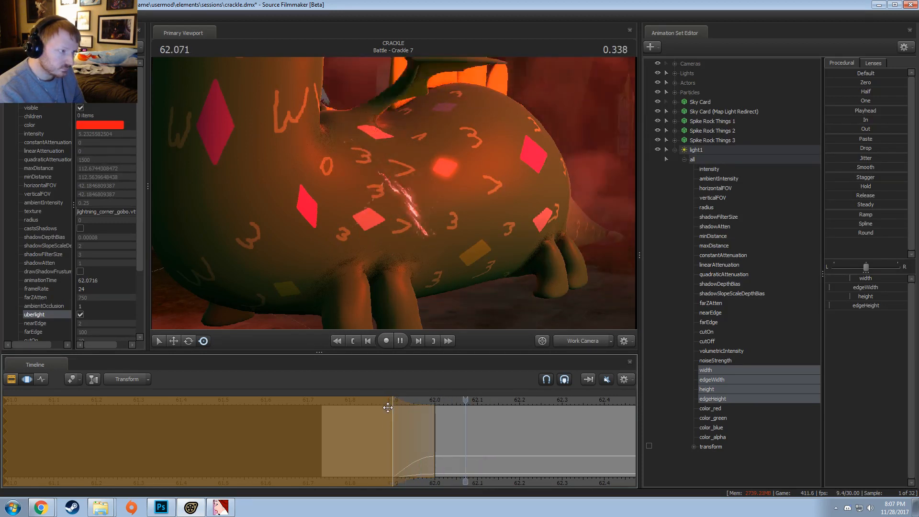
pyautogui.press('space')
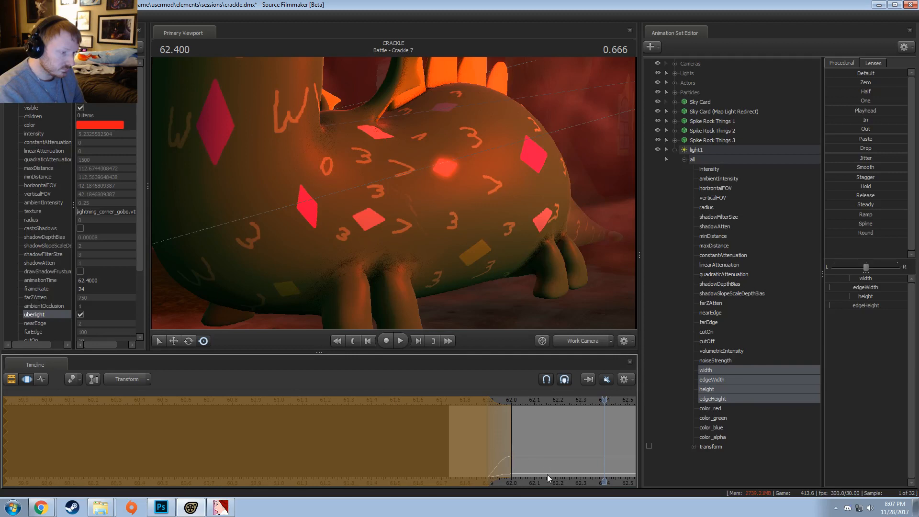
# - Extend the end of the time selection's falloff to 62.1 to slow the lightning's growth, and play the shot
pyautogui.moveTo(547, 475); pyautogui.dragTo(330, 469, button='middle')
pyautogui.press('shift')
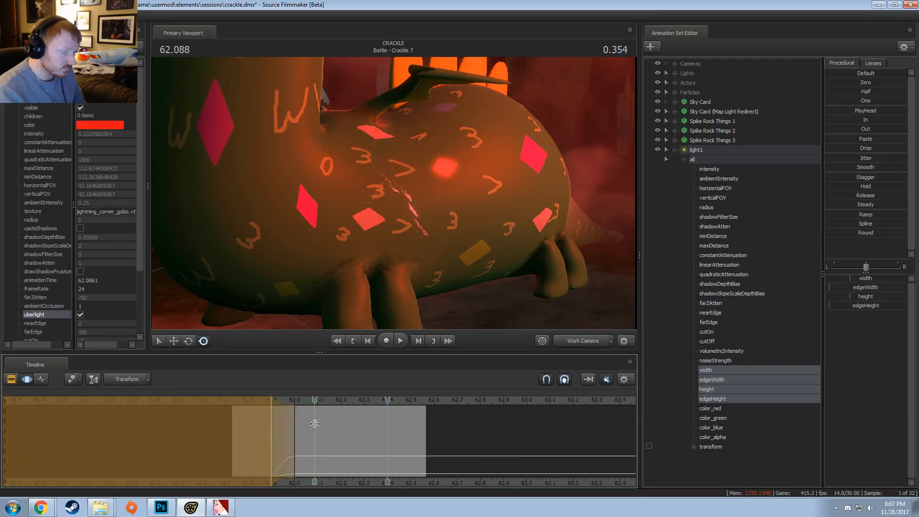
pyautogui.press('space')
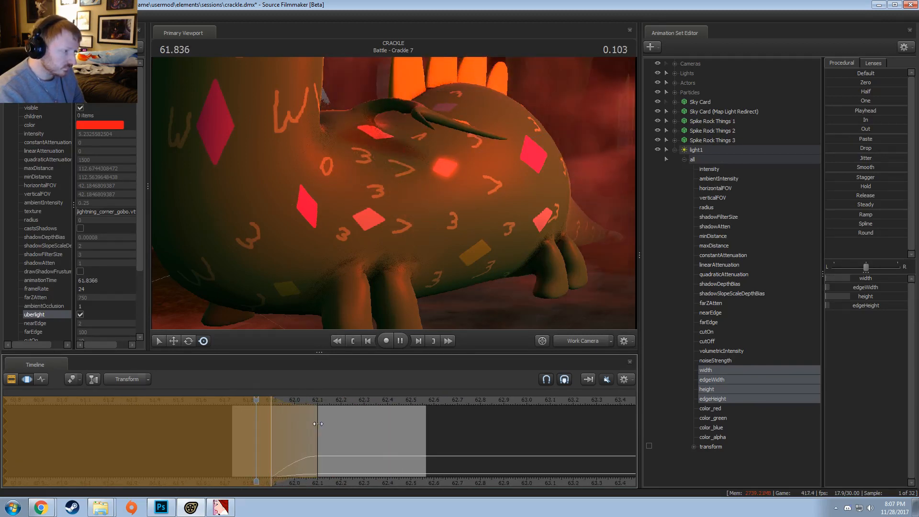
pyautogui.press('space')
# - View the shot through camera1 and play it in the Clip Editor to inspect the lightning around 61.966
pyautogui.click(577, 341)
pyautogui.moveTo(387, 400); pyautogui.dragTo(347, 400)
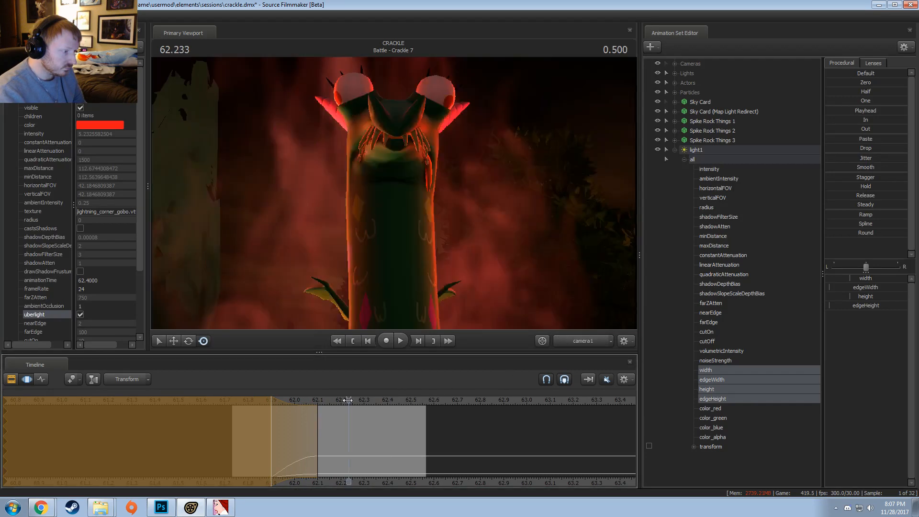
pyautogui.hotkey('ctrl', '1')
pyautogui.press('space')
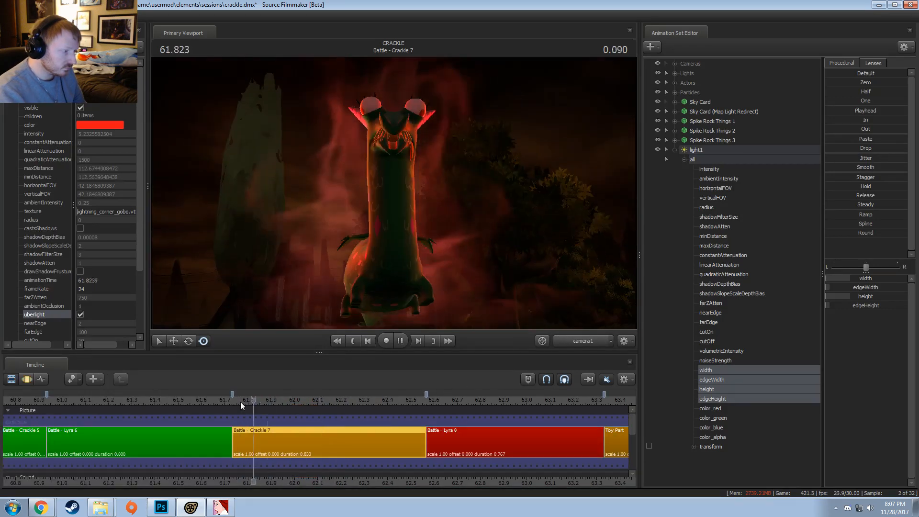
pyautogui.press('space')
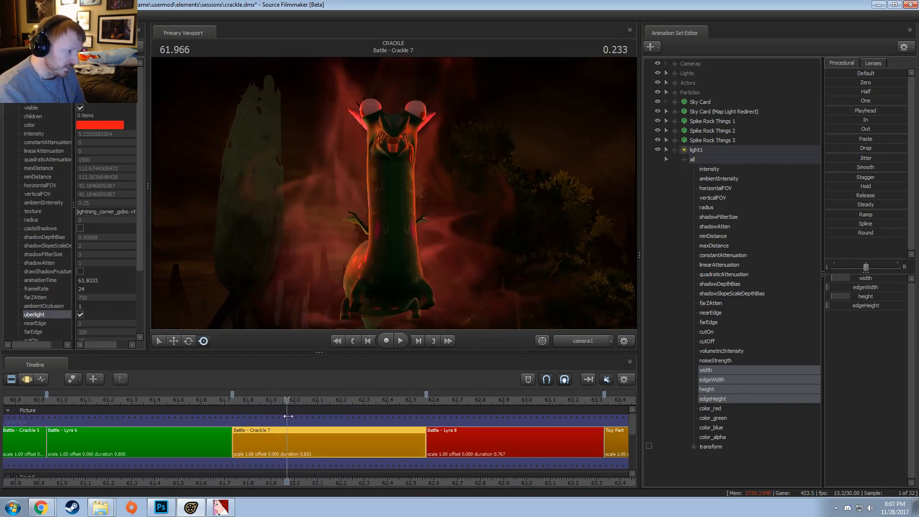
pyautogui.hotkey('ctrl', '2')
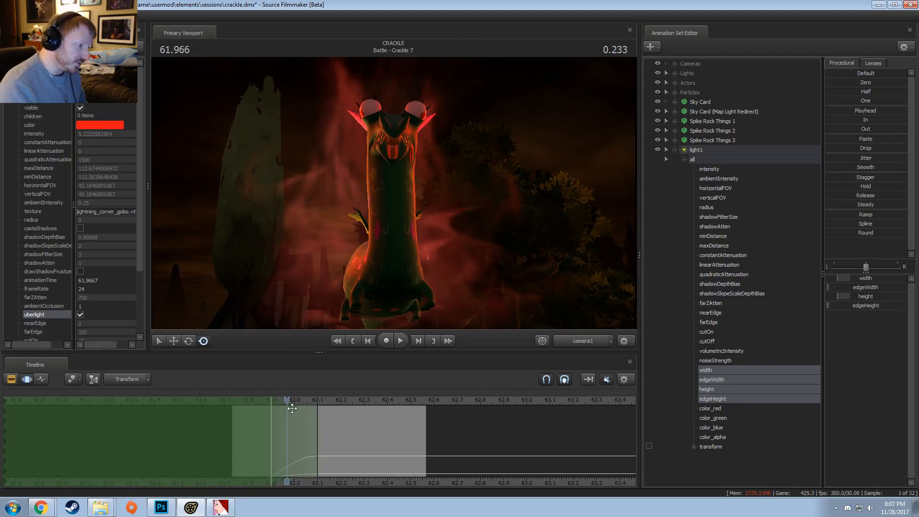
pyautogui.hotkey('ctrl', '1')
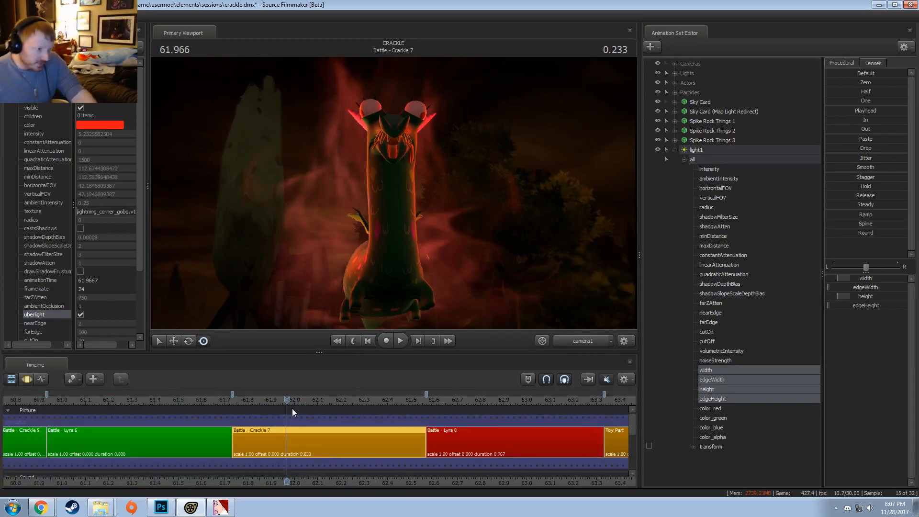
# - Step through the shot frame by frame from 61.966 to 62.066 to inspect how the lightning grows and fades around the body
pyautogui.hotkey('ctrl', '2')
pyautogui.hotkey('ctrl', '1')
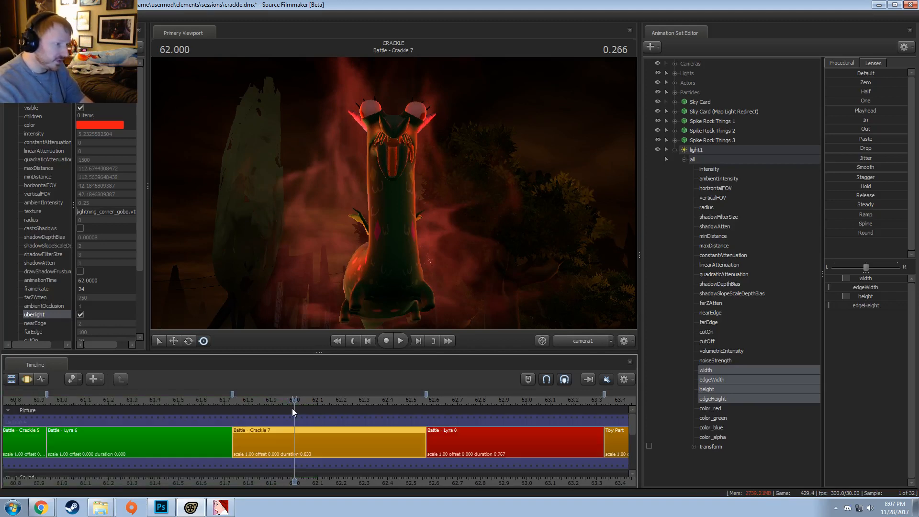
pyautogui.press('Right')
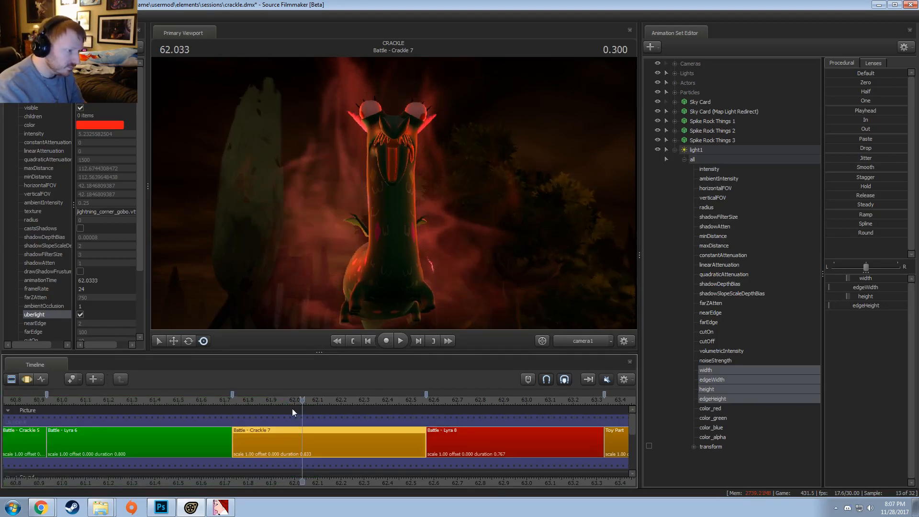
pyautogui.press('Right')
pyautogui.press('Right')
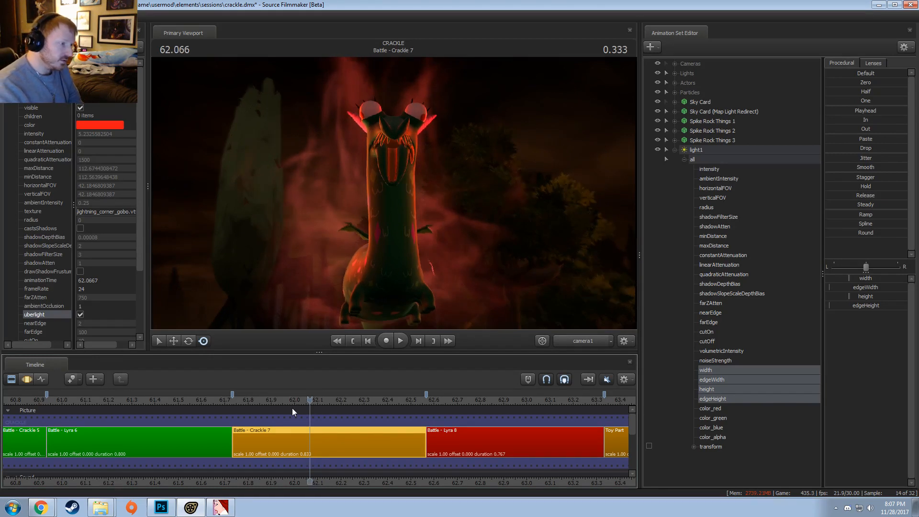
pyautogui.press('Left')
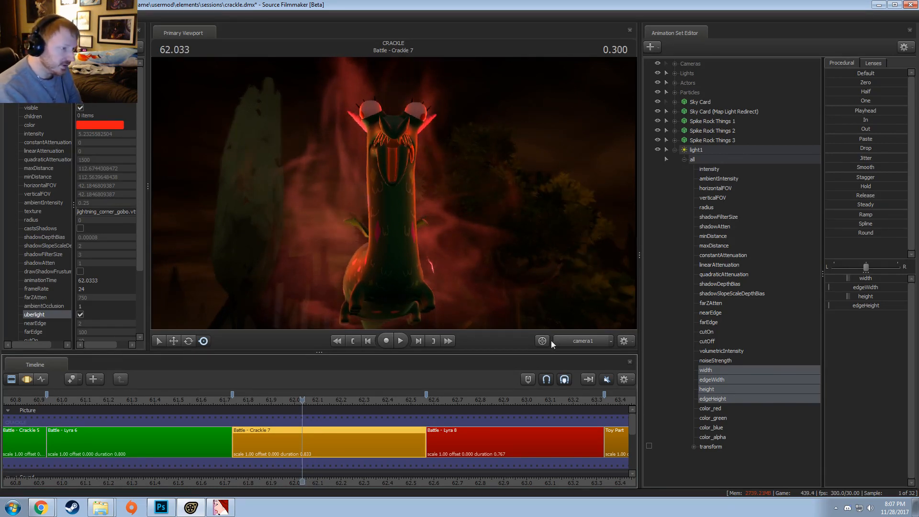
pyautogui.press('F3')
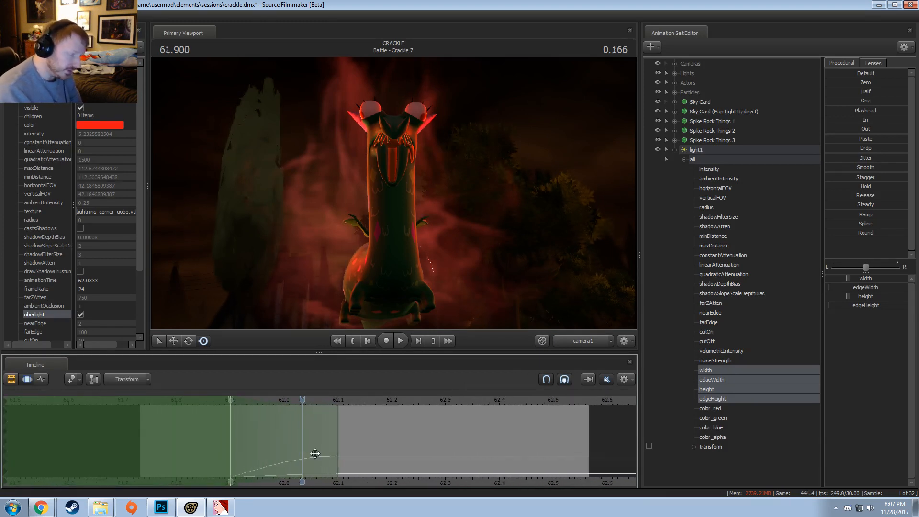
pyautogui.press('F2')
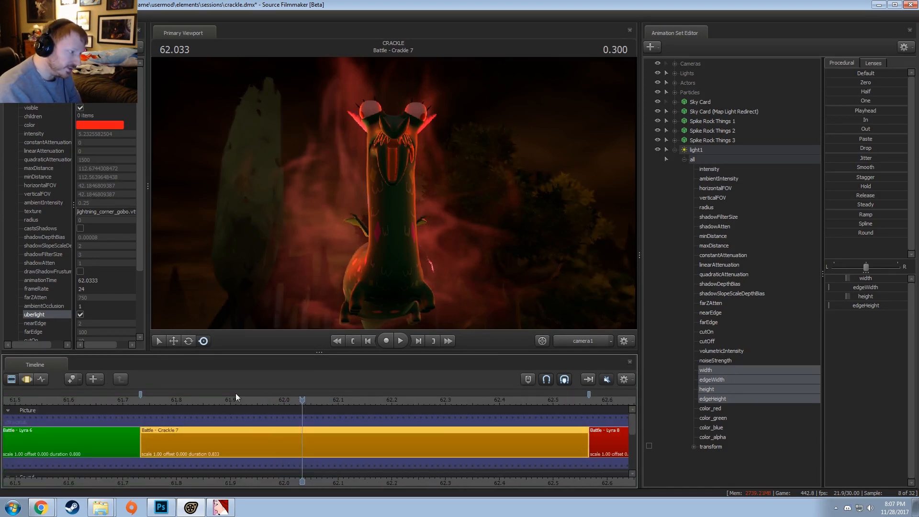
# - Rename the light1 animation set as Bolt 1 and collapse its control list
pyautogui.click(569, 341)
pyautogui.moveTo(515, 252); pyautogui.dragTo(450, 306)
pyautogui.press('F3')
pyautogui.click(583, 341)
pyautogui.click(726, 149)
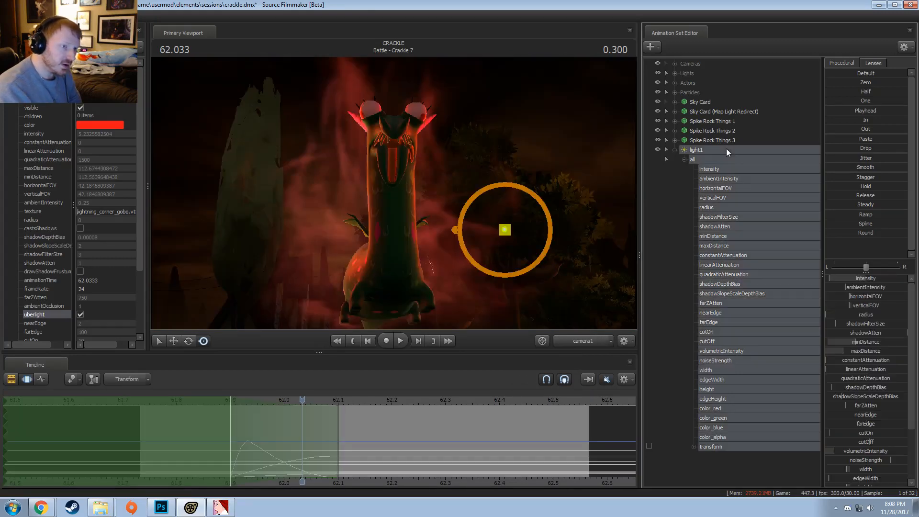
pyautogui.rightClick(725, 149)
pyautogui.click(728, 156)
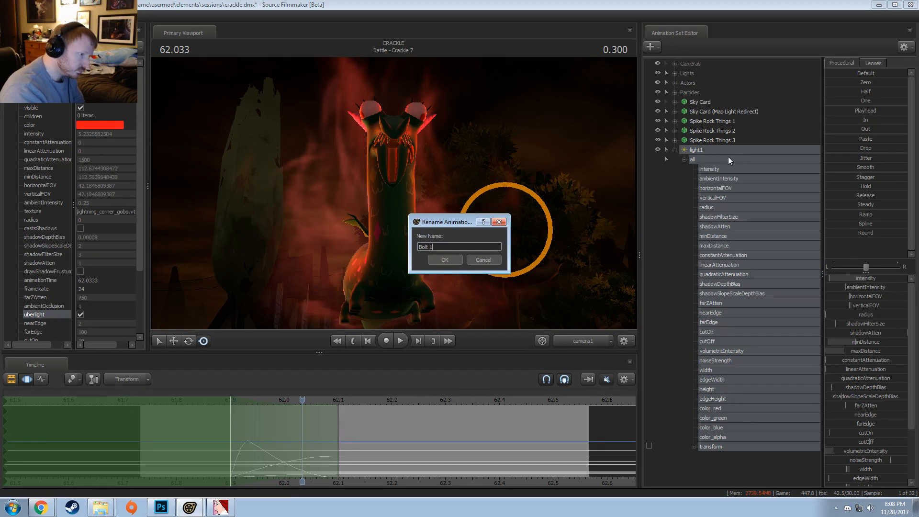
pyautogui.press('Return')
pyautogui.click(673, 149)
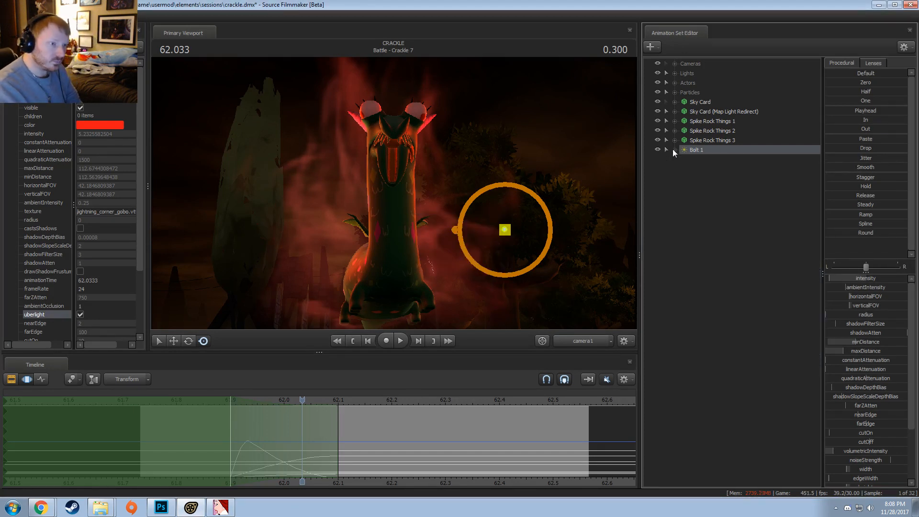
# - View the shot through the lightning light and scrub to 62.166 to examine how long the bolt lasts, clearing the time selection
pyautogui.click(569, 339)
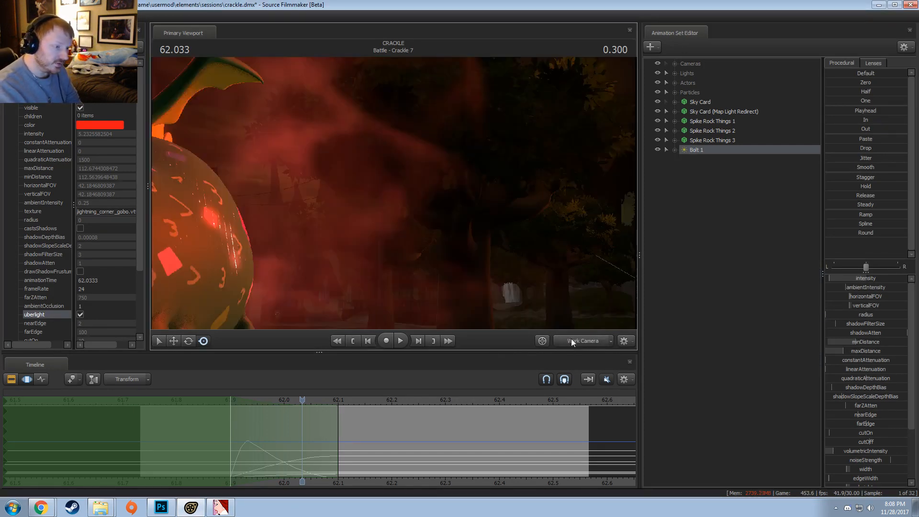
pyautogui.click(572, 338)
pyautogui.moveTo(697, 149); pyautogui.dragTo(382, 278)
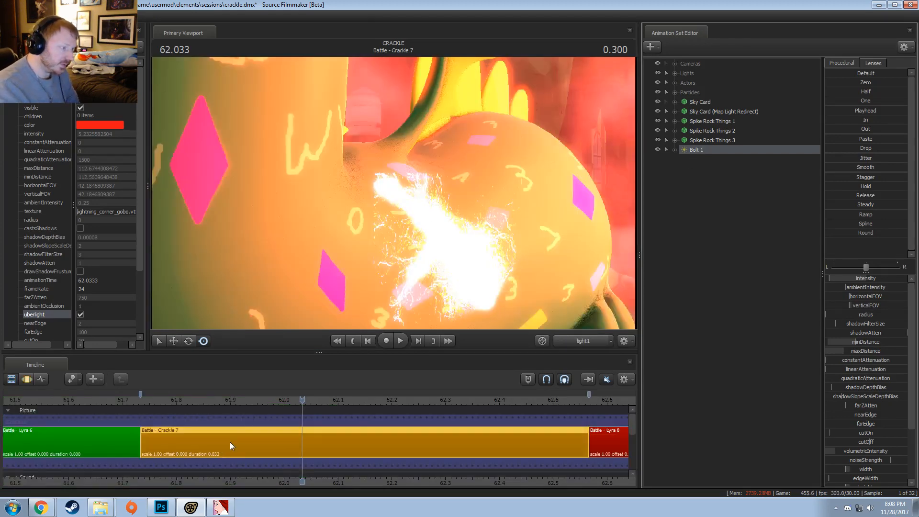
pyautogui.press('F3')
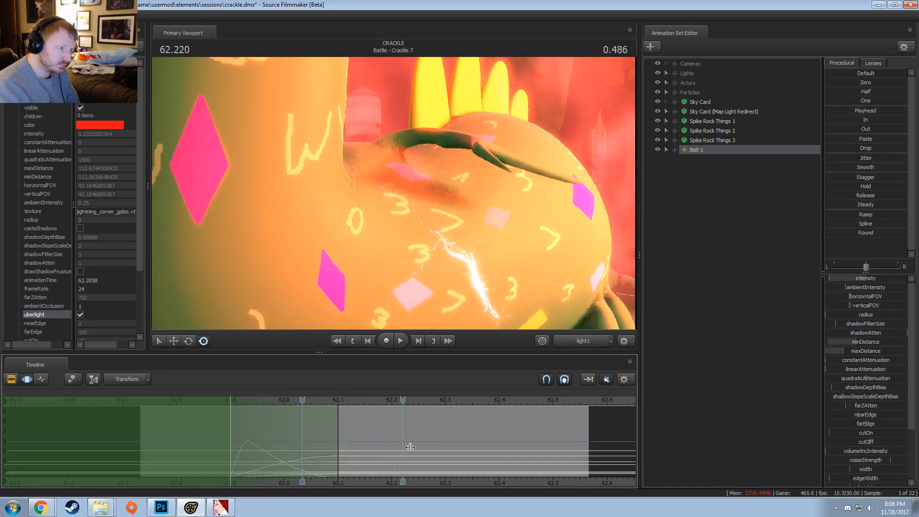
pyautogui.moveTo(225, 444); pyautogui.dragTo(374, 445)
pyautogui.press('Escape')
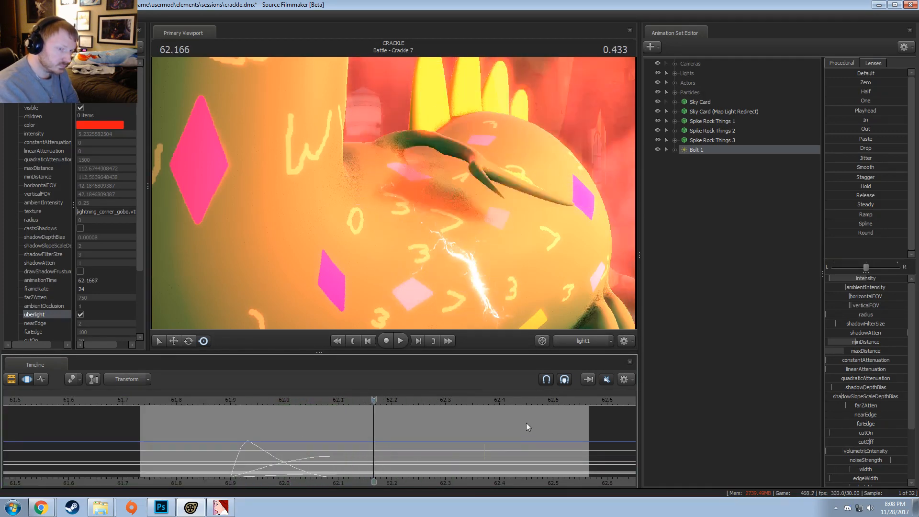
# - From the Work Camera, zero Bolt 1's intensity for all time after 62.166, with a falloff starting at 62.0
pyautogui.click(674, 150)
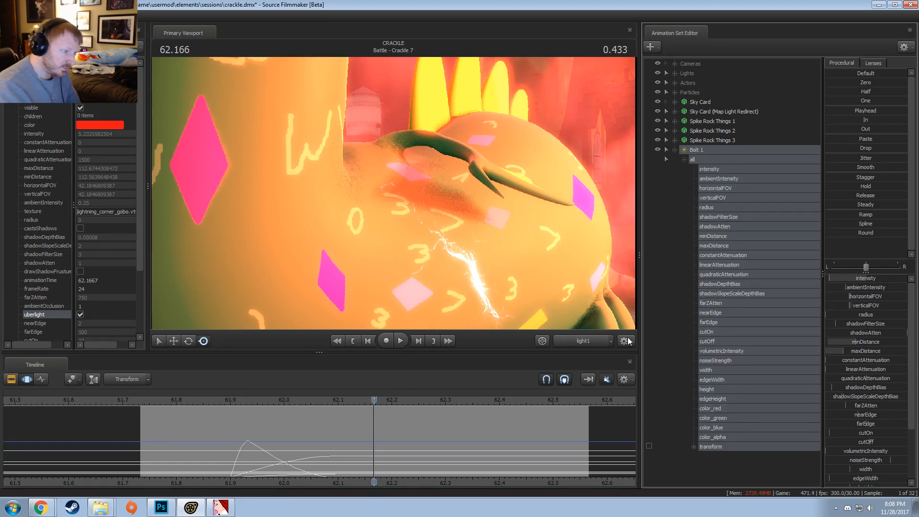
pyautogui.click(587, 341)
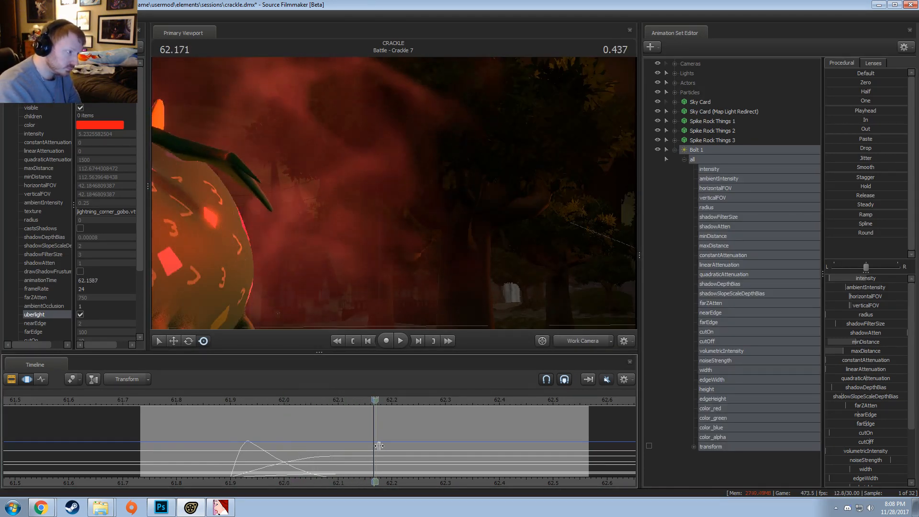
pyautogui.keyDown('shift'); pyautogui.moveTo(381, 443); pyautogui.dragTo(429, 465); pyautogui.keyUp('shift')
pyautogui.keyDown('shift'); pyautogui.scroll(4, 427, 465); pyautogui.keyUp('shift')
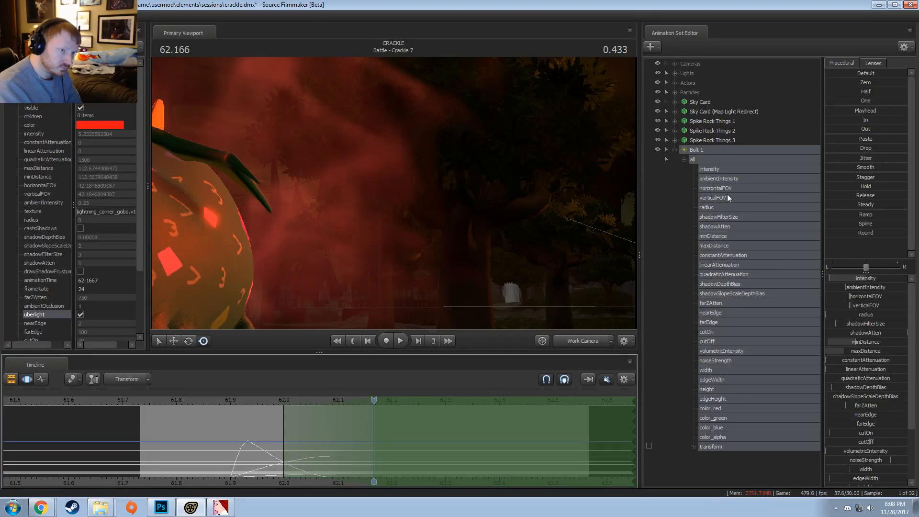
pyautogui.click(721, 171)
pyautogui.click(866, 85)
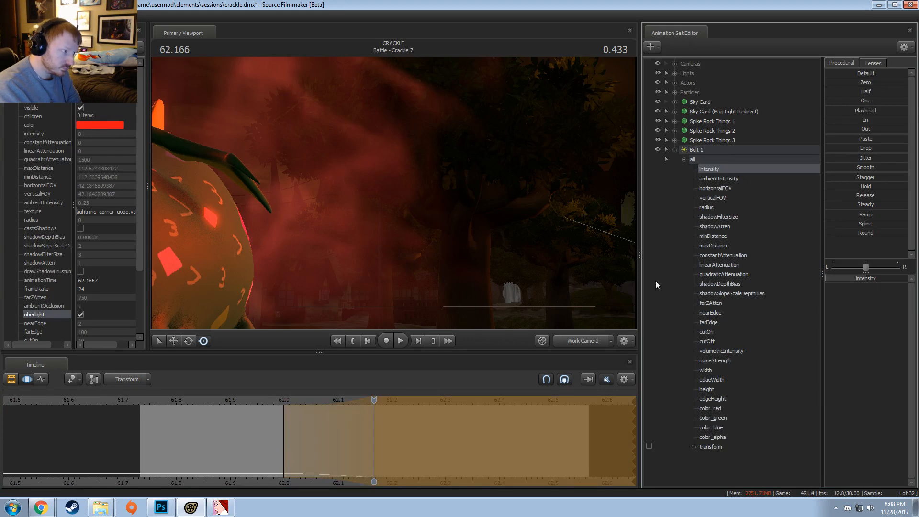
pyautogui.click(267, 415)
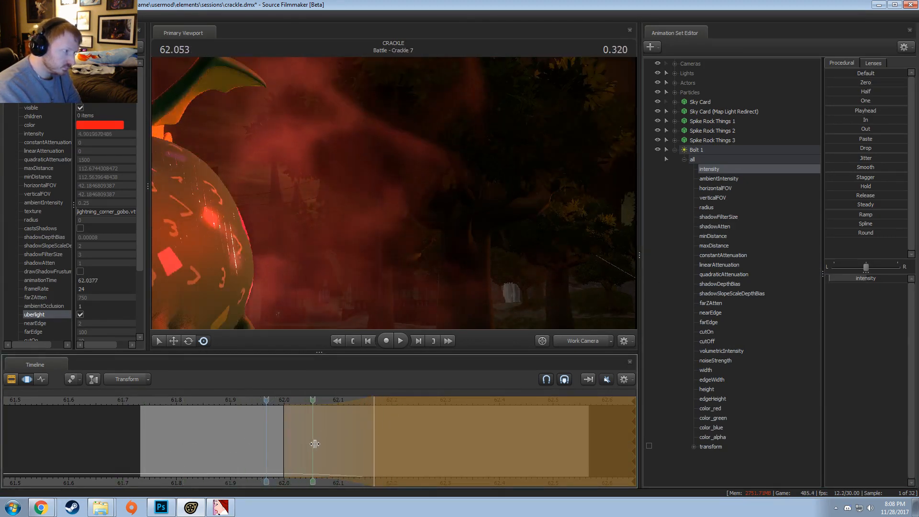
pyautogui.press('Return')
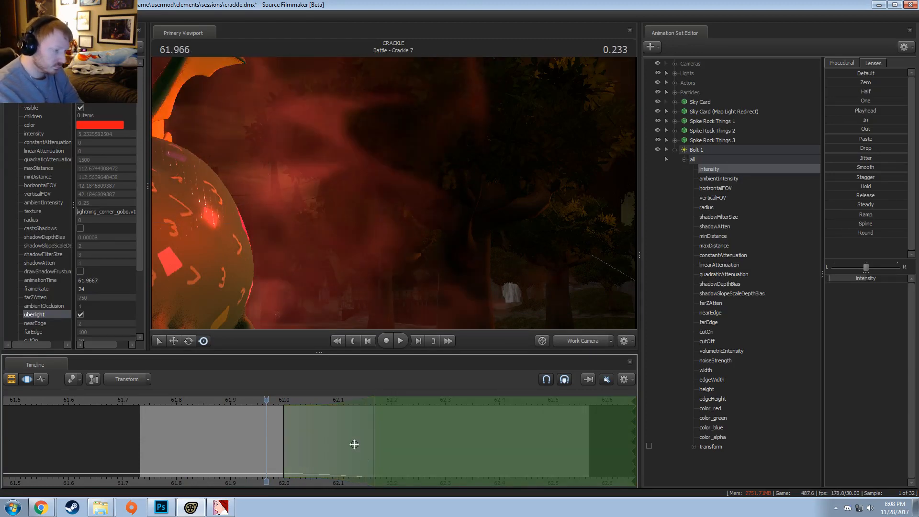
# - Select the whole Bolt 1 light, view through camera1, and move the light slightly down for all time
pyautogui.click(691, 150)
pyautogui.click(675, 149)
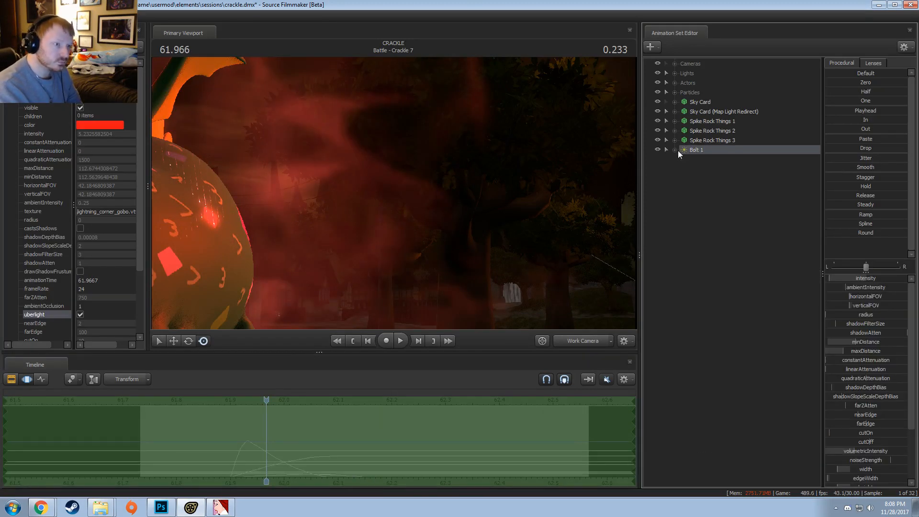
pyautogui.press('F2')
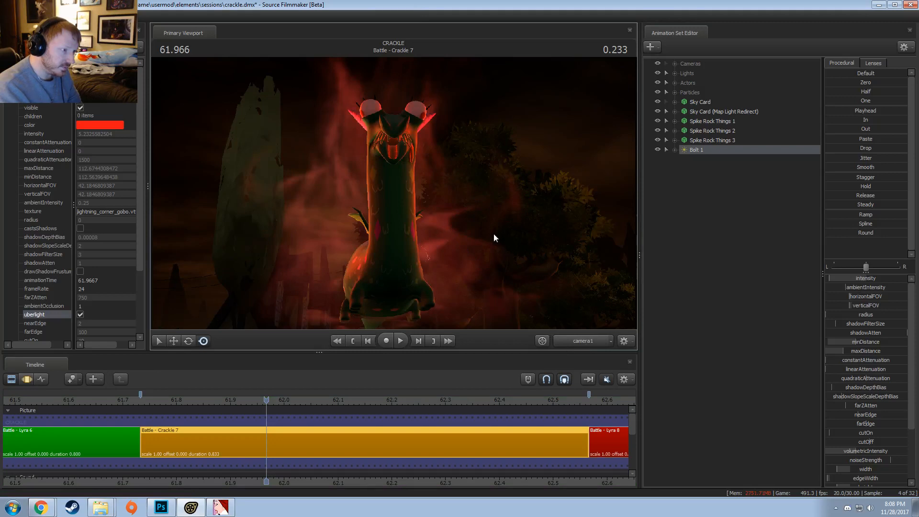
pyautogui.press('F3')
pyautogui.press('w')
pyautogui.moveTo(504, 228); pyautogui.dragTo(504, 239)
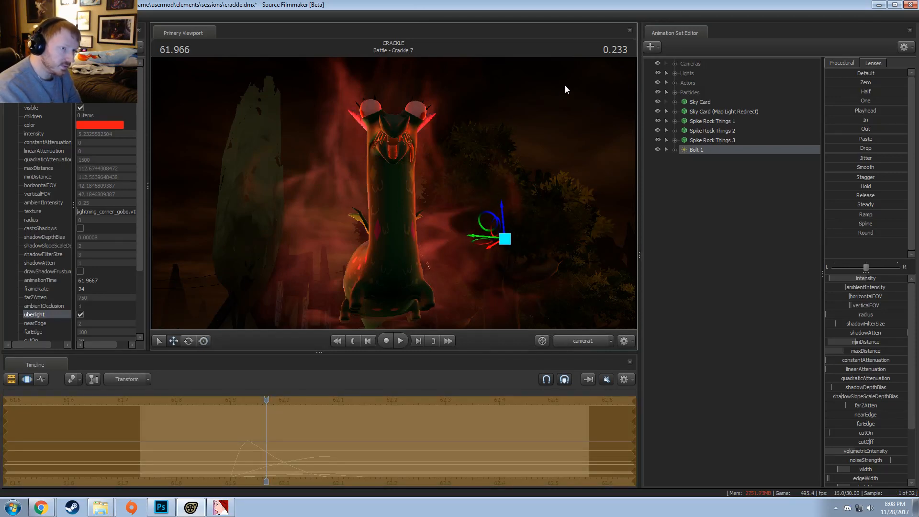
# - Copy the Bolt 1 animation set and paste it as a second lightning light
pyautogui.rightClick(725, 148)
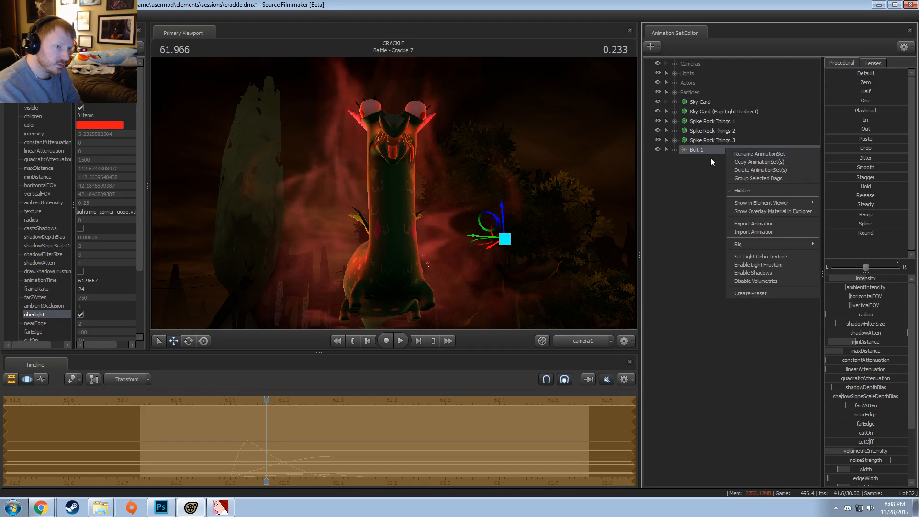
pyautogui.click(701, 151)
pyautogui.rightClick(701, 151)
pyautogui.click(728, 164)
pyautogui.rightClick(698, 201)
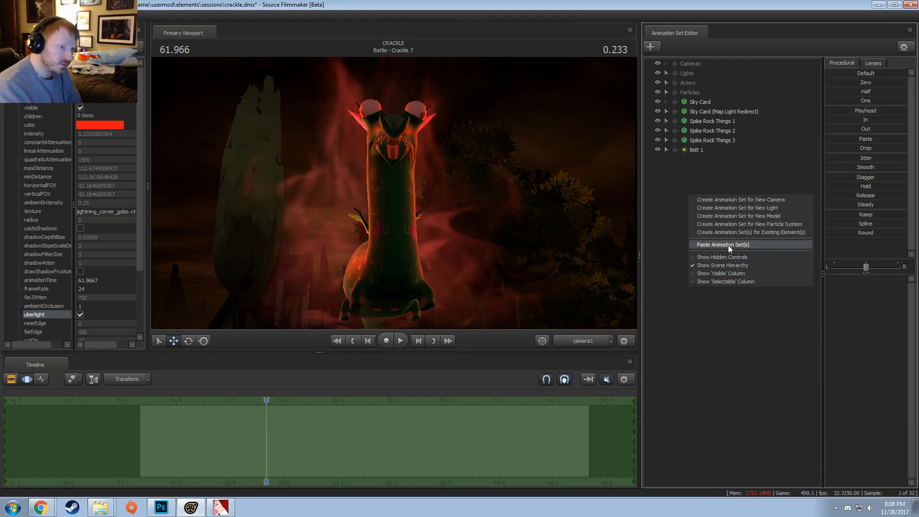
pyautogui.click(727, 245)
# - Rotate Bolt 2 and move it to the opposite side of the character from Bolt 1
pyautogui.click(698, 160)
pyautogui.press('e')
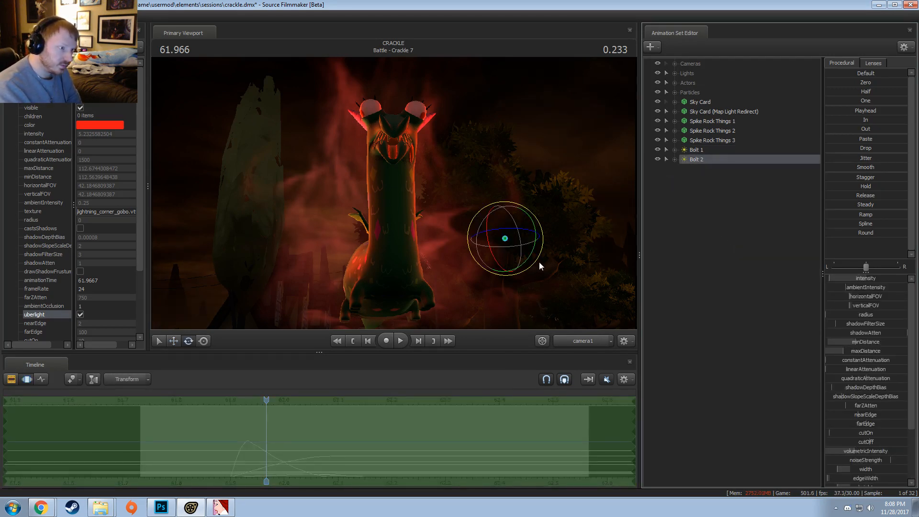
pyautogui.moveTo(547, 231); pyautogui.dragTo(315, 201)
pyautogui.press('w')
pyautogui.press('e')
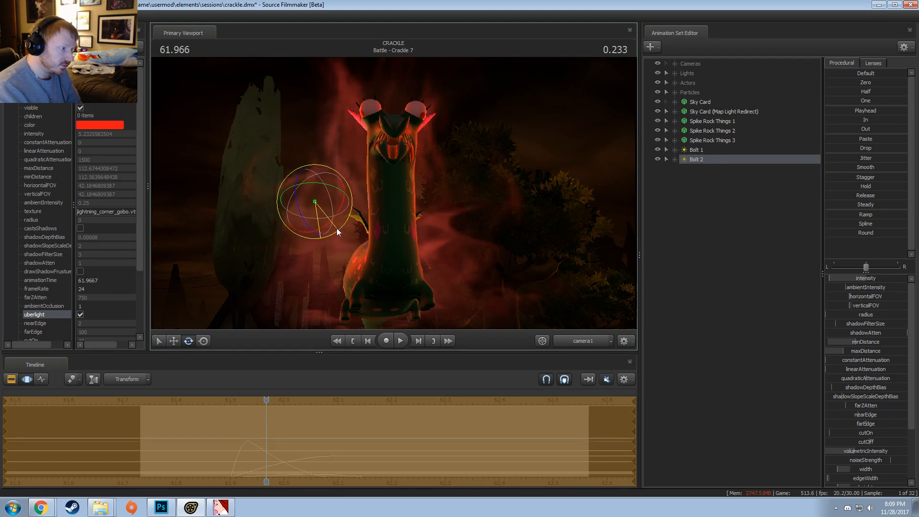
# - Reposition and re-aim Bolt 2 so it sits beside the character's neck
pyautogui.press('w')
pyautogui.moveTo(316, 202); pyautogui.dragTo(273, 322)
pyautogui.press('e')
pyautogui.press('w')
pyautogui.moveTo(259, 272); pyautogui.dragTo(323, 164)
# - Shift Bolt 2's animation about 0.07 seconds later and play the shot to check the timing of both bolts
pyautogui.press('F2')
pyautogui.press('F3')
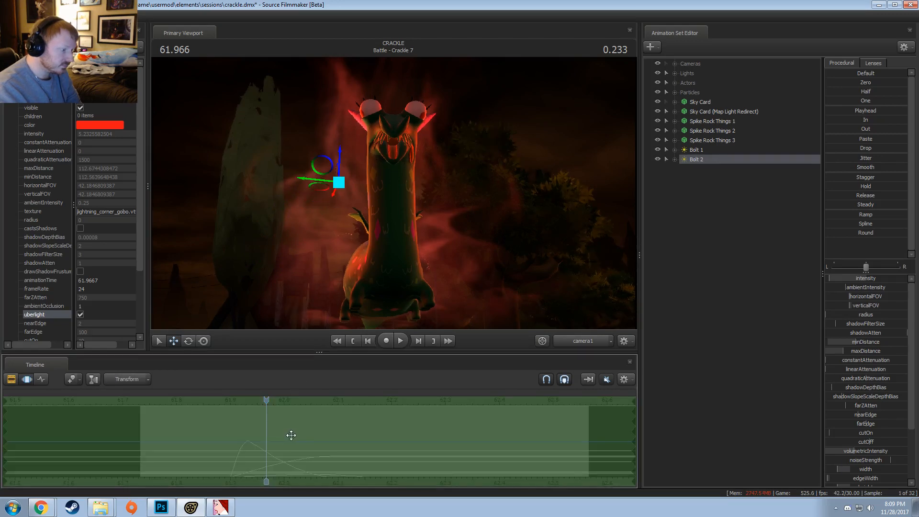
pyautogui.moveTo(262, 399); pyautogui.dragTo(177, 400)
pyautogui.press('space')
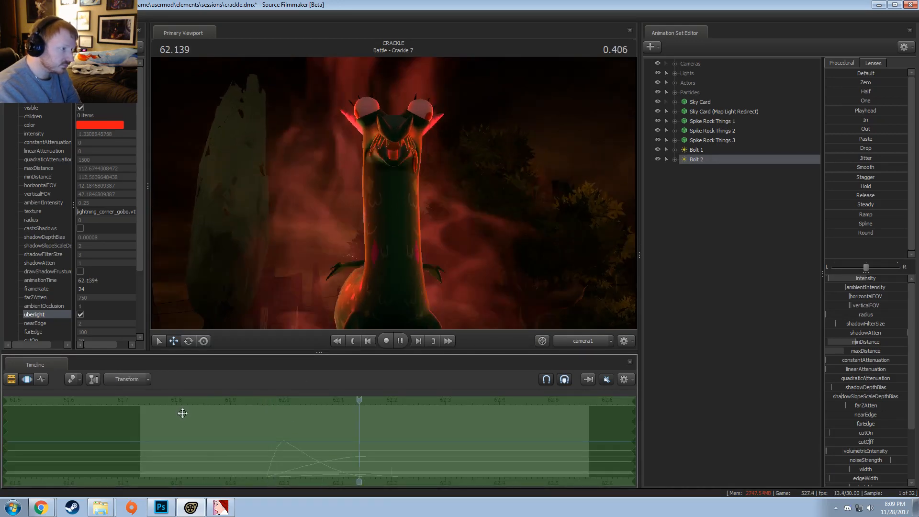
pyautogui.press('space')
pyautogui.press('shift')
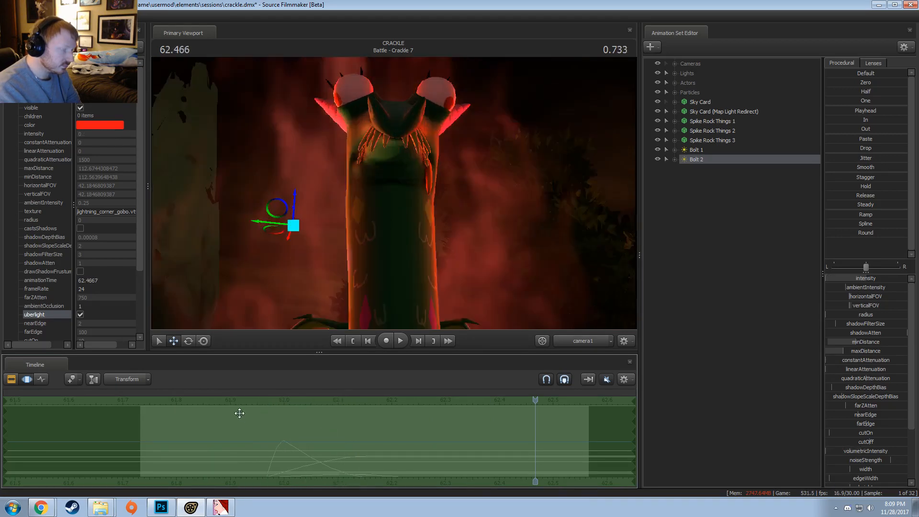
# - At 62.033, rotate Bolt 2 and move it down and farther out from the character's body, scrubbing to check the lightning
pyautogui.moveTo(502, 404); pyautogui.dragTo(302, 404)
pyautogui.press('e')
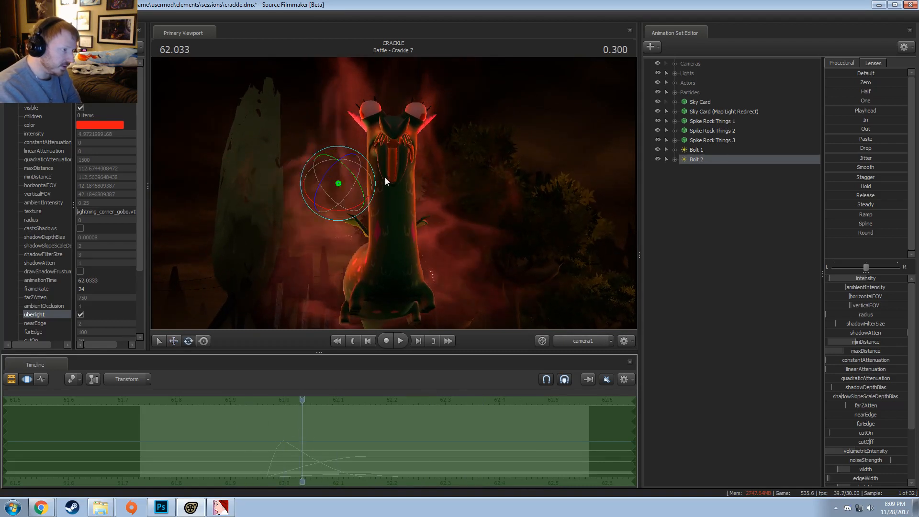
pyautogui.moveTo(376, 177); pyautogui.dragTo(329, 228)
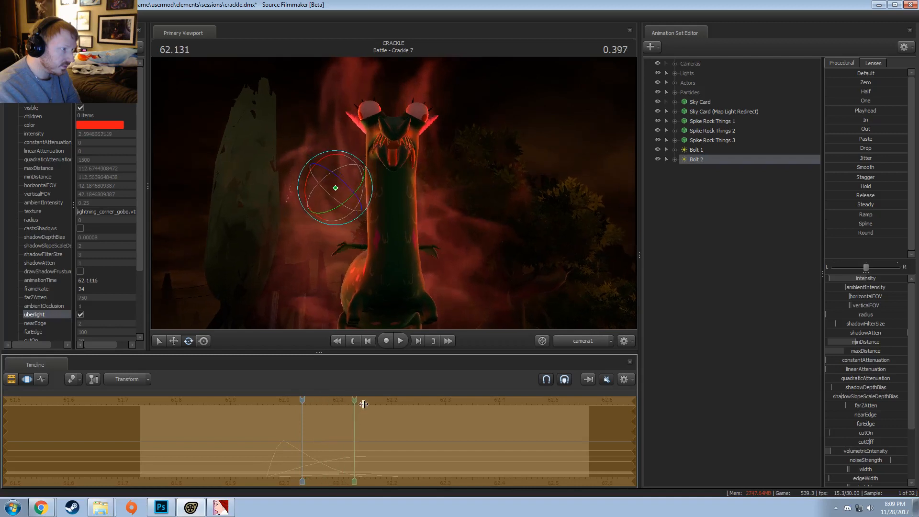
pyautogui.moveTo(373, 169); pyautogui.dragTo(268, 215)
pyautogui.press('w')
pyautogui.moveTo(317, 175); pyautogui.dragTo(281, 204)
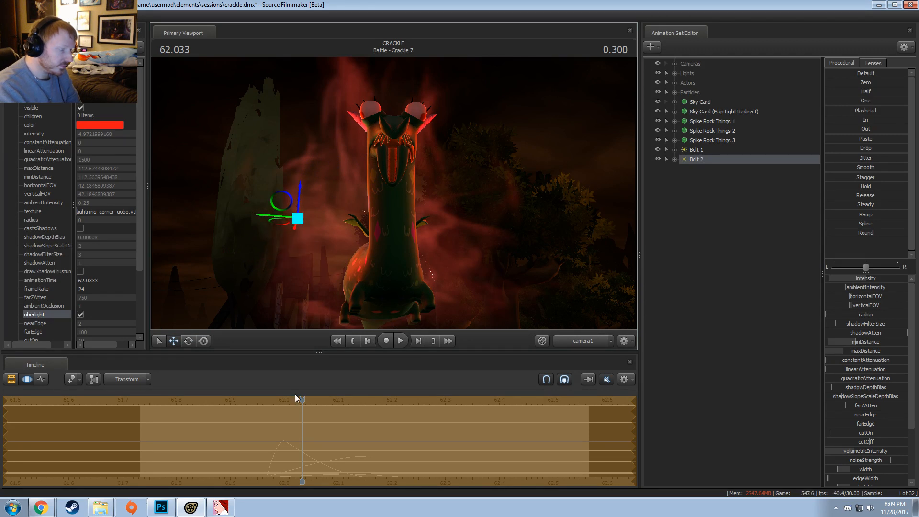
pyautogui.moveTo(258, 444); pyautogui.dragTo(297, 447)
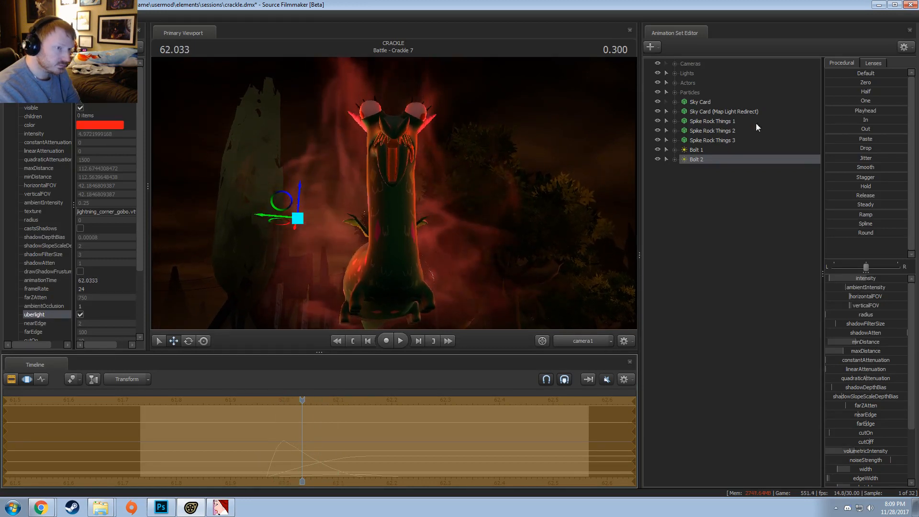
# - Rotate Bolt 1 and move it down to the base of the character
pyautogui.click(717, 150)
pyautogui.press('e')
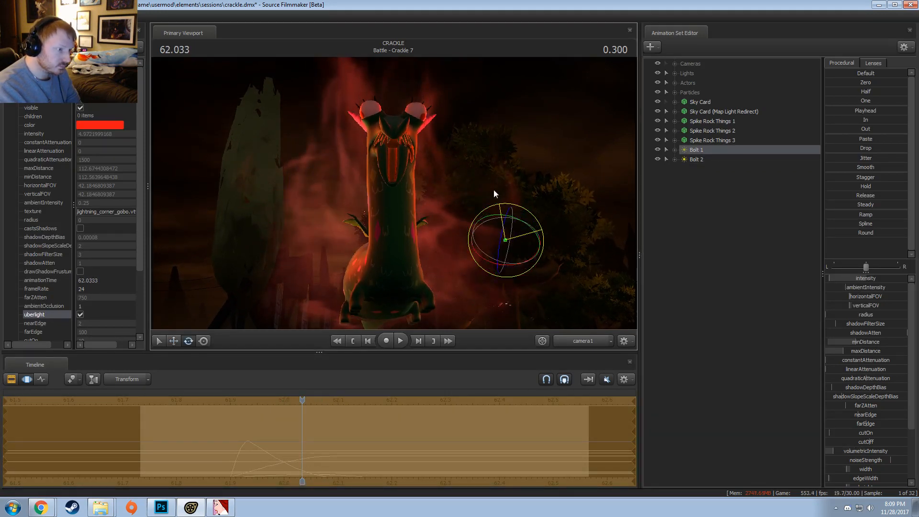
pyautogui.press('w')
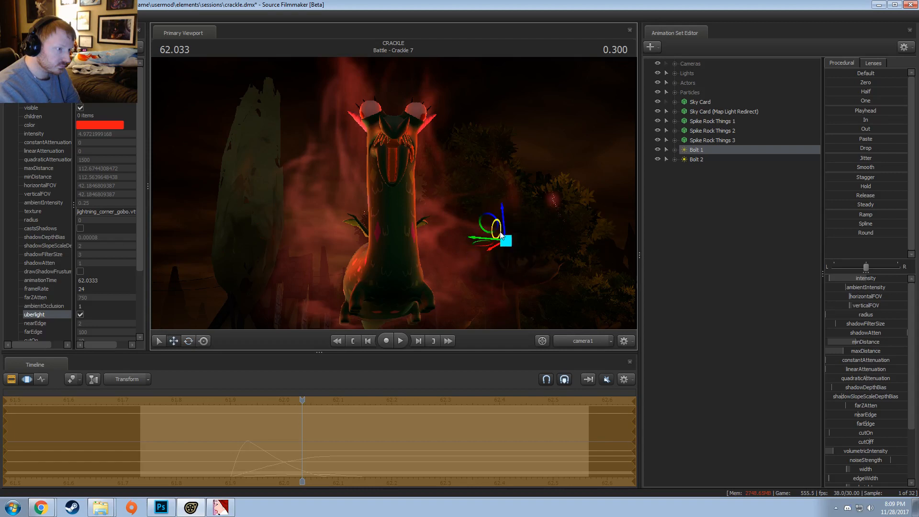
pyautogui.moveTo(505, 240); pyautogui.dragTo(359, 326)
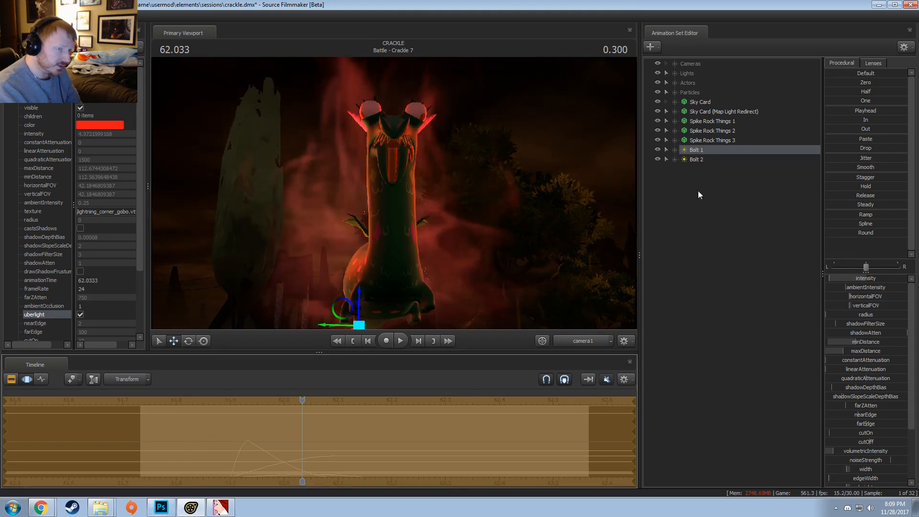
# - Duplicate the Bolt 2 light as a new animation set
pyautogui.click(713, 160)
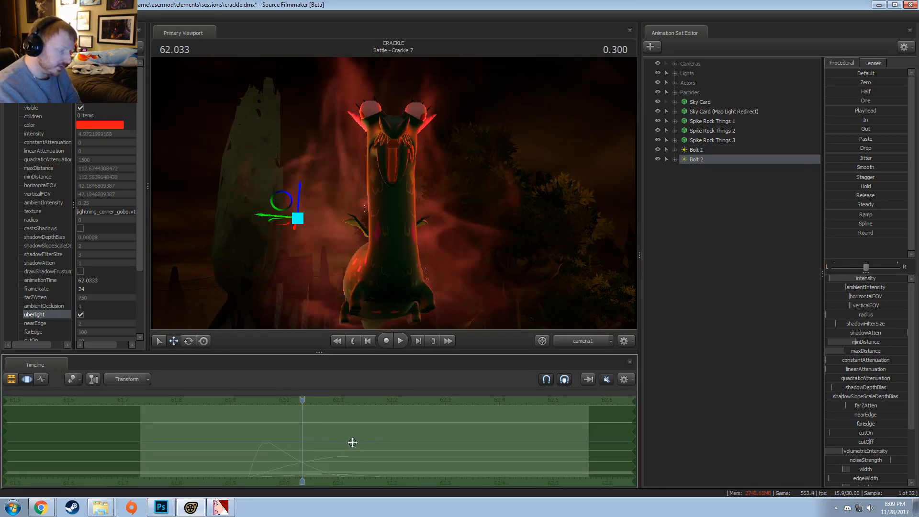
pyautogui.rightClick(709, 158)
pyautogui.click(719, 170)
pyautogui.rightClick(712, 185)
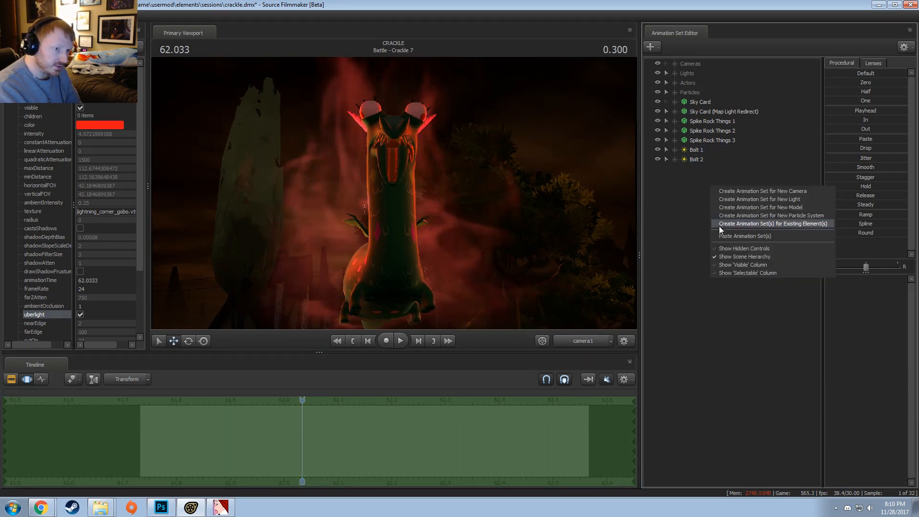
pyautogui.click(723, 234)
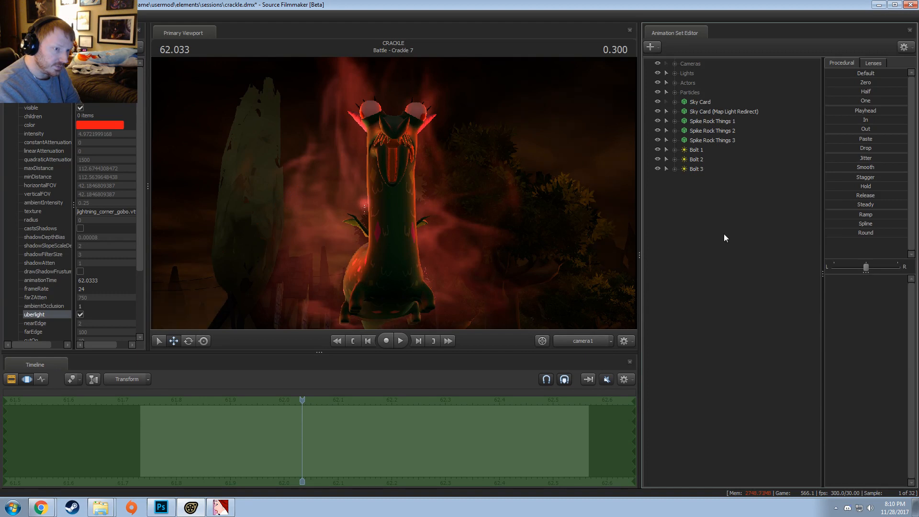
# - Rotate Bolt 3 and move it to the opposite side of the character from Bolt 2, low beside the body
pyautogui.click(696, 171)
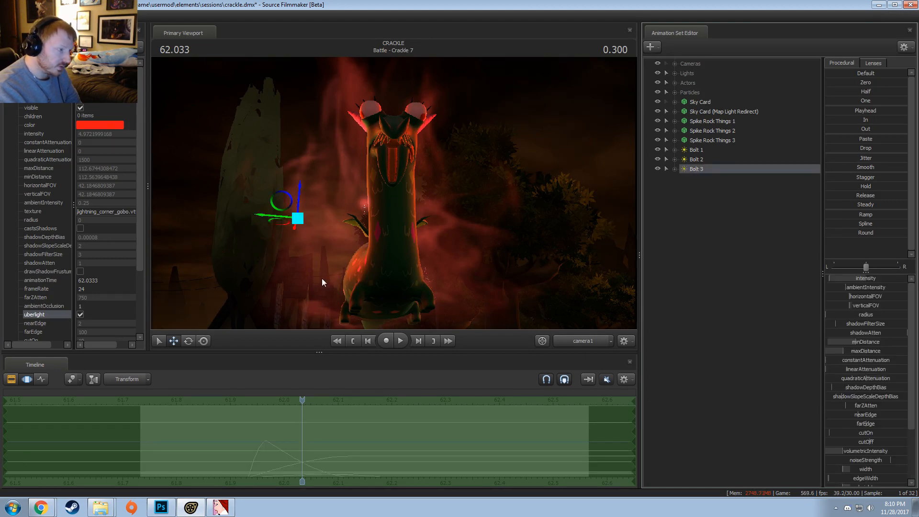
pyautogui.press('e')
pyautogui.rightClick(293, 219)
pyautogui.click(317, 225)
pyautogui.moveTo(290, 206); pyautogui.dragTo(325, 256)
pyautogui.press('w')
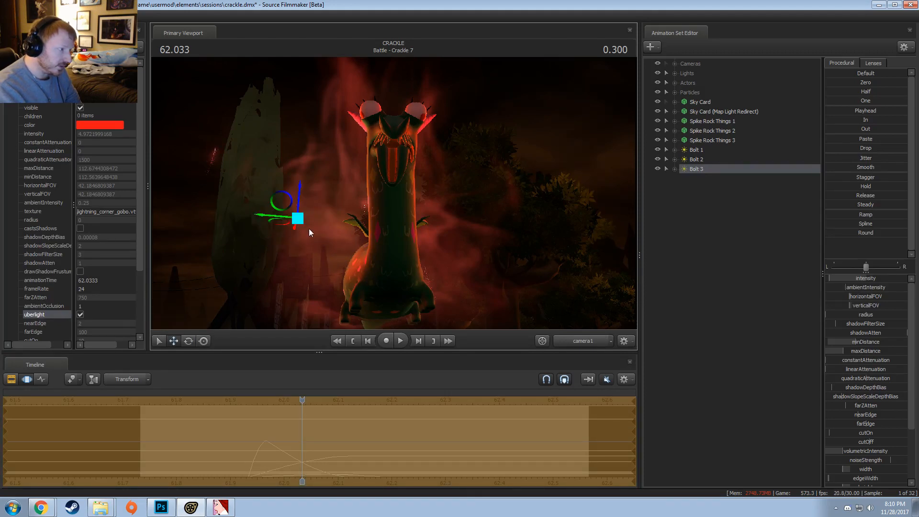
pyautogui.moveTo(297, 223); pyautogui.dragTo(453, 300)
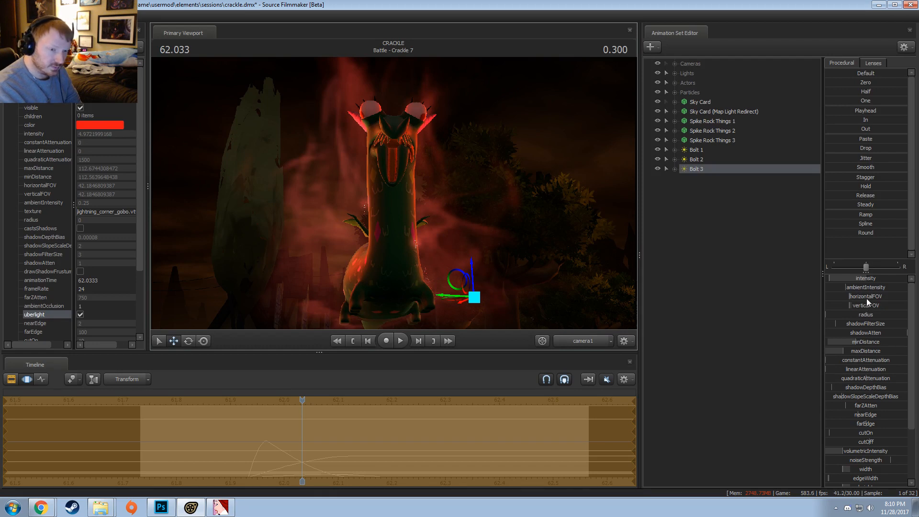
# - Narrow Bolt 3's horizontal and vertical field of view, and raise and re-aim the light beside the character's body
pyautogui.moveTo(866, 298); pyautogui.dragTo(849, 309)
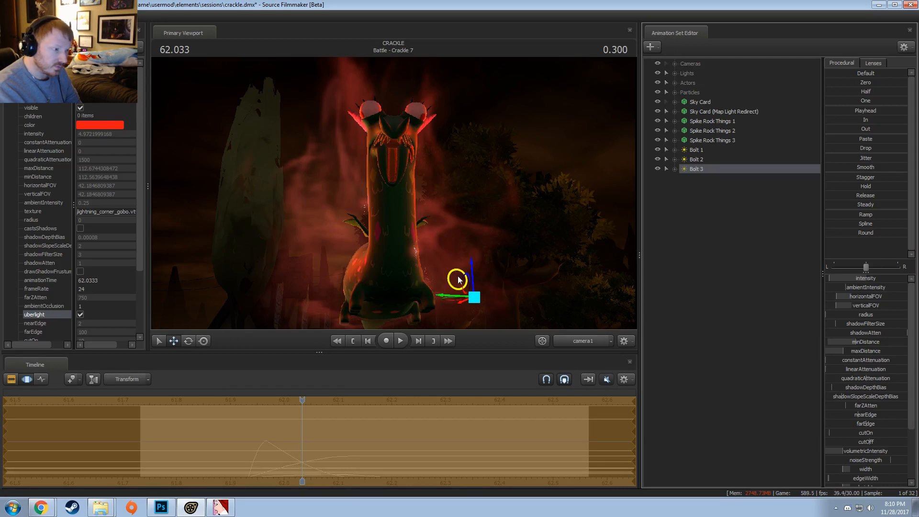
pyautogui.moveTo(458, 279)
pyautogui.mouseDown()
pyautogui.moveTo(452, 214)
pyautogui.moveTo(446, 246)
pyautogui.moveTo(449, 238)
pyautogui.moveTo(464, 267)
pyautogui.mouseUp()
pyautogui.press('e')
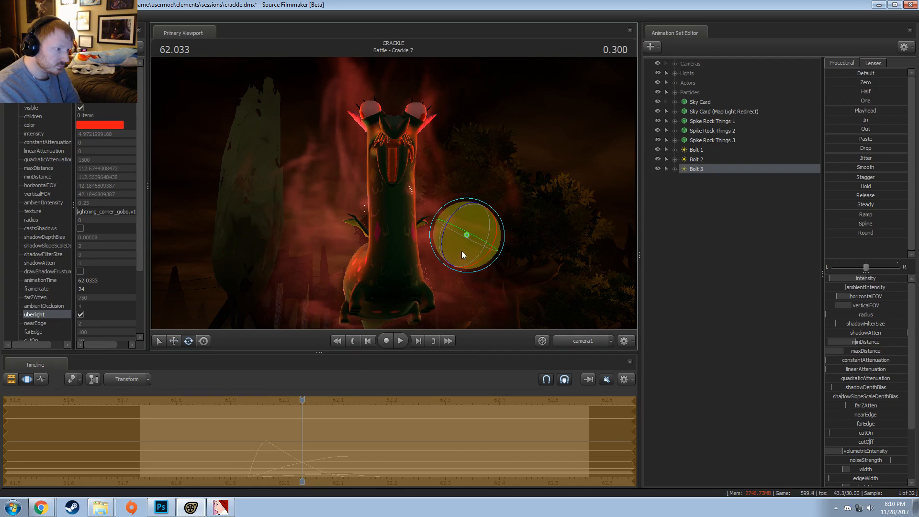
# - Shift Bolt 3's animation about 0.13 seconds later than Bolt 2's, comparing it with the timing curves of the other bolts
pyautogui.keyDown('shift'); pyautogui.moveTo(251, 432); pyautogui.dragTo(237, 455); pyautogui.keyUp('shift')
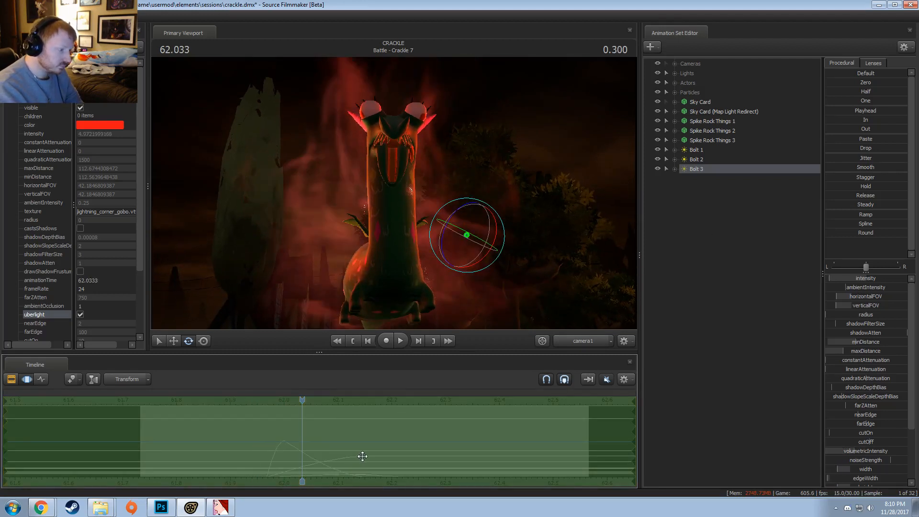
pyautogui.click(702, 158)
pyautogui.click(705, 151)
pyautogui.click(704, 159)
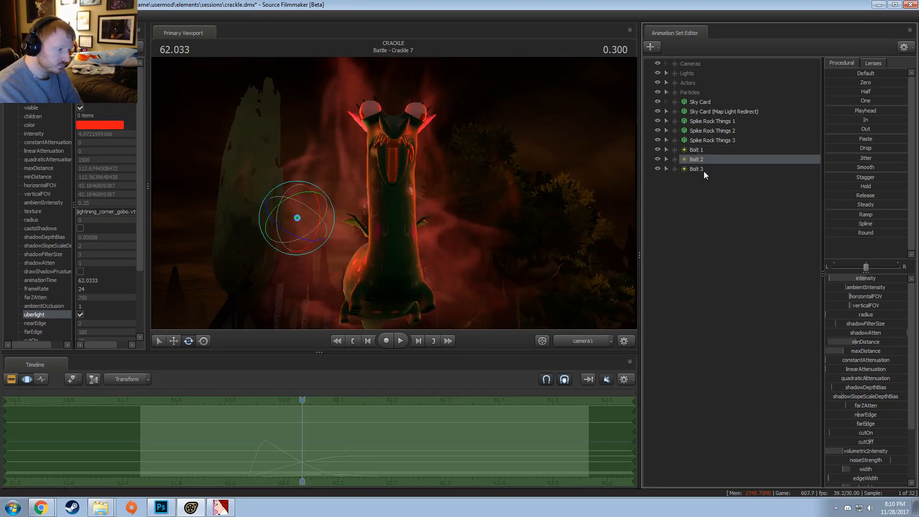
pyautogui.click(703, 169)
pyautogui.keyDown('shift'); pyautogui.moveTo(277, 453); pyautogui.dragTo(350, 431); pyautogui.keyUp('shift')
pyautogui.click(707, 161)
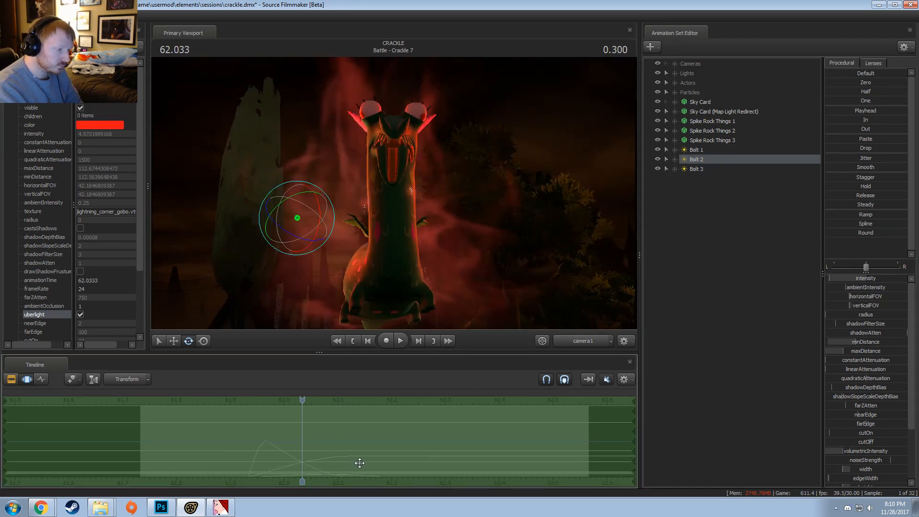
pyautogui.click(702, 169)
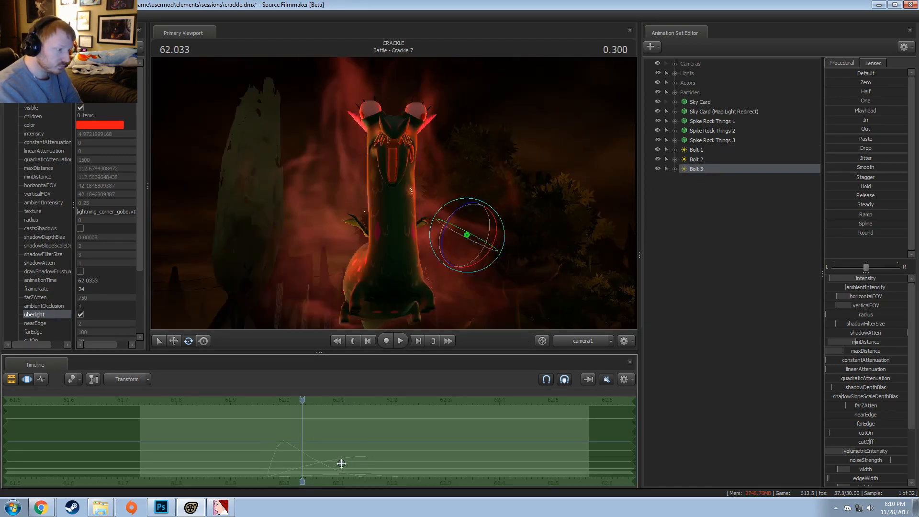
pyautogui.moveTo(342, 463); pyautogui.dragTo(396, 454)
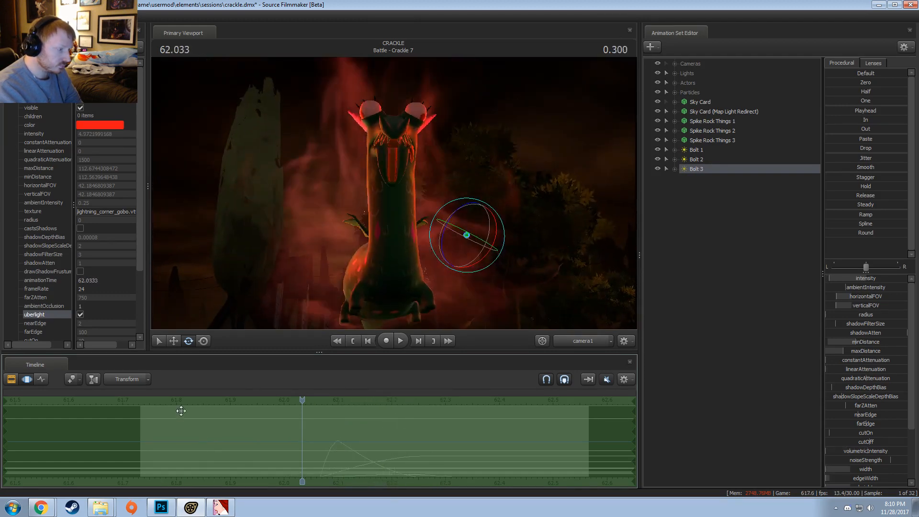
# - Step through the frames from 62.066 to 62.166 and play the Battle - Crackle 7 shot to check the timing of the three bolts
pyautogui.click(11, 379)
pyautogui.moveTo(302, 402)
pyautogui.mouseDown()
pyautogui.moveTo(265, 403)
pyautogui.moveTo(320, 404)
pyautogui.mouseUp()
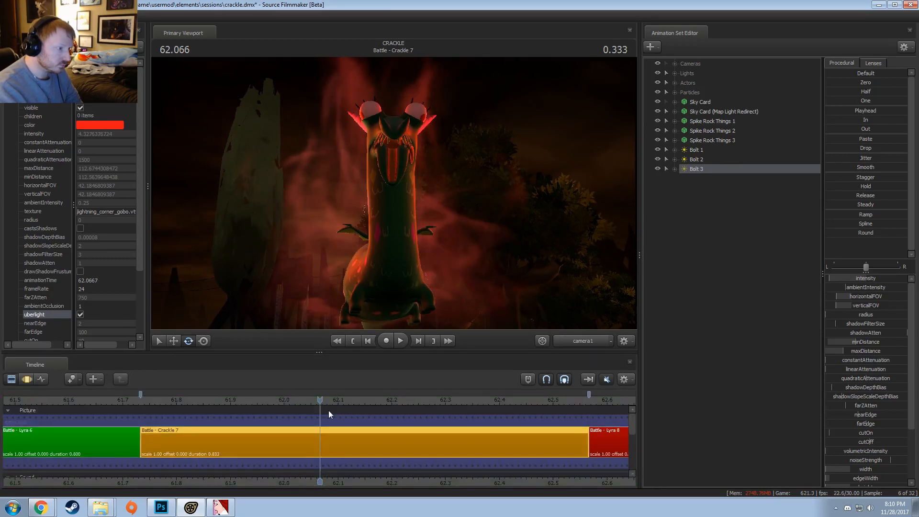
pyautogui.press('Right')
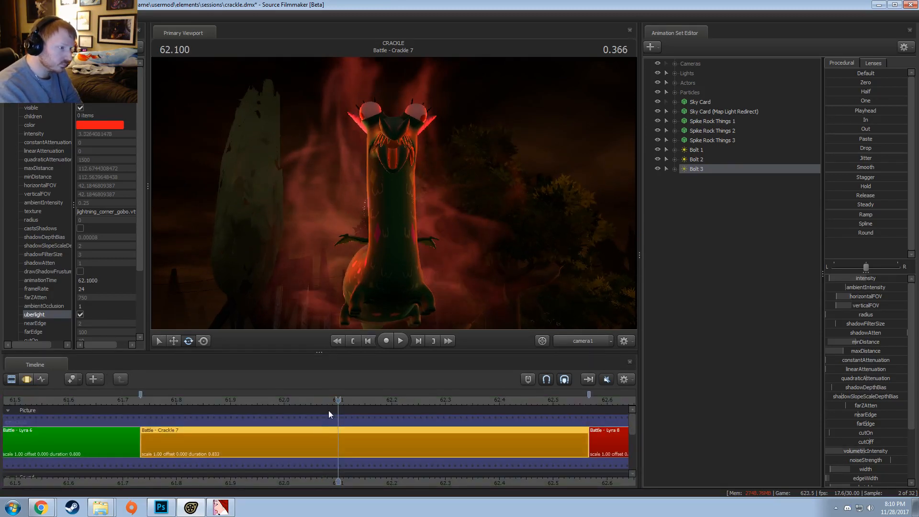
pyautogui.press('Right')
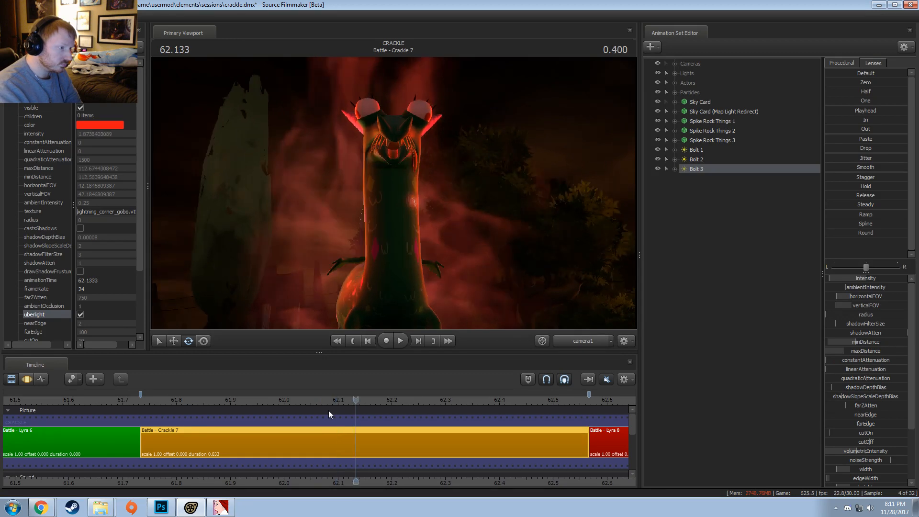
pyautogui.press('Right')
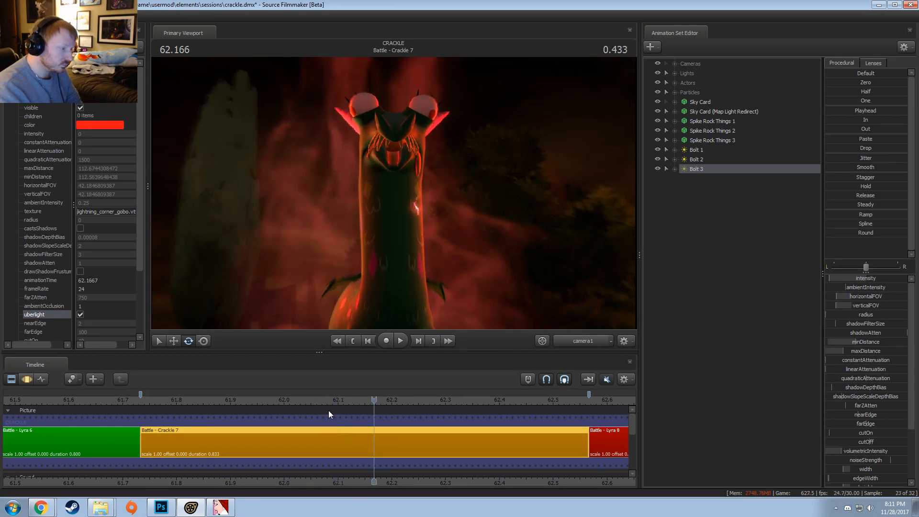
pyautogui.press('space')
pyautogui.press('space')
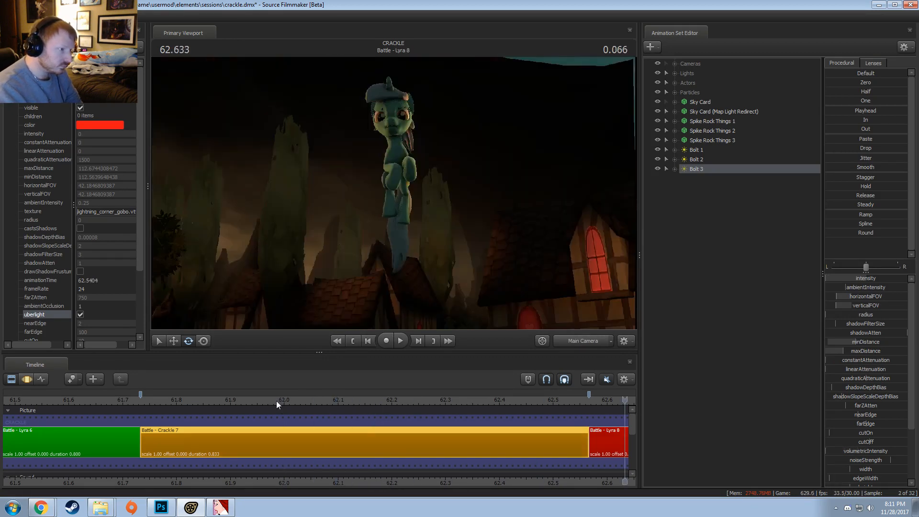
pyautogui.click(183, 402)
pyautogui.press('space')
pyautogui.press('space')
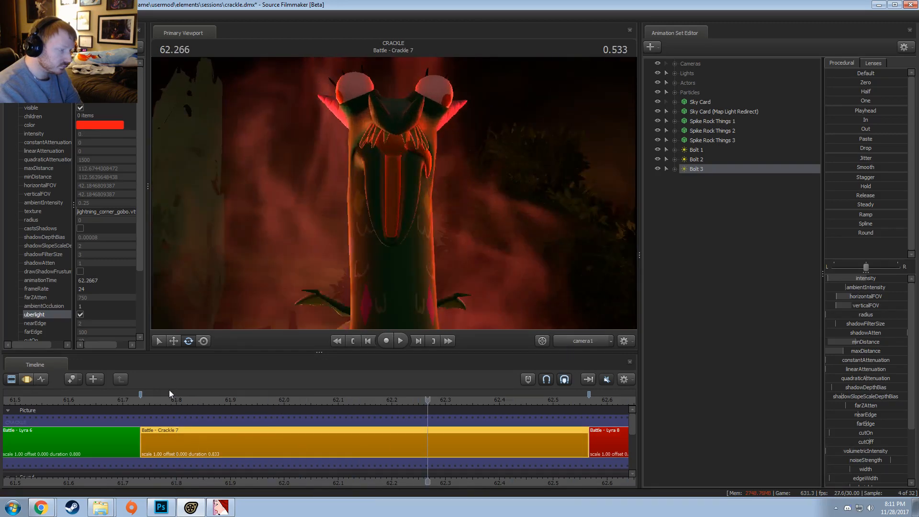
pyautogui.moveTo(148, 399); pyautogui.dragTo(196, 407)
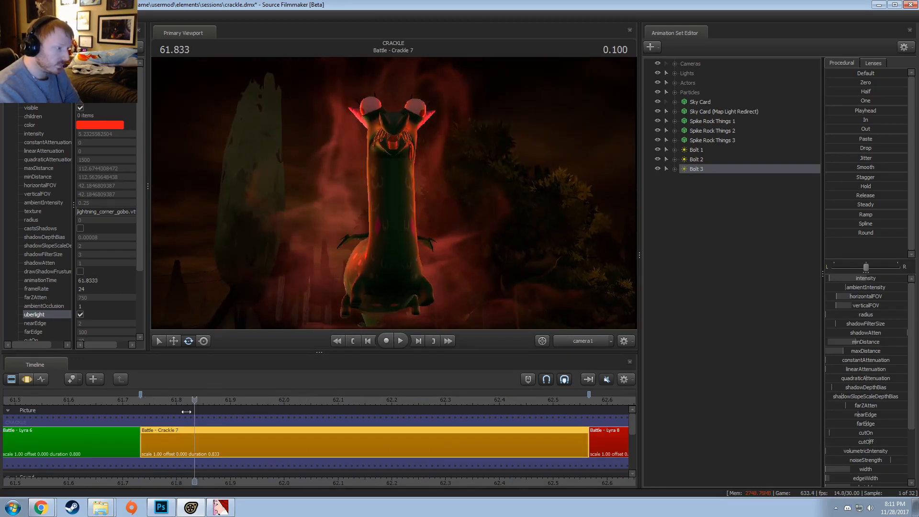
# - Examine Bolt 1's animation curves near the shot's start, and scrub to 62.033 to check the lightning
pyautogui.click(700, 152)
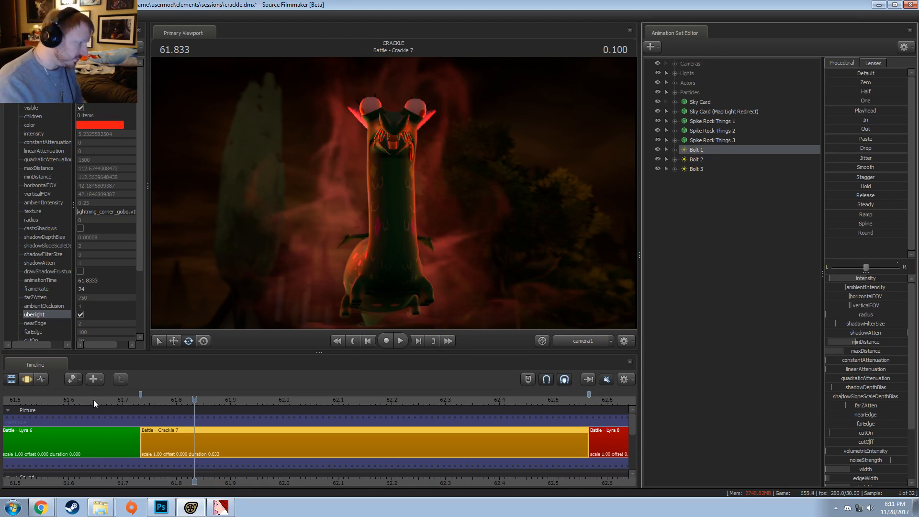
pyautogui.click(155, 404)
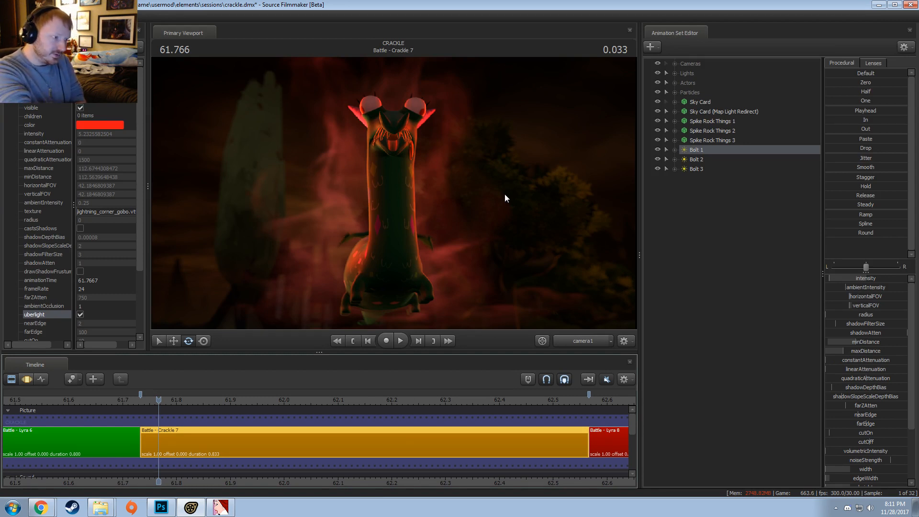
pyautogui.press('F3')
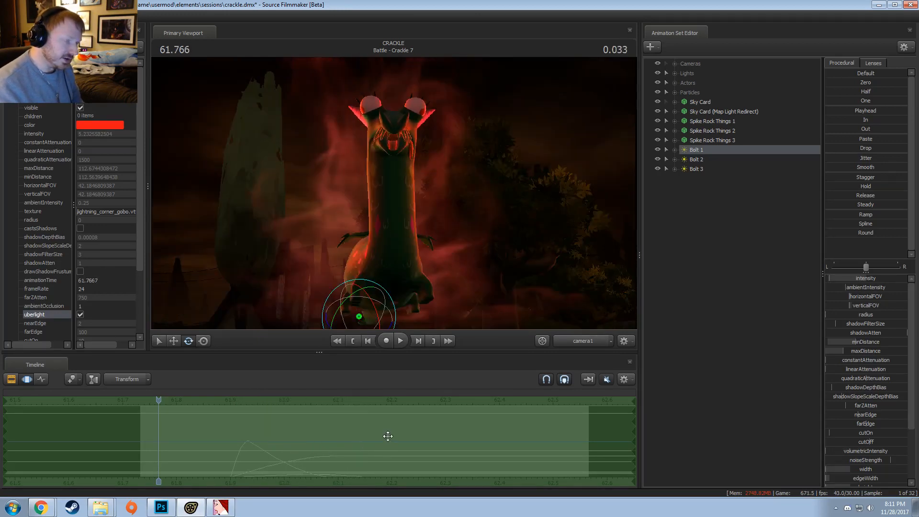
pyautogui.press('F2')
pyautogui.moveTo(236, 402); pyautogui.dragTo(301, 403)
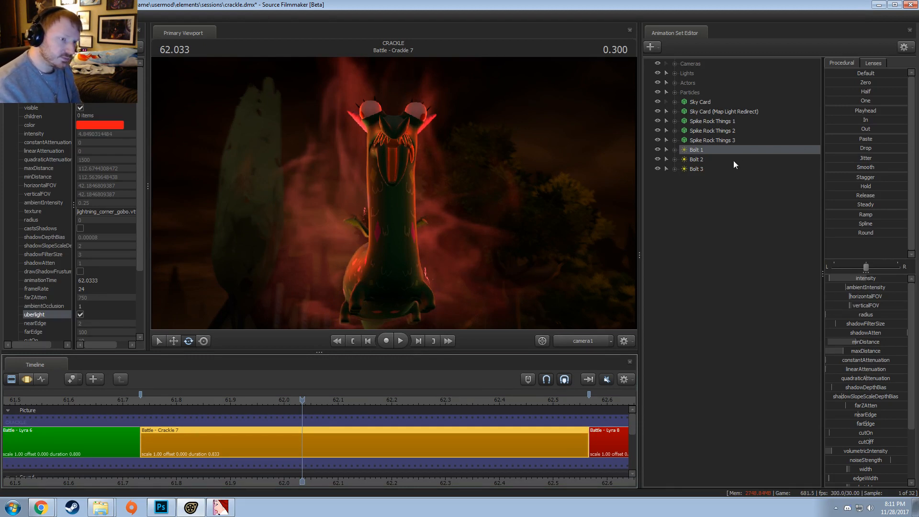
# - Try to duplicate Bolt 1, Bolt 2 and Bolt 3 together
pyautogui.keyDown('shift'); pyautogui.click(697, 169); pyautogui.keyUp('shift')
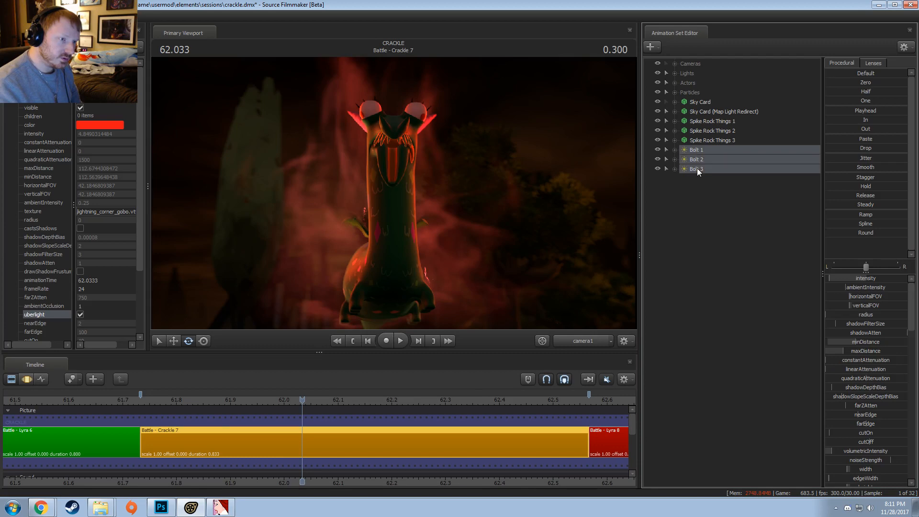
pyautogui.rightClick(697, 168)
pyautogui.click(708, 183)
pyautogui.rightClick(701, 205)
pyautogui.click(724, 254)
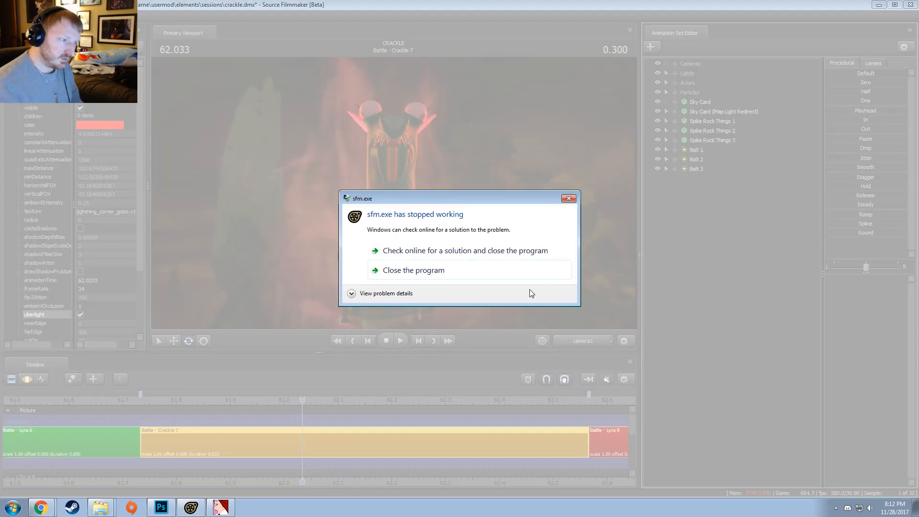
# - Close the crashed Source Filmmaker and the texture editor, and load the crackle autosave session in the relaunched Source Filmmaker
pyautogui.click(408, 270)
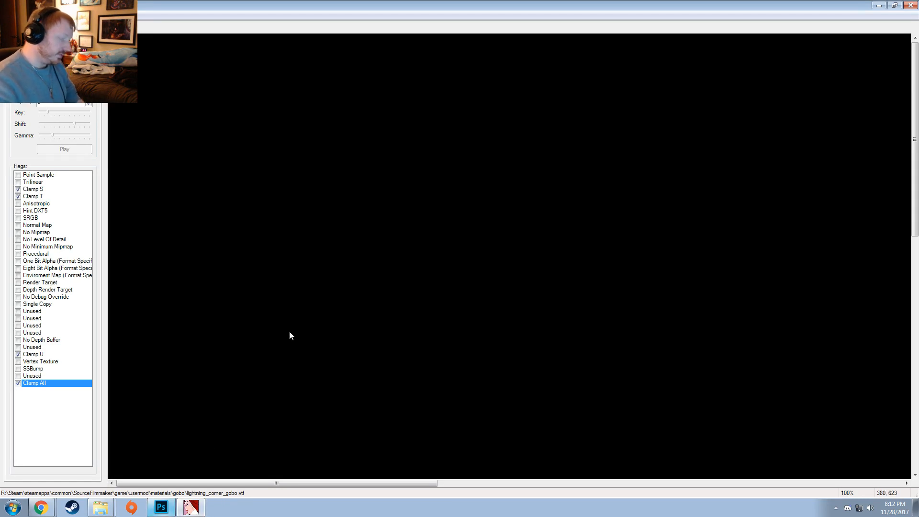
pyautogui.click(910, 5)
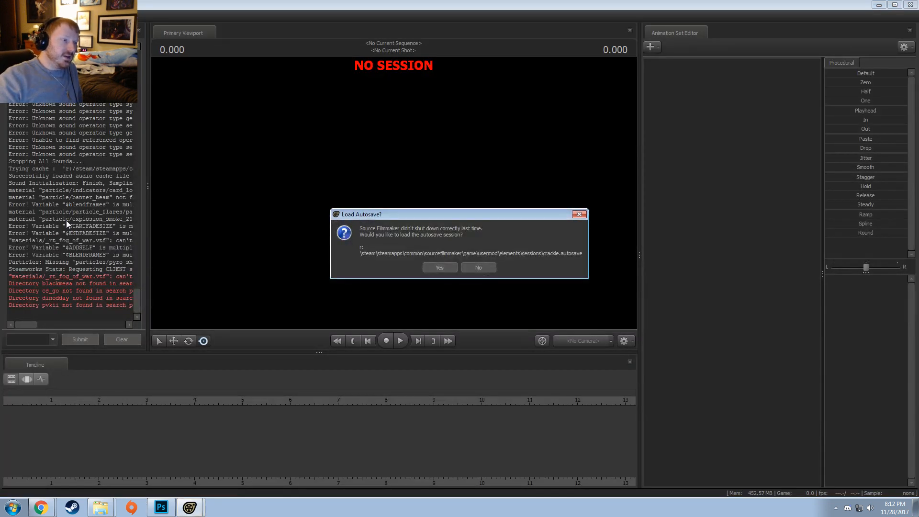
pyautogui.click(437, 267)
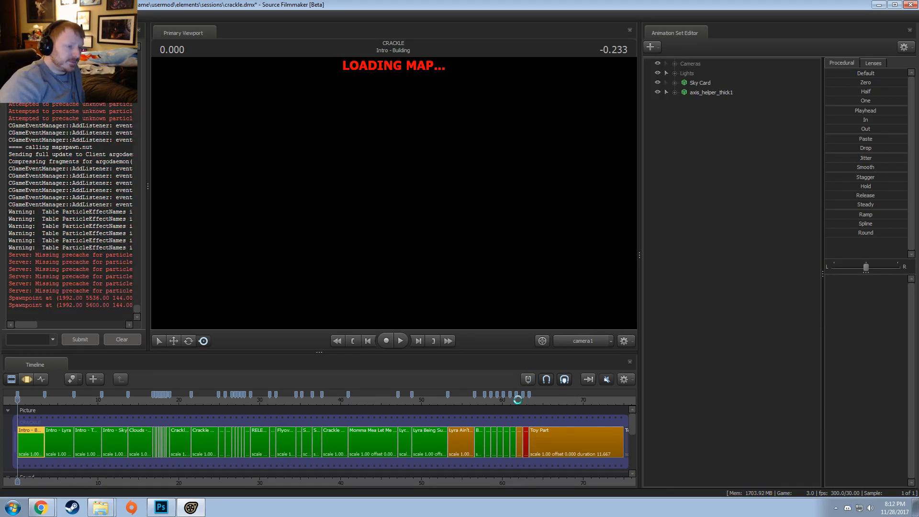
# - Return to 61.966 in the Battle - Crackle 7 shot and select Bolt 1, Bolt 2 and Bolt 3 together
pyautogui.click(521, 402)
pyautogui.scroll(5, 528, 407)
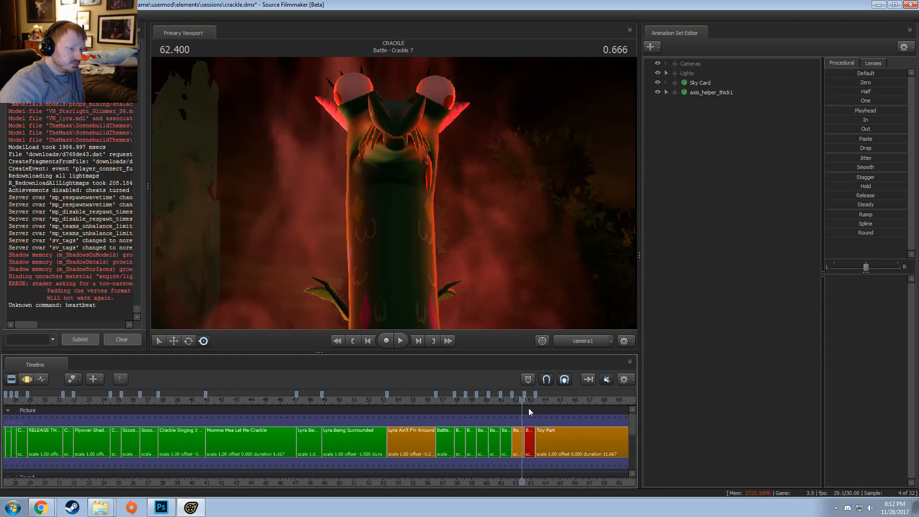
pyautogui.moveTo(516, 405); pyautogui.dragTo(513, 408)
pyautogui.click(517, 439)
pyautogui.scroll(2, 517, 438)
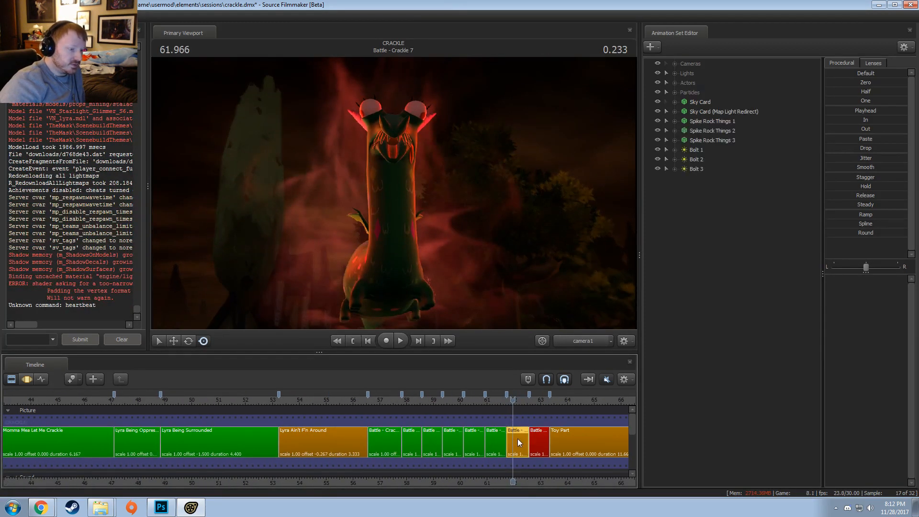
pyautogui.click(694, 170)
pyautogui.keyDown('shift'); pyautogui.click(699, 148); pyautogui.keyUp('shift')
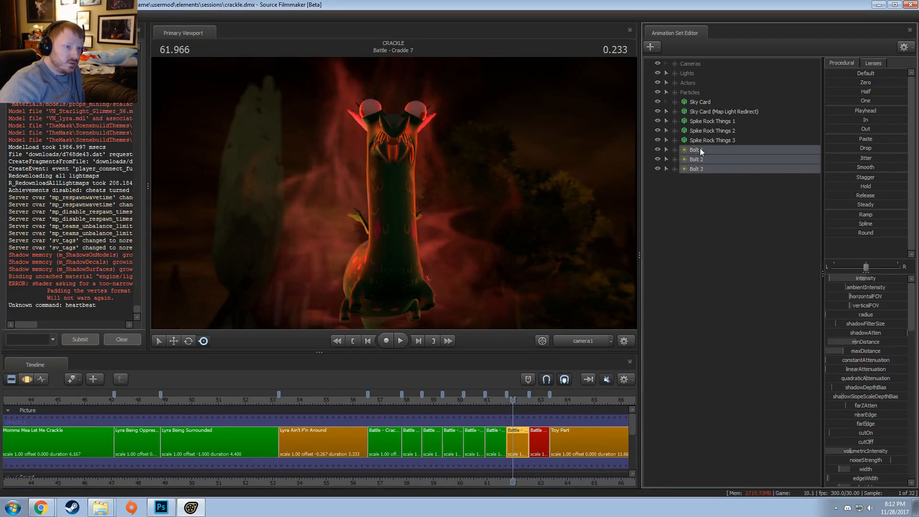
# - Try to copy and paste the three selected lights, Bolt 1, Bolt 2 and Bolt 3, as a group
pyautogui.rightClick(705, 164)
pyautogui.click(703, 191)
pyautogui.rightClick(703, 192)
pyautogui.click(717, 242)
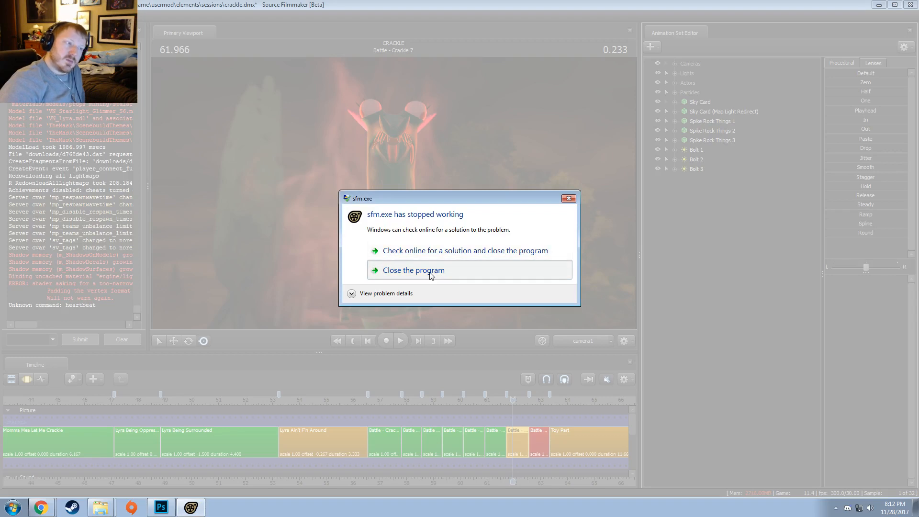
# - Close the crashed program, then reopen the recent crackle.dmx session at 62.166 in the Battle - Crackle 7 shot
pyautogui.click(430, 274)
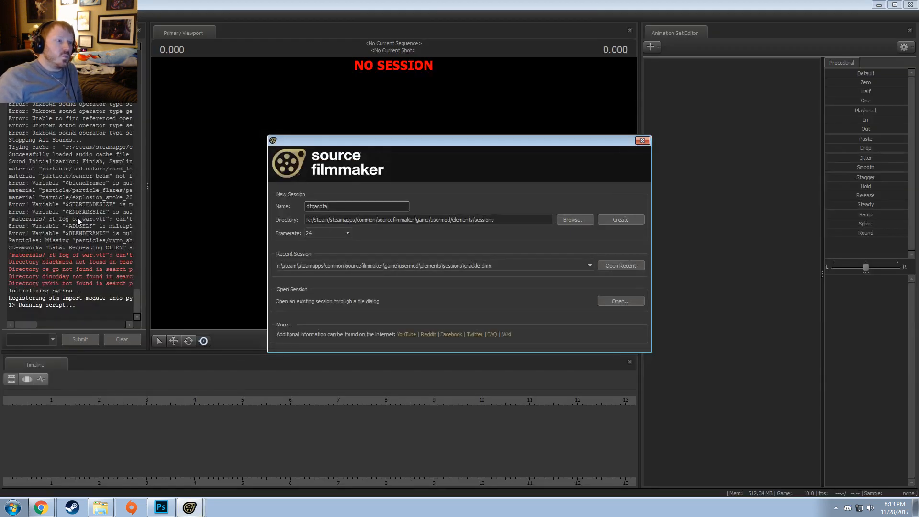
pyautogui.click(601, 269)
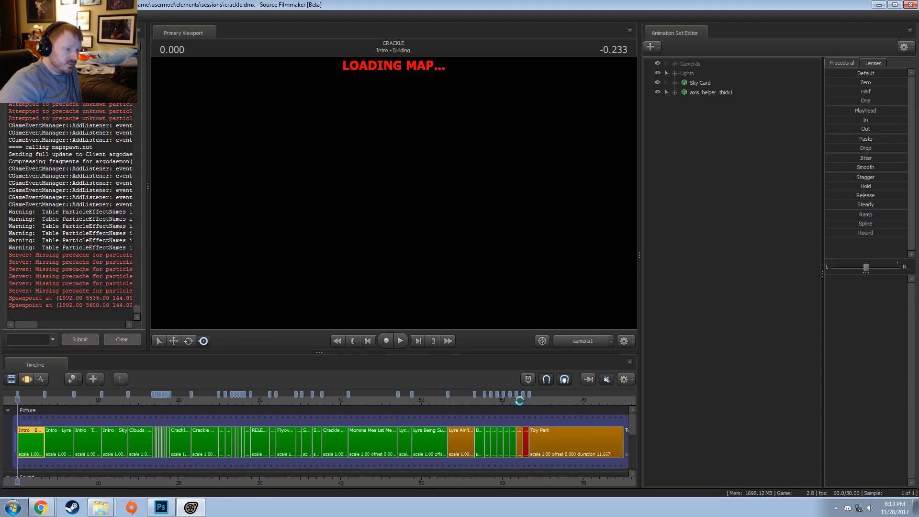
pyautogui.scroll(5, 531, 421)
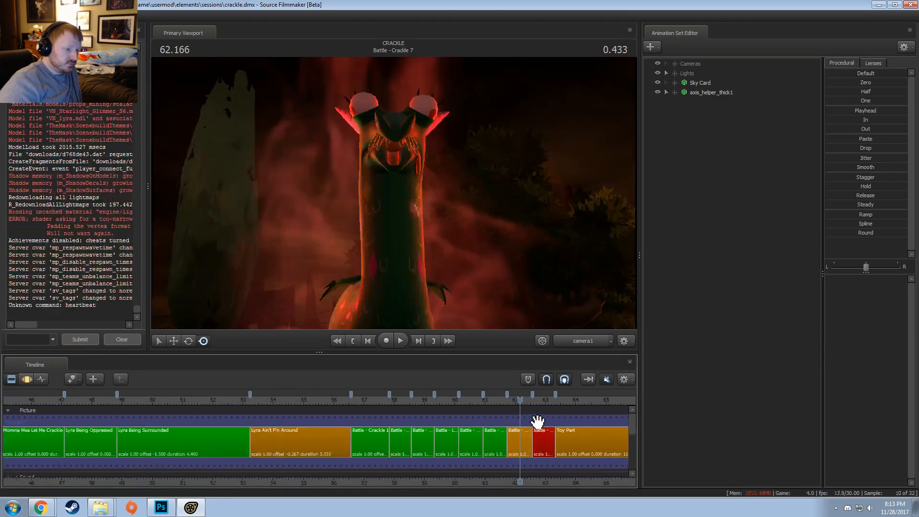
pyautogui.scroll(3, 536, 421)
pyautogui.click(519, 450)
# - Examine the light positions and animation curves of Bolt 1, Bolt 2 and Bolt 3 one by one
pyautogui.click(699, 150)
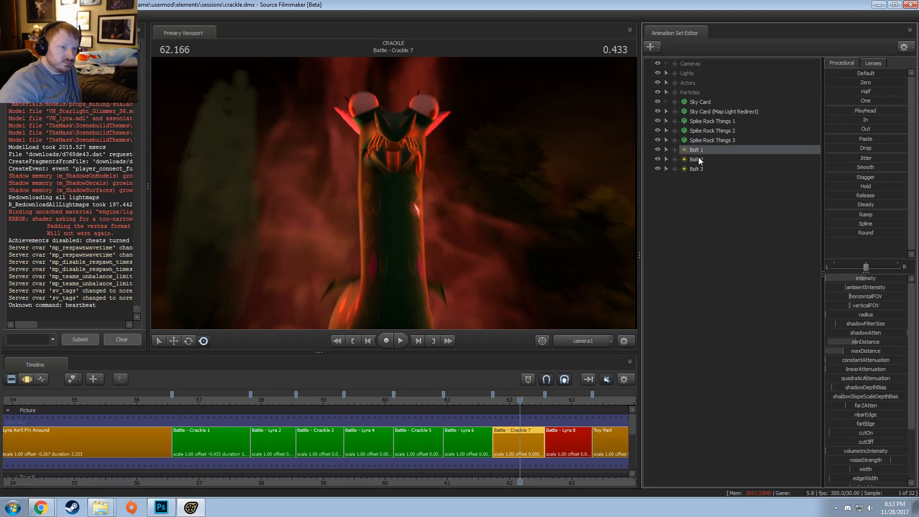
pyautogui.click(699, 160)
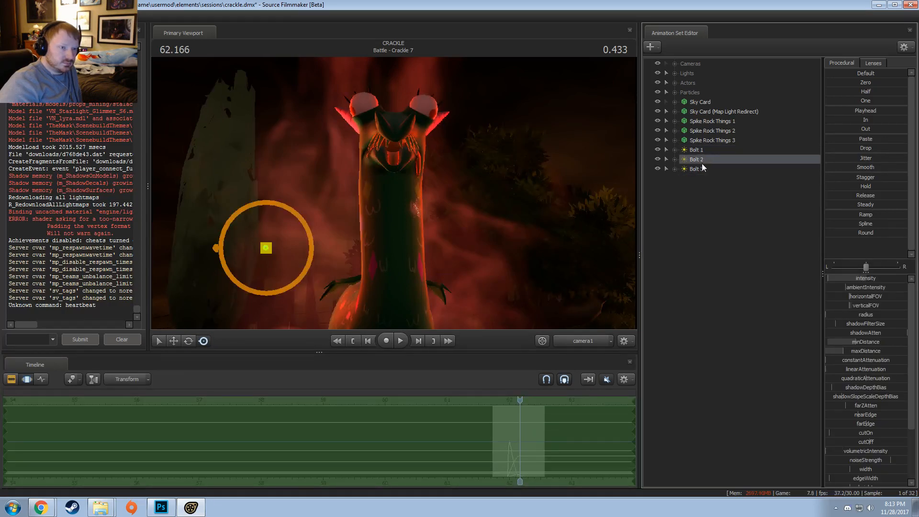
pyautogui.click(702, 169)
pyautogui.scroll(-3, 857, 345)
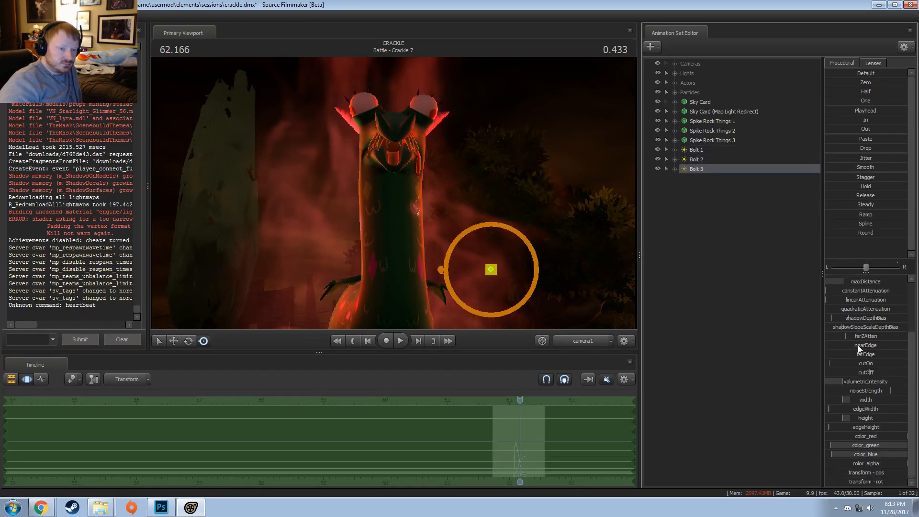
pyautogui.moveTo(520, 399)
pyautogui.mouseDown()
pyautogui.moveTo(536, 400)
pyautogui.moveTo(501, 403)
pyautogui.moveTo(529, 417)
pyautogui.moveTo(512, 417)
pyautogui.moveTo(520, 417)
pyautogui.mouseUp()
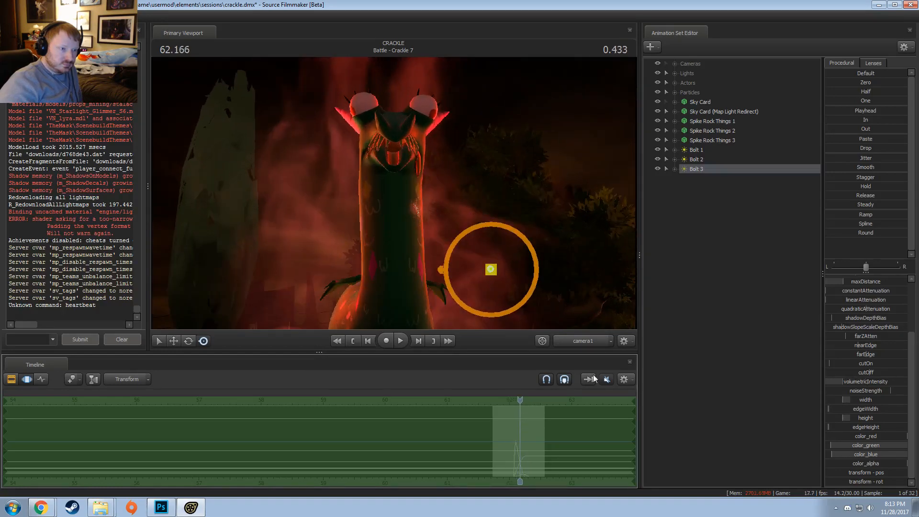
# - Copy and paste Spike Rock Things 2 to test whether a model's animation set can be duplicated
pyautogui.click(705, 153)
pyautogui.rightClick(702, 148)
pyautogui.click(700, 131)
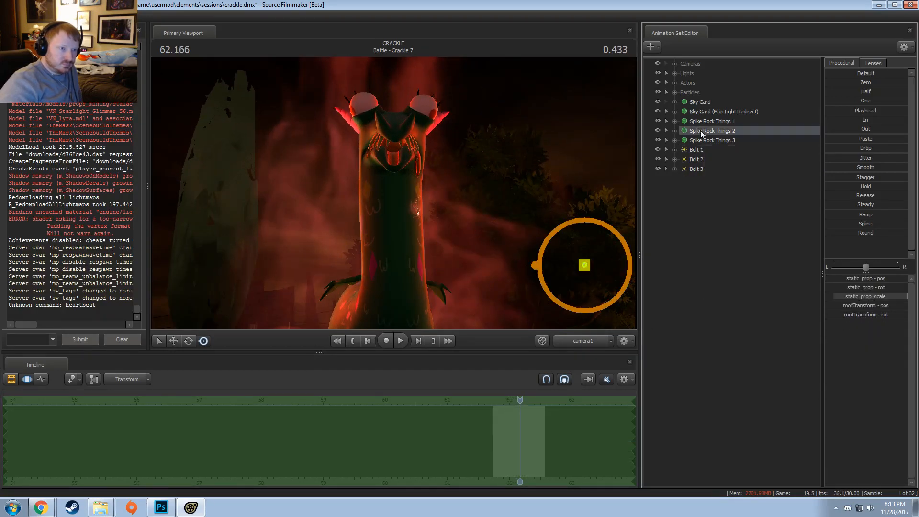
pyautogui.rightClick(700, 130)
pyautogui.click(712, 145)
pyautogui.rightClick(680, 211)
pyautogui.click(718, 262)
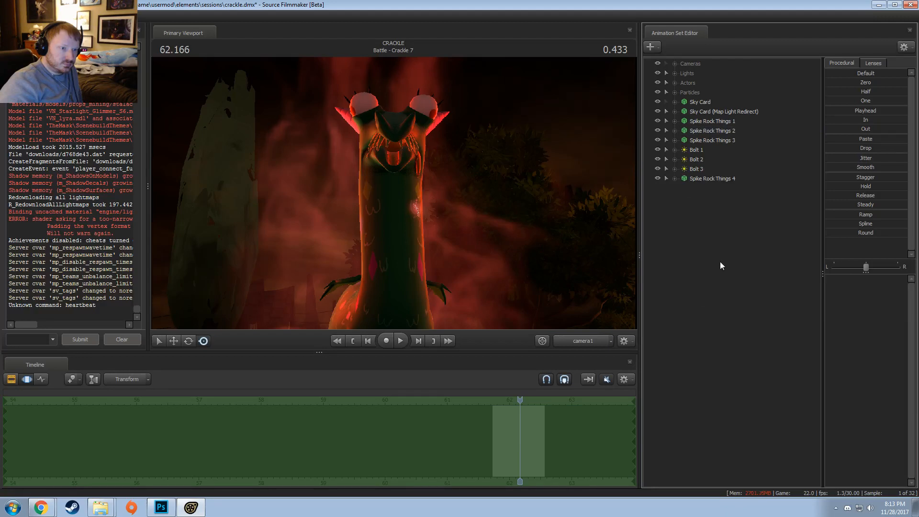
# - Remove the pasted spike rock copy, and try to copy and paste Bolt 1 on its own
pyautogui.click(697, 178)
pyautogui.rightClick(697, 177)
pyautogui.click(711, 199)
pyautogui.click(701, 150)
pyautogui.rightClick(703, 192)
pyautogui.click(727, 242)
# - Close the crashed program, relaunch Source Filmmaker and reopen the recent crackle.dmx session
pyautogui.click(423, 270)
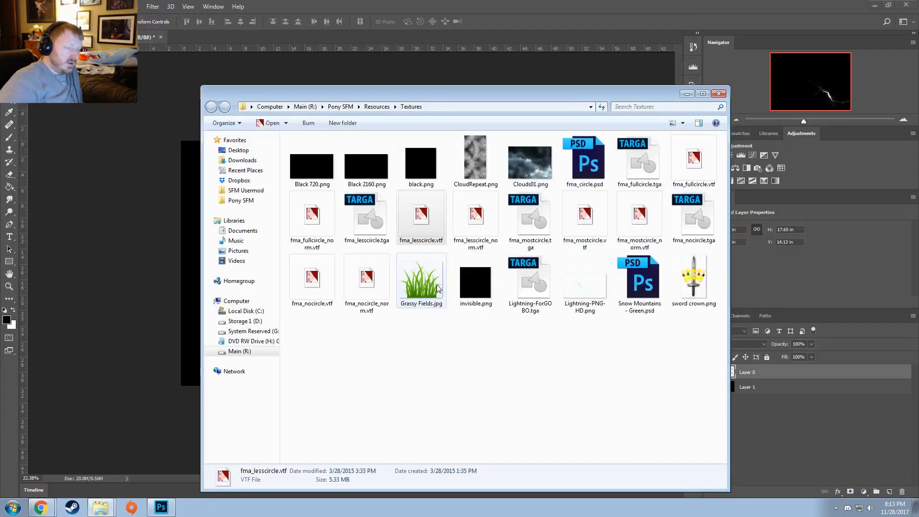
pyautogui.click(80, 505)
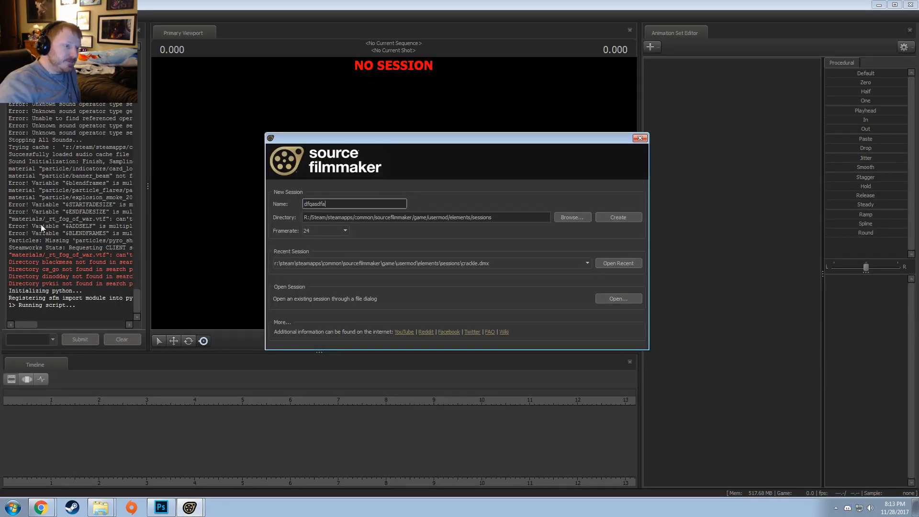
pyautogui.click(628, 266)
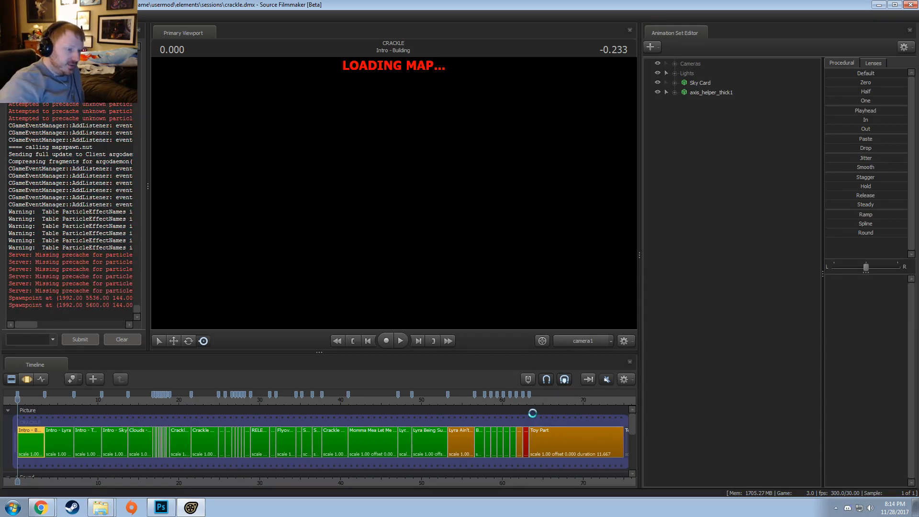
# - Play back the Battle - Crackle 7 shot from its start, and enter the shot at 61.766
pyautogui.click(521, 403)
pyautogui.scroll(5, 529, 426)
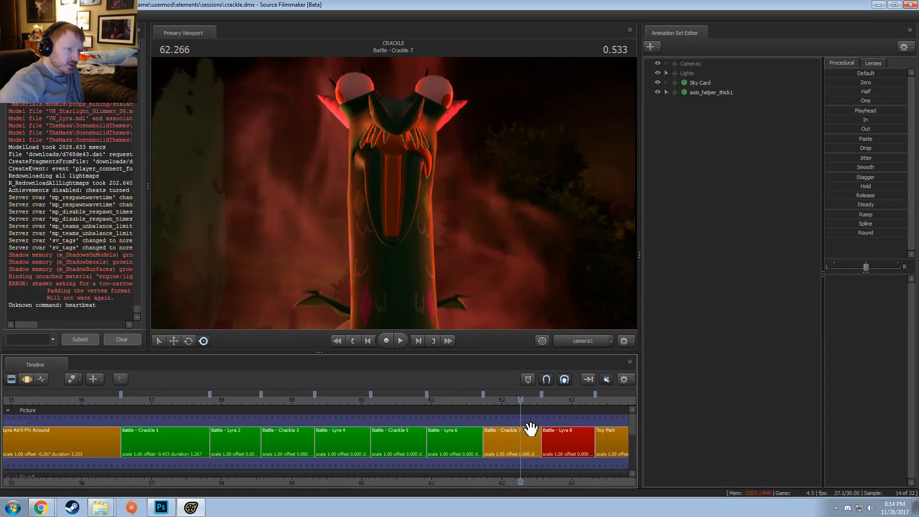
pyautogui.click(488, 400)
pyautogui.press('space')
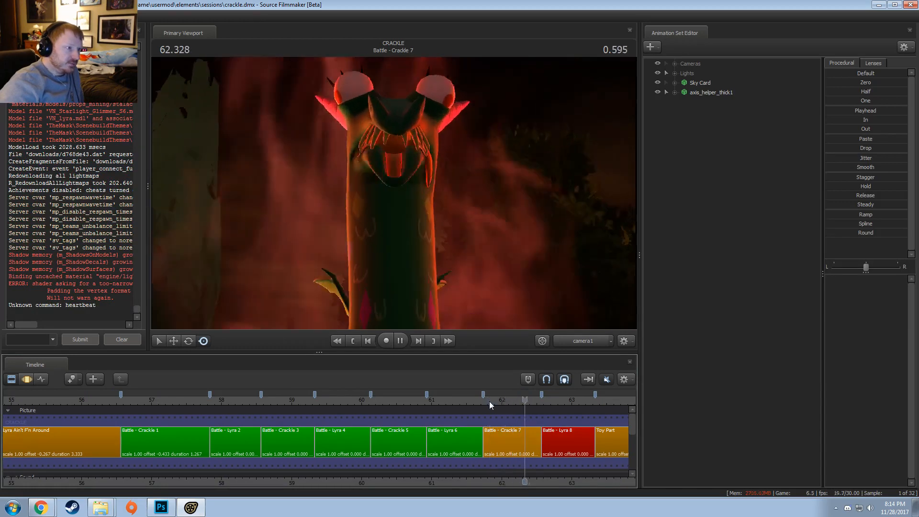
pyautogui.click(486, 400)
pyautogui.press('space')
pyautogui.click(485, 399)
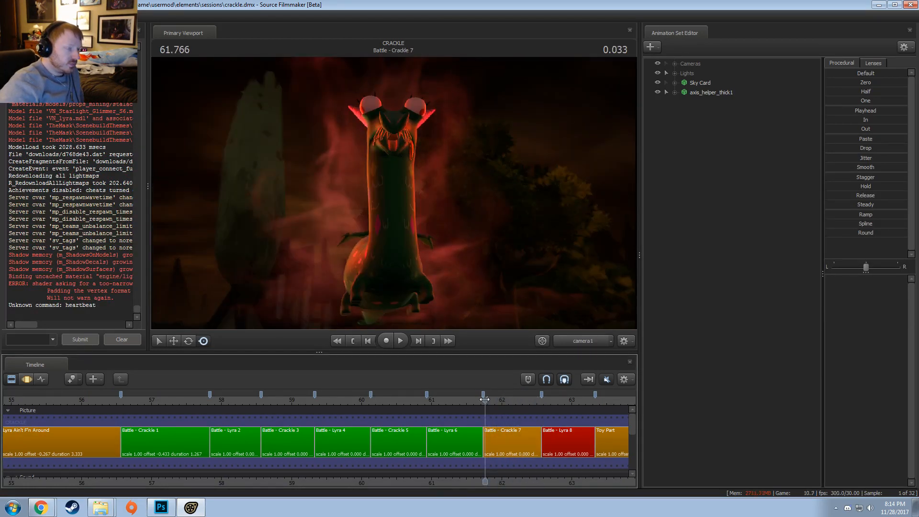
pyautogui.click(486, 400)
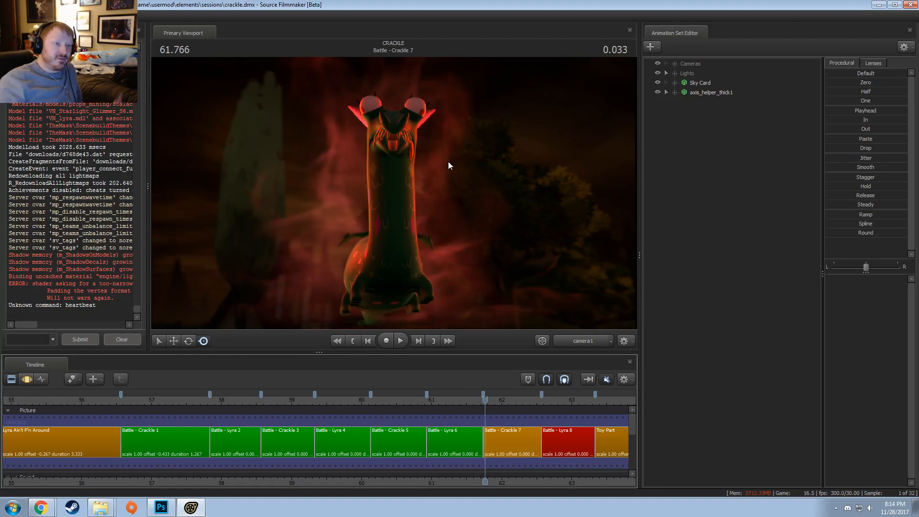
pyautogui.click(515, 449)
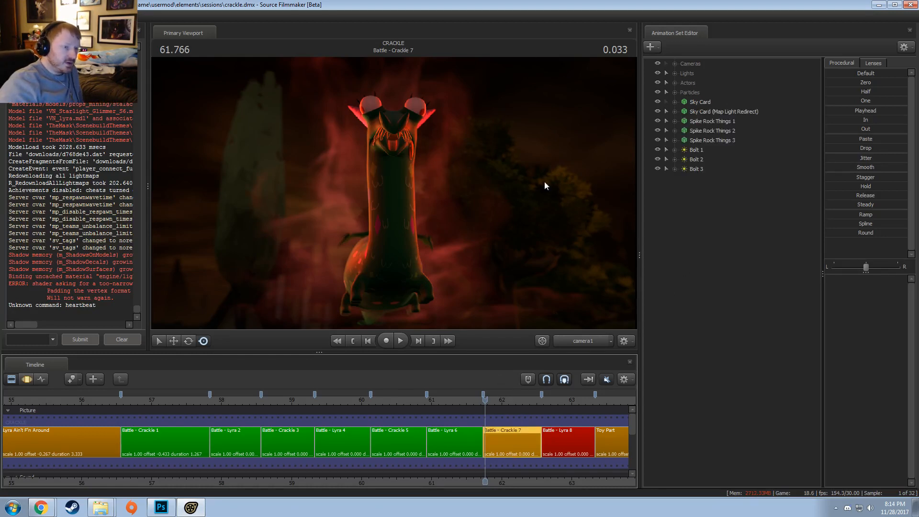
# - Launch the Particle Editor and start opening an existing particle configuration file
pyautogui.click(53, 15)
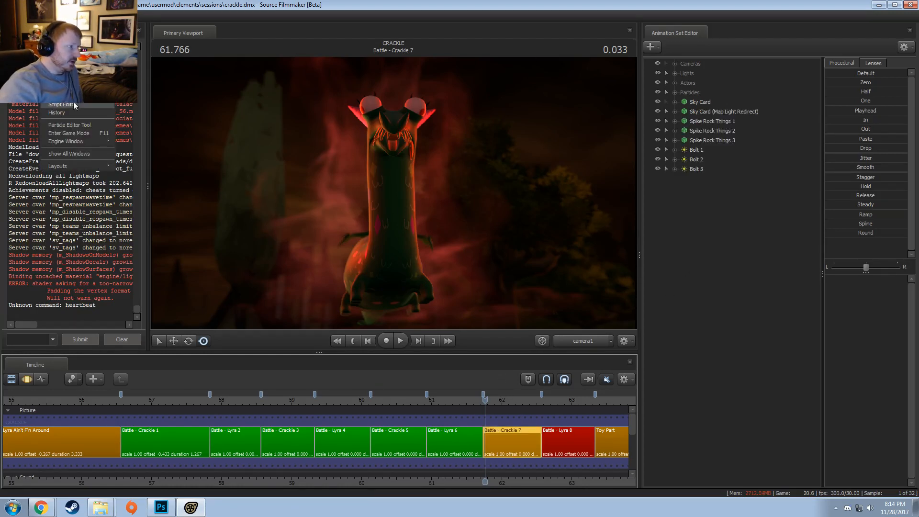
pyautogui.click(69, 125)
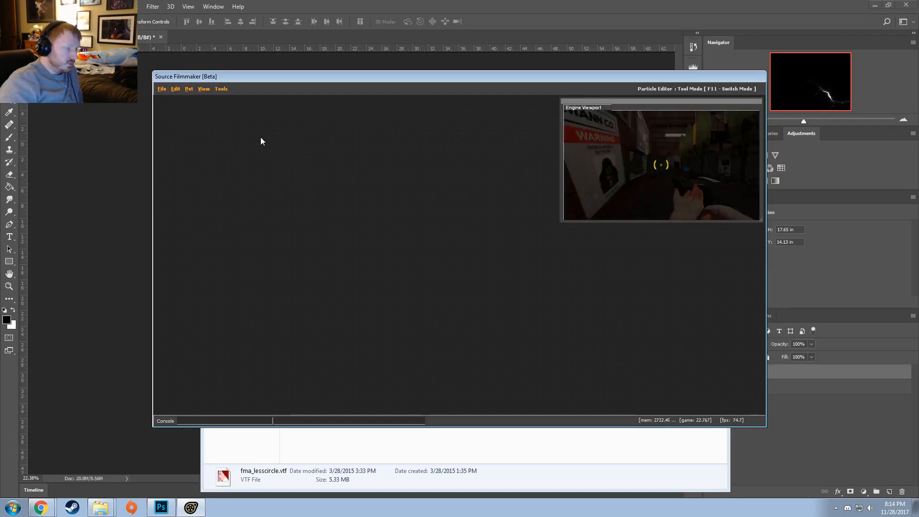
pyautogui.click(162, 93)
pyautogui.click(167, 107)
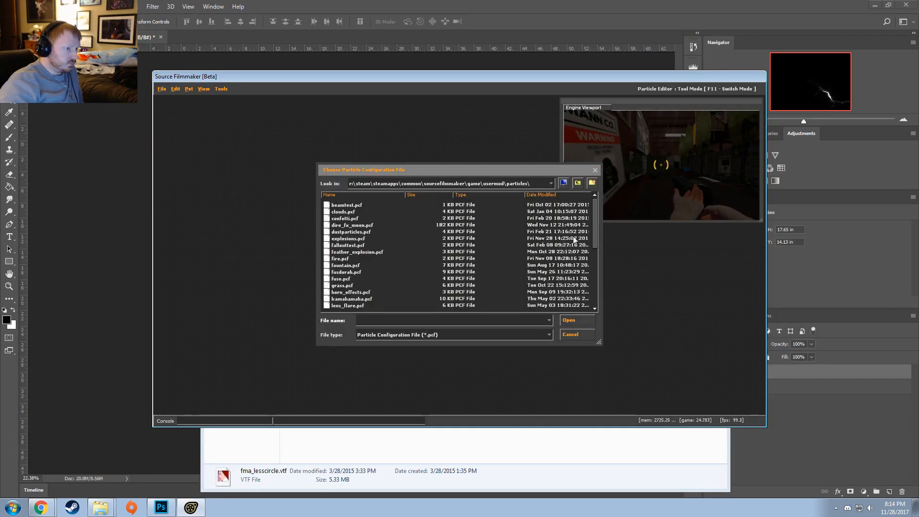
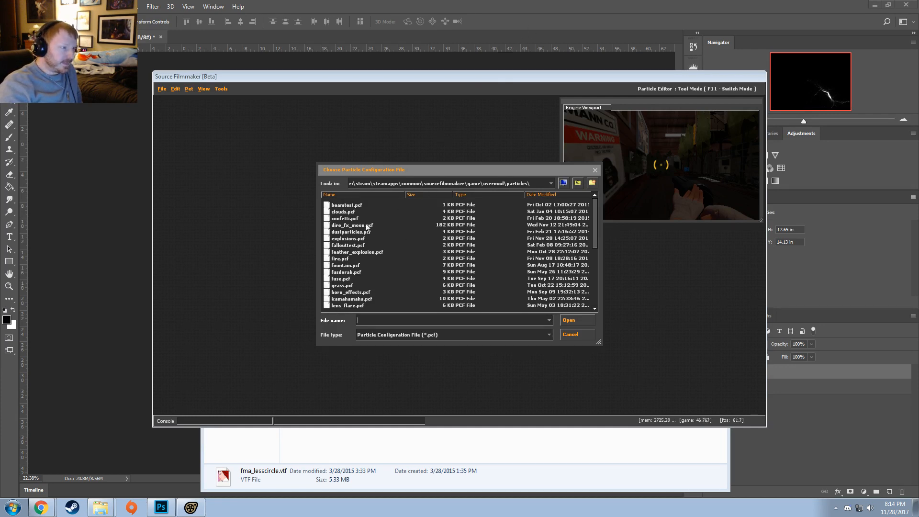
# - Load hero_beastmaster.pcf from the game's dota\particles\units\heroes folder
pyautogui.click(349, 245)
pyautogui.doubleClick(578, 185)
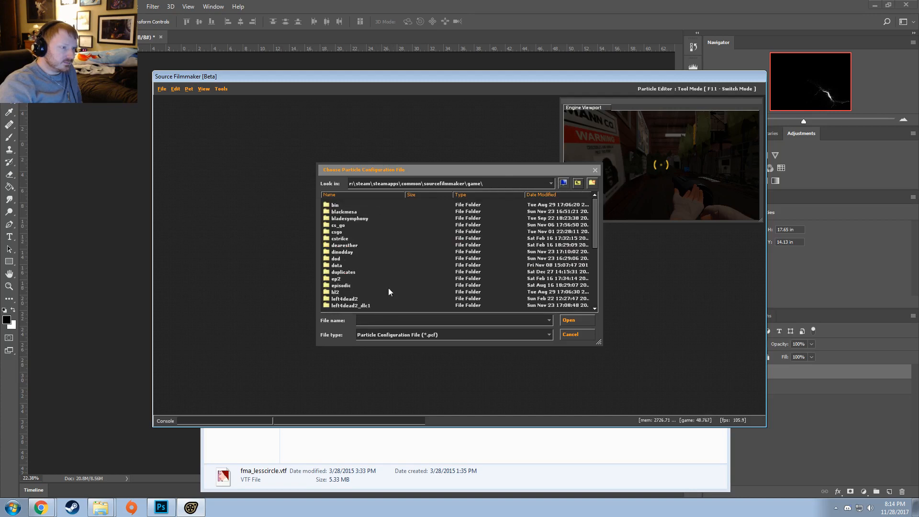
pyautogui.click(336, 264)
pyautogui.doubleClick(337, 265)
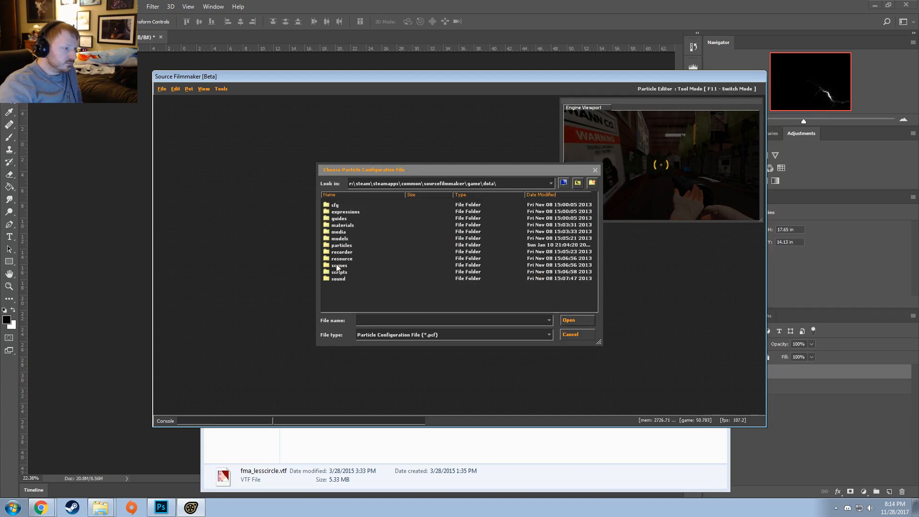
pyautogui.doubleClick(347, 245)
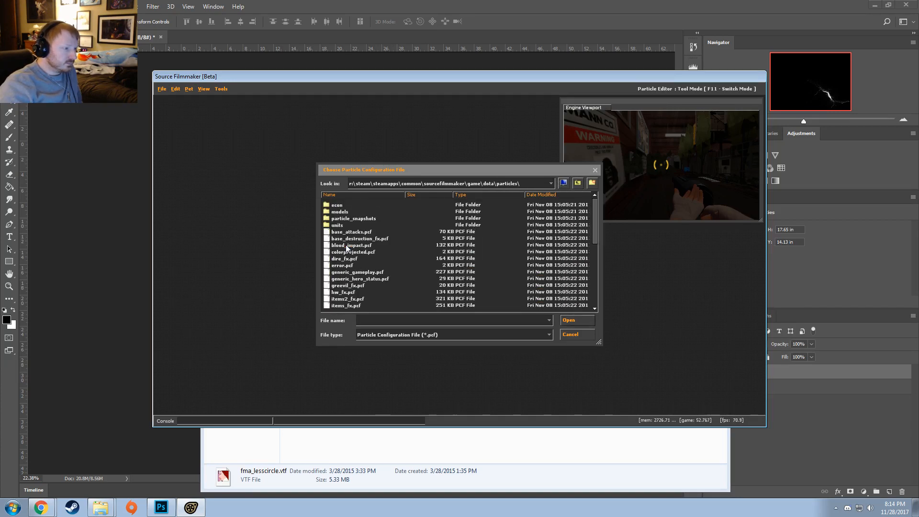
pyautogui.doubleClick(341, 226)
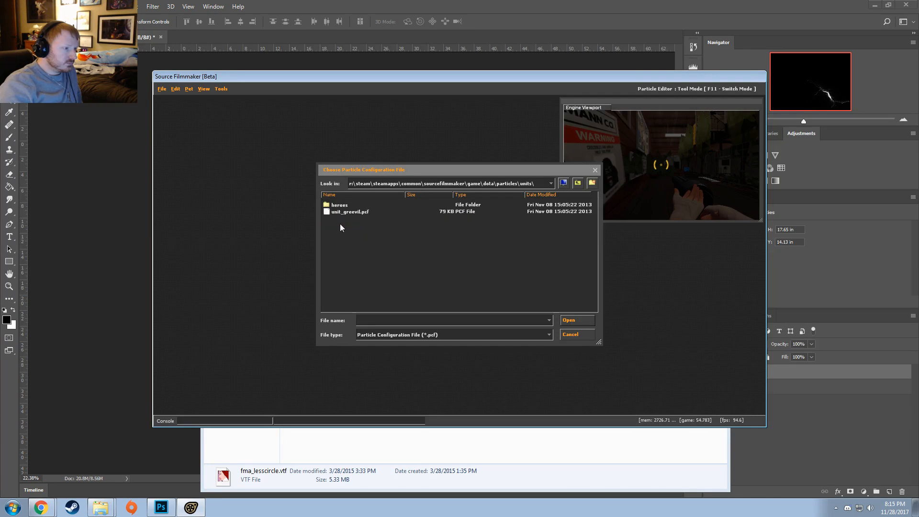
pyautogui.doubleClick(341, 211)
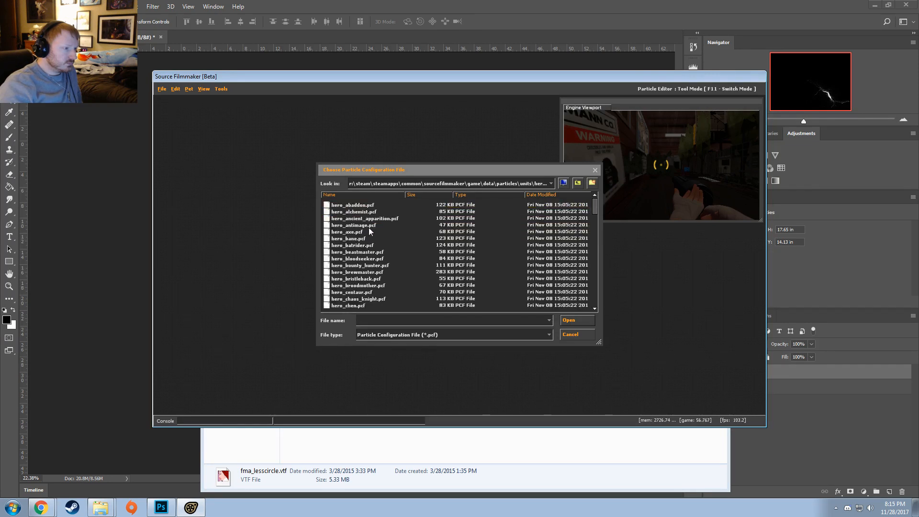
pyautogui.doubleClick(363, 251)
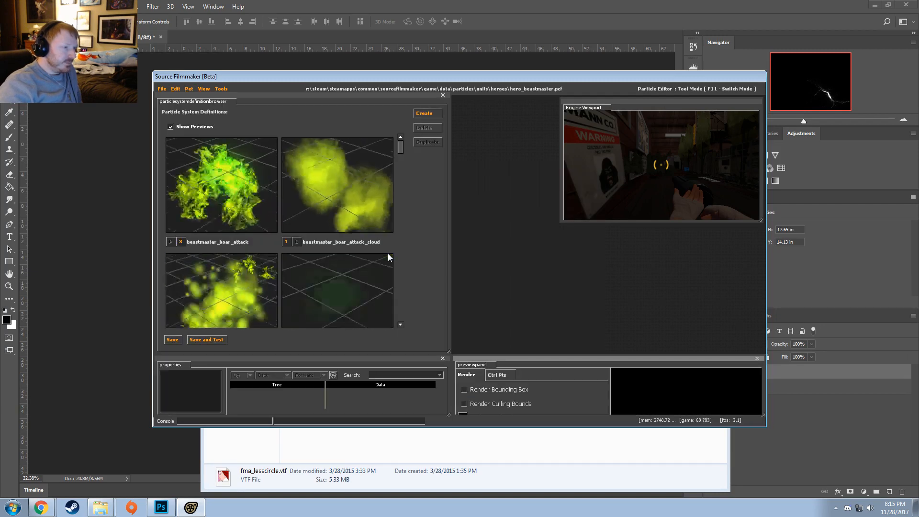
# - Widen the particle definition browser and examine all the beastmaster effect previews for a usable lightning effect
pyautogui.scroll(-4, 362, 225)
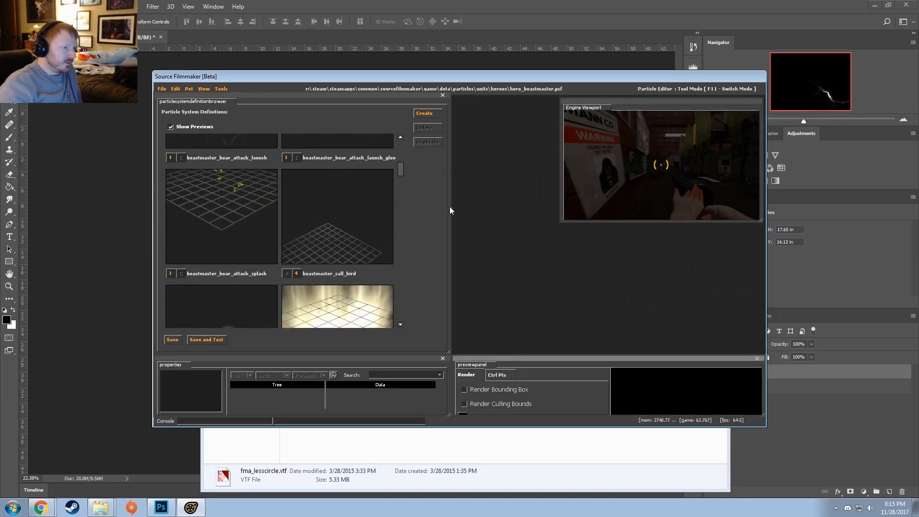
pyautogui.moveTo(451, 208); pyautogui.dragTo(511, 213)
pyautogui.scroll(-6, 336, 237)
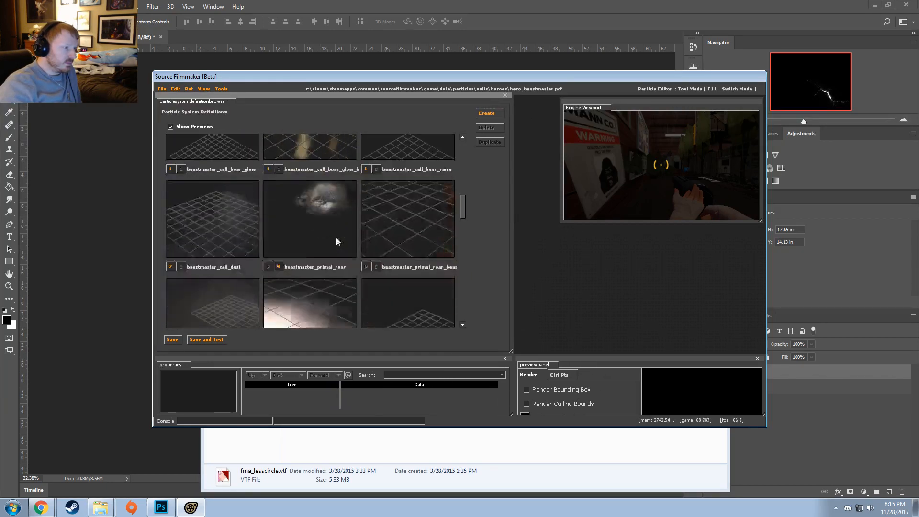
pyautogui.scroll(-6, 345, 236)
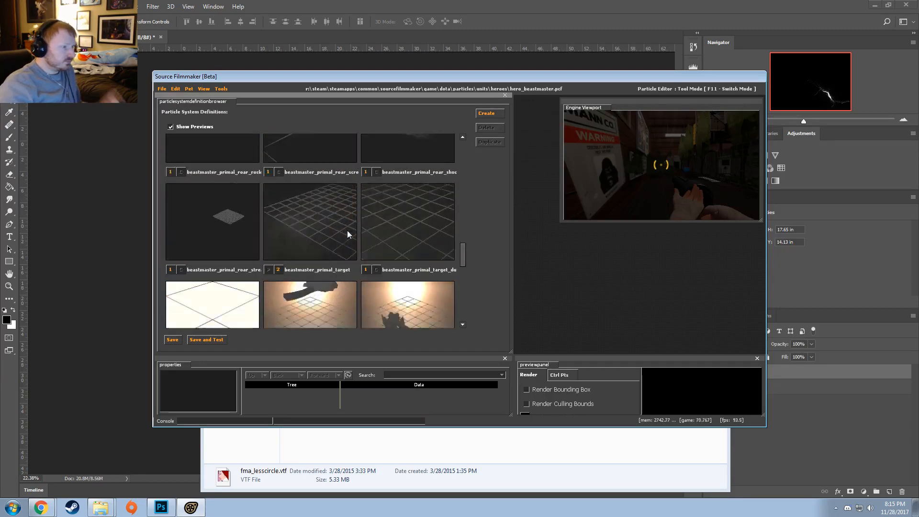
pyautogui.scroll(-3, 343, 226)
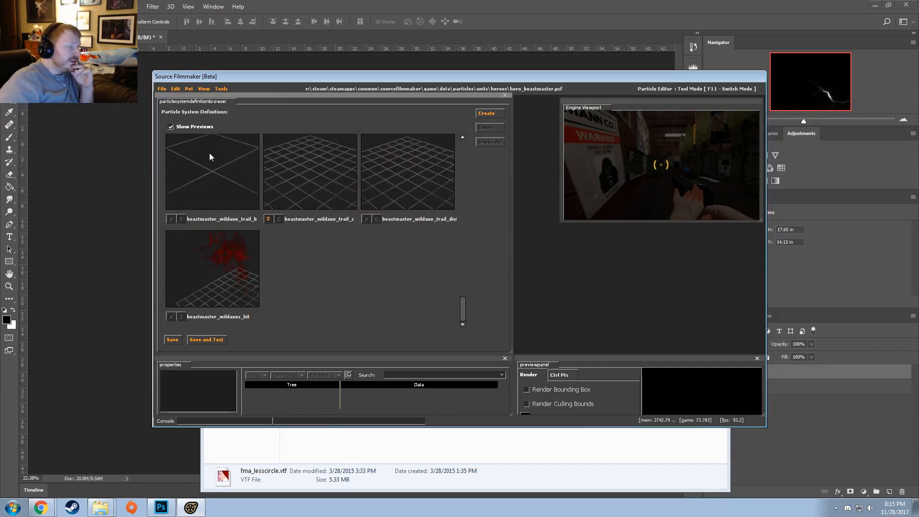
# - Load items_fx.pcf from the dota\particles folder into the Particle Editor
pyautogui.click(162, 88)
pyautogui.click(167, 109)
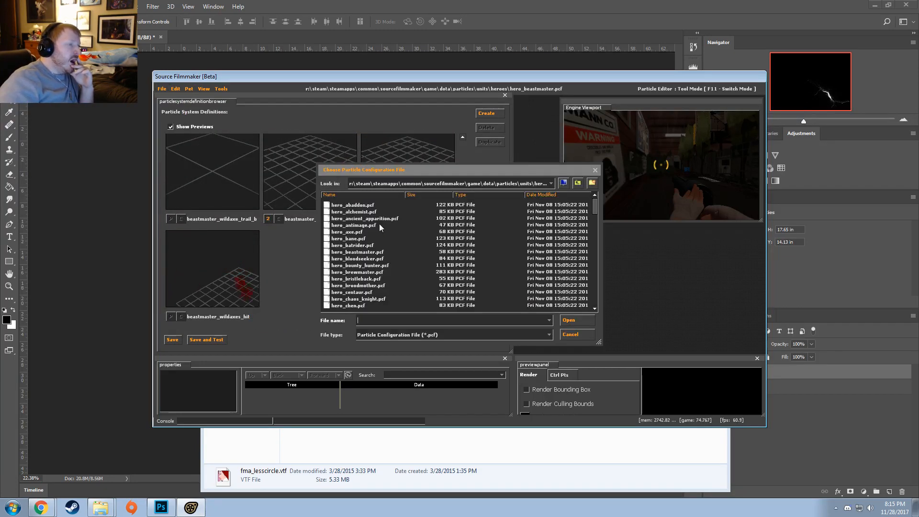
pyautogui.click(579, 182)
pyautogui.click(578, 183)
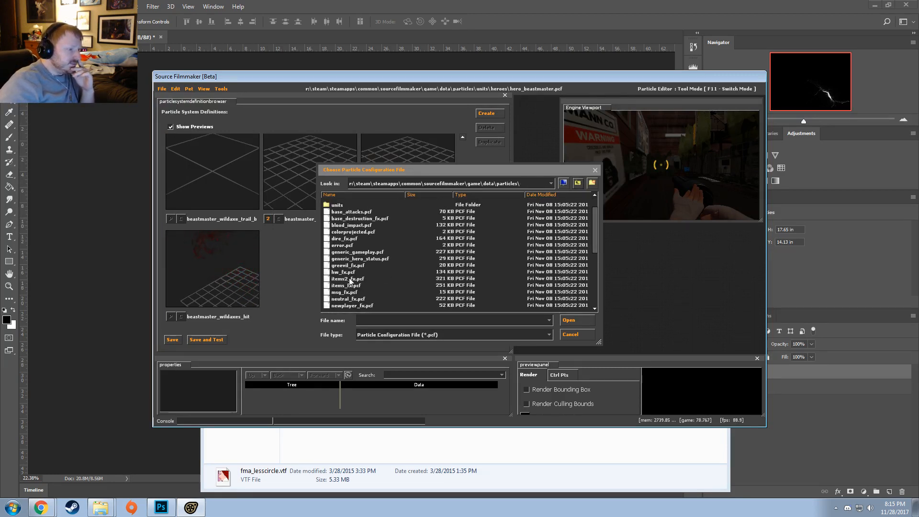
pyautogui.click(349, 285)
pyautogui.press('Return')
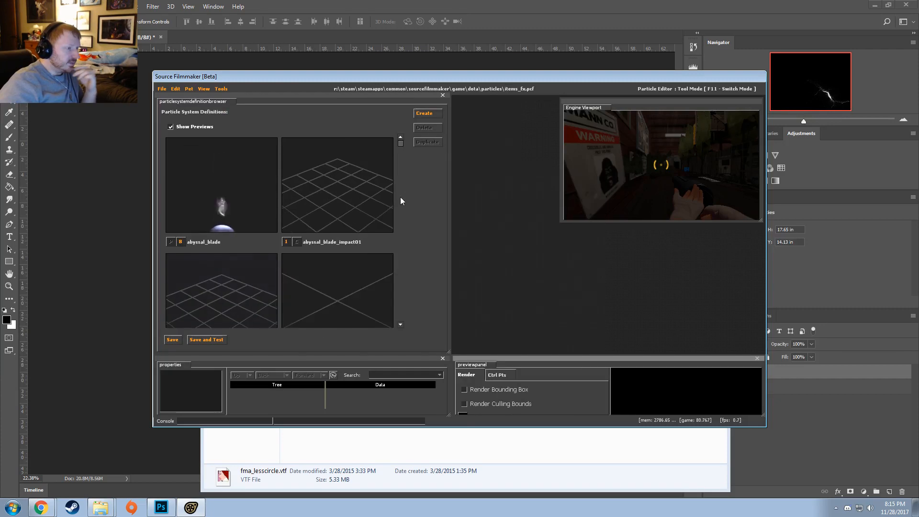
# - Examine the abyssal blade and aegis respawn effect previews for a lightning-like particle
pyautogui.click(228, 211)
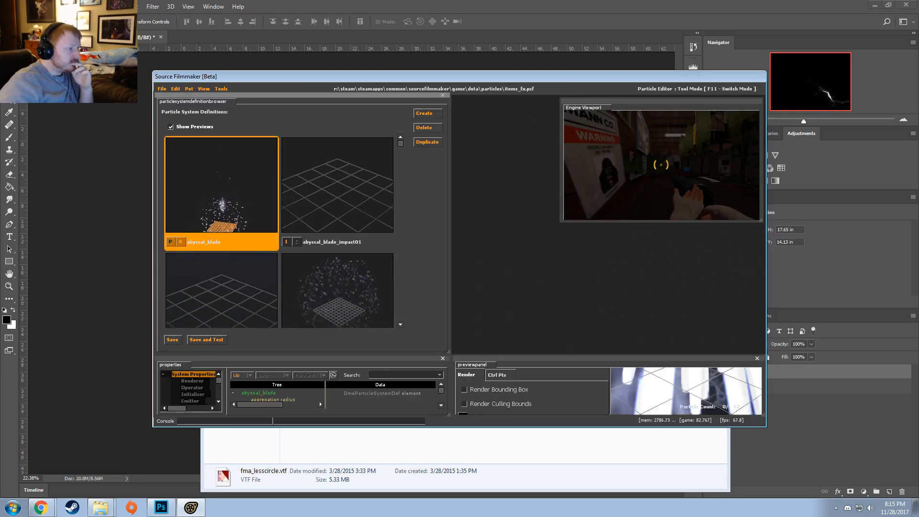
pyautogui.scroll(-5, 230, 268)
pyautogui.scroll(-2, 287, 282)
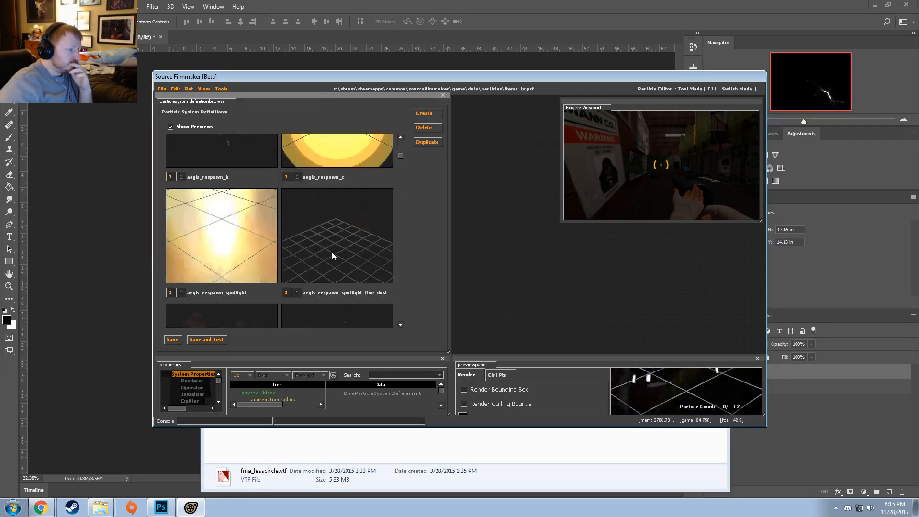
pyautogui.scroll(1, 339, 234)
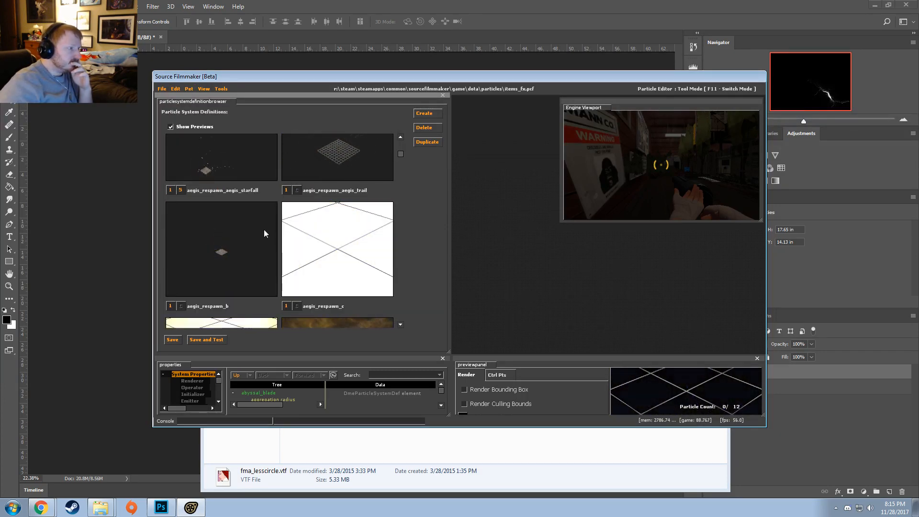
pyautogui.scroll(-4, 314, 260)
pyautogui.scroll(2, 314, 259)
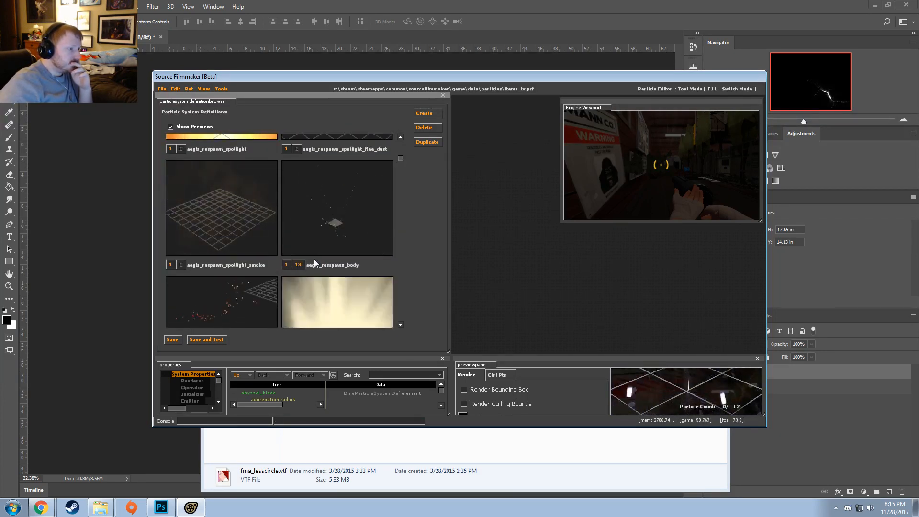
pyautogui.click(314, 259)
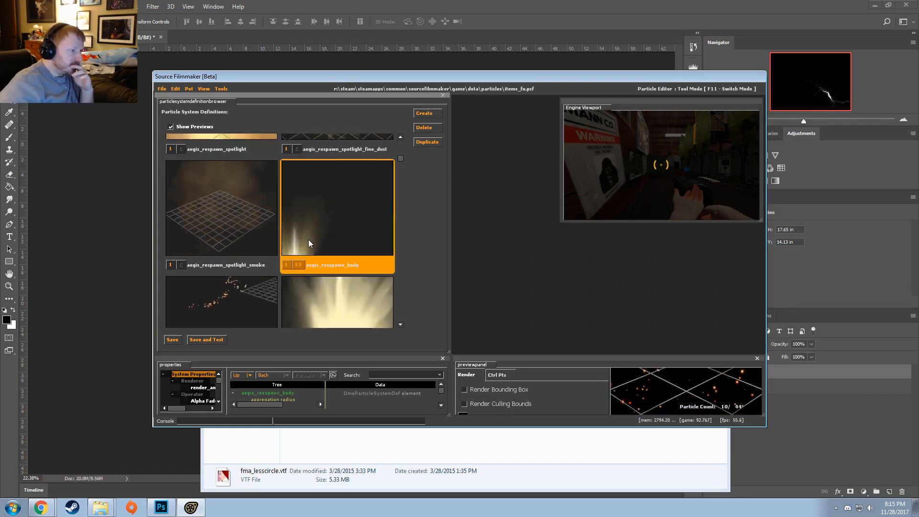
pyautogui.scroll(-1, 317, 230)
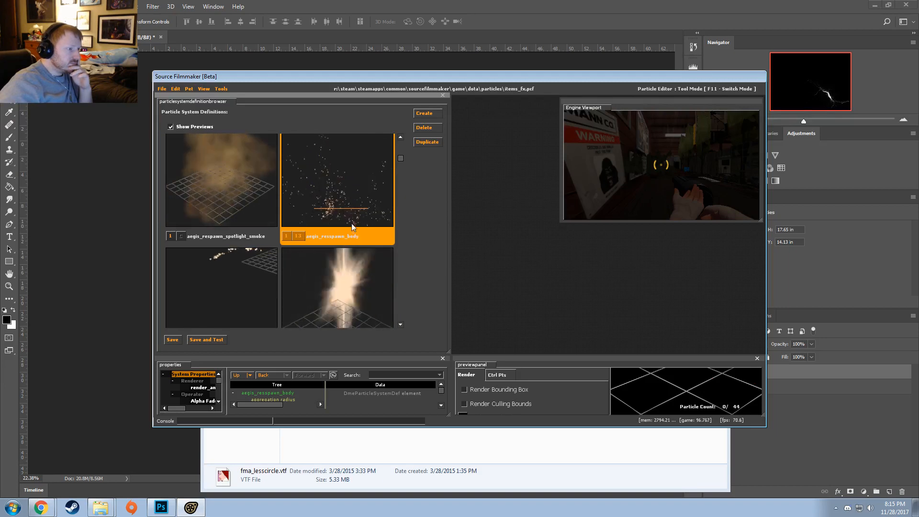
# - Examine the aegis_timer effect previews, viewing aegis_timer_j, aegis_timer_k and aegis_timer_i from different angles
pyautogui.scroll(-5, 360, 254)
pyautogui.scroll(-5, 349, 270)
pyautogui.click(348, 269)
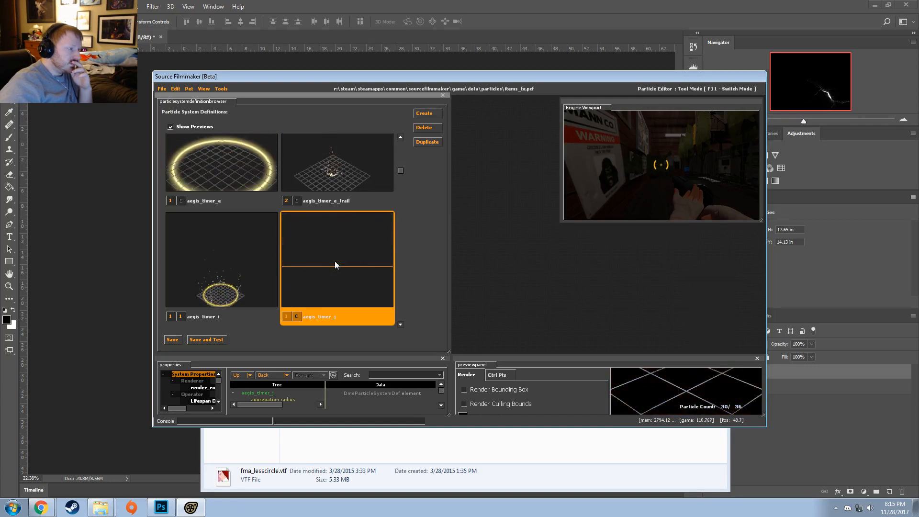
pyautogui.scroll(-3, 335, 262)
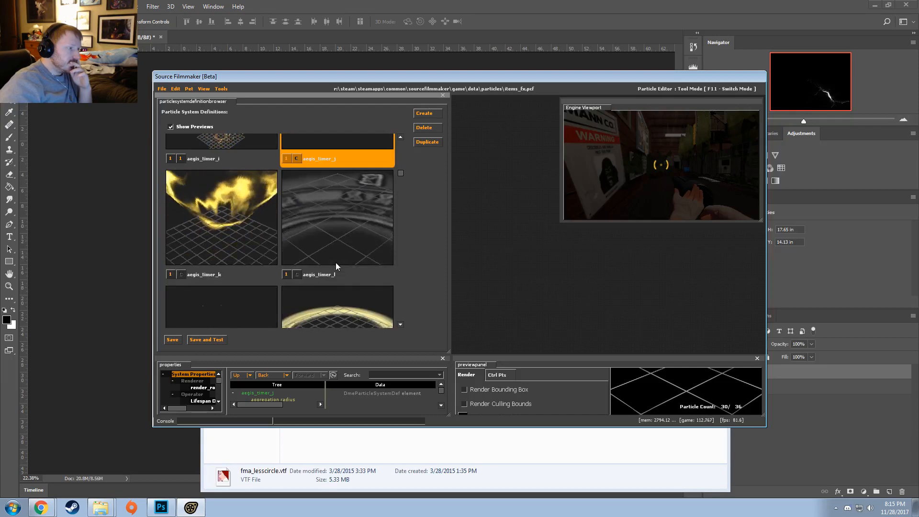
pyautogui.moveTo(225, 211); pyautogui.dragTo(226, 192)
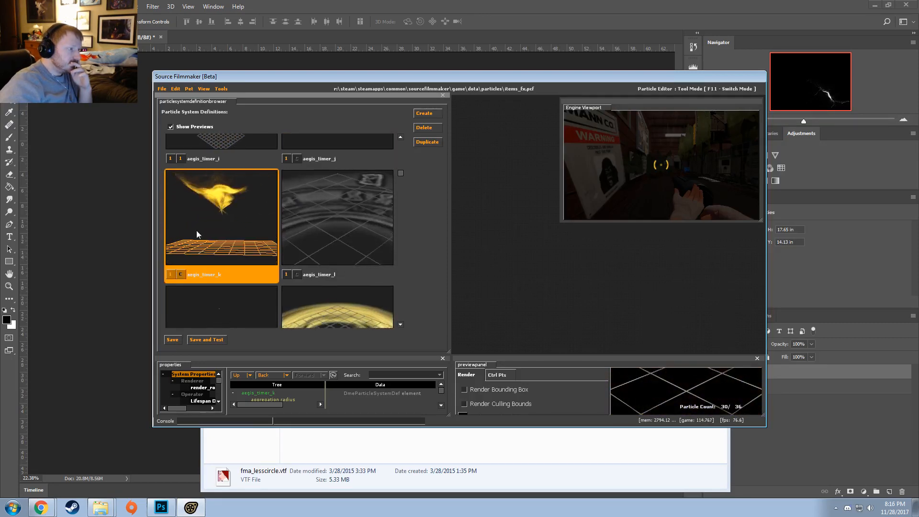
pyautogui.scroll(-10, 373, 234)
pyautogui.scroll(9, 371, 236)
pyautogui.scroll(7, 370, 237)
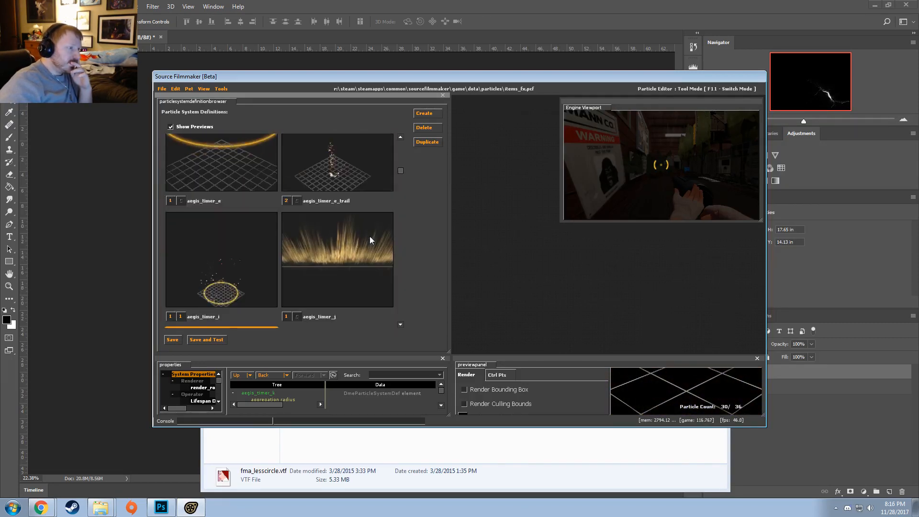
pyautogui.scroll(3, 349, 253)
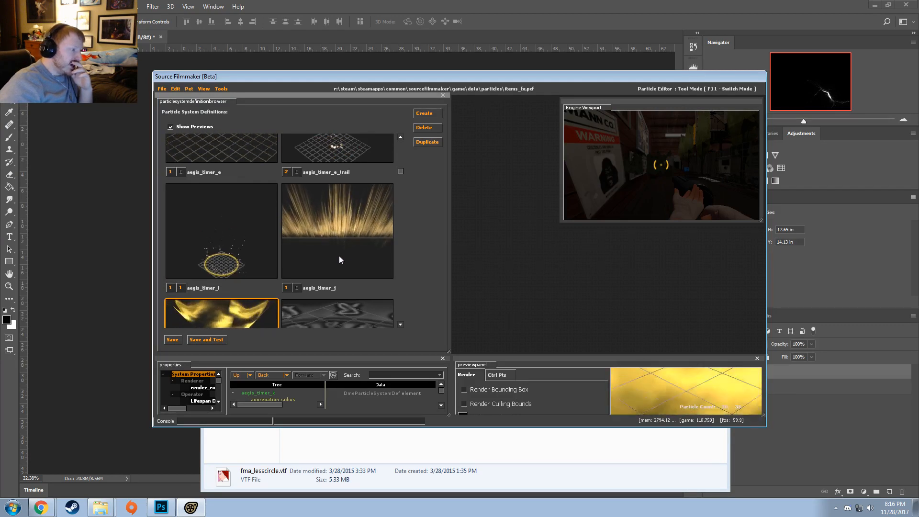
pyautogui.click(238, 240)
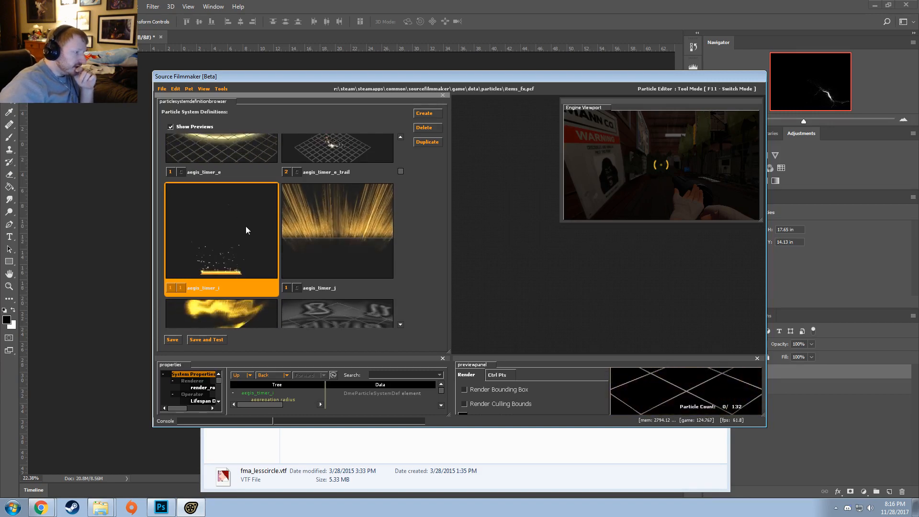
# - Examine the previews from arcane_boots through the dagon effects, including chain_lightning_impact_b and cyclone
pyautogui.scroll(-3, 252, 239)
pyautogui.scroll(-10, 254, 239)
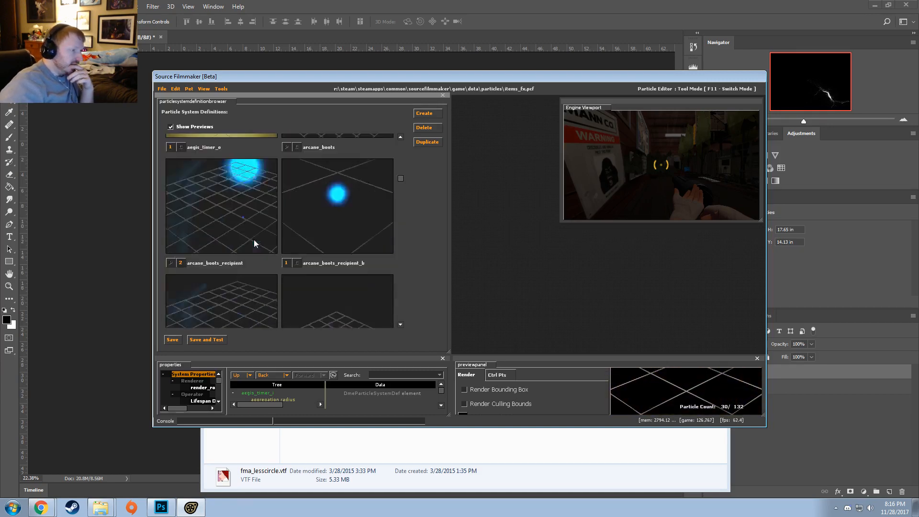
pyautogui.scroll(-5, 256, 237)
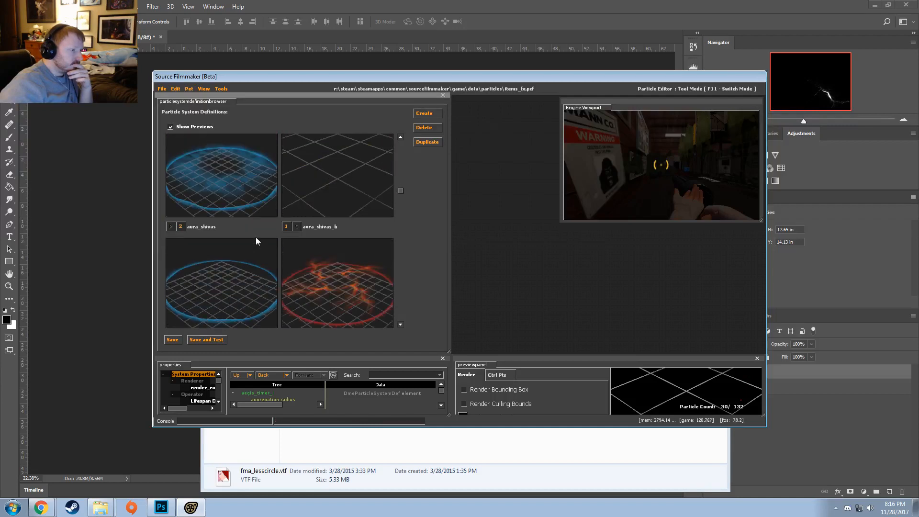
pyautogui.moveTo(400, 196); pyautogui.dragTo(410, 221)
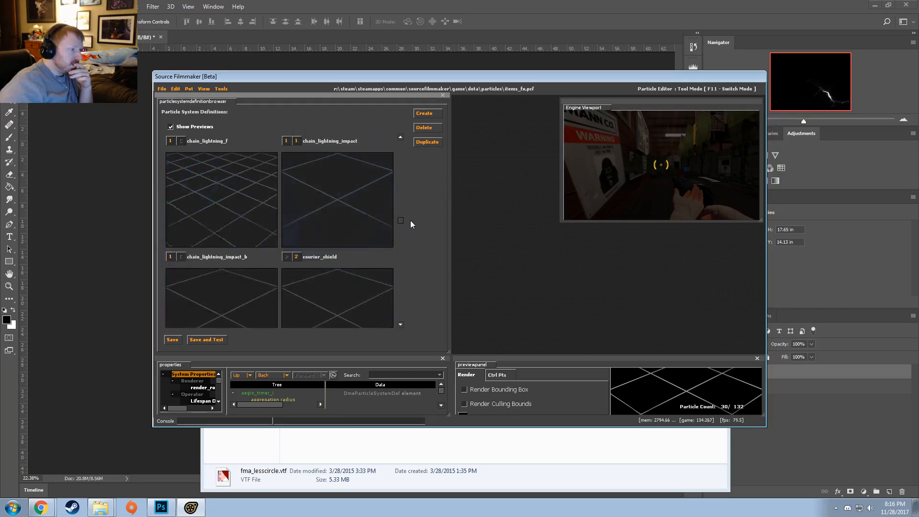
pyautogui.click(216, 218)
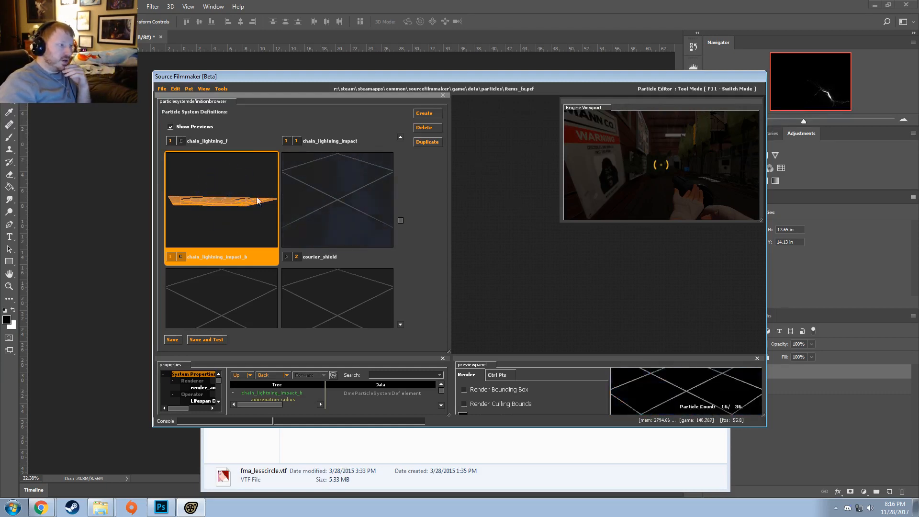
pyautogui.scroll(-2, 286, 259)
pyautogui.moveTo(316, 176); pyautogui.dragTo(349, 166)
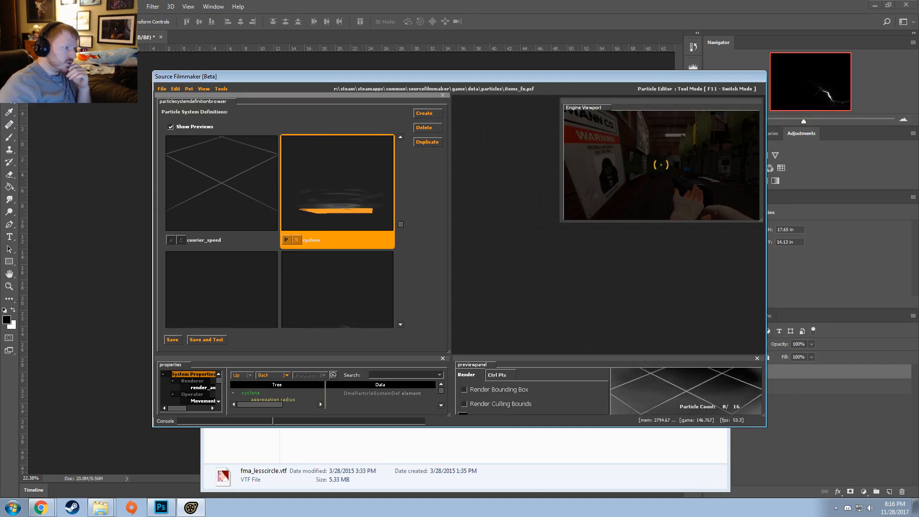
pyautogui.scroll(-5, 316, 266)
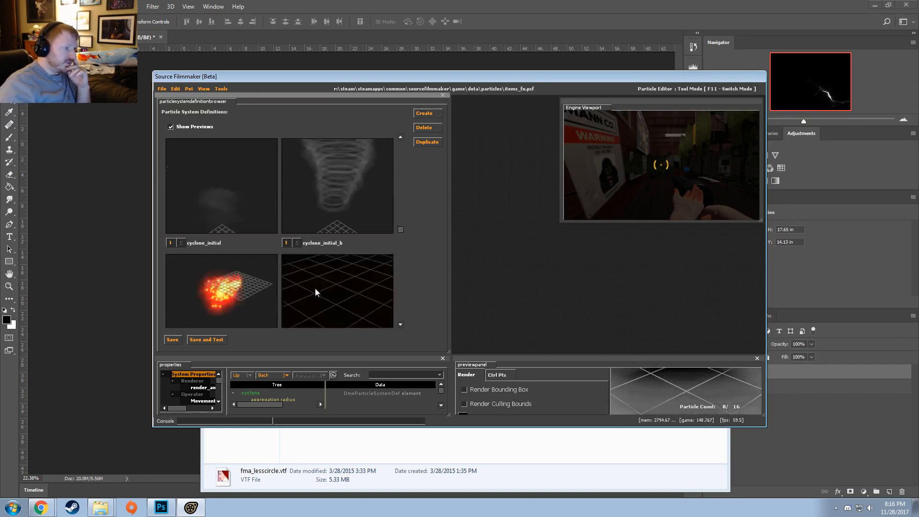
pyautogui.scroll(-6, 317, 291)
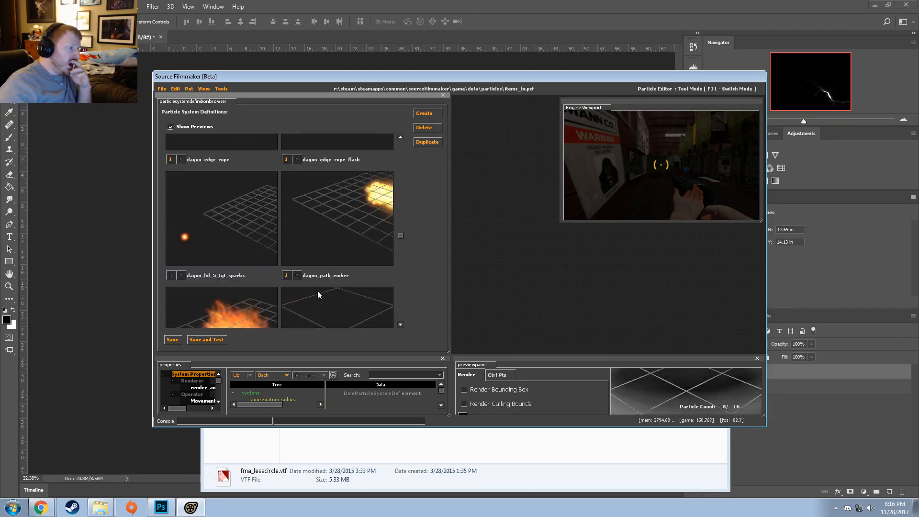
# - Locate the electrical_arc_01 effects and inspect the electrical_arc_01_system preview from different angles
pyautogui.moveTo(400, 241); pyautogui.dragTo(408, 268)
pyautogui.moveTo(351, 174); pyautogui.dragTo(303, 236)
pyautogui.moveTo(334, 193); pyautogui.dragTo(336, 191)
pyautogui.scroll(-1, 336, 191)
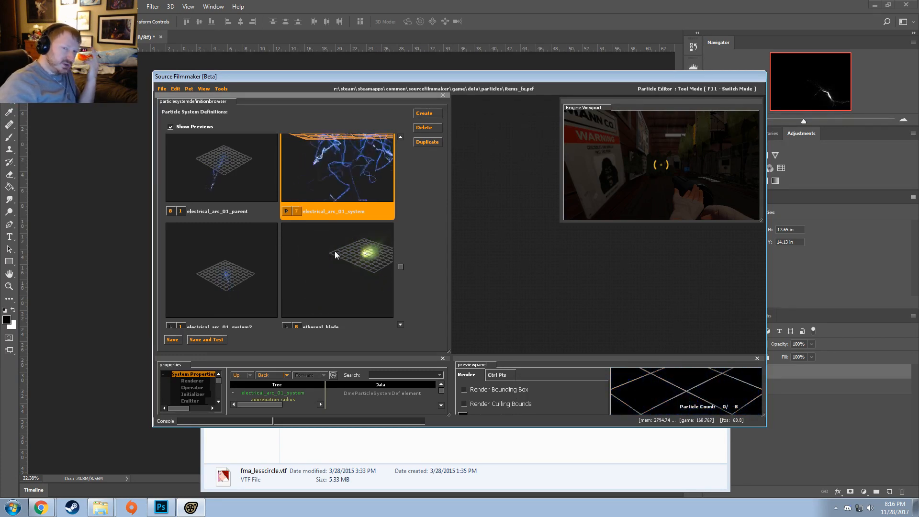
# - Examine the remaining item effect previews from ethereal_blade to the end of the list, including item_sheepstick_e and the last necronomicon warrior effect
pyautogui.scroll(-4, 334, 254)
pyautogui.scroll(-15, 330, 263)
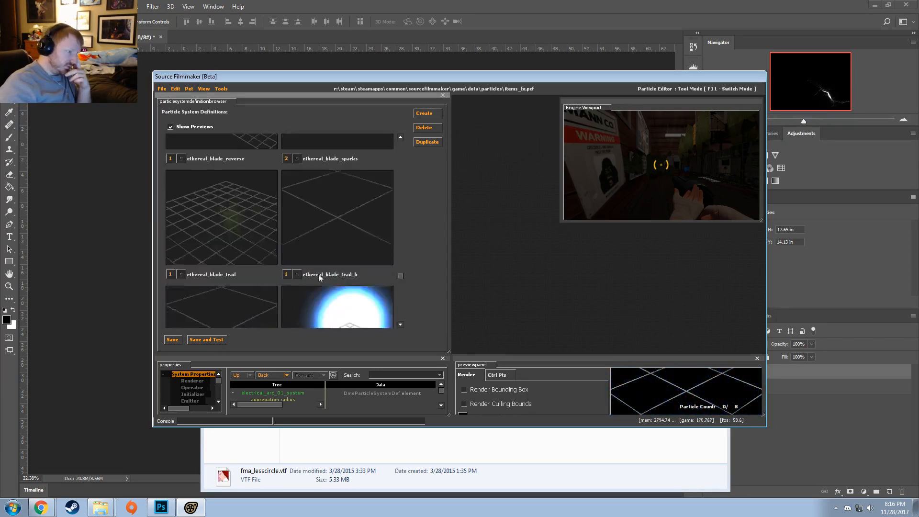
pyautogui.scroll(-12, 310, 282)
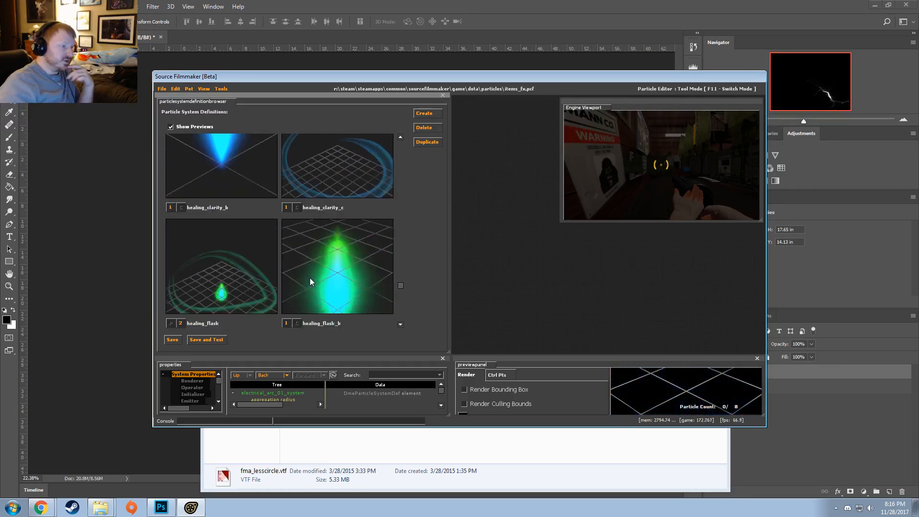
pyautogui.scroll(-5, 309, 279)
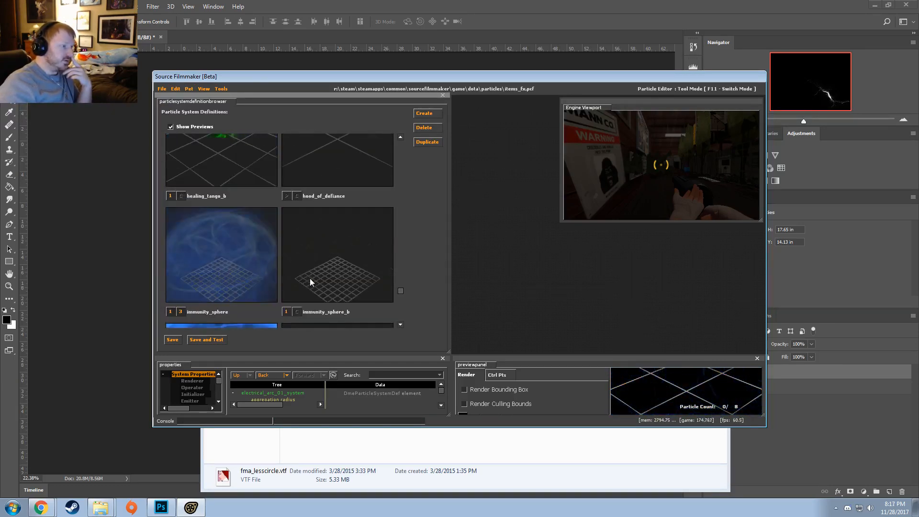
pyautogui.scroll(-4, 308, 274)
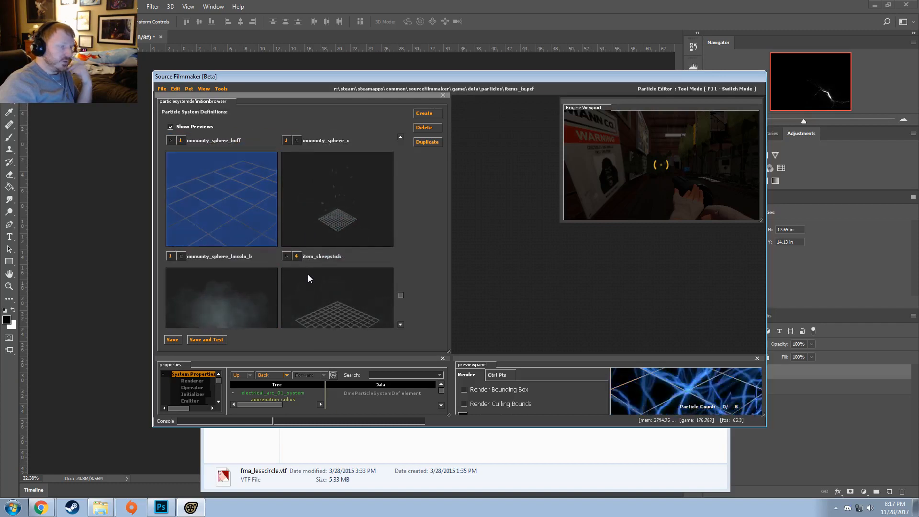
pyautogui.scroll(-2, 307, 246)
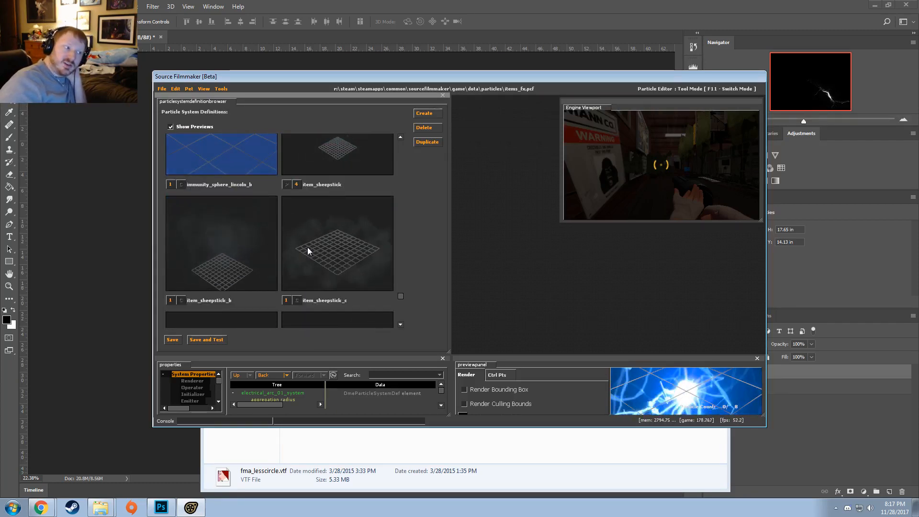
pyautogui.scroll(-1, 306, 253)
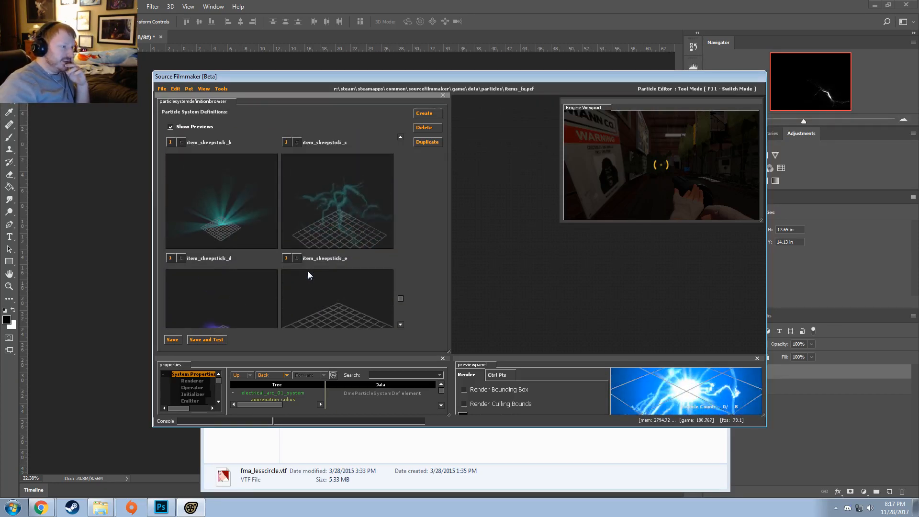
pyautogui.click(309, 258)
pyautogui.scroll(-4, 302, 258)
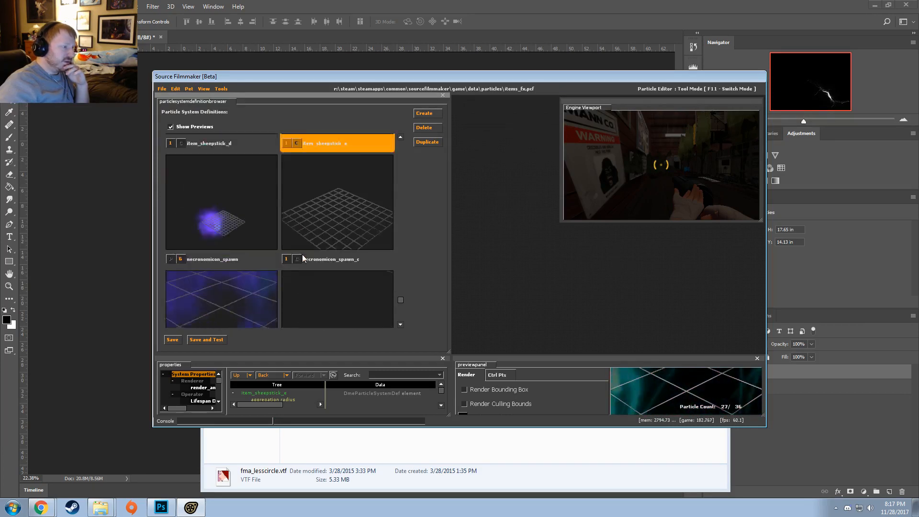
pyautogui.scroll(-3, 317, 249)
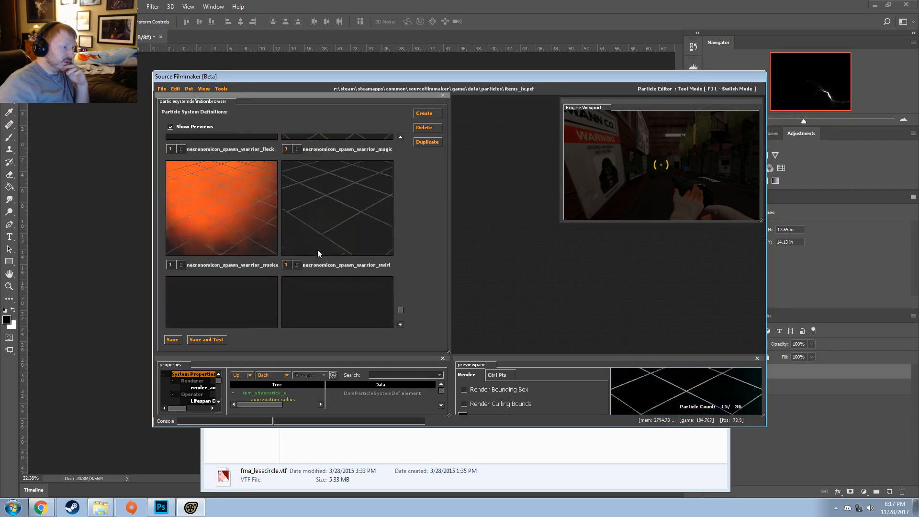
pyautogui.scroll(-4, 315, 258)
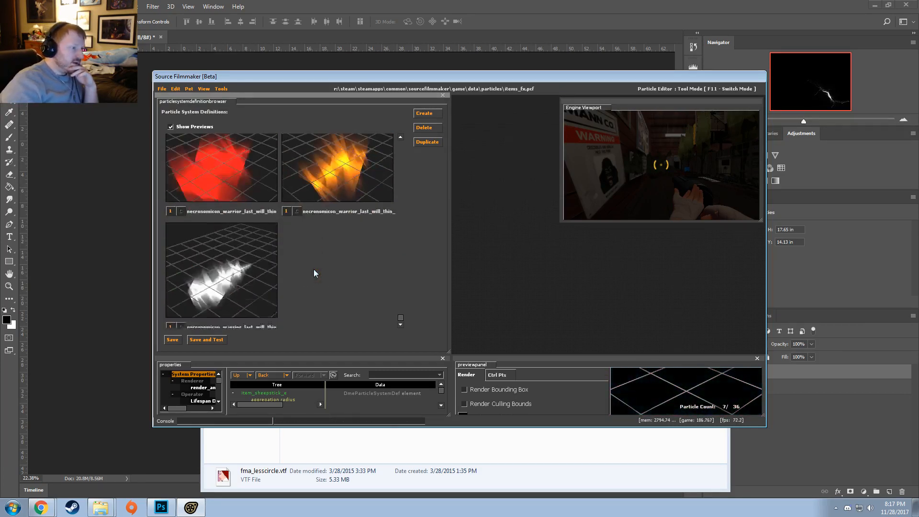
pyautogui.click(182, 287)
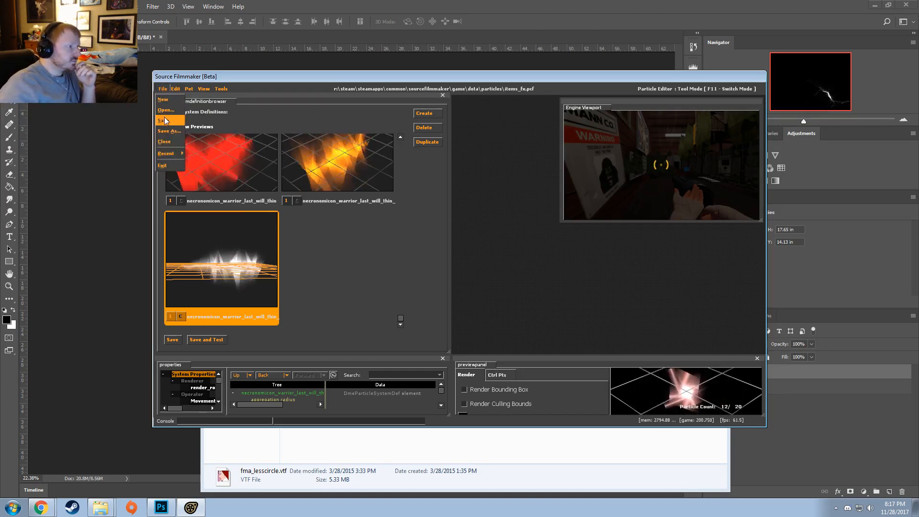
# - Return from the Particle Editor to the crackle session and load items_fx.pcf from dota/particles for a new particle system
pyautogui.click(221, 89)
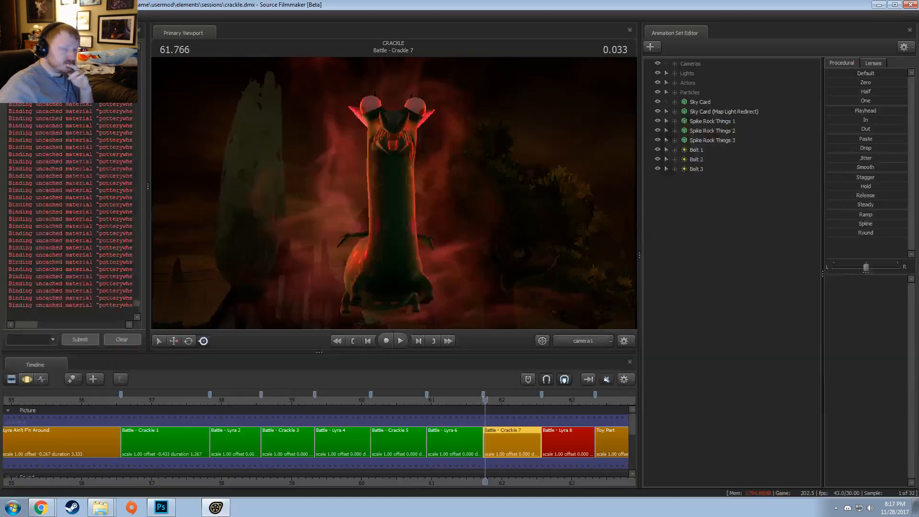
pyautogui.click(225, 99)
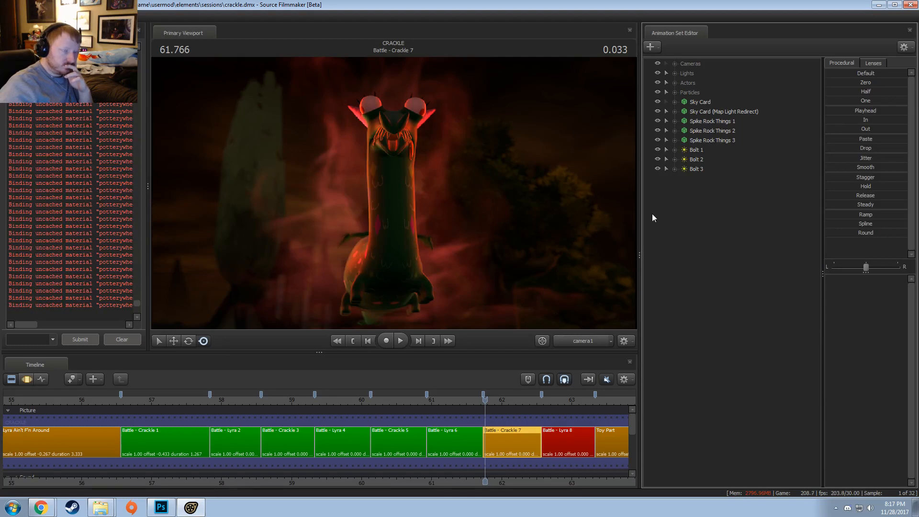
pyautogui.rightClick(676, 207)
pyautogui.click(691, 235)
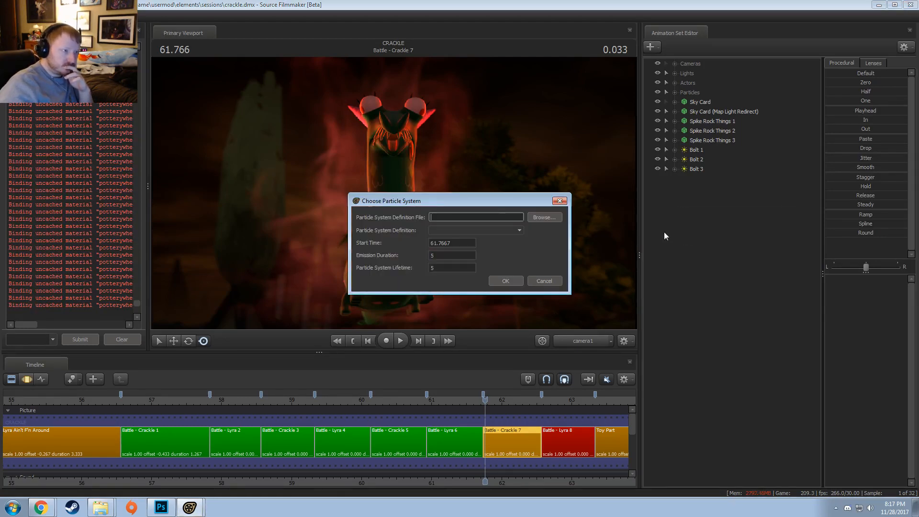
pyautogui.click(536, 218)
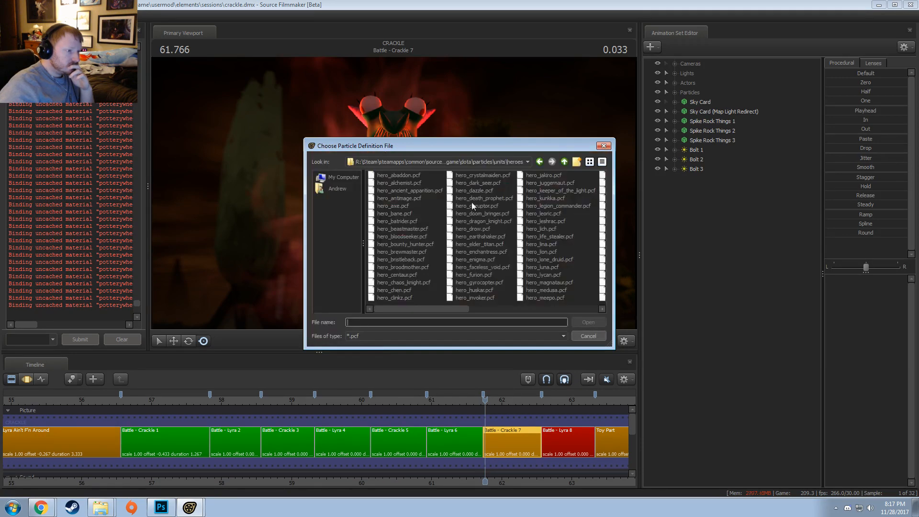
pyautogui.moveTo(416, 309)
pyautogui.mouseDown()
pyautogui.moveTo(456, 305)
pyautogui.moveTo(404, 311)
pyautogui.mouseUp()
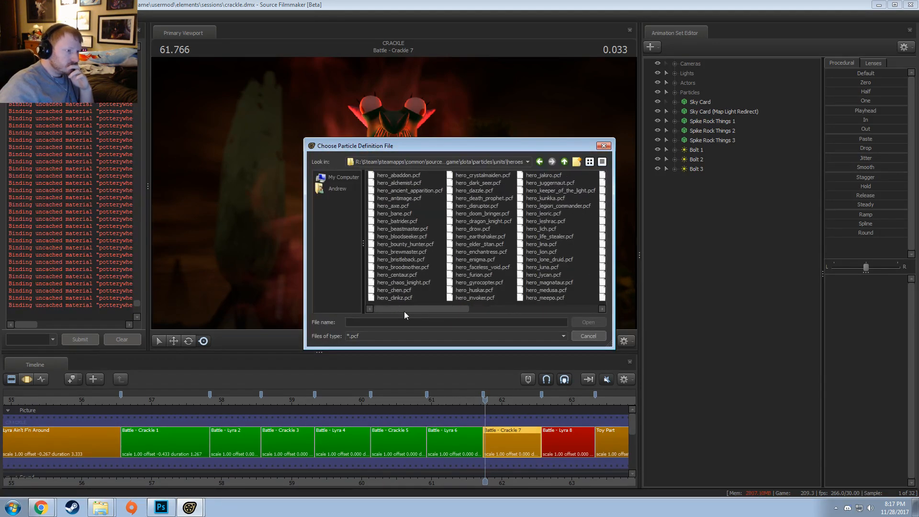
pyautogui.click(565, 162)
pyautogui.click(565, 162)
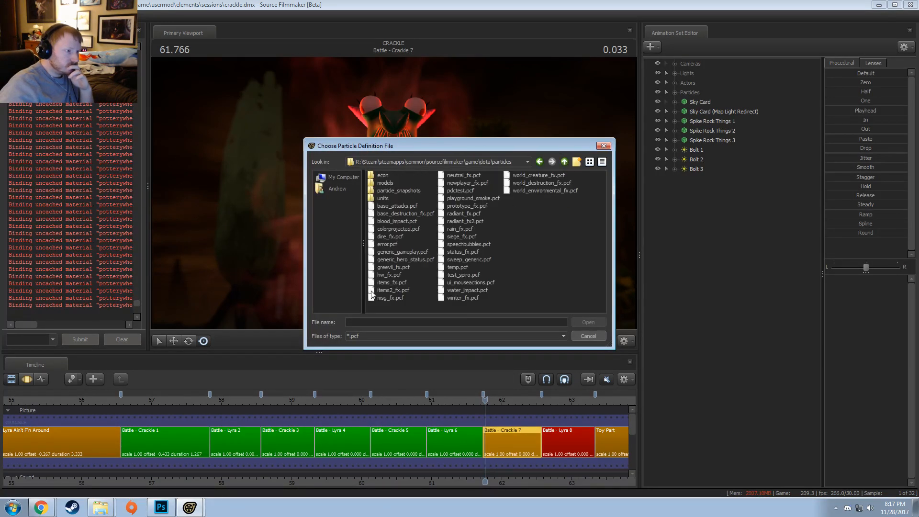
pyautogui.doubleClick(396, 283)
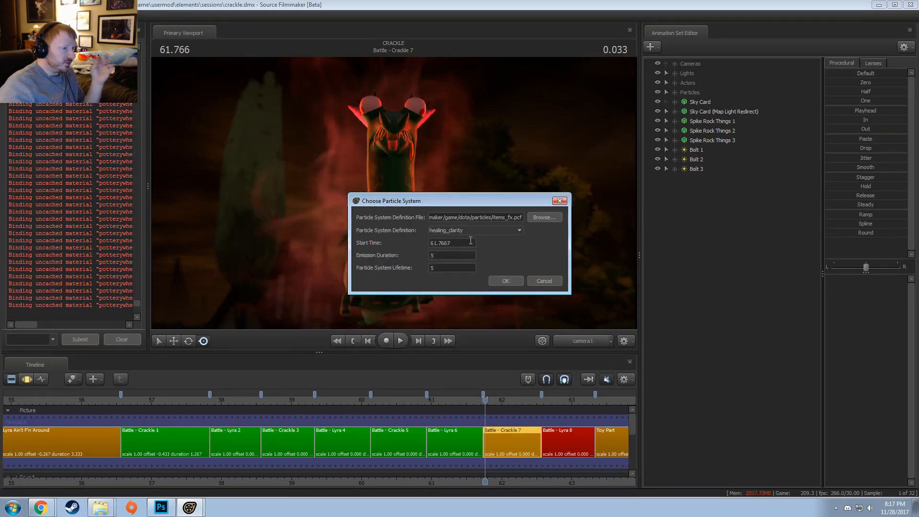
# - Choose the aegis_timer_i definition and add the particle system to the shot with the default times
pyautogui.click(478, 231)
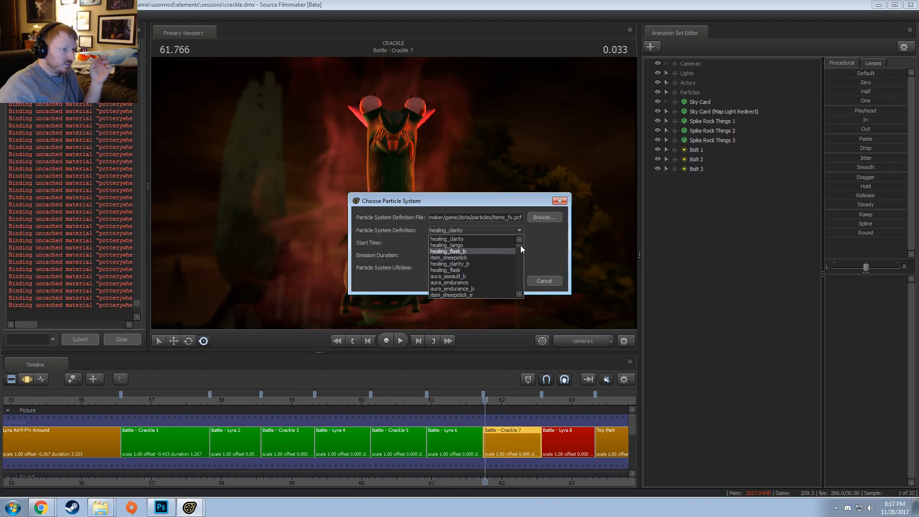
pyautogui.moveTo(520, 245); pyautogui.dragTo(524, 279)
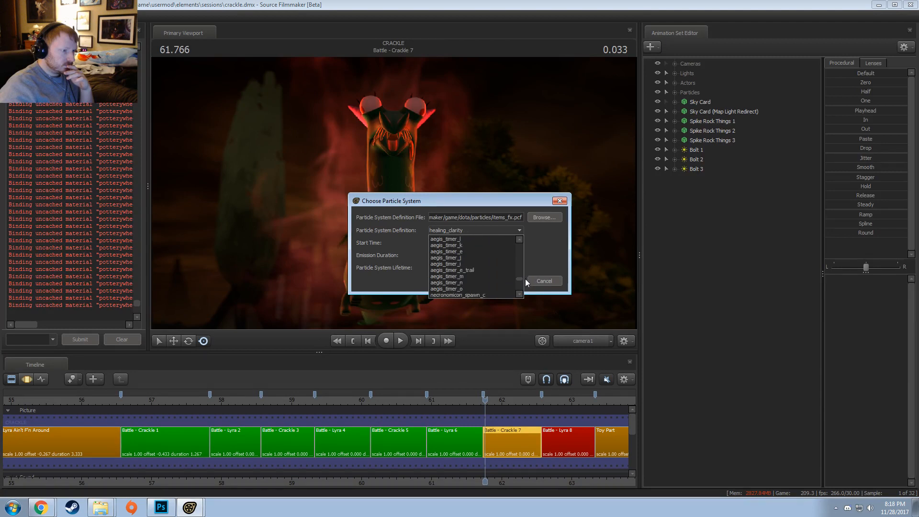
pyautogui.click(469, 264)
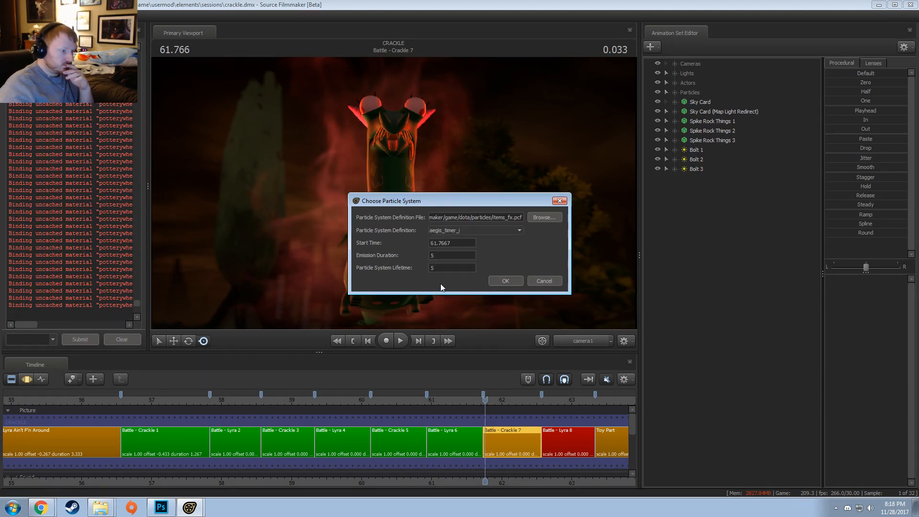
pyautogui.click(504, 280)
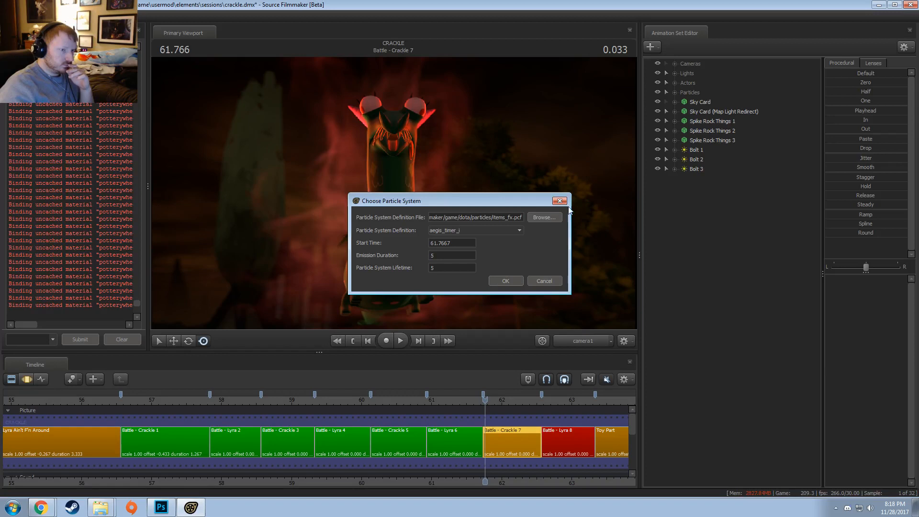
# - Add a second particle system to the shot using the aegis_timer_j definition from items_fx.pcf
pyautogui.rightClick(685, 196)
pyautogui.click(734, 226)
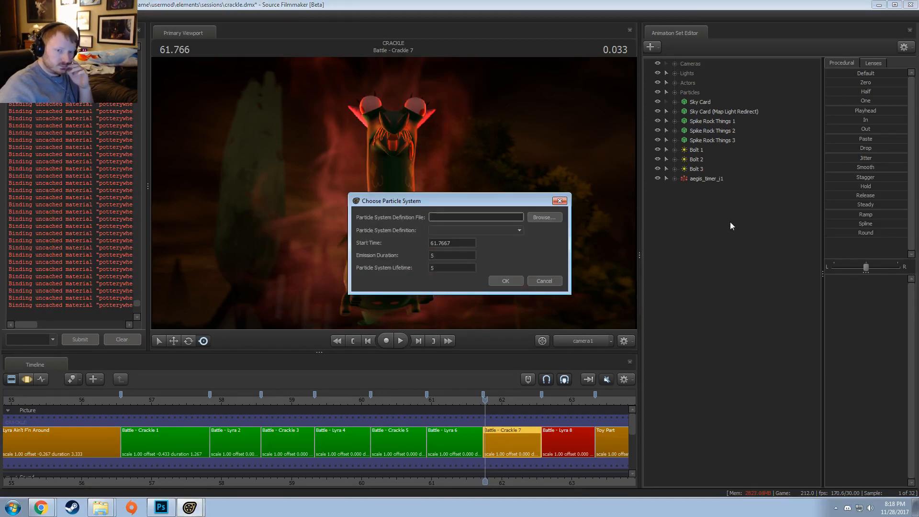
pyautogui.click(535, 217)
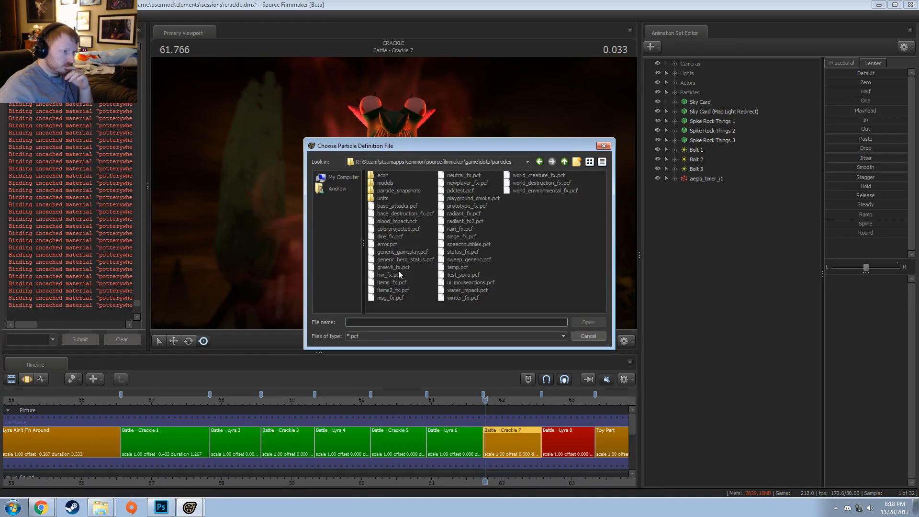
pyautogui.doubleClick(397, 286)
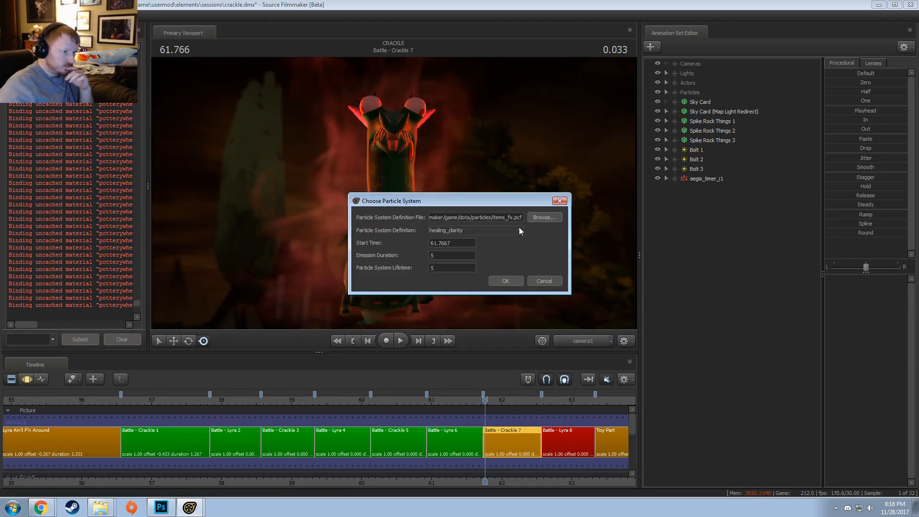
pyautogui.click(518, 230)
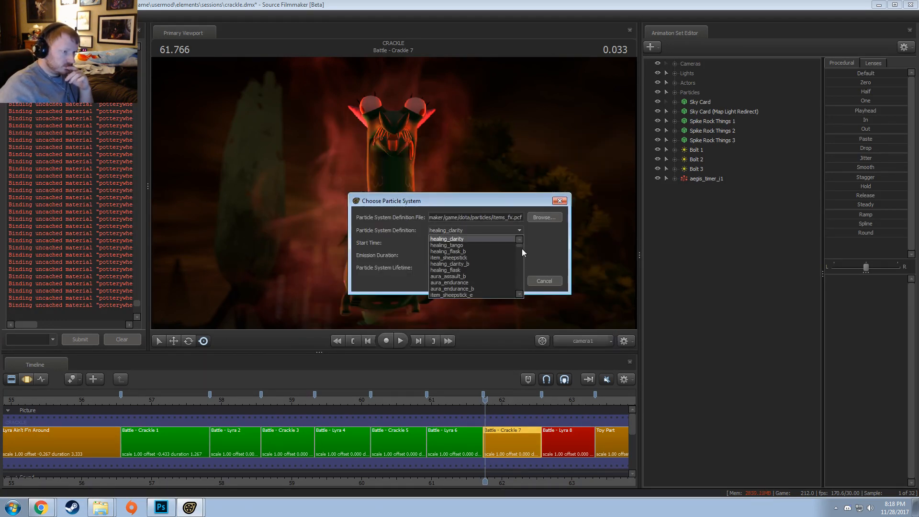
pyautogui.scroll(-5, 520, 249)
pyautogui.moveTo(518, 273); pyautogui.dragTo(518, 278)
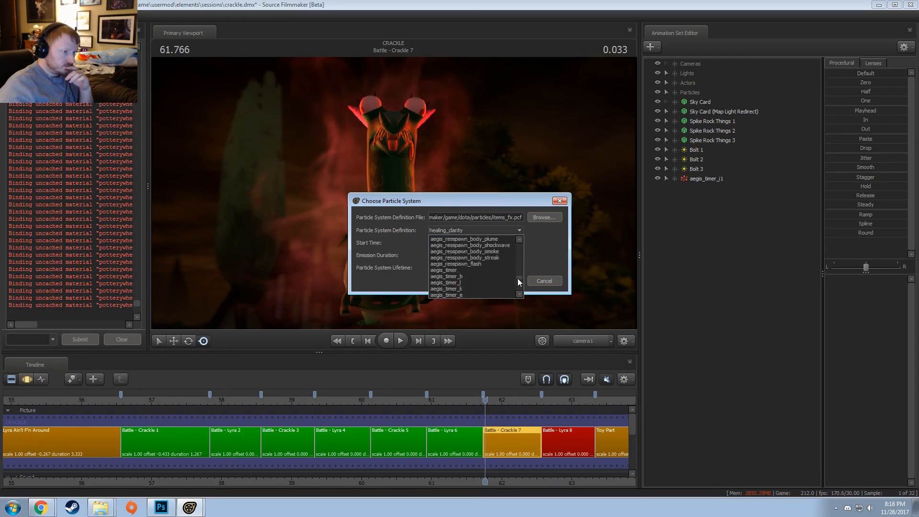
pyautogui.scroll(-1, 472, 289)
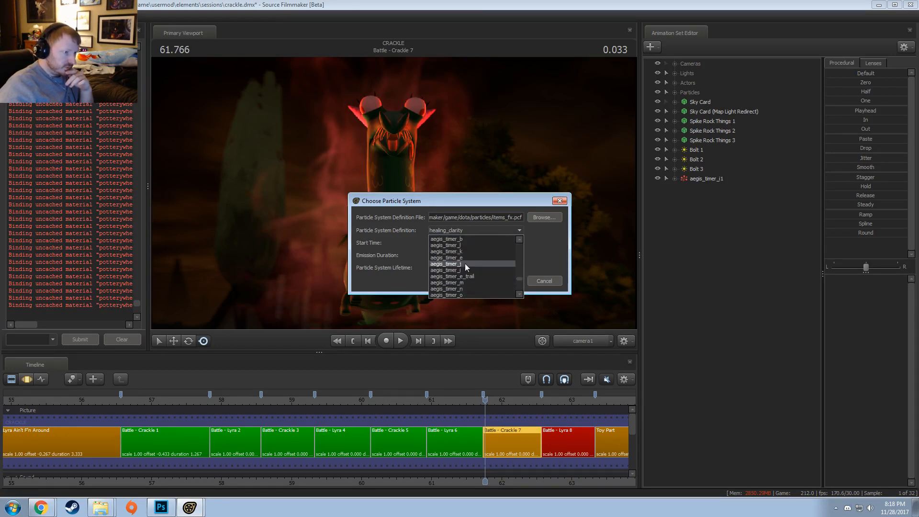
pyautogui.click(466, 262)
pyautogui.click(499, 281)
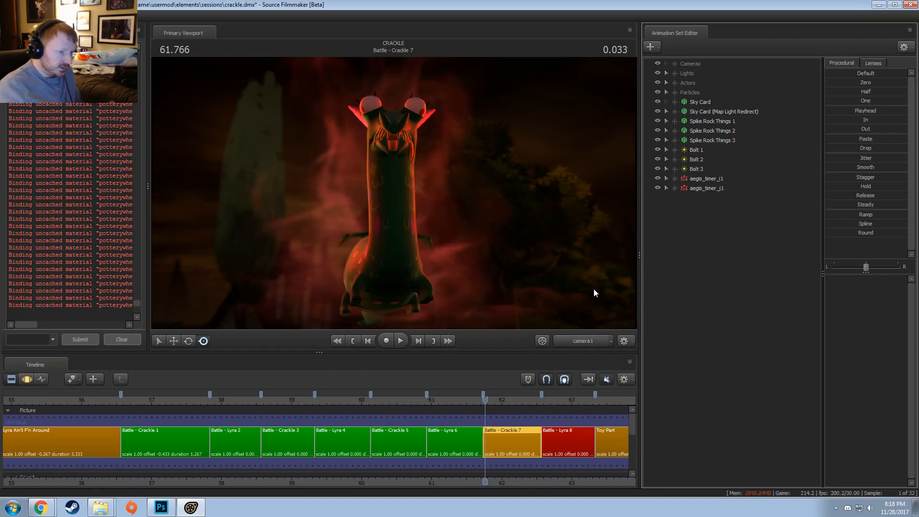
# - Set the aegis_timer_i particle system's start time to 60
pyautogui.rightClick(697, 179)
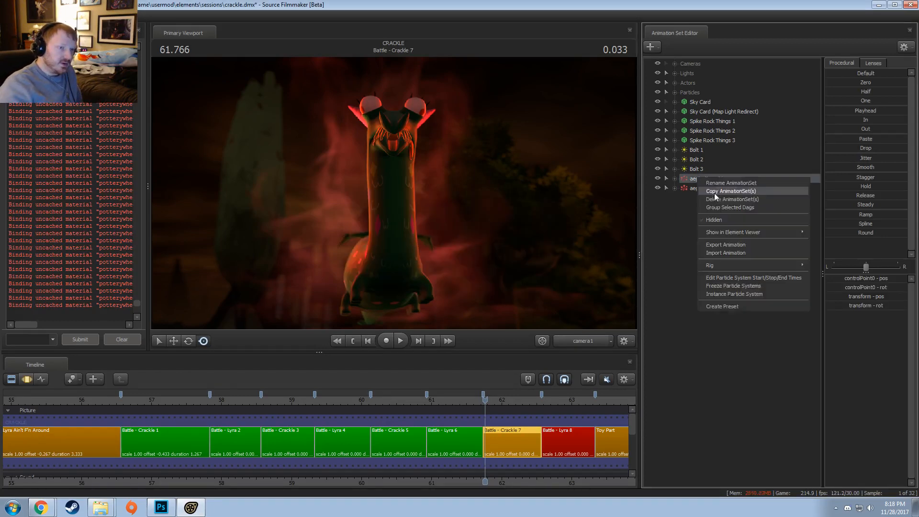
pyautogui.click(720, 282)
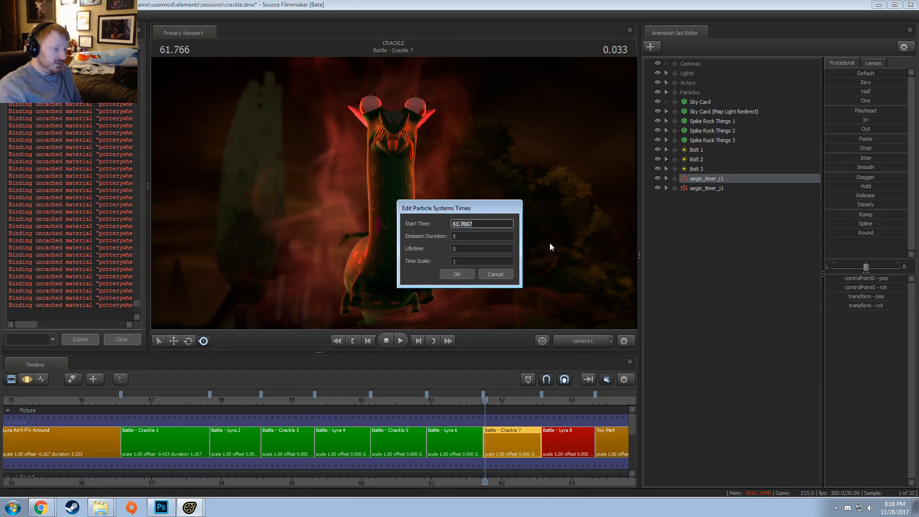
pyautogui.write('60')
pyautogui.press('Tab')
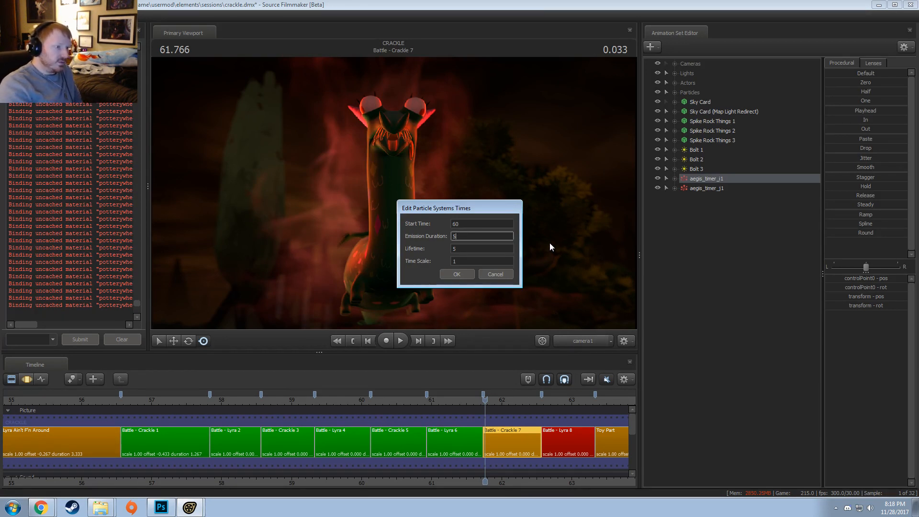
pyautogui.press('Tab')
pyautogui.press('Return')
# - Instance the aegis_timer_j and aegis_timer_i particle systems, and accept the time settings of aegis_timer_j
pyautogui.click(699, 187)
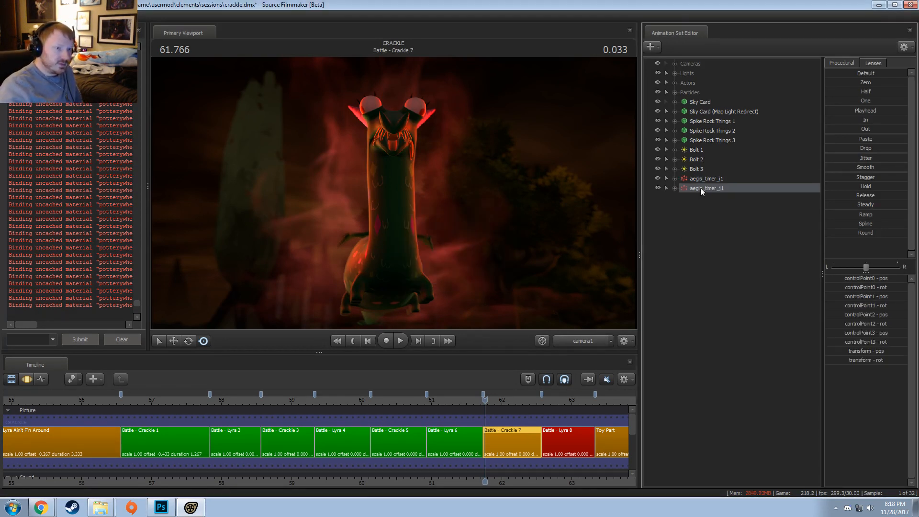
pyautogui.rightClick(700, 188)
pyautogui.click(725, 304)
pyautogui.rightClick(711, 178)
pyautogui.click(726, 295)
pyautogui.rightClick(707, 190)
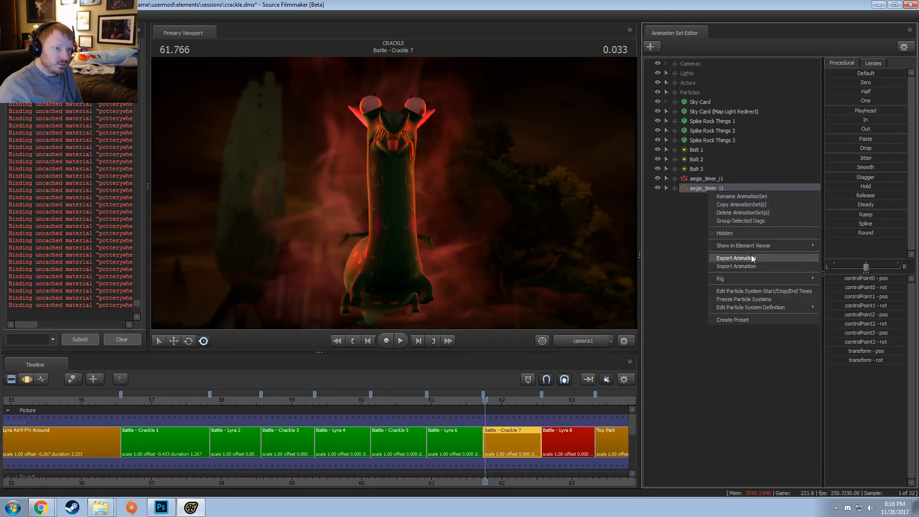
pyautogui.click(745, 290)
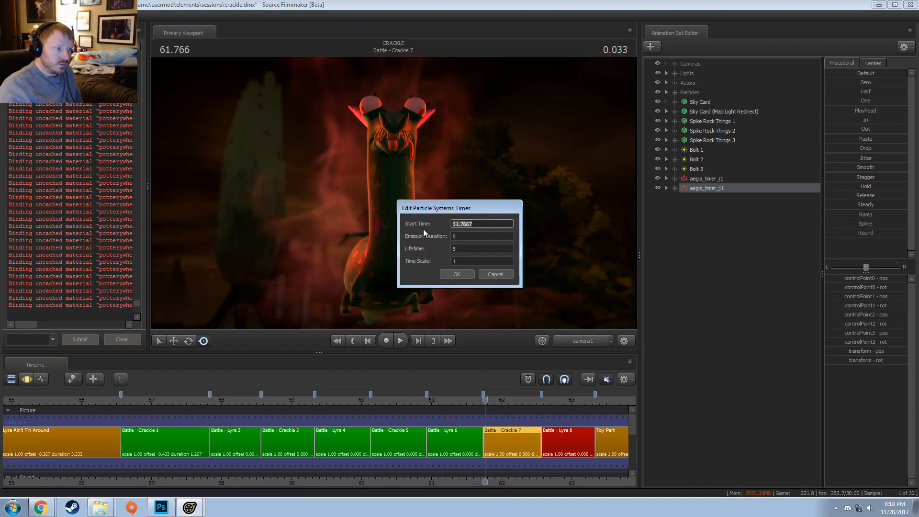
pyautogui.press('Return')
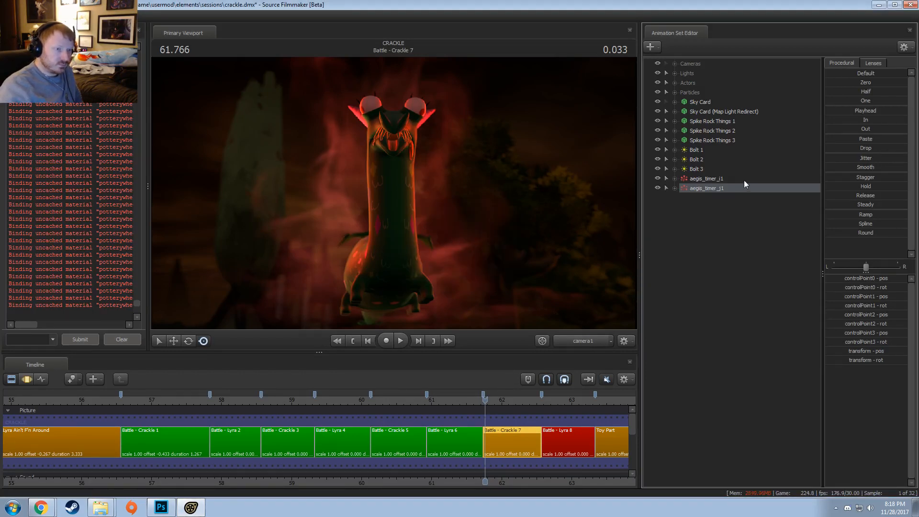
# - Disable the render_rope operator in the aegis_timer_i particle definition, check its aegis_timer_e_trail child and accept the edit
pyautogui.rightClick(723, 177)
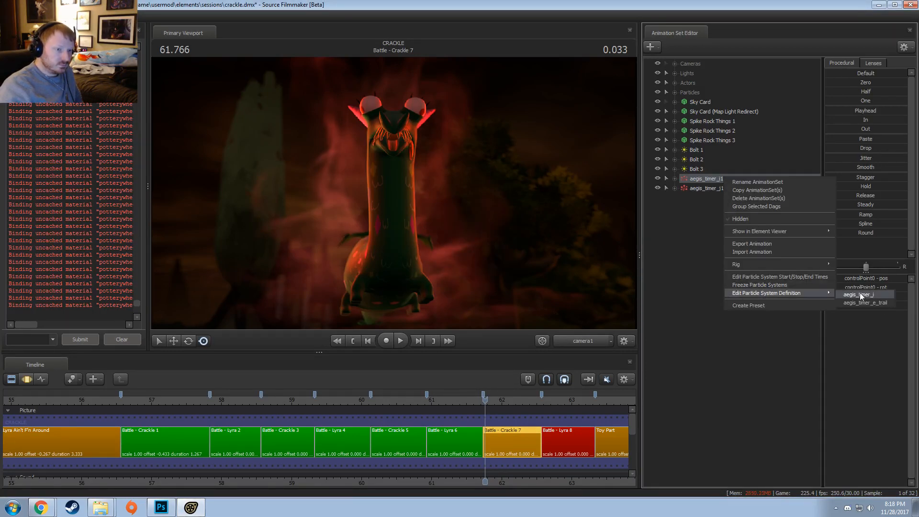
pyautogui.click(859, 295)
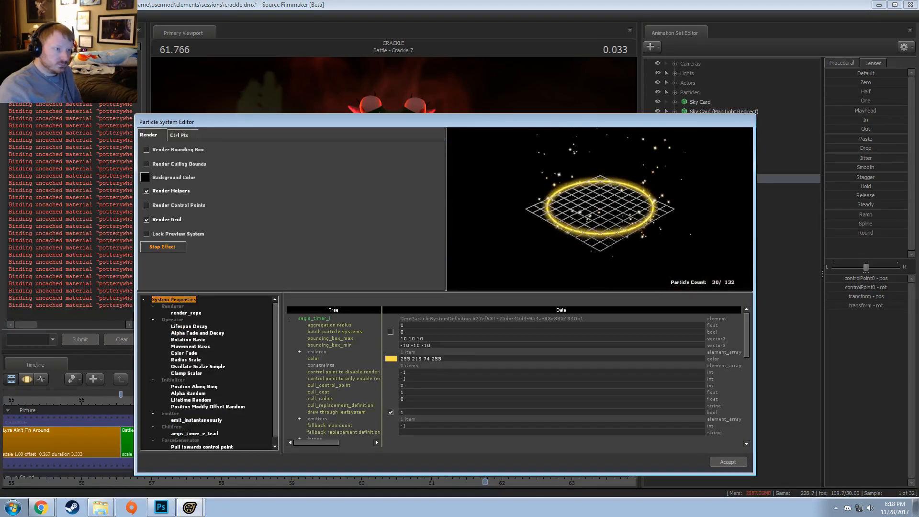
pyautogui.moveTo(599, 209); pyautogui.dragTo(567, 196)
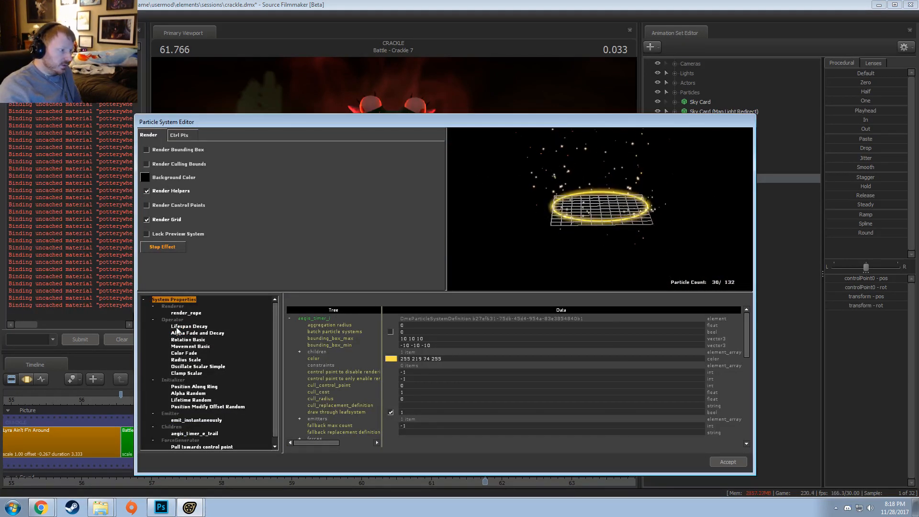
pyautogui.click(186, 312)
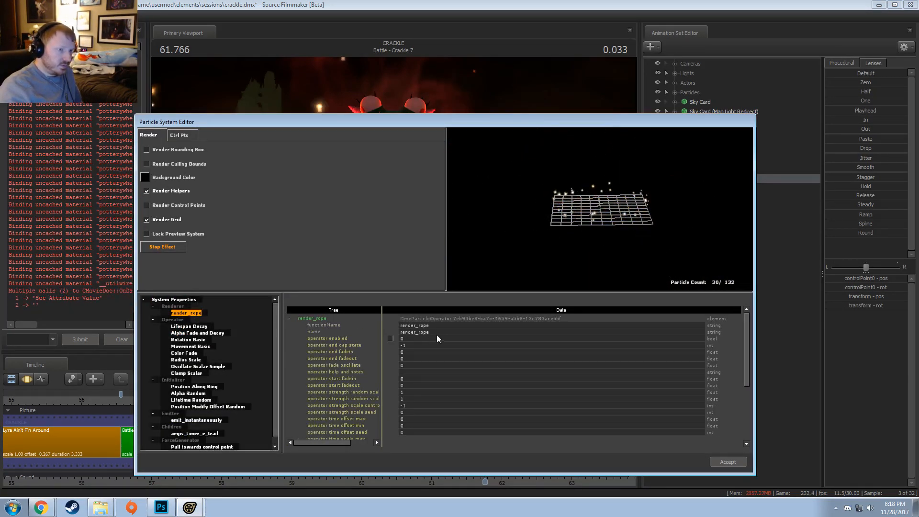
pyautogui.moveTo(604, 241); pyautogui.dragTo(606, 224)
pyautogui.moveTo(607, 237)
pyautogui.mouseDown(button='right')
pyautogui.moveTo(606, 270)
pyautogui.moveTo(607, 248)
pyautogui.mouseUp(button='right')
pyautogui.moveTo(607, 254)
pyautogui.mouseDown()
pyautogui.moveTo(610, 278)
pyautogui.moveTo(612, 266)
pyautogui.mouseUp()
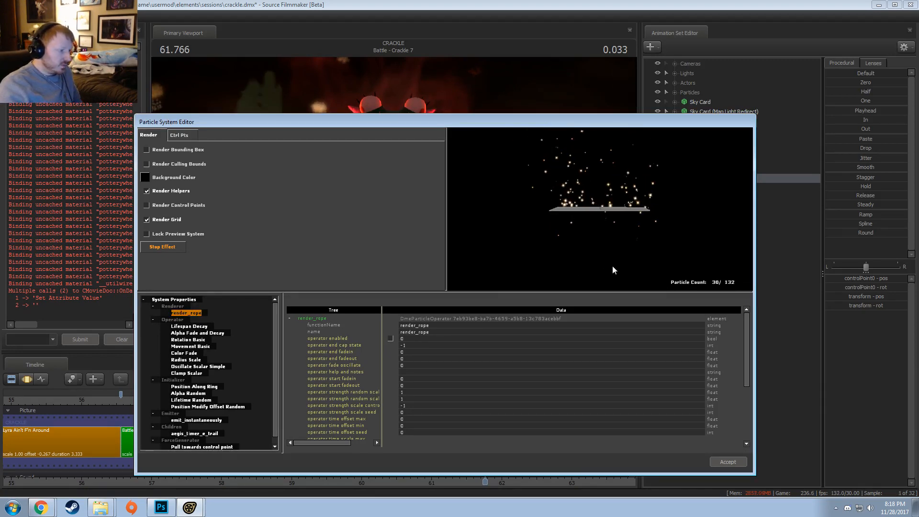
pyautogui.click(196, 434)
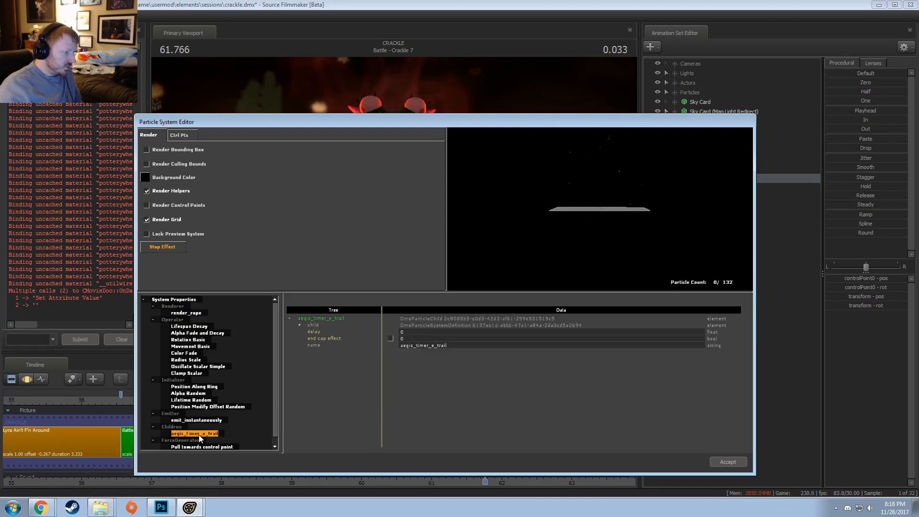
pyautogui.click(732, 462)
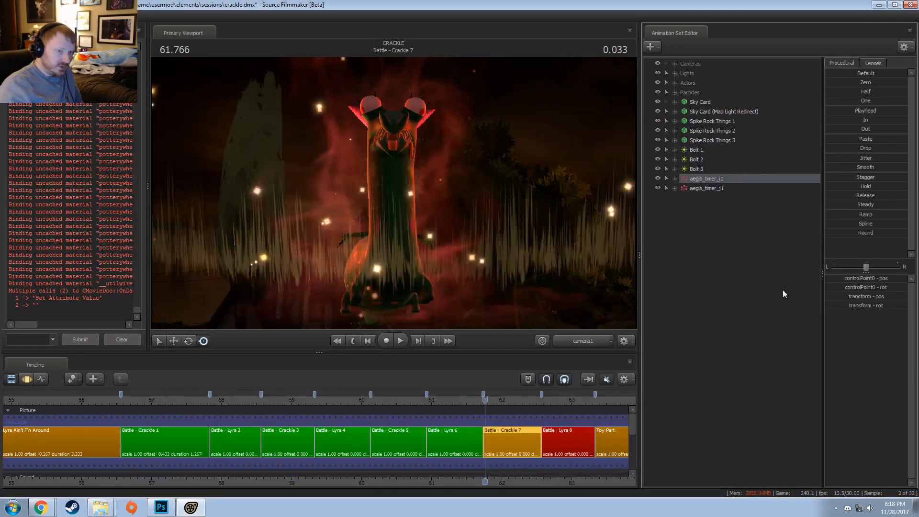
# - Check the particle definition and preview of aegis_timer_j, and accept it as is
pyautogui.rightClick(710, 187)
pyautogui.moveTo(730, 303)
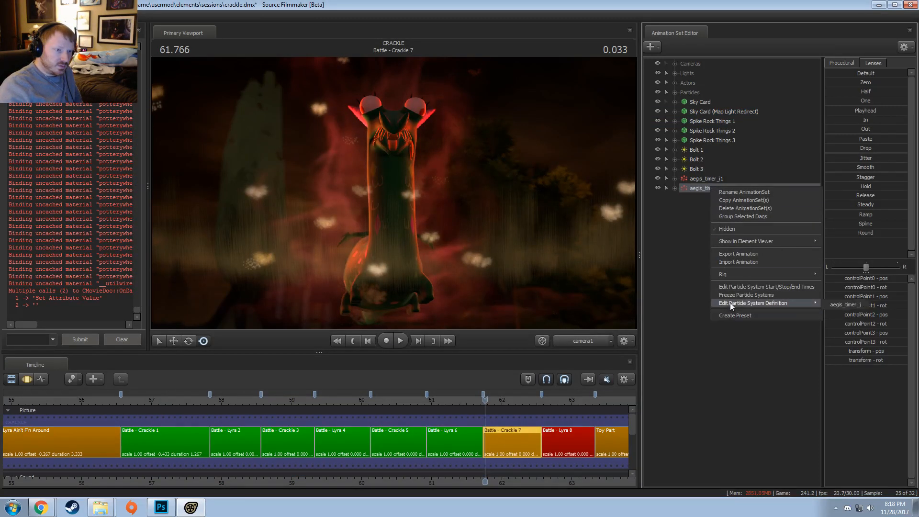
pyautogui.click(837, 305)
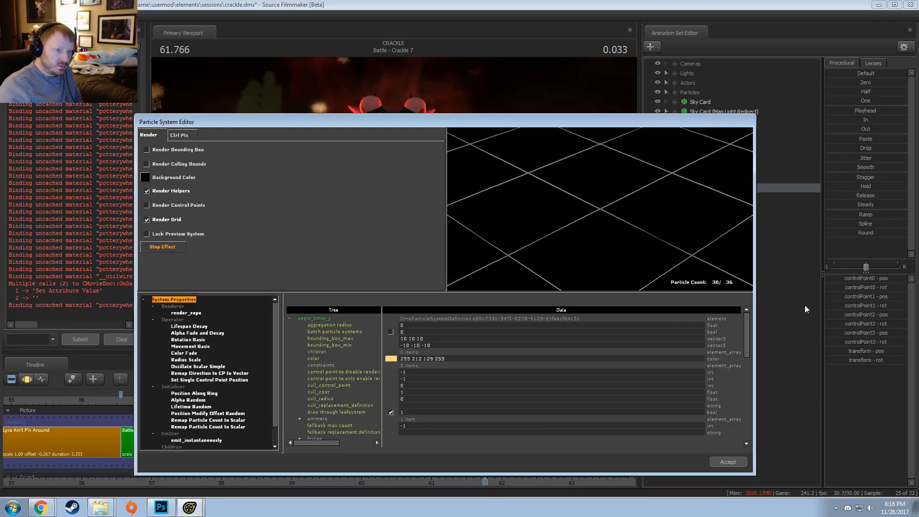
pyautogui.click(727, 462)
# - Check the preview of aegis_timer_i's aegis_timer_e_trail child definition and accept it as is
pyautogui.rightClick(725, 178)
pyautogui.moveTo(763, 295)
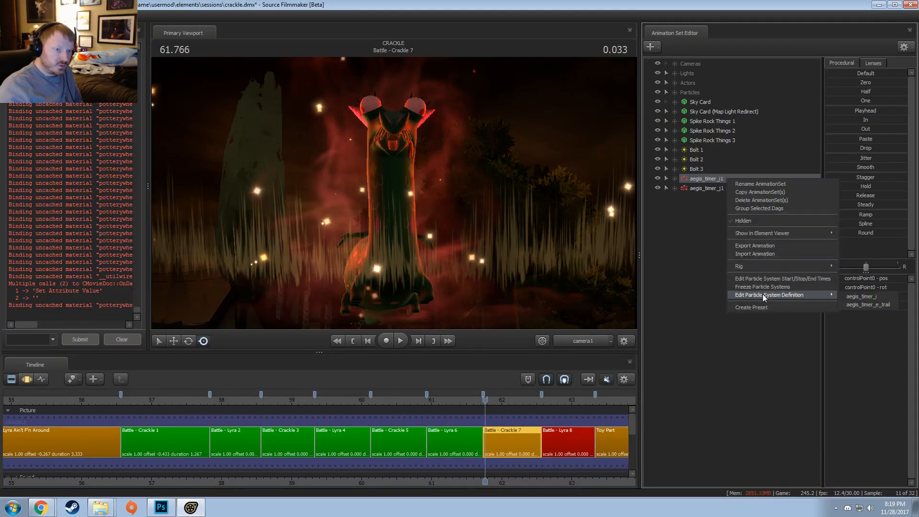
pyautogui.click(865, 305)
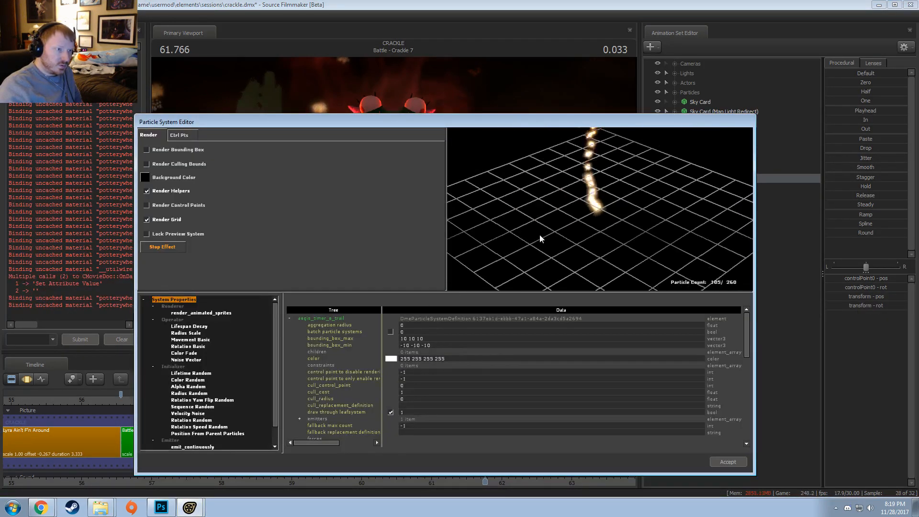
pyautogui.click(732, 461)
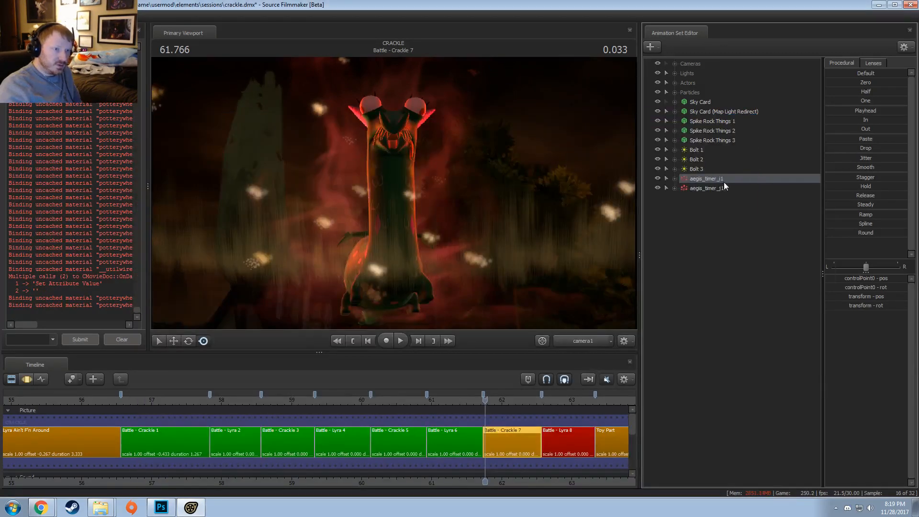
pyautogui.rightClick(724, 182)
pyautogui.moveTo(775, 298)
pyautogui.click(854, 298)
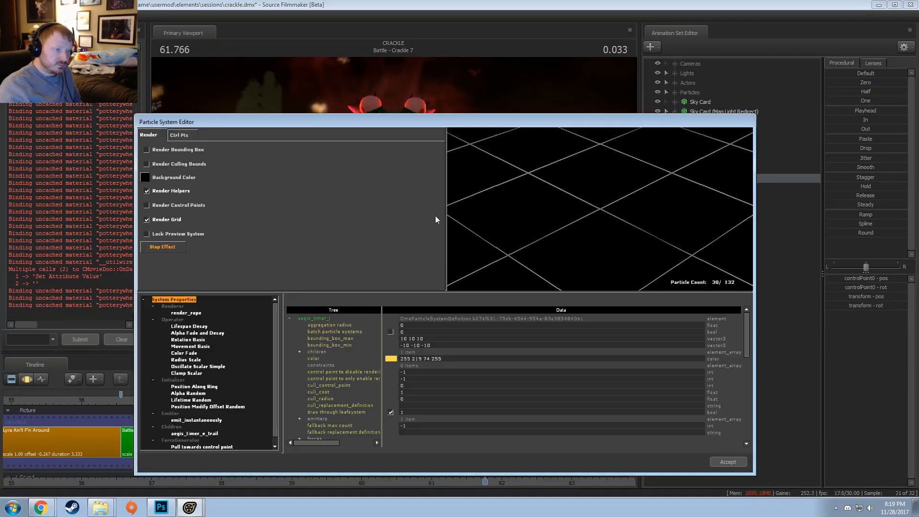
pyautogui.moveTo(596, 189); pyautogui.dragTo(595, 225, button='right')
pyautogui.moveTo(596, 224); pyautogui.dragTo(605, 177)
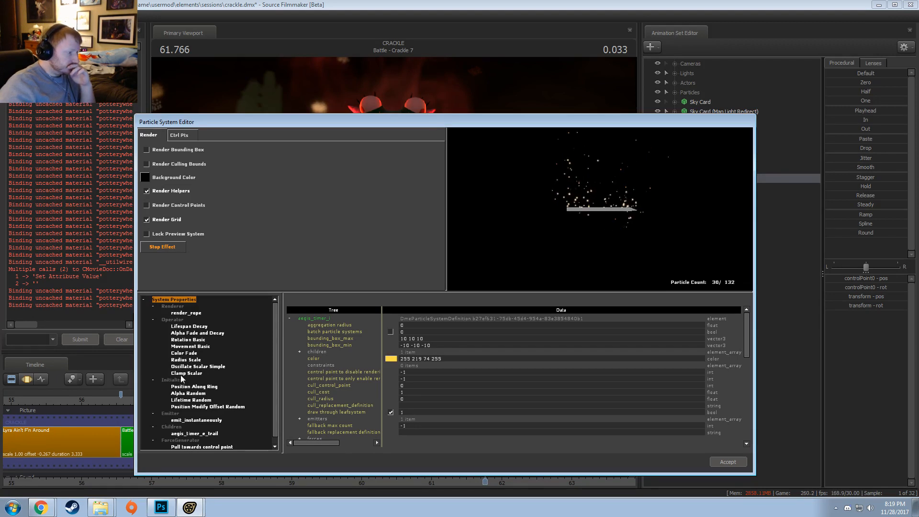
pyautogui.scroll(-1, 202, 410)
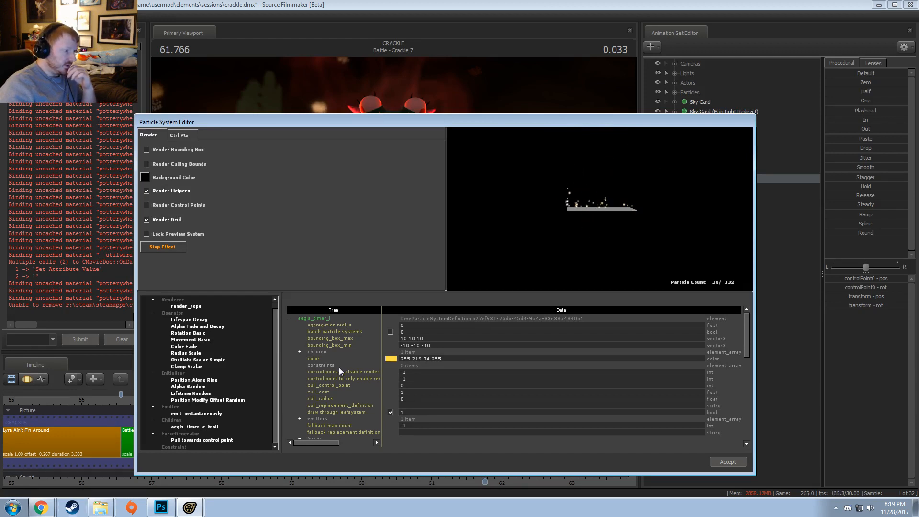
pyautogui.click(390, 358)
pyautogui.moveTo(478, 240); pyautogui.dragTo(482, 216)
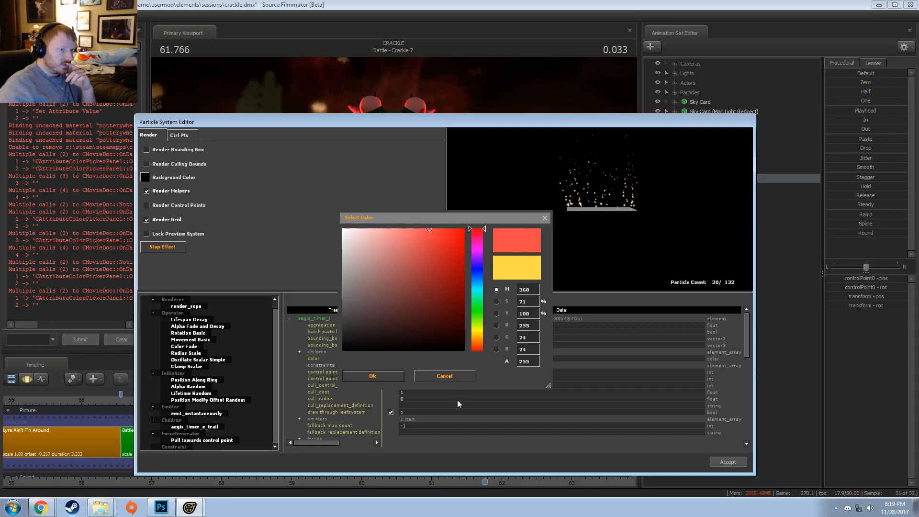
pyautogui.click(397, 377)
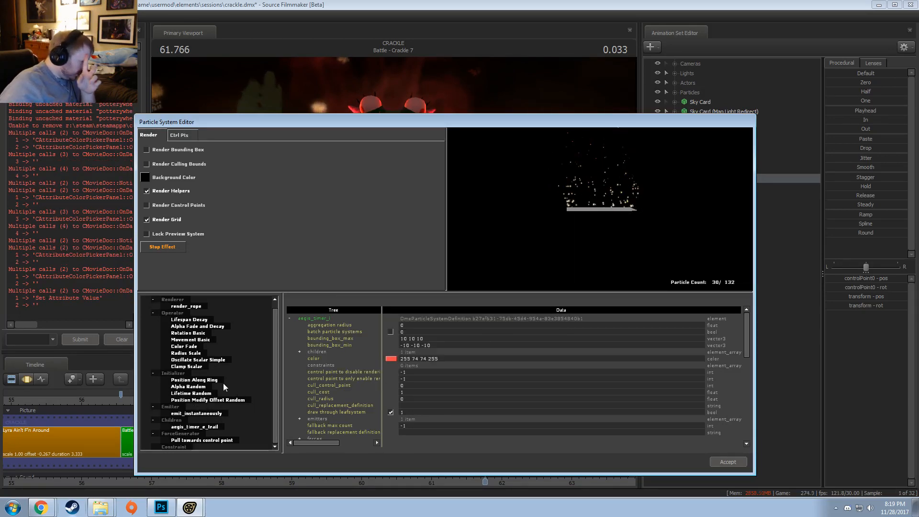
# - Change the color_fade of aegis_timer_i's Color Fade operator from orange to a saturated red and accept the definition
pyautogui.click(184, 346)
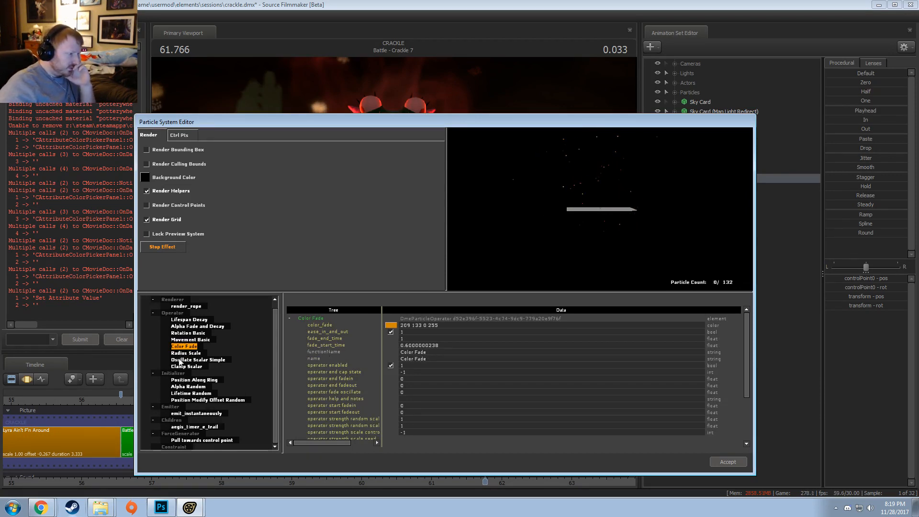
pyautogui.click(394, 325)
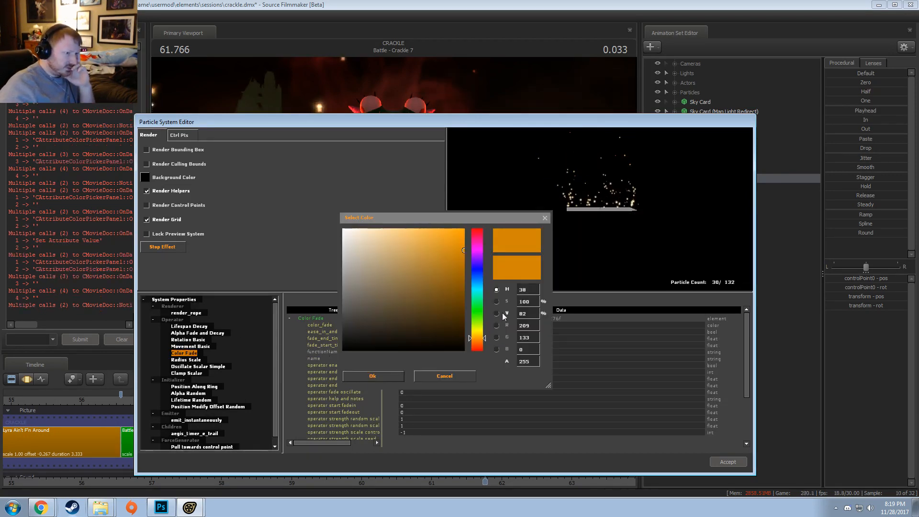
pyautogui.moveTo(479, 236); pyautogui.dragTo(478, 217)
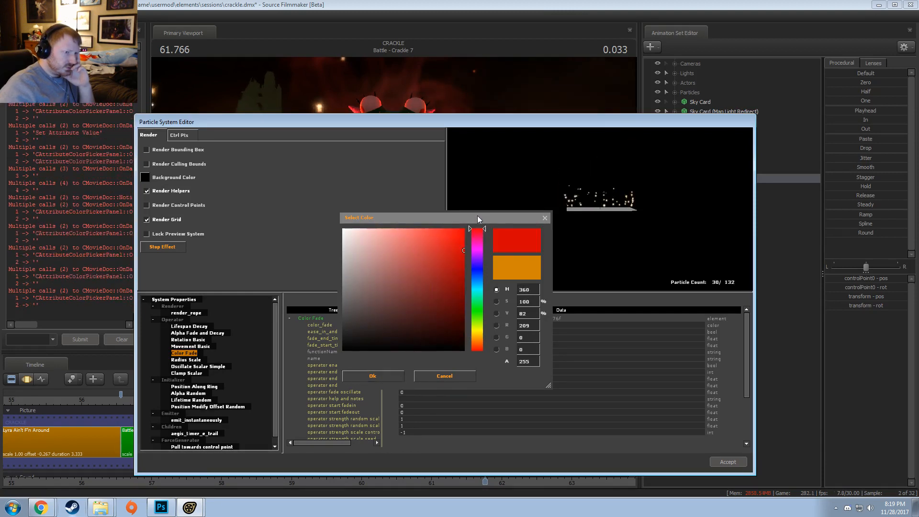
pyautogui.click(444, 375)
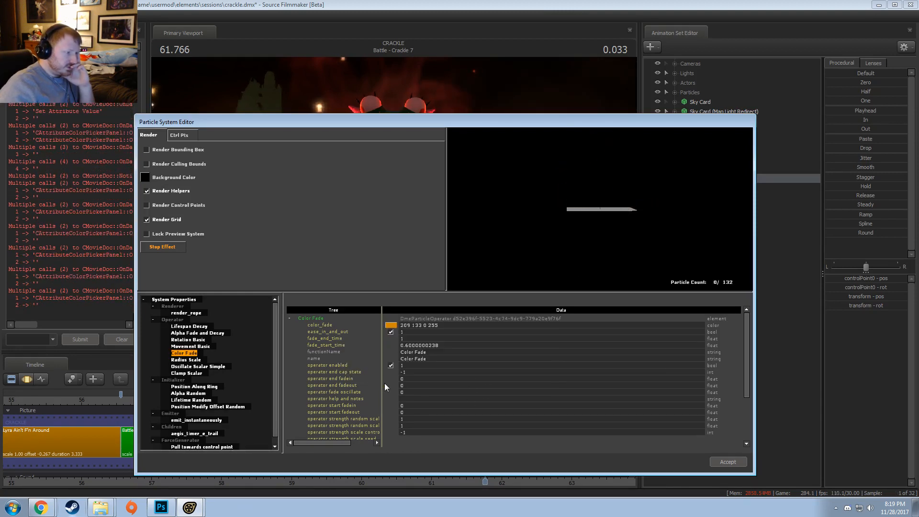
pyautogui.click(390, 325)
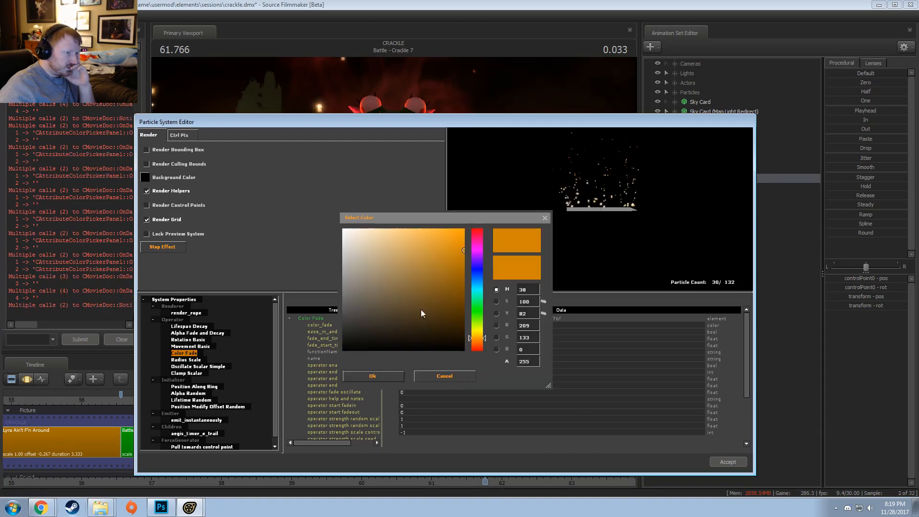
pyautogui.moveTo(474, 253); pyautogui.dragTo(477, 226)
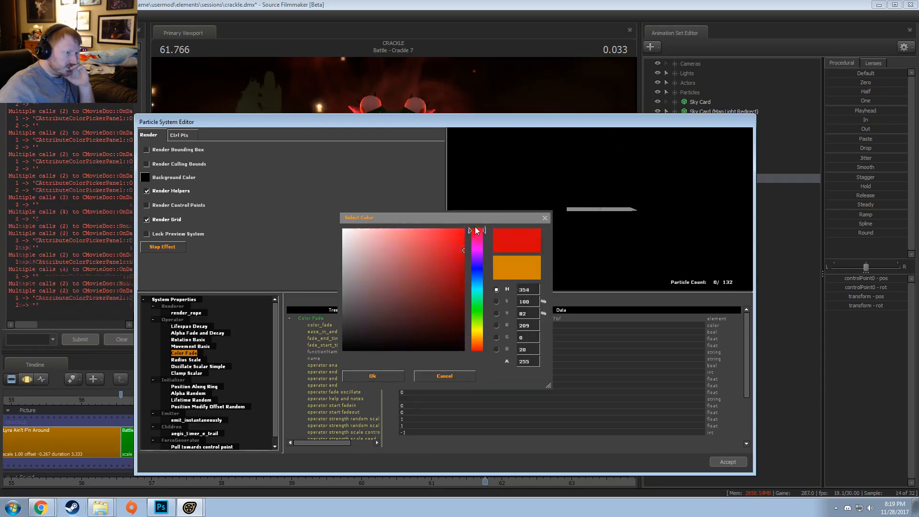
pyautogui.click(390, 380)
pyautogui.click(727, 462)
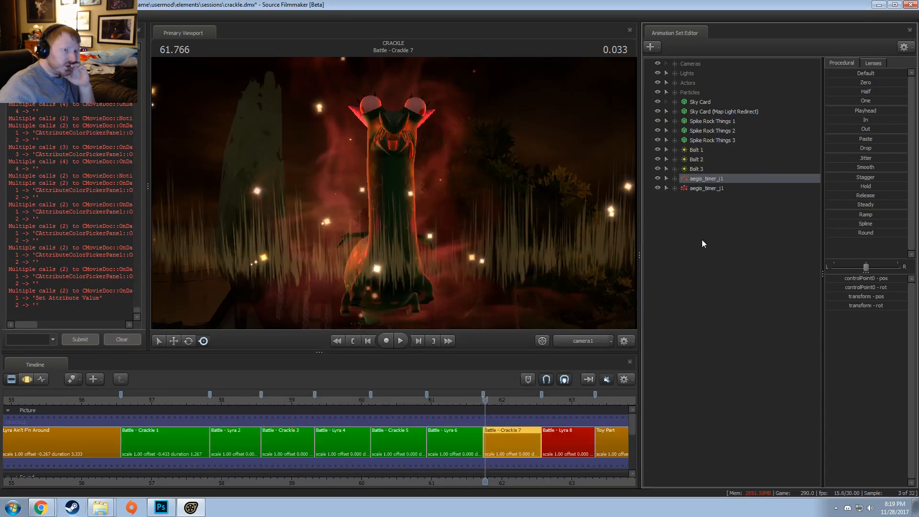
# - In the aegis_timer_e_trail child definition, set Color Random's color1 to 255 127 127 and color2 to 255 233 233
pyautogui.rightClick(701, 188)
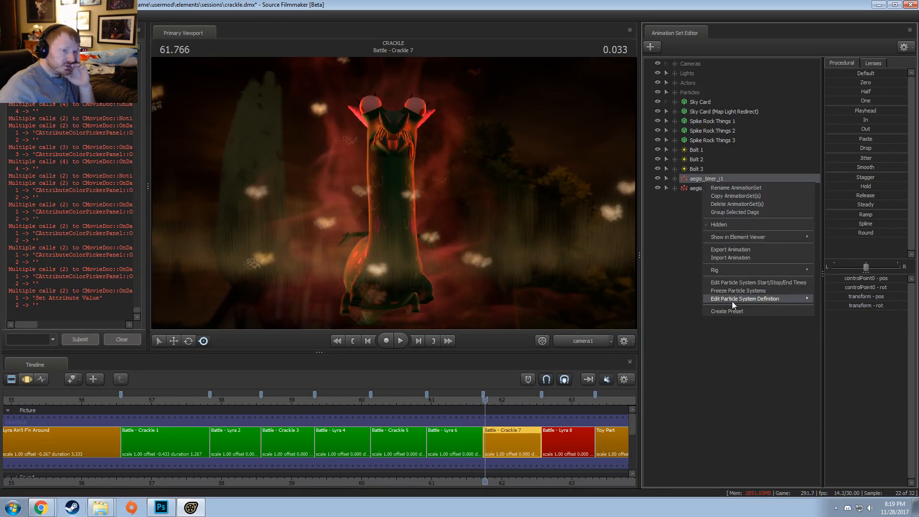
pyautogui.moveTo(731, 301)
pyautogui.click(842, 300)
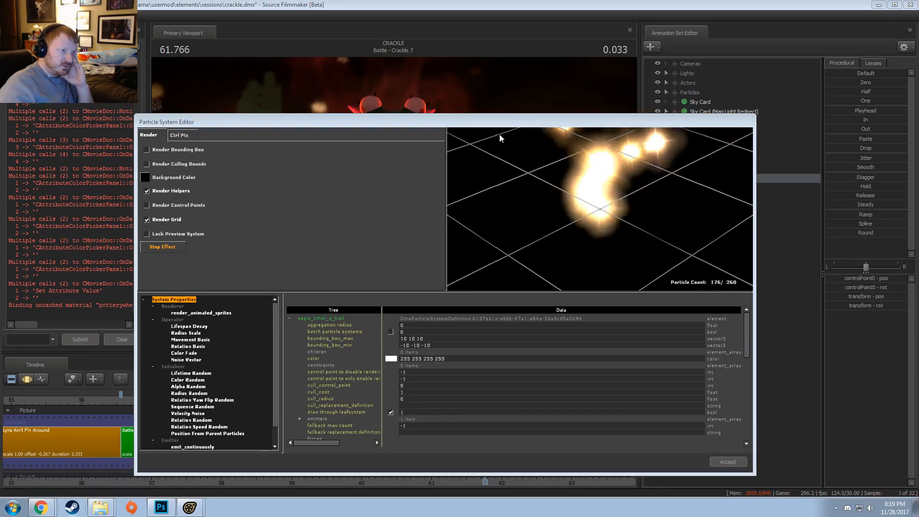
pyautogui.moveTo(583, 194); pyautogui.dragTo(584, 268, button='right')
pyautogui.moveTo(584, 268); pyautogui.dragTo(513, 203)
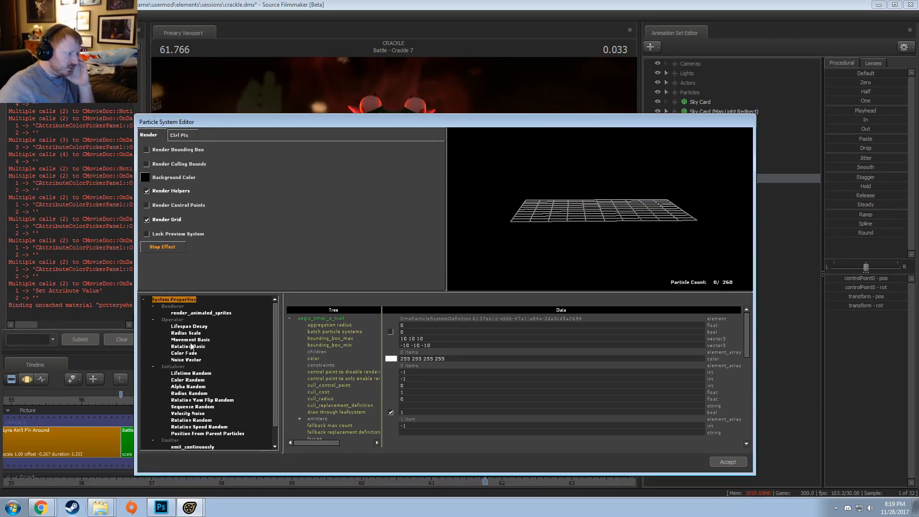
pyautogui.click(184, 354)
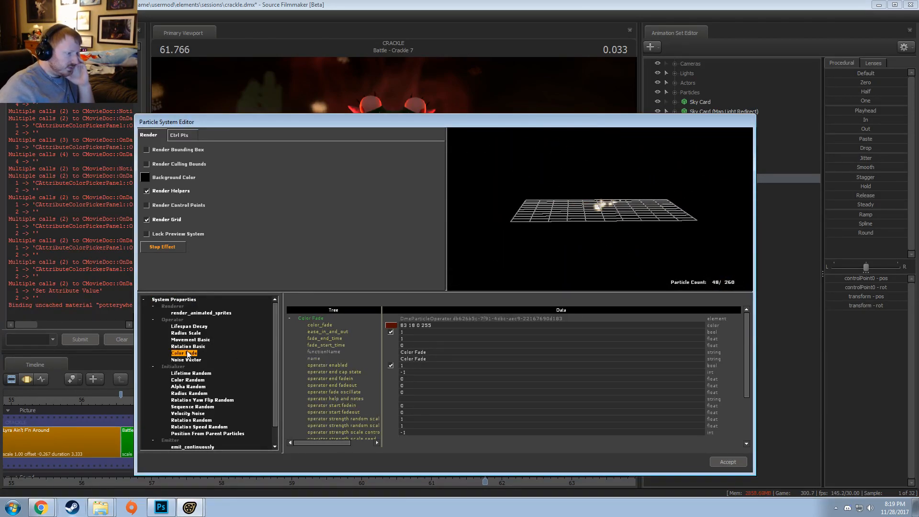
pyautogui.click(188, 380)
pyautogui.click(391, 325)
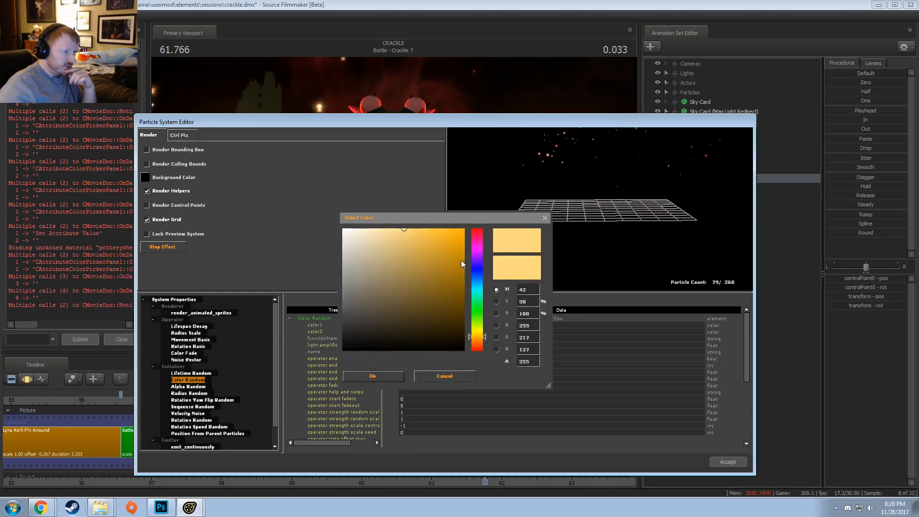
pyautogui.click(475, 225)
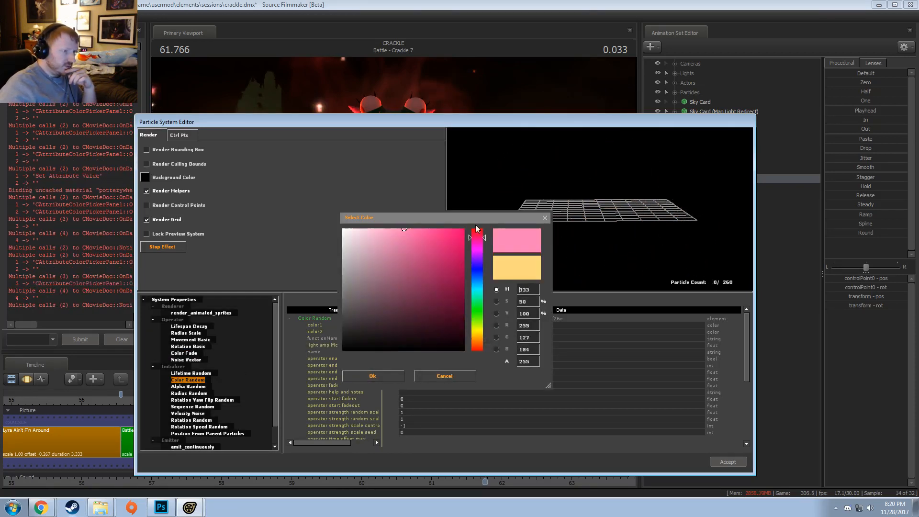
pyautogui.click(390, 378)
pyautogui.click(391, 332)
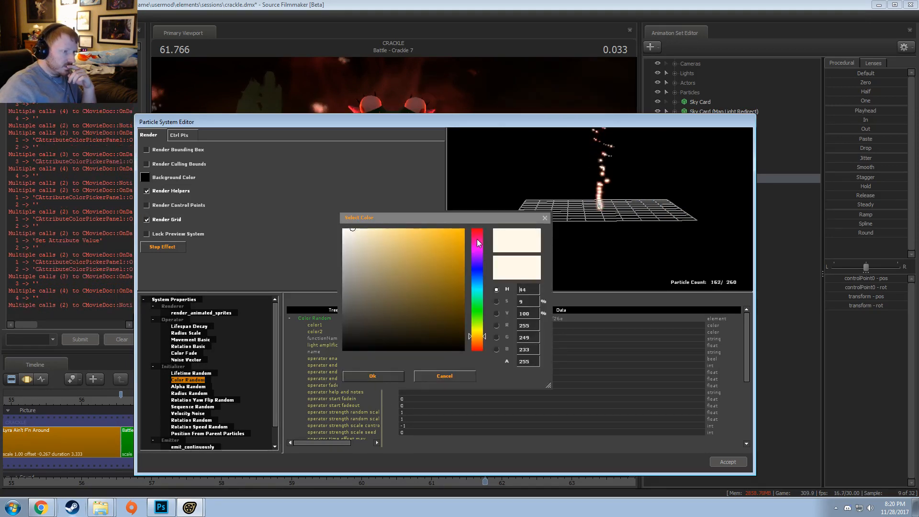
pyautogui.click(478, 224)
pyautogui.click(394, 378)
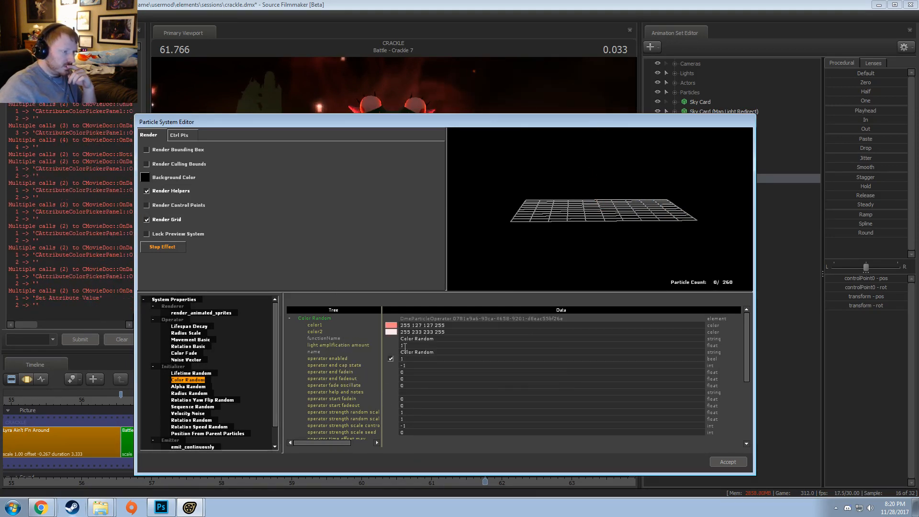
# - Deepen Color Random's color1 to 255 42 42 and color2 to 255 162 162, and accept the definition
pyautogui.click(390, 326)
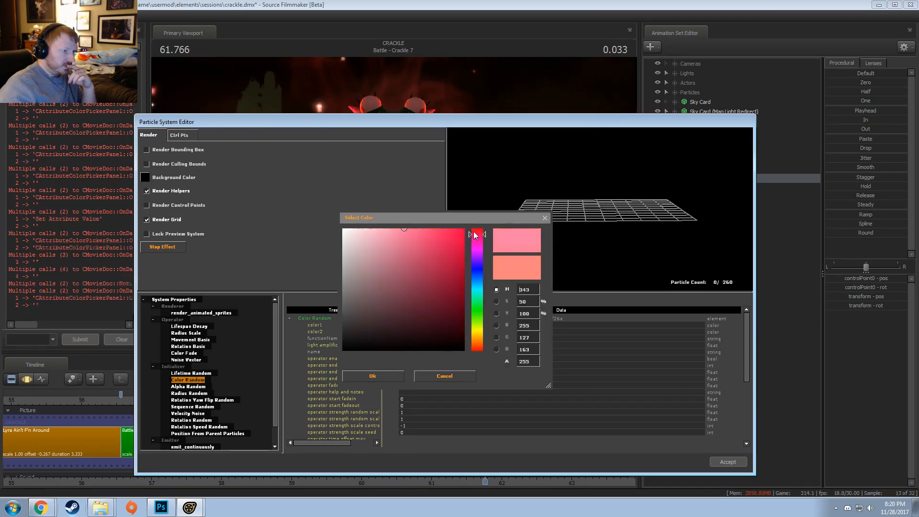
pyautogui.moveTo(426, 228); pyautogui.dragTo(444, 229)
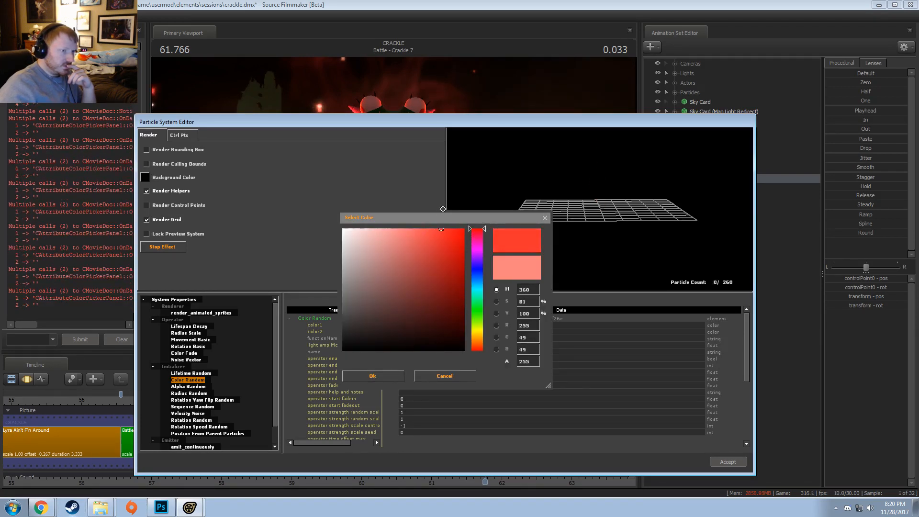
pyautogui.click(389, 376)
pyautogui.click(390, 332)
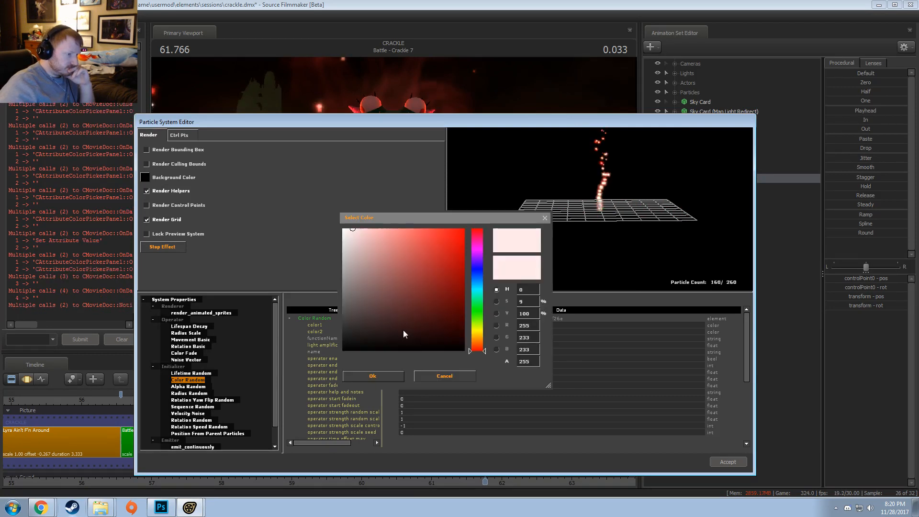
pyautogui.moveTo(384, 229); pyautogui.dragTo(386, 221)
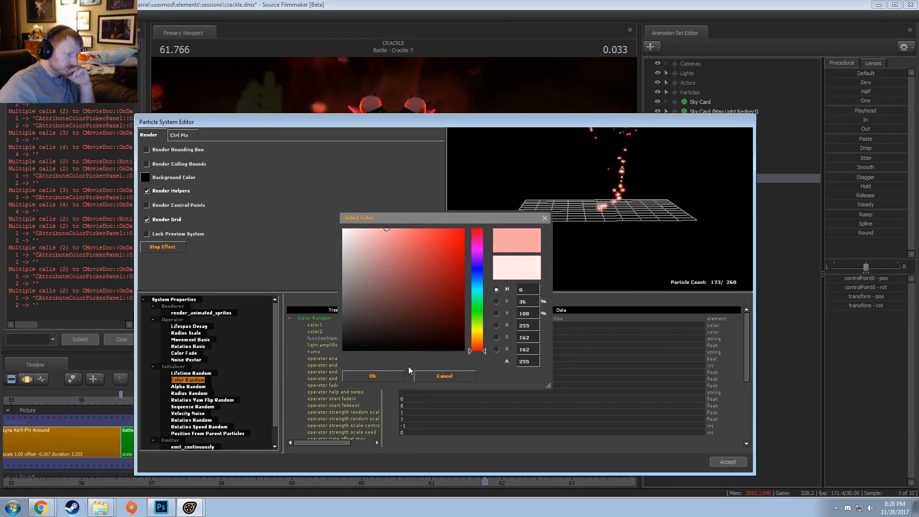
pyautogui.click(392, 377)
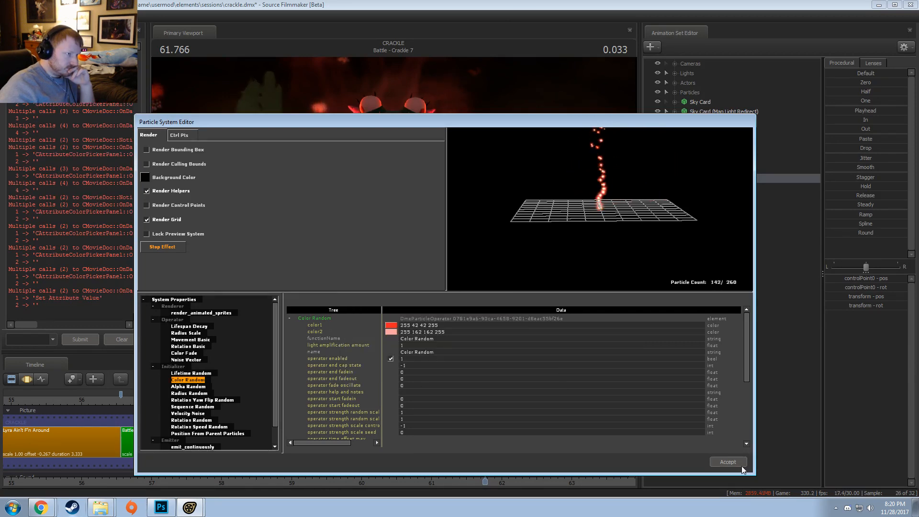
pyautogui.click(727, 461)
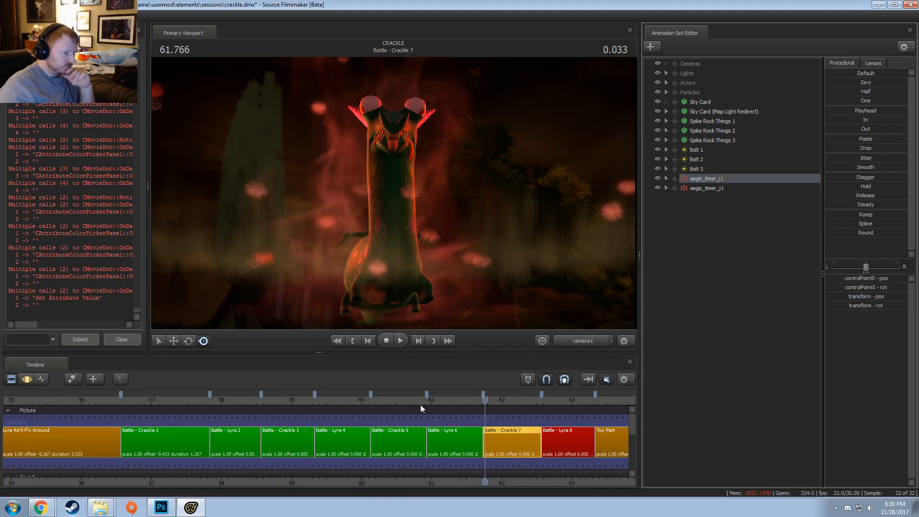
# - View the shot through the work camera in the Motion Editor and hide the aegis_timer_j particle system
pyautogui.click(578, 340)
pyautogui.moveTo(526, 267); pyautogui.dragTo(393, 193)
pyautogui.press('s')
pyautogui.press('F3')
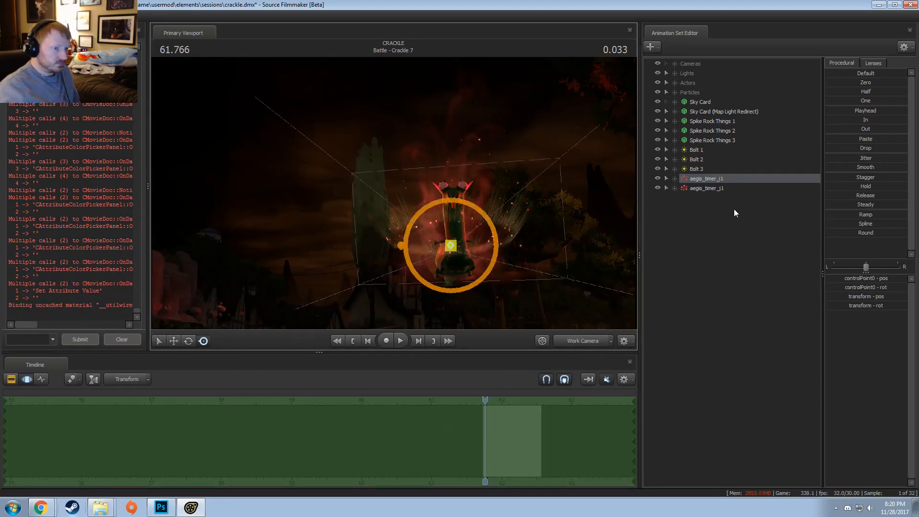
pyautogui.click(654, 188)
# - Move the aegis_timer_i particle system beneath the floating character, check it through camera1, and return to the Clip Editor
pyautogui.moveTo(550, 196); pyautogui.dragTo(393, 193)
pyautogui.click(722, 182)
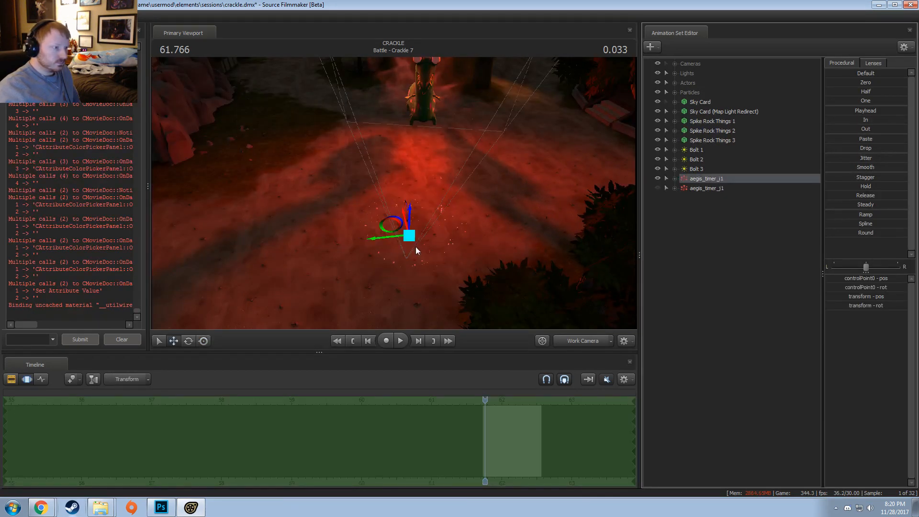
pyautogui.moveTo(415, 246); pyautogui.dragTo(394, 190)
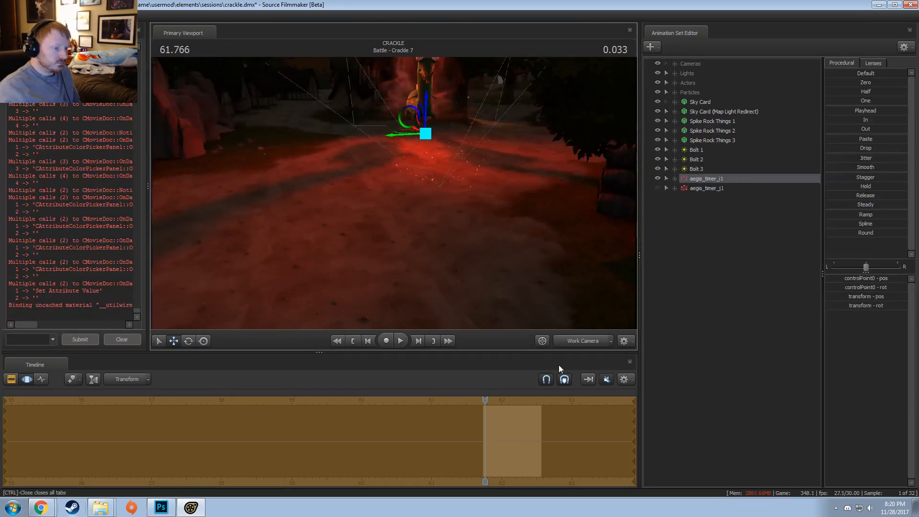
pyautogui.click(581, 340)
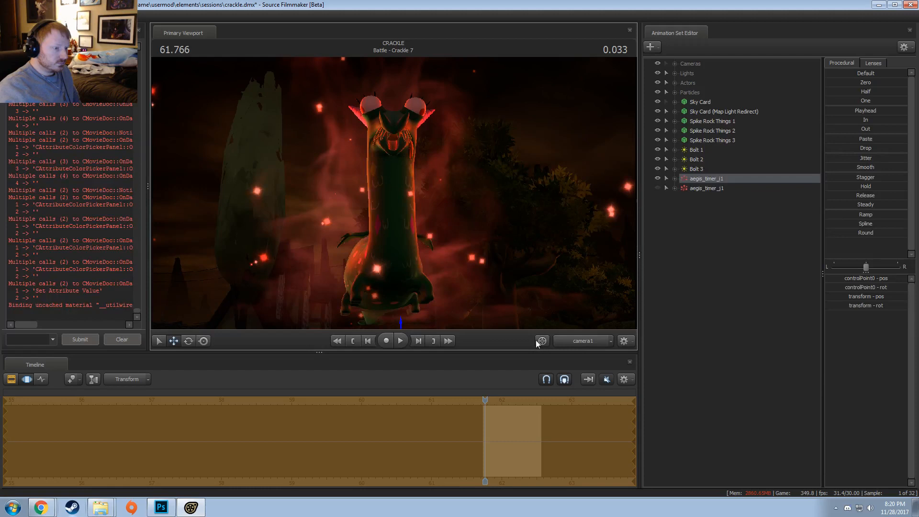
pyautogui.click(584, 341)
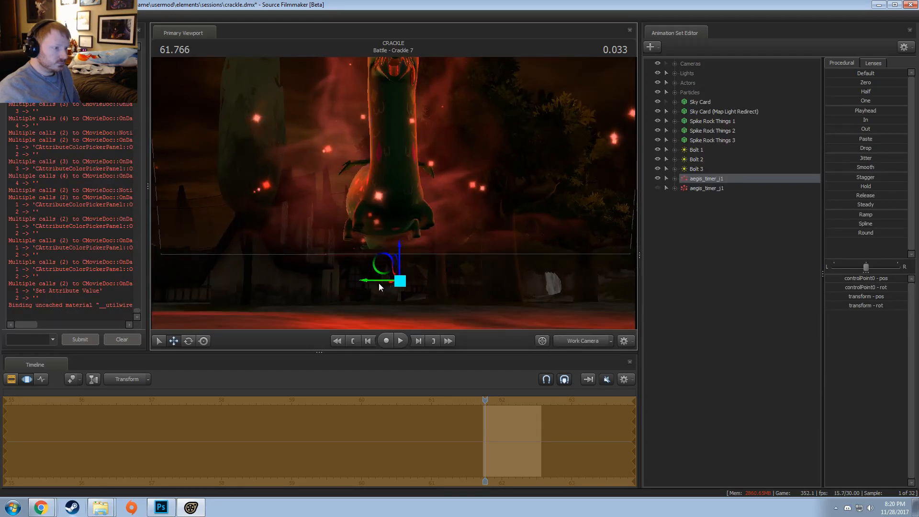
pyautogui.press('F2')
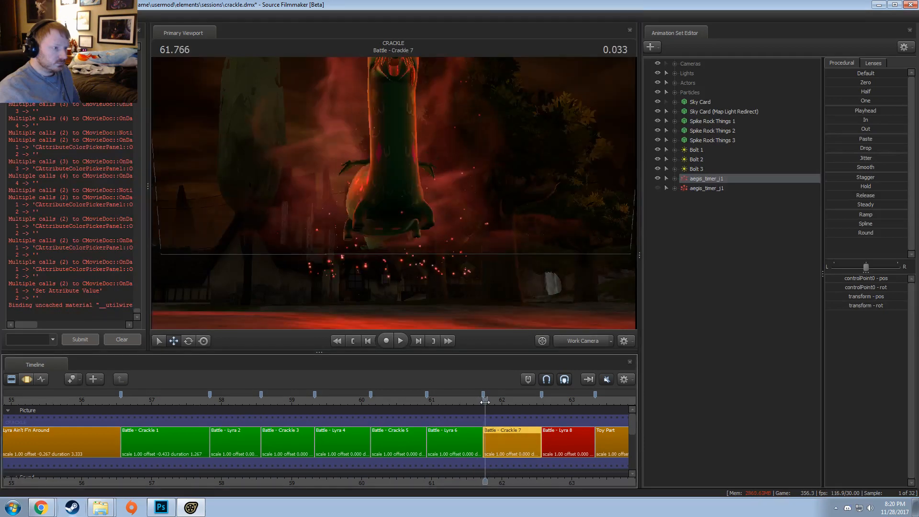
# - Play the Battle - Crackle 7 shot, and examine the aegis_timer particles through the work camera and camera1 in the Motion Editor
pyautogui.press('space')
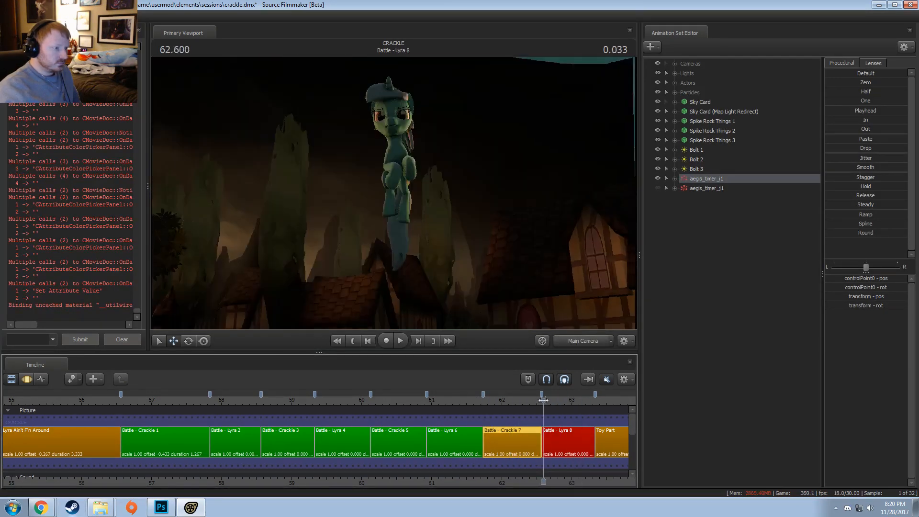
pyautogui.click(500, 408)
pyautogui.moveTo(500, 408)
pyautogui.mouseDown()
pyautogui.moveTo(483, 410)
pyautogui.moveTo(507, 419)
pyautogui.moveTo(499, 418)
pyautogui.mouseUp()
pyautogui.moveTo(533, 253); pyautogui.dragTo(403, 196)
pyautogui.press('F2')
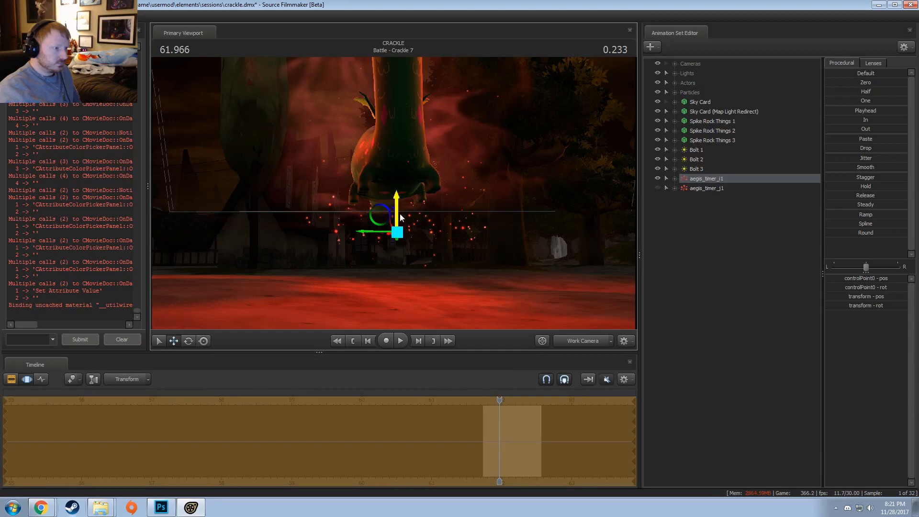
pyautogui.click(587, 343)
pyautogui.moveTo(486, 415); pyautogui.dragTo(535, 426)
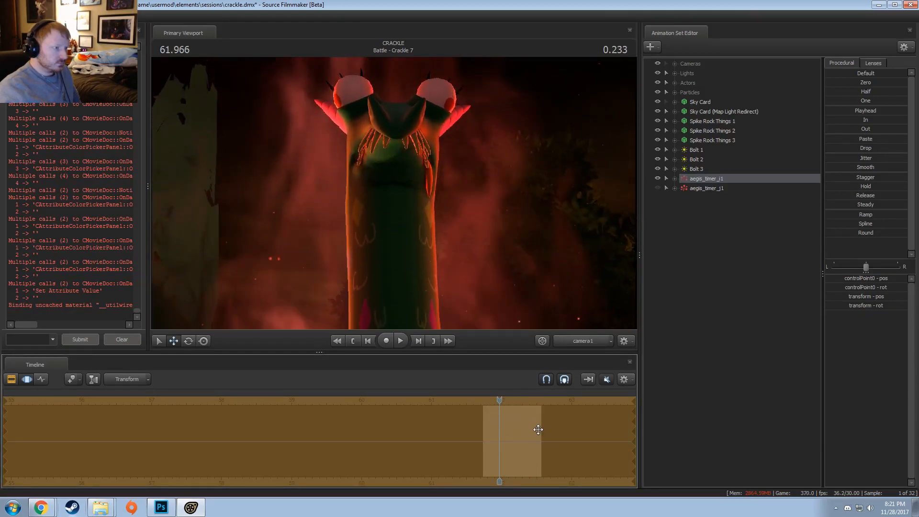
# - In the visible aegis_timer system's aegis_timer_e_trail definition, set Movement Basic's gravity to 0 0 500 and accept the definition
pyautogui.rightClick(717, 182)
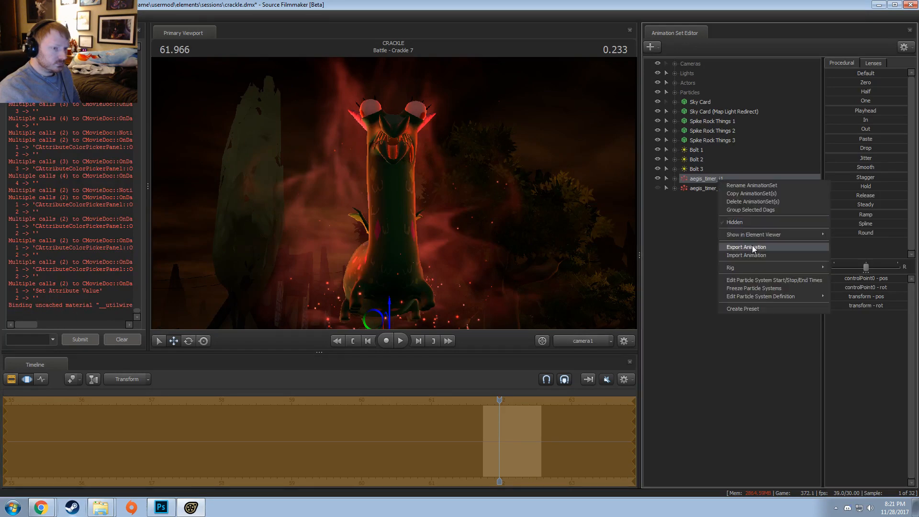
pyautogui.moveTo(761, 296)
pyautogui.click(845, 308)
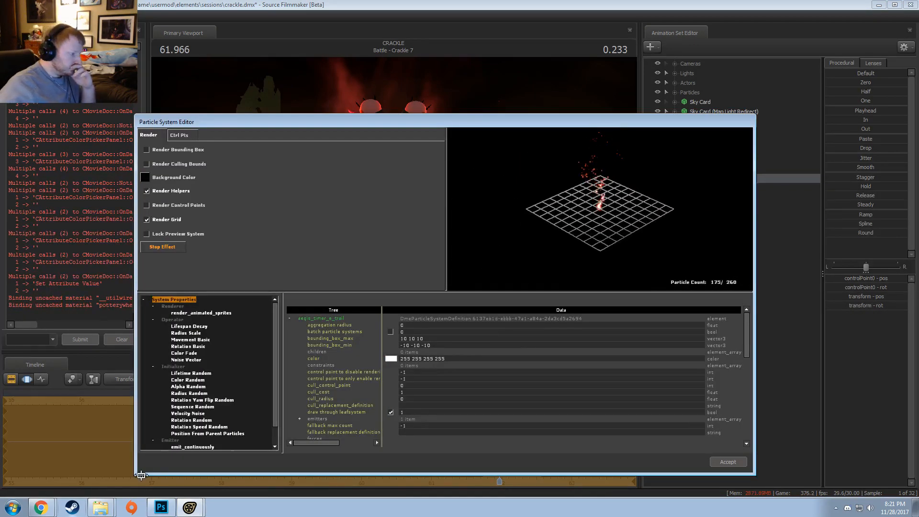
pyautogui.click(188, 413)
pyautogui.scroll(-5, 386, 420)
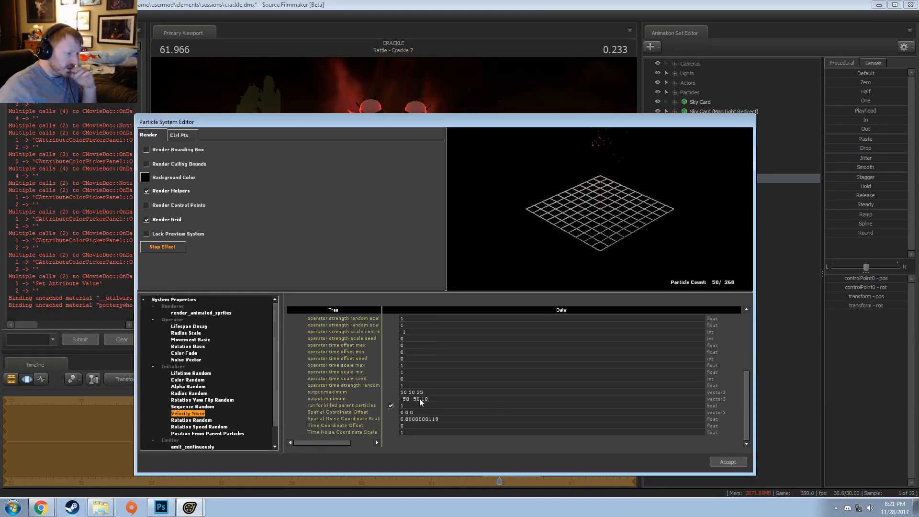
pyautogui.click(190, 340)
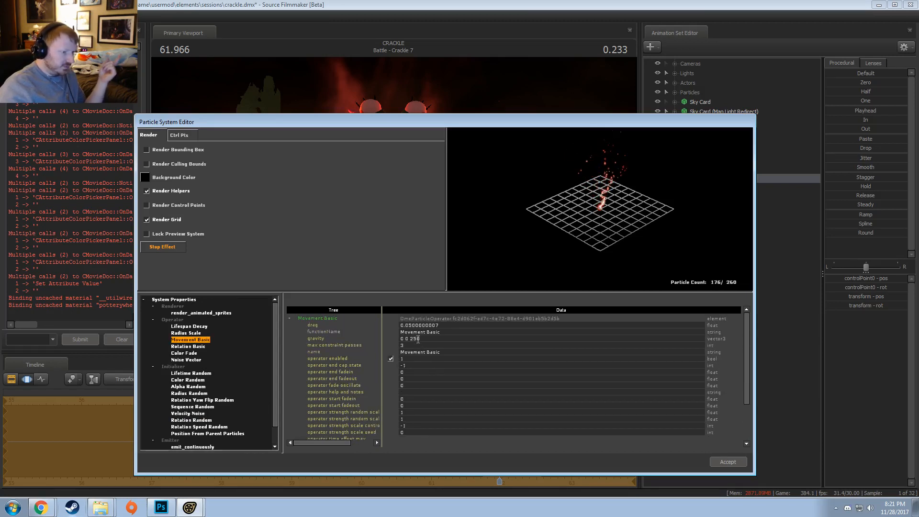
pyautogui.moveTo(416, 339); pyautogui.dragTo(410, 339)
pyautogui.write('50')
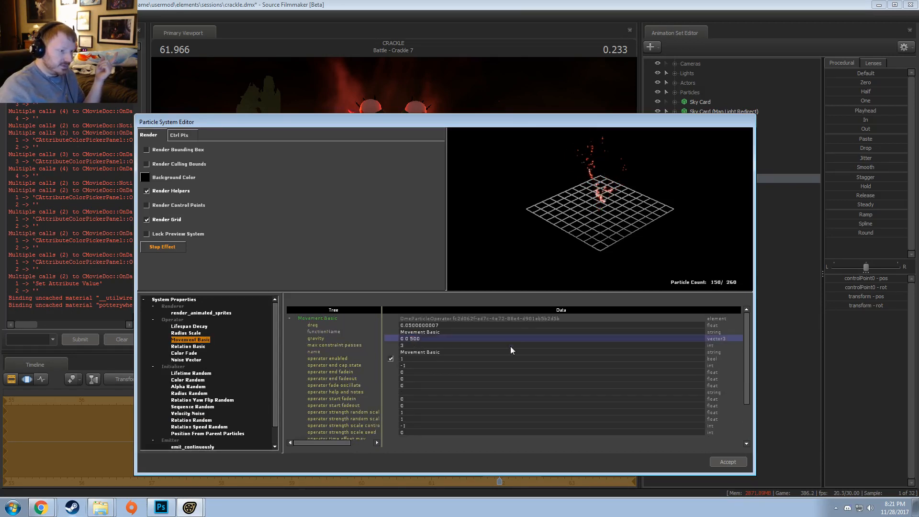
pyautogui.press('Return')
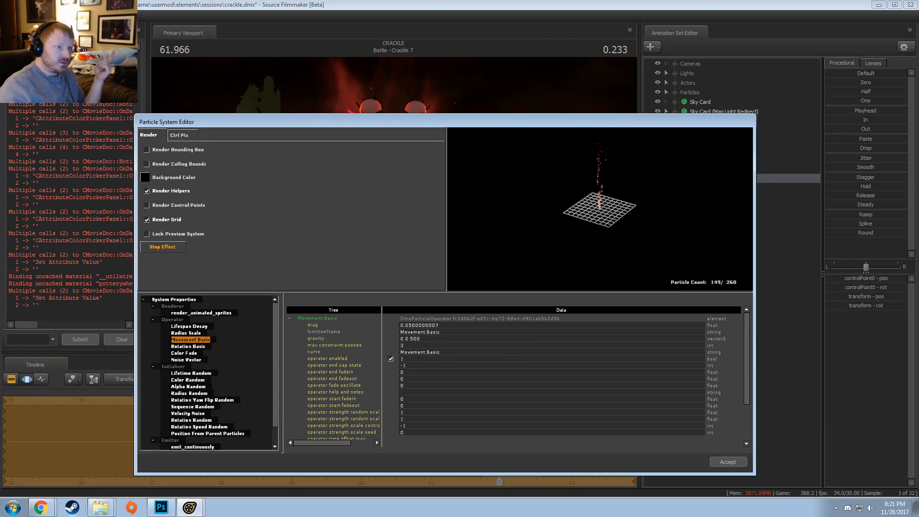
pyautogui.moveTo(601, 229); pyautogui.dragTo(613, 217)
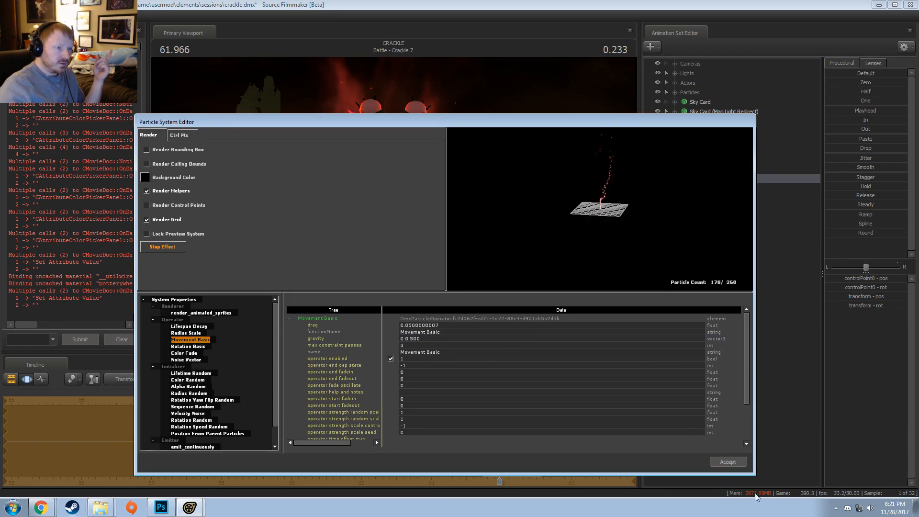
pyautogui.click(736, 463)
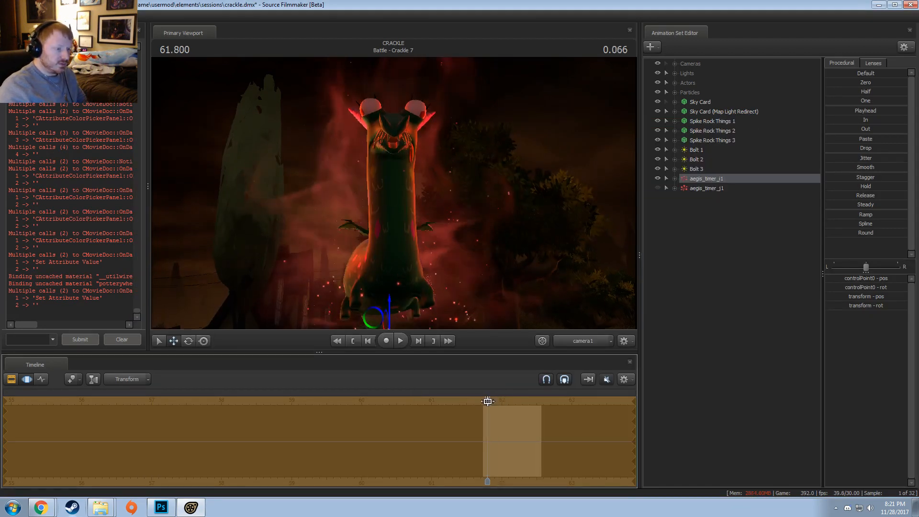
# - Replay the Battle - Crackle 7 shot through camera1 from the Clip Editor to review the motion of the trail particles
pyautogui.press('space')
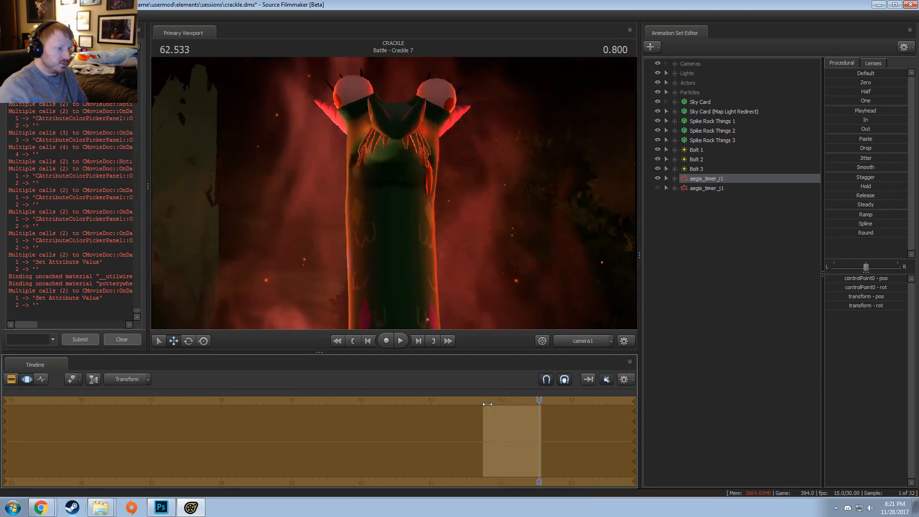
pyautogui.press('F2')
pyautogui.press('space')
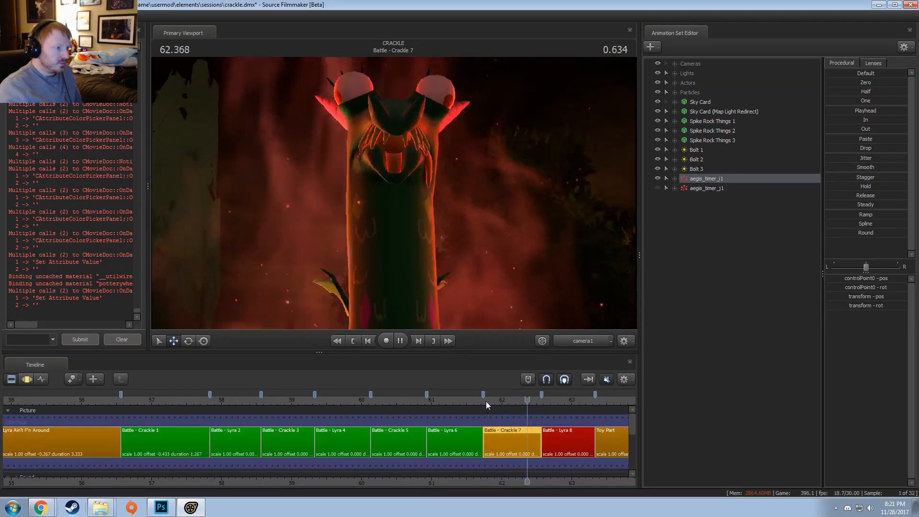
pyautogui.press('space')
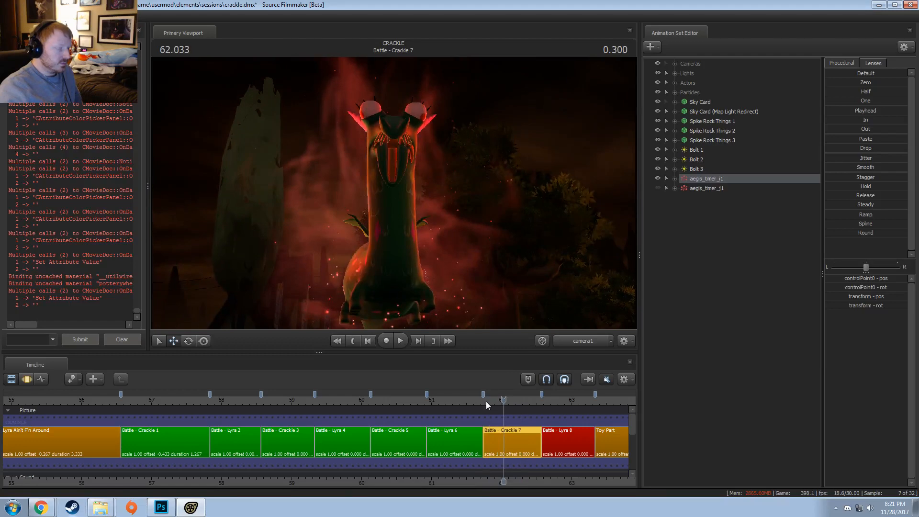
pyautogui.press('F2')
pyautogui.press('F2')
pyautogui.press('space')
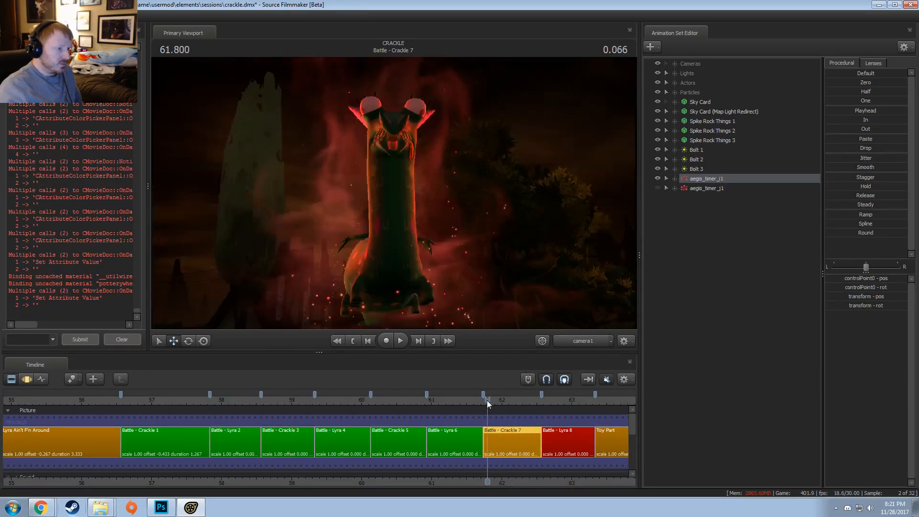
pyautogui.press('space')
# - Lower the visible aegis_timer particle system further beneath the floating character in the Motion Editor, and replay the shot from its start
pyautogui.press('F2')
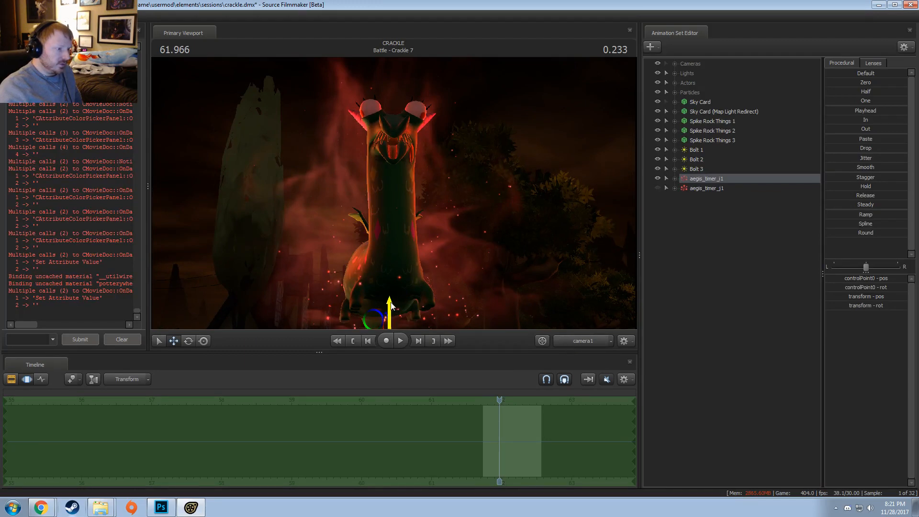
pyautogui.moveTo(391, 305); pyautogui.dragTo(394, 332)
pyautogui.moveTo(498, 400); pyautogui.dragTo(481, 402)
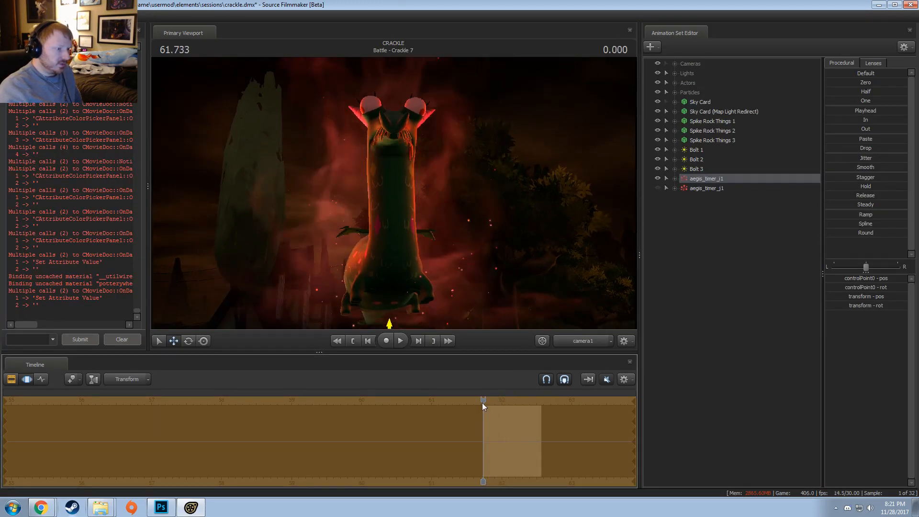
pyautogui.press('F2')
pyautogui.press('space')
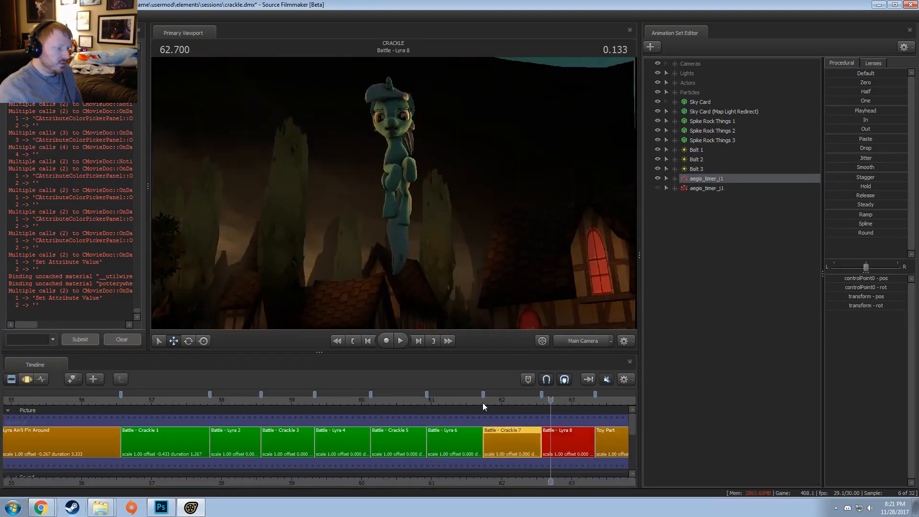
# - Open the particle system definition of the first aegis_timer for editing and frame its effect in the preview
pyautogui.press('space')
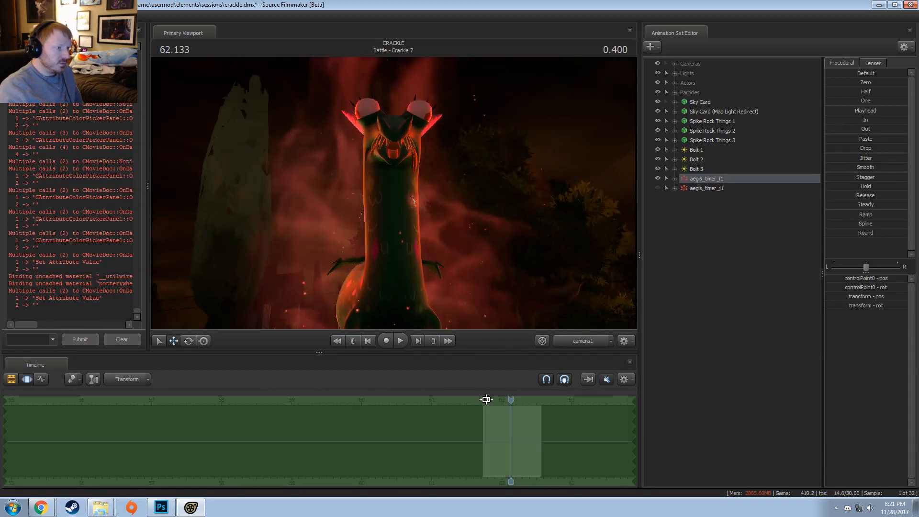
pyautogui.rightClick(704, 179)
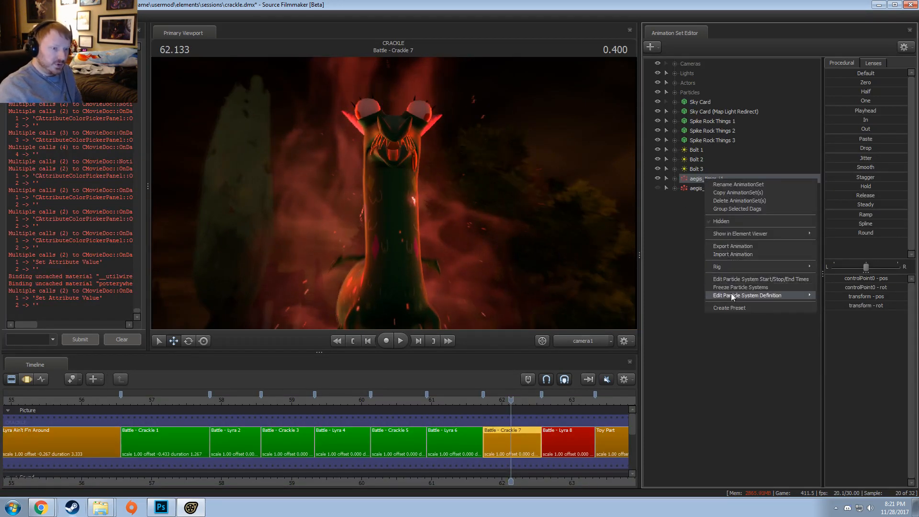
pyautogui.moveTo(776, 295)
pyautogui.click(824, 294)
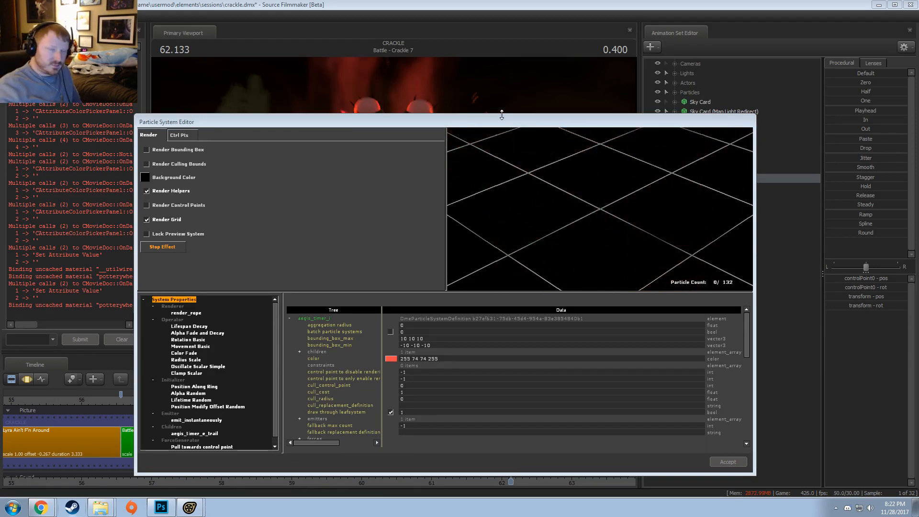
pyautogui.moveTo(533, 150); pyautogui.dragTo(533, 239, button='right')
pyautogui.moveTo(533, 239); pyautogui.dragTo(566, 206)
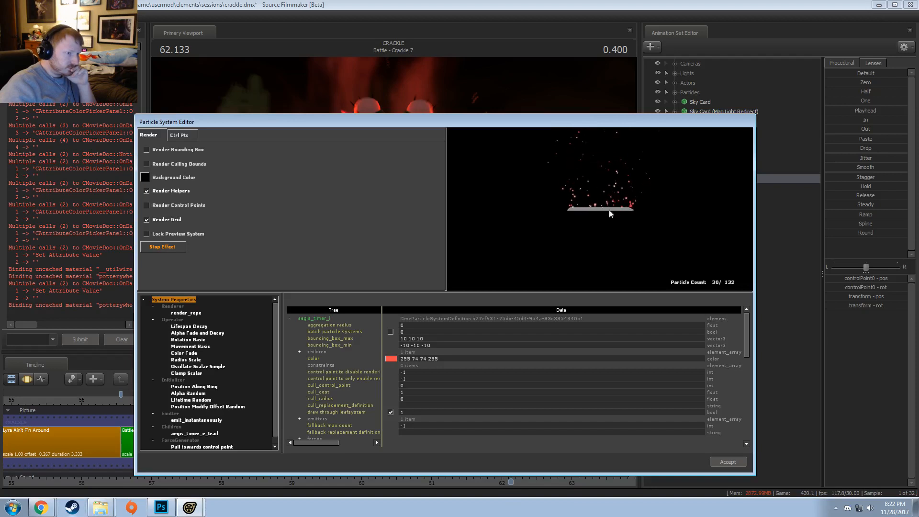
pyautogui.moveTo(608, 211); pyautogui.dragTo(608, 260, button='middle')
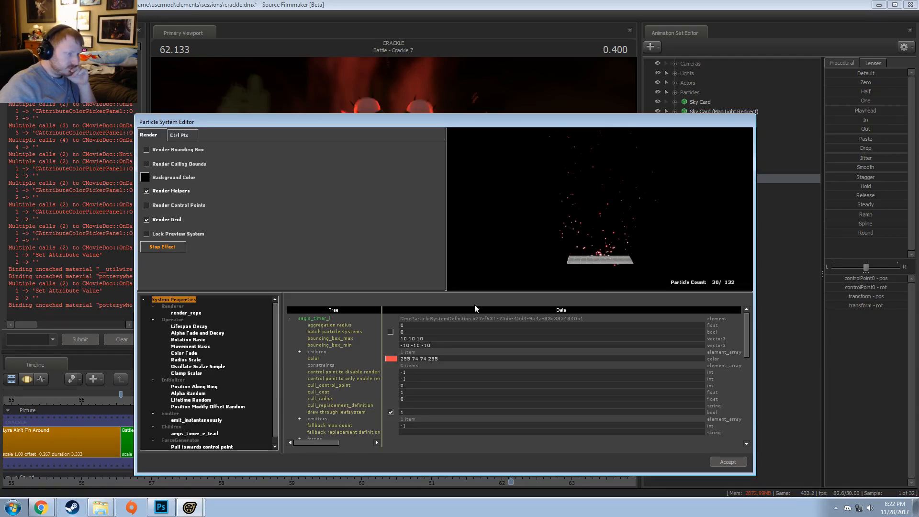
# - Enable the render_rope renderer of the particle system and view the ring from above
pyautogui.click(185, 360)
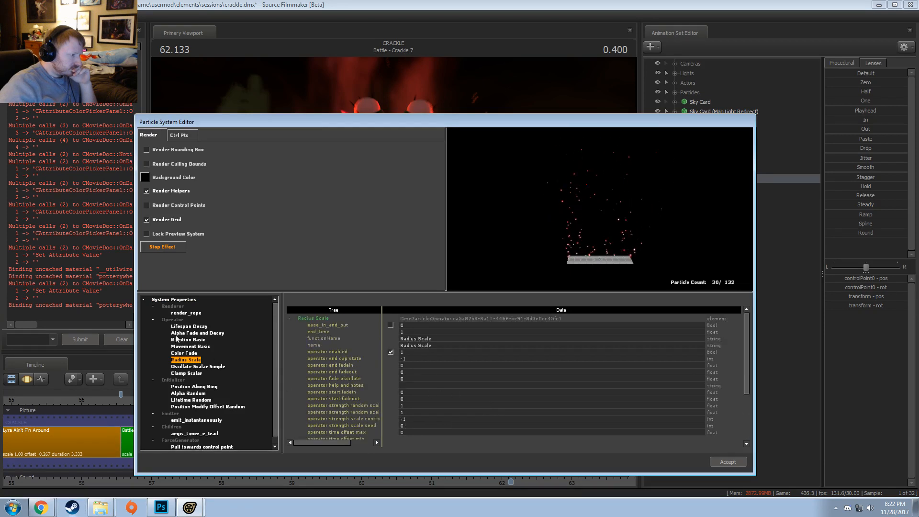
pyautogui.click(184, 313)
pyautogui.click(391, 338)
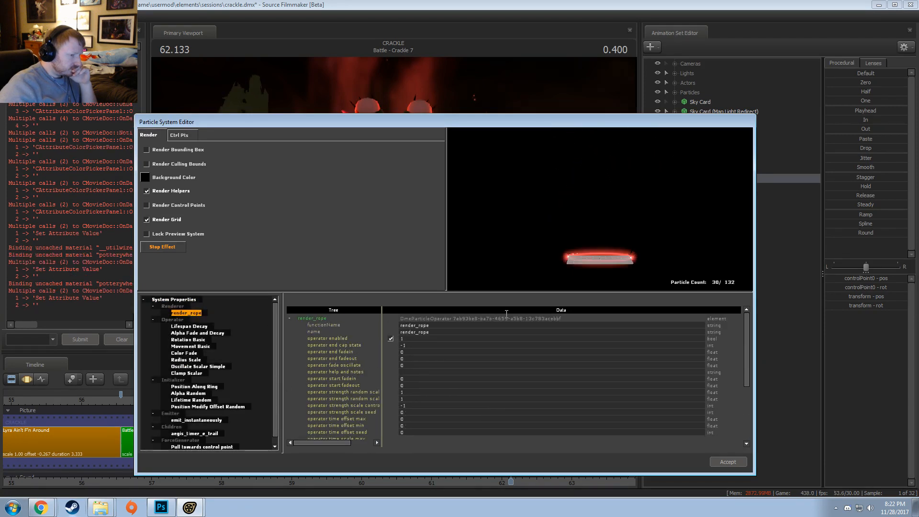
pyautogui.moveTo(604, 239); pyautogui.dragTo(604, 214, button='right')
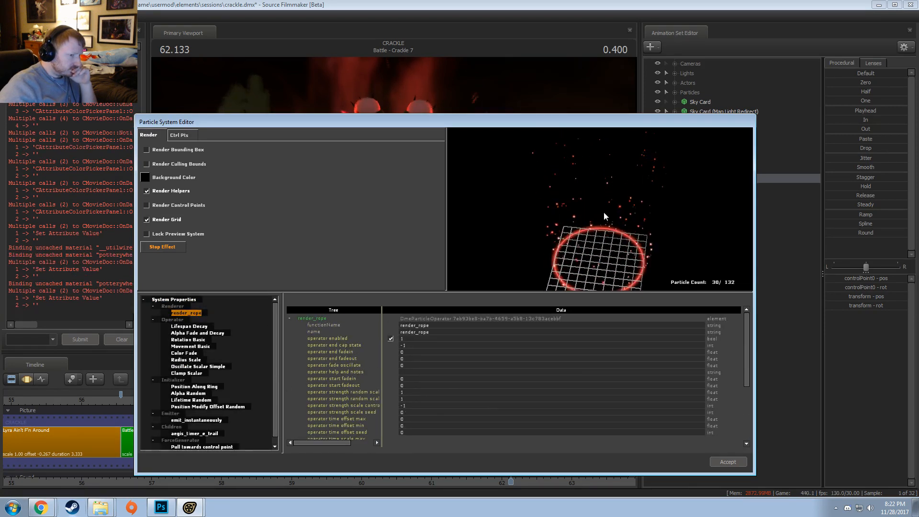
pyautogui.moveTo(629, 267); pyautogui.dragTo(640, 251)
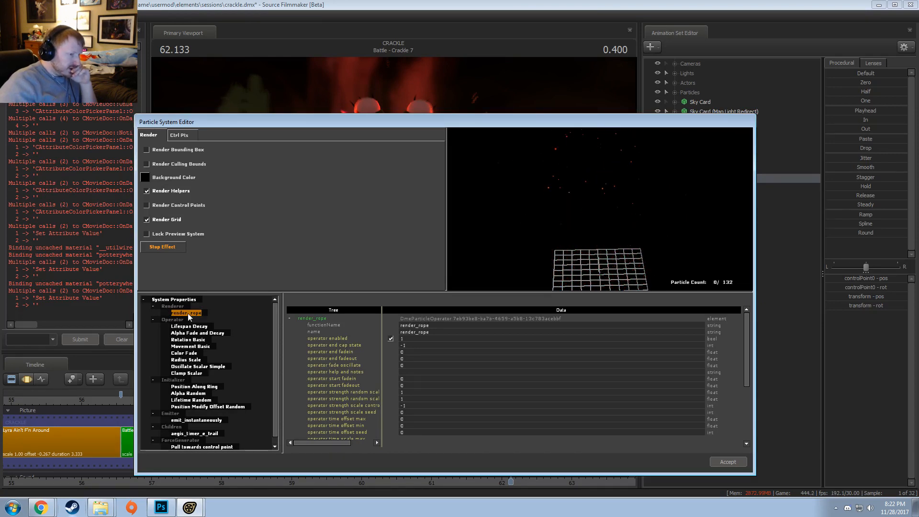
# - Examine the Radius Scale, Pull towards control point, Oscillate Scalar Simple and Position Modify Offset Random settings for their effect on the ring
pyautogui.click(190, 361)
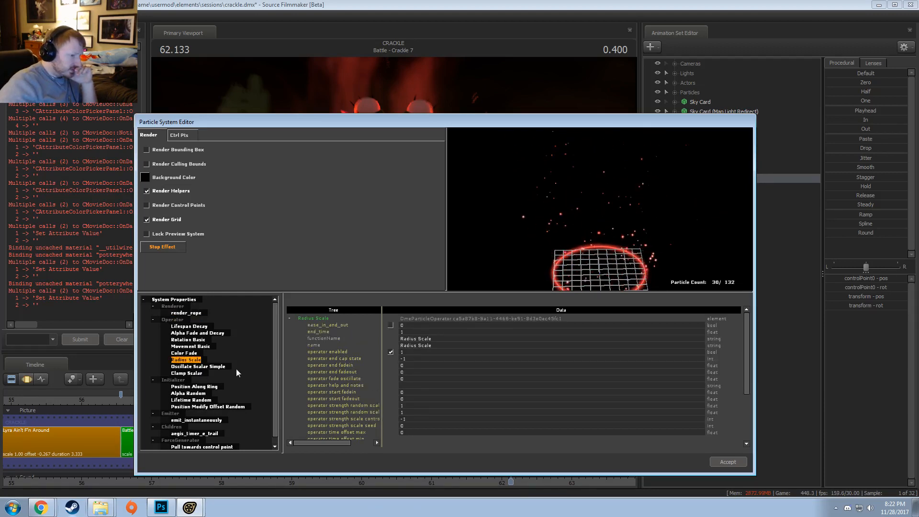
pyautogui.scroll(-4, 469, 384)
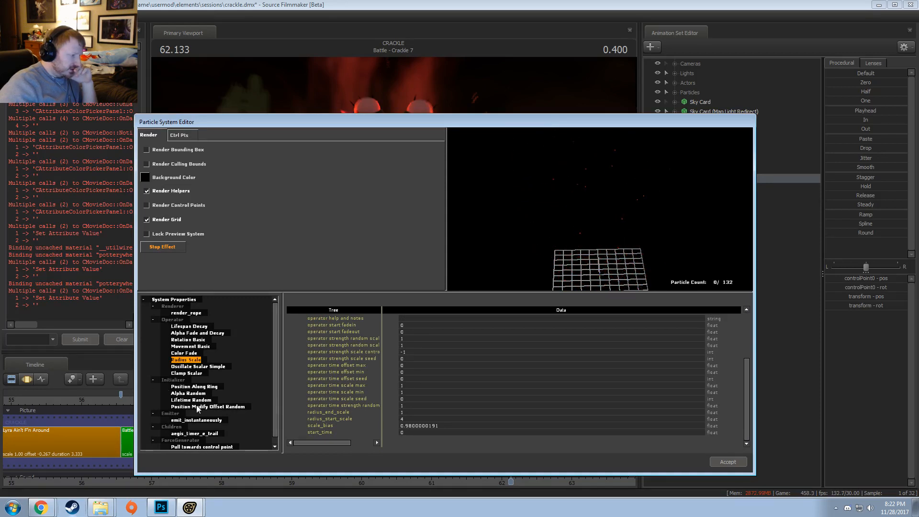
pyautogui.scroll(-1, 208, 427)
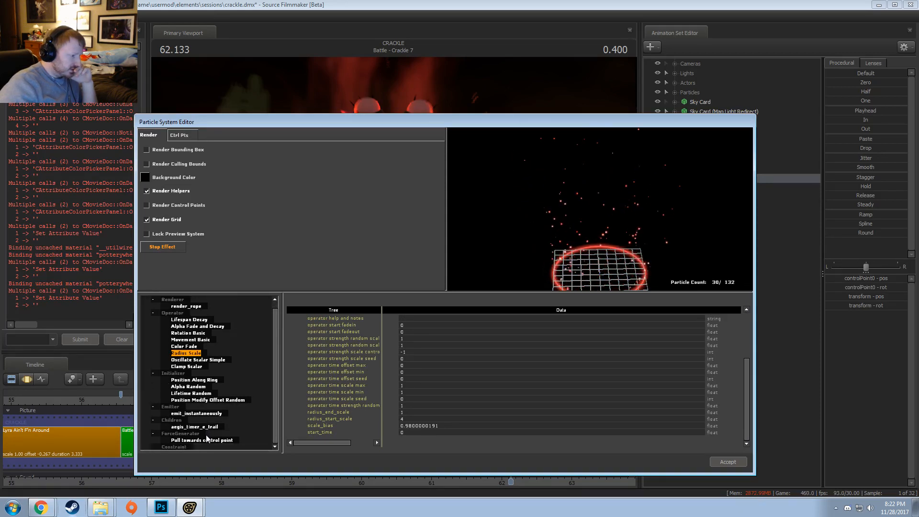
pyautogui.click(207, 441)
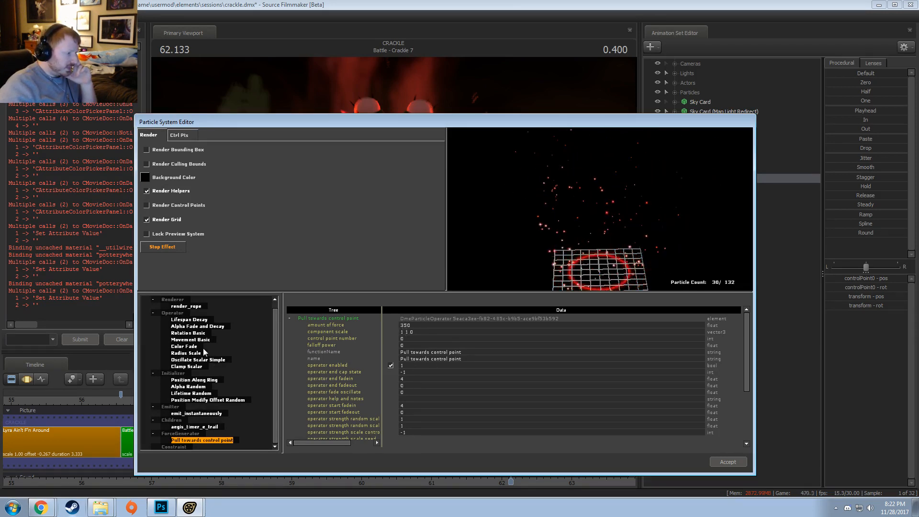
pyautogui.click(190, 361)
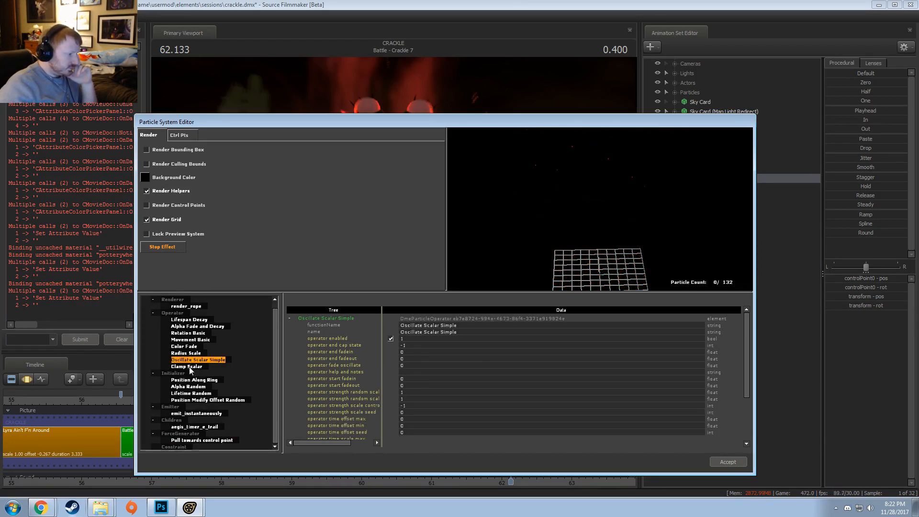
pyautogui.click(191, 354)
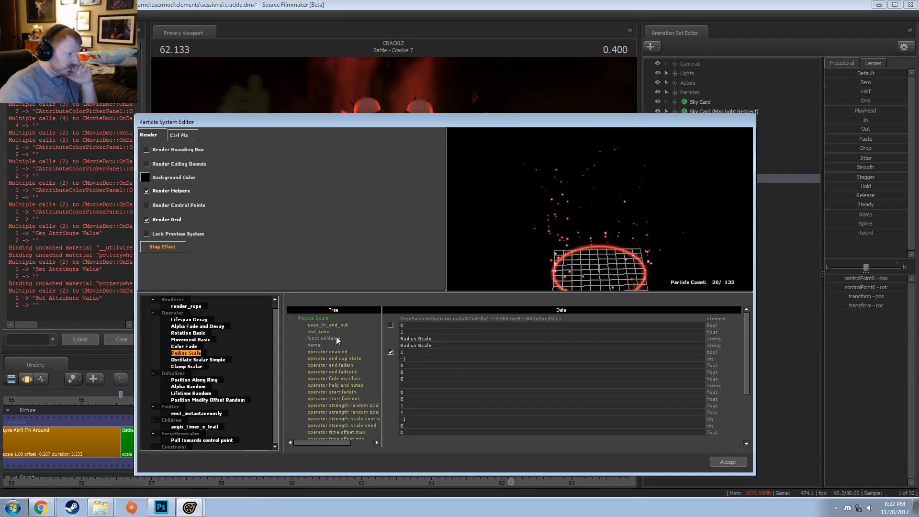
pyautogui.click(391, 352)
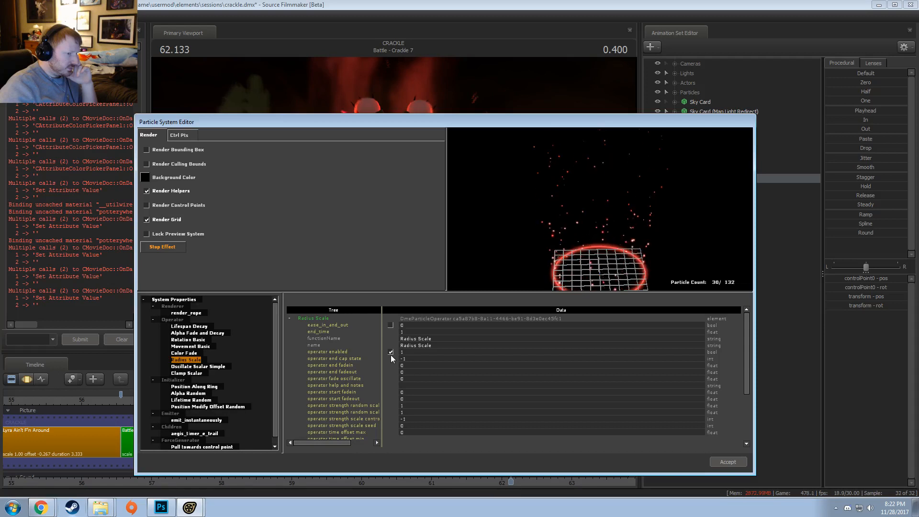
pyautogui.click(189, 407)
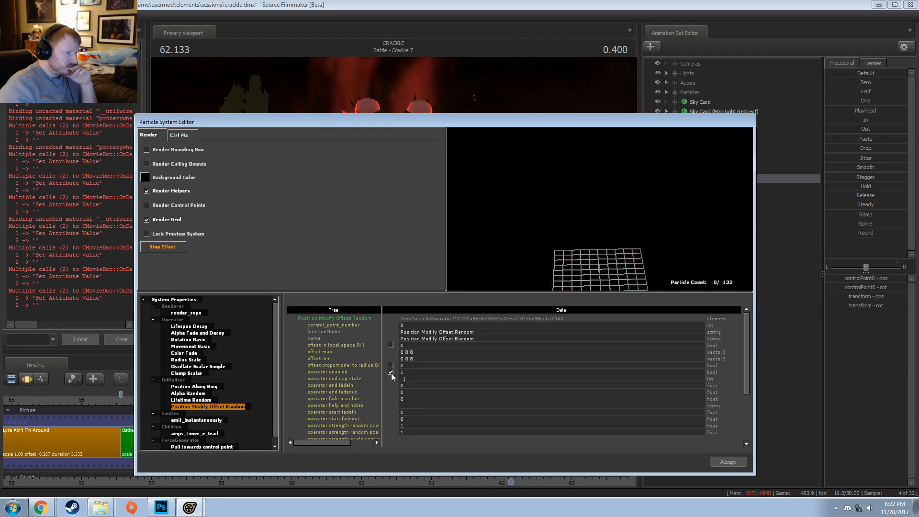
# - Set the initial radius of the Position Along Ring initializer to 150
pyautogui.click(213, 387)
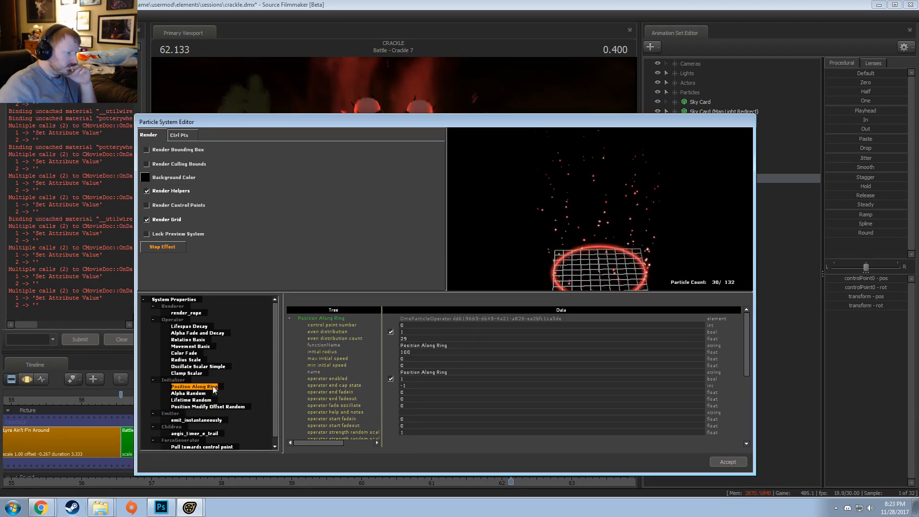
pyautogui.doubleClick(415, 351)
pyautogui.write('150')
pyautogui.press('Return')
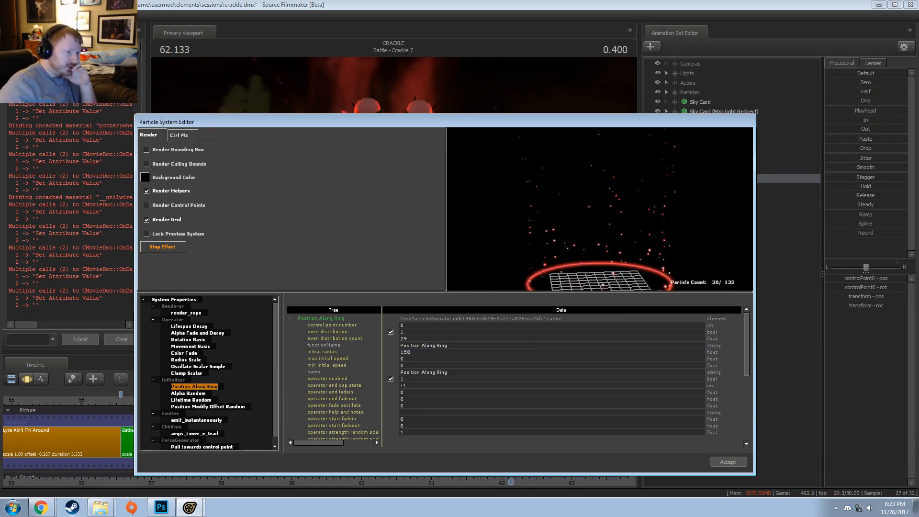
pyautogui.moveTo(594, 224); pyautogui.dragTo(615, 195)
pyautogui.scroll(-5, 606, 204)
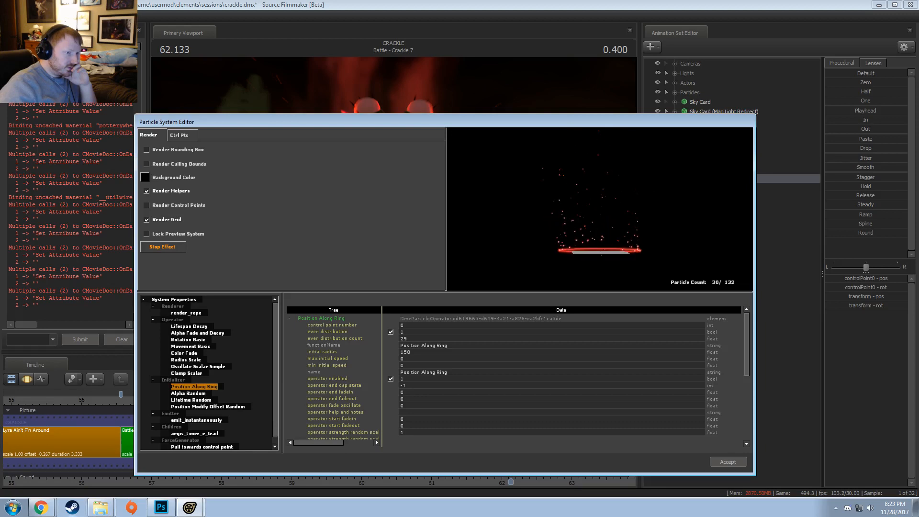
# - Disable the render_rope renderer, accept the particle system changes and play back the shot
pyautogui.click(185, 313)
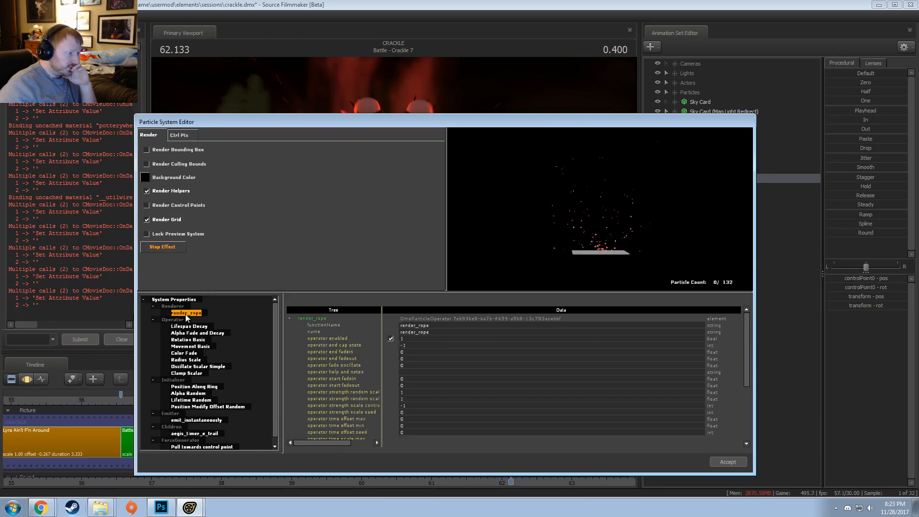
pyautogui.click(390, 338)
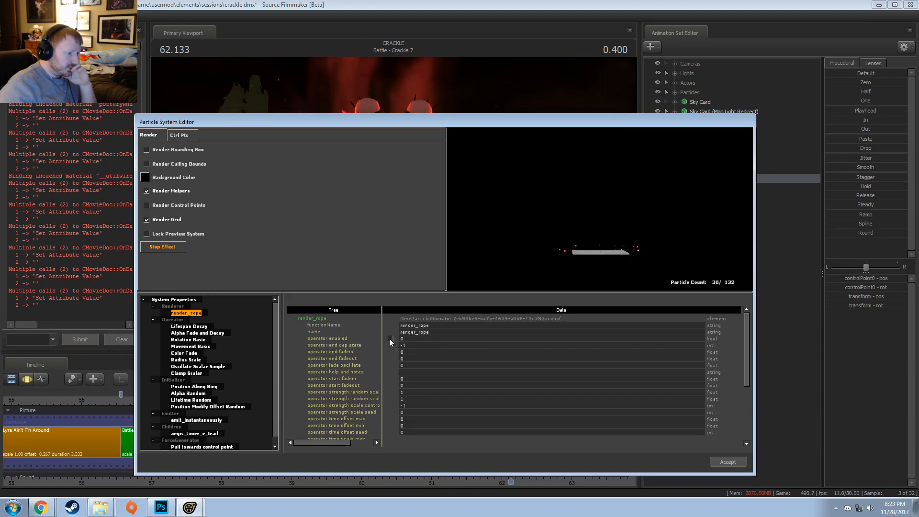
pyautogui.click(725, 460)
pyautogui.press('space')
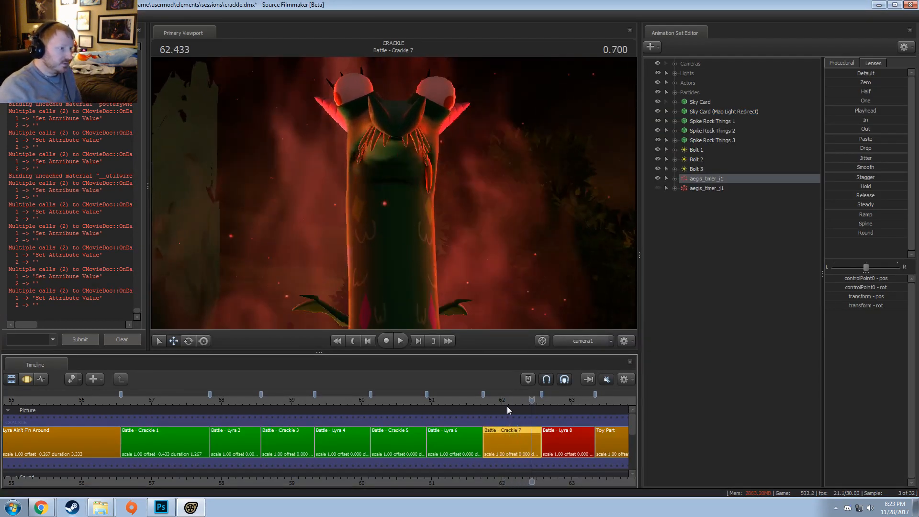
# - At the start of the Battle - Crackle 7 shot, show the second aegis_timer particle system and hide the first
pyautogui.moveTo(483, 405); pyautogui.dragTo(484, 402)
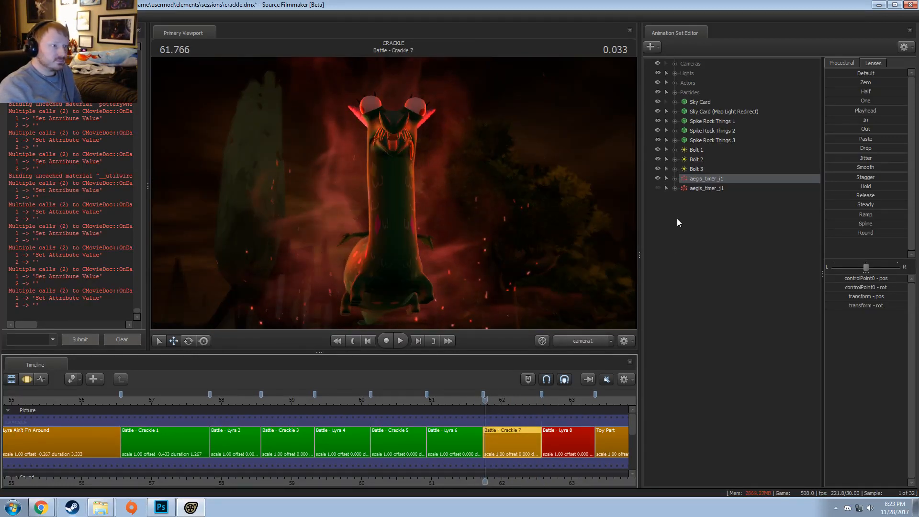
pyautogui.click(707, 188)
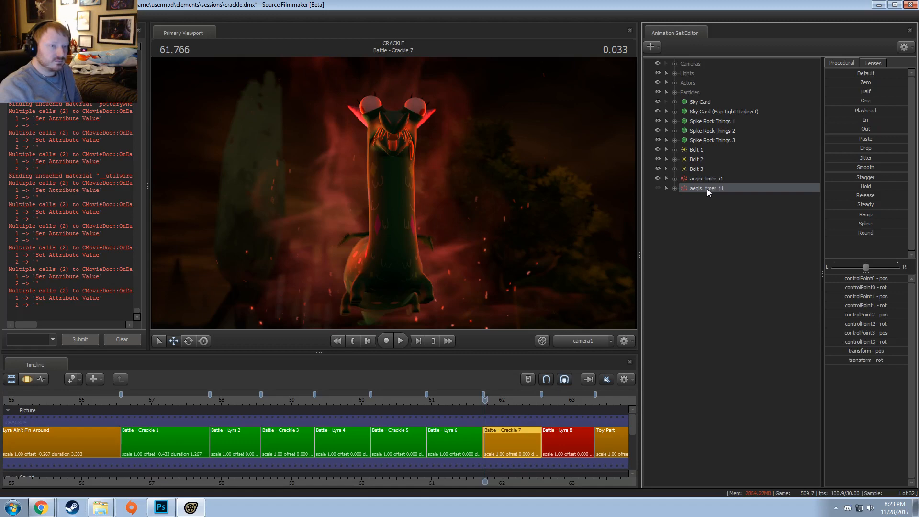
pyautogui.click(657, 188)
pyautogui.click(657, 178)
pyautogui.press('F3')
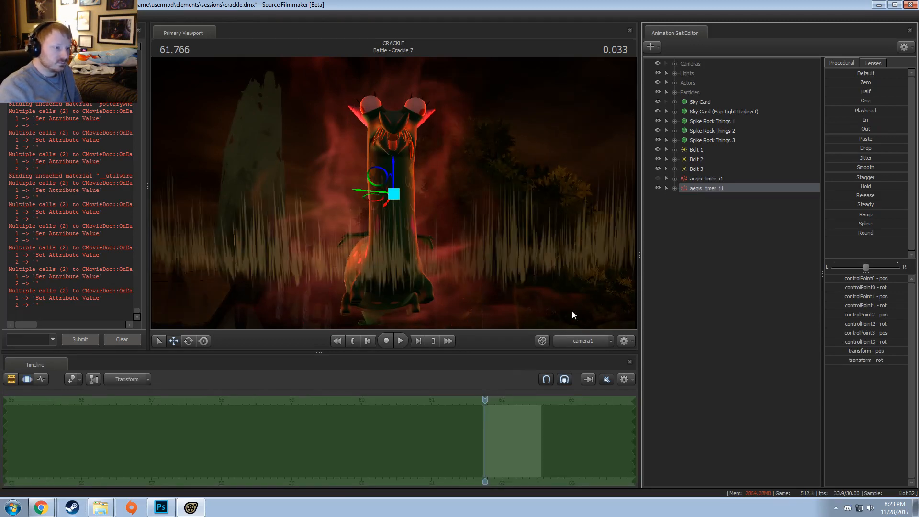
# - Switch the viewport to the Work Camera and pull back to show the whole particle ring on the ground
pyautogui.click(583, 341)
pyautogui.press('s')
pyautogui.moveTo(484, 243); pyautogui.dragTo(392, 188)
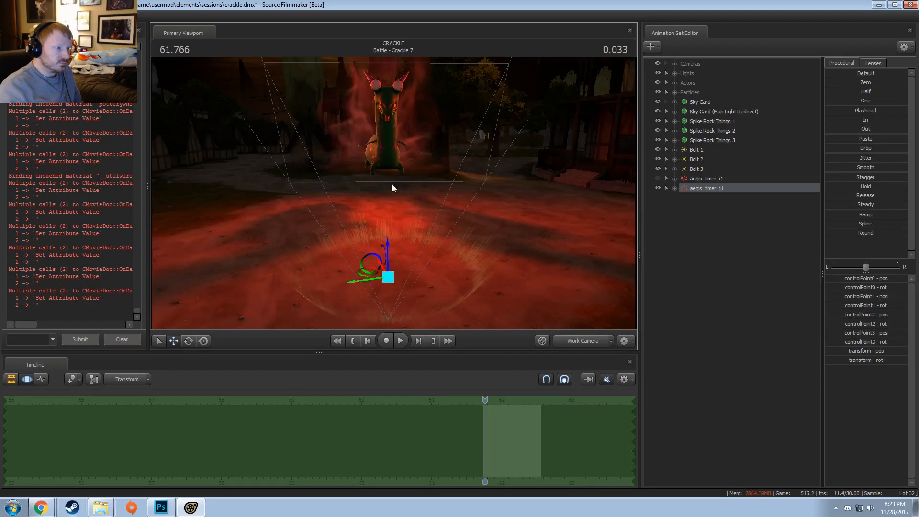
# - Open the second aegis_timer's particle system definition and disable its Pull towards control point force generator
pyautogui.rightClick(718, 197)
pyautogui.click(804, 315)
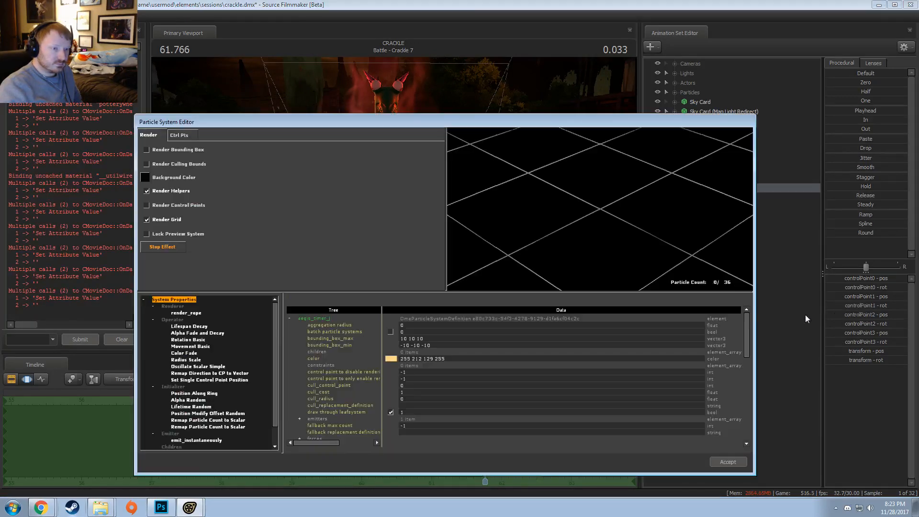
pyautogui.scroll(-10, 602, 202)
pyautogui.moveTo(600, 201); pyautogui.dragTo(614, 206)
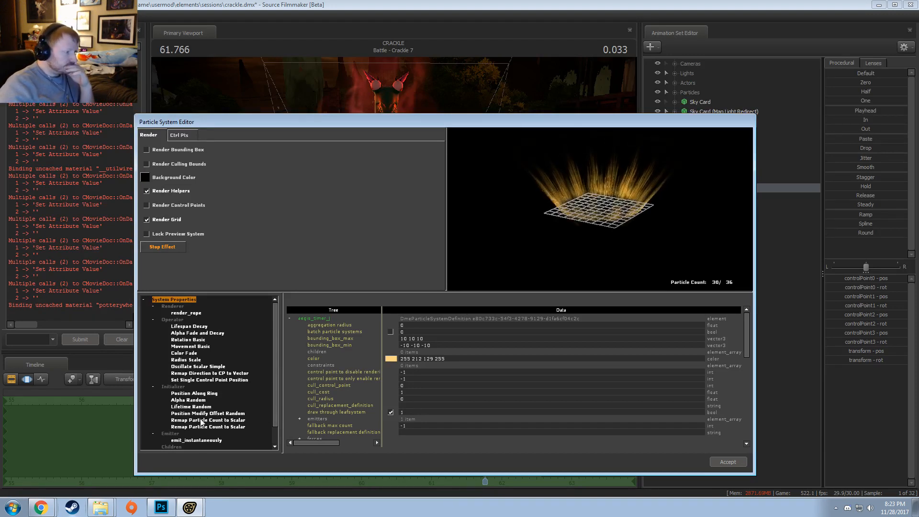
pyautogui.scroll(-1, 199, 423)
pyautogui.click(202, 439)
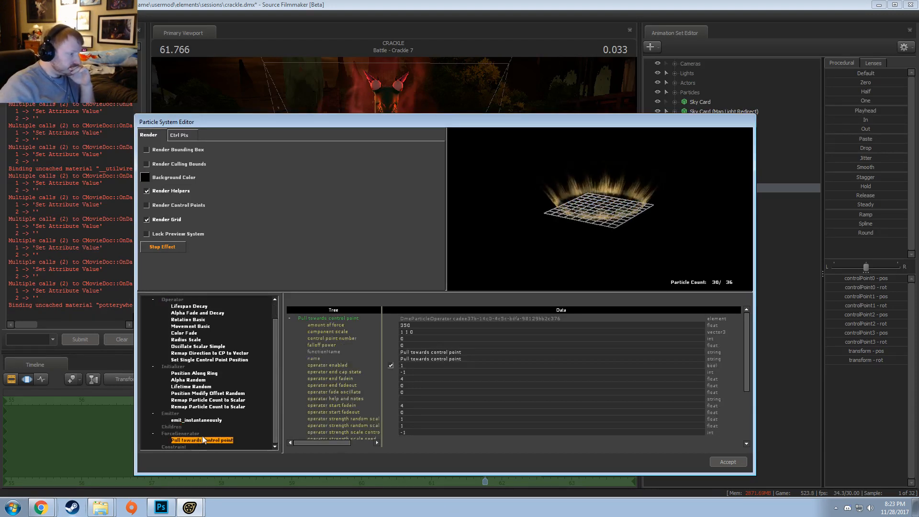
pyautogui.click(391, 365)
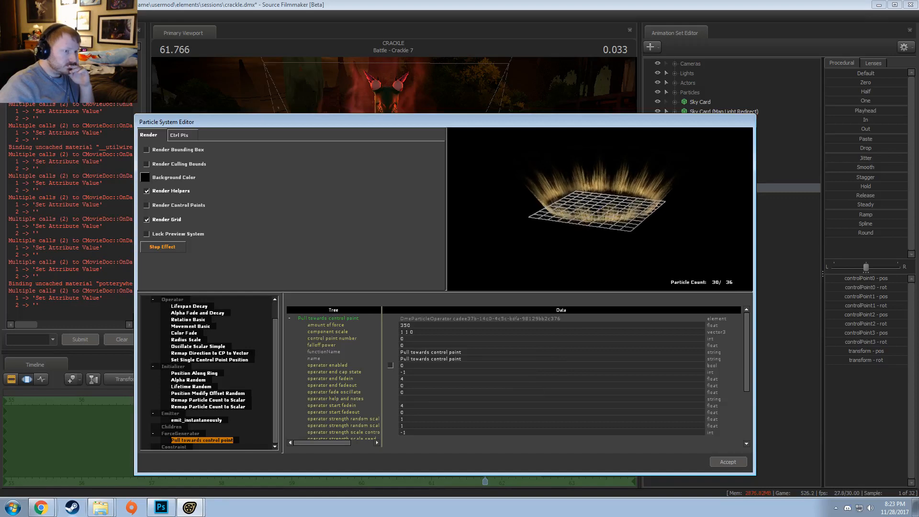
pyautogui.moveTo(555, 228); pyautogui.dragTo(576, 244)
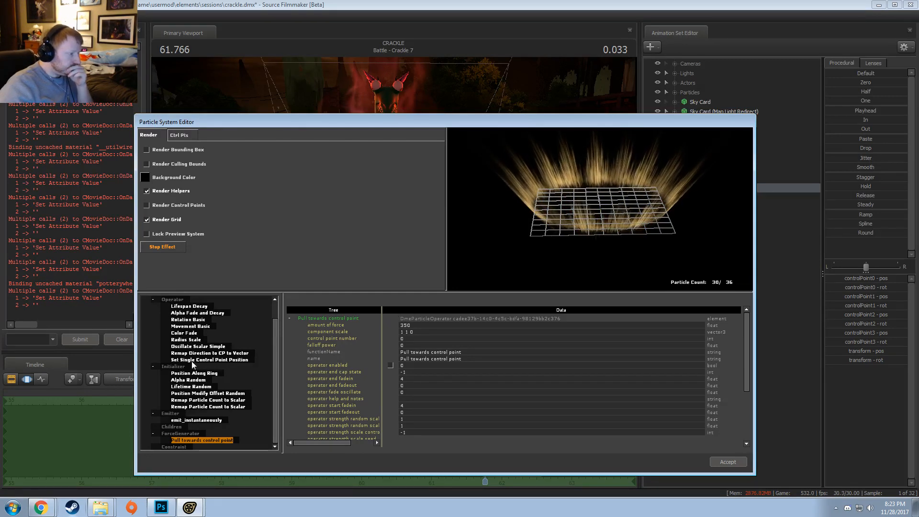
# - Change the Color Fade operator's fade color to red, 209 0 0 255
pyautogui.click(184, 333)
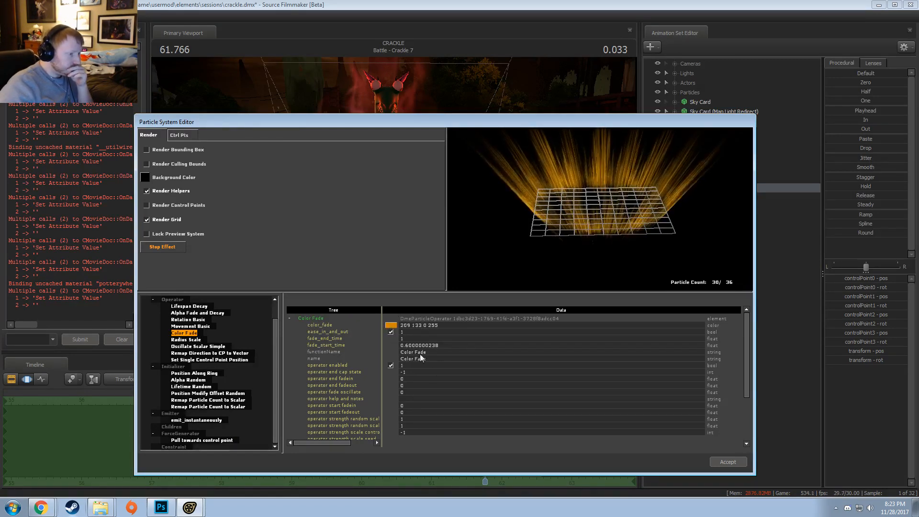
pyautogui.click(391, 325)
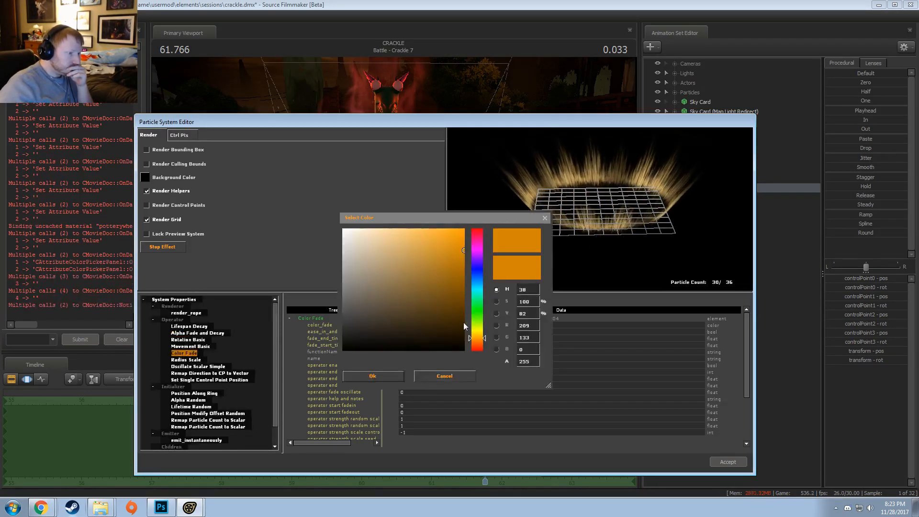
pyautogui.click(478, 355)
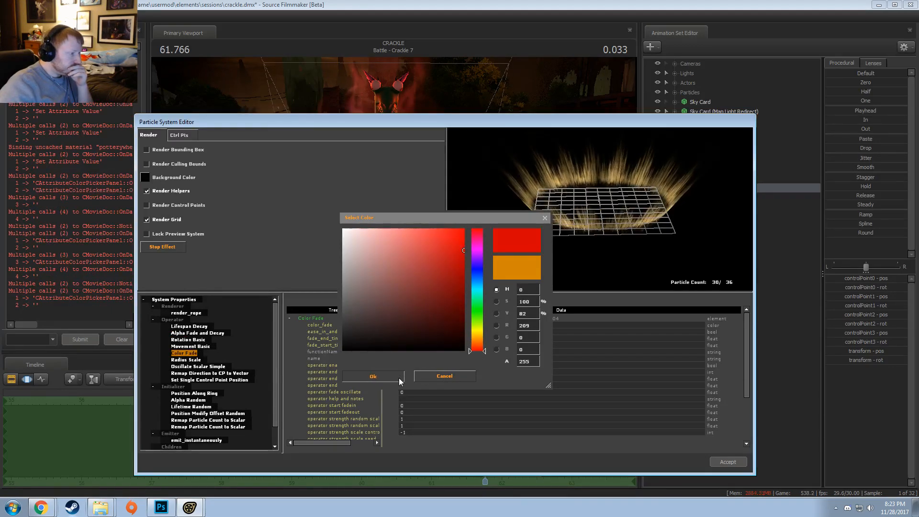
pyautogui.click(373, 376)
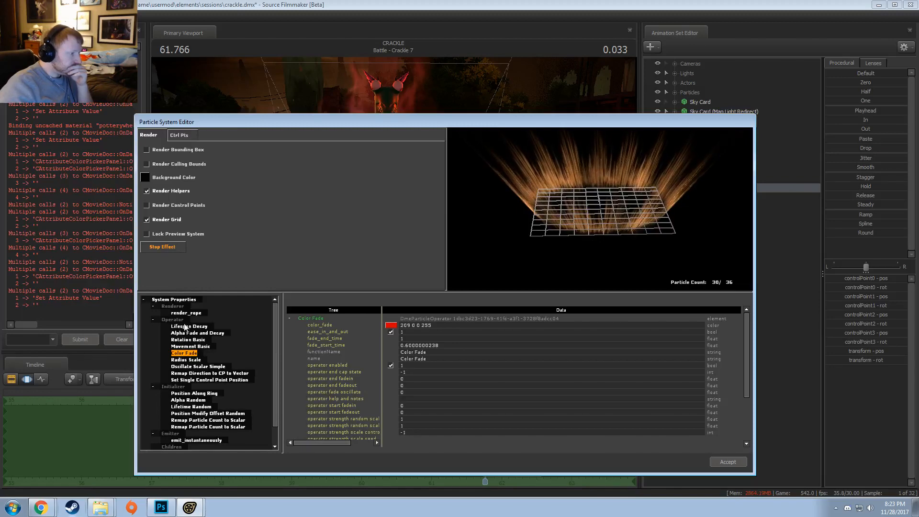
pyautogui.click(174, 299)
pyautogui.click(391, 359)
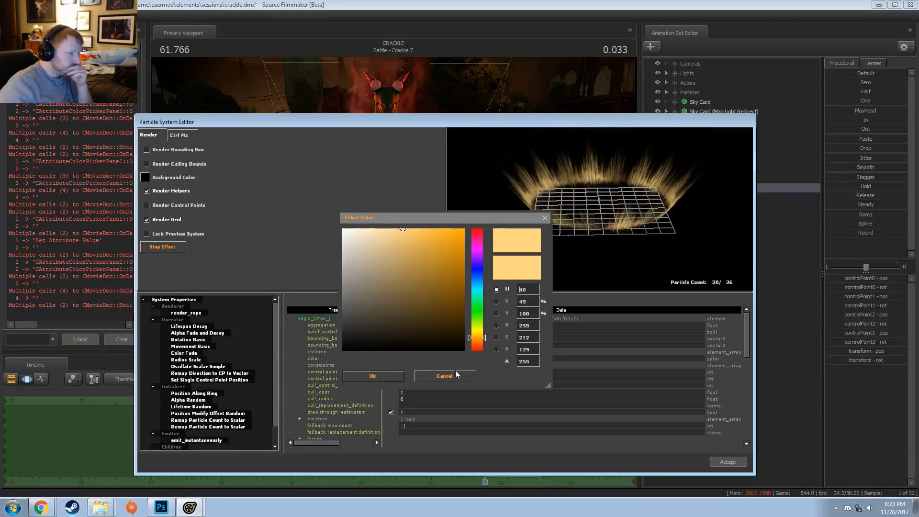
pyautogui.moveTo(477, 338); pyautogui.dragTo(479, 355)
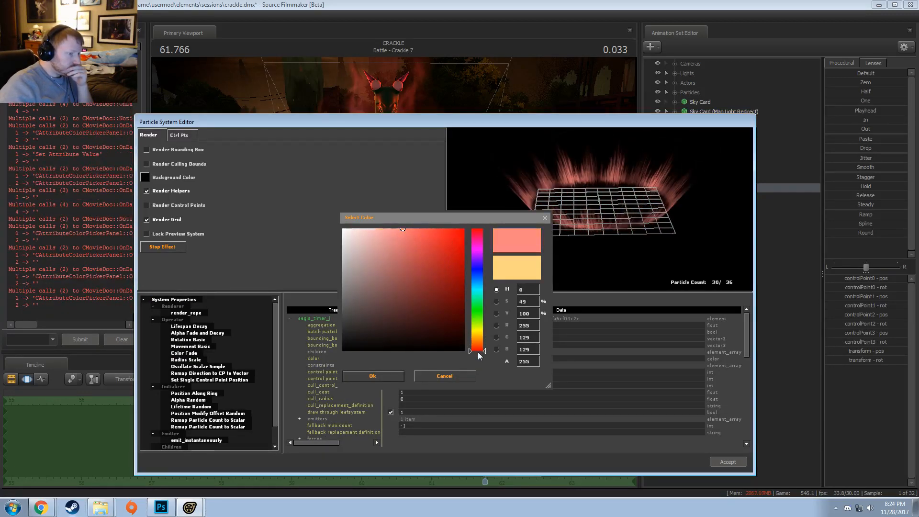
pyautogui.click(374, 376)
pyautogui.moveTo(637, 187); pyautogui.dragTo(638, 171)
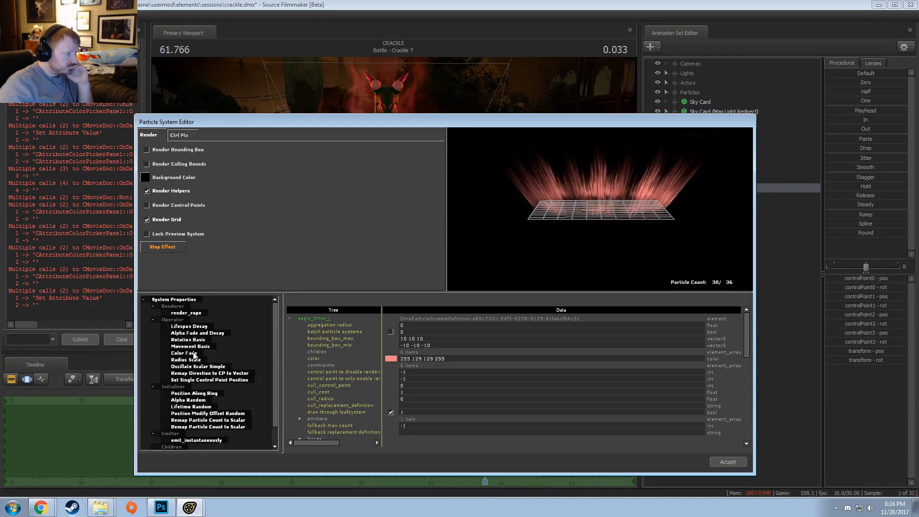
# - Set the particle system's base color to pure red, 255 0 0 255, and accept the particle changes
pyautogui.click(185, 353)
pyautogui.click(174, 299)
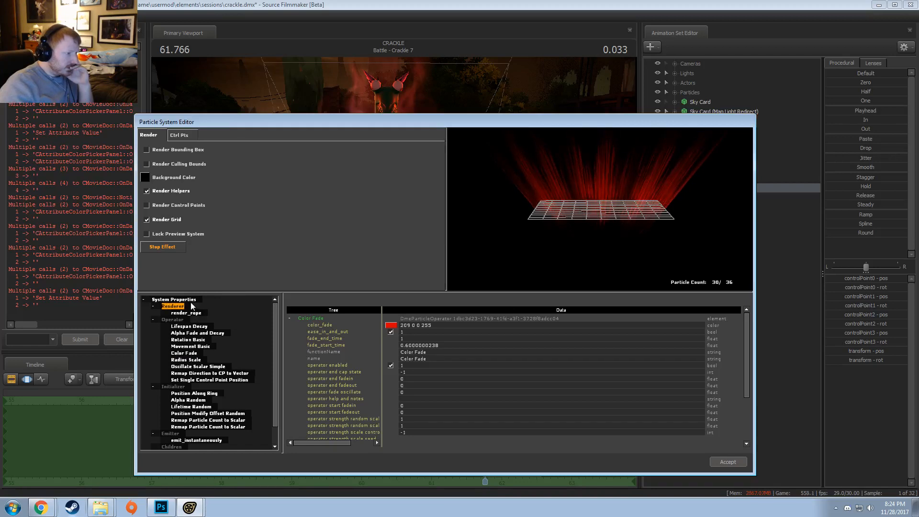
pyautogui.click(391, 359)
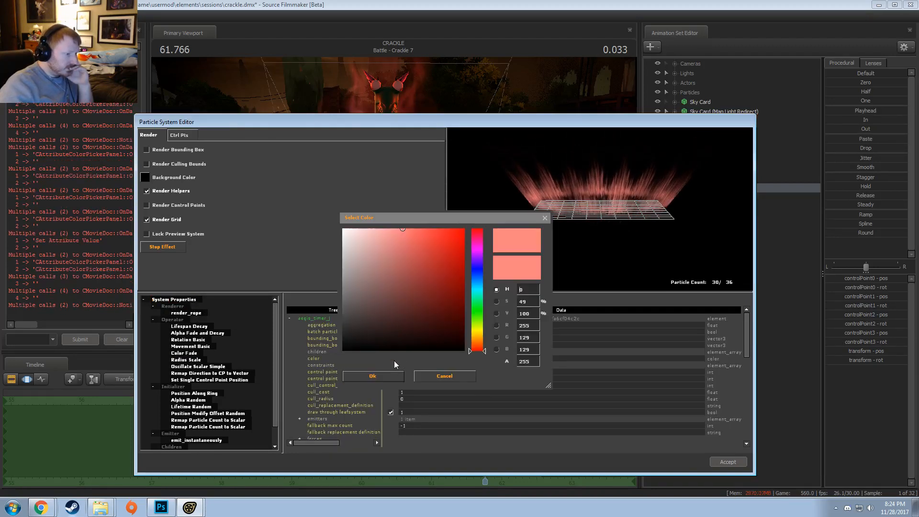
pyautogui.click(437, 235)
pyautogui.click(463, 228)
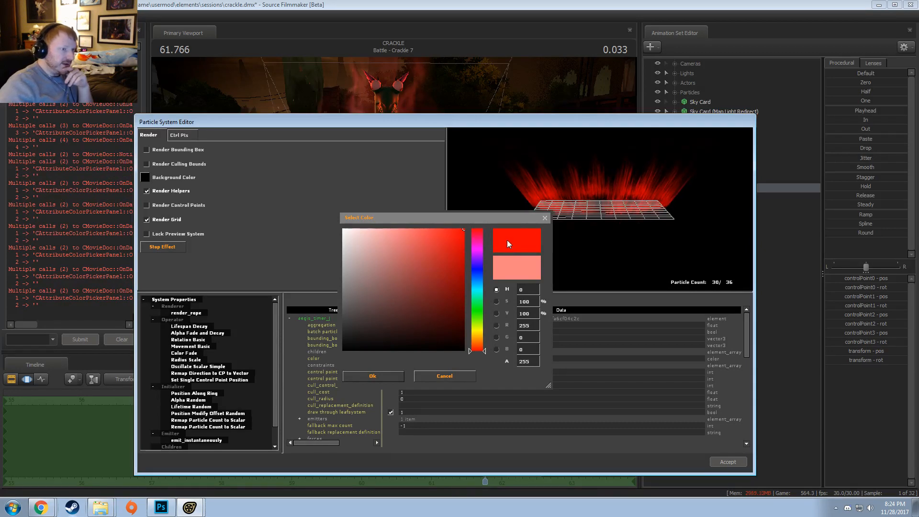
pyautogui.click(391, 377)
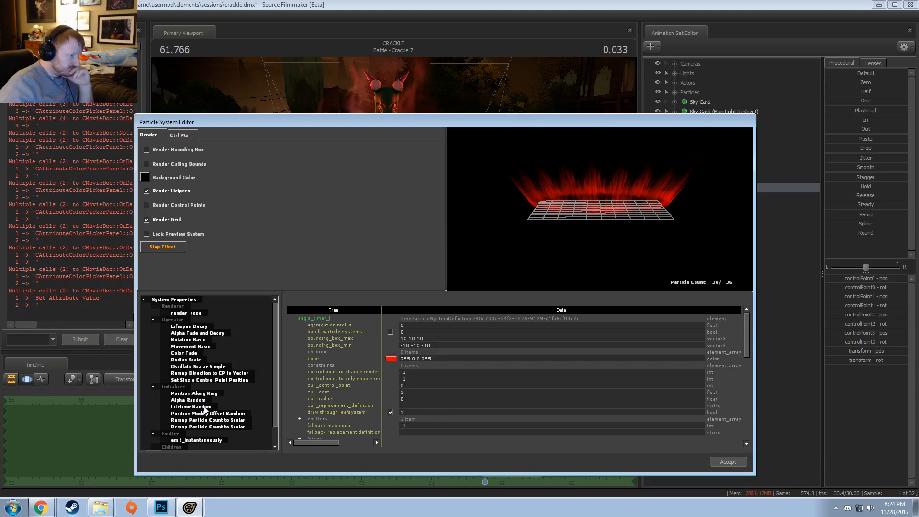
pyautogui.click(743, 463)
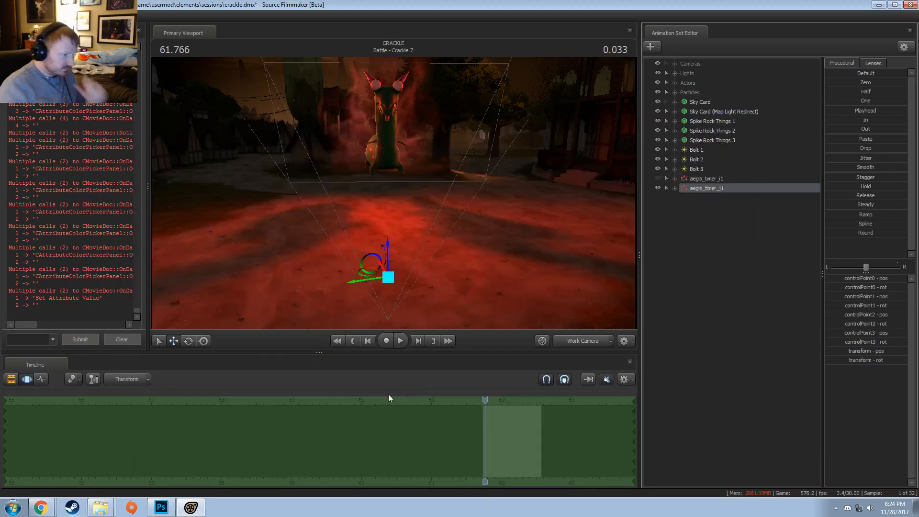
# - Move the second aegis_timer to the first one's position, matching its transform and controlPoint0
pyautogui.moveTo(377, 263); pyautogui.dragTo(372, 198)
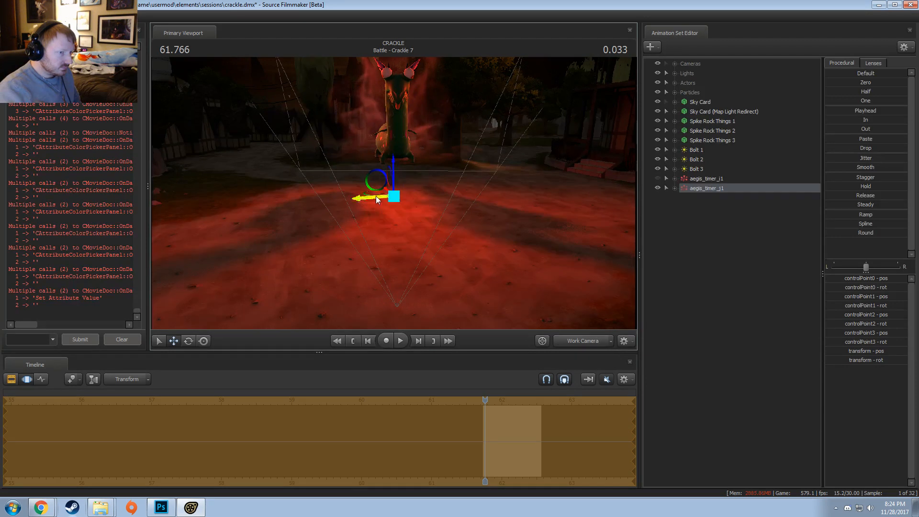
pyautogui.click(675, 179)
pyautogui.click(690, 189)
pyautogui.click(685, 188)
pyautogui.click(712, 199)
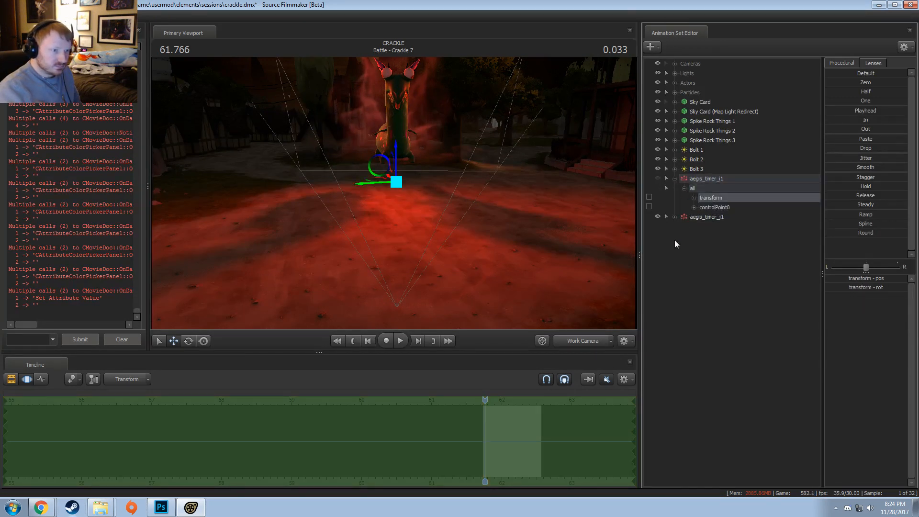
pyautogui.click(672, 217)
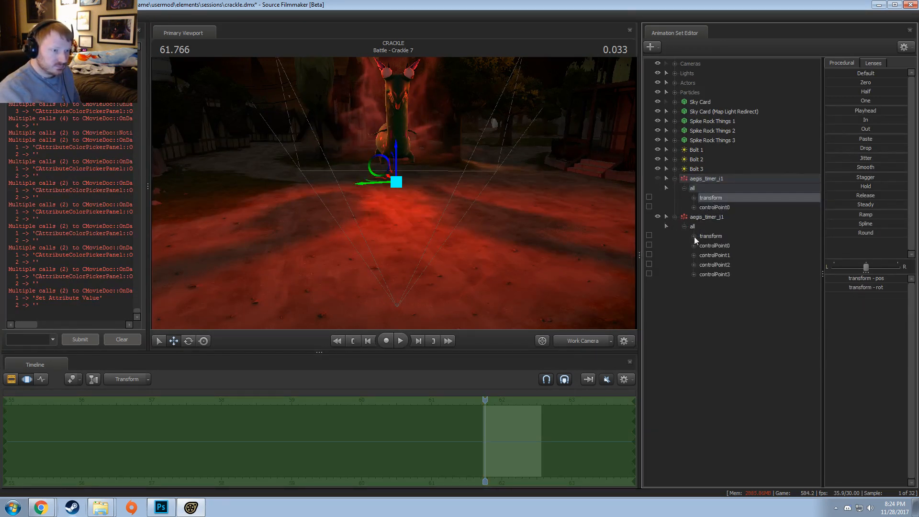
pyautogui.click(697, 236)
pyautogui.click(713, 207)
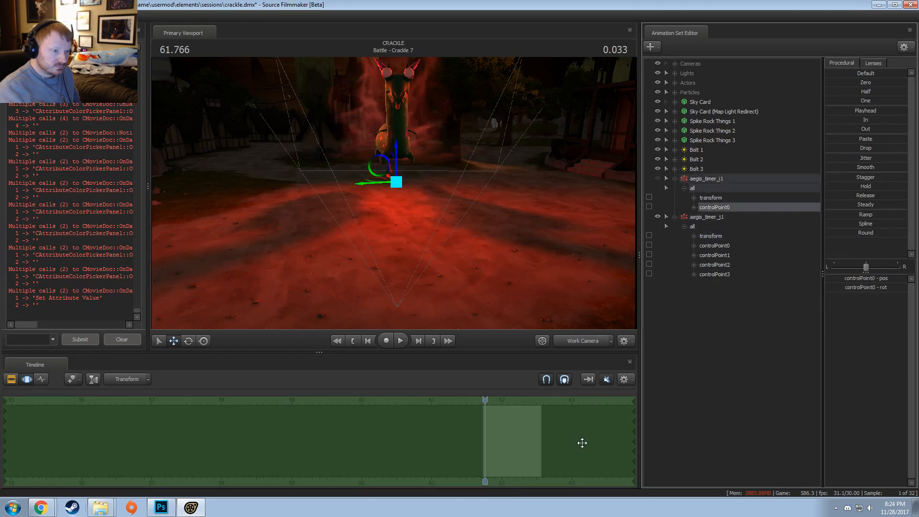
pyautogui.click(712, 245)
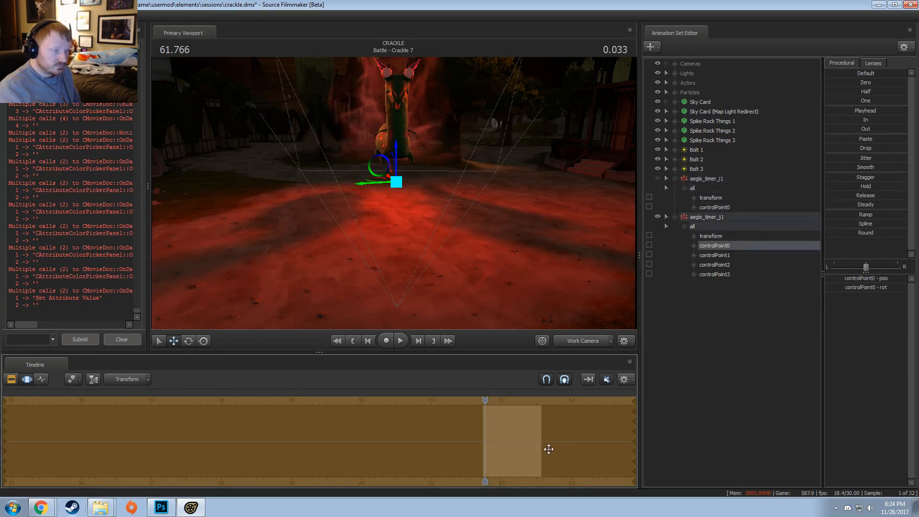
# - Select the whole second aegis_timer and compare its effect through the shot camera and the Work Camera slightly into the shot
pyautogui.click(574, 342)
pyautogui.click(687, 226)
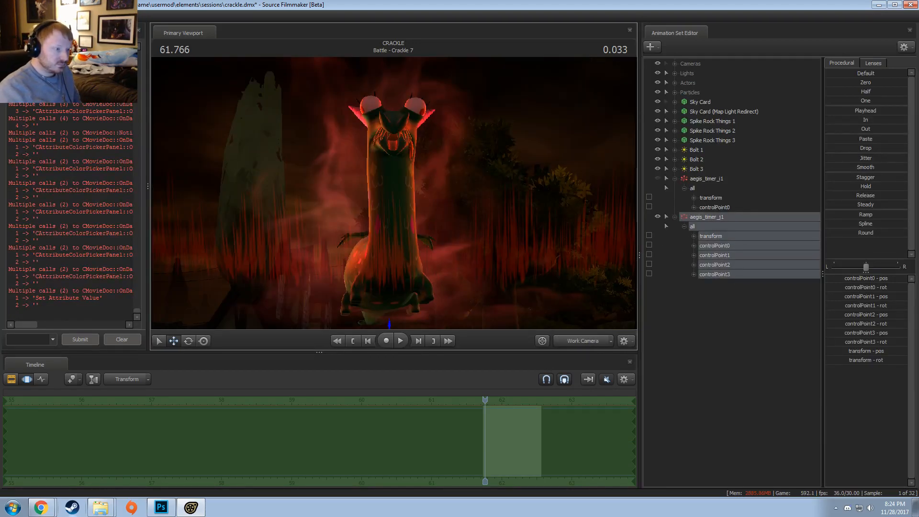
pyautogui.click(581, 340)
pyautogui.keyDown('alt'); pyautogui.moveTo(507, 304); pyautogui.dragTo(487, 303); pyautogui.keyUp('alt')
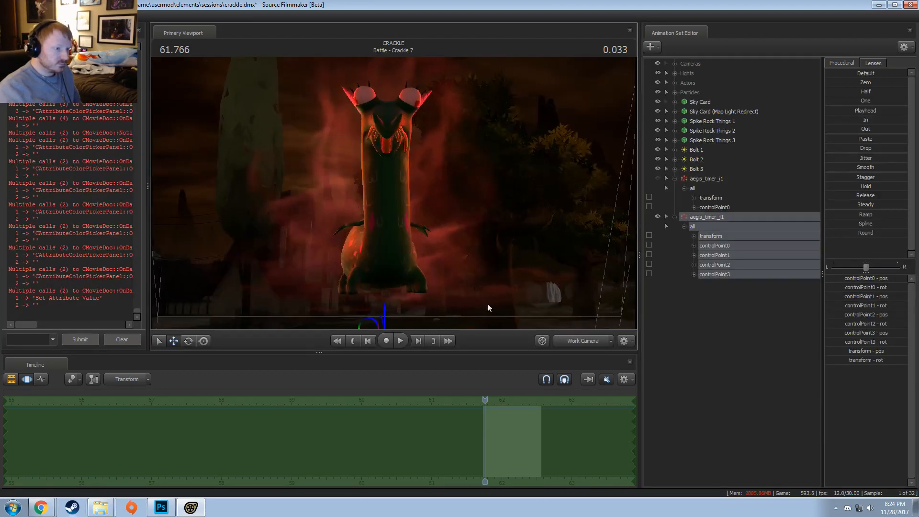
pyautogui.click(574, 340)
pyautogui.moveTo(485, 400)
pyautogui.mouseDown()
pyautogui.moveTo(508, 409)
pyautogui.moveTo(481, 413)
pyautogui.moveTo(490, 414)
pyautogui.mouseUp()
pyautogui.click(568, 341)
# - Play a short part of the shot from the Work Camera and examine the red ring beneath the creature
pyautogui.moveTo(547, 268); pyautogui.dragTo(545, 292)
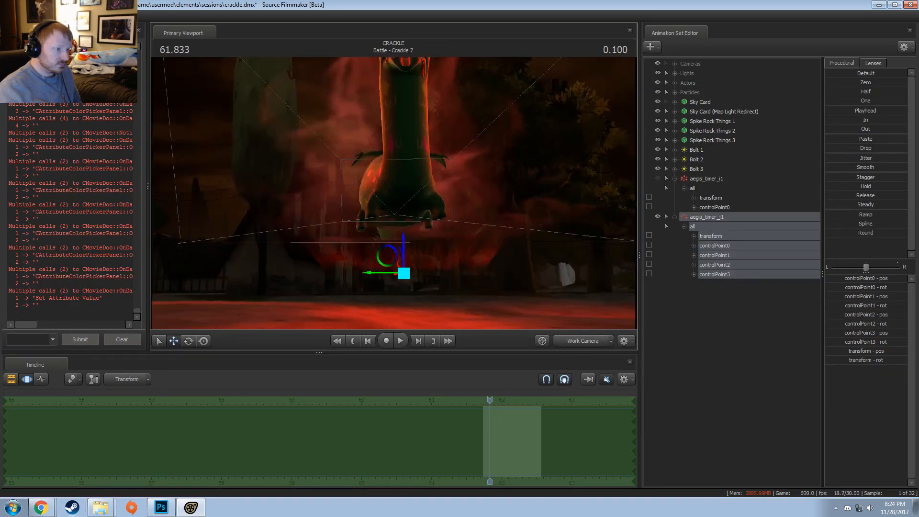
pyautogui.keyDown('alt'); pyautogui.moveTo(400, 178); pyautogui.dragTo(397, 210); pyautogui.keyUp('alt')
pyautogui.press('space')
pyautogui.press('space')
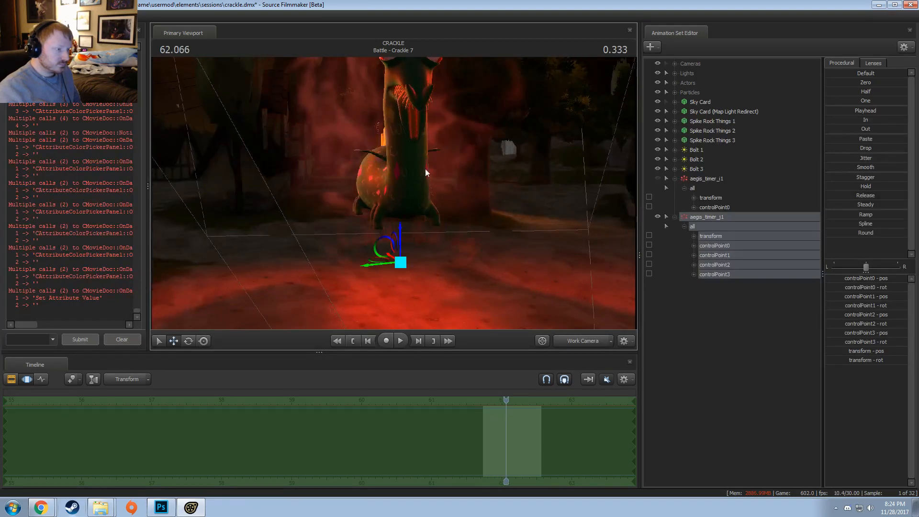
pyautogui.keyDown('alt'); pyautogui.moveTo(425, 170); pyautogui.dragTo(459, 175); pyautogui.keyUp('alt')
# - Check the second aegis_timer's start, stop and end times and open its aegis_timer_j particle system definition
pyautogui.rightClick(708, 221)
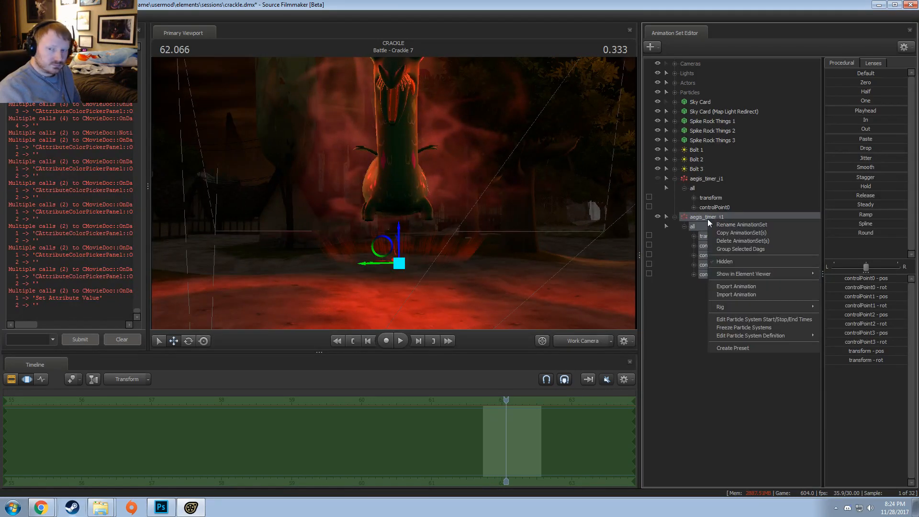
pyautogui.click(763, 319)
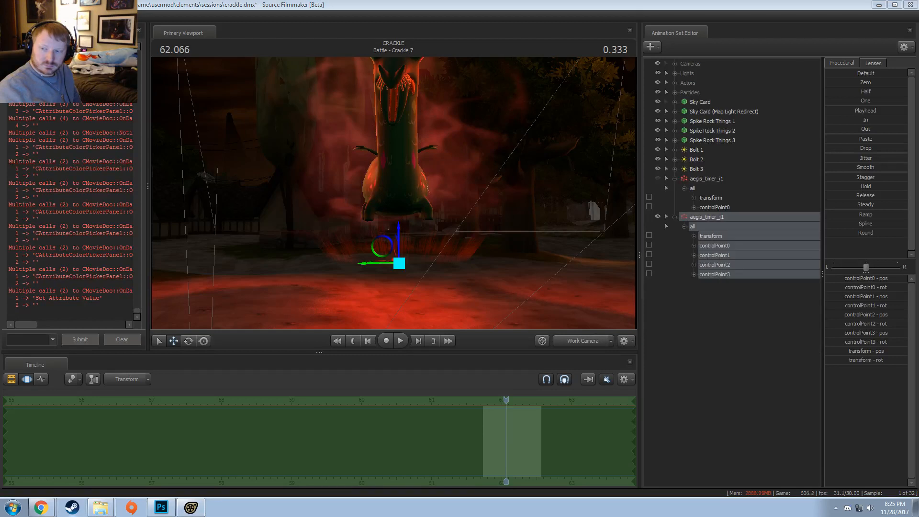
pyautogui.rightClick(725, 214)
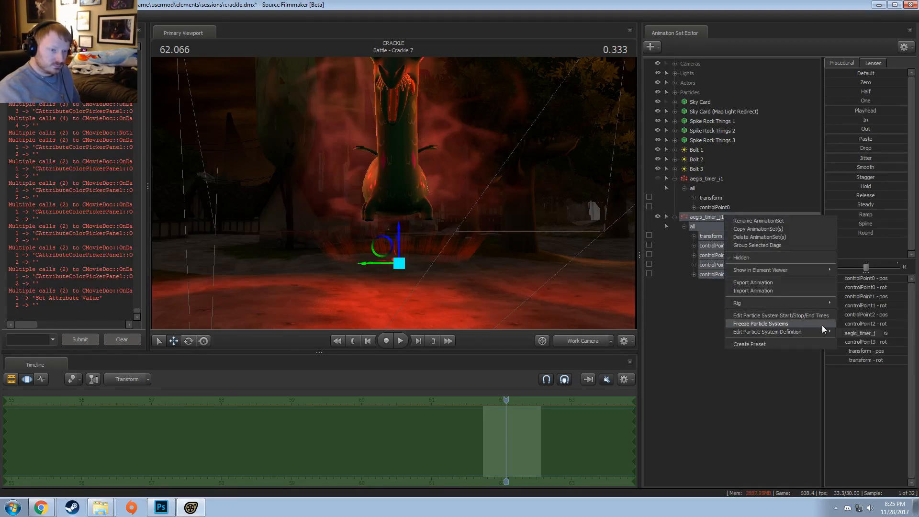
pyautogui.click(845, 333)
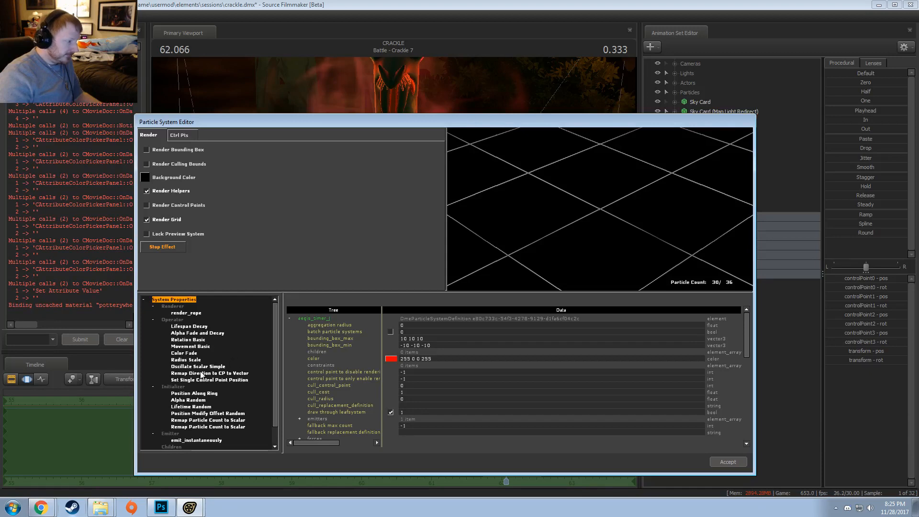
# - Disable the Radius Scale operator, with the entire particle ring in view in the preview
pyautogui.click(189, 360)
pyautogui.scroll(-4, 392, 371)
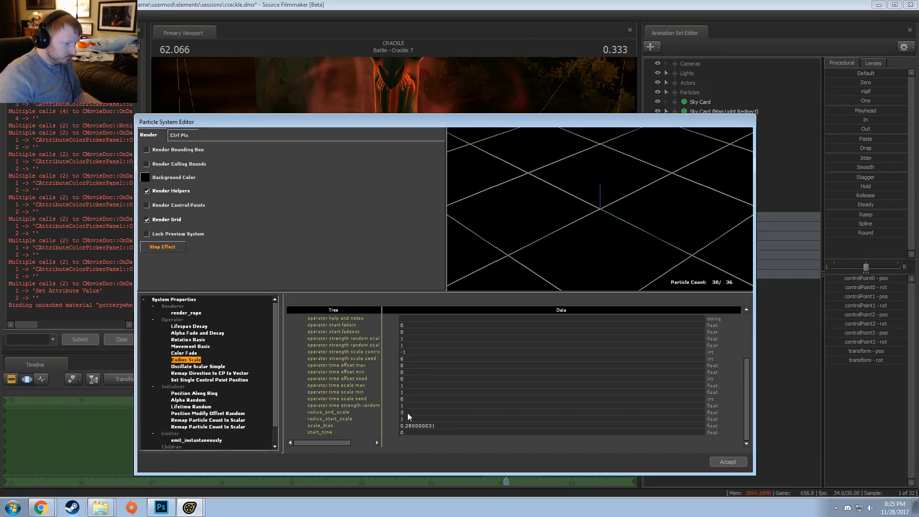
pyautogui.moveTo(490, 232); pyautogui.dragTo(600, 208, button='right')
pyautogui.moveTo(600, 208)
pyautogui.mouseDown()
pyautogui.moveTo(602, 217)
pyautogui.moveTo(600, 209)
pyautogui.mouseUp()
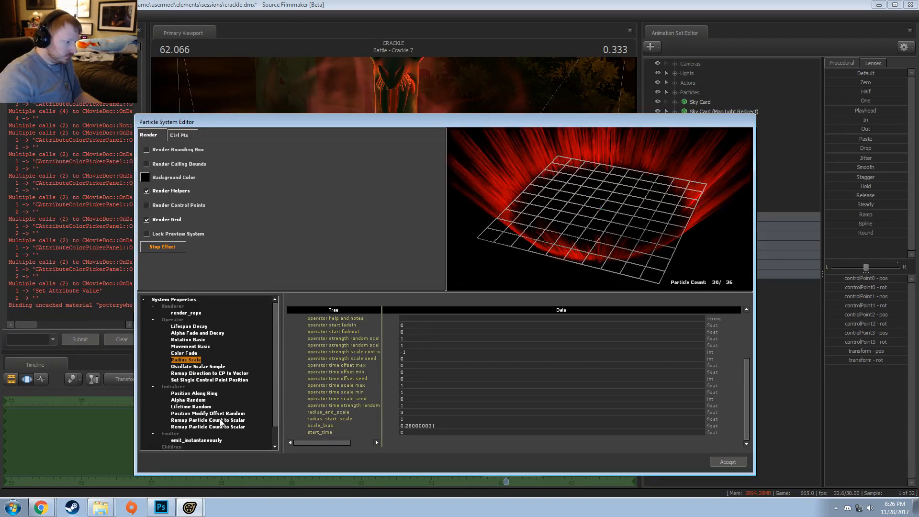
pyautogui.scroll(4, 383, 389)
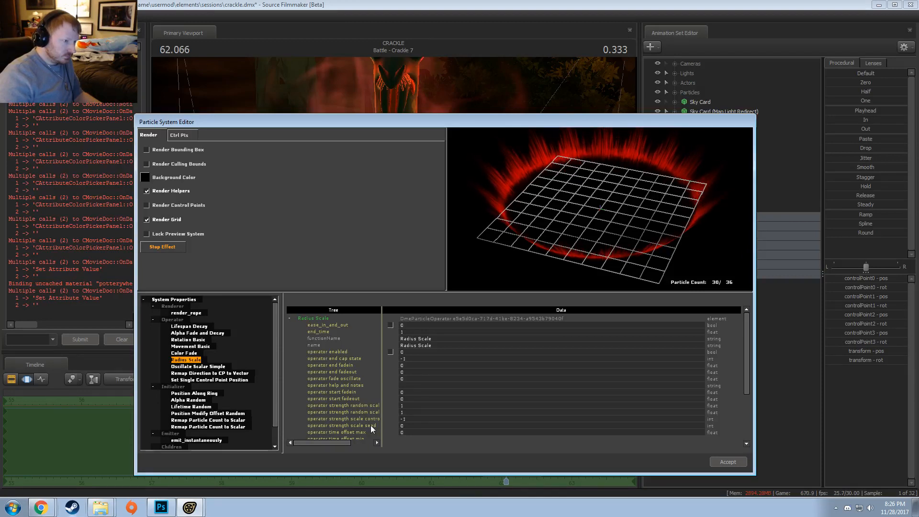
# - Test the effect with the Remap Direction to CP to Vector operator disabled, and re-enable the operator
pyautogui.click(211, 374)
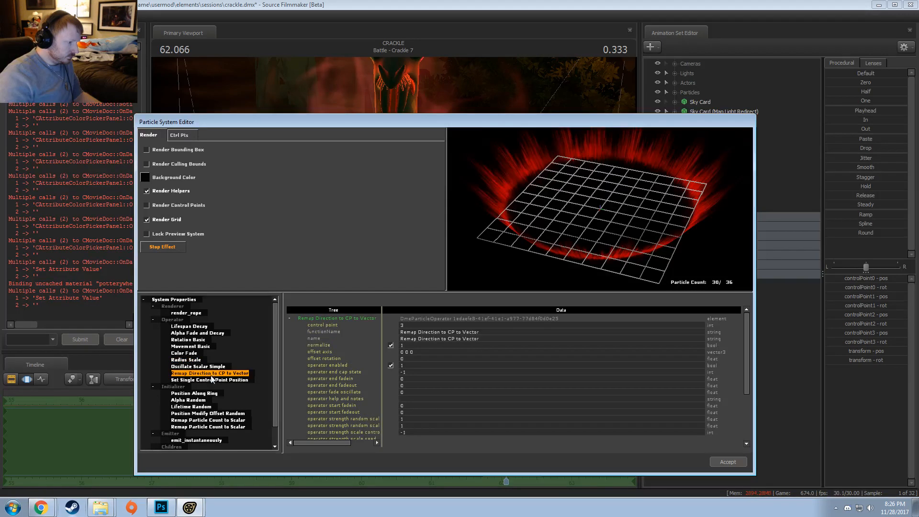
pyautogui.click(393, 365)
pyautogui.click(394, 365)
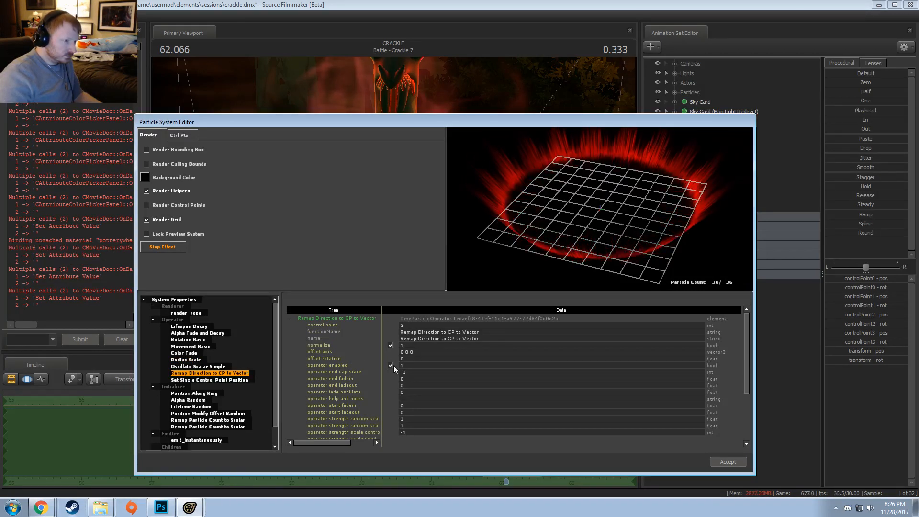
# - Disable the Oscillate Scalar Simple operator and check the ring from a lower angle in the preview
pyautogui.click(198, 366)
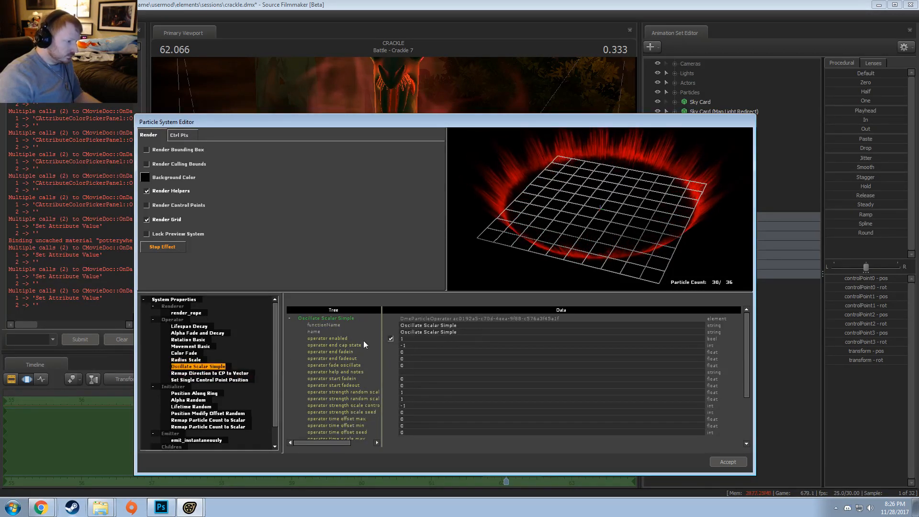
pyautogui.click(390, 338)
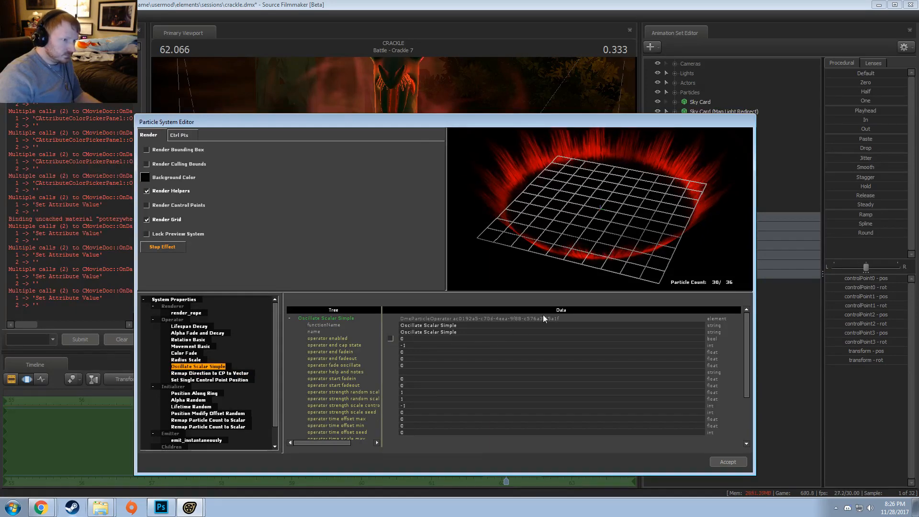
pyautogui.moveTo(593, 231)
pyautogui.mouseDown()
pyautogui.moveTo(610, 229)
pyautogui.moveTo(600, 213)
pyautogui.moveTo(594, 232)
pyautogui.mouseUp()
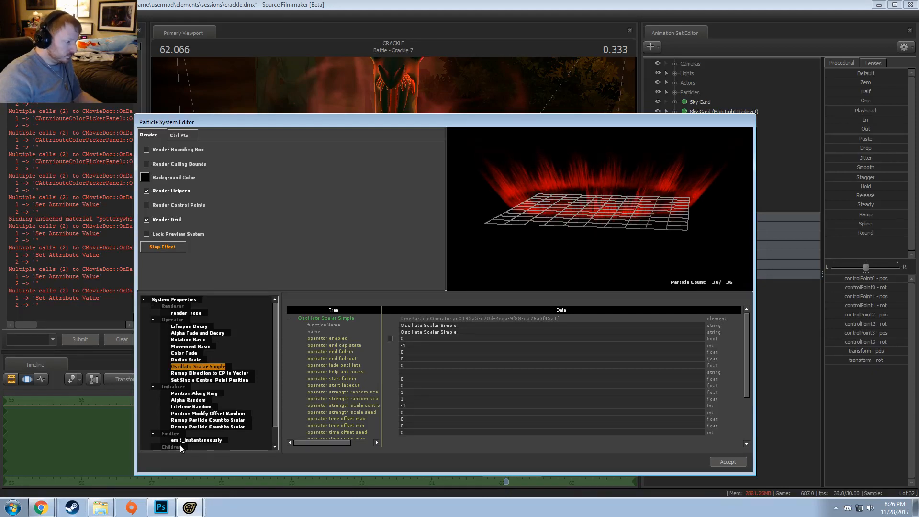
# - Test the ring effect with the Lifetime Random initializer and the Lifespan Decay operator disabled
pyautogui.click(194, 440)
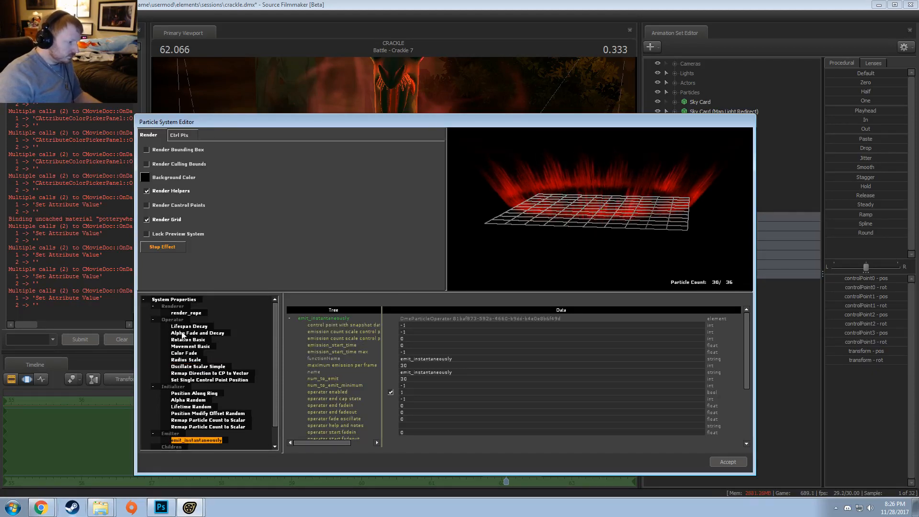
pyautogui.click(193, 407)
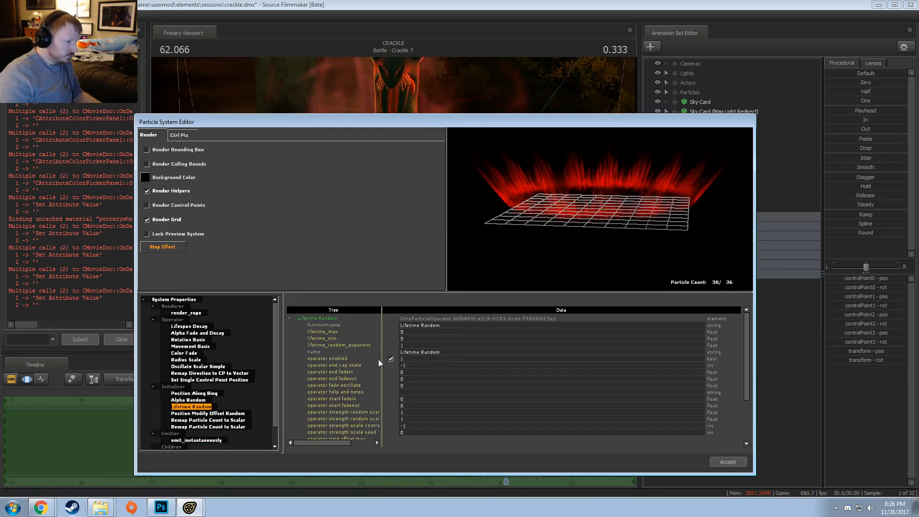
pyautogui.click(390, 359)
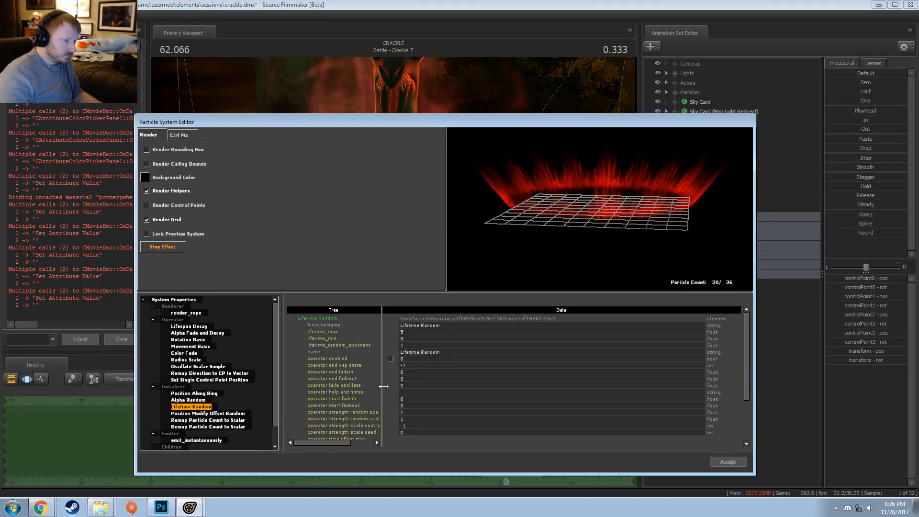
pyautogui.click(178, 326)
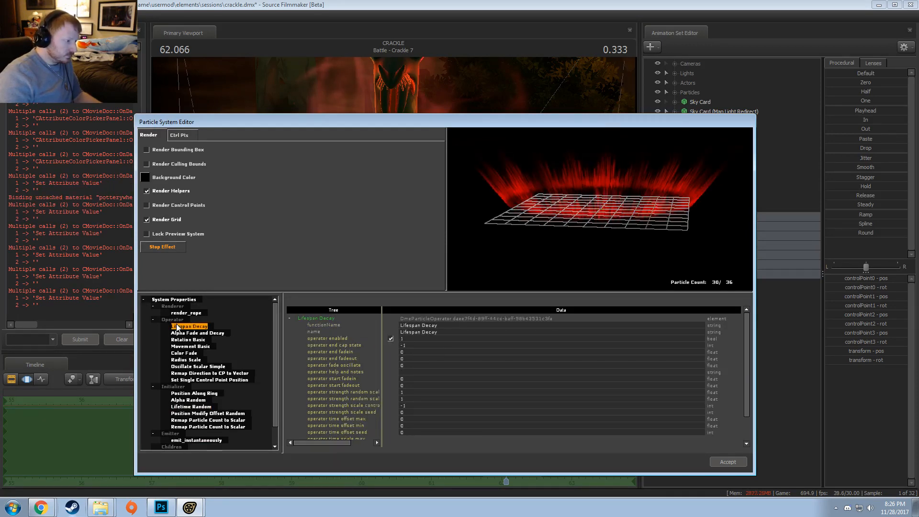
pyautogui.click(391, 338)
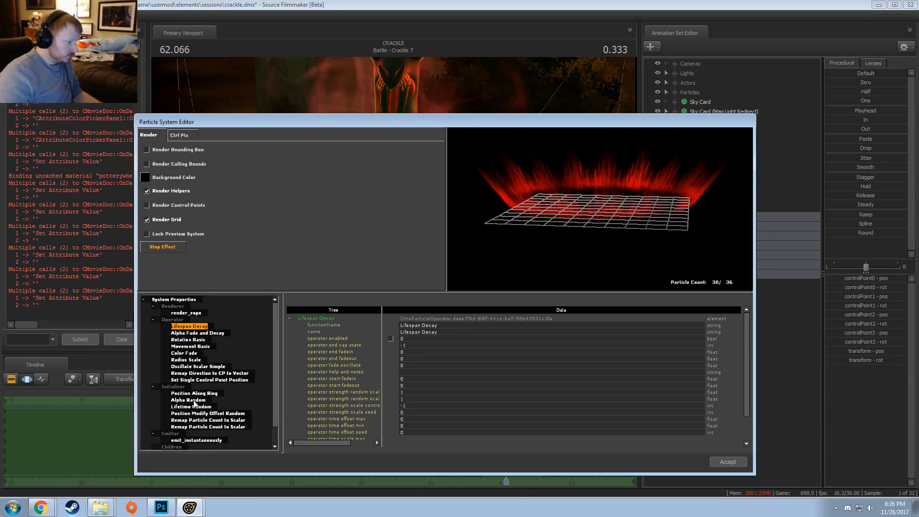
# - Remove the Pull towards control point force generator from the particle system
pyautogui.scroll(-1, 193, 424)
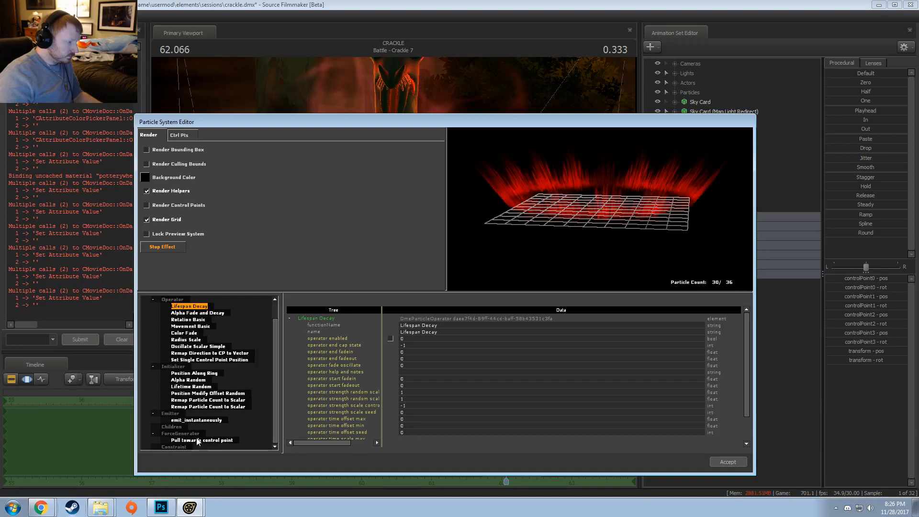
pyautogui.click(198, 441)
pyautogui.rightClick(198, 441)
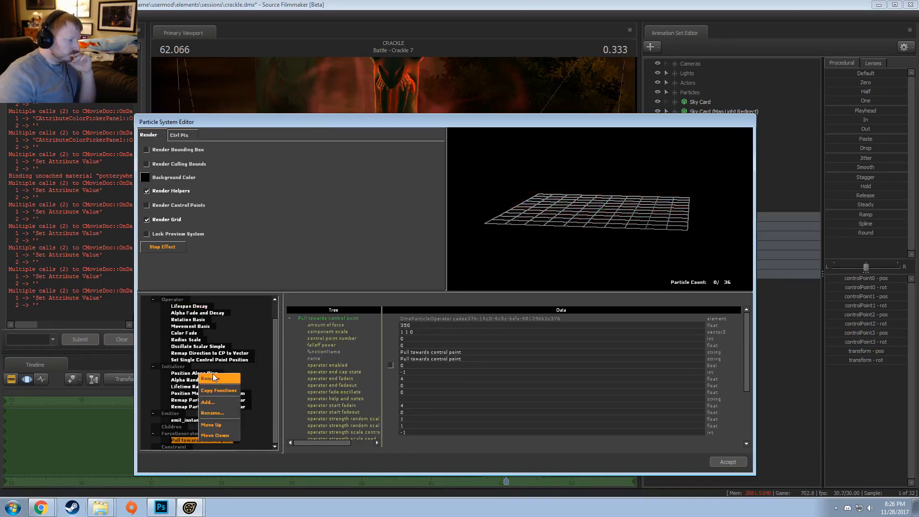
pyautogui.click(214, 380)
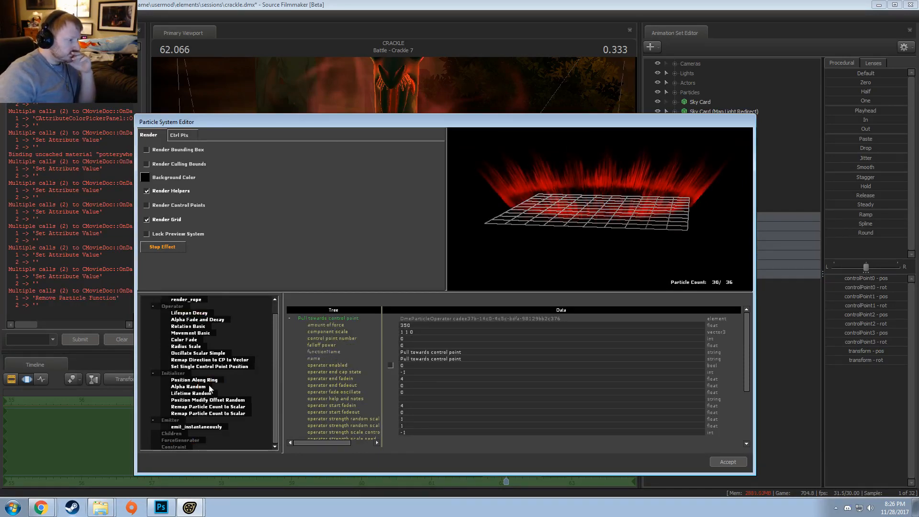
# - Re-enable the Lifetime Random initializer and the Lifespan Decay operator, and check the ring from a lower angle in the preview
pyautogui.click(208, 392)
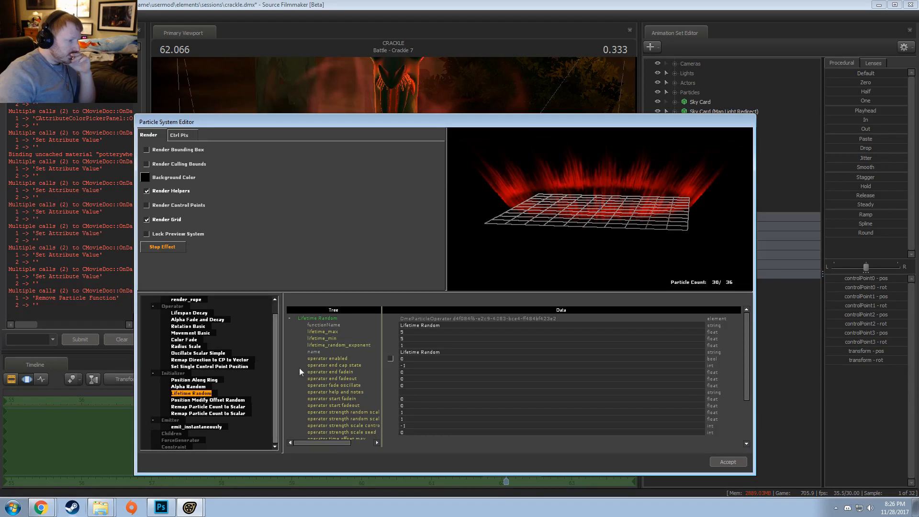
pyautogui.click(390, 359)
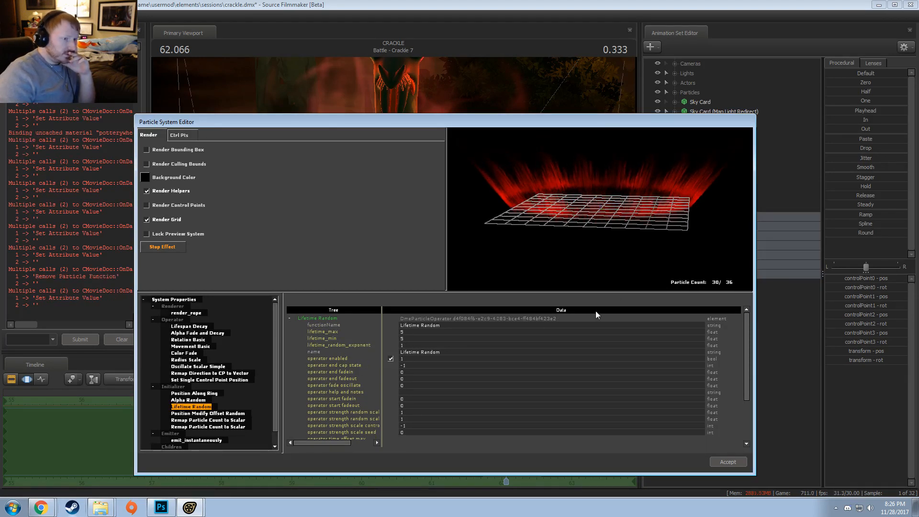
pyautogui.click(190, 328)
pyautogui.click(391, 338)
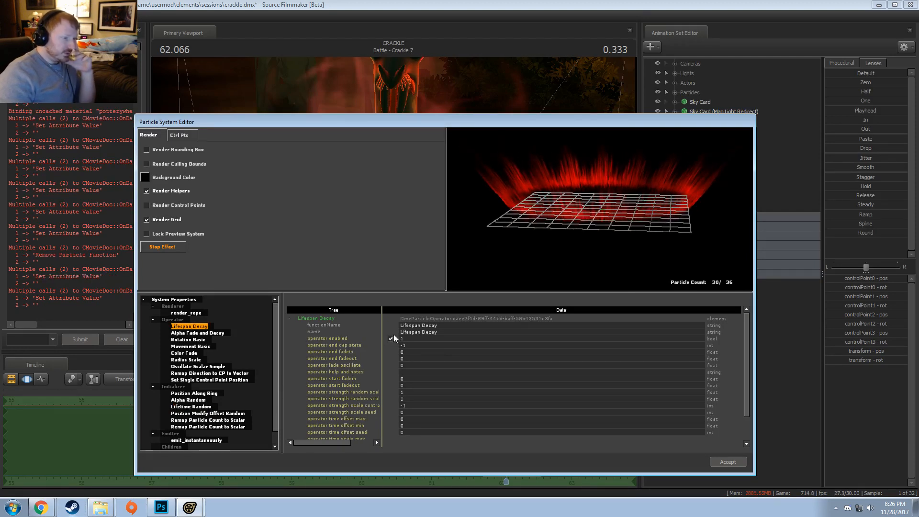
pyautogui.moveTo(575, 209); pyautogui.dragTo(568, 210)
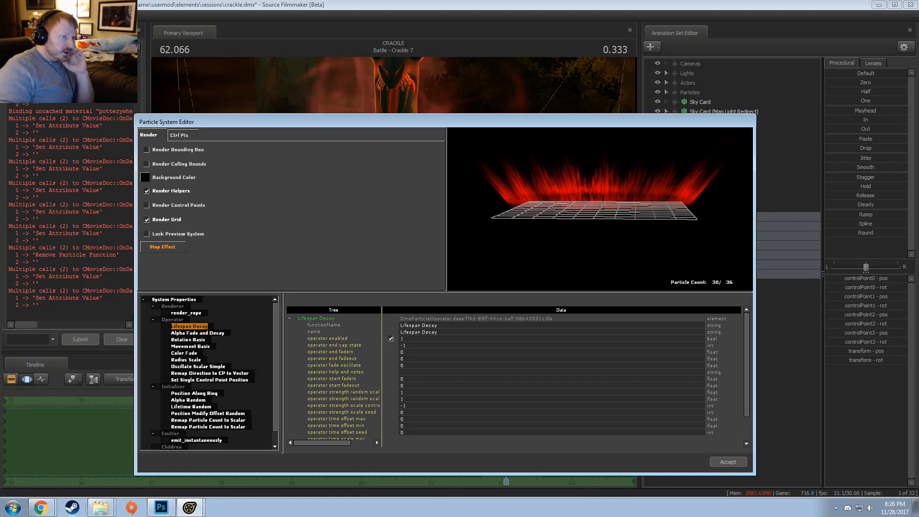
# - Review the Remap Direction to CP to Vector operator's settings and accept the particle system edits
pyautogui.click(183, 373)
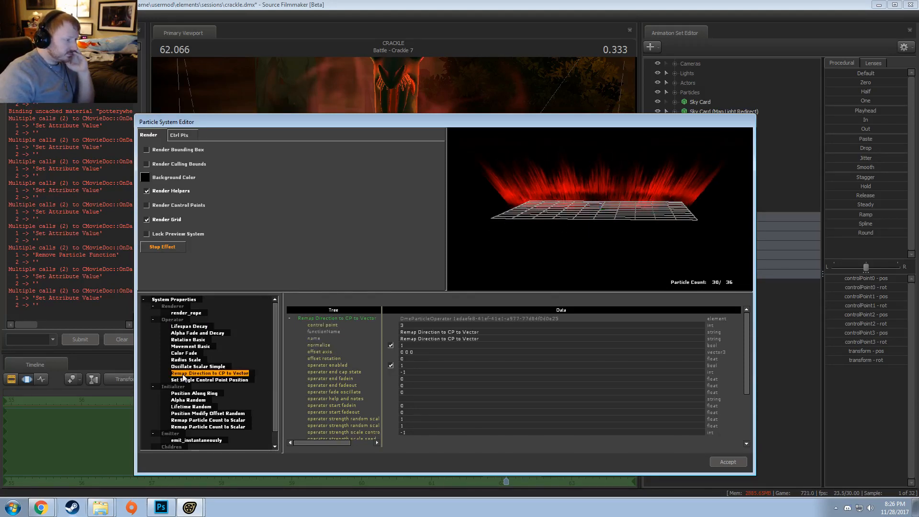
pyautogui.scroll(-3, 449, 376)
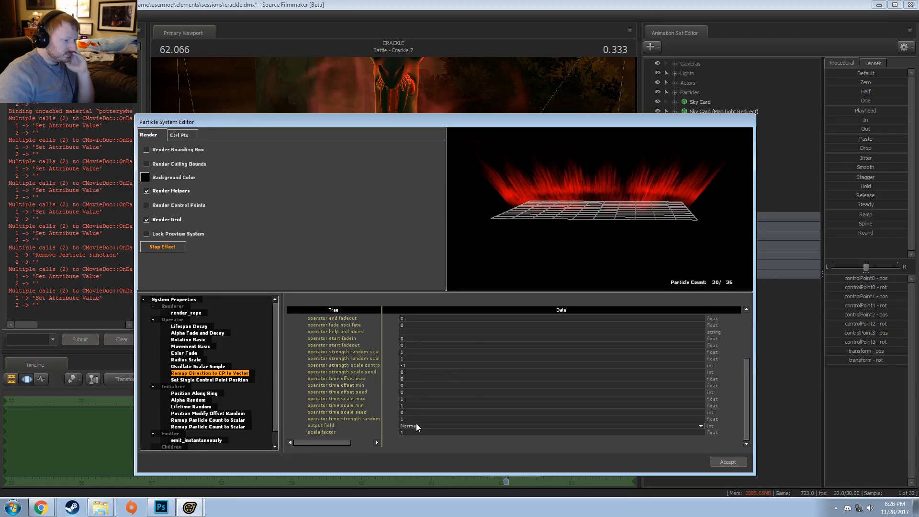
pyautogui.scroll(4, 415, 424)
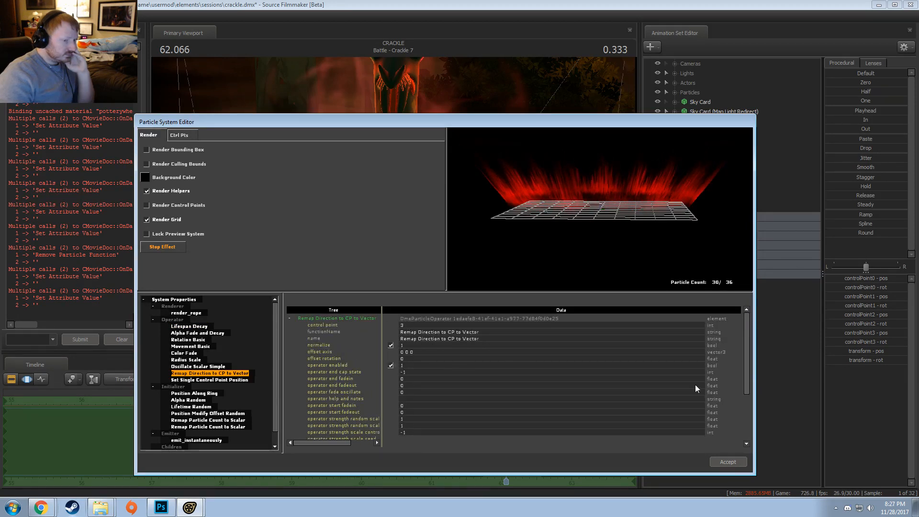
pyautogui.click(727, 462)
# - Try moving the second aegis_timer's controlPoint3 upward in the viewport, check the effect at another time in the shot, and undo the move
pyautogui.click(722, 248)
pyautogui.click(716, 267)
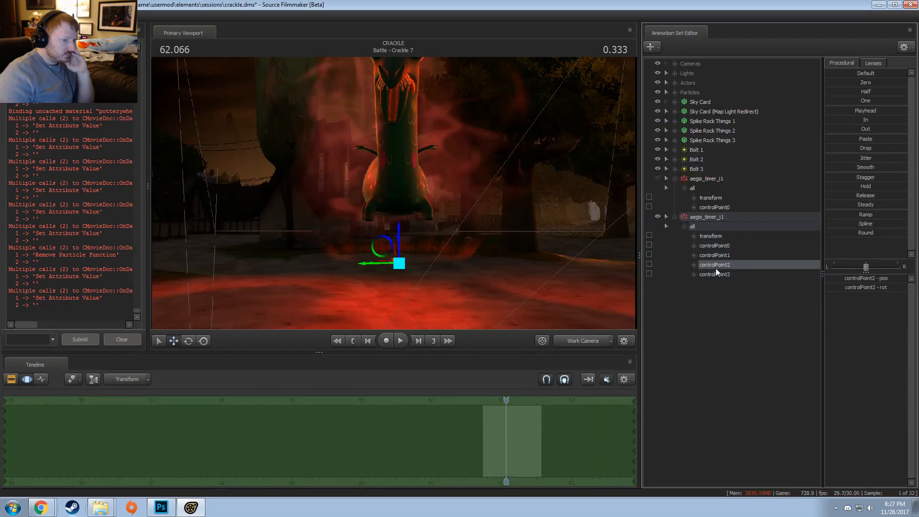
pyautogui.click(714, 275)
pyautogui.moveTo(399, 234); pyautogui.dragTo(413, 176)
pyautogui.press('shift')
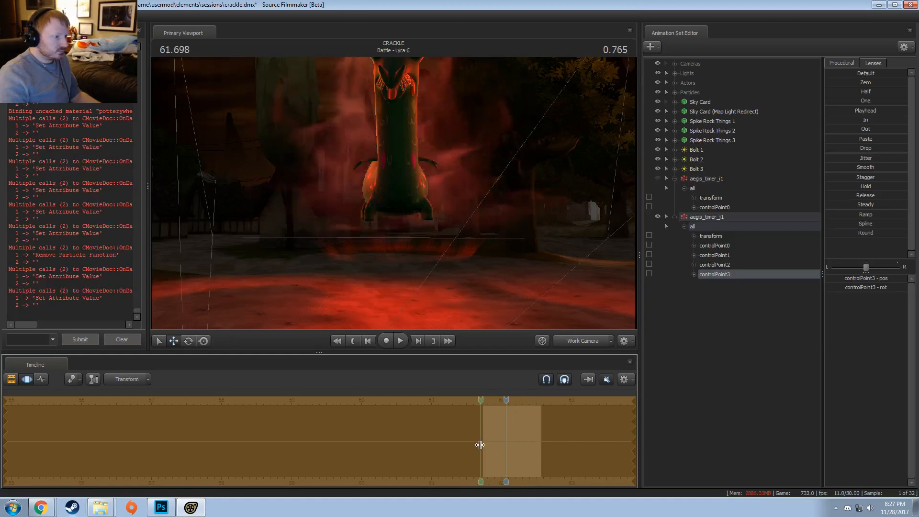
pyautogui.keyDown('shift'); pyautogui.click(523, 439); pyautogui.keyUp('shift')
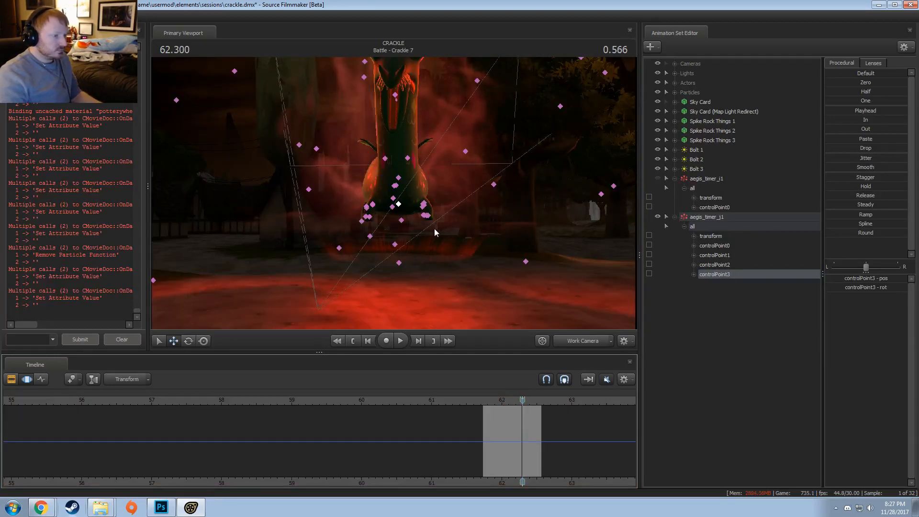
pyautogui.hotkey('ctrl', 'z')
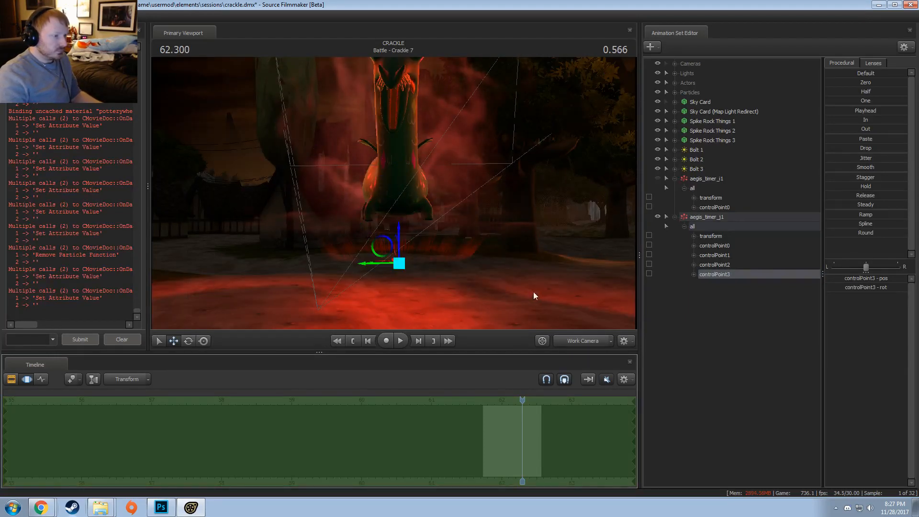
# - Reopen the second aegis_timer's aegis_timer_j particle system definition and examine its render_rope settings against the side view of the ring
pyautogui.rightClick(703, 216)
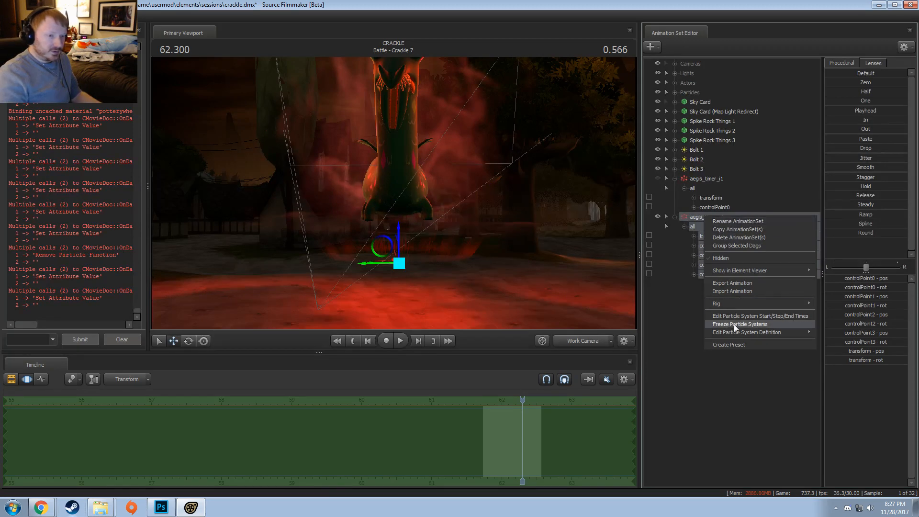
pyautogui.moveTo(739, 331)
pyautogui.click(849, 337)
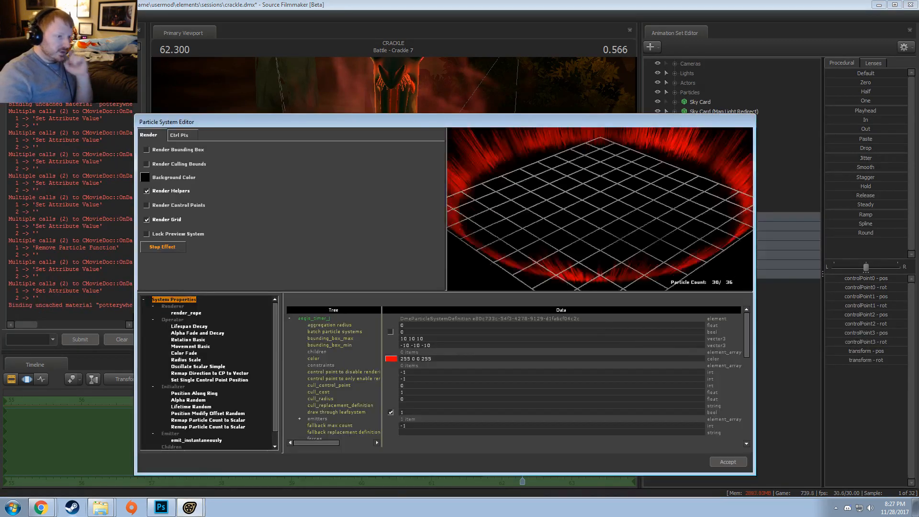
pyautogui.moveTo(615, 230); pyautogui.dragTo(591, 211)
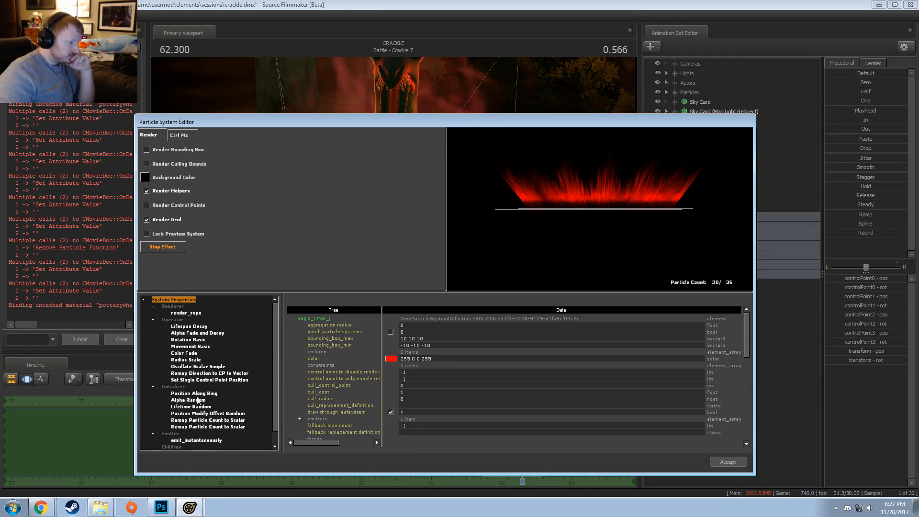
pyautogui.scroll(-5, 478, 397)
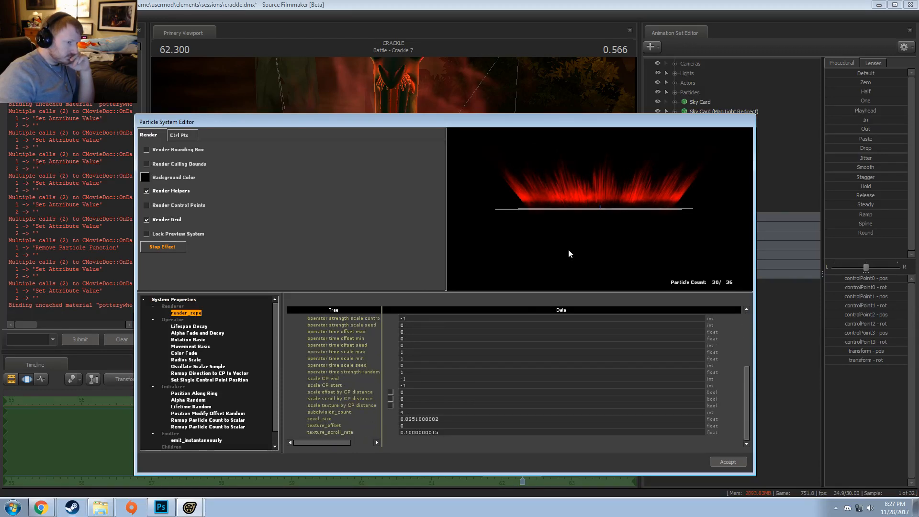
pyautogui.moveTo(568, 252); pyautogui.dragTo(569, 253)
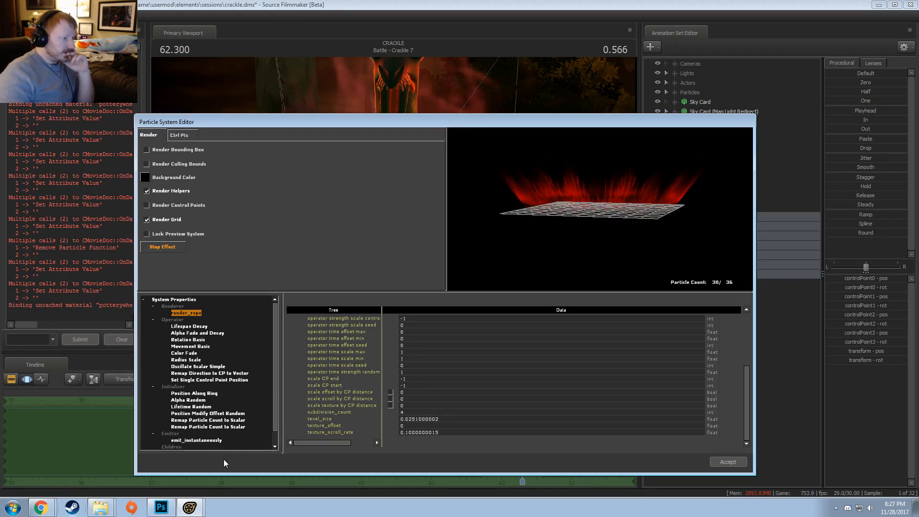
# - Test the effect with normalize turned off in the Remap Direction to CP to Vector operator, and turn it back on
pyautogui.click(202, 379)
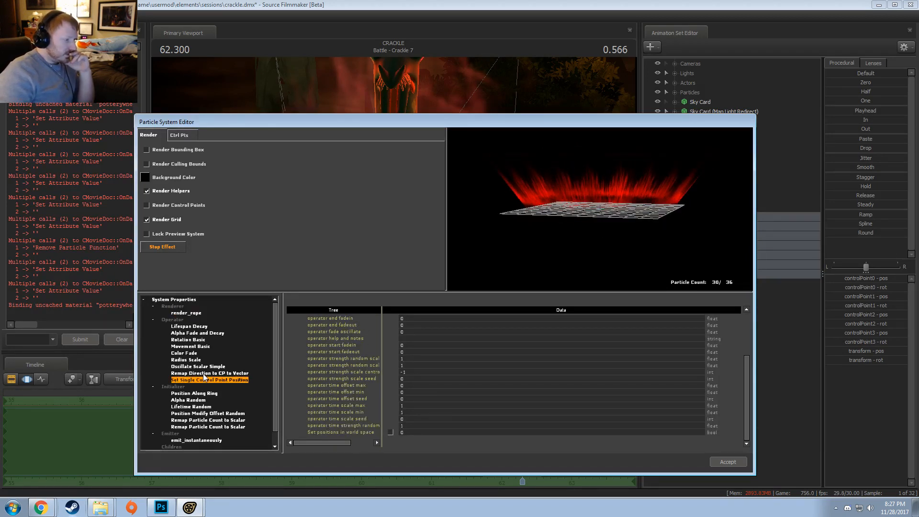
pyautogui.click(204, 373)
pyautogui.scroll(-2, 405, 373)
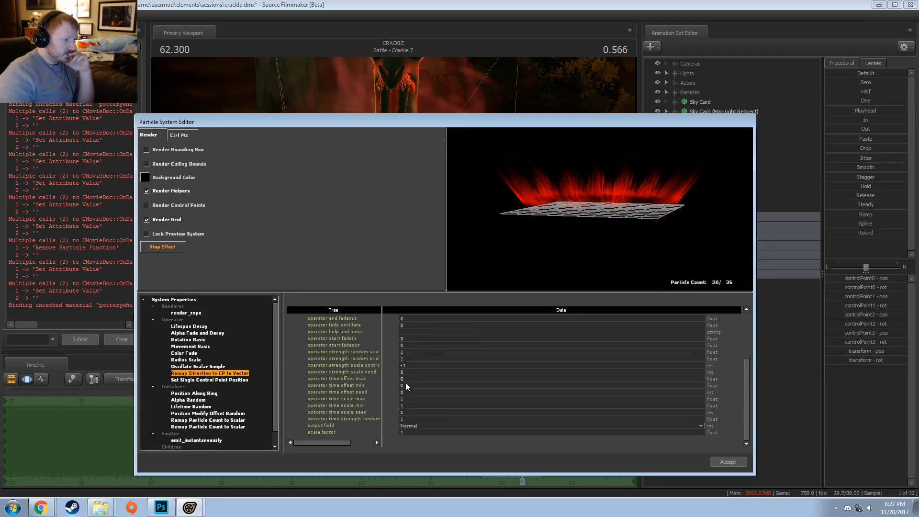
pyautogui.scroll(3, 392, 364)
pyautogui.click(391, 345)
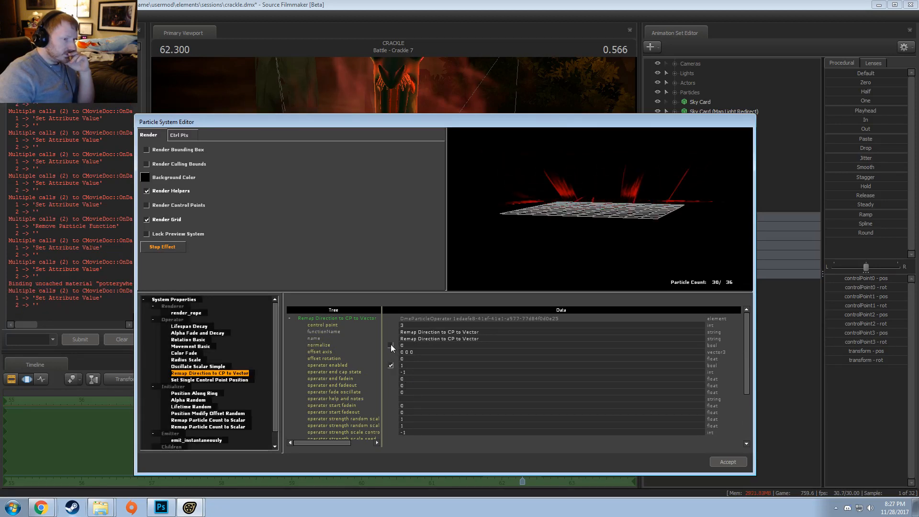
pyautogui.moveTo(533, 225); pyautogui.dragTo(542, 280)
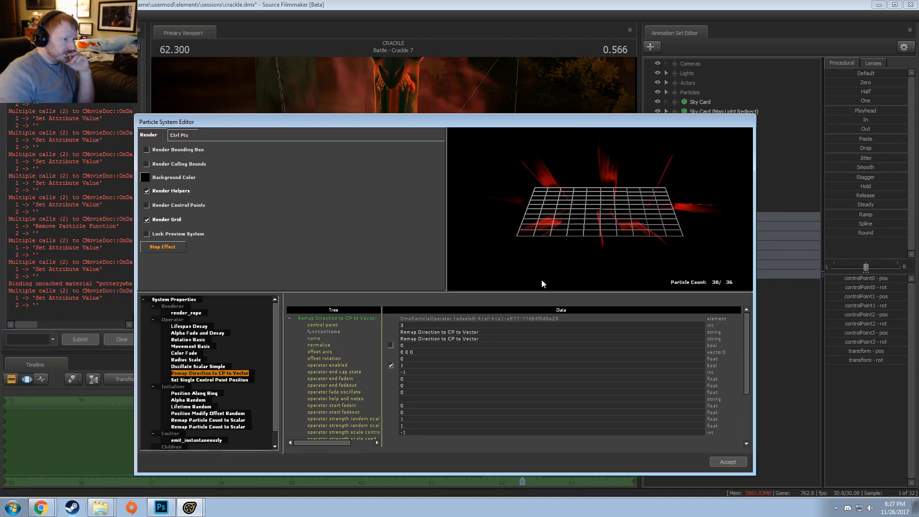
pyautogui.click(391, 345)
# - Compare the ring from above with the Remap Direction to CP to Vector operator disabled, and re-enable it
pyautogui.click(391, 365)
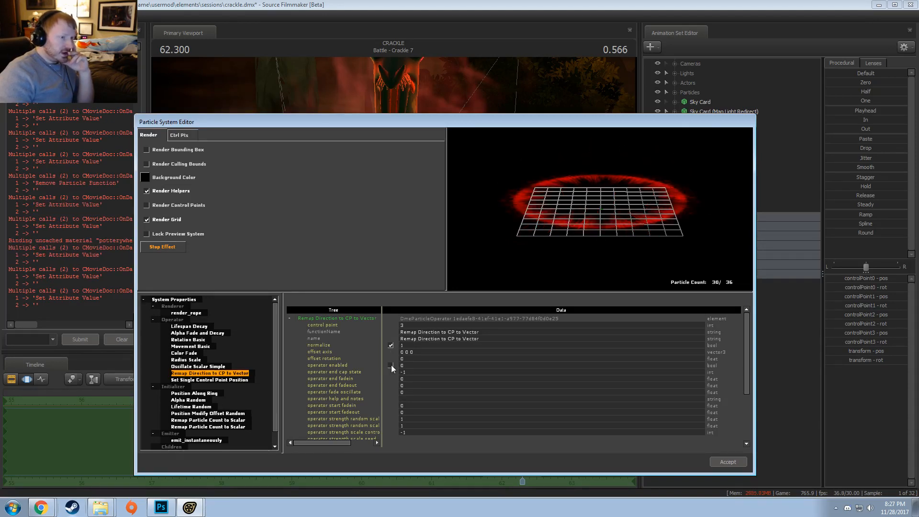
pyautogui.moveTo(550, 191); pyautogui.dragTo(554, 217)
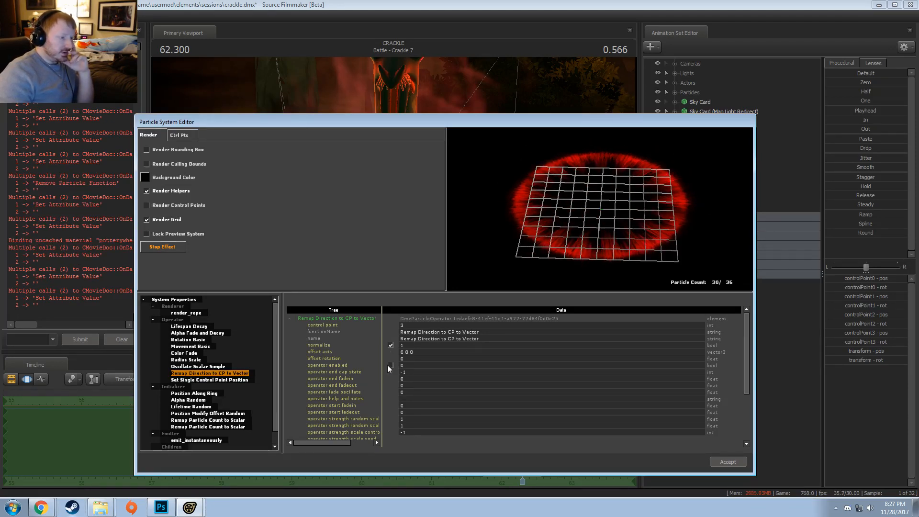
pyautogui.click(390, 364)
# - Set the Remap Direction to CP to Vector operator's control point to 2, and try 2.5 as well
pyautogui.moveTo(649, 254); pyautogui.dragTo(617, 216)
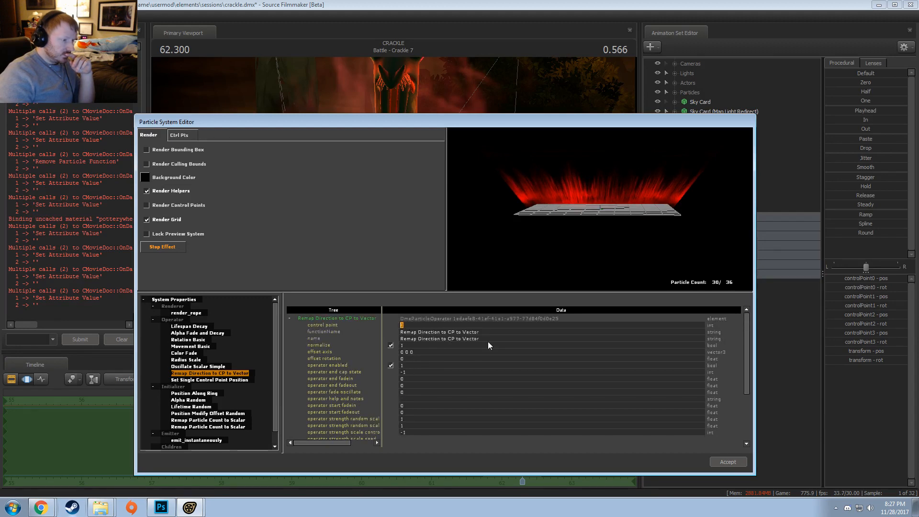
pyautogui.press('Return')
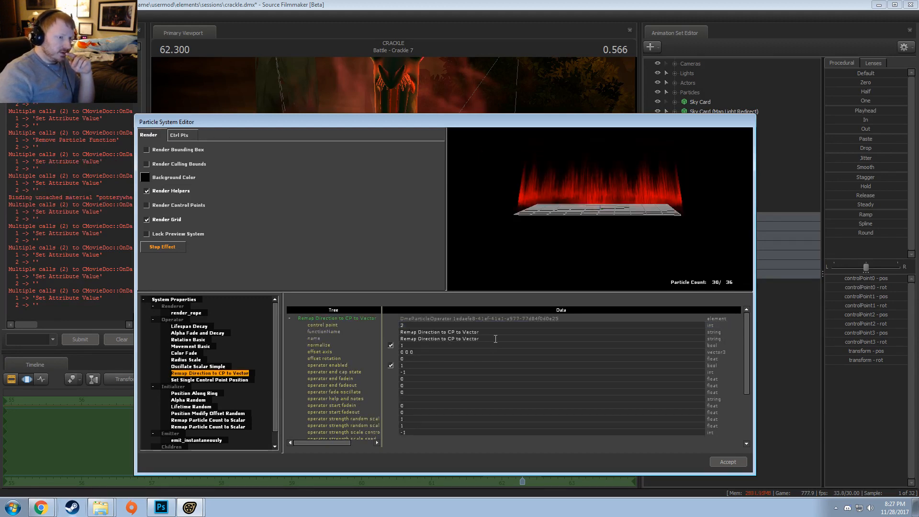
pyautogui.click(409, 325)
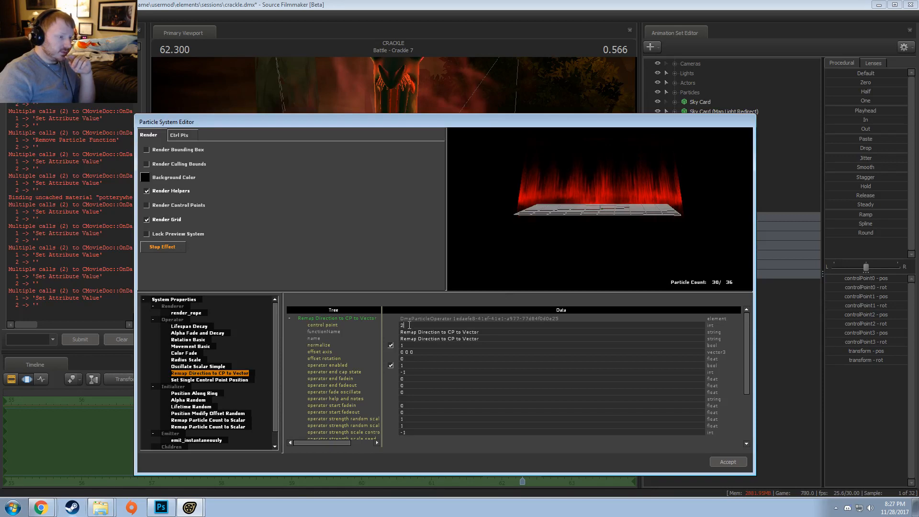
pyautogui.write('.5')
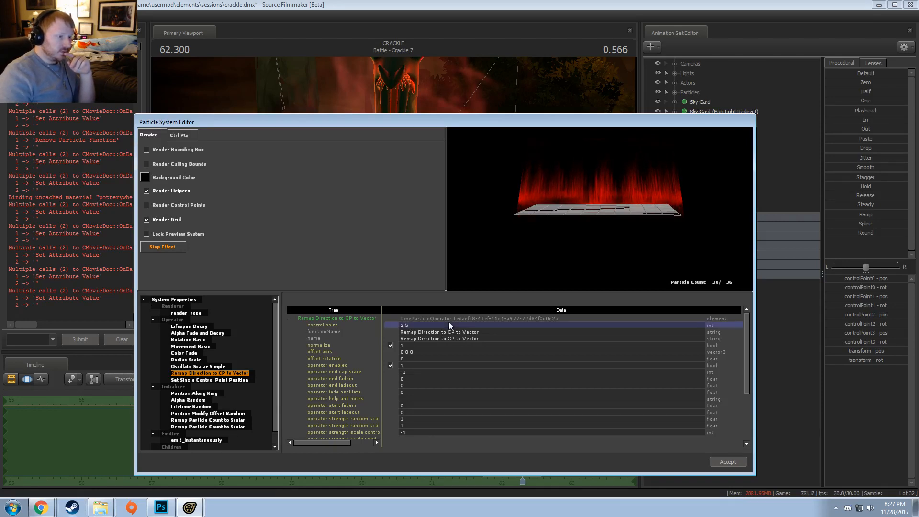
pyautogui.press('Return')
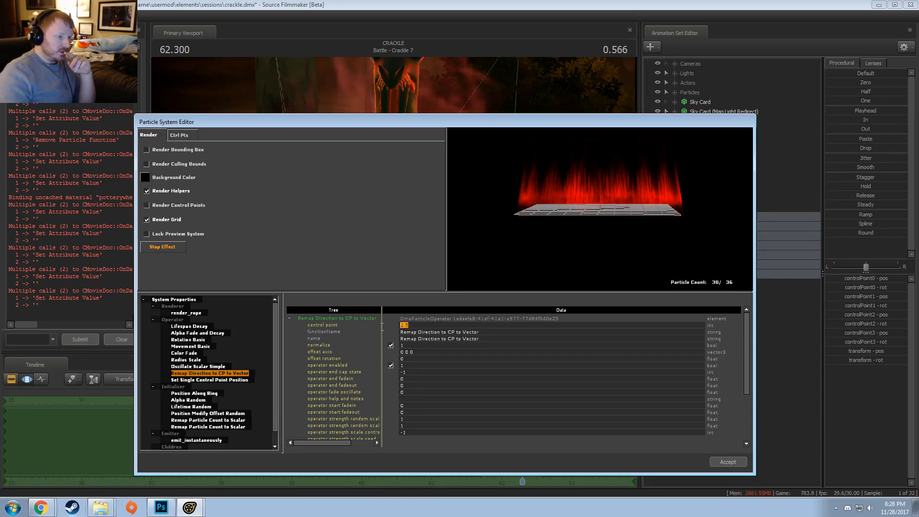
# - Try control point 1 in the Remap Direction to CP to Vector operator, and set it to 3
pyautogui.write('1')
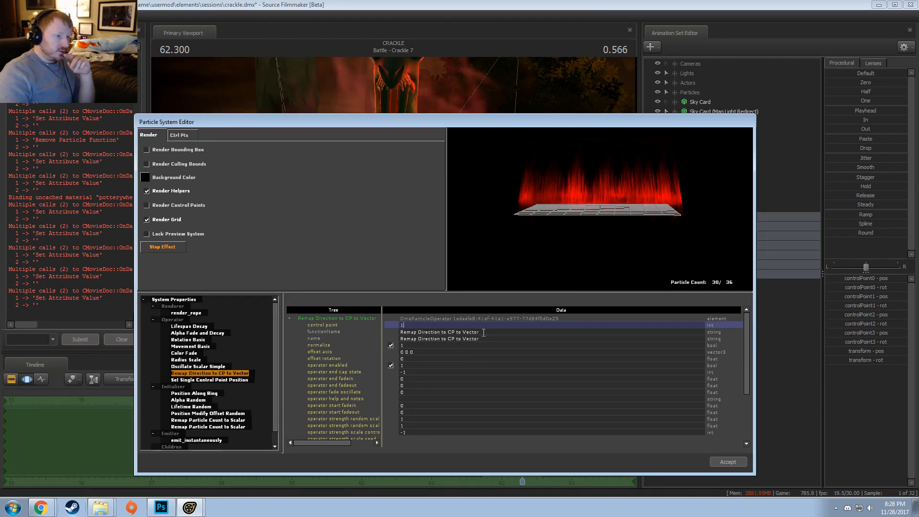
pyautogui.press('Return')
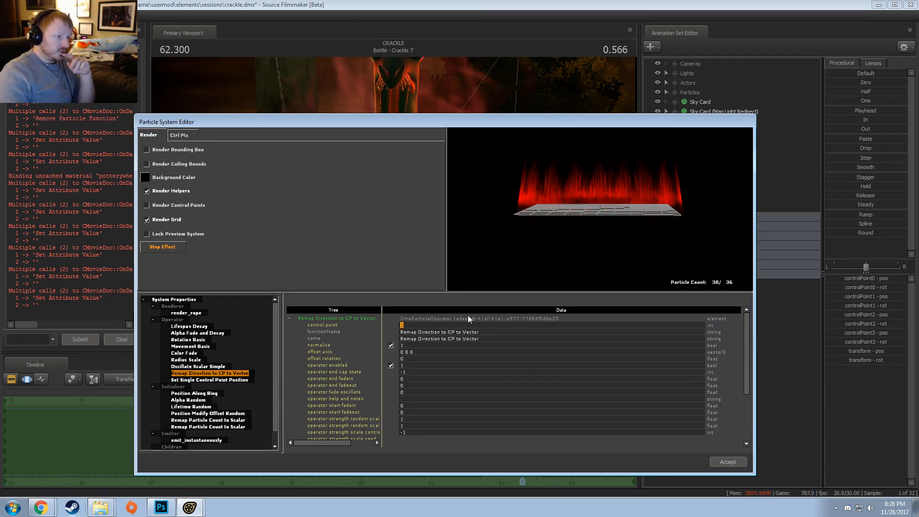
pyautogui.write('3')
pyautogui.press('Return')
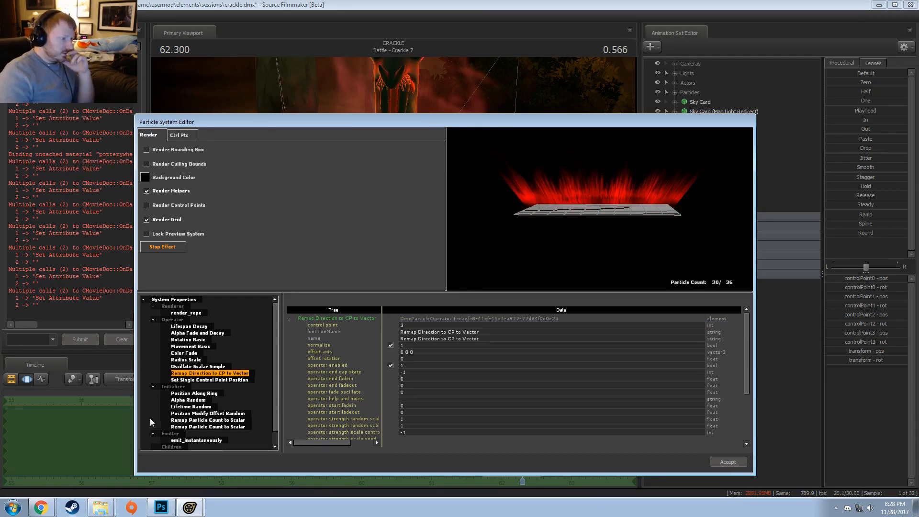
# - Try a Control Point Location of 0 0 200 and 0 0 50 in the Set Single Control Point Position operator
pyautogui.click(191, 380)
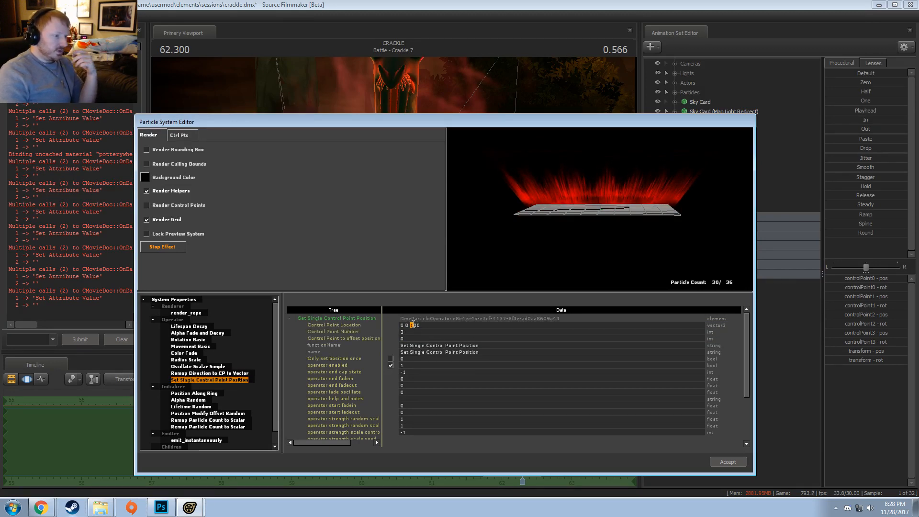
pyautogui.write('3')
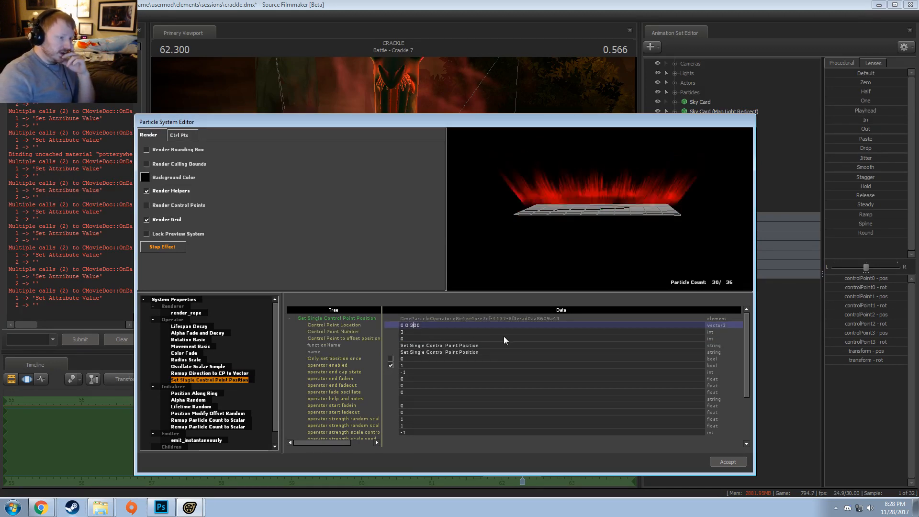
pyautogui.click(456, 331)
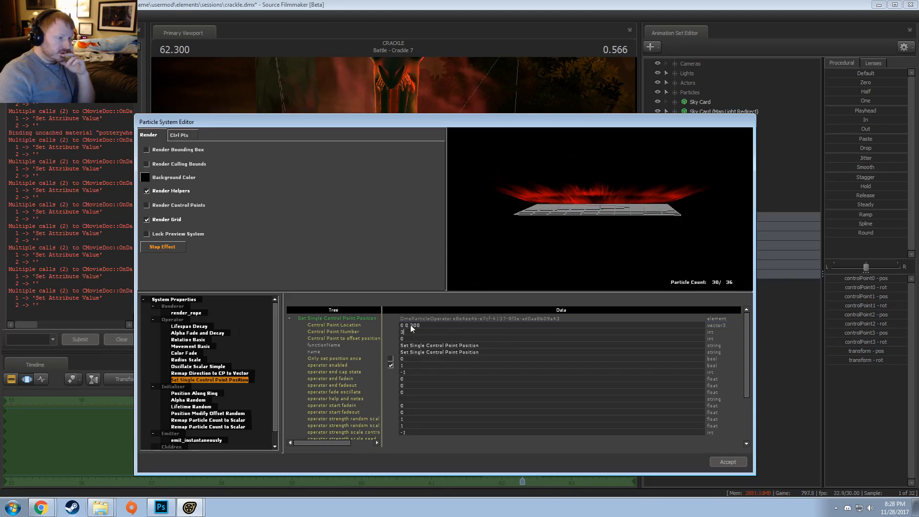
pyautogui.moveTo(410, 324); pyautogui.dragTo(420, 326)
pyautogui.write('50')
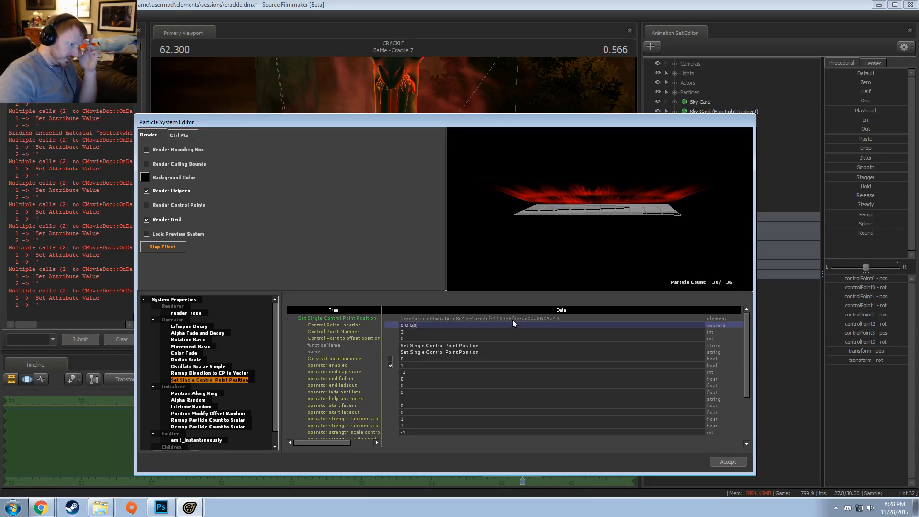
pyautogui.press('Return')
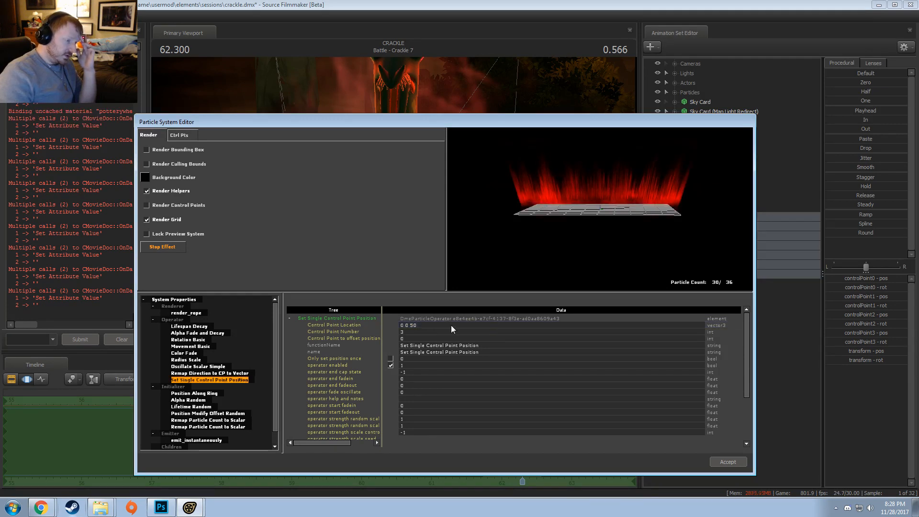
# - Try a Control Point Location of 0 0 100 in Set Single Control Point Position, and set it to 0 0 75
pyautogui.moveTo(411, 325); pyautogui.dragTo(417, 326)
pyautogui.write('100')
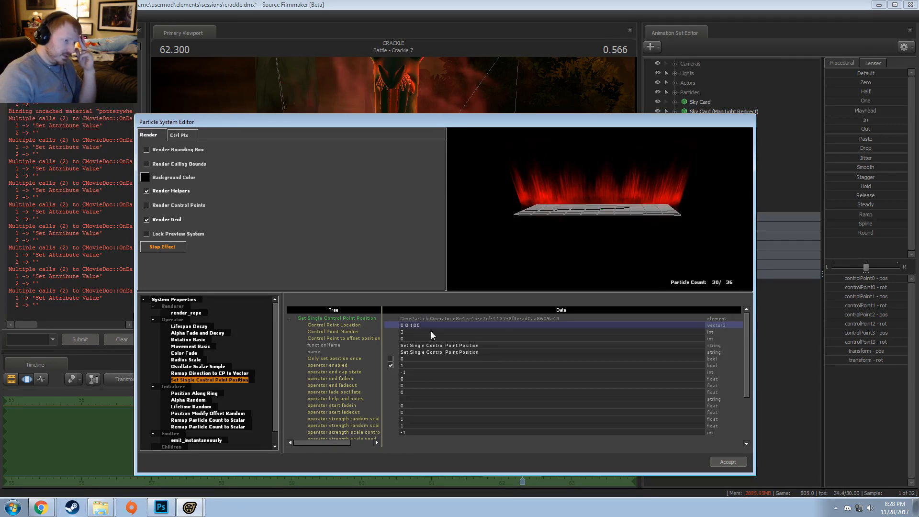
pyautogui.press('Return')
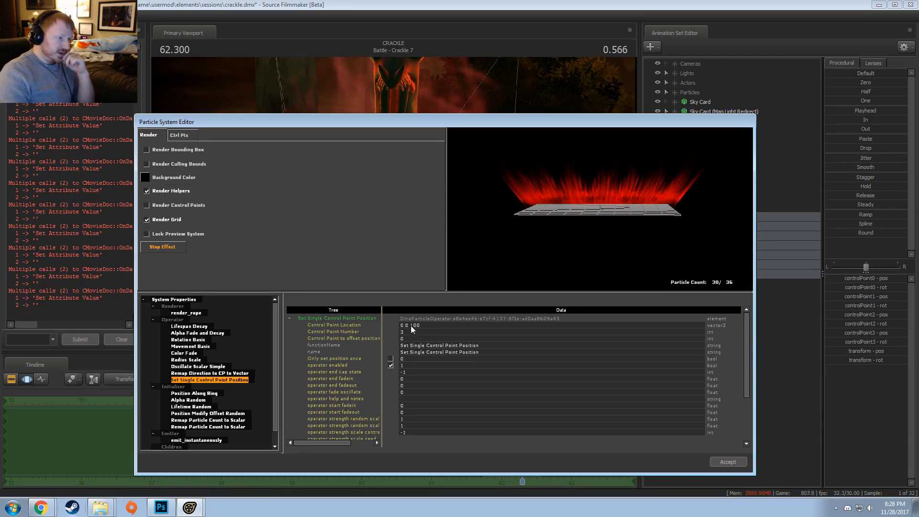
pyautogui.moveTo(410, 326); pyautogui.dragTo(415, 326)
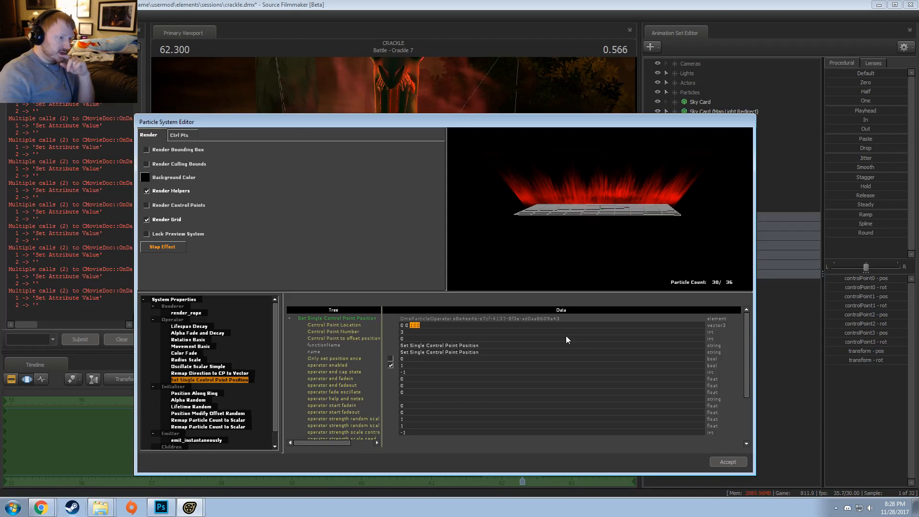
pyautogui.write('75')
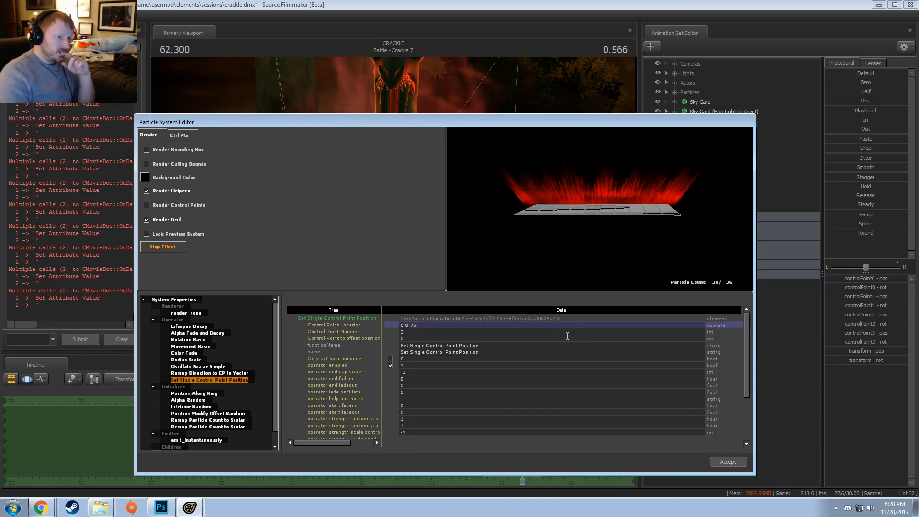
pyautogui.press('Return')
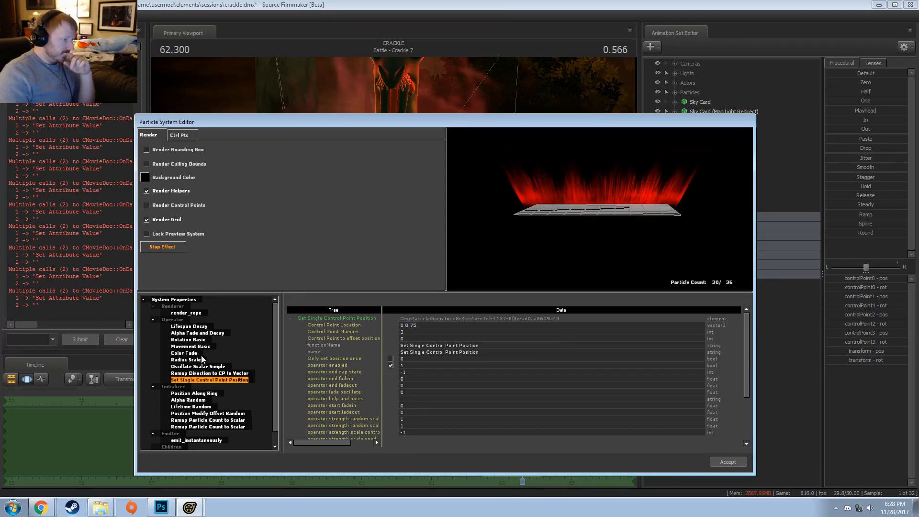
# - Set the particle system's radius to 360, accept the edits, and check the effect in the shot at 62.033
pyautogui.click(179, 299)
pyautogui.scroll(-5, 422, 391)
pyautogui.scroll(-6, 421, 391)
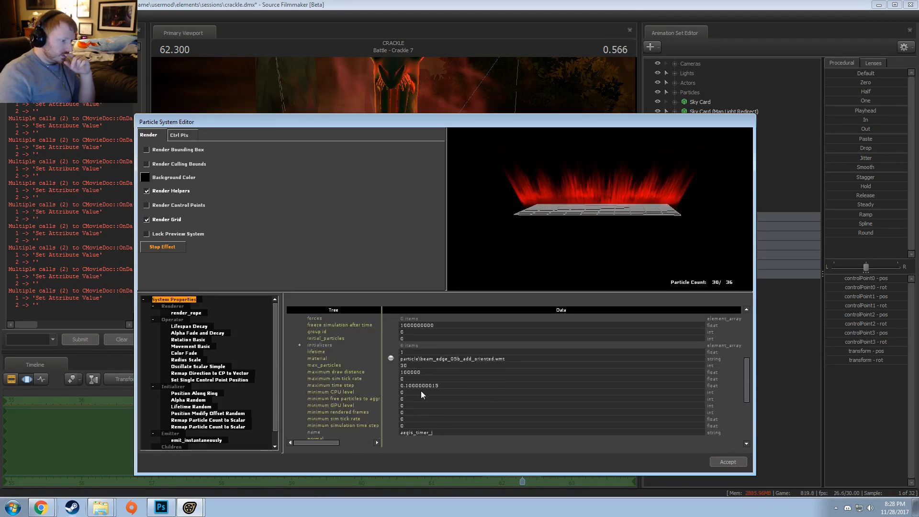
pyautogui.doubleClick(413, 399)
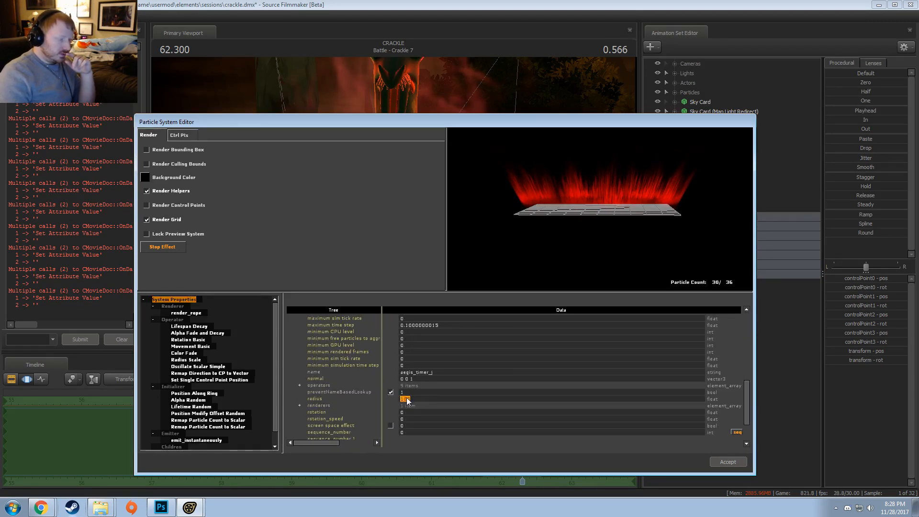
pyautogui.write('360')
pyautogui.press('Return')
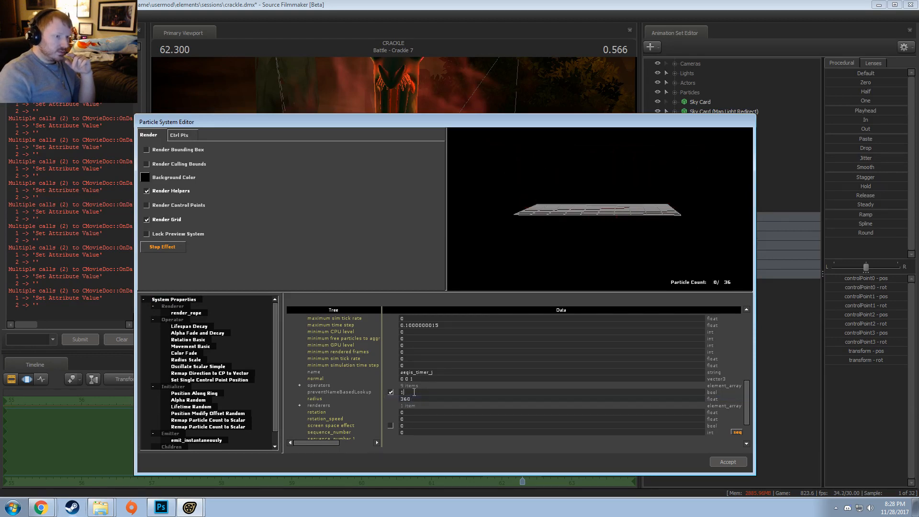
pyautogui.scroll(3, 539, 316)
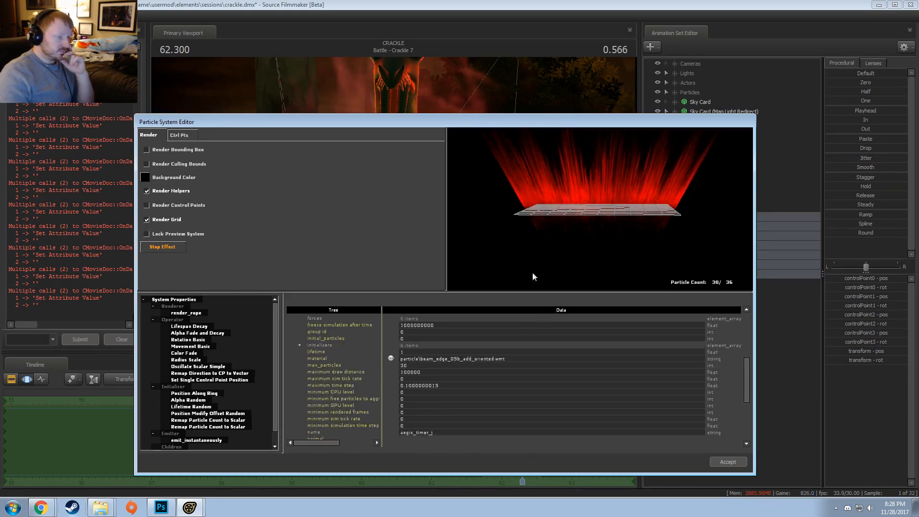
pyautogui.moveTo(493, 121)
pyautogui.mouseDown()
pyautogui.moveTo(533, 352)
pyautogui.moveTo(522, 150)
pyautogui.moveTo(499, 130)
pyautogui.mouseUp()
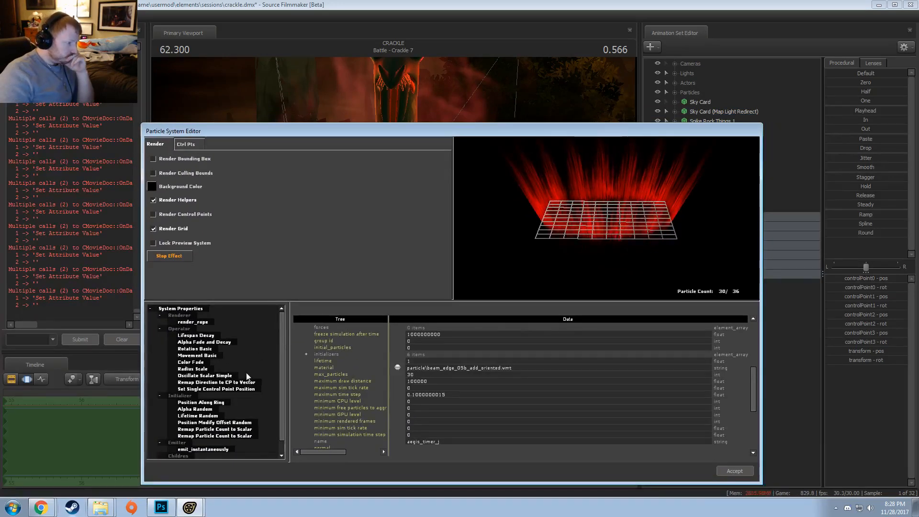
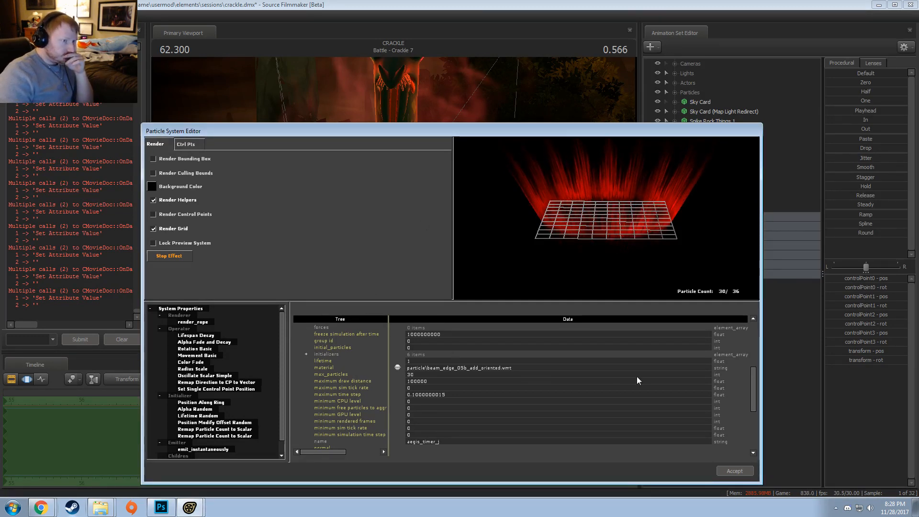
pyautogui.click(734, 471)
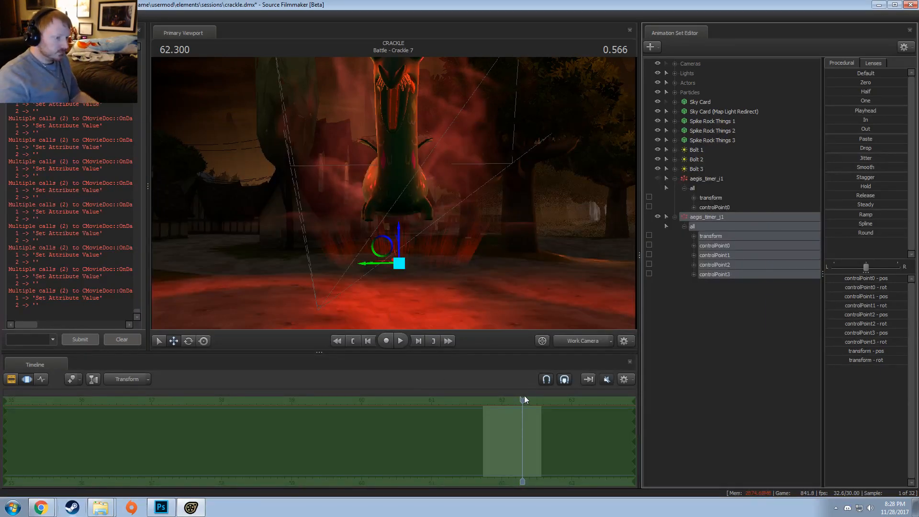
pyautogui.moveTo(522, 400); pyautogui.dragTo(503, 405)
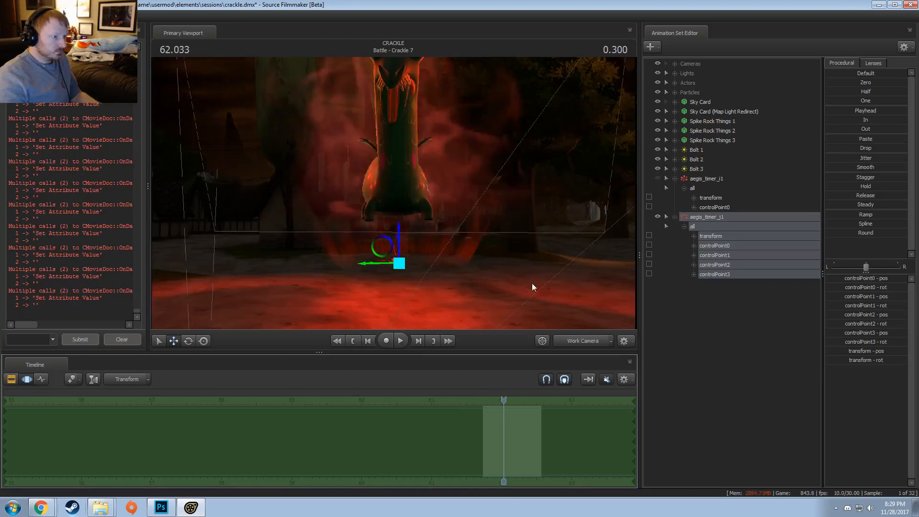
# - Reopen the second aegis_timer's aegis_timer_j particle system definition and set its radius to 1000
pyautogui.rightClick(694, 217)
pyautogui.moveTo(746, 332)
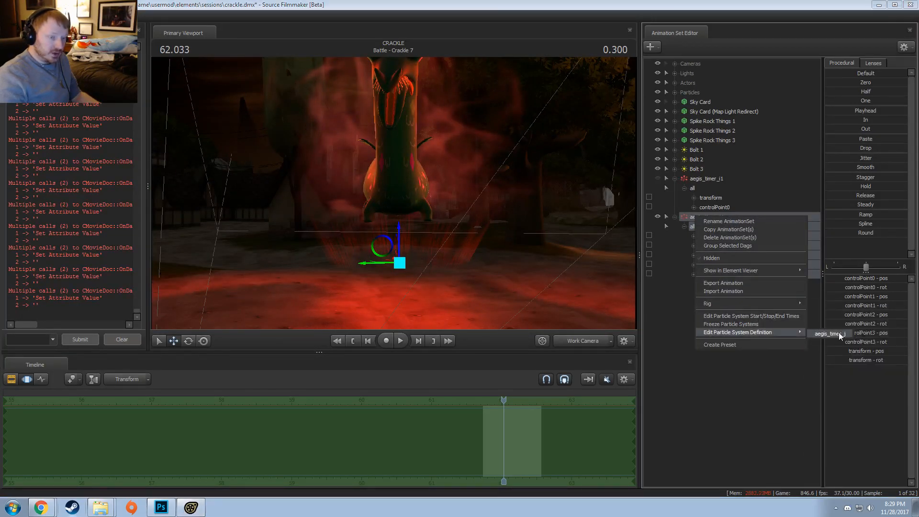
pyautogui.click(838, 332)
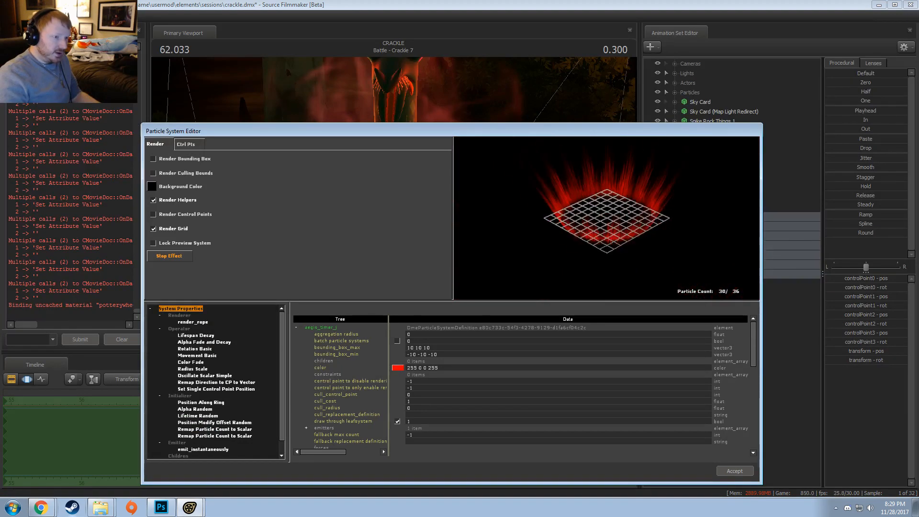
pyautogui.moveTo(606, 218); pyautogui.dragTo(646, 210)
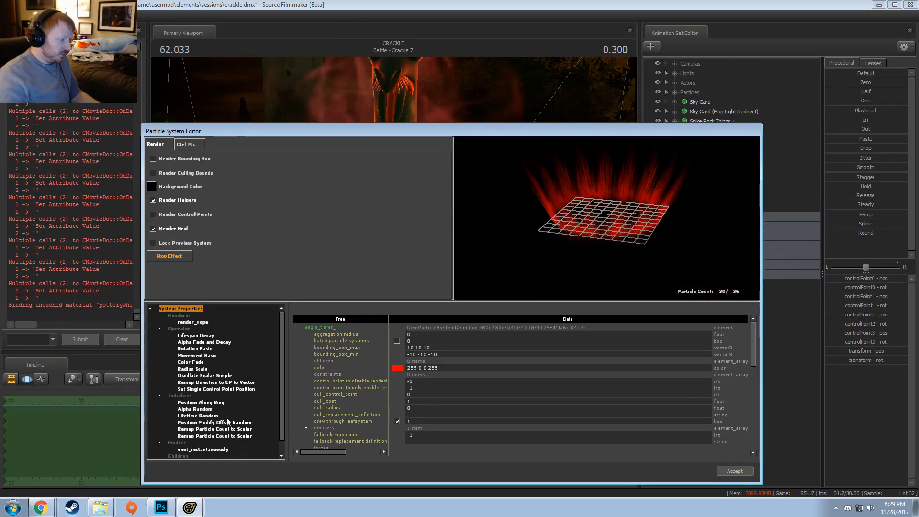
pyautogui.scroll(-5, 444, 433)
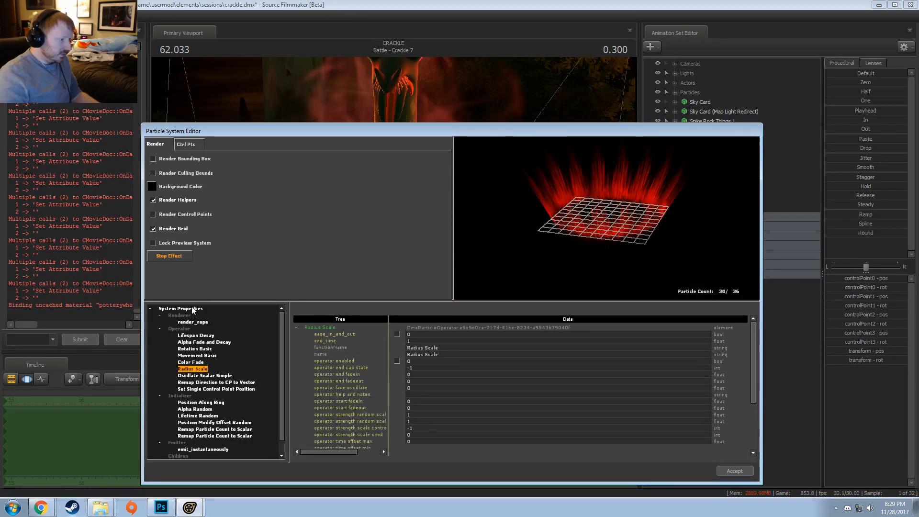
pyautogui.scroll(-5, 435, 425)
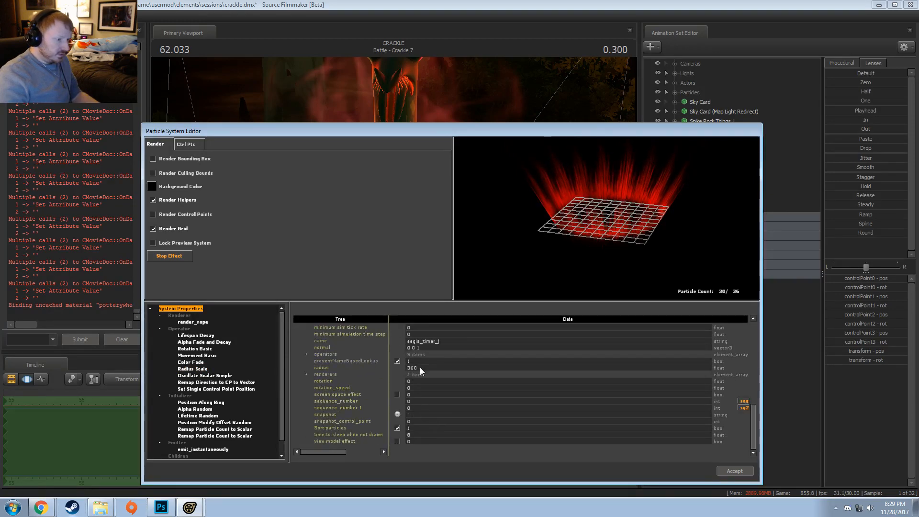
pyautogui.doubleClick(420, 366)
pyautogui.write('100')
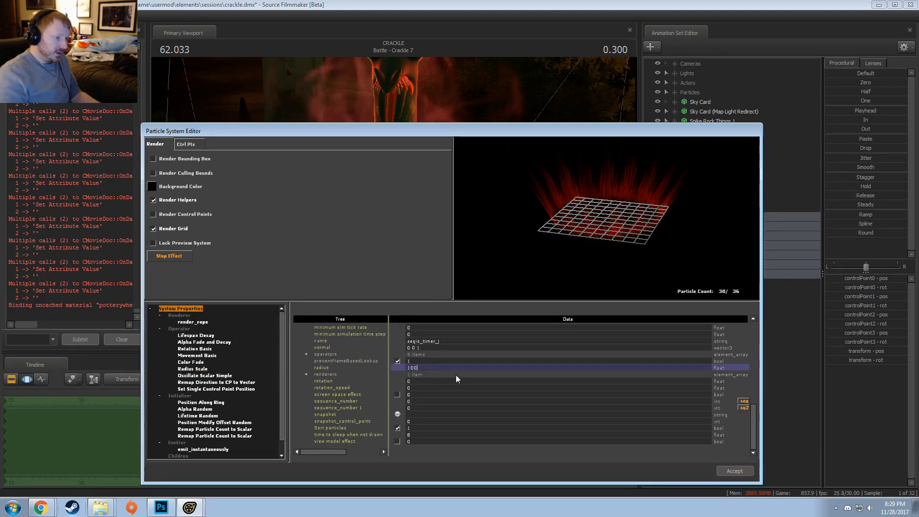
pyautogui.write('0')
pyautogui.press('Return')
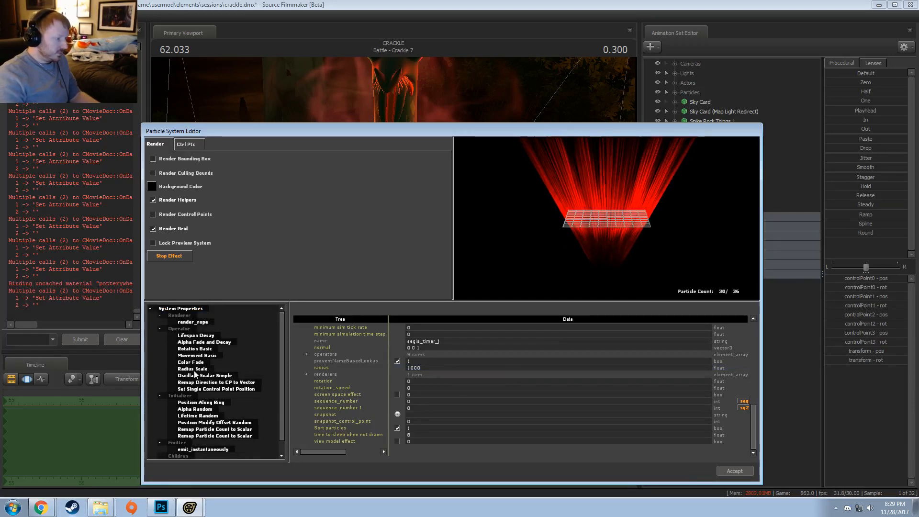
# - Set the initial radius of the Position Along Ring initializer to 160
pyautogui.click(201, 402)
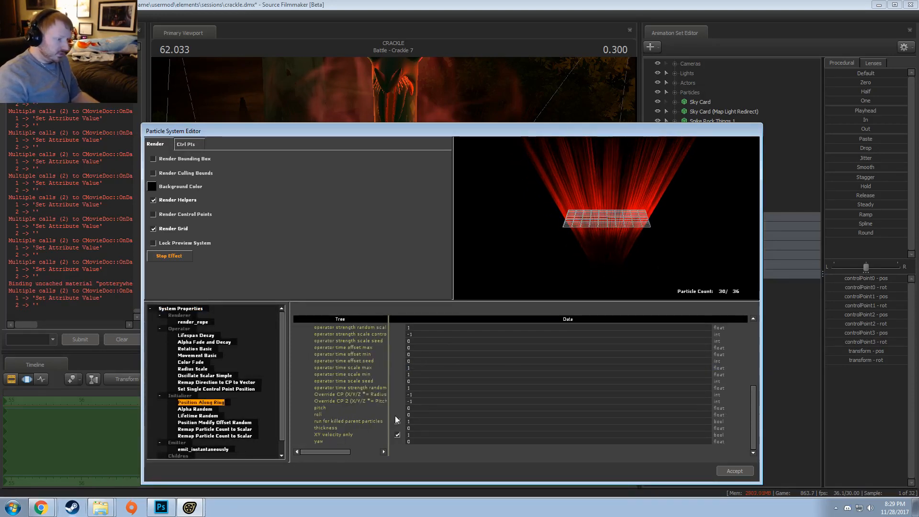
pyautogui.doubleClick(415, 361)
pyautogui.press('BackSpace')
pyautogui.press('BackSpace')
pyautogui.write('60')
pyautogui.press('Return')
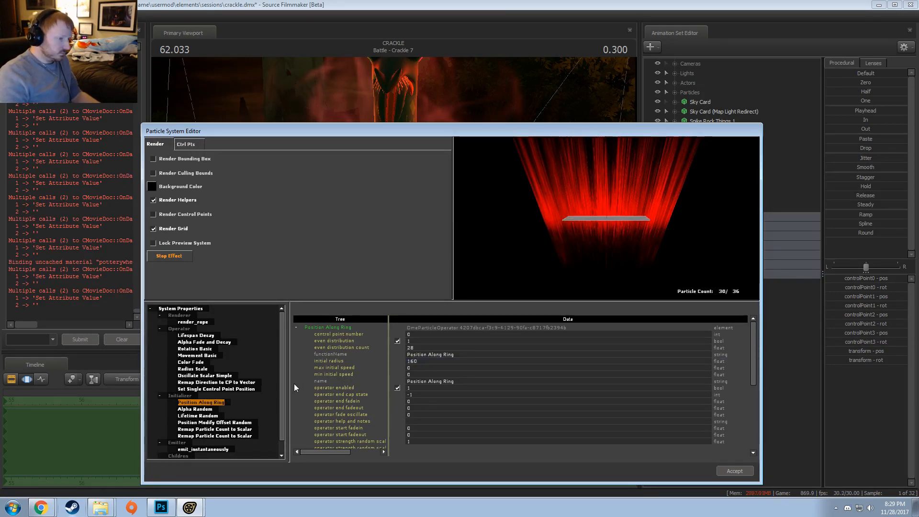
# - Set the Control Point Location in the Set Single Control Point Position operator to 0 0 100
pyautogui.moveTo(450, 131); pyautogui.dragTo(444, 158)
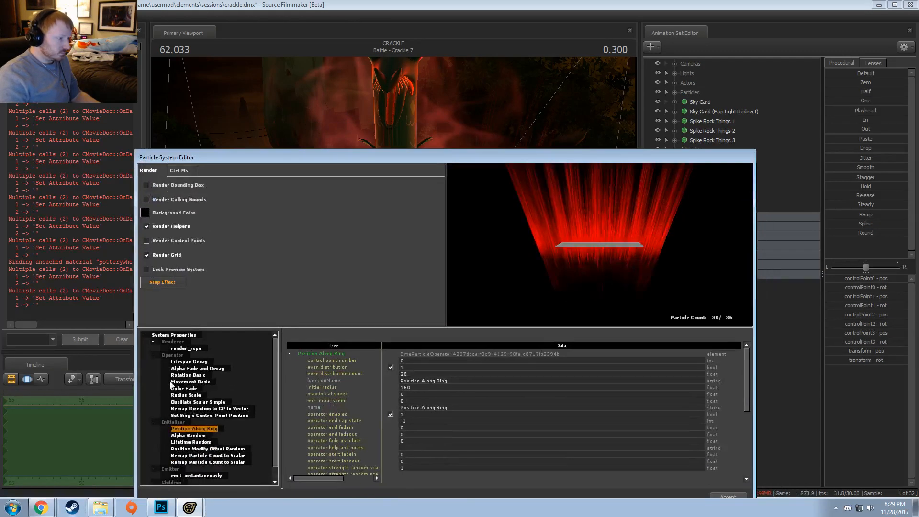
pyautogui.click(218, 415)
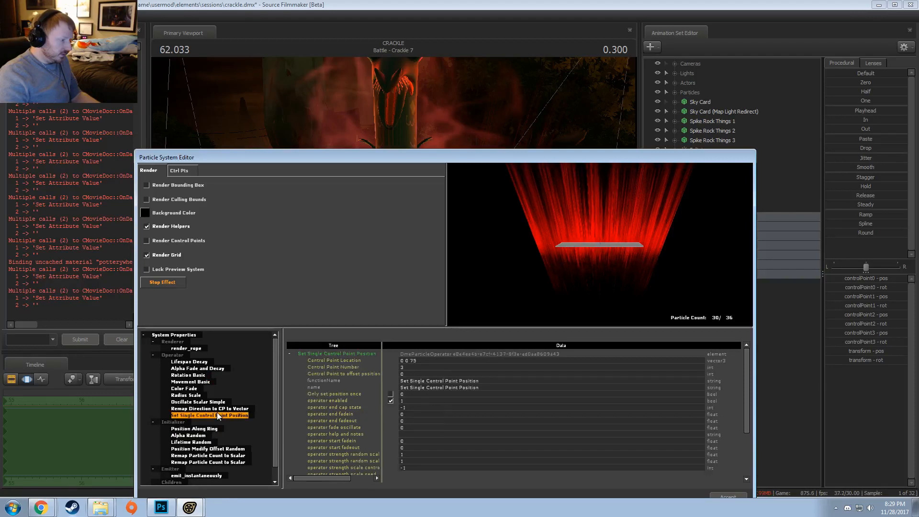
pyautogui.doubleClick(412, 360)
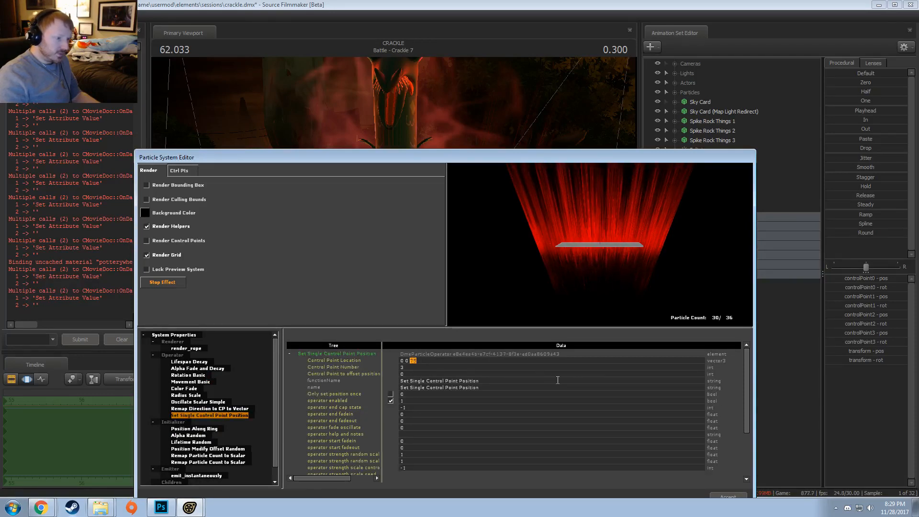
pyautogui.write('100')
pyautogui.press('Return')
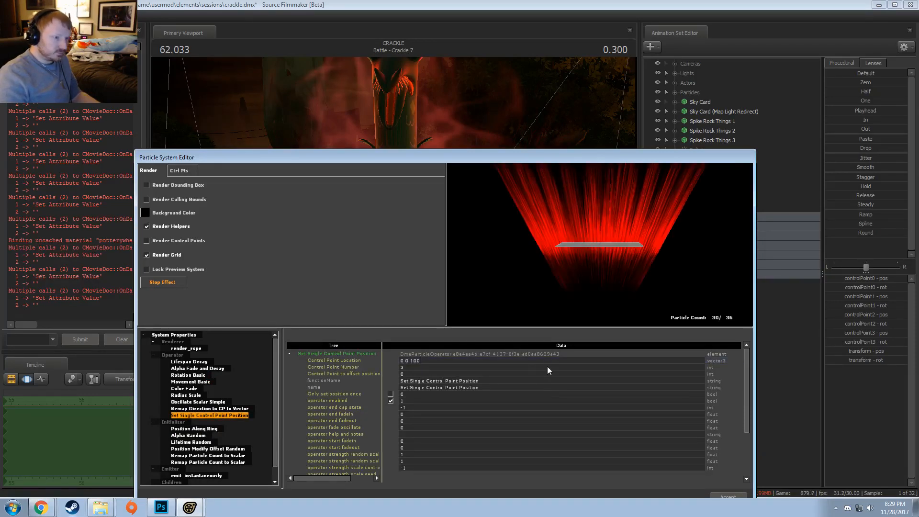
# - Set the initial radius of the Position Along Ring initializer to 180 and return to the shot
pyautogui.click(197, 428)
pyautogui.doubleClick(414, 387)
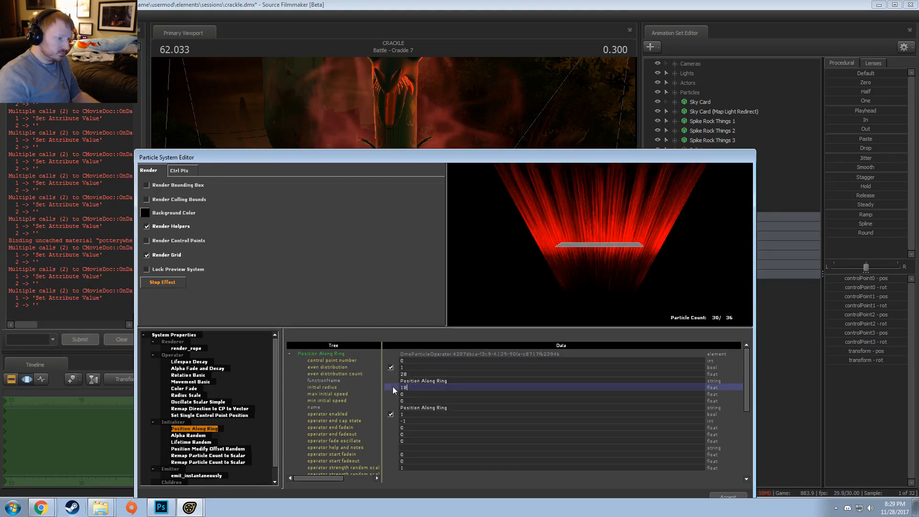
pyautogui.write('180')
pyautogui.press('Return')
pyautogui.click(497, 4)
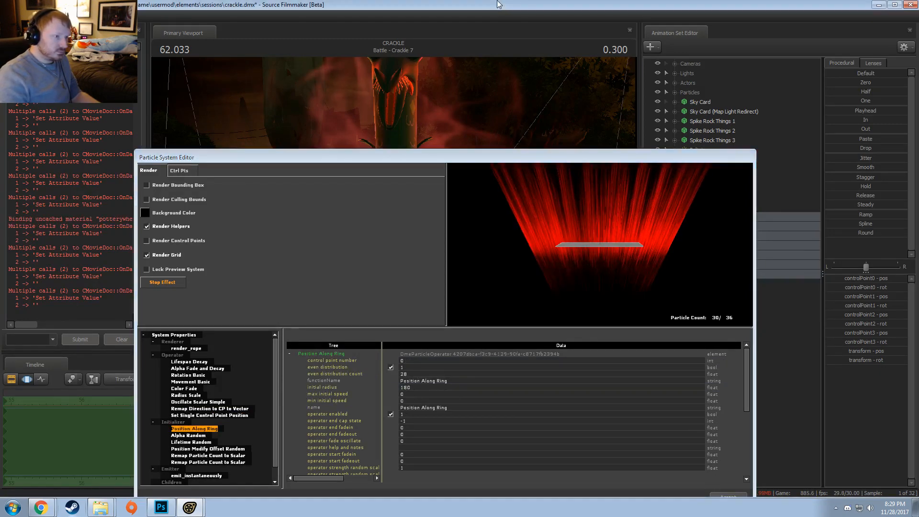
# - Raise the second aegis_timer effect vertically in the work camera, play the shot through camera1, and park the playhead at 61.833
pyautogui.moveTo(399, 239); pyautogui.dragTo(400, 204)
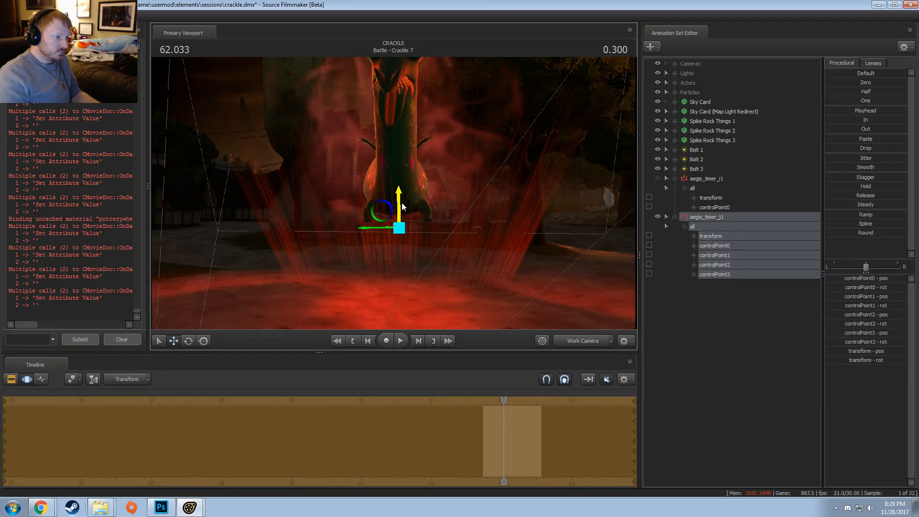
pyautogui.click(571, 342)
pyautogui.press('F2')
pyautogui.press('space')
pyautogui.press('space')
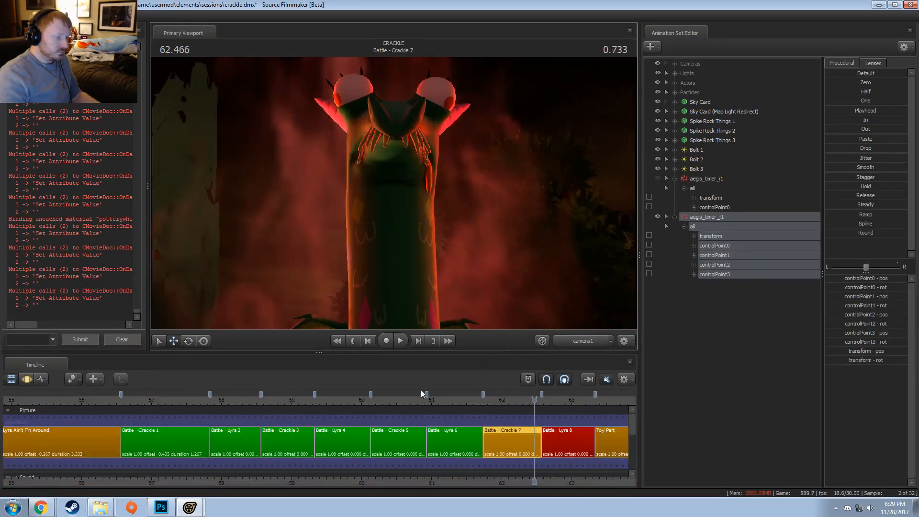
pyautogui.click(487, 399)
pyautogui.click(489, 400)
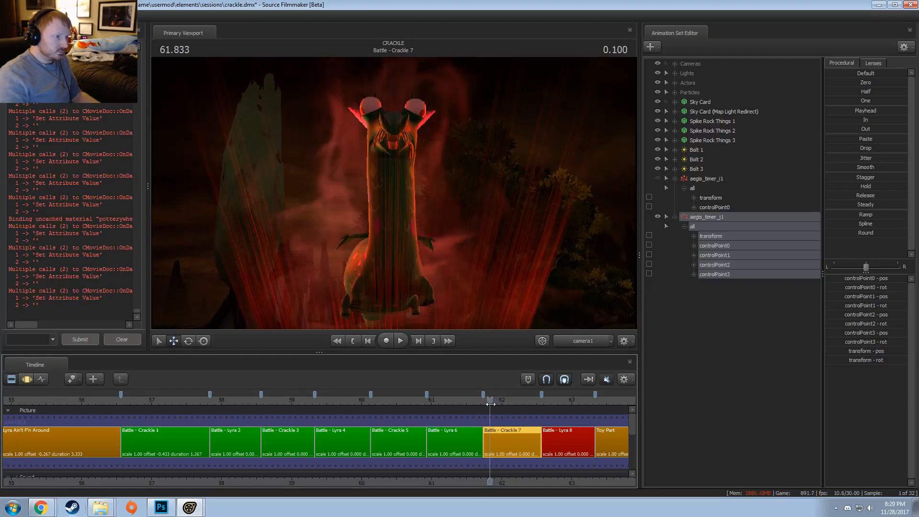
# - Reopen the second aegis_timer's particle definition and set the Set Single Control Point Position operator's Control Point Location to 0 0 160
pyautogui.rightClick(712, 219)
pyautogui.moveTo(766, 333)
pyautogui.click(835, 334)
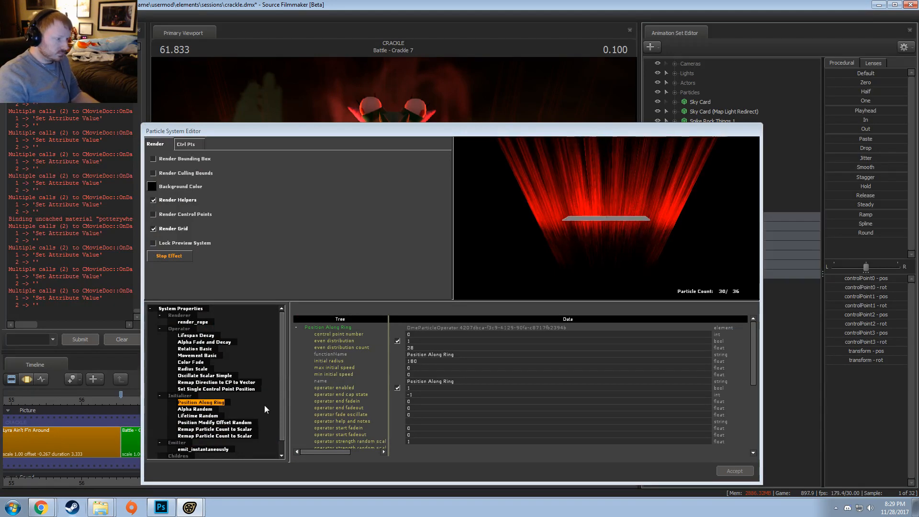
pyautogui.click(216, 388)
pyautogui.doubleClick(421, 334)
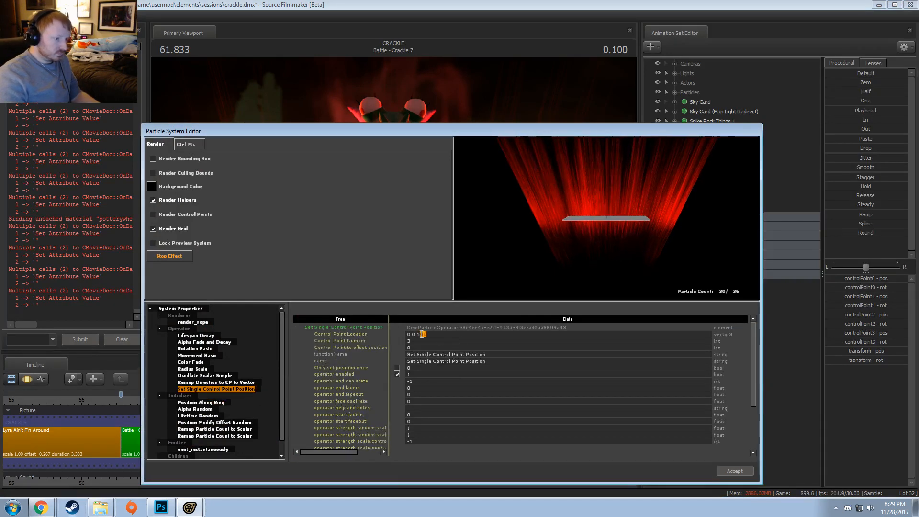
pyautogui.write('160')
pyautogui.press('Return')
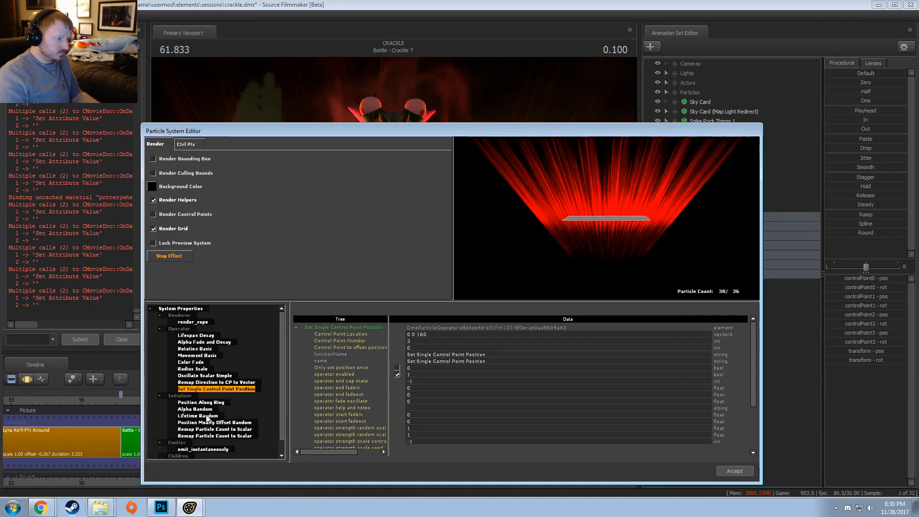
# - Set the Position Along Ring initializer's initial radius to 250 and check the effect in the shot
pyautogui.click(188, 403)
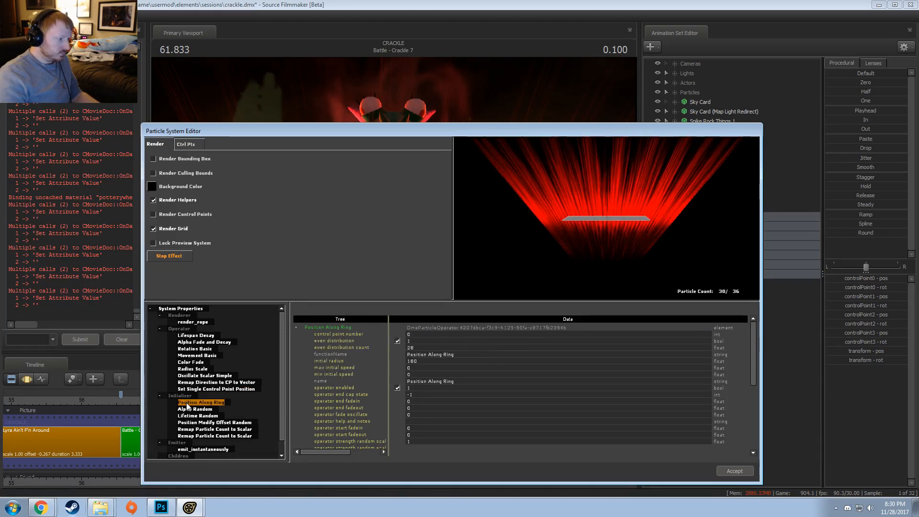
pyautogui.doubleClick(418, 360)
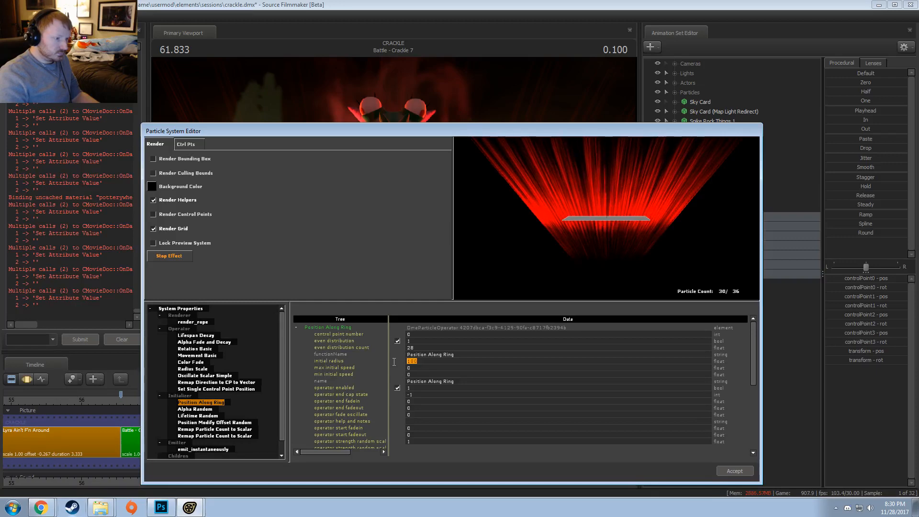
pyautogui.write('250')
pyautogui.press('Return')
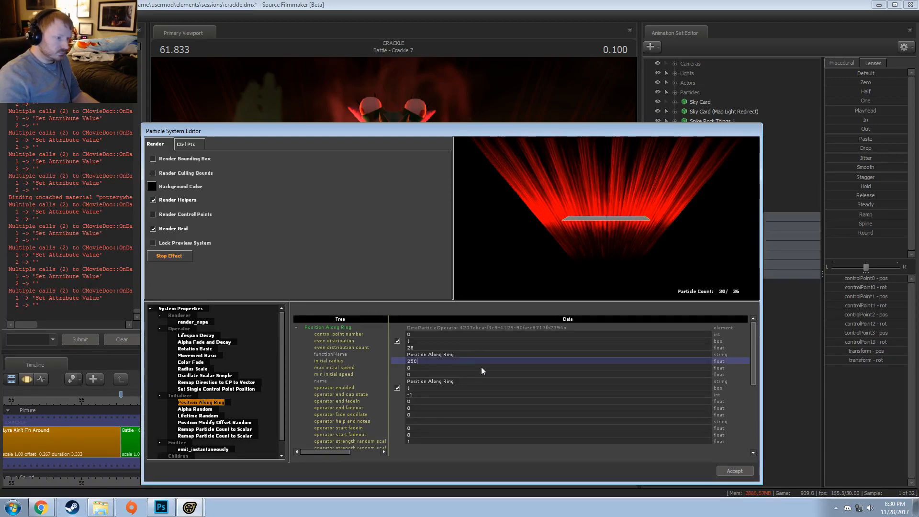
pyautogui.click(540, 3)
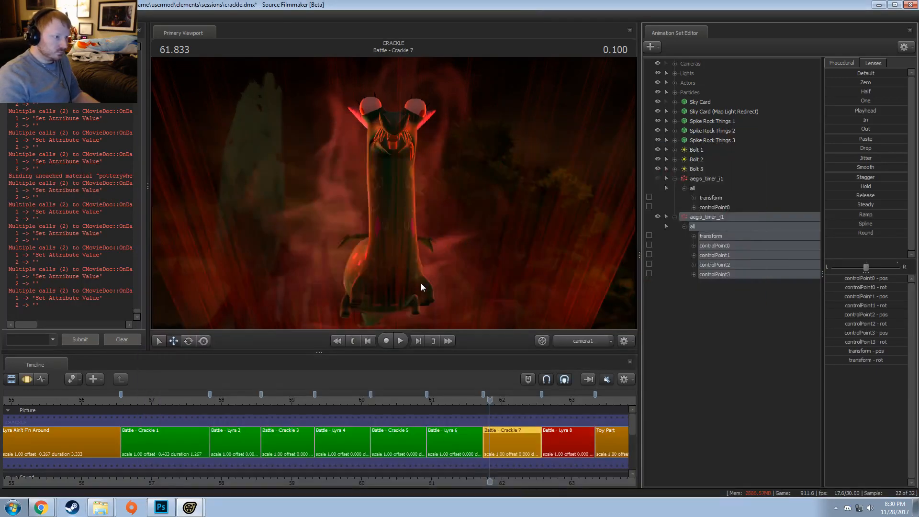
# - Return to the particle definition and set the Control Point Location of Set Single Control Point Position to 0 0 250
pyautogui.hotkey('alt', 'Tab')
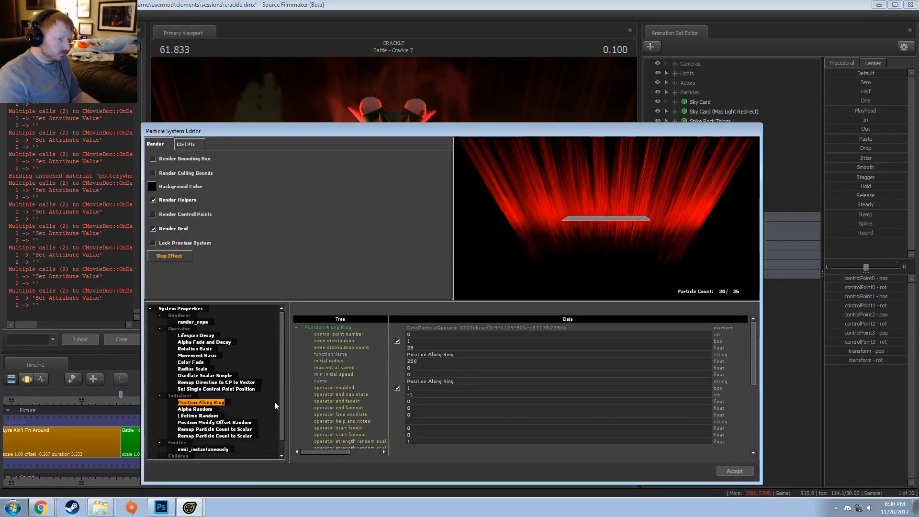
pyautogui.click(222, 388)
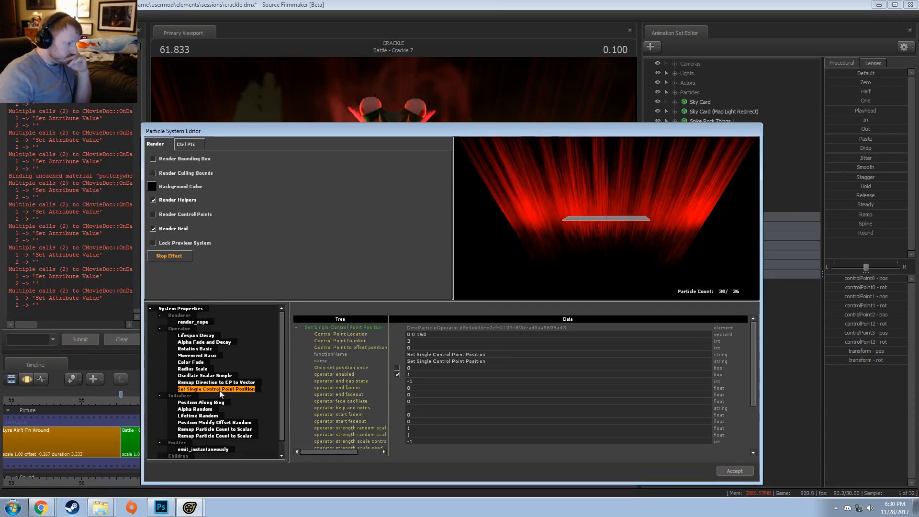
pyautogui.doubleClick(452, 335)
pyautogui.write('0 0 25')
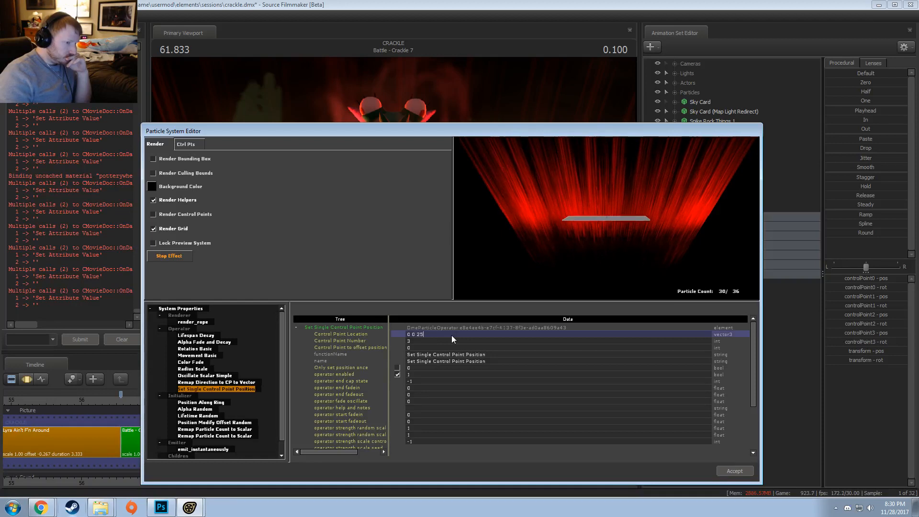
pyautogui.write('0')
pyautogui.press('Return')
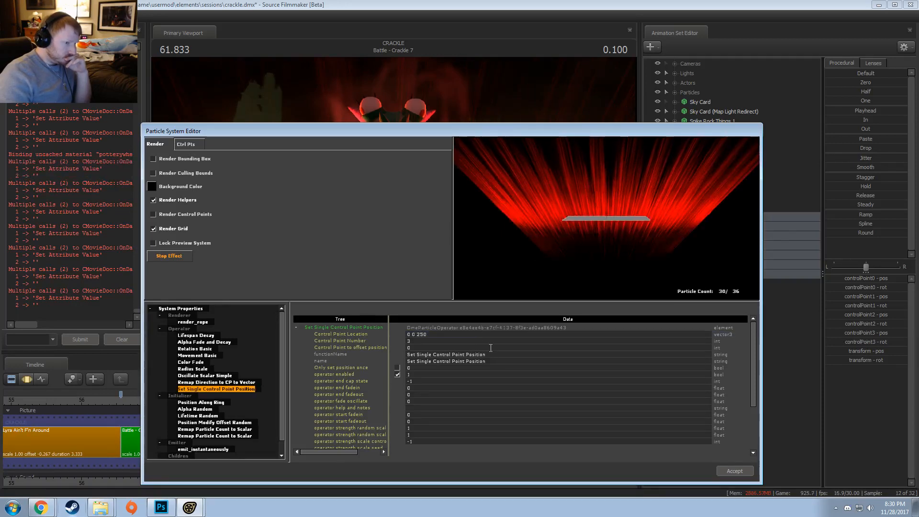
# - Change the Control Point Location of Set Single Control Point Position to 0 0 300 and check the effect in the shot
pyautogui.doubleClick(420, 335)
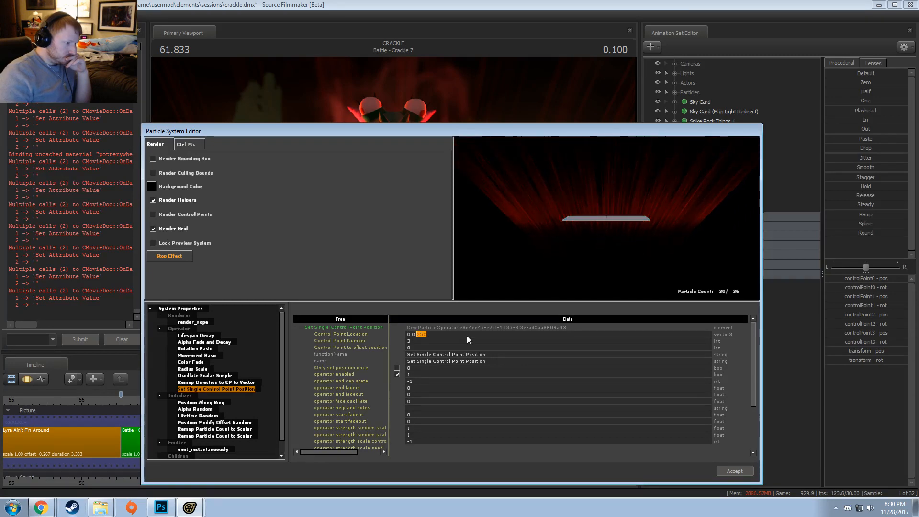
pyautogui.write('300')
pyautogui.press('Return')
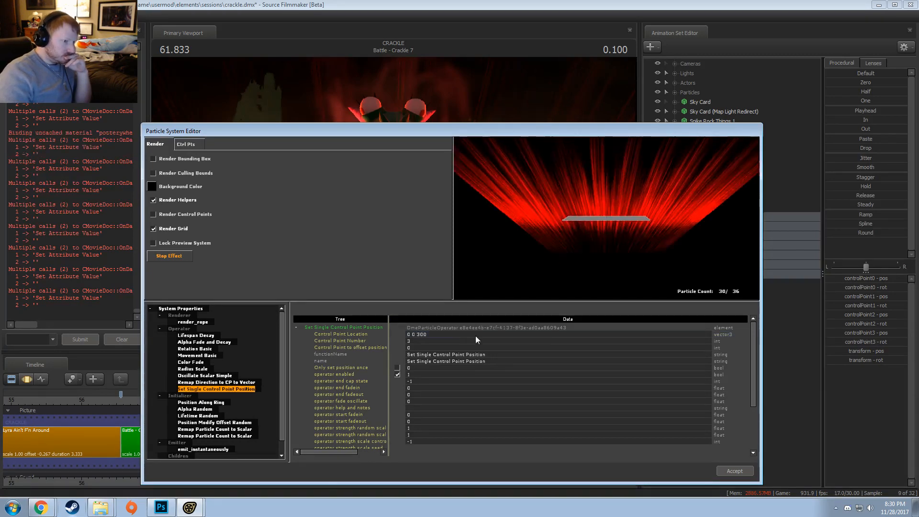
pyautogui.click(484, 4)
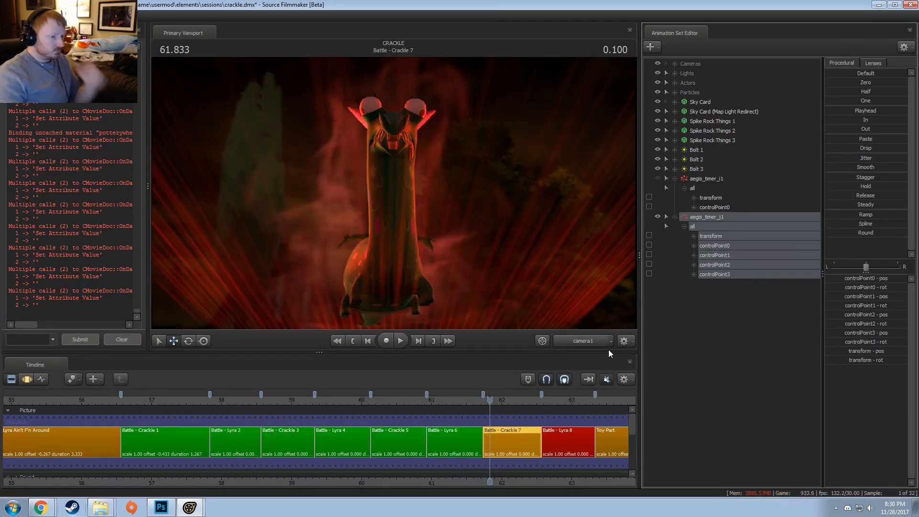
# - Lower the second aegis_timer effect vertically in the work camera and check it through camera1 at 61.866
pyautogui.press('F3')
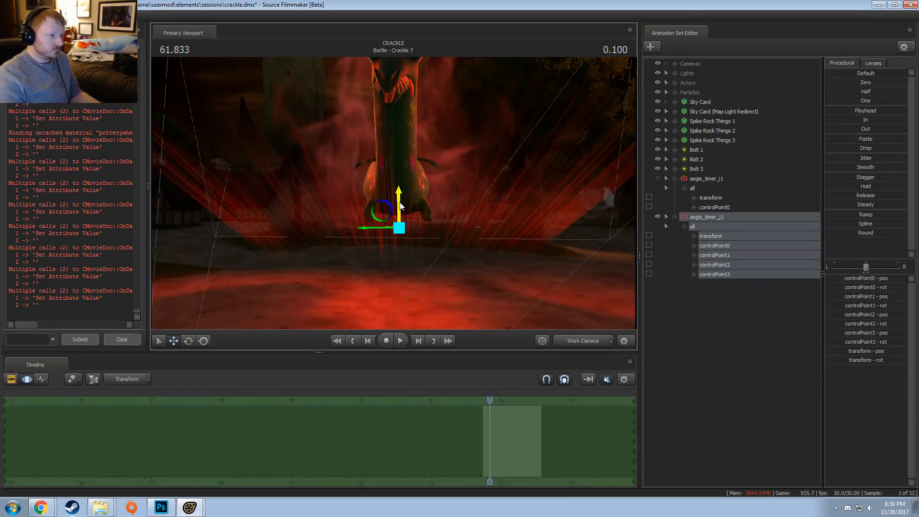
pyautogui.moveTo(398, 201); pyautogui.dragTo(398, 228)
pyautogui.click(542, 340)
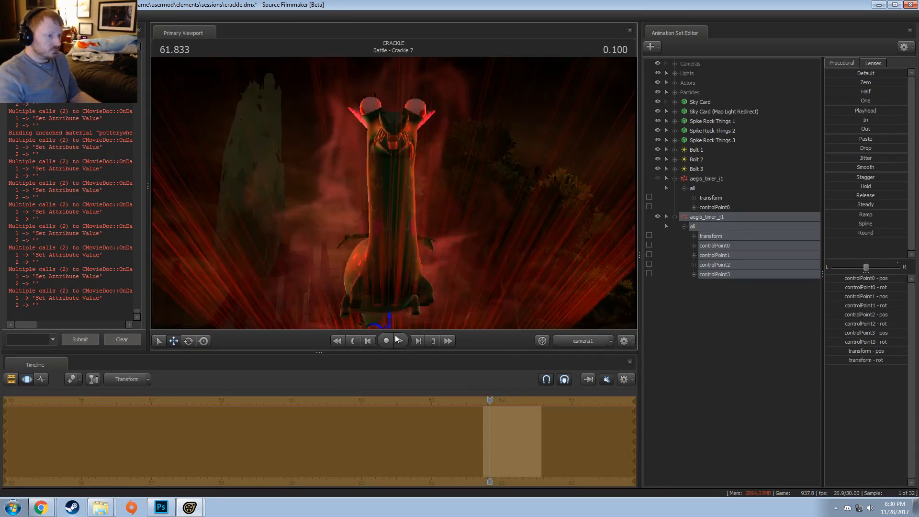
pyautogui.moveTo(491, 400); pyautogui.dragTo(492, 401)
pyautogui.press('F2')
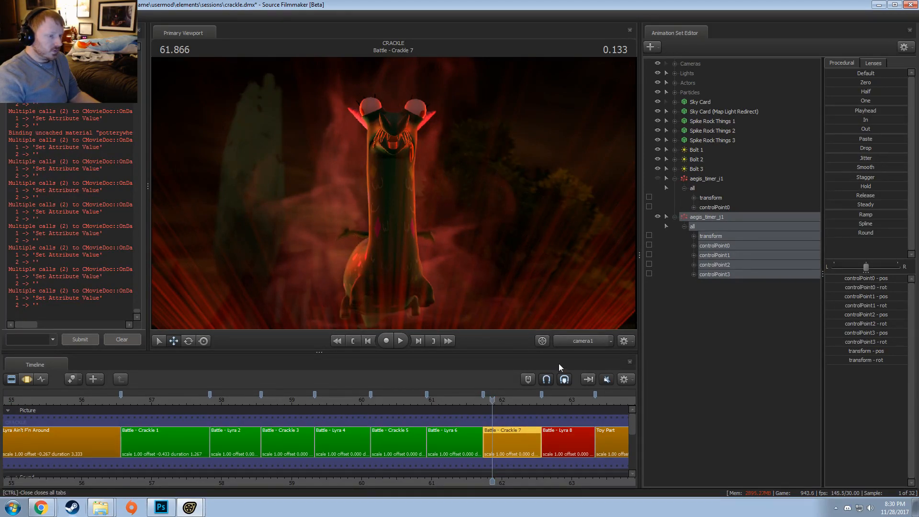
# - Return to the second aegis_timer's particle definition and set the Position Along Ring initializer's initial radius to 150
pyautogui.click(542, 340)
pyautogui.press('F3')
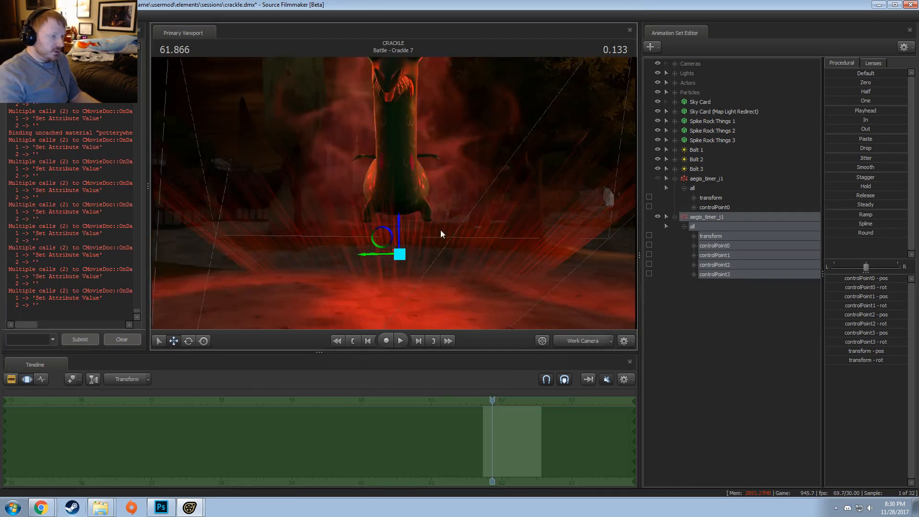
pyautogui.rightClick(440, 231)
pyautogui.click(440, 277)
pyautogui.click(195, 408)
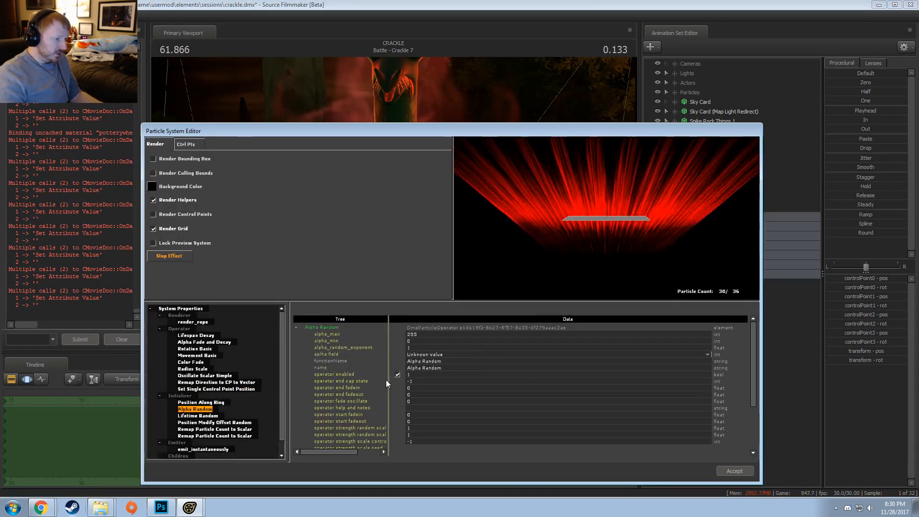
pyautogui.click(210, 402)
pyautogui.doubleClick(420, 360)
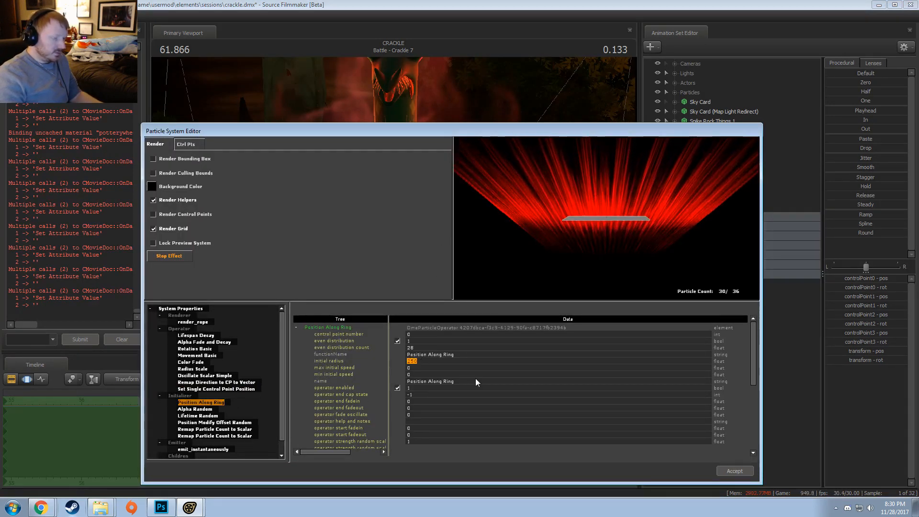
pyautogui.write('150')
pyautogui.press('Return')
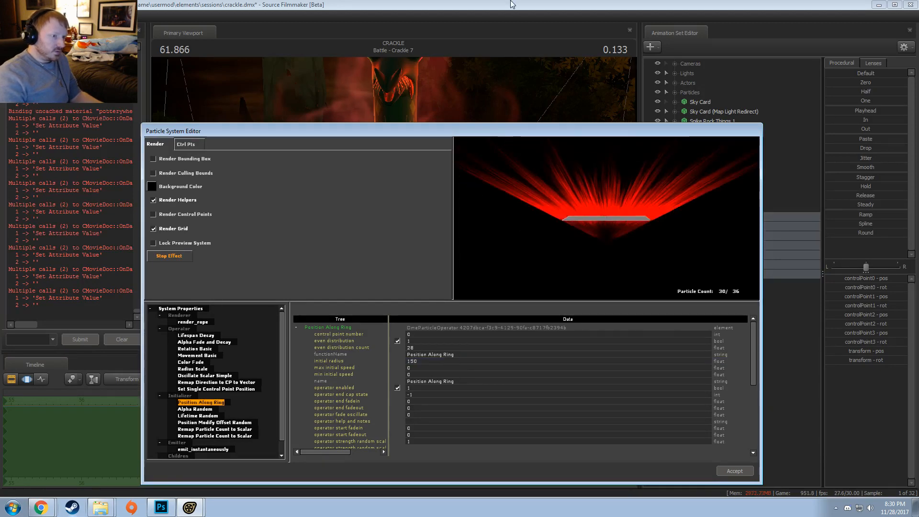
# - Check the adjusted ring effect through camera1 by playing the Battle - Crackle 7 shot, and return the playhead to 61.866
pyautogui.click(510, 3)
pyautogui.click(578, 341)
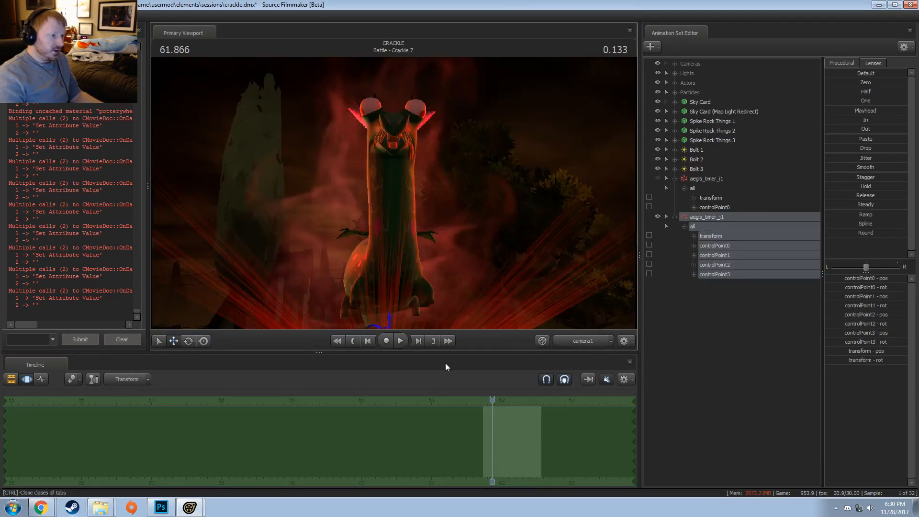
pyautogui.press('F2')
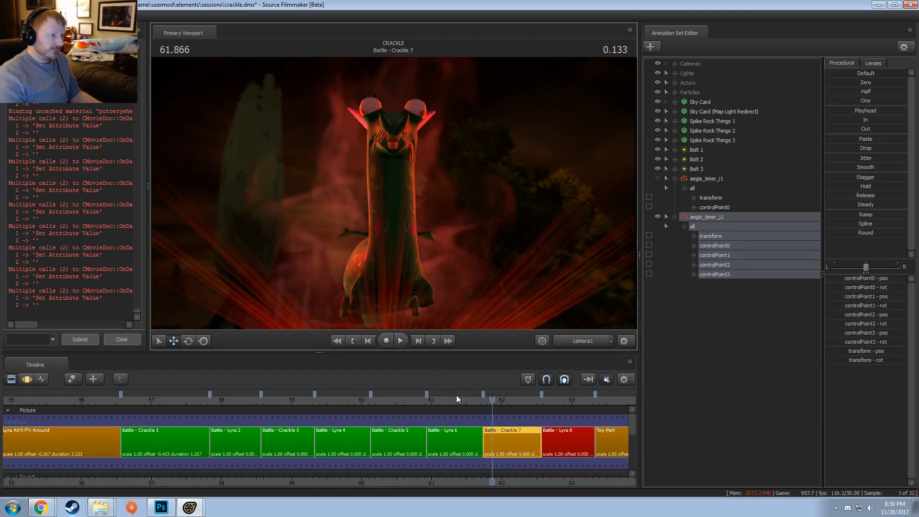
pyautogui.click(486, 401)
pyautogui.press('space')
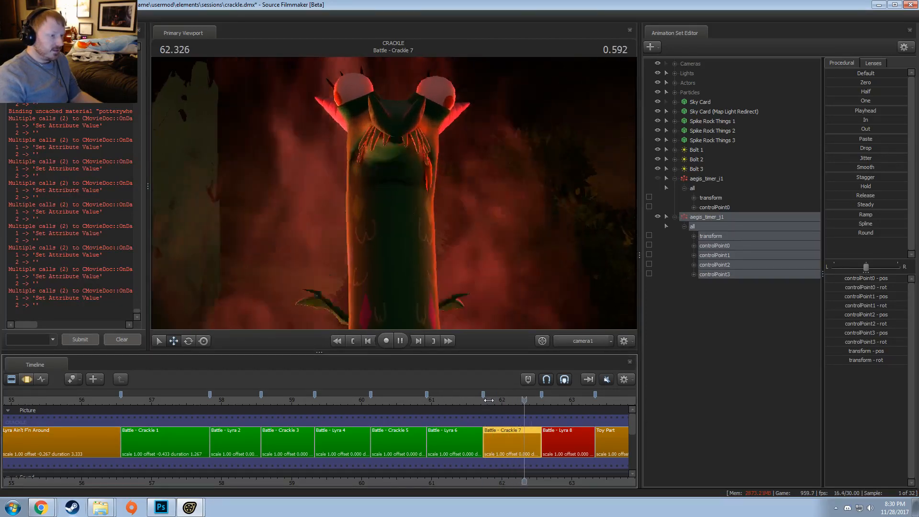
pyautogui.click(489, 401)
pyautogui.click(491, 400)
# - Reset the Control Point Location of the Set Single Control Point Position operator to 0 0 100 in the particle definition
pyautogui.hotkey('alt', 'Tab')
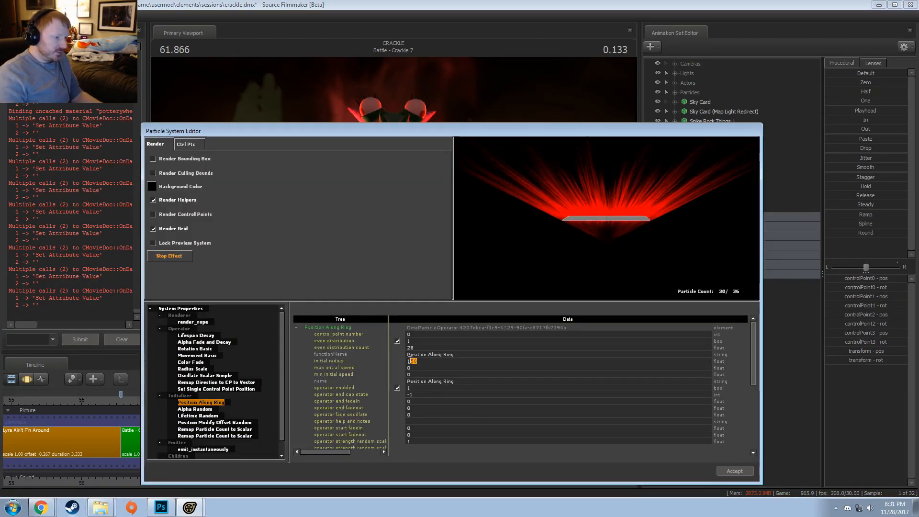
pyautogui.click(218, 389)
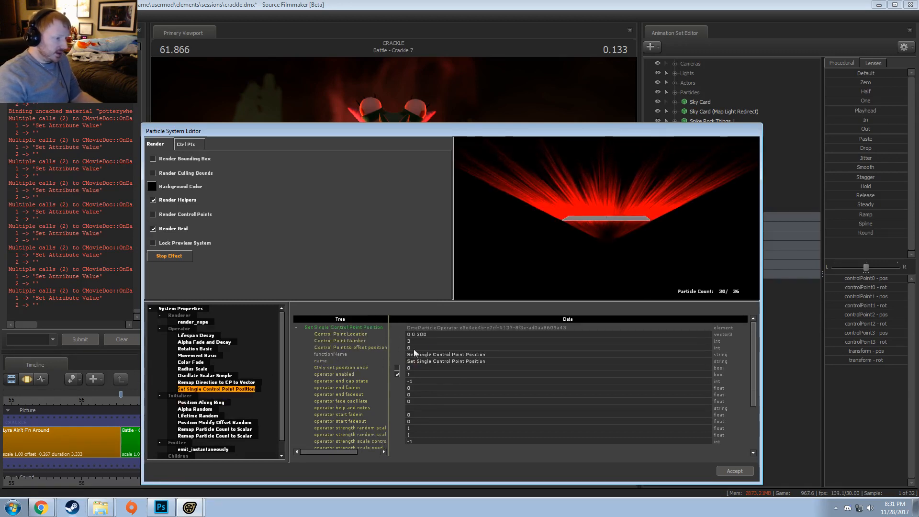
pyautogui.moveTo(416, 334); pyautogui.dragTo(441, 329)
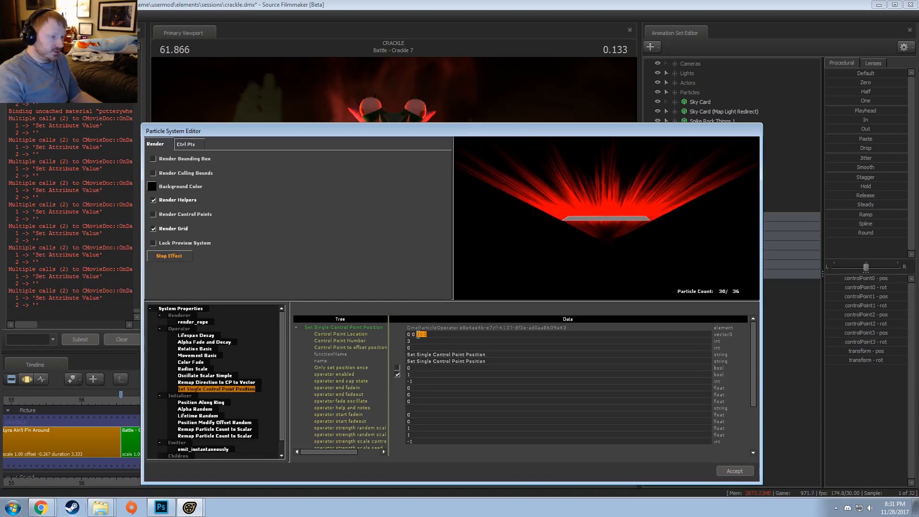
pyautogui.write('10')
pyautogui.press('Return')
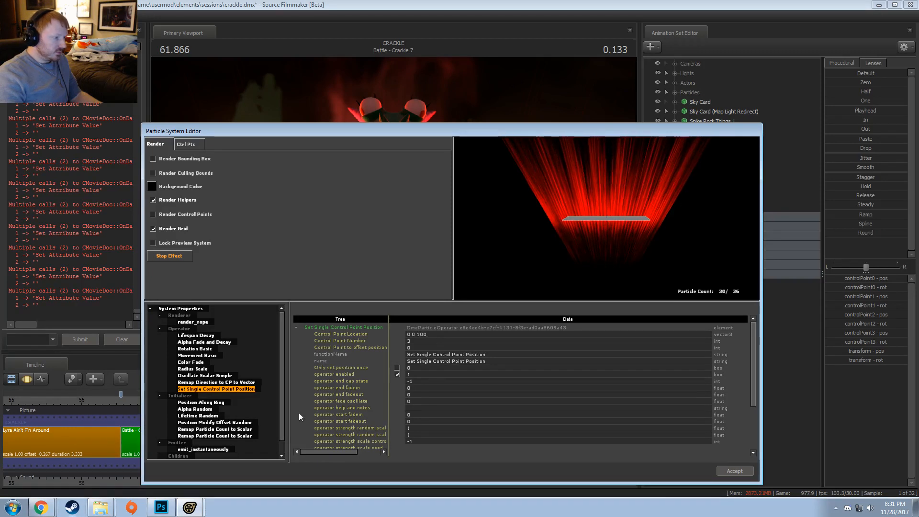
# - Set alpha_max of the Alpha Random initializer to 100 and leave the particle definition
pyautogui.click(202, 409)
pyautogui.doubleClick(420, 334)
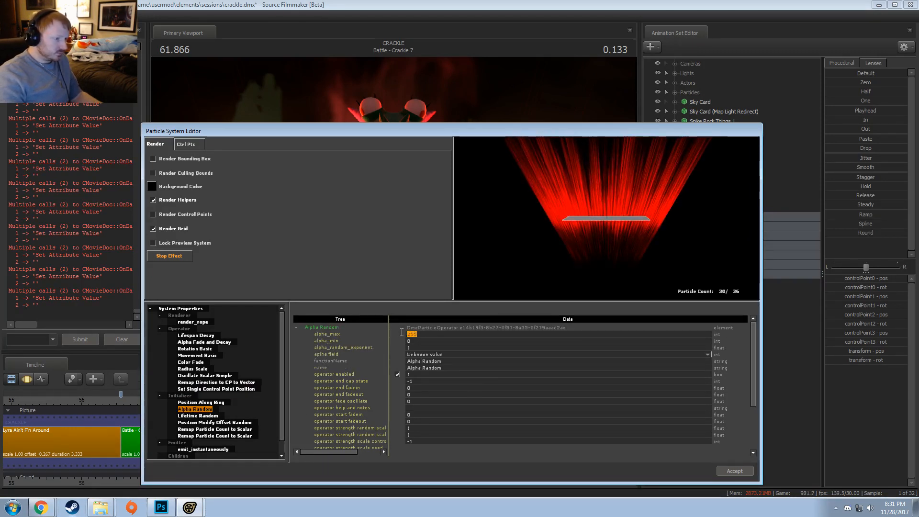
pyautogui.write('100')
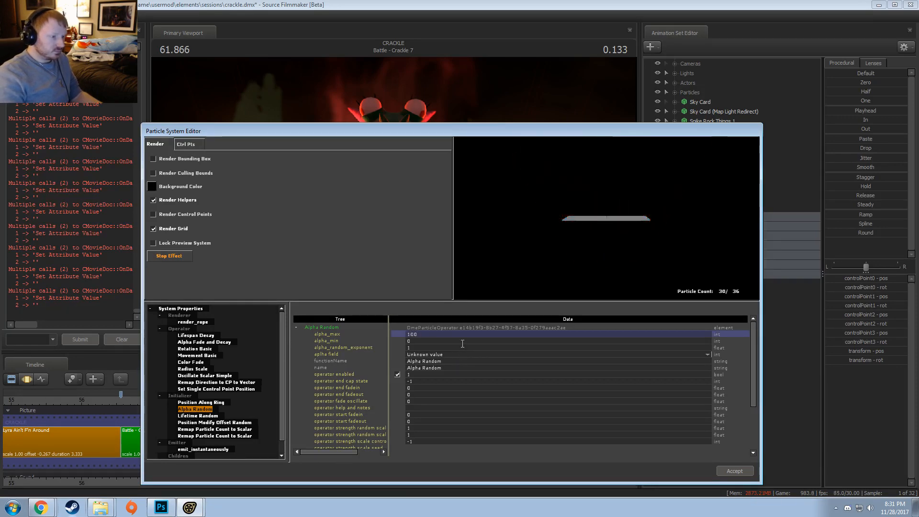
pyautogui.press('Return')
pyautogui.click(441, 4)
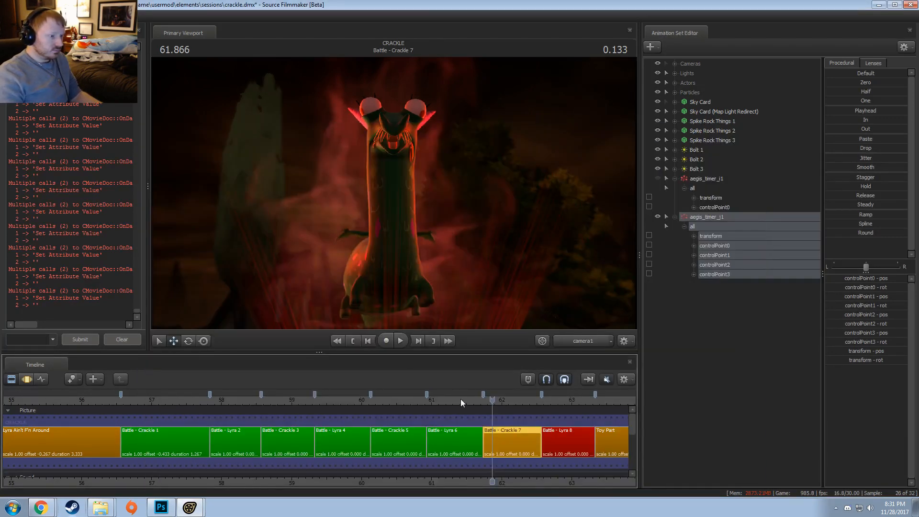
# - Move the playhead to 61.800, raise the second aegis_timer effect vertically in the work camera, and check it through camera1
pyautogui.moveTo(490, 403); pyautogui.dragTo(487, 403)
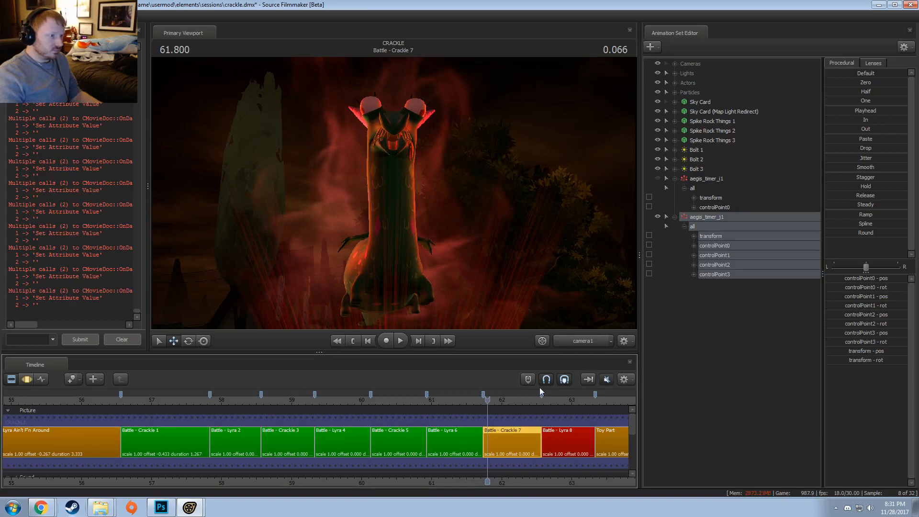
pyautogui.press('F3')
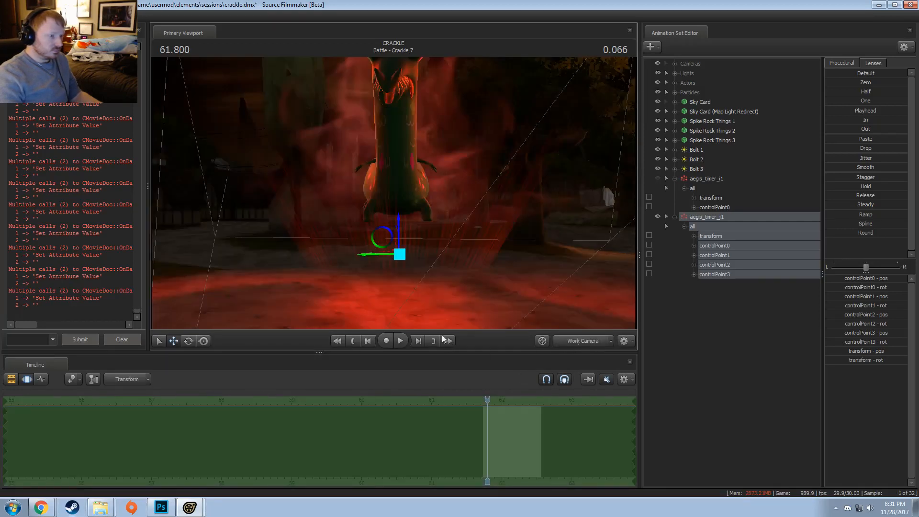
pyautogui.moveTo(400, 237); pyautogui.dragTo(400, 214)
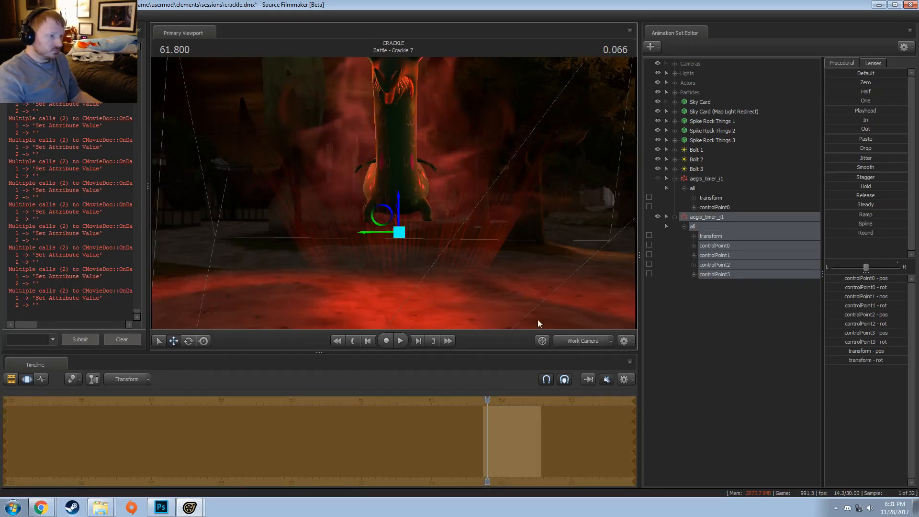
pyautogui.click(589, 344)
pyautogui.press('F2')
pyautogui.press('F3')
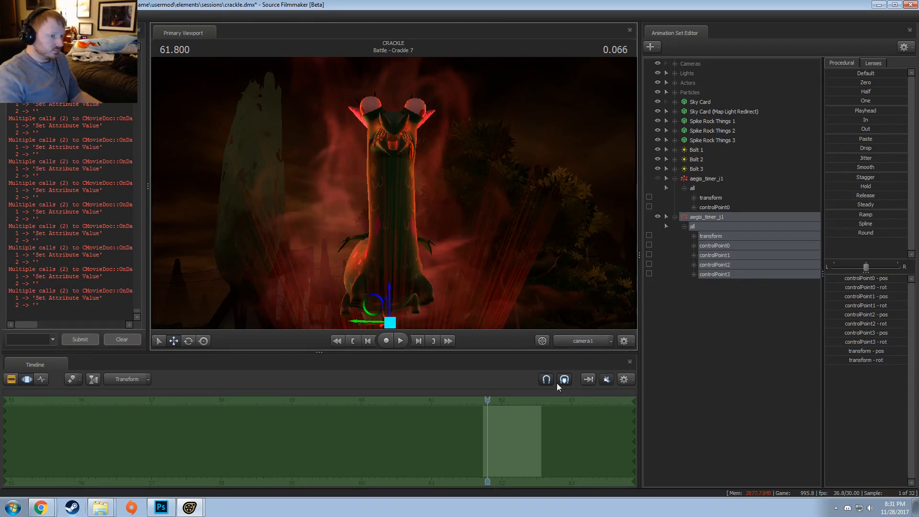
# - Reopen the second aegis_timer's particle definition and examine the Rotation Basic, Movement Basic, Position Along Ring and Remap Particle Count to Scalar parameters
pyautogui.rightClick(725, 215)
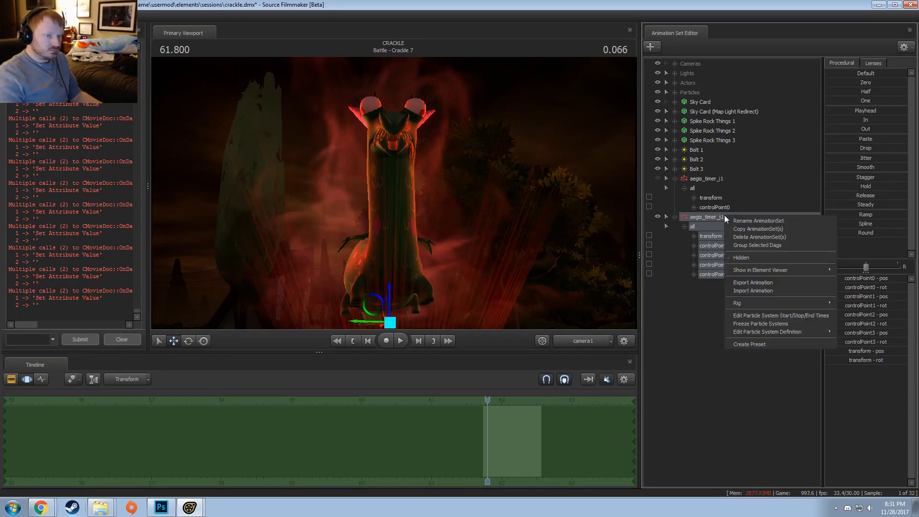
pyautogui.moveTo(754, 330)
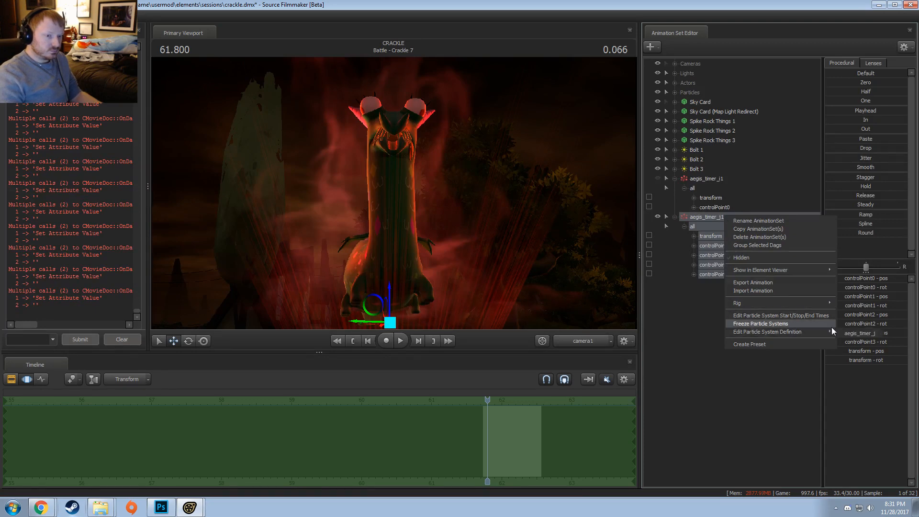
pyautogui.click(854, 333)
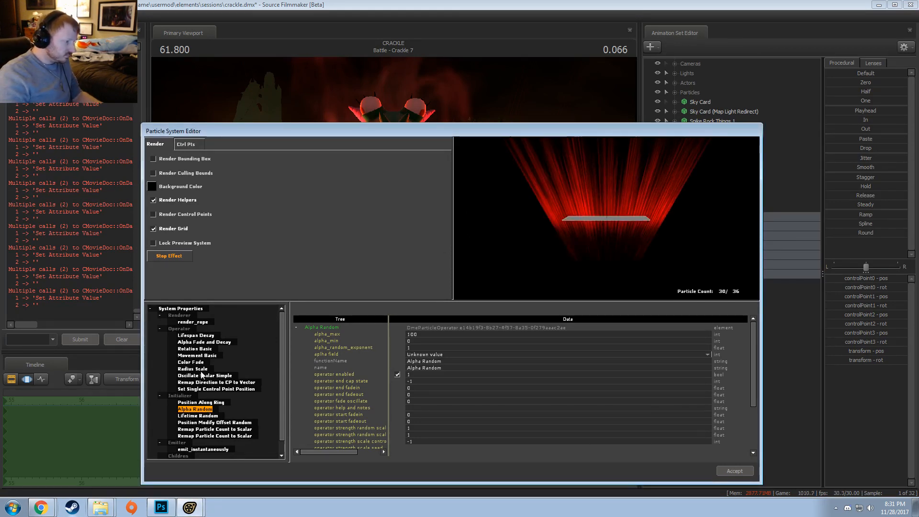
pyautogui.click(195, 348)
pyautogui.scroll(-3, 445, 380)
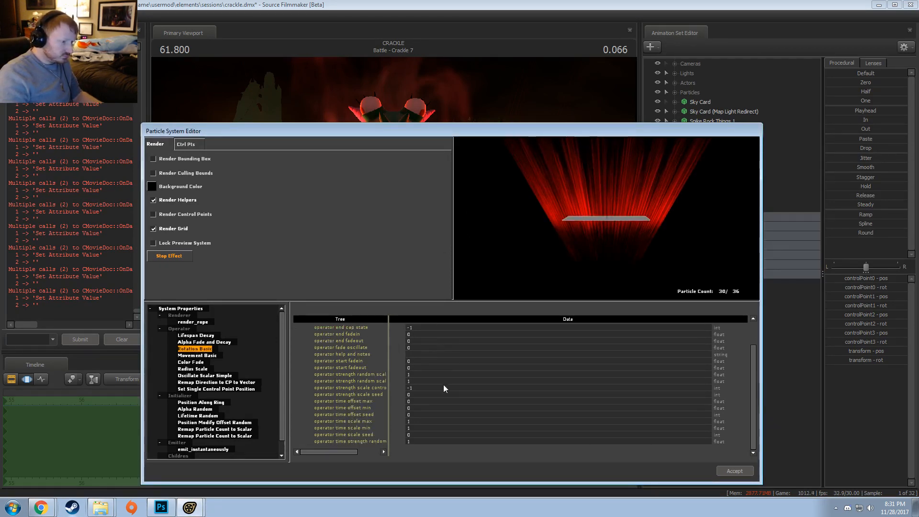
pyautogui.click(202, 434)
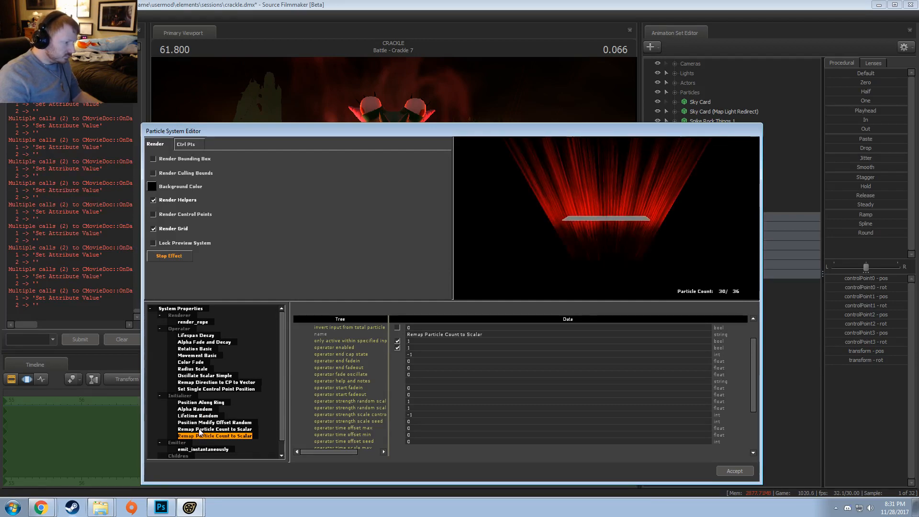
pyautogui.scroll(-1, 237, 431)
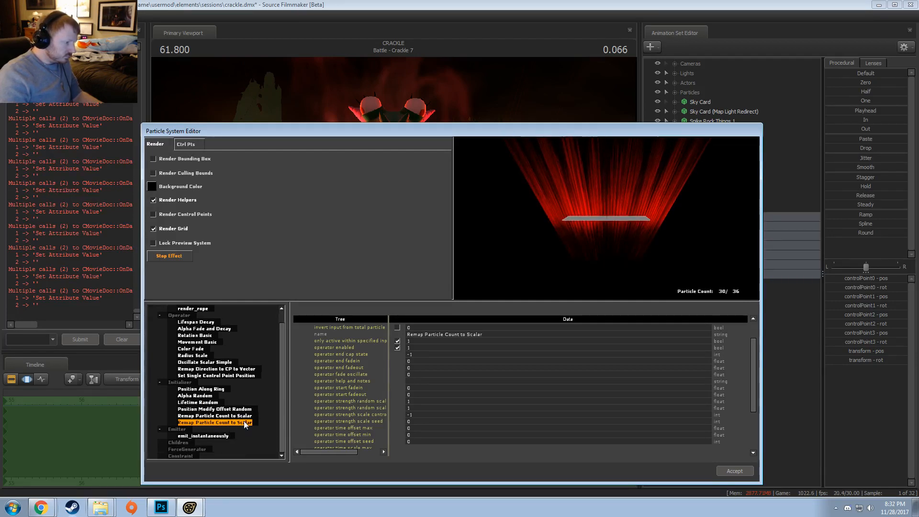
pyautogui.scroll(1, 243, 420)
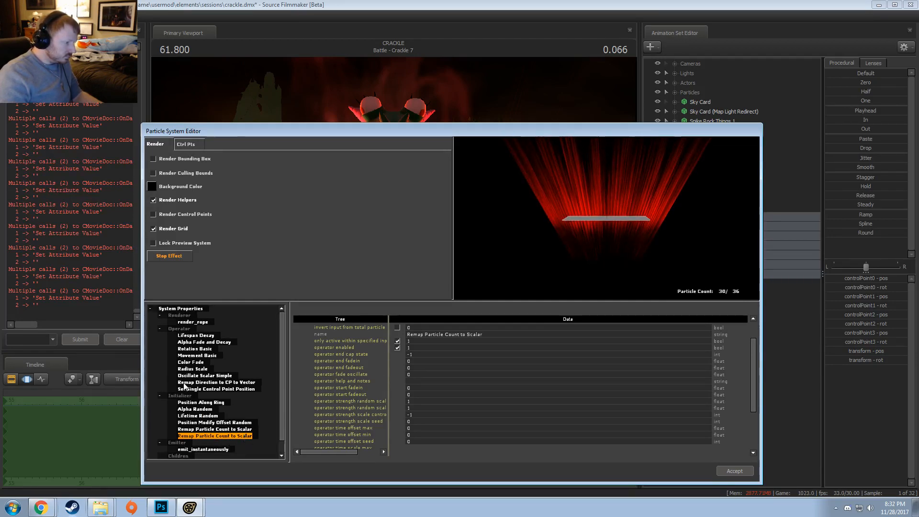
pyautogui.click(198, 356)
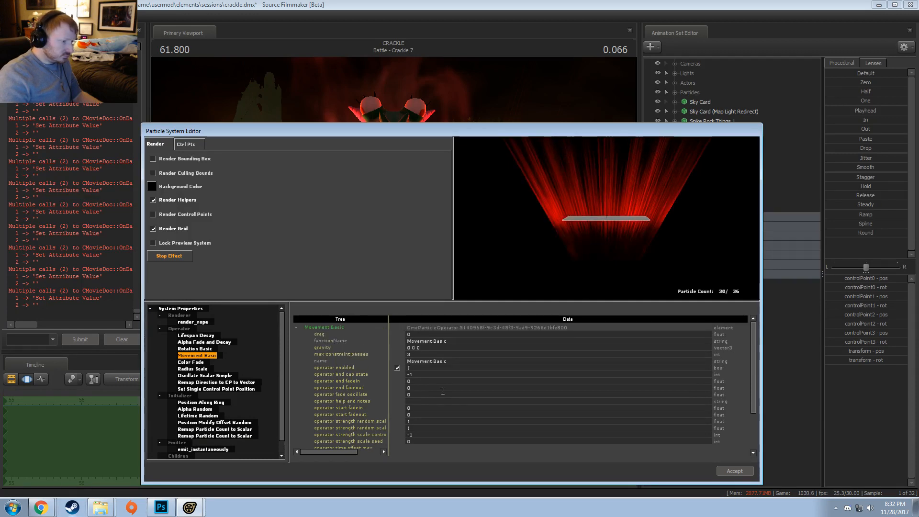
pyautogui.scroll(-3, 443, 390)
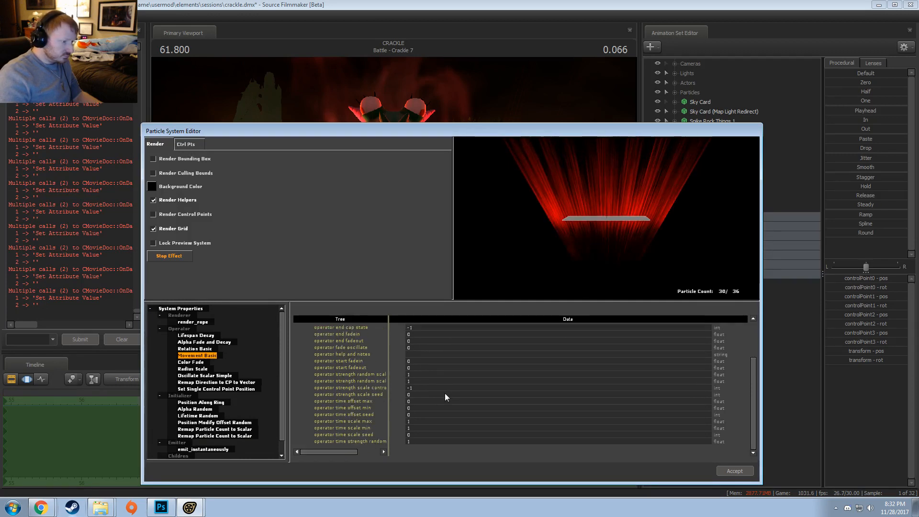
pyautogui.click(206, 348)
pyautogui.scroll(-3, 513, 395)
pyautogui.scroll(-1, 151, 420)
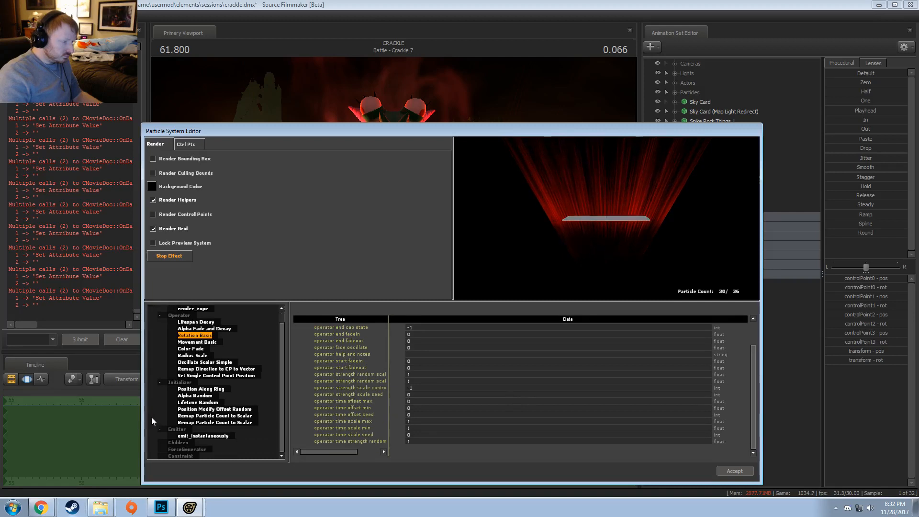
pyautogui.click(203, 389)
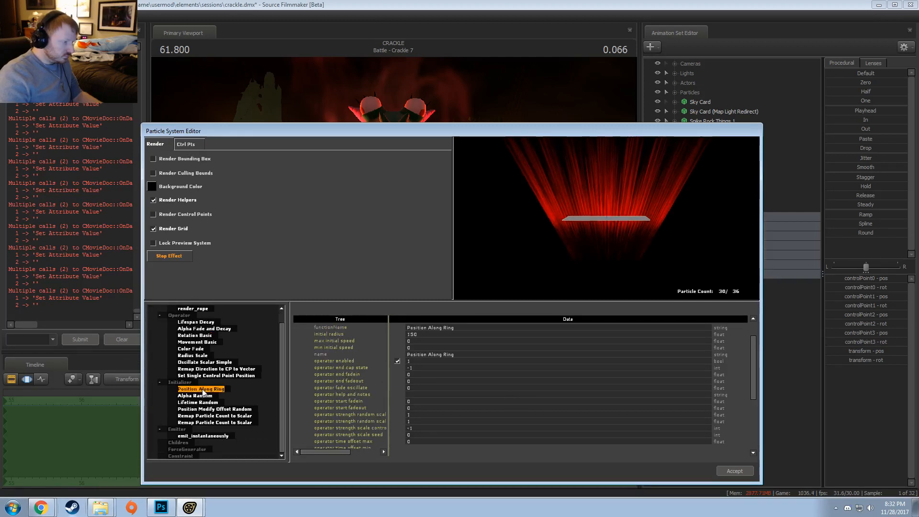
pyautogui.scroll(-5, 421, 364)
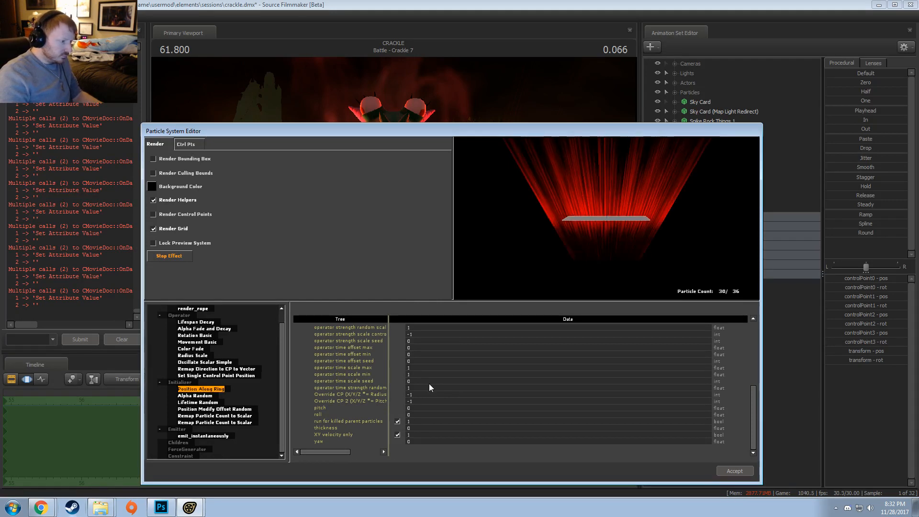
pyautogui.scroll(5, 429, 383)
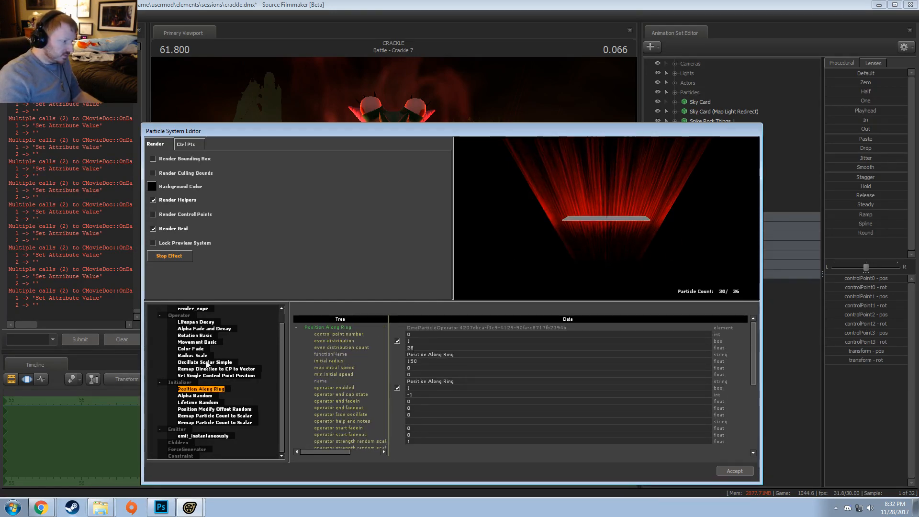
pyautogui.click(196, 335)
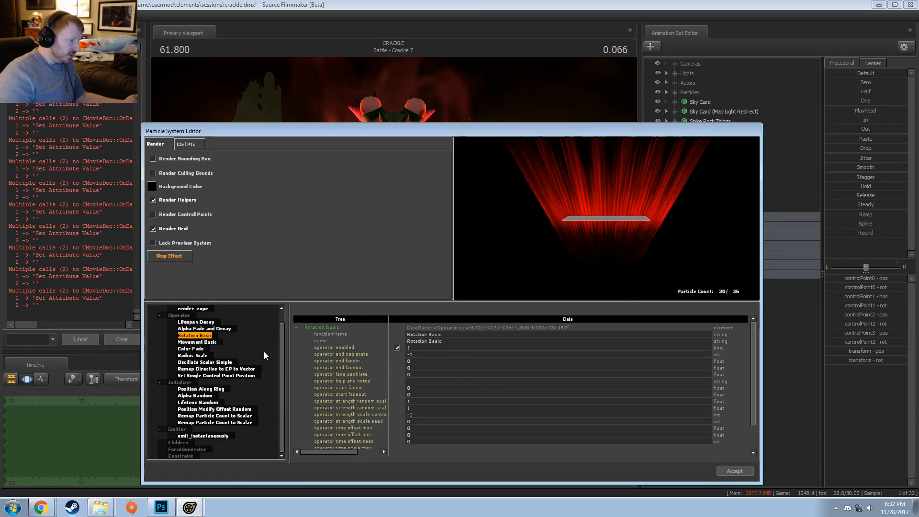
pyautogui.scroll(1, 262, 358)
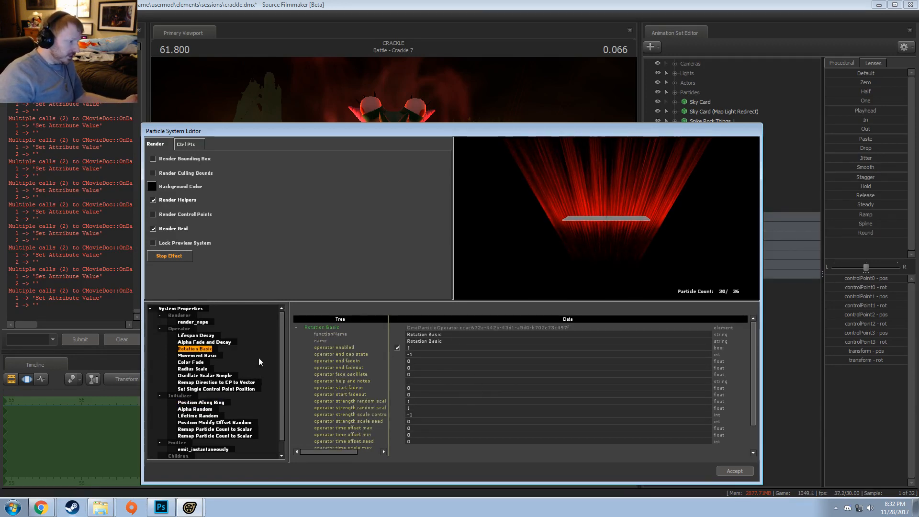
# - Remove the Oscillate Scalar Simple operator from the particle definition
pyautogui.click(206, 376)
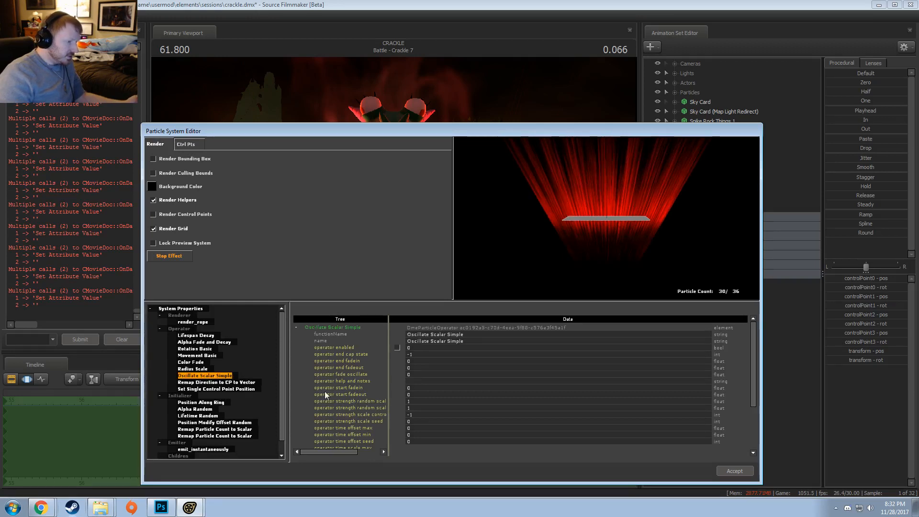
pyautogui.rightClick(200, 380)
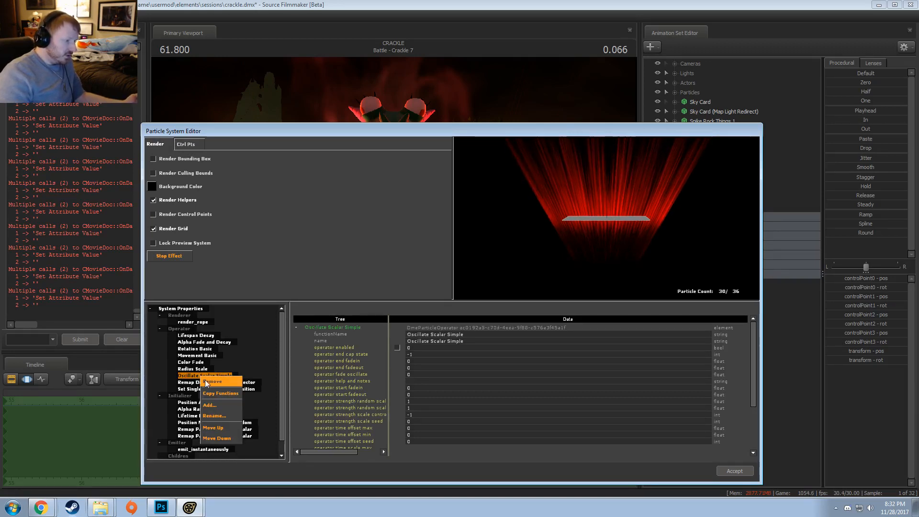
pyautogui.click(214, 384)
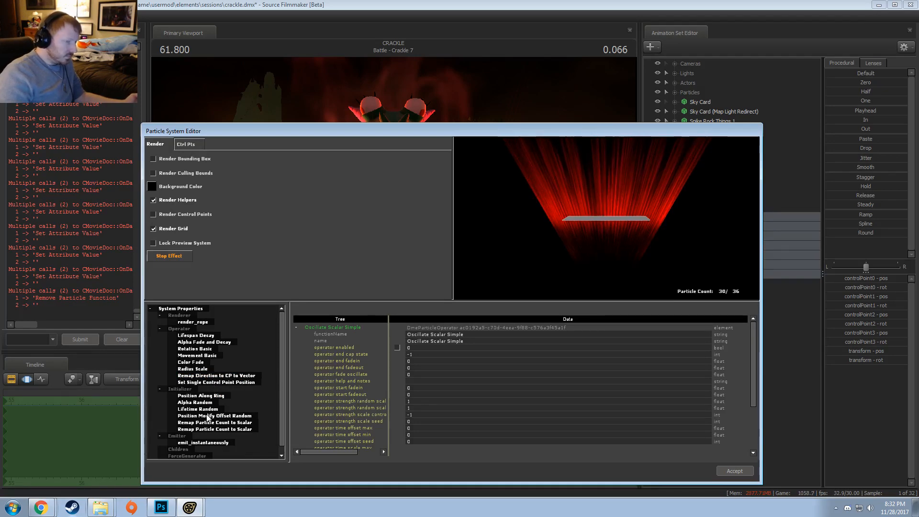
# - Compare the output settings of the two Remap Particle Count to Scalar initializers while viewing the ring preview from above
pyautogui.moveTo(550, 249); pyautogui.dragTo(616, 206)
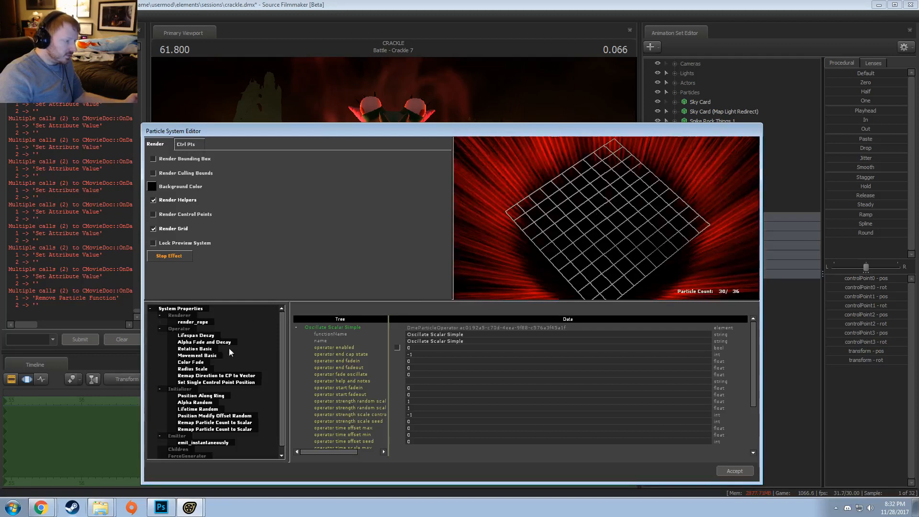
pyautogui.click(227, 423)
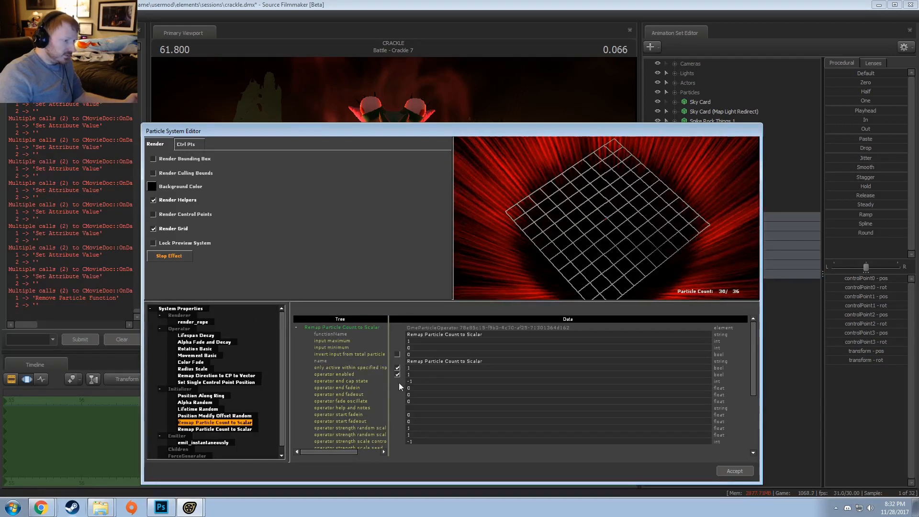
pyautogui.scroll(-5, 399, 383)
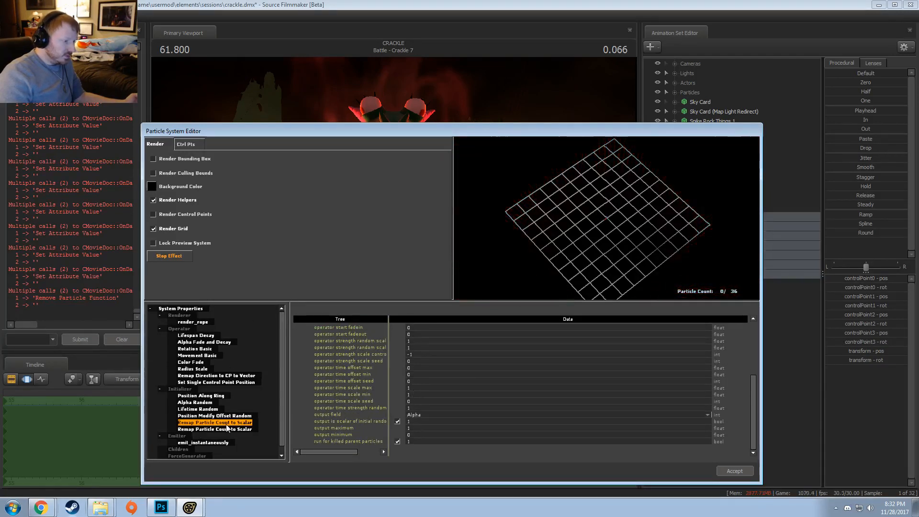
pyautogui.click(191, 429)
pyautogui.click(250, 422)
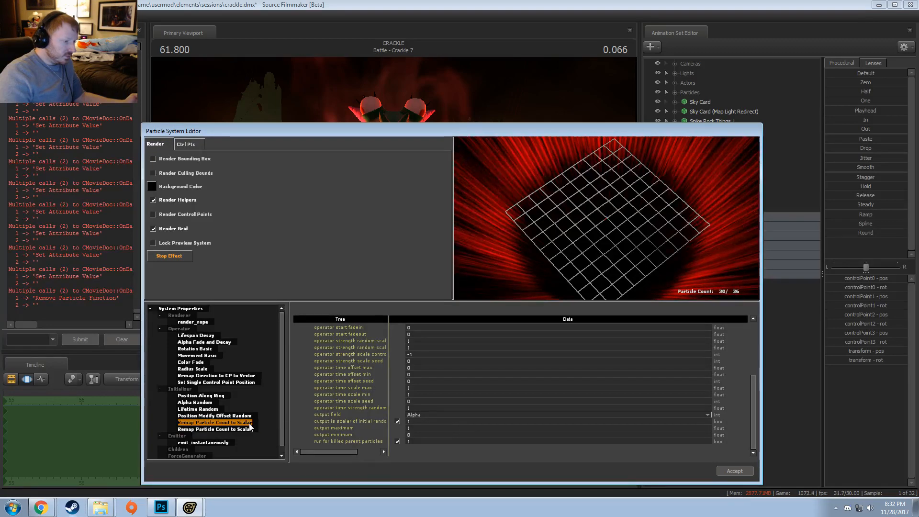
pyautogui.click(246, 430)
pyautogui.click(245, 424)
pyautogui.click(244, 429)
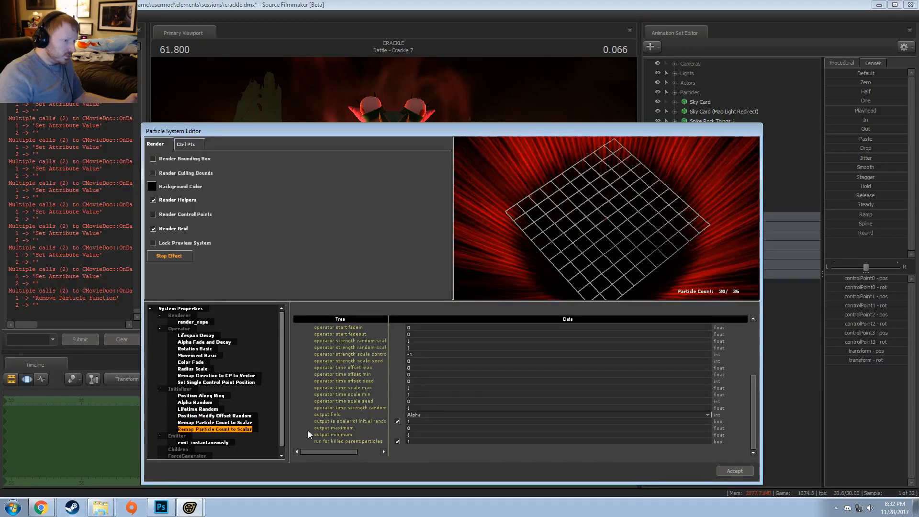
# - Try disabling each Remap Particle Count to Scalar initializer in turn, re-enabling it after comparing the preview
pyautogui.scroll(5, 412, 400)
pyautogui.click(398, 347)
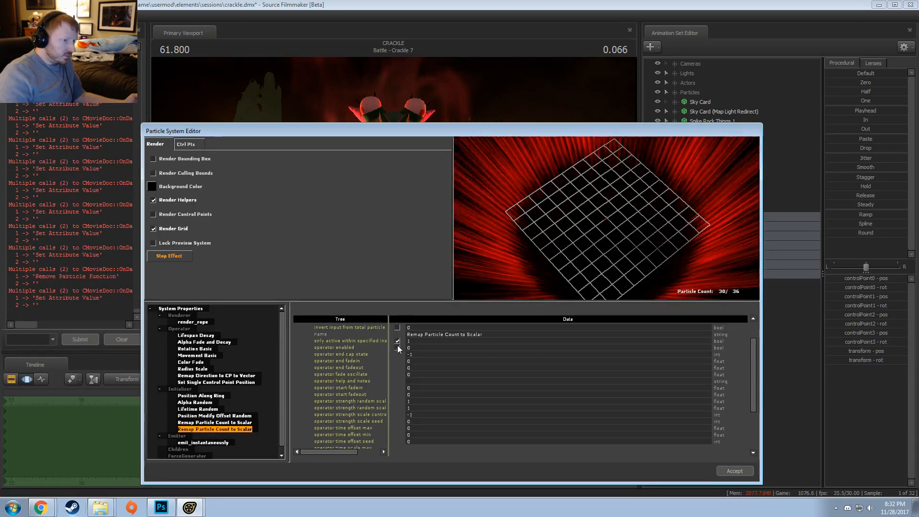
pyautogui.click(397, 348)
pyautogui.click(241, 422)
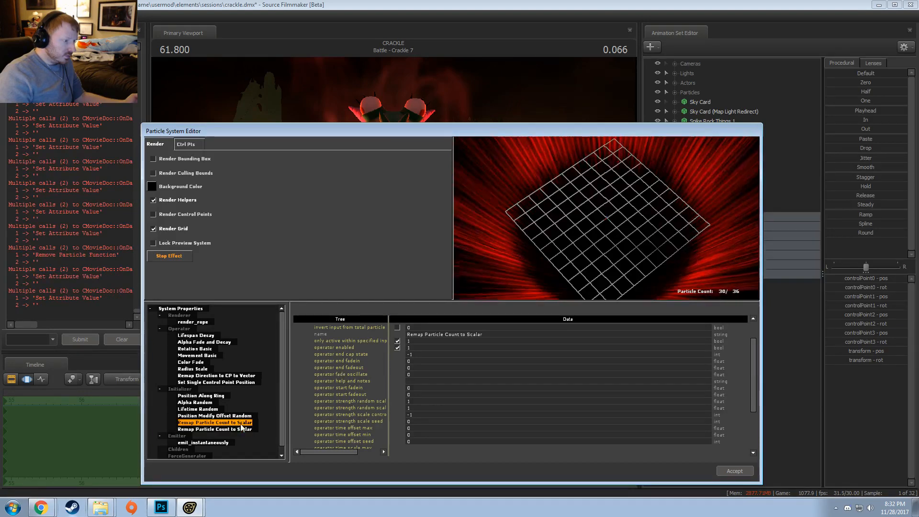
pyautogui.click(397, 348)
pyautogui.click(397, 348)
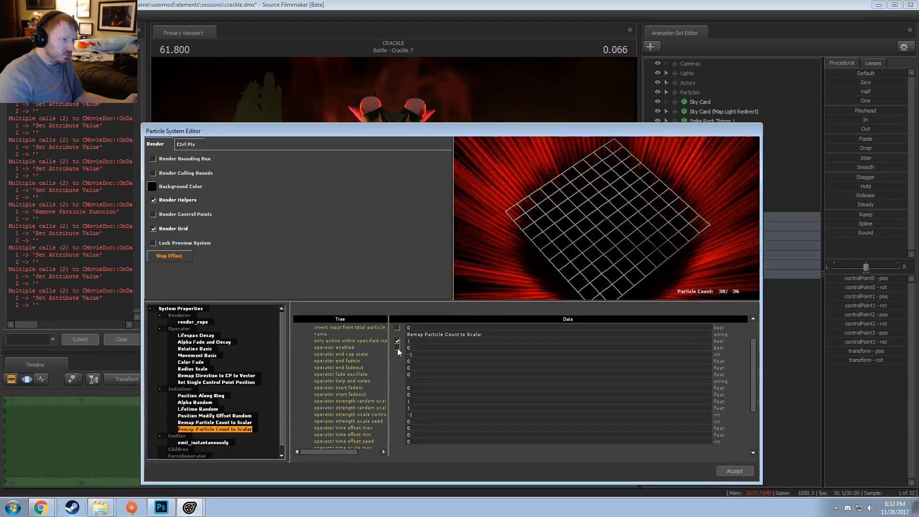
pyautogui.click(397, 347)
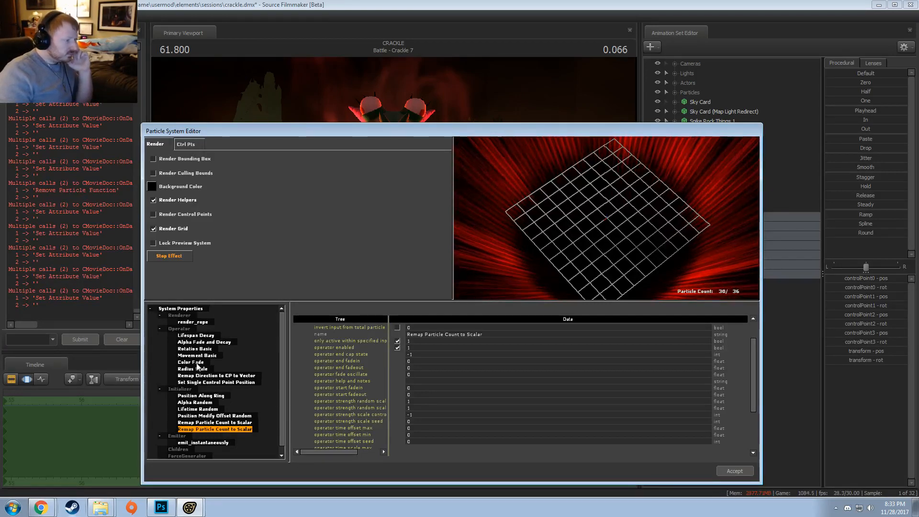
# - Set the render_rope renderer's texture_scroll_rate to 0.3 and check the preview from the side
pyautogui.click(193, 322)
pyautogui.scroll(-2, 415, 395)
pyautogui.scroll(-2, 415, 395)
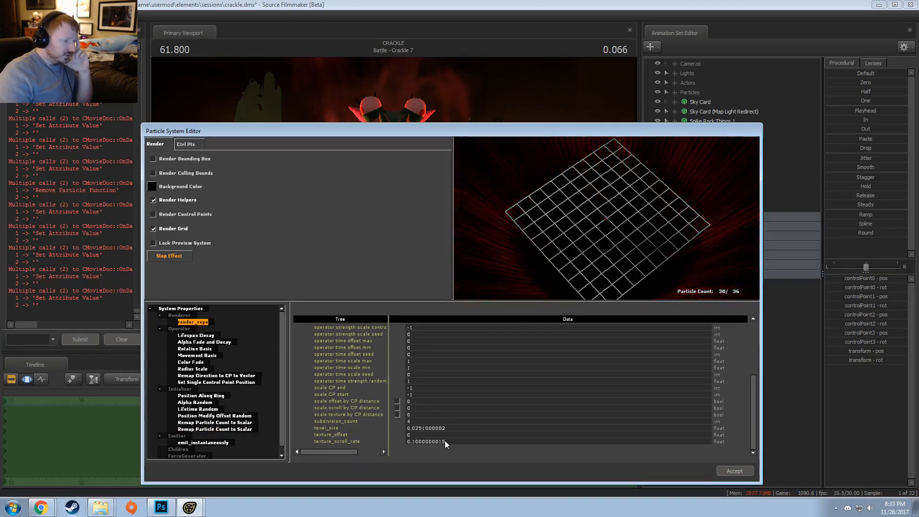
pyautogui.moveTo(445, 441); pyautogui.dragTo(413, 441)
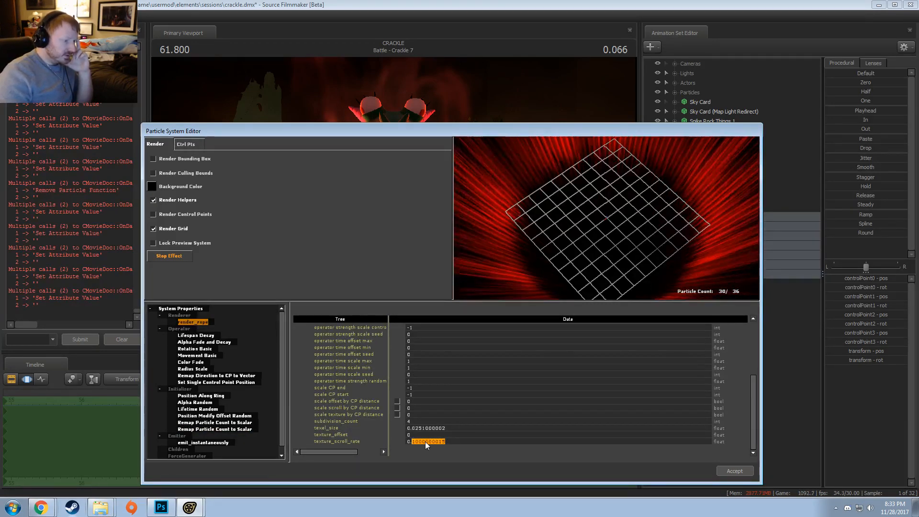
pyautogui.write('3')
pyautogui.press('Return')
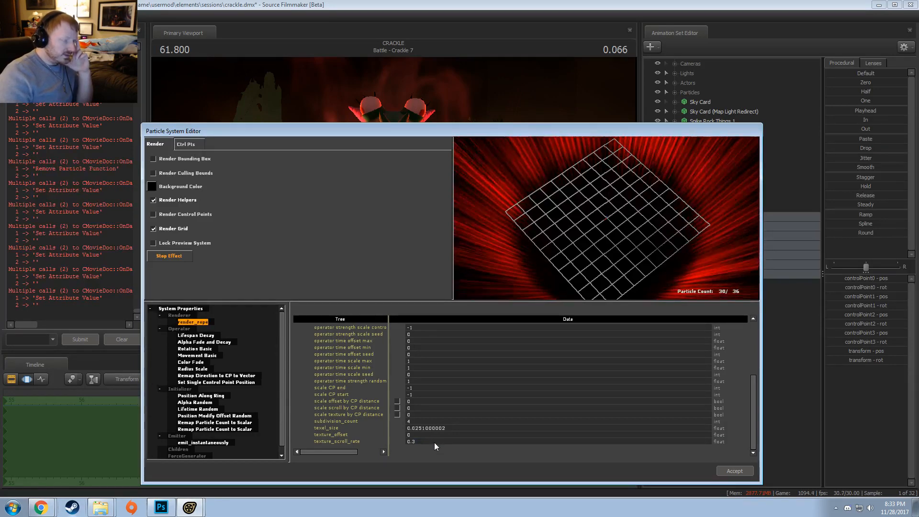
pyautogui.moveTo(578, 271); pyautogui.dragTo(607, 217)
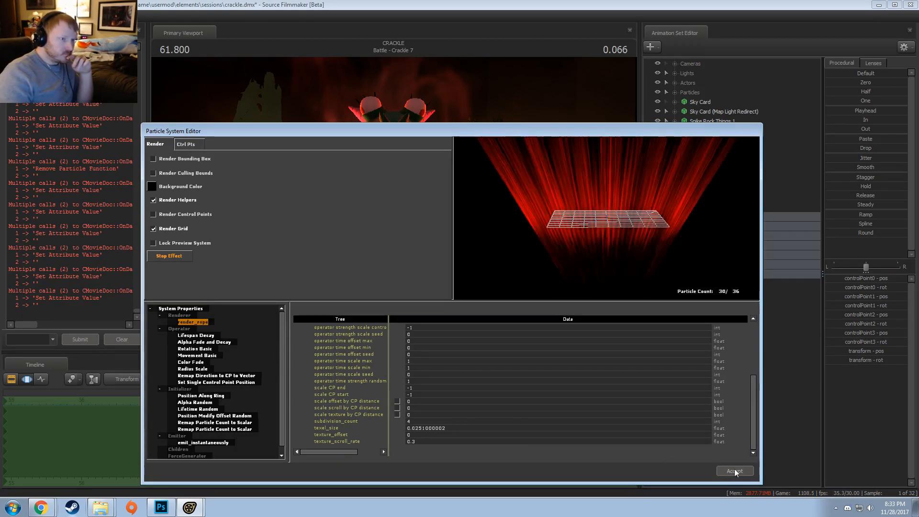
# - Set the Alpha Random initializer's alpha_max to 50, check the effect in the scene and accept the particle definition
pyautogui.click(194, 409)
pyautogui.click(193, 402)
pyautogui.scroll(3, 379, 359)
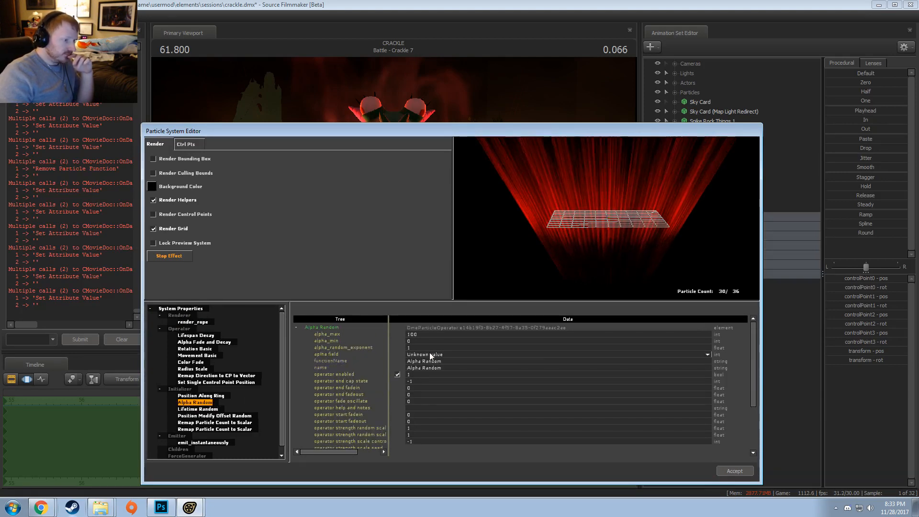
pyautogui.doubleClick(411, 333)
pyautogui.write('50')
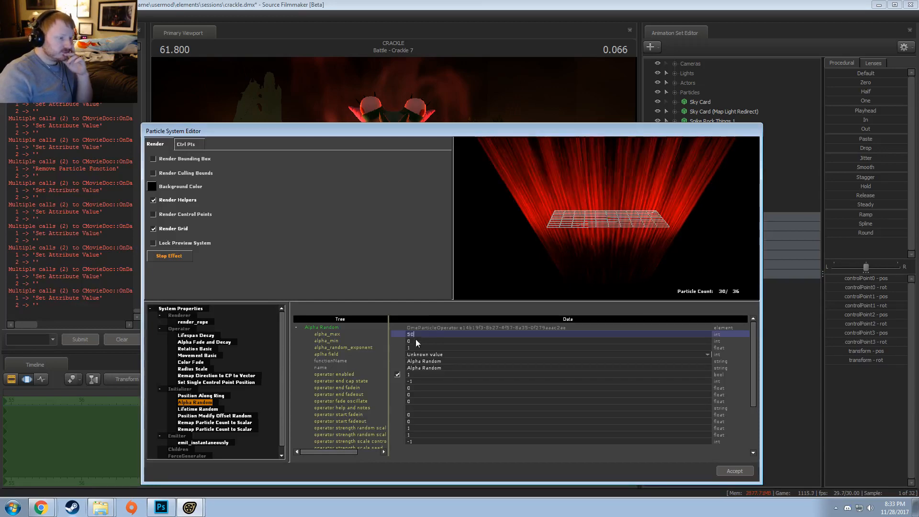
pyautogui.press('Return')
pyautogui.click(462, 2)
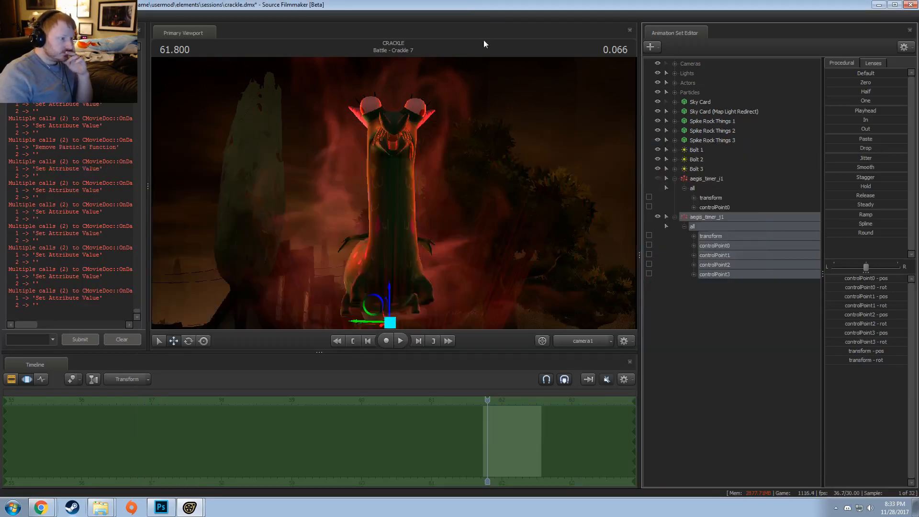
pyautogui.hotkey('alt', 'Tab')
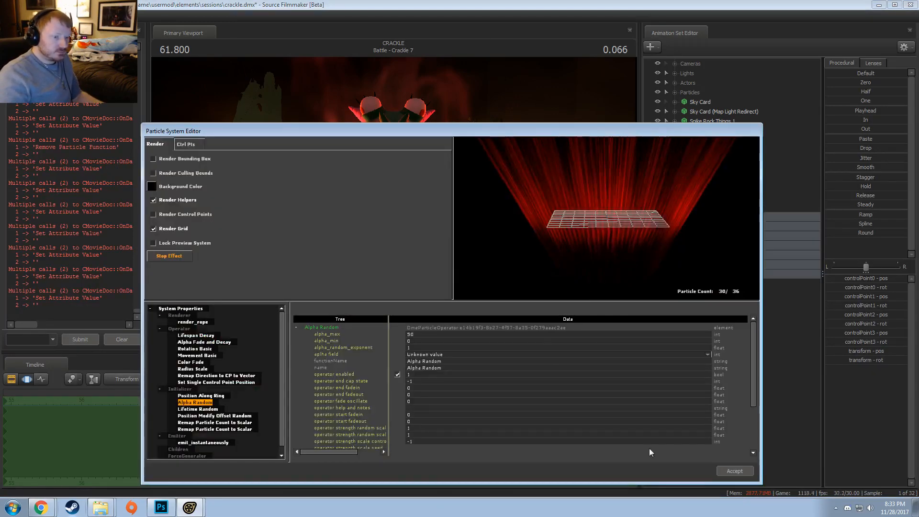
pyautogui.click(734, 471)
# - Rename the second aegis_timer animation set as Beams (Mid)
pyautogui.doubleClick(713, 218)
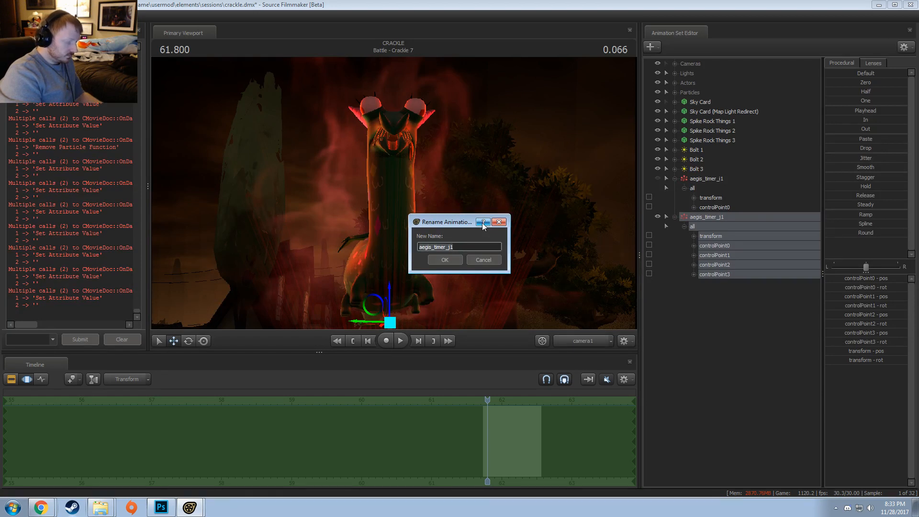
pyautogui.hotkey('ctrl', 'a')
pyautogui.write('Beam')
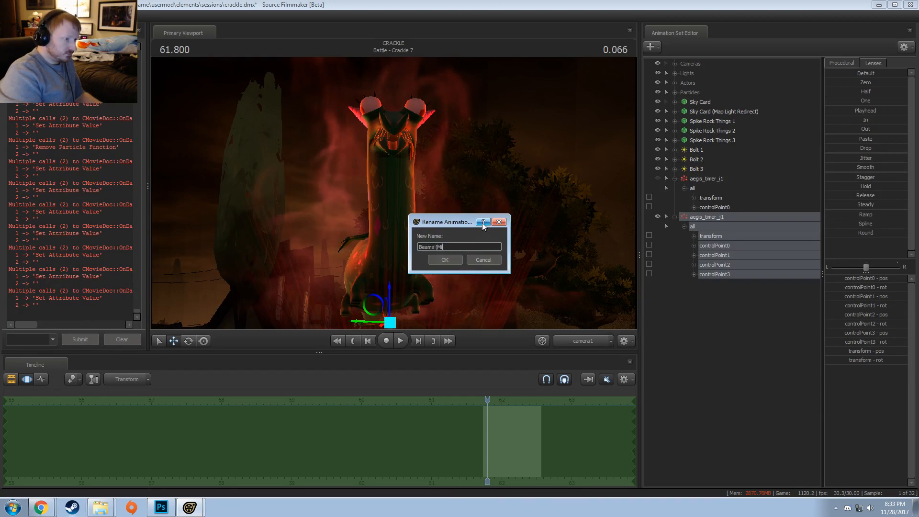
pyautogui.press('Return')
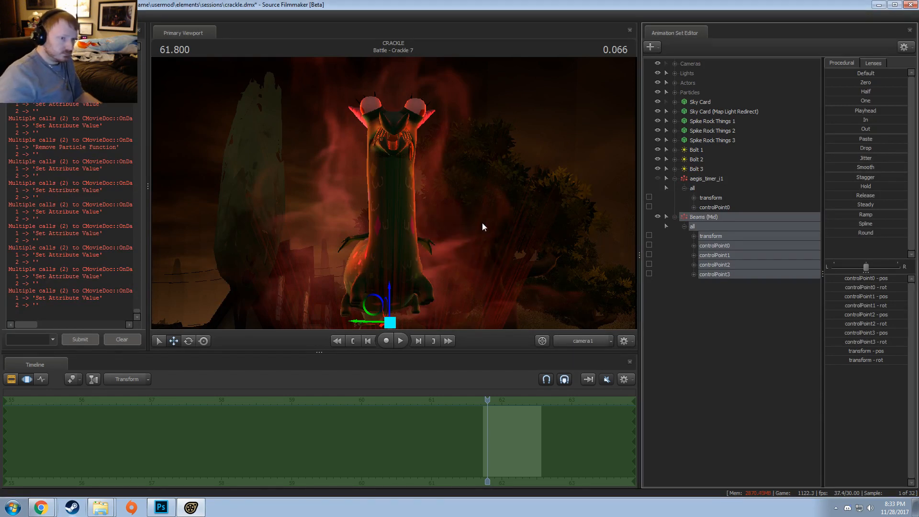
# - Duplicate the Beams (Mid) animation set by copying and pasting it
pyautogui.rightClick(691, 217)
pyautogui.click(675, 249)
pyautogui.rightClick(676, 251)
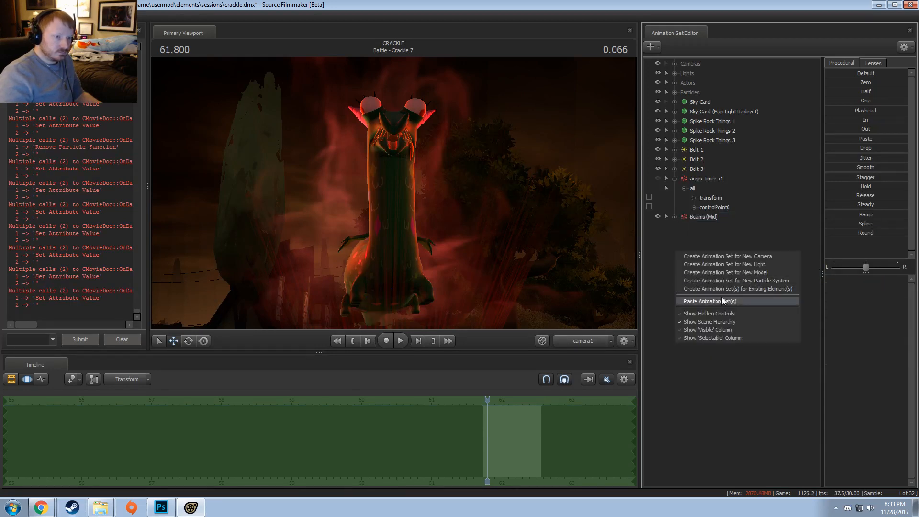
pyautogui.click(722, 300)
# - Show the duplicate Beams (Mid)2 particle system in the Element Viewer and instance it as its own particle system
pyautogui.rightClick(701, 227)
pyautogui.moveTo(752, 283)
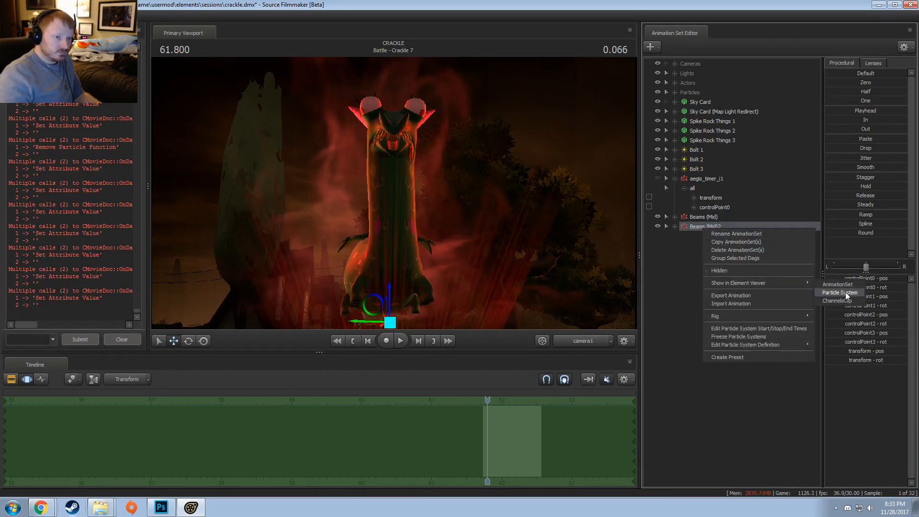
pyautogui.click(840, 292)
pyautogui.rightClick(31, 64)
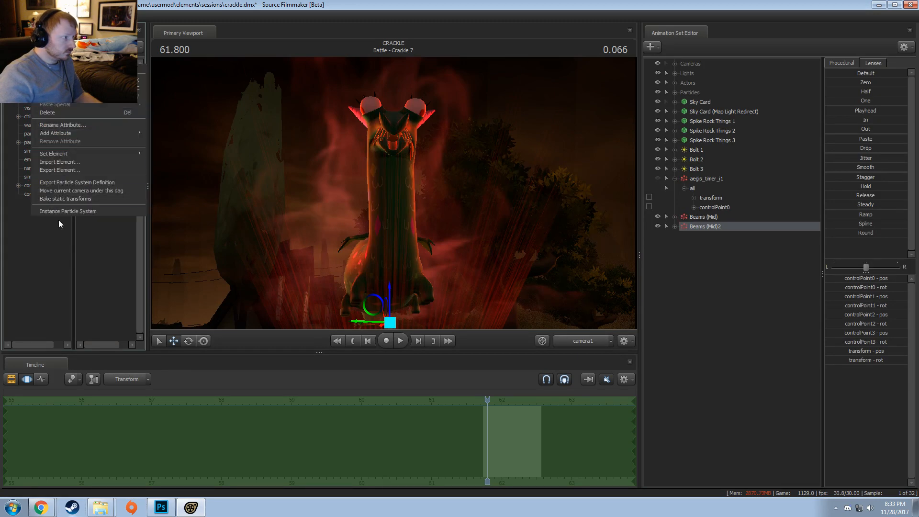
pyautogui.click(60, 211)
# - Open the particle definition of Beams (Mid)2 and try a Control Point Location of 0 0 0 in Set Single Control Point Position
pyautogui.click(694, 226)
pyautogui.rightClick(693, 227)
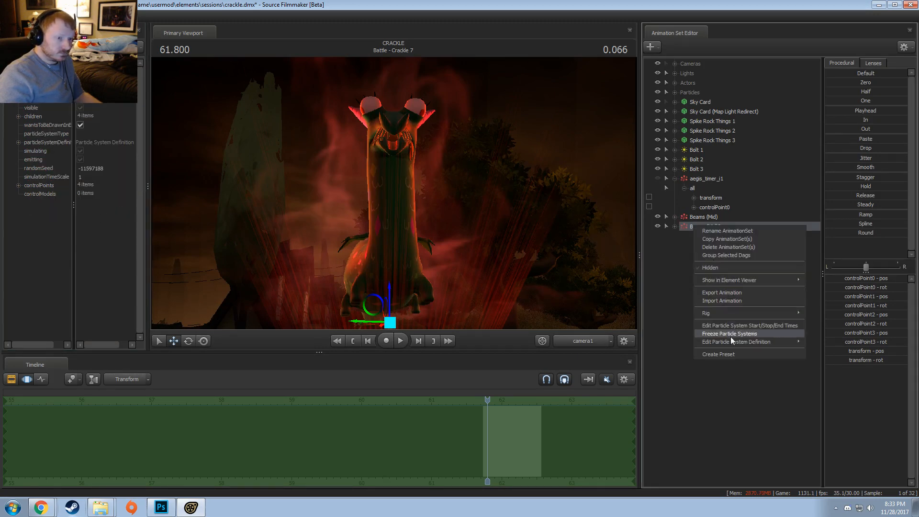
pyautogui.moveTo(734, 341)
pyautogui.click(827, 343)
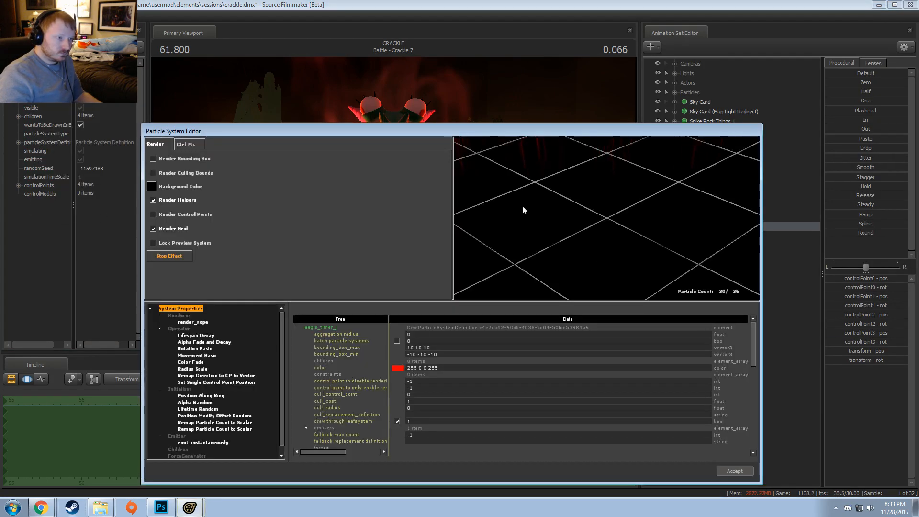
pyautogui.moveTo(615, 247); pyautogui.dragTo(585, 221)
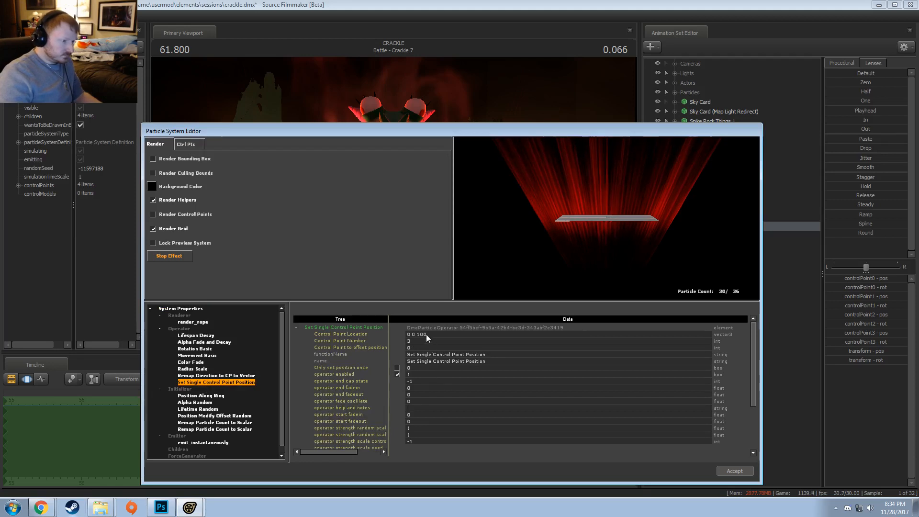
pyautogui.press('BackSpace')
pyautogui.press('BackSpace')
pyautogui.press('BackSpace')
pyautogui.write('0')
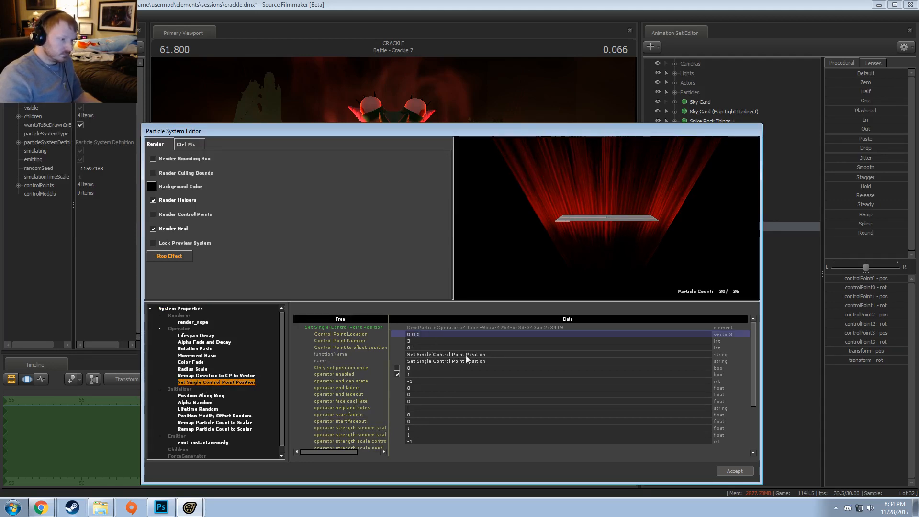
pyautogui.press('Return')
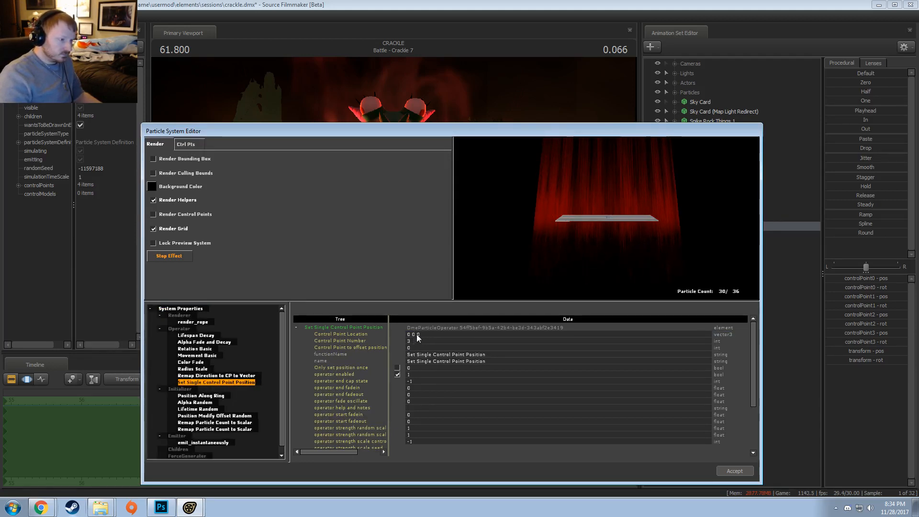
# - Try a Control Point Location of 0 0 300, and settle on 0 0 350 for a wider flare of the beams
pyautogui.moveTo(416, 336); pyautogui.dragTo(424, 336)
pyautogui.write('300')
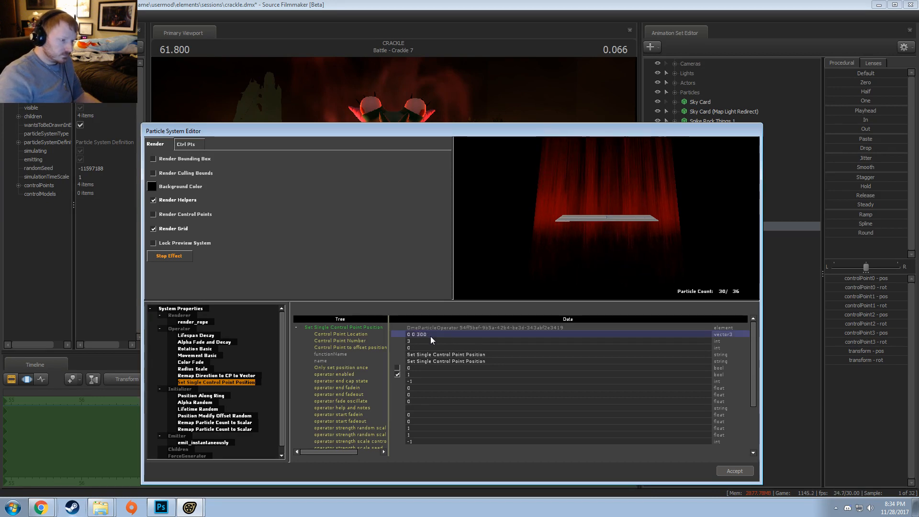
pyautogui.press('Return')
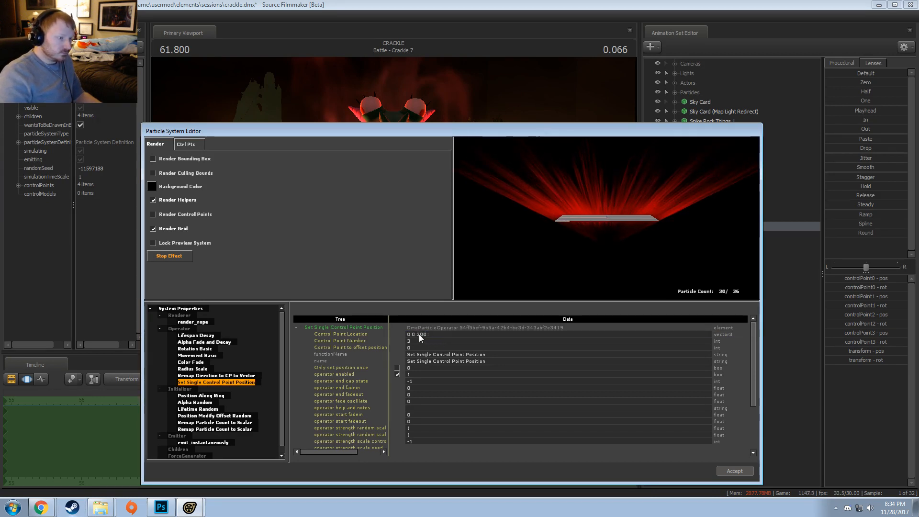
pyautogui.moveTo(418, 334); pyautogui.dragTo(428, 339)
pyautogui.write('350')
pyautogui.press('Return')
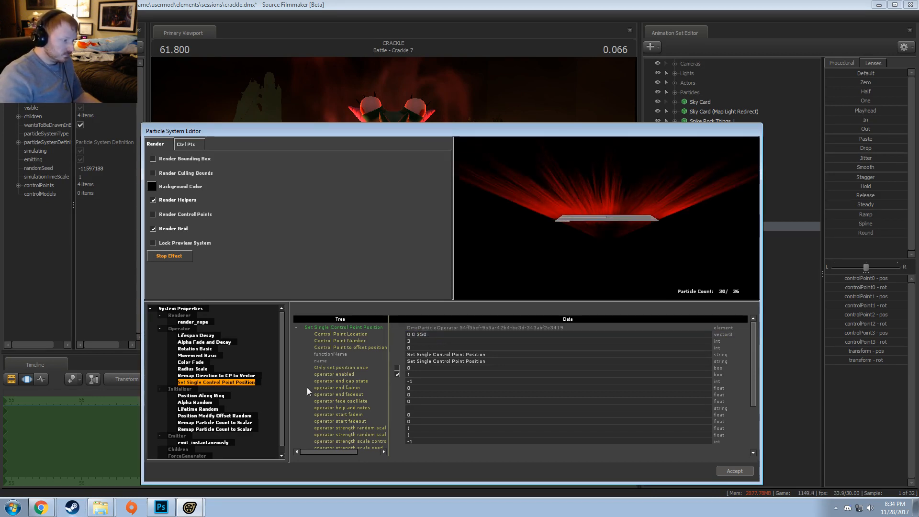
# - Set the Alpha Random initializer's alpha_max to 25 for Beams (Mid)2 and accept the definition
pyautogui.click(185, 401)
pyautogui.doubleClick(408, 333)
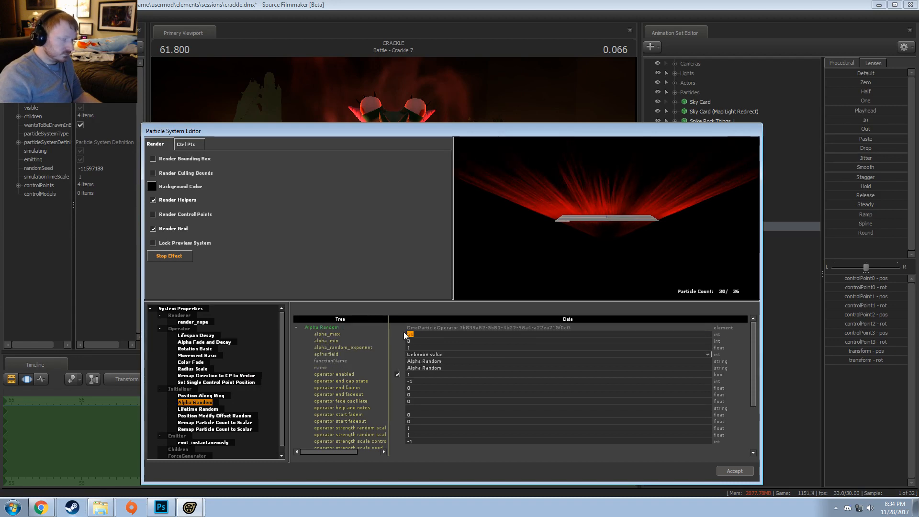
pyautogui.write('25')
pyautogui.press('Return')
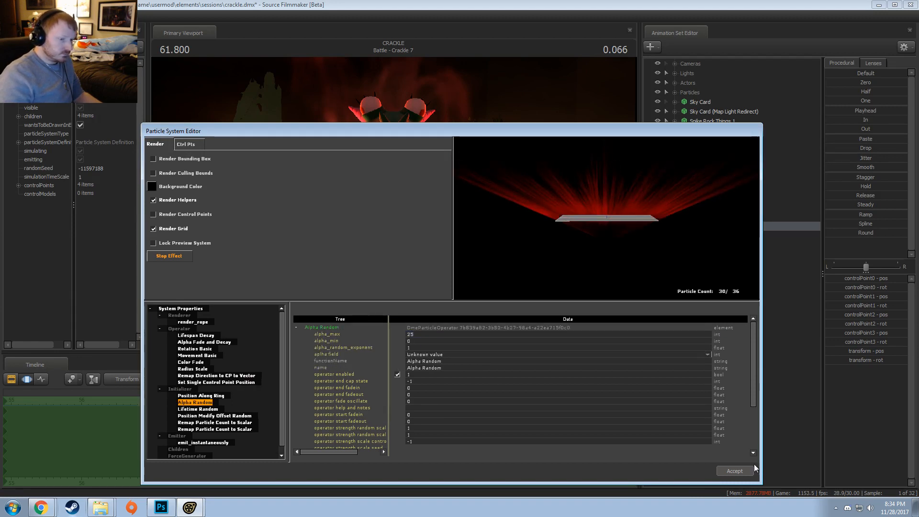
pyautogui.click(722, 471)
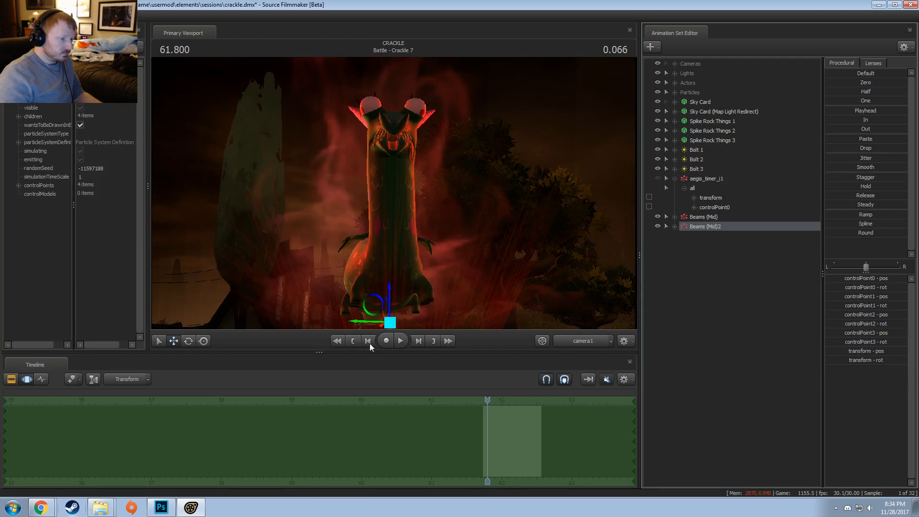
# - Lower Beams (Mid)2 slightly in the scene and set its Position Along Ring initial radius to 180, accepting the definition
pyautogui.moveTo(389, 299); pyautogui.dragTo(389, 322)
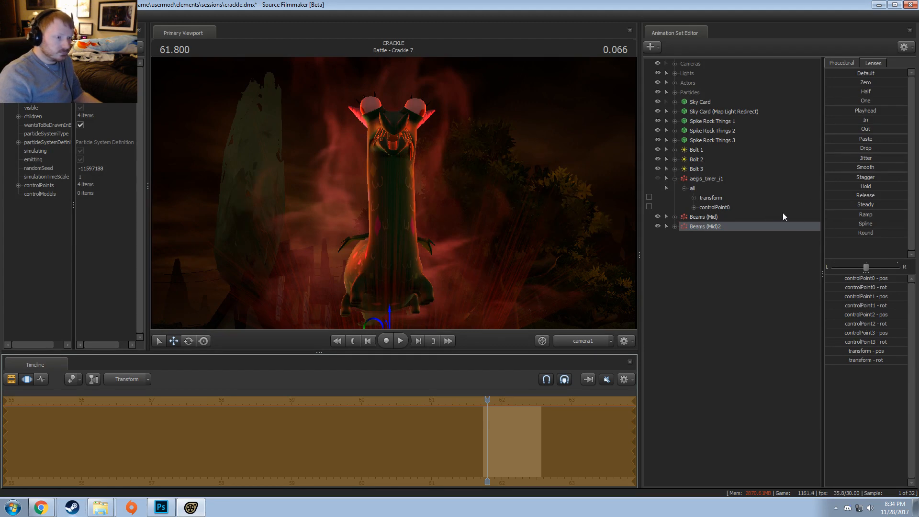
pyautogui.rightClick(708, 228)
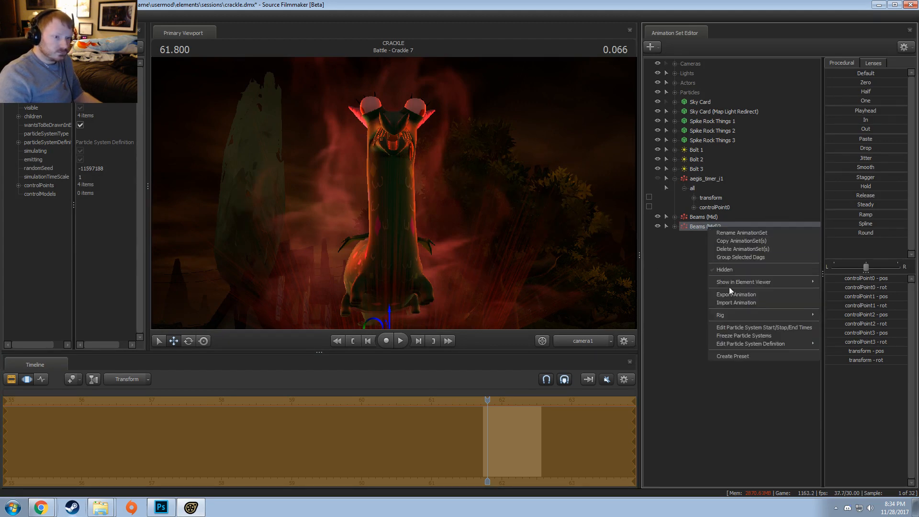
pyautogui.moveTo(752, 343)
pyautogui.click(833, 345)
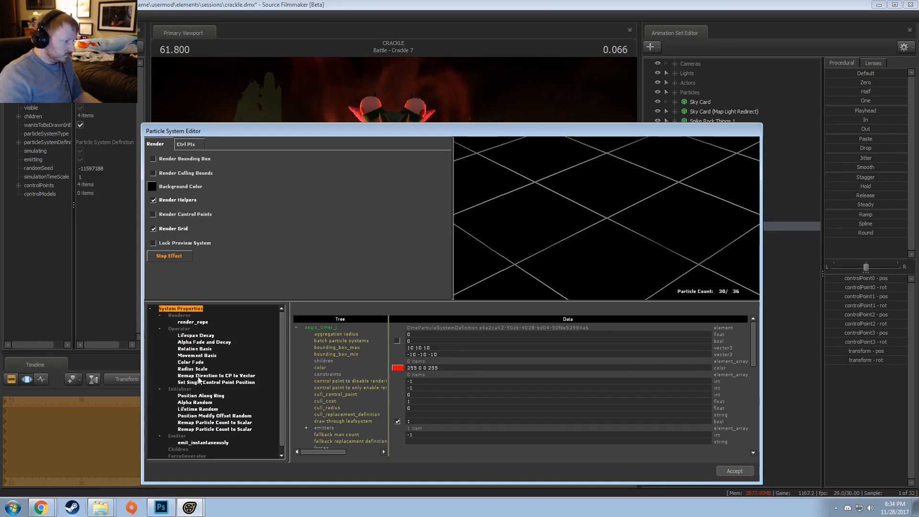
pyautogui.click(225, 397)
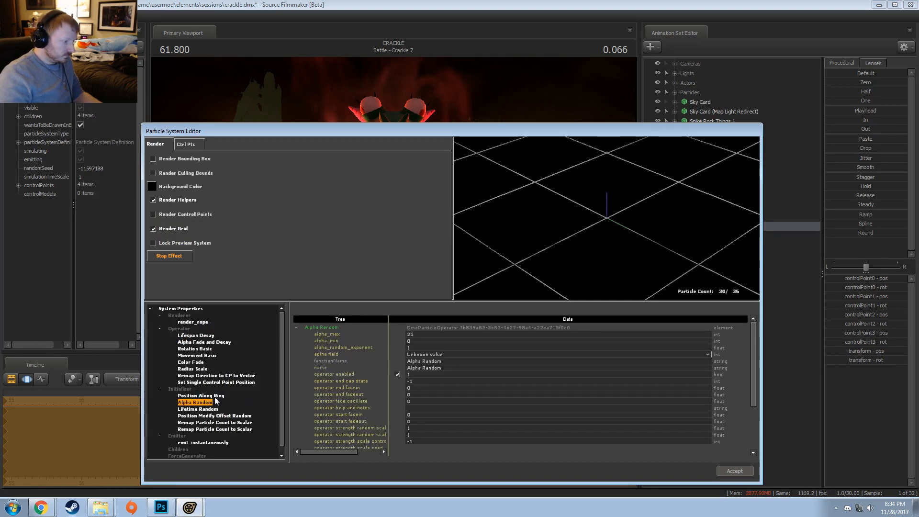
pyautogui.click(424, 362)
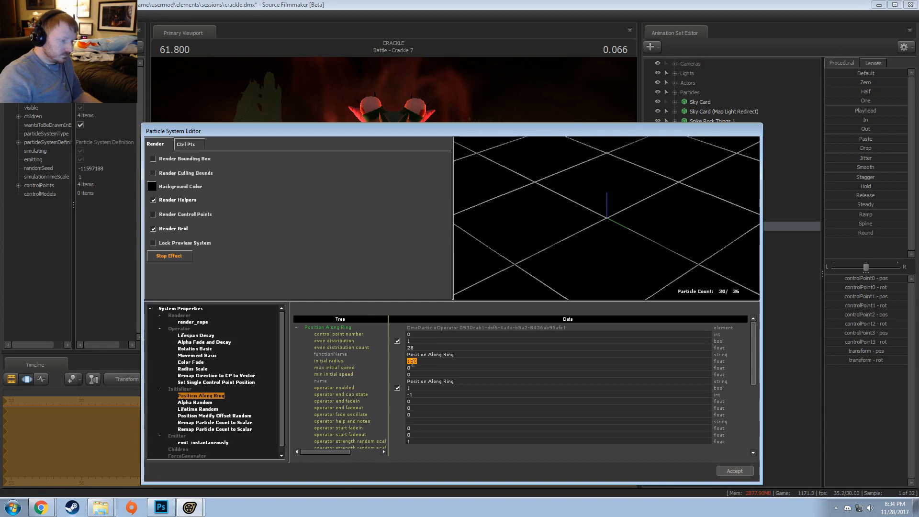
pyautogui.write('180')
pyautogui.press('Return')
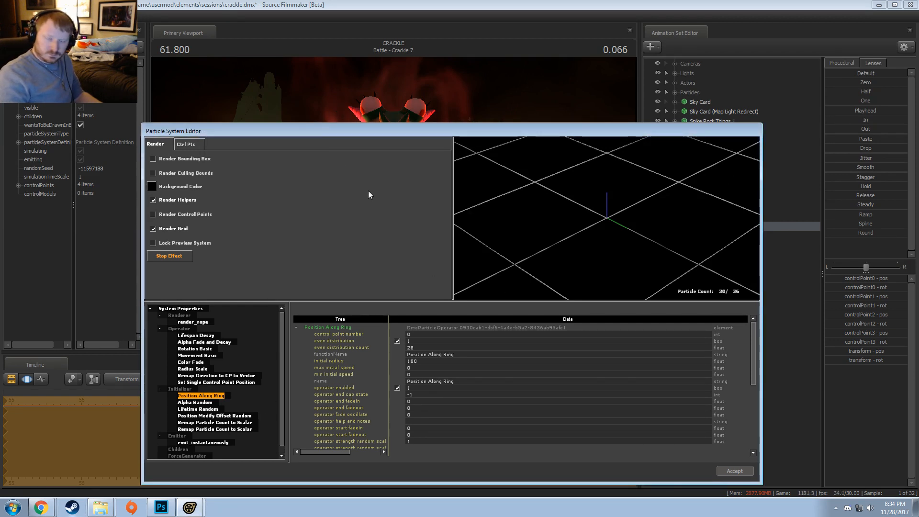
pyautogui.press('Escape')
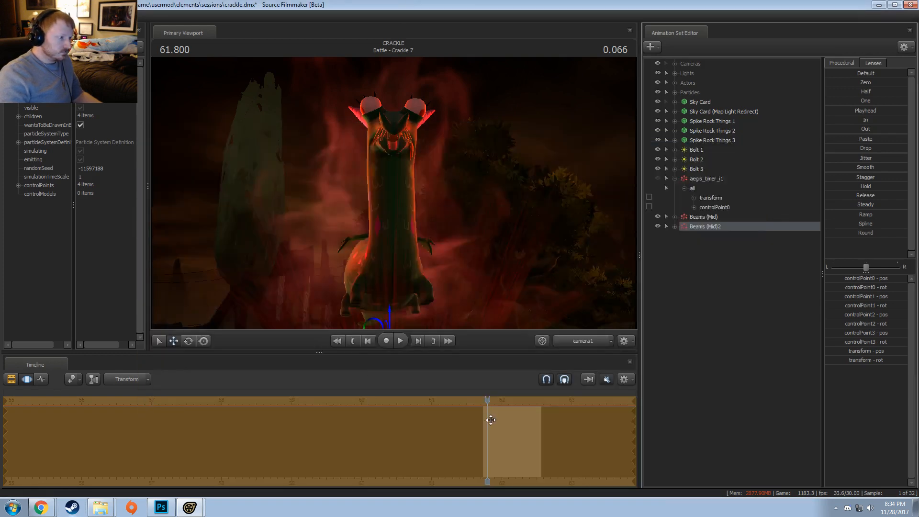
pyautogui.hotkey('alt', 'Tab')
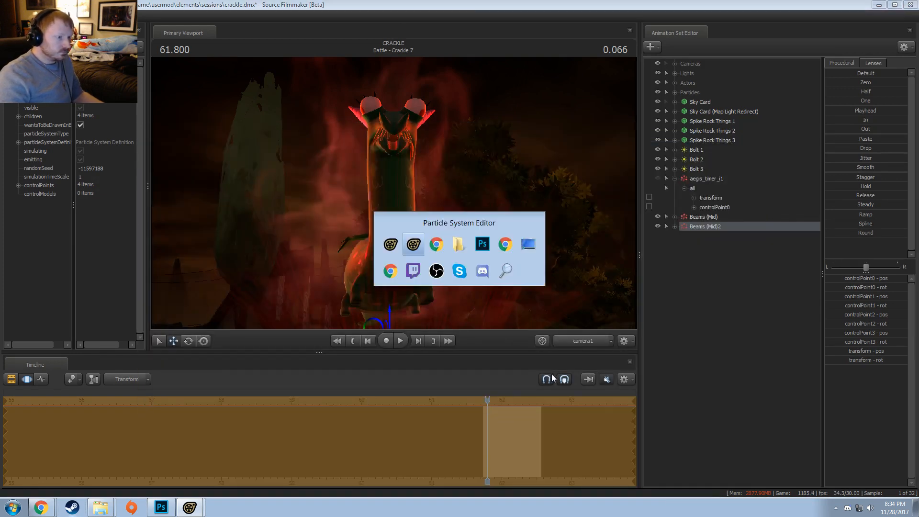
pyautogui.click(731, 473)
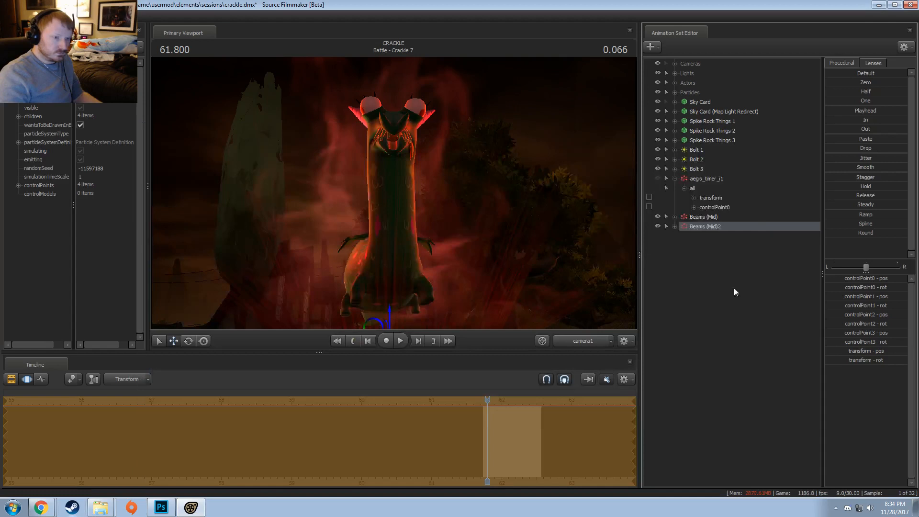
# - Rename the Beams (Mid)2 animation set as Beams (Outer) and save the session
pyautogui.rightClick(710, 225)
pyautogui.click(722, 232)
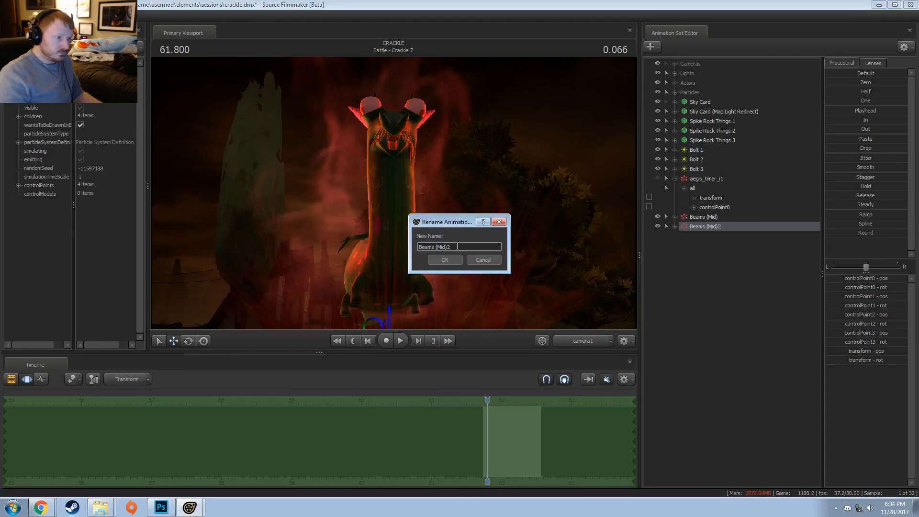
pyautogui.press('BackSpace')
pyautogui.press('BackSpace')
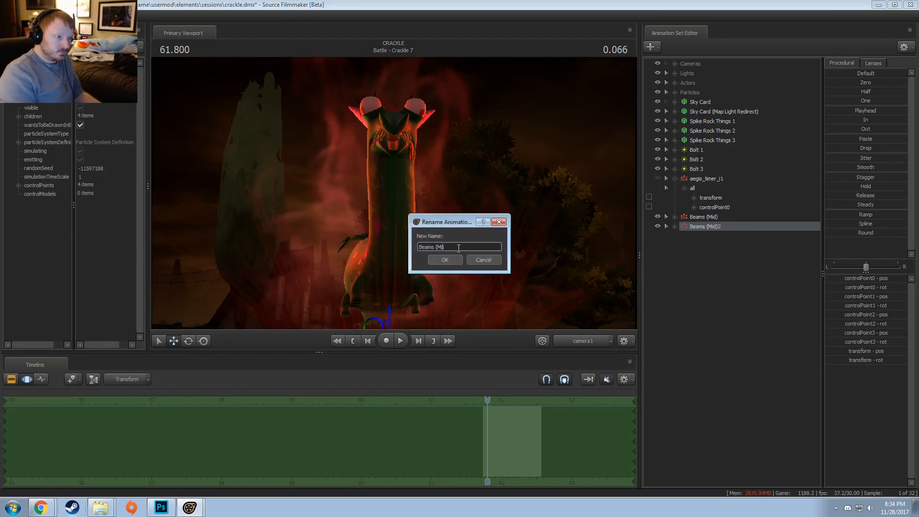
pyautogui.write('Outer)')
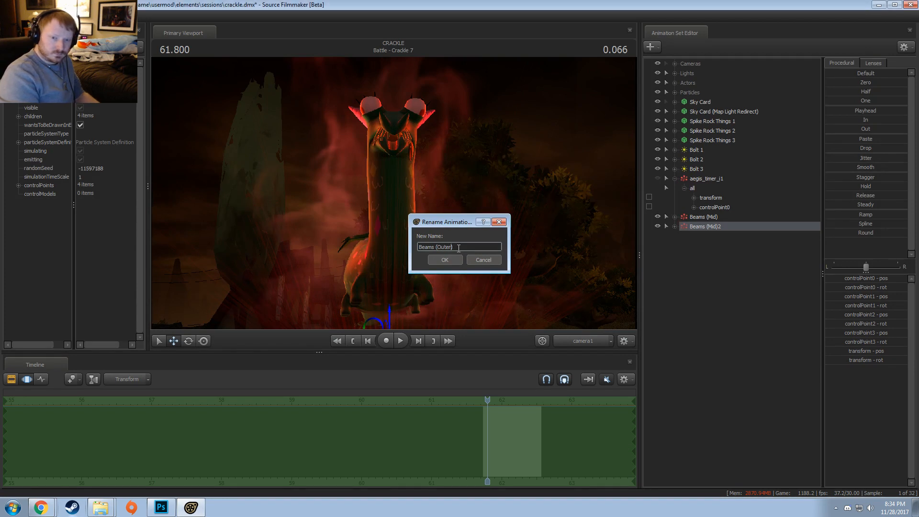
pyautogui.press('Return')
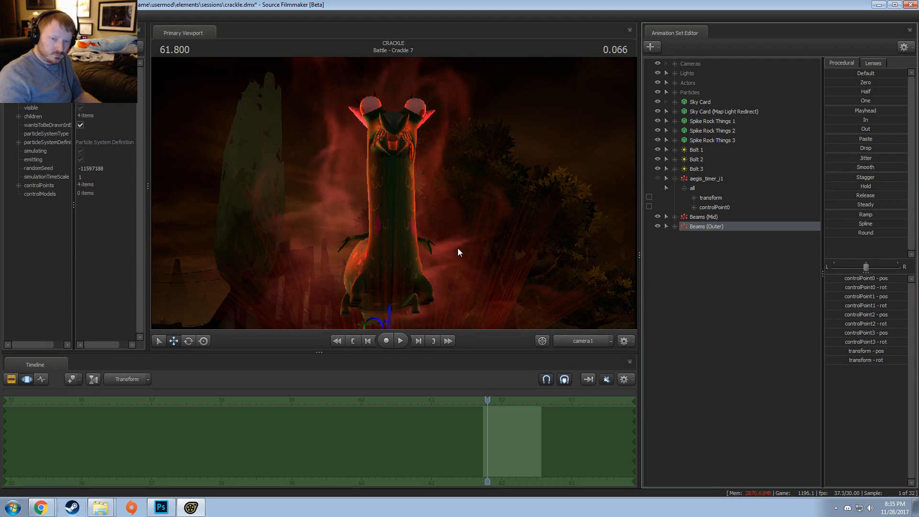
pyautogui.click(718, 276)
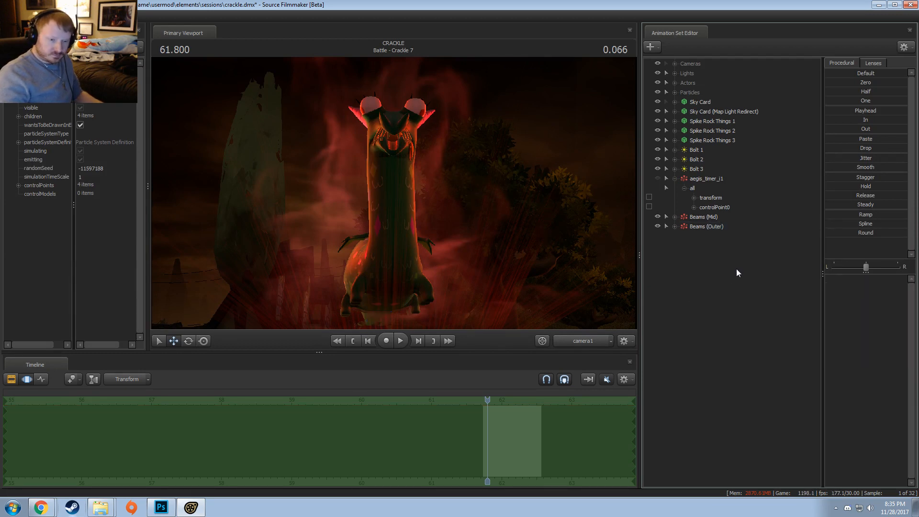
pyautogui.hotkey('ctrl', 's')
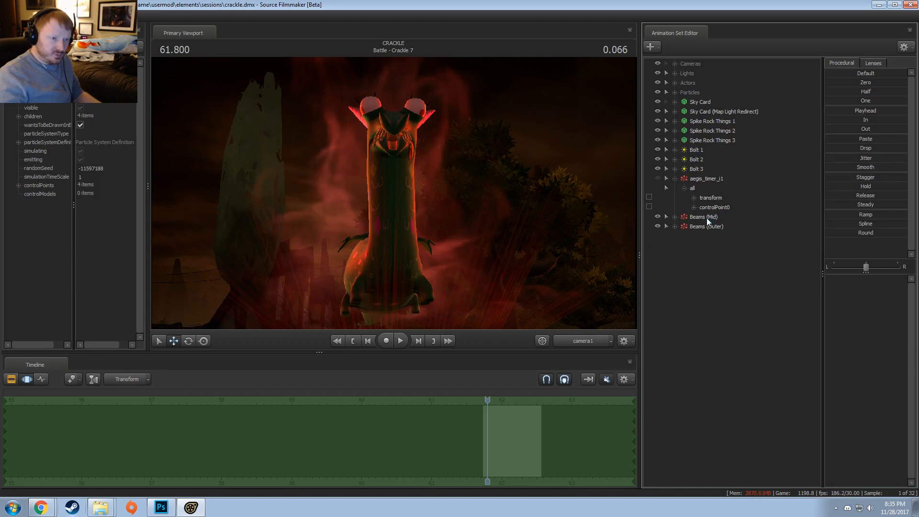
# - Collapse the aegis_timer_i1 animation set, then duplicate Beams (Mid) and select the copy
pyautogui.click(674, 178)
pyautogui.click(694, 179)
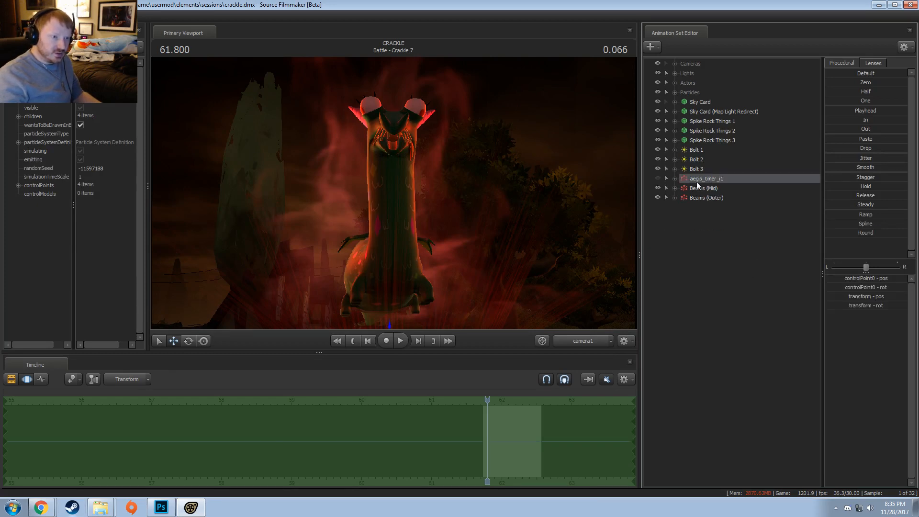
pyautogui.click(697, 186)
pyautogui.rightClick(697, 186)
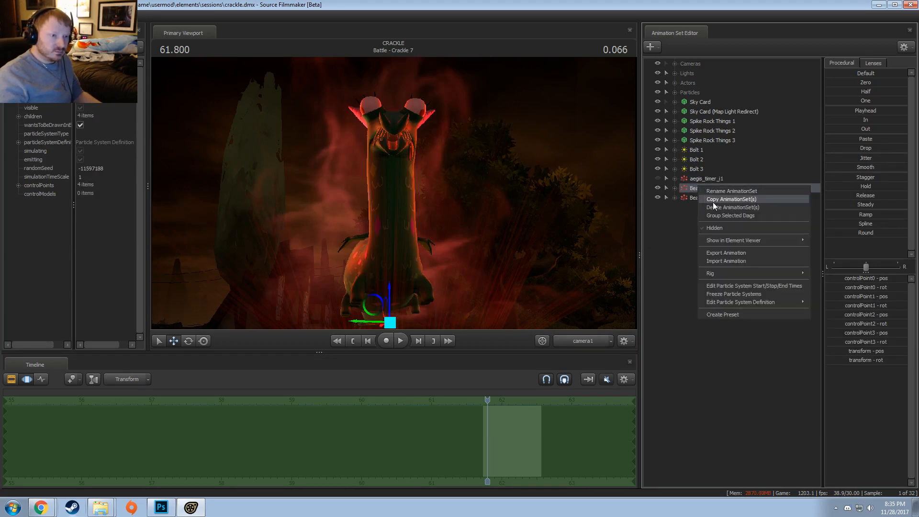
pyautogui.click(713, 201)
pyautogui.rightClick(690, 244)
pyautogui.click(724, 296)
pyautogui.click(723, 209)
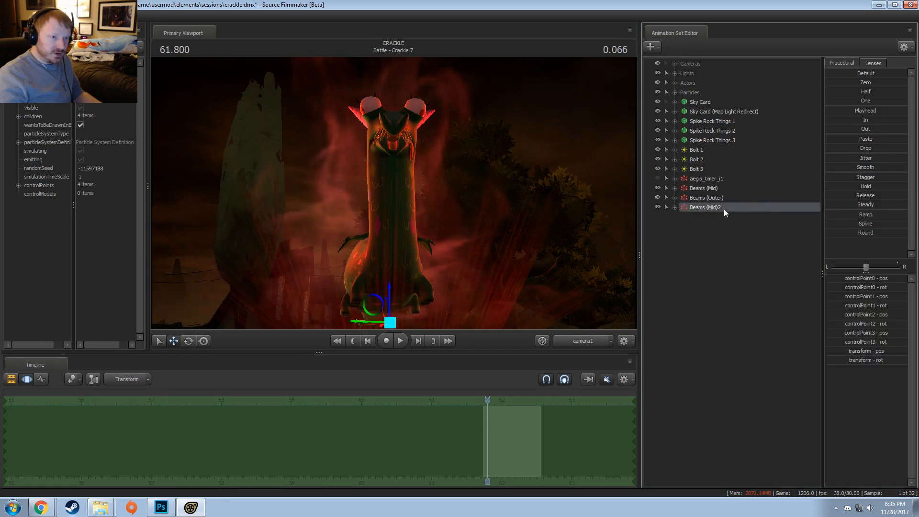
# - Show the new Beams (Mid)2 copy in the element viewer and instance its particle system
pyautogui.rightClick(723, 208)
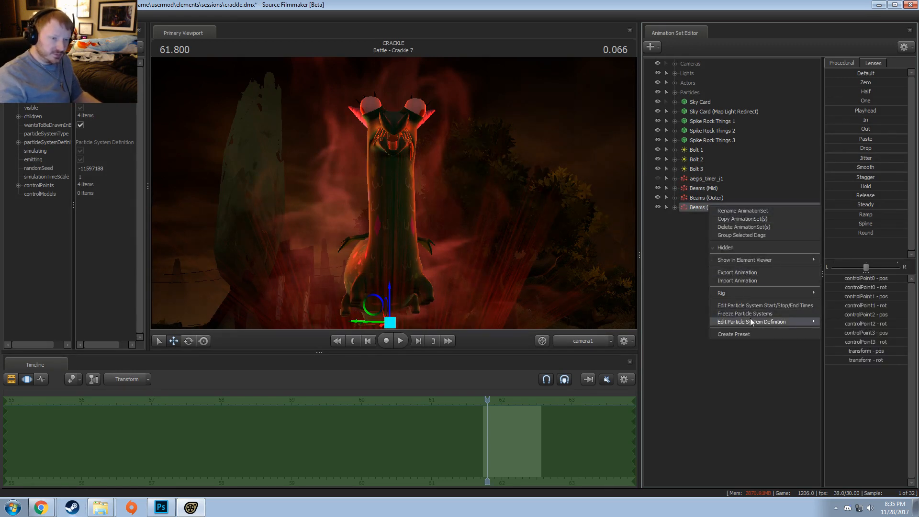
pyautogui.moveTo(751, 319)
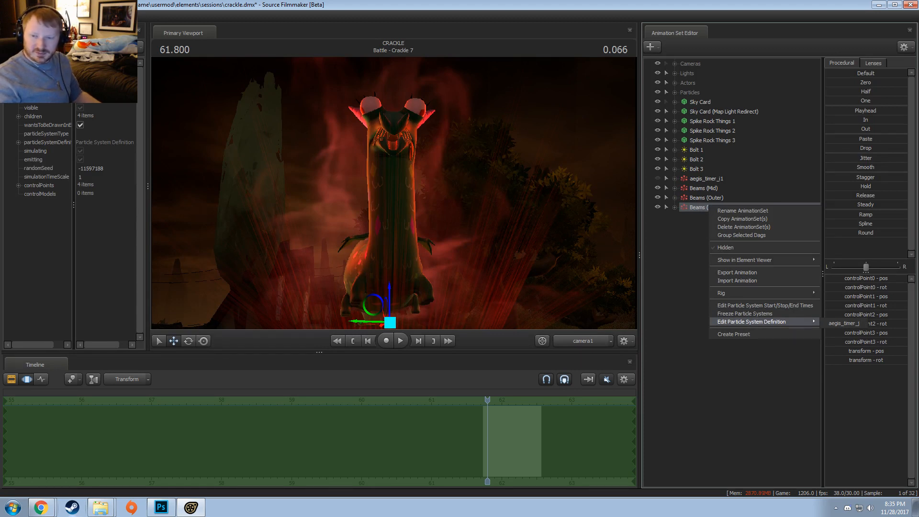
pyautogui.click(843, 323)
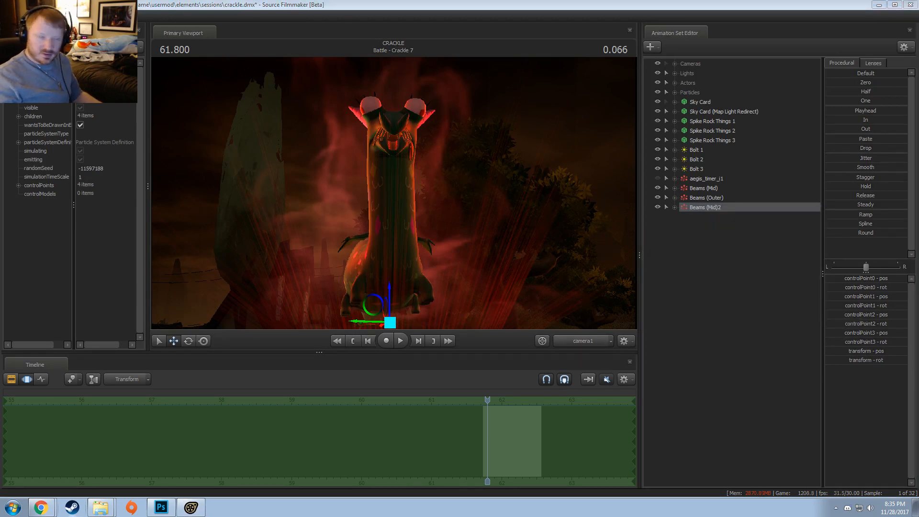
pyautogui.rightClick(716, 208)
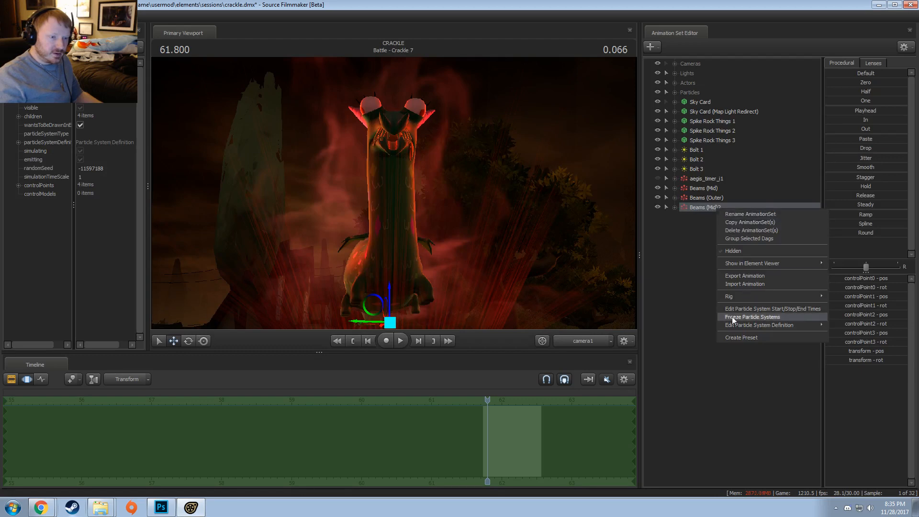
pyautogui.moveTo(776, 266)
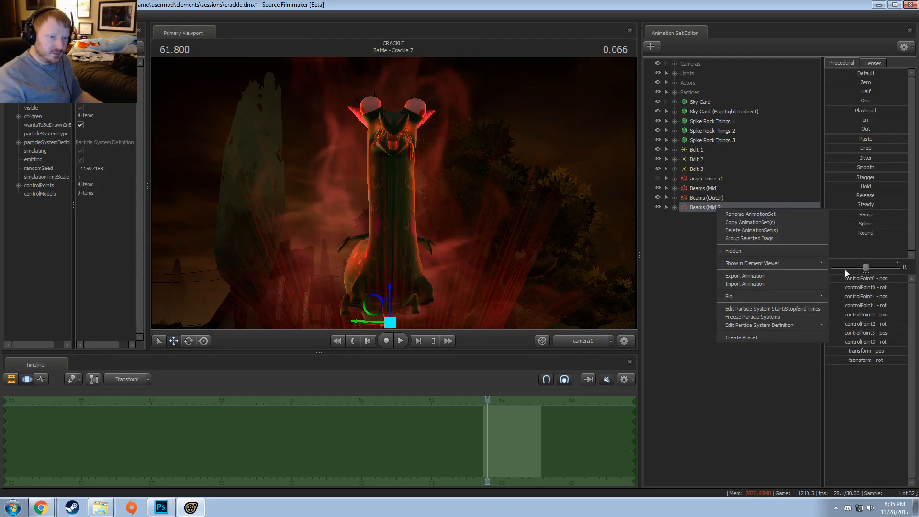
pyautogui.click(847, 267)
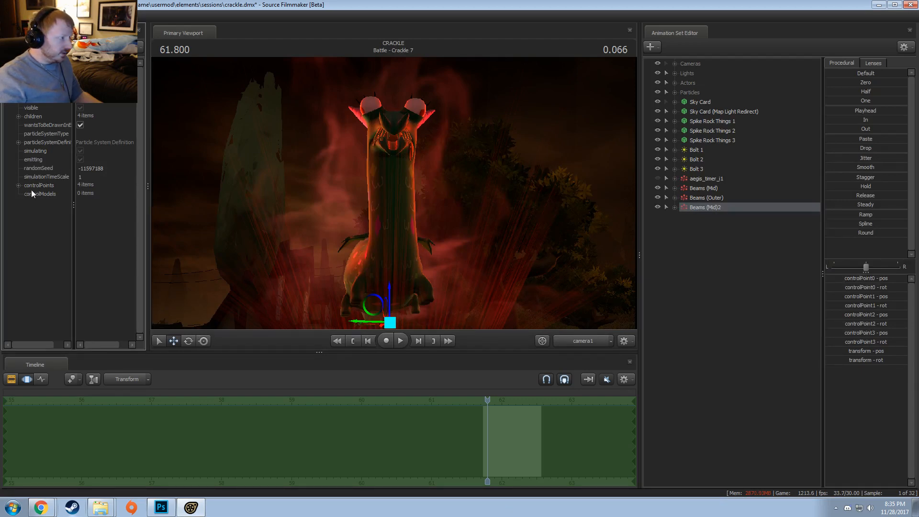
pyautogui.rightClick(38, 63)
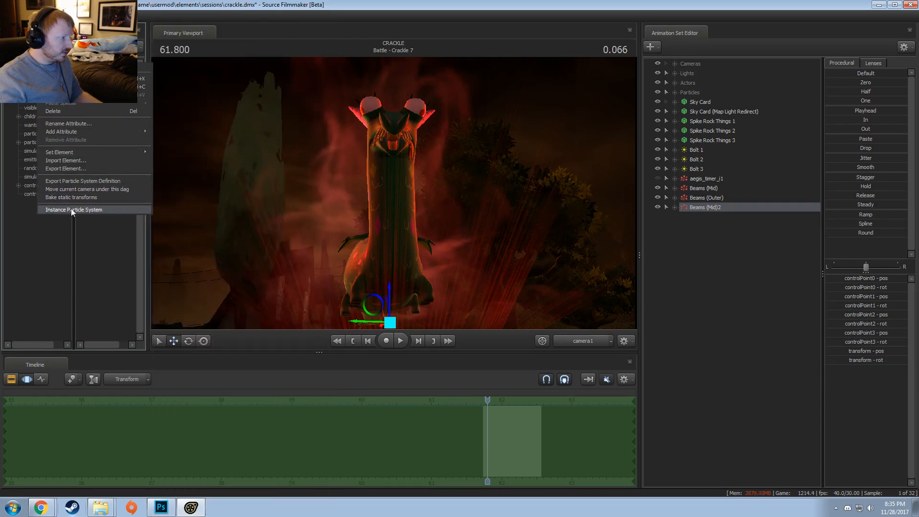
pyautogui.click(73, 210)
# - Open the aegis_timer particle definition of Beams (Mid)2 for editing, with its beams enlarged in the preview
pyautogui.rightClick(707, 211)
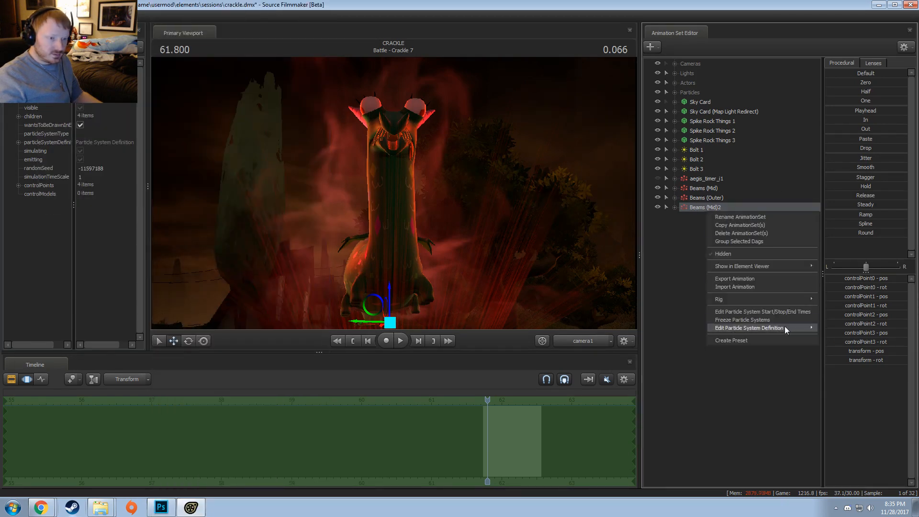
pyautogui.moveTo(785, 326)
pyautogui.click(833, 330)
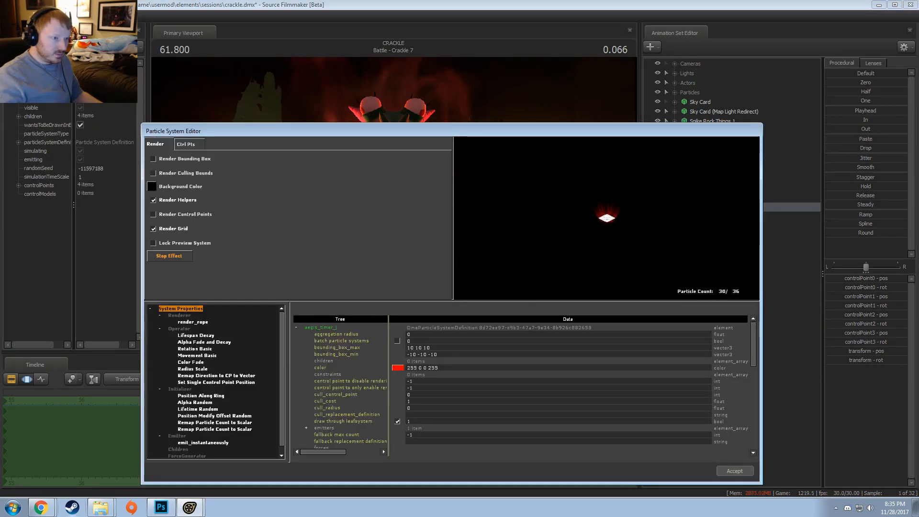
pyautogui.moveTo(605, 218); pyautogui.dragTo(611, 201)
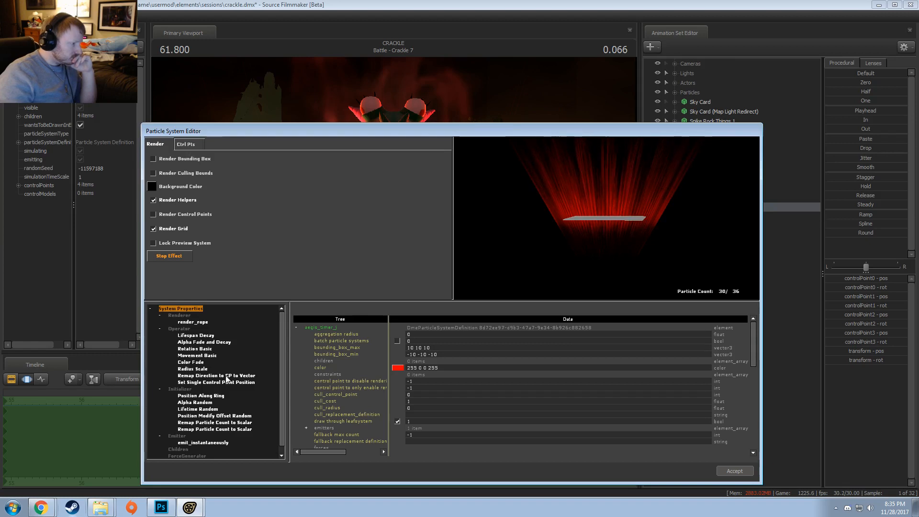
# - Try an initial radius of 120 in the Position Along Ring initializer of Beams (Mid)2
pyautogui.click(200, 368)
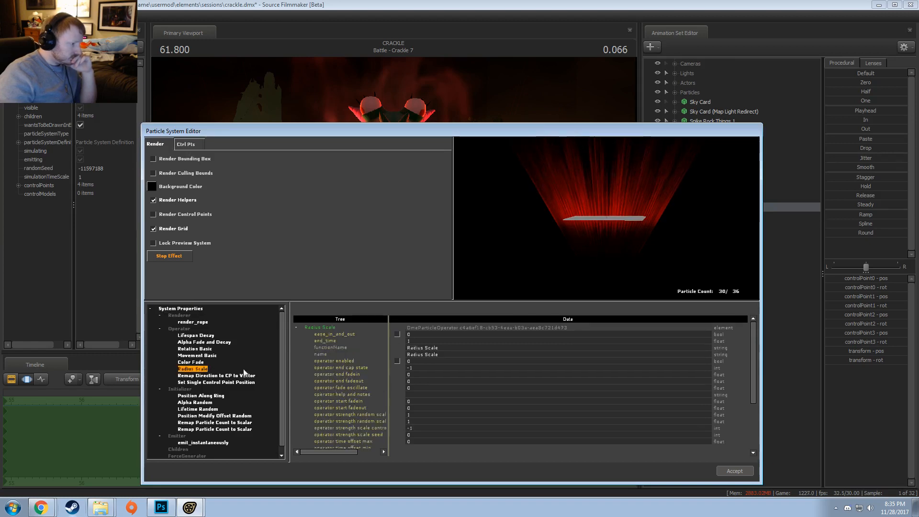
pyautogui.click(200, 395)
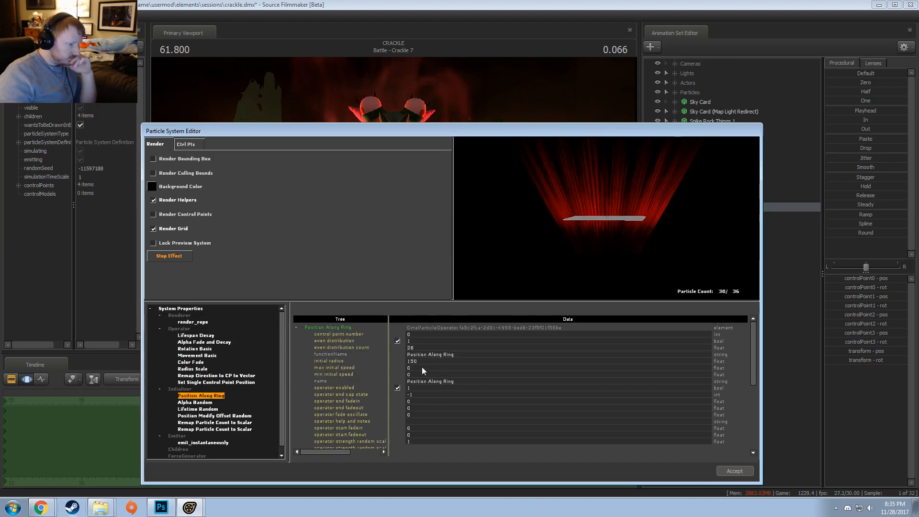
pyautogui.click(412, 361)
pyautogui.write('120')
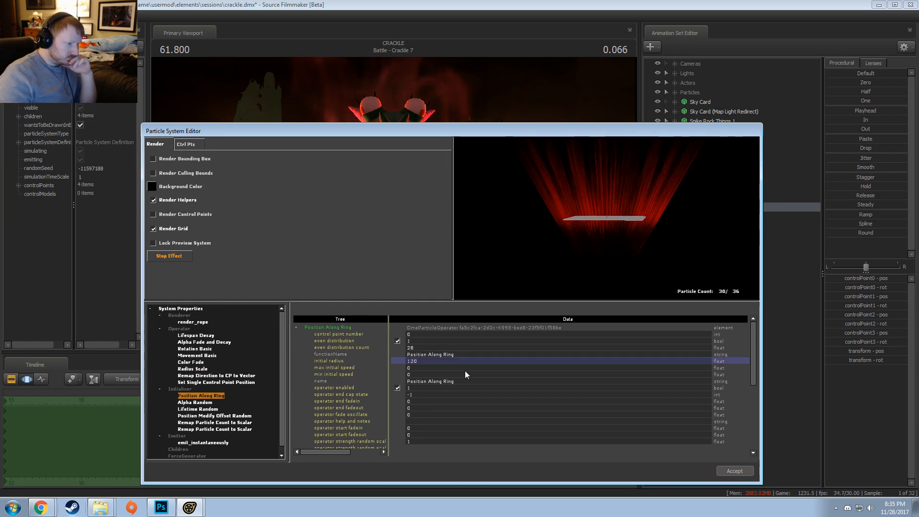
pyautogui.press('Return')
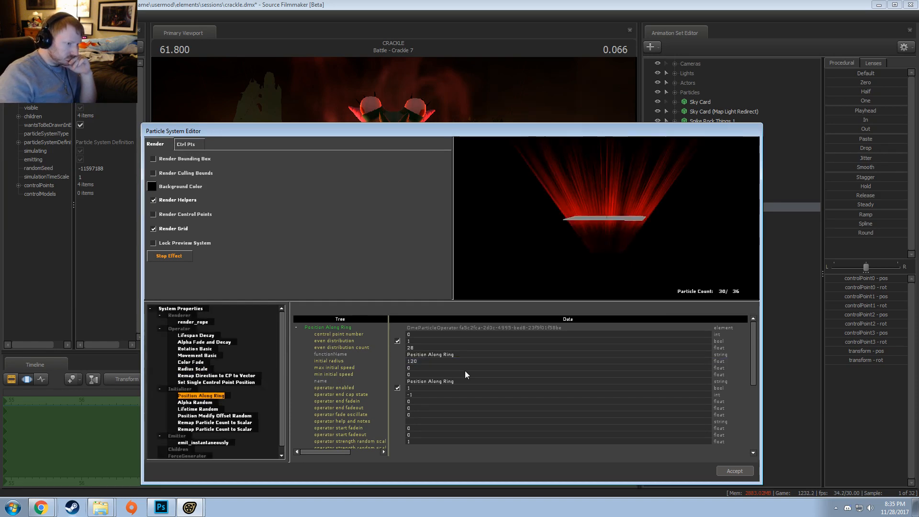
# - Try a Control Point Location of 0 0 70 in the Set Single Control Point Position operator
pyautogui.click(228, 381)
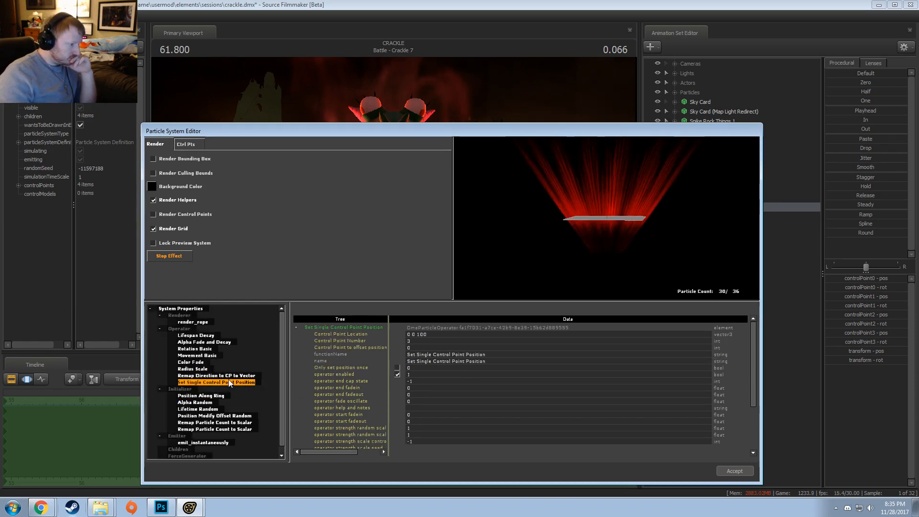
pyautogui.doubleClick(421, 334)
pyautogui.write('50')
pyautogui.press('Return')
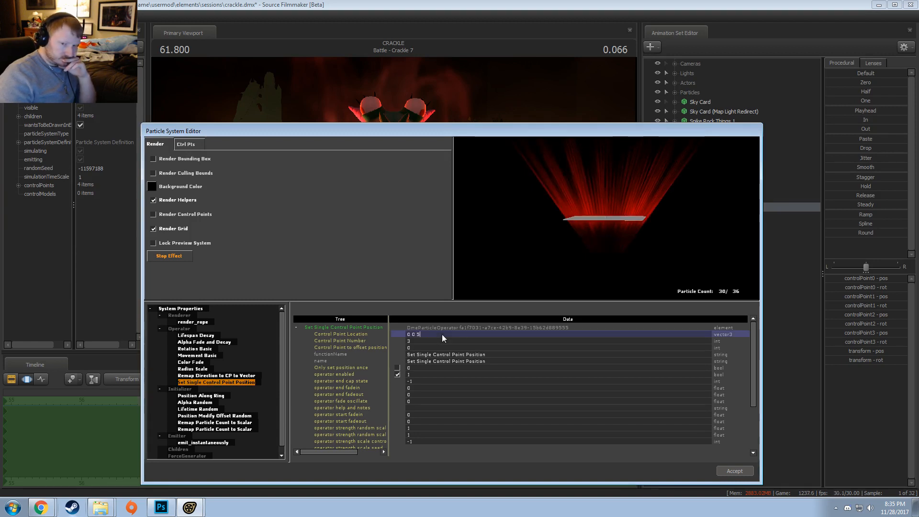
pyautogui.press('BackSpace')
pyautogui.press('BackSpace')
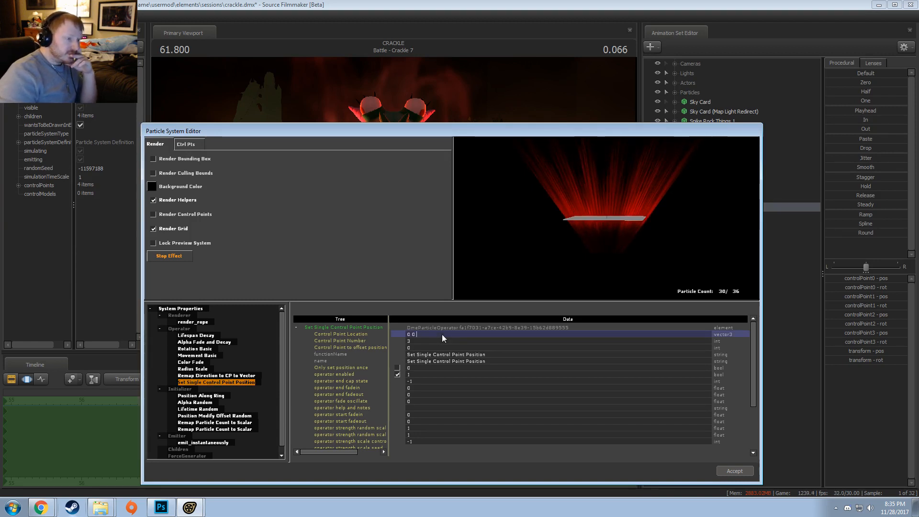
pyautogui.write('70')
pyautogui.press('Return')
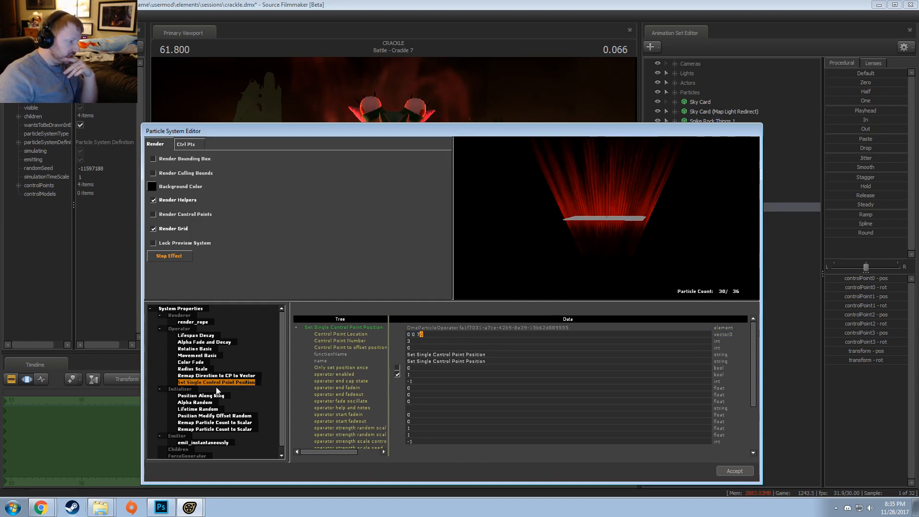
# - Set the Position Along Ring initial radius to 100 for a tighter ring of beams
pyautogui.click(201, 395)
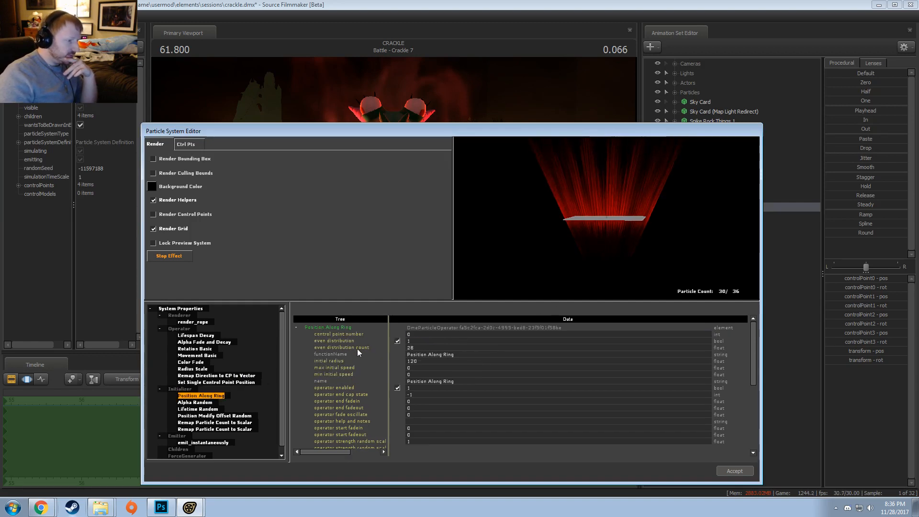
pyautogui.doubleClick(405, 363)
pyautogui.write('100')
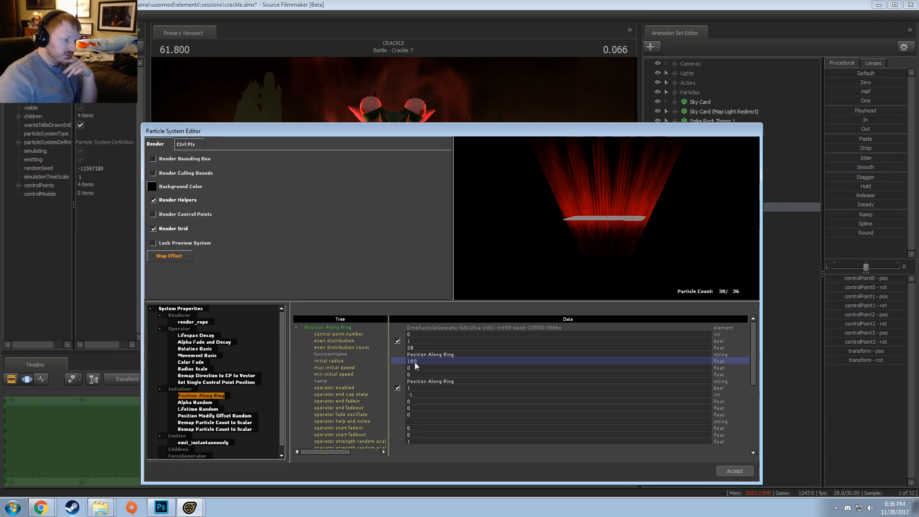
pyautogui.press('Return')
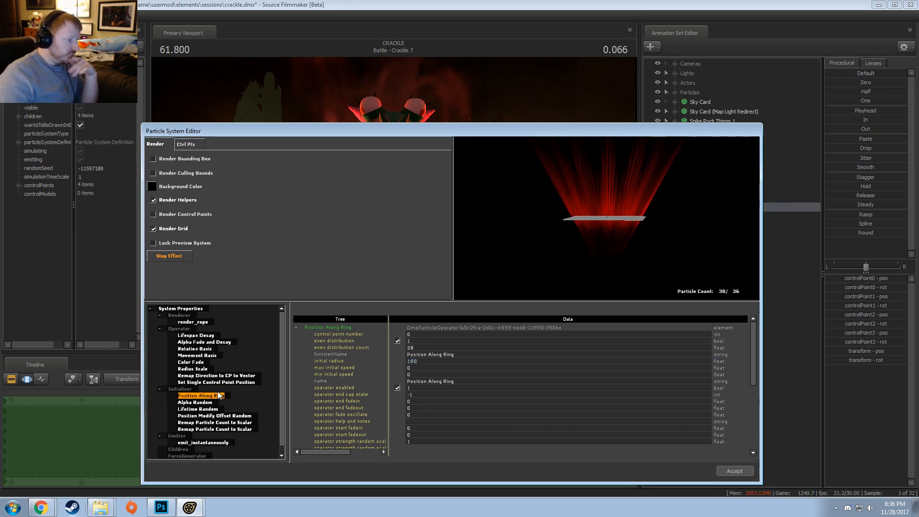
# - Set the Control Point Location in Set Single Control Point Position to 0 0 50
pyautogui.click(222, 376)
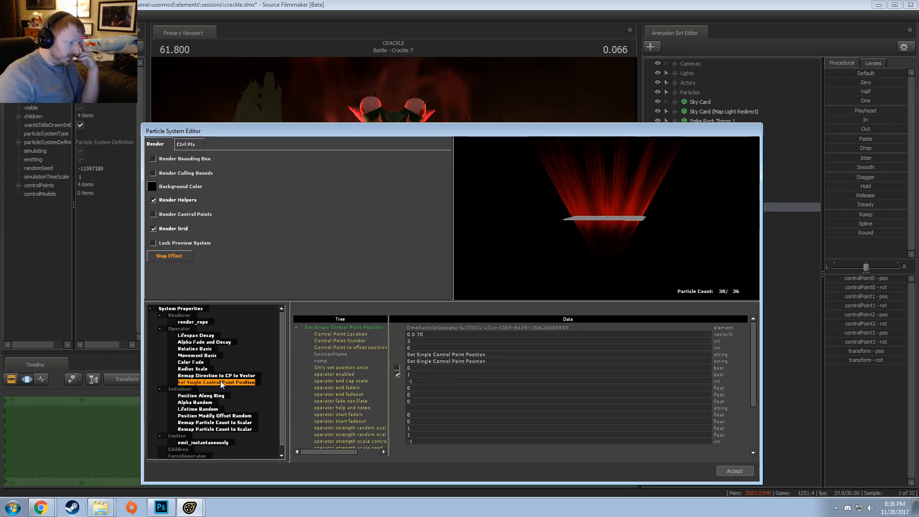
pyautogui.click(225, 382)
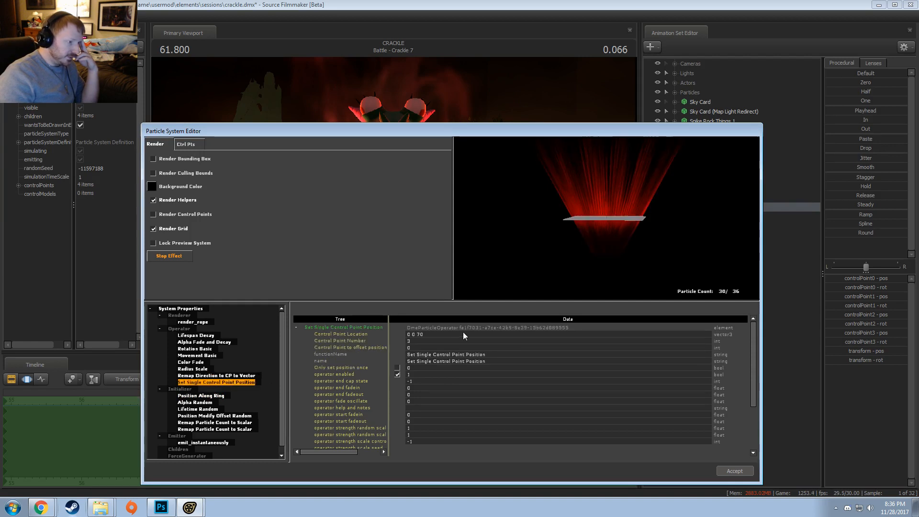
pyautogui.doubleClick(463, 333)
pyautogui.write('50')
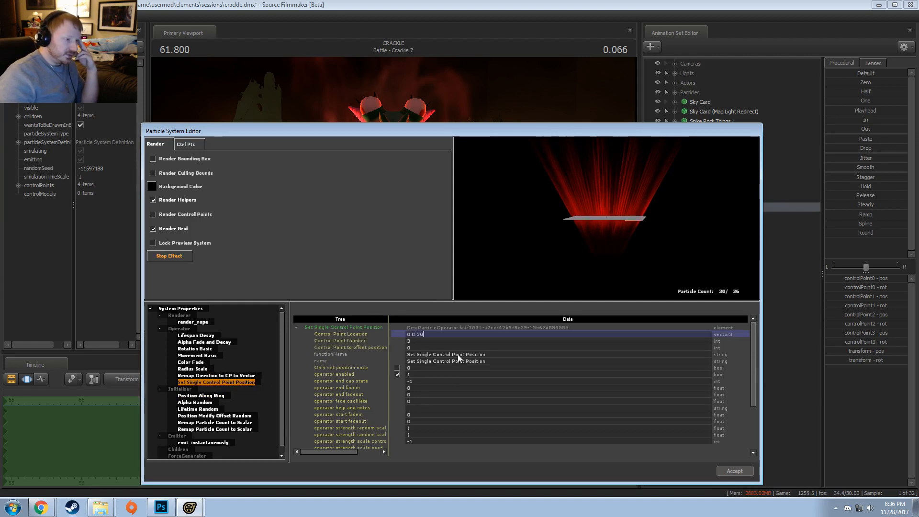
pyautogui.press('Return')
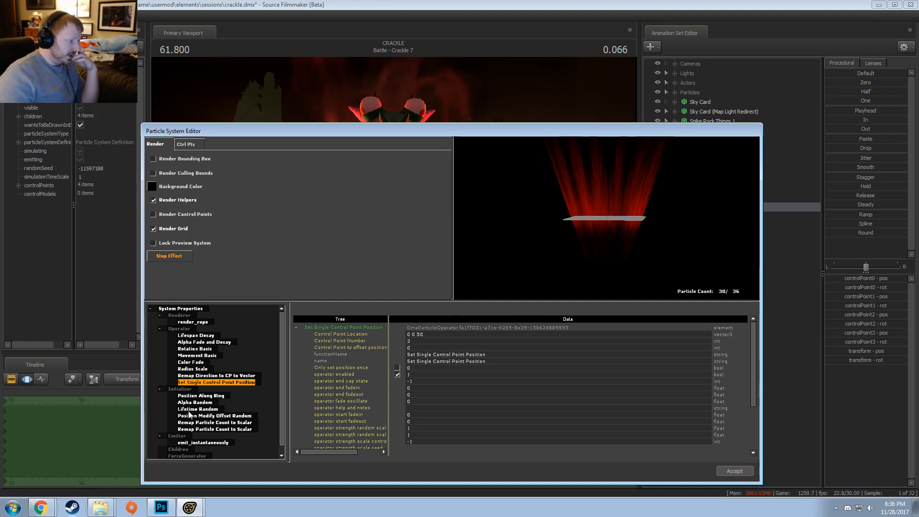
# - Set the system color of Beams (Mid)2 to a lighter red, 255 102 102, and advance one frame to check it
pyautogui.click(188, 308)
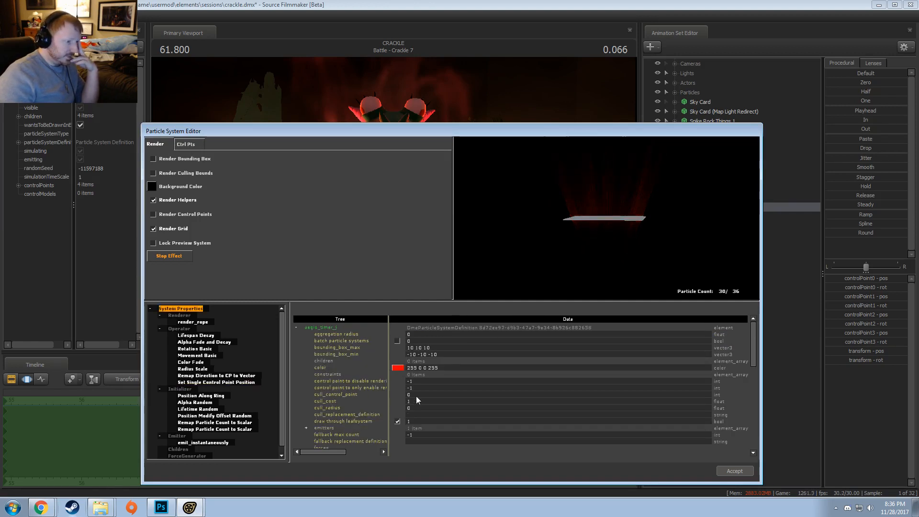
pyautogui.click(403, 370)
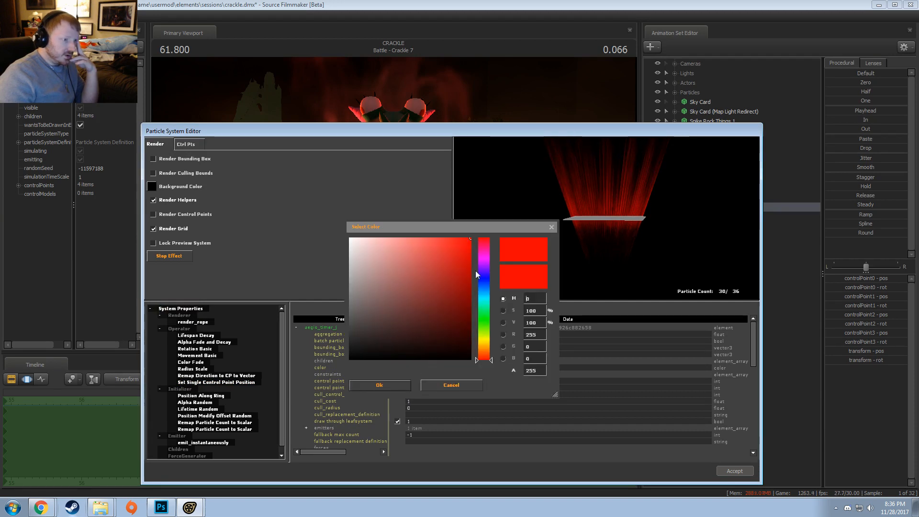
pyautogui.moveTo(456, 245)
pyautogui.mouseDown()
pyautogui.moveTo(458, 234)
pyautogui.moveTo(430, 225)
pyautogui.moveTo(436, 237)
pyautogui.mouseUp()
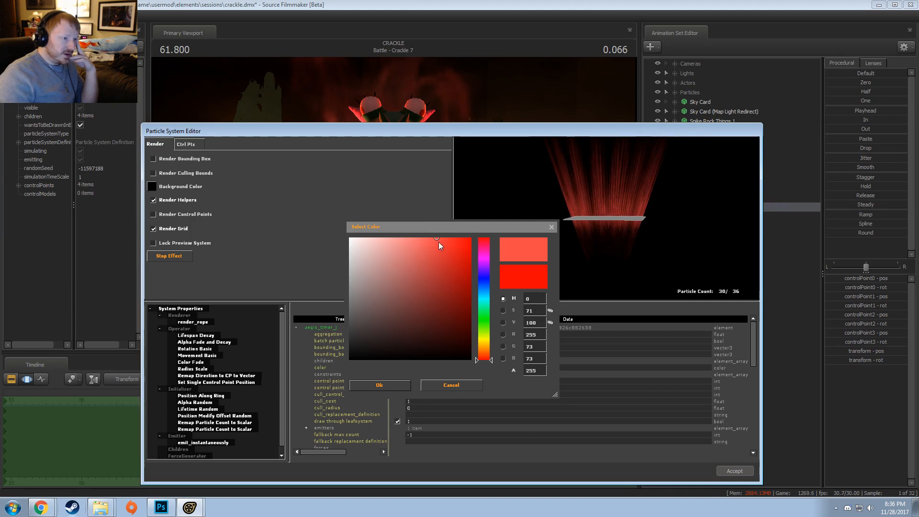
pyautogui.moveTo(438, 242); pyautogui.dragTo(418, 231)
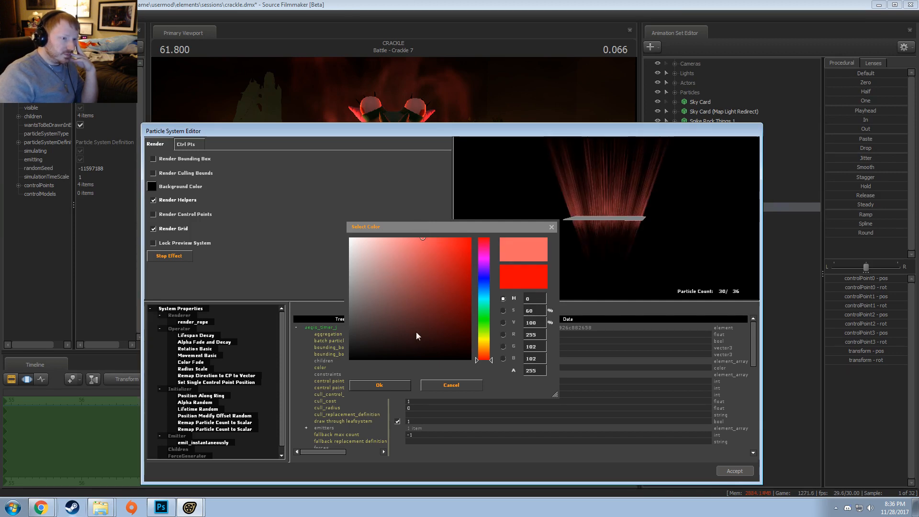
pyautogui.click(397, 385)
pyautogui.click(732, 471)
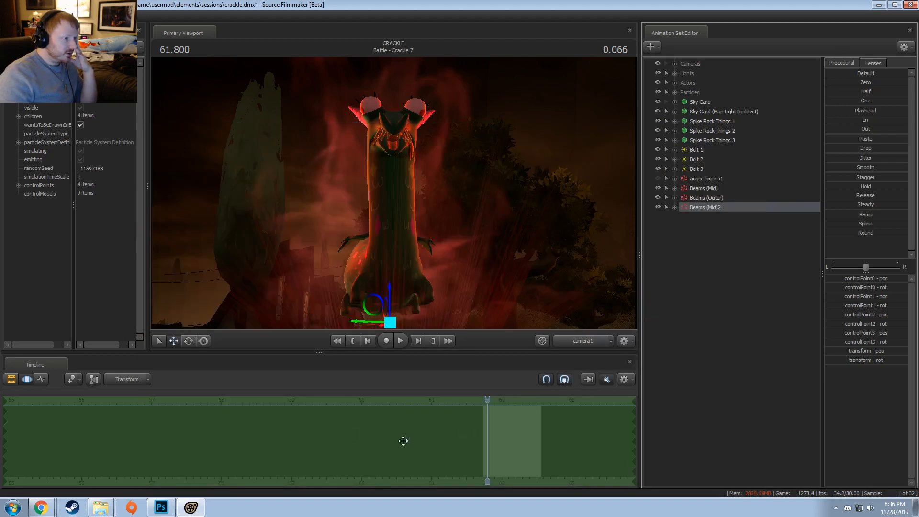
pyautogui.press('Right')
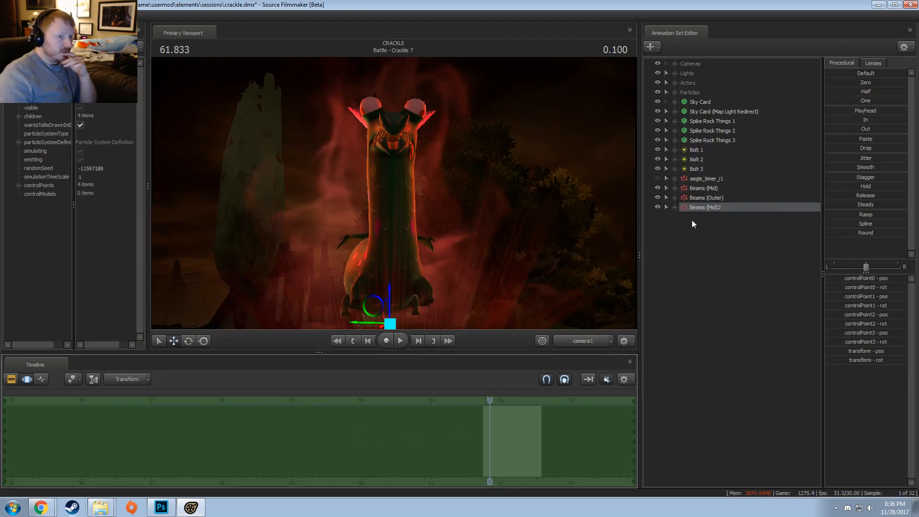
# - Set alpha_max in the Alpha Random initializer of Beams (Mid)2 to 100
pyautogui.rightClick(710, 210)
pyautogui.moveTo(749, 325)
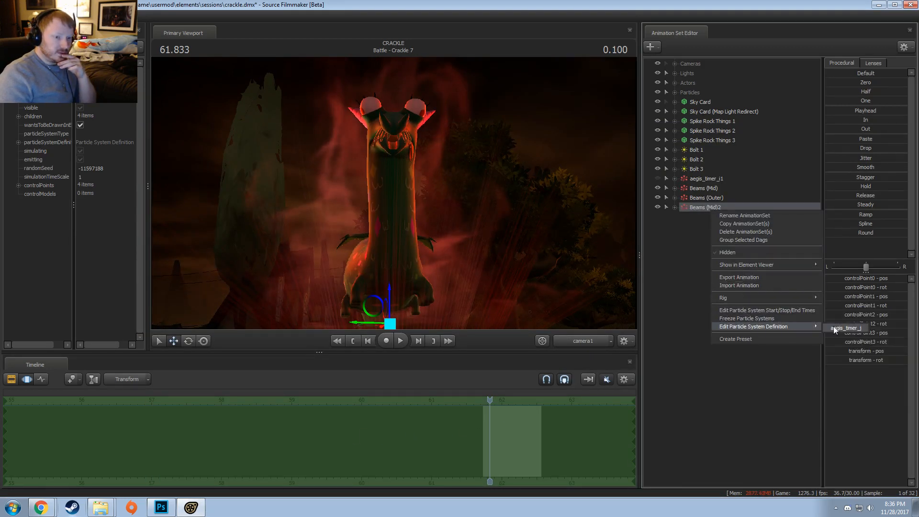
pyautogui.click(833, 329)
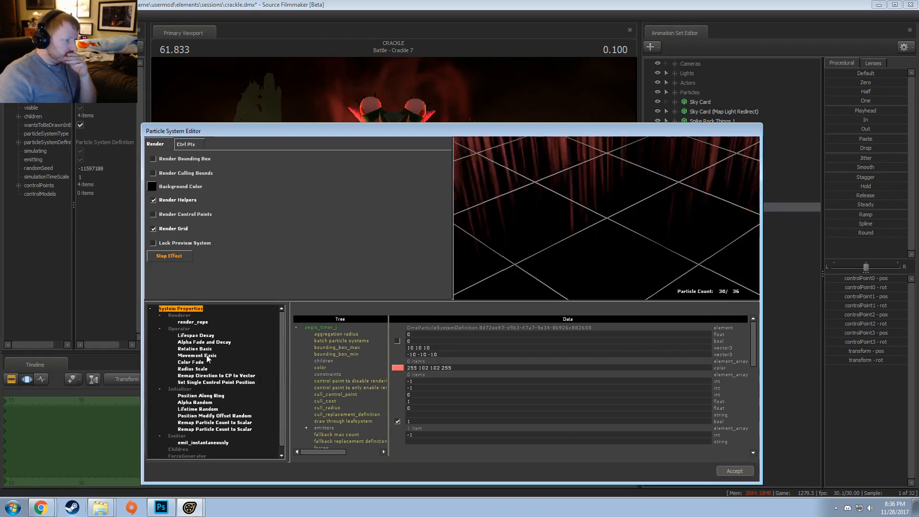
pyautogui.click(195, 402)
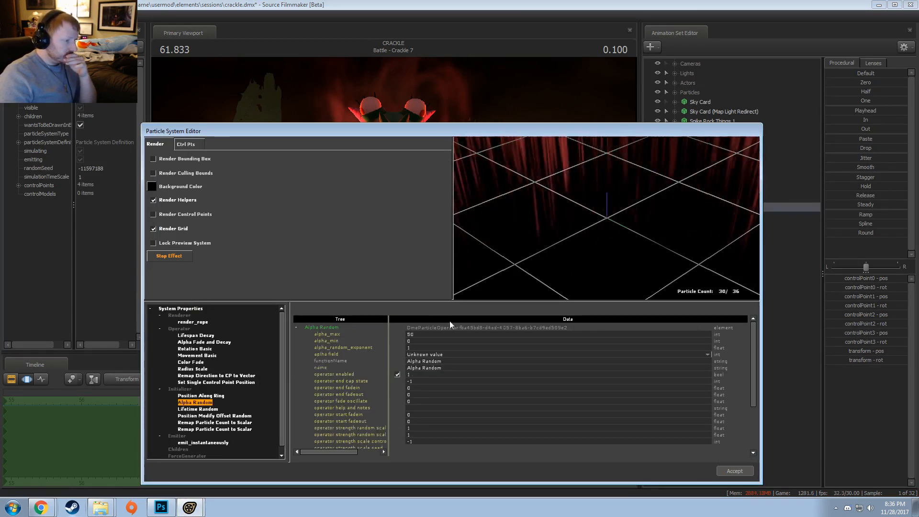
pyautogui.doubleClick(421, 334)
pyautogui.write('100')
pyautogui.press('Return')
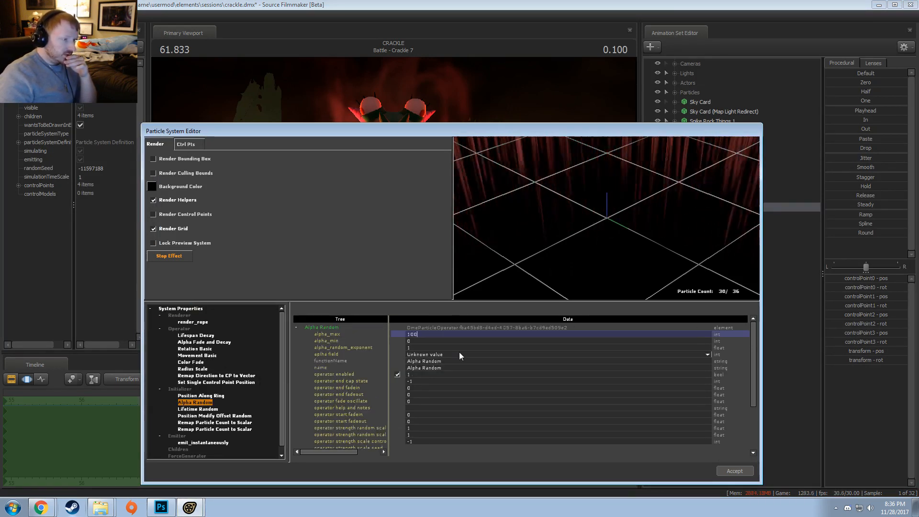
pyautogui.moveTo(584, 193); pyautogui.dragTo(584, 244, button='right')
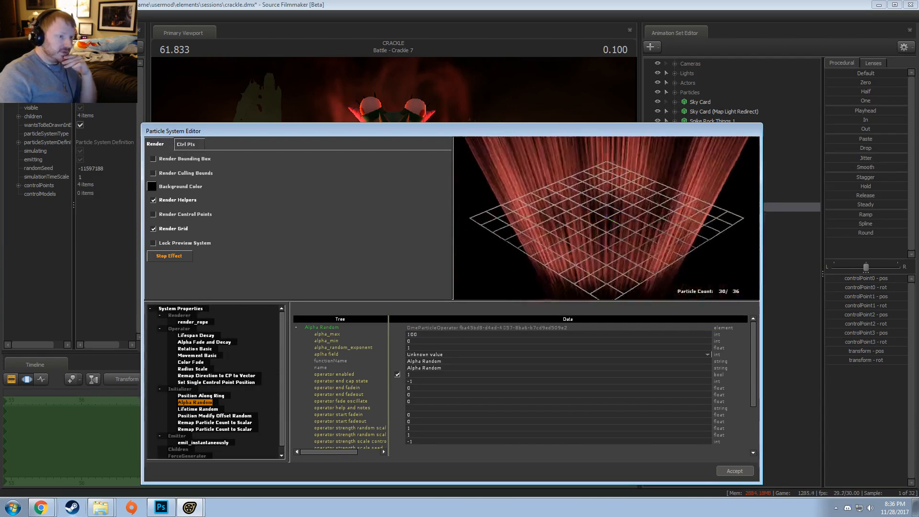
pyautogui.moveTo(584, 193); pyautogui.dragTo(604, 197)
pyautogui.moveTo(605, 197); pyautogui.dragTo(605, 239, button='right')
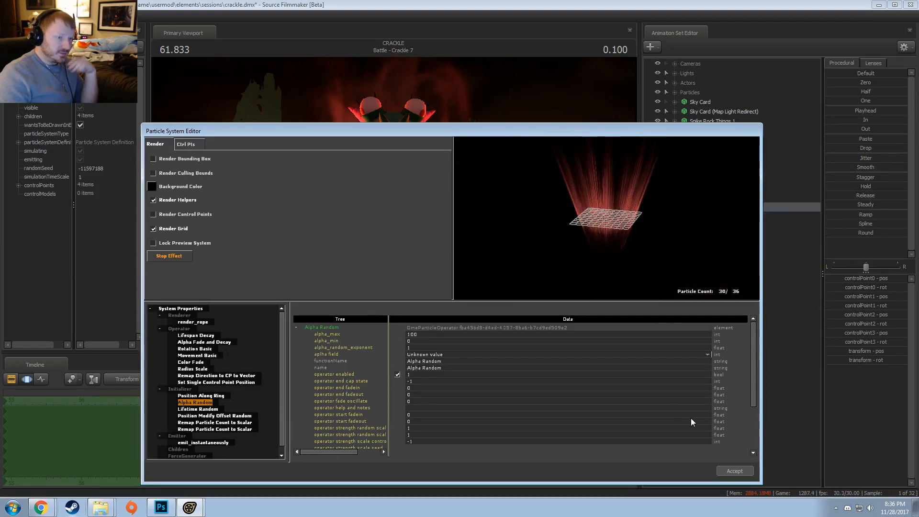
pyautogui.click(735, 470)
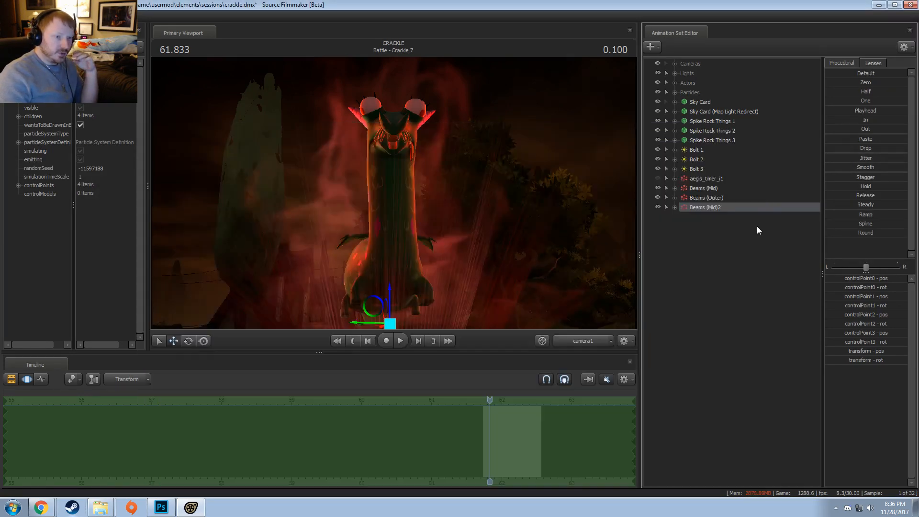
# - Set the system color of Beams (Mid) to 255 61 61 in its particle system definition
pyautogui.rightClick(713, 188)
pyautogui.moveTo(808, 304)
pyautogui.click(855, 312)
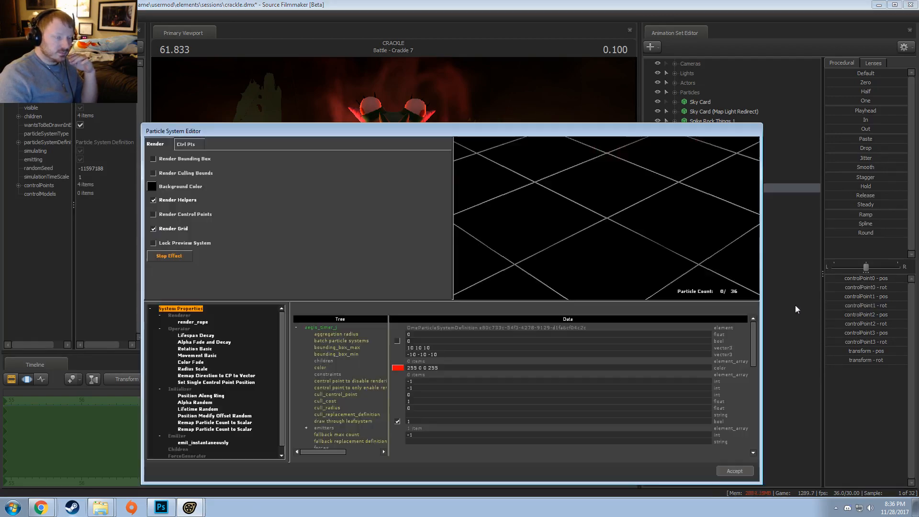
pyautogui.moveTo(593, 194); pyautogui.dragTo(597, 234, button='right')
pyautogui.moveTo(597, 235); pyautogui.dragTo(615, 218)
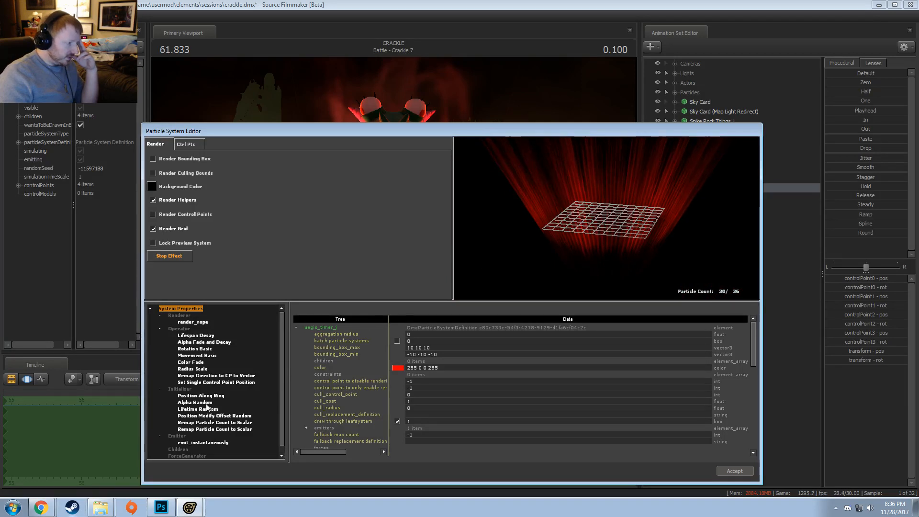
pyautogui.click(400, 369)
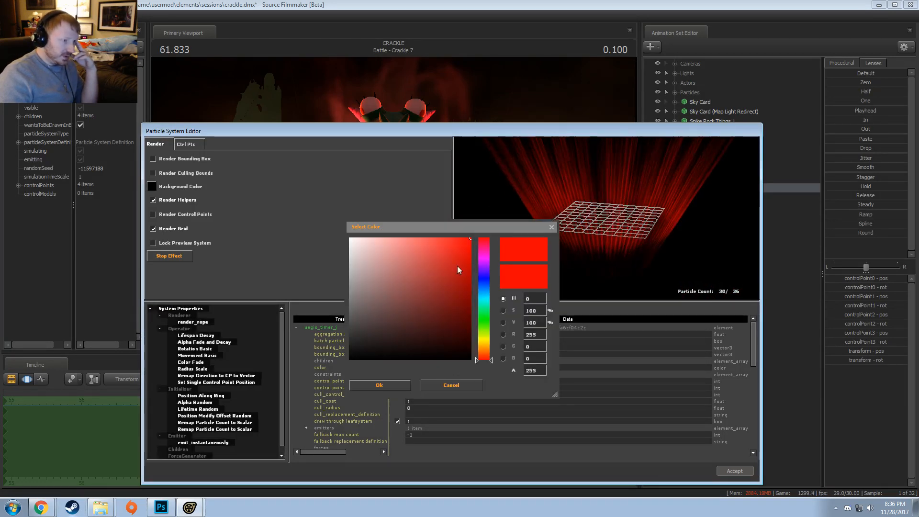
pyautogui.moveTo(457, 270)
pyautogui.mouseDown()
pyautogui.moveTo(448, 221)
pyautogui.moveTo(443, 231)
pyautogui.mouseUp()
pyautogui.click(398, 387)
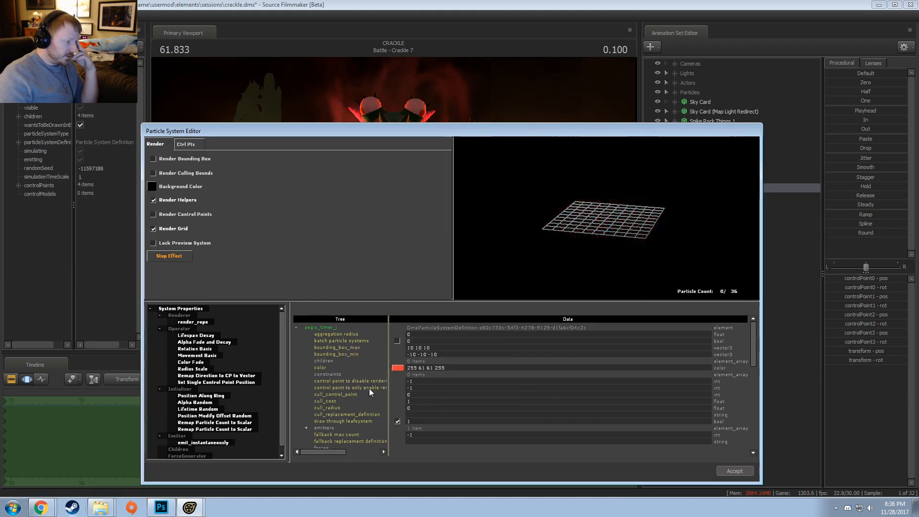
# - Set alpha_max in the Alpha Random initializer of Beams (Mid) to 65 and accept the definition
pyautogui.click(195, 402)
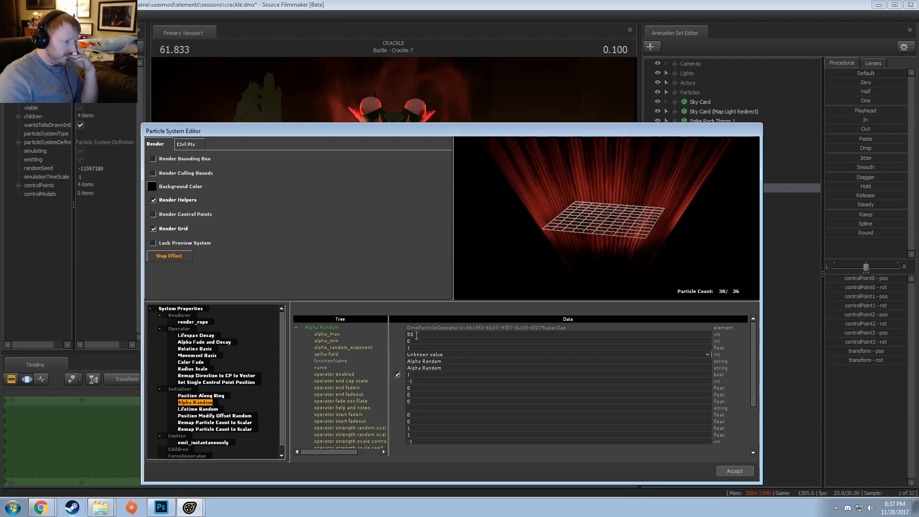
pyautogui.moveTo(417, 334); pyautogui.dragTo(400, 332)
pyautogui.write('65')
pyautogui.press('Return')
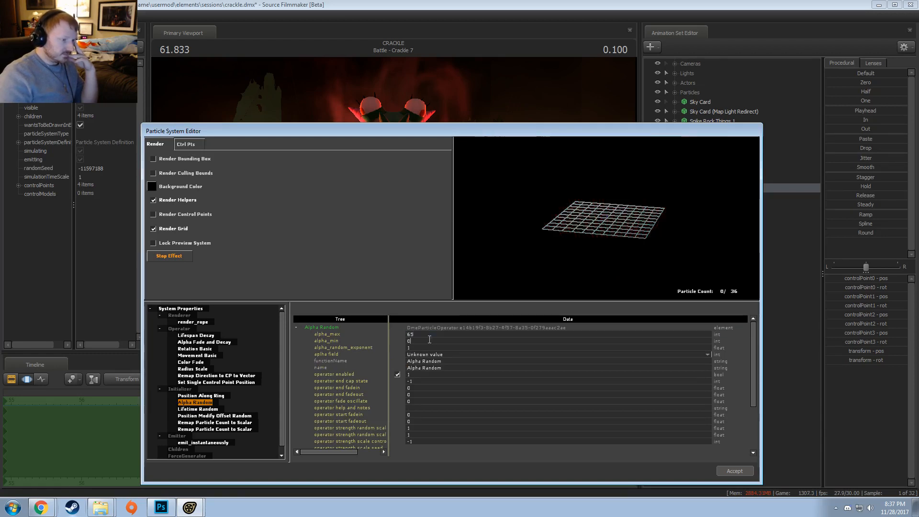
pyautogui.click(734, 471)
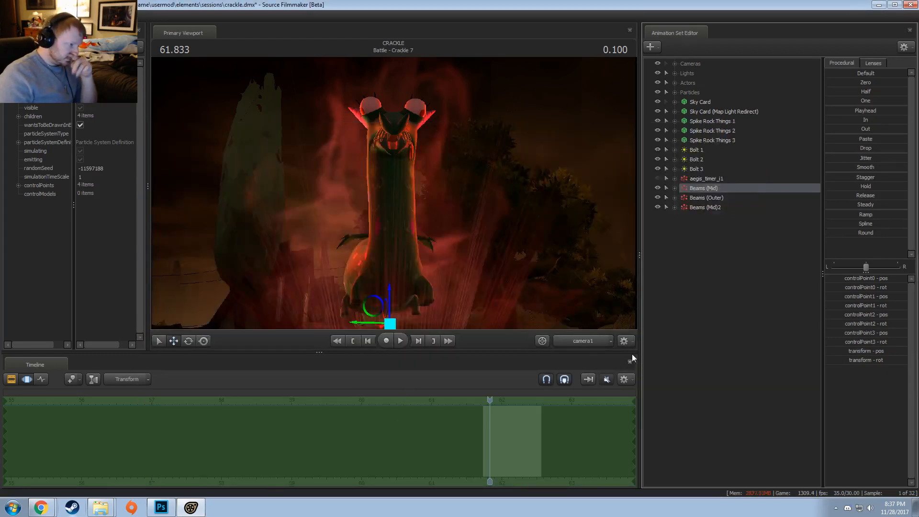
# - Raise Beams (Mid)2 slightly in record mode and return the playhead to 61.800
pyautogui.click(708, 209)
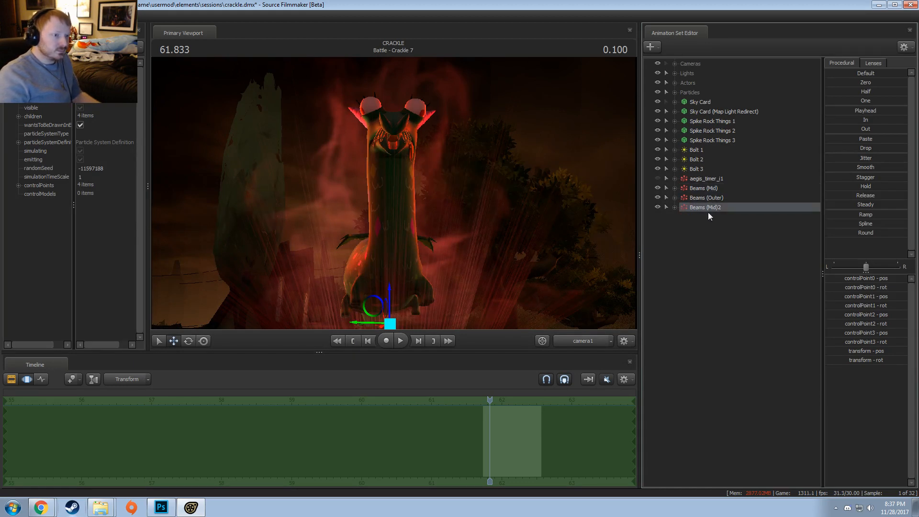
pyautogui.click(387, 340)
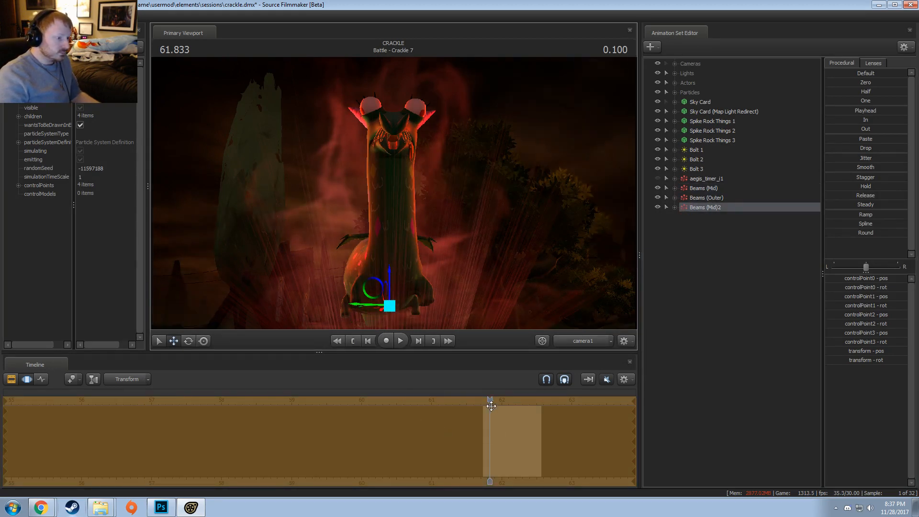
pyautogui.moveTo(491, 405); pyautogui.dragTo(488, 404)
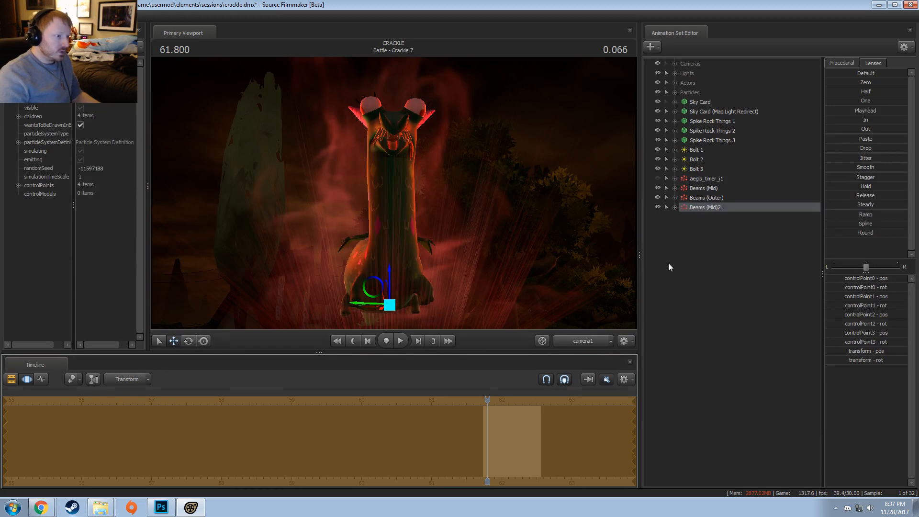
# - Hide Beams (Mid)2 and rename its animation set to Beams (Inner)
pyautogui.click(657, 206)
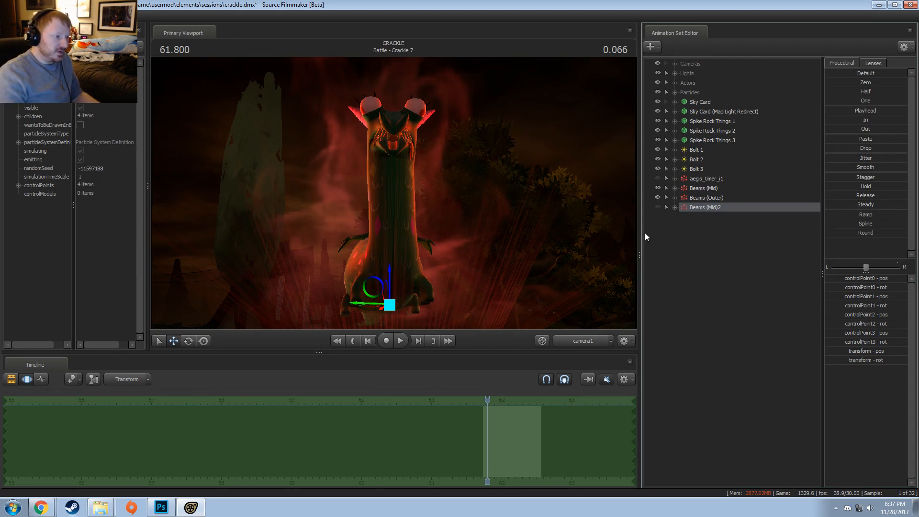
pyautogui.rightClick(703, 207)
pyautogui.click(716, 211)
pyautogui.click(463, 247)
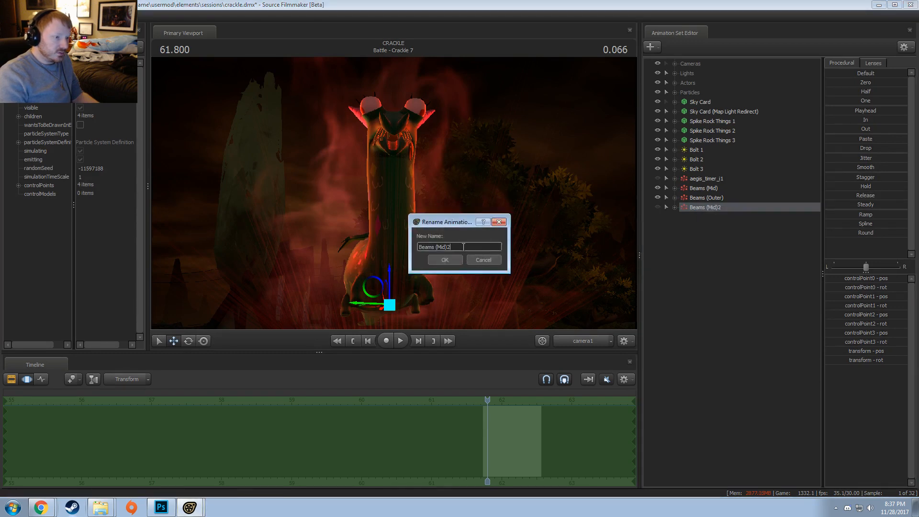
pyautogui.press('BackSpace')
pyautogui.press('Left')
pyautogui.press('BackSpace')
pyautogui.press('BackSpace')
pyautogui.press('BackSpace')
pyautogui.write('I')
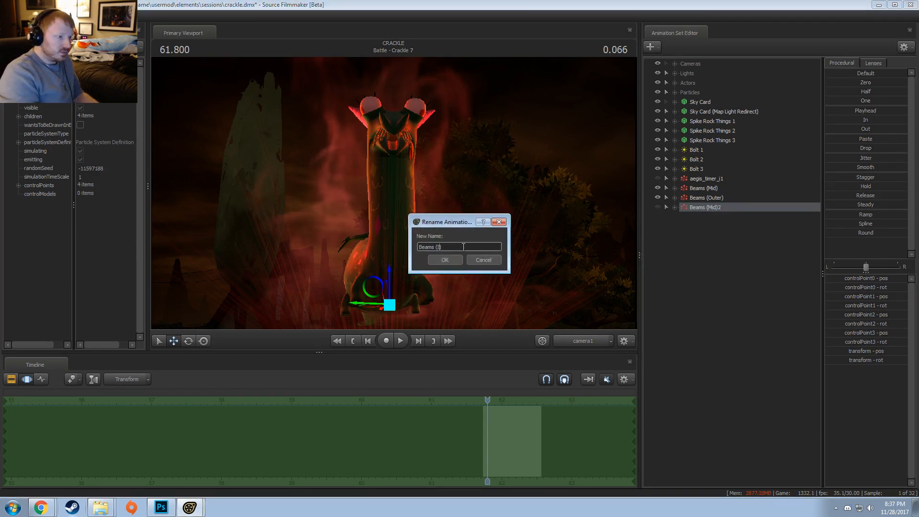
pyautogui.write('nner')
pyautogui.press('Return')
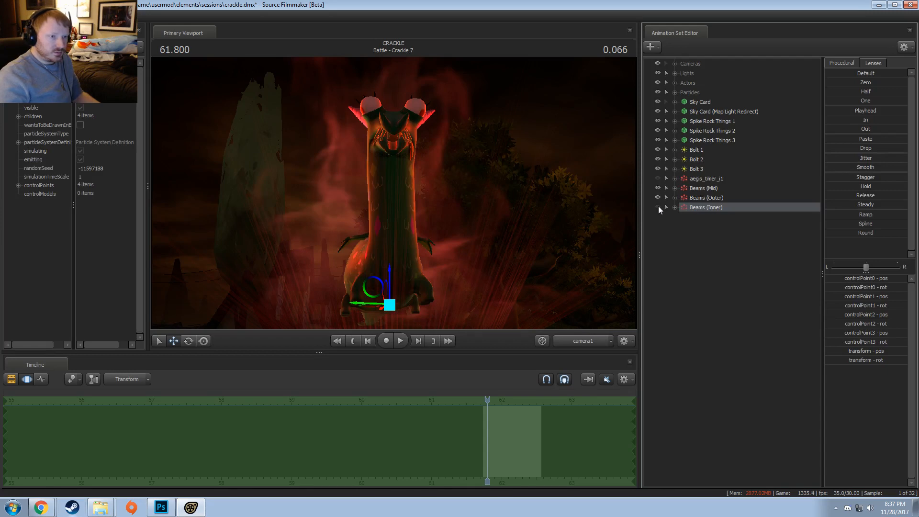
# - Move aegis_timer_i1, the three Beams systems and Bolt 1 to 3 into the Particles group, and save the session
pyautogui.keyDown('shift'); pyautogui.click(706, 180); pyautogui.keyUp('shift')
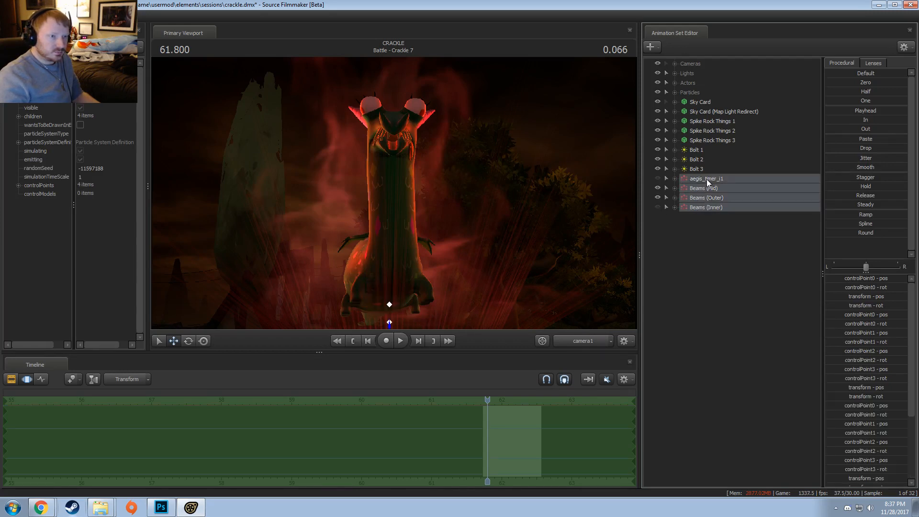
pyautogui.moveTo(705, 195); pyautogui.dragTo(704, 94)
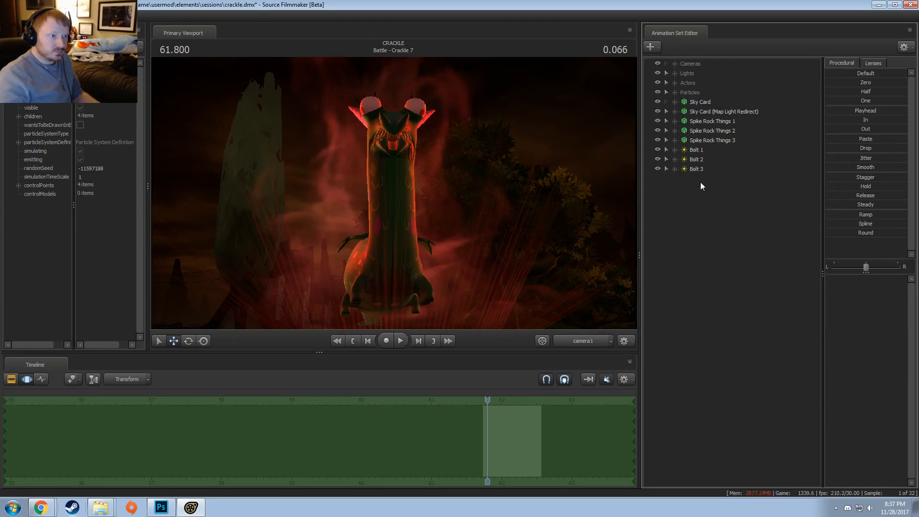
pyautogui.click(697, 169)
pyautogui.keyDown('shift'); pyautogui.click(702, 150); pyautogui.keyUp('shift')
pyautogui.moveTo(703, 169); pyautogui.dragTo(693, 98)
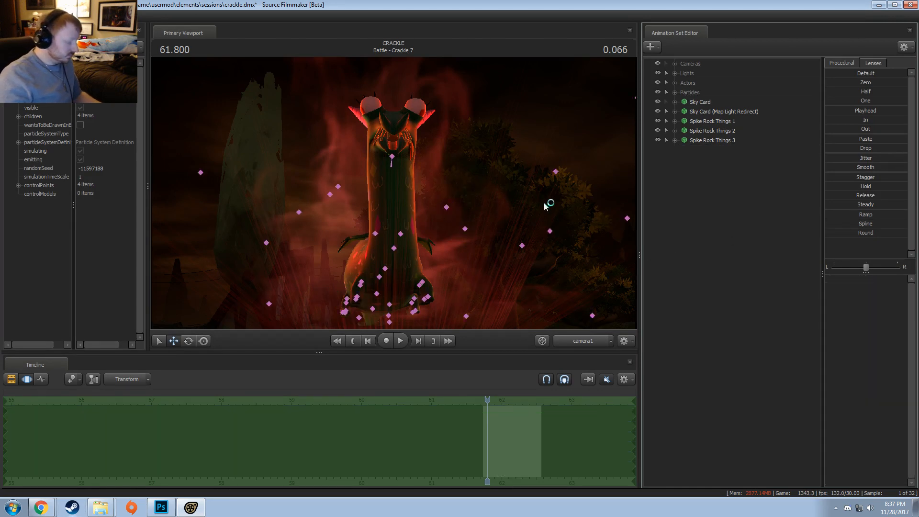
pyautogui.hotkey('ctrl', 's')
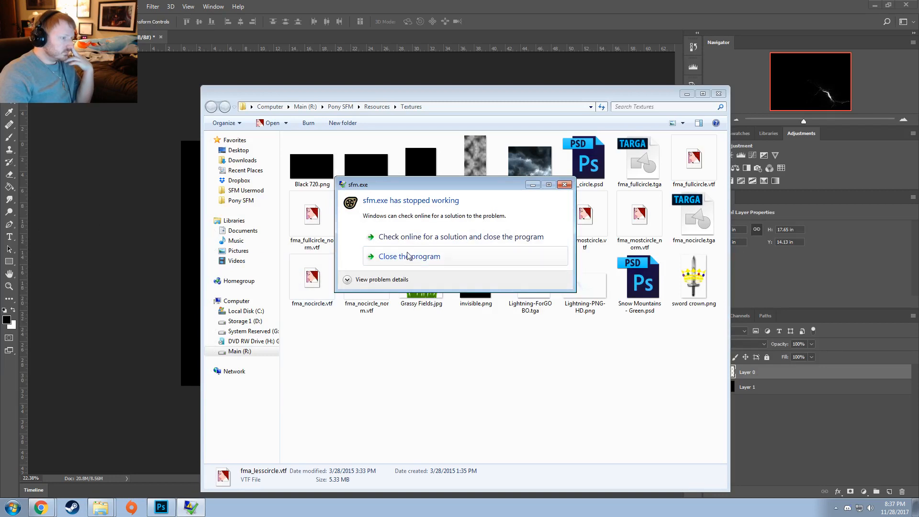
# - Close the crashed sfm.exe and open the session mlp_awaken_8.dmx from the remembrance folder
pyautogui.click(409, 256)
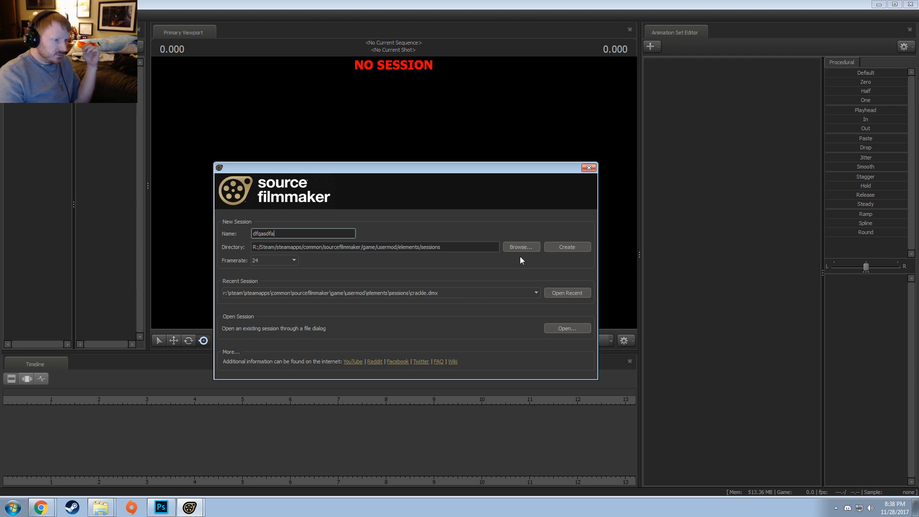
pyautogui.click(558, 328)
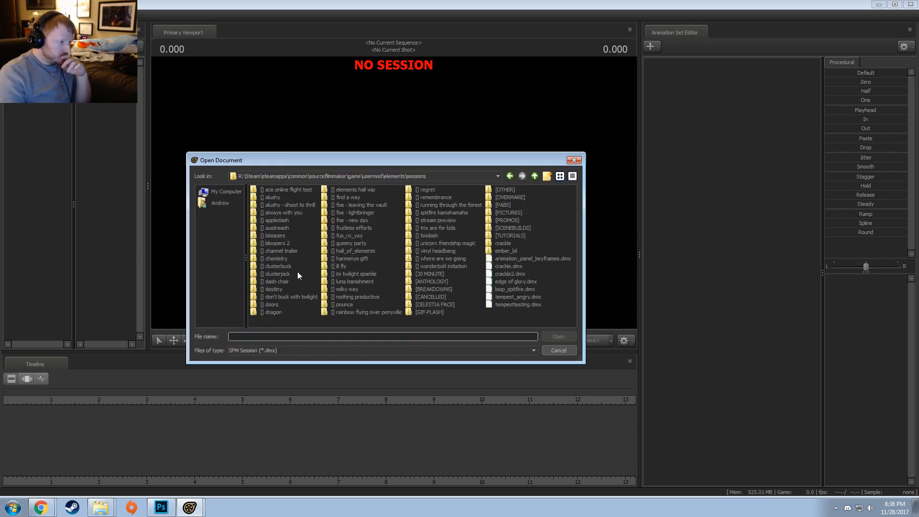
pyautogui.doubleClick(431, 194)
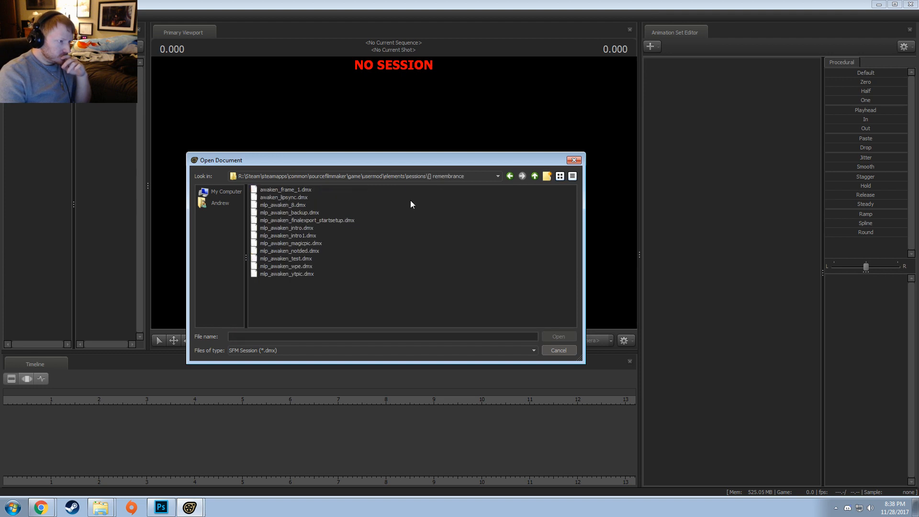
pyautogui.click(286, 204)
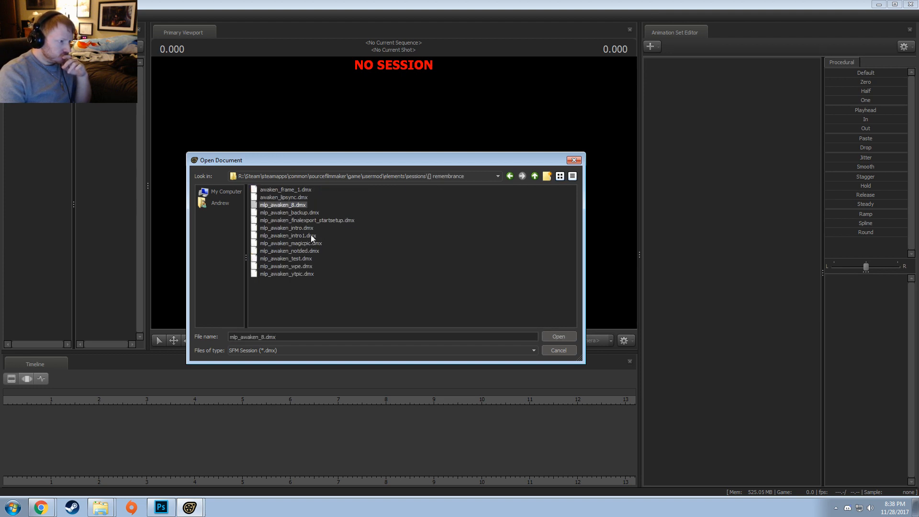
pyautogui.click(568, 335)
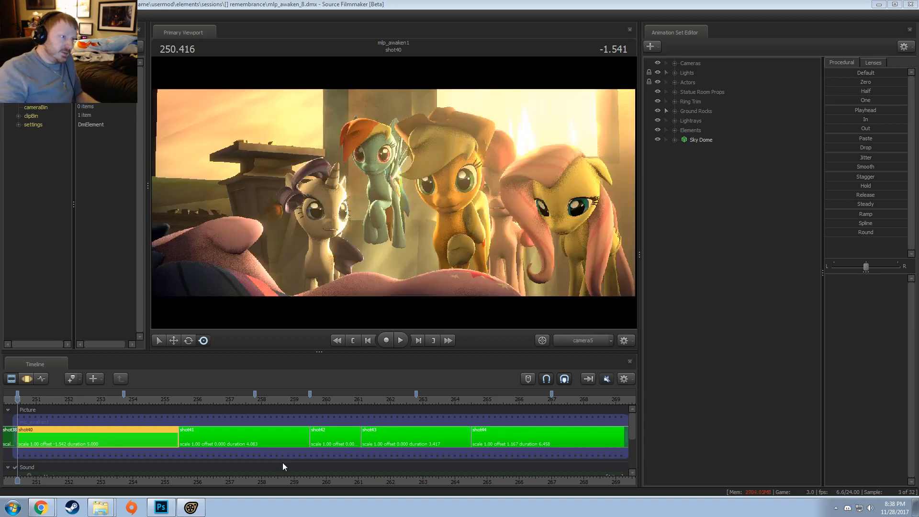
# - Extend the start of the mlp_awaken1 range back to shot8 and place the playhead in shot28 at 216.000
pyautogui.scroll(-5, 312, 443)
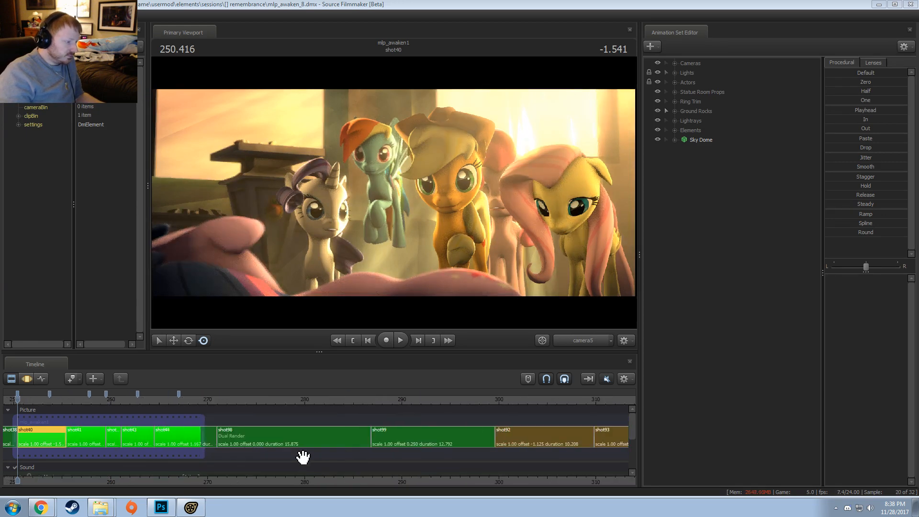
pyautogui.scroll(-5, 303, 458)
pyautogui.moveTo(275, 478); pyautogui.dragTo(417, 446)
pyautogui.scroll(-4, 417, 447)
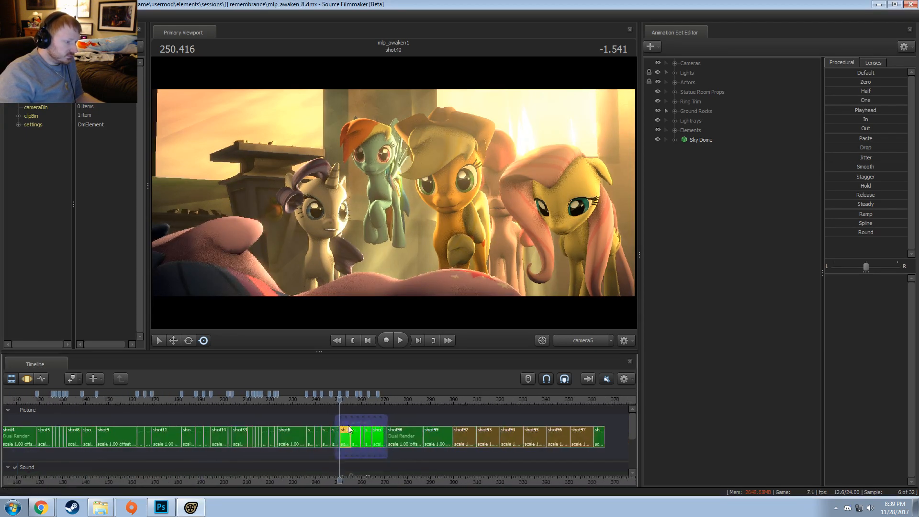
pyautogui.moveTo(348, 429); pyautogui.dragTo(77, 430)
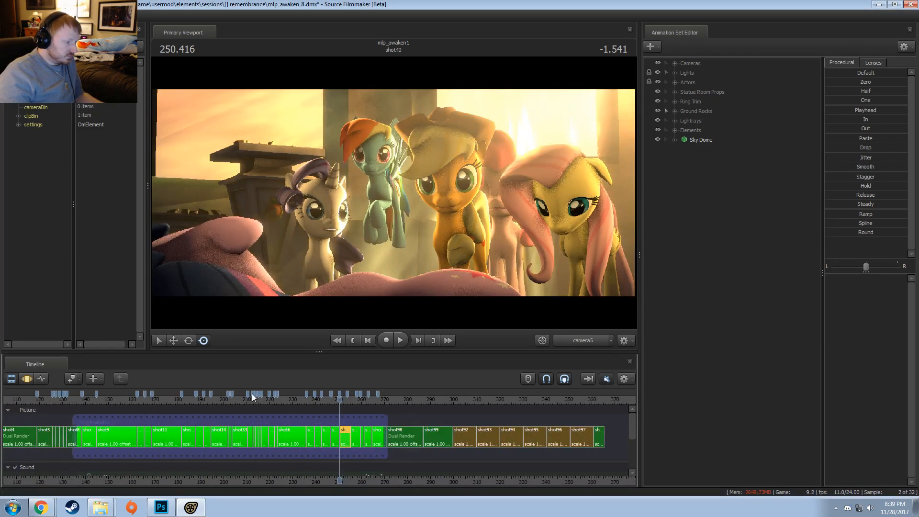
pyautogui.click(262, 400)
pyautogui.scroll(4, 254, 420)
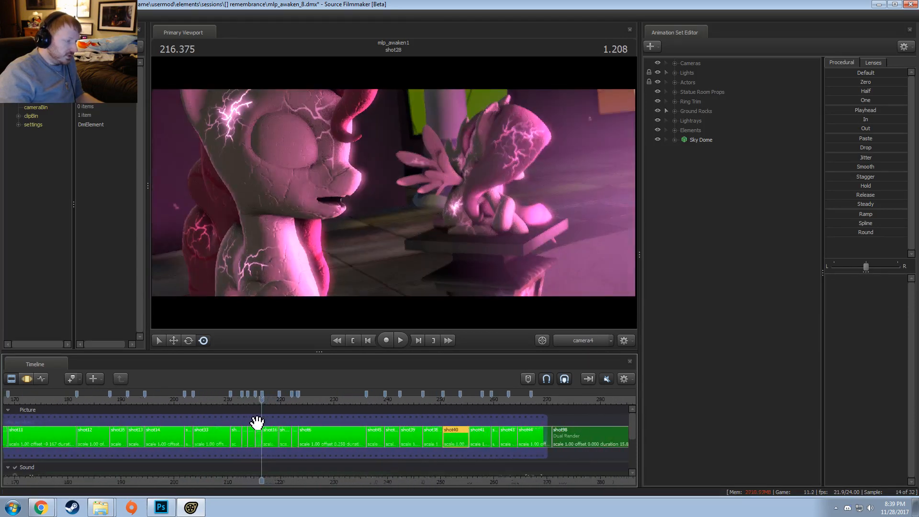
pyautogui.moveTo(221, 399); pyautogui.dragTo(258, 416)
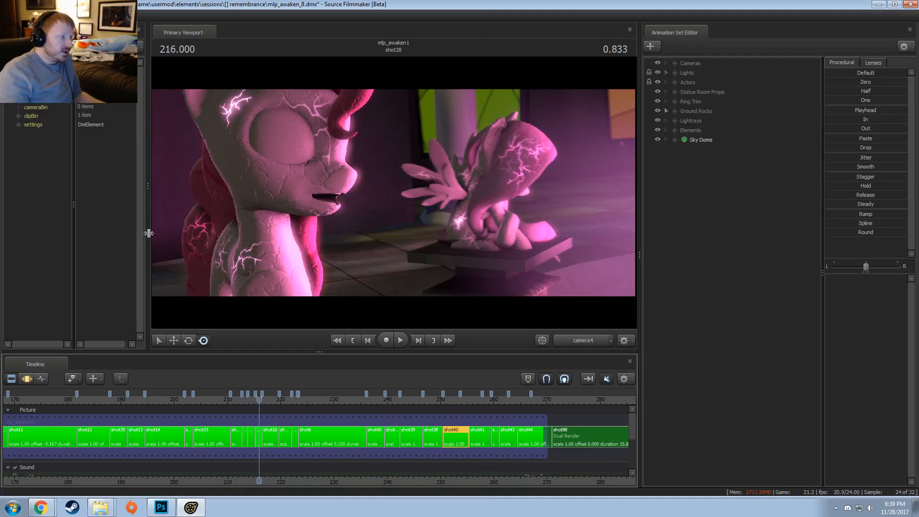
# - Widen the primary viewport and disable the Black Bars overlay track
pyautogui.moveTo(148, 233); pyautogui.dragTo(106, 233)
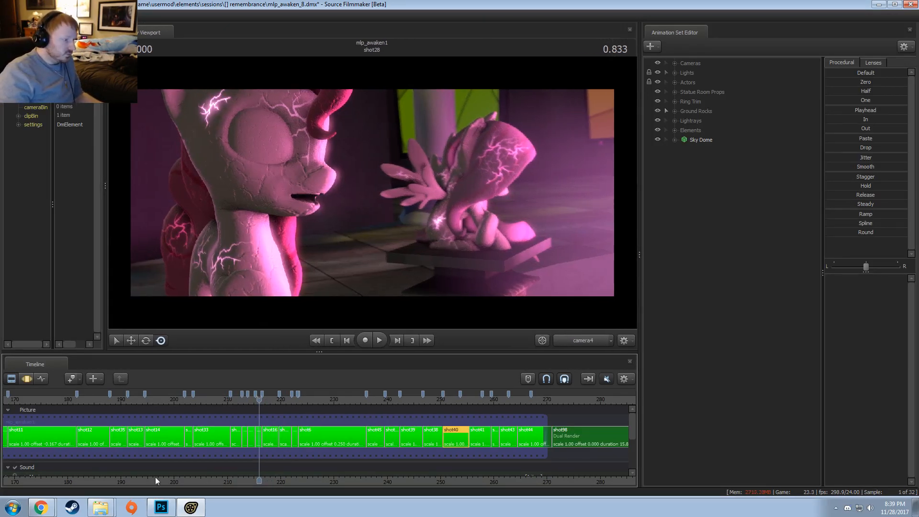
pyautogui.moveTo(632, 432); pyautogui.dragTo(630, 464)
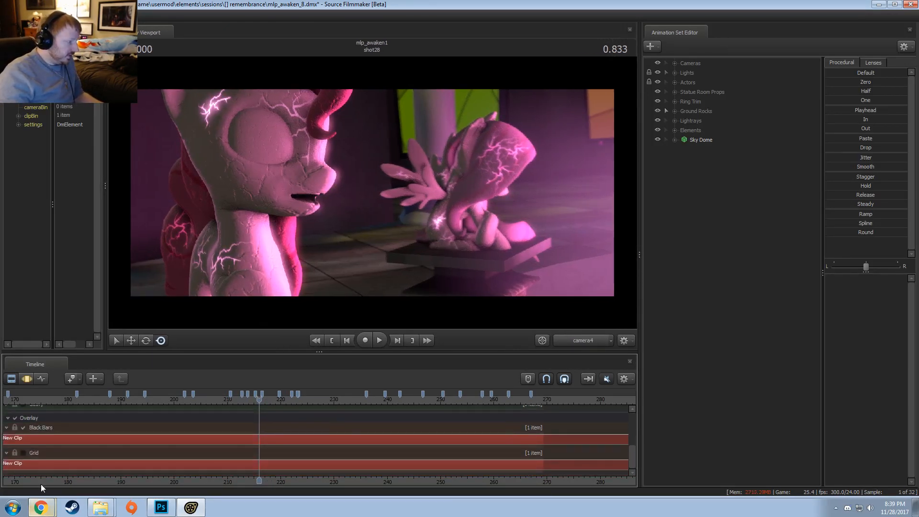
pyautogui.click(23, 427)
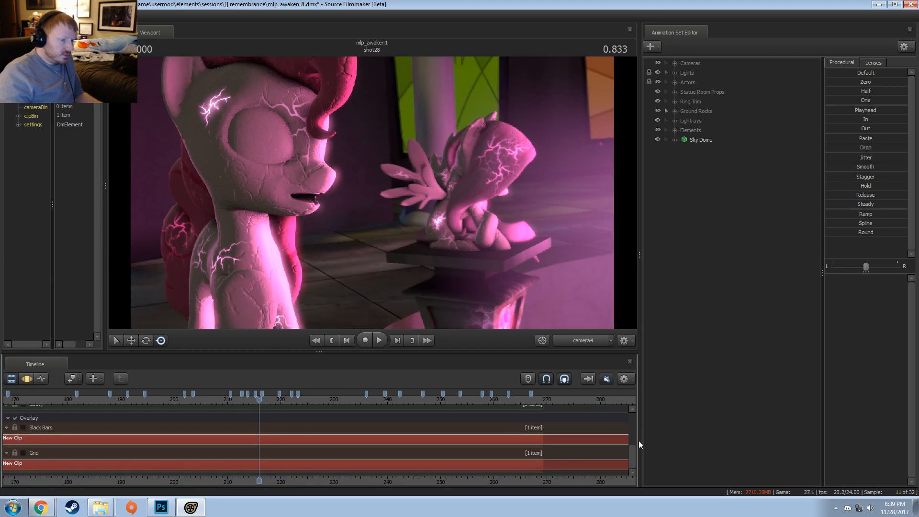
pyautogui.moveTo(635, 454); pyautogui.dragTo(634, 411)
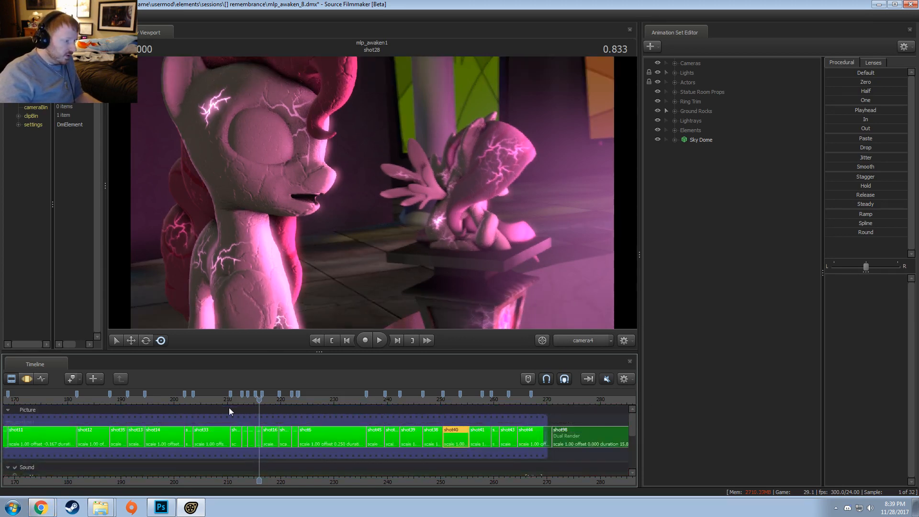
# - Play back and scrub the opening of shot33 to examine its magic burst effect
pyautogui.moveTo(228, 407); pyautogui.dragTo(194, 407)
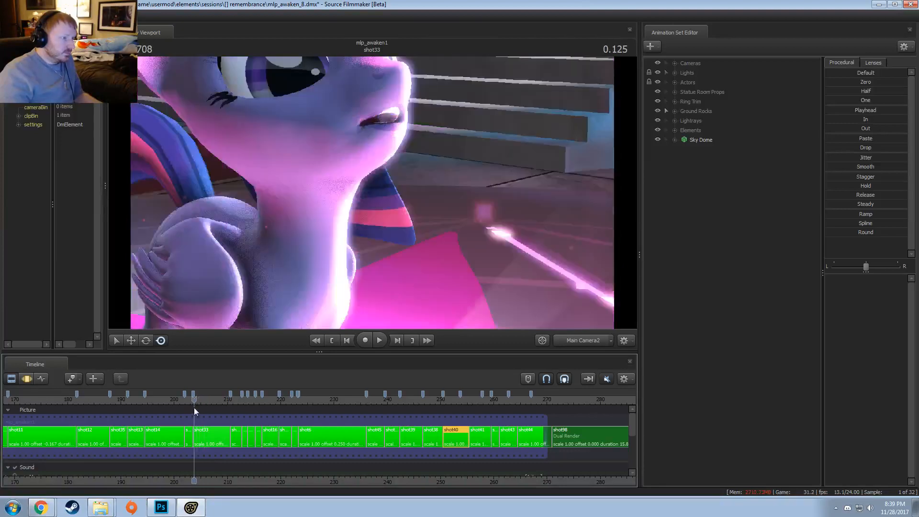
pyautogui.press('space')
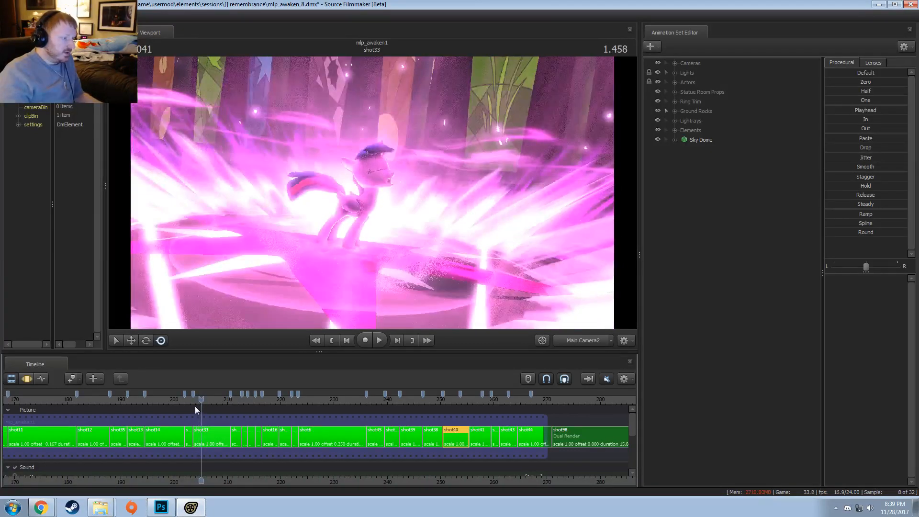
pyautogui.click(198, 405)
pyautogui.scroll(3, 198, 406)
pyautogui.press('space')
pyautogui.press('space')
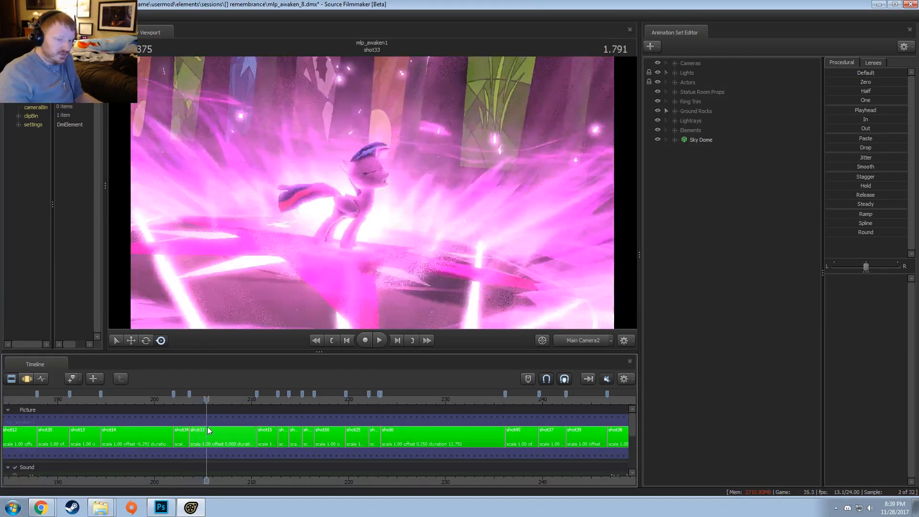
pyautogui.click(192, 400)
pyautogui.press('space')
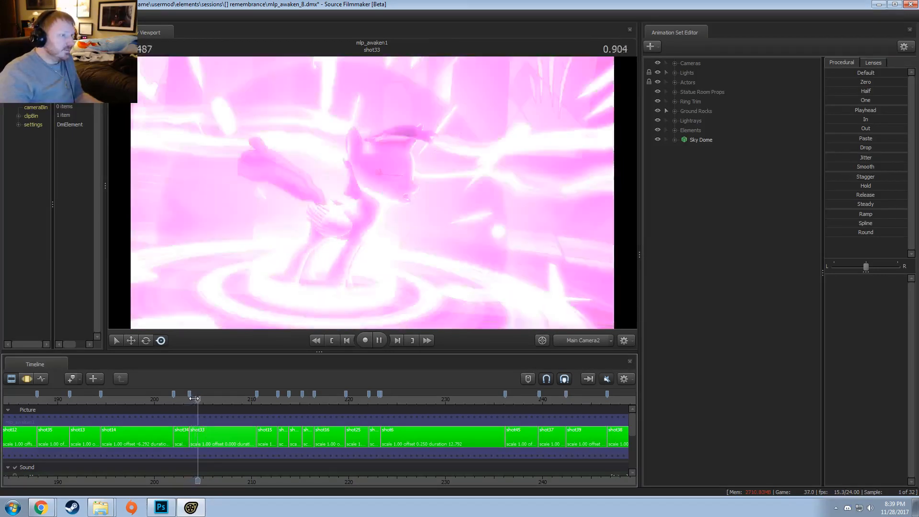
pyautogui.press('space')
pyautogui.click(193, 400)
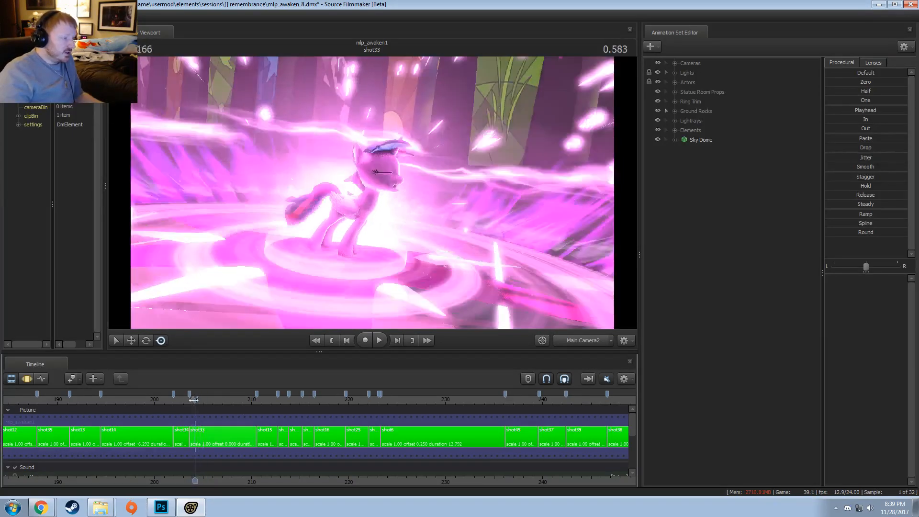
# - Move the playhead into shot34, view the scene through the Work Camera and disable viewport lighting
pyautogui.moveTo(194, 400); pyautogui.dragTo(176, 401)
pyautogui.click(583, 341)
pyautogui.moveTo(516, 295); pyautogui.dragTo(371, 194)
pyautogui.rightClick(512, 157)
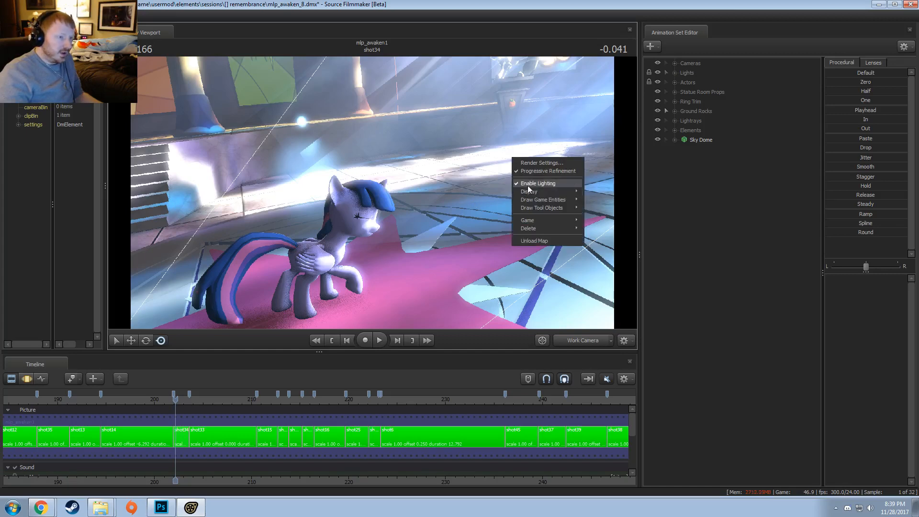
pyautogui.click(532, 184)
pyautogui.moveTo(570, 236)
pyautogui.mouseDown()
pyautogui.moveTo(581, 220)
pyautogui.moveTo(570, 236)
pyautogui.mouseUp()
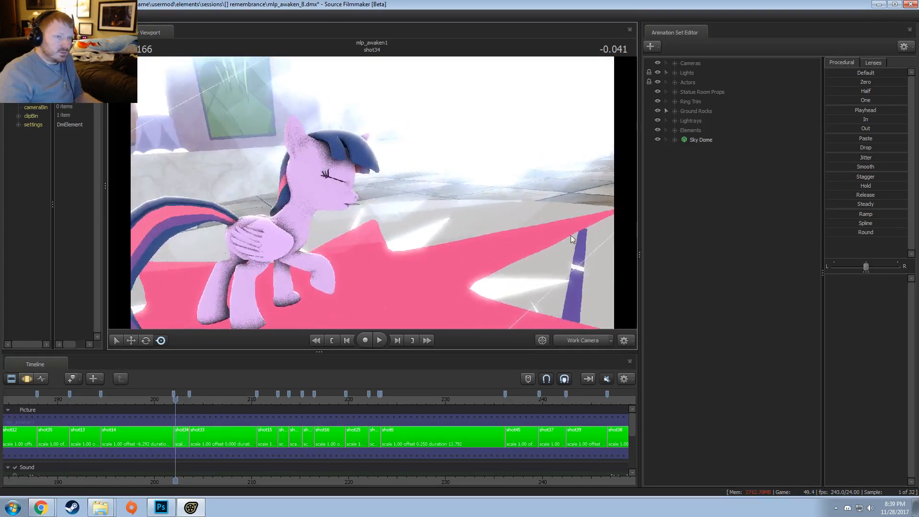
# - Select shot34, hide its Lightrays group and move the playhead to the end of the shot
pyautogui.click(183, 438)
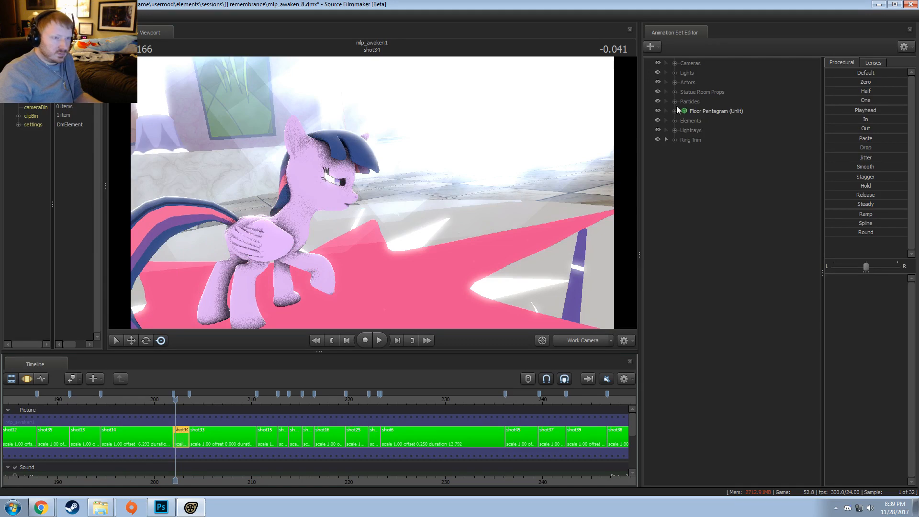
pyautogui.click(658, 130)
pyautogui.moveTo(378, 284)
pyautogui.mouseDown()
pyautogui.moveTo(373, 294)
pyautogui.moveTo(378, 284)
pyautogui.mouseUp()
pyautogui.scroll(3, 241, 420)
pyautogui.scroll(3, 241, 420)
pyautogui.moveTo(176, 406); pyautogui.dragTo(226, 406)
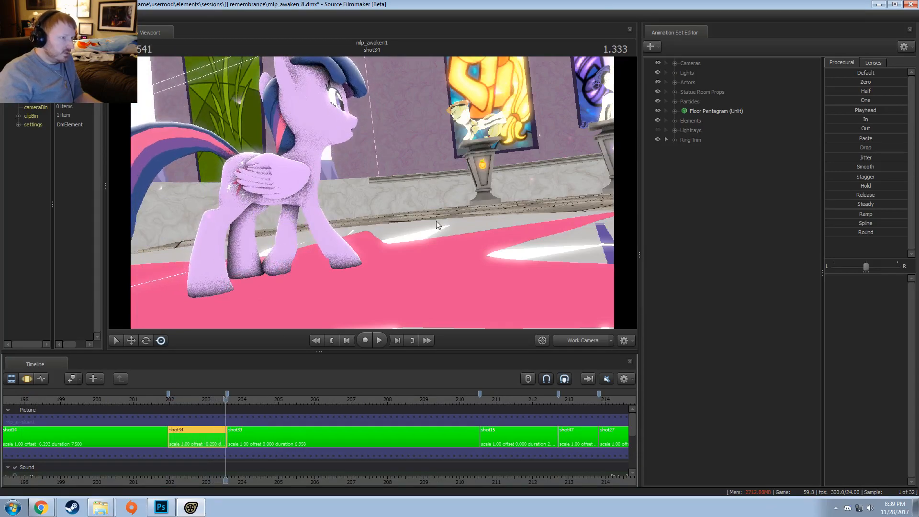
# - Look around the character with the Work Camera, return to camera4 and enable viewport lighting
pyautogui.press('a')
pyautogui.moveTo(435, 223); pyautogui.dragTo(594, 311)
pyautogui.press('w')
pyautogui.click(591, 341)
pyautogui.click(587, 340)
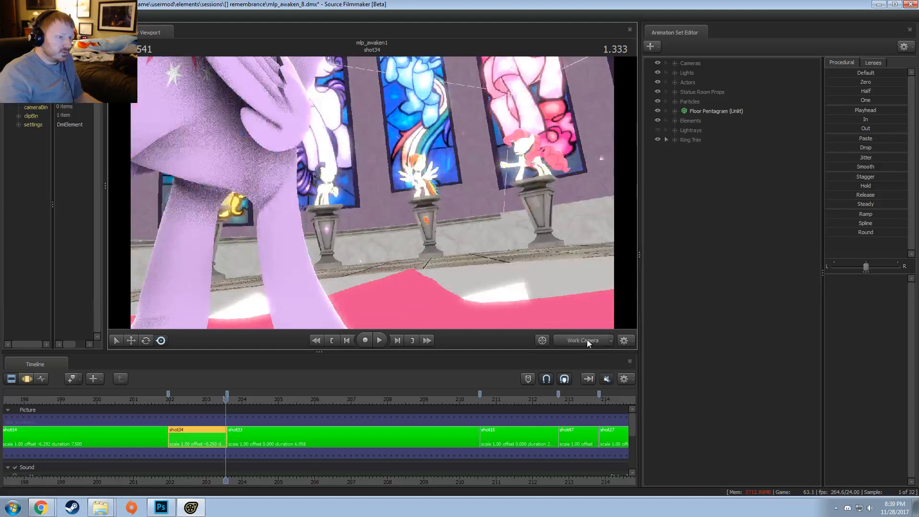
pyautogui.click(586, 340)
pyautogui.rightClick(499, 219)
pyautogui.click(527, 244)
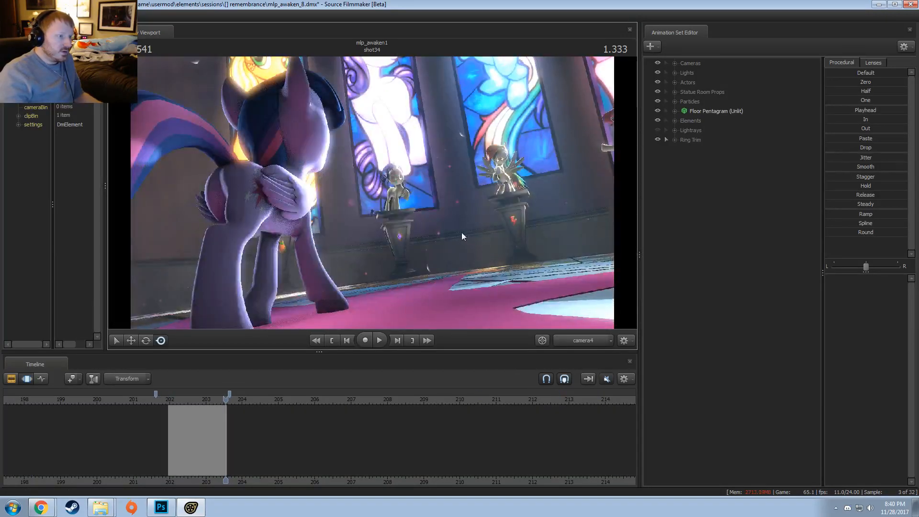
# - Place the playhead at shot time 1.250 in shot34 and select Powering Up in the Particles group
pyautogui.scroll(3, 182, 443)
pyautogui.moveTo(153, 401); pyautogui.dragTo(220, 428)
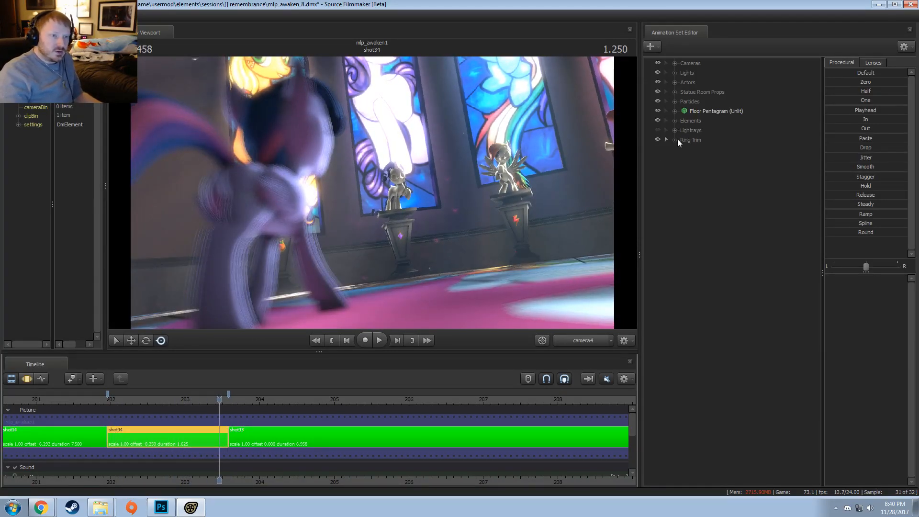
pyautogui.click(667, 102)
pyautogui.click(710, 112)
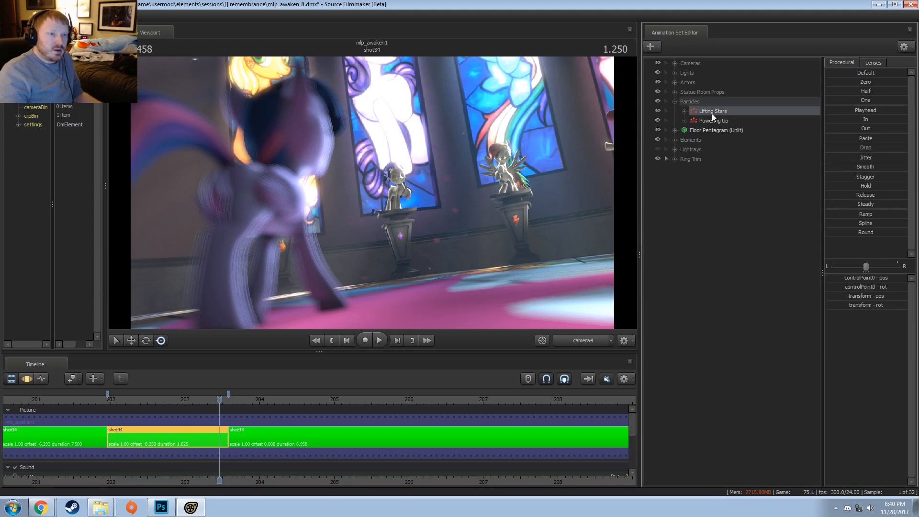
pyautogui.click(711, 120)
# - Frame the character on the floor star through the Work Camera and open the lifting_stars particle system definition for editing
pyautogui.click(583, 340)
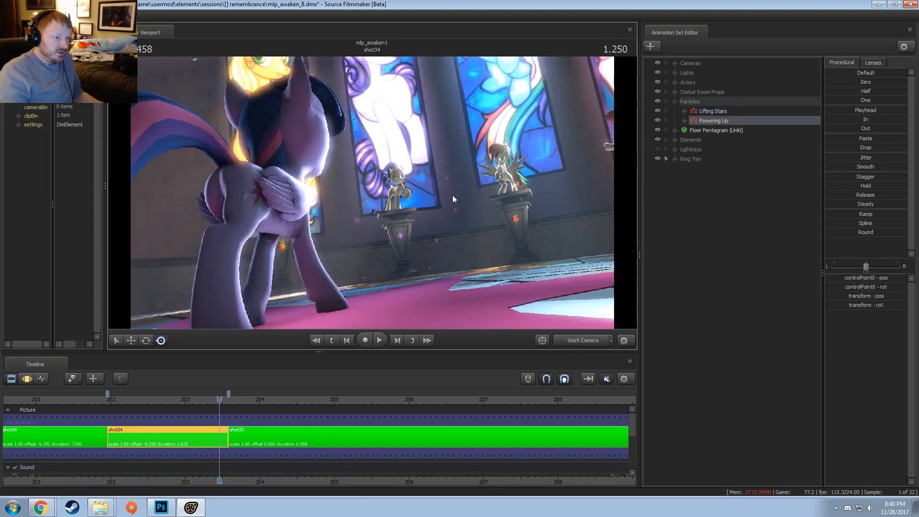
pyautogui.moveTo(455, 199); pyautogui.dragTo(412, 235)
pyautogui.moveTo(372, 193)
pyautogui.keyDown('alt'); pyautogui.mouseDown()
pyautogui.moveTo(316, 204)
pyautogui.moveTo(372, 193)
pyautogui.mouseUp(); pyautogui.keyUp('alt')
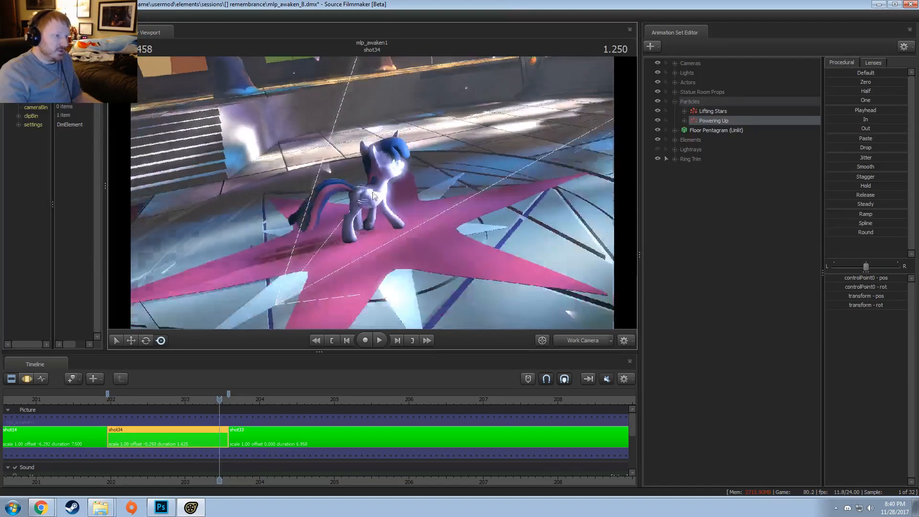
pyautogui.rightClick(716, 110)
pyautogui.moveTo(760, 227)
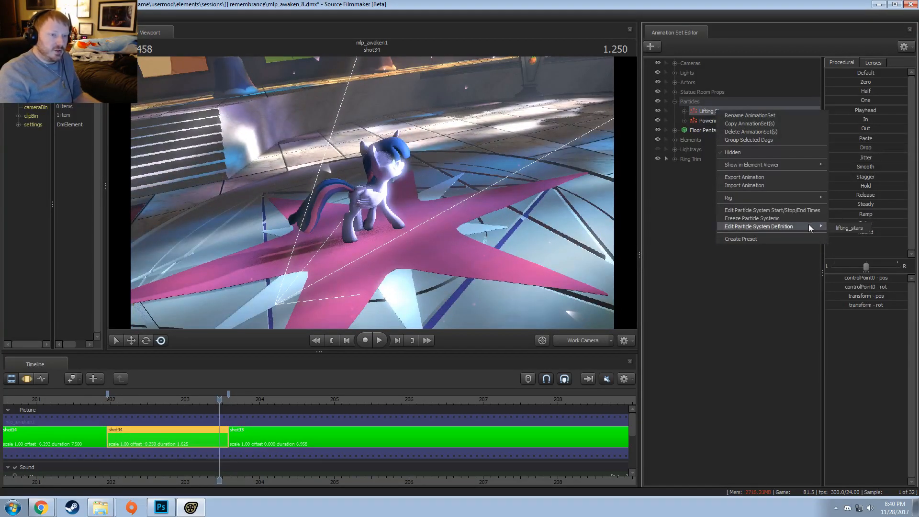
pyautogui.click(849, 228)
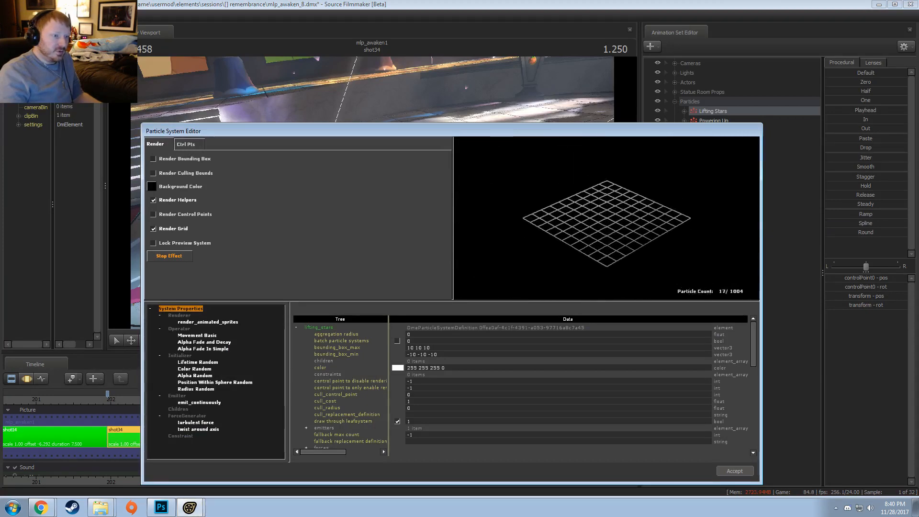
# - Examine the lifting_stars preview from a low angle and show the properties of its twist around axis force
pyautogui.moveTo(573, 225)
pyautogui.mouseDown()
pyautogui.moveTo(581, 210)
pyautogui.moveTo(573, 225)
pyautogui.mouseUp()
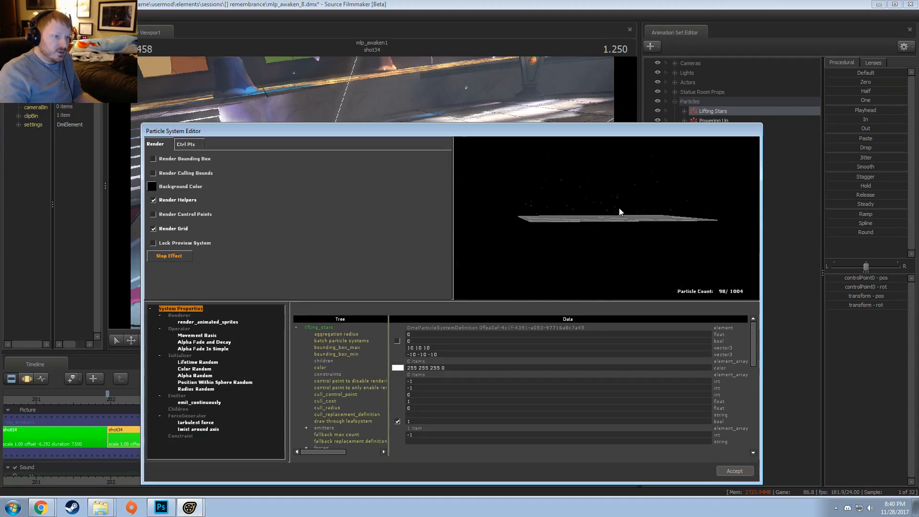
pyautogui.moveTo(624, 206)
pyautogui.mouseDown()
pyautogui.moveTo(622, 198)
pyautogui.moveTo(611, 214)
pyautogui.moveTo(622, 177)
pyautogui.moveTo(622, 192)
pyautogui.mouseUp()
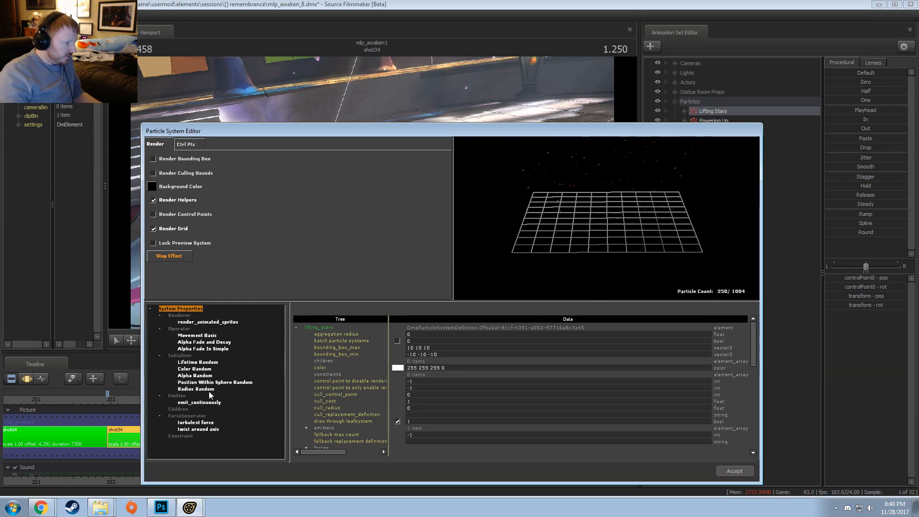
pyautogui.moveTo(636, 259); pyautogui.dragTo(577, 230)
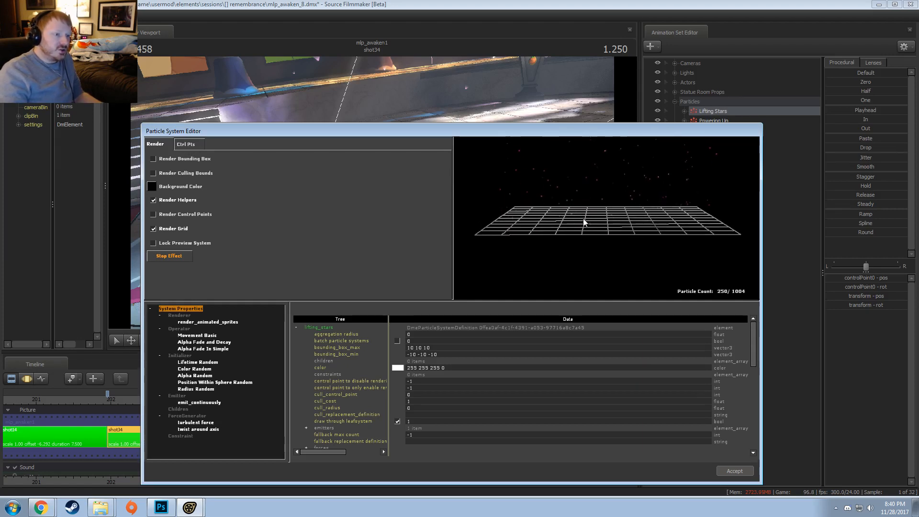
pyautogui.click(198, 429)
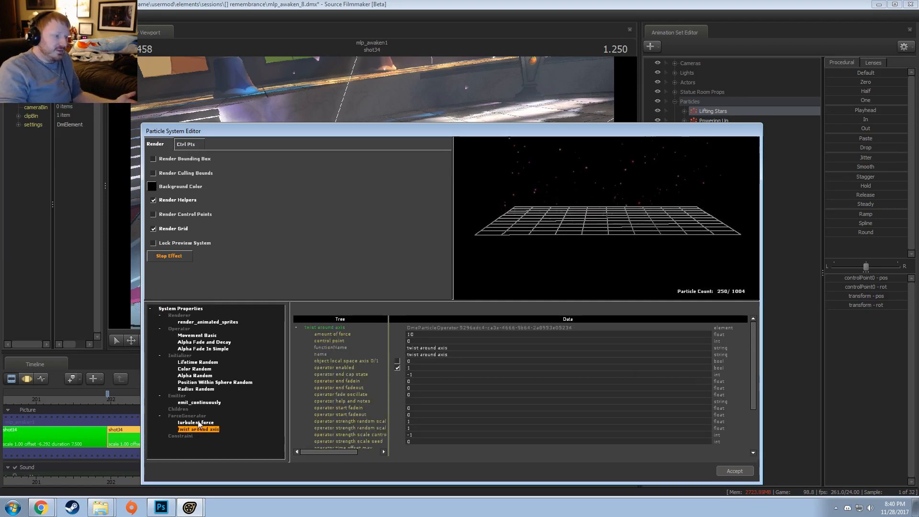
# - Examine the turbulent force properties and the particle motion in the lifting_stars preview, and close the particle system definition
pyautogui.click(198, 423)
pyautogui.moveTo(627, 178); pyautogui.dragTo(670, 218)
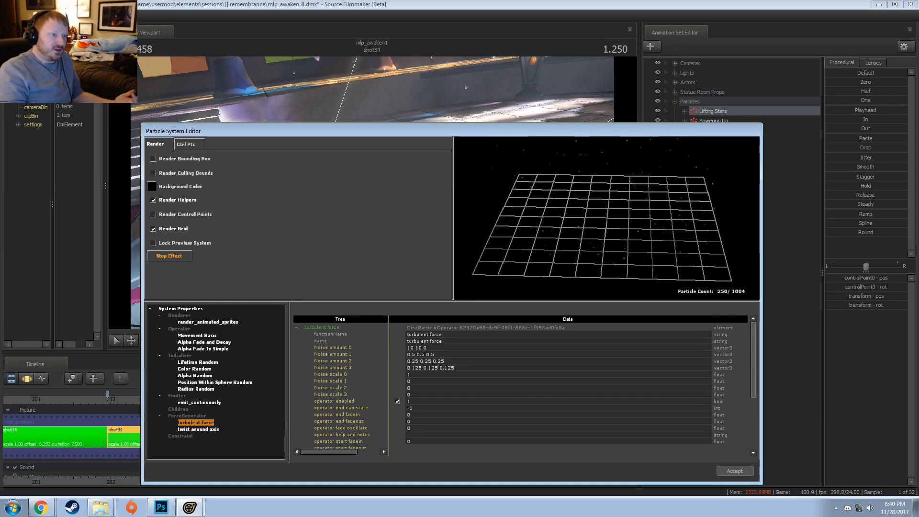
pyautogui.scroll(-5, 620, 168)
pyautogui.moveTo(622, 164)
pyautogui.mouseDown()
pyautogui.moveTo(622, 136)
pyautogui.moveTo(624, 172)
pyautogui.mouseUp()
pyautogui.scroll(5, 622, 160)
pyautogui.moveTo(623, 161); pyautogui.dragTo(624, 215, button='middle')
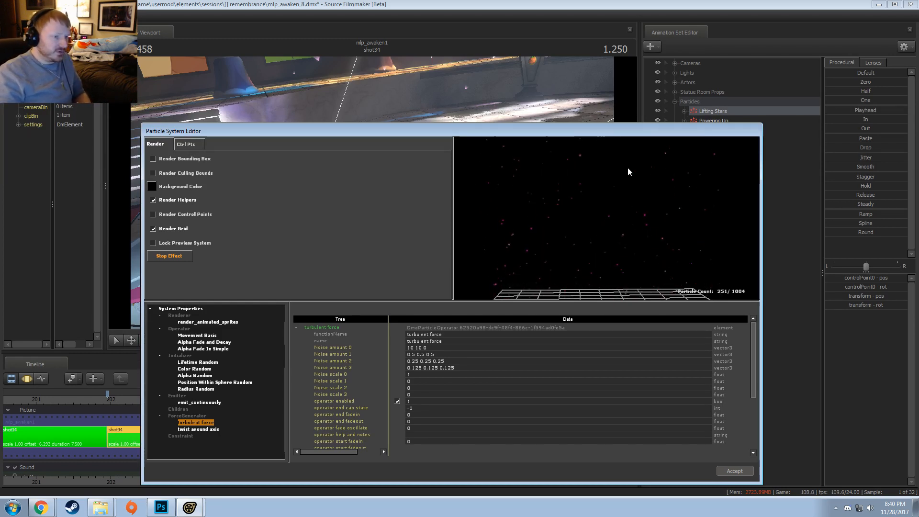
pyautogui.moveTo(615, 190); pyautogui.dragTo(613, 210)
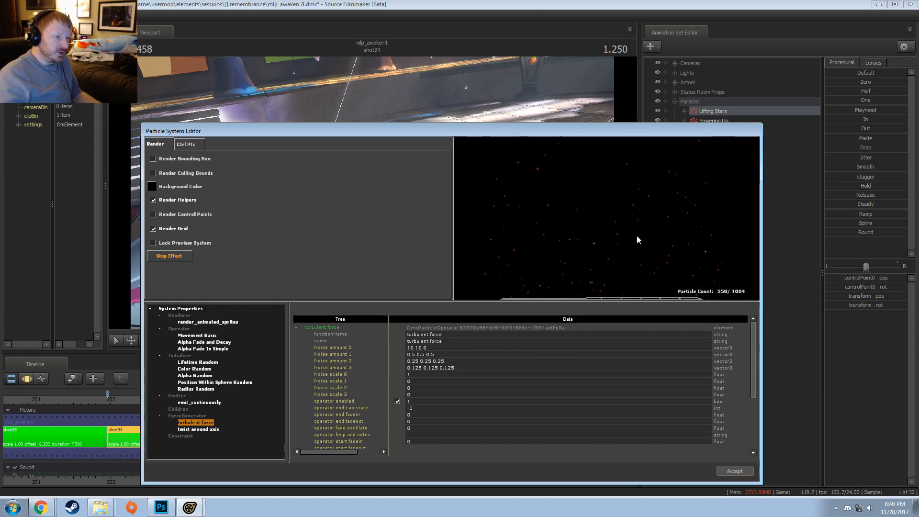
pyautogui.moveTo(636, 235); pyautogui.dragTo(584, 256)
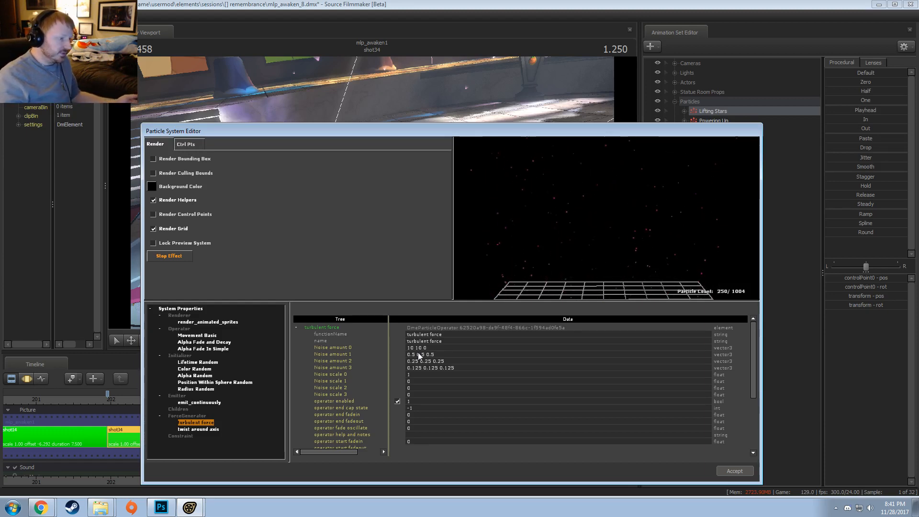
pyautogui.moveTo(537, 250)
pyautogui.mouseDown()
pyautogui.moveTo(502, 250)
pyautogui.moveTo(538, 246)
pyautogui.mouseUp()
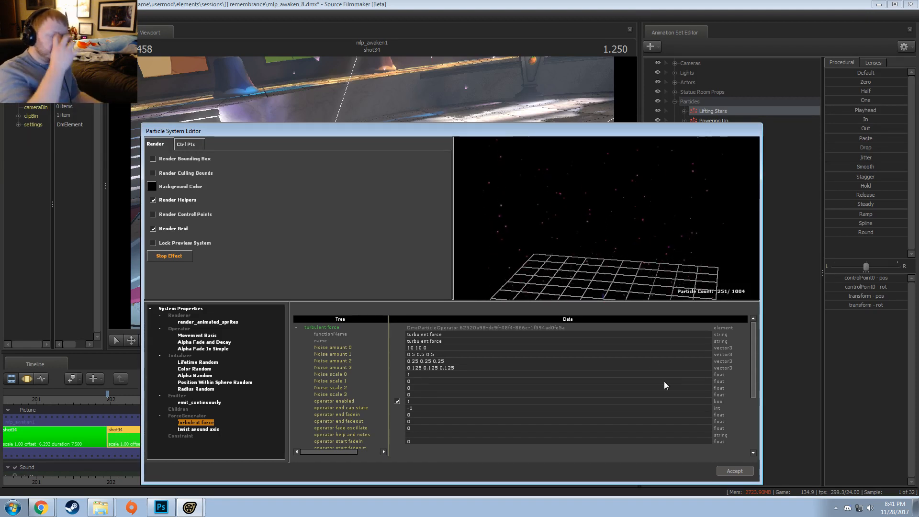
pyautogui.click(736, 471)
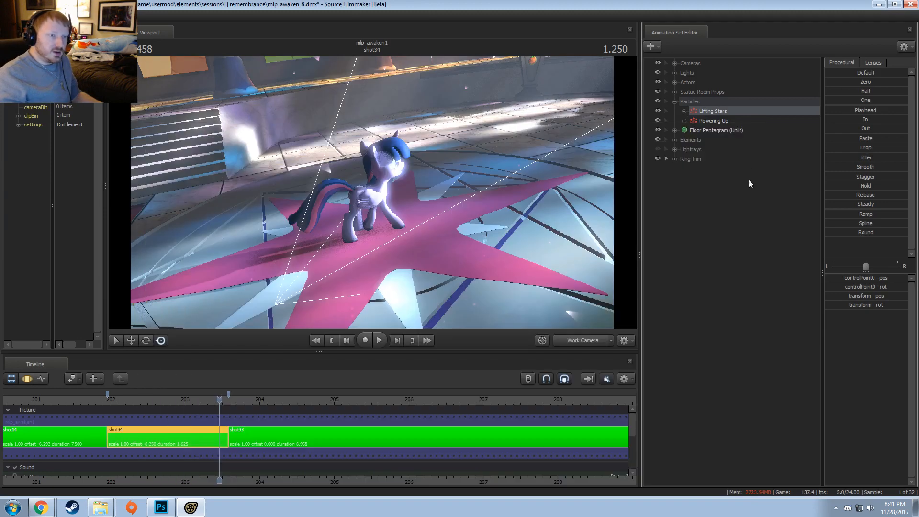
# - Place the playhead at shot time 0.083 in shot33 and select all particle systems from Flying Particles to Expanding Ring
pyautogui.click(234, 397)
pyautogui.click(270, 441)
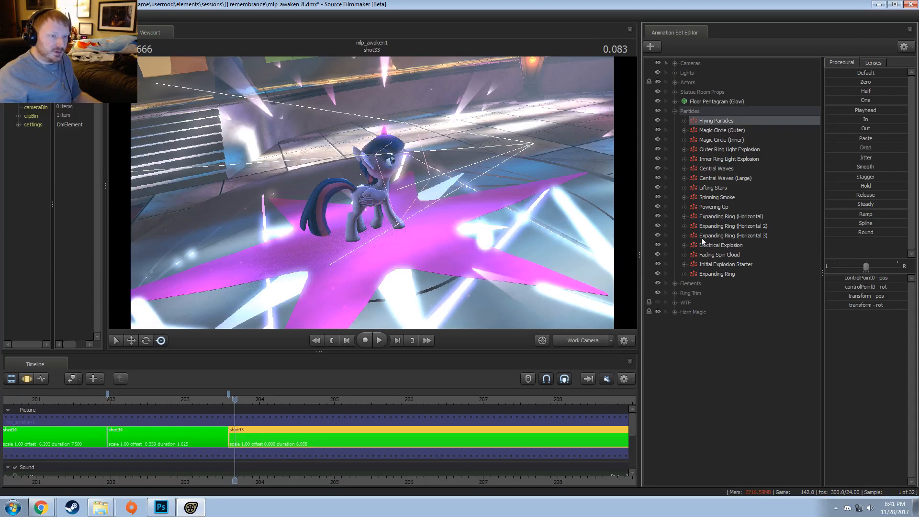
pyautogui.keyDown('shift'); pyautogui.click(711, 271); pyautogui.keyUp('shift')
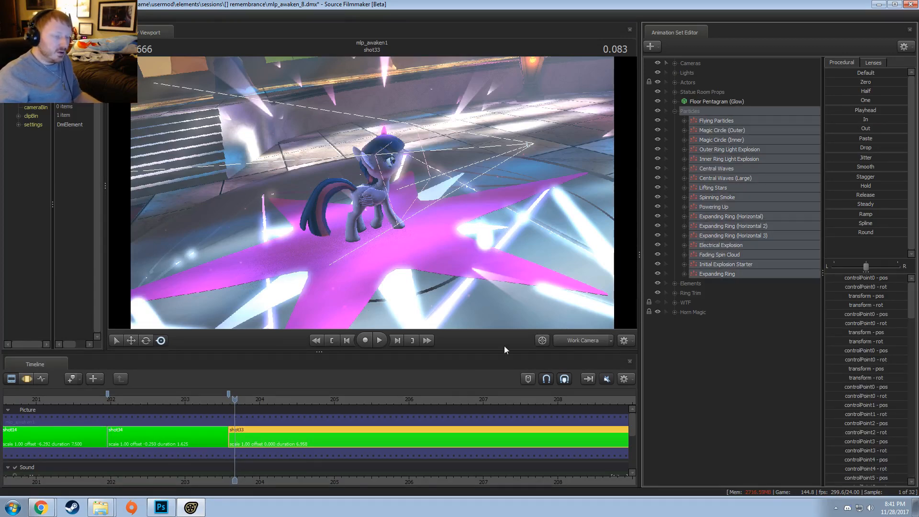
pyautogui.click(584, 340)
pyautogui.click(586, 341)
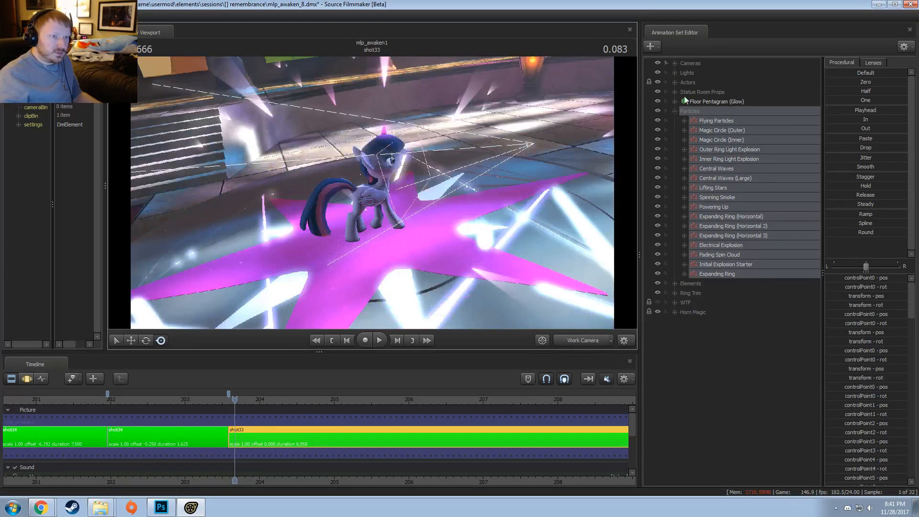
# - Hide the Lights and Statue Room Props groups in shot33 to isolate the particle effects around the character
pyautogui.click(655, 73)
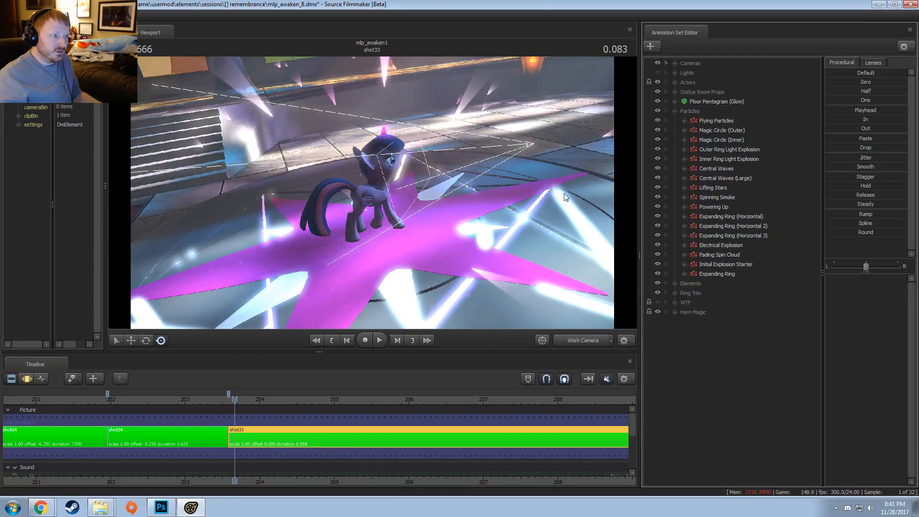
pyautogui.moveTo(373, 192); pyautogui.dragTo(407, 146)
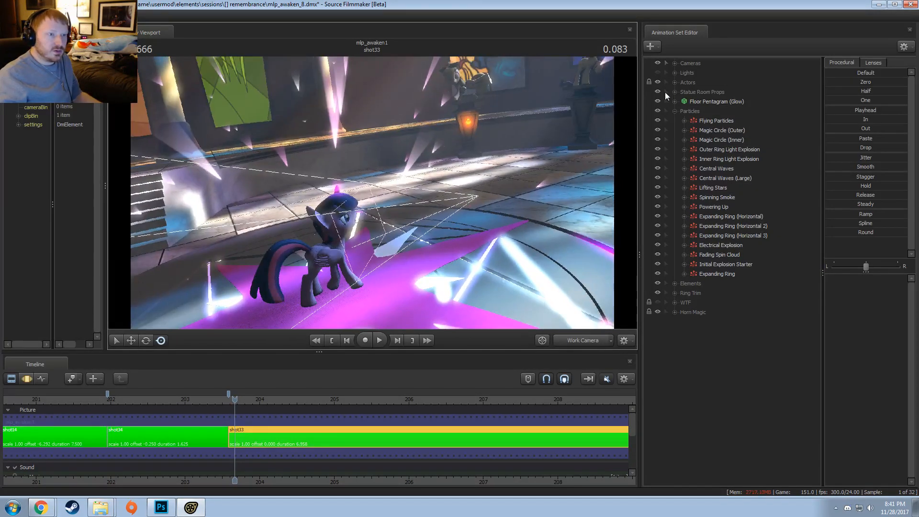
pyautogui.click(657, 92)
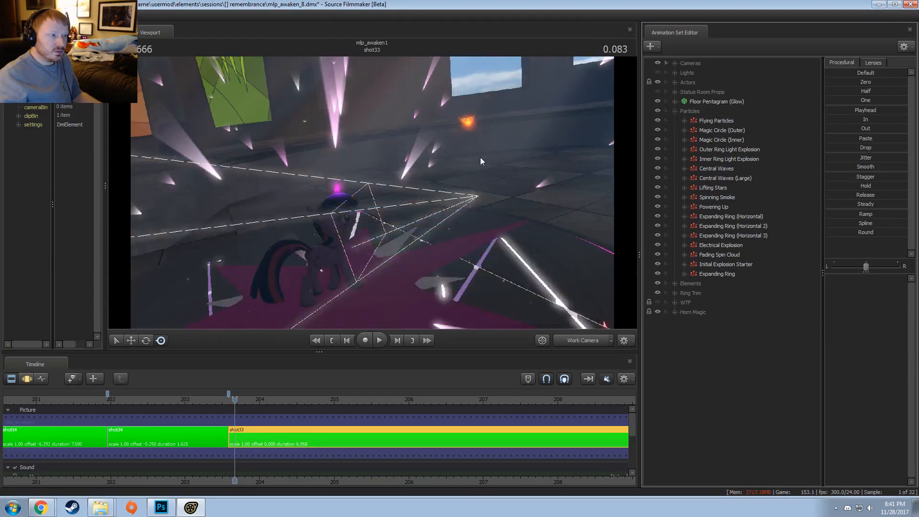
pyautogui.moveTo(480, 157); pyautogui.dragTo(480, 165)
pyautogui.moveTo(372, 192); pyautogui.dragTo(336, 175)
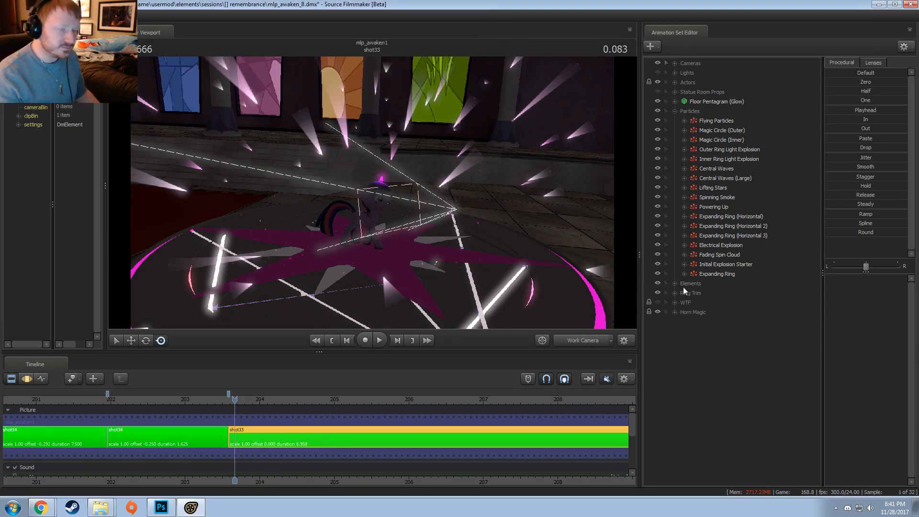
# - Hide every particle system from Expanding Ring up to Magic Circle (Outer), leaving only Flying Particles shown
pyautogui.click(658, 274)
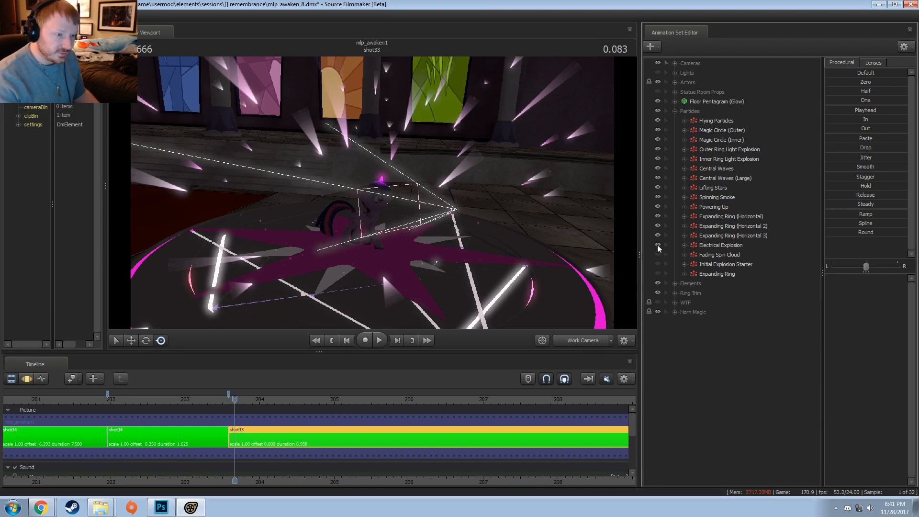
pyautogui.click(658, 217)
pyautogui.click(658, 206)
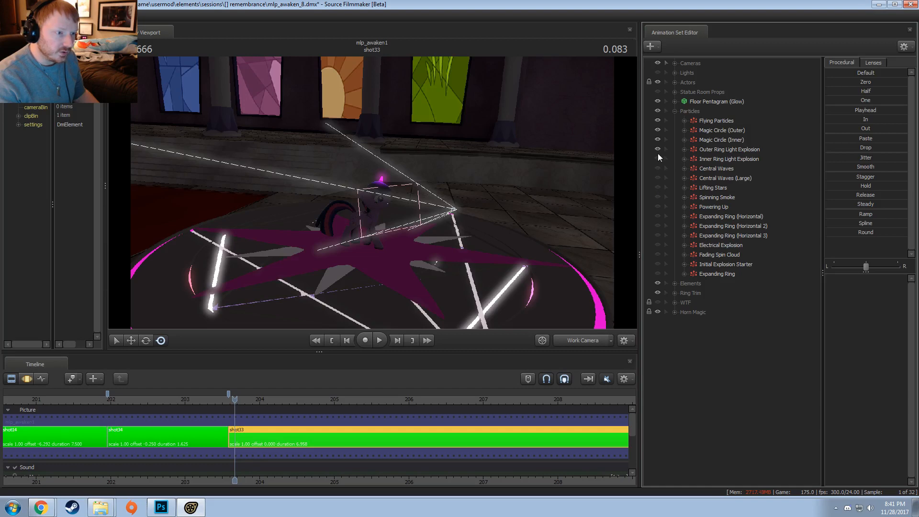
# - Switch the timeline to the Motion Editor, play through the Flying Particles effect and return to the start of shot33
pyautogui.press('F4')
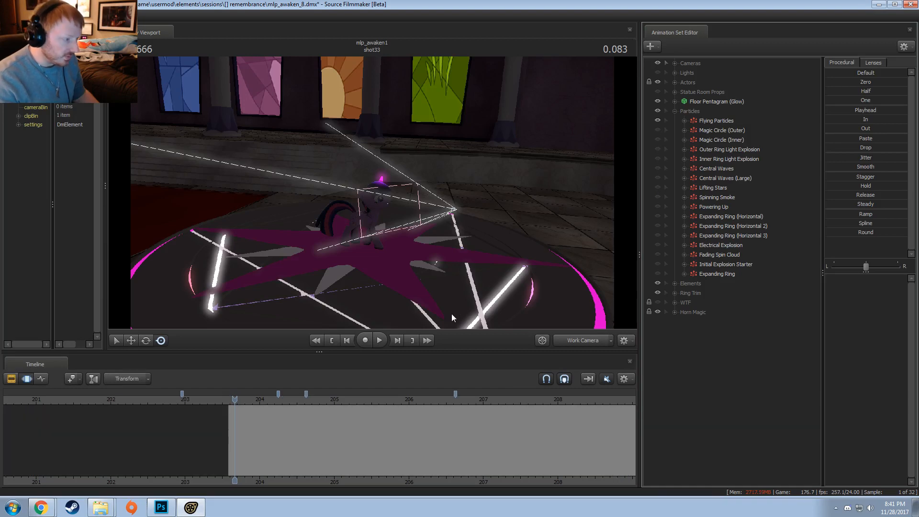
pyautogui.scroll(-3, 419, 431)
pyautogui.press('space')
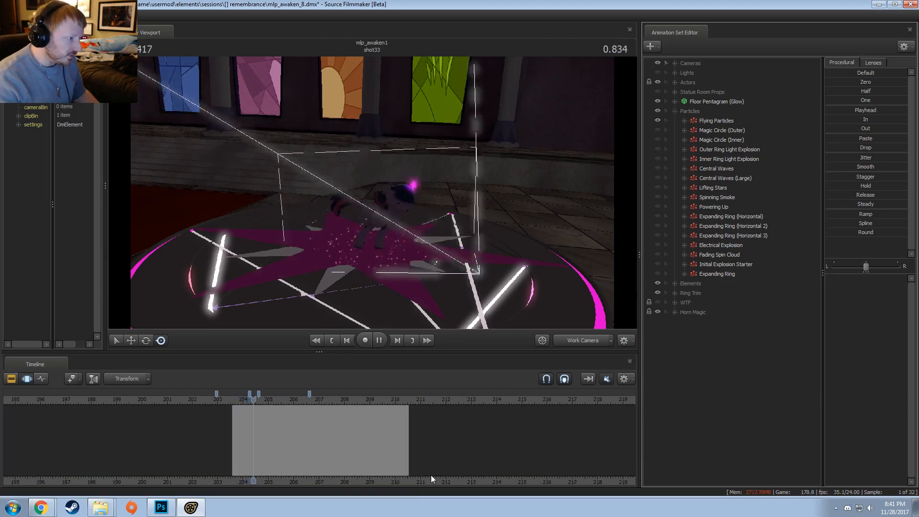
pyautogui.press('space')
pyautogui.scroll(4, 363, 432)
pyautogui.moveTo(271, 401); pyautogui.dragTo(309, 412)
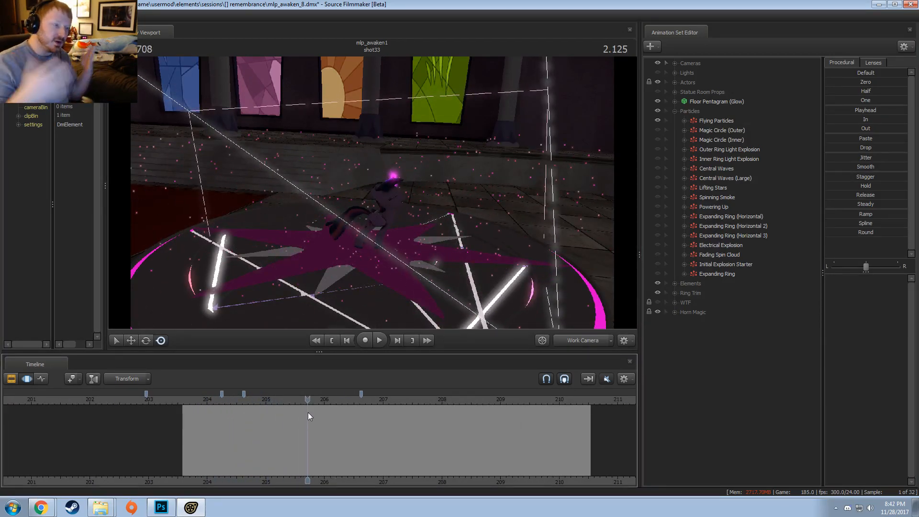
pyautogui.press('space')
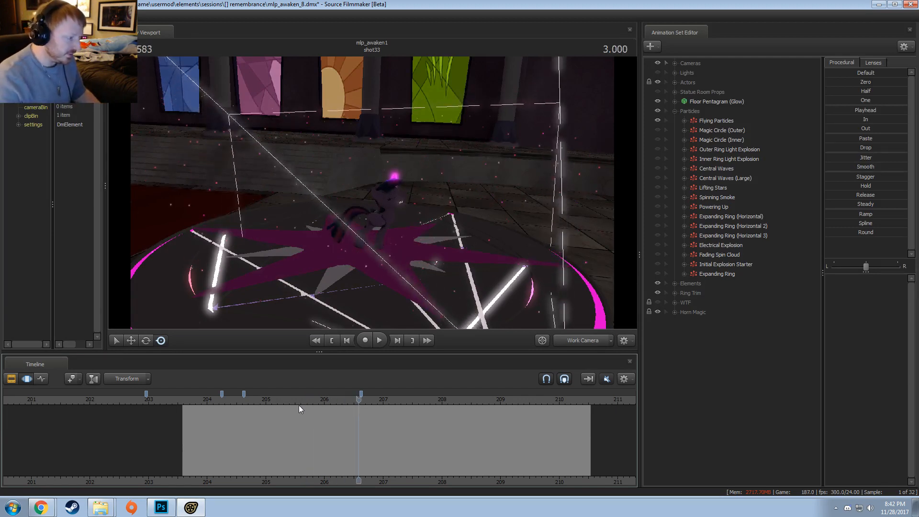
pyautogui.click(246, 400)
pyautogui.moveTo(210, 400); pyautogui.dragTo(186, 398)
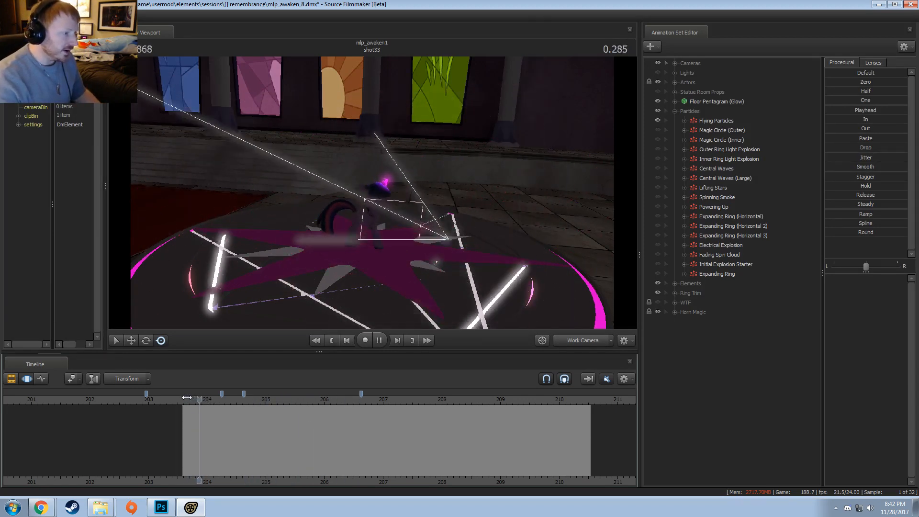
pyautogui.click(185, 398)
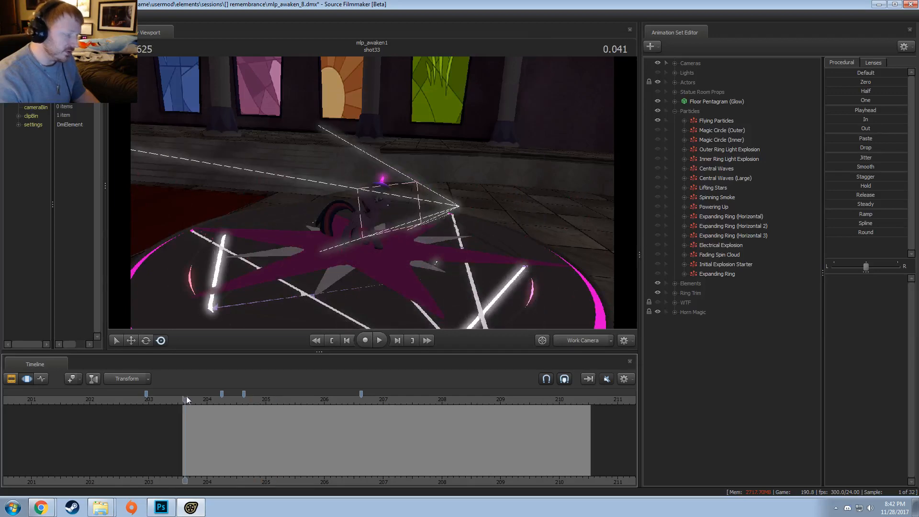
# - Enlarge the viewport and replay Flying Particles over the whole floor circle from the start of shot33 to shot time 1.416
pyautogui.moveTo(614, 171); pyautogui.dragTo(374, 191)
pyautogui.moveTo(576, 359); pyautogui.dragTo(535, 377)
pyautogui.press('s')
pyautogui.moveTo(508, 287); pyautogui.dragTo(569, 261)
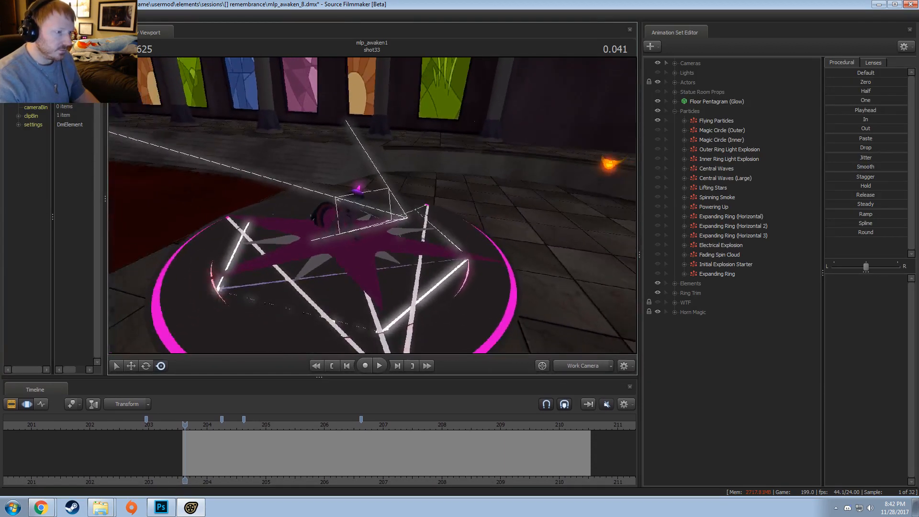
pyautogui.moveTo(372, 213); pyautogui.dragTo(372, 205)
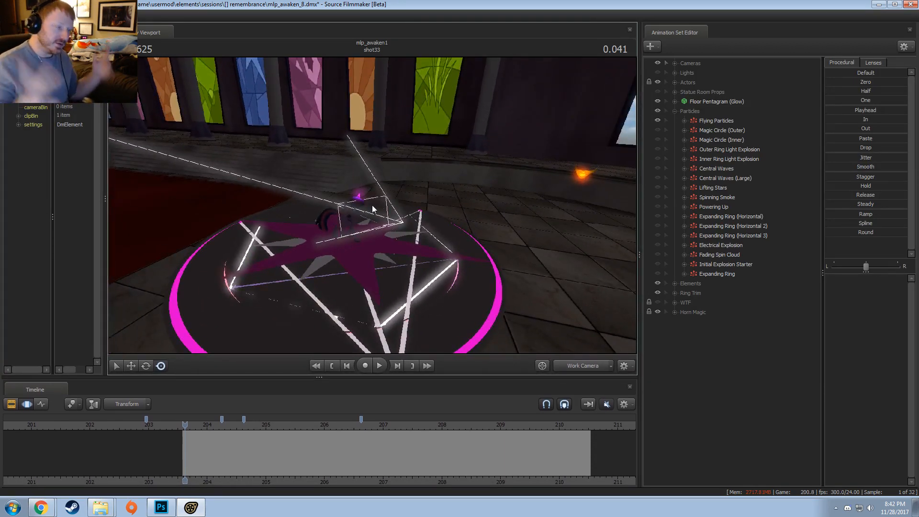
pyautogui.click(184, 427)
pyautogui.press('space')
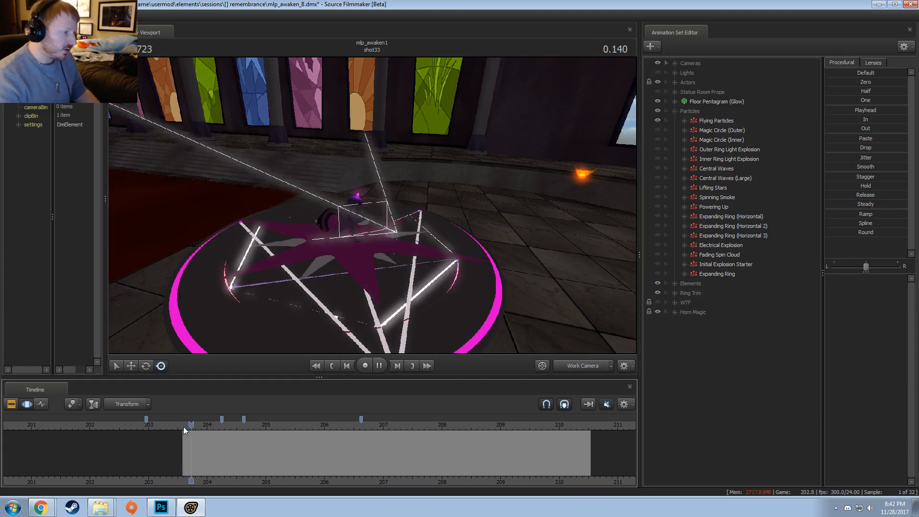
pyautogui.press('space')
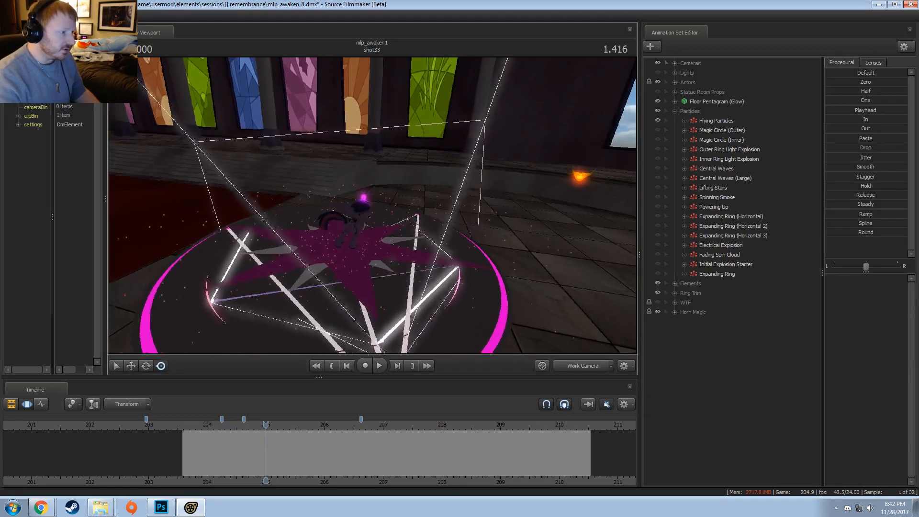
# - Hide the Elements and Ring Trim groups while viewing the character's glowing horn up close, keeping Horn Magic shown
pyautogui.press('w')
pyautogui.moveTo(372, 205)
pyautogui.mouseDown()
pyautogui.moveTo(354, 239)
pyautogui.moveTo(306, 244)
pyautogui.moveTo(383, 194)
pyautogui.mouseUp()
pyautogui.press('s')
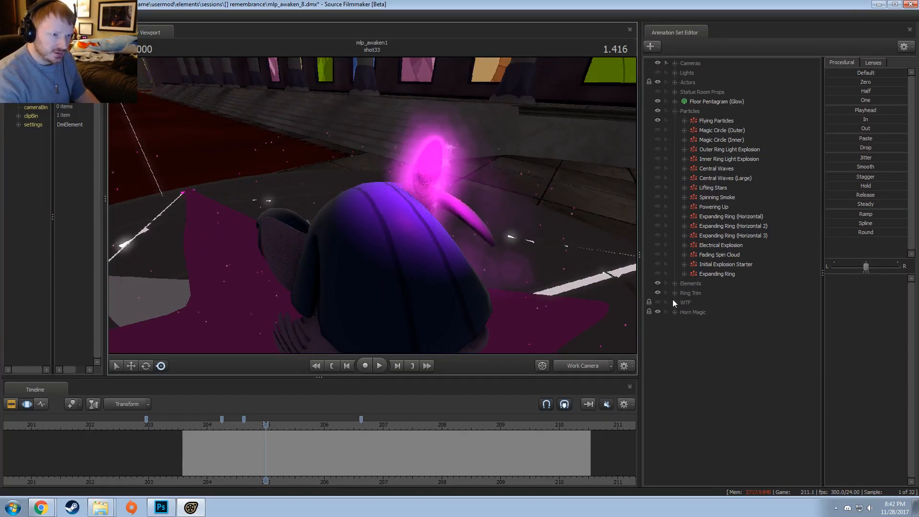
pyautogui.click(674, 81)
pyautogui.click(674, 82)
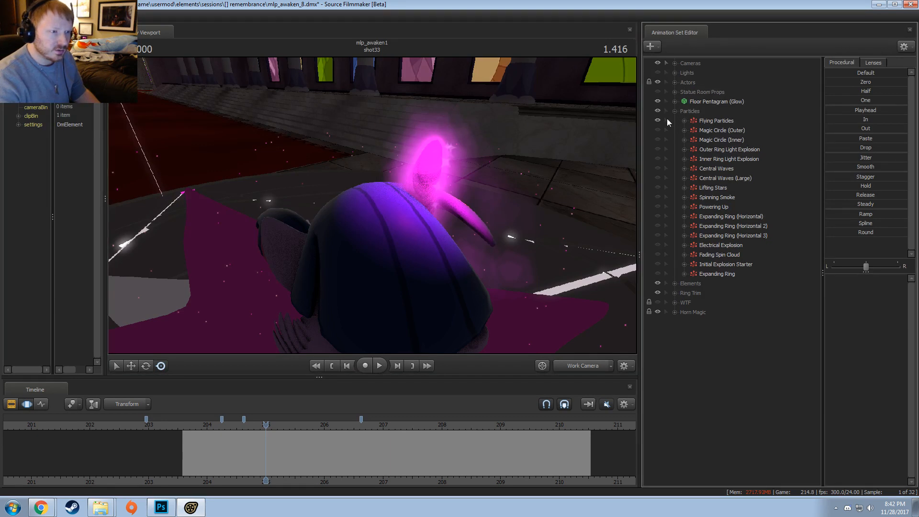
pyautogui.click(672, 284)
pyautogui.click(673, 284)
pyautogui.click(659, 283)
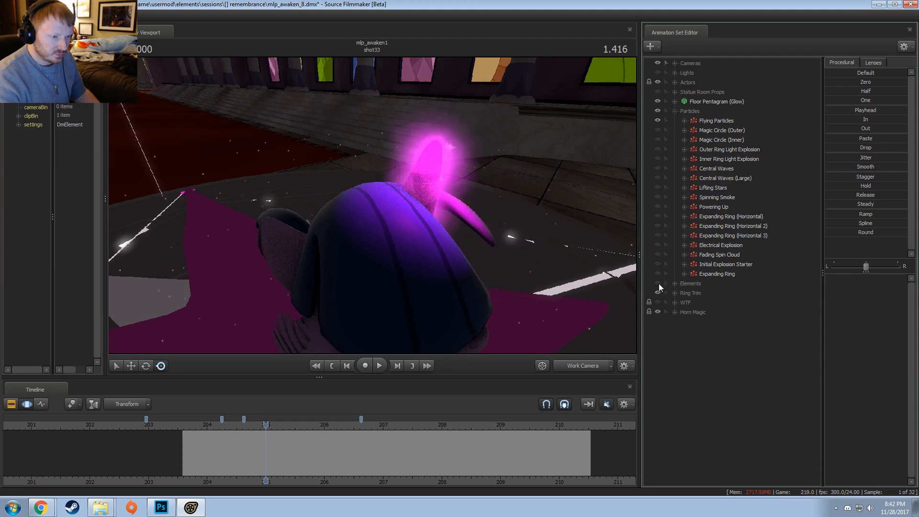
pyautogui.click(656, 292)
pyautogui.click(657, 312)
pyautogui.click(658, 313)
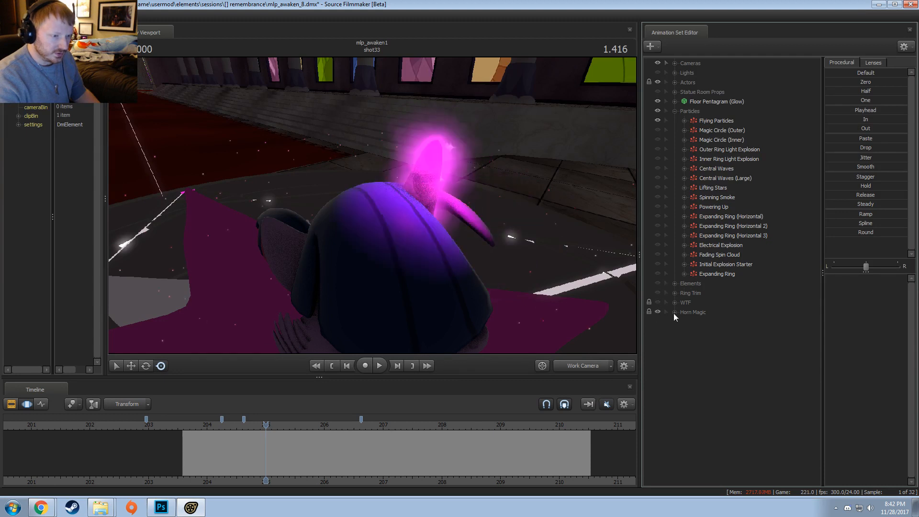
# - Expand the Horn Magic group and compare the horn glow with Magic Horn Light hidden and shown
pyautogui.click(673, 312)
pyautogui.click(701, 322)
pyautogui.click(708, 332)
pyautogui.click(705, 340)
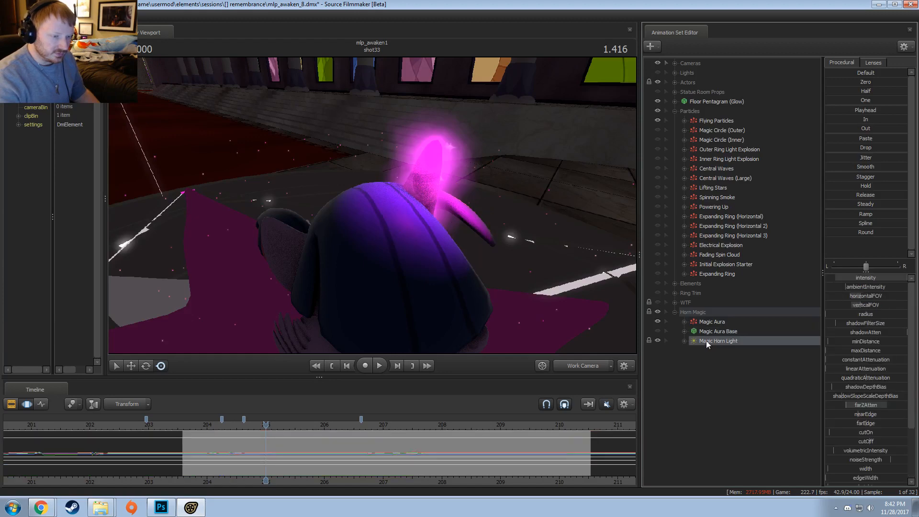
pyautogui.click(658, 339)
pyautogui.moveTo(623, 345); pyautogui.dragTo(635, 337)
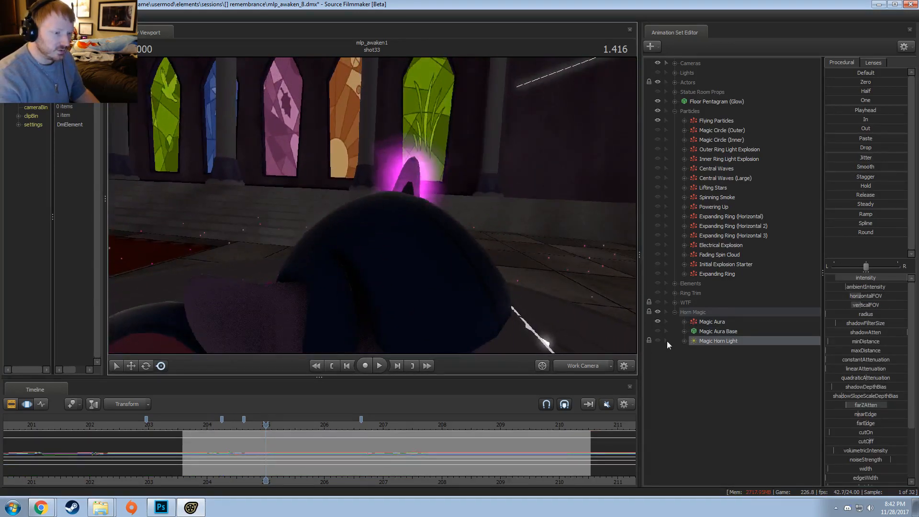
pyautogui.click(657, 340)
pyautogui.moveTo(554, 317); pyautogui.dragTo(373, 209)
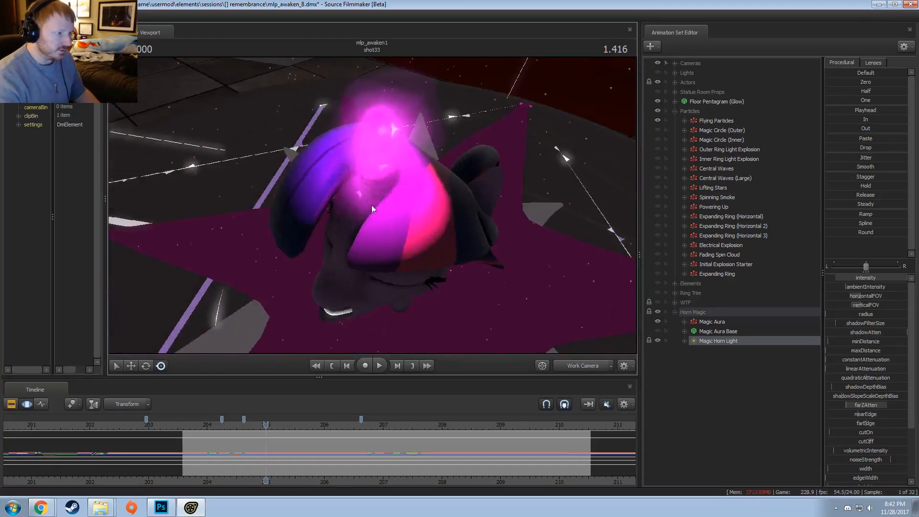
# - Select Magic Aura Base and compare the horn from several angles with the base shown and hidden
pyautogui.click(711, 333)
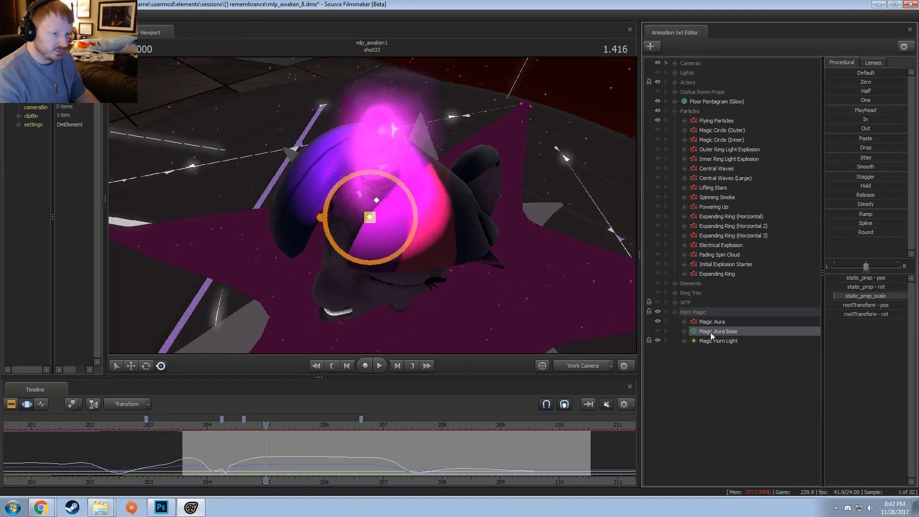
pyautogui.click(656, 330)
pyautogui.moveTo(588, 283); pyautogui.dragTo(364, 207)
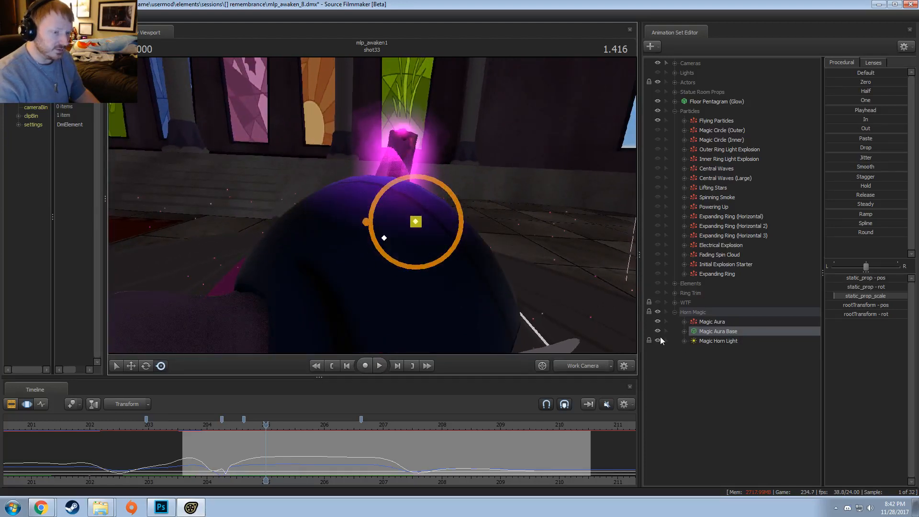
pyautogui.click(658, 331)
pyautogui.moveTo(480, 171); pyautogui.dragTo(435, 161)
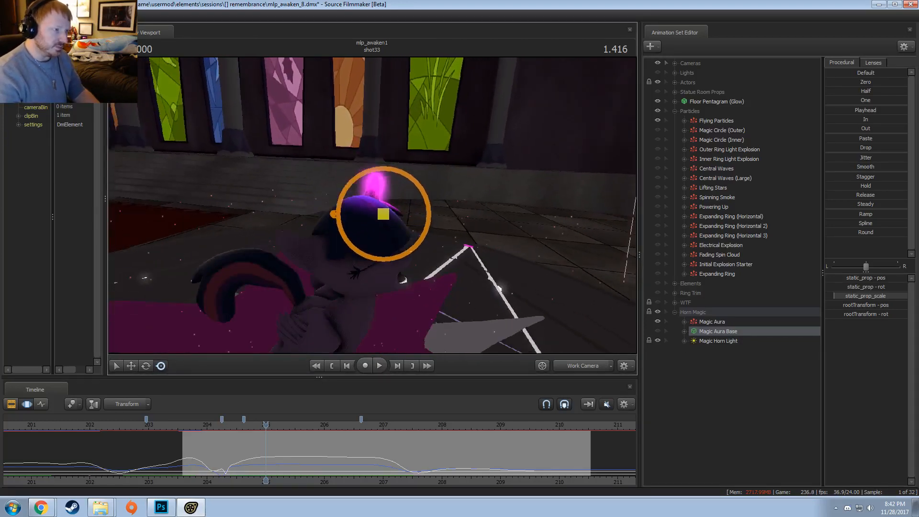
# - Hide the Horn Magic group and collapse it in the animation set list
pyautogui.moveTo(452, 236); pyautogui.dragTo(452, 234)
pyautogui.click(657, 312)
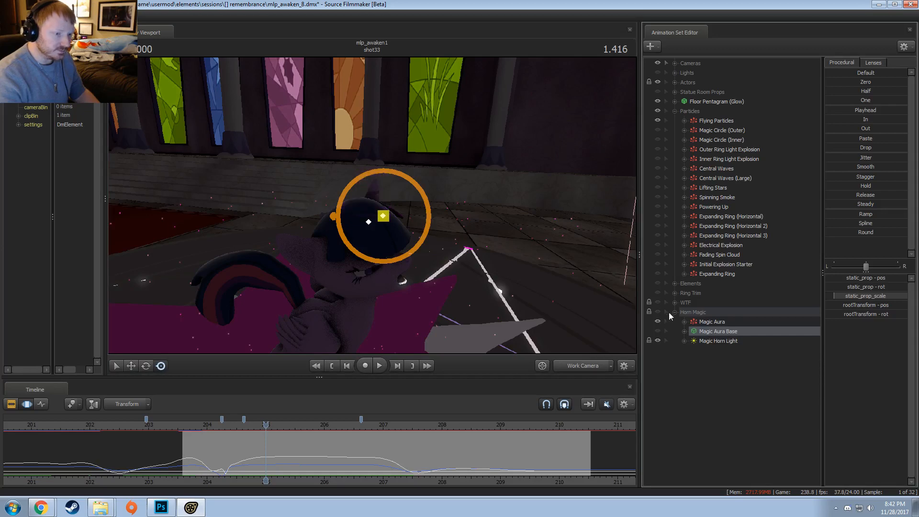
pyautogui.click(674, 312)
pyautogui.moveTo(372, 202)
pyautogui.mouseDown()
pyautogui.moveTo(345, 205)
pyautogui.moveTo(373, 203)
pyautogui.mouseUp()
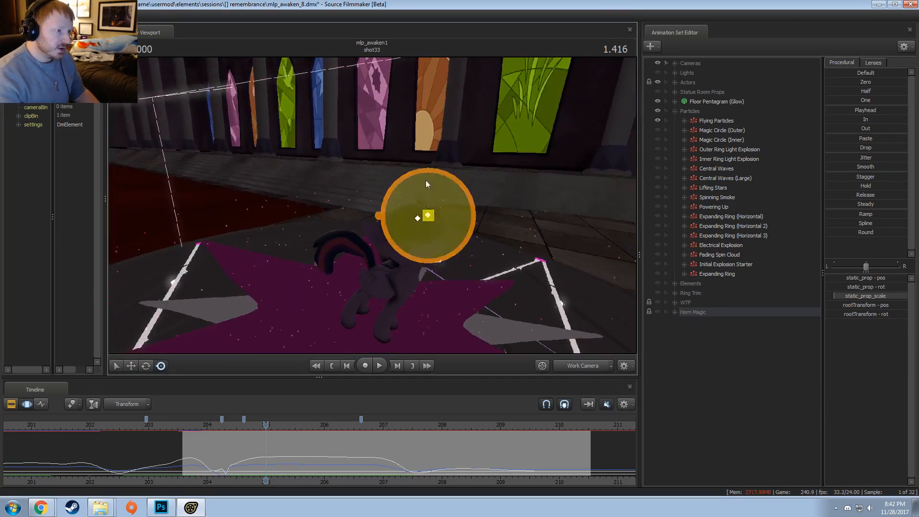
# - Play Flying Particles over the whole floor circle on to shot time 2.375 of shot33, viewed from above
pyautogui.press('space')
pyautogui.press('space')
pyautogui.moveTo(425, 179); pyautogui.dragTo(426, 215)
pyautogui.moveTo(372, 206)
pyautogui.mouseDown()
pyautogui.moveTo(369, 192)
pyautogui.moveTo(372, 205)
pyautogui.mouseUp()
pyautogui.press('space')
pyautogui.press('space')
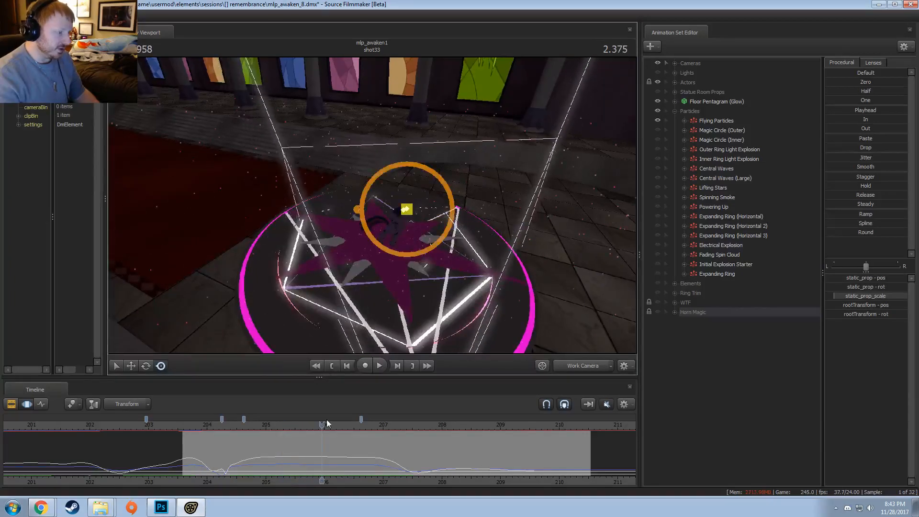
# - Return to shot time 1.333 and show Magic Circle (Outer) in place of Flying Particles, comparing the circle with it hidden and shown
pyautogui.press('shift')
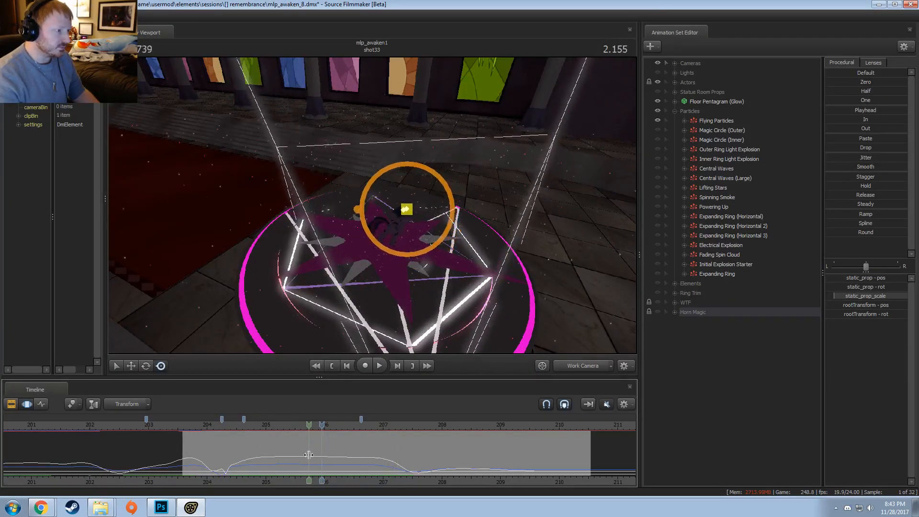
pyautogui.click(261, 458)
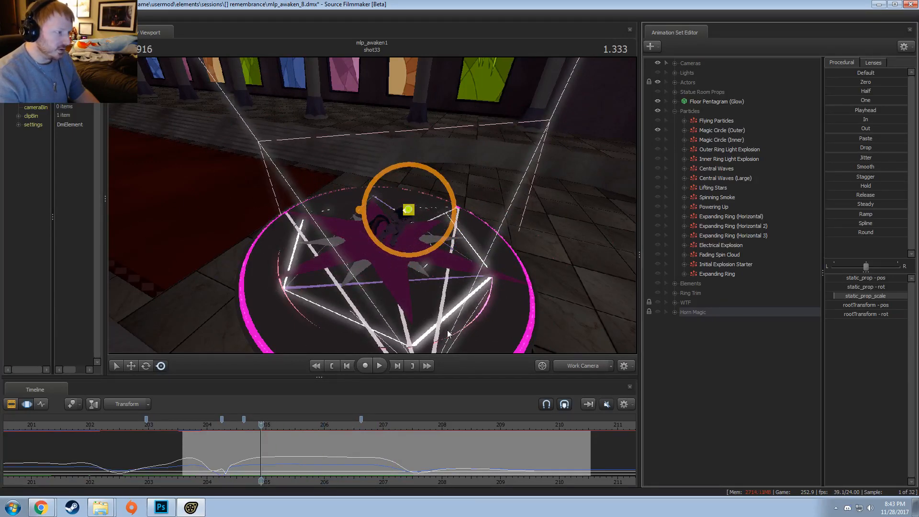
pyautogui.moveTo(557, 197); pyautogui.dragTo(409, 196)
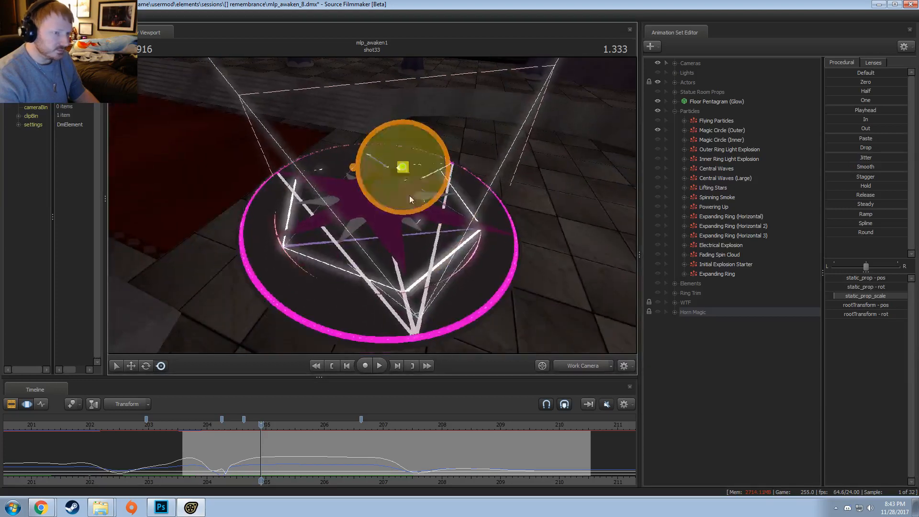
pyautogui.click(657, 129)
pyautogui.click(657, 129)
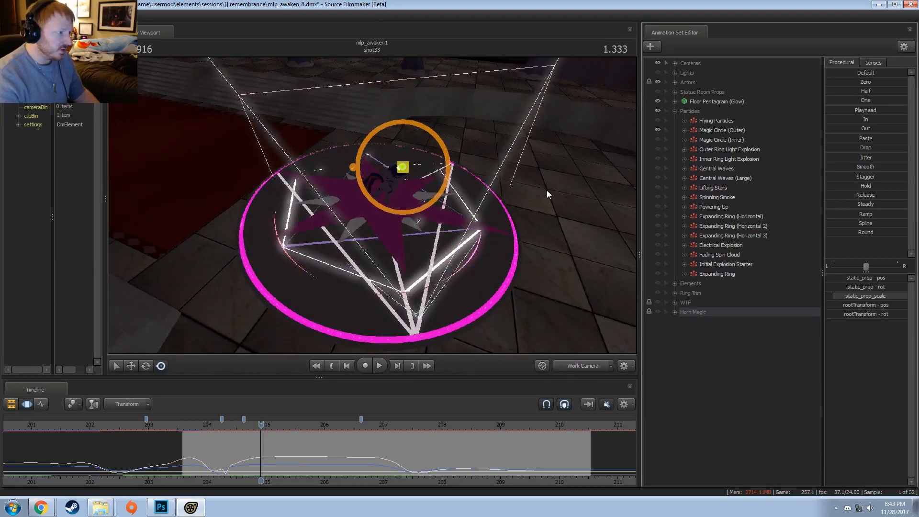
# - Examine Magic Circle (Outer) up close along the pink floor ring while playing the shot
pyautogui.moveTo(547, 191); pyautogui.dragTo(593, 184)
pyautogui.press('w')
pyautogui.press('w')
pyautogui.moveTo(450, 229); pyautogui.dragTo(507, 242)
pyautogui.press('space')
pyautogui.press('space')
pyautogui.press('space')
# - Play the outer magic circle through Main Camera2 to shot time 2.333 and switch the timeline to the Clip Editor
pyautogui.click(571, 366)
pyautogui.press('space')
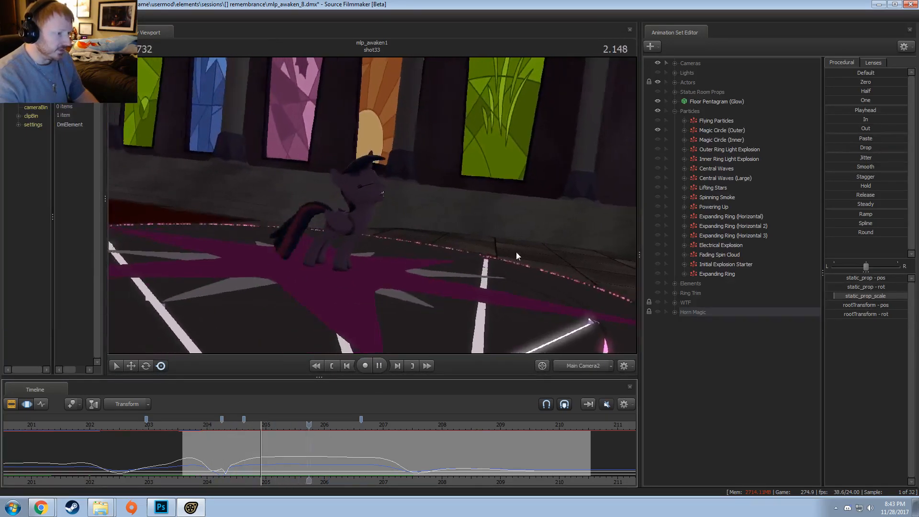
pyautogui.press('space')
pyautogui.press('F2')
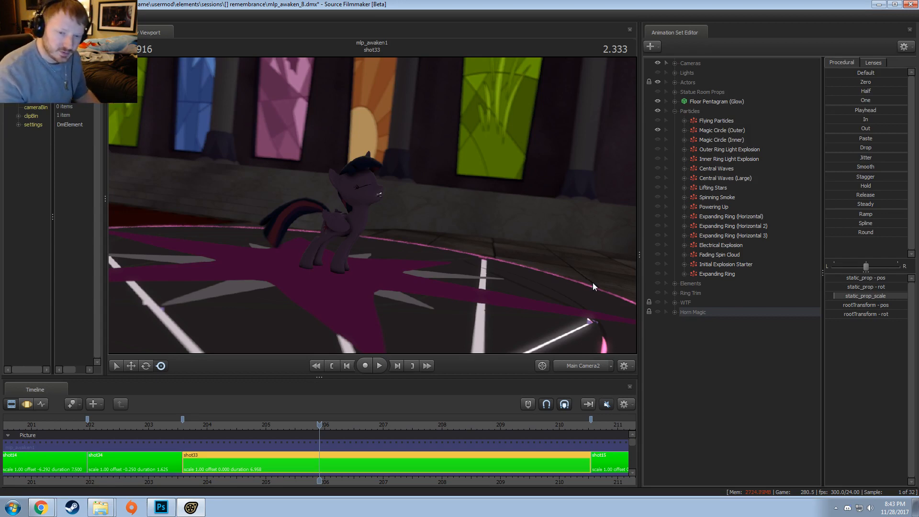
# - Inspect the outer magic circle's particles against the solid pink ring from several close angles in the Work Camera
pyautogui.click(594, 366)
pyautogui.moveTo(498, 282); pyautogui.dragTo(372, 205)
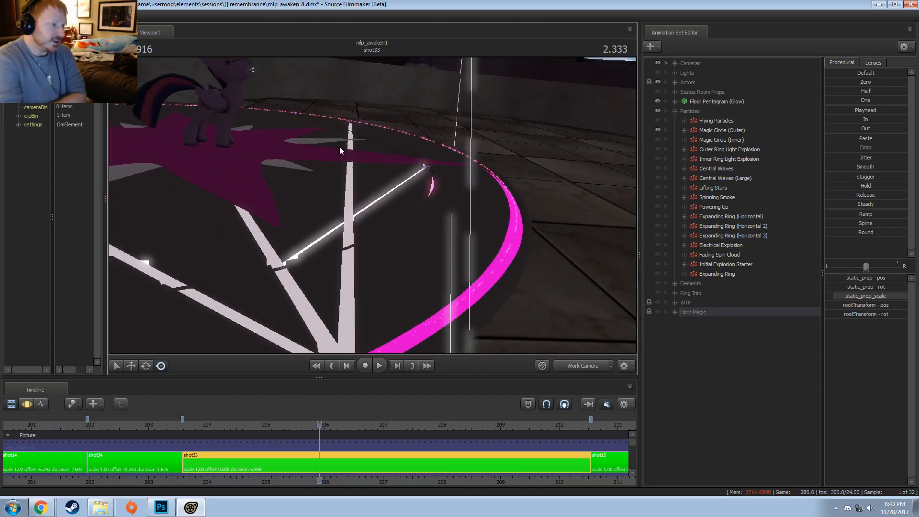
pyautogui.moveTo(339, 147); pyautogui.dragTo(389, 157)
pyautogui.press('w')
pyautogui.press('w')
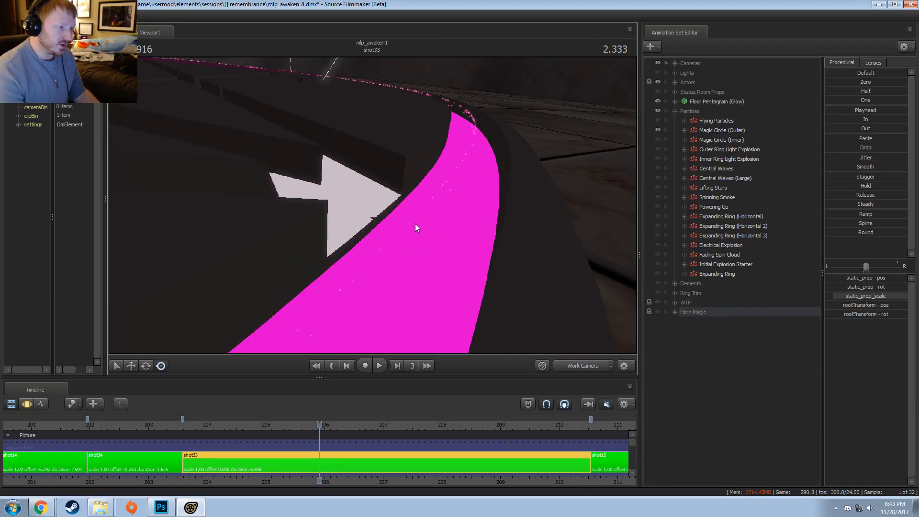
pyautogui.moveTo(369, 159); pyautogui.dragTo(186, 225)
pyautogui.press('w')
pyautogui.moveTo(371, 204); pyautogui.dragTo(328, 190)
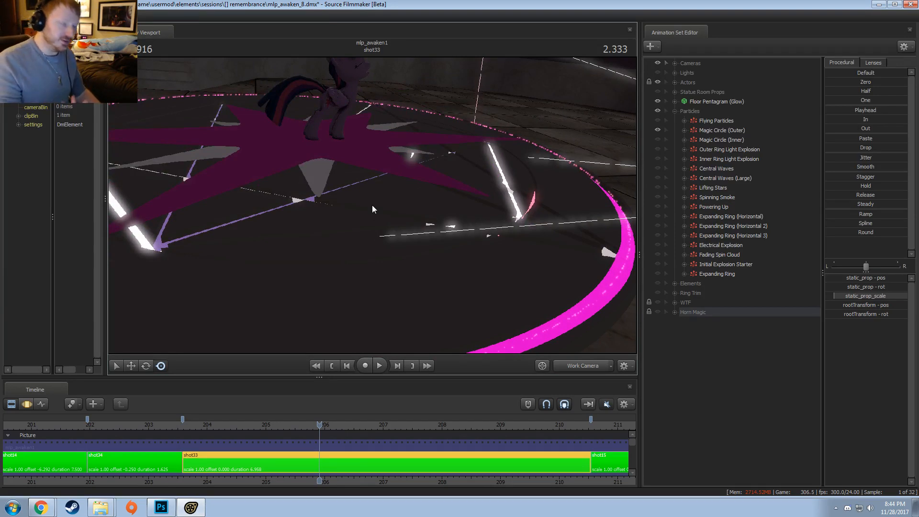
# - Compare the outer ring's low Work Camera view with its framing in Main Camera2
pyautogui.click(582, 370)
pyautogui.moveTo(536, 297); pyautogui.dragTo(425, 267)
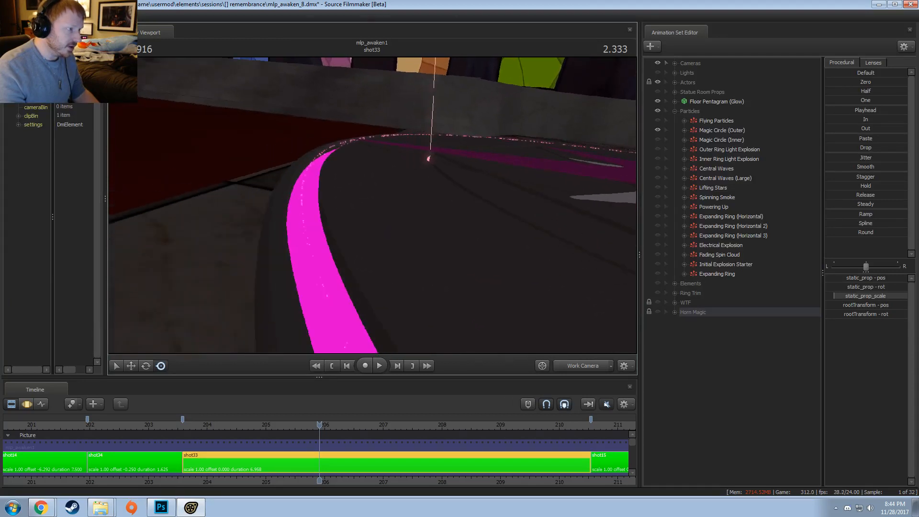
pyautogui.click(577, 365)
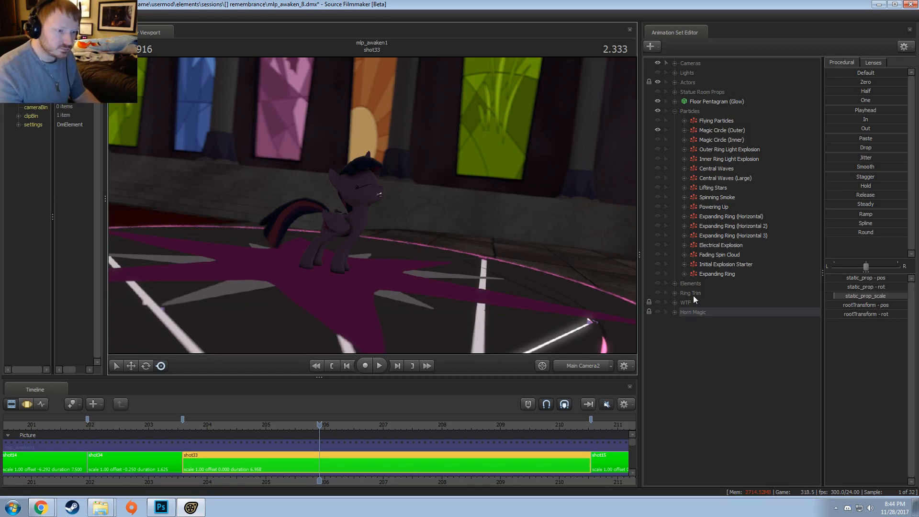
# - Show Magic Circle (Inner) as well and replay shot33 from near its start to shot time 2.958
pyautogui.click(657, 140)
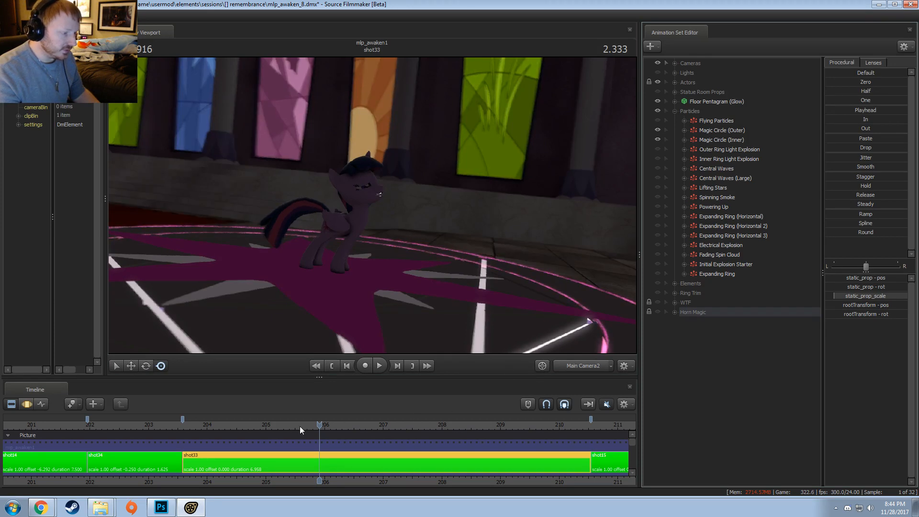
pyautogui.click(208, 425)
pyautogui.press('space')
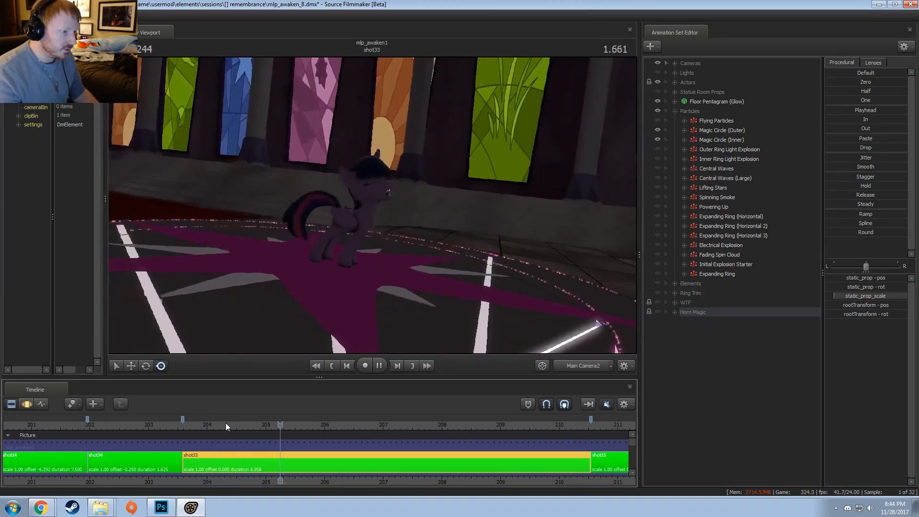
pyautogui.press('space')
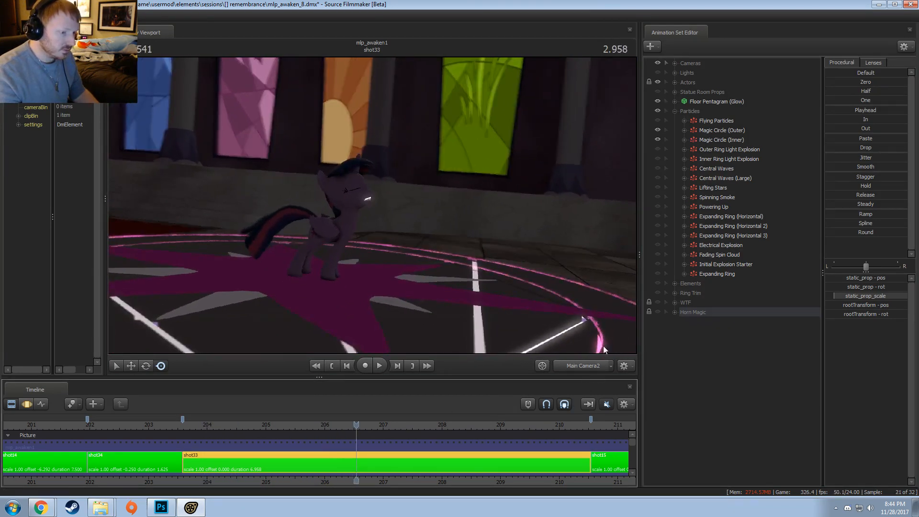
# - Switch between the Motion Editor and Clip Editor to re-render both magic circles, and play on to shot time 3.166
pyautogui.press('F3')
pyautogui.press('F2')
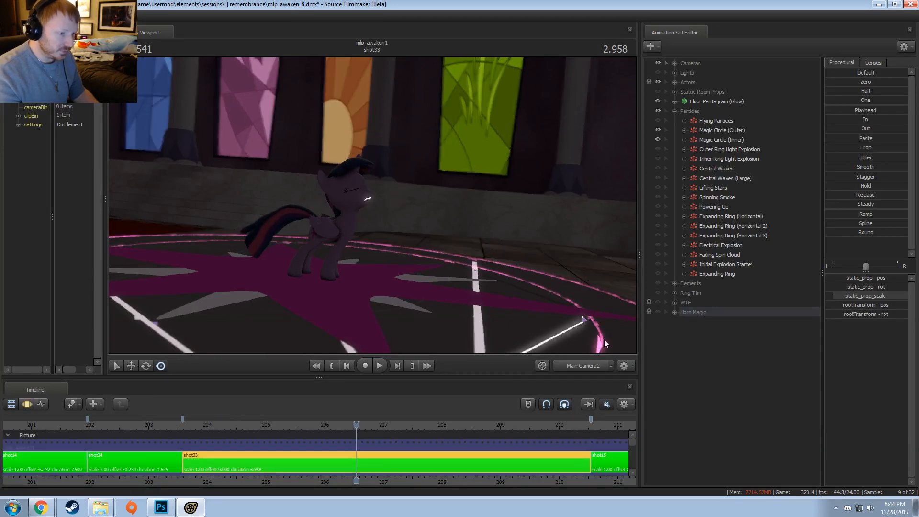
pyautogui.press('F3')
pyautogui.press('F2')
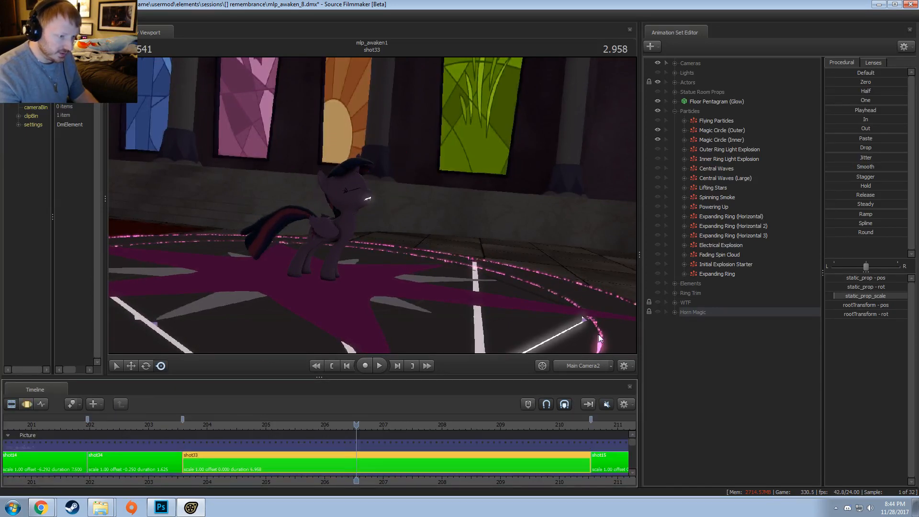
pyautogui.press('space')
pyautogui.press('space')
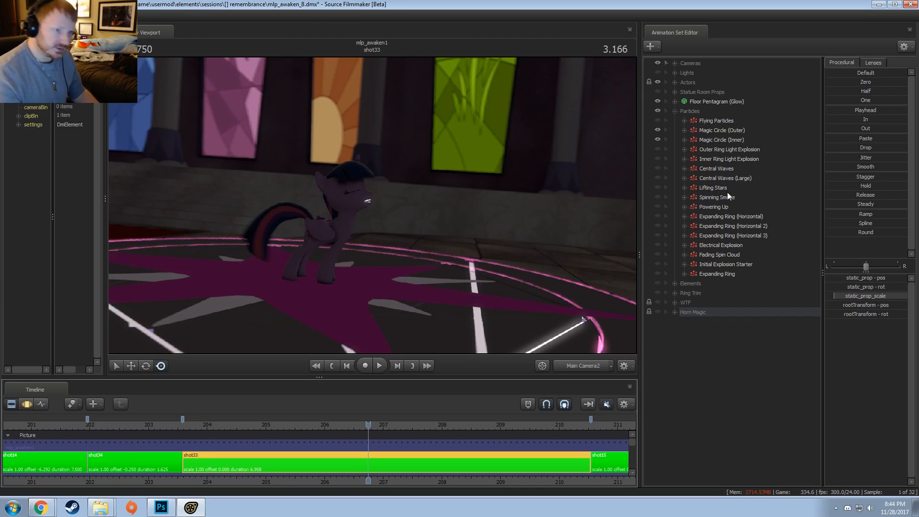
# - Show the Outer and Inner Ring Light Explosion in place of both magic circles, and return to shot time 0.208 of shot33
pyautogui.click(657, 130)
pyautogui.click(658, 149)
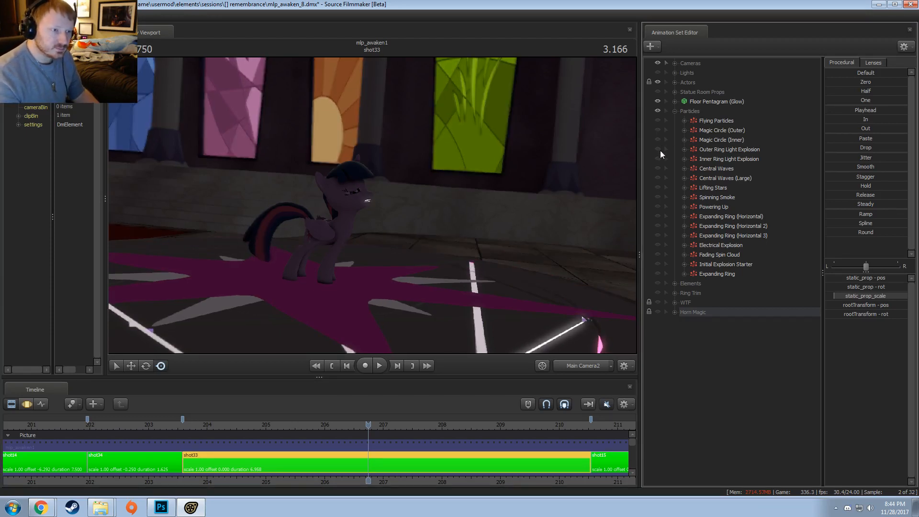
pyautogui.click(657, 158)
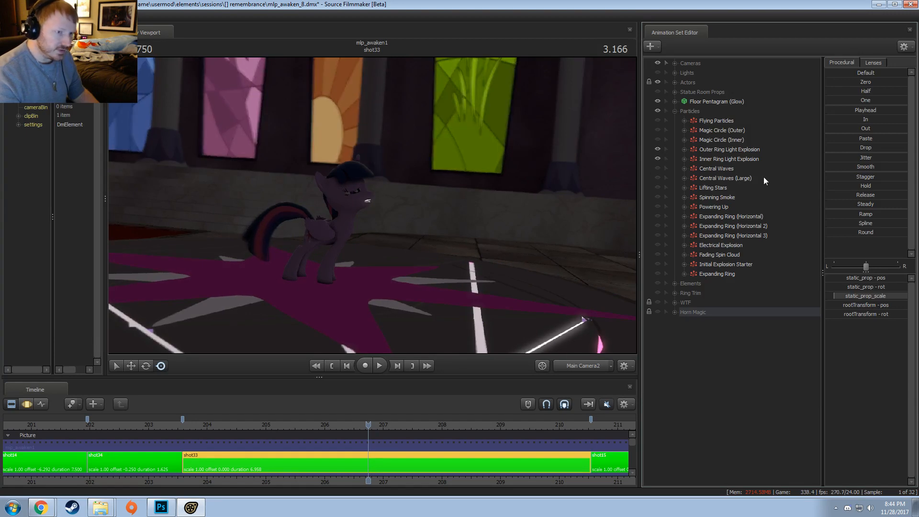
pyautogui.click(195, 424)
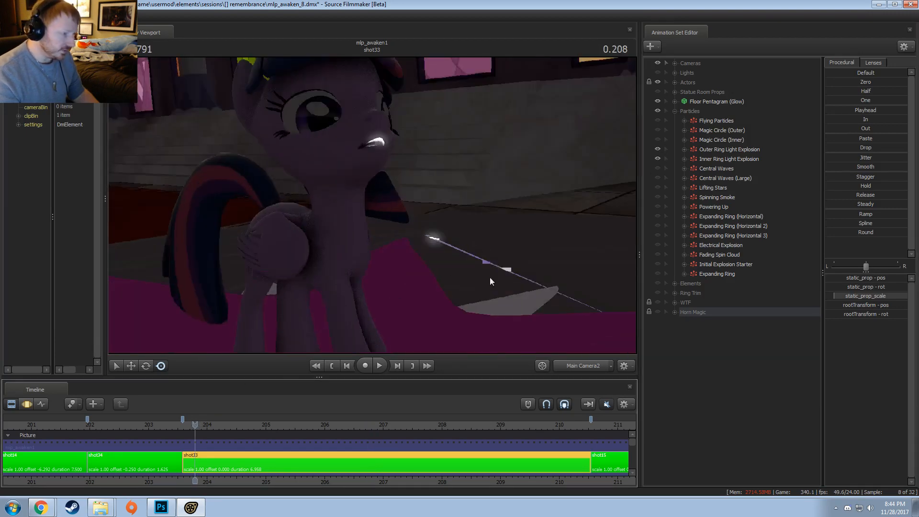
# - Hide the Inner Ring Light Explosion and preview the outer one in the Motion Editor, ending at 205.375
pyautogui.click(658, 150)
pyautogui.click(658, 156)
pyautogui.click(657, 151)
pyautogui.press('space')
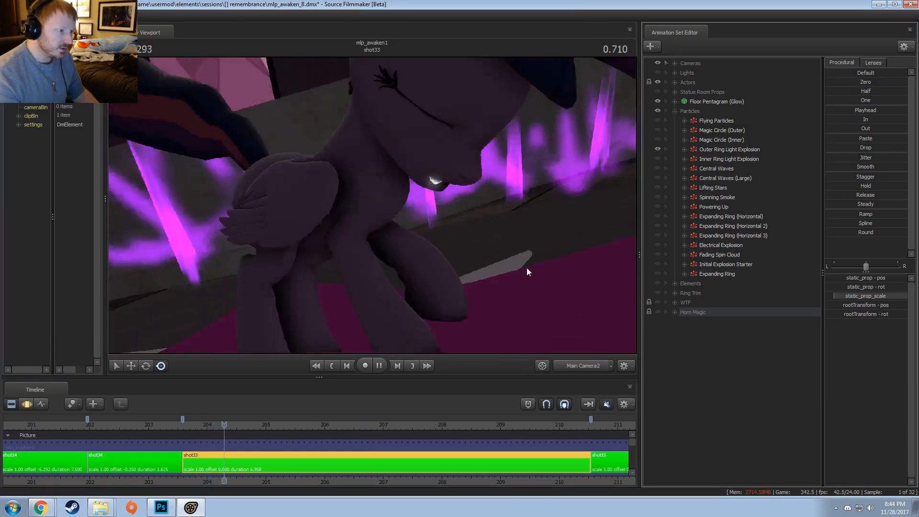
pyautogui.press('space')
pyautogui.press('F3')
pyautogui.press('F2')
pyautogui.press('F3')
pyautogui.press('shift')
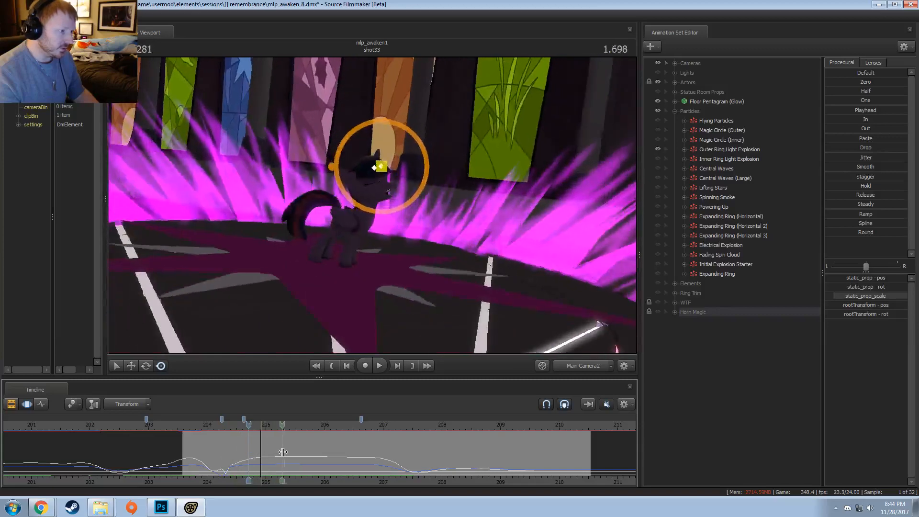
pyautogui.keyDown('shift'); pyautogui.click(288, 451); pyautogui.keyUp('shift')
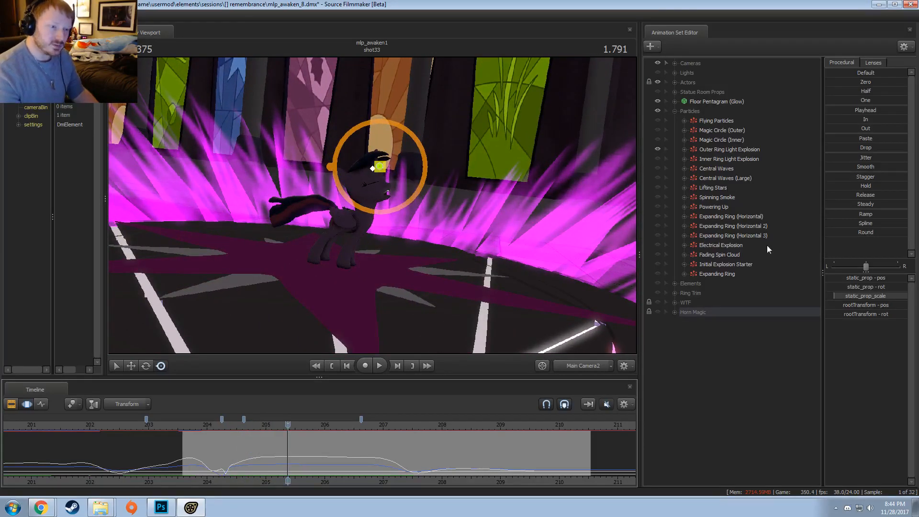
# - Show the Outer Ring Light Explosion's particle system in the Element Viewer and widen the viewer to read its properties
pyautogui.rightClick(703, 149)
pyautogui.moveTo(804, 205)
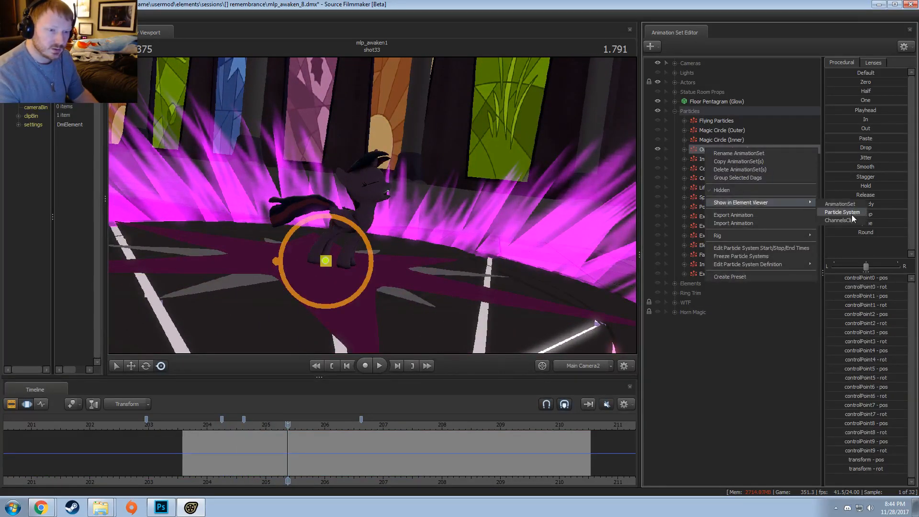
pyautogui.click(851, 215)
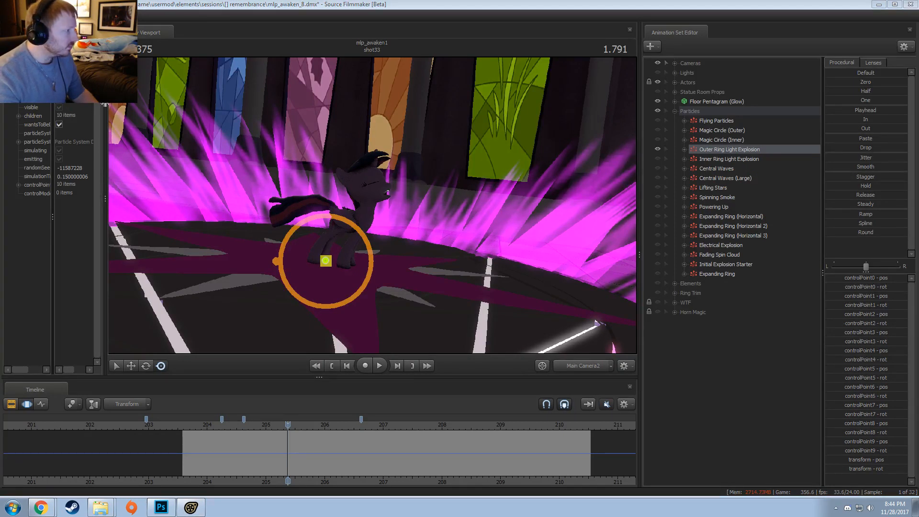
pyautogui.moveTo(105, 104); pyautogui.dragTo(144, 100)
pyautogui.moveTo(71, 137)
pyautogui.mouseDown()
pyautogui.moveTo(48, 137)
pyautogui.moveTo(65, 137)
pyautogui.mouseUp()
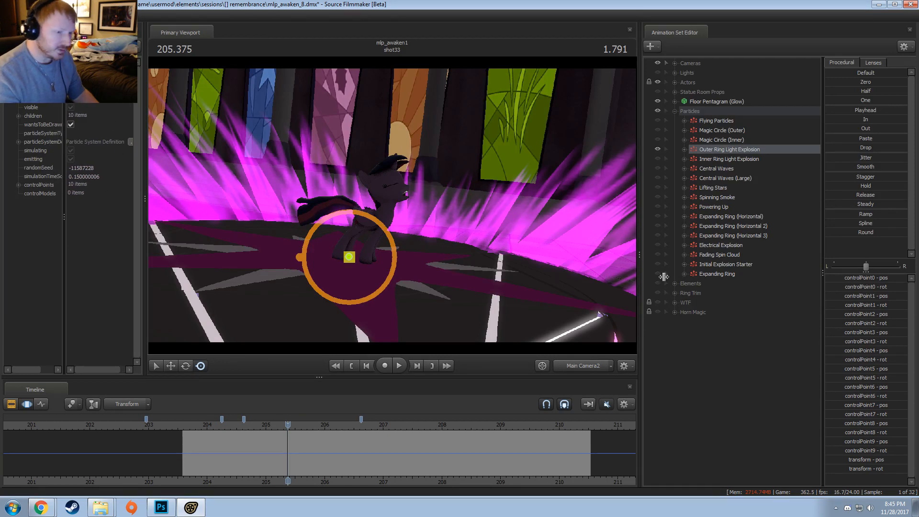
# - Expand the outer ring's particle system definition and select its name value for reading
pyautogui.rightClick(729, 149)
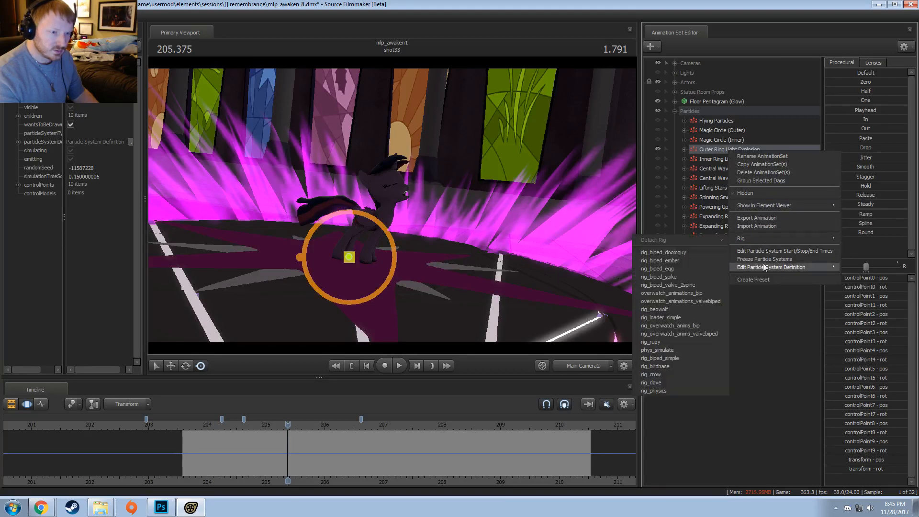
pyautogui.click(721, 355)
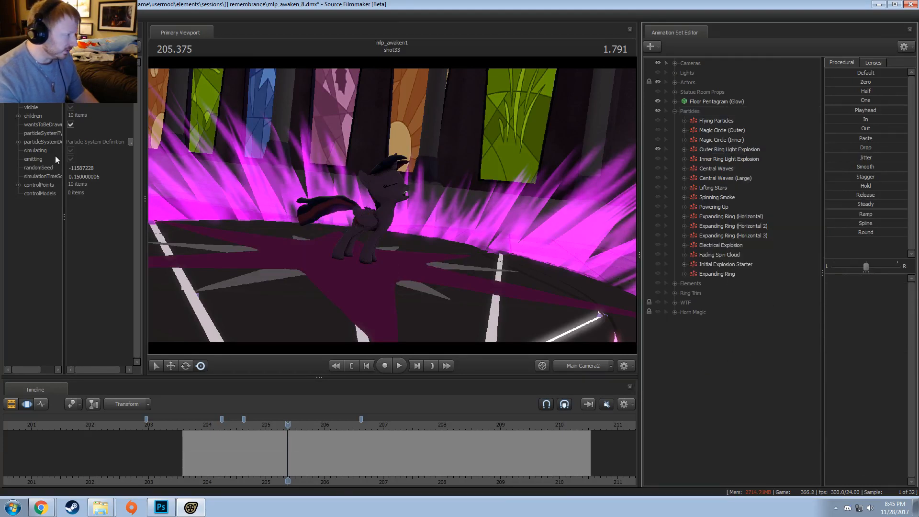
pyautogui.click(19, 139)
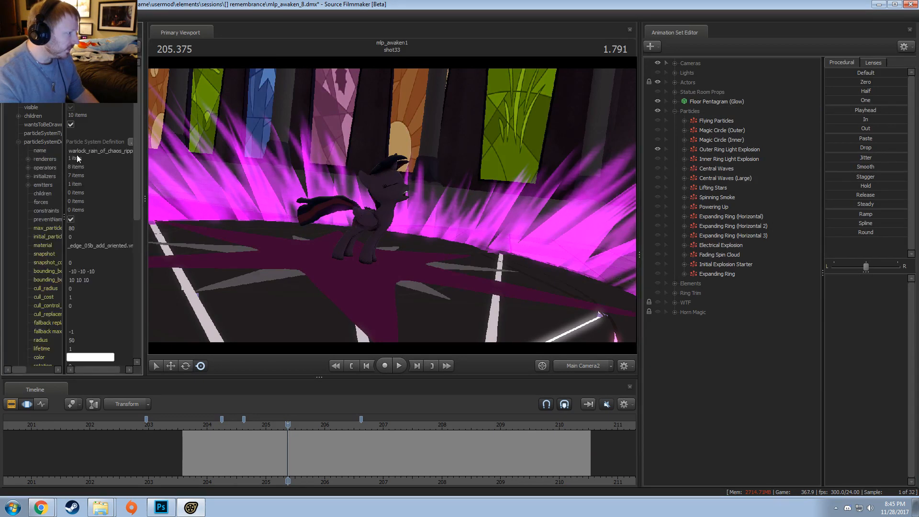
pyautogui.moveTo(65, 159); pyautogui.dragTo(39, 159)
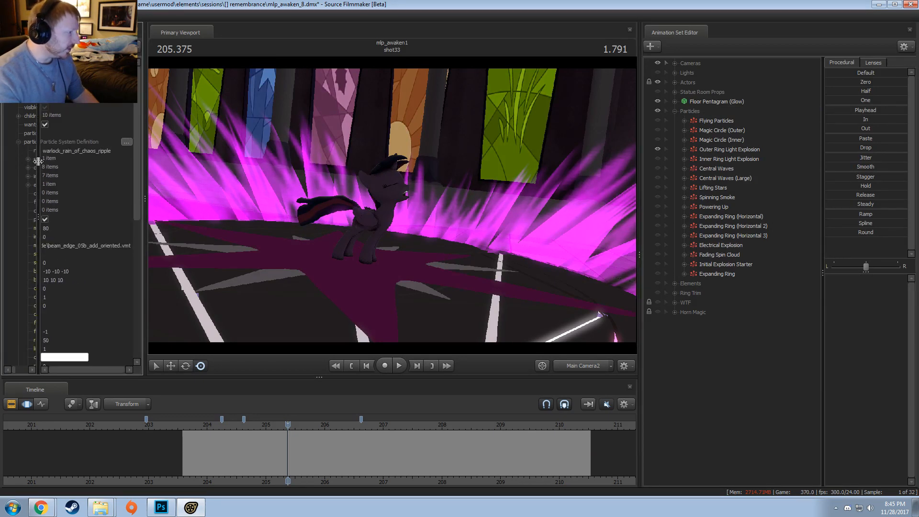
pyautogui.click(71, 151)
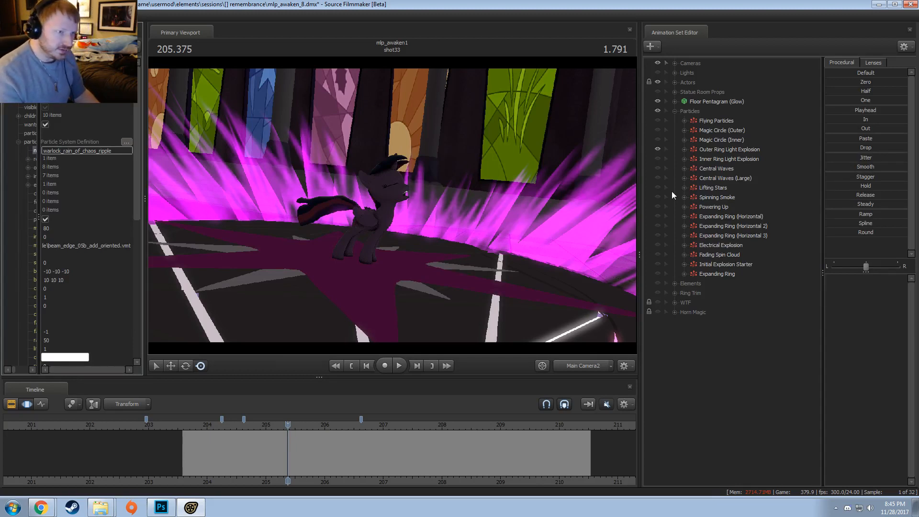
# - Unhide the Inner Ring Light Explosion and inspect its Color Fade and Color Random settings in the Particle System Editor
pyautogui.click(658, 158)
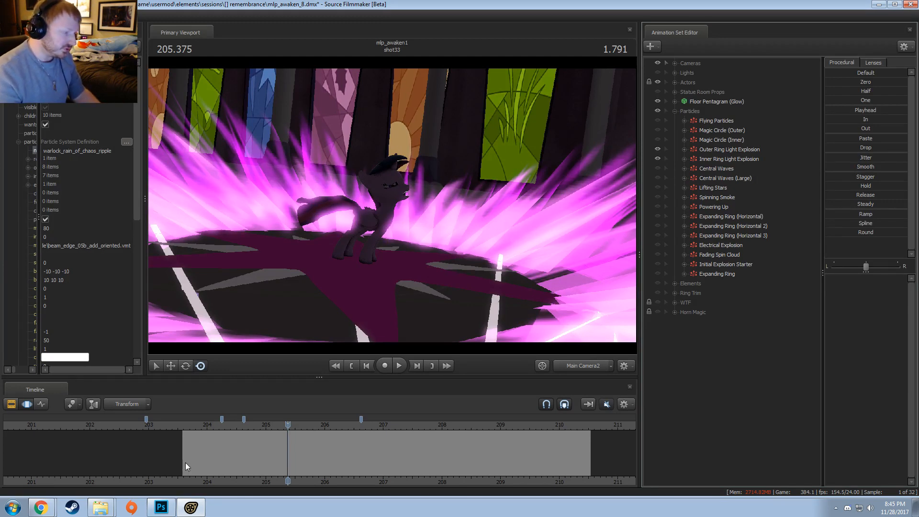
pyautogui.moveTo(199, 443)
pyautogui.mouseDown()
pyautogui.moveTo(287, 452)
pyautogui.moveTo(229, 447)
pyautogui.moveTo(287, 454)
pyautogui.moveTo(269, 454)
pyautogui.mouseUp()
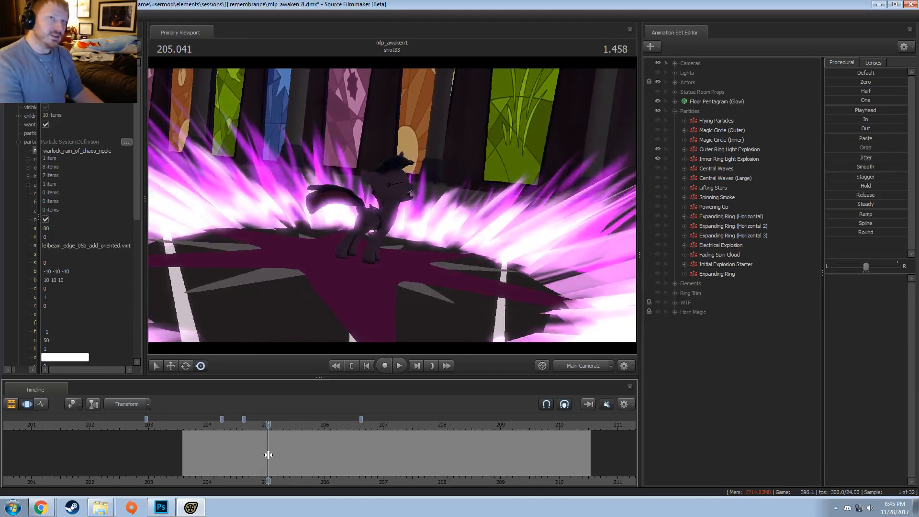
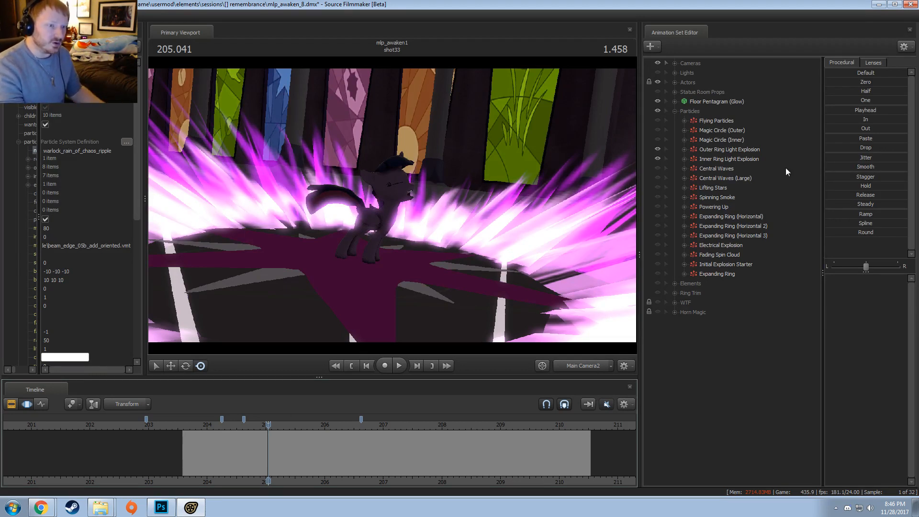
pyautogui.click(726, 160)
pyautogui.rightClick(726, 160)
pyautogui.click(696, 276)
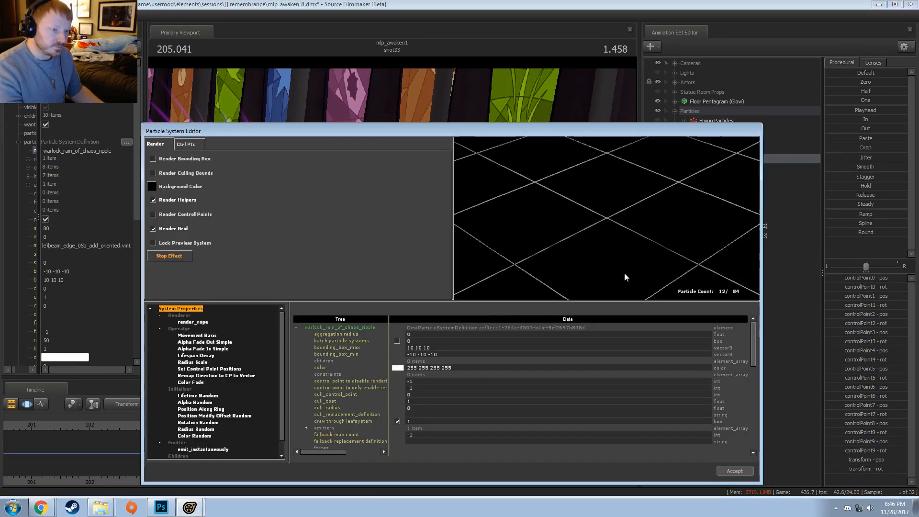
pyautogui.moveTo(552, 219); pyautogui.dragTo(552, 268, button='right')
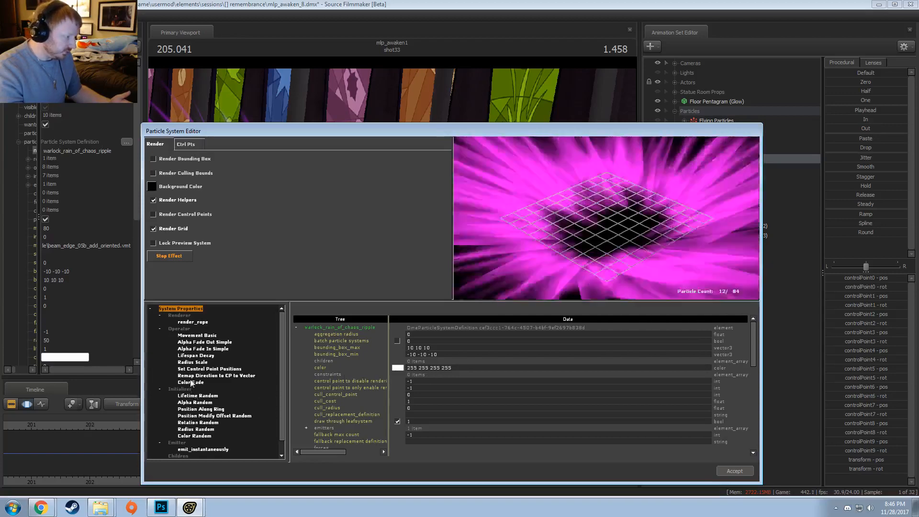
pyautogui.click(190, 382)
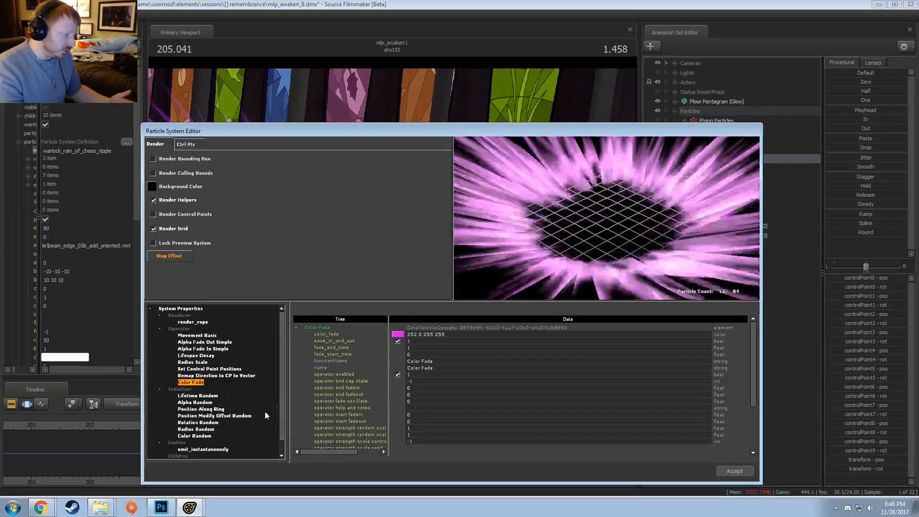
pyautogui.click(199, 436)
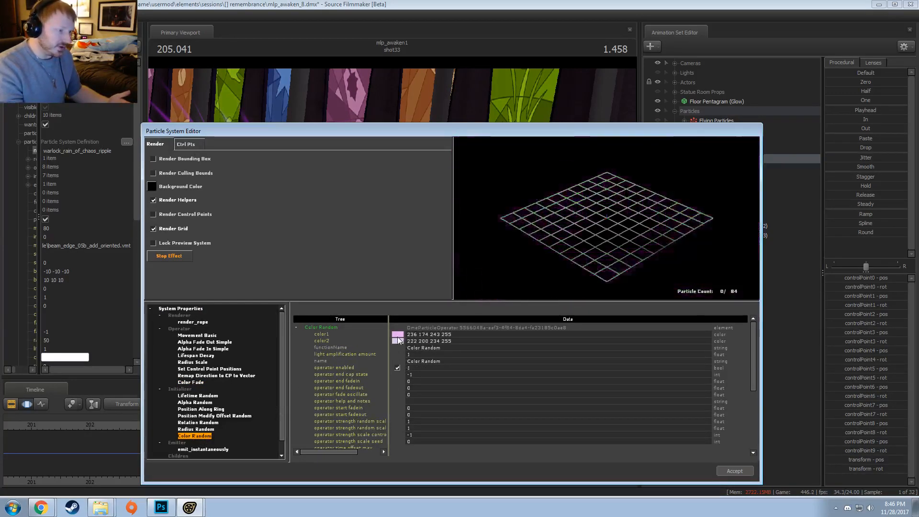
pyautogui.click(734, 471)
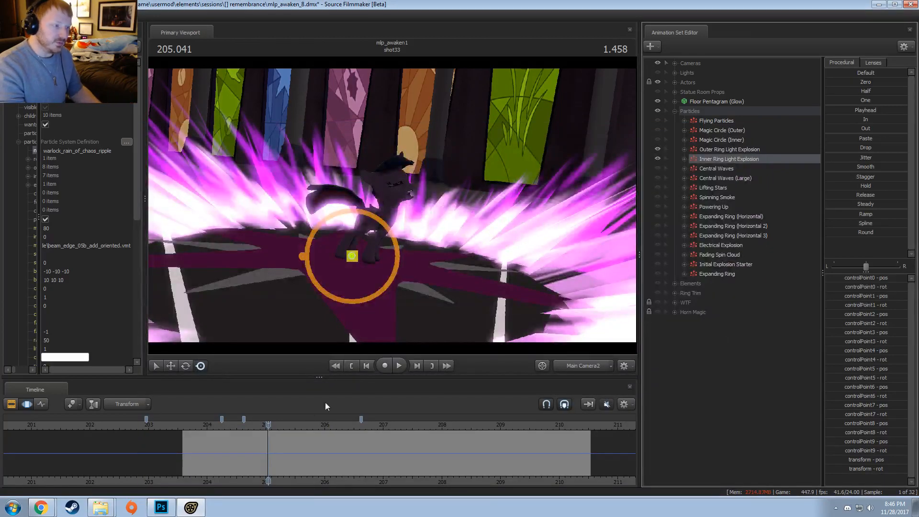
# - Scrub through shot33 to 205.250 to preview both ring light explosions together
pyautogui.click(218, 454)
pyautogui.moveTo(218, 453); pyautogui.dragTo(280, 452)
pyautogui.press('space')
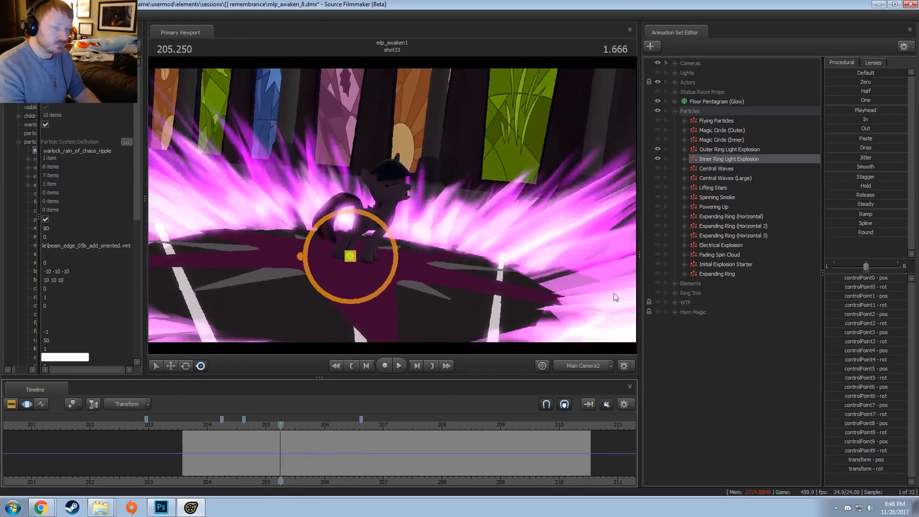
# - Hide both ring light explosions, unhide Central Waves, and move the playhead to 204.708
pyautogui.click(657, 149)
pyautogui.click(657, 159)
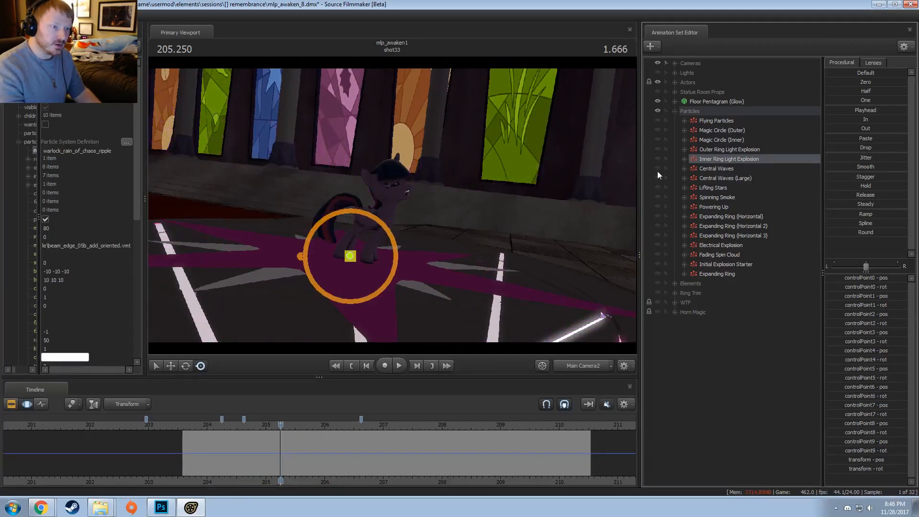
pyautogui.click(657, 168)
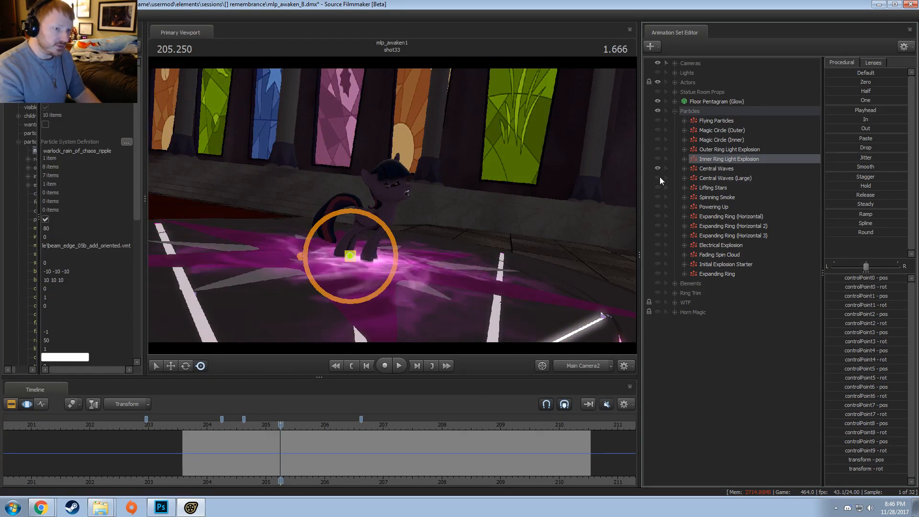
pyautogui.press('shift')
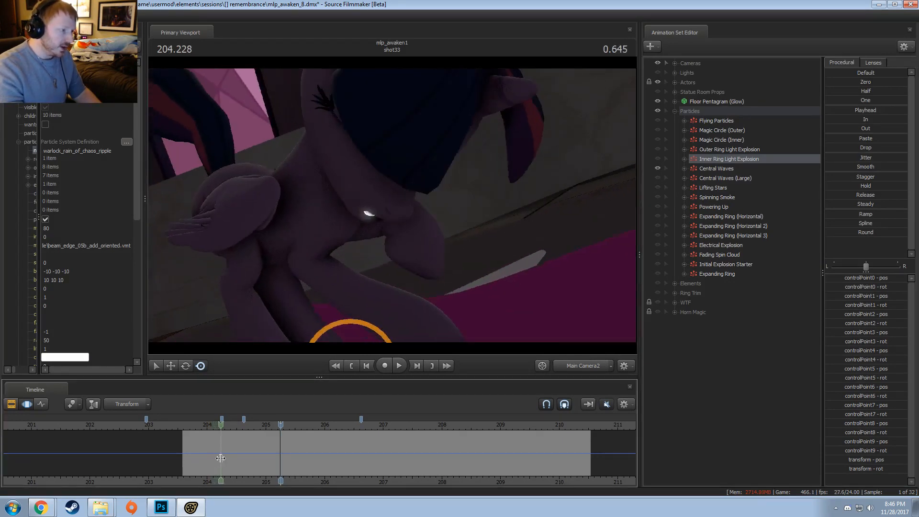
pyautogui.click(249, 460)
# - Show Central Waves' particle system in the Element Viewer and expand its definition to read the effect's name
pyautogui.rightClick(722, 167)
pyautogui.moveTo(769, 222)
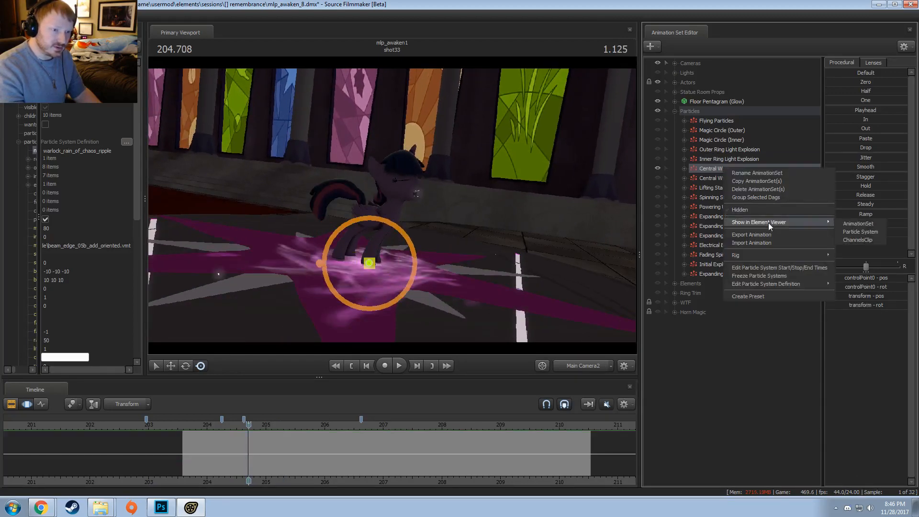
pyautogui.click(856, 233)
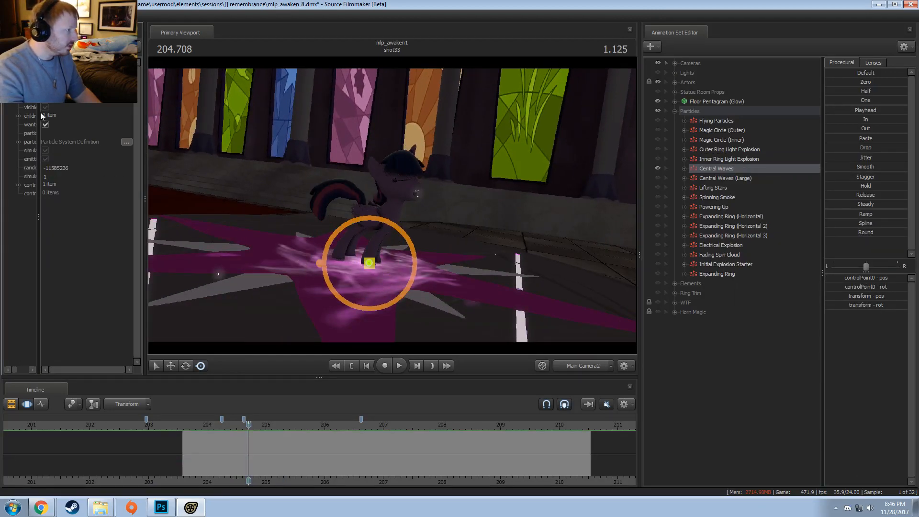
pyautogui.moveTo(40, 112); pyautogui.dragTo(87, 123)
pyautogui.click(18, 142)
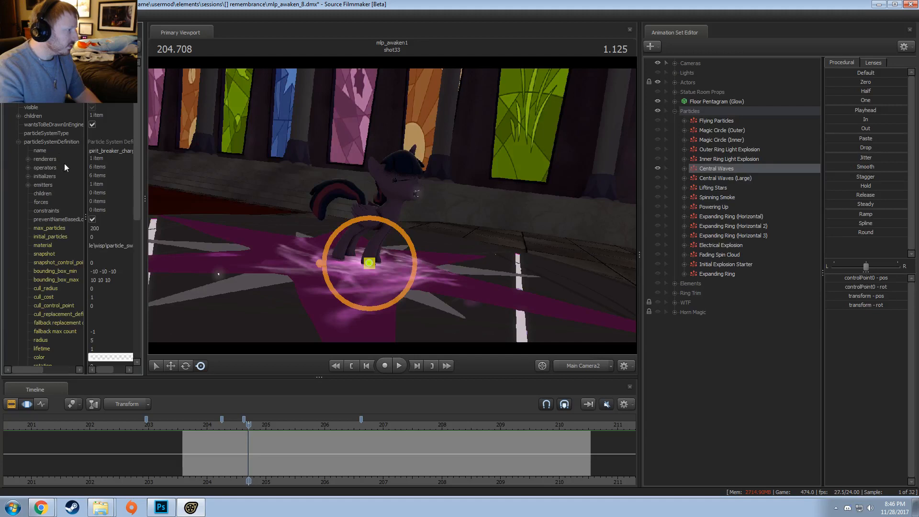
pyautogui.moveTo(85, 161); pyautogui.dragTo(60, 176)
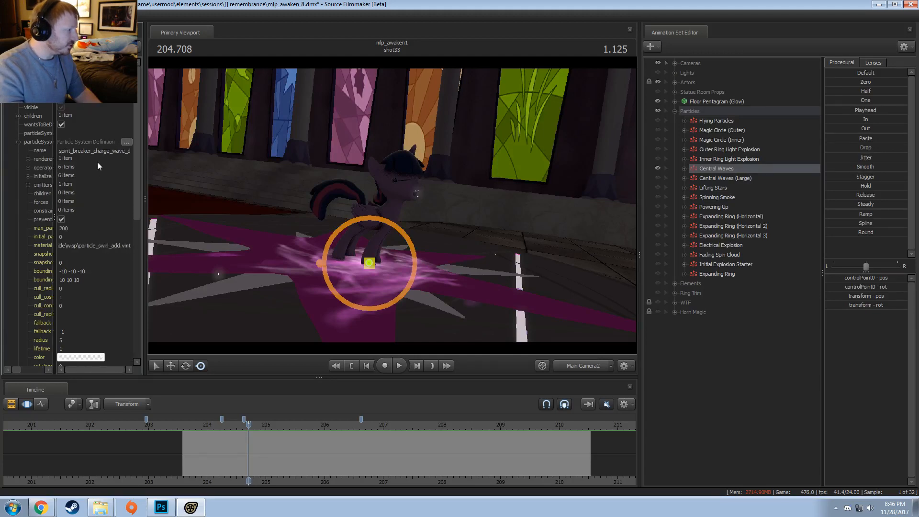
# - Unhide Central Waves (Large) at 206.000 and preview it alone with Central Waves hidden
pyautogui.moveTo(192, 452); pyautogui.dragTo(325, 456)
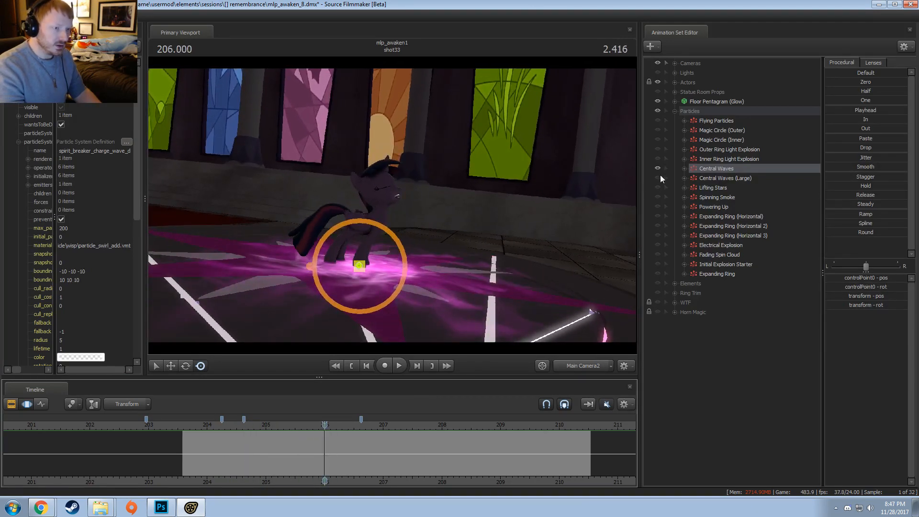
pyautogui.click(657, 178)
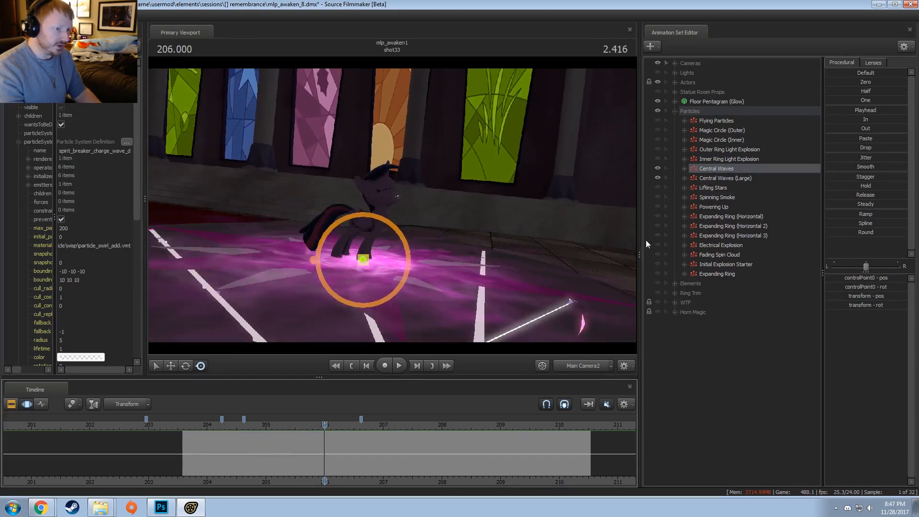
pyautogui.moveTo(339, 455); pyautogui.dragTo(251, 456)
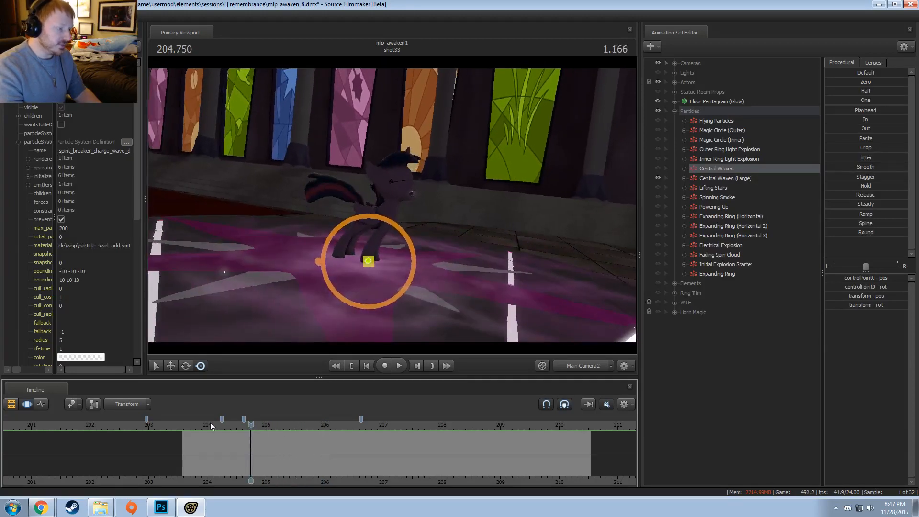
pyautogui.click(211, 424)
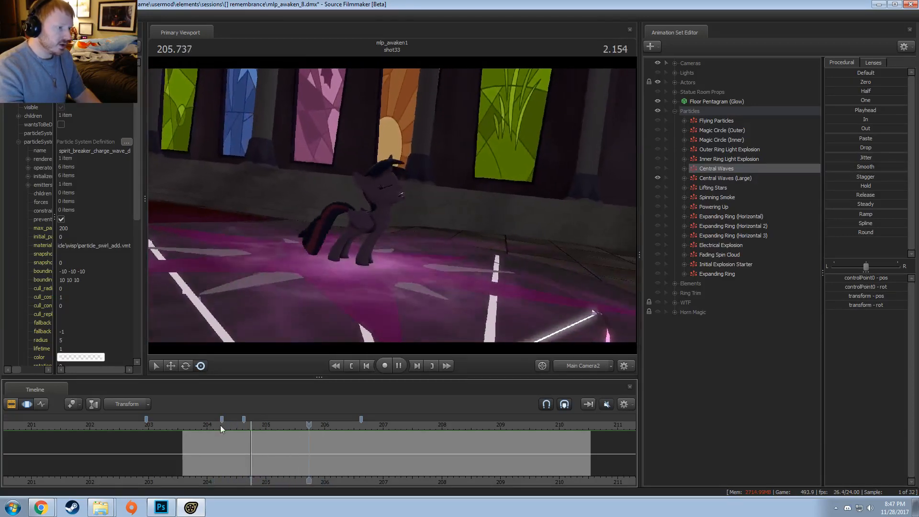
pyautogui.press('space')
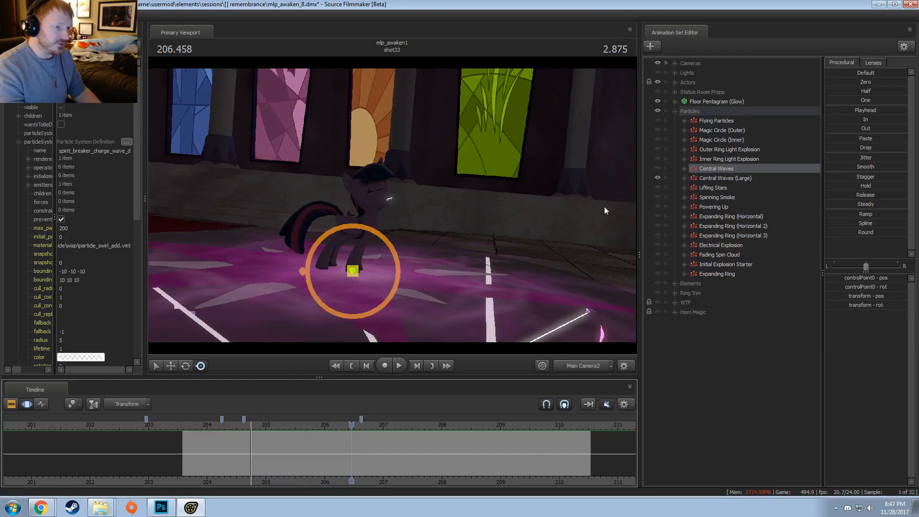
# - Unhide Central Waves alongside Central Waves (Large) and play the shot to preview both wave effects together
pyautogui.click(657, 168)
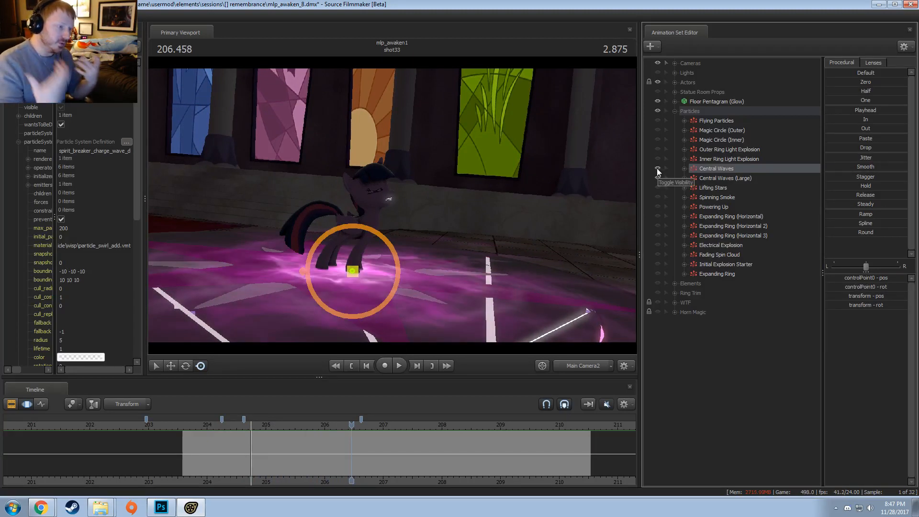
pyautogui.click(657, 177)
pyautogui.click(277, 424)
pyautogui.press('space')
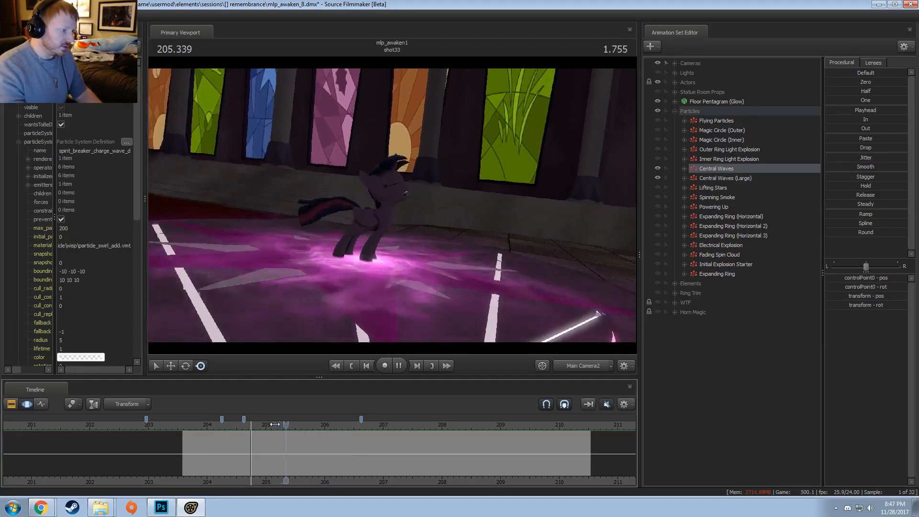
pyautogui.press('space')
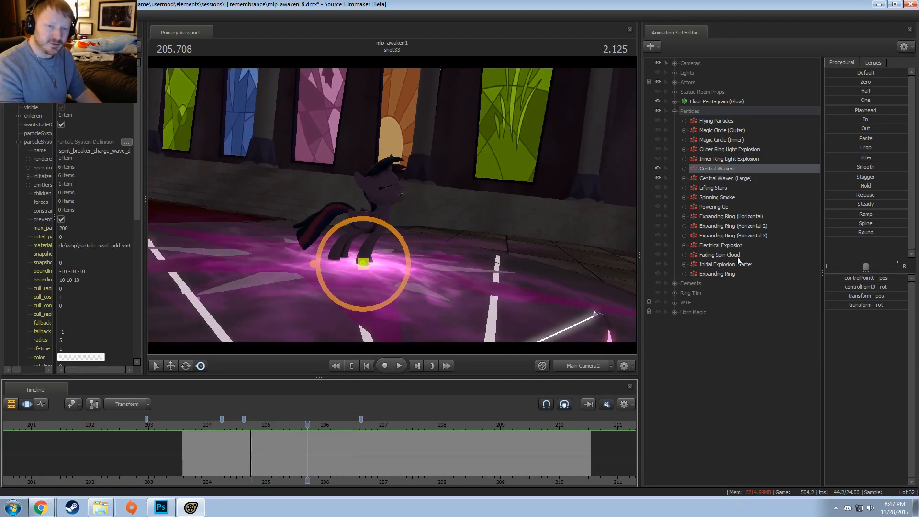
# - Hide both Central Waves effects, unhide Lifting Stars, and scrub the start of the shot to 203.833
pyautogui.click(656, 168)
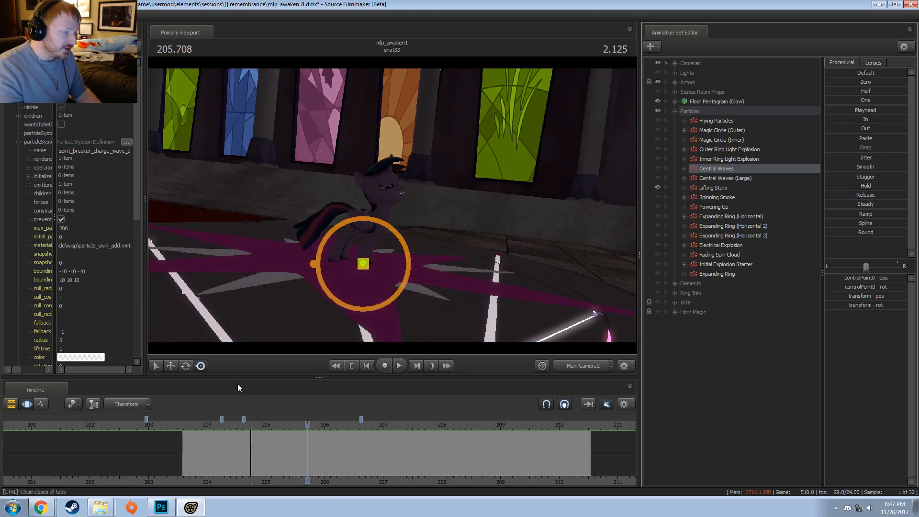
pyautogui.moveTo(206, 424)
pyautogui.mouseDown()
pyautogui.moveTo(198, 423)
pyautogui.moveTo(221, 426)
pyautogui.moveTo(187, 423)
pyautogui.mouseUp()
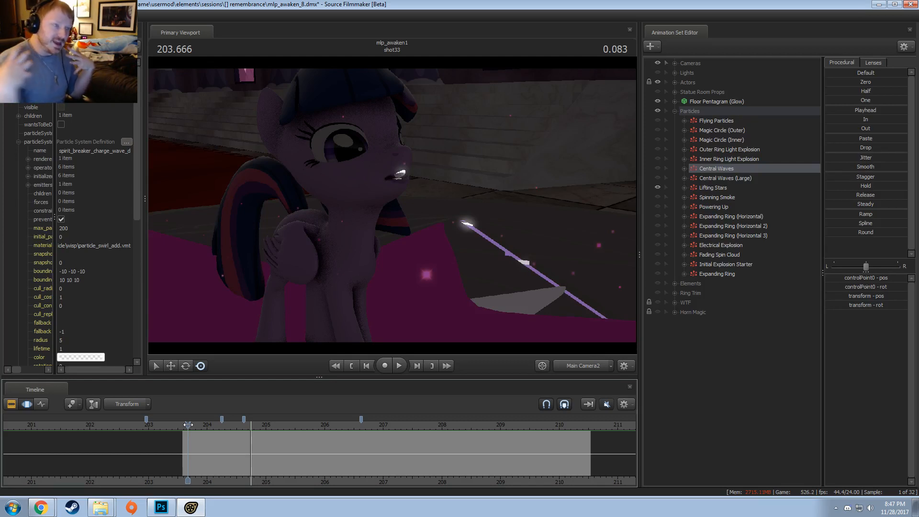
pyautogui.moveTo(187, 449)
pyautogui.mouseDown()
pyautogui.moveTo(209, 457)
pyautogui.moveTo(188, 459)
pyautogui.mouseUp()
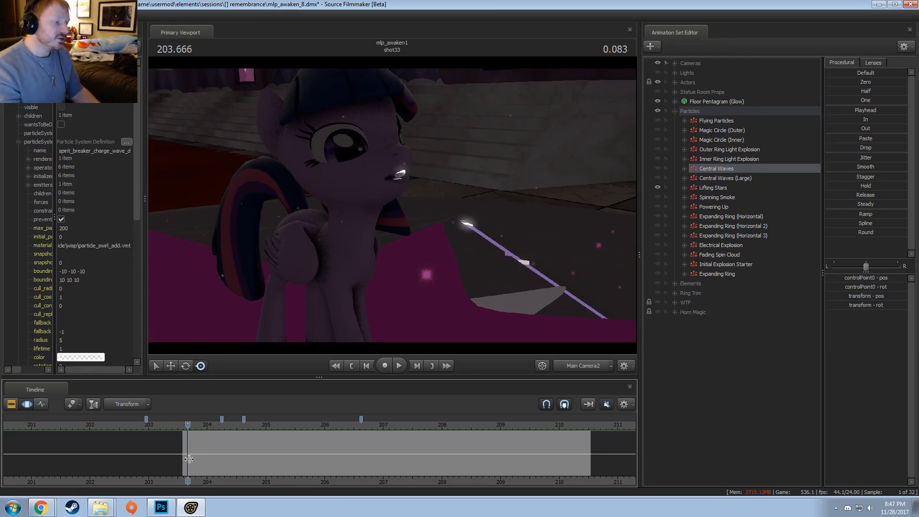
pyautogui.moveTo(189, 459)
pyautogui.mouseDown()
pyautogui.moveTo(210, 456)
pyautogui.moveTo(197, 458)
pyautogui.mouseUp()
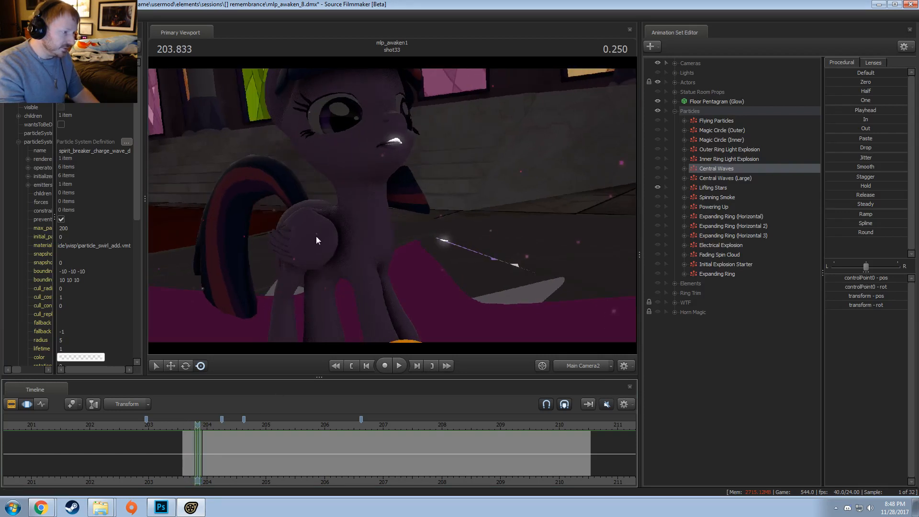
# - Inspect Lifting Stars through the work camera, then play and scrub the shot through the main camera up to 204.708
pyautogui.click(595, 367)
pyautogui.press('d')
pyautogui.moveTo(457, 254); pyautogui.dragTo(457, 255)
pyautogui.click(565, 363)
pyautogui.moveTo(204, 442); pyautogui.dragTo(261, 441)
pyautogui.press('space')
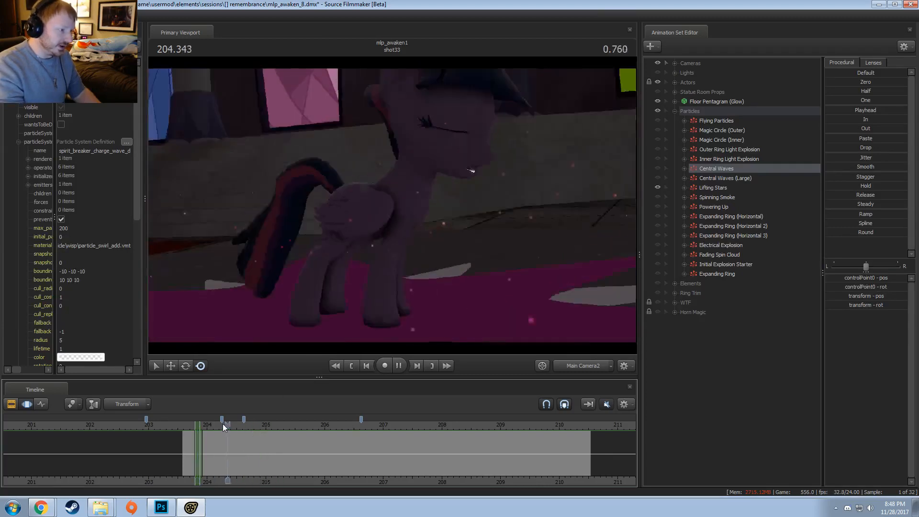
pyautogui.press('space')
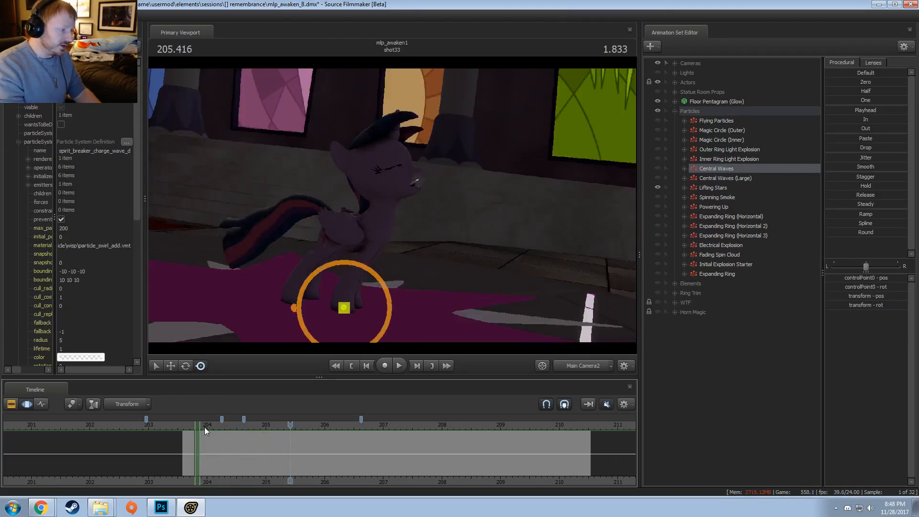
pyautogui.moveTo(204, 439); pyautogui.dragTo(250, 469)
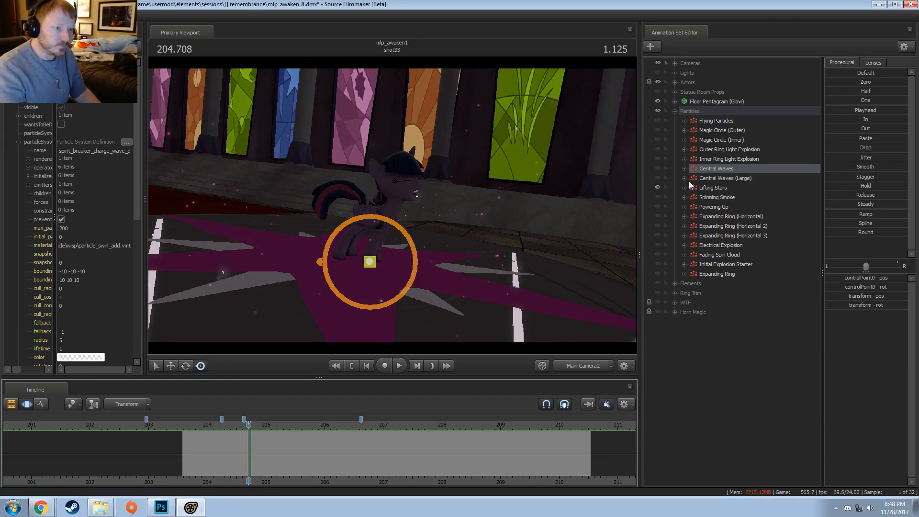
# - Hide Lifting Stars, unhide Spinning Smoke, and preview the smoke from the start of the shot
pyautogui.click(657, 197)
pyautogui.click(185, 424)
pyautogui.press('space')
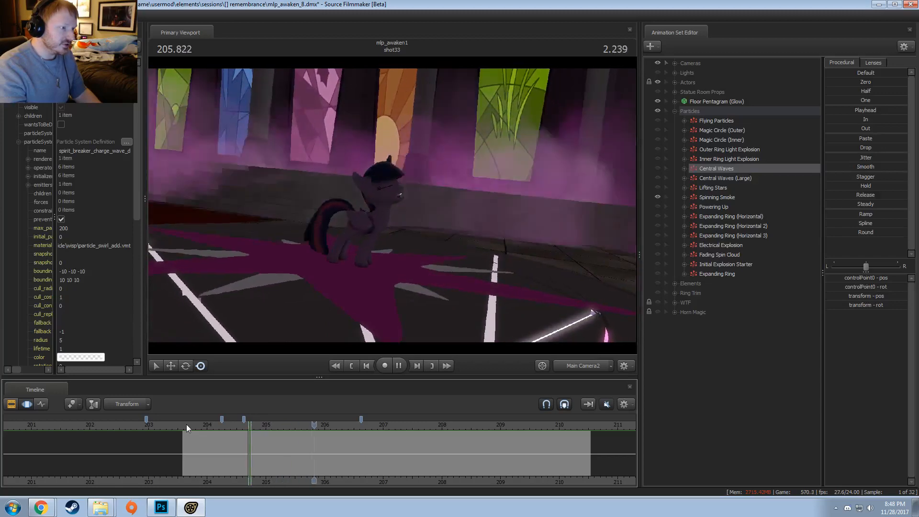
pyautogui.moveTo(238, 445)
pyautogui.mouseDown()
pyautogui.moveTo(461, 446)
pyautogui.moveTo(202, 451)
pyautogui.mouseUp()
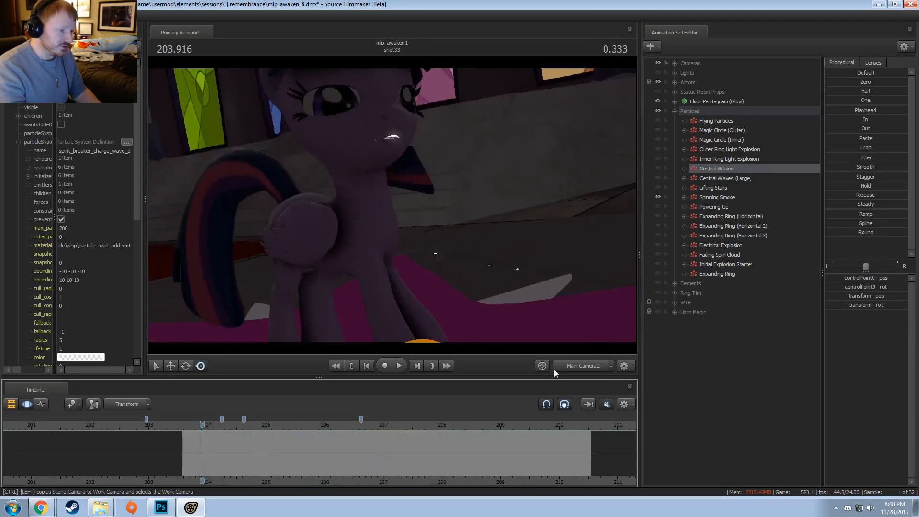
# - Play Spinning Smoke from above through the work camera, then replay it through Main Camera2
pyautogui.click(563, 367)
pyautogui.moveTo(478, 259); pyautogui.dragTo(536, 287)
pyautogui.press('s')
pyautogui.moveTo(392, 205); pyautogui.dragTo(397, 200)
pyautogui.press('space')
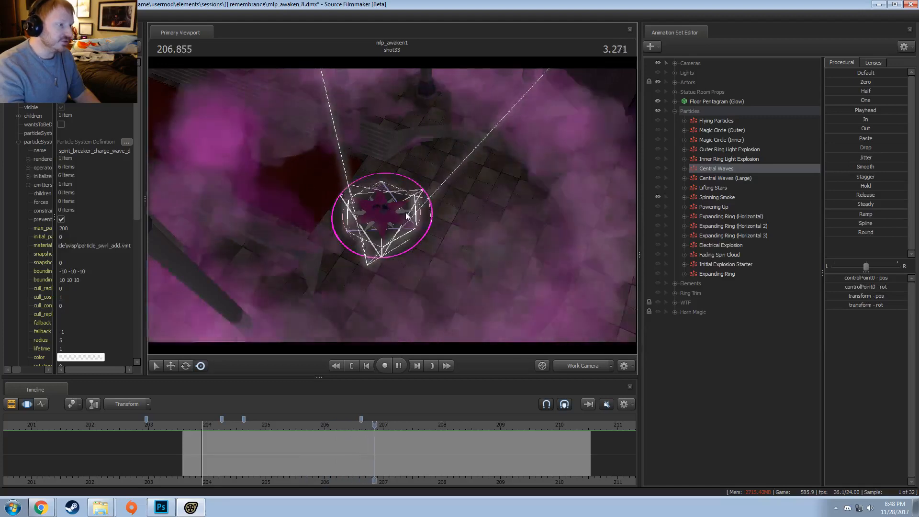
pyautogui.press('space')
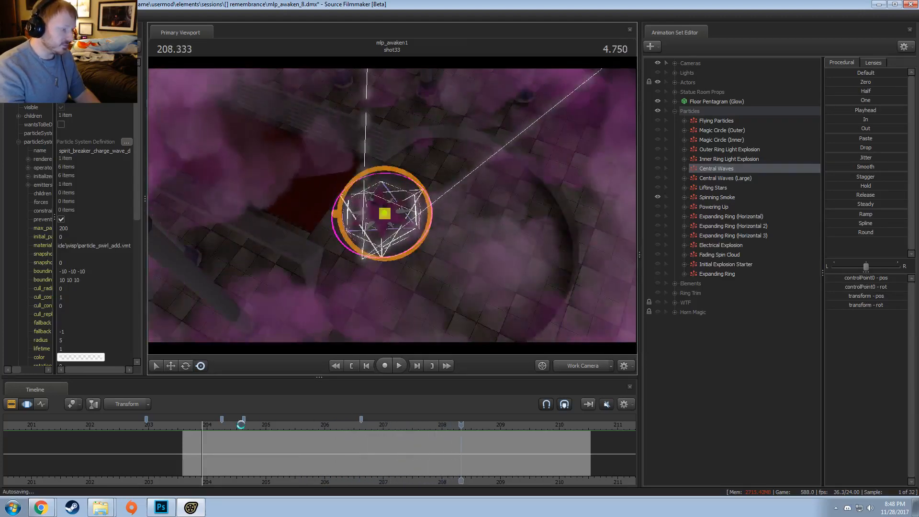
pyautogui.click(192, 425)
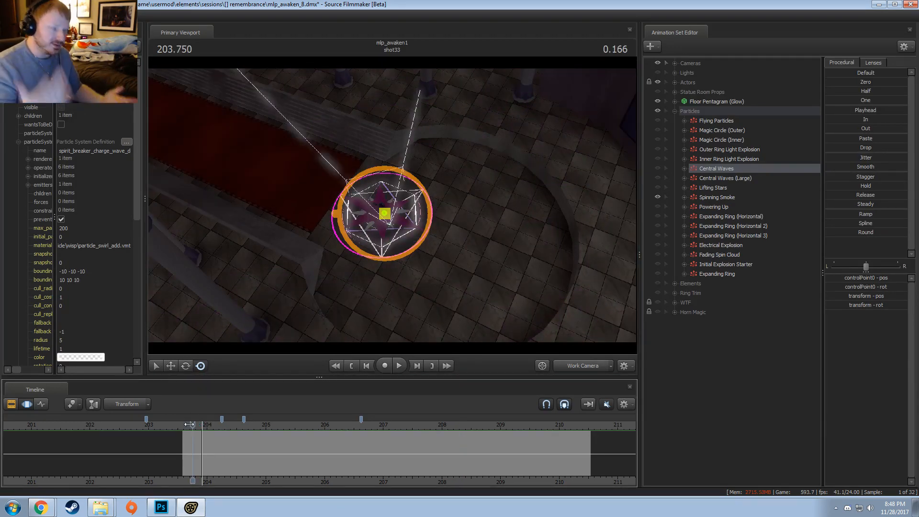
pyautogui.click(570, 368)
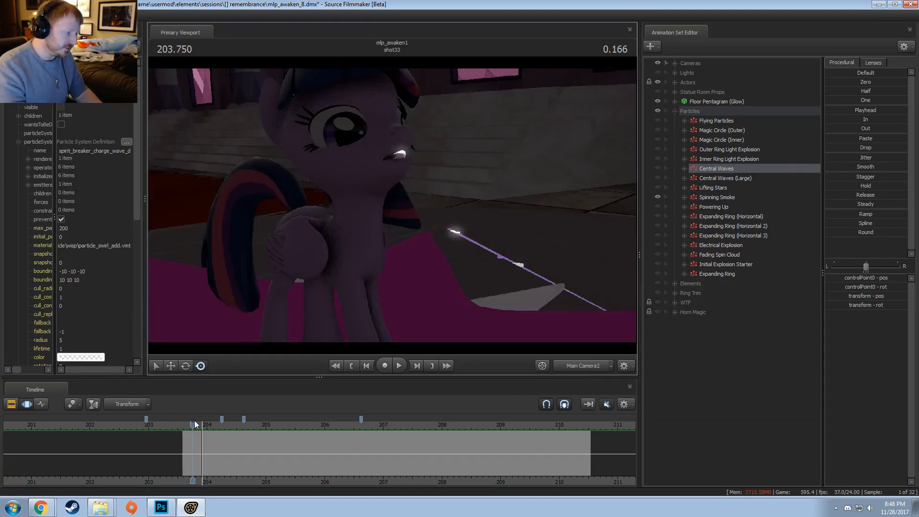
pyautogui.press('space')
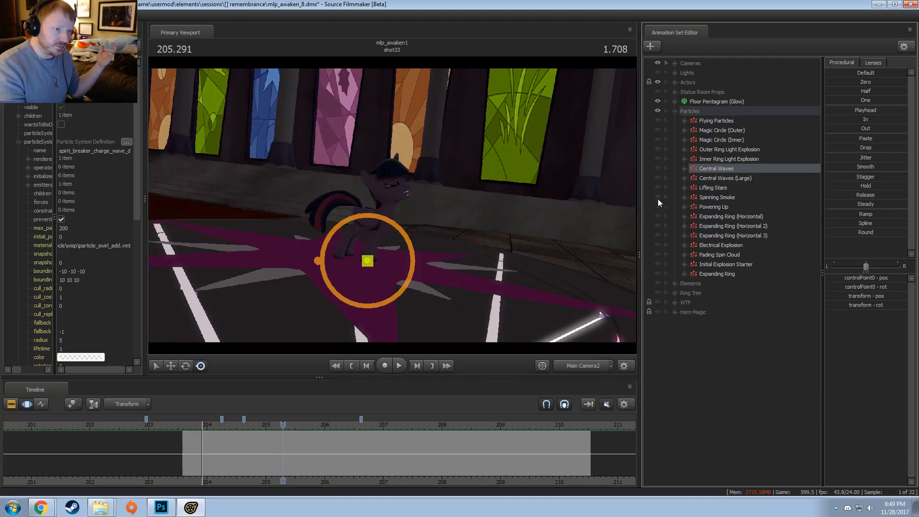
# - Hide Spinning Smoke, unhide Powering Up, and scrub the shot to 204.500
pyautogui.click(658, 207)
pyautogui.click(193, 444)
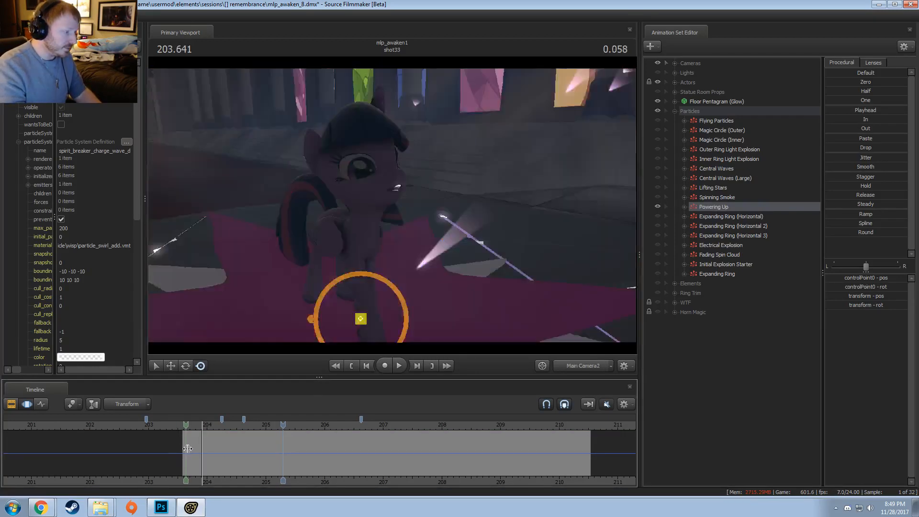
pyautogui.moveTo(205, 452); pyautogui.dragTo(236, 453)
# - Show Powering Up's particle system in the Element Viewer and expand its definition to read the effect's name
pyautogui.rightClick(707, 205)
pyautogui.rightClick(707, 207)
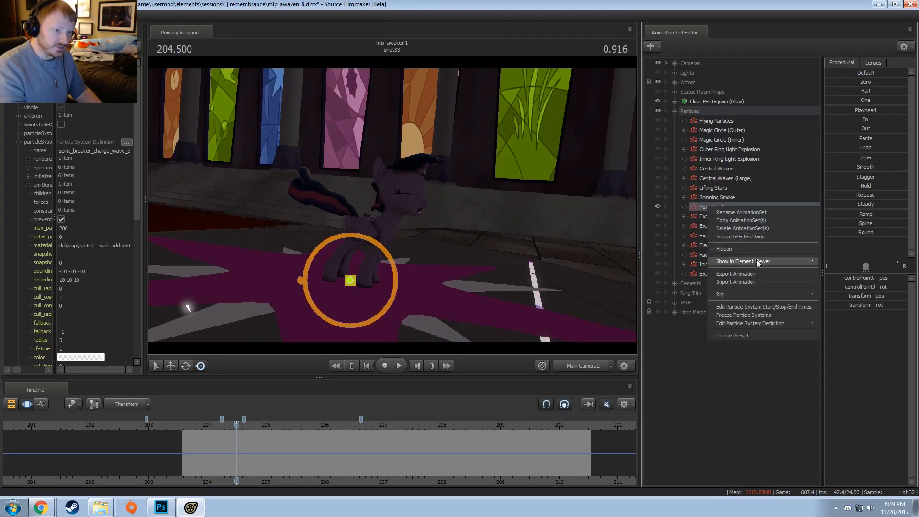
pyautogui.moveTo(750, 262)
pyautogui.click(840, 272)
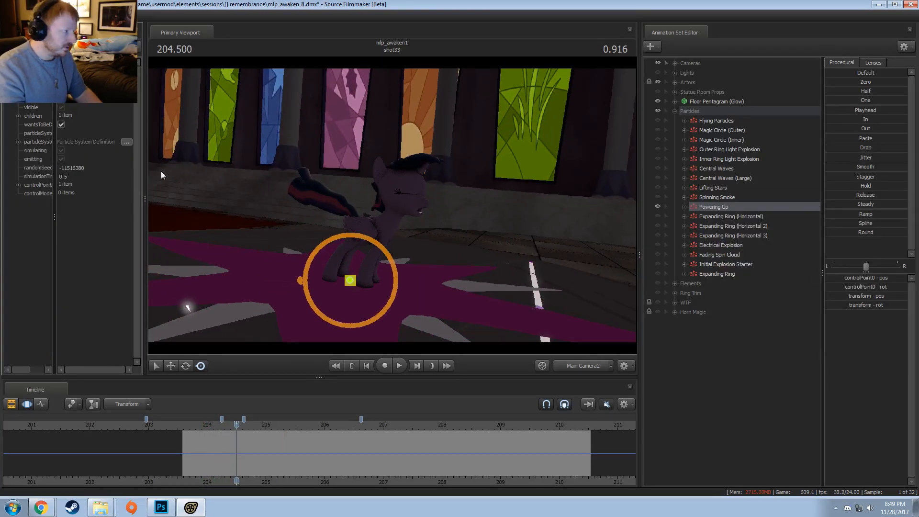
pyautogui.click(19, 142)
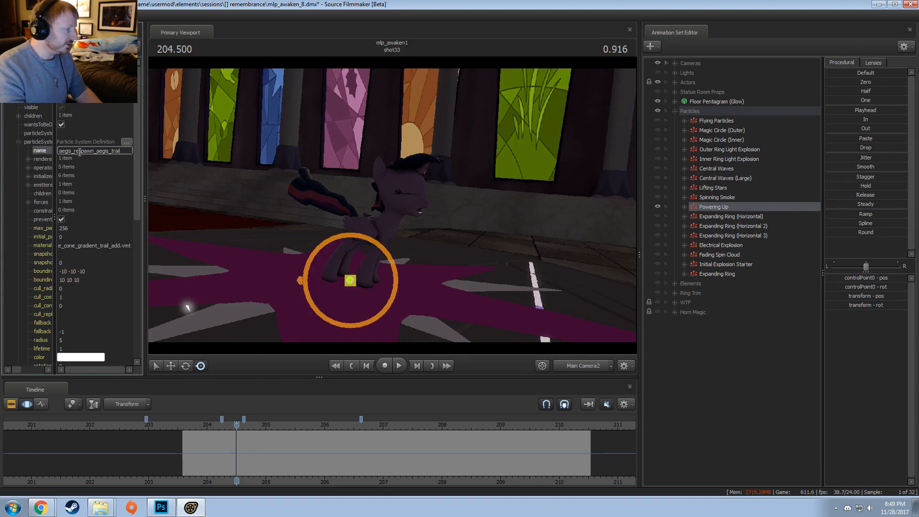
# - Examine Powering Up's definition in the Particle System Editor from a zoomed-out side view, and close the editor
pyautogui.moveTo(201, 445); pyautogui.dragTo(188, 445)
pyautogui.rightClick(712, 207)
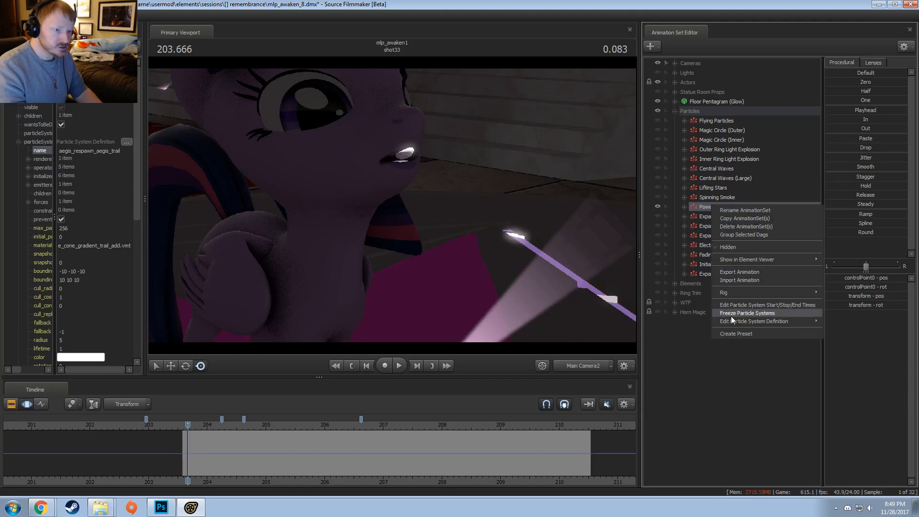
pyautogui.moveTo(729, 320)
pyautogui.click(832, 321)
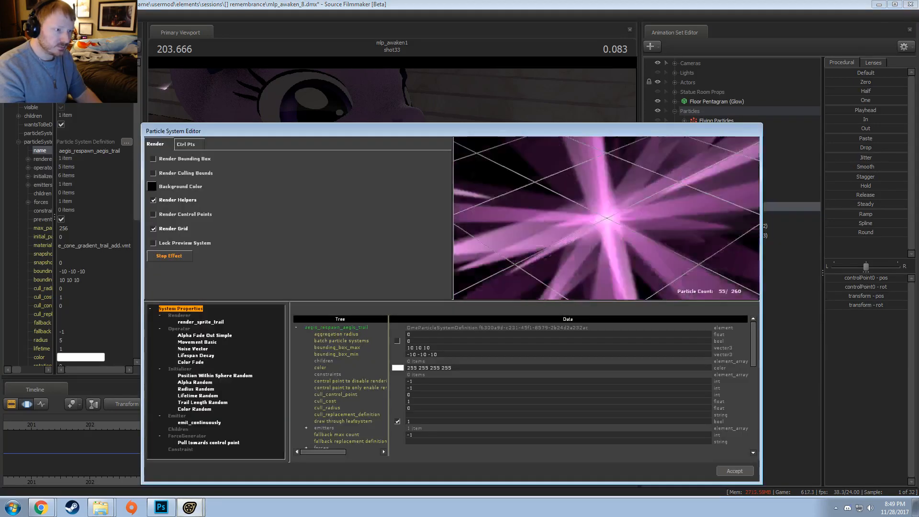
pyautogui.moveTo(606, 218); pyautogui.dragTo(607, 248, button='right')
pyautogui.moveTo(606, 218); pyautogui.dragTo(608, 189)
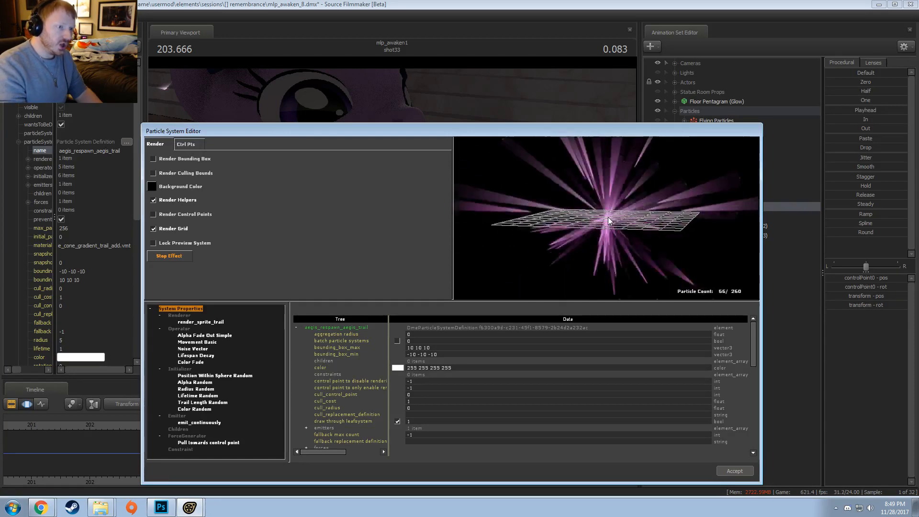
pyautogui.click(733, 471)
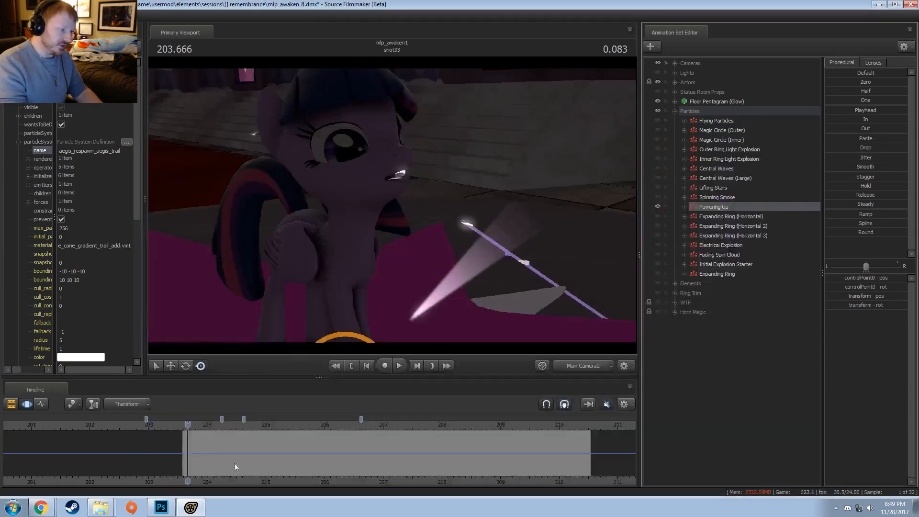
# - Play and scrub the start of the shot to preview Powering Up in the scene
pyautogui.press('space')
pyautogui.click(186, 424)
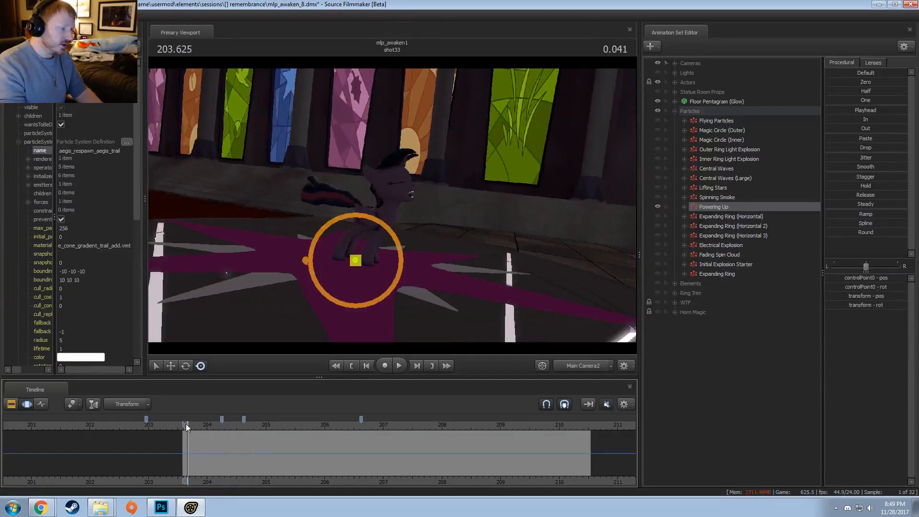
pyautogui.moveTo(185, 424); pyautogui.dragTo(265, 451)
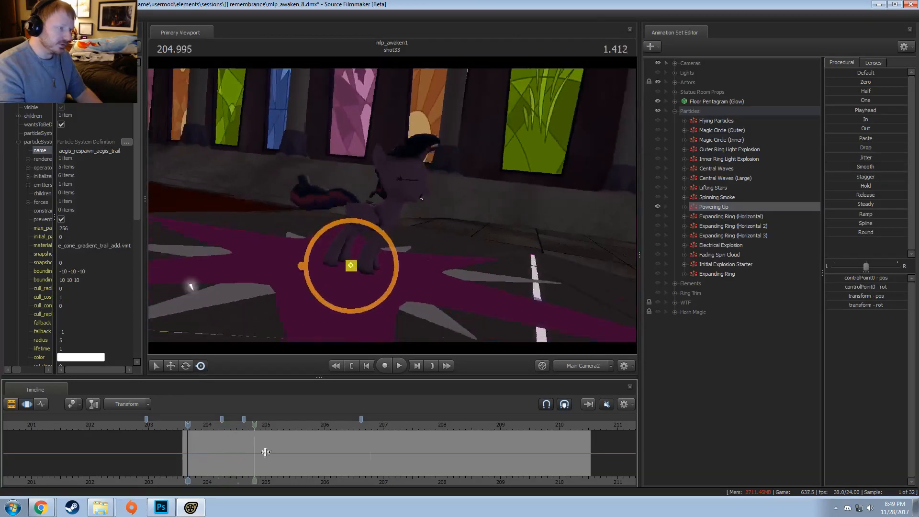
# - Hide Powering Up, unhide Expanding Ring (Horizontal), and play the shot up to 204.666
pyautogui.click(657, 206)
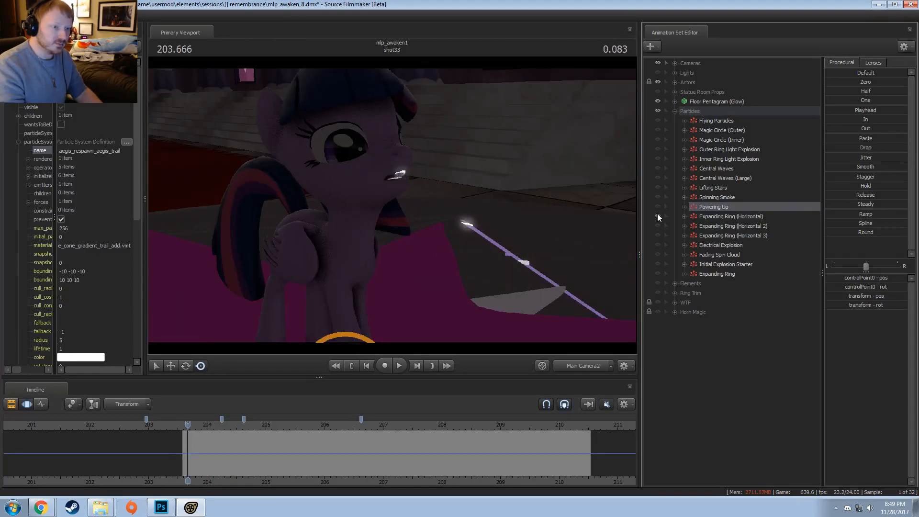
pyautogui.moveTo(196, 455); pyautogui.dragTo(229, 455)
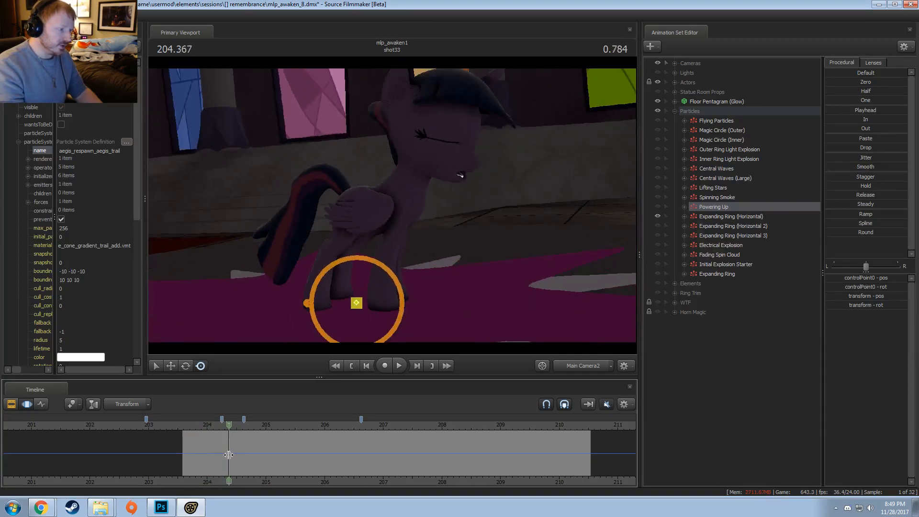
pyautogui.press('space')
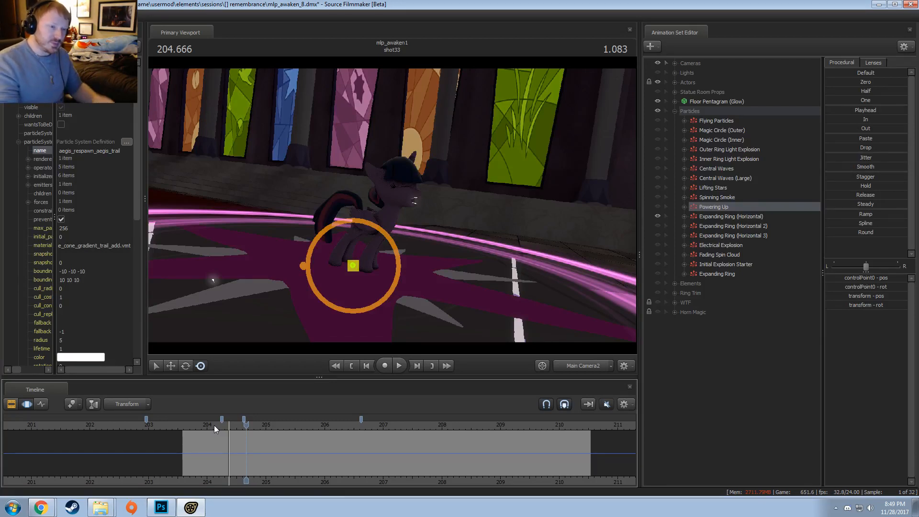
# - Unhide Expanding Ring (Horizontal 2) and Expanding Ring (Horizontal 3), scrubbing the shot to 205.000
pyautogui.click(656, 226)
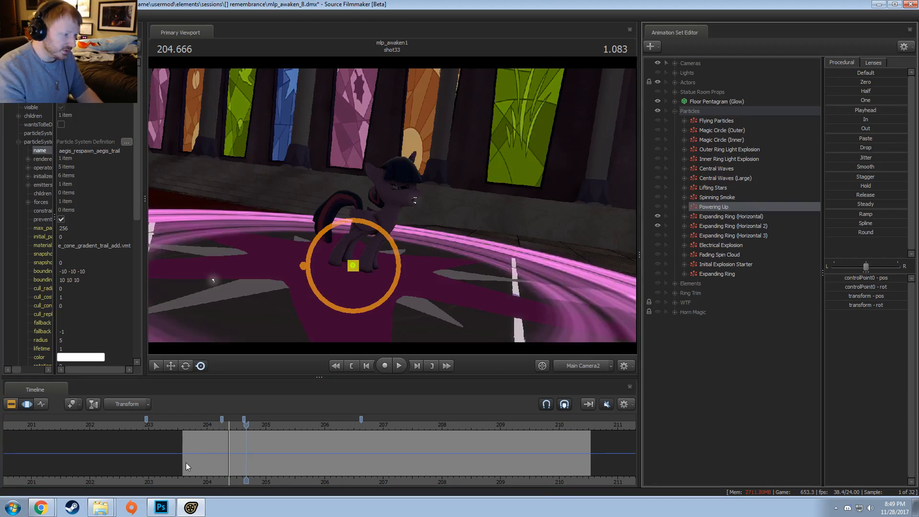
pyautogui.moveTo(200, 459); pyautogui.dragTo(265, 458)
pyautogui.click(656, 235)
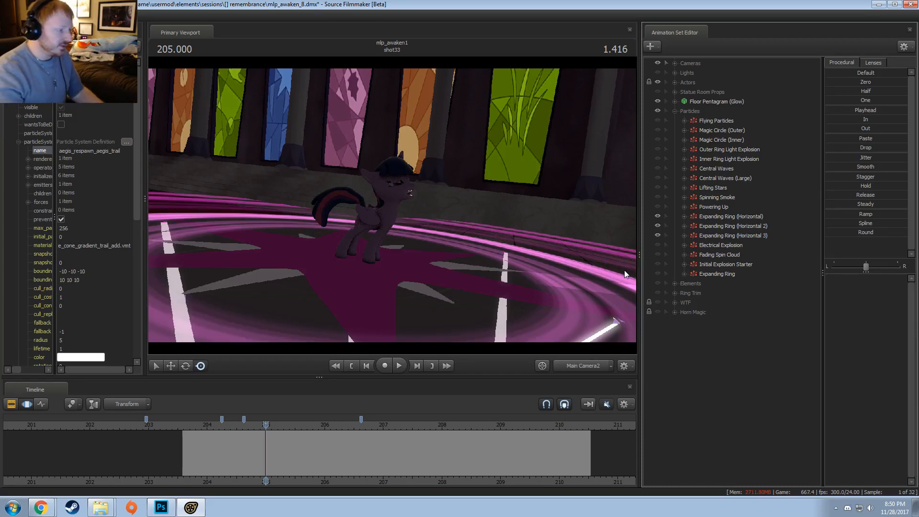
# - Replay the start of the shot several times to preview the three horizontal expanding rings together
pyautogui.click(197, 428)
pyautogui.press('space')
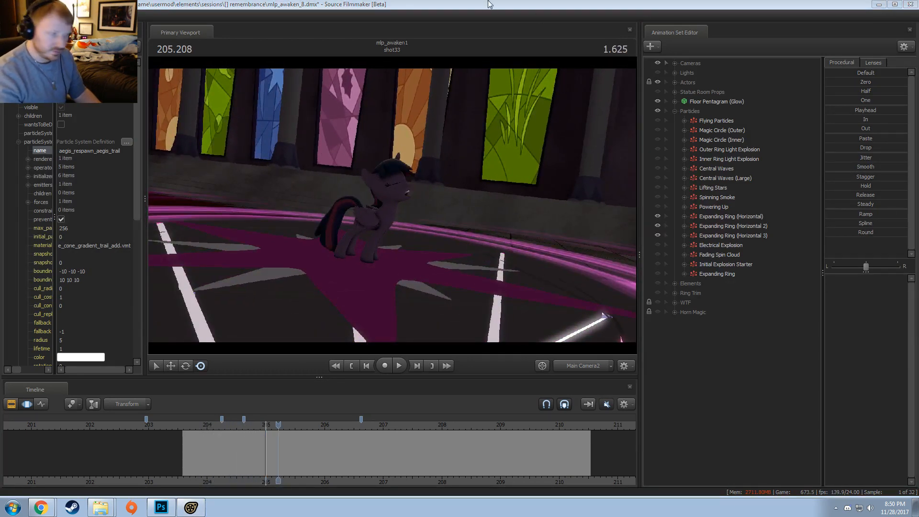
pyautogui.click(195, 426)
pyautogui.press('space')
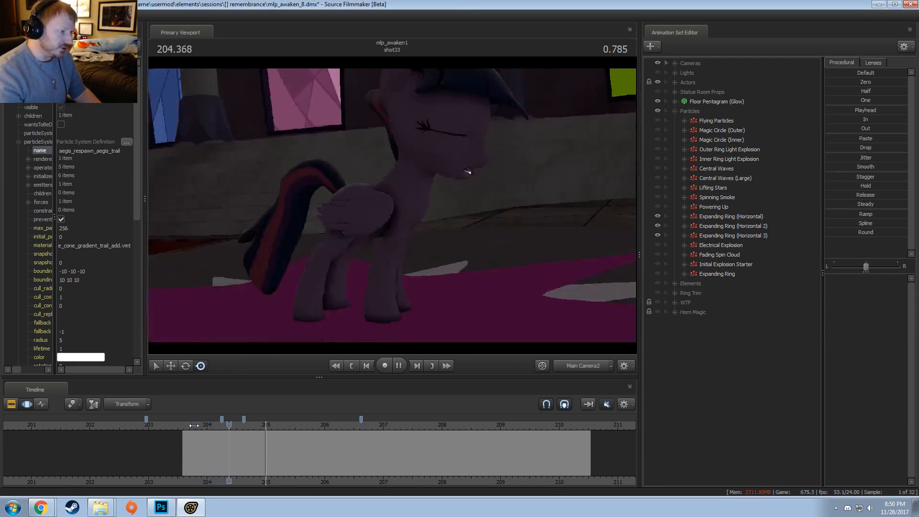
pyautogui.click(195, 428)
pyautogui.press('space')
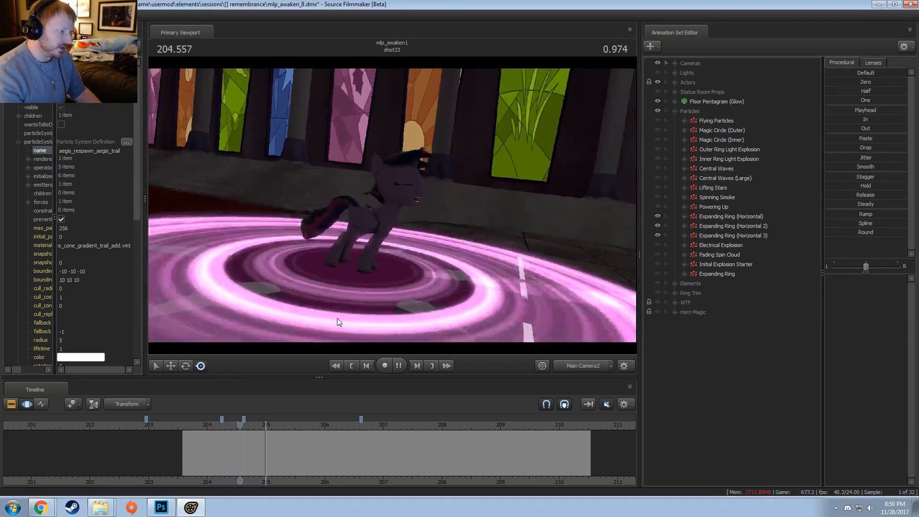
# - Hide the horizontal expanding rings, unhide Electrical Explosion, and play the shot to preview it alone
pyautogui.click(657, 235)
pyautogui.click(657, 225)
pyautogui.click(657, 244)
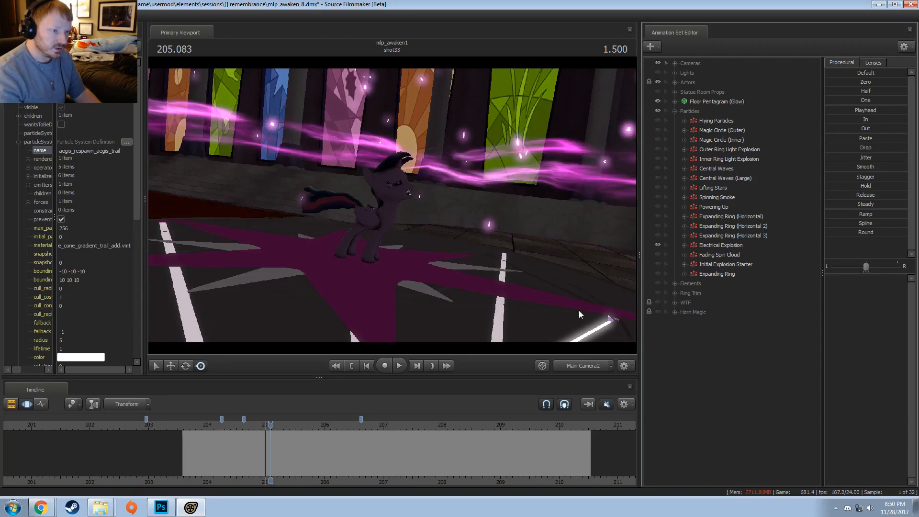
pyautogui.click(189, 423)
pyautogui.press('space')
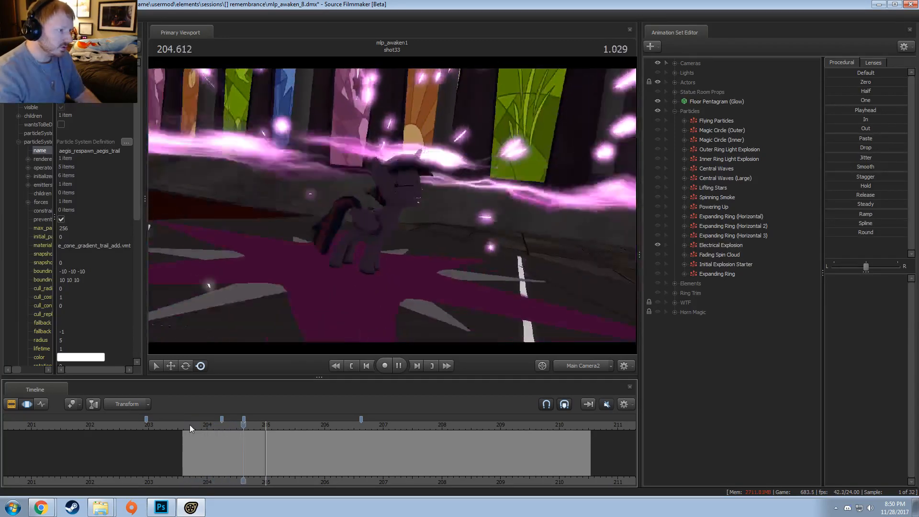
pyautogui.click(189, 424)
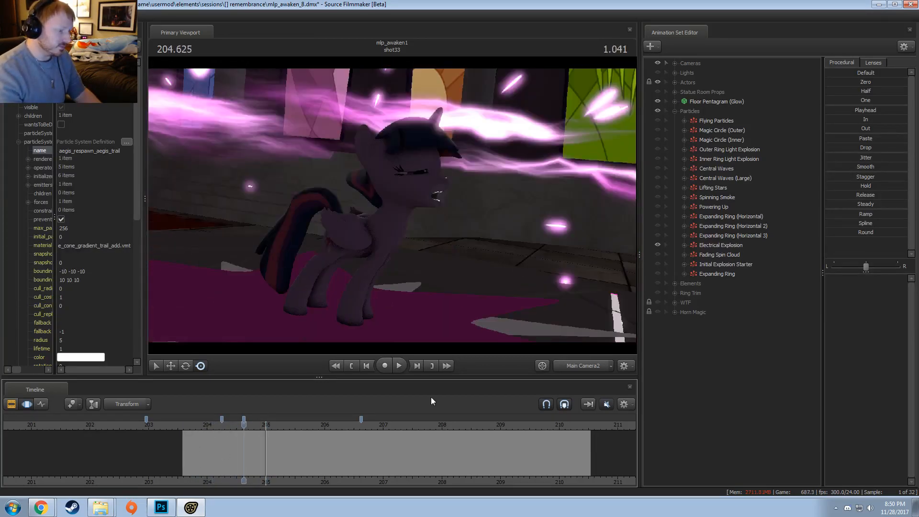
# - Examine the Electrical Explosion from a free camera view, then return to Main Camera2 and scrub the shot to 205.791
pyautogui.click(581, 365)
pyautogui.press('s')
pyautogui.moveTo(392, 205); pyautogui.dragTo(392, 195)
pyautogui.press('shift')
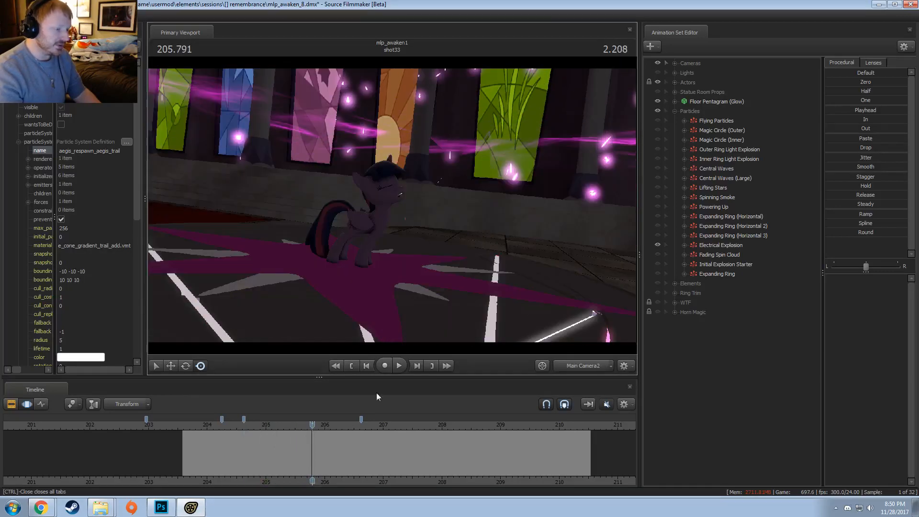
# - Play the shot through Main Camera2 up to 208.500 with only the Electrical Explosion particles shown
pyautogui.click(262, 425)
pyautogui.press('space')
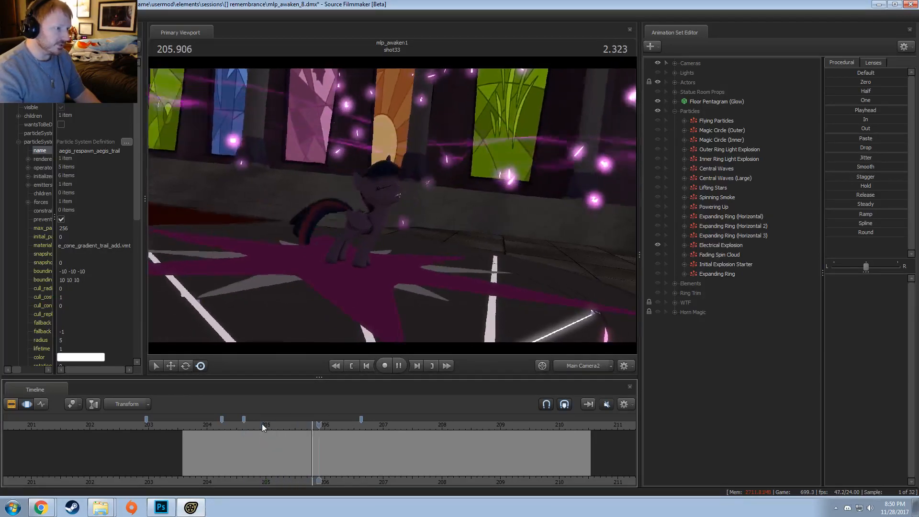
pyautogui.click(202, 431)
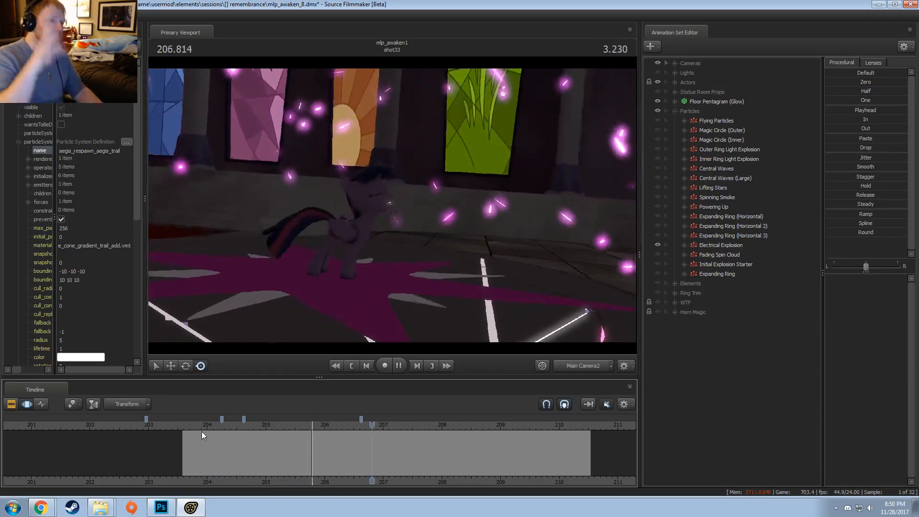
pyautogui.press('space')
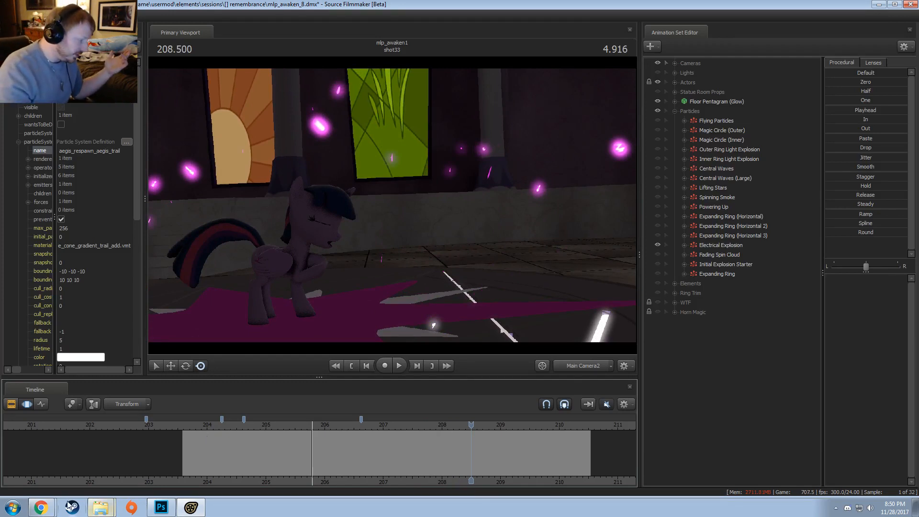
# - Open Remembrance (Bronycon).mp4 from the Pony SFM Videos folder and pause it at 03:39 to study the finished scene
pyautogui.click(98, 507)
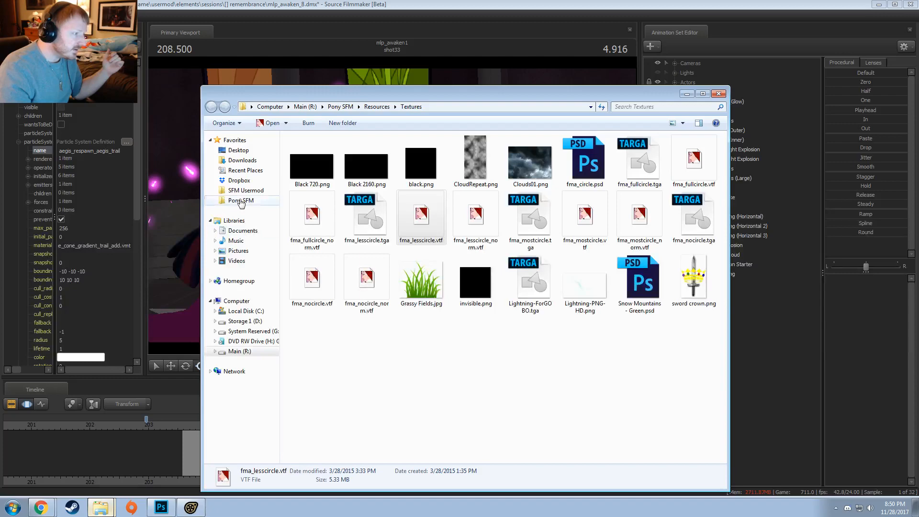
pyautogui.click(241, 201)
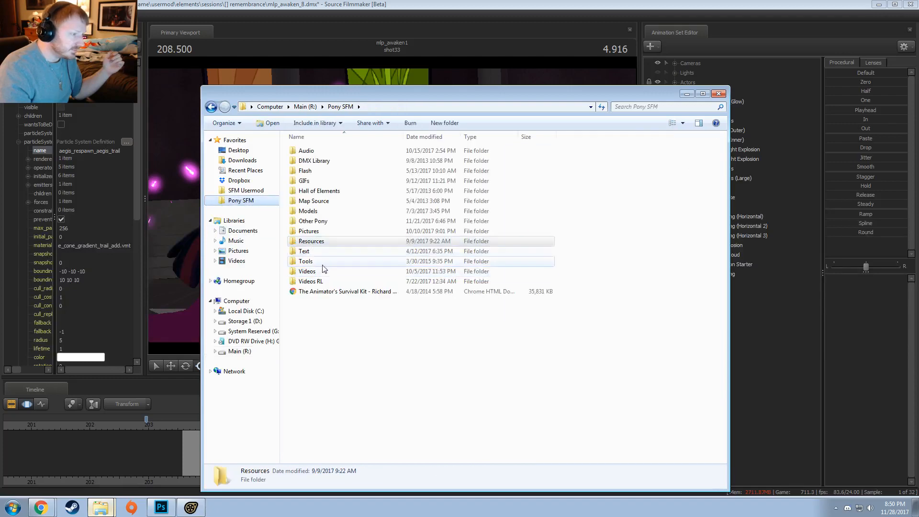
pyautogui.doubleClick(315, 271)
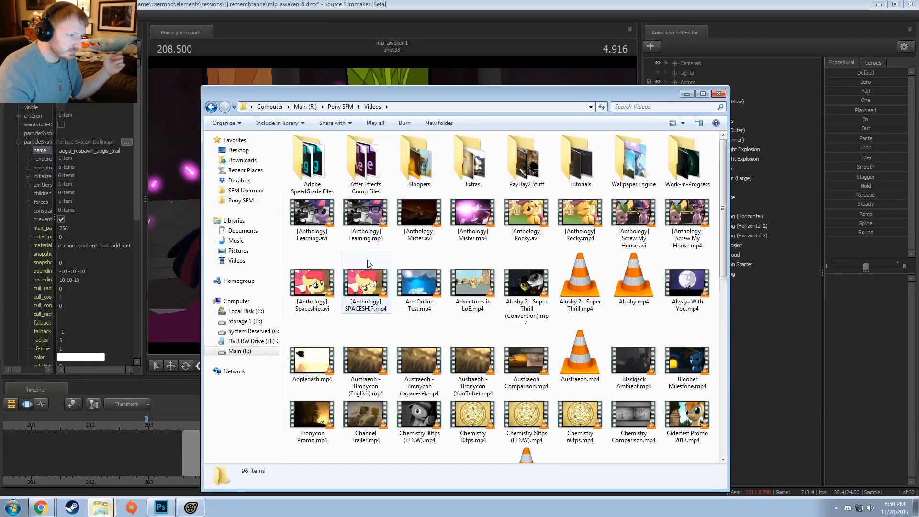
pyautogui.scroll(-10, 370, 264)
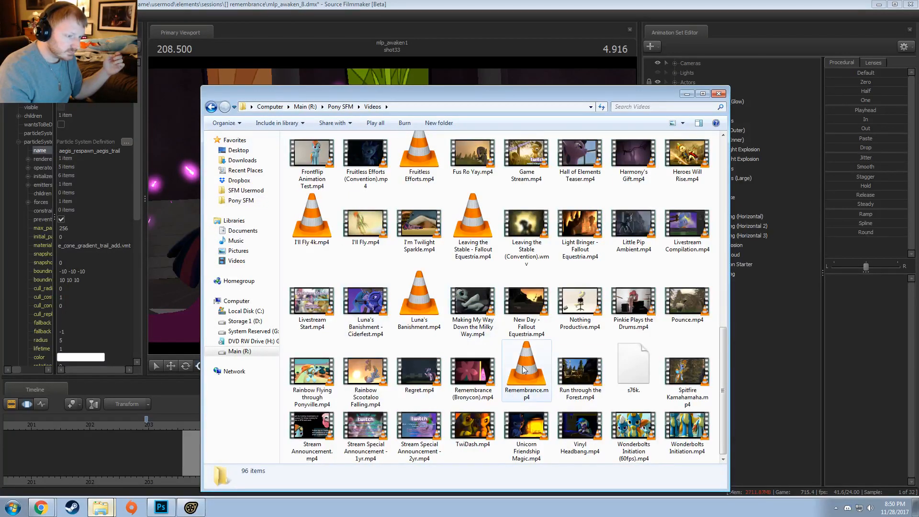
pyautogui.doubleClick(474, 371)
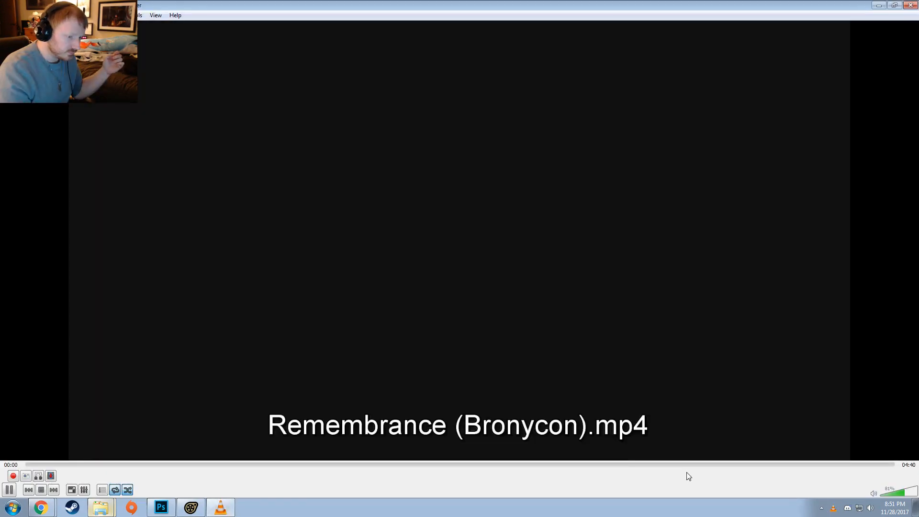
pyautogui.moveTo(744, 466); pyautogui.dragTo(678, 469)
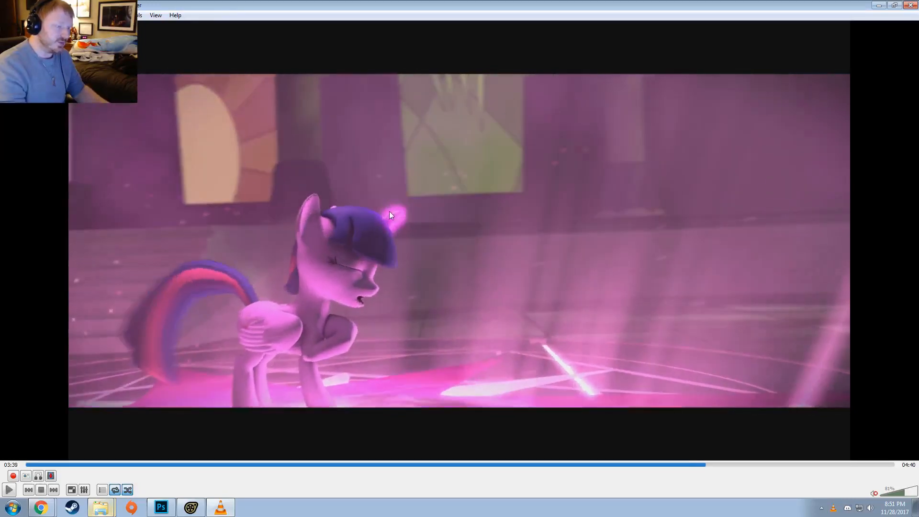
pyautogui.press('space')
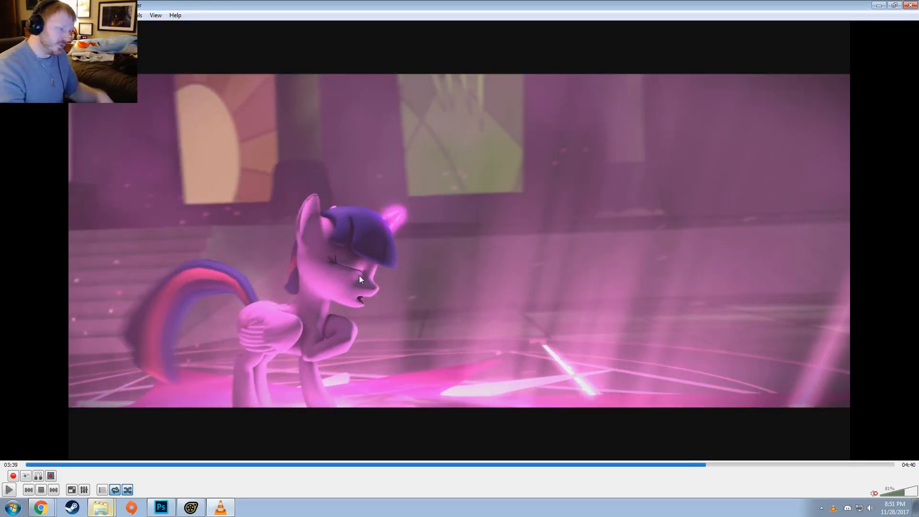
# - Switch back to Source Filmmaker and play the Electrical Explosion shot up to 210.041
pyautogui.click(191, 507)
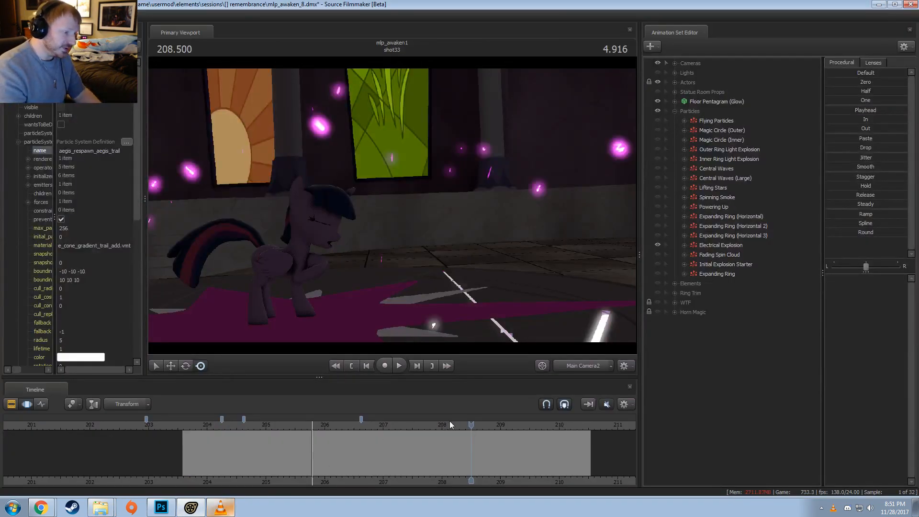
pyautogui.moveTo(449, 420); pyautogui.dragTo(230, 435)
pyautogui.press('space')
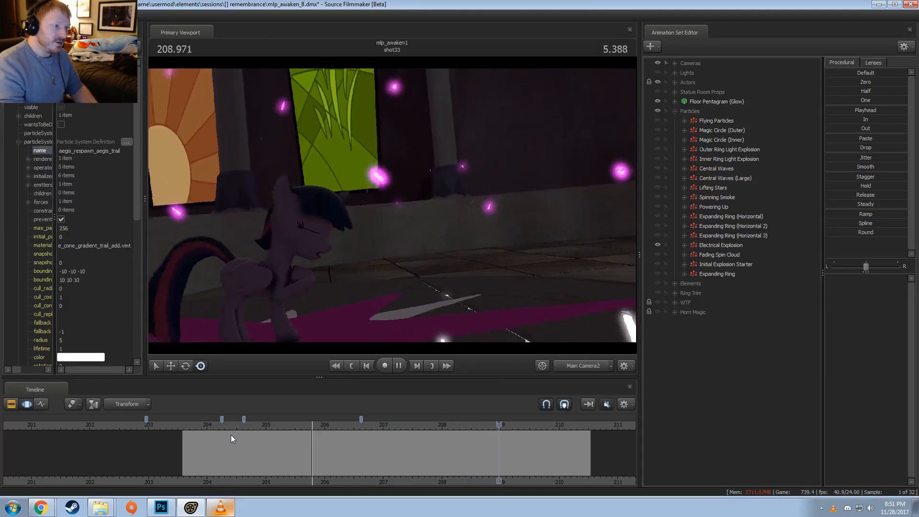
pyautogui.press('space')
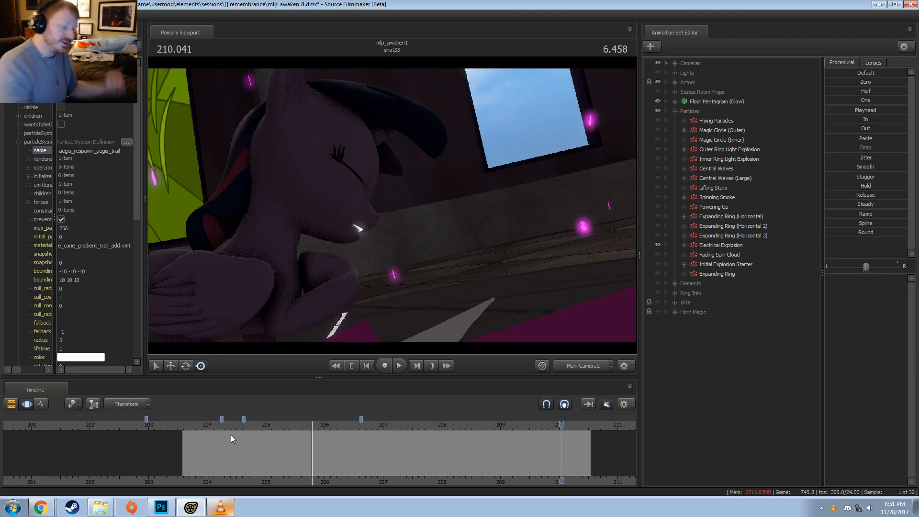
# - Hide Electrical Explosion, unhide Fading Spin Cloud, and play the shot from its start up to 208.541
pyautogui.click(658, 245)
pyautogui.press('shift')
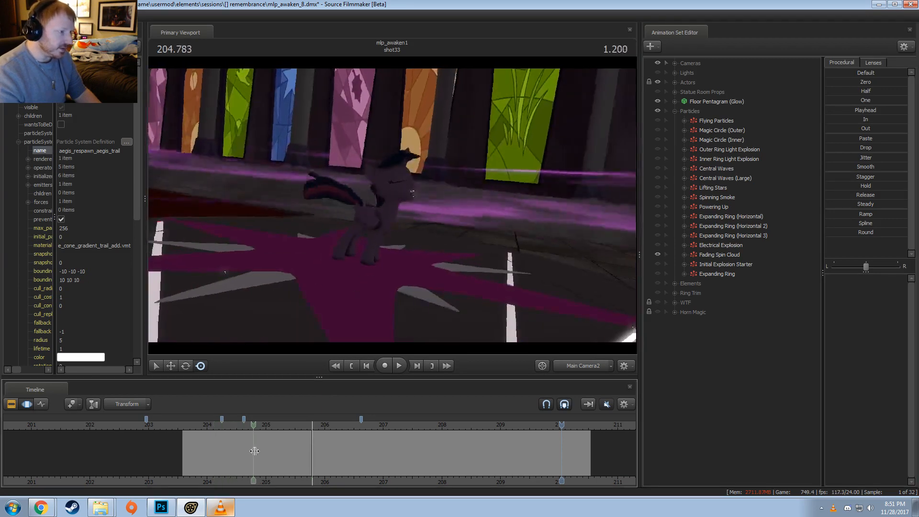
pyautogui.click(185, 421)
pyautogui.press('space')
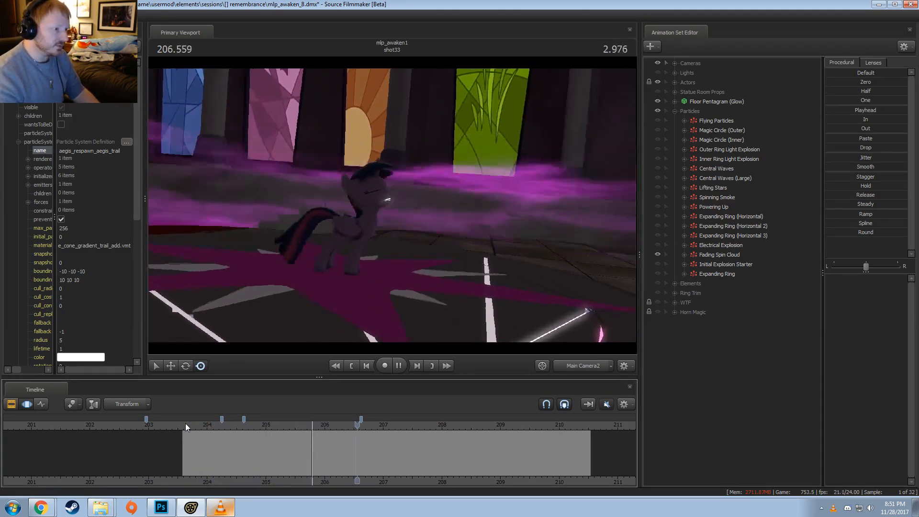
pyautogui.press('space')
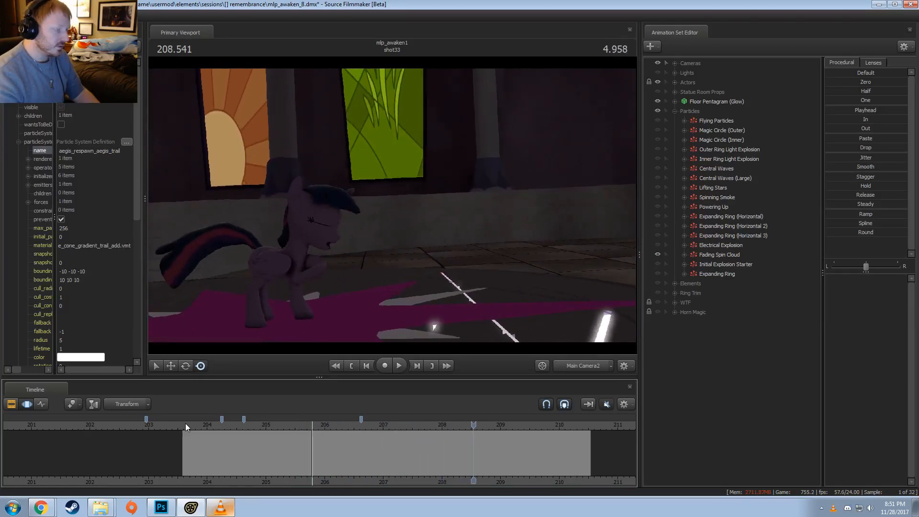
# - Replay the opening of the shot up to 205.708 to preview Fading Spin Cloud again
pyautogui.click(251, 423)
pyautogui.moveTo(252, 422); pyautogui.dragTo(199, 423)
pyautogui.press('space')
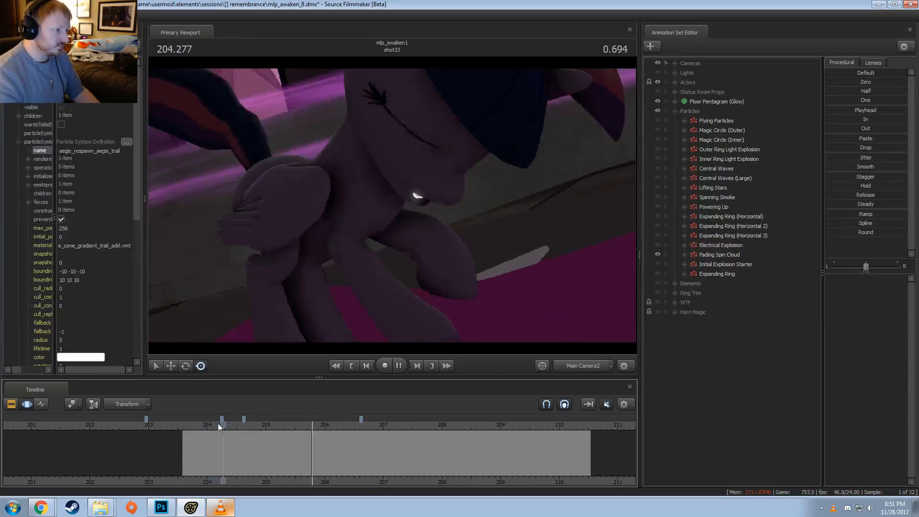
pyautogui.press('space')
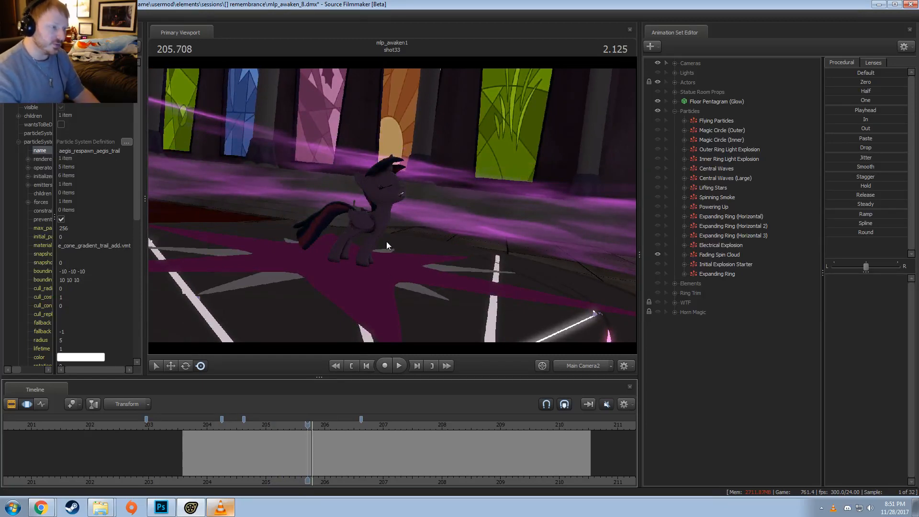
# - Hide Fading Spin Cloud, unhide Initial Explosion Starter, and preview the start of the shot up to 204.958
pyautogui.click(658, 255)
pyautogui.click(659, 264)
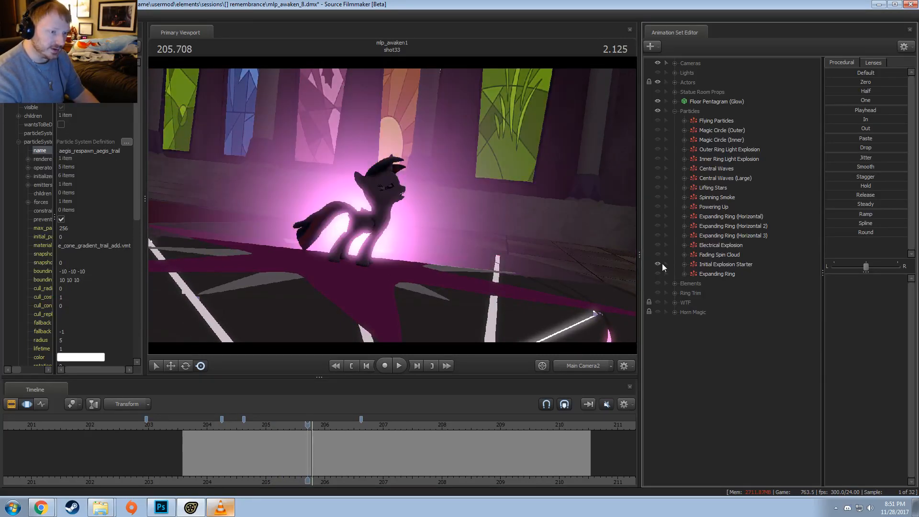
pyautogui.click(190, 425)
pyautogui.press('space')
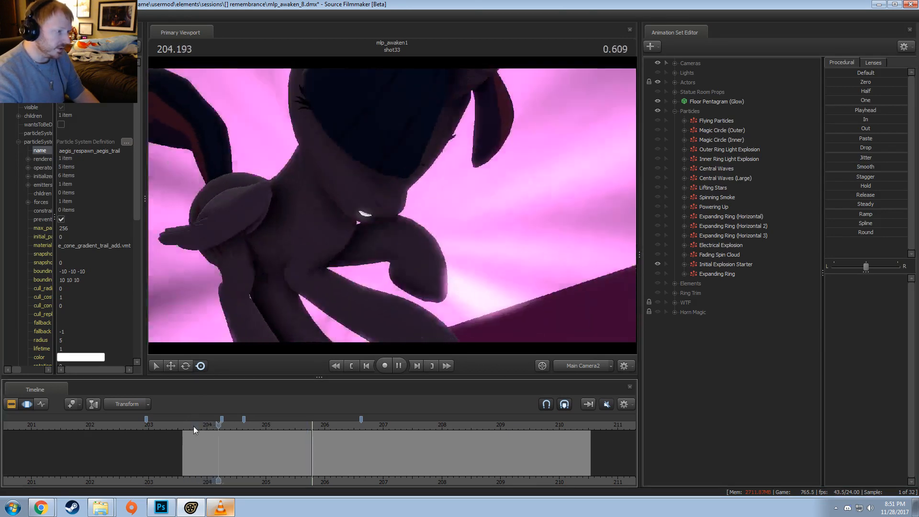
pyautogui.moveTo(199, 427); pyautogui.dragTo(263, 444)
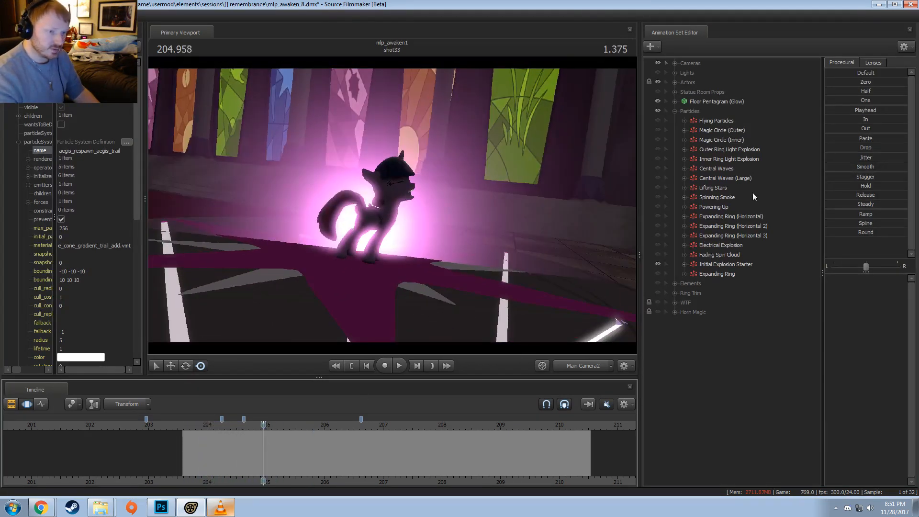
# - Show the Electrical Explosion's element attributes and expand its particle system definition to read the source particle's name
pyautogui.rightClick(722, 243)
pyautogui.moveTo(785, 299)
pyautogui.click(853, 305)
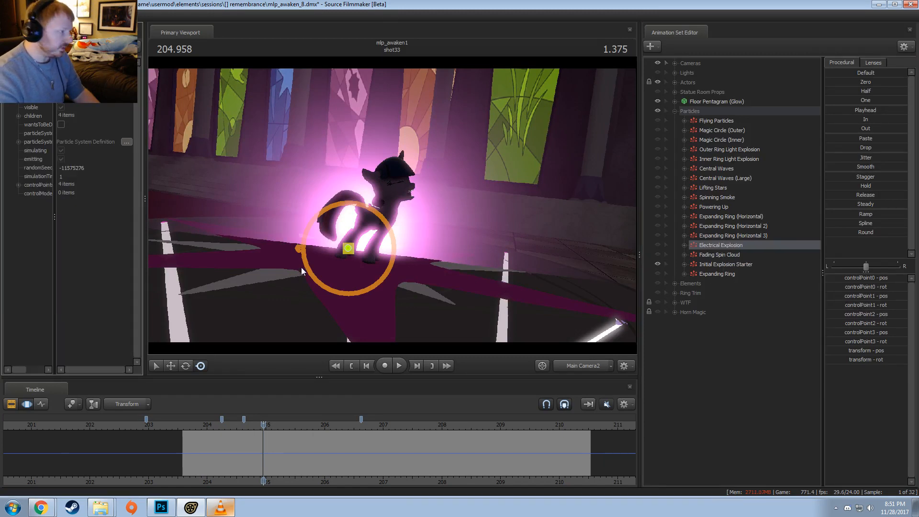
pyautogui.click(18, 141)
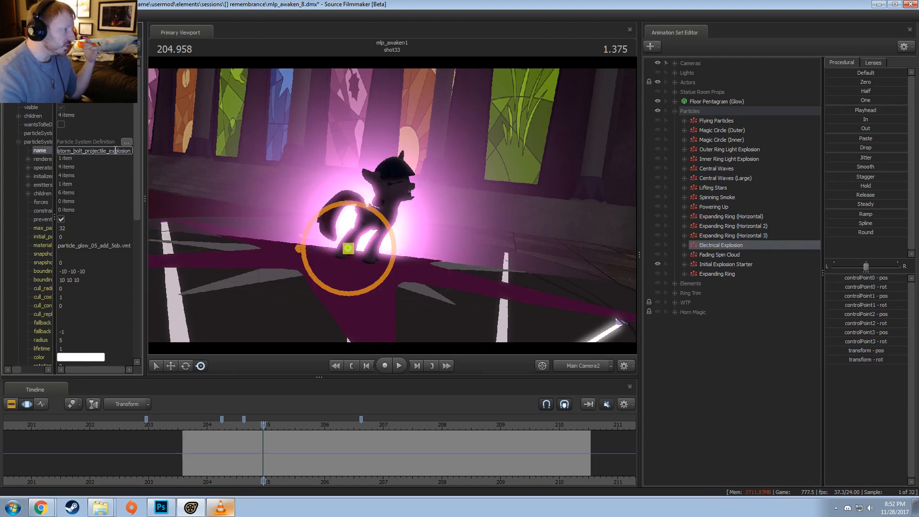
# - Browse to the dota particles folder in the SourceFilmmaker game directory and search it for "storm bolt"
pyautogui.click(99, 512)
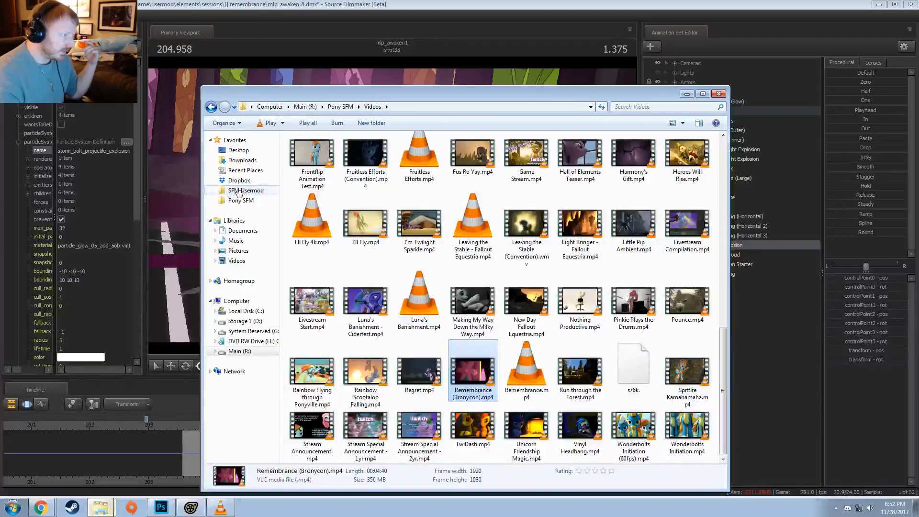
pyautogui.click(244, 190)
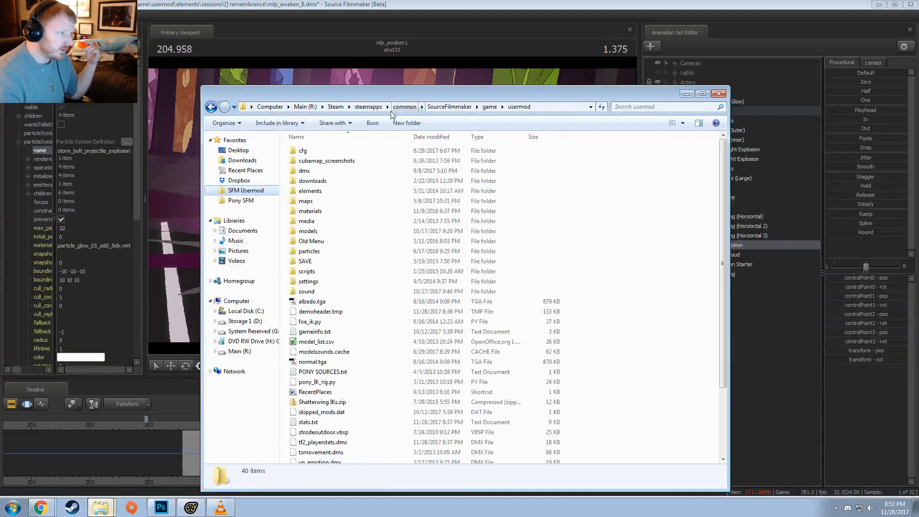
pyautogui.click(488, 107)
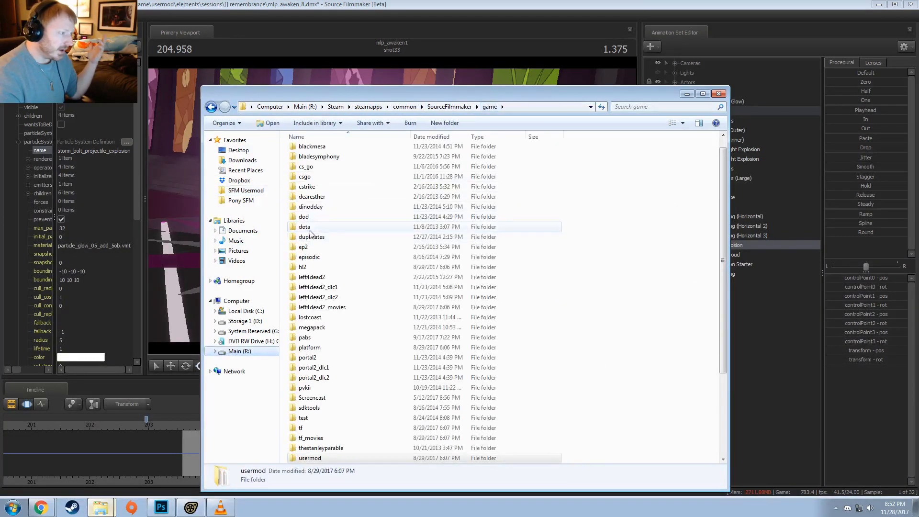
pyautogui.doubleClick(312, 233)
pyautogui.doubleClick(314, 214)
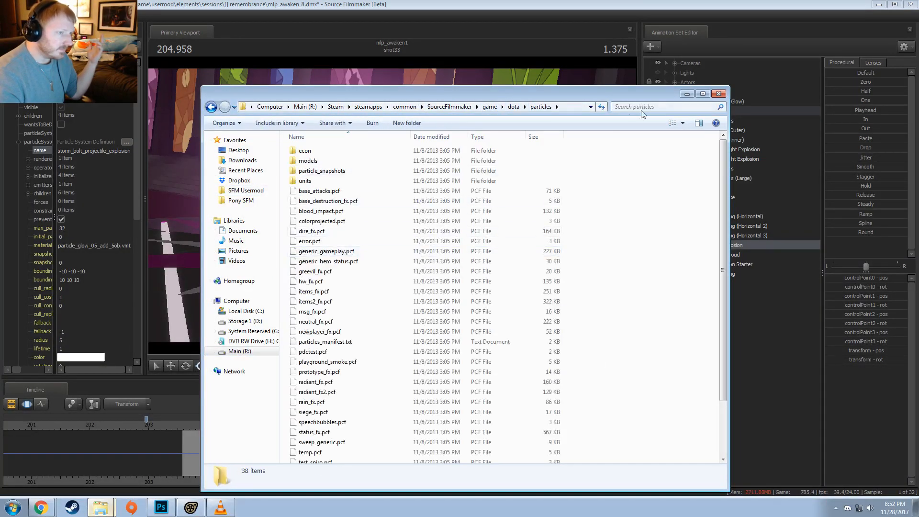
pyautogui.click(663, 106)
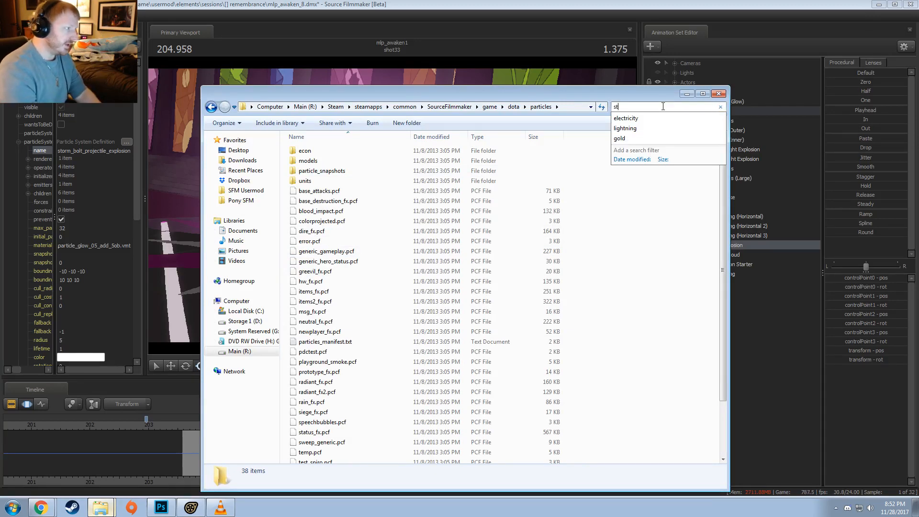
pyautogui.write('storm bolt')
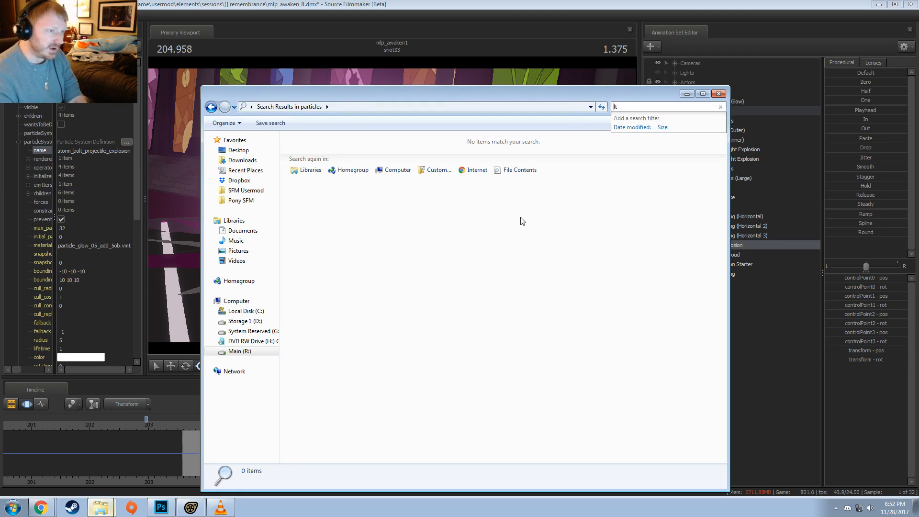
pyautogui.press('BackSpace')
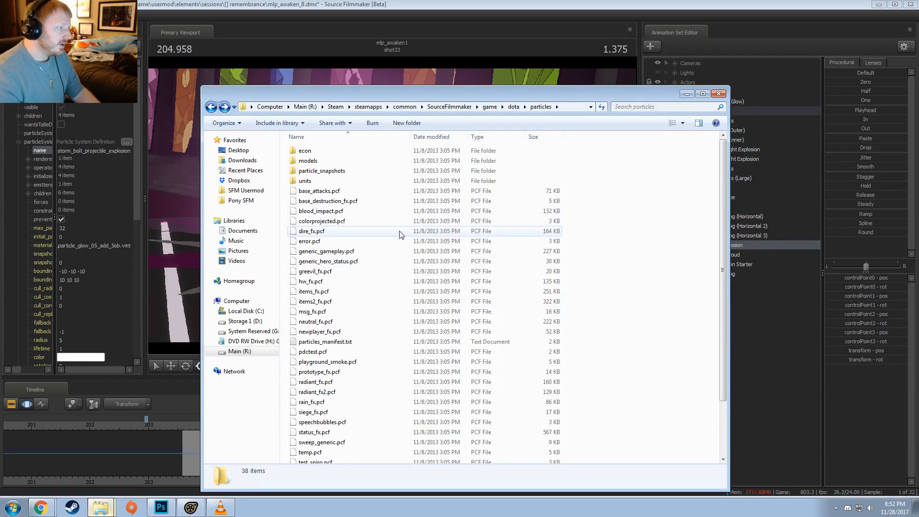
# - Switch back to Source Filmmaker, move the playhead to 205.583, and hide Initial Explosion Starter
pyautogui.click(302, 7)
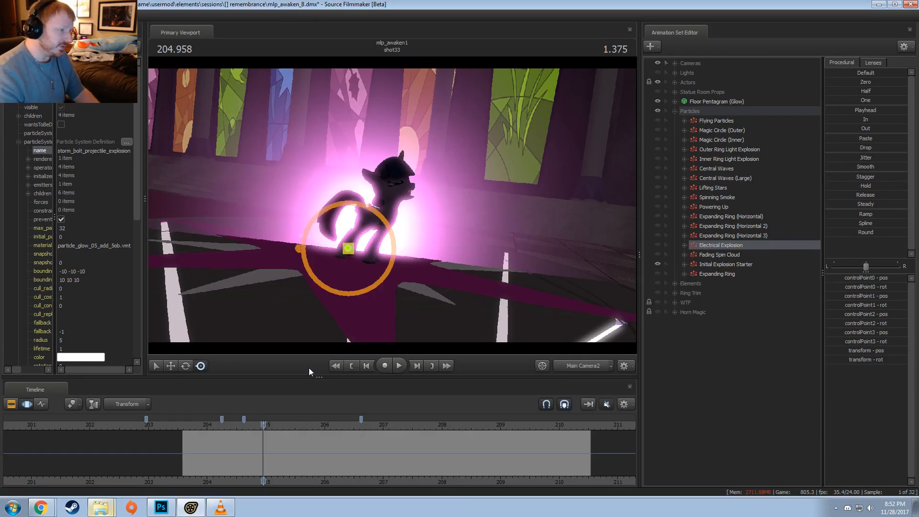
pyautogui.press('shift')
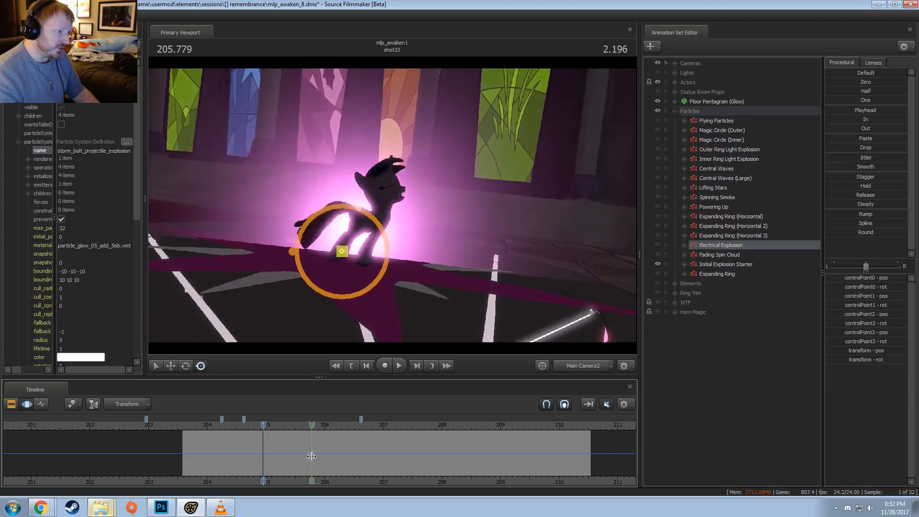
pyautogui.keyDown('shift'); pyautogui.click(300, 449); pyautogui.keyUp('shift')
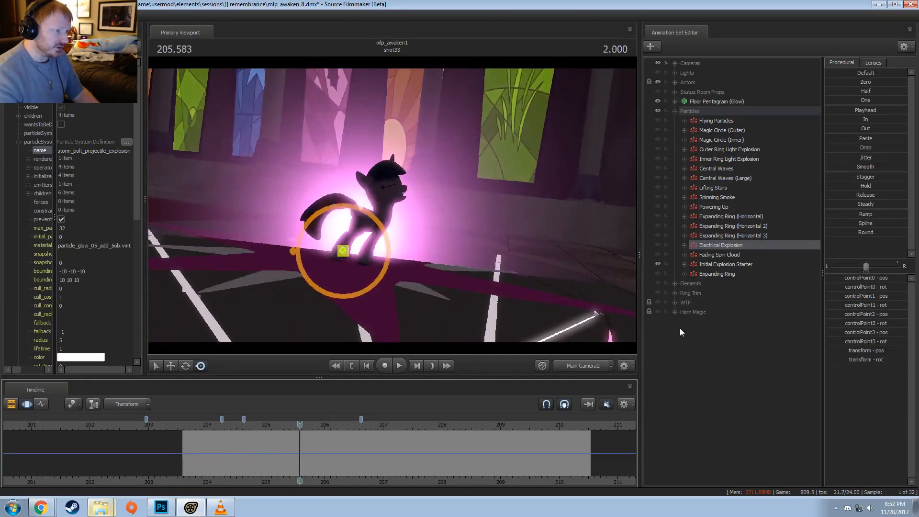
pyautogui.click(658, 265)
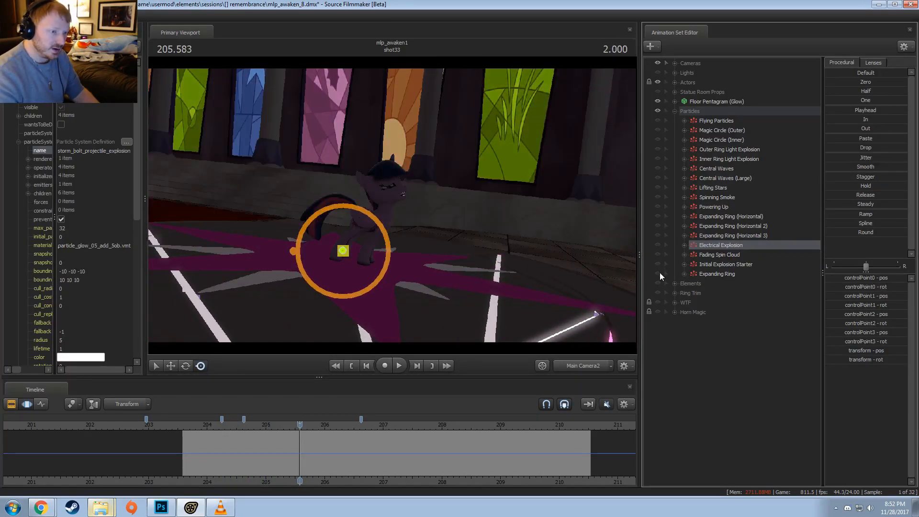
# - Unhide the Expanding Ring particle and preview the shot up to 207.125
pyautogui.click(657, 274)
pyautogui.press('space')
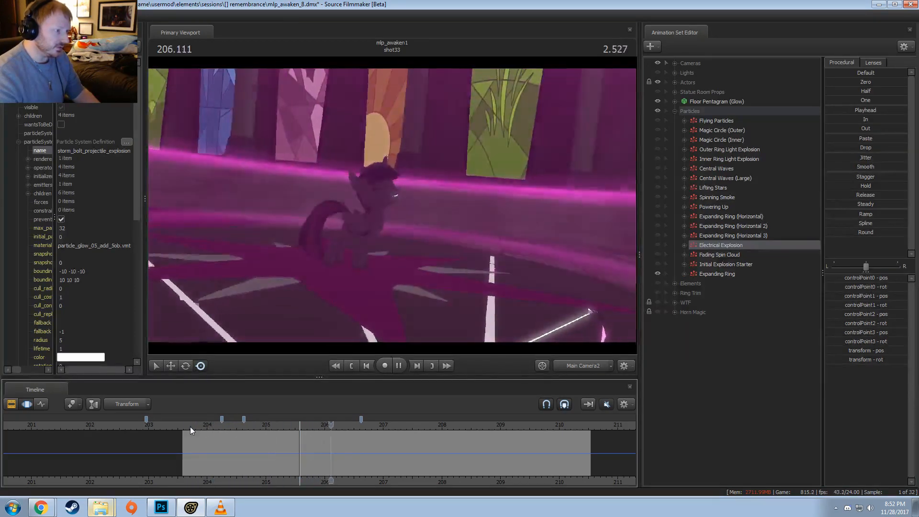
pyautogui.press('space')
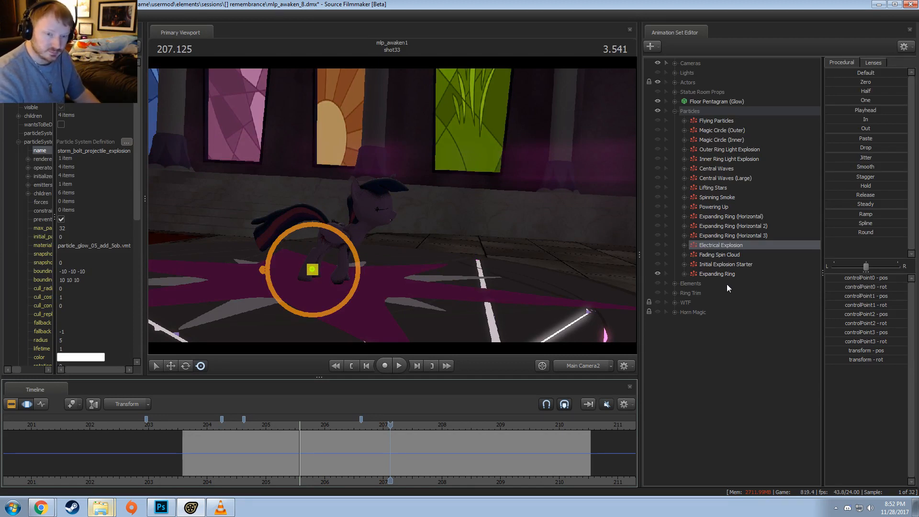
# - Unhide all remaining effects in the Particles group, from Initial Explosion Starter up to Flying Particles
pyautogui.click(657, 264)
pyautogui.click(657, 254)
pyautogui.click(656, 245)
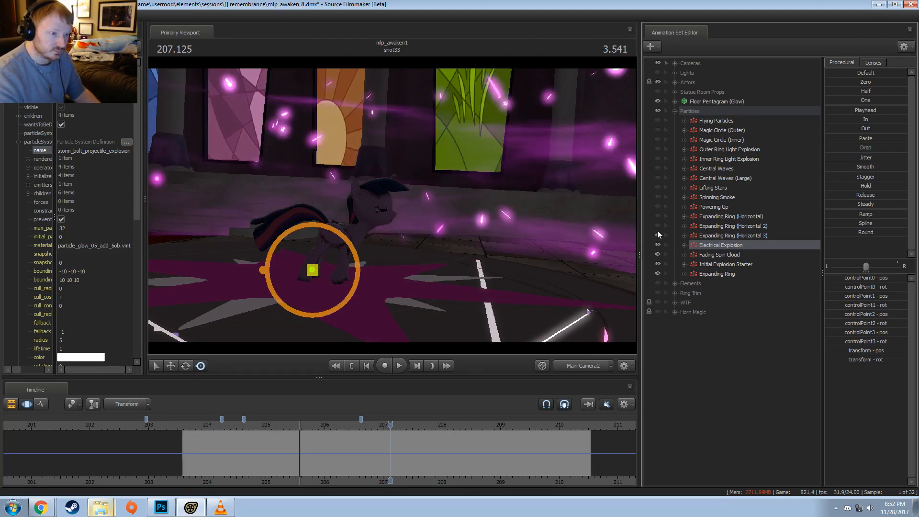
pyautogui.click(657, 207)
pyautogui.click(657, 197)
pyautogui.click(657, 188)
pyautogui.click(658, 178)
pyautogui.click(657, 169)
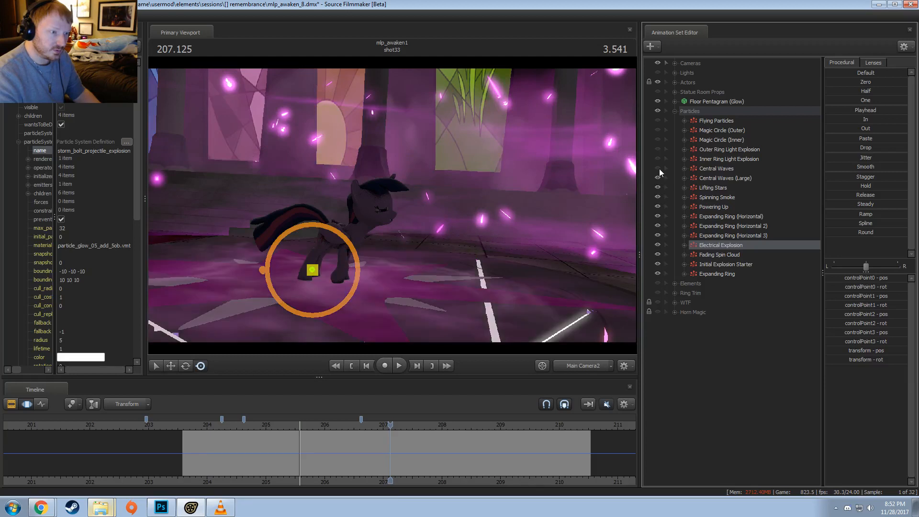
pyautogui.click(657, 159)
pyautogui.click(657, 150)
pyautogui.click(657, 140)
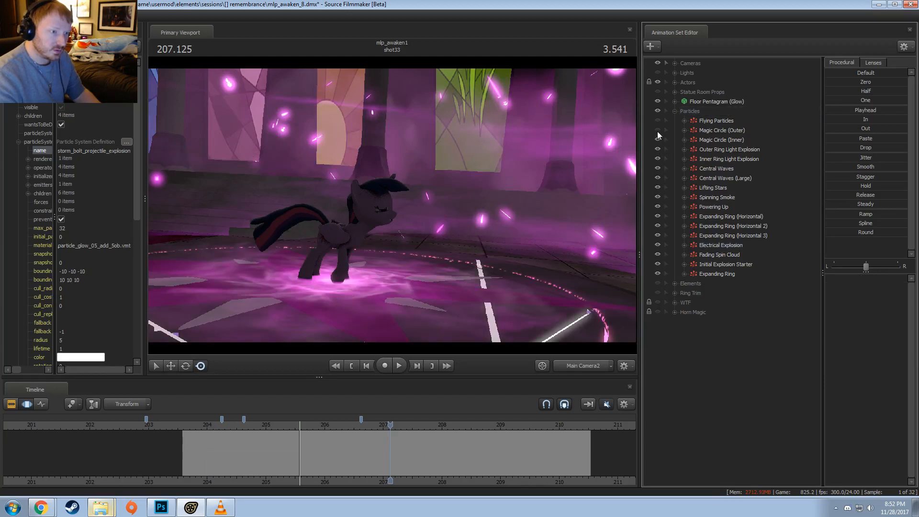
pyautogui.click(657, 130)
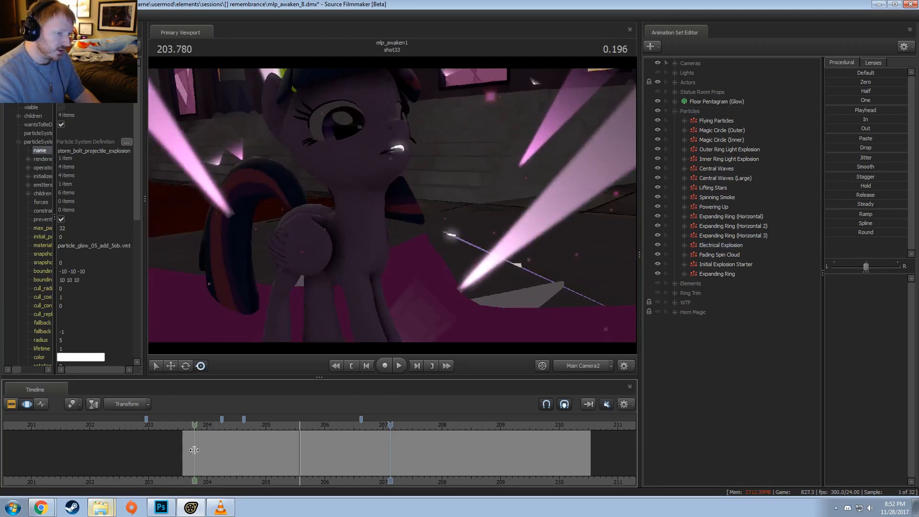
# - Unhide Horn Magic and Lights, and preview the shot with all particles from its start to 205.833
pyautogui.click(657, 312)
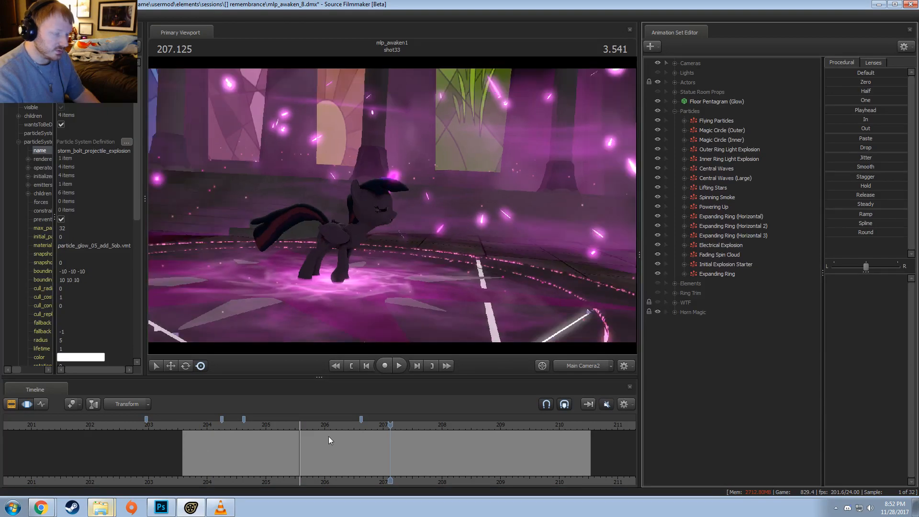
pyautogui.moveTo(173, 452); pyautogui.dragTo(366, 455)
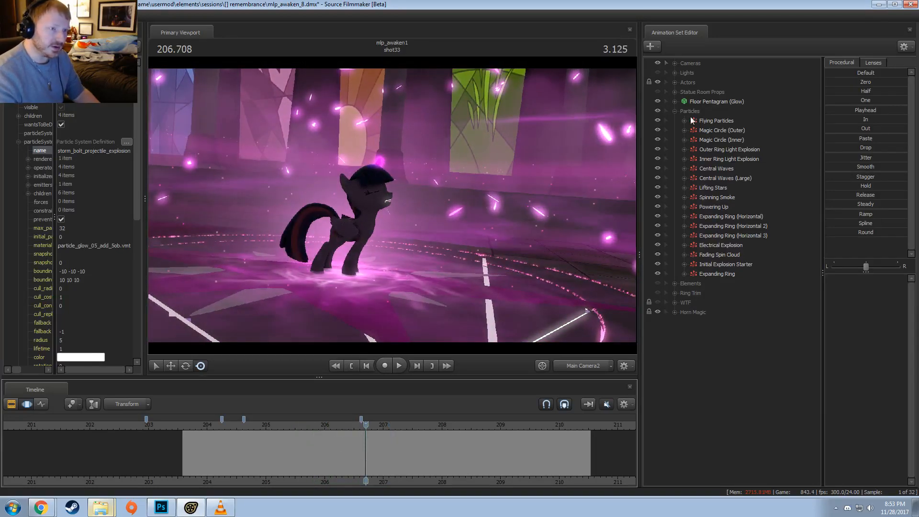
pyautogui.click(658, 73)
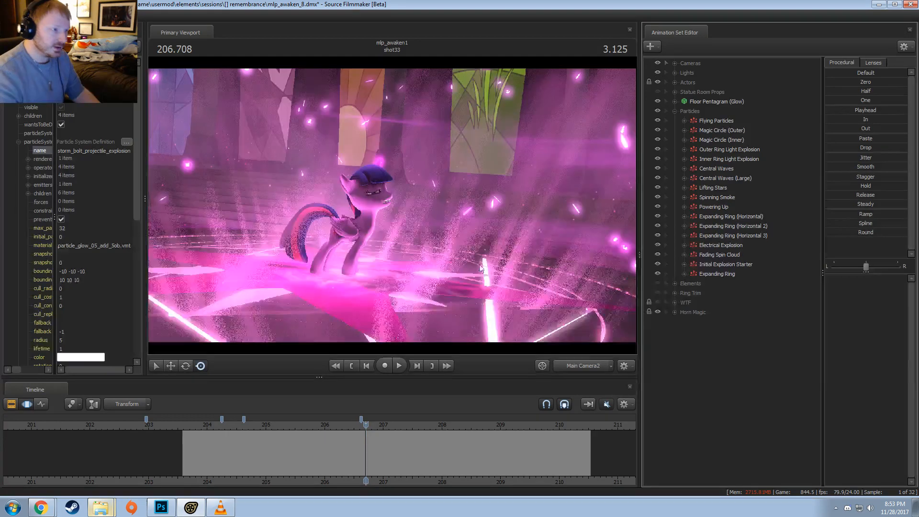
pyautogui.click(190, 426)
pyautogui.press('space')
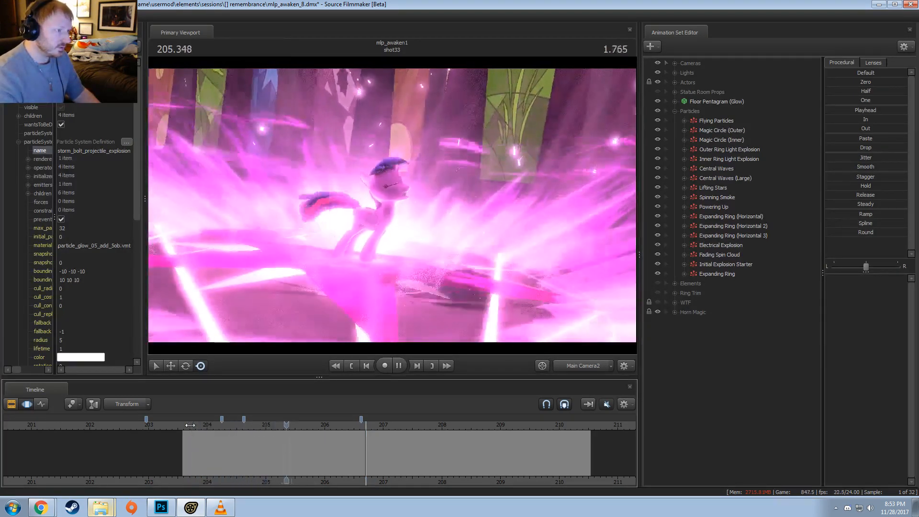
pyautogui.press('space')
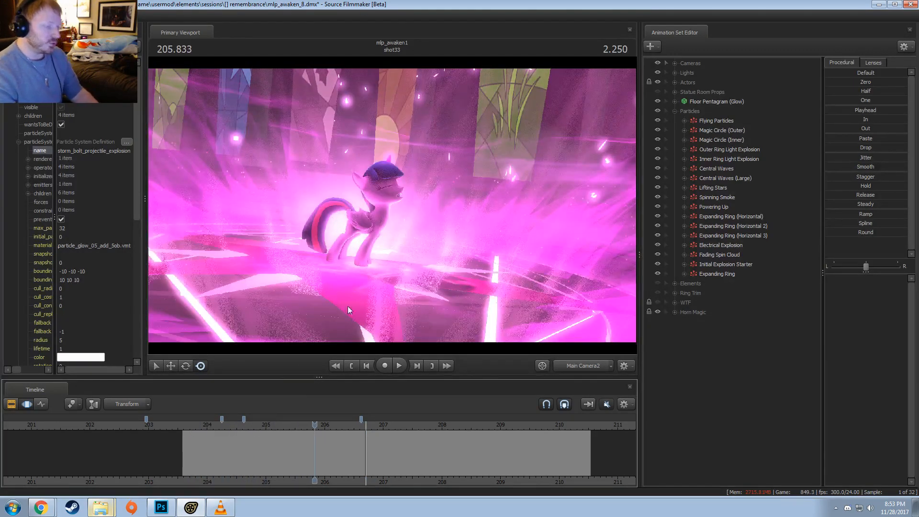
# - Hide the whole Particles group and replay the shot from its start with only the lights, stopping at 205.541
pyautogui.click(658, 111)
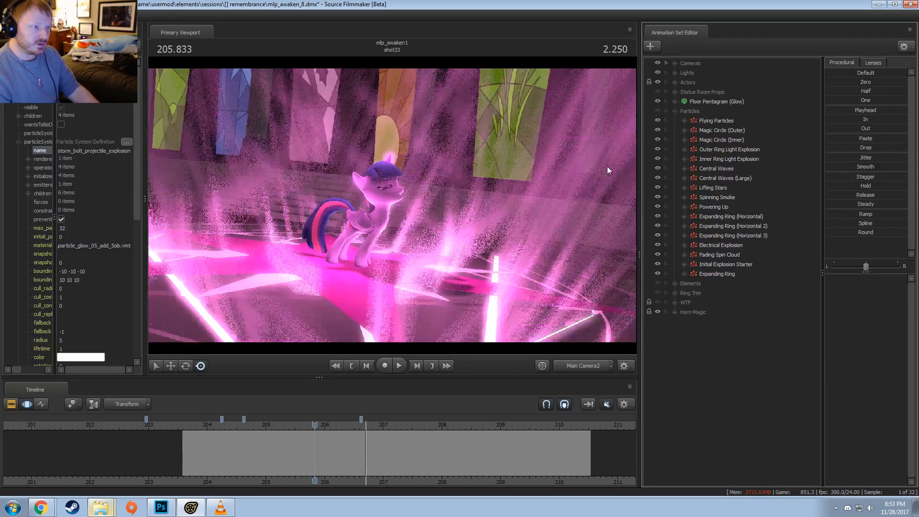
pyautogui.click(189, 425)
pyautogui.press('space')
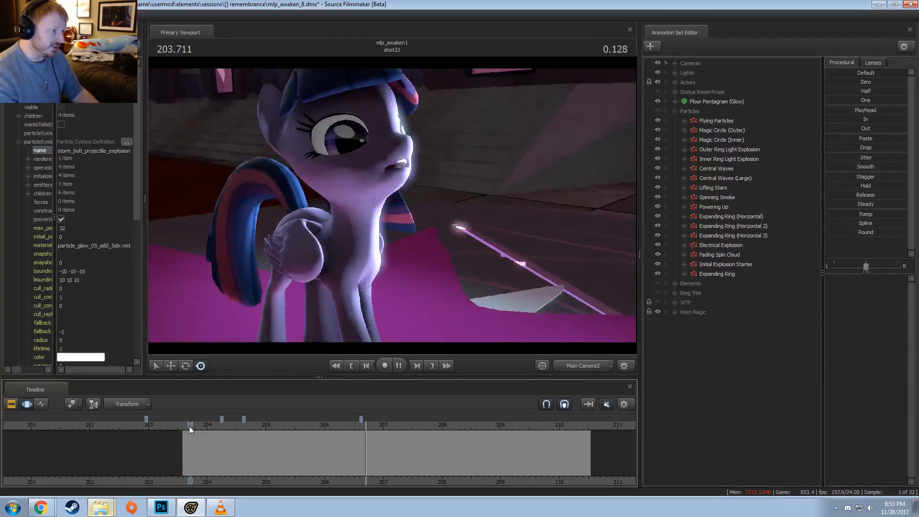
pyautogui.press('space')
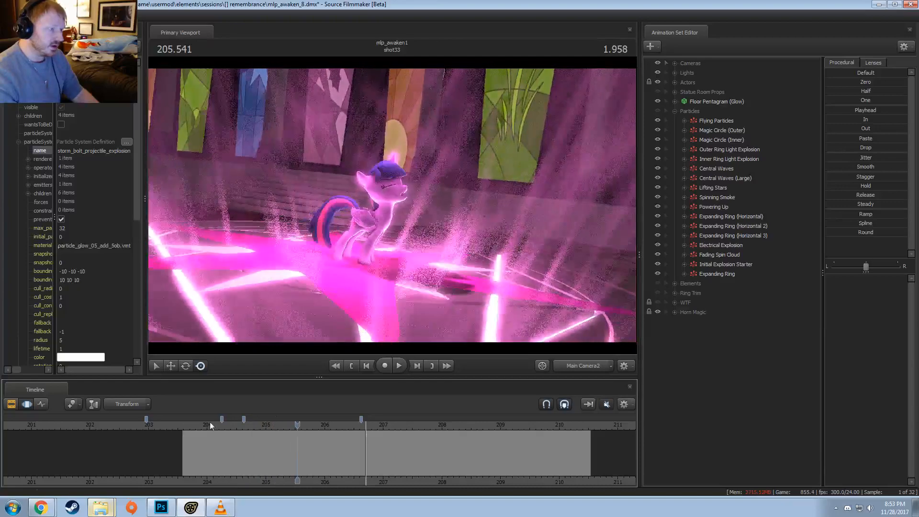
# - Switch to the Work Camera and look at the light beams around the floor pentagram from other angles
pyautogui.click(582, 366)
pyautogui.moveTo(459, 229); pyautogui.dragTo(407, 205)
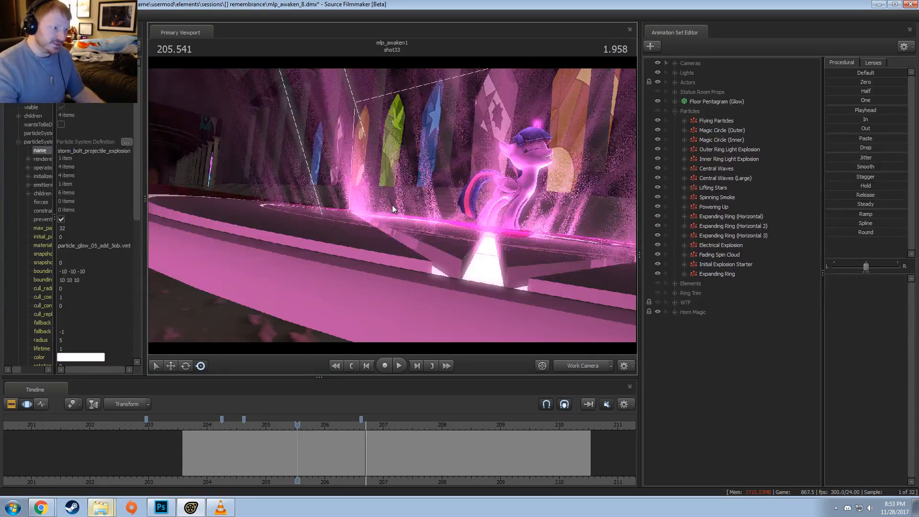
pyautogui.moveTo(392, 205)
pyautogui.mouseDown()
pyautogui.moveTo(390, 239)
pyautogui.moveTo(392, 204)
pyautogui.mouseUp()
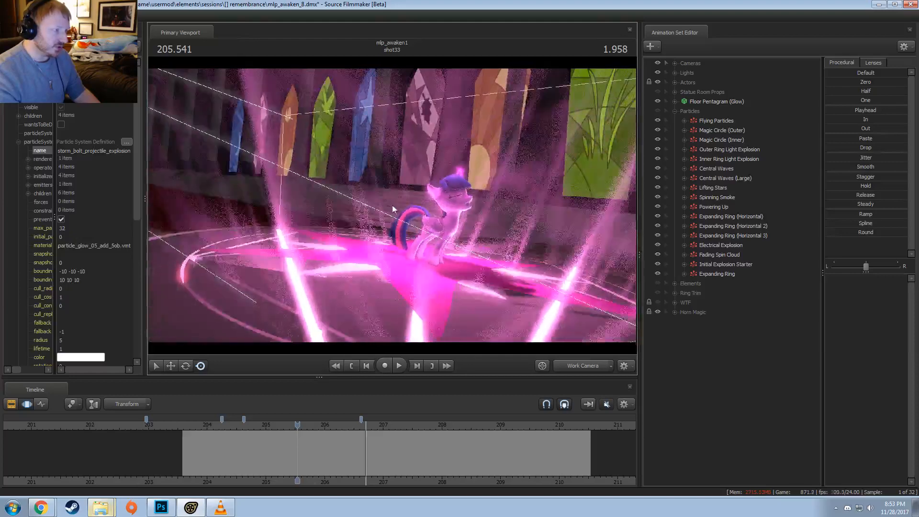
# - View the shot through Main Camera2 in the Clip Editor and play it on to 207.083
pyautogui.press('F2')
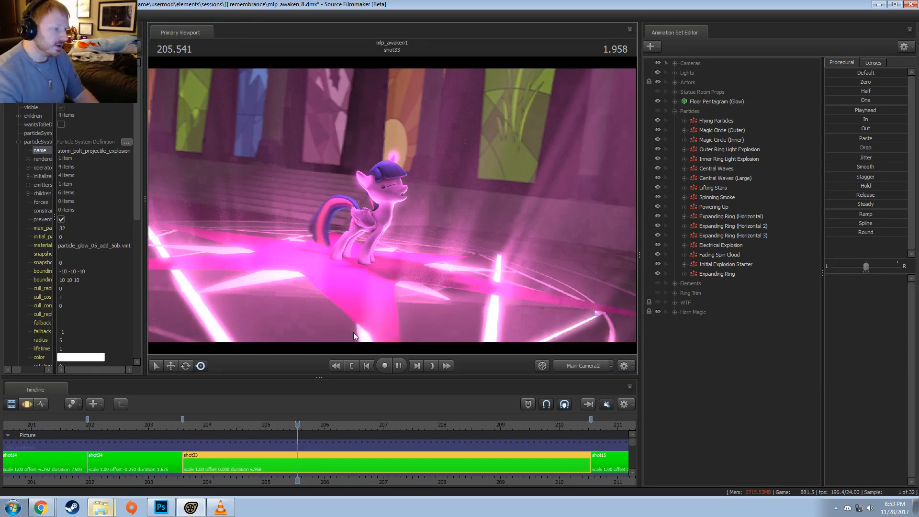
pyautogui.press('space')
pyautogui.press('space')
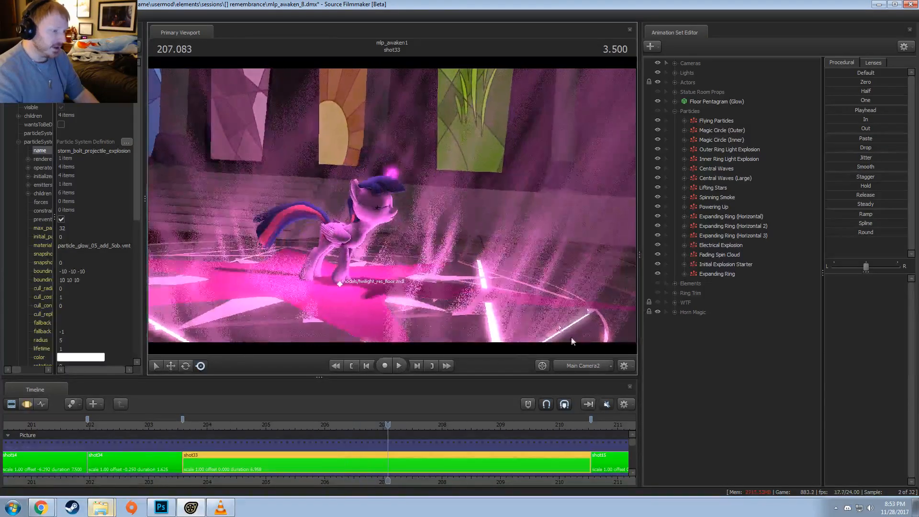
# - Pull the Work Camera back to show the entire floor pentagram and play the lighting from 203.833
pyautogui.press('s')
pyautogui.moveTo(428, 197); pyautogui.dragTo(391, 230)
pyautogui.press('space')
pyautogui.press('space')
pyautogui.click(196, 425)
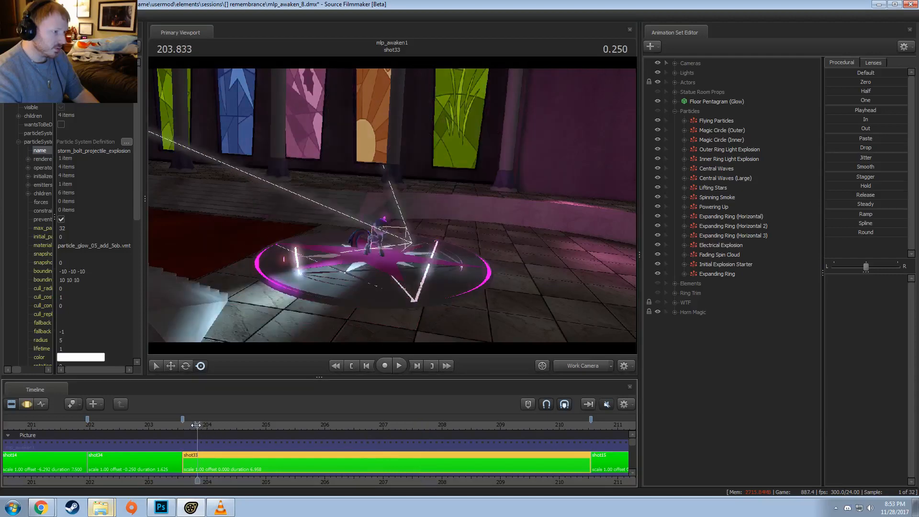
pyautogui.press('space')
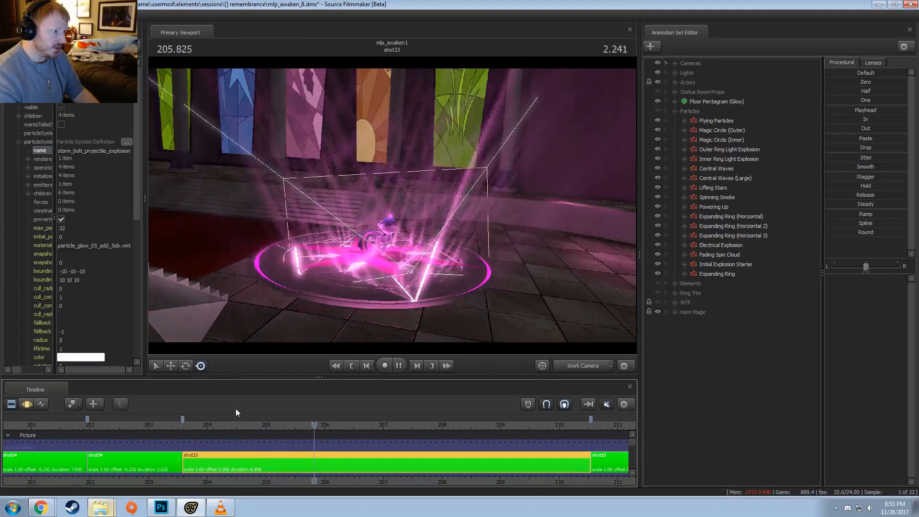
pyautogui.press('space')
# - Set the playhead to 206.250 in the Motion Editor and switch the viewport to Main Camera2
pyautogui.press('F3')
pyautogui.press('shift')
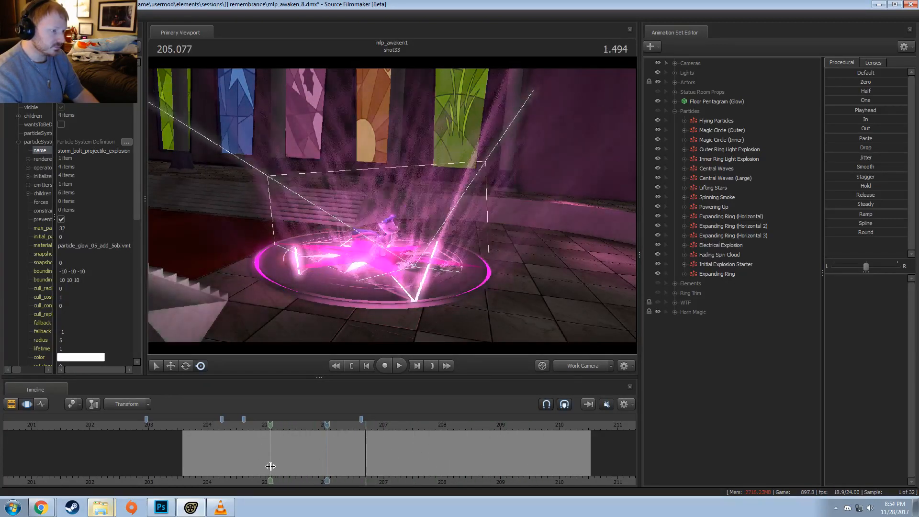
pyautogui.keyDown('shift'); pyautogui.click(338, 466); pyautogui.keyUp('shift')
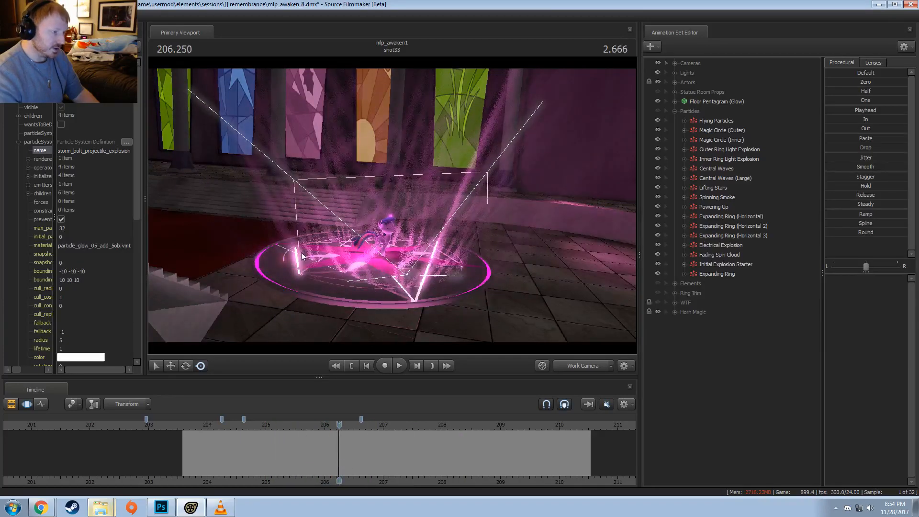
pyautogui.click(582, 365)
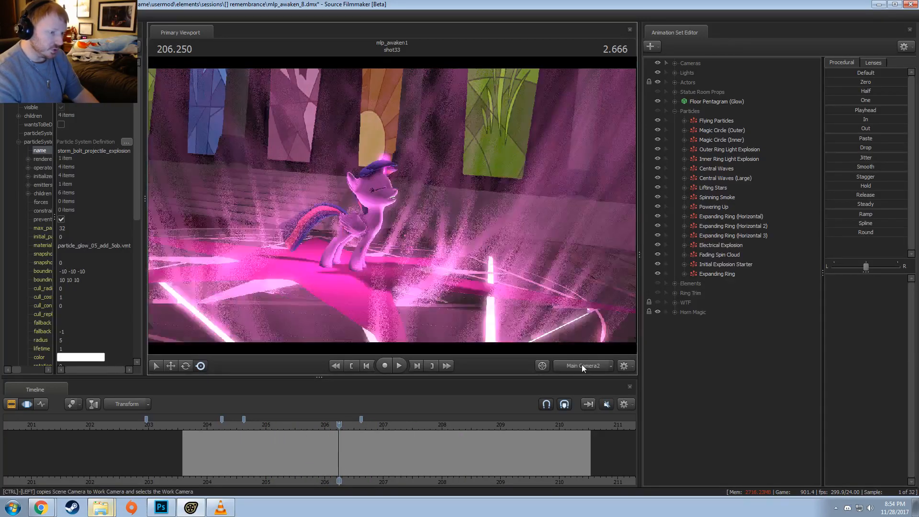
# - Show the frame in the Clip Editor and compare it with Lights hidden and visible
pyautogui.press('F2')
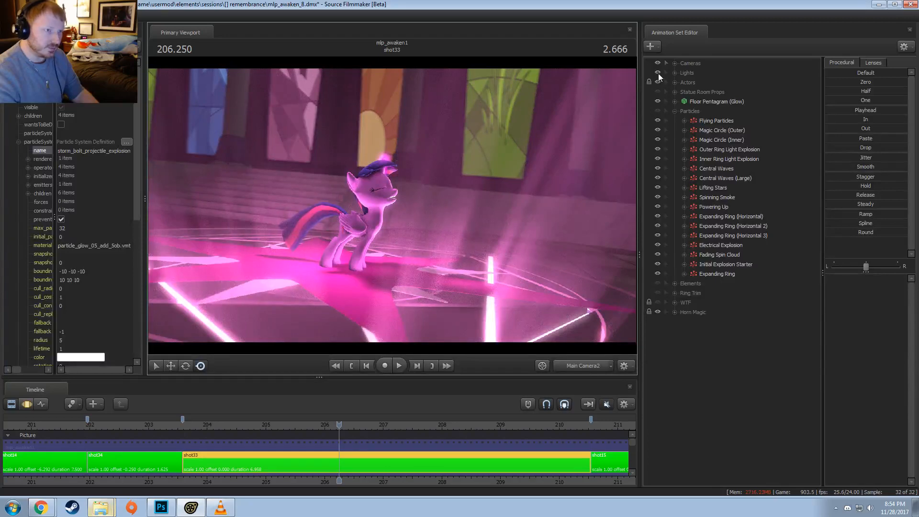
pyautogui.click(658, 72)
pyautogui.click(658, 73)
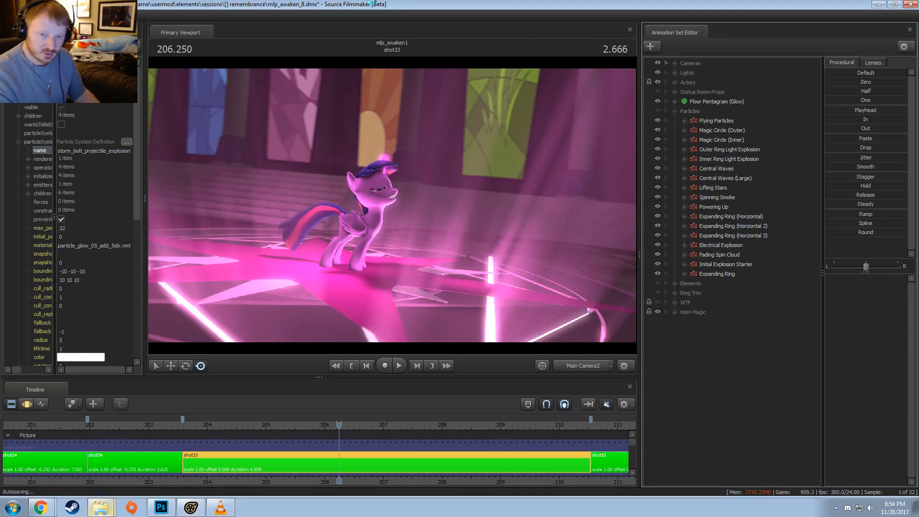
# - Replay the lighting from the start of shot33, continuing in the Motion Editor up to 205.875
pyautogui.click(191, 424)
pyautogui.press('space')
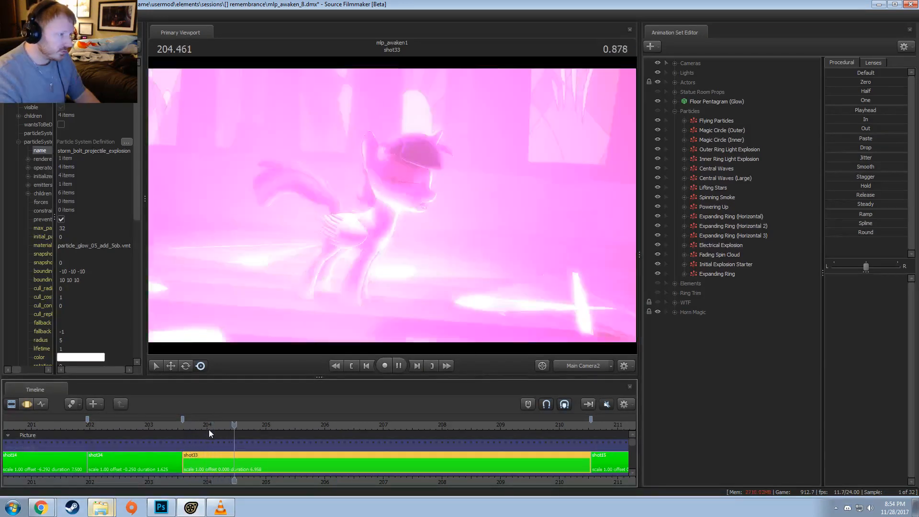
pyautogui.press('space')
pyautogui.press('F3')
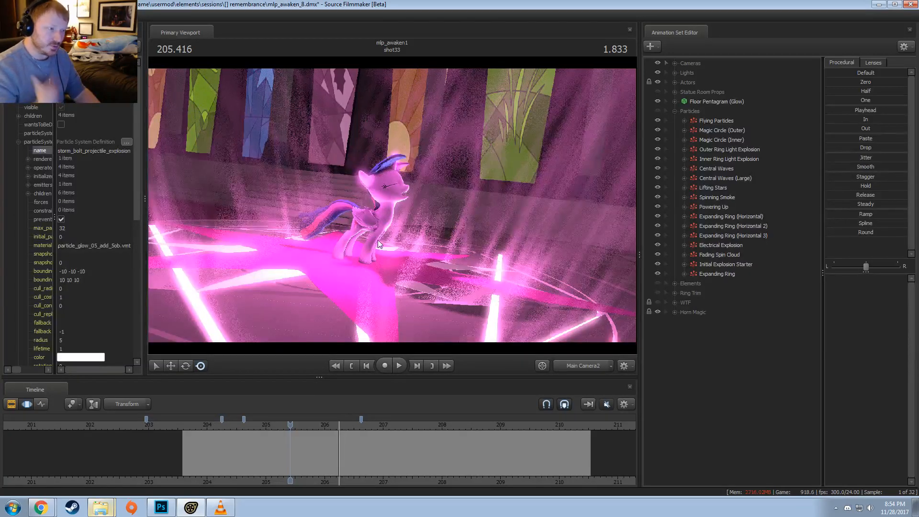
pyautogui.press('space')
pyautogui.press('space')
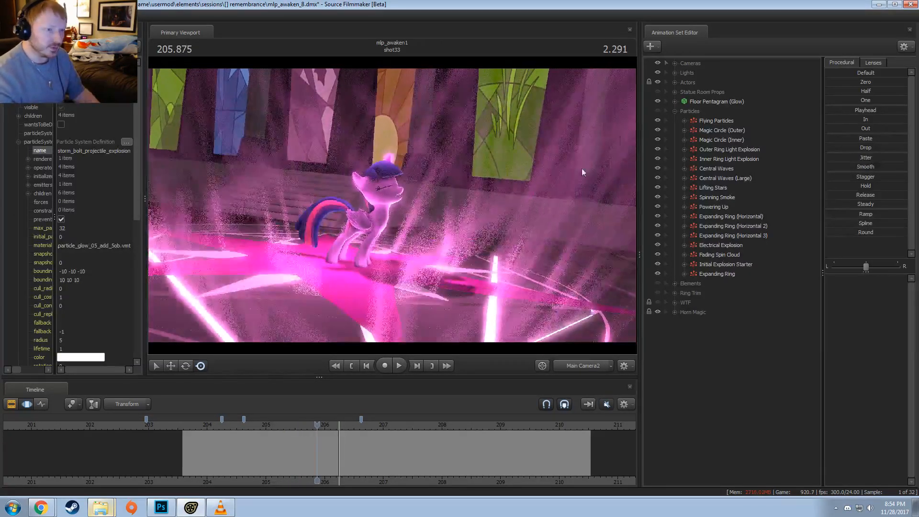
# - Unhide the Particles group and replay the combined lights and particles from the shot's start to 209.125
pyautogui.click(657, 111)
pyautogui.press('space')
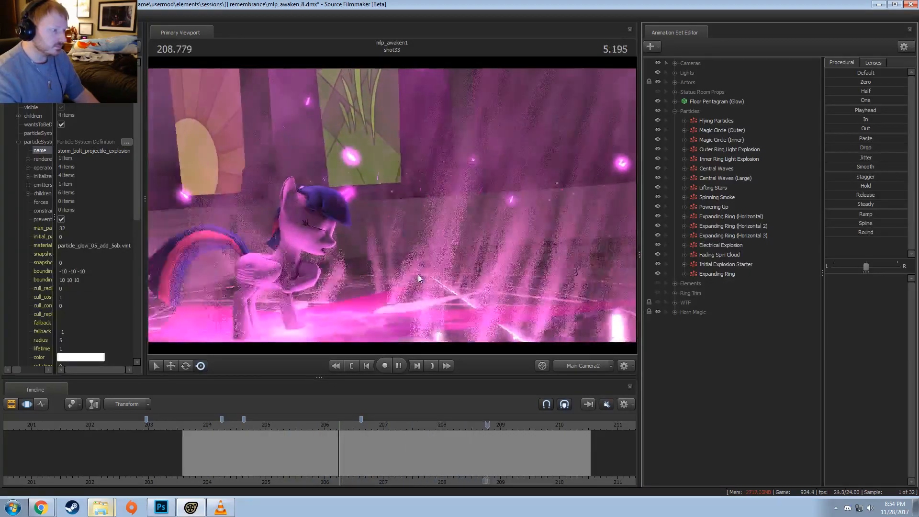
pyautogui.press('space')
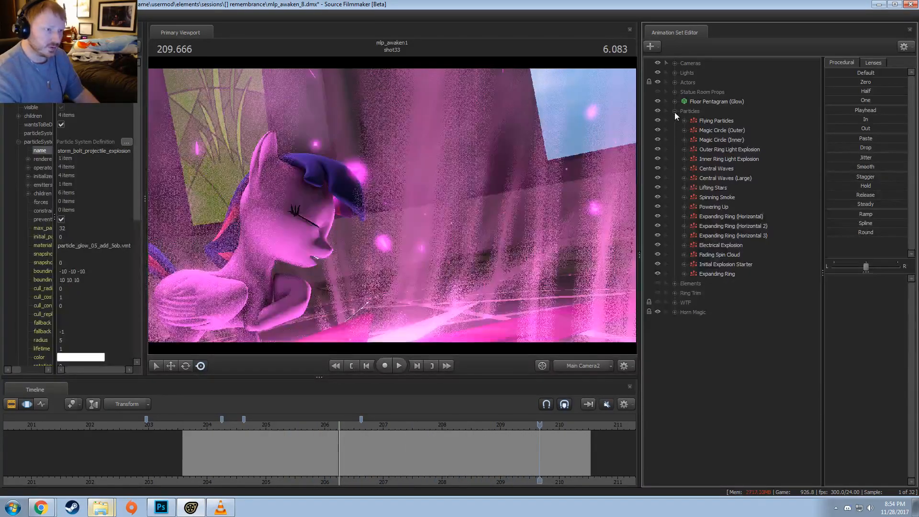
pyautogui.click(181, 427)
pyautogui.press('space')
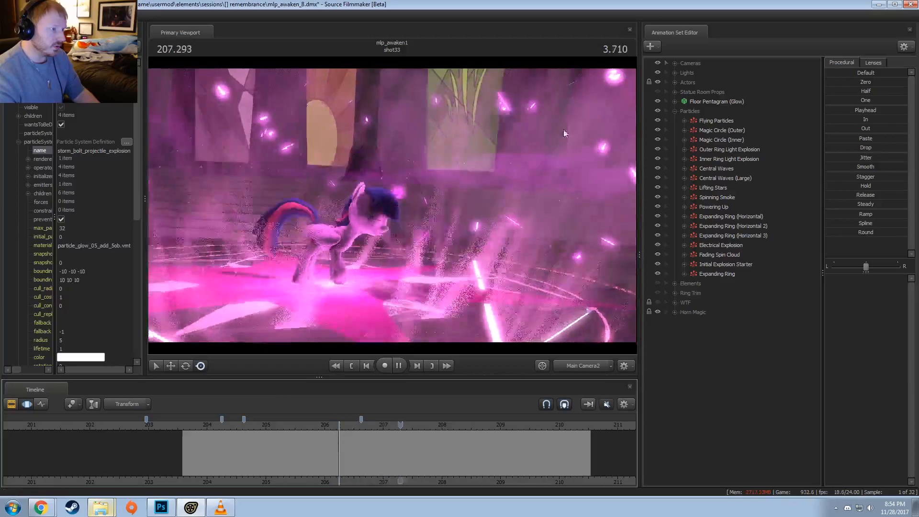
pyautogui.press('space')
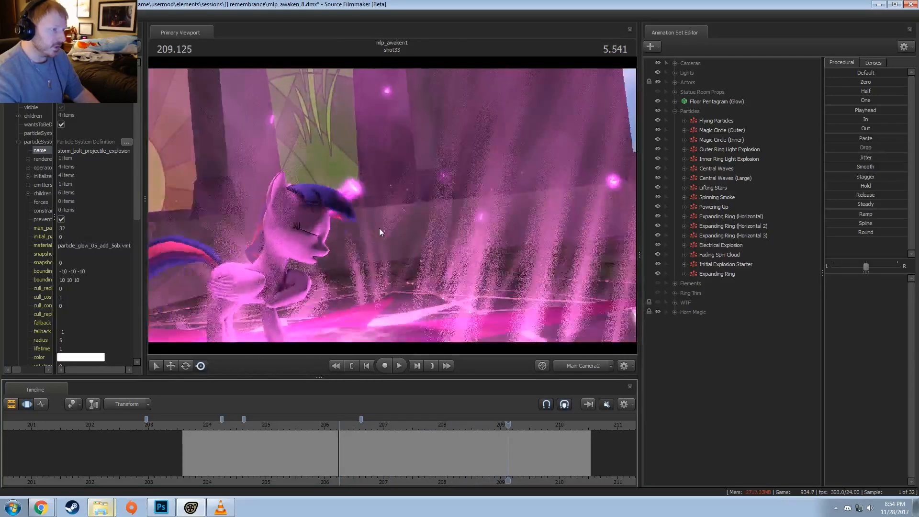
# - Move the playhead into shot15 at 211.625 and play its lights and particles to 212.416
pyautogui.hotkey('ctrl', '1')
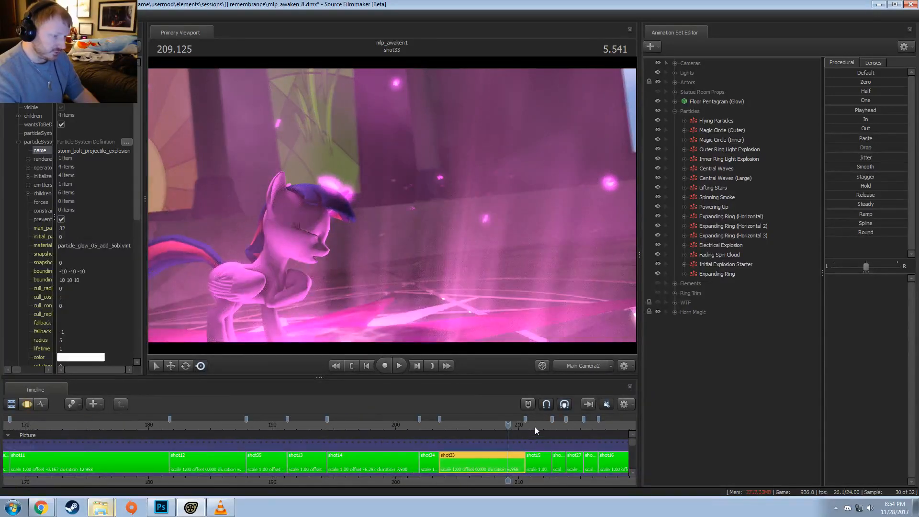
pyautogui.moveTo(535, 431)
pyautogui.mouseDown()
pyautogui.moveTo(548, 425)
pyautogui.moveTo(538, 425)
pyautogui.mouseUp()
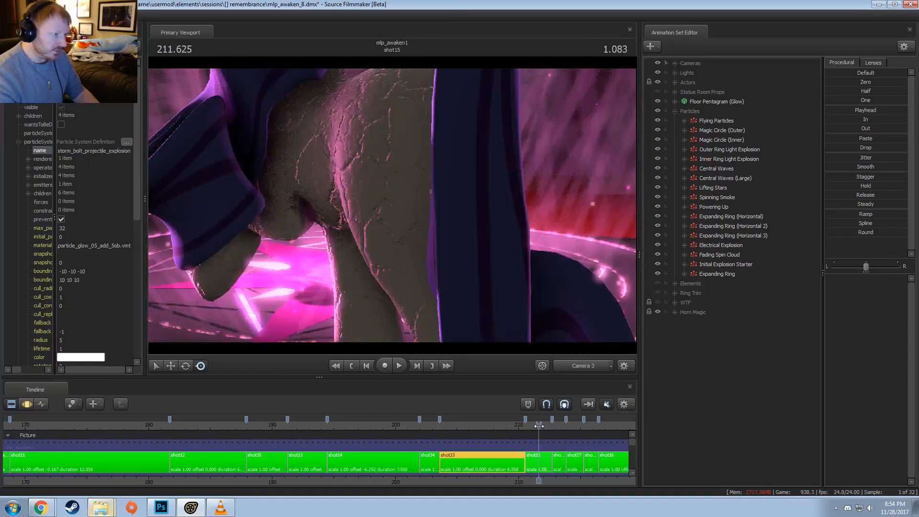
pyautogui.press('F3')
pyautogui.press('space')
pyautogui.press('space')
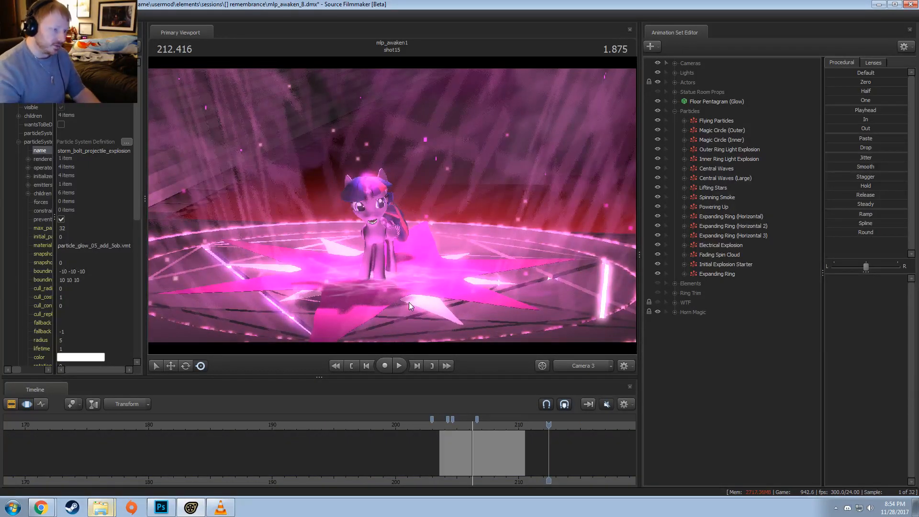
# - Replay shot15 in the Clip Editor from 211.125 to 211.833
pyautogui.press('F2')
pyautogui.press('F3')
pyautogui.press('F2')
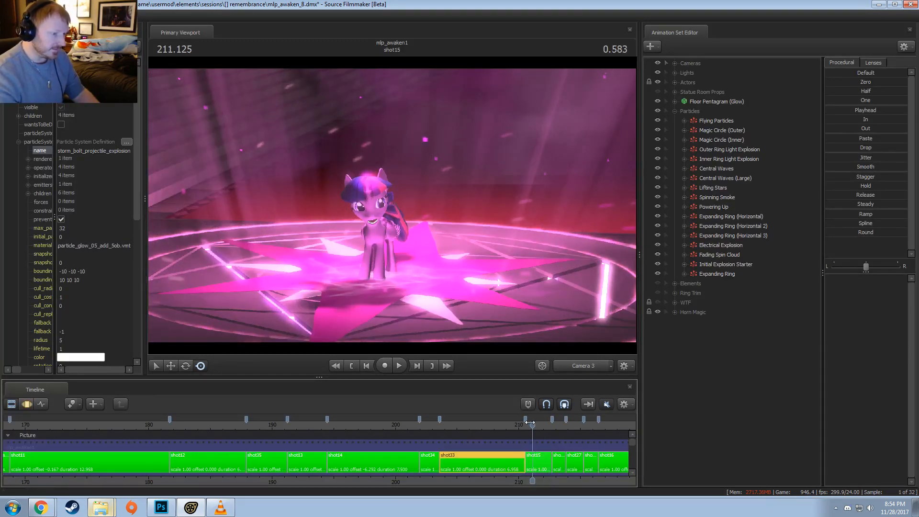
pyautogui.press('space')
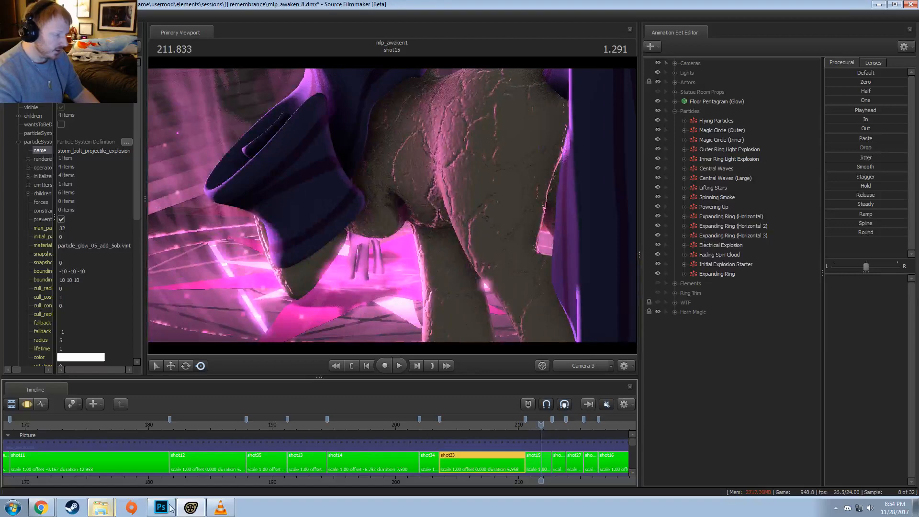
# - Switch to Windows Explorer and open Remembrance (Bronycon).mp4 from the Pony SFM Videos folder in VLC
pyautogui.click(101, 507)
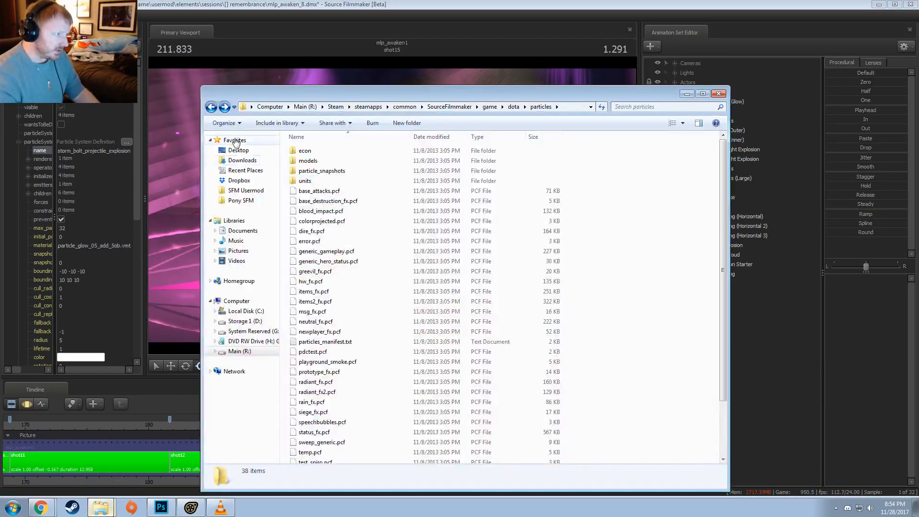
pyautogui.click(211, 106)
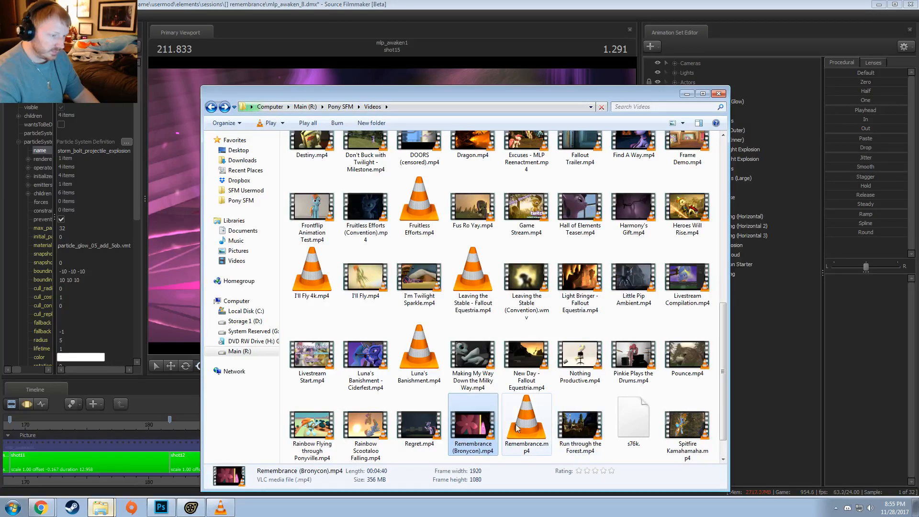
pyautogui.press('Return')
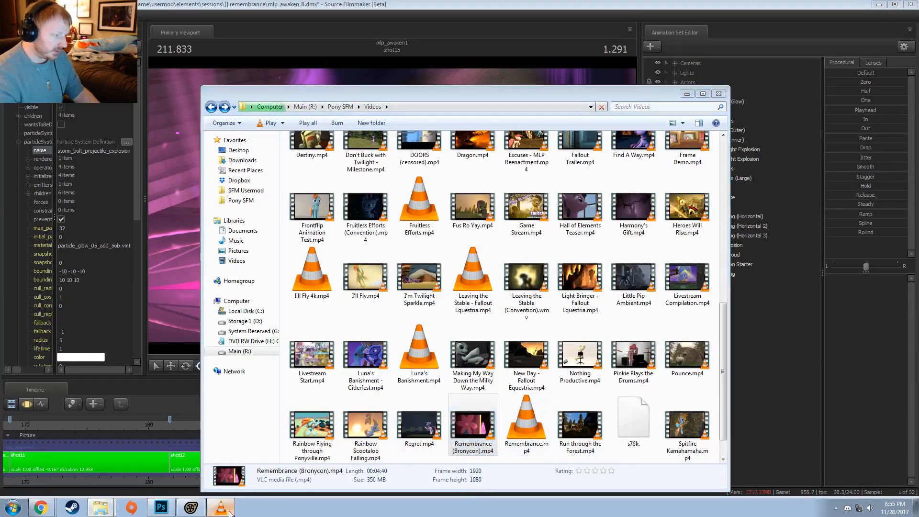
# - Seek the rendered video to the magic circle explosion, watch it, and pause at 03:51
pyautogui.click(736, 465)
pyautogui.moveTo(671, 465)
pyautogui.mouseDown()
pyautogui.moveTo(704, 465)
pyautogui.moveTo(687, 465)
pyautogui.mouseUp()
pyautogui.click(696, 466)
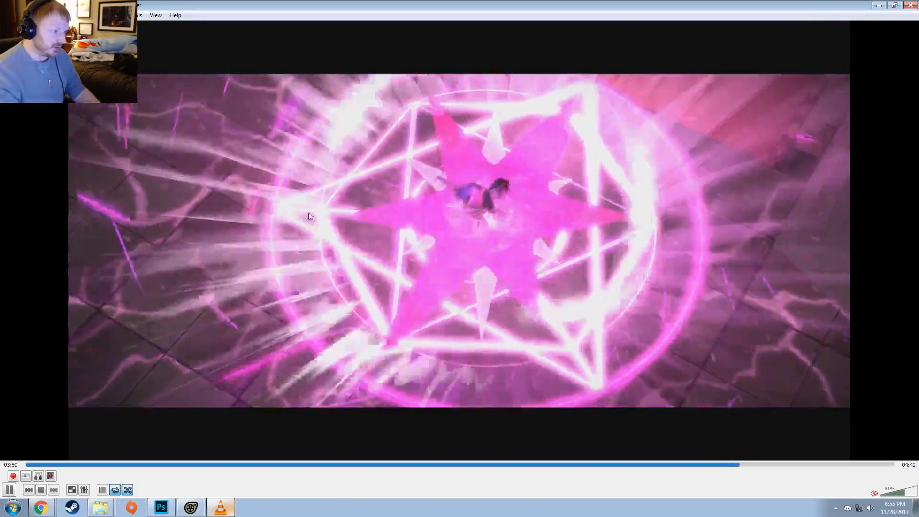
pyautogui.press('space')
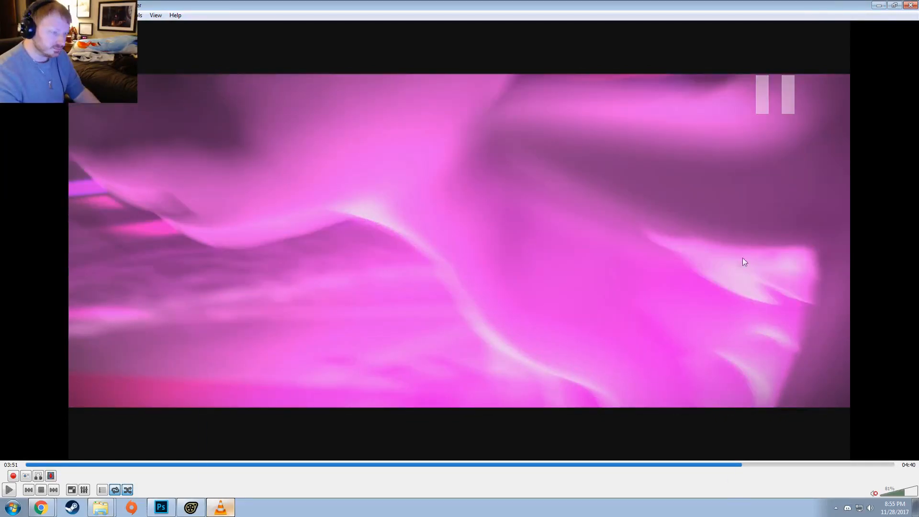
# - Return to Source Filmmaker, zoom the timeline in around shot15, and examine the frame at 211.833 in the Motion Editor
pyautogui.click(878, 5)
pyautogui.click(560, 4)
pyautogui.scroll(-2, 537, 463)
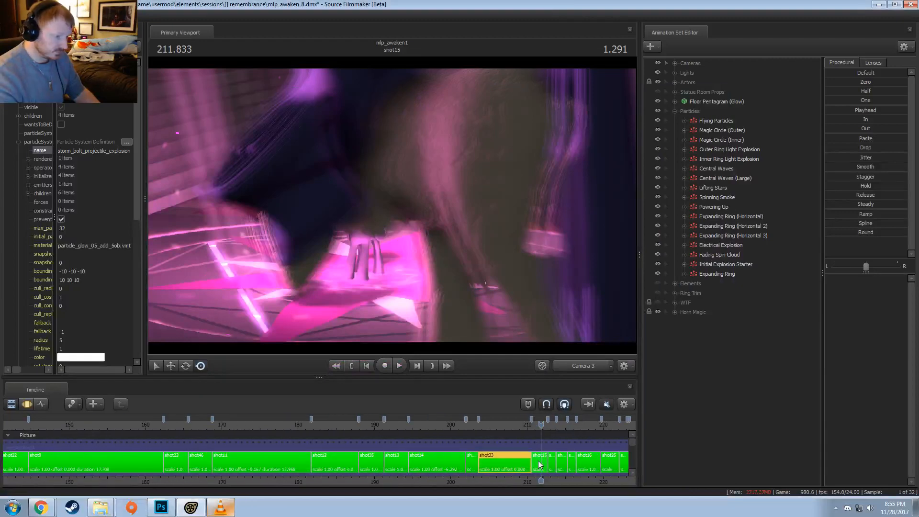
pyautogui.moveTo(557, 485); pyautogui.dragTo(369, 482, button='middle')
pyautogui.scroll(7, 371, 481)
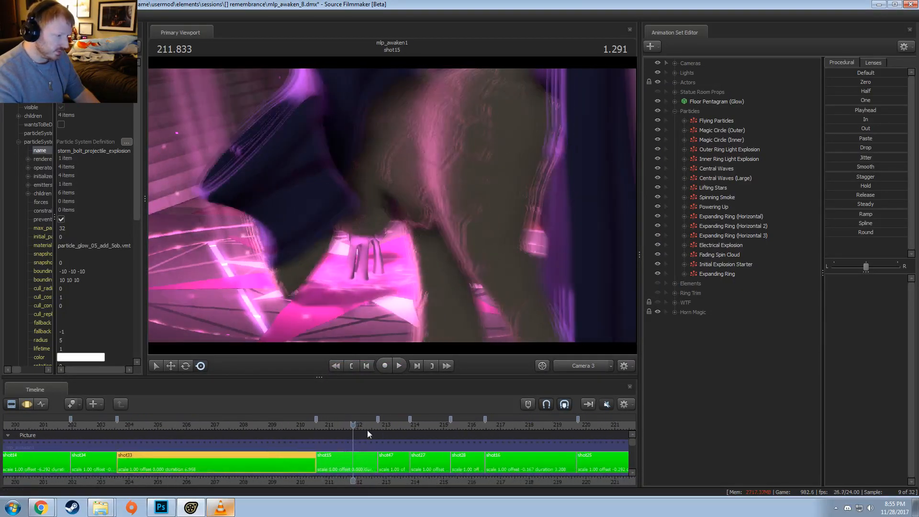
pyautogui.moveTo(352, 425)
pyautogui.mouseDown()
pyautogui.moveTo(362, 425)
pyautogui.moveTo(335, 425)
pyautogui.moveTo(373, 425)
pyautogui.moveTo(353, 425)
pyautogui.mouseUp()
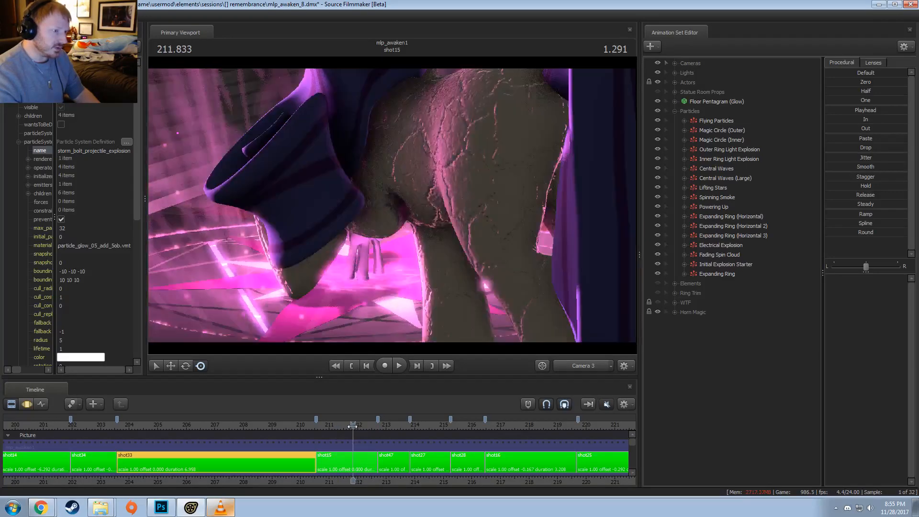
pyautogui.press('F3')
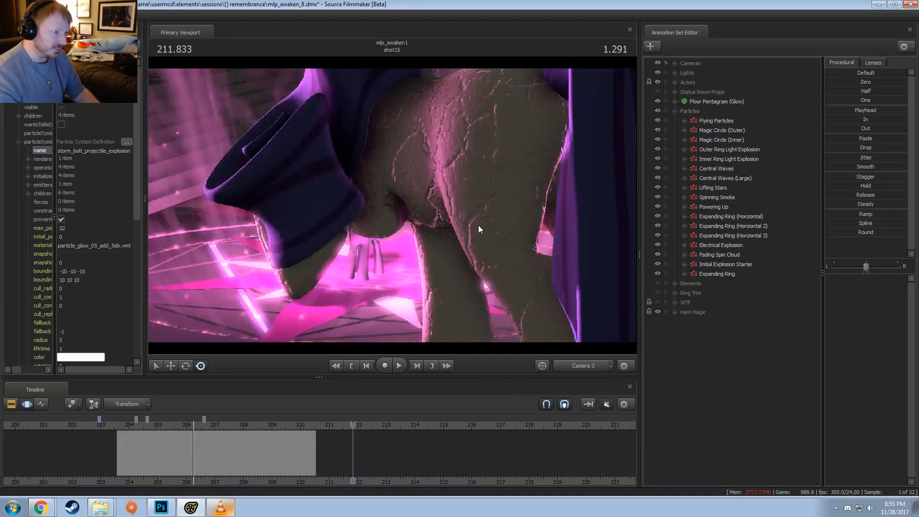
# - Scrub from shot15 to 217.375 in shot16 and select shot16 for editing in the Clip Editor
pyautogui.press('F2')
pyautogui.moveTo(368, 426); pyautogui.dragTo(513, 427)
pyautogui.press('F3')
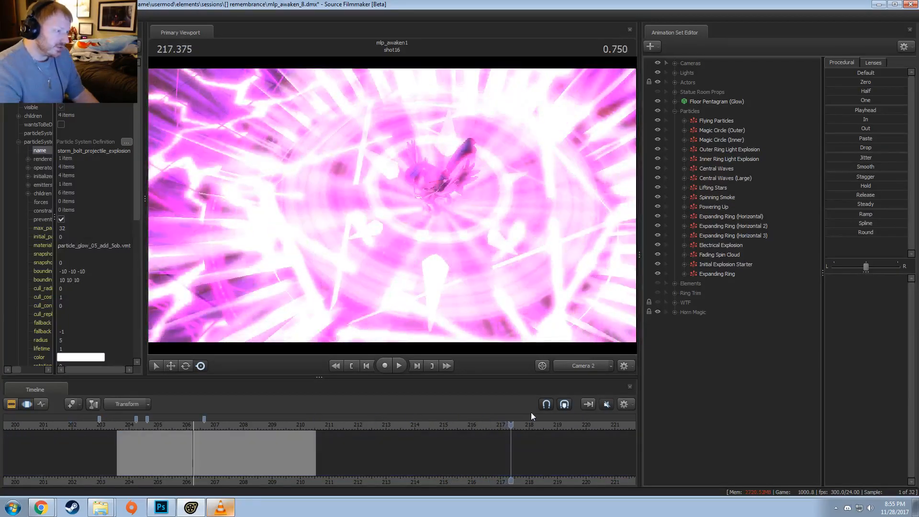
pyautogui.press('F2')
pyautogui.click(516, 461)
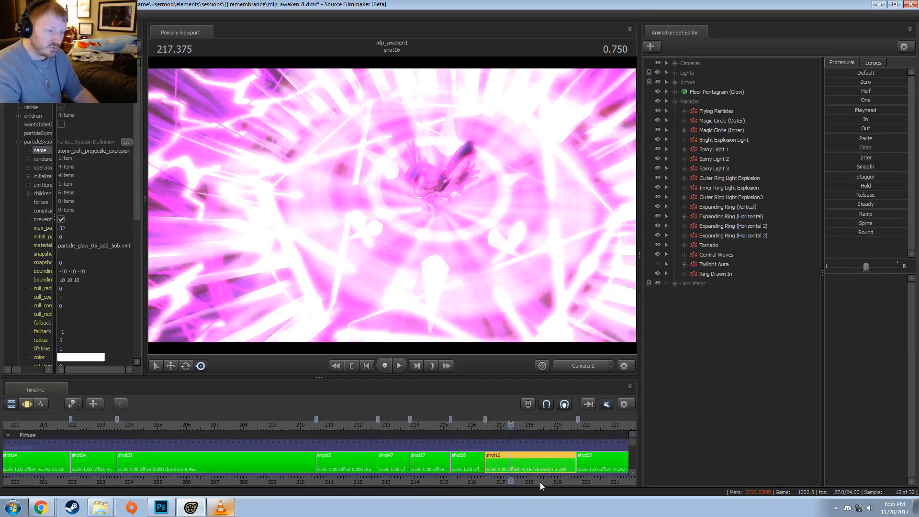
pyautogui.moveTo(539, 481); pyautogui.dragTo(323, 476, button='middle')
pyautogui.scroll(3, 401, 467)
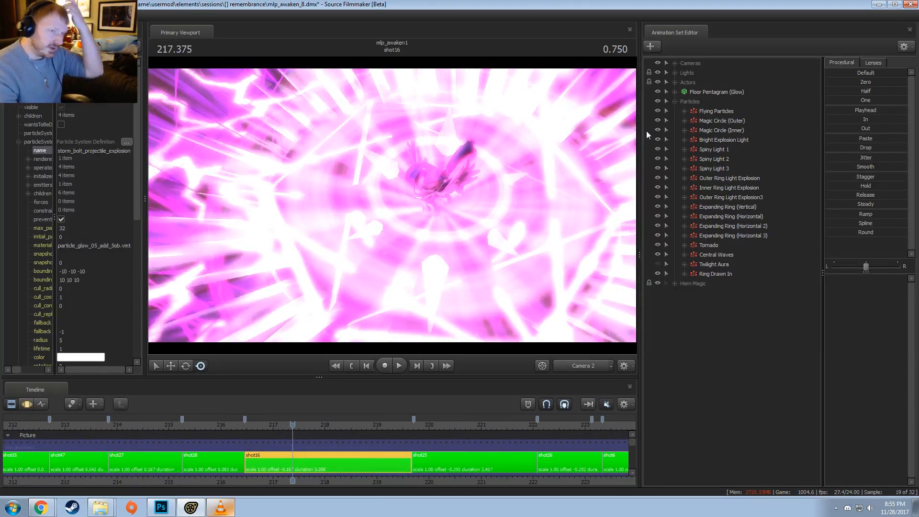
# - Hide shot16's Particles group and review the lighting alone from 216.708 to 219.083, continuing in the Motion Editor
pyautogui.click(657, 101)
pyautogui.click(257, 427)
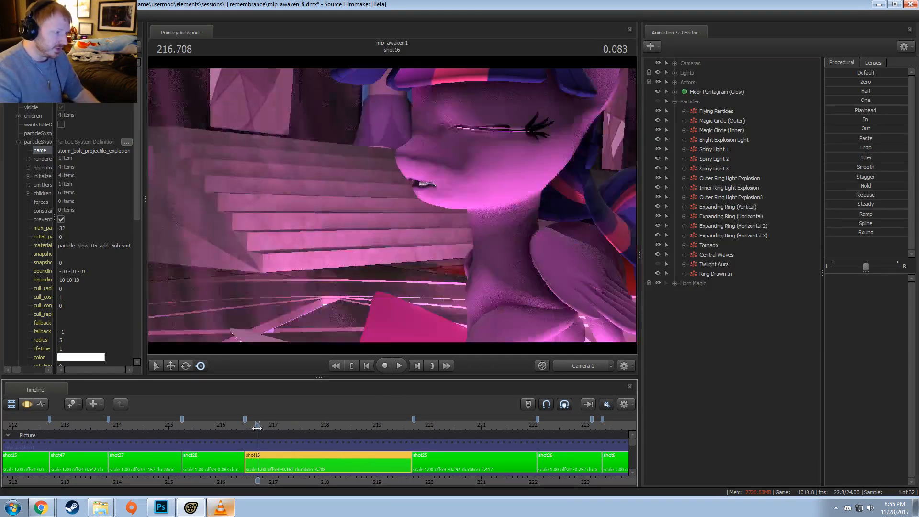
pyautogui.moveTo(257, 427); pyautogui.dragTo(317, 447)
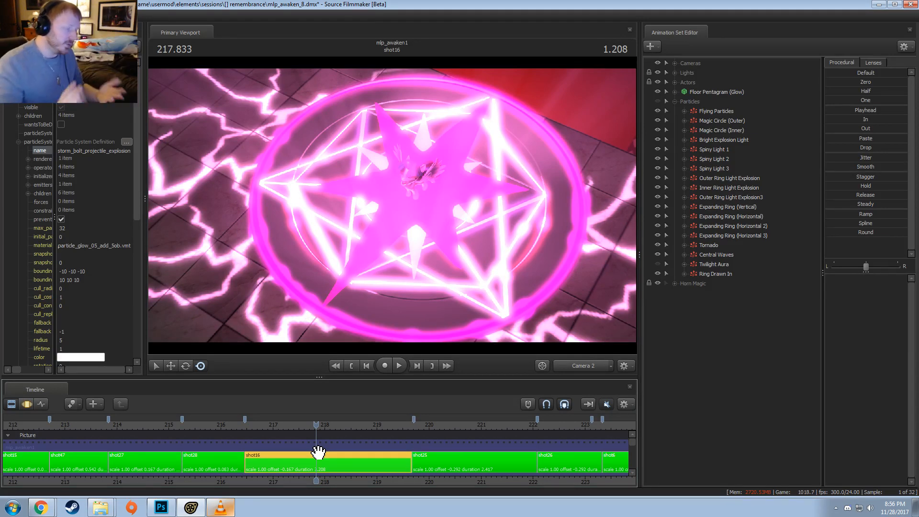
pyautogui.doubleClick(330, 450)
pyautogui.press('space')
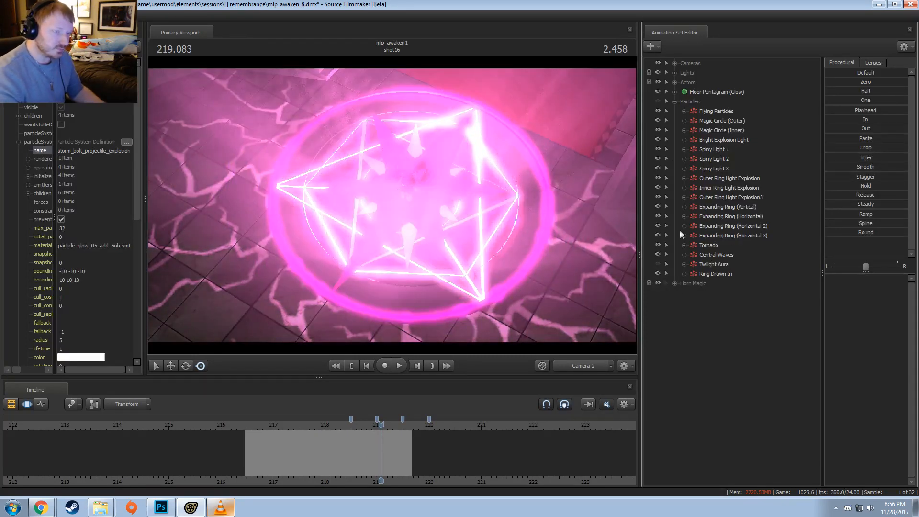
# - Hide the Lights group, unhide the Particles group, and hide all of its individual effects
pyautogui.click(673, 101)
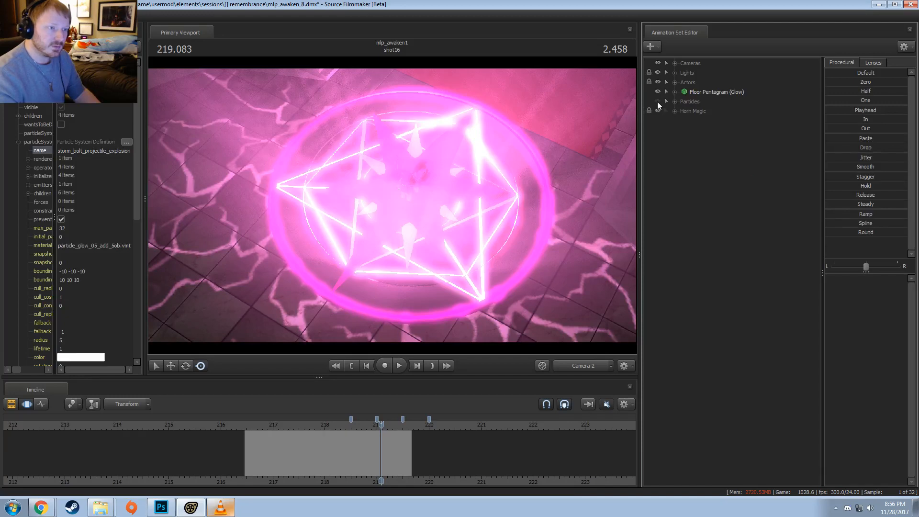
pyautogui.click(658, 73)
pyautogui.click(674, 101)
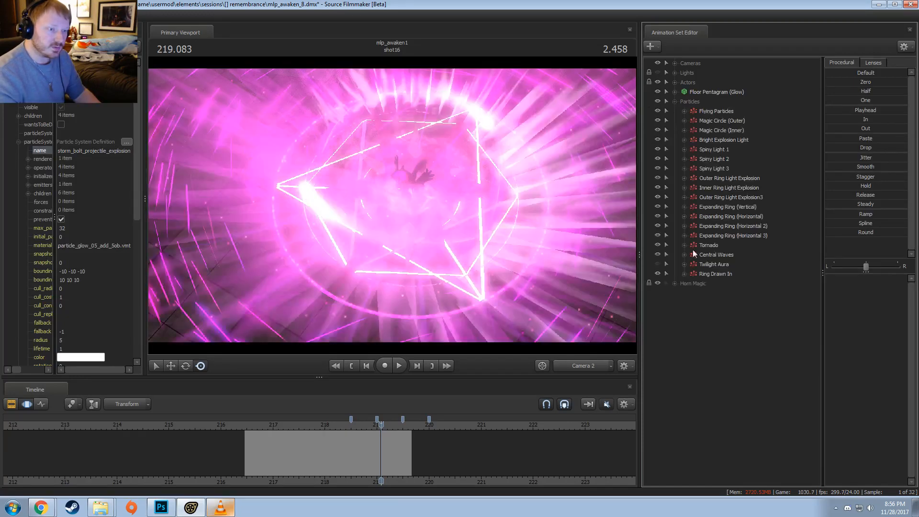
pyautogui.moveTo(659, 251); pyautogui.dragTo(658, 148)
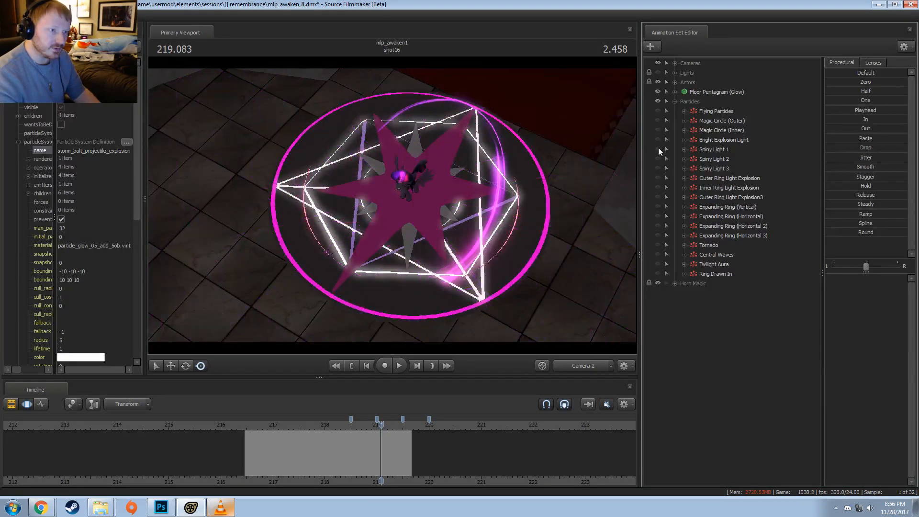
# - Preview Flying Particles alone back to 218.541, and Magic Circle (Outer) alone on that frame, hiding each one again
pyautogui.click(708, 113)
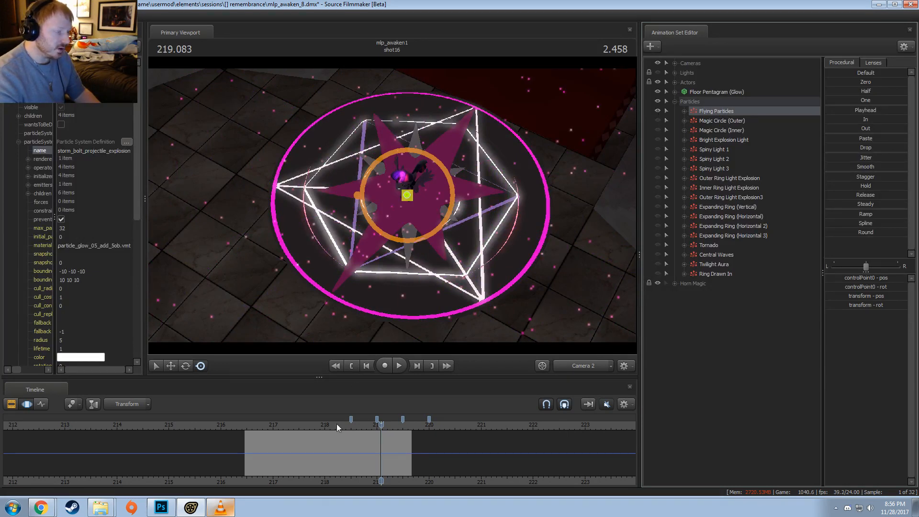
pyautogui.press('shift')
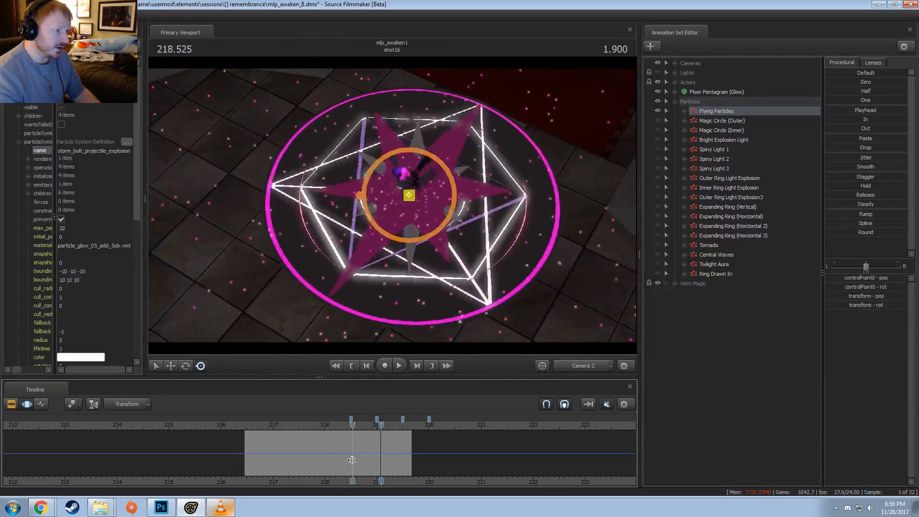
pyautogui.click(352, 460)
pyautogui.click(658, 110)
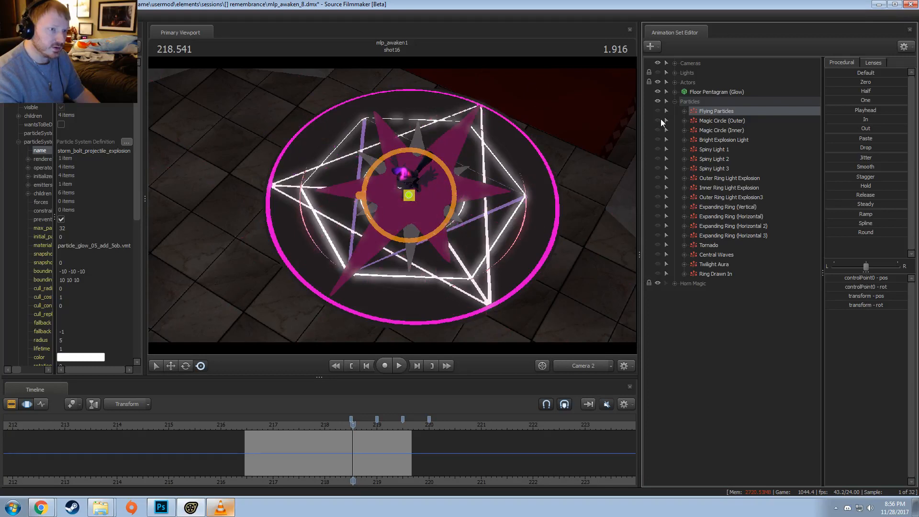
pyautogui.click(660, 120)
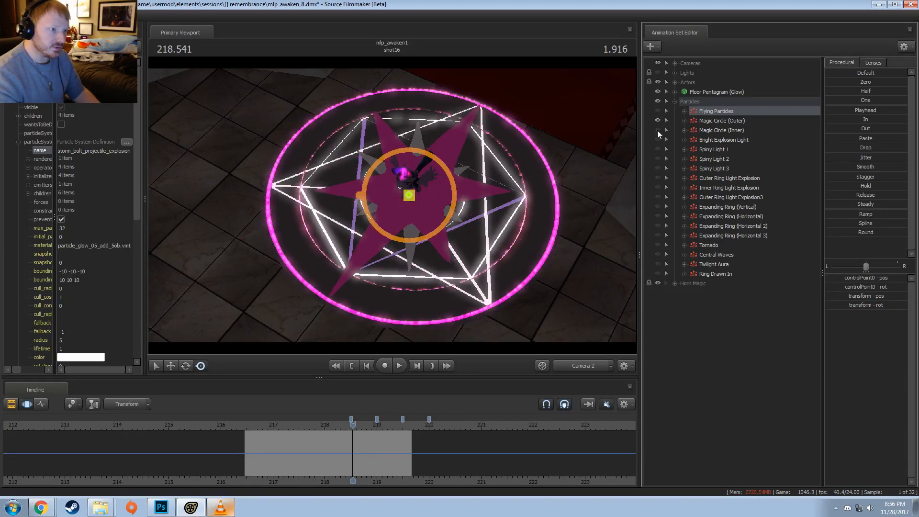
pyautogui.click(657, 121)
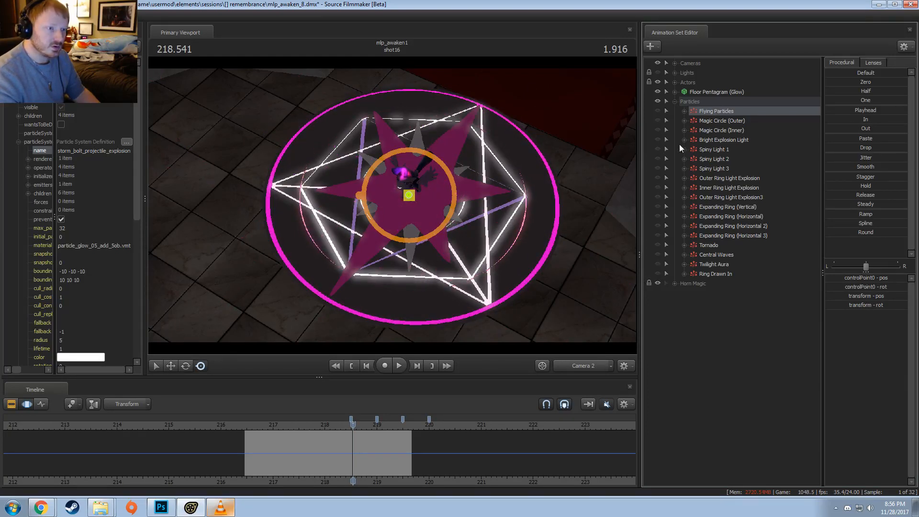
# - Show only Bright Explosion Light, move the playhead to 217.541, and play the effect to 219.250
pyautogui.click(658, 139)
pyautogui.press('shift')
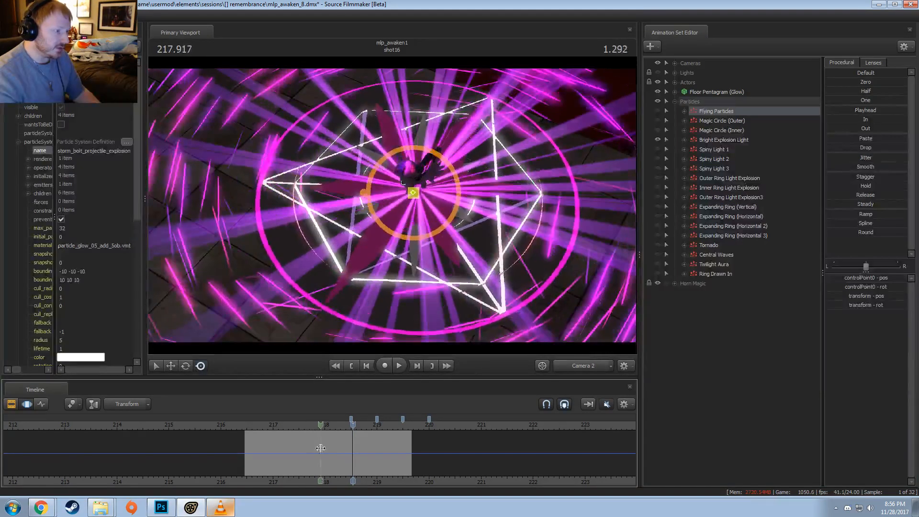
pyautogui.click(300, 457)
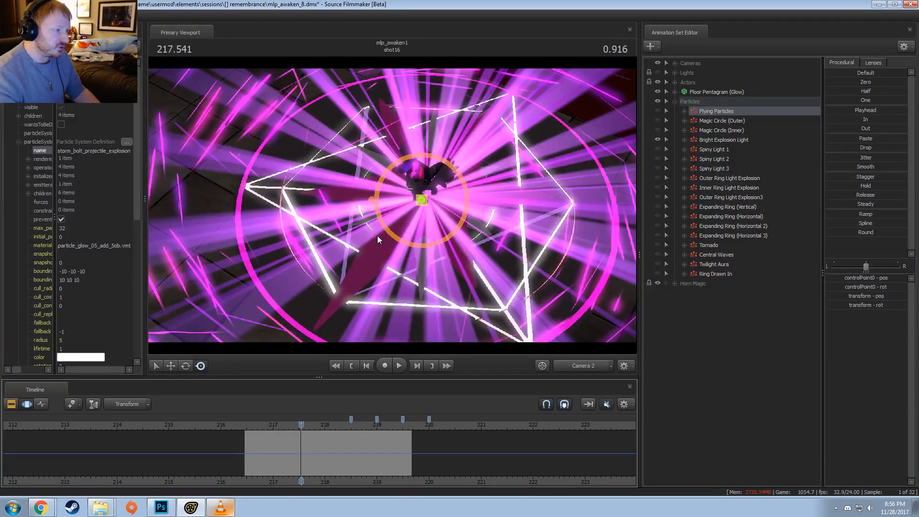
pyautogui.click(657, 138)
pyautogui.click(657, 137)
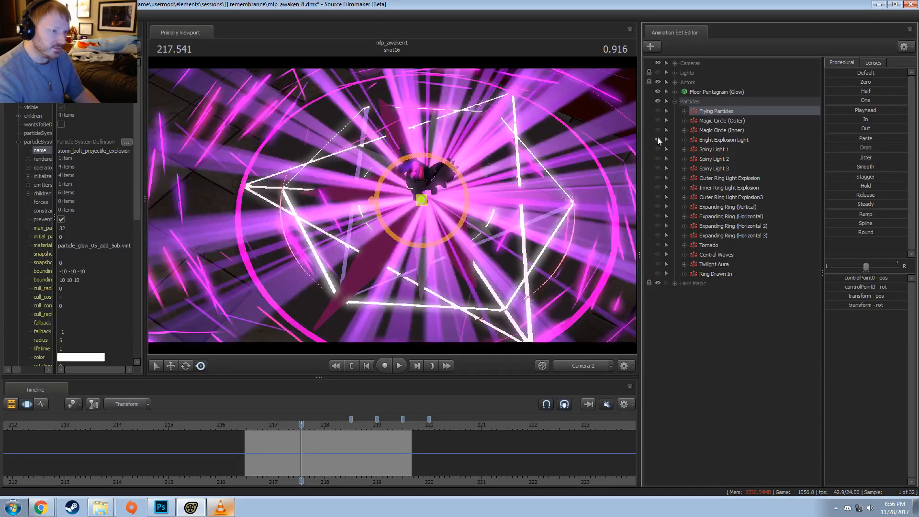
pyautogui.press('space')
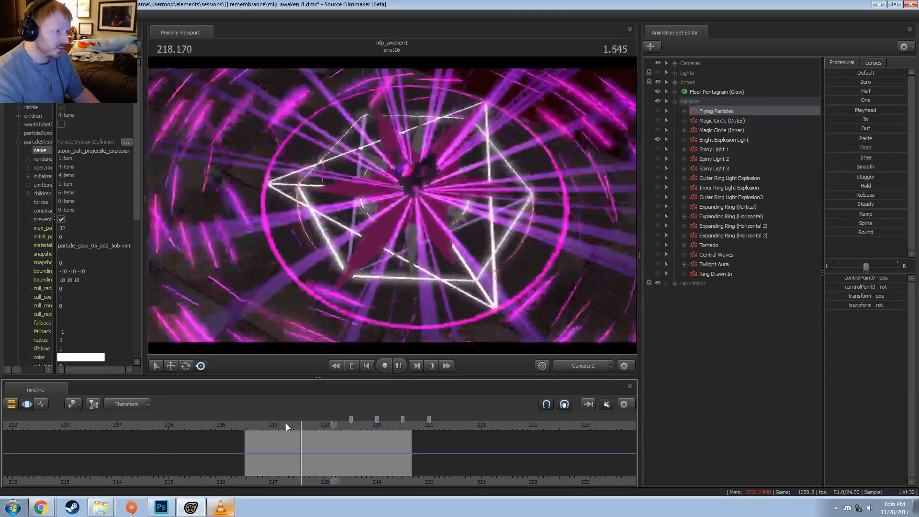
pyautogui.press('space')
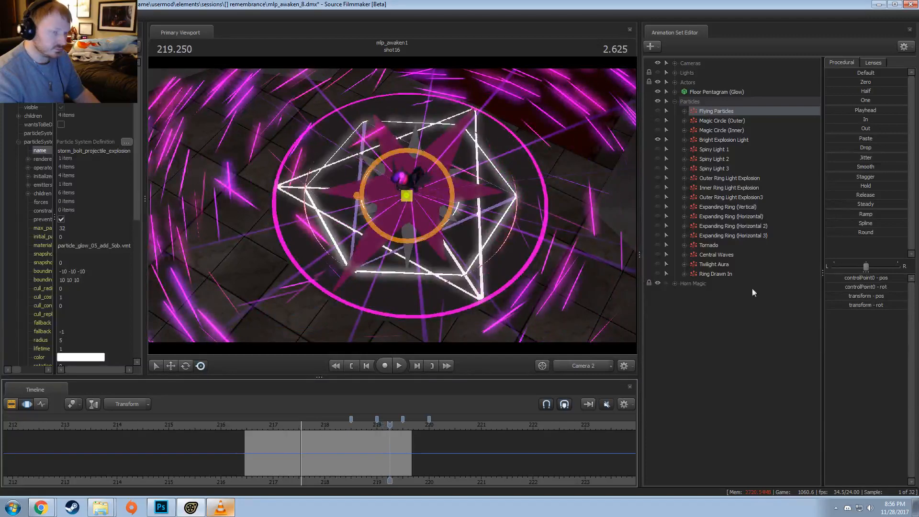
# - Show Bright Explosion Light in the Element Viewer, expand its particle system definition, and view the effect at 218.291 in the Clip Editor
pyautogui.rightClick(712, 142)
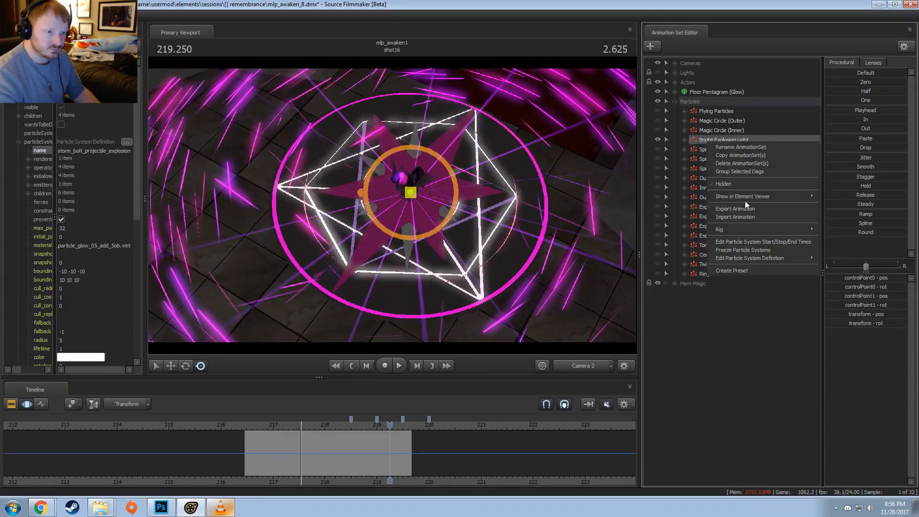
pyautogui.click(844, 205)
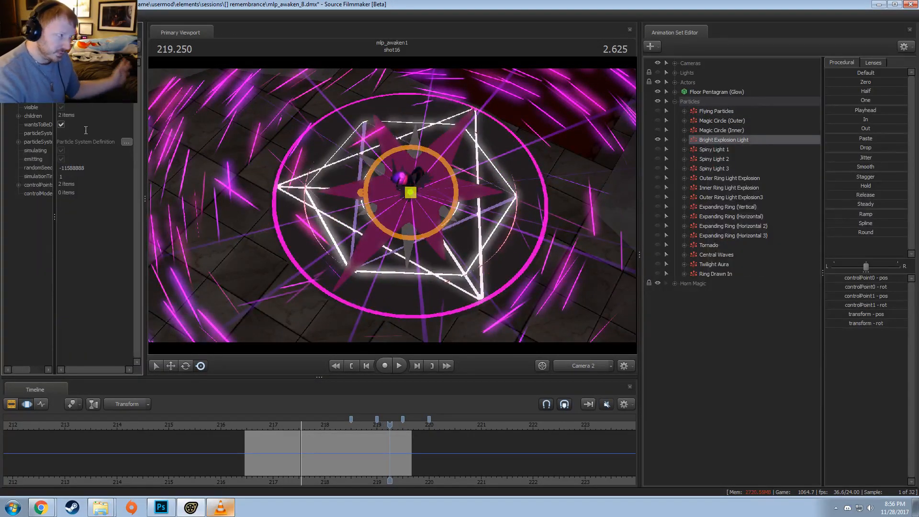
pyautogui.click(19, 142)
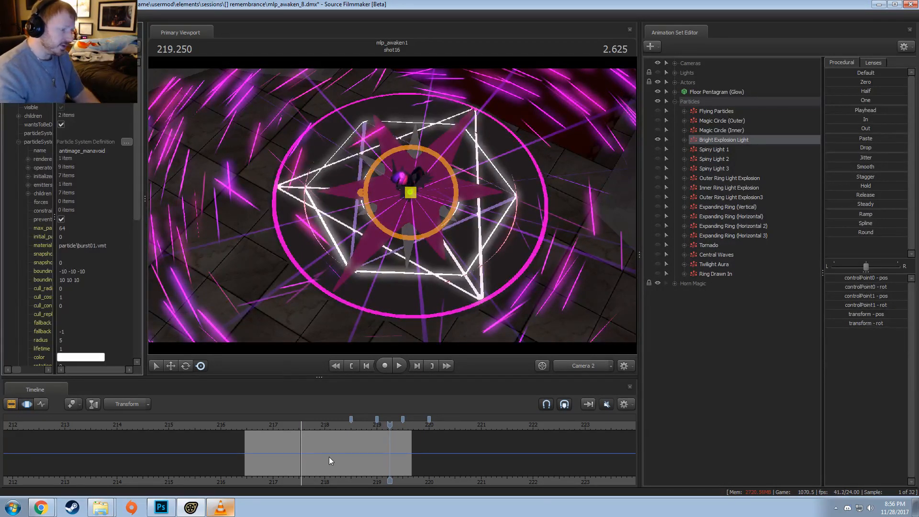
pyautogui.moveTo(331, 461)
pyautogui.mouseDown()
pyautogui.moveTo(368, 459)
pyautogui.moveTo(370, 466)
pyautogui.moveTo(300, 466)
pyautogui.moveTo(340, 466)
pyautogui.mouseUp()
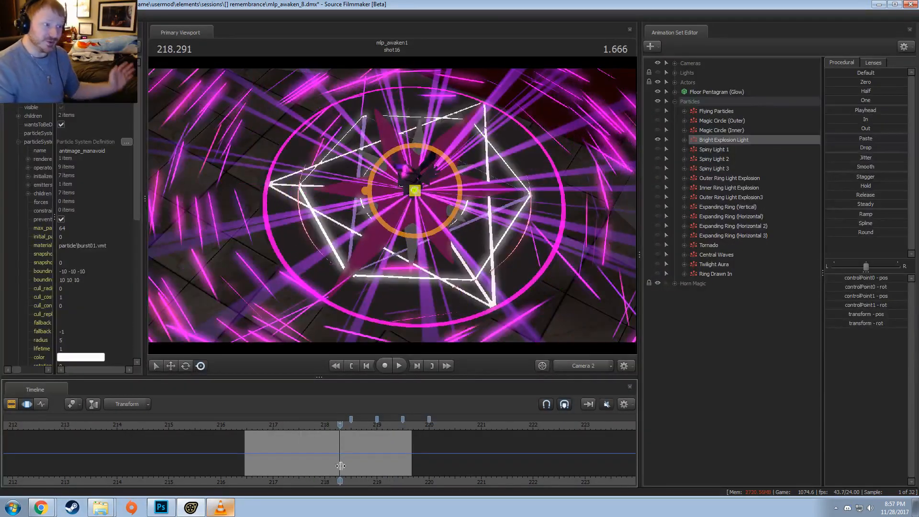
pyautogui.press('F3')
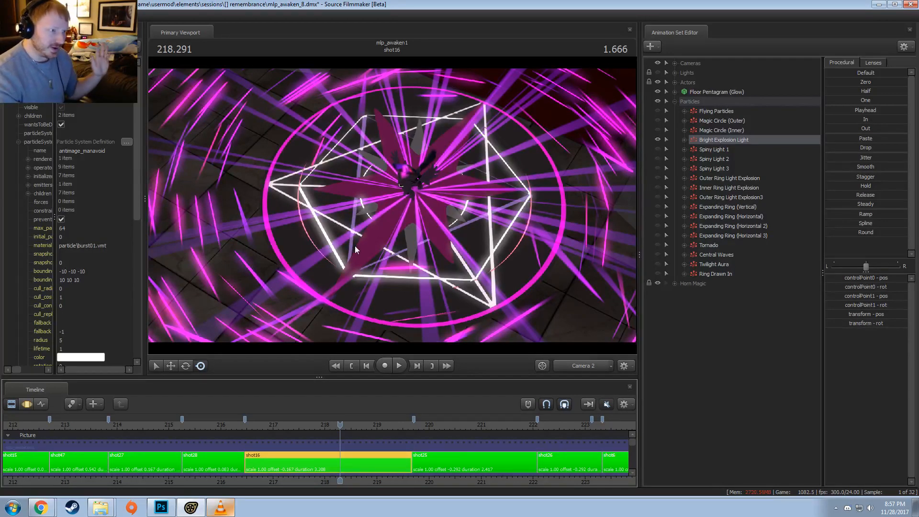
# - Hide Bright Explosion Light, show only Spiny Light 1, and play the effect from the start of shot16 to 218.791
pyautogui.click(657, 139)
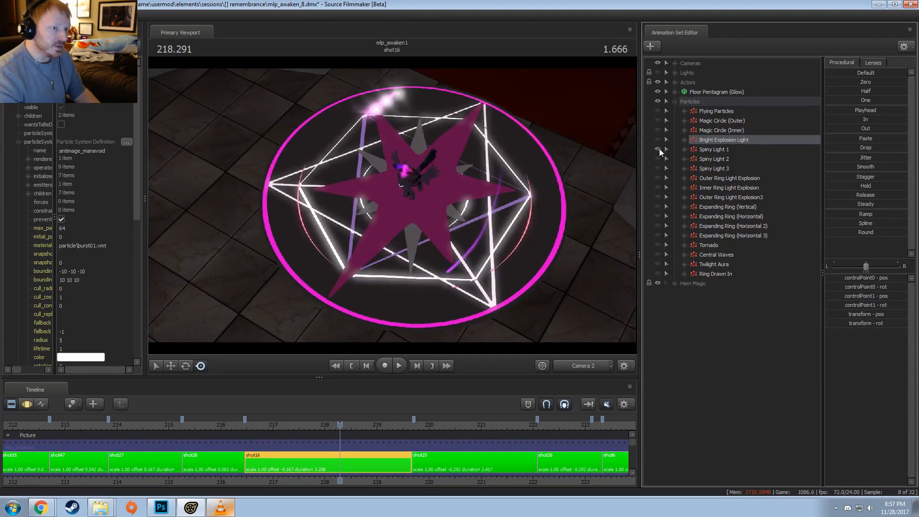
pyautogui.click(714, 149)
pyautogui.moveTo(329, 426); pyautogui.dragTo(265, 428)
pyautogui.press('space')
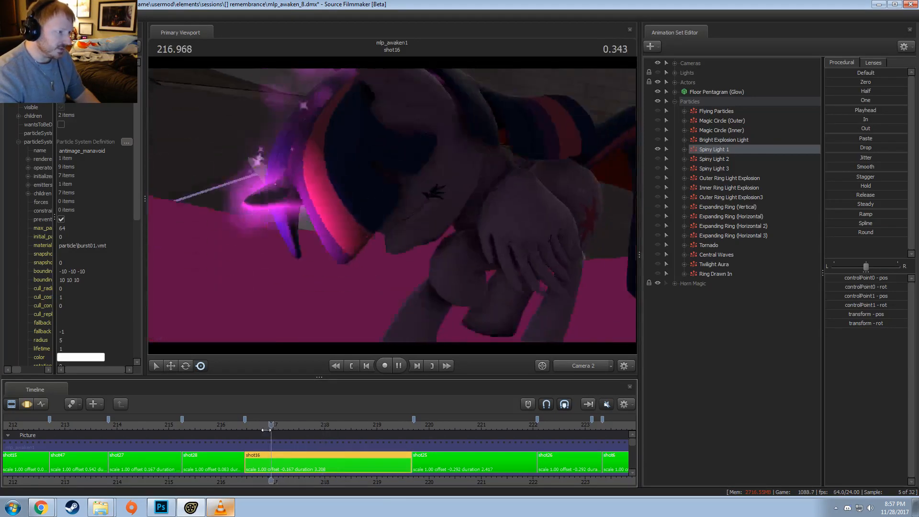
pyautogui.press('space')
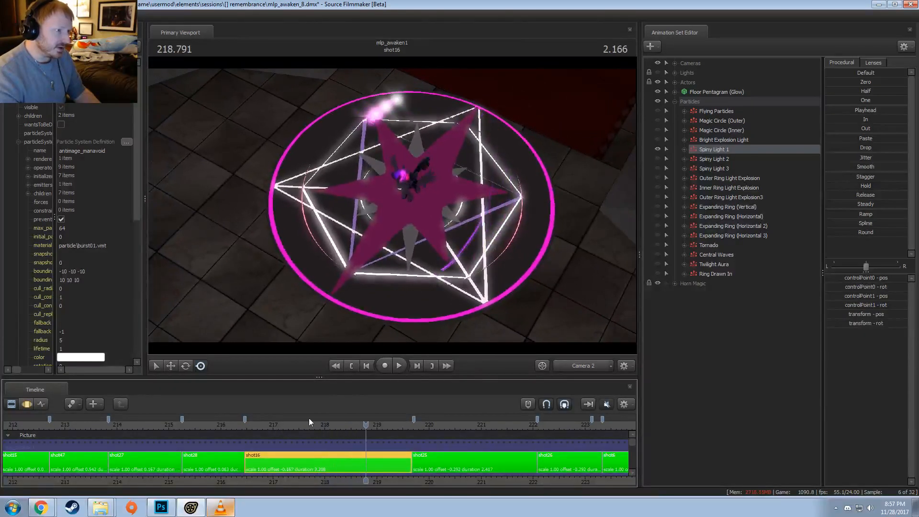
# - Show Spiny Light 2 and Spiny Light 3 as well, and view the three effects together at 218.750
pyautogui.click(657, 159)
pyautogui.click(657, 168)
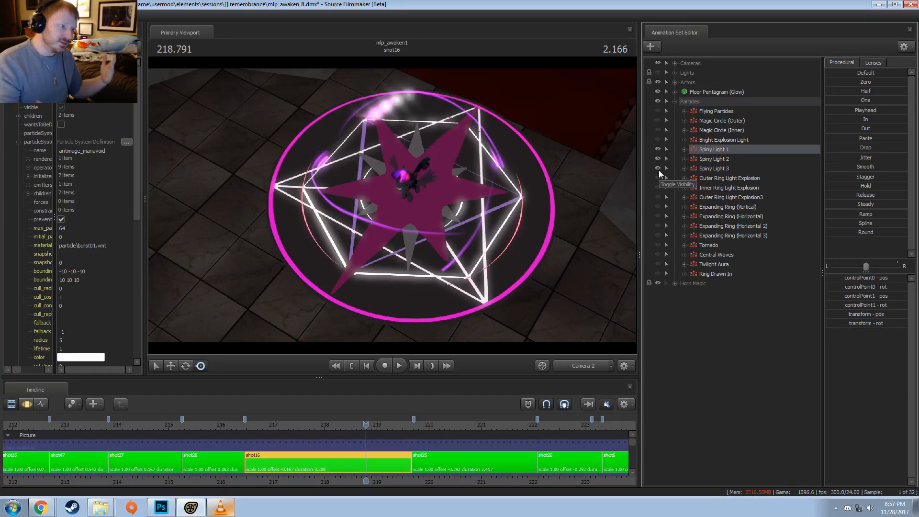
pyautogui.press('F4')
pyautogui.moveTo(293, 459); pyautogui.dragTo(333, 455)
pyautogui.moveTo(338, 457); pyautogui.dragTo(364, 454, button='middle')
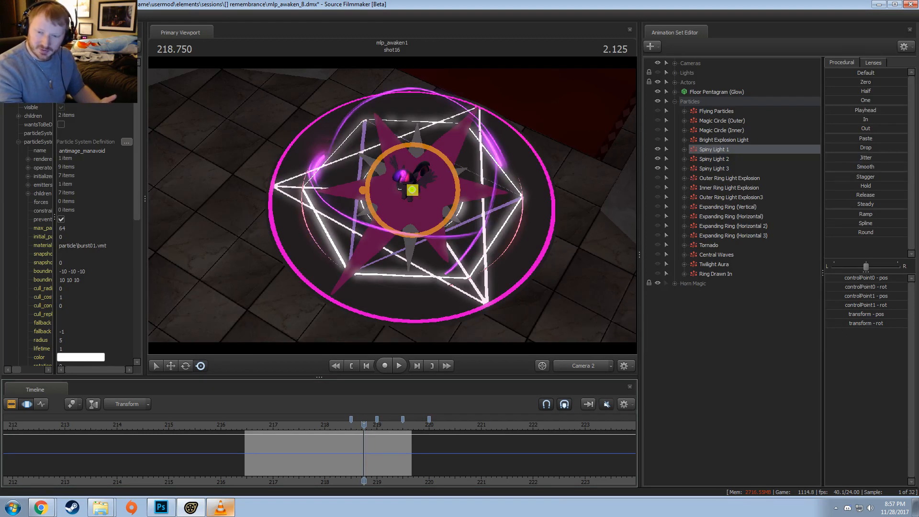
pyautogui.click(315, 3)
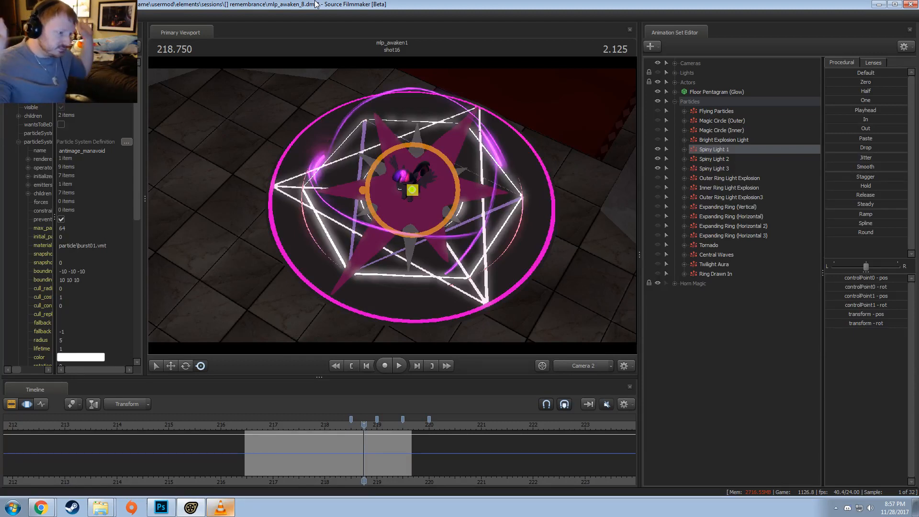
pyautogui.press('F3')
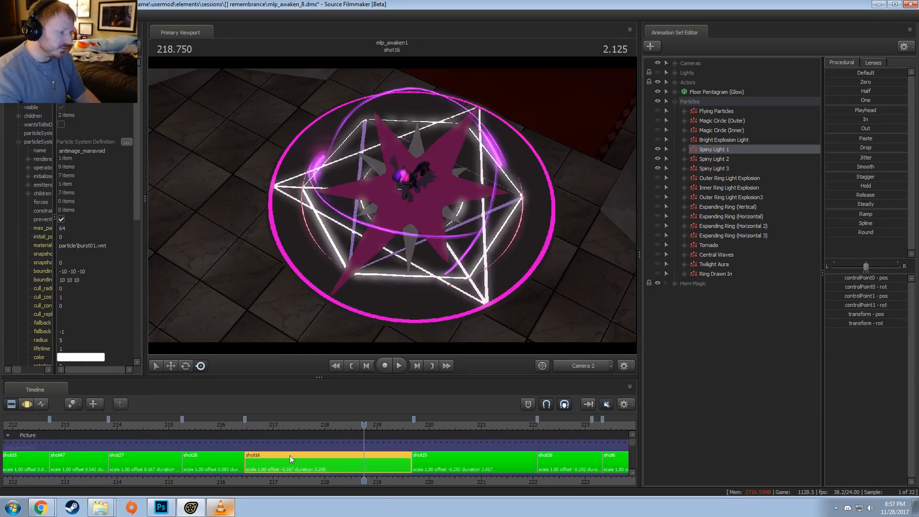
# - Move the playhead to 218.958 and show Spiny Light 1's particle system in the Element Viewer, expanding its definition to the name
pyautogui.moveTo(293, 429)
pyautogui.mouseDown()
pyautogui.moveTo(371, 440)
pyautogui.moveTo(375, 449)
pyautogui.mouseUp()
pyautogui.press('F2')
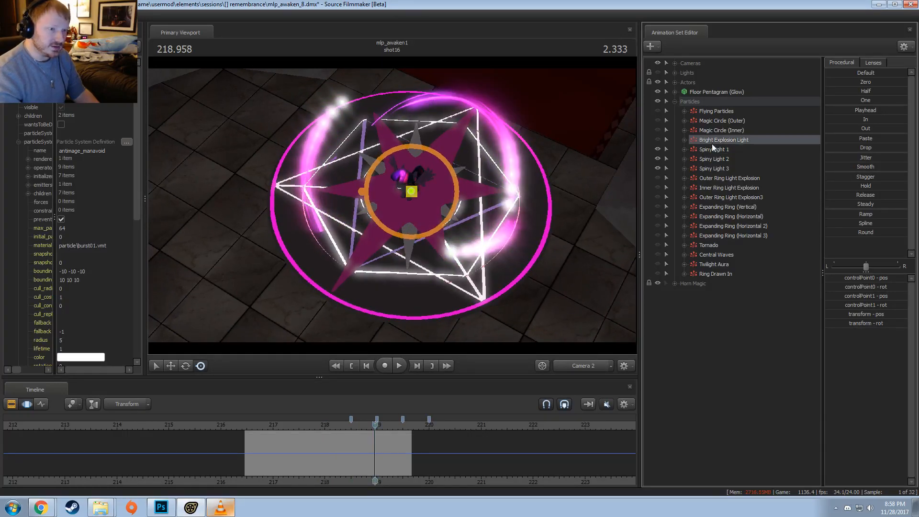
pyautogui.rightClick(707, 149)
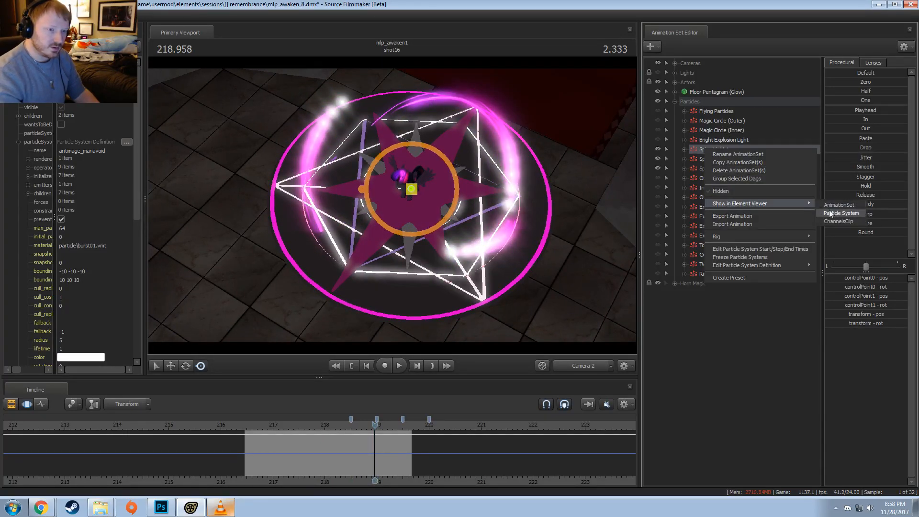
pyautogui.click(828, 210)
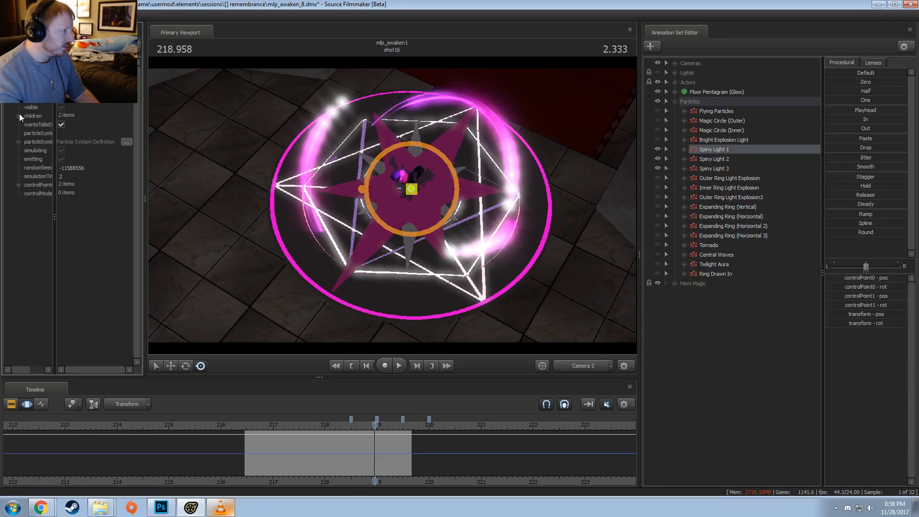
pyautogui.click(19, 142)
pyautogui.click(80, 153)
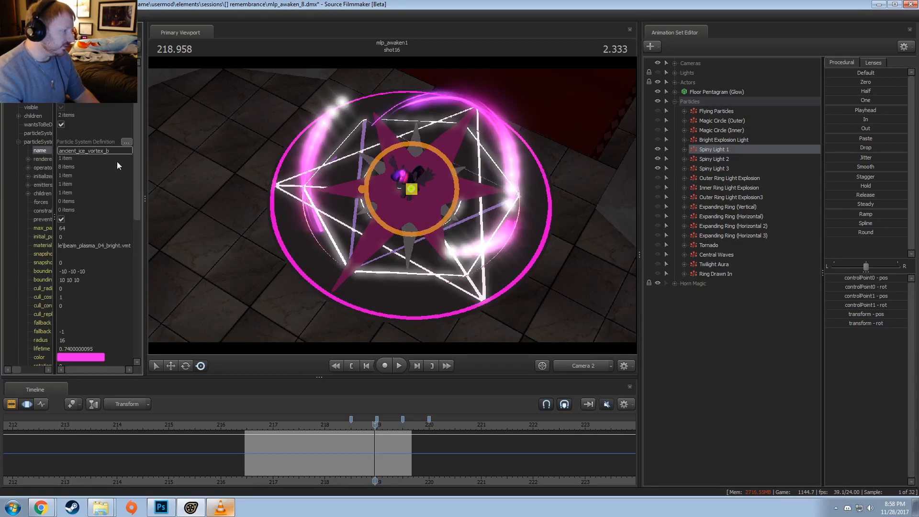
# - Move the playhead to 218.000 and inspect the three spiny lights around the character through the Work Camera from near floor level
pyautogui.moveTo(305, 438)
pyautogui.mouseDown()
pyautogui.moveTo(289, 440)
pyautogui.moveTo(336, 444)
pyautogui.moveTo(324, 444)
pyautogui.mouseUp()
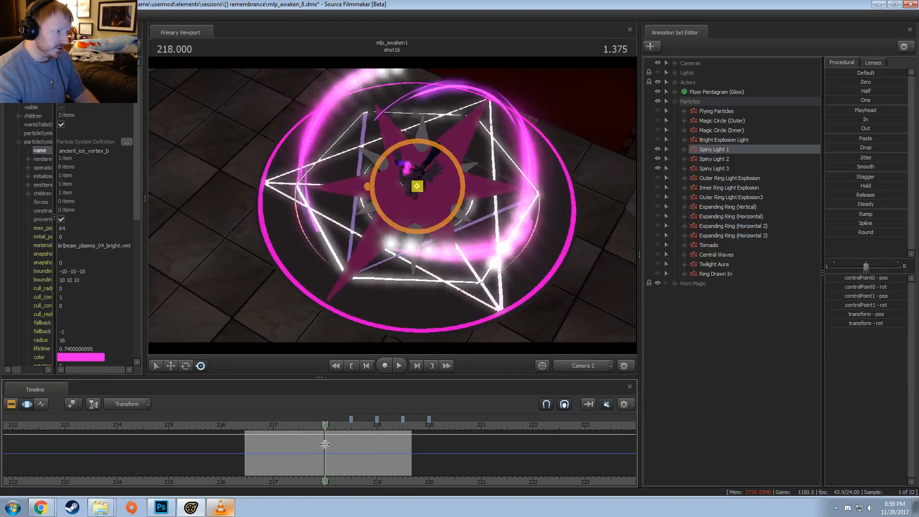
pyautogui.press('F2')
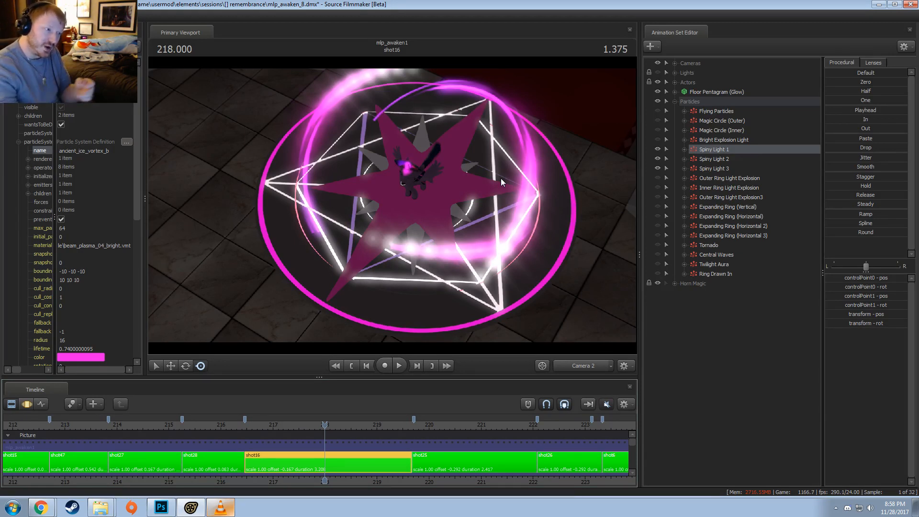
pyautogui.rightClick(500, 178)
pyautogui.click(330, 310)
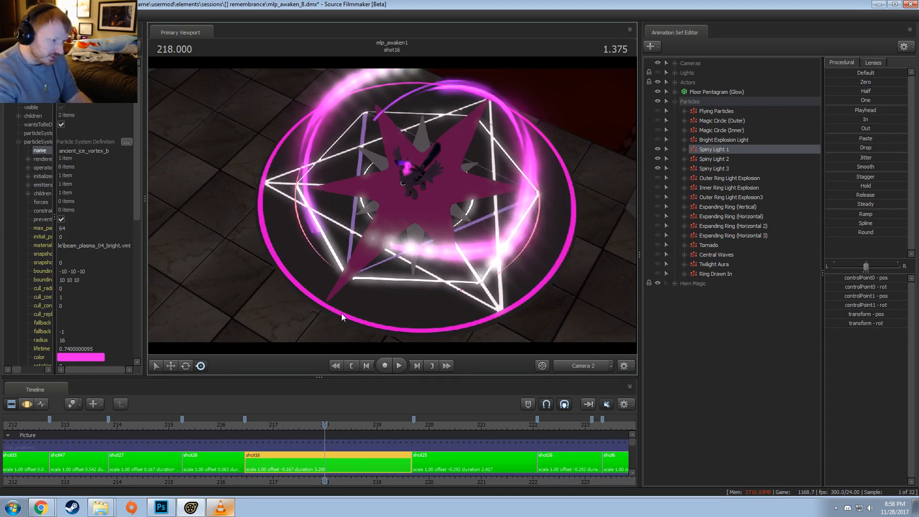
pyautogui.press('F4')
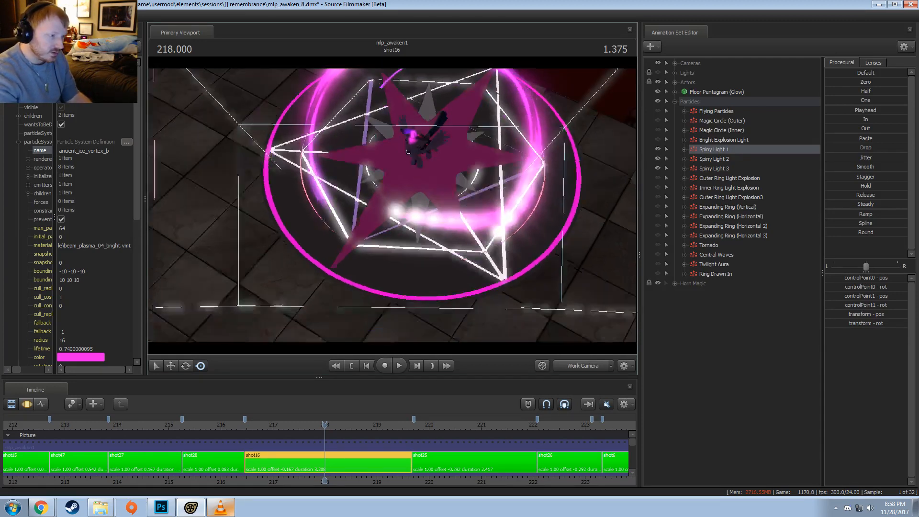
pyautogui.press('w')
pyautogui.moveTo(383, 215); pyautogui.dragTo(336, 240)
pyautogui.press('w')
pyautogui.press('a')
pyautogui.press('w')
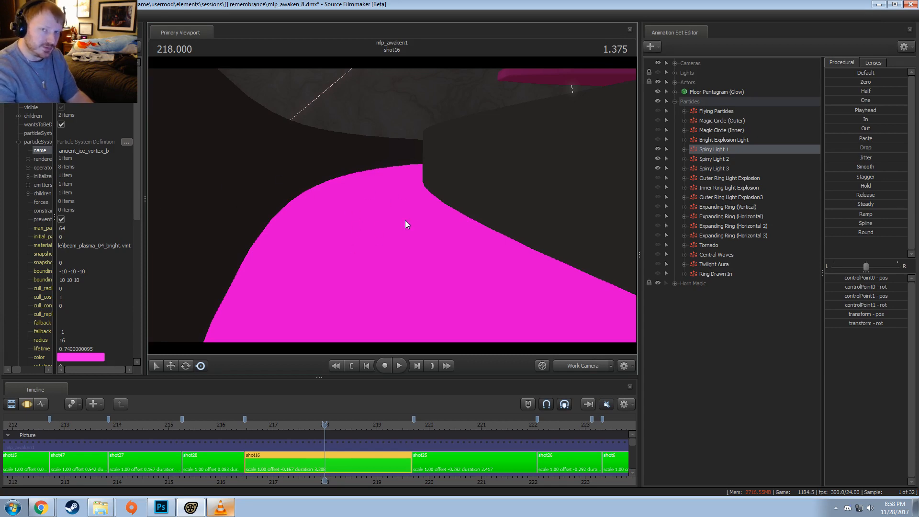
pyautogui.moveTo(405, 220); pyautogui.dragTo(392, 205)
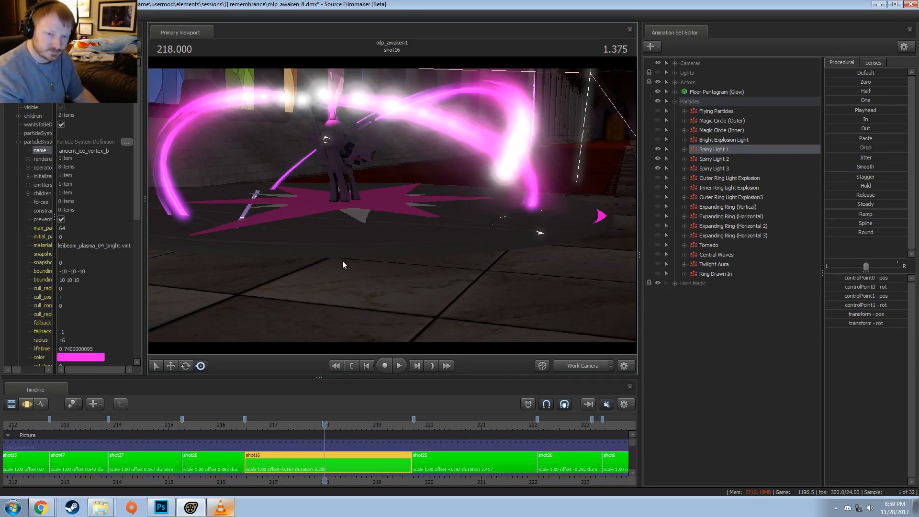
# - Return the viewport to Camera 2 in the Motion Editor and hide Spiny Light 1, 2 and 3
pyautogui.press('F3')
pyautogui.press('F2')
pyautogui.press('F3')
pyautogui.click(592, 367)
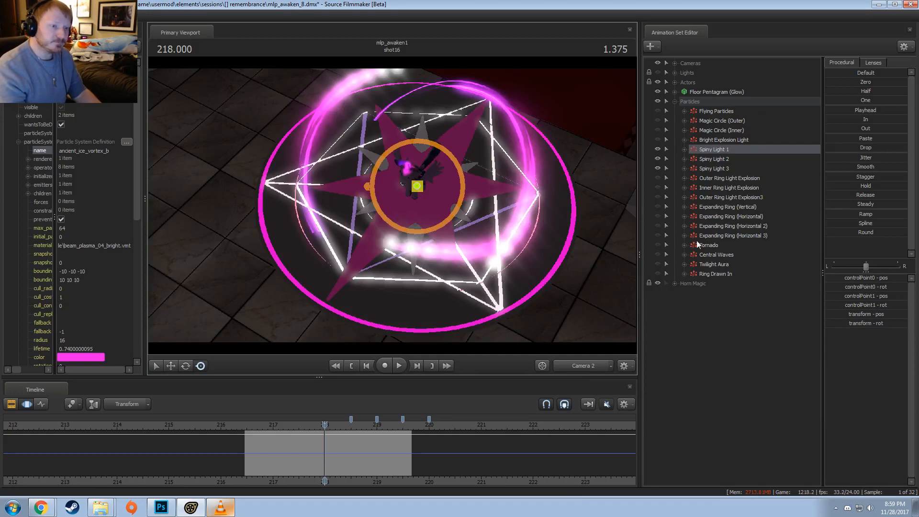
pyautogui.click(657, 149)
pyautogui.click(658, 168)
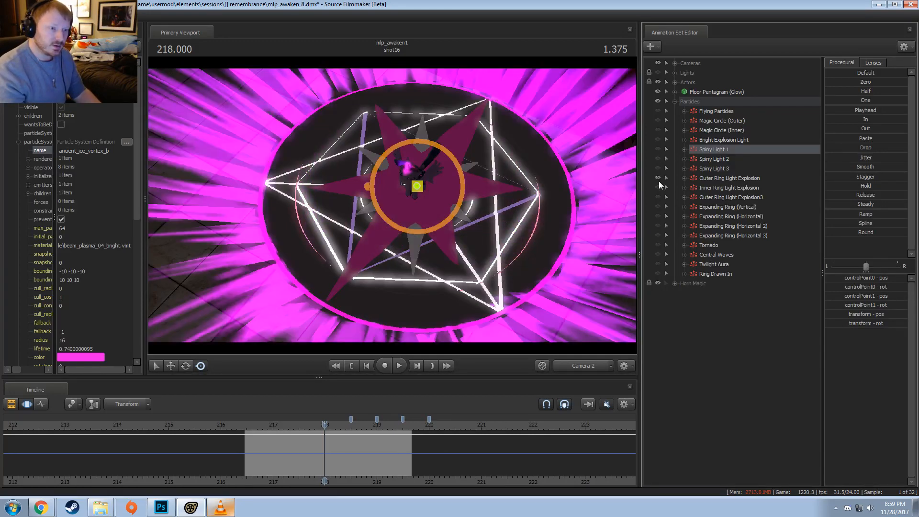
# - Preview Outer Ring Light Explosion, Inner Ring Light Explosion and Outer Ring Light Explosion3 together at 218.000, then hide all three
pyautogui.click(657, 178)
pyautogui.click(657, 188)
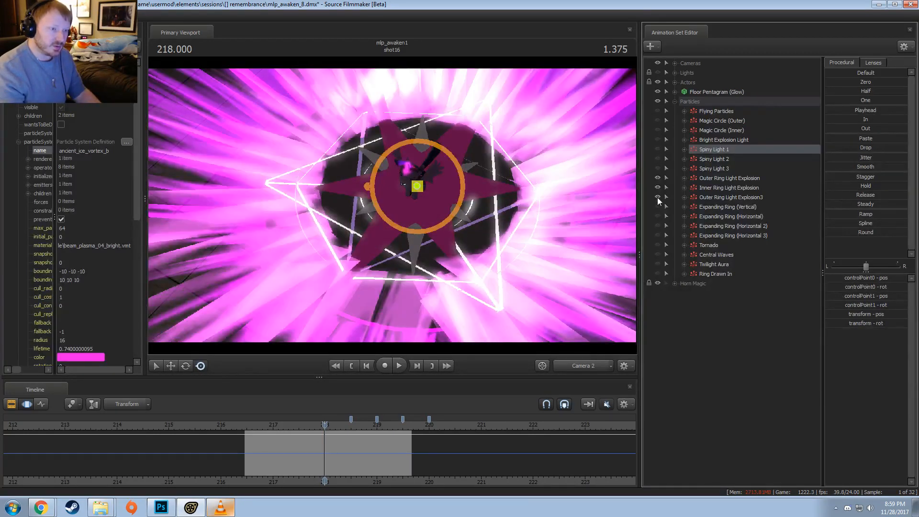
pyautogui.click(658, 186)
pyautogui.click(657, 179)
pyautogui.click(659, 190)
pyautogui.click(659, 188)
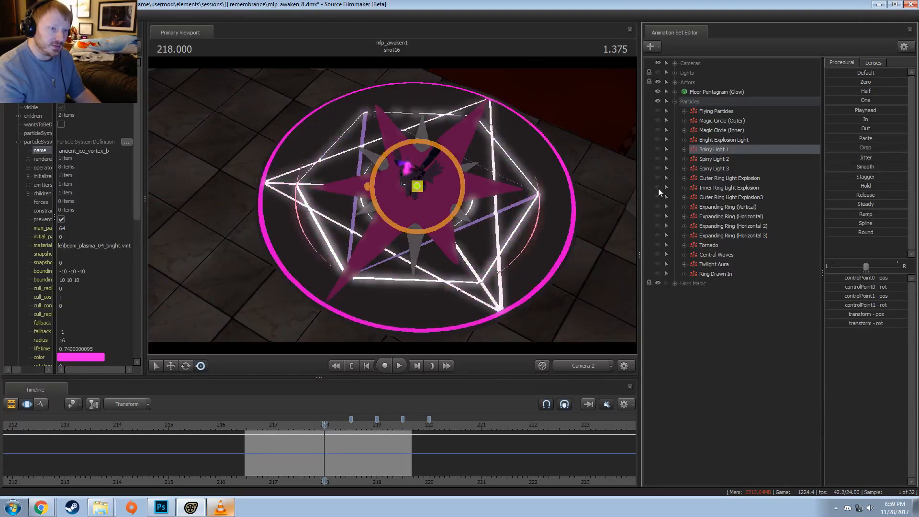
# - Compare the ring light explosions, leave only Outer Ring Light Explosion3 shown, and play it from 218.000 to 219.583
pyautogui.click(657, 186)
pyautogui.click(657, 181)
pyautogui.click(657, 196)
pyautogui.click(657, 187)
pyautogui.click(657, 180)
pyautogui.press('space')
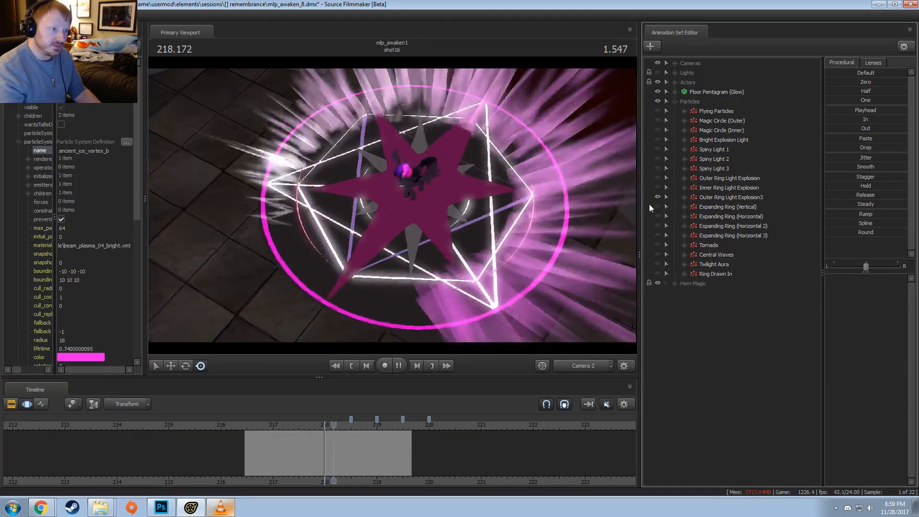
pyautogui.press('space')
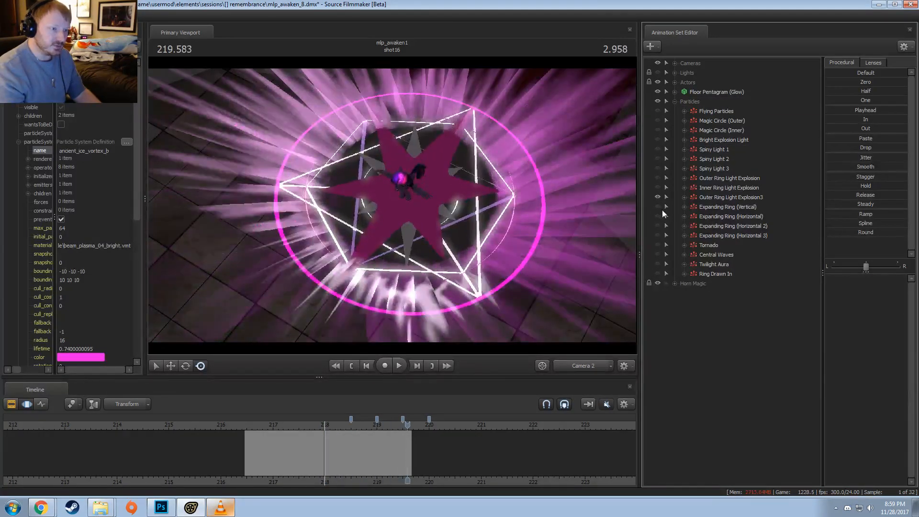
# - Hide Outer Ring Light Explosion3, show only Inner Ring Light Explosion, and play it from early in shot16 to 218.333
pyautogui.click(656, 198)
pyautogui.click(656, 188)
pyautogui.press('space')
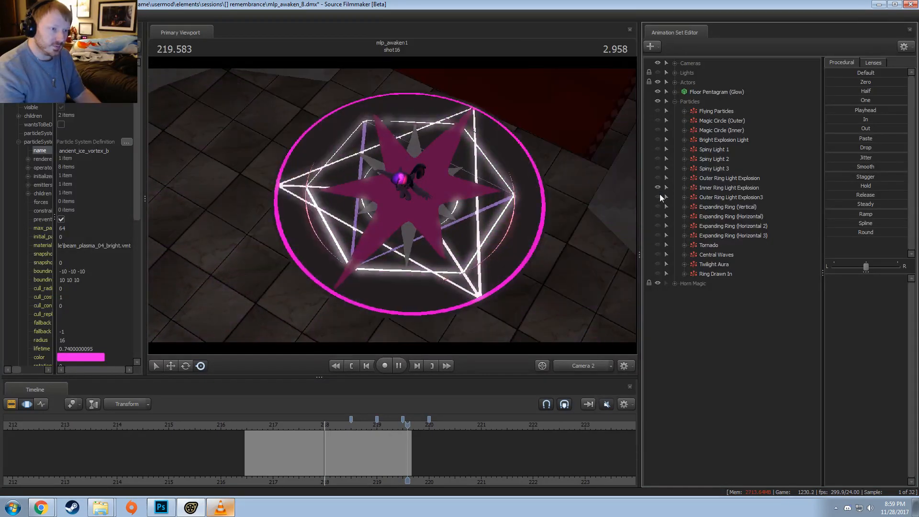
pyautogui.press('space')
pyautogui.click(263, 424)
pyautogui.press('space')
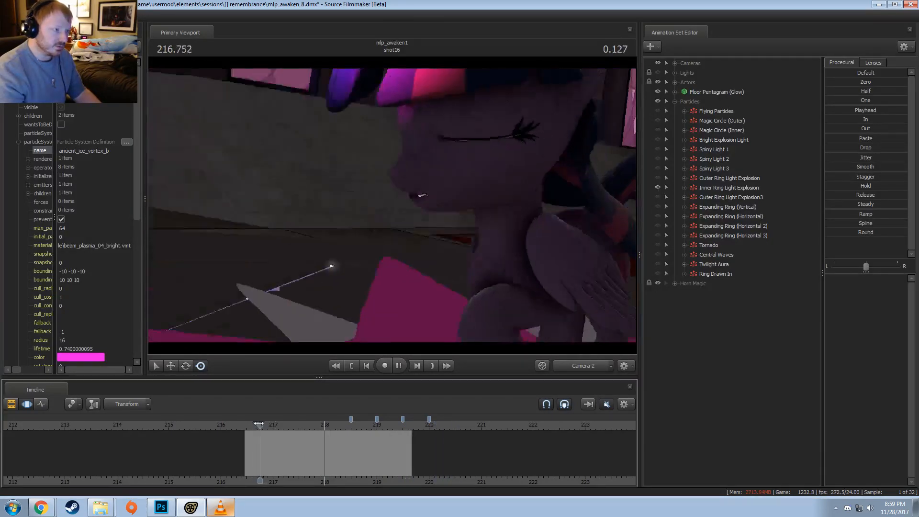
pyautogui.press('space')
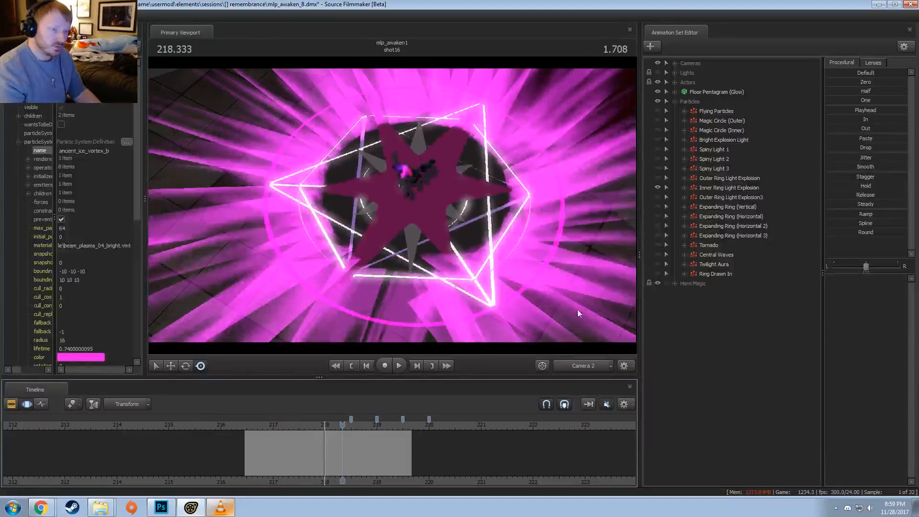
# - Swap Inner Ring Light Explosion for Outer Ring Light Explosion3 briefly, then show Expanding Ring (Vertical) alone and play it to 217.708
pyautogui.click(657, 187)
pyautogui.click(657, 197)
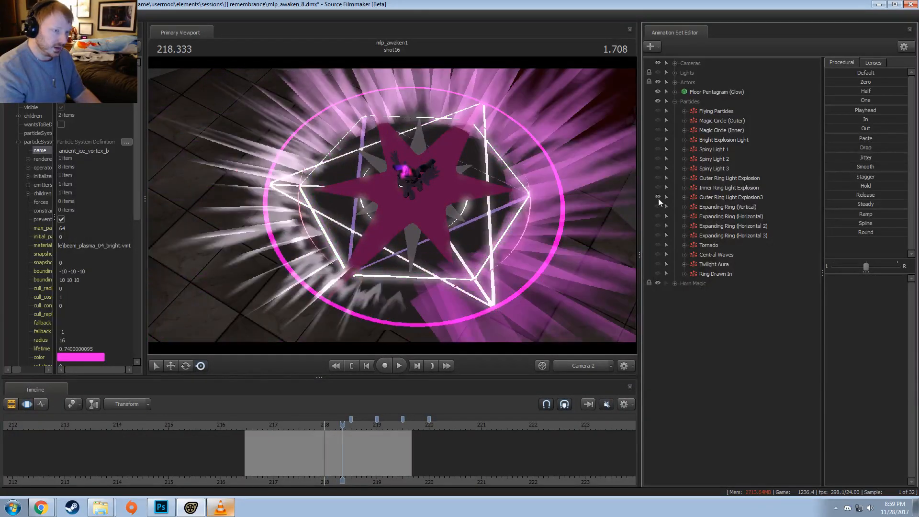
pyautogui.click(657, 197)
pyautogui.click(721, 209)
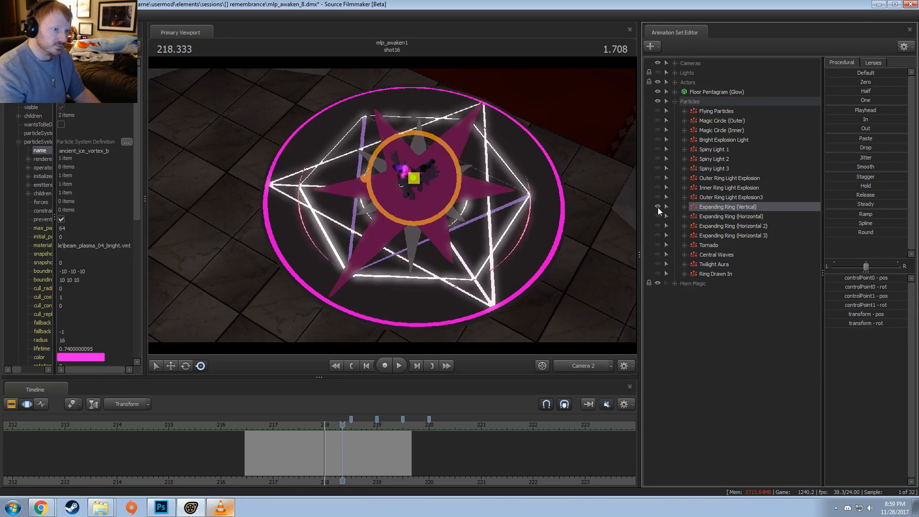
pyautogui.click(657, 206)
pyautogui.click(272, 424)
pyautogui.press('space')
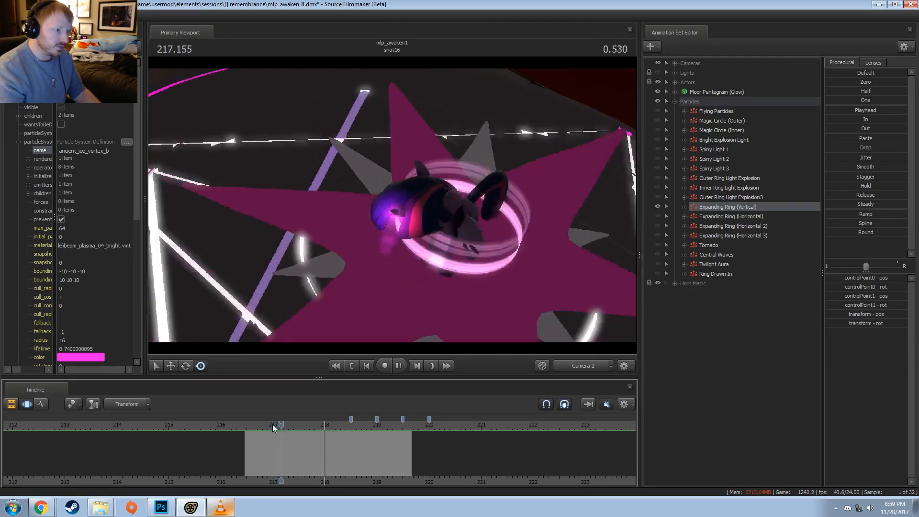
pyautogui.press('space')
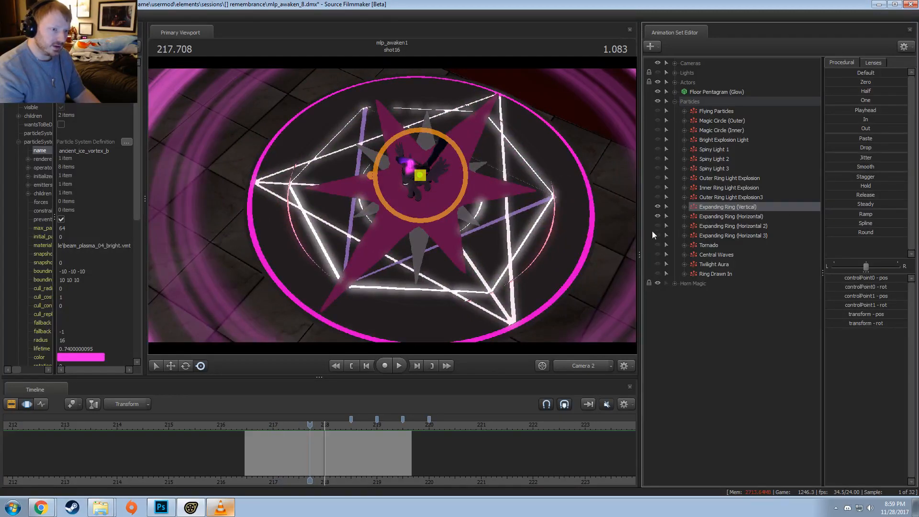
# - Show Expanding Ring (Horizontal 2) and (Horizontal 3) too, and play the expanding rings from near 217 to 218.166
pyautogui.click(657, 225)
pyautogui.click(658, 235)
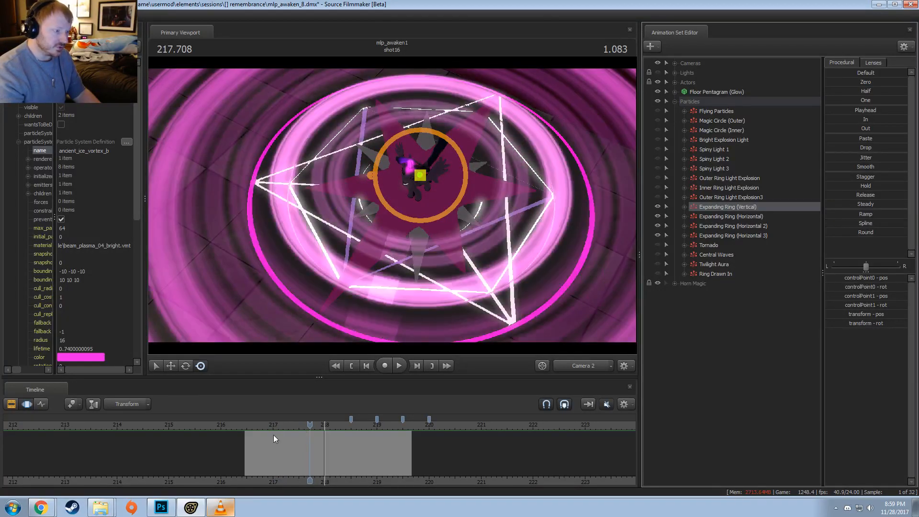
pyautogui.click(267, 424)
pyautogui.press('space')
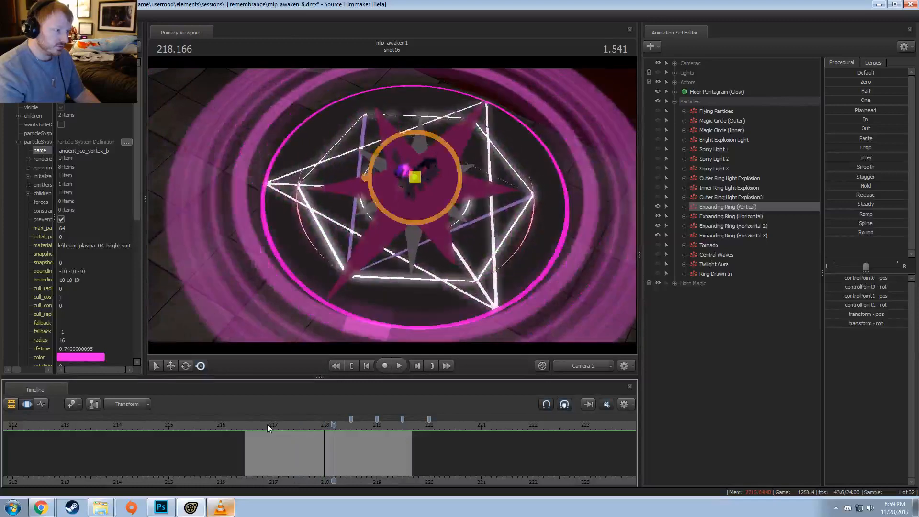
# - Play the three horizontal expanding rings from early in shot16, check them around 217.666, and play through to 218.708
pyautogui.moveTo(266, 424); pyautogui.dragTo(260, 426)
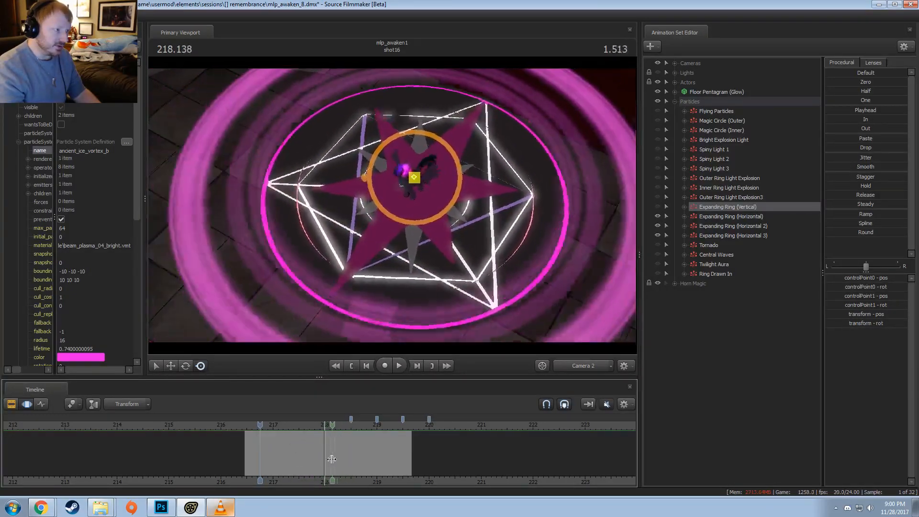
pyautogui.click(308, 466)
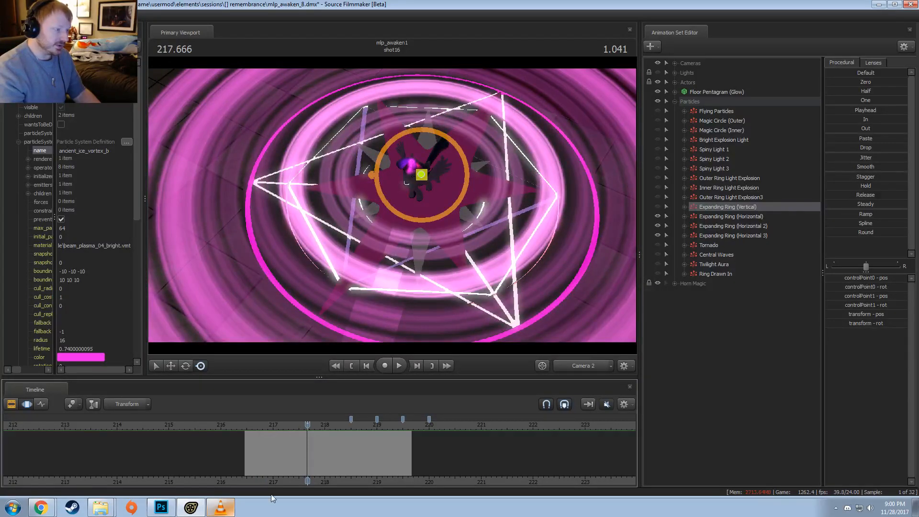
pyautogui.press('space')
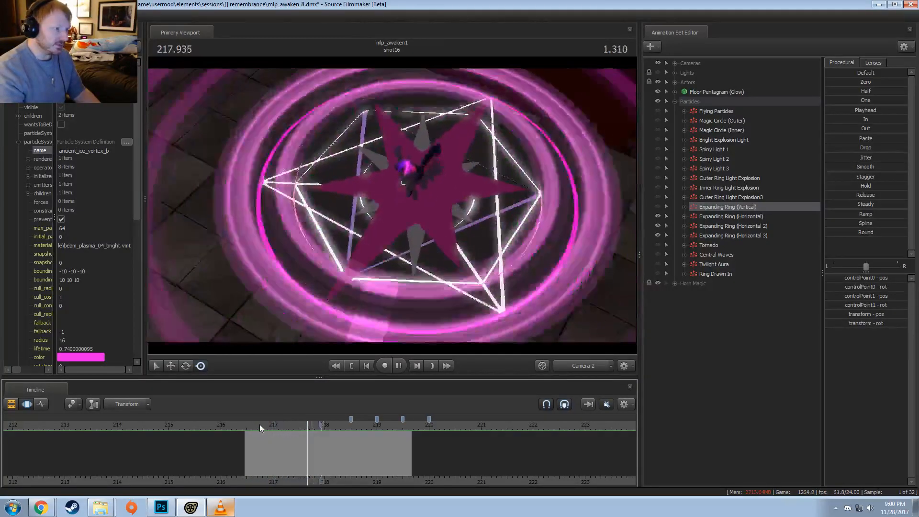
pyautogui.press('space')
# - Hide the three horizontal expanding rings, show only Tornado, and play it twice from just after 217, stopping at 218.875 and 218.791
pyautogui.click(658, 215)
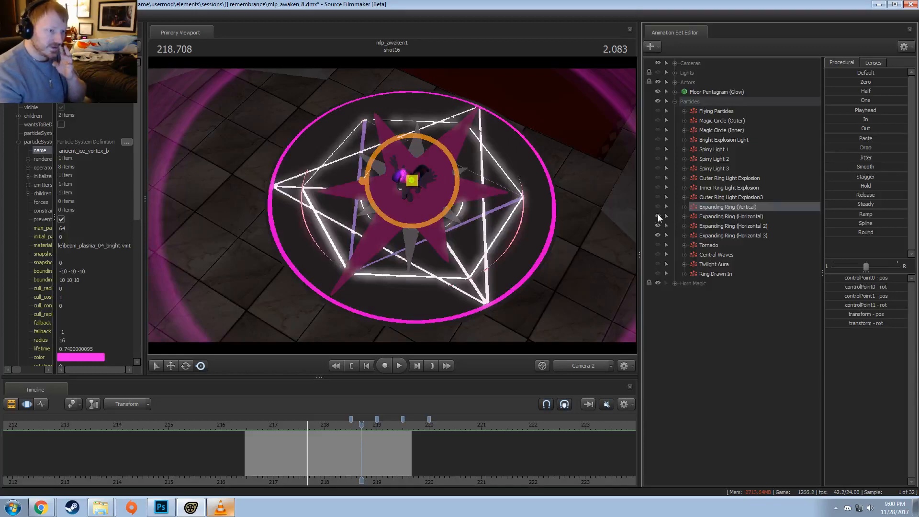
pyautogui.click(658, 226)
pyautogui.click(657, 235)
pyautogui.click(657, 244)
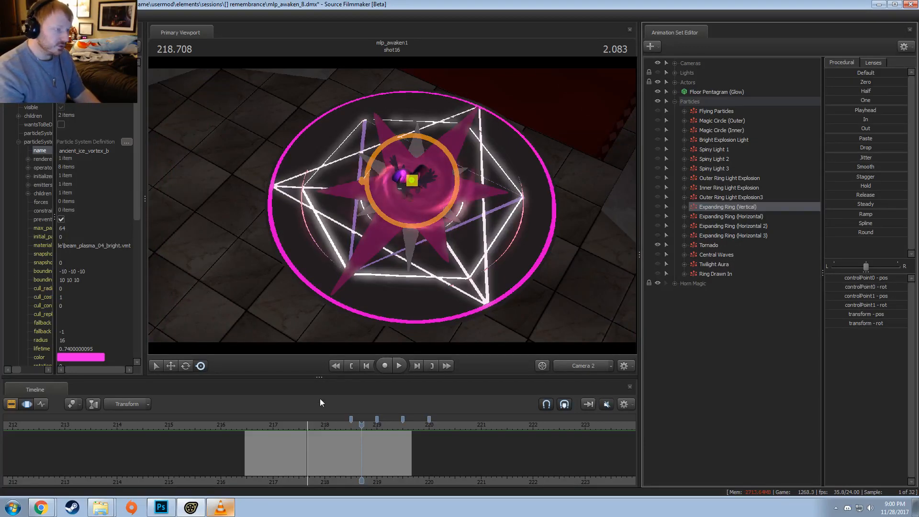
pyautogui.click(288, 425)
pyautogui.press('space')
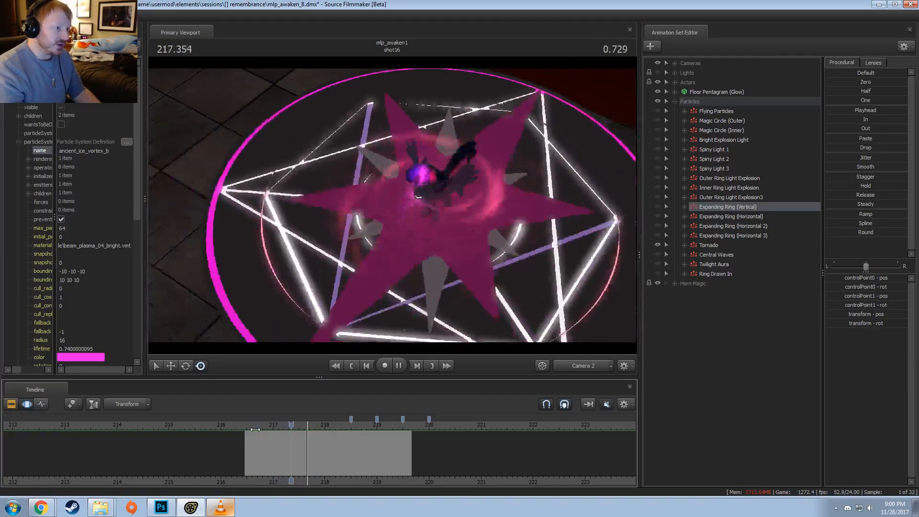
pyautogui.press('space')
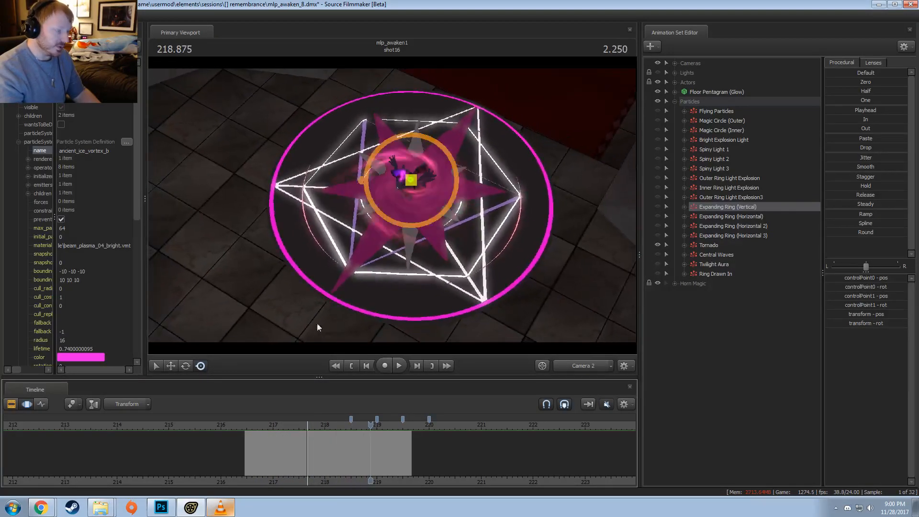
pyautogui.click(281, 424)
pyautogui.press('space')
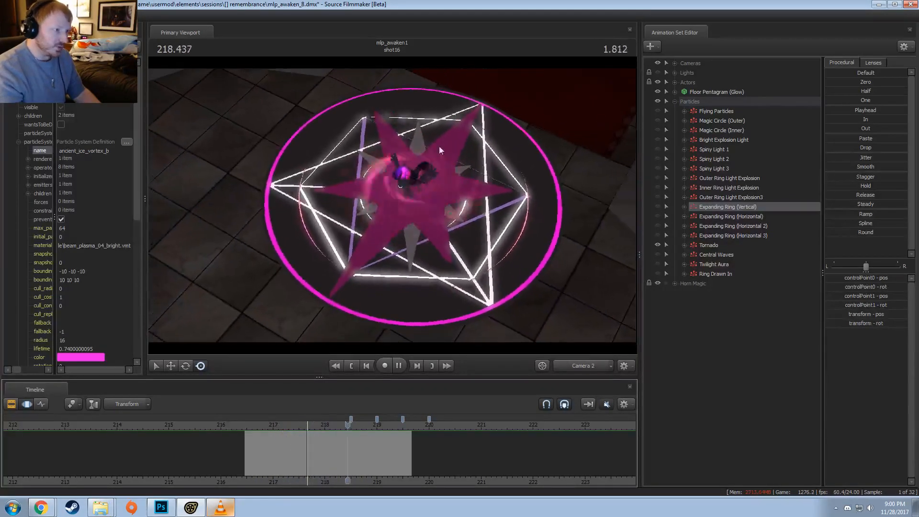
pyautogui.press('space')
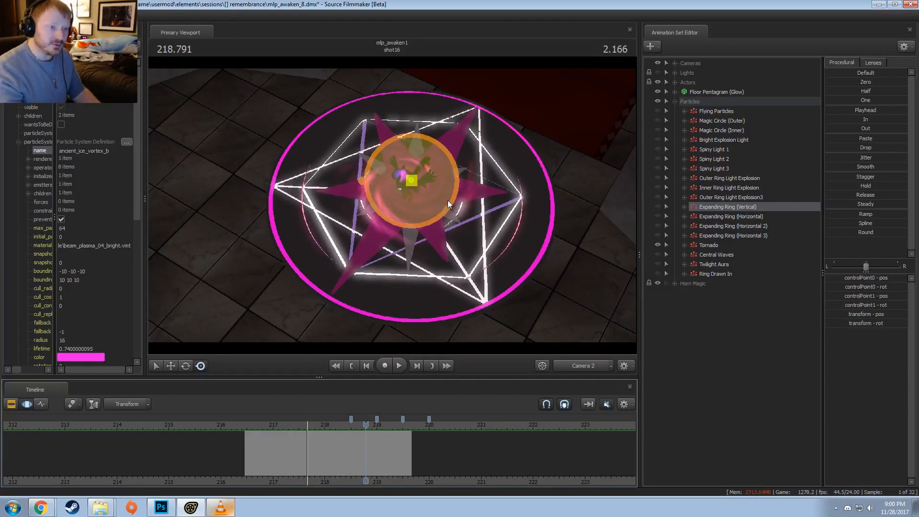
# - Show only Twilight Aura among the particles and play it twice from early in shot16, stopping the second time at 218.250
pyautogui.click(657, 255)
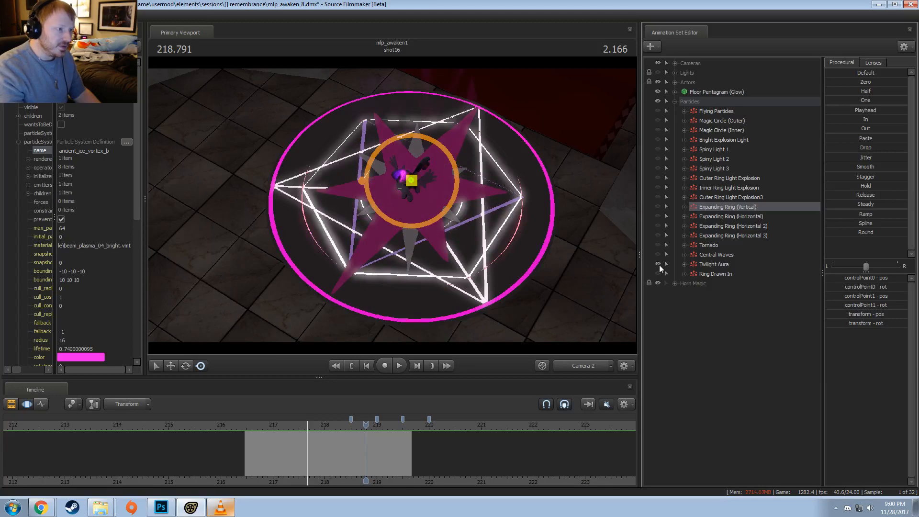
pyautogui.click(280, 424)
pyautogui.press('space')
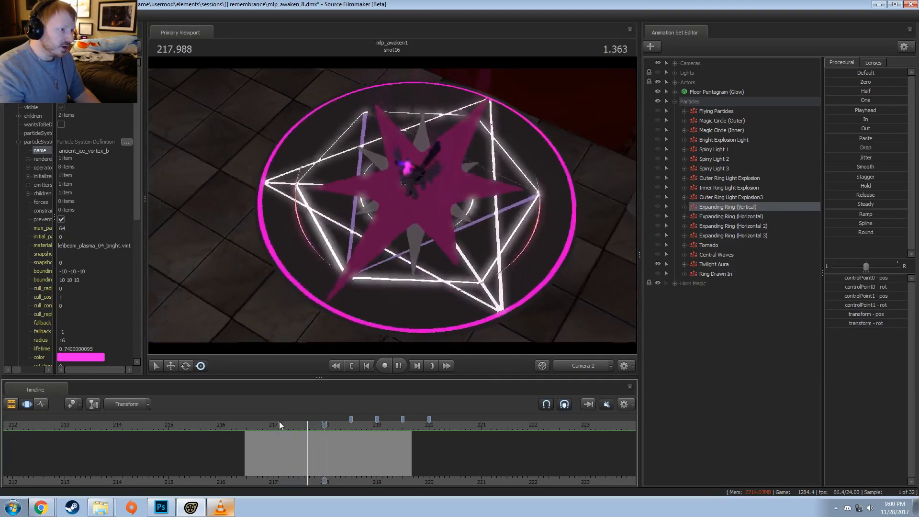
pyautogui.press('space')
pyautogui.moveTo(269, 426); pyautogui.dragTo(257, 426)
pyautogui.press('space')
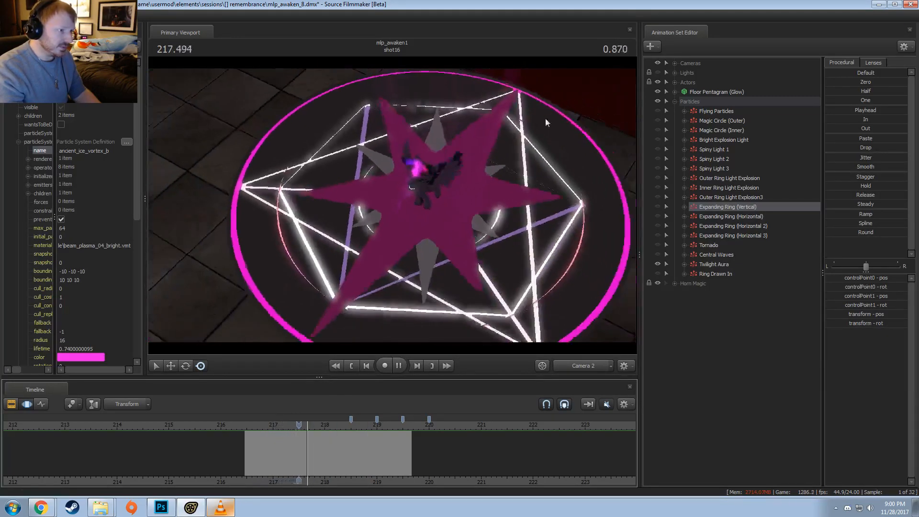
pyautogui.press('space')
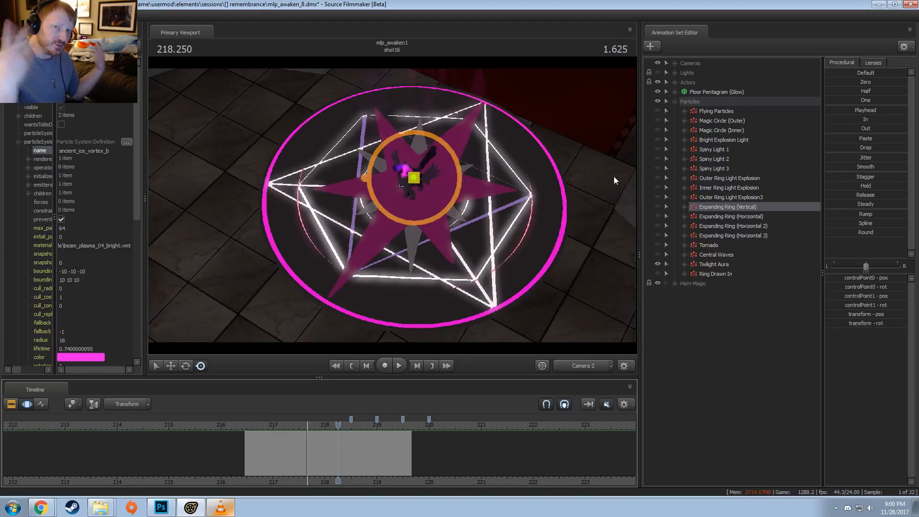
# - Show only Ring Drawn In, select it, and play it twice from early in shot16, stopping at 218.708 and 218.791
pyautogui.click(657, 273)
pyautogui.click(702, 274)
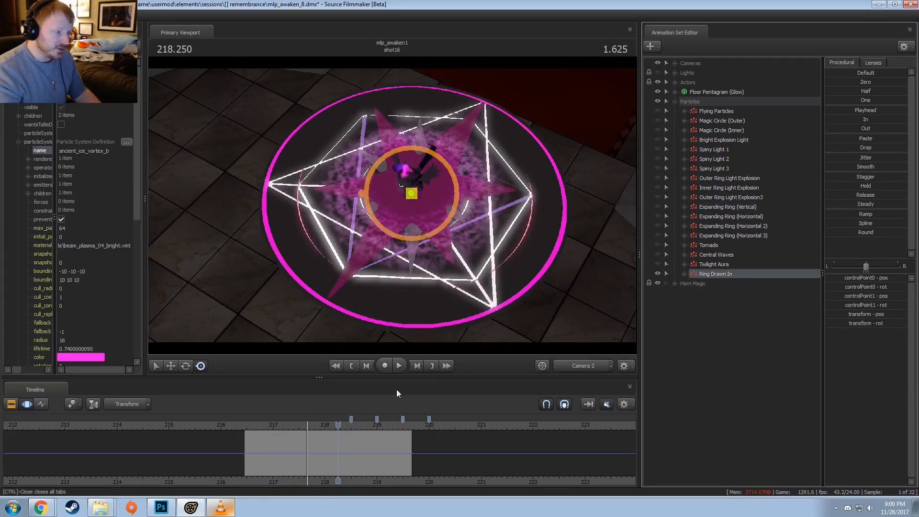
pyautogui.click(264, 430)
pyautogui.press('space')
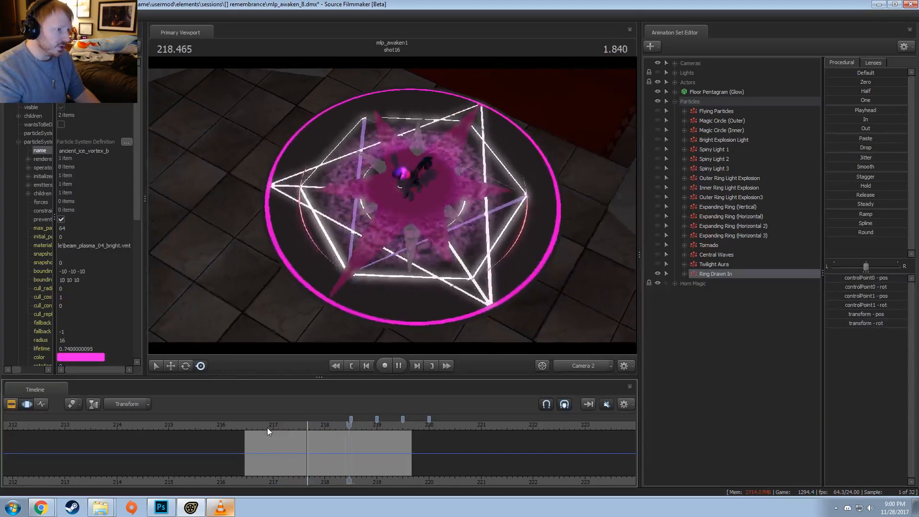
pyautogui.press('space')
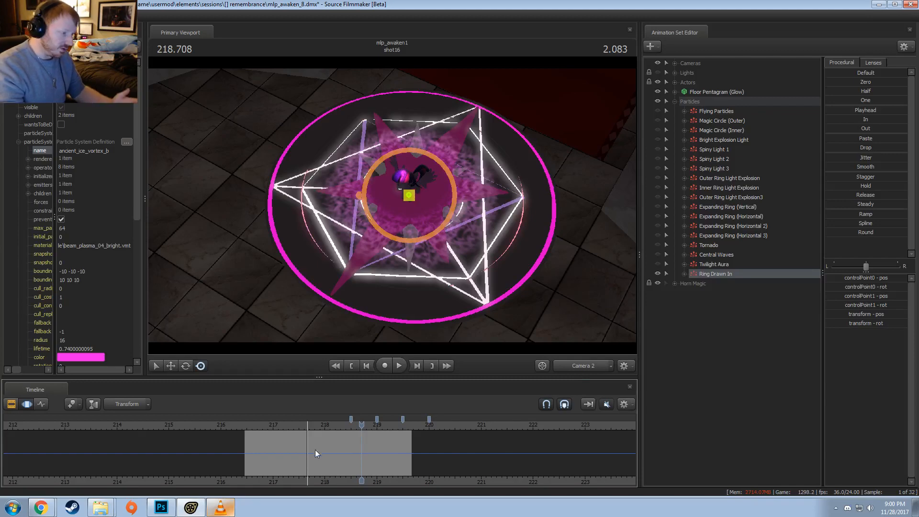
pyautogui.click(265, 423)
pyautogui.press('space')
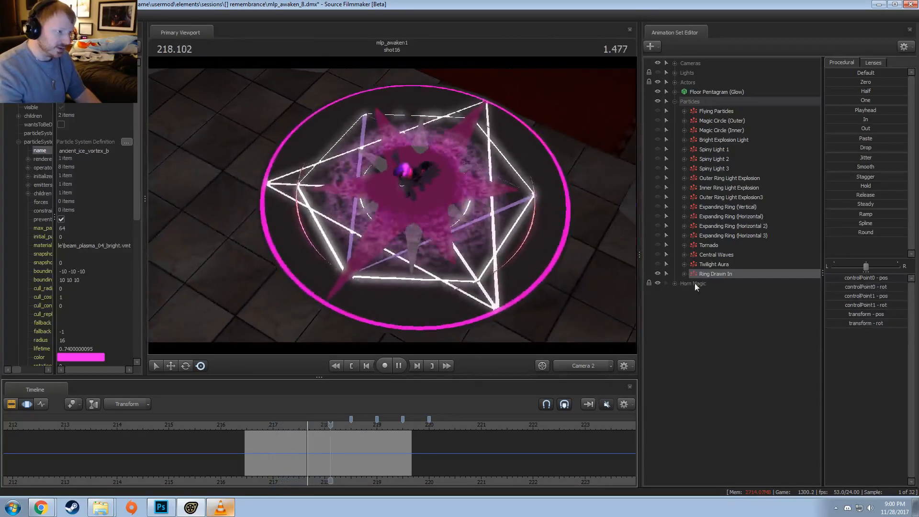
# - Open Ring Drawn In in the Element Viewer and examine the name and material in its particle system definition
pyautogui.rightClick(707, 276)
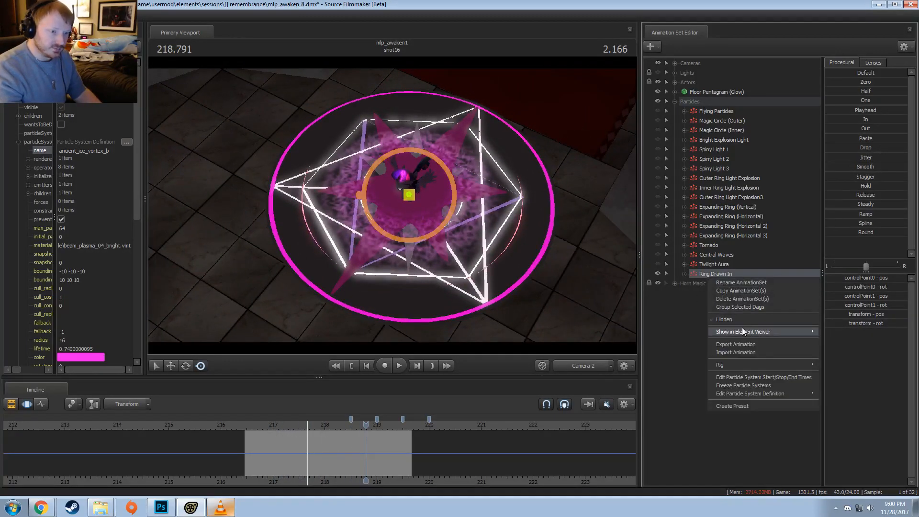
pyautogui.moveTo(743, 330)
pyautogui.click(842, 341)
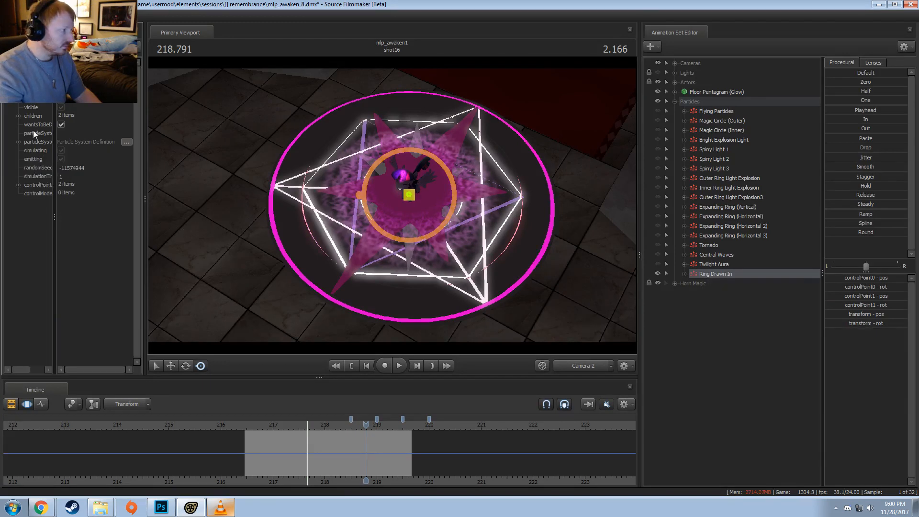
pyautogui.click(18, 141)
pyautogui.click(86, 151)
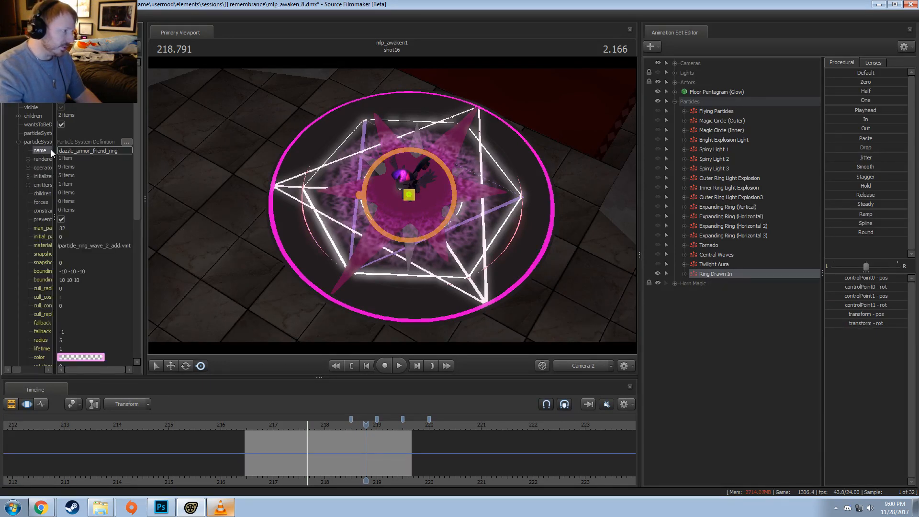
pyautogui.click(18, 142)
pyautogui.click(18, 142)
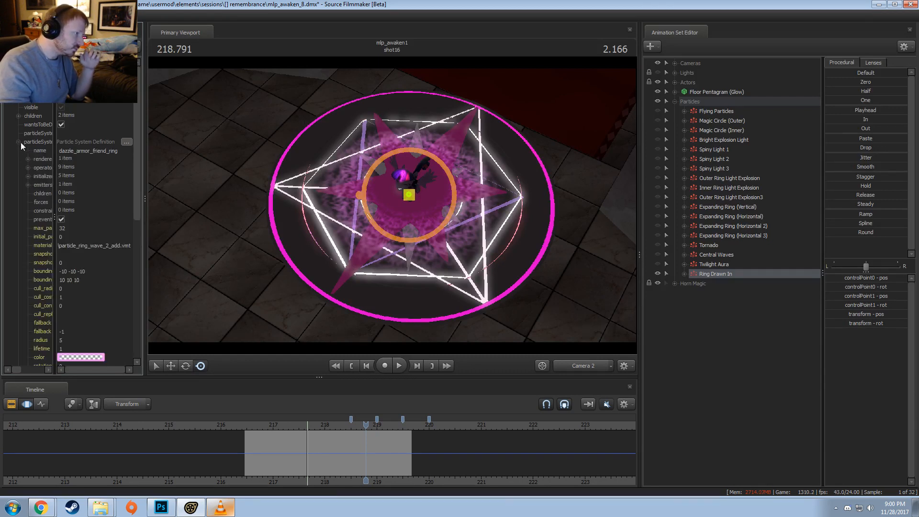
pyautogui.click(40, 247)
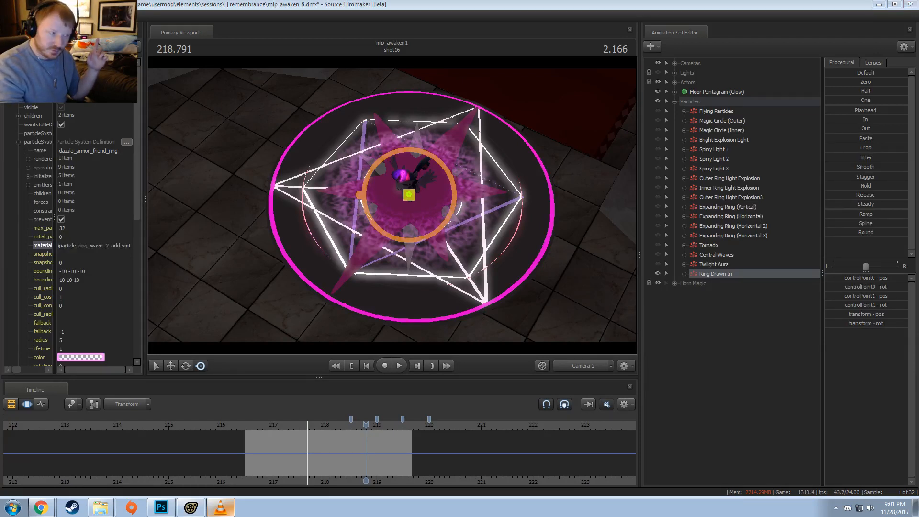
pyautogui.click(333, 3)
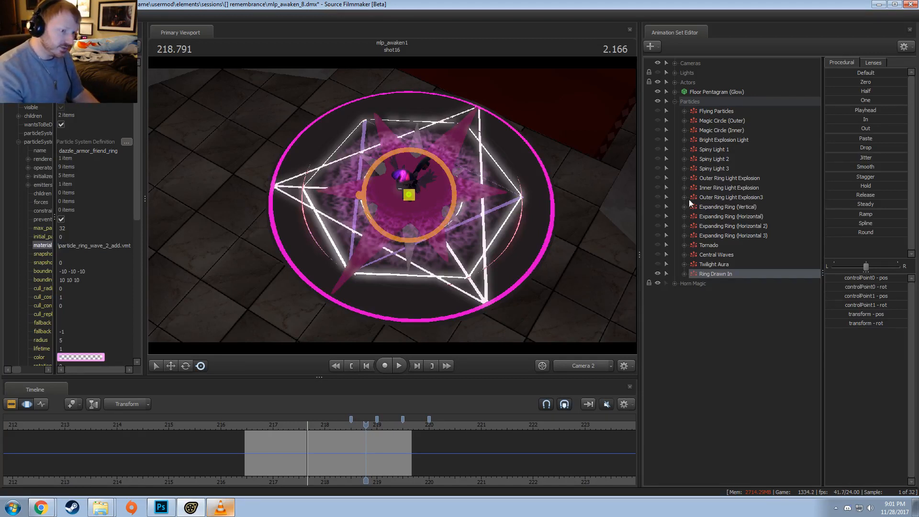
# - Show all the particle effects again except Twilight Aura, deselect Ring Drawn In, and play shot16 with them, pausing at 217.833 and 218.625
pyautogui.moveTo(659, 260); pyautogui.dragTo(656, 116)
pyautogui.press('Escape')
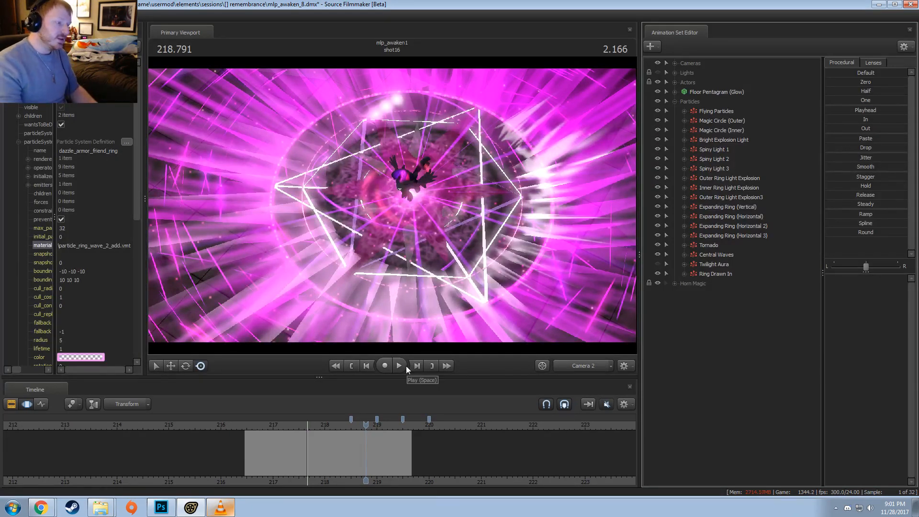
pyautogui.click(257, 427)
pyautogui.press('space')
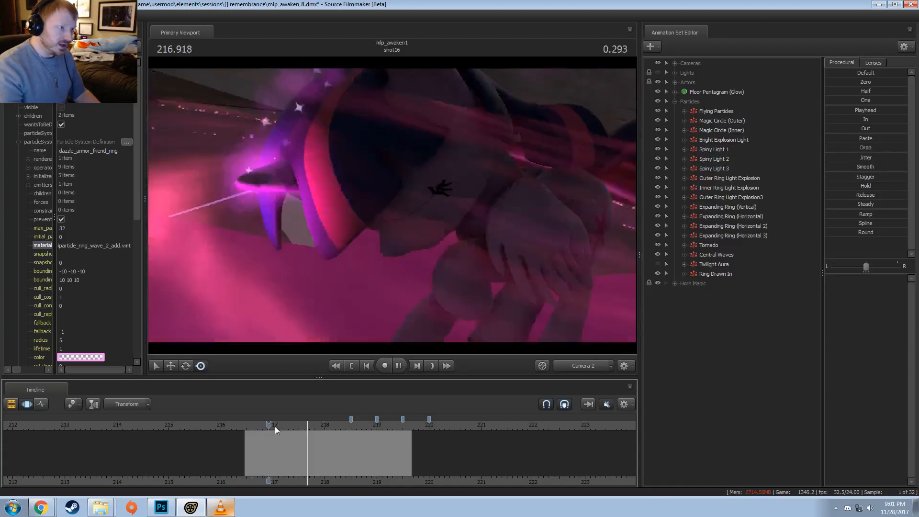
pyautogui.press('space')
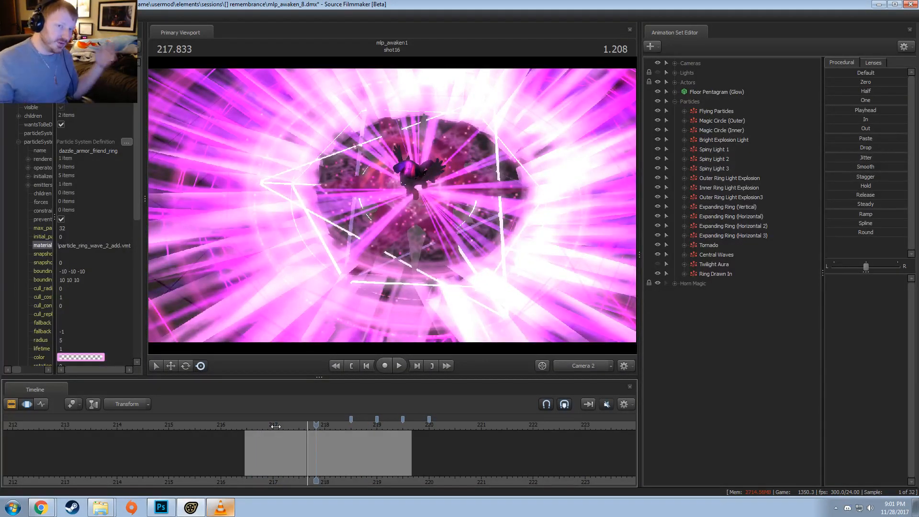
pyautogui.press('space')
pyautogui.press('space')
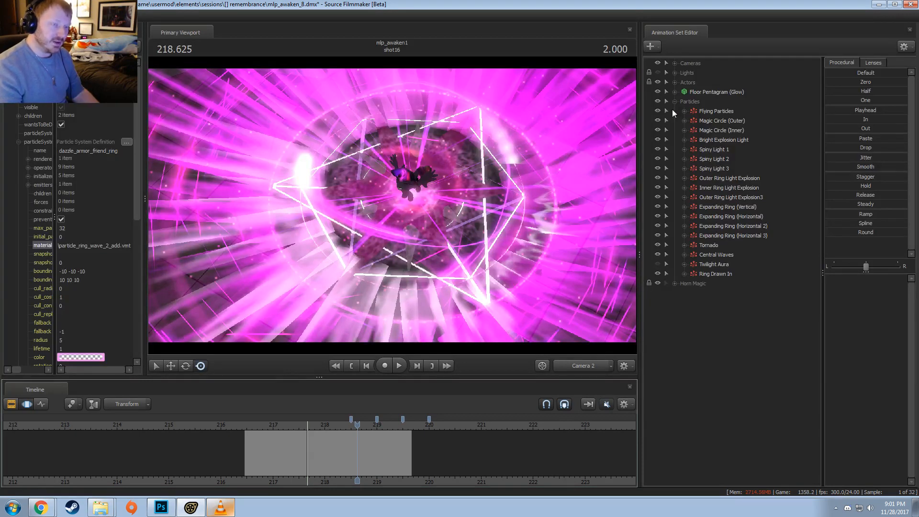
# - Show the Lights group again and play shot16 with lights and particles from 216.541, stopping at 217.958 and 217.916
pyautogui.click(658, 72)
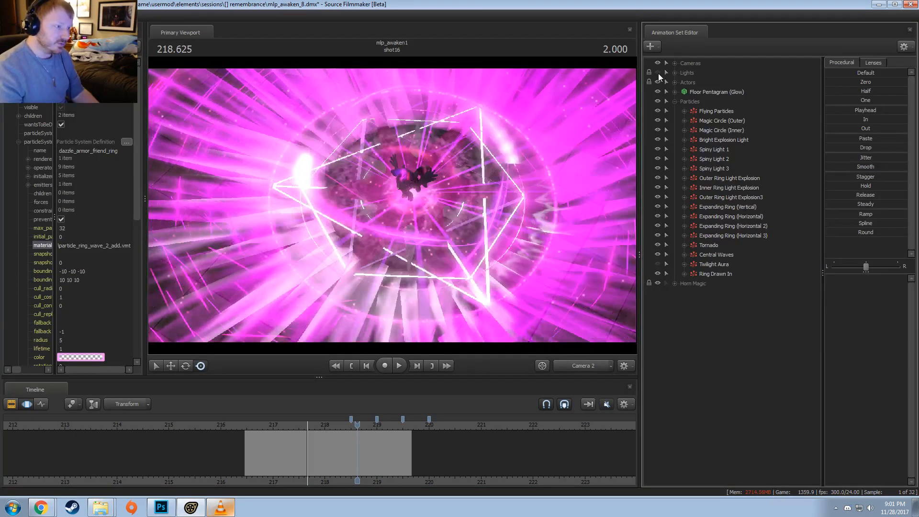
pyautogui.click(249, 427)
pyautogui.press('space')
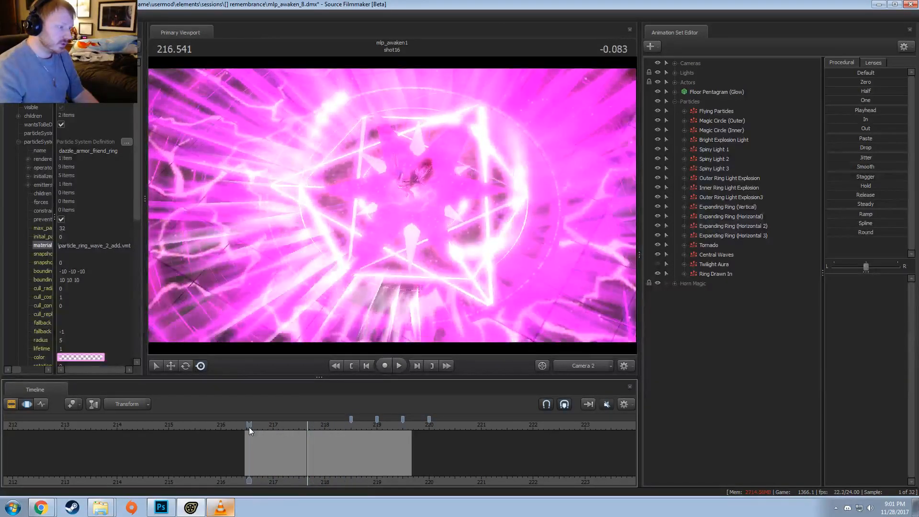
pyautogui.press('space')
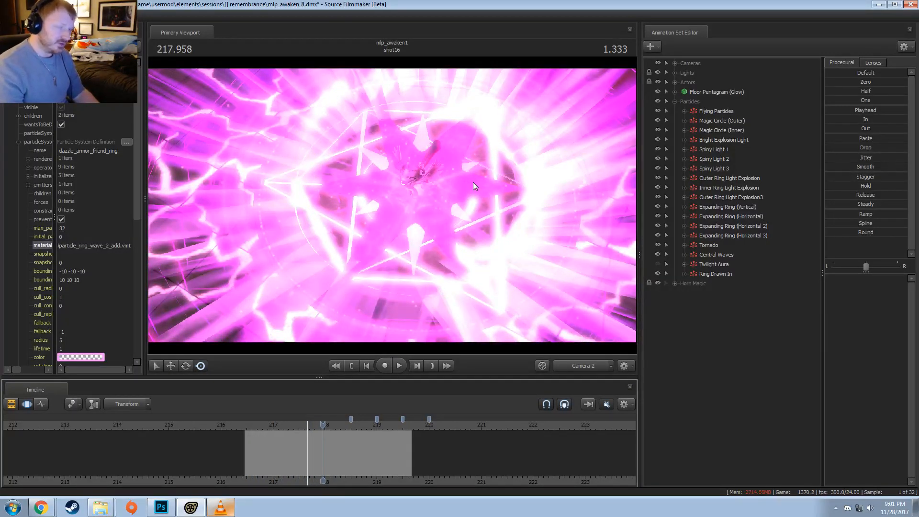
pyautogui.press('space')
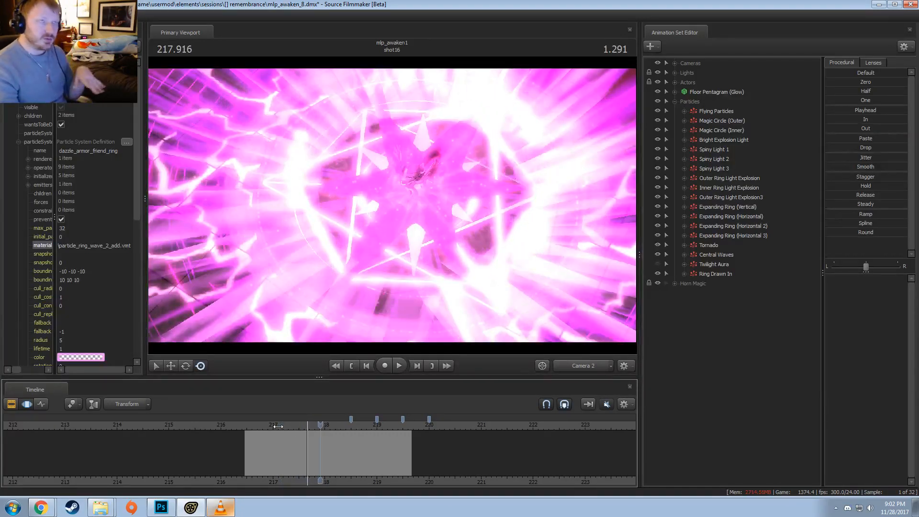
# - Move the playhead to the start of shot25 and play the shot twice, stopping the second playback at 221.666
pyautogui.press('F2')
pyautogui.moveTo(421, 427); pyautogui.dragTo(455, 429)
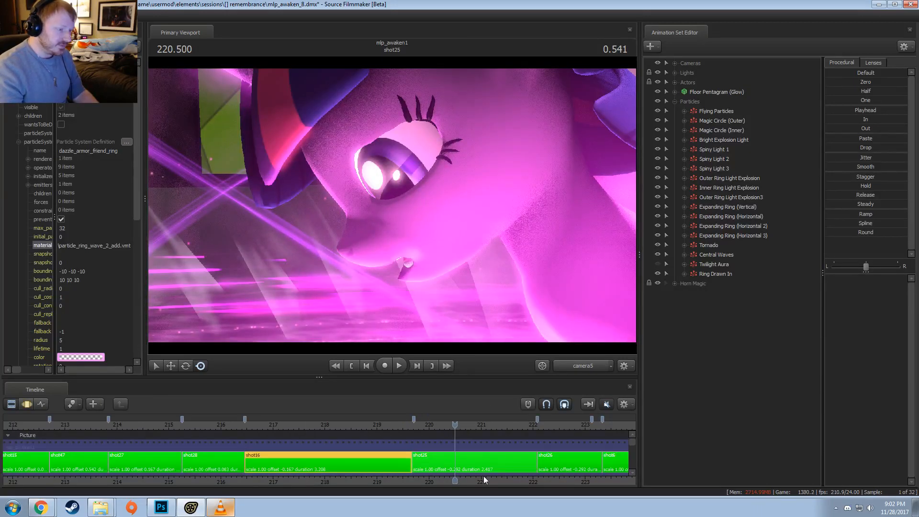
pyautogui.moveTo(431, 430); pyautogui.dragTo(321, 432, button='middle')
pyautogui.click(309, 425)
pyautogui.press('space')
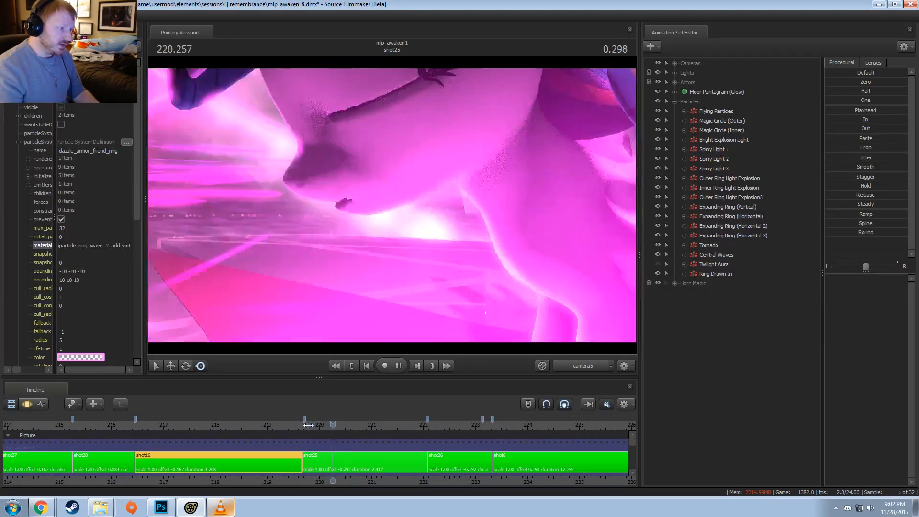
pyautogui.press('space')
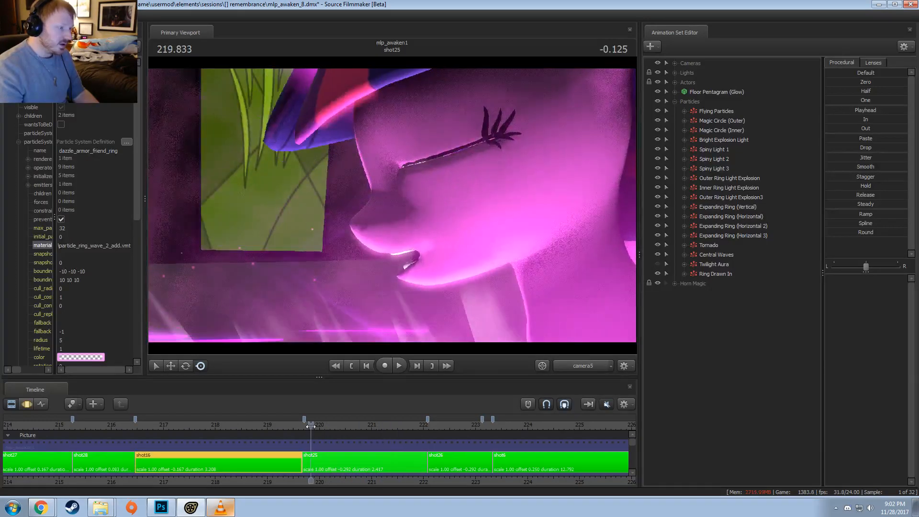
pyautogui.press('space')
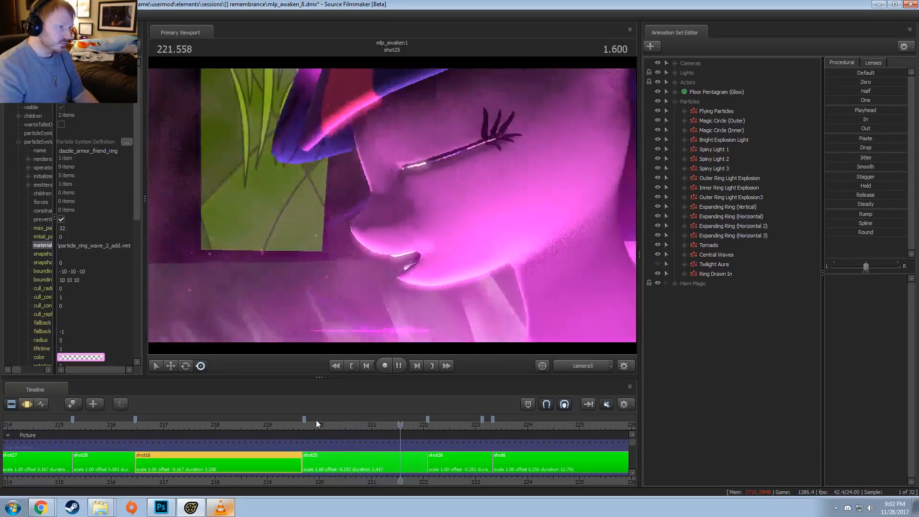
pyautogui.press('space')
# - Make shot25 the working shot, collapse its Particles group, move Eye Light (Spinner) out of the Lights group, and hide Lights
pyautogui.scroll(4, 316, 420)
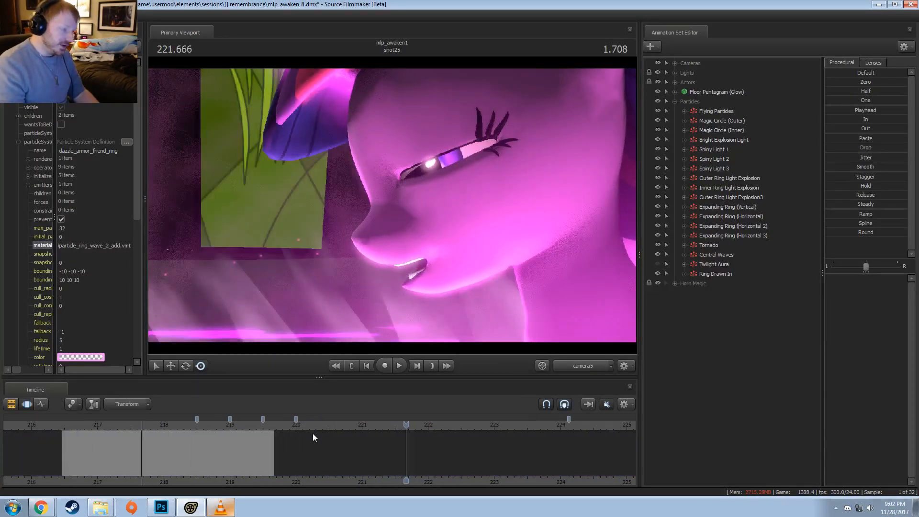
pyautogui.click(349, 460)
pyautogui.doubleClick(349, 460)
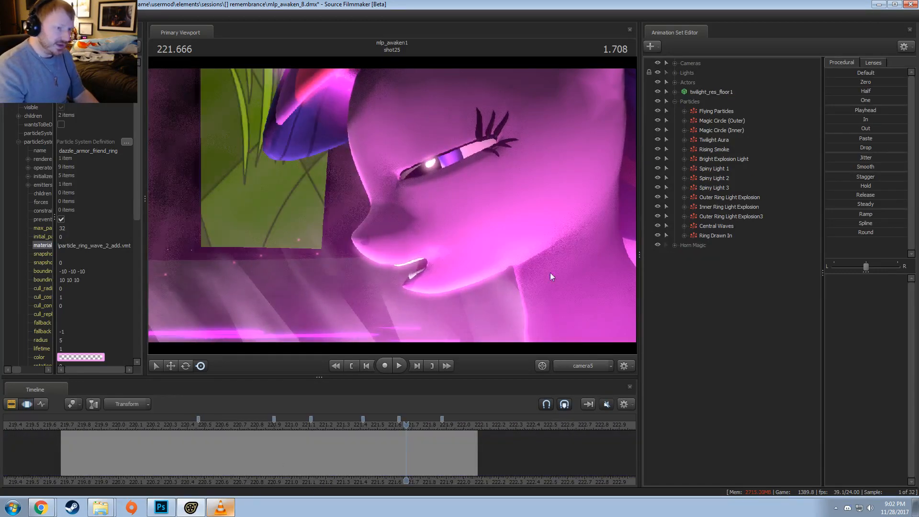
pyautogui.click(675, 101)
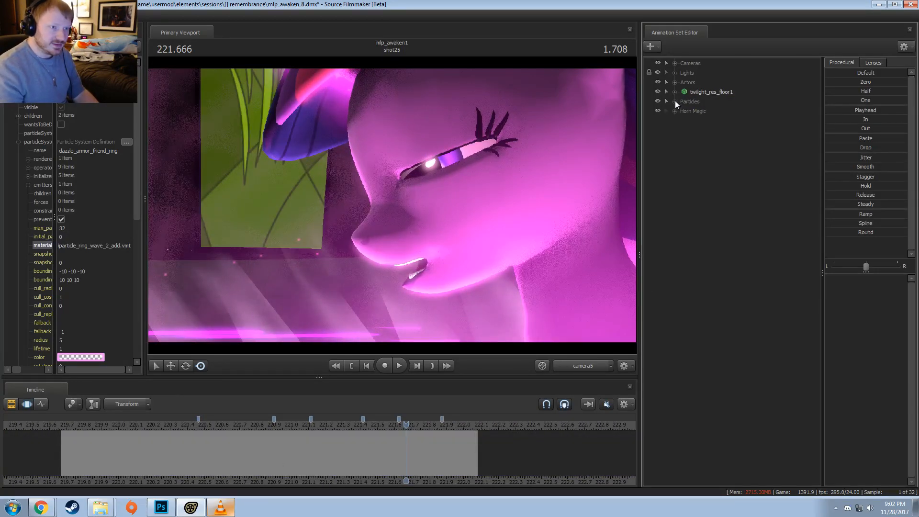
pyautogui.click(675, 72)
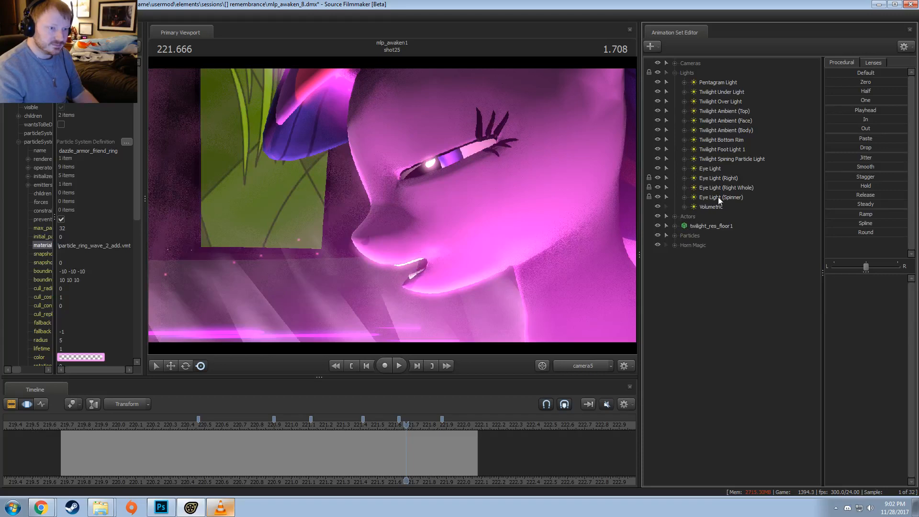
pyautogui.moveTo(718, 197); pyautogui.dragTo(696, 249)
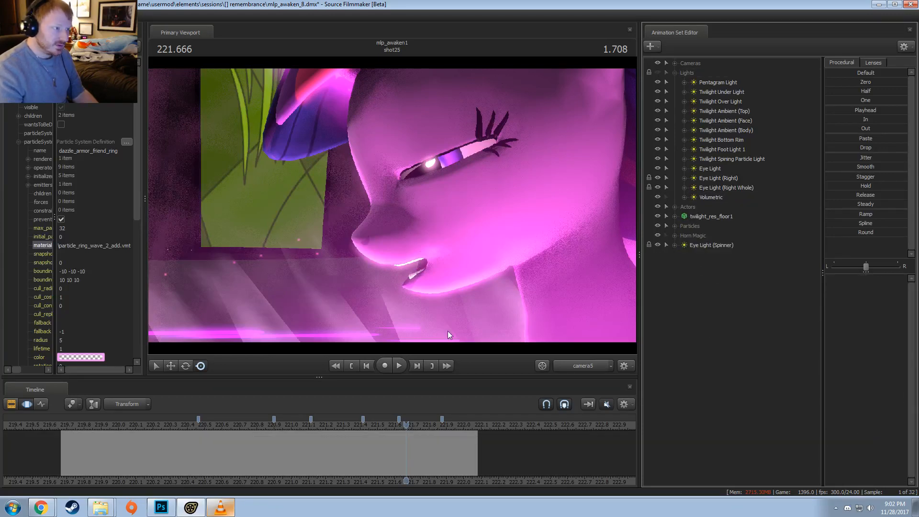
# - Play shot25 from near its start with only Eye Light (Spinner) lighting it, stopping at 222.083
pyautogui.press('F2')
pyautogui.press('F3')
pyautogui.press('F2')
pyautogui.press('F3')
pyautogui.moveTo(132, 442); pyautogui.dragTo(178, 444)
pyautogui.click(90, 425)
pyautogui.press('space')
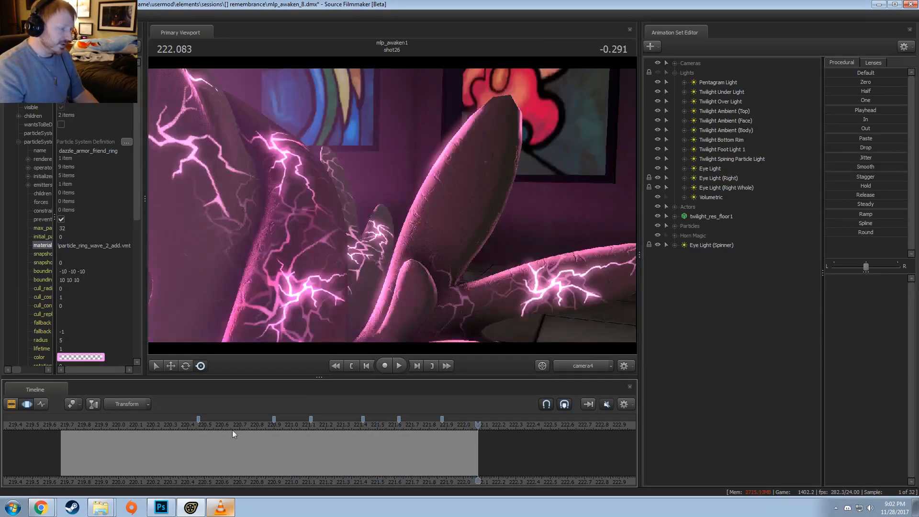
# - Look through Eye Light (Spinner) at 221.250 to inspect the eye, and return the viewport to camera5
pyautogui.moveTo(234, 423); pyautogui.dragTo(331, 429)
pyautogui.click(711, 245)
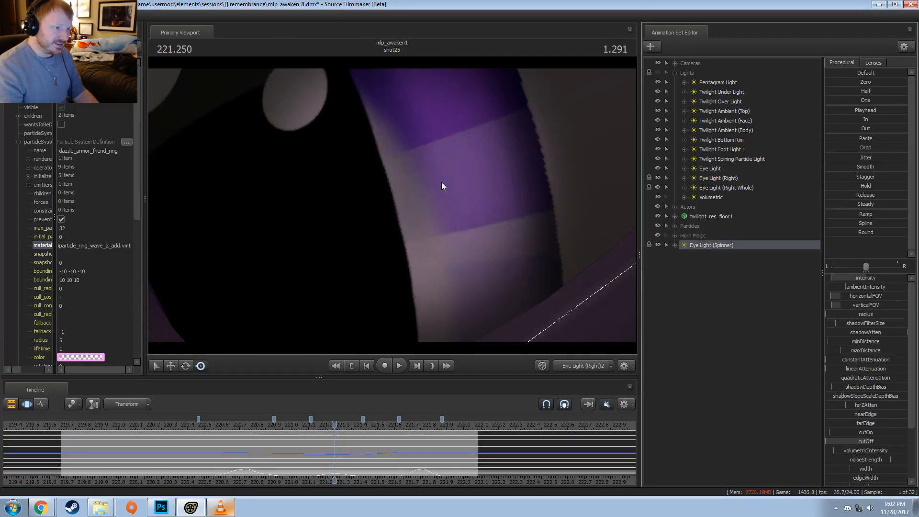
pyautogui.click(590, 367)
pyautogui.click(590, 367)
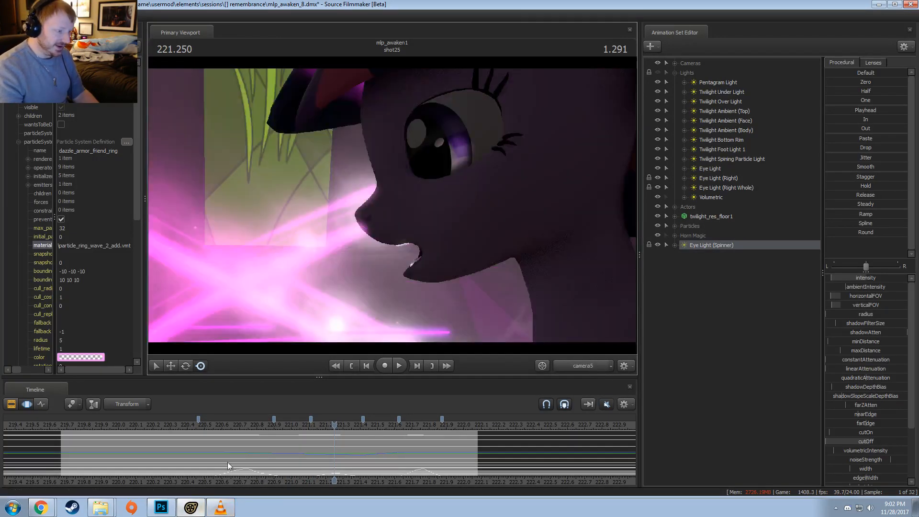
# - Return Eye Light (Spinner) to the Lights group, show the group again, and play shot25 from 219.833, stopping at 222.125
pyautogui.press('shift')
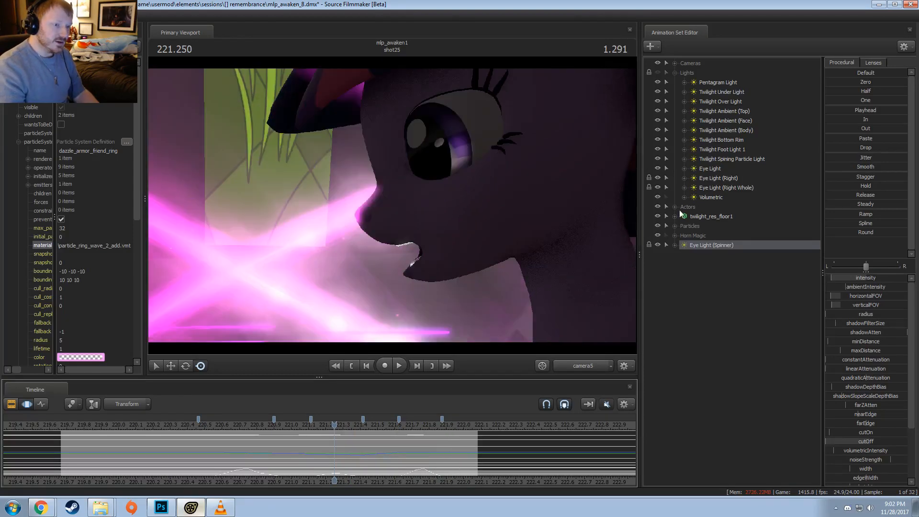
pyautogui.moveTo(693, 246); pyautogui.dragTo(704, 197)
pyautogui.click(88, 429)
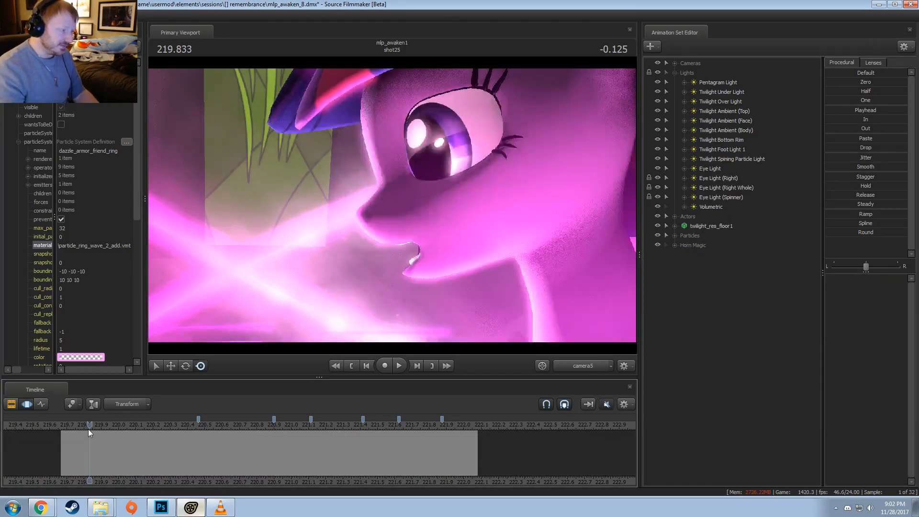
pyautogui.press('space')
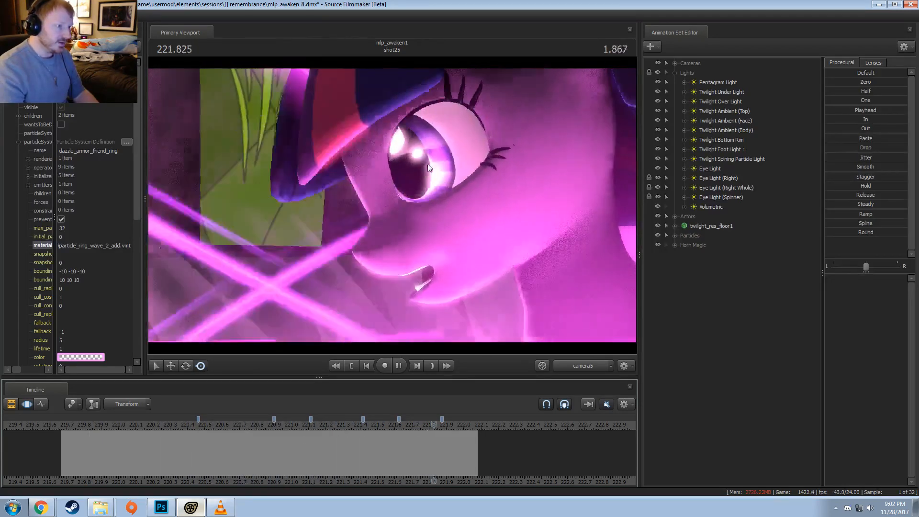
pyautogui.press('space')
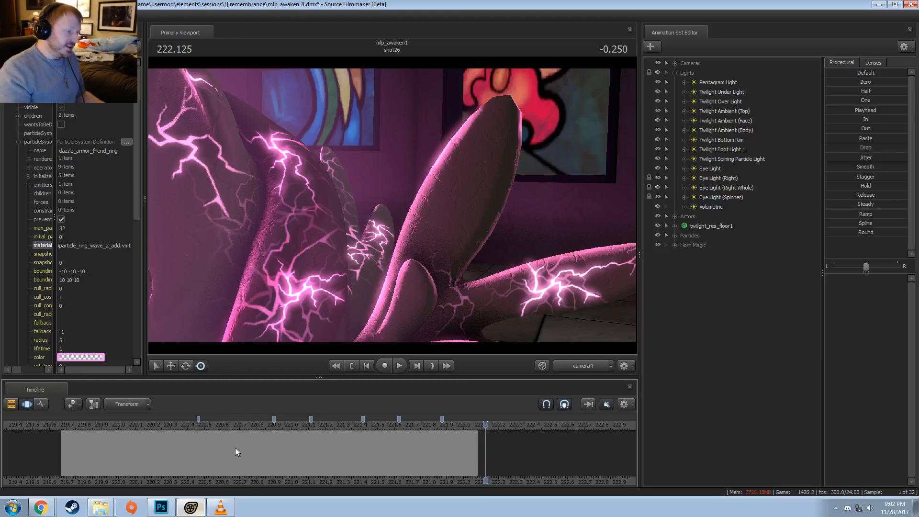
# - Scrub through shot25 to examine the eye lighting and light beams at 221.416, 220.458 and near the shot's end
pyautogui.moveTo(234, 450); pyautogui.dragTo(364, 458)
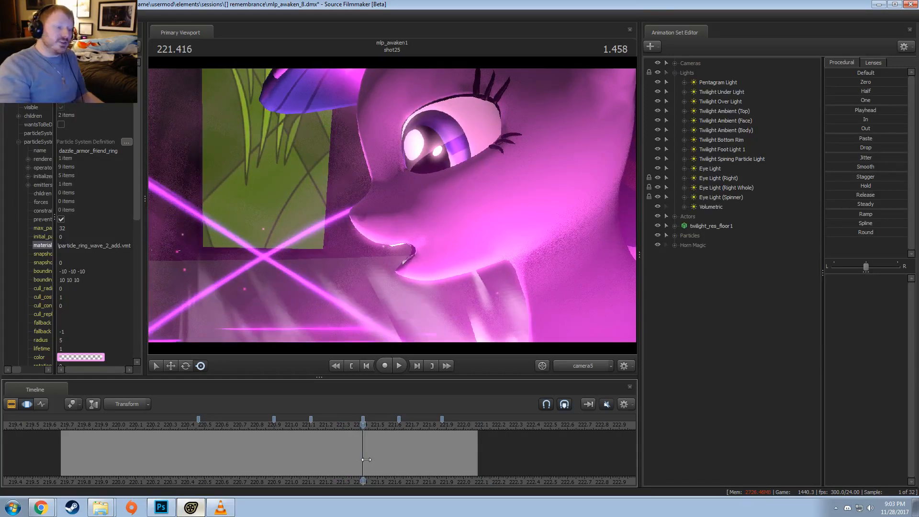
pyautogui.press('F2')
pyautogui.moveTo(170, 424); pyautogui.dragTo(198, 426)
pyautogui.press('F3')
pyautogui.moveTo(110, 461); pyautogui.dragTo(253, 436)
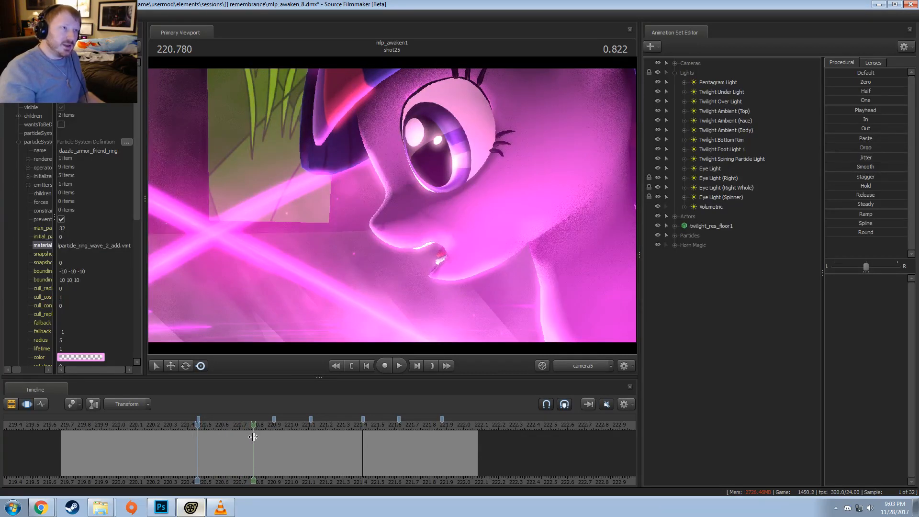
pyautogui.moveTo(253, 436); pyautogui.dragTo(469, 446)
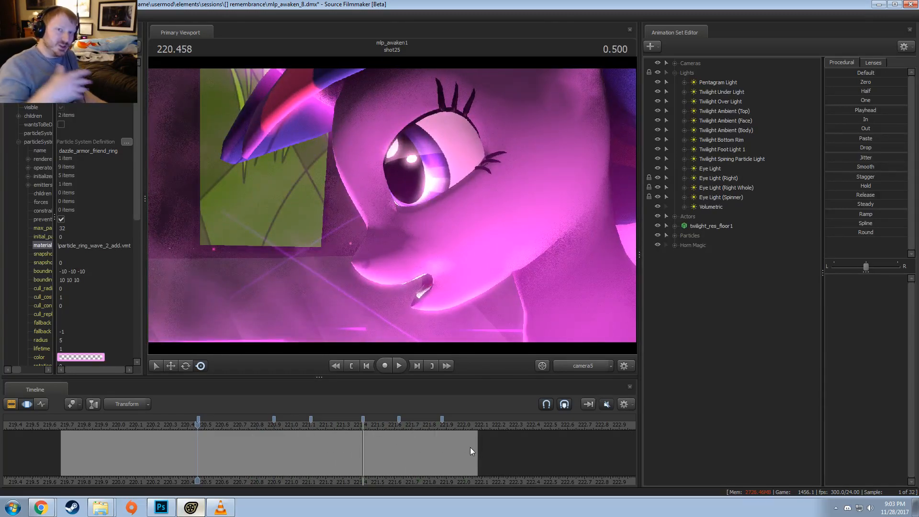
pyautogui.click(470, 447)
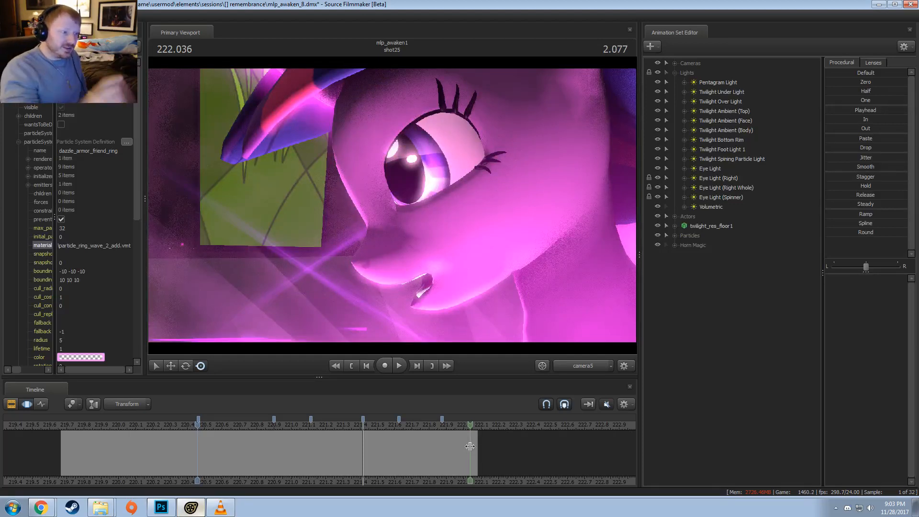
# - Play shot25 from 219.708 into shot26 and stop at 222.250
pyautogui.moveTo(469, 444); pyautogui.dragTo(66, 427)
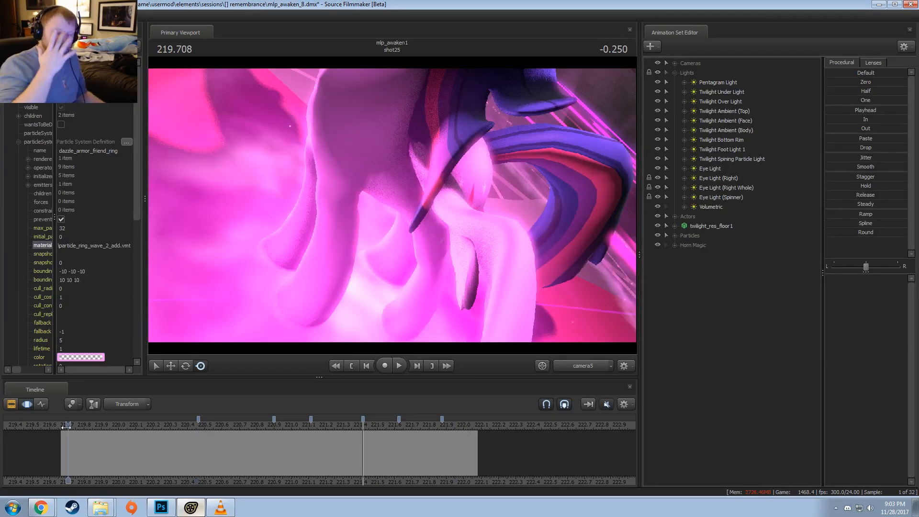
pyautogui.press('space')
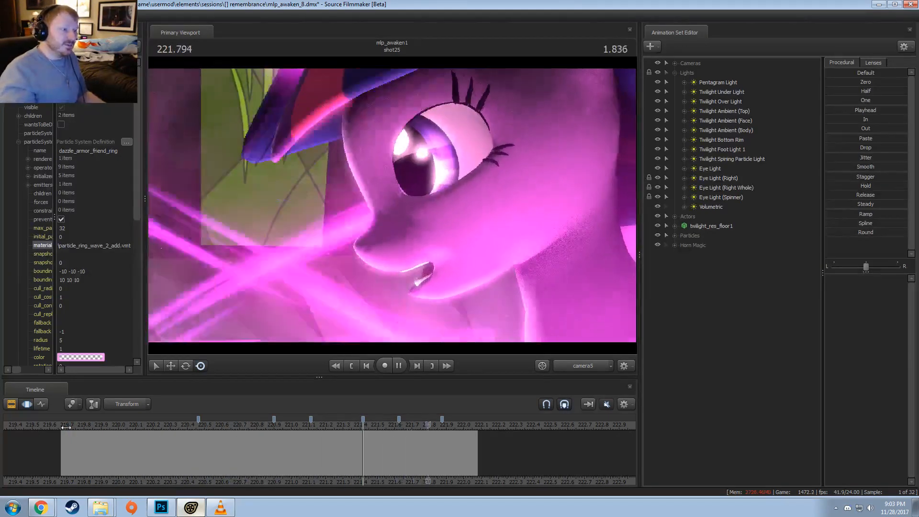
pyautogui.press('space')
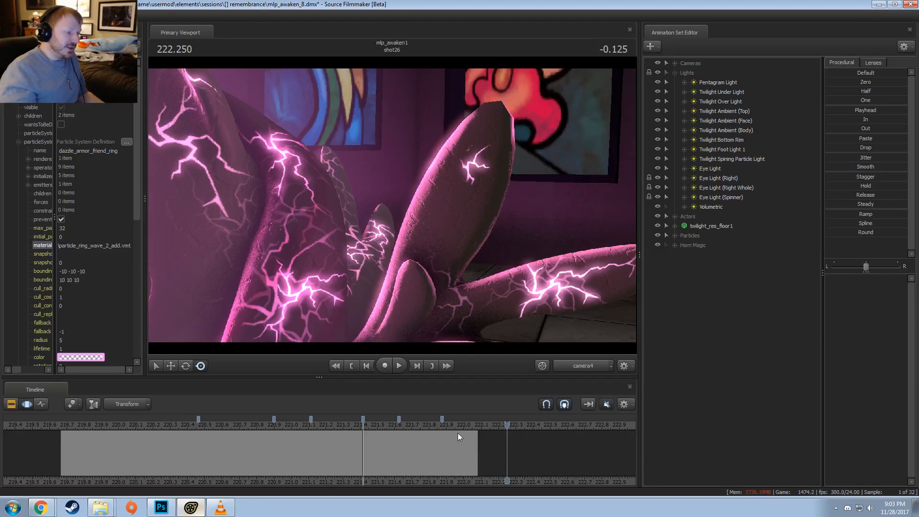
# - Play on from 222.250 through shot26 into shot6, stopping at 224.250
pyautogui.moveTo(458, 424); pyautogui.dragTo(505, 431)
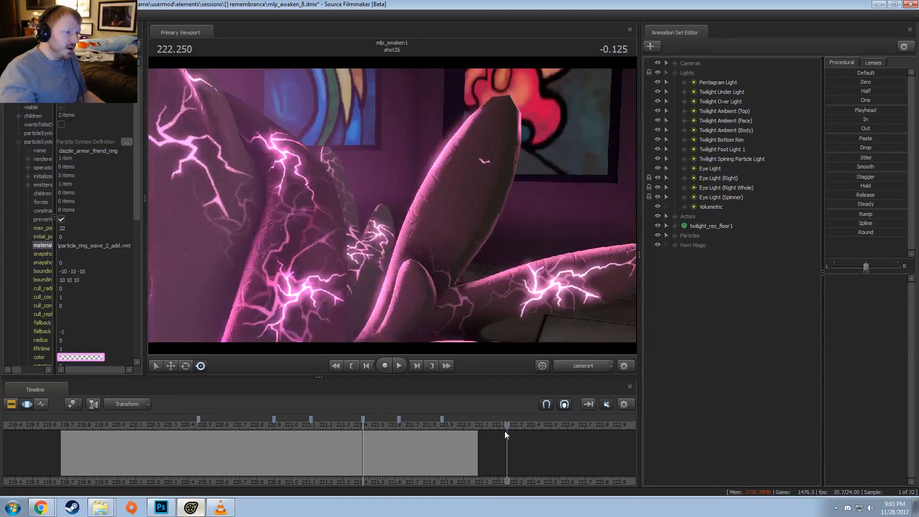
pyautogui.scroll(-3, 521, 424)
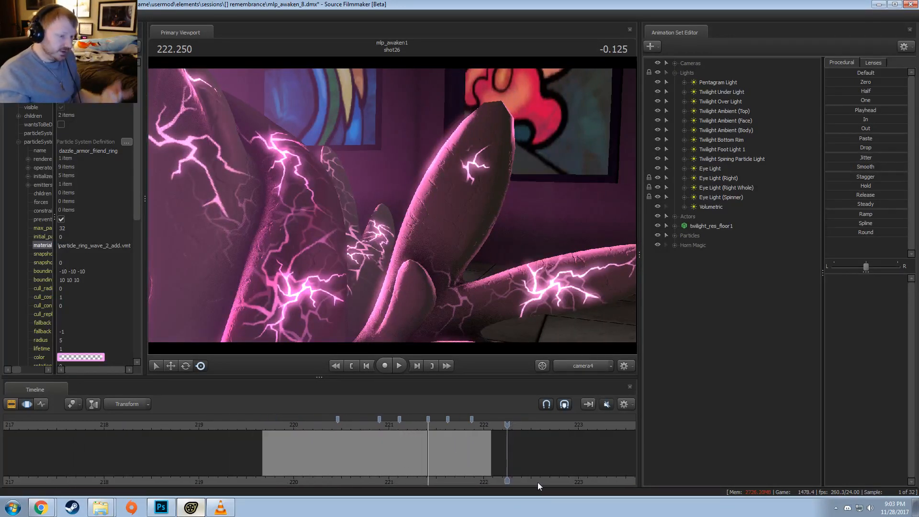
pyautogui.moveTo(538, 482); pyautogui.dragTo(322, 483, button='middle')
pyautogui.press('space')
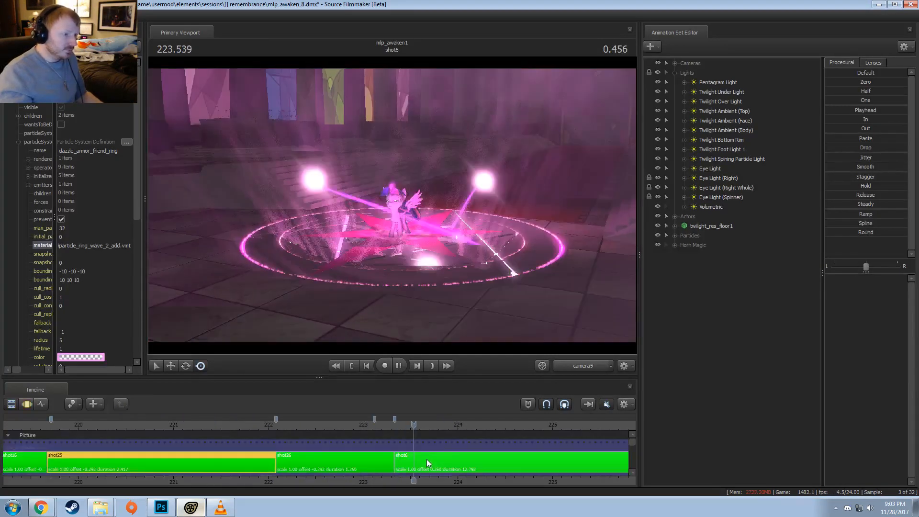
pyautogui.press('space')
# - Make shot6 the working shot and scrub through its opening to 223.625
pyautogui.click(422, 466)
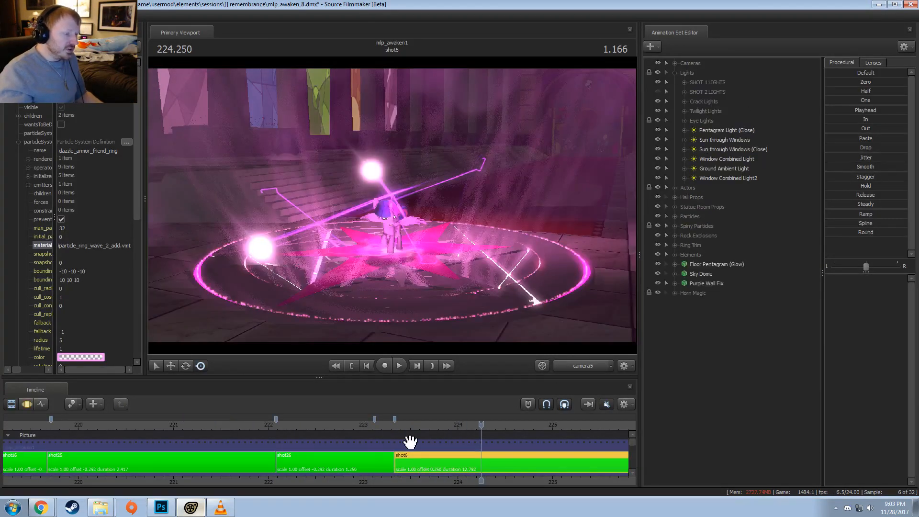
pyautogui.click(402, 425)
pyautogui.press('F3')
pyautogui.moveTo(404, 447); pyautogui.dragTo(418, 450)
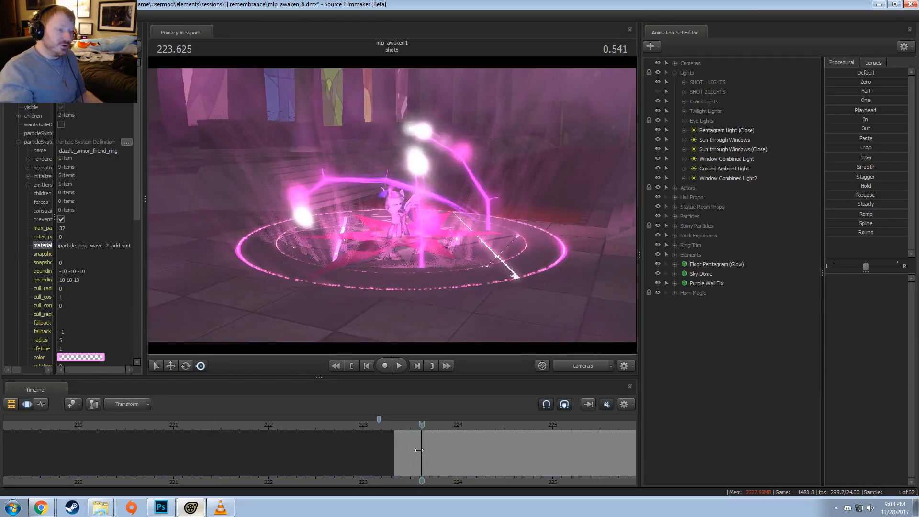
# - Switch to VLC and play the finished video from 03:53, pausing at 03:55 on the wide view of the circling light orbs
pyautogui.press('F2')
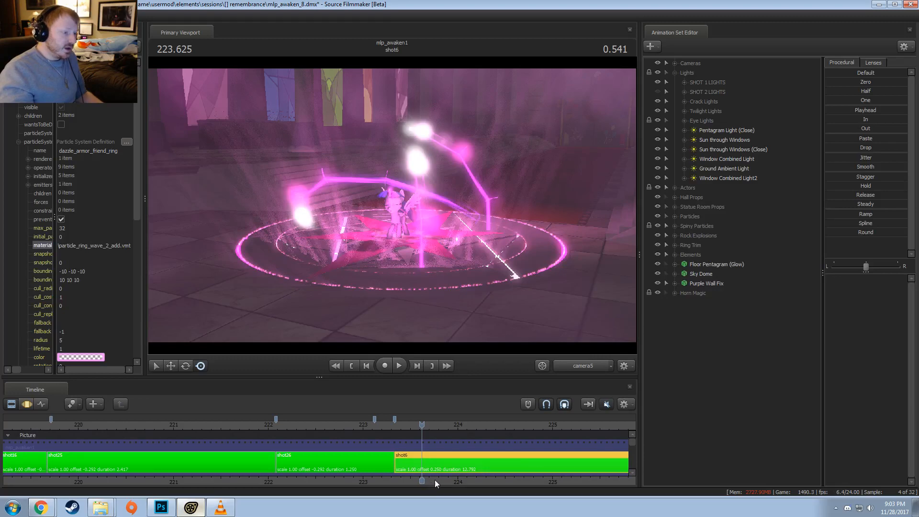
pyautogui.moveTo(436, 484); pyautogui.dragTo(320, 484, button='middle')
pyautogui.click(219, 507)
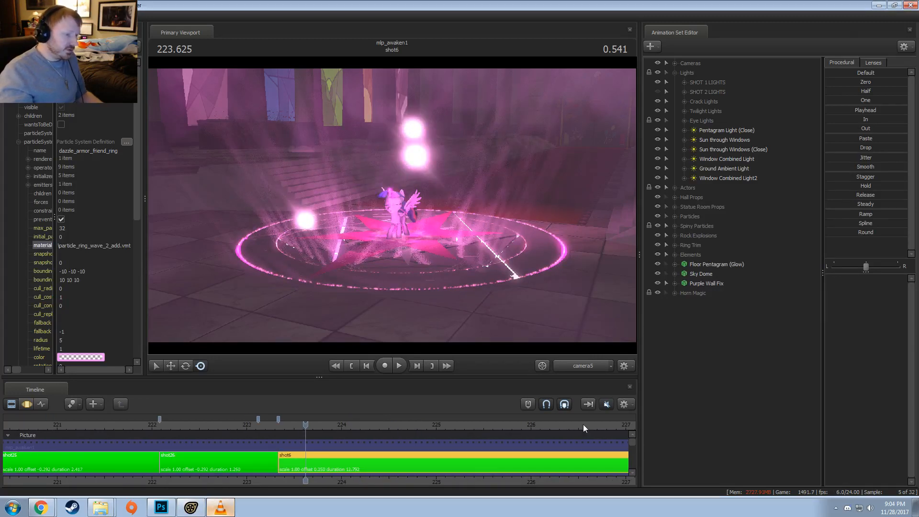
pyautogui.press('space')
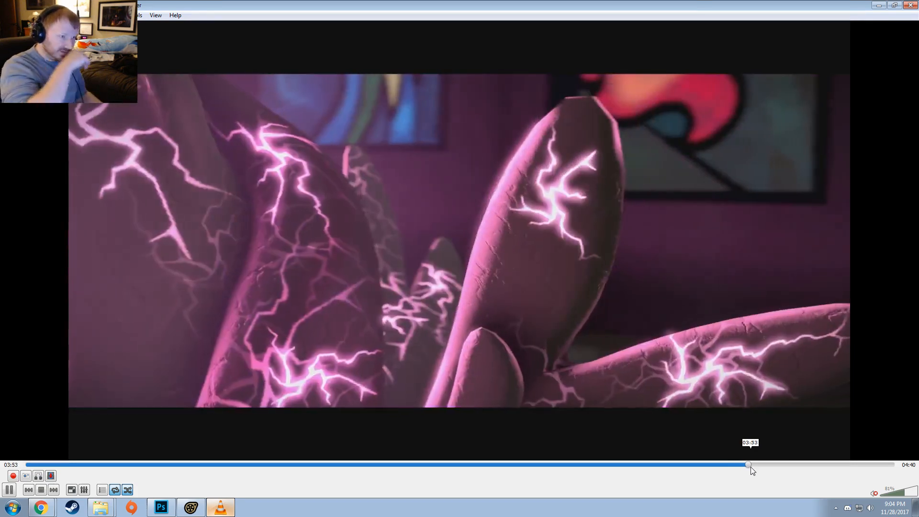
pyautogui.press('space')
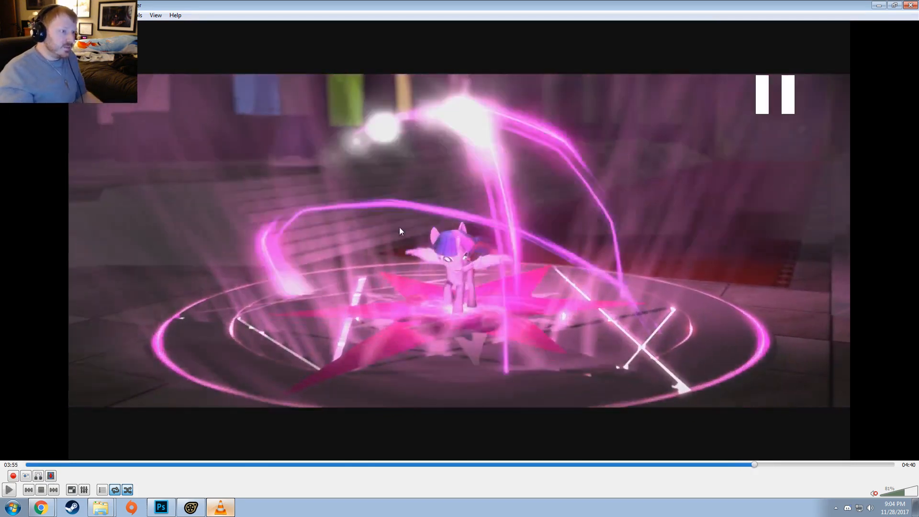
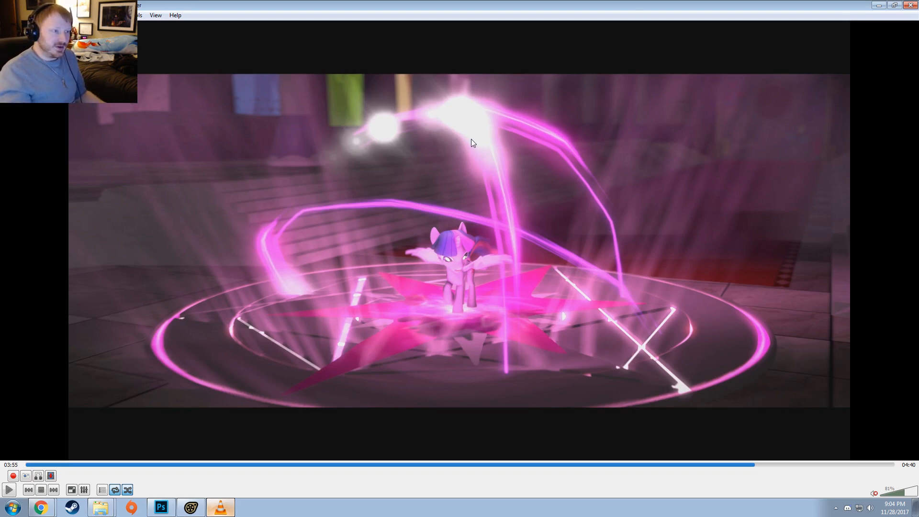
# - Play the finished video on from 03:55 and pause it at 04:01
pyautogui.press('space')
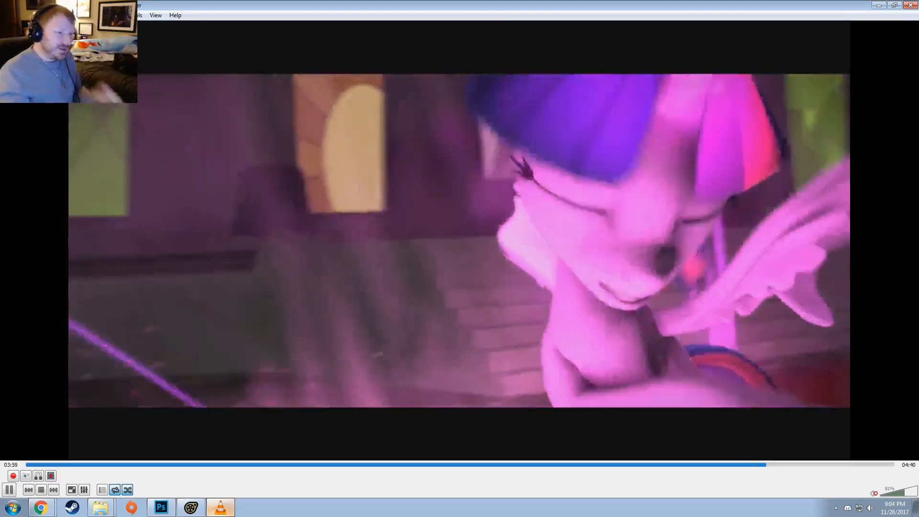
pyautogui.press('space')
pyautogui.press('space')
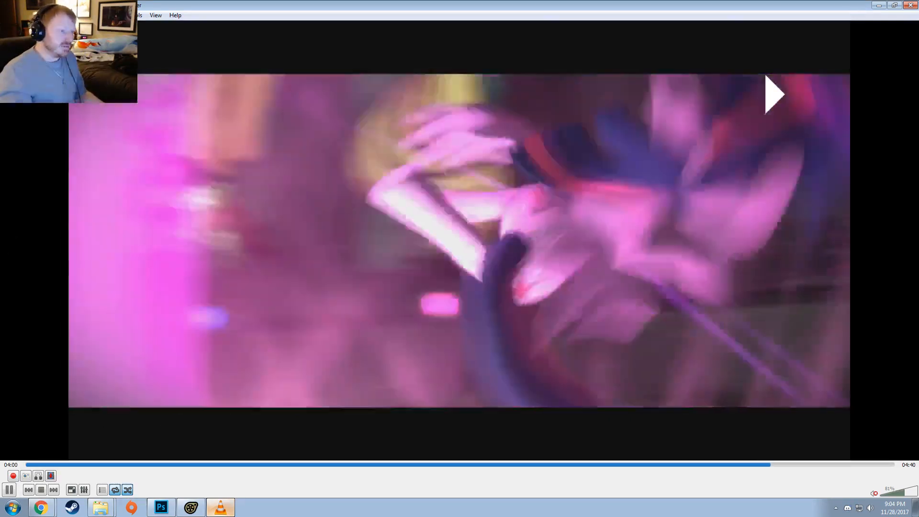
pyautogui.press('space')
# - Switch back to Source Filmmaker and play shot6, stopping at 226.208
pyautogui.click(194, 508)
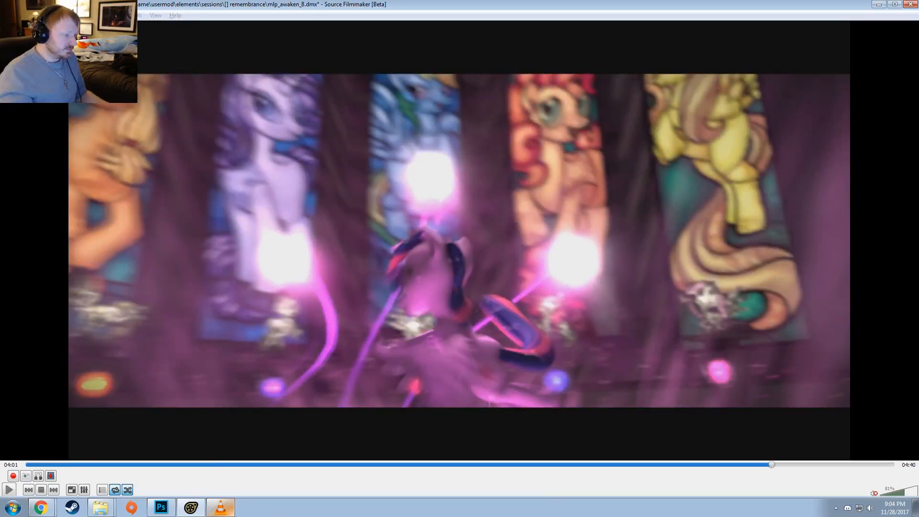
pyautogui.press('space')
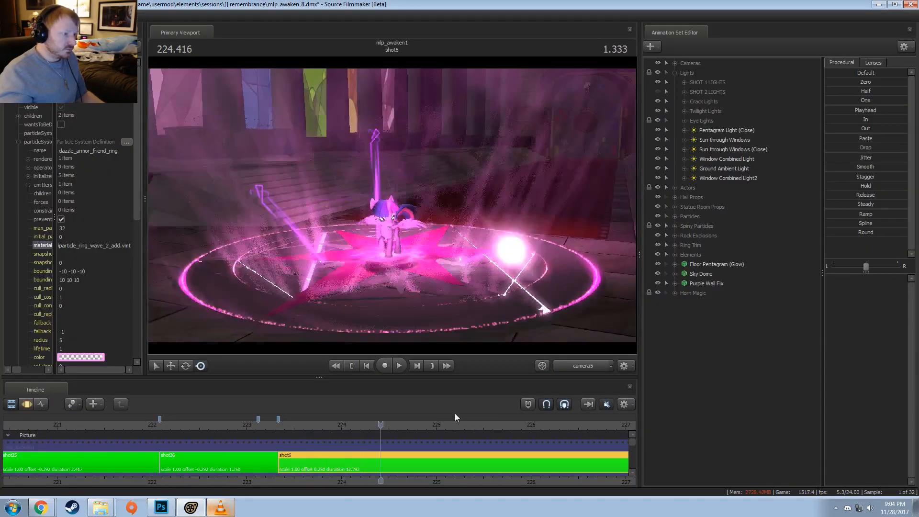
pyautogui.press('F3')
pyautogui.press('F2')
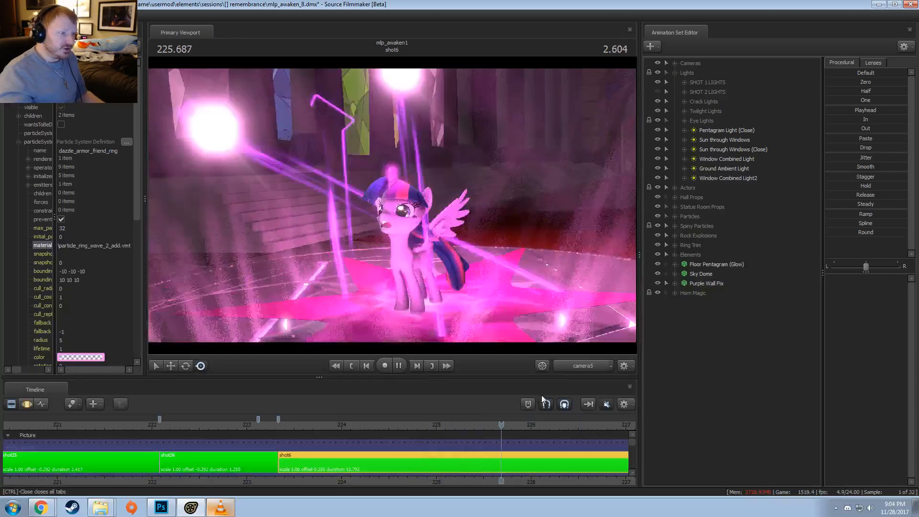
pyautogui.press('space')
# - View the scene through the work camera from farther back and play on from 226.208 to examine the circling lights
pyautogui.click(588, 367)
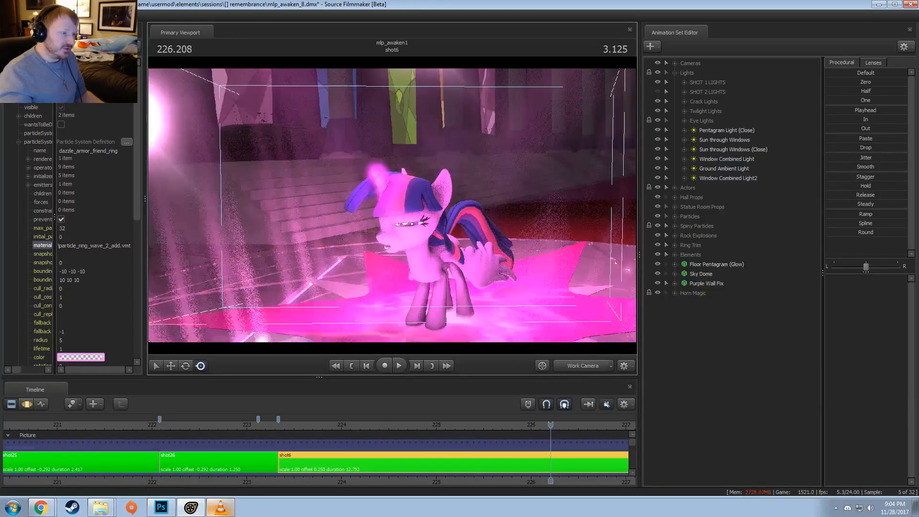
pyautogui.press('s')
pyautogui.moveTo(521, 287); pyautogui.dragTo(522, 296)
pyautogui.moveTo(392, 205); pyautogui.dragTo(392, 209)
pyautogui.press('space')
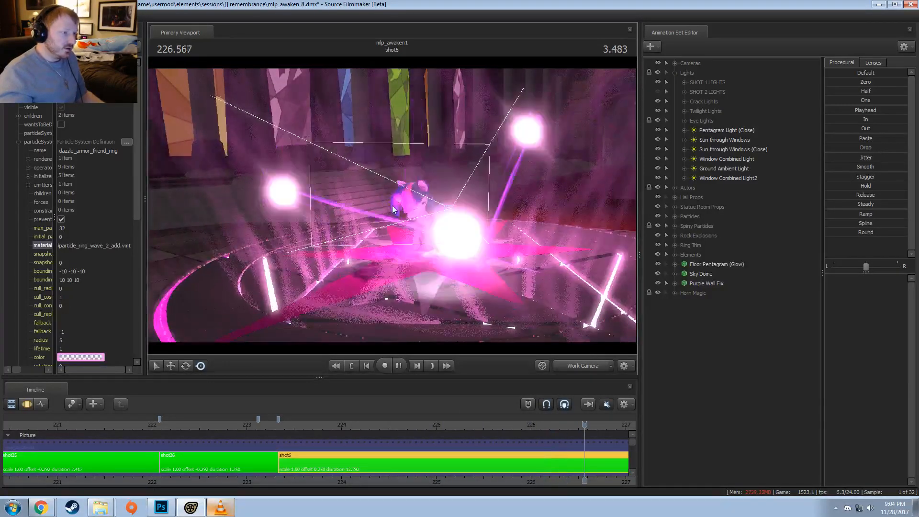
pyautogui.press('space')
pyautogui.press('space')
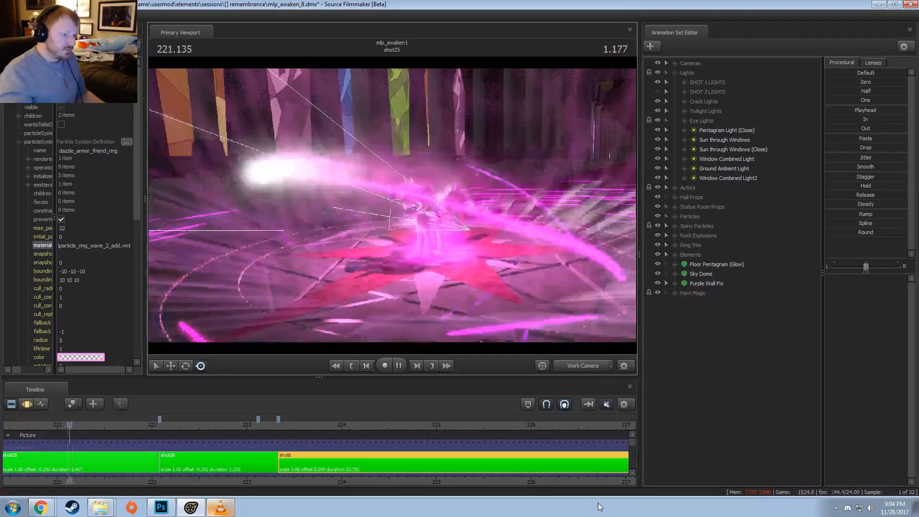
pyautogui.press('space')
# - Jump ahead in shot6 and examine the scene through the work camera at 230.833
pyautogui.moveTo(581, 479); pyautogui.dragTo(495, 478)
pyautogui.scroll(-5, 494, 478)
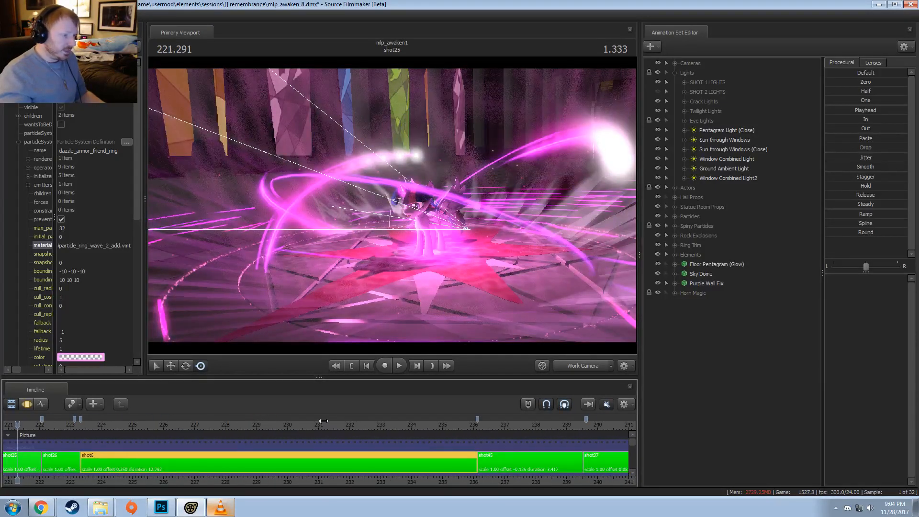
pyautogui.click(286, 423)
pyautogui.press('space')
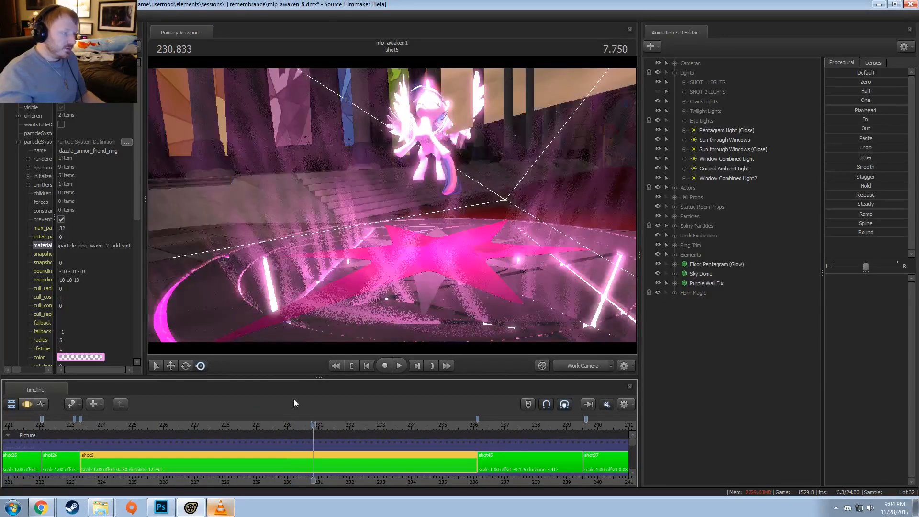
# - Compare camera5 with the work camera at 226.166, viewing the orbs from above and behind the pony, and scrub onward through shot6
pyautogui.click(168, 431)
pyautogui.click(588, 366)
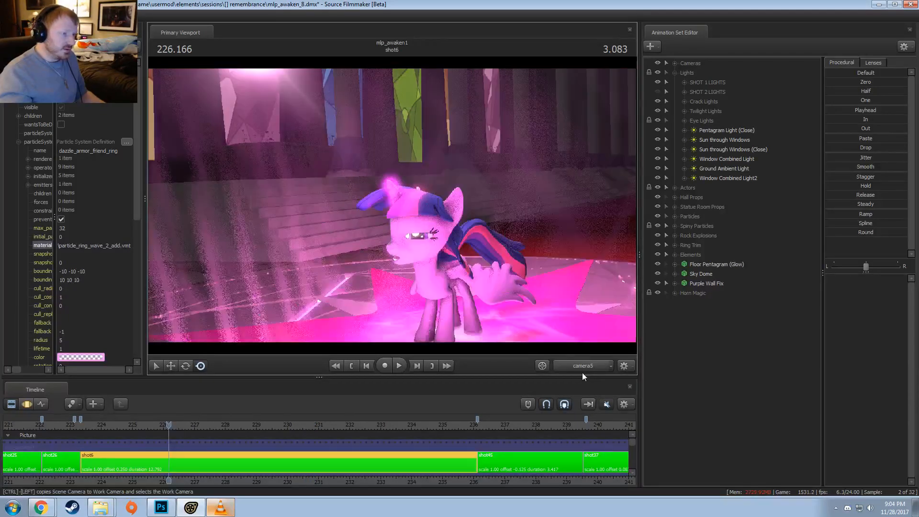
pyautogui.click(581, 365)
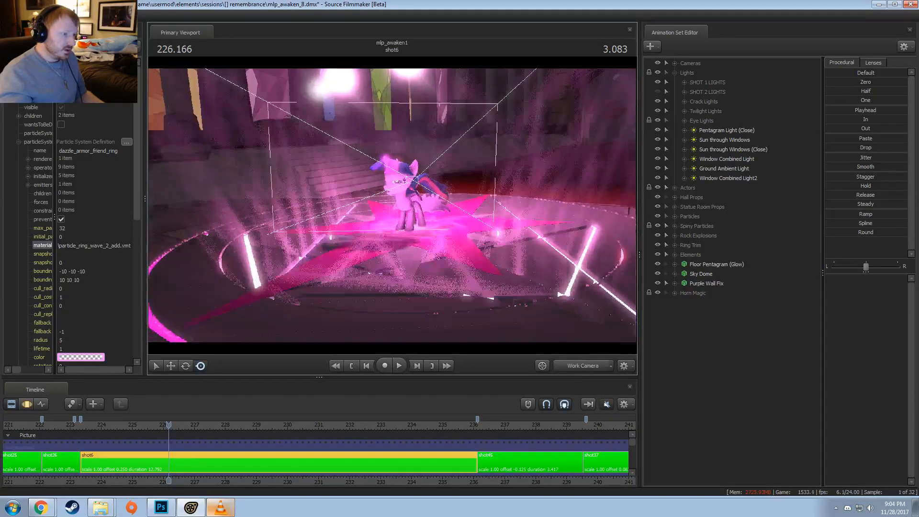
pyautogui.moveTo(392, 205)
pyautogui.mouseDown()
pyautogui.moveTo(392, 218)
pyautogui.moveTo(401, 206)
pyautogui.moveTo(354, 235)
pyautogui.moveTo(407, 201)
pyautogui.moveTo(474, 206)
pyautogui.moveTo(395, 191)
pyautogui.mouseUp()
pyautogui.press('F3')
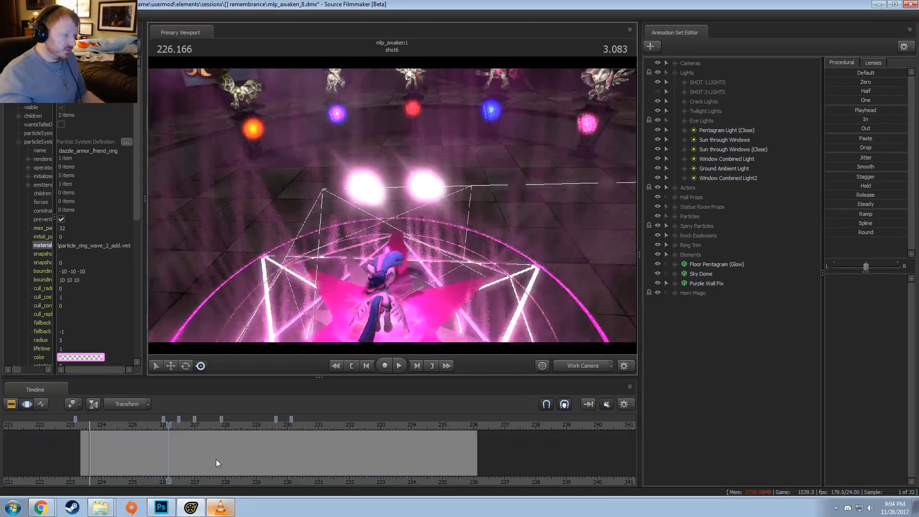
pyautogui.moveTo(217, 459); pyautogui.dragTo(318, 439)
# - Return to camera5 at 229.000 and turn off Enable Lighting in the viewport
pyautogui.click(563, 369)
pyautogui.click(257, 425)
pyautogui.press('F2')
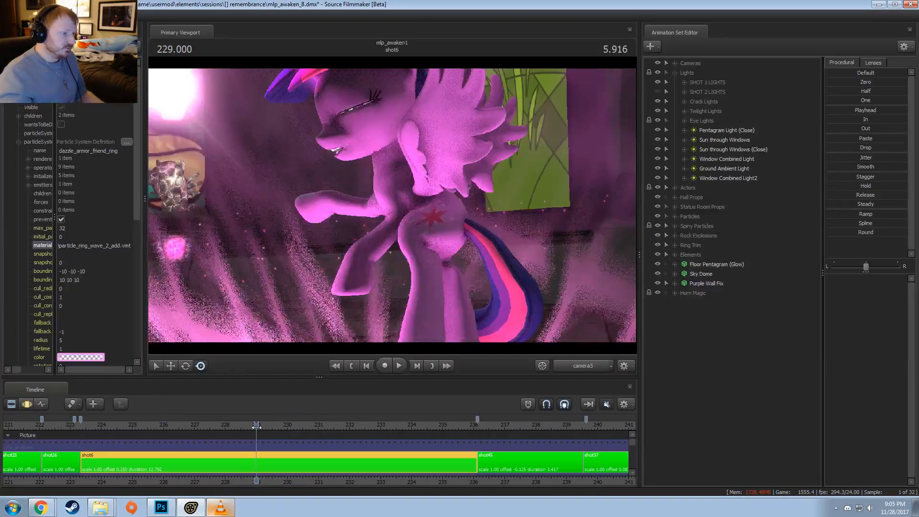
pyautogui.rightClick(362, 241)
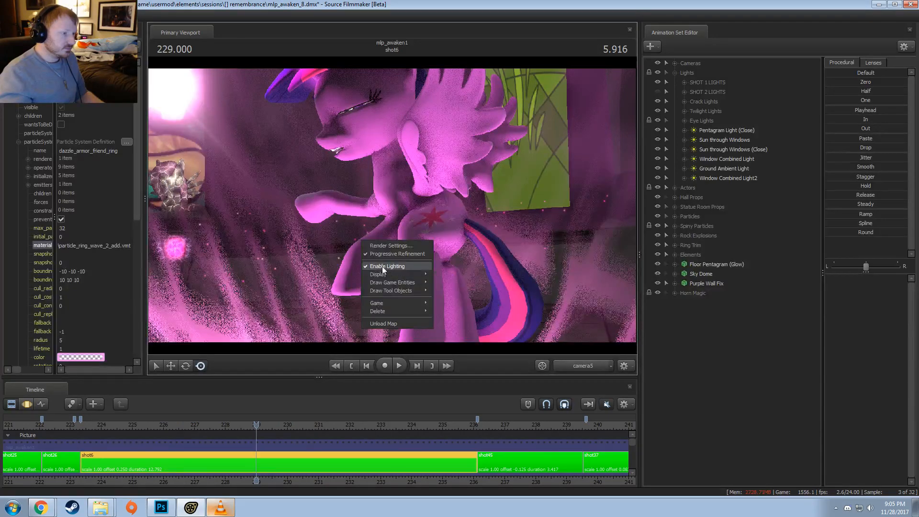
pyautogui.click(383, 266)
# - Play shot6 unlit from about 228 to the window burst and place the playhead at 230.333
pyautogui.click(226, 425)
pyautogui.press('space')
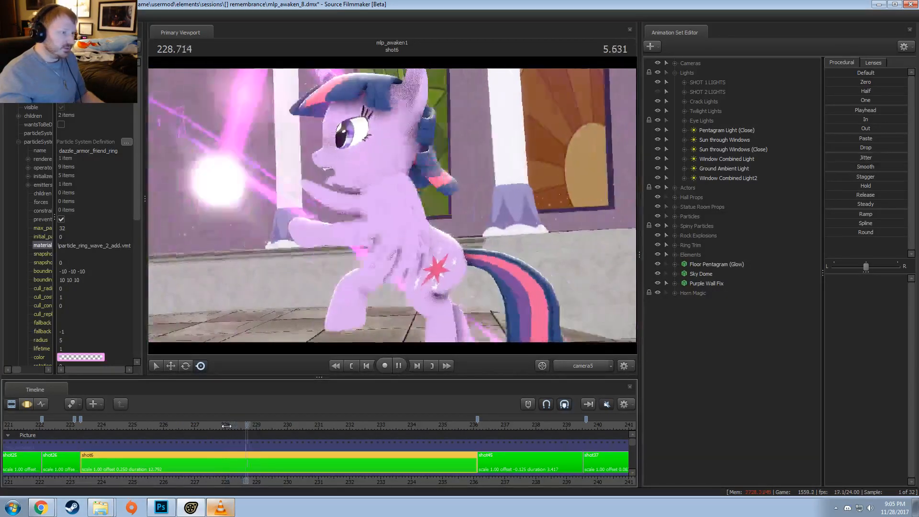
pyautogui.press('space')
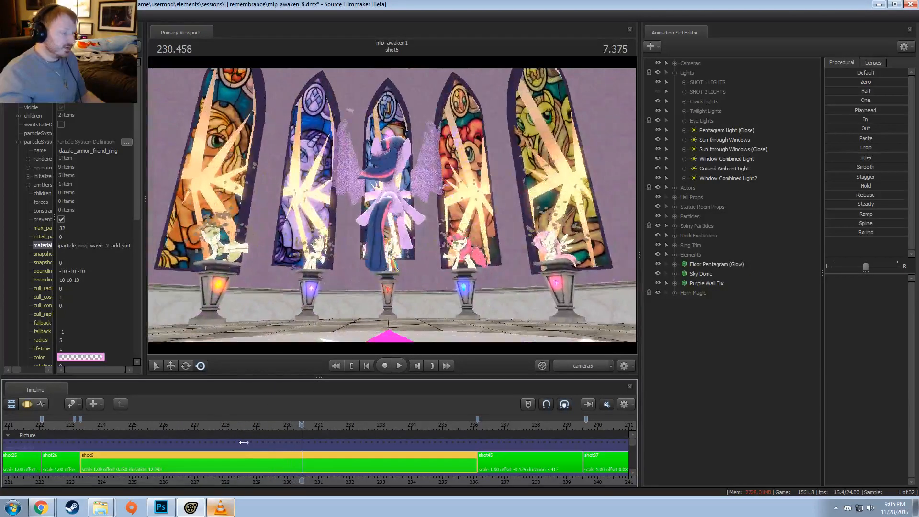
pyautogui.press('F3')
pyautogui.press('shift')
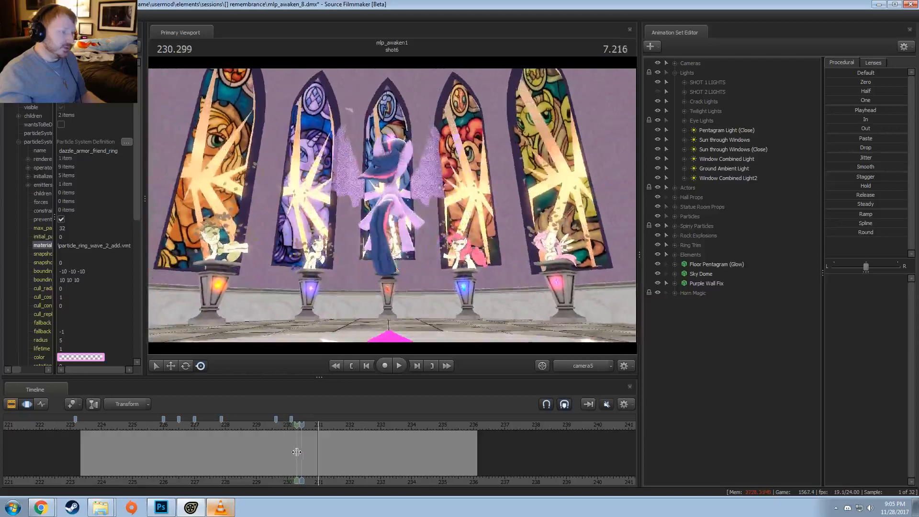
pyautogui.click(297, 452)
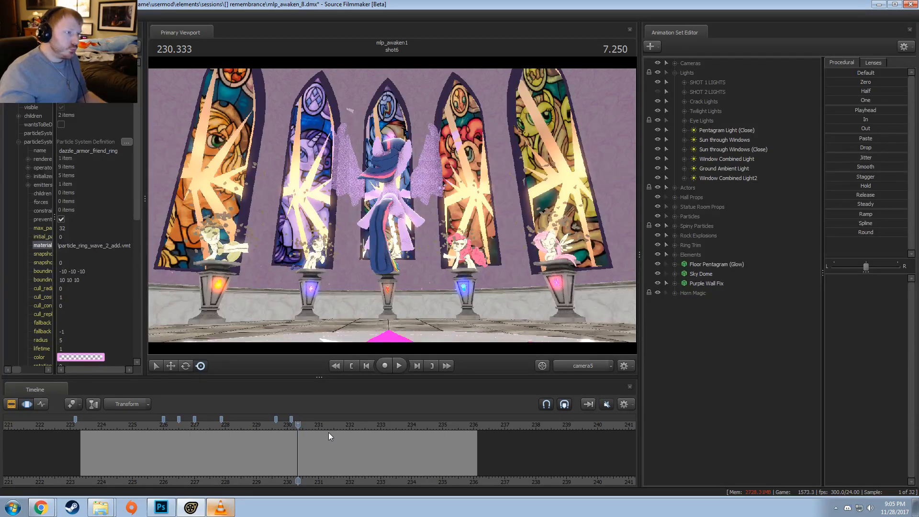
# - Switch to VLC and play the finished video briefly, pausing on the stained-glass window burst at 04:01
pyautogui.click(220, 507)
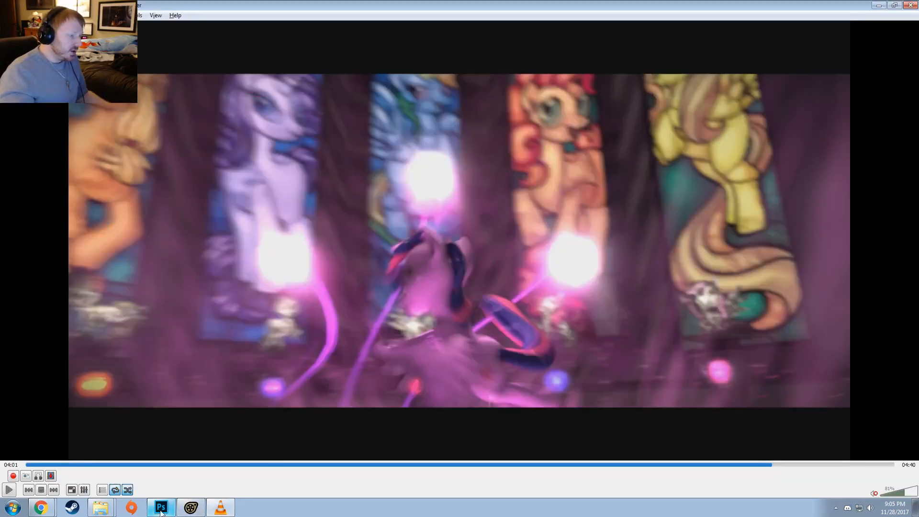
pyautogui.click(15, 488)
pyautogui.click(15, 488)
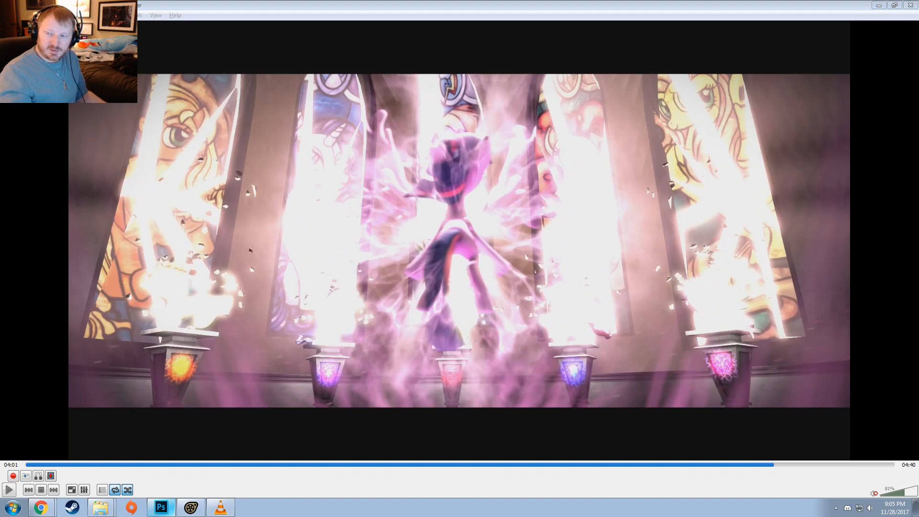
pyautogui.click(395, 4)
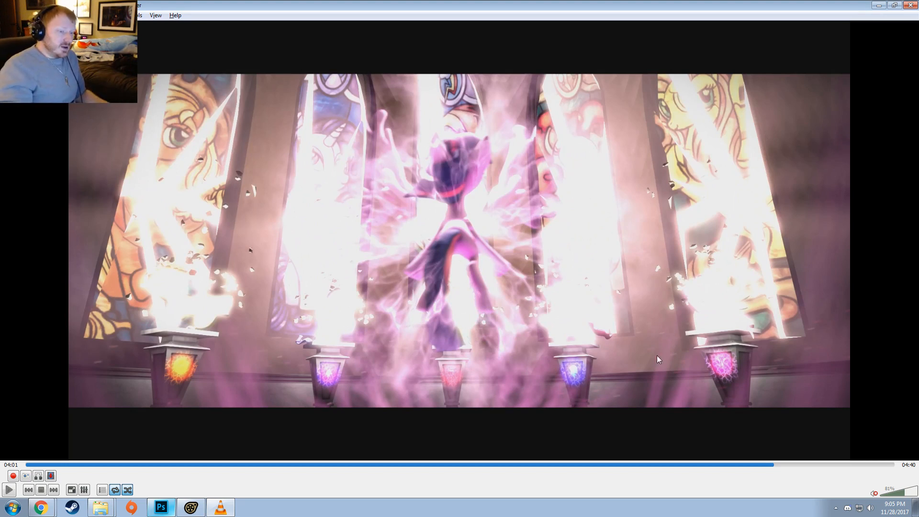
# - Jump the finished video back to 03:58 and replay the transformation, pausing at the window burst at 04:01
pyautogui.click(765, 463)
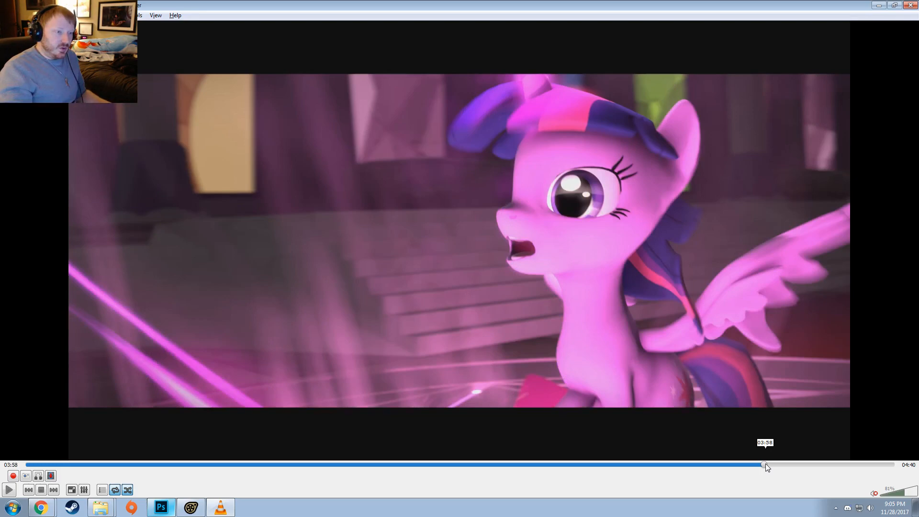
pyautogui.press('space')
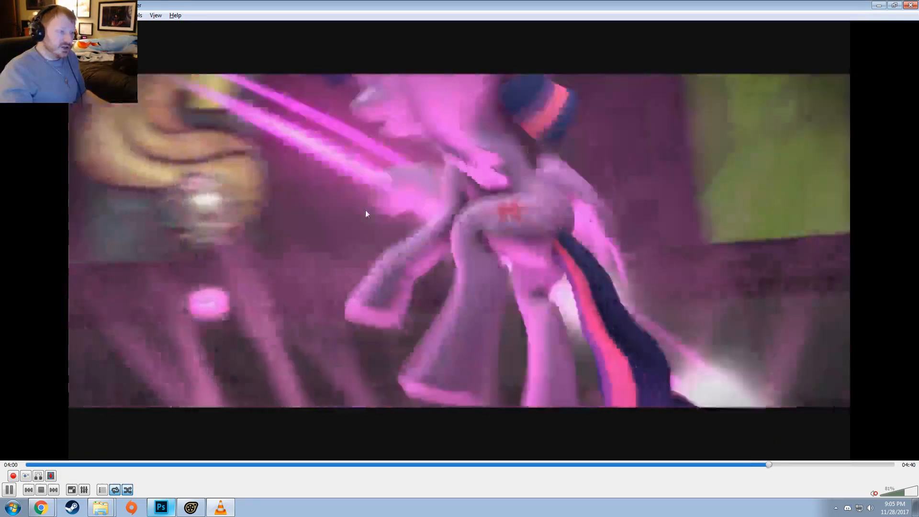
pyautogui.press('space')
pyautogui.press('space')
pyautogui.press('space')
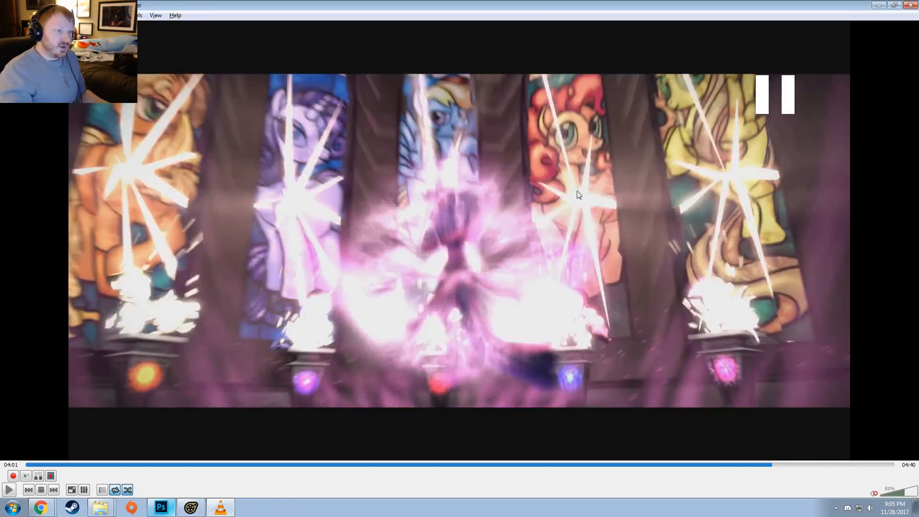
# - Close the current video, open Remembrance.mp4 from the Videos folder and pause it at 04:04
pyautogui.click(906, 6)
pyautogui.click(531, 421)
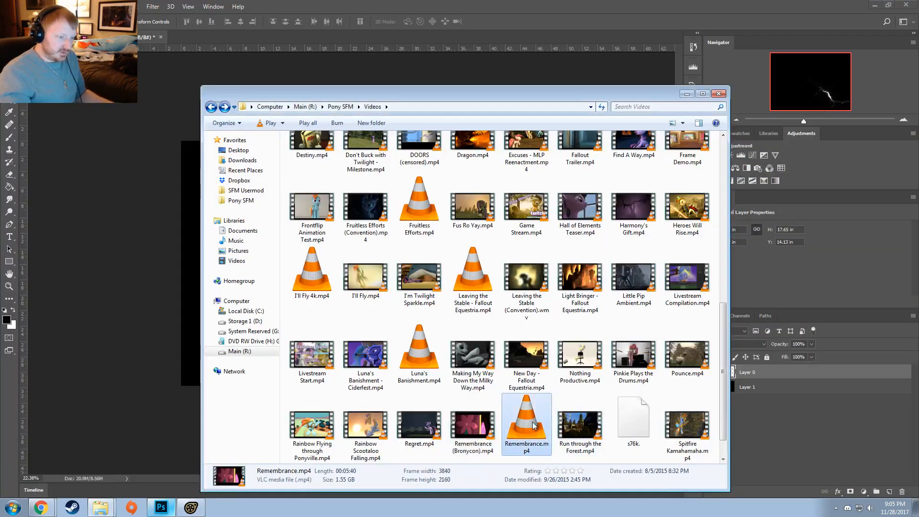
pyautogui.doubleClick(532, 421)
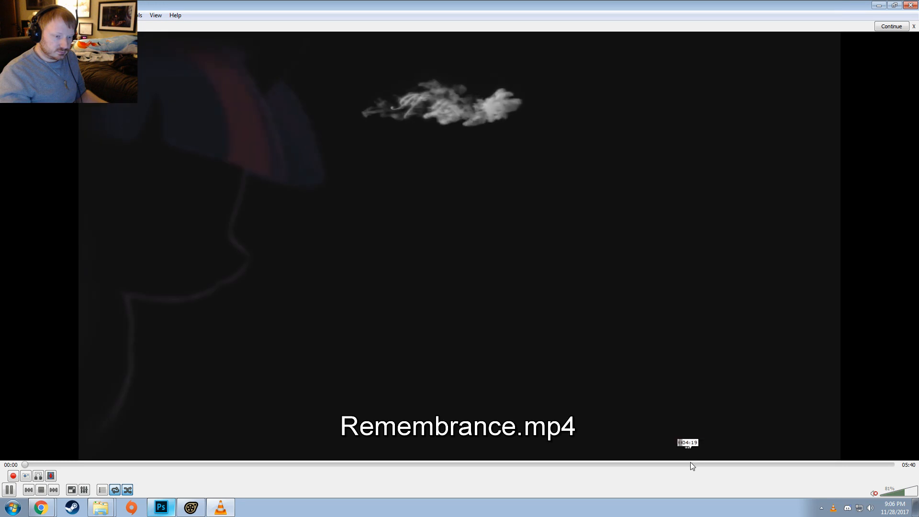
pyautogui.click(697, 464)
pyautogui.press('m')
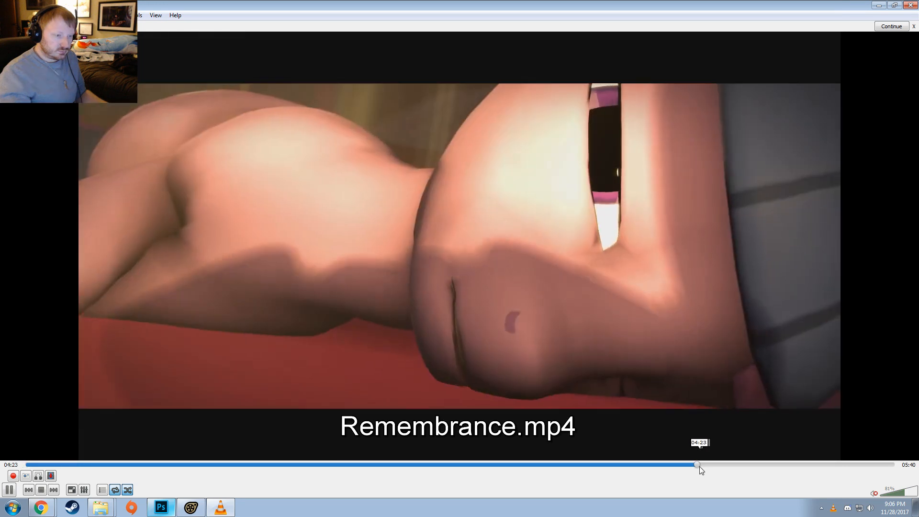
pyautogui.click(648, 464)
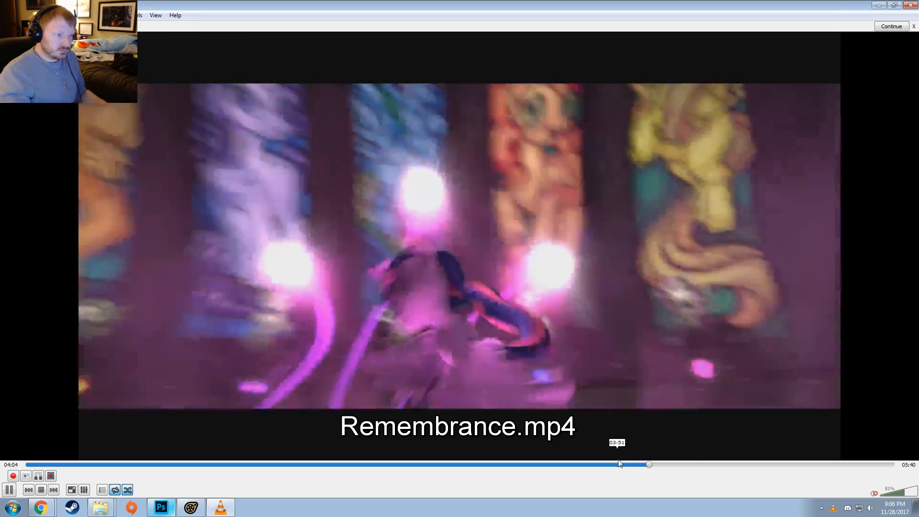
pyautogui.press('space')
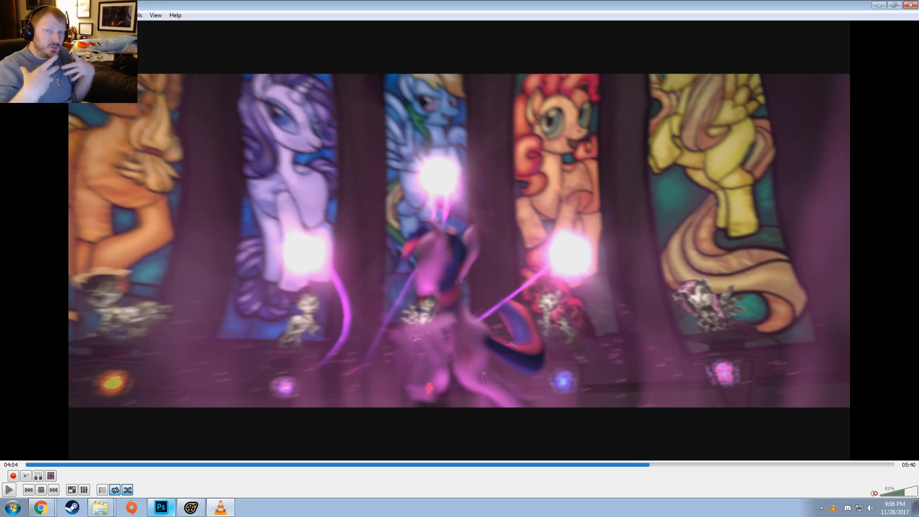
# - Play Remembrance.mp4 in short bursts from 04:04, pausing on the stained-glass window burst at 04:05
pyautogui.press('space')
pyautogui.press('space')
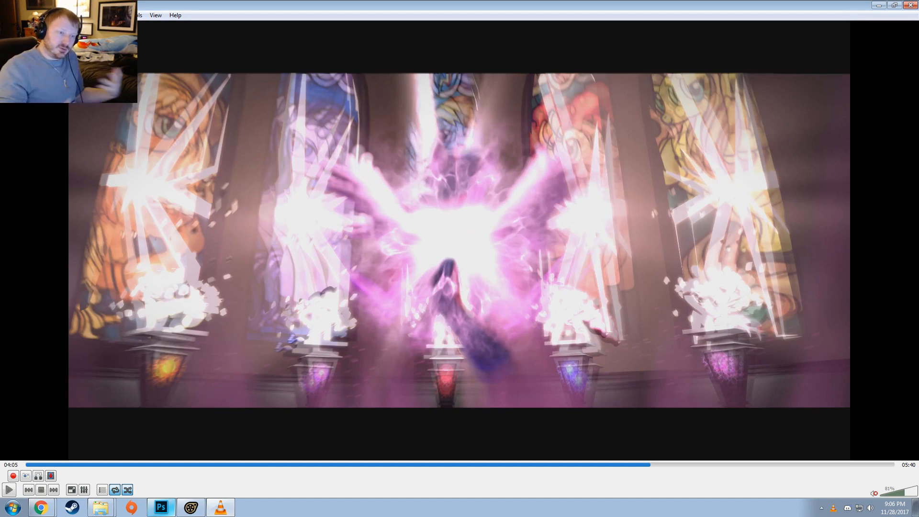
pyautogui.press('space')
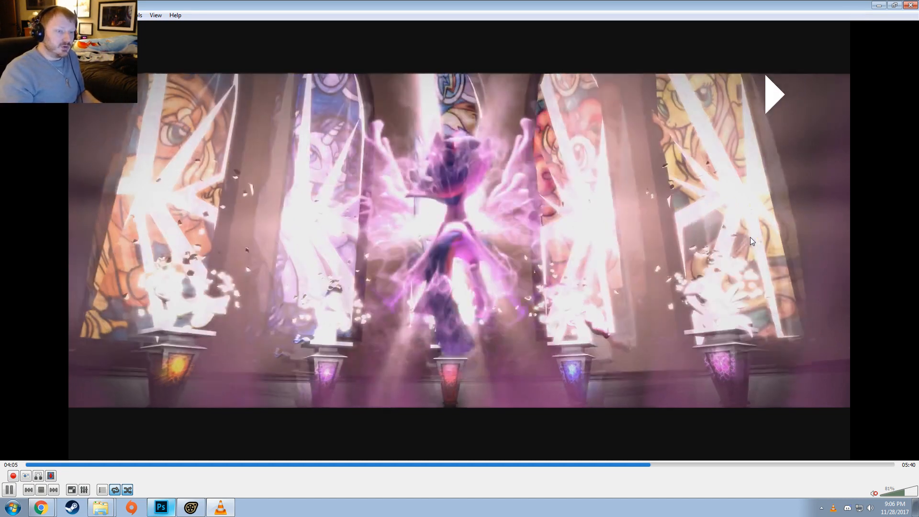
pyautogui.press('space')
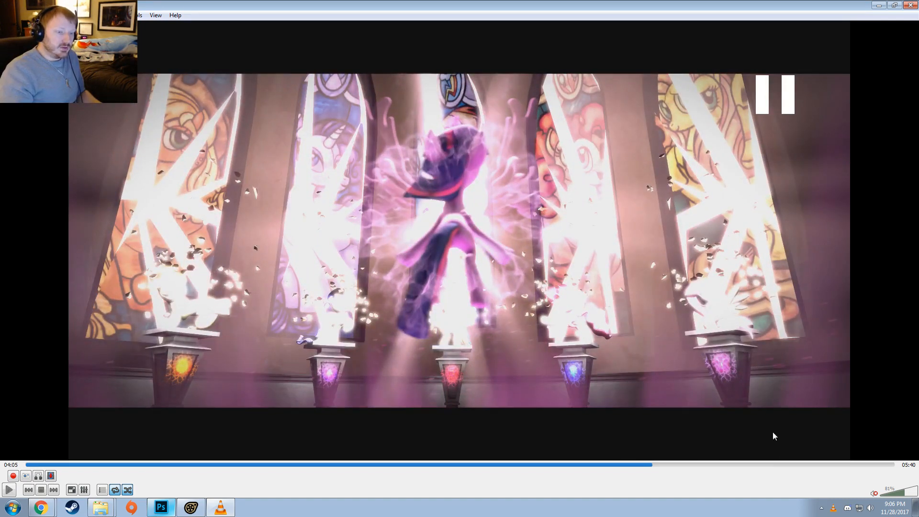
# - Rewind Remembrance.mp4 slightly and replay the window burst around 04:04 to 04:05 several times
pyautogui.click(647, 464)
pyautogui.press('space')
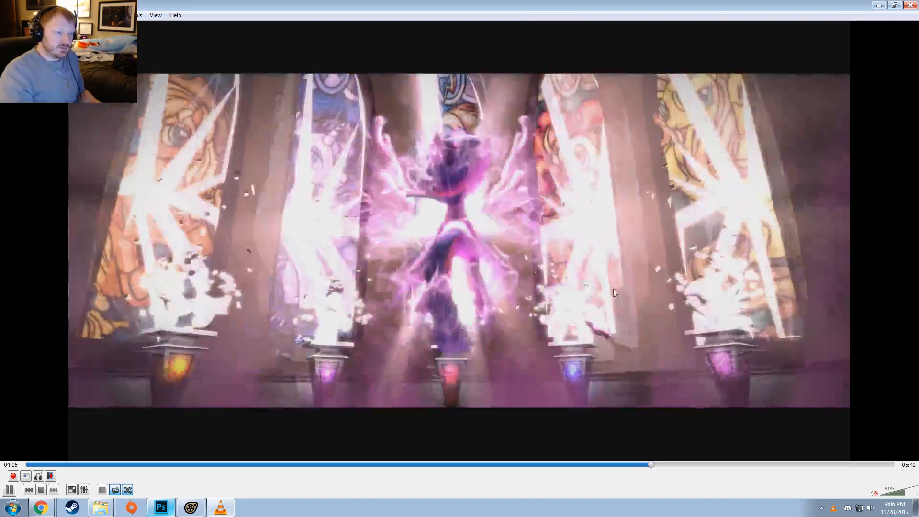
pyautogui.press('space')
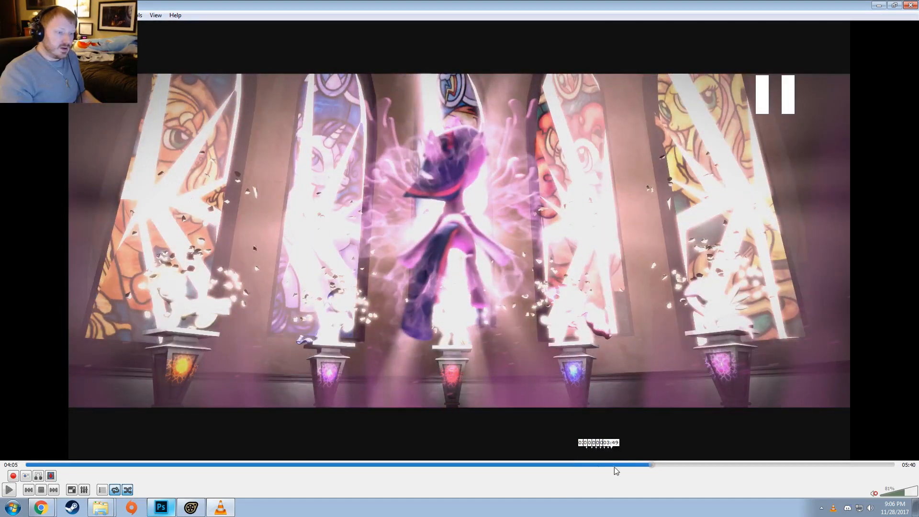
pyautogui.click(649, 464)
pyautogui.press('space')
pyautogui.press('space')
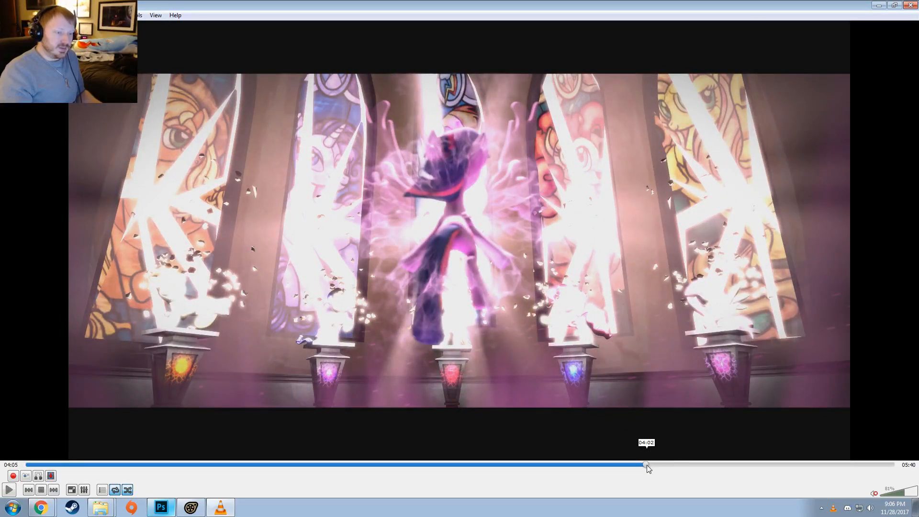
pyautogui.click(647, 464)
pyautogui.press('space')
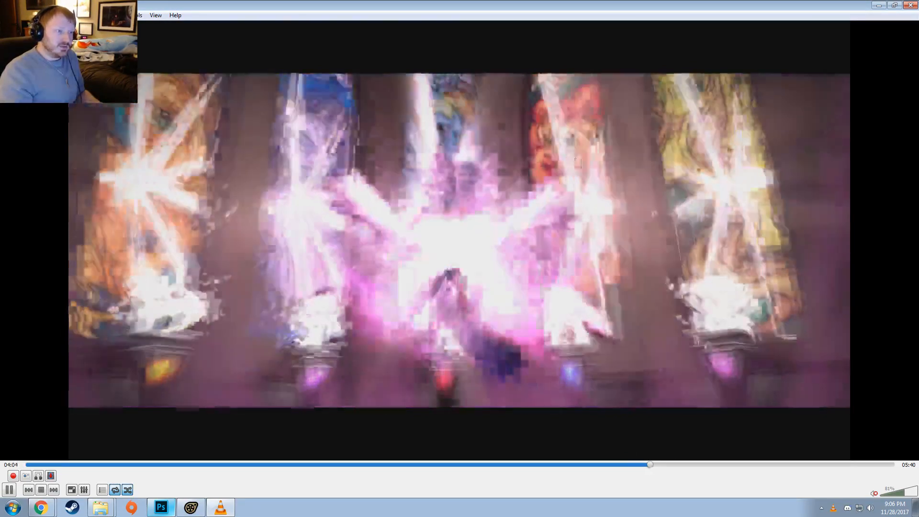
pyautogui.press('space')
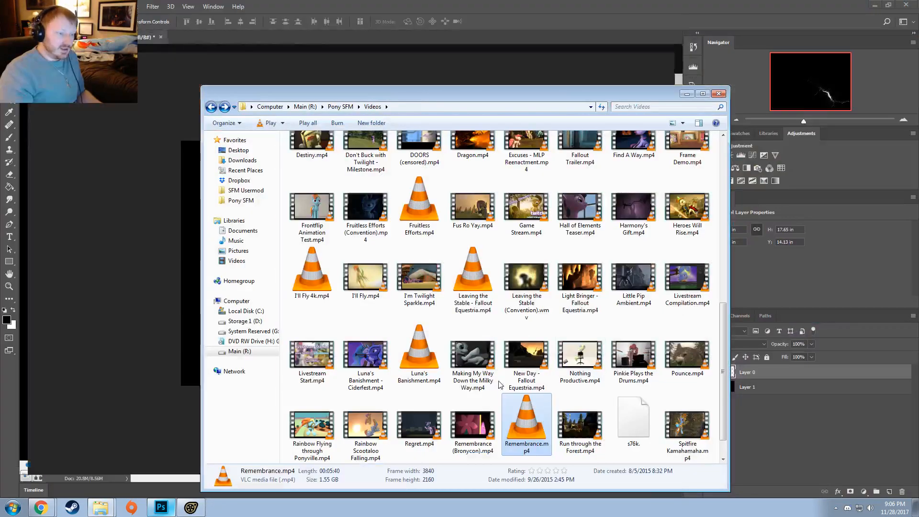
# - Open Remembrance (Bronycon).mp4 from the Videos folder, seek to the transformation and pause on the window burst at 04:02
pyautogui.doubleClick(526, 431)
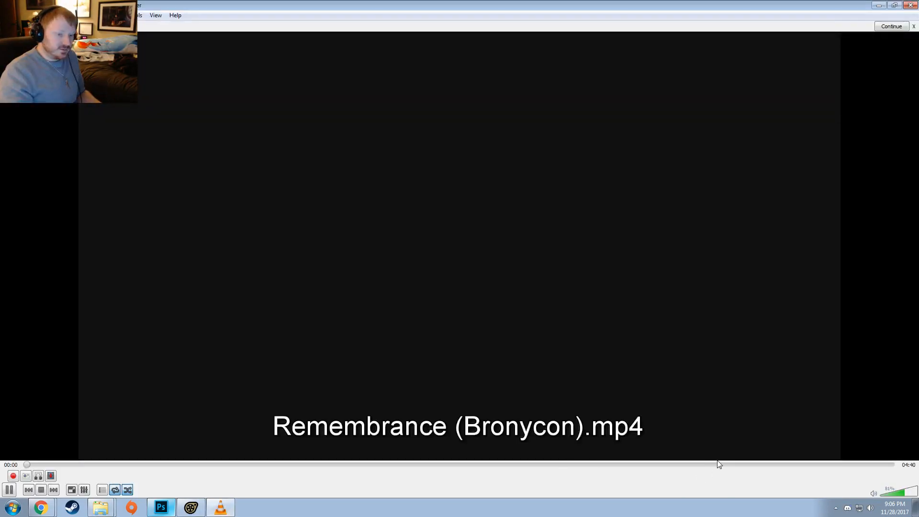
pyautogui.click(686, 464)
pyautogui.press('space')
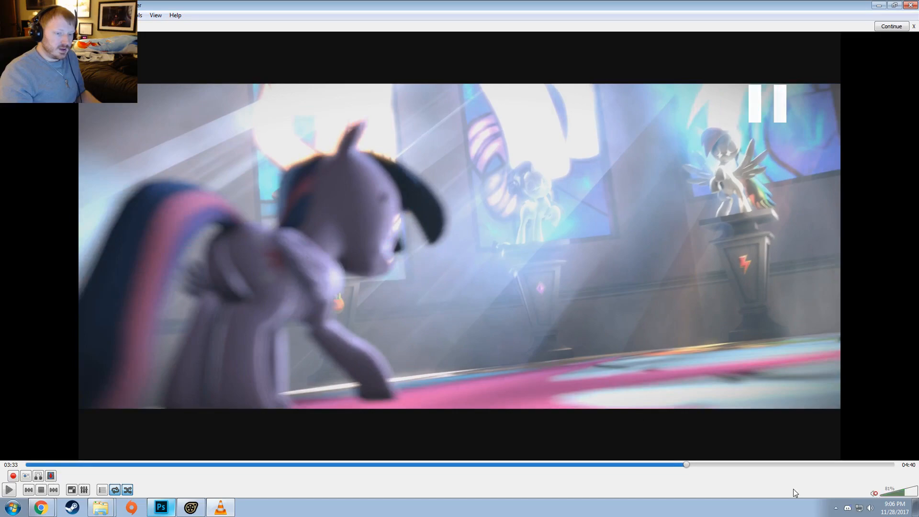
pyautogui.click(732, 465)
pyautogui.press('space')
pyautogui.click(754, 465)
pyautogui.click(774, 464)
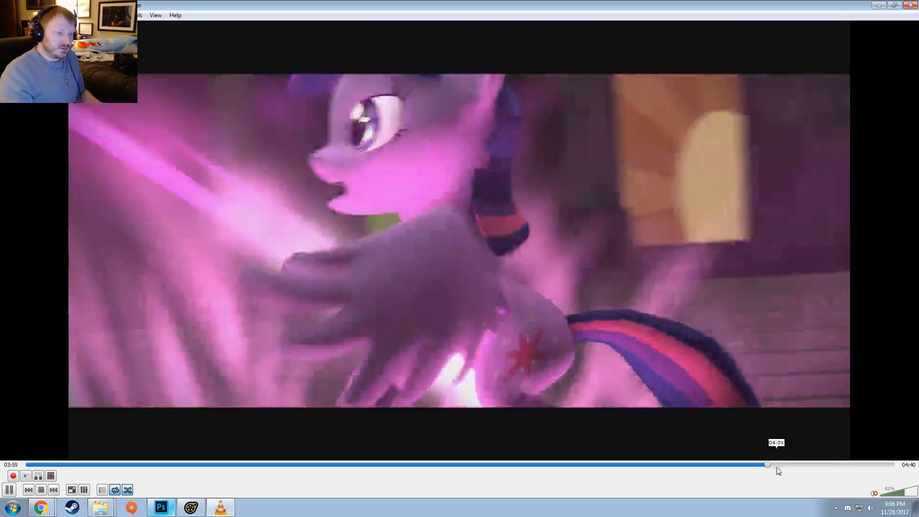
pyautogui.press('space')
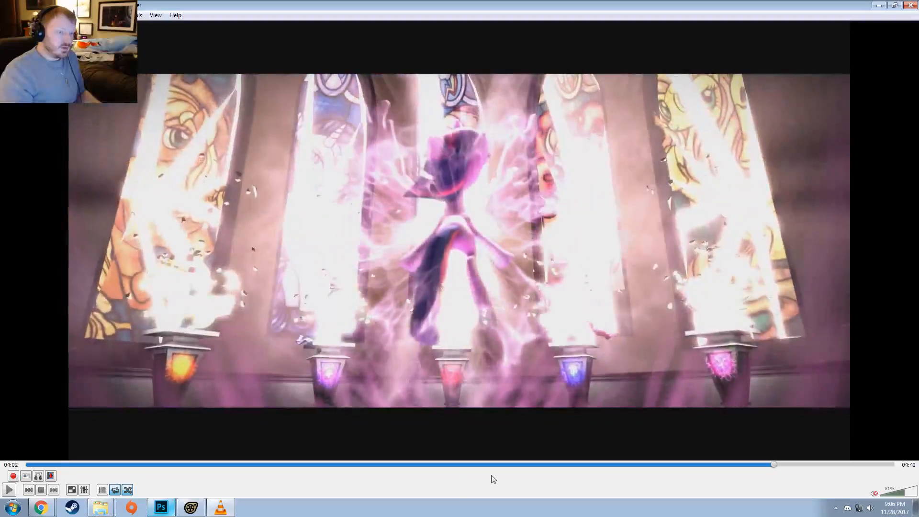
# - Replay the Bronycon version's transformation from about 03:59 twice, pausing on the window burst at 04:01
pyautogui.press('space')
pyautogui.click(769, 465)
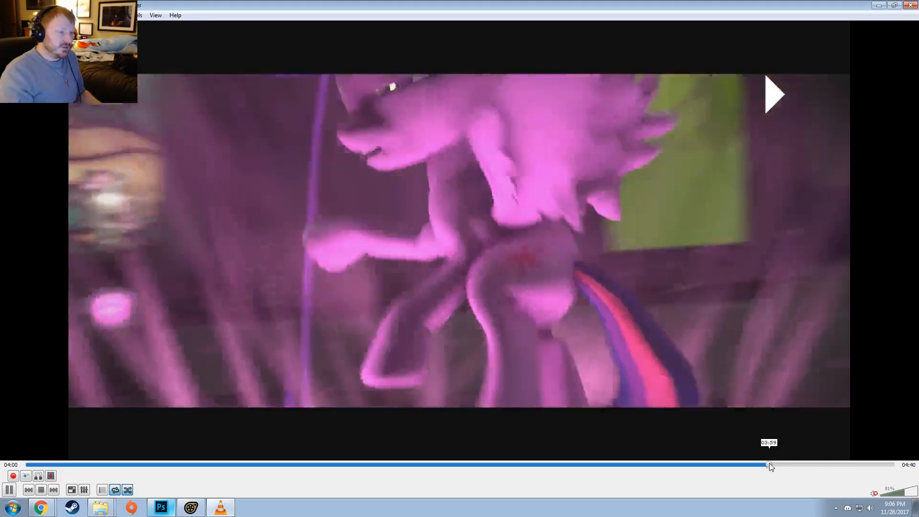
pyautogui.press('space')
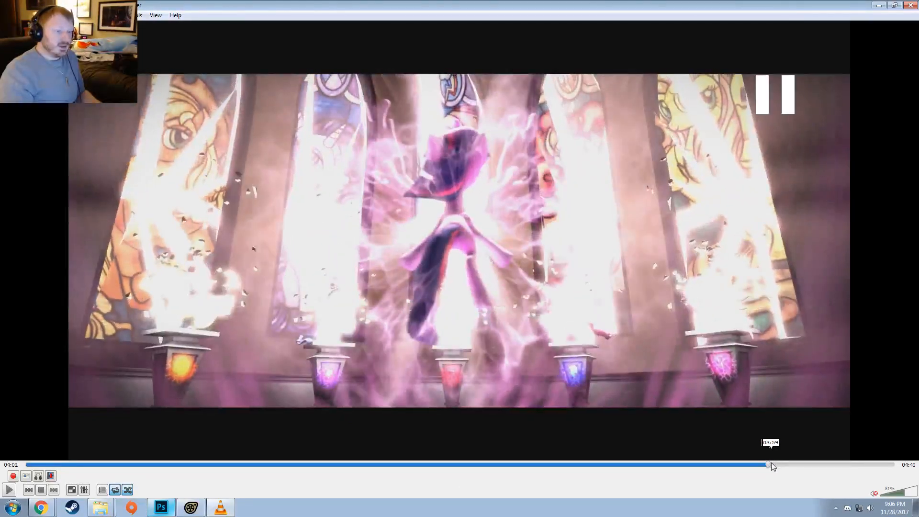
pyautogui.click(771, 464)
pyautogui.press('space')
pyautogui.press('space')
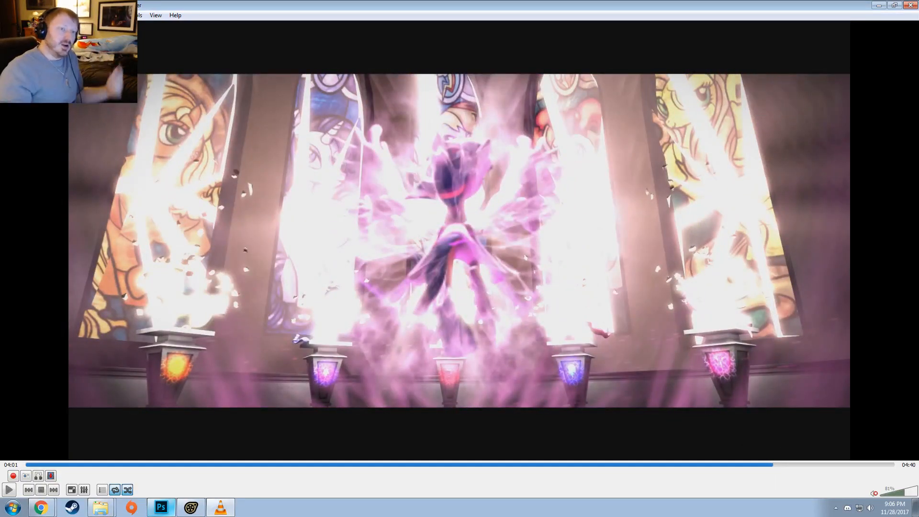
# - Close the video, switch to Source Filmmaker and view shot6 at 228.750 through the work camera
pyautogui.click(909, 5)
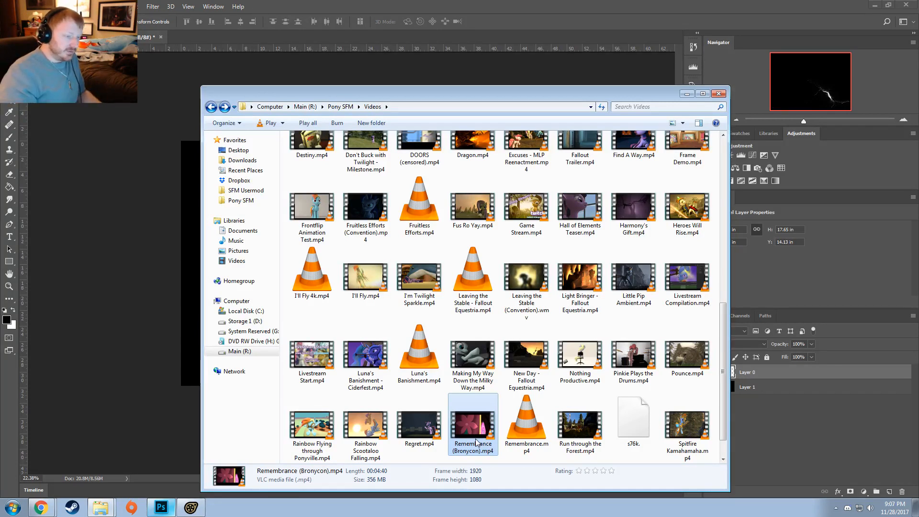
pyautogui.click(510, 12)
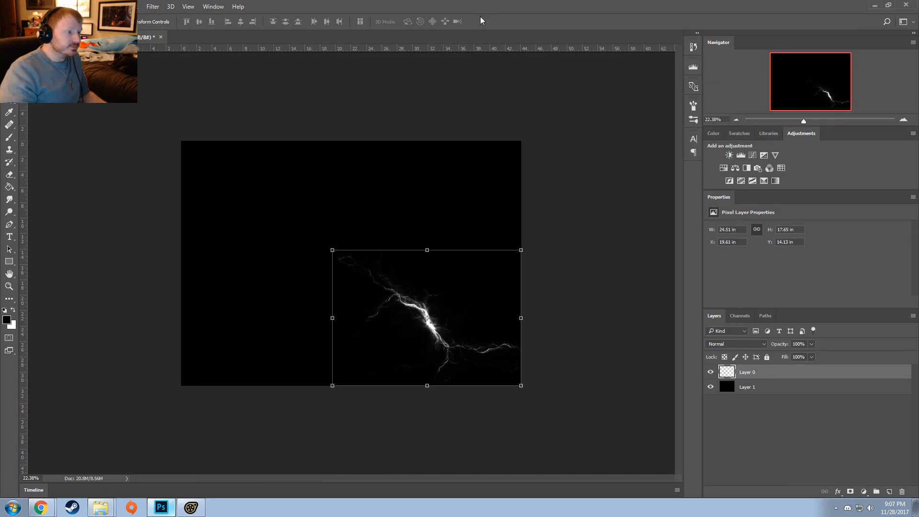
pyautogui.click(191, 507)
pyautogui.press('F3')
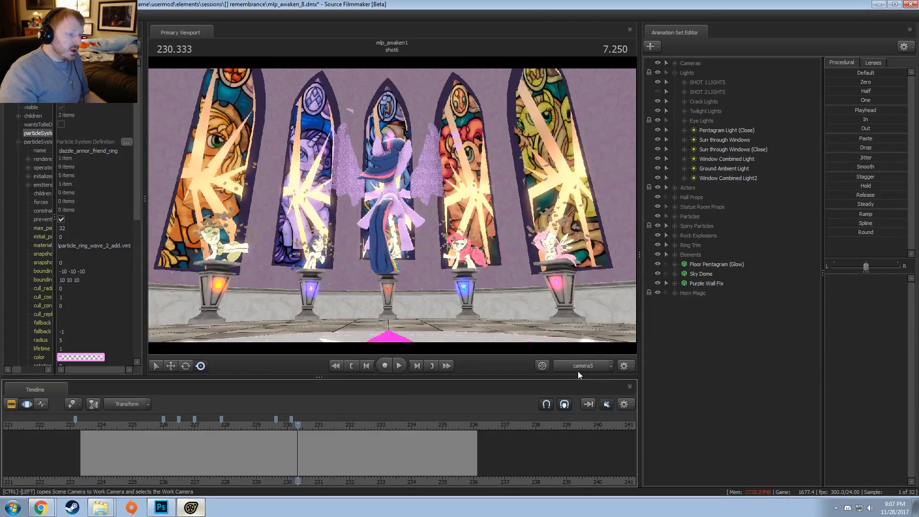
pyautogui.click(249, 425)
pyautogui.click(598, 365)
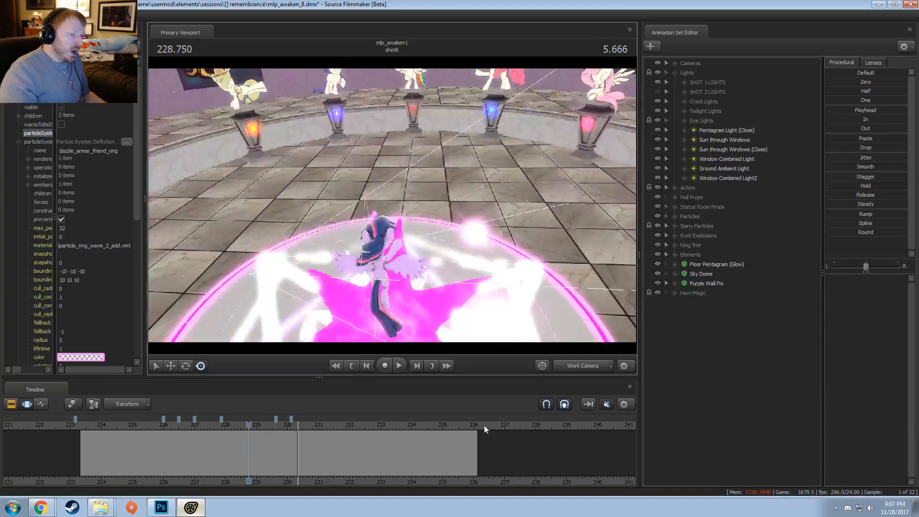
# - In the clip editor, scrub shot6 to 234.416, check it through camera5 and look around the set with the work camera
pyautogui.press('F2')
pyautogui.moveTo(293, 431); pyautogui.dragTo(424, 425)
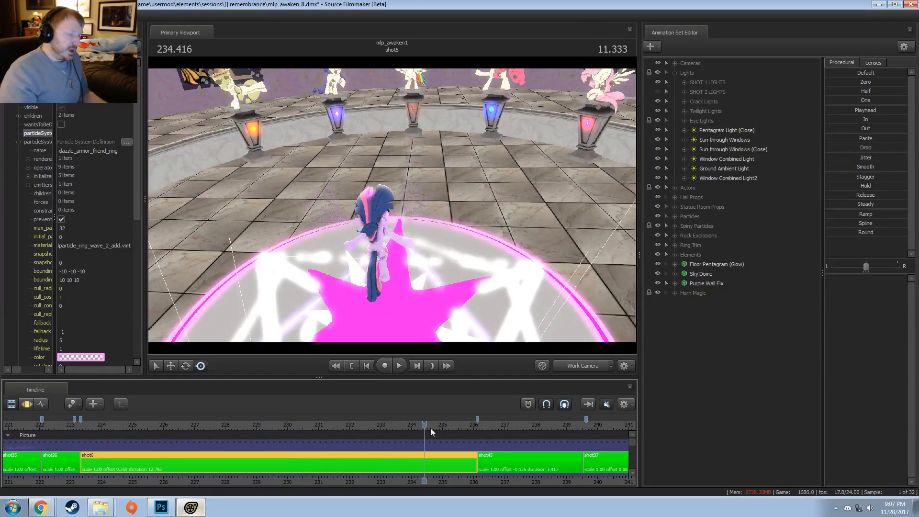
pyautogui.click(597, 361)
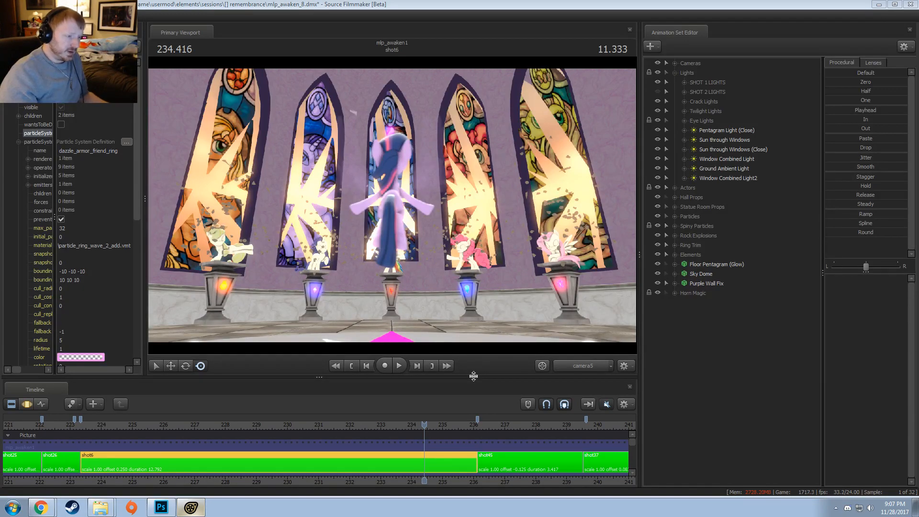
pyautogui.click(578, 366)
pyautogui.moveTo(544, 312); pyautogui.dragTo(550, 363)
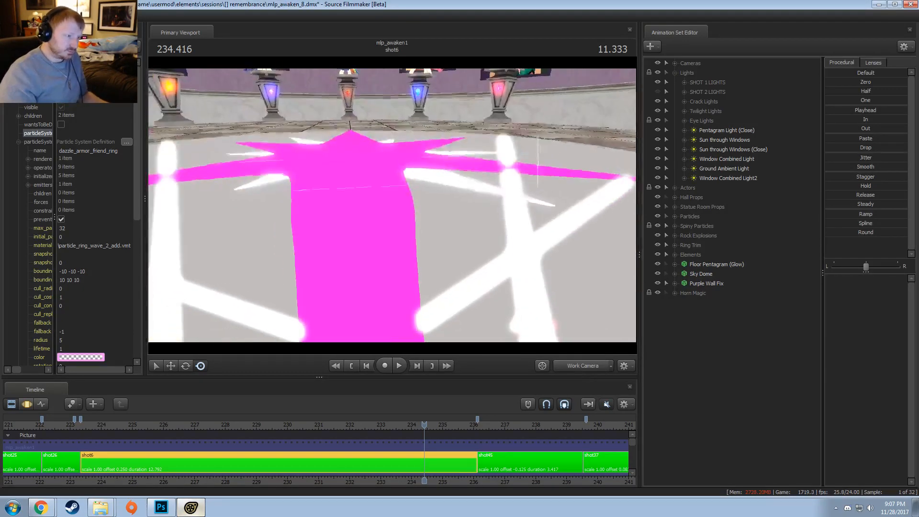
pyautogui.press('s')
pyautogui.moveTo(392, 206)
pyautogui.mouseDown()
pyautogui.moveTo(392, 261)
pyautogui.moveTo(389, 206)
pyautogui.mouseUp()
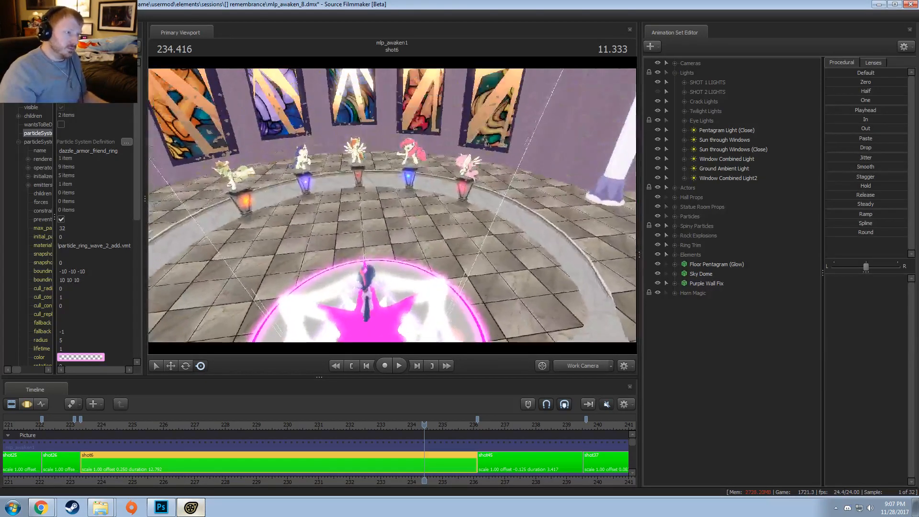
pyautogui.moveTo(342, 309); pyautogui.dragTo(543, 280)
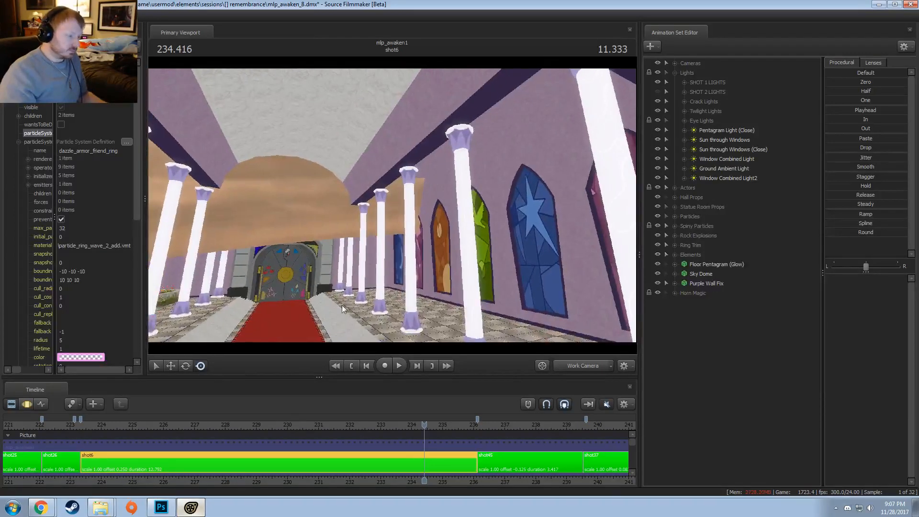
# - Move the playhead to shot87 at 37.250 and examine the banner-lined hallway with the work camera
pyautogui.scroll(-6, 242, 447)
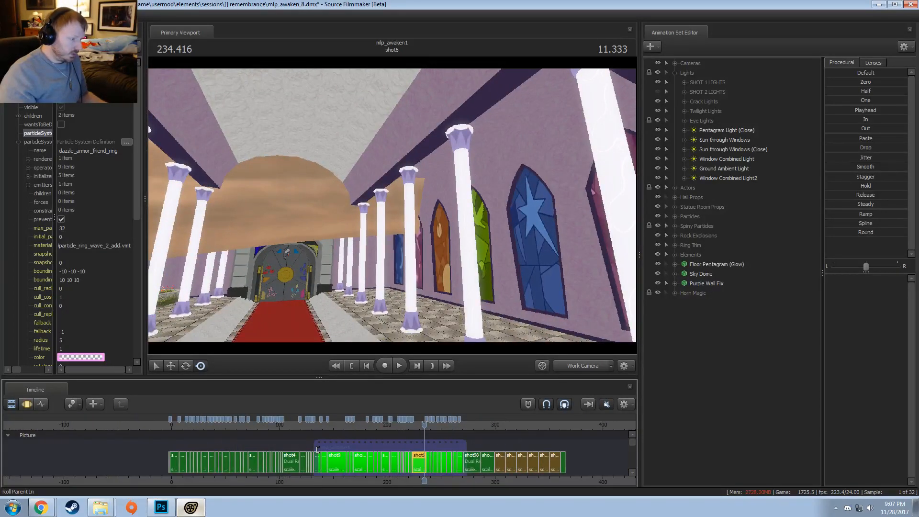
pyautogui.click(211, 423)
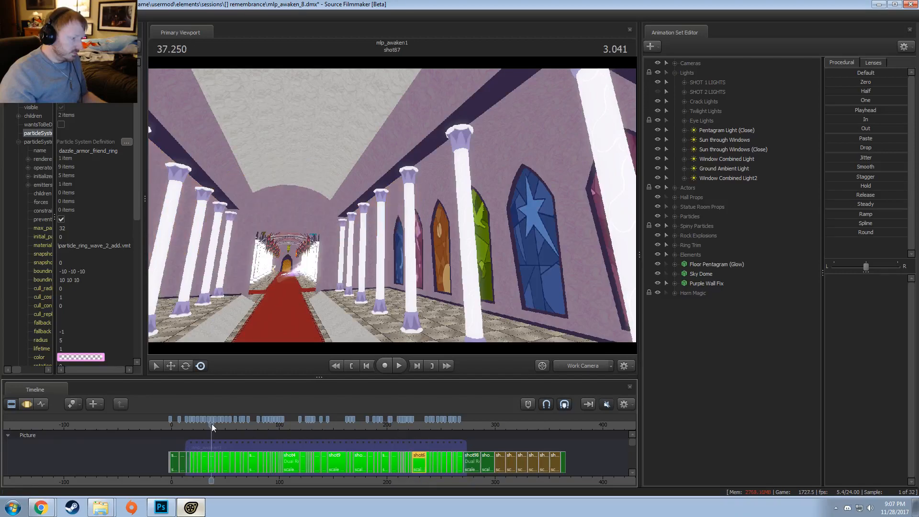
pyautogui.press('w')
pyautogui.moveTo(436, 268); pyautogui.dragTo(394, 272)
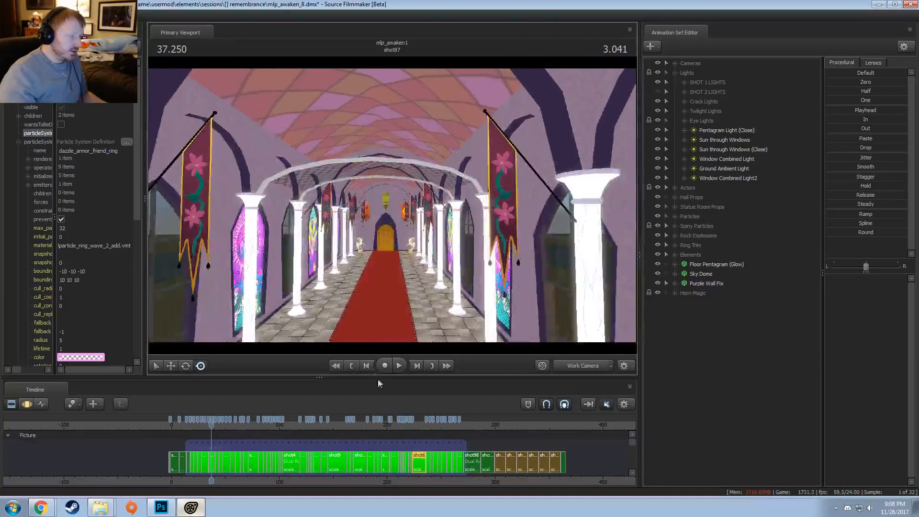
# - Scrub back through shot54 to shot50 at 11.166 and fly the work camera along the hallway
pyautogui.scroll(2, 213, 435)
pyautogui.moveTo(199, 428); pyautogui.dragTo(186, 428)
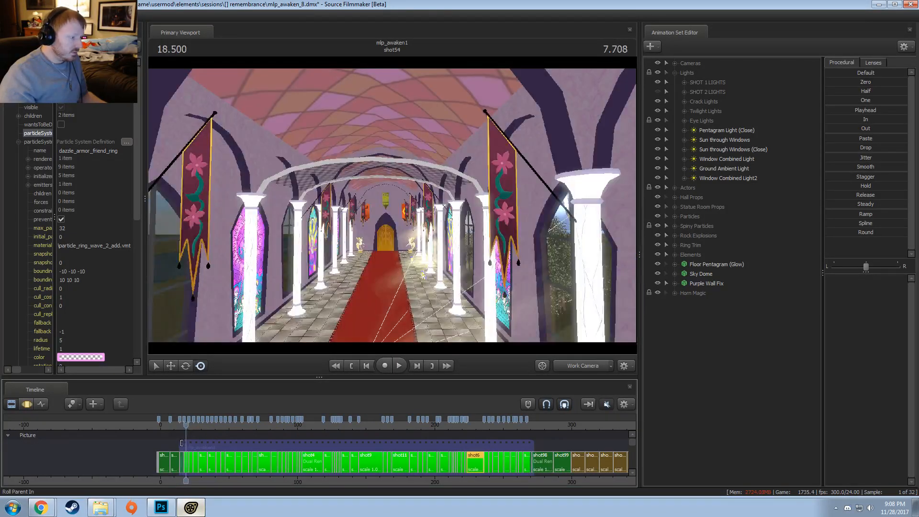
pyautogui.click(176, 427)
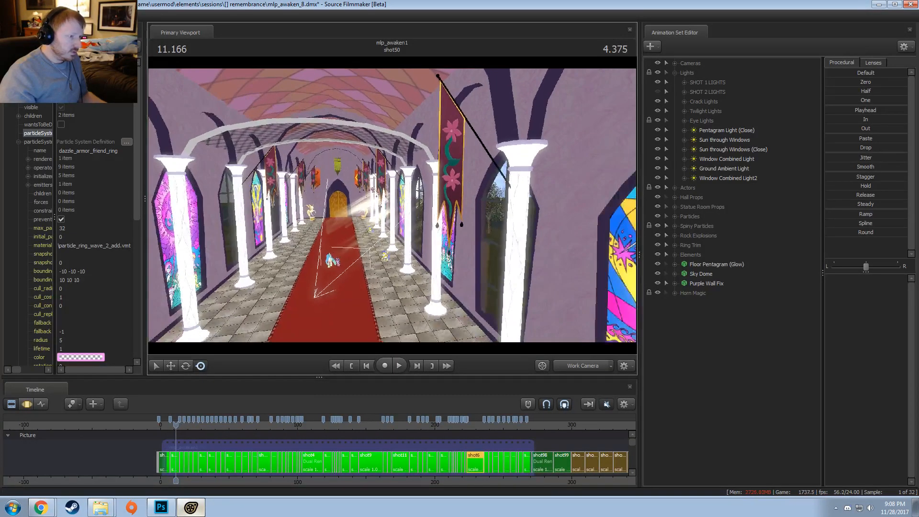
pyautogui.press('w')
pyautogui.moveTo(392, 206); pyautogui.dragTo(439, 376)
pyautogui.press('w')
pyautogui.press('s')
pyautogui.press('a')
pyautogui.press('s')
pyautogui.press('w')
# - Place the playhead in shot9 at 151.458 and inspect the decorated door and its surroundings with the work camera
pyautogui.click(368, 423)
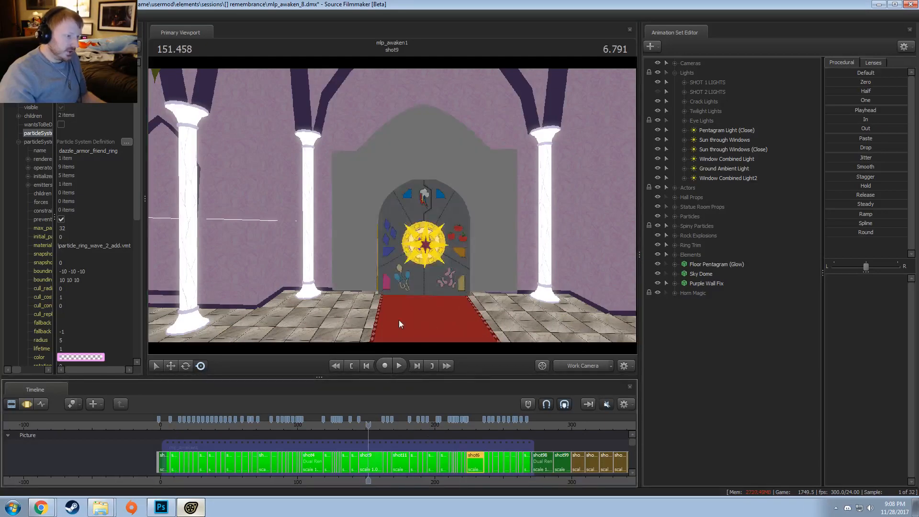
pyautogui.press('w')
pyautogui.moveTo(398, 320); pyautogui.dragTo(527, 314)
pyautogui.press('a')
pyautogui.press('d')
# - Switch to Windows Explorer and look through the Resources folder inside Pony SFM
pyautogui.click(101, 507)
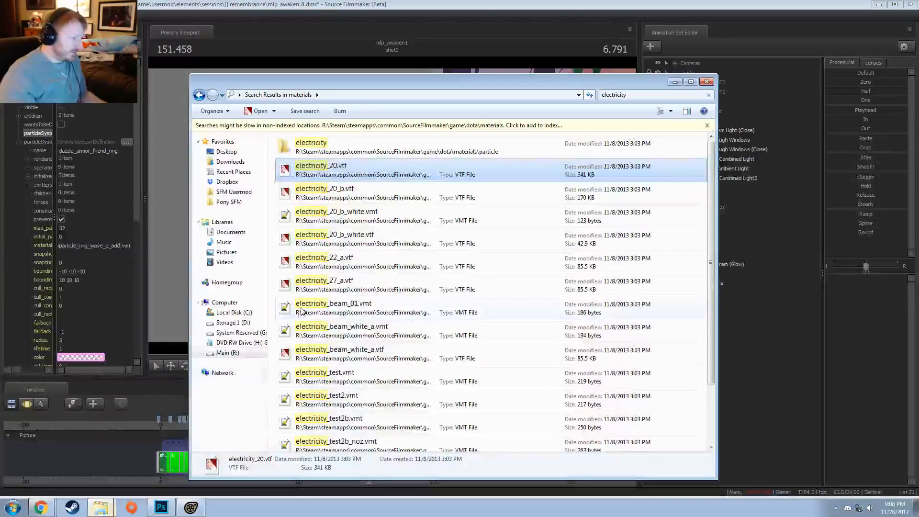
pyautogui.click(233, 191)
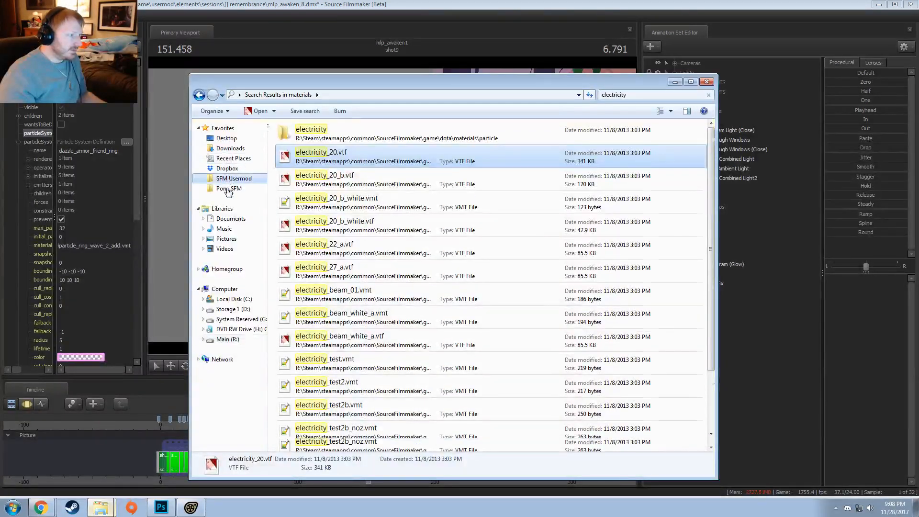
pyautogui.click(230, 189)
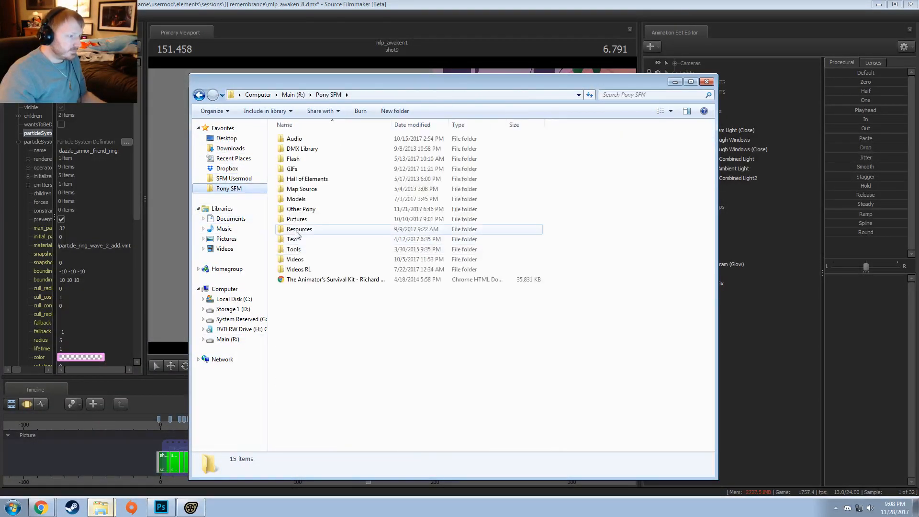
pyautogui.doubleClick(299, 230)
pyautogui.scroll(-3, 404, 273)
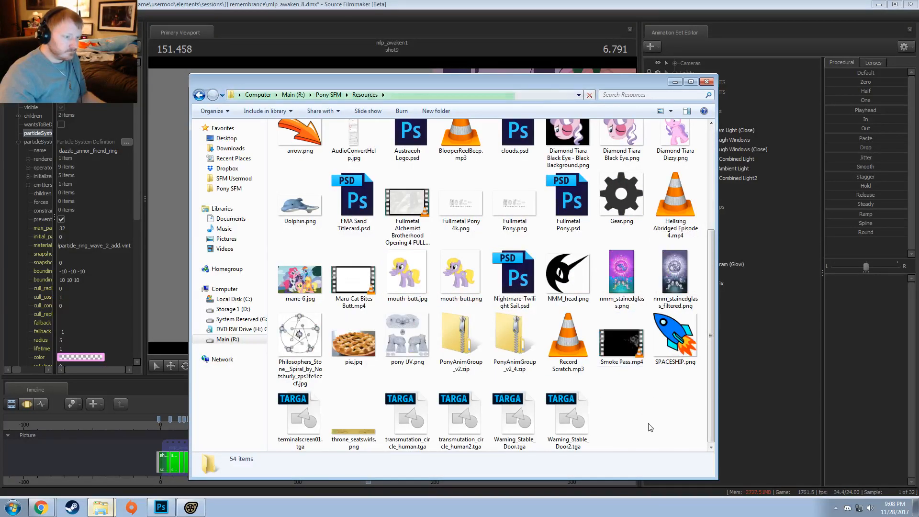
pyautogui.scroll(3, 650, 427)
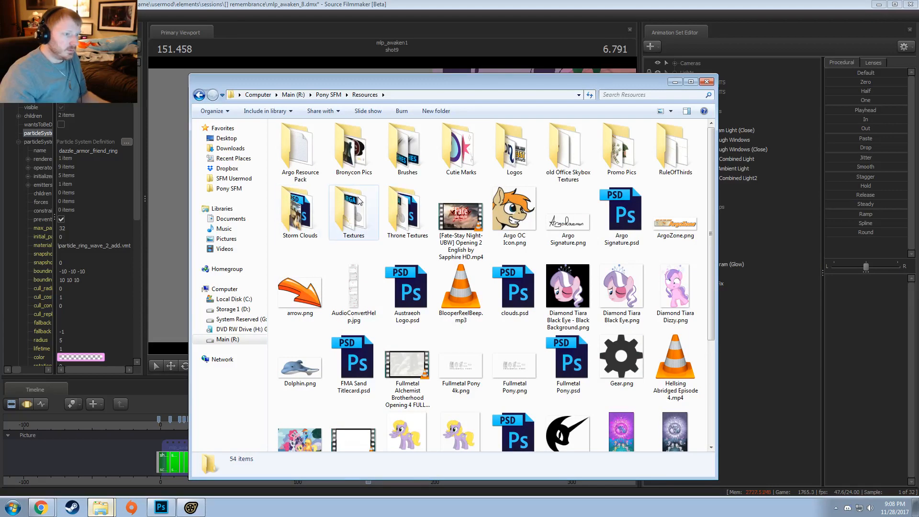
# - Check the contents of the Cutie Marks, Throne Textures and Textures subfolders of Resources
pyautogui.doubleClick(456, 154)
pyautogui.click(199, 94)
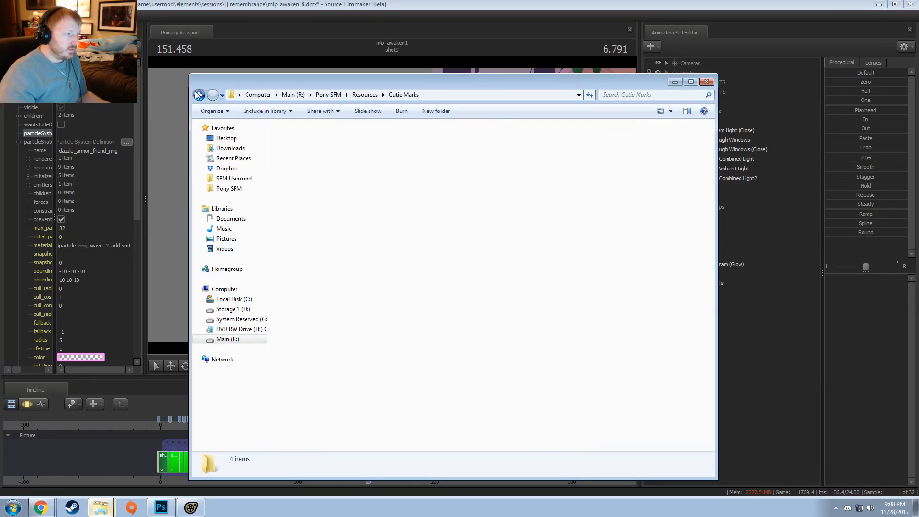
pyautogui.doubleClick(407, 210)
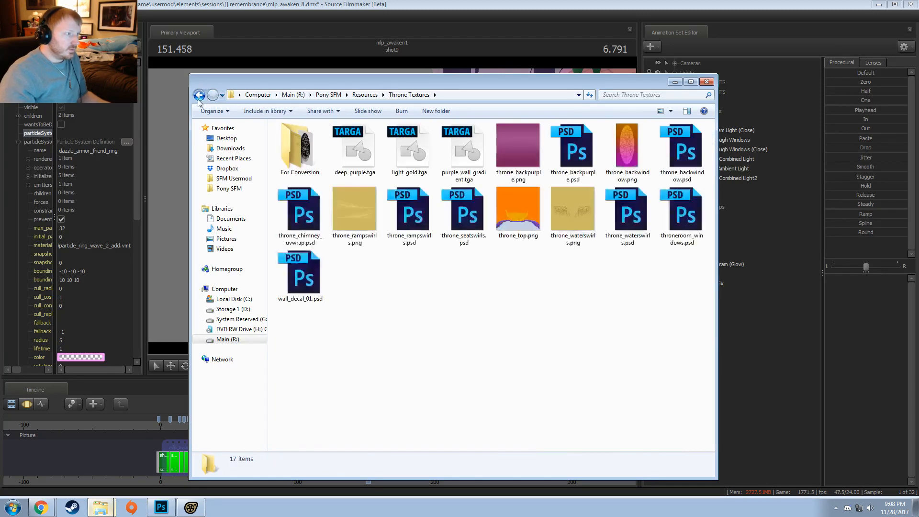
pyautogui.press('BackSpace')
pyautogui.doubleClick(354, 208)
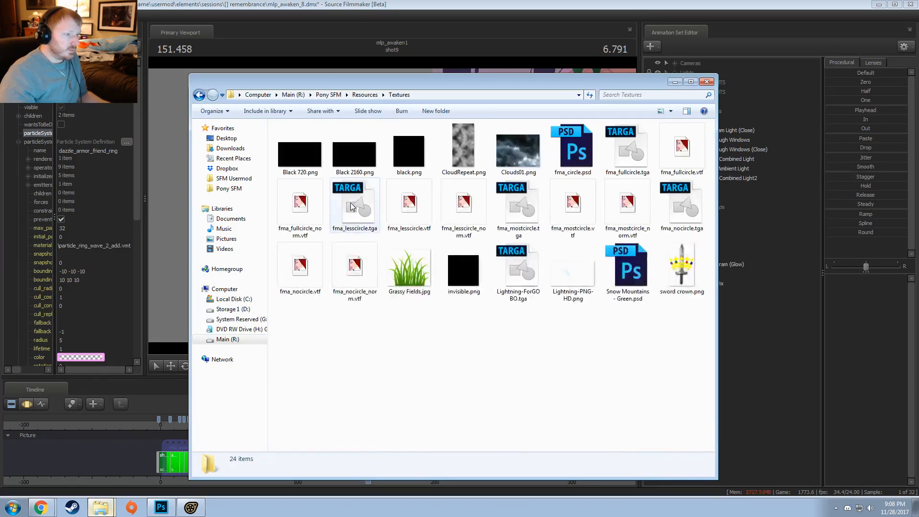
pyautogui.click(199, 95)
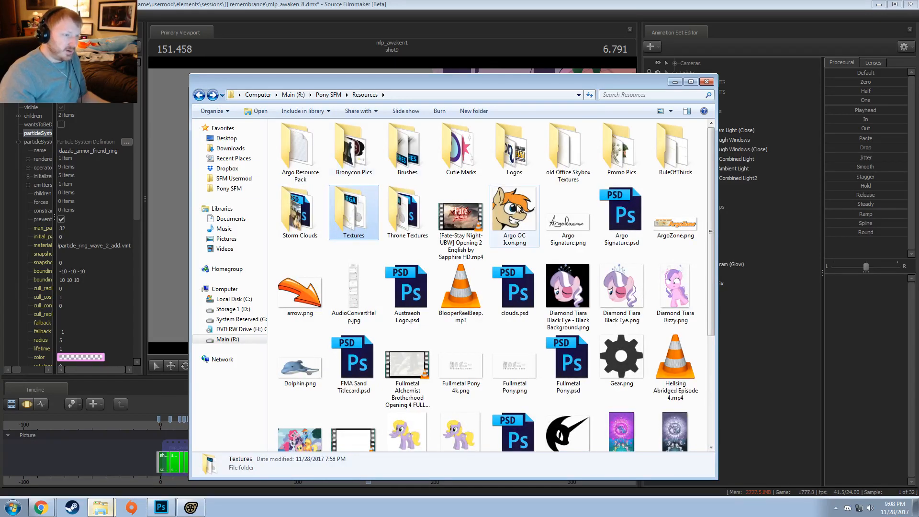
# - Search the loose files and folders in Resources for the door texture artwork
pyautogui.scroll(-3, 501, 150)
pyautogui.scroll(3, 501, 151)
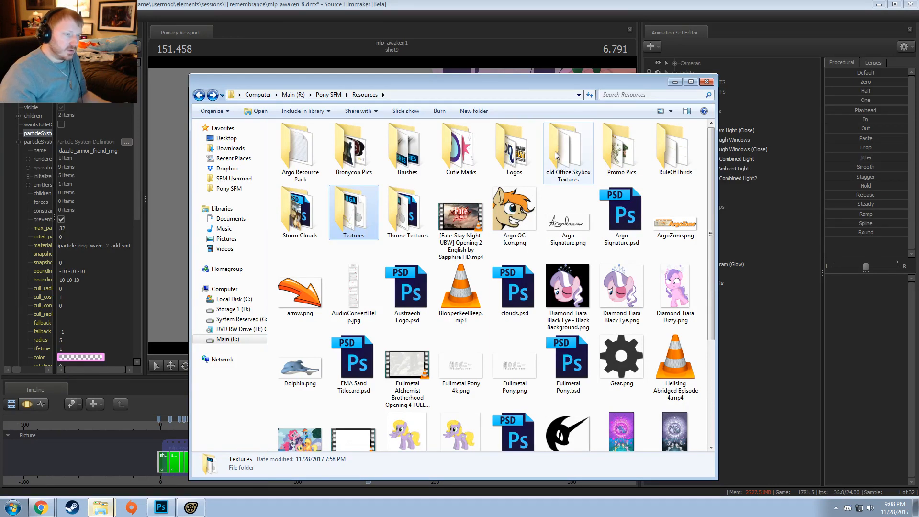
pyautogui.scroll(-3, 415, 154)
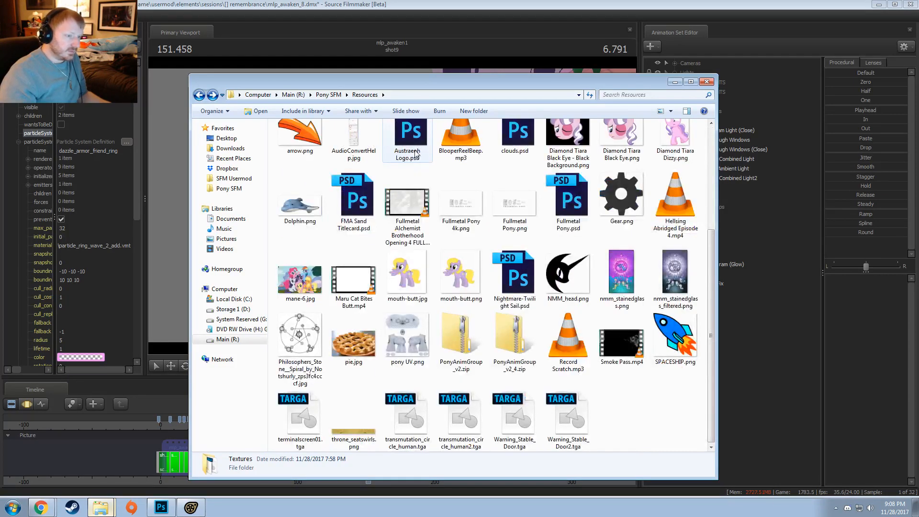
pyautogui.scroll(3, 584, 235)
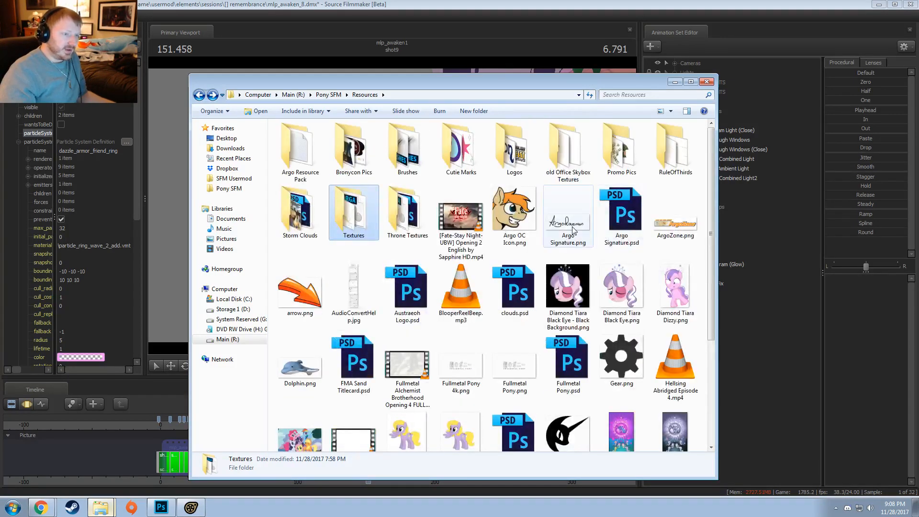
pyautogui.scroll(-3, 576, 229)
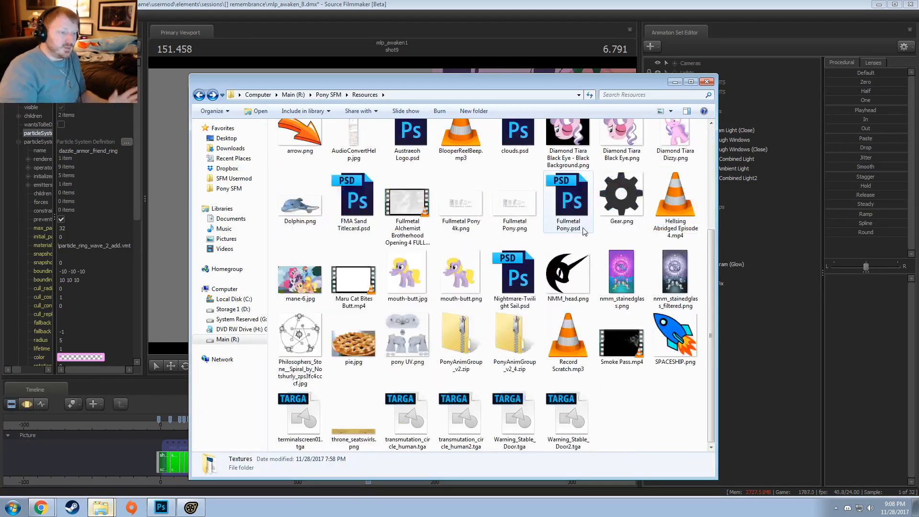
pyautogui.click(633, 421)
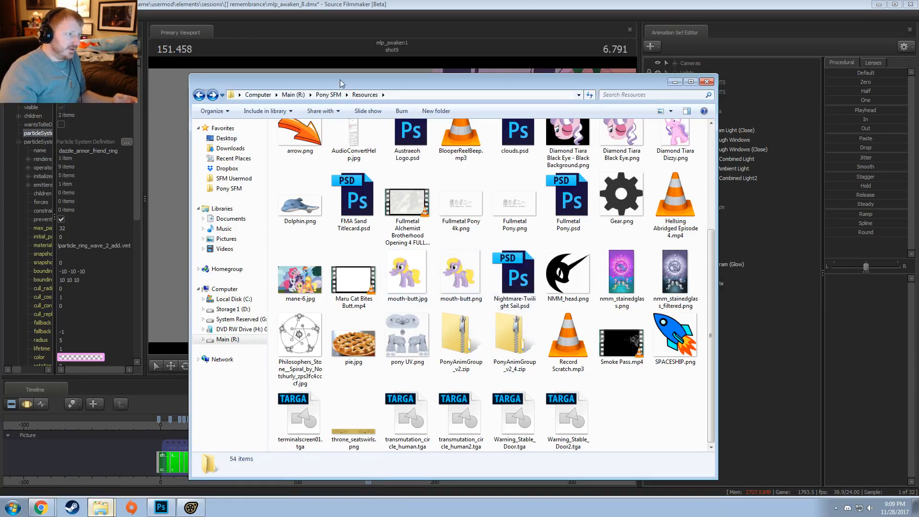
# - Go to the Pictures folder of Pony SFM and look through its Misc subfolder
pyautogui.click(328, 94)
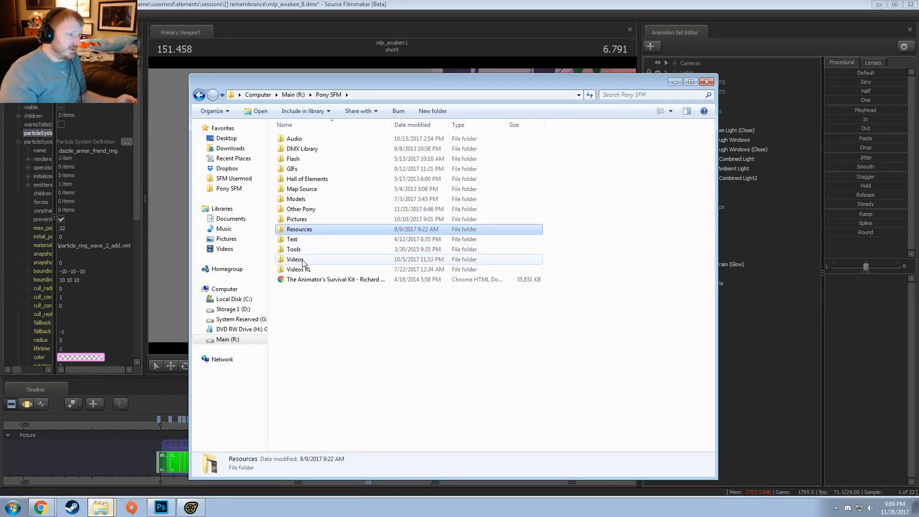
pyautogui.doubleClick(297, 219)
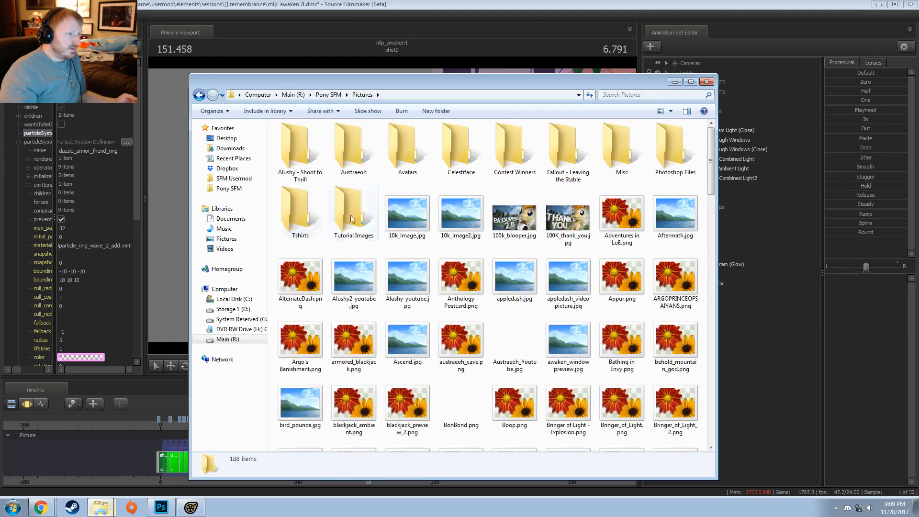
pyautogui.doubleClick(615, 157)
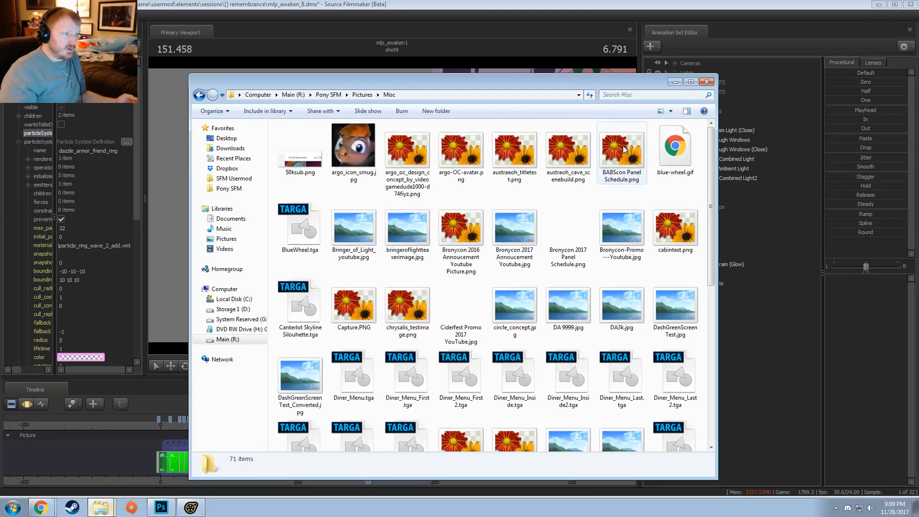
pyautogui.scroll(-5, 571, 284)
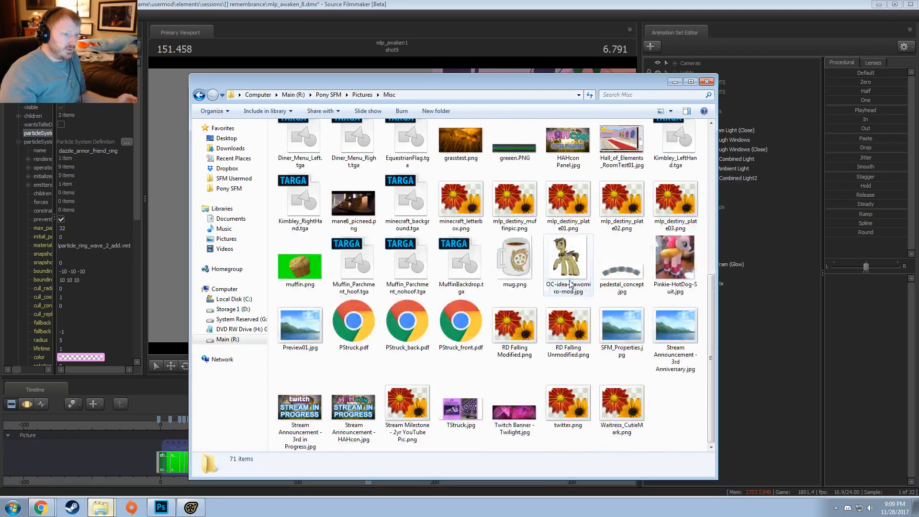
pyautogui.scroll(5, 612, 386)
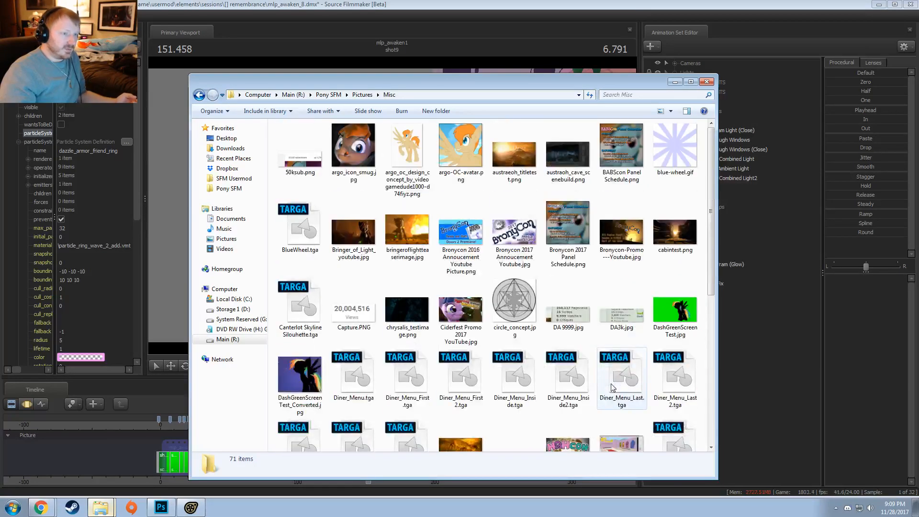
pyautogui.scroll(-5, 612, 386)
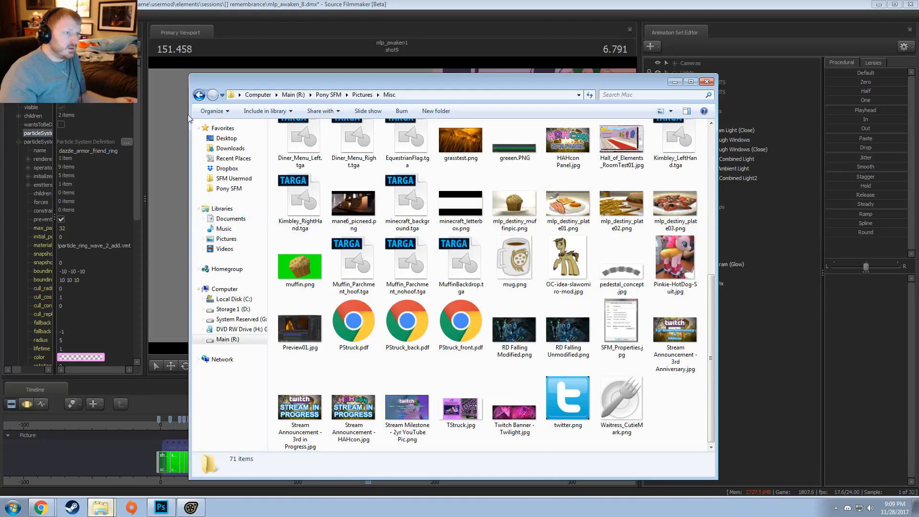
# - Look through the PSD files in the Photoshop Files subfolder of Pictures
pyautogui.click(199, 96)
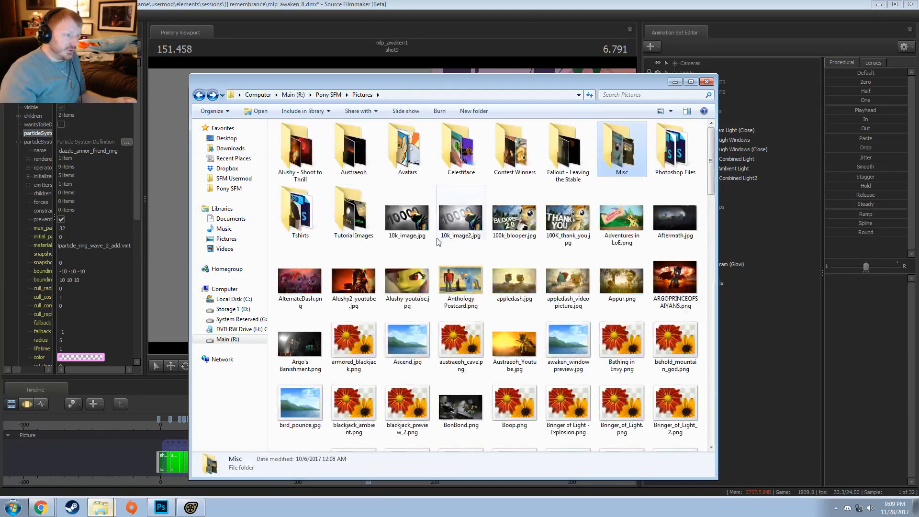
pyautogui.doubleClick(653, 147)
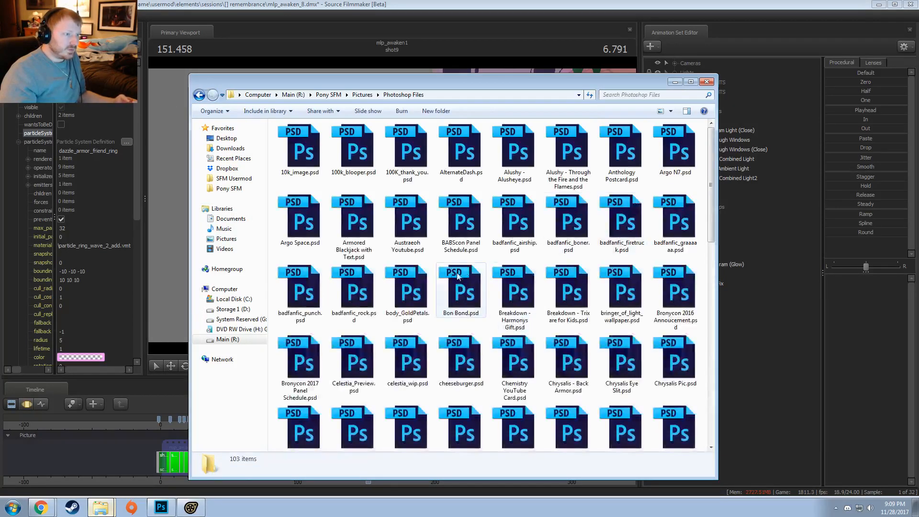
pyautogui.scroll(-3, 441, 275)
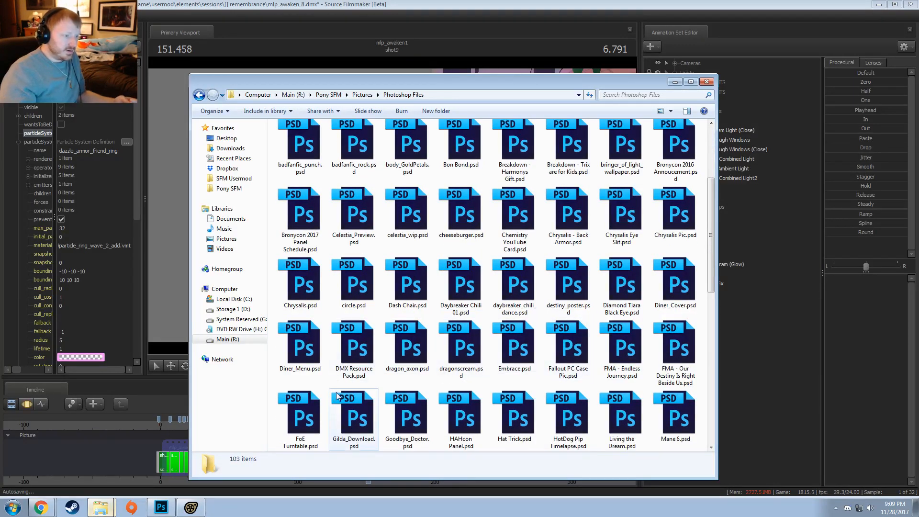
pyautogui.scroll(-10, 398, 369)
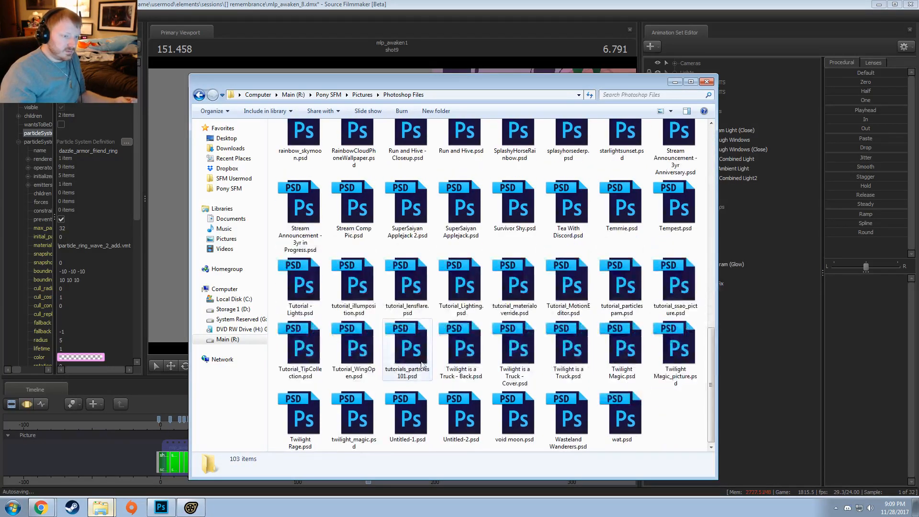
pyautogui.scroll(3, 669, 417)
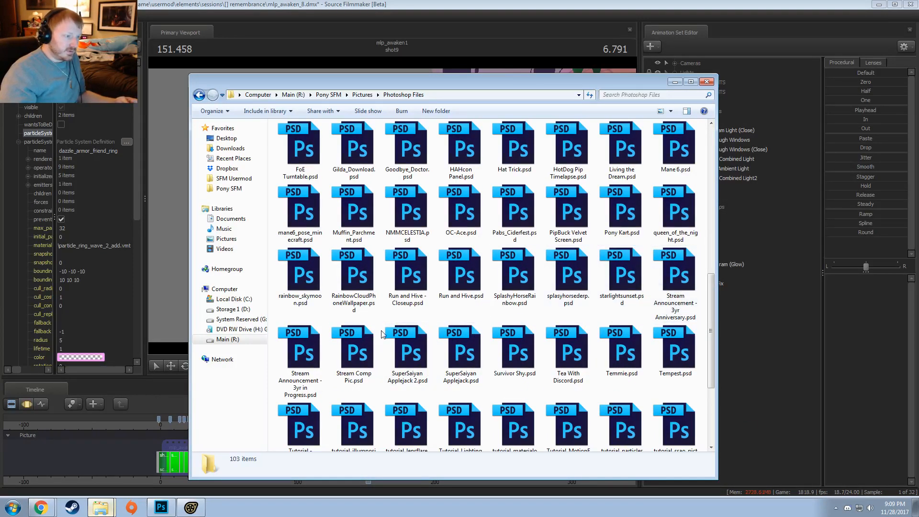
pyautogui.click(354, 287)
pyautogui.scroll(5, 463, 333)
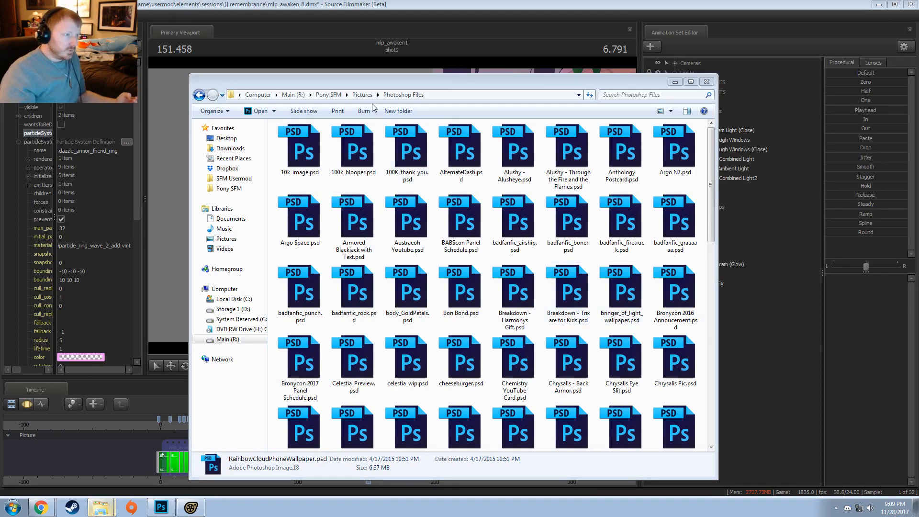
# - Look over the images in the Pictures folder and recheck the Resources folder of Pony SFM
pyautogui.click(357, 95)
pyautogui.scroll(-10, 479, 290)
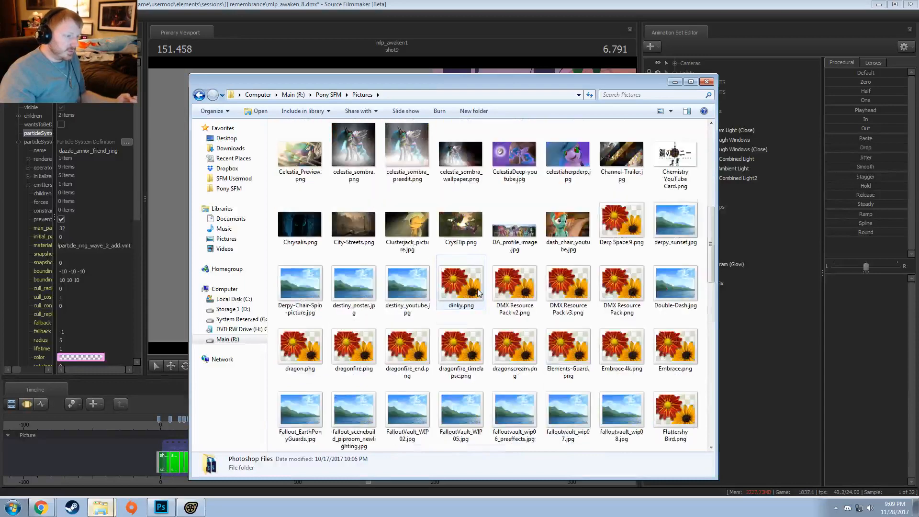
pyautogui.scroll(10, 478, 291)
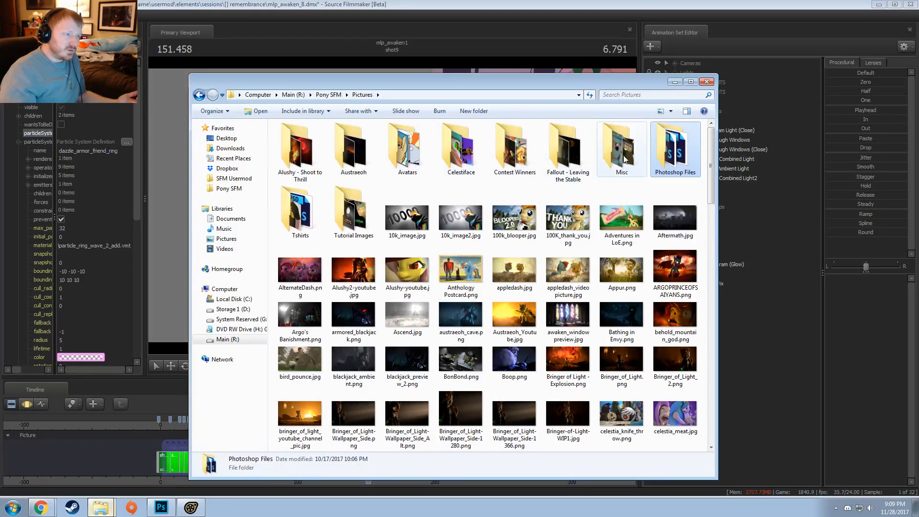
pyautogui.click(332, 97)
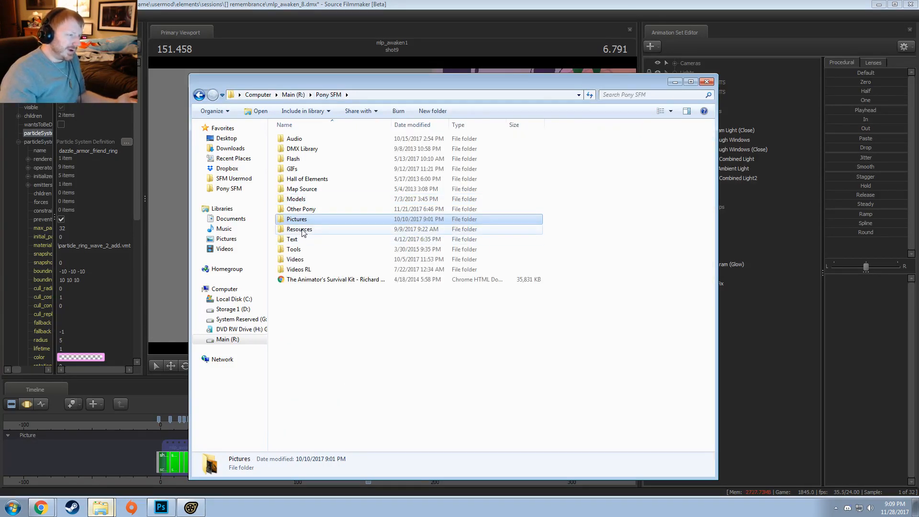
pyautogui.doubleClick(300, 230)
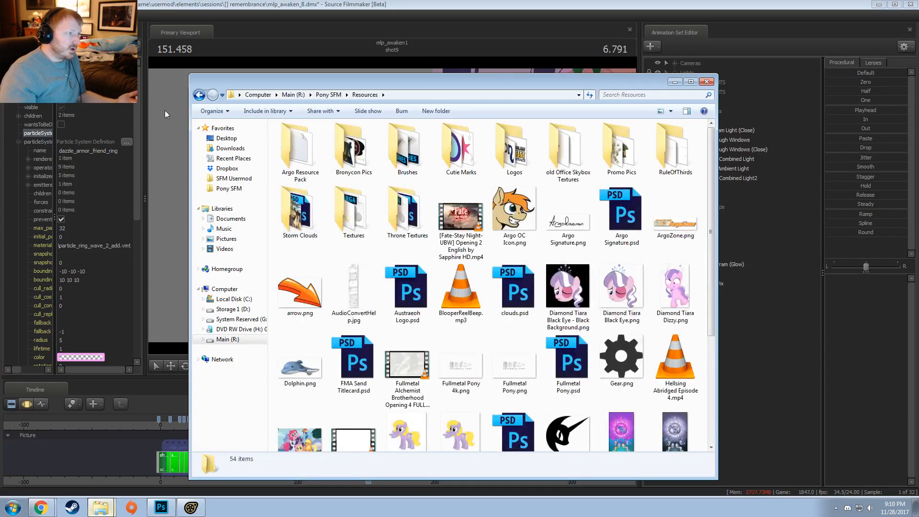
pyautogui.click(199, 94)
# - View element_door.png from the Textures folder of Hall of Elements, then switch back to Source Filmmaker
pyautogui.doubleClick(325, 179)
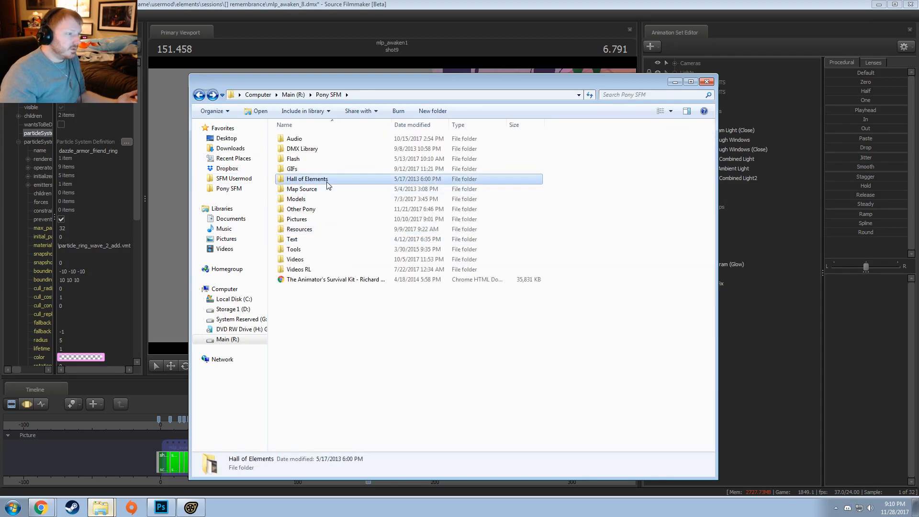
pyautogui.doubleClick(298, 138)
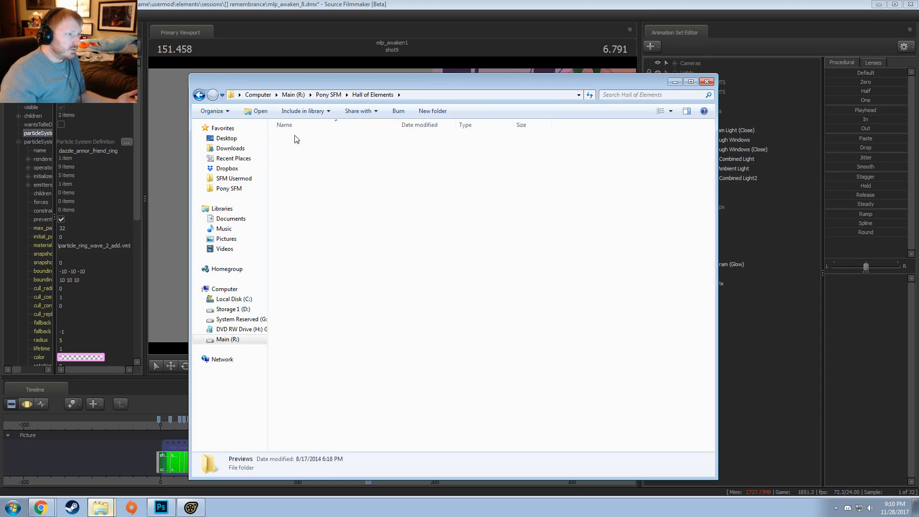
pyautogui.click(200, 96)
pyautogui.doubleClick(285, 172)
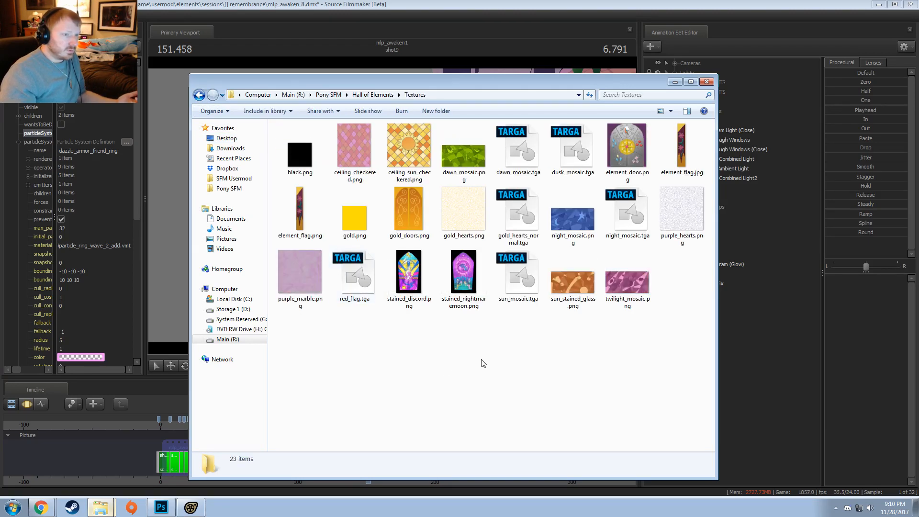
pyautogui.doubleClick(630, 137)
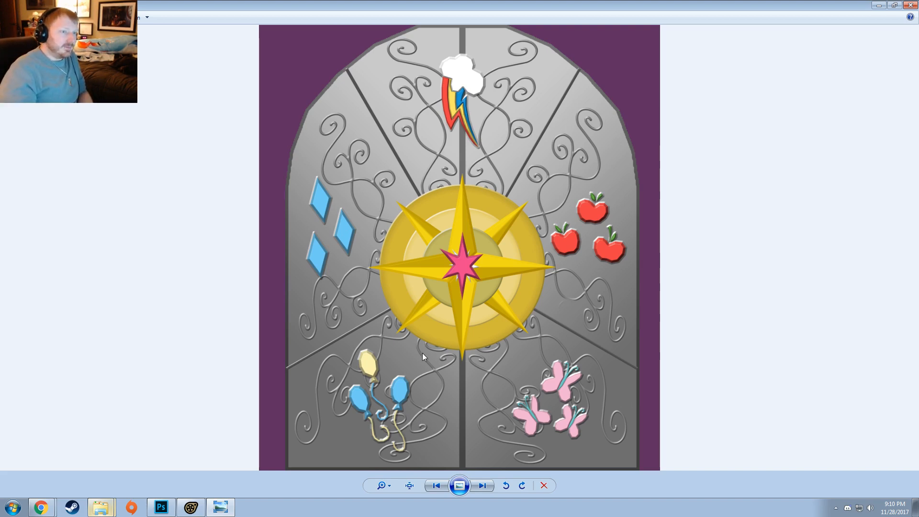
pyautogui.click(190, 507)
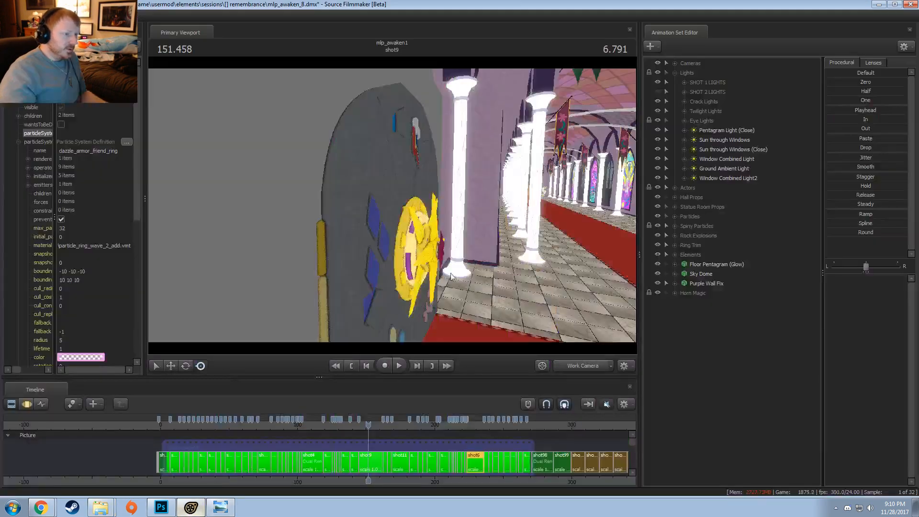
# - Compare the door model in shot9 with the element_door.png texture, viewing the door front, its upper emblem and the surrounding wall
pyautogui.moveTo(451, 276); pyautogui.dragTo(344, 236)
pyautogui.hotkey('alt', 'Tab')
pyautogui.hotkey('alt', 'Tab')
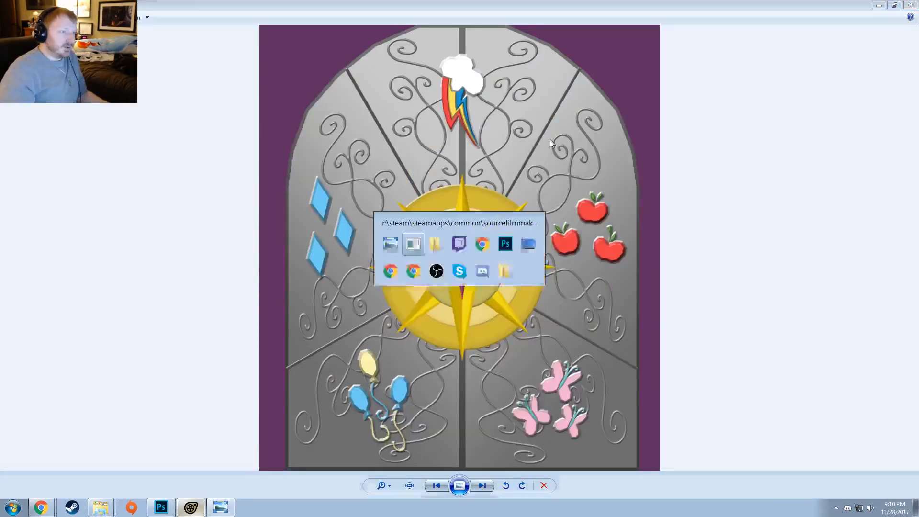
pyautogui.hotkey('alt', 'Tab')
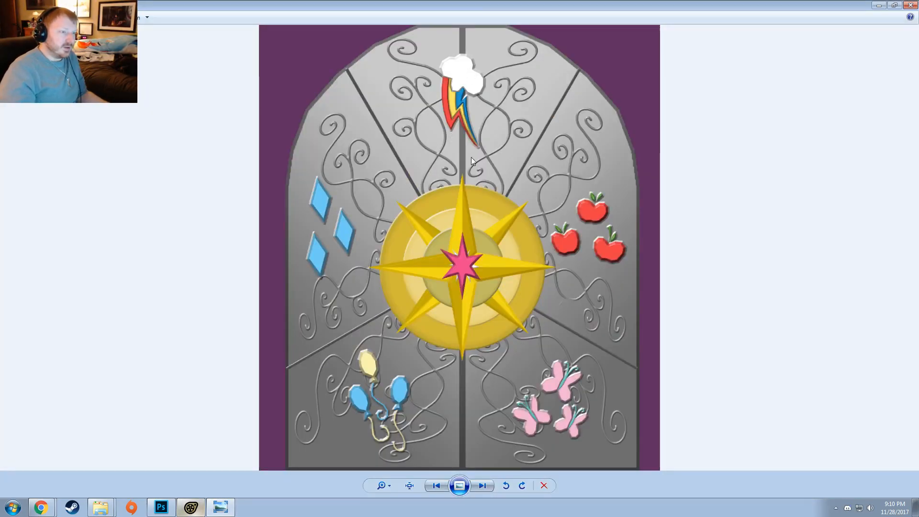
pyautogui.hotkey('alt', 'Tab')
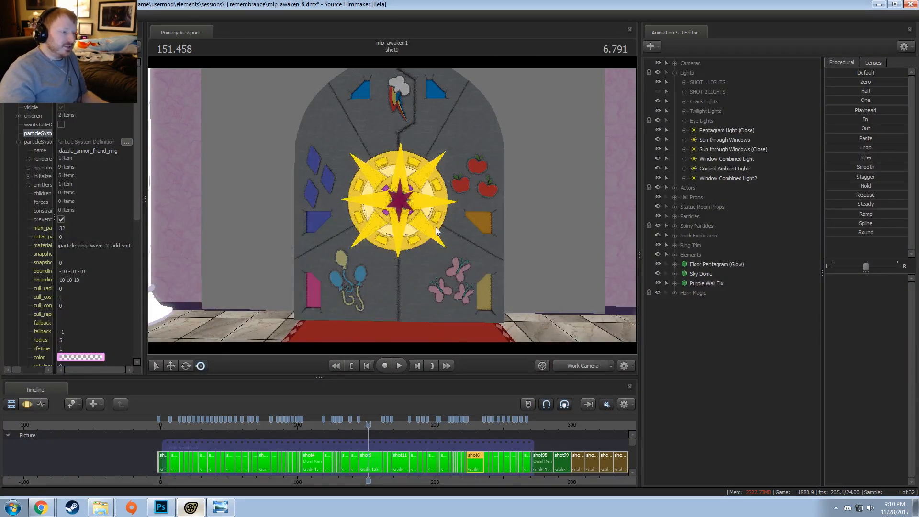
pyautogui.moveTo(392, 206); pyautogui.dragTo(387, 177)
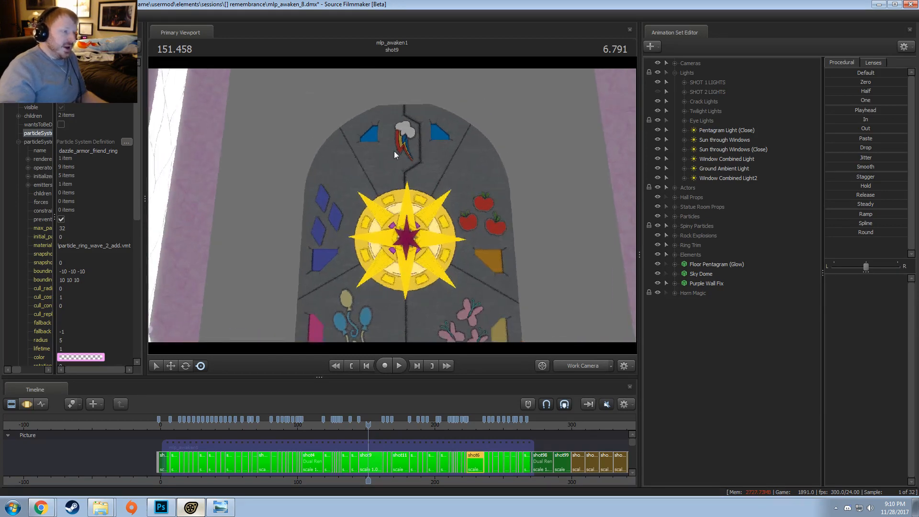
pyautogui.hotkey('alt', 'Tab')
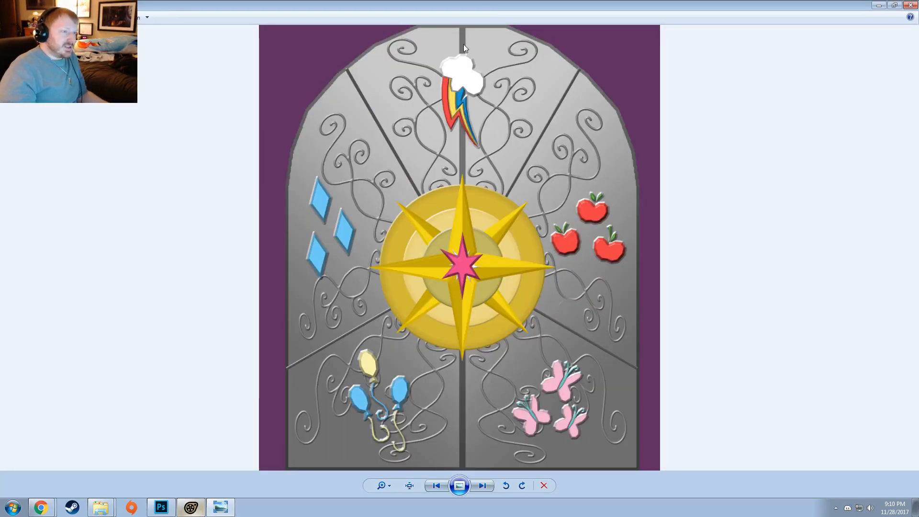
pyautogui.hotkey('alt', 'Tab')
pyautogui.press('w')
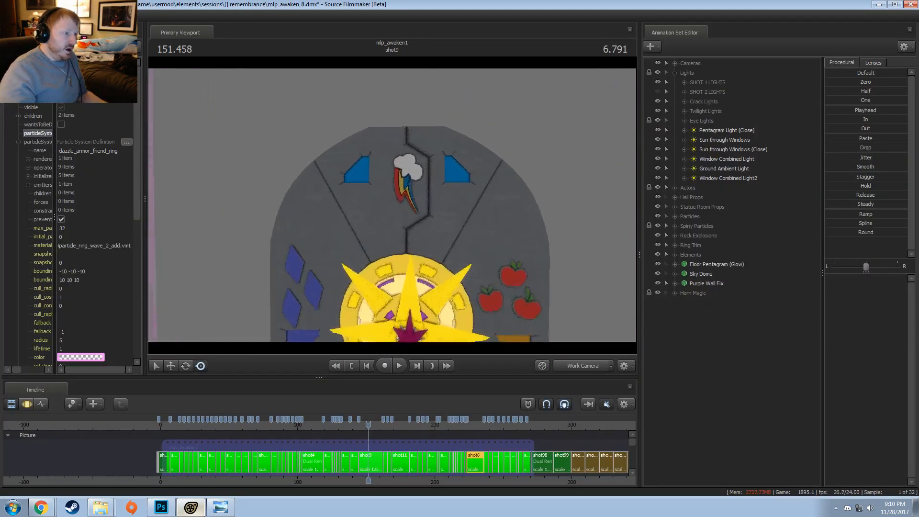
pyautogui.press('s')
pyautogui.press('x')
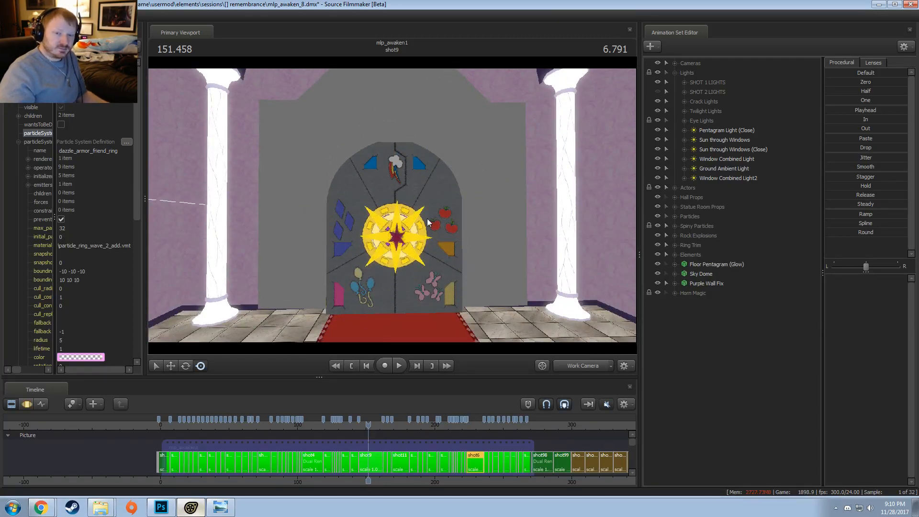
pyautogui.hotkey('alt', 'Tab')
pyautogui.hotkey('alt', 'Tab')
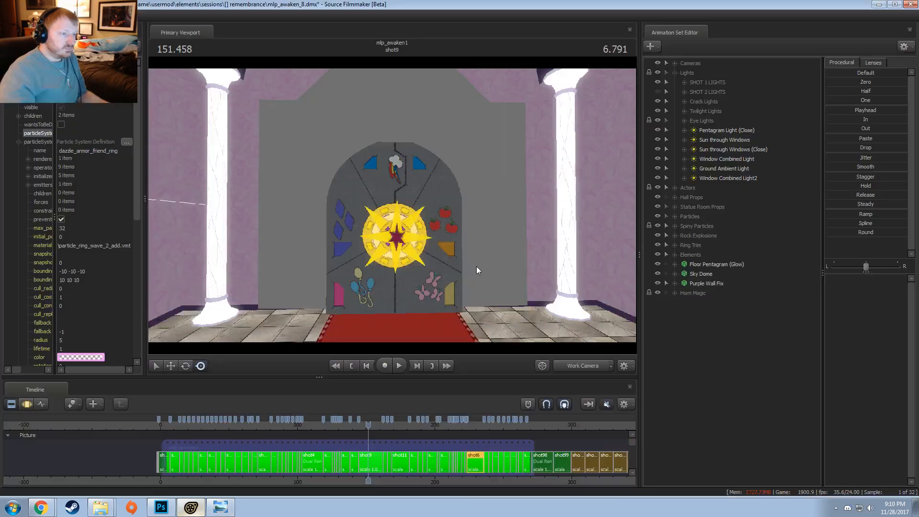
# - Look around the hall beyond the element door, examining the columns, banners, stained-glass windows and vaulted ceiling
pyautogui.press('w')
pyautogui.moveTo(476, 270); pyautogui.dragTo(450, 277)
pyautogui.press('d')
pyautogui.press('s')
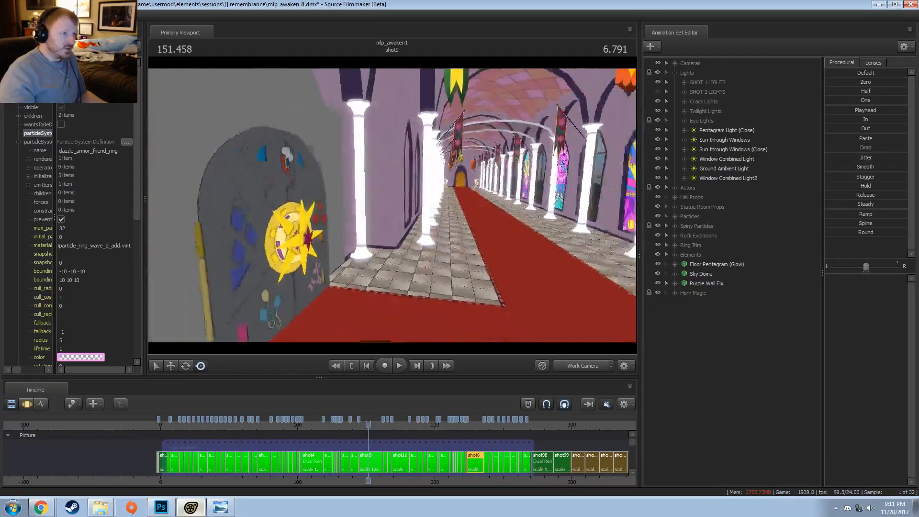
pyautogui.moveTo(392, 209); pyautogui.dragTo(540, 197)
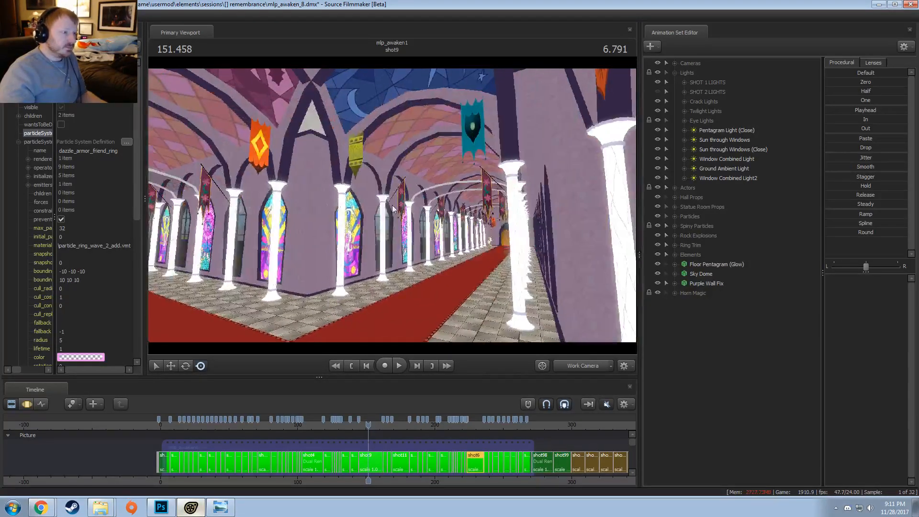
pyautogui.moveTo(391, 220); pyautogui.dragTo(390, 136)
# - Turn on lighting in the viewport and examine the lit mosaic ceiling, the windows and the pentagram floor
pyautogui.rightClick(350, 202)
pyautogui.click(406, 228)
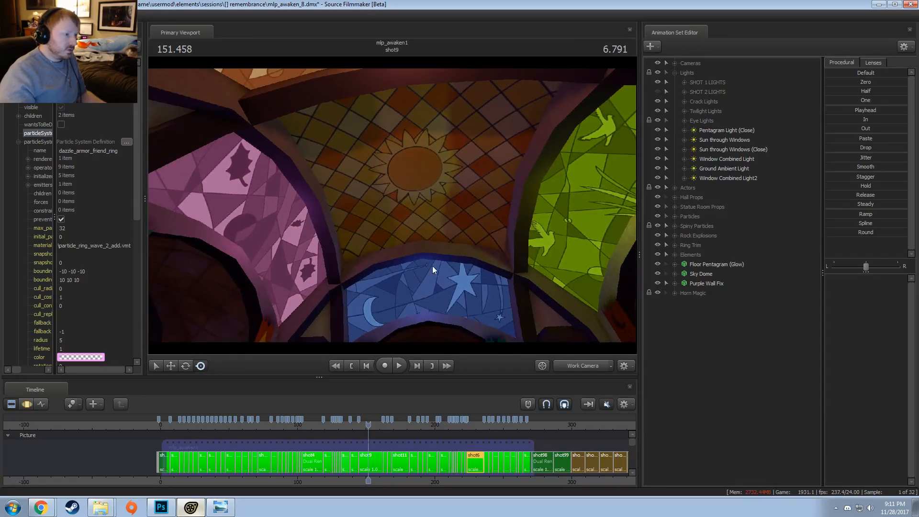
pyautogui.moveTo(433, 267); pyautogui.dragTo(428, 239)
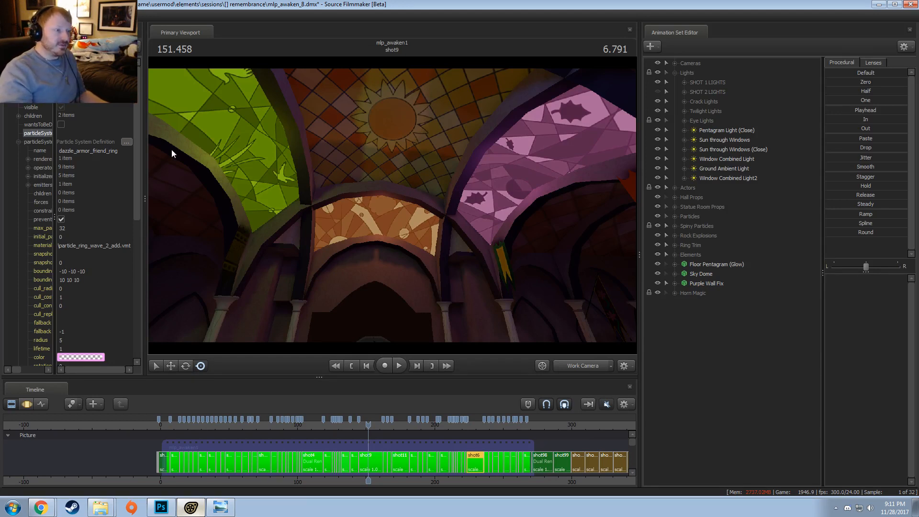
pyautogui.moveTo(378, 201)
pyautogui.mouseDown()
pyautogui.moveTo(404, 224)
pyautogui.moveTo(407, 207)
pyautogui.moveTo(444, 206)
pyautogui.moveTo(381, 216)
pyautogui.mouseUp()
pyautogui.moveTo(270, 231); pyautogui.dragTo(191, 256)
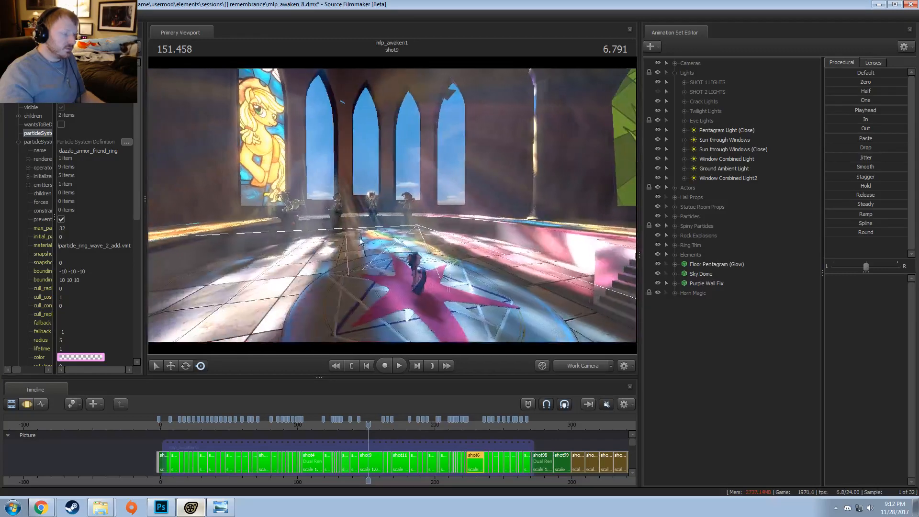
# - Move the playhead to 161.708 in shot9 and view the scene through camera4
pyautogui.scroll(3, 364, 450)
pyautogui.click(367, 464)
pyautogui.moveTo(367, 461); pyautogui.dragTo(410, 437)
pyautogui.click(574, 362)
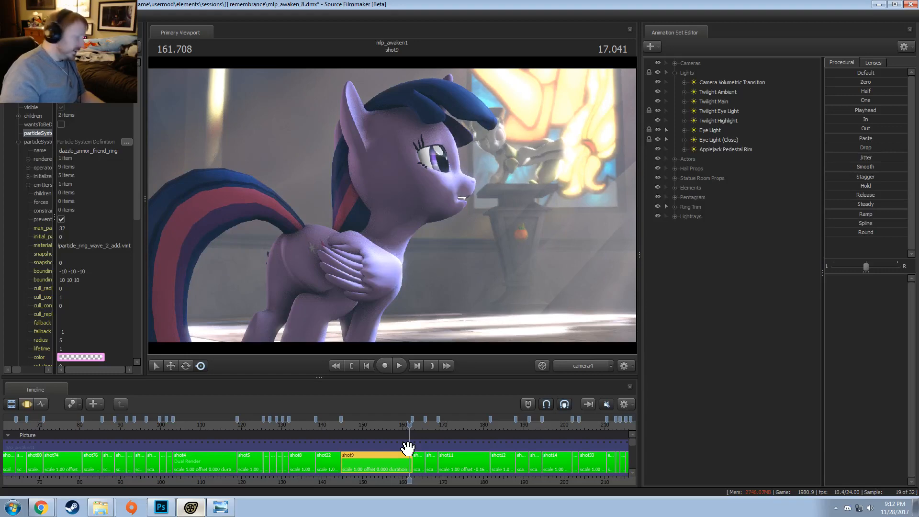
# - Look over the whole shot timeline and scrub back to the door star close-up at 99.666 in shot31
pyautogui.scroll(-6, 430, 452)
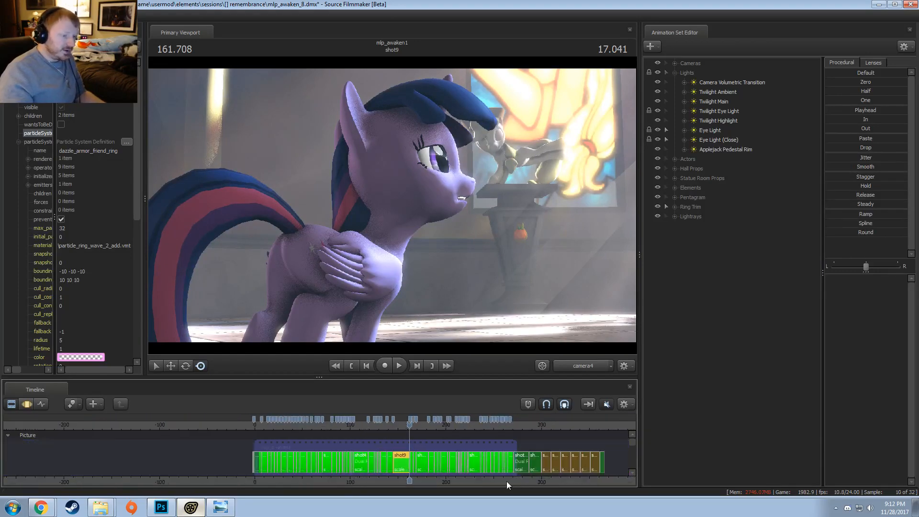
pyautogui.scroll(5, 348, 479)
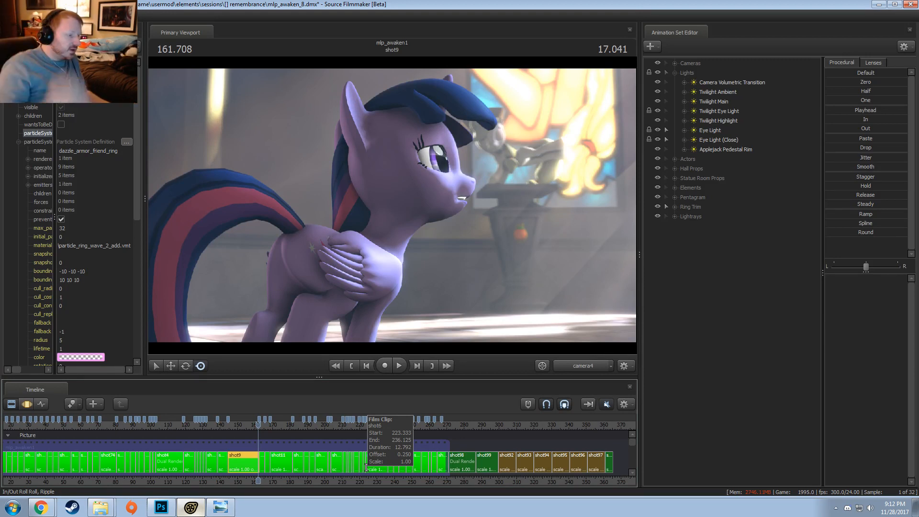
pyautogui.scroll(3, 276, 426)
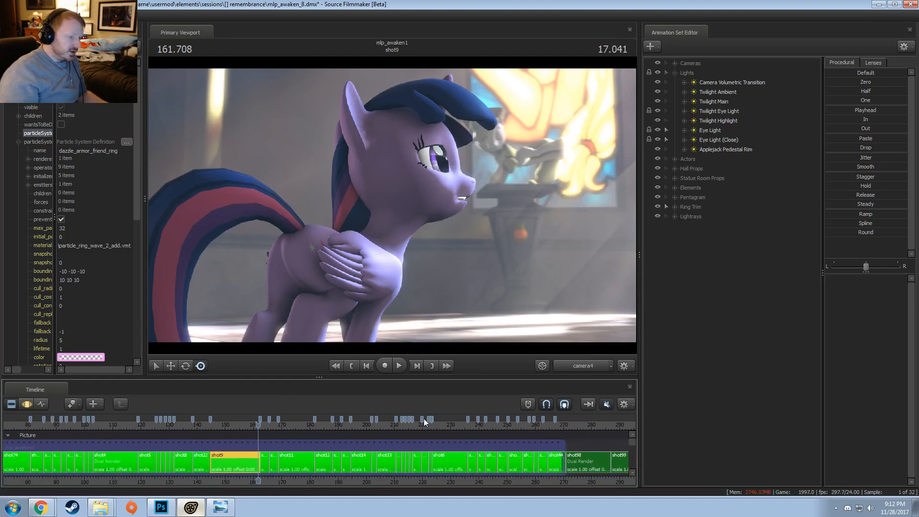
pyautogui.moveTo(441, 421); pyautogui.dragTo(245, 426)
pyautogui.scroll(-3, 464, 422)
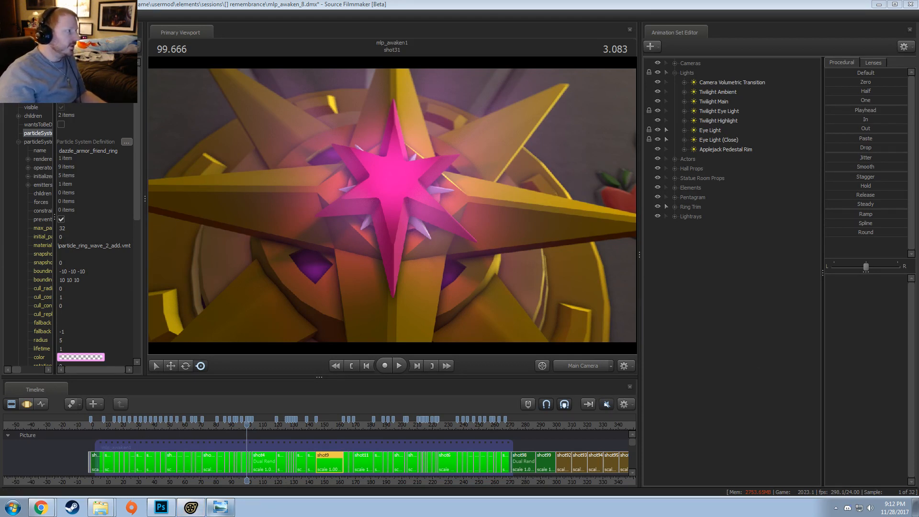
# - Quit Source Filmmaker without saving the session and close the element_door.png image
pyautogui.click(909, 5)
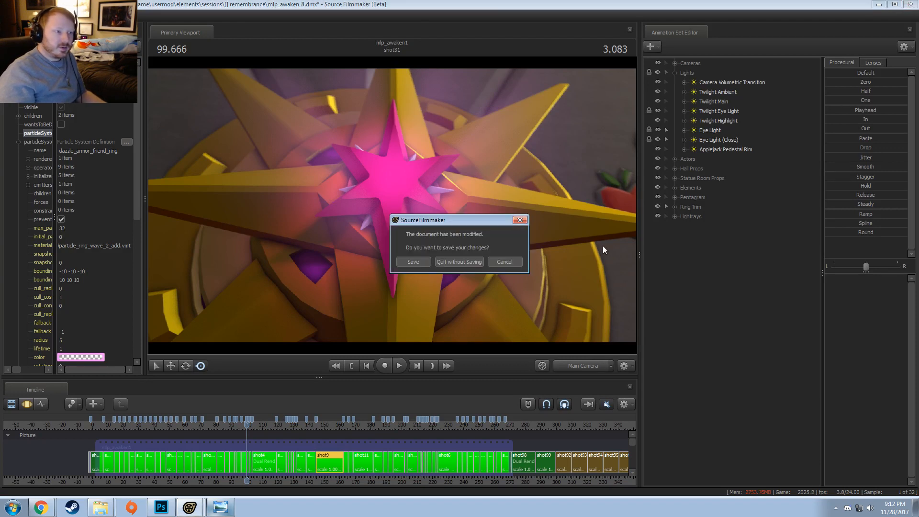
pyautogui.click(455, 262)
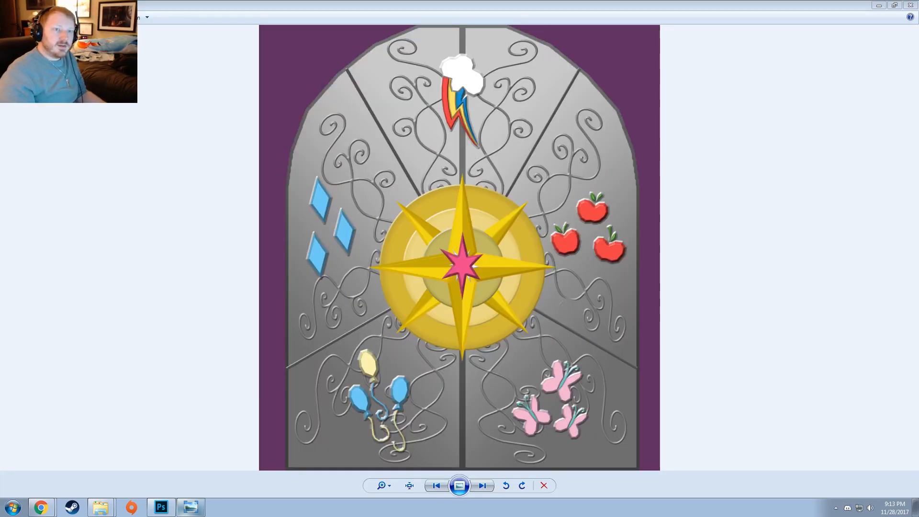
pyautogui.click(910, 5)
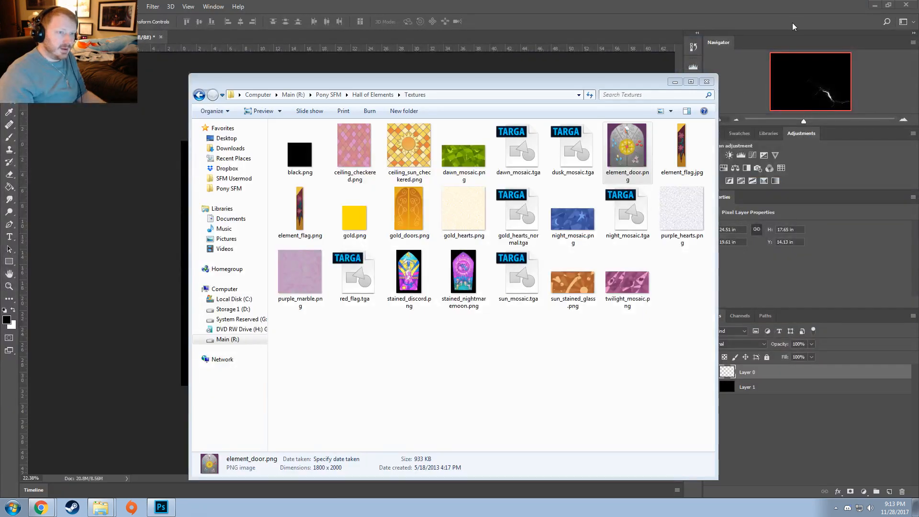
# - Quit Photoshop without saving the changes to Lightning-PNG-HD.png
pyautogui.click(810, 10)
pyautogui.click(902, 7)
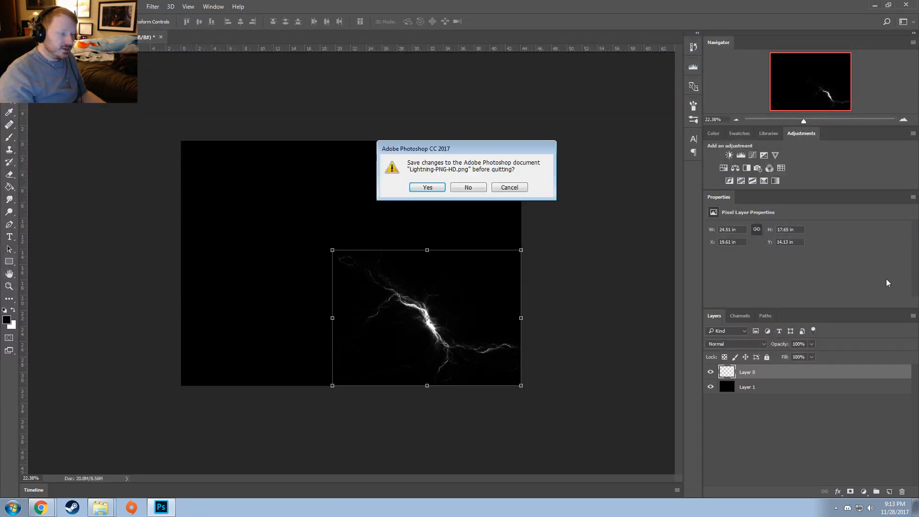
pyautogui.click(467, 187)
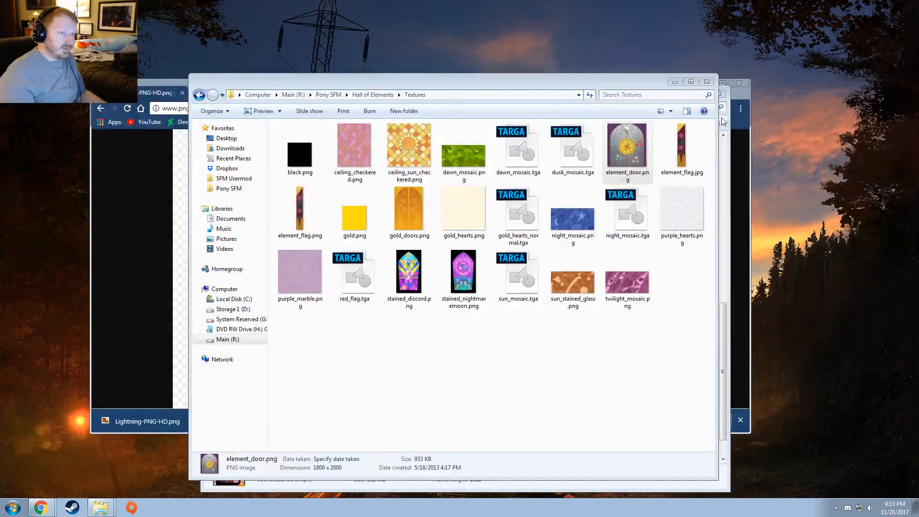
# - Close the open folder windows, the lightning PNG browser window and the lightning bolt image search
pyautogui.click(707, 82)
pyautogui.click(720, 86)
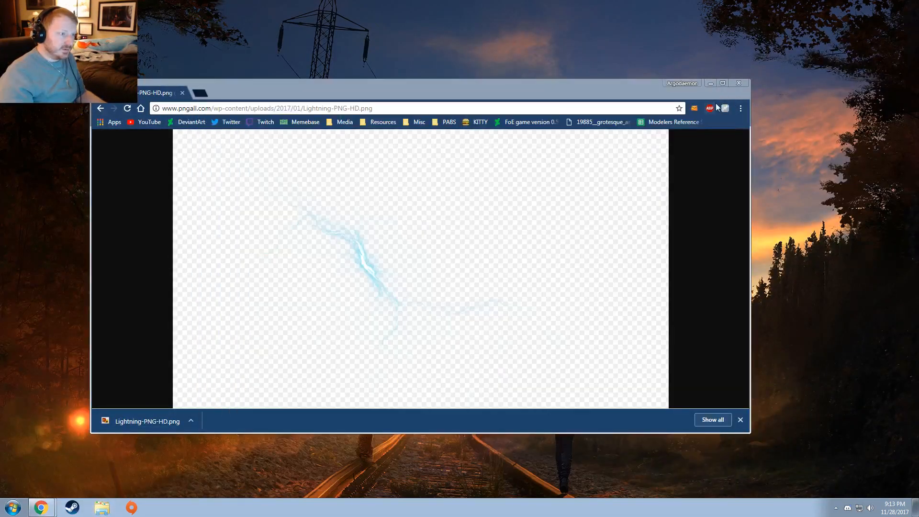
pyautogui.click(738, 83)
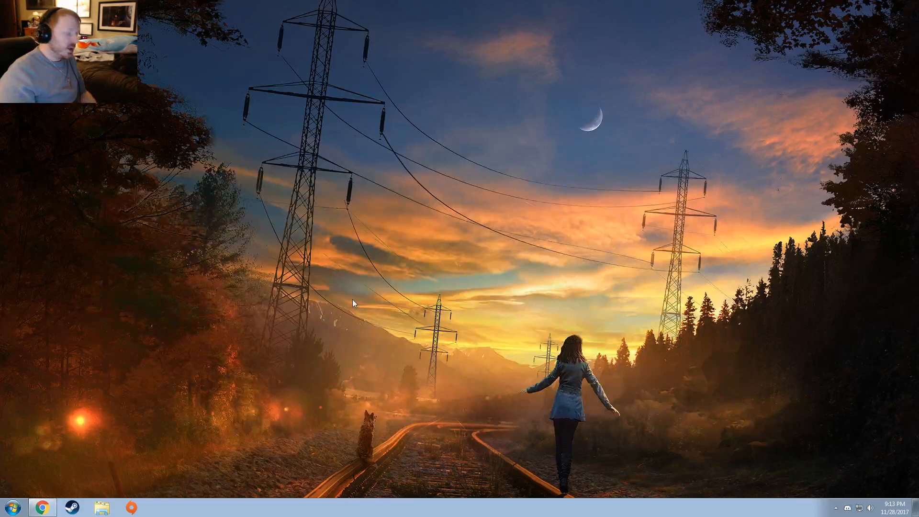
pyautogui.click(42, 507)
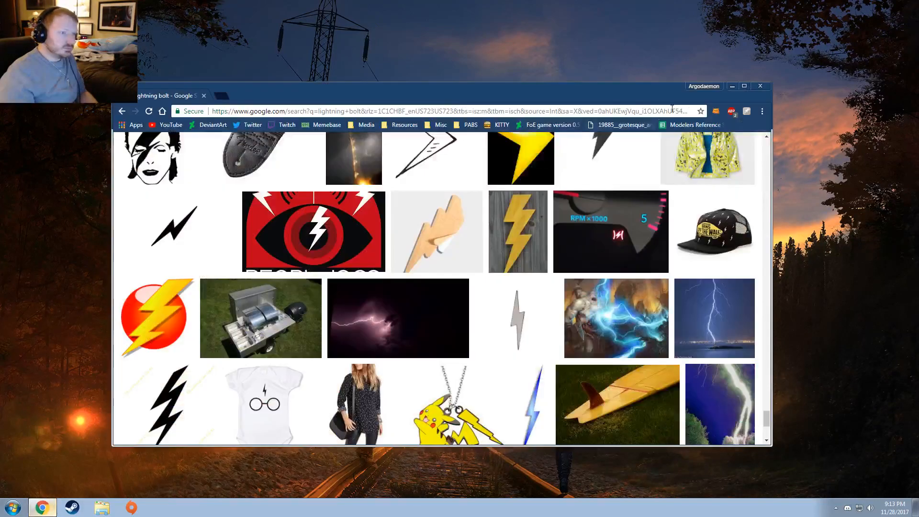
pyautogui.click(760, 86)
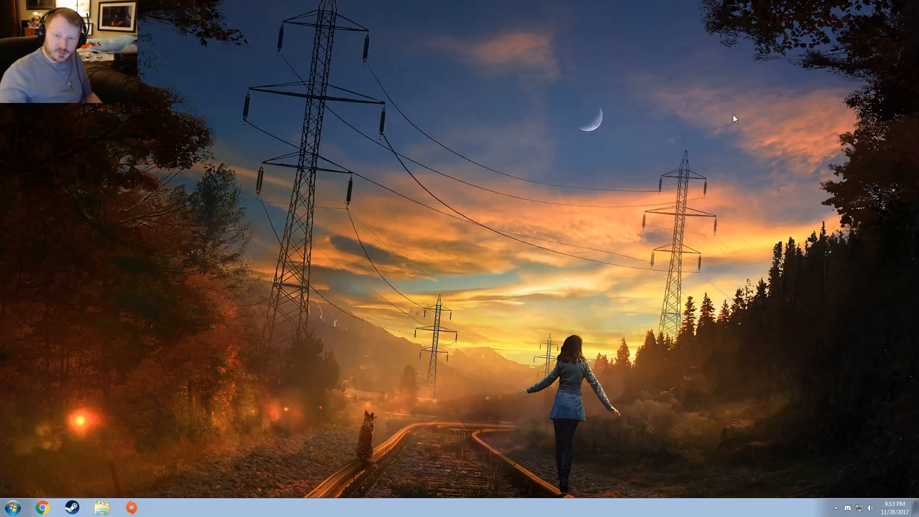